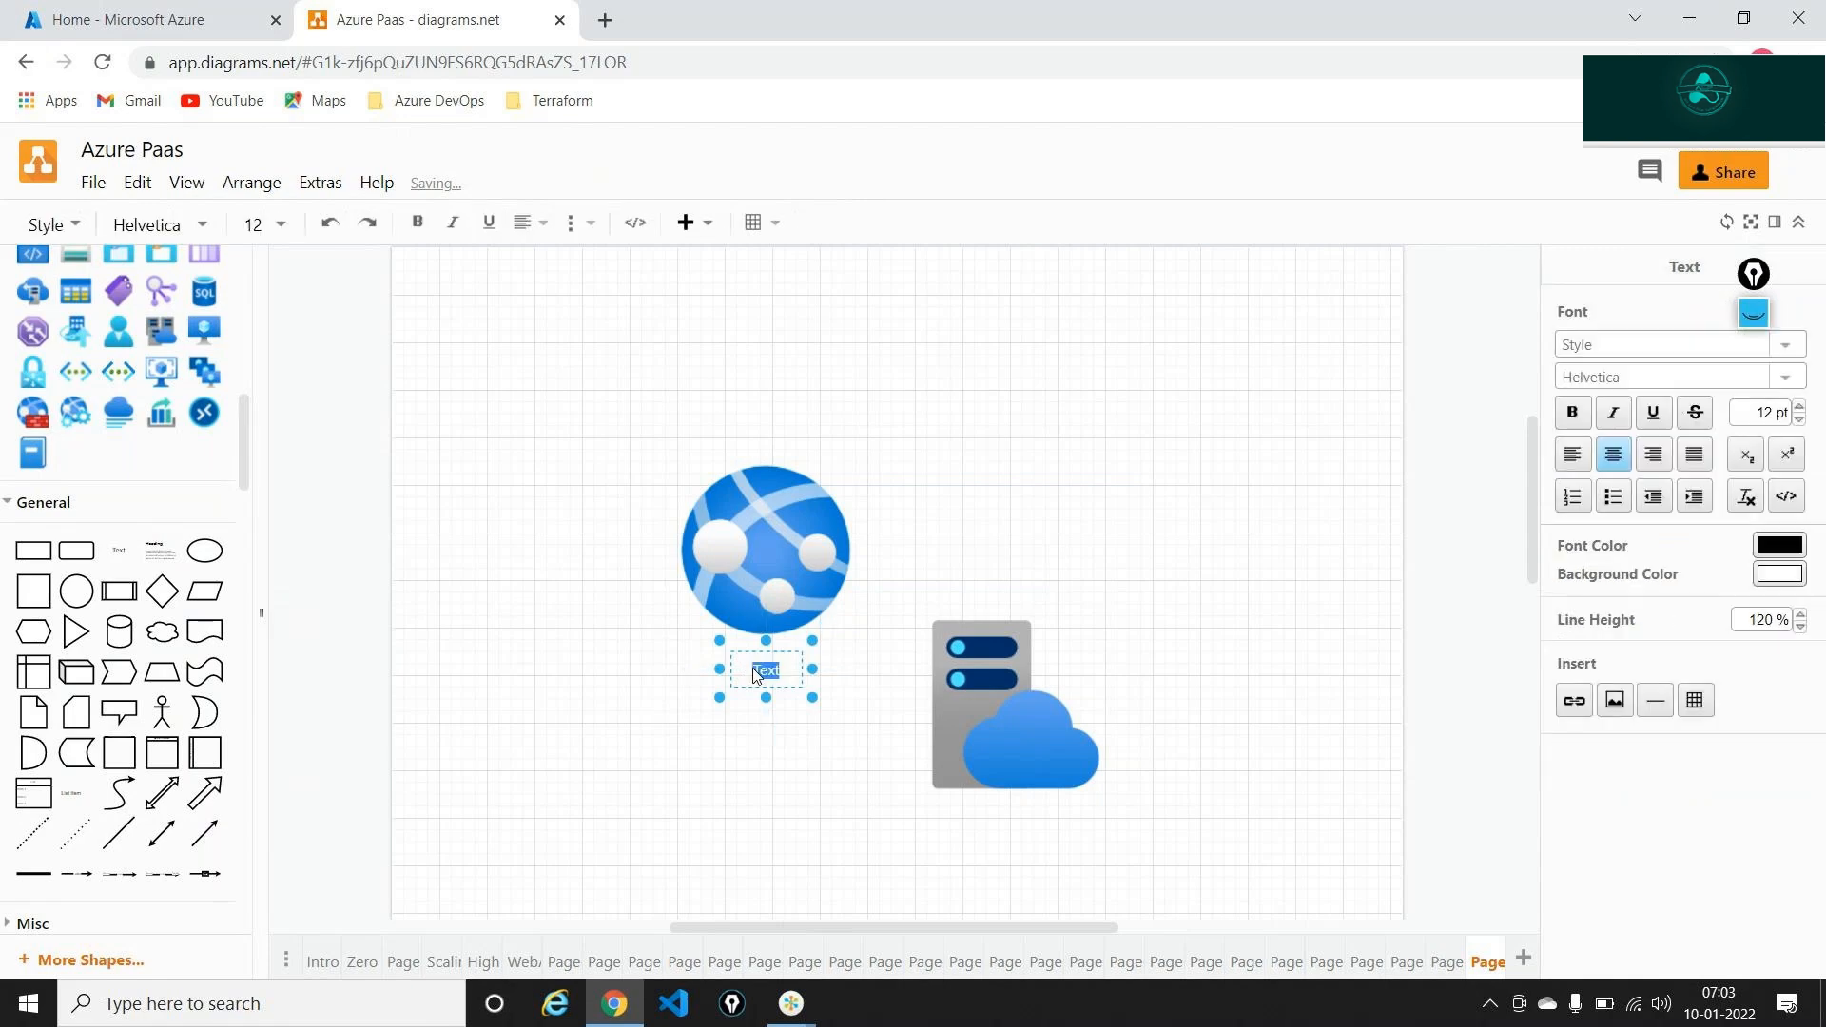
Finish the globe label as 'WebApp' and add an 'App Service Plan' text label under the server icon
text(WebApp)
key(Escape)
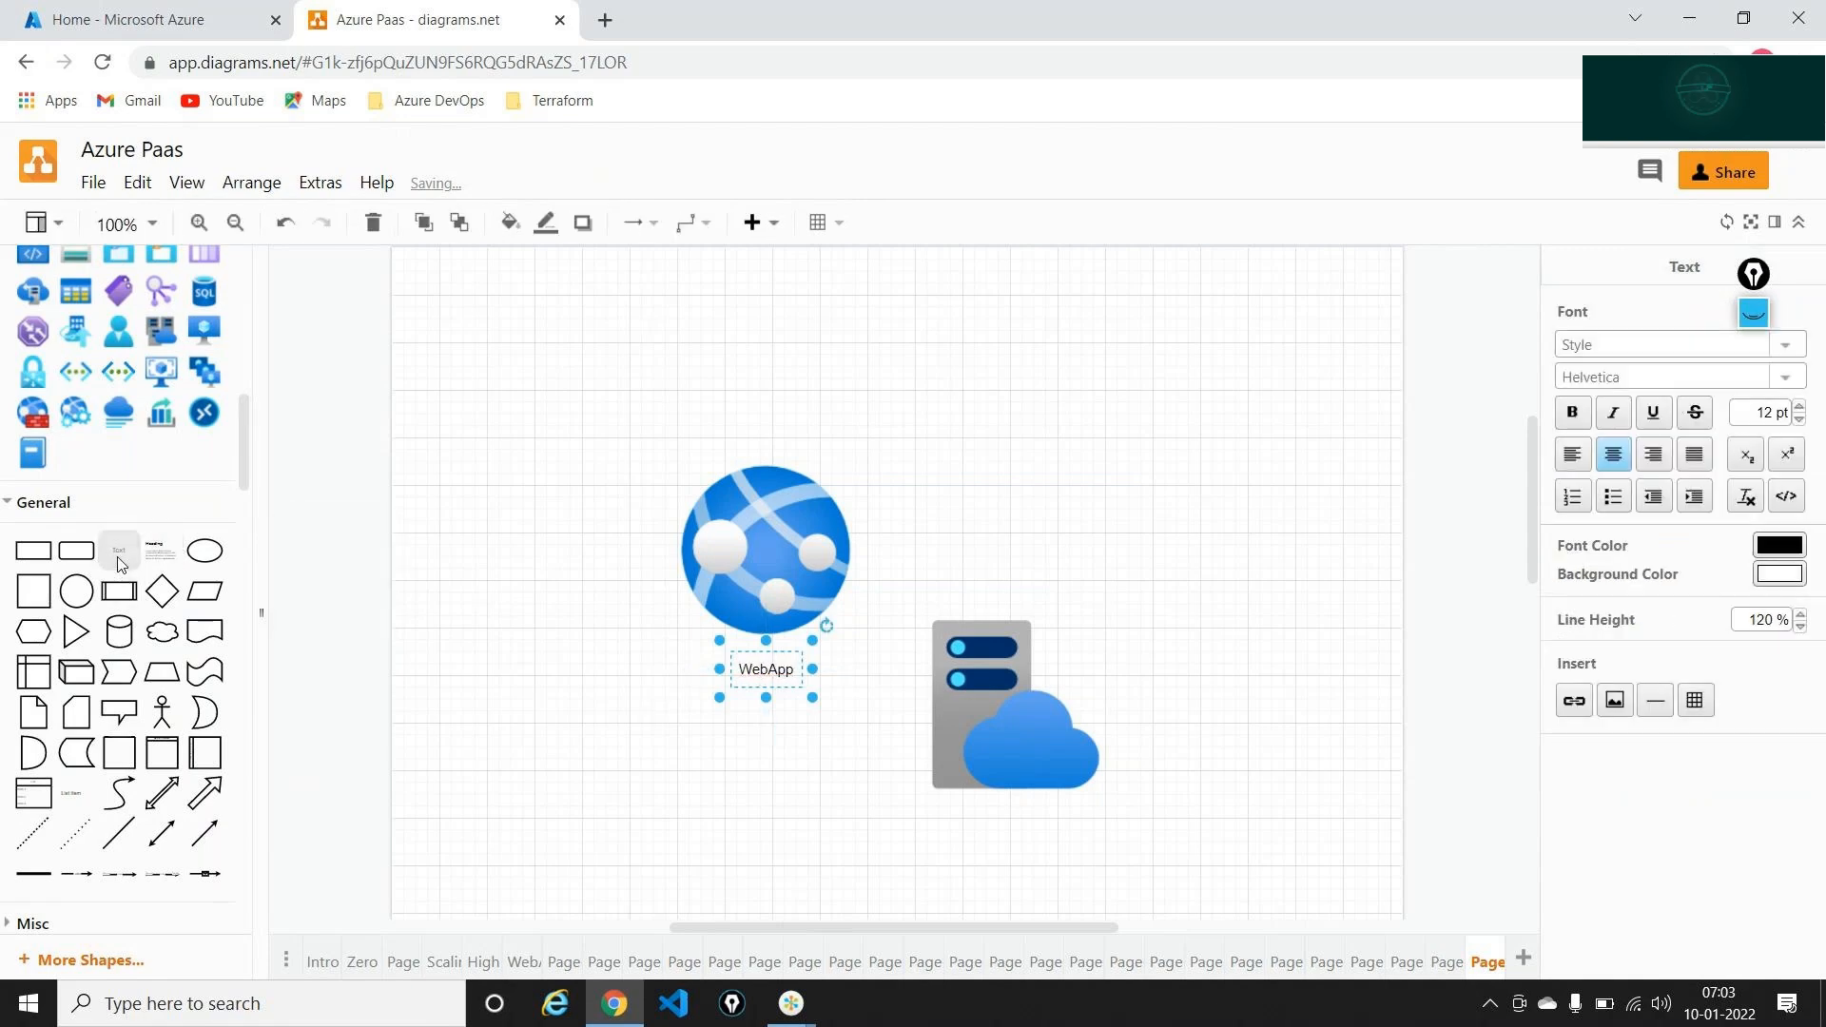
drag(121, 564, 952, 810)
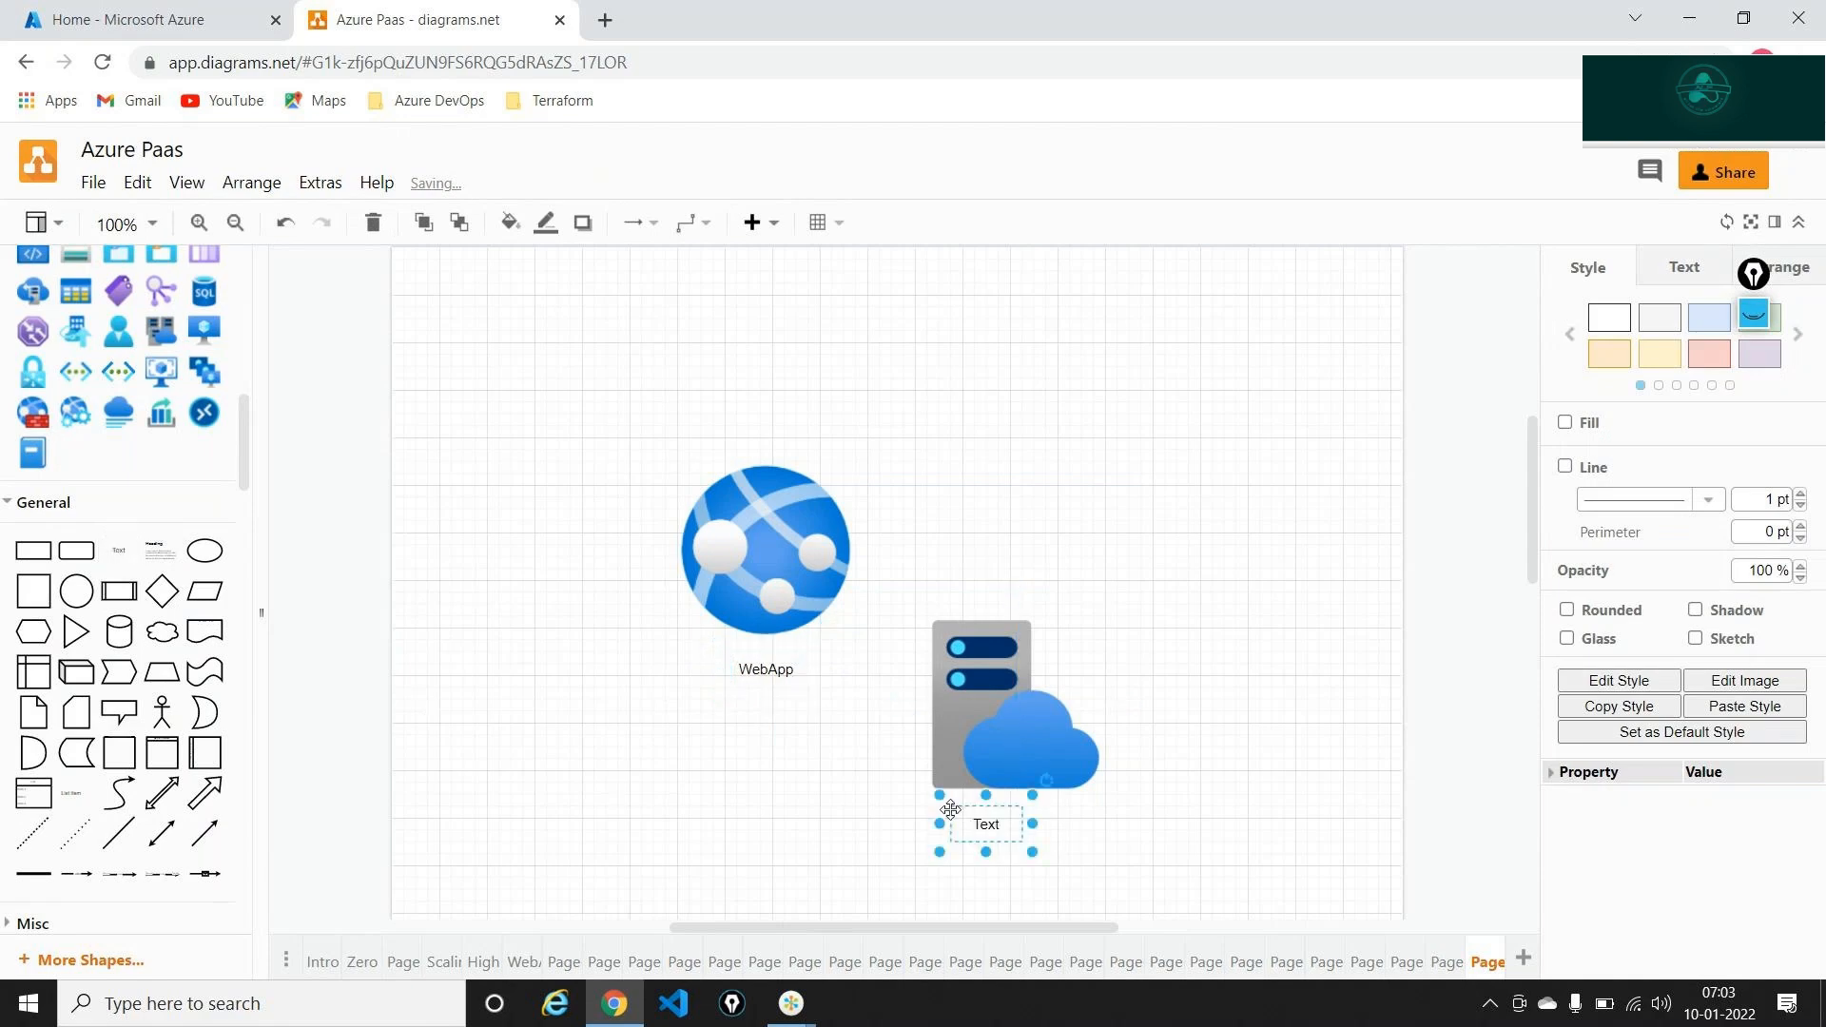
double_click(983, 824)
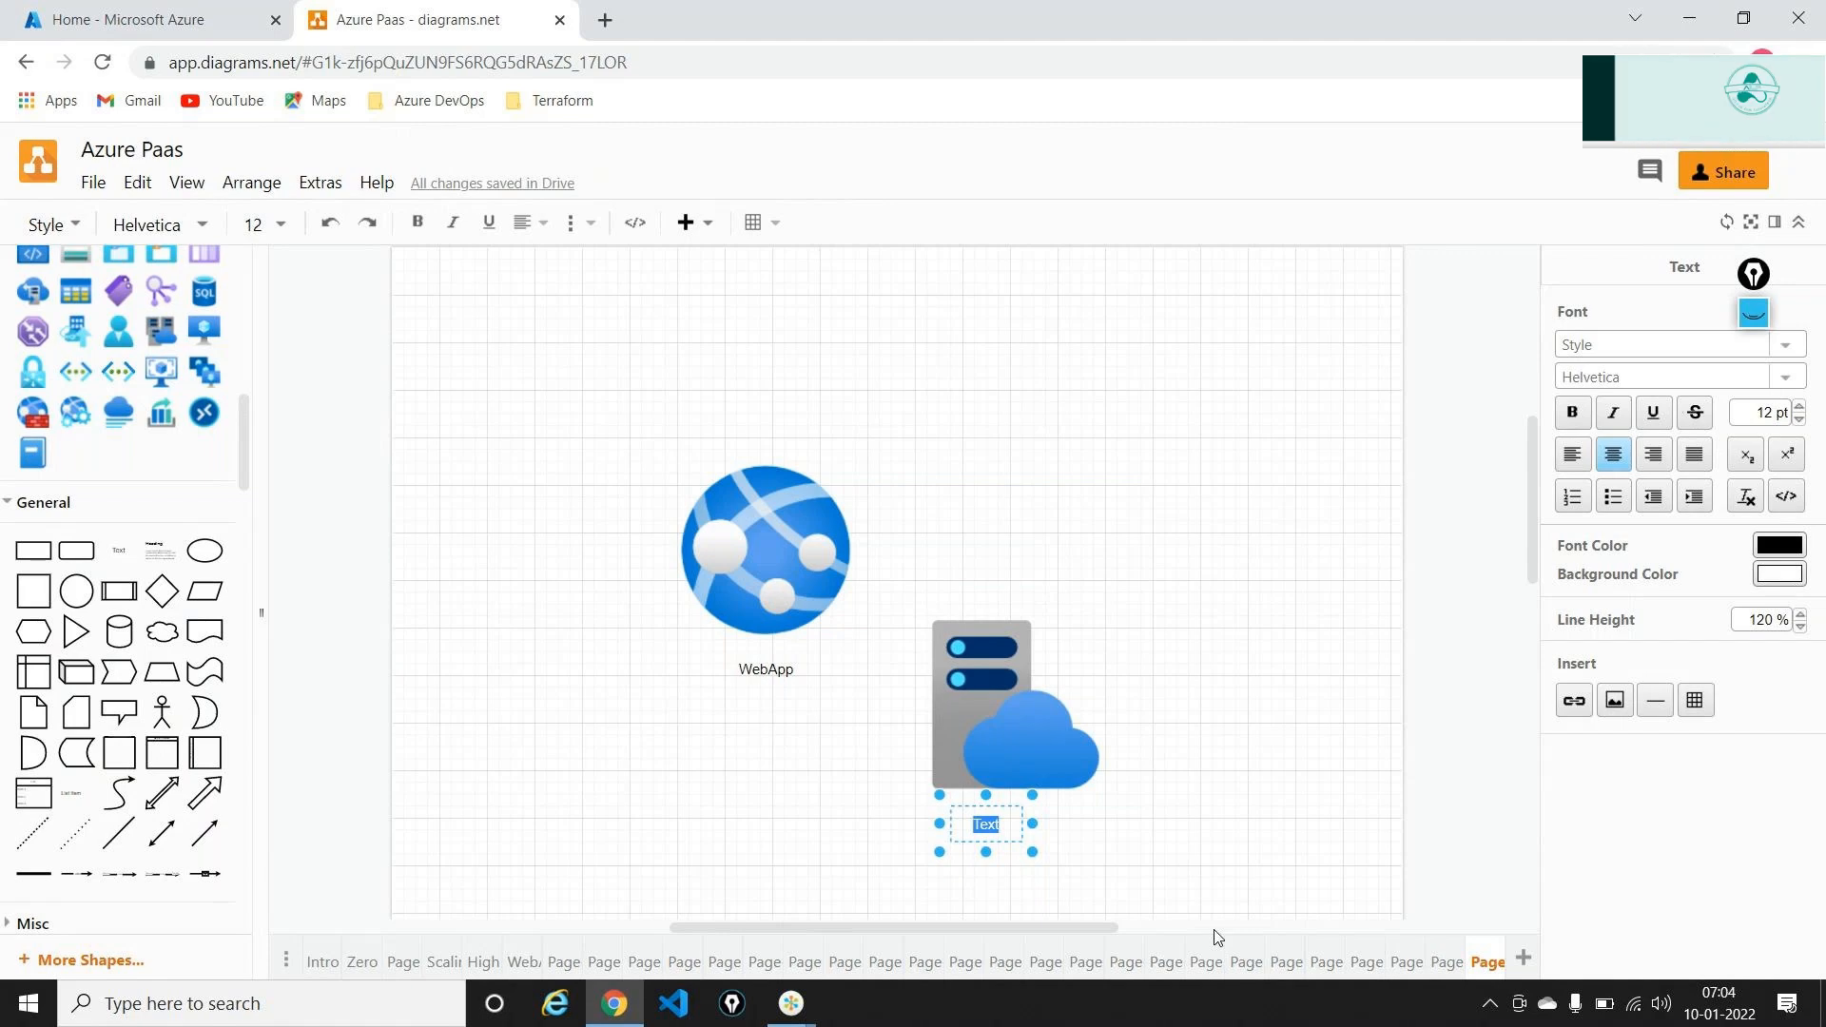
text(App Se)
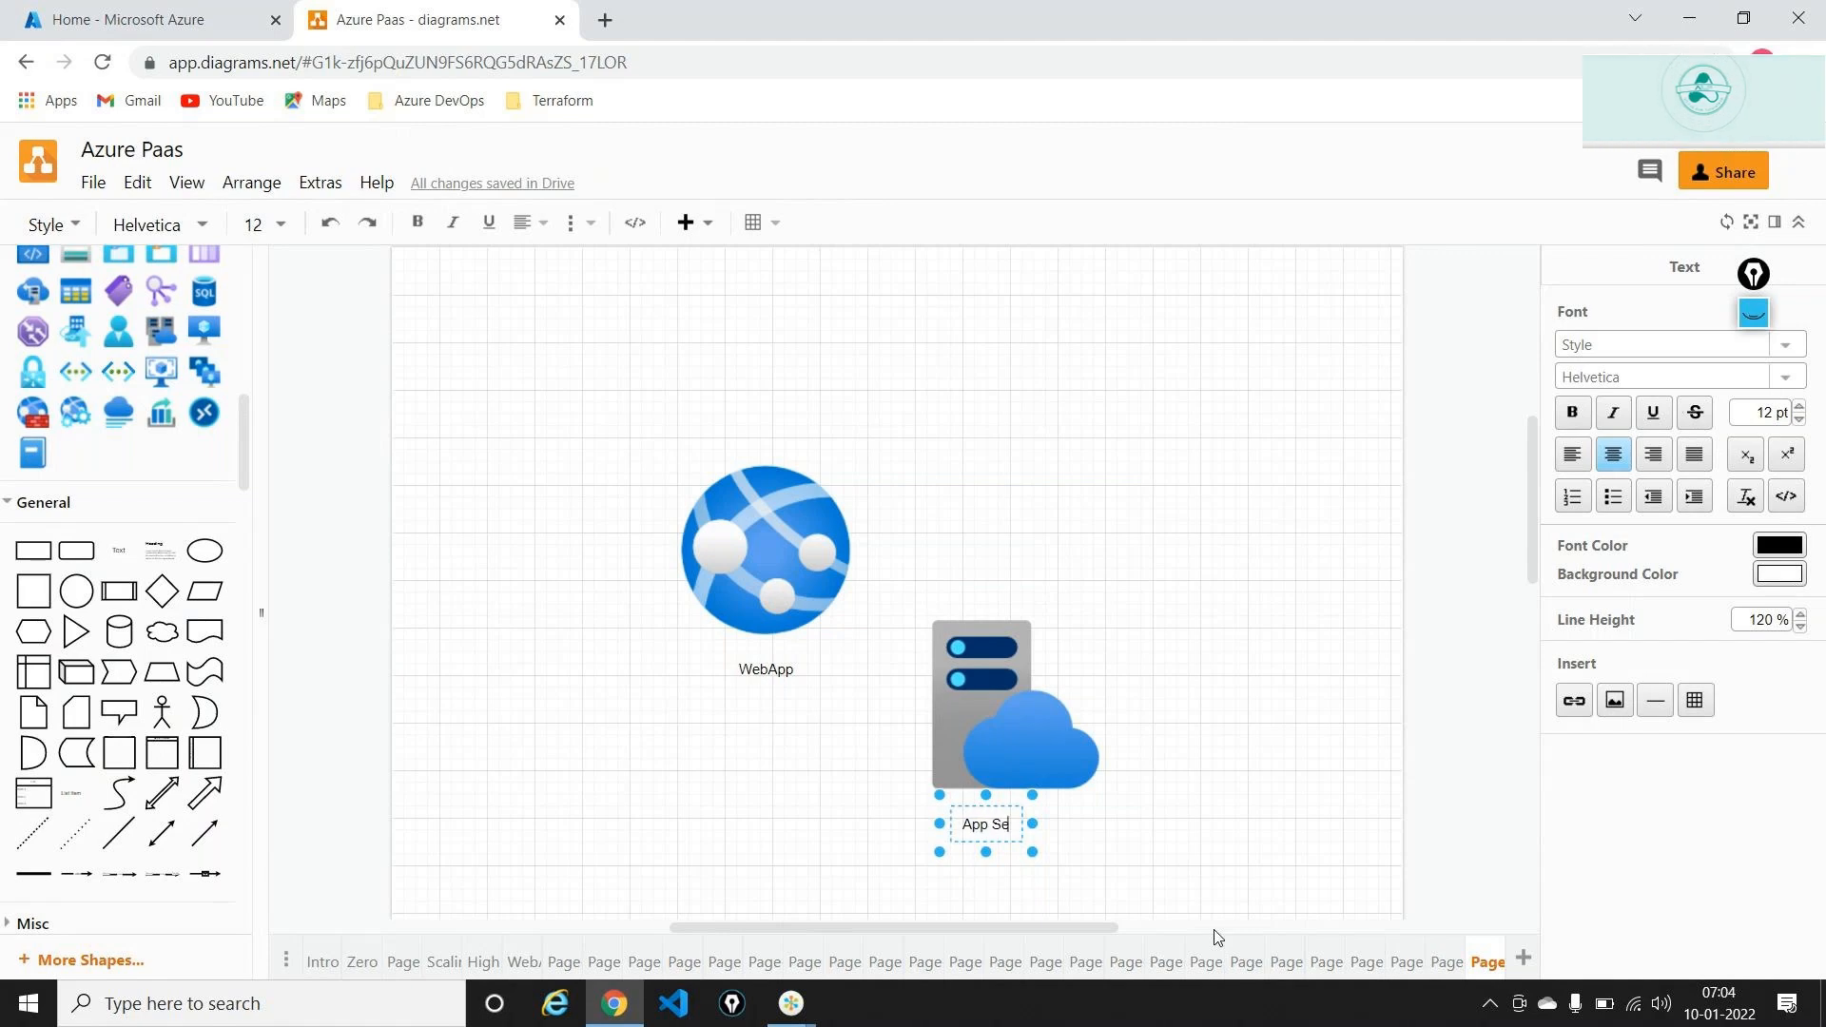
text(rvice P)
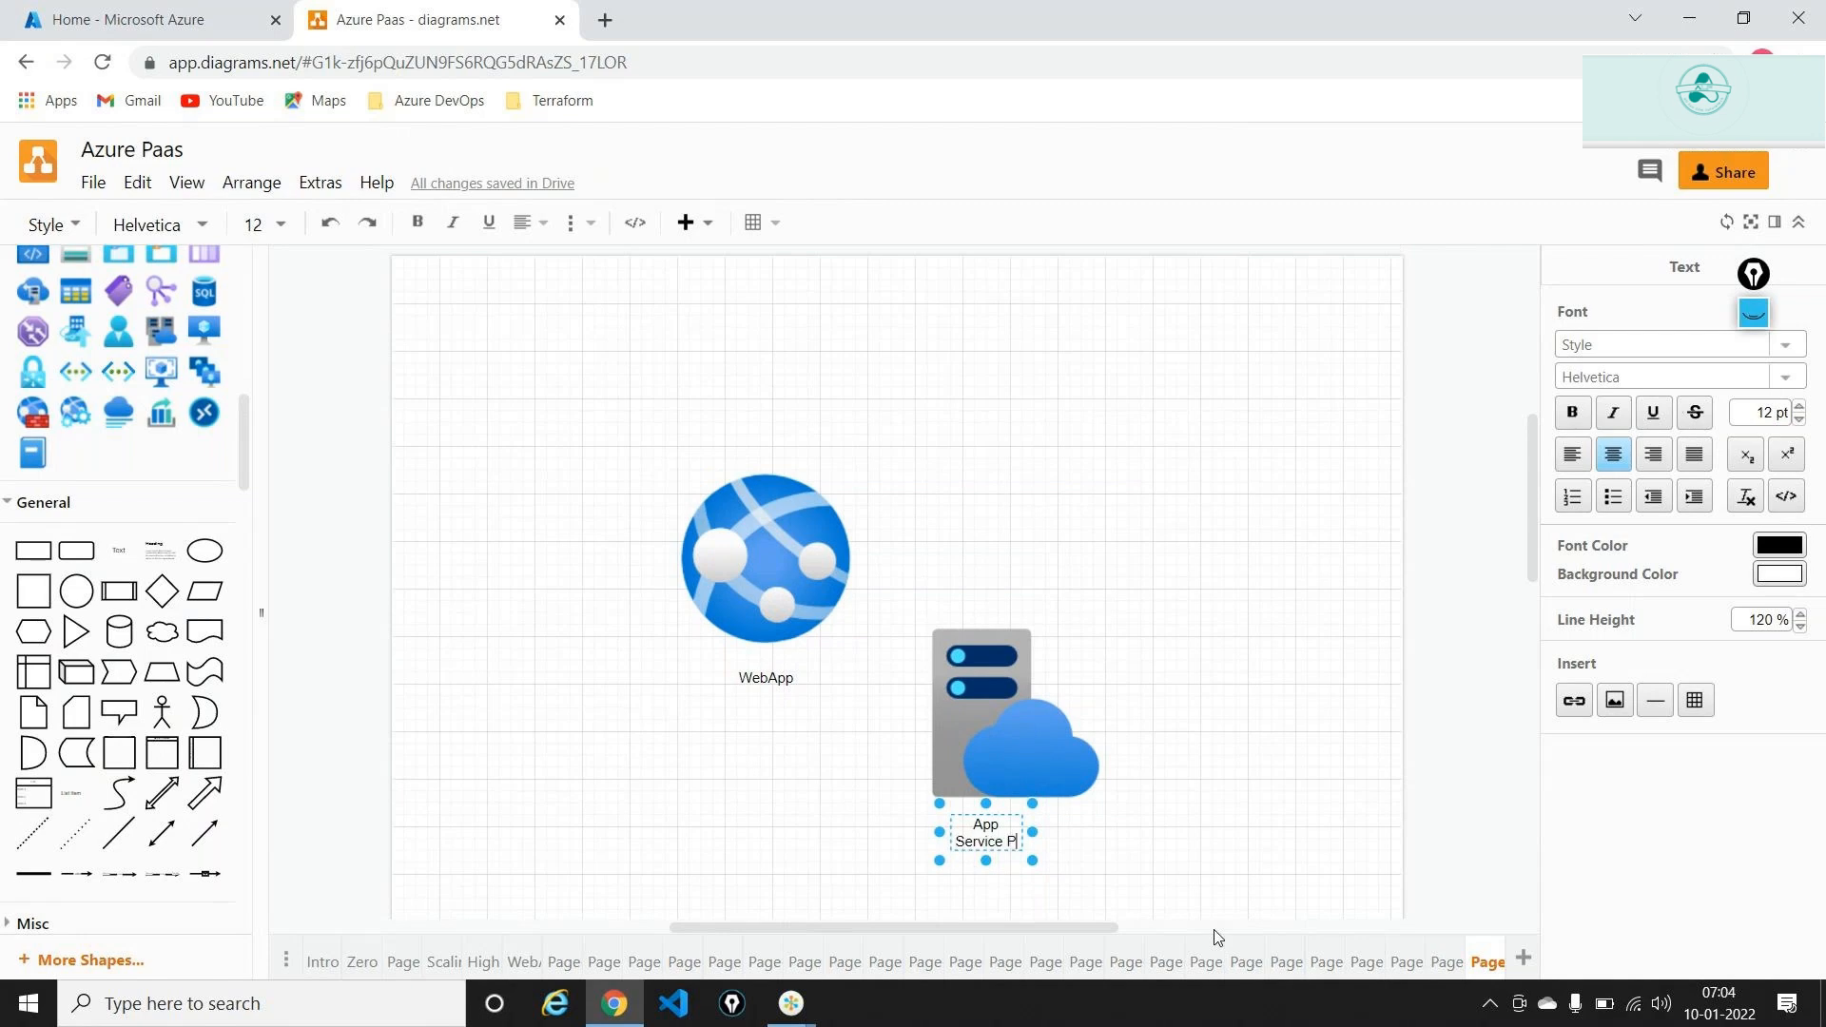
text(lan)
click(1092, 884)
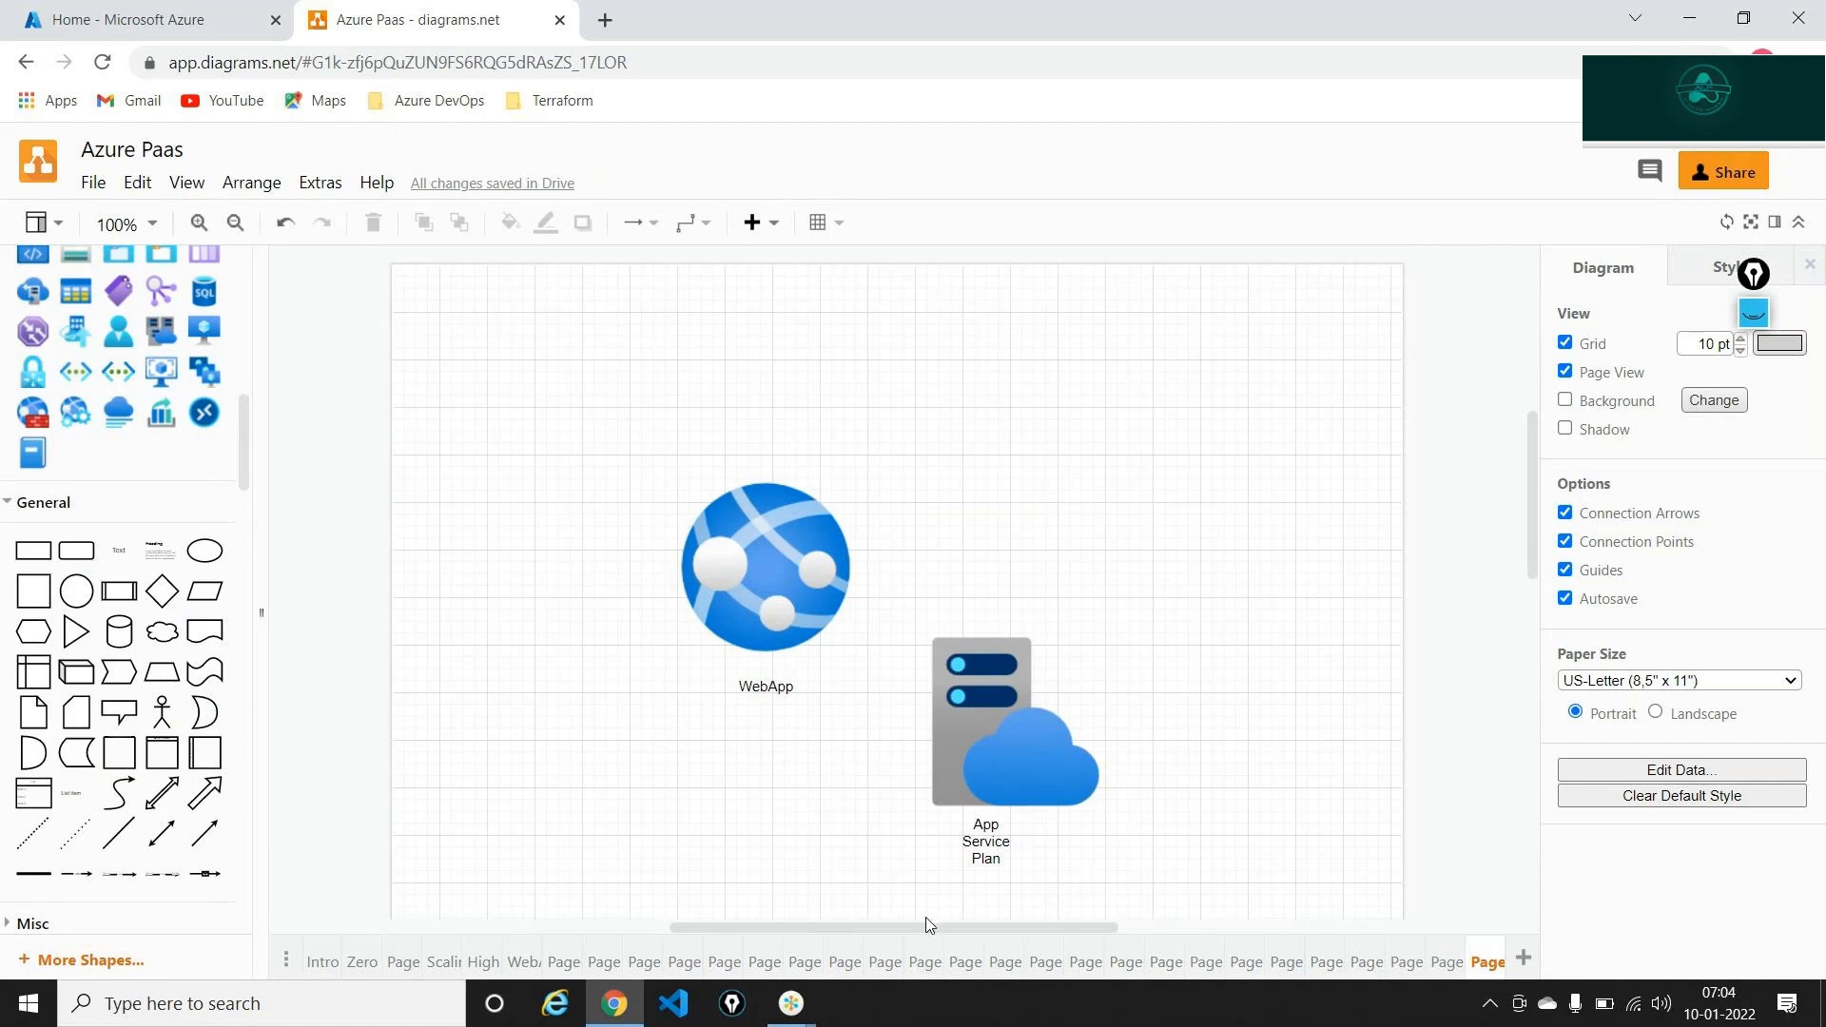
Open Notepad at 220% zoom and note '1. what is the course name - Course ID and rating'
key(super+r)
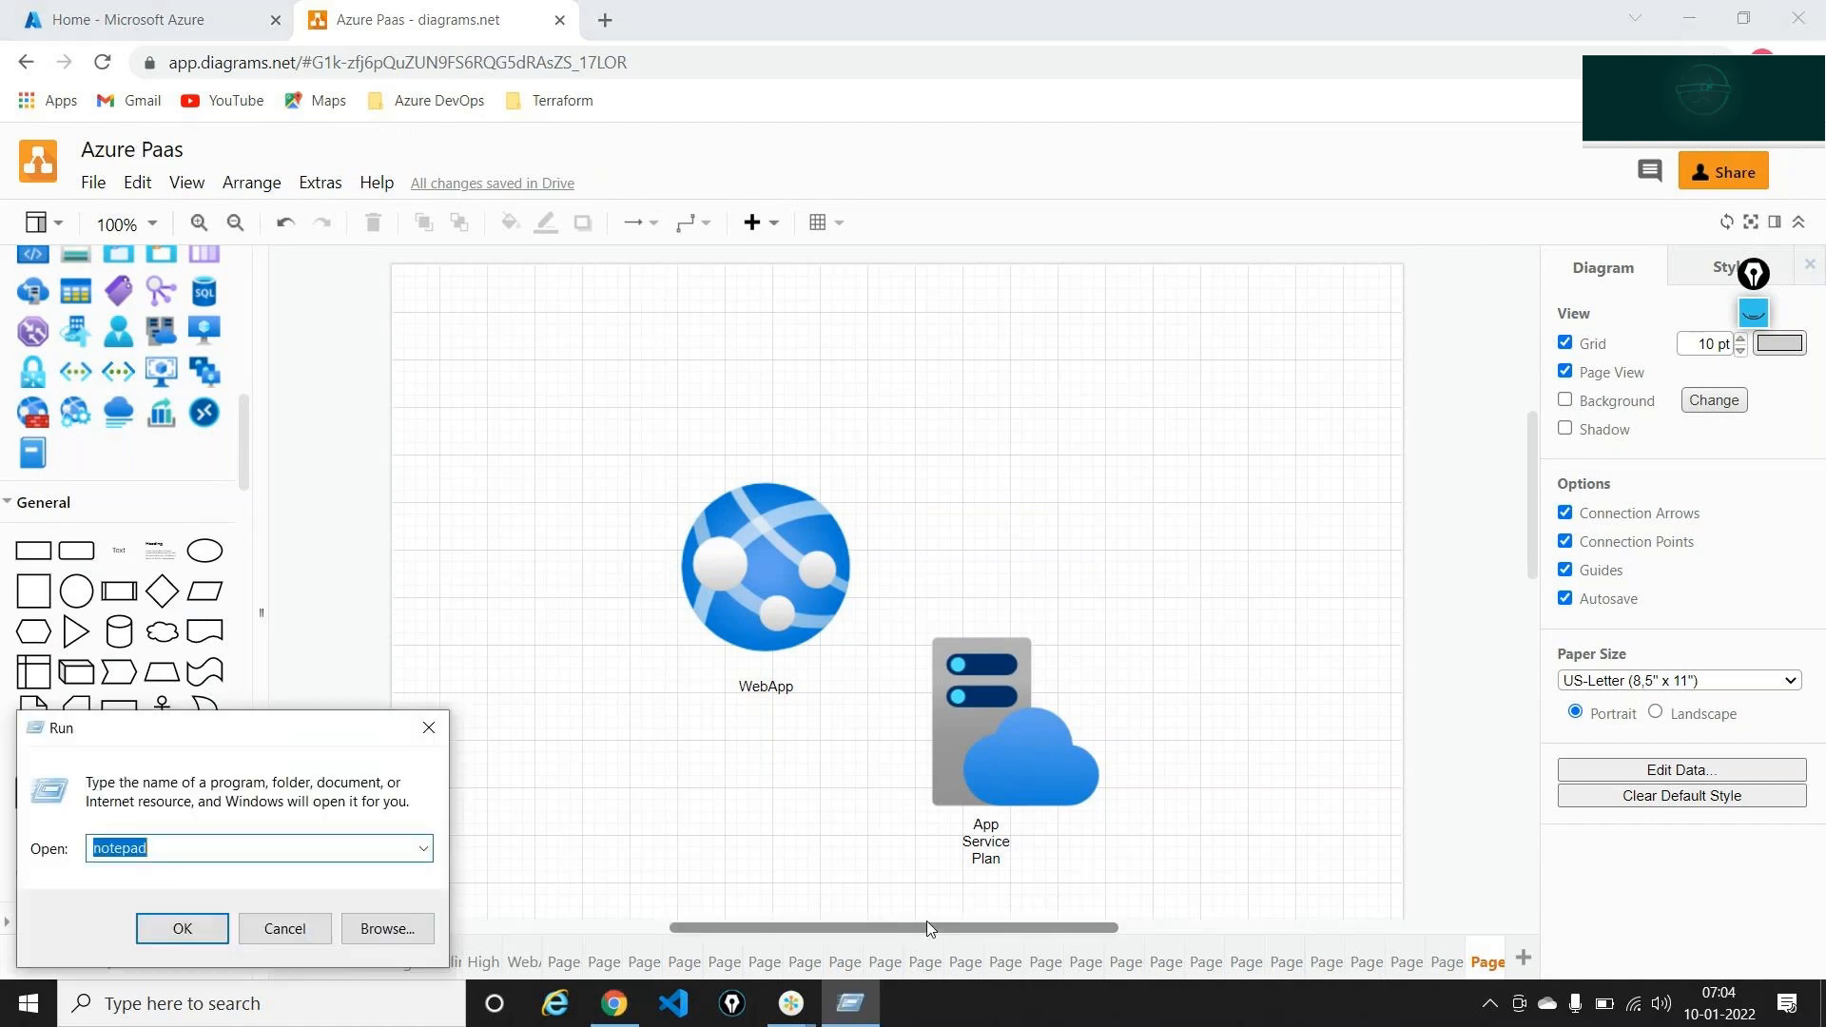
key(Return)
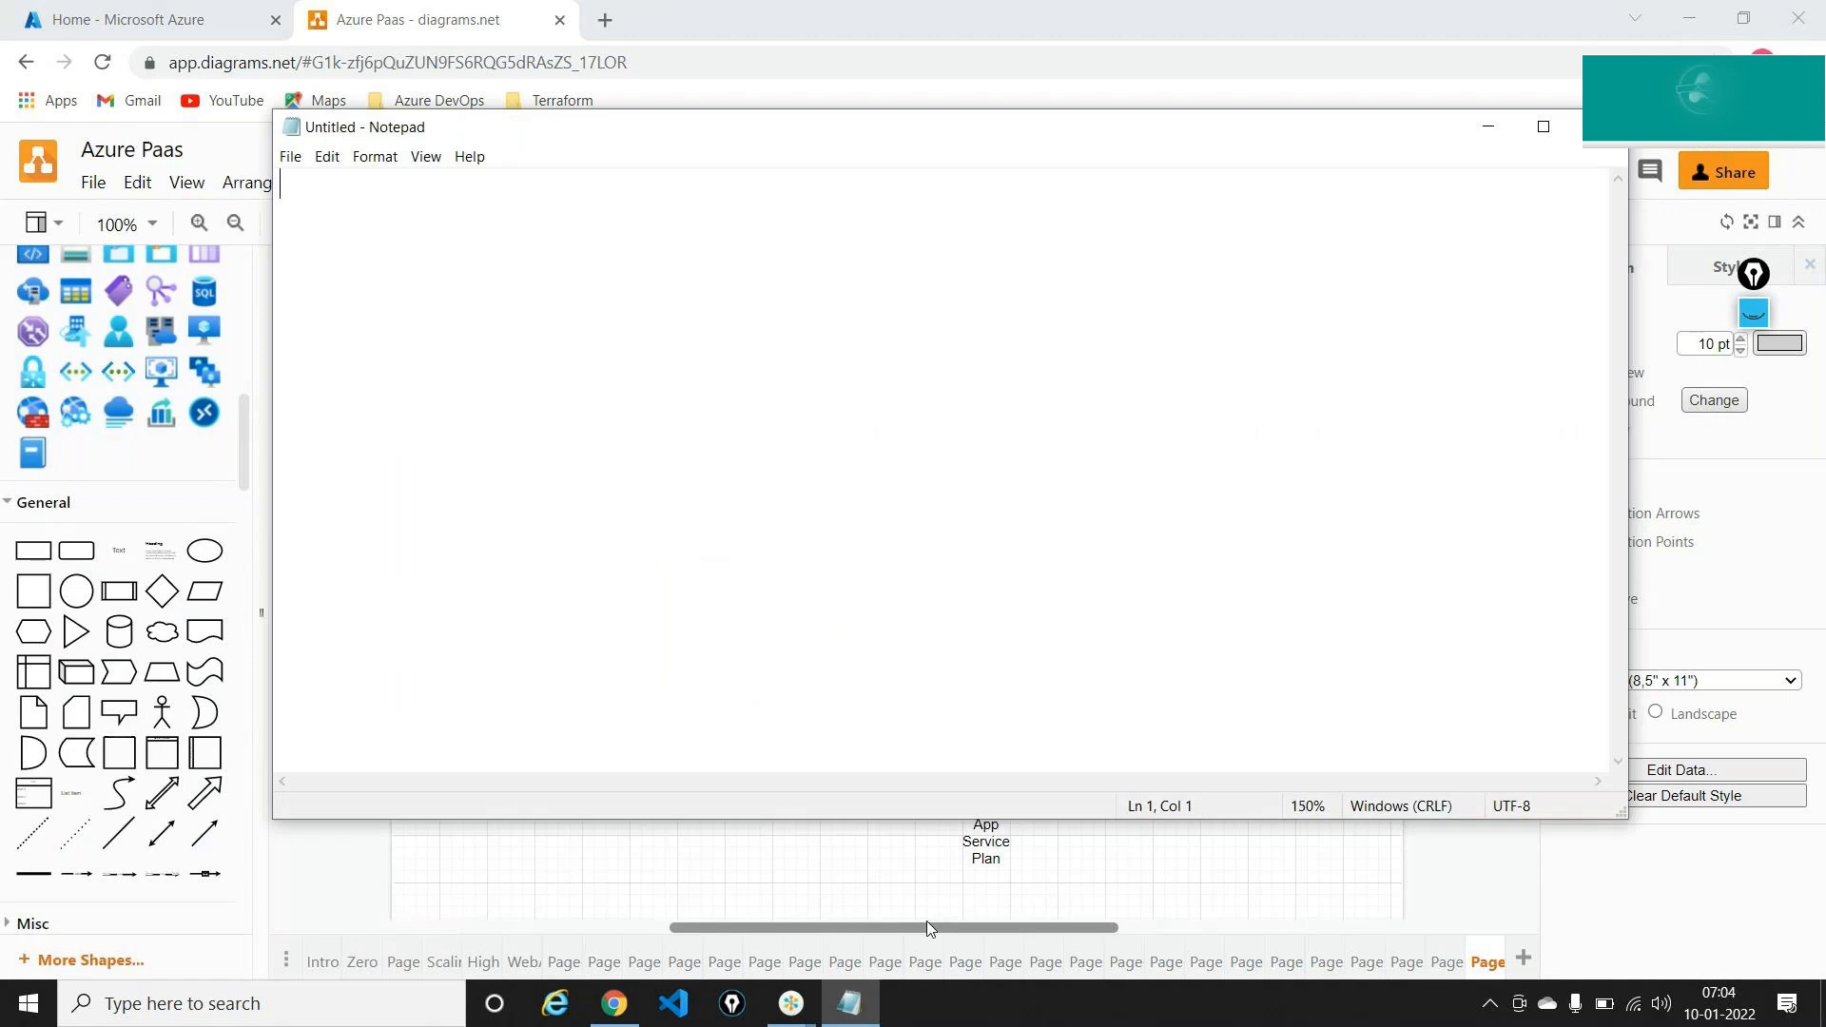
key(ctrl+plus)
key(ctrl+plus)
key(ctrl+plus)
key(ctrl+plus)
key(ctrl+plus)
key(ctrl+plus)
key(ctrl+plus)
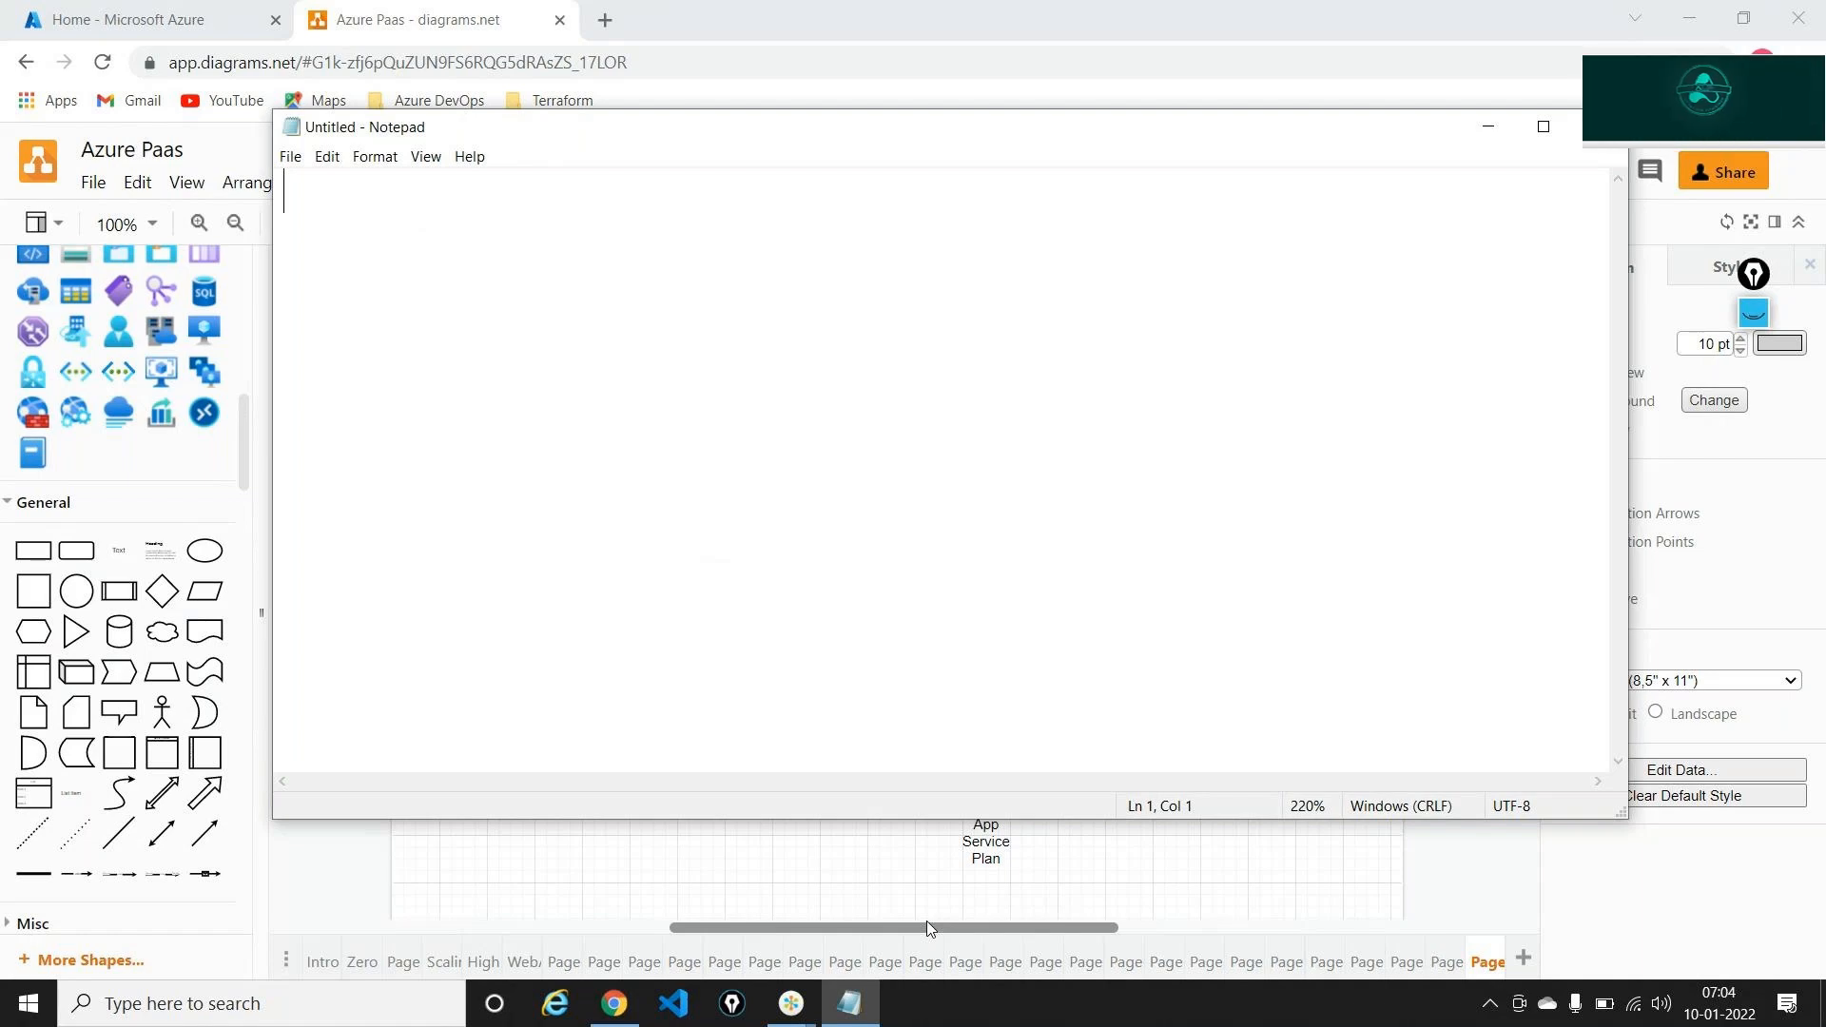
text(1.  what )
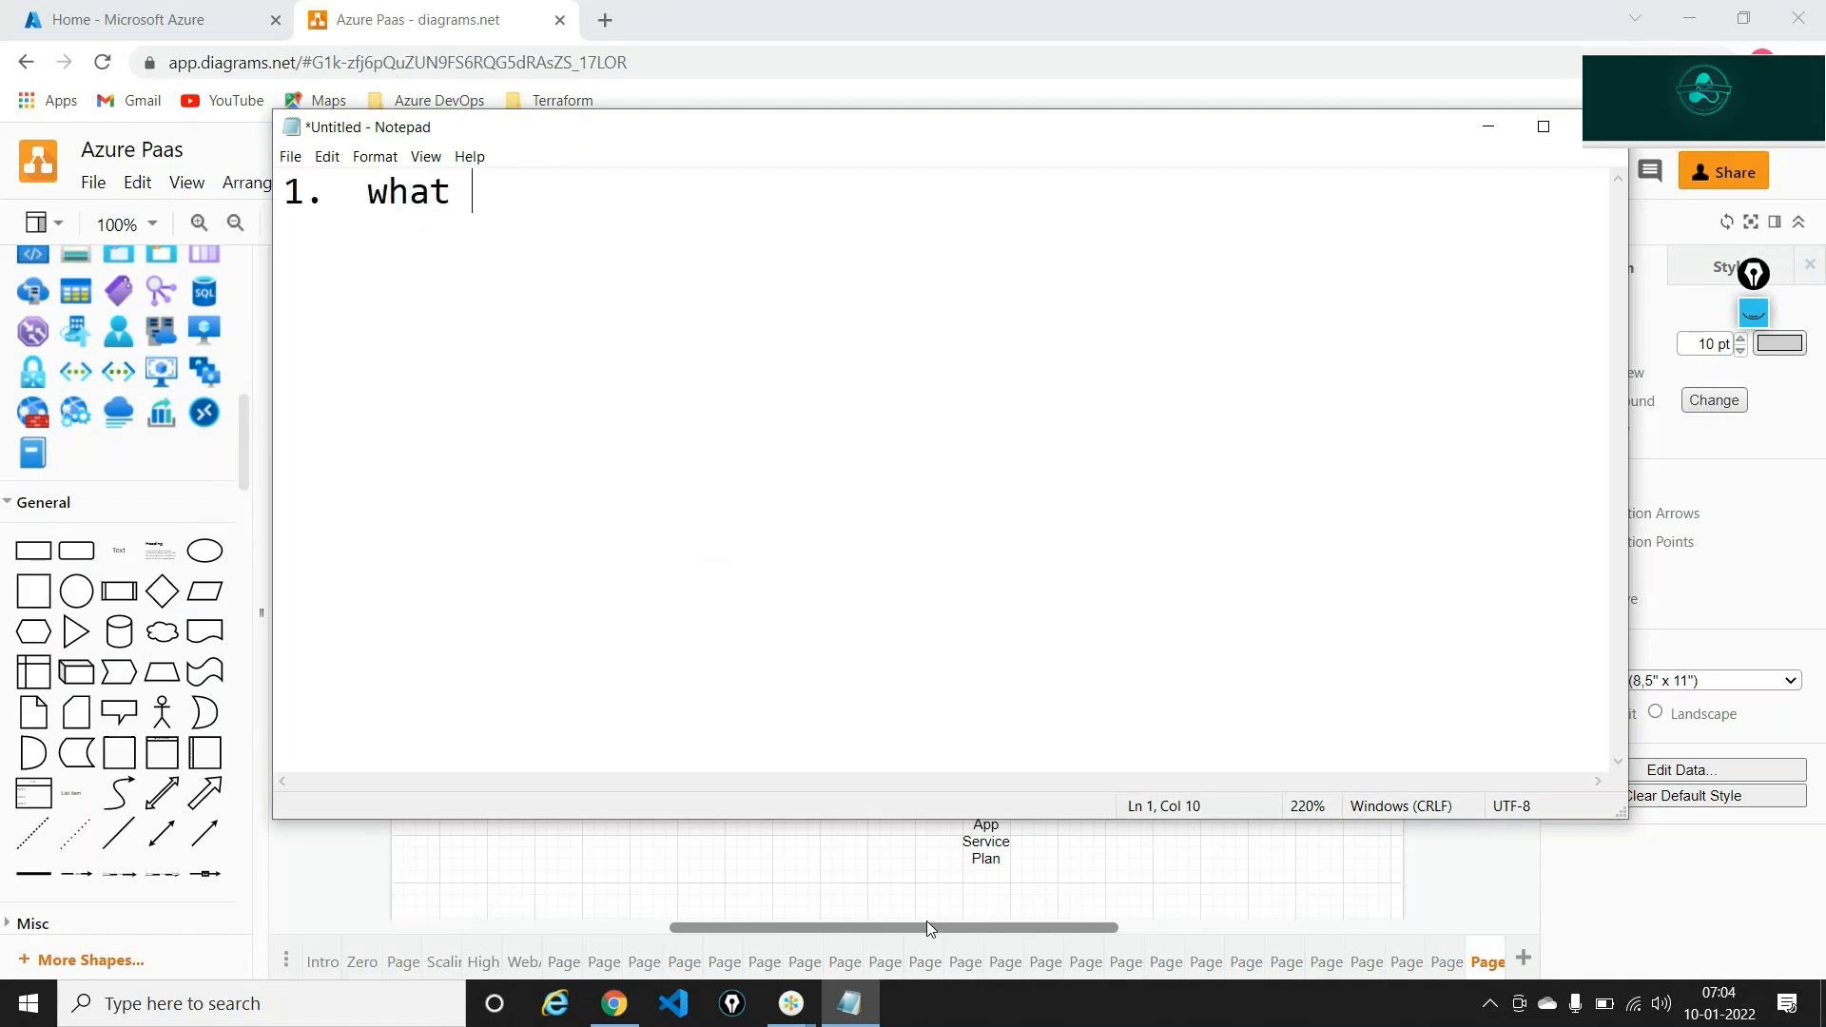
text(is the course )
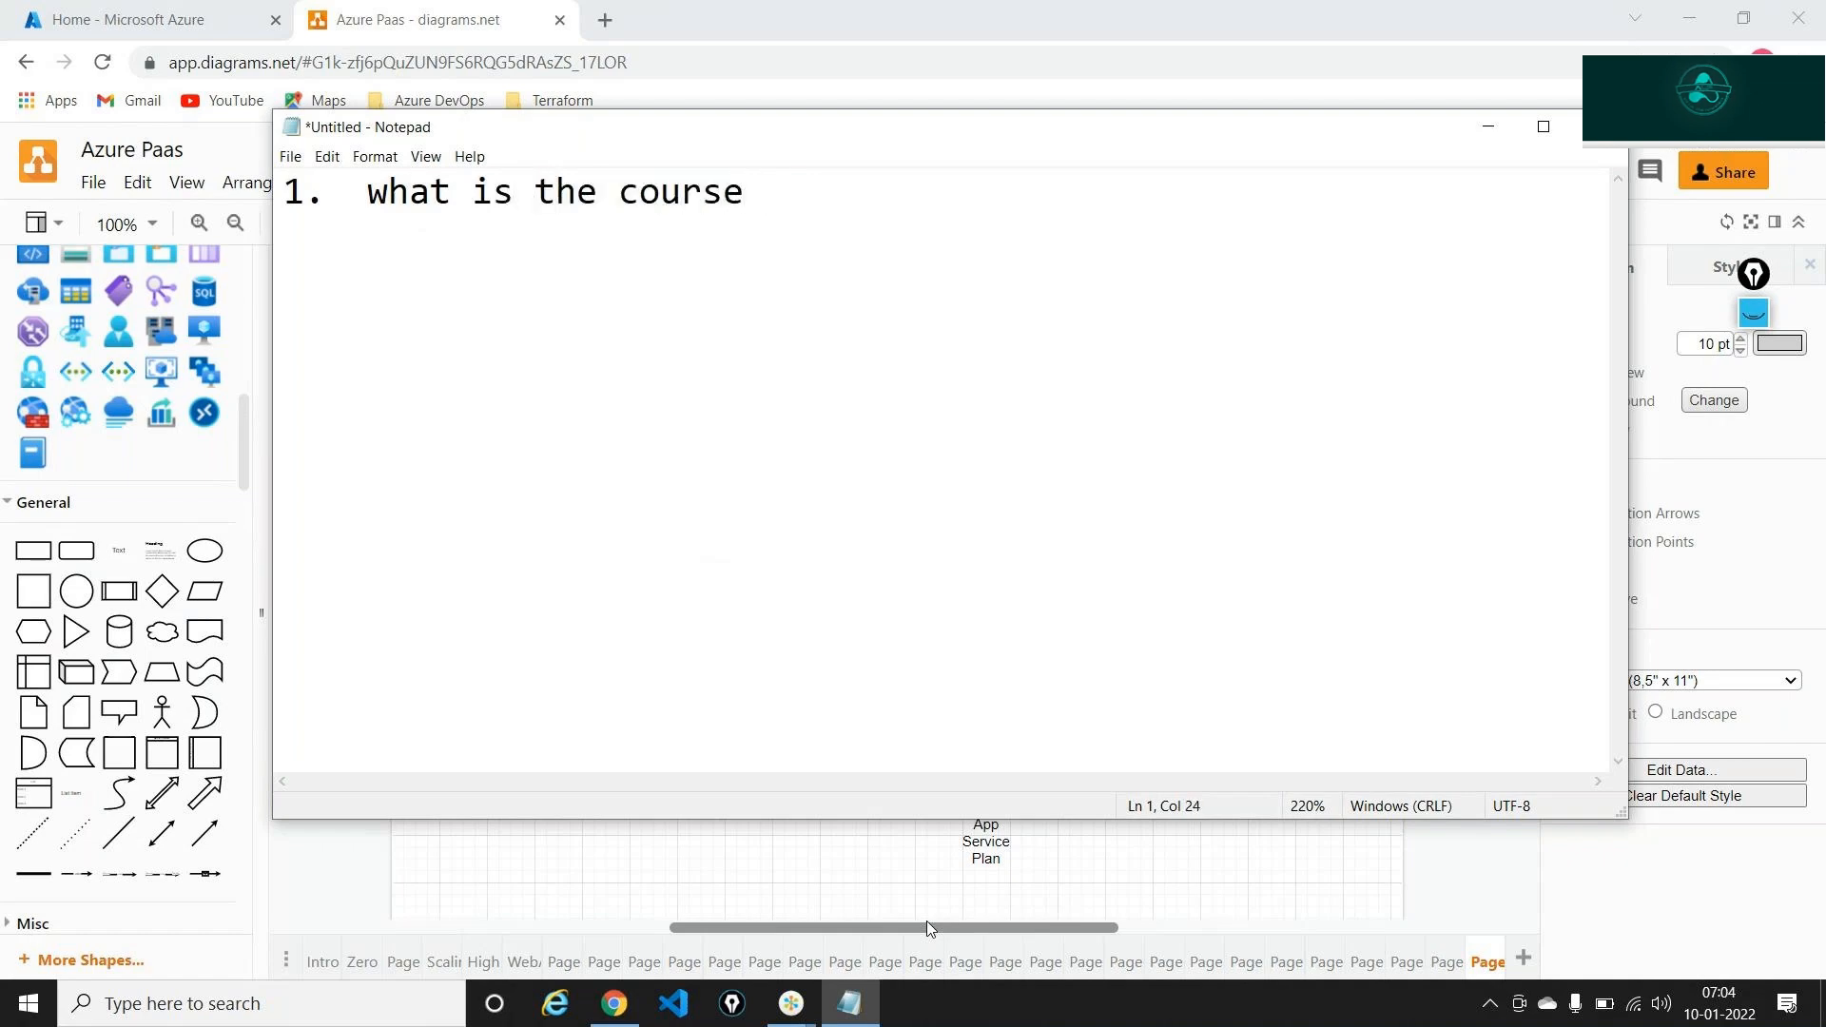
text(na)
key(BackSpace)
text(name )
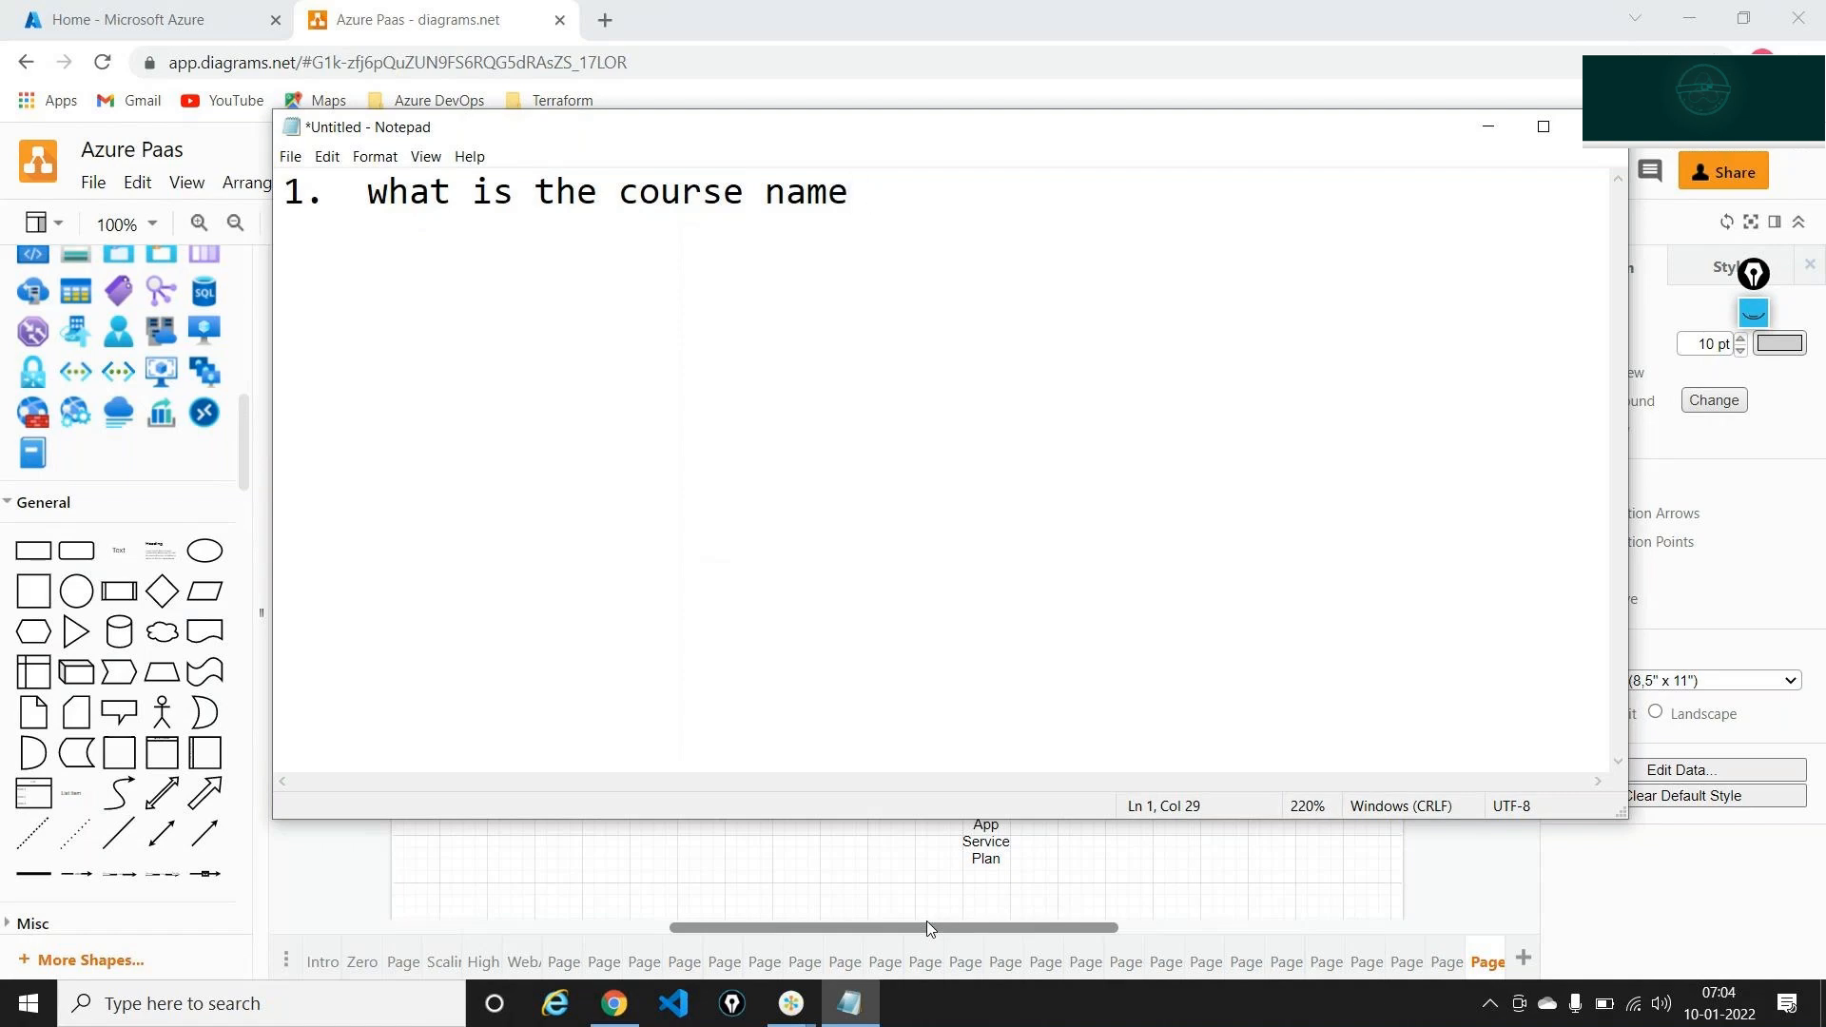
text(- Course)
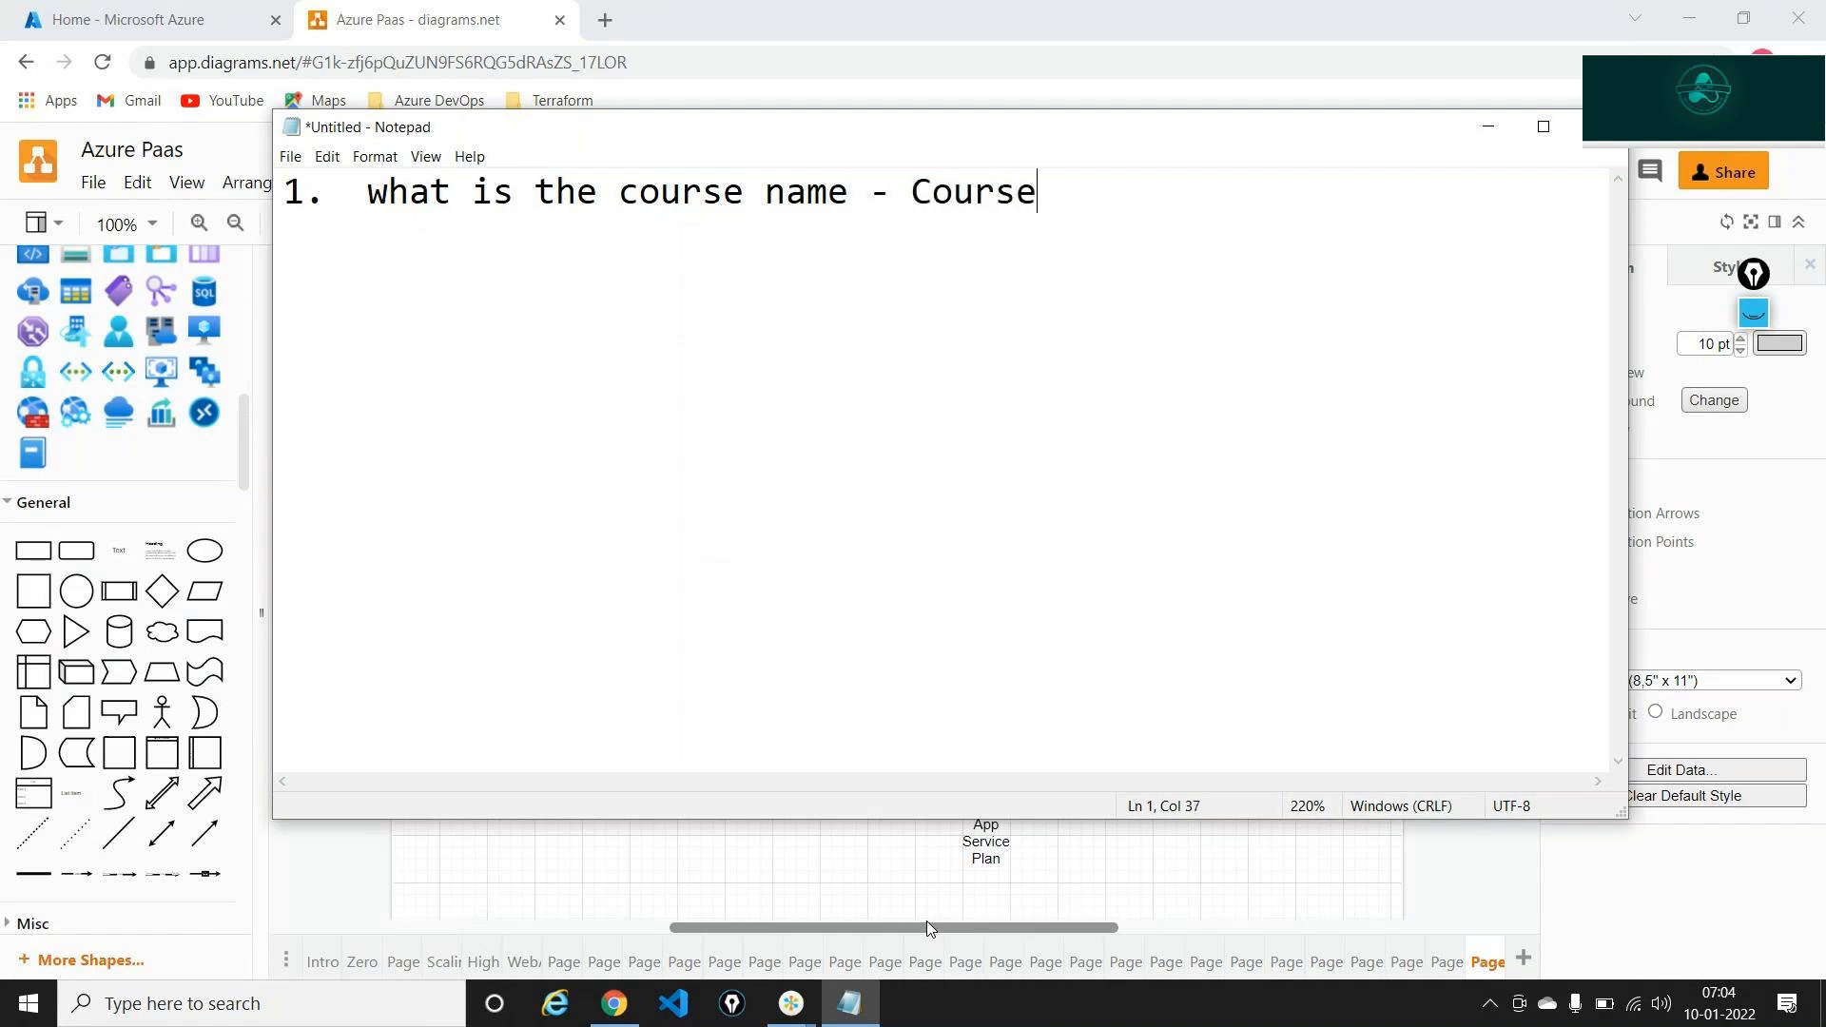
text( ID and )
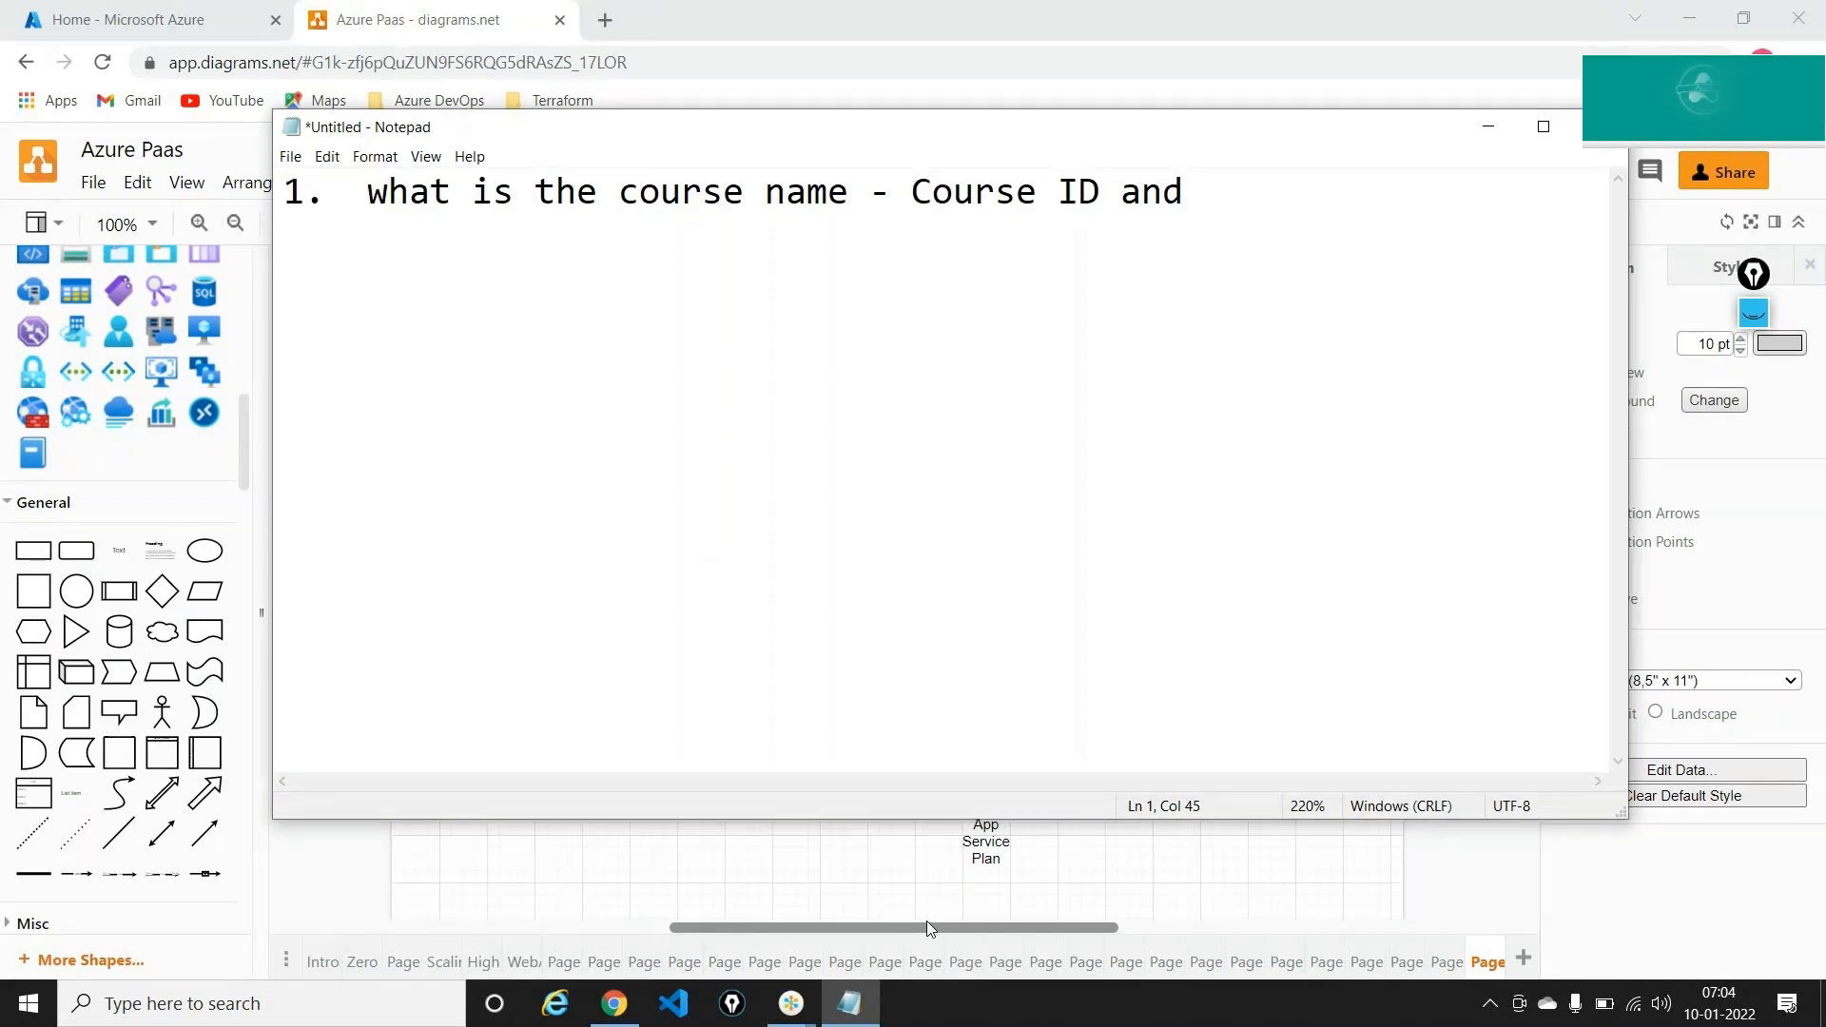
text(rating)
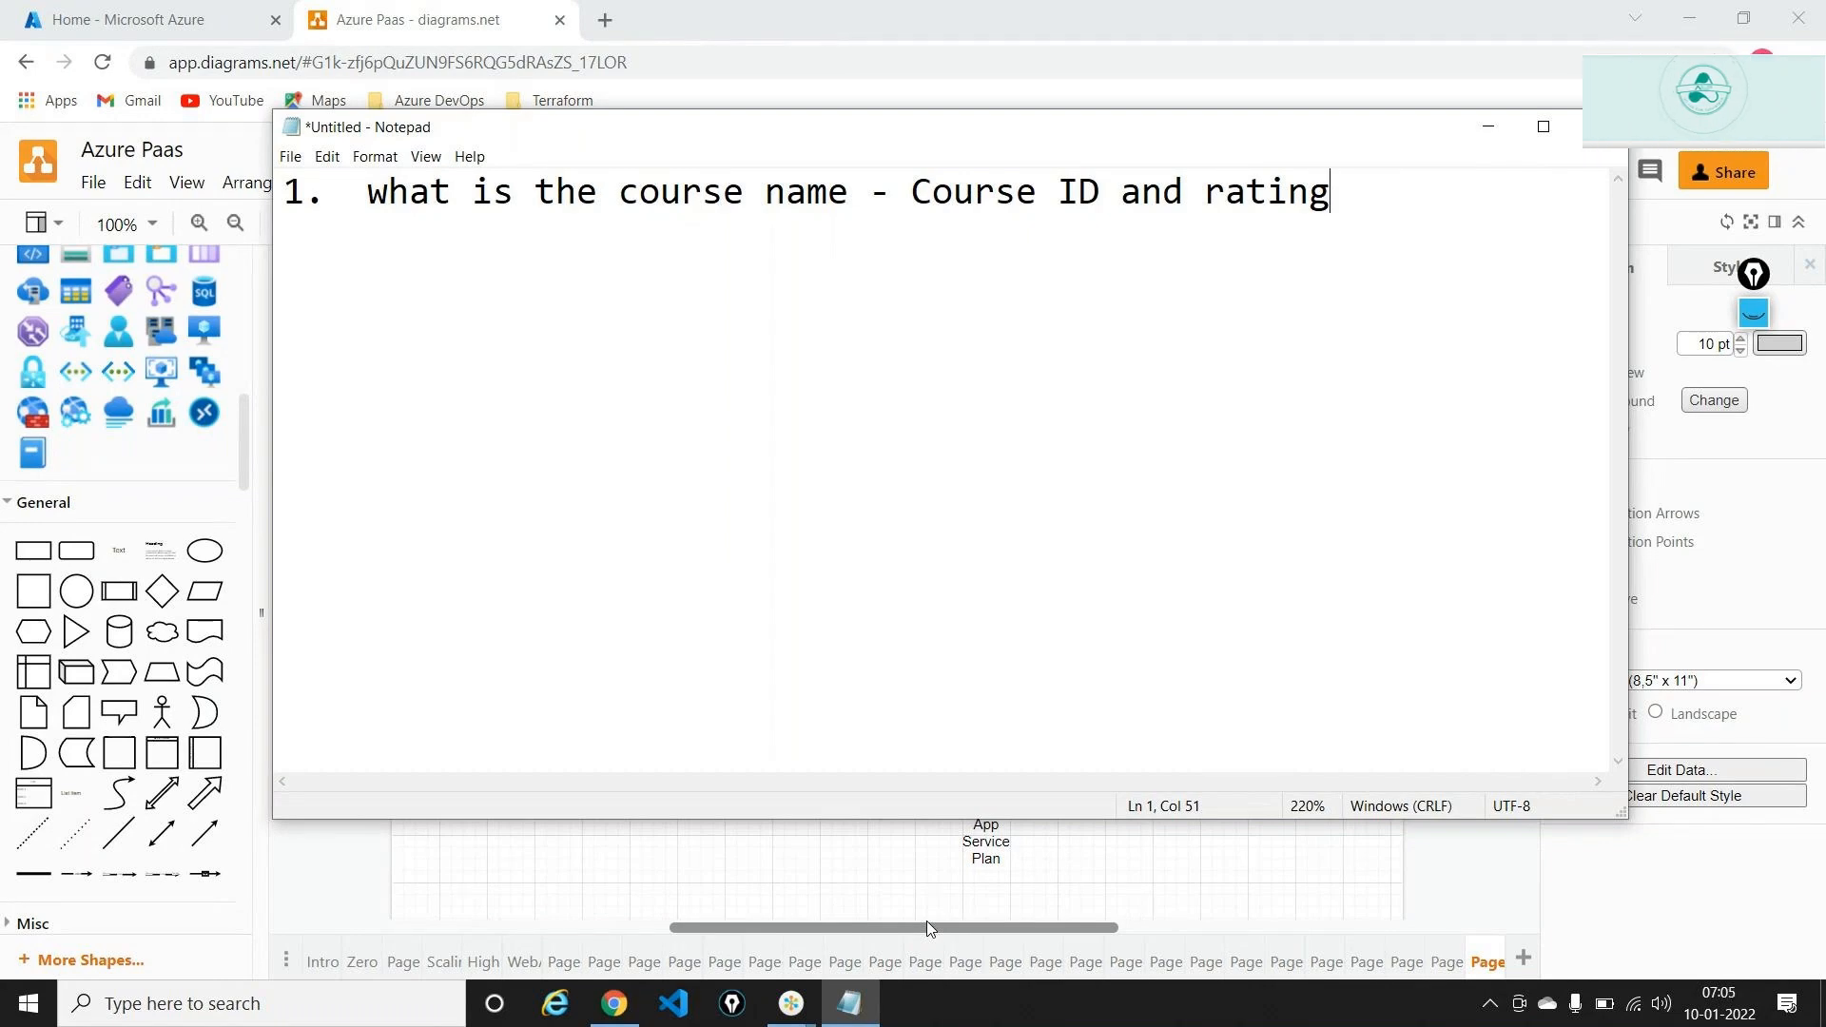
Add note lines 'Store -- In a structured format' and 'Storage account?'
key(Return)
key(Return)
text(Store )
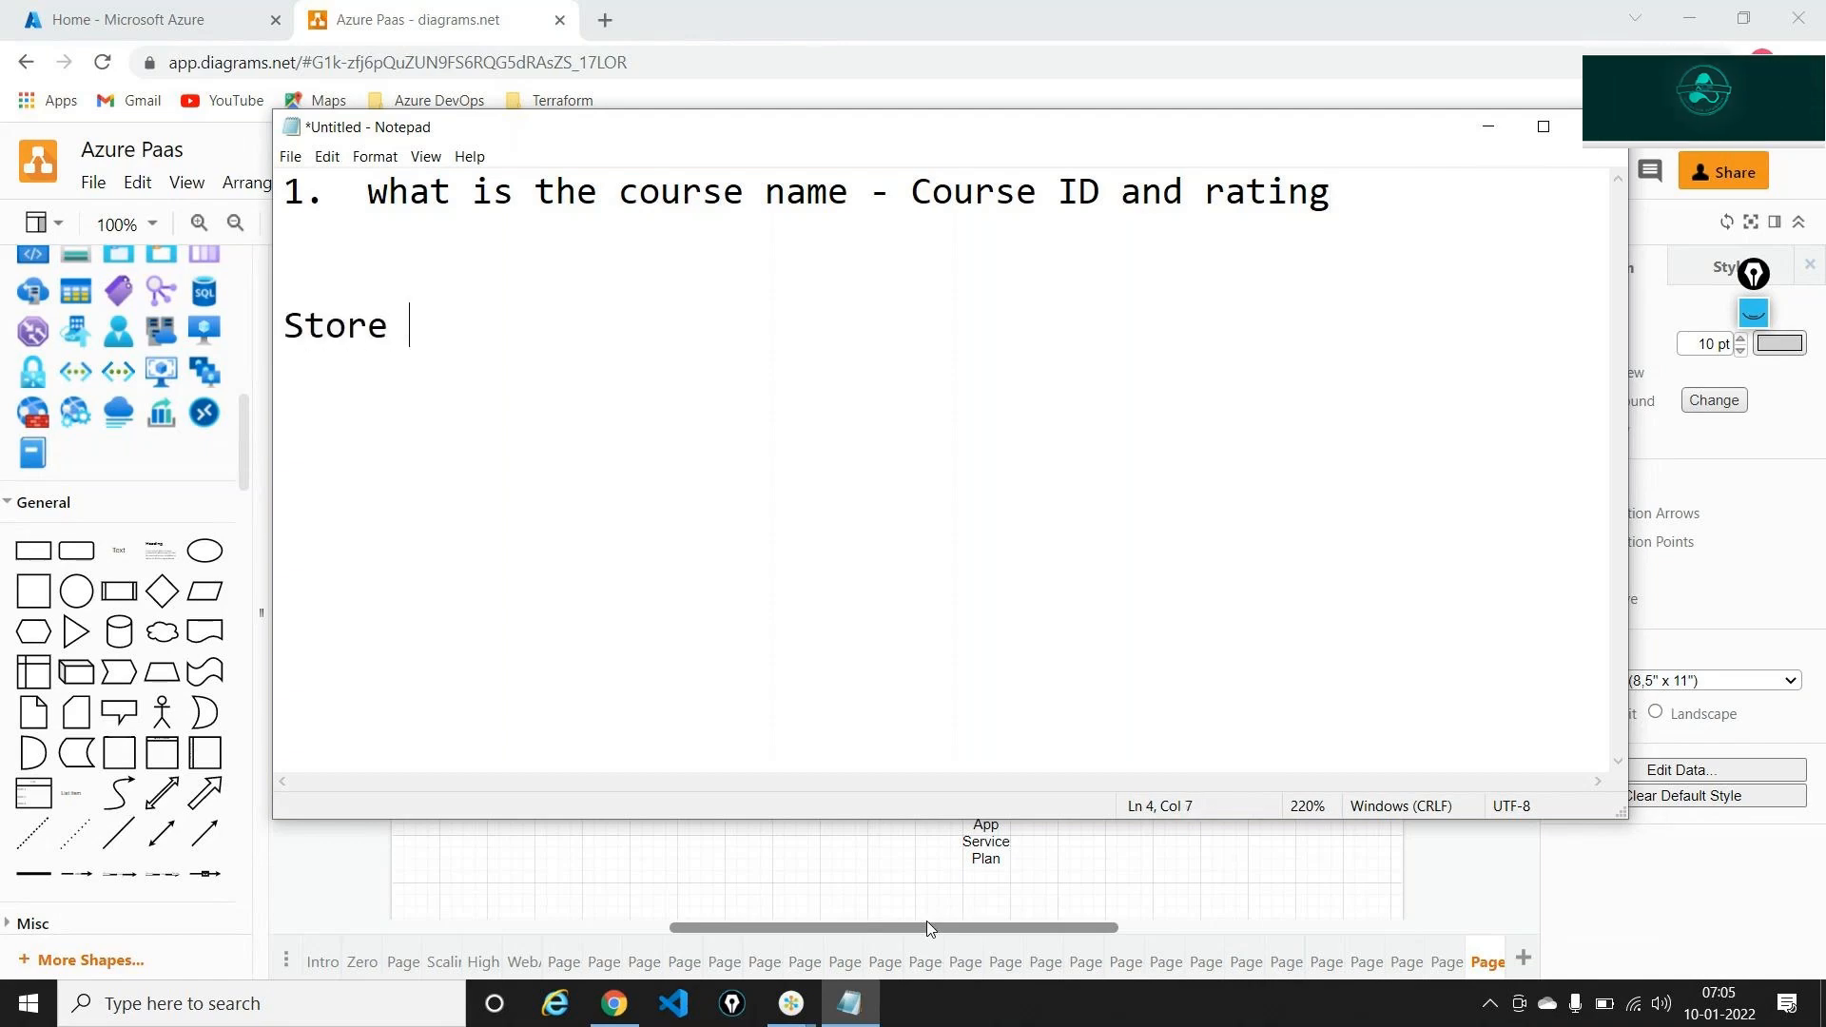
text(-- In a structure)
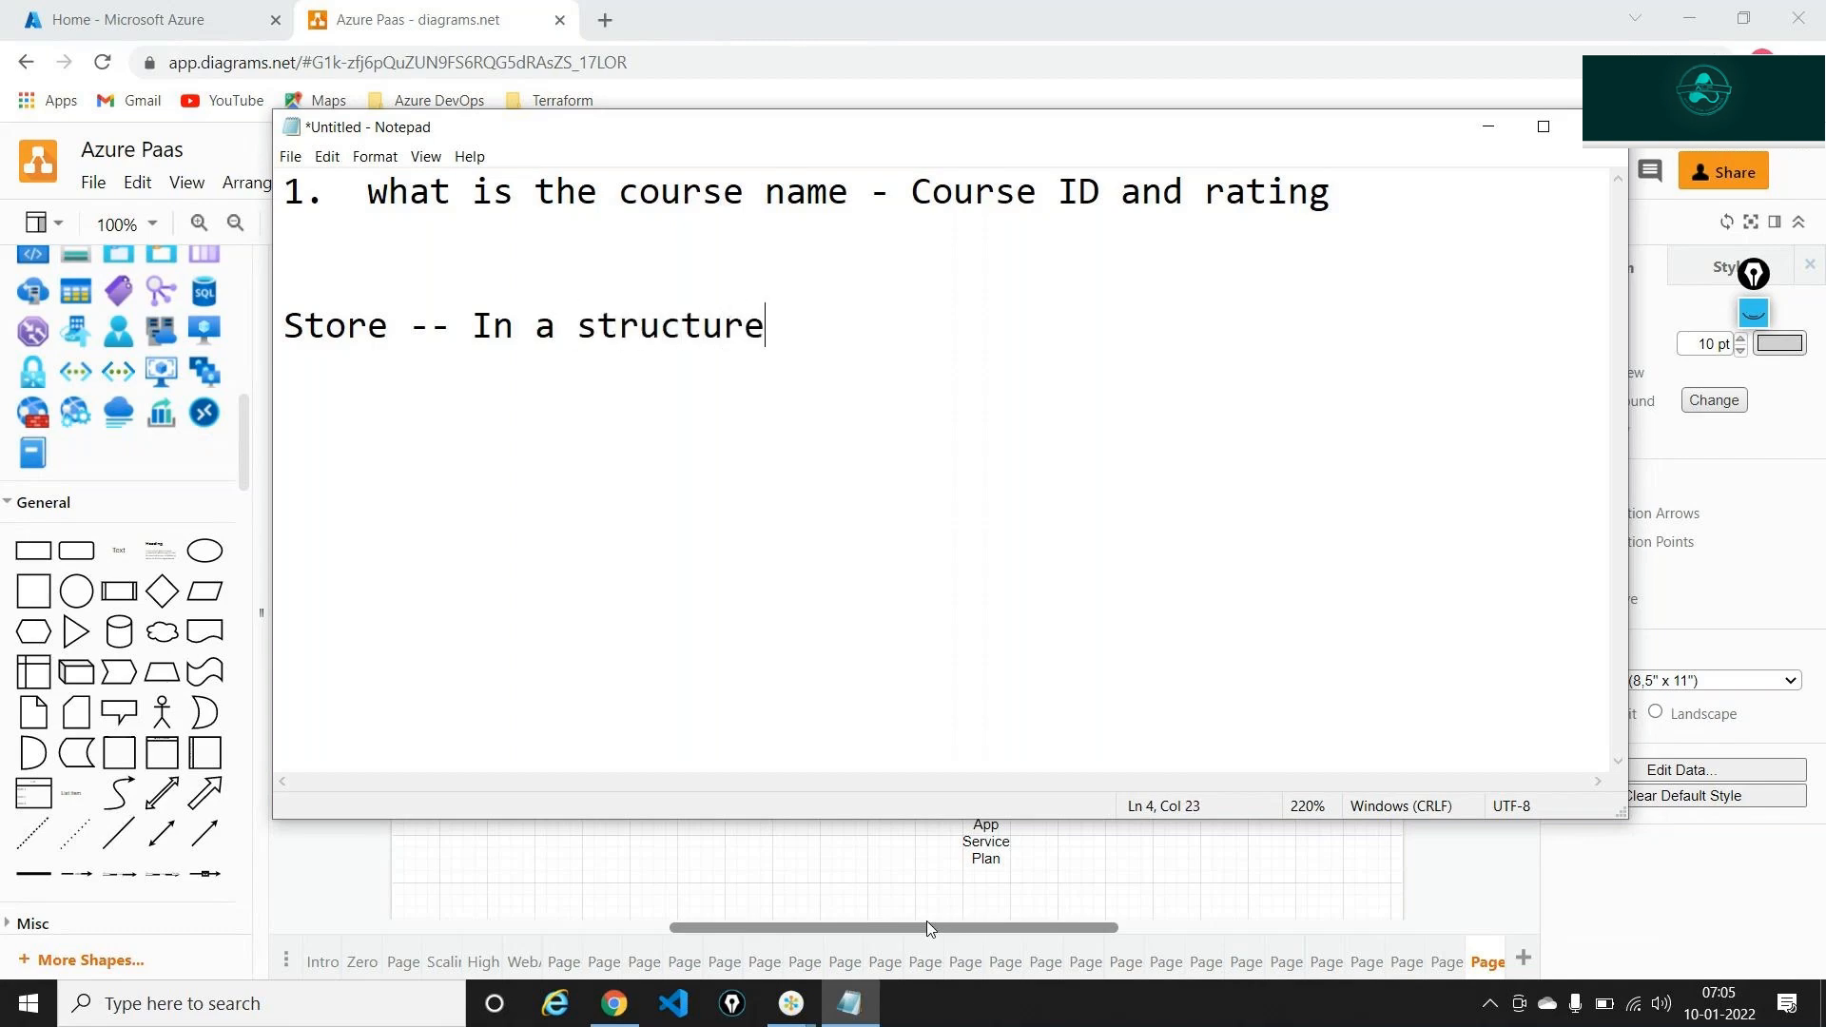
text(d forma)
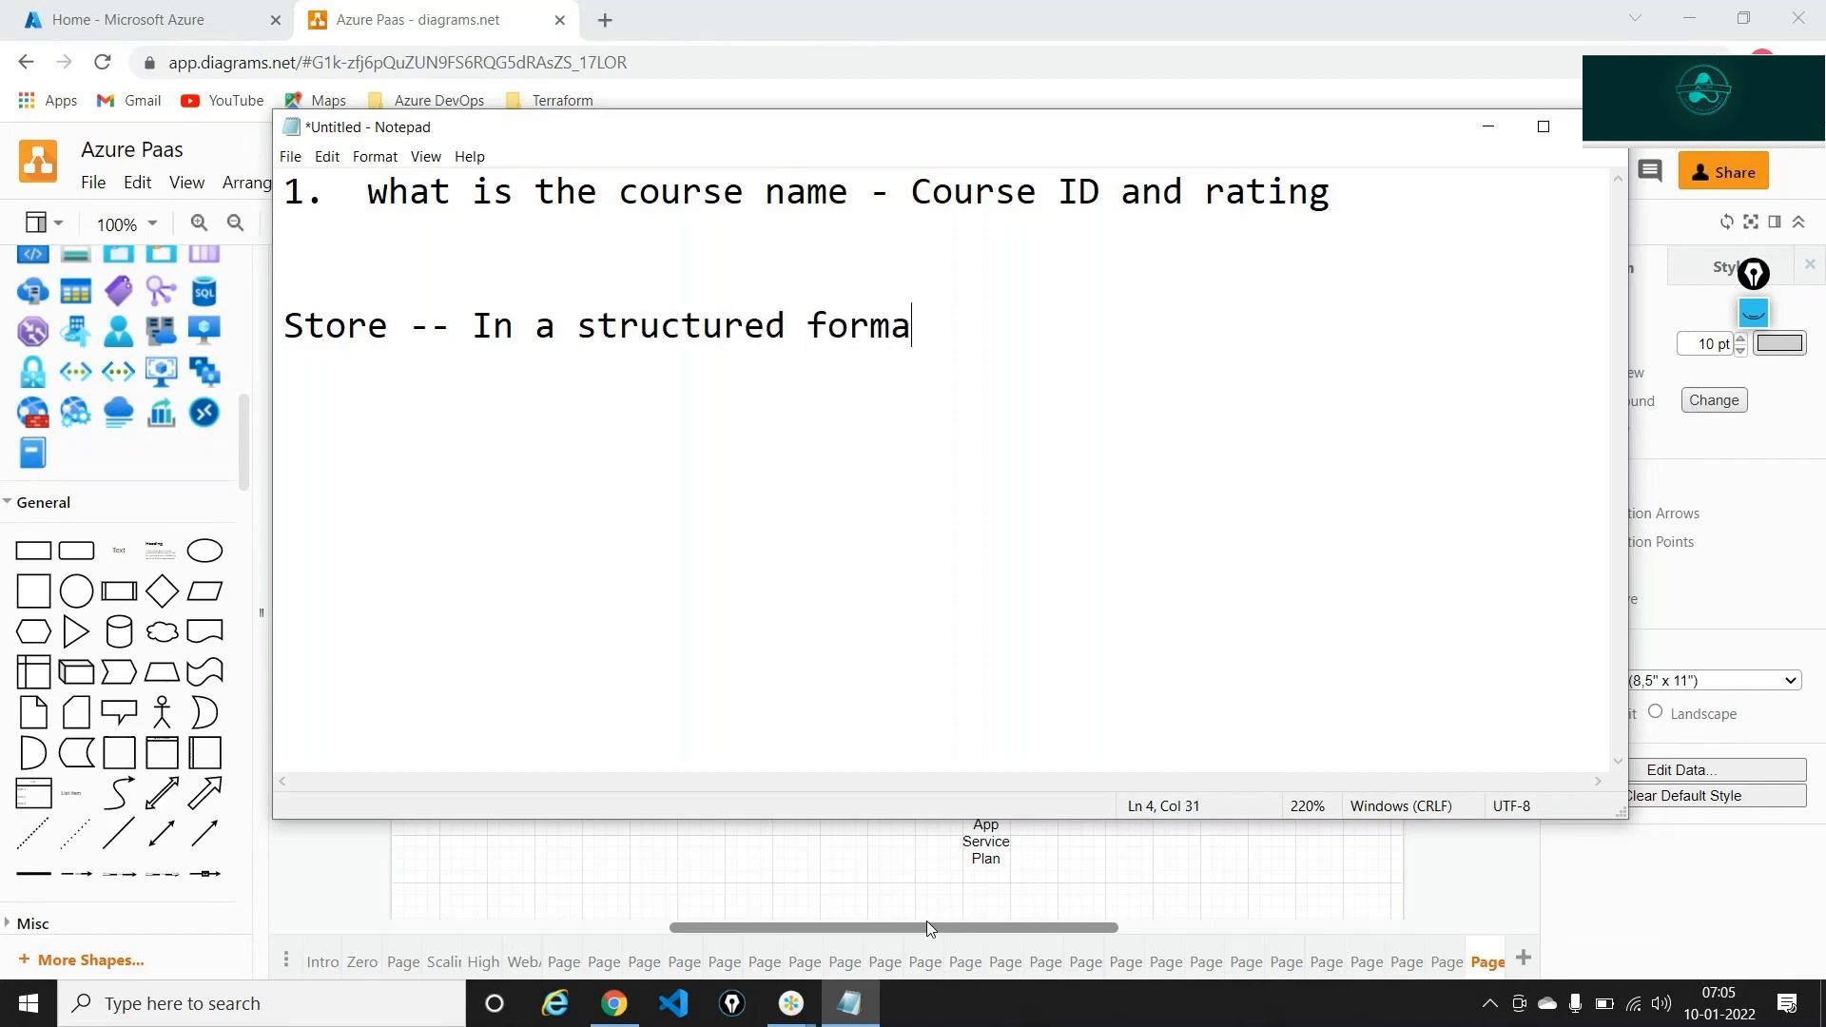
text(t)
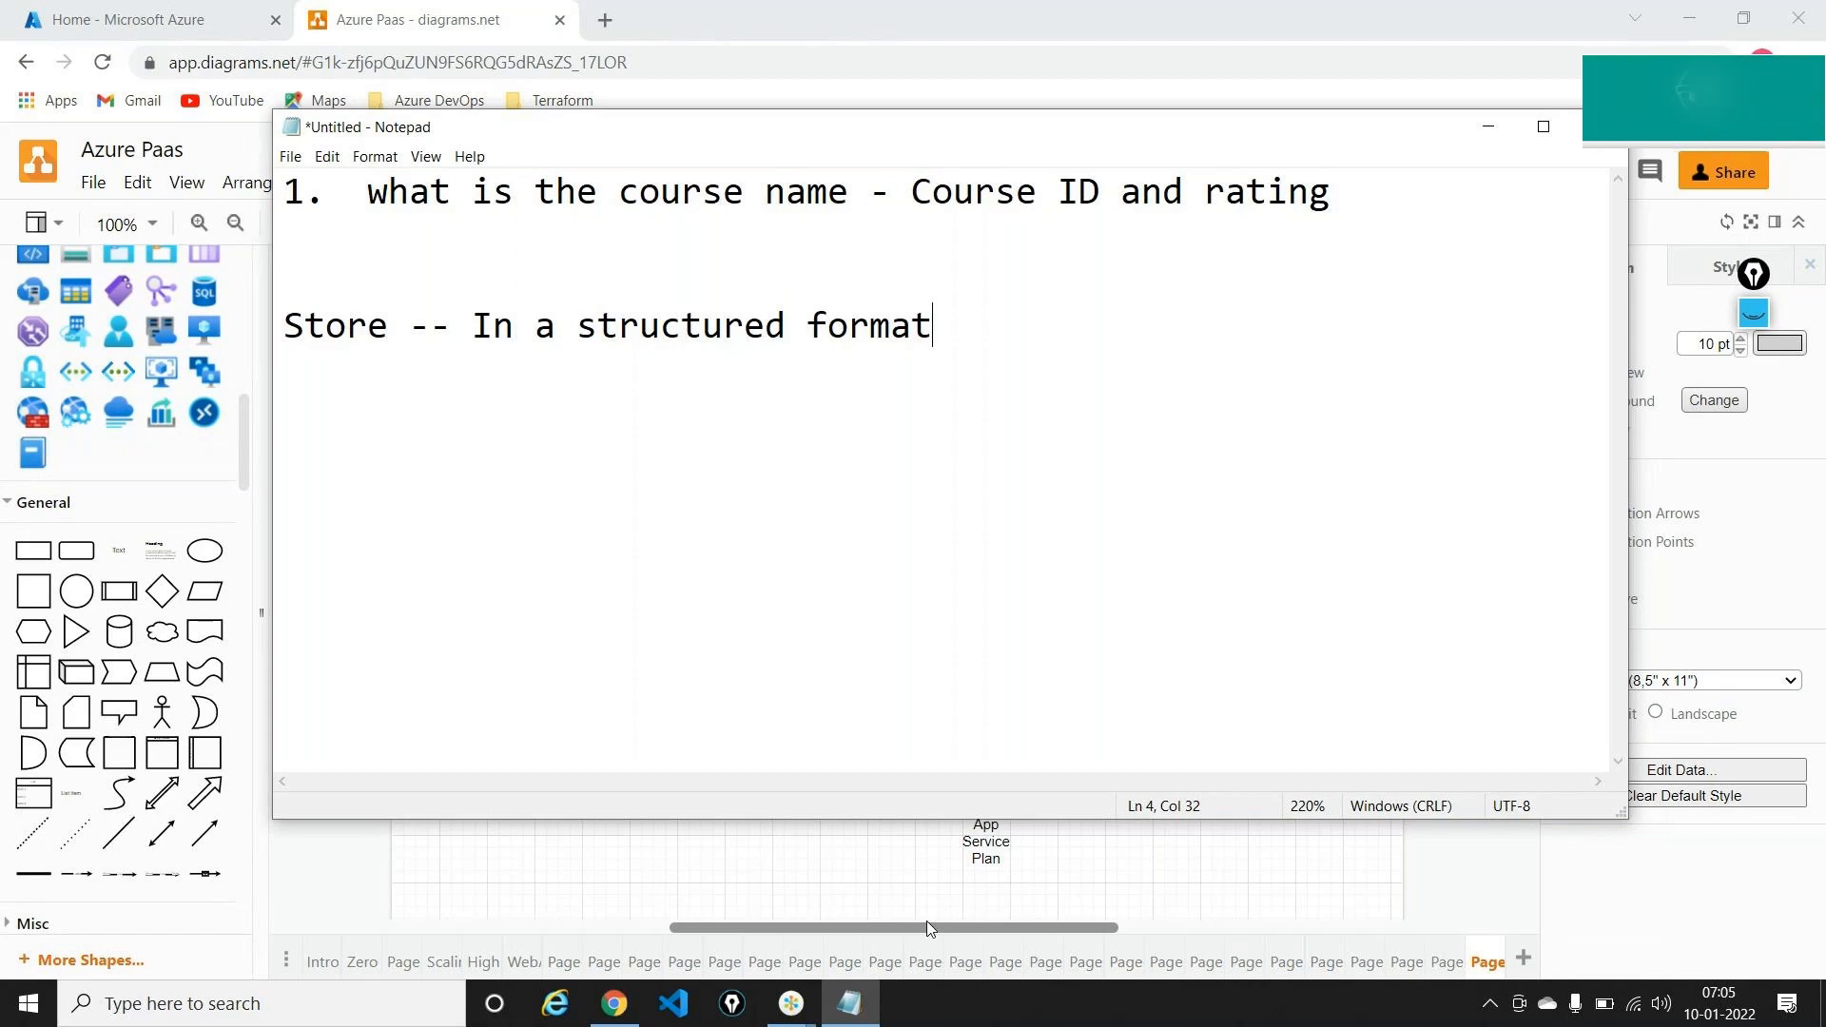
key(Return)
text(St)
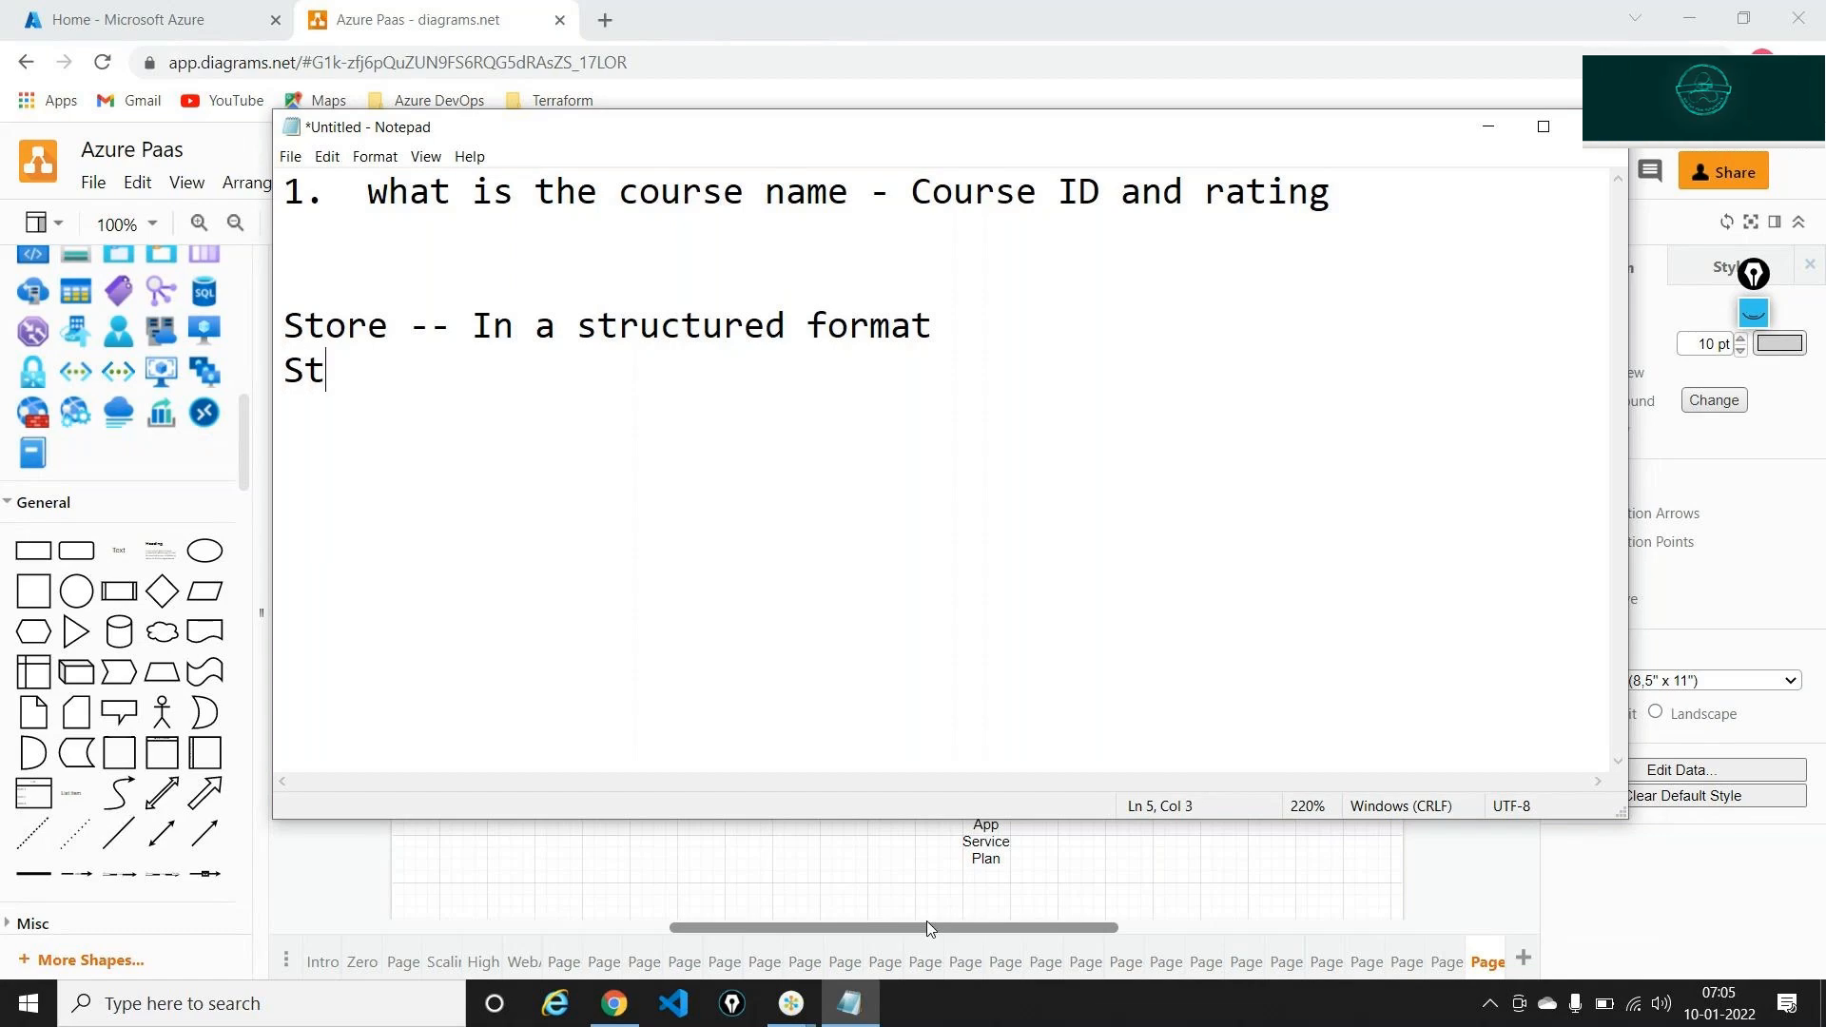
text(orage acco)
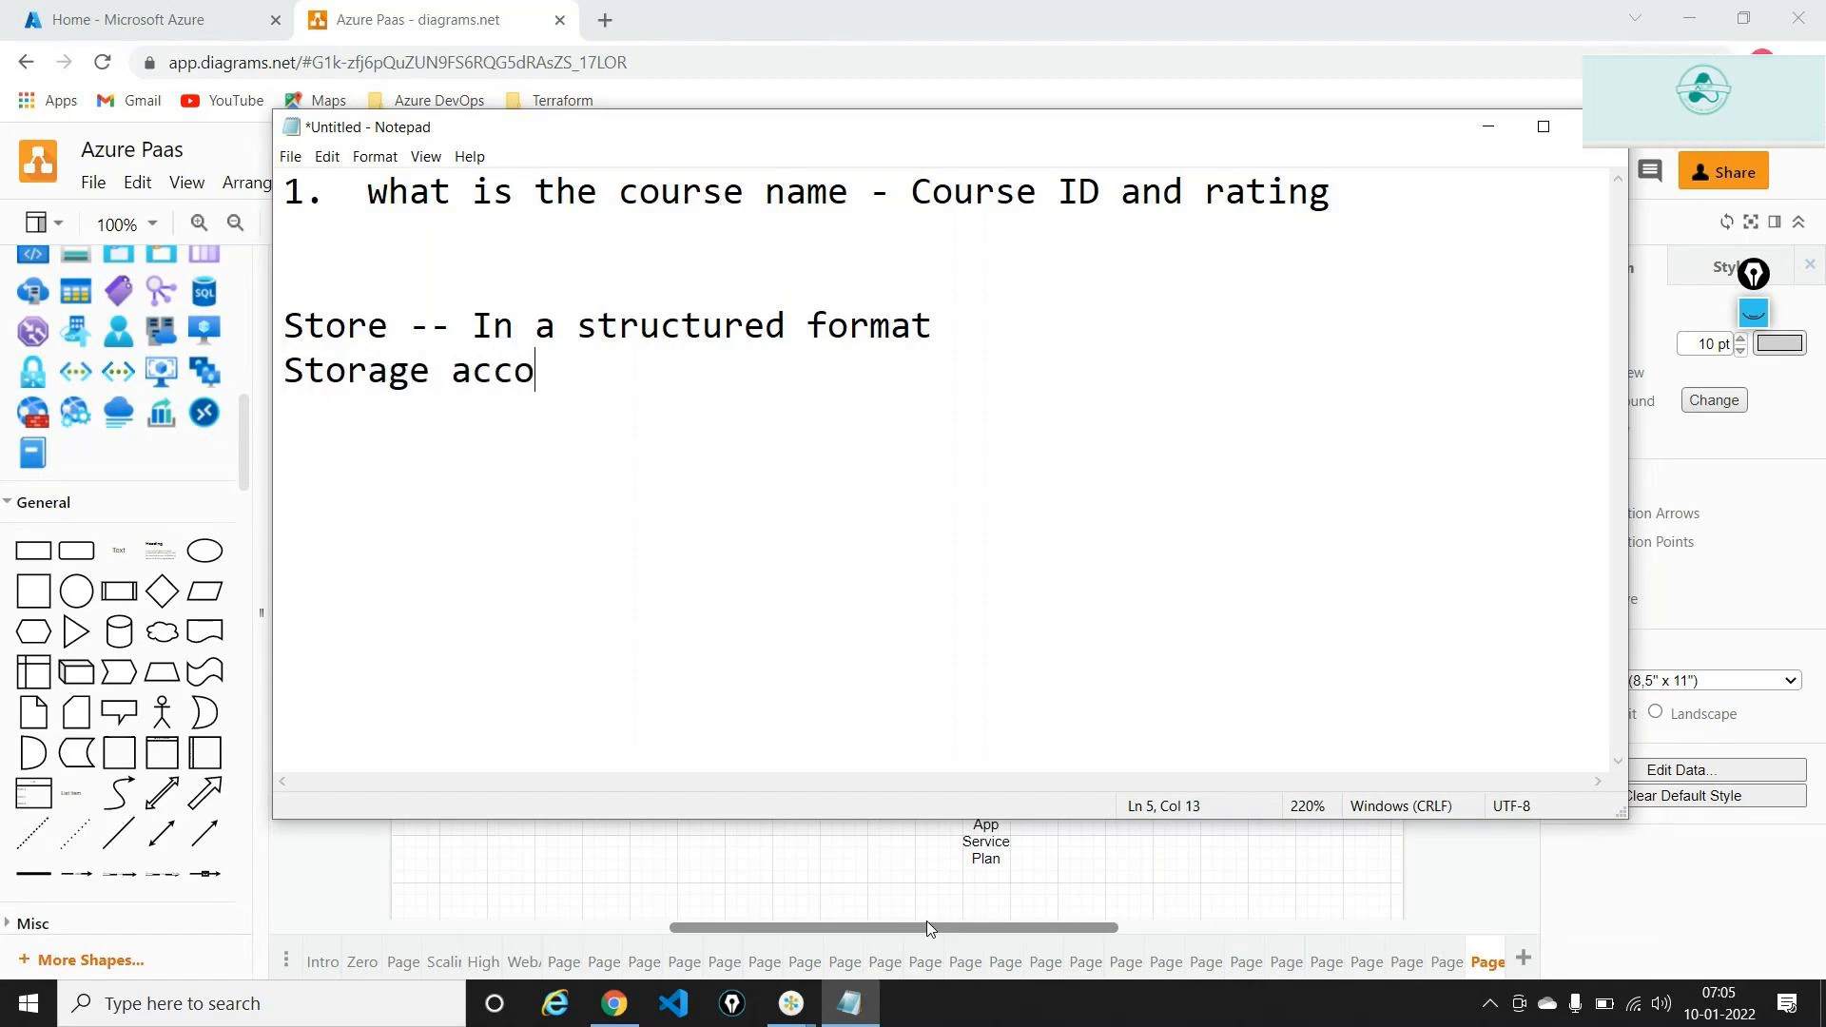
text(unt?)
key(Return)
Conclude the notes with 'Structured -- database' and return to the draw.io diagram
key(alt+Tab)
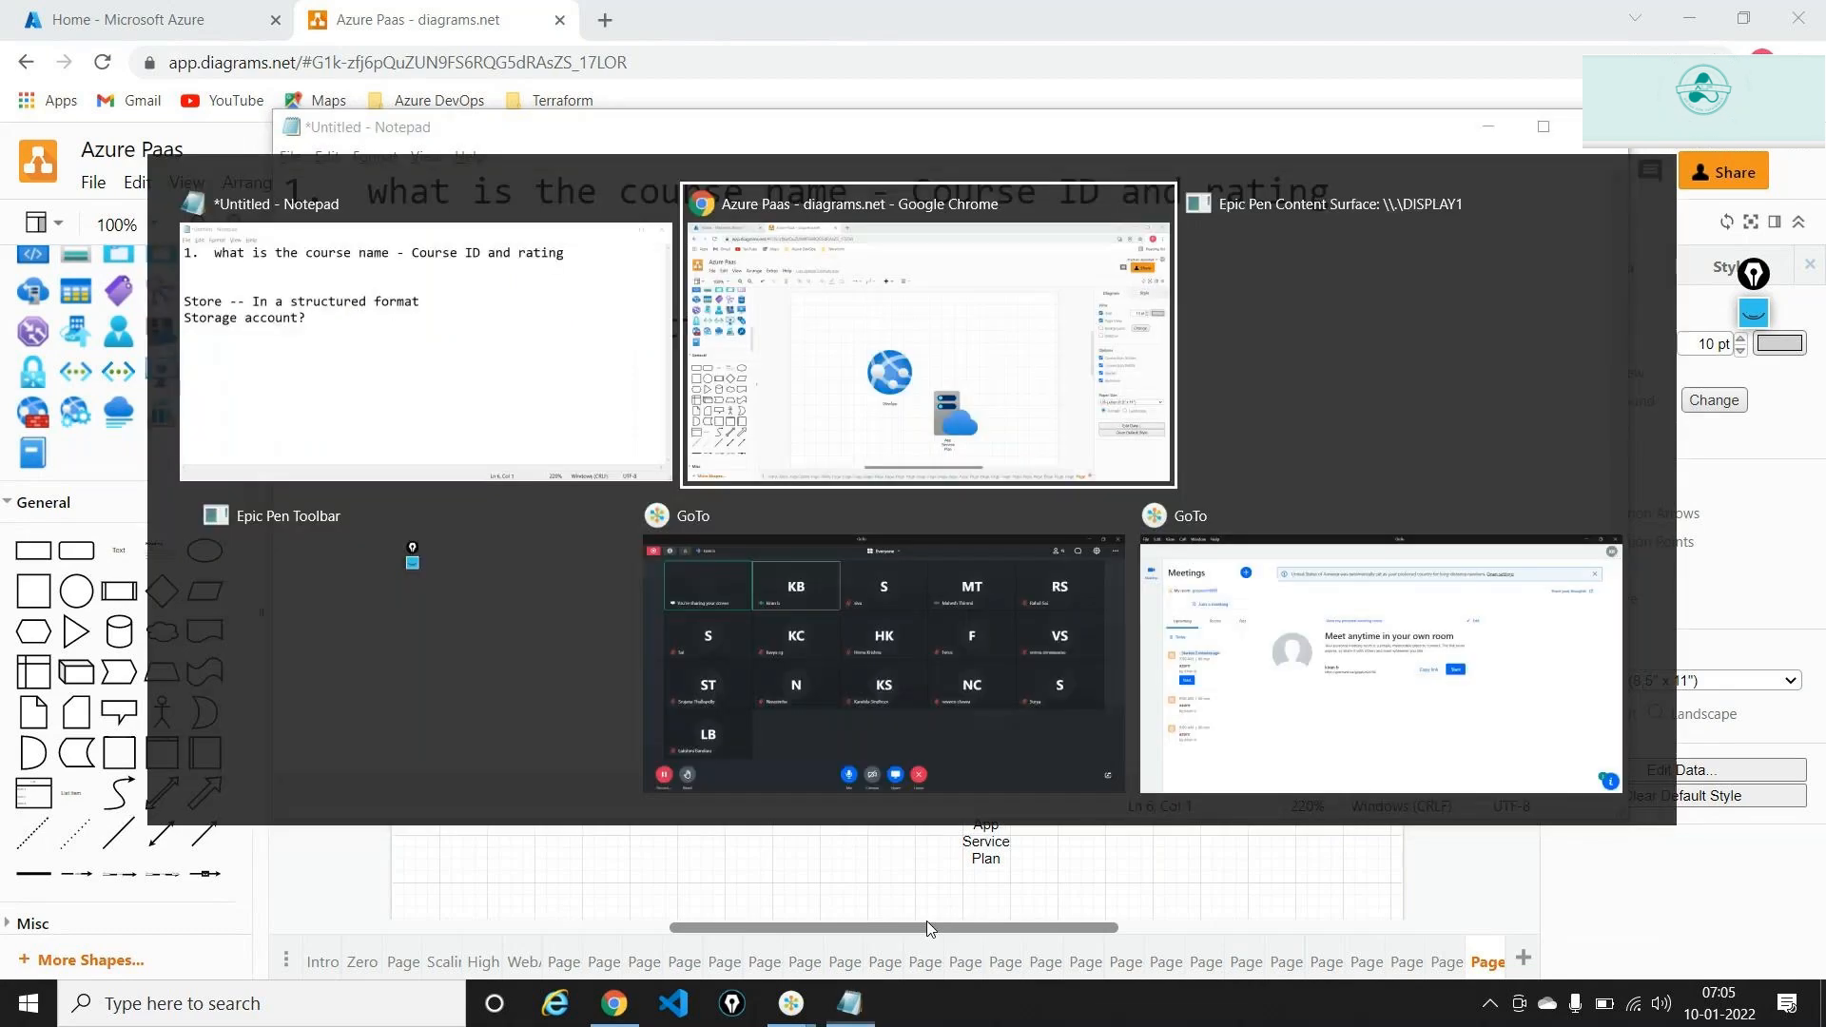
key(alt+Tab)
key(alt+Tab)
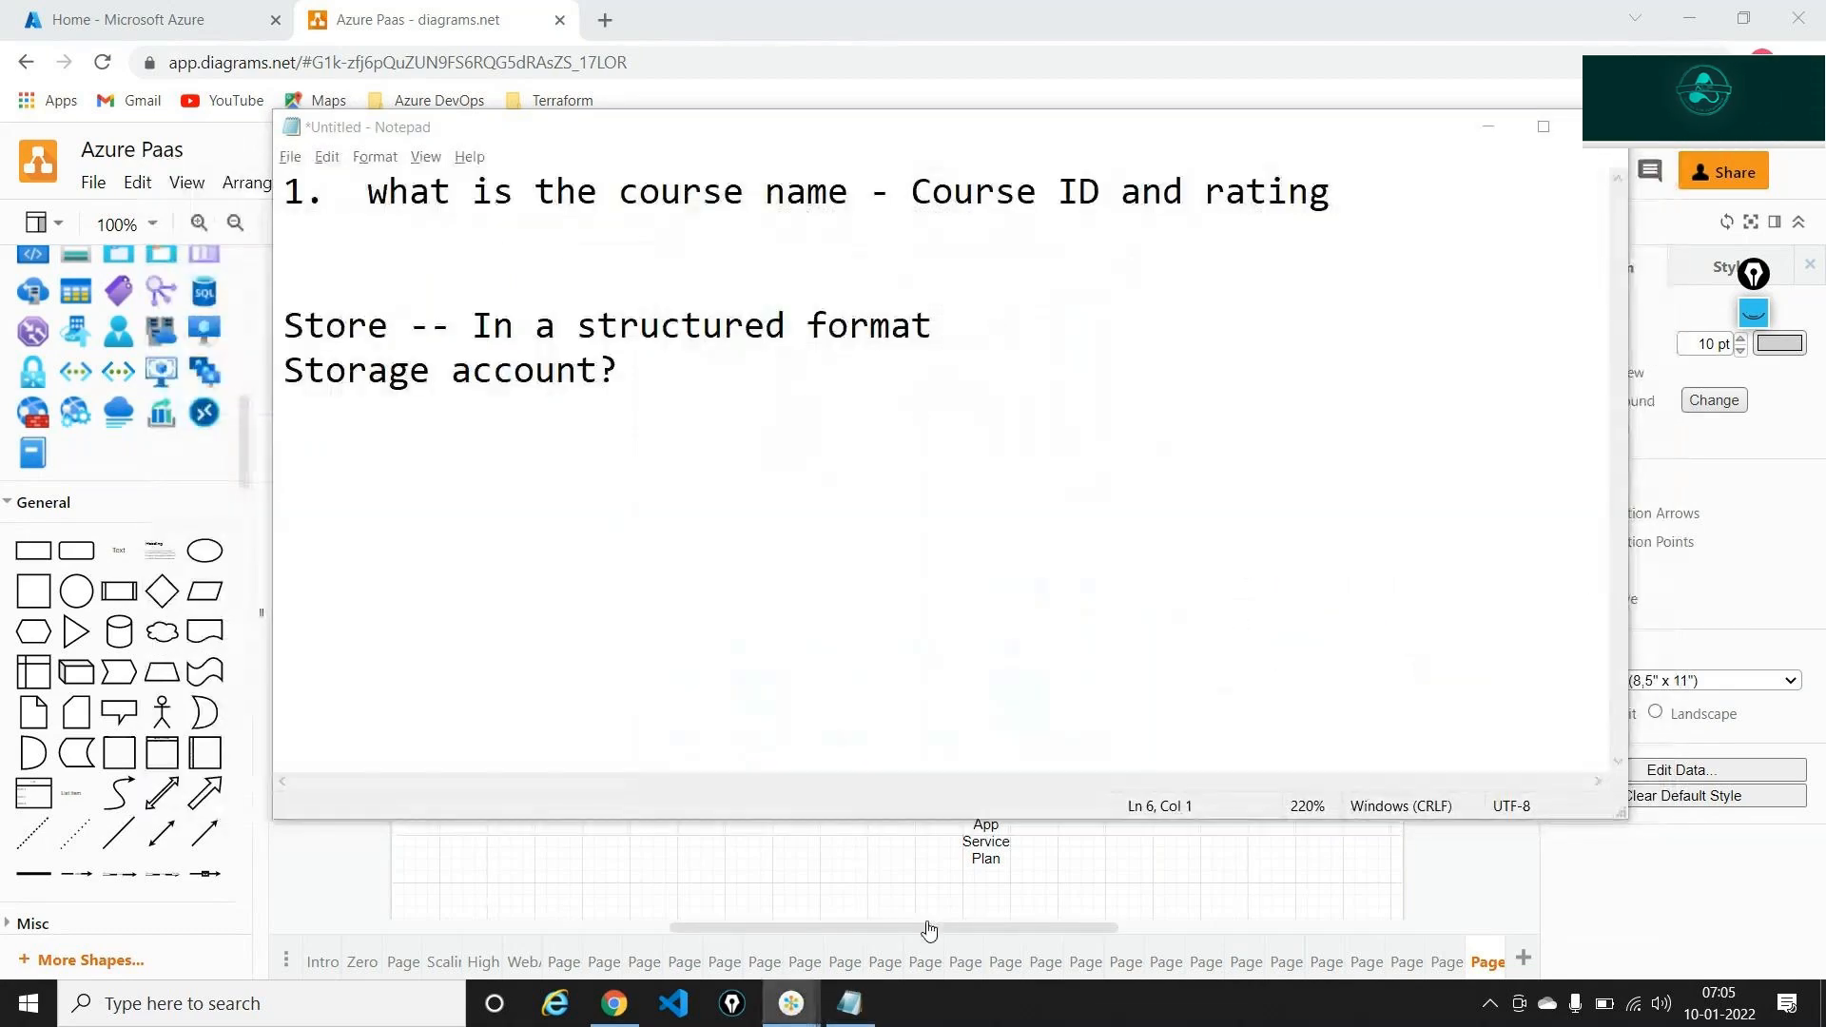
click(942, 616)
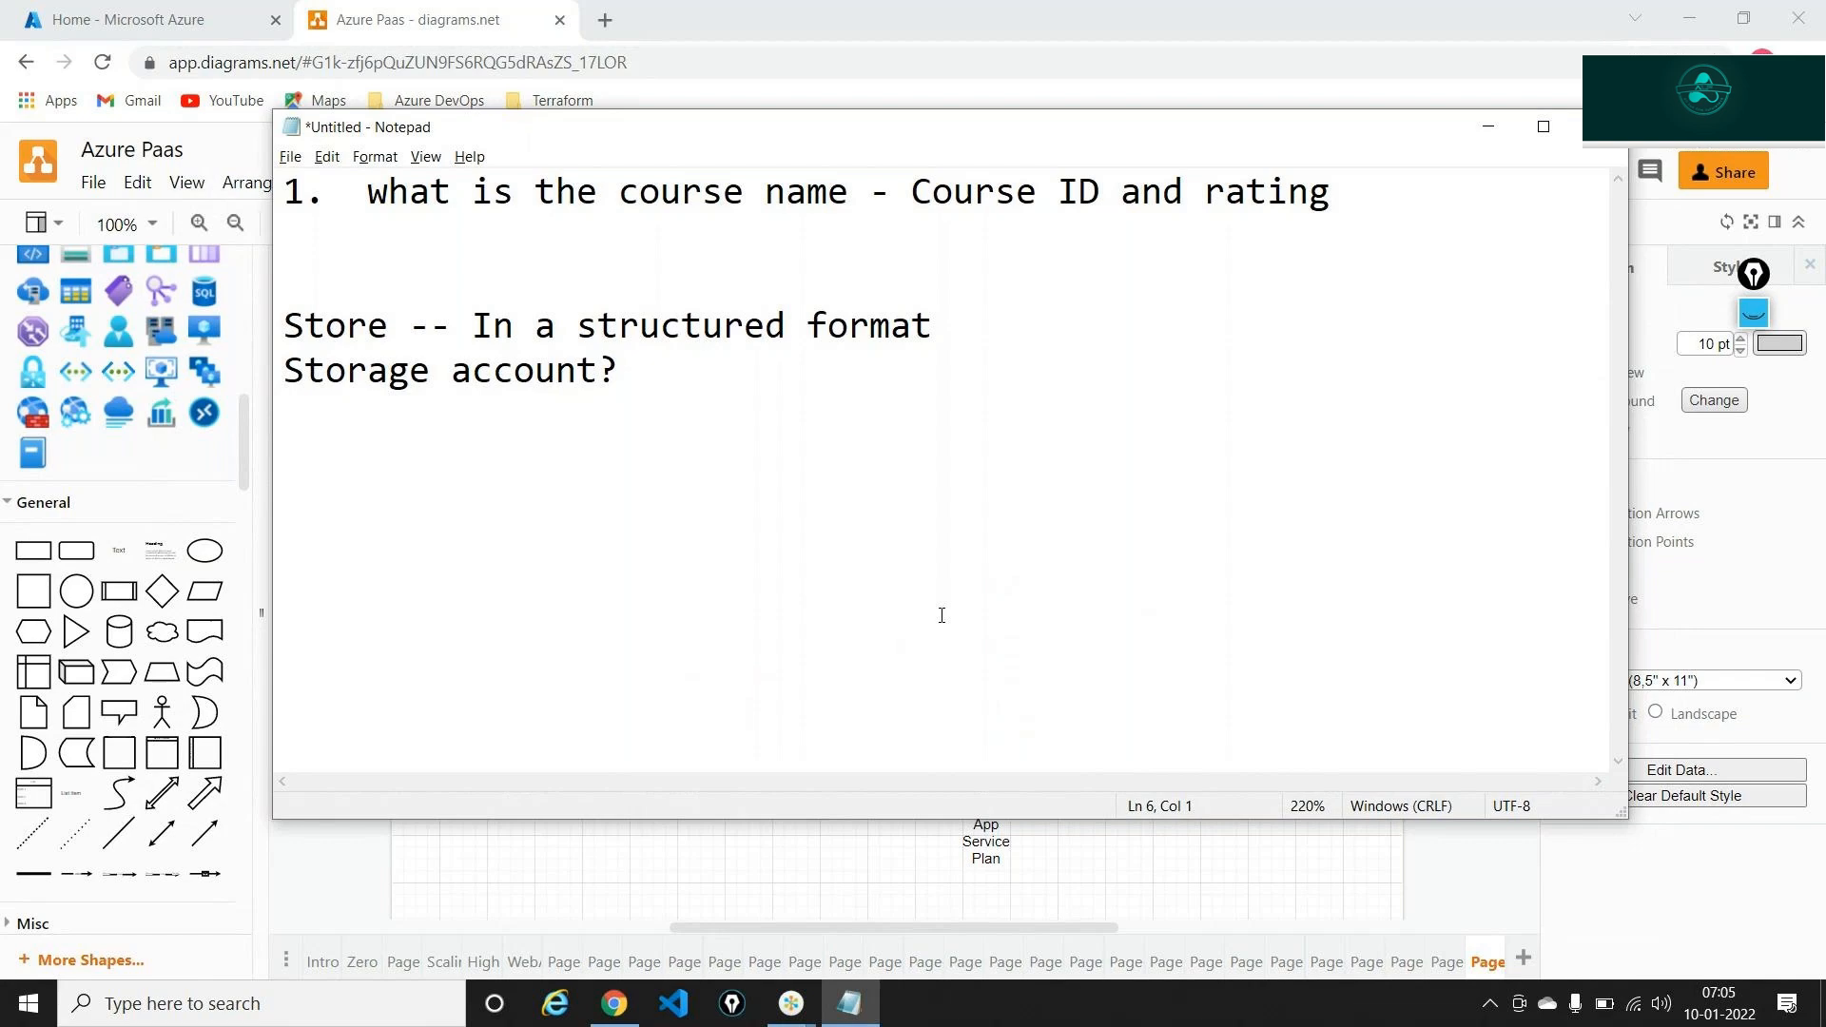
text(Structured)
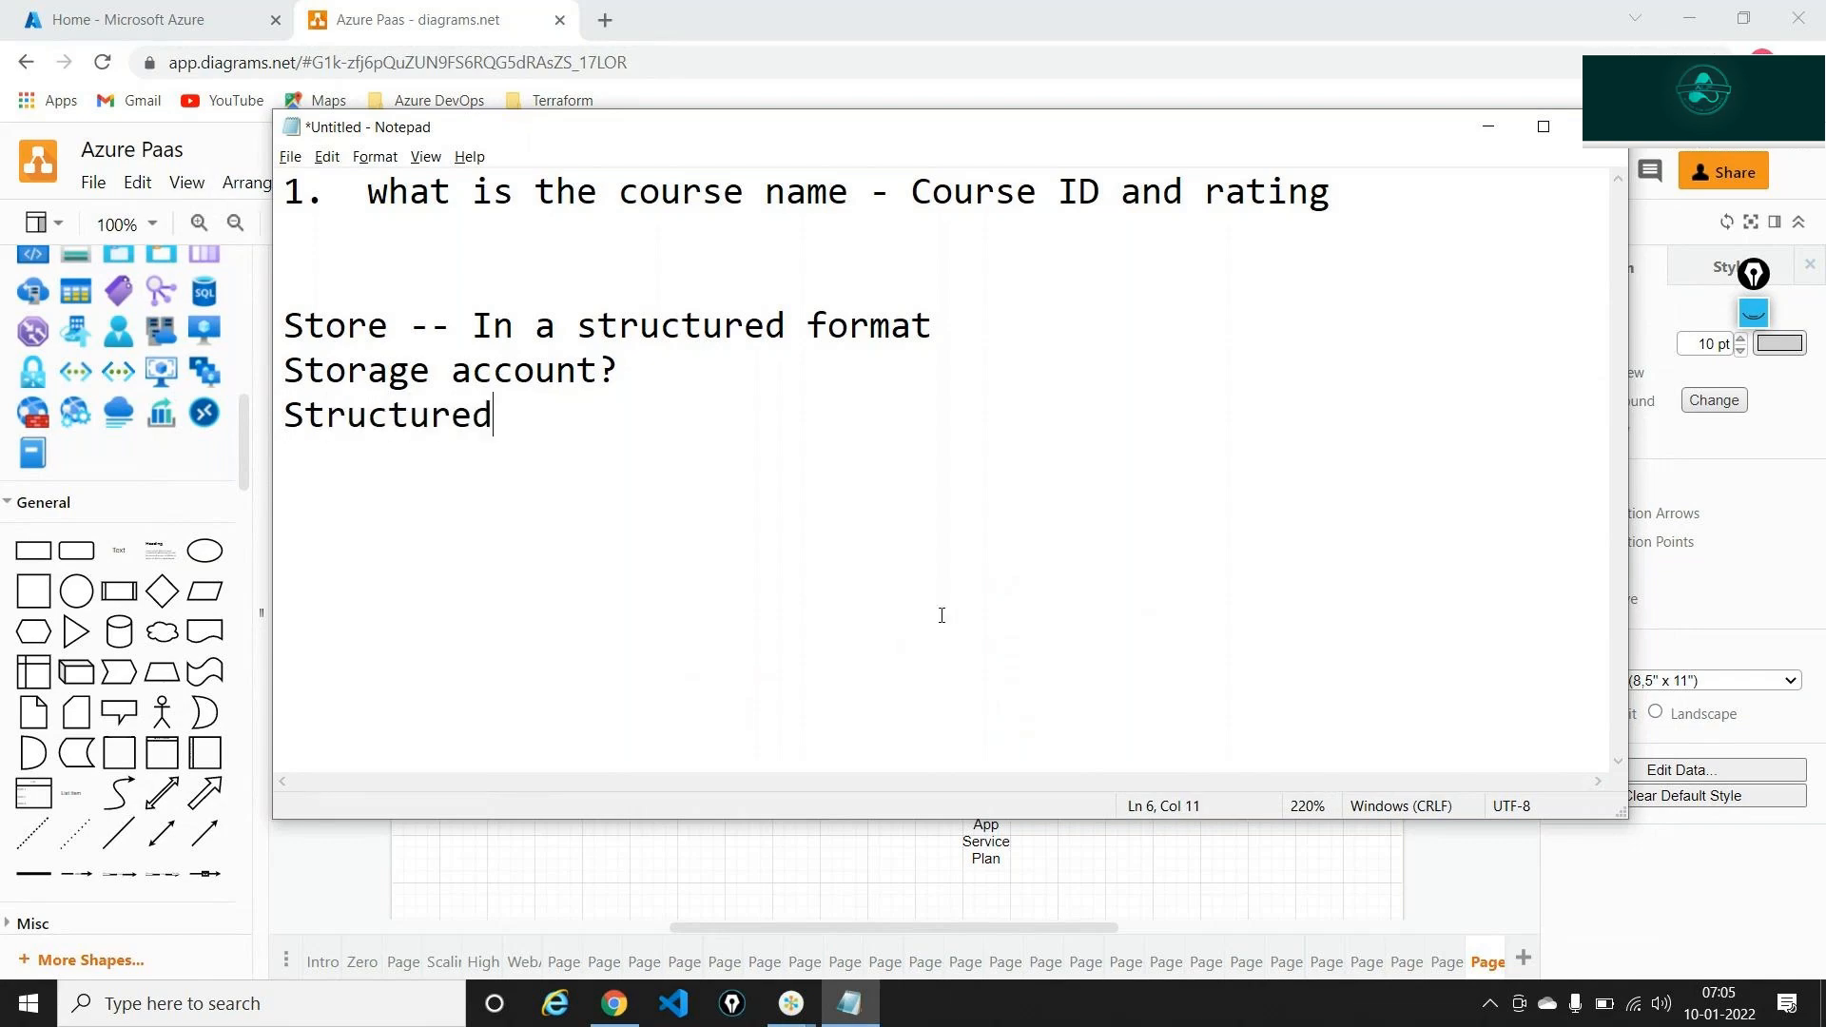
text(  --  database)
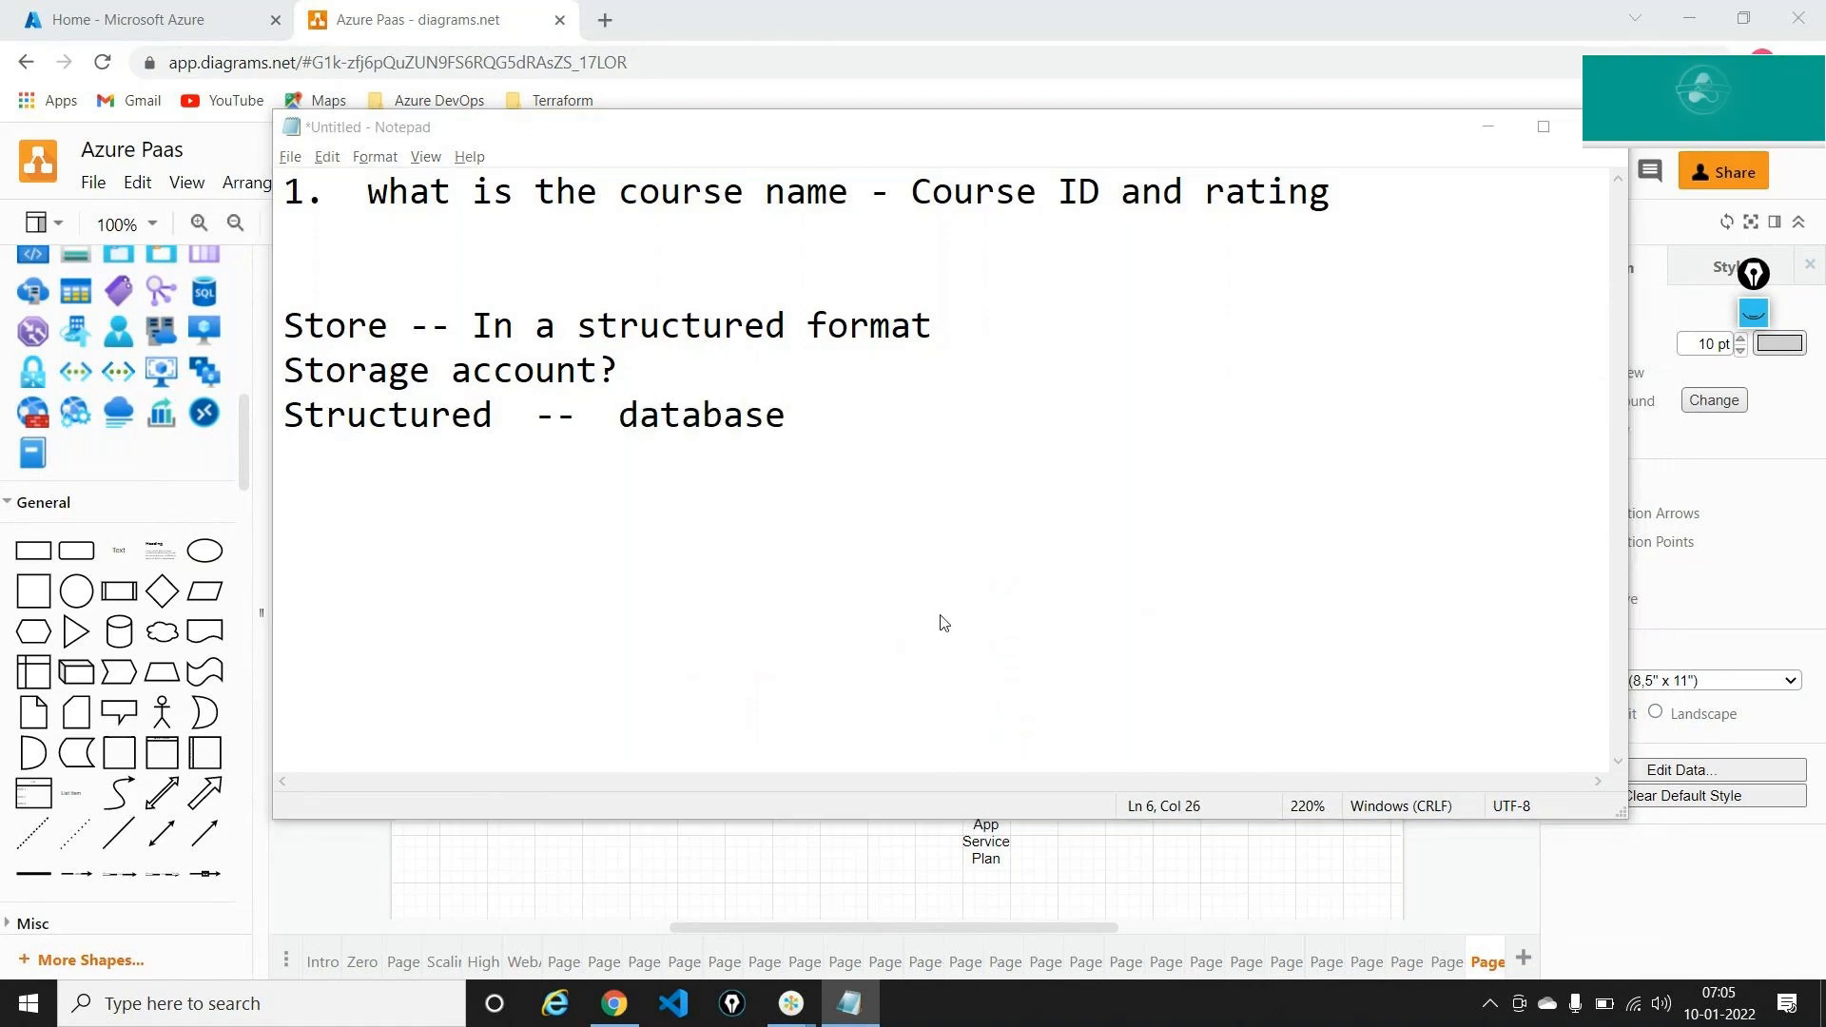
key(alt+Tab)
key(alt+Tab)
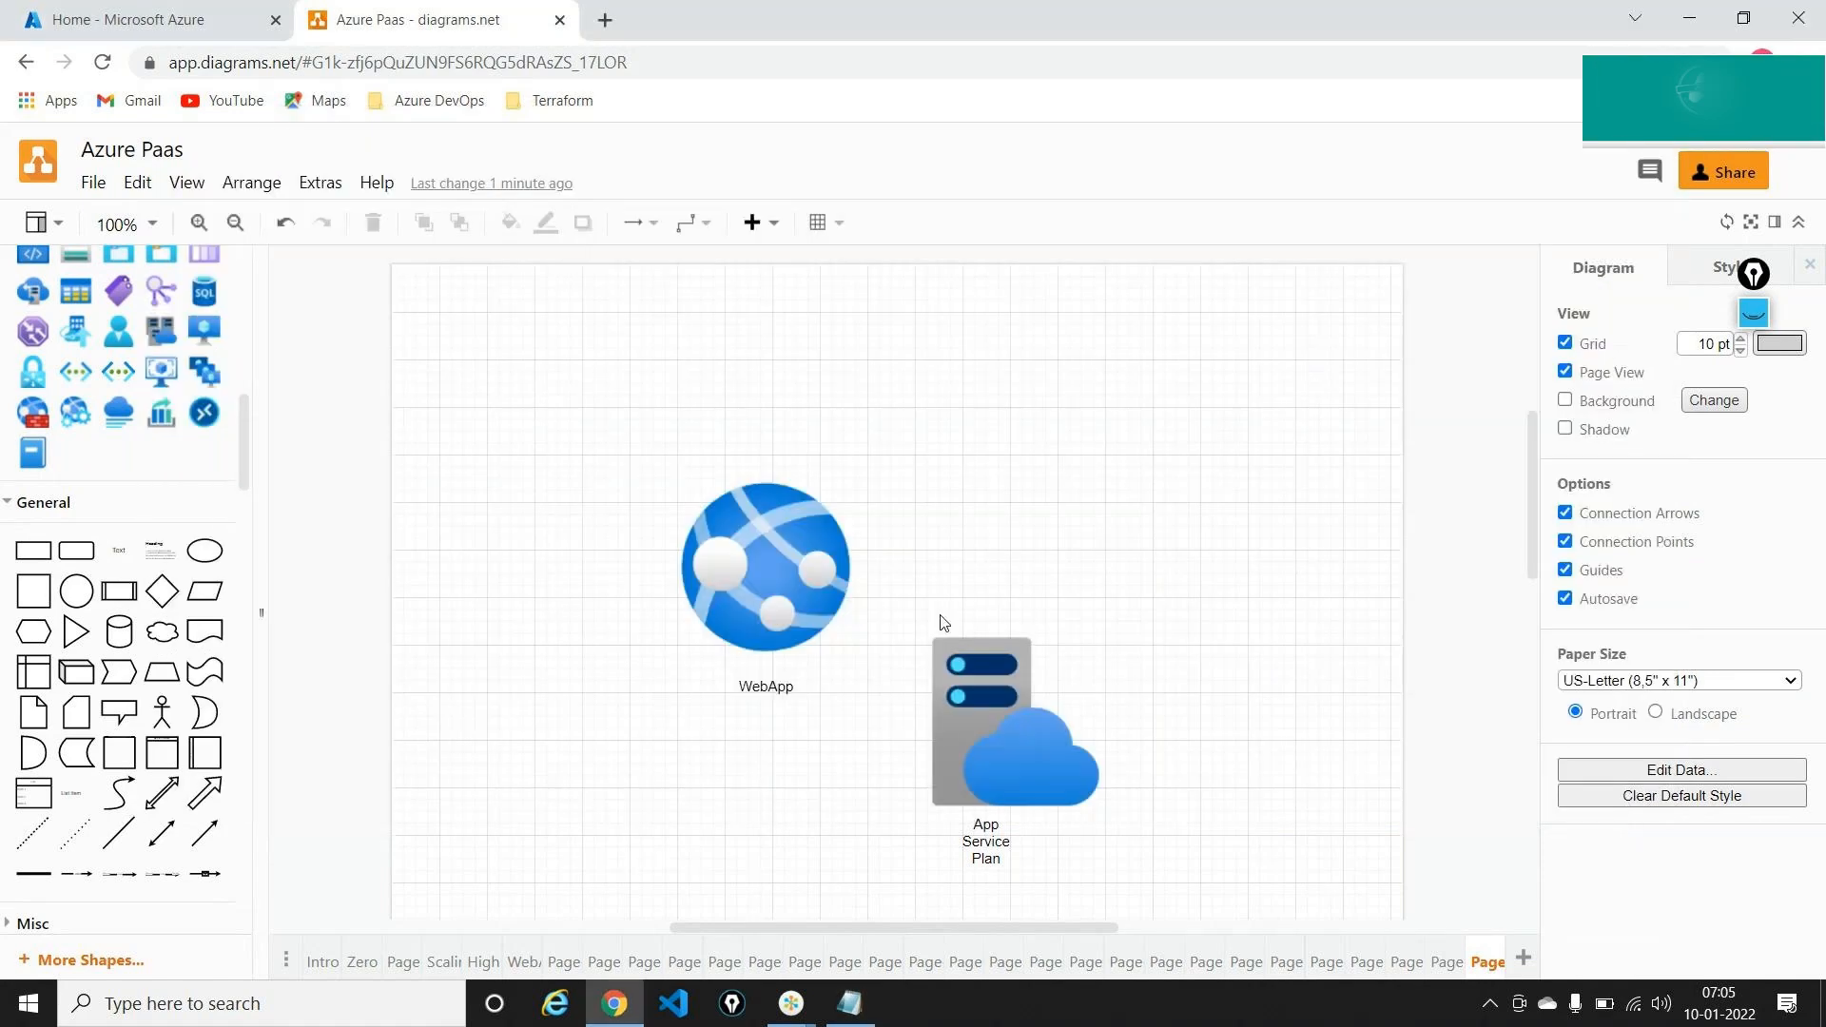
Add an enlarged rounded rectangle to the right of the icons
drag(962, 927, 1020, 926)
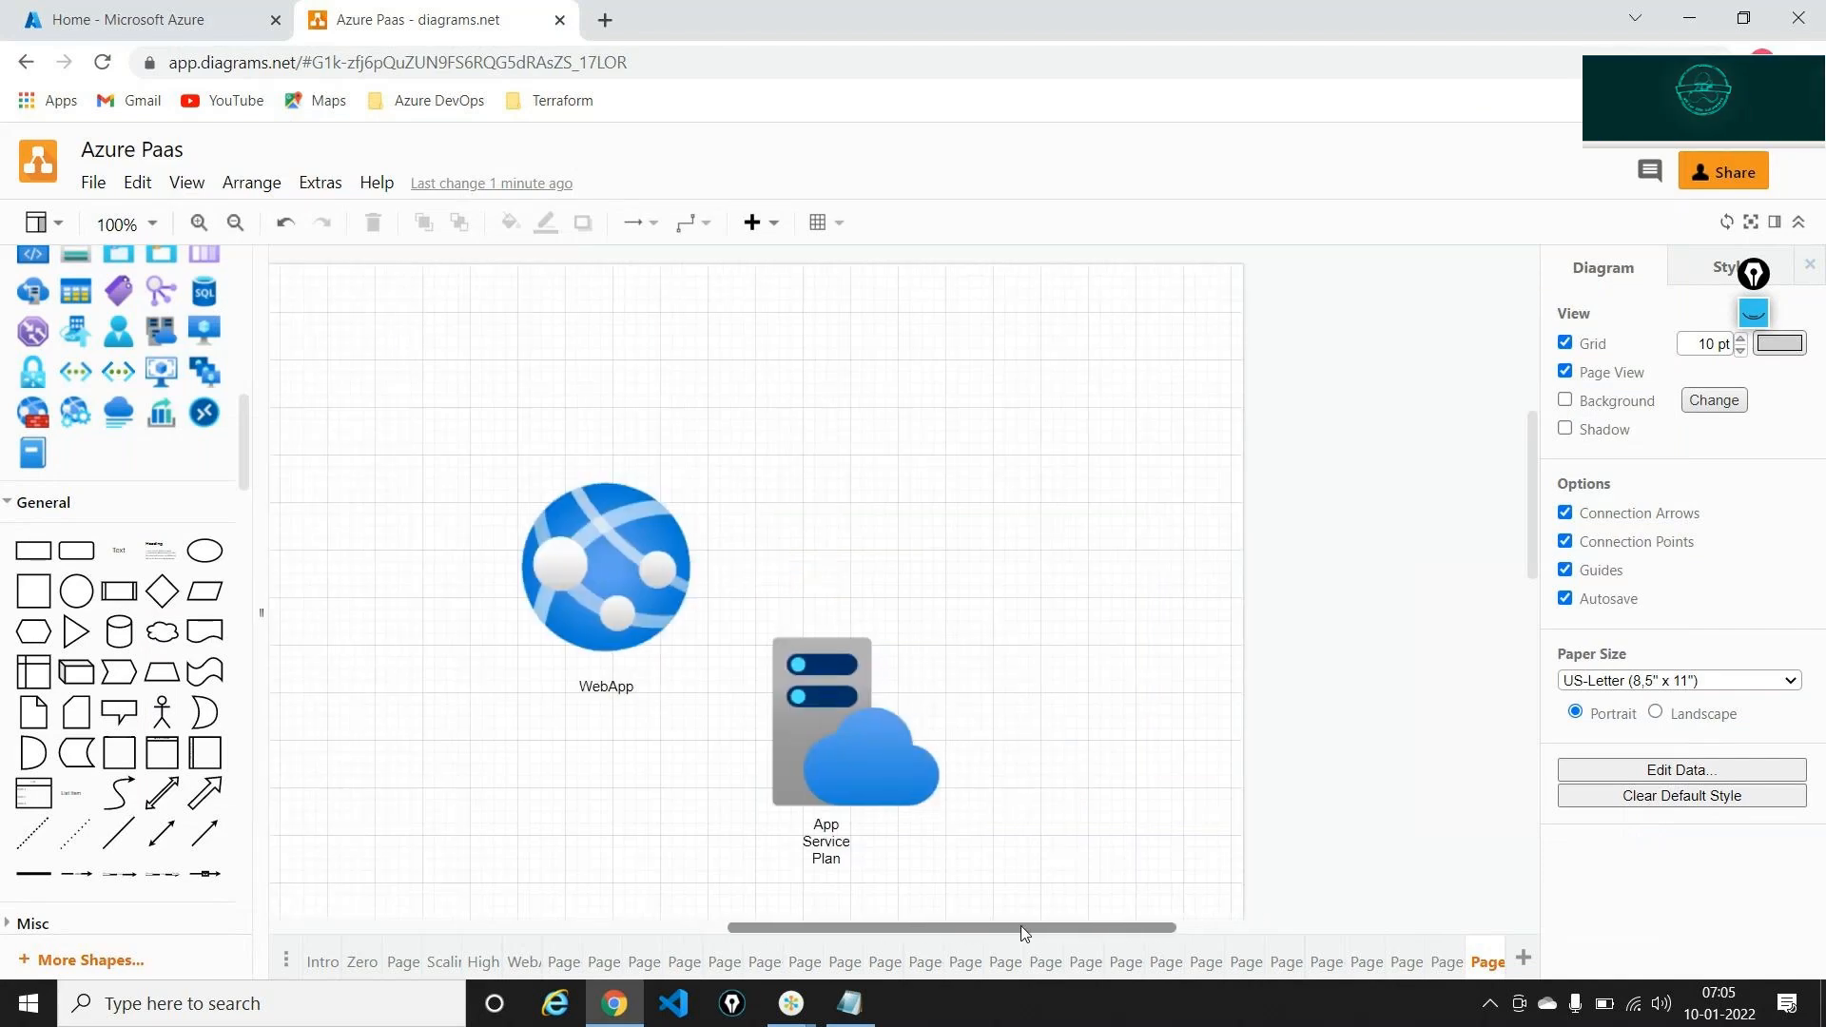
click(57, 552)
drag(920, 598, 1436, 722)
drag(1259, 583, 1243, 543)
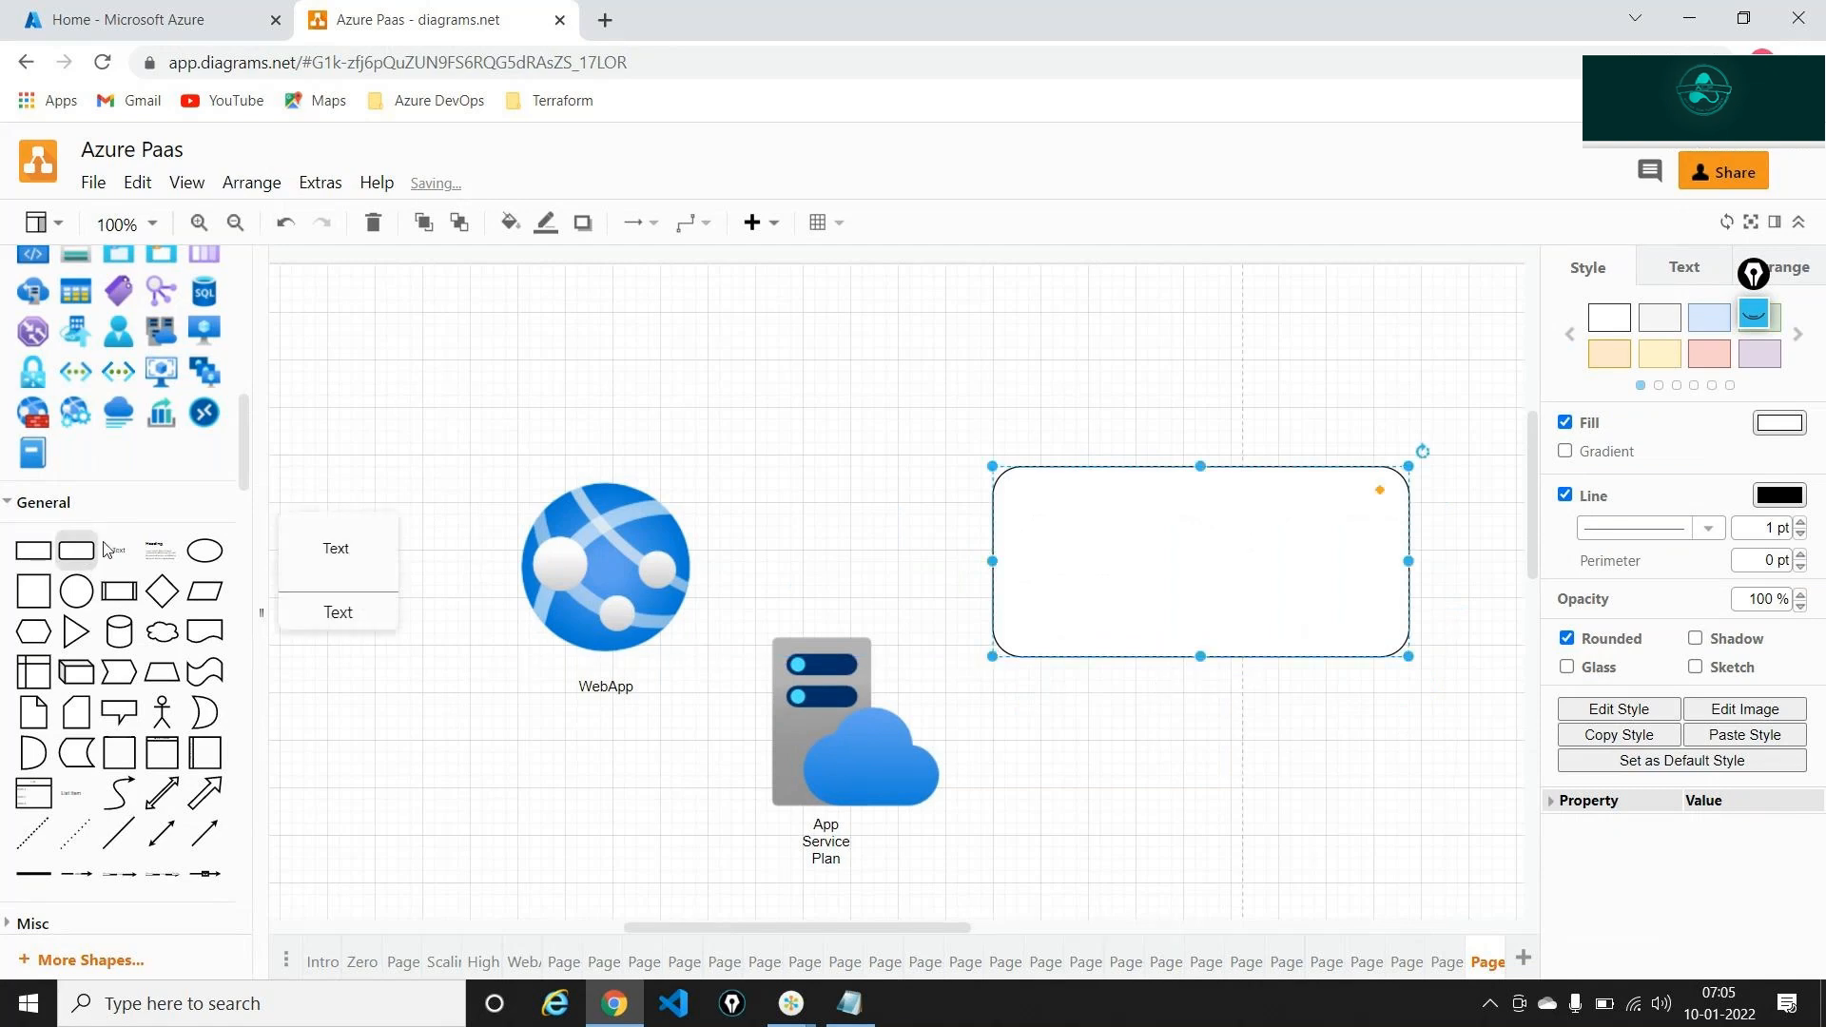
Place text headings 'SNO', 'Course' and 'rating' across the top of the rounded box
drag(119, 551, 1063, 508)
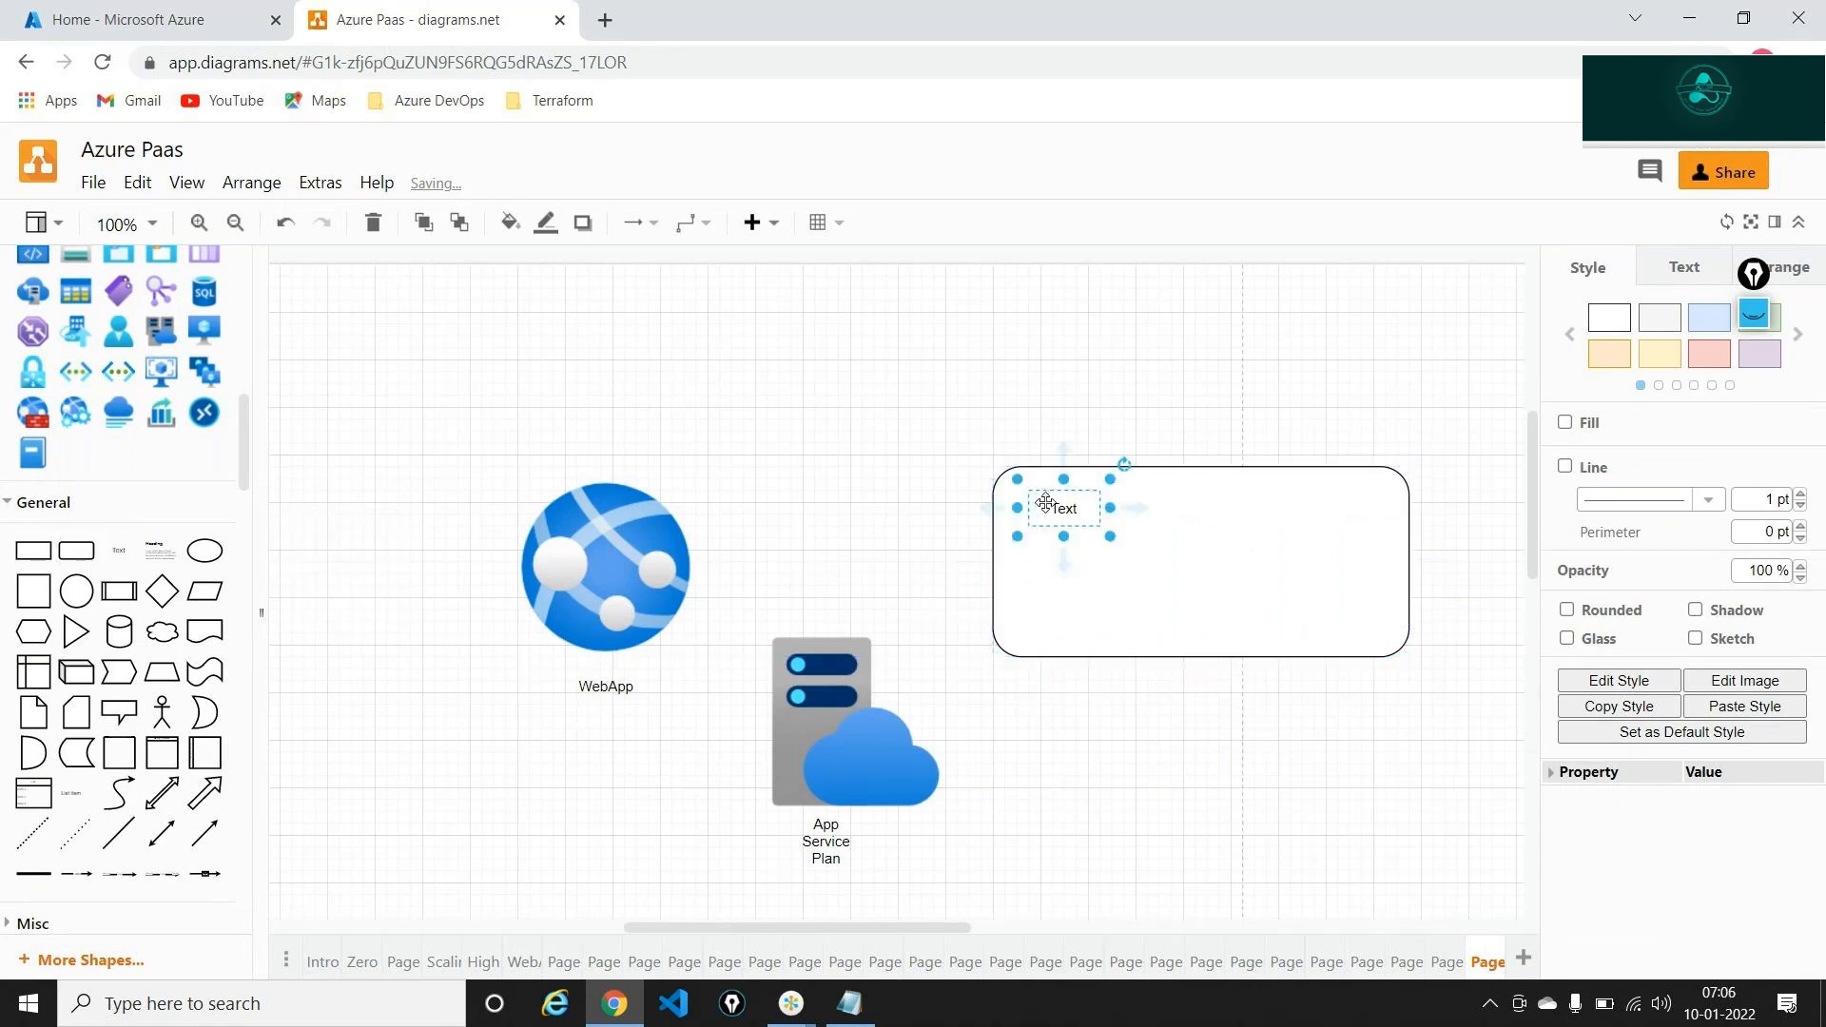
double_click(1045, 502)
text(SNO)
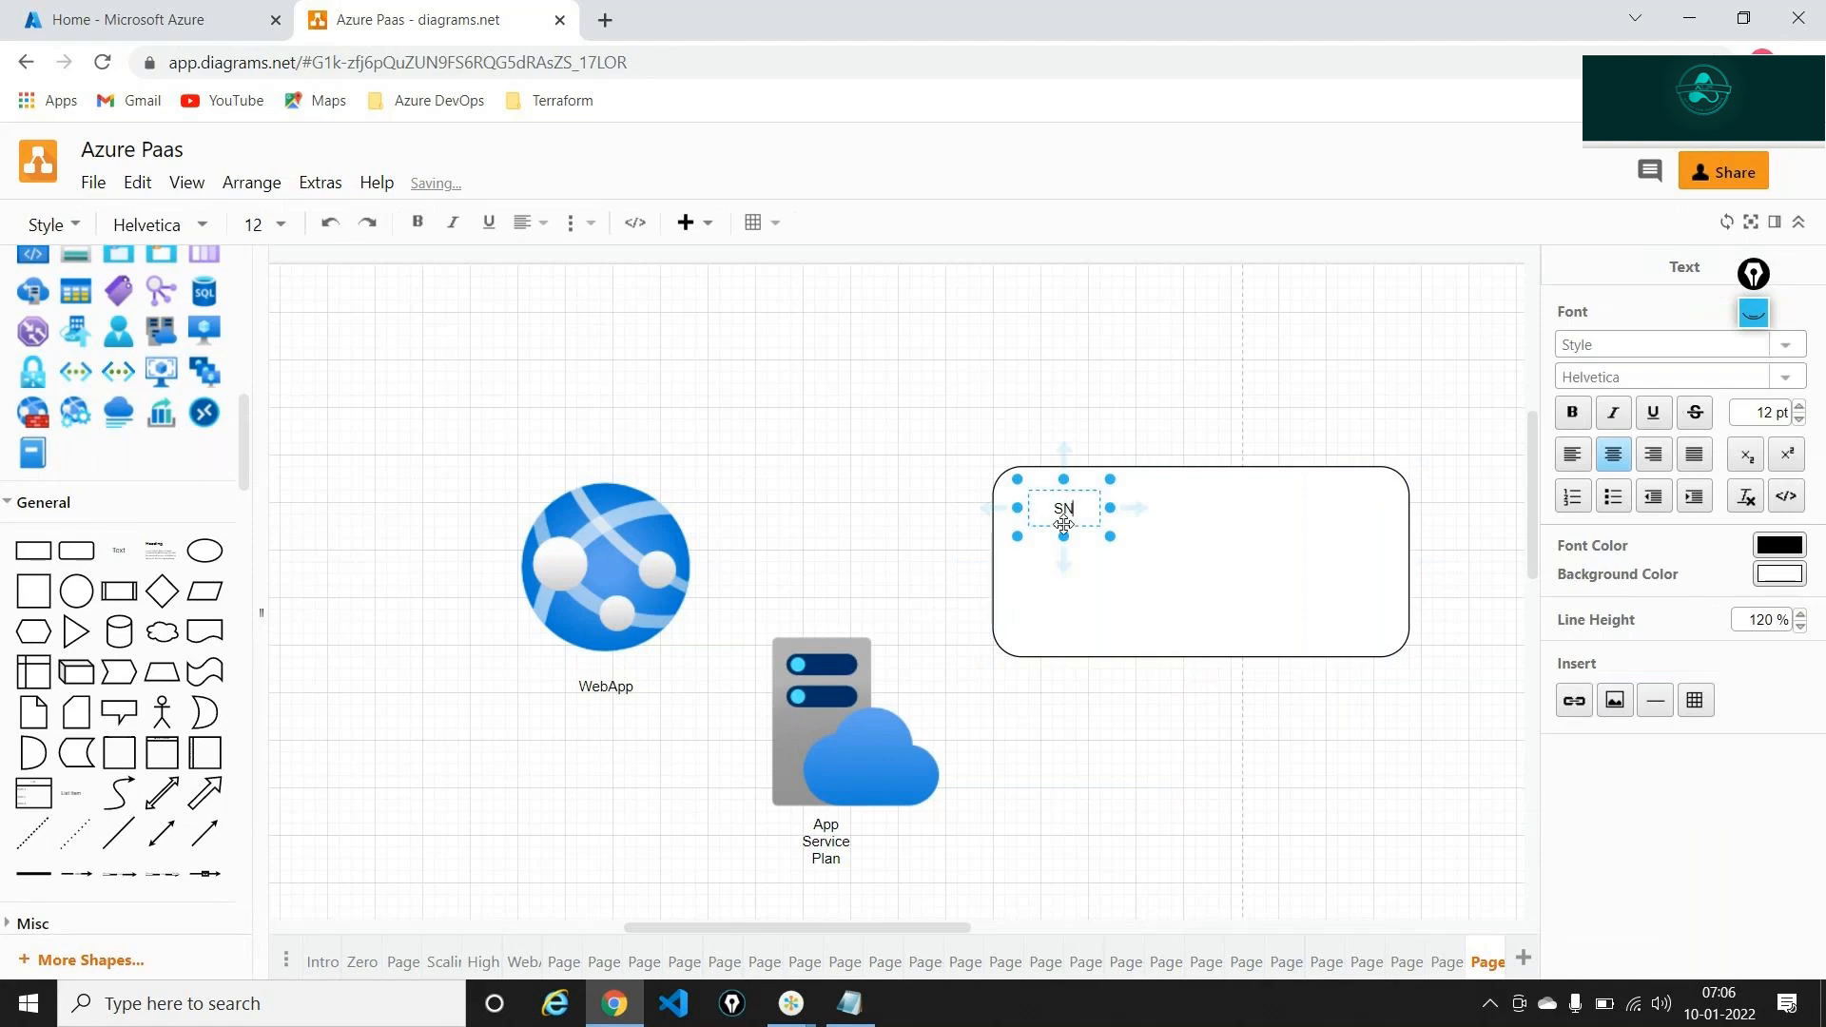
click(1104, 550)
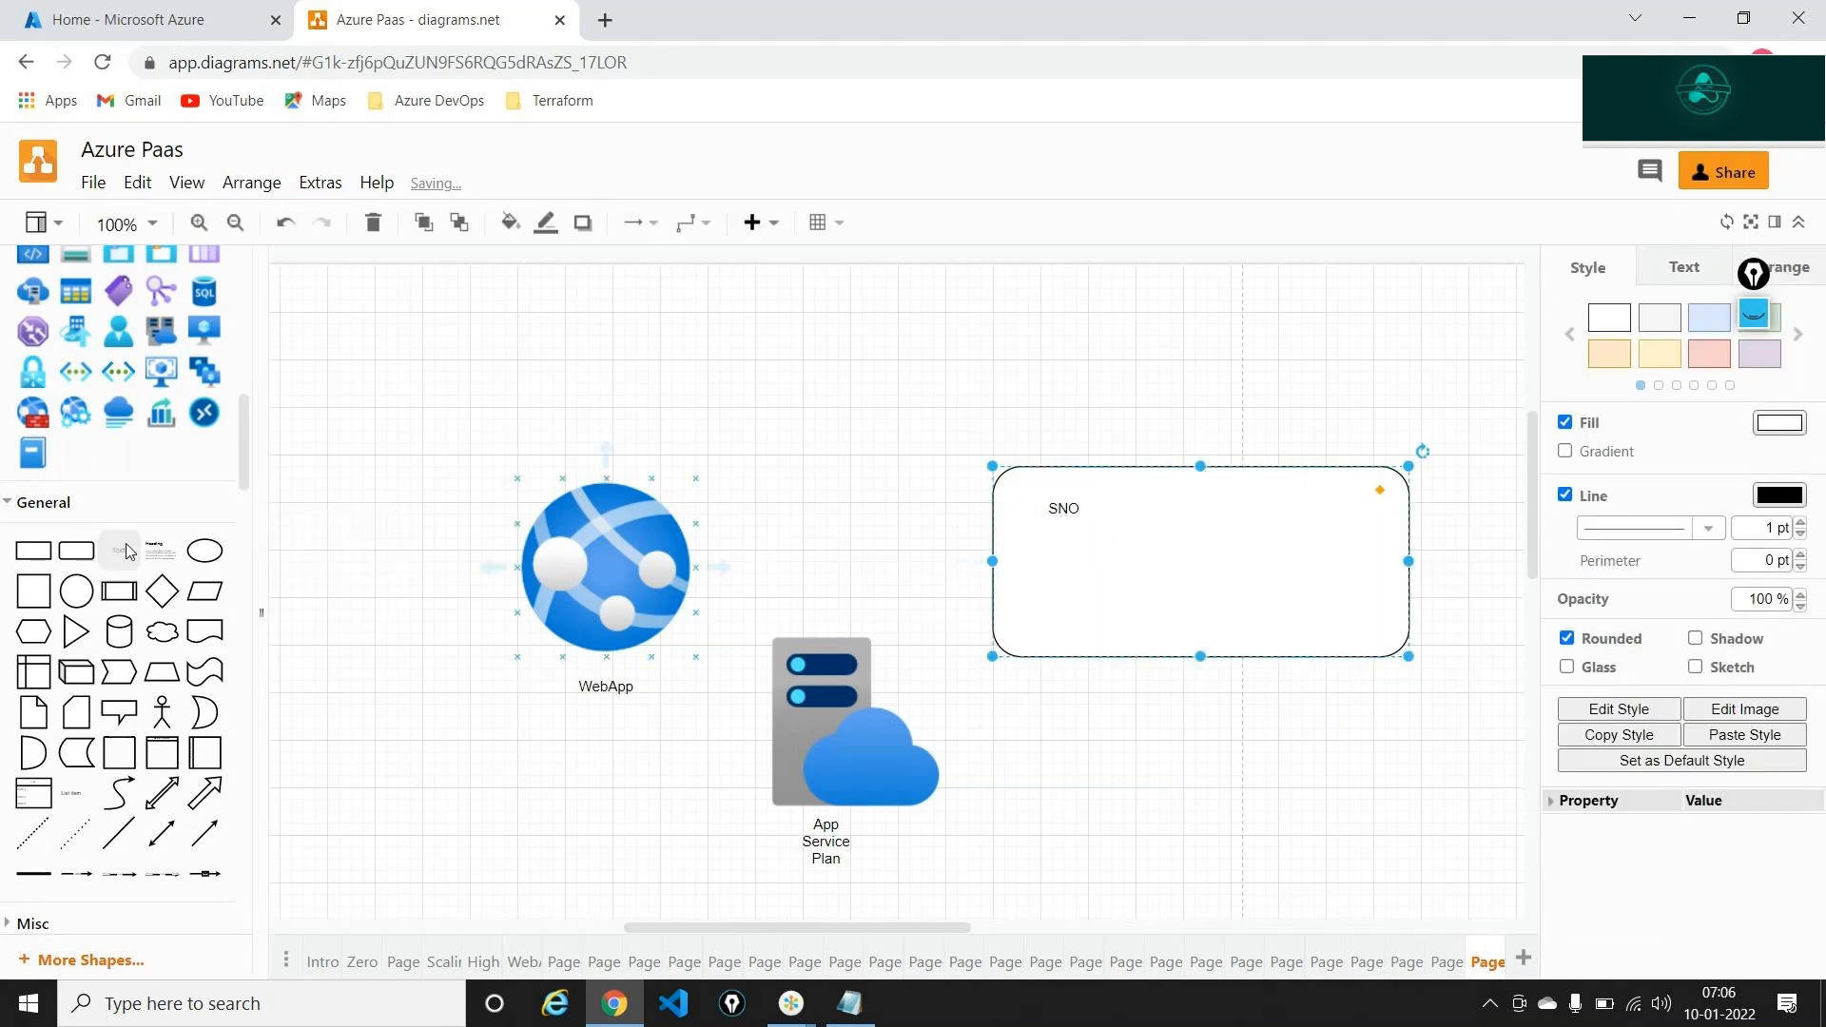
drag(127, 552, 1209, 514)
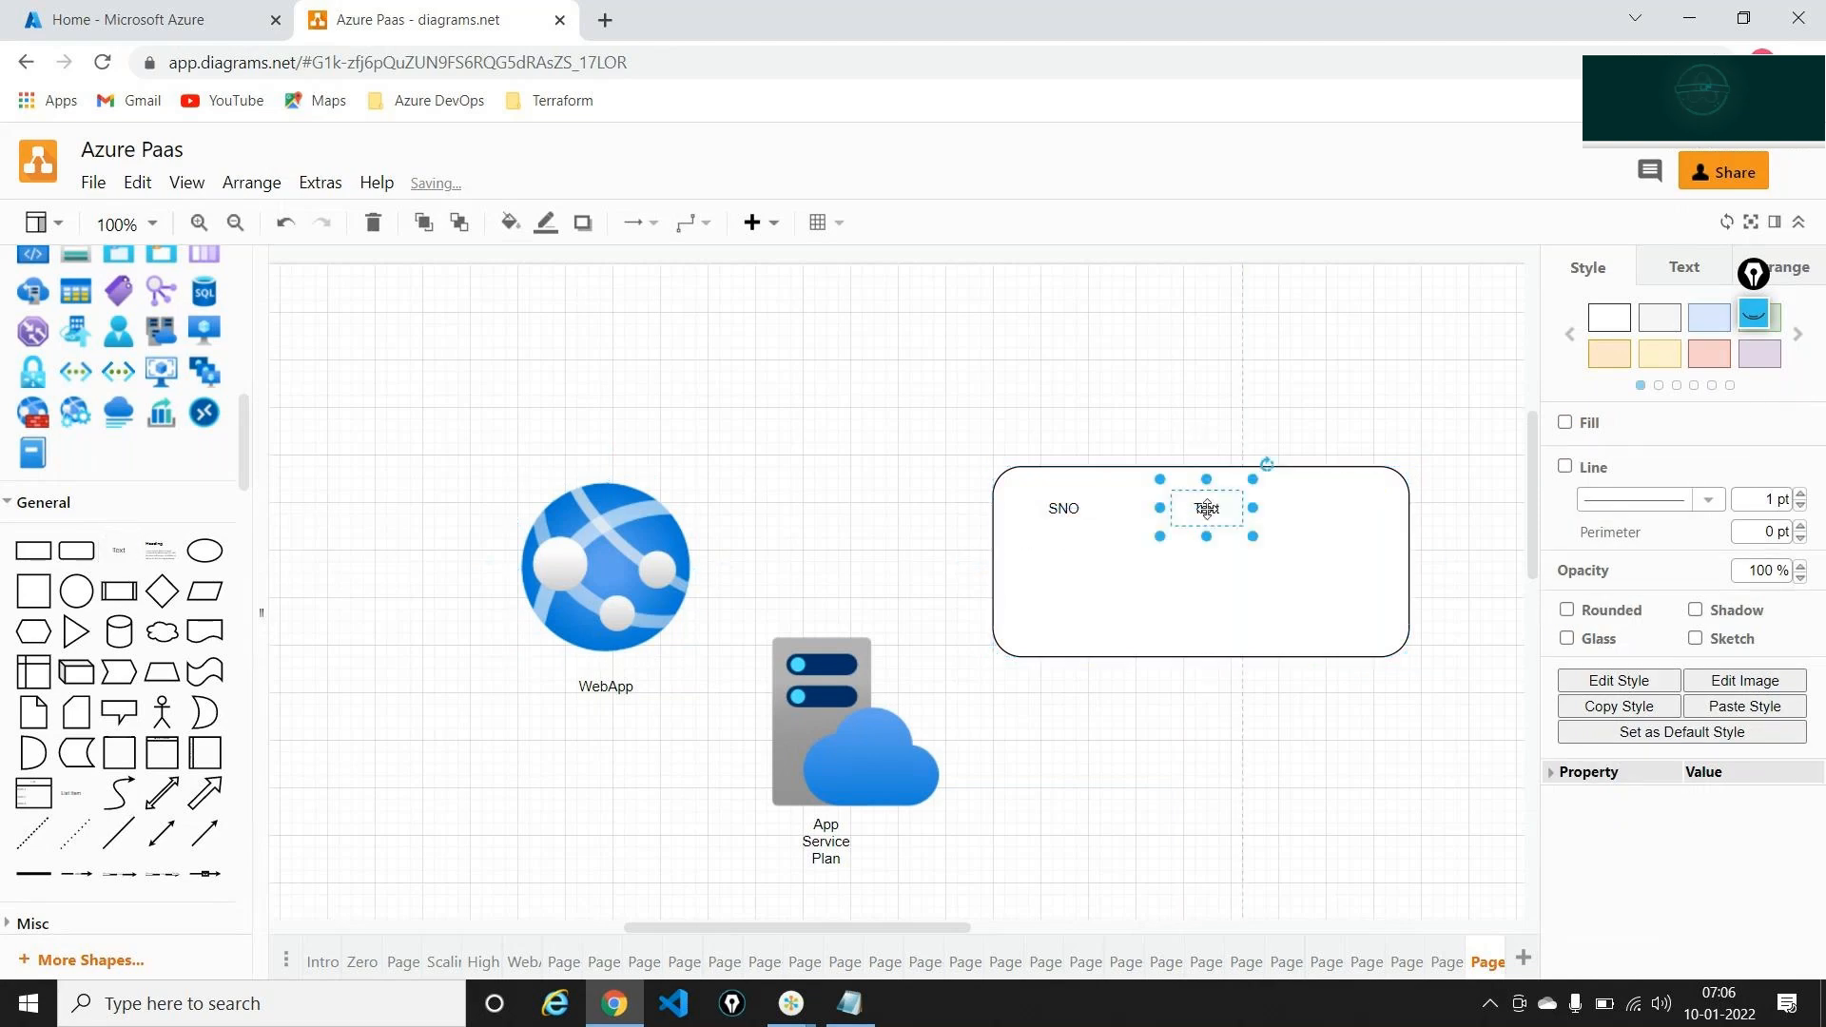
double_click(1208, 514)
text(Course)
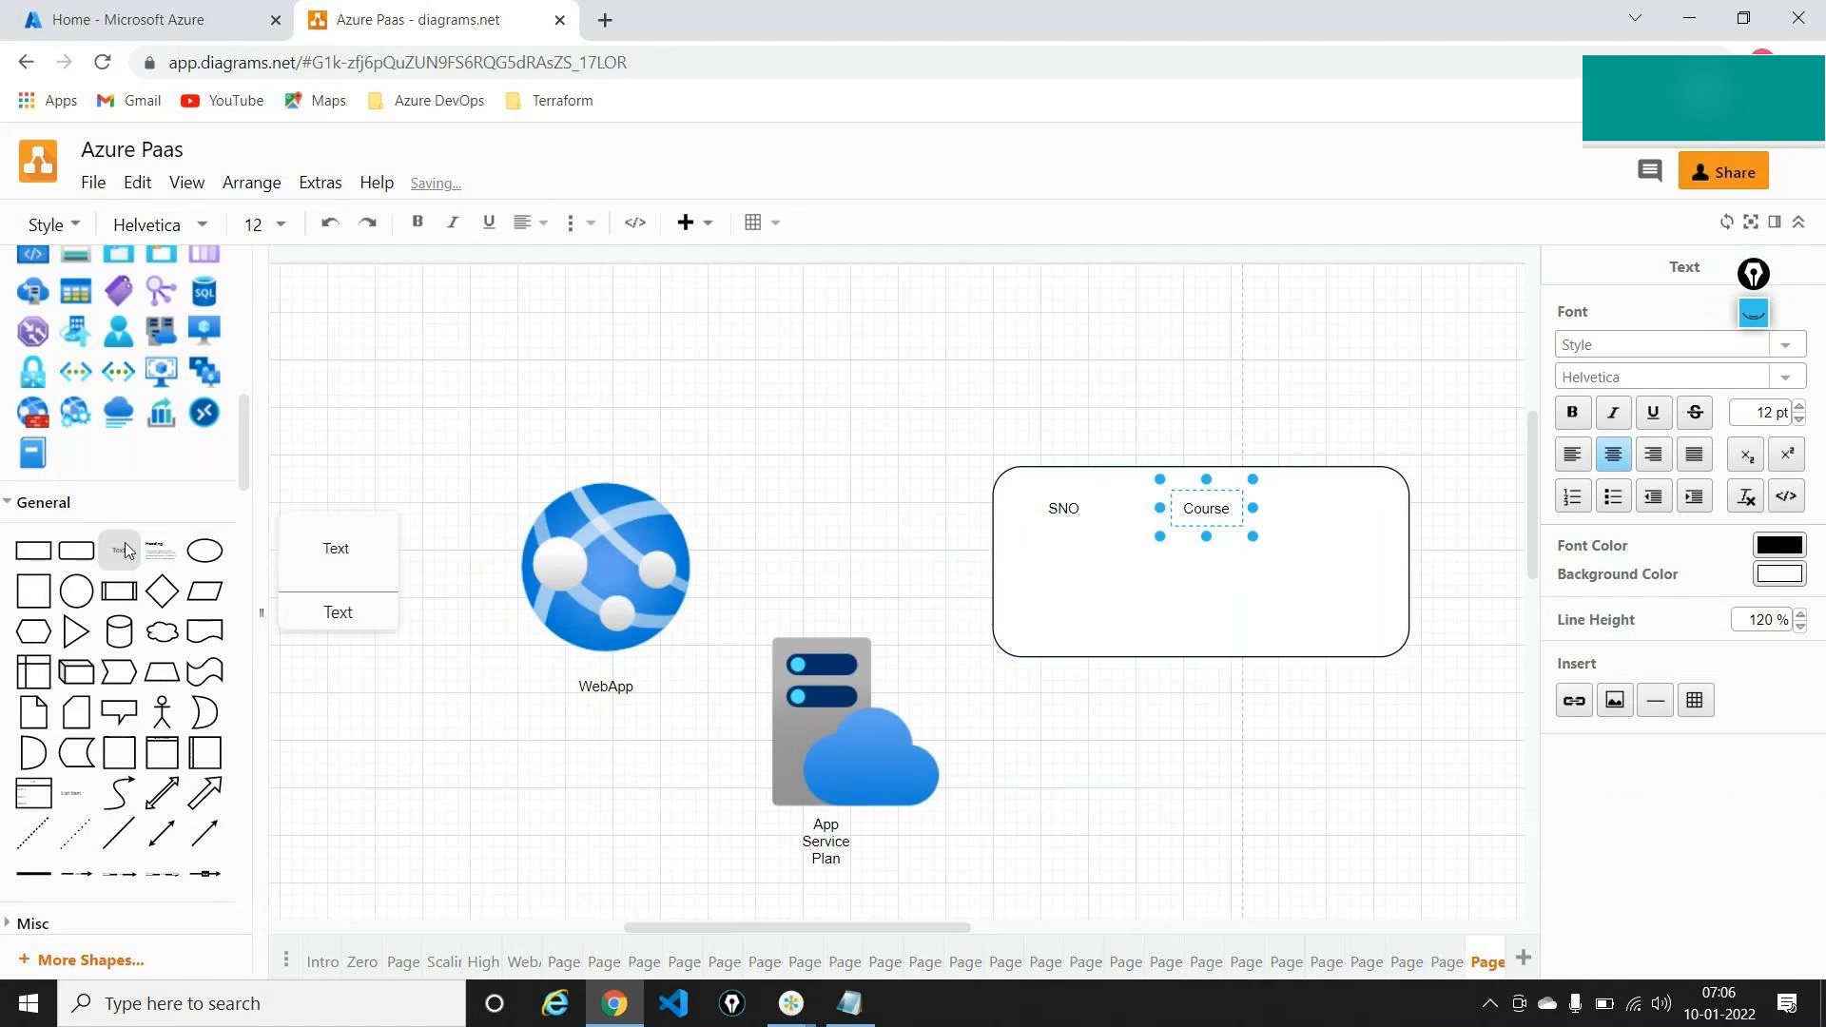
drag(119, 550, 1326, 492)
double_click(1350, 504)
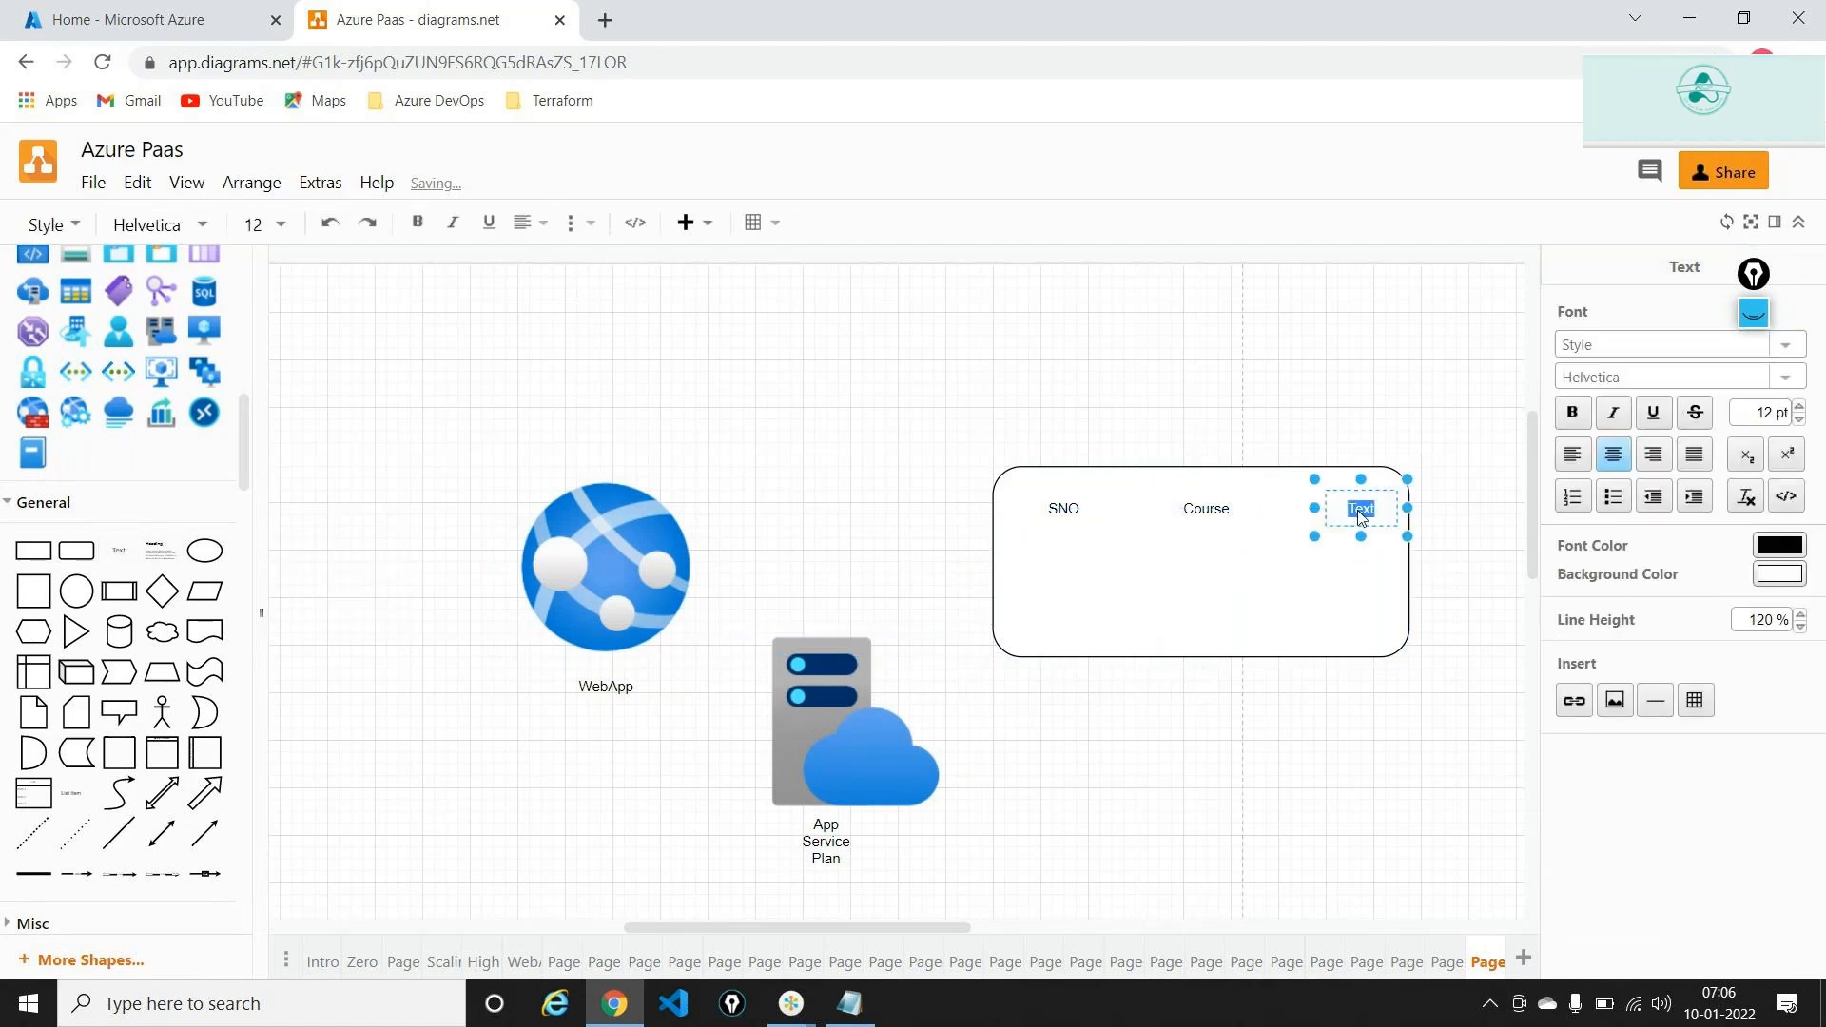
text(rating)
click(1185, 269)
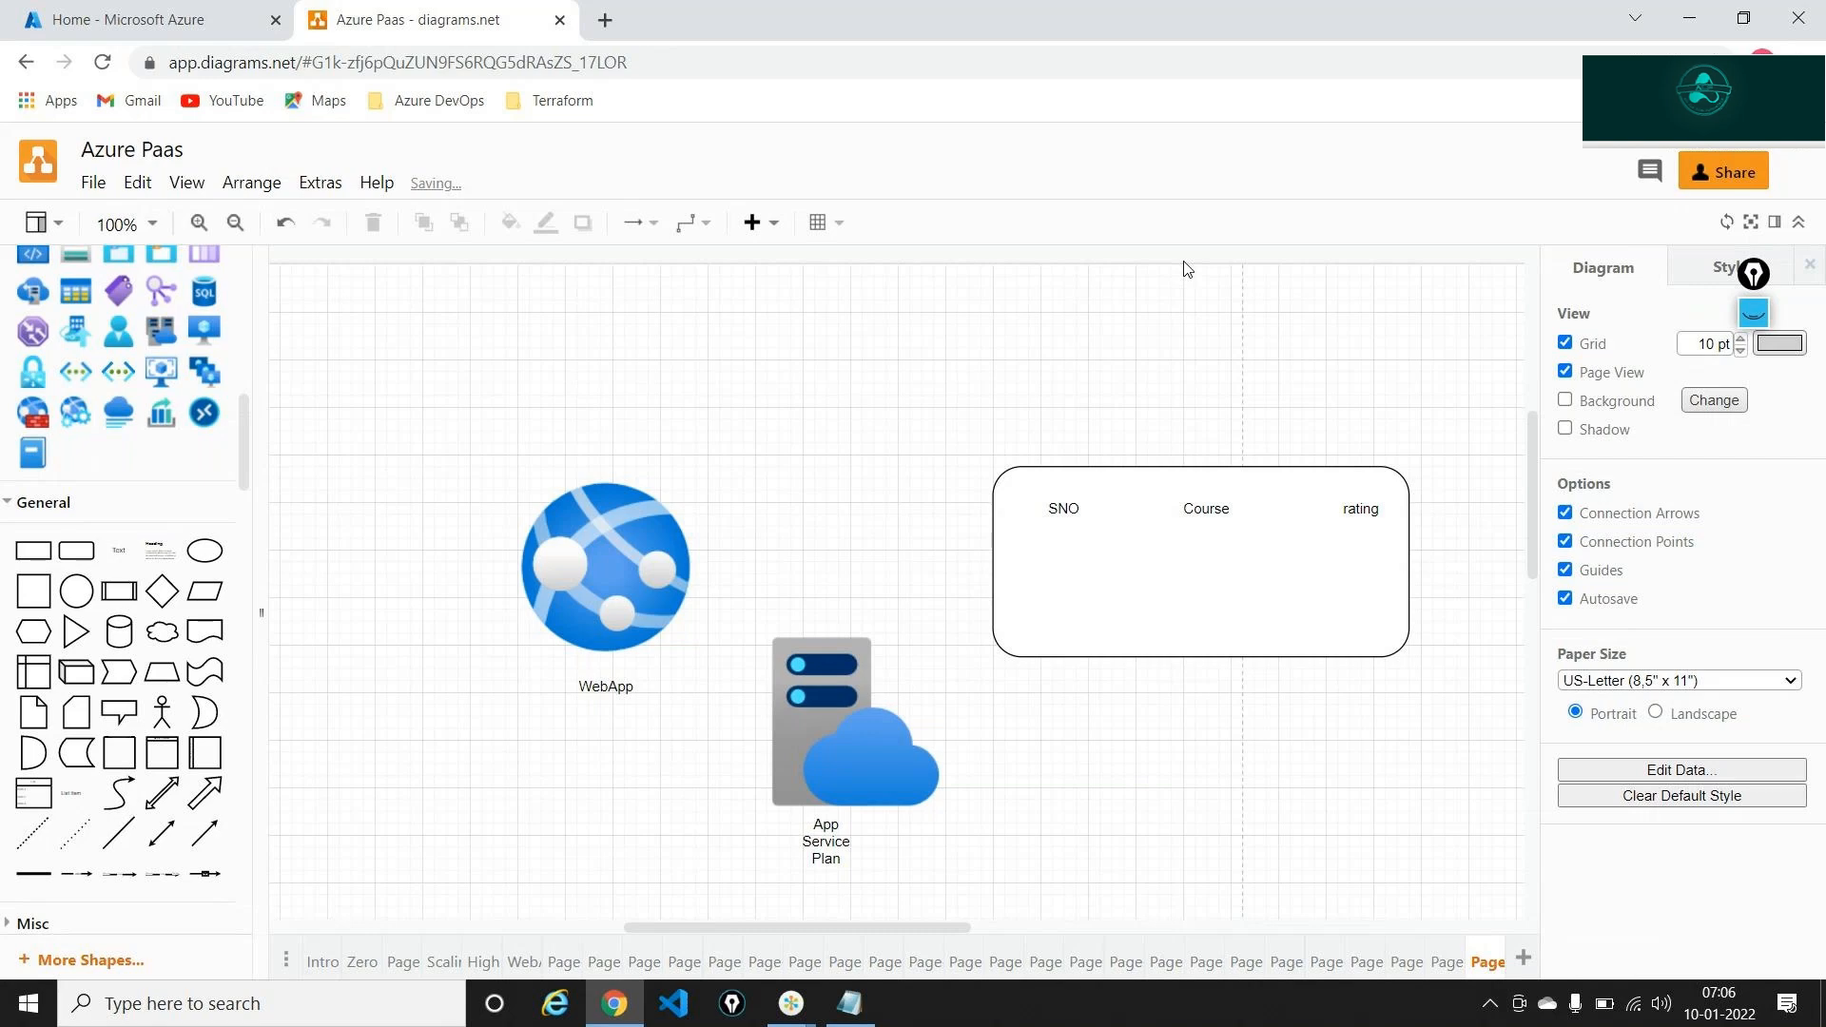
Add text values '1', 'AZ-104' and '4.5' under the SNO, Course and rating headings
drag(119, 550, 1071, 569)
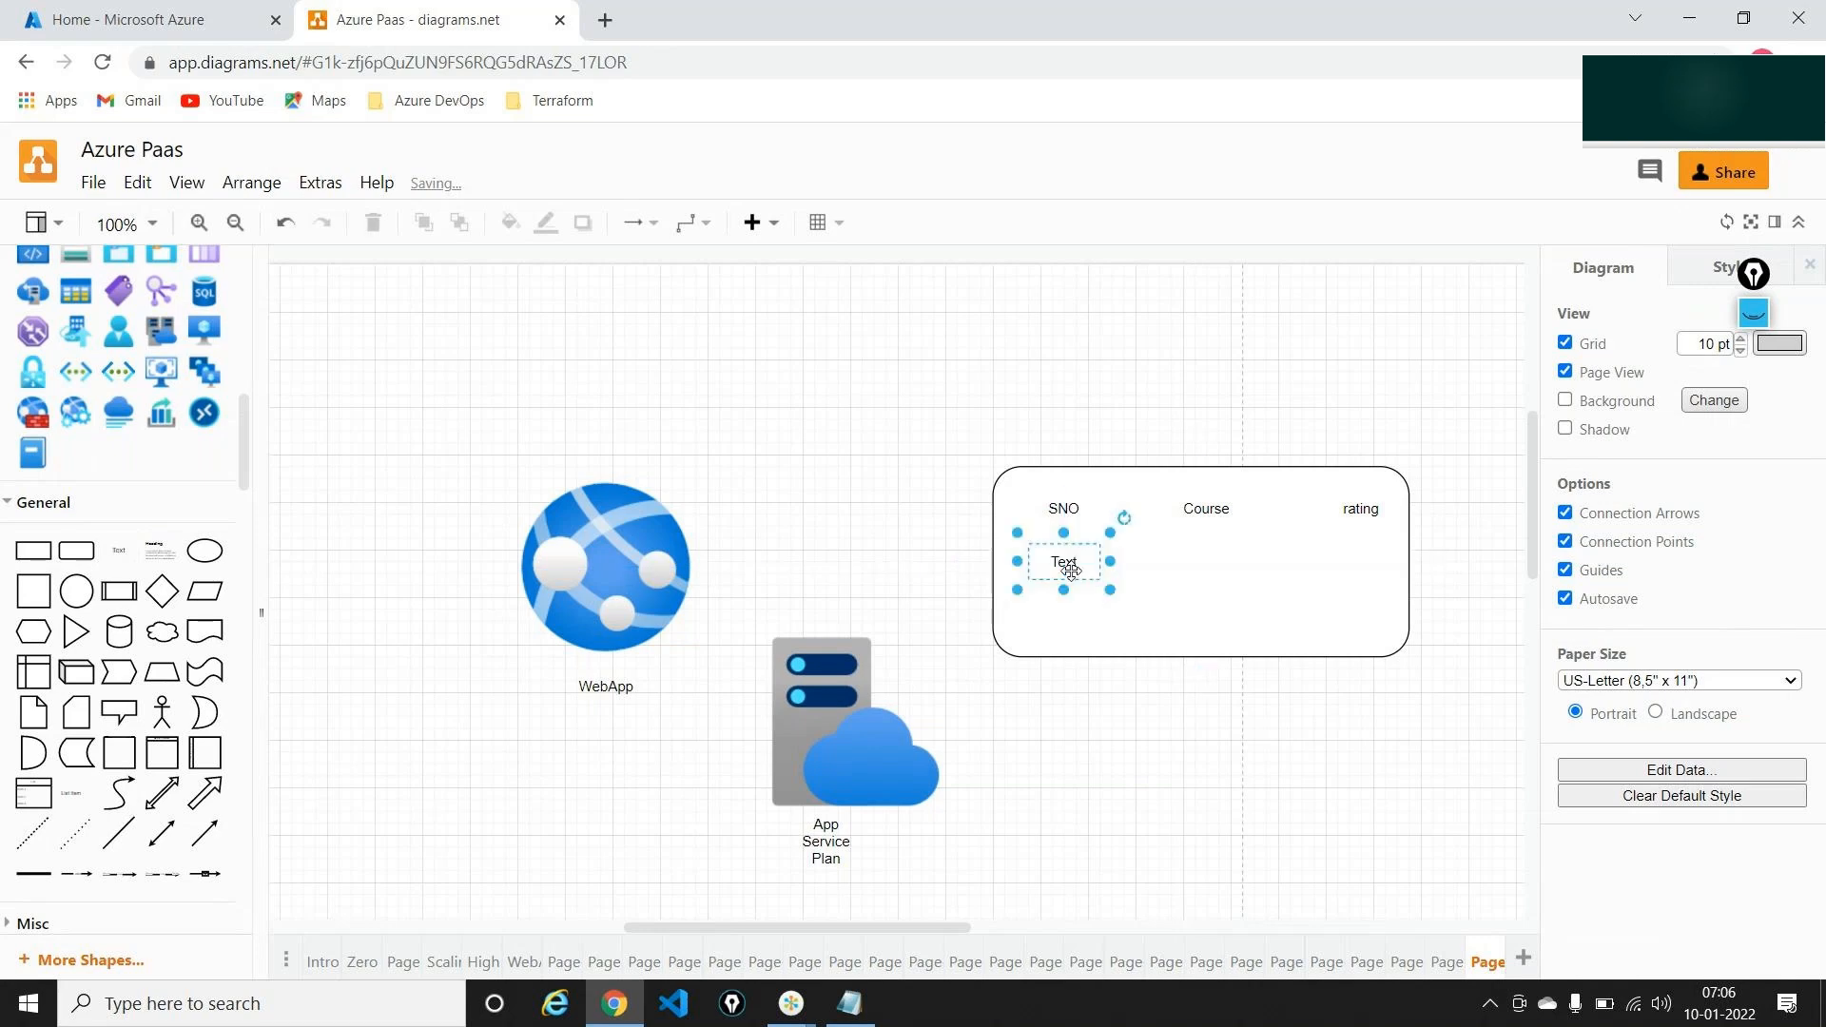
double_click(1071, 569)
text(1)
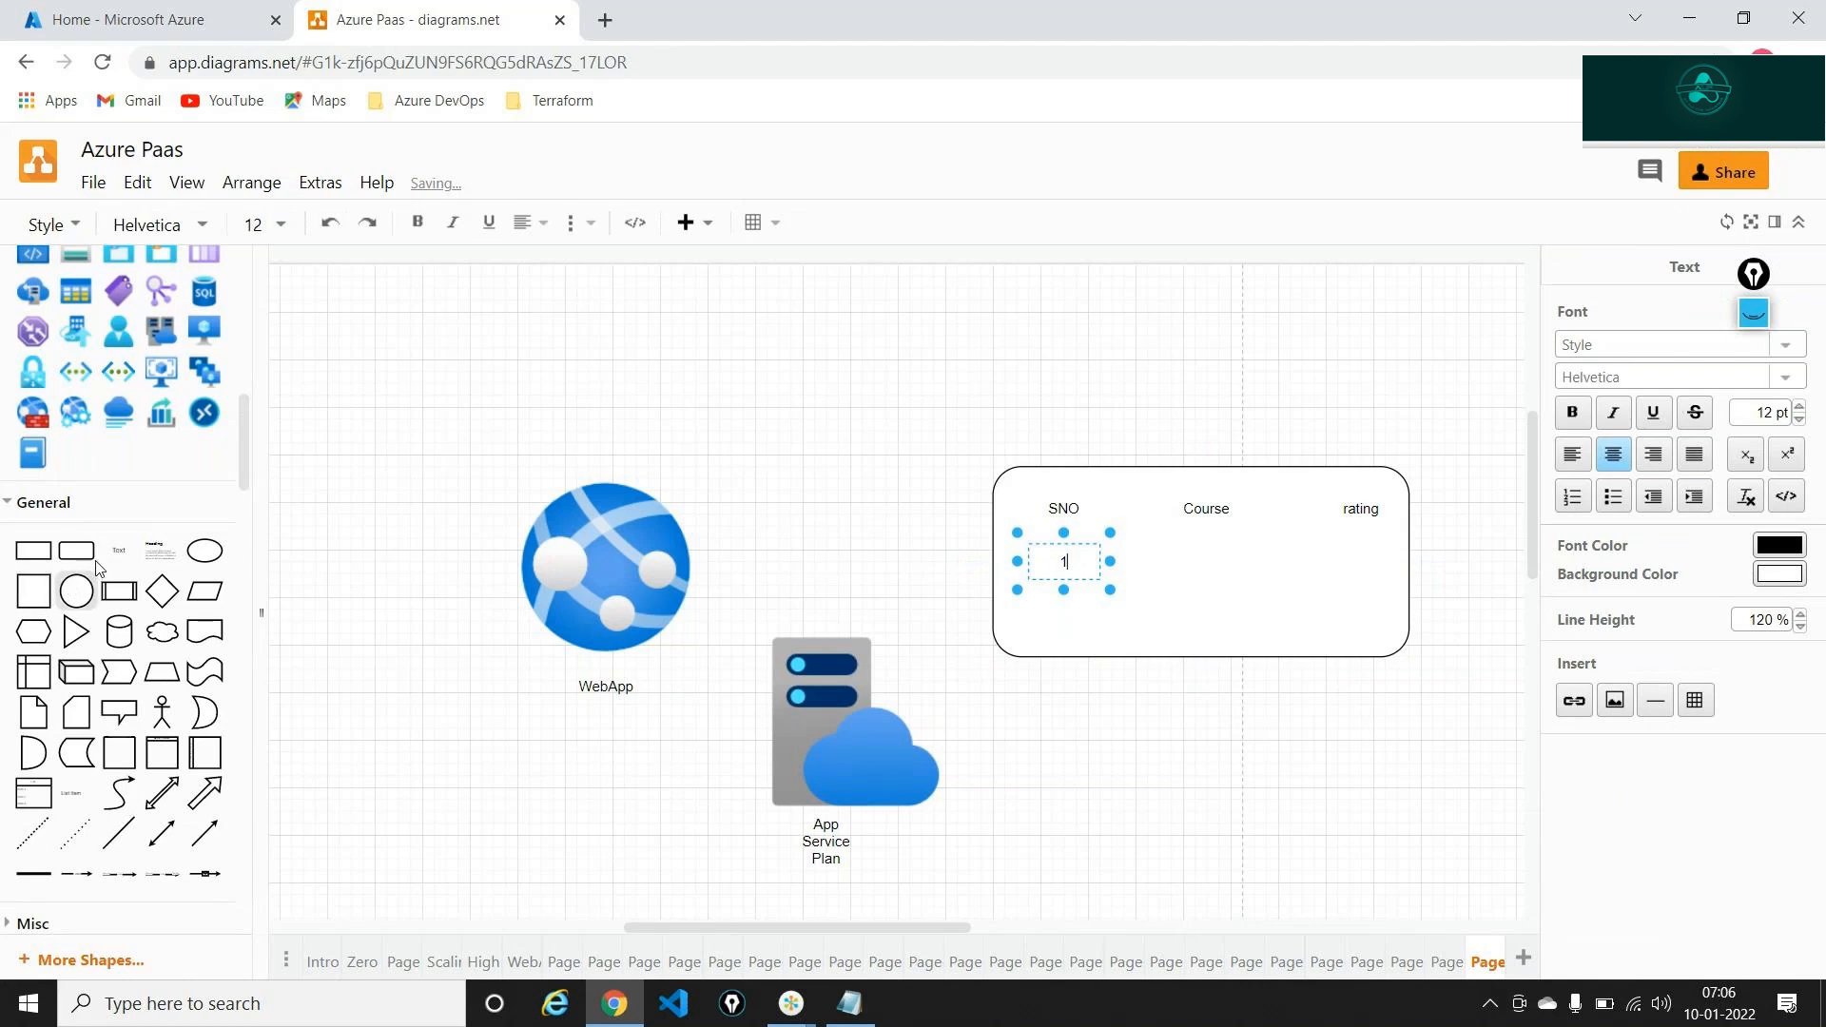
mouse_move(108, 552)
drag(105, 545, 1199, 569)
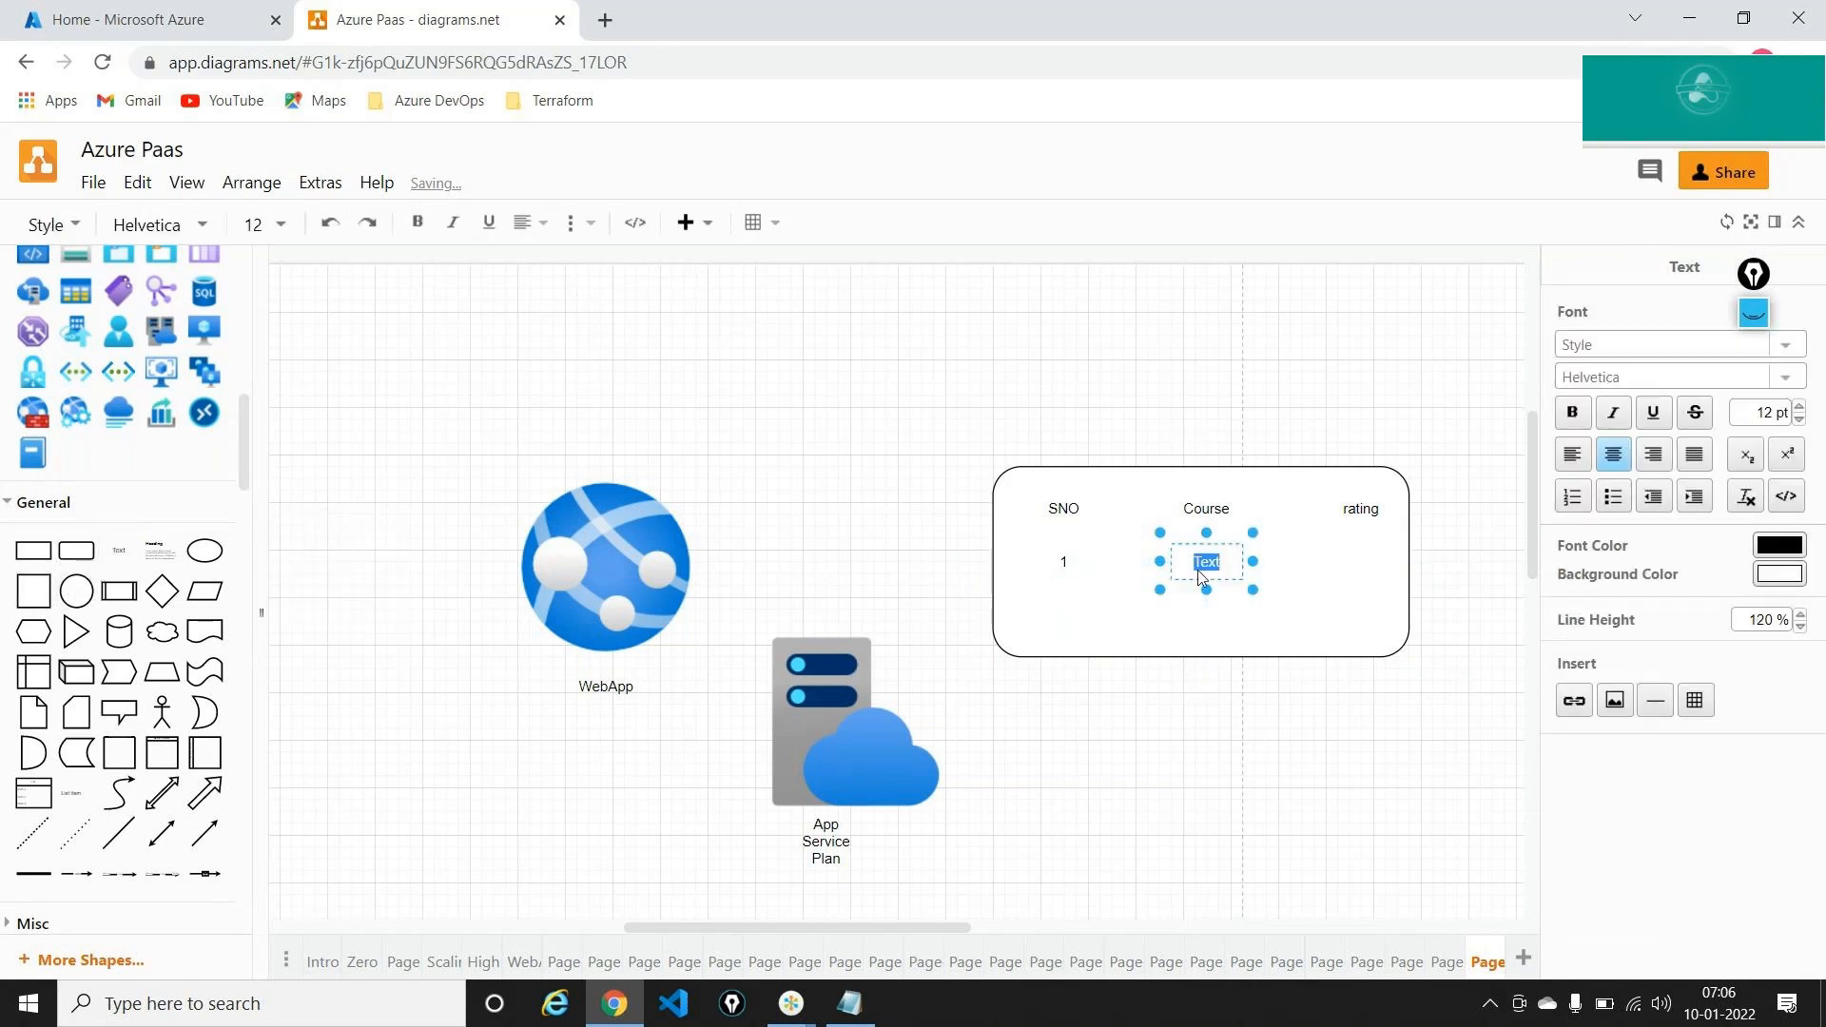
text(AZ-104)
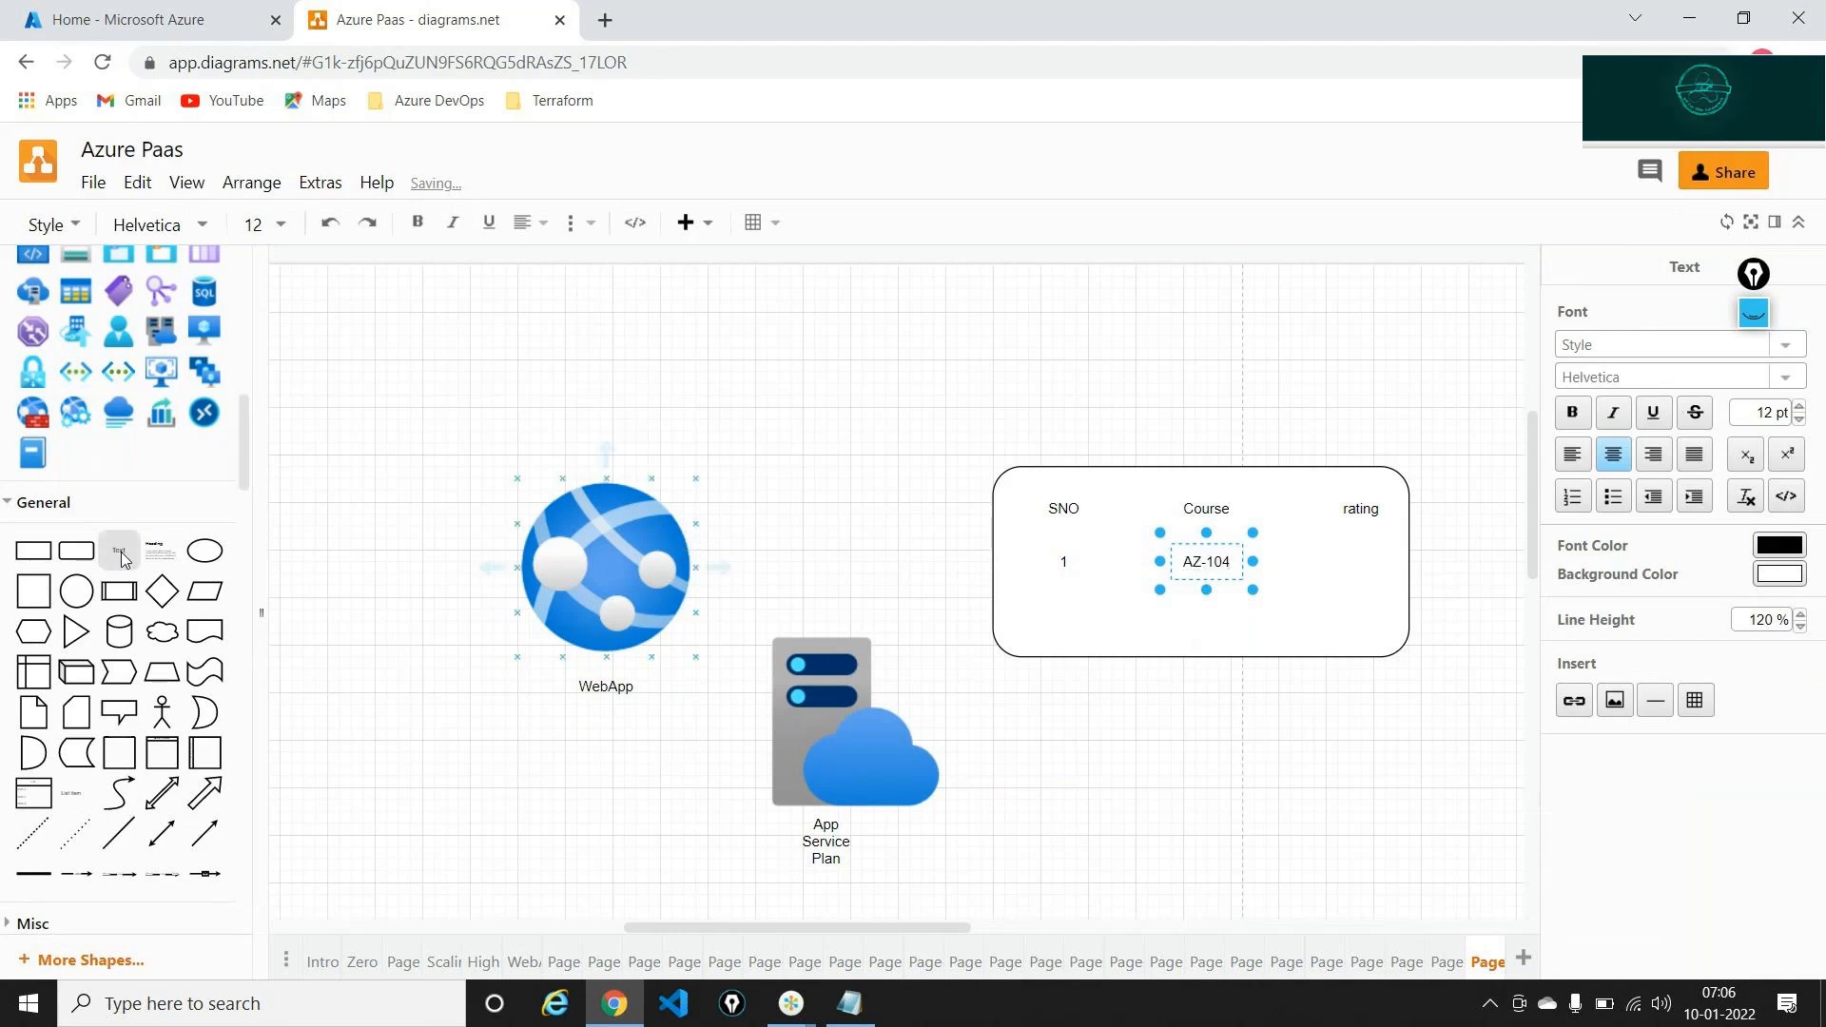
drag(122, 552, 1332, 547)
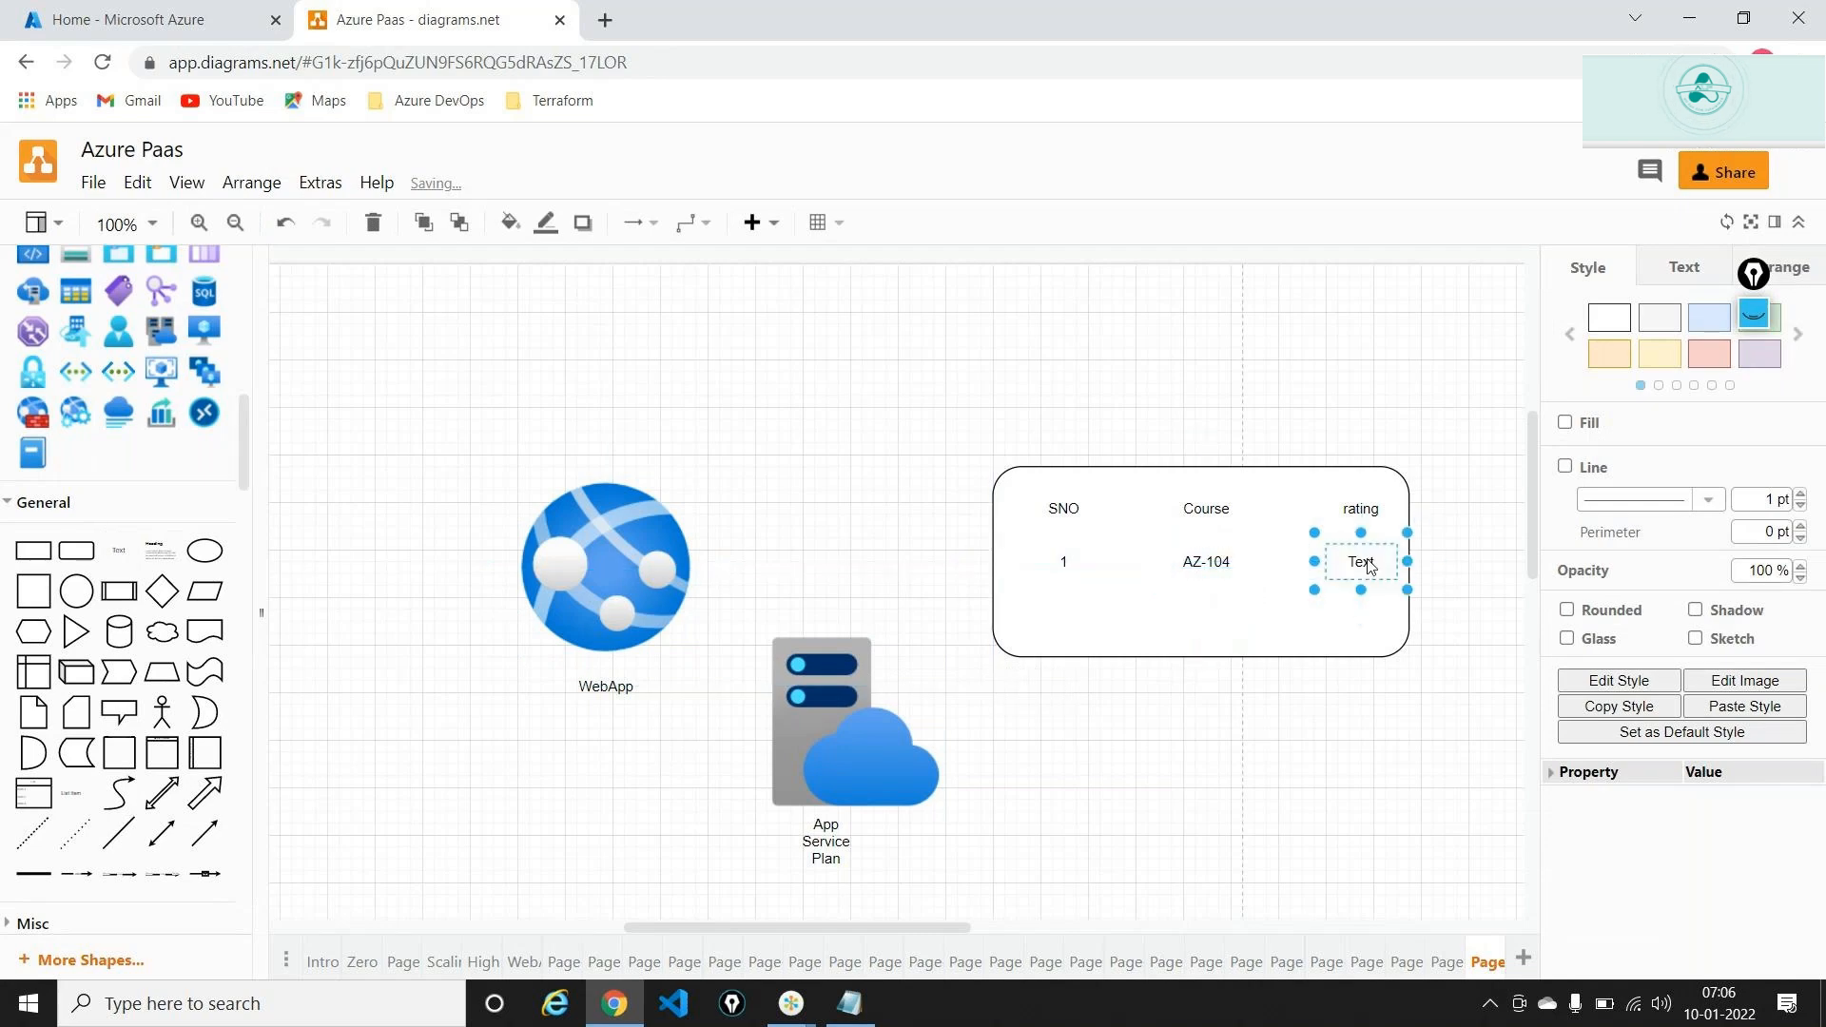
double_click(1370, 567)
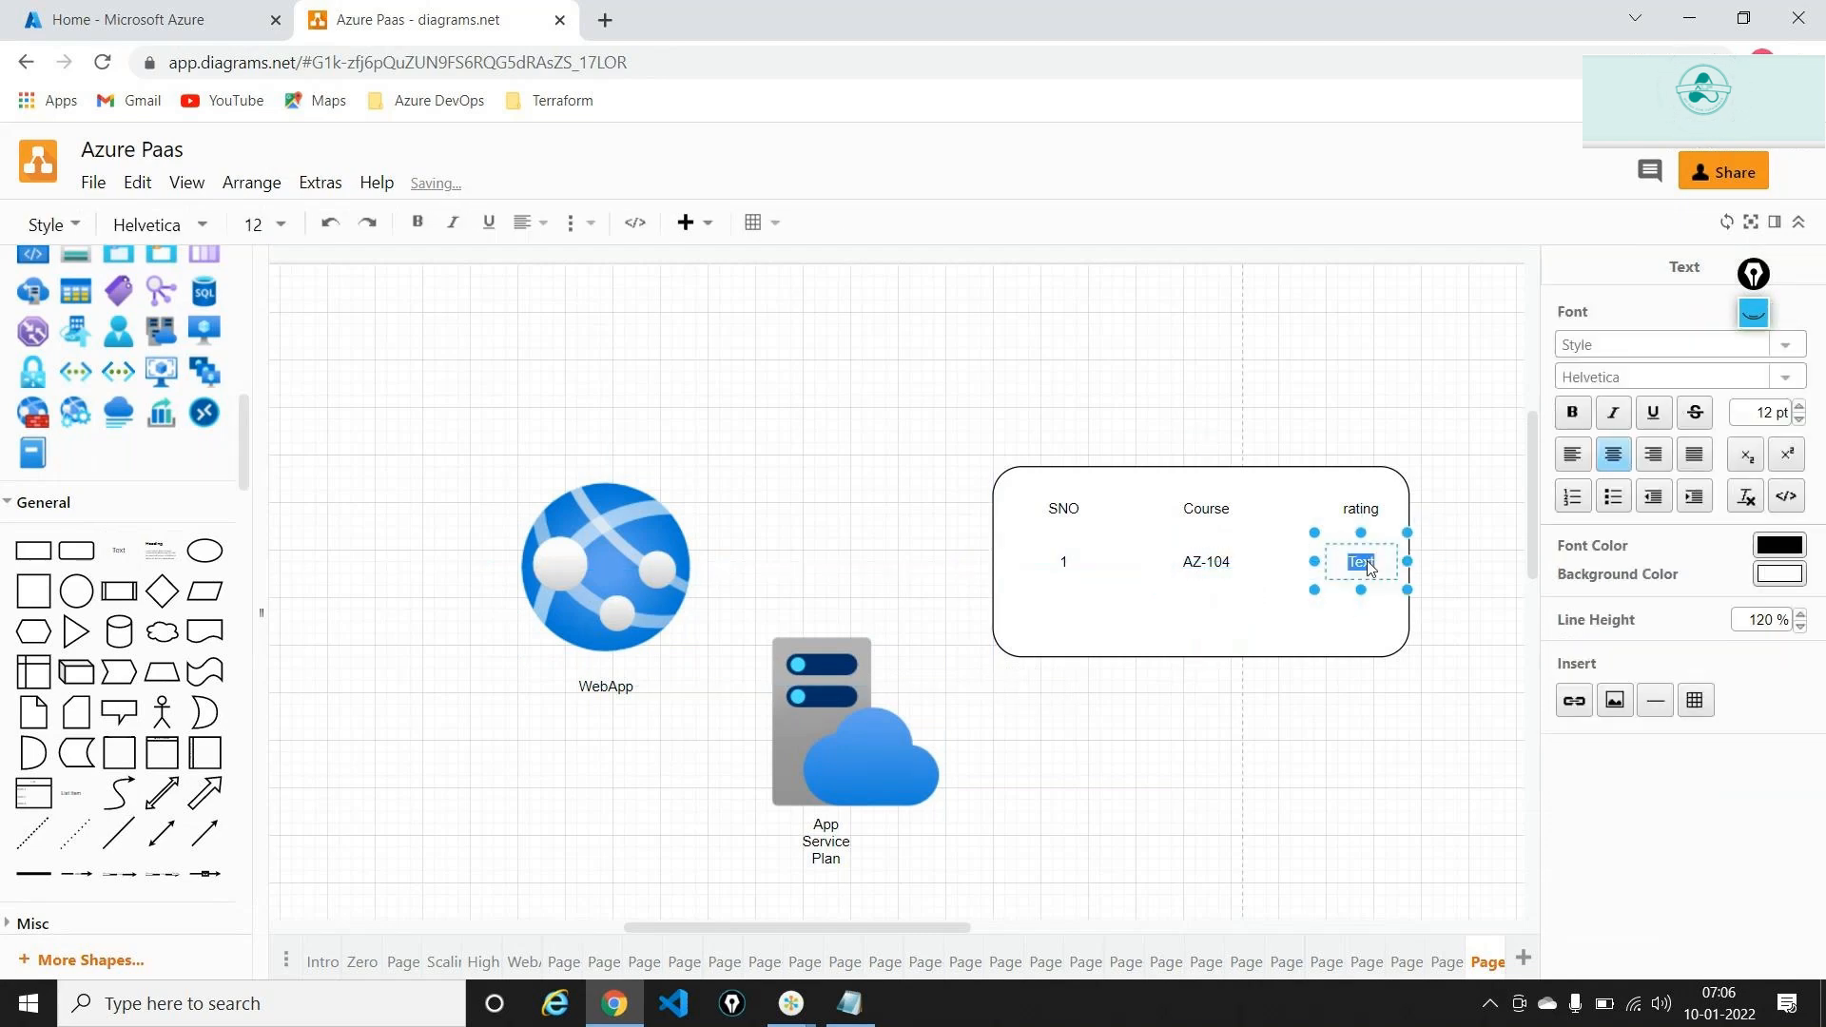
text(4.5)
click(1316, 300)
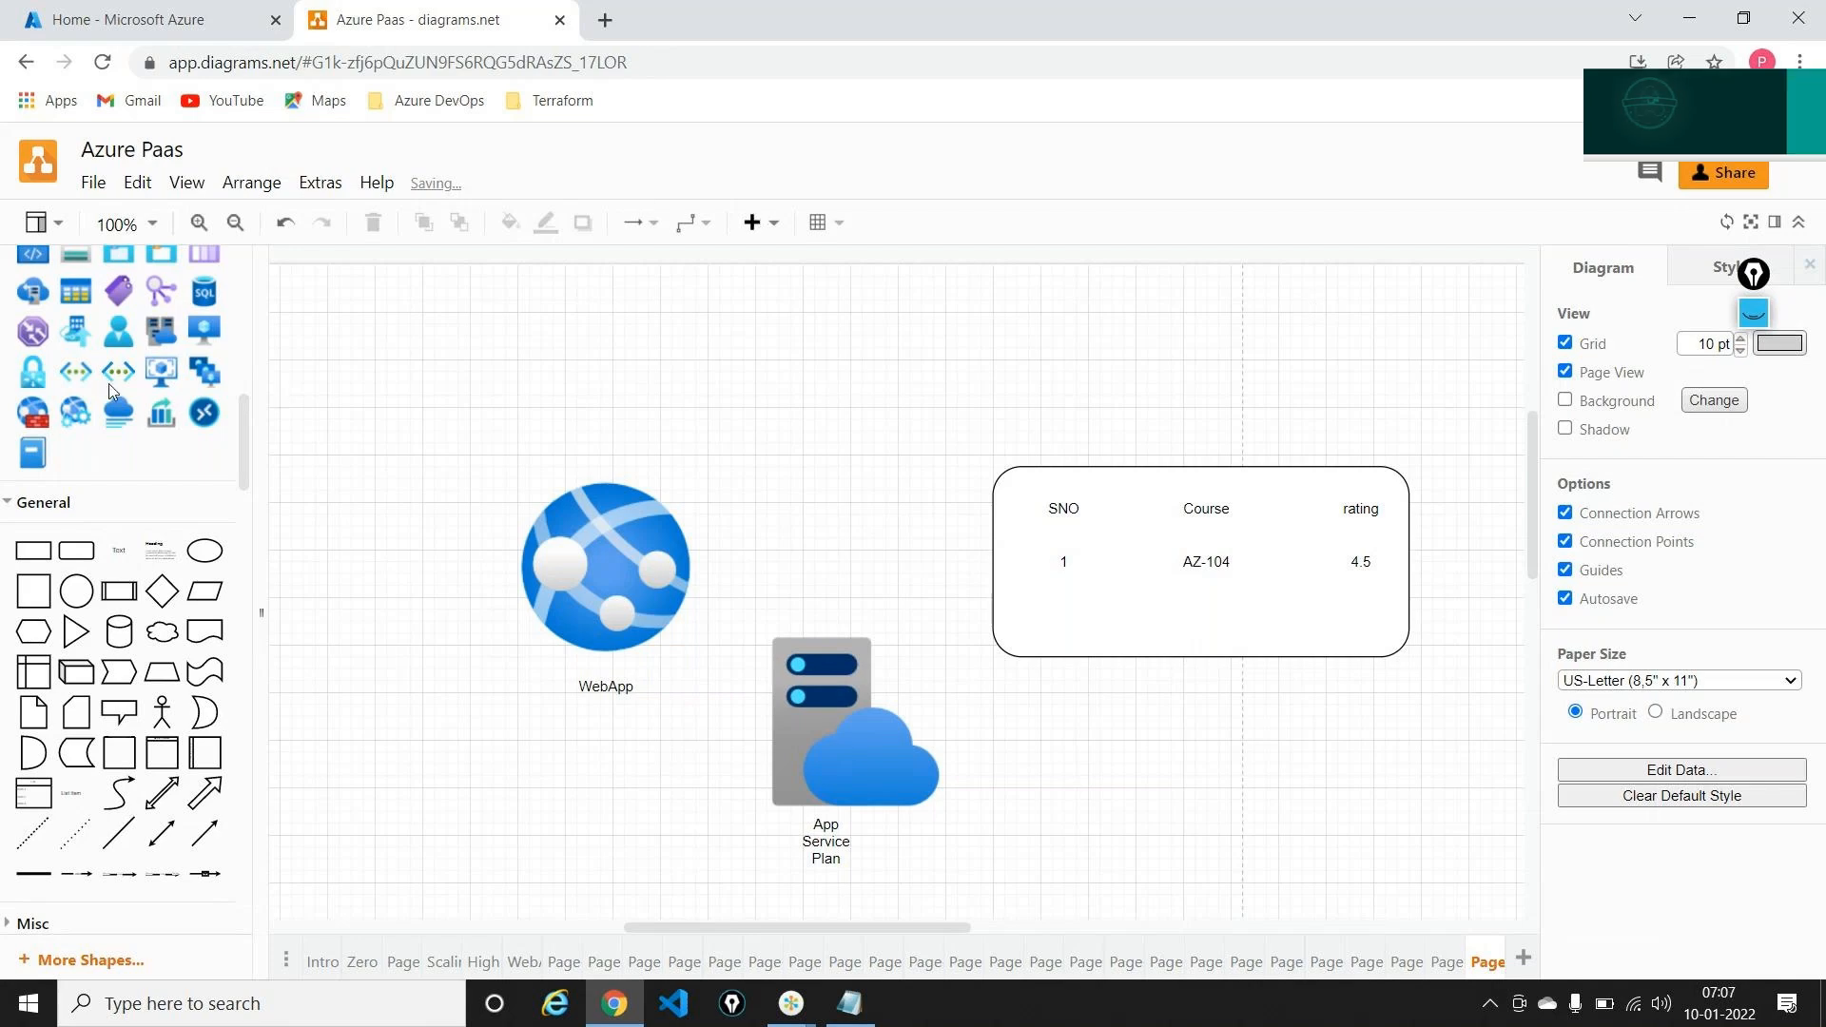
mouse_move(108, 384)
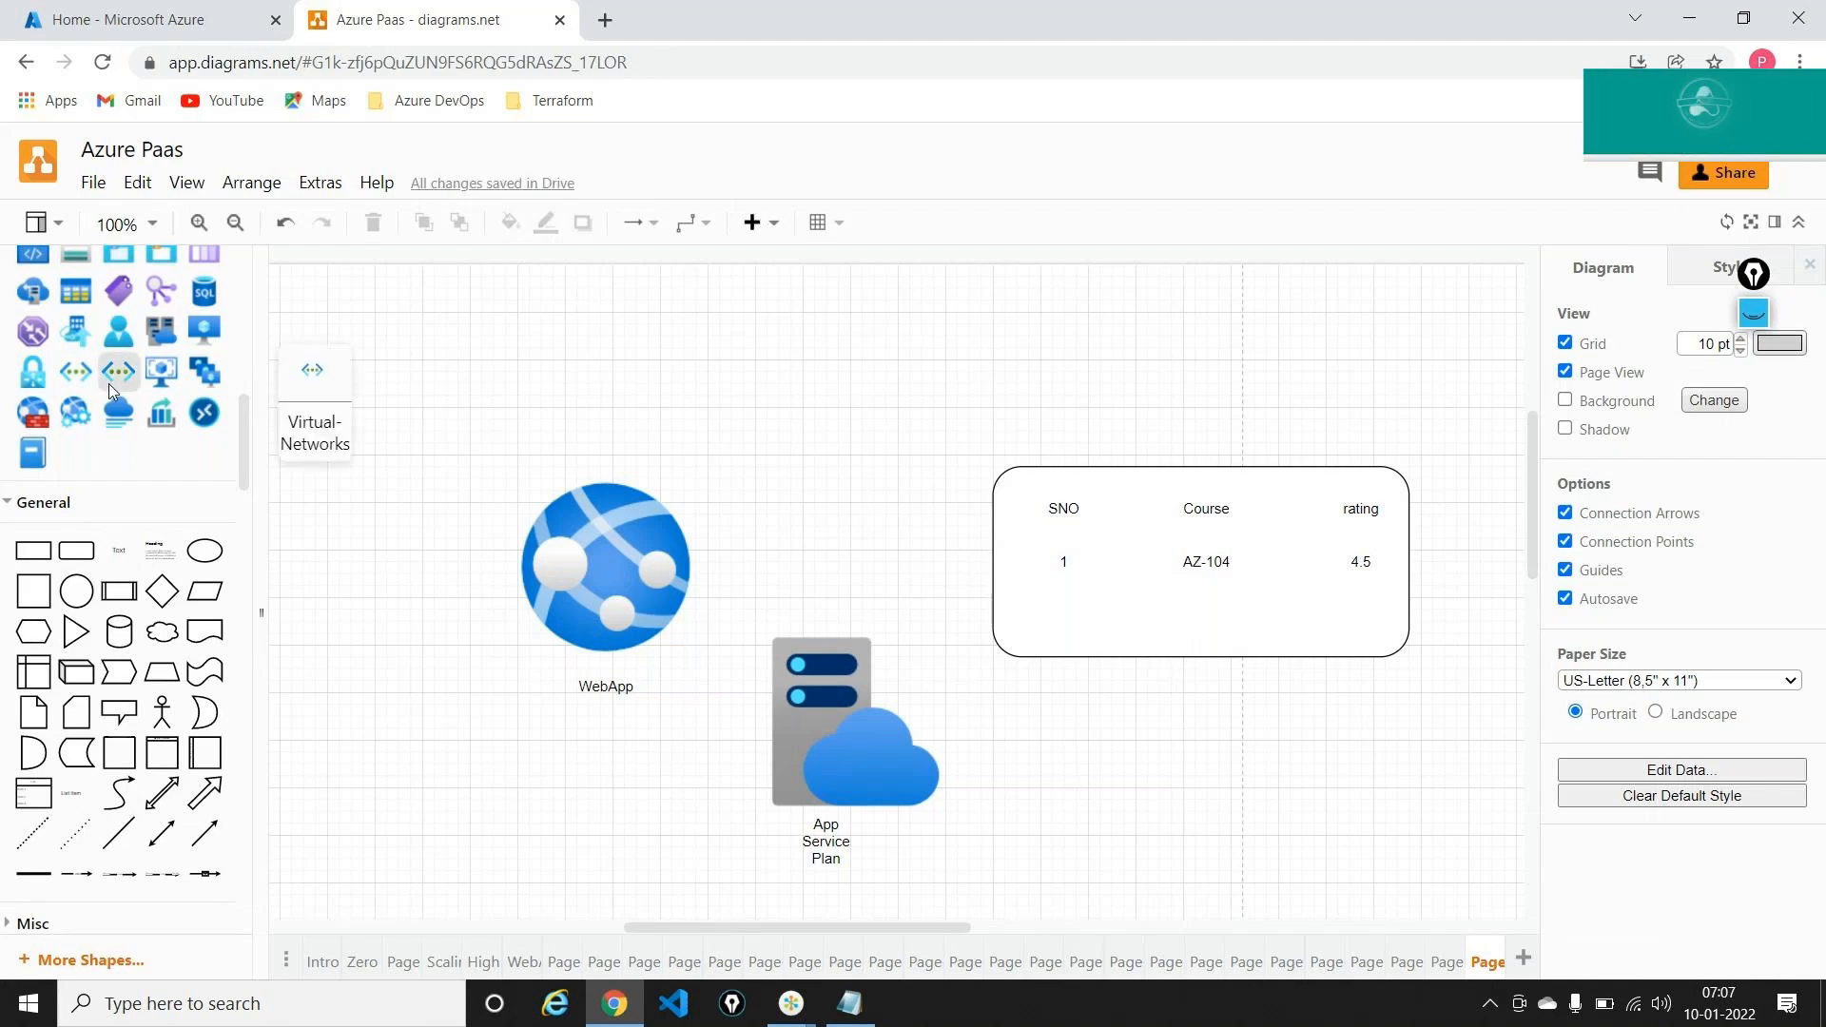
scroll(109, 384, up, 4)
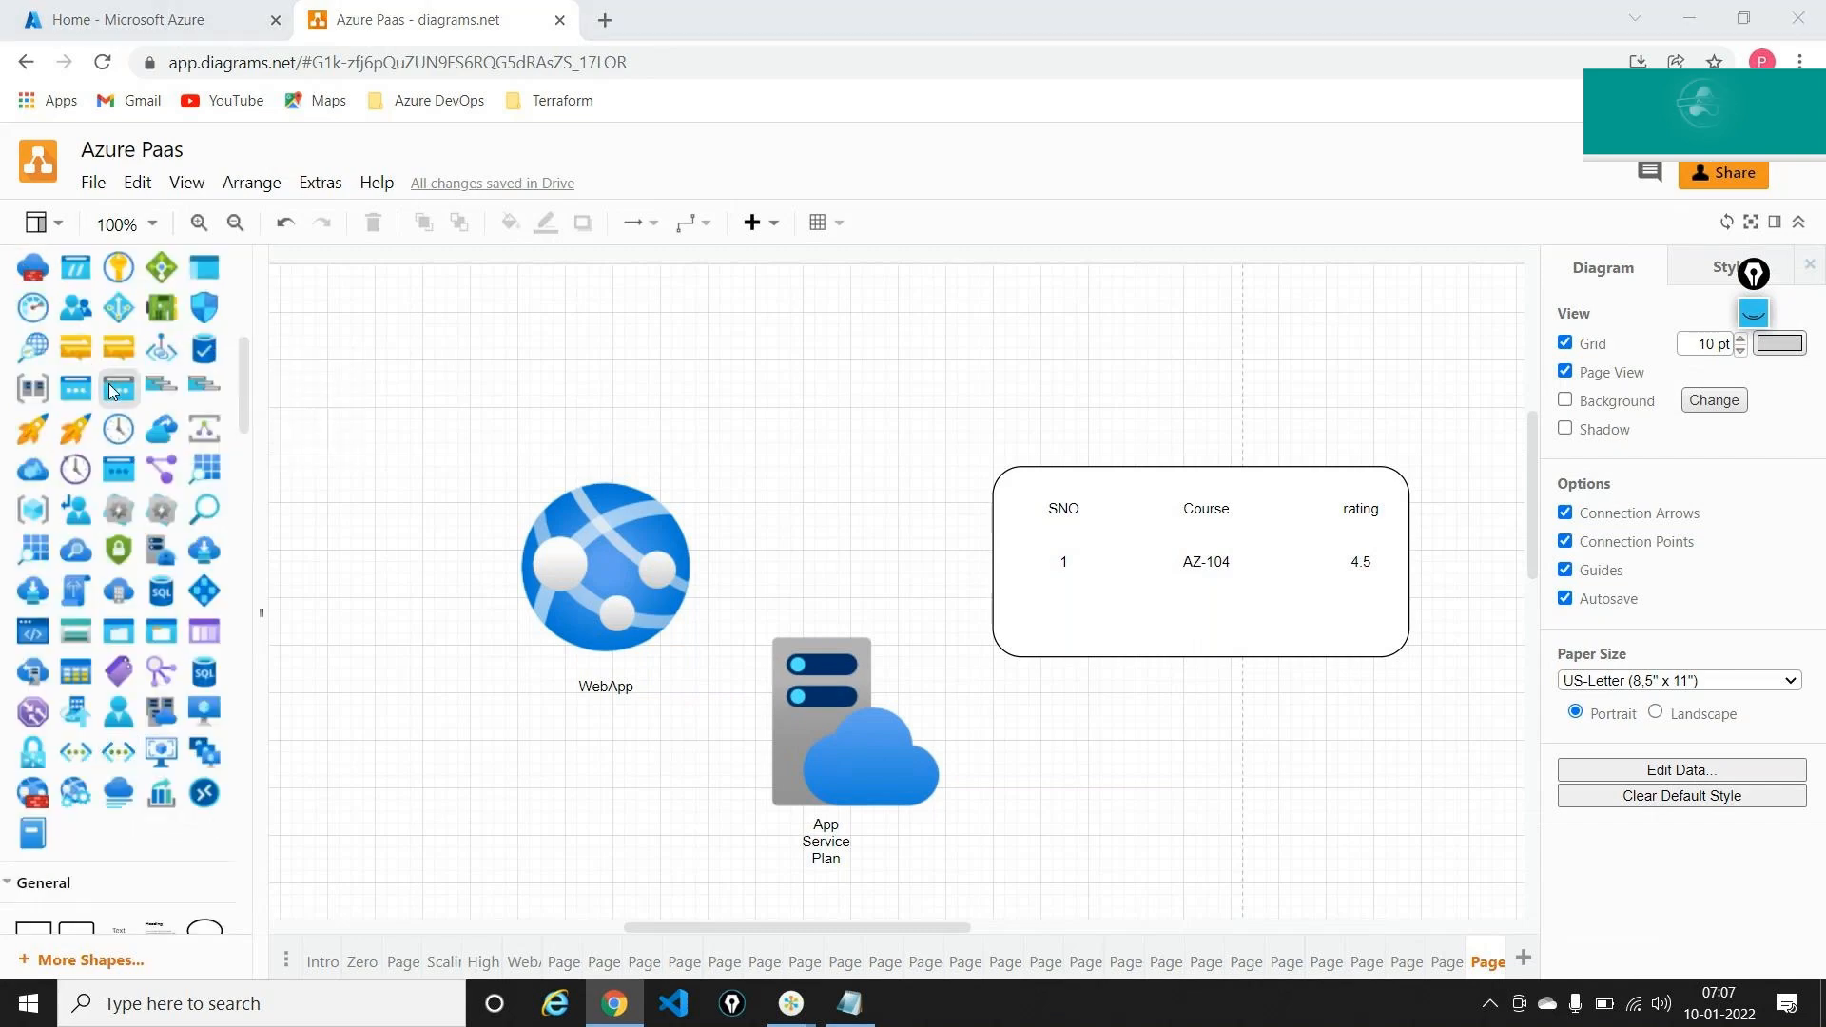
key(alt+Tab)
key(Escape)
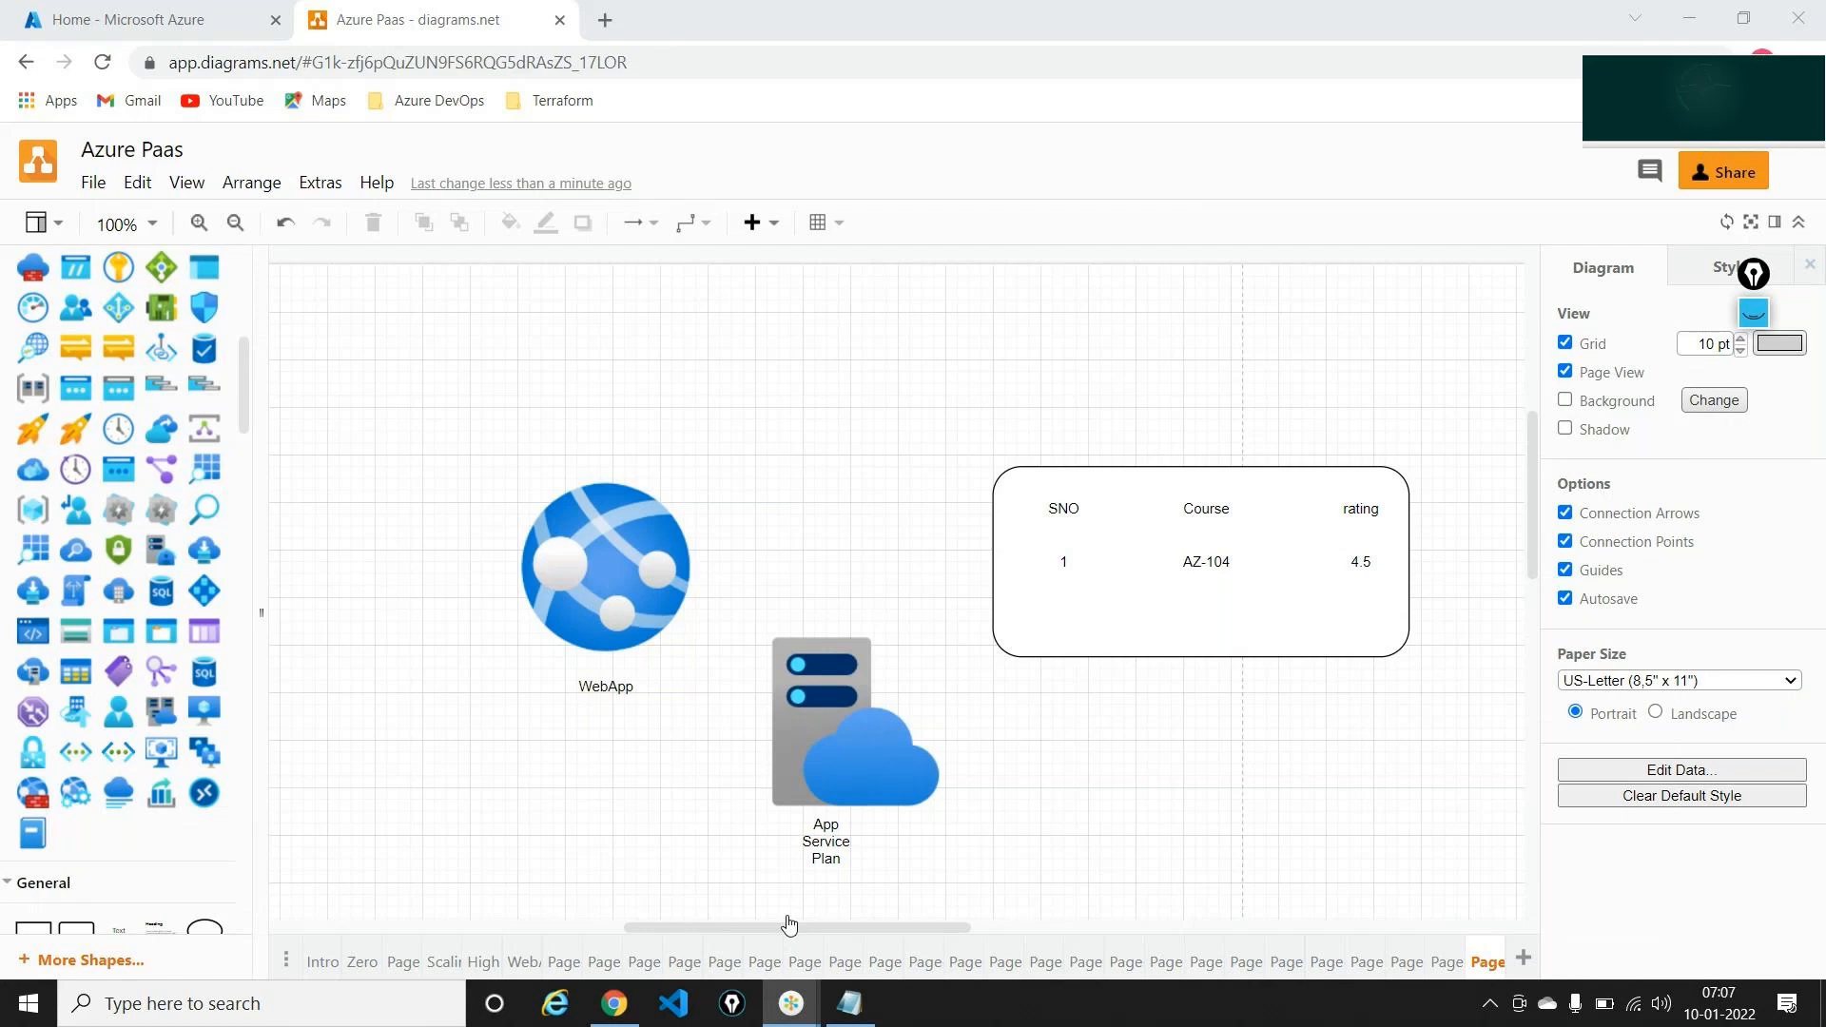
click(939, 483)
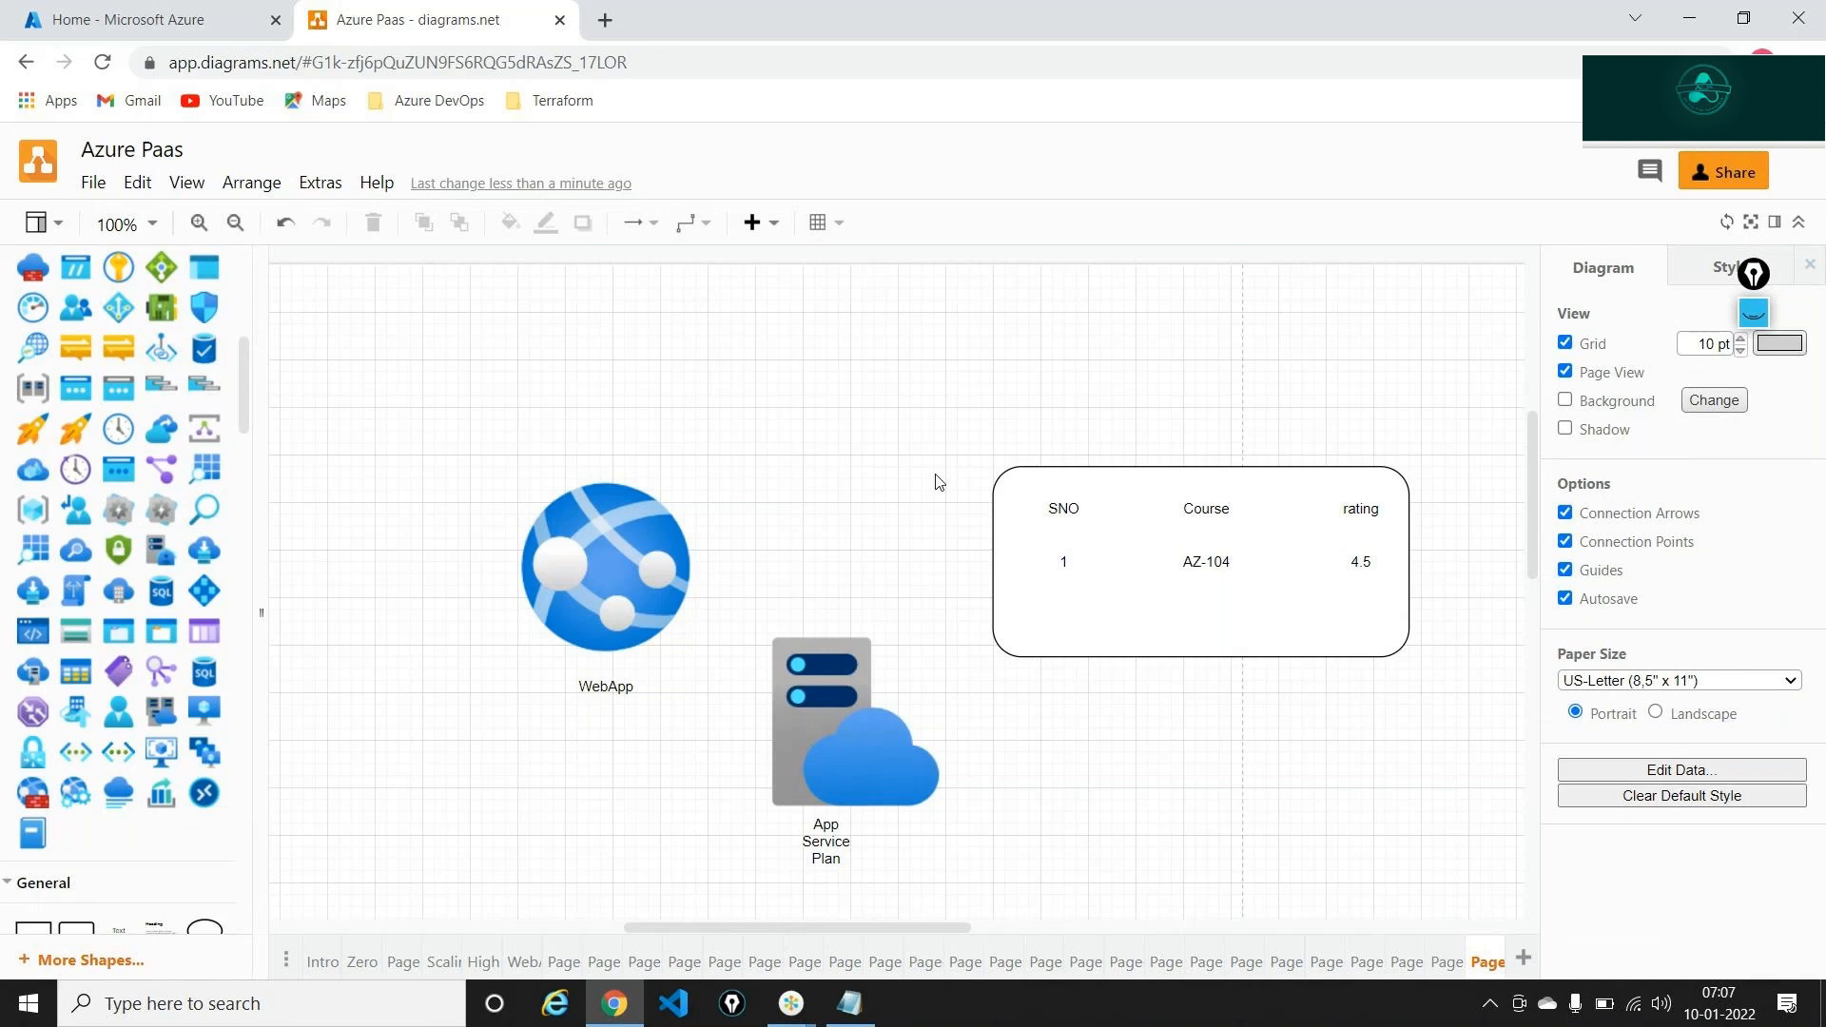
mouse_move(175, 610)
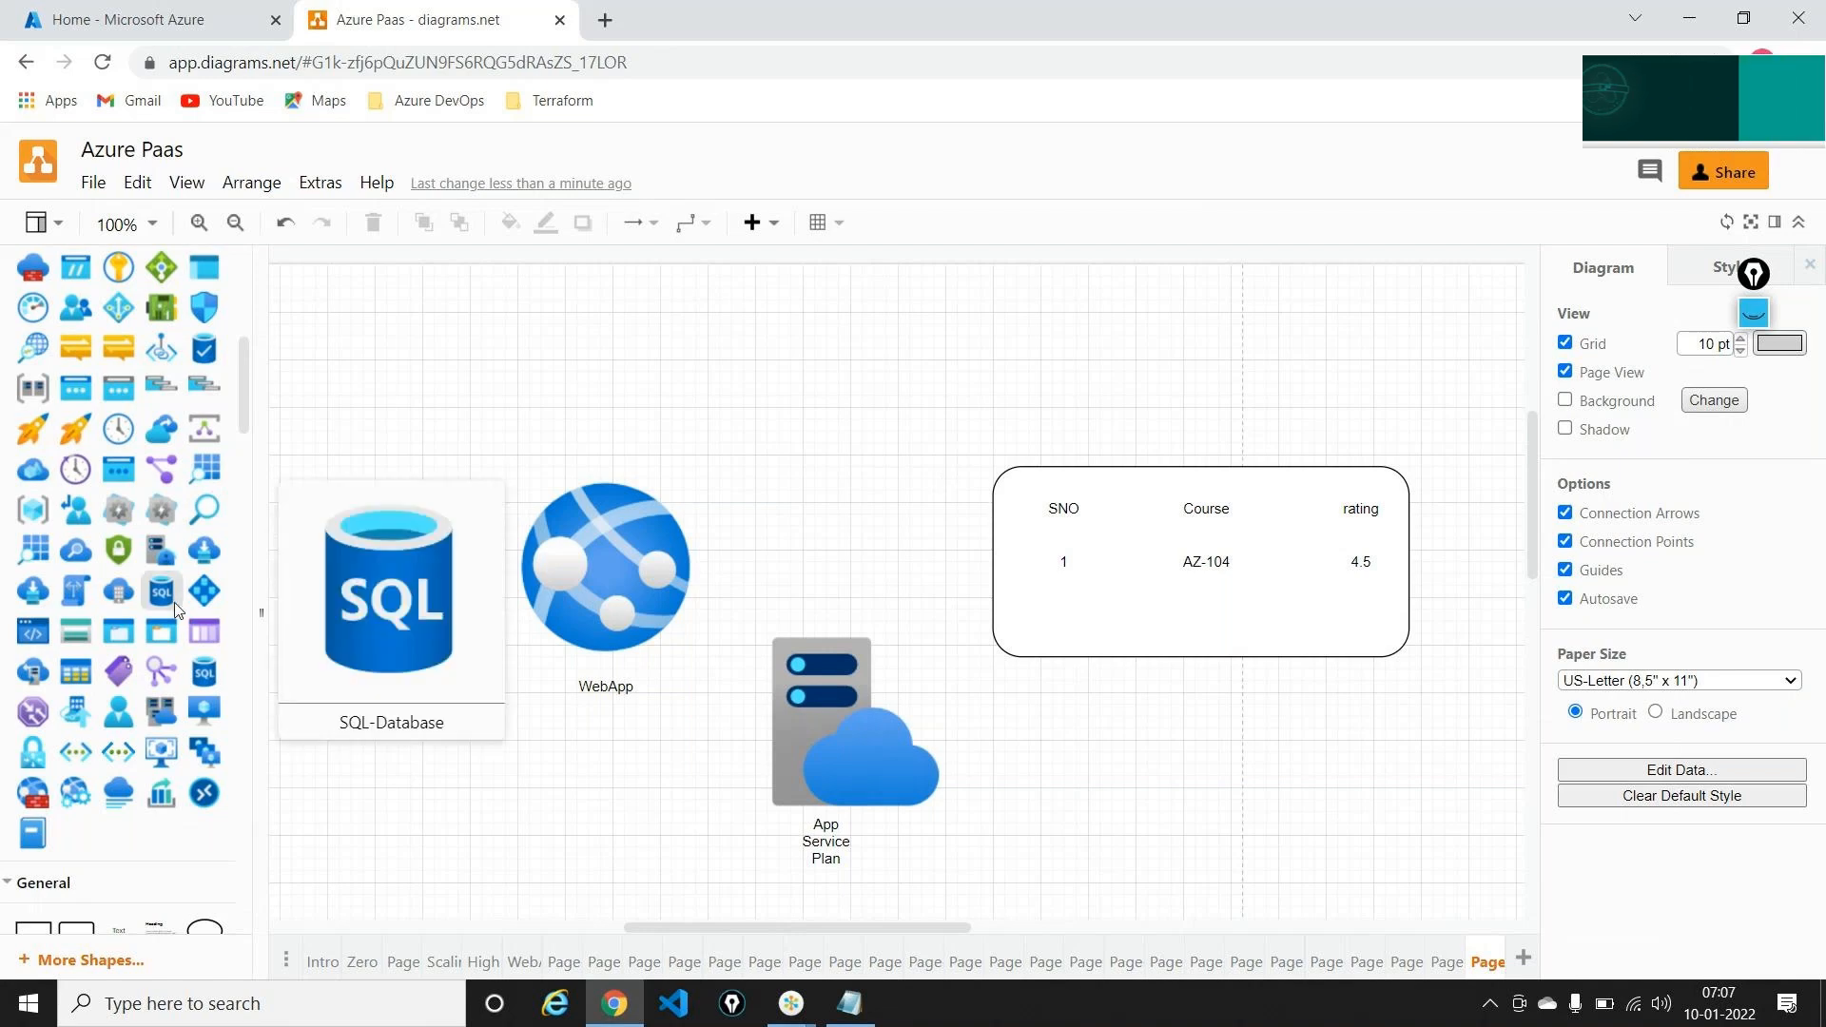
Place an SQL Database icon from the Azure shapes below the table
drag(175, 610, 1286, 735)
scroll(1313, 733, down, 3)
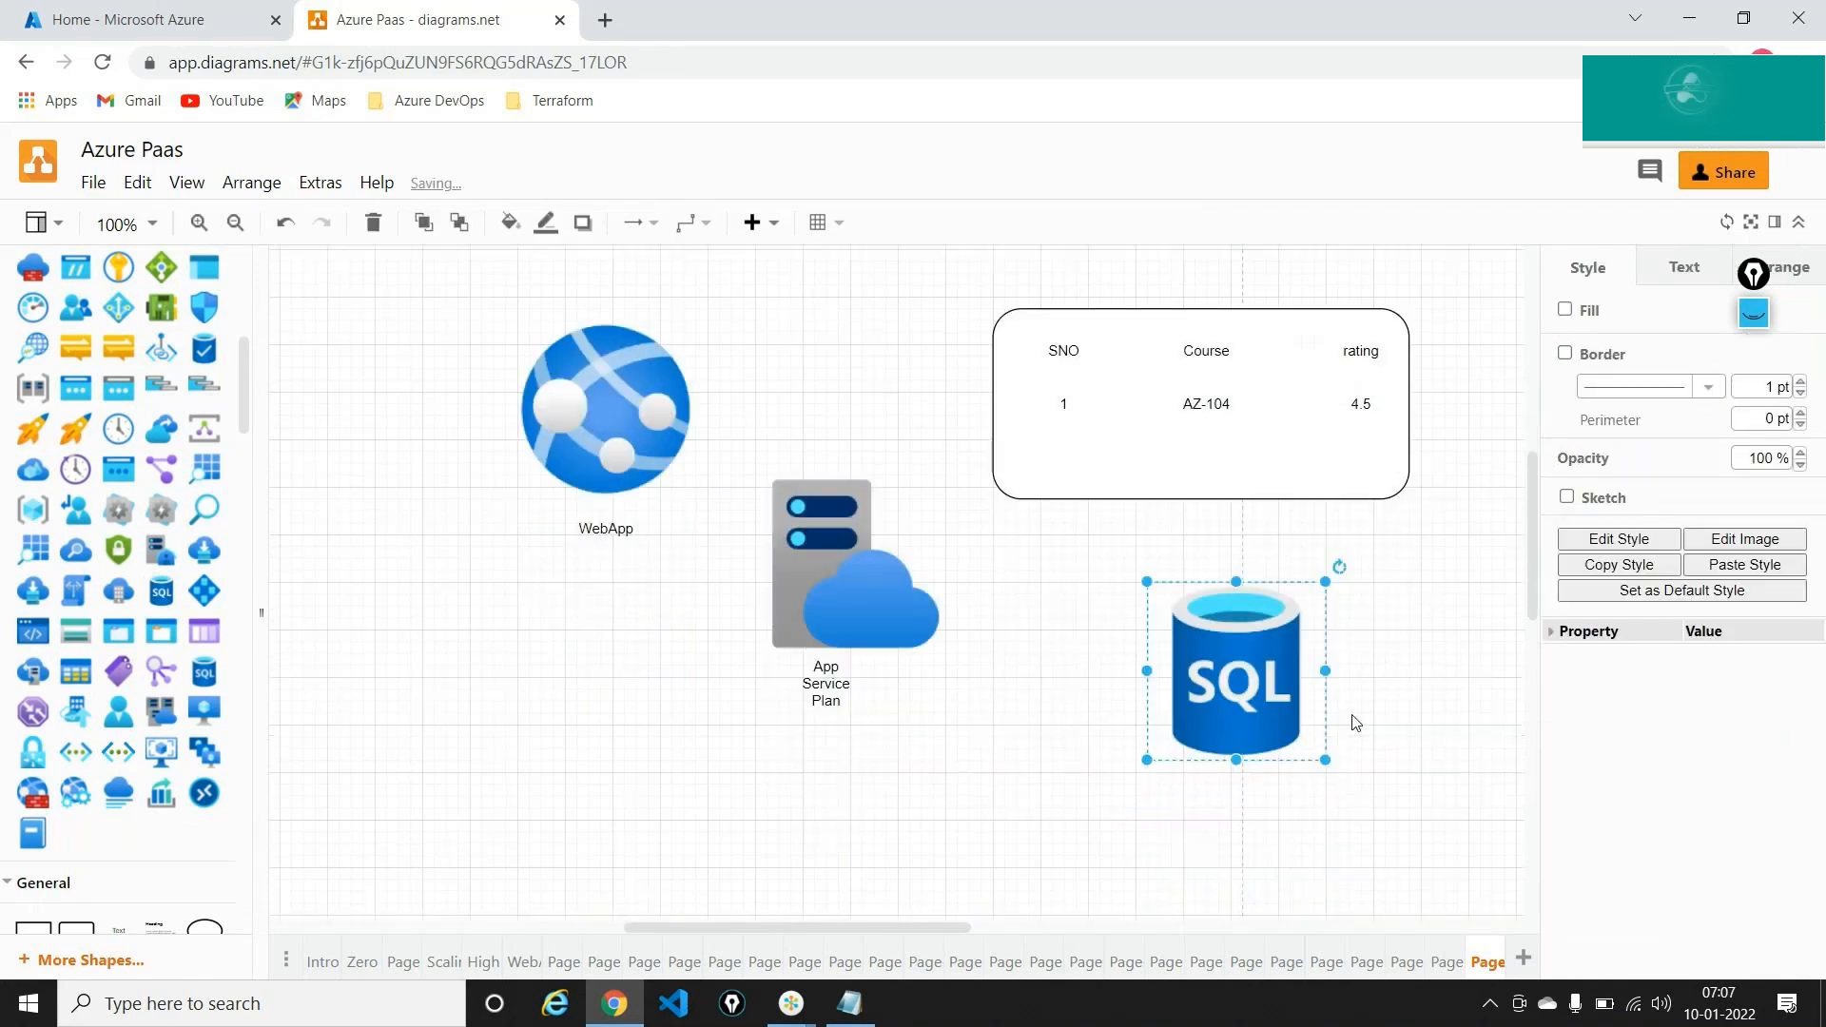
click(1435, 653)
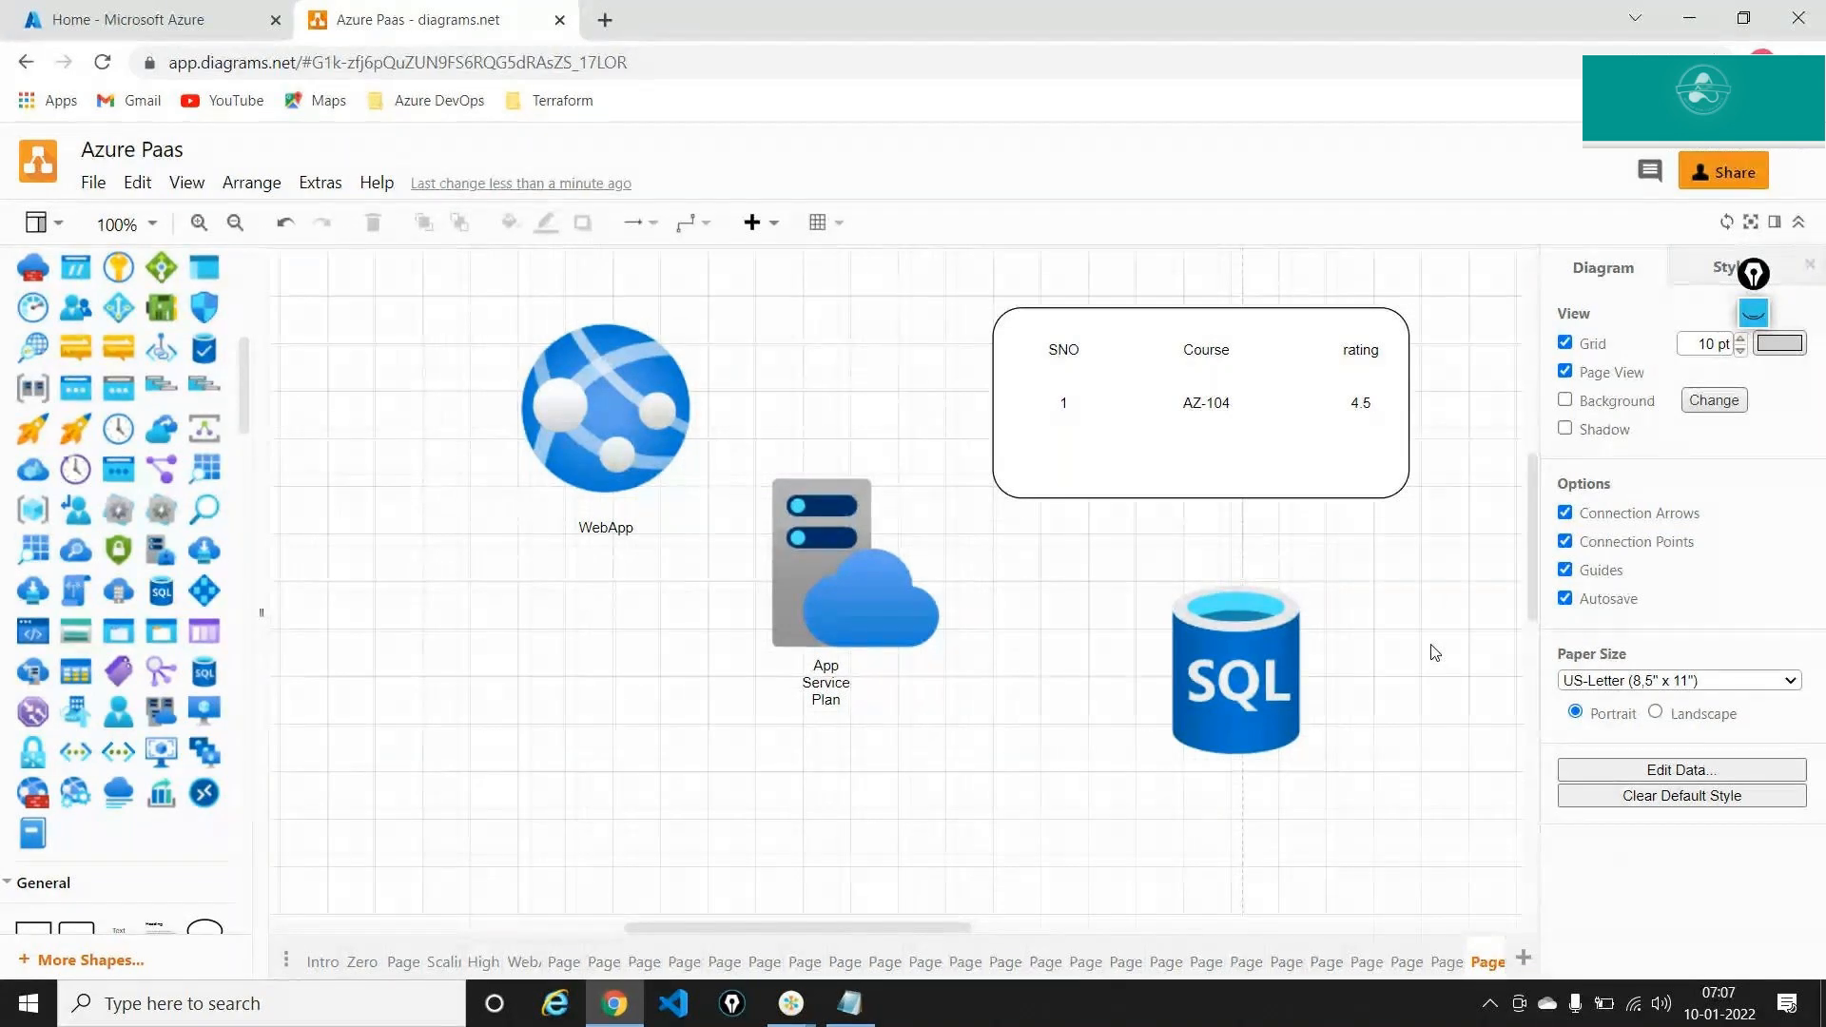
click(1249, 650)
drag(1249, 649, 1226, 719)
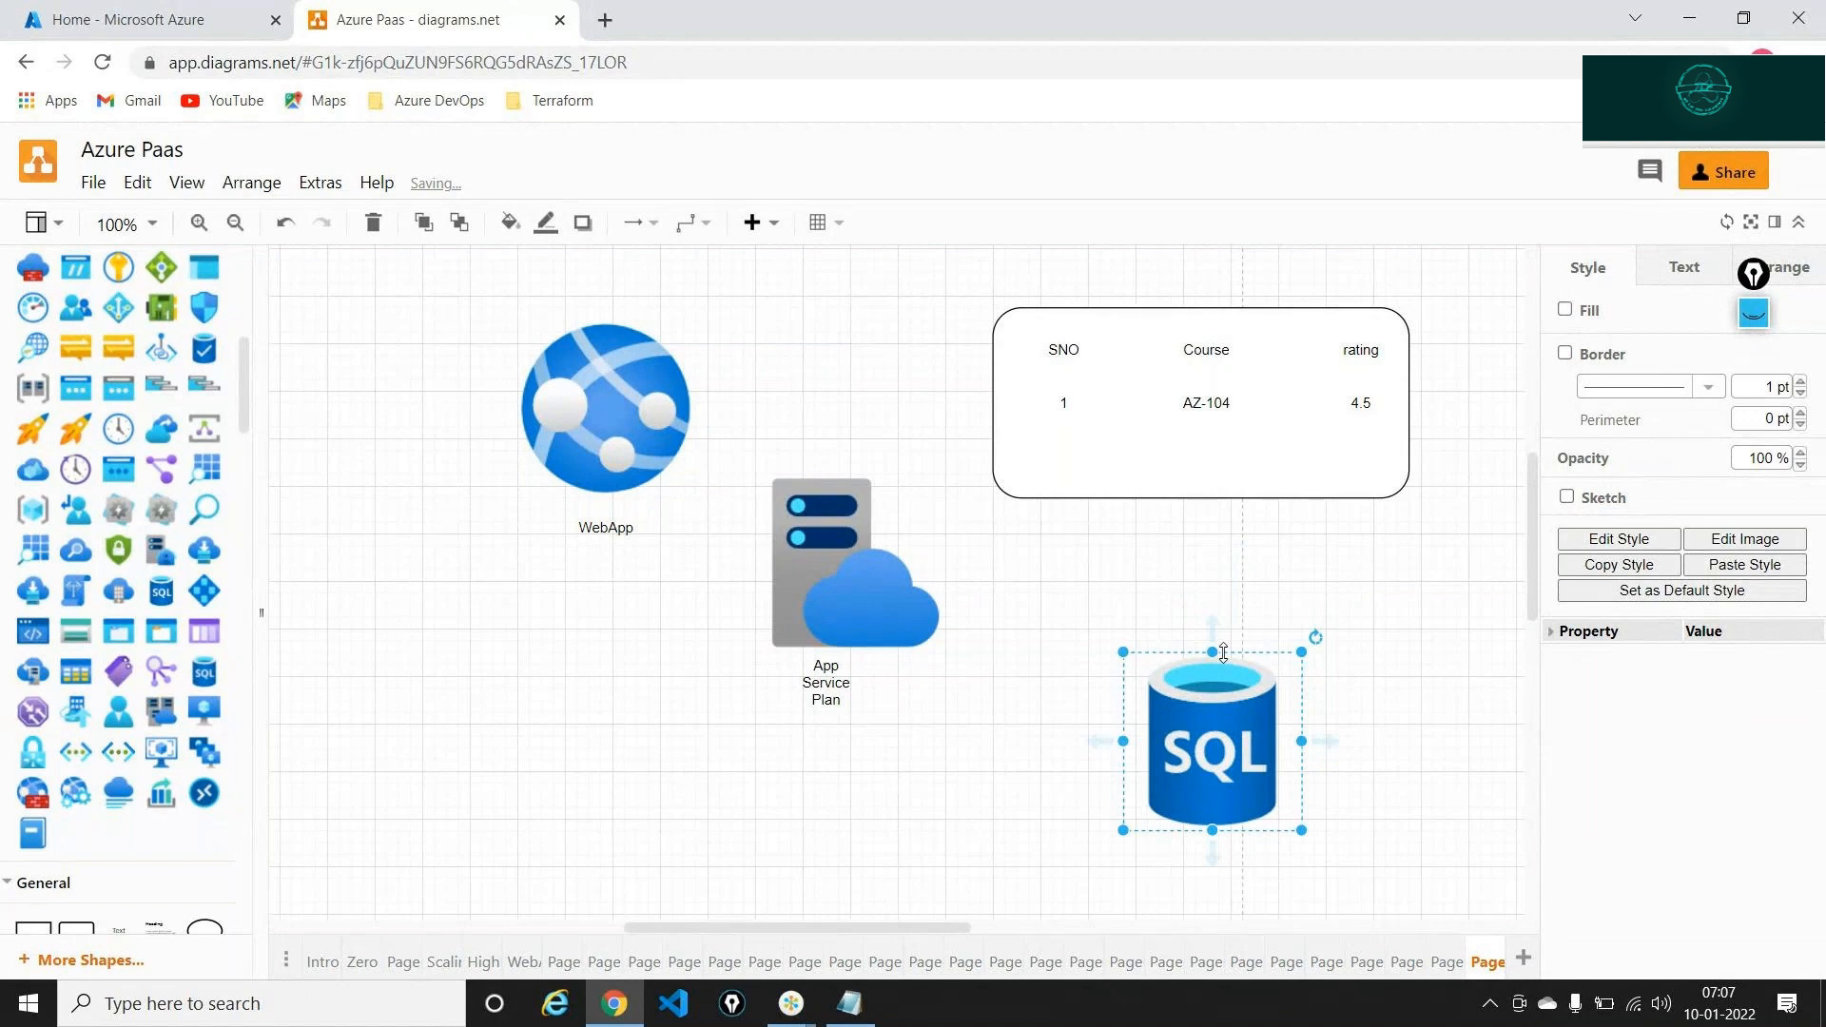
Draw a straight arrow from the SQL Database icon up to the table box
drag(1213, 633, 1183, 521)
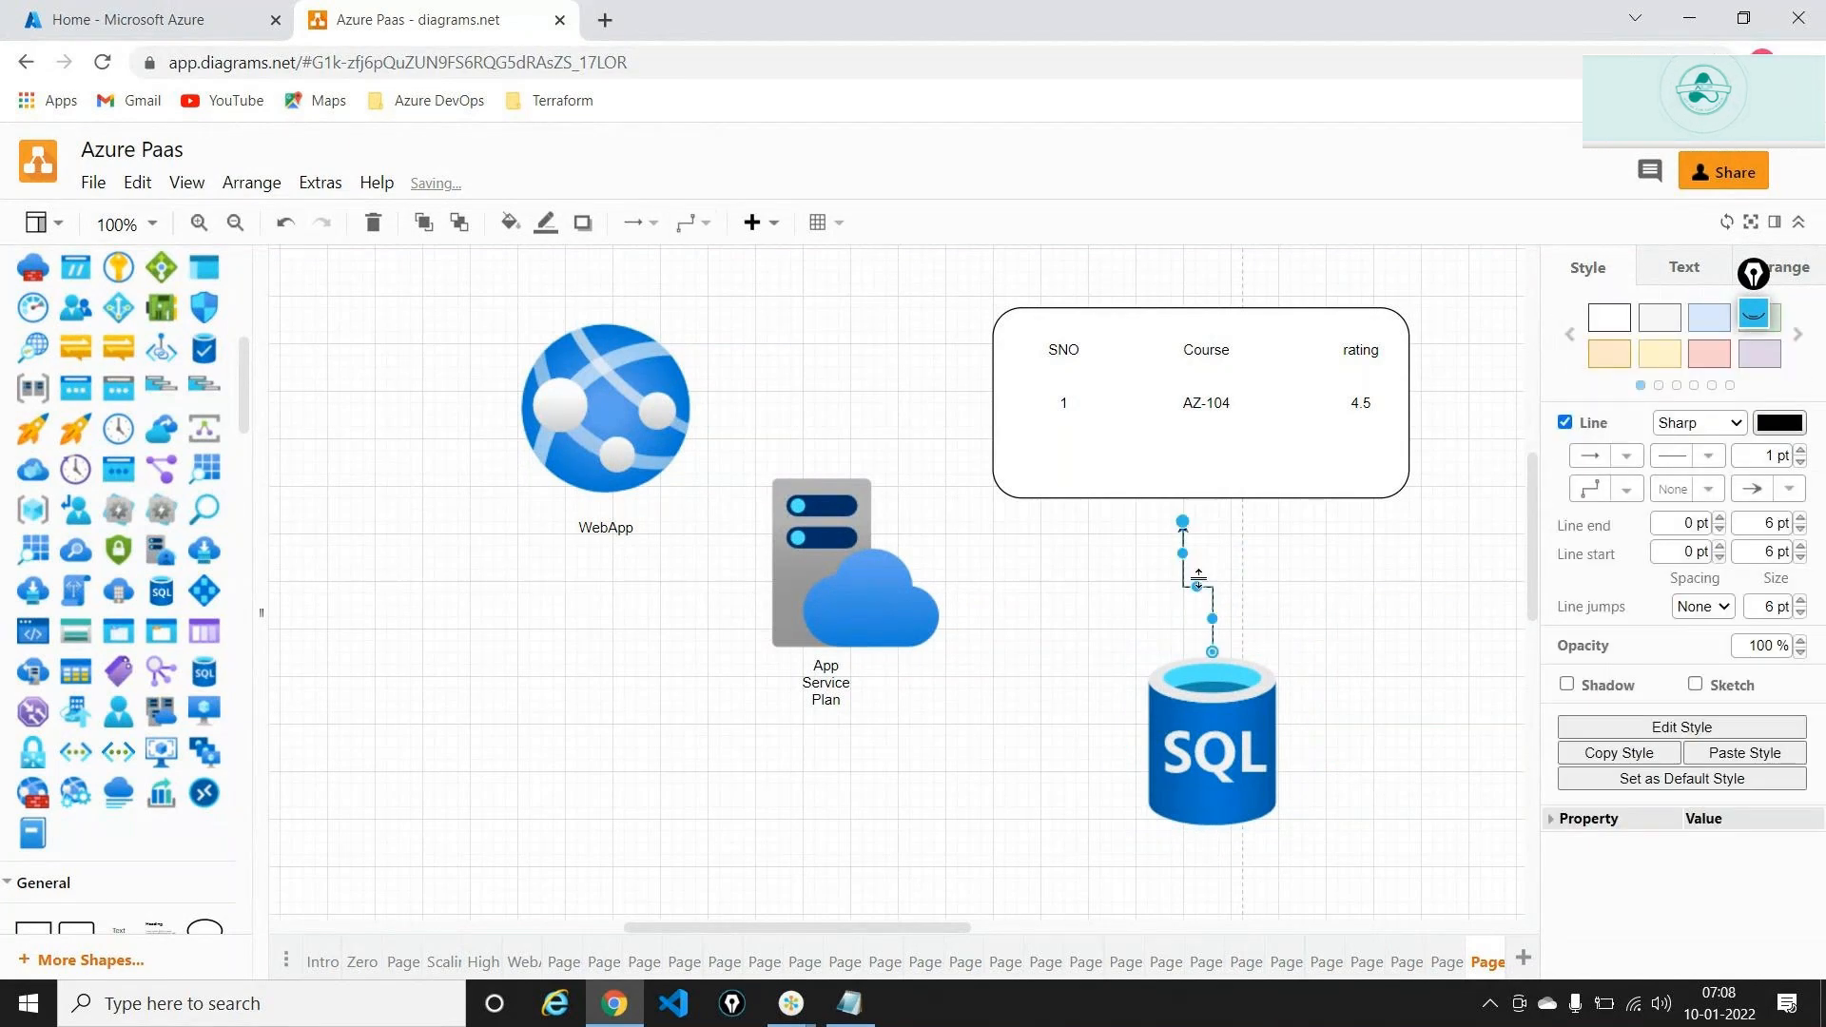
key(Delete)
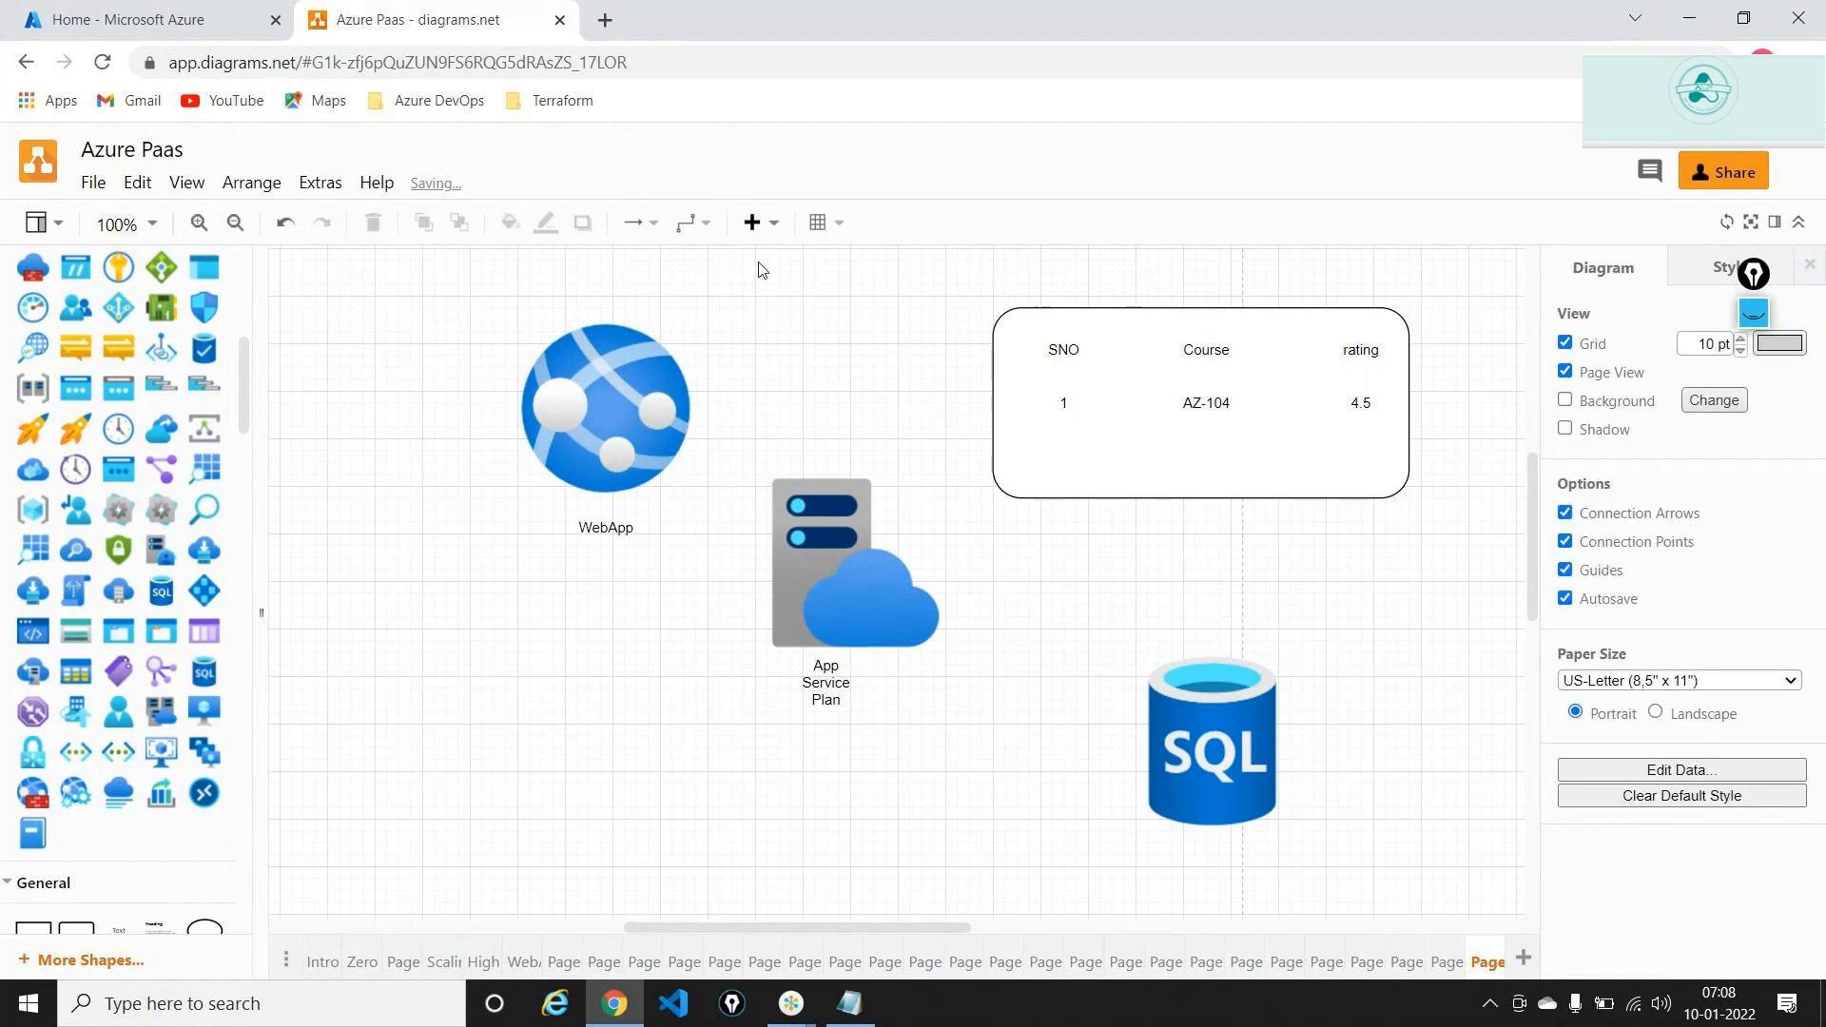
right_click(1252, 748)
drag(1211, 634, 1178, 504)
click(1025, 582)
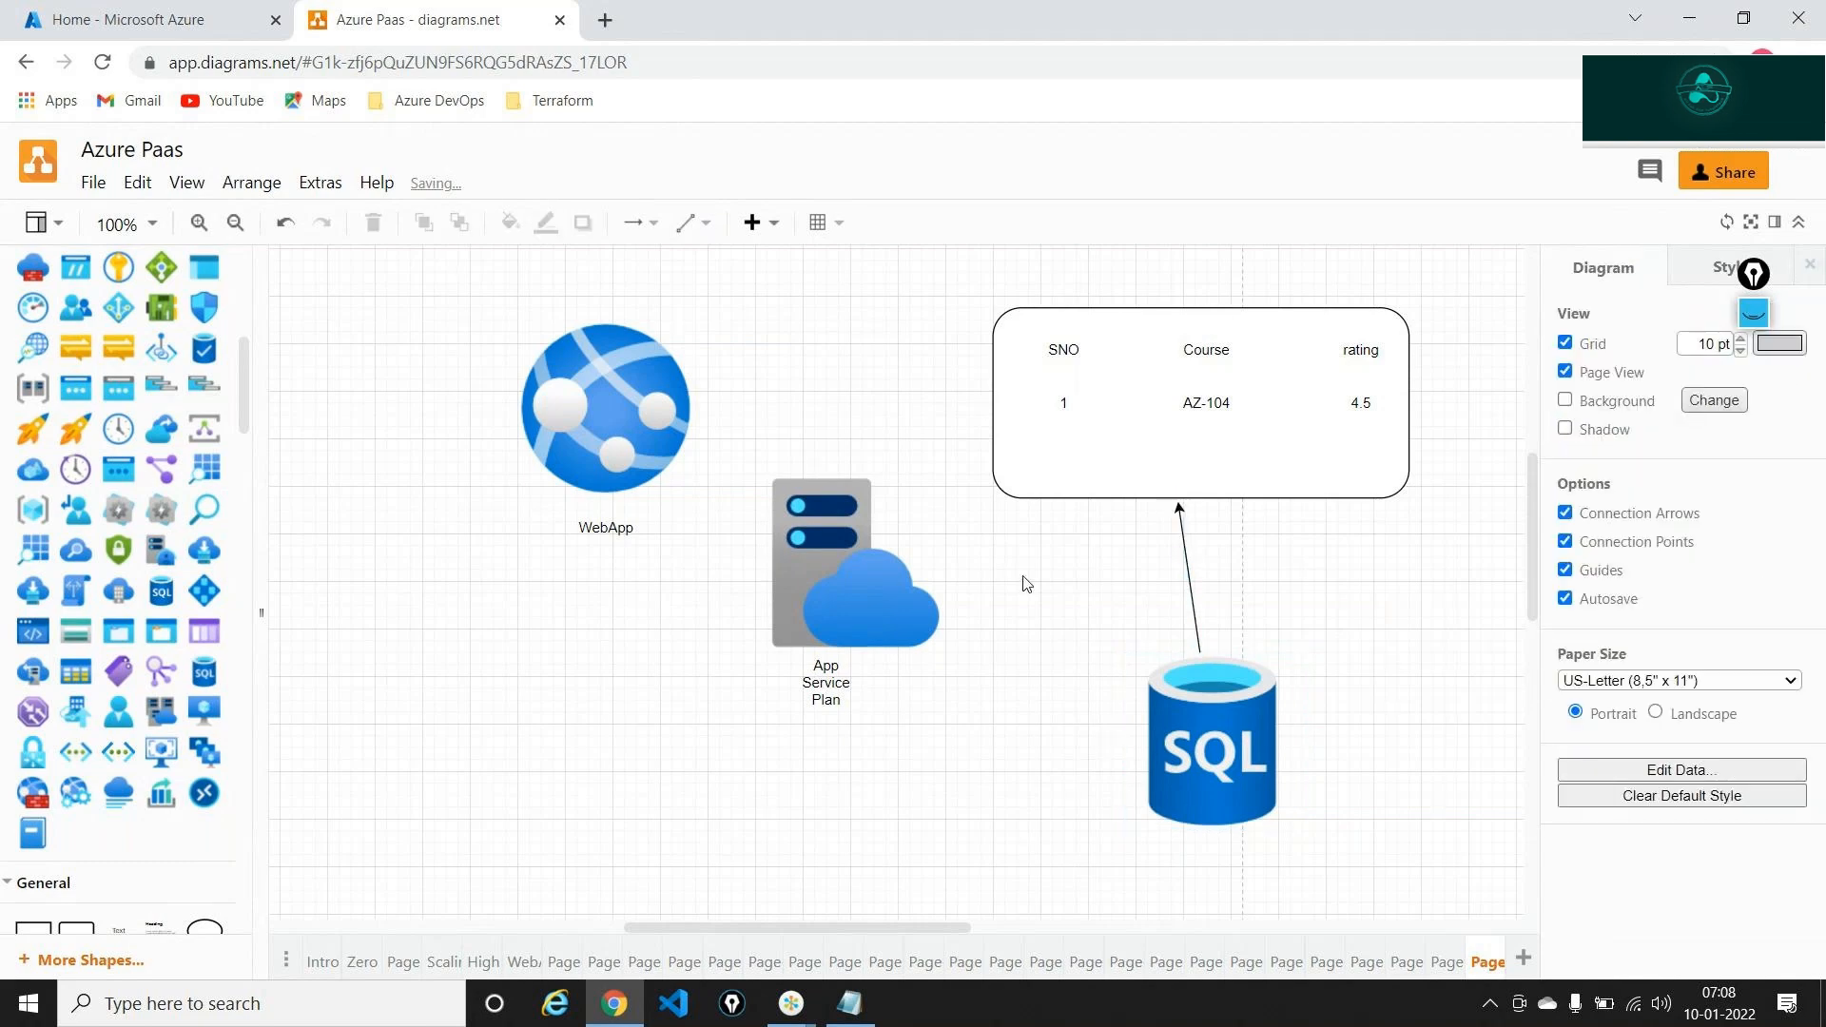
click(586, 385)
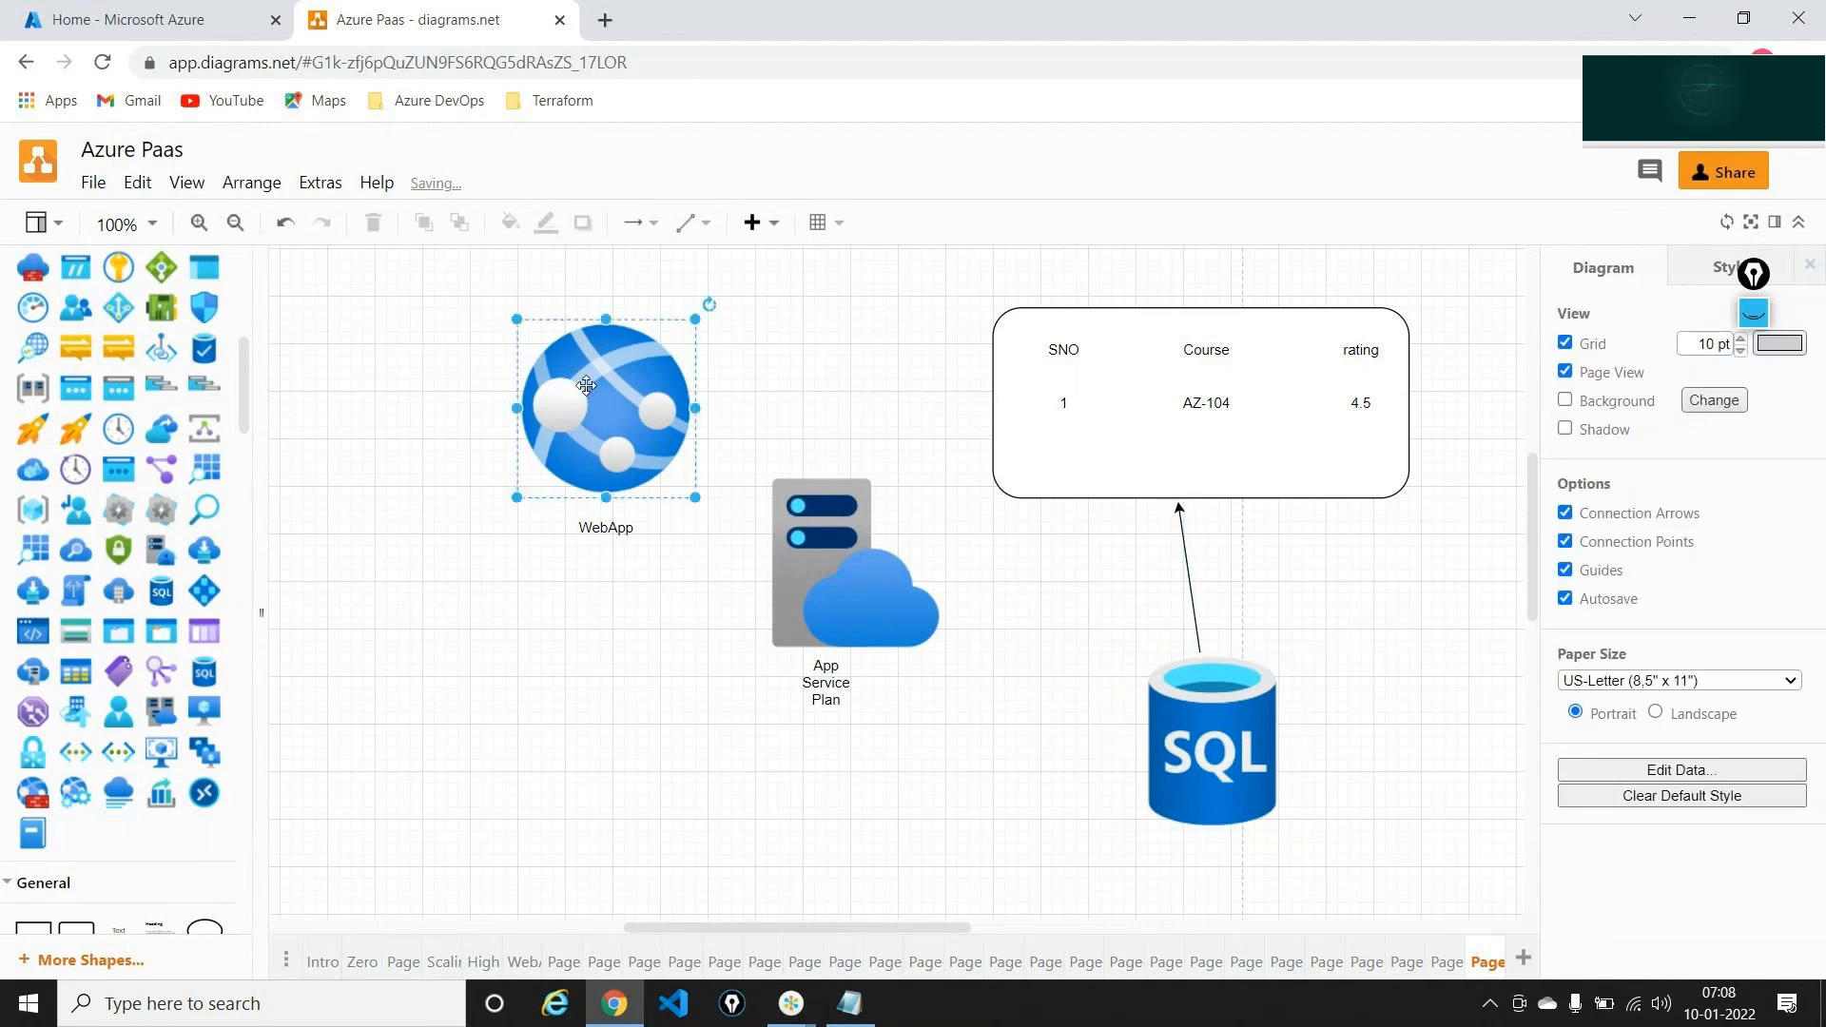
scroll(177, 780, down, 5)
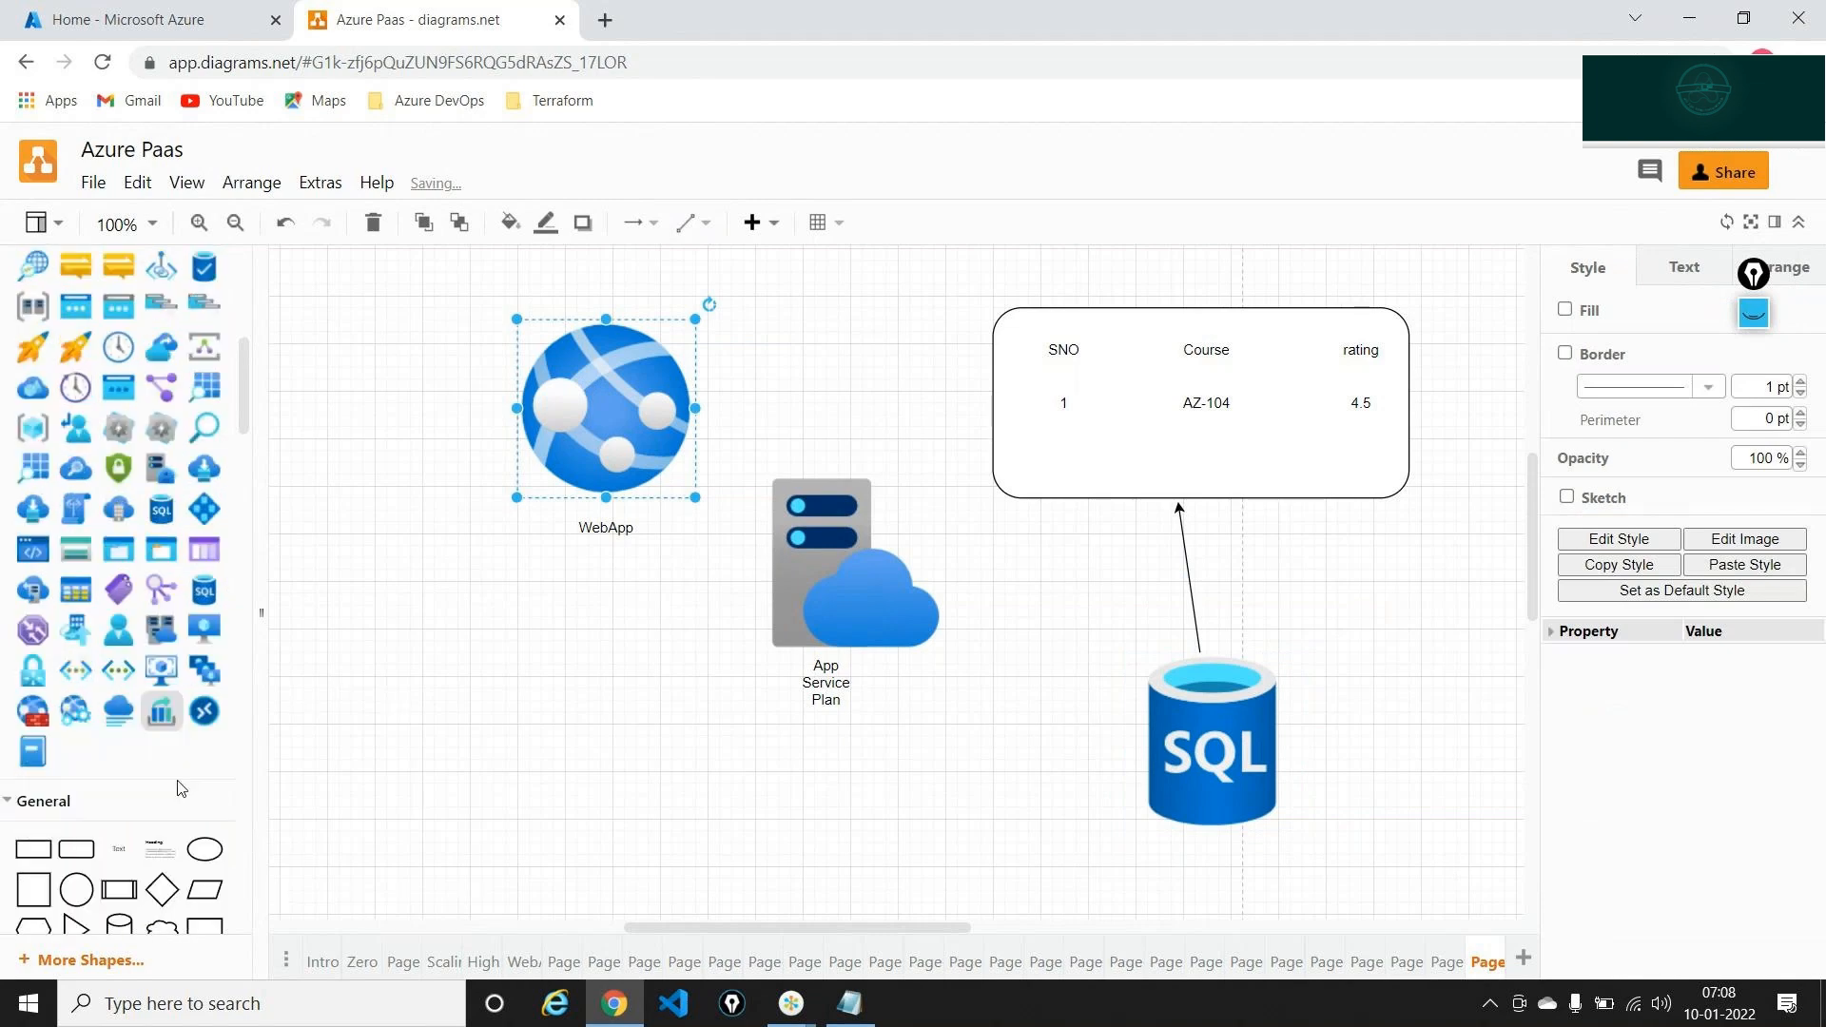
Place a stick-figure actor left of WebApp and connect it with an arrow
mouse_move(160, 666)
drag(160, 669, 520, 446)
key(Escape)
click(345, 585)
Draw arrows from WebApp to App Service Plan and from App Service Plan to SQL
click(616, 449)
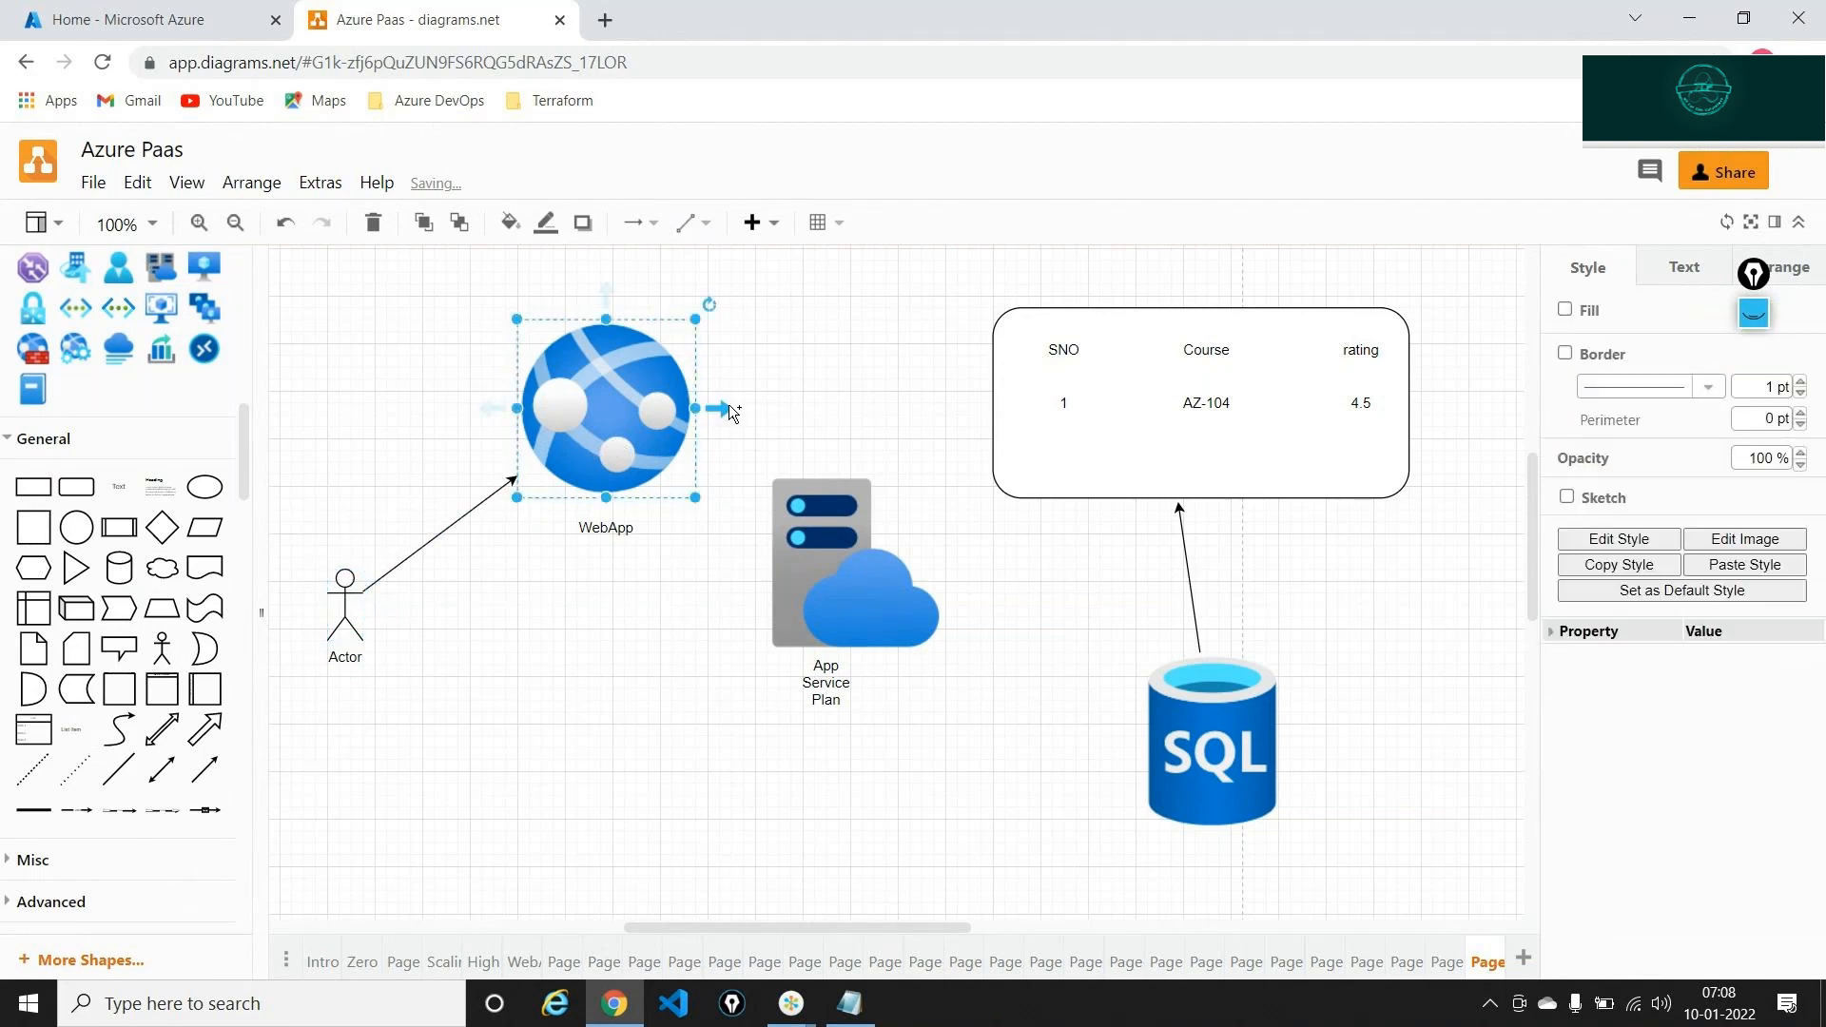
drag(726, 404, 856, 536)
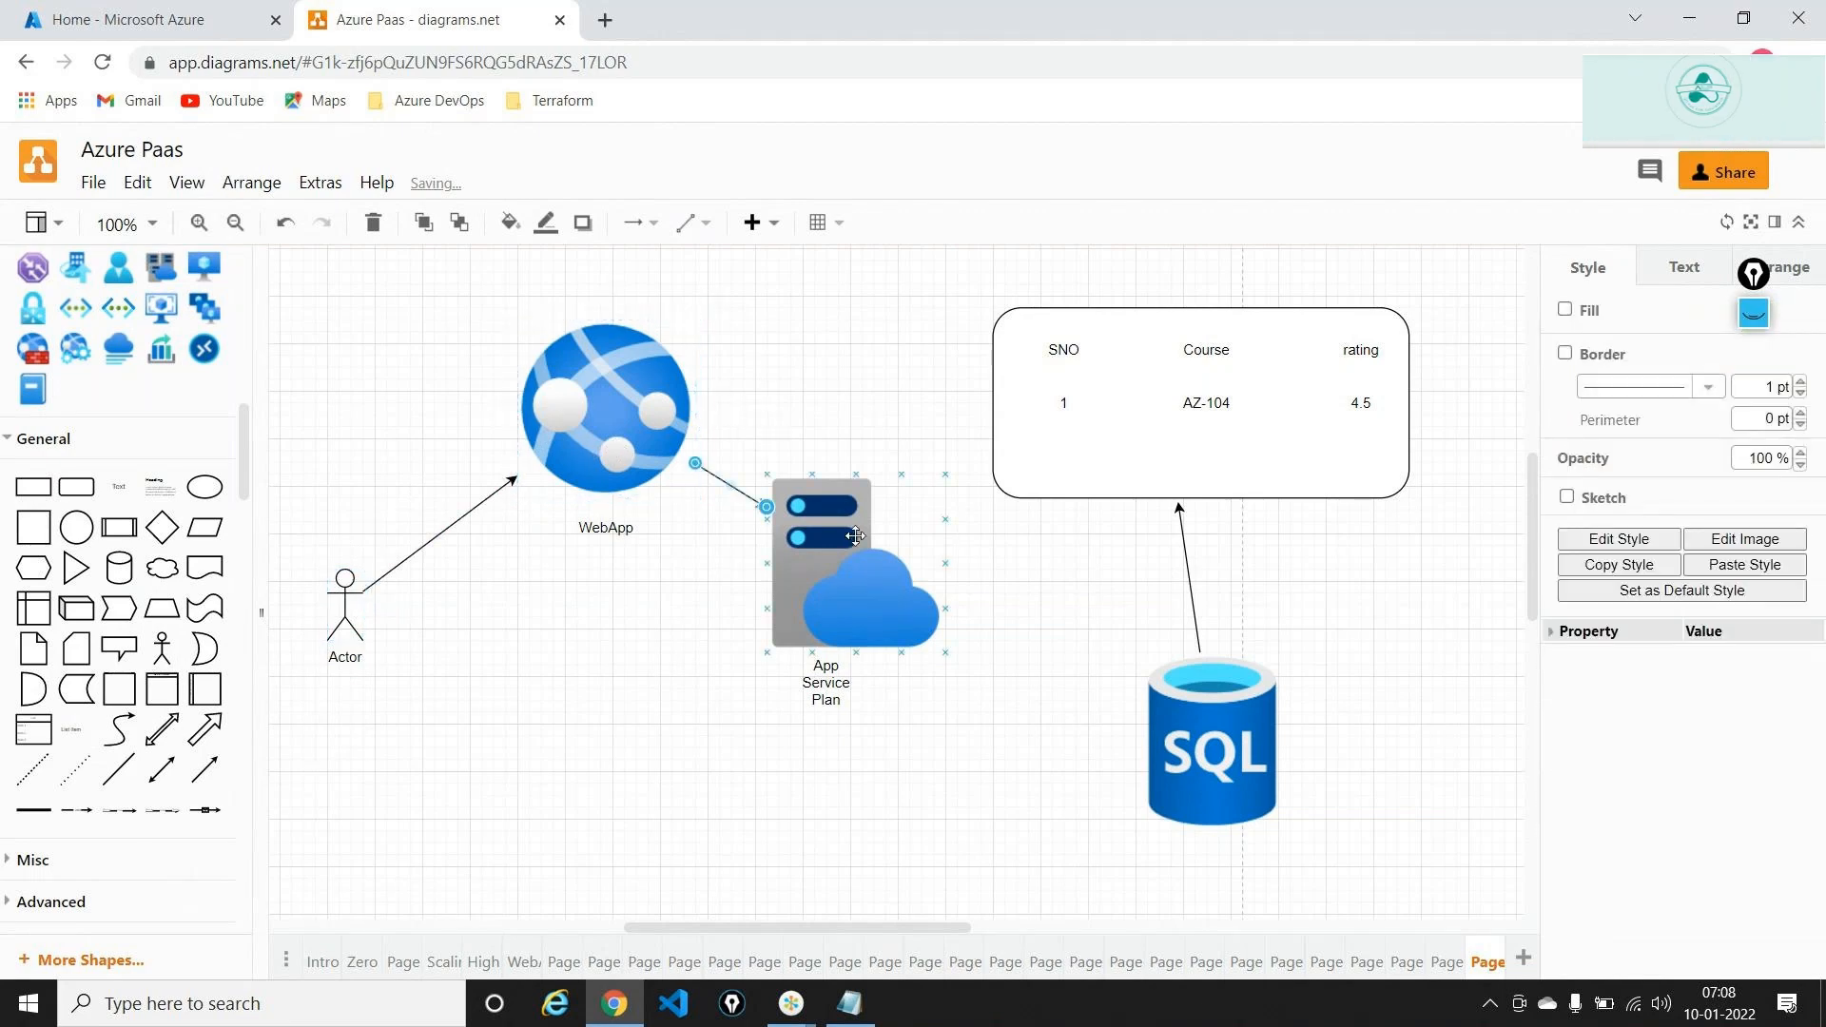
click(856, 536)
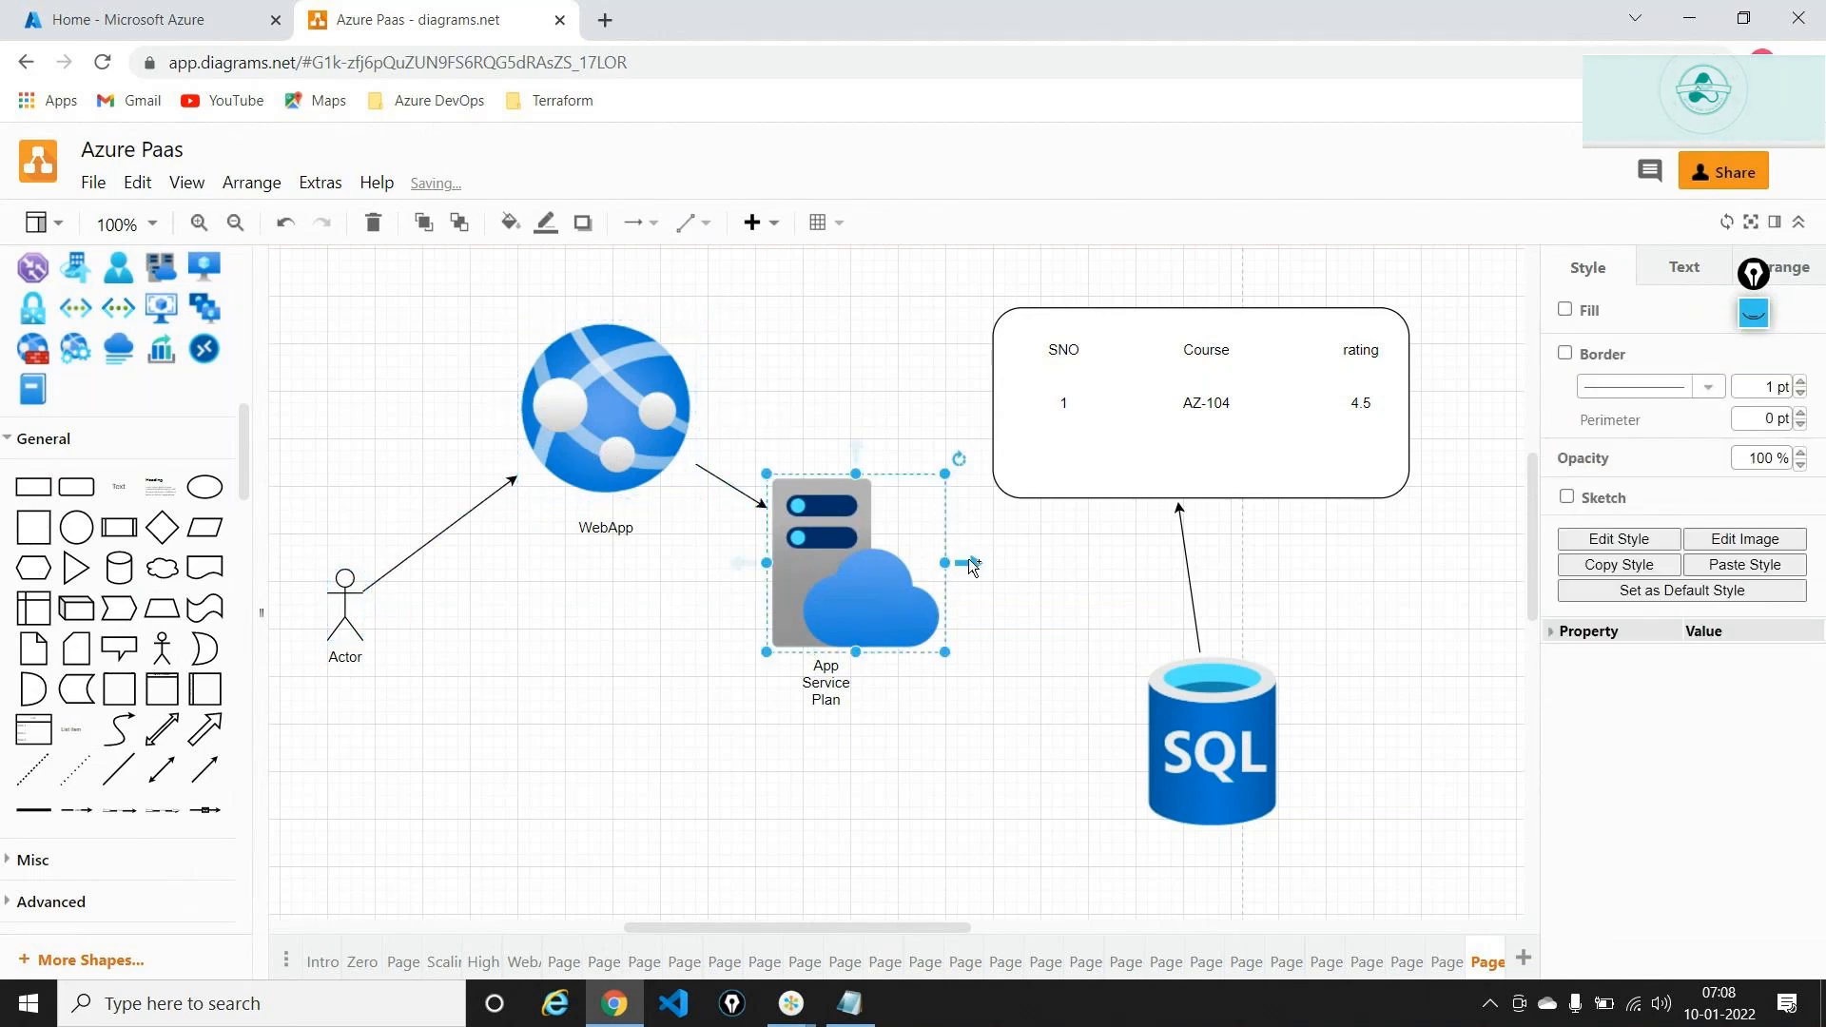
drag(972, 561, 1132, 687)
Connect the rounded SNO/Course/rating table box to WebApp with an arrow
click(1063, 349)
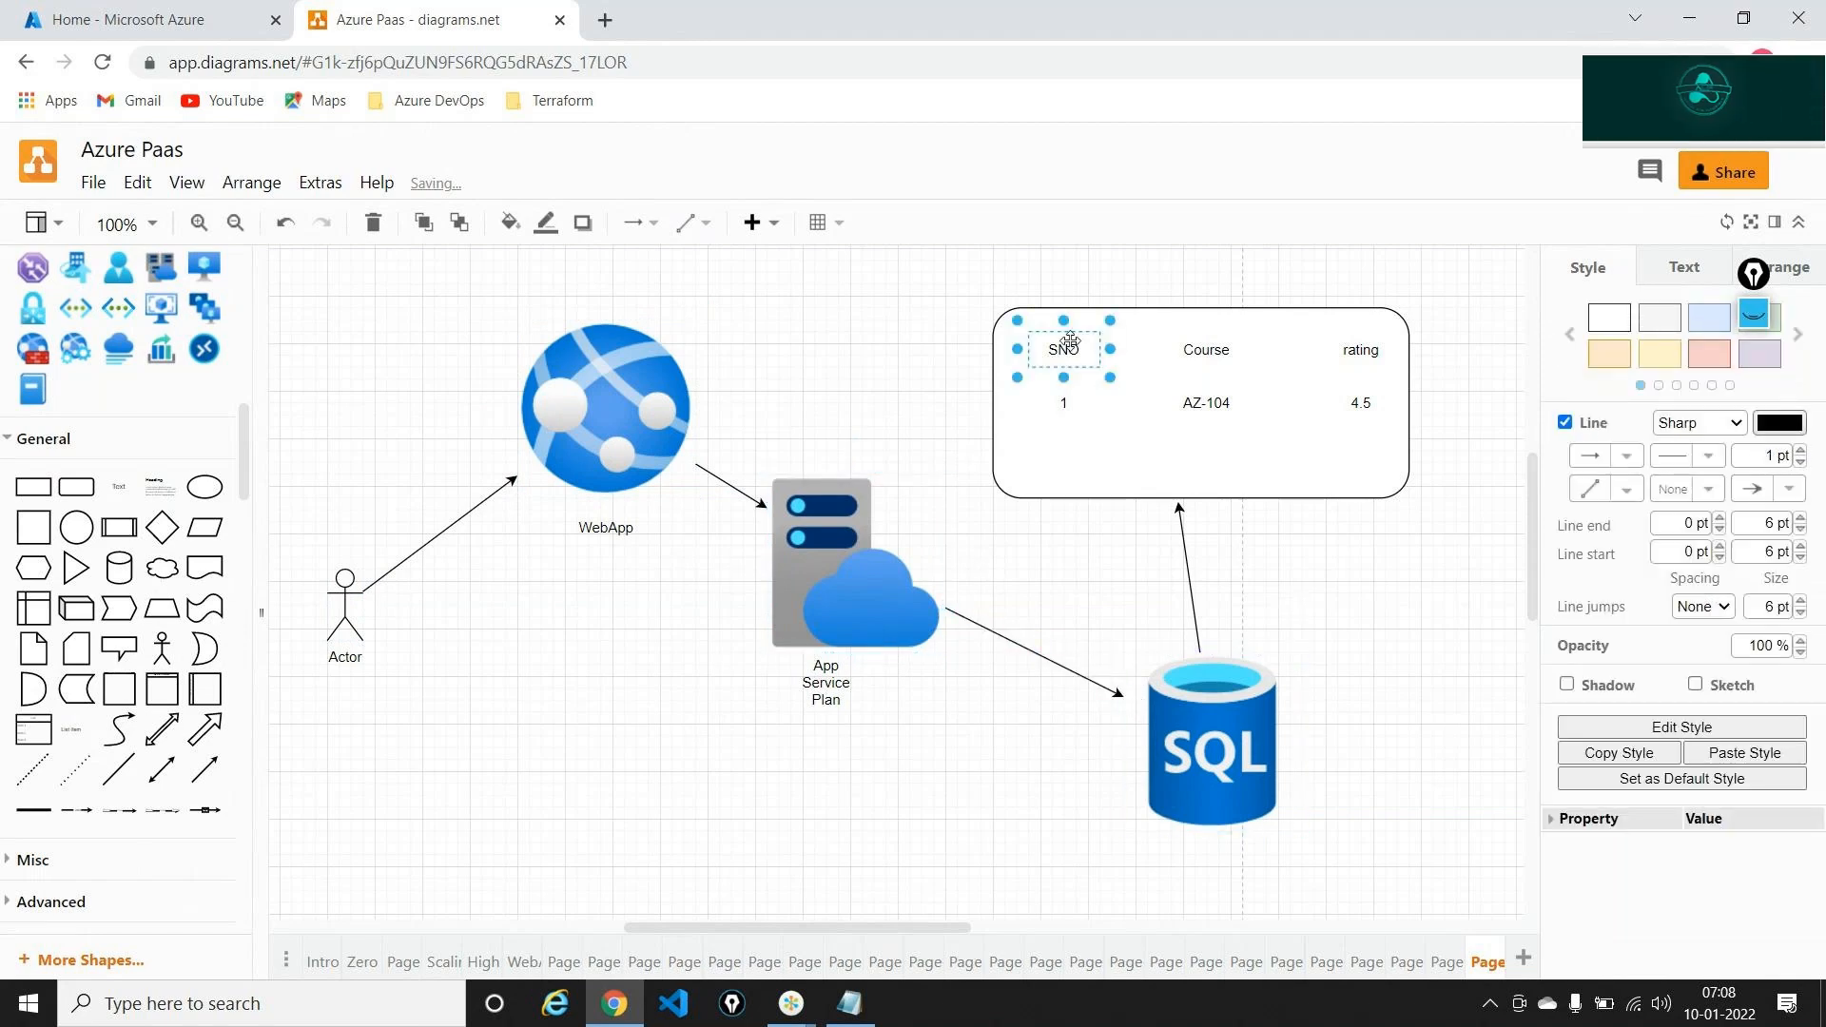
click(994, 404)
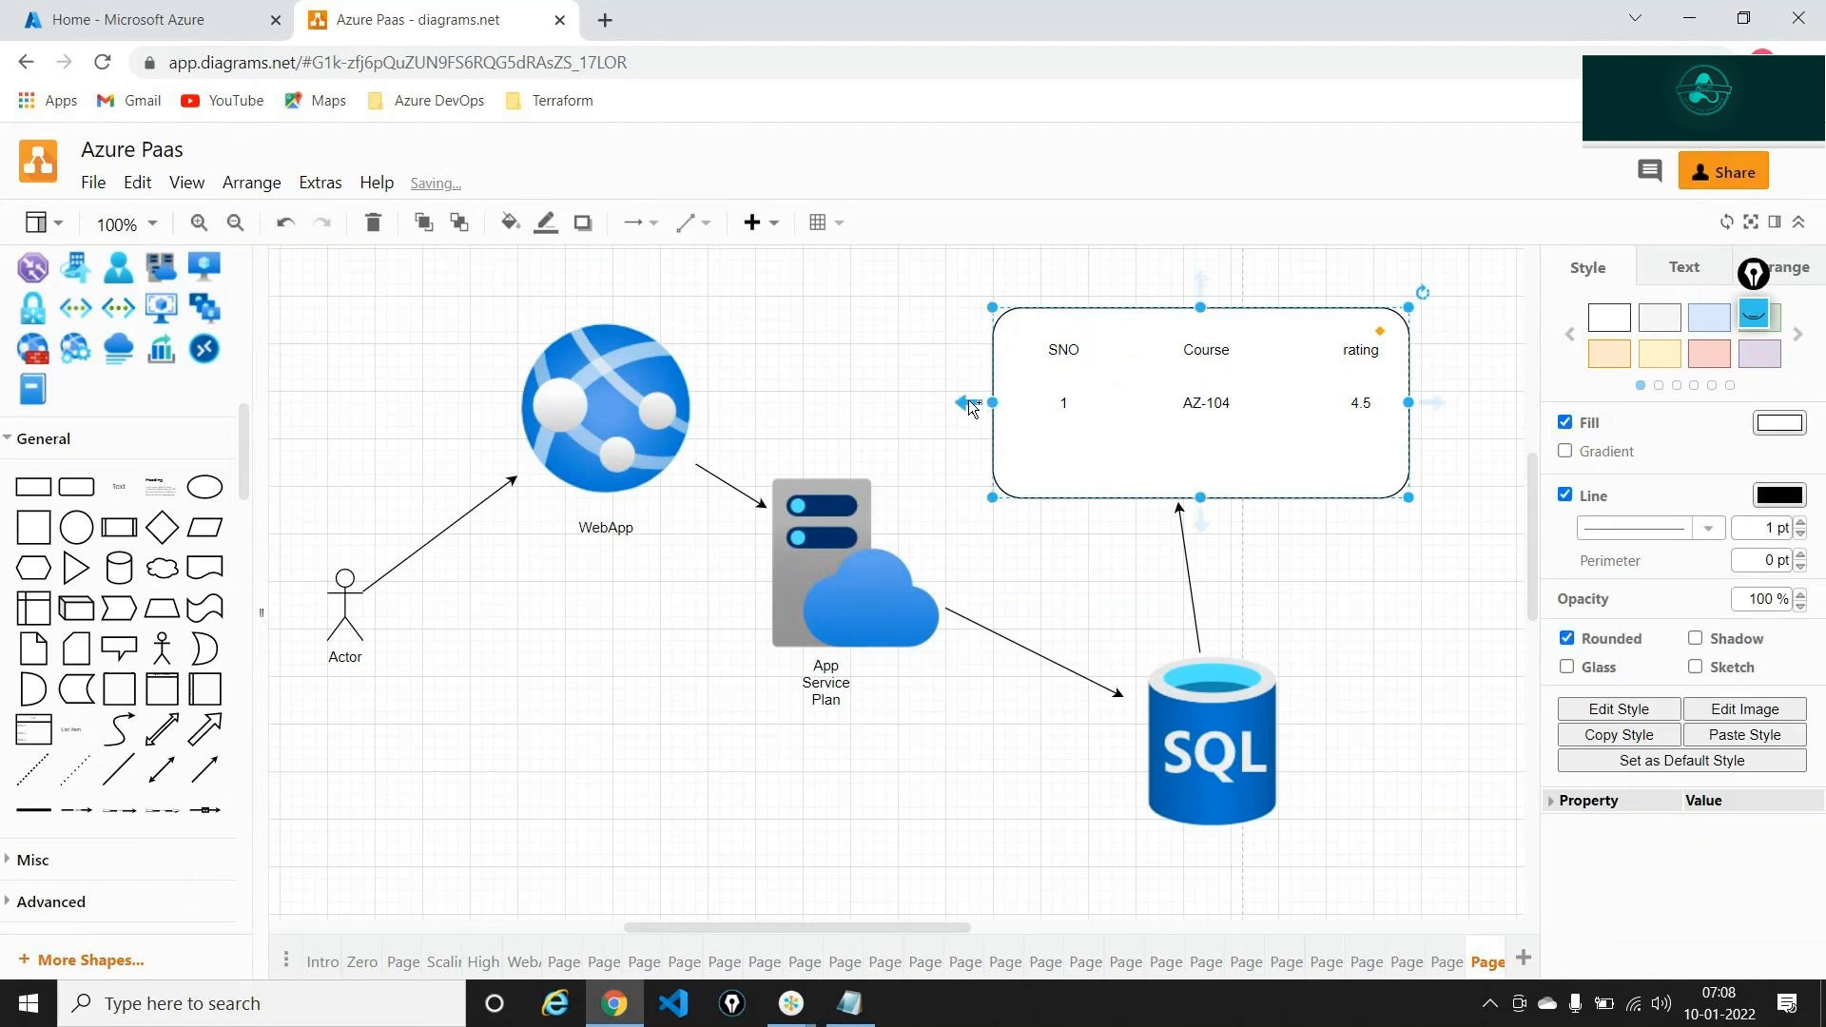
drag(966, 403, 666, 404)
click(899, 820)
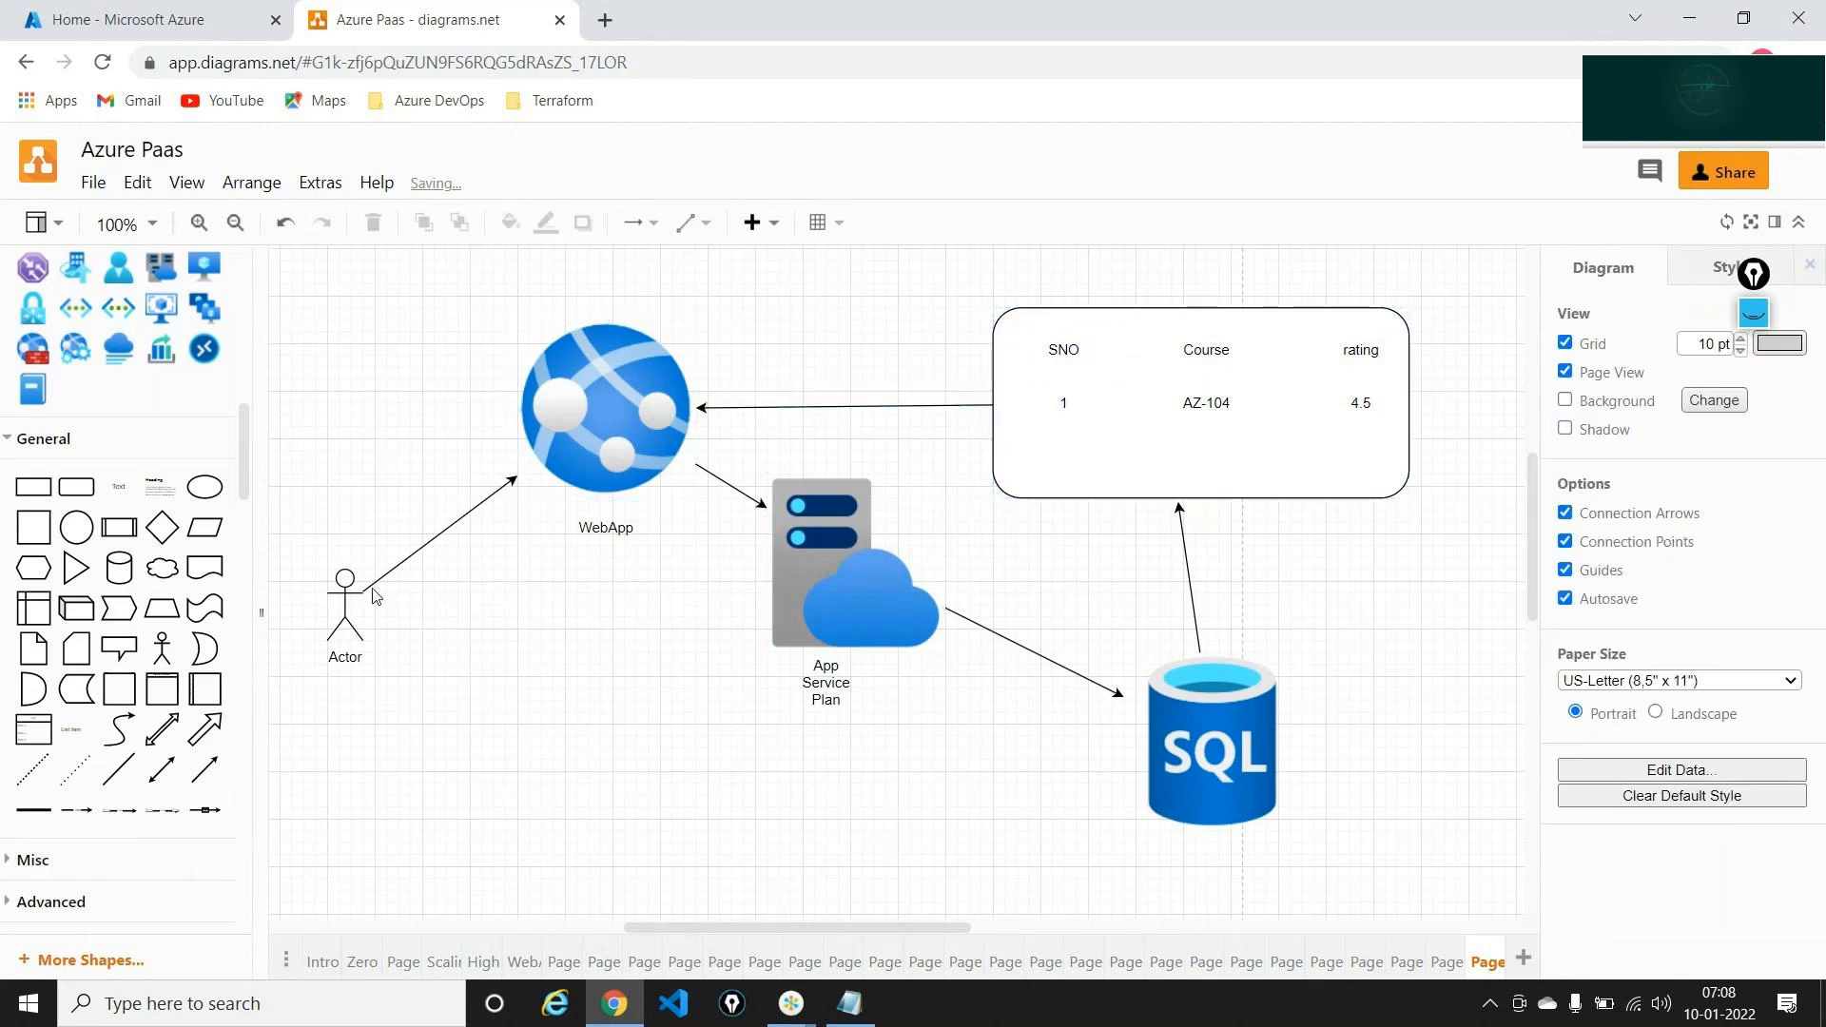
click(1755, 318)
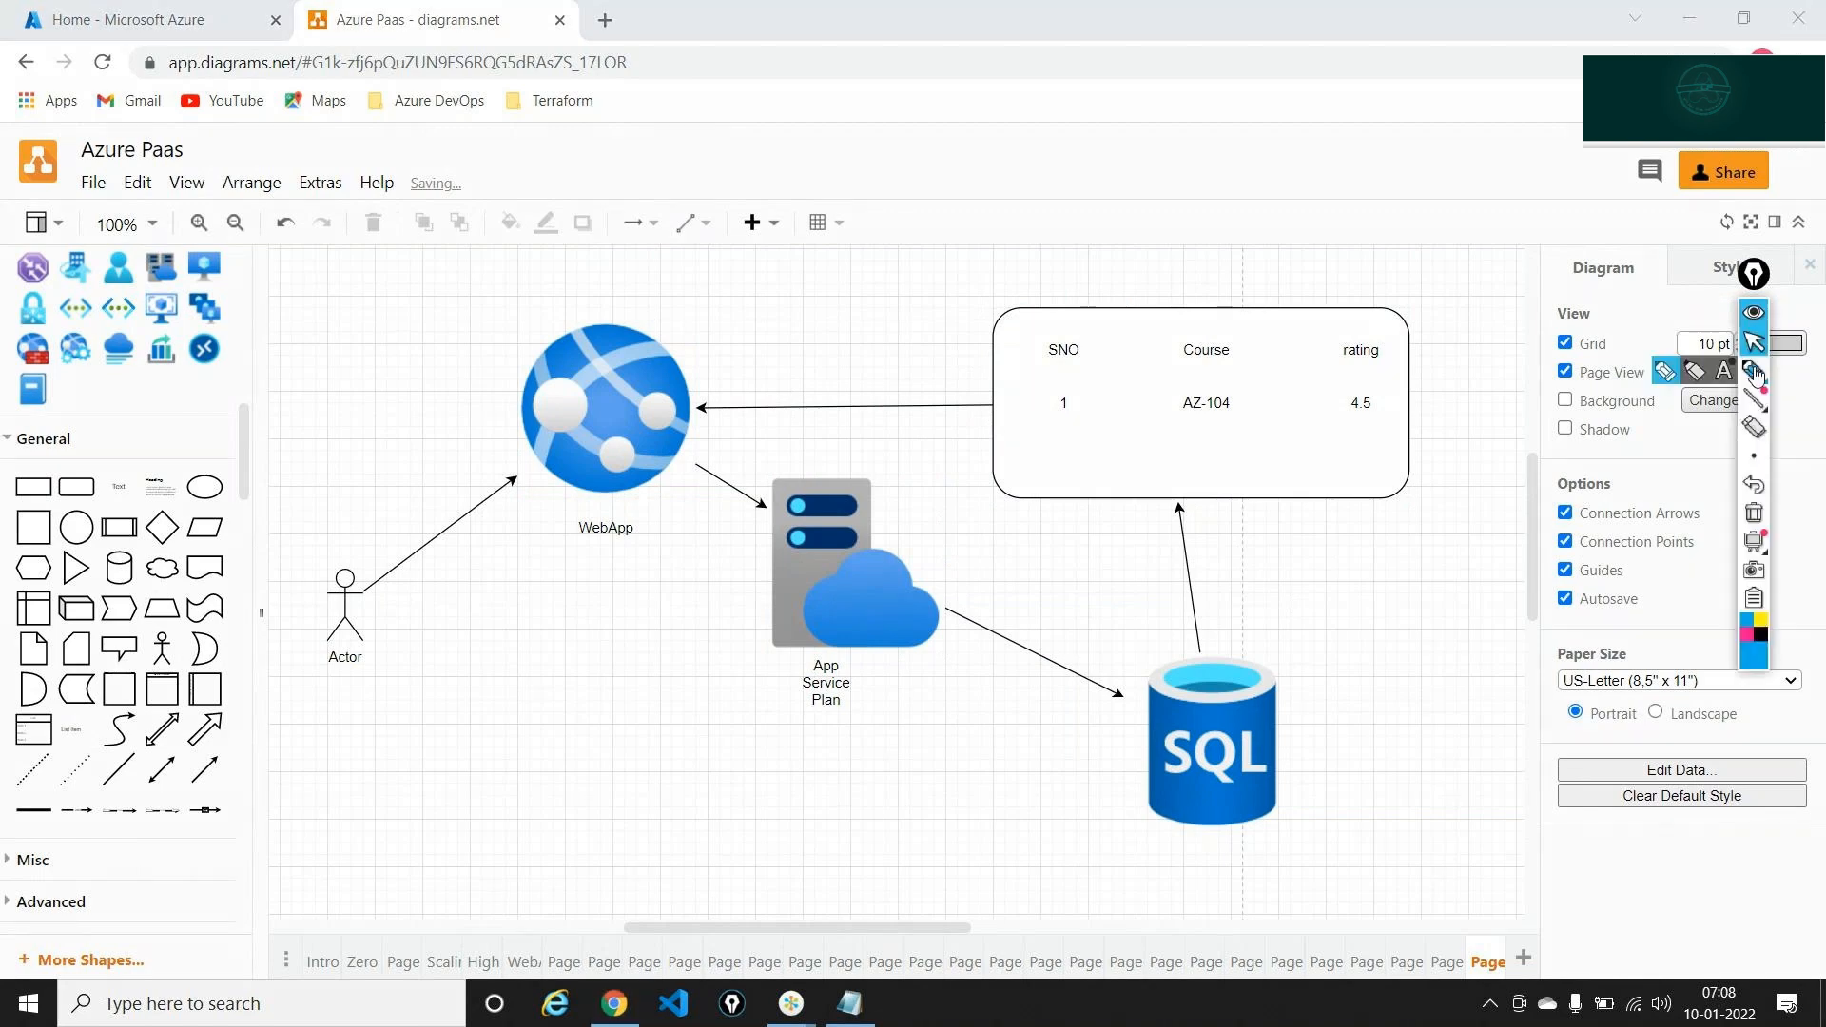
drag(424, 612, 533, 530)
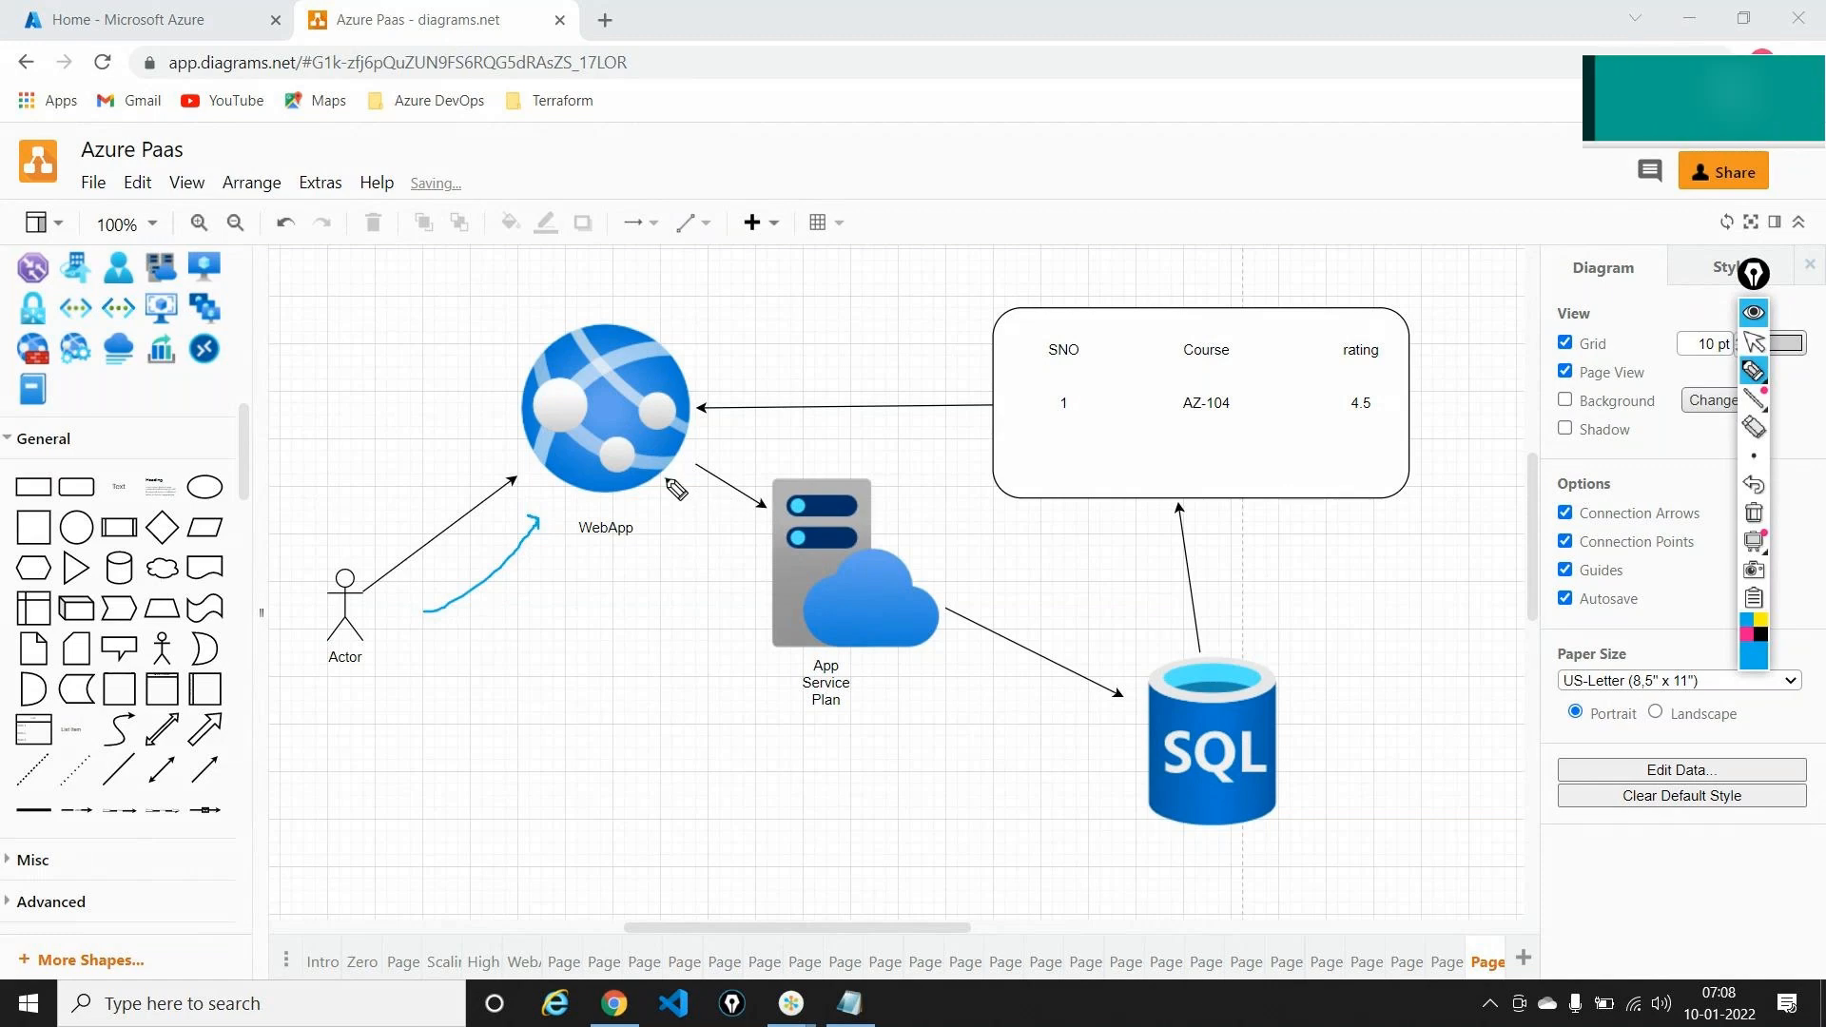
drag(666, 481, 735, 535)
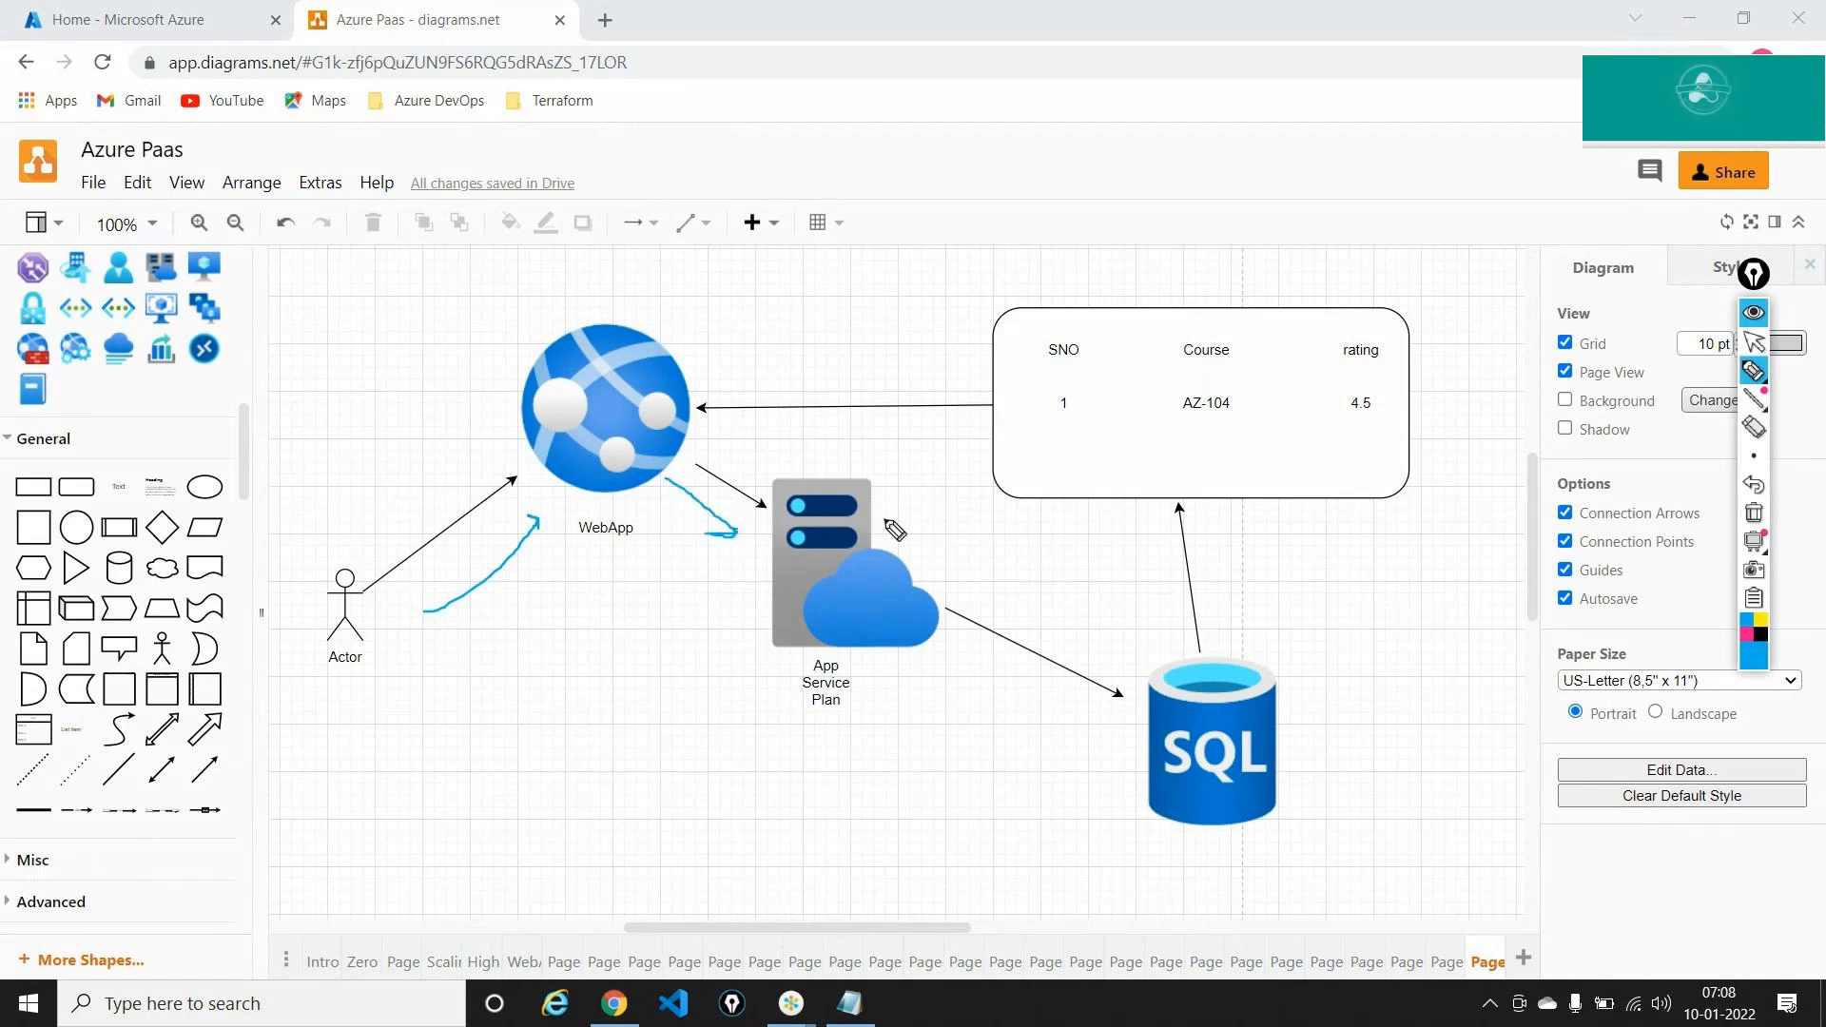
mouse_move(884, 519)
mouse_down()
mouse_move(1086, 616)
mouse_move(1125, 513)
mouse_up()
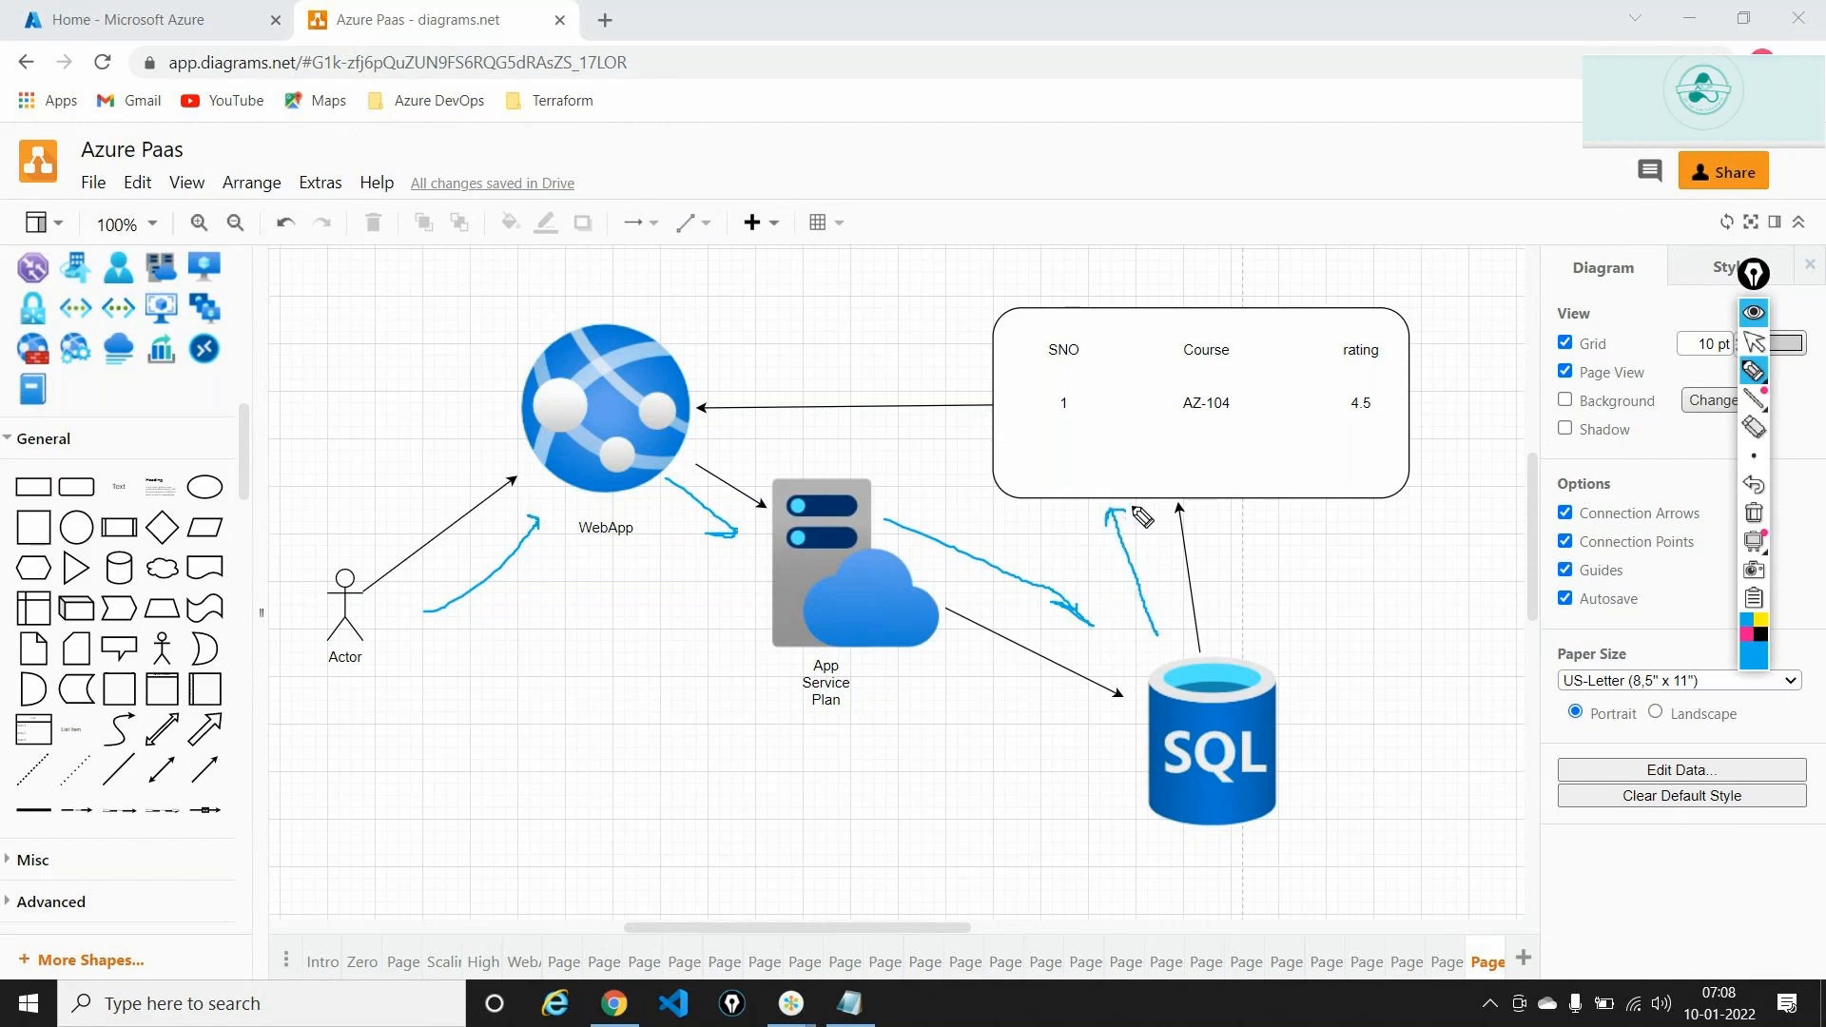
mouse_move(989, 373)
mouse_down()
mouse_move(712, 376)
mouse_move(732, 386)
mouse_up()
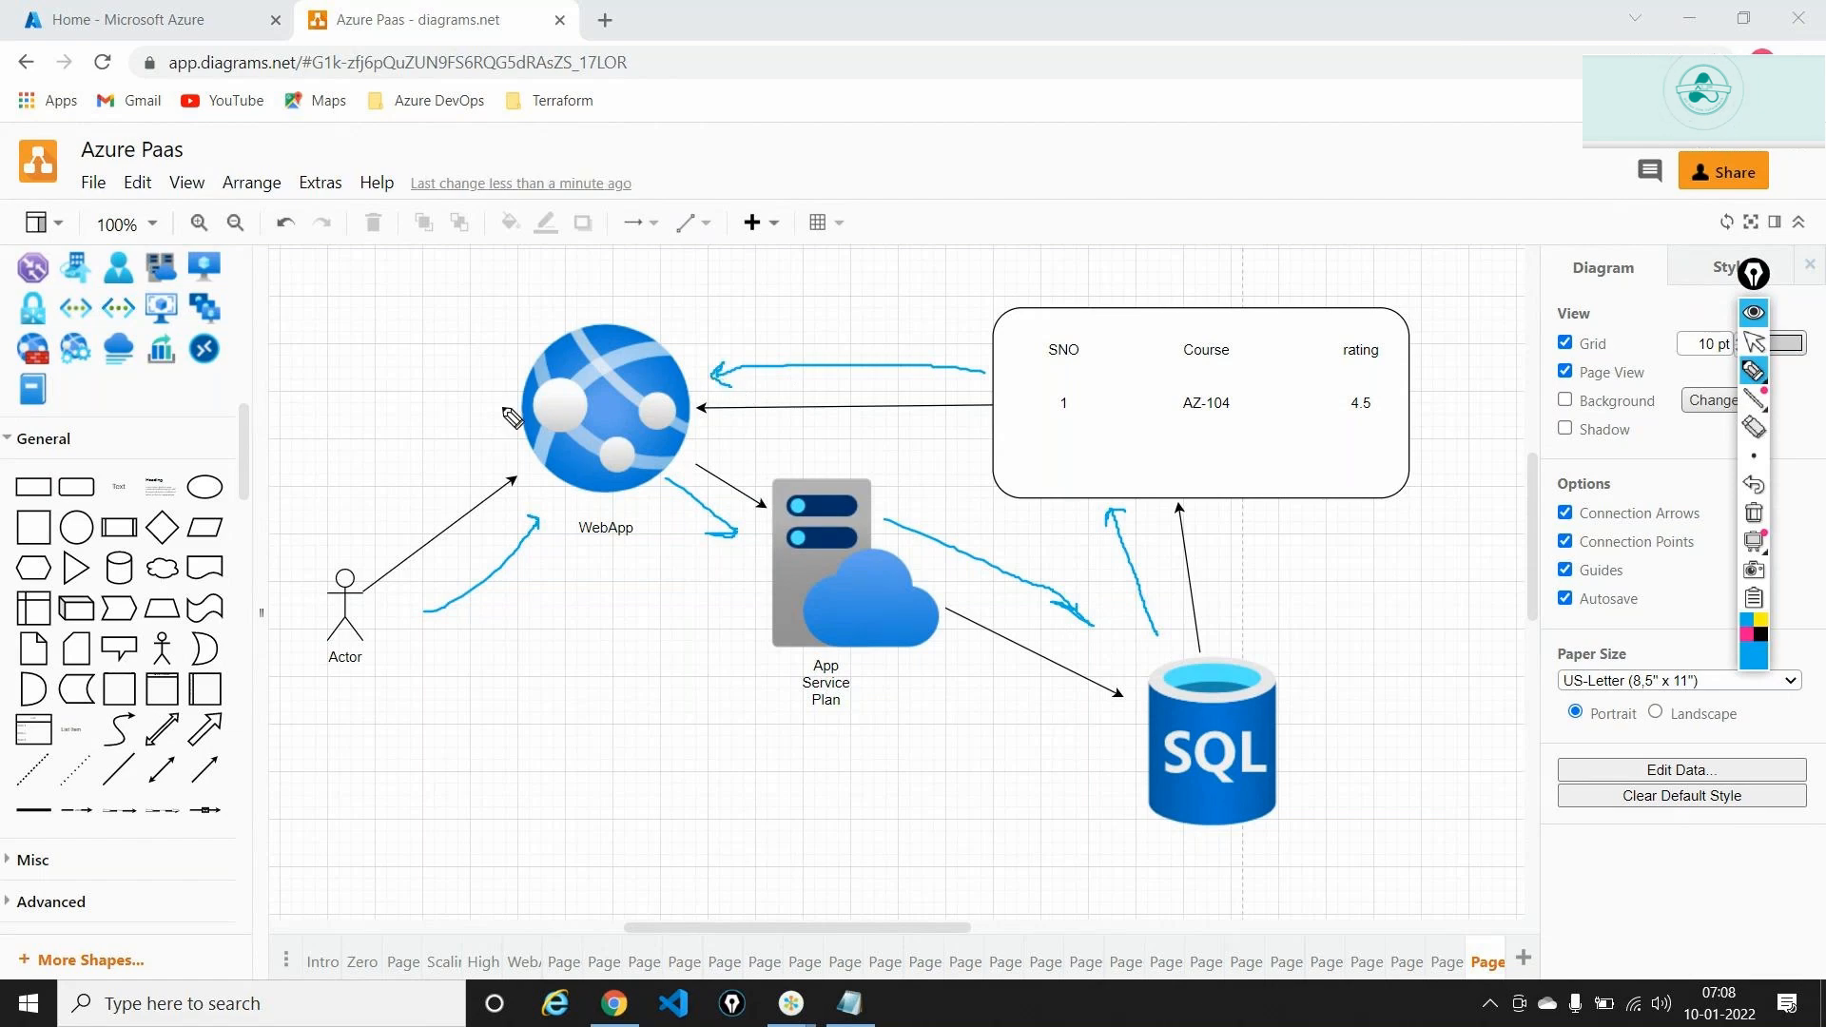
mouse_move(516, 404)
mouse_down()
mouse_move(349, 522)
mouse_move(348, 504)
mouse_move(361, 522)
mouse_up()
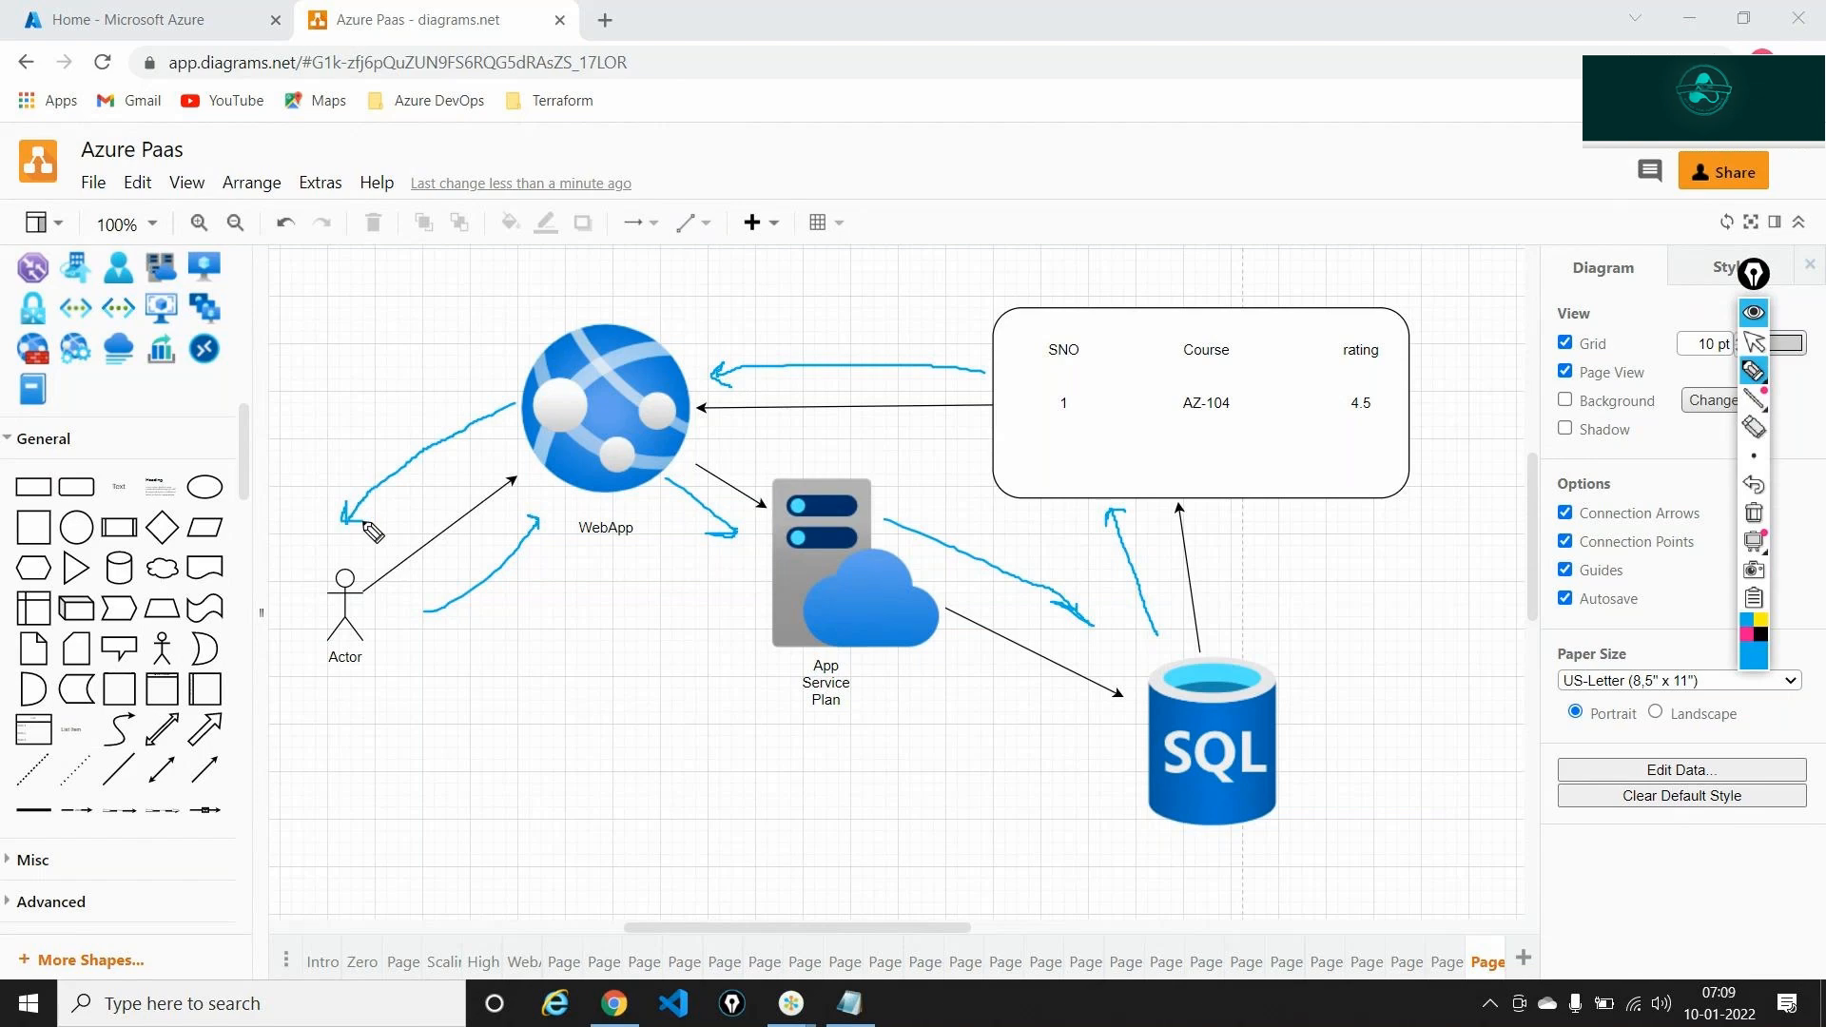
click(1753, 513)
mouse_move(1756, 460)
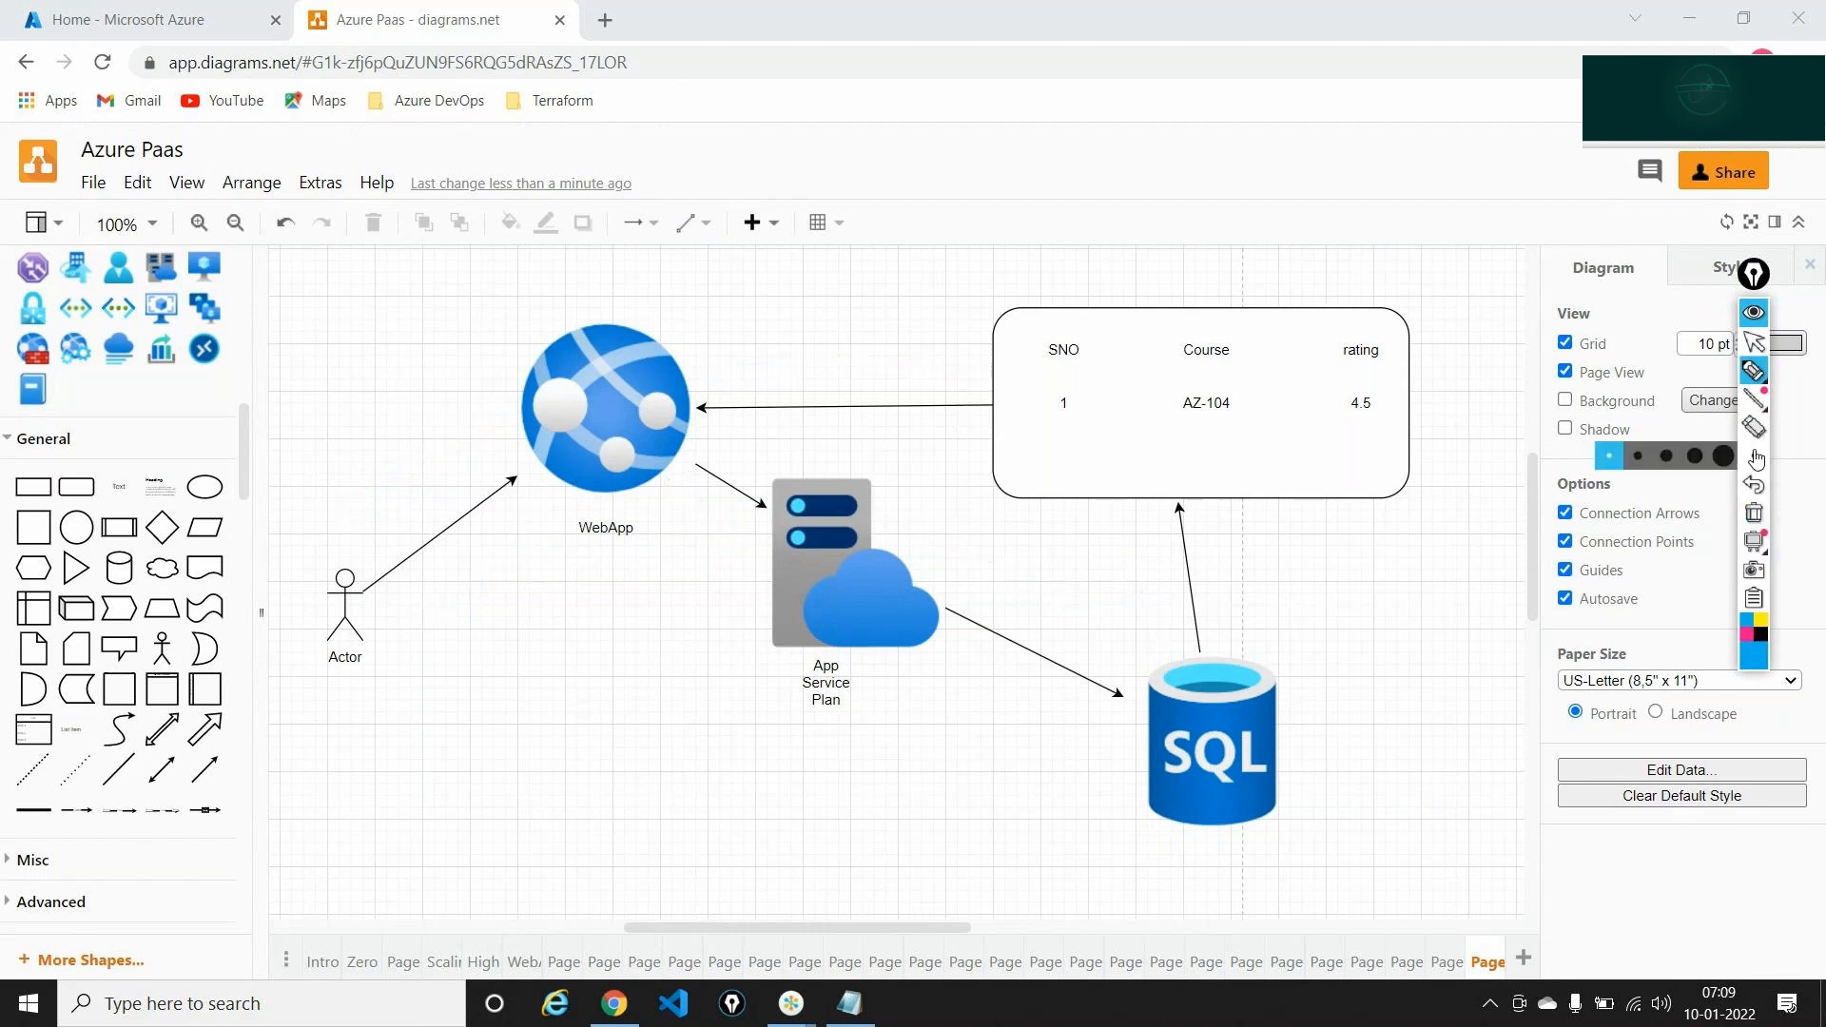
click(1756, 343)
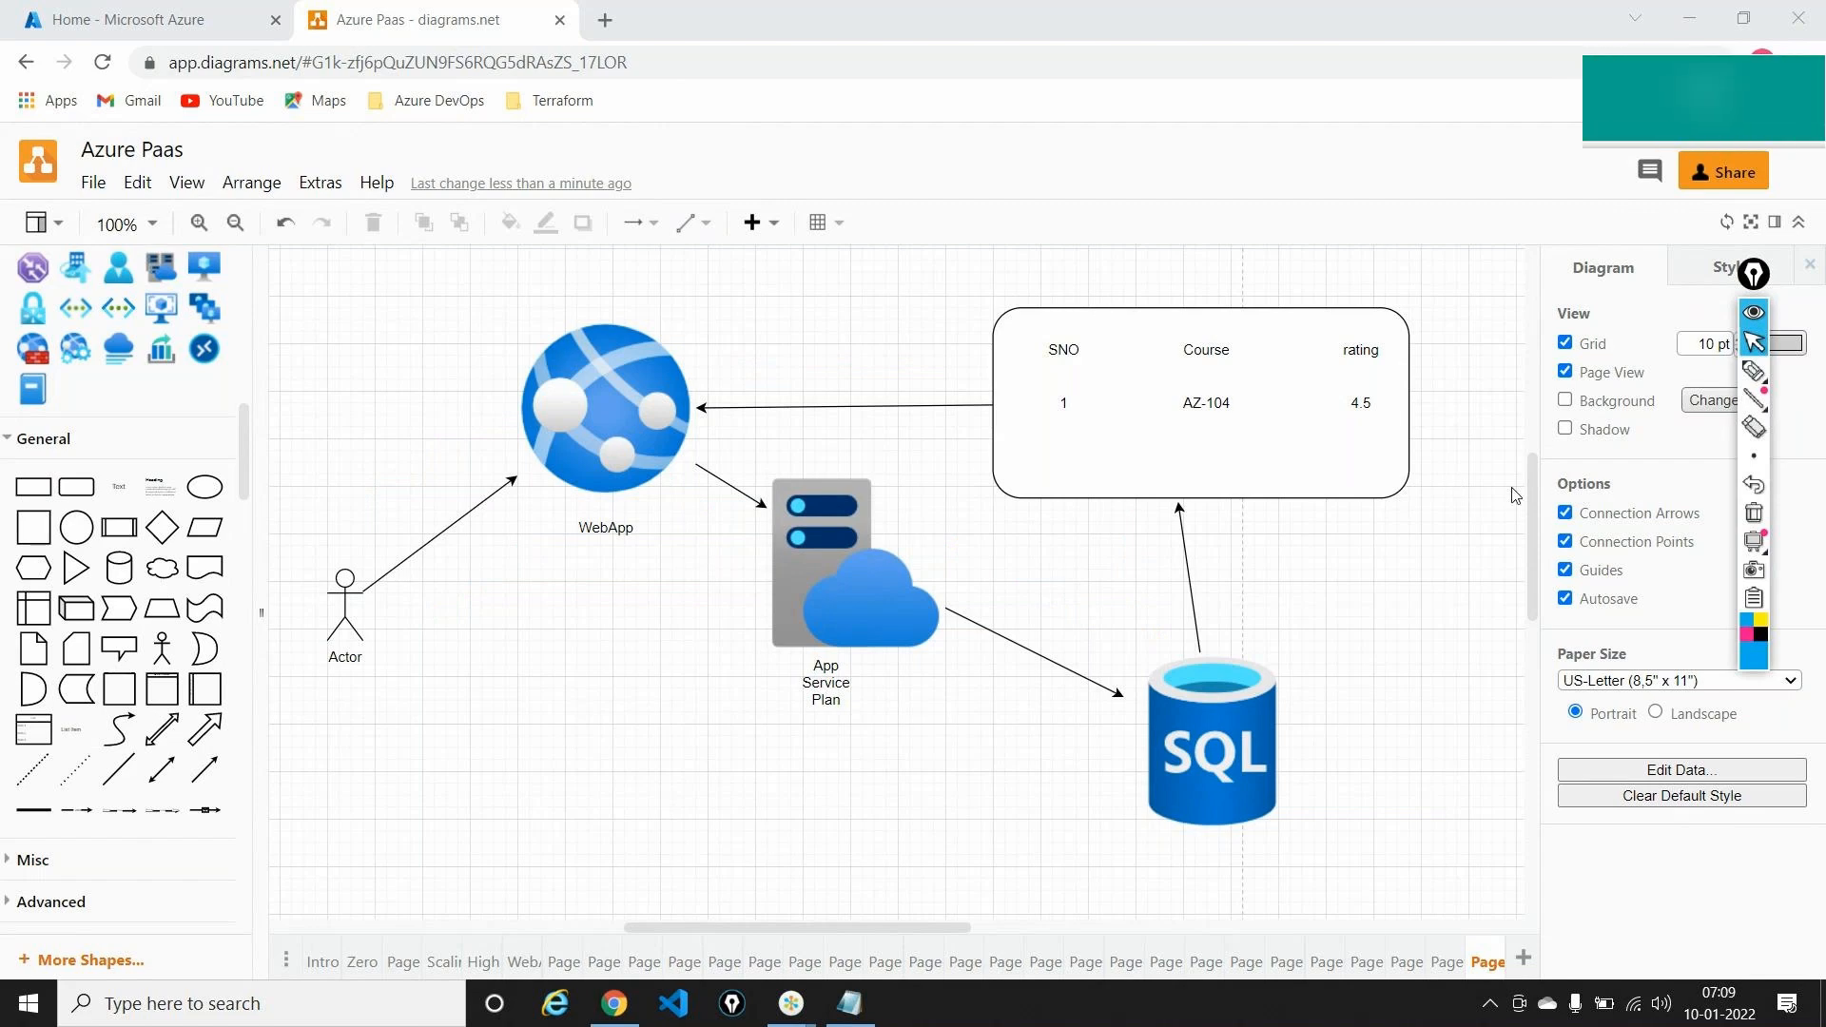
Add a large square below the diagram titled 'Data Tier'
drag(1528, 530, 1543, 671)
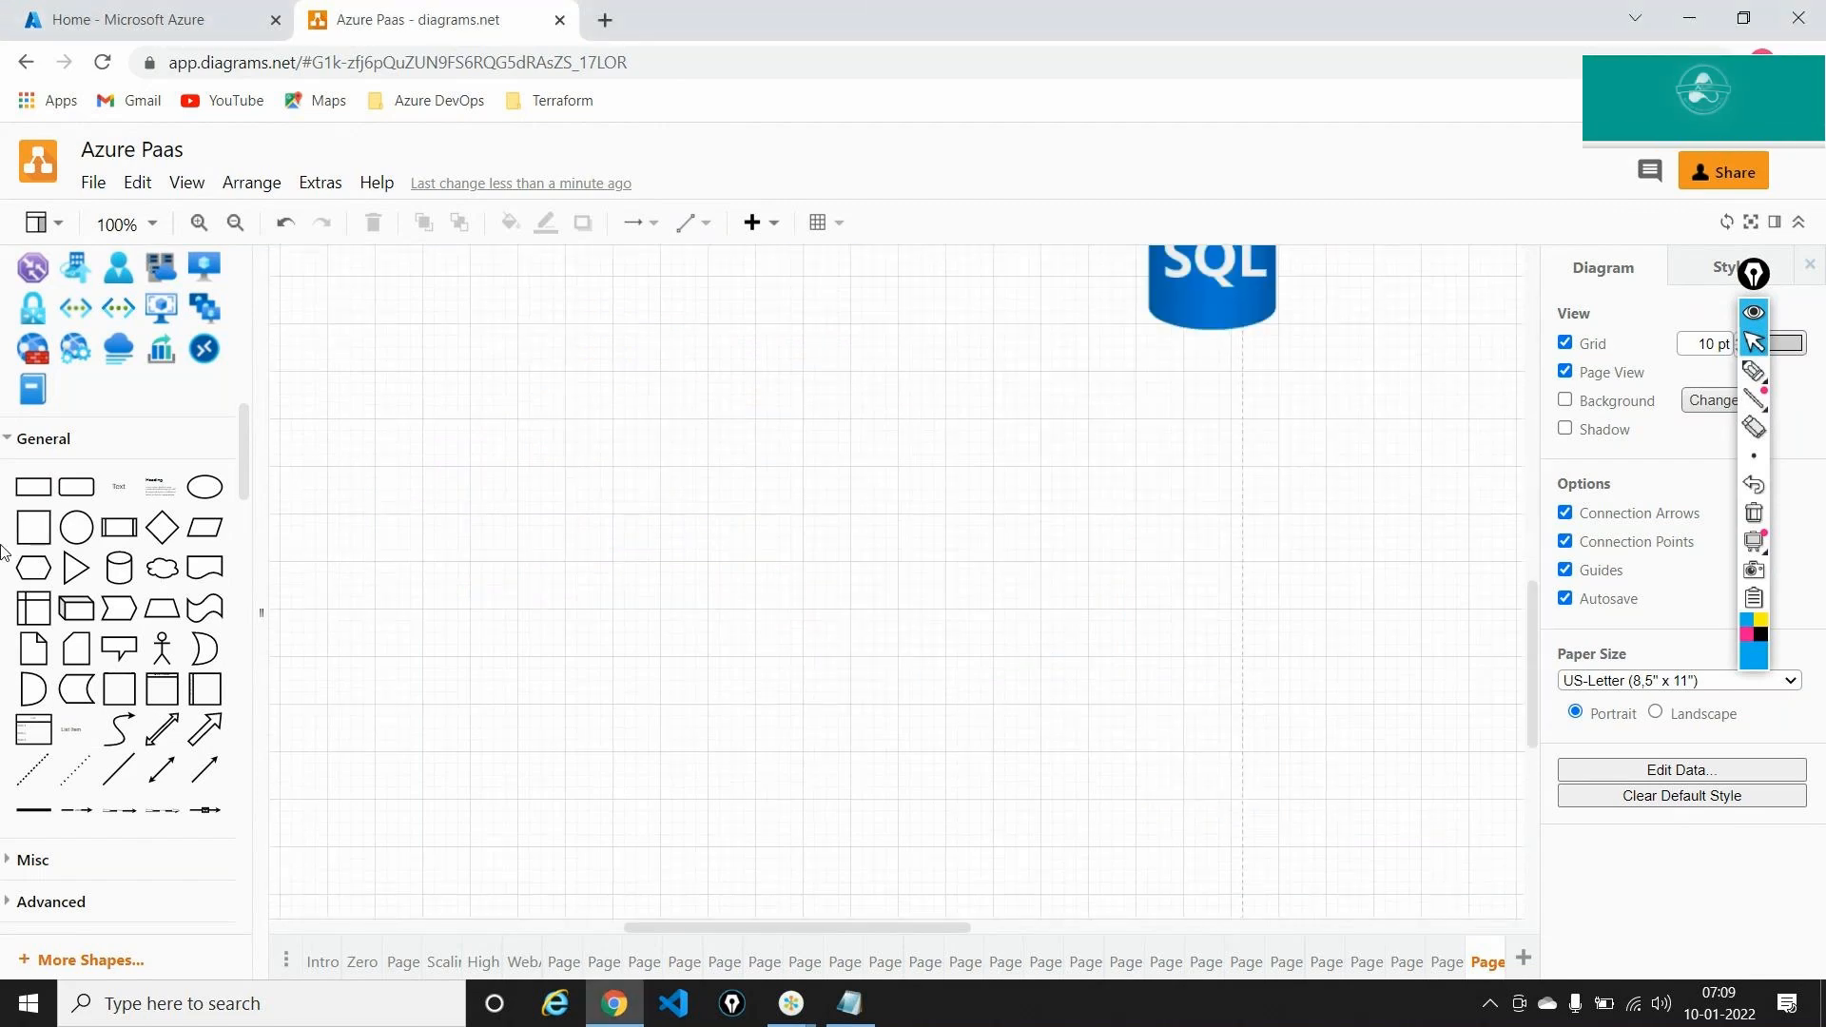
drag(33, 535, 1104, 790)
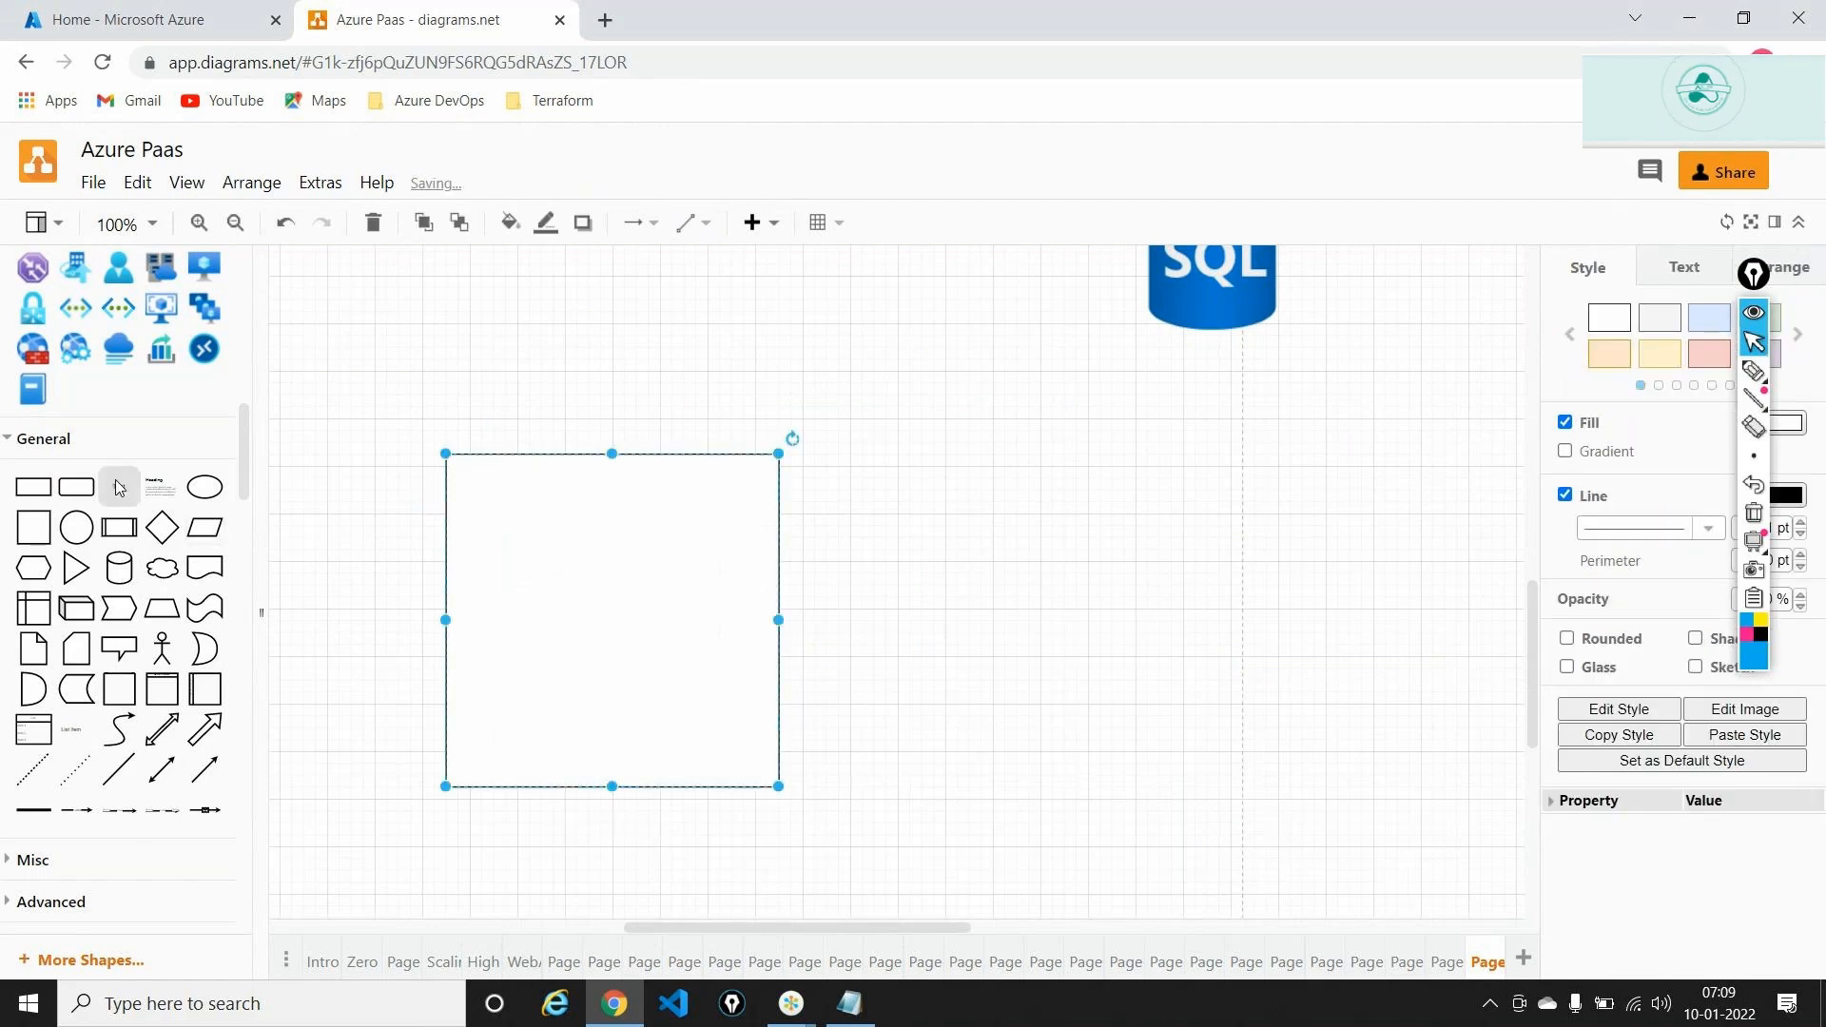
drag(119, 486, 594, 406)
text(Da)
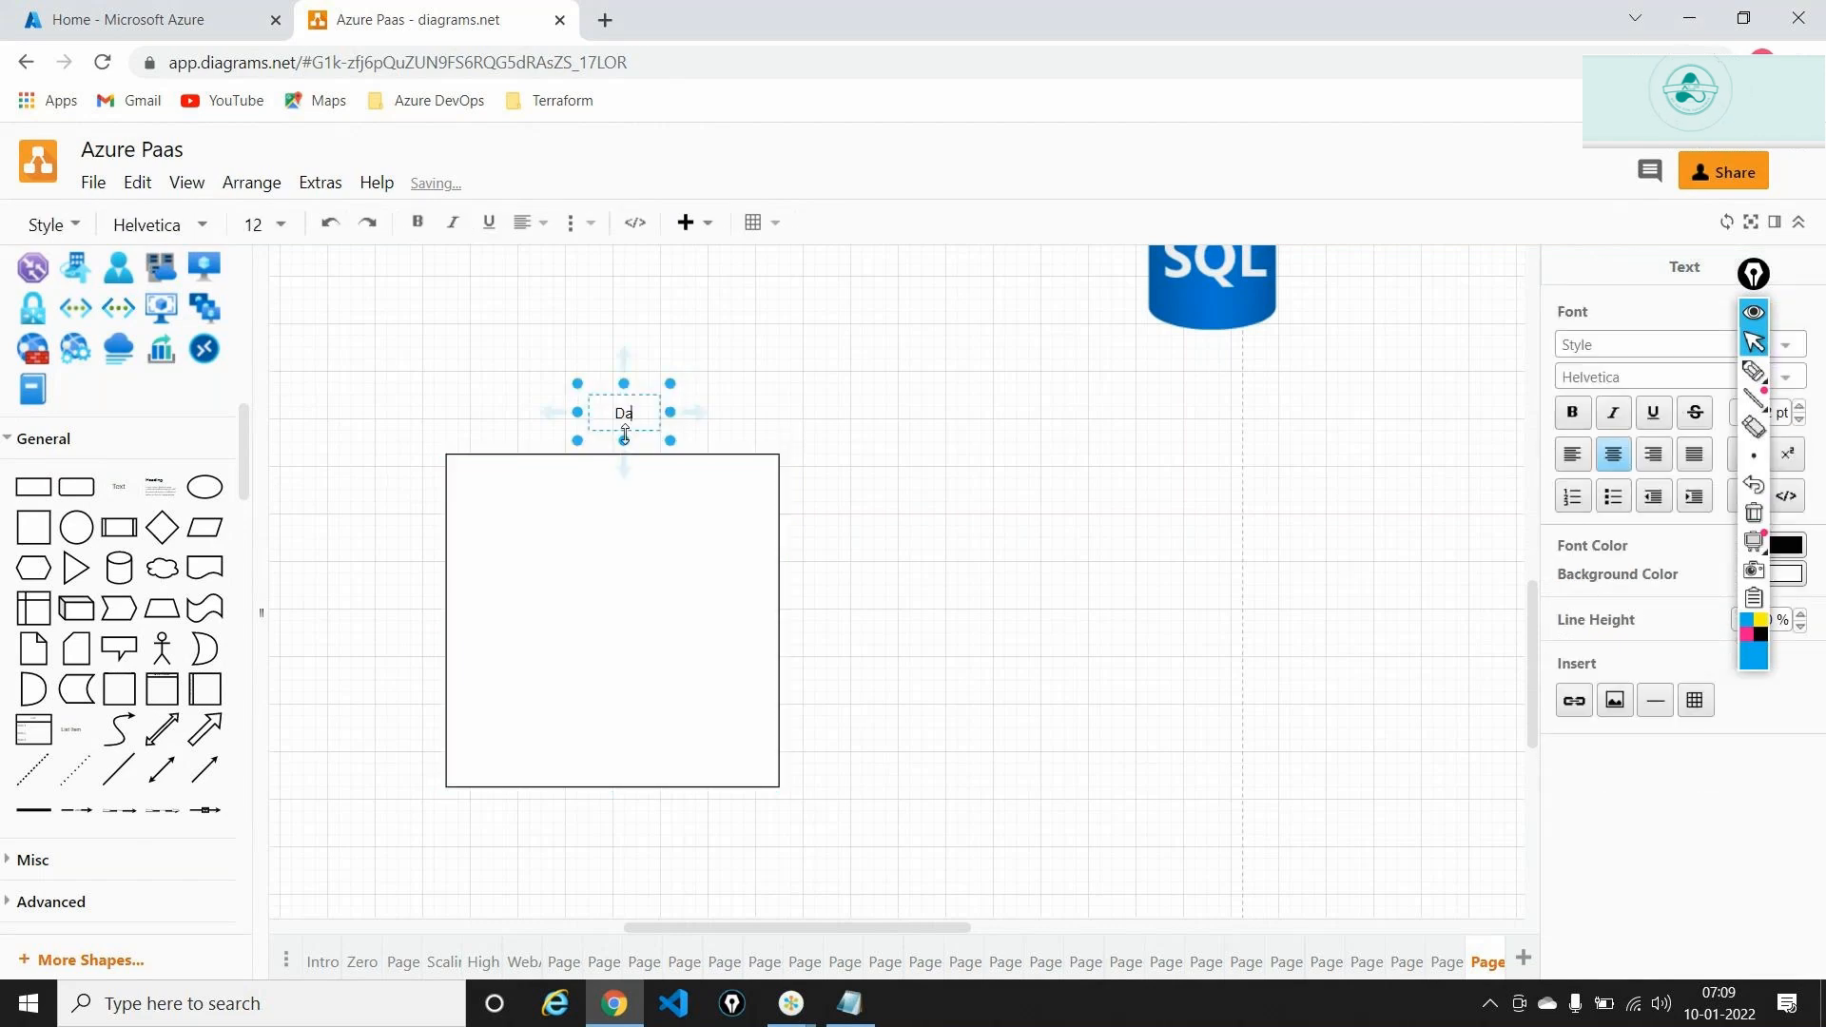
text(ta Tier)
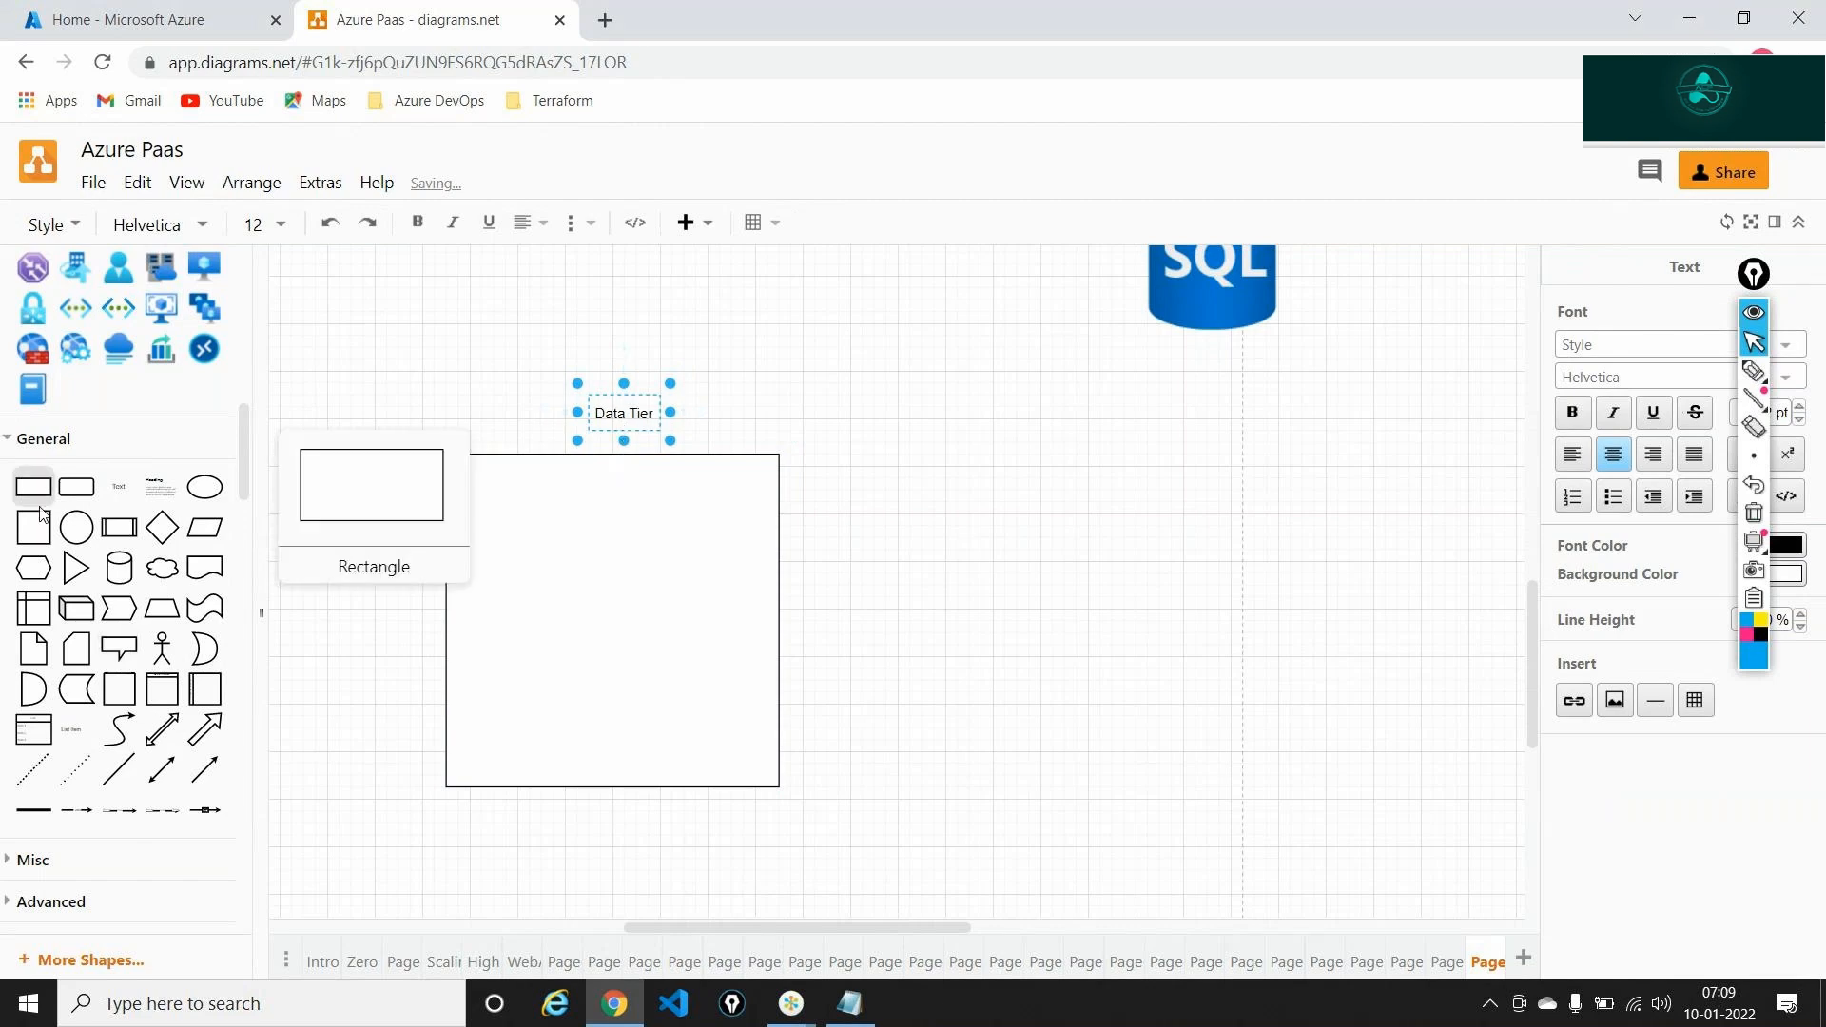
key(Escape)
Add a second 280 x 280 square beside it titled 'App Tier'
drag(1127, 661, 903, 465)
drag(994, 551, 1406, 801)
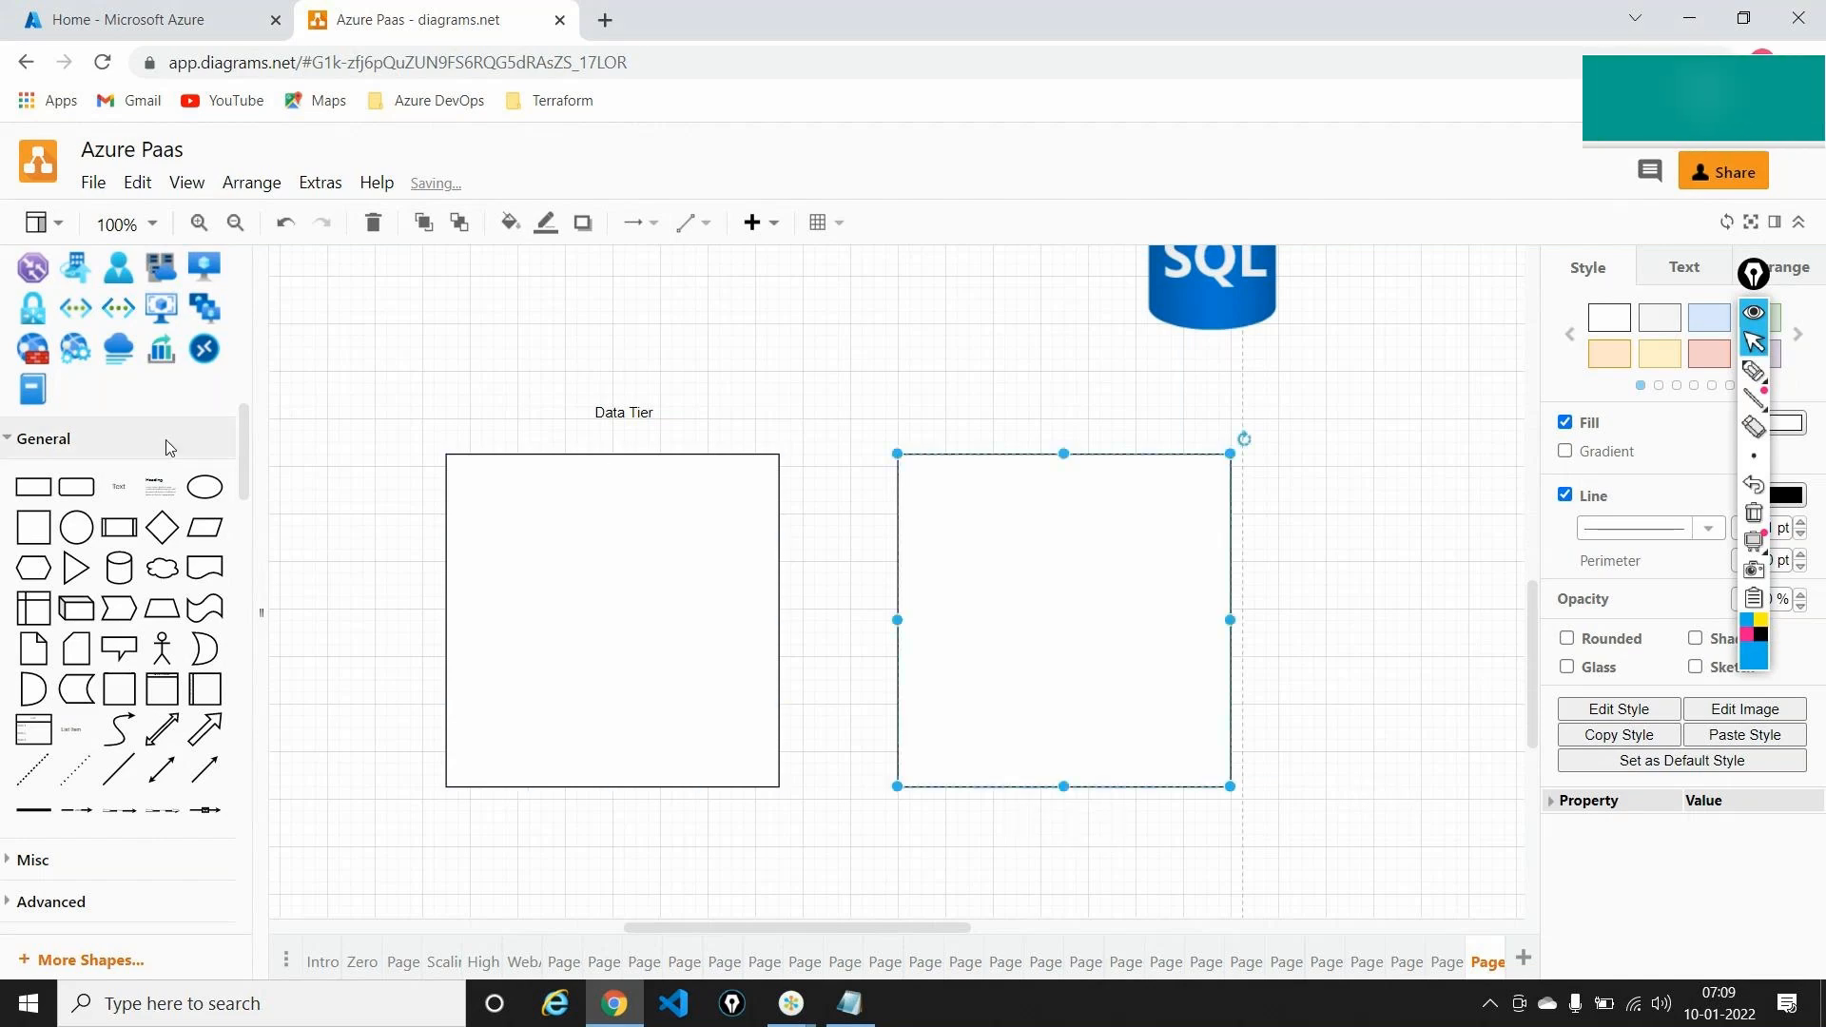
drag(121, 486, 1032, 399)
text(A)
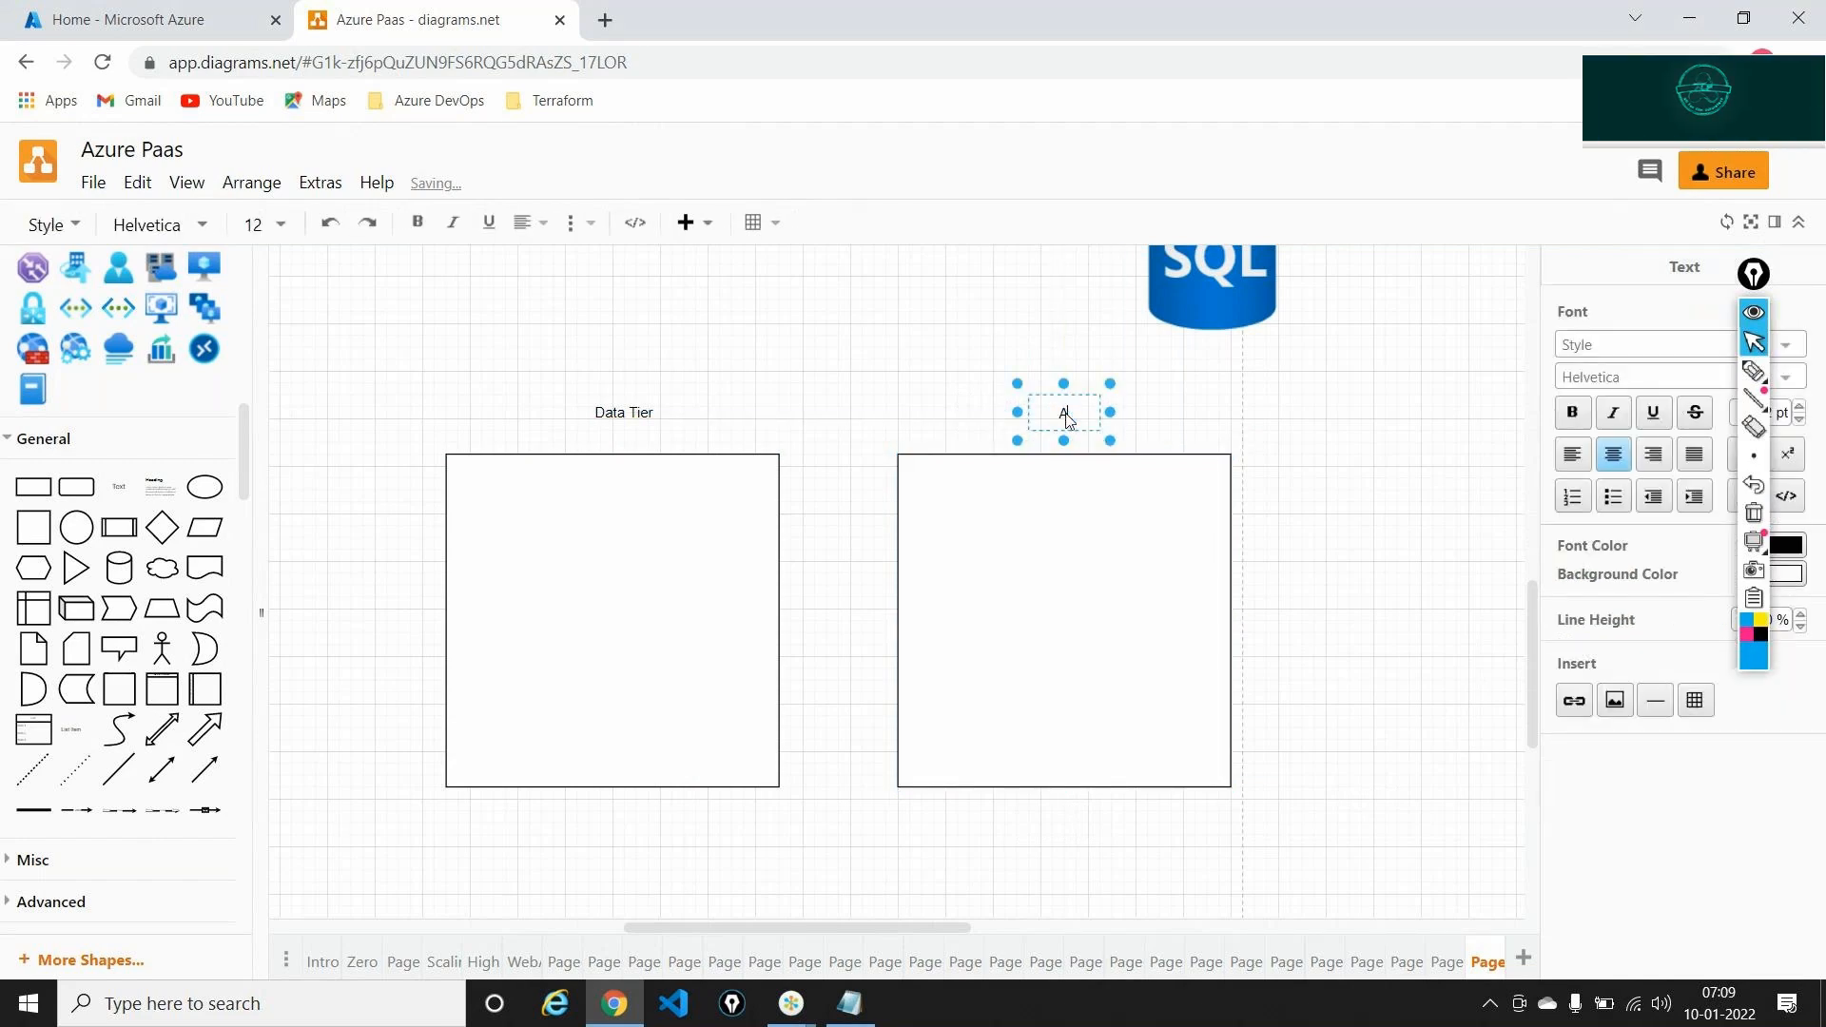
text(pp Tier)
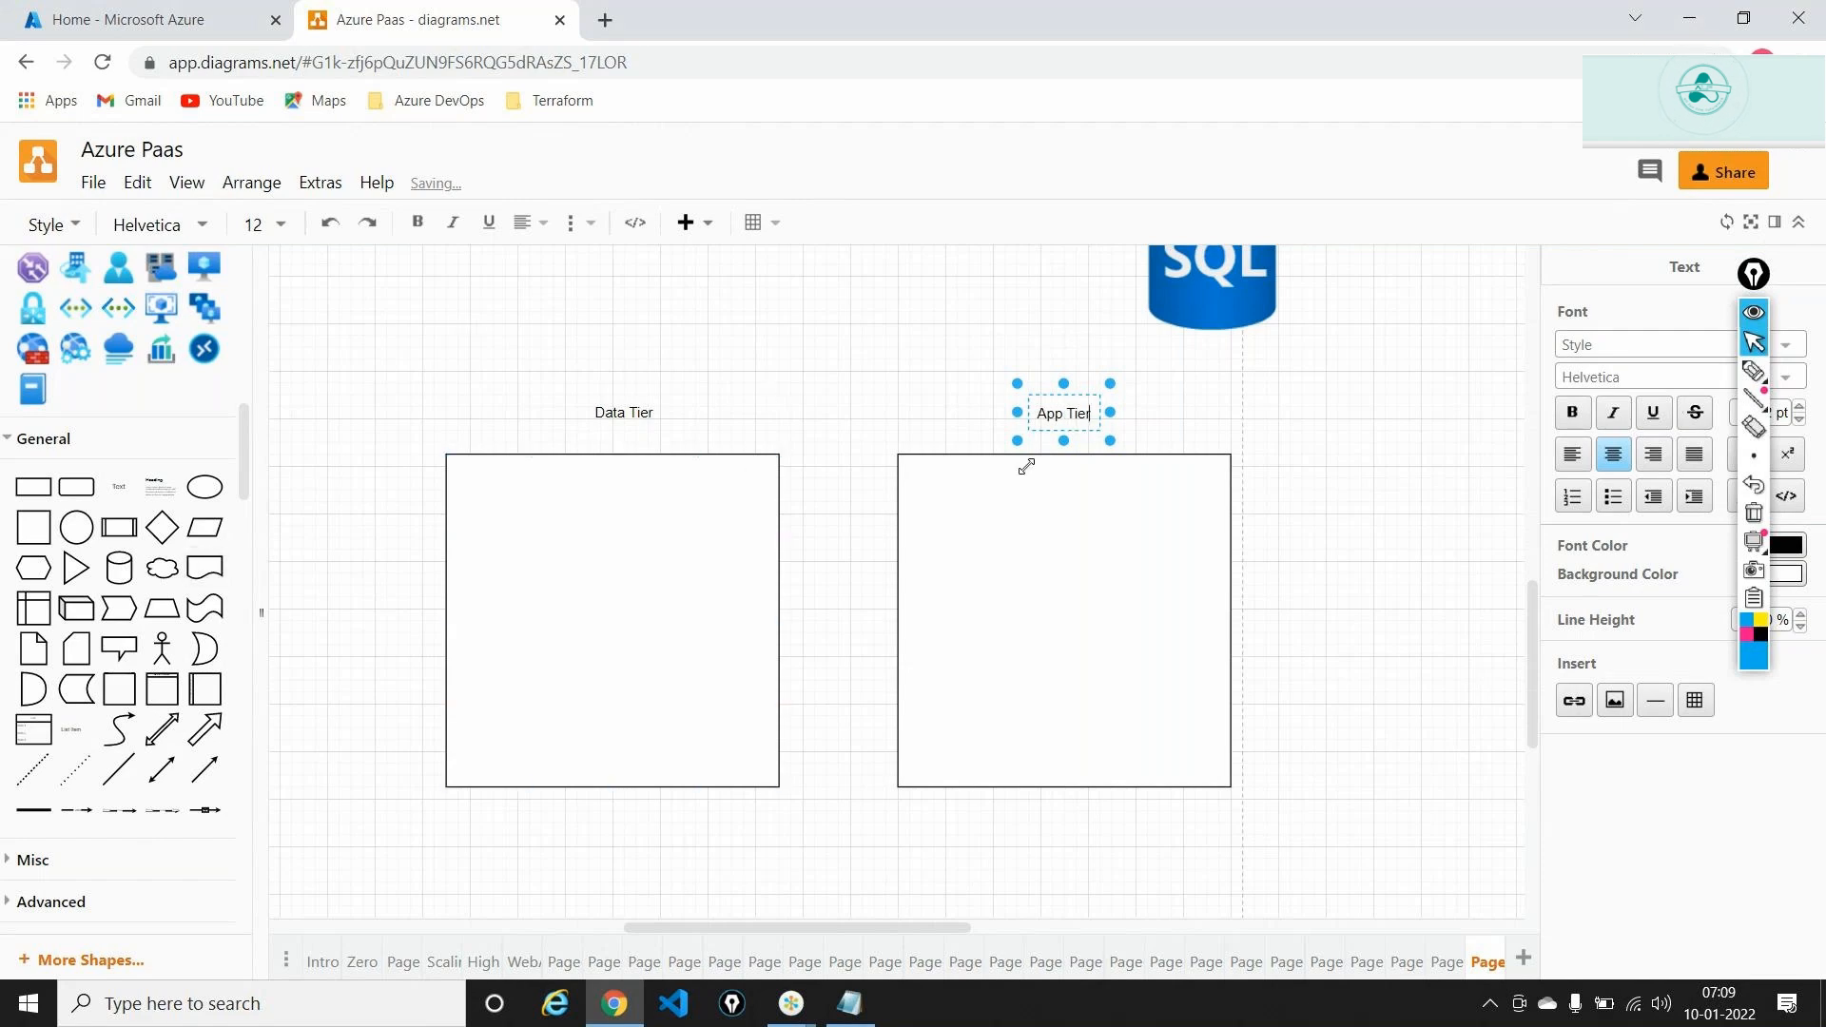
click(652, 486)
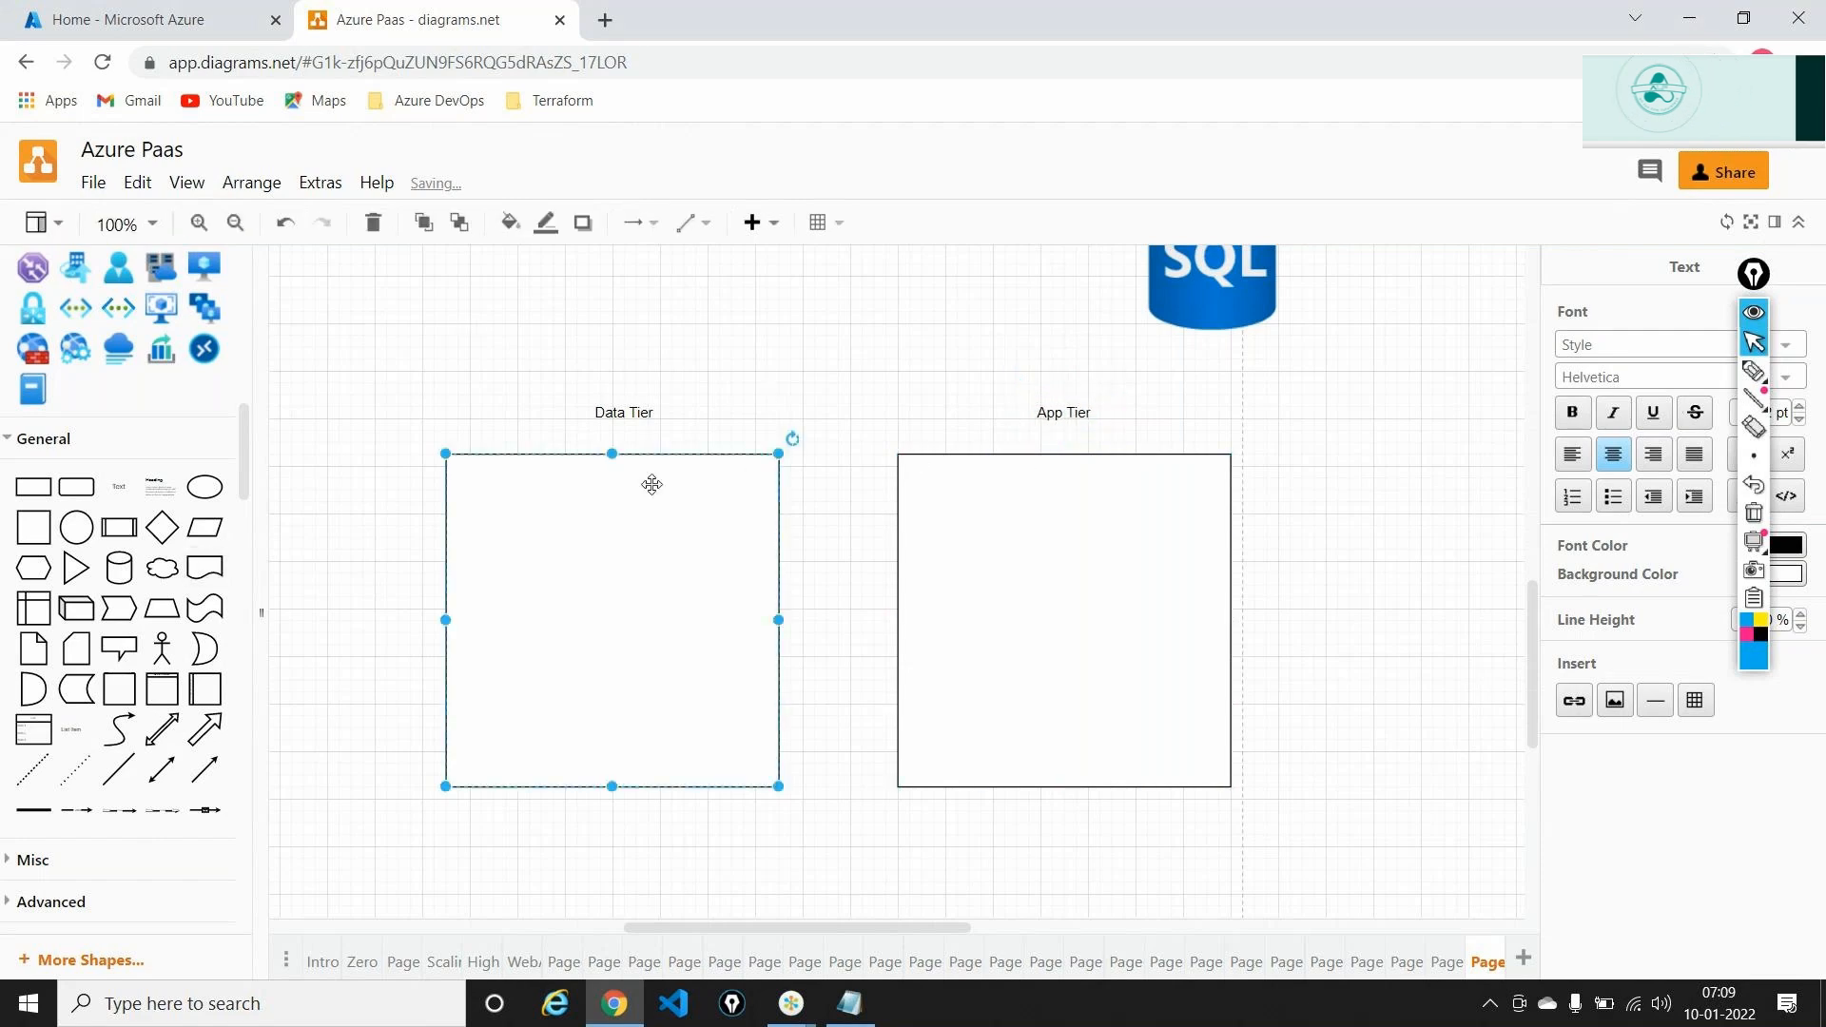
scroll(218, 497, up, 3)
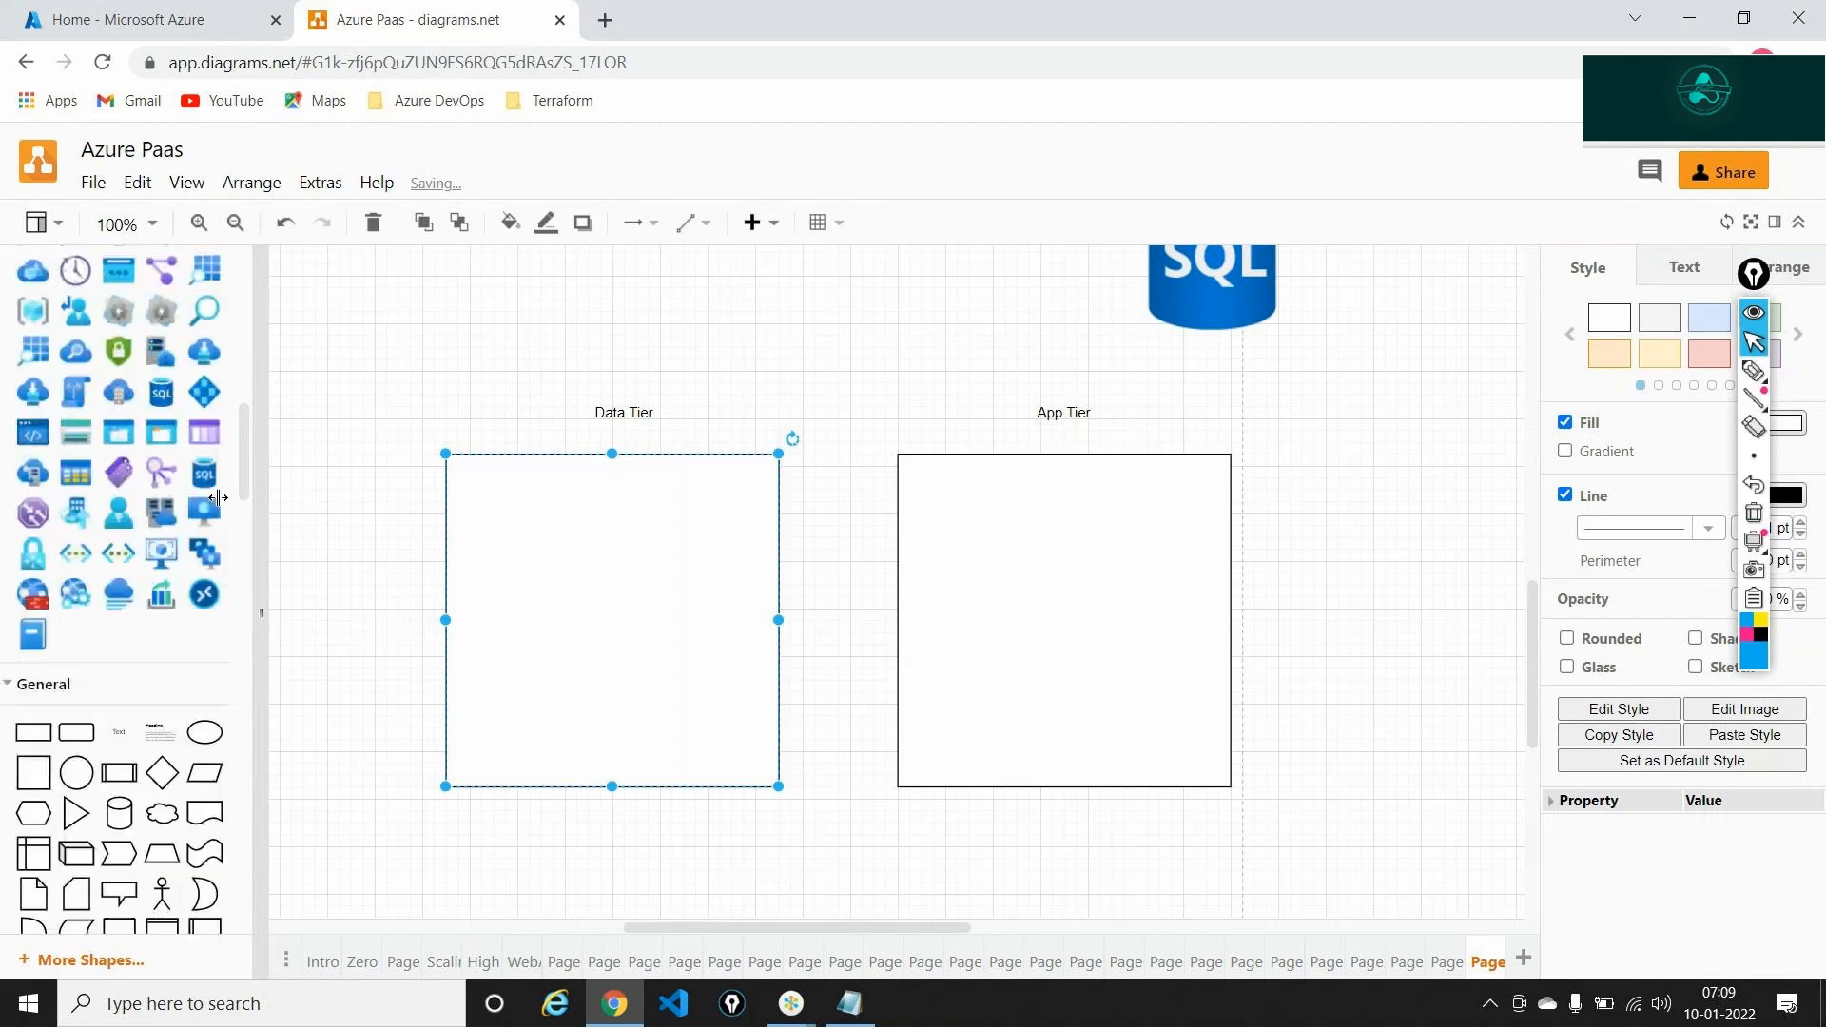
Place a shrunk SQL icon at the top-left of Data Tier labelled 'Server'
scroll(218, 497, up, 1)
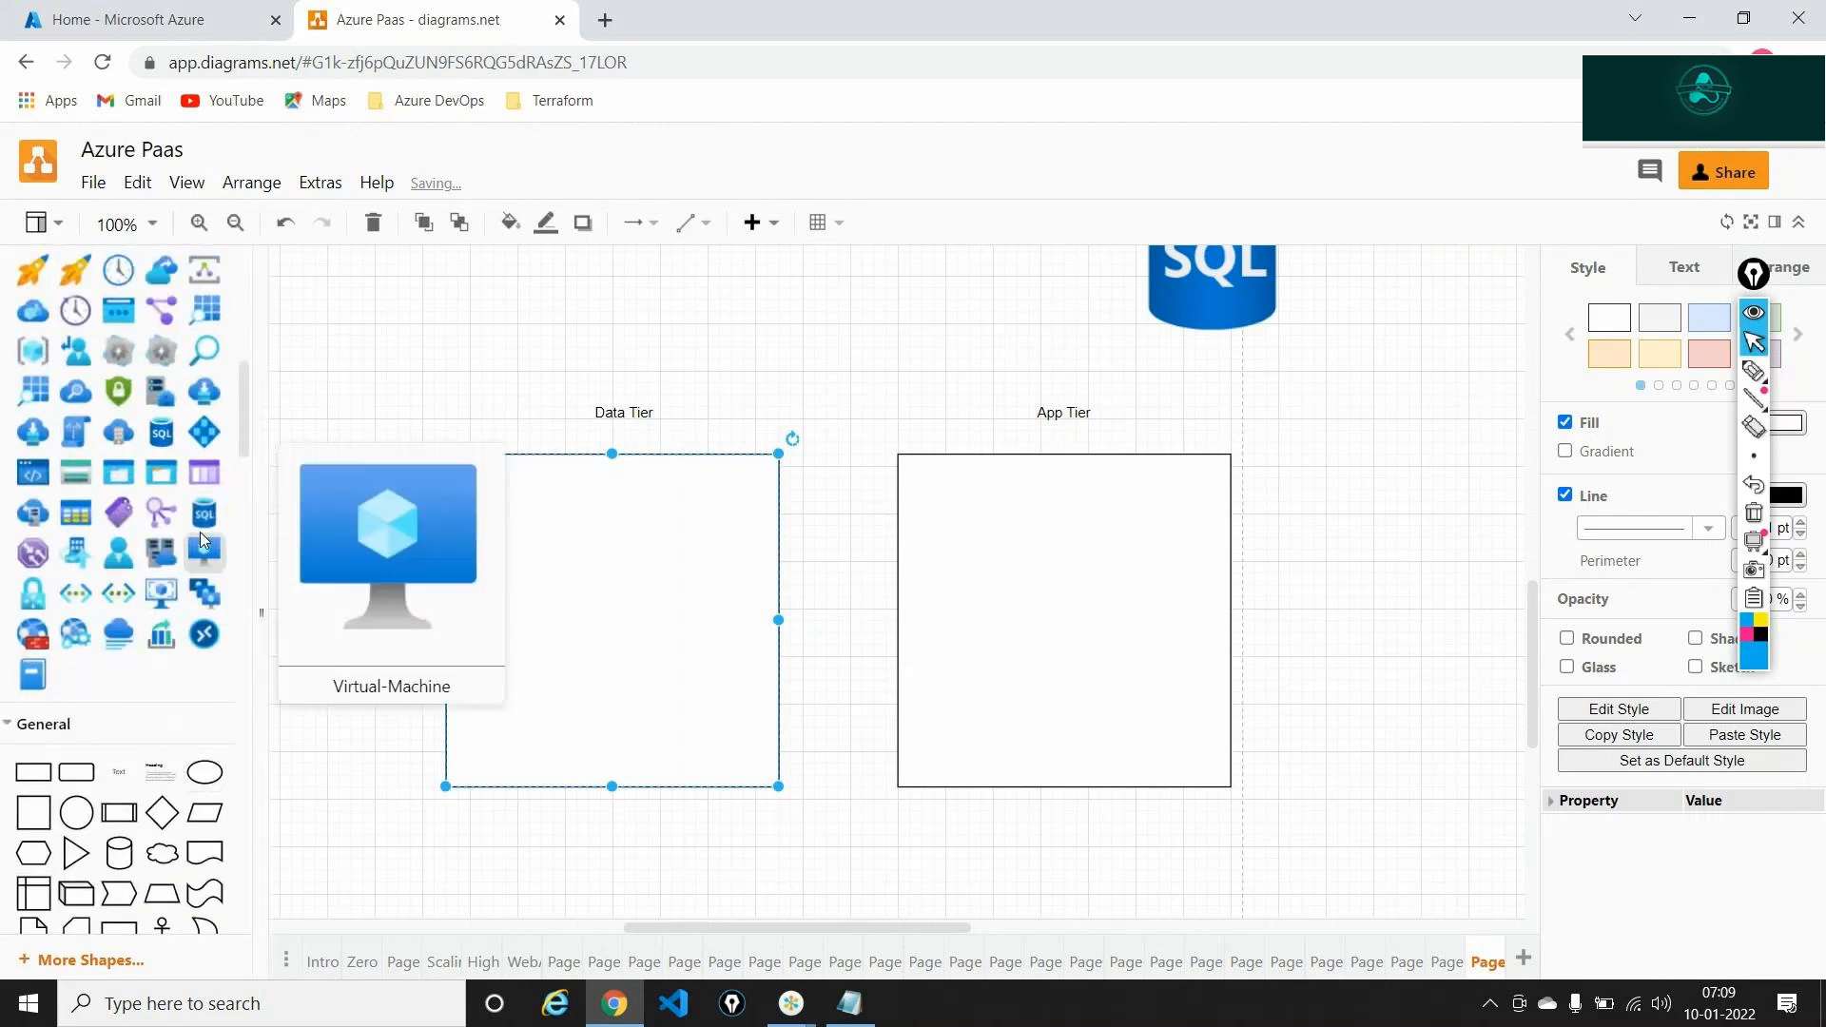
drag(204, 514, 543, 581)
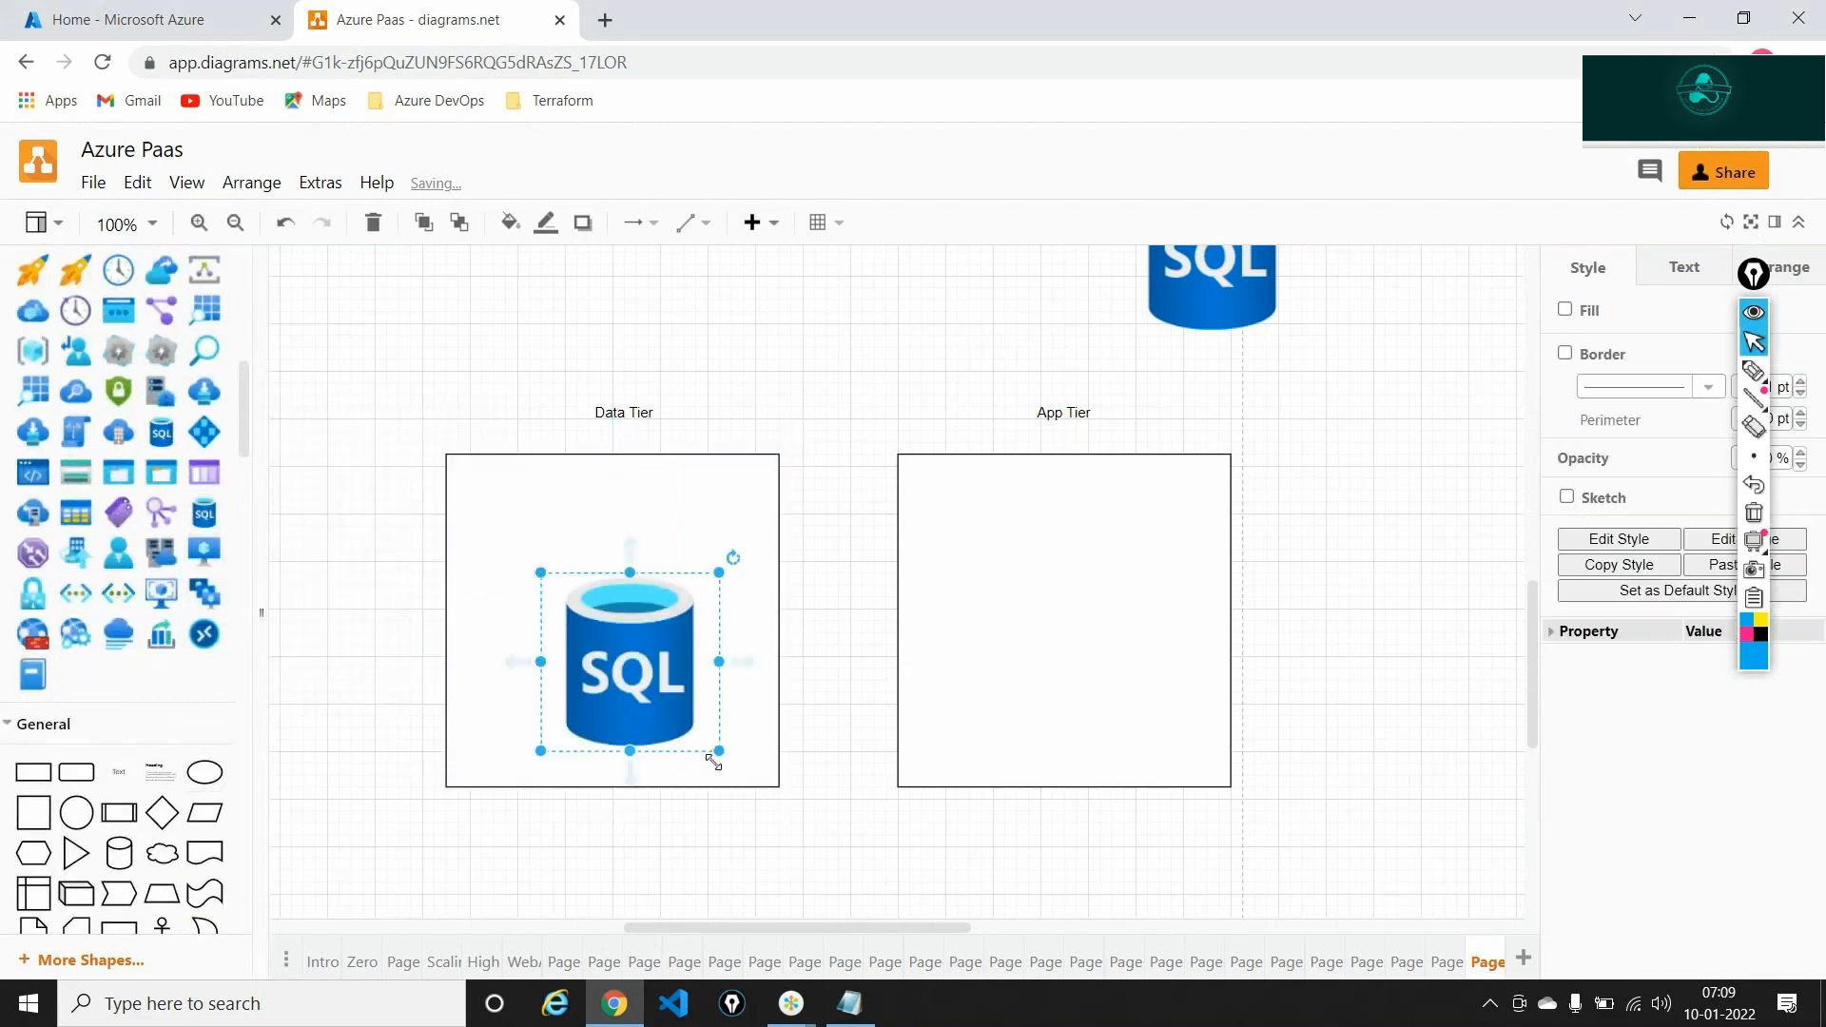
drag(714, 762, 639, 672)
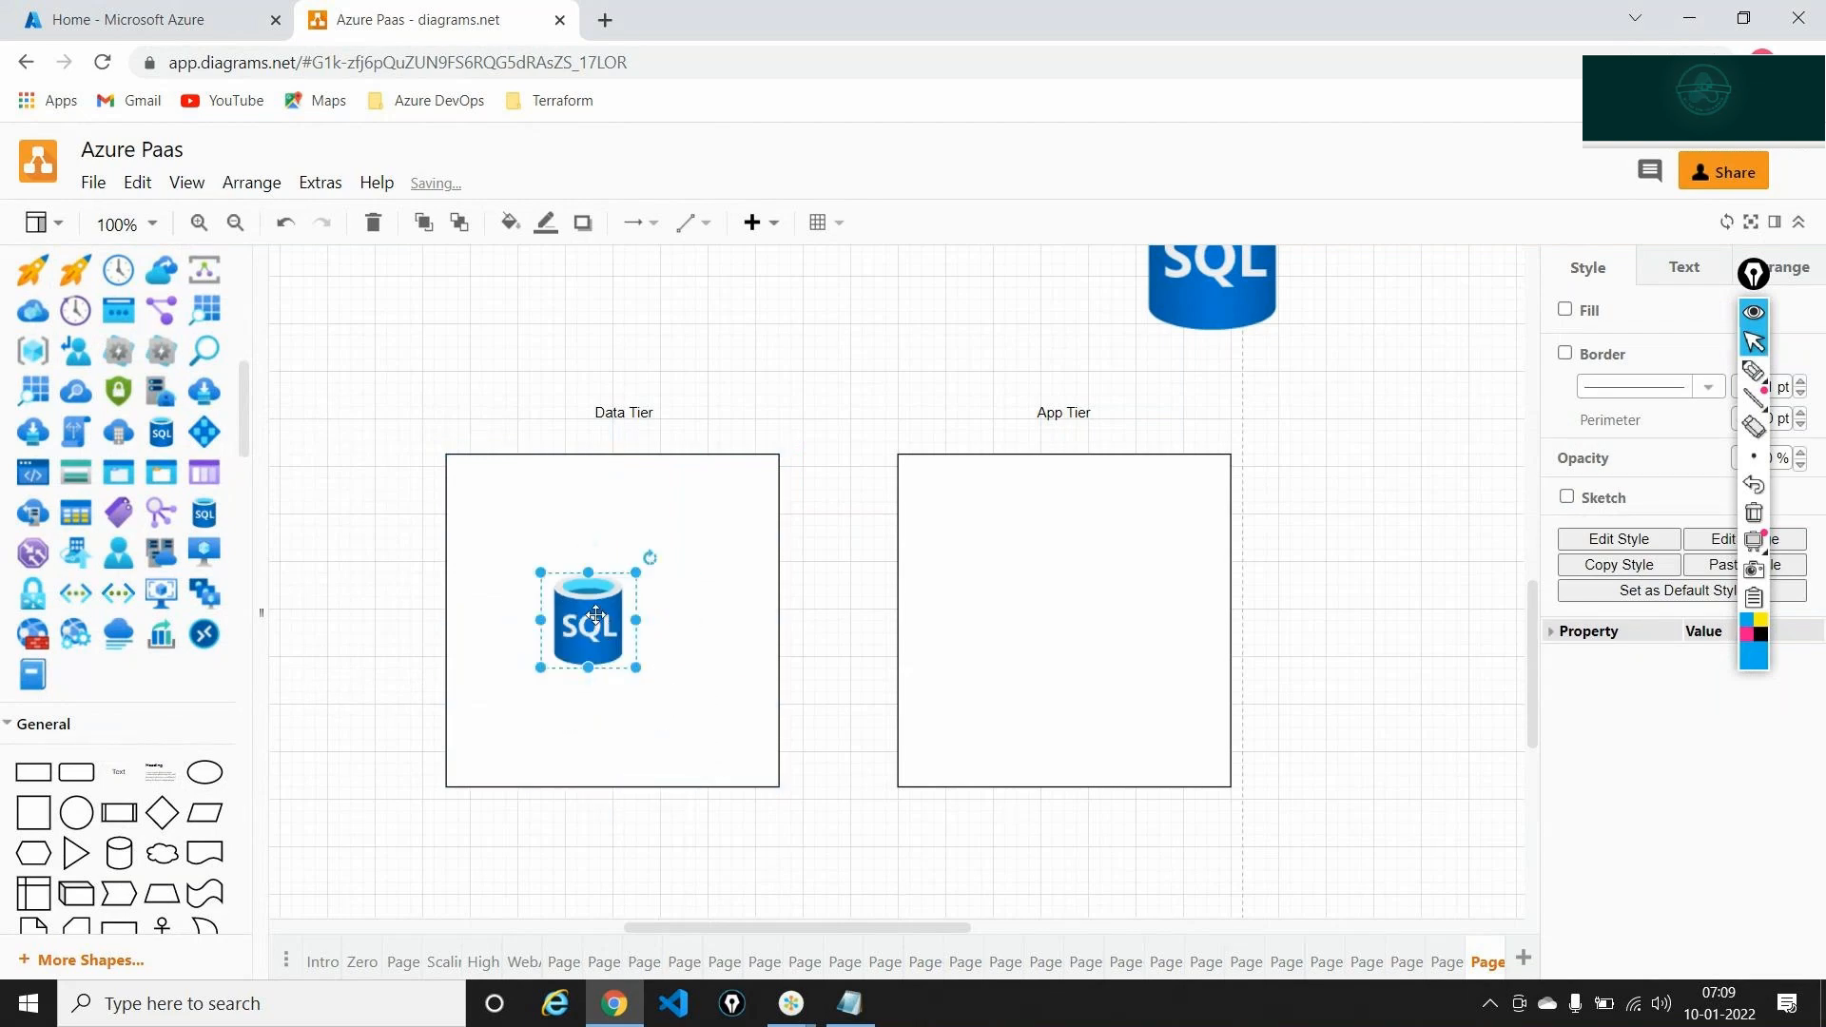
drag(591, 605, 538, 532)
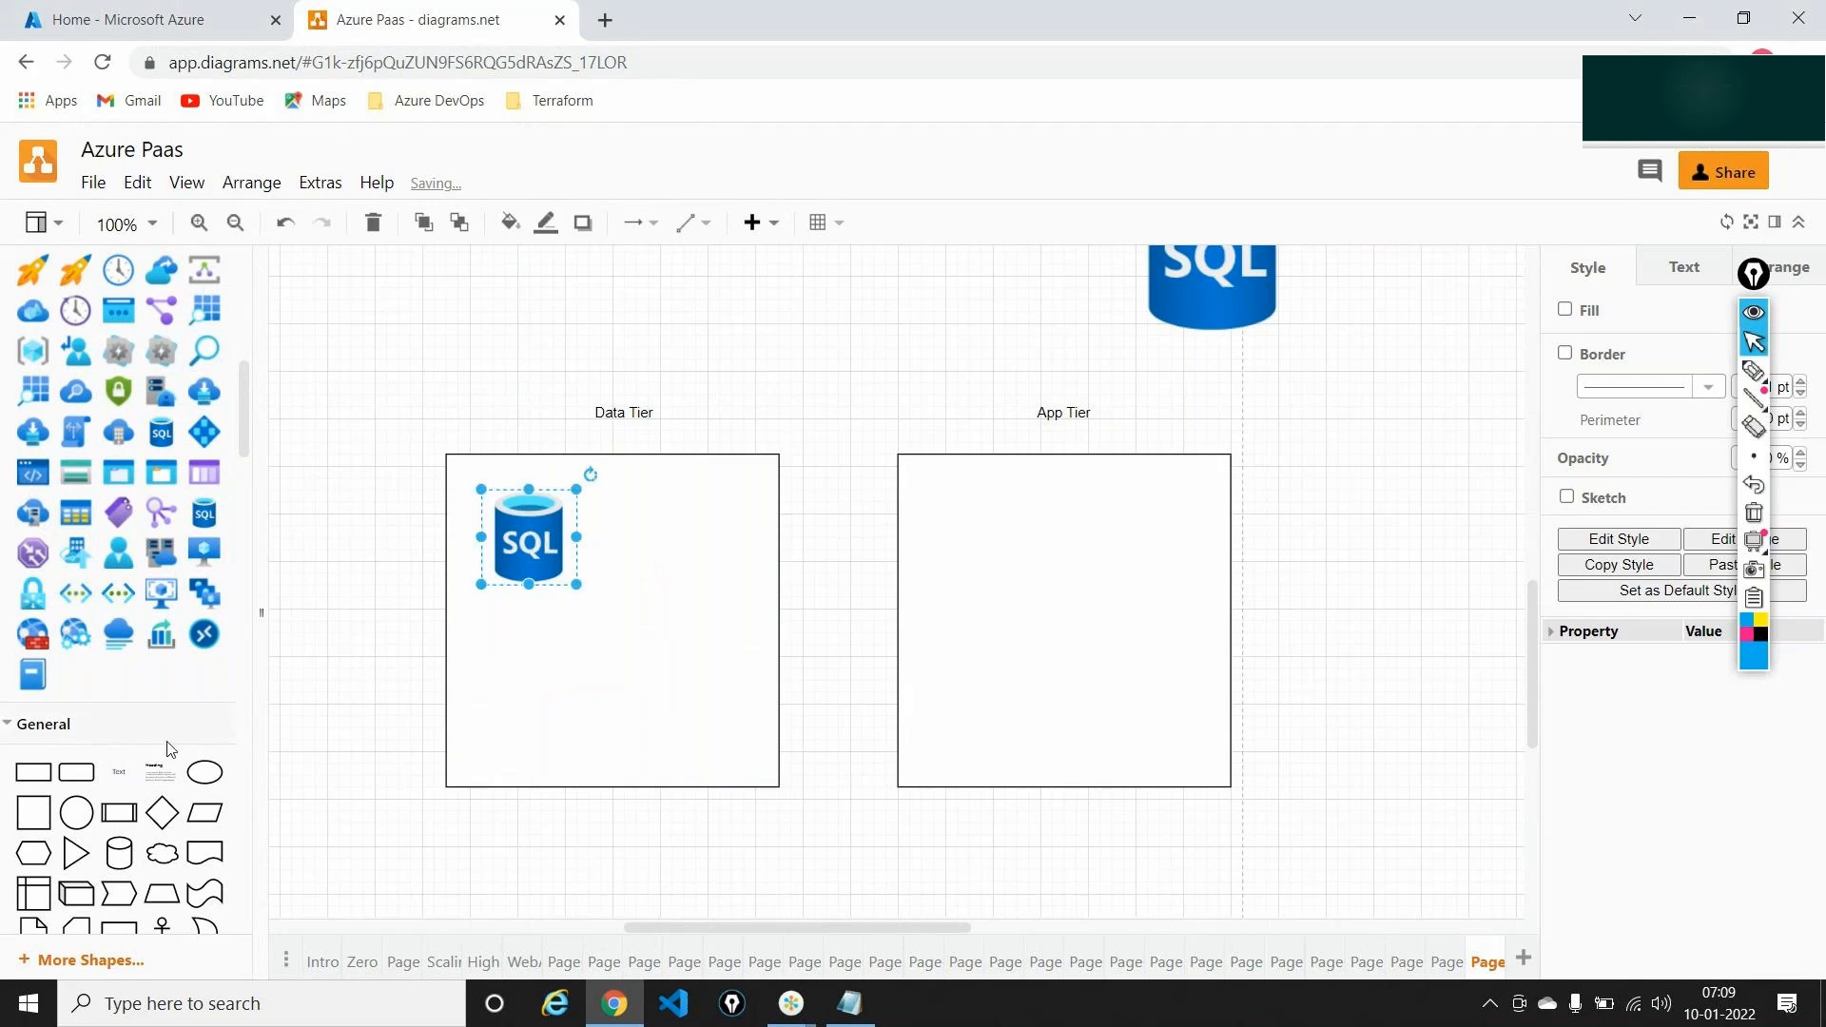
drag(119, 772, 636, 544)
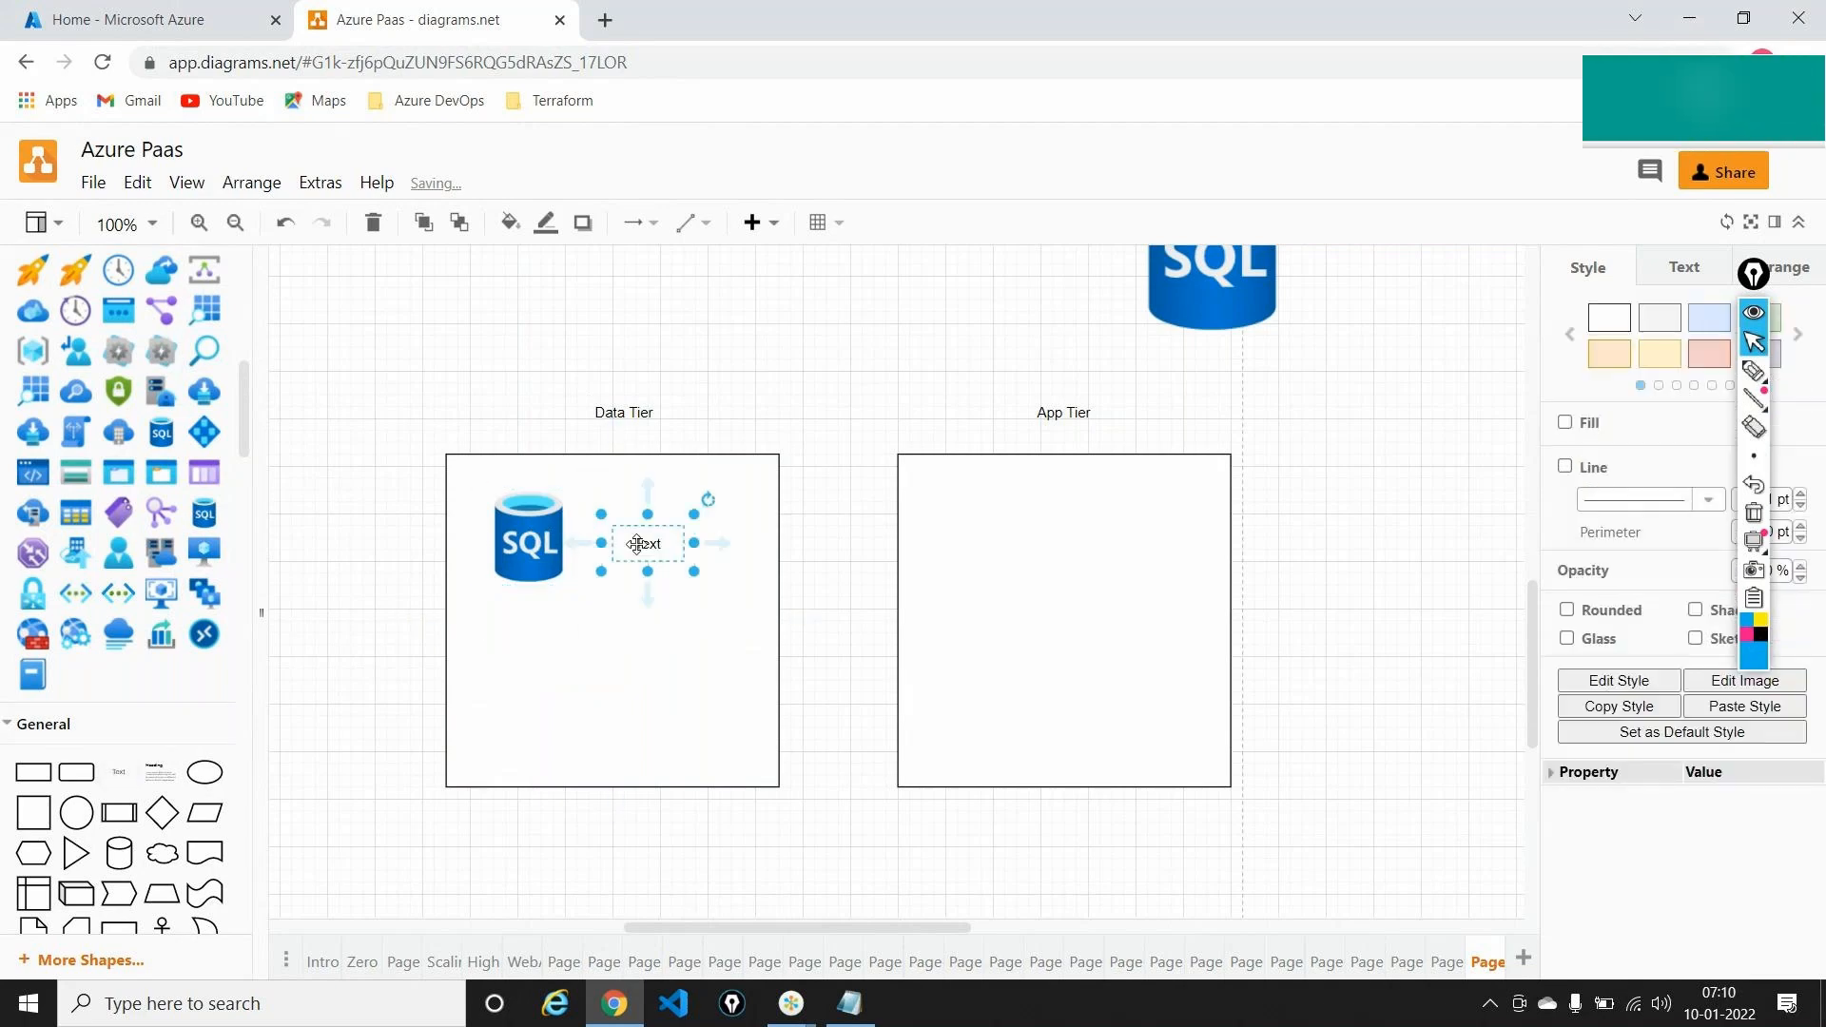
double_click(636, 544)
text(Sel)
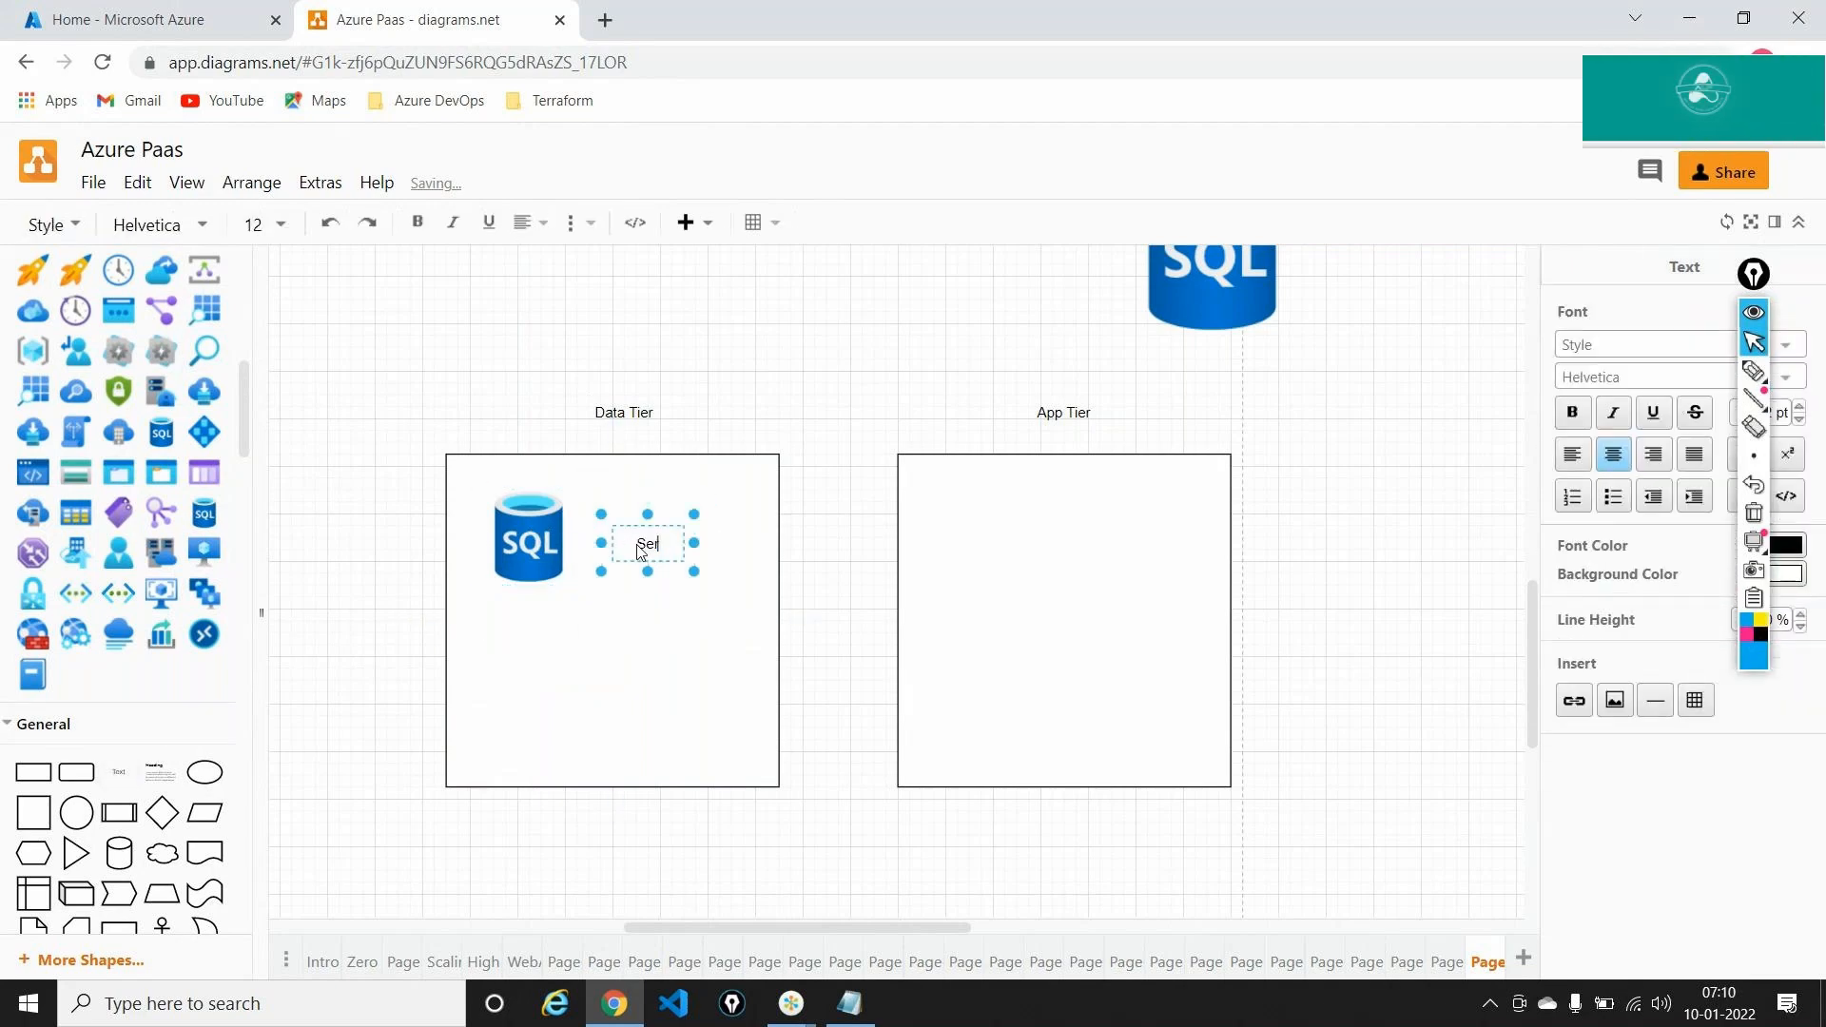
text(ver)
click(573, 632)
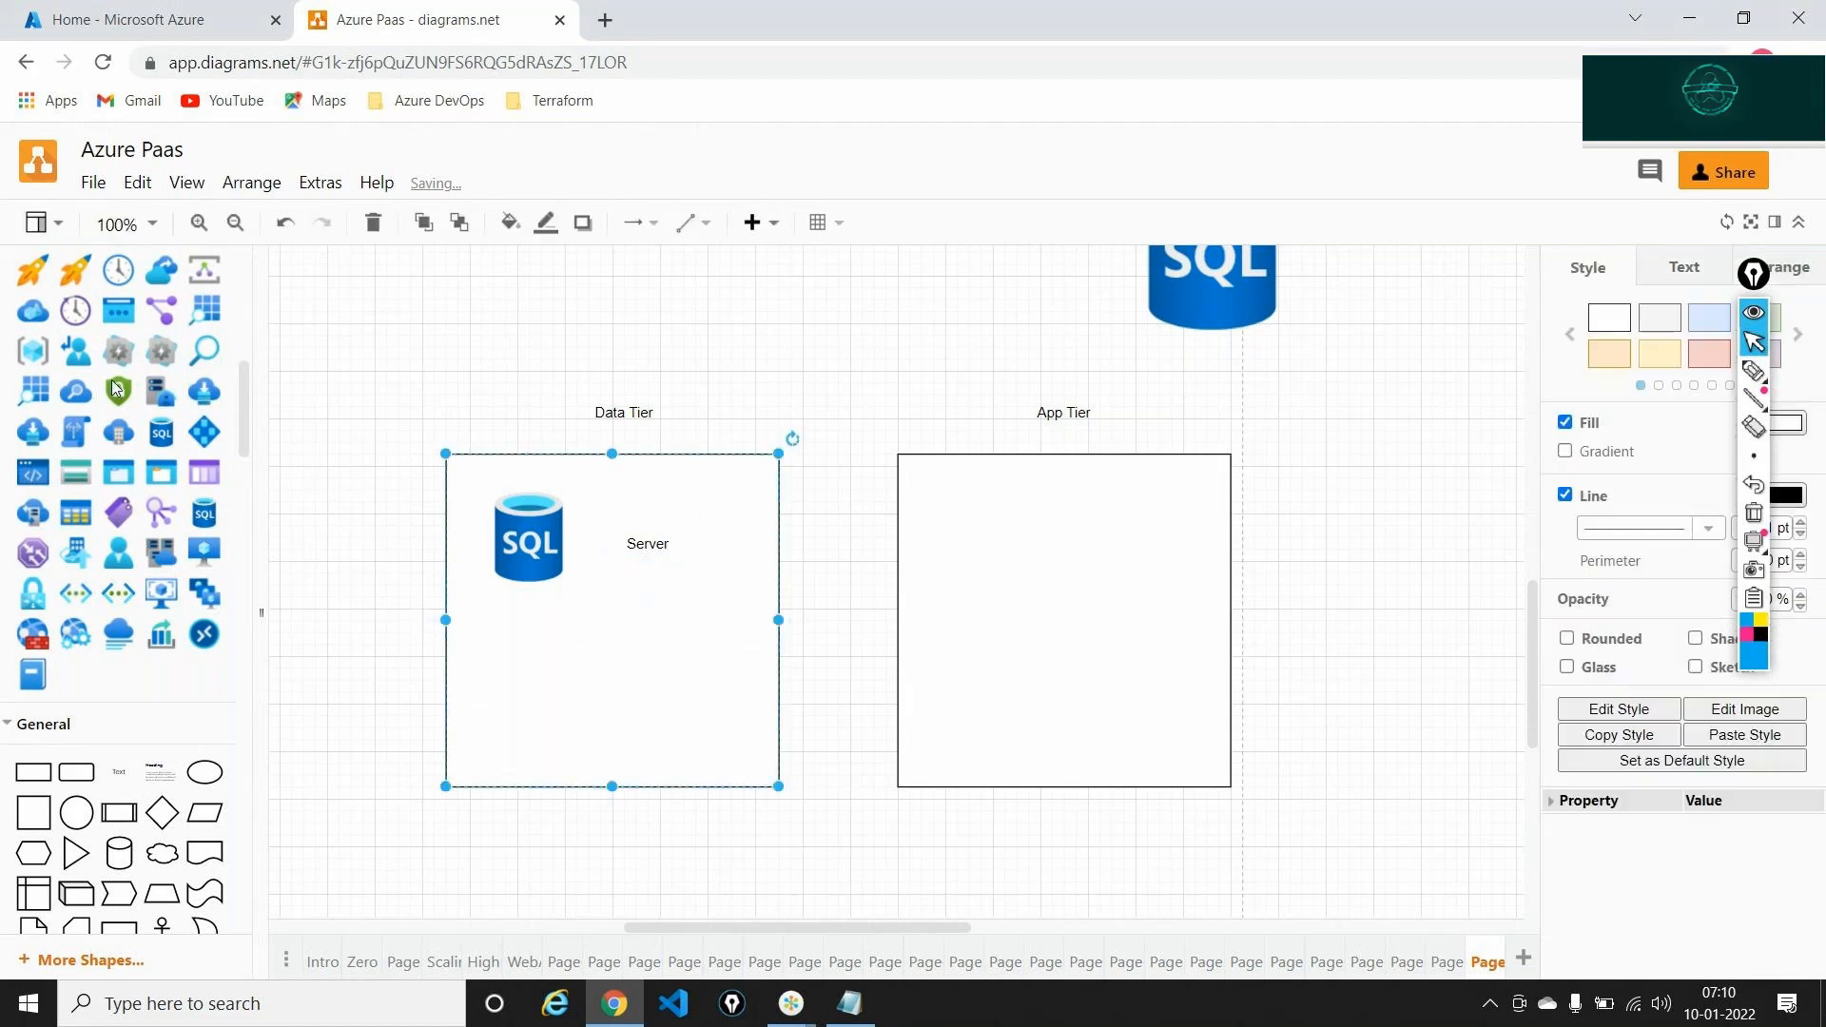
Add a second 50 x 50 SQL icon in Data Tier labelled 'DB'
mouse_move(214, 509)
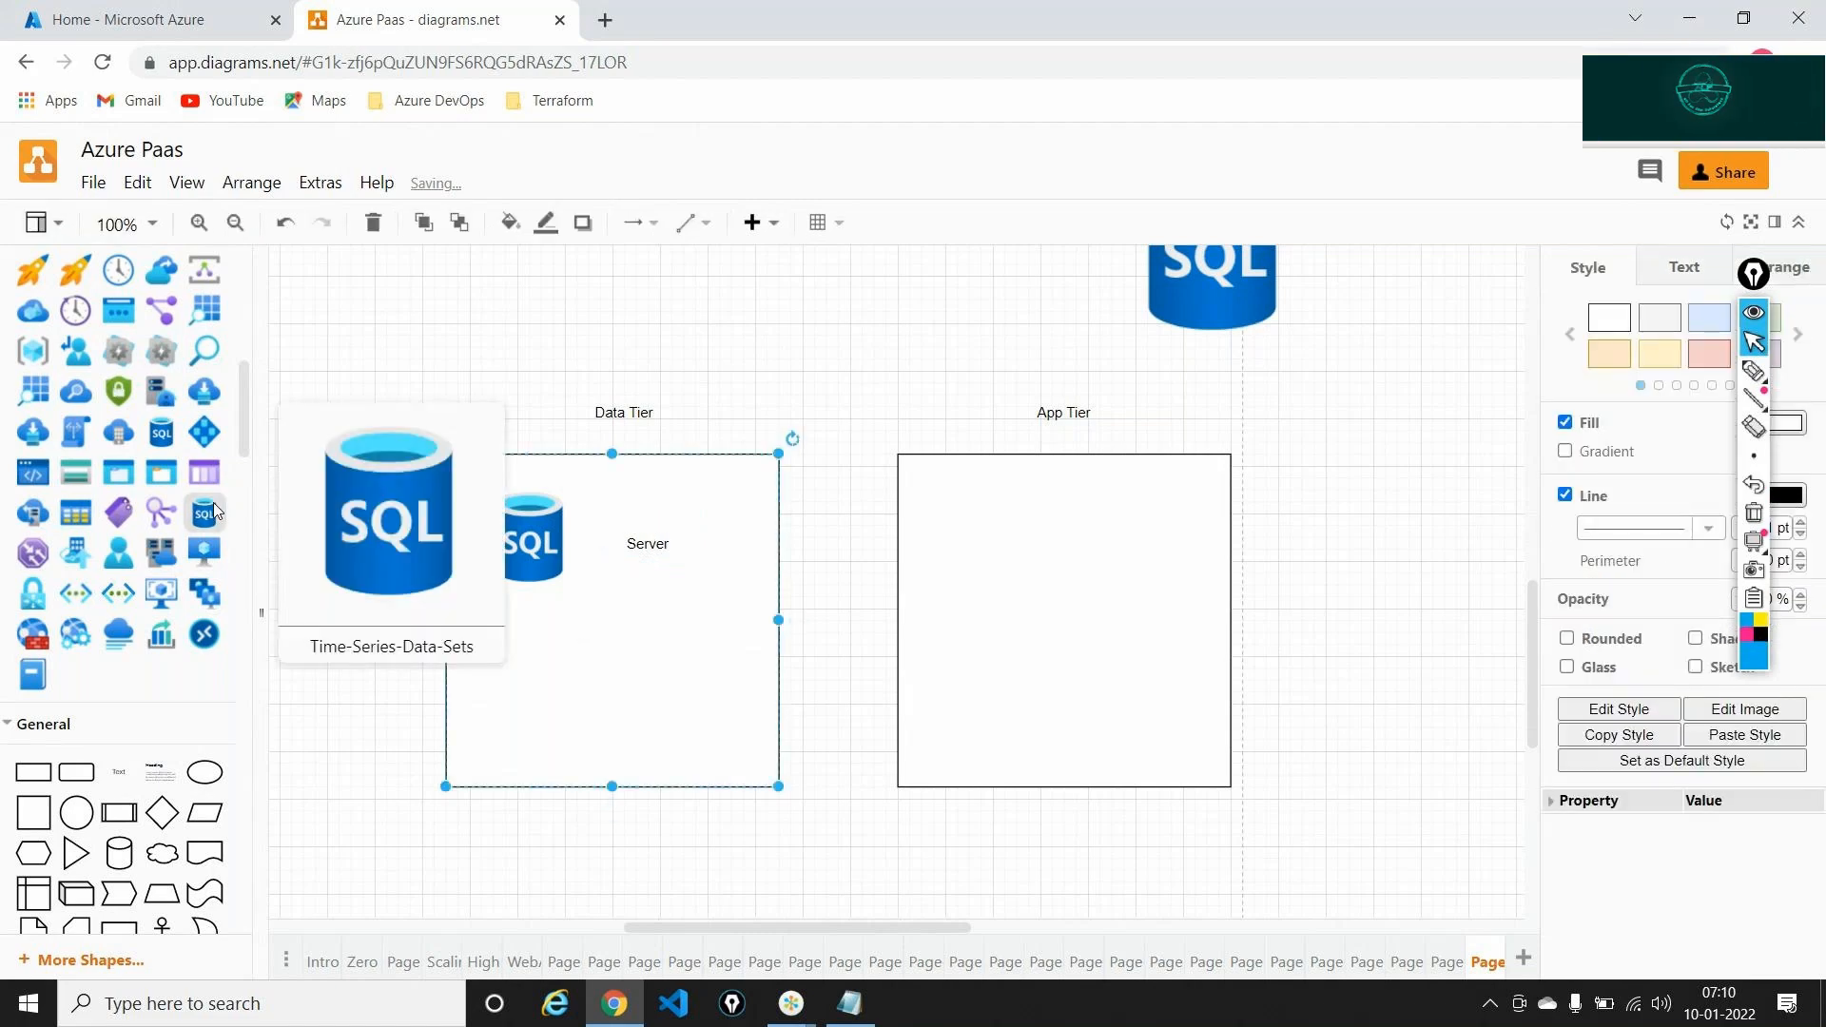
drag(441, 507, 559, 632)
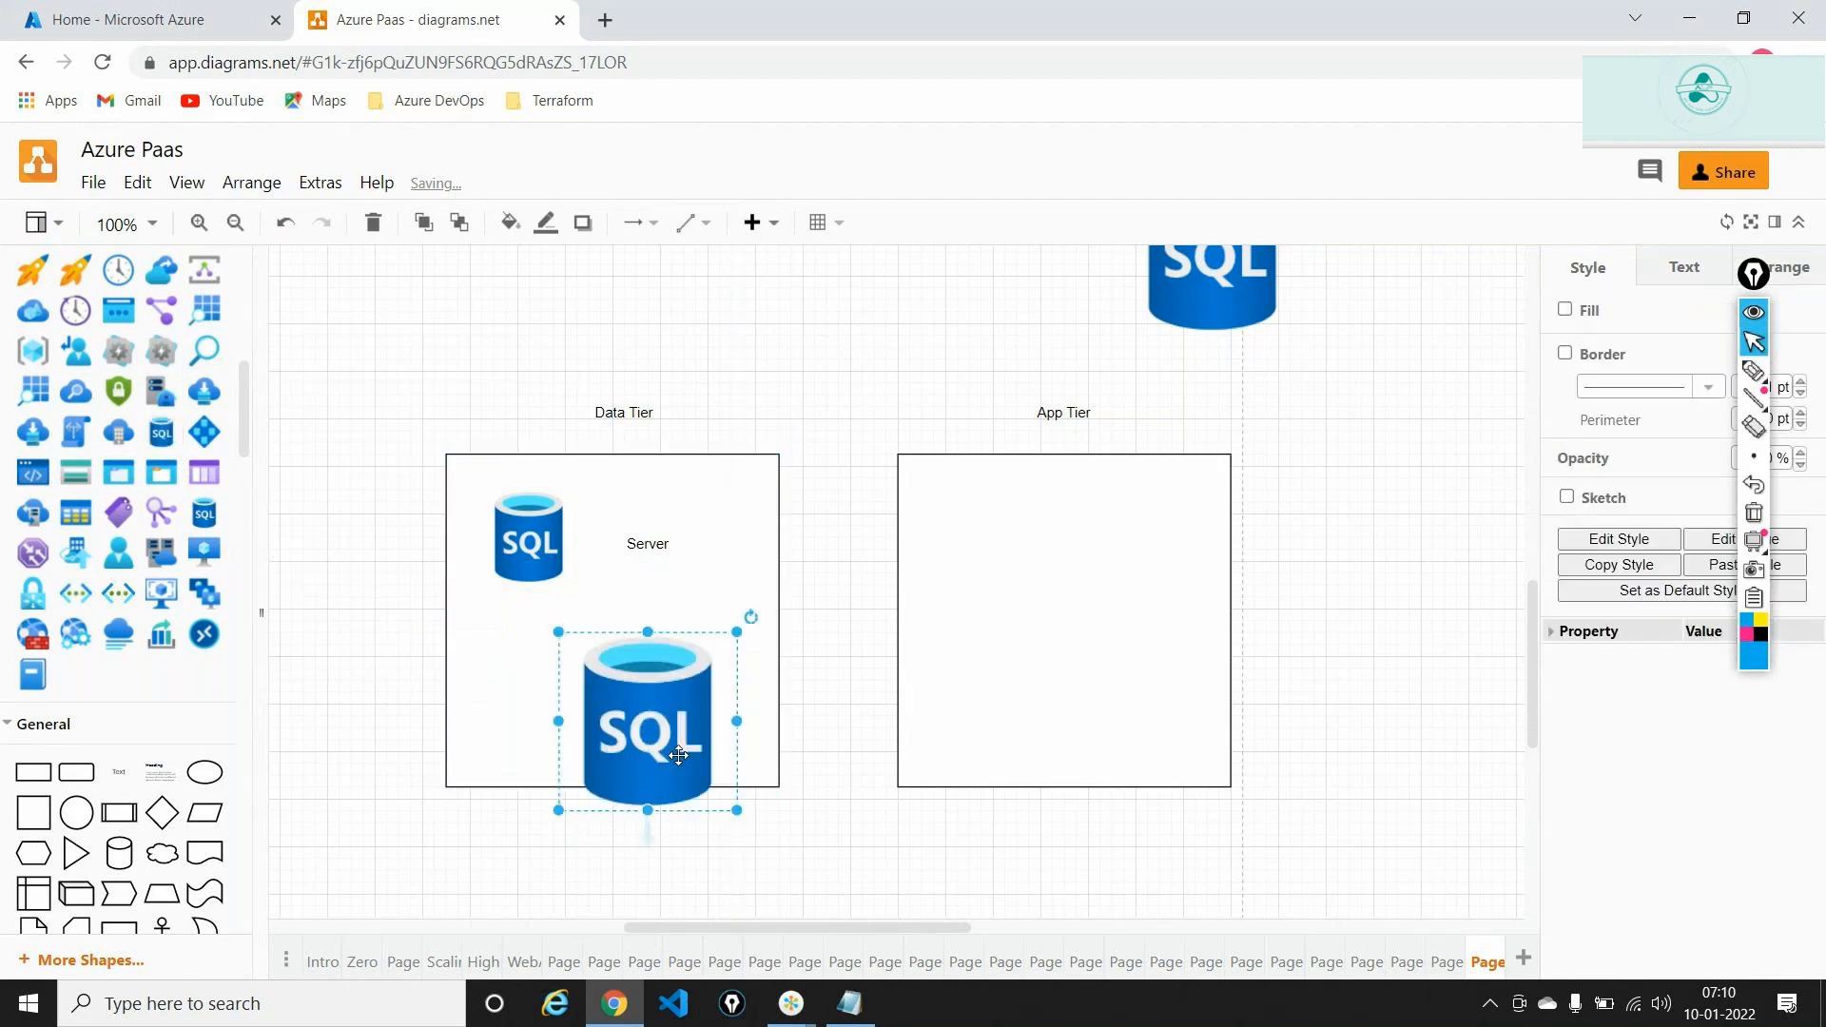
drag(743, 812, 651, 697)
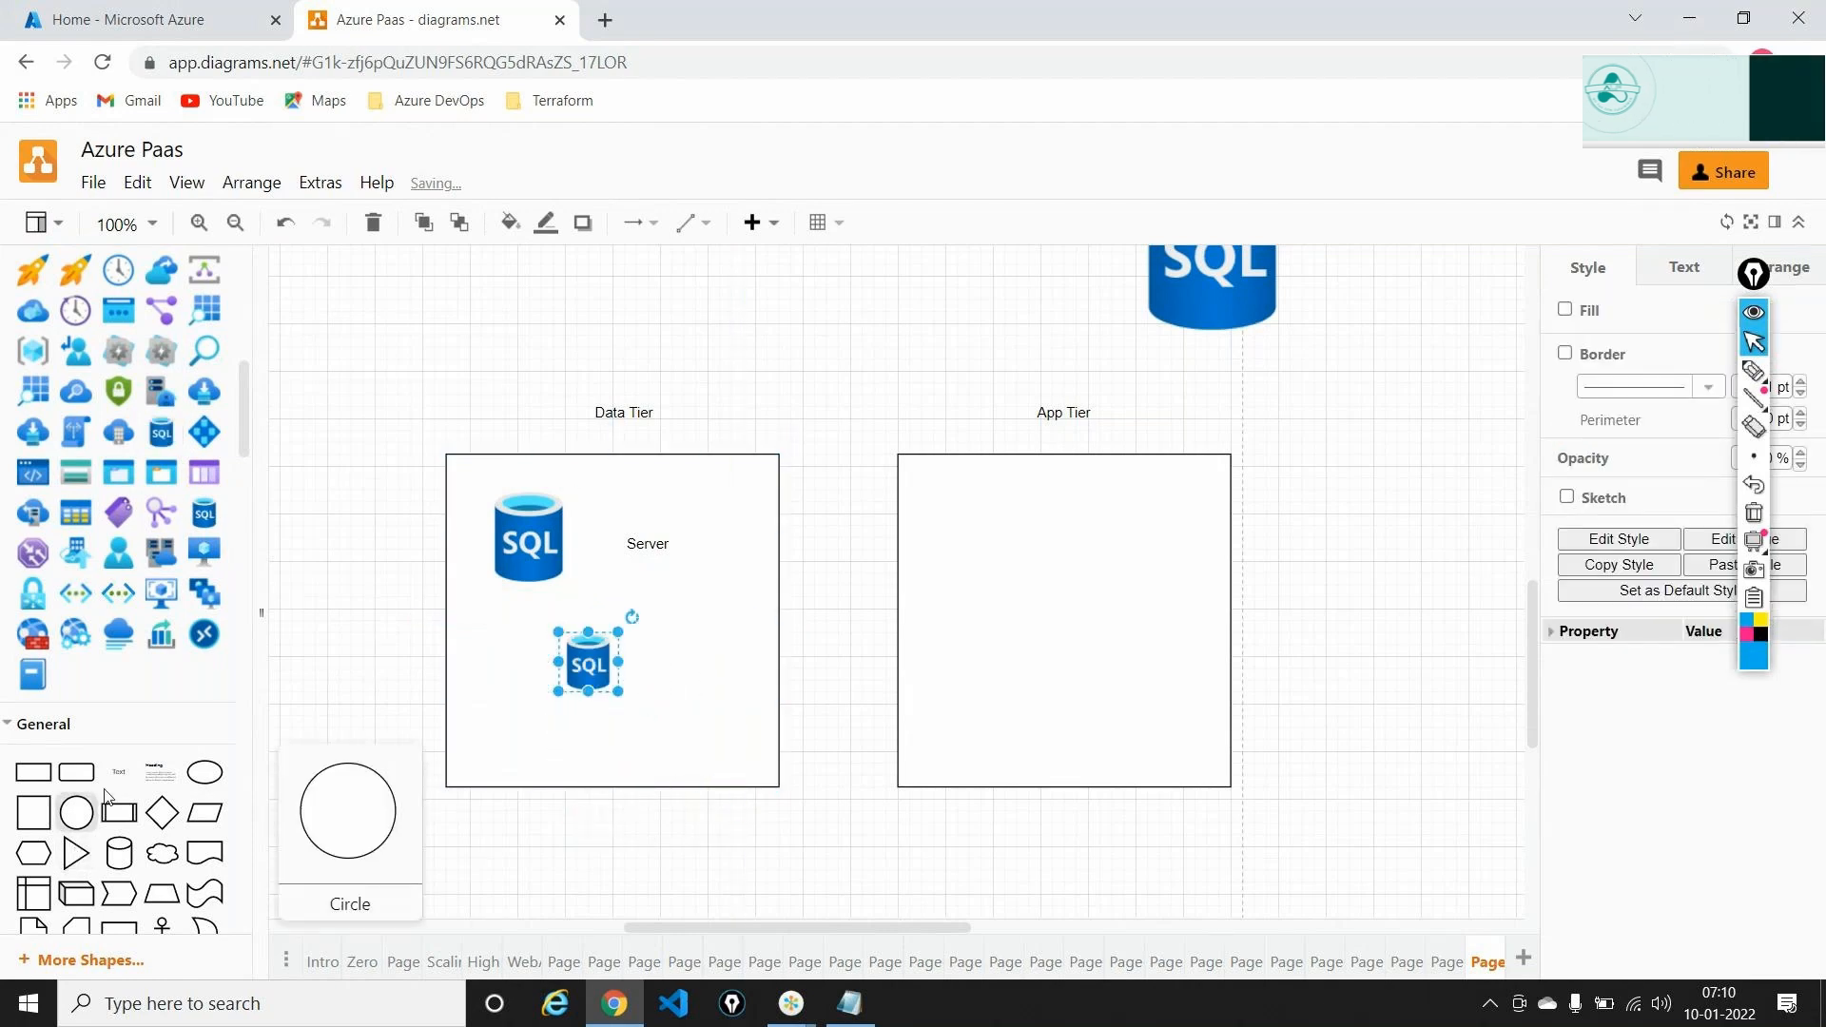
drag(116, 787, 664, 653)
text(DE)
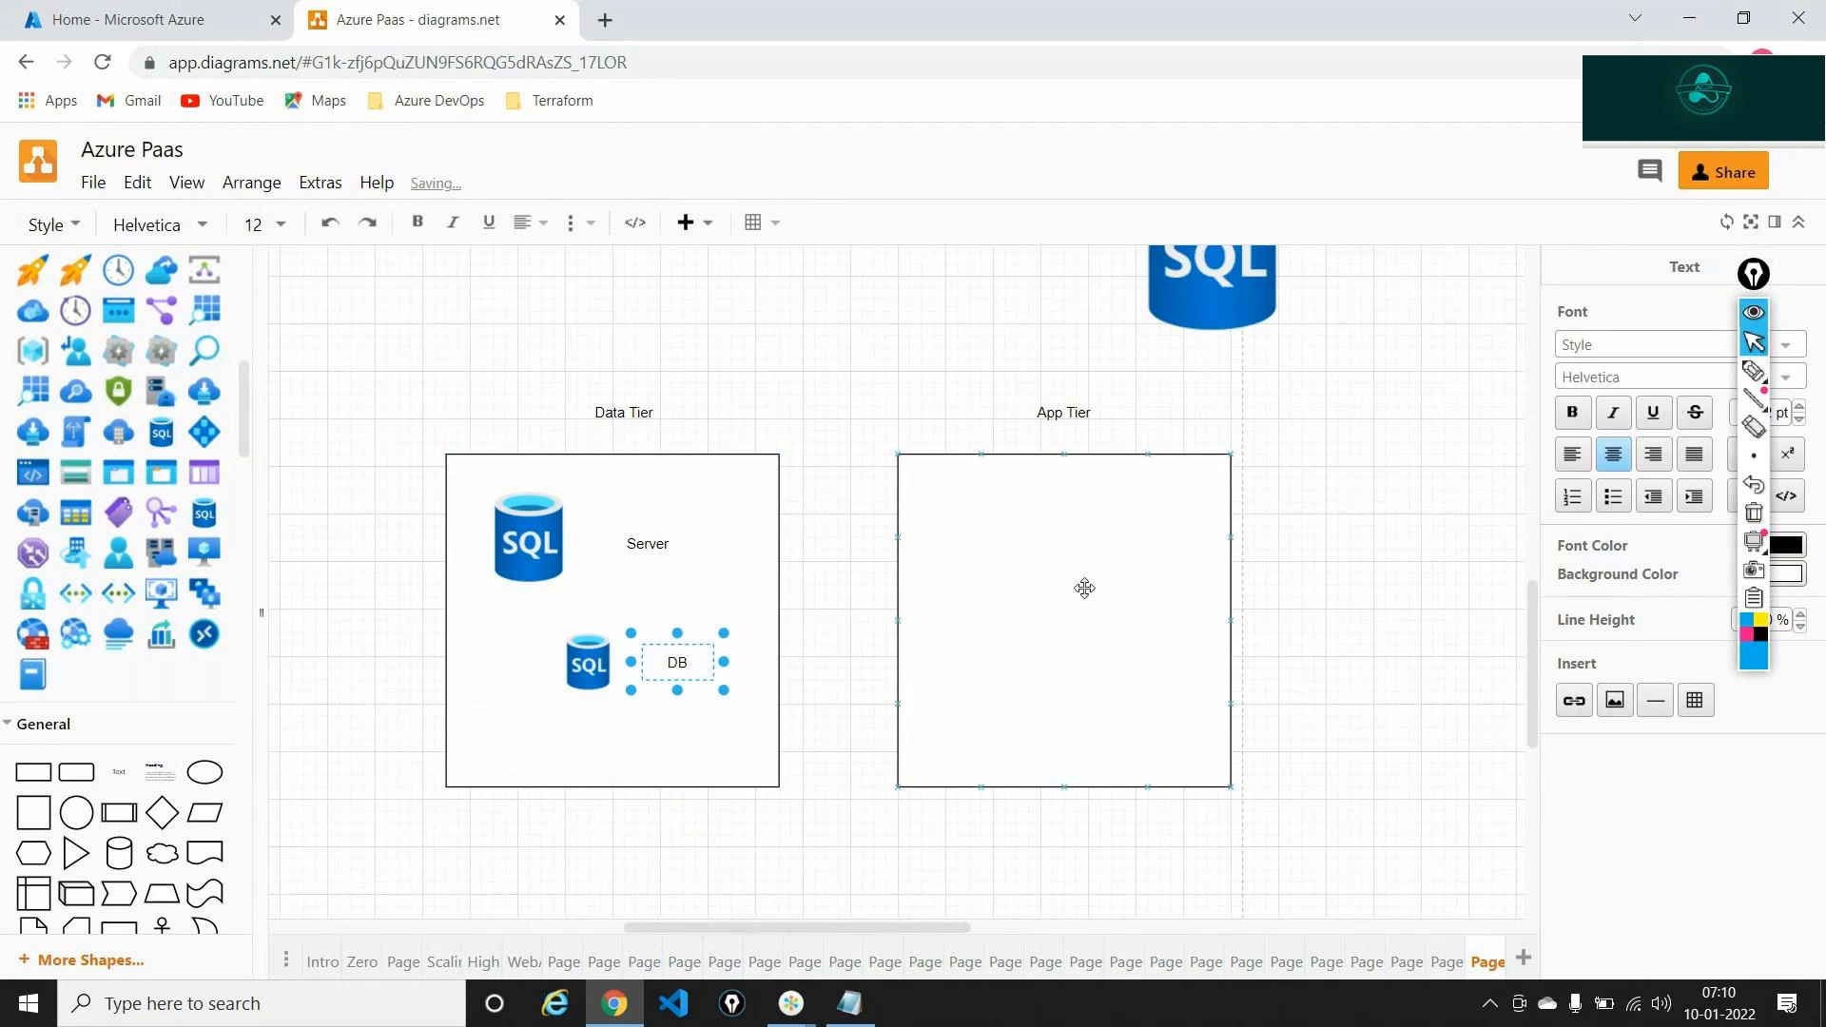
click(1324, 572)
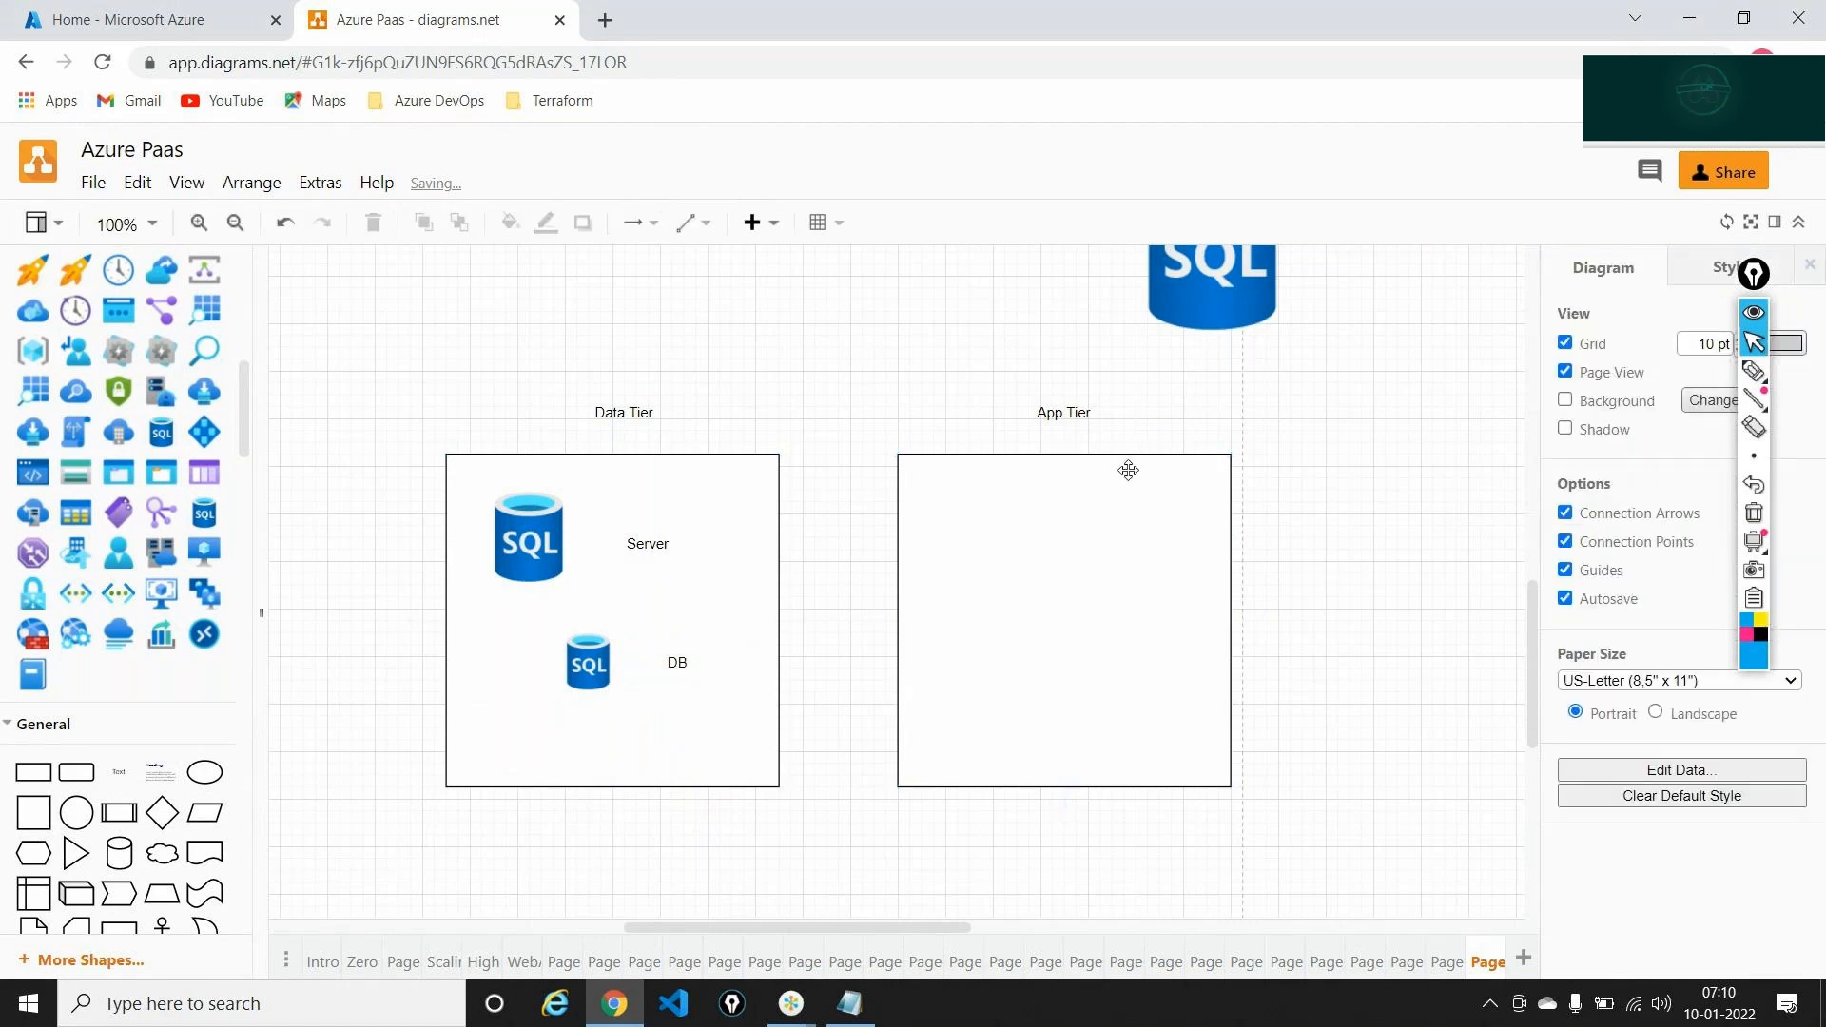
click(642, 721)
click(1762, 365)
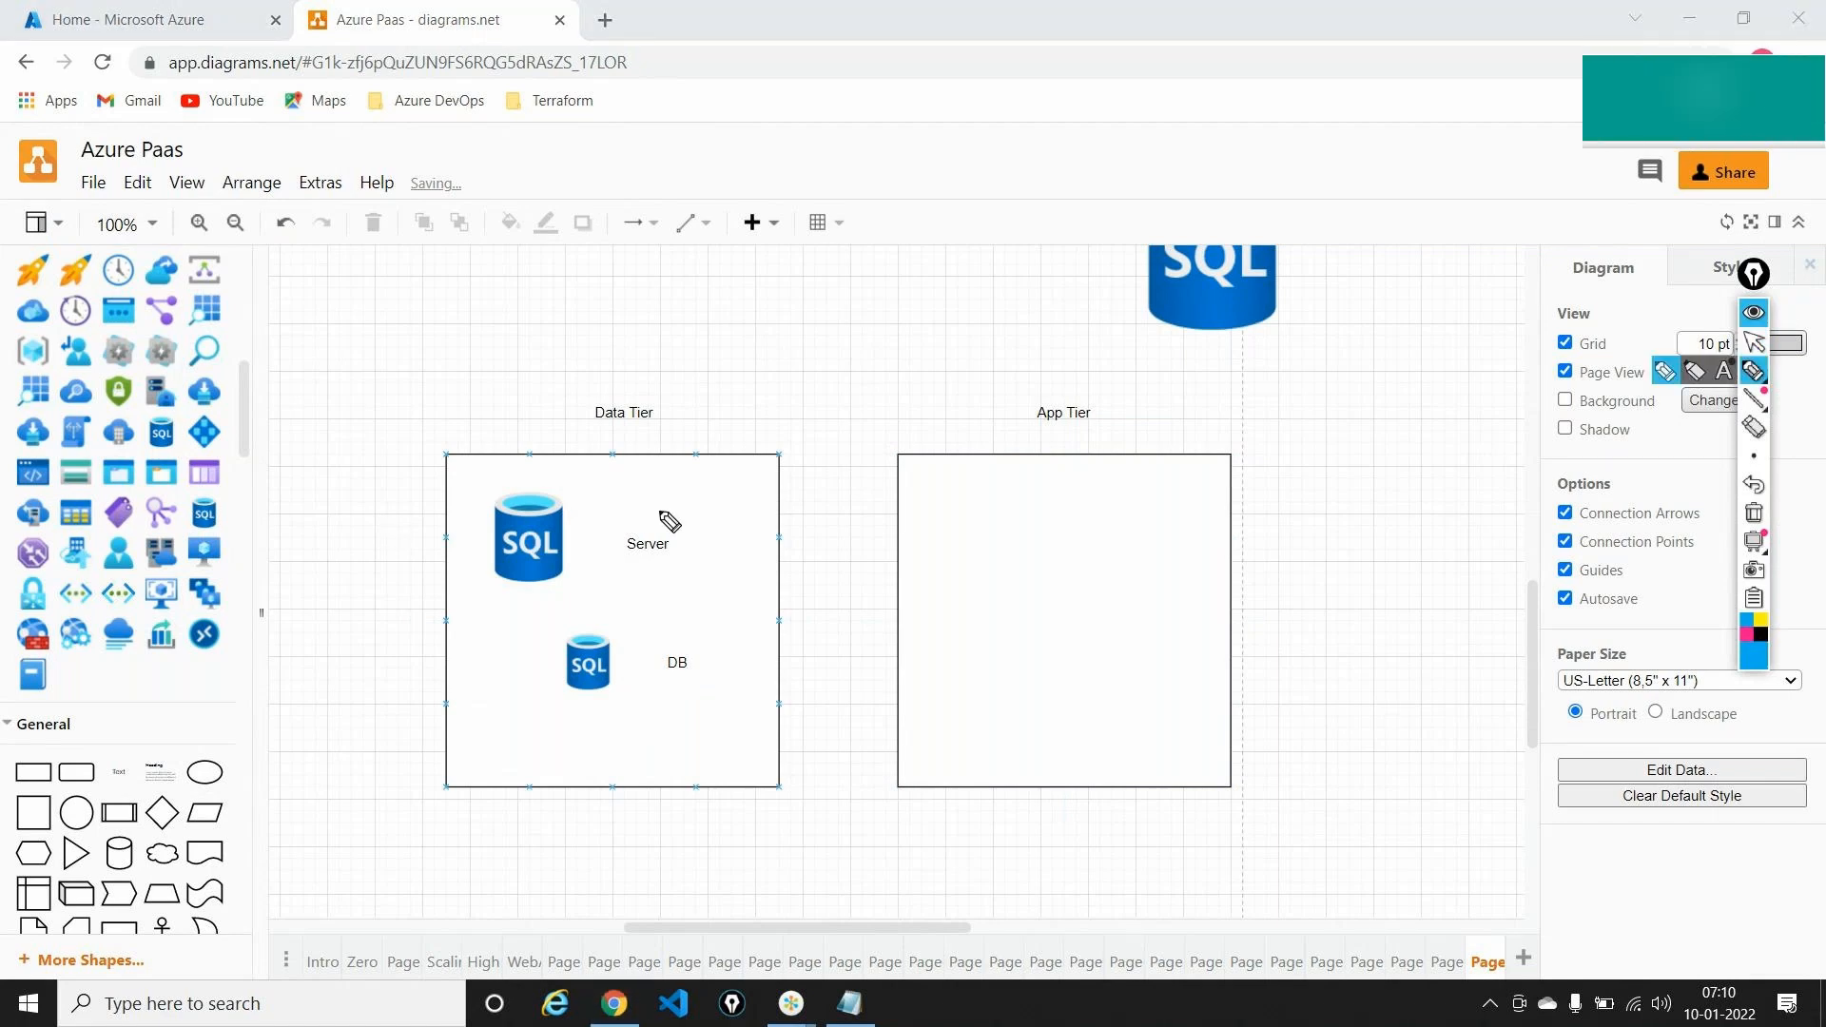
mouse_move(635, 522)
mouse_down()
mouse_move(668, 564)
mouse_move(689, 519)
mouse_move(929, 529)
mouse_move(917, 542)
mouse_up()
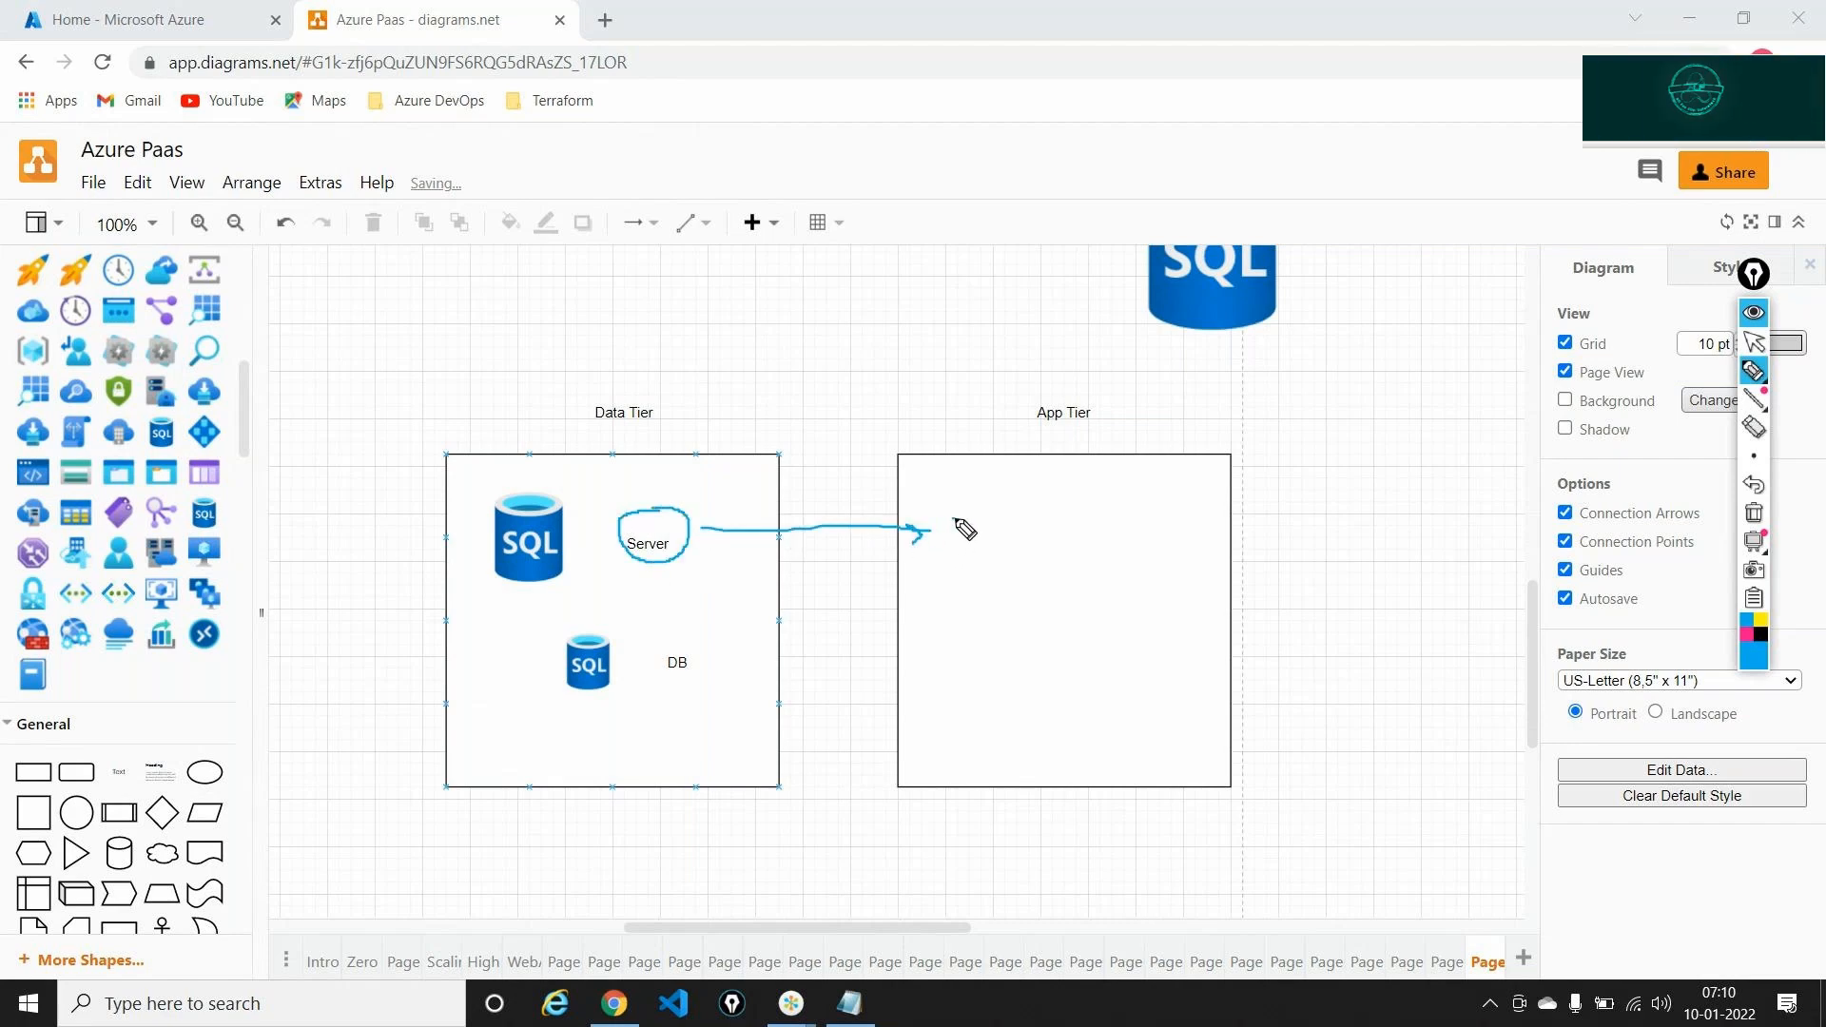
mouse_move(954, 521)
mouse_down()
mouse_move(995, 535)
mouse_move(1006, 499)
mouse_move(996, 514)
mouse_up()
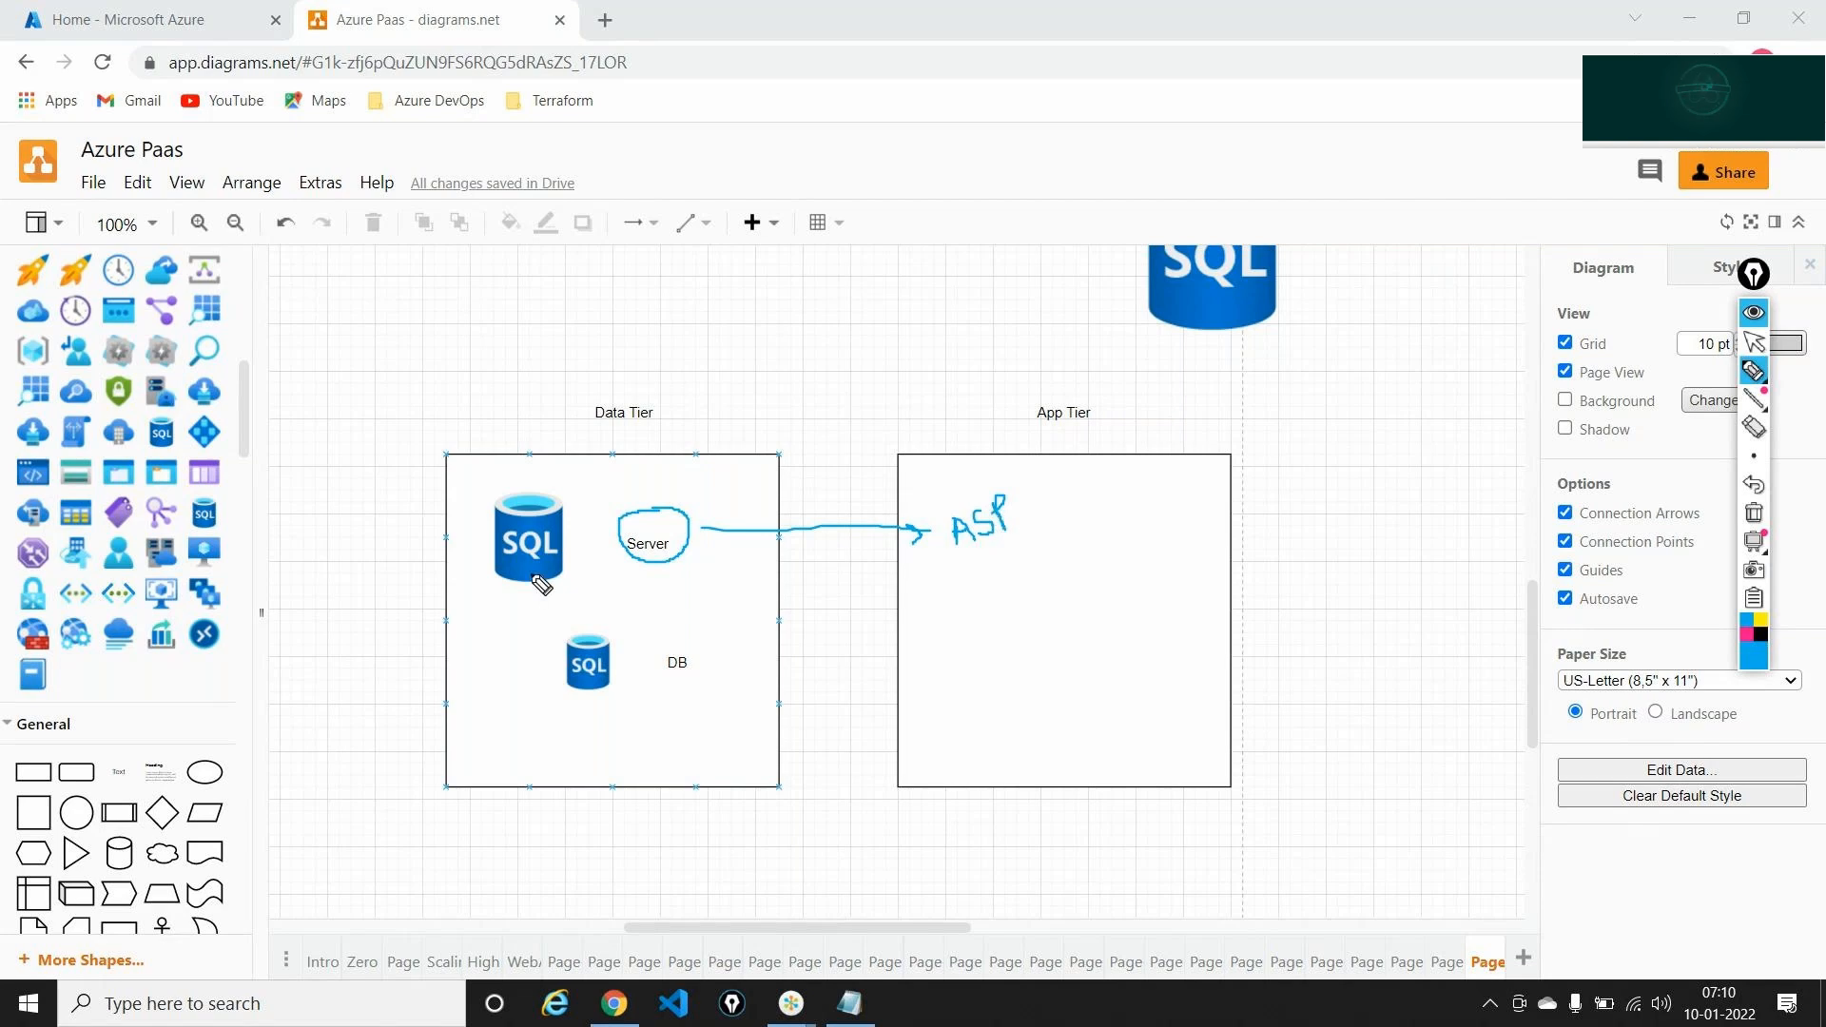
drag(541, 594, 563, 667)
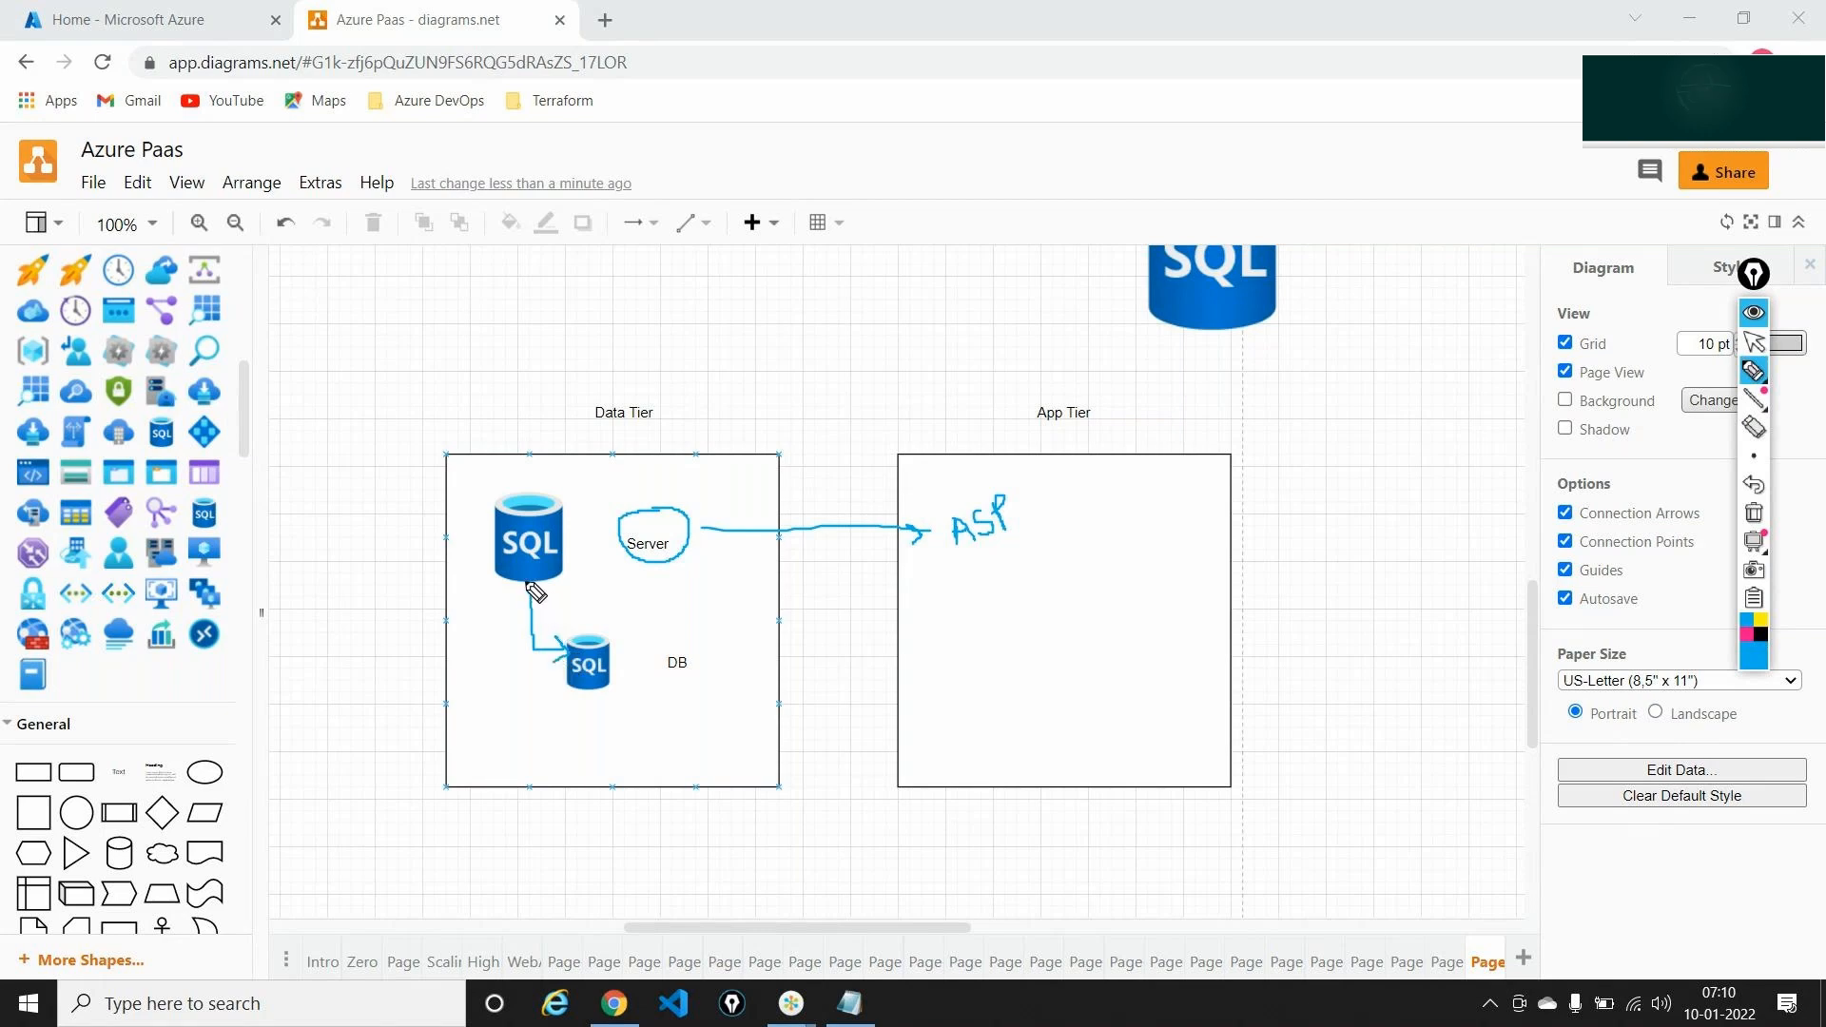
drag(514, 597, 531, 593)
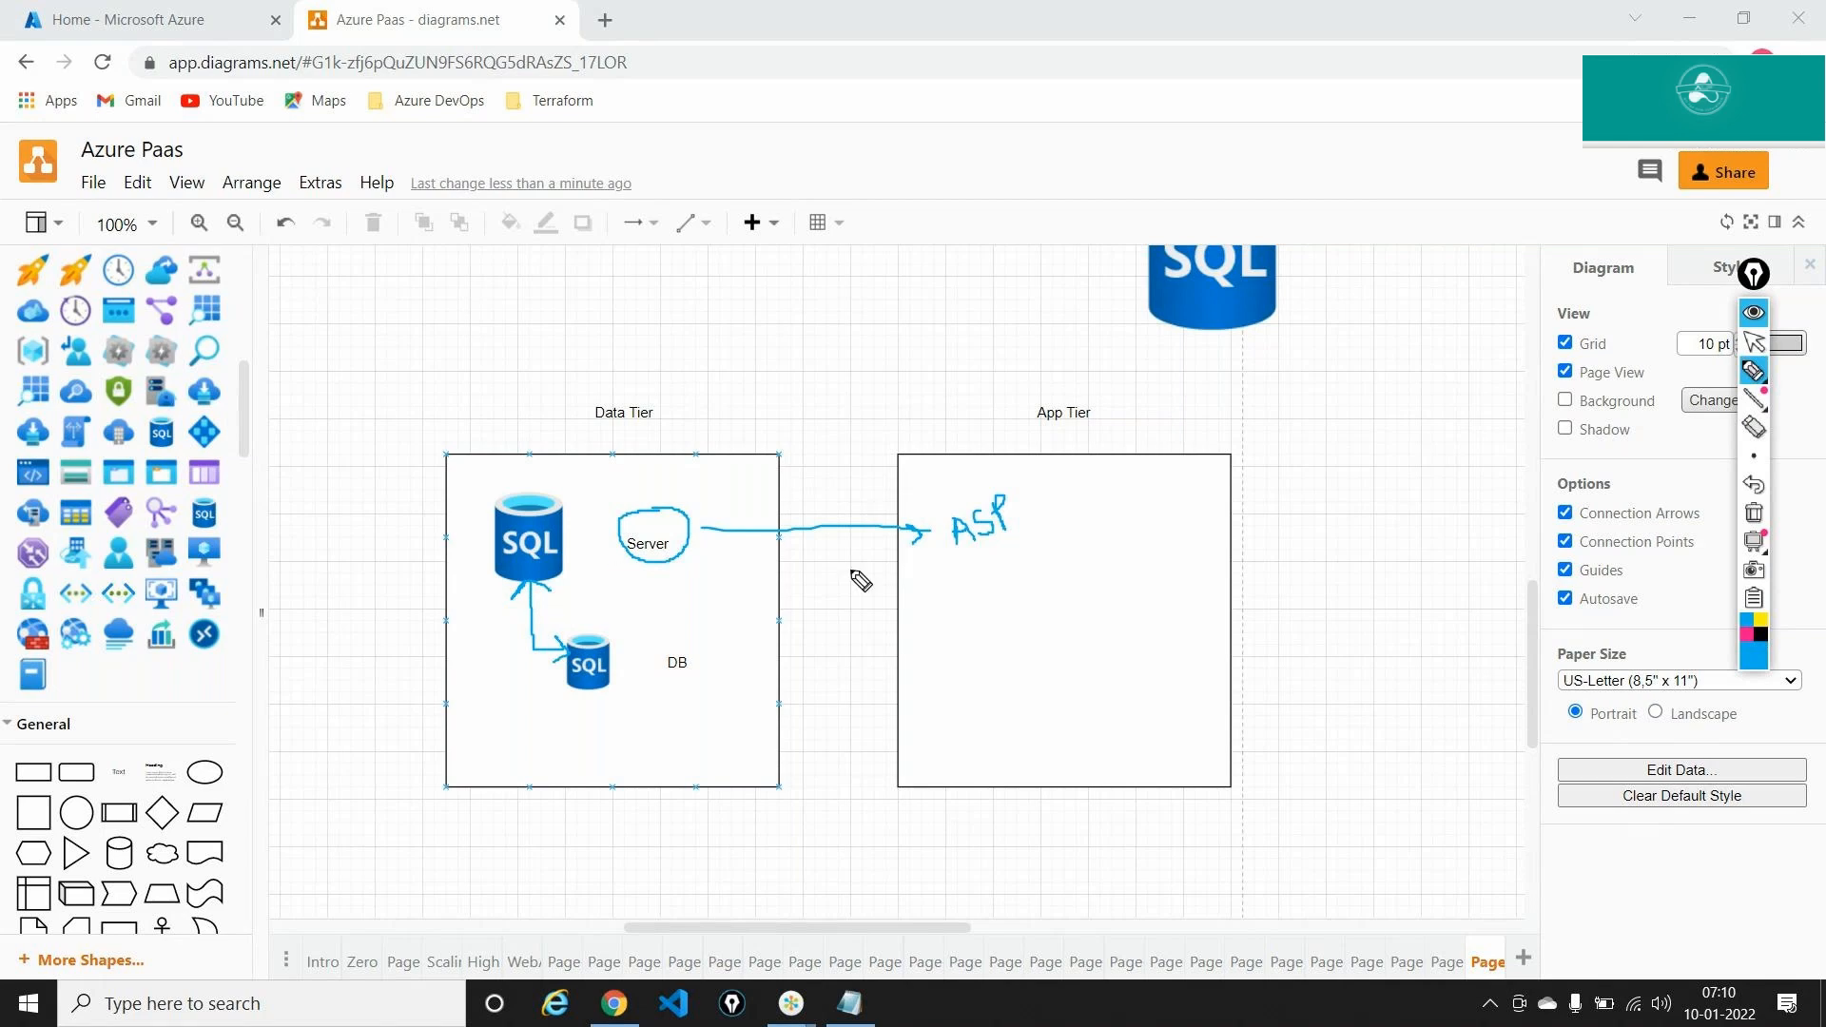
mouse_move(990, 549)
mouse_down()
mouse_move(931, 600)
mouse_move(930, 678)
mouse_move(943, 657)
mouse_up()
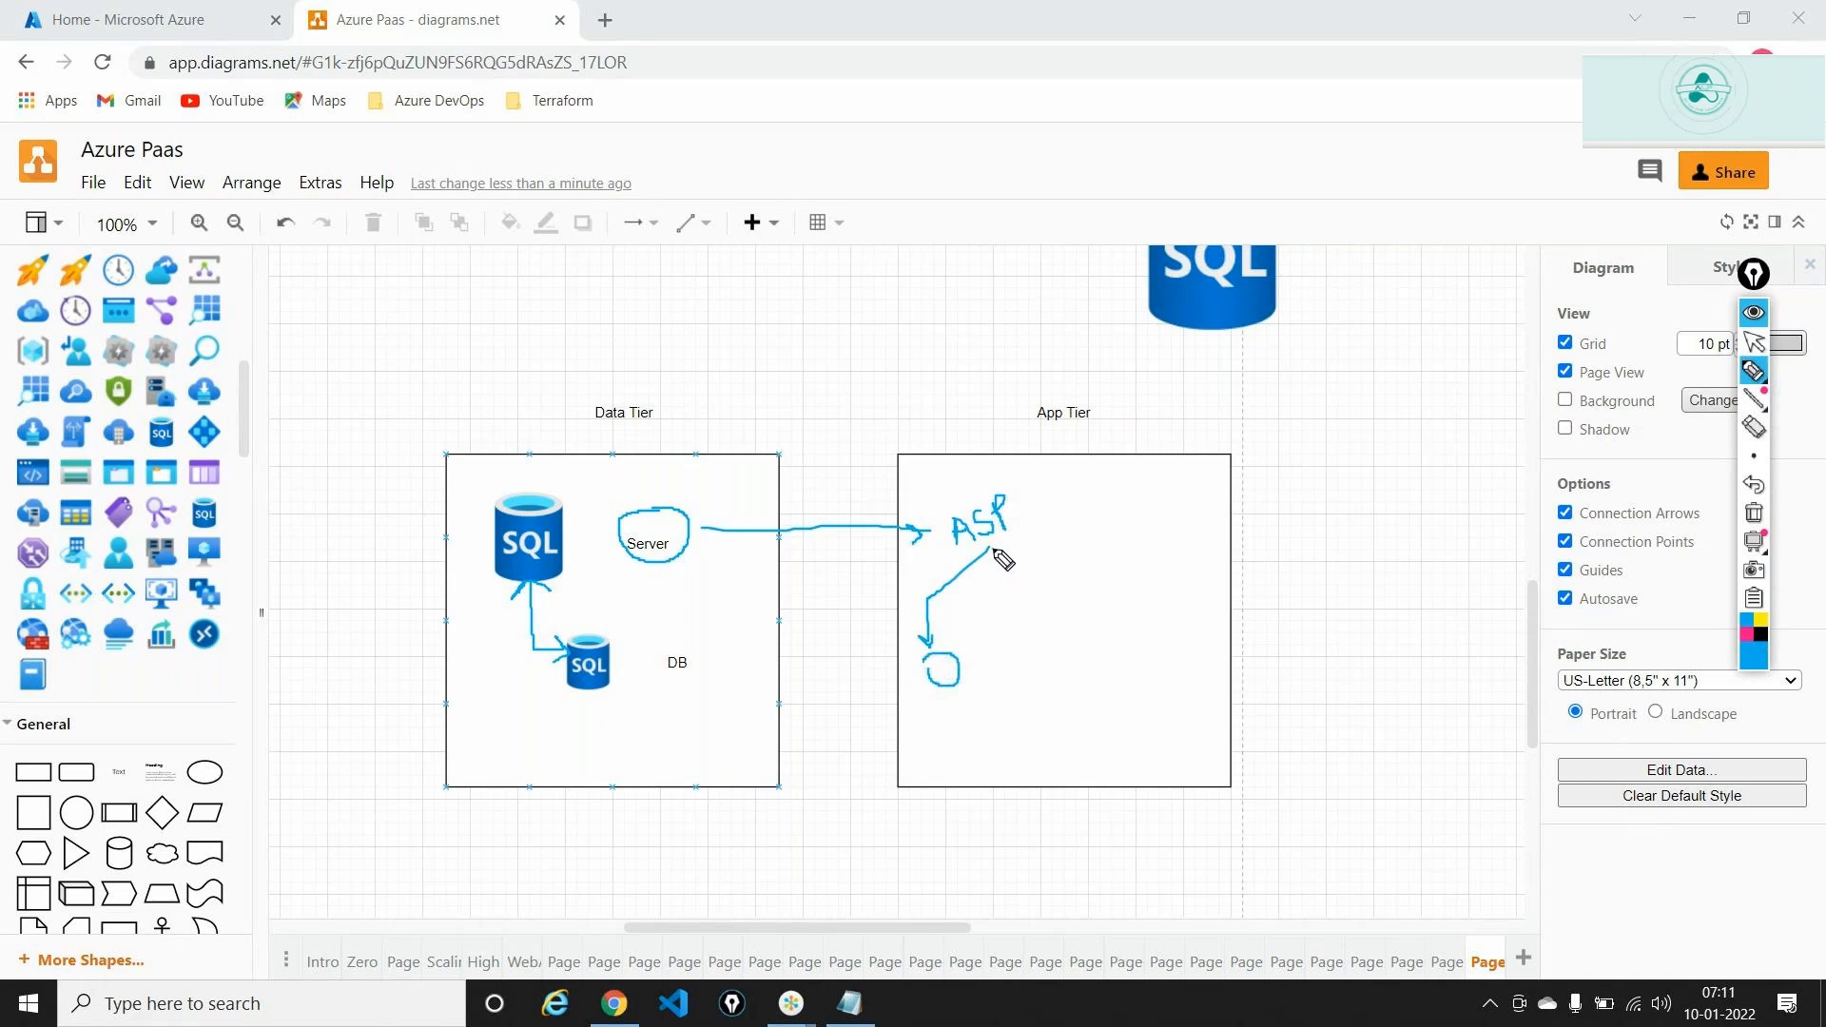
mouse_move(994, 550)
mouse_down()
mouse_move(1042, 601)
mouse_move(1053, 582)
mouse_move(1108, 611)
mouse_move(1067, 629)
mouse_up()
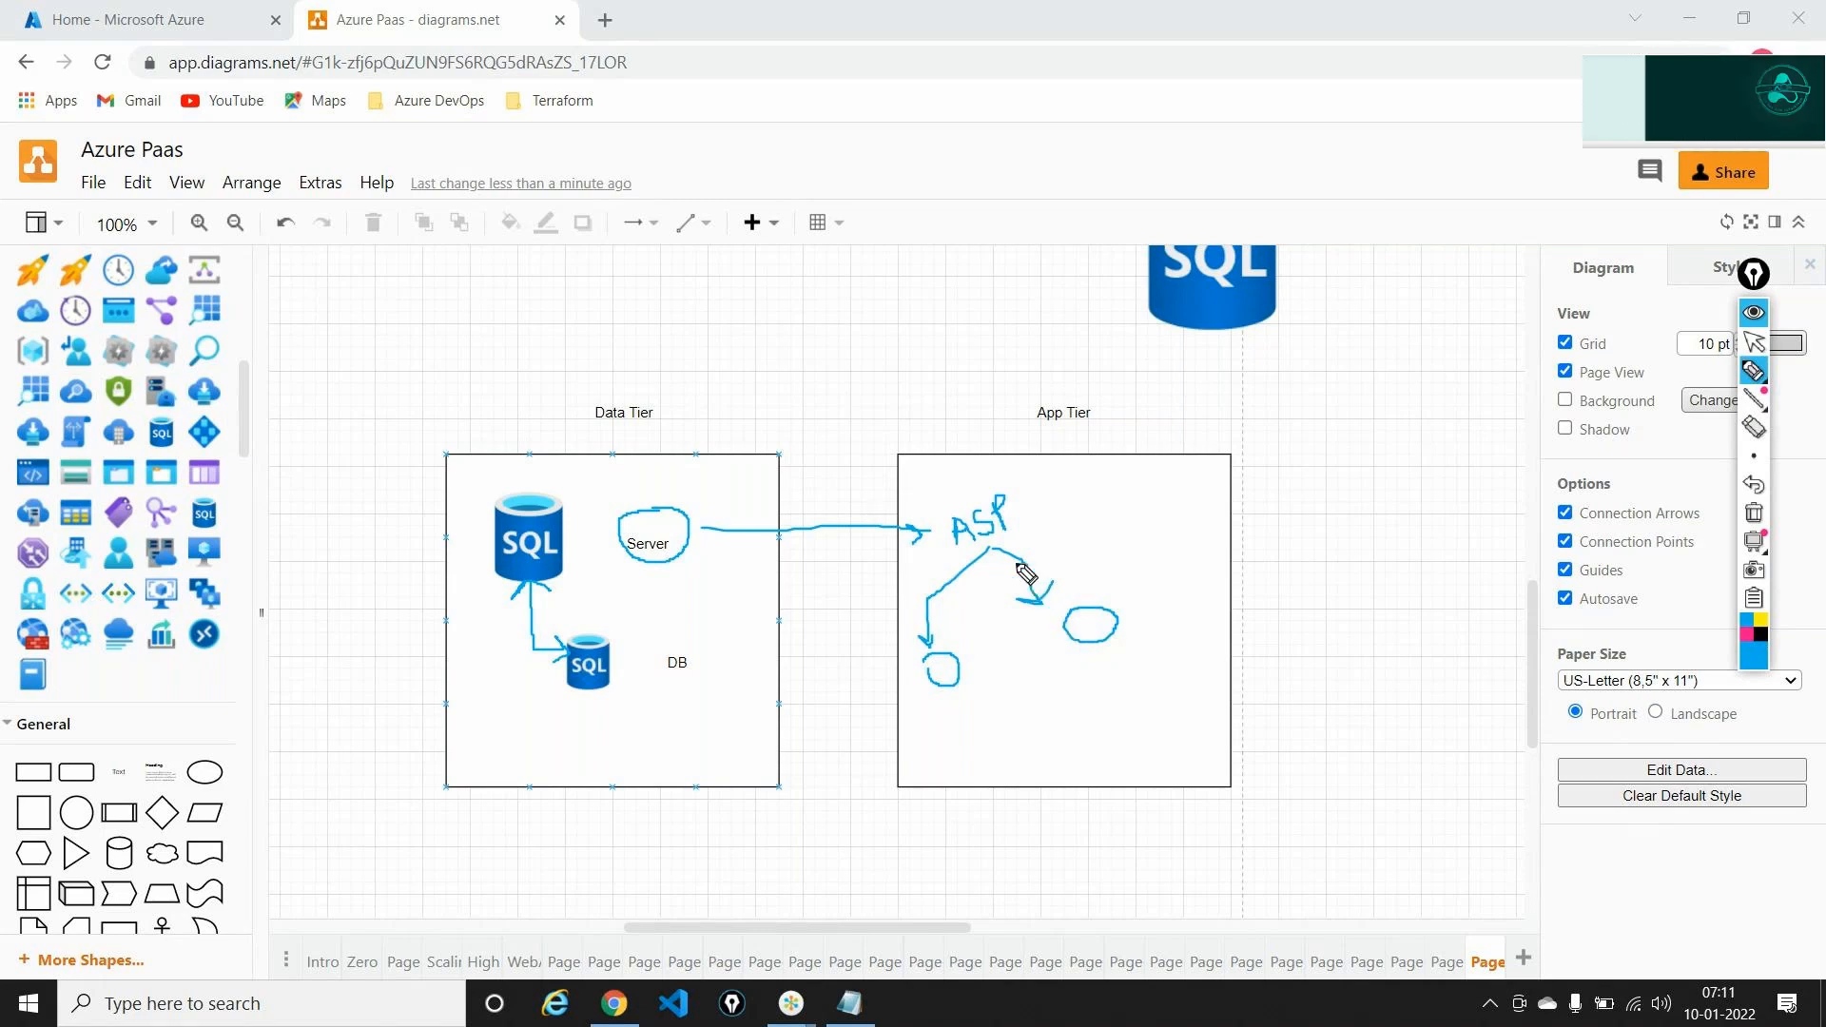
mouse_move(996, 545)
mouse_down()
mouse_move(1214, 526)
mouse_move(1222, 568)
mouse_move(1199, 544)
mouse_up()
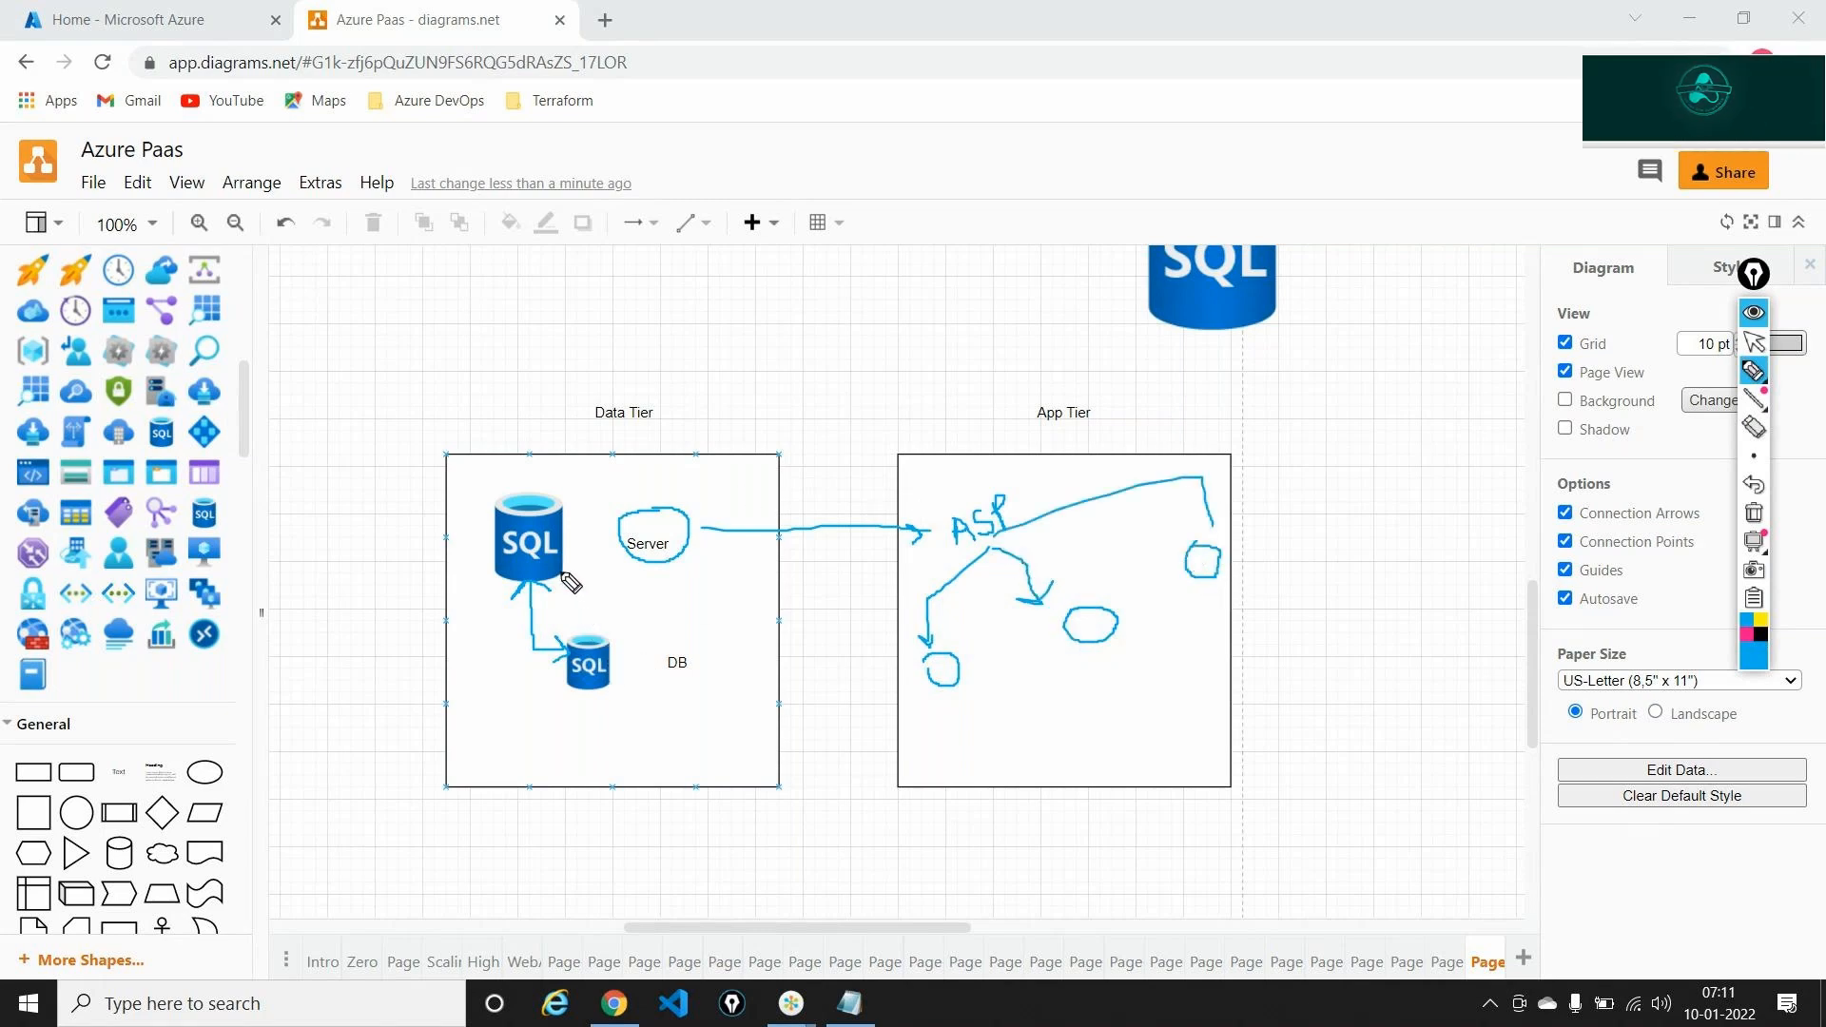
mouse_move(563, 573)
mouse_down()
mouse_move(636, 582)
mouse_move(671, 641)
mouse_up()
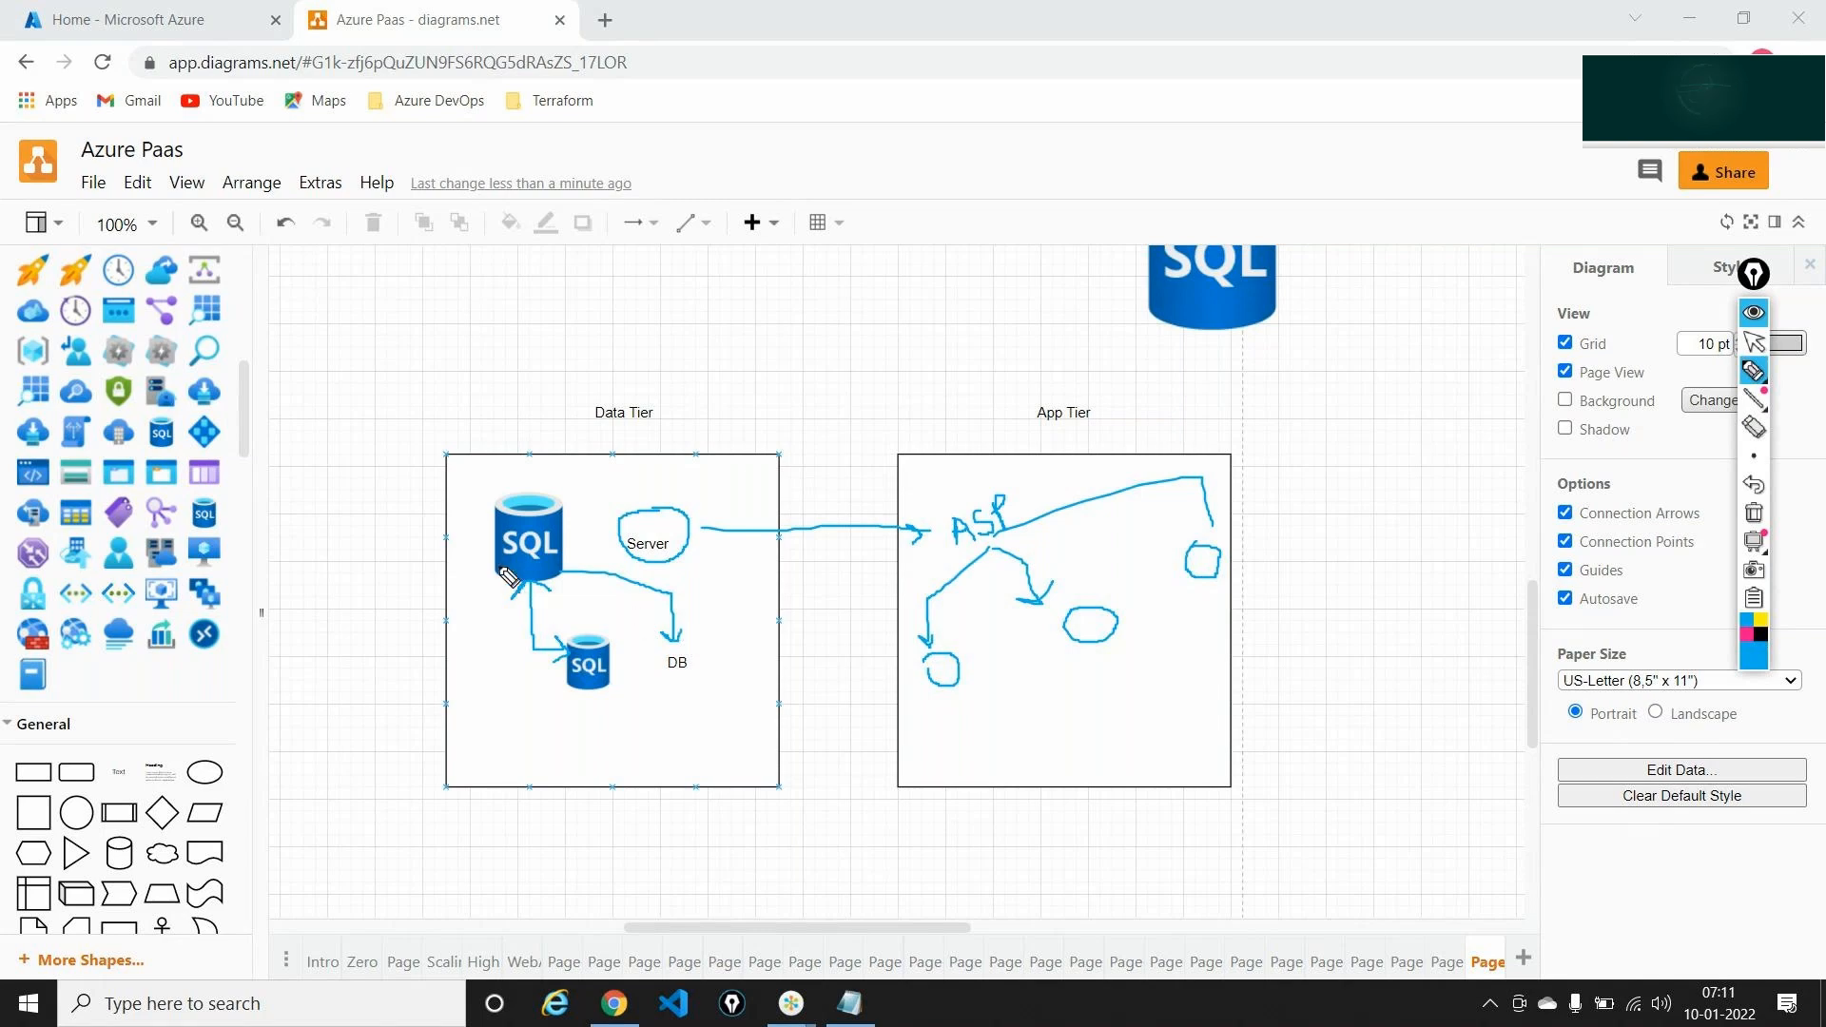
mouse_move(491, 544)
mouse_down()
mouse_move(489, 644)
mouse_move(510, 681)
mouse_move(533, 676)
mouse_up()
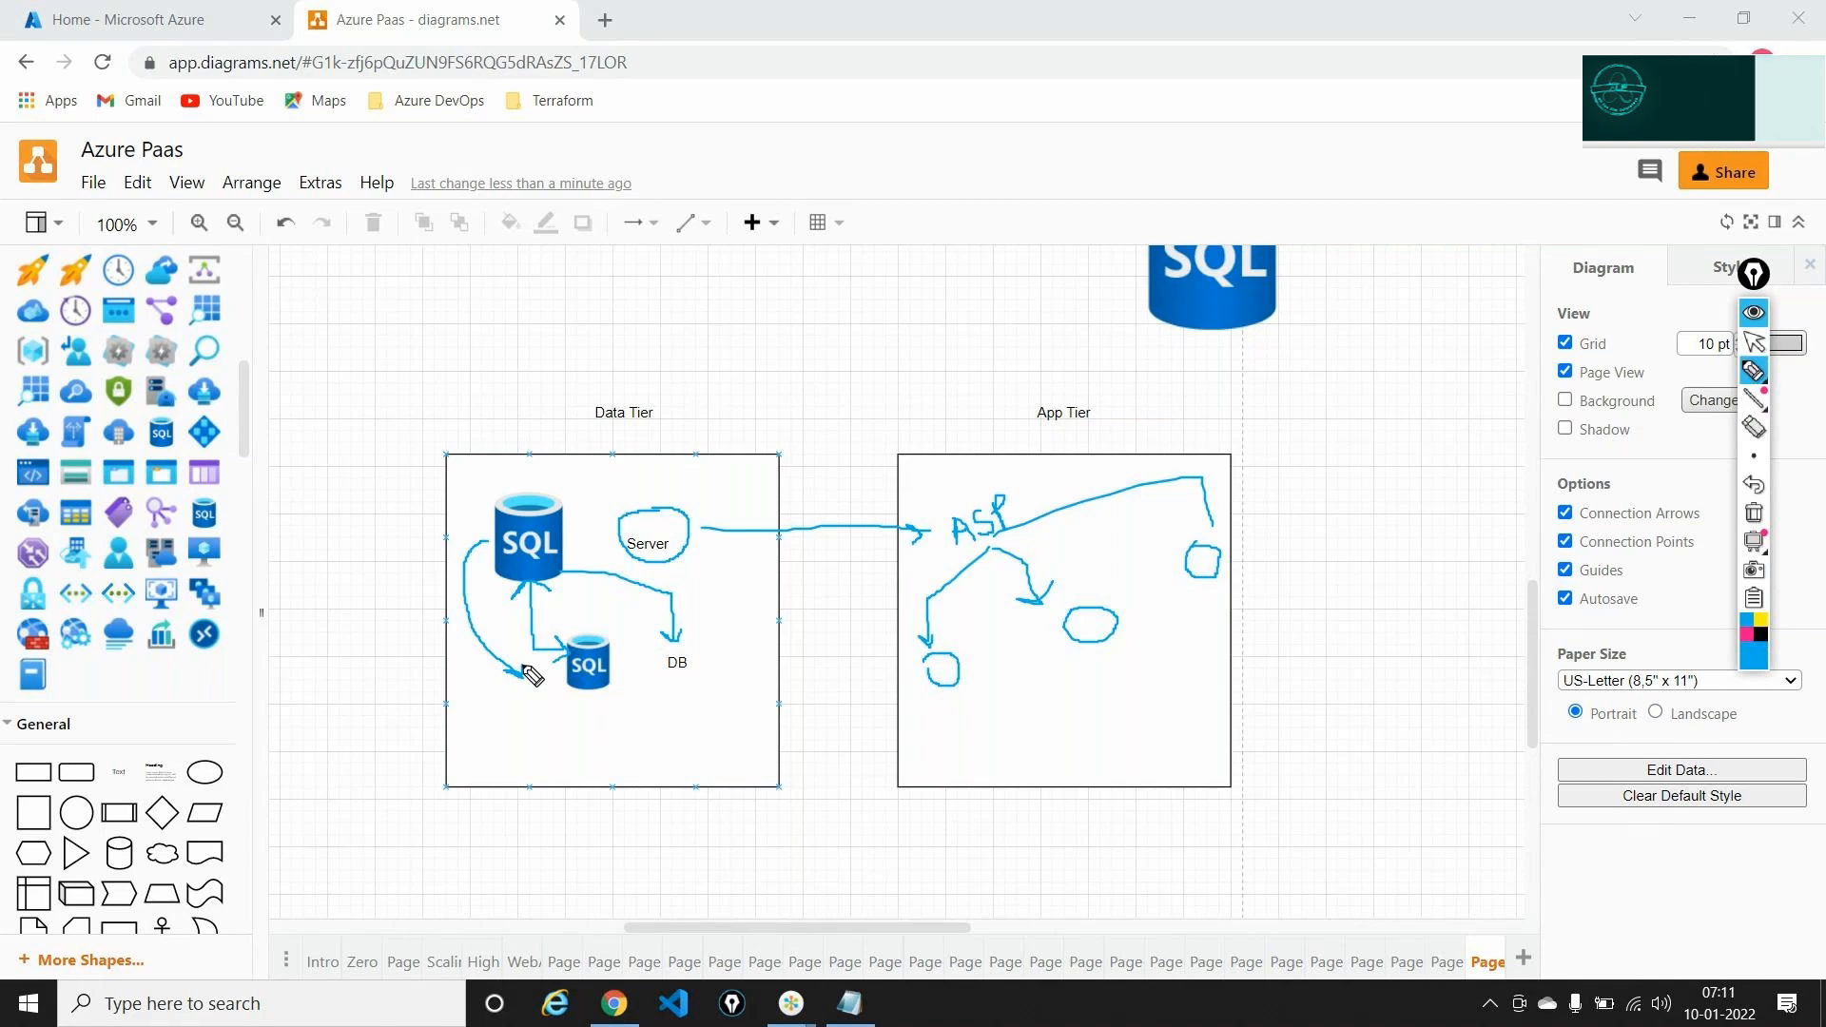
mouse_move(602, 613)
mouse_down()
mouse_move(557, 656)
mouse_move(583, 719)
mouse_move(626, 690)
mouse_move(624, 628)
mouse_move(601, 614)
mouse_up()
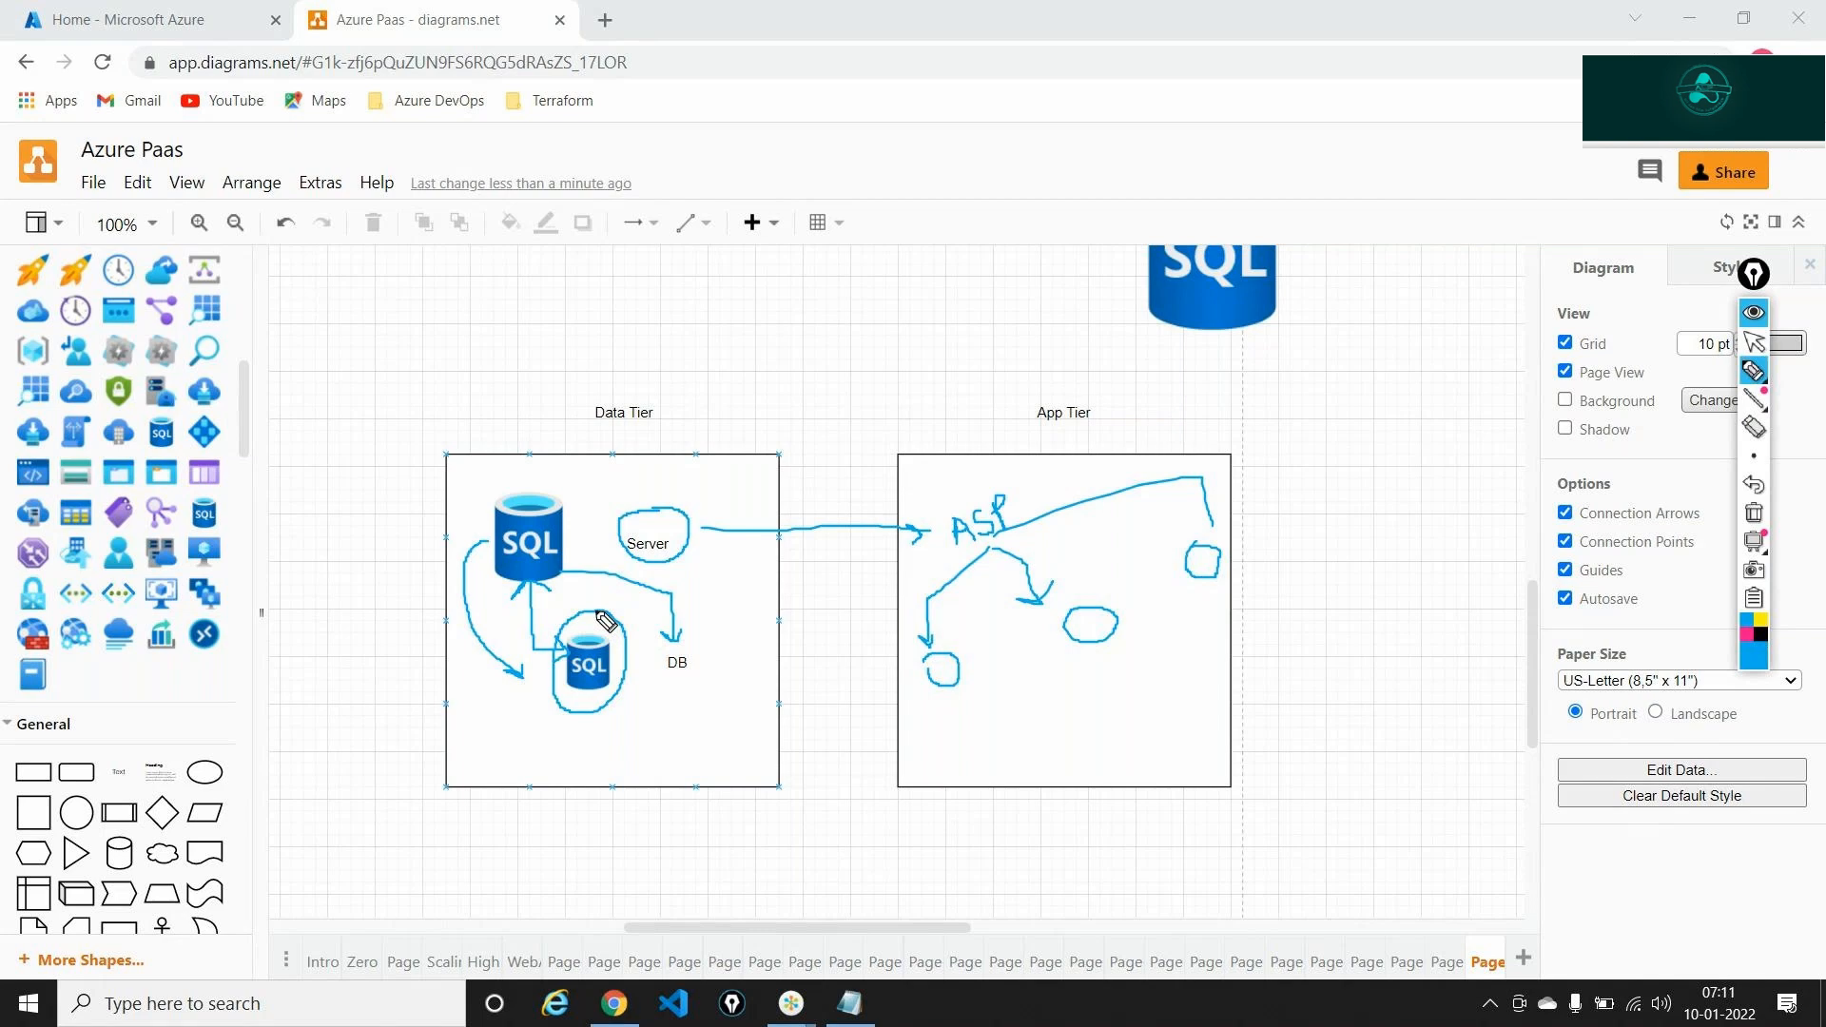
click(1753, 518)
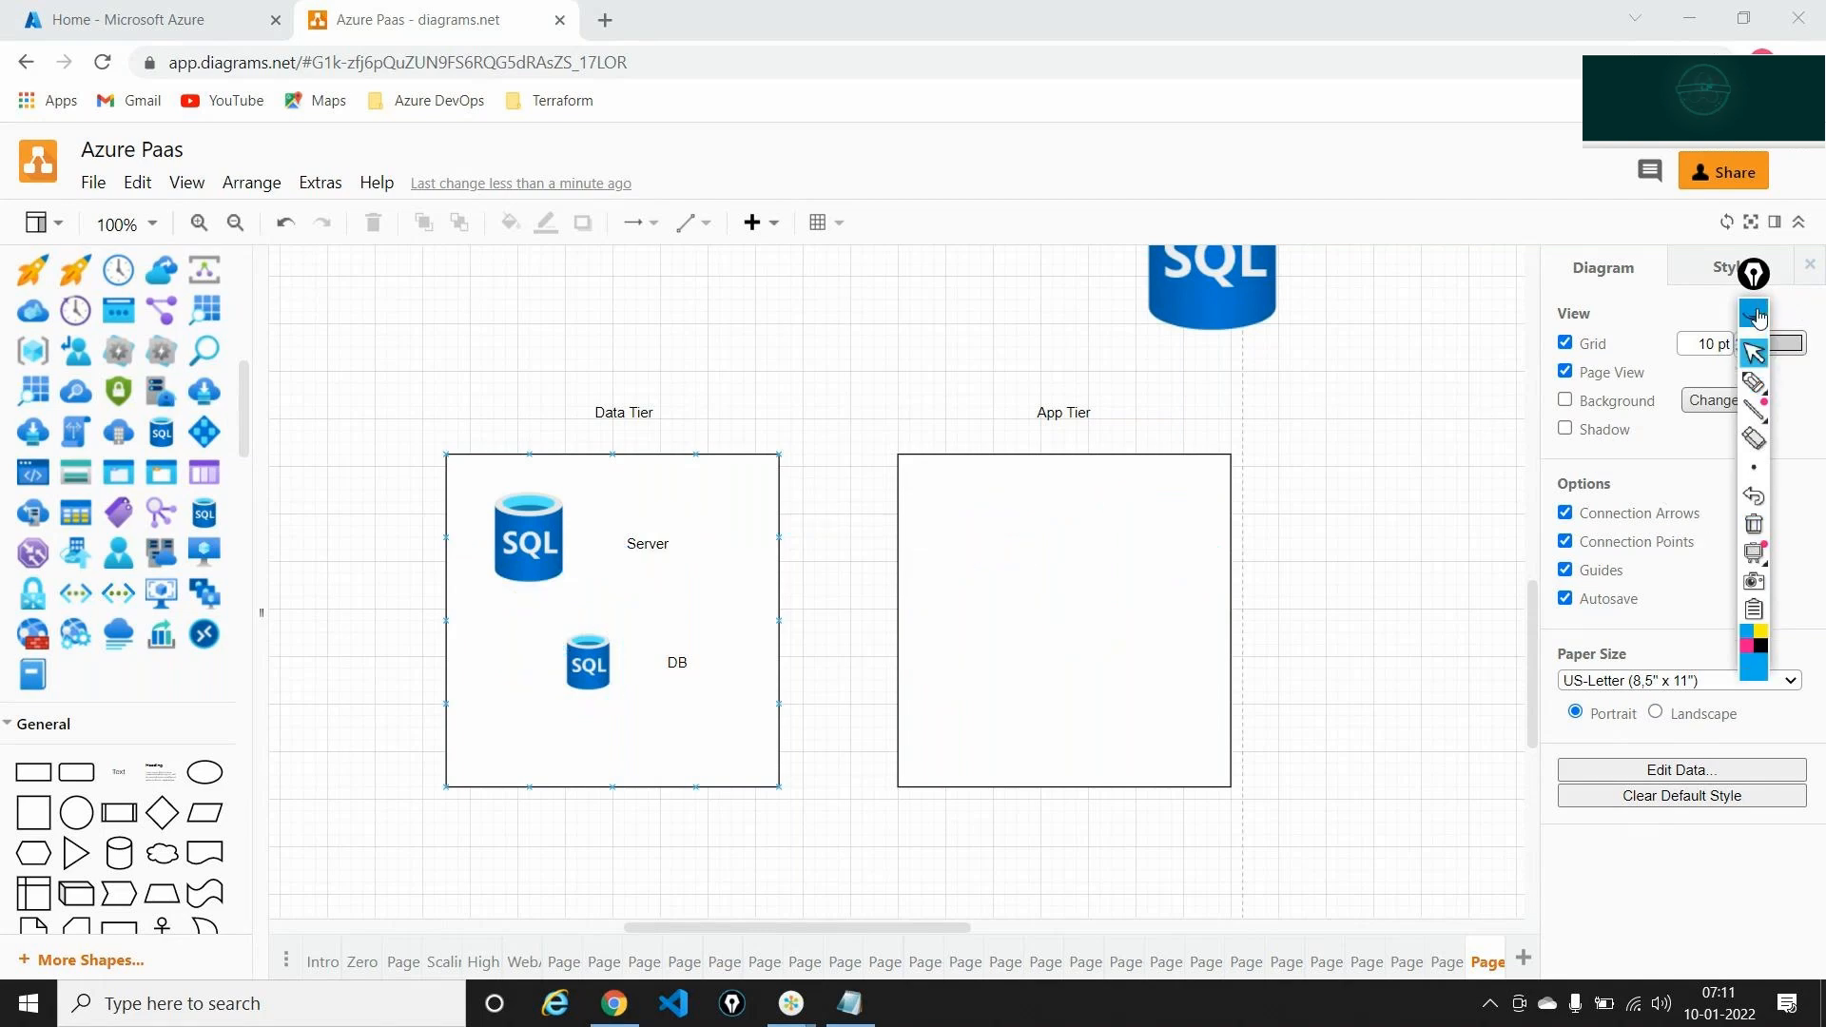
Drop shrunk web app globe and cloud server icons into App Tier, then open Azure's Resource groups
click(1756, 317)
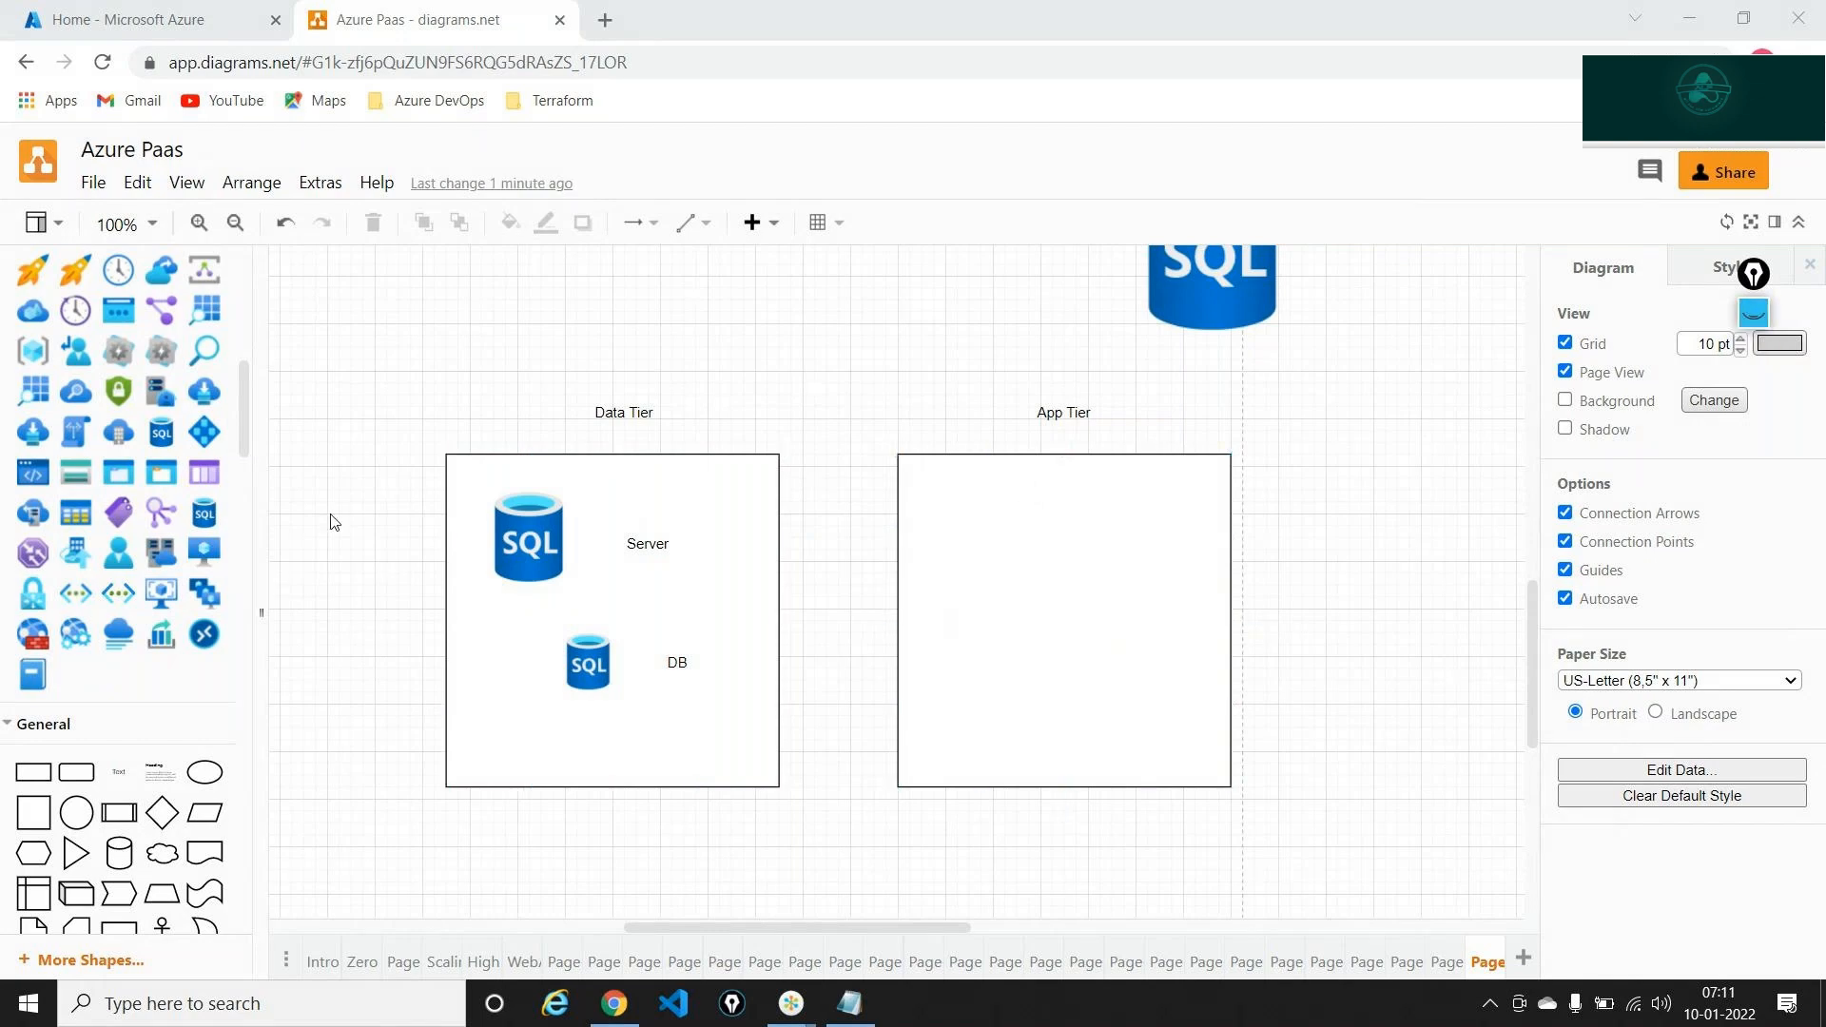
scroll(151, 539, up, 2)
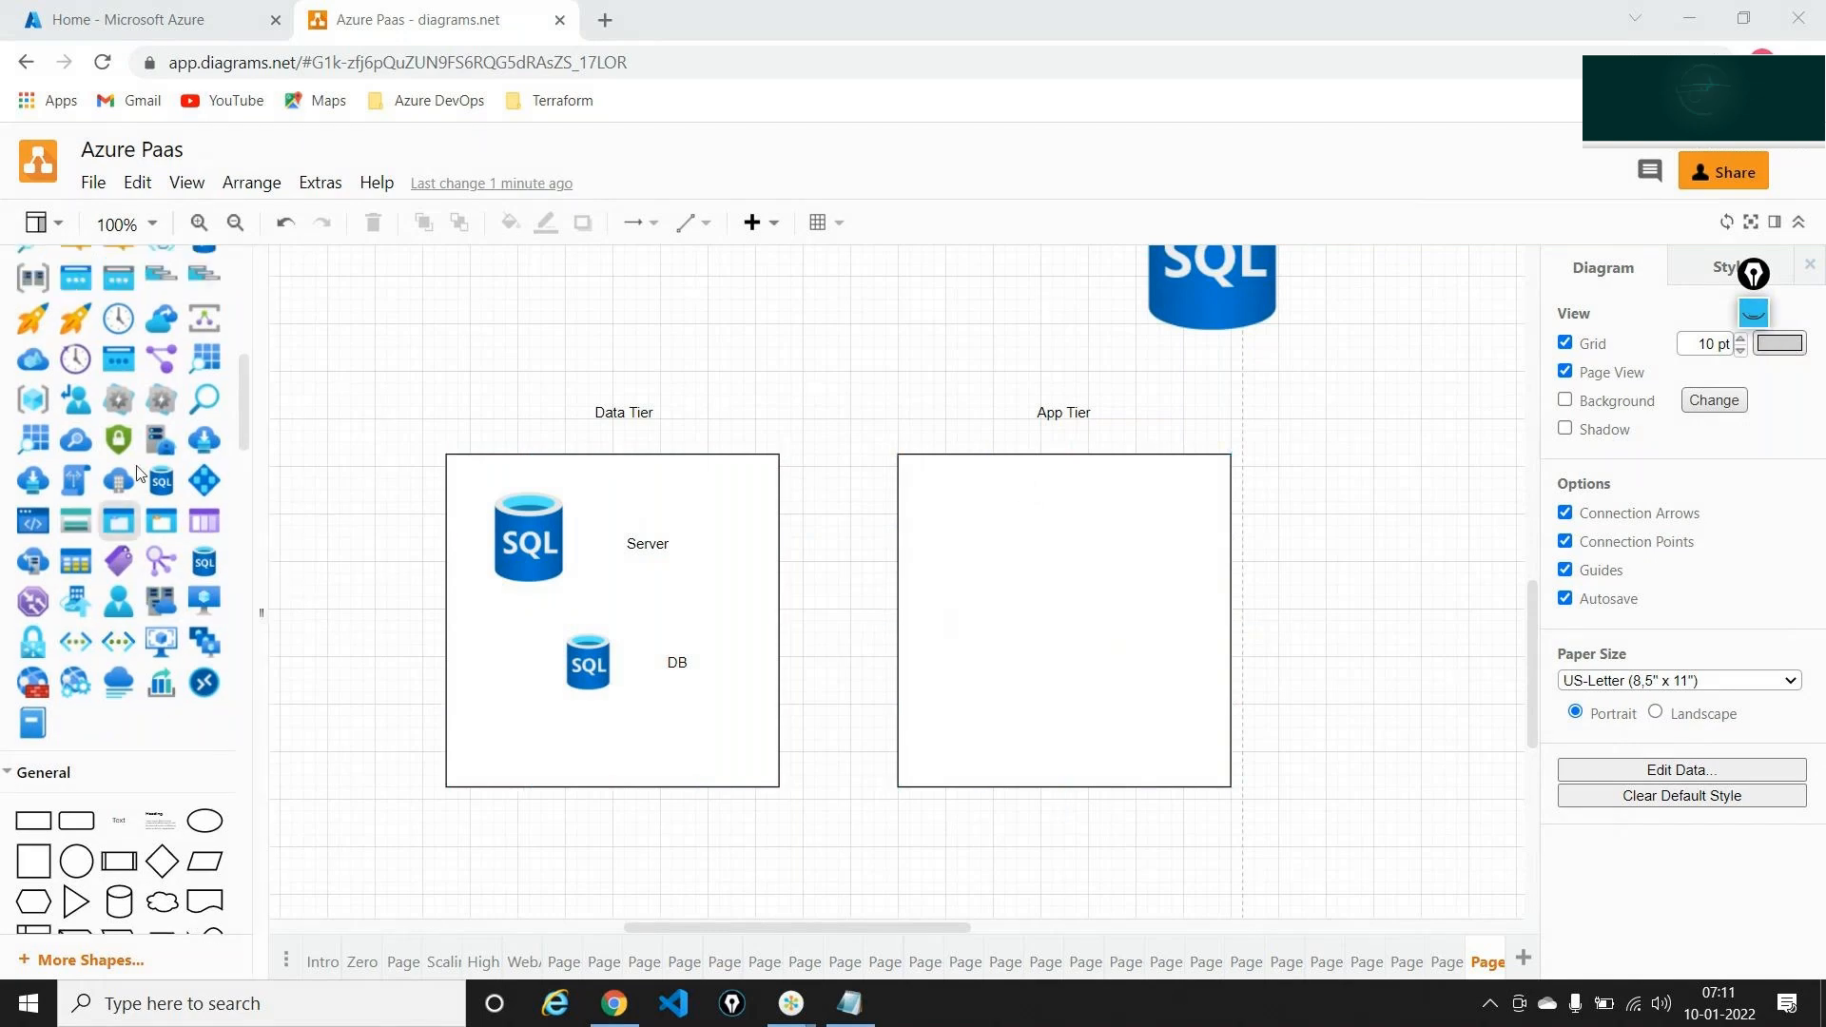
scroll(142, 475, up, 6)
drag(154, 476, 1034, 566)
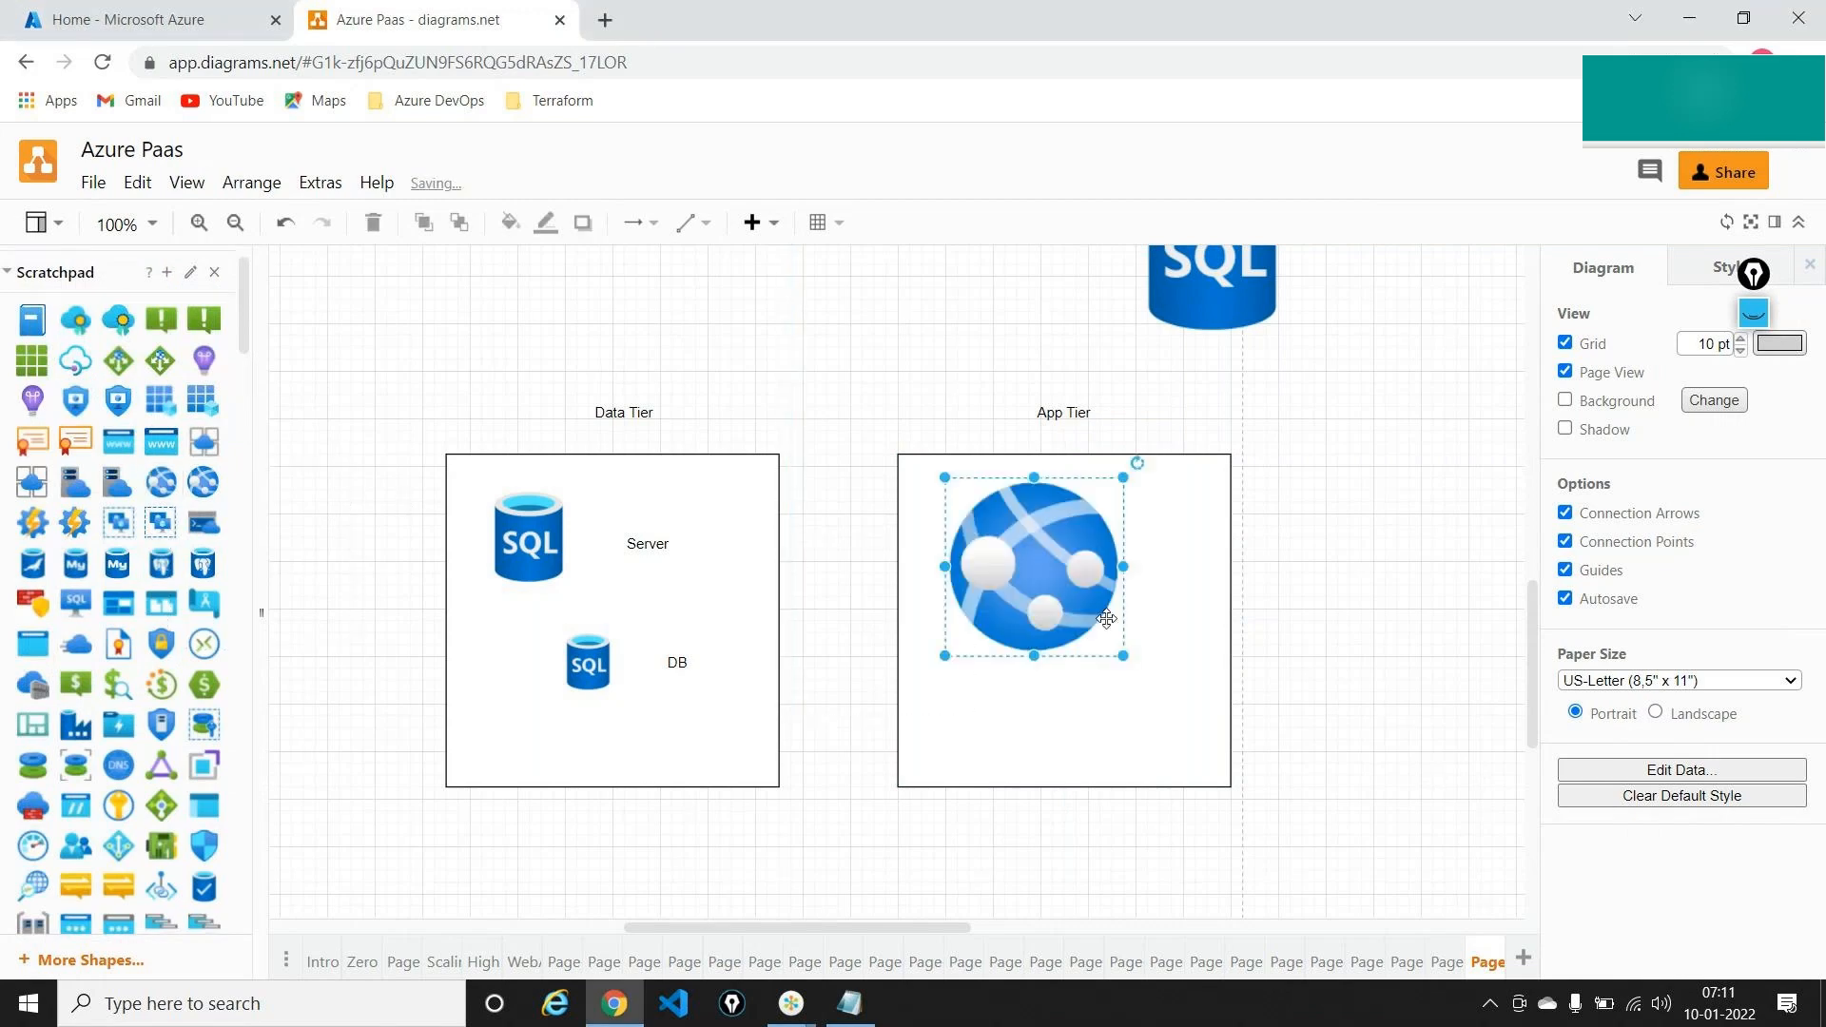
drag(1122, 657, 1052, 584)
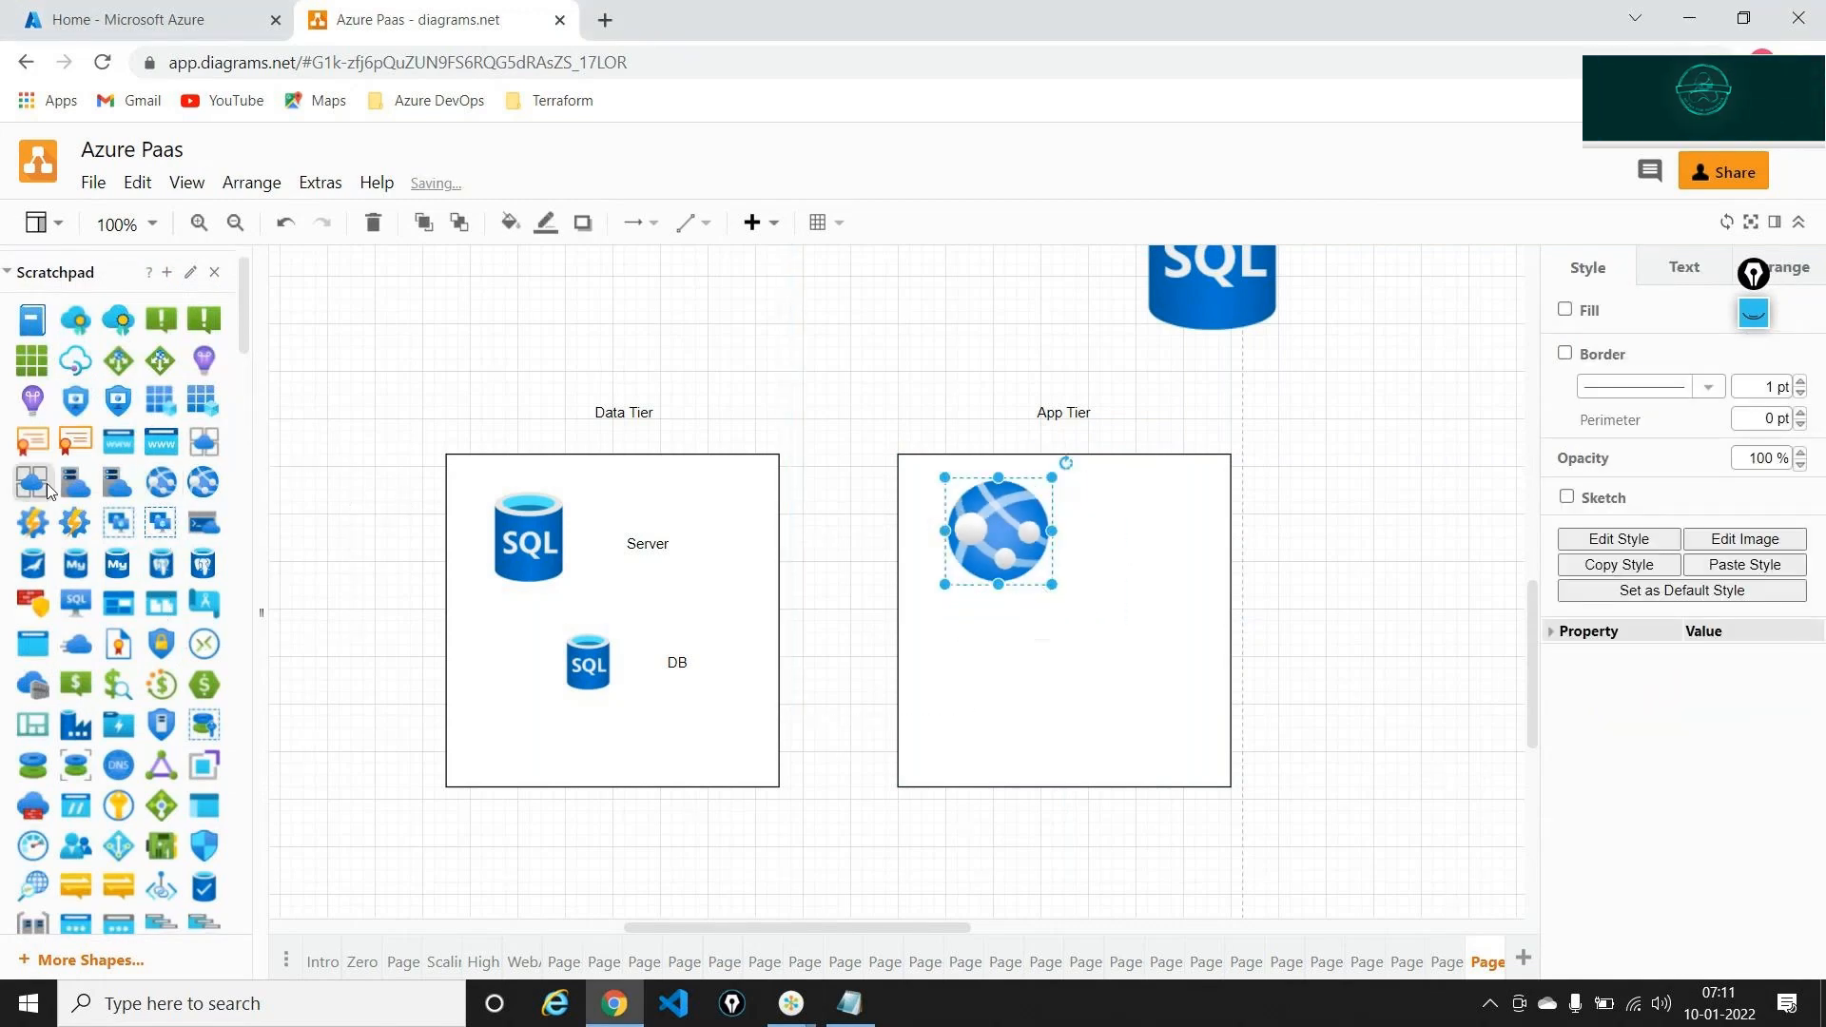
drag(69, 486, 1032, 590)
drag(1215, 764, 1162, 716)
drag(1103, 657, 1137, 703)
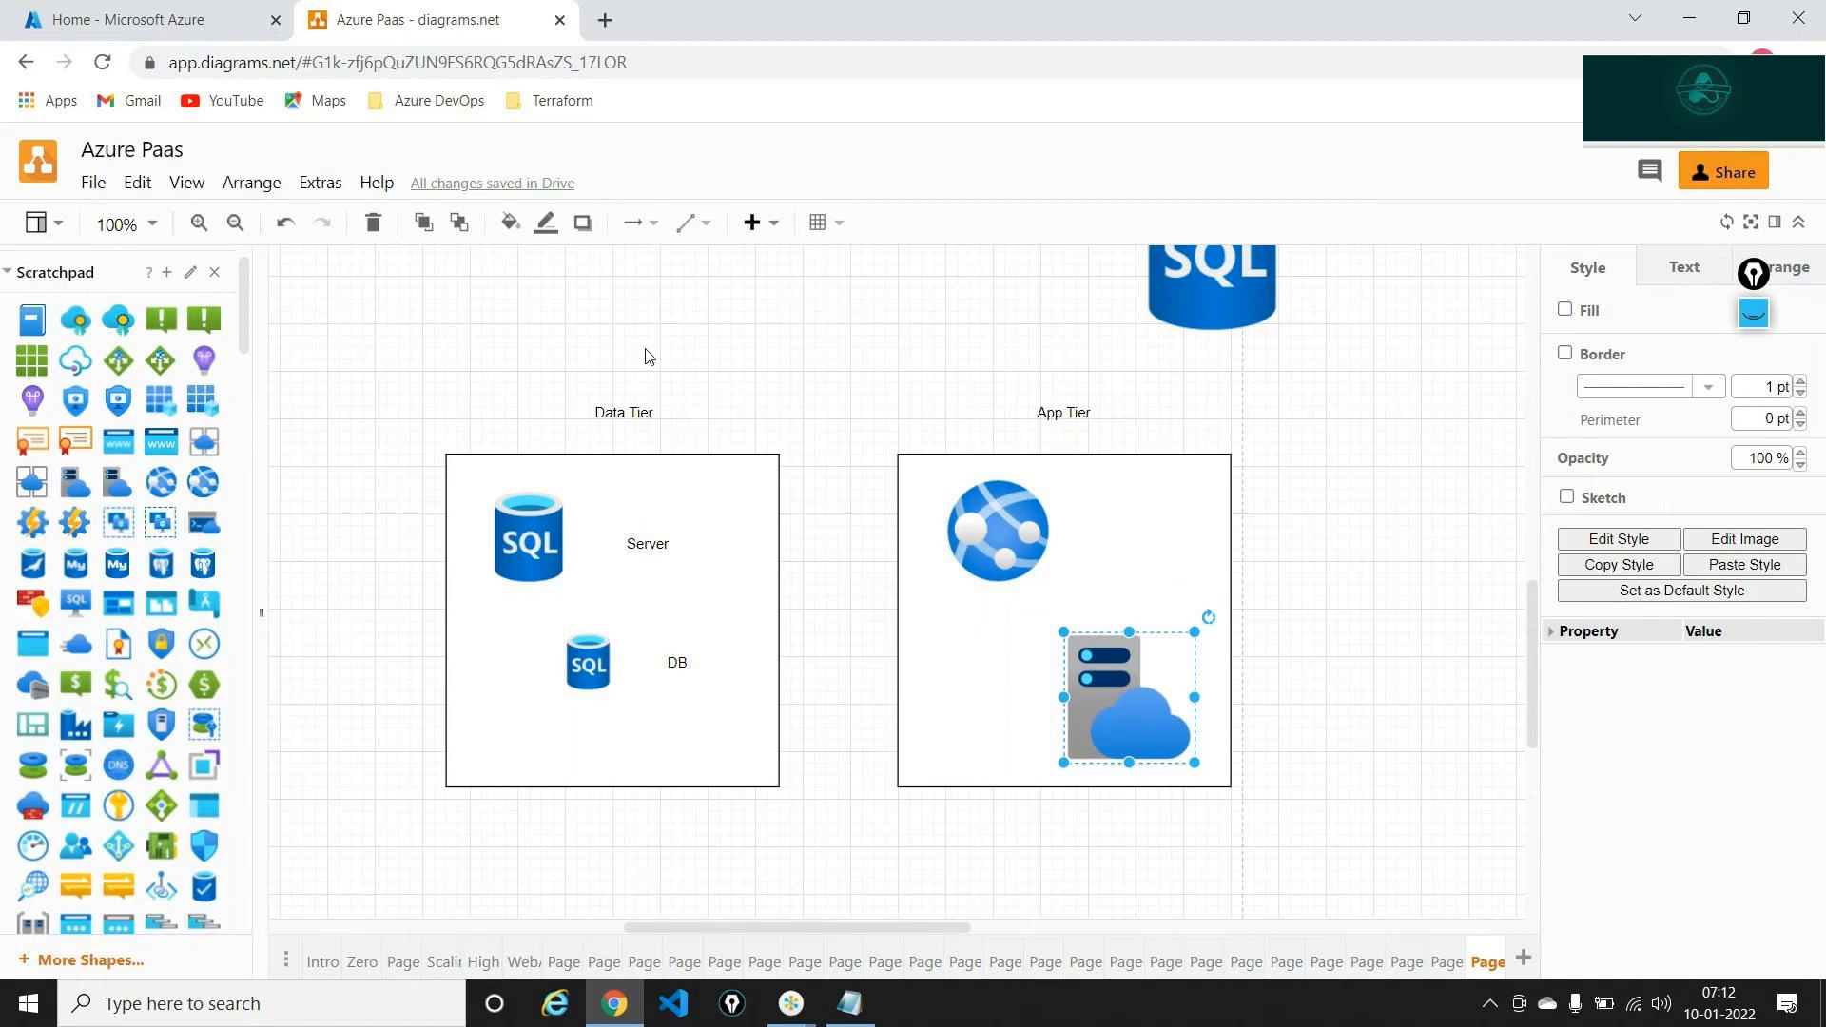
click(128, 19)
click(523, 333)
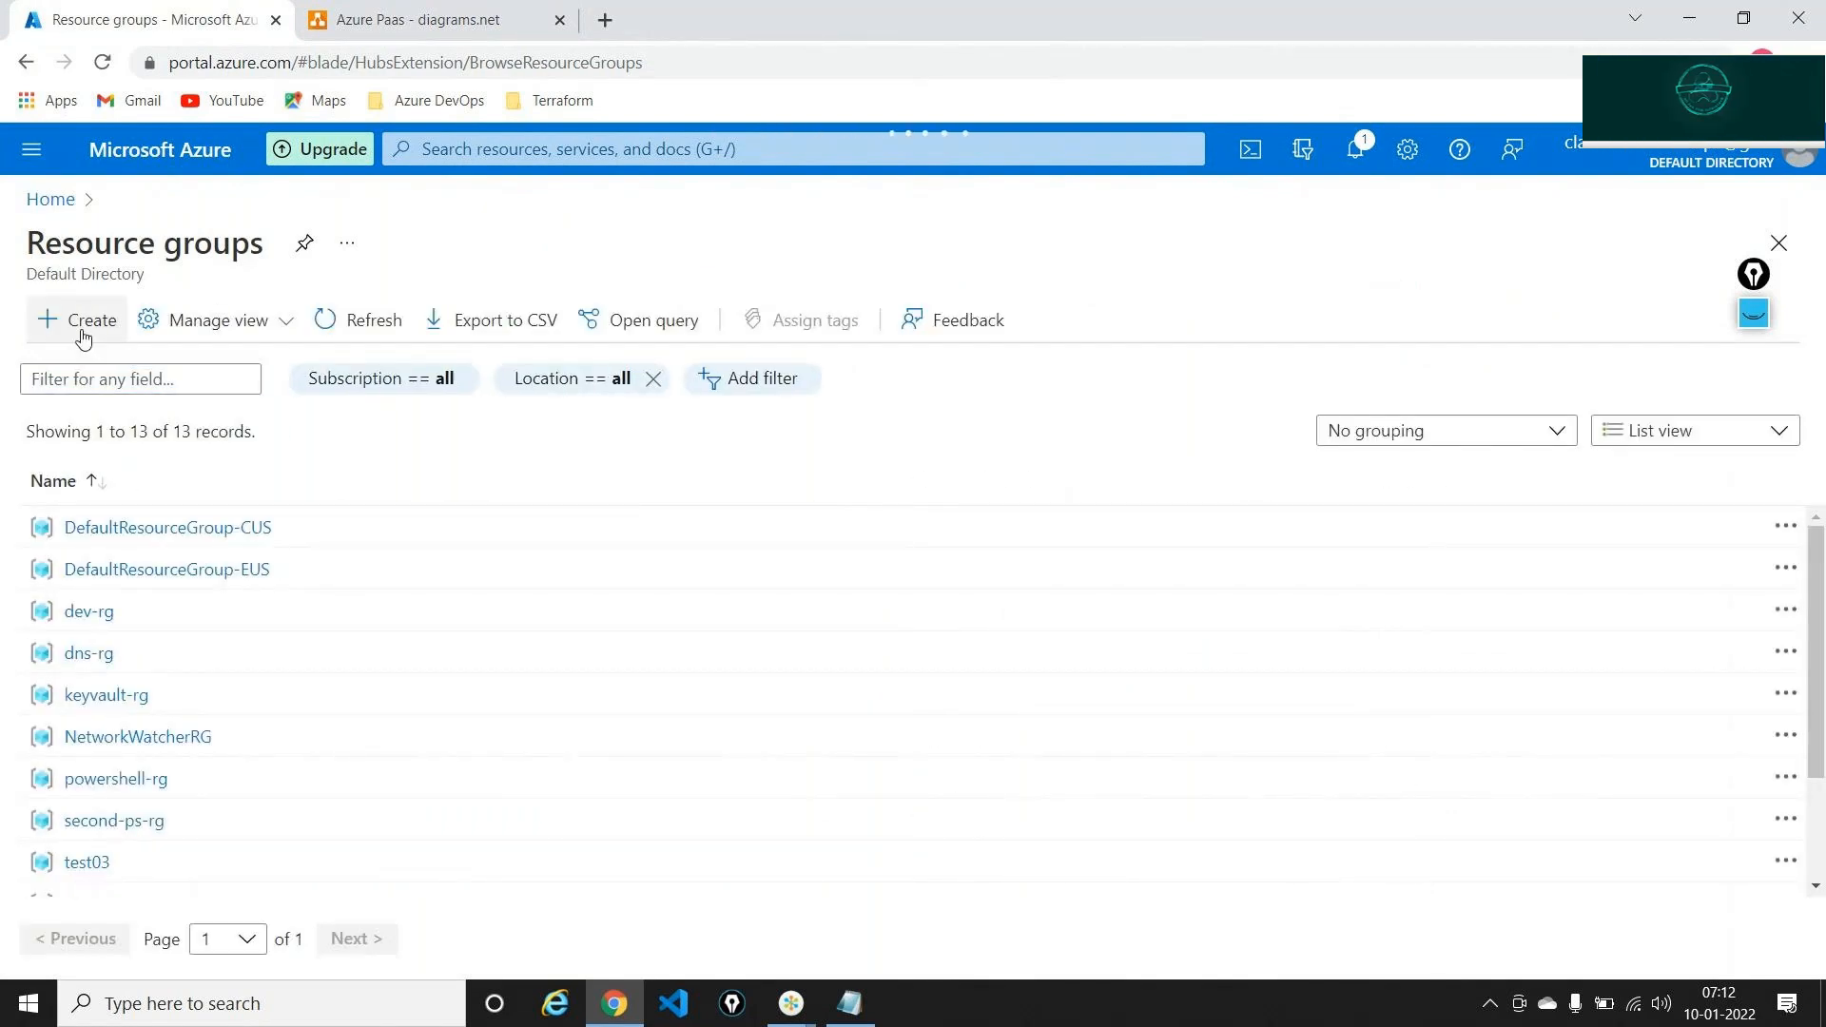
Create the 'webapp-sql-rg' resource group in East US and go to it
click(83, 337)
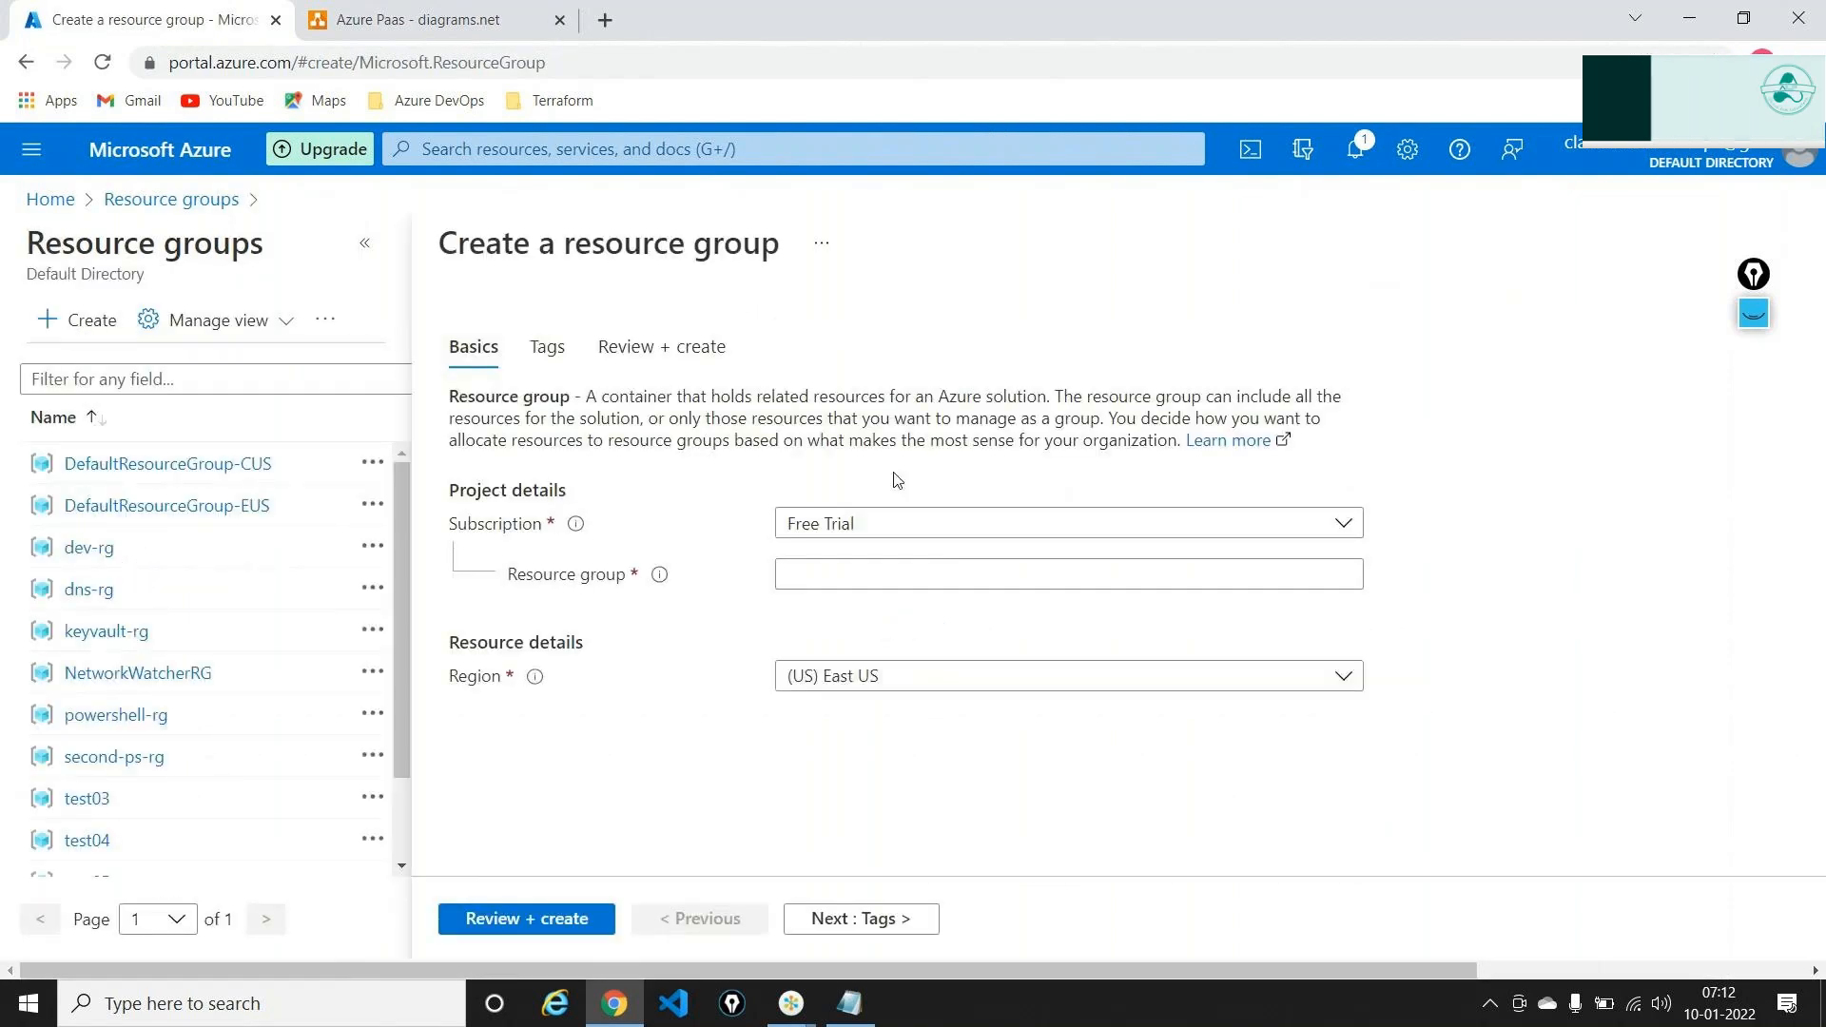
click(843, 562)
text(web)
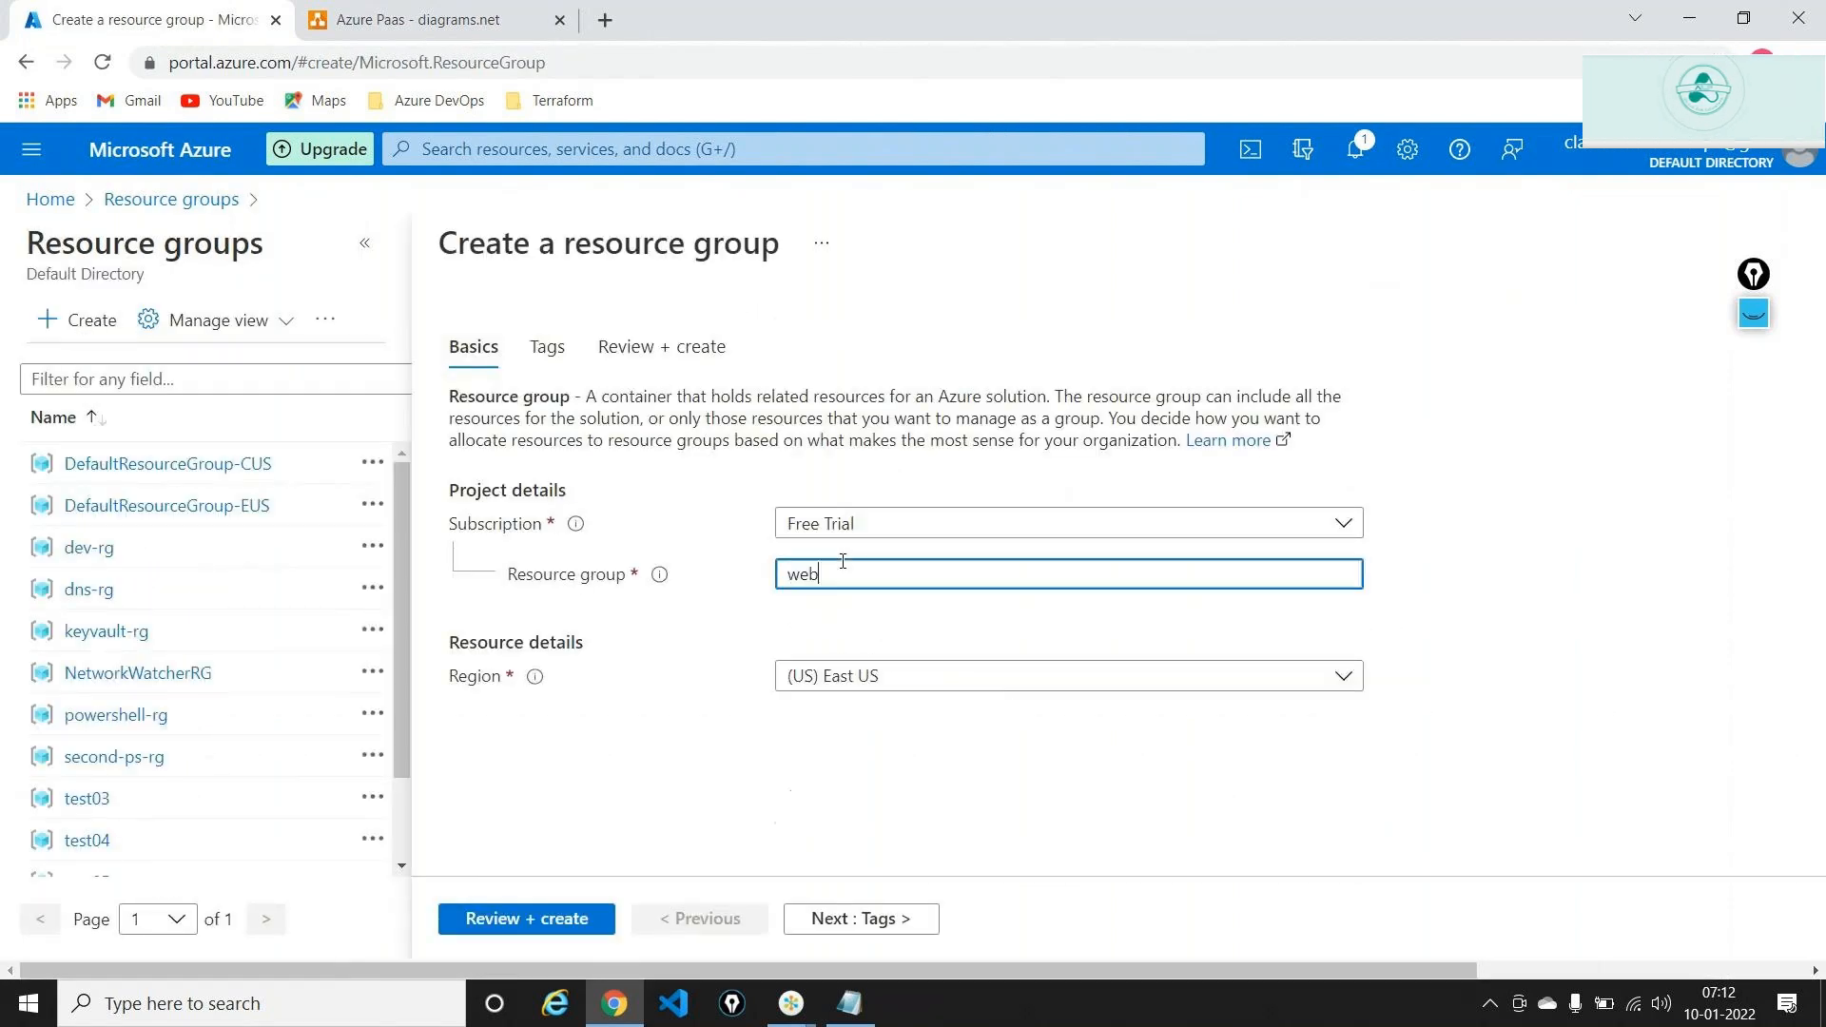
text(app-sql-rg)
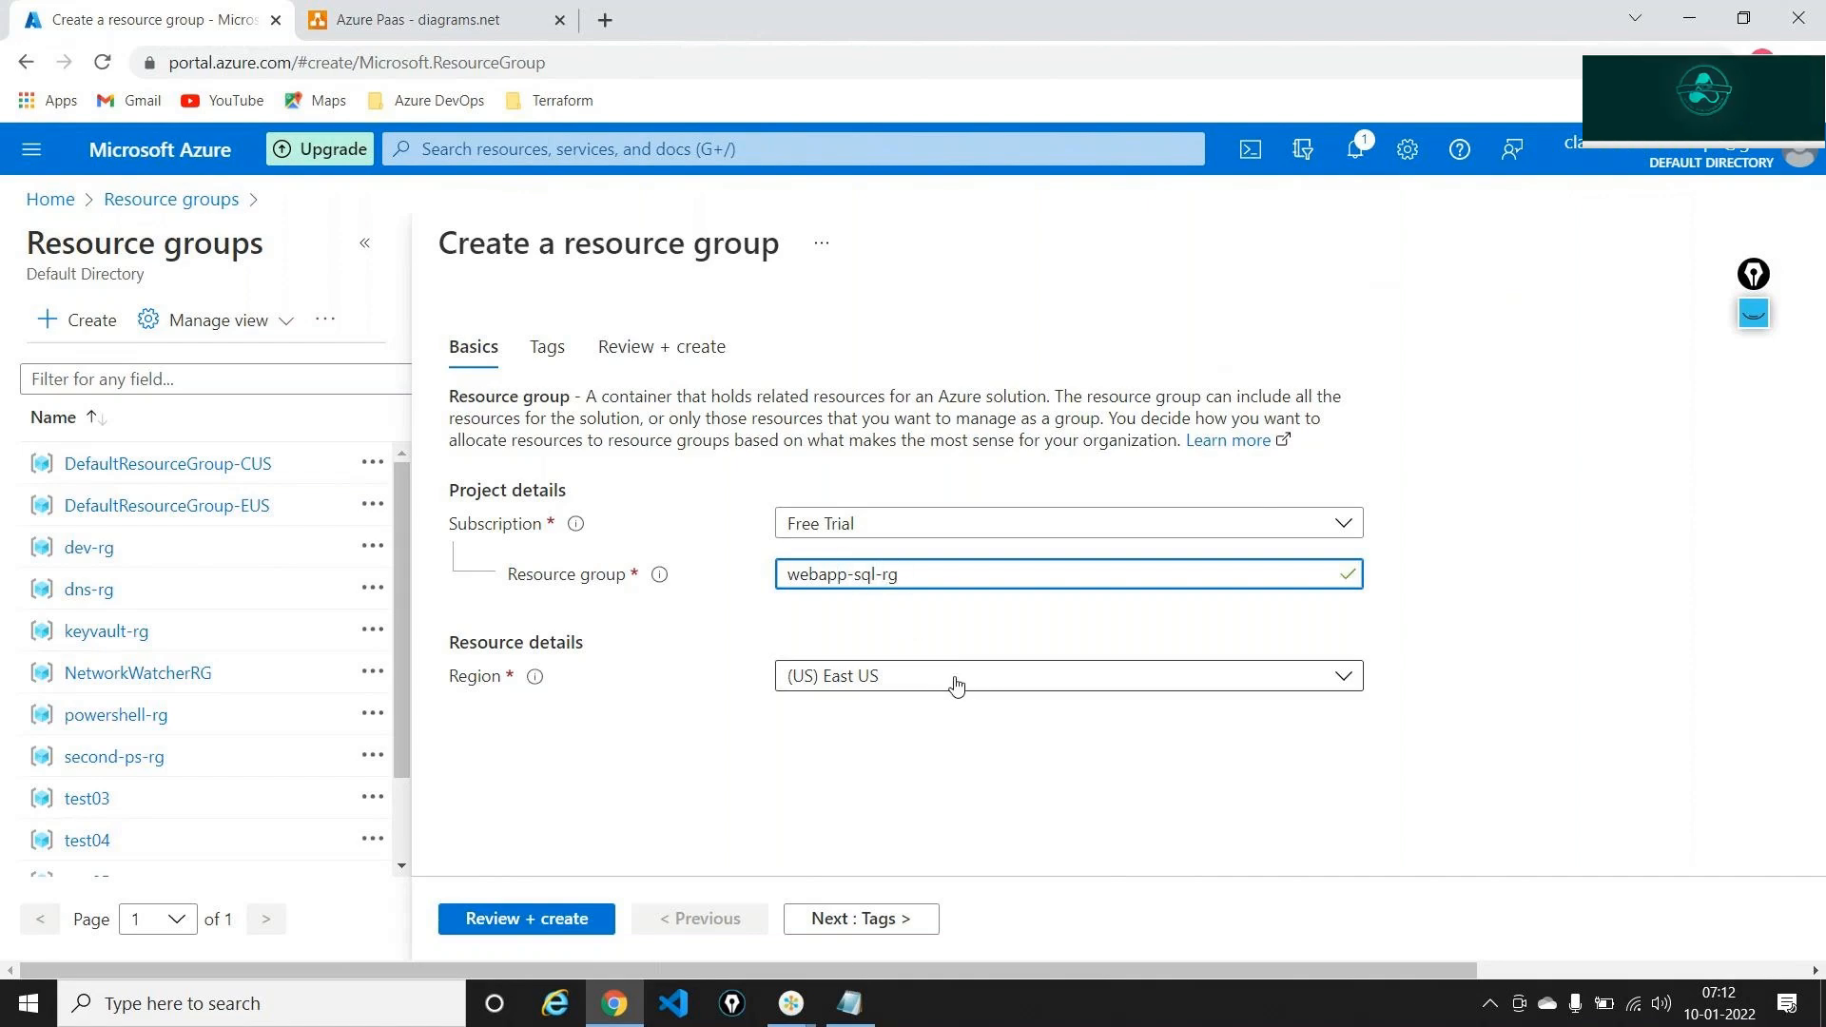
click(871, 909)
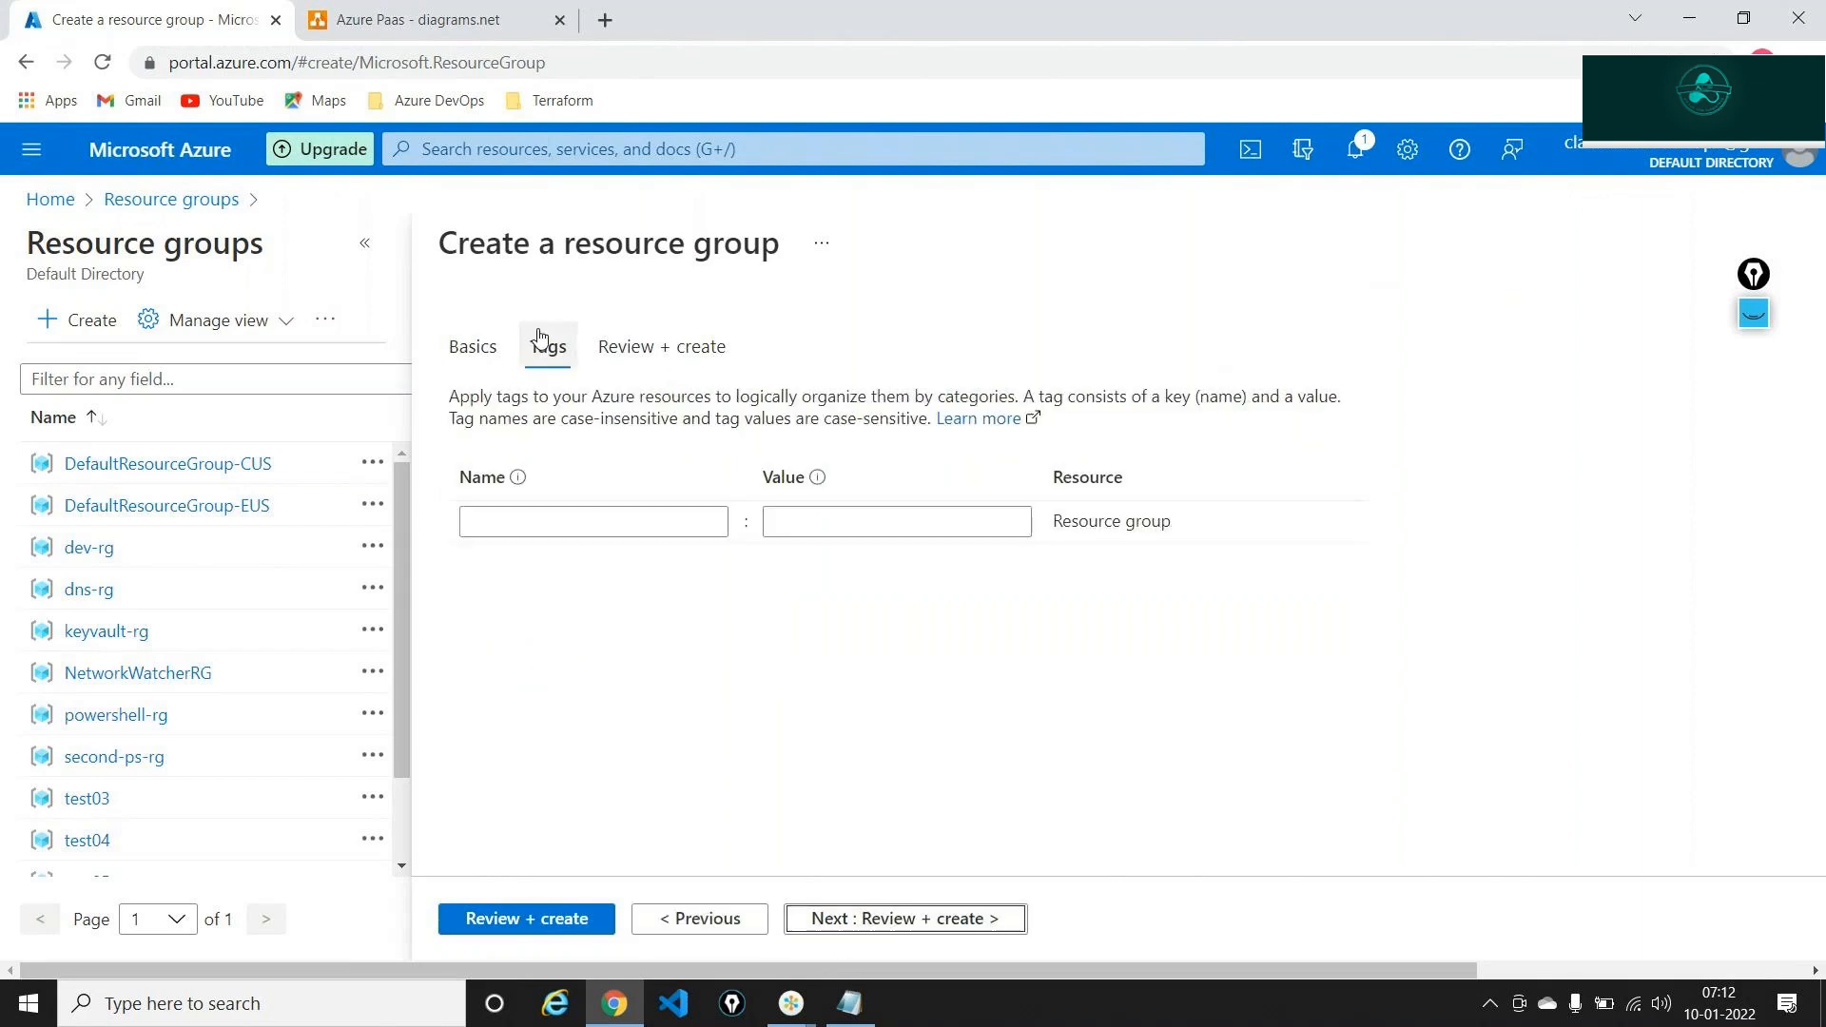
click(820, 906)
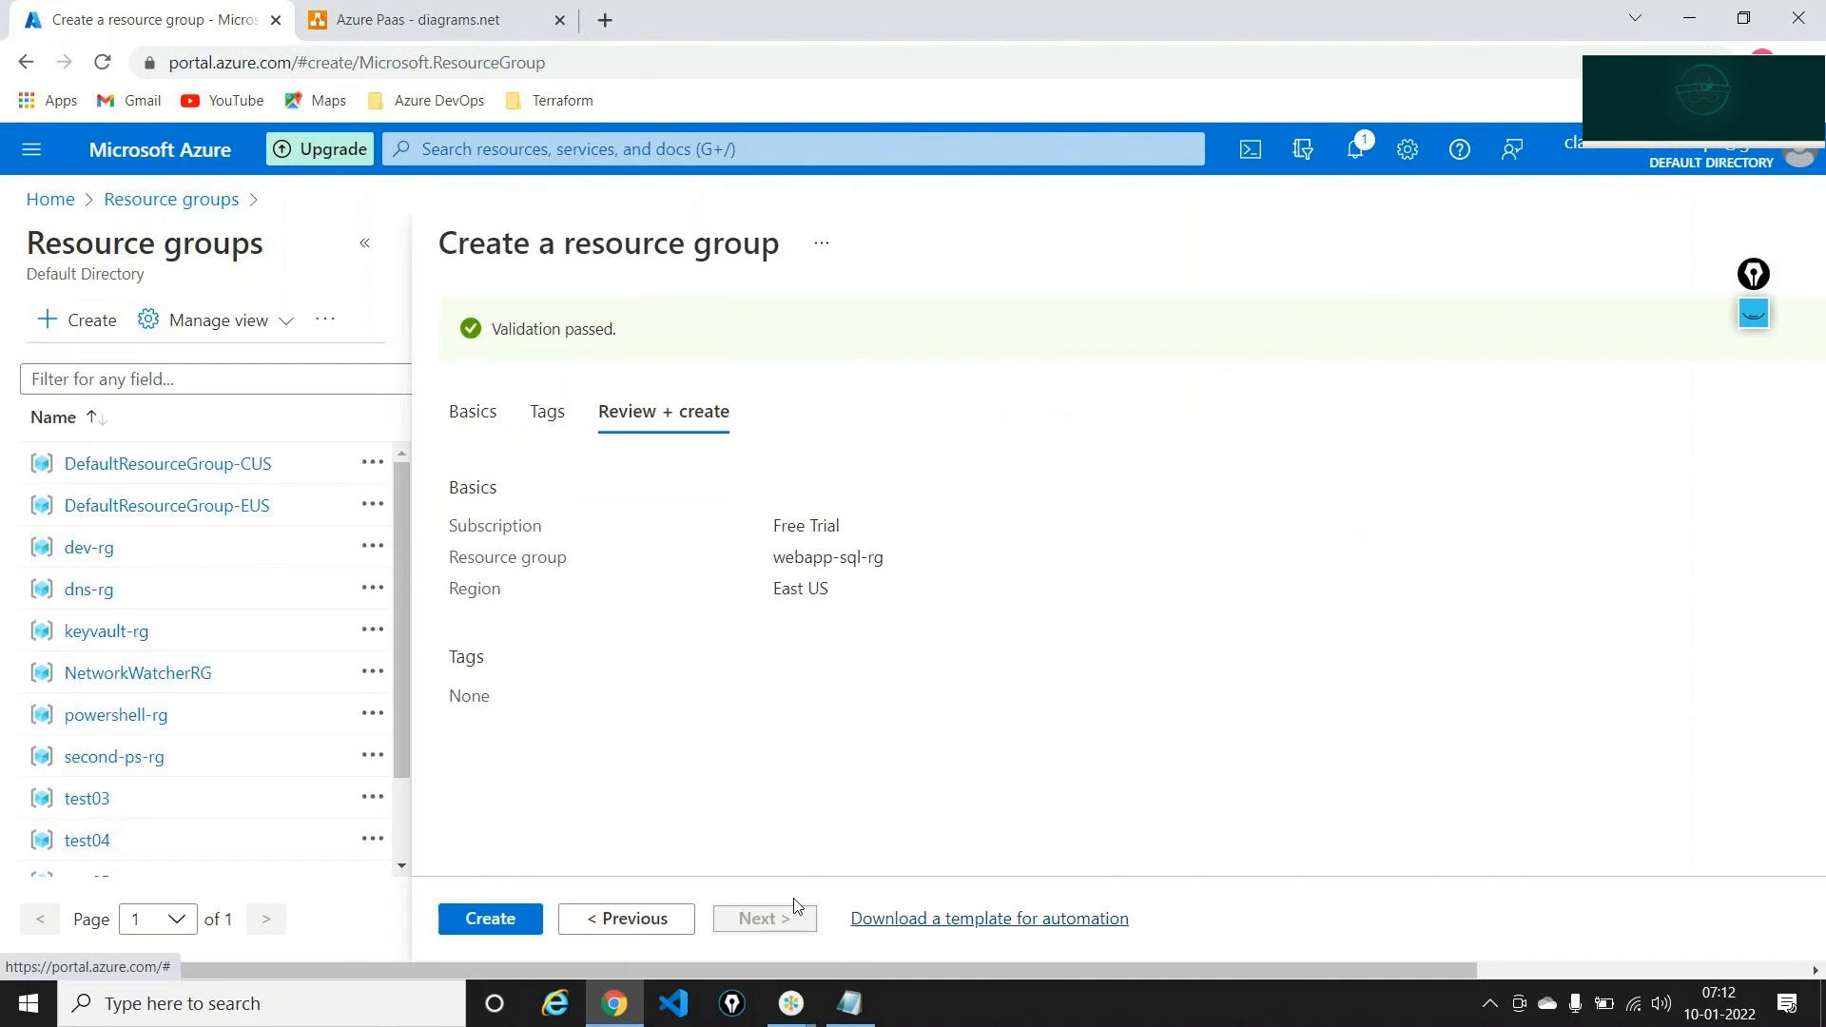
click(467, 926)
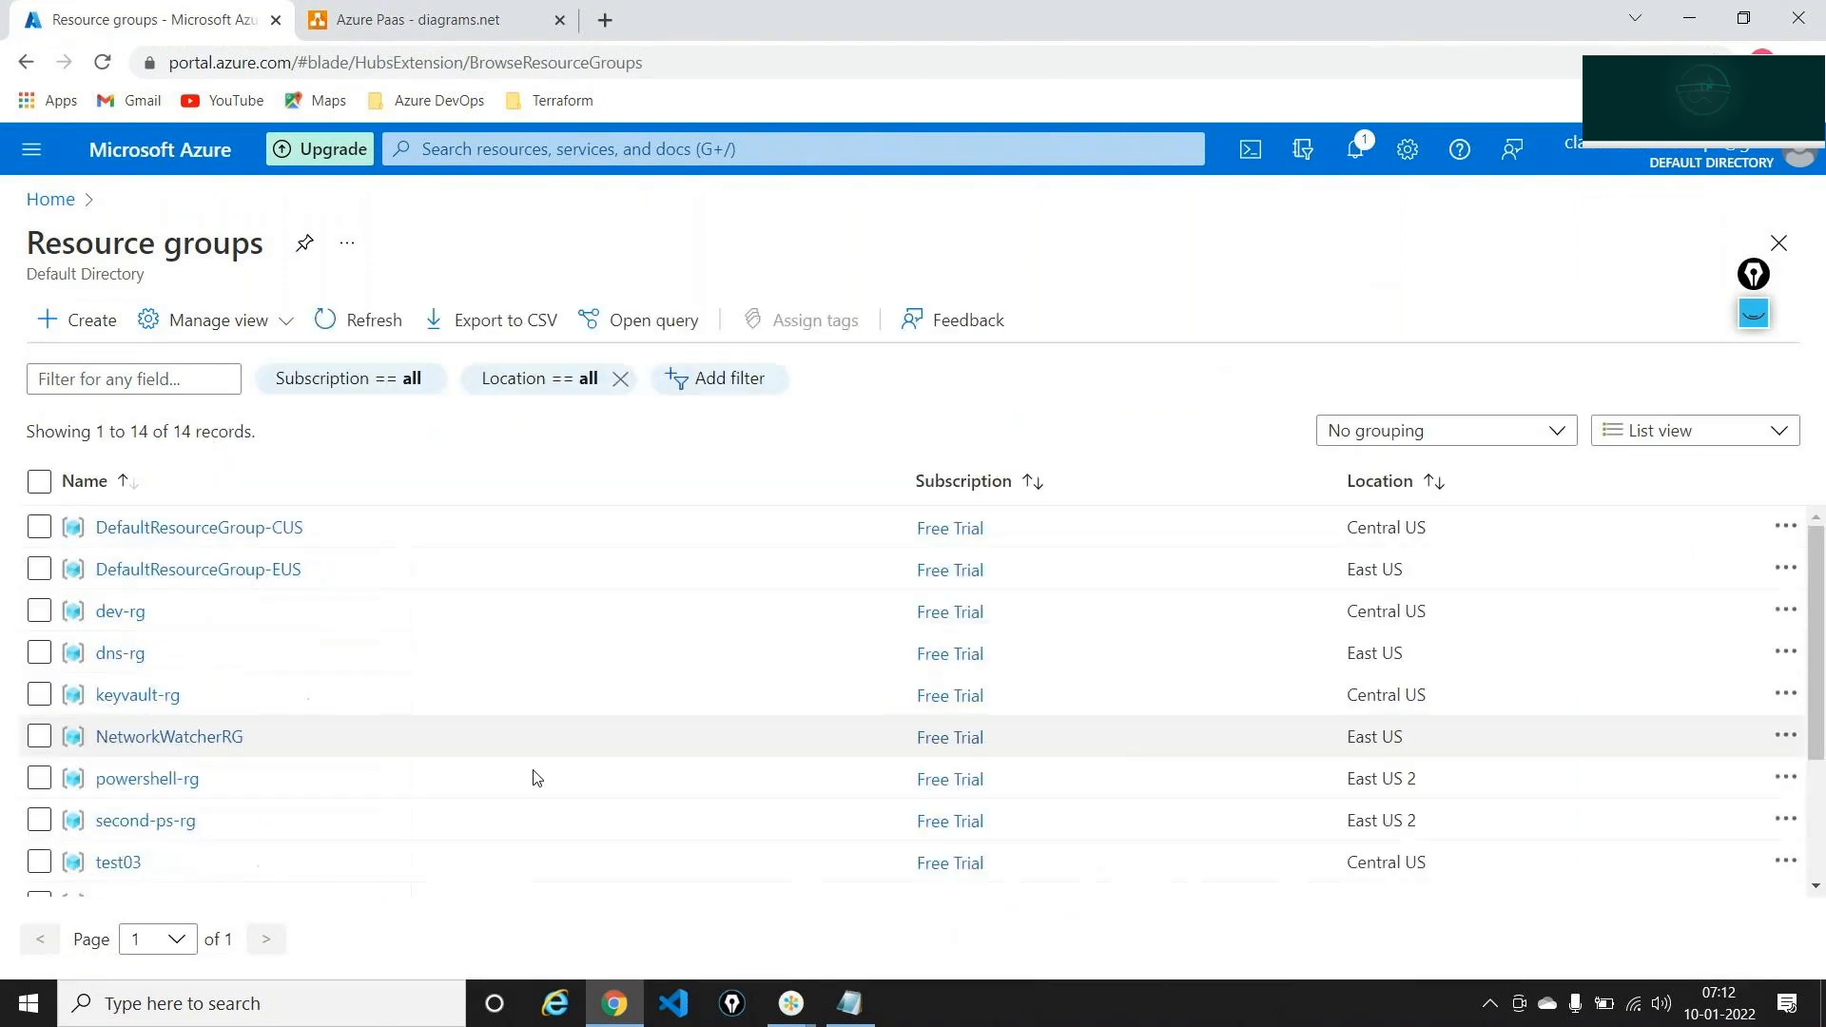
click(1491, 312)
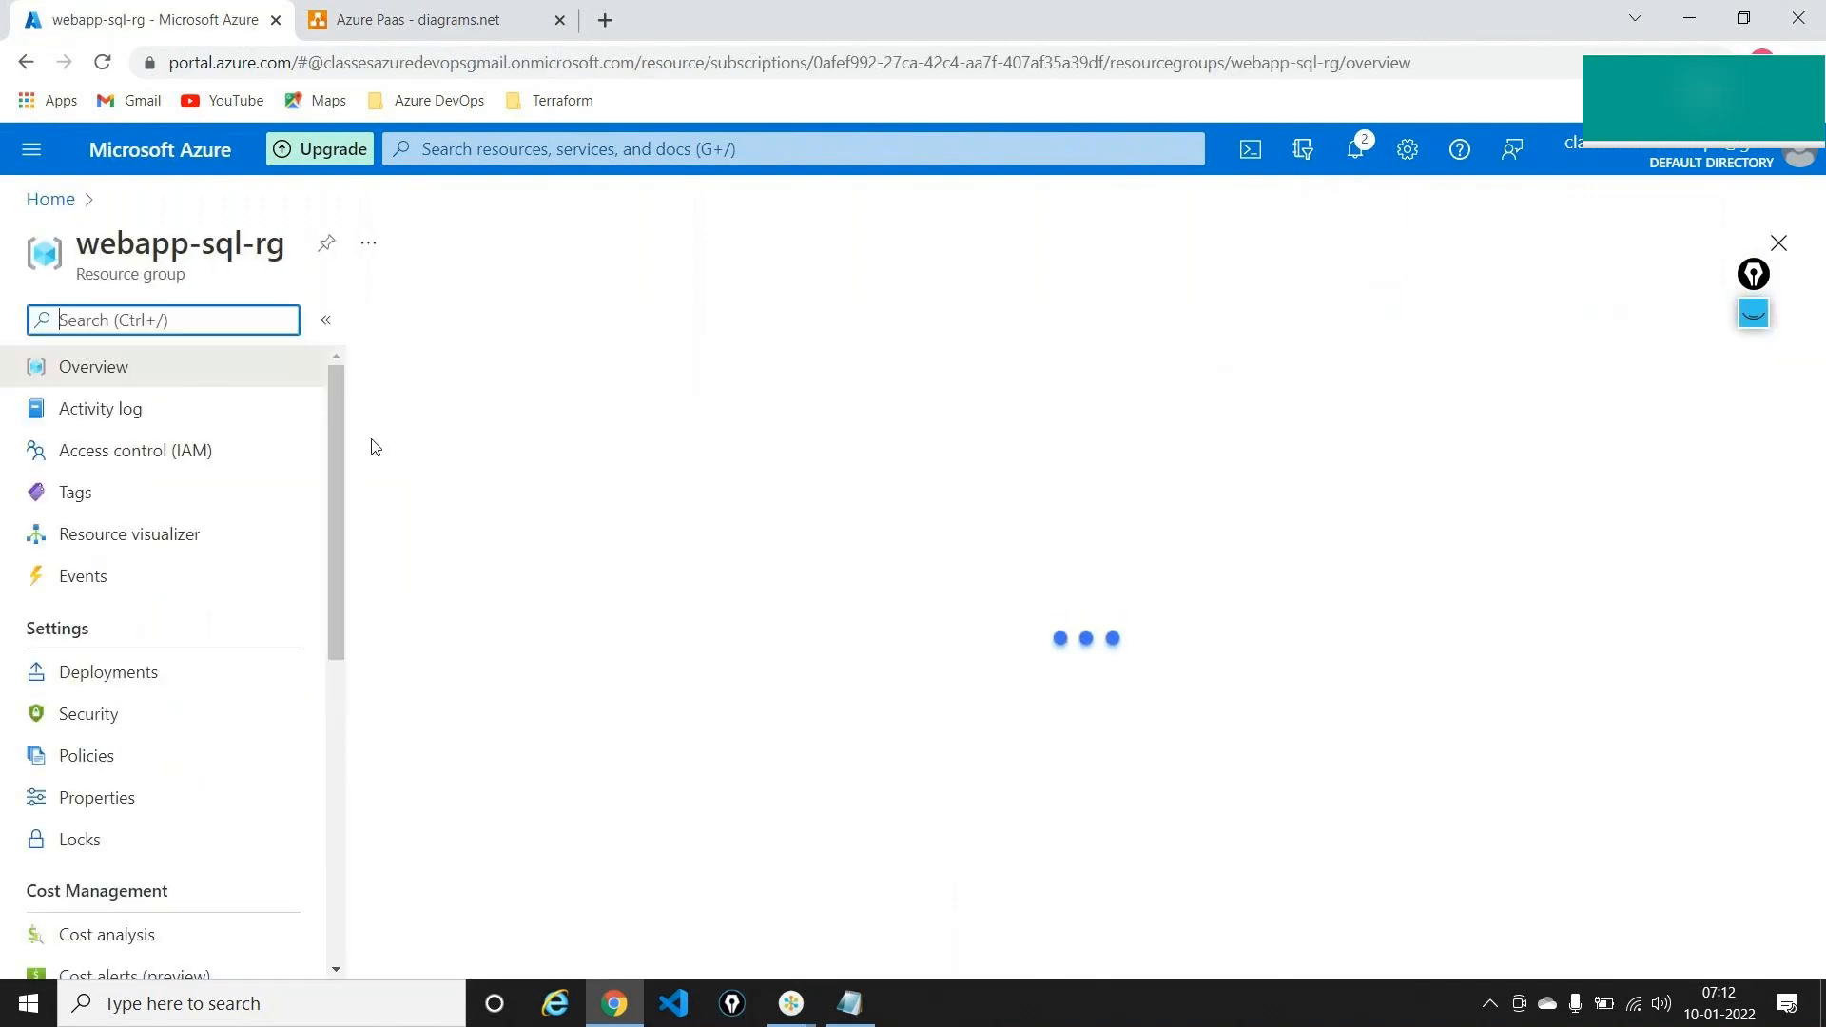
Mark SQL Database among Popular products with an on-screen arrow, then start creating one
click(428, 316)
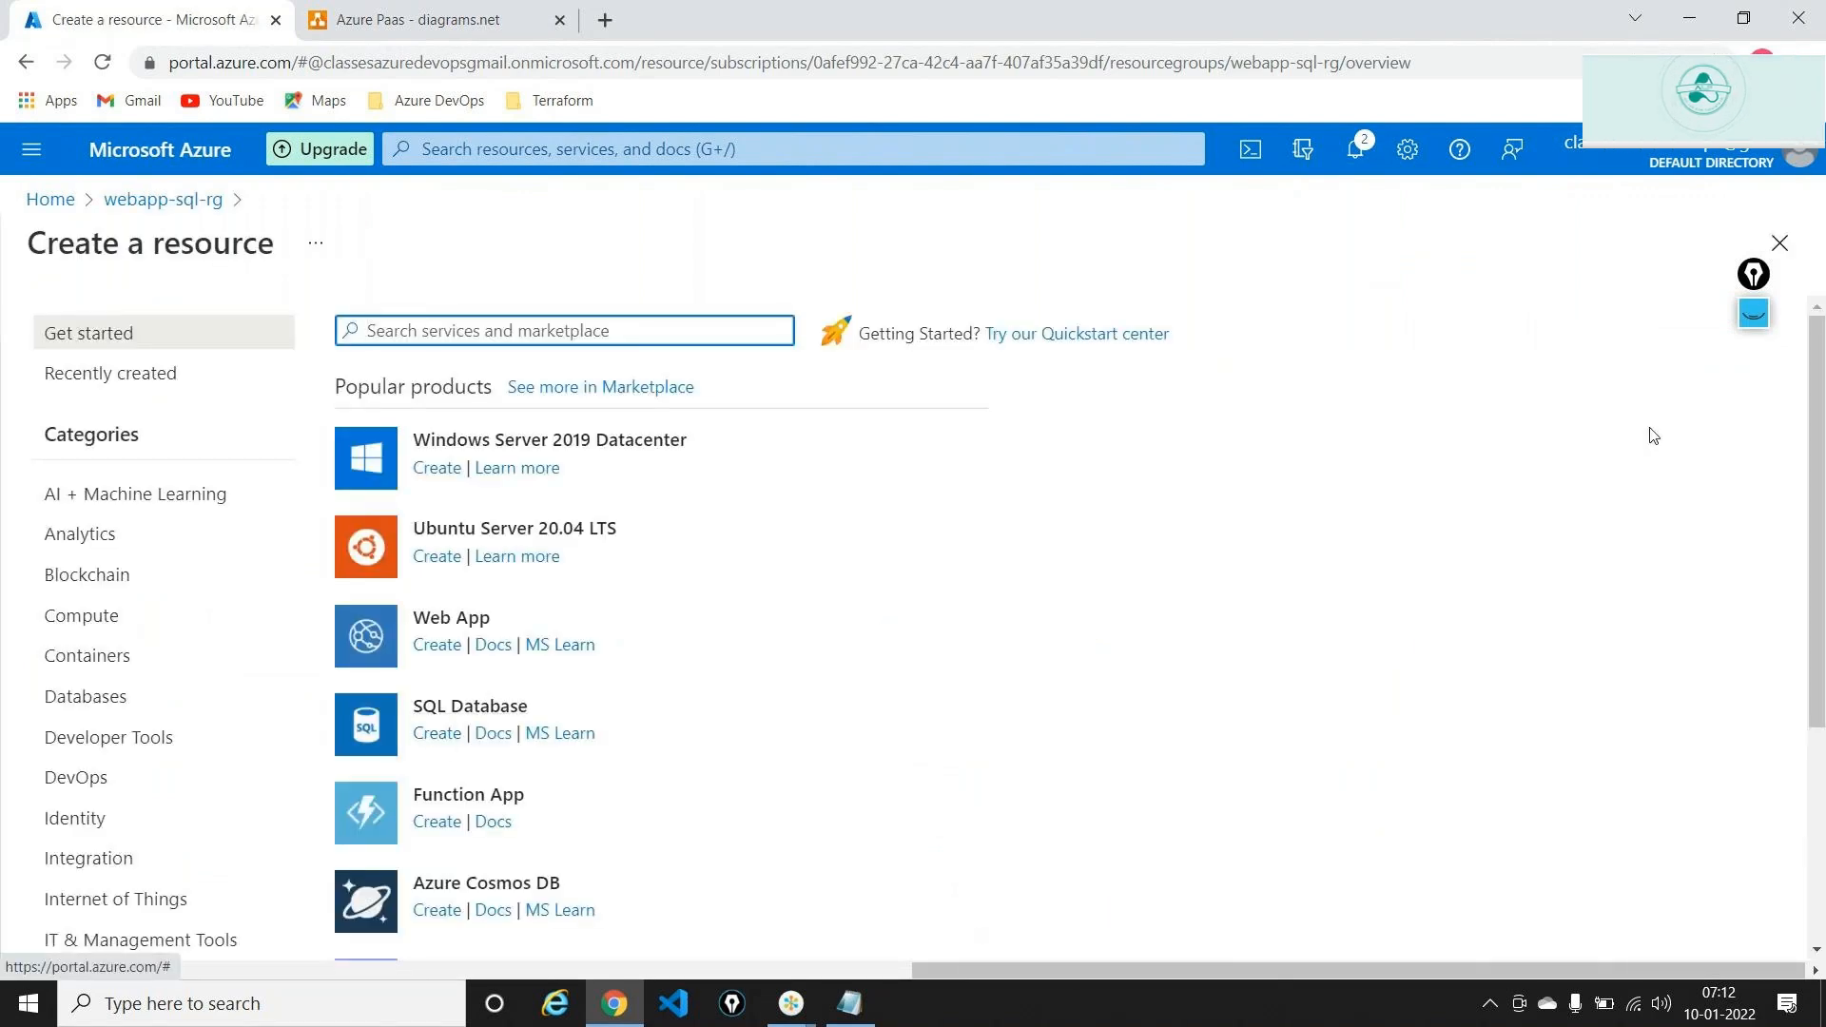
click(1754, 314)
click(1758, 380)
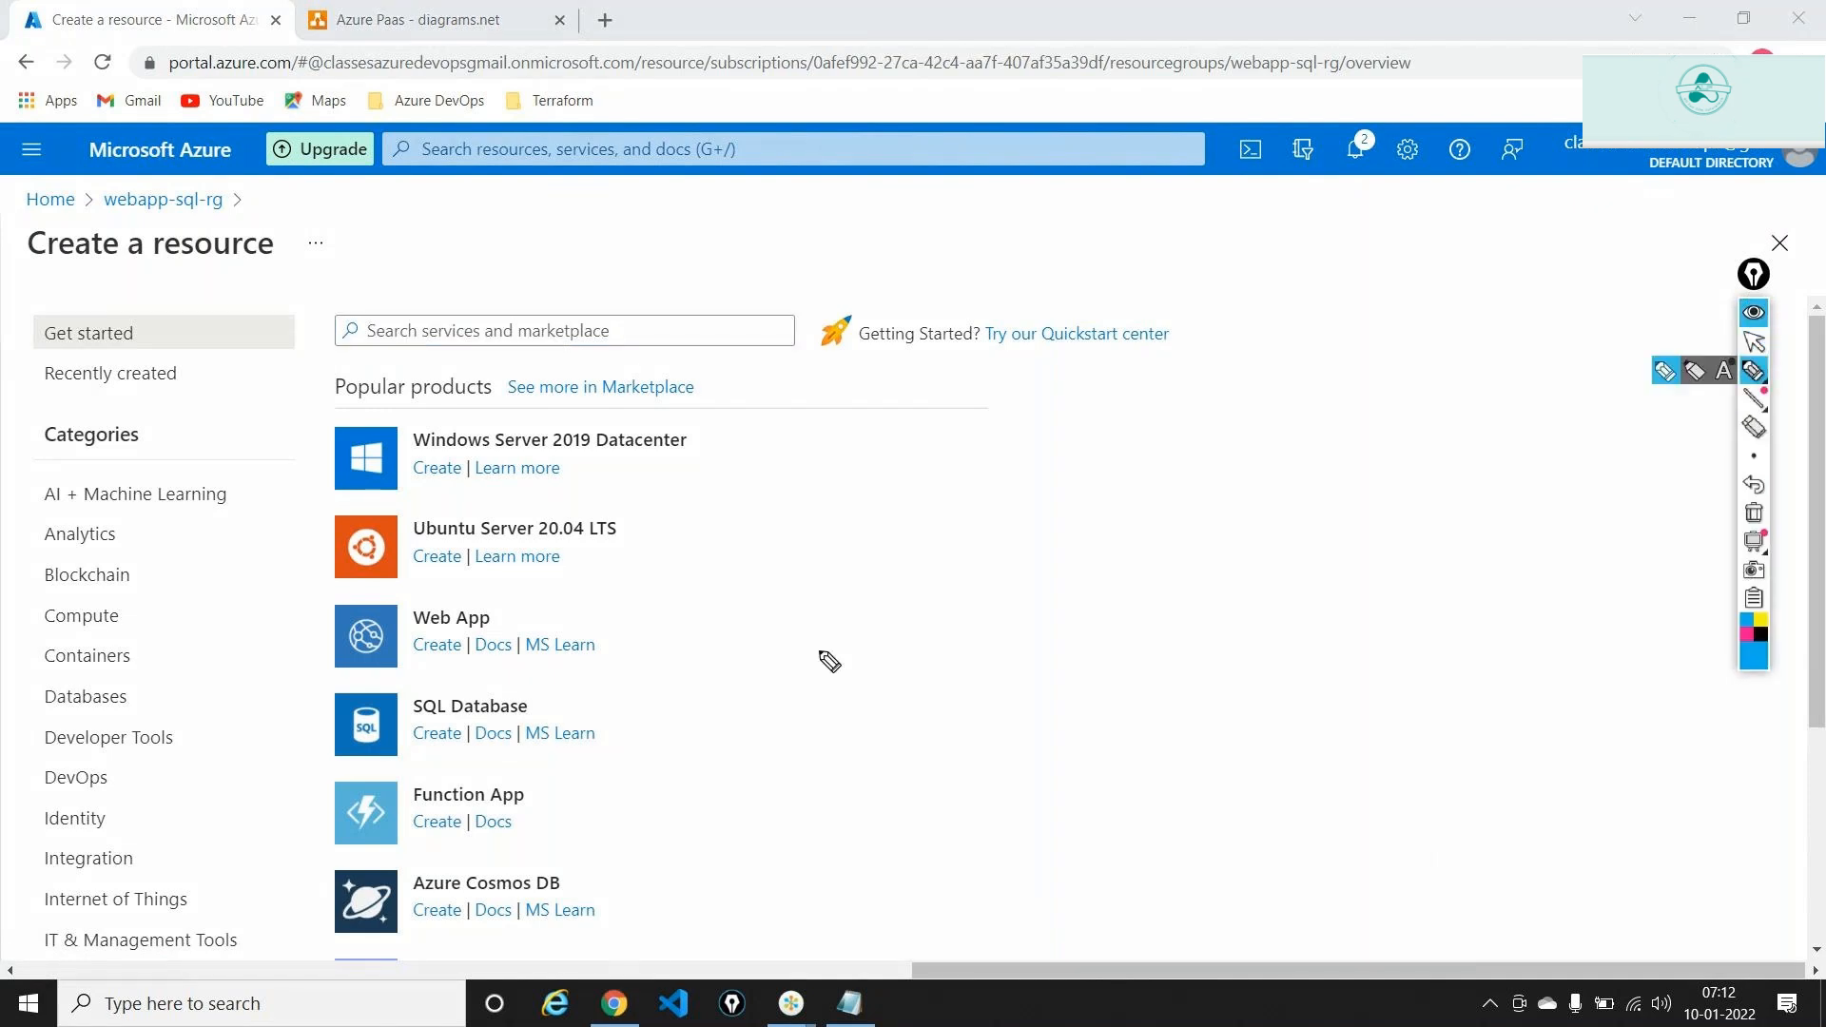
mouse_move(808, 654)
mouse_down()
mouse_move(644, 700)
mouse_move(645, 685)
mouse_up()
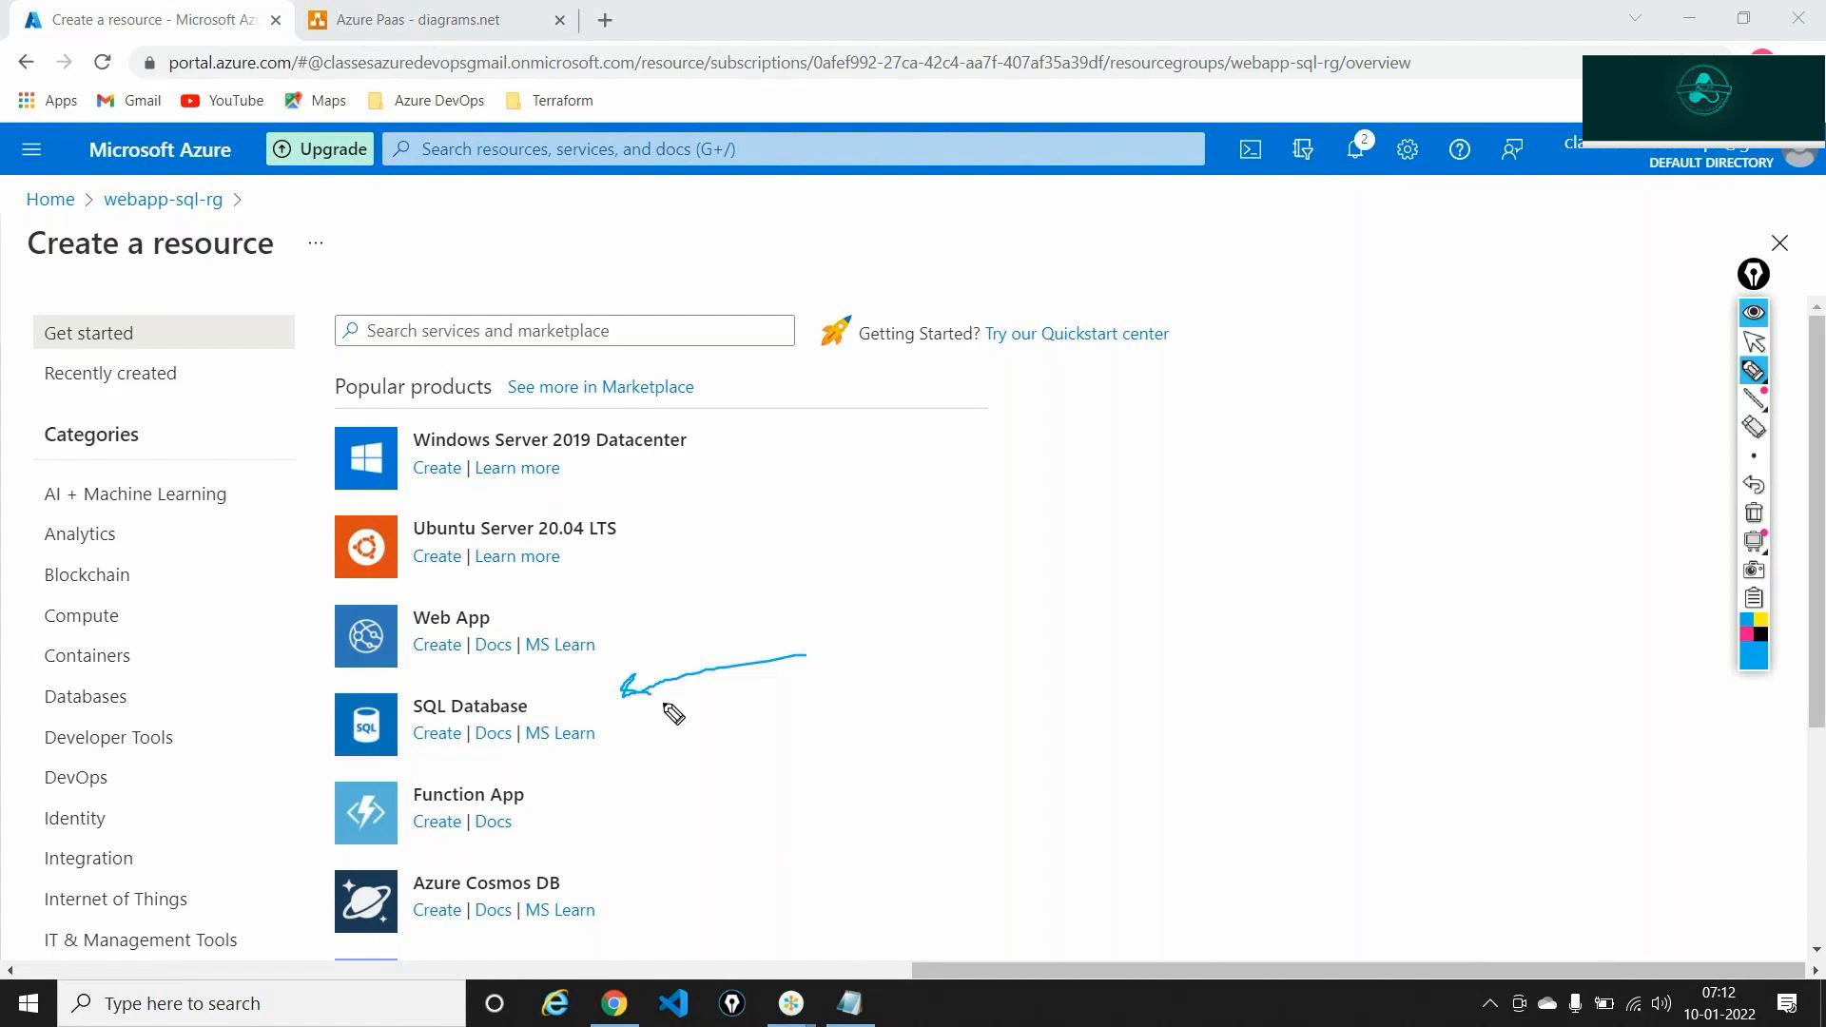
click(1754, 513)
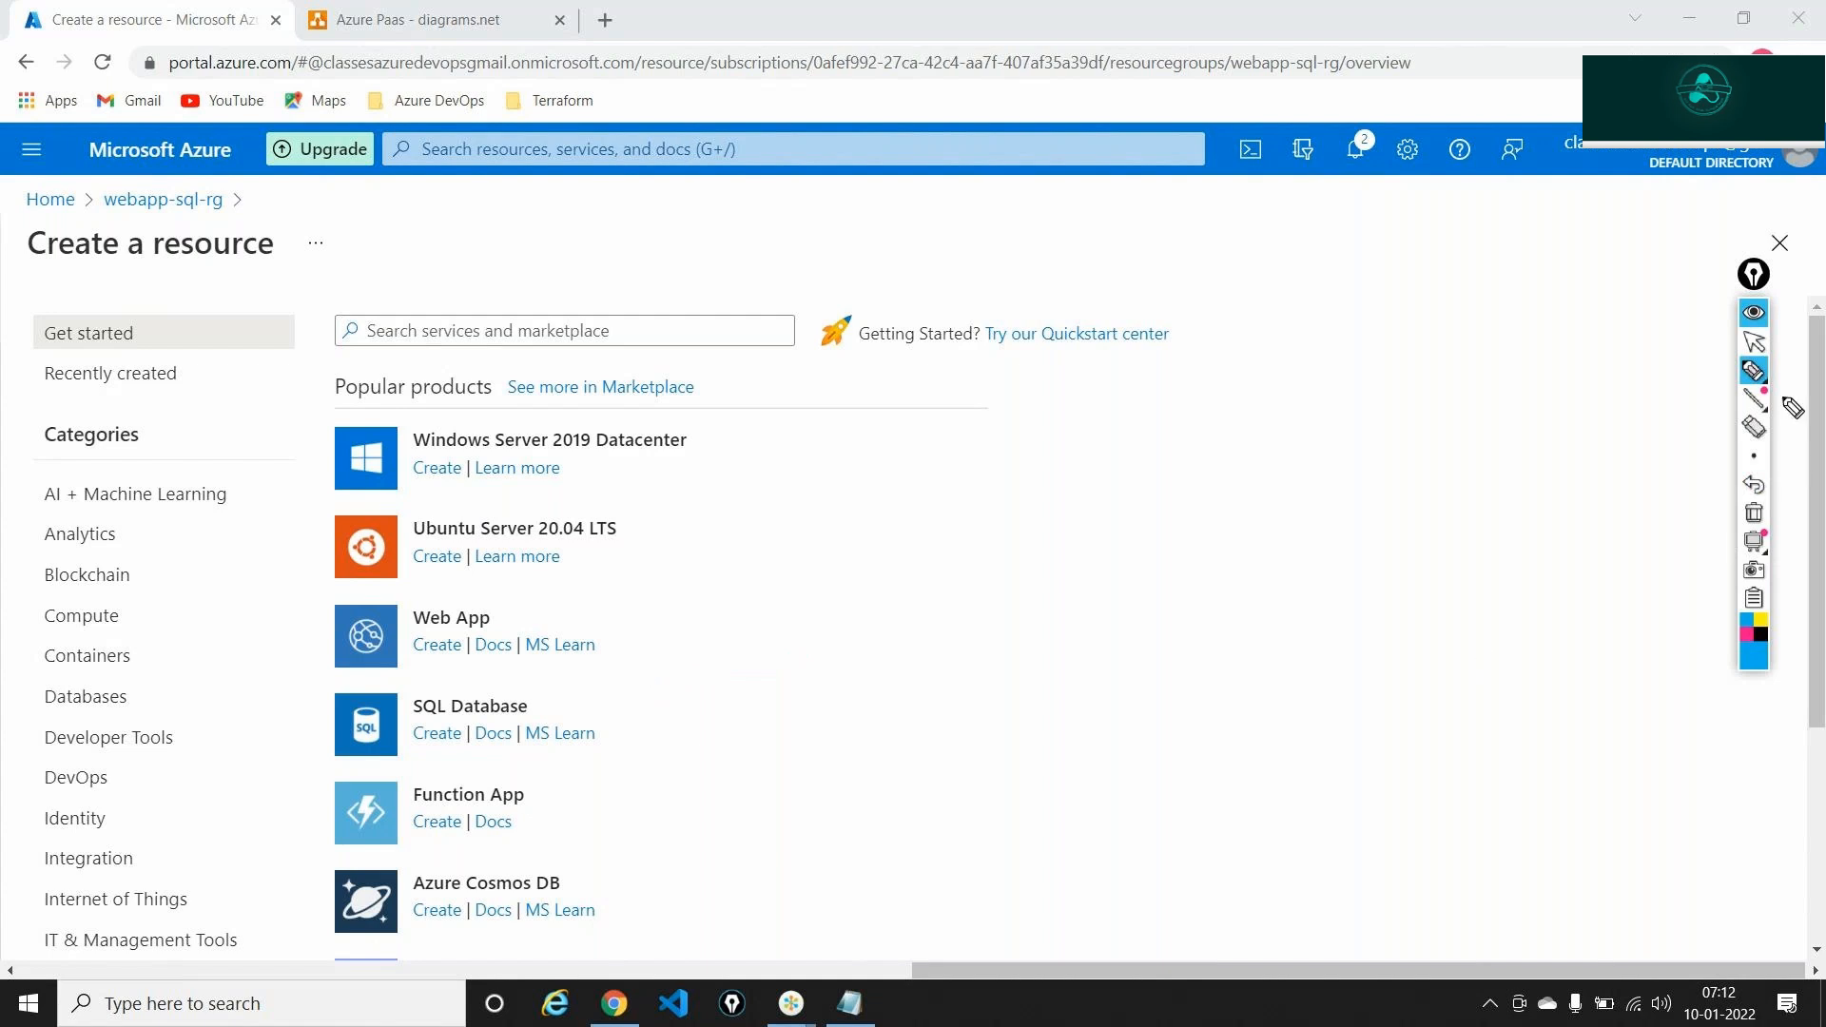
click(1754, 340)
click(441, 738)
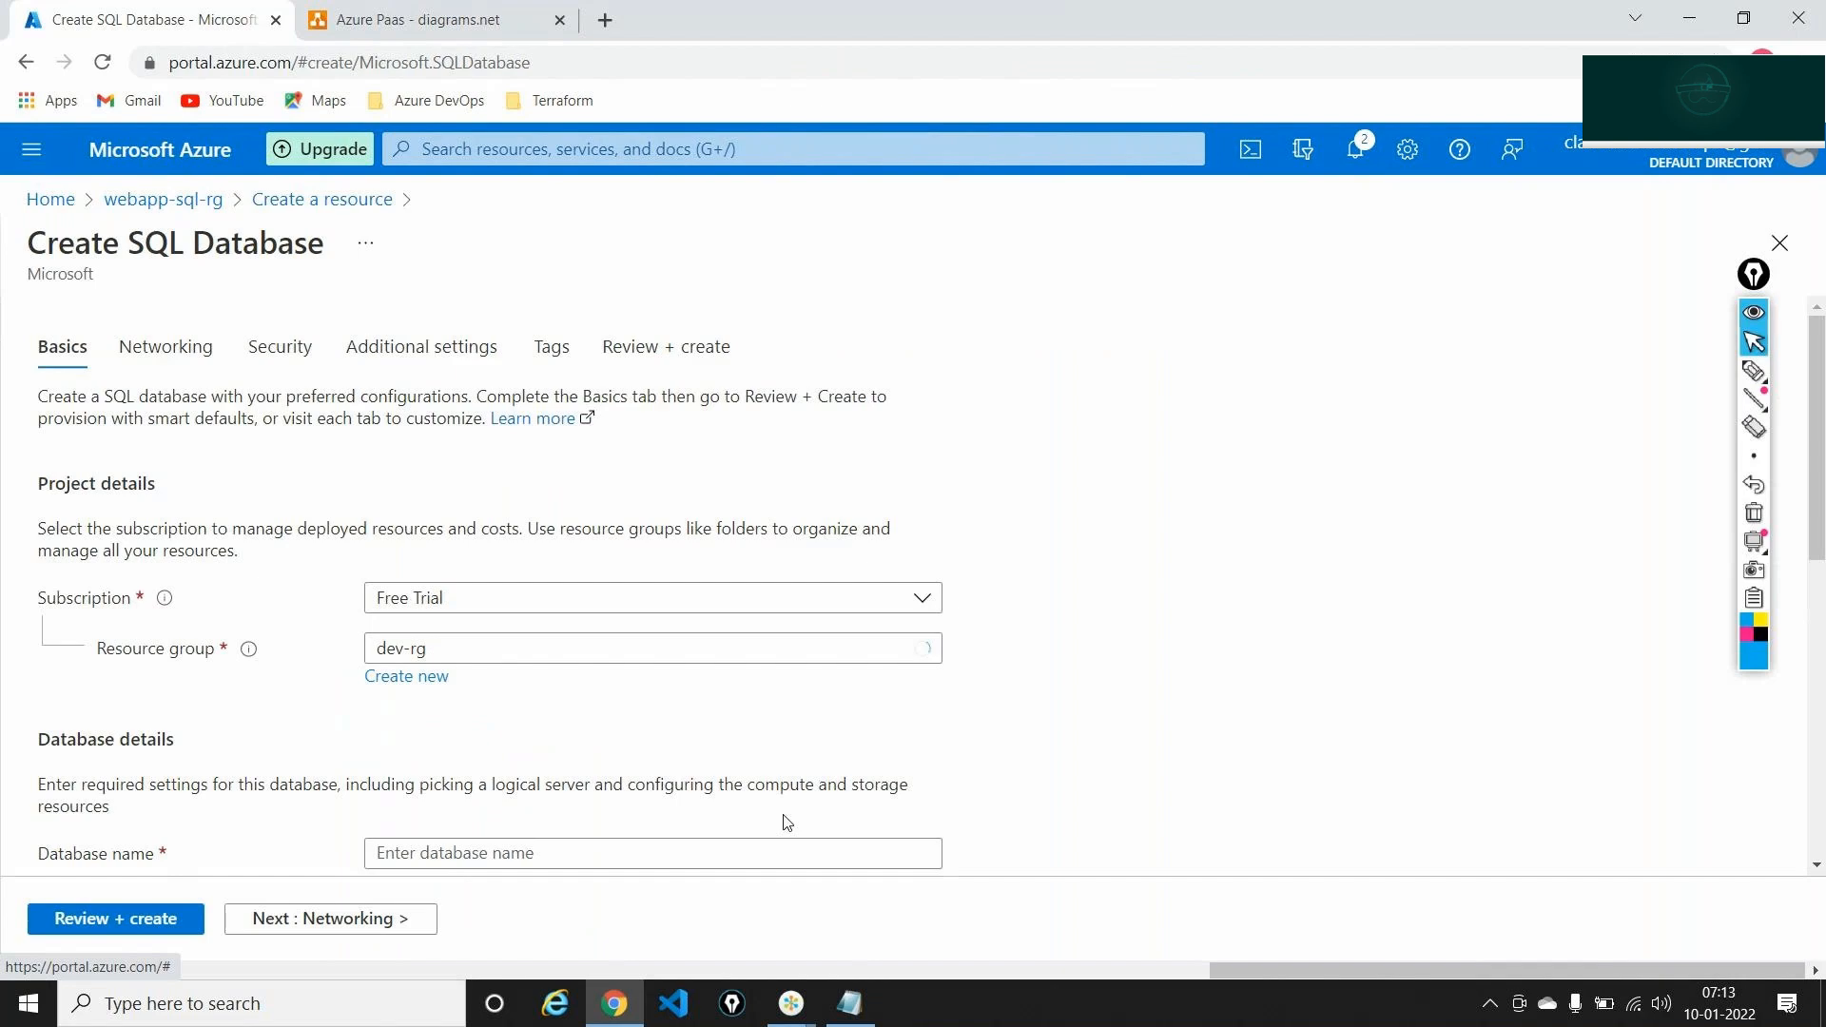
Enter firstdb as the database name and check the server list without changing the selection
scroll(723, 673, down, 1)
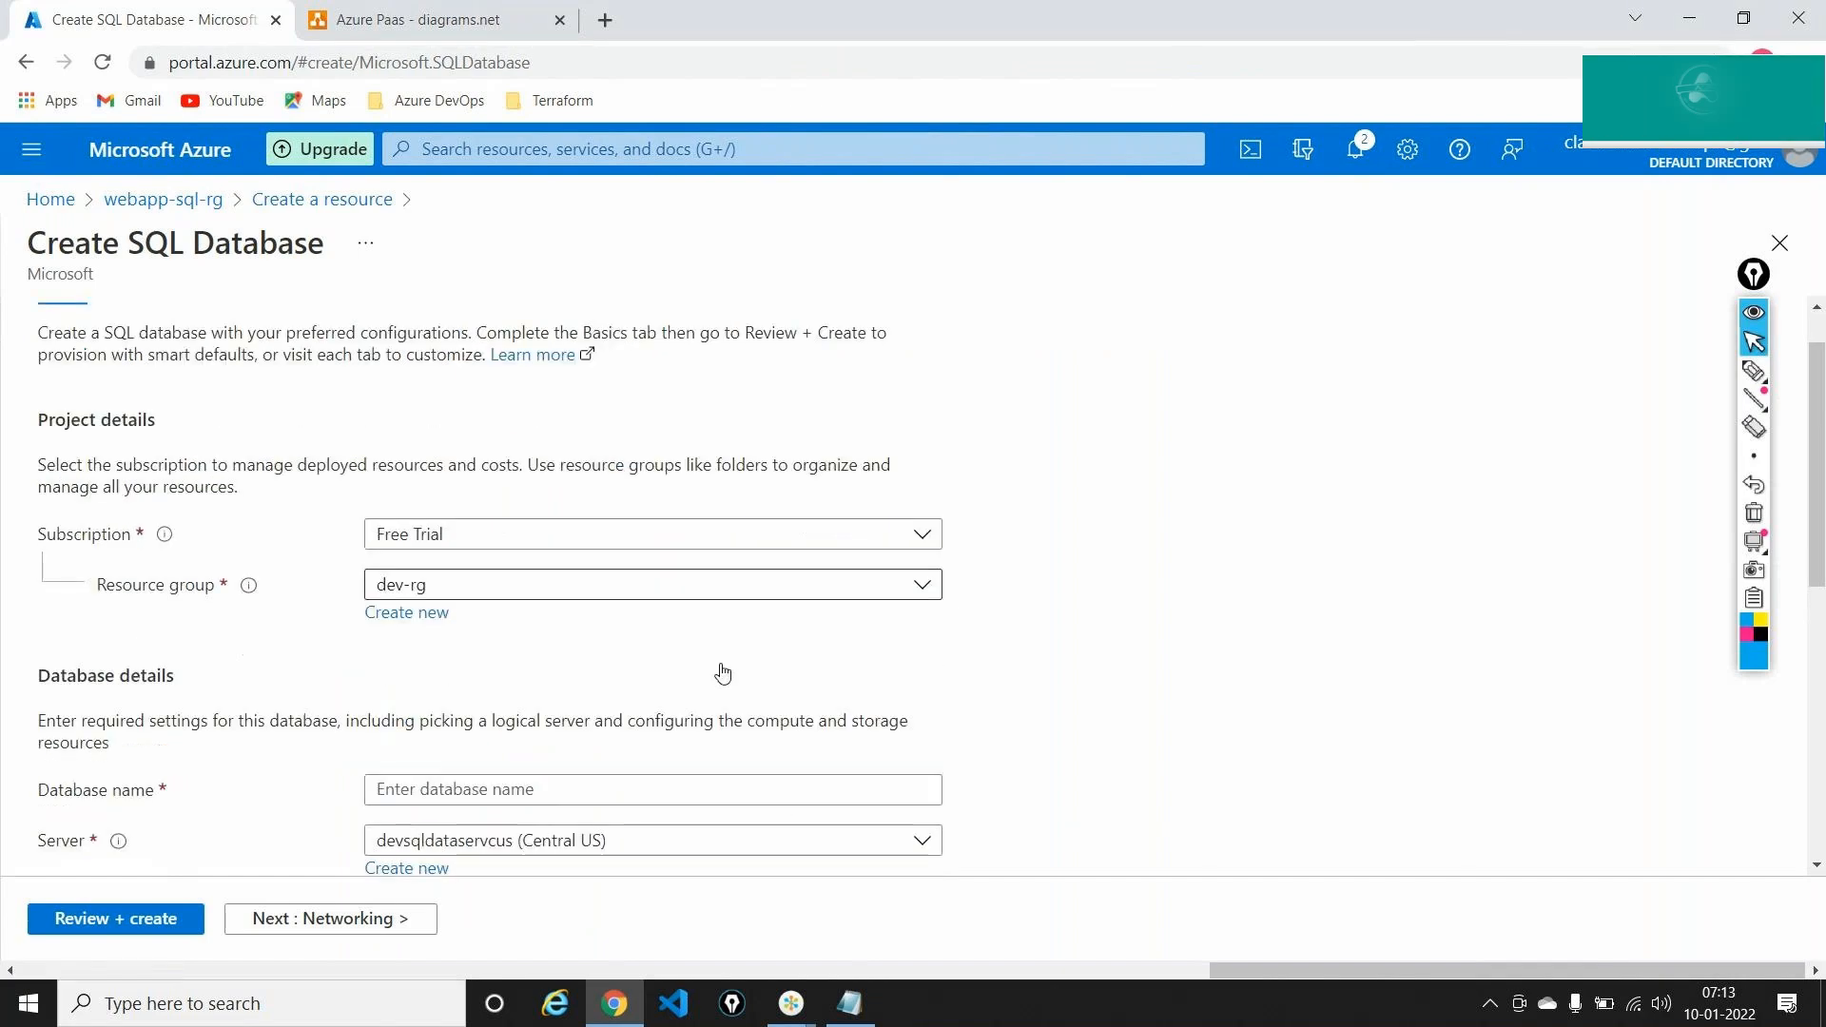
scroll(723, 673, down, 2)
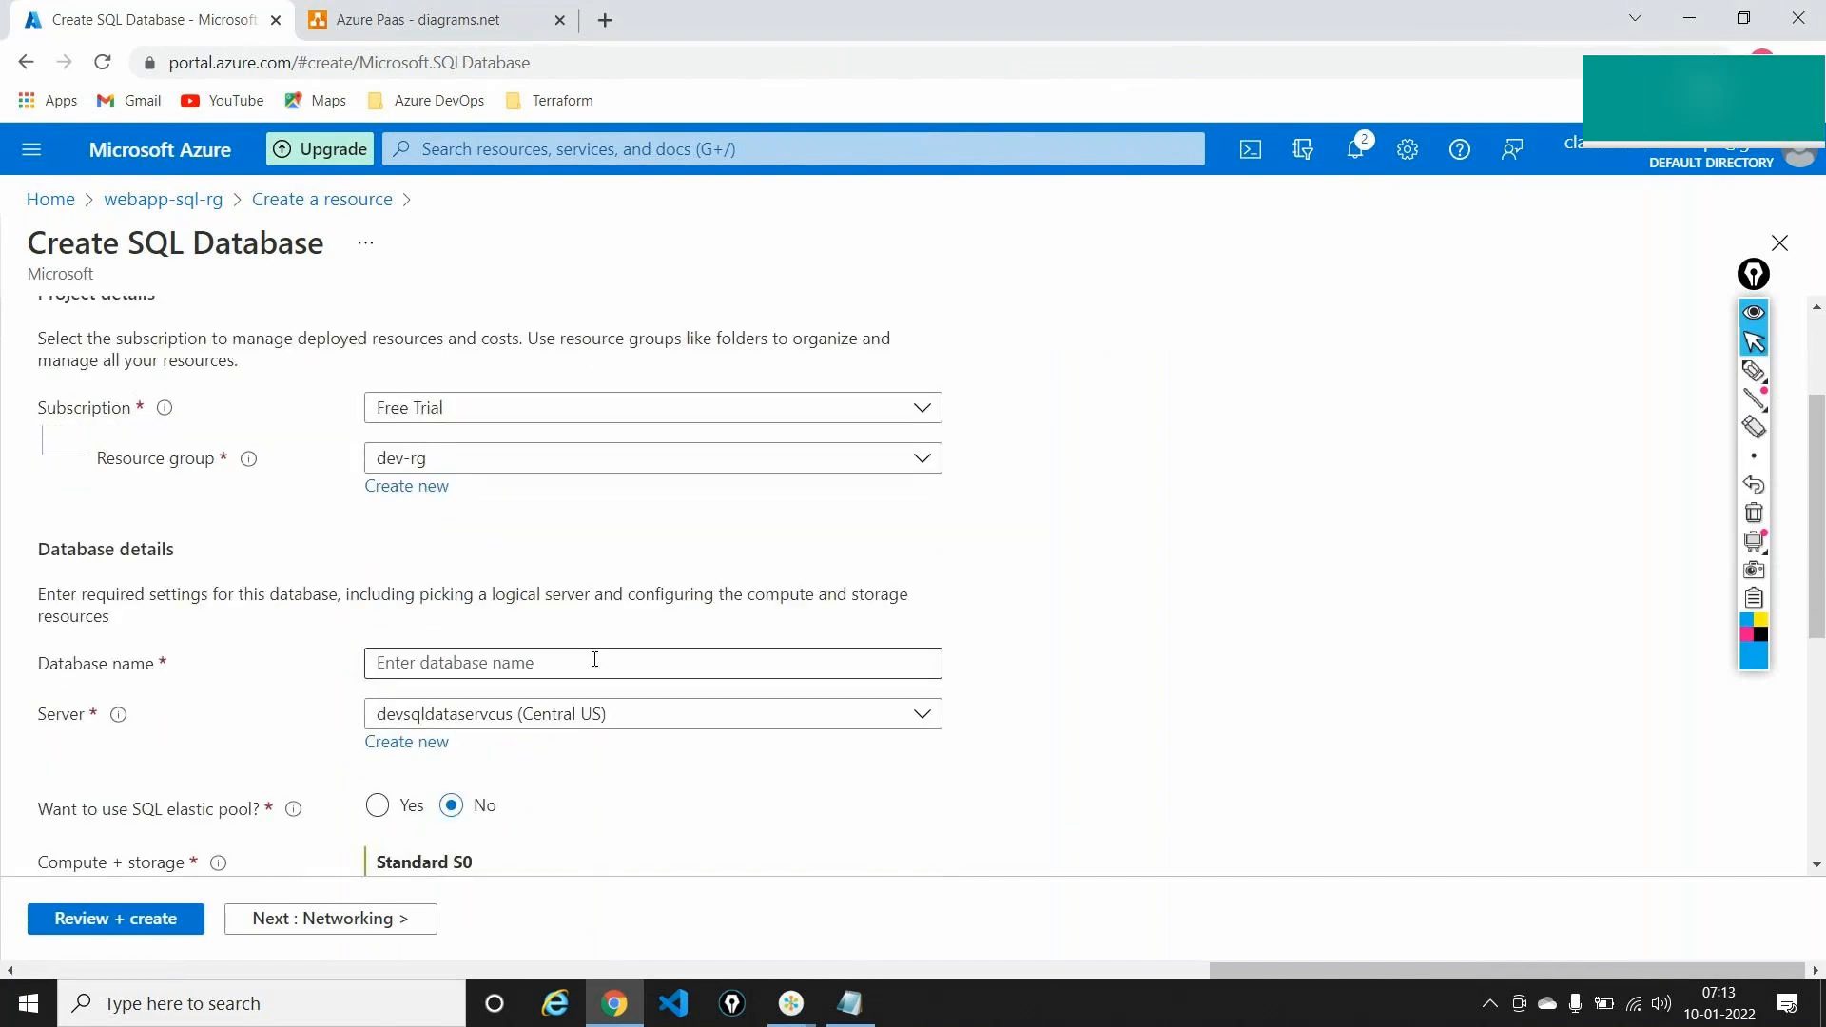
click(595, 662)
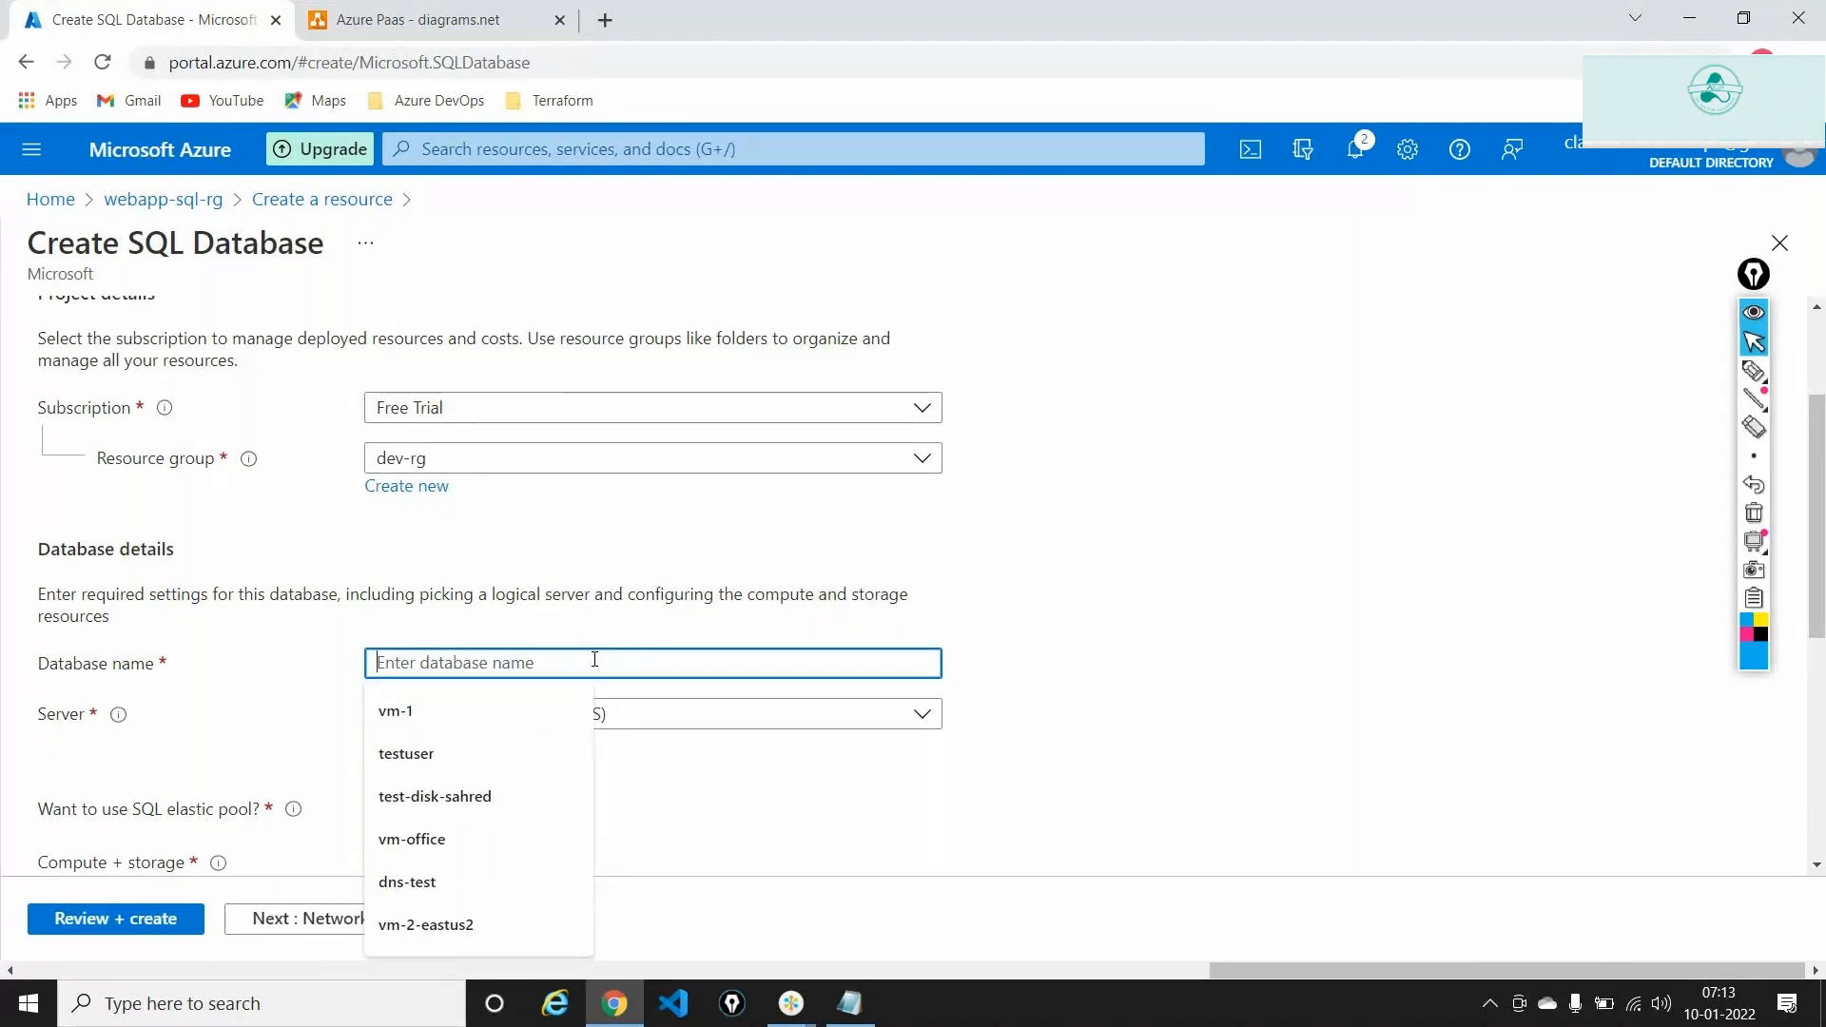
text(first)
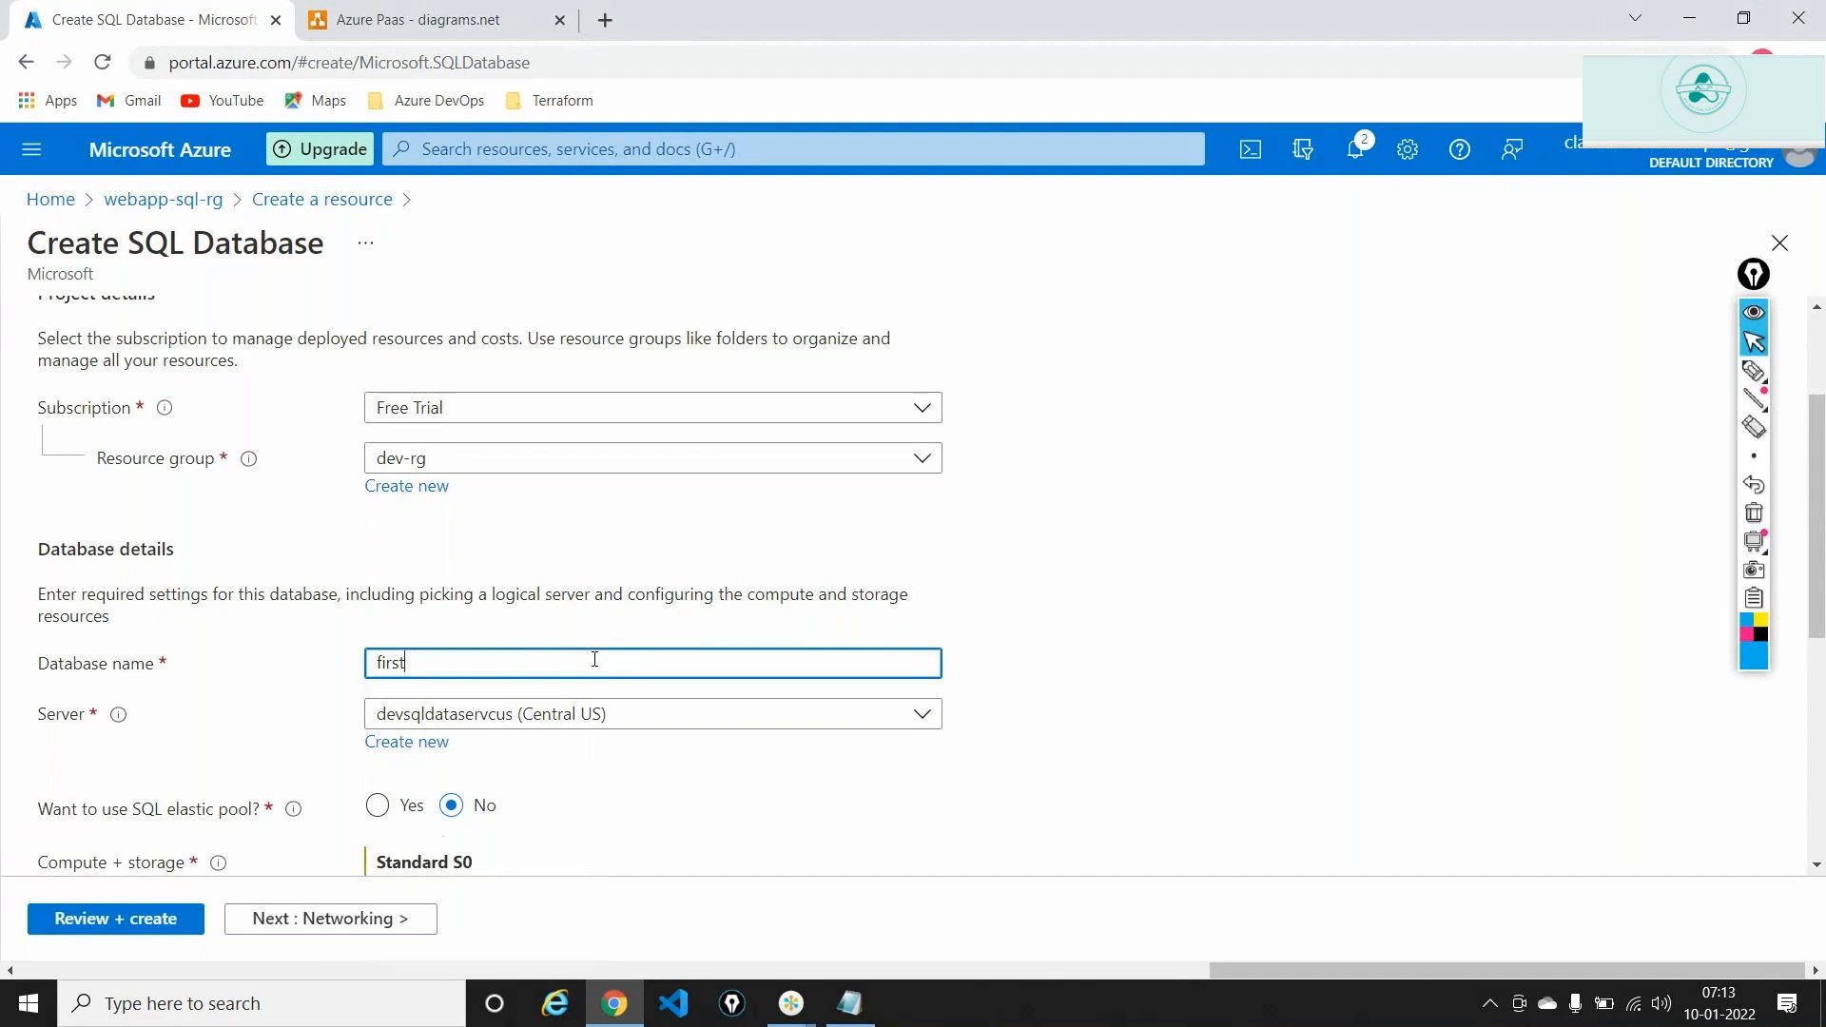
text(db)
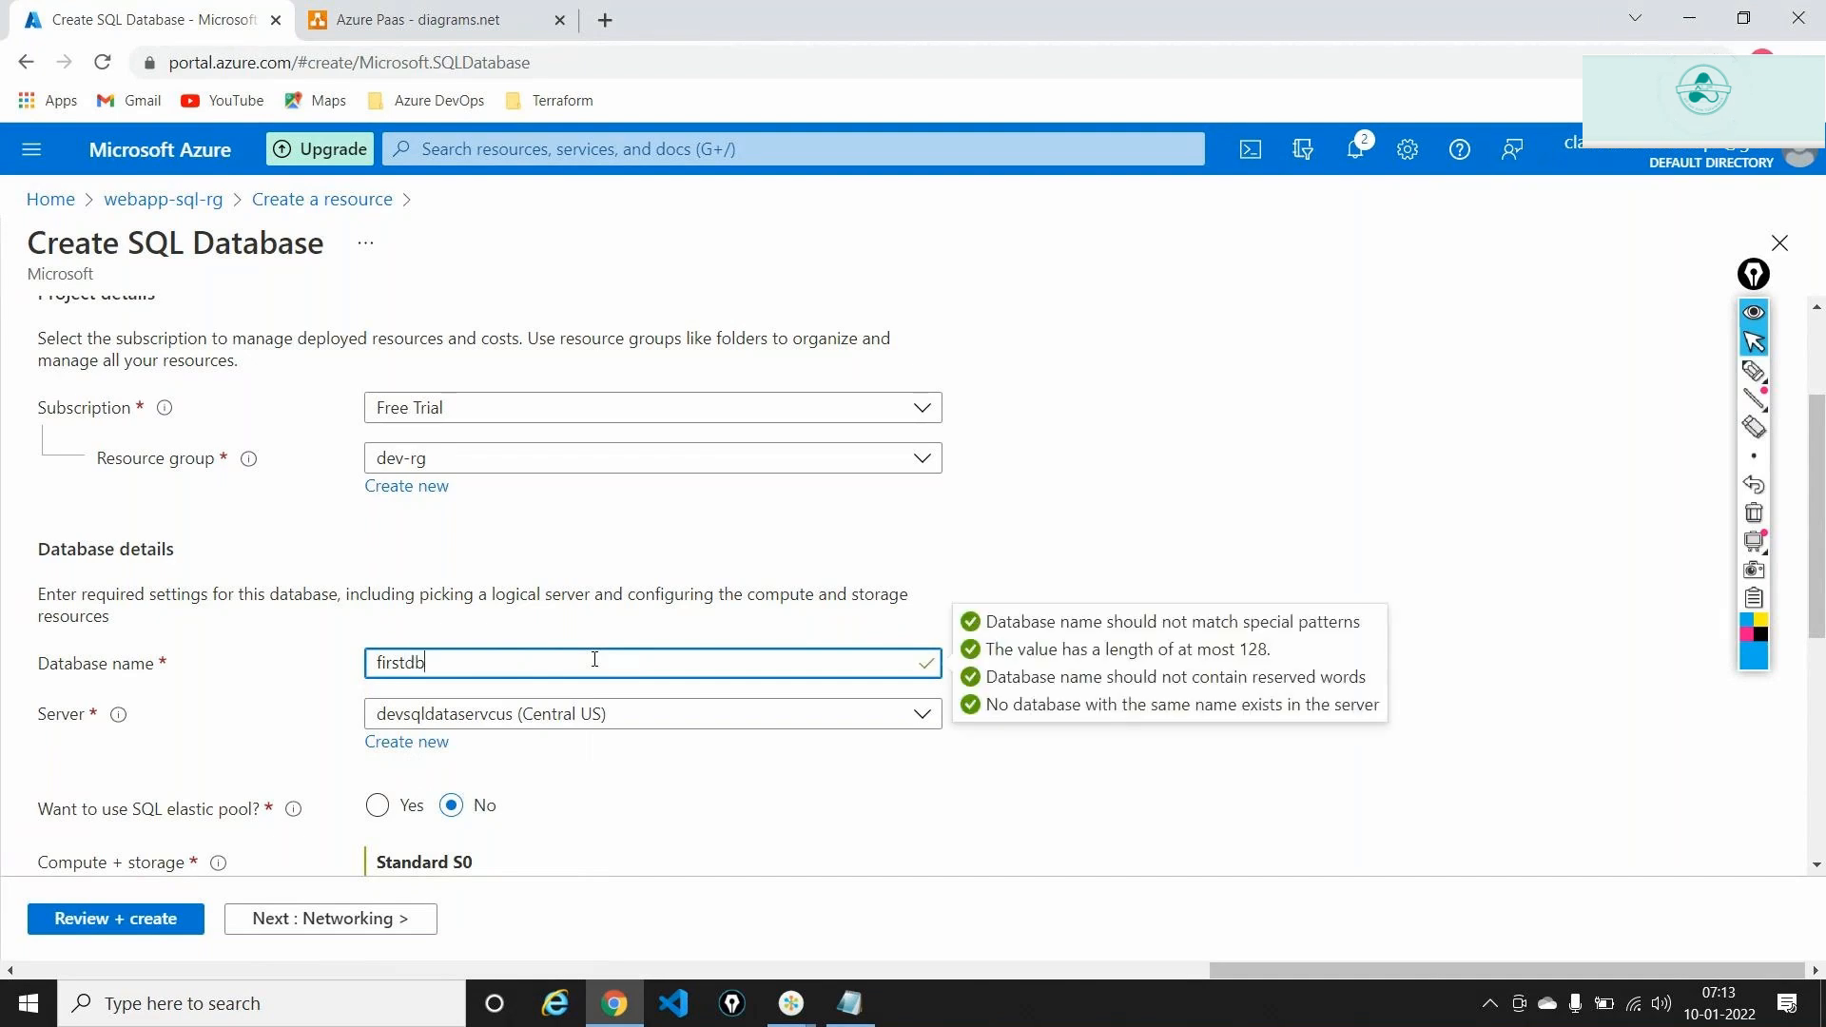
click(1345, 463)
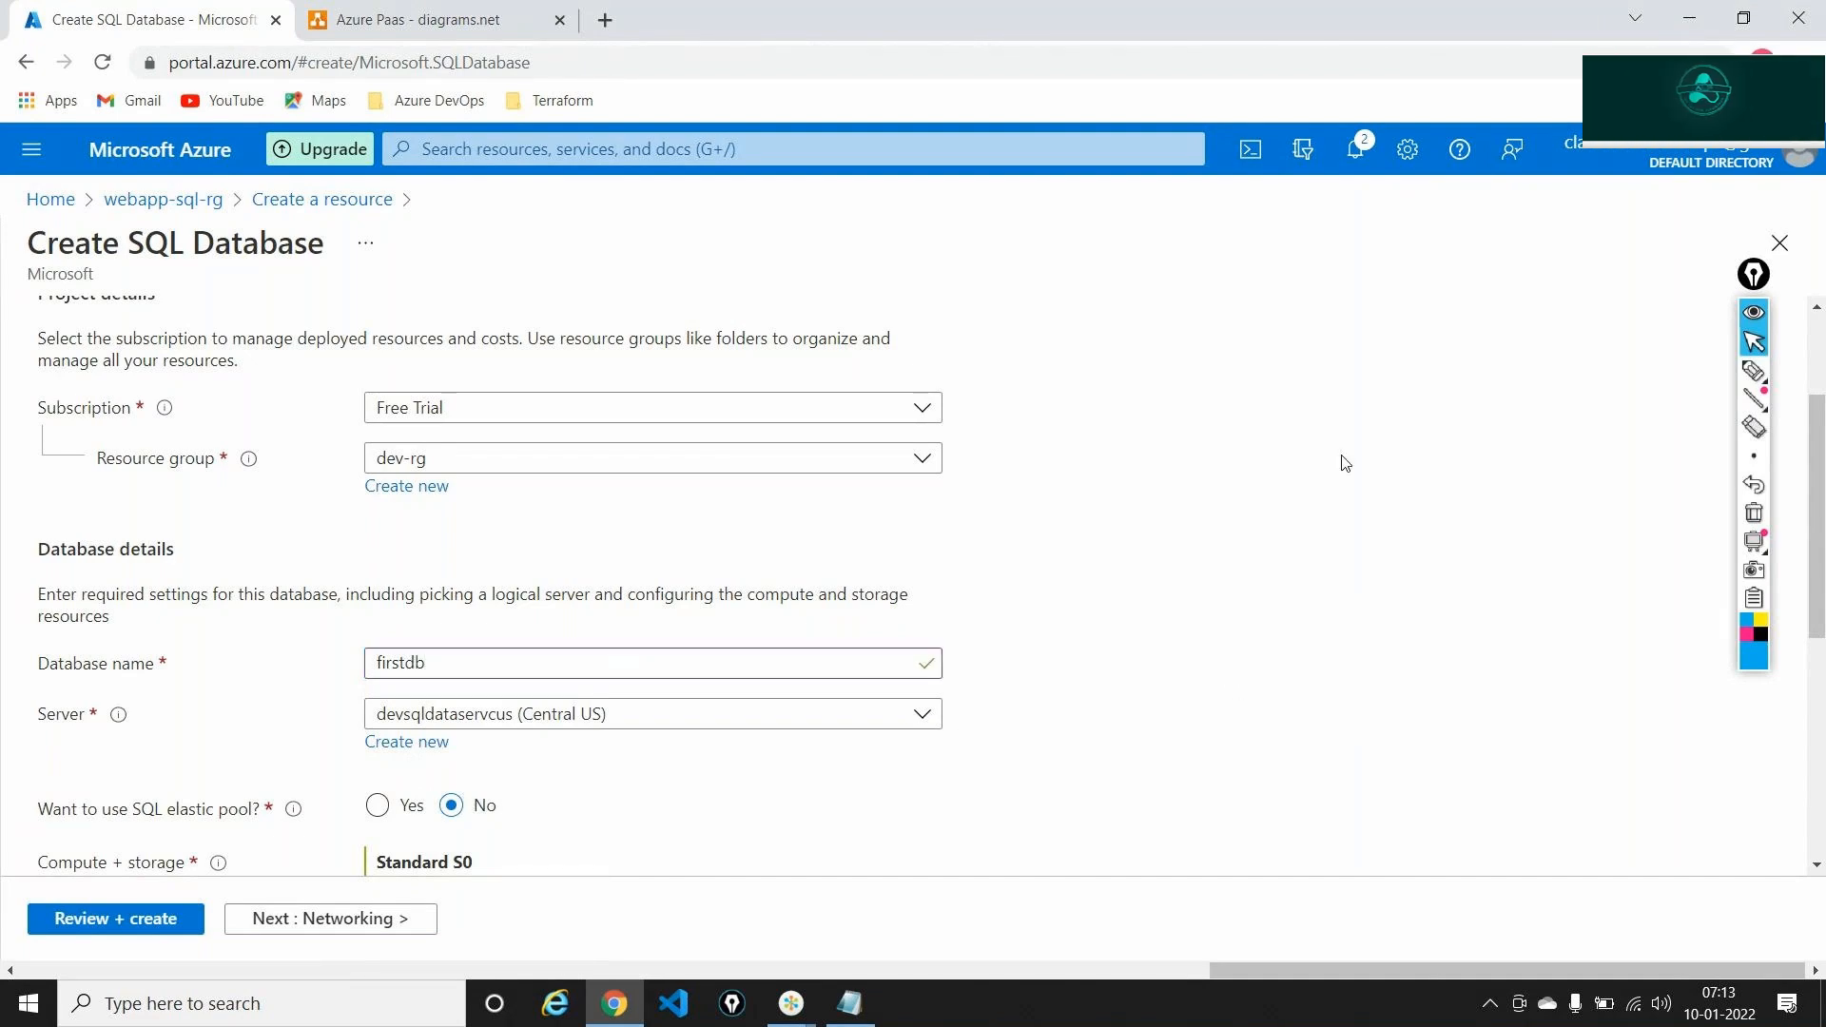
scroll(1345, 464, down, 3)
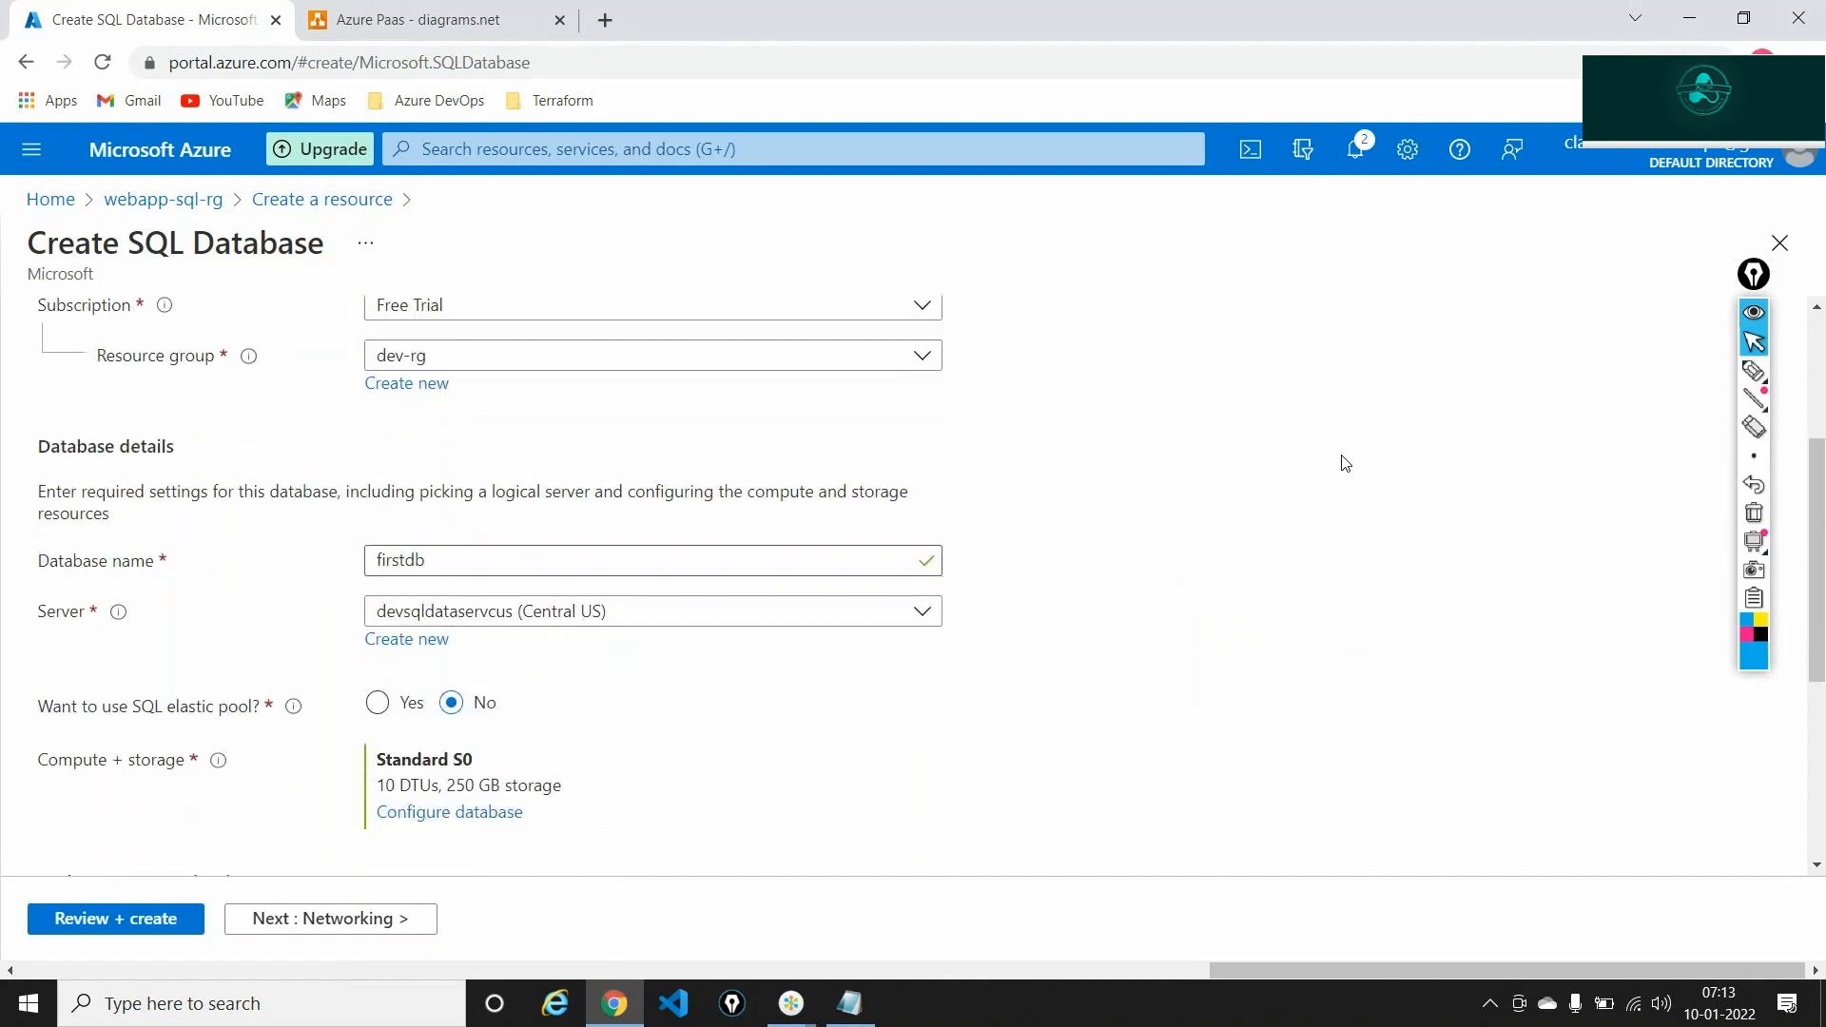
click(828, 584)
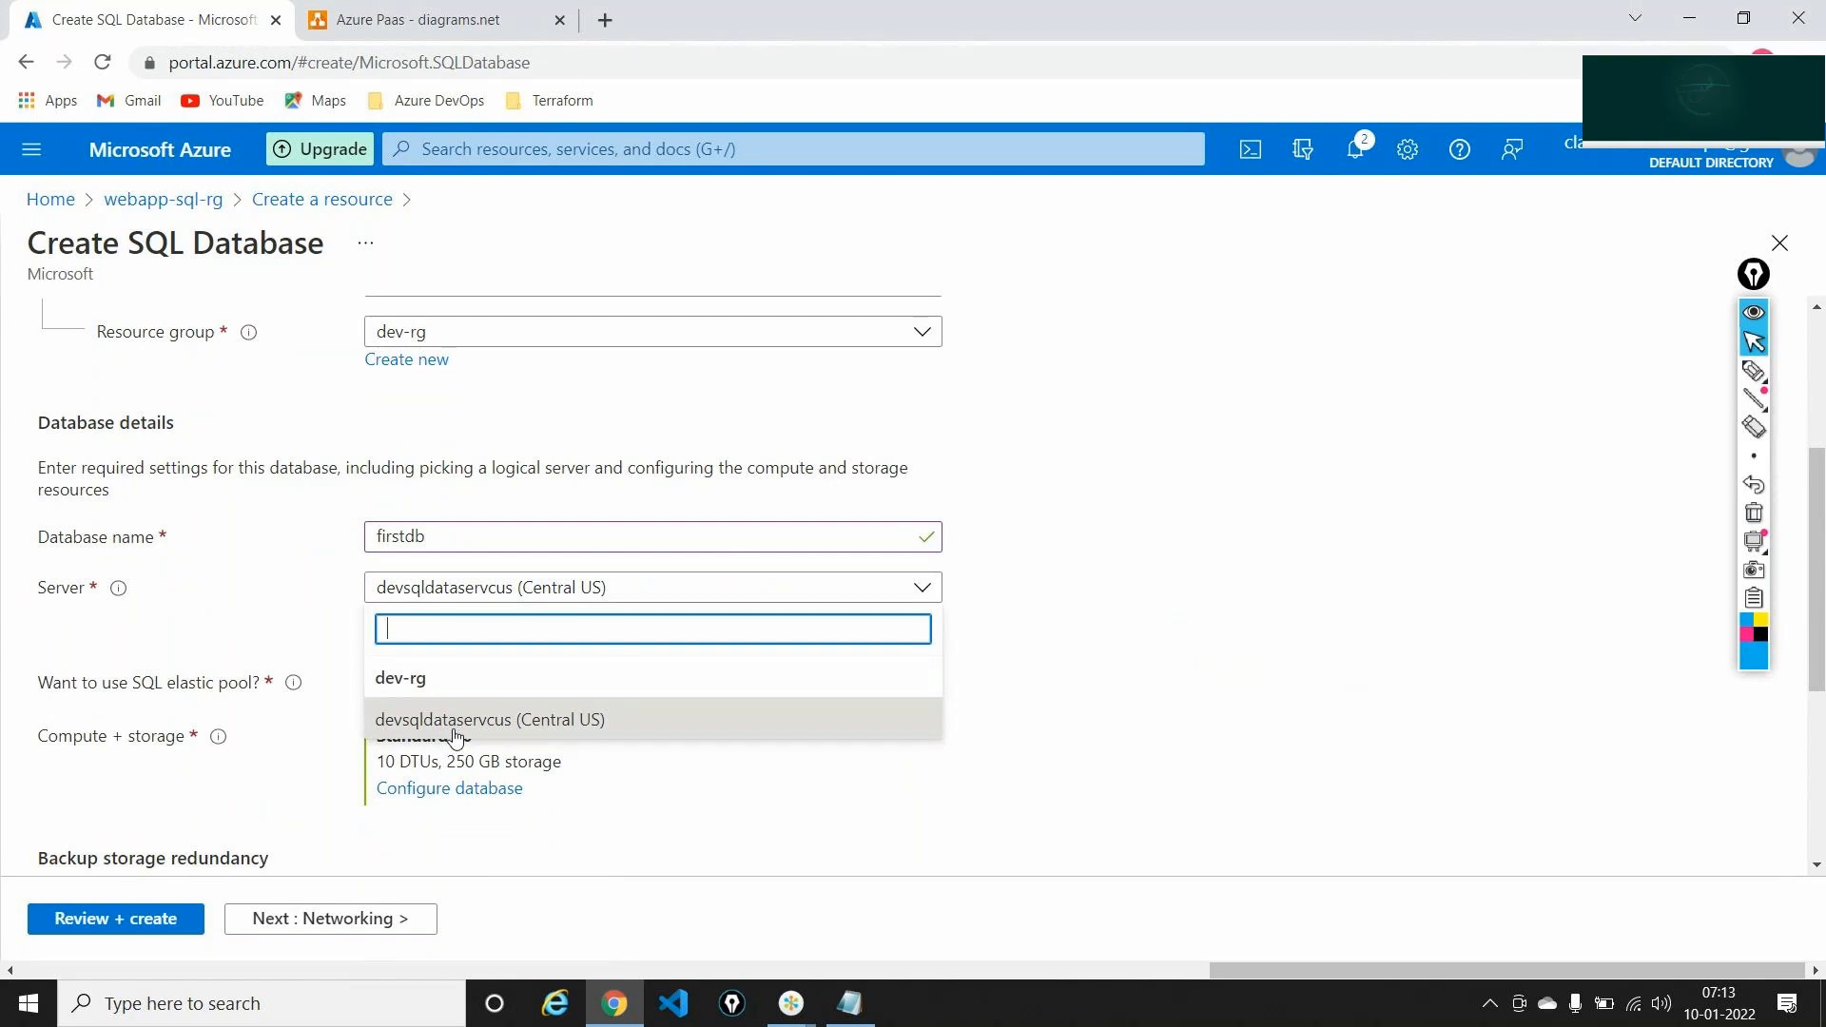
click(1407, 509)
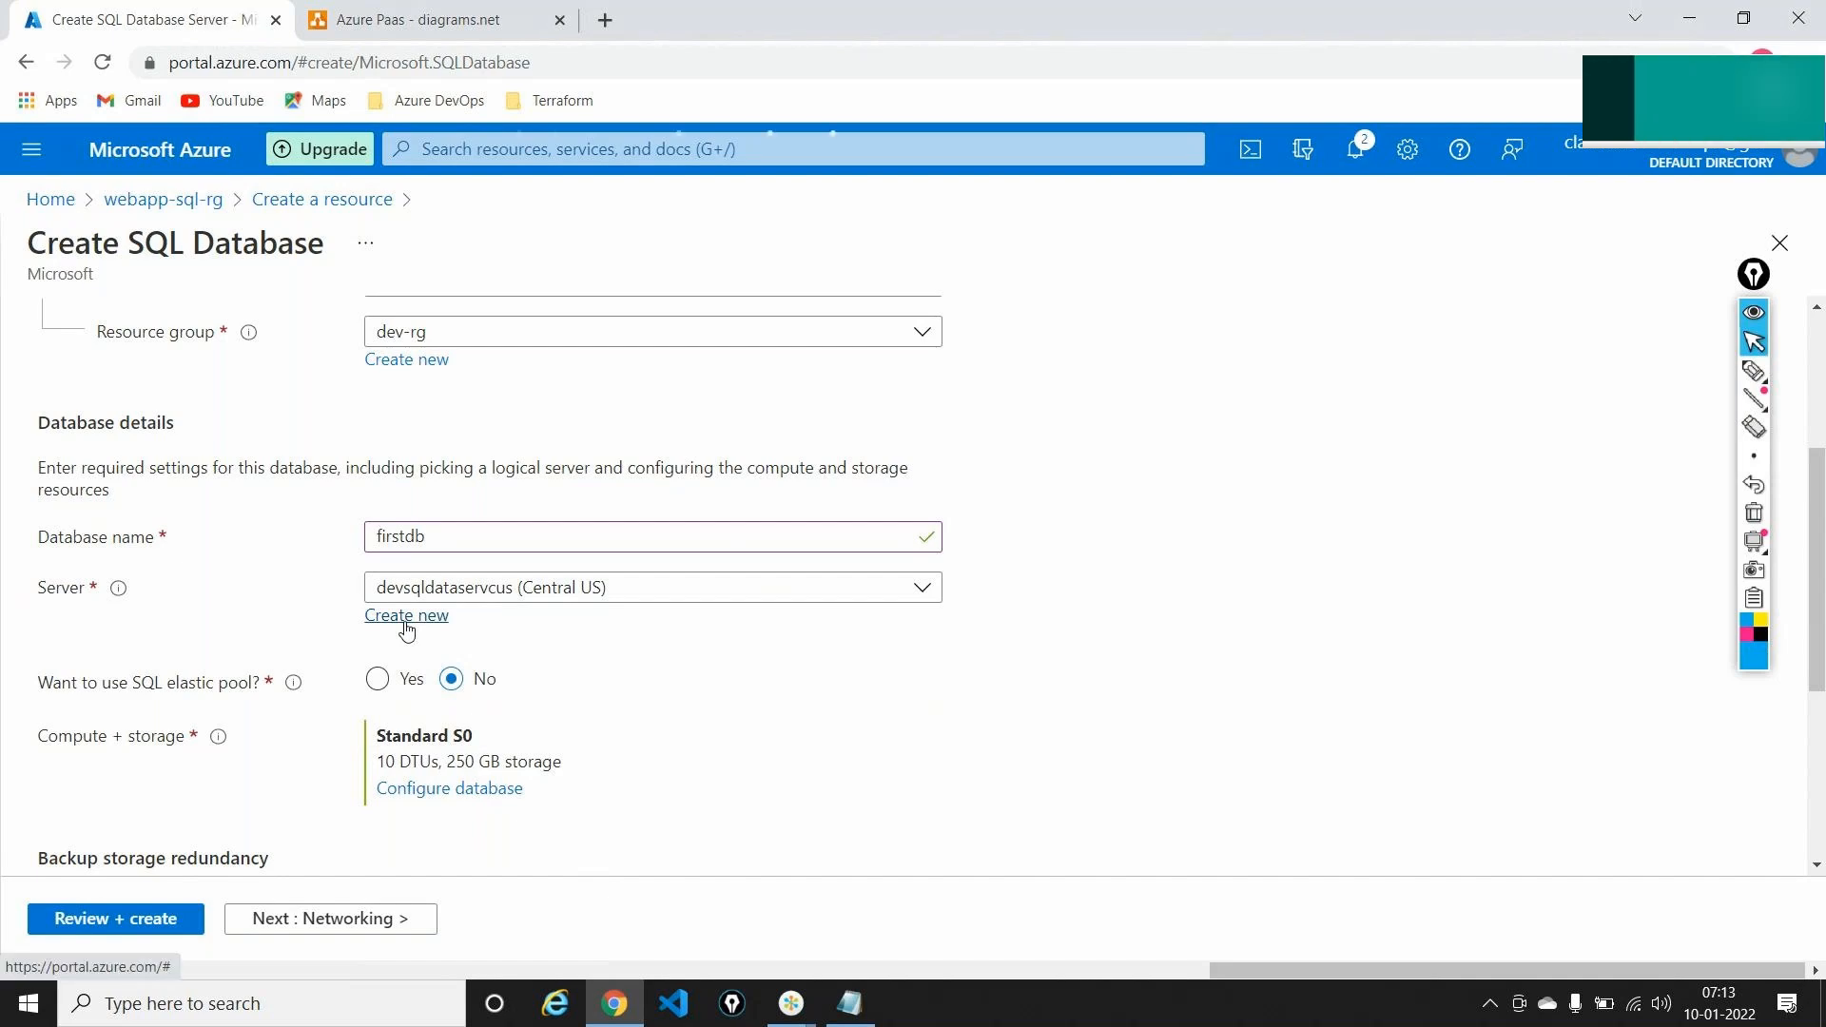
Create a new server named webappsqlserver2abc00, keeping the East US location
click(404, 624)
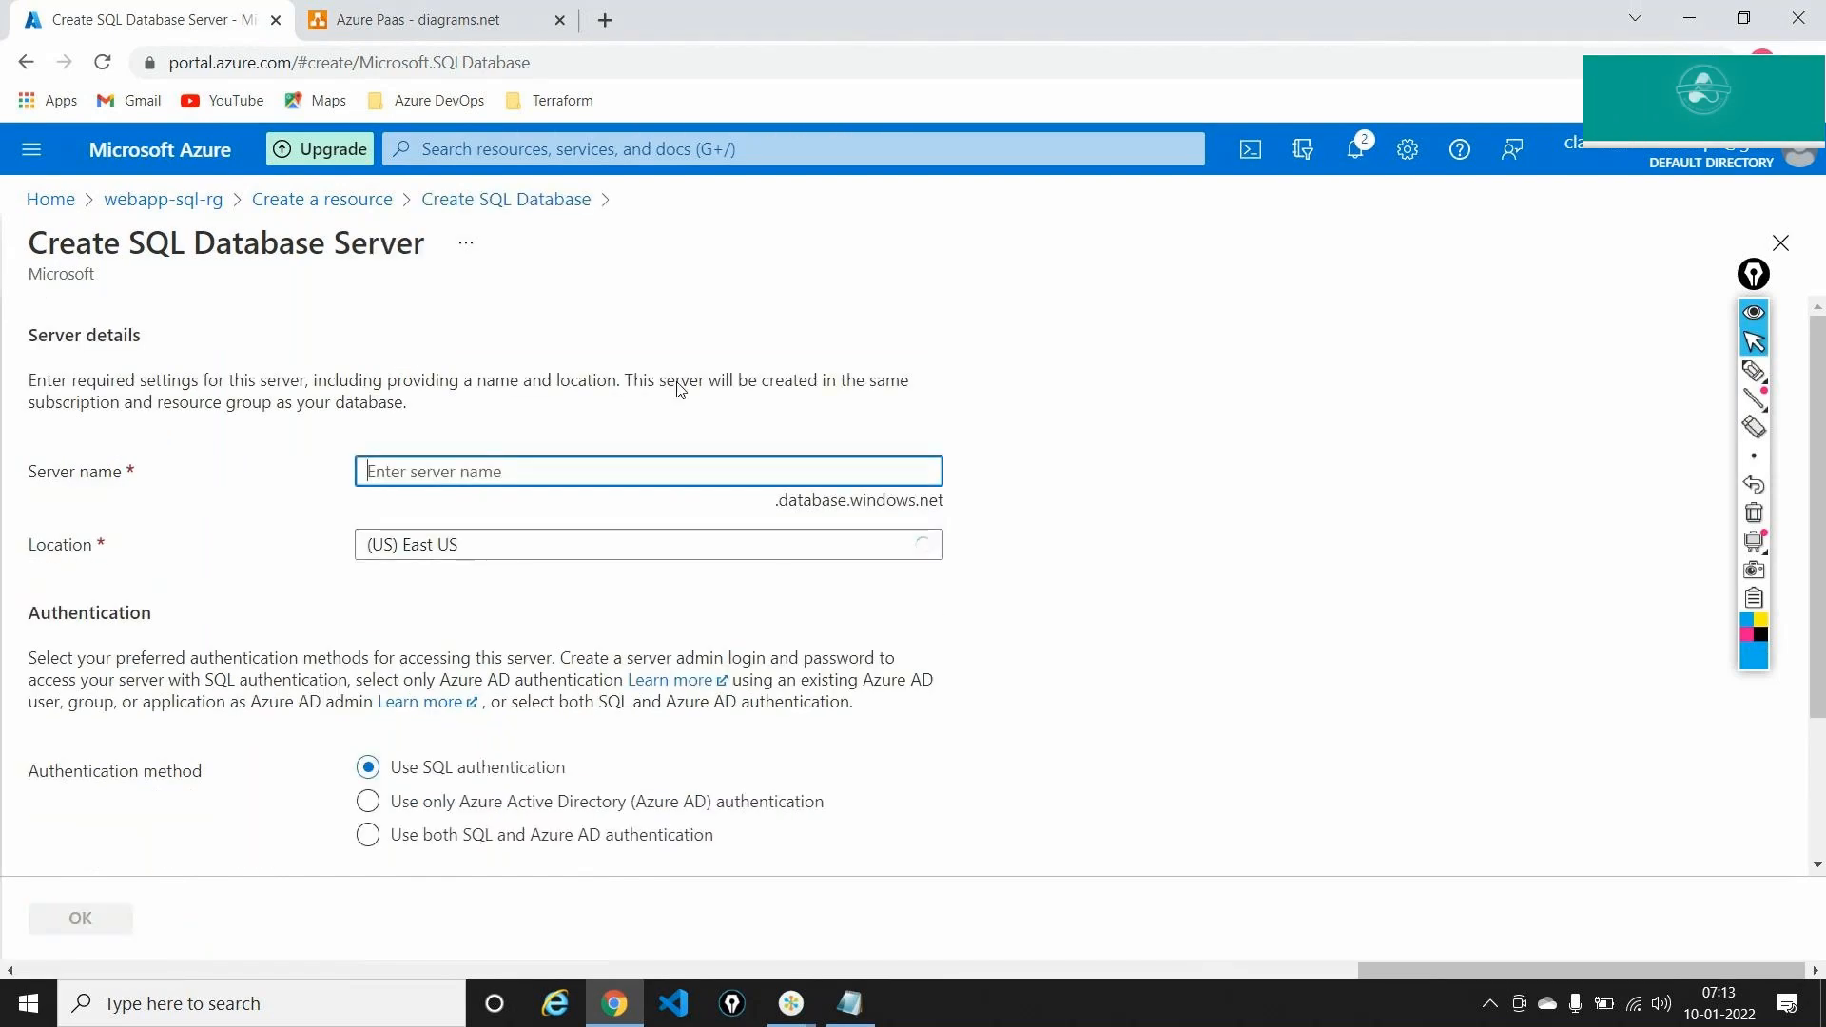
click(549, 201)
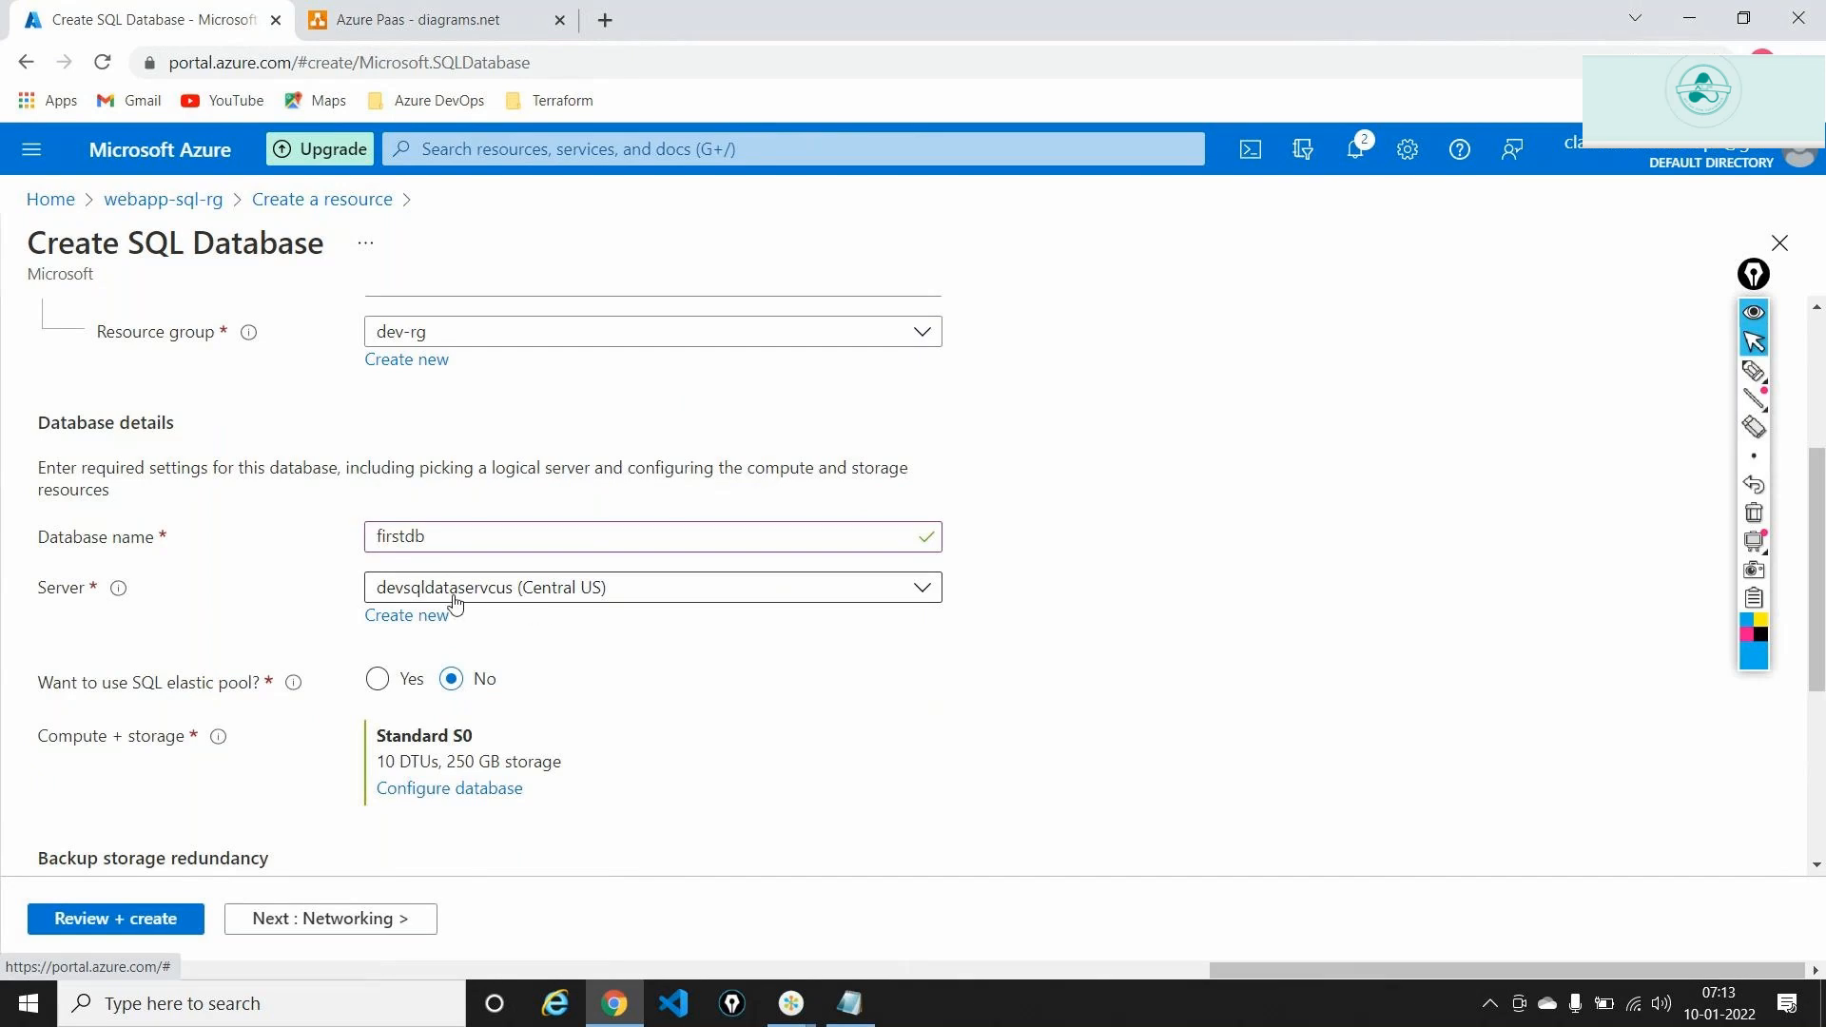
click(416, 617)
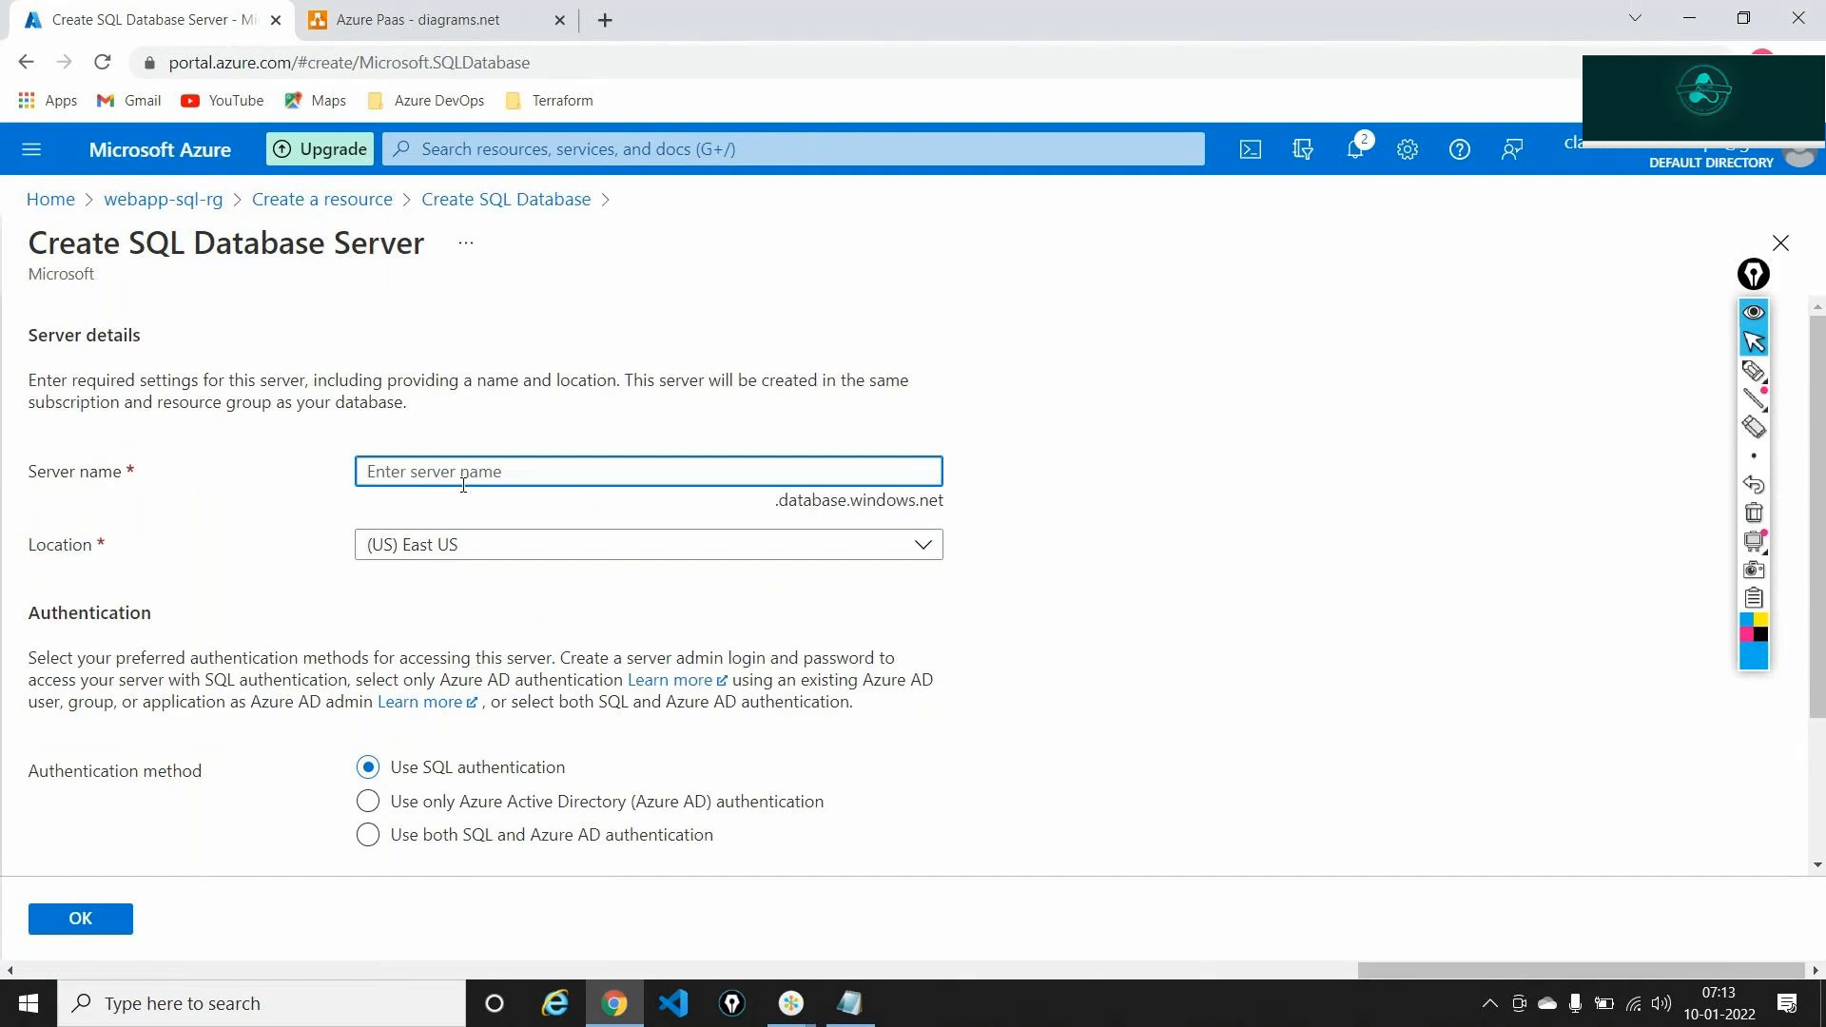
text(web)
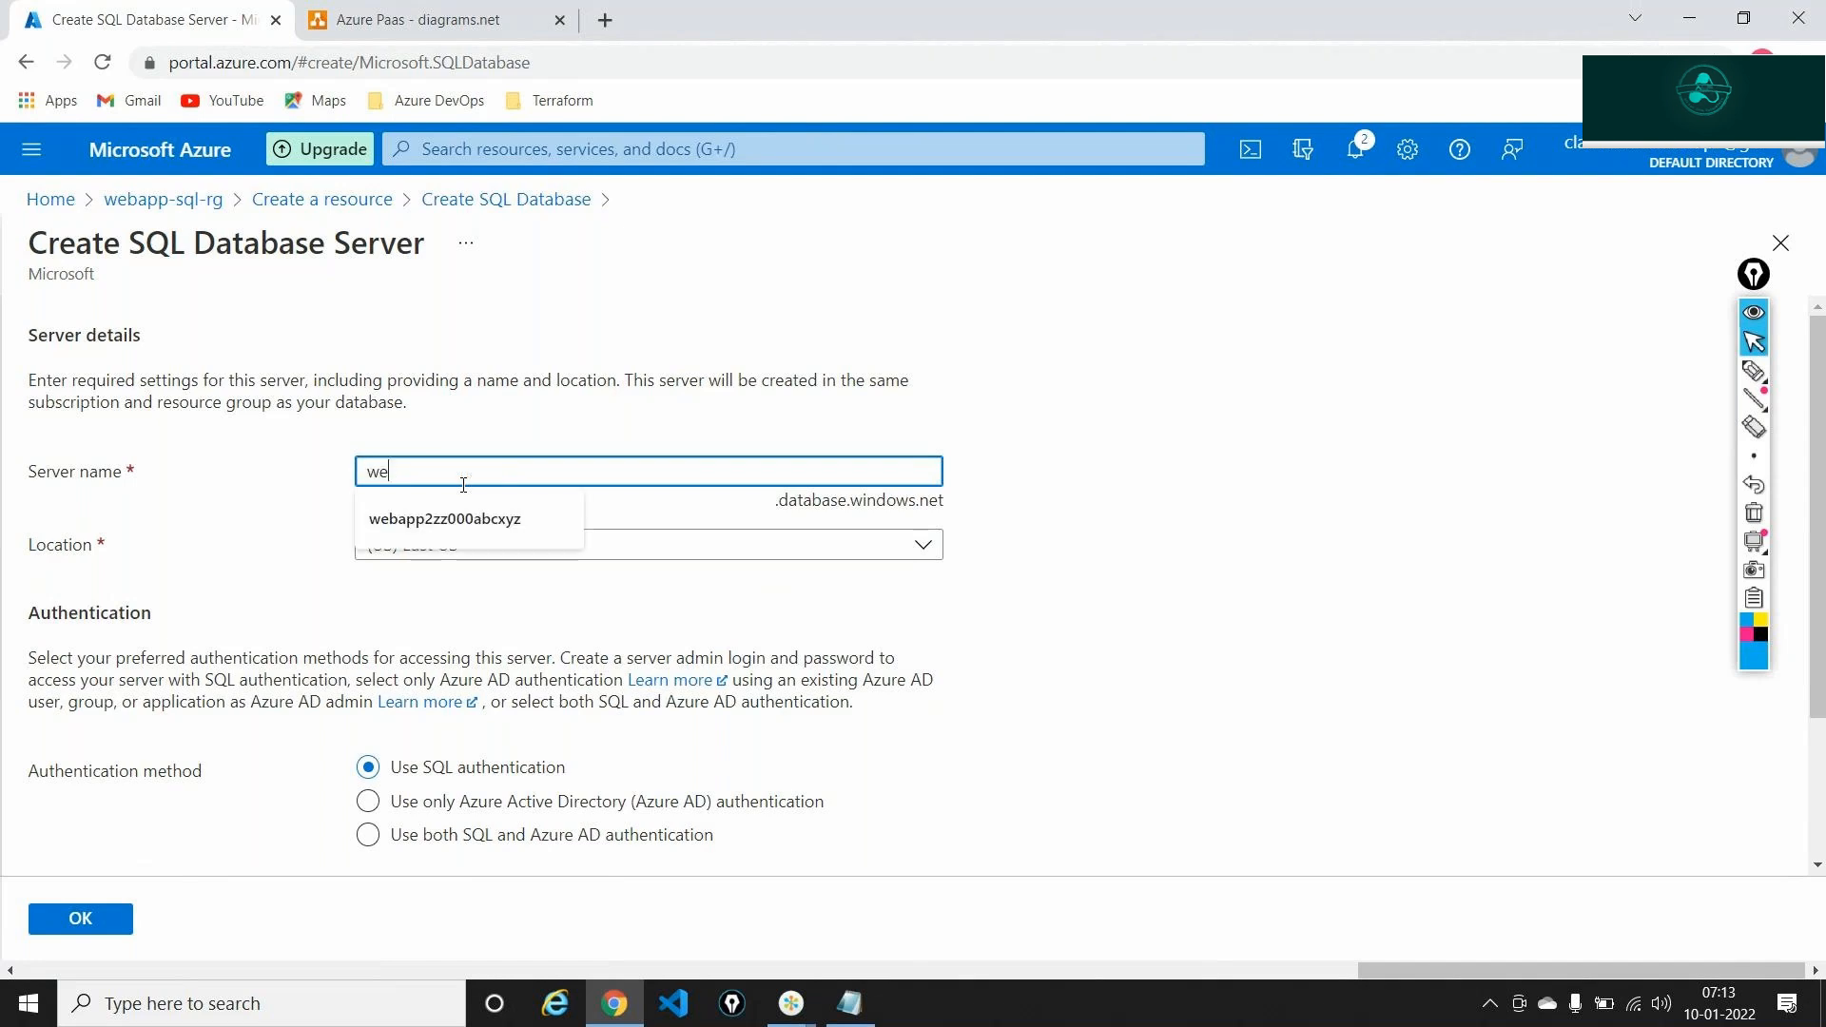
text(psqlserv)
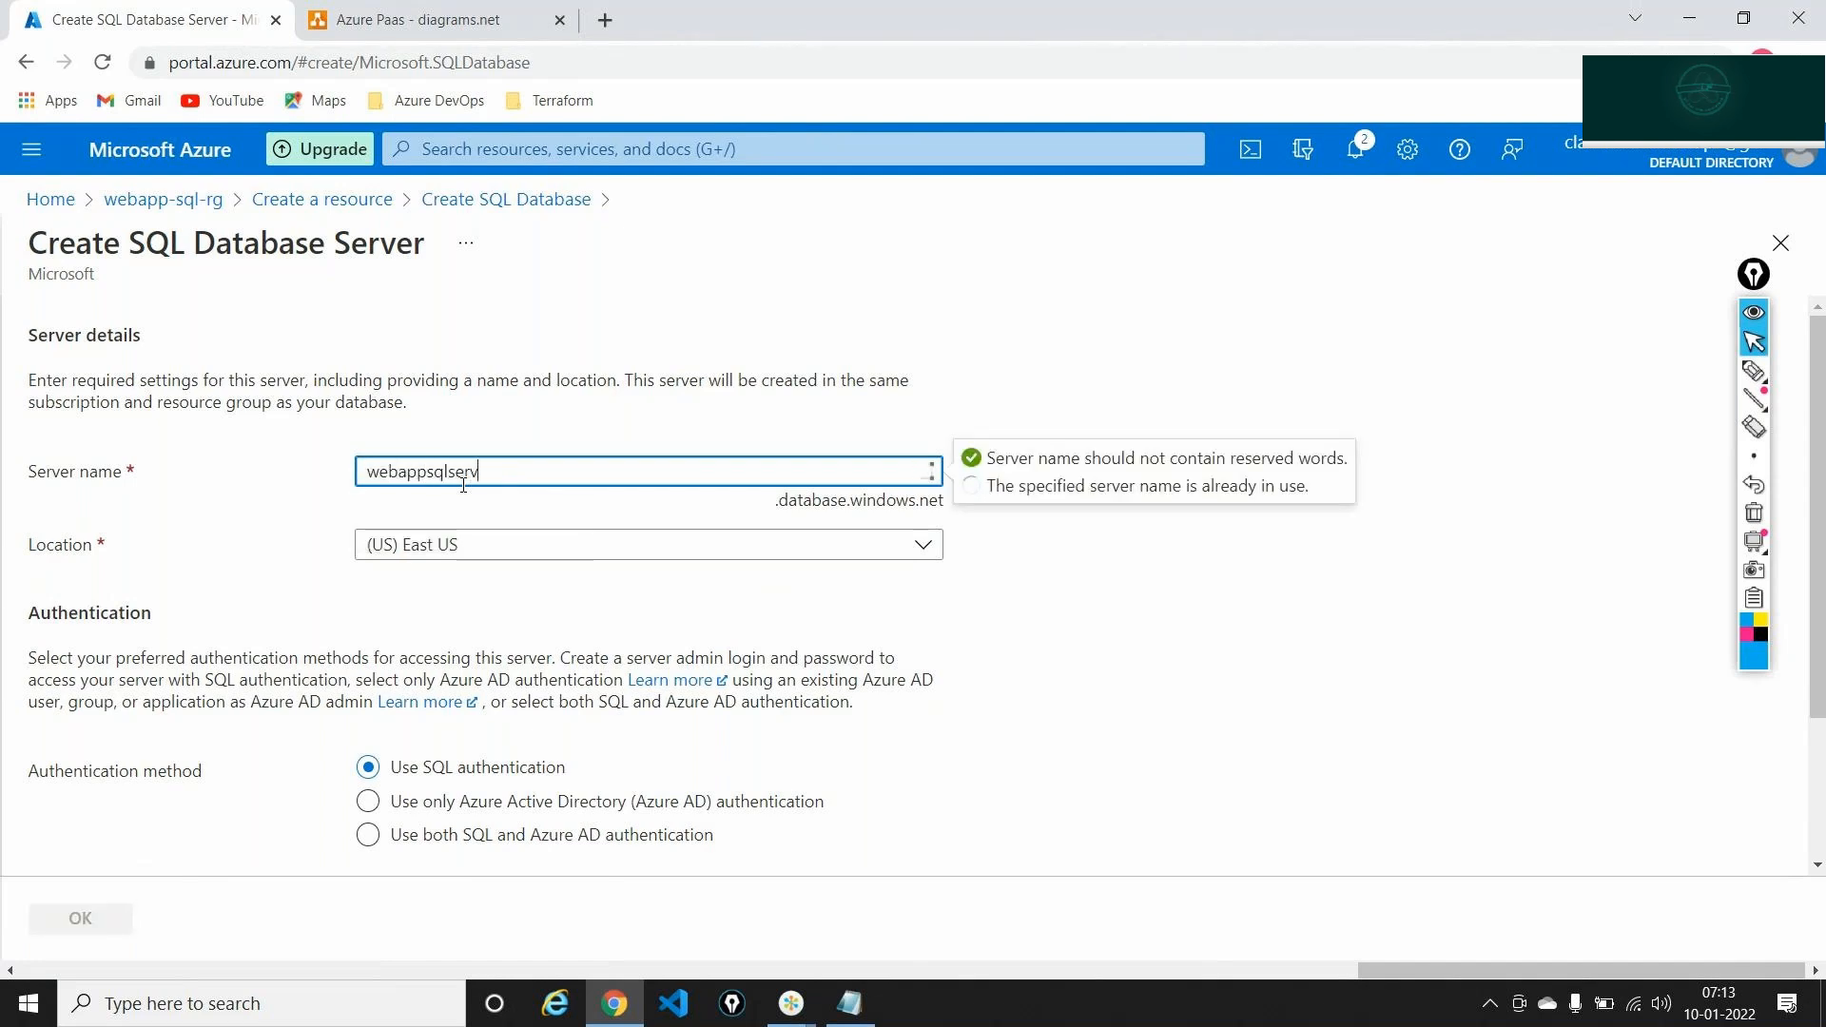
text(er2ab)
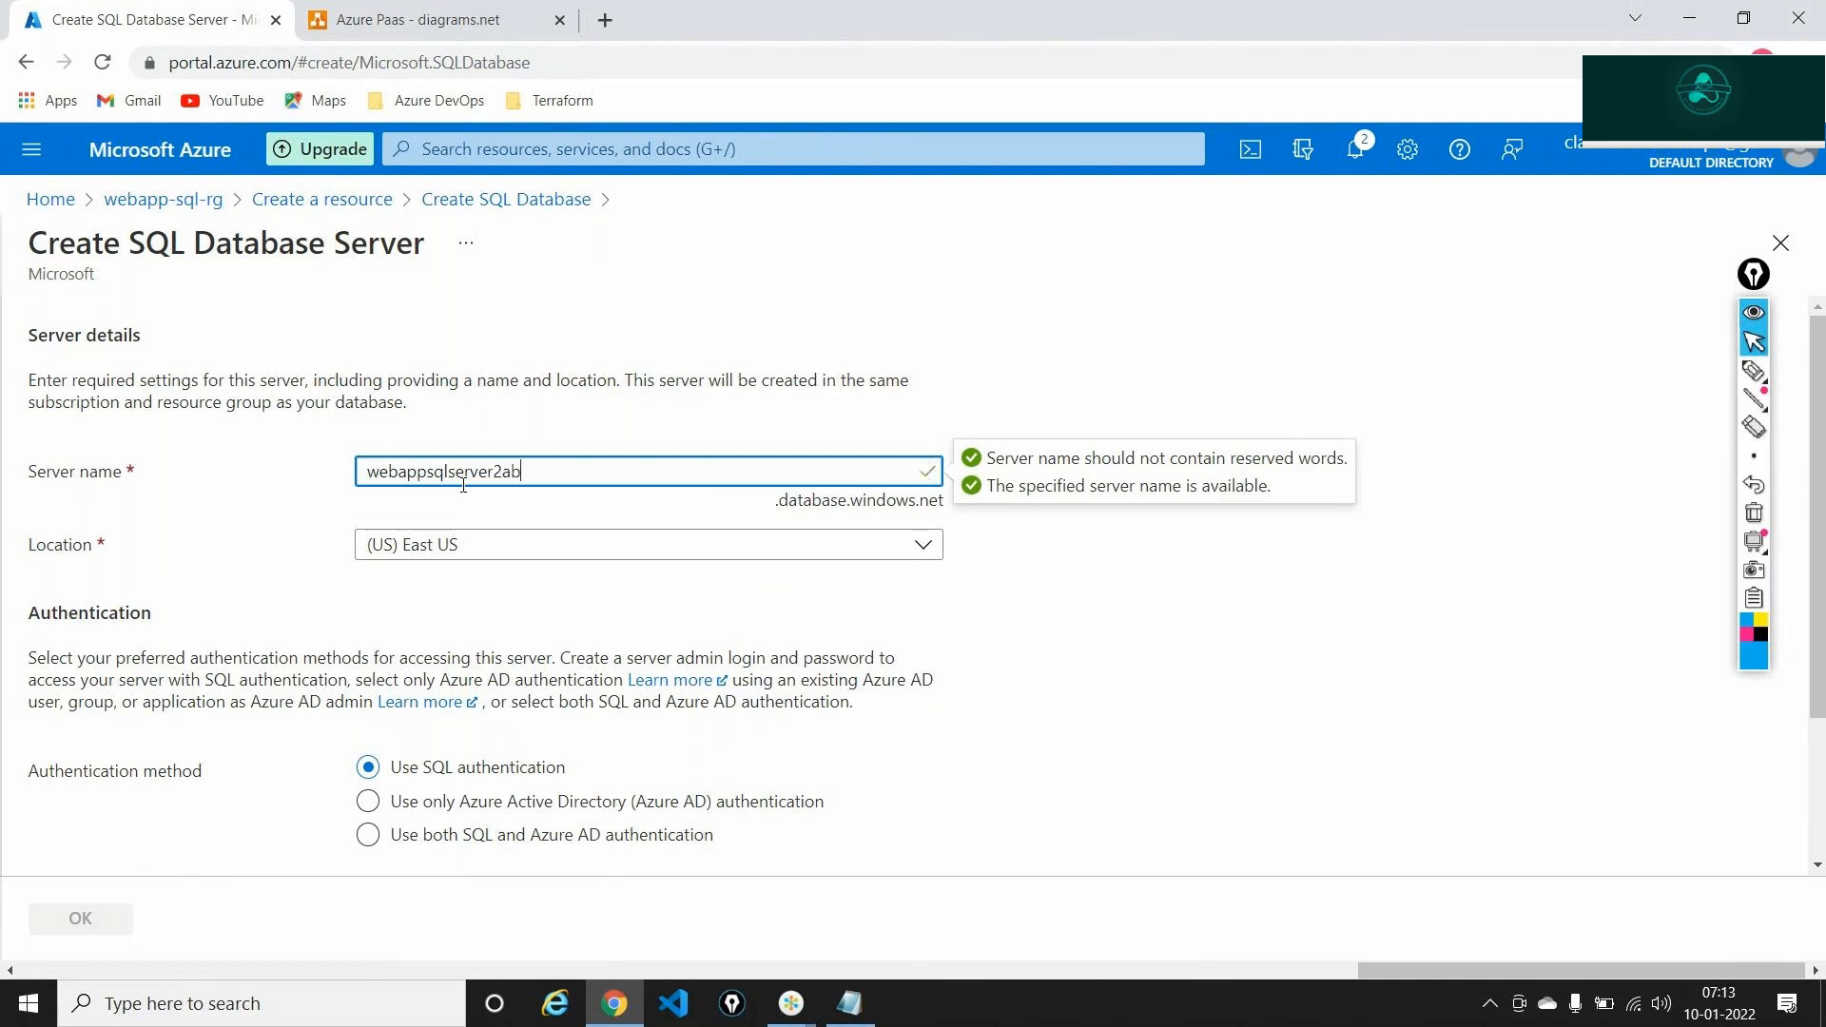
text(c00)
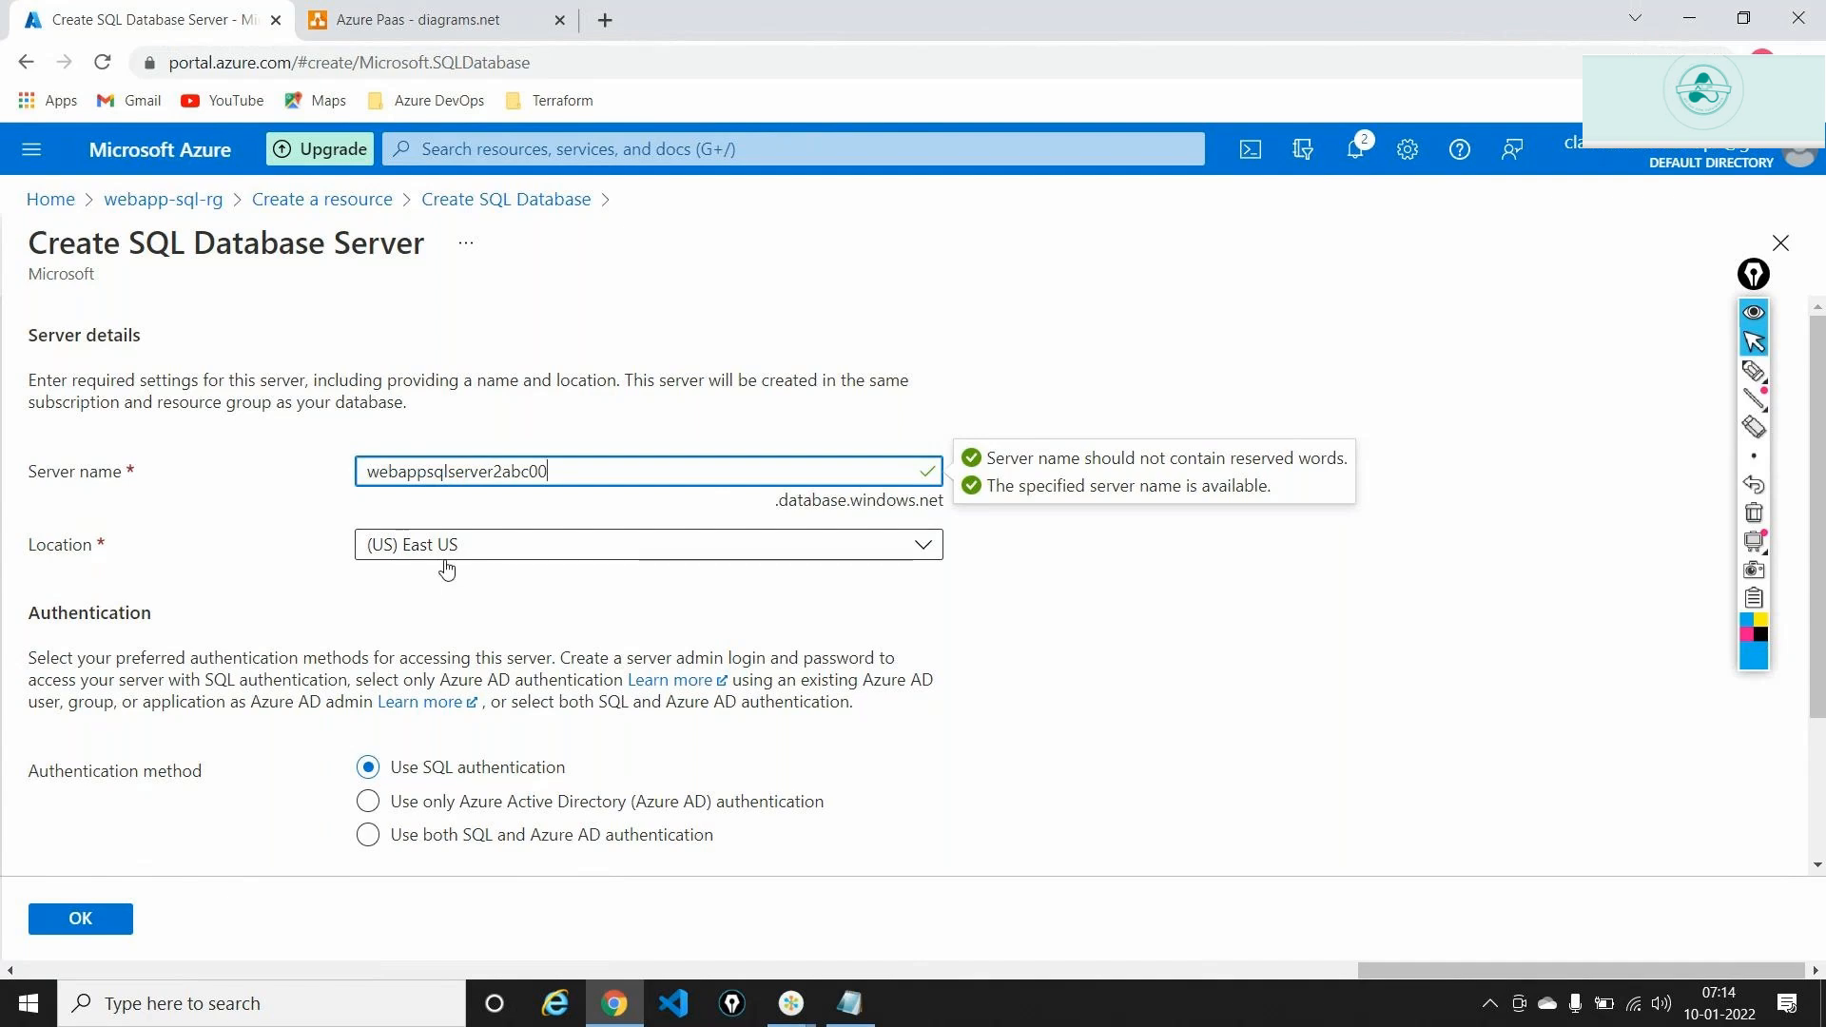
scroll(615, 633, down, 2)
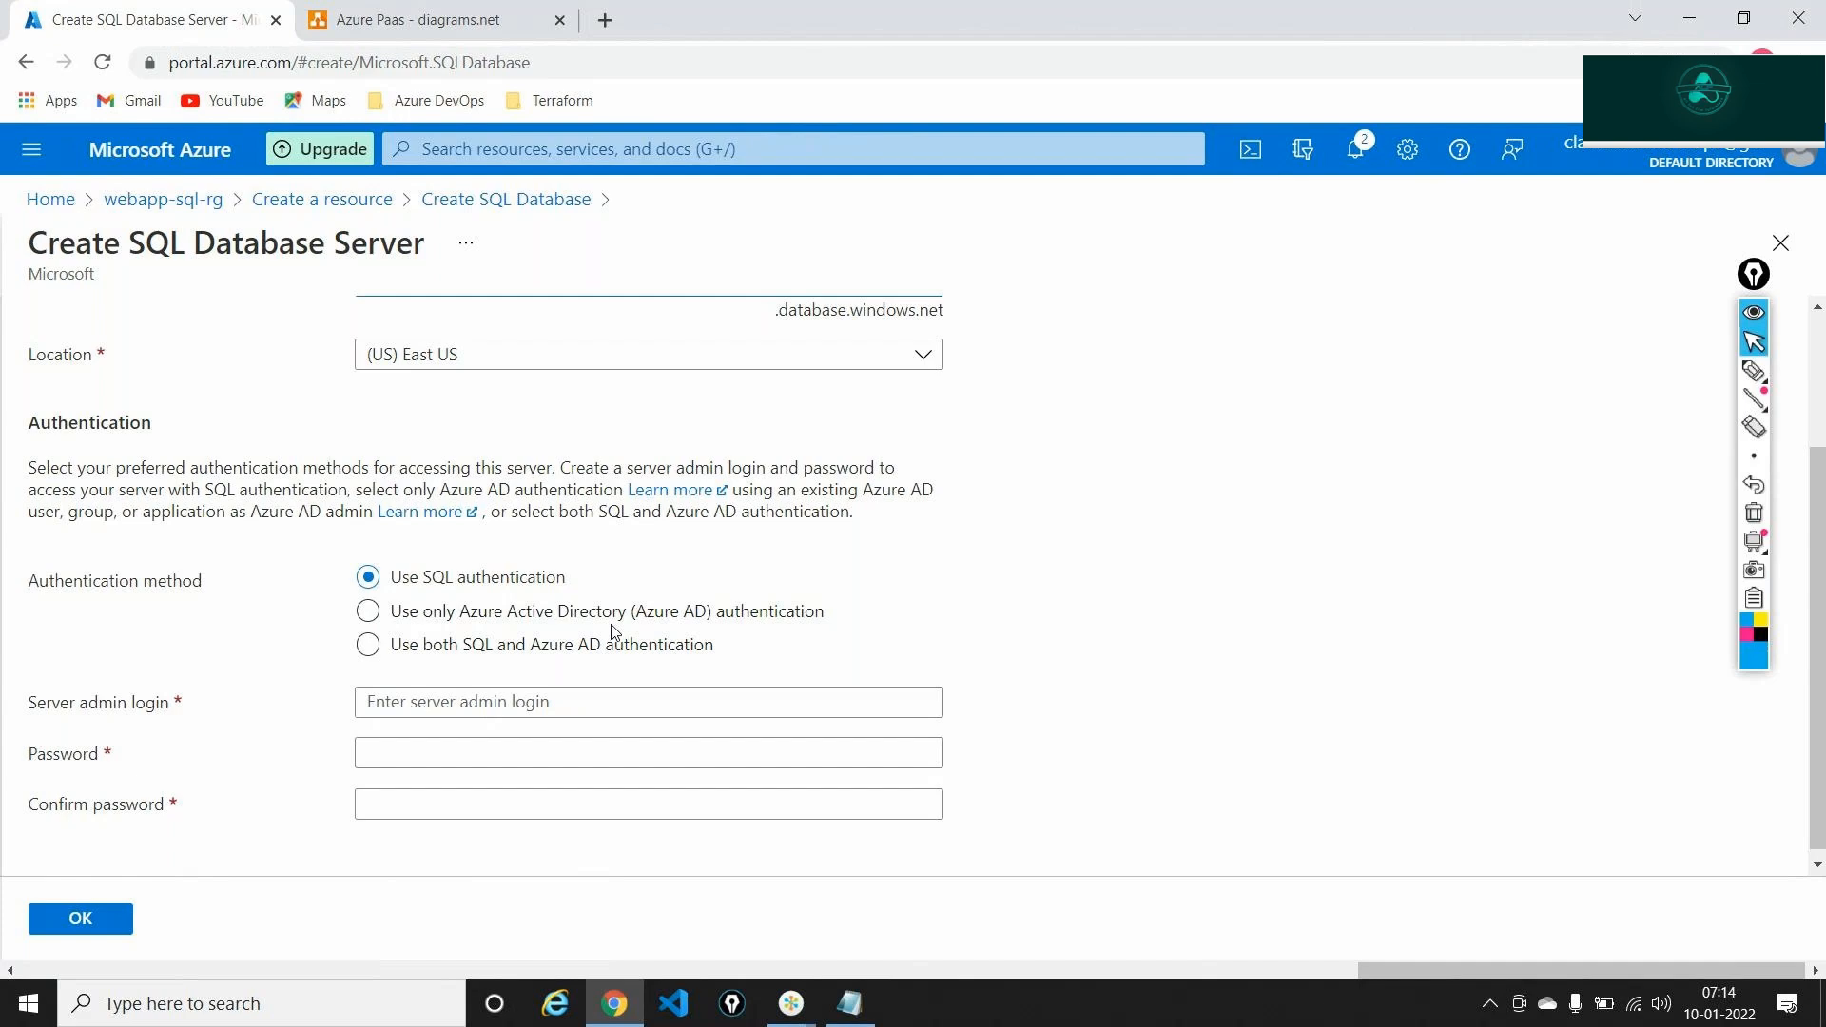
Enter the server admin login and password, moving on to the confirm-password field
click(579, 702)
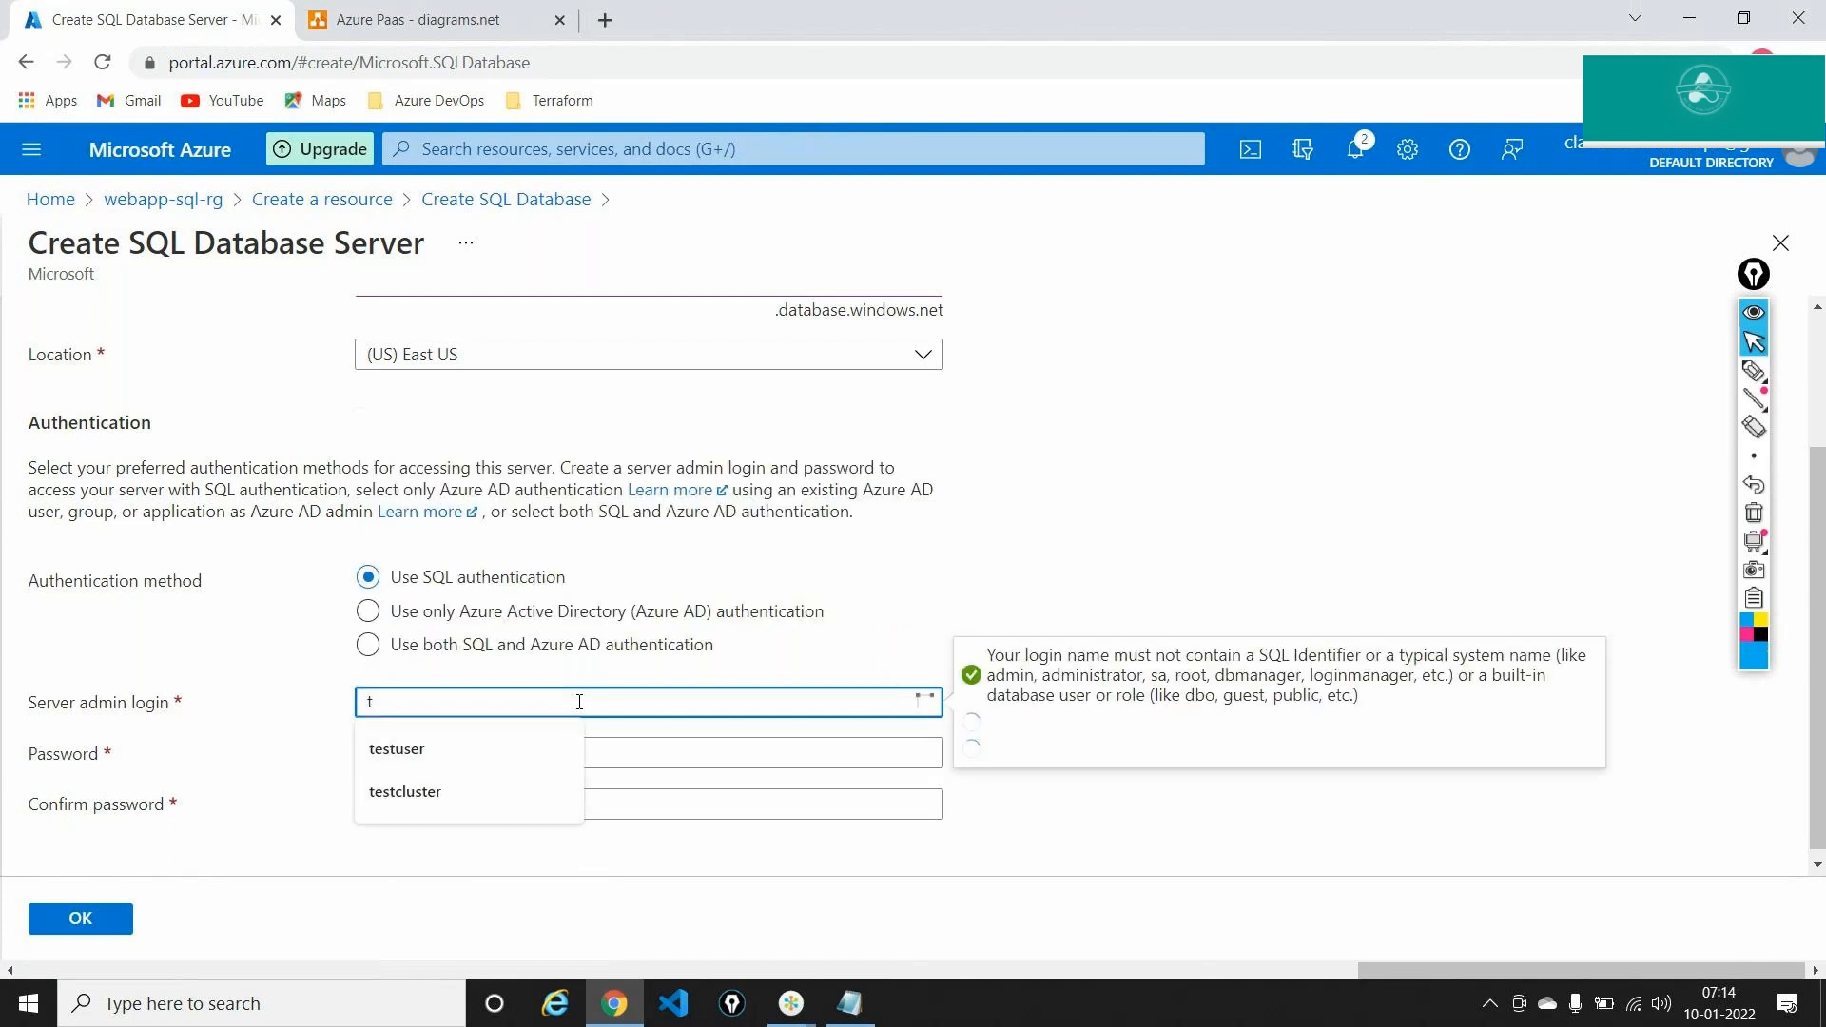
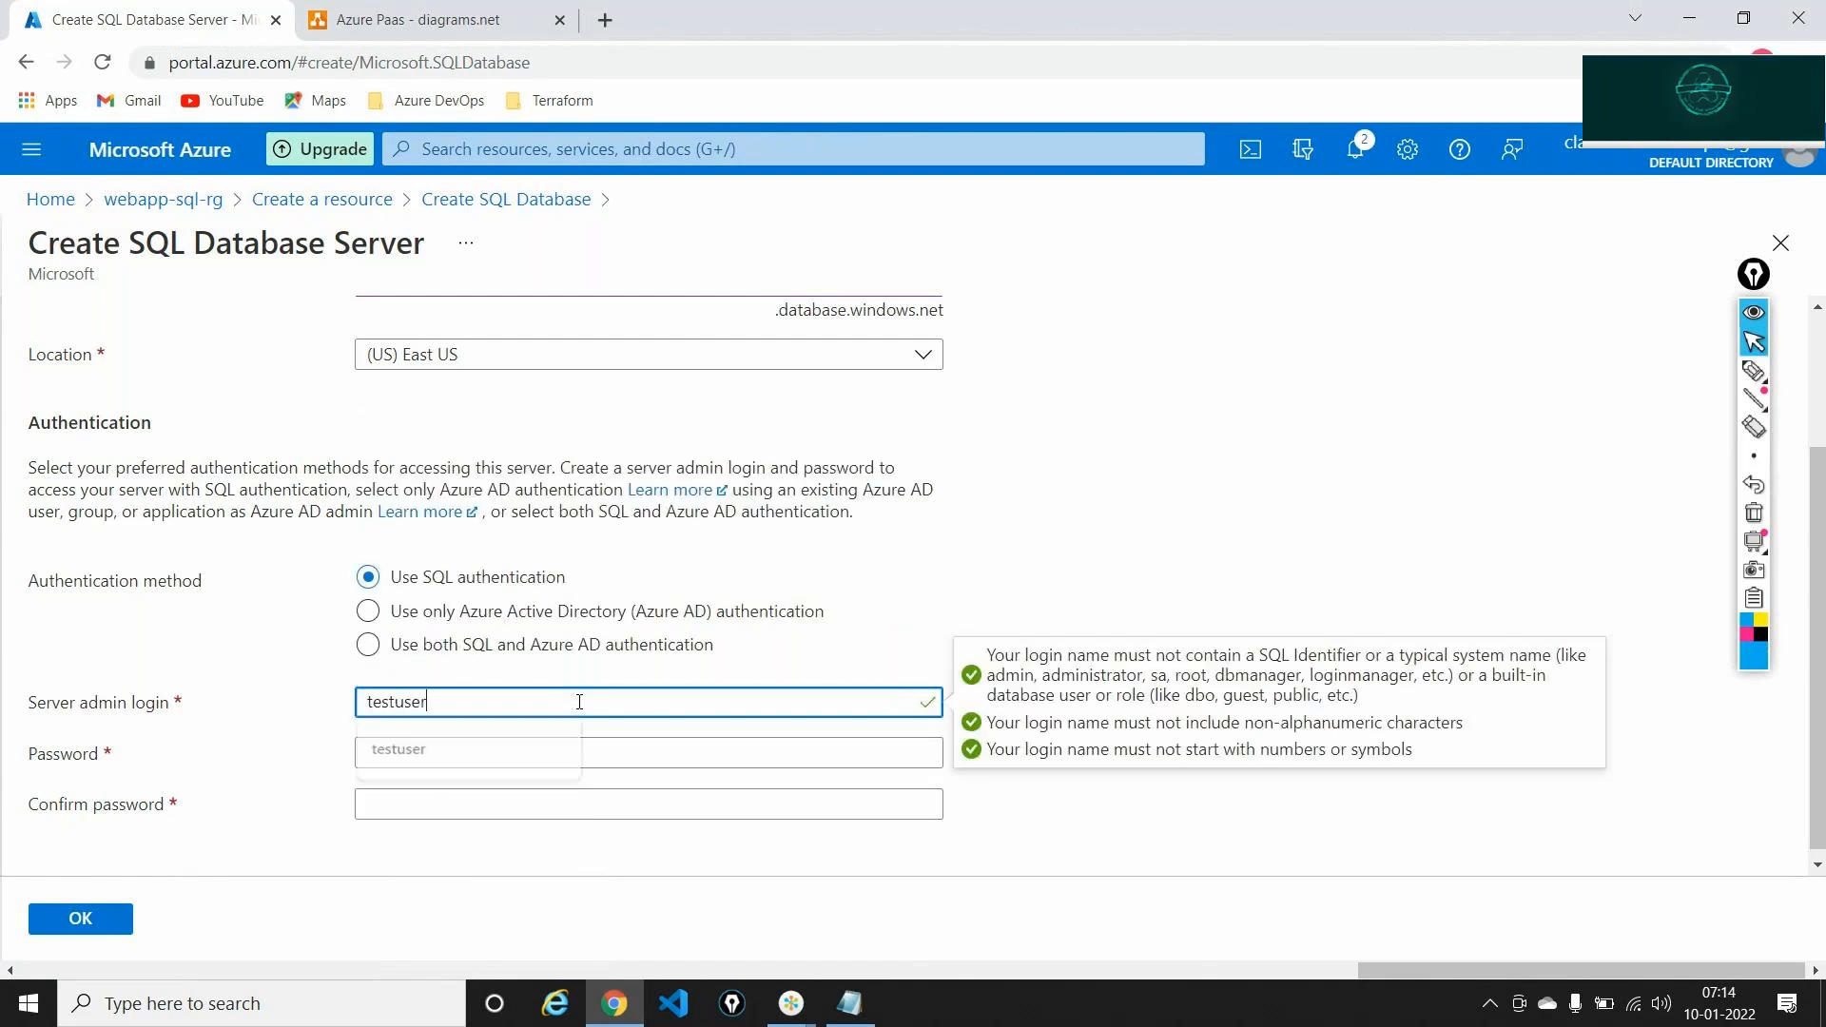
key(Tab)
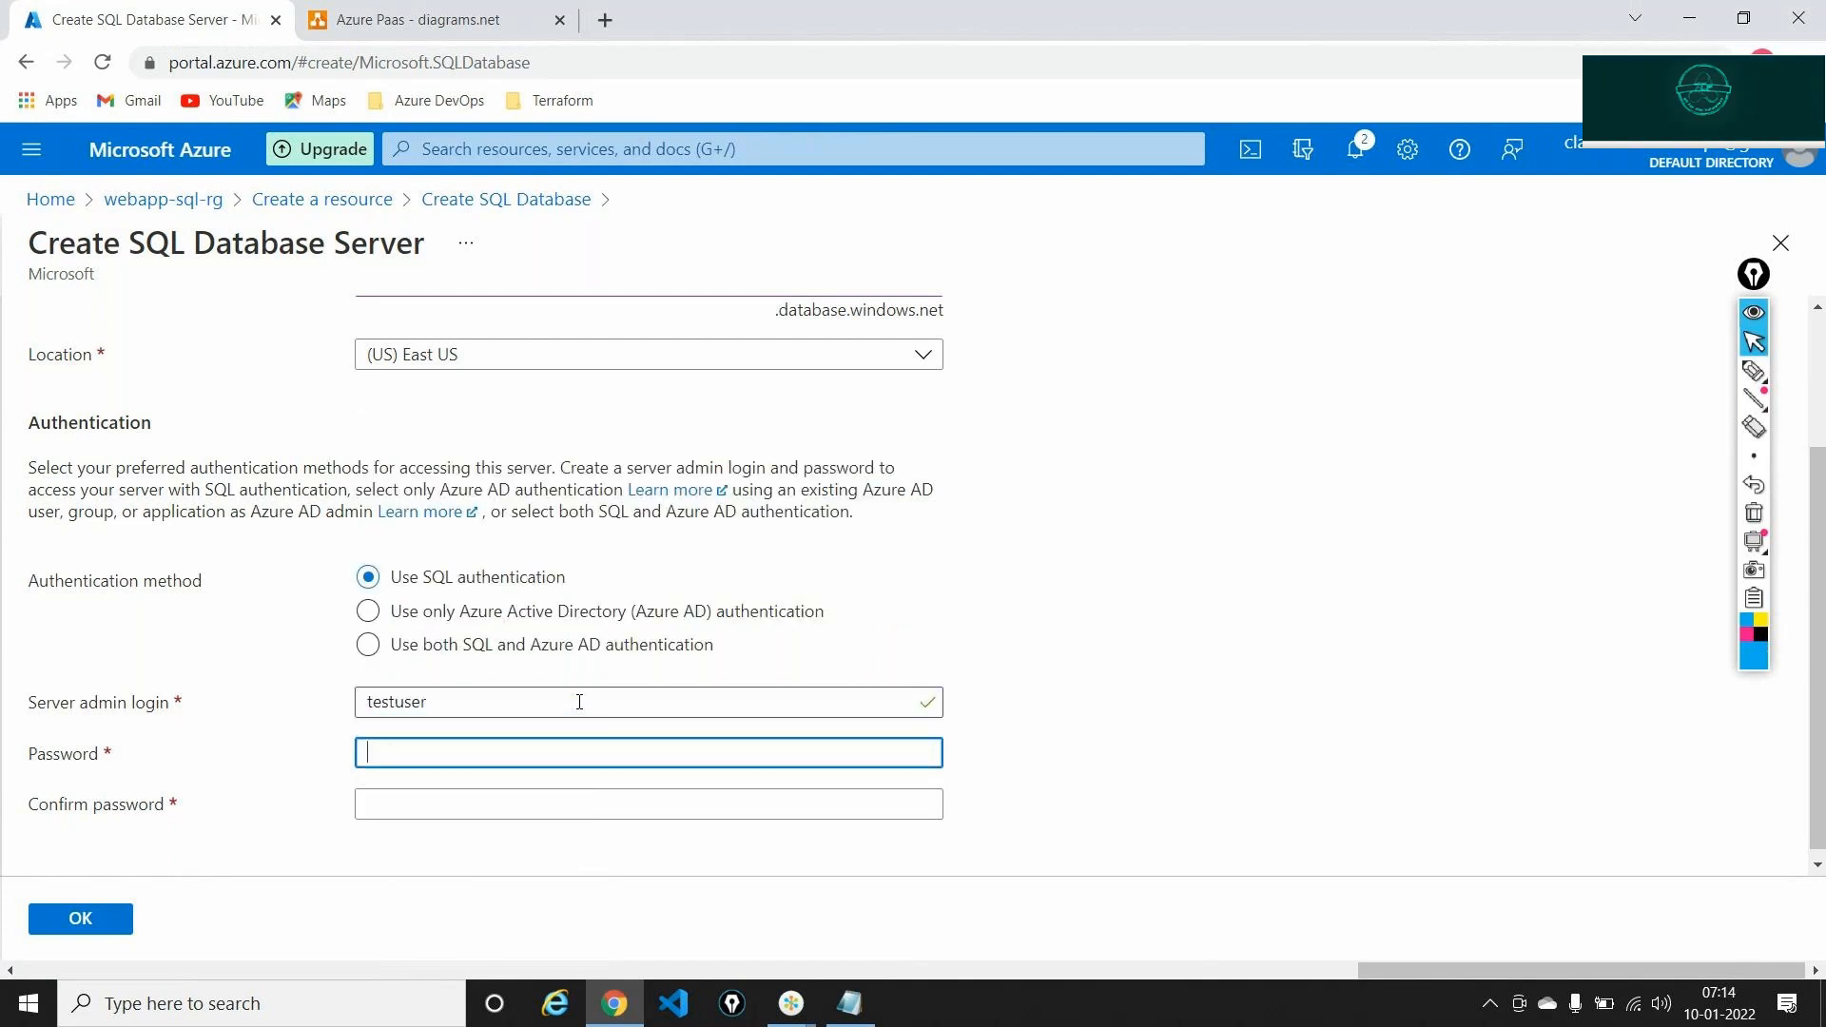
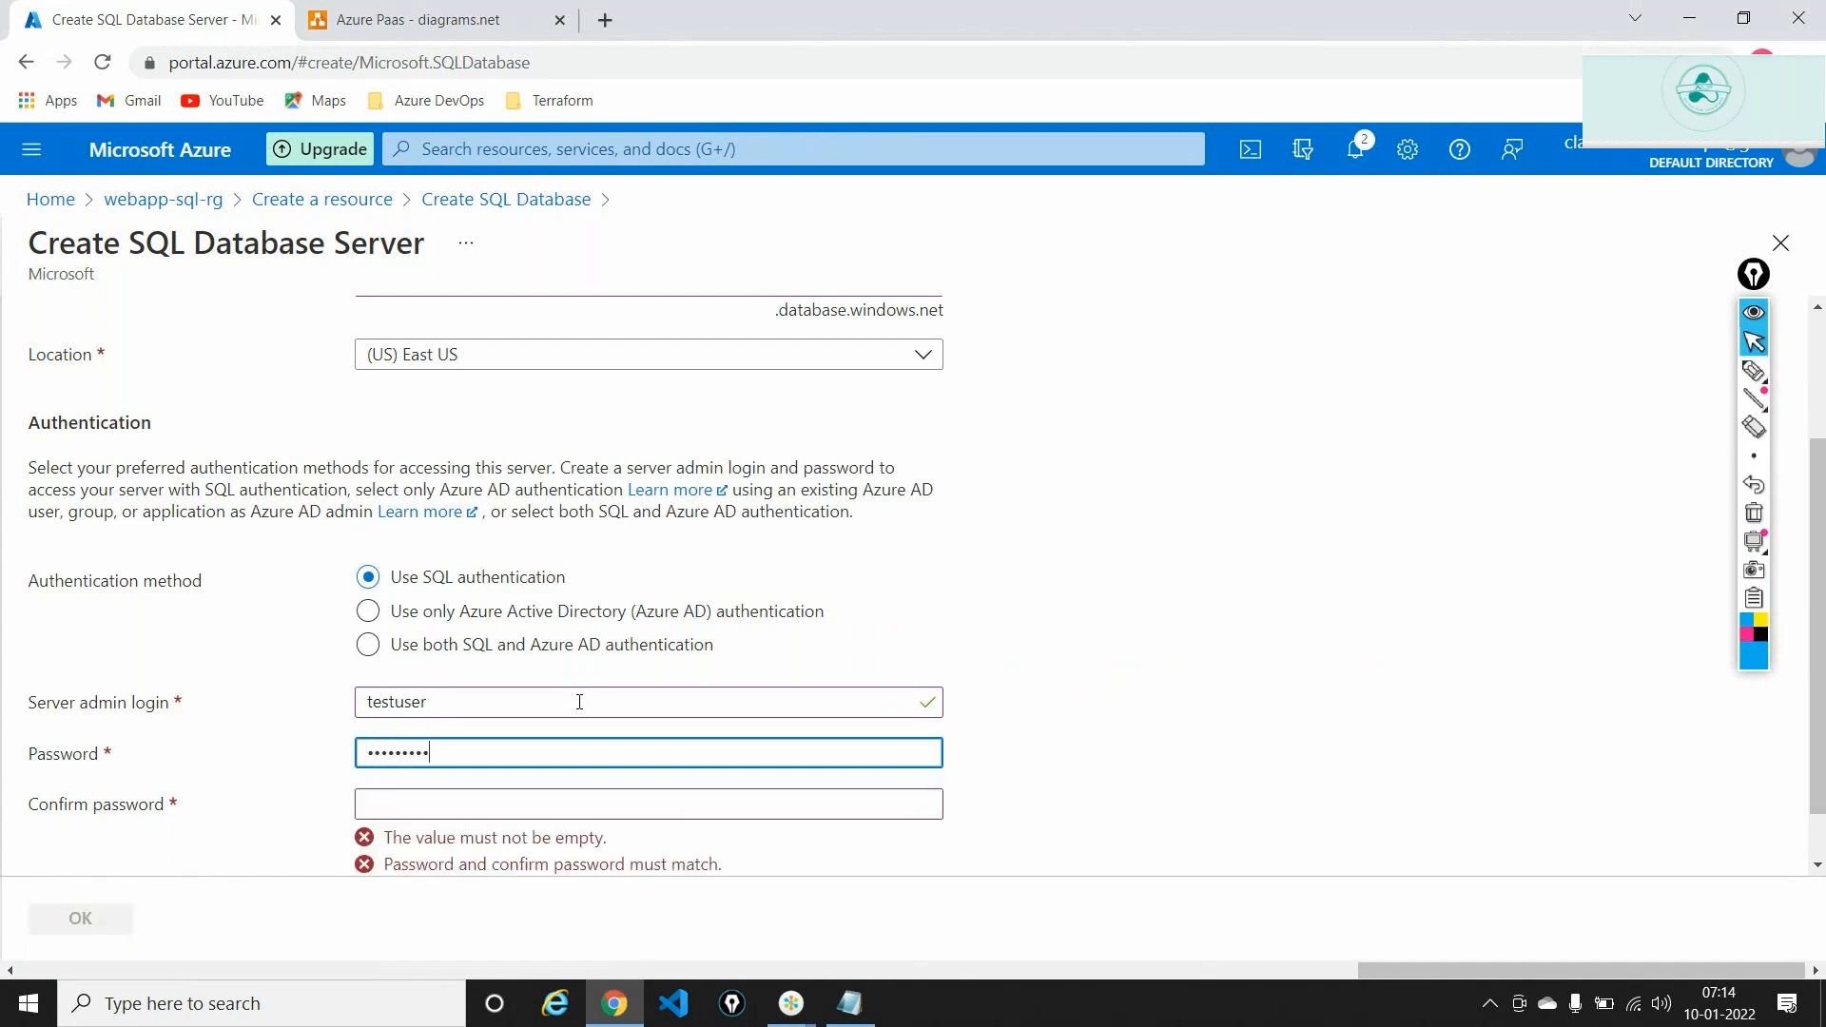
key(Tab)
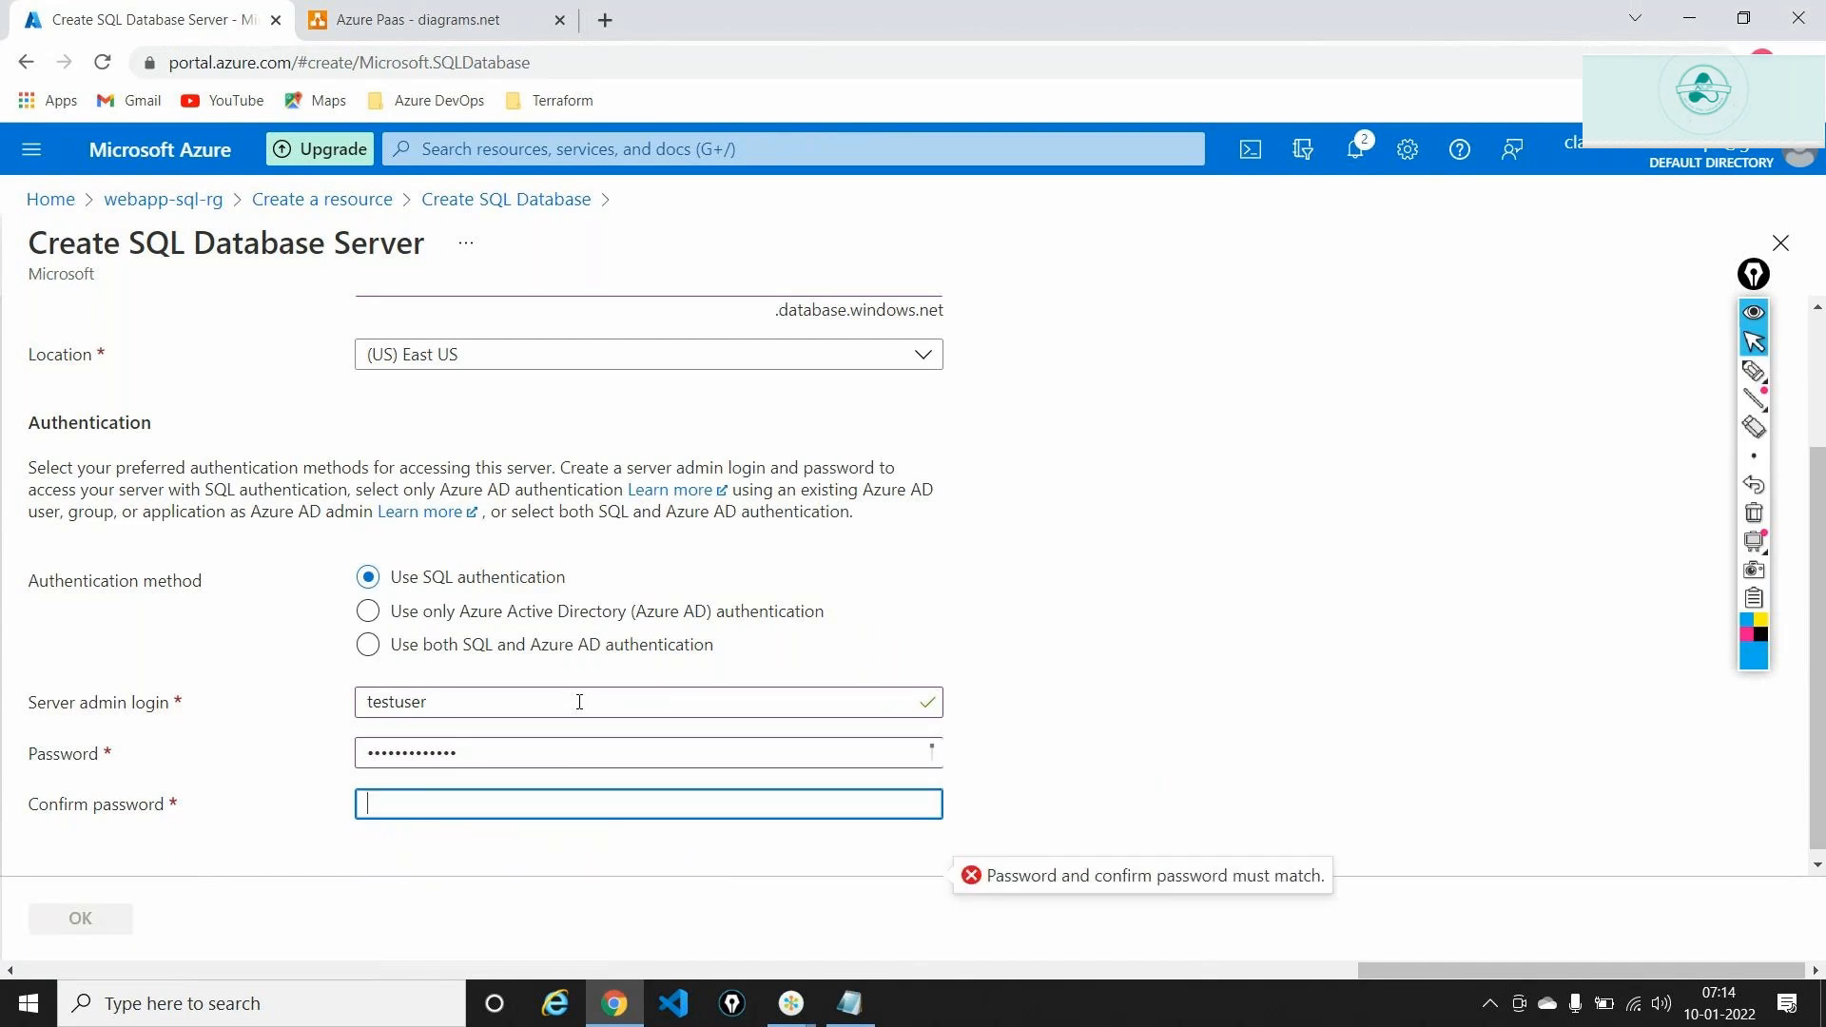
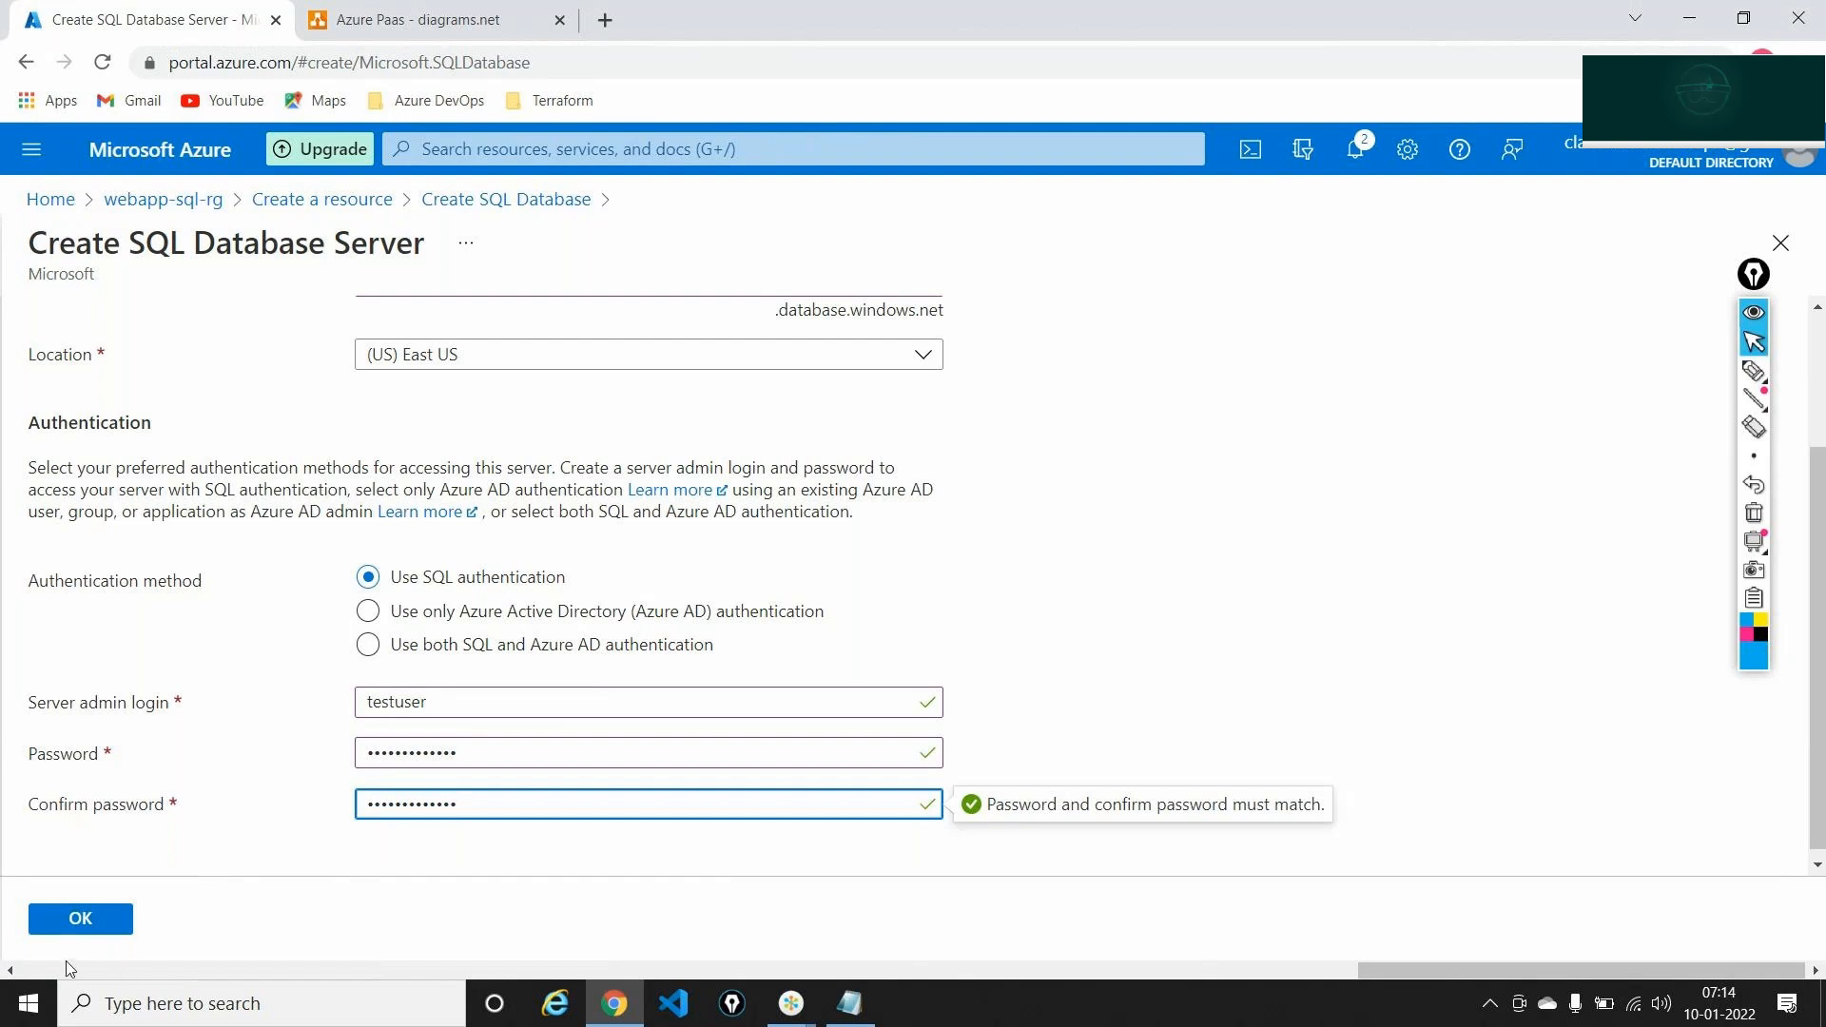
Confirm webappsqlserver2abc00 (East US) as firstdb's server and highlight the Compute + storage setting
click(80, 936)
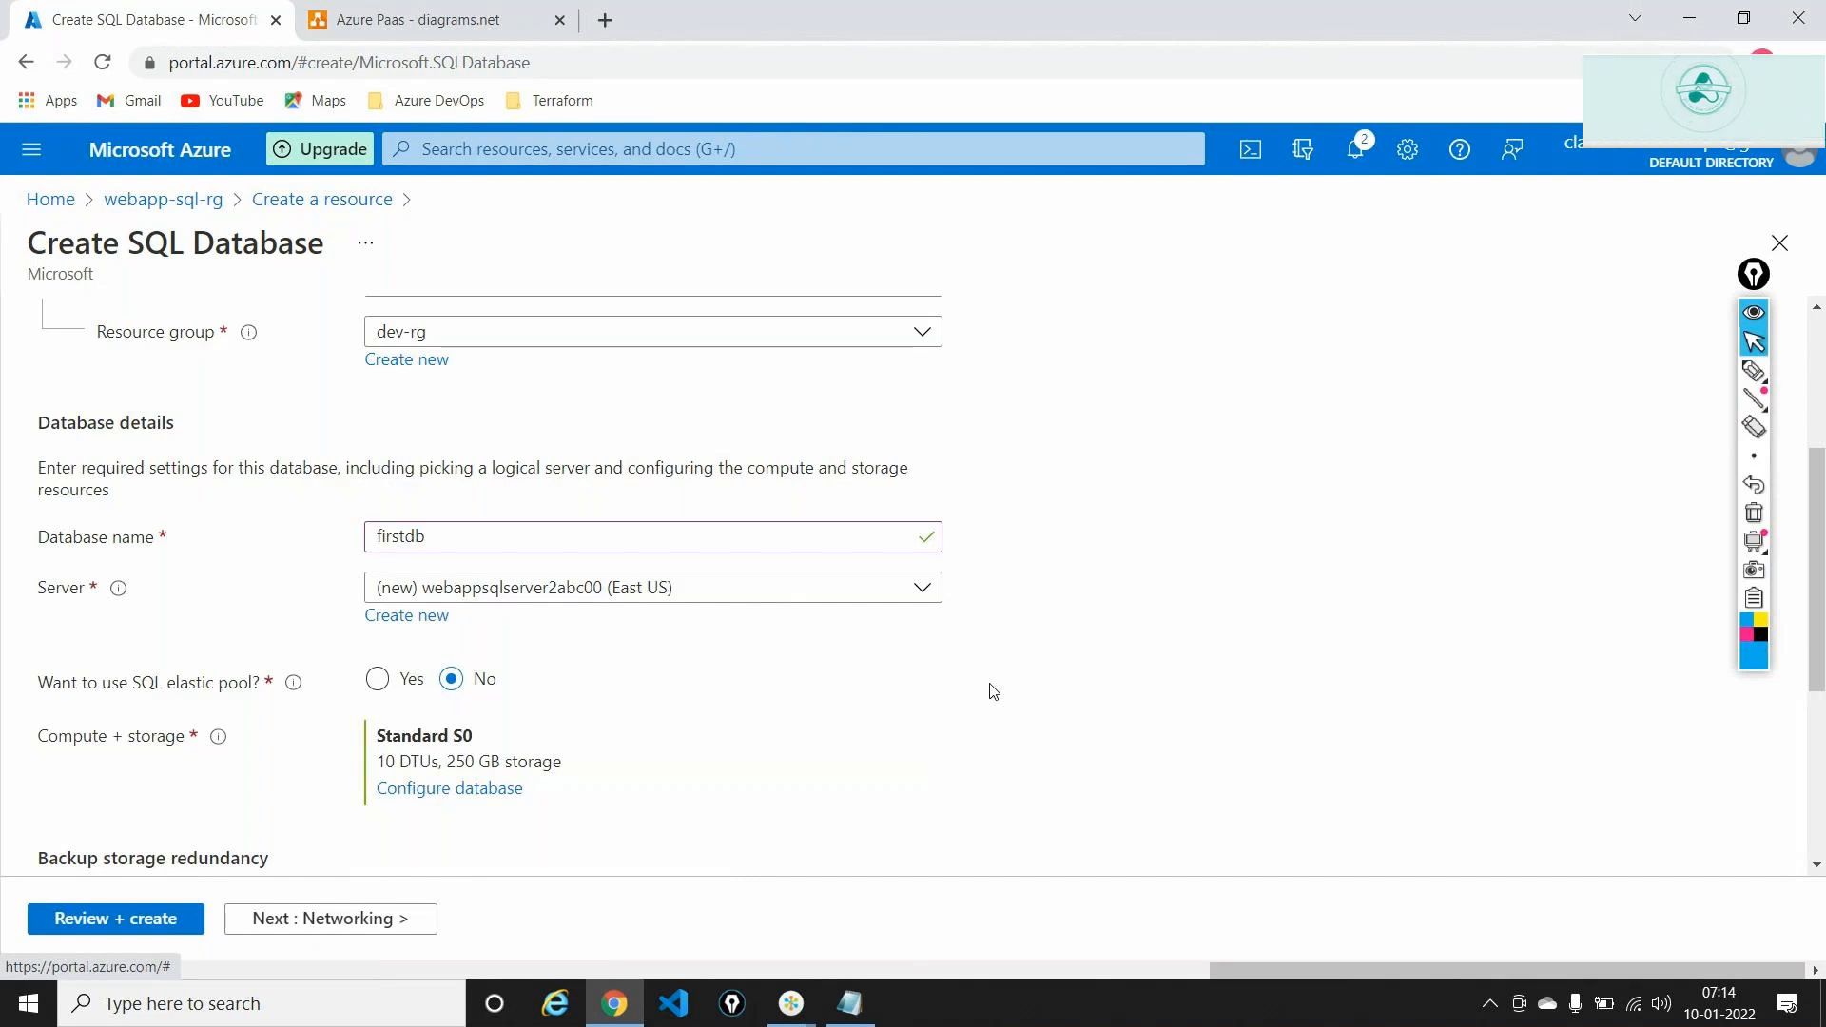
triple_click(68, 744)
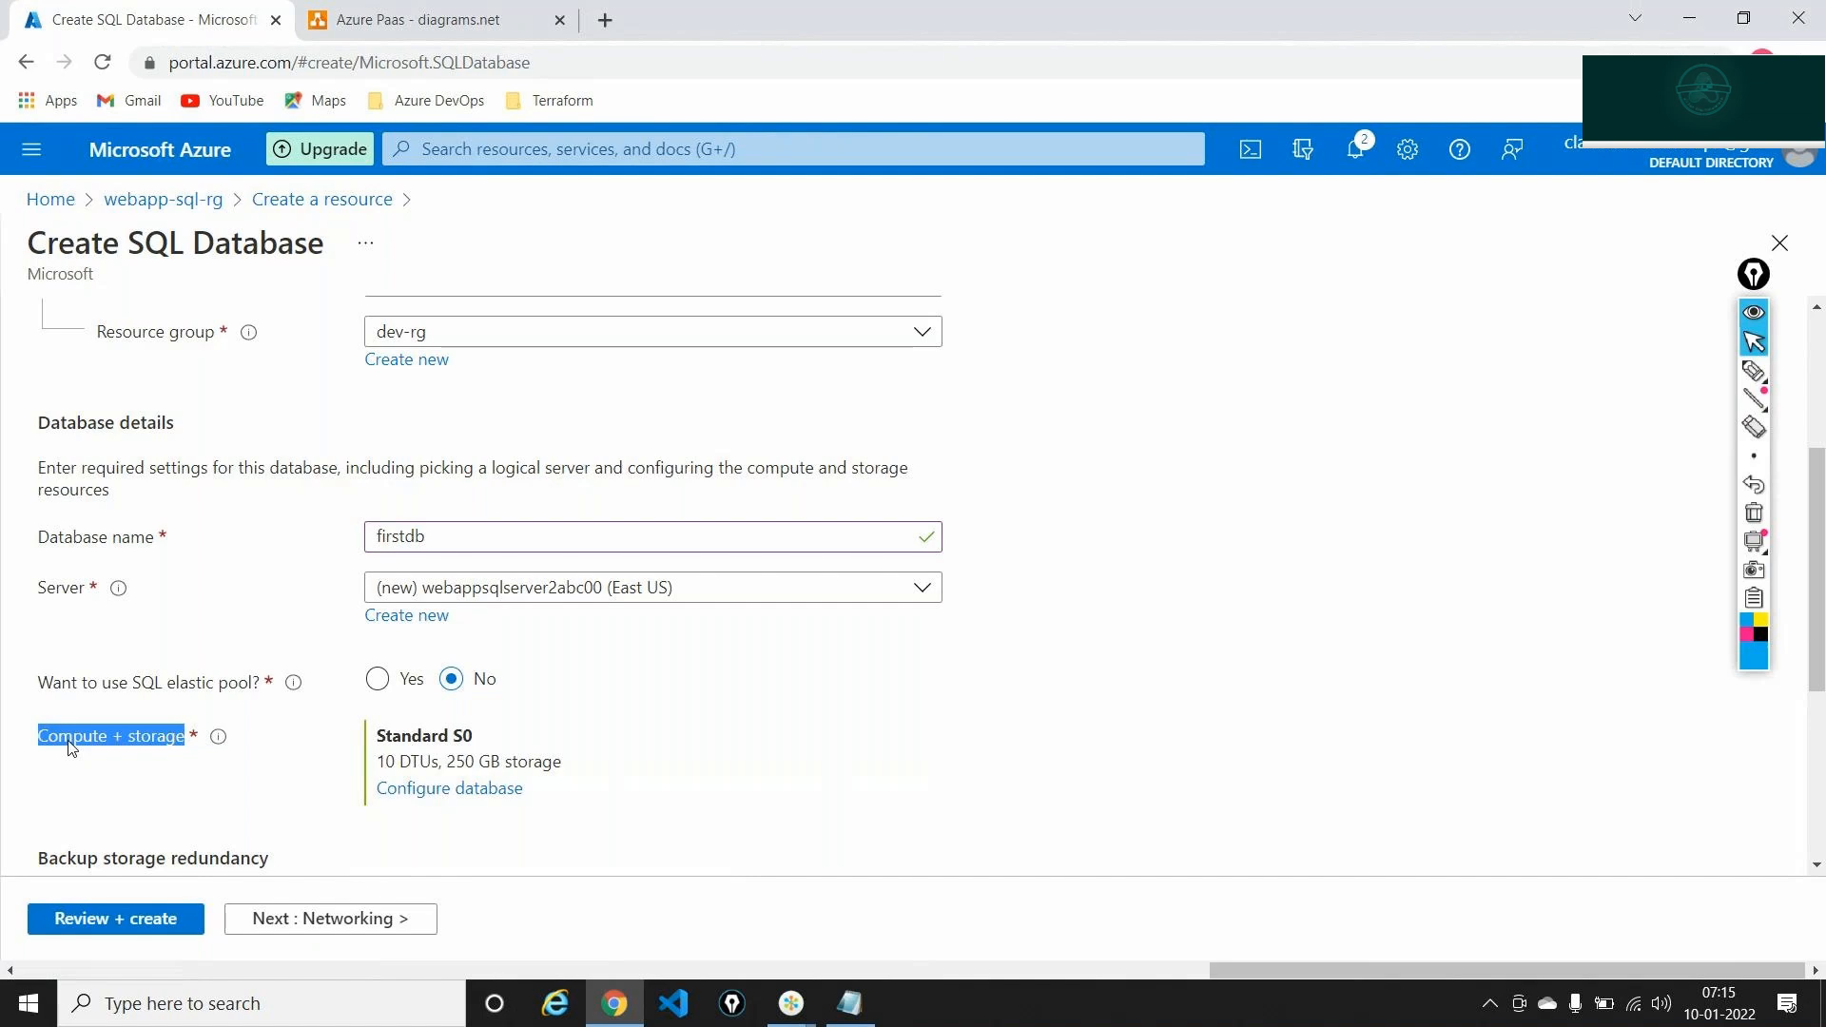
Open the compute and storage configuration and circle the Standard tier's 10 DTUs setting
click(466, 790)
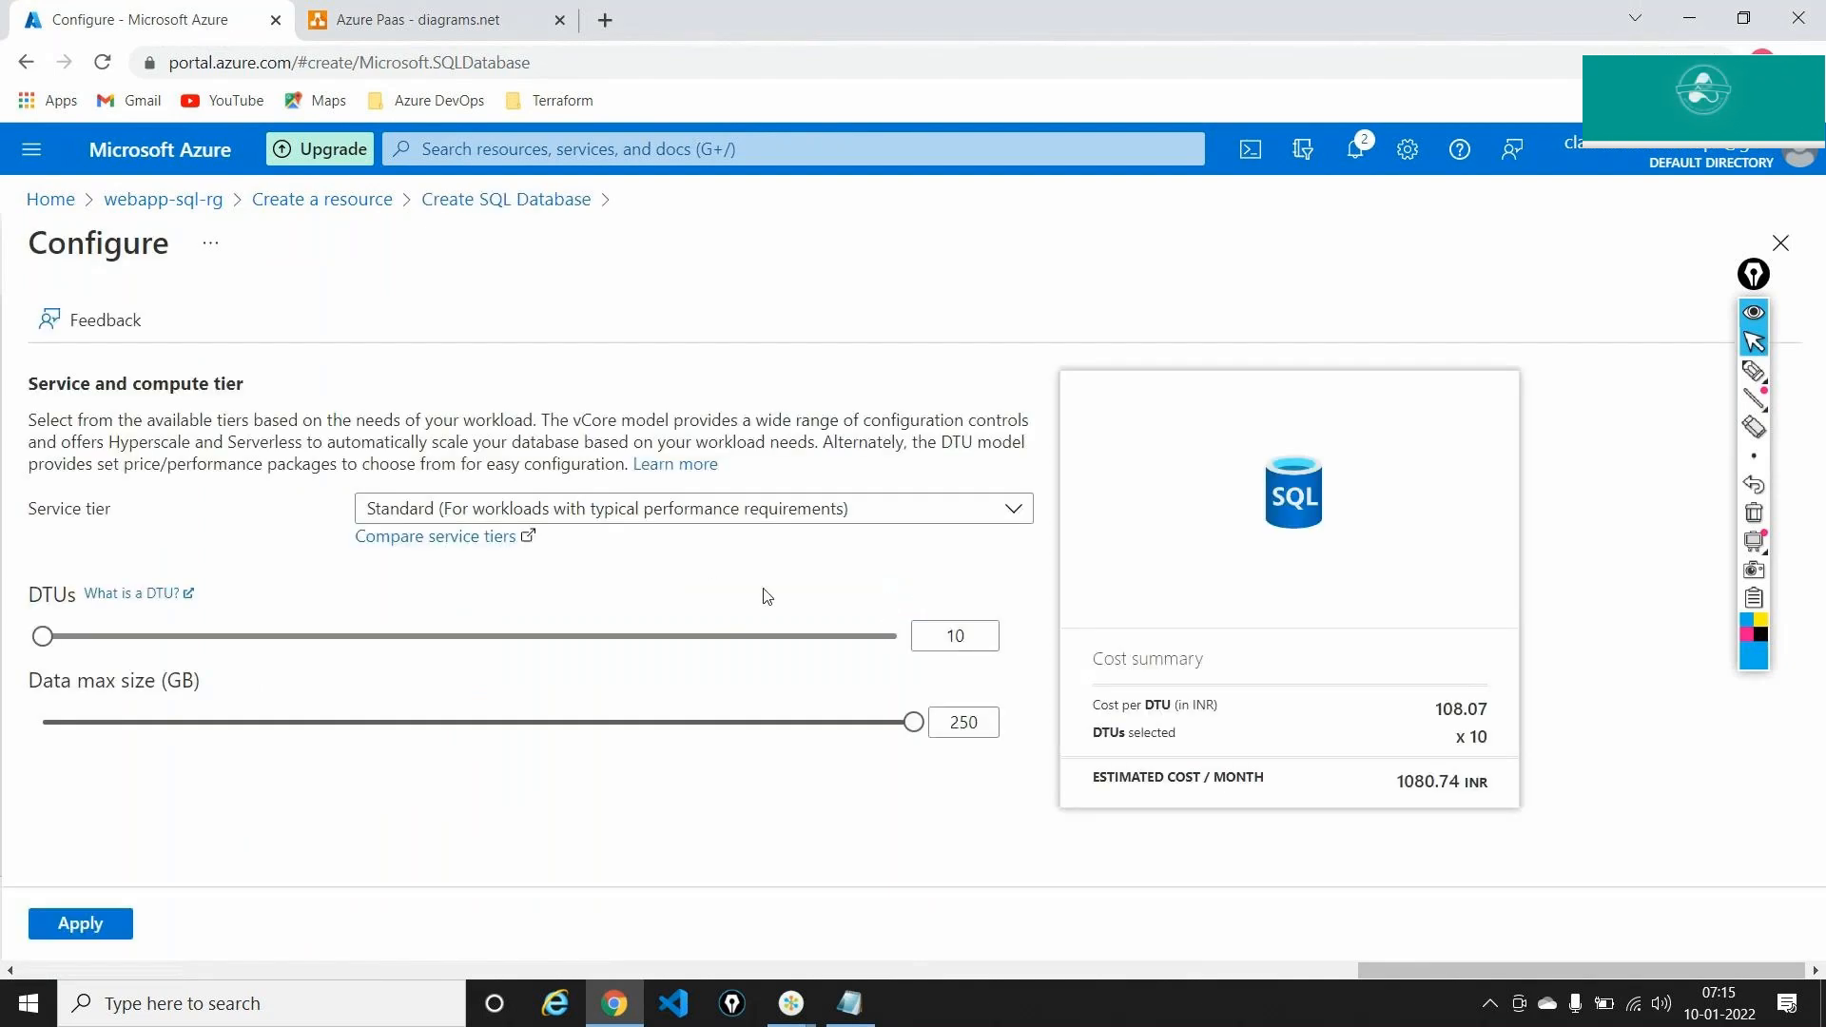
click(1759, 375)
mouse_move(29, 563)
mouse_down()
mouse_move(16, 588)
mouse_move(81, 617)
mouse_move(53, 559)
mouse_up()
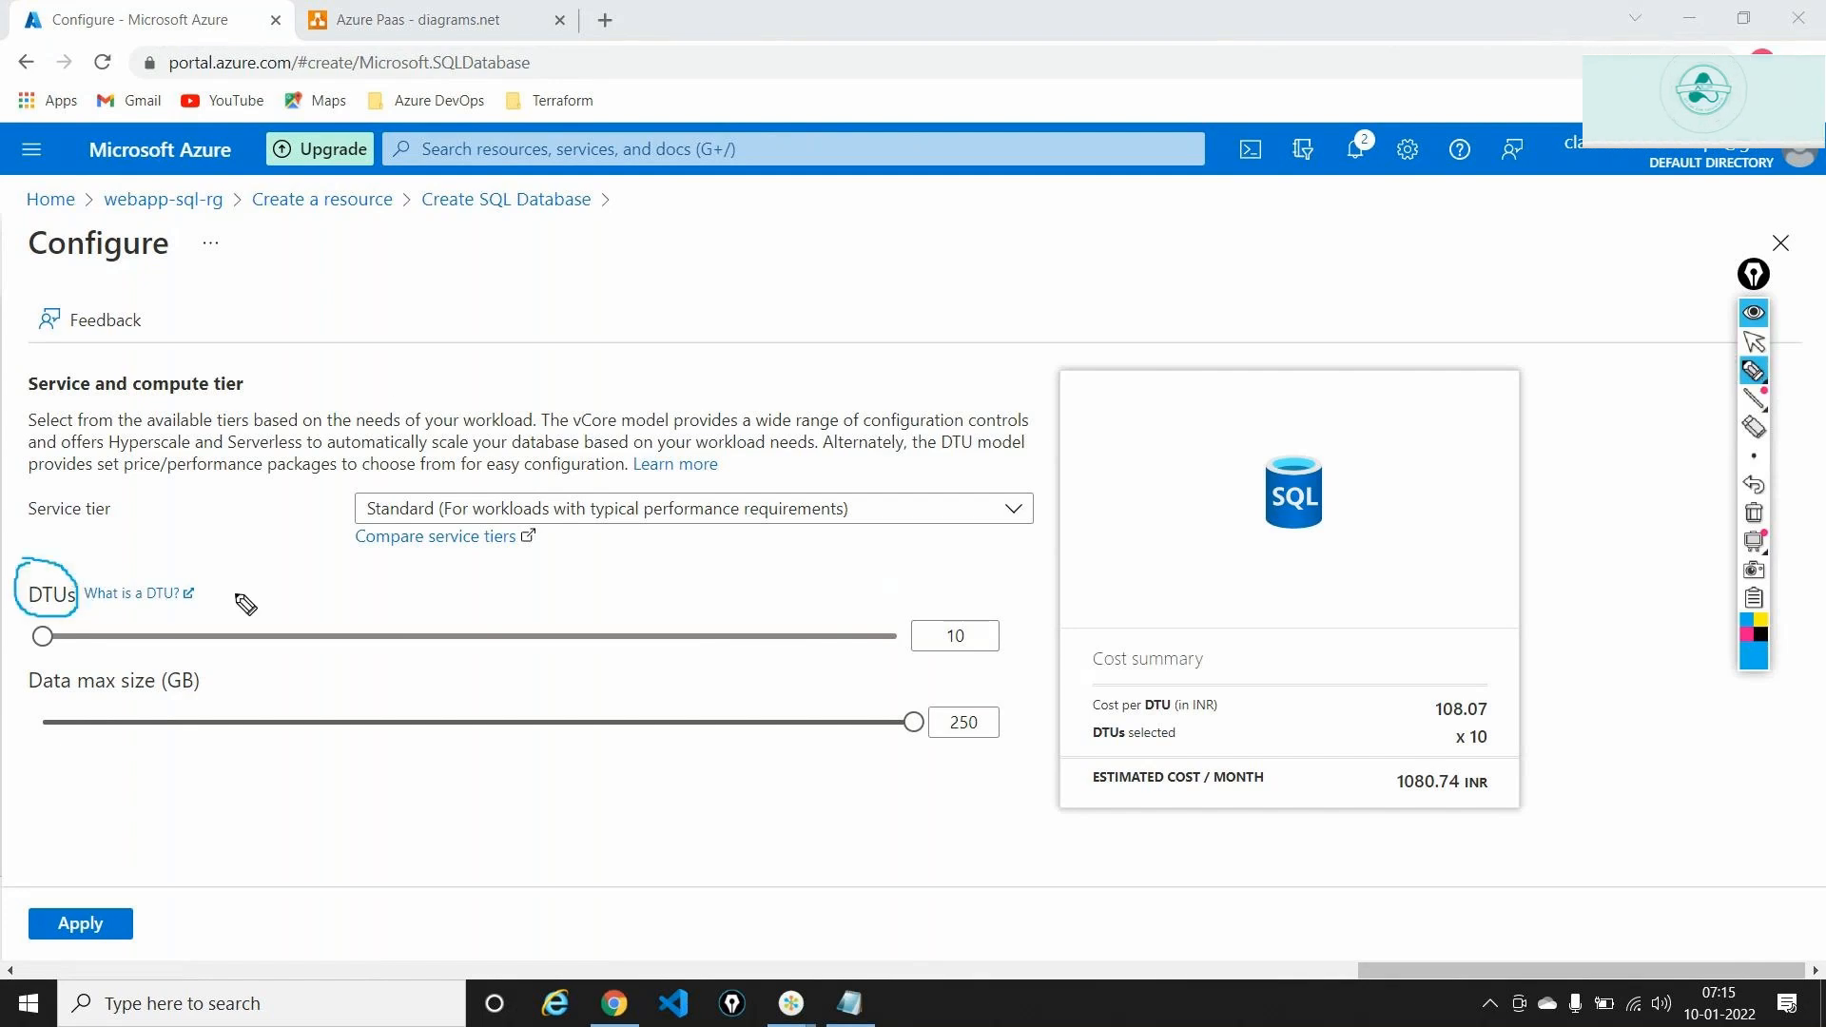
mouse_move(949, 606)
mouse_down()
mouse_move(915, 609)
mouse_move(942, 668)
mouse_move(995, 647)
mouse_move(924, 612)
mouse_up()
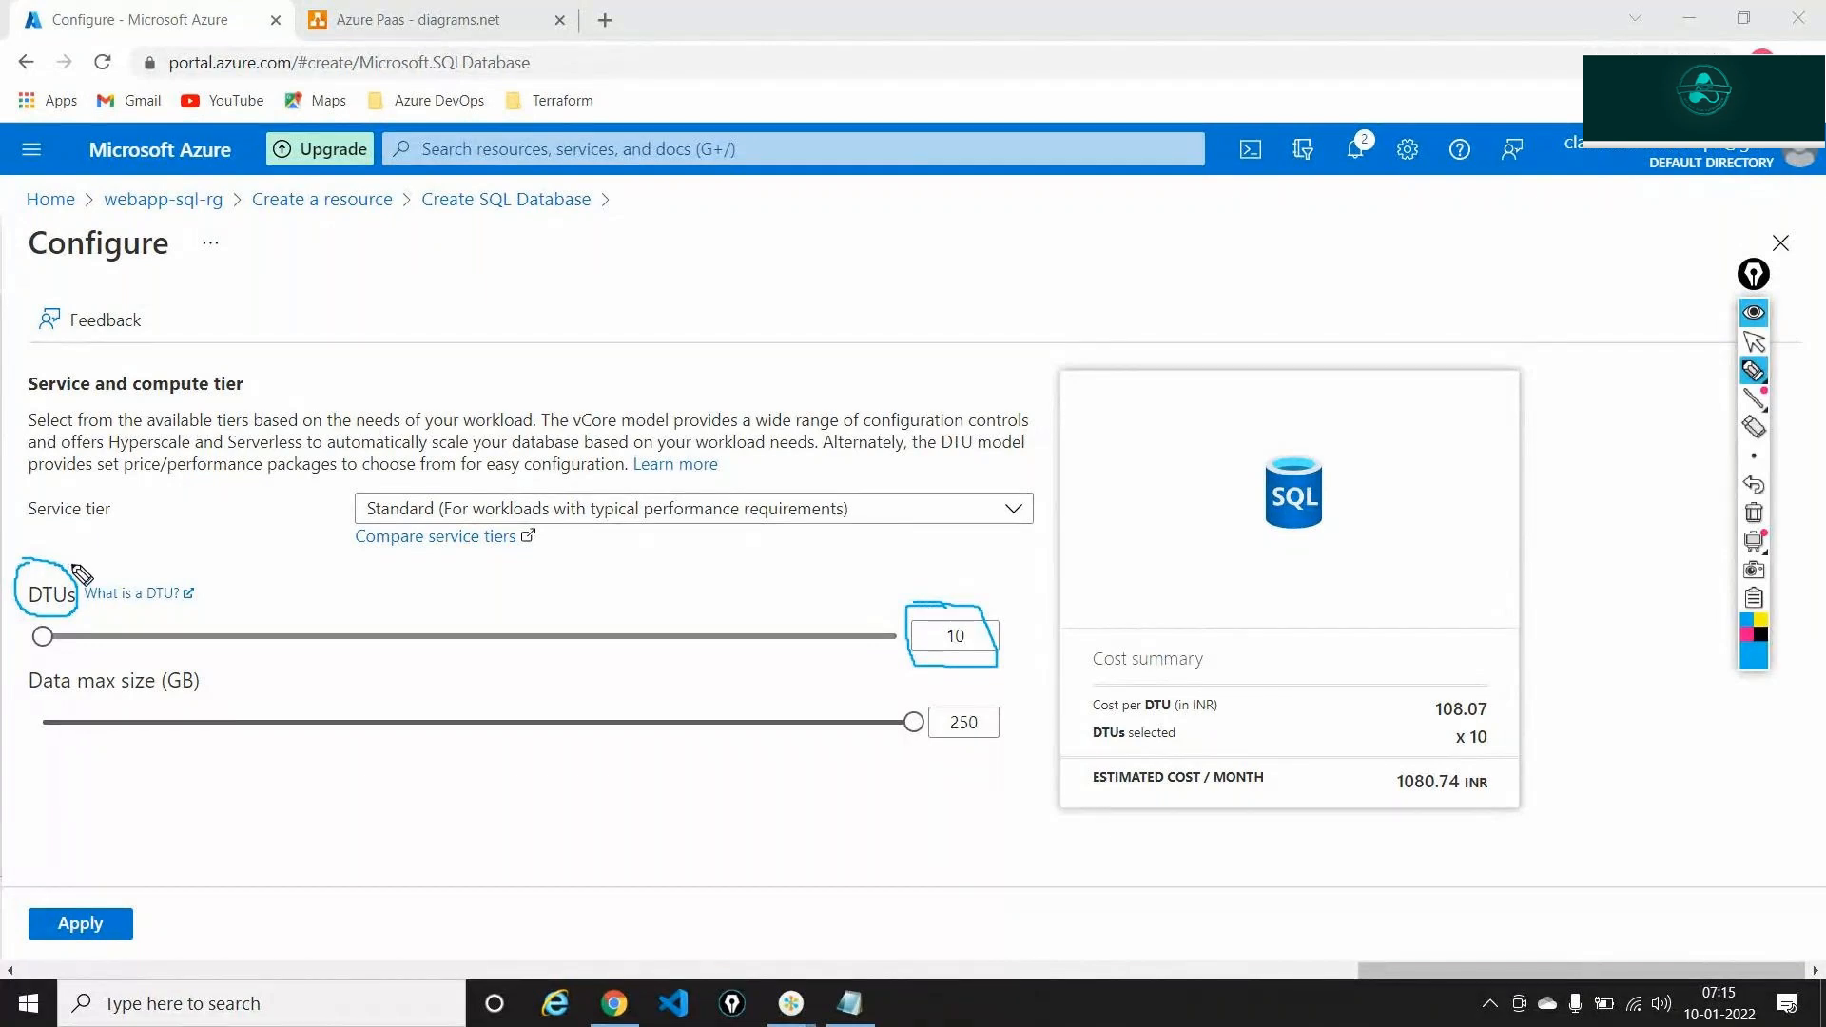
drag(86, 578, 116, 544)
Mark the cost per DTU, the 1080.74 INR monthly estimate and the 250 GB max size
mouse_move(1475, 684)
mouse_down()
mouse_move(1418, 685)
mouse_move(1390, 723)
mouse_move(1470, 759)
mouse_move(1526, 734)
mouse_move(1442, 678)
mouse_move(1382, 704)
mouse_up()
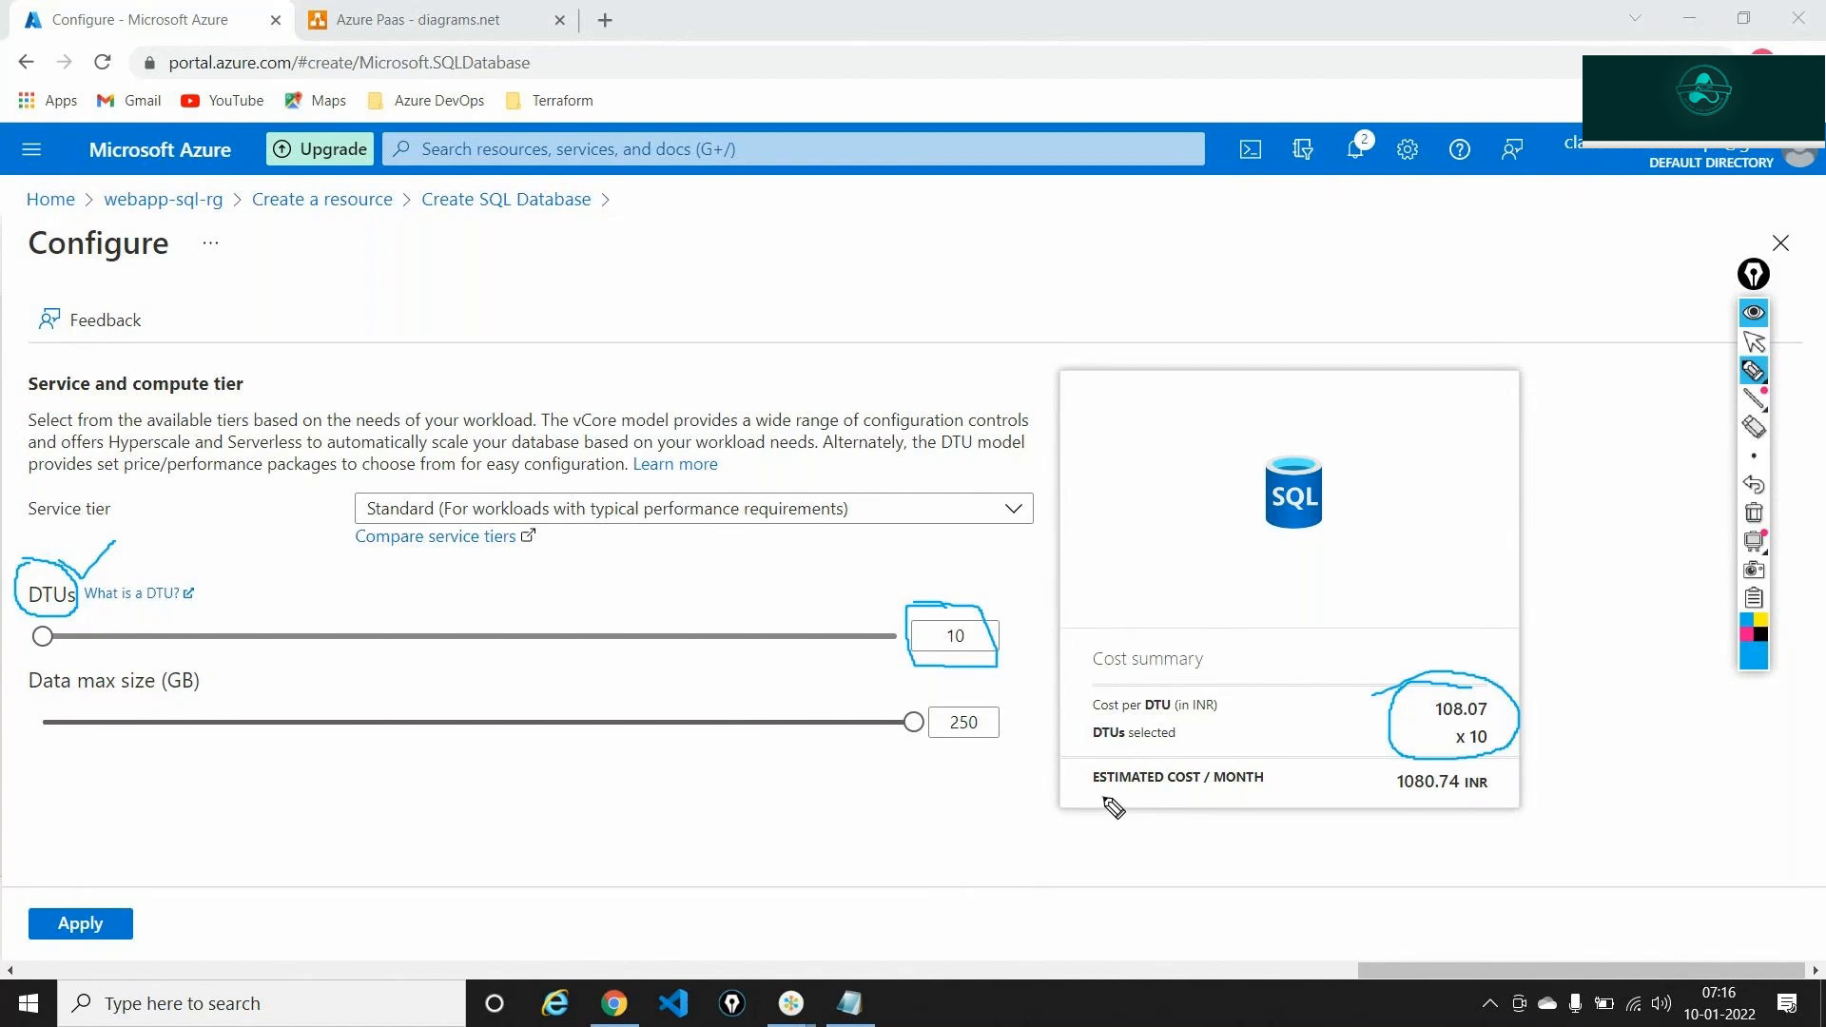
drag(1109, 804, 1259, 799)
drag(1395, 799, 1446, 798)
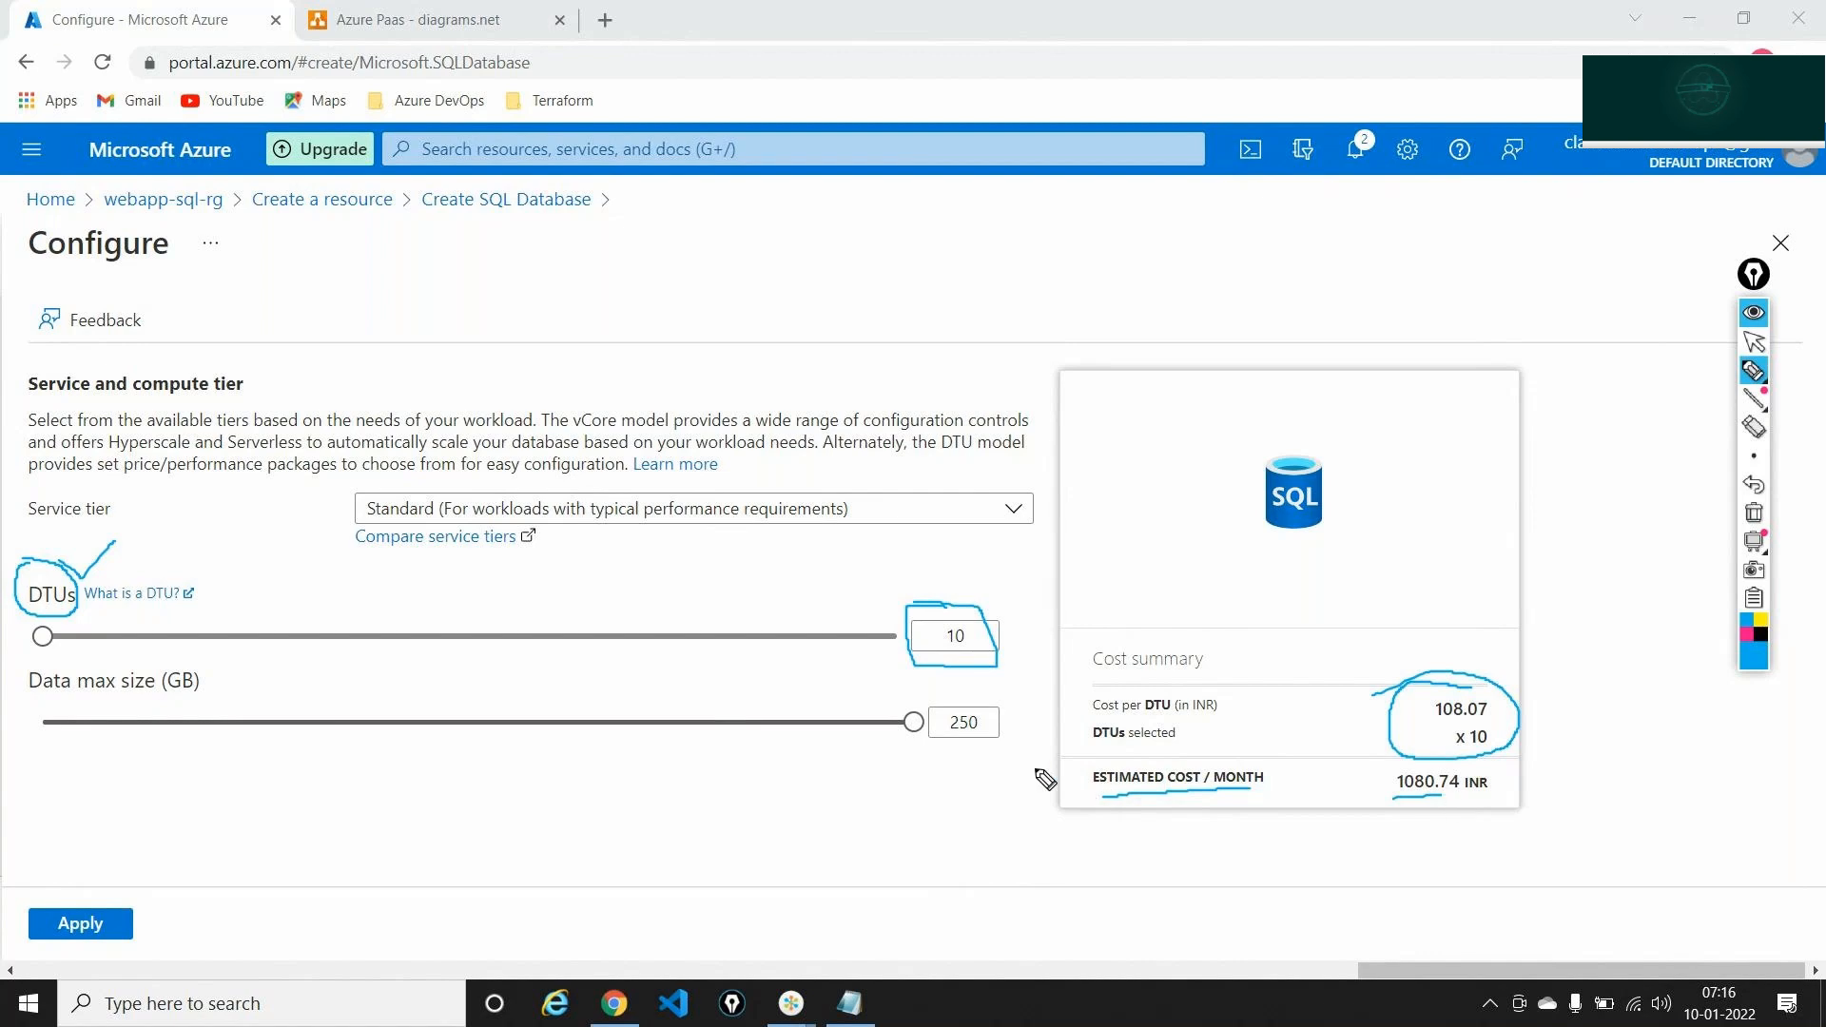
mouse_move(987, 697)
mouse_down()
mouse_move(917, 702)
mouse_move(921, 756)
mouse_move(997, 715)
mouse_move(986, 692)
mouse_up()
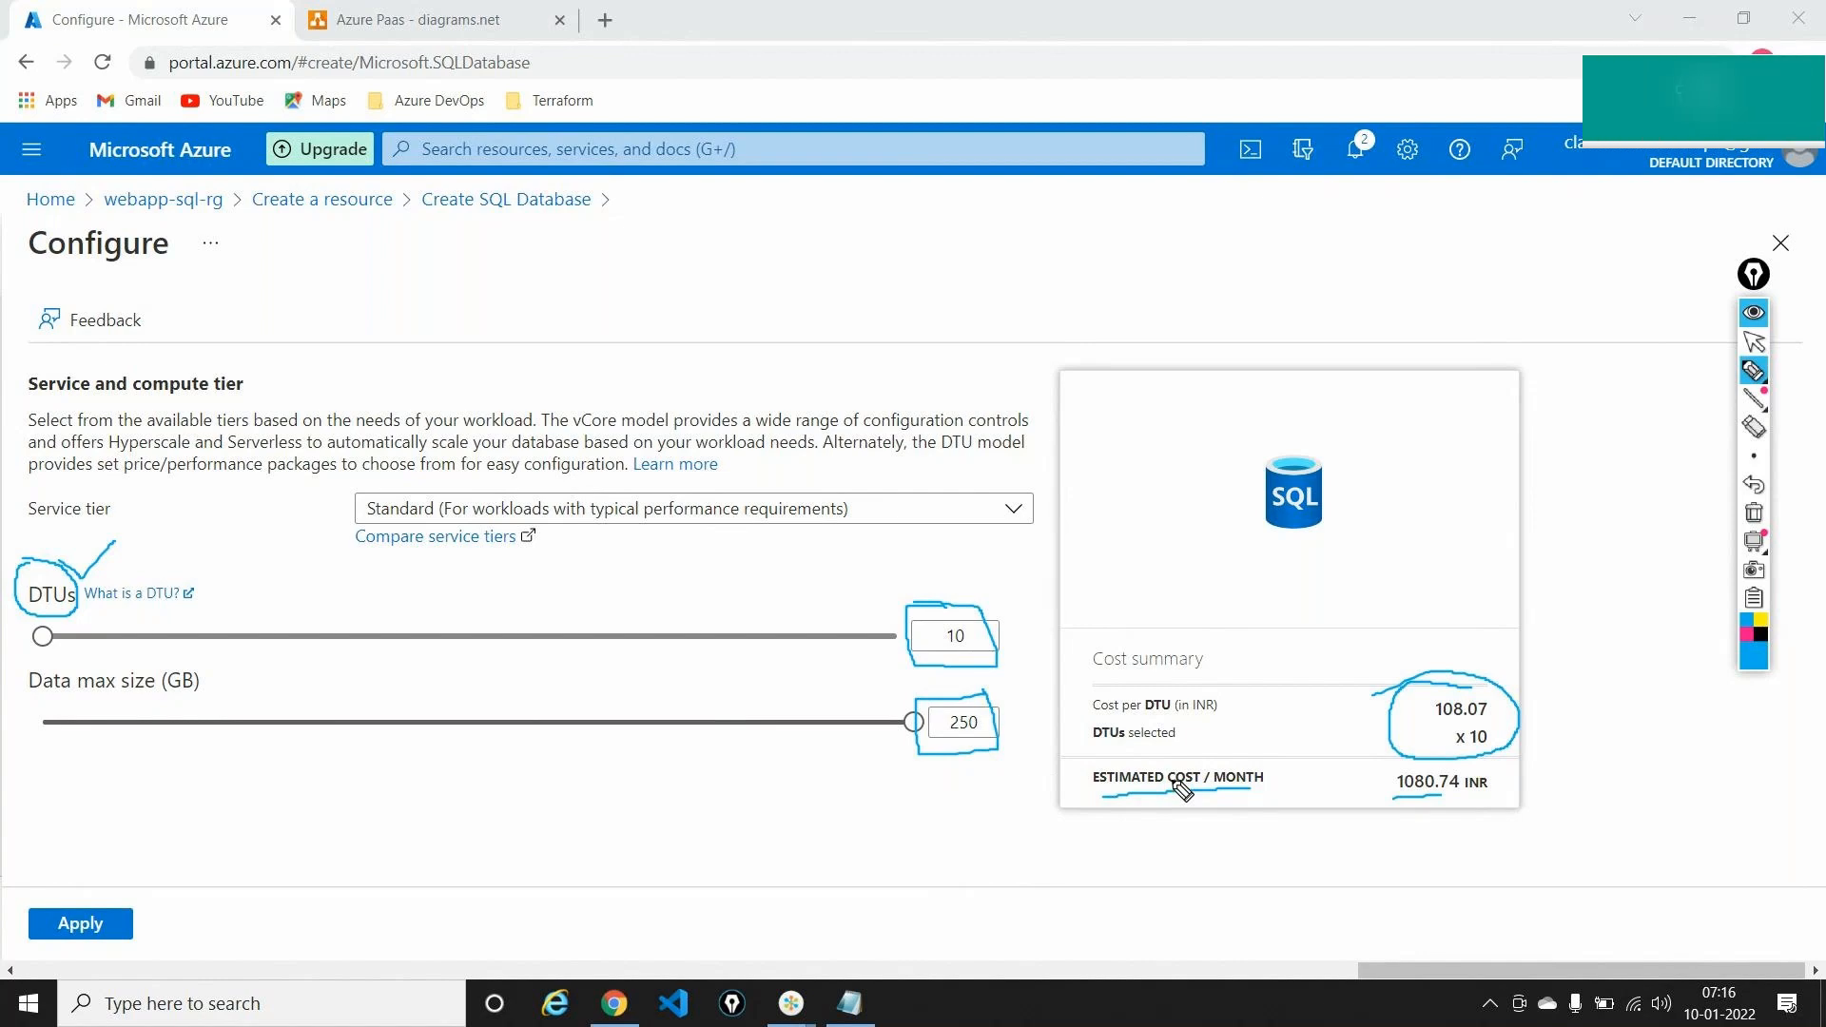
Clear the annotations, choose the Basic service tier with 2 GB max size, and apply it
click(1753, 514)
mouse_move(1753, 374)
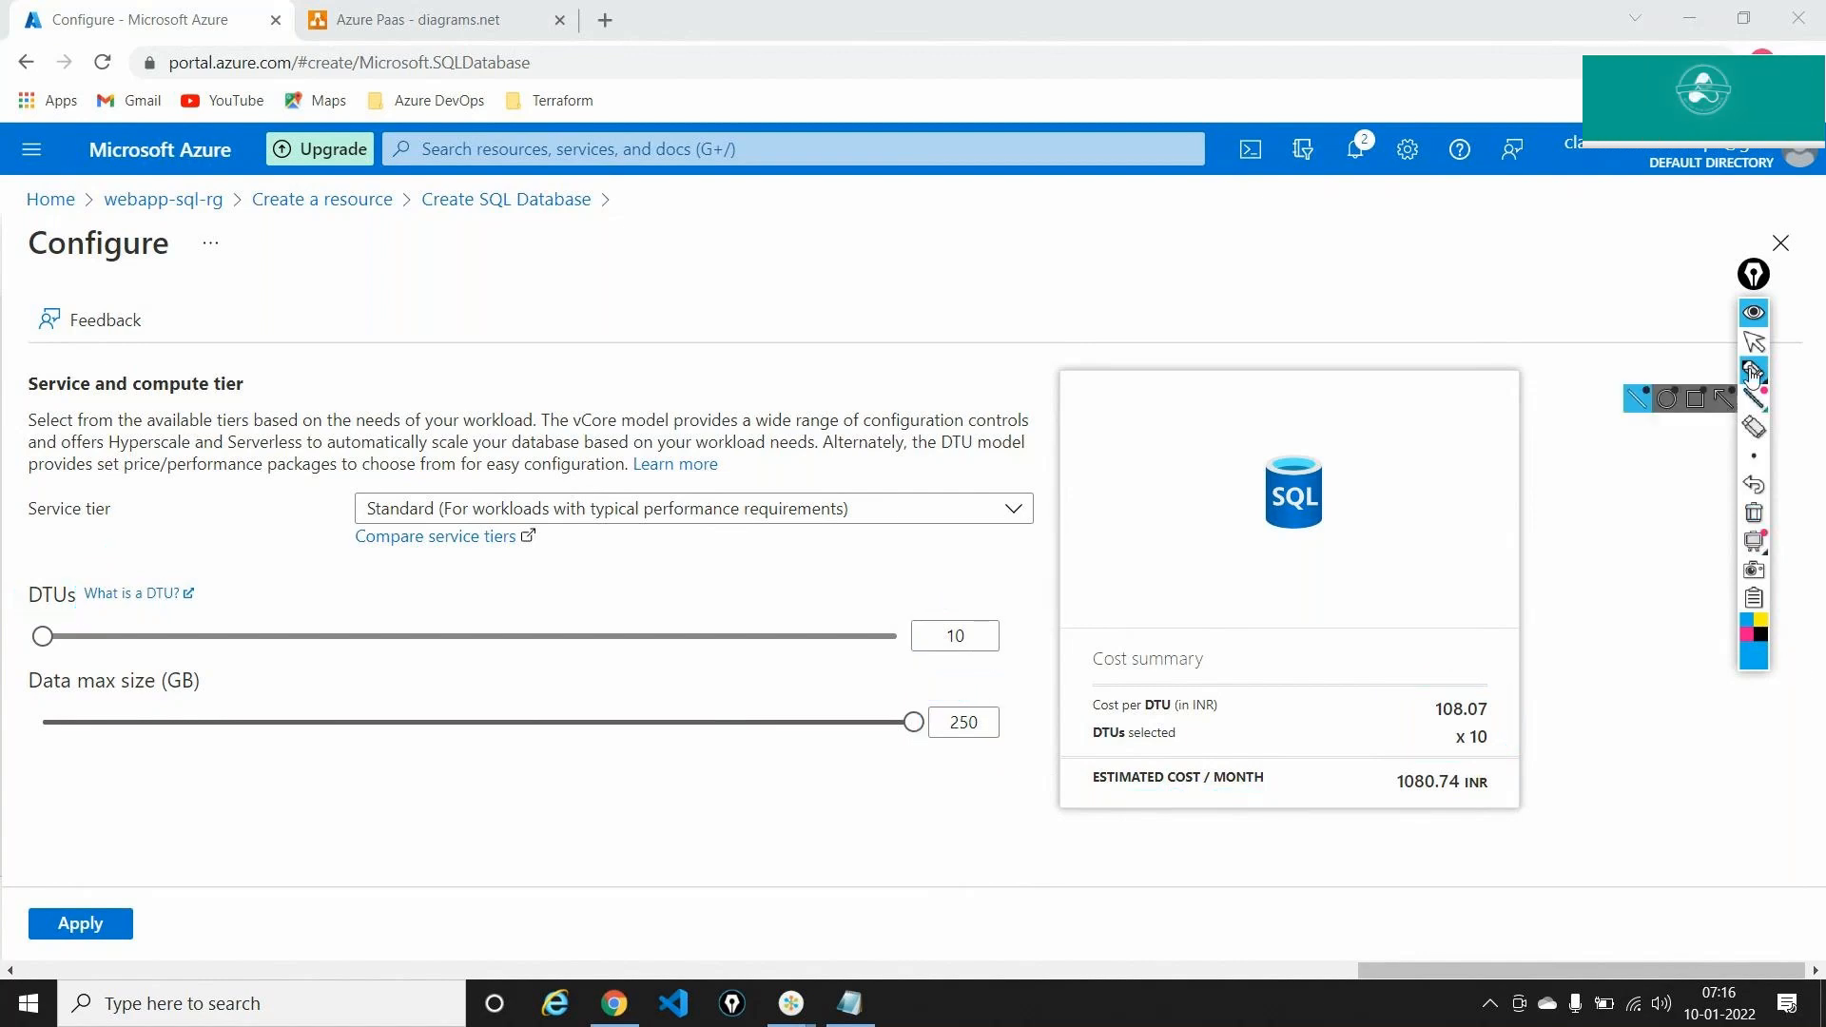
click(1754, 340)
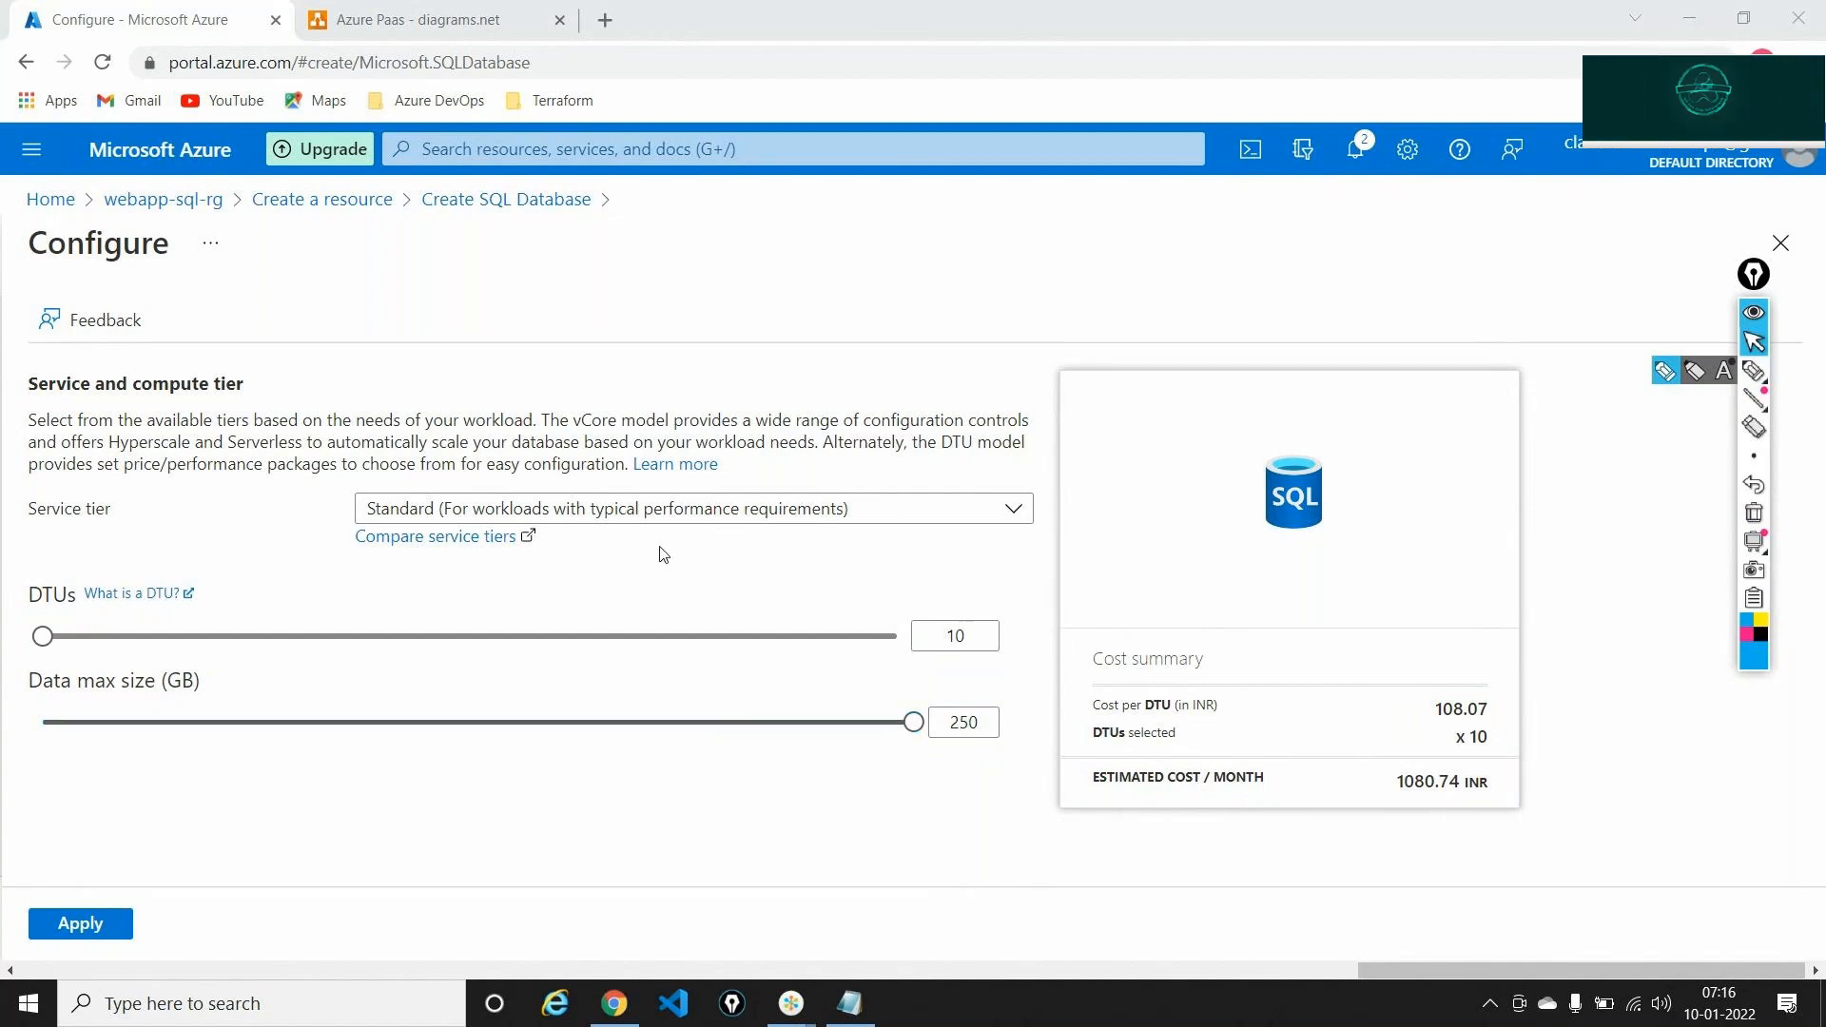
click(433, 509)
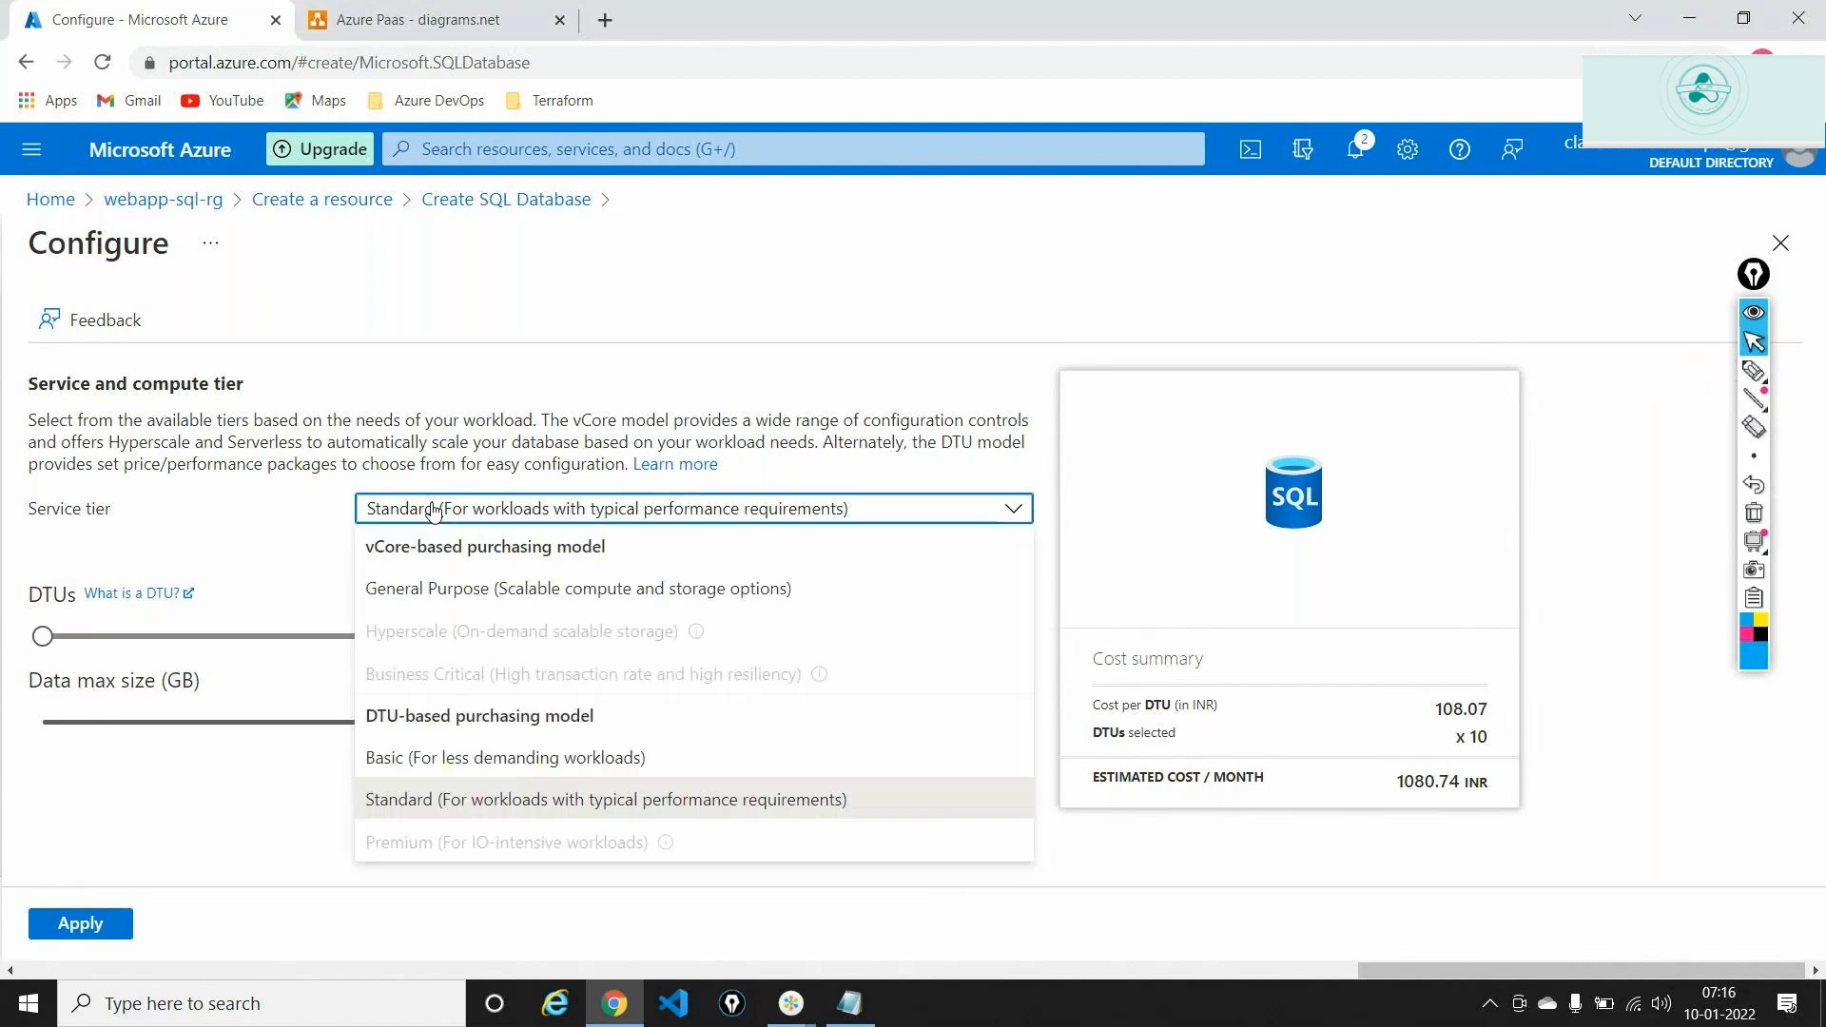
click(431, 759)
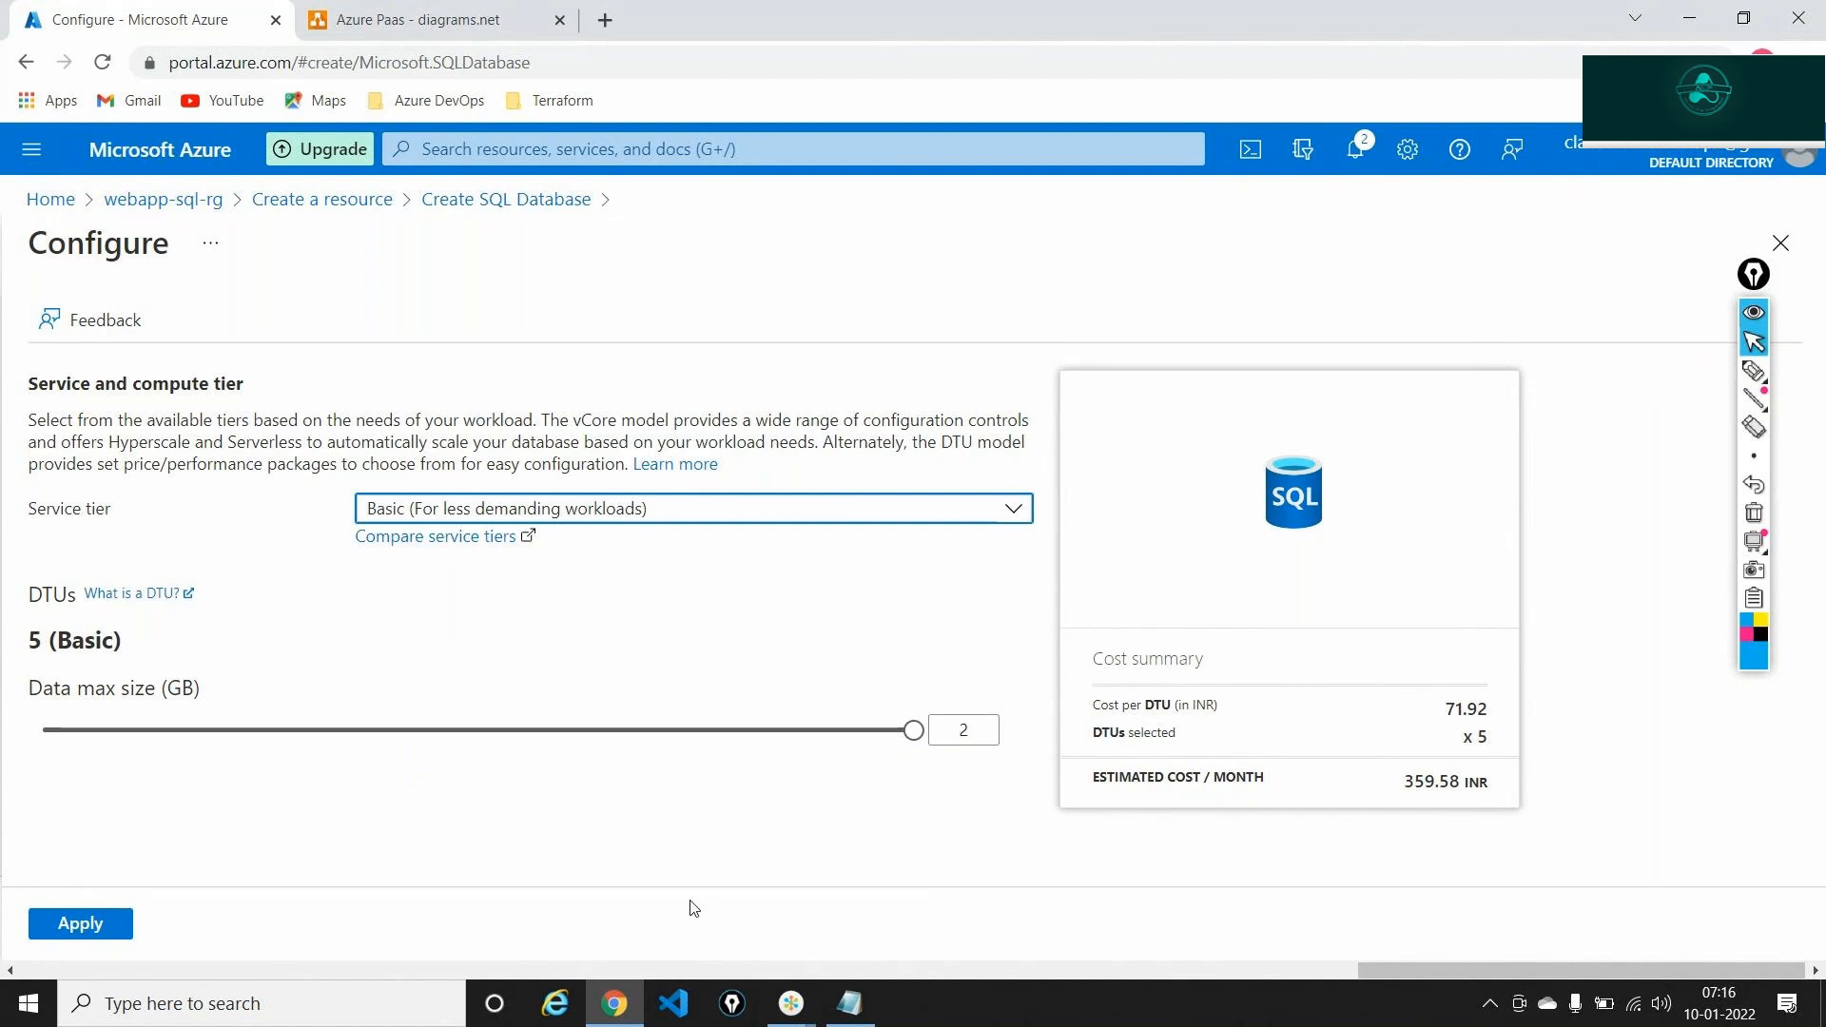
click(980, 730)
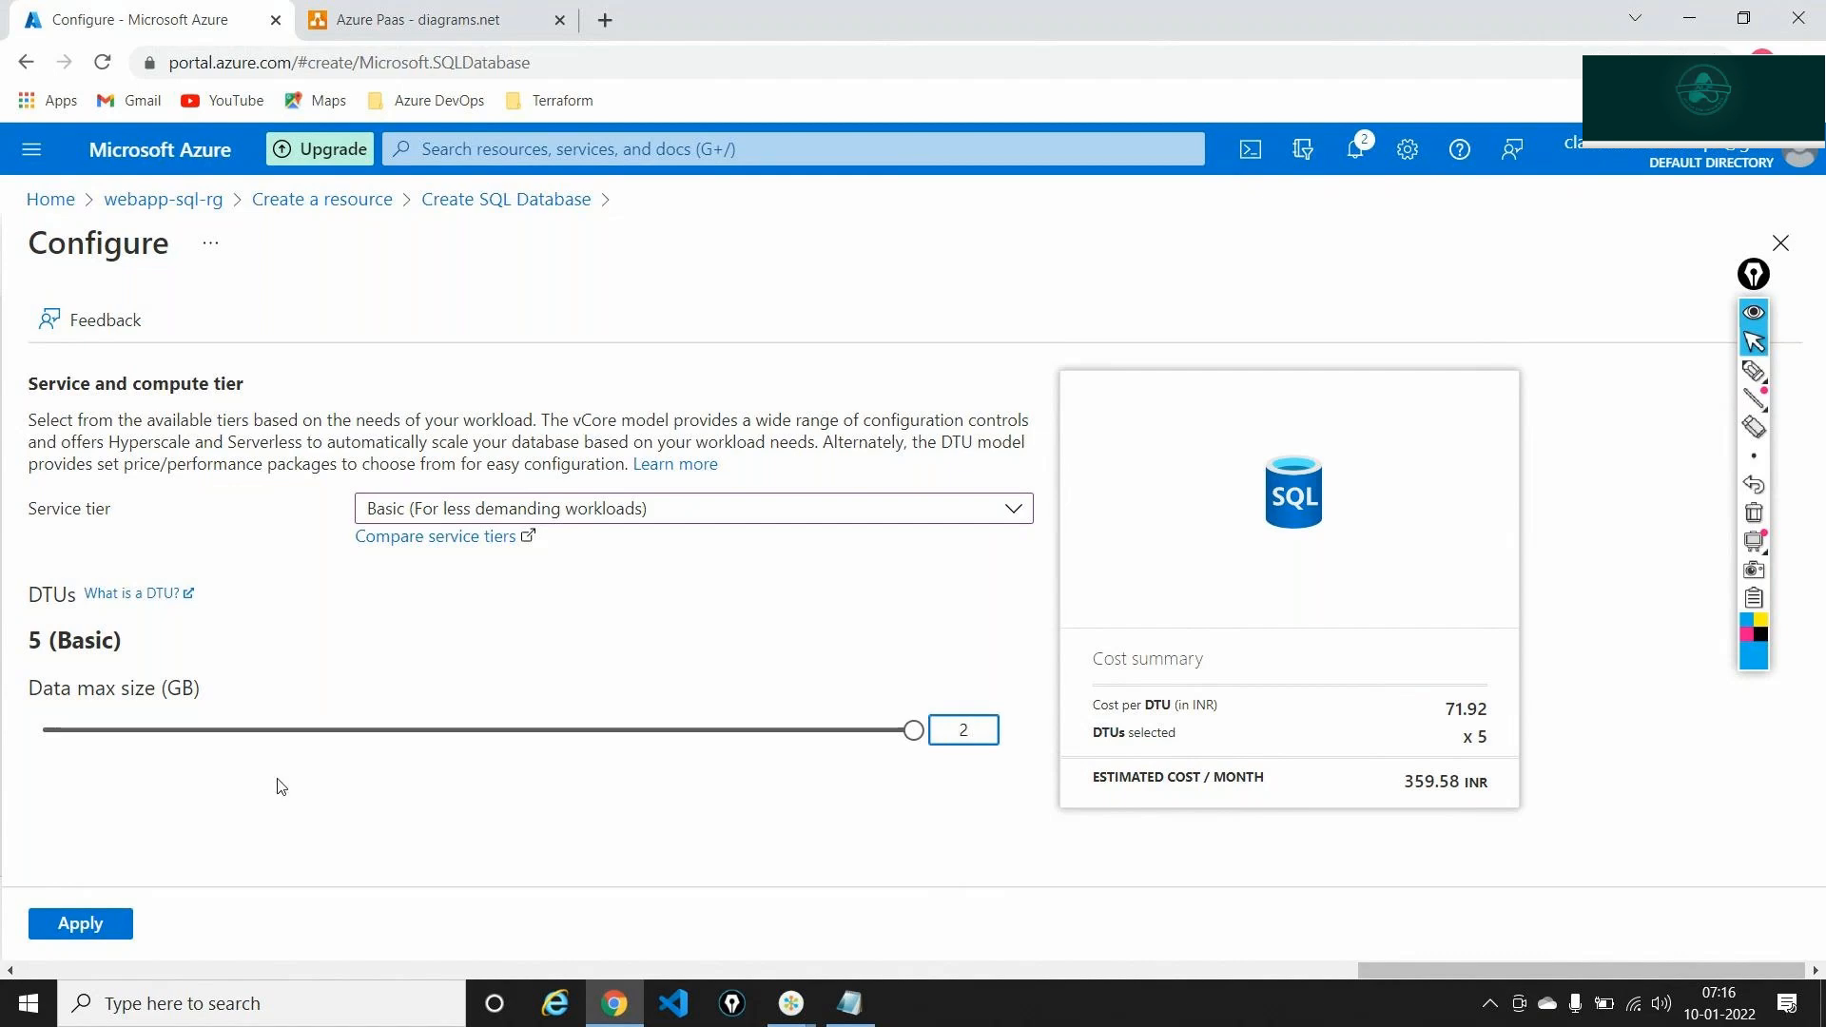
click(104, 921)
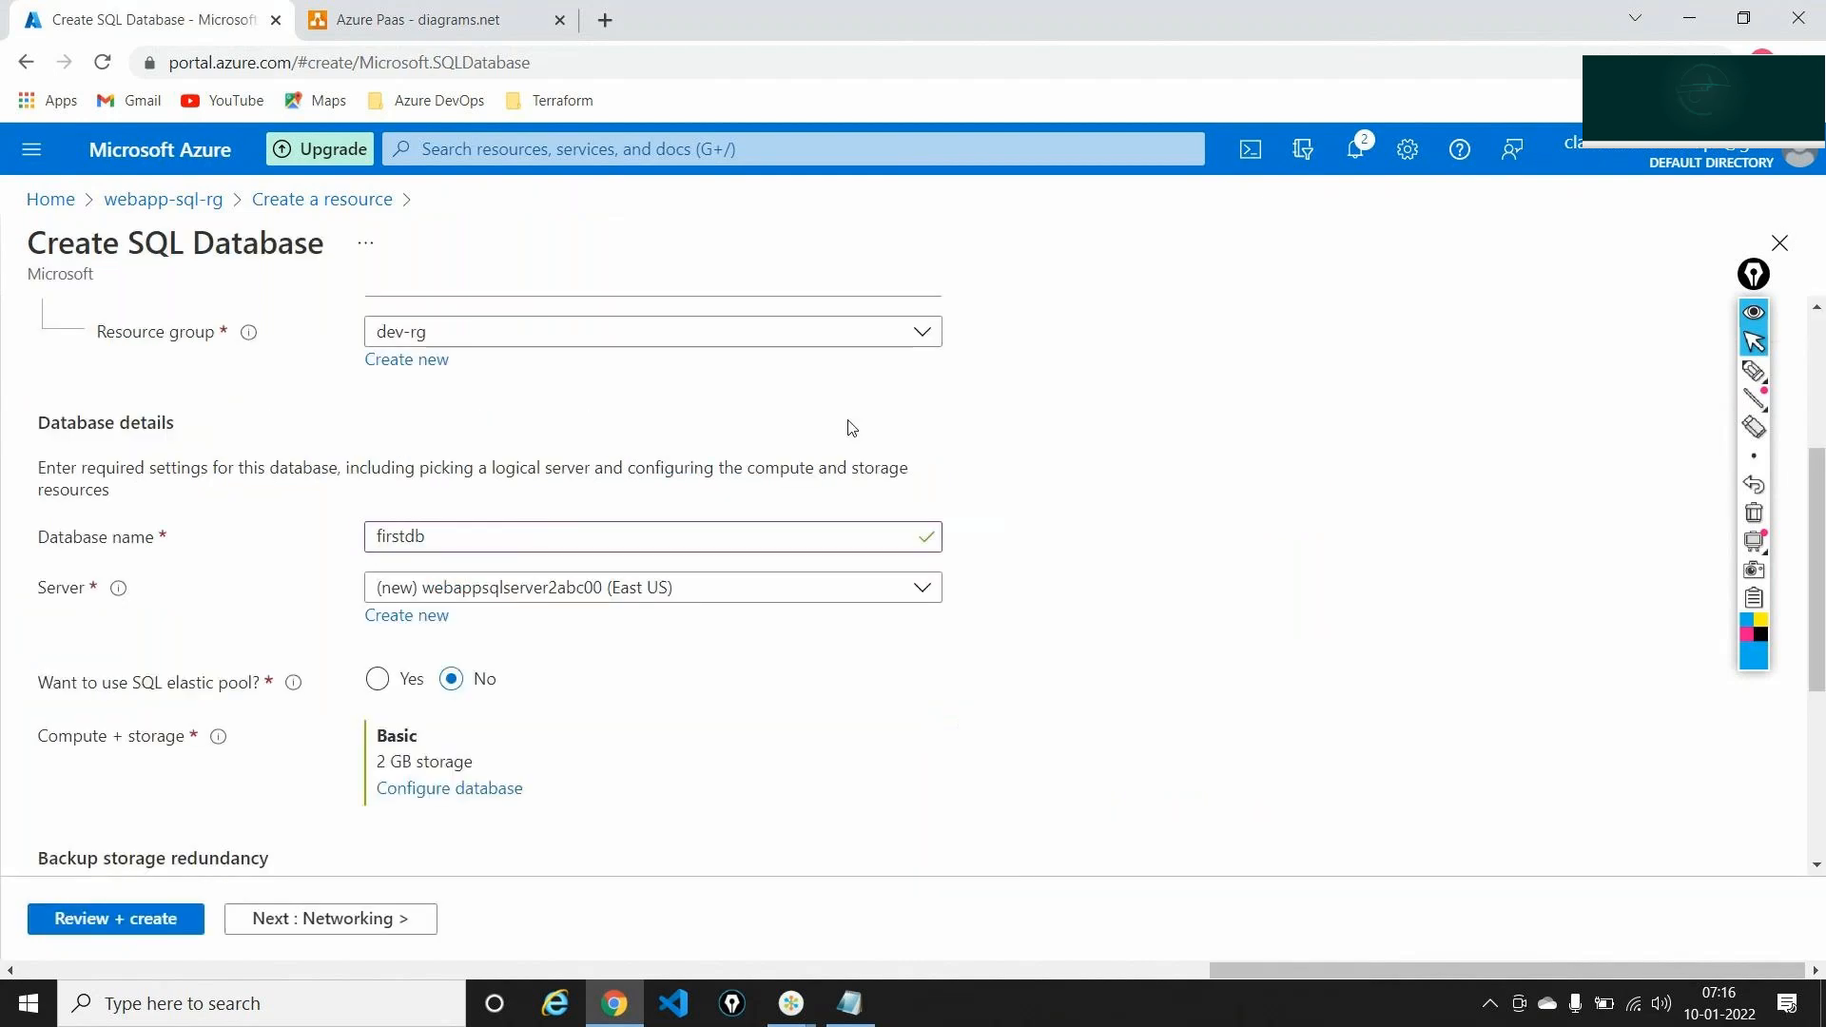
Select Locally-redundant backup storage for firstdb, then return to the top of the Basics tab
scroll(611, 453, down, 1)
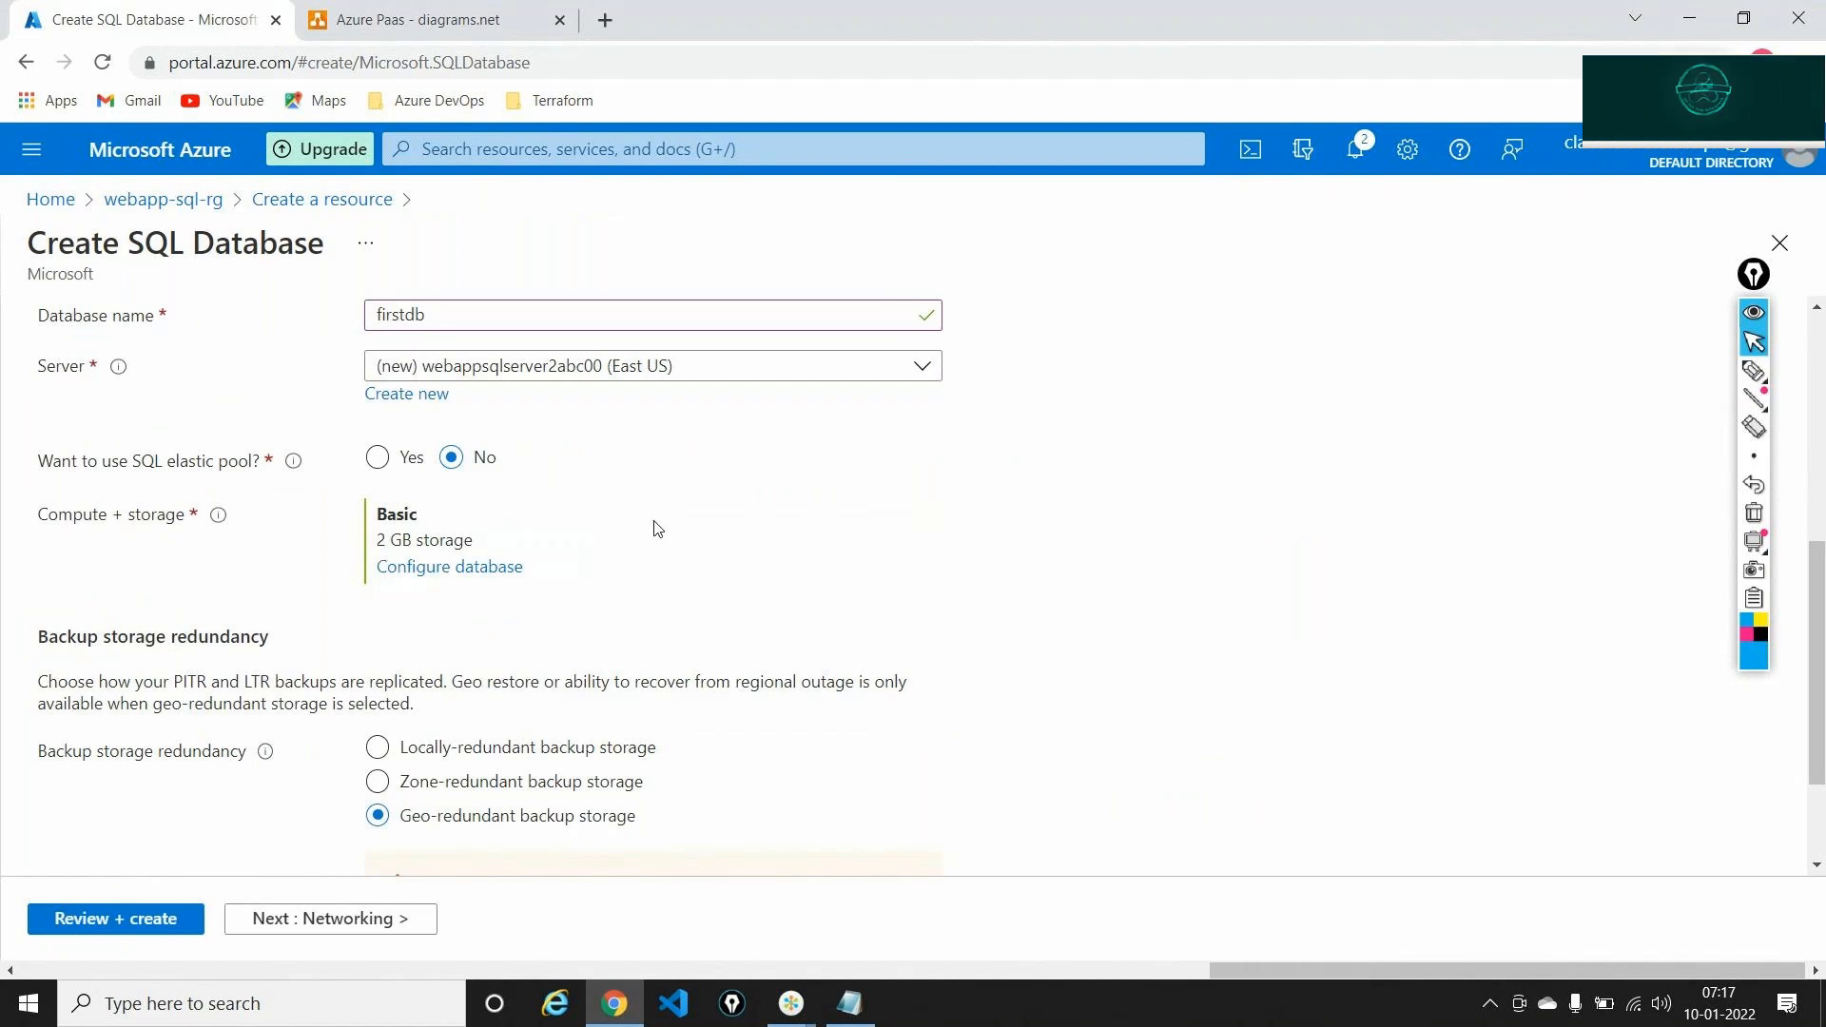
scroll(674, 580, down, 1)
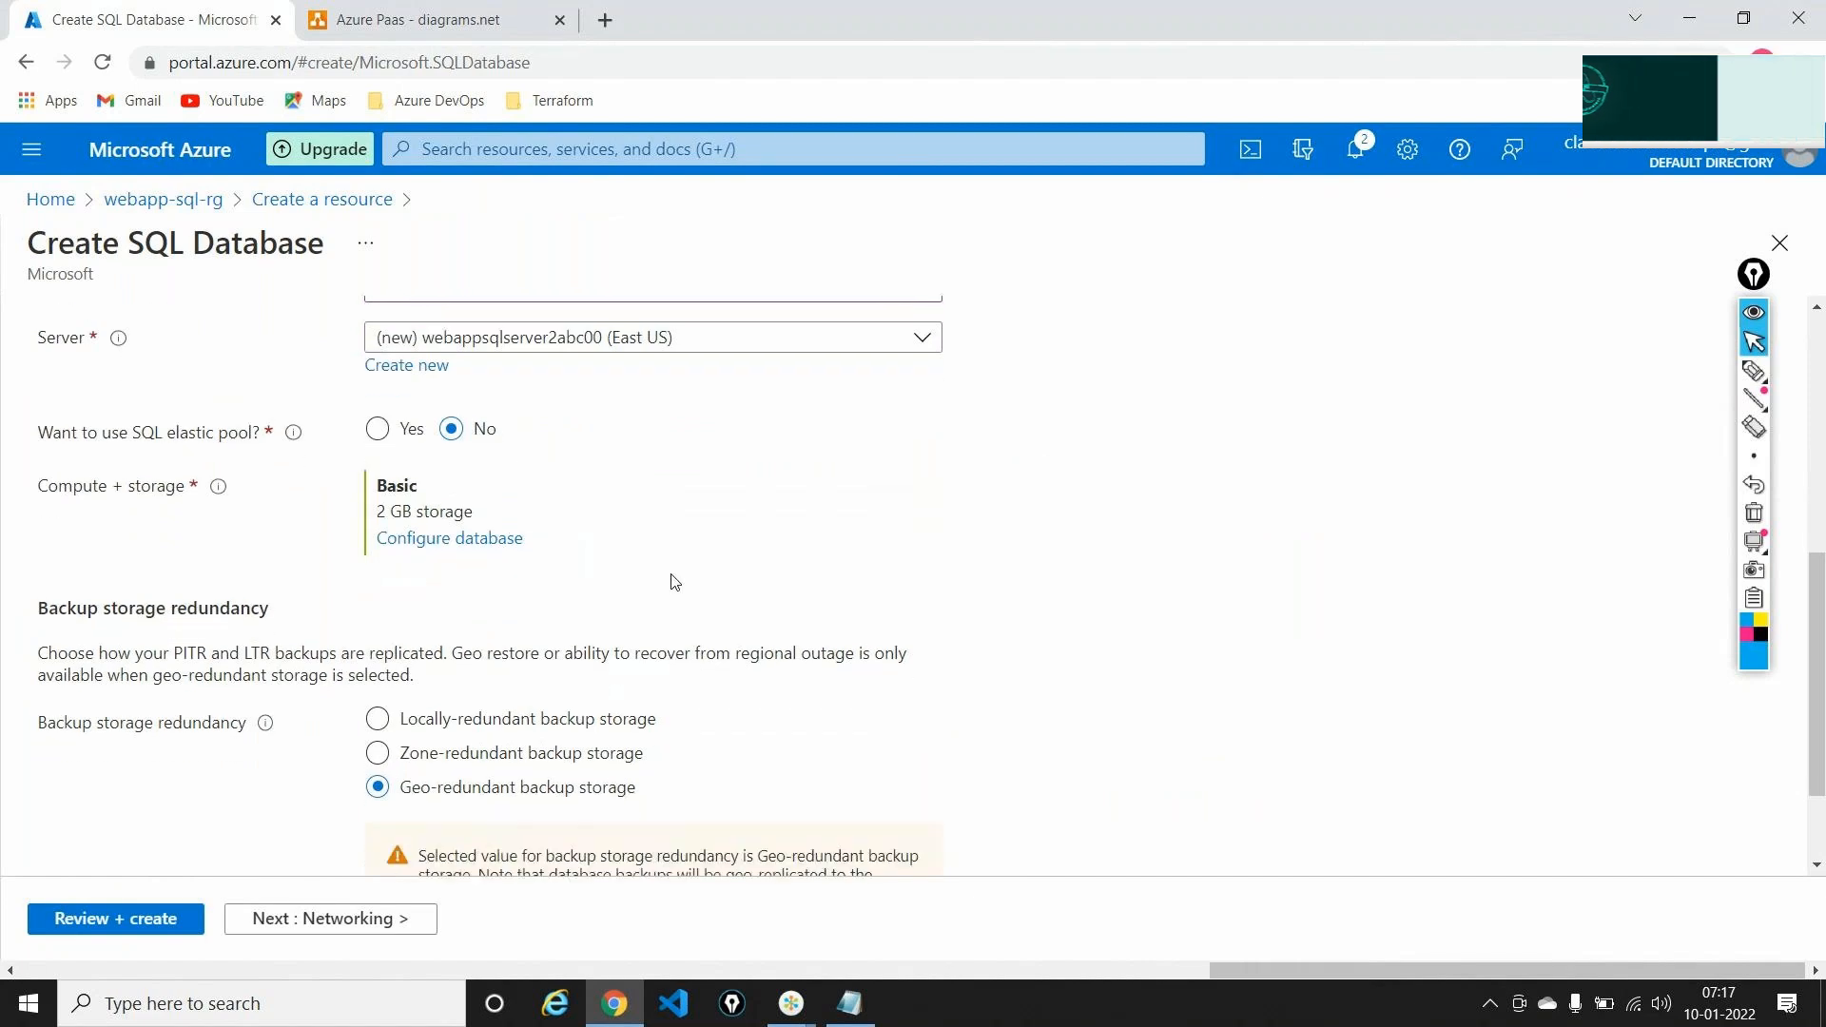
scroll(674, 580, down, 3)
click(381, 576)
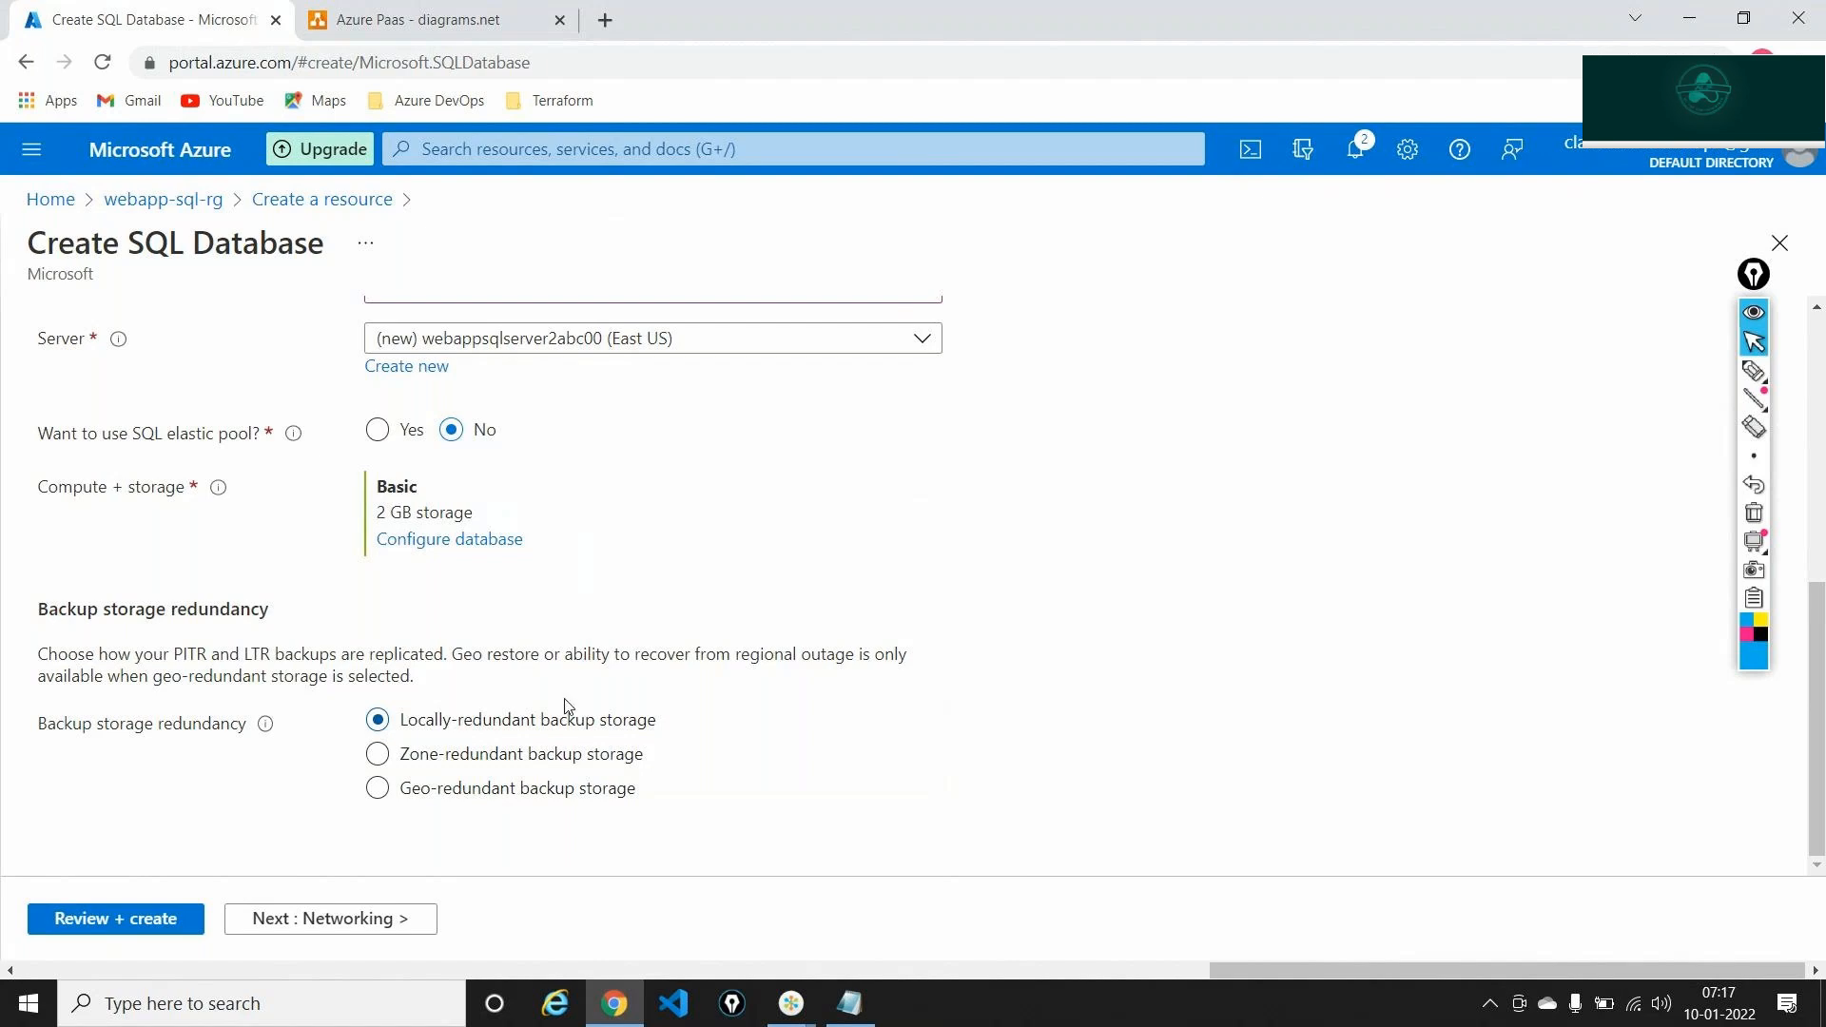
scroll(485, 729, up, 6)
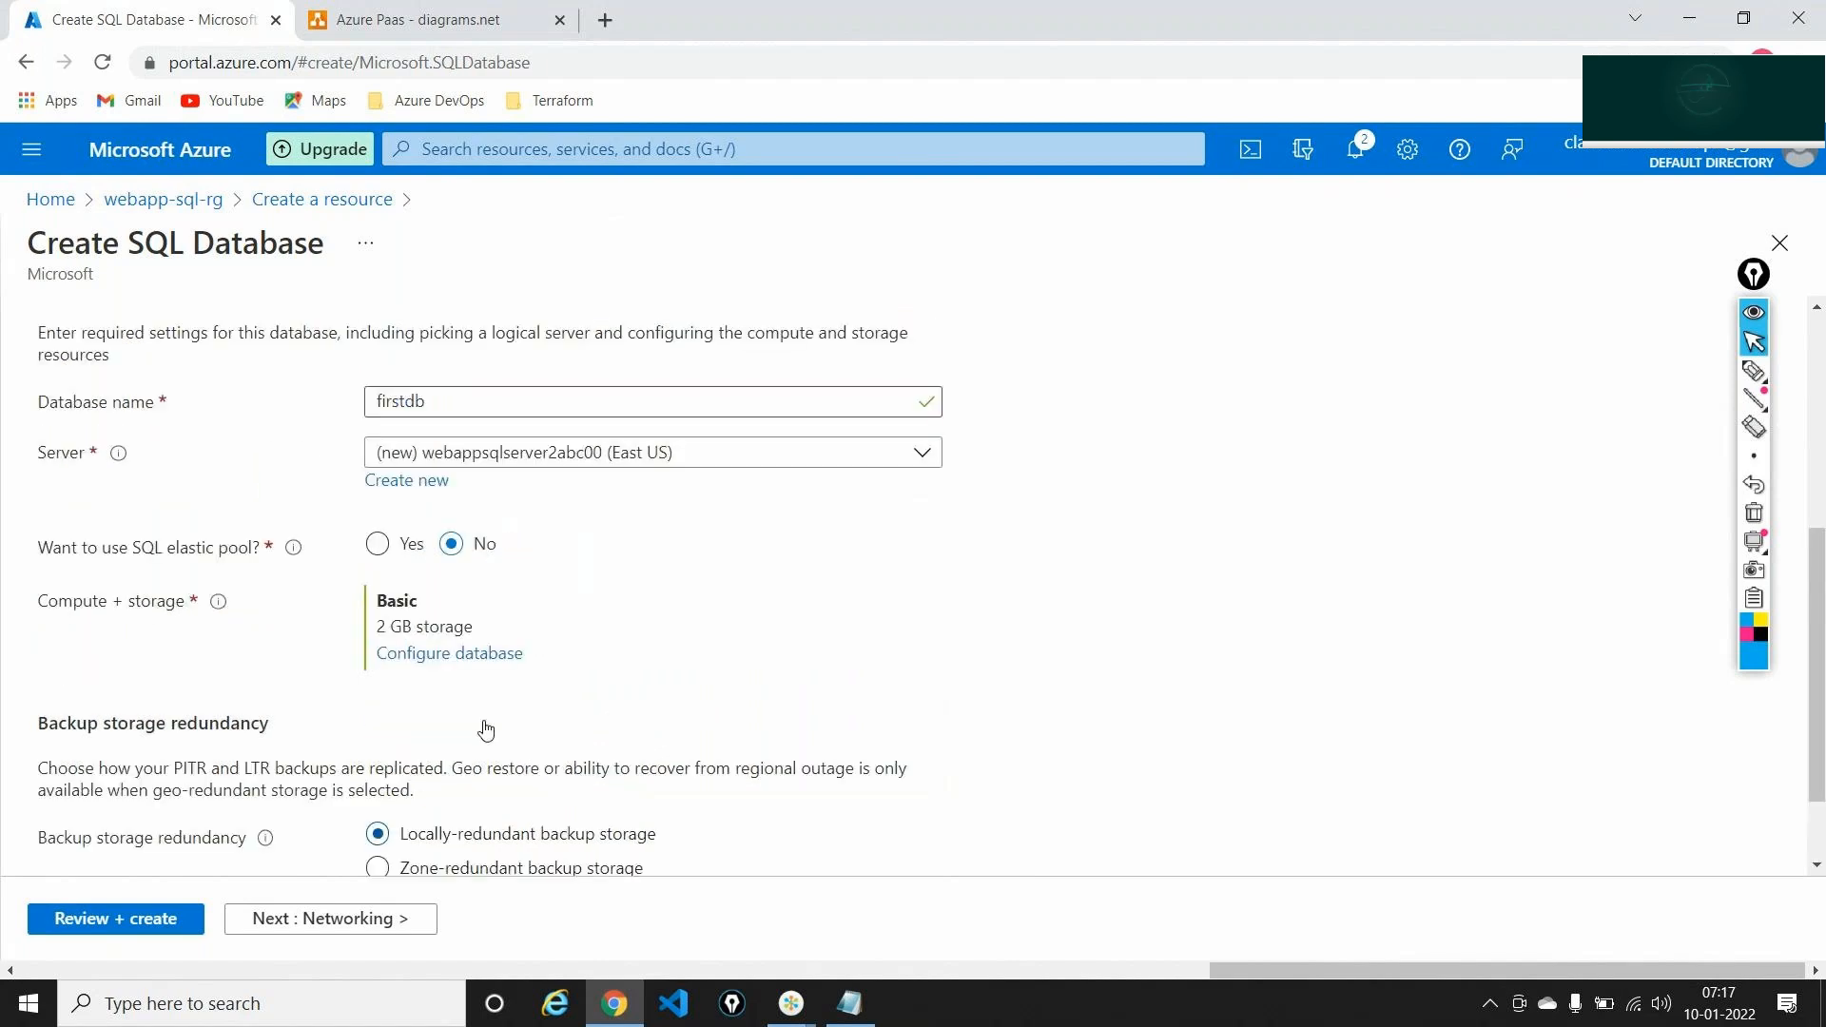
On the Networking tab, choose Public endpoint connectivity and highlight the Allow Azure services firewall setting
click(392, 921)
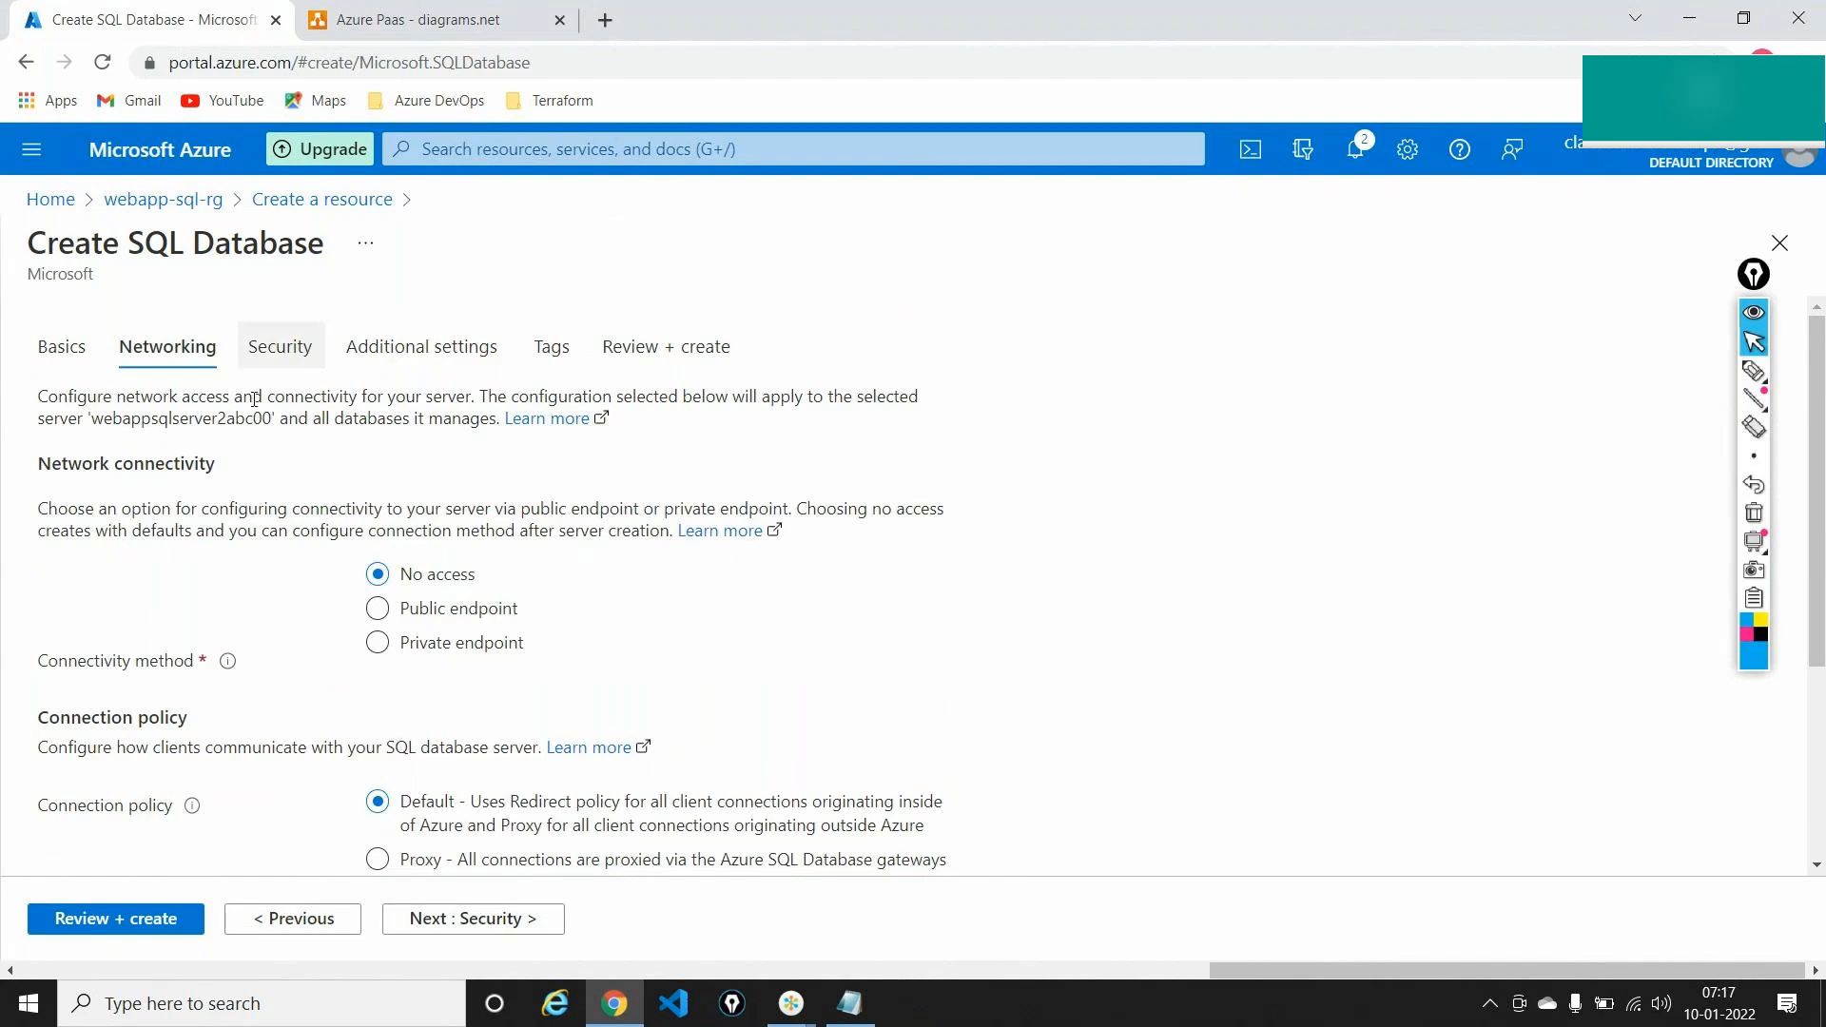
double_click(153, 466)
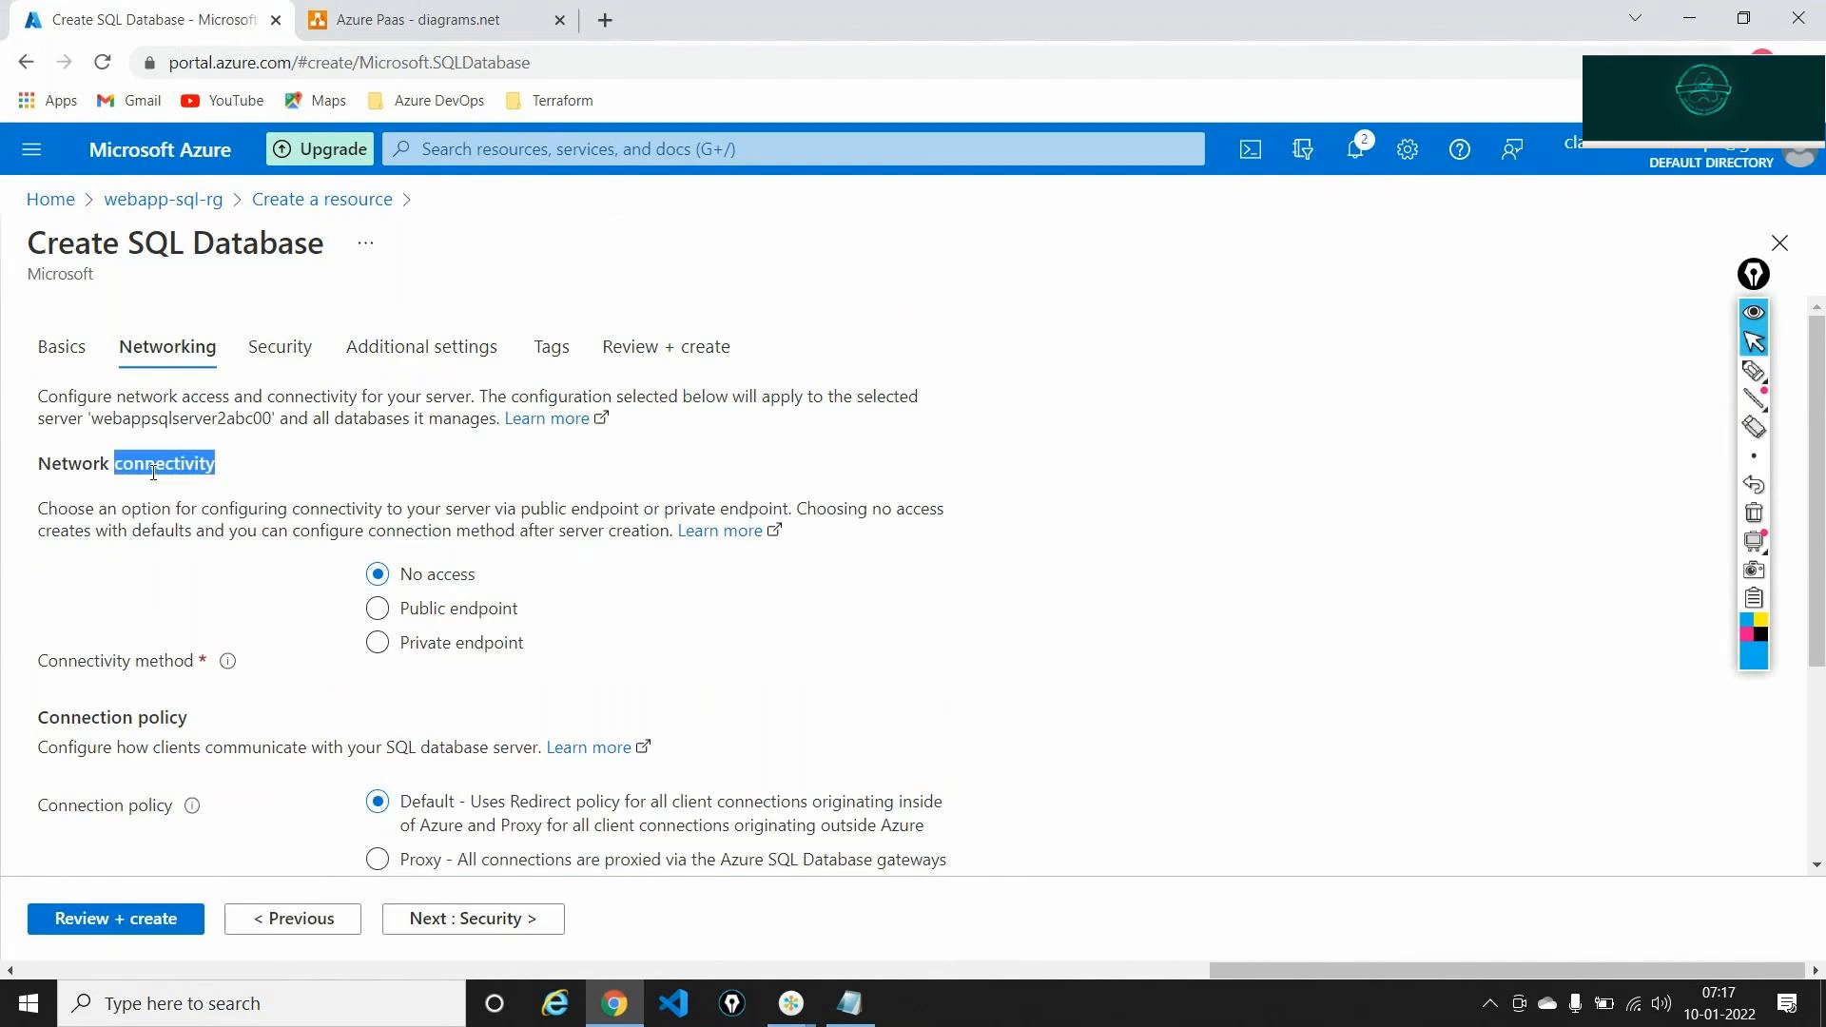
click(595, 562)
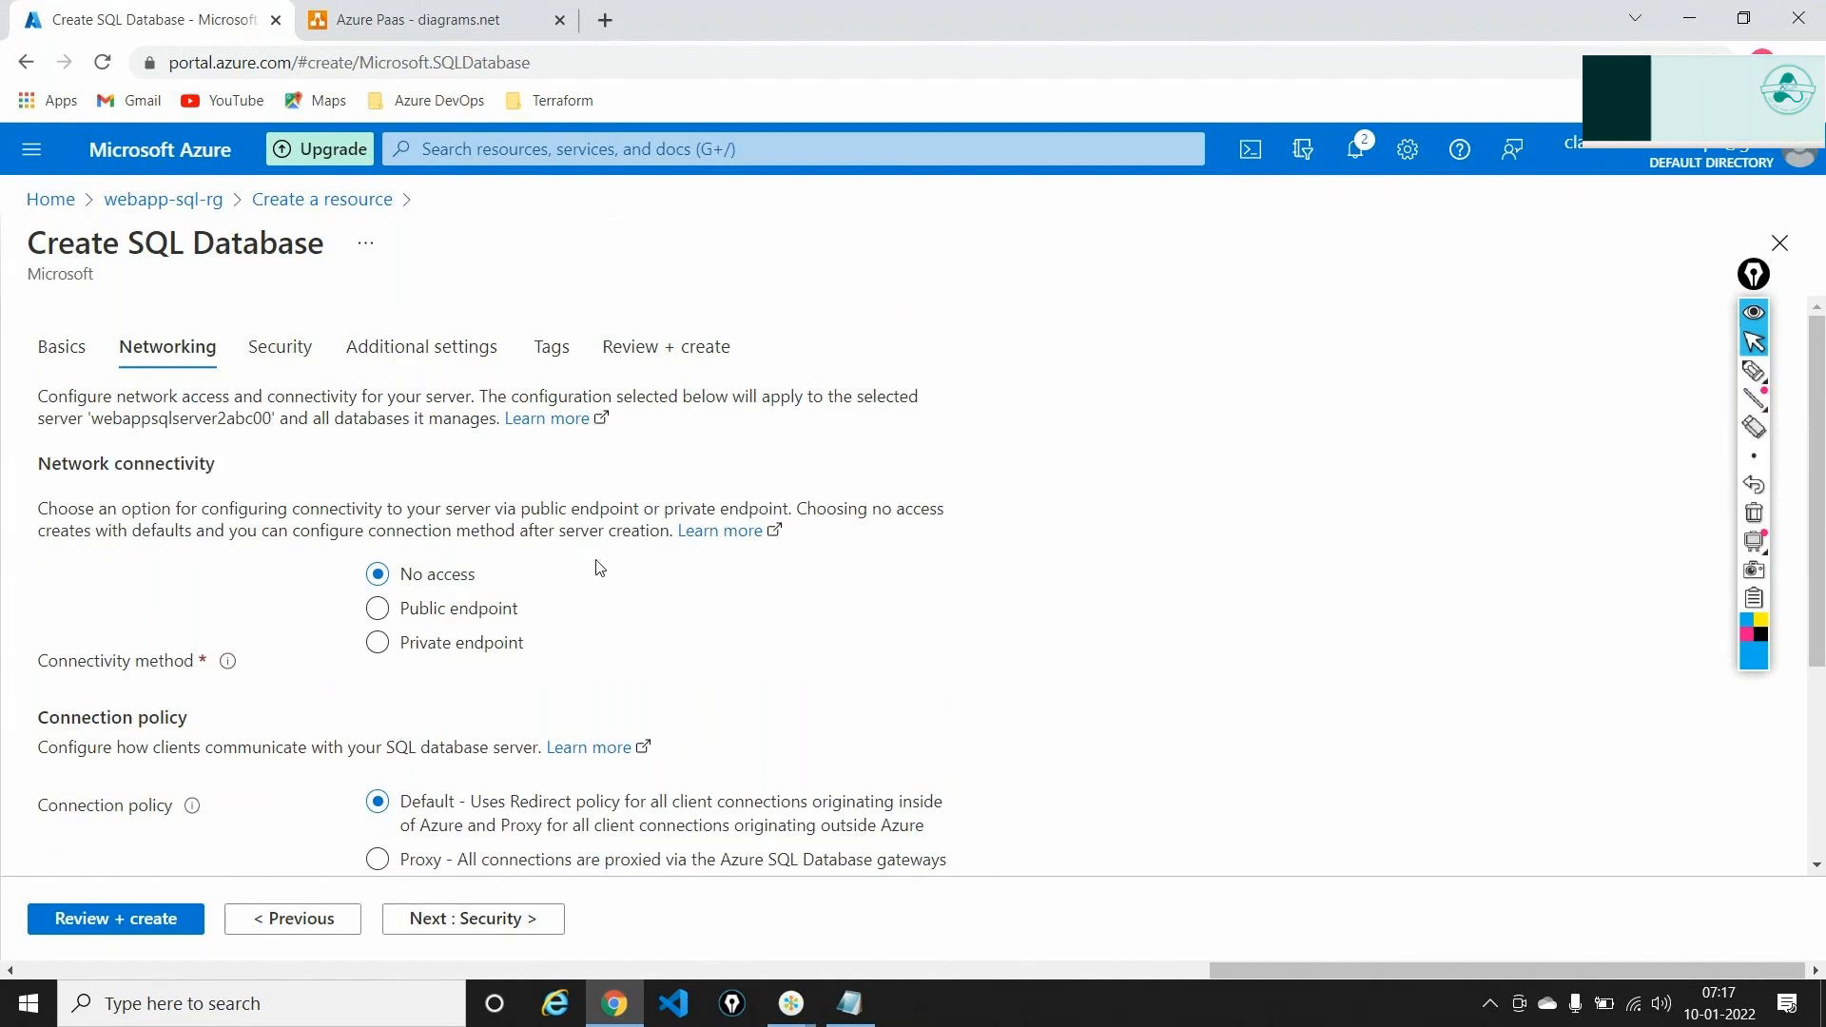
click(474, 618)
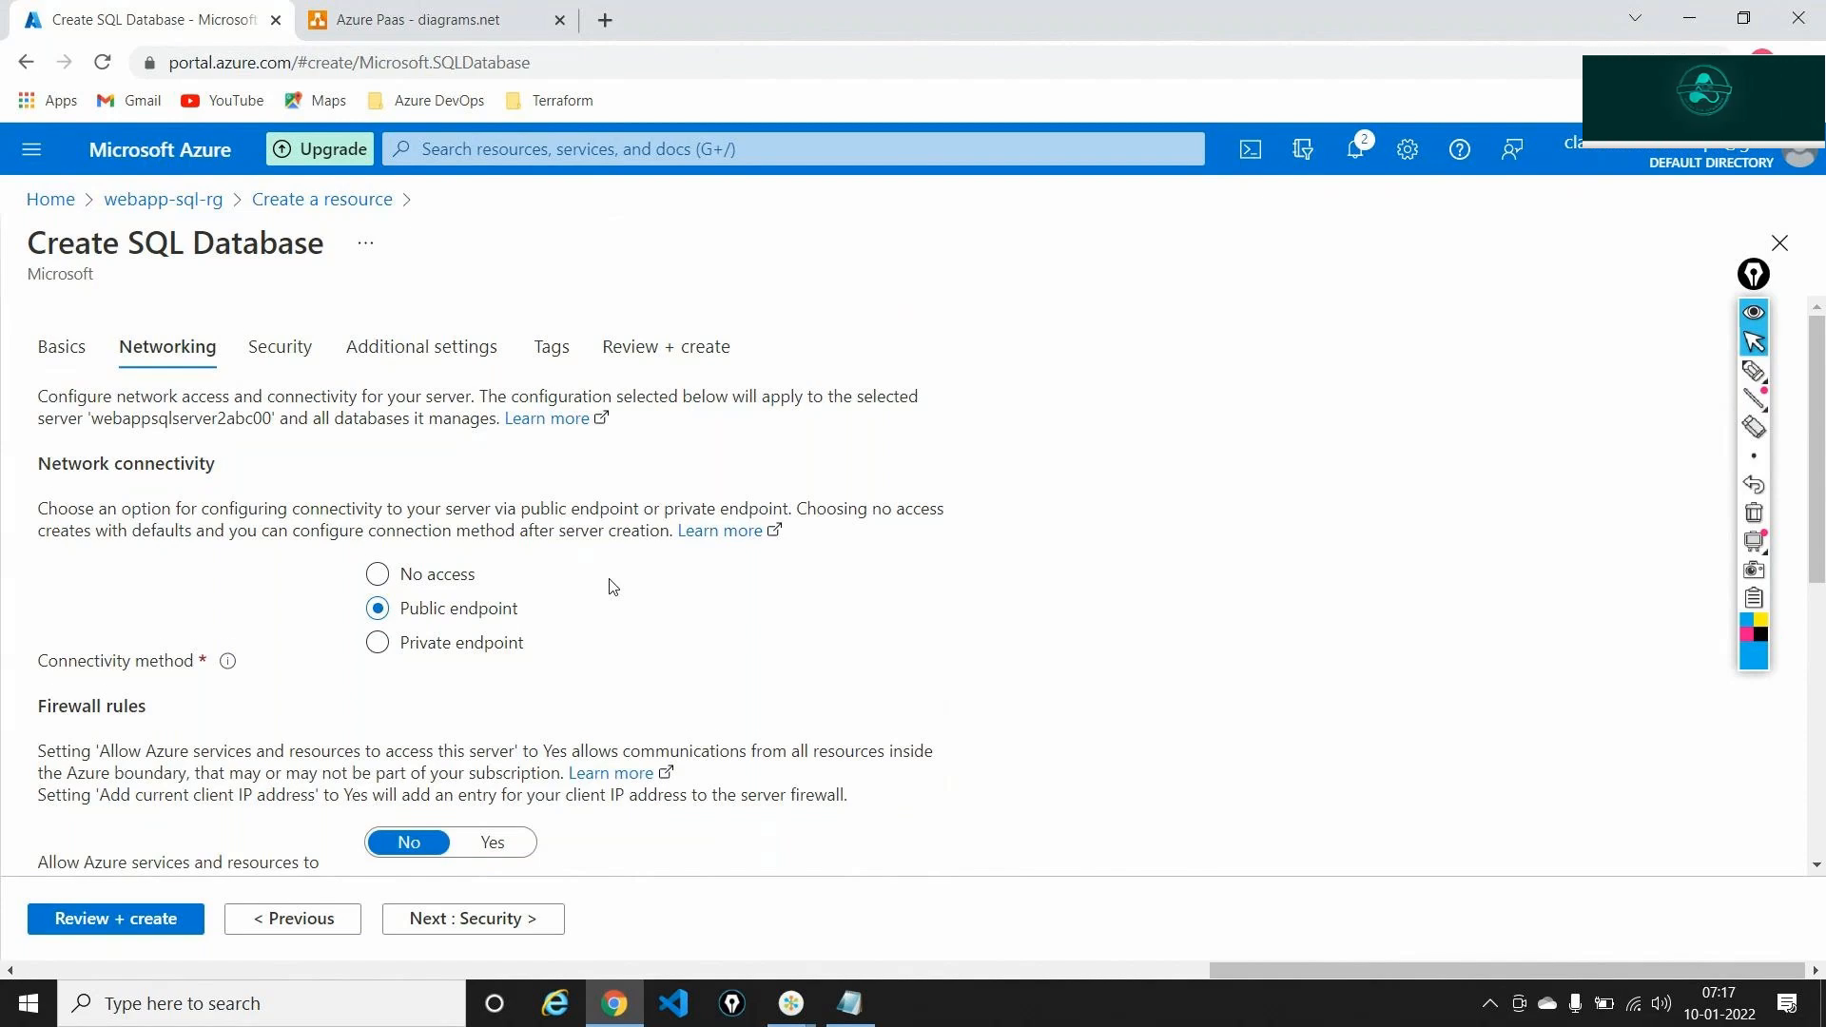
scroll(614, 587, down, 2)
scroll(614, 587, down, 1)
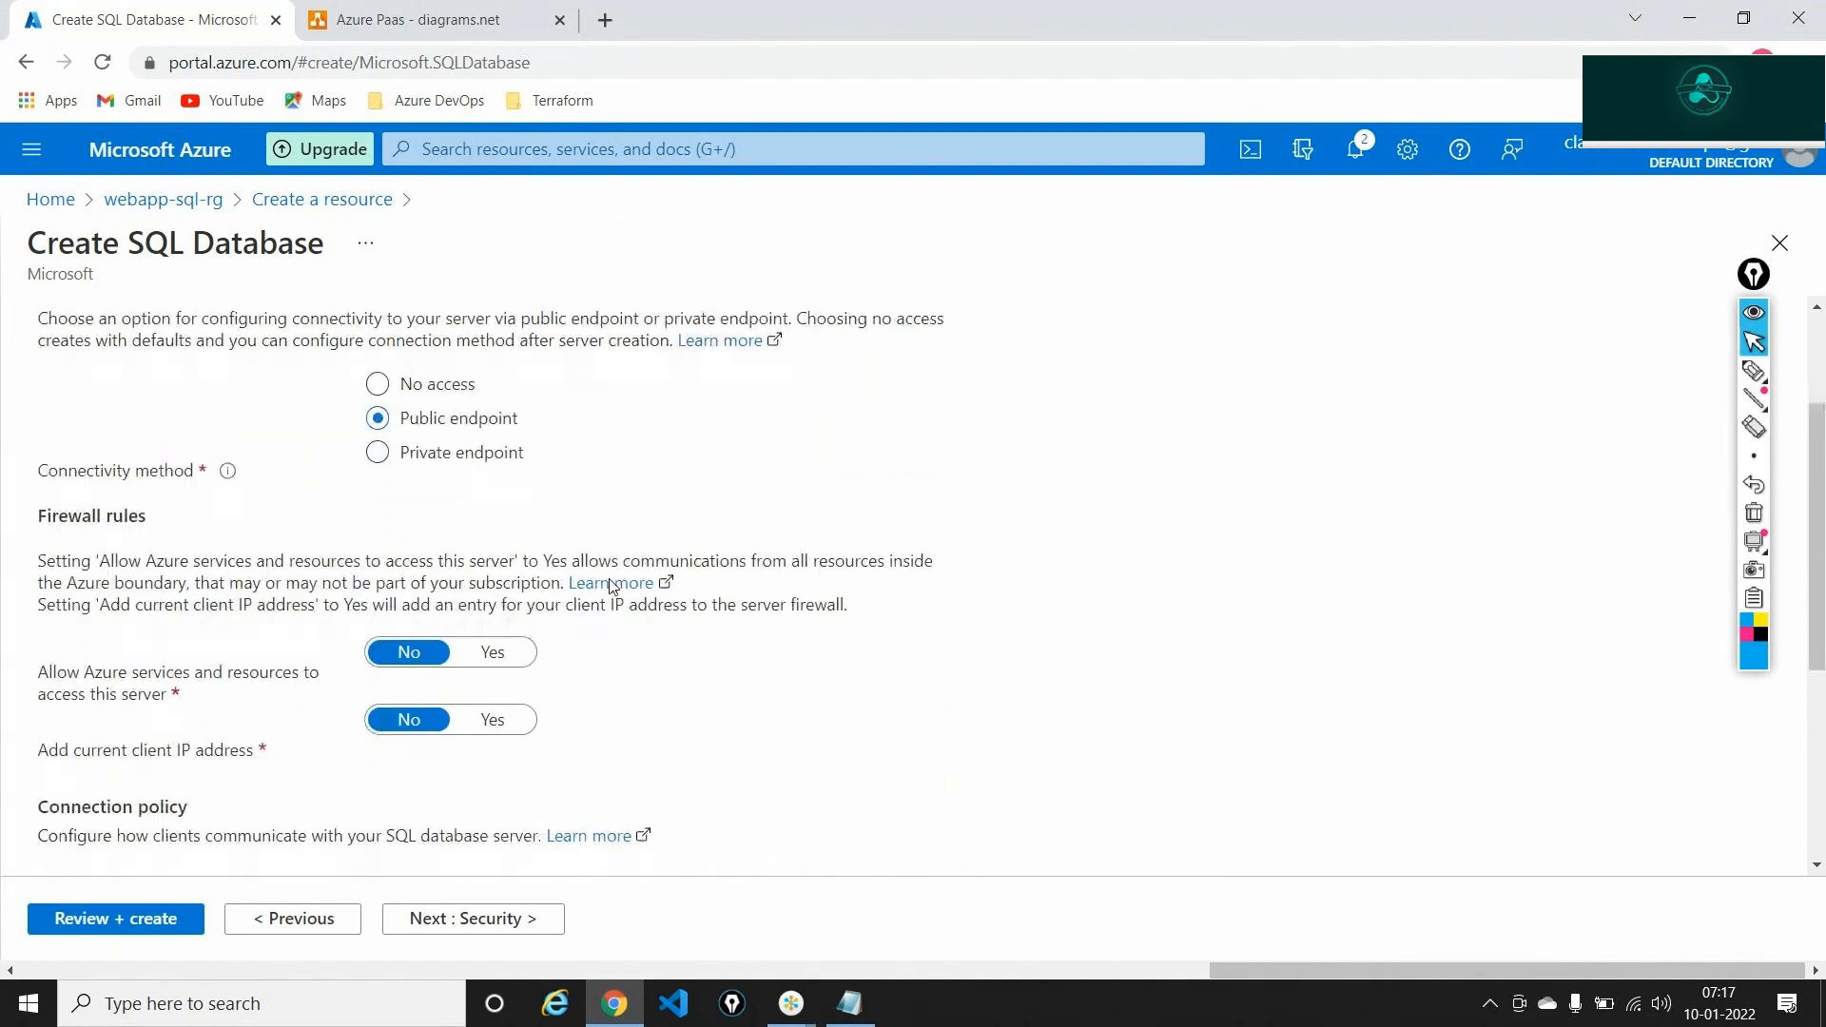
triple_click(103, 678)
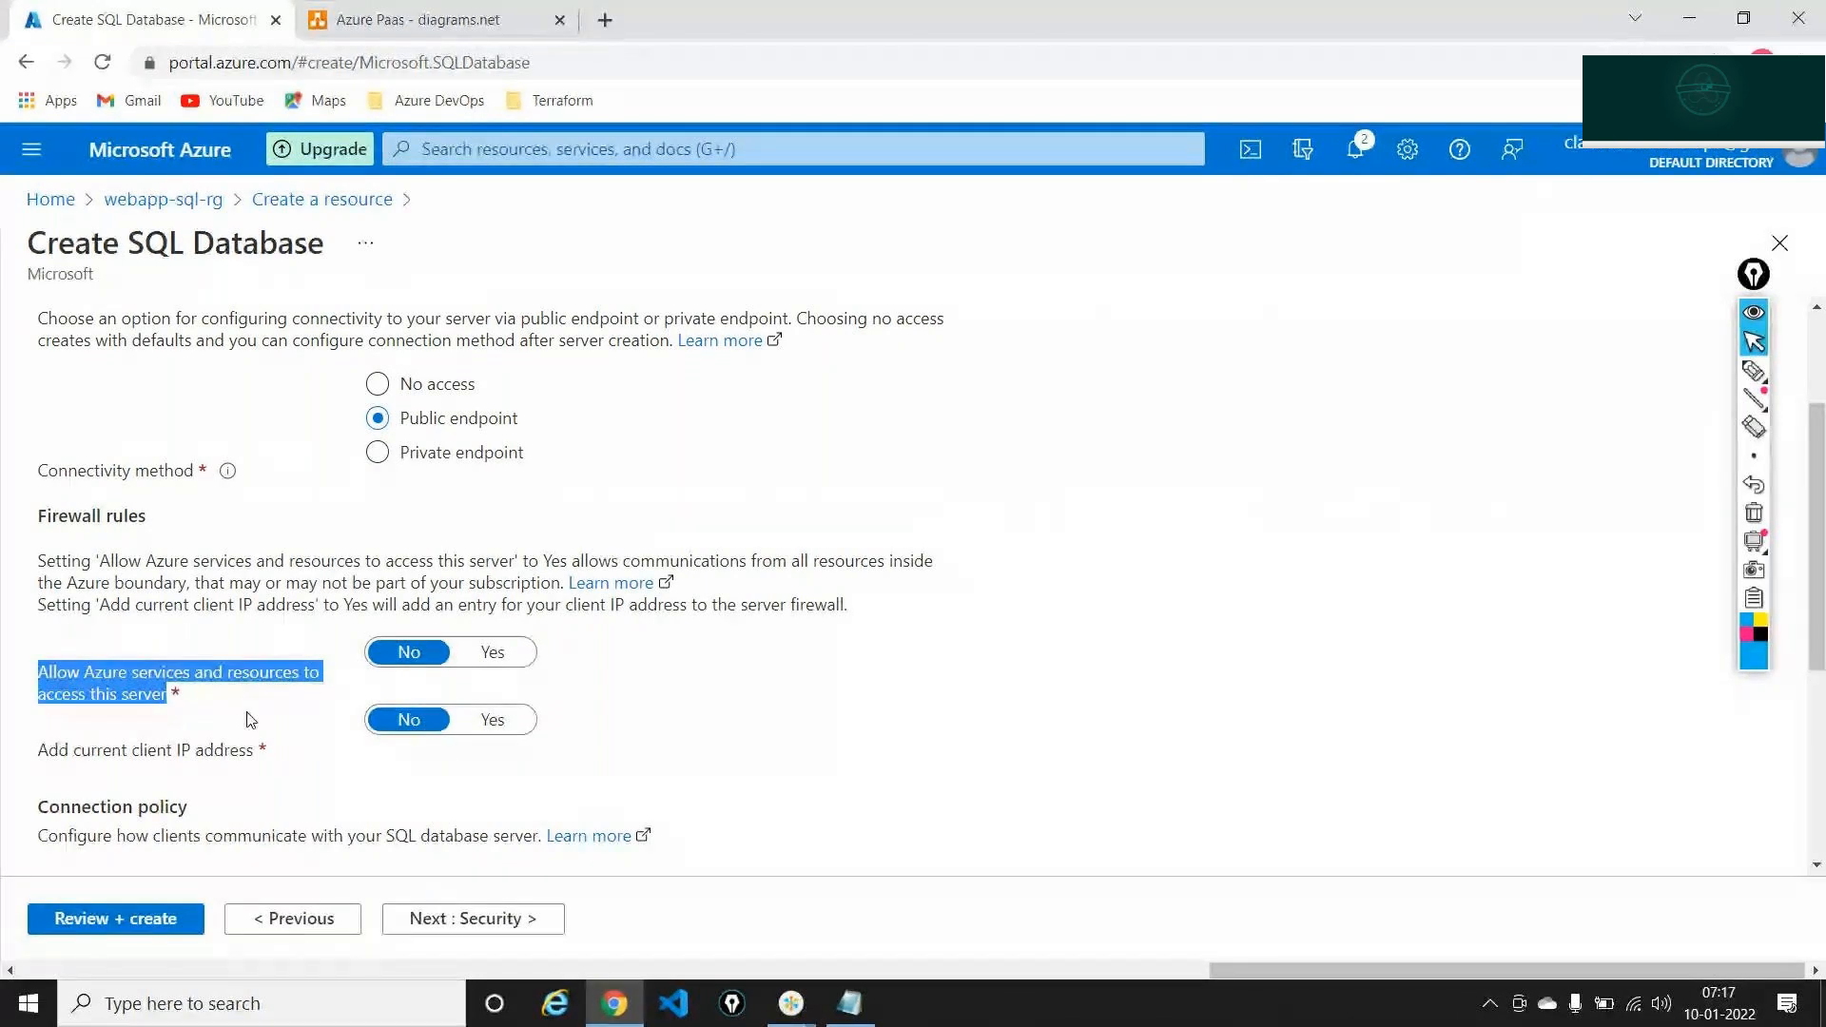
Point out the WebApp and SQL database in the PaaS diagram, then set Allow Azure services to Yes
click(414, 19)
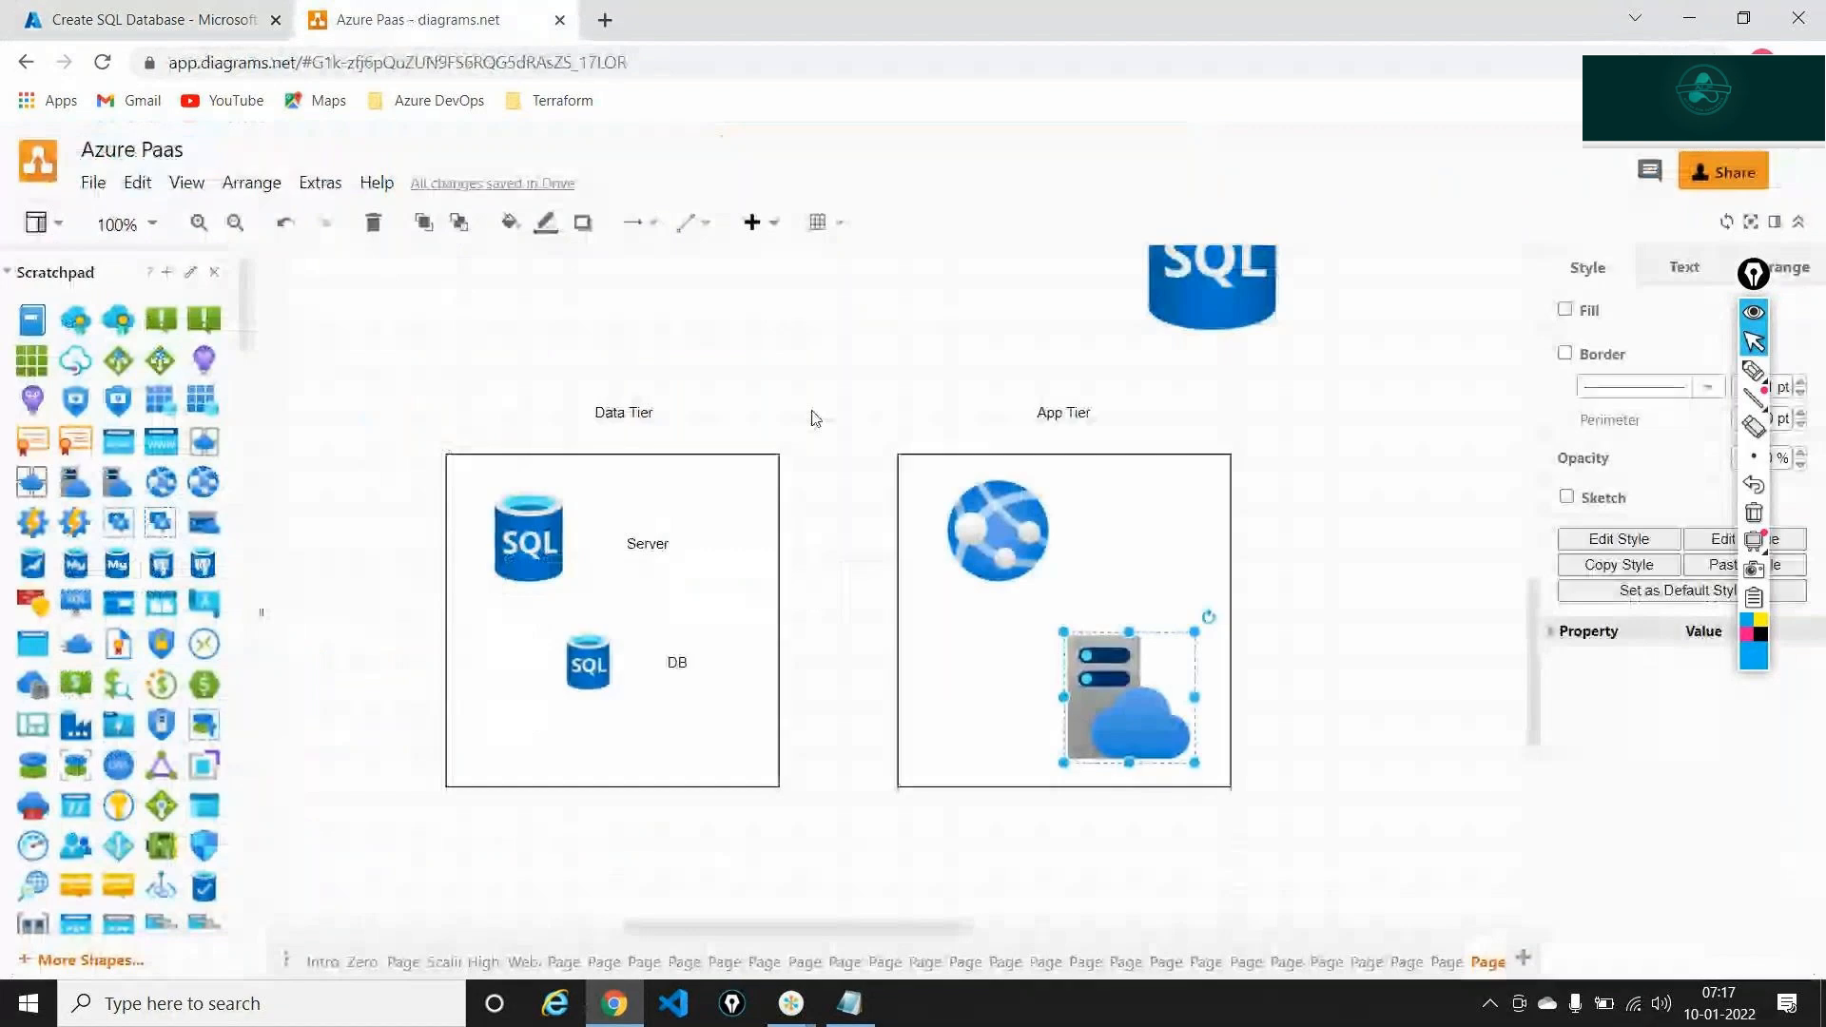
scroll(814, 414, up, 5)
click(617, 421)
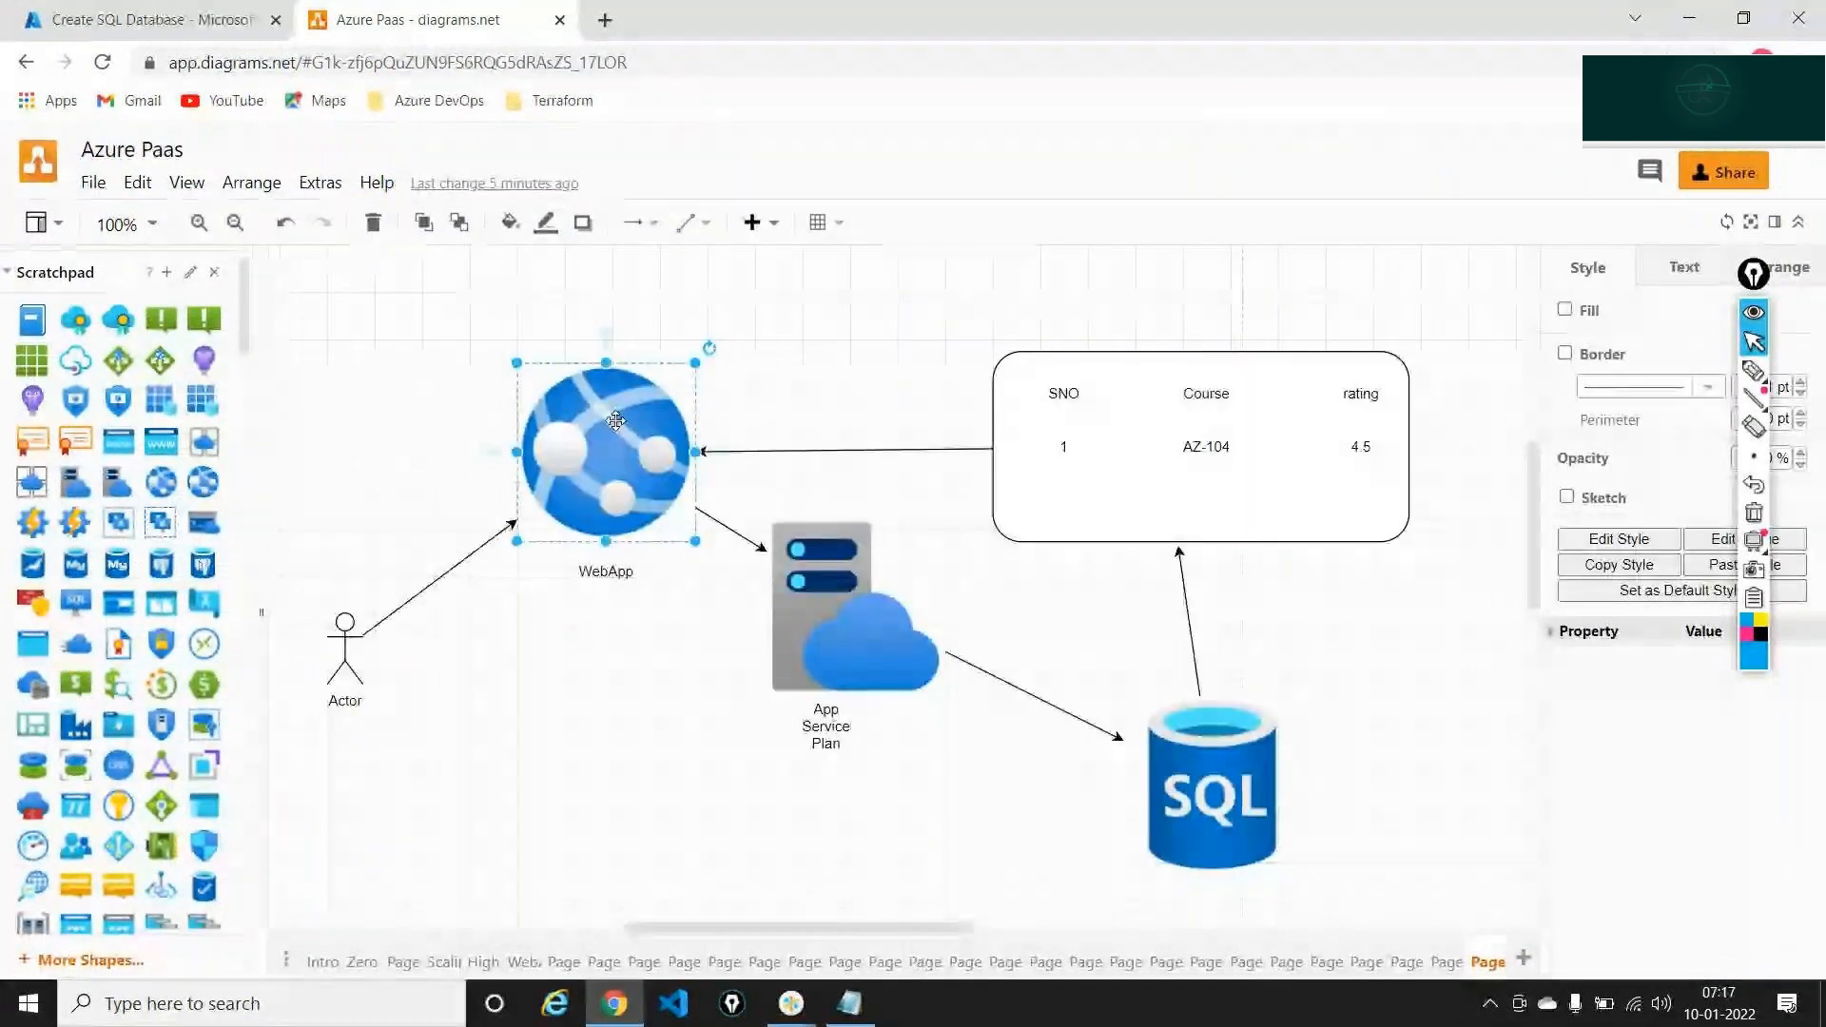
click(1263, 783)
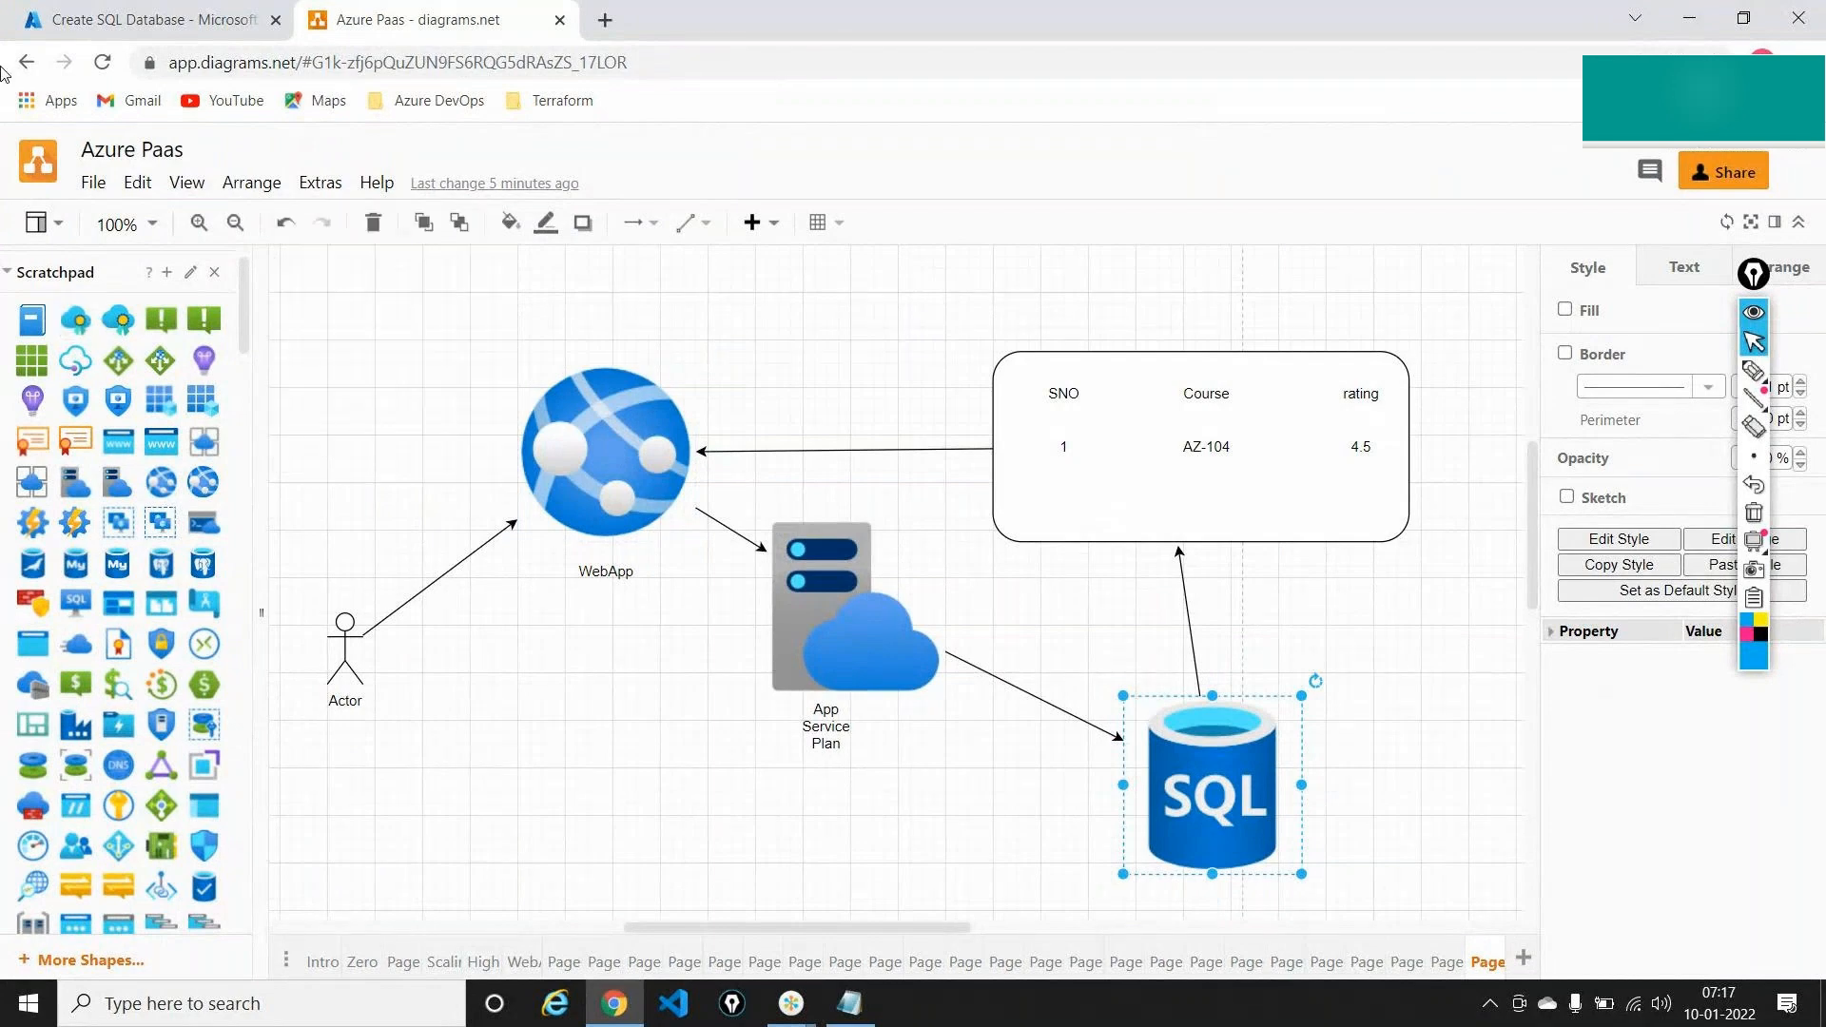
click(142, 19)
click(493, 651)
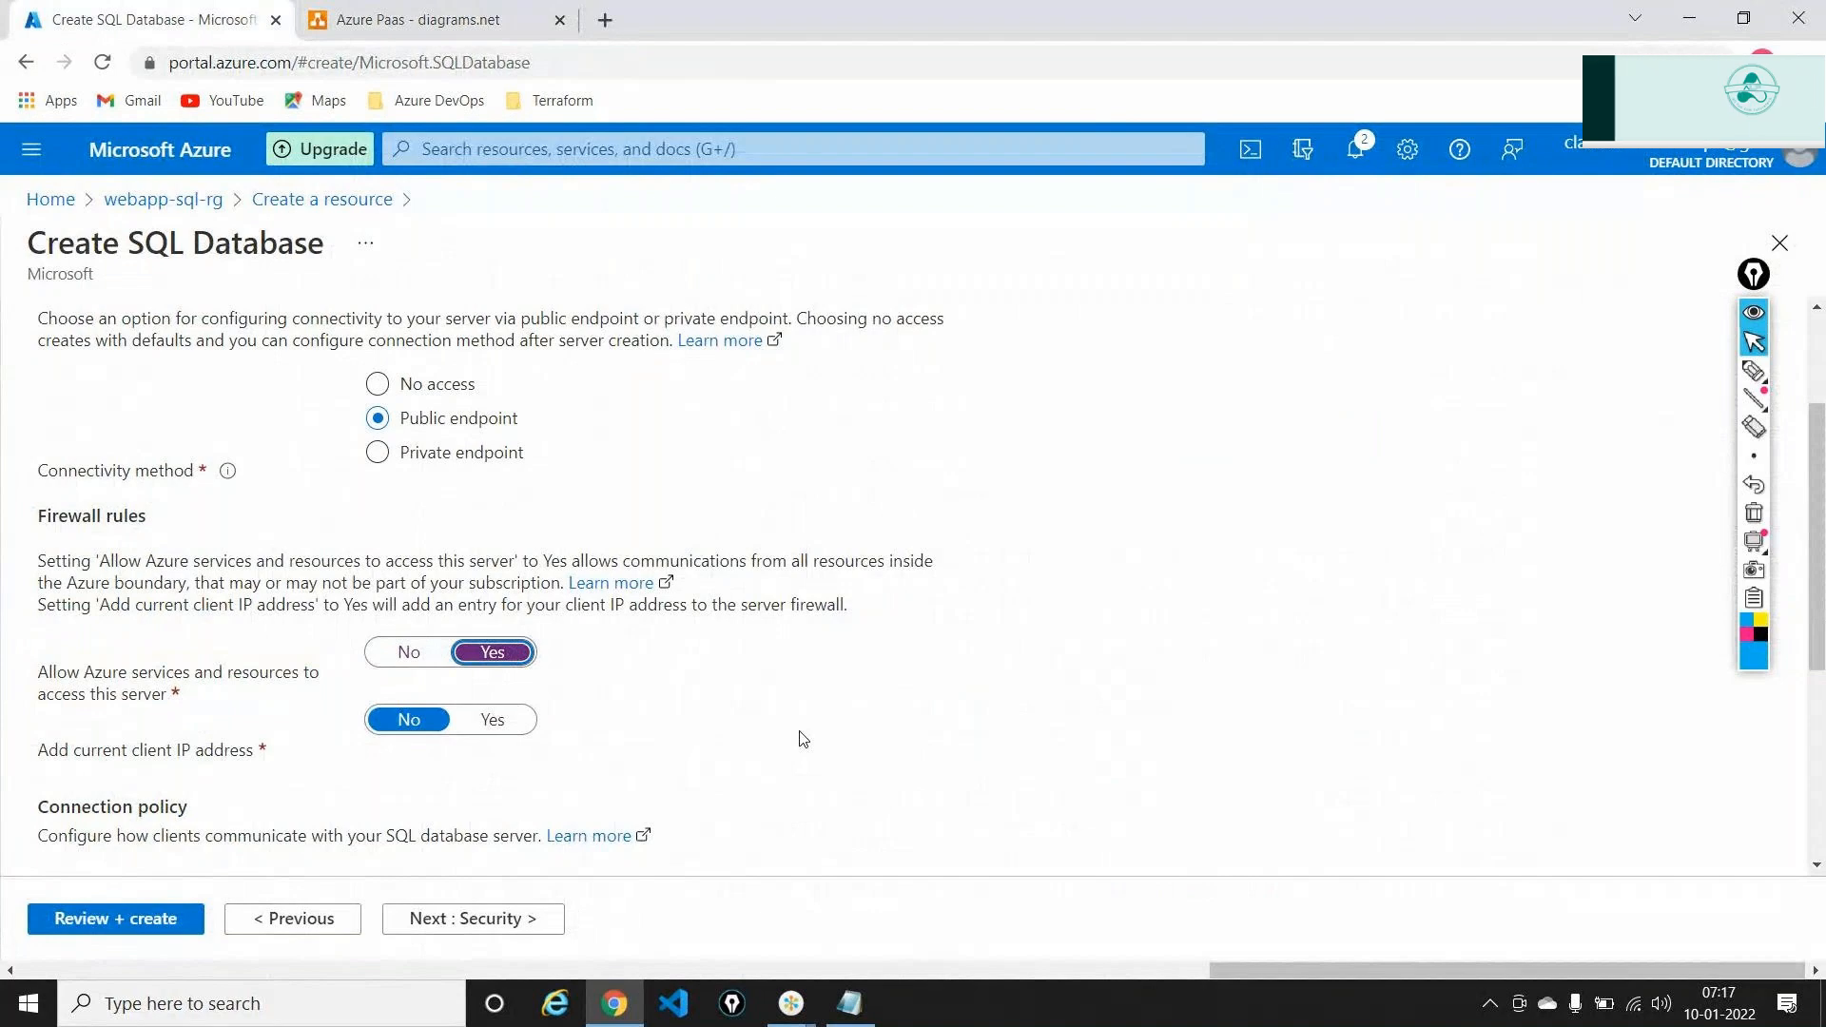
Highlight Add current client IP address, toggle it to Yes, then back to No
double_click(95, 750)
triple_click(76, 755)
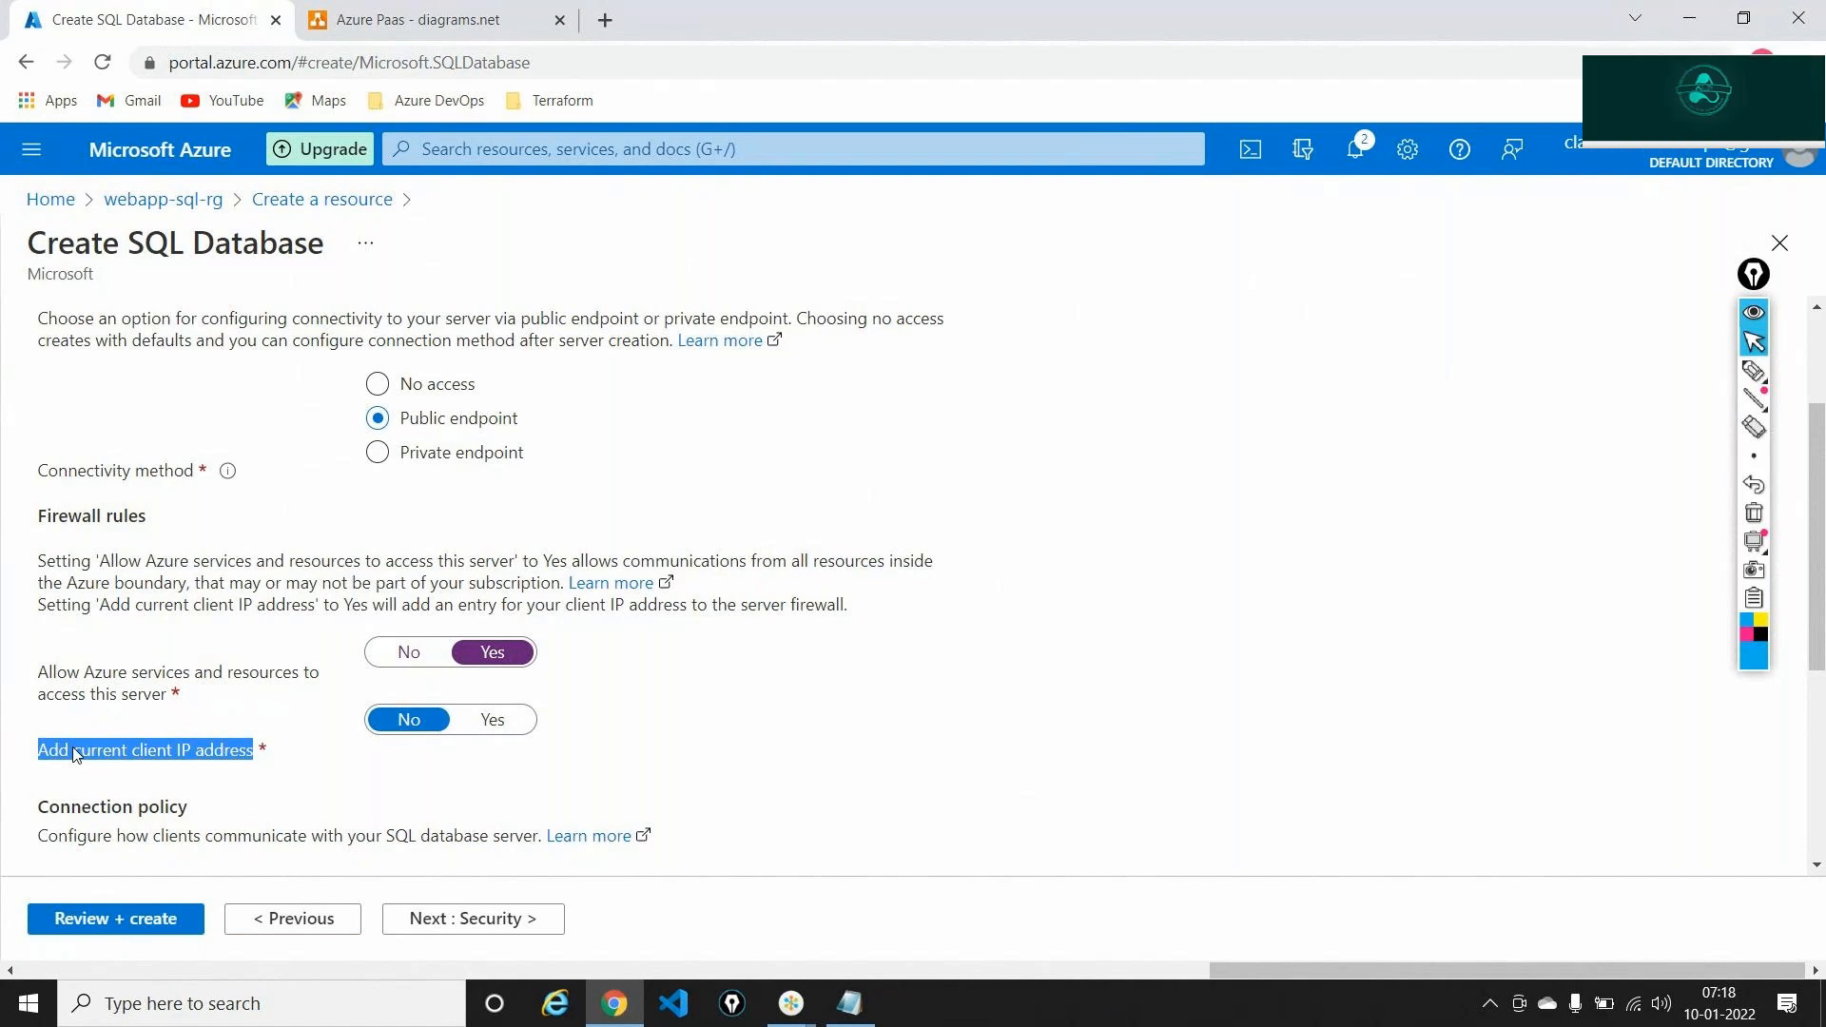
click(492, 720)
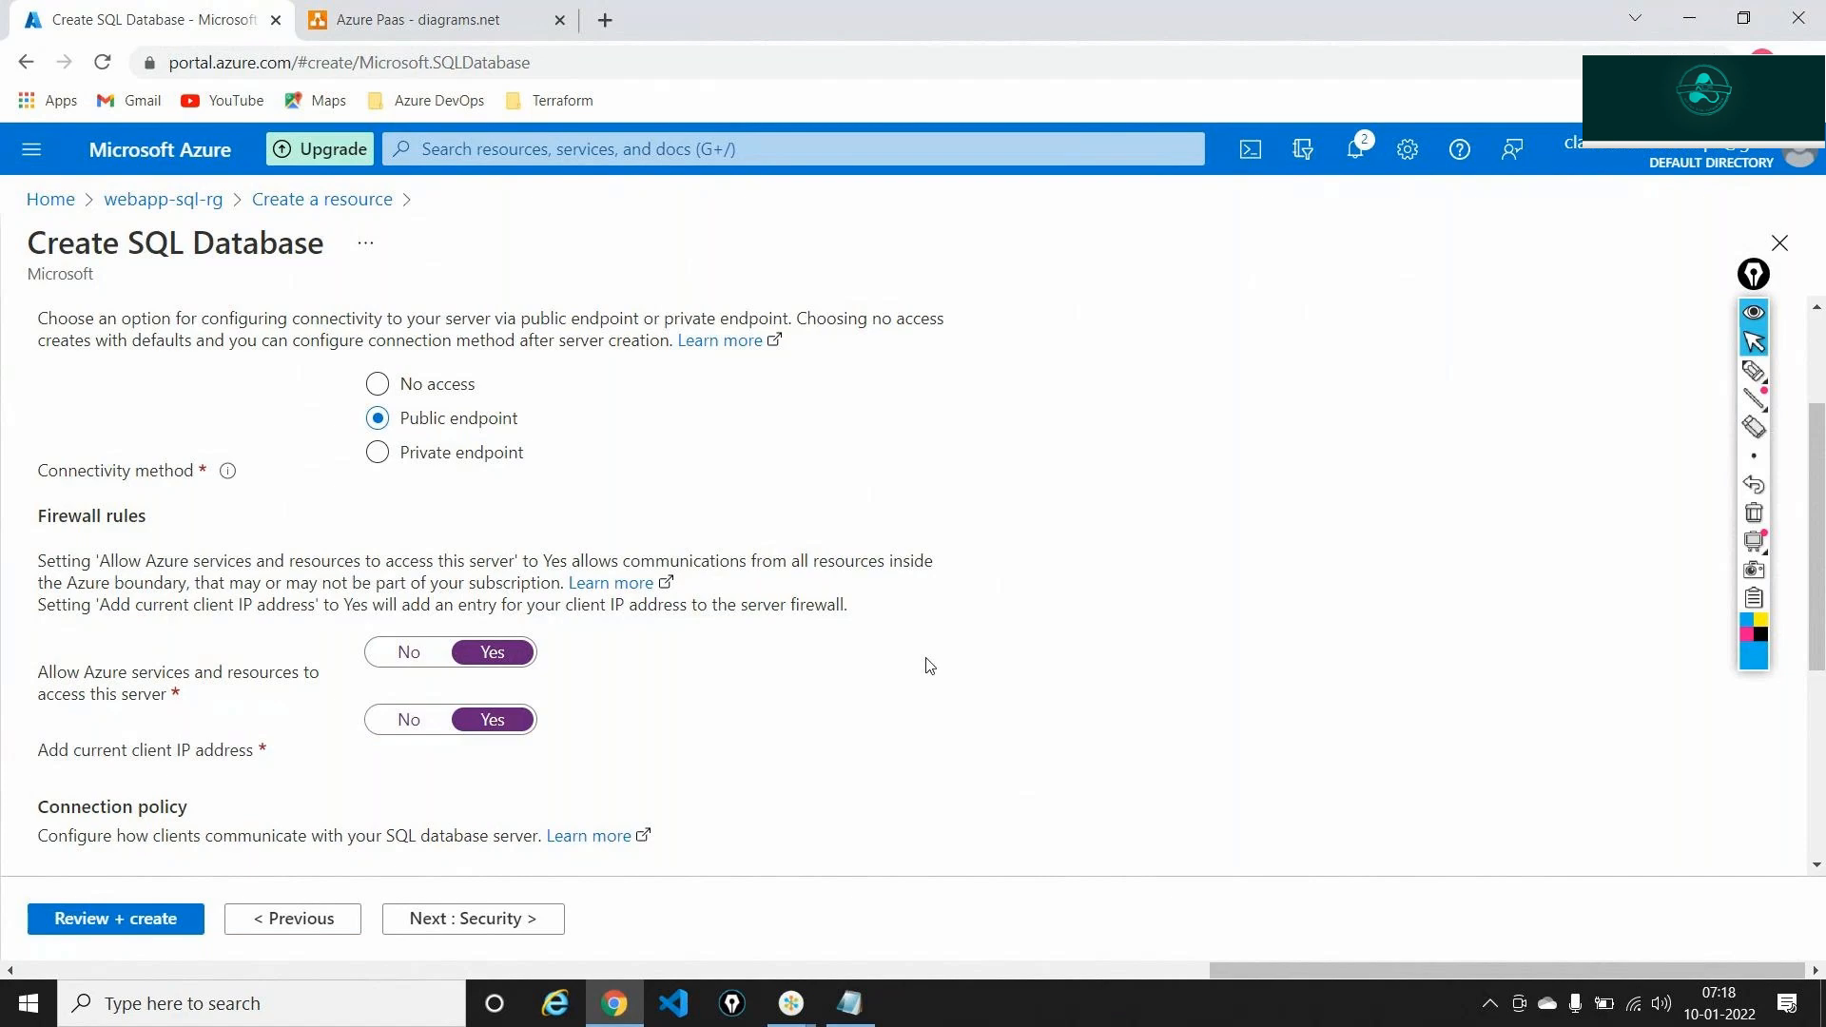
click(416, 715)
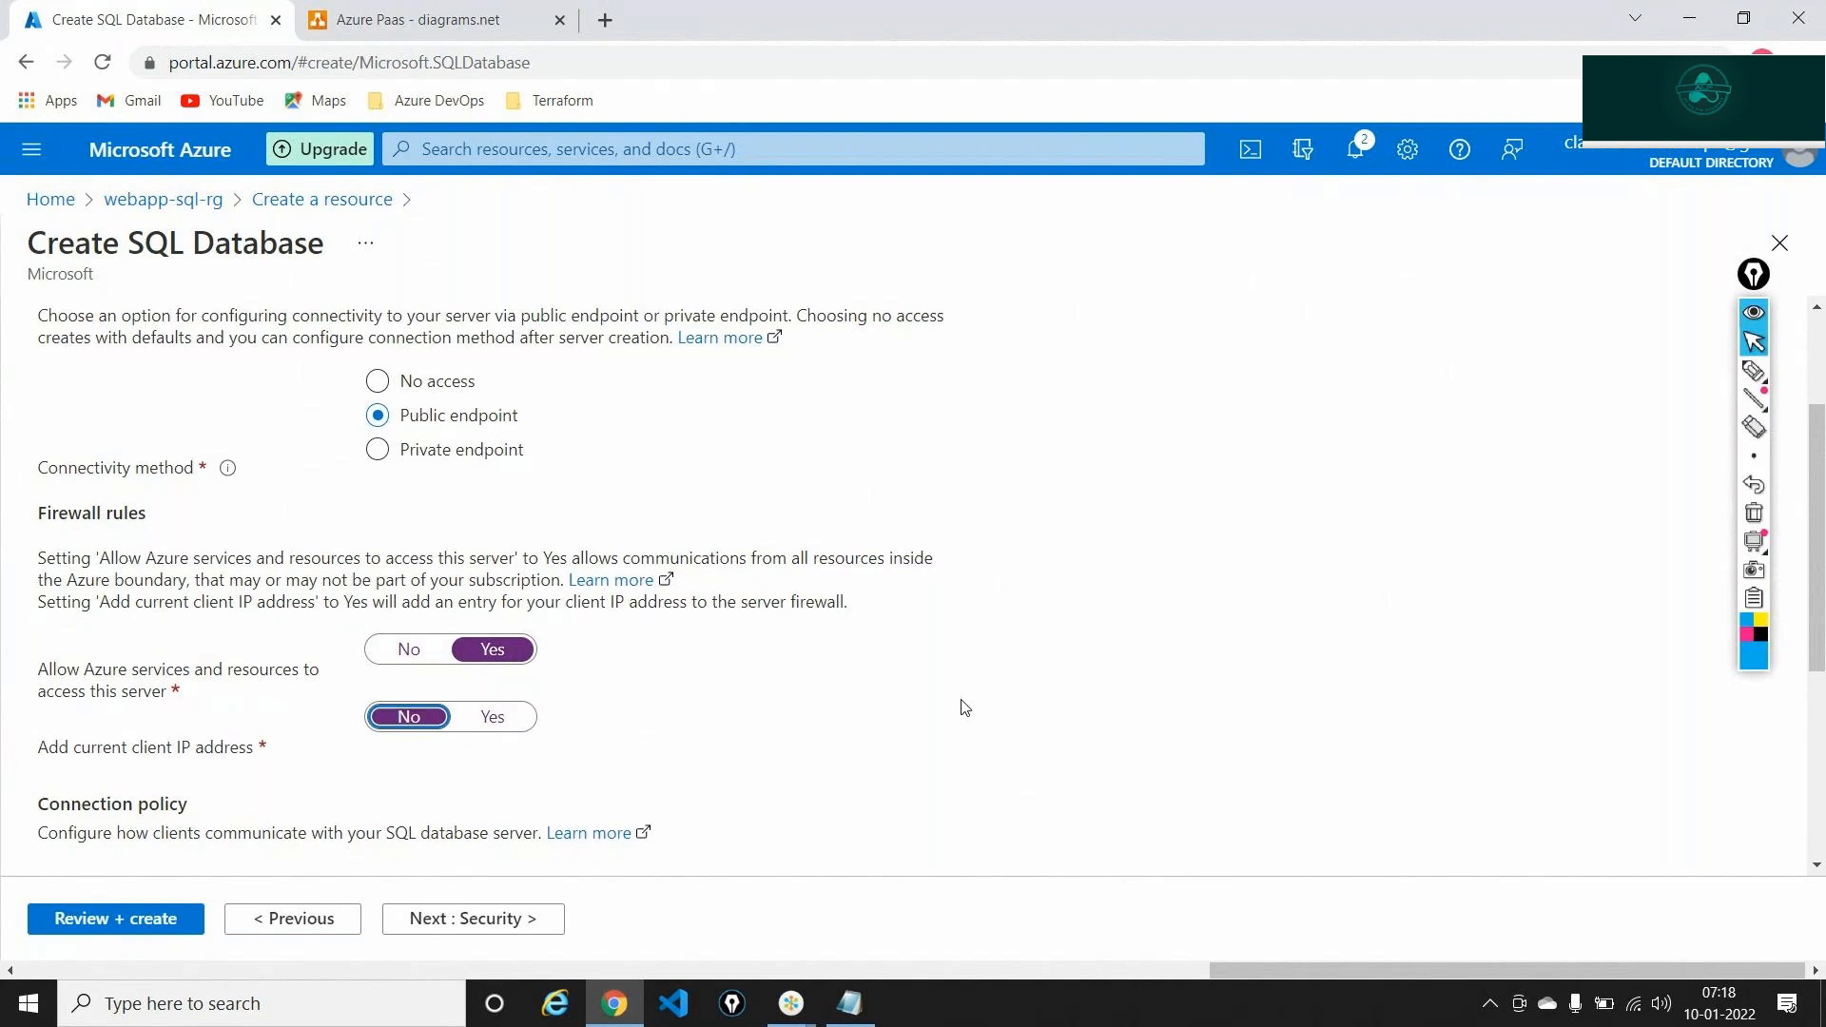
Advance through the Security tab, leaving Microsoft Defender for SQL at Not now, to Additional settings
scroll(965, 708, down, 2)
scroll(951, 685, down, 3)
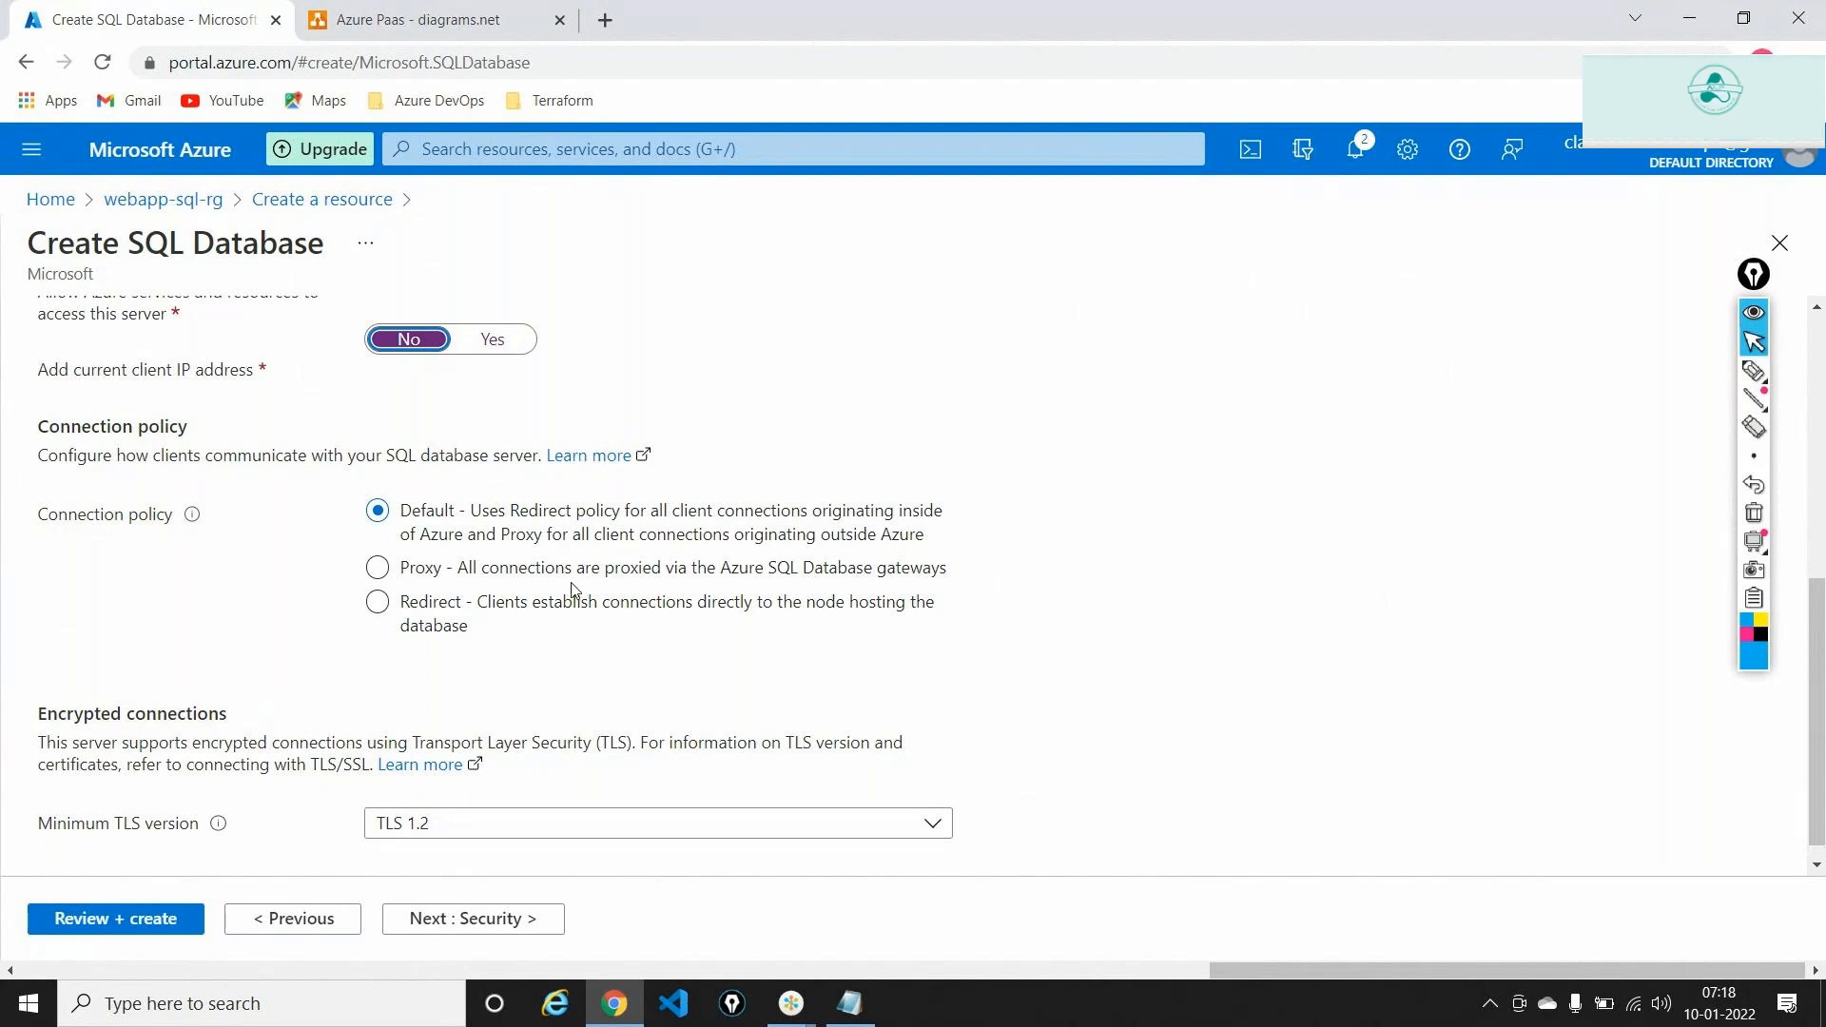
click(510, 919)
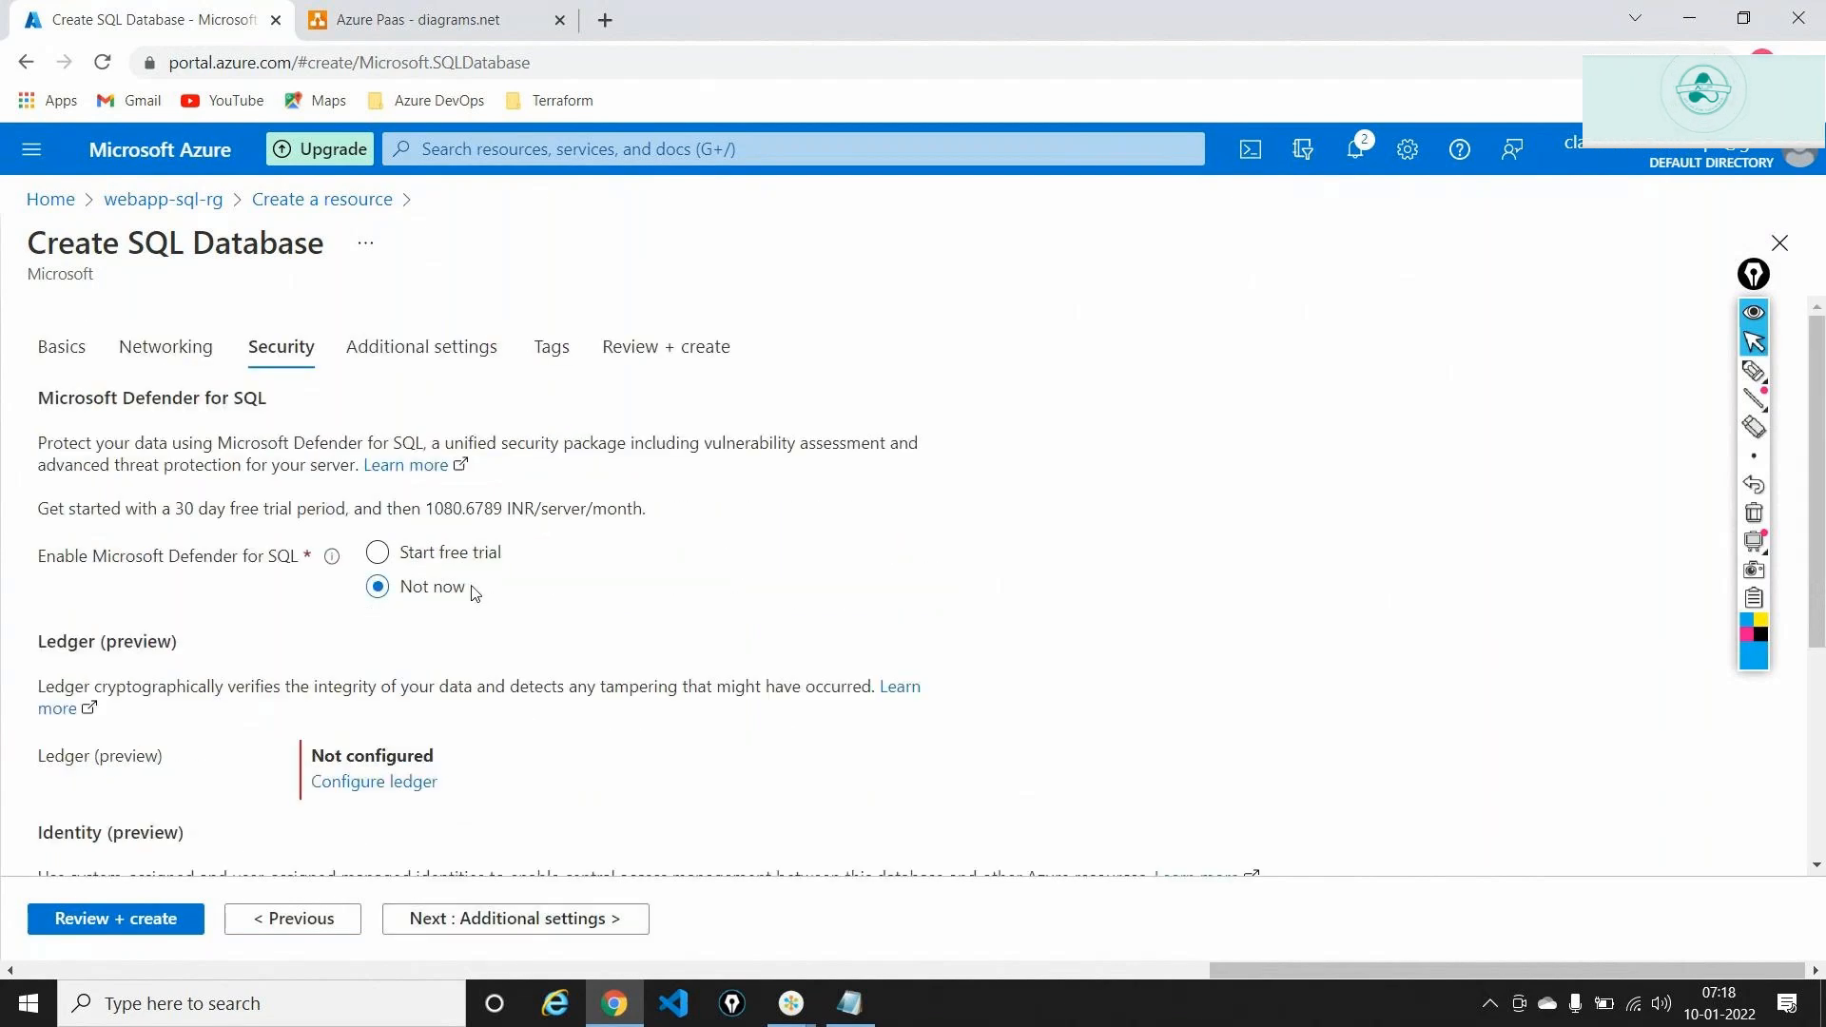
scroll(475, 594, down, 4)
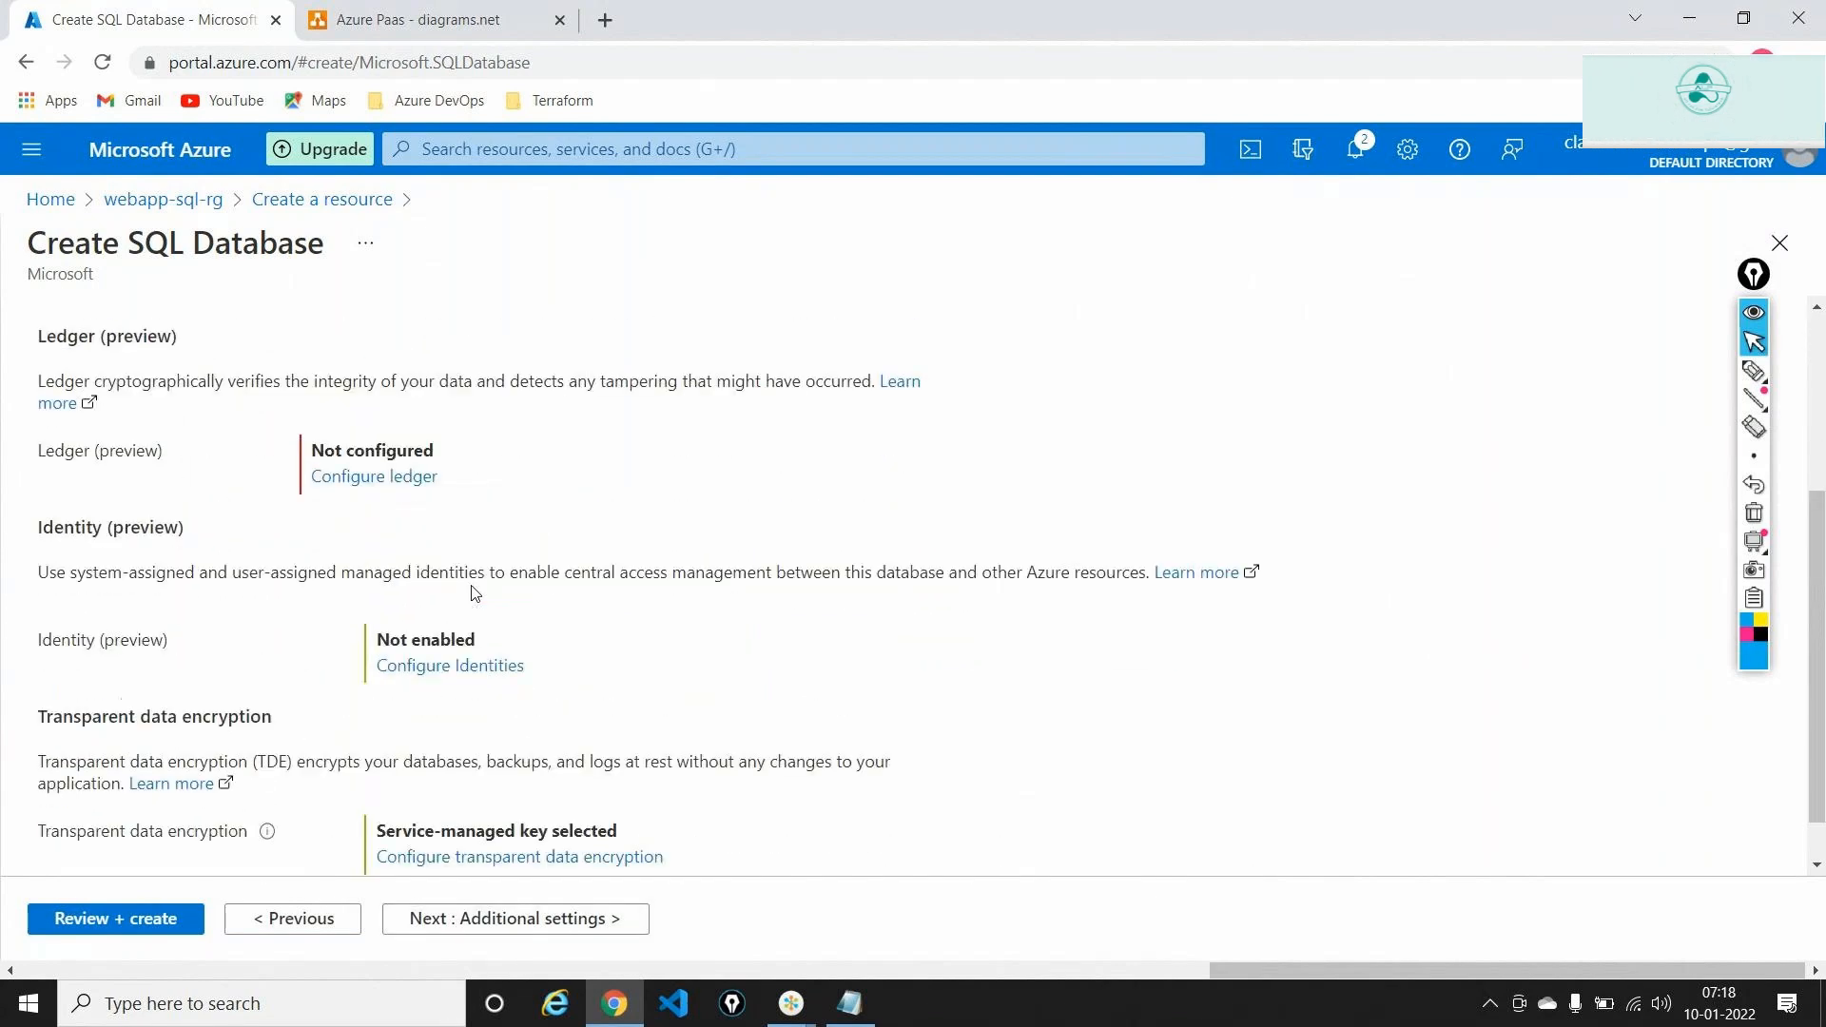
scroll(475, 593, up, 1)
scroll(474, 593, up, 2)
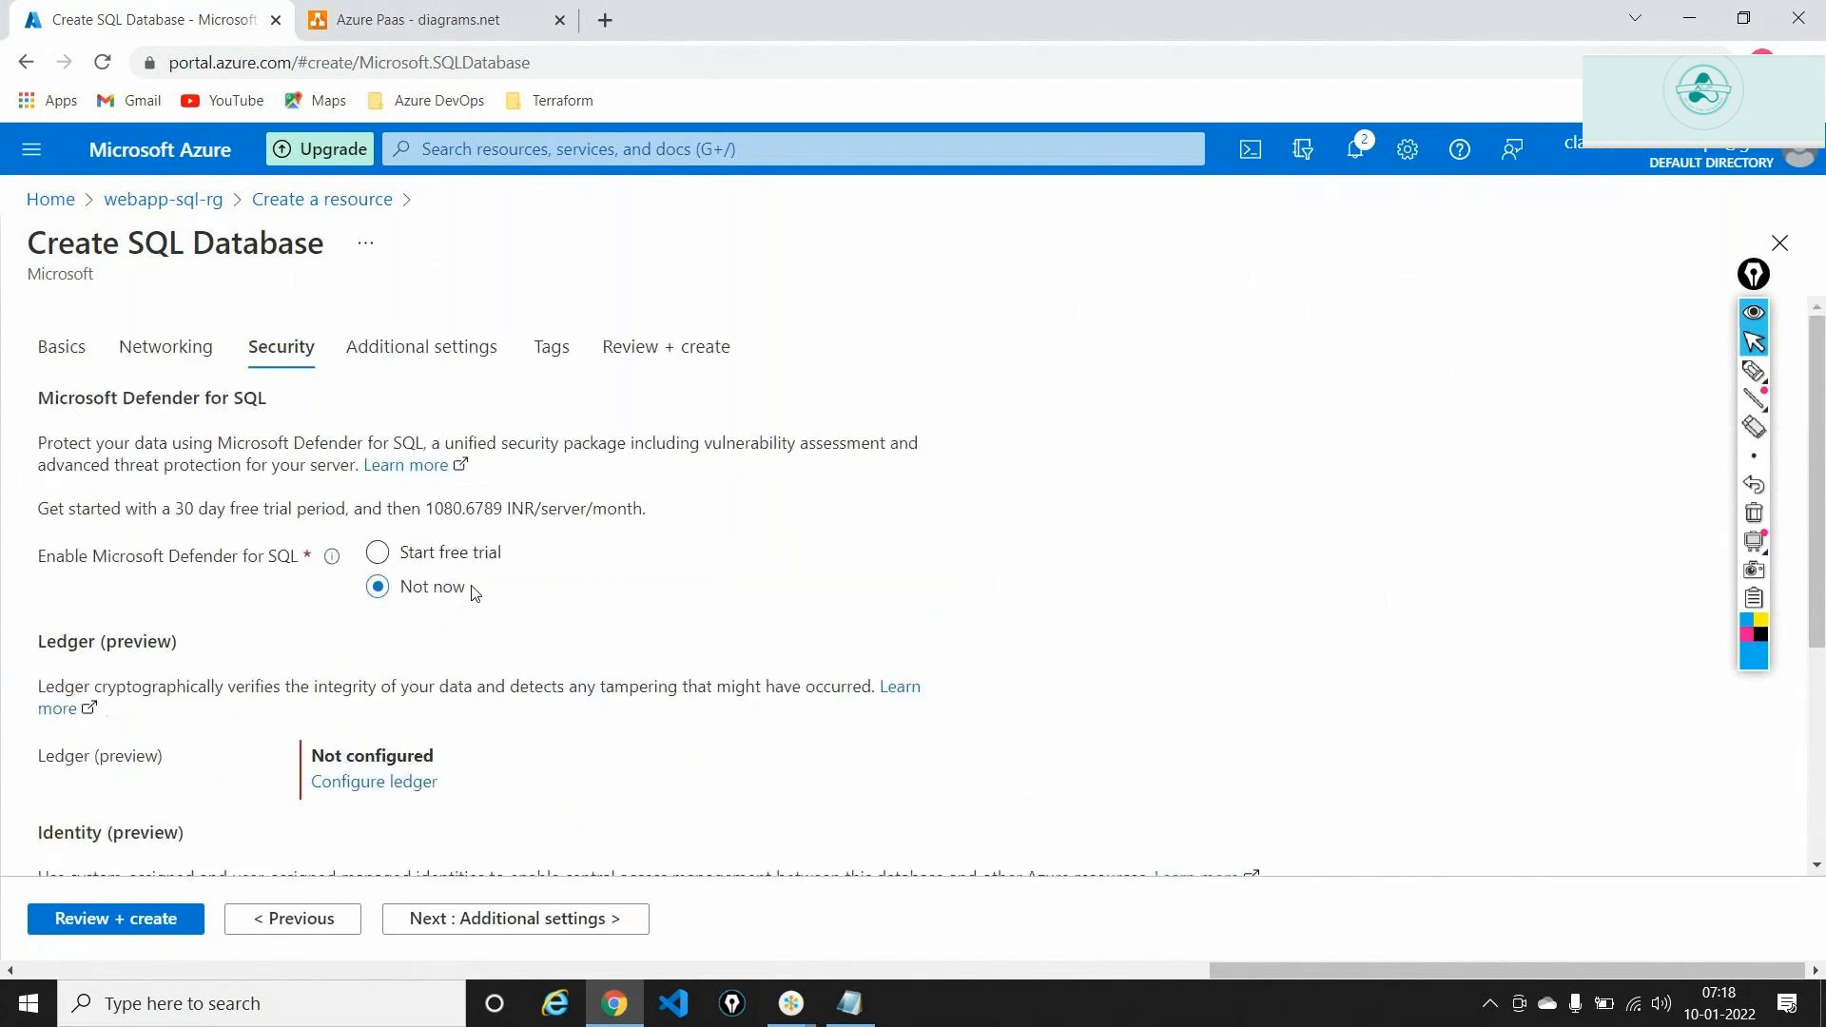
click(491, 921)
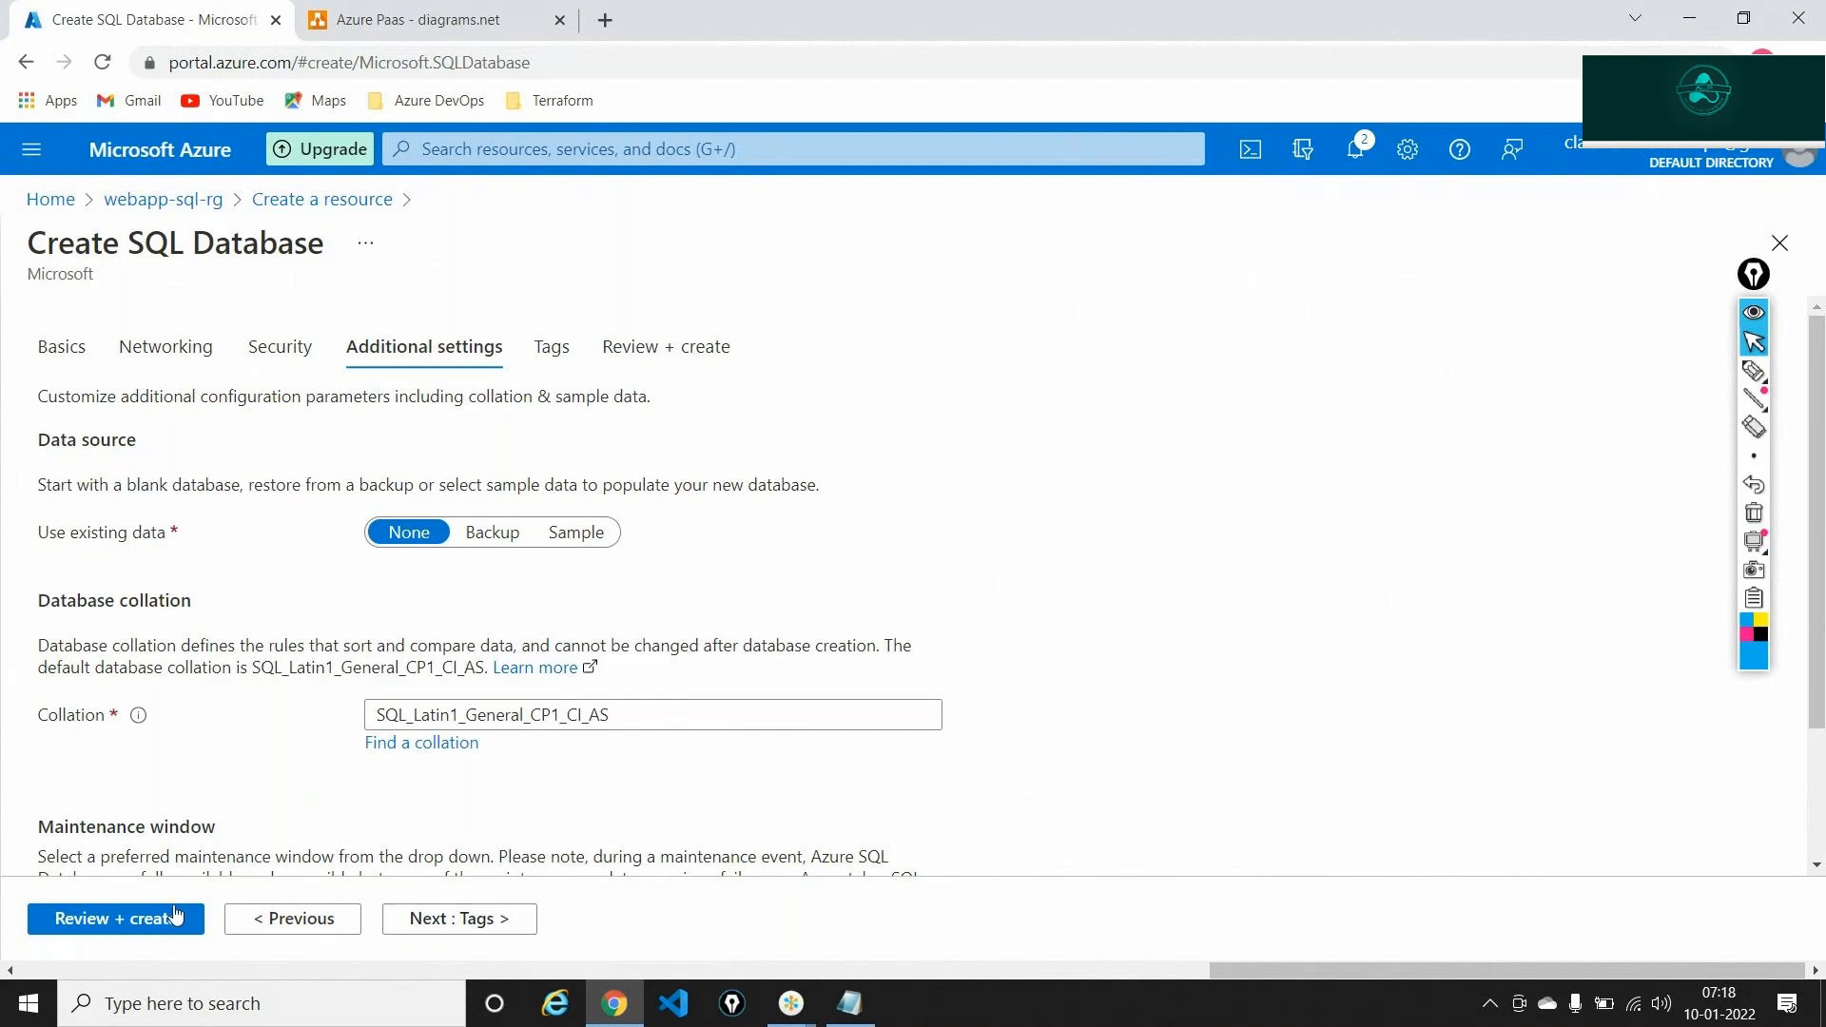
Review the SQL database, note the 359.58 INR monthly estimate, and create it
click(144, 921)
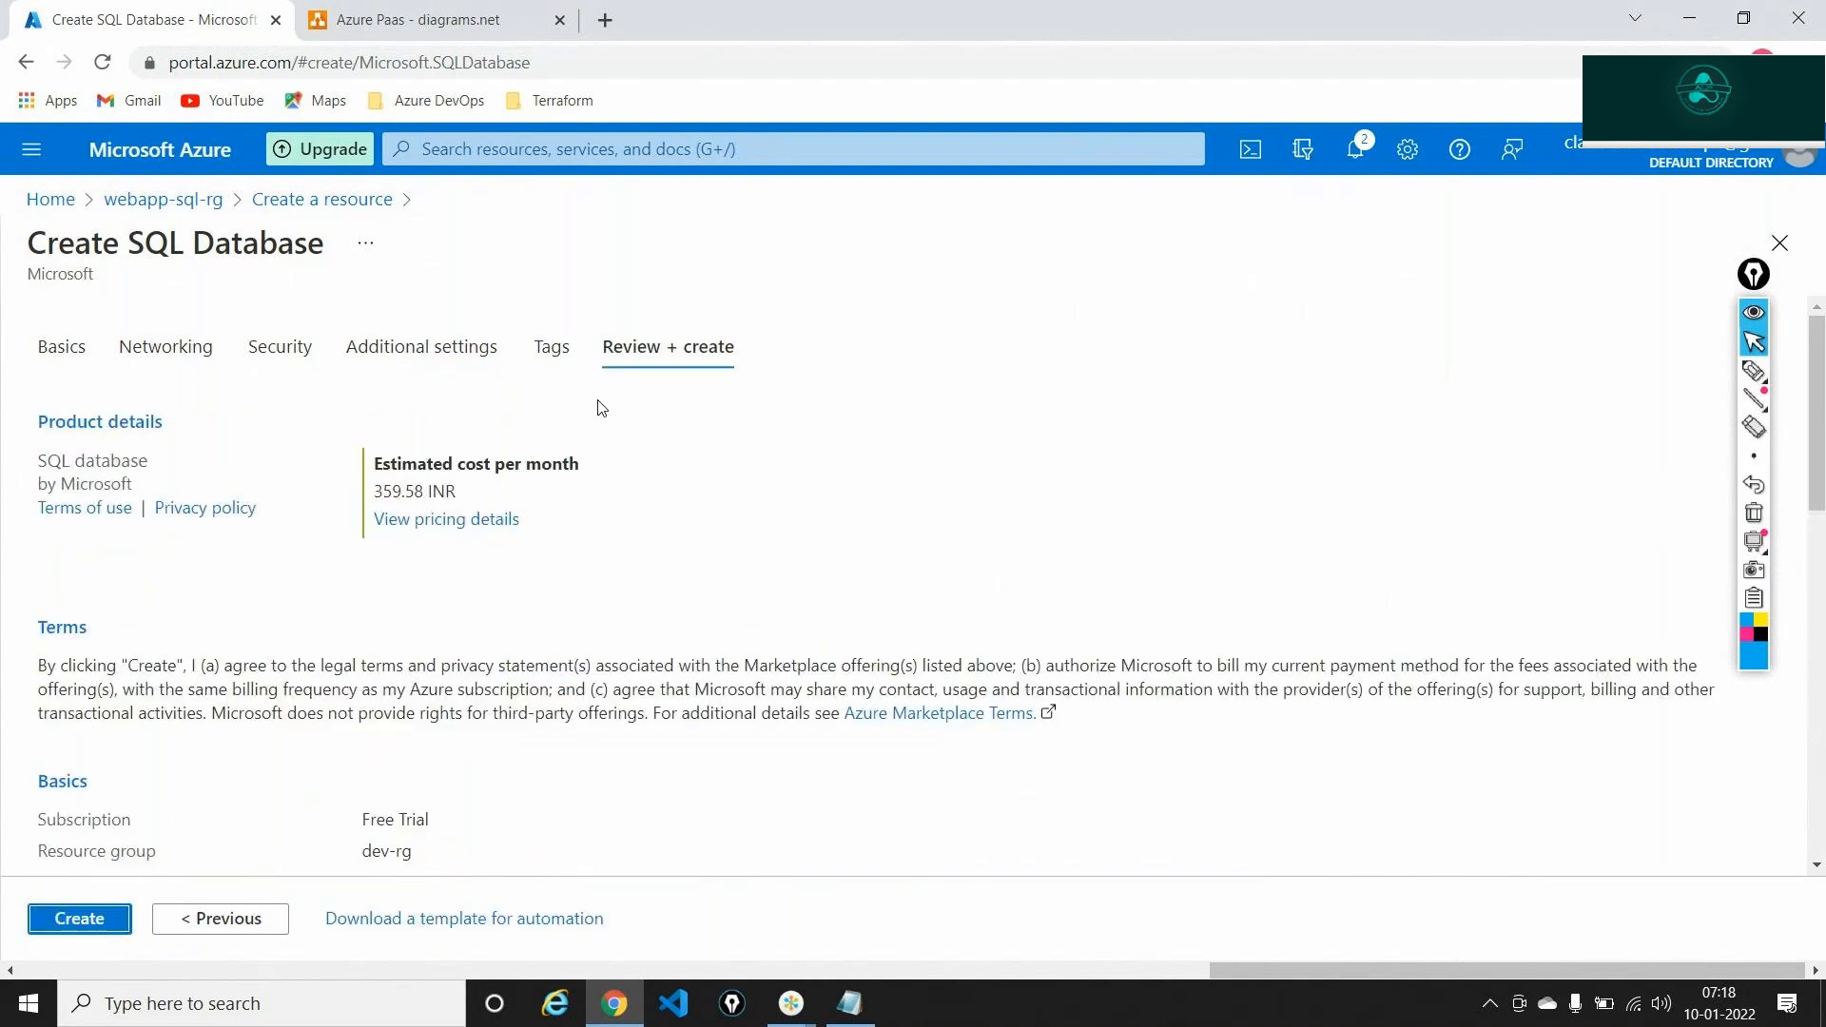
triple_click(416, 489)
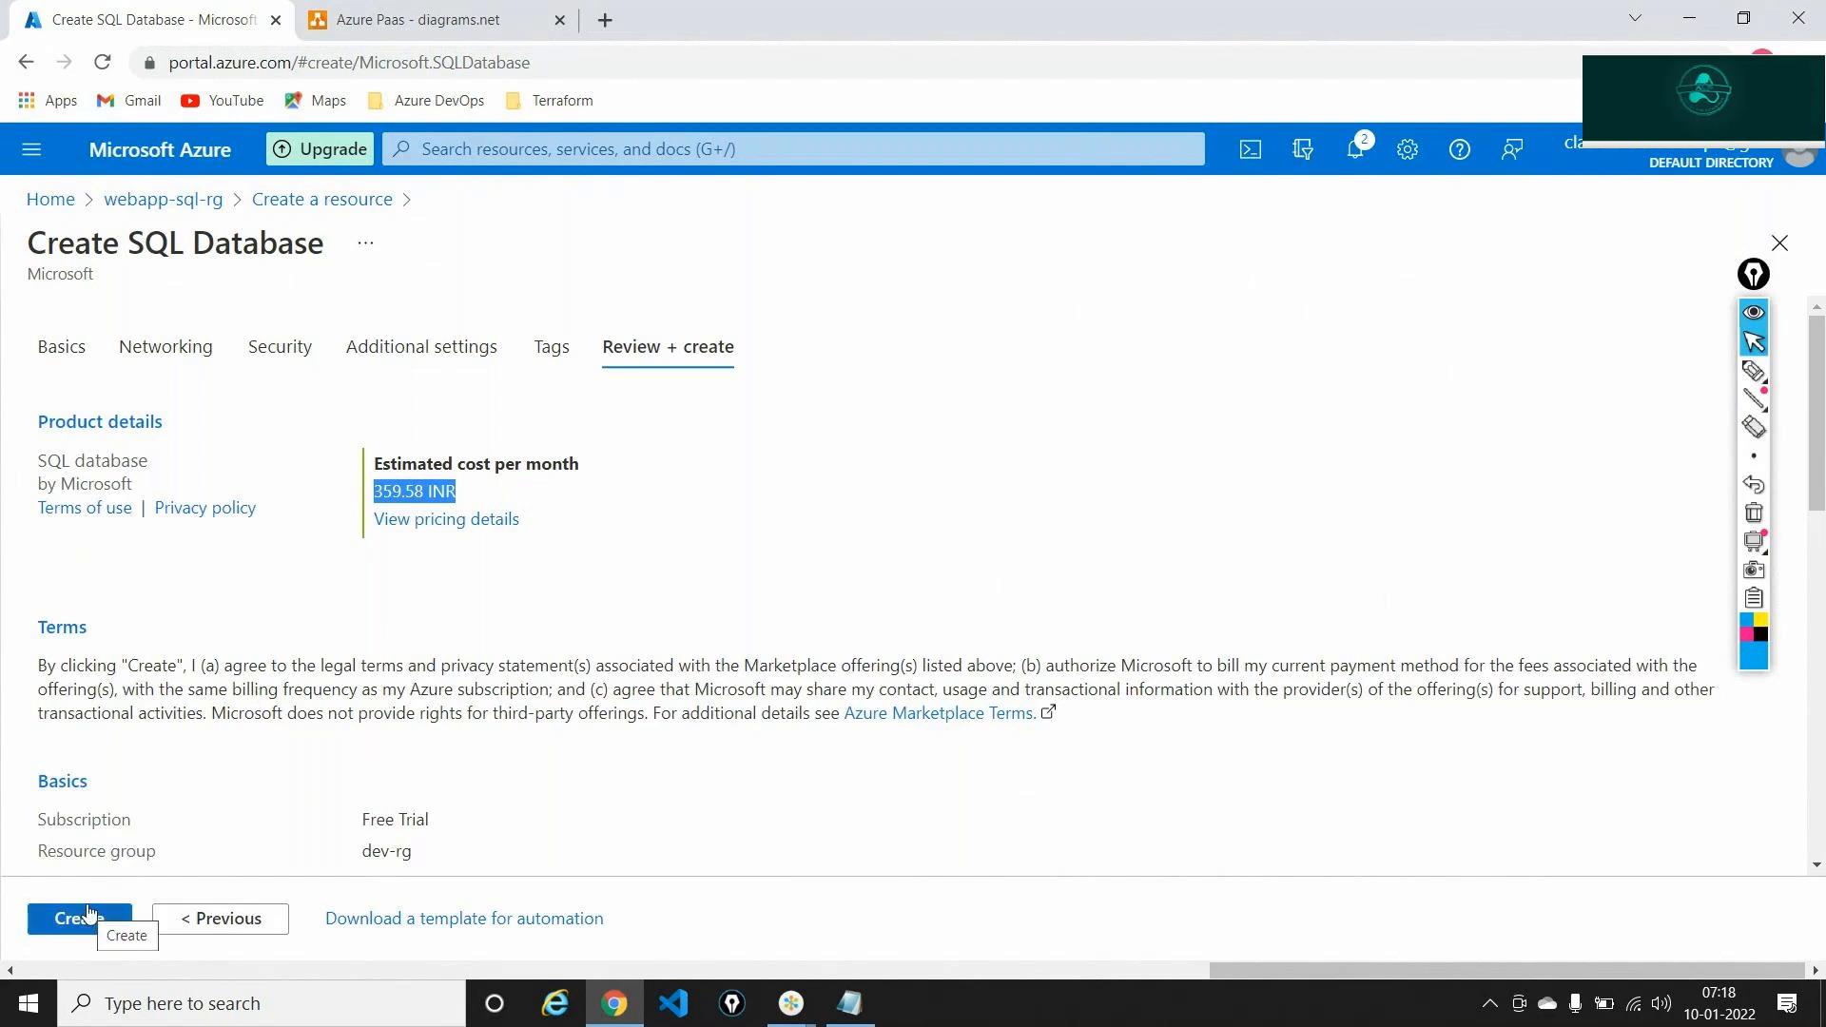
click(88, 915)
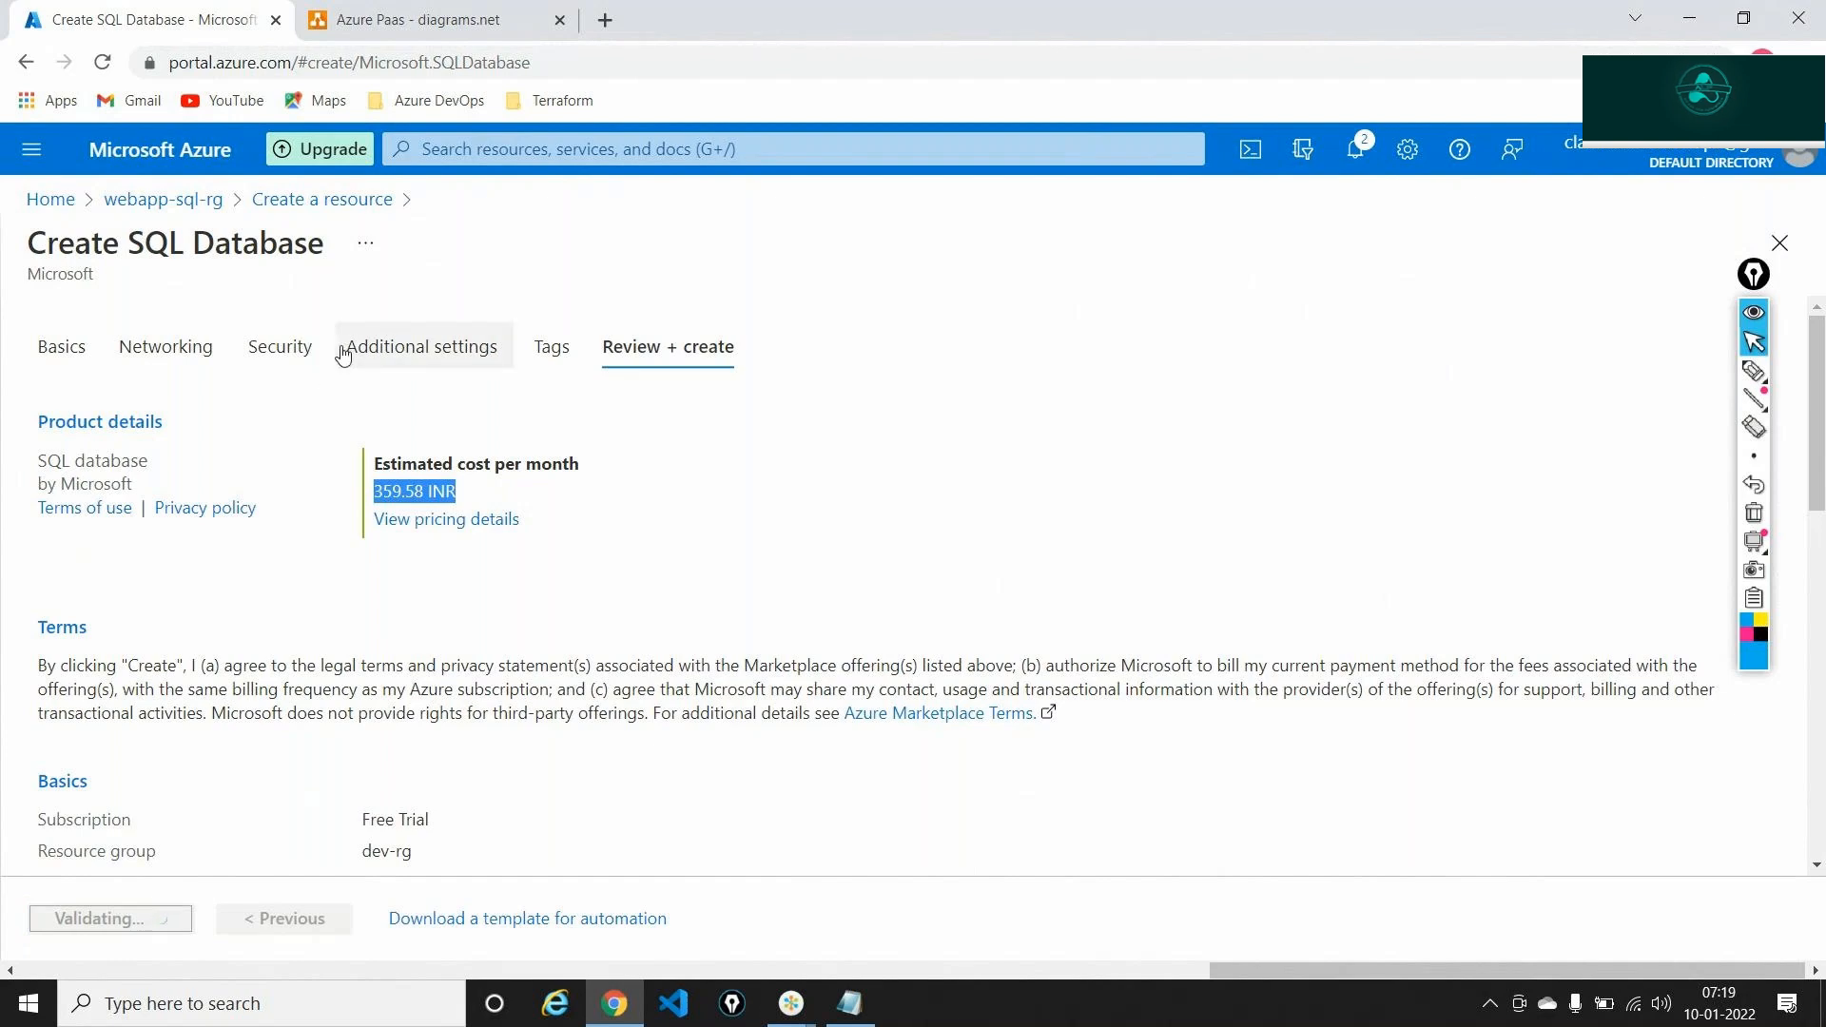
click(415, 27)
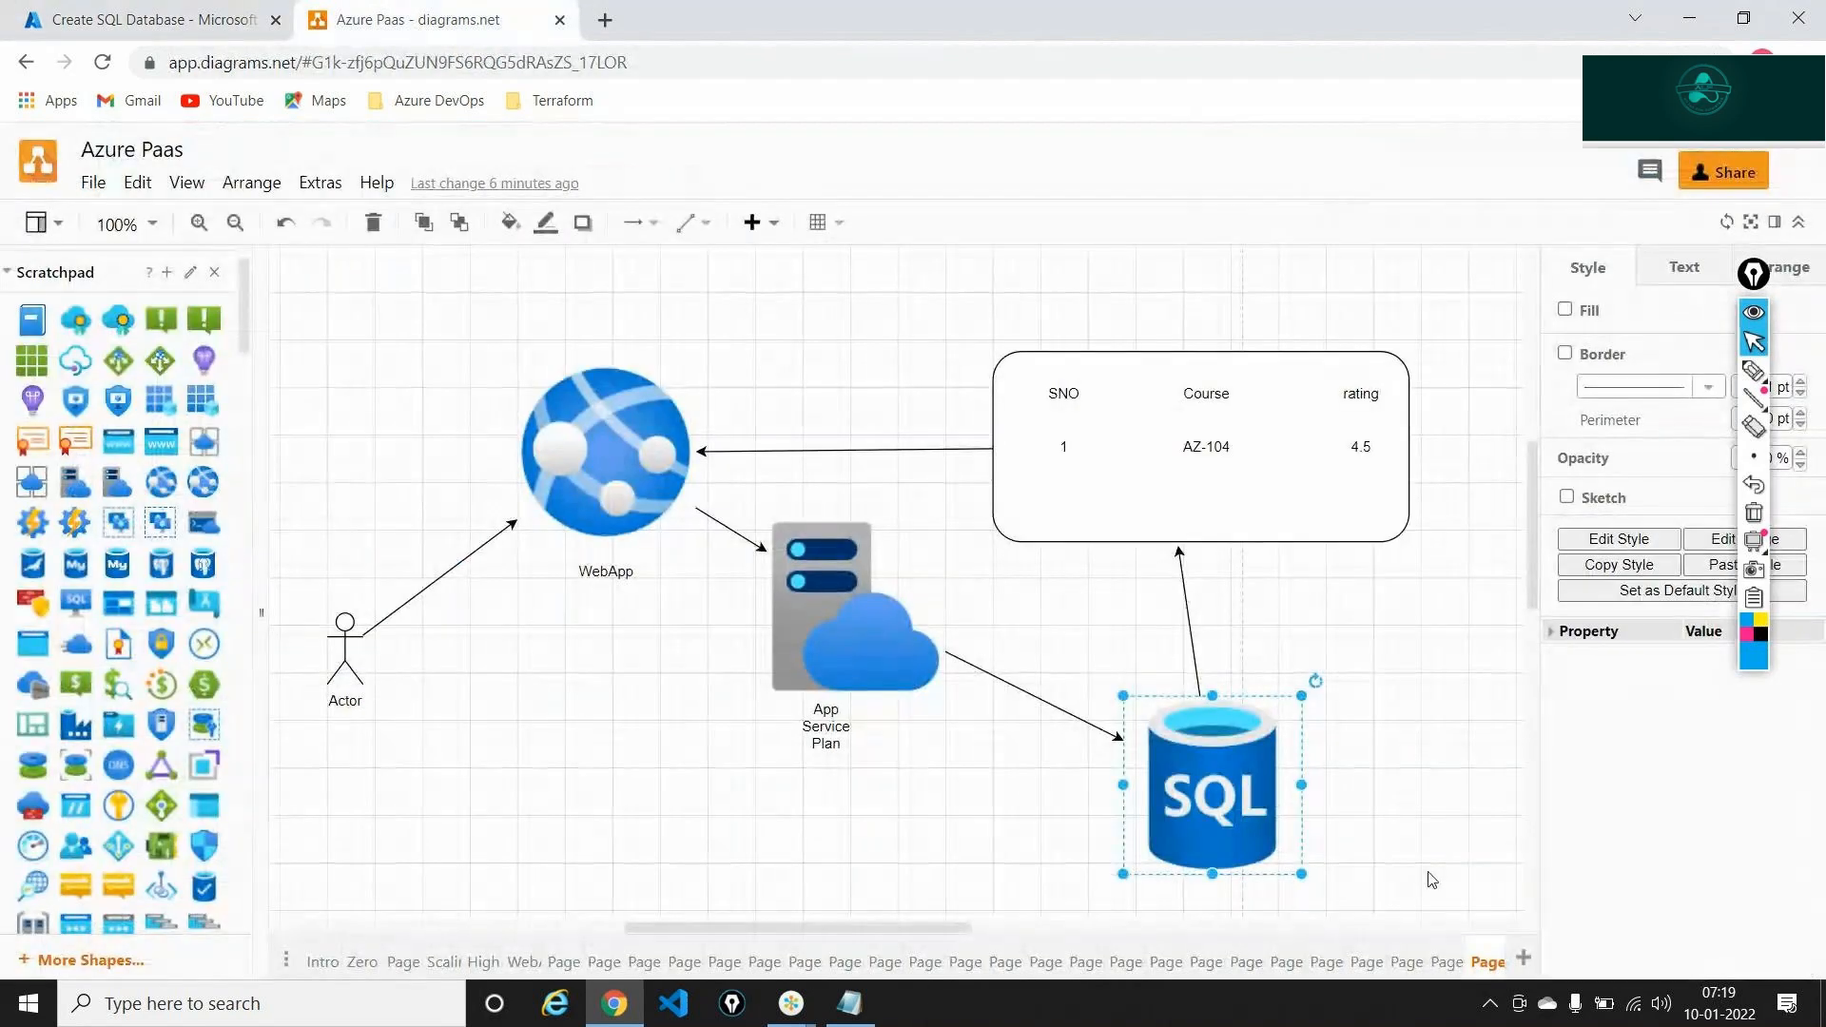
On a new blank page, add a three-line text label: 'Managed Database', '---', 'PaaS'
click(1523, 958)
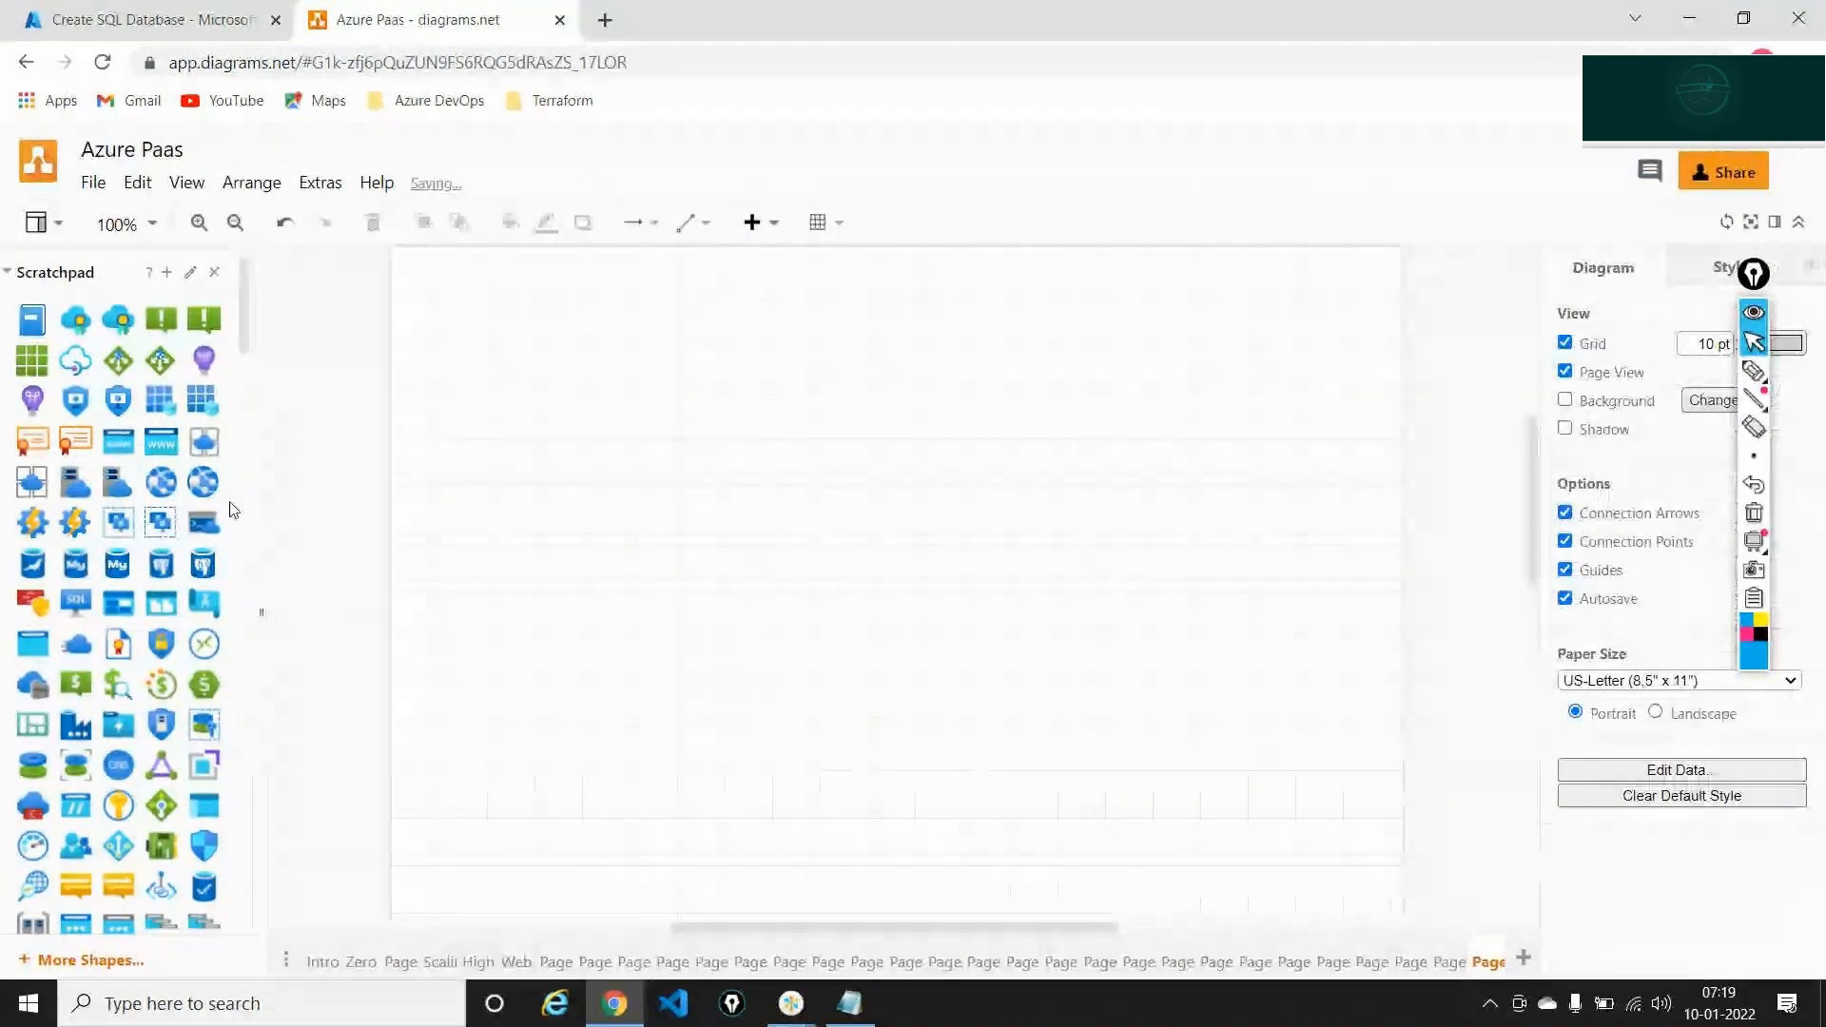
scroll(91, 585, down, 6)
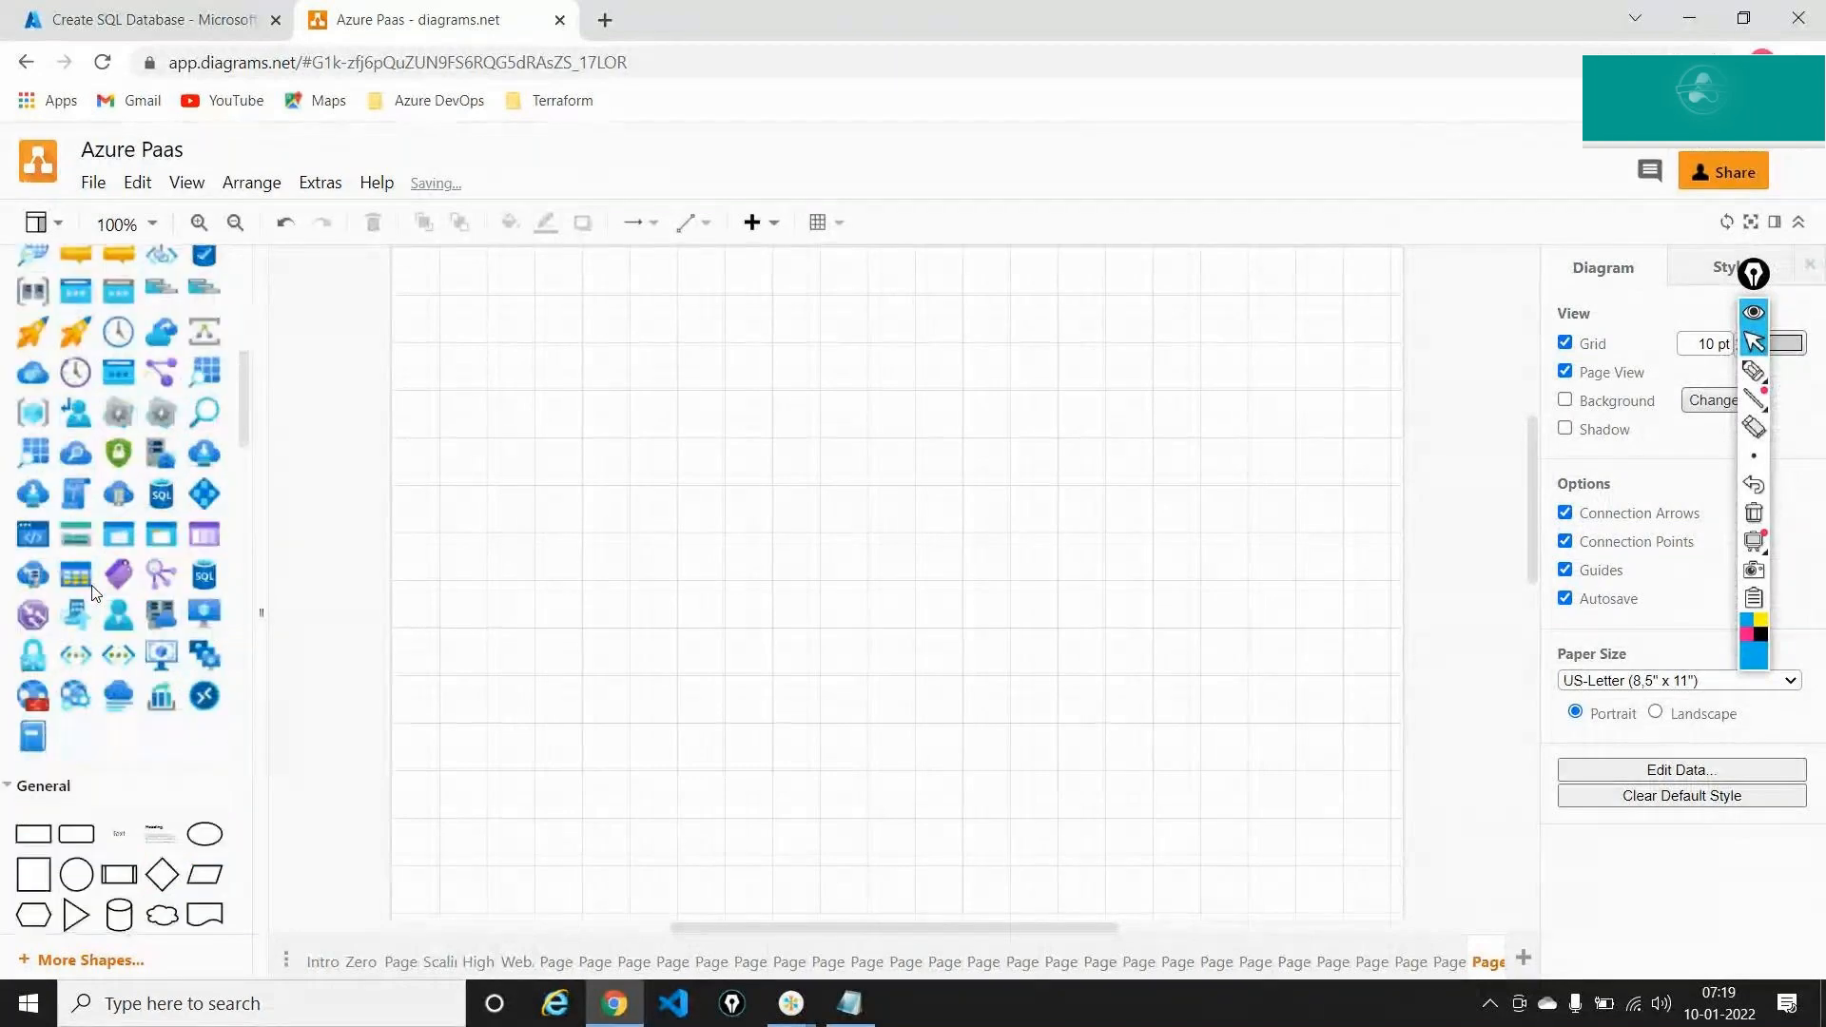
scroll(92, 590, down, 3)
drag(119, 581, 561, 379)
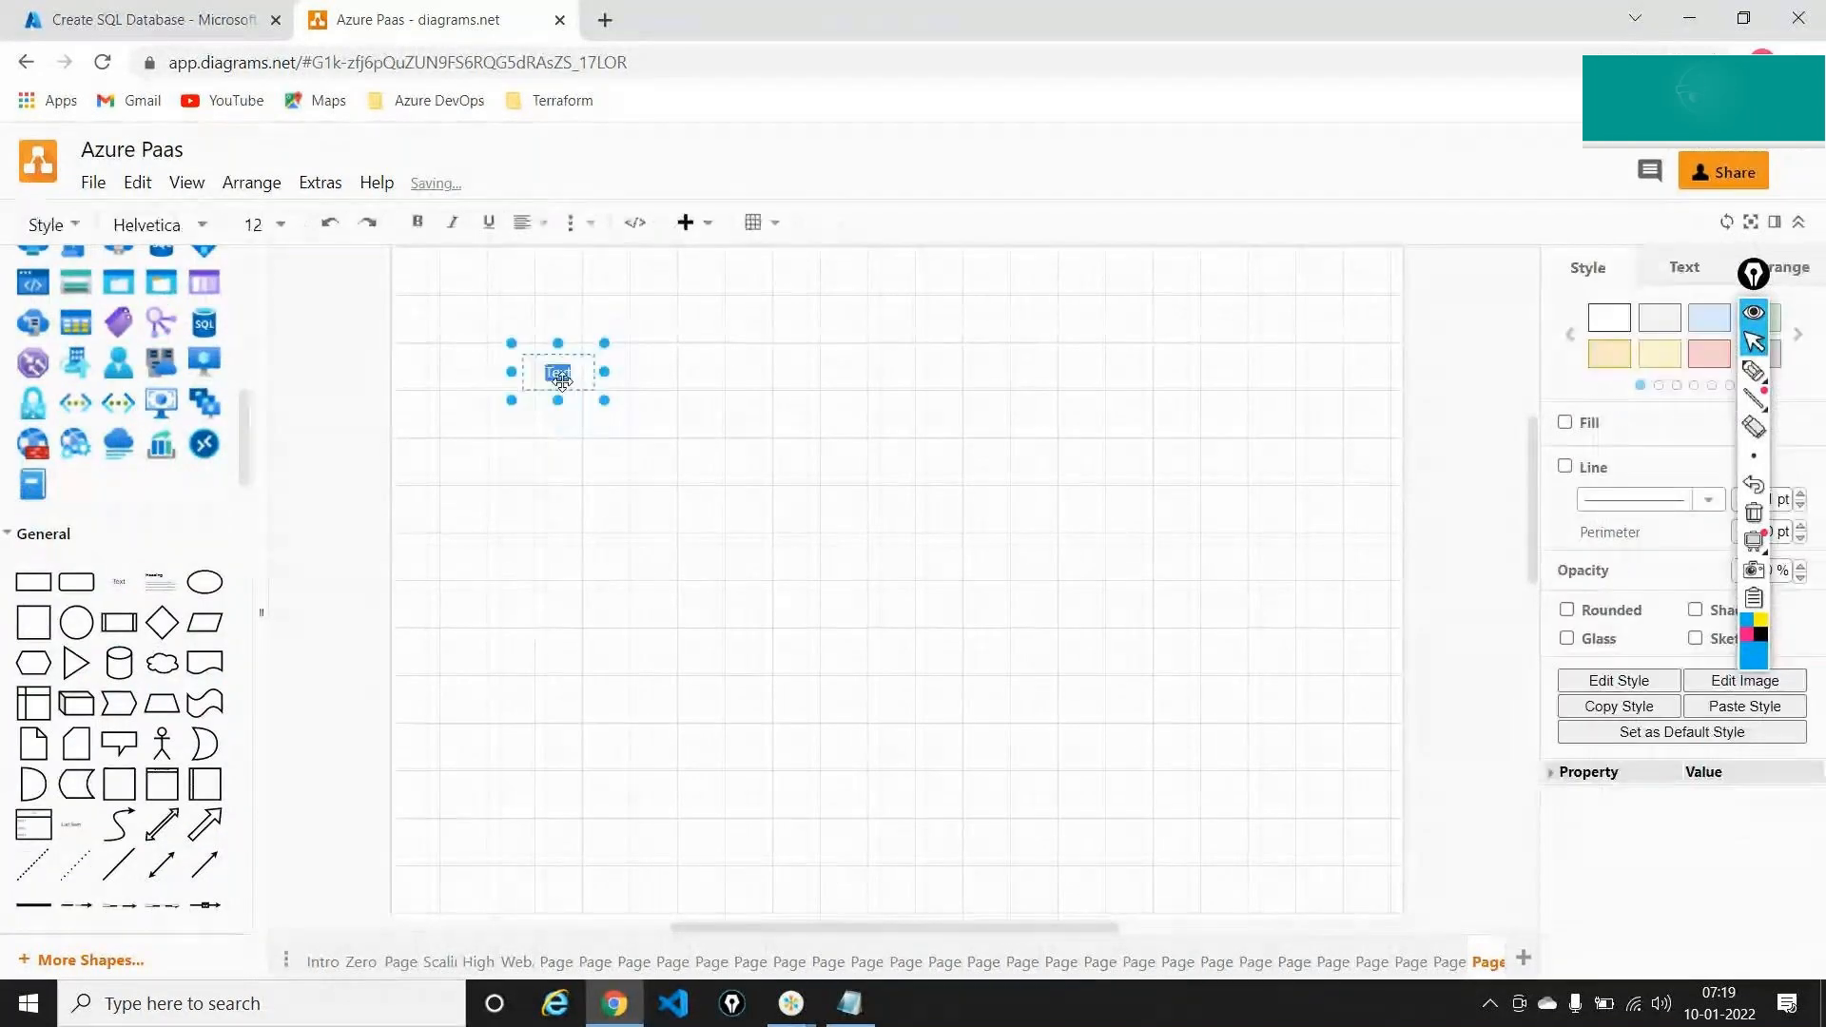
text(Mana)
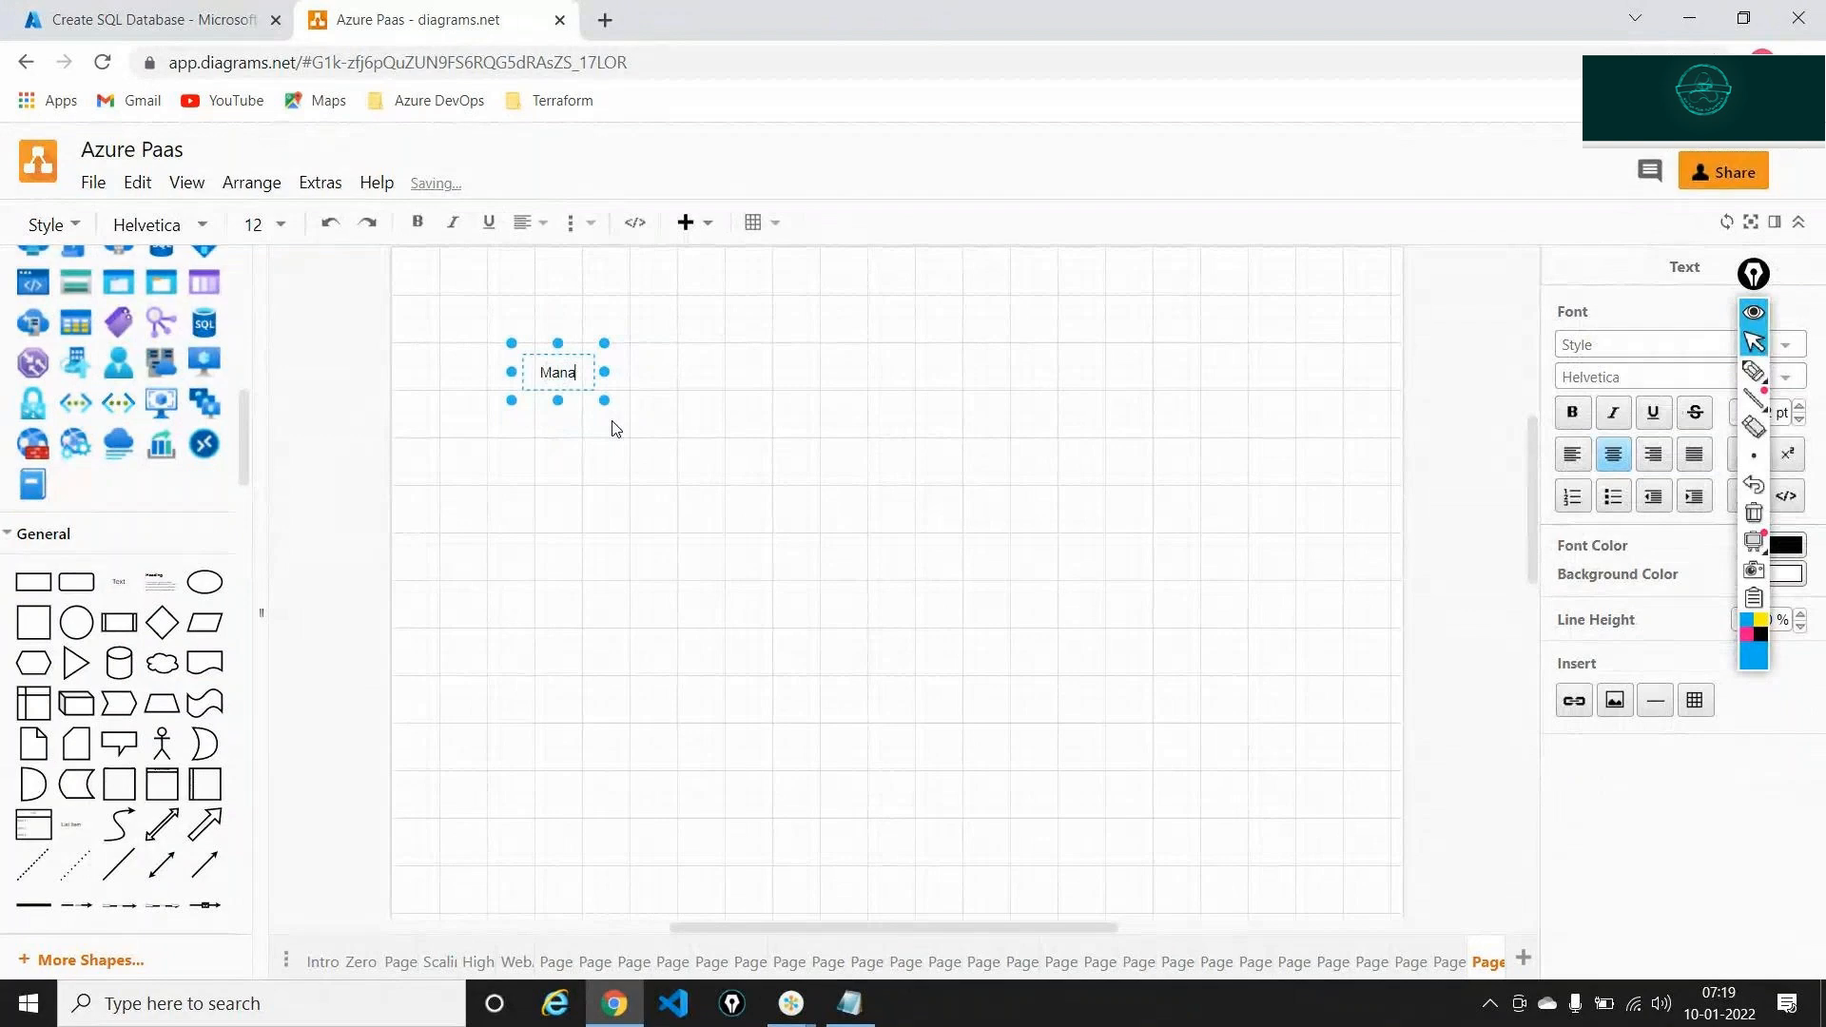
text(ged)
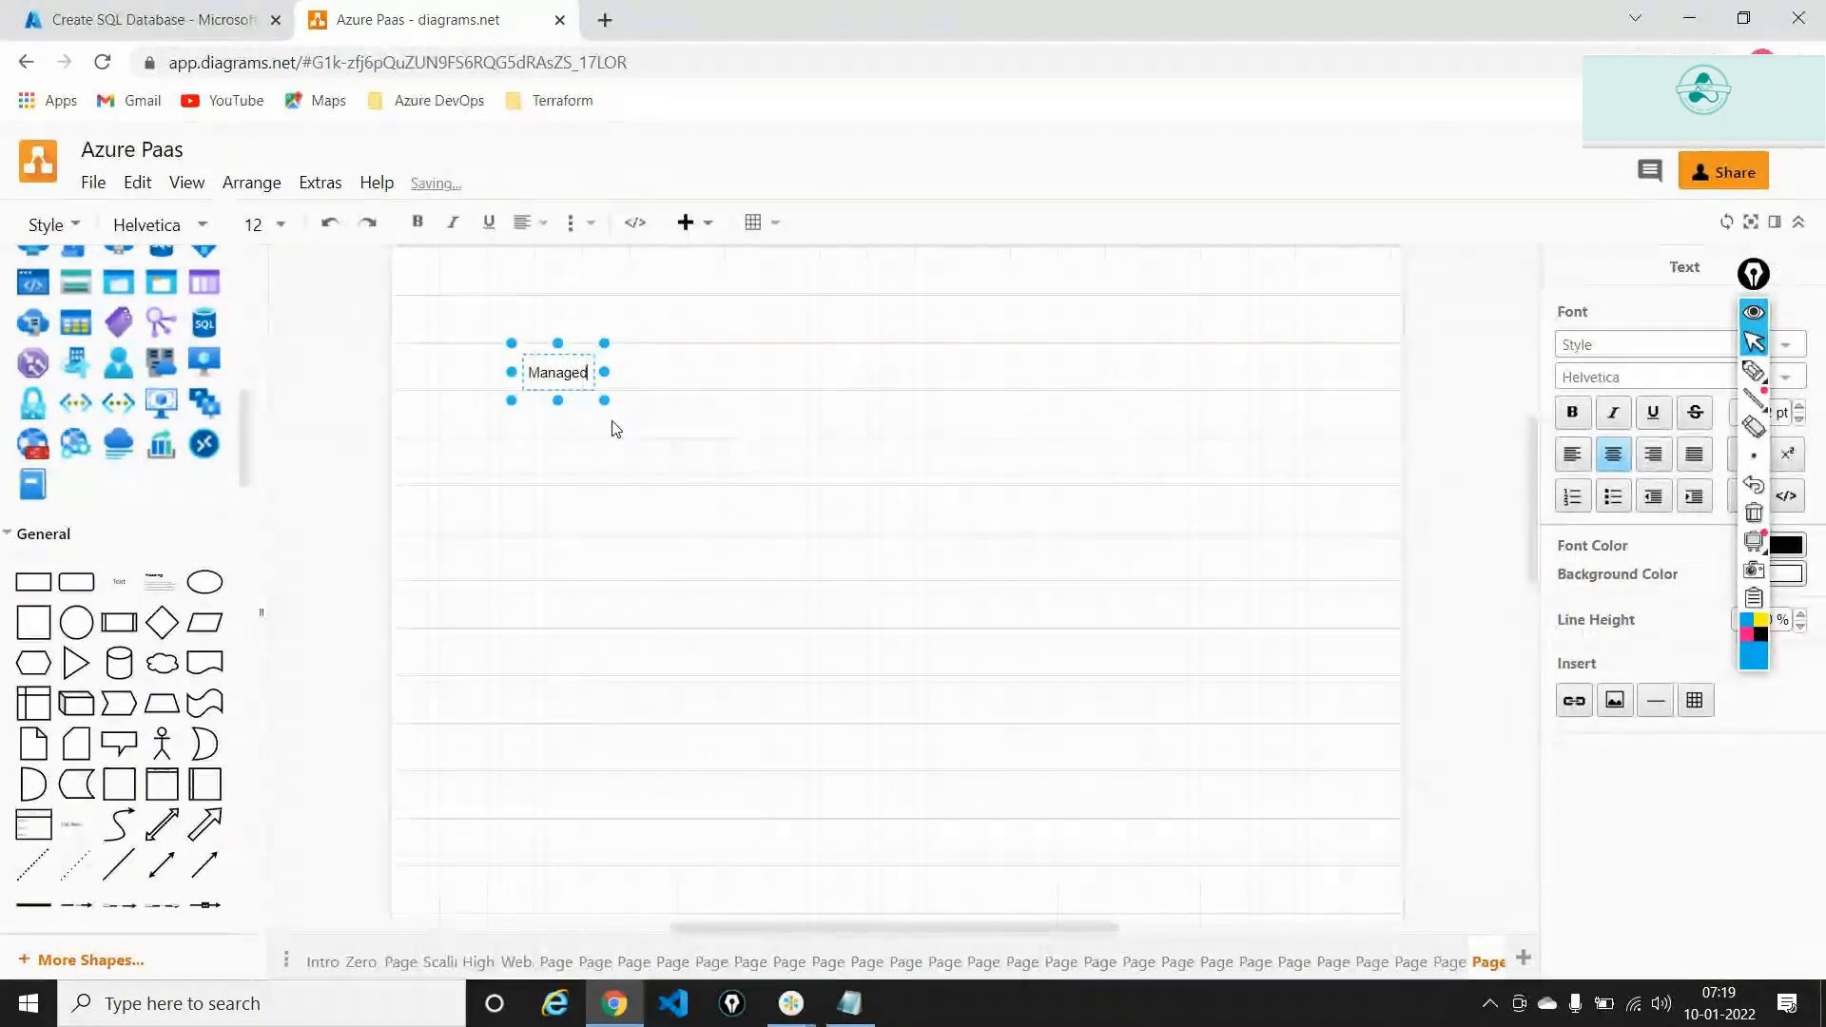
text( Database)
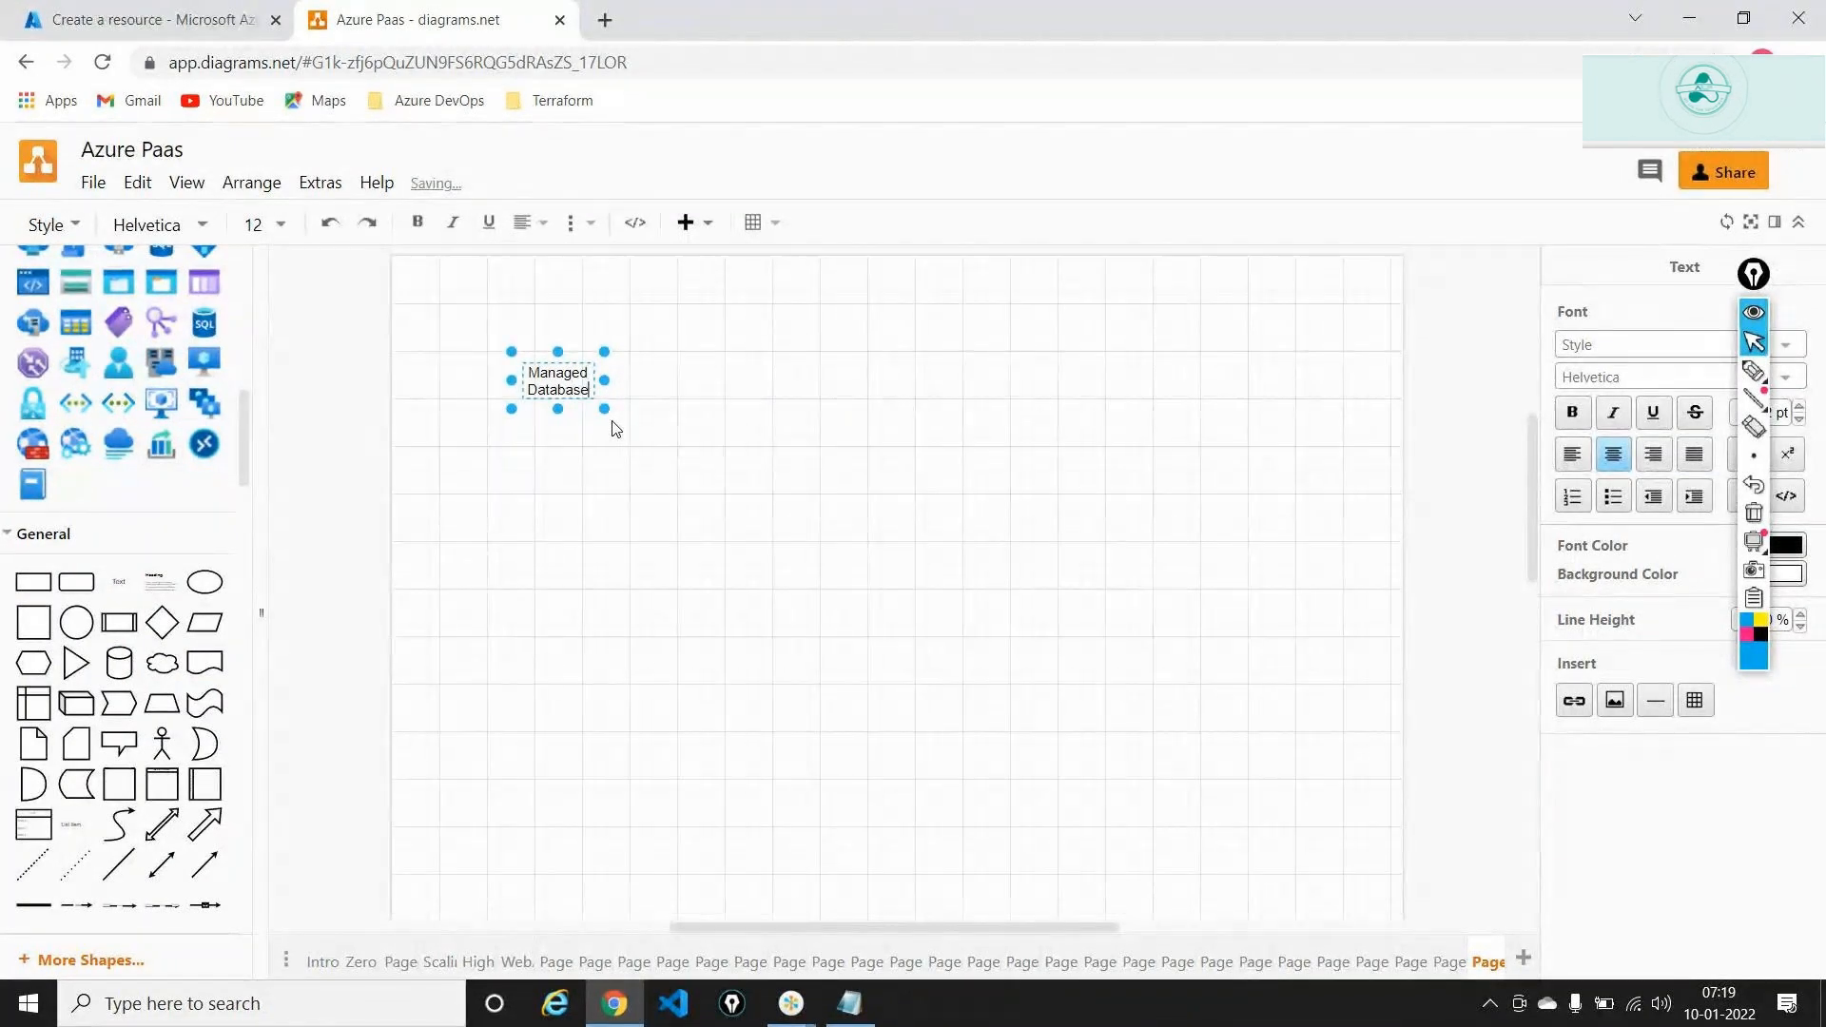
key(Return)
text(---)
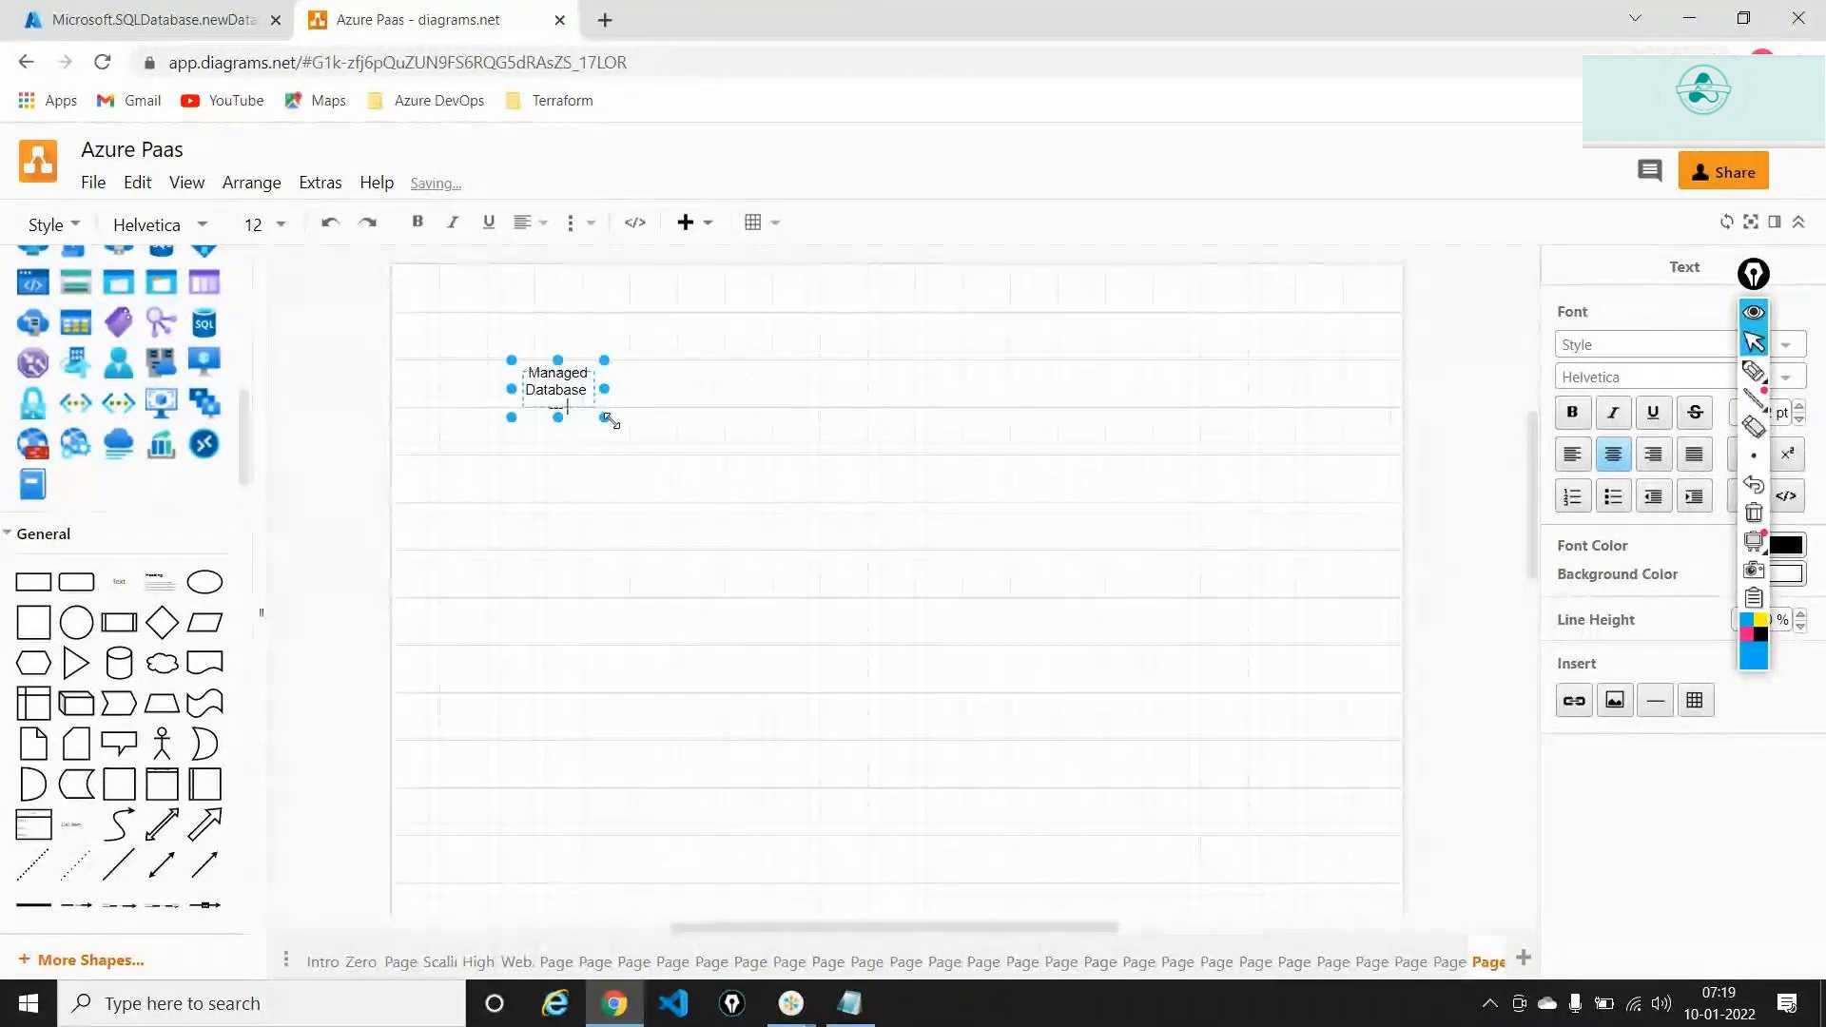
key(Return)
text(Pa)
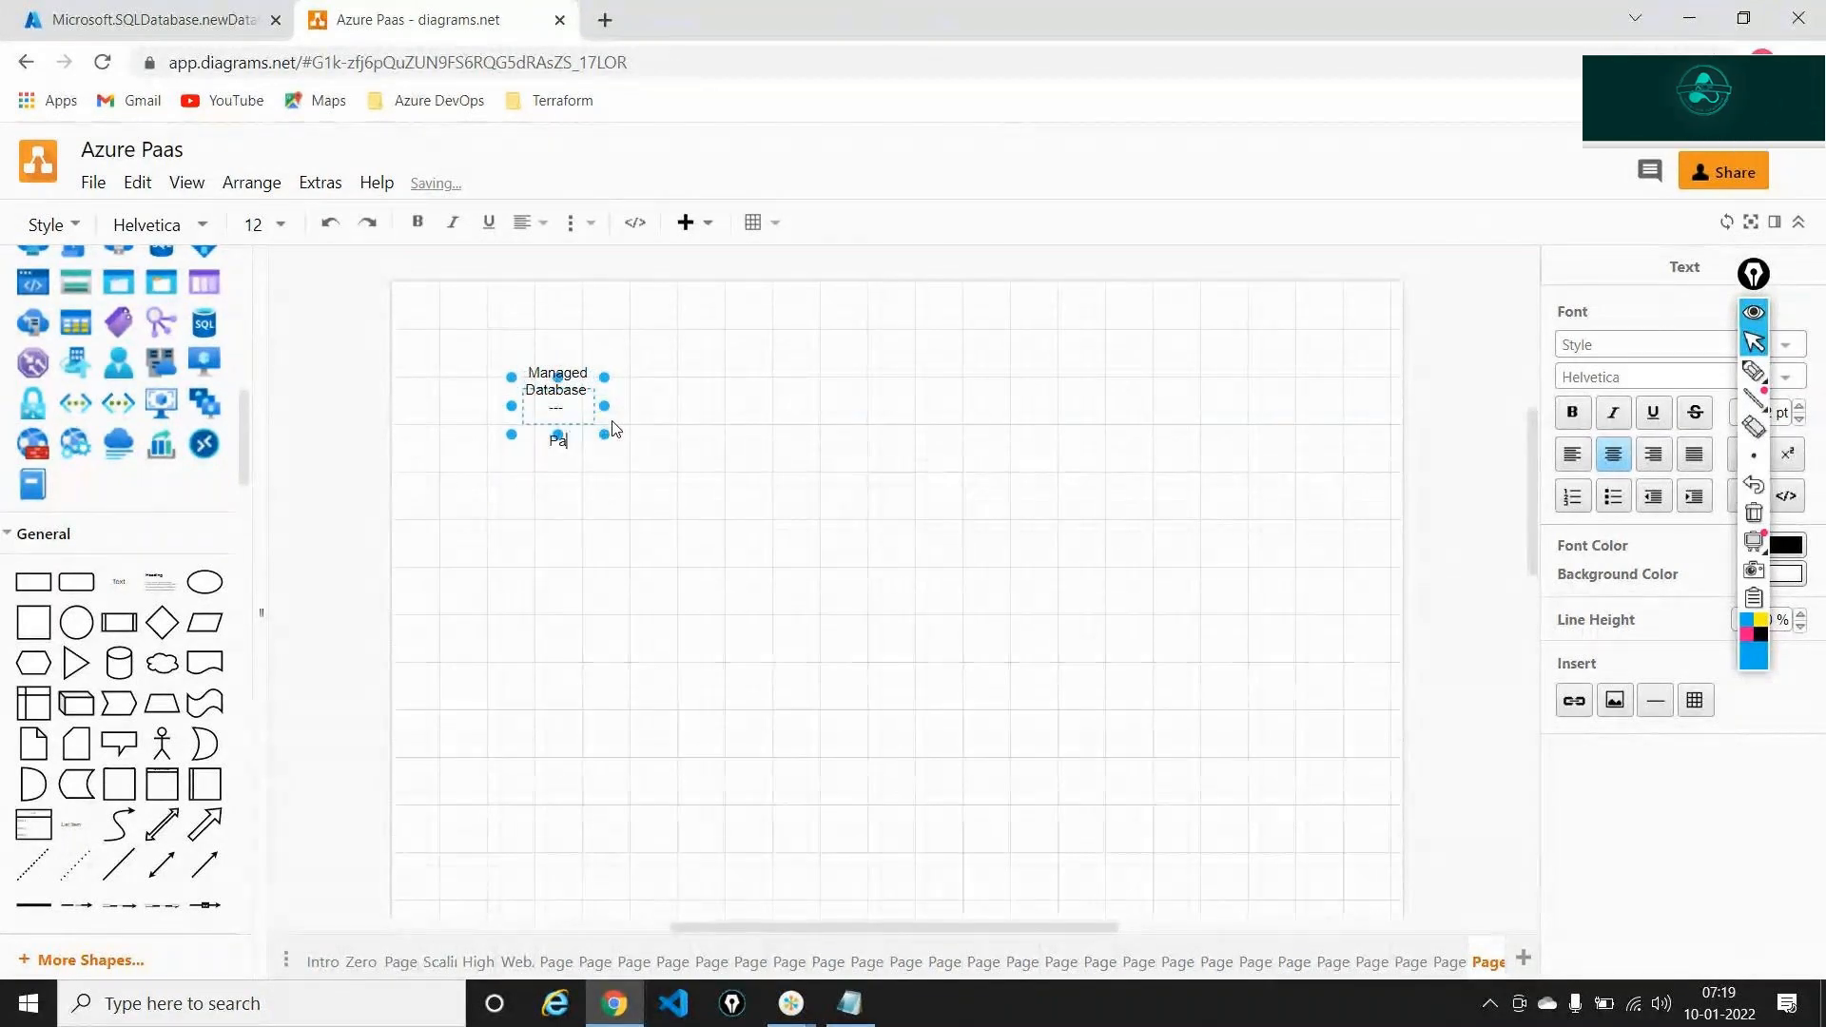
text(aS)
click(658, 514)
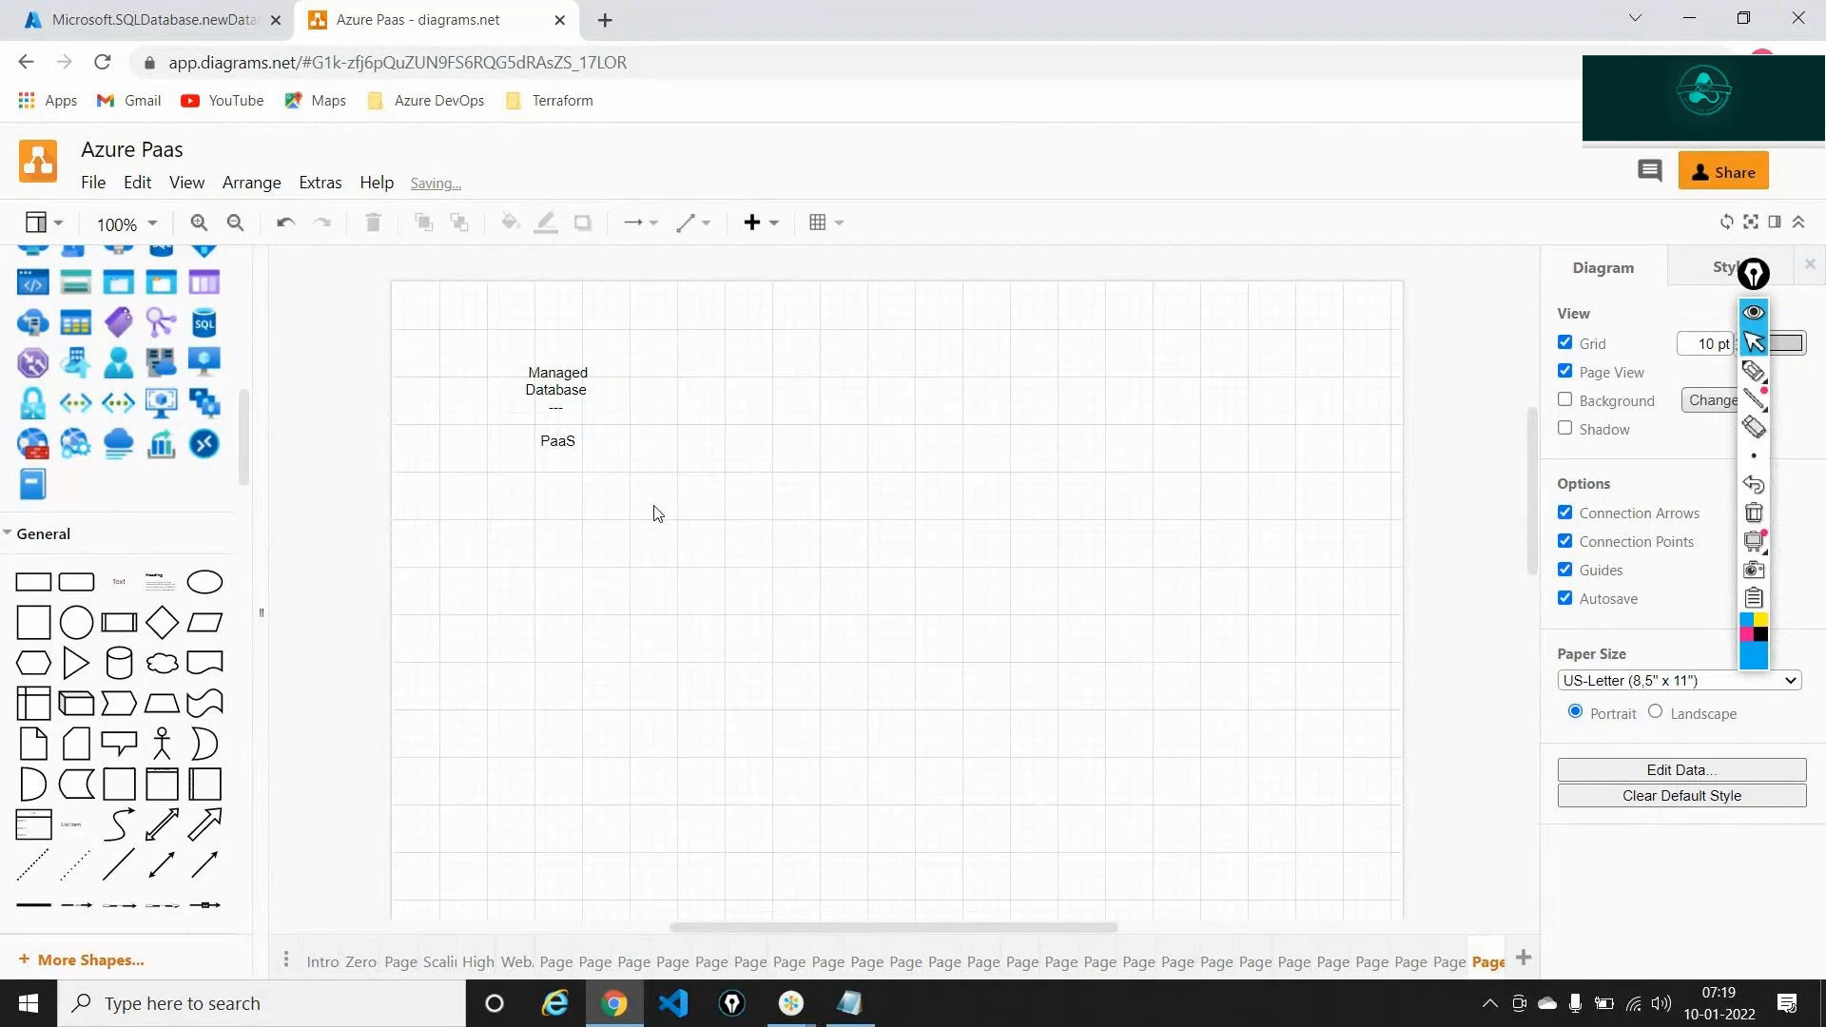
Add a second text label reading 'Azure SQL' beside the first one
drag(121, 577, 700, 400)
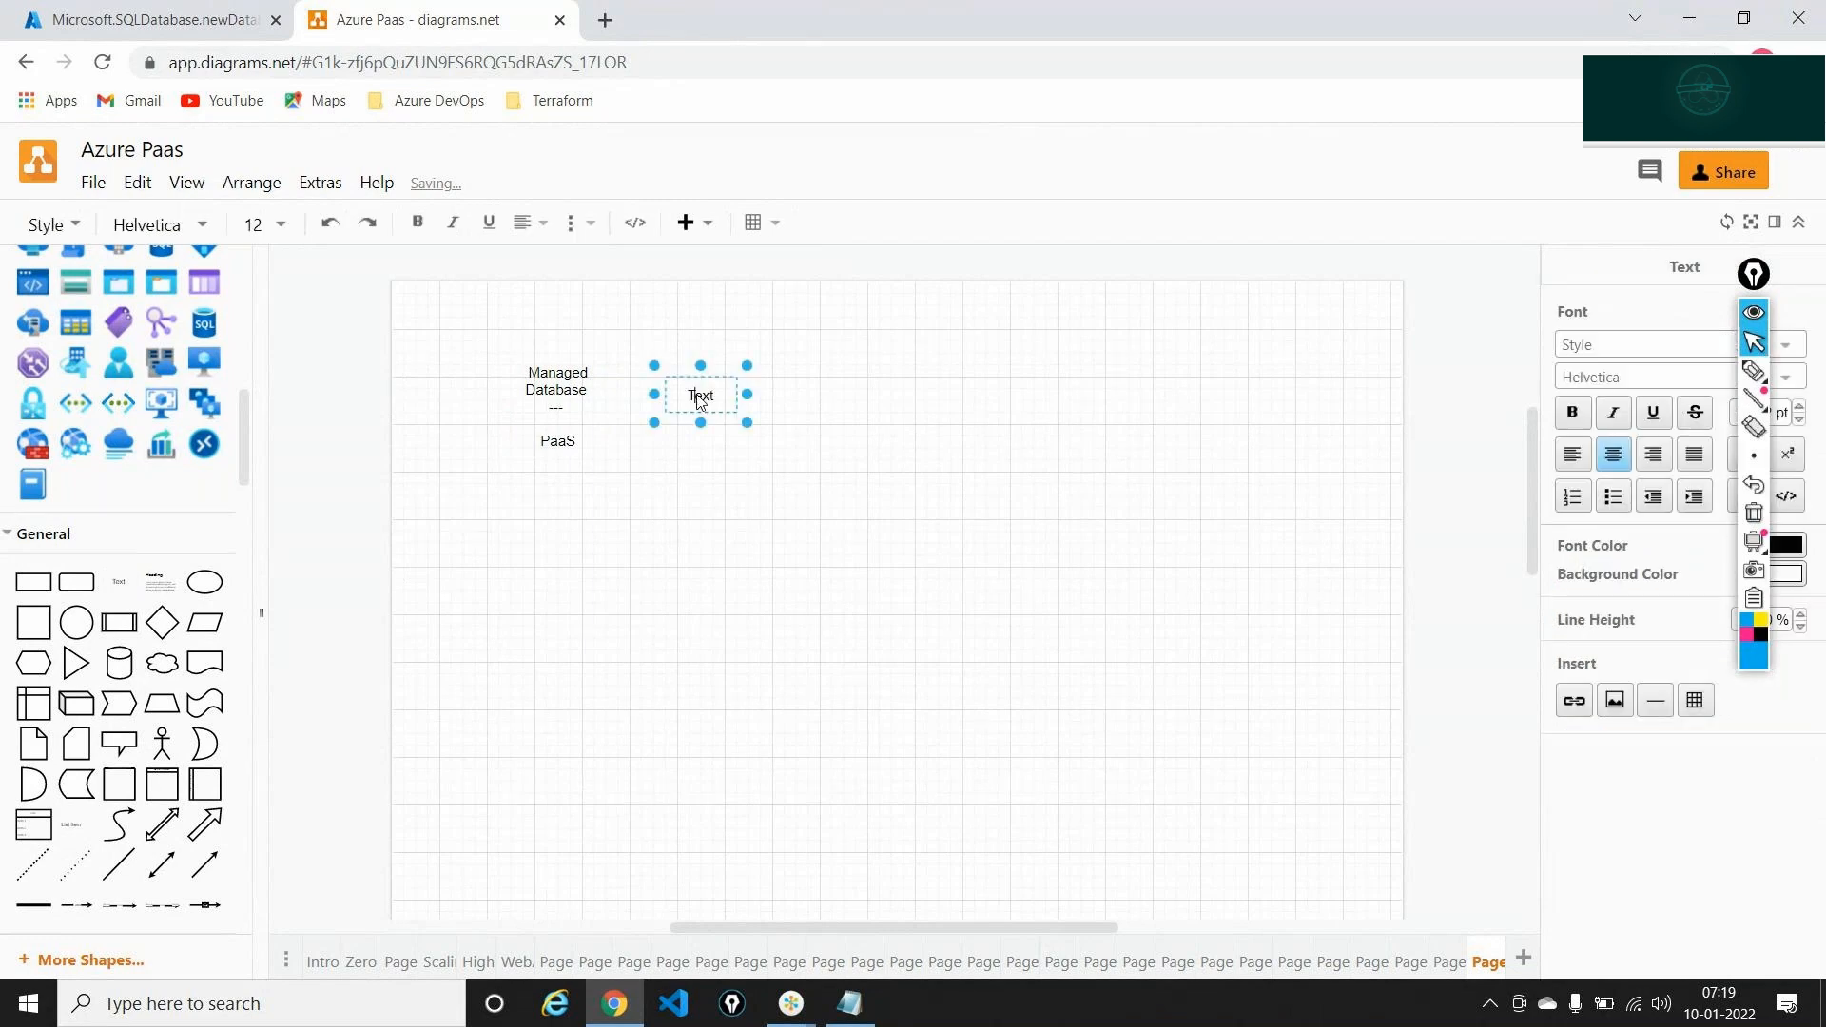
double_click(699, 400)
text(Azure SQL)
click(873, 478)
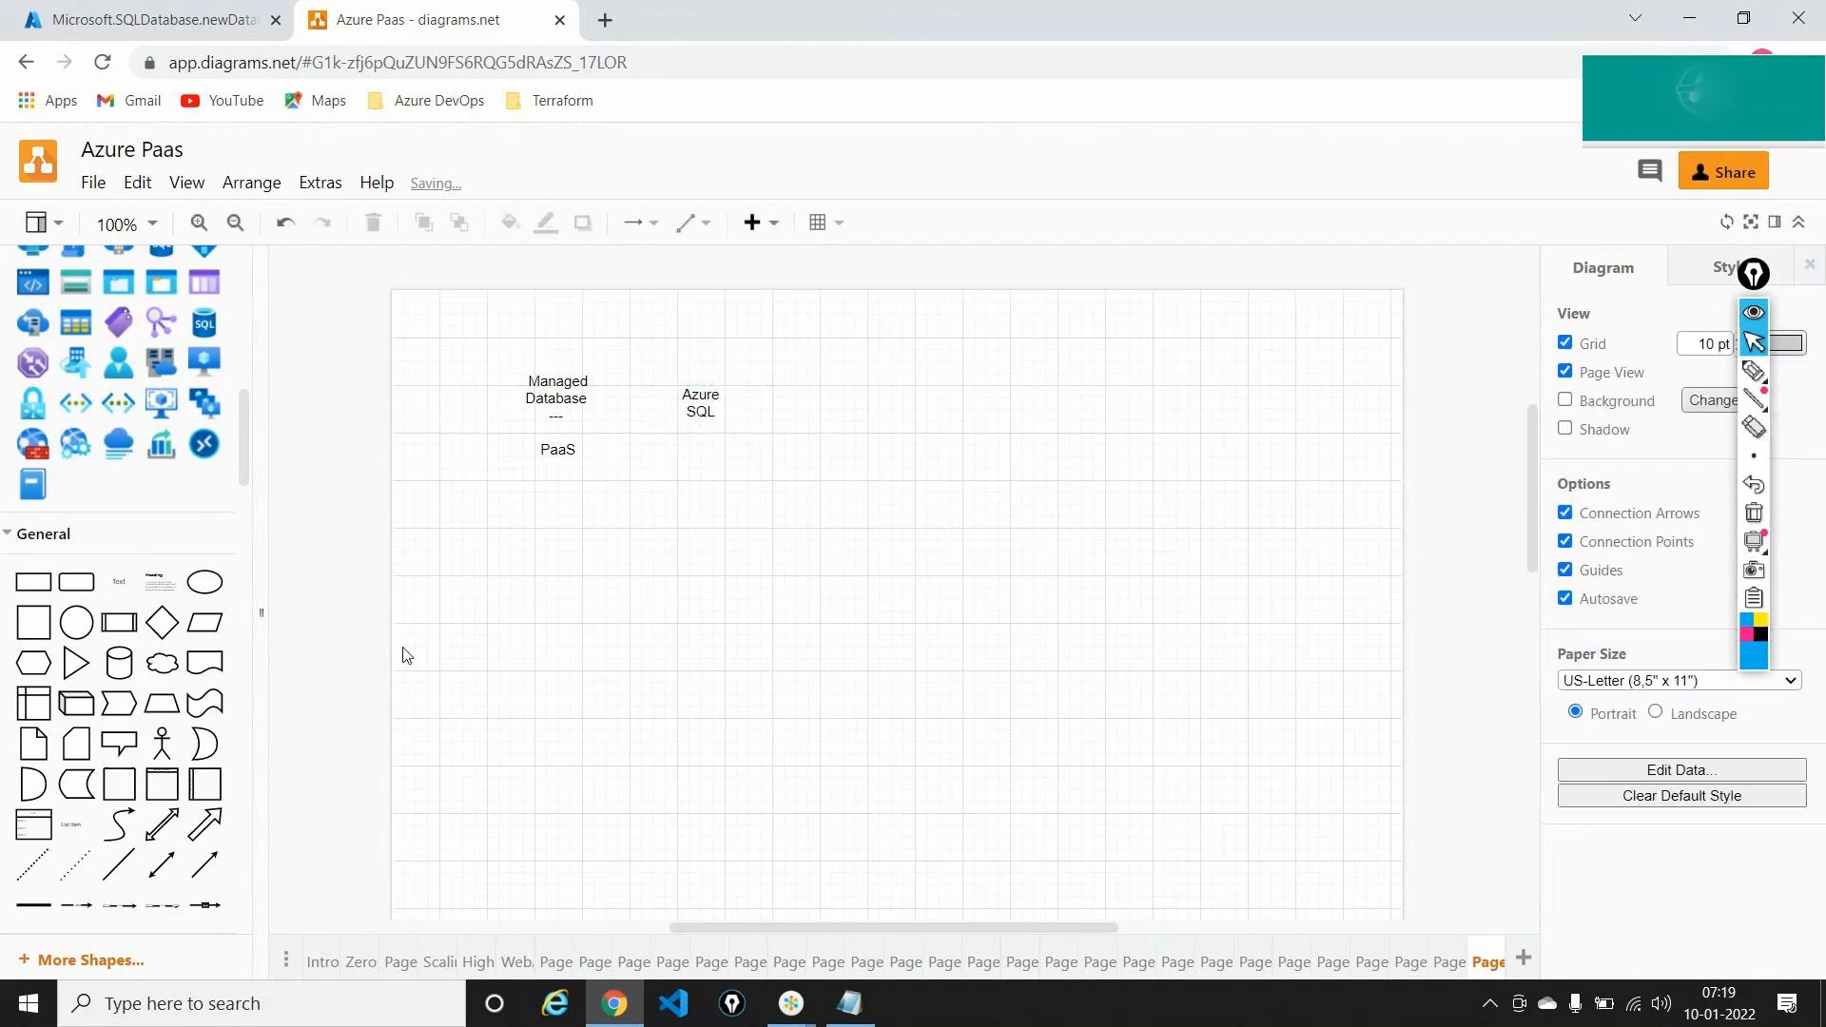
Place the Windows Virtual Desktop monitor icon, enlarged to 200 x 200, below the labels
mouse_move(190, 439)
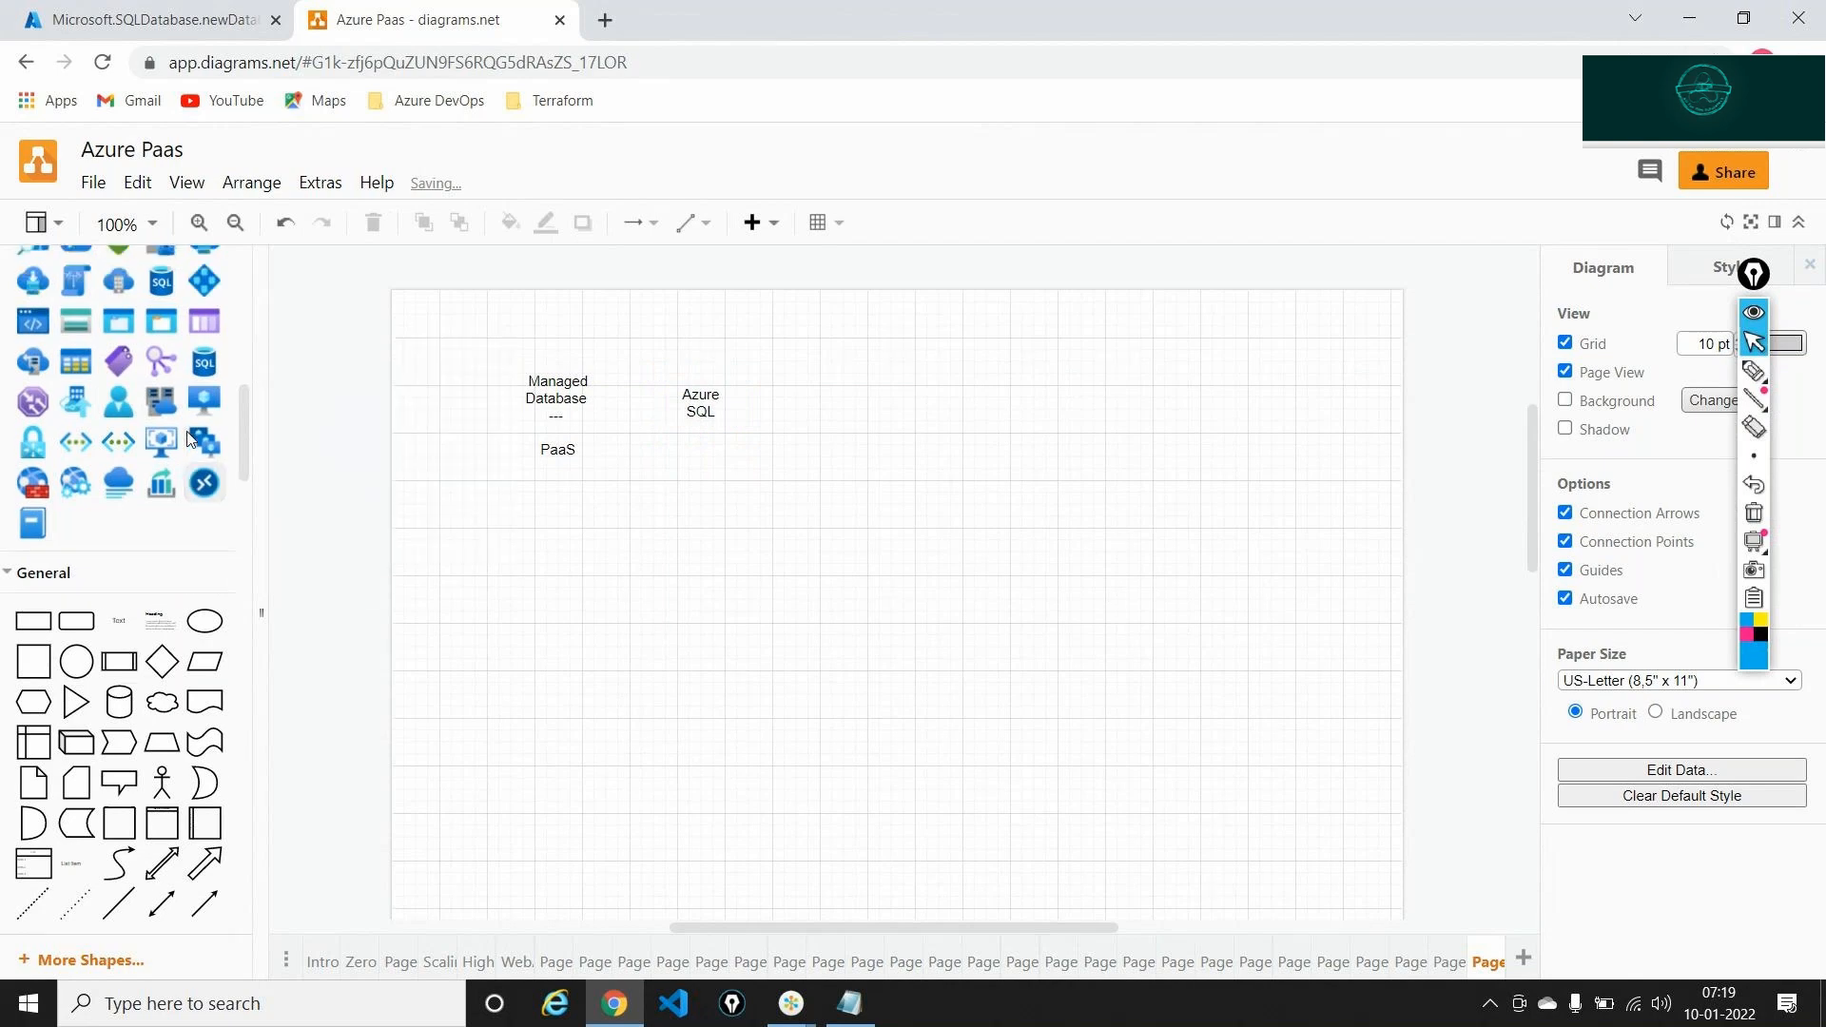
scroll(219, 568, up, 3)
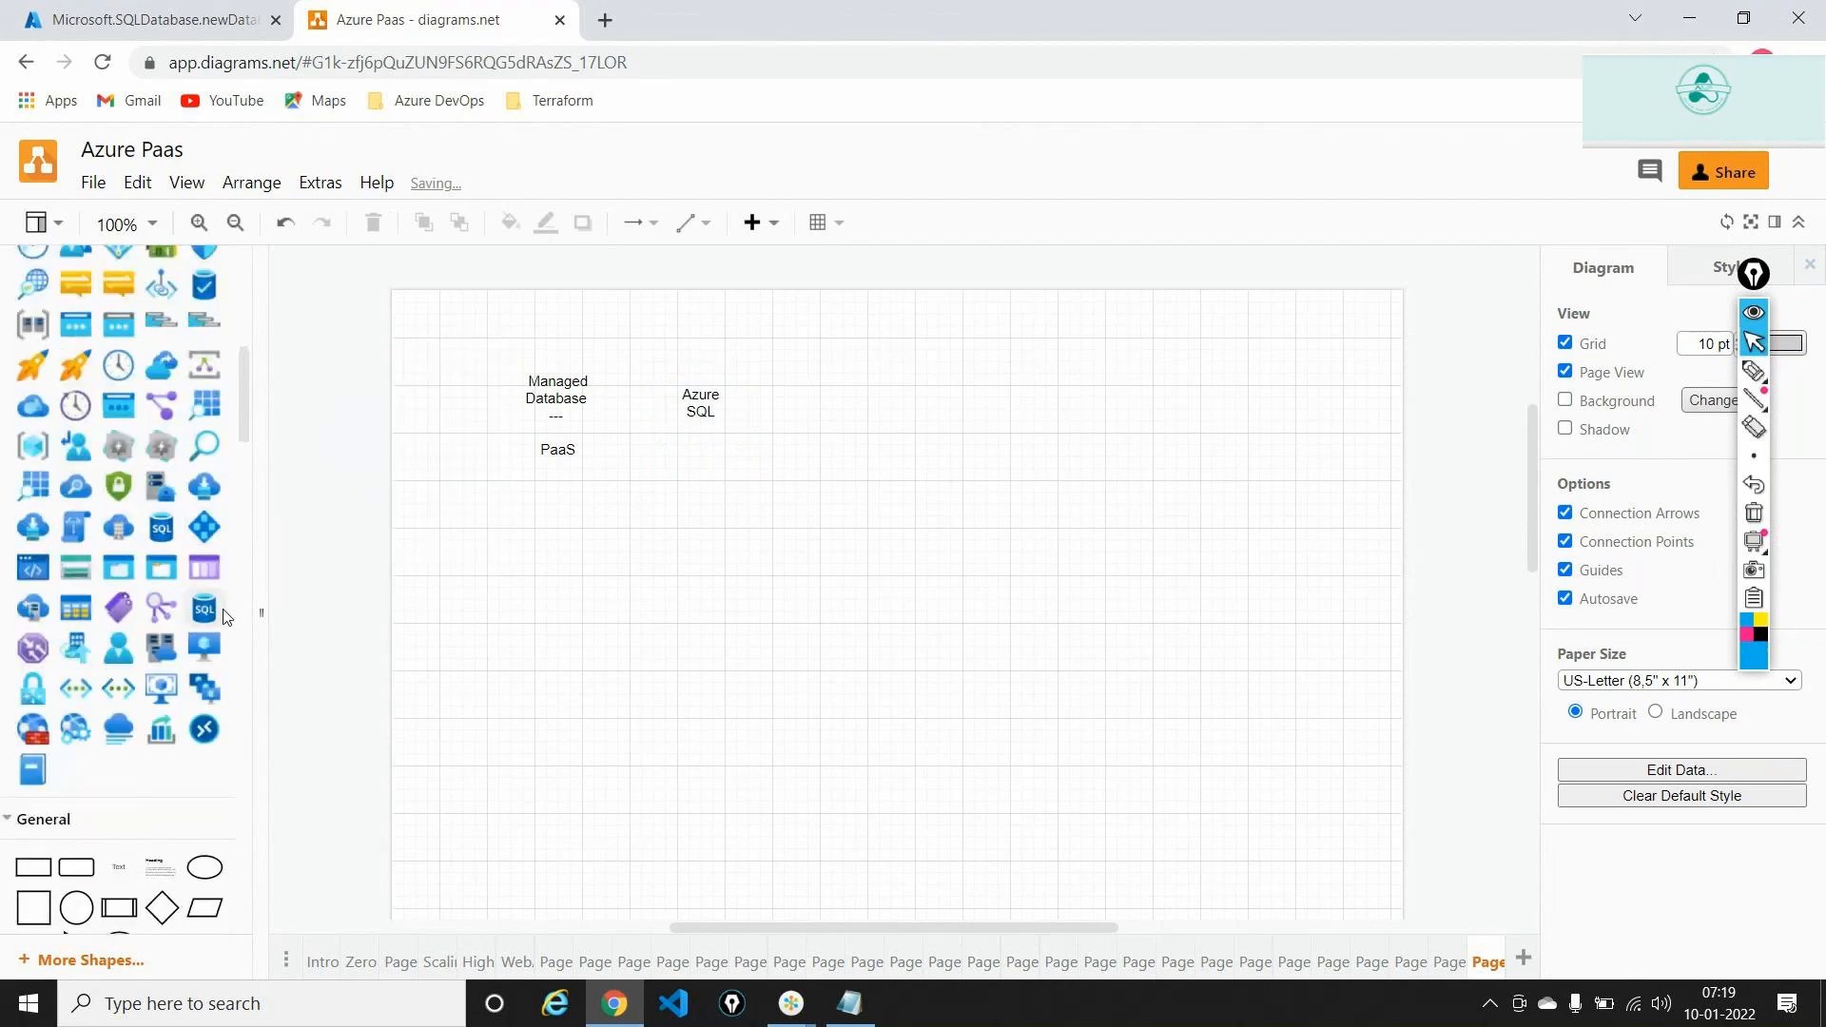
drag(211, 643, 505, 587)
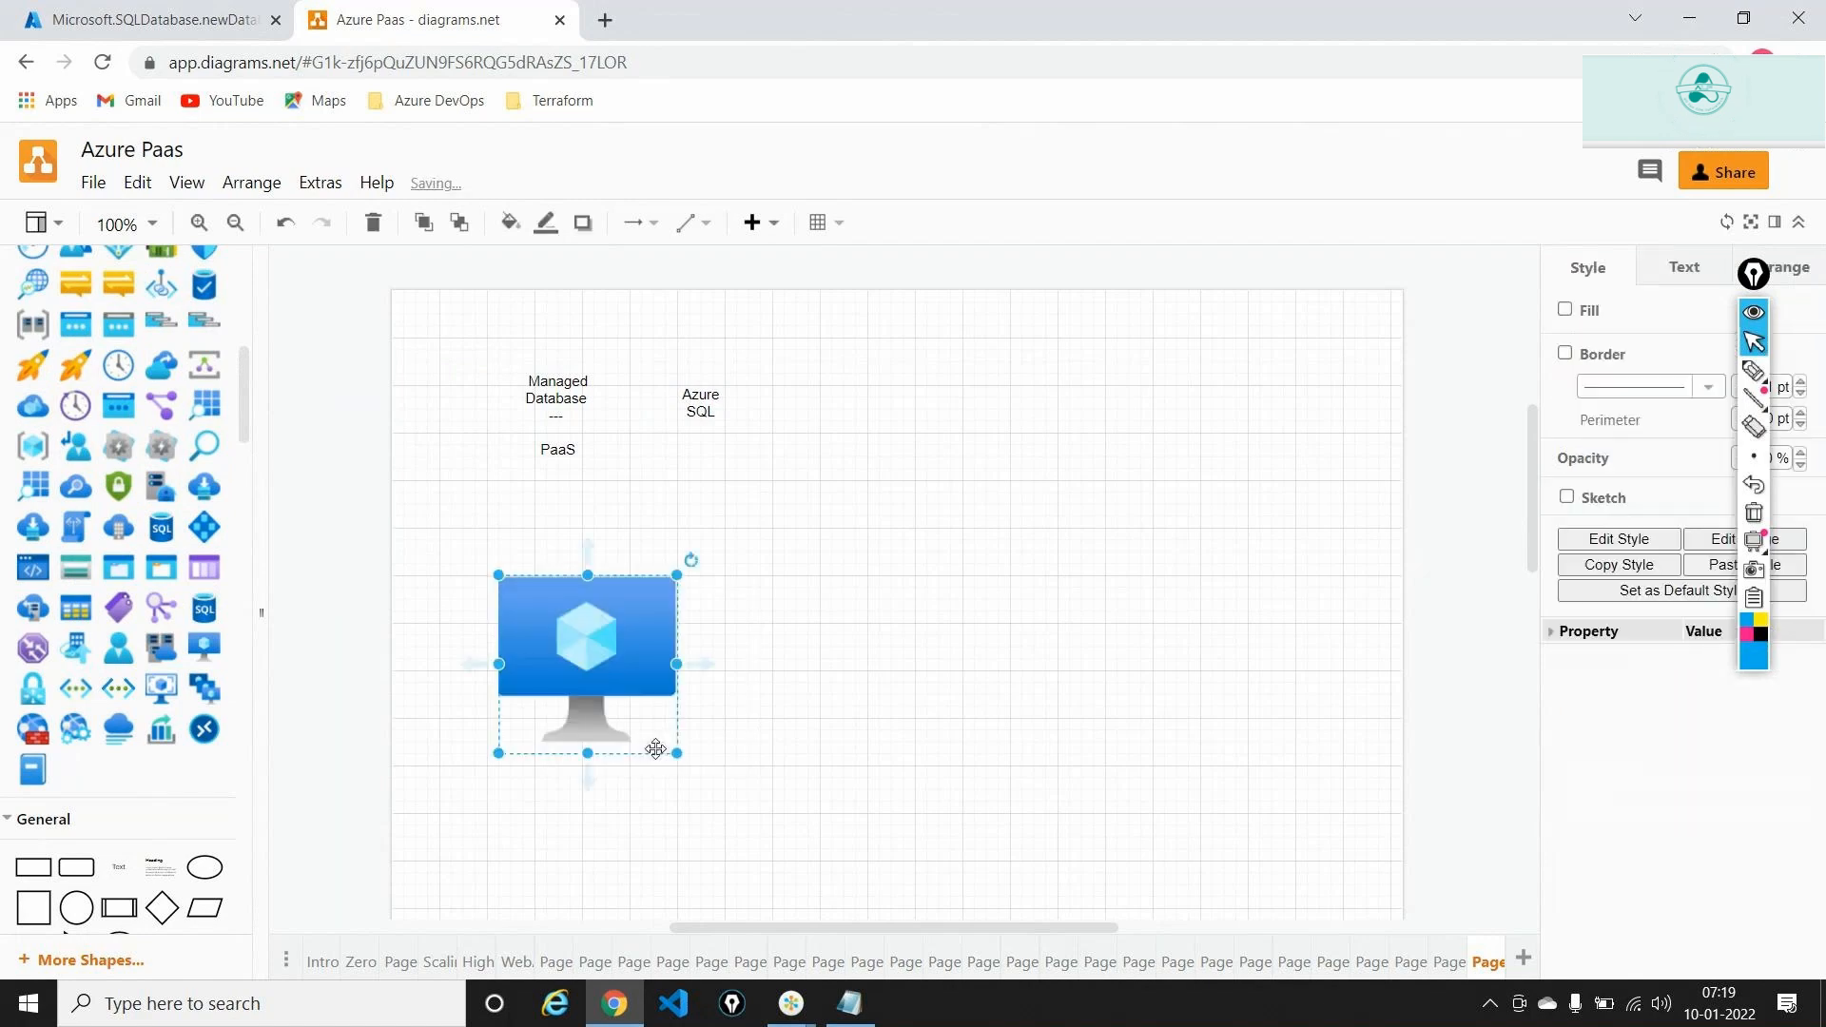
drag(677, 755, 752, 832)
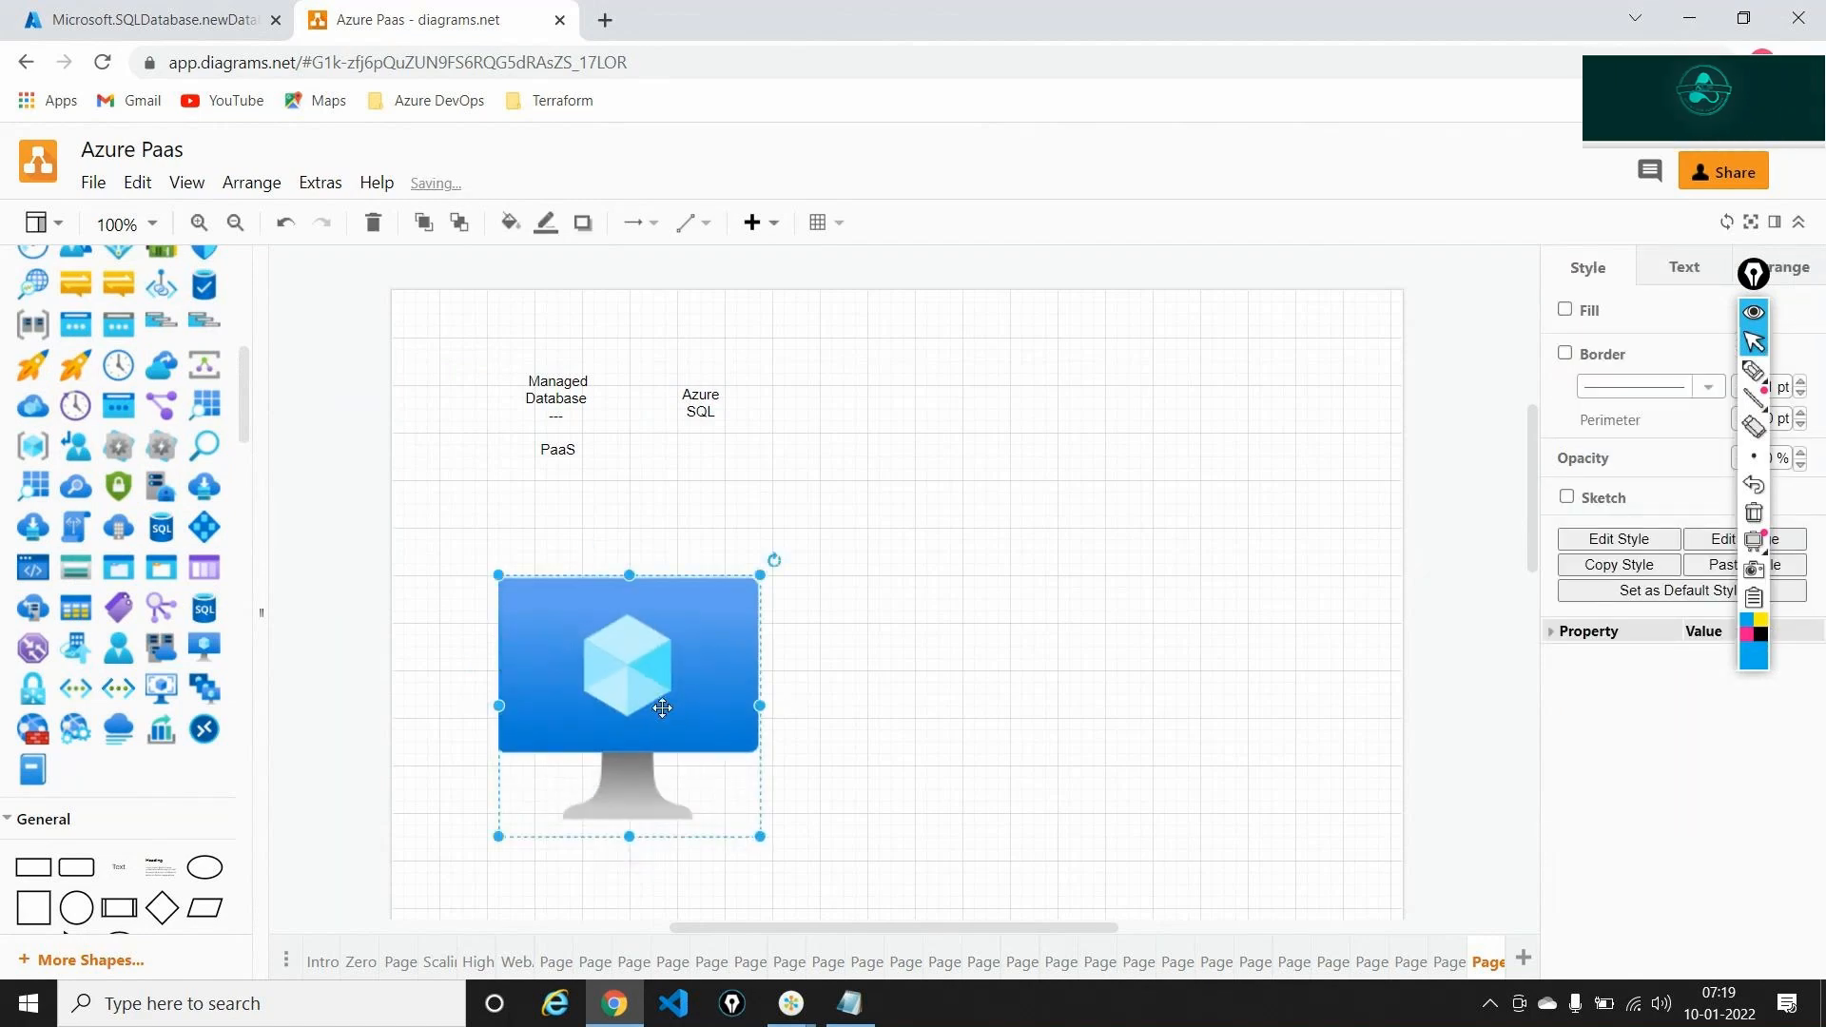
drag(663, 708, 615, 708)
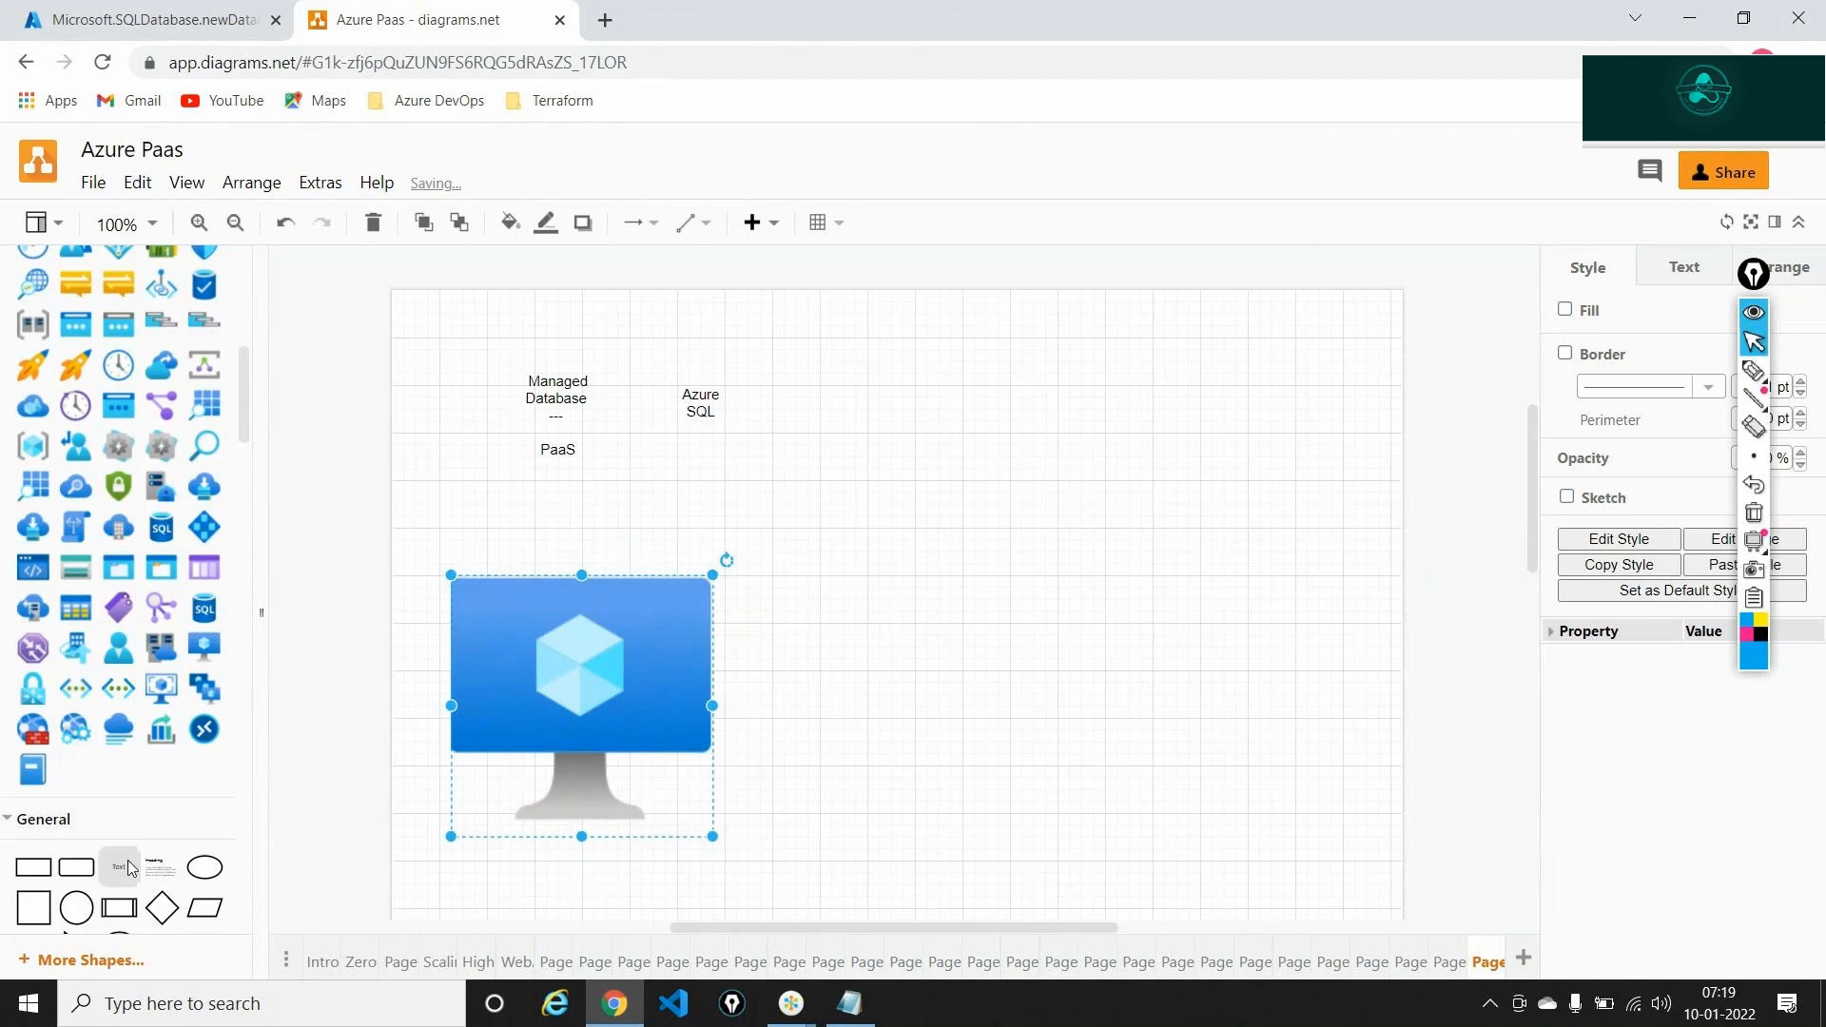
Add a 'SQL Server Image' label right of the monitor with an arrow pointing to it
drag(131, 867, 861, 632)
double_click(861, 632)
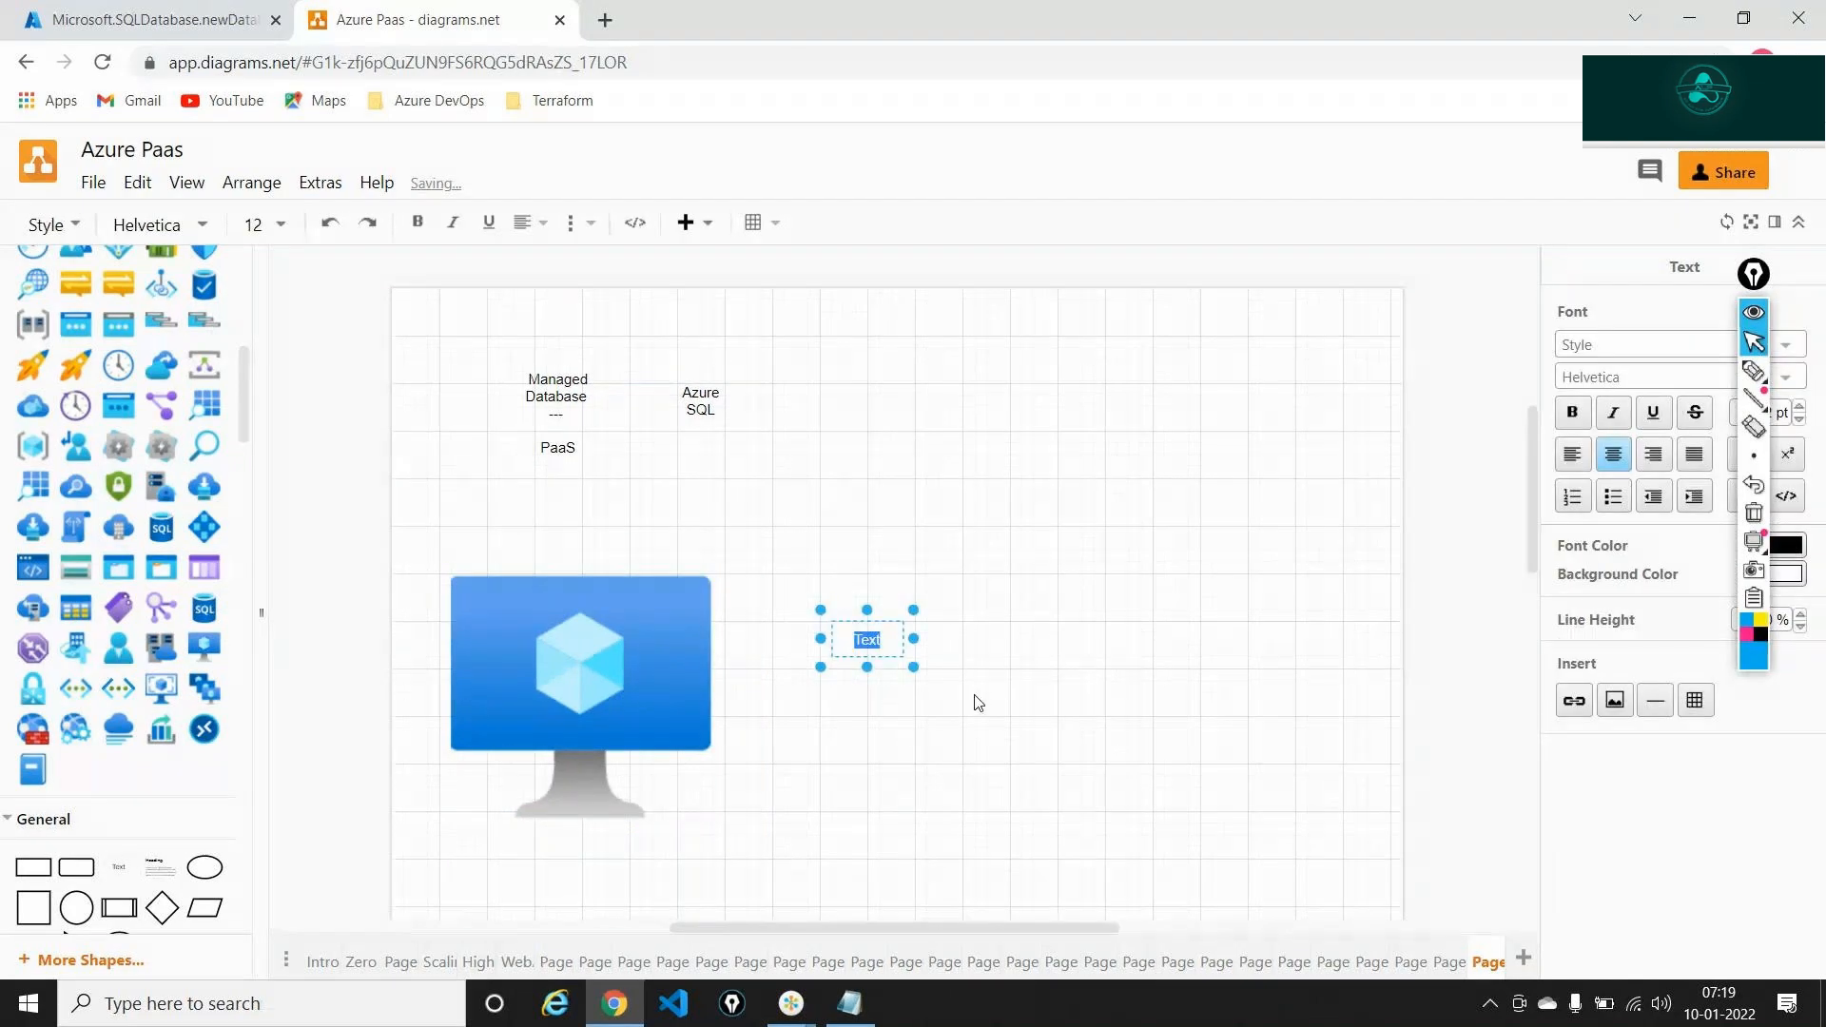
text(SQL Server)
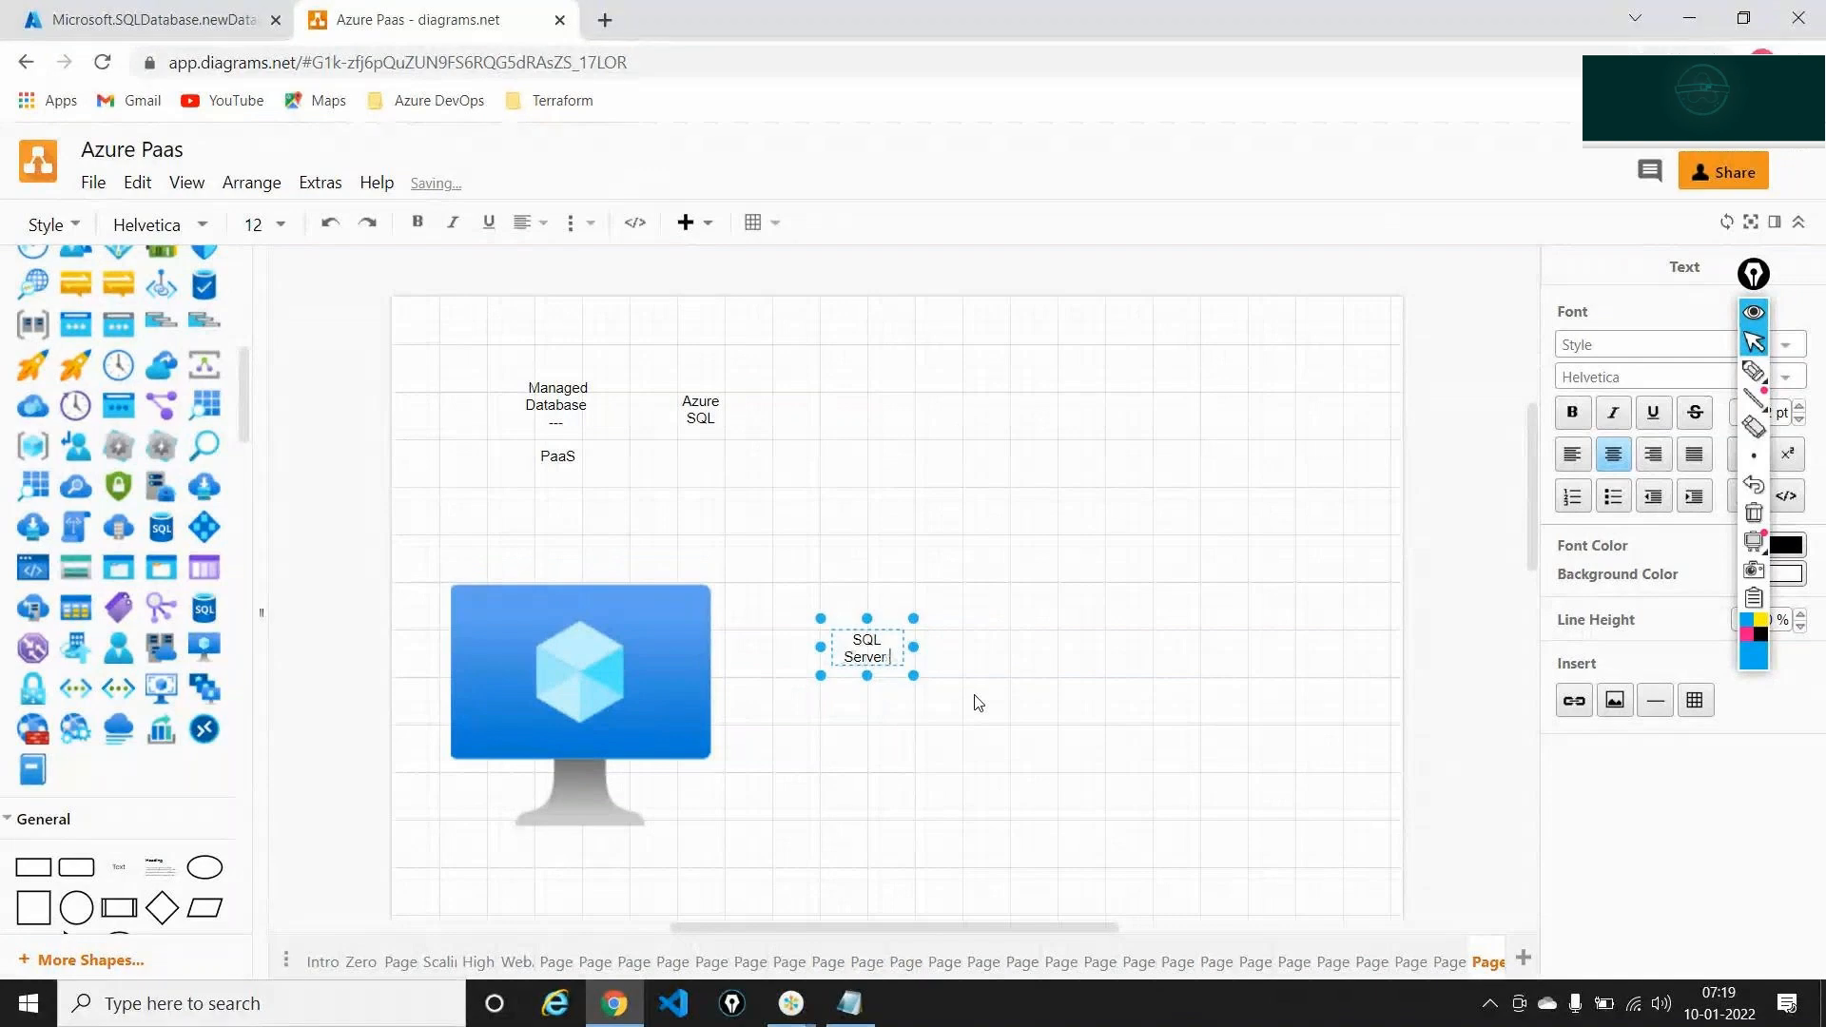
text( Ima)
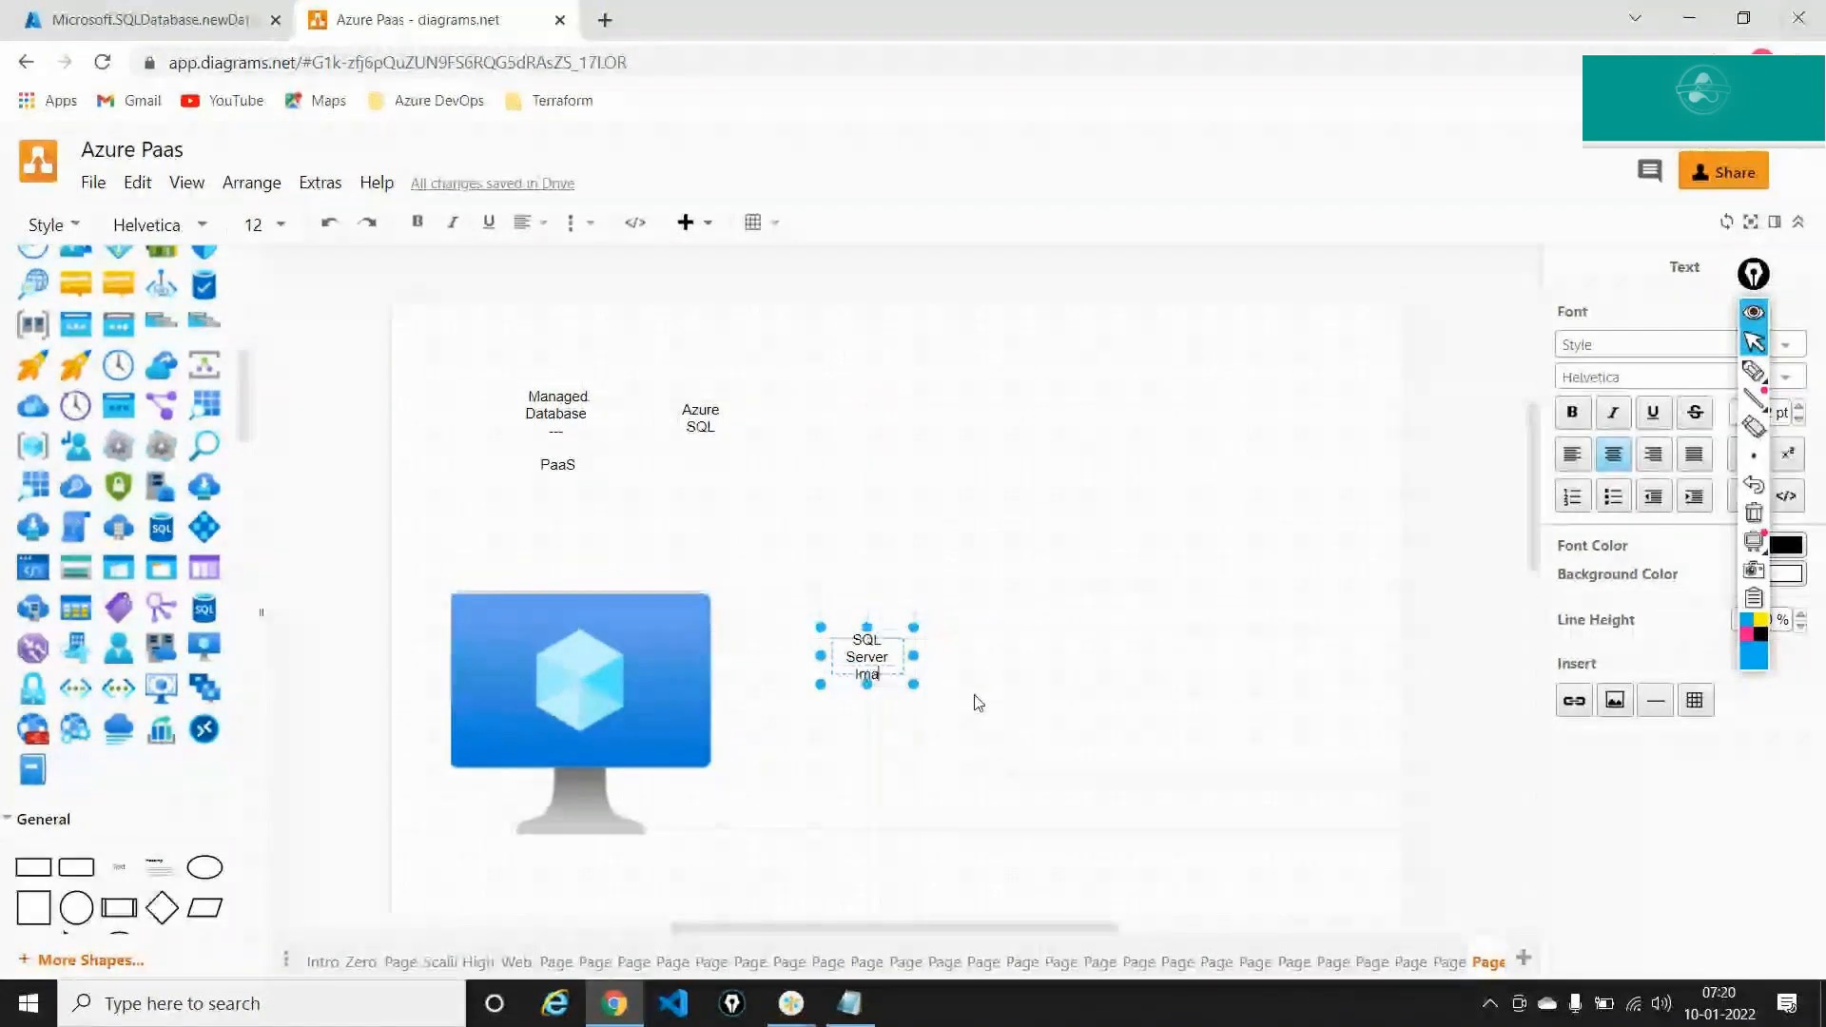
text(g)
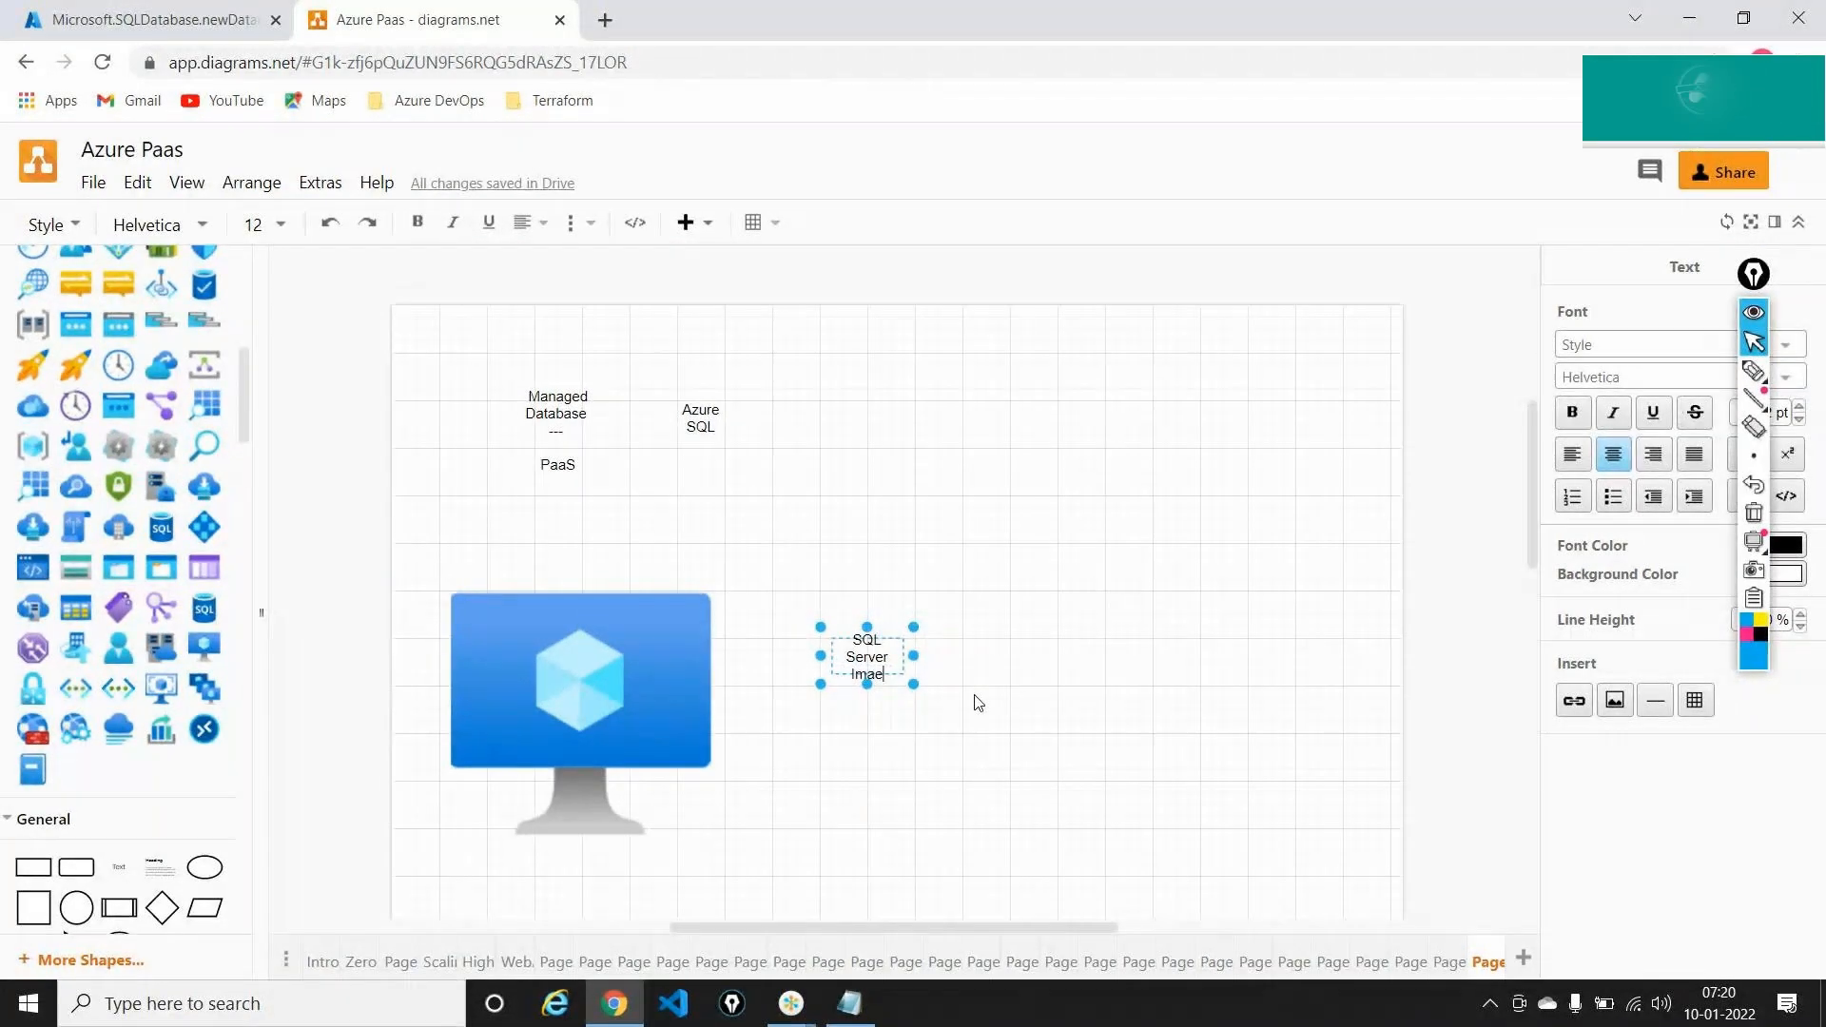
text(e)
click(979, 703)
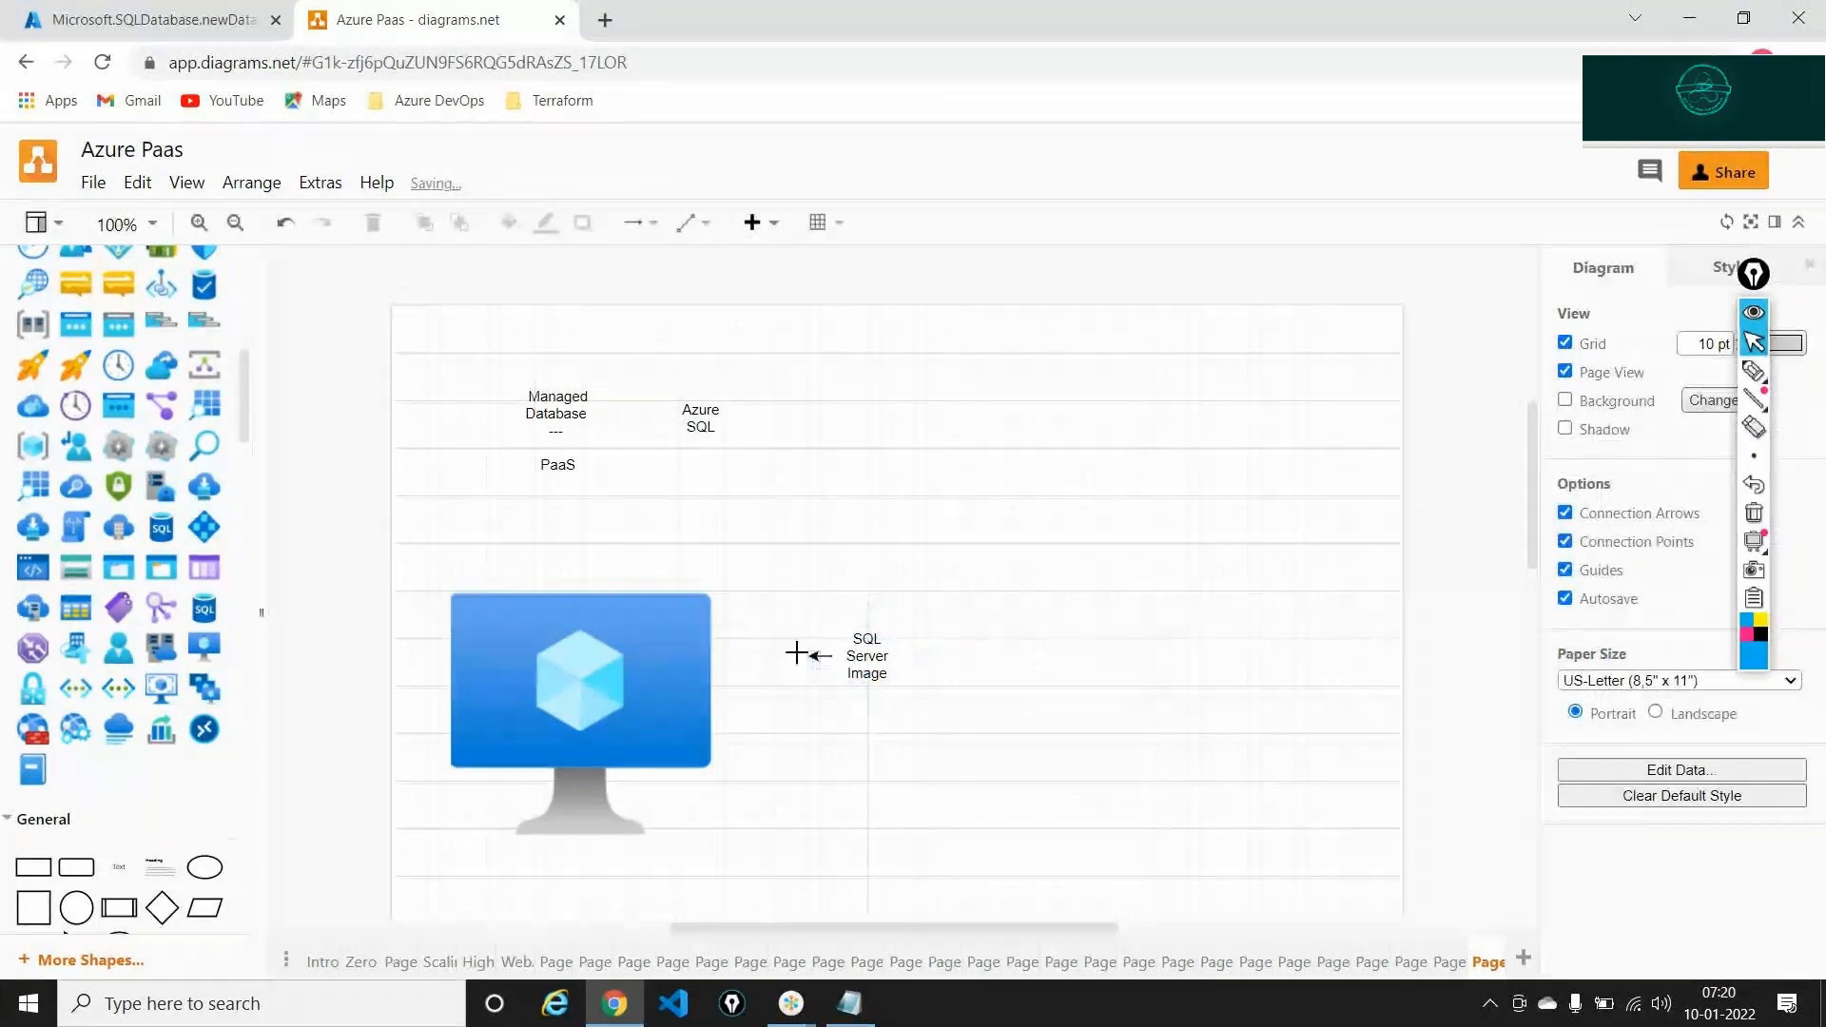
drag(797, 653, 718, 687)
click(612, 856)
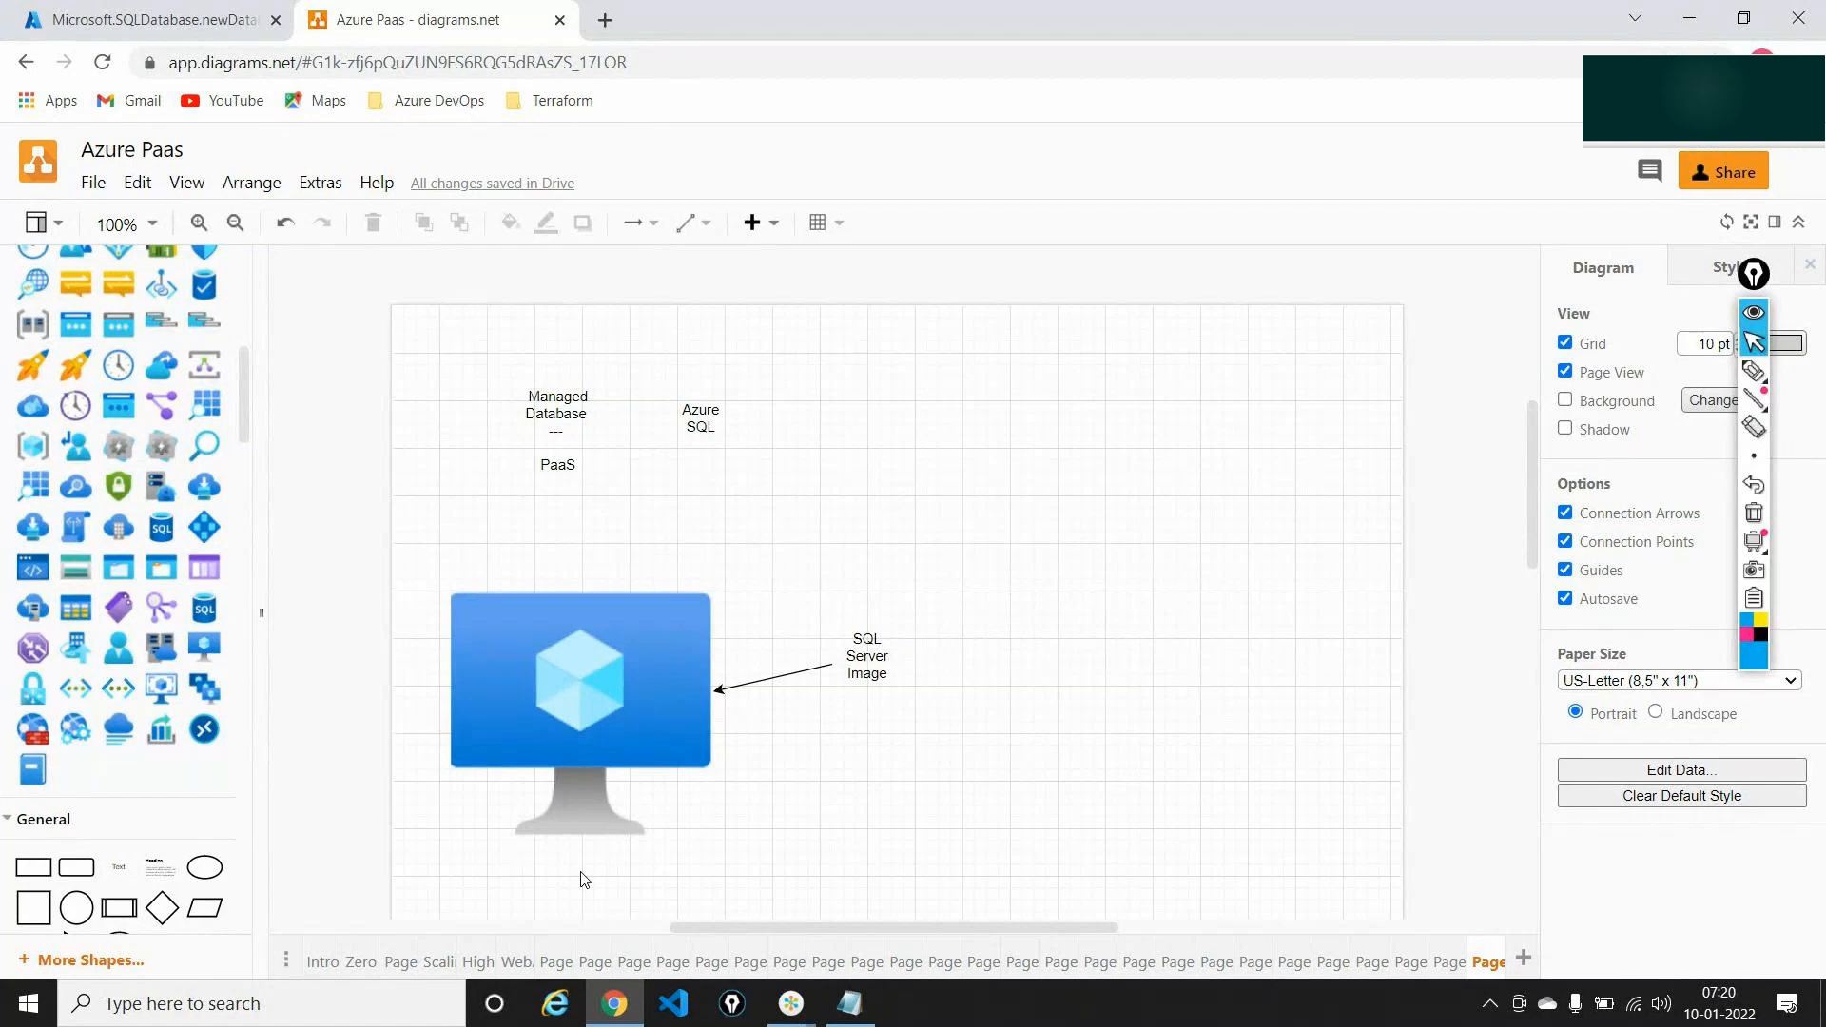
click(552, 622)
Add a database disks icon below the monitor and connect them with an arrow
scroll(552, 622, down, 3)
scroll(203, 487, up, 5)
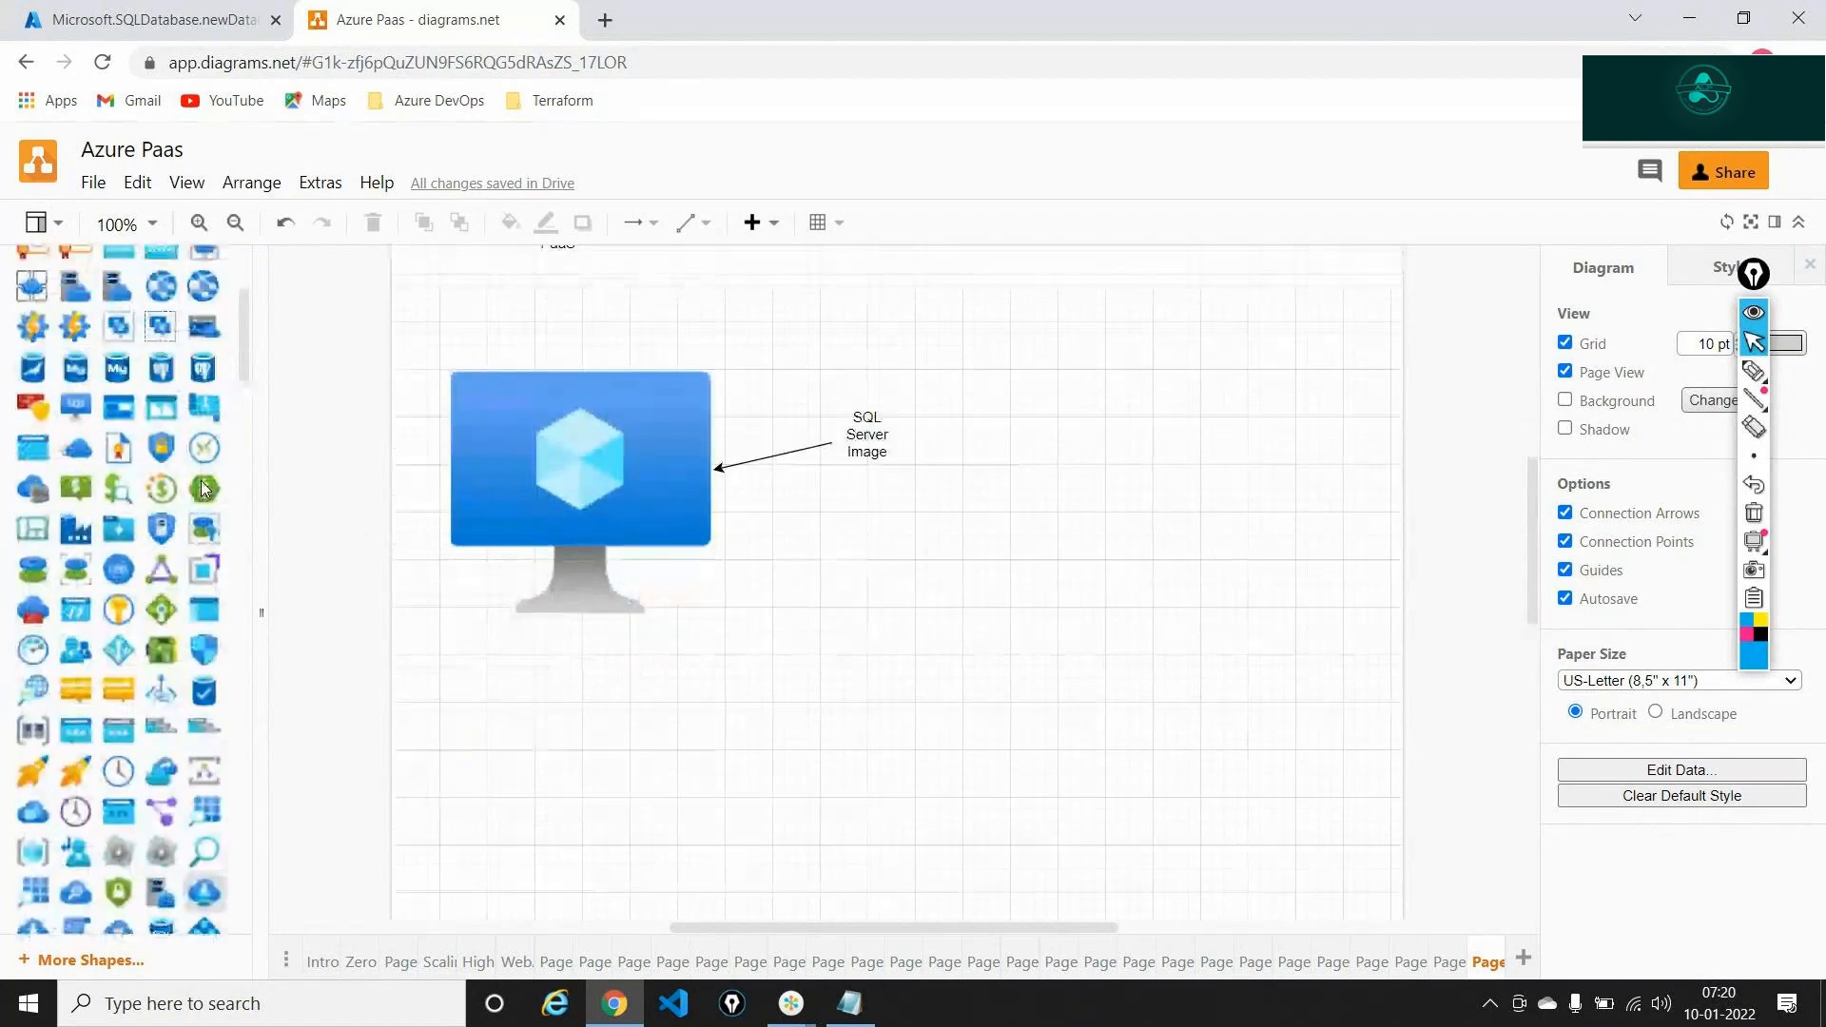
scroll(203, 487, up, 5)
scroll(203, 488, down, 10)
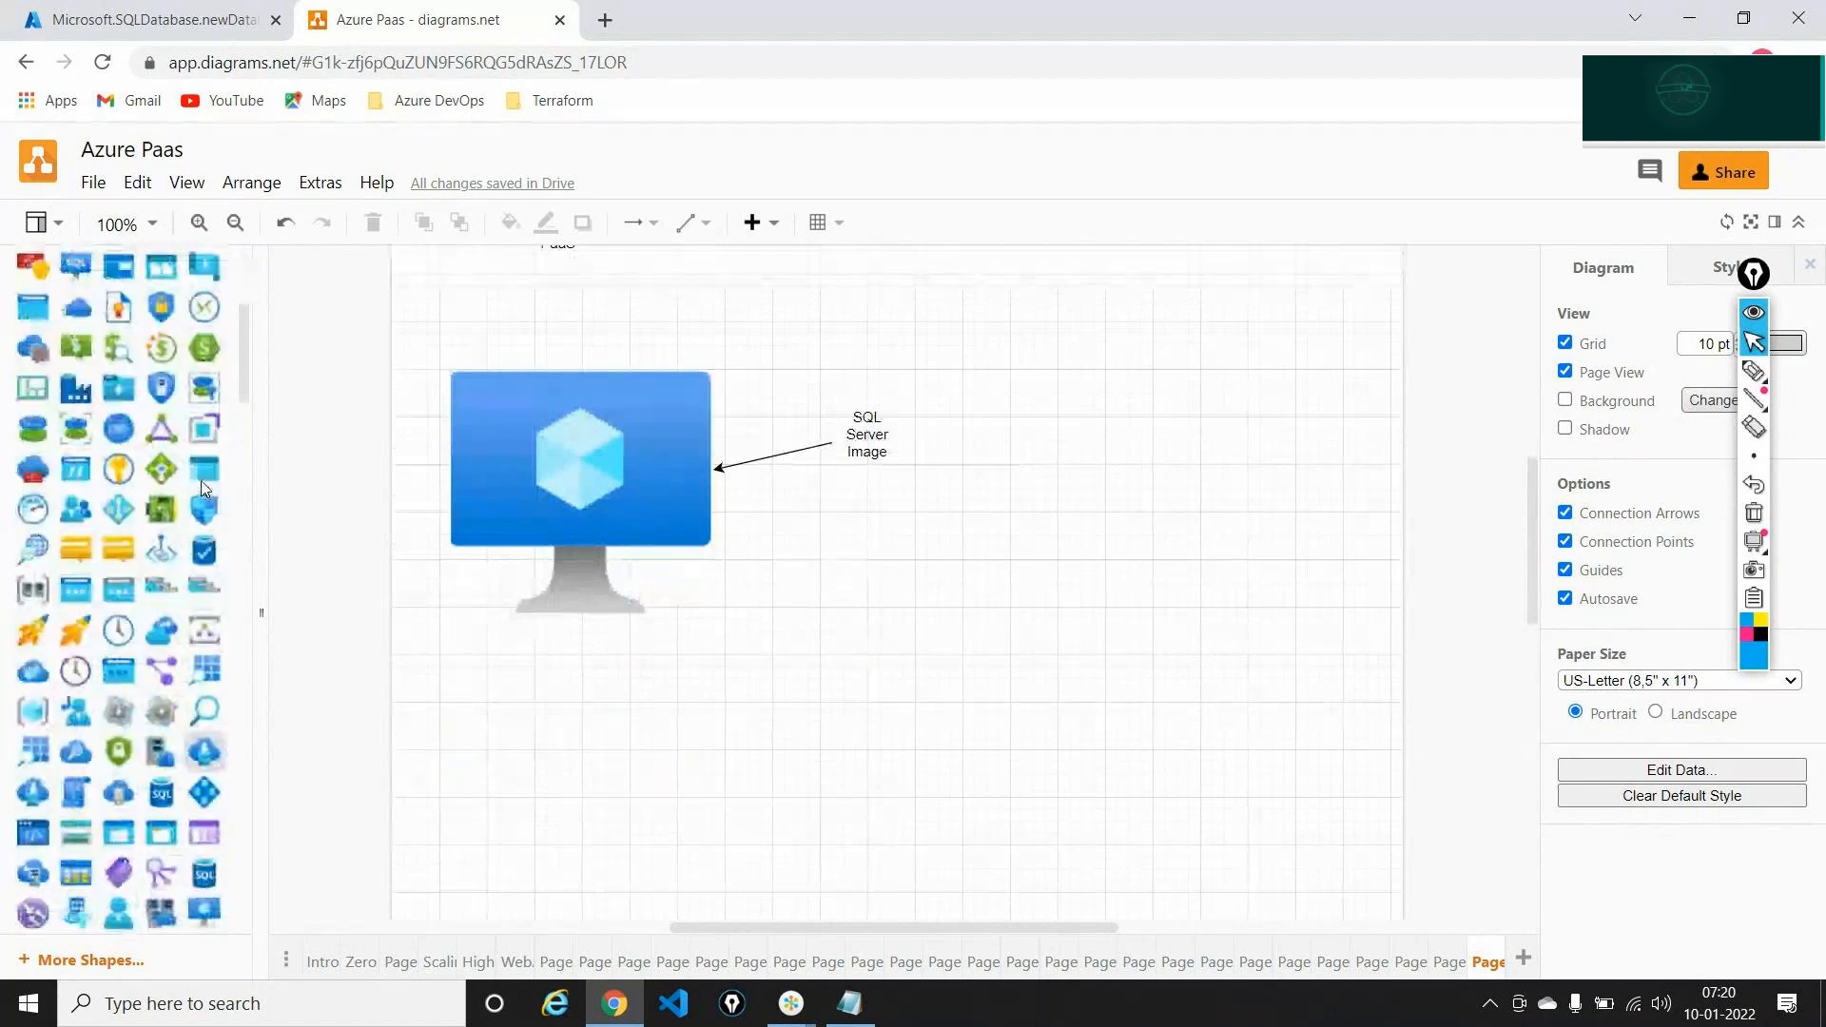
drag(33, 417, 493, 728)
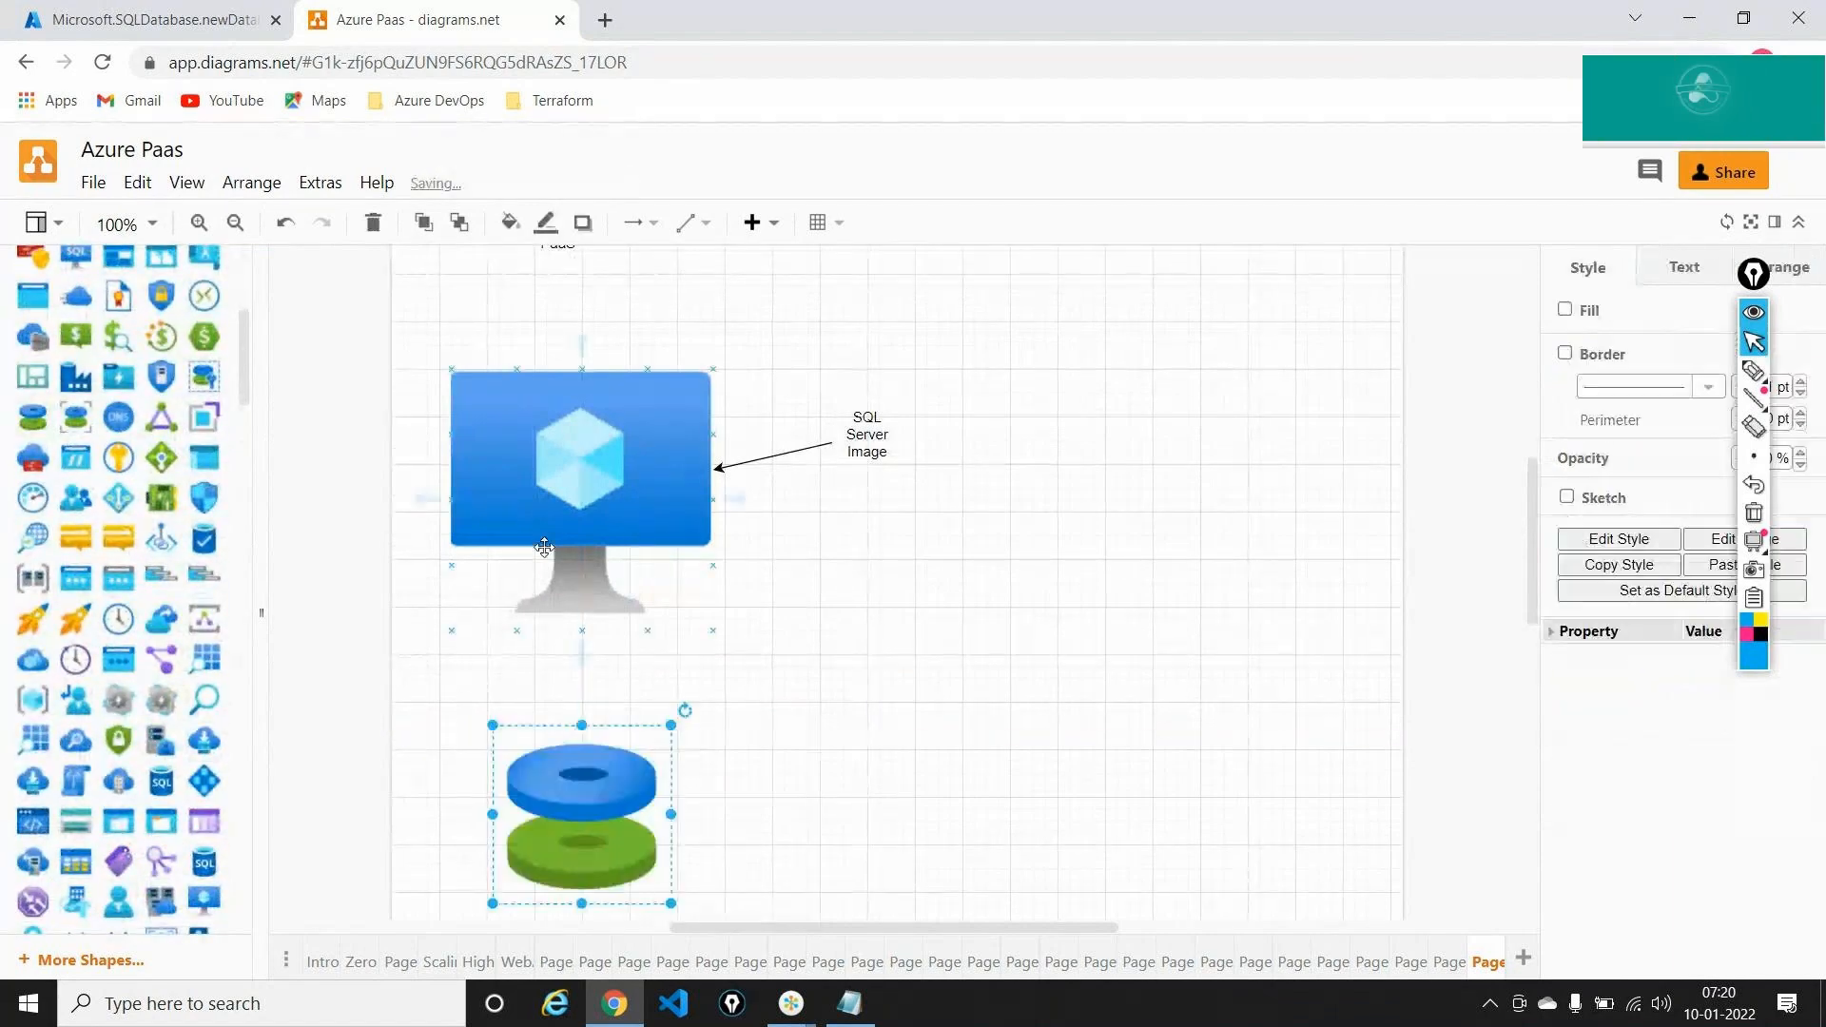
drag(582, 654, 582, 799)
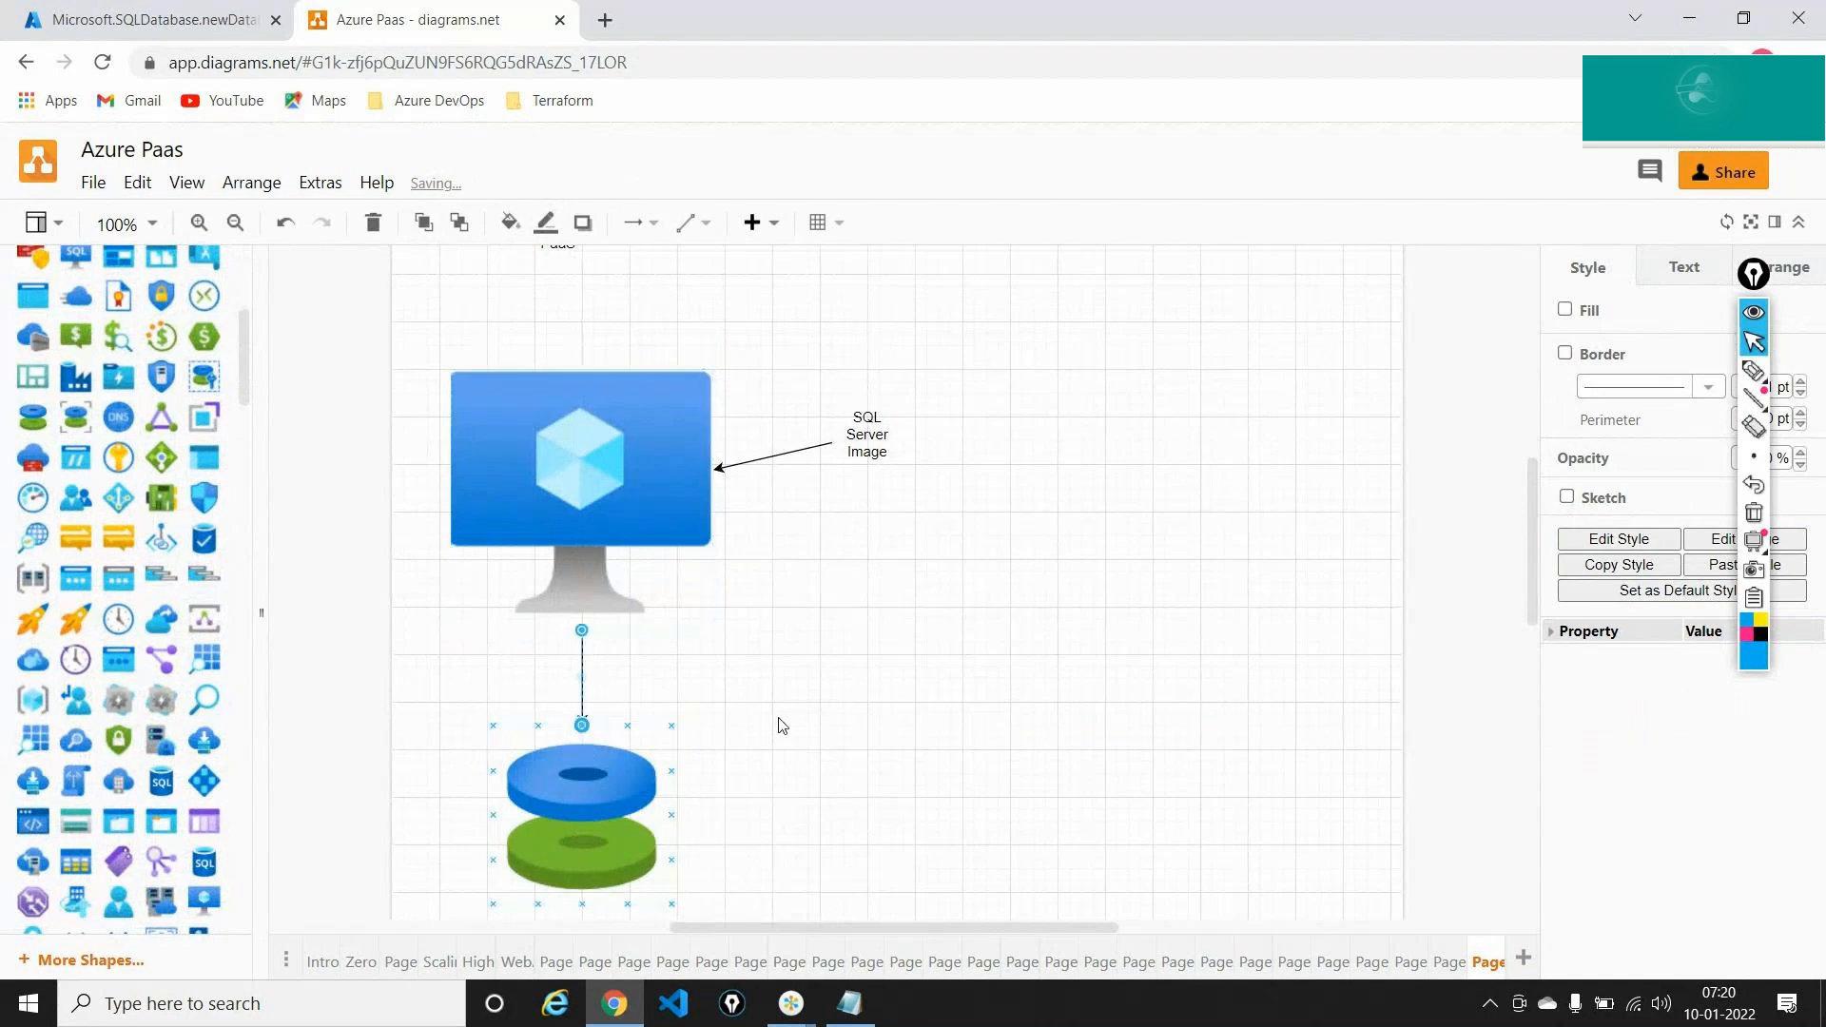
click(774, 726)
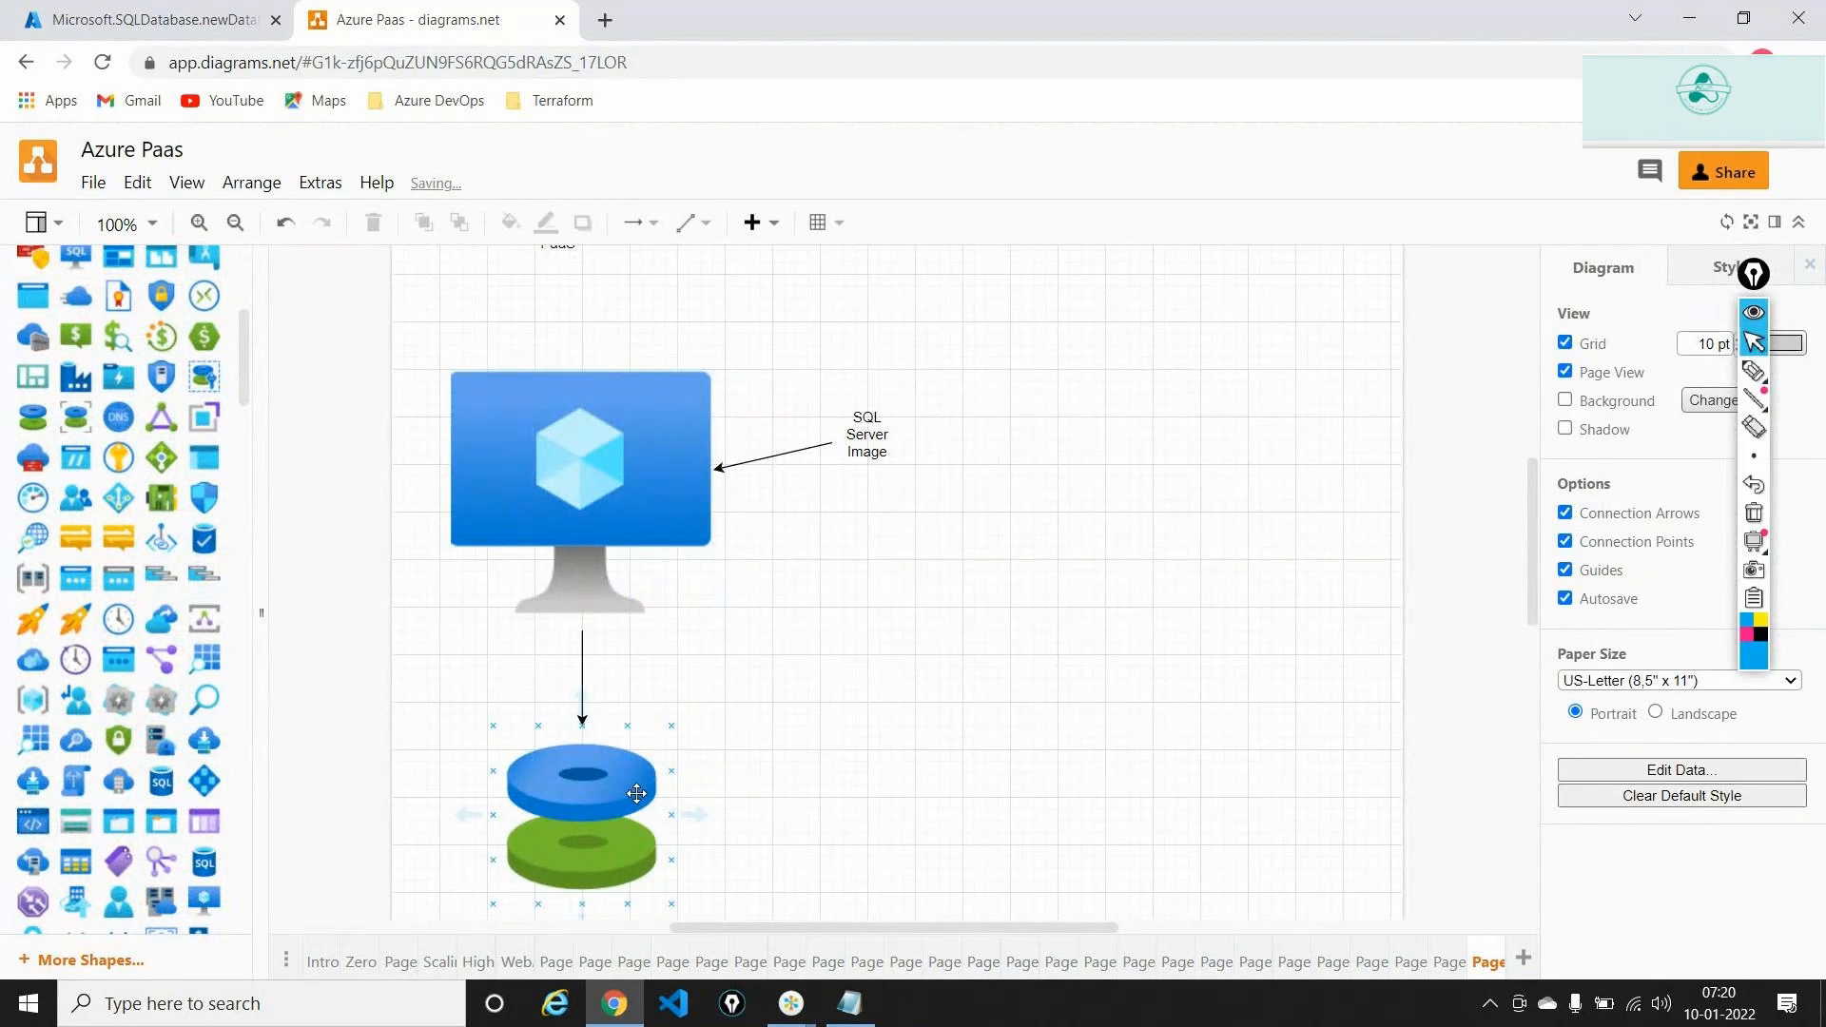
Add the label 'SQL Server on a VM -- IaaS Offering' beside 'SQL Server Image'
scroll(190, 531, down, 3)
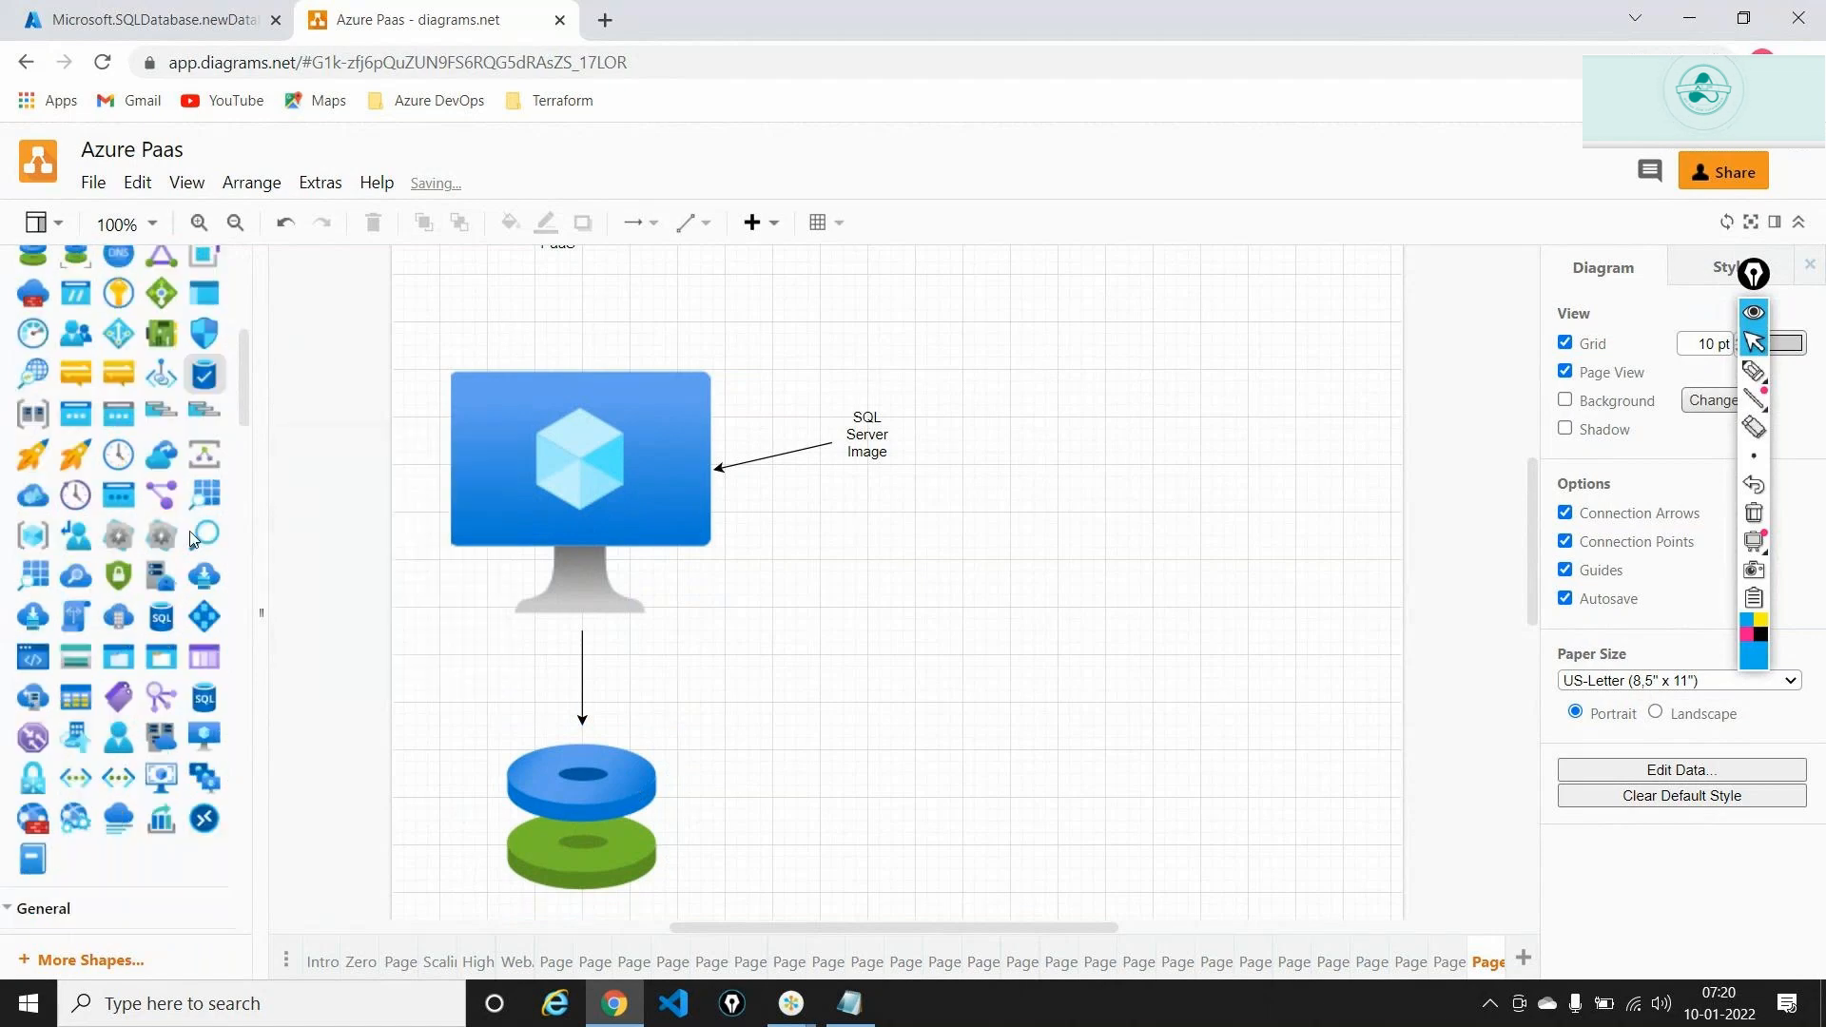
scroll(190, 538, down, 8)
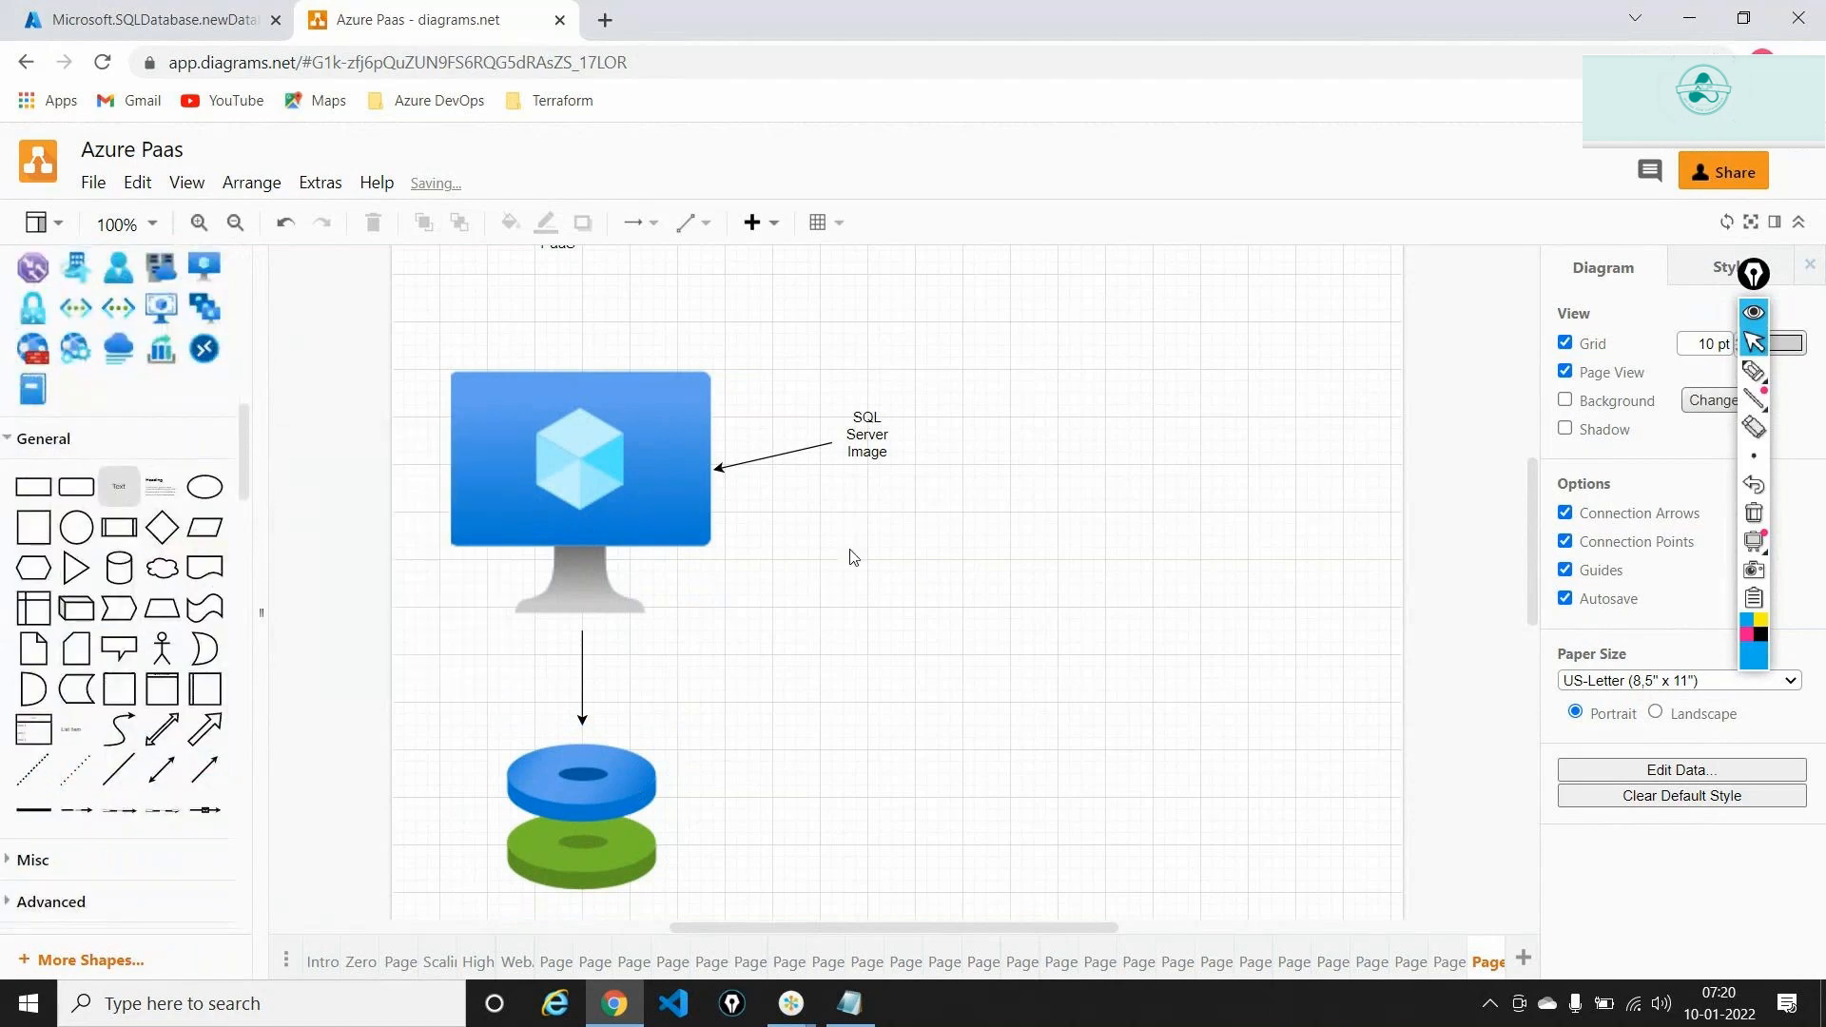
drag(853, 557, 867, 506)
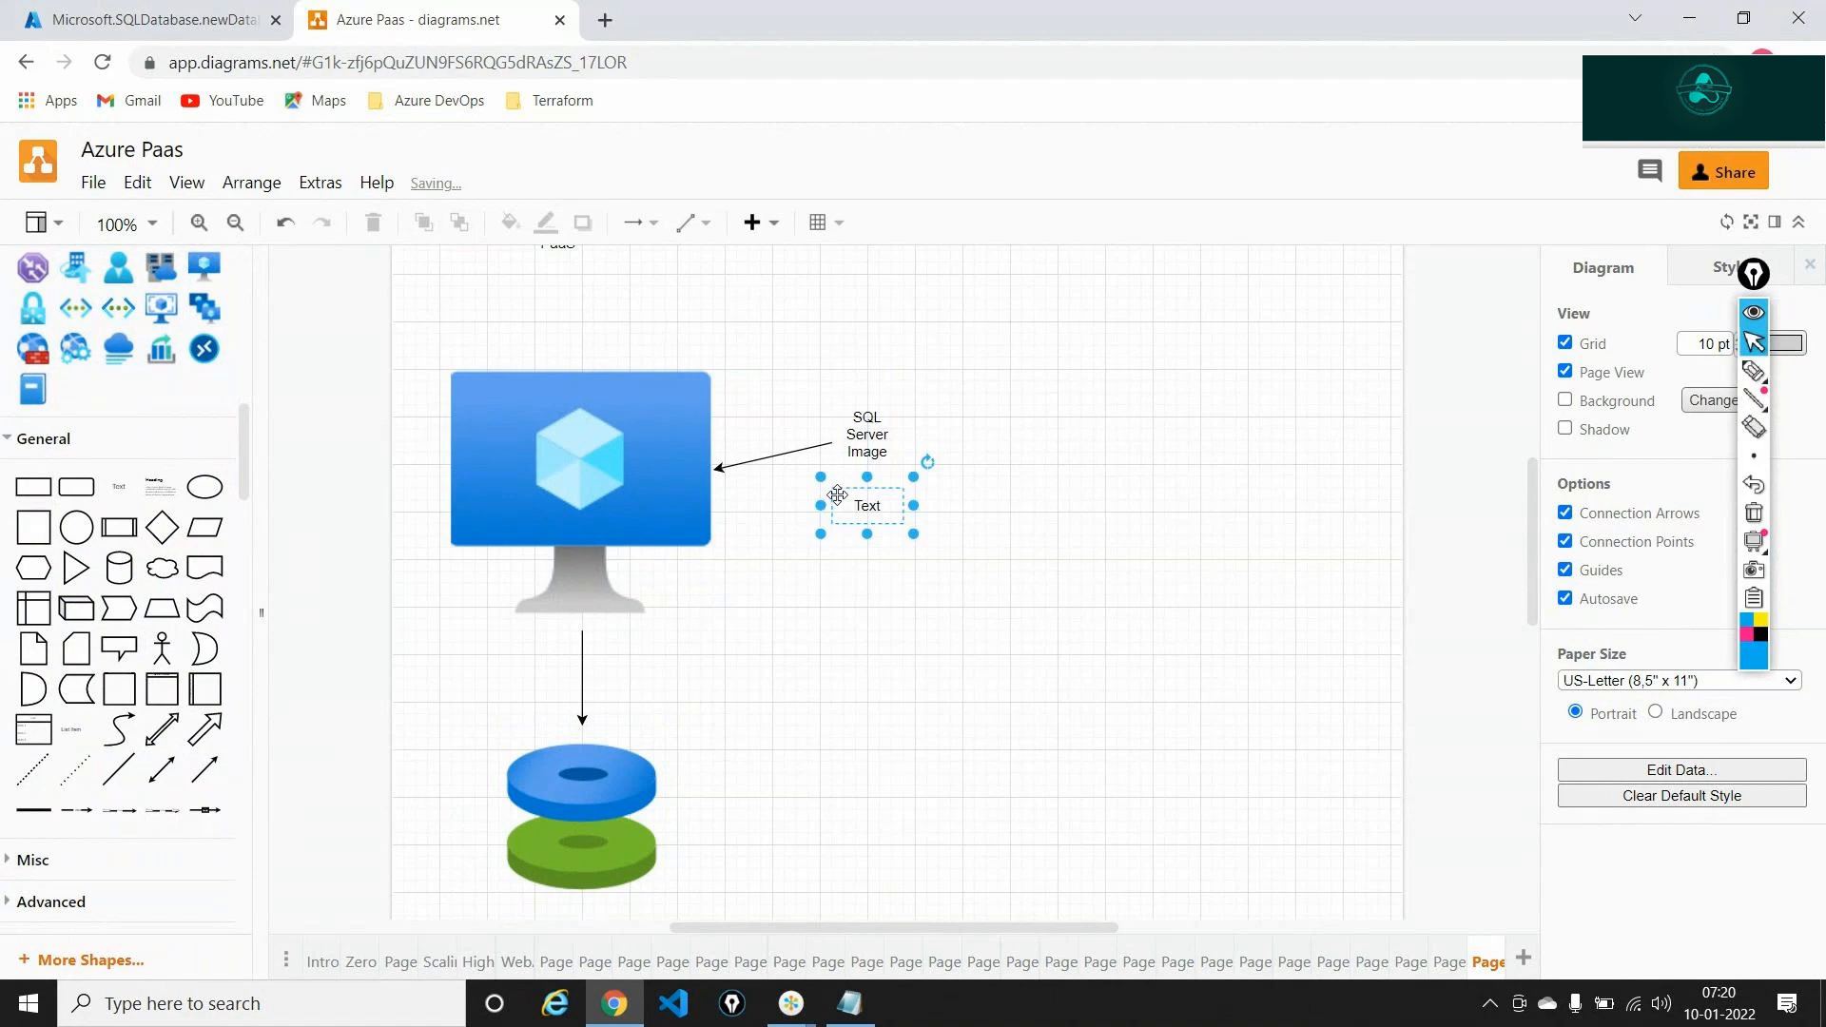
text(SQL)
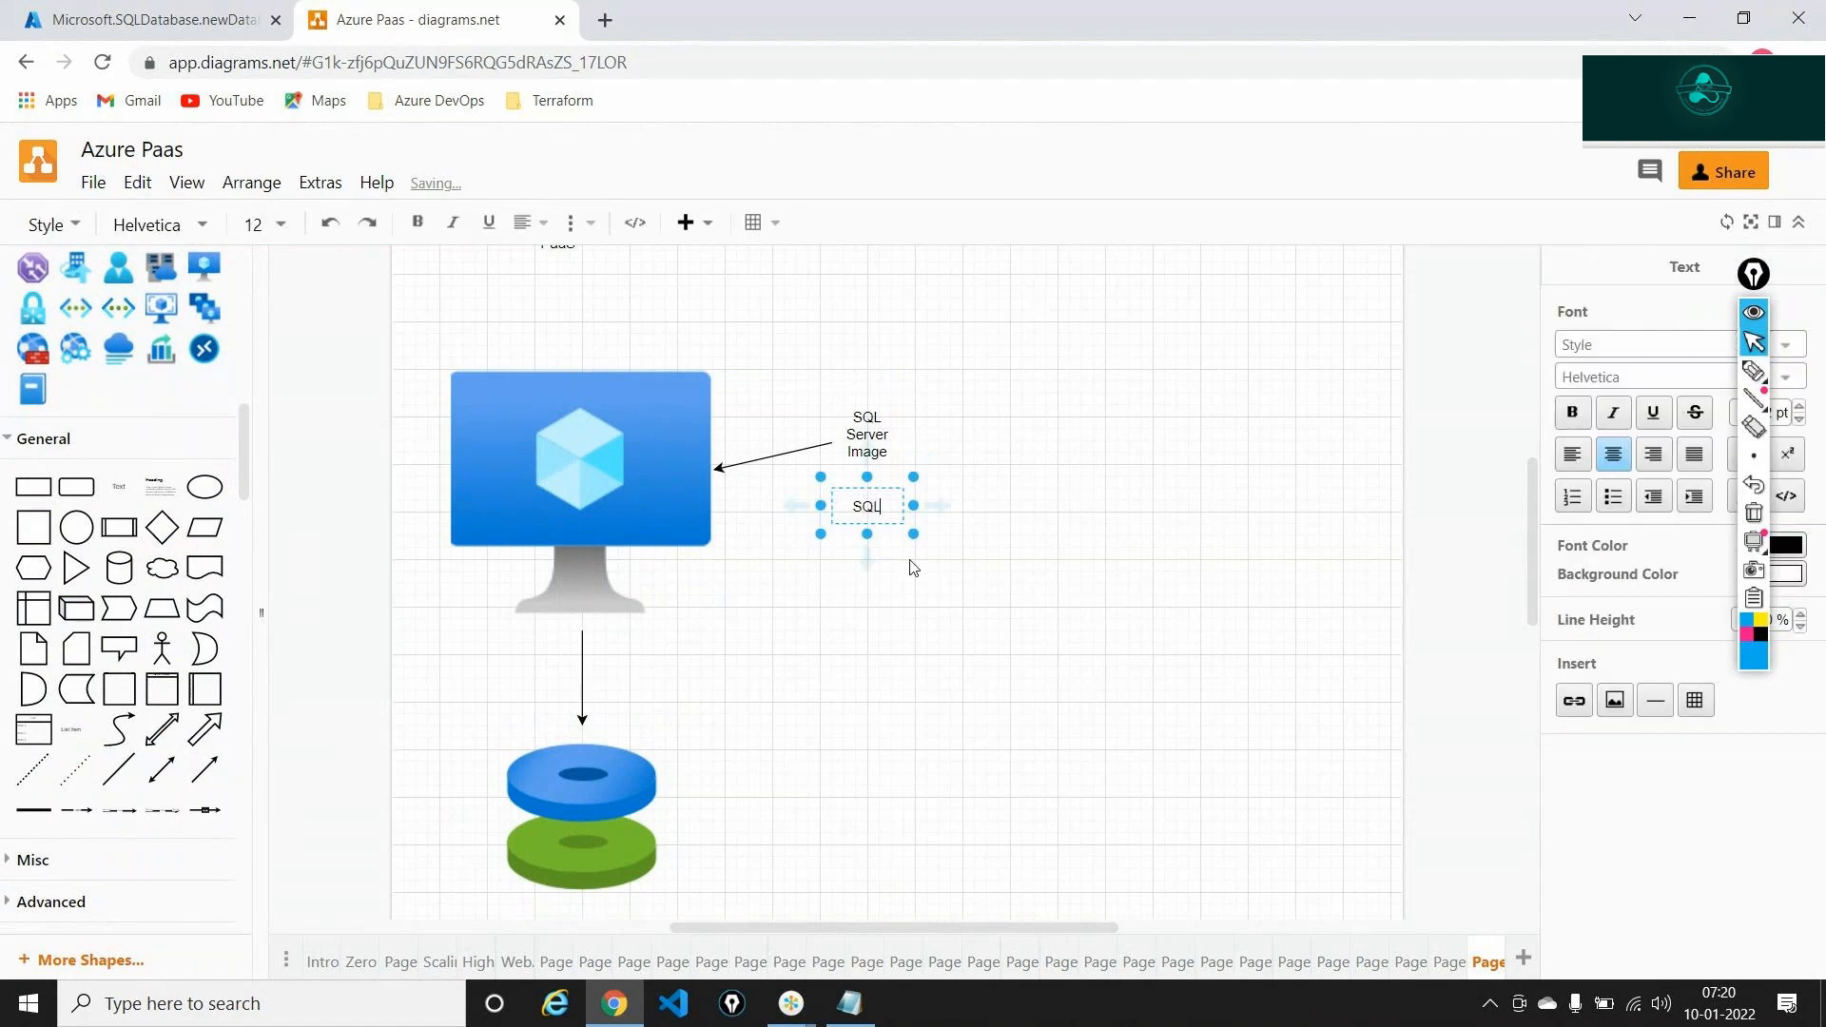
text( Server)
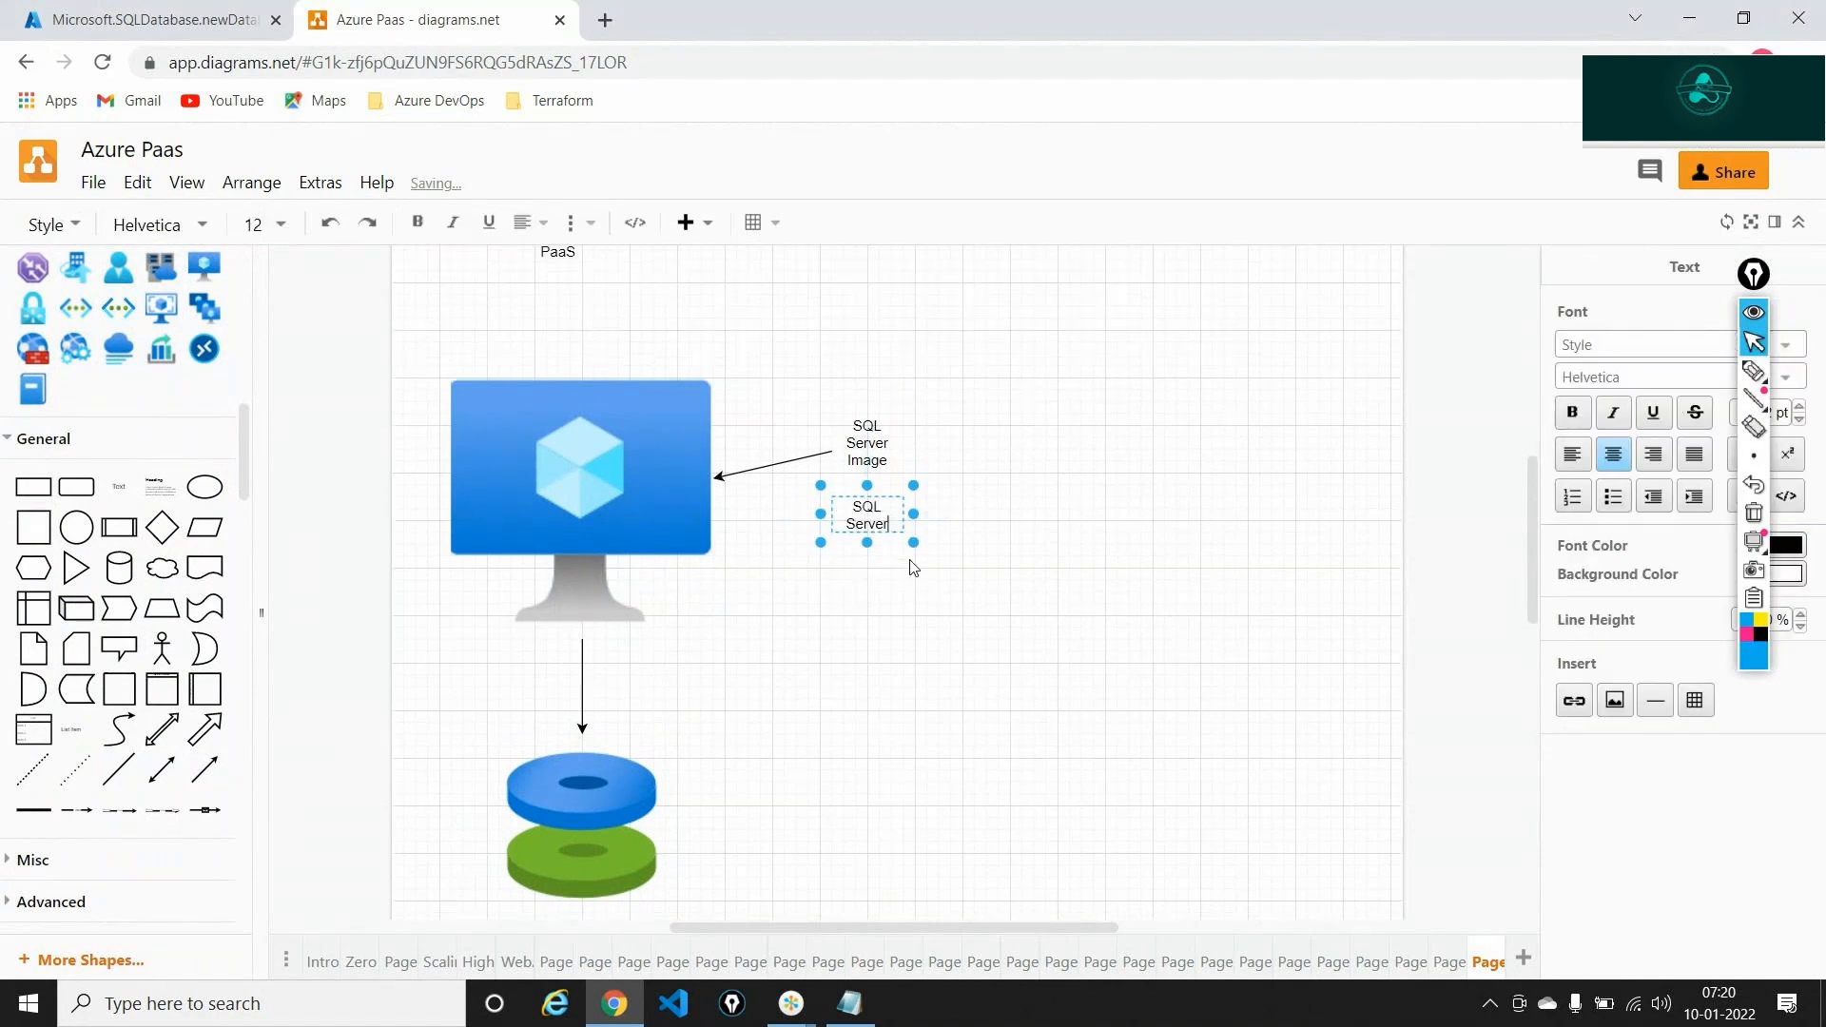
text( on a VM )
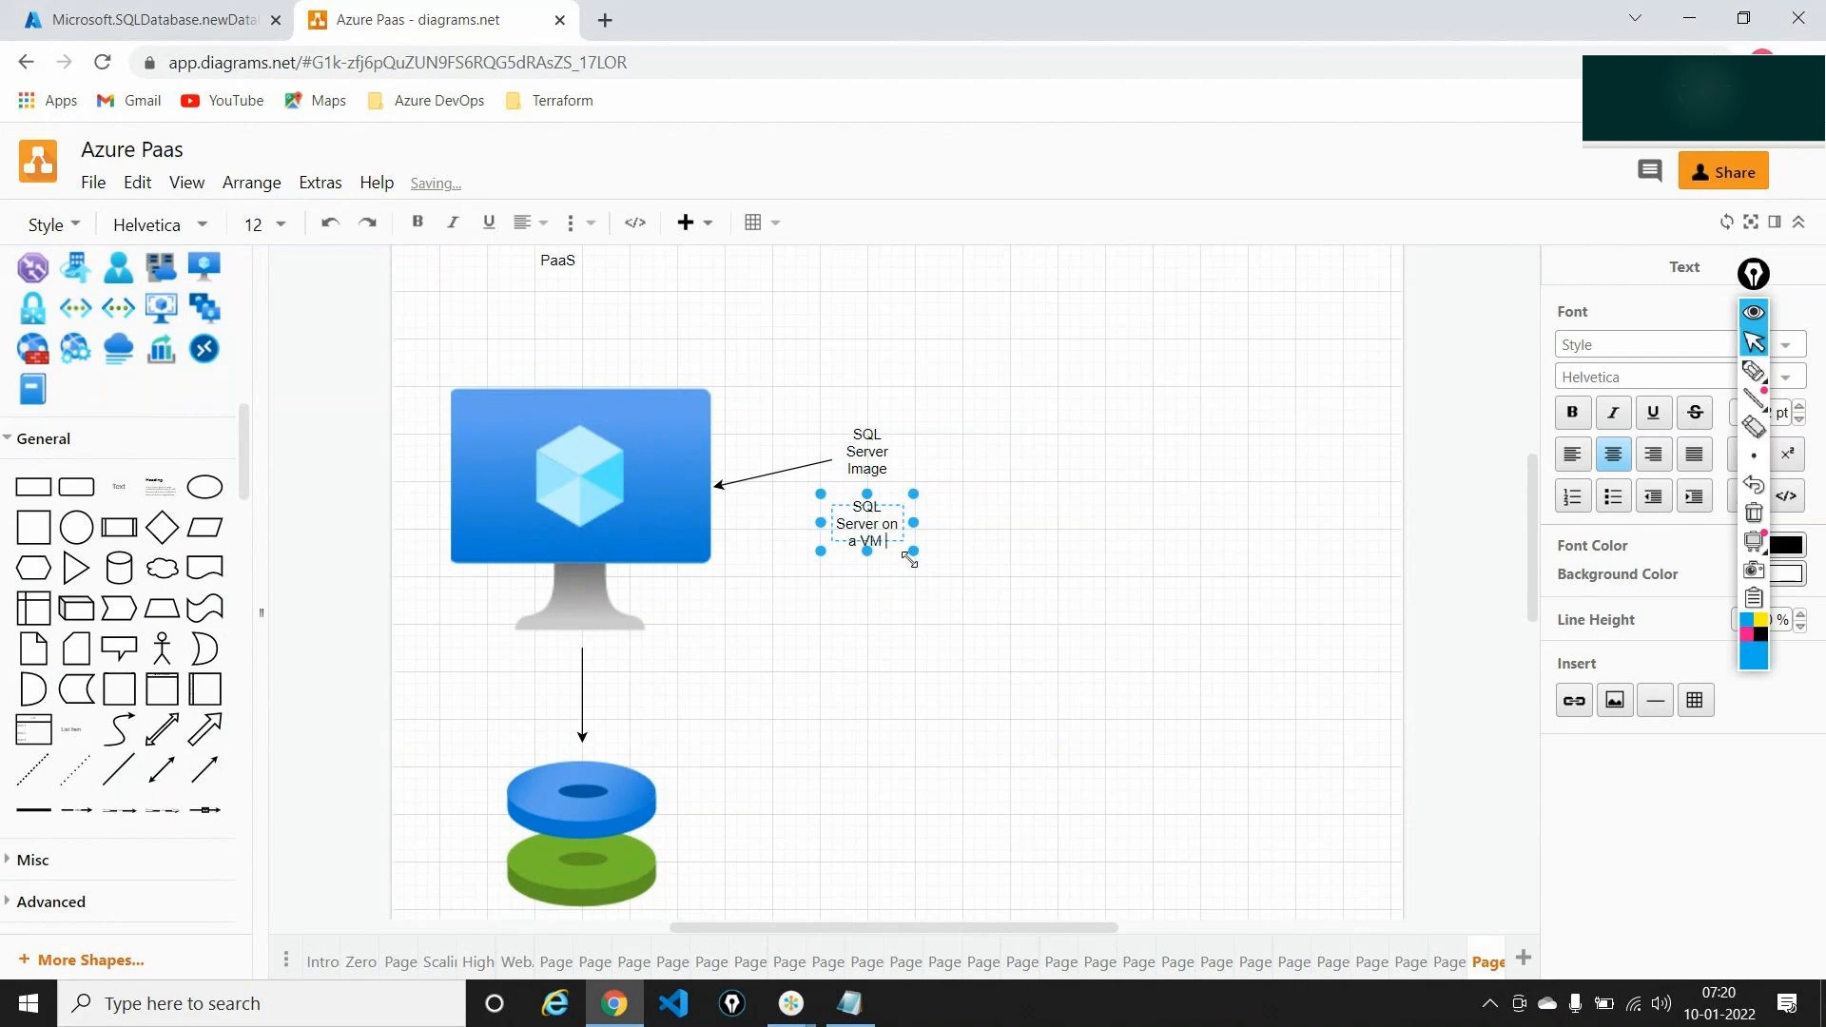
text(--  )
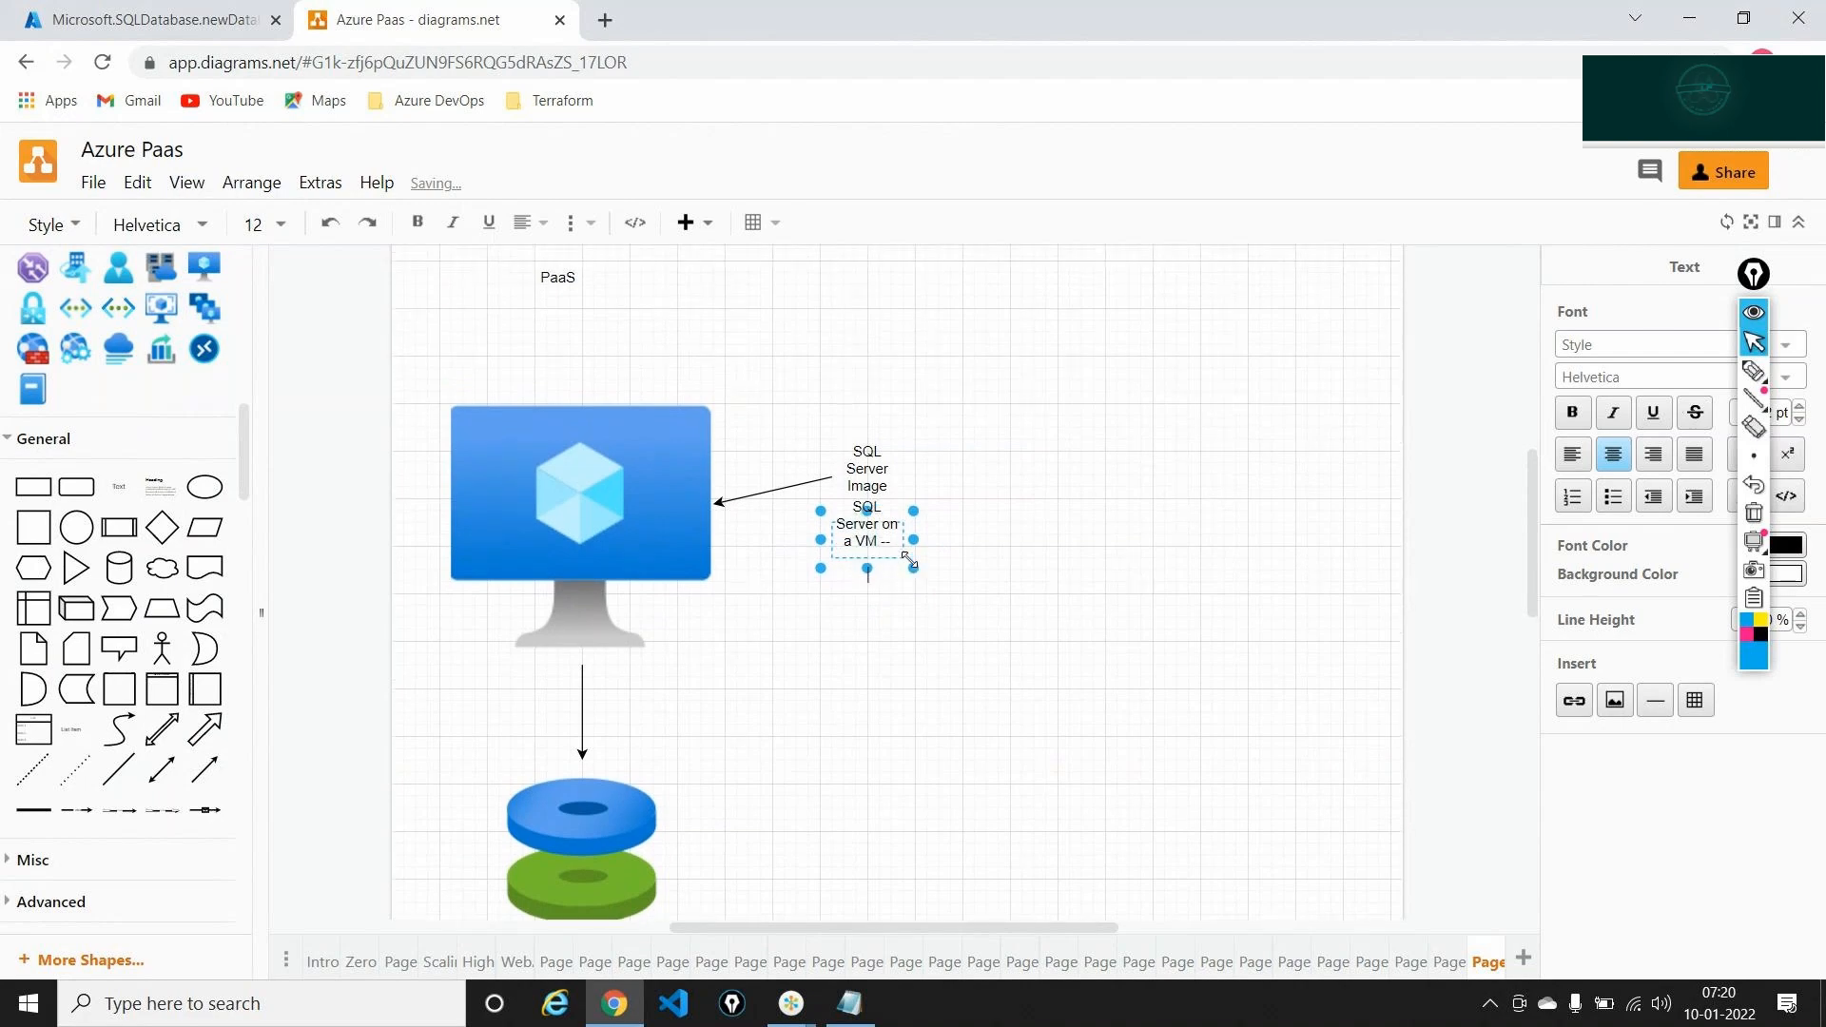
text(IaaS)
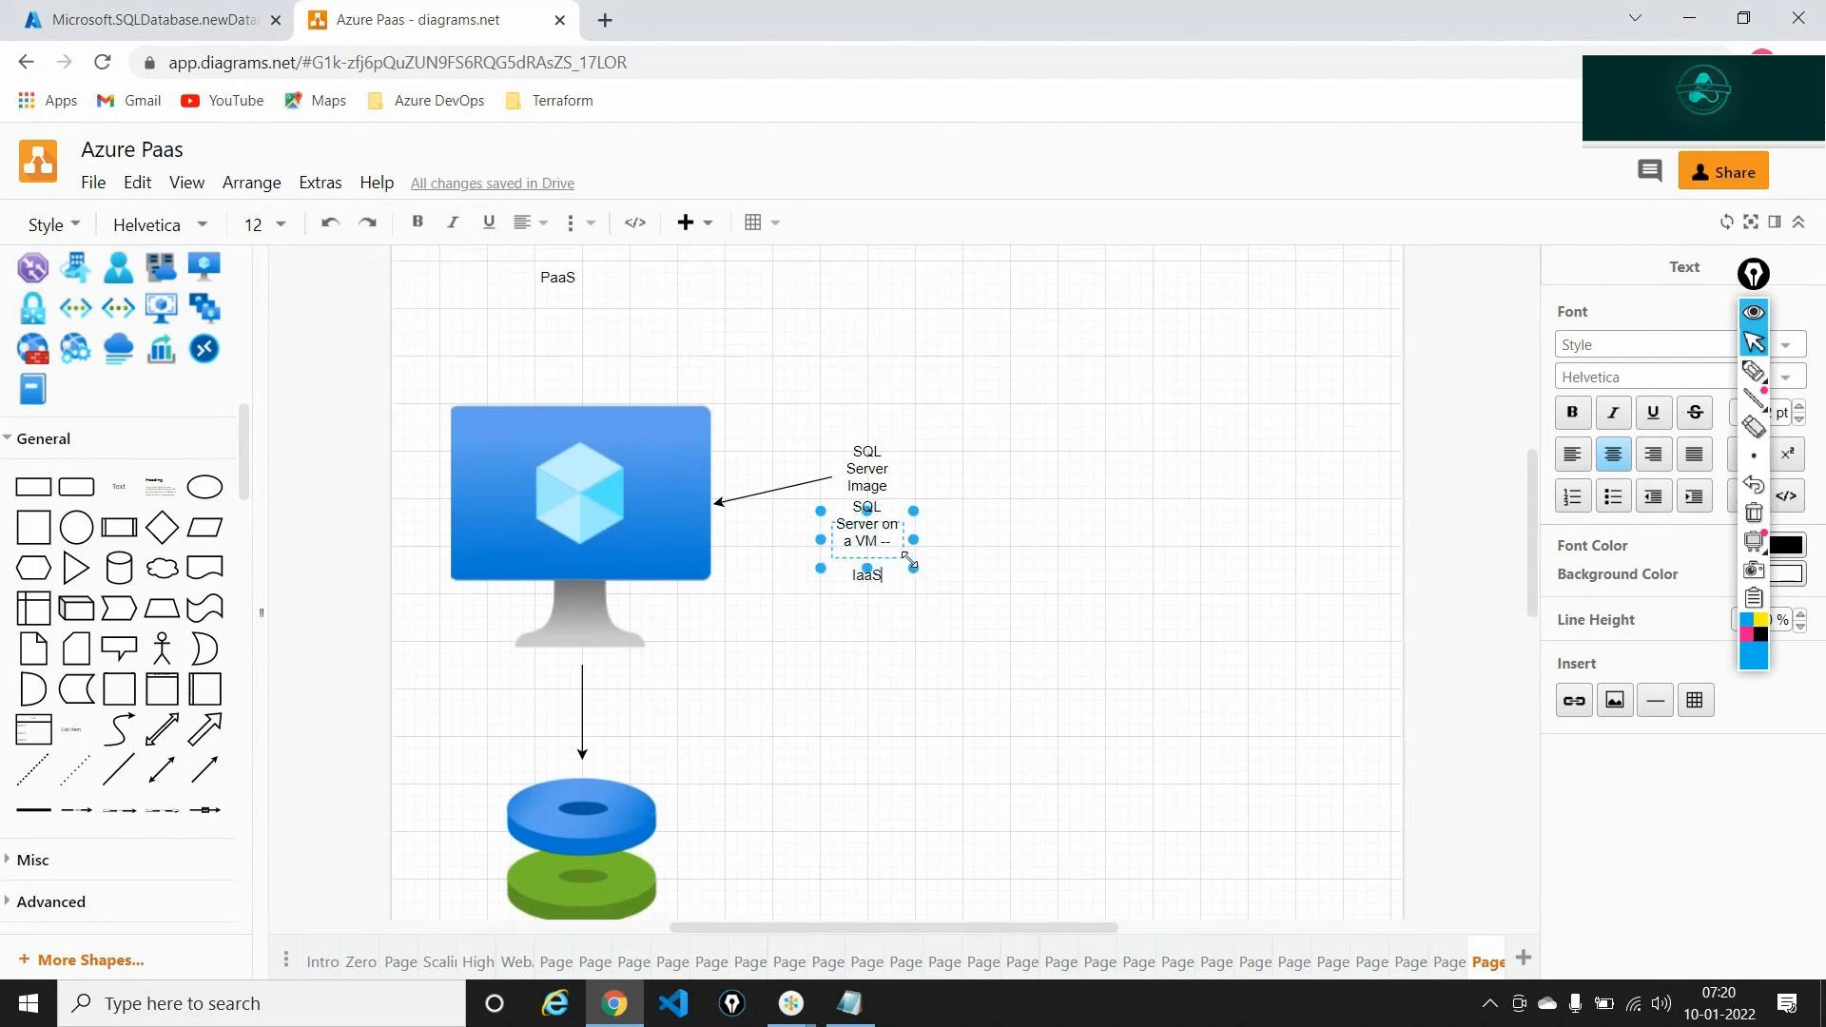
text( Offering)
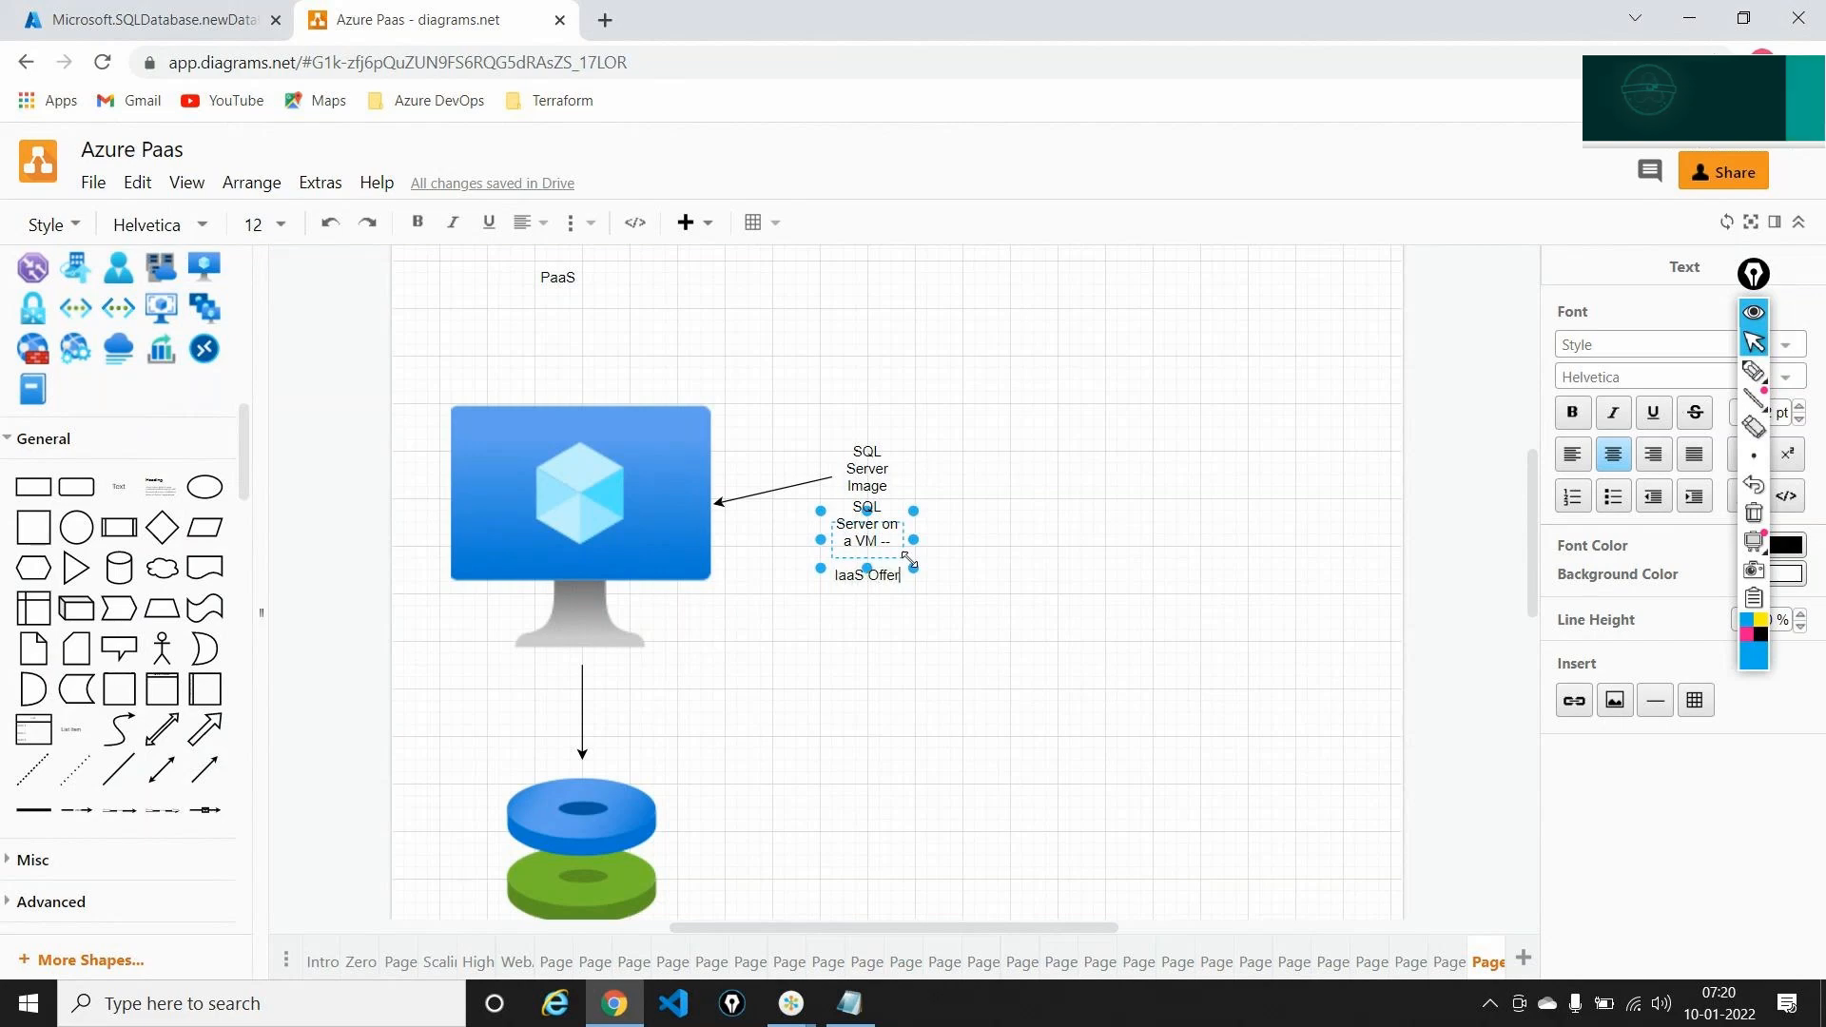
click(1159, 719)
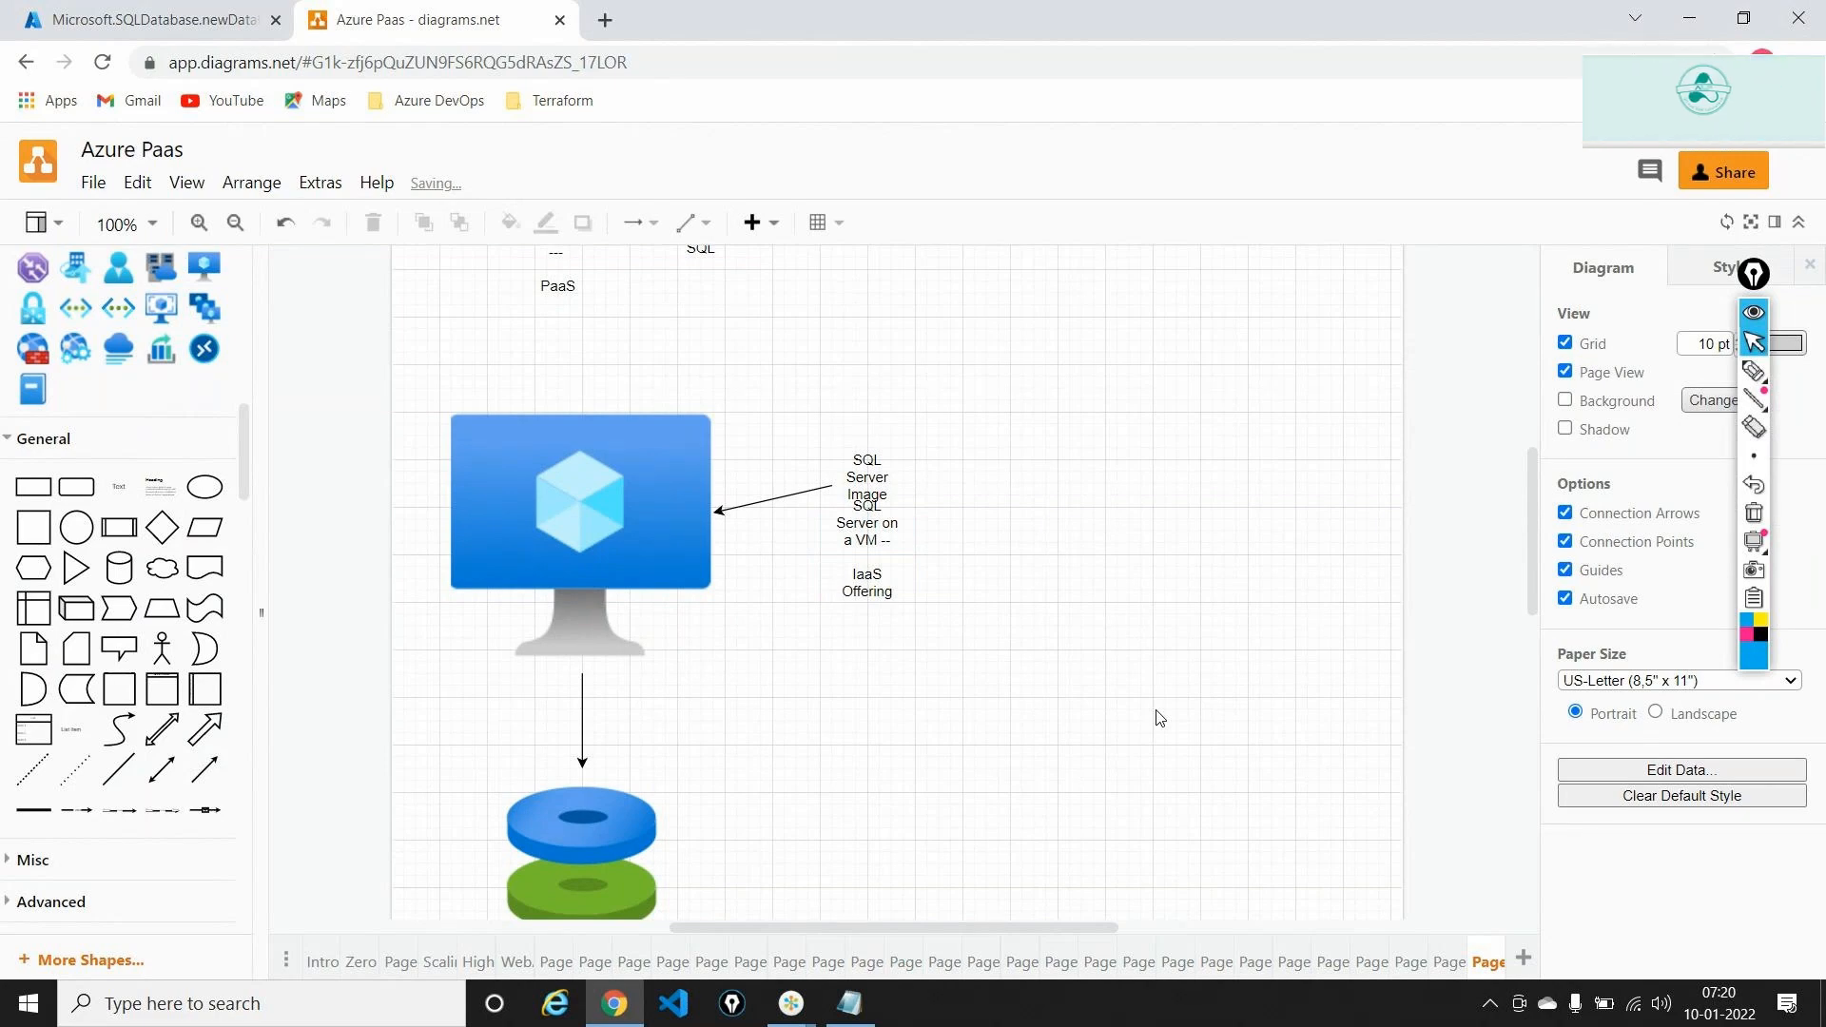
click(191, 9)
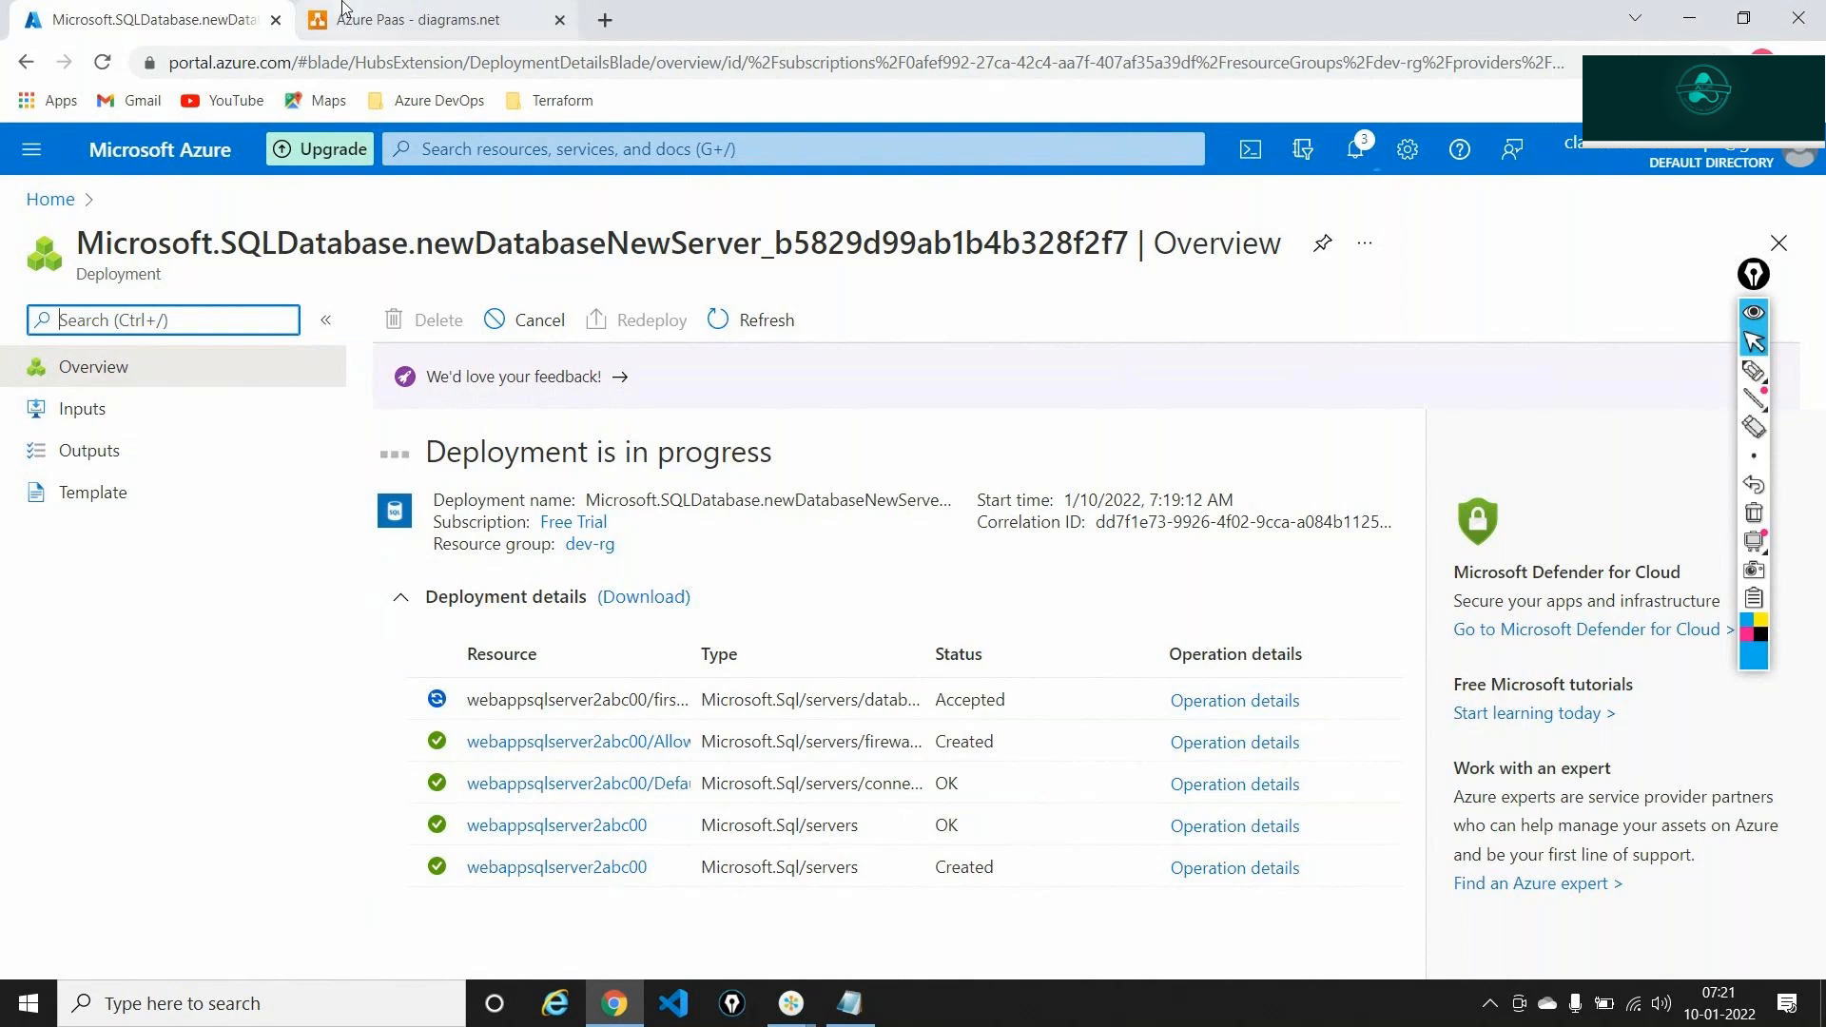
Go via the Azure Home page to the Virtual machines list showing vm-1 and vm-2
click(381, 19)
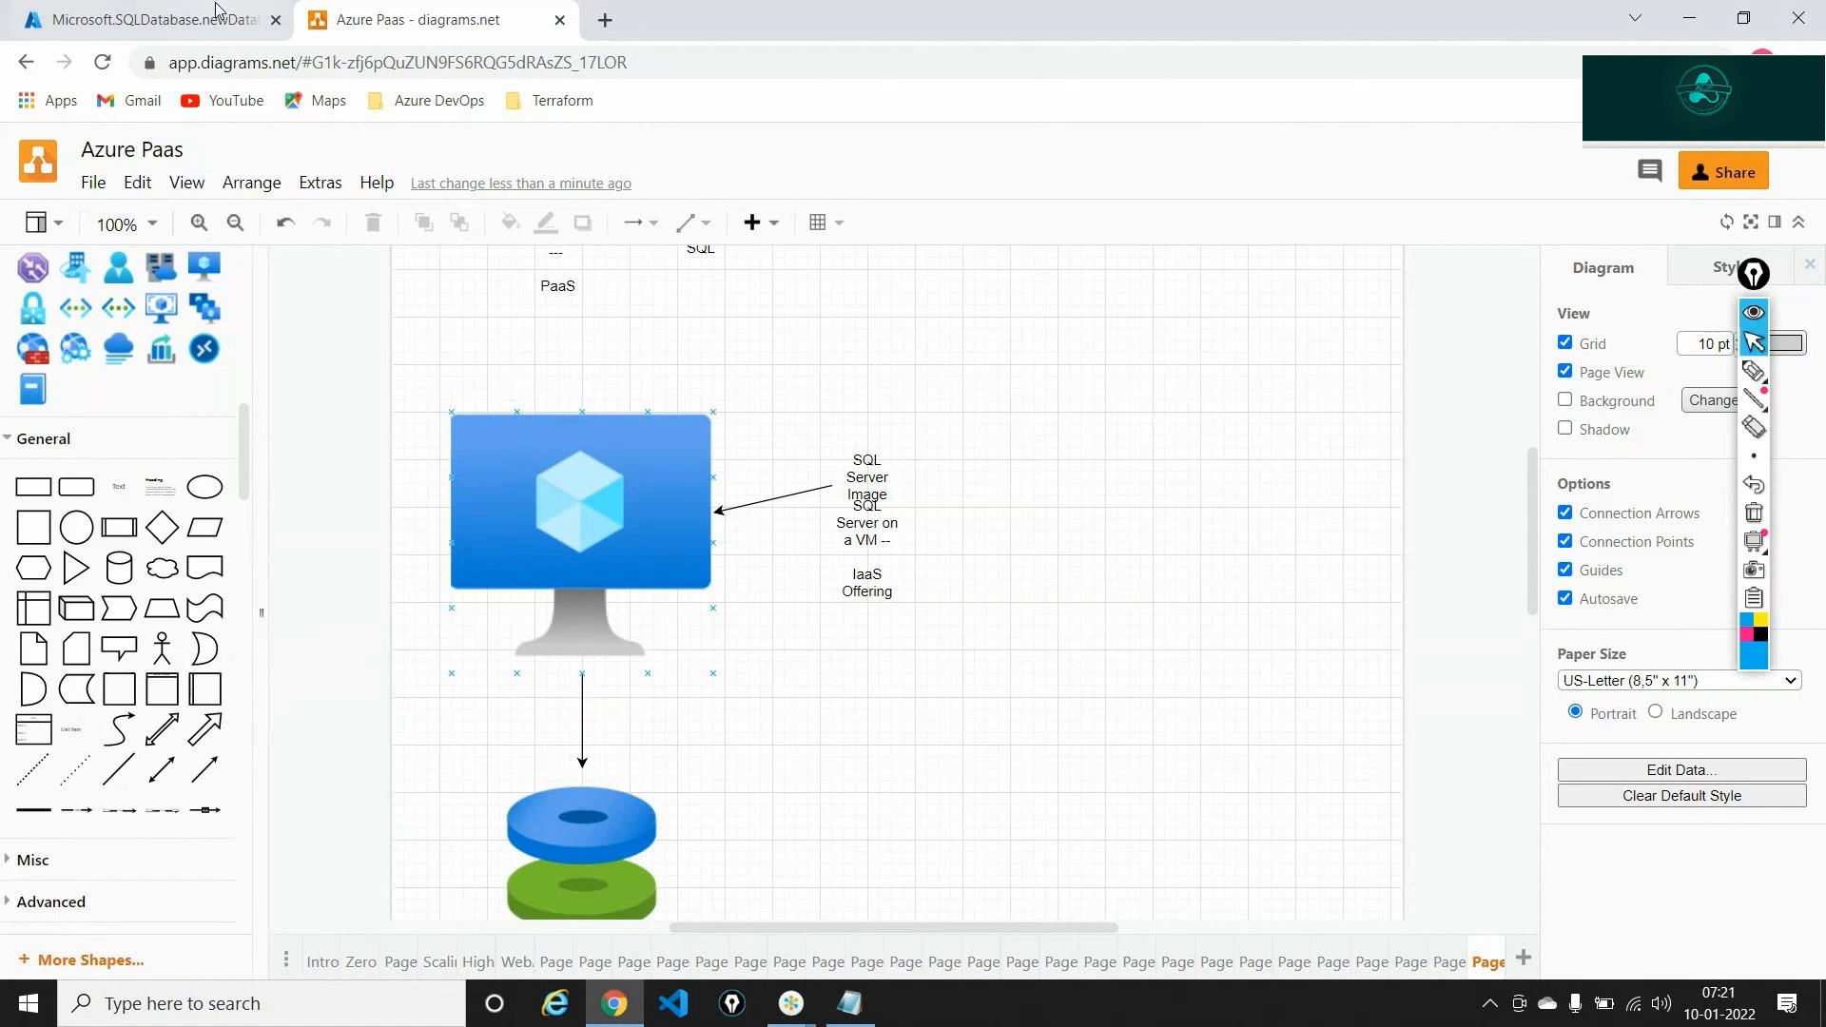
click(148, 7)
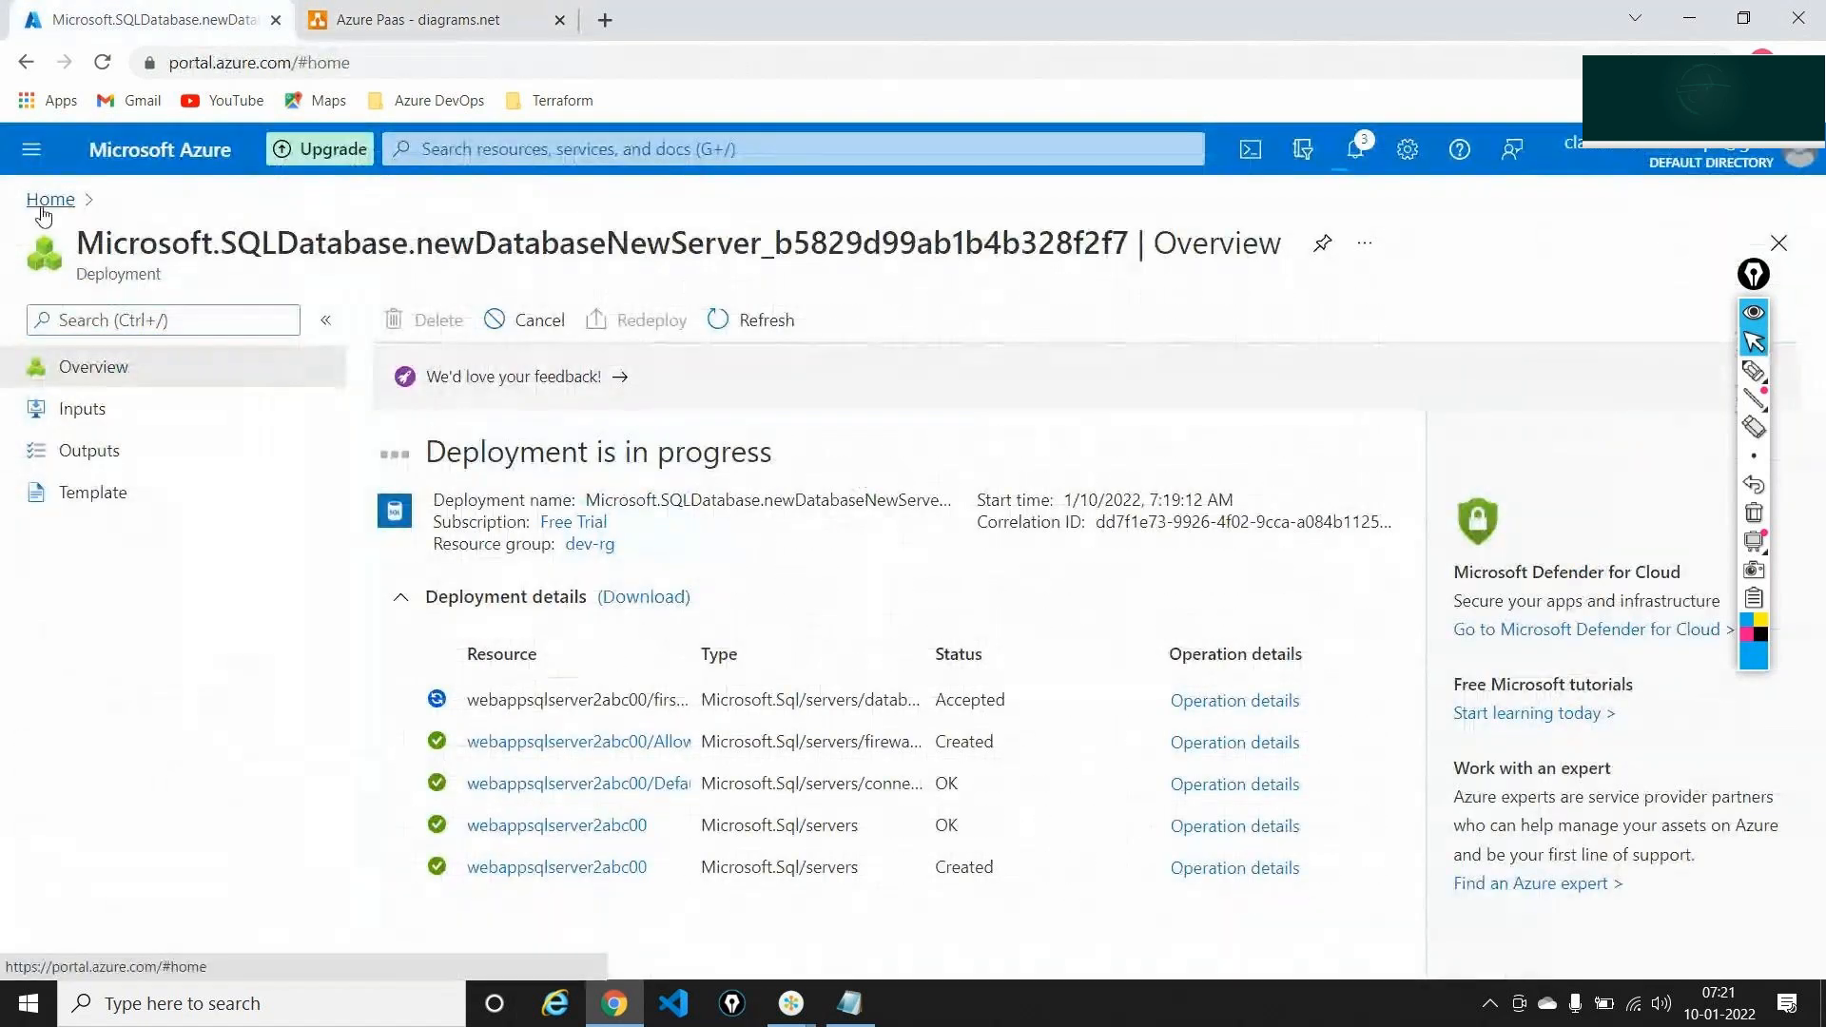
click(45, 191)
click(1250, 311)
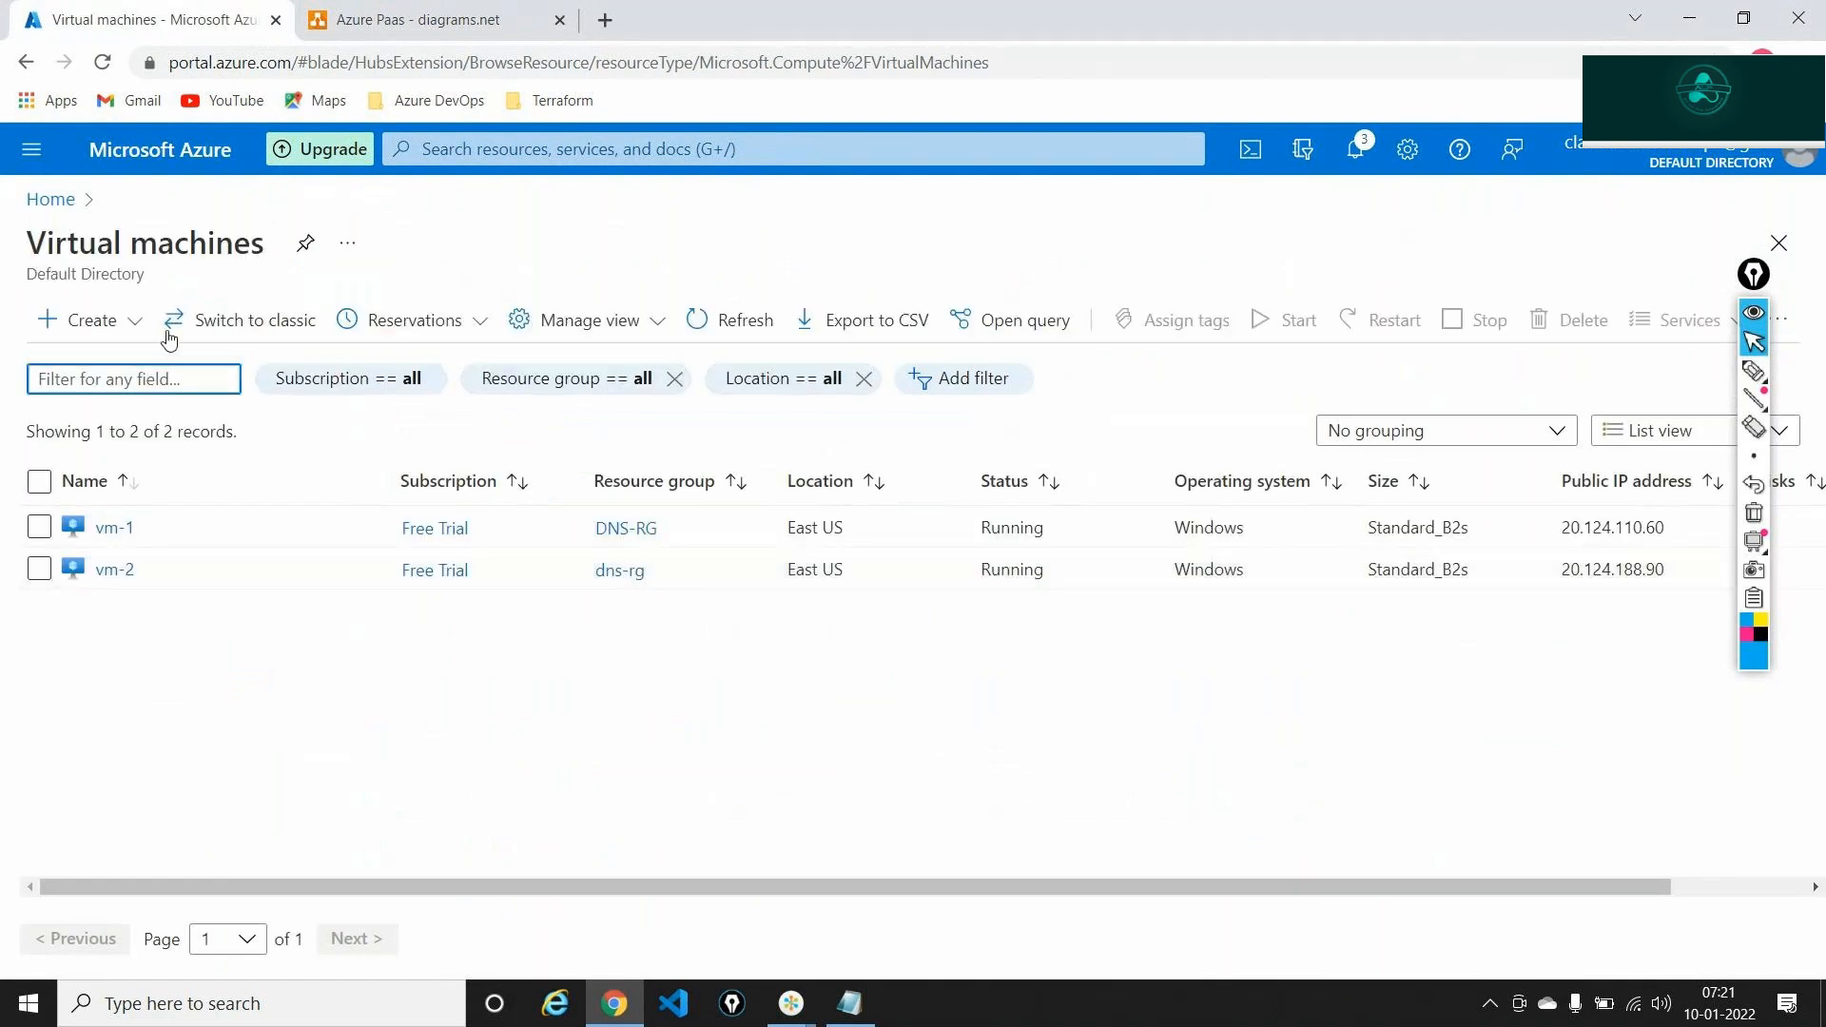
Start creating a new virtual machine and browse all available VM images
click(131, 323)
click(127, 365)
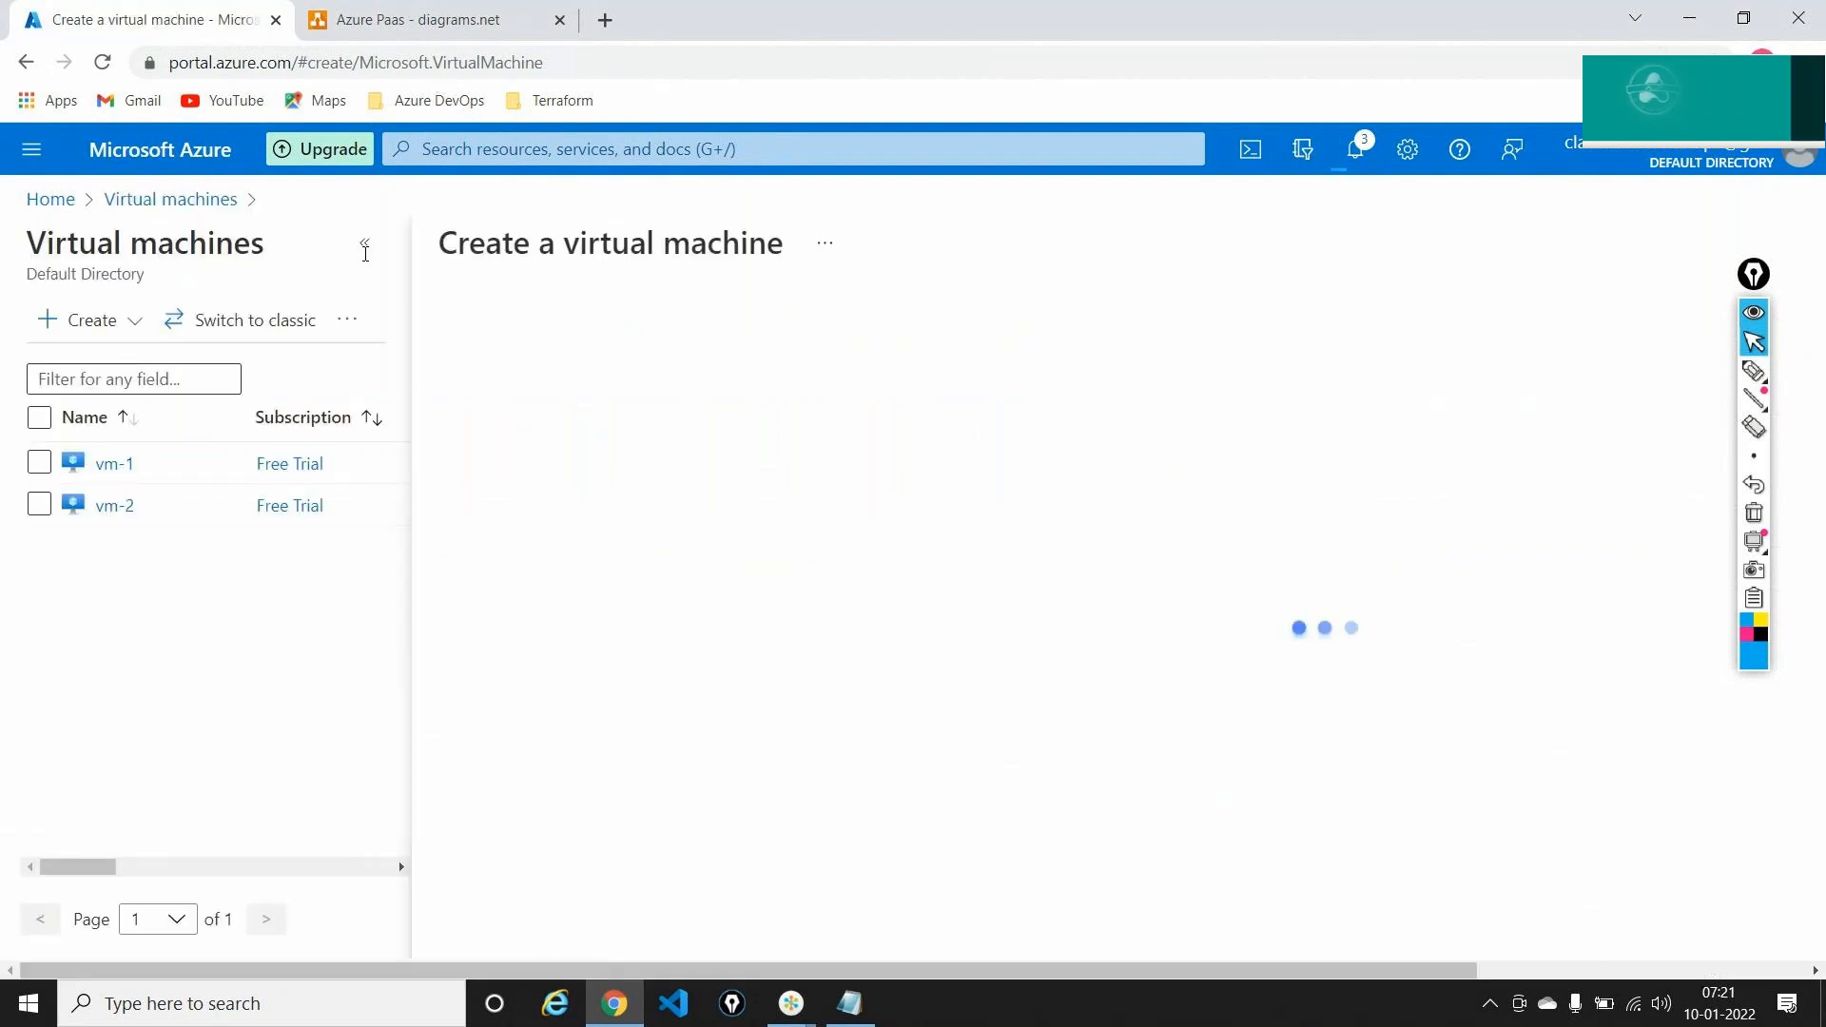
click(364, 244)
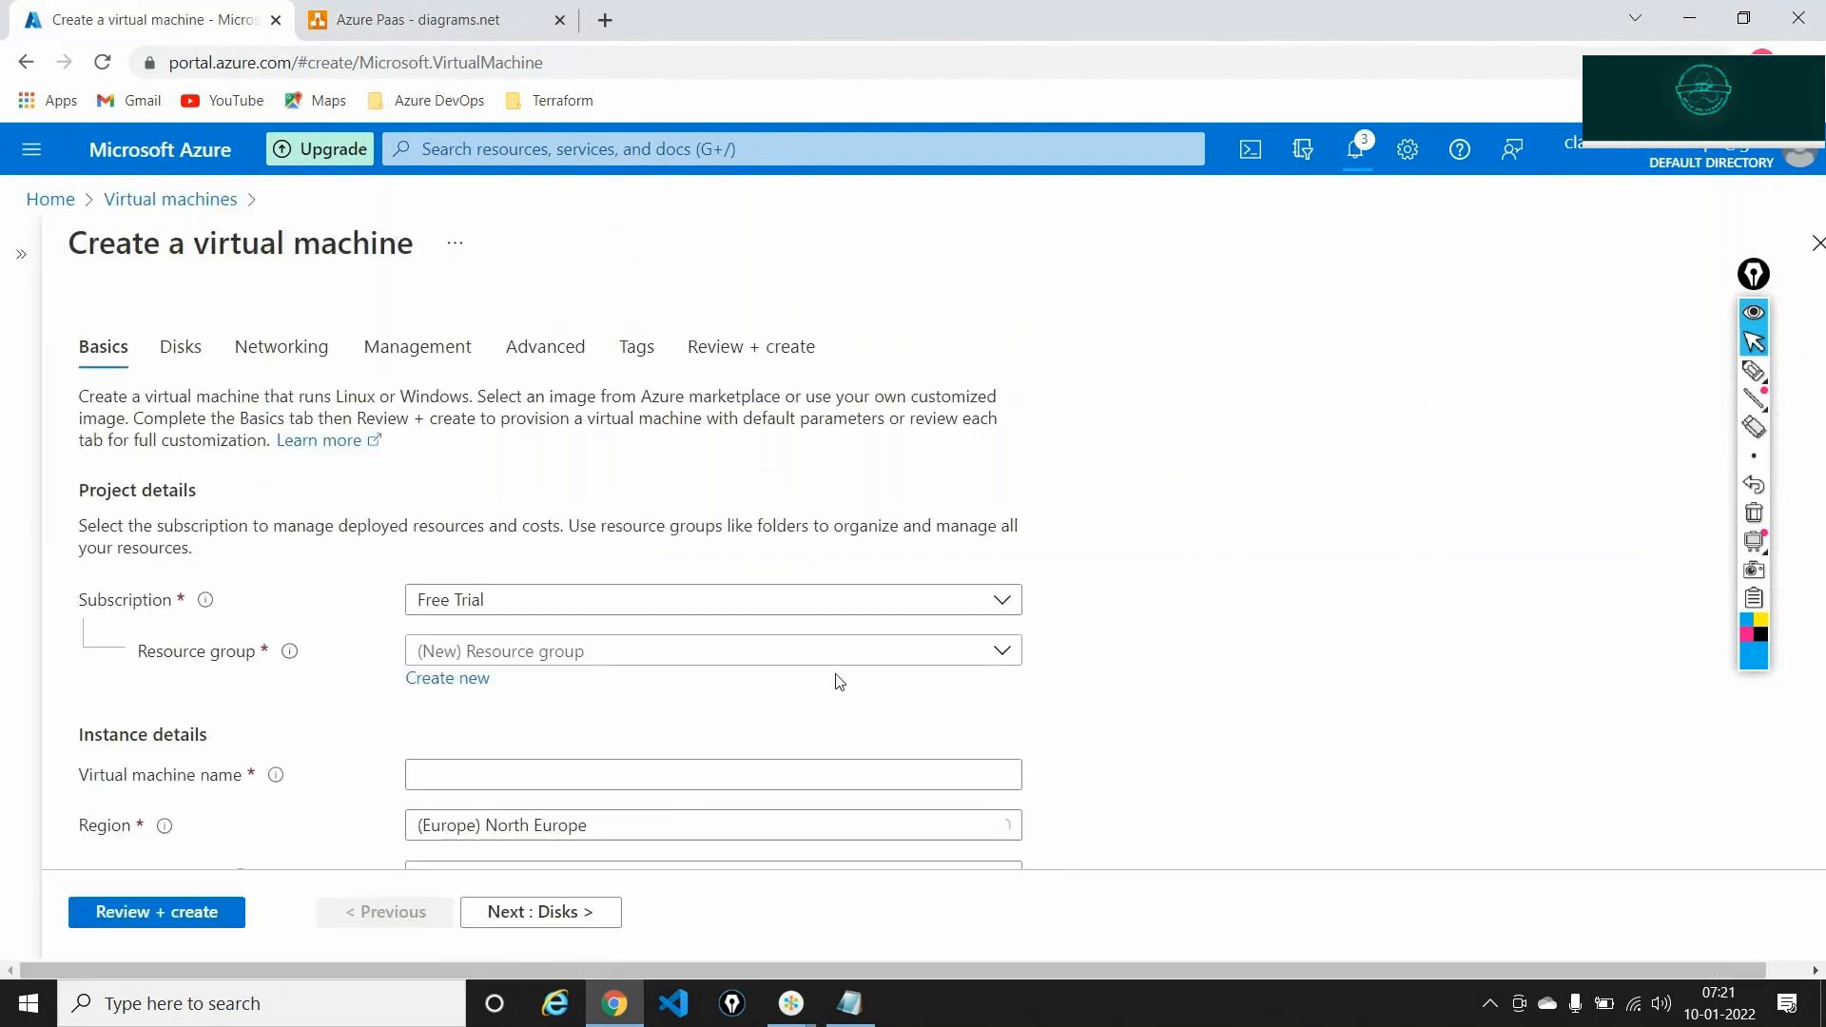
scroll(1008, 674, down, 2)
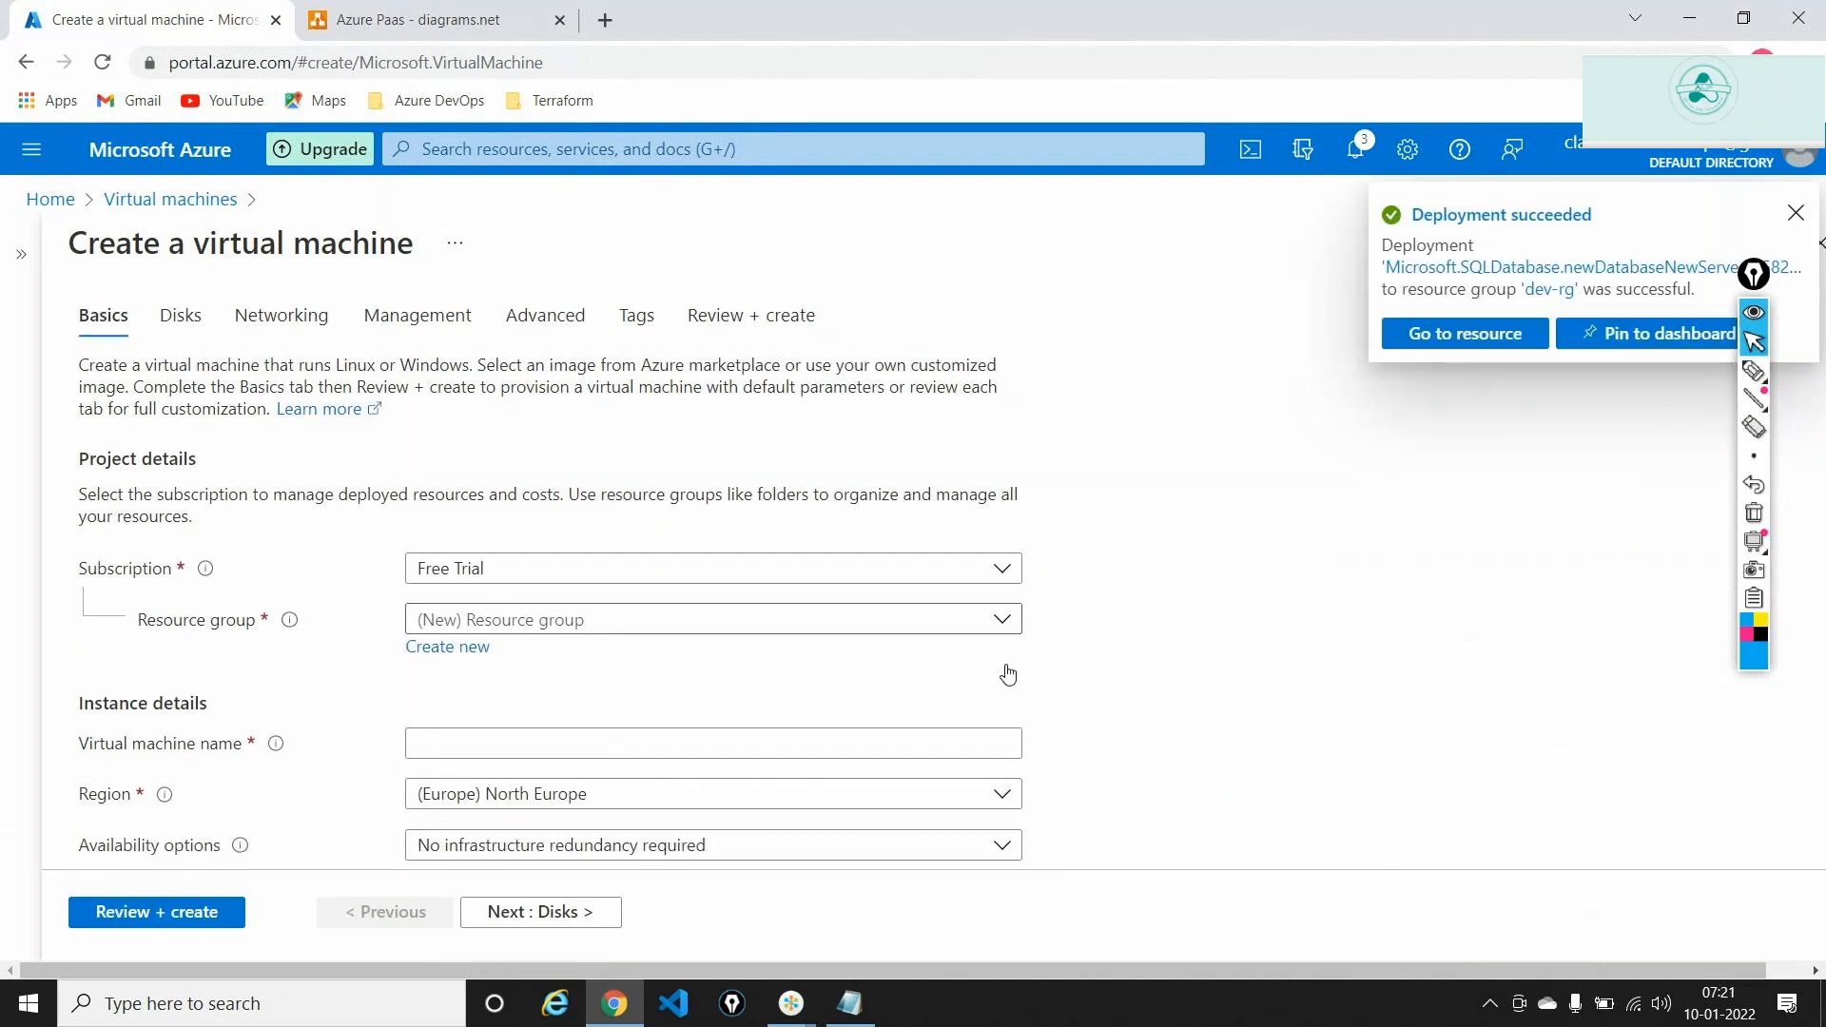
scroll(1008, 673, down, 1)
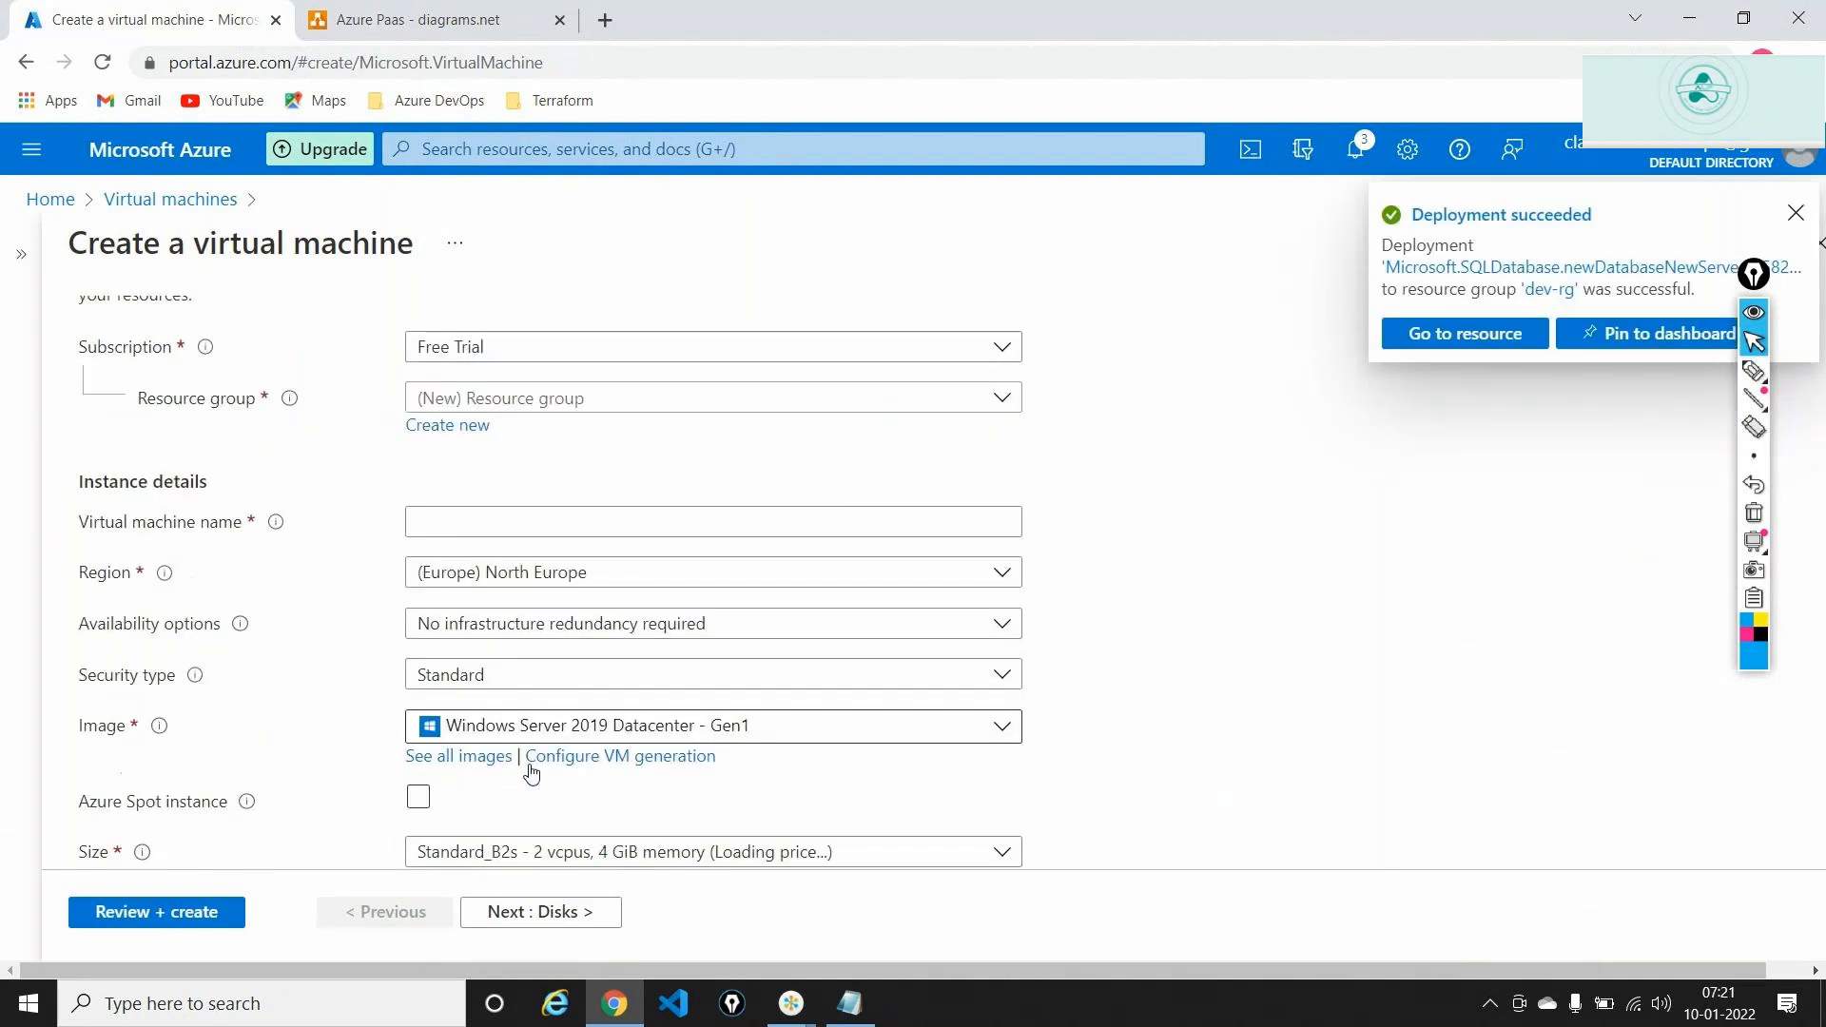
click(455, 759)
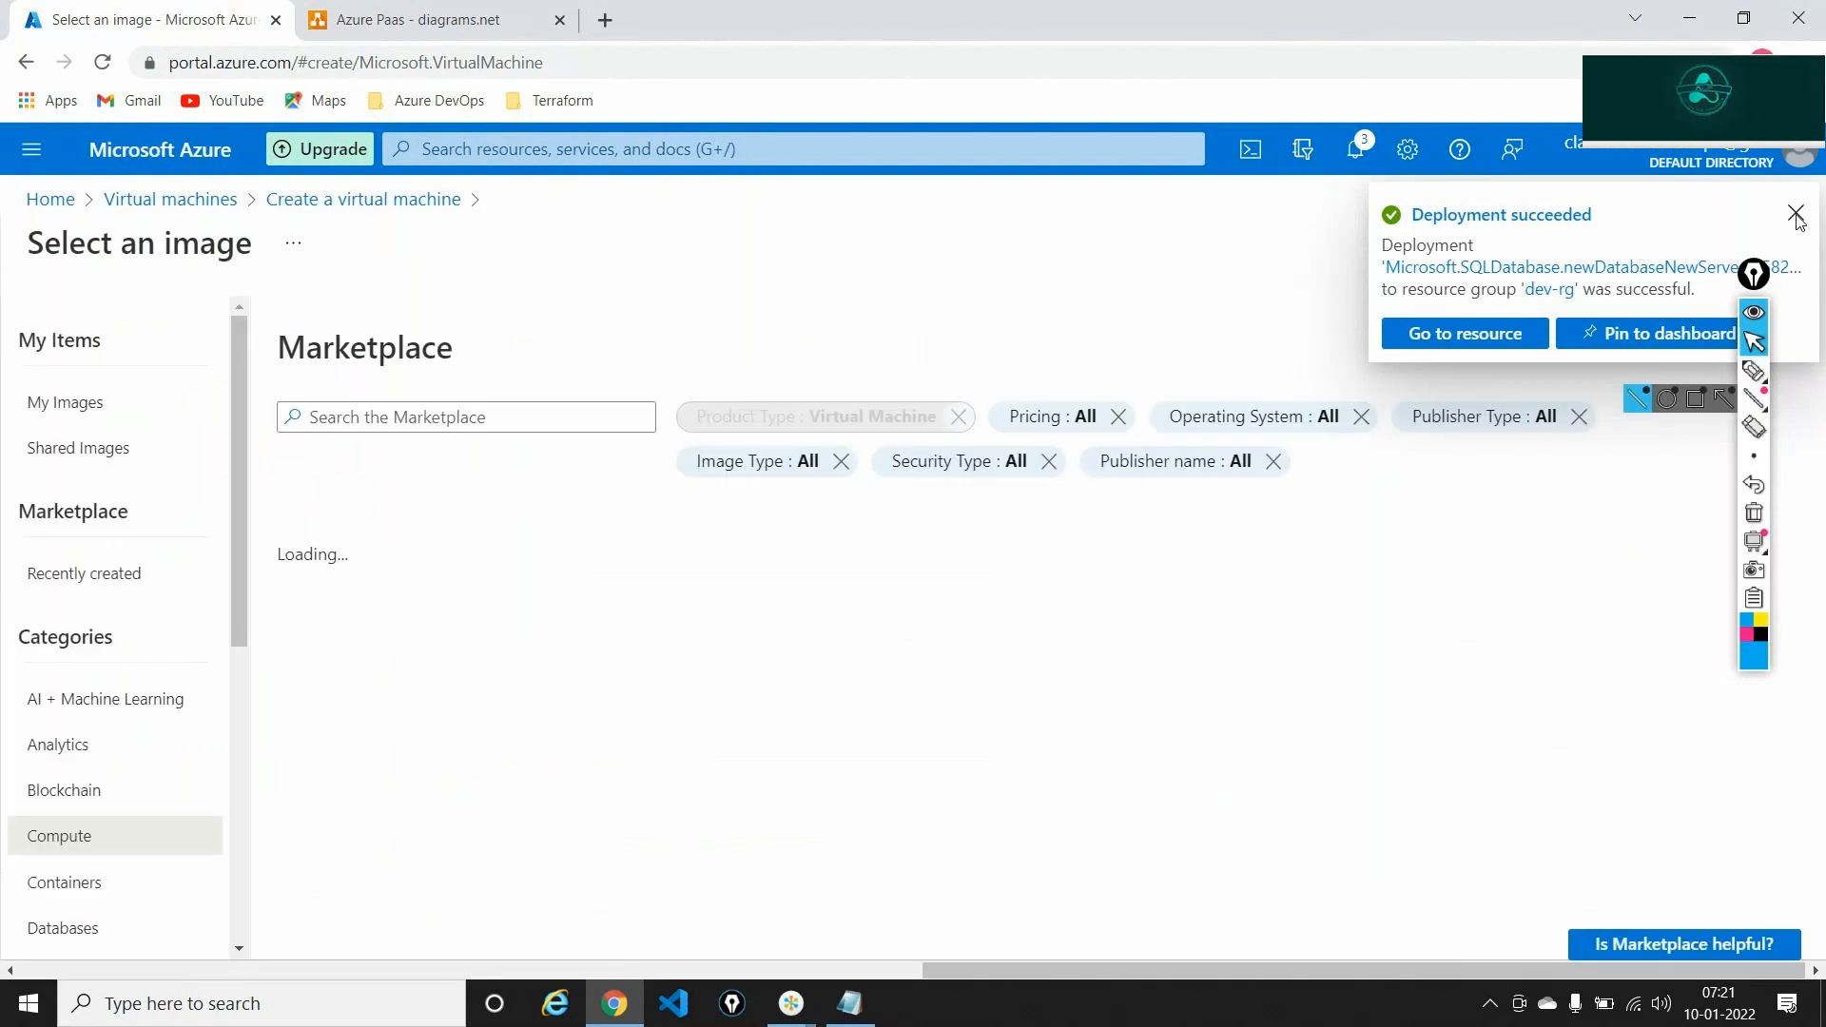
click(1796, 214)
Search images for SQL and pick free SQL 2019 Developer on Windows Server 2019
click(519, 417)
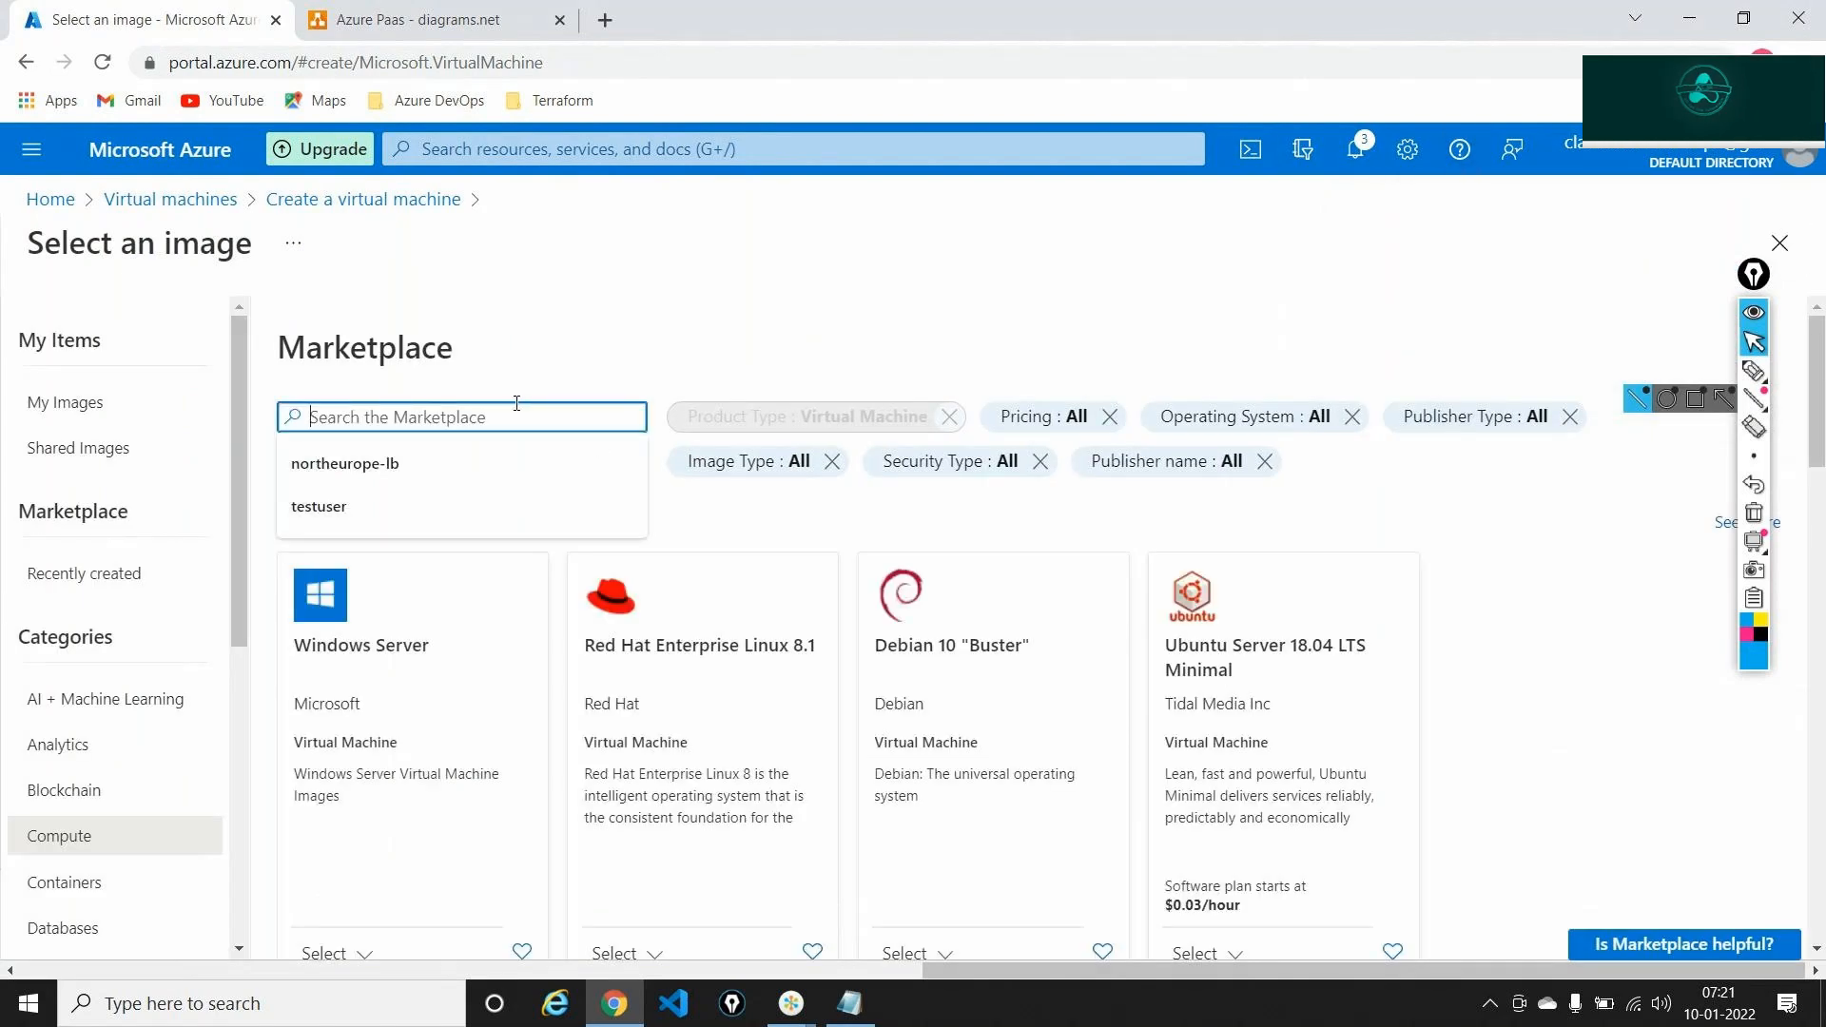
text(SQL)
key(Return)
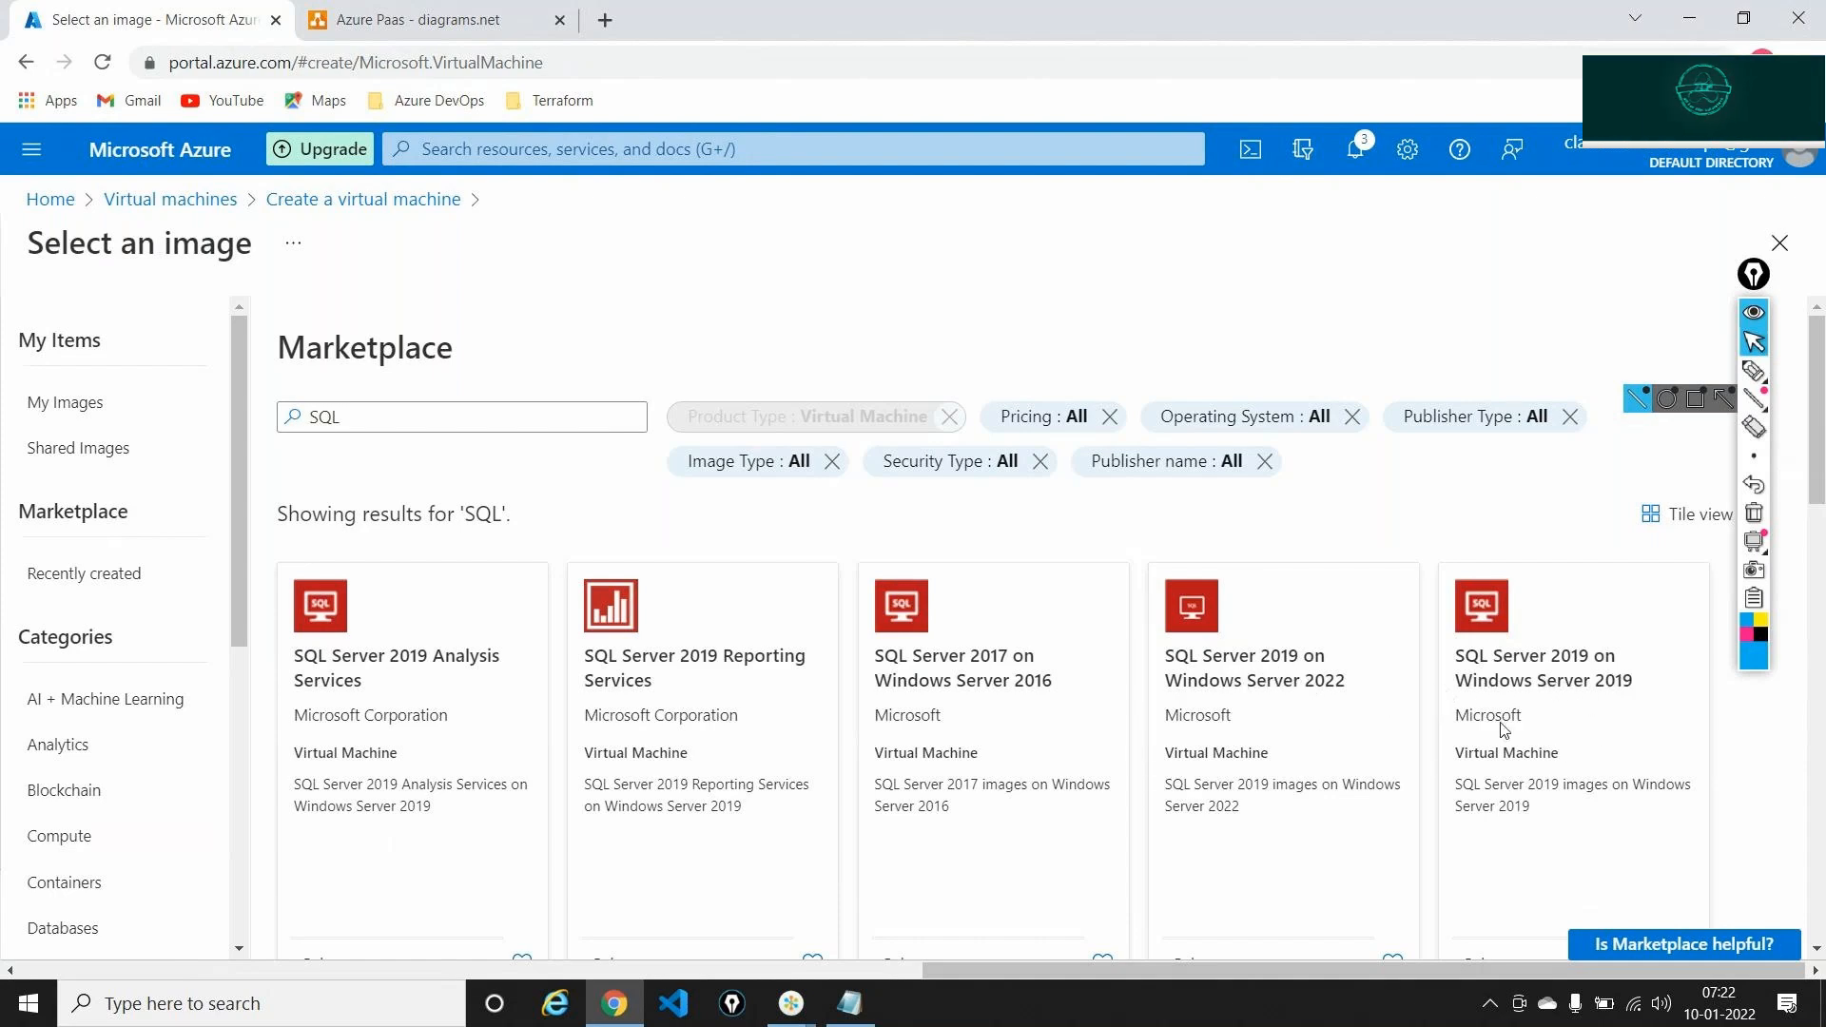
scroll(1477, 700, down, 1)
scroll(1477, 699, down, 2)
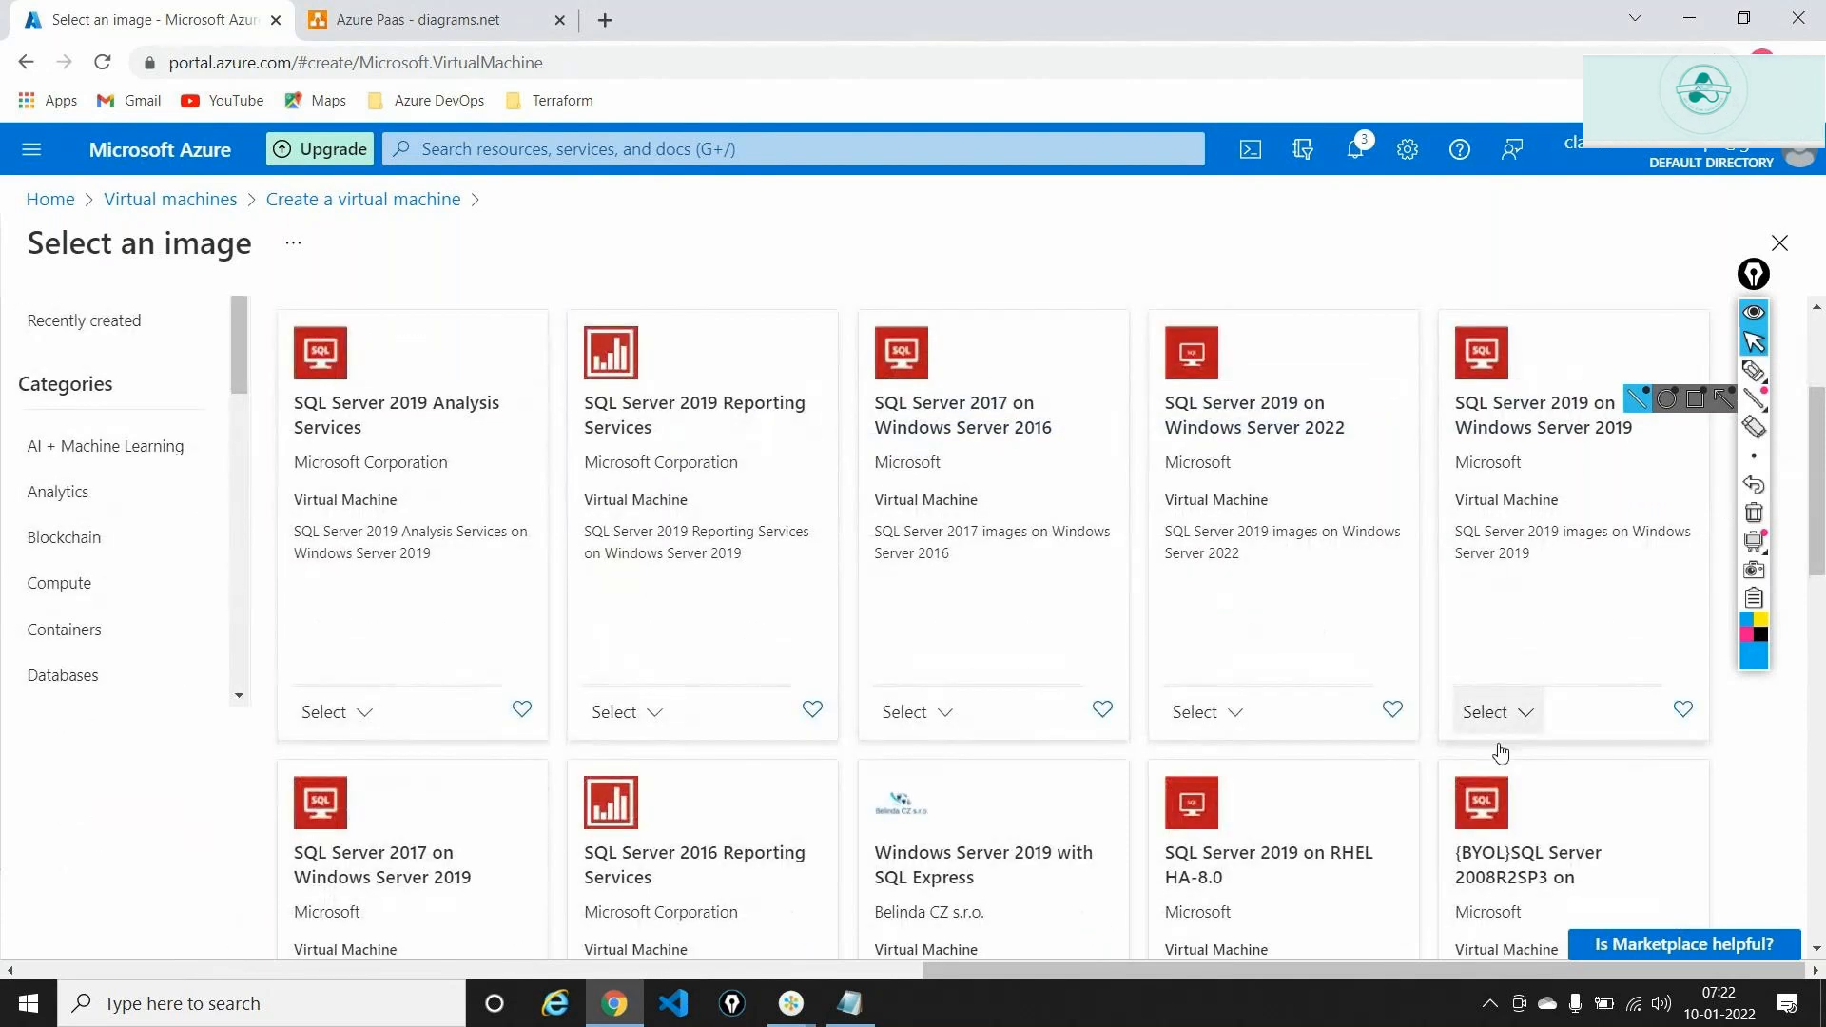
click(1498, 711)
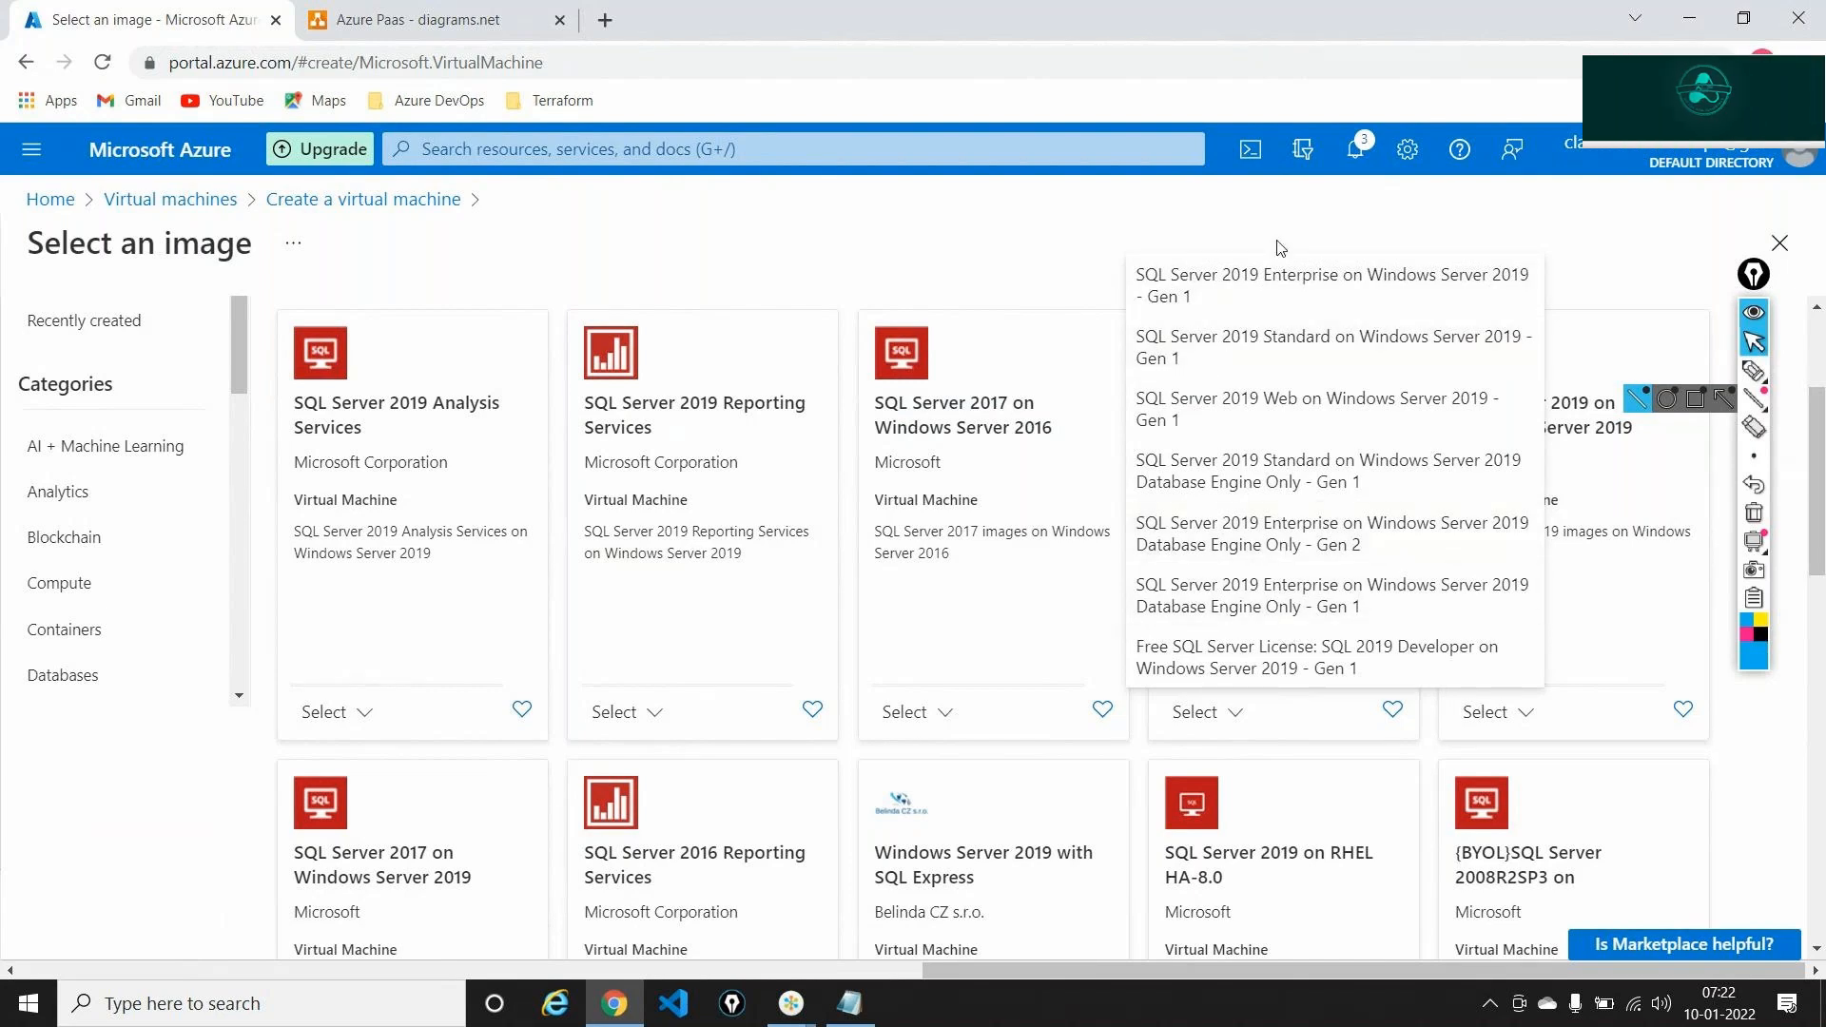
click(1670, 734)
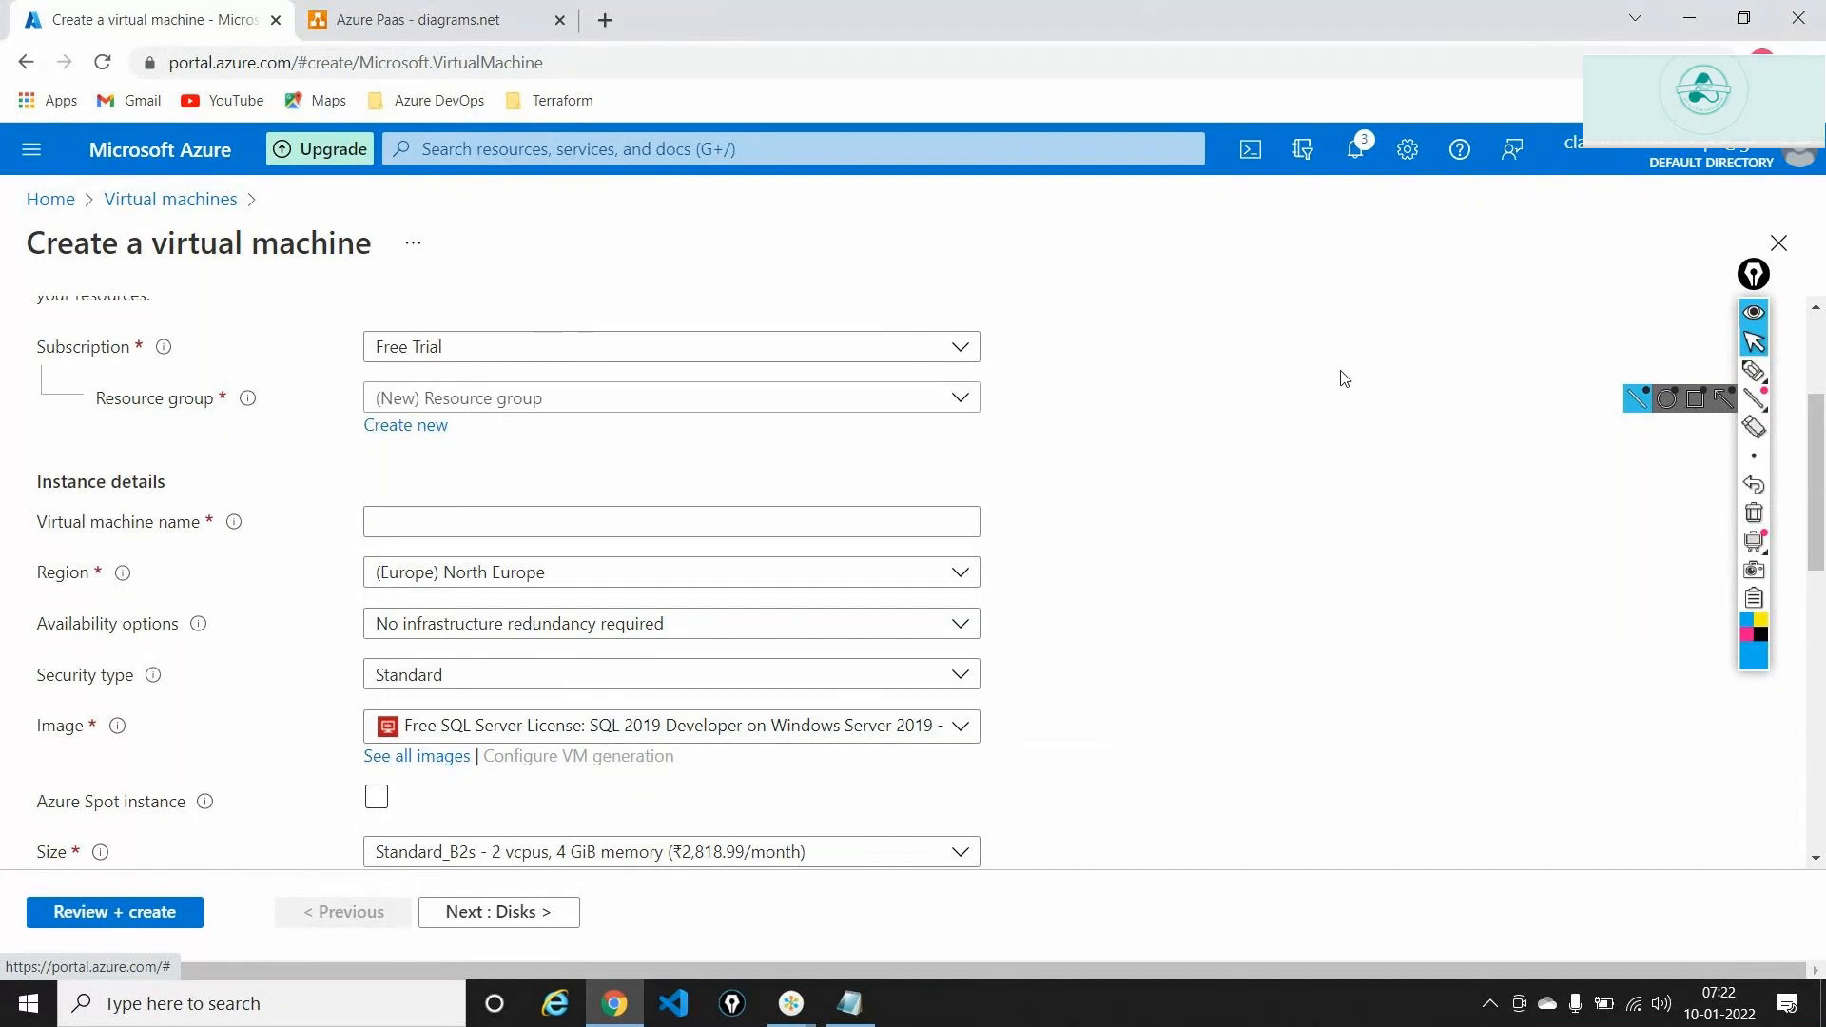
Open dev-rg from the new database's notification and filter its resources to East US
click(1361, 142)
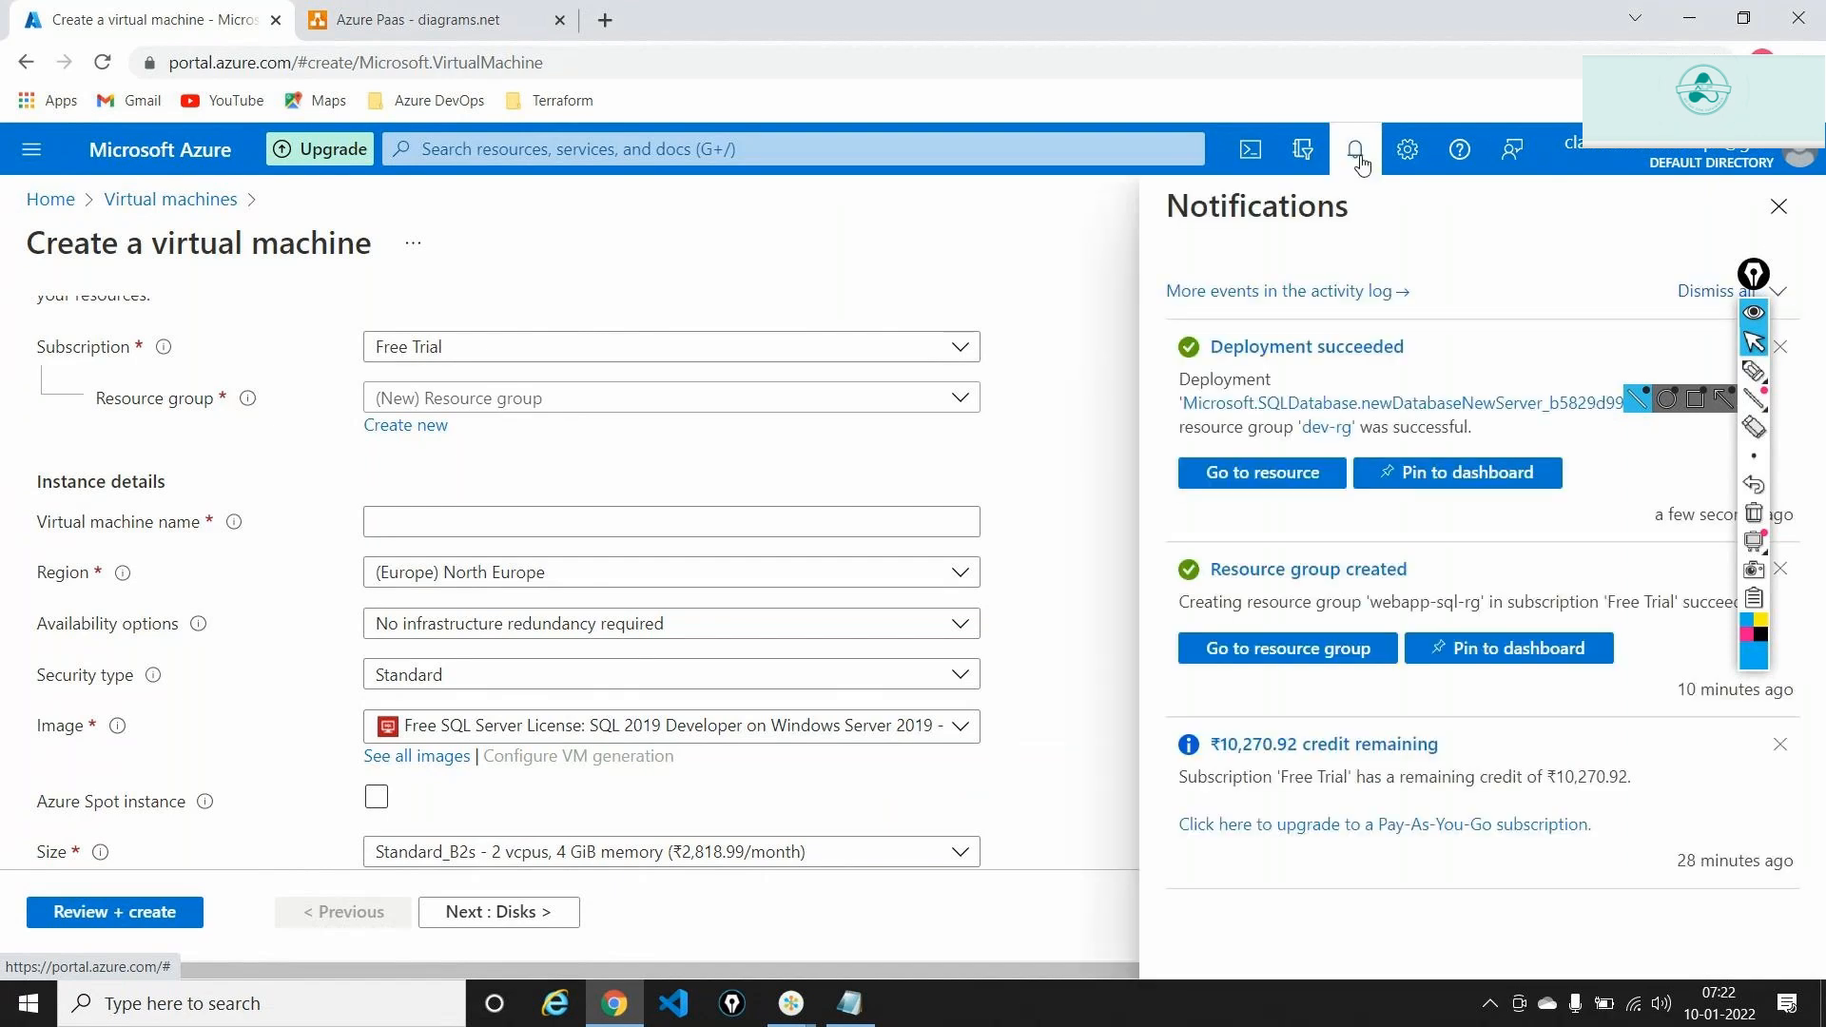
click(1266, 473)
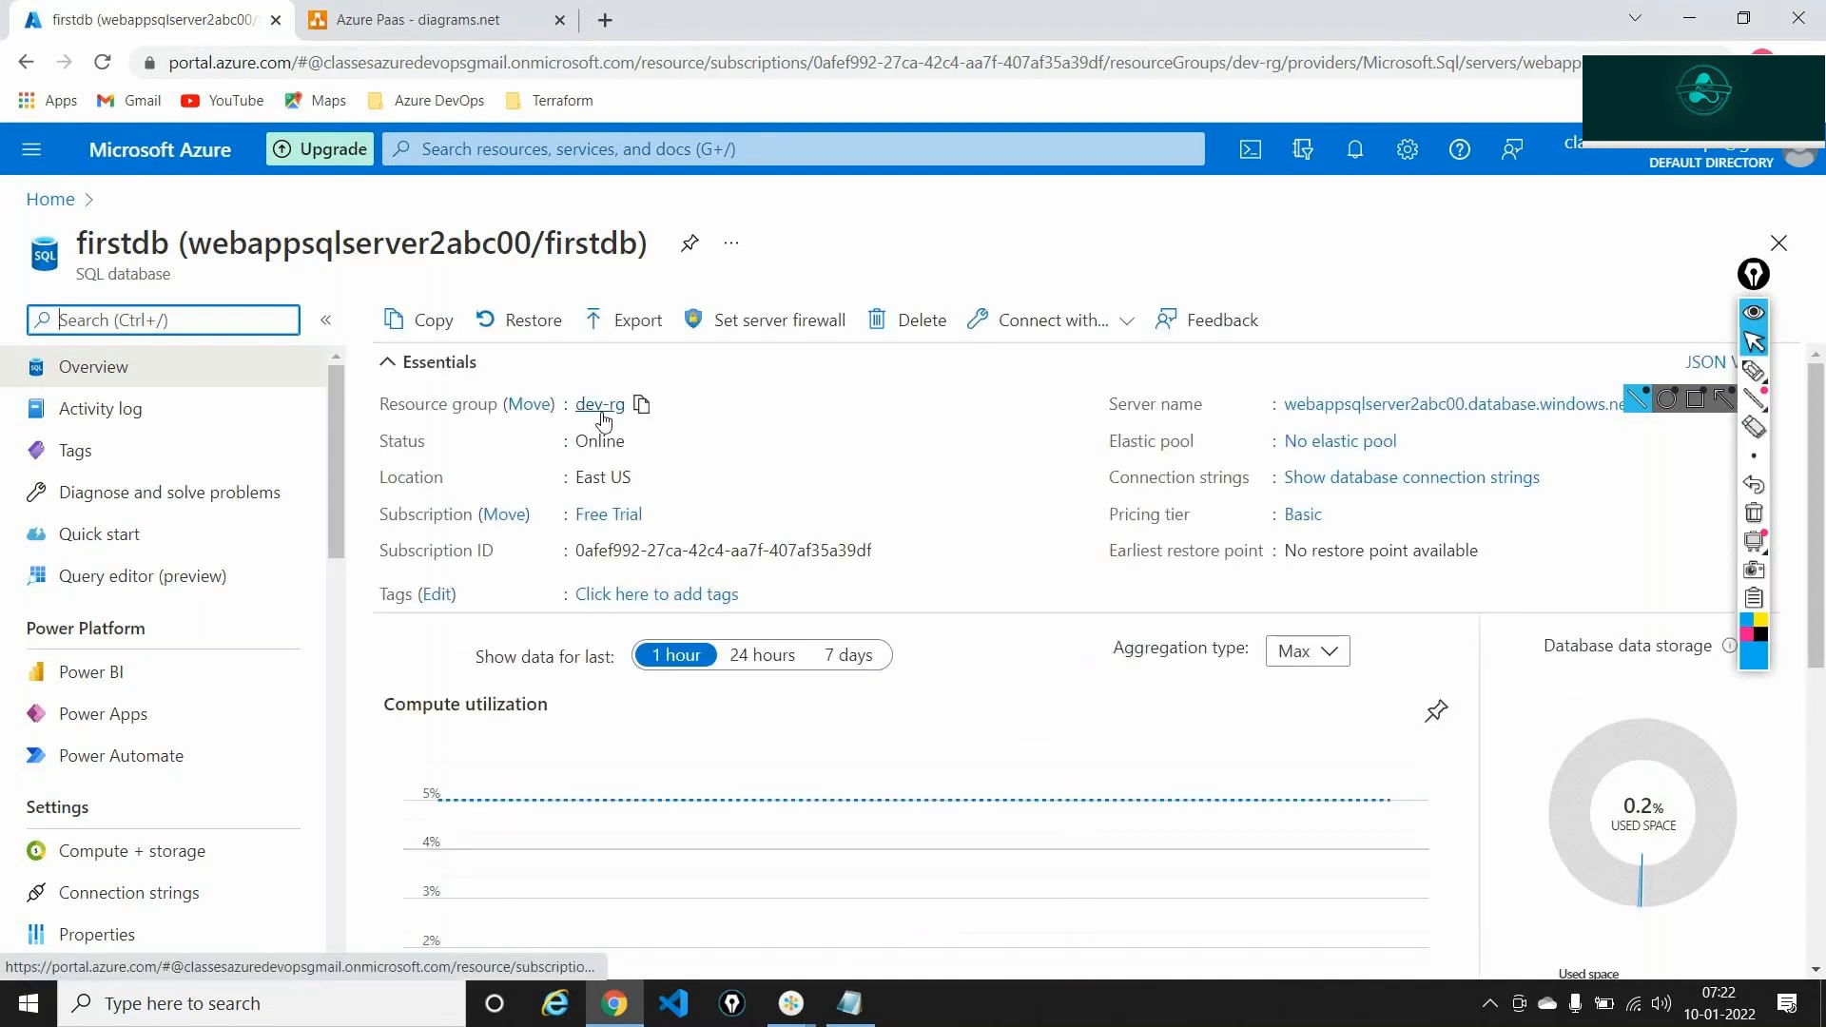
click(600, 405)
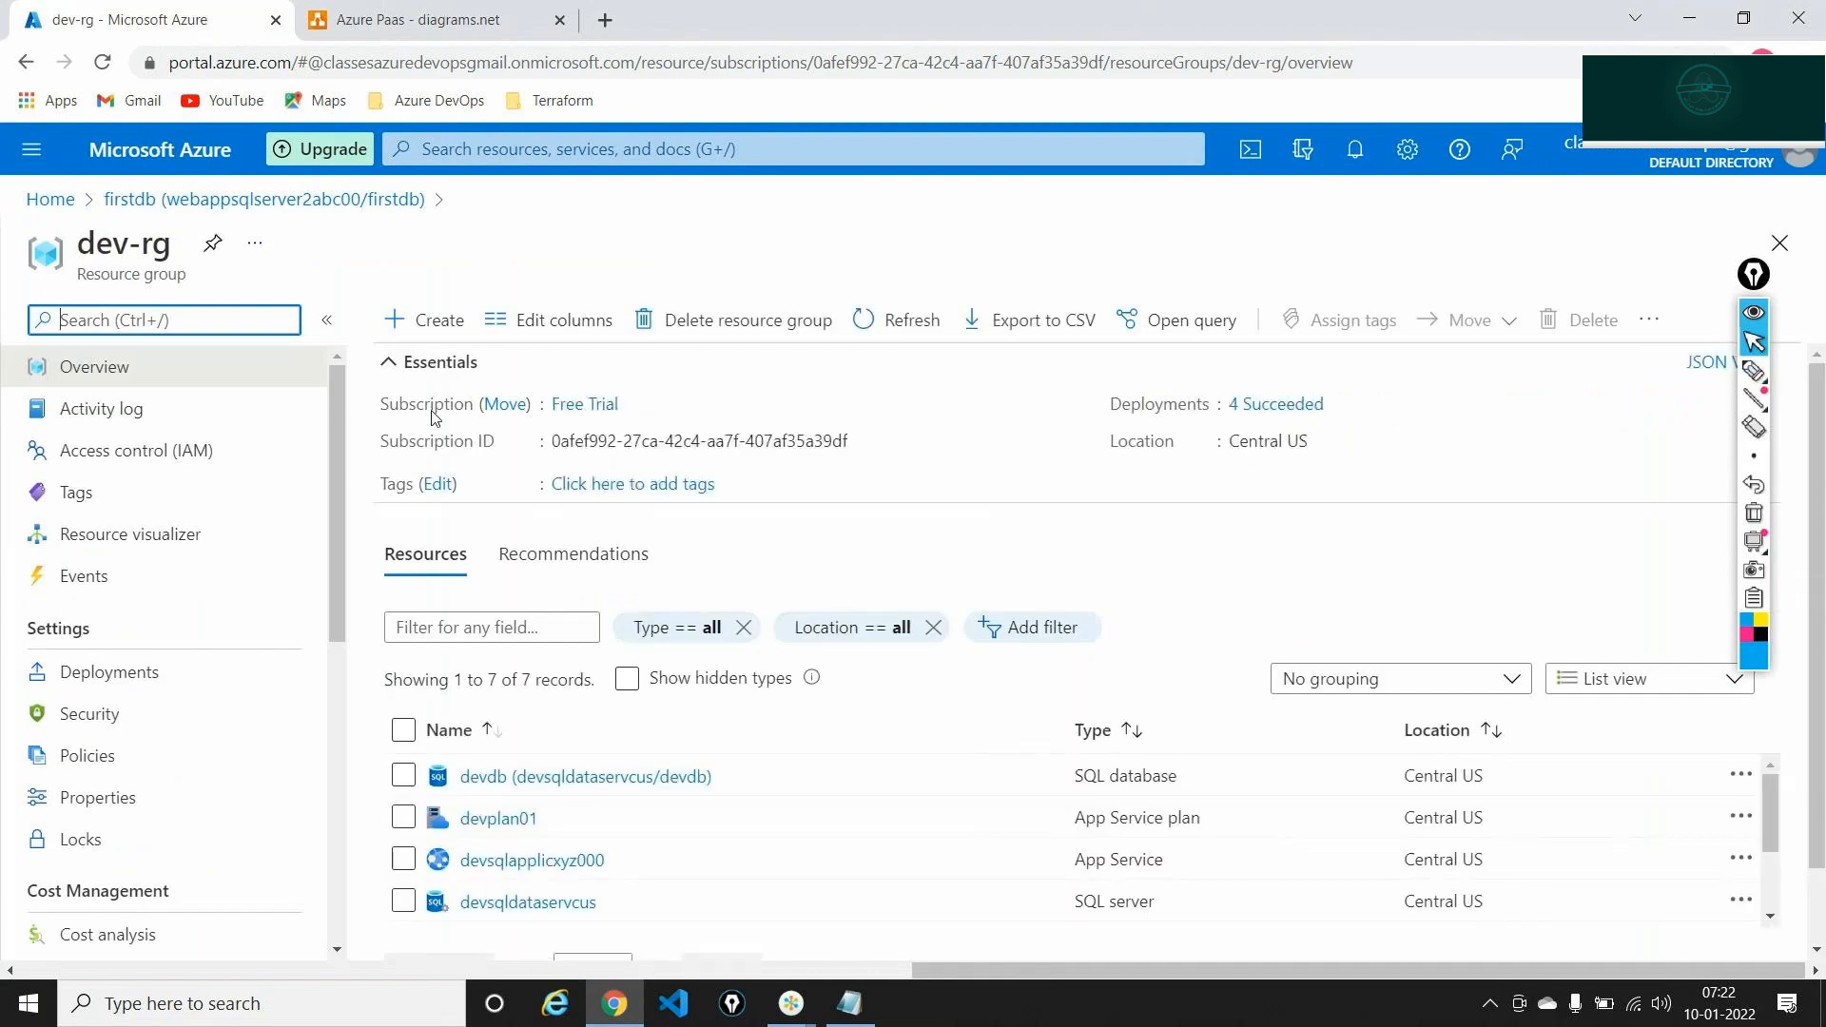
click(397, 365)
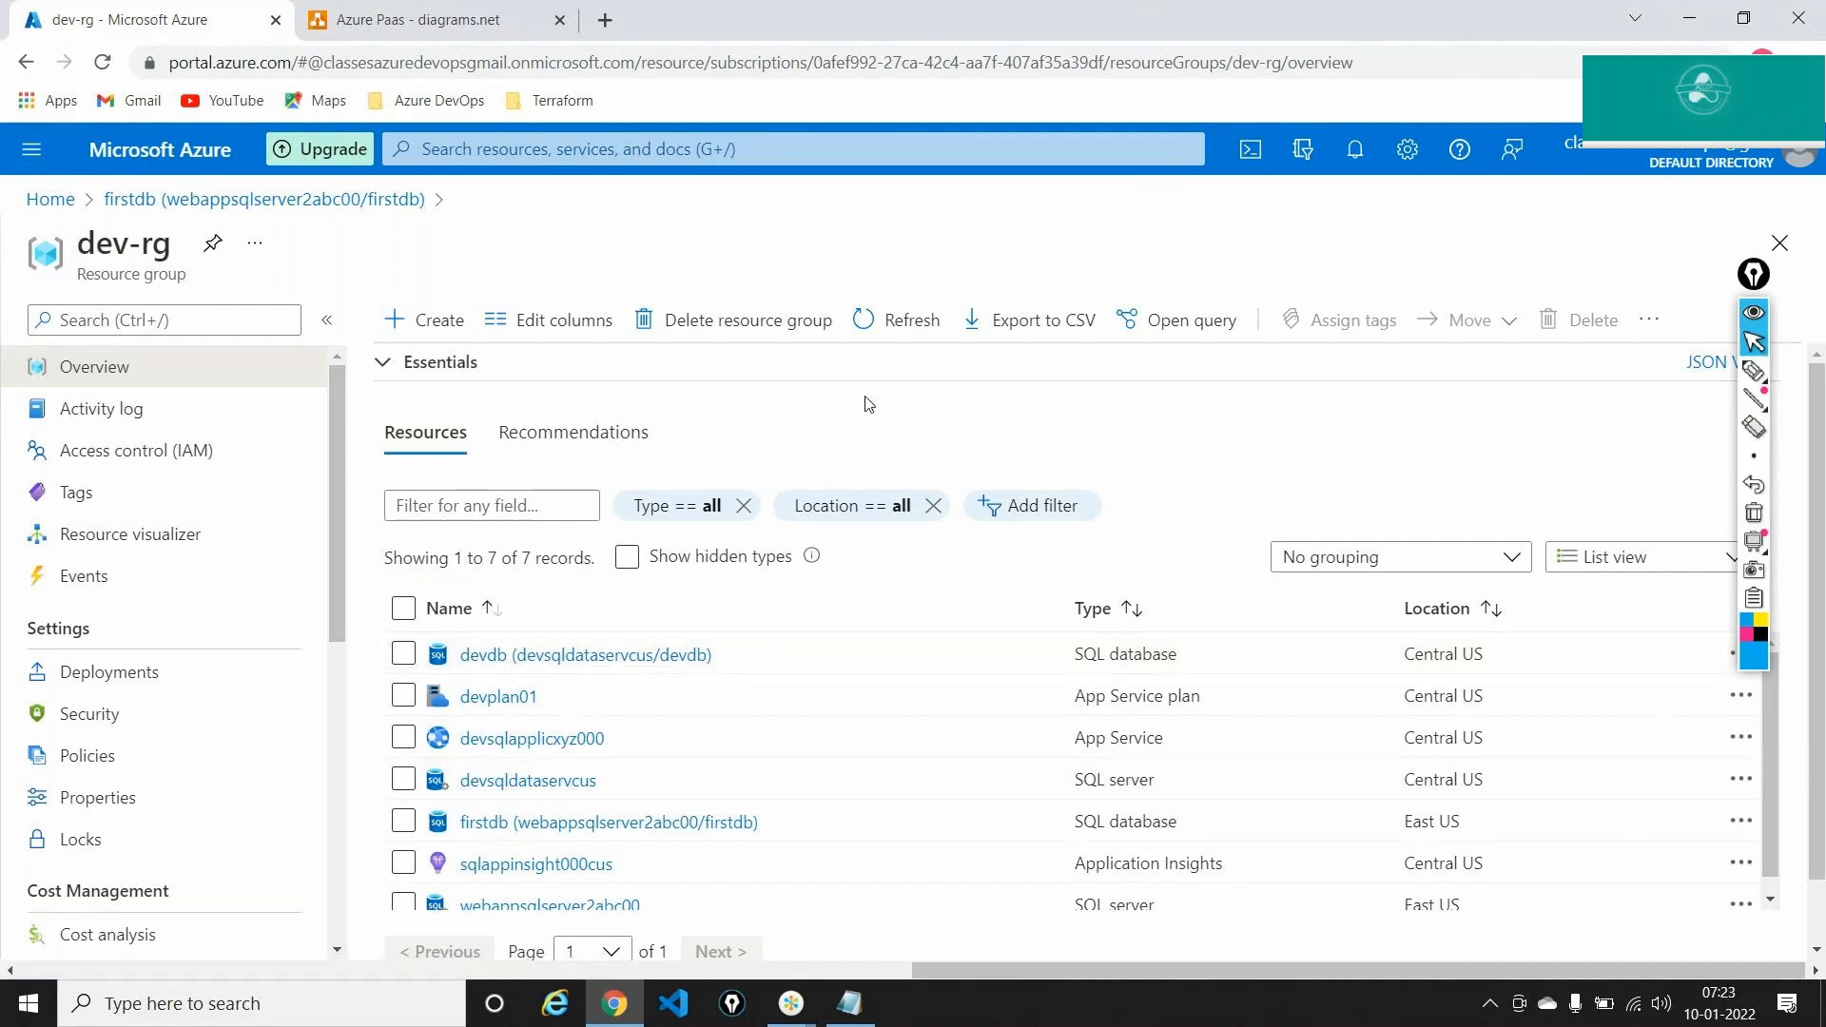
click(828, 505)
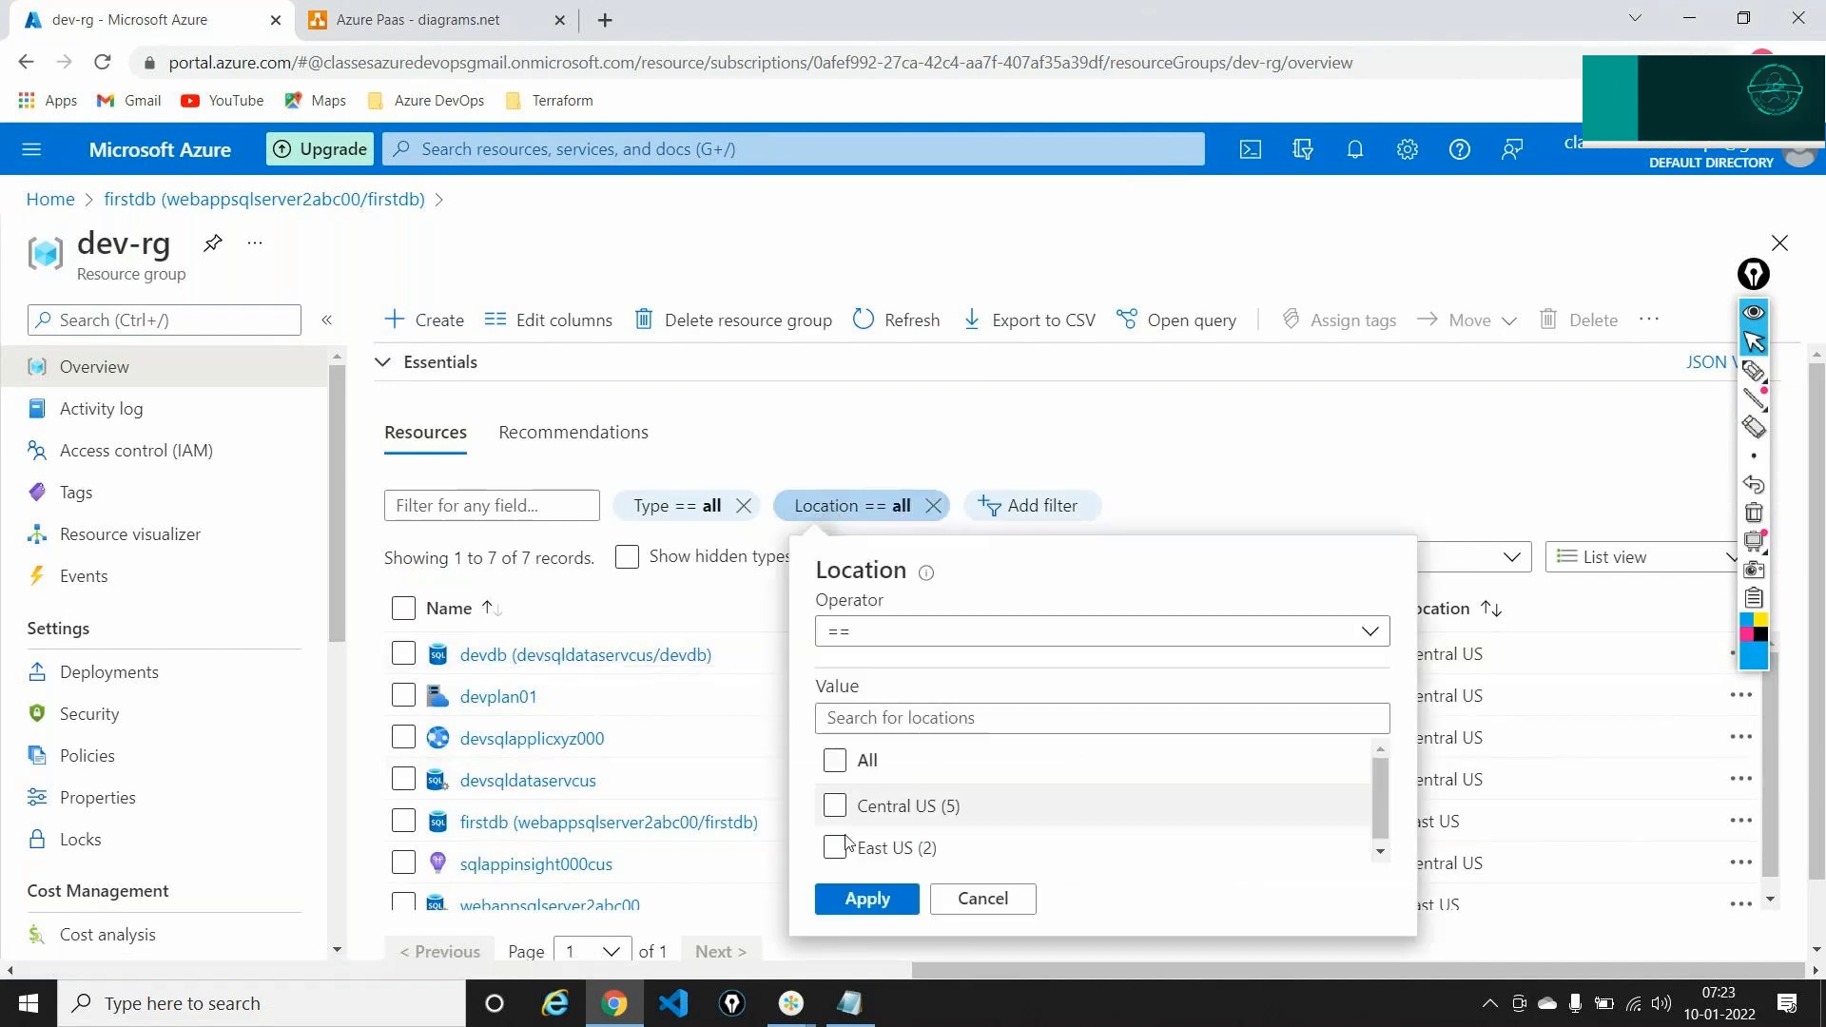
click(836, 848)
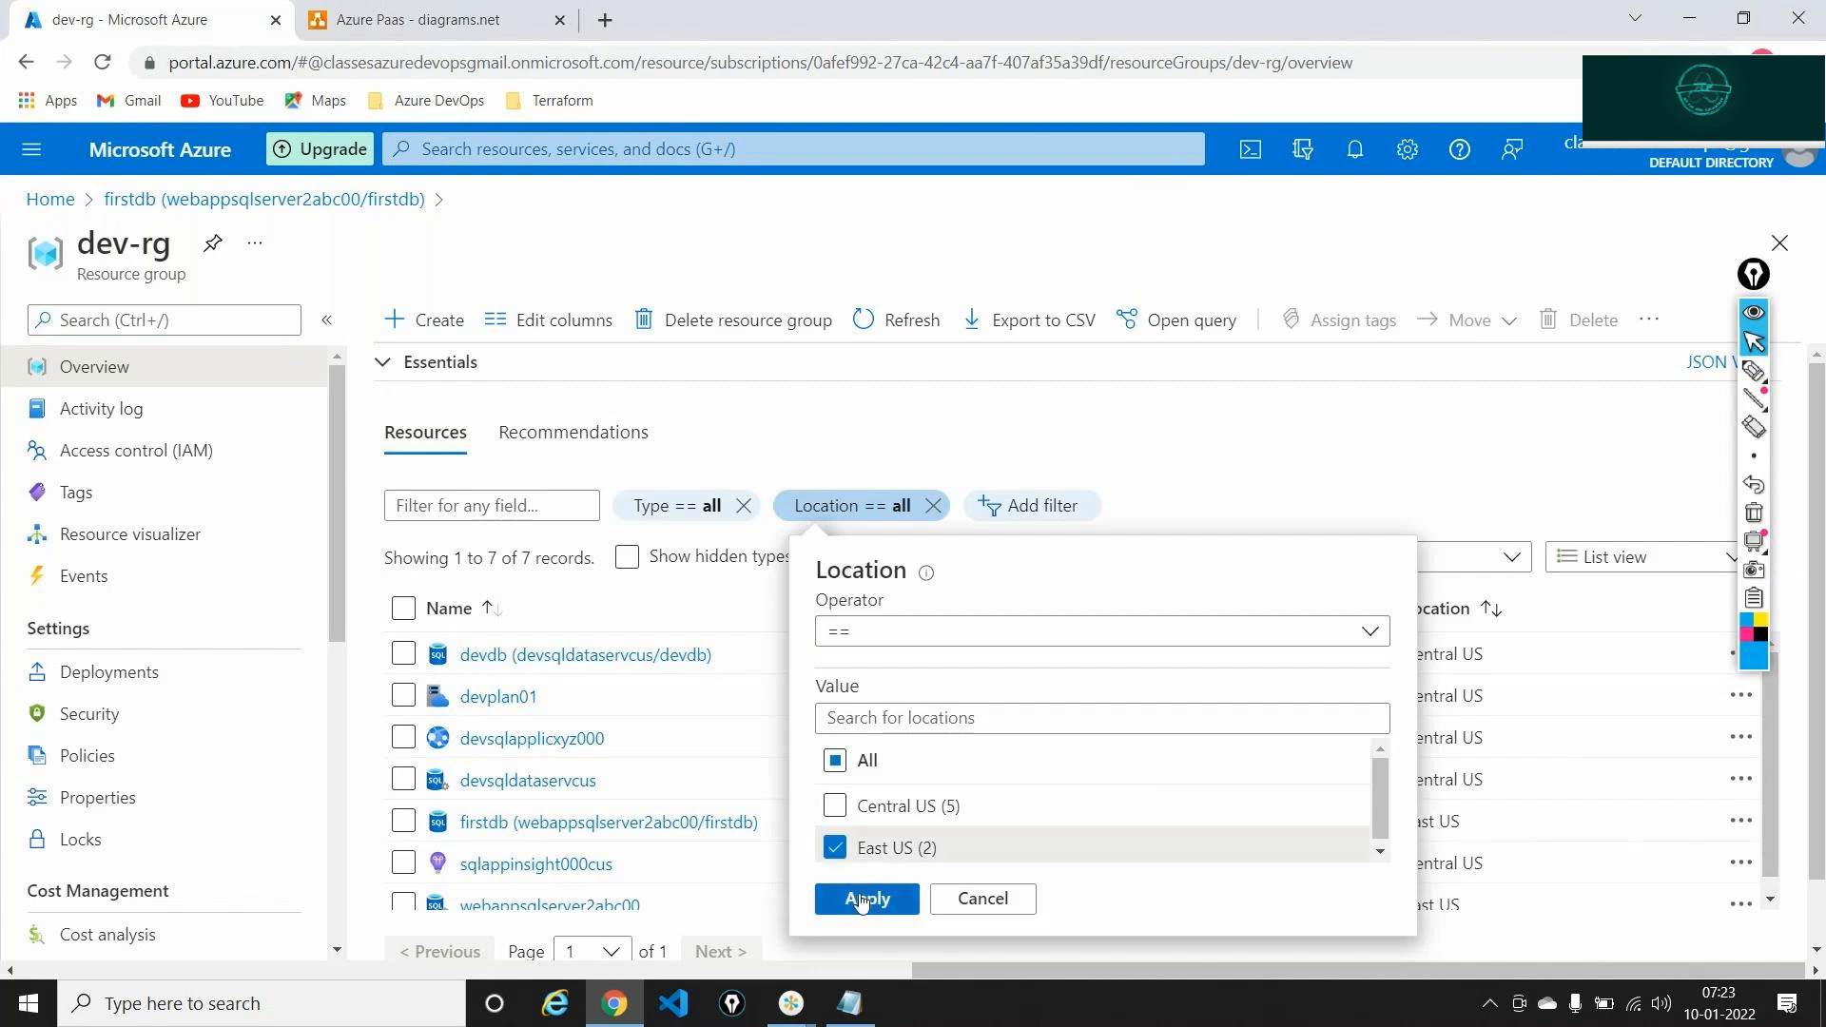
click(865, 899)
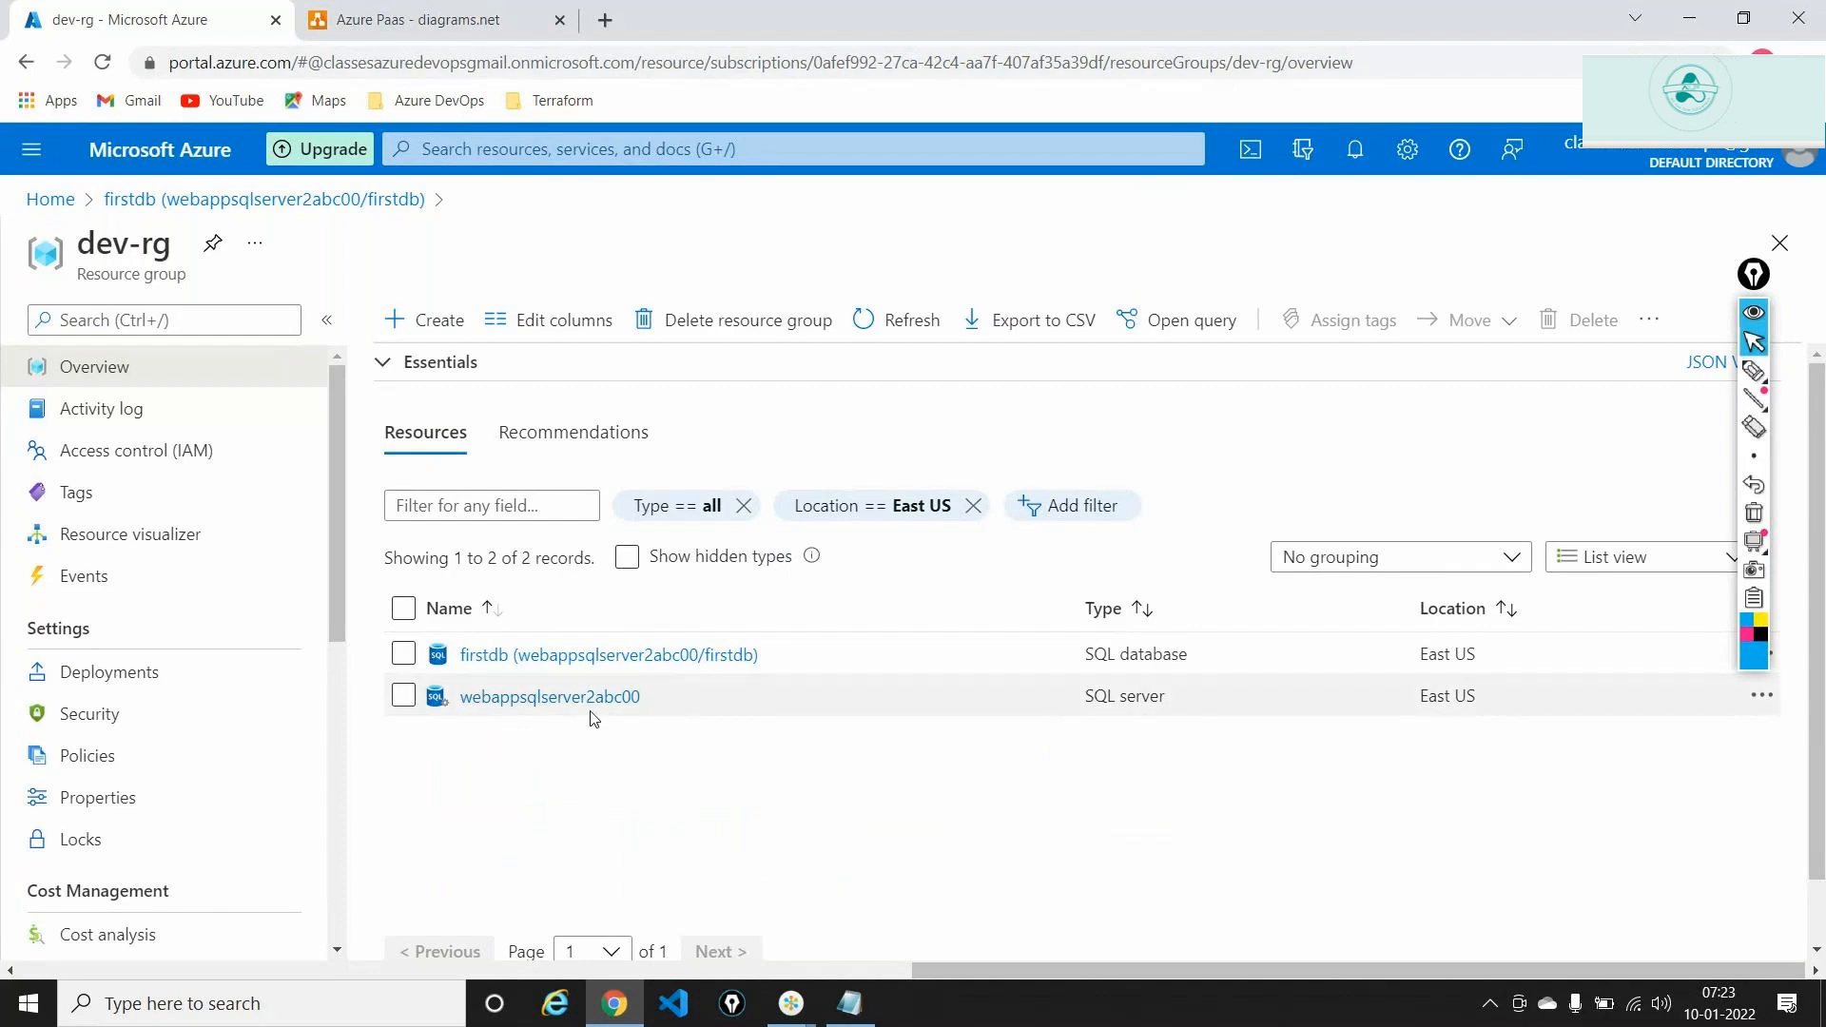
Highlight webappsqlserver2abc00, its SQL server type, East US and firstdb, then clear the marks
mouse_move(577, 676)
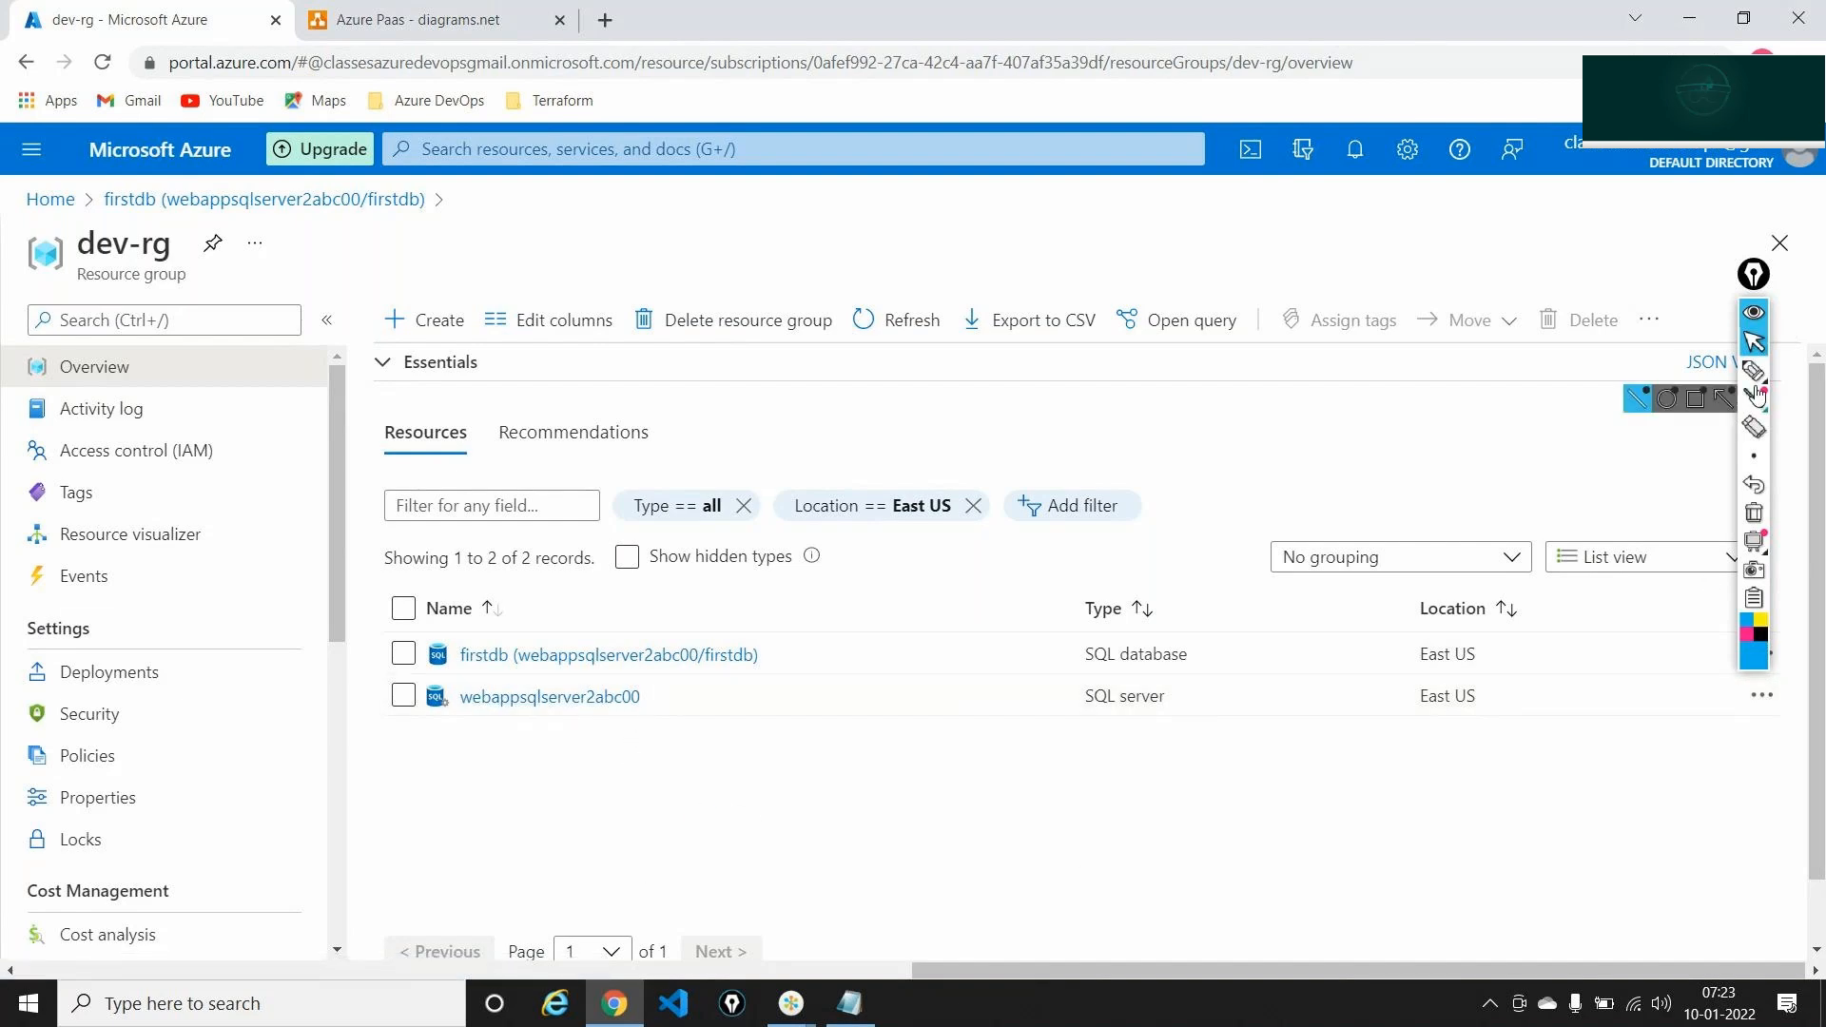
click(1756, 398)
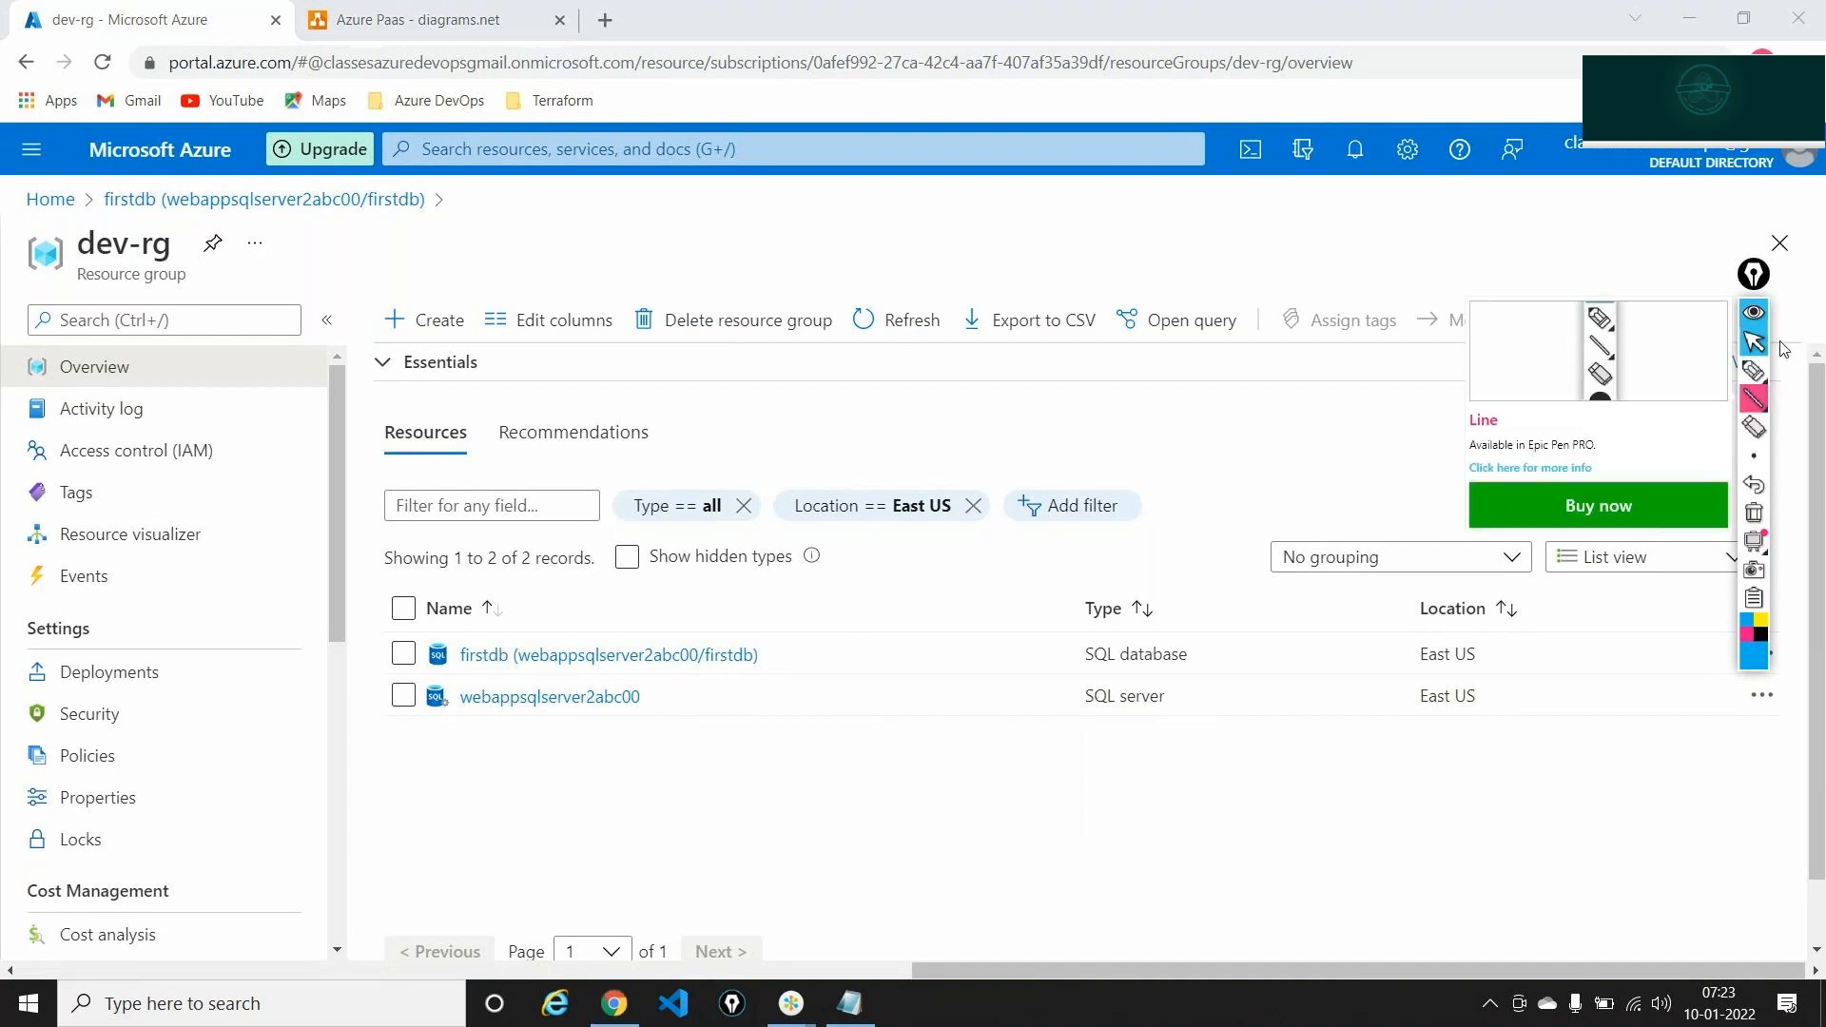
click(1760, 370)
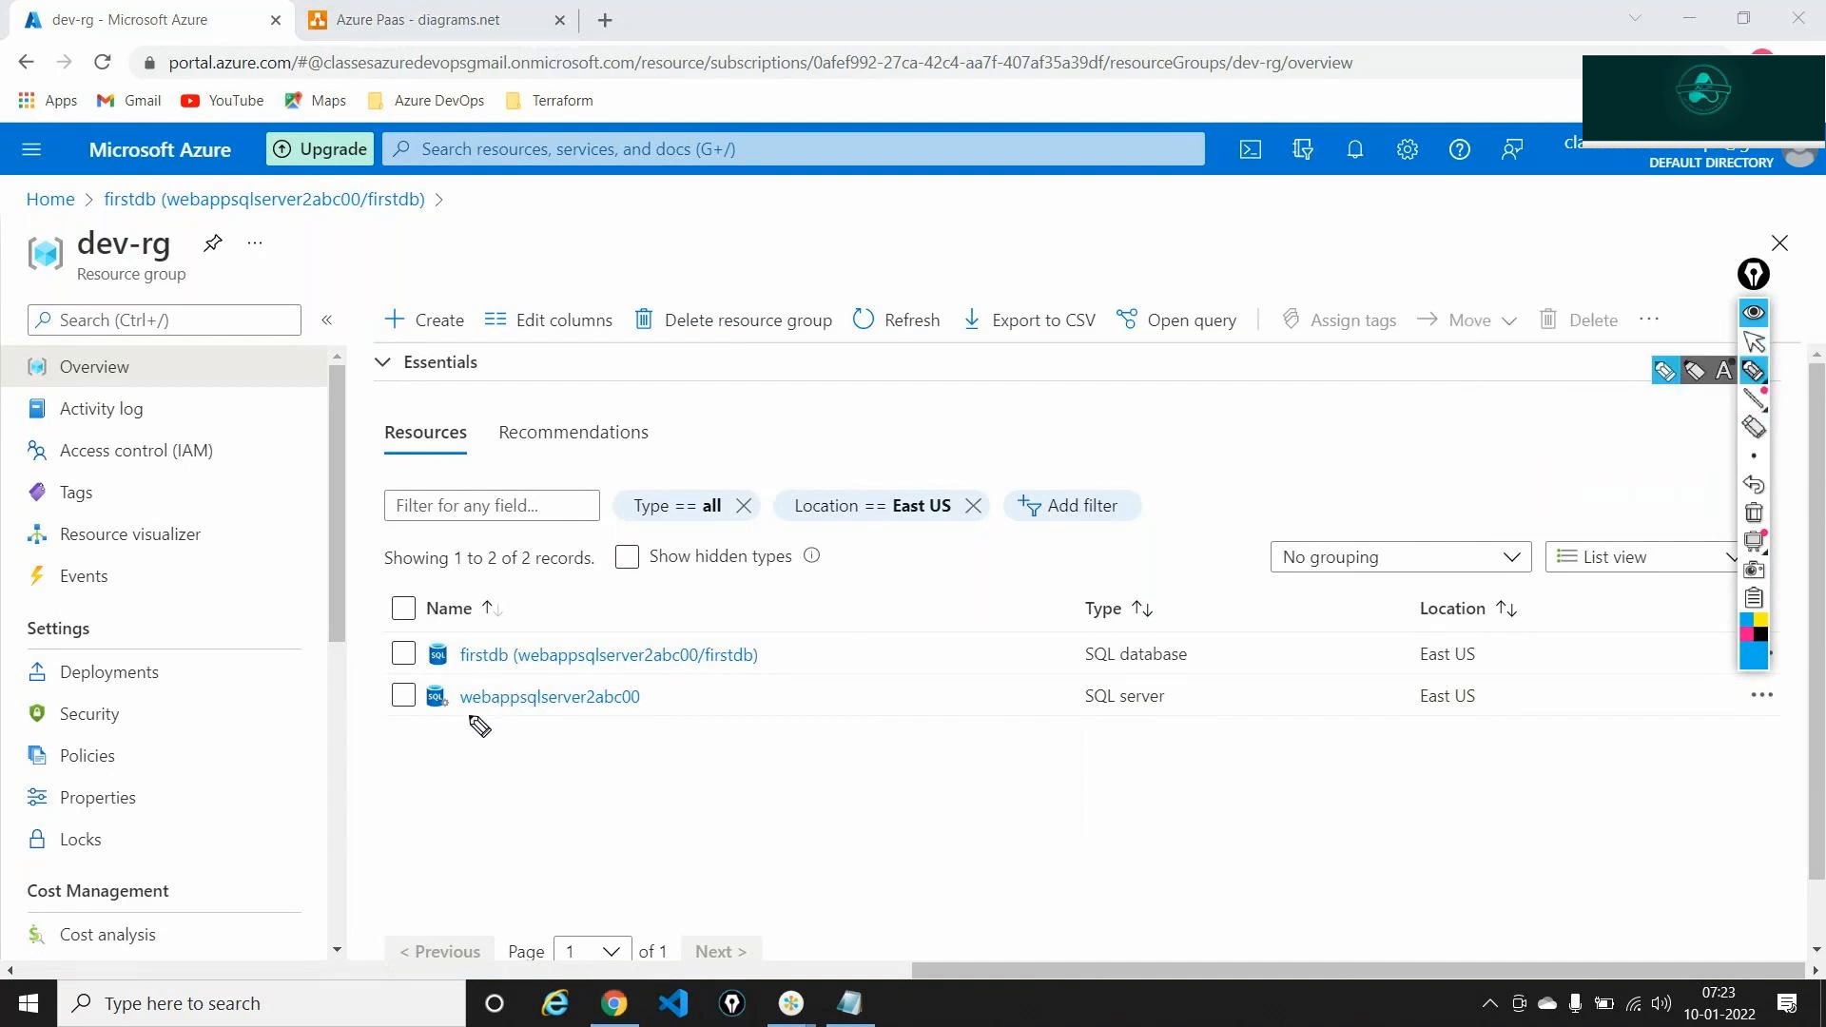
drag(470, 720, 640, 722)
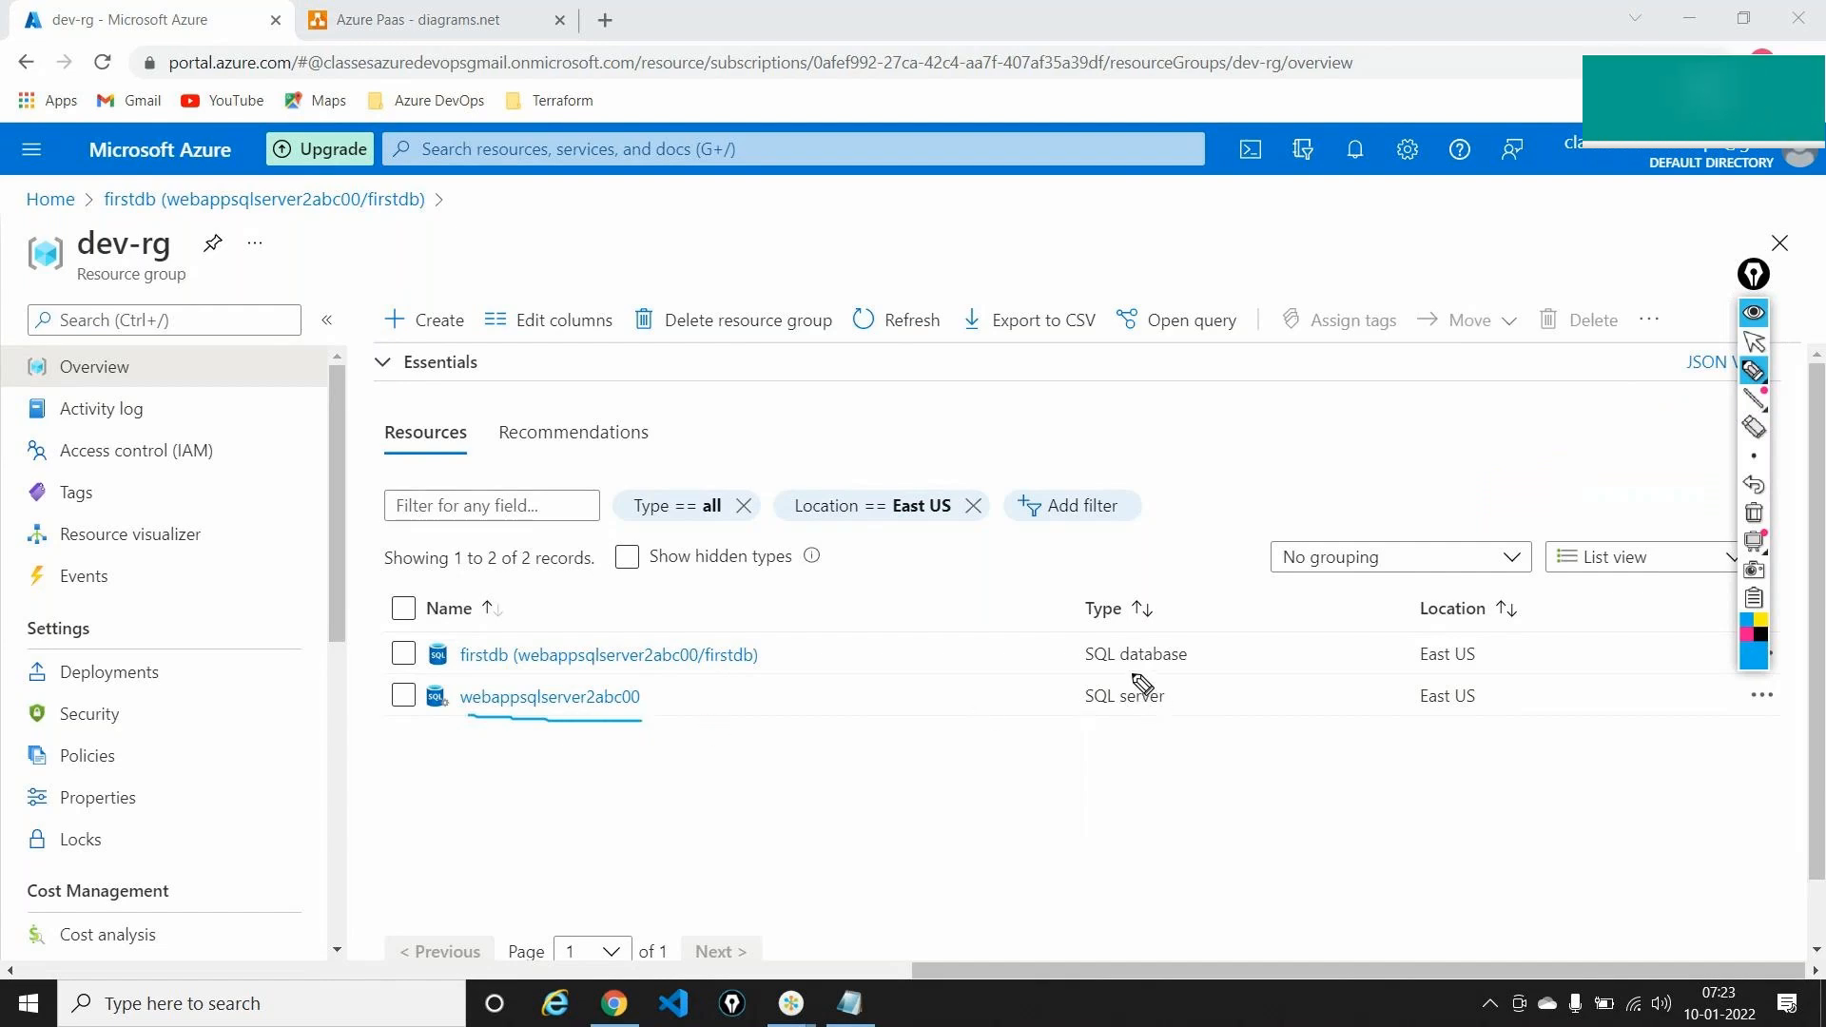
mouse_move(1132, 674)
mouse_down()
mouse_move(1089, 677)
mouse_move(1142, 716)
mouse_move(1153, 678)
mouse_up()
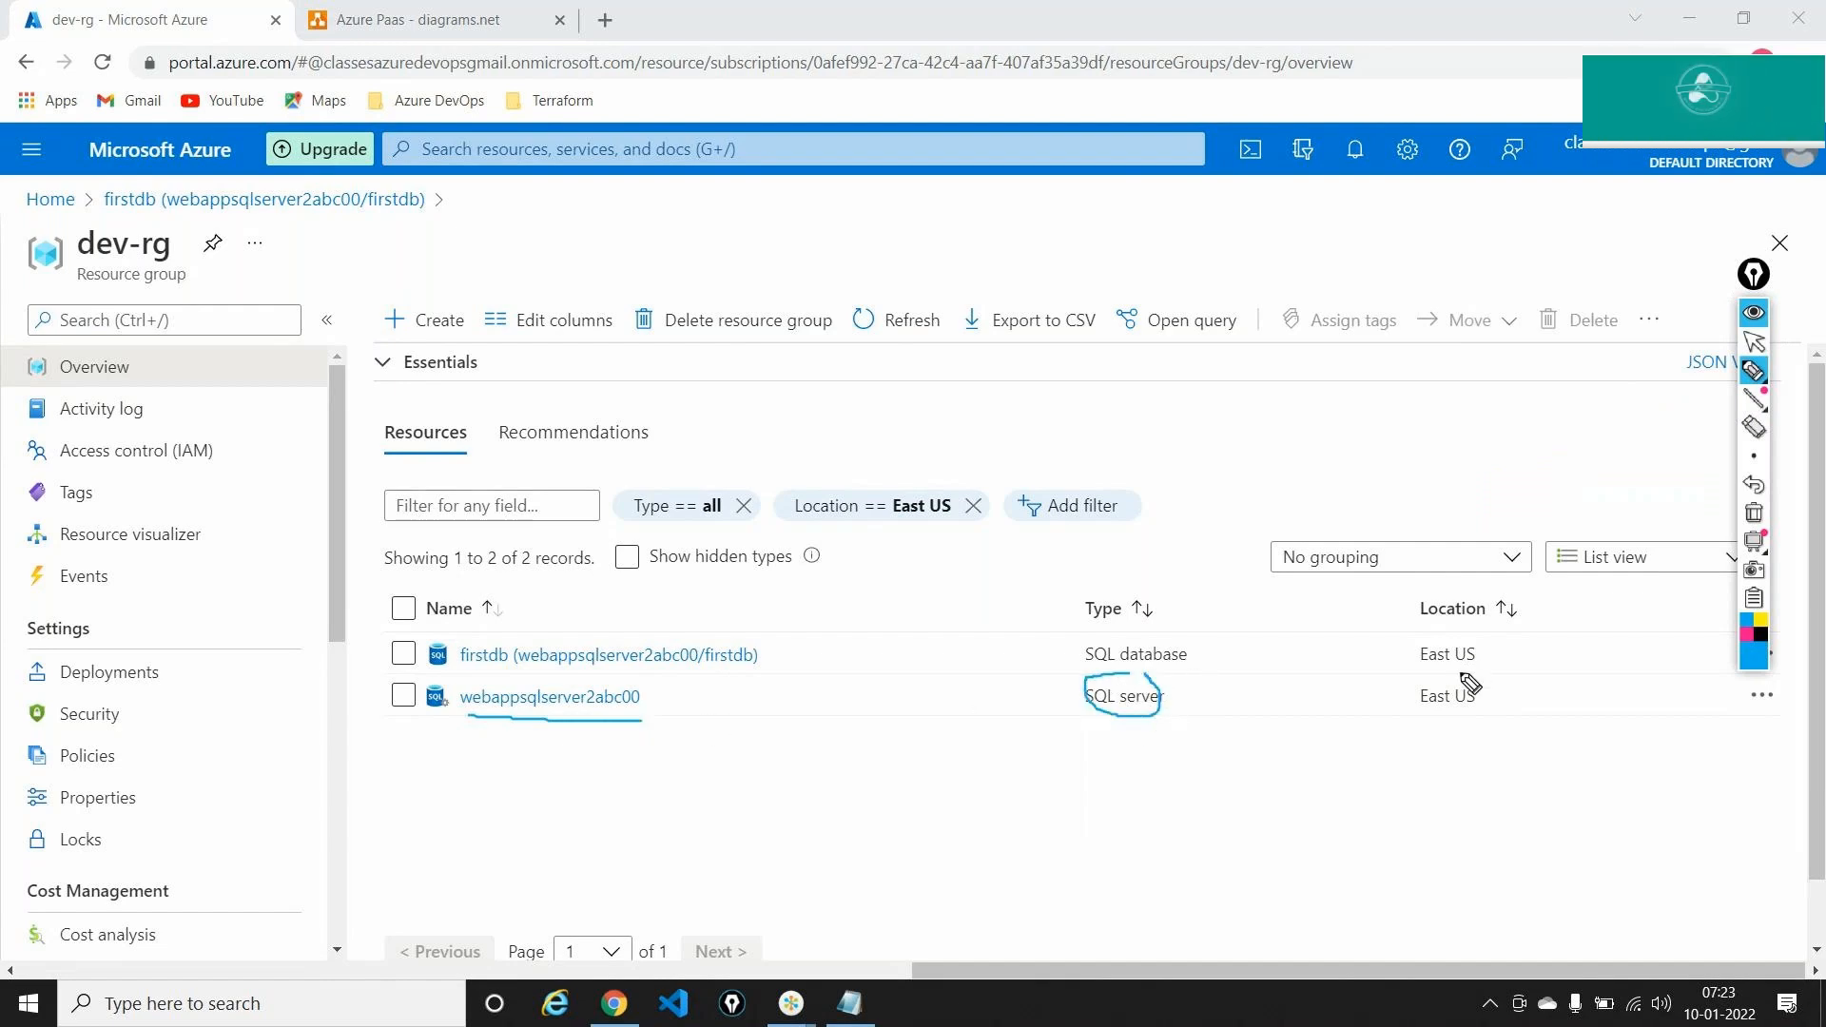
mouse_move(1449, 682)
mouse_down()
mouse_move(1487, 726)
mouse_move(1472, 670)
mouse_up()
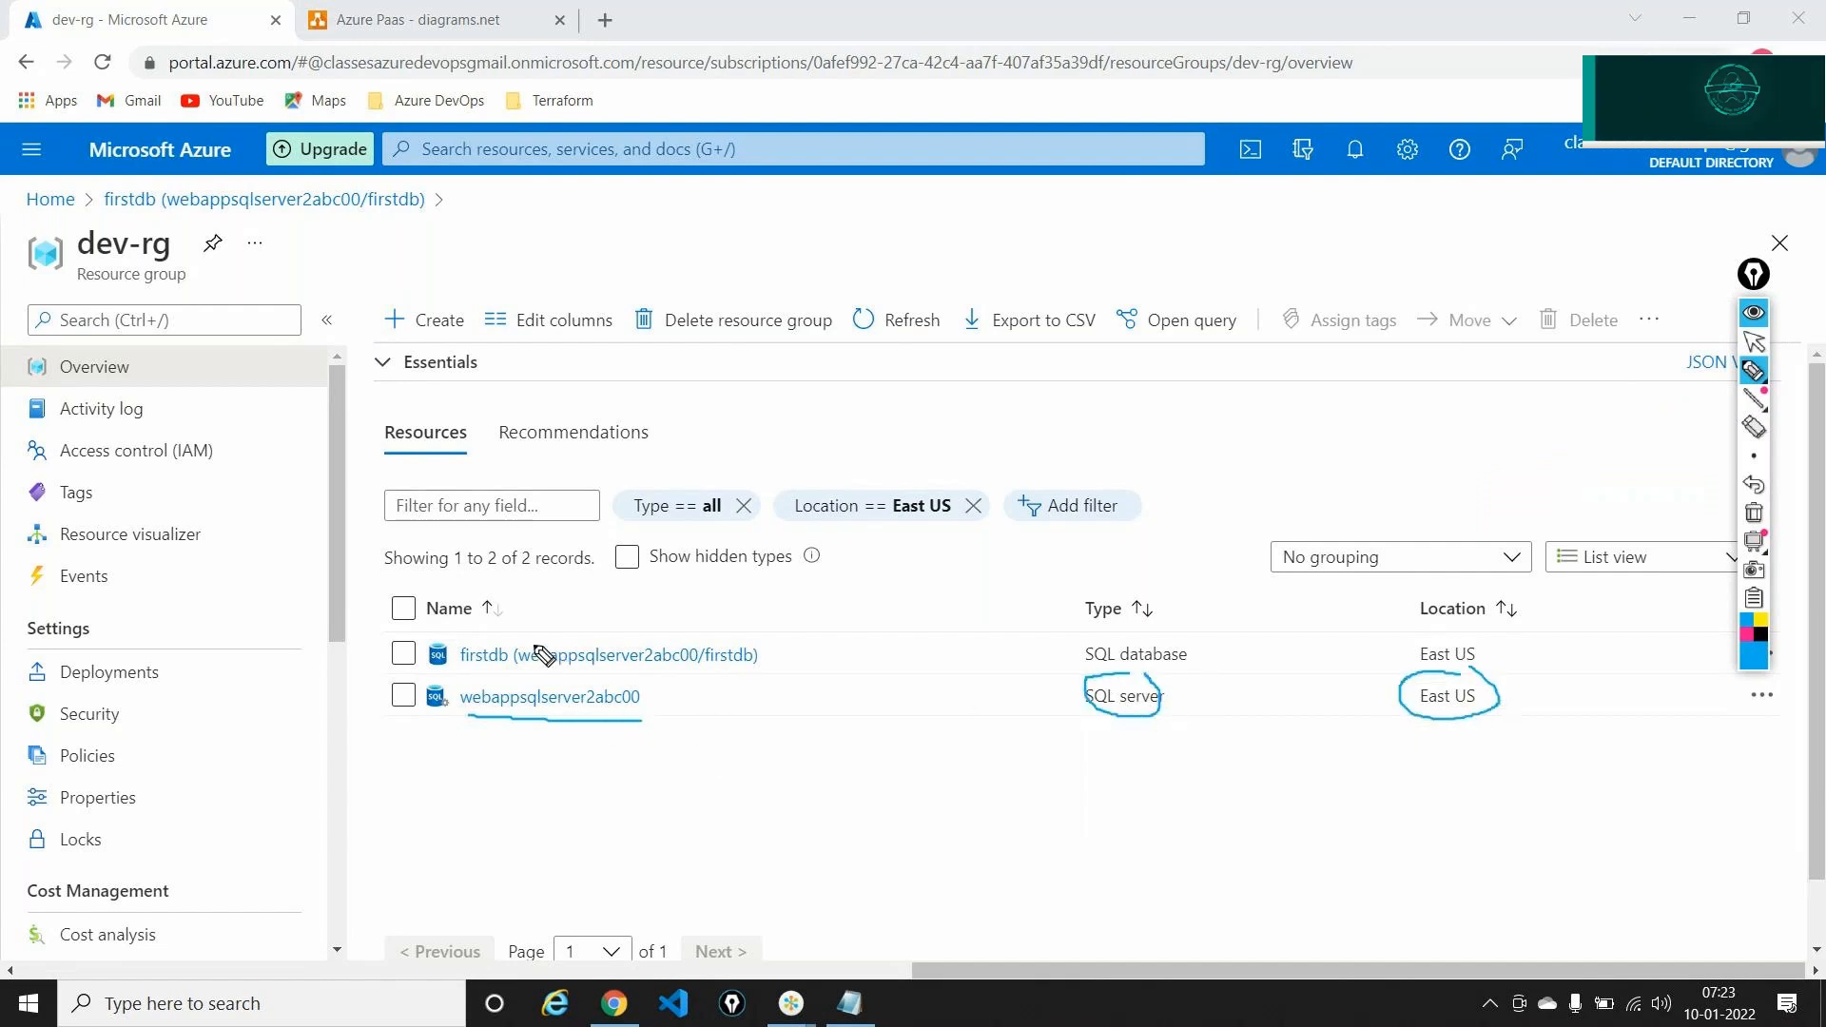
mouse_move(498, 639)
mouse_down()
mouse_move(428, 660)
mouse_move(547, 694)
mouse_move(767, 696)
mouse_move(797, 624)
mouse_move(499, 633)
mouse_up()
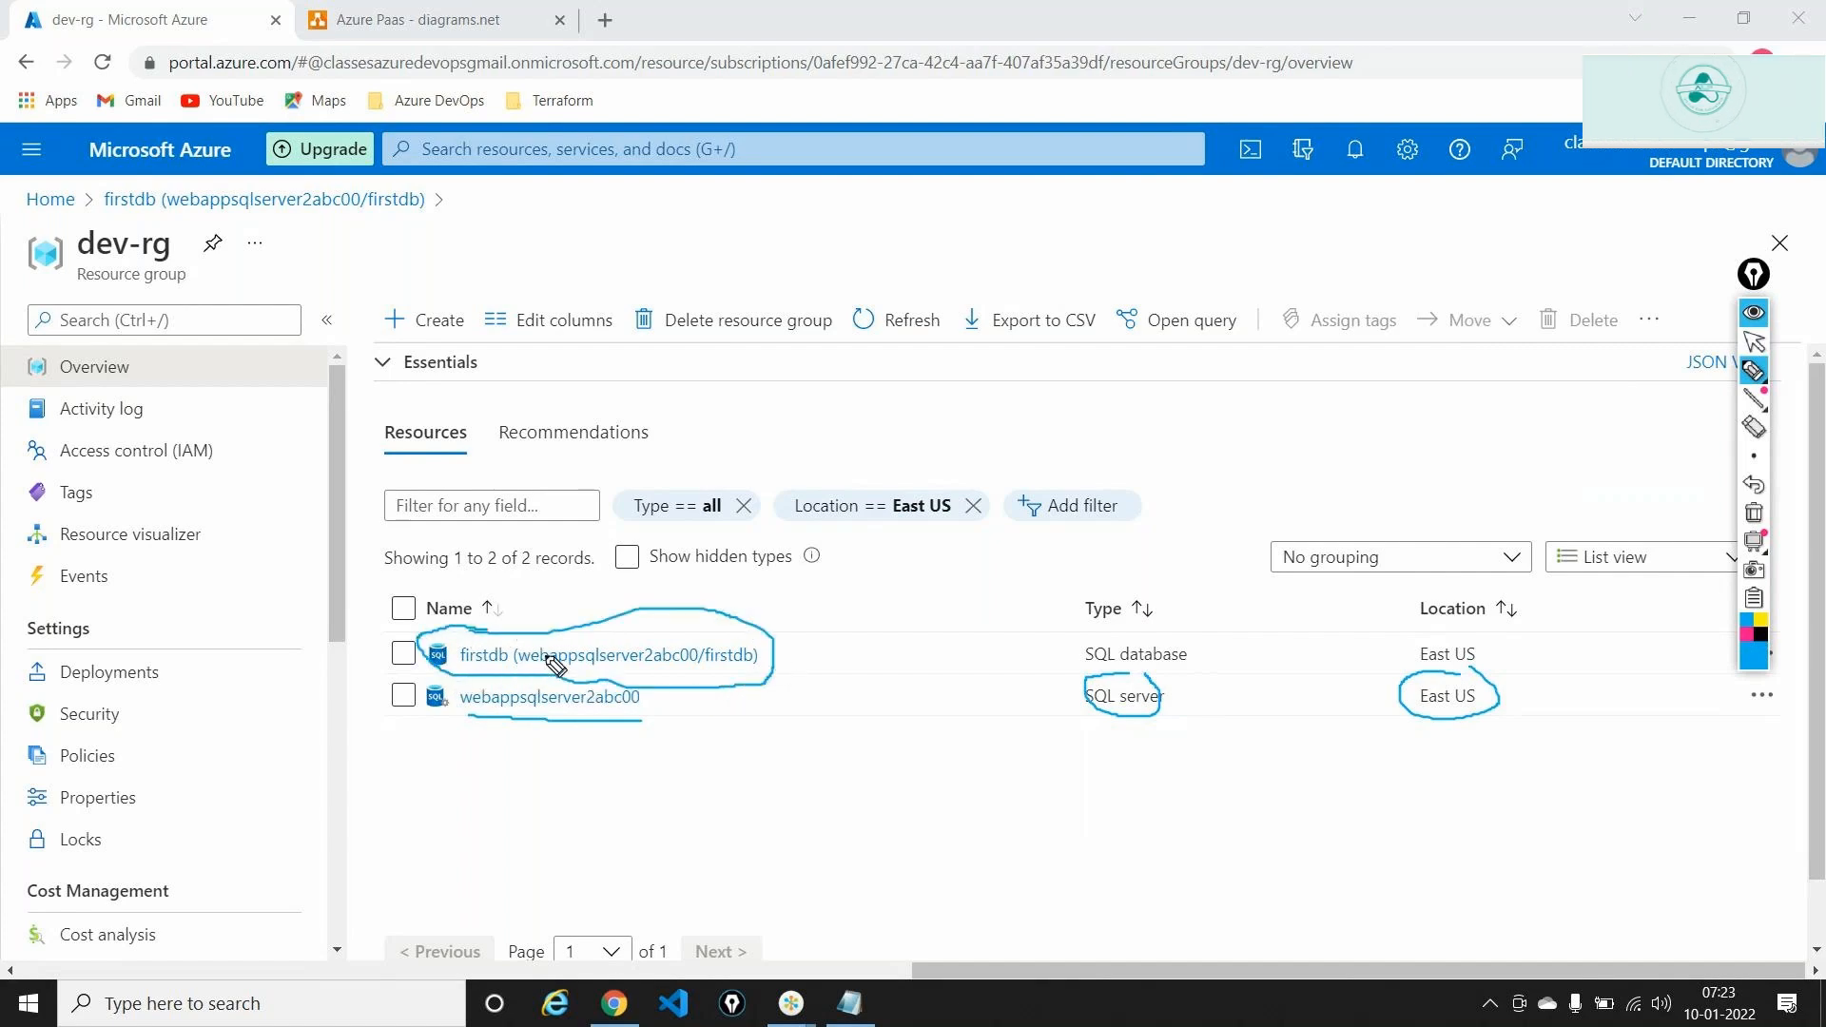
click(1754, 512)
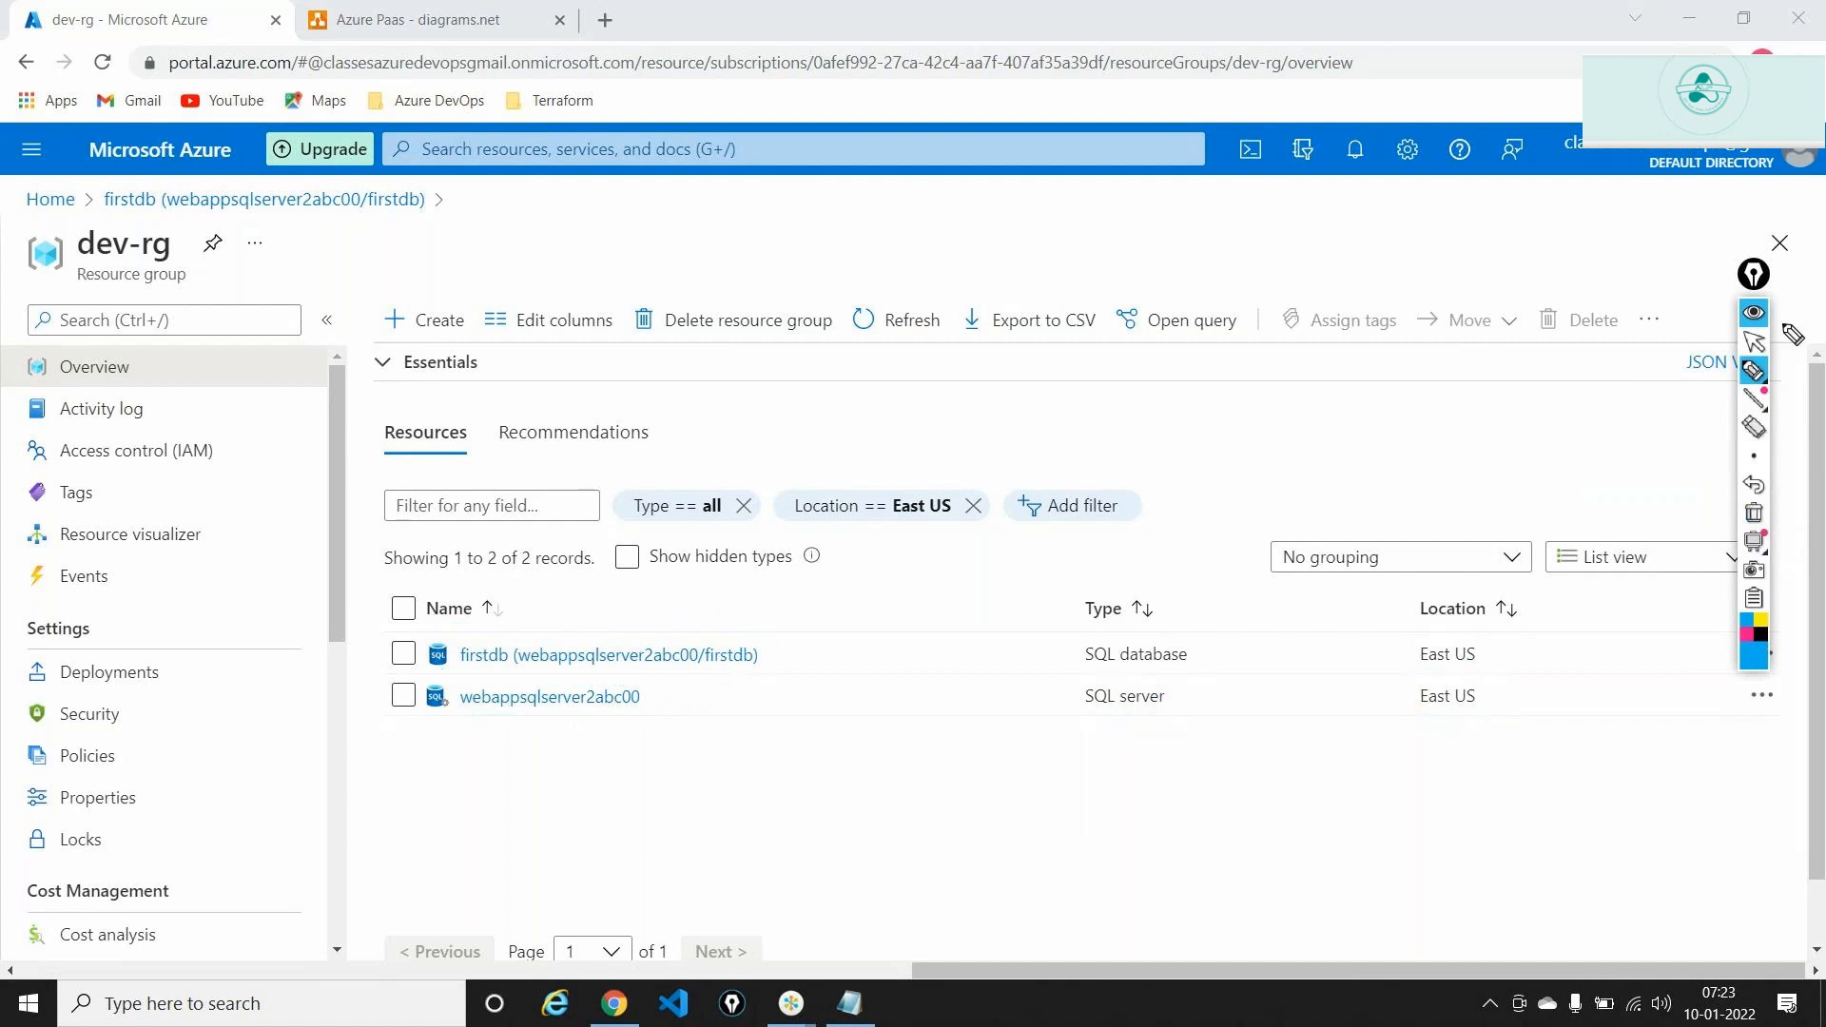
click(1756, 347)
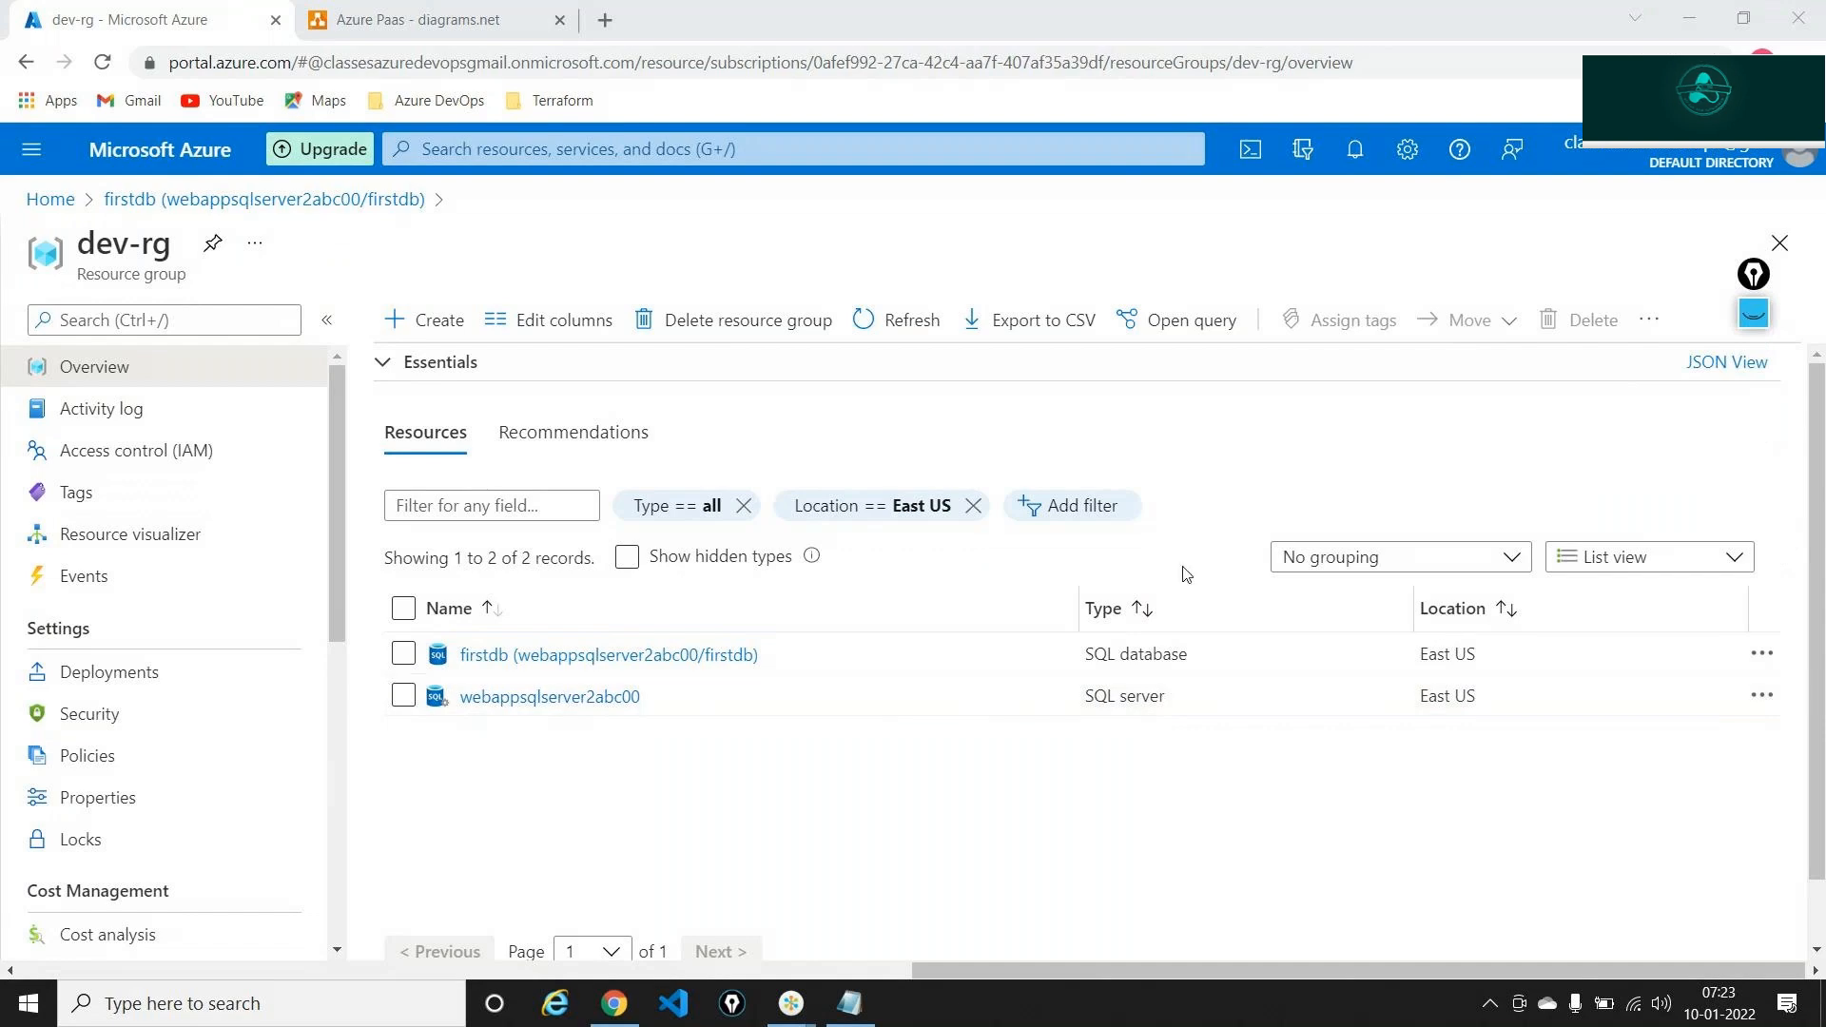
click(574, 698)
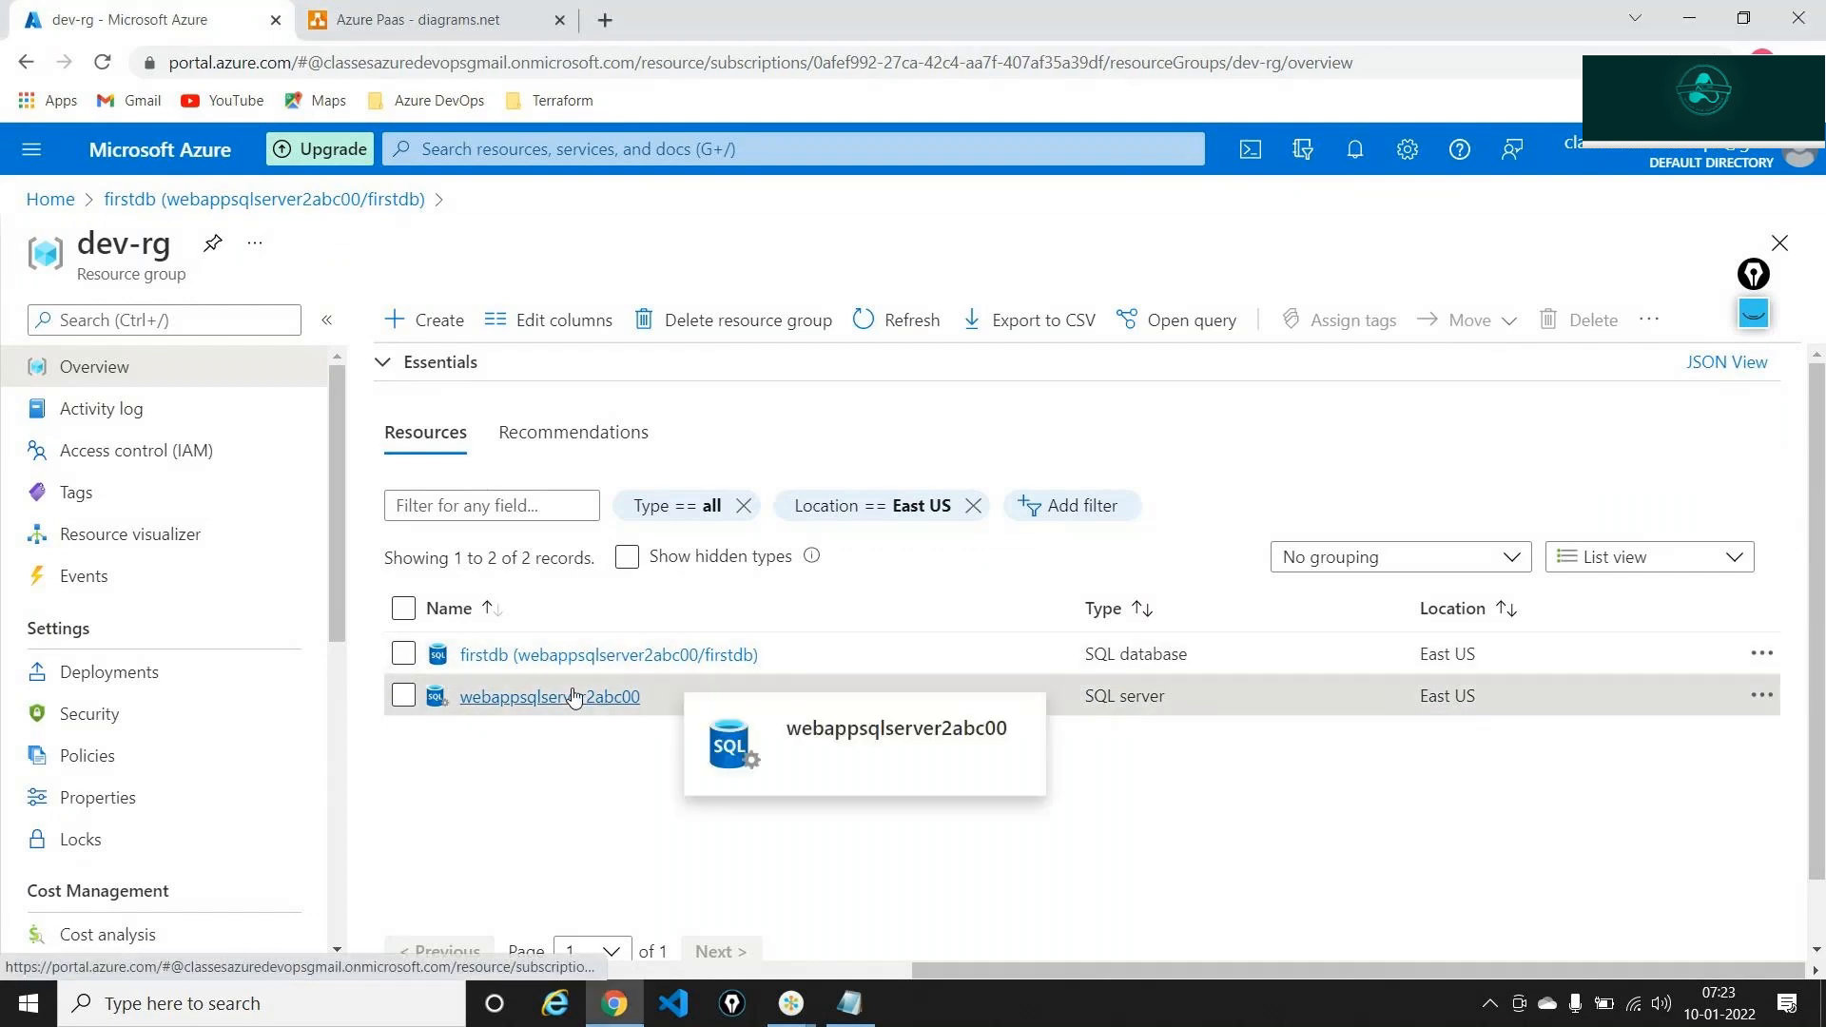
Open the firstdb database from webappsqlserver2abc00's SQL databases list
click(575, 697)
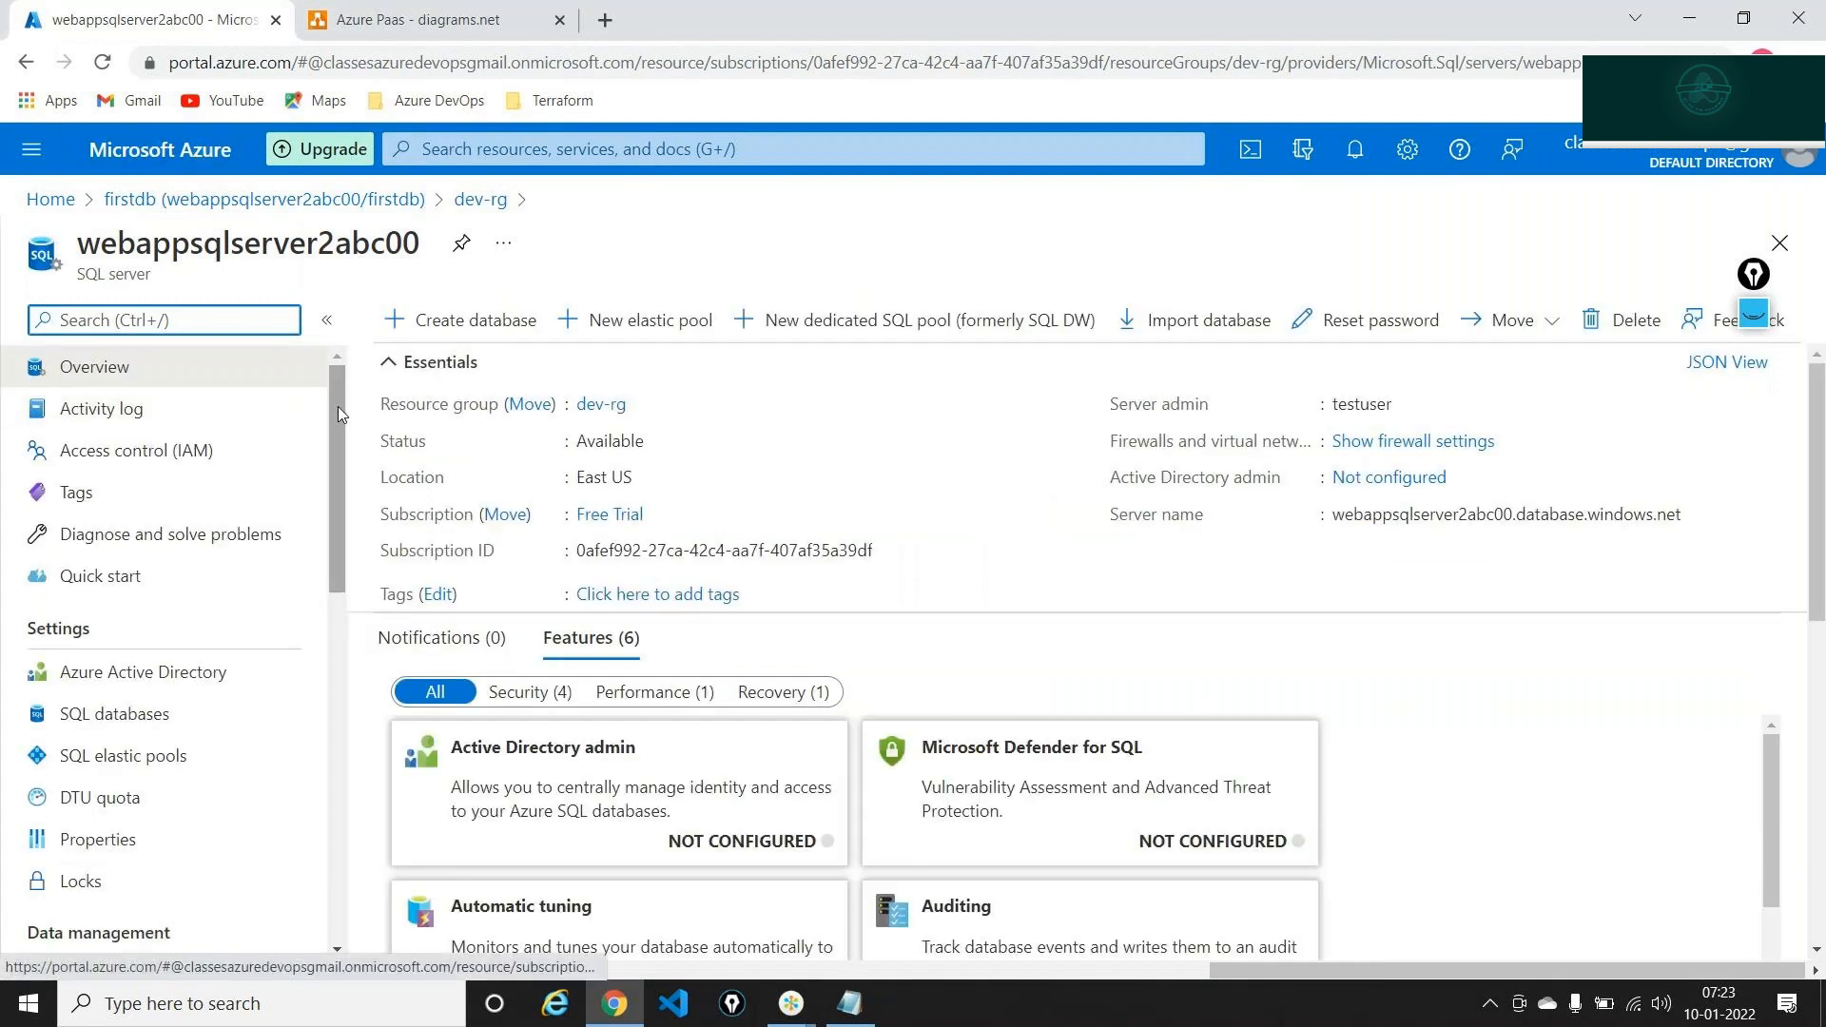
scroll(211, 540, down, 3)
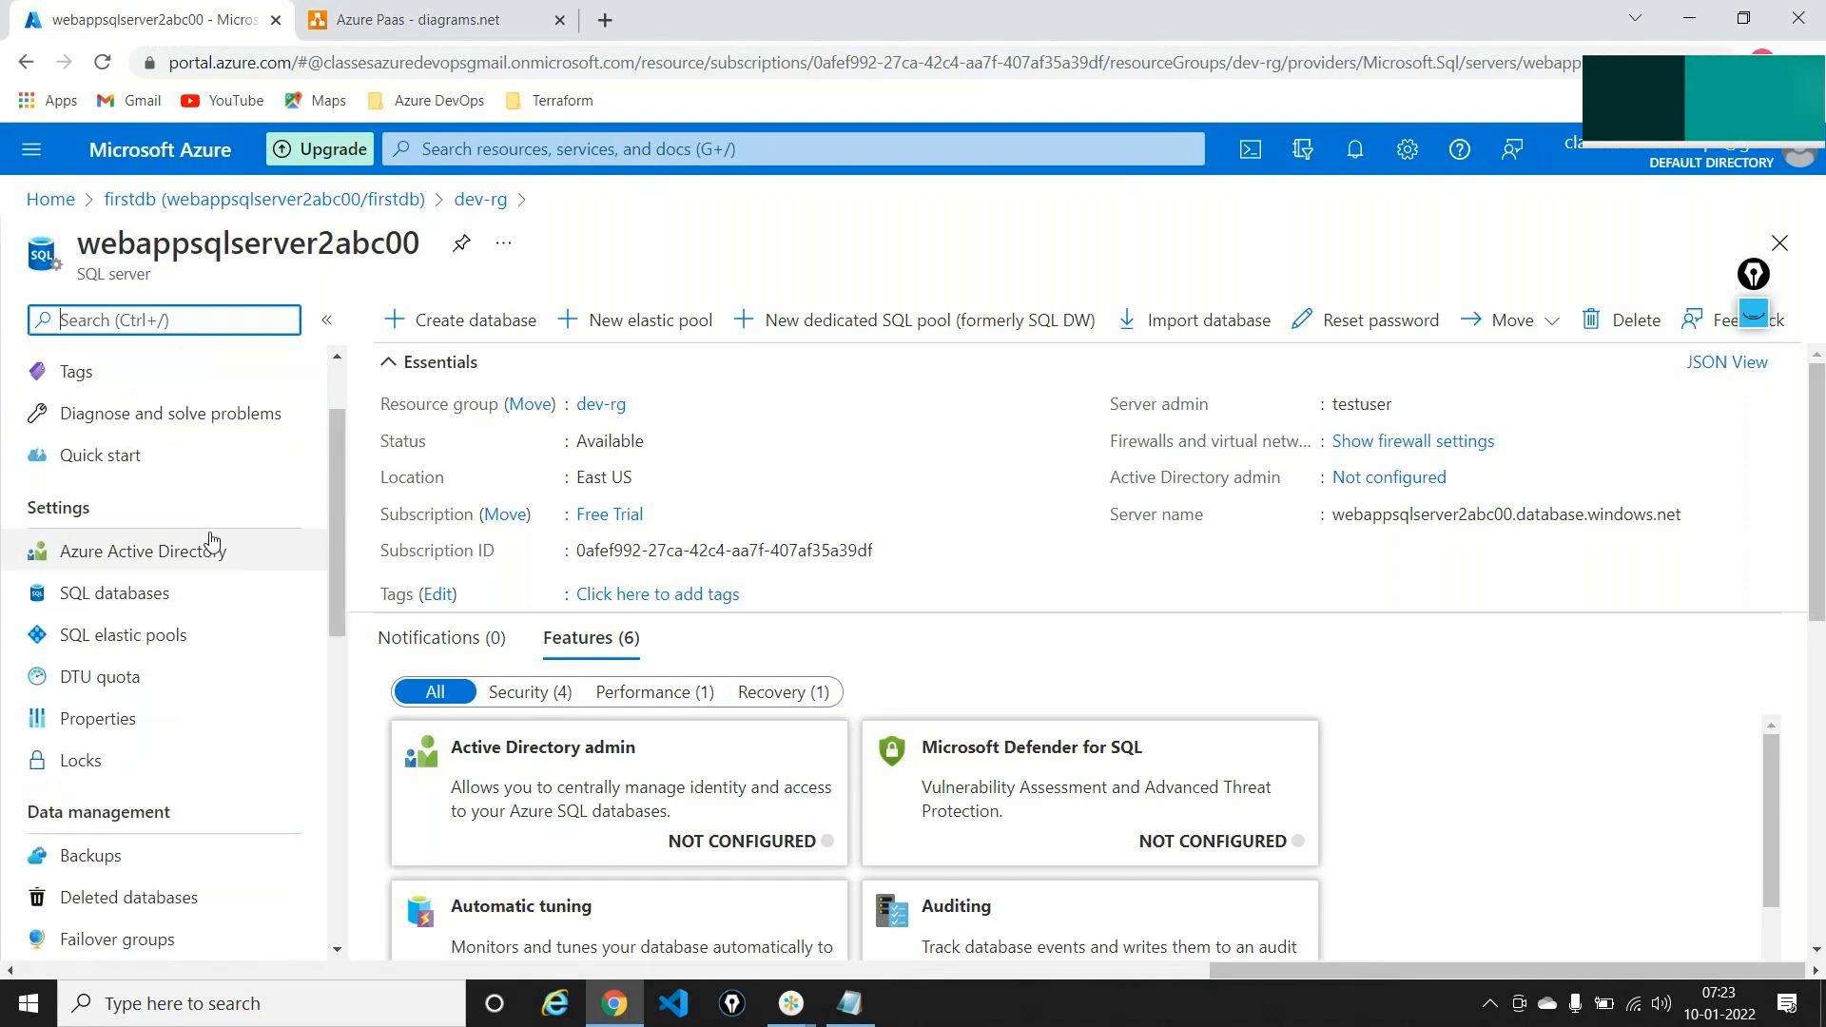
click(136, 599)
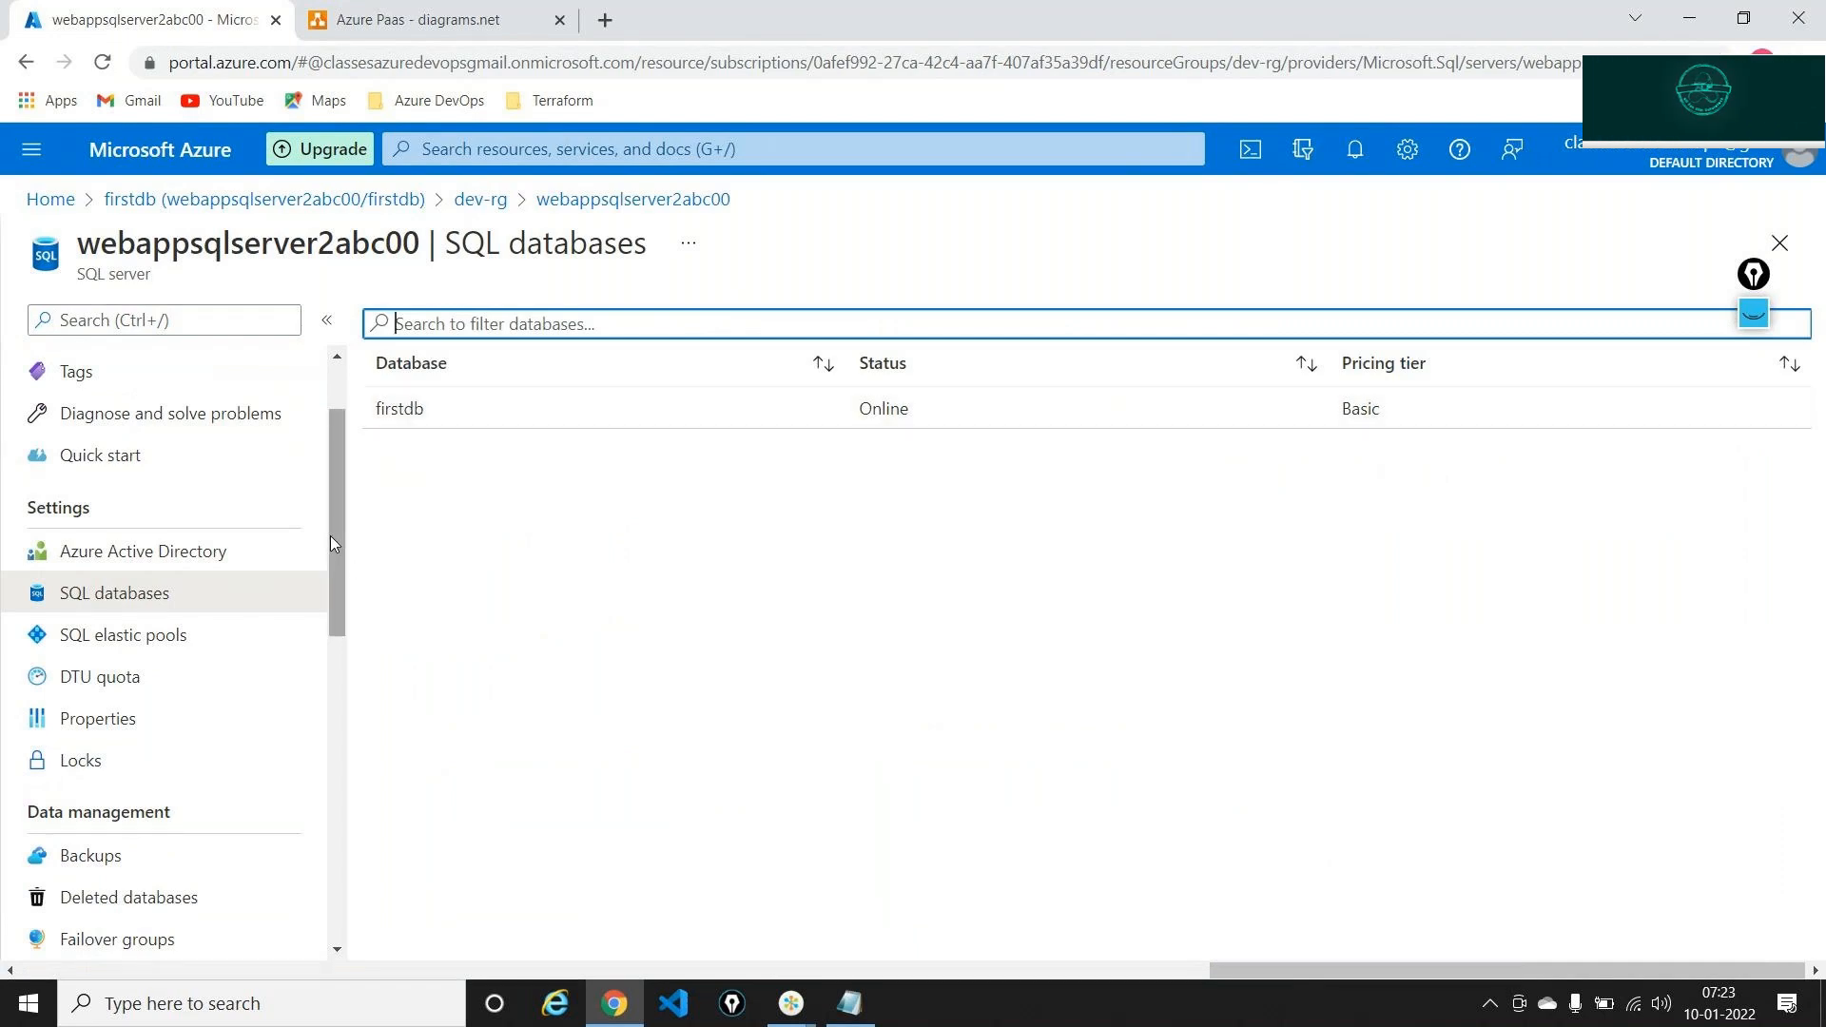
scroll(344, 570, down, 2)
scroll(356, 623, down, 2)
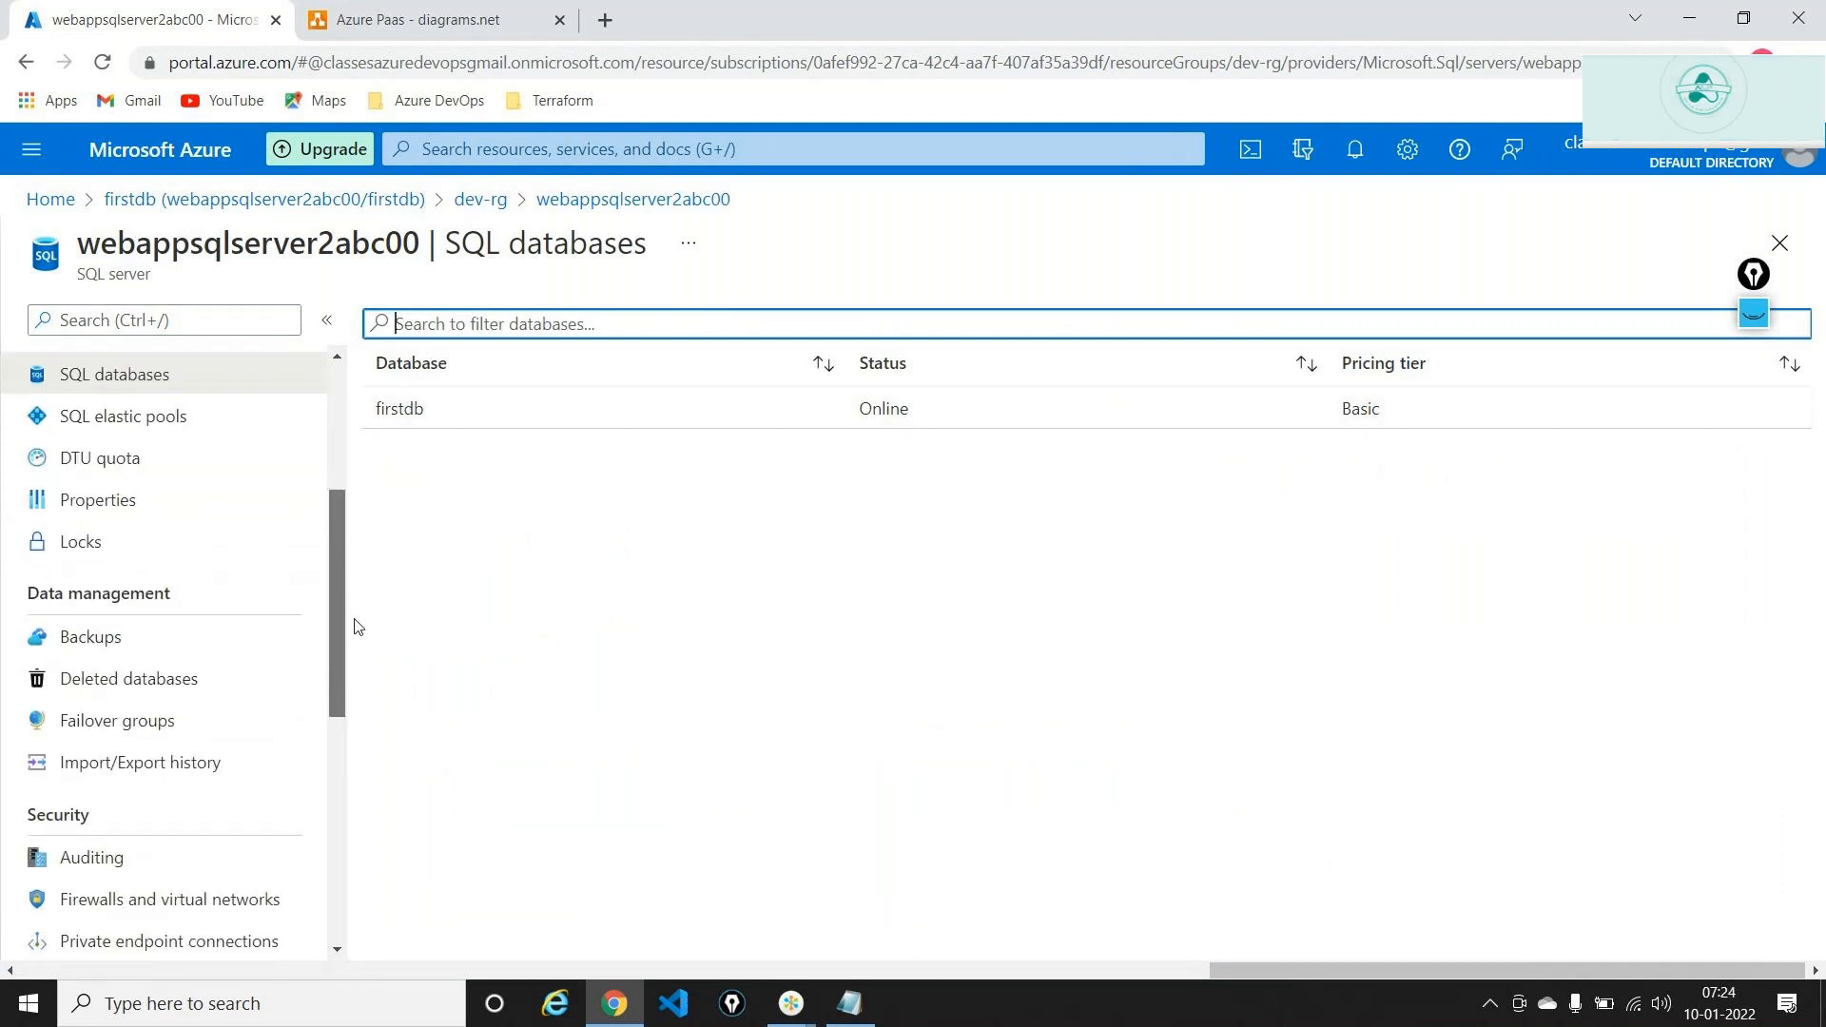
click(402, 419)
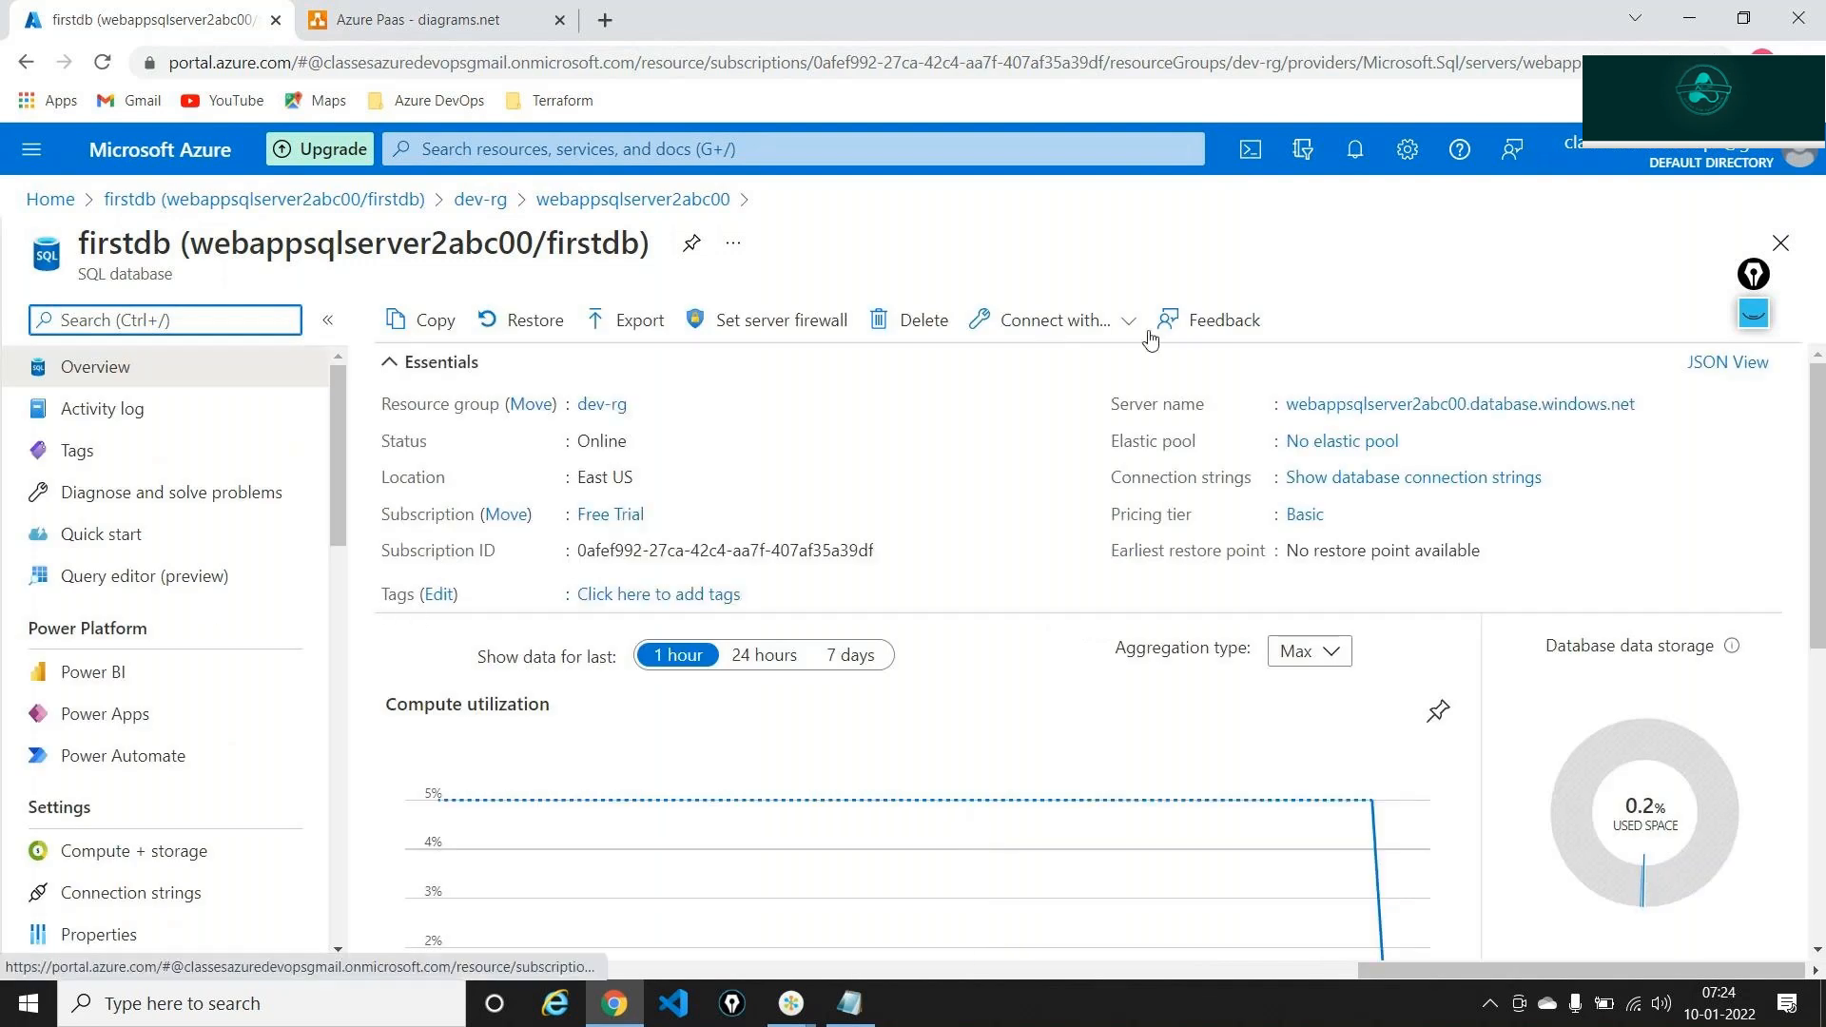
Point out the Query editor with an on-screen arrow, erase it, and open Query editor
click(1754, 313)
click(1754, 373)
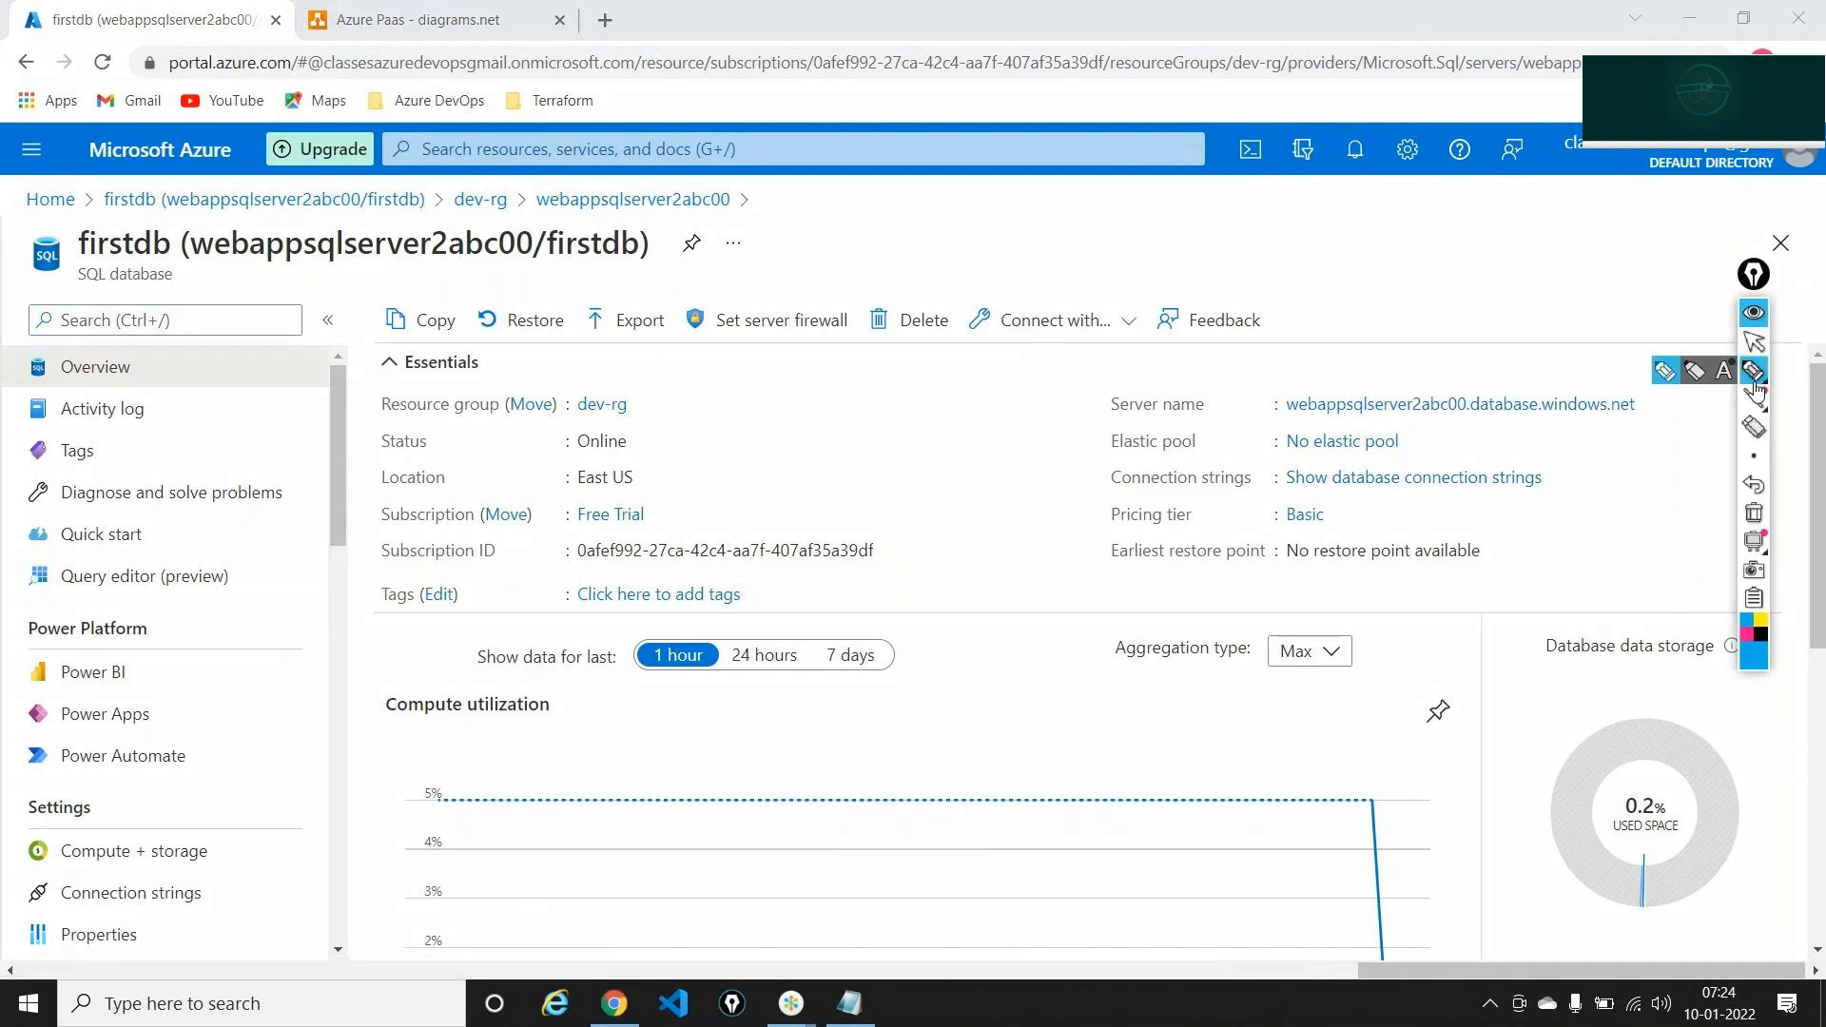
drag(376, 574, 244, 578)
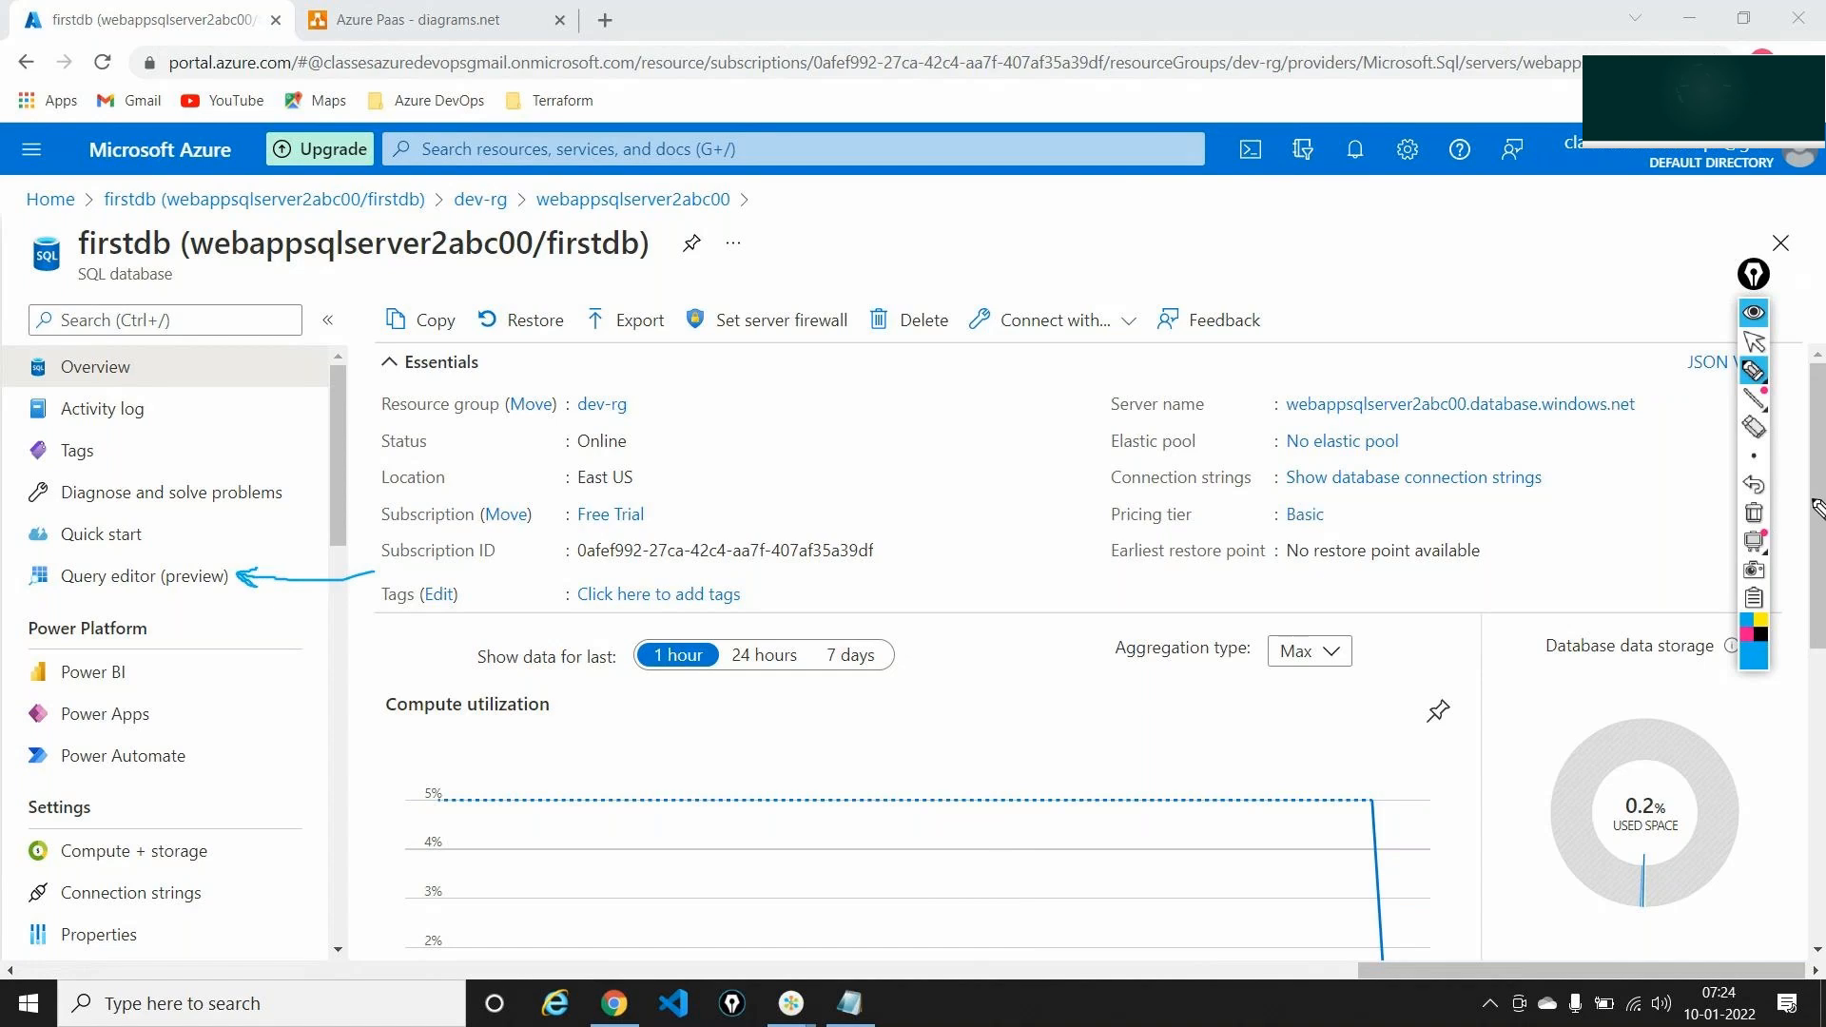
click(1754, 513)
click(1754, 341)
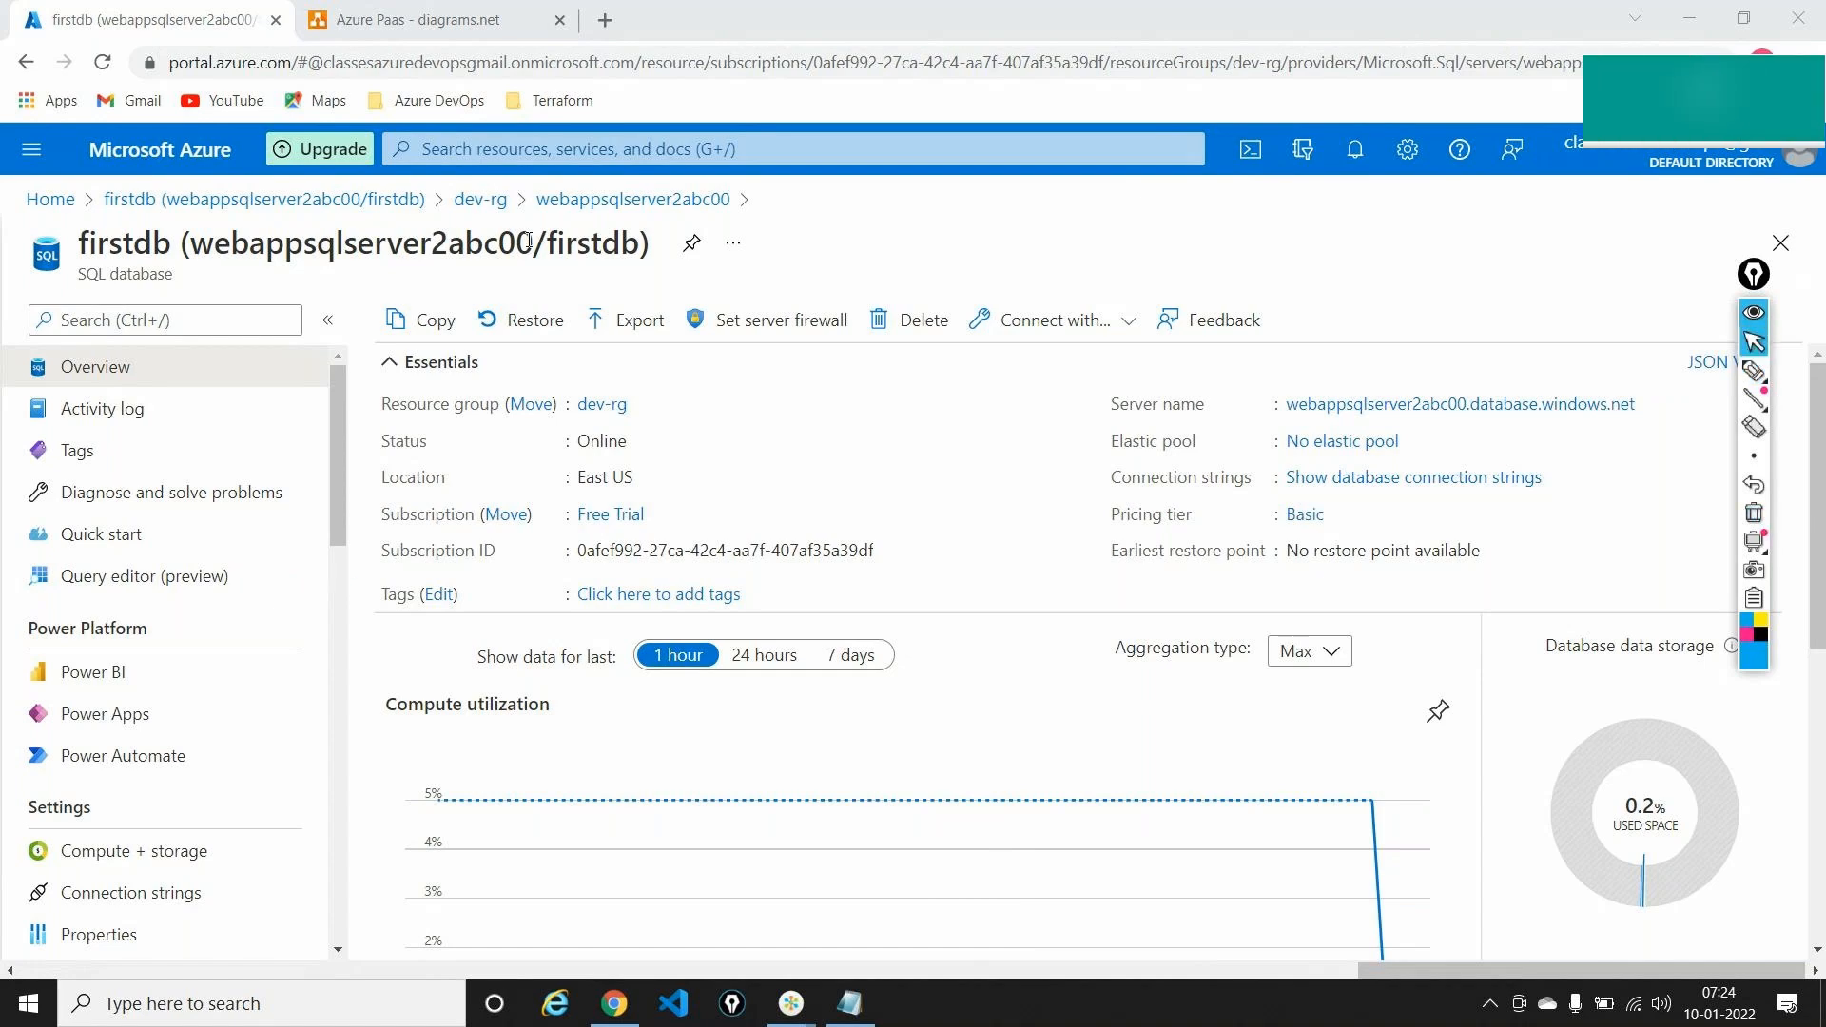
click(189, 581)
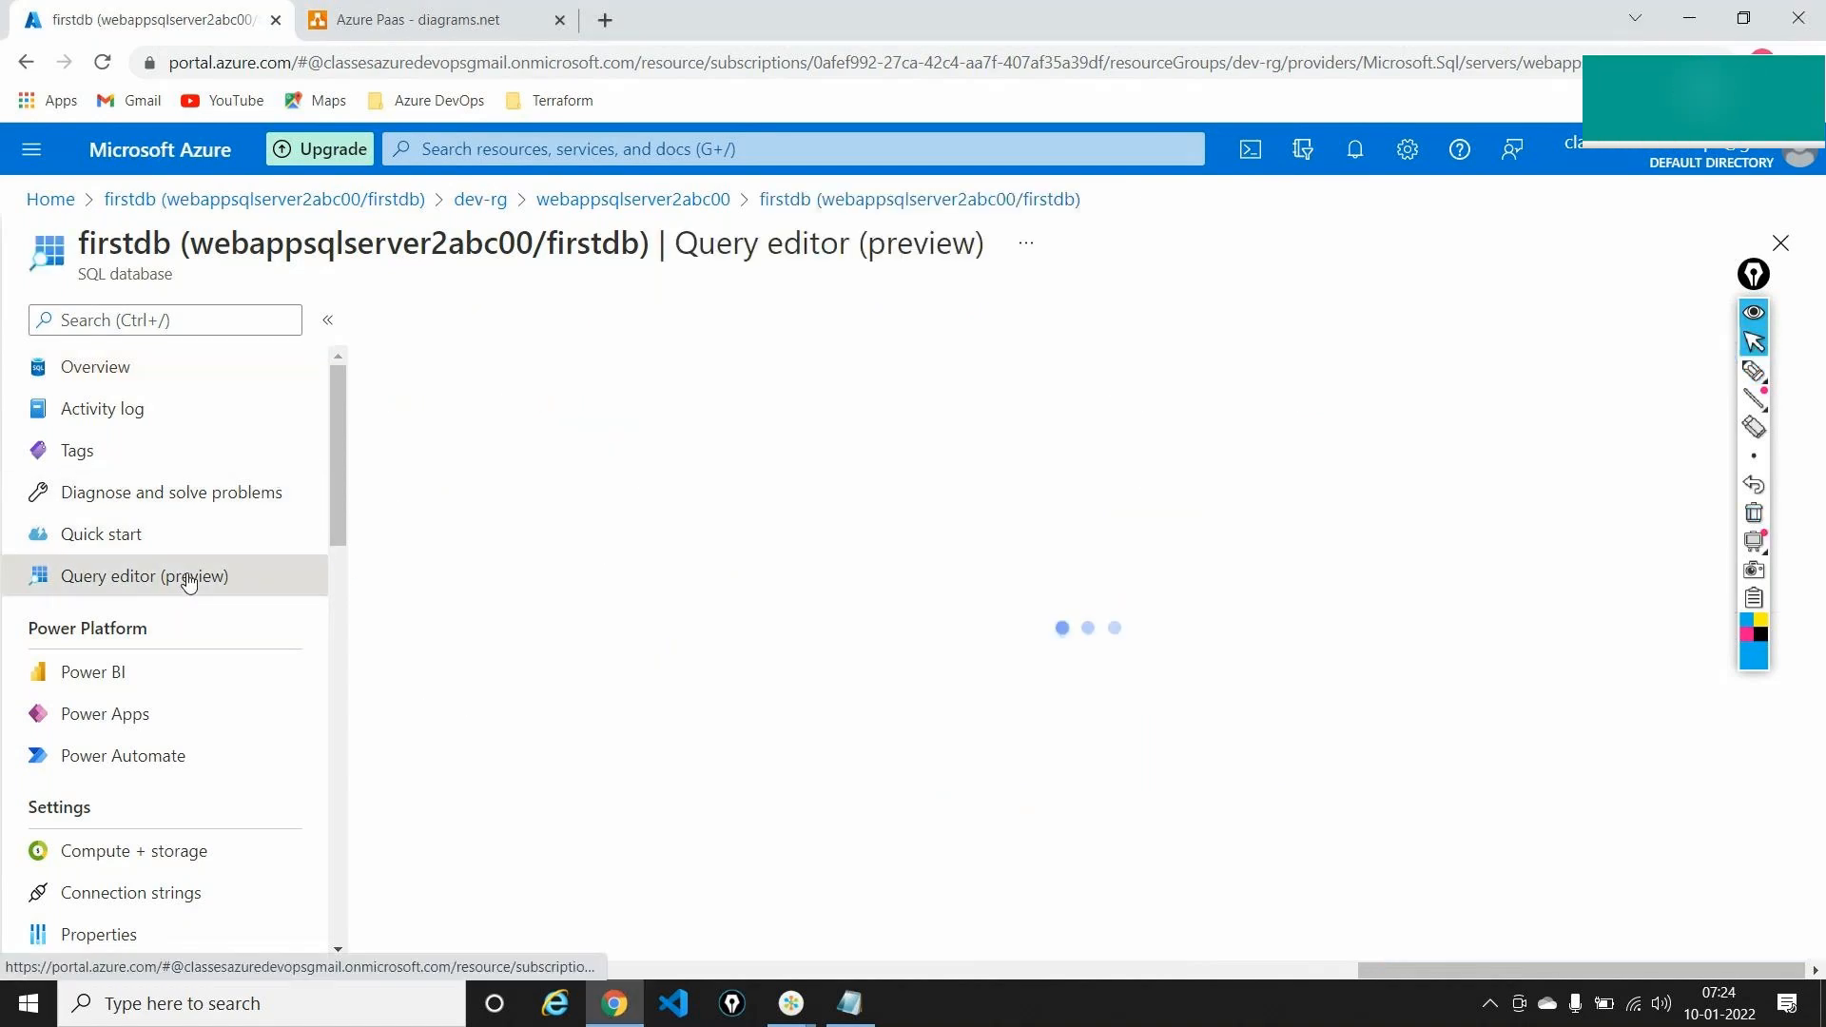
Sign in to firstdb's Query editor with the admin password, hitting the client-IP firewall error
click(1754, 313)
click(761, 836)
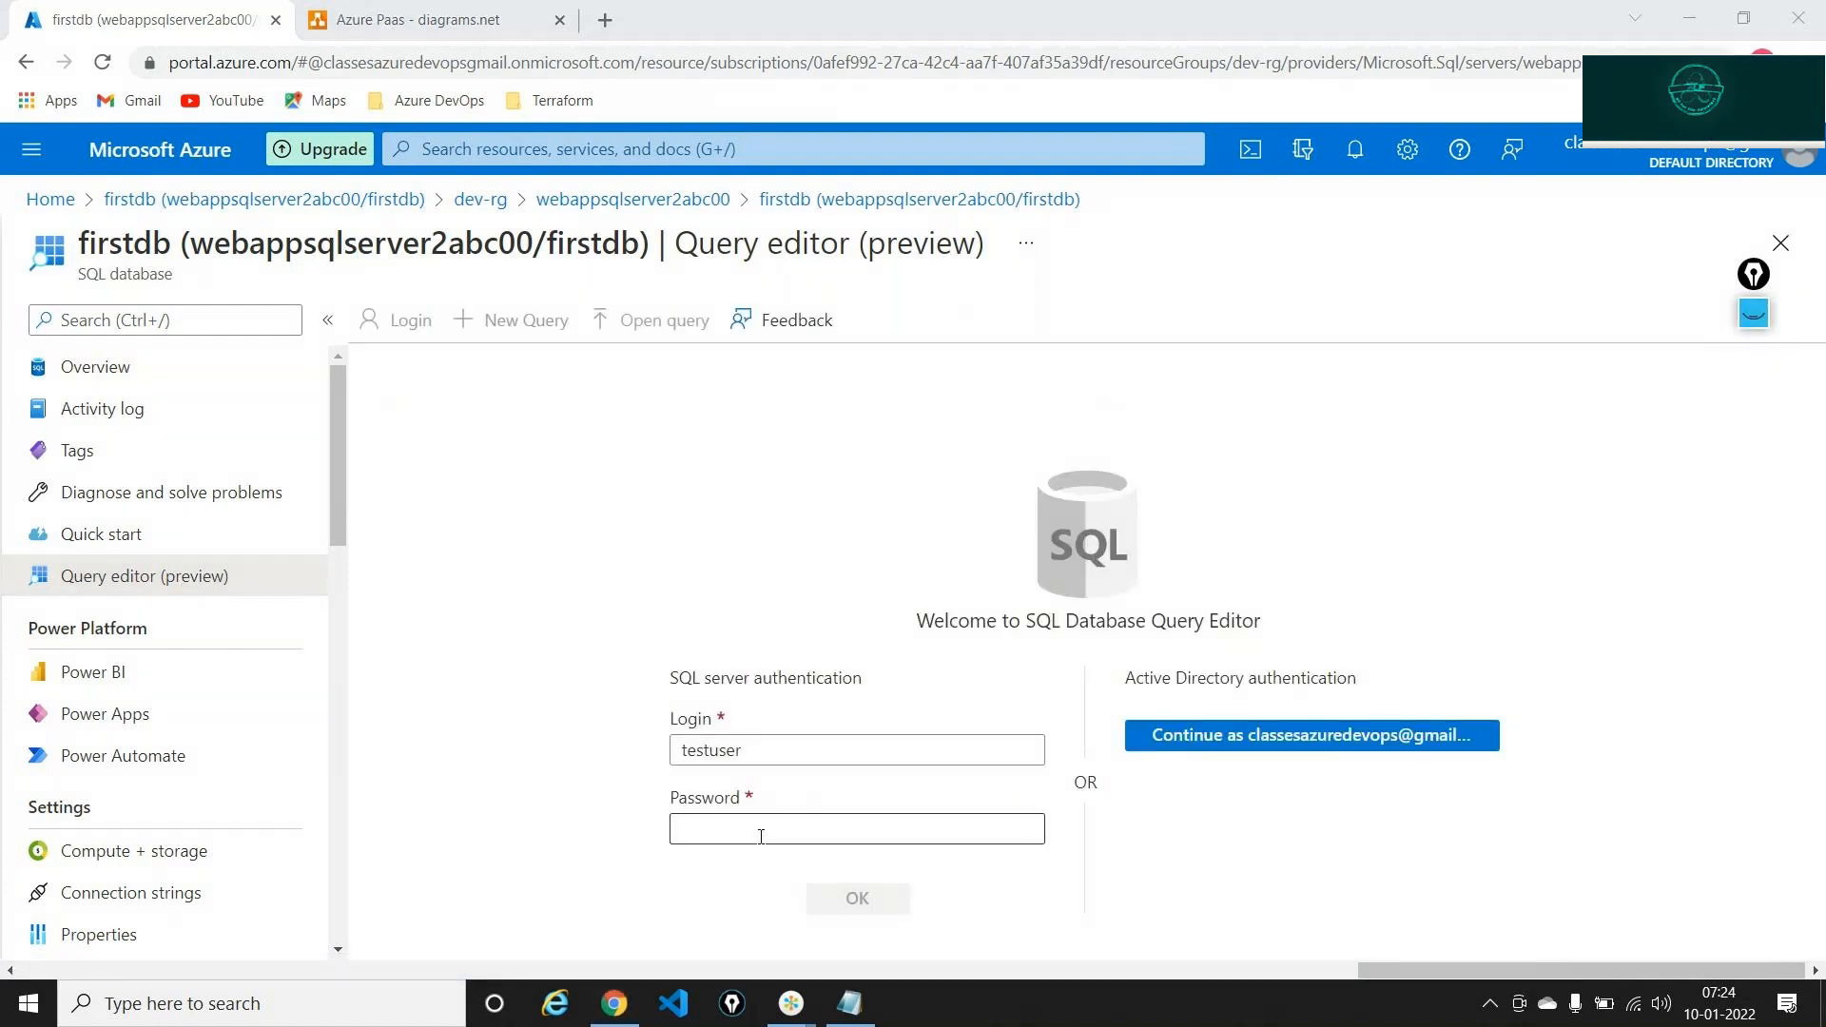
click(761, 836)
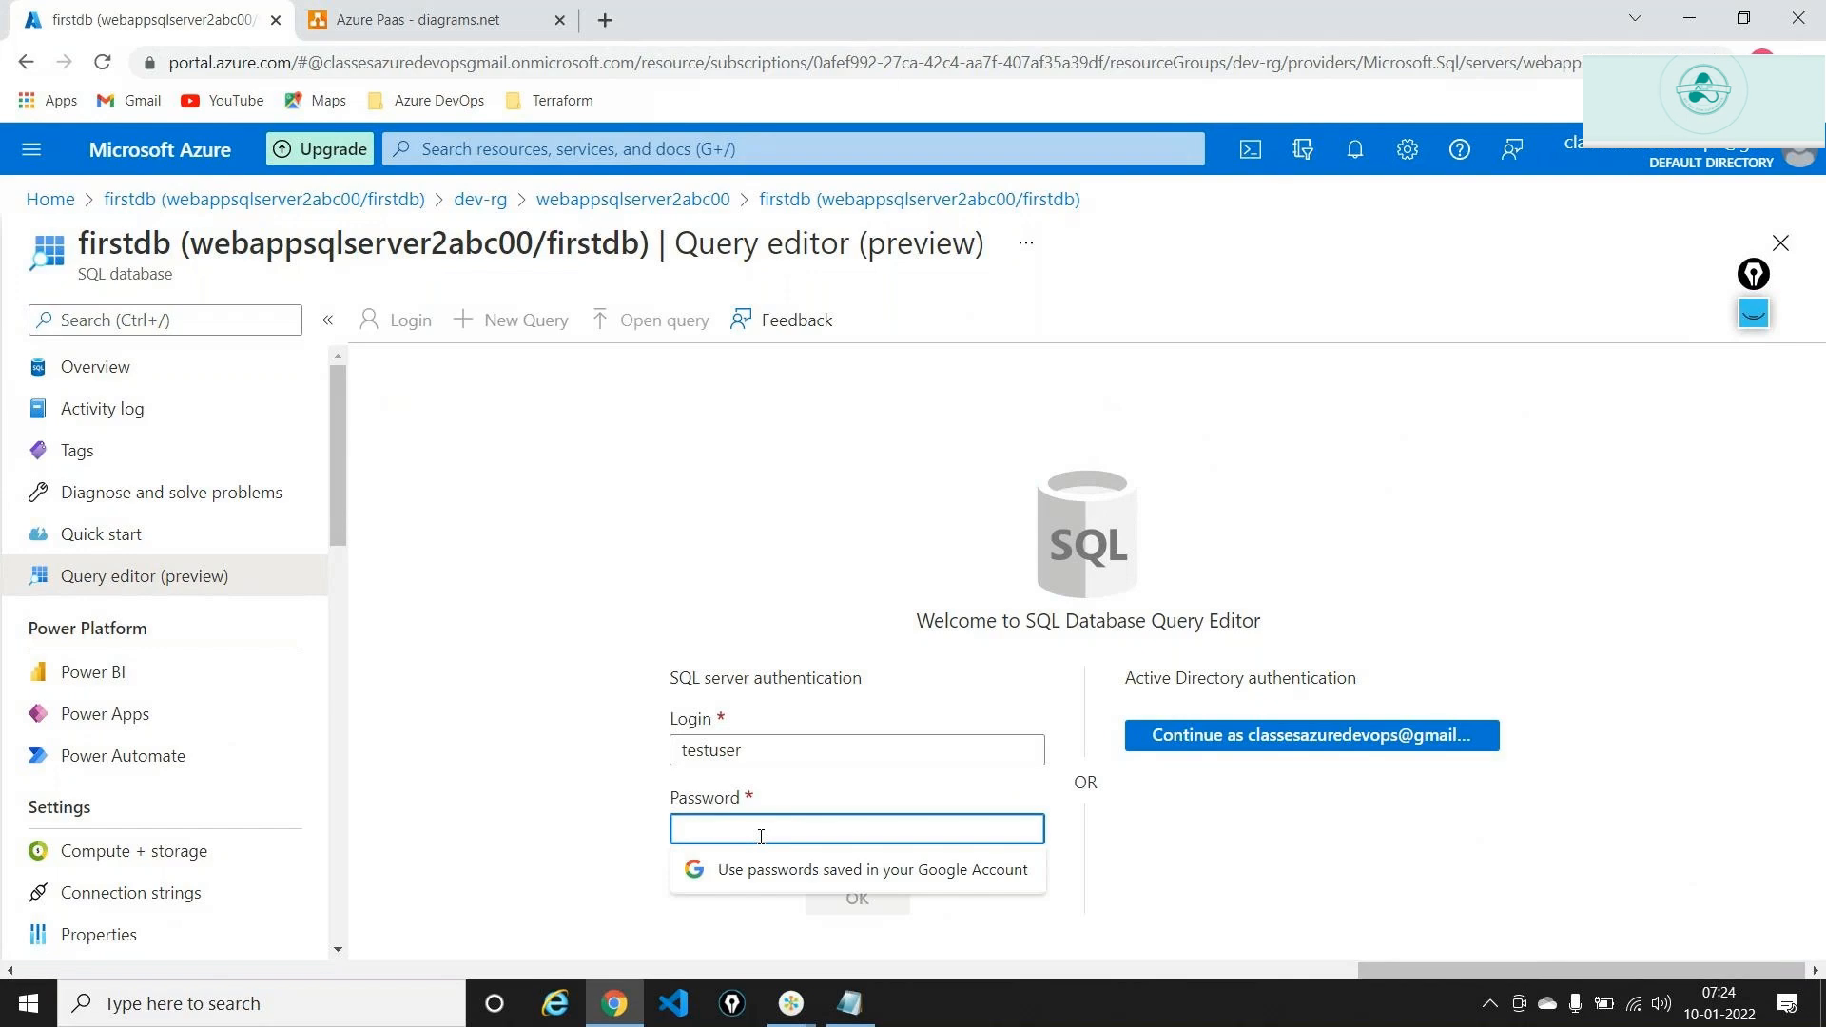
text(•••••••••)
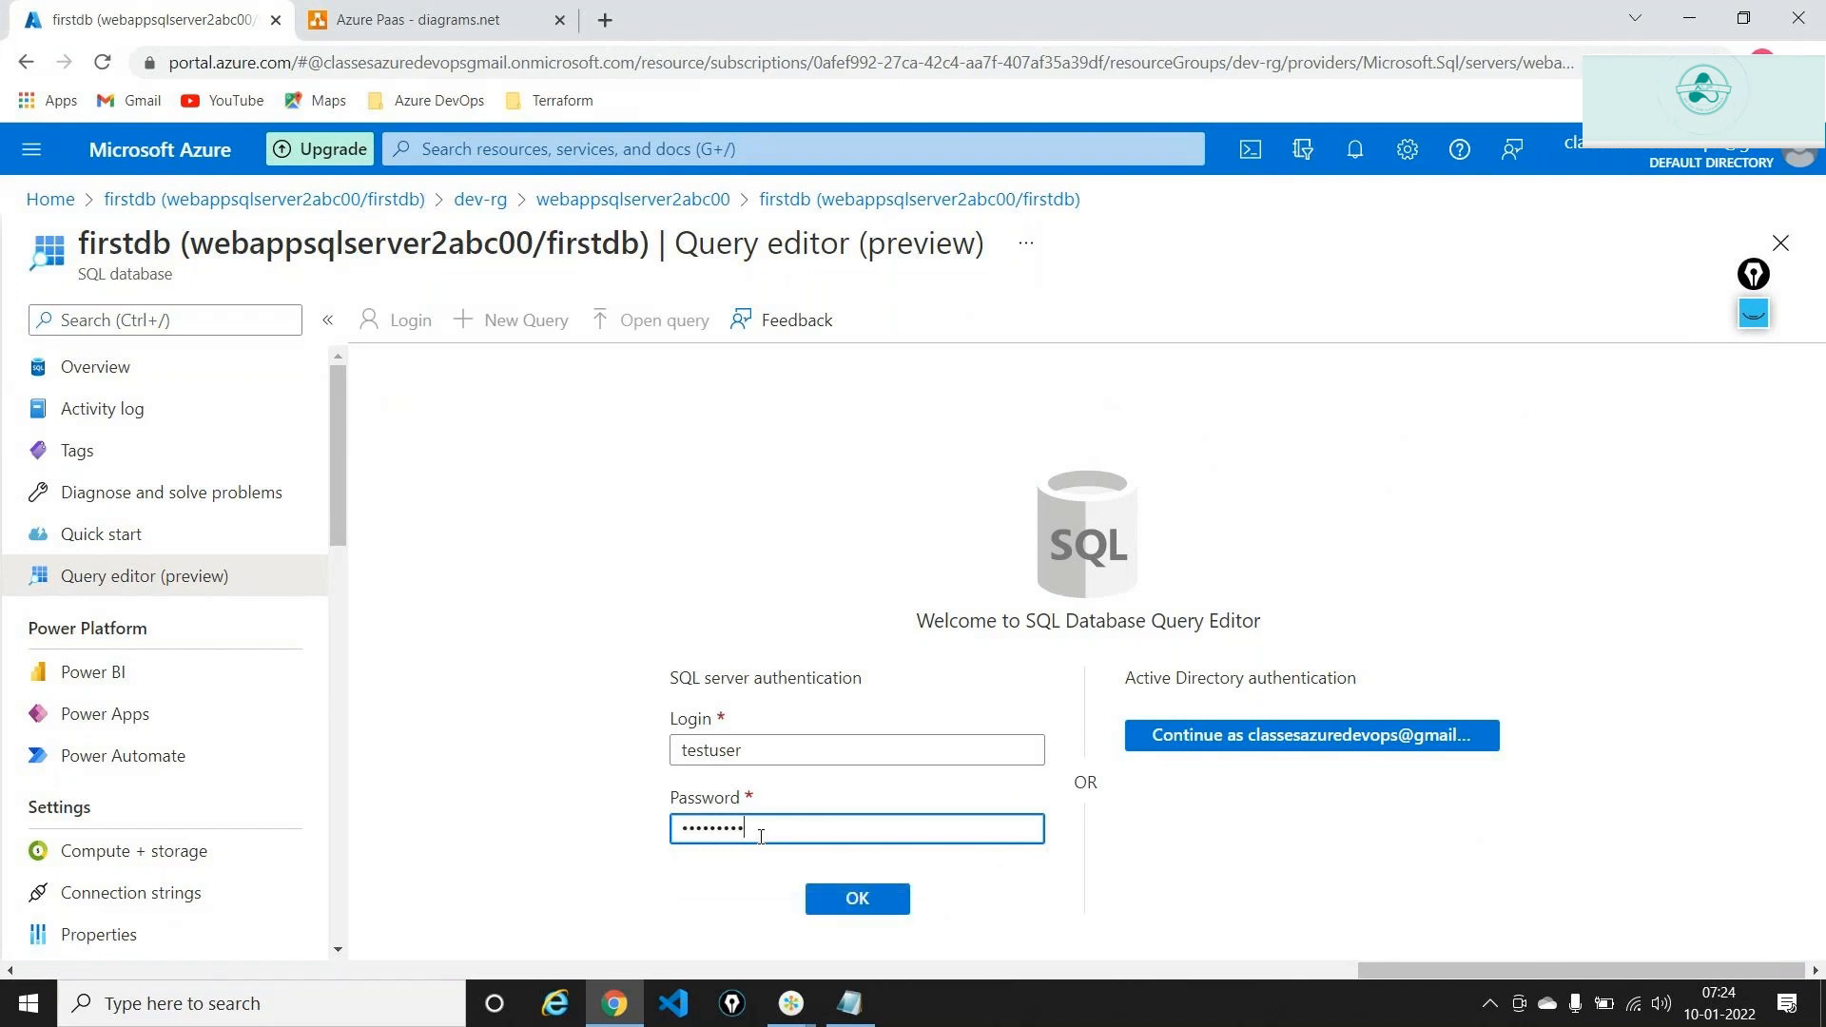
text(••••)
key(Return)
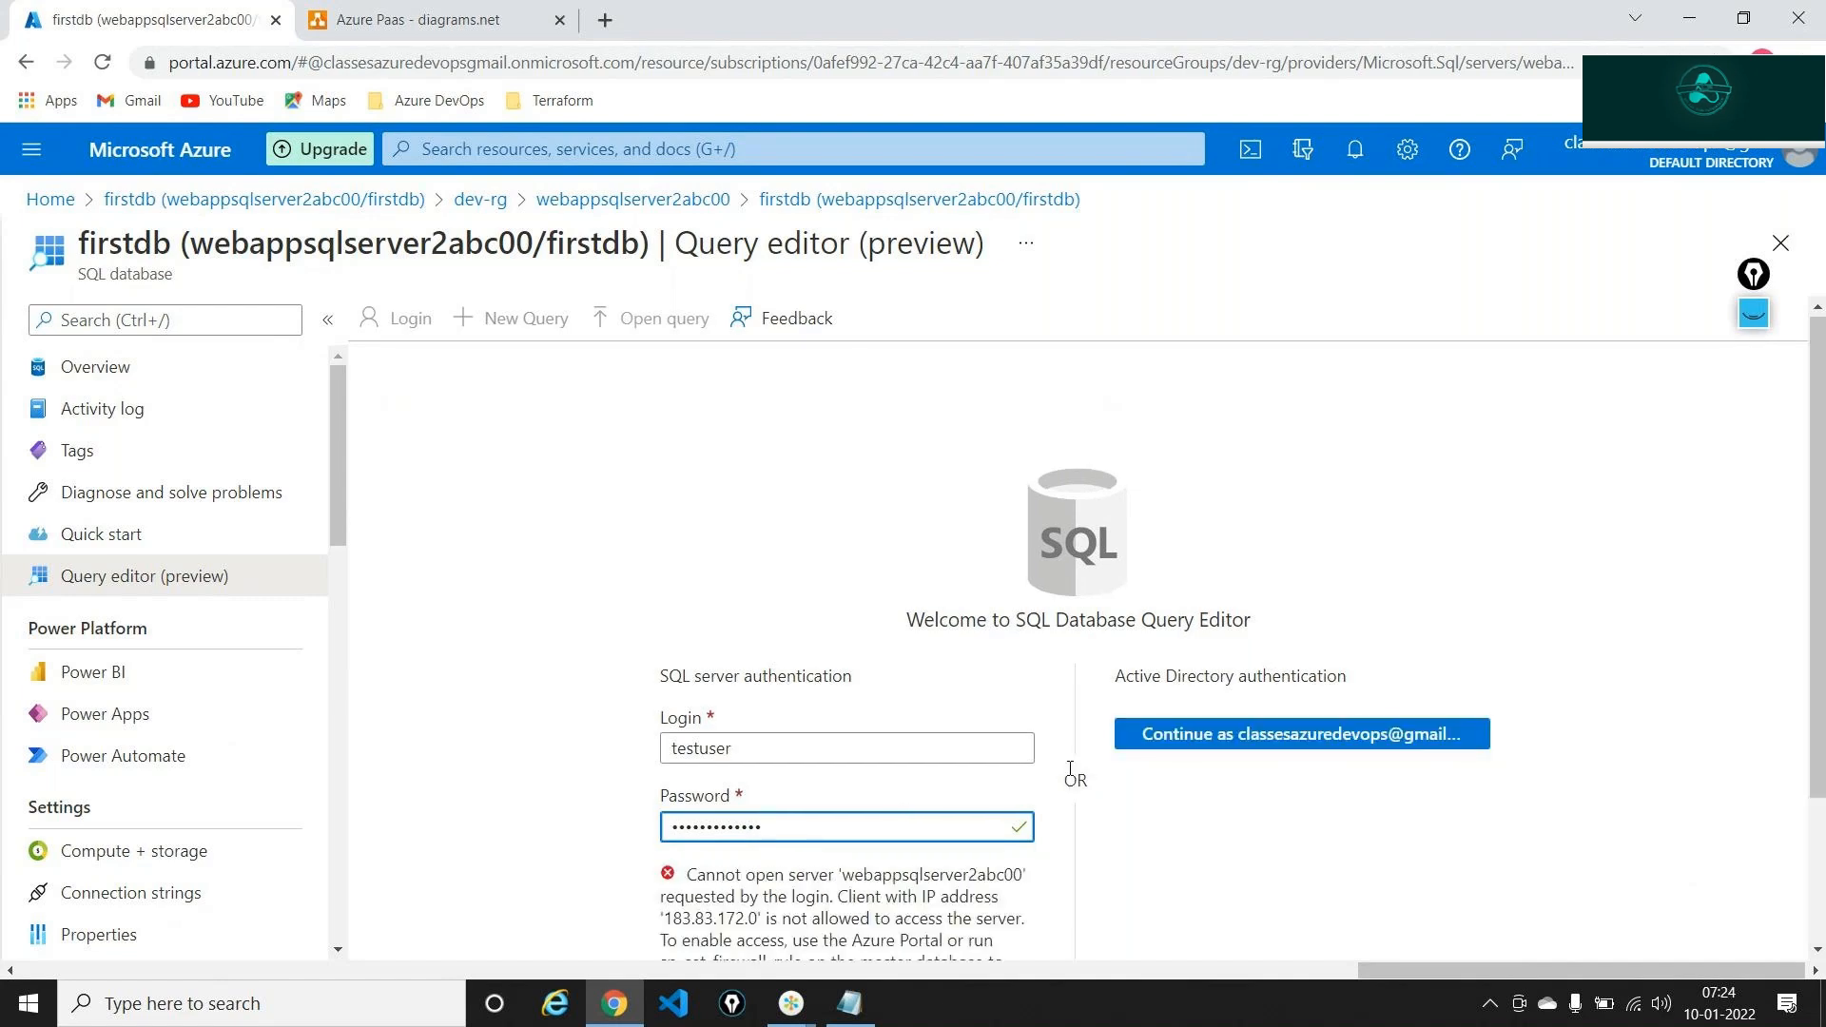
scroll(1070, 769, down, 2)
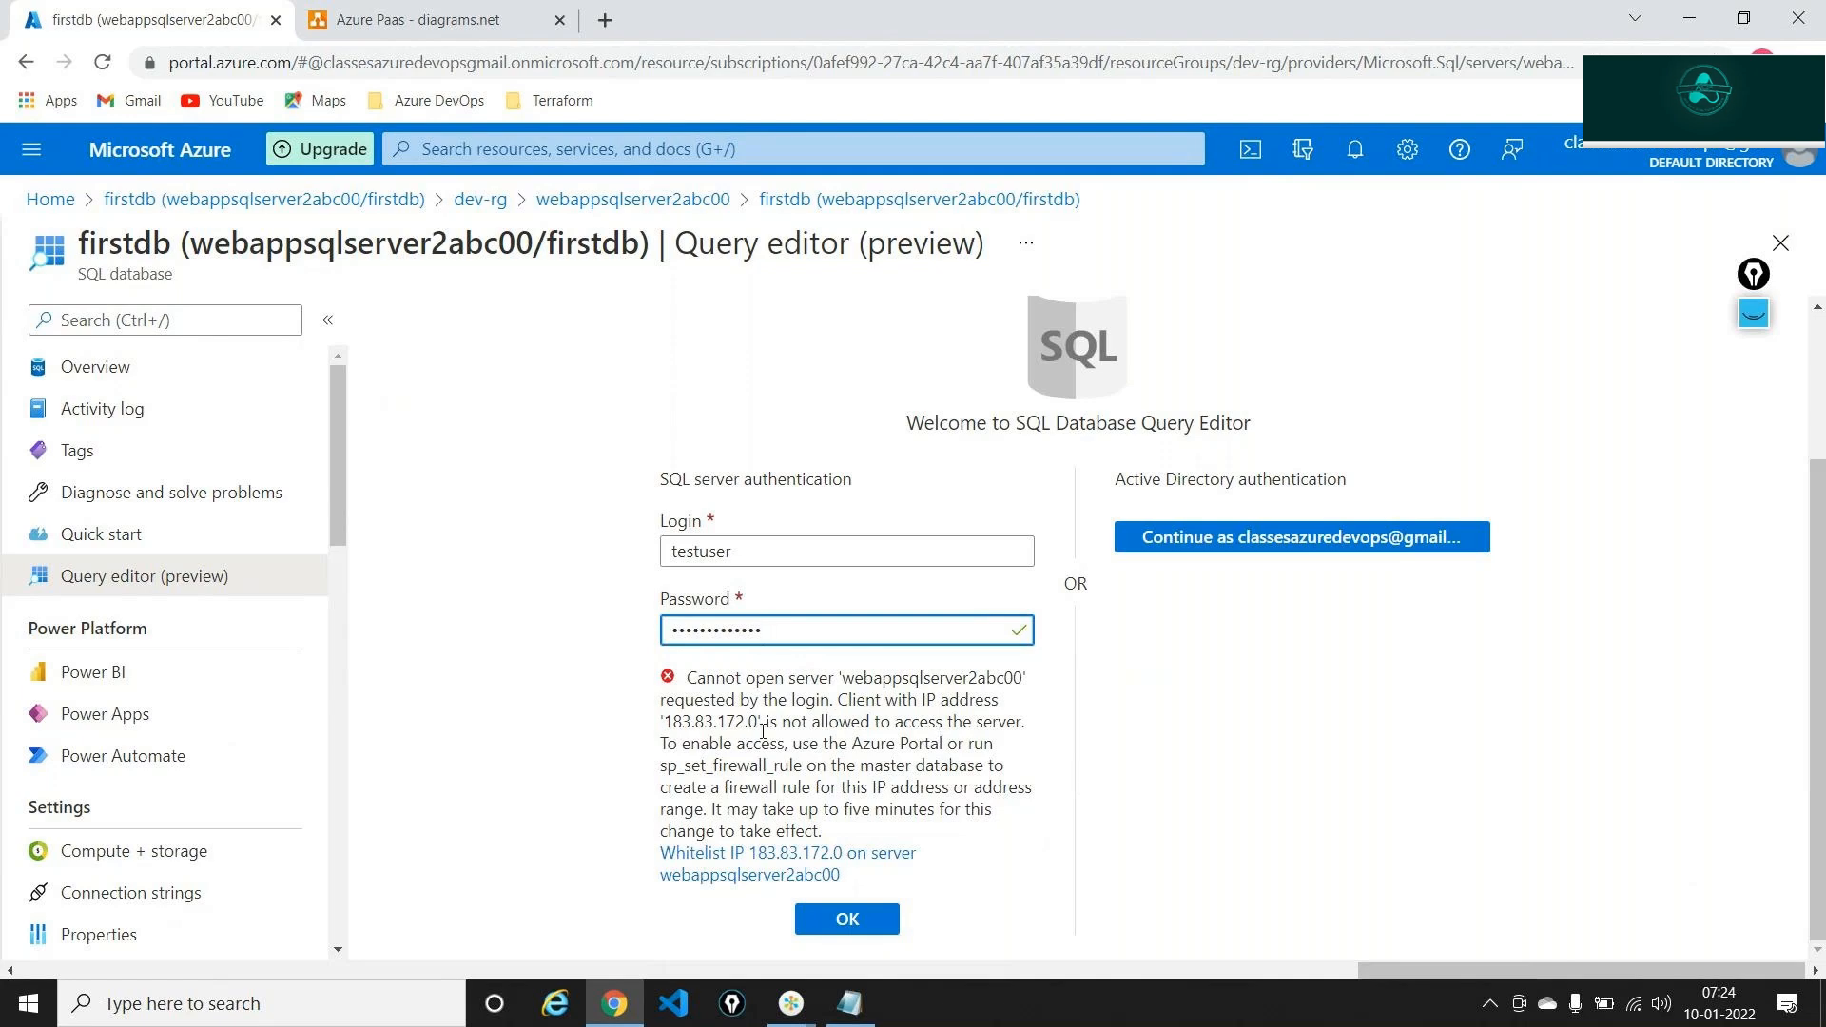
Read the blocked client-IP error, then return to webappsqlserver2abc00, discarding query editor edits
triple_click(730, 725)
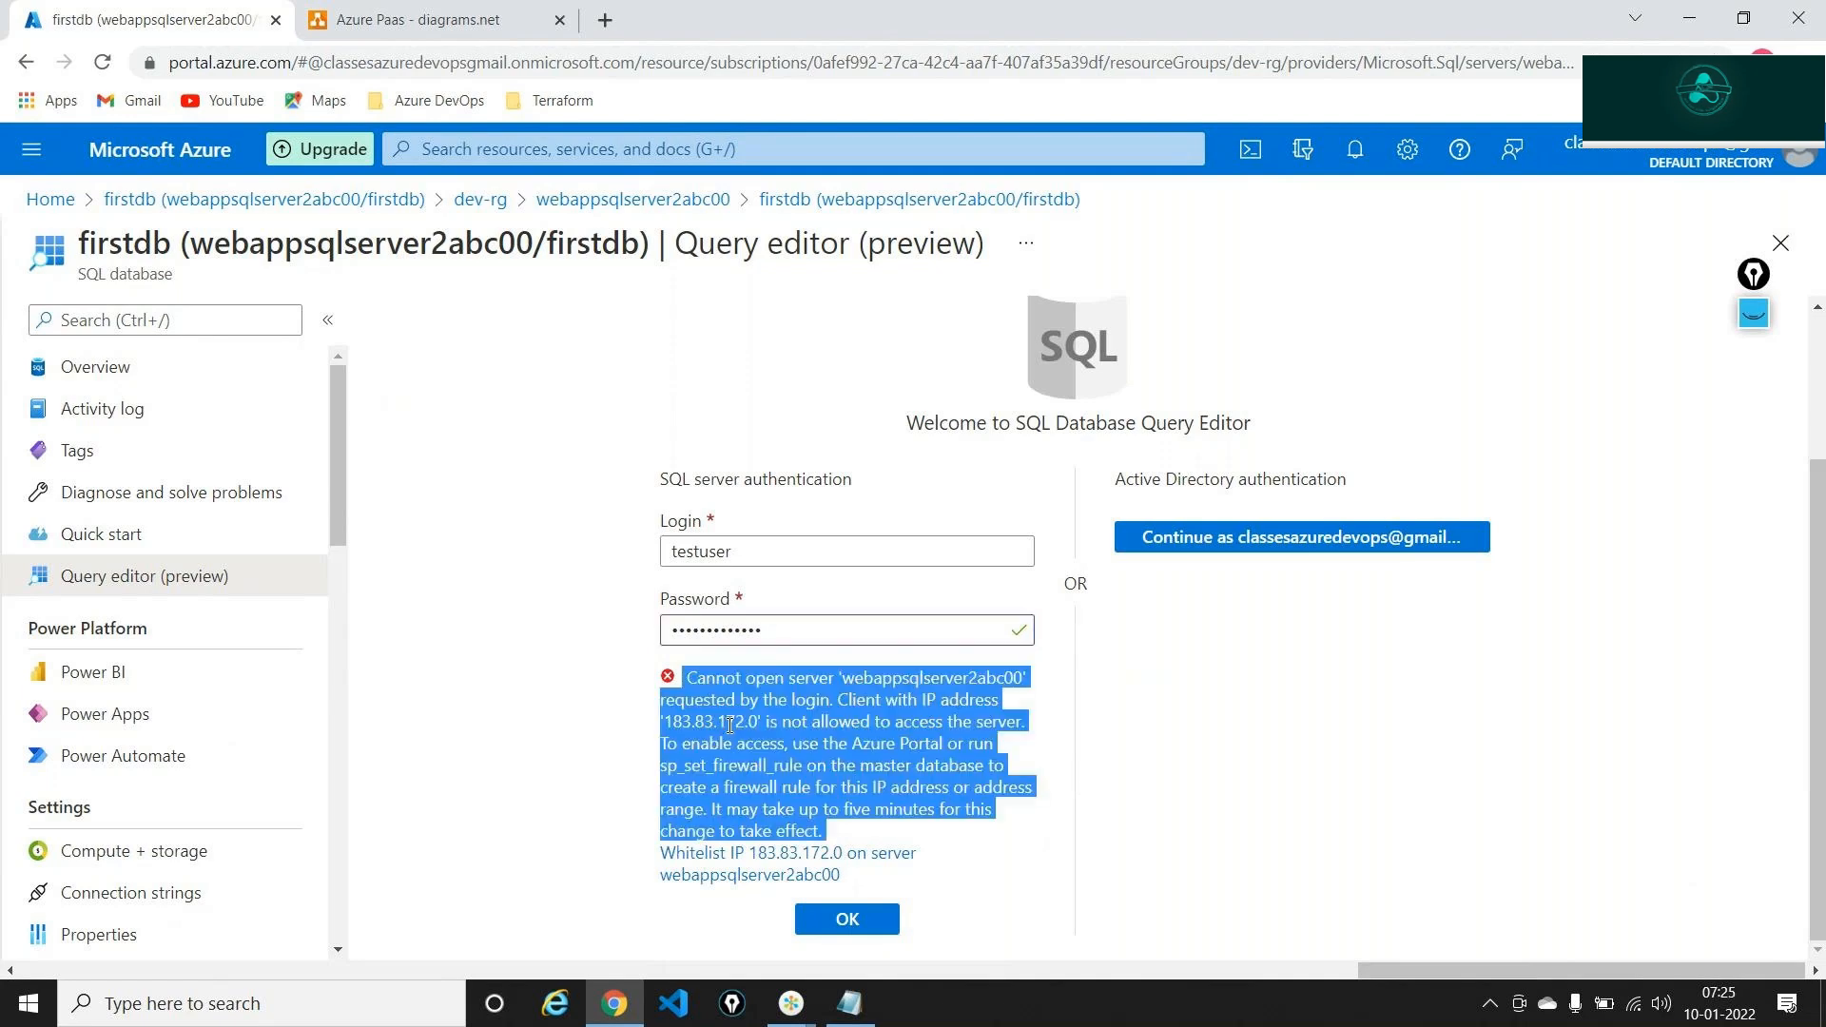
click(730, 725)
drag(672, 723, 748, 712)
click(758, 723)
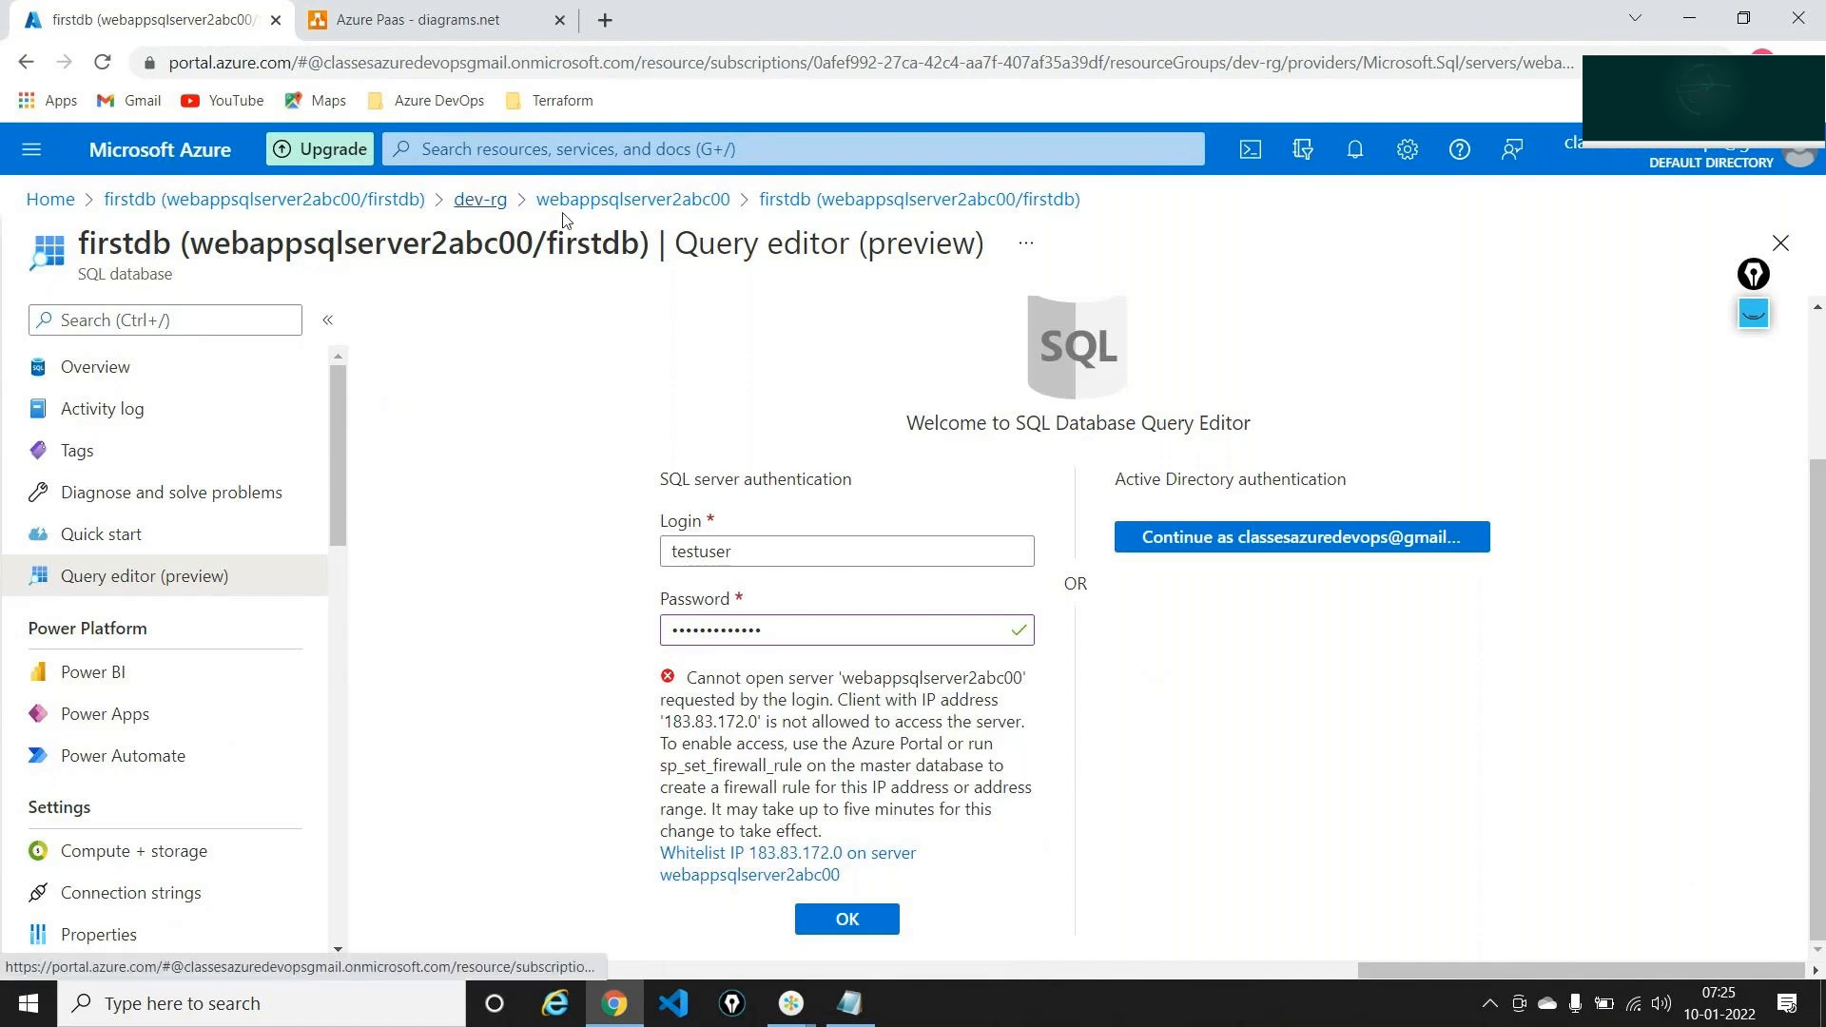
click(609, 201)
click(1029, 197)
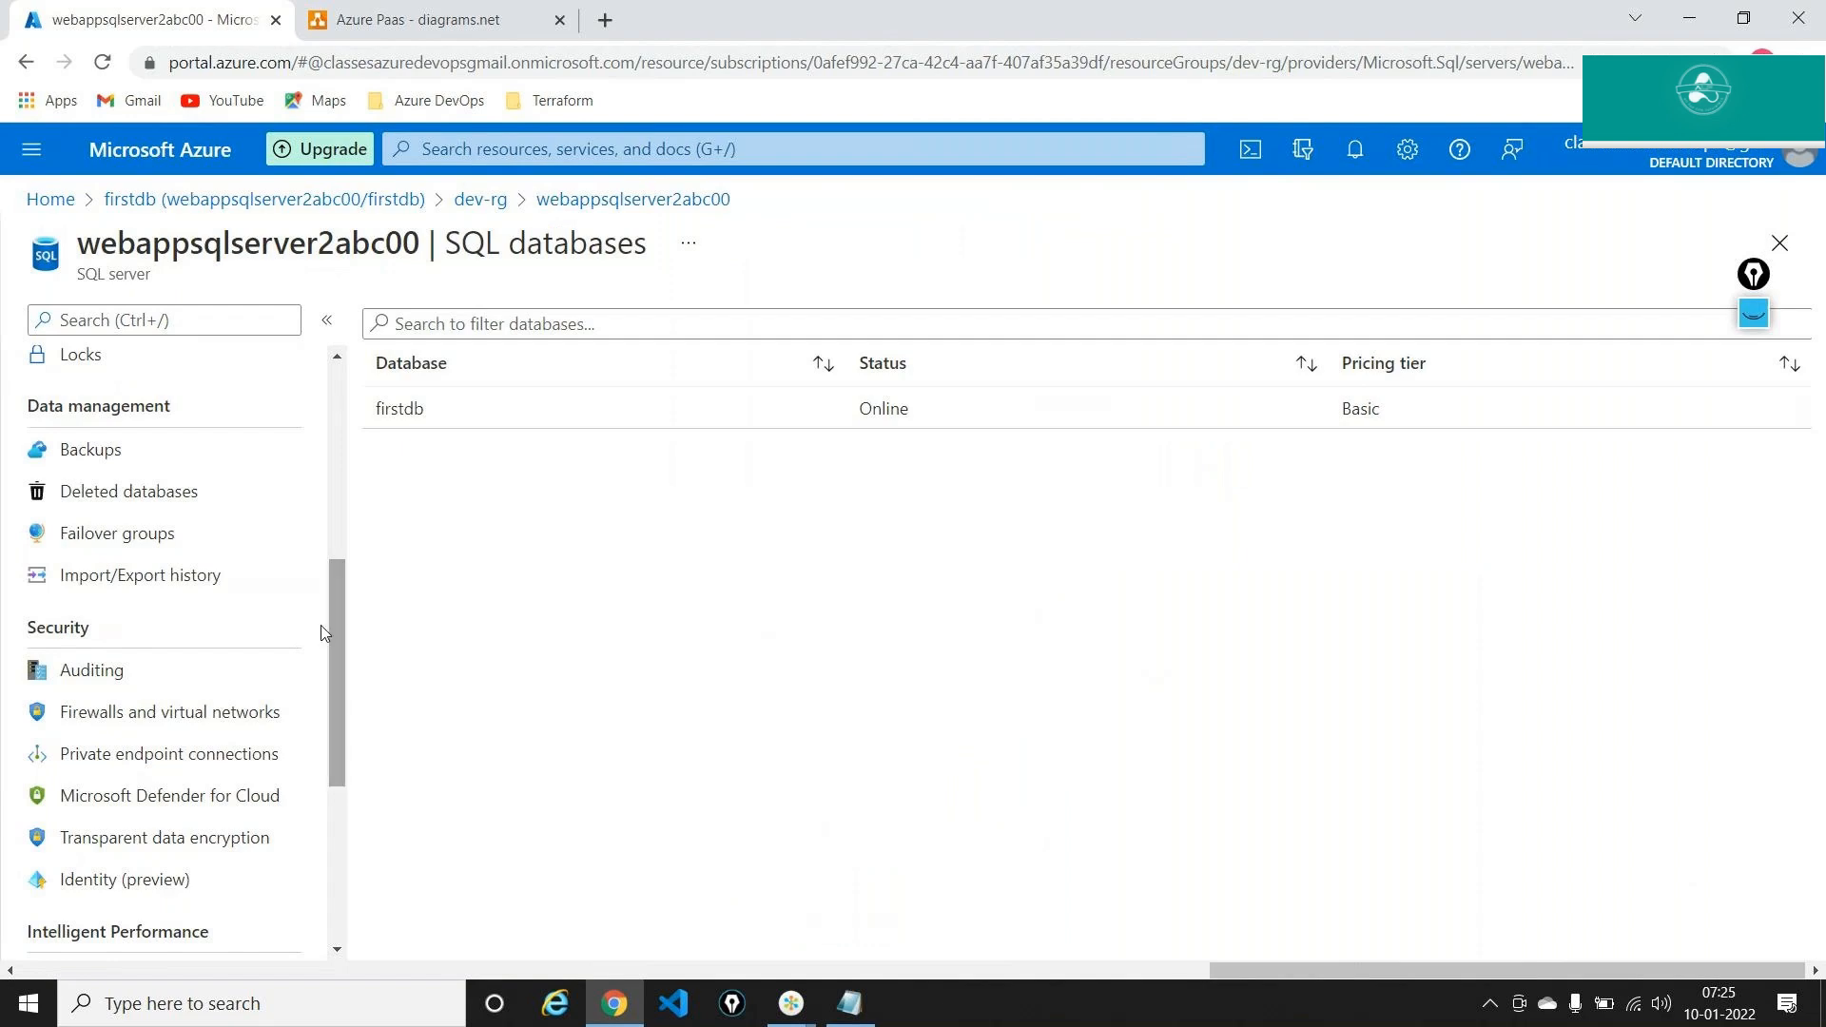
Add firewall rule myoffice_ip with start and end IP 183.83.172.0 and save it
click(202, 709)
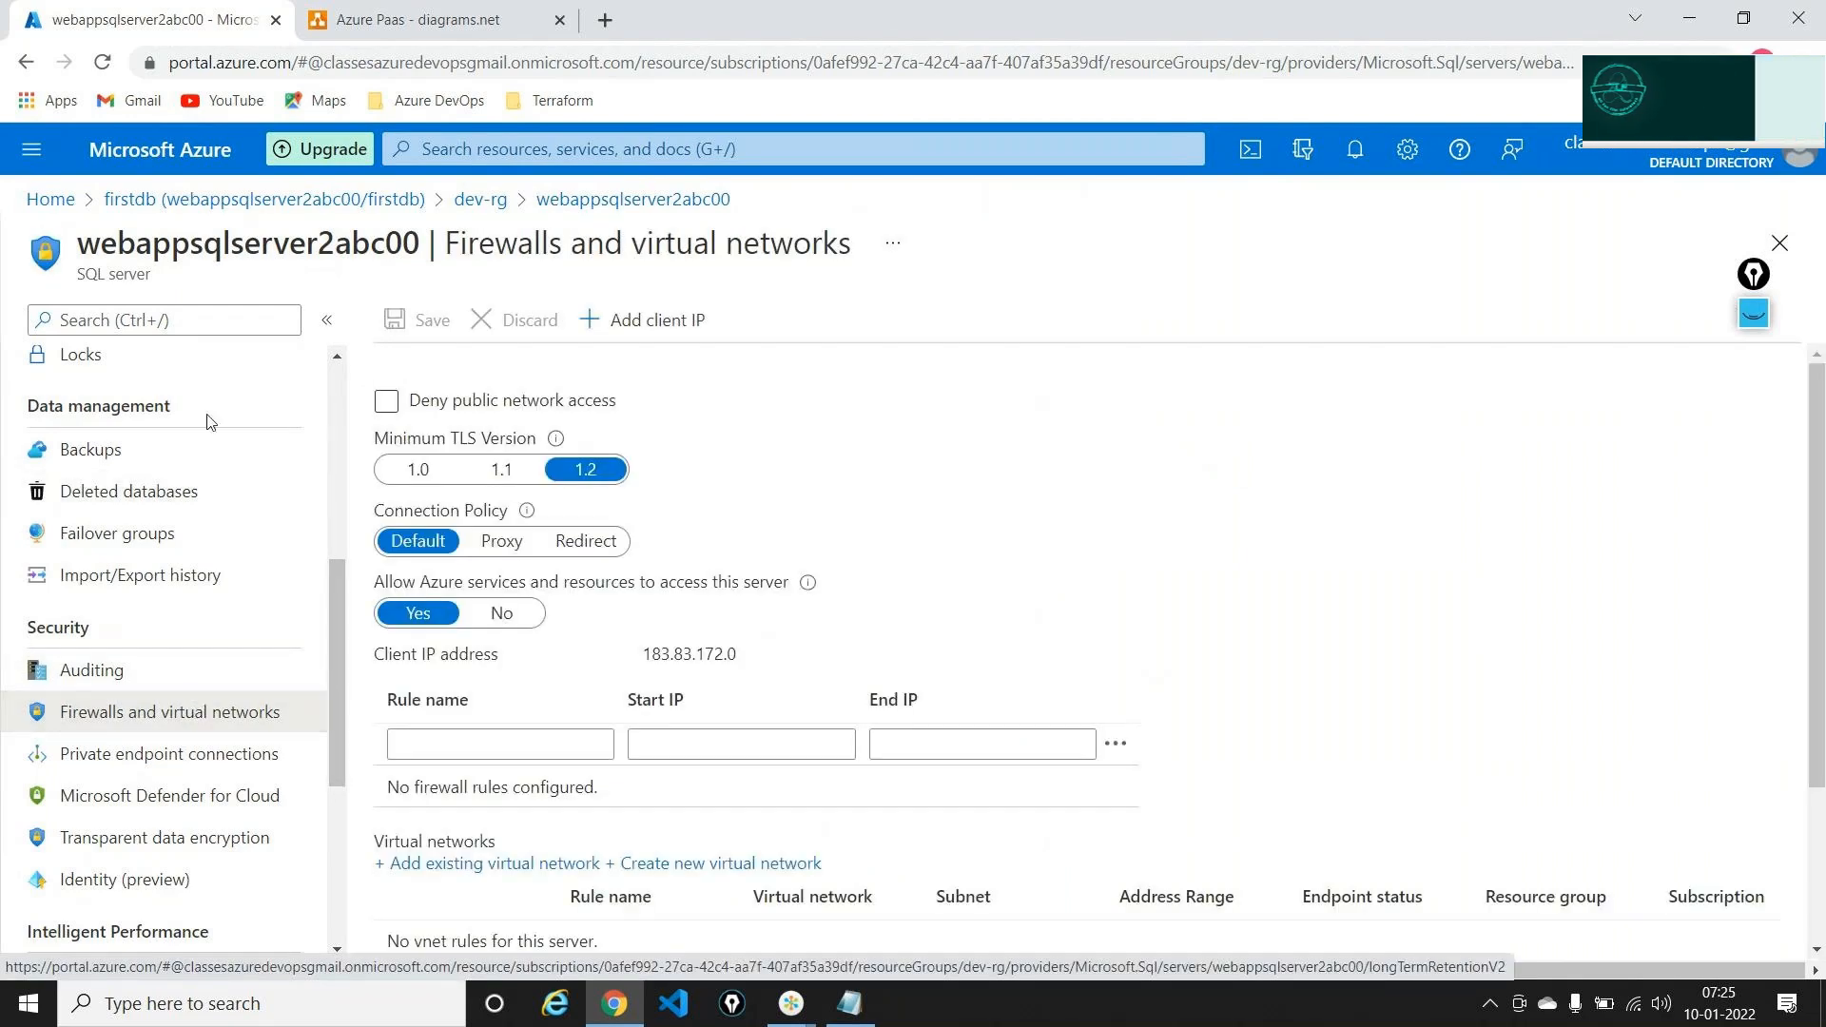
double_click(668, 649)
key(ctrl+c)
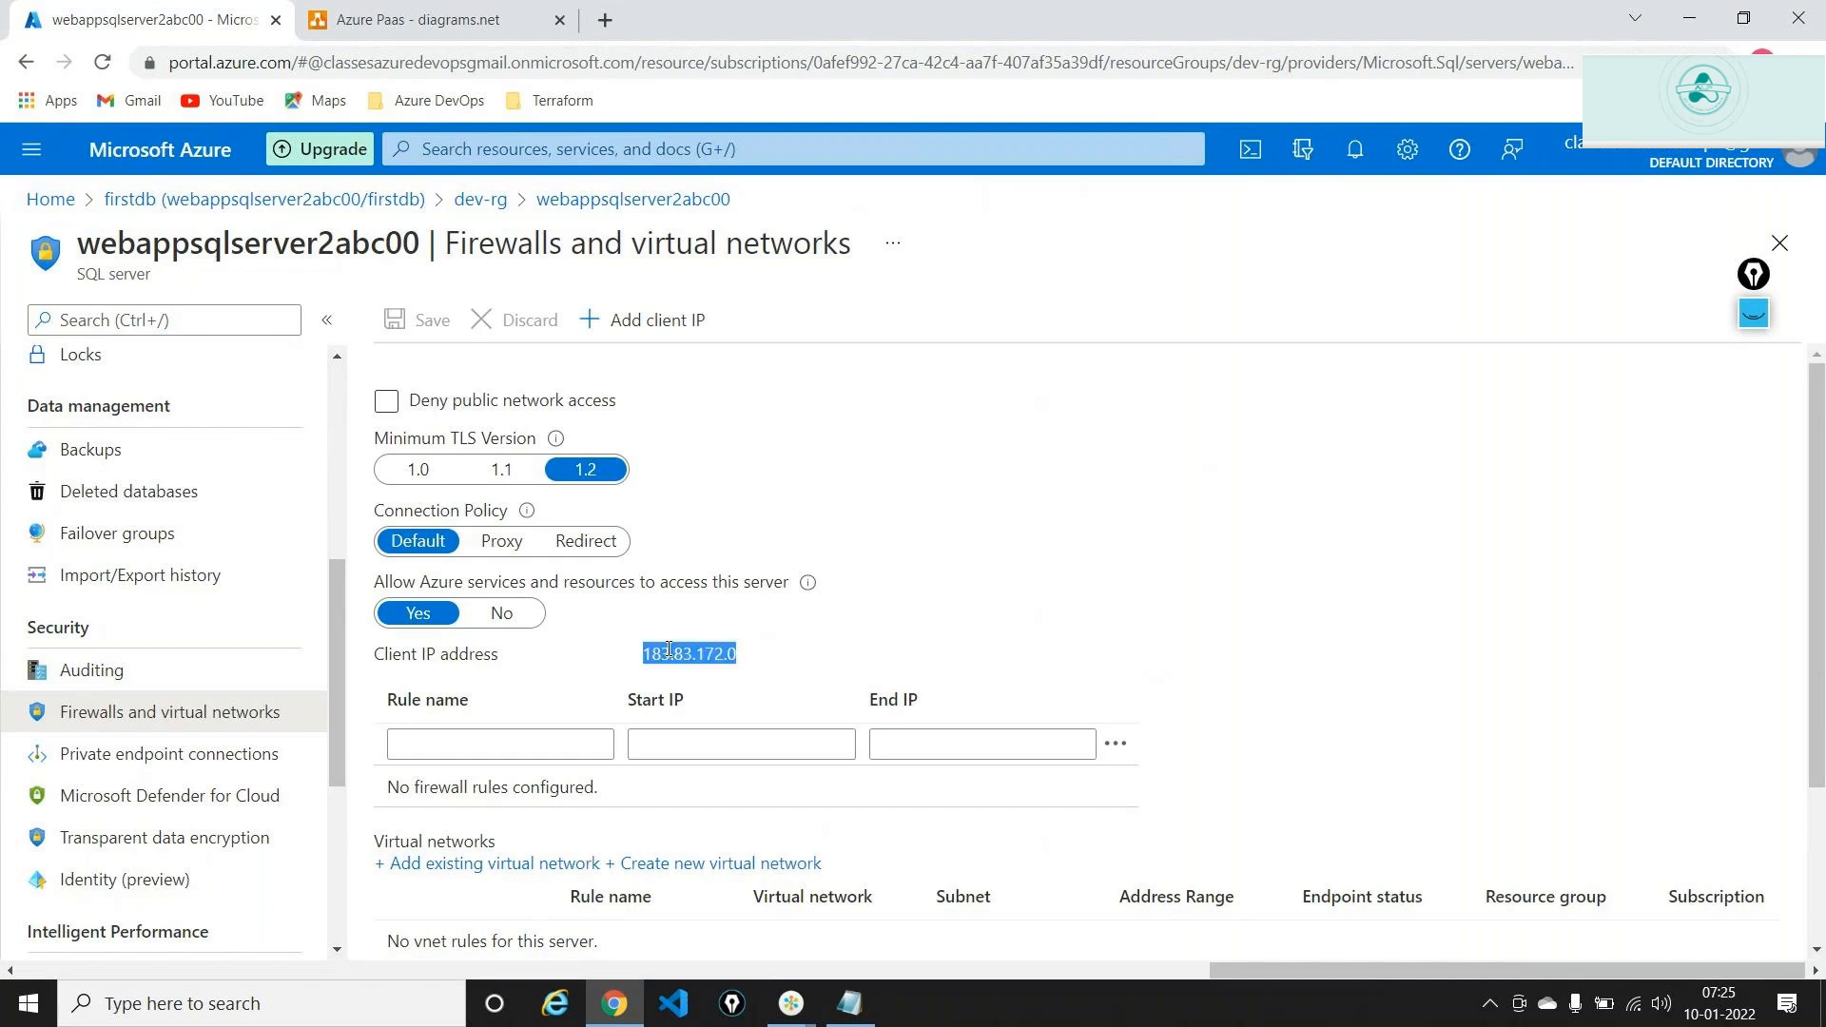
click(573, 742)
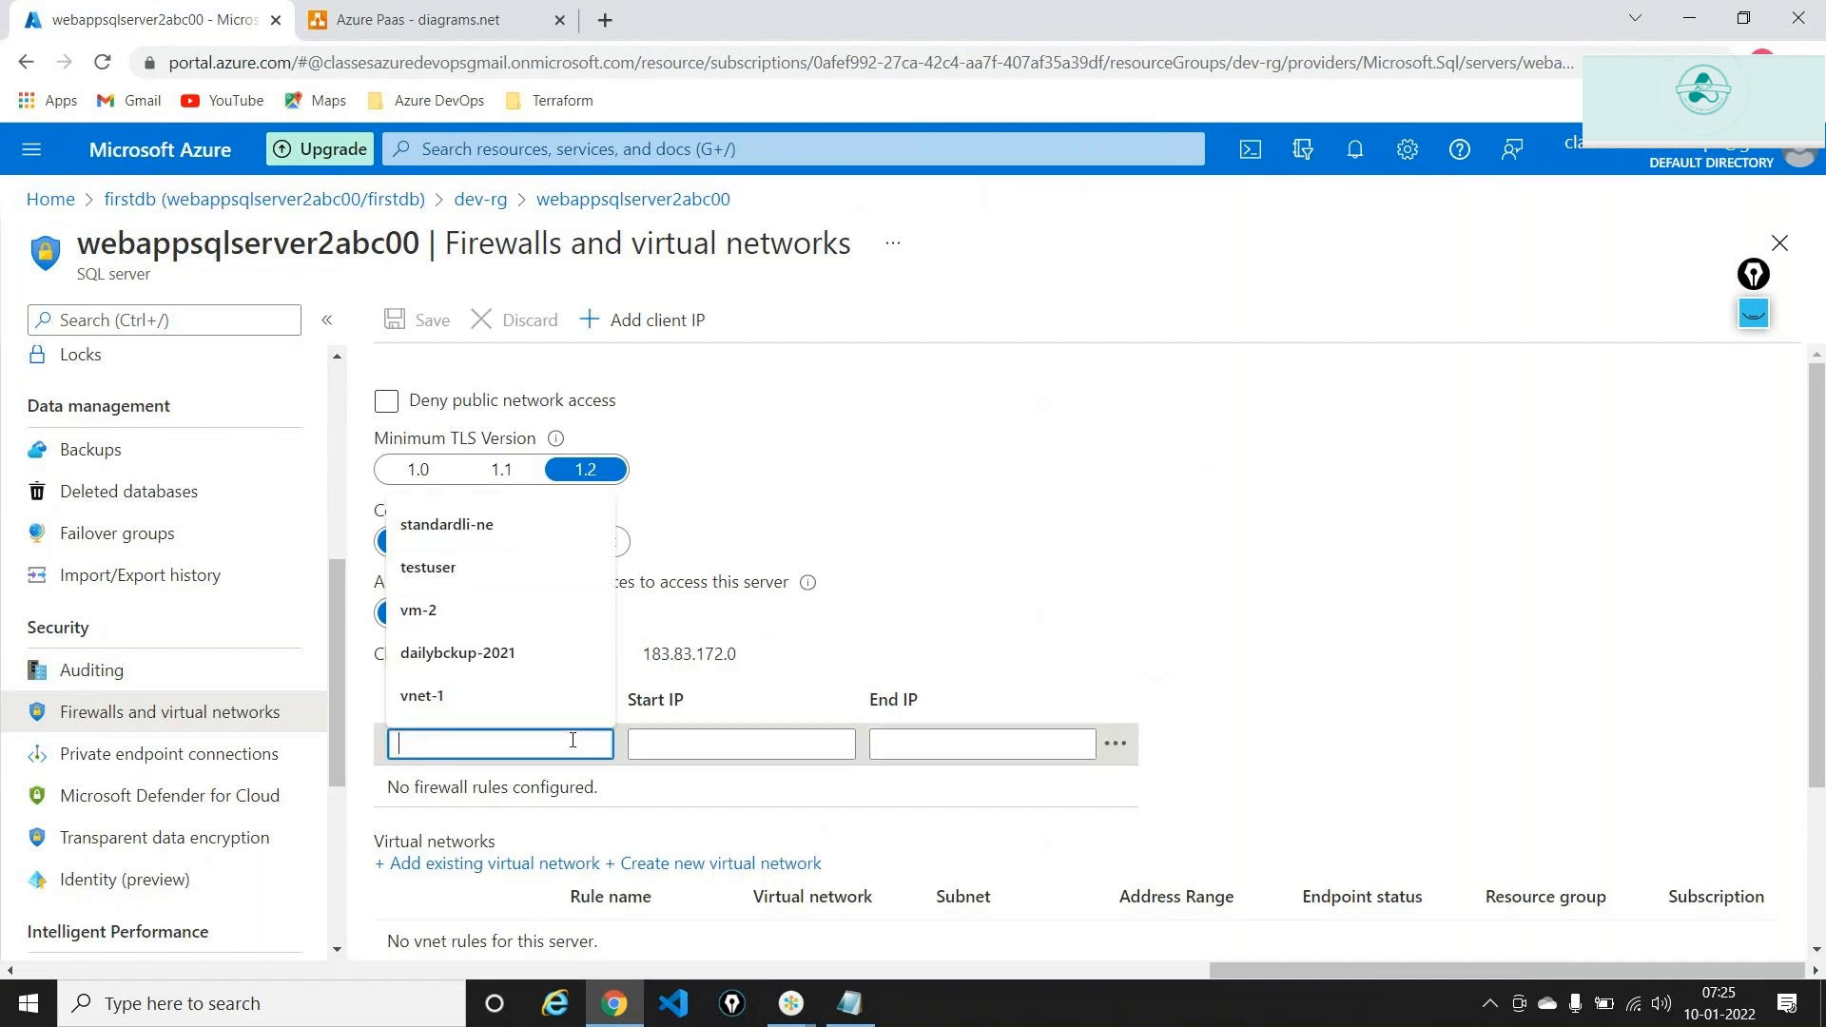
text(my)
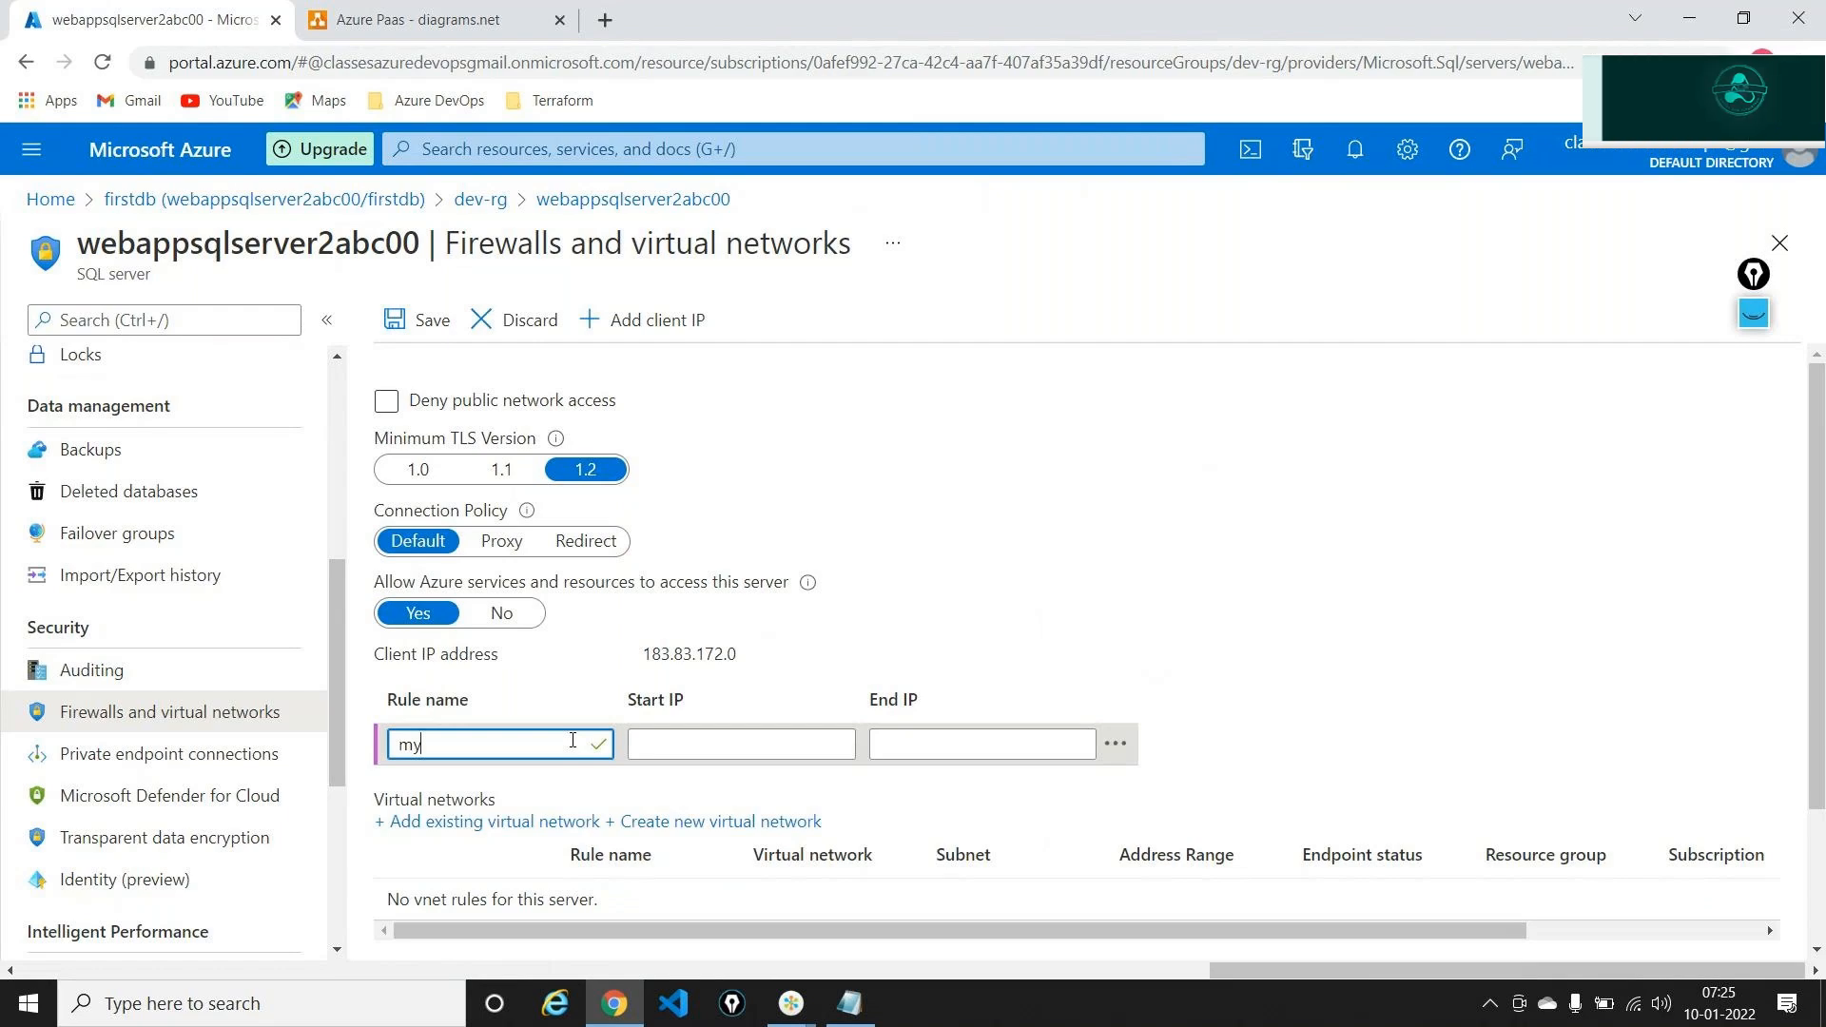
text(office)
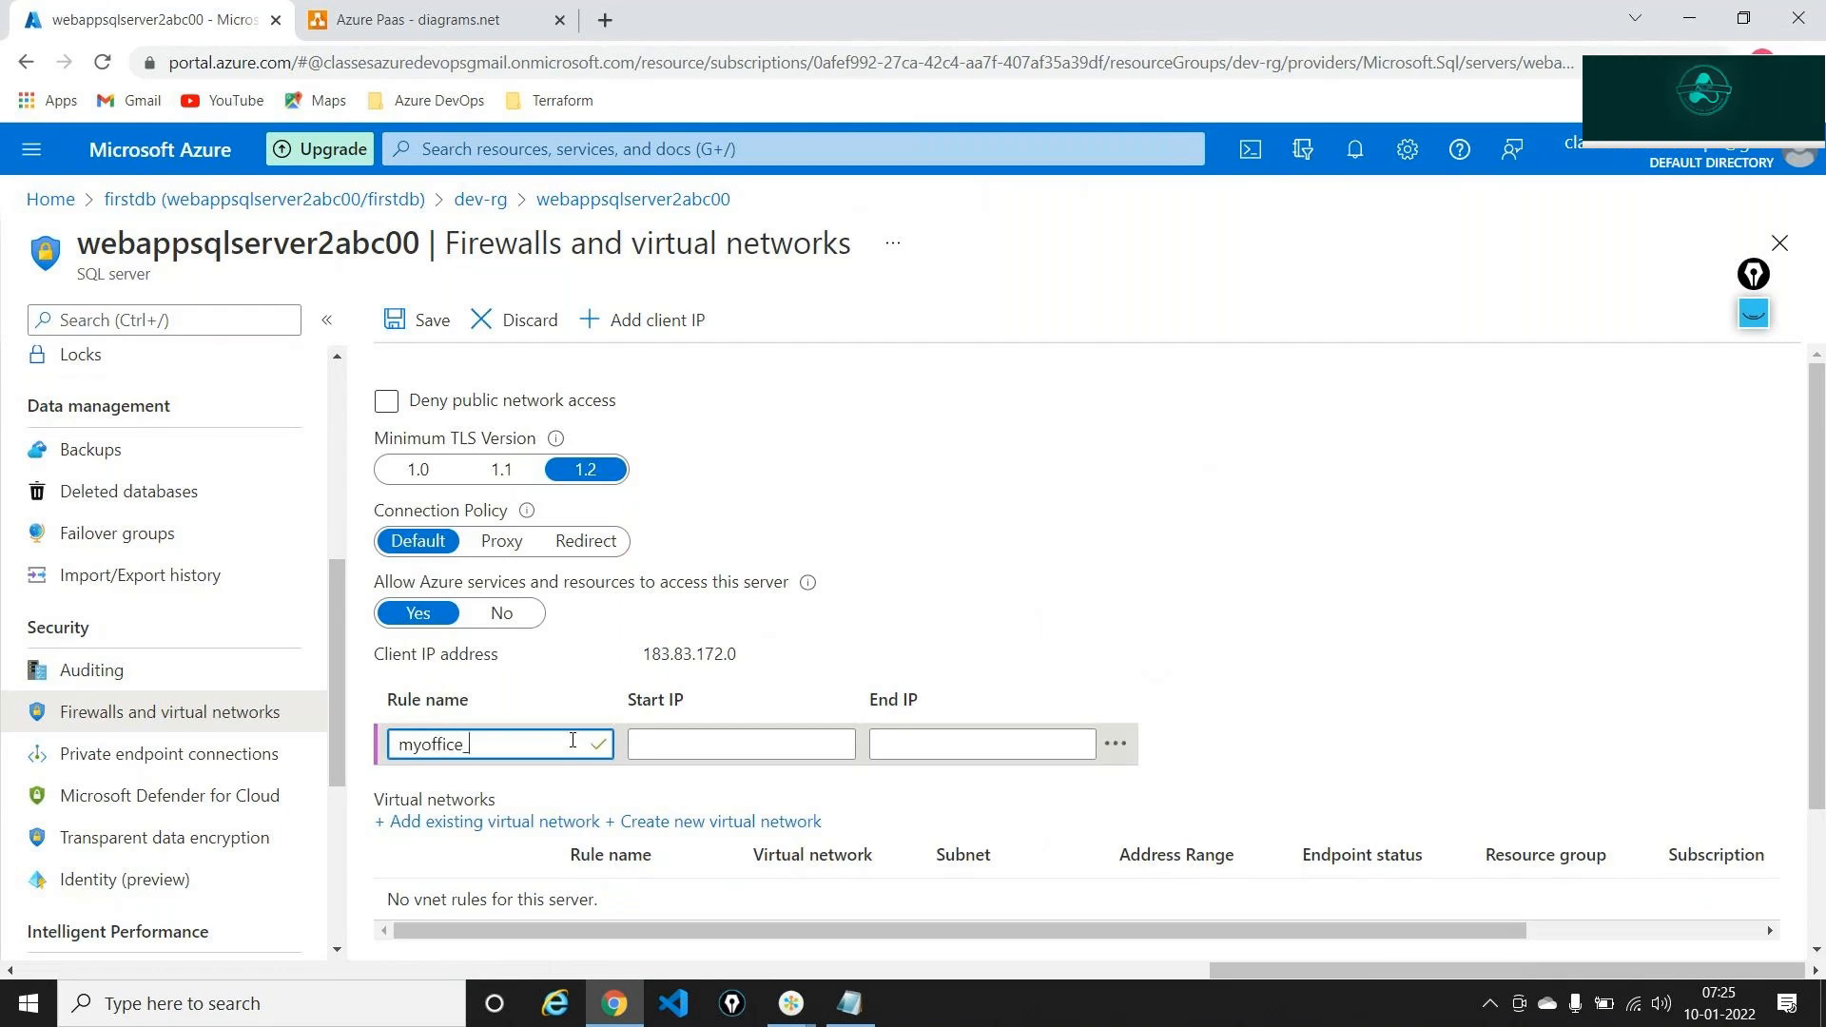
text(_ip)
key(Tab)
key(ctrl+v)
key(Tab)
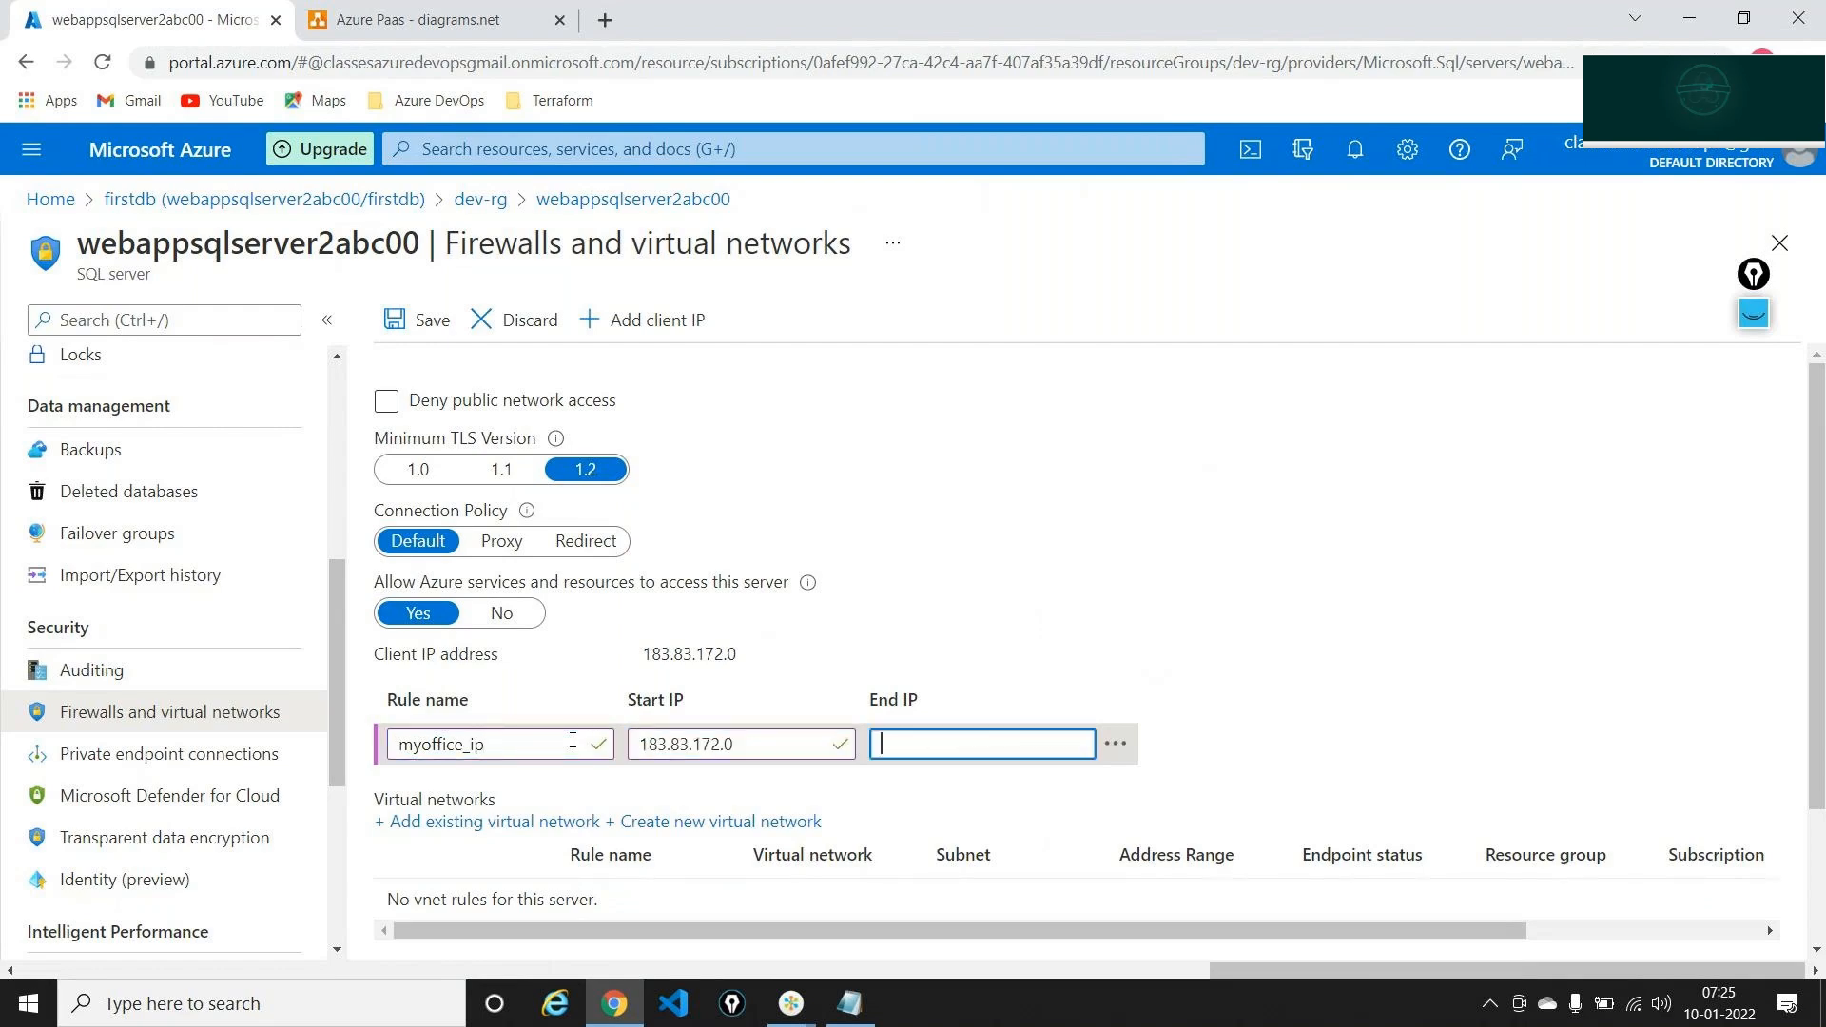
key(ctrl+v)
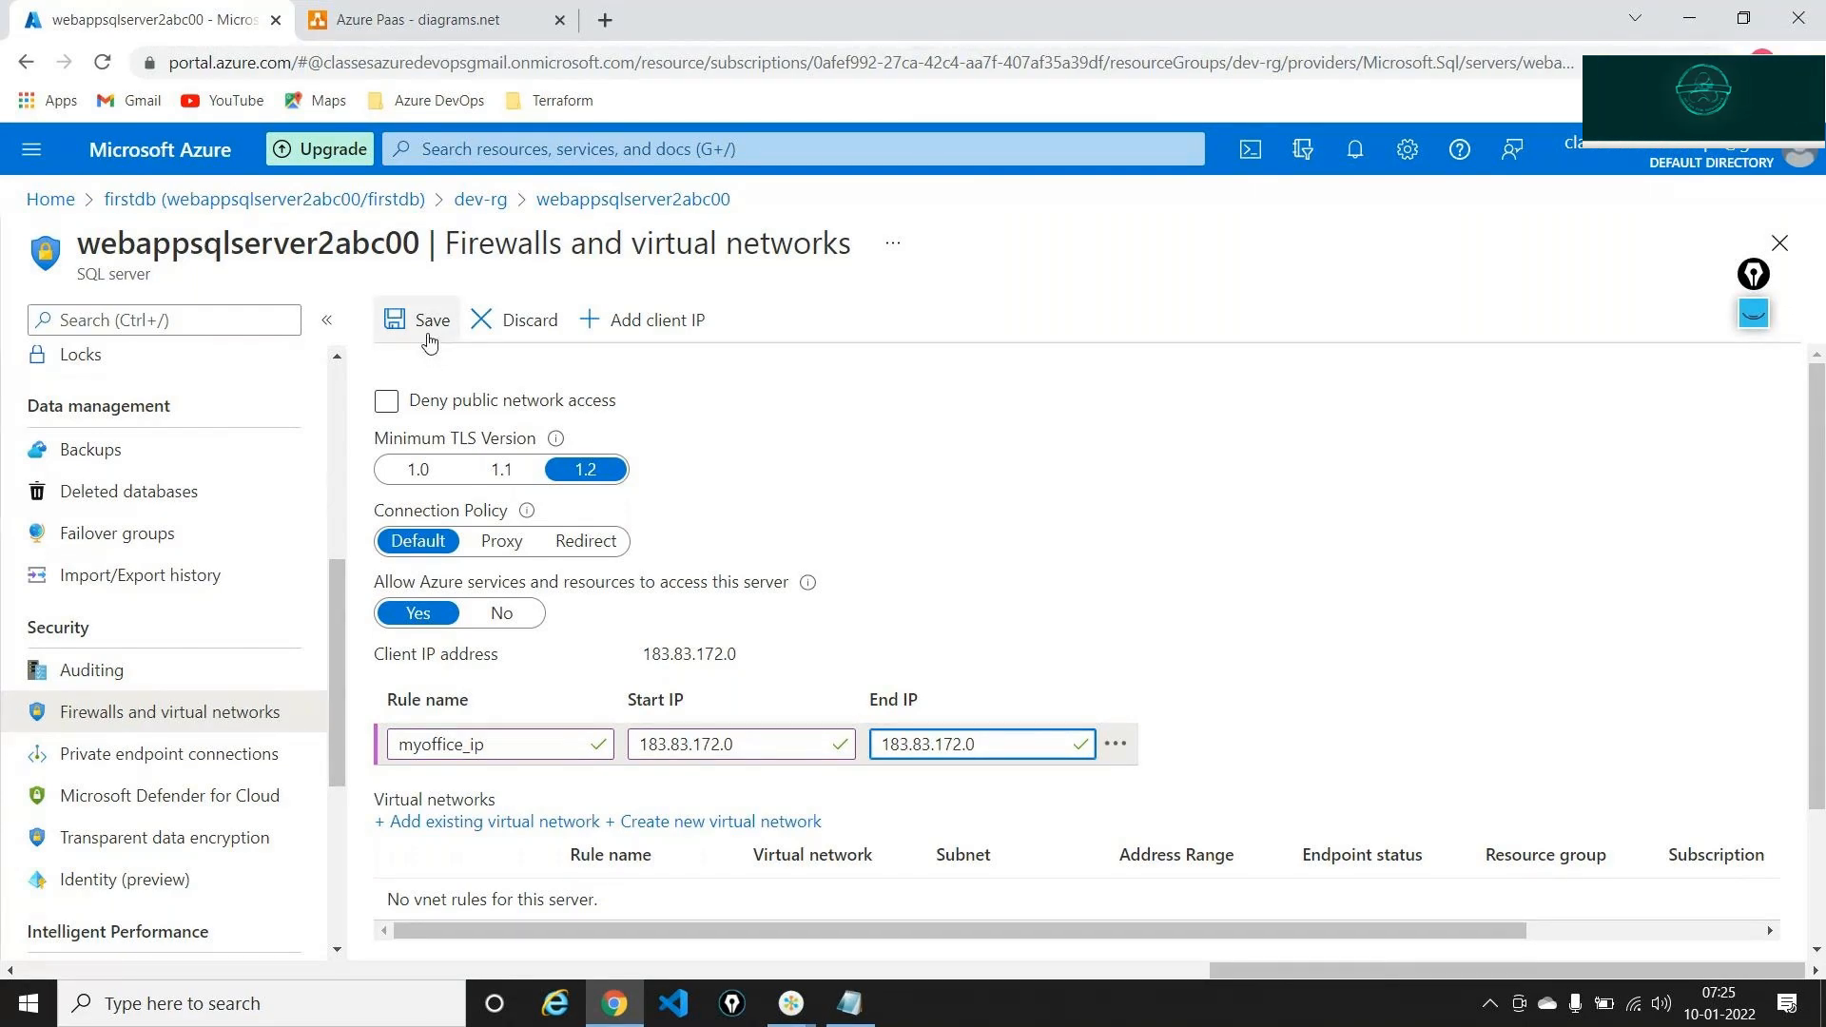
click(429, 336)
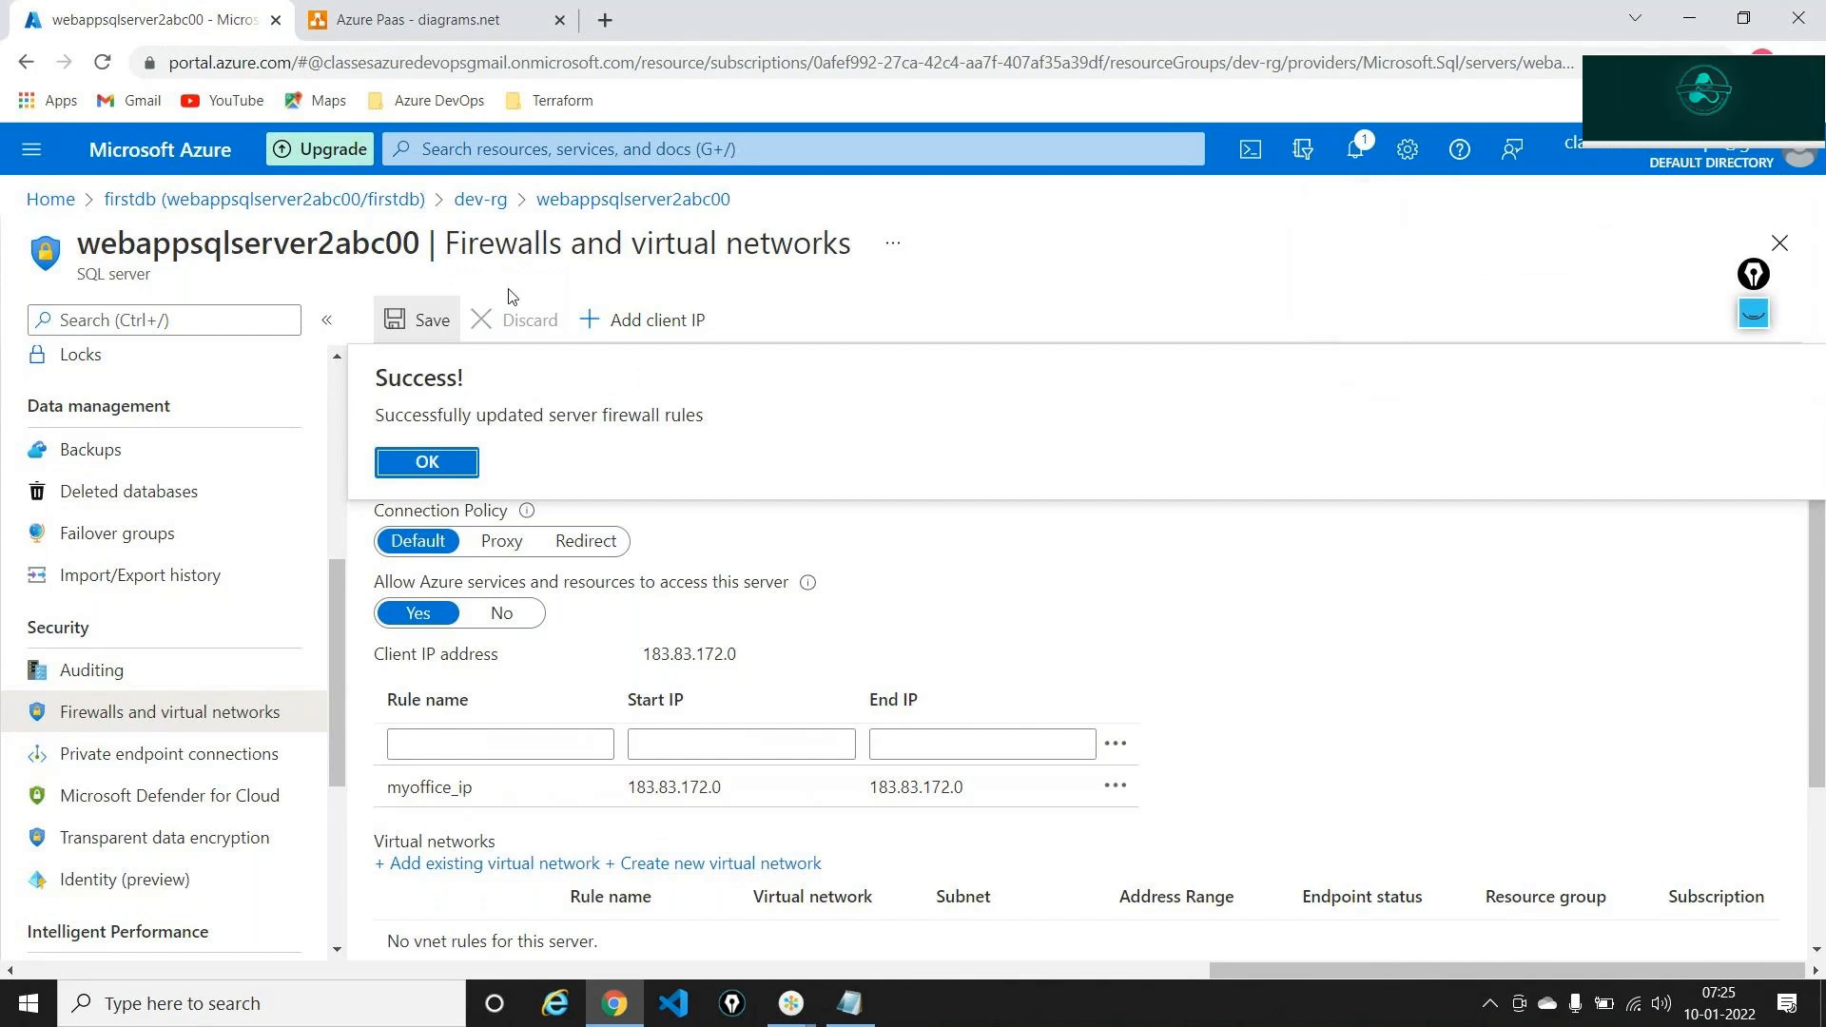
Dismiss the firewall success message and reopen firstdb's Query editor from the SQL databases list
click(427, 462)
click(221, 321)
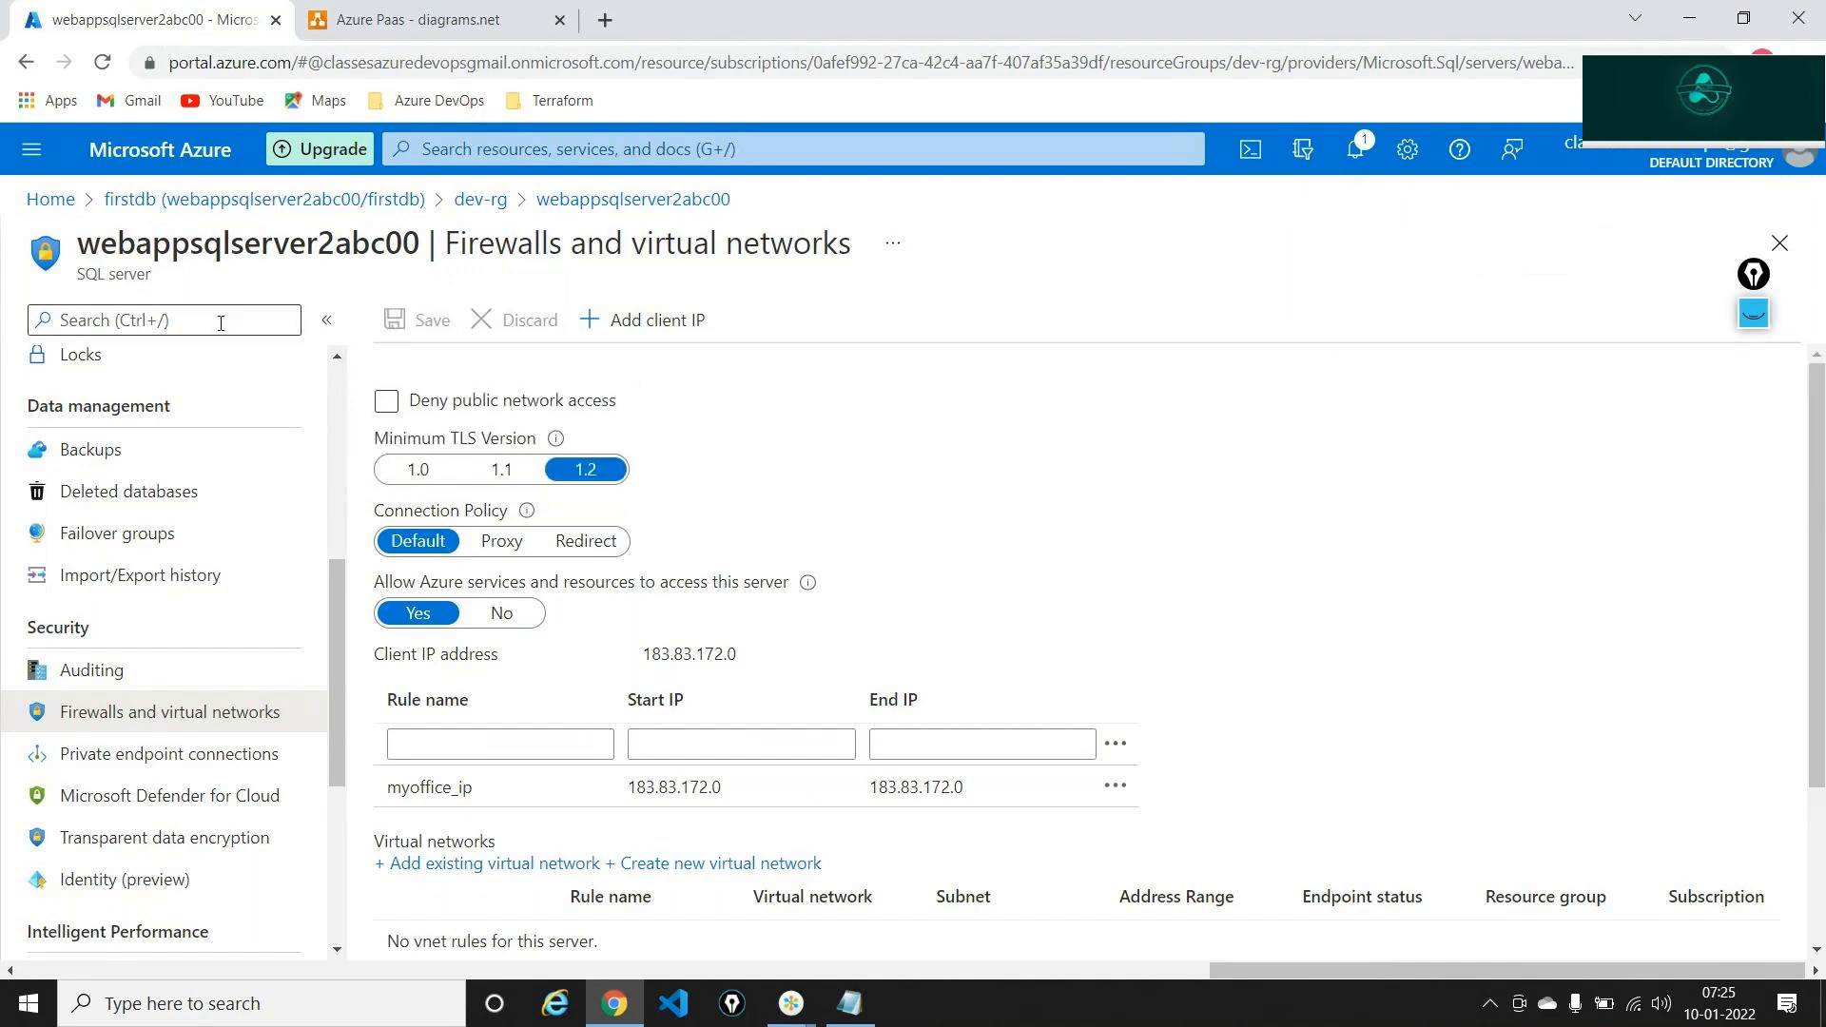
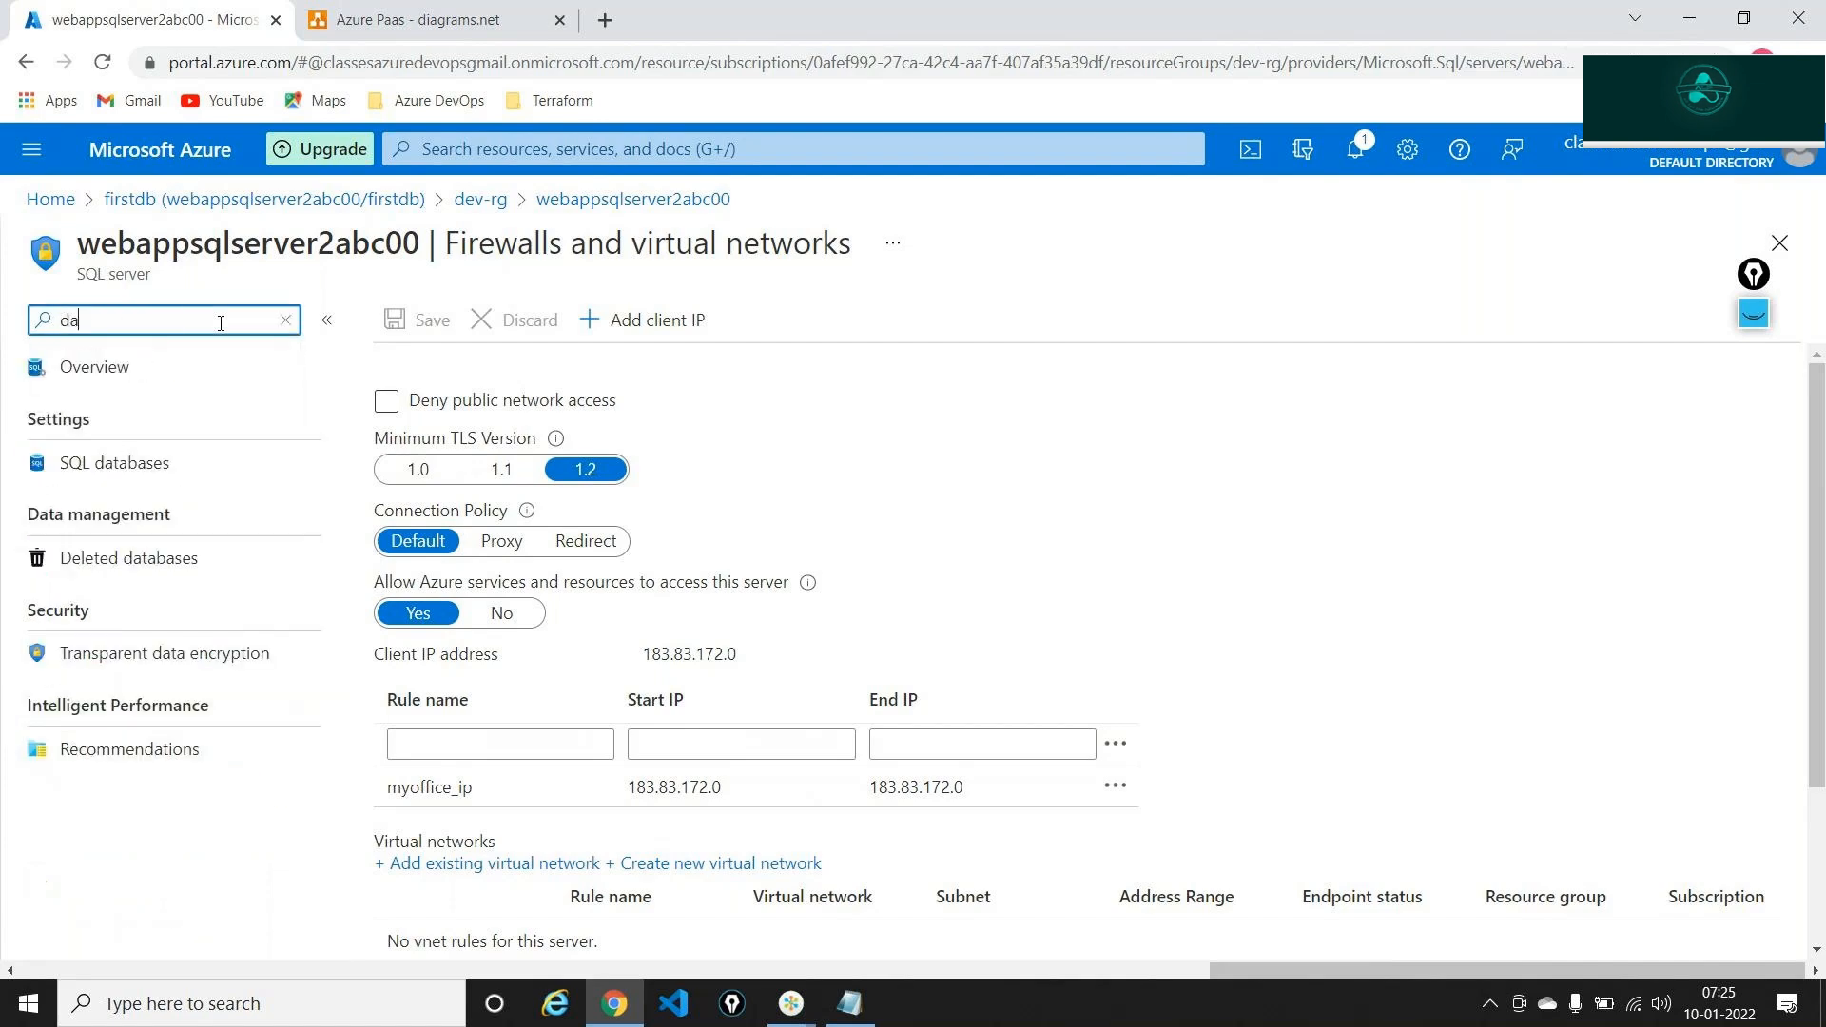
click(110, 463)
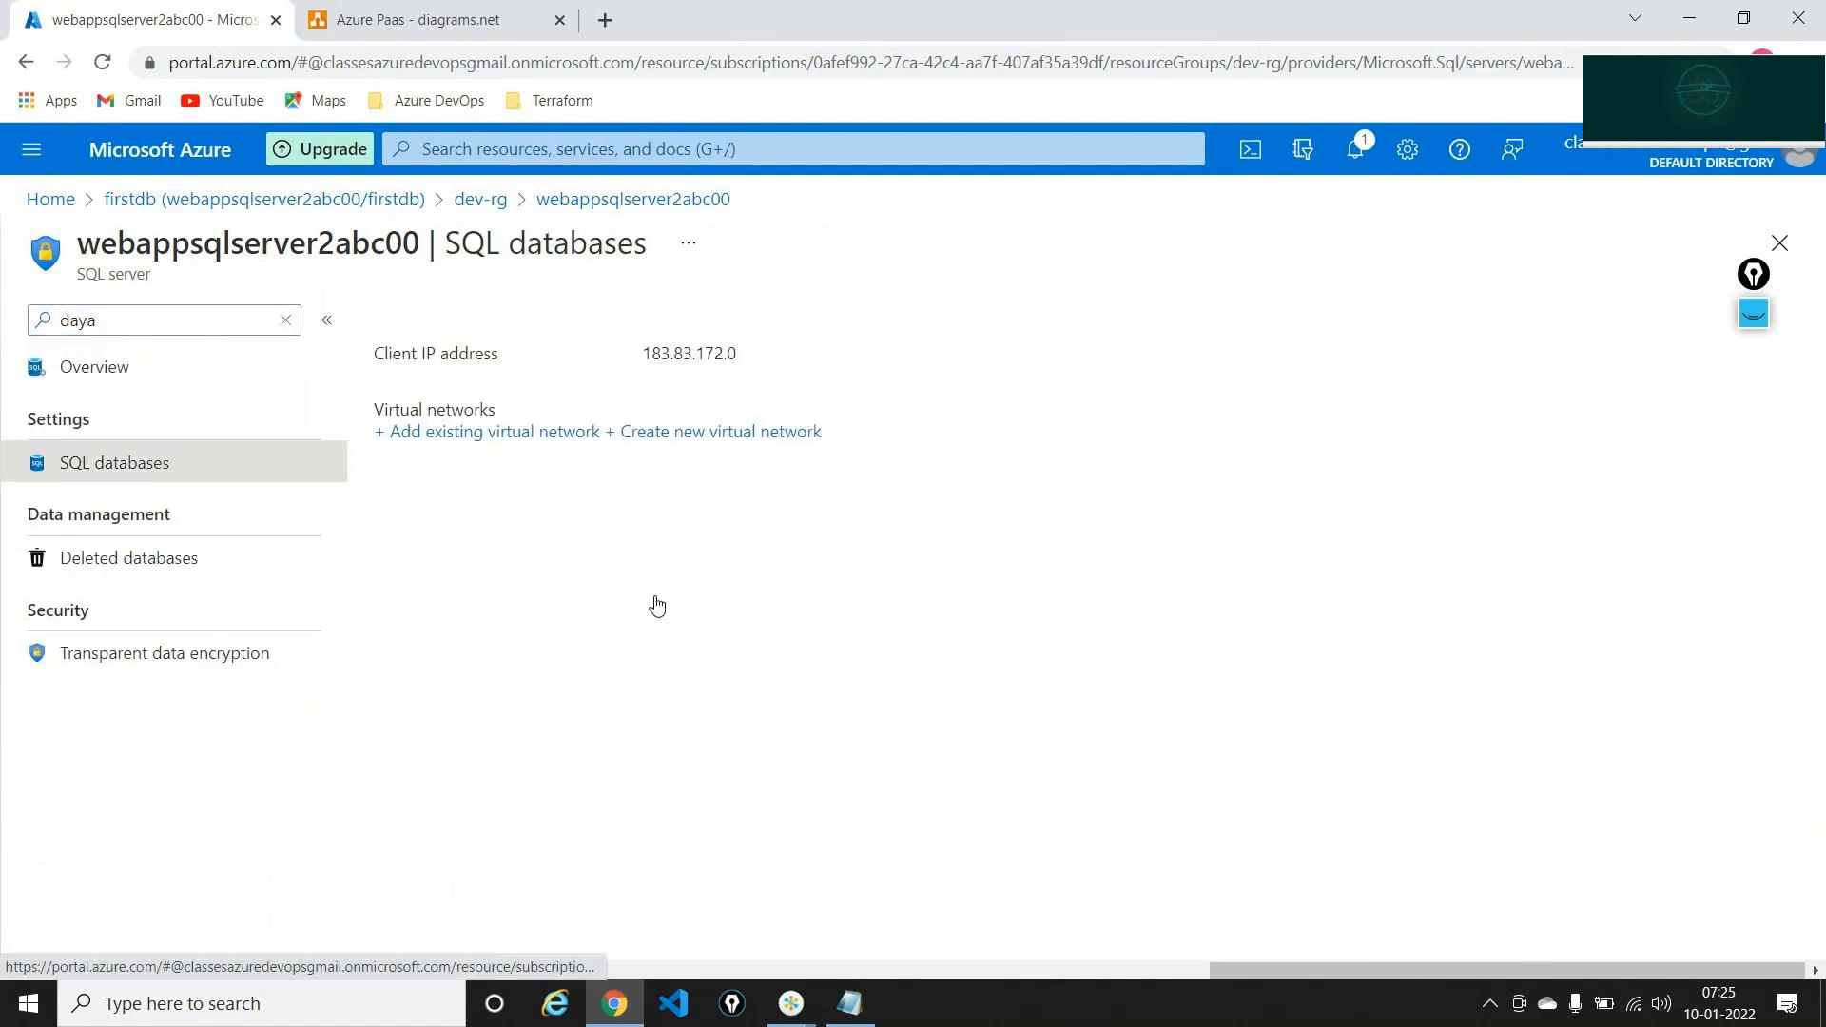
click(494, 407)
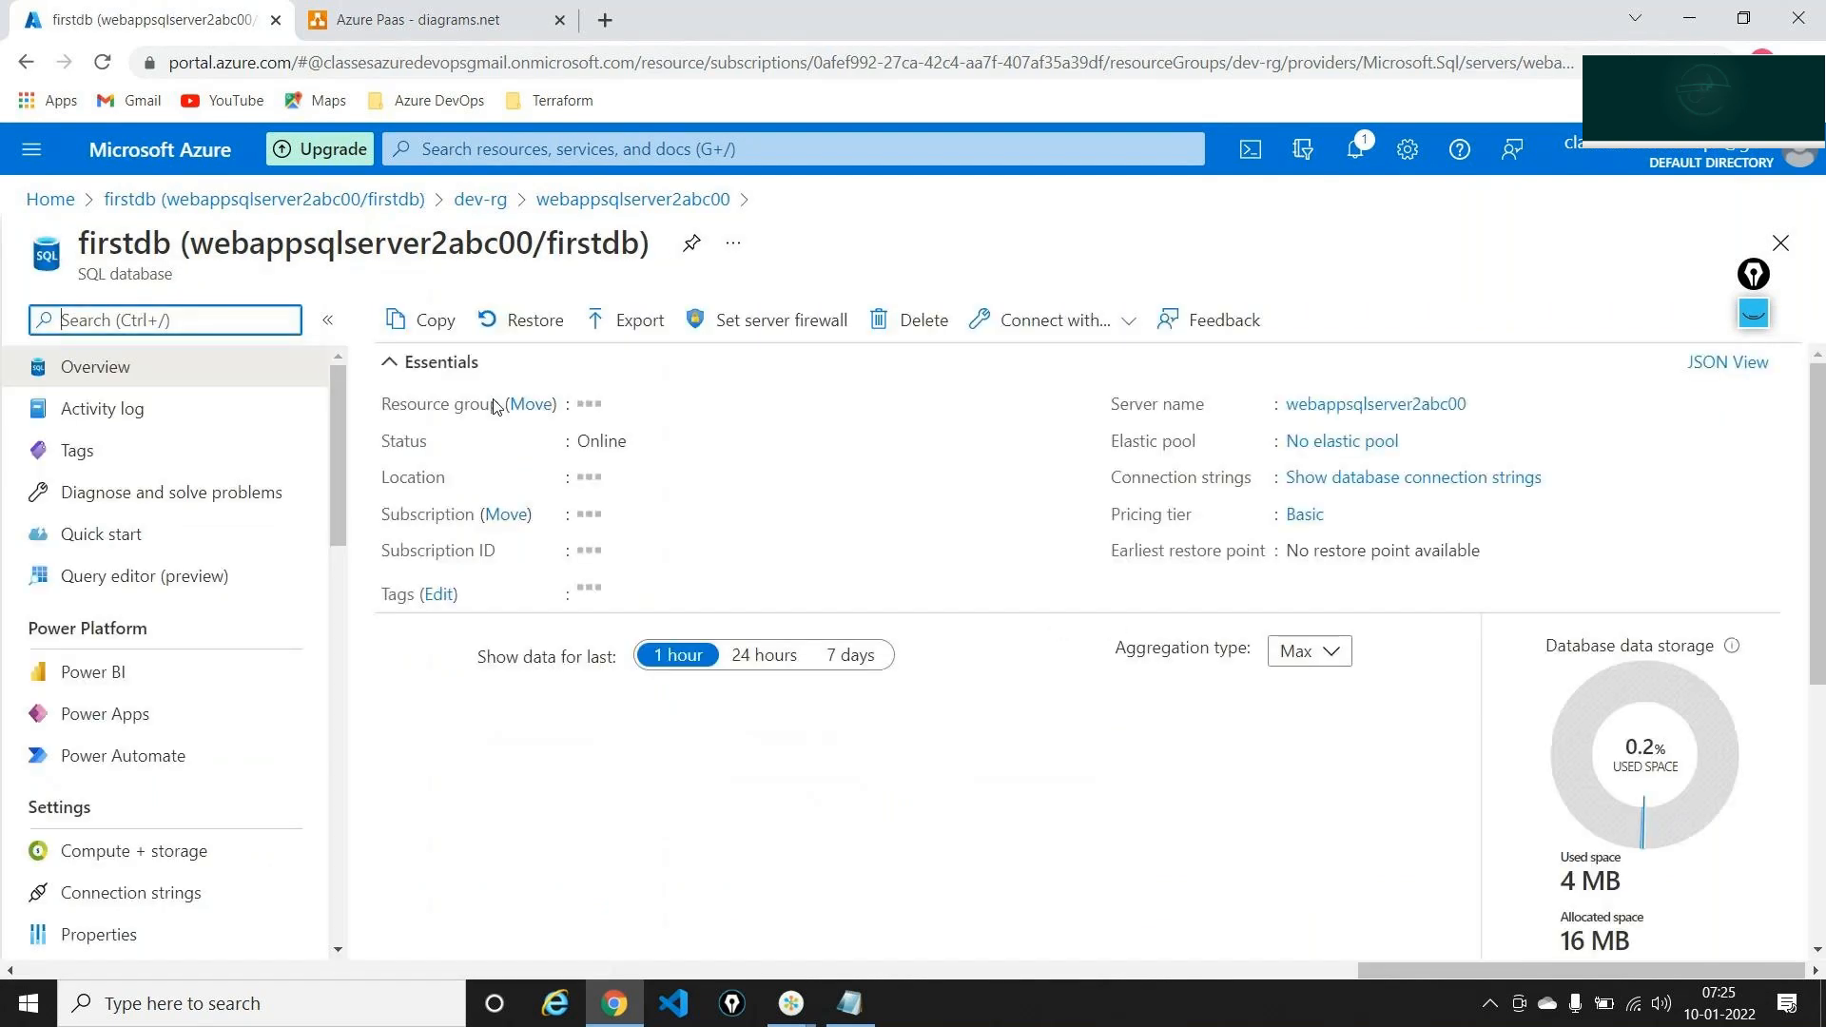
click(133, 575)
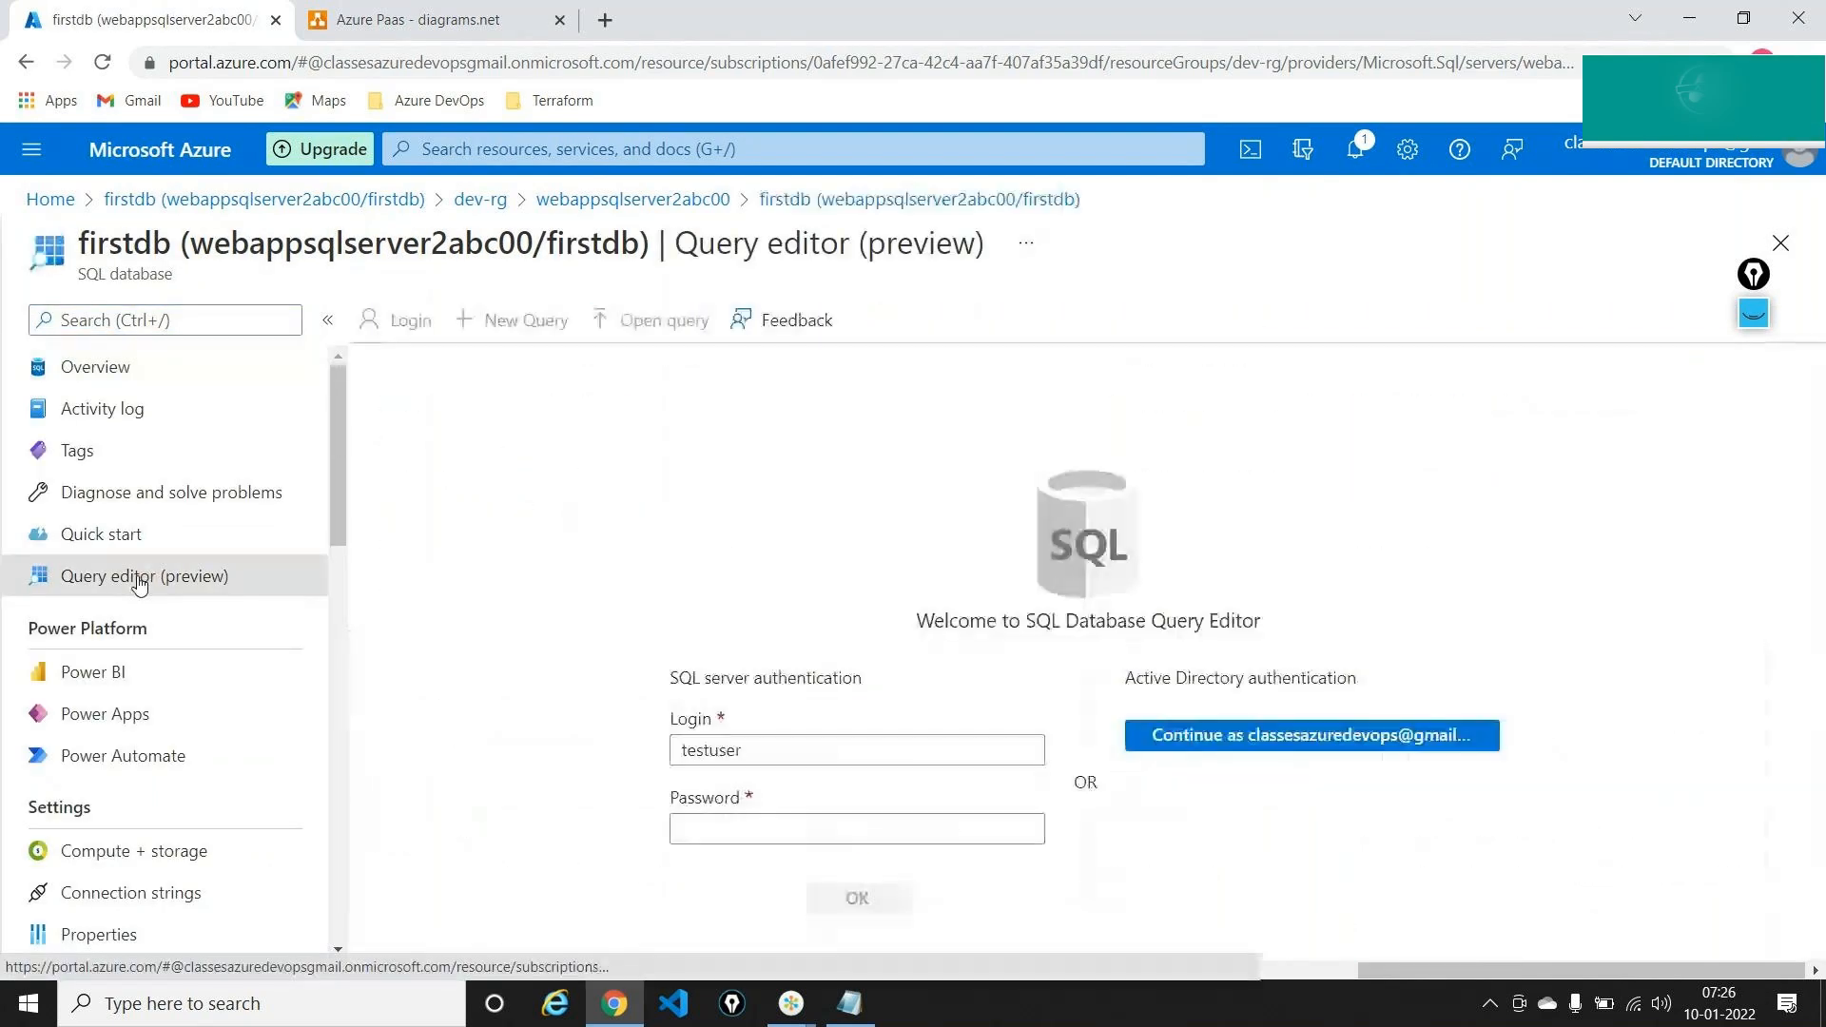
Sign in to the firstdb query editor with the SQL admin password
click(724, 828)
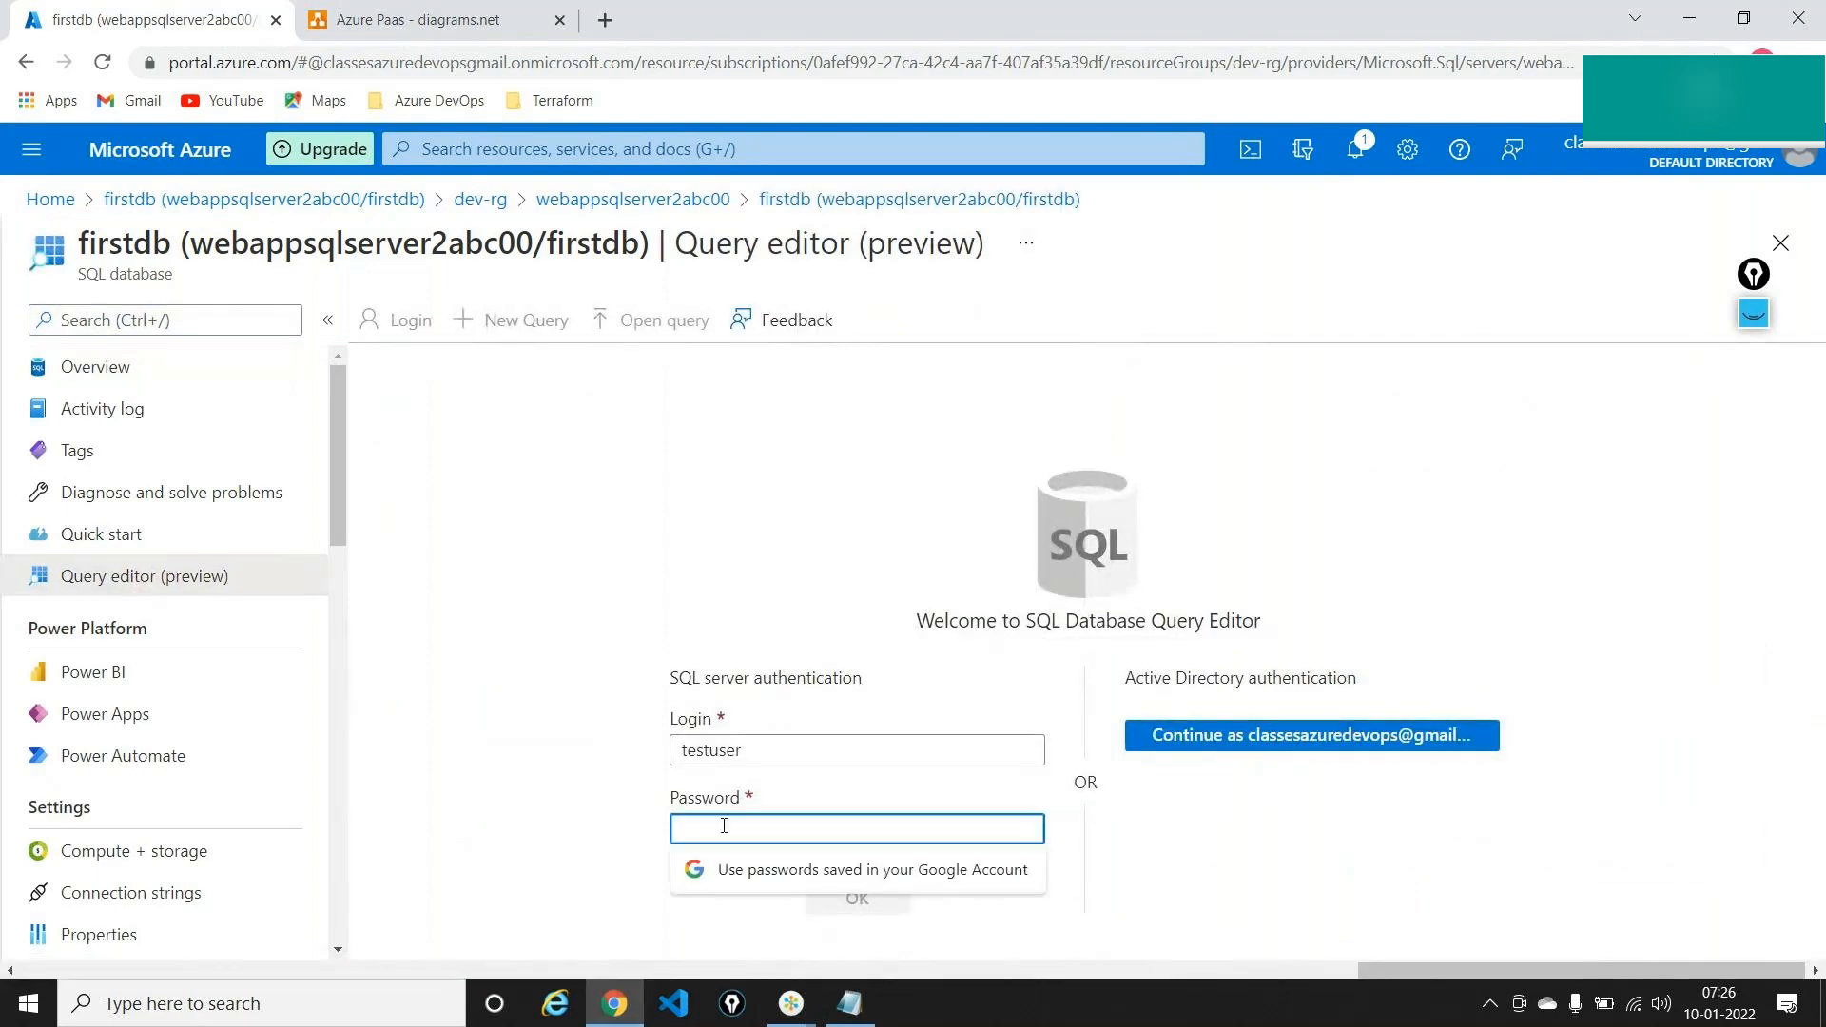
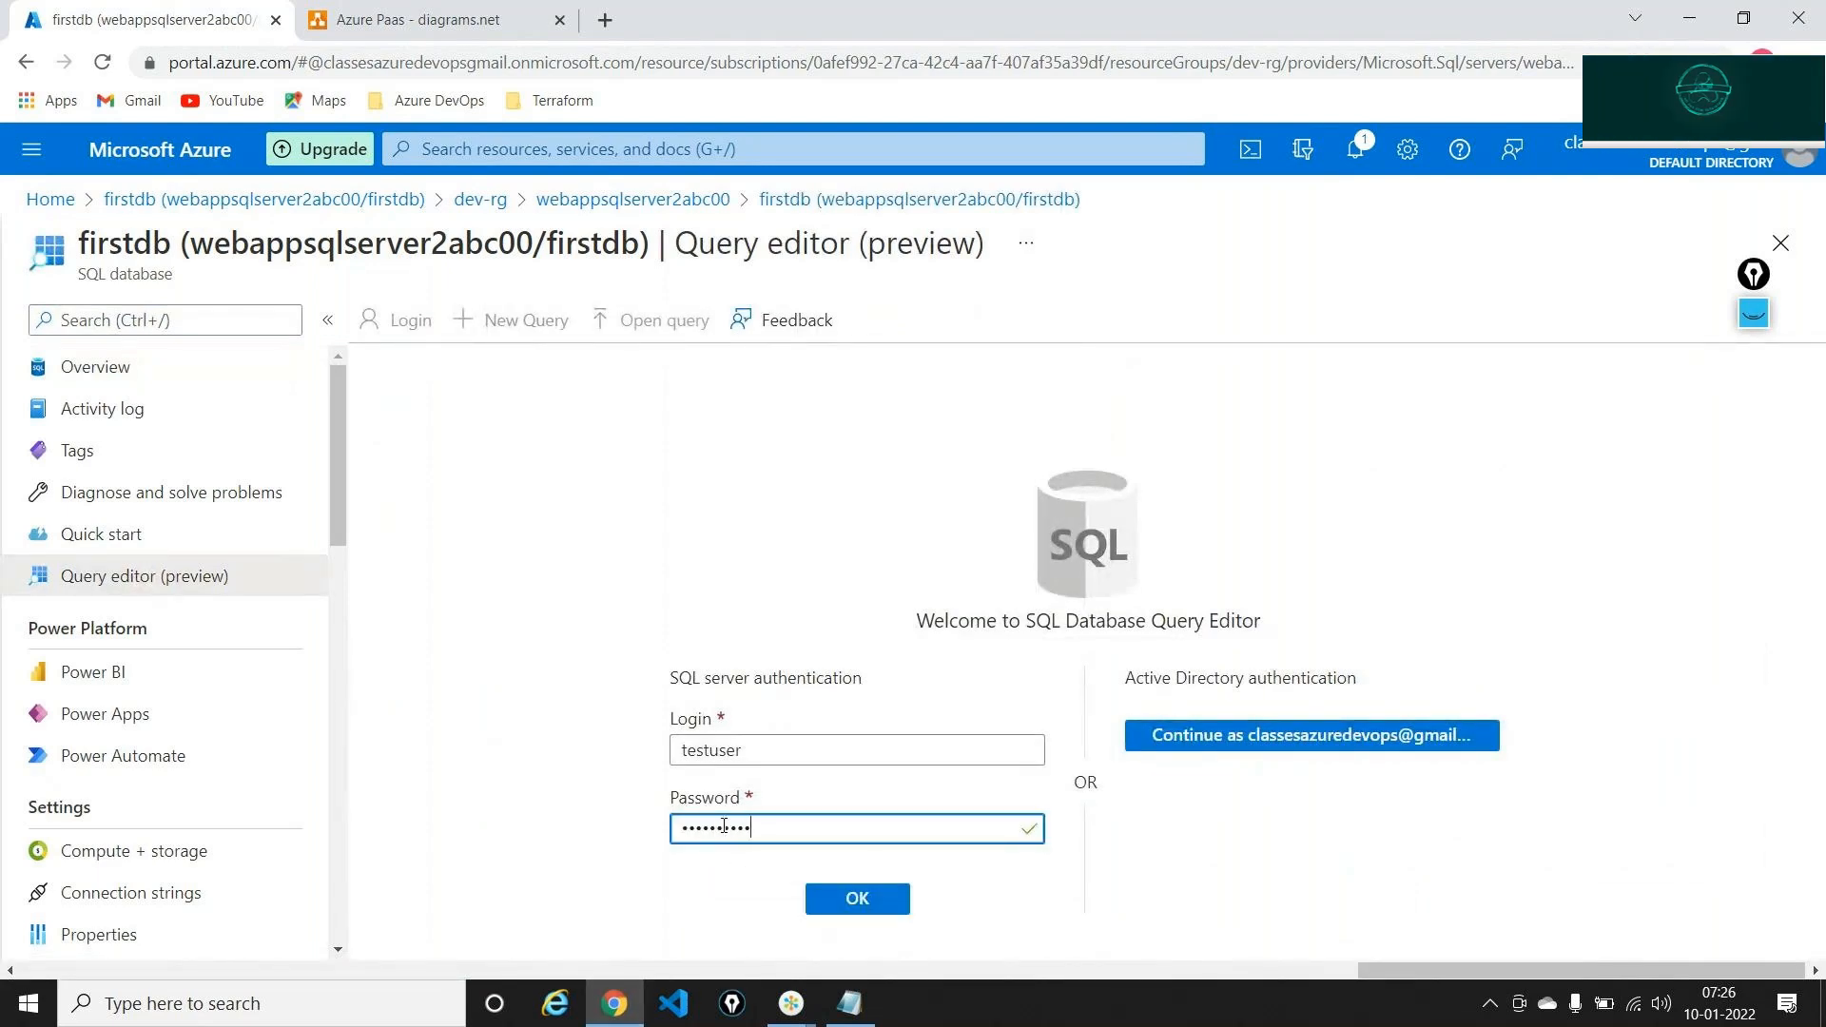
key(Return)
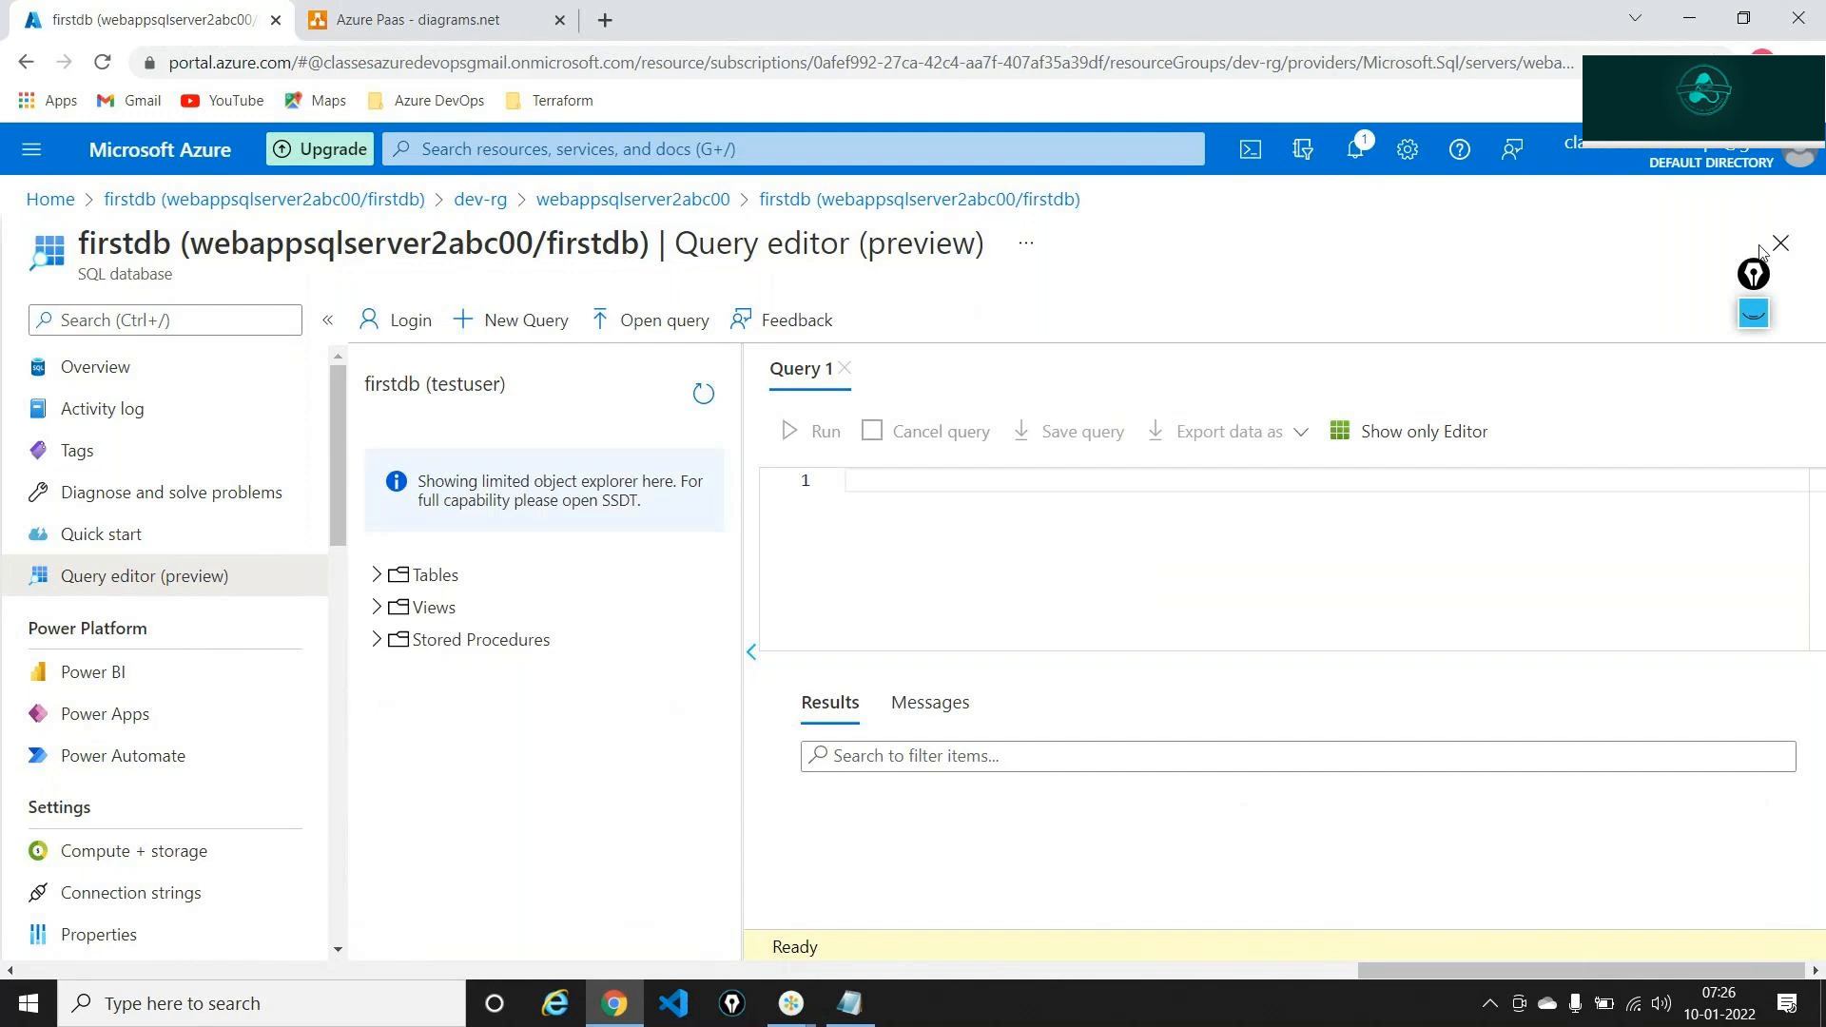
Expand firstdb's Tables folder to show it is empty, then switch to the Azure Paas diagram
drag(1770, 267, 1824, 266)
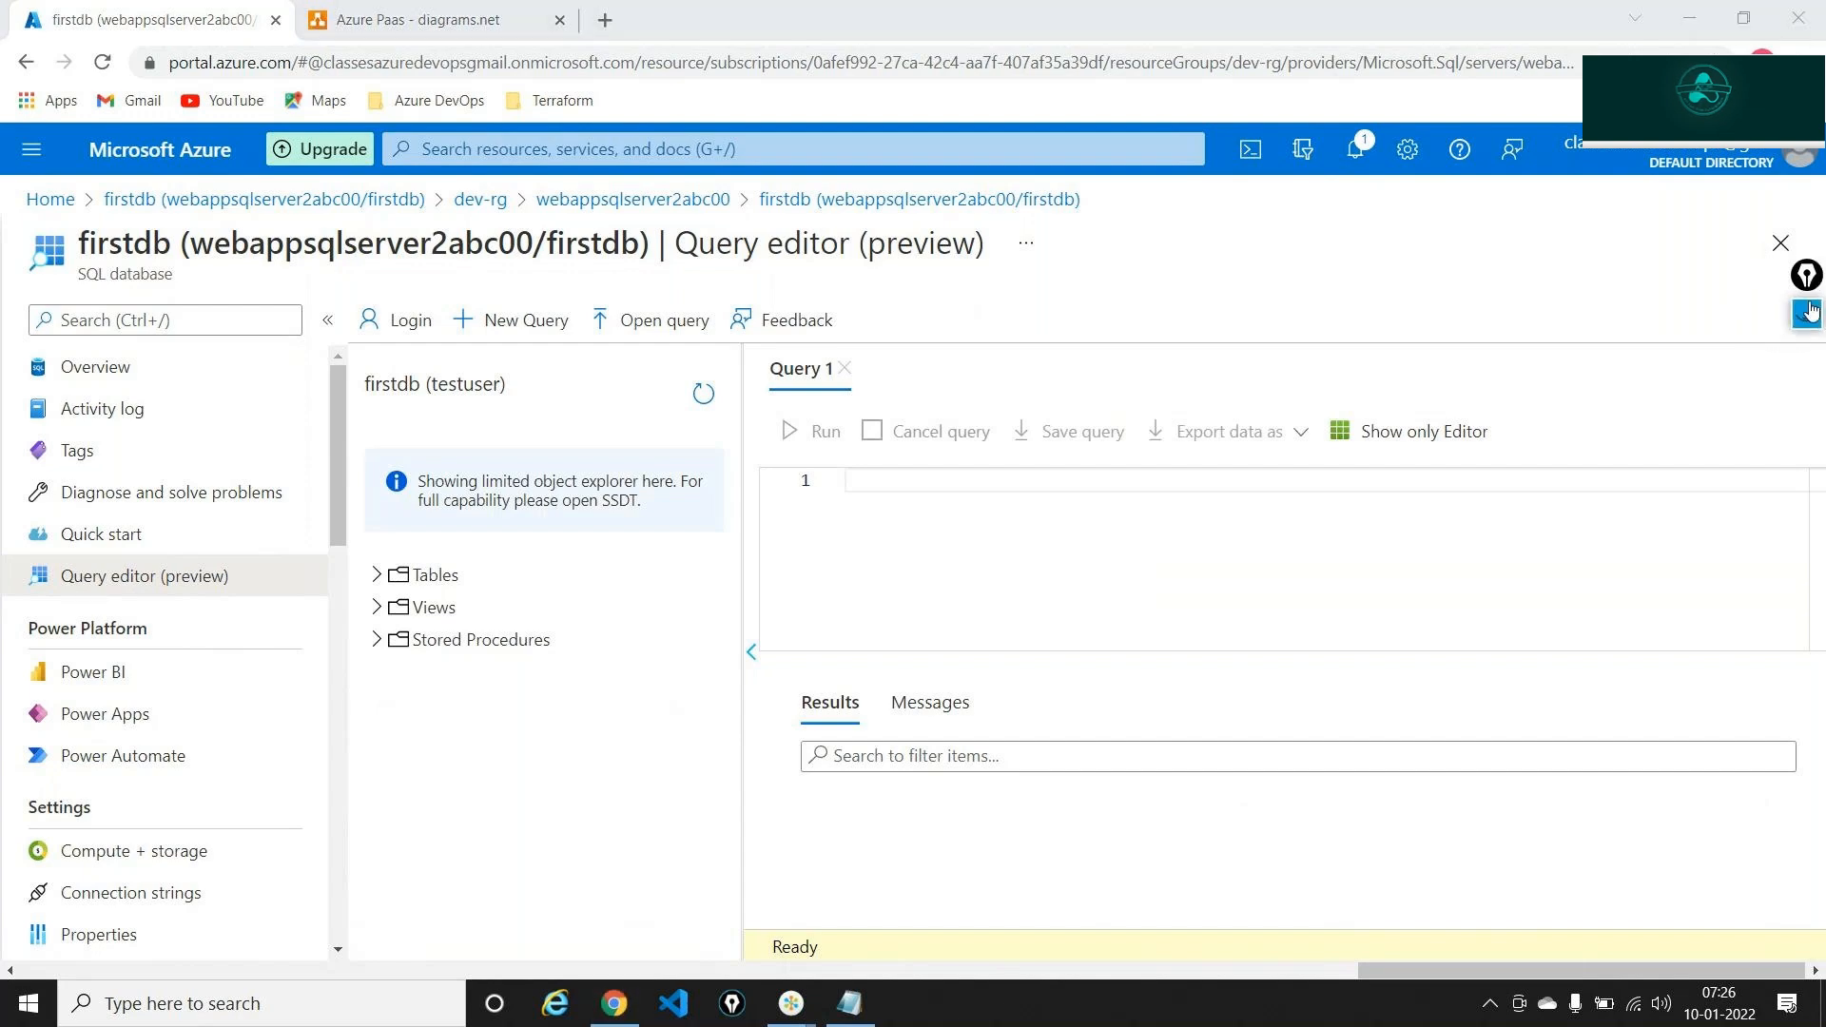
click(1810, 312)
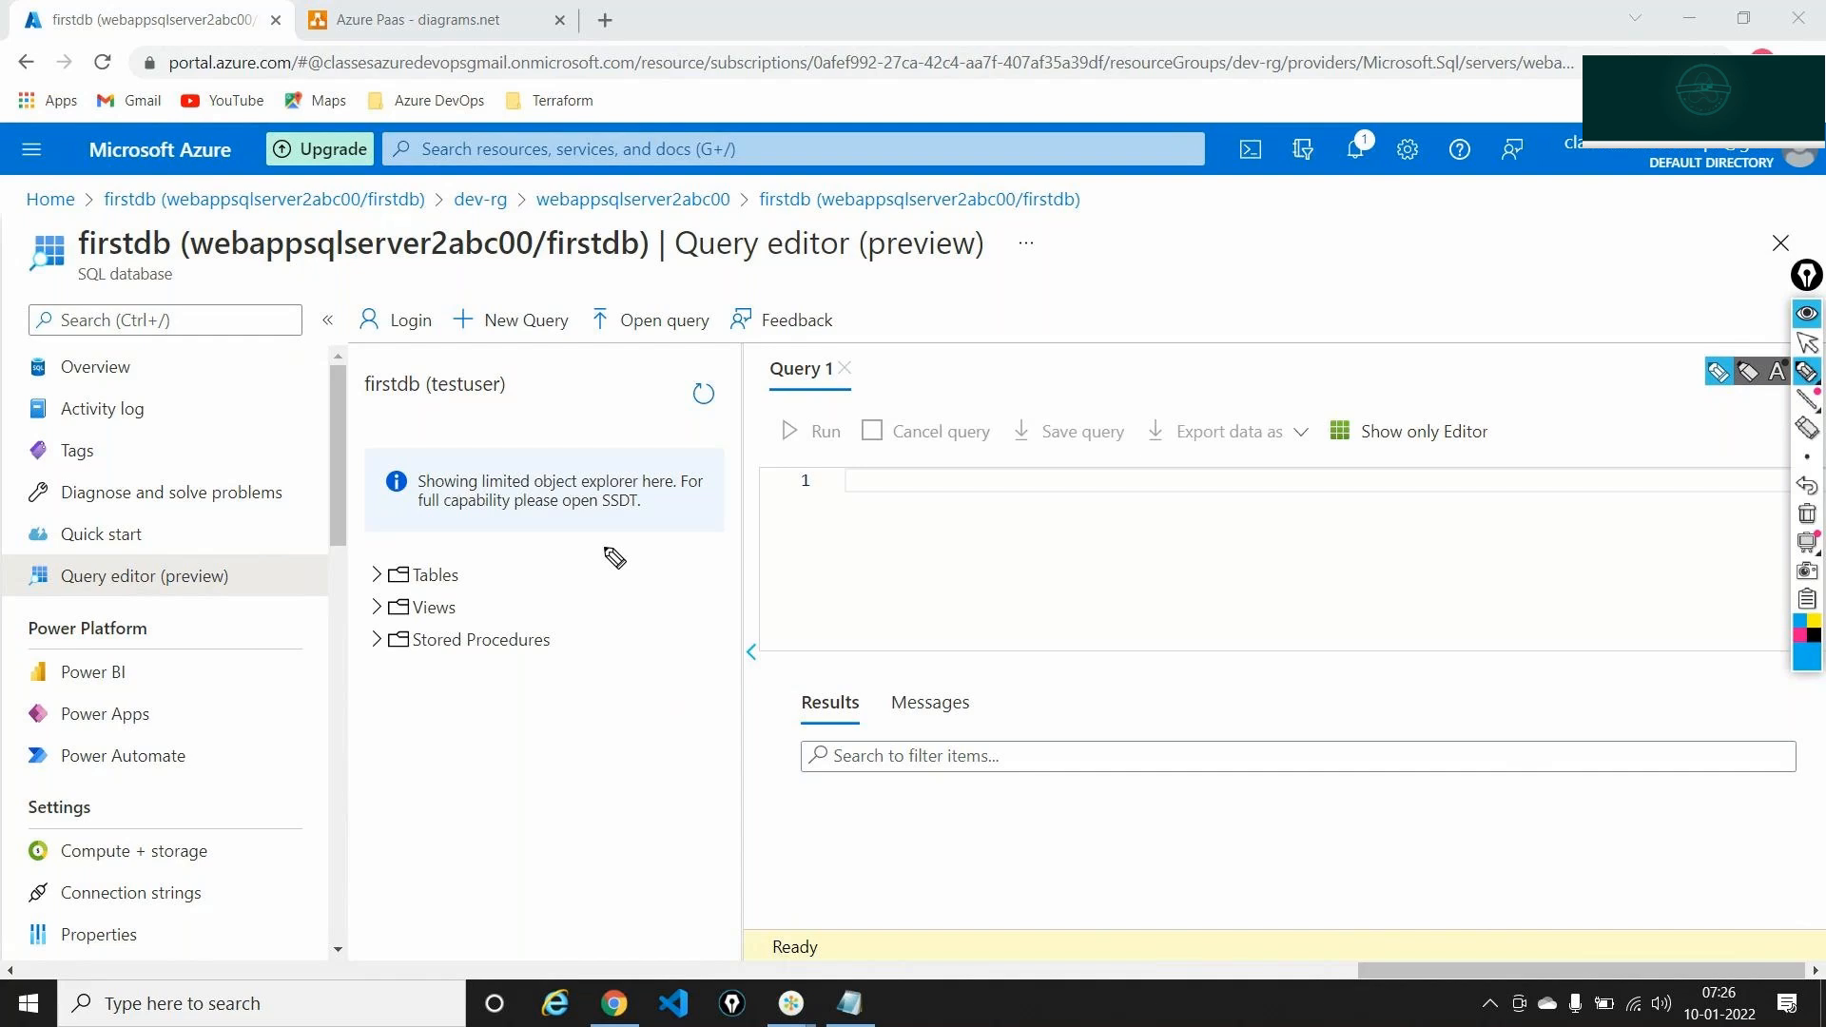
mouse_move(544, 561)
mouse_down()
mouse_move(465, 589)
mouse_move(501, 602)
mouse_up()
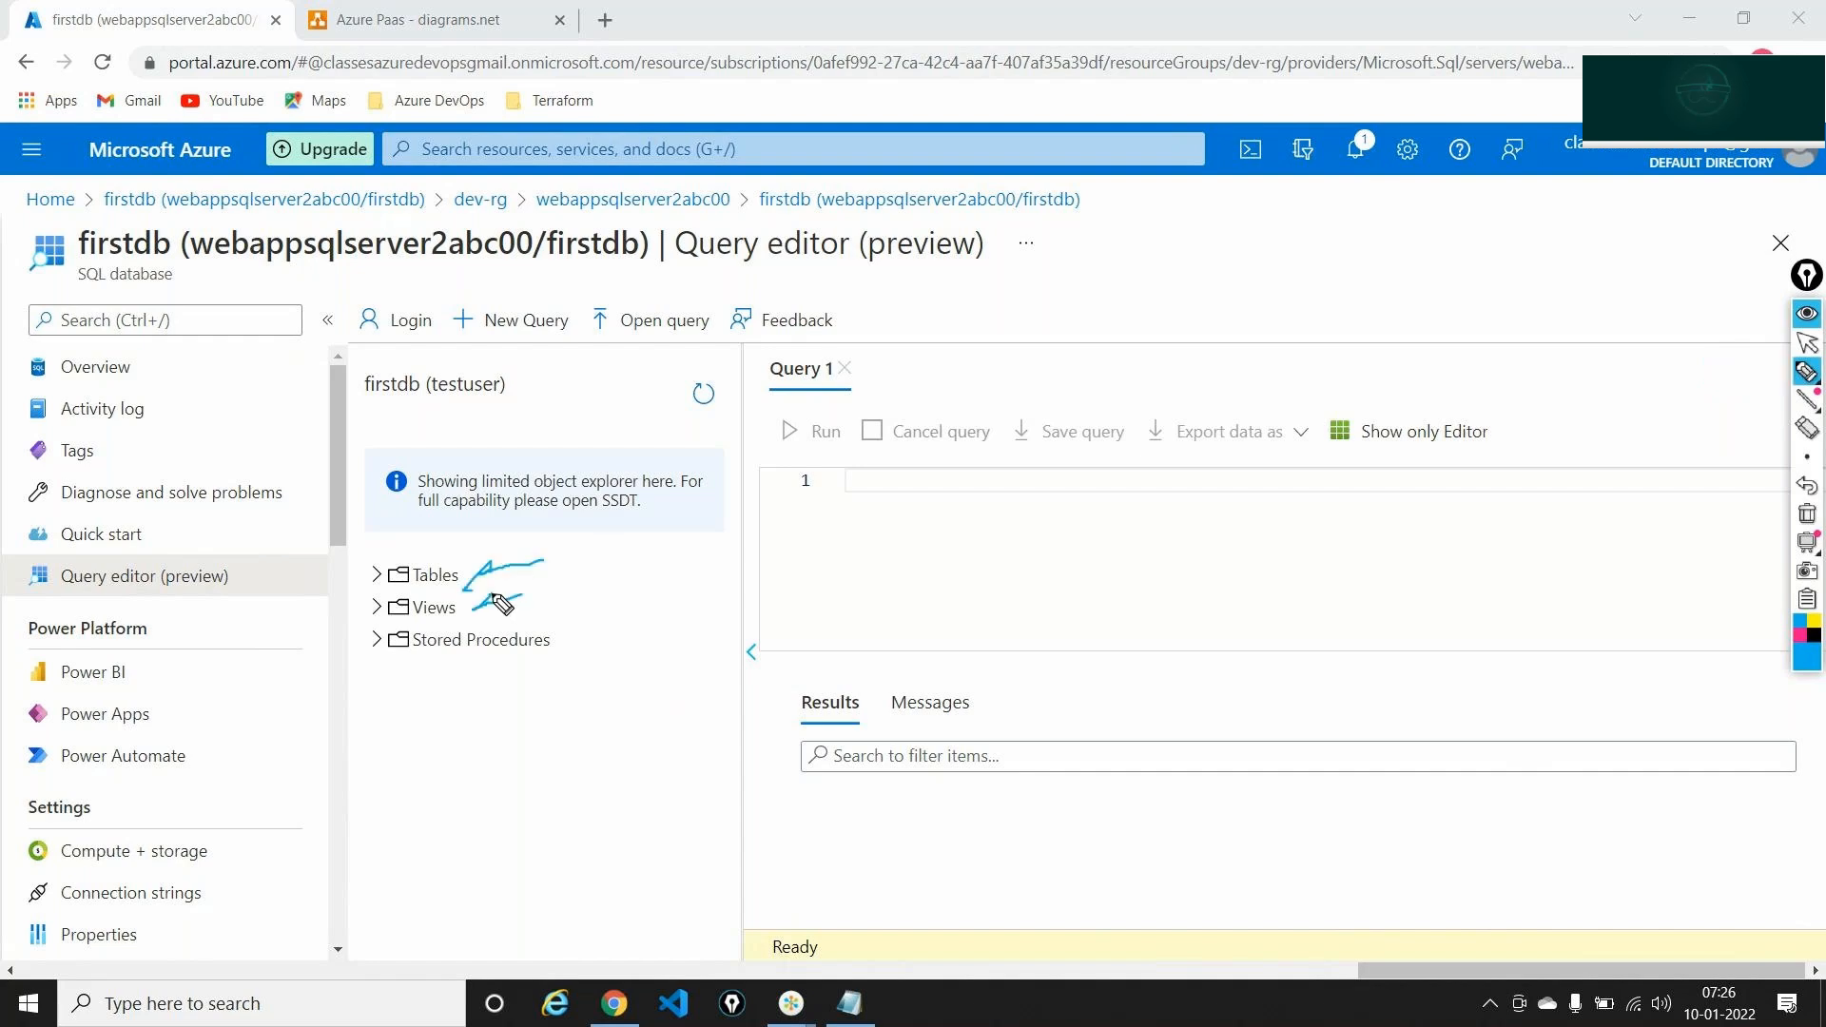
drag(606, 631, 563, 657)
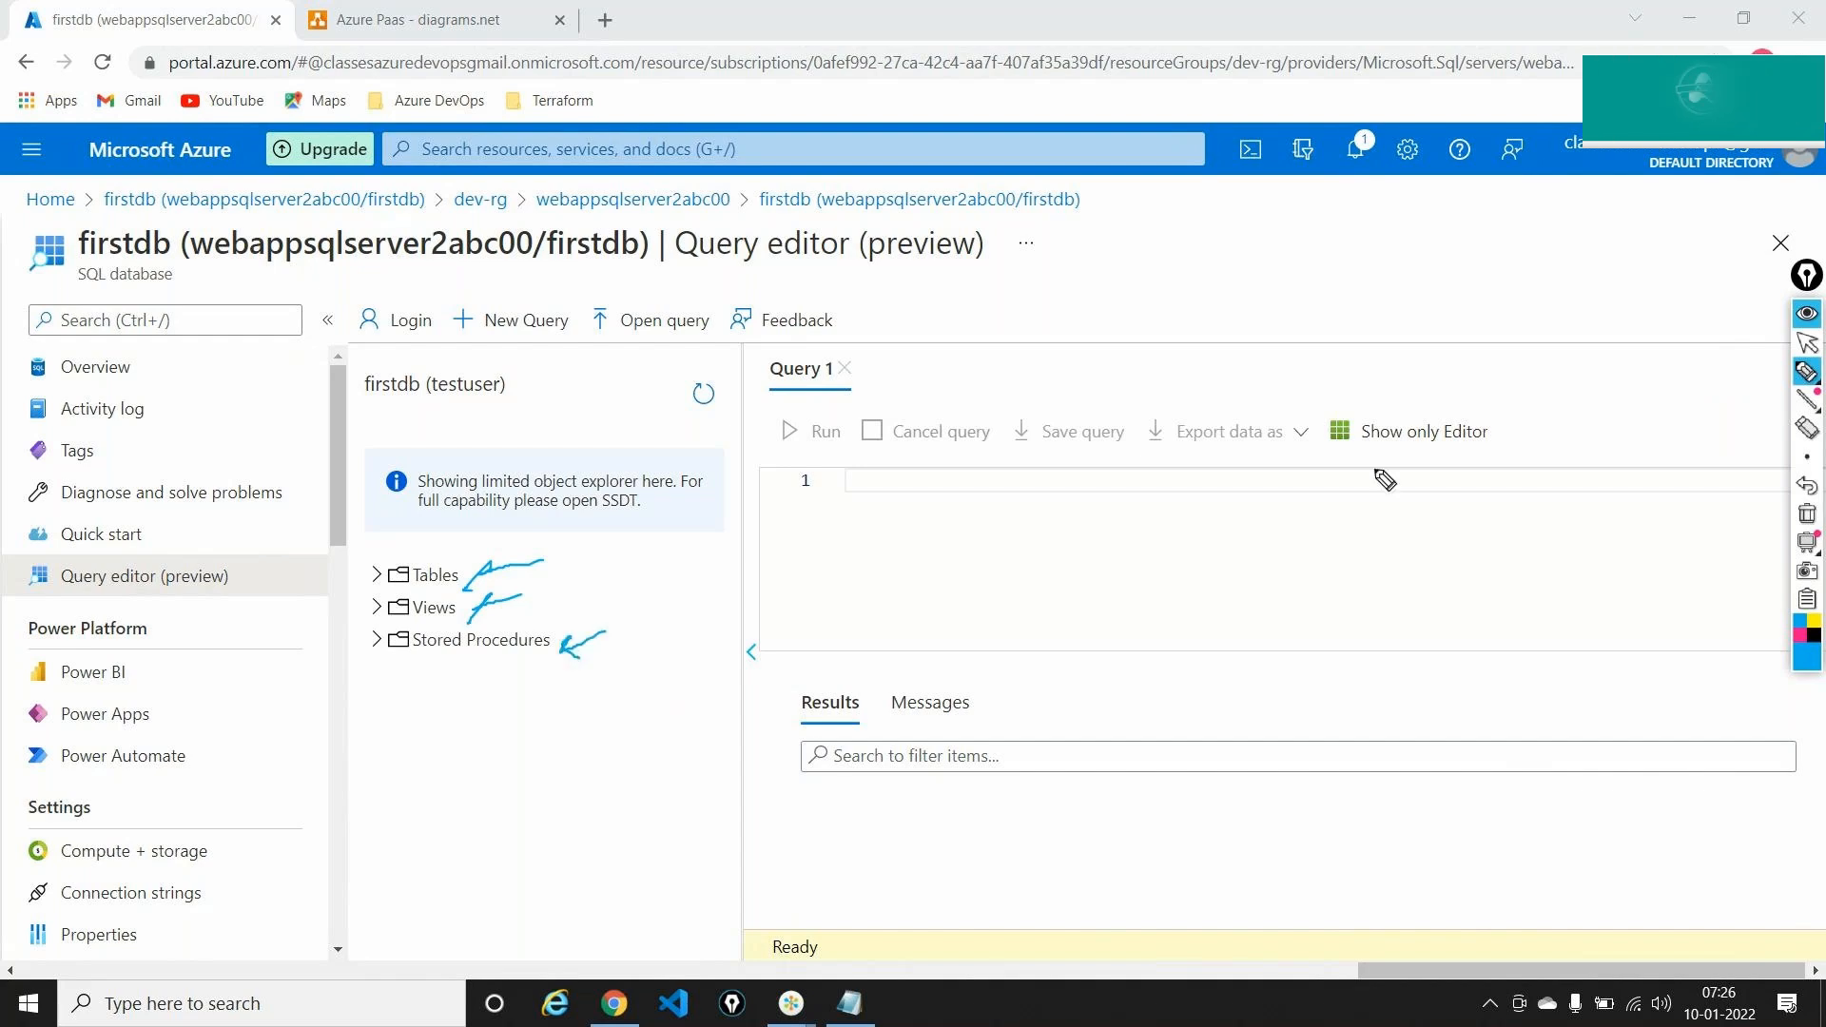
click(1808, 343)
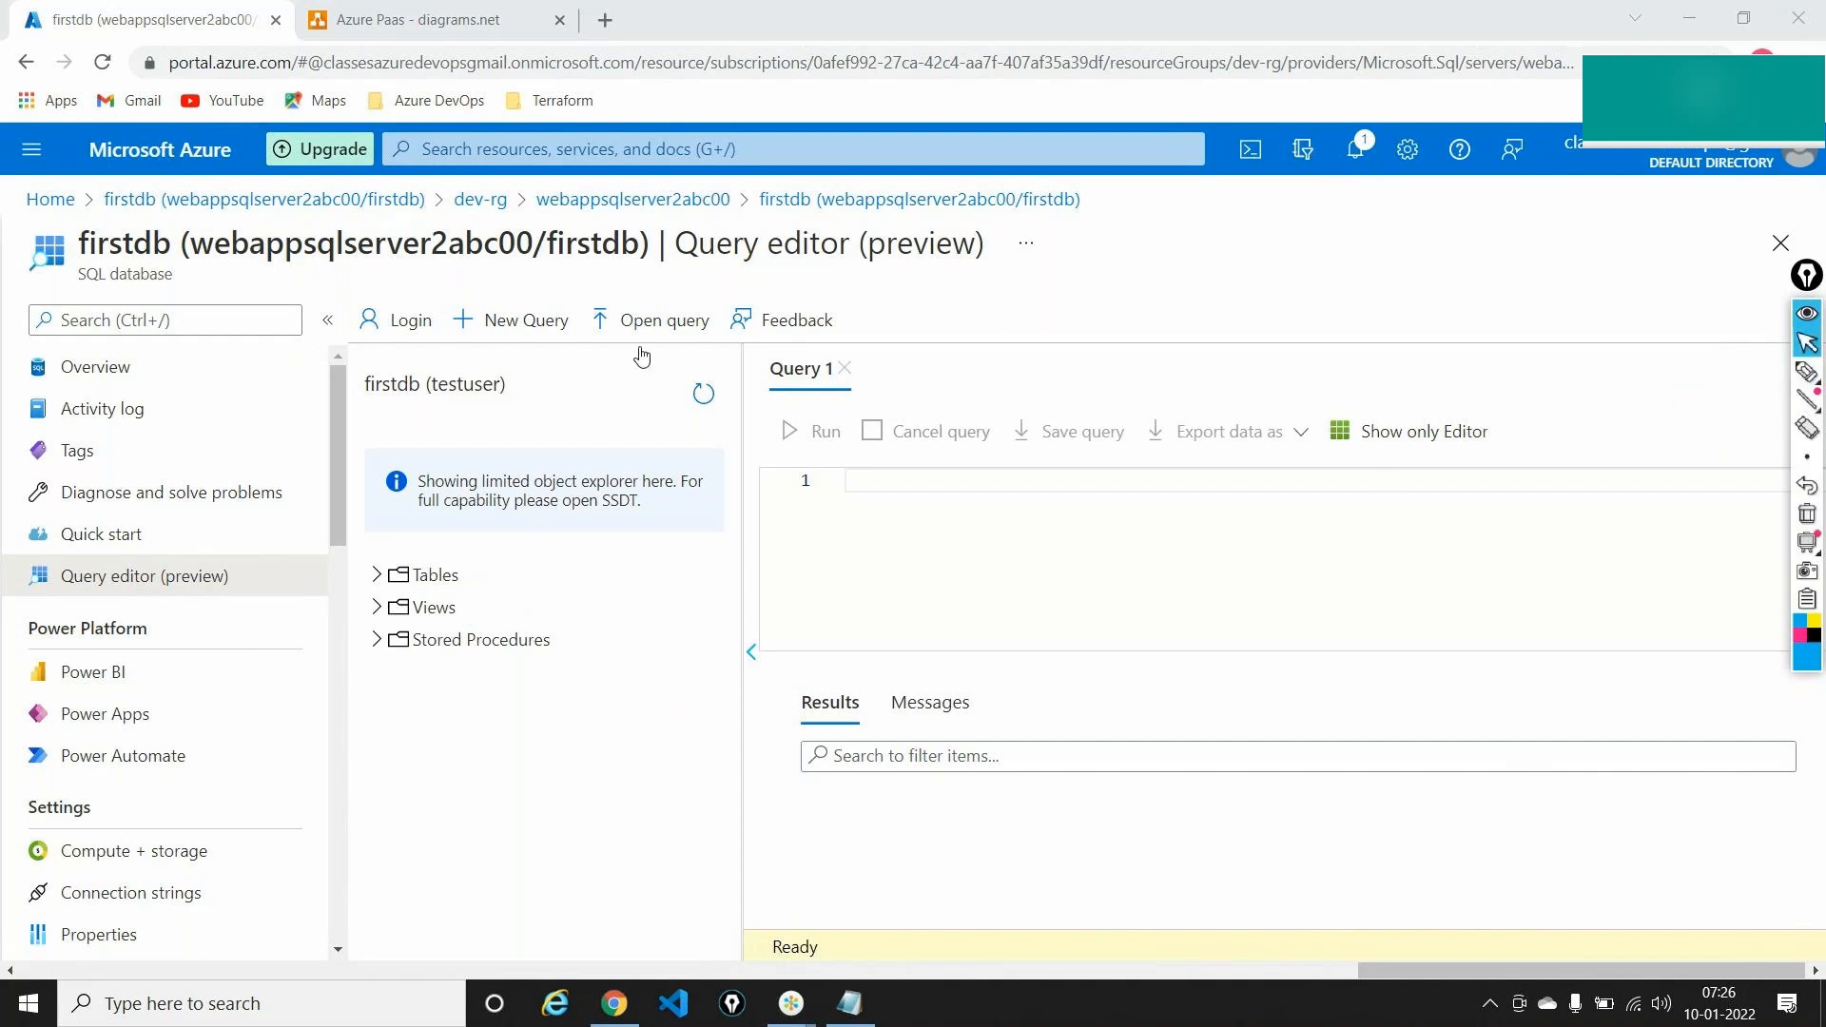
click(375, 579)
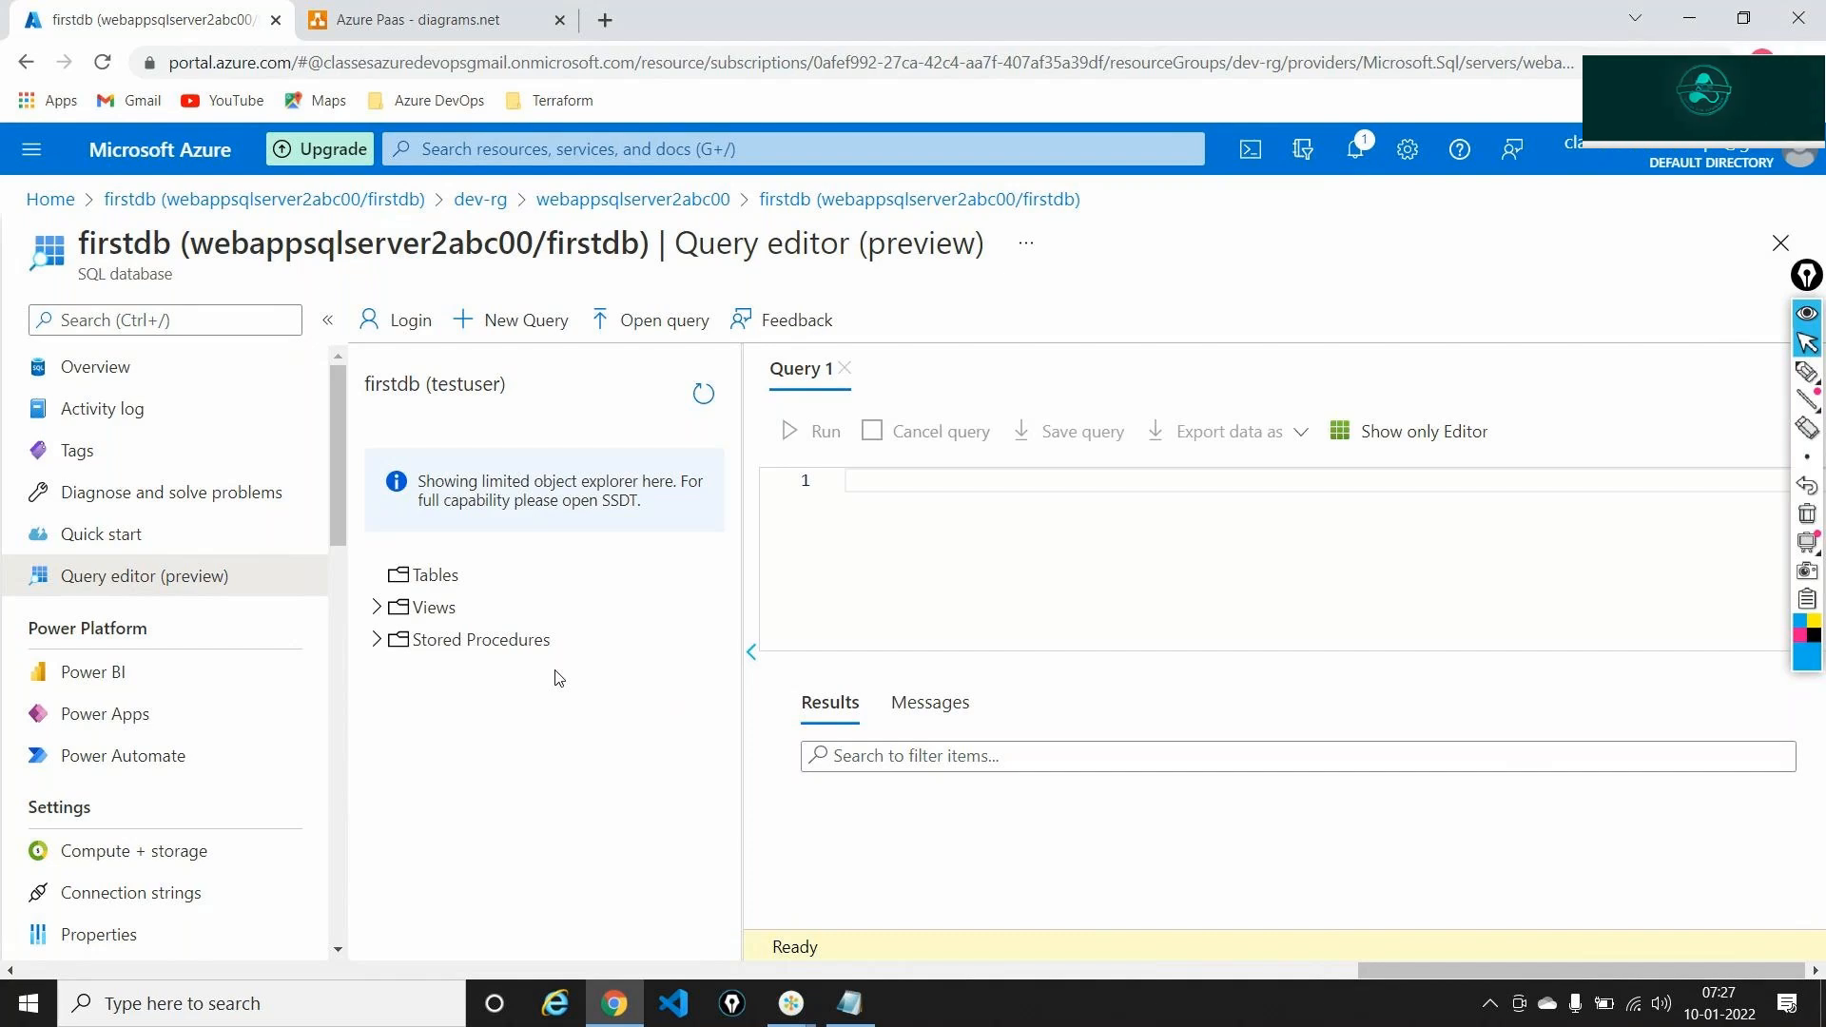
click(428, 19)
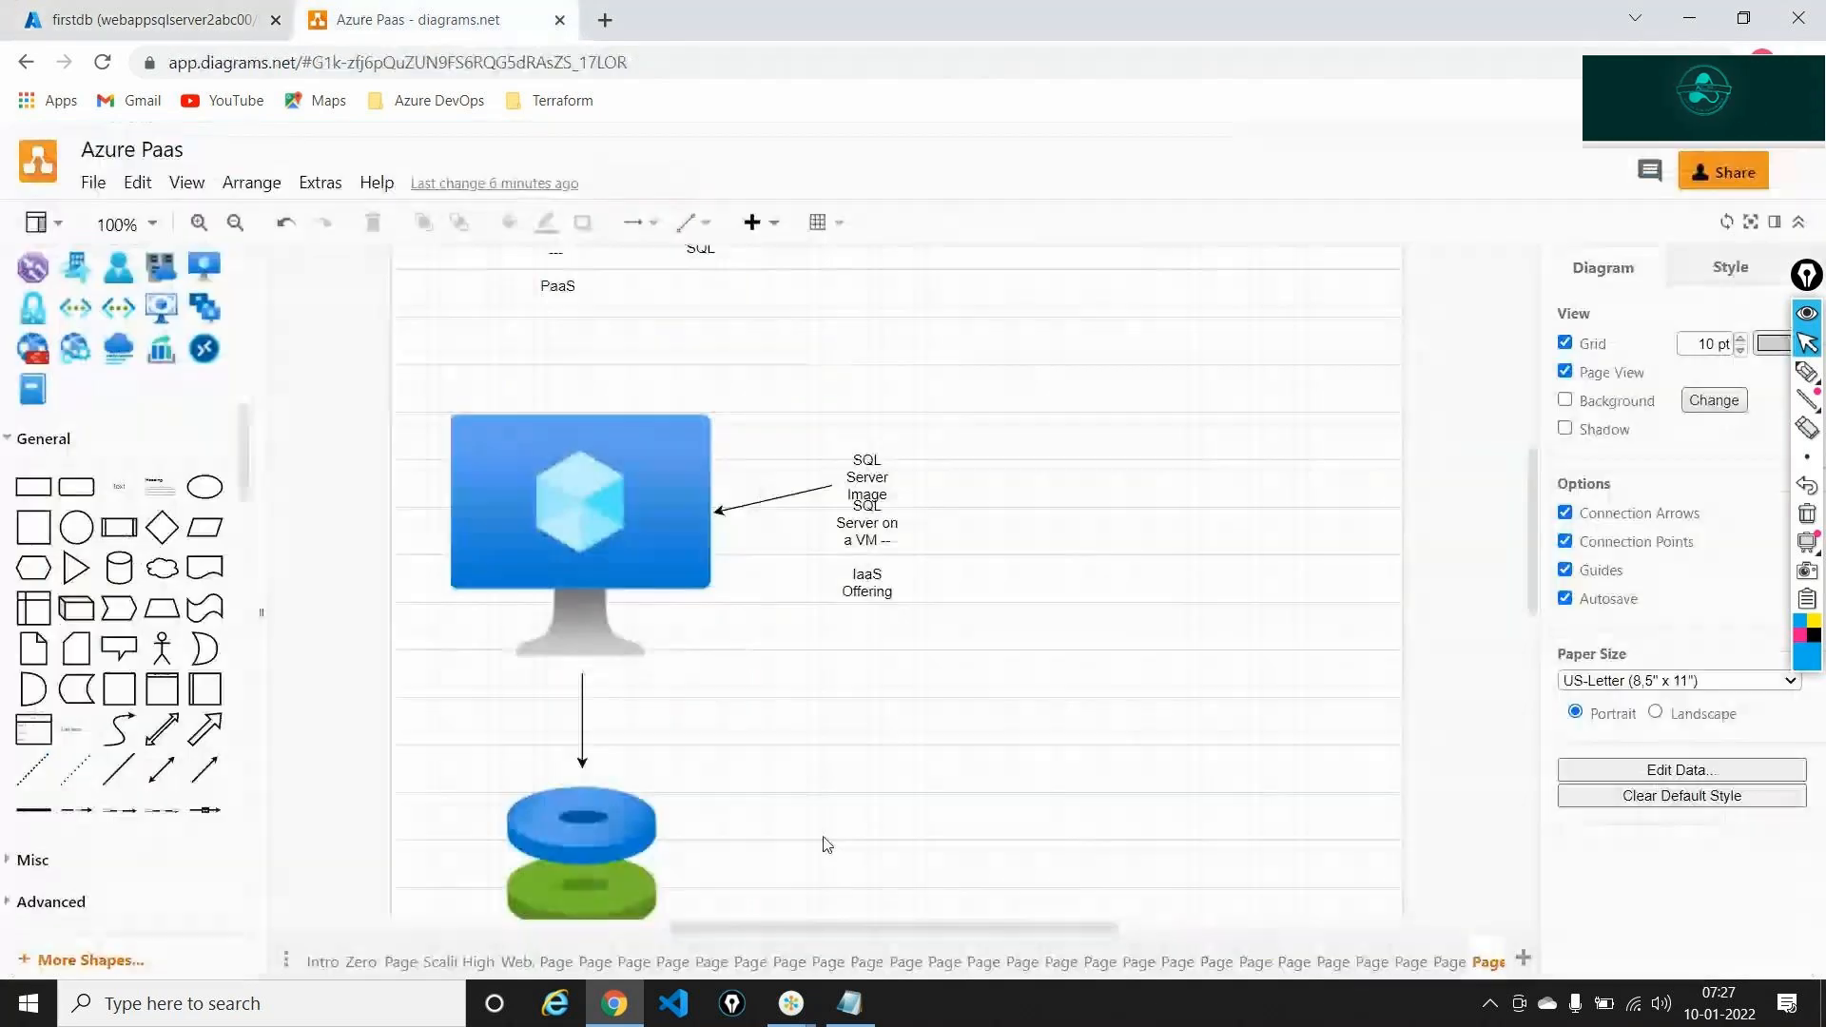
Review the WebApp, App Service Plan and SQL diagram page, then return to firstdb's Tables folder
click(1450, 961)
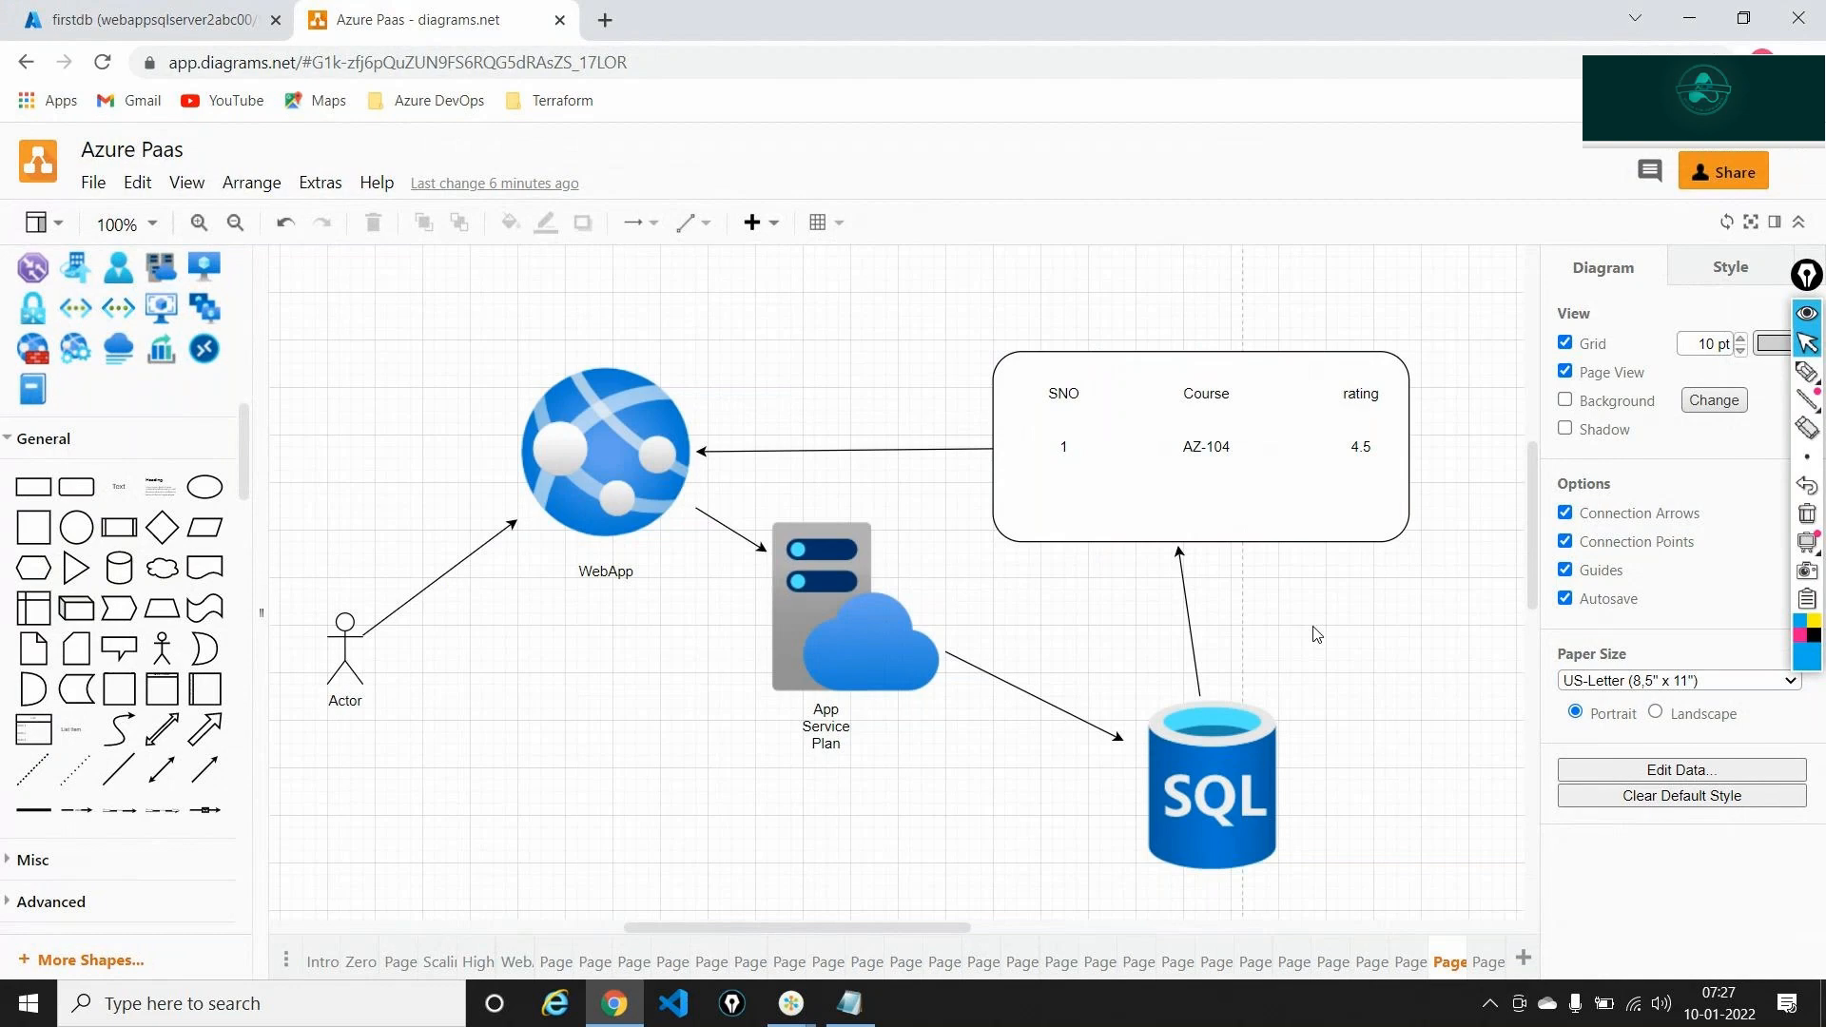
click(1149, 815)
click(852, 1008)
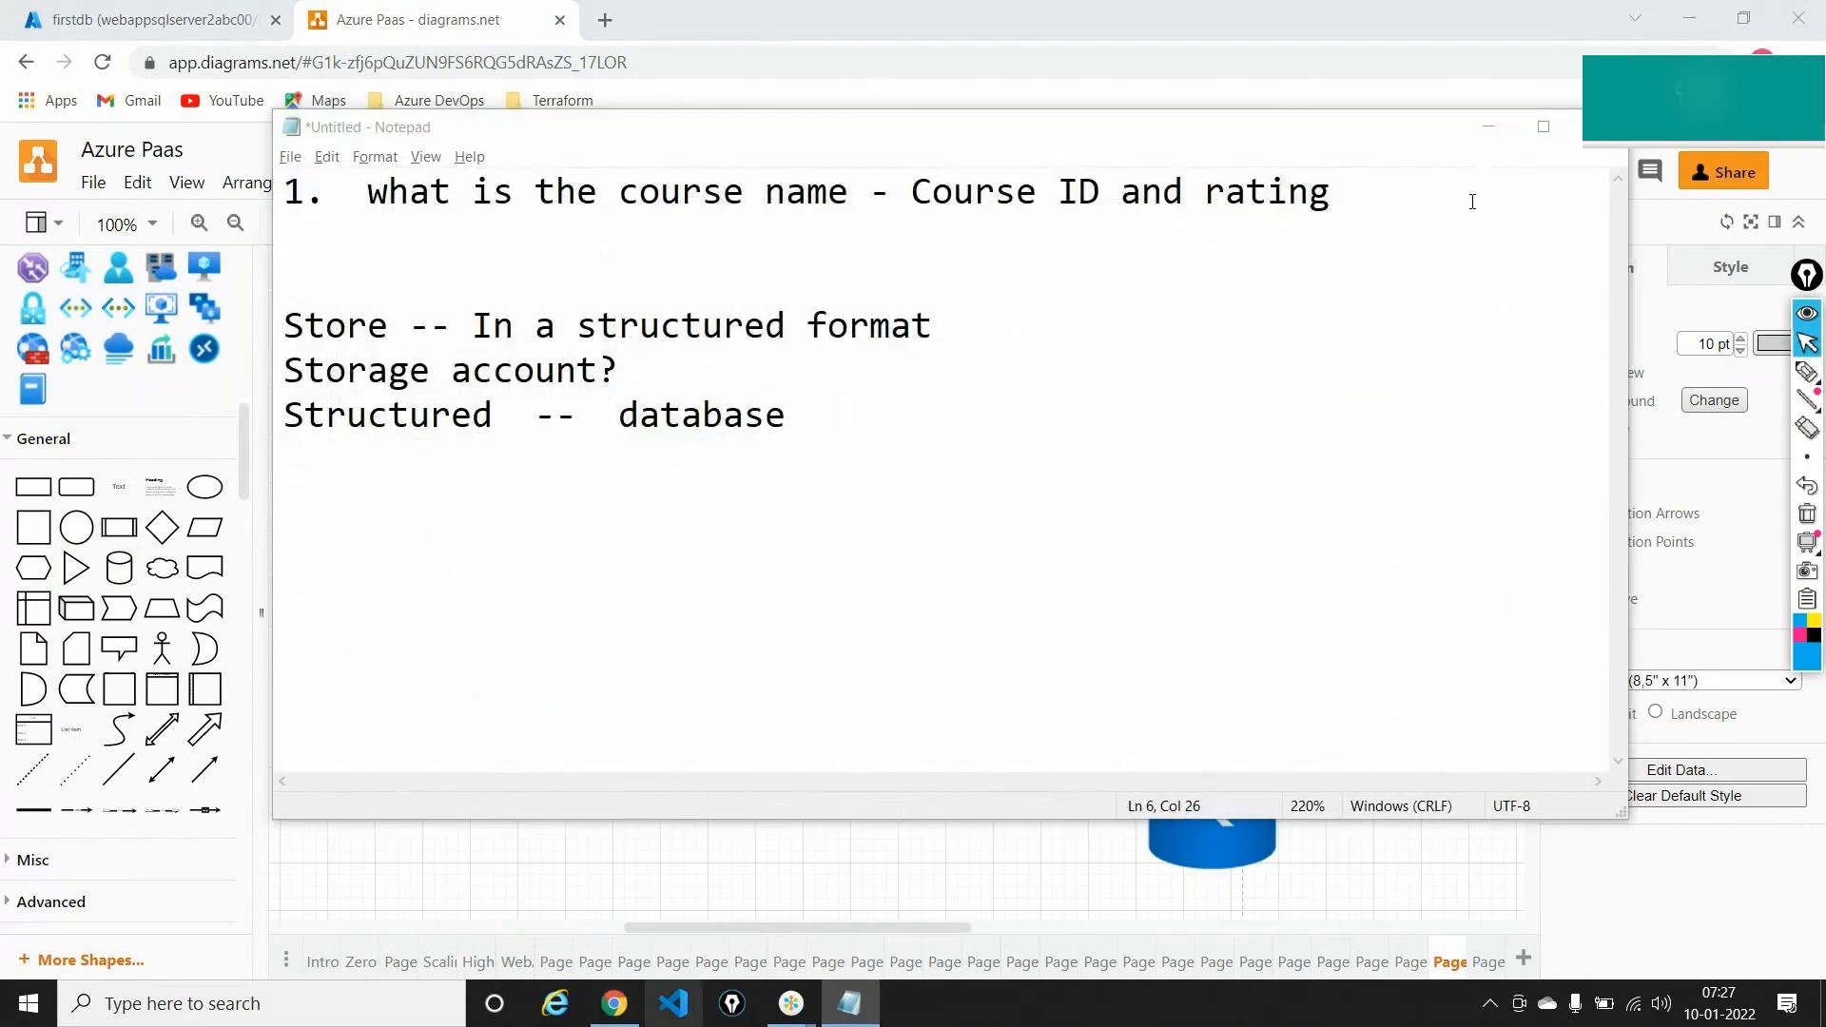
click(1489, 128)
click(152, 19)
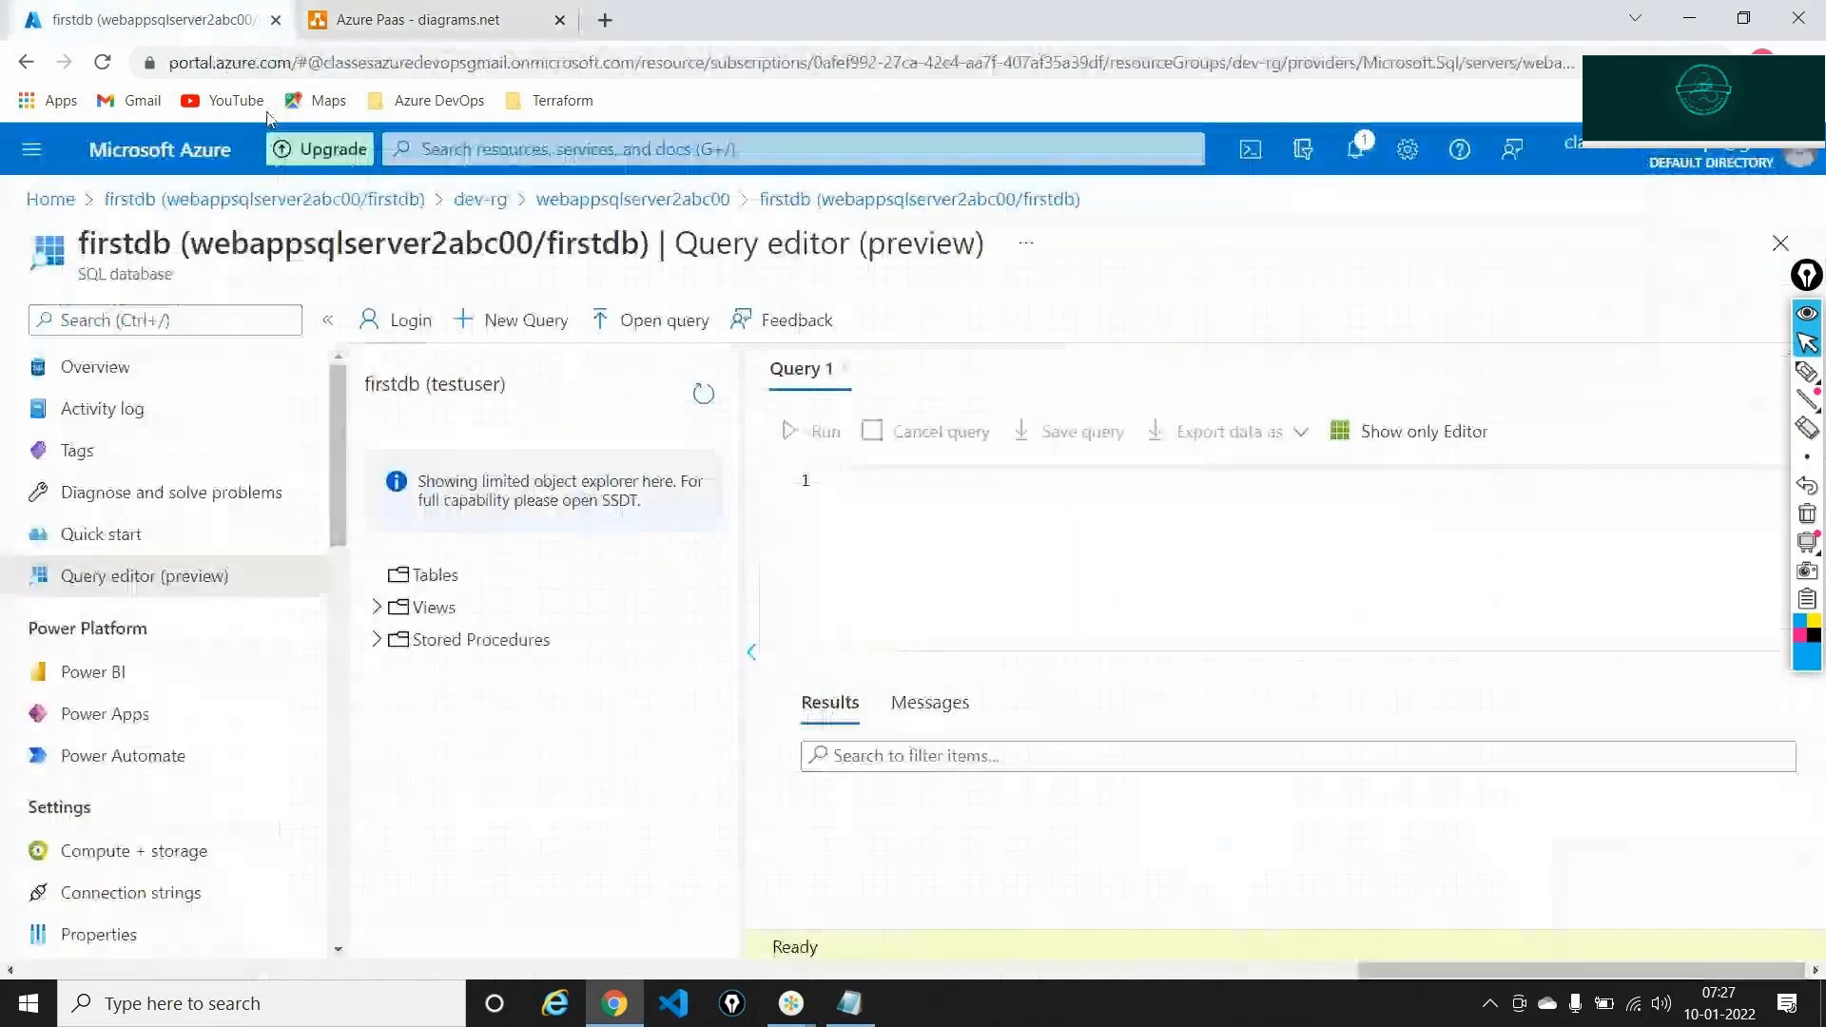
click(409, 576)
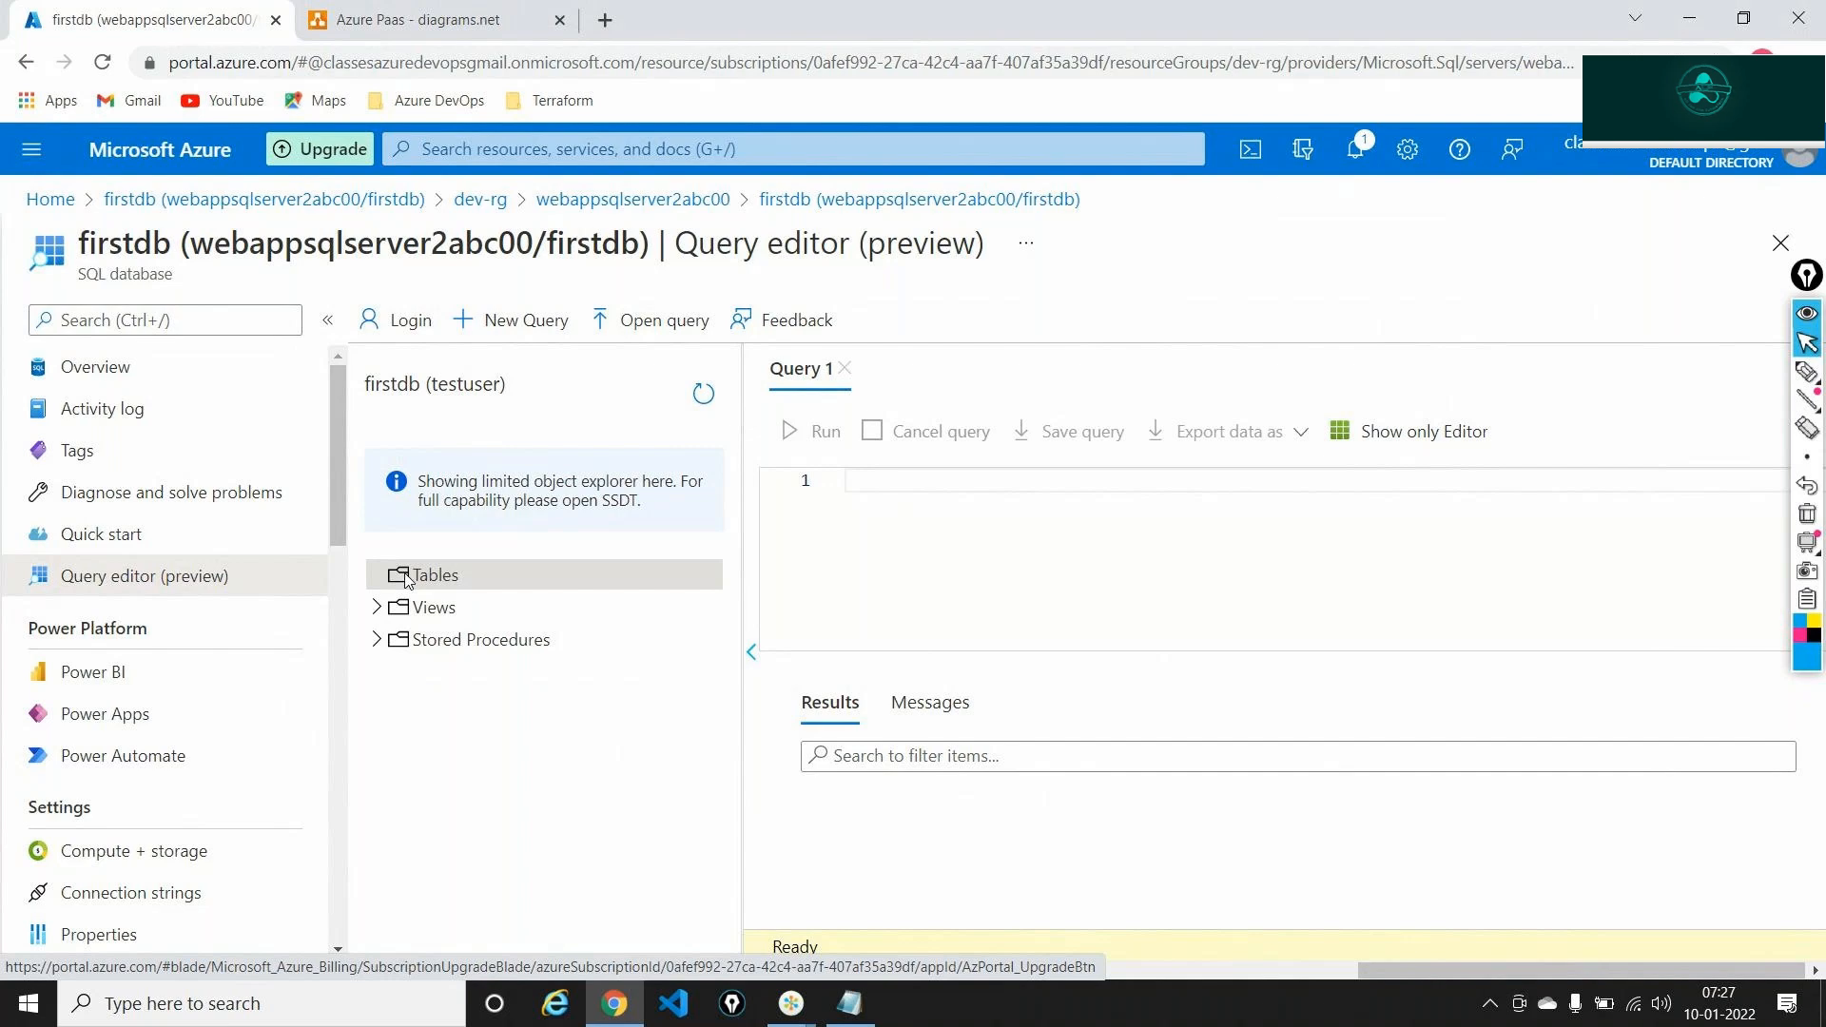
Replace the Notepad notes with the heading 'SQL - Source Query Language' and switch back to the portal
click(850, 1003)
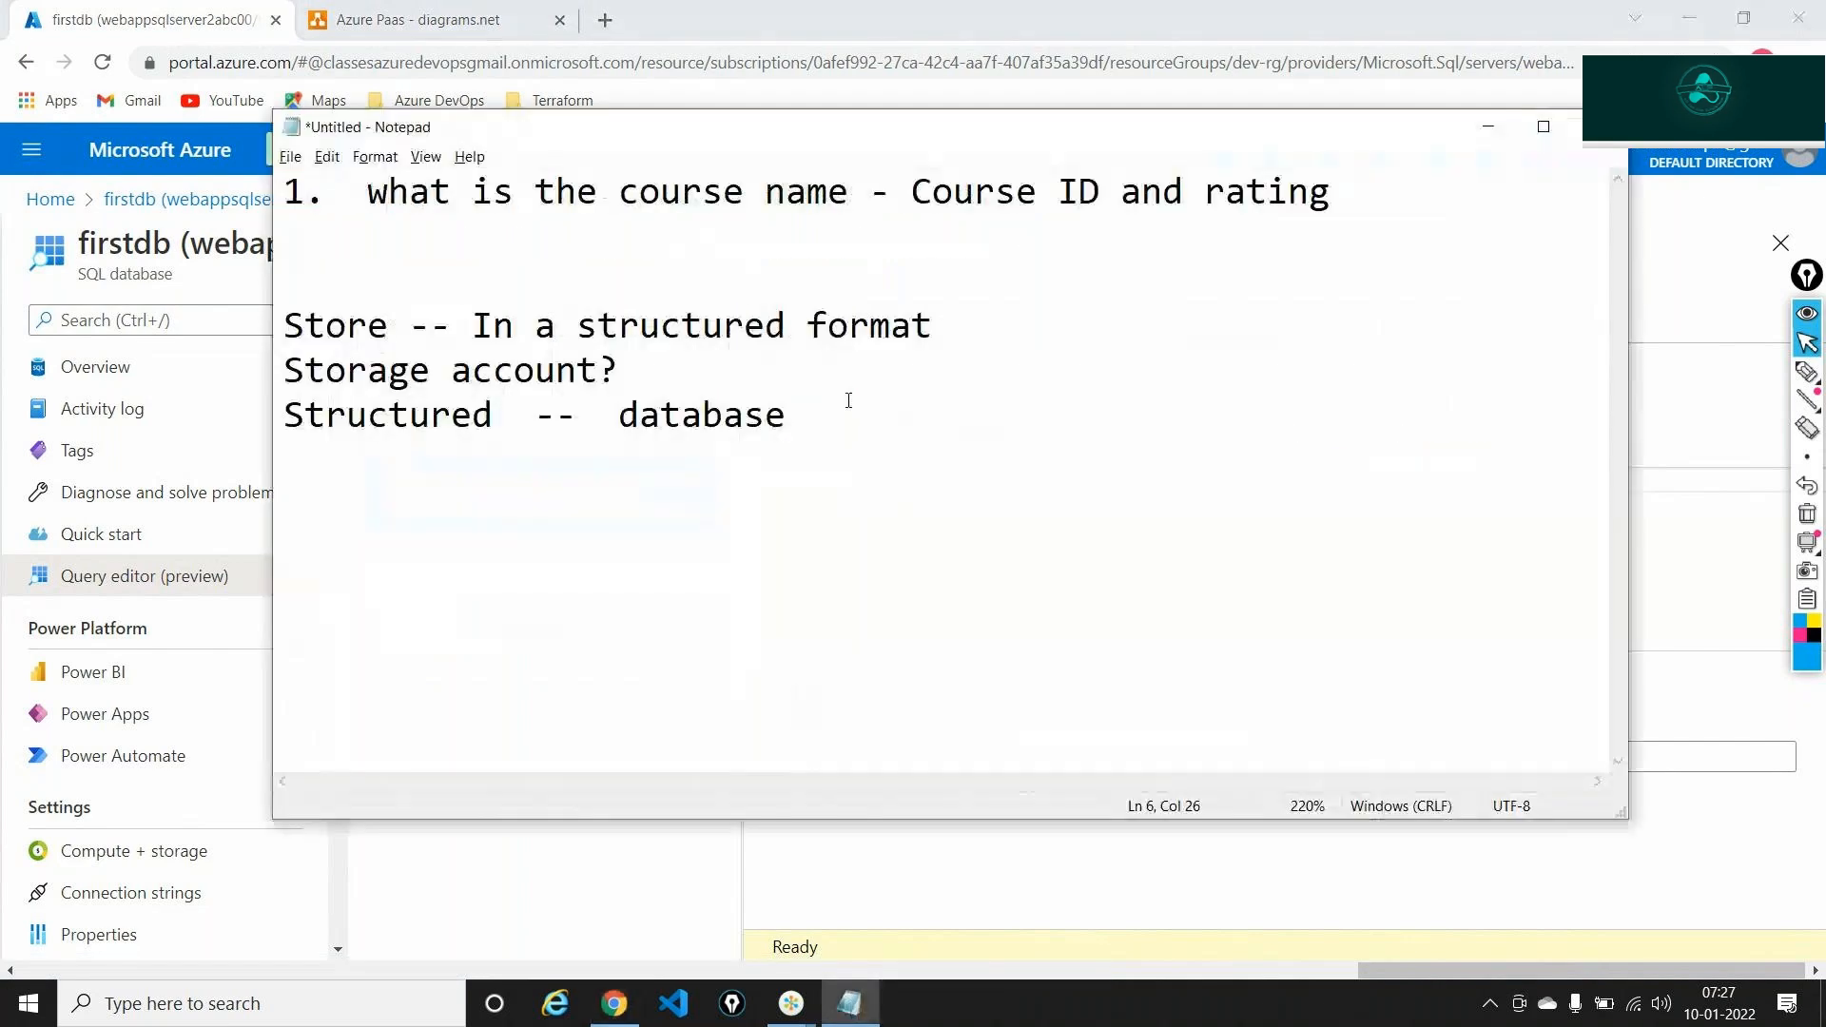
drag(850, 400, 216, 92)
text(S)
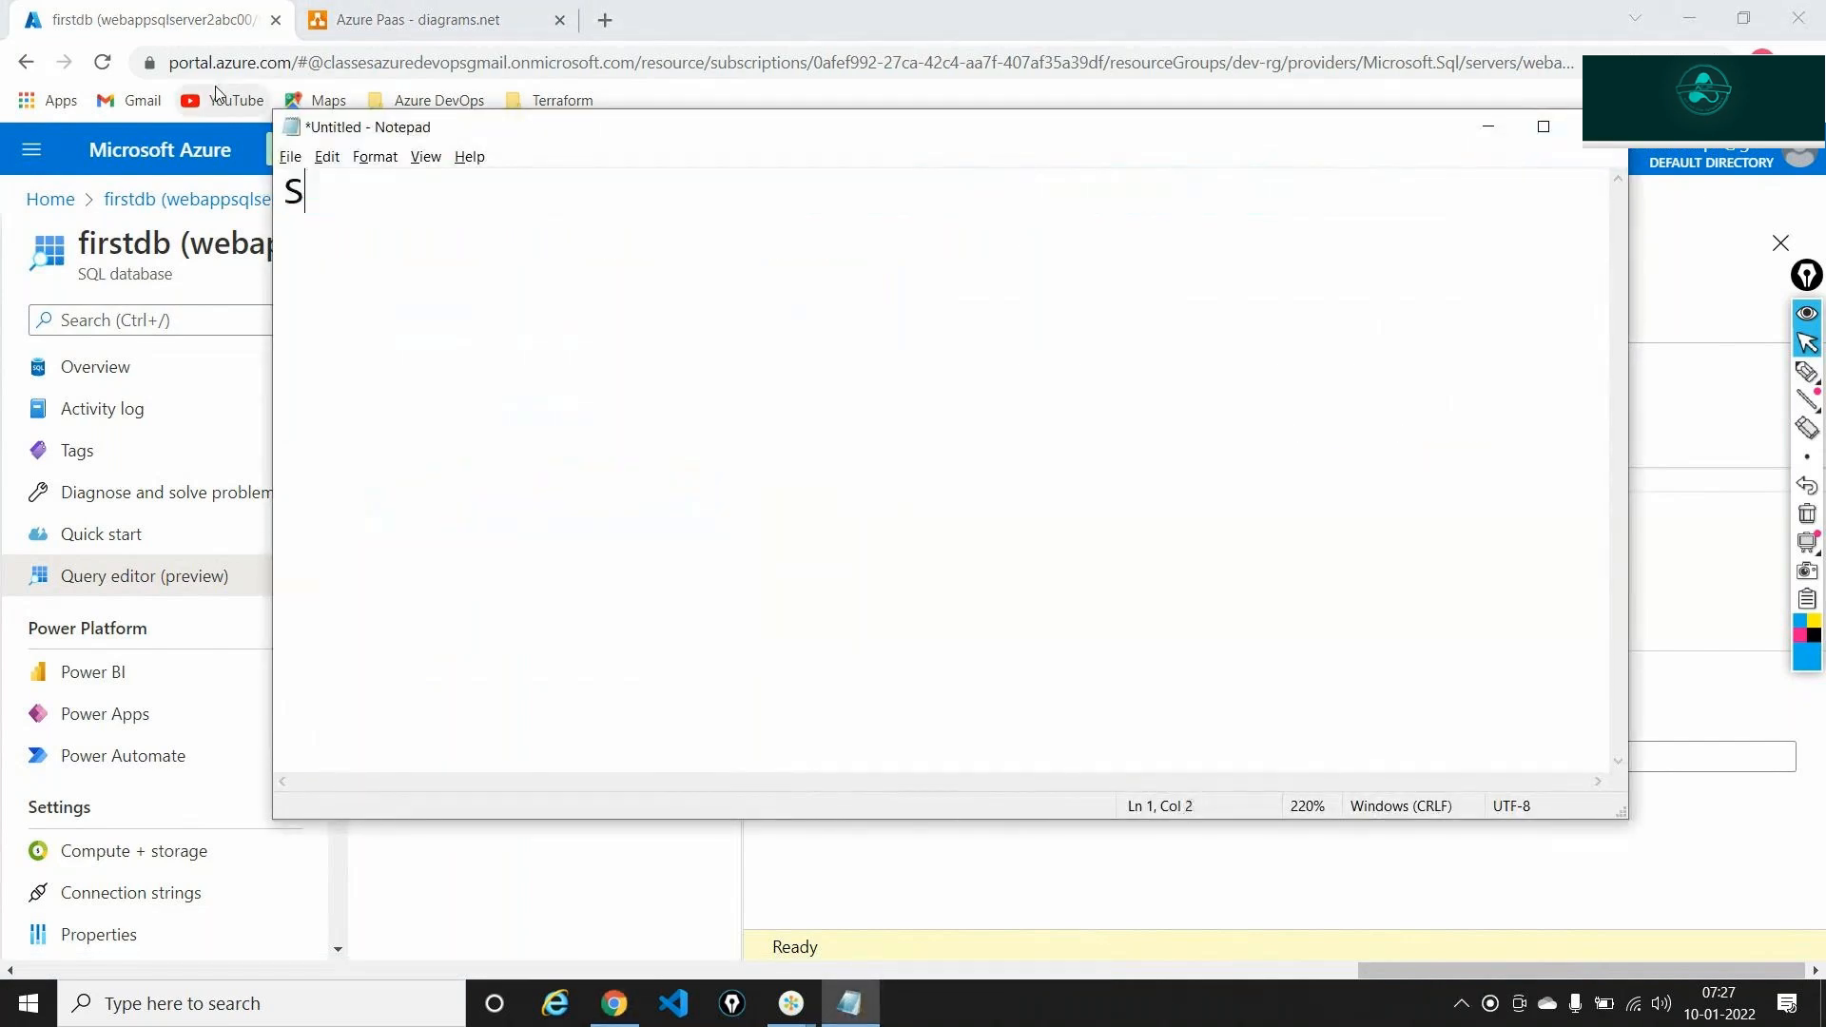
text(QL - Source )
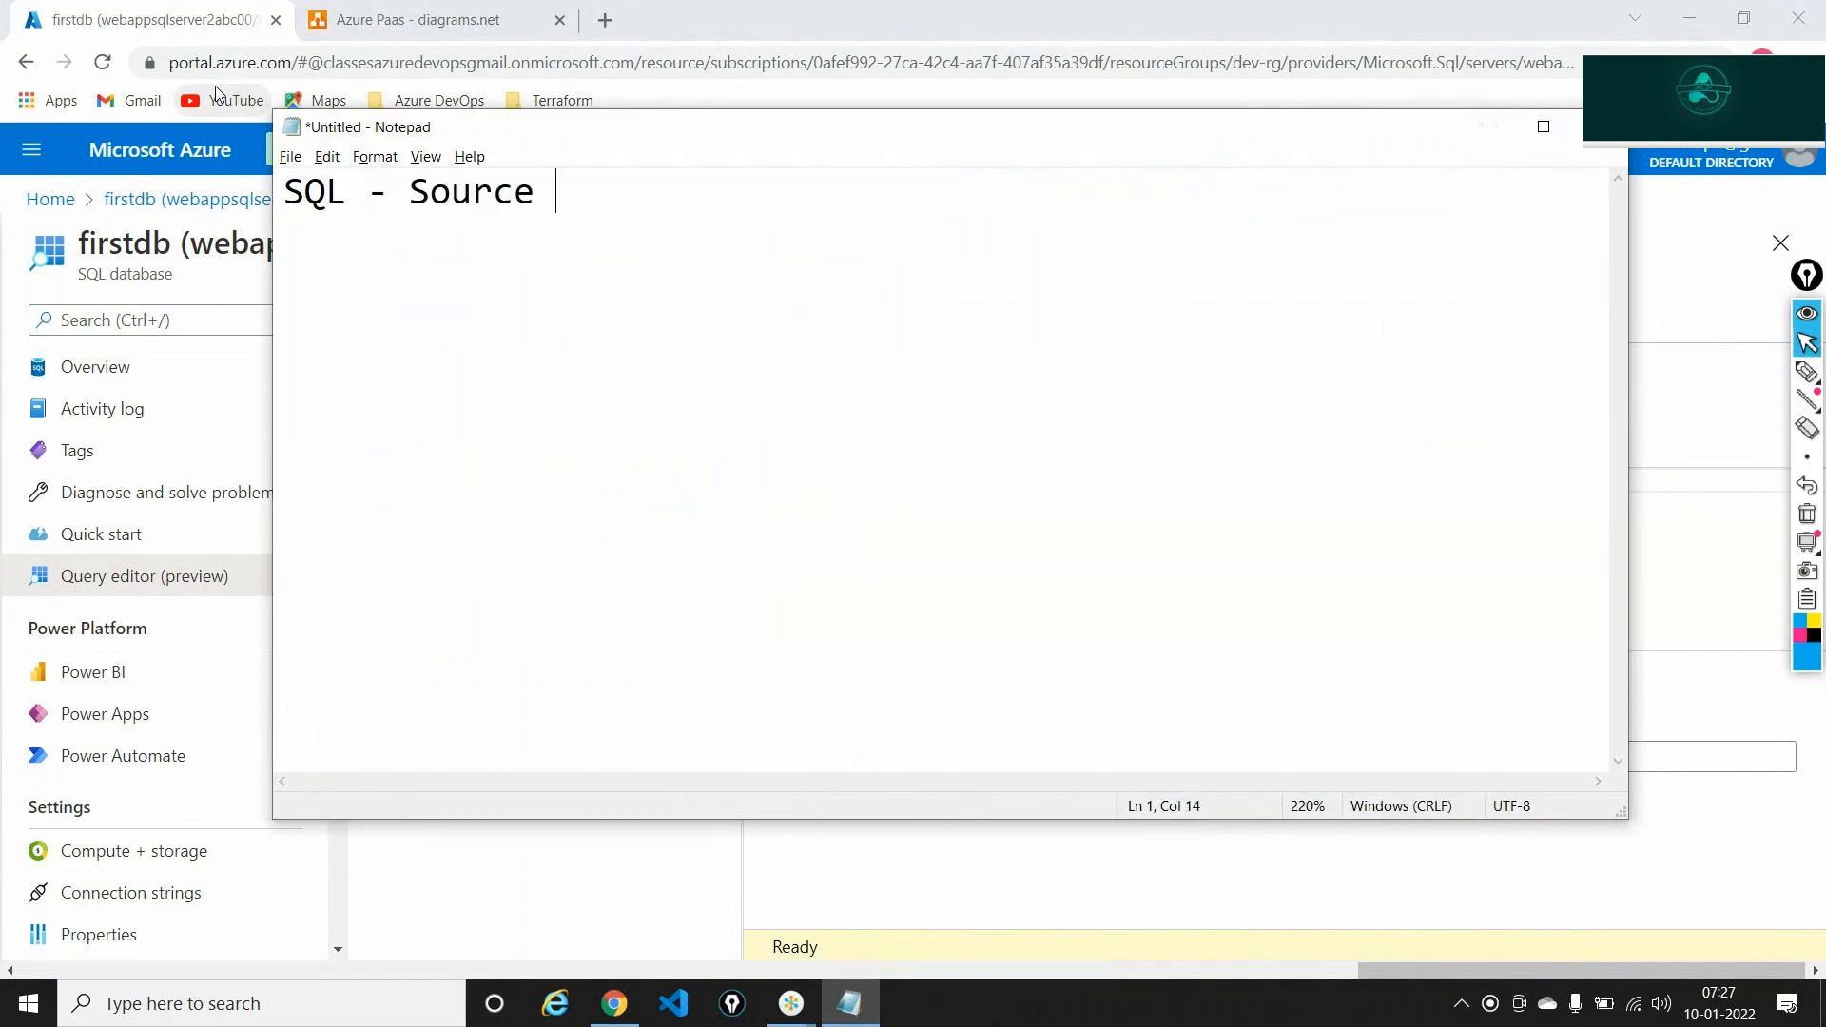
text(Query Lan)
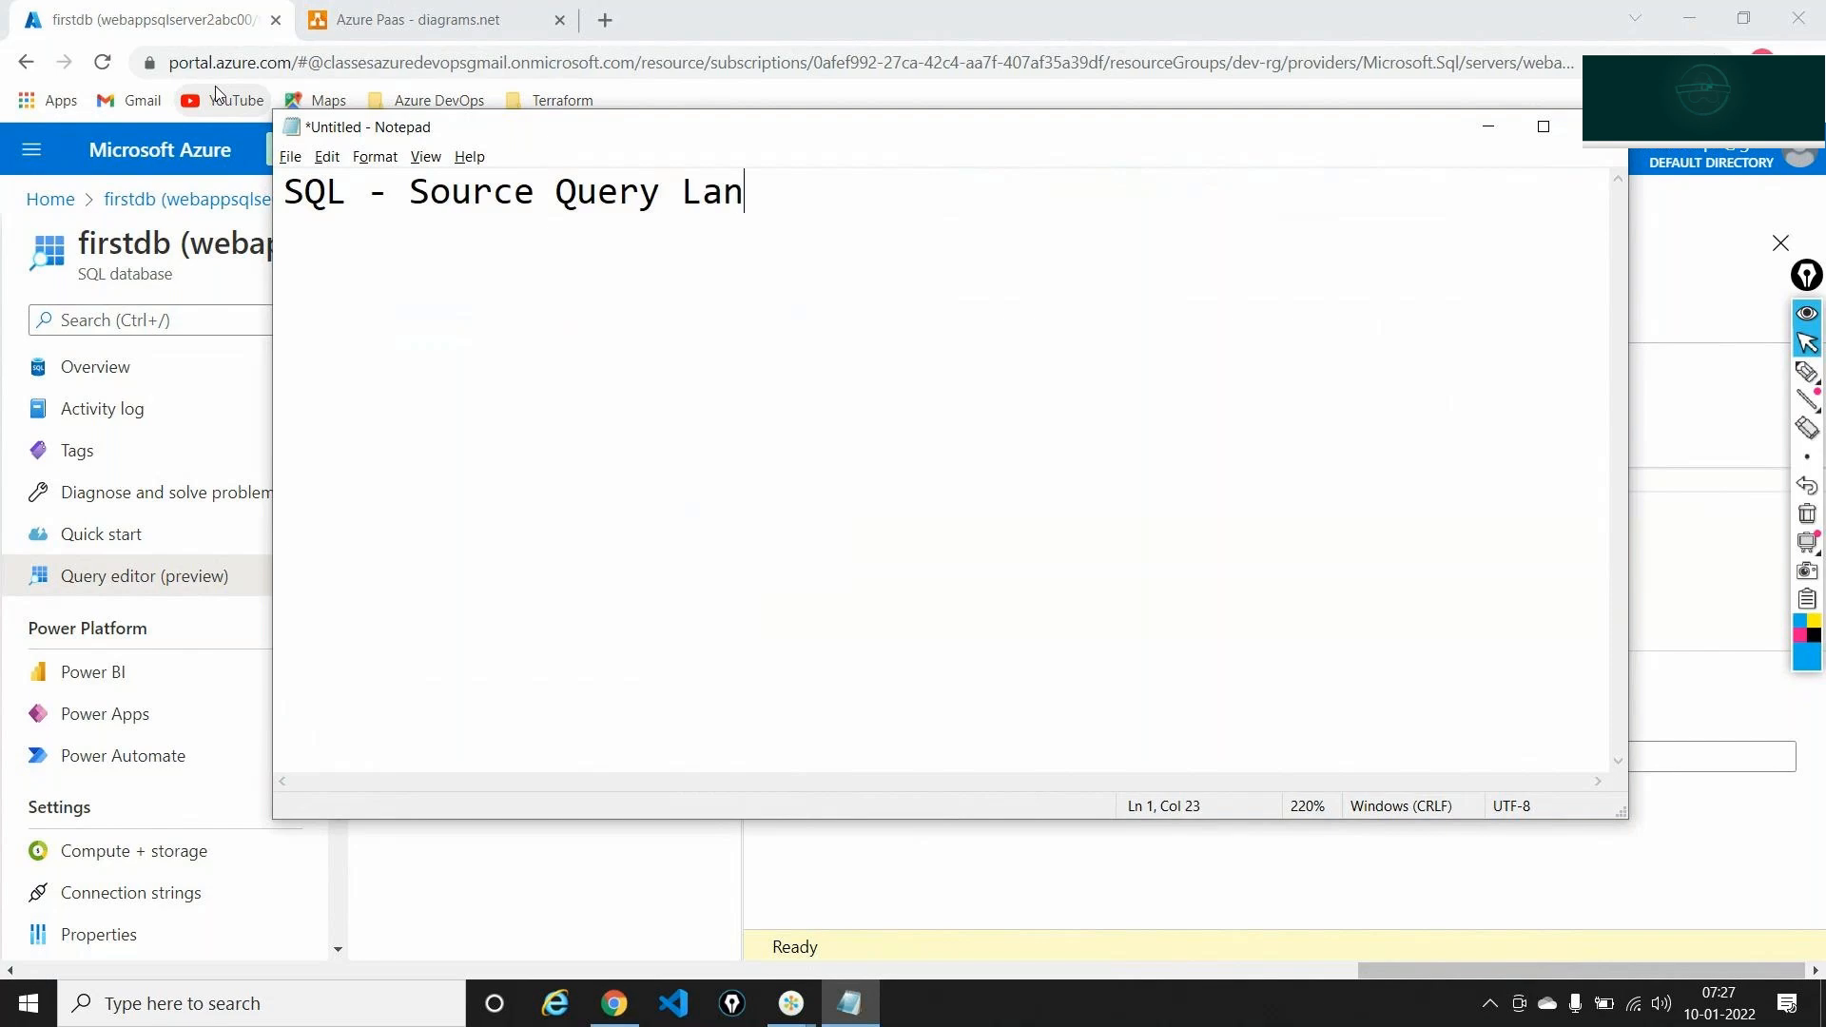
text(guage)
key(Return)
key(Return)
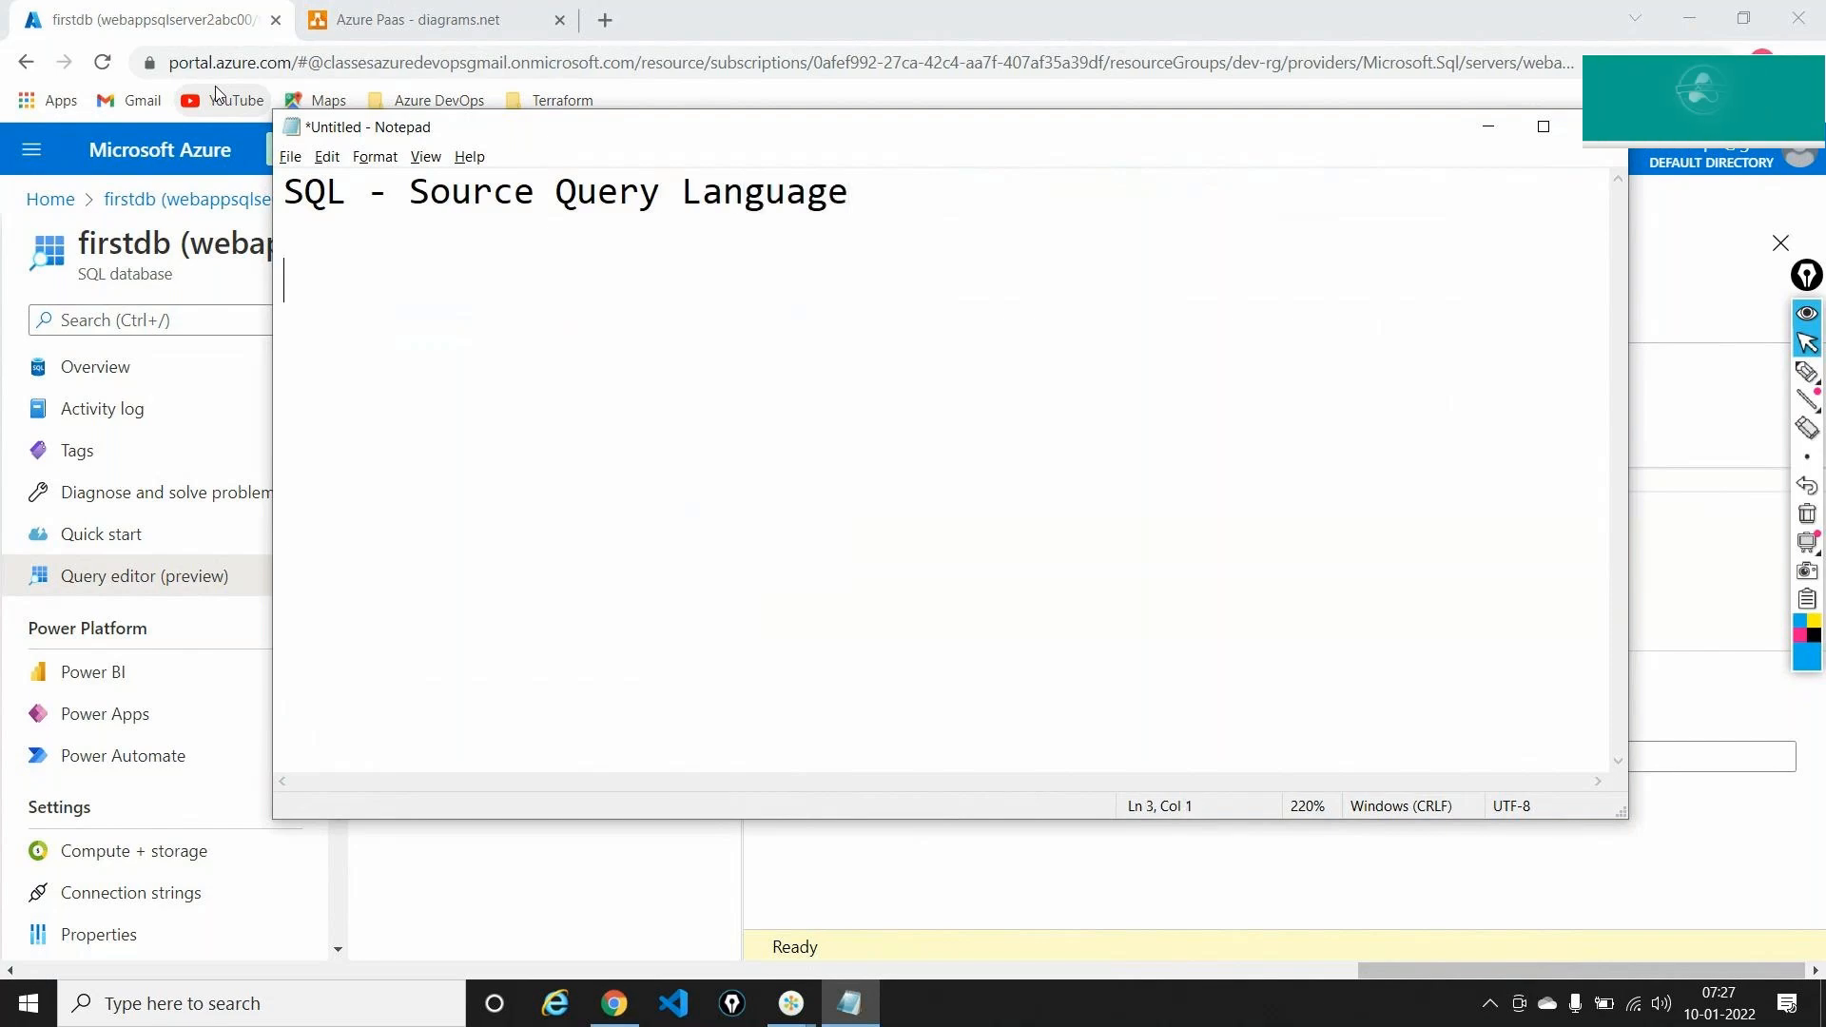
key(alt+Tab)
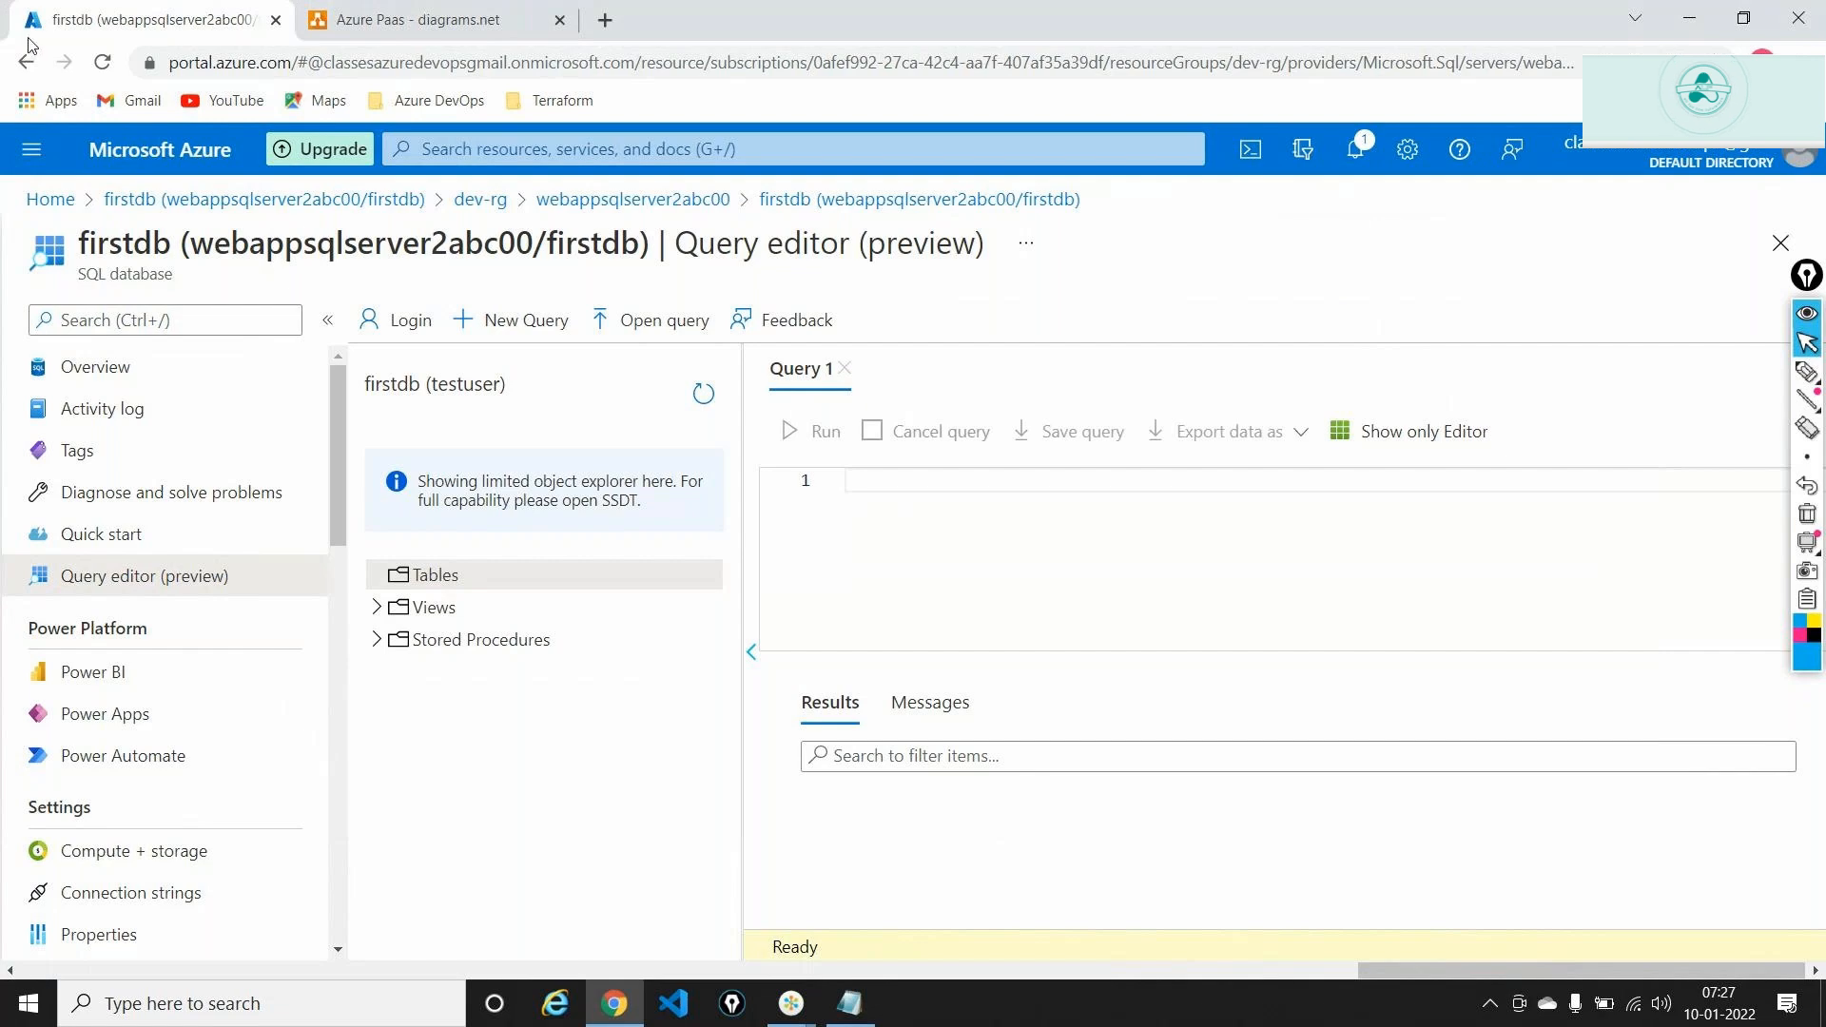
Load dev.azure.com in a new tab and open the myclassesrepo project
click(605, 20)
text(dev)
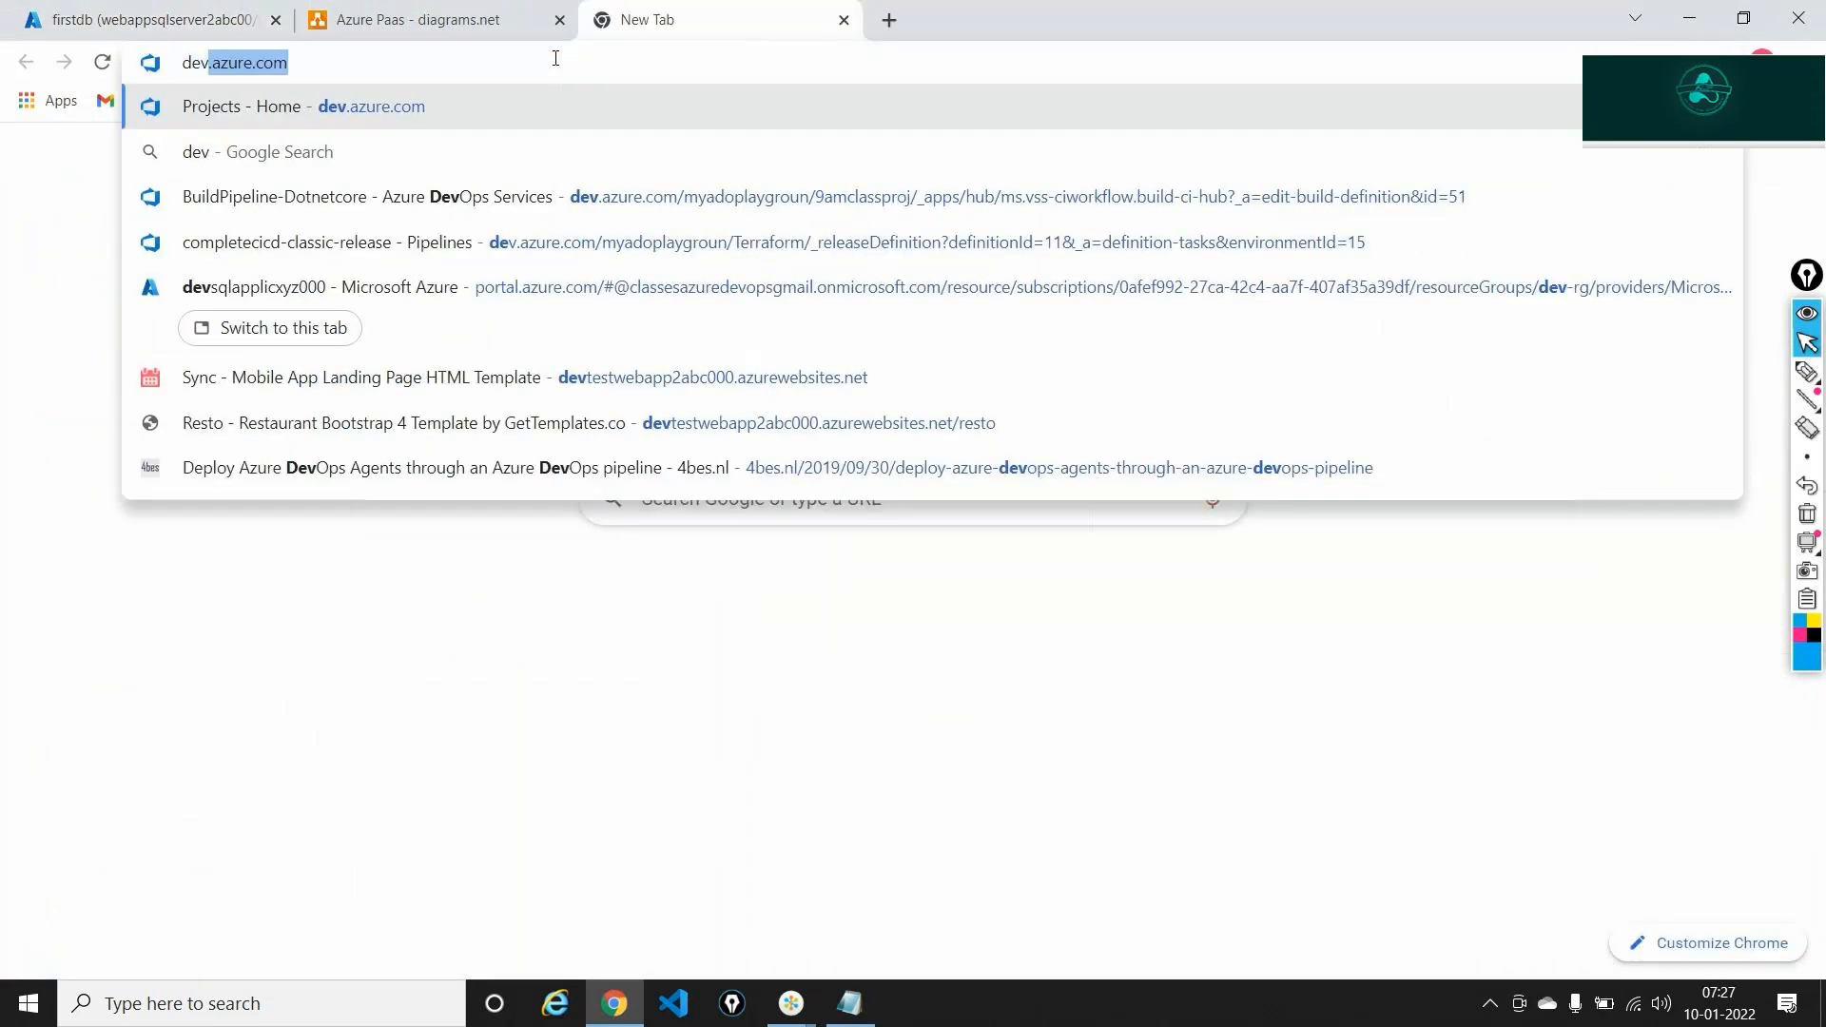
key(Right)
key(Return)
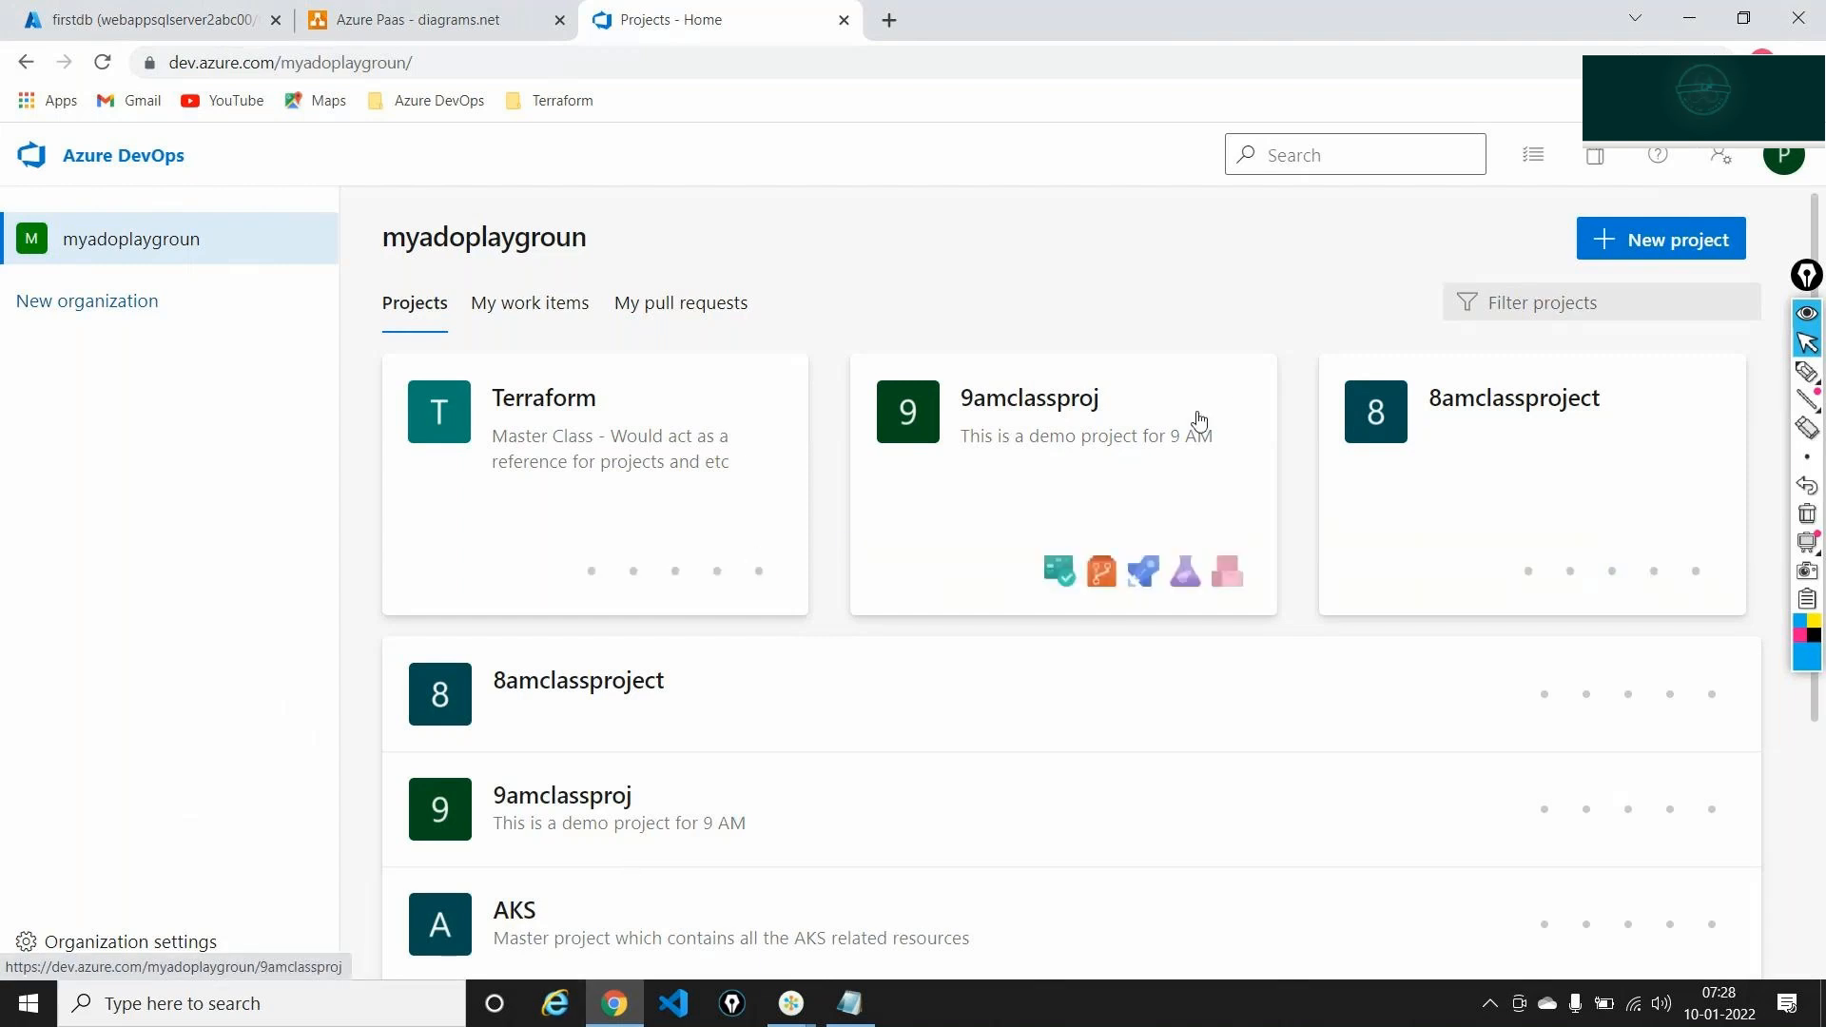
scroll(1198, 420, down, 4)
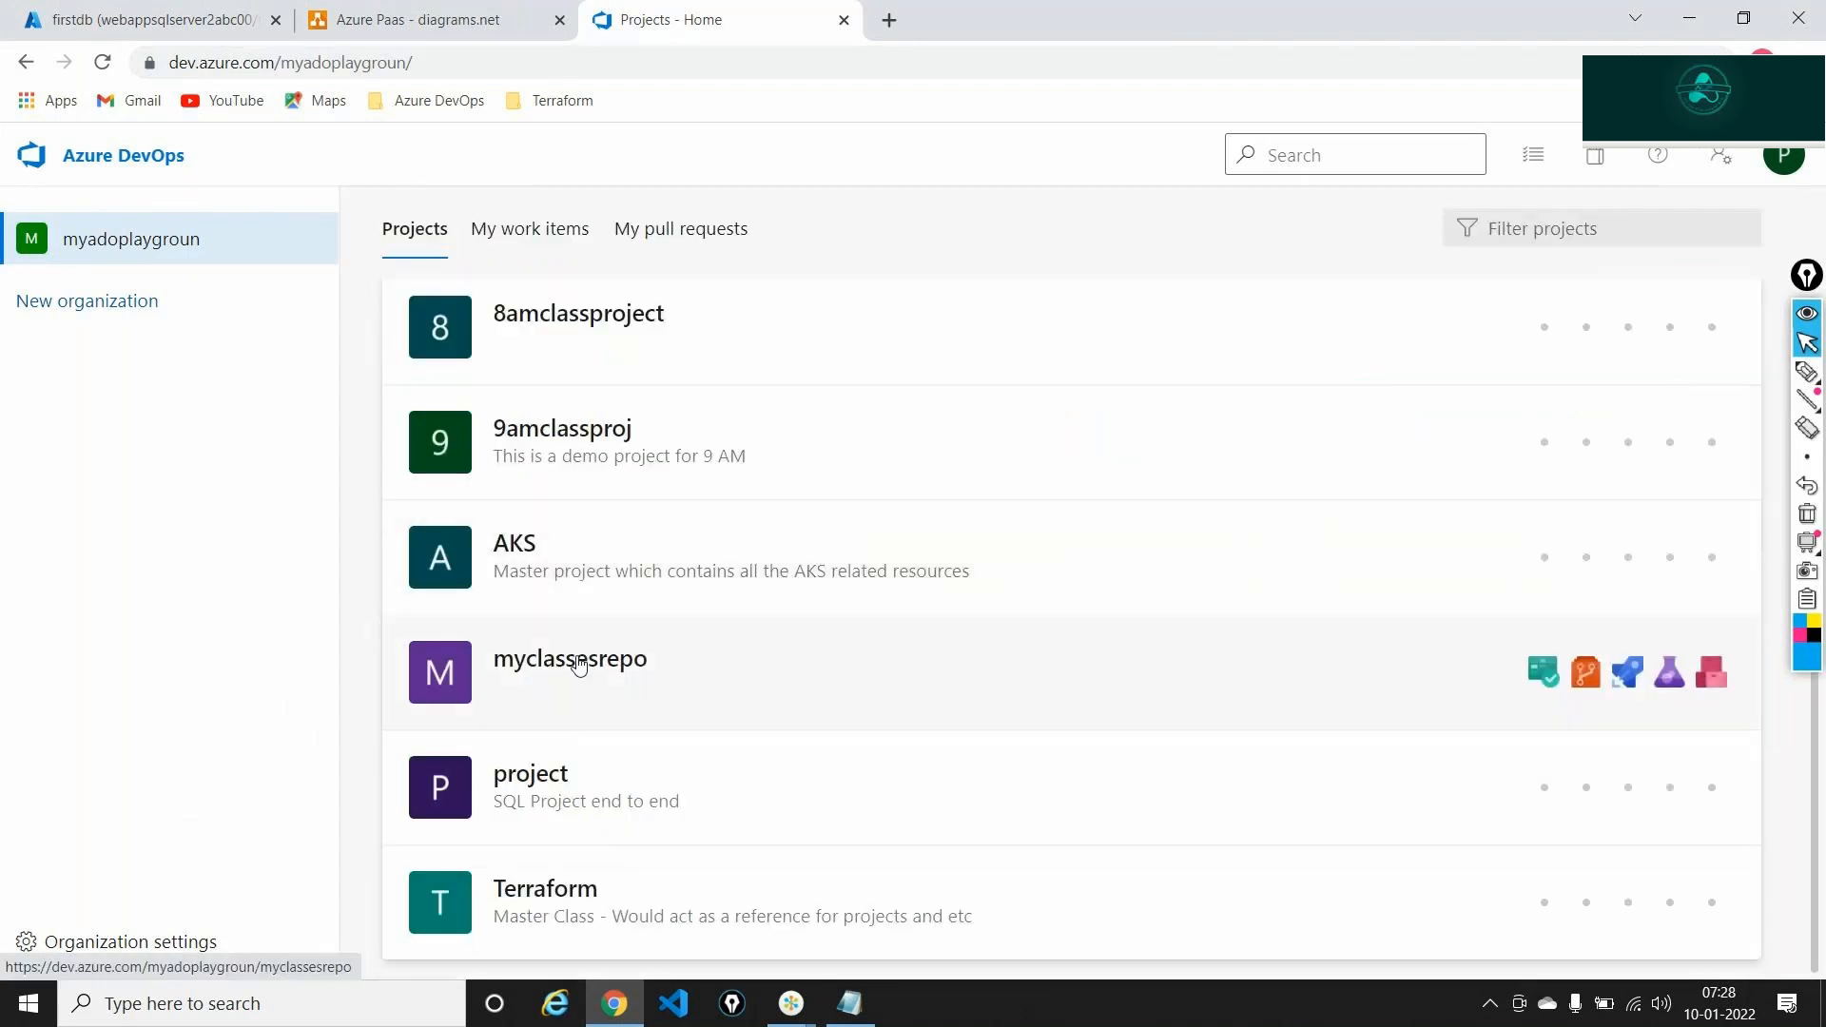
click(580, 664)
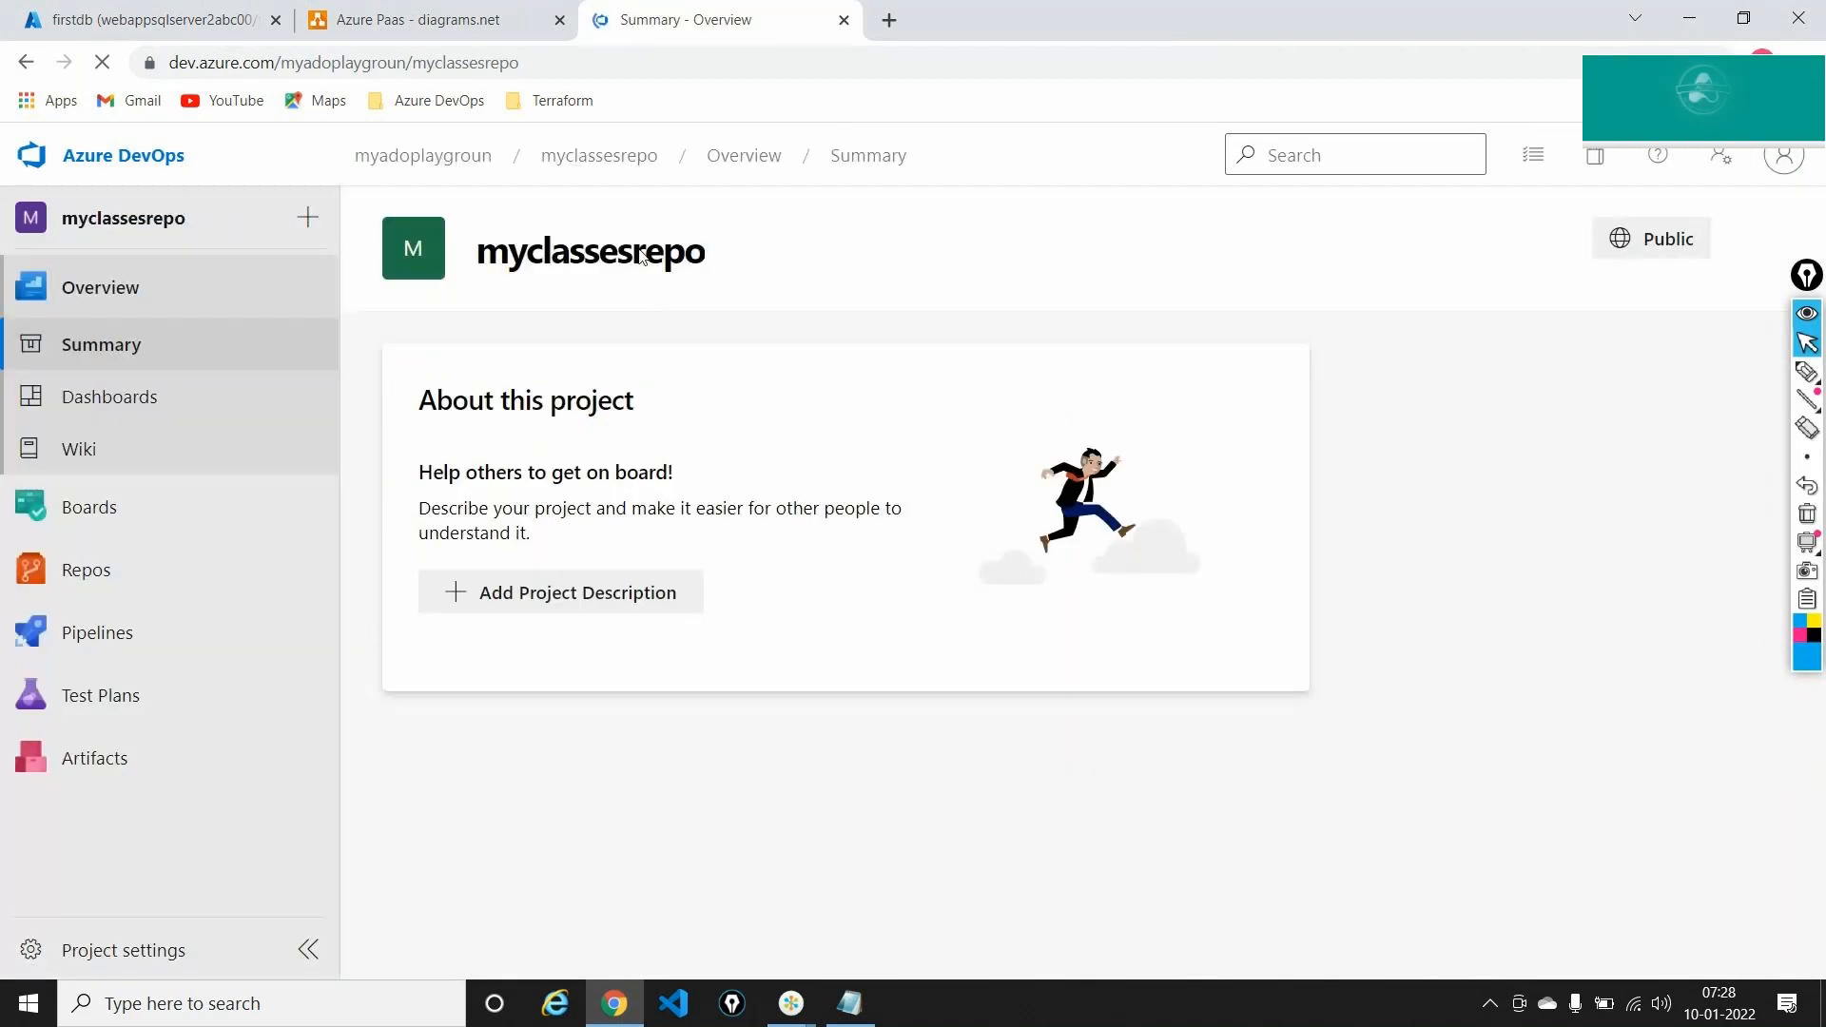
Browse the repo files to Sql-LocalConnectionString and open Sql Commands.txt
mouse_move(143, 570)
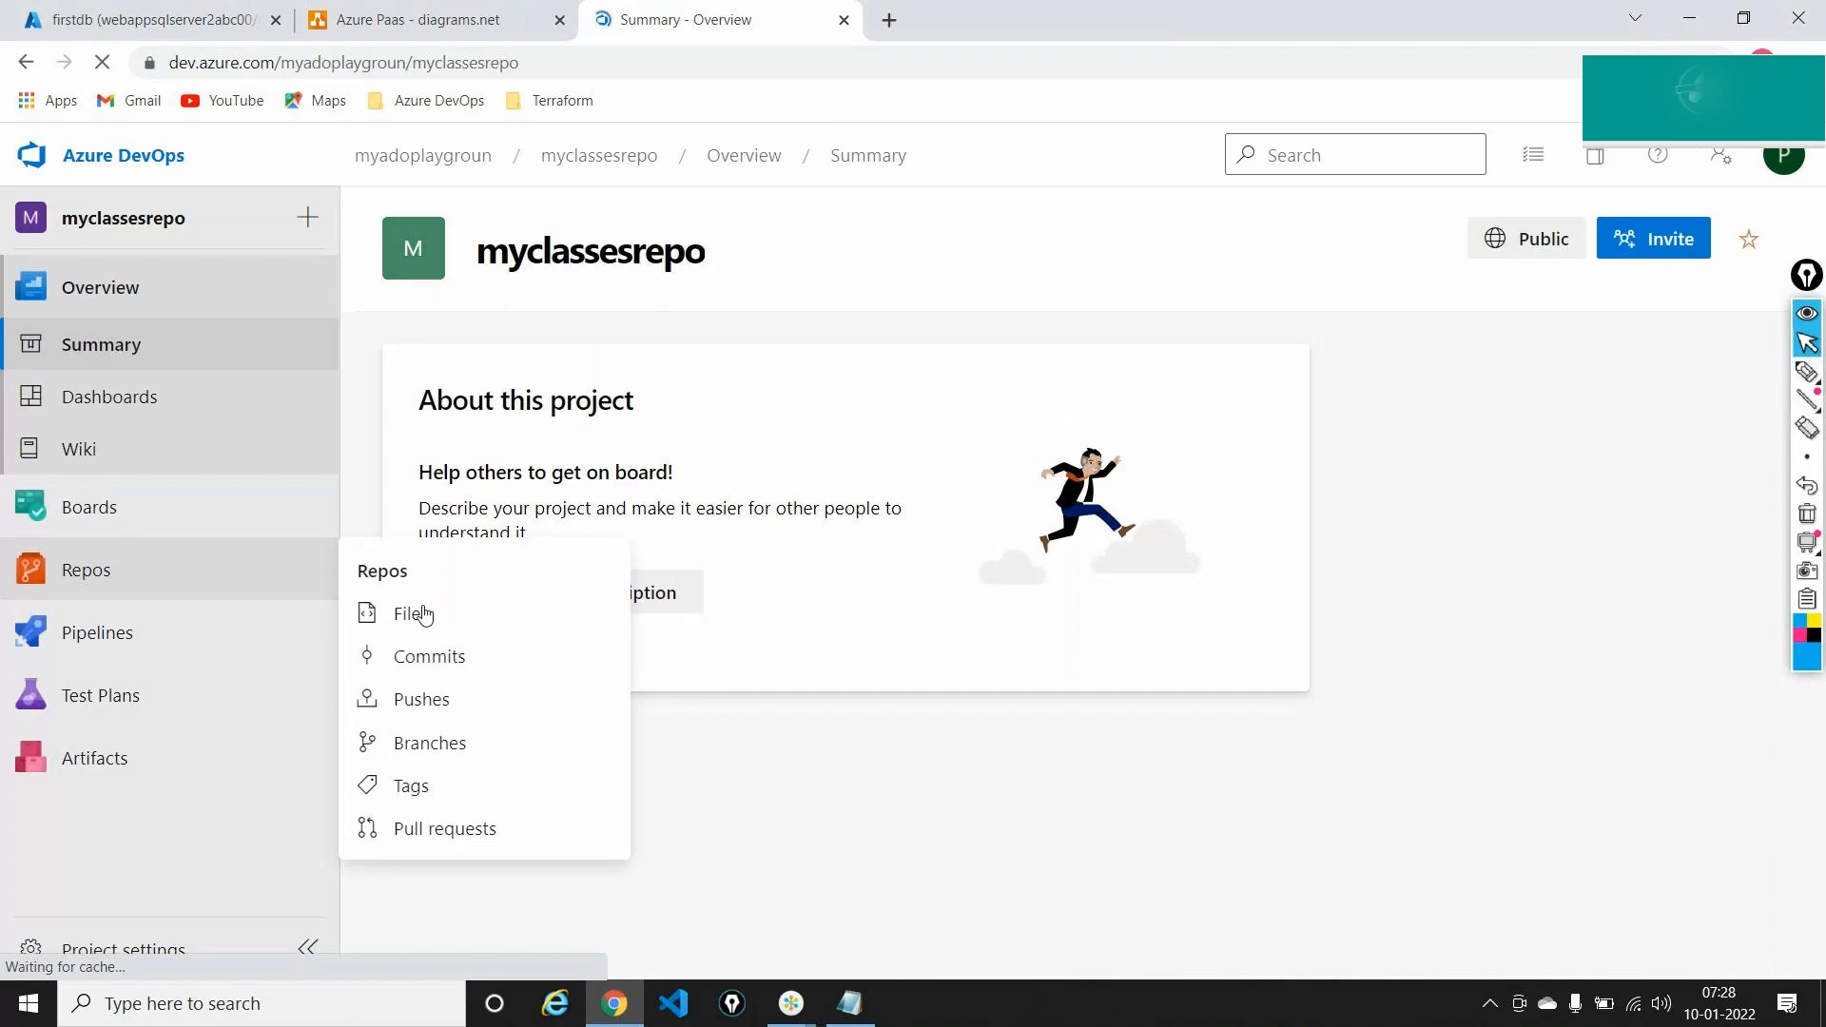
click(419, 614)
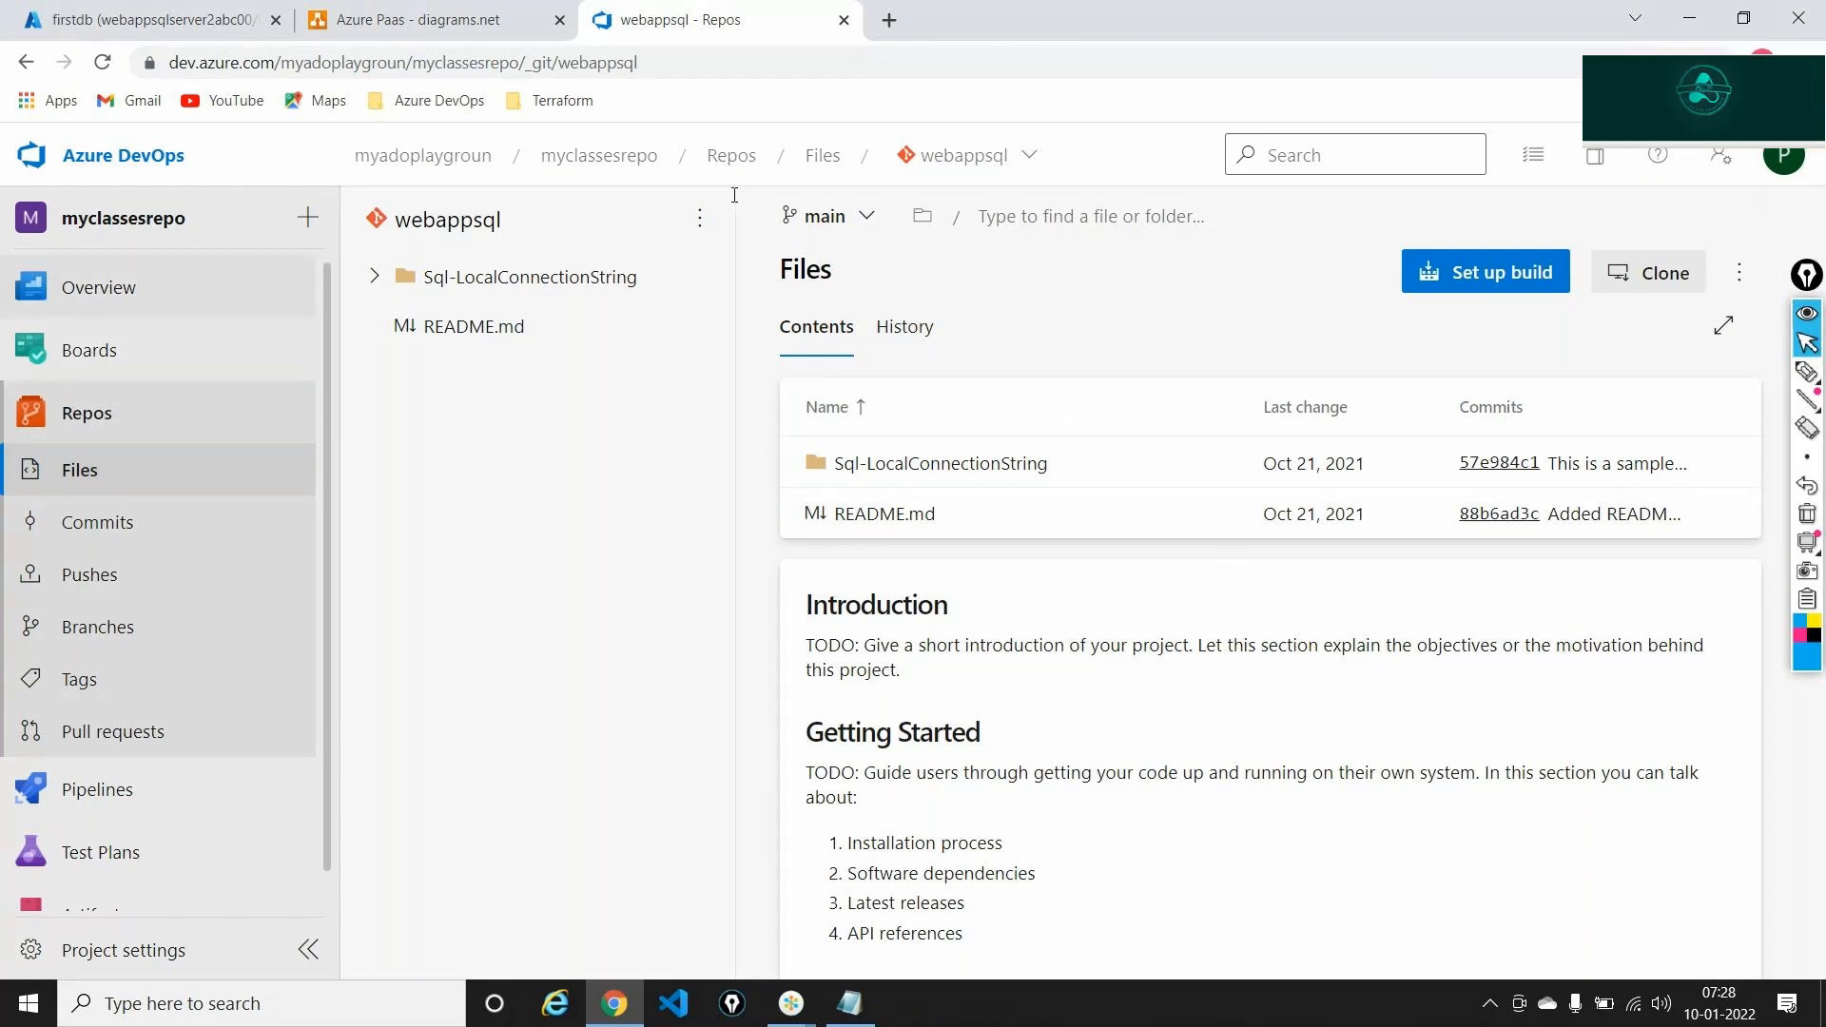
click(860, 462)
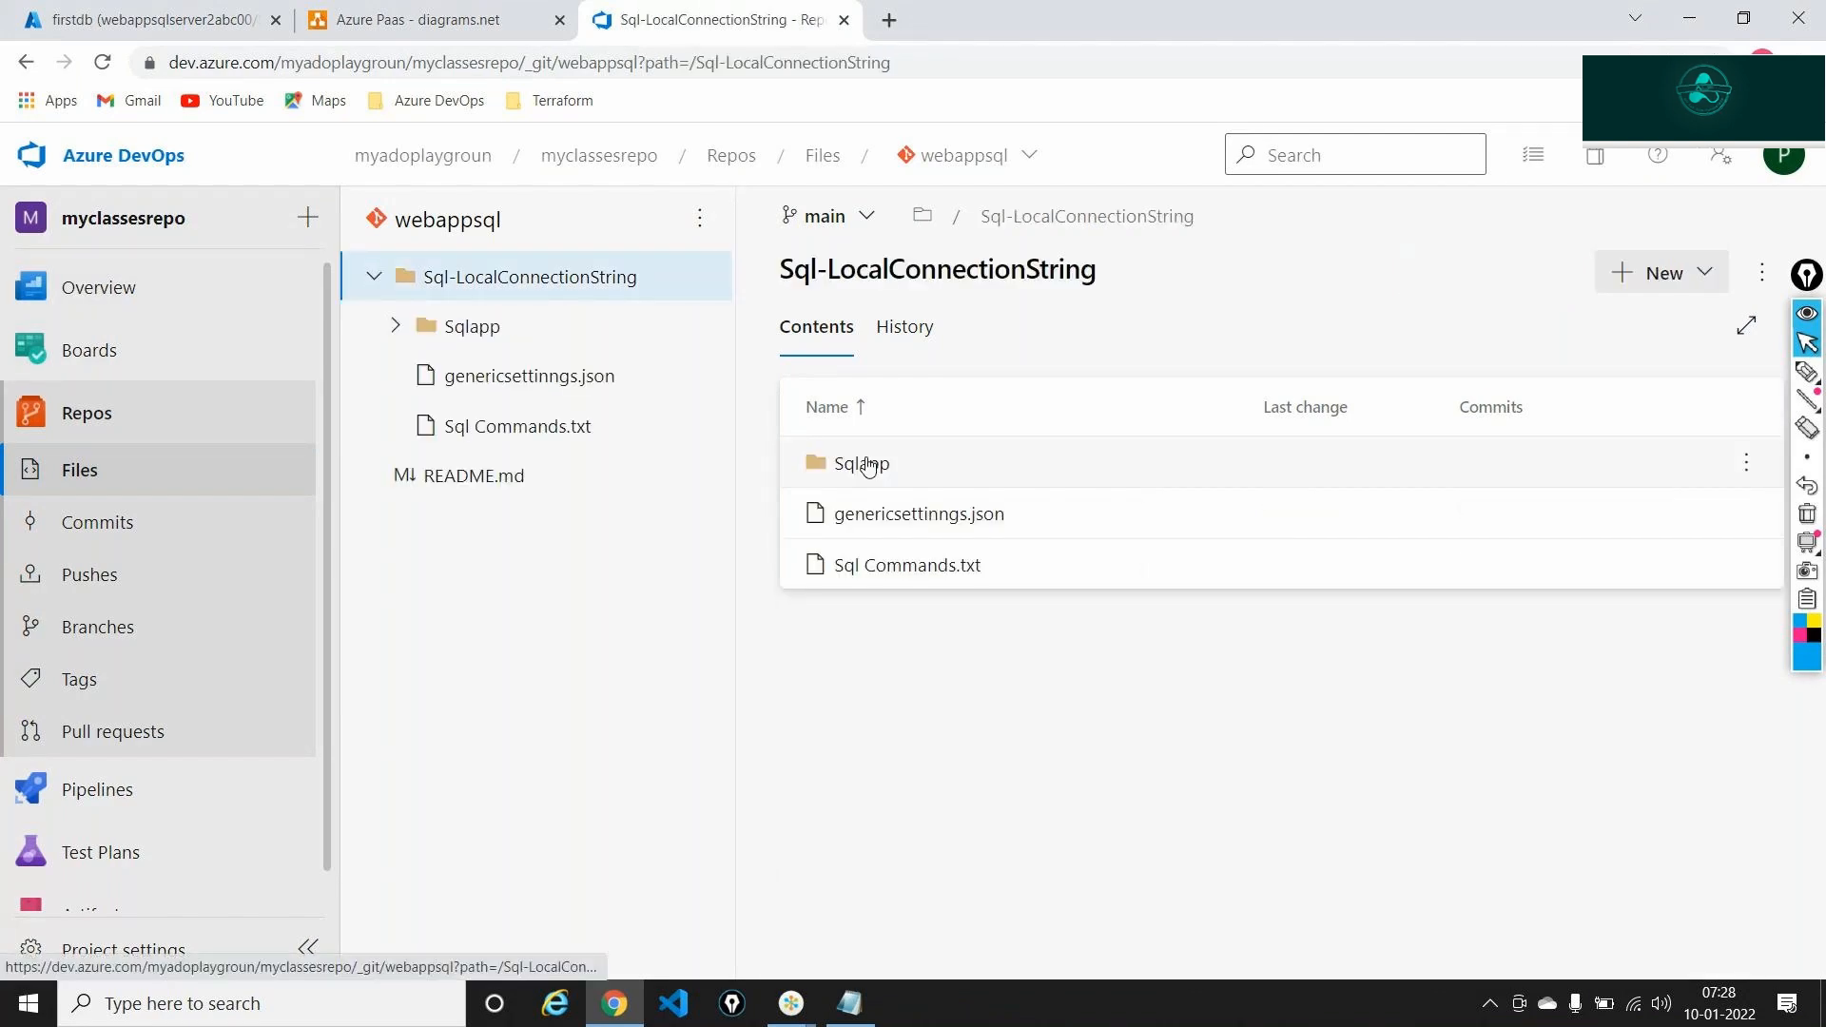
click(897, 565)
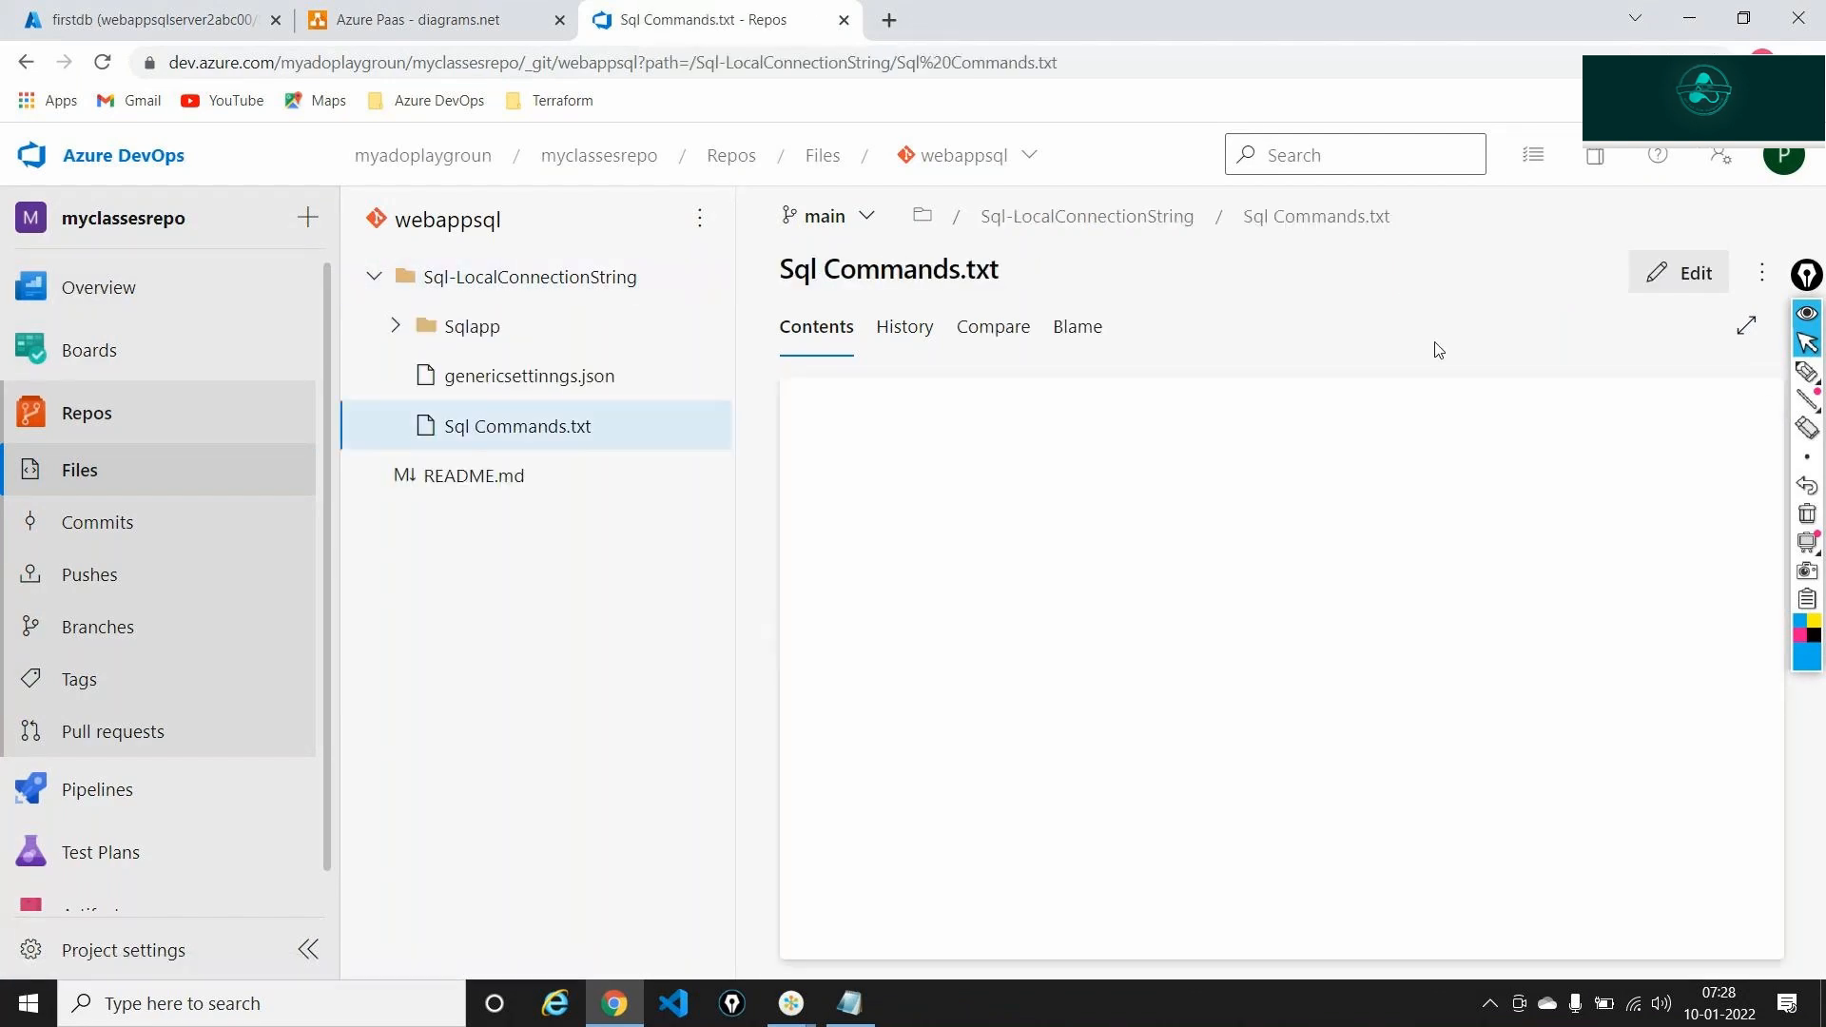
click(1813, 318)
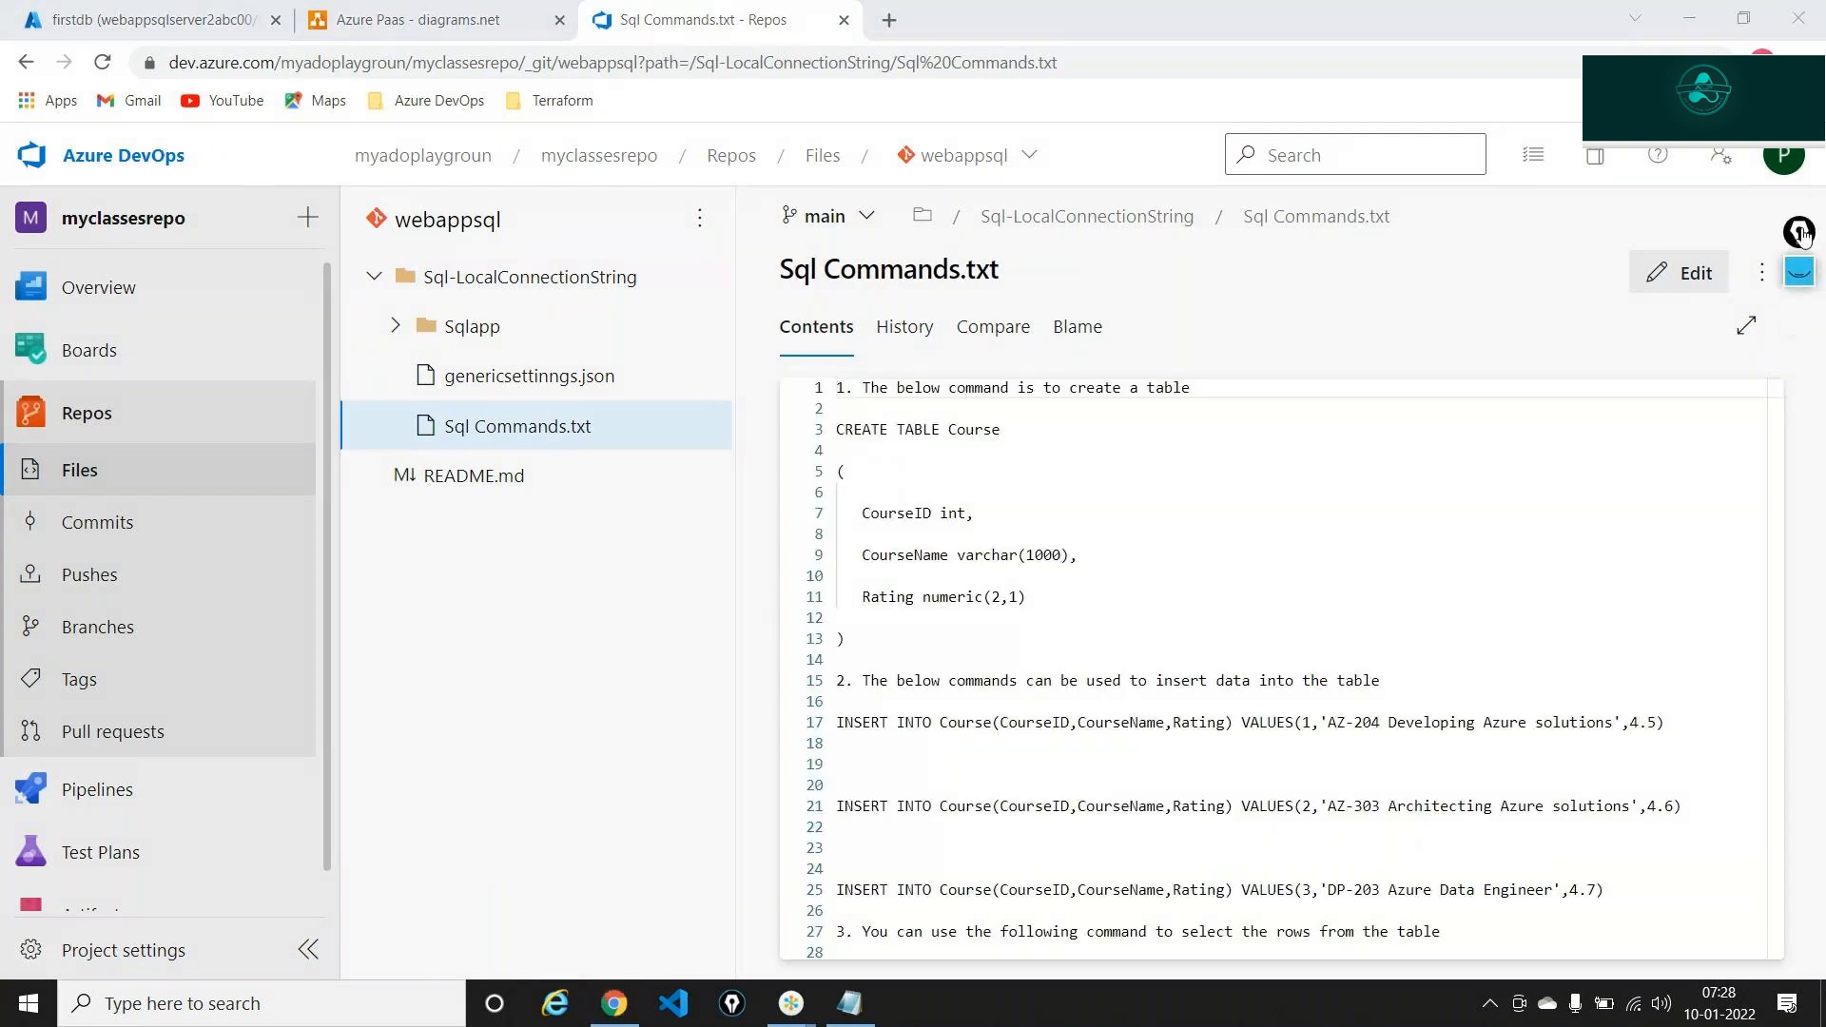
click(476, 279)
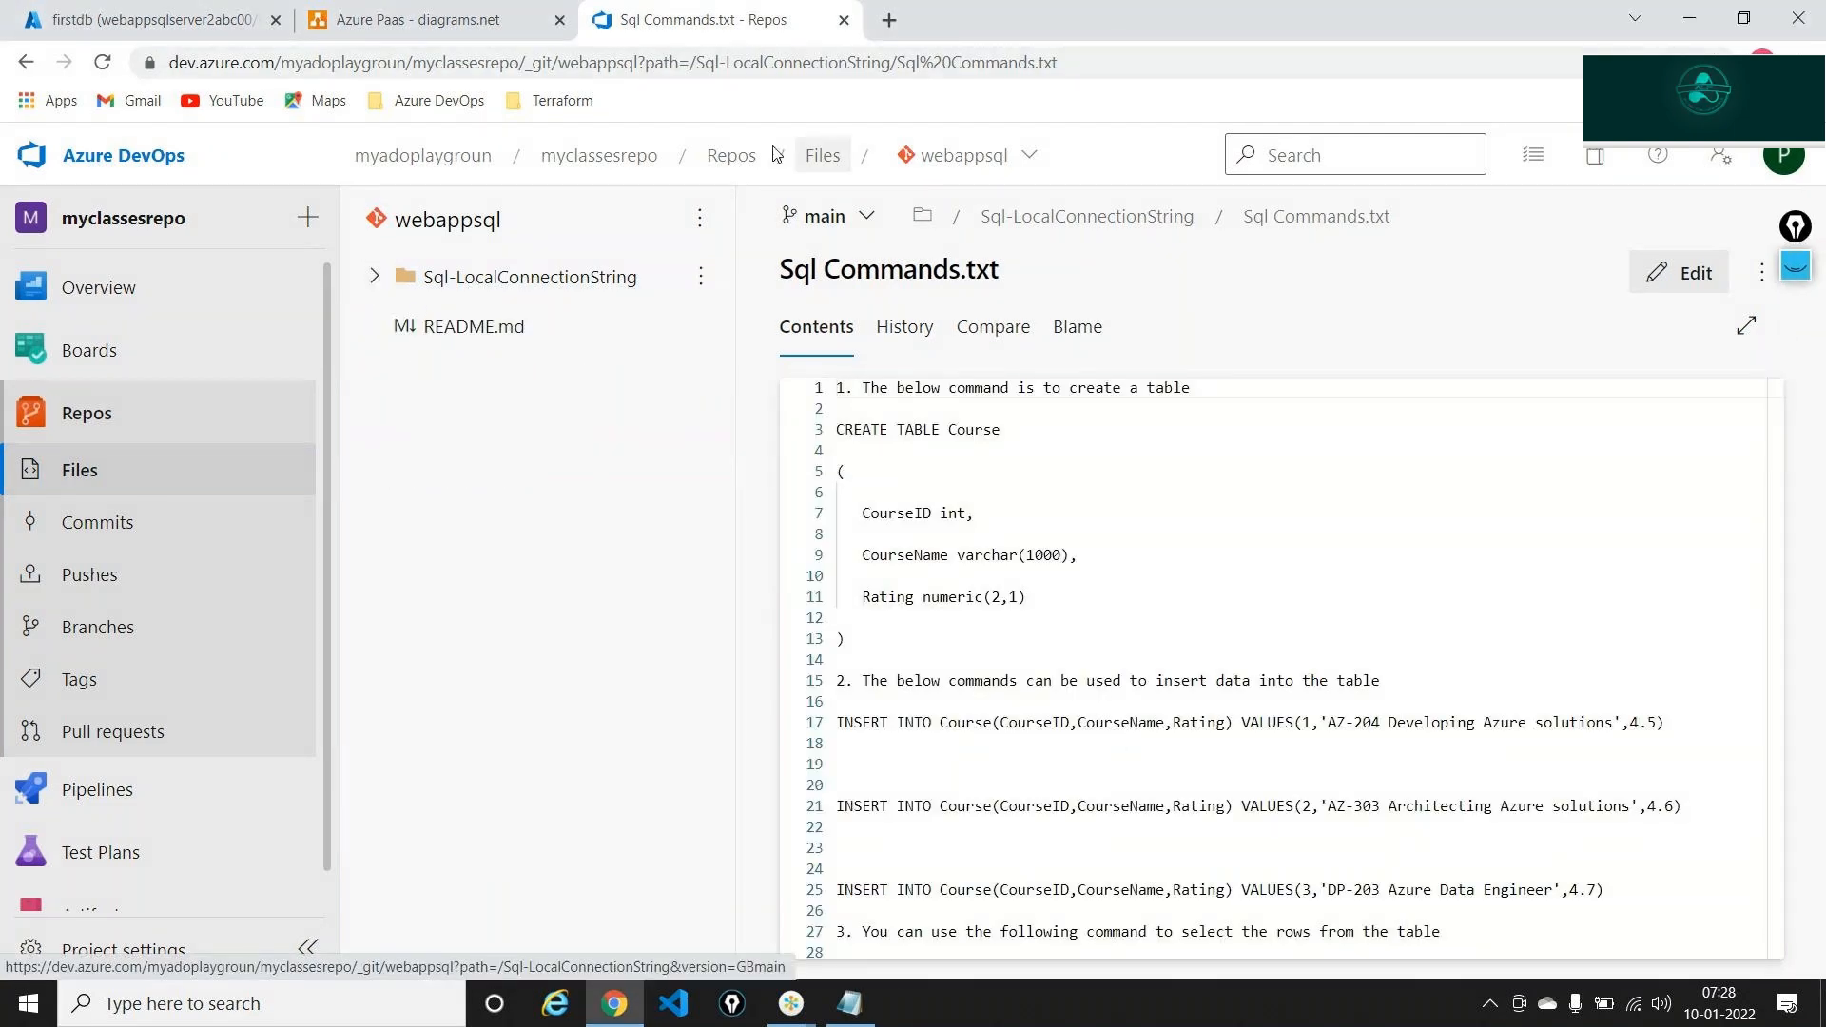
click(547, 283)
Check the folder's download options, then reopen Sql Commands.txt and select all its text
key(ctrl+l)
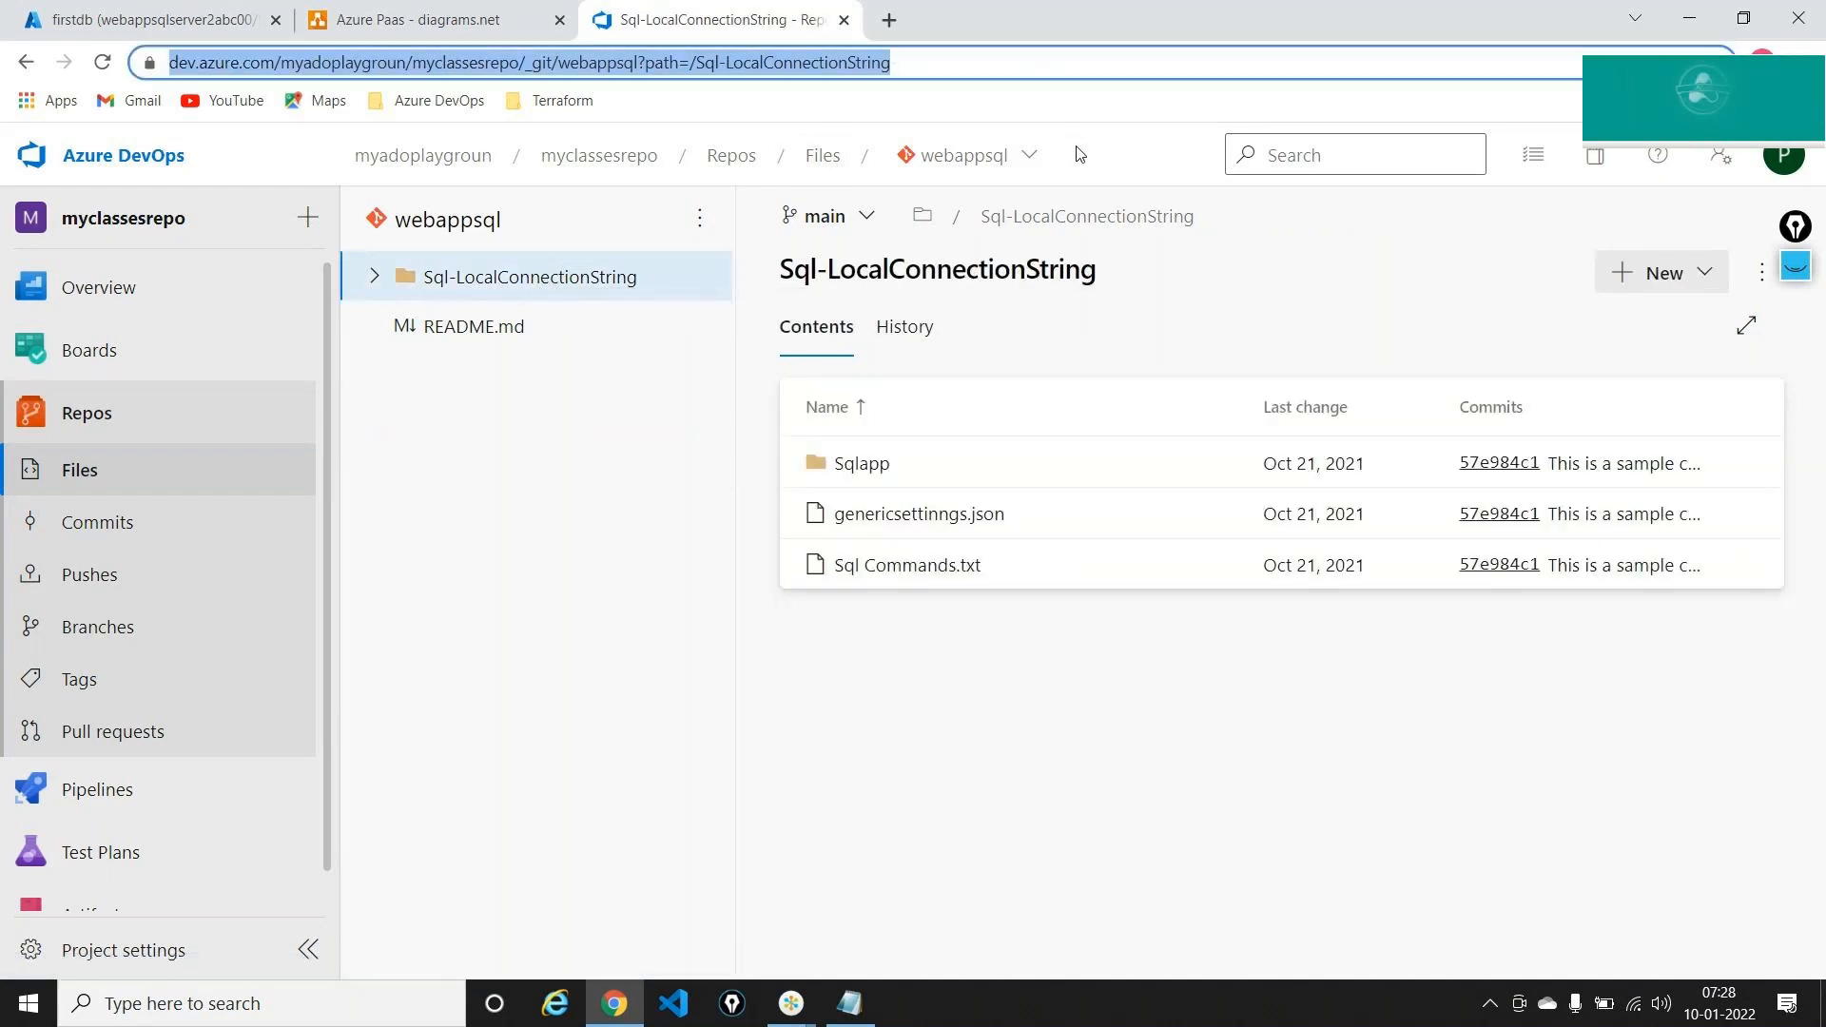
key(alt+Tab)
key(alt+Tab)
key(alt+Tab)
key(alt+Tab)
key(Escape)
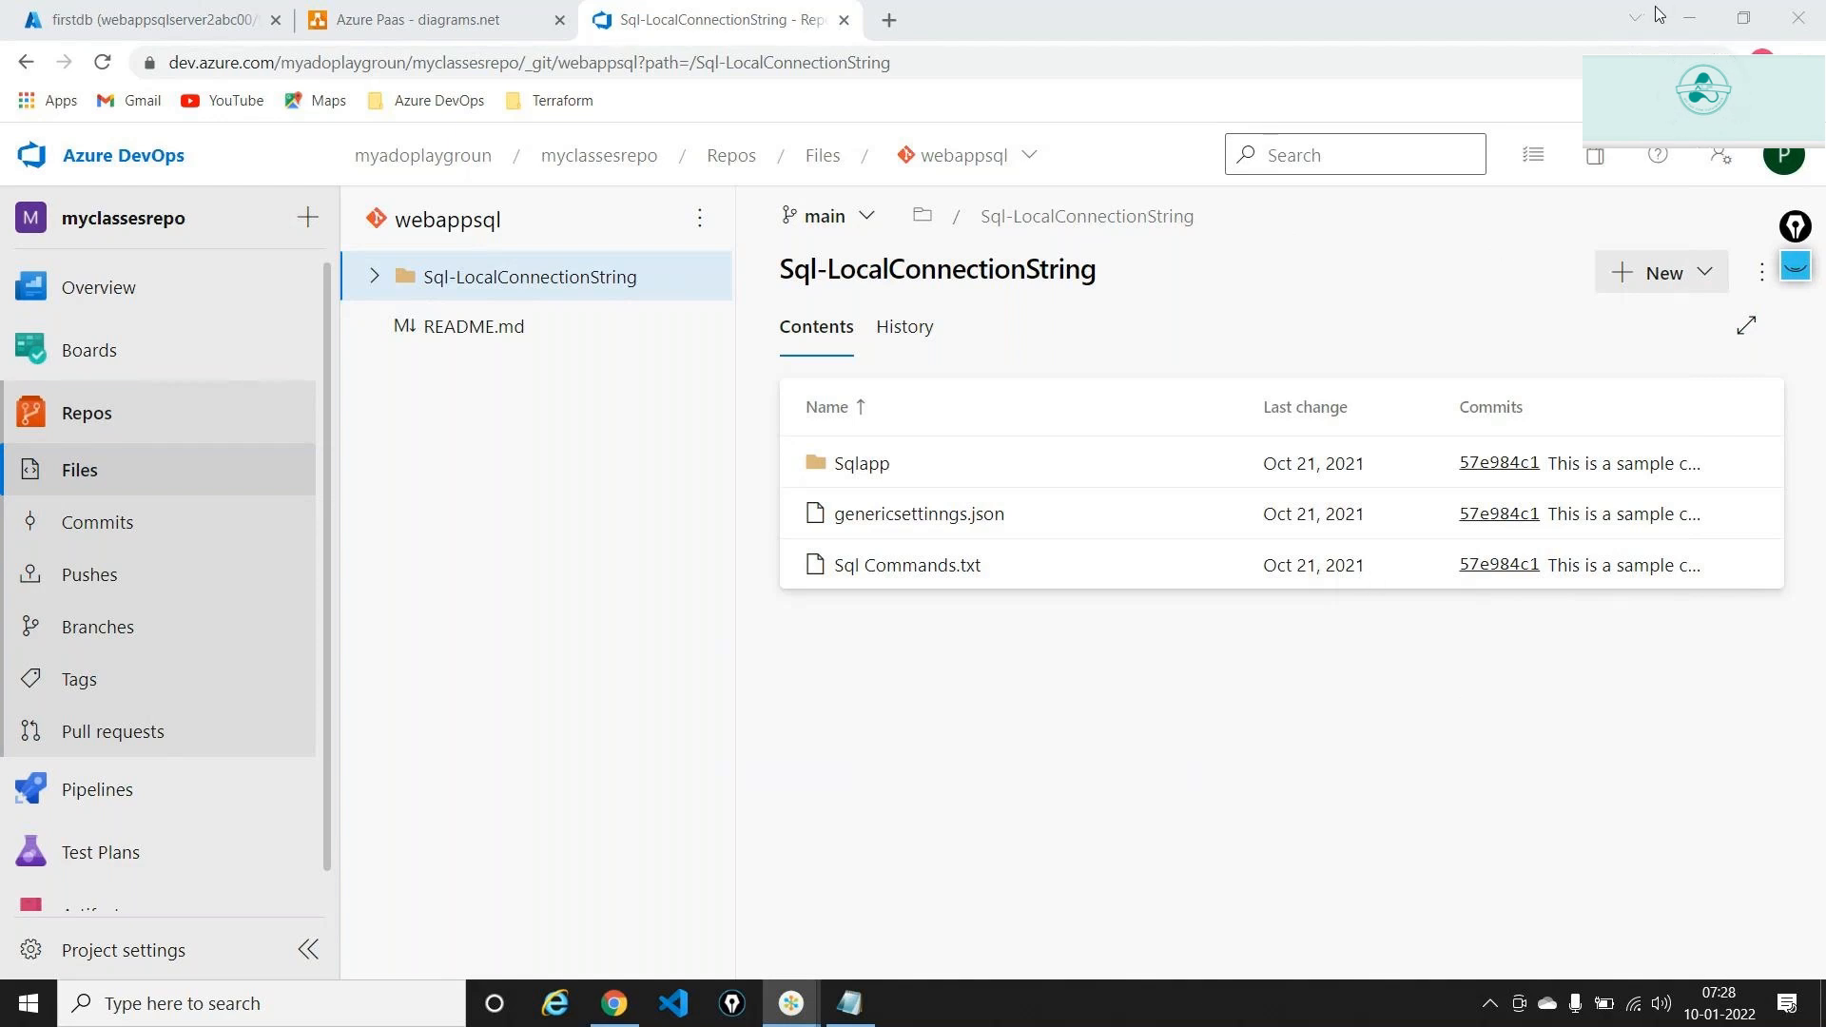
key(ctrl+l)
click(1762, 274)
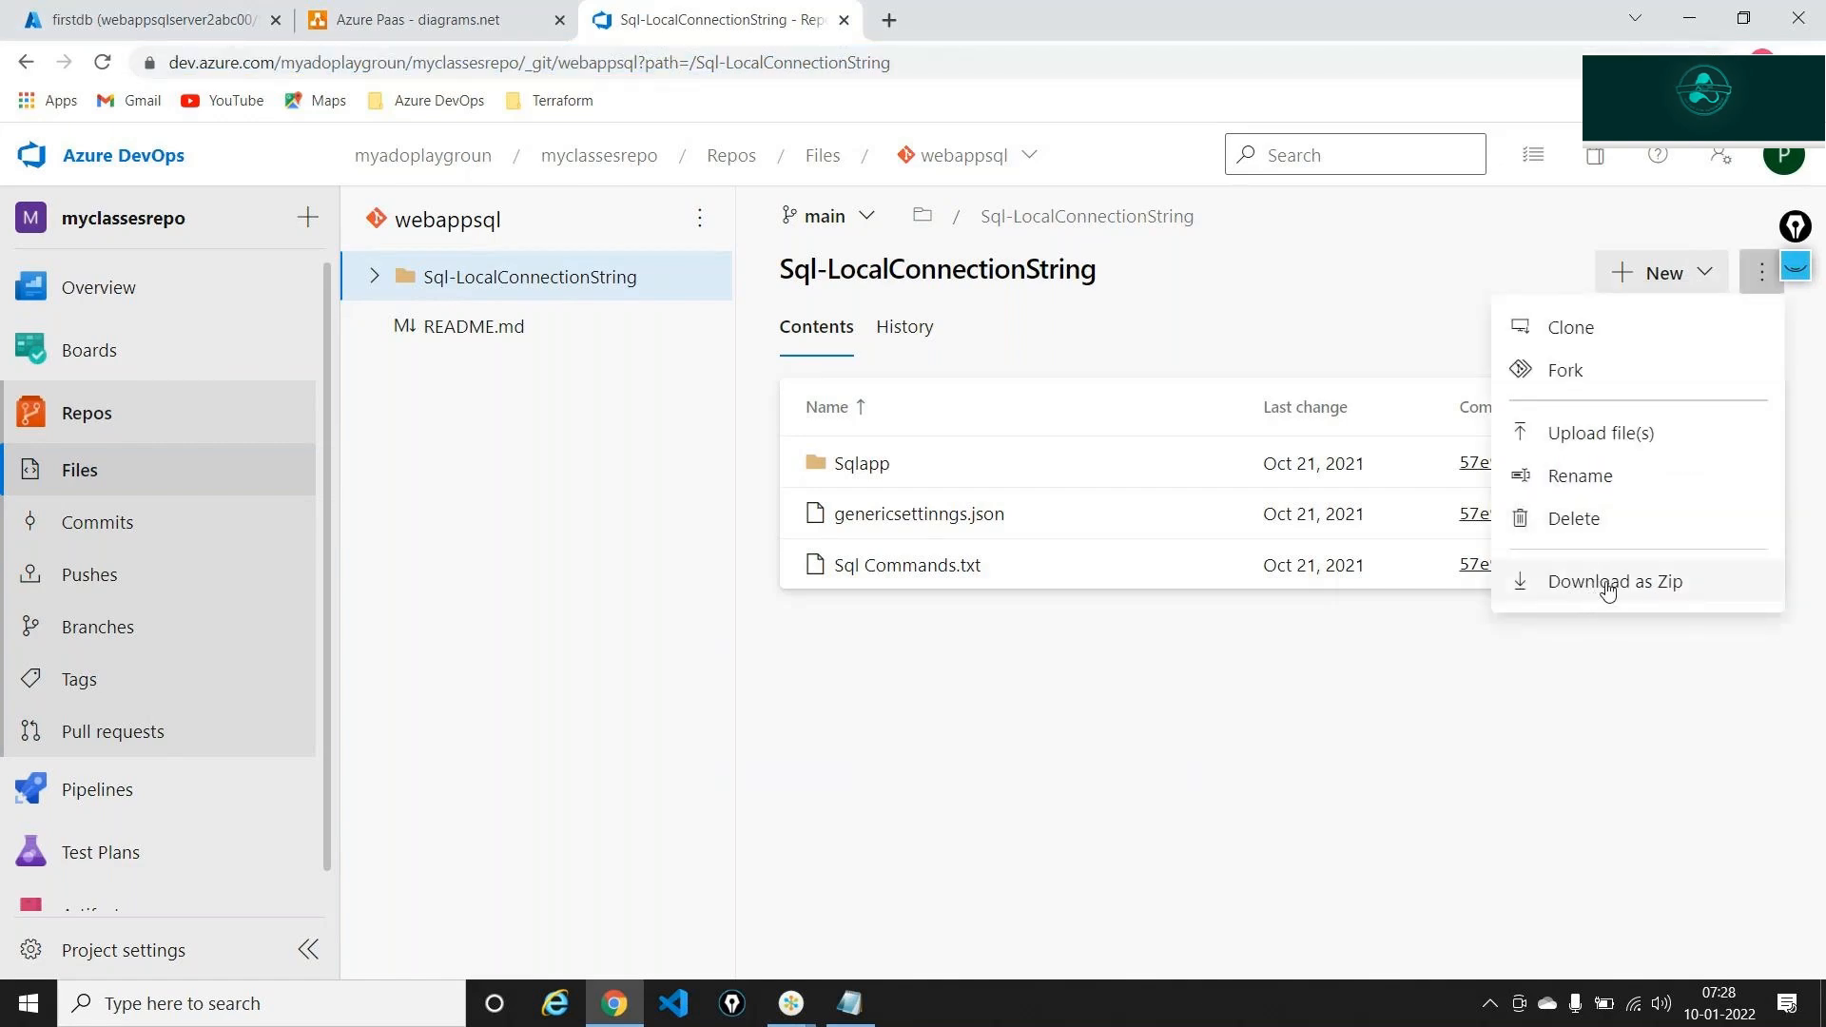
drag(1797, 231, 1800, 747)
click(1762, 273)
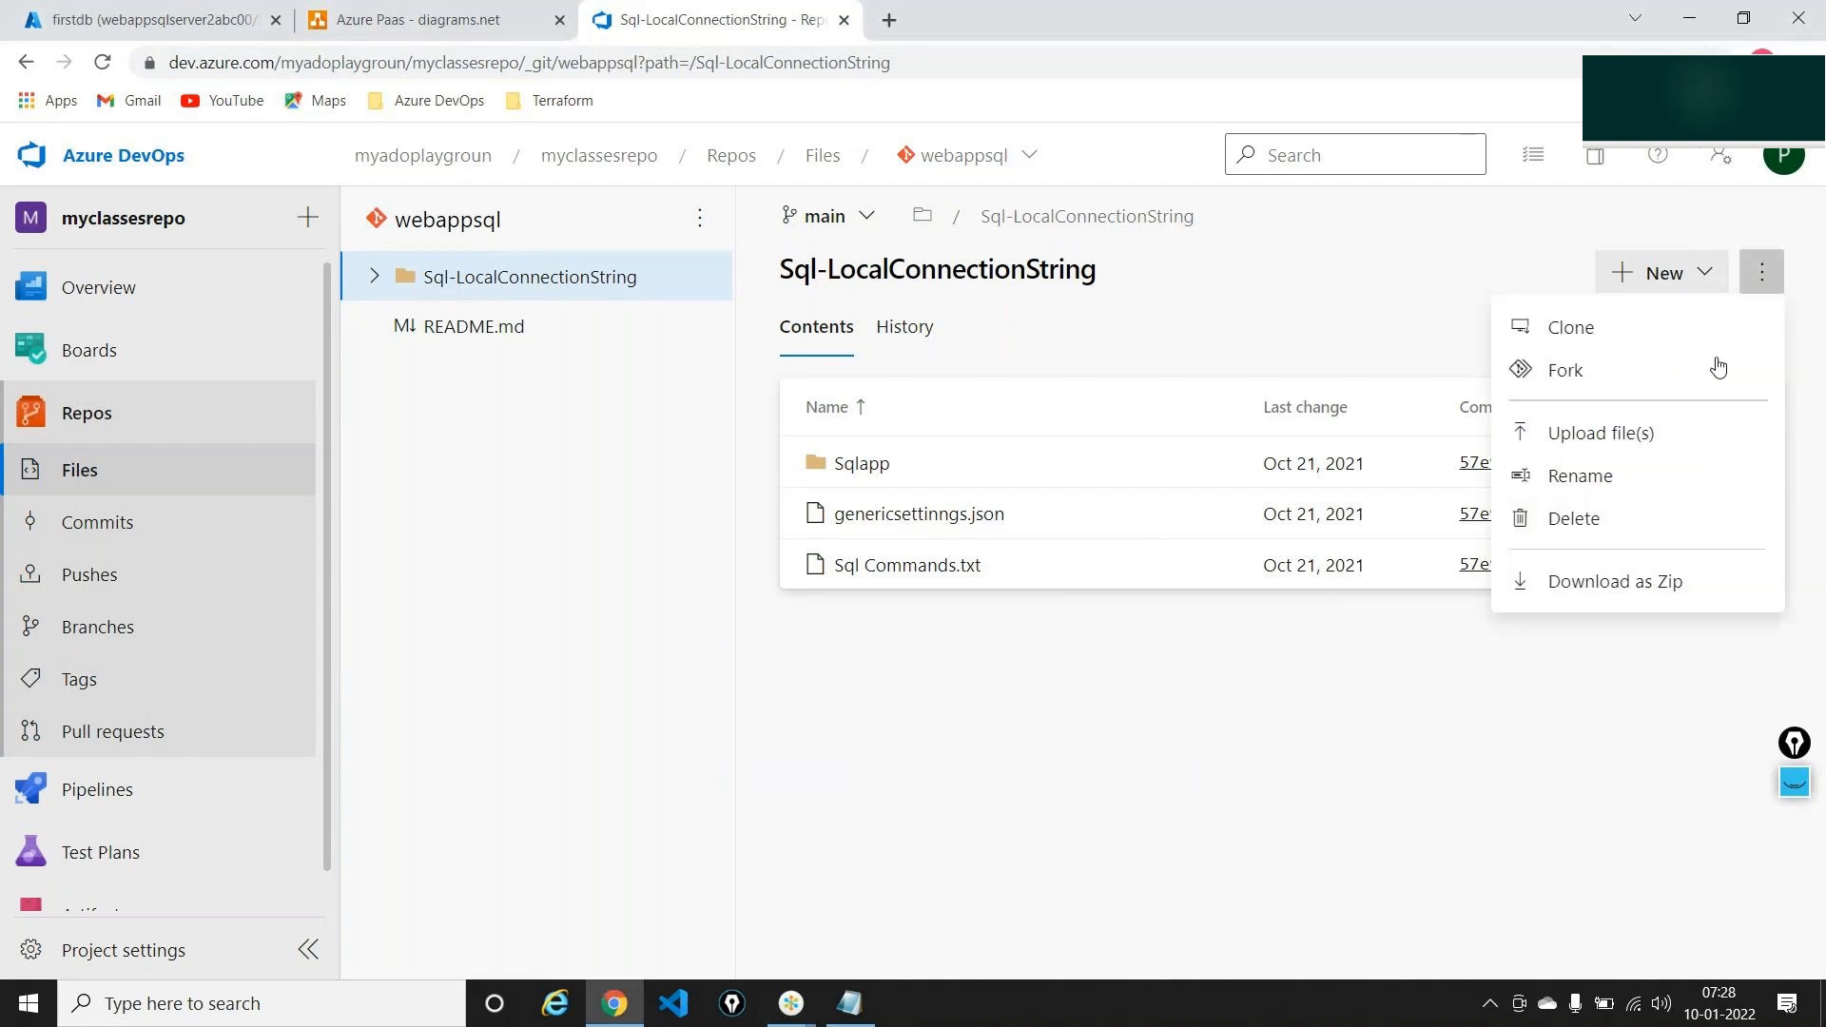
click(1061, 793)
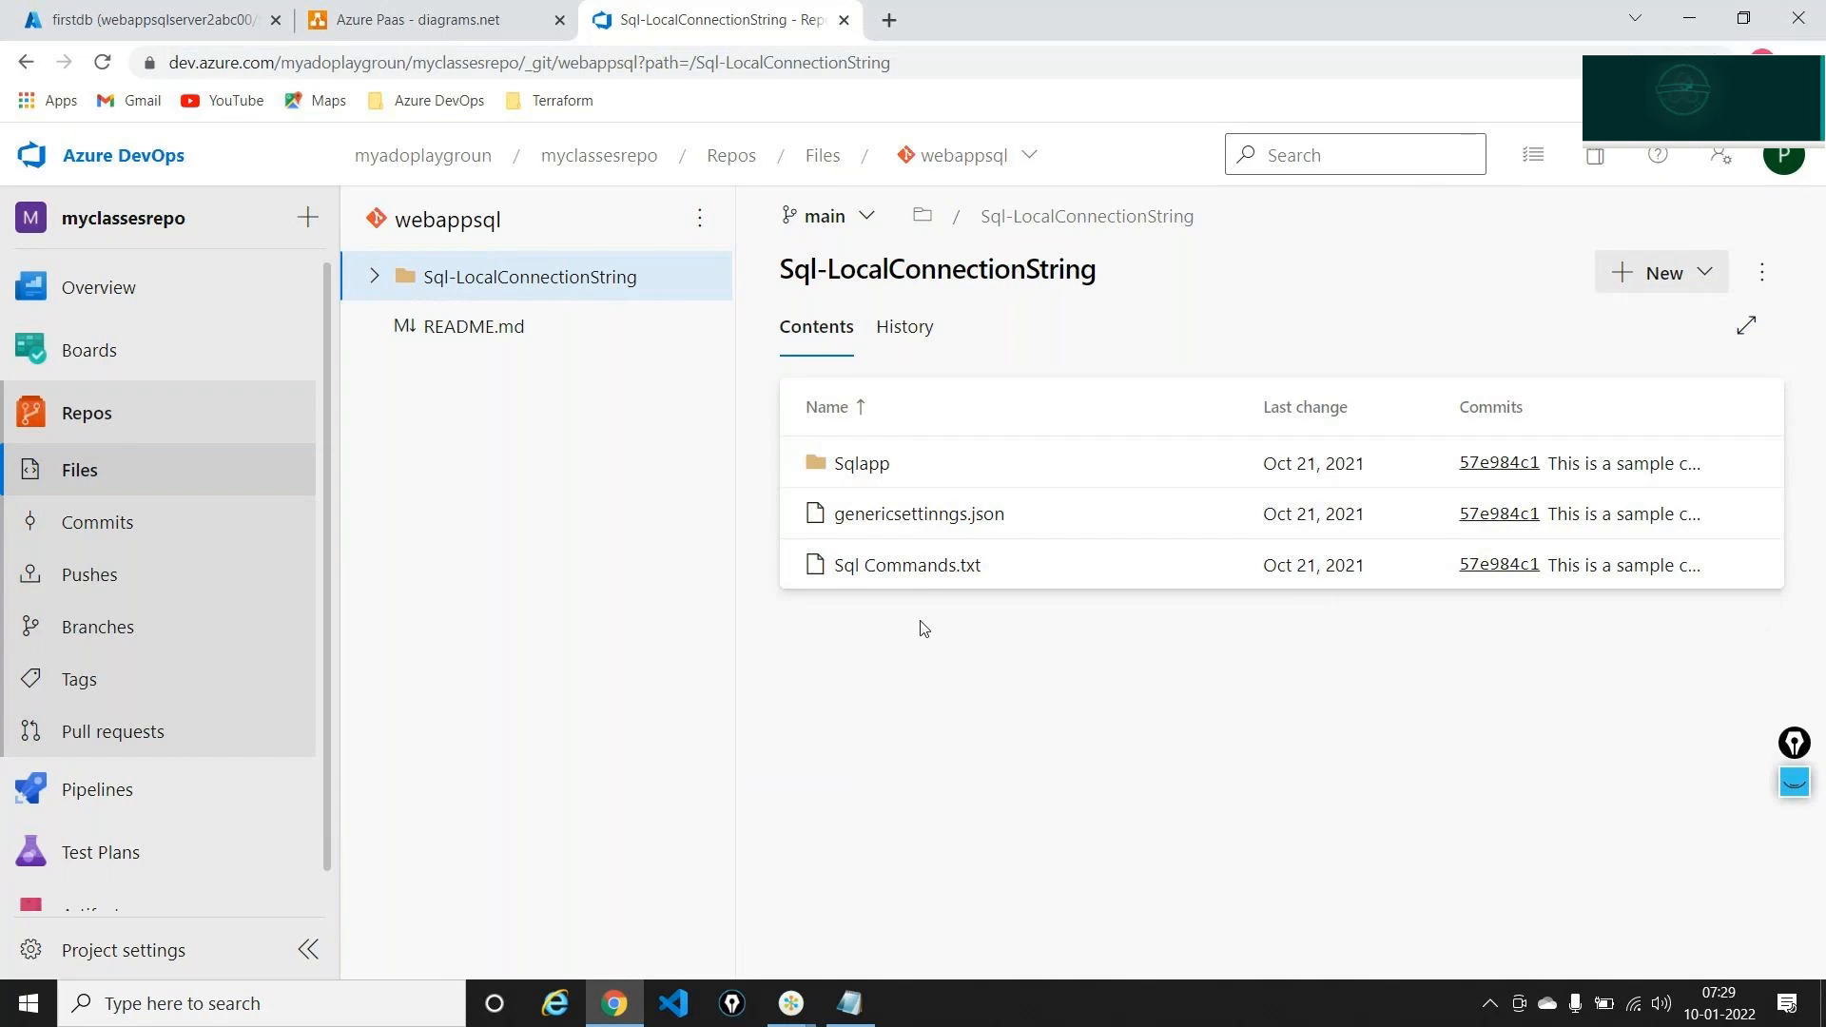
click(912, 574)
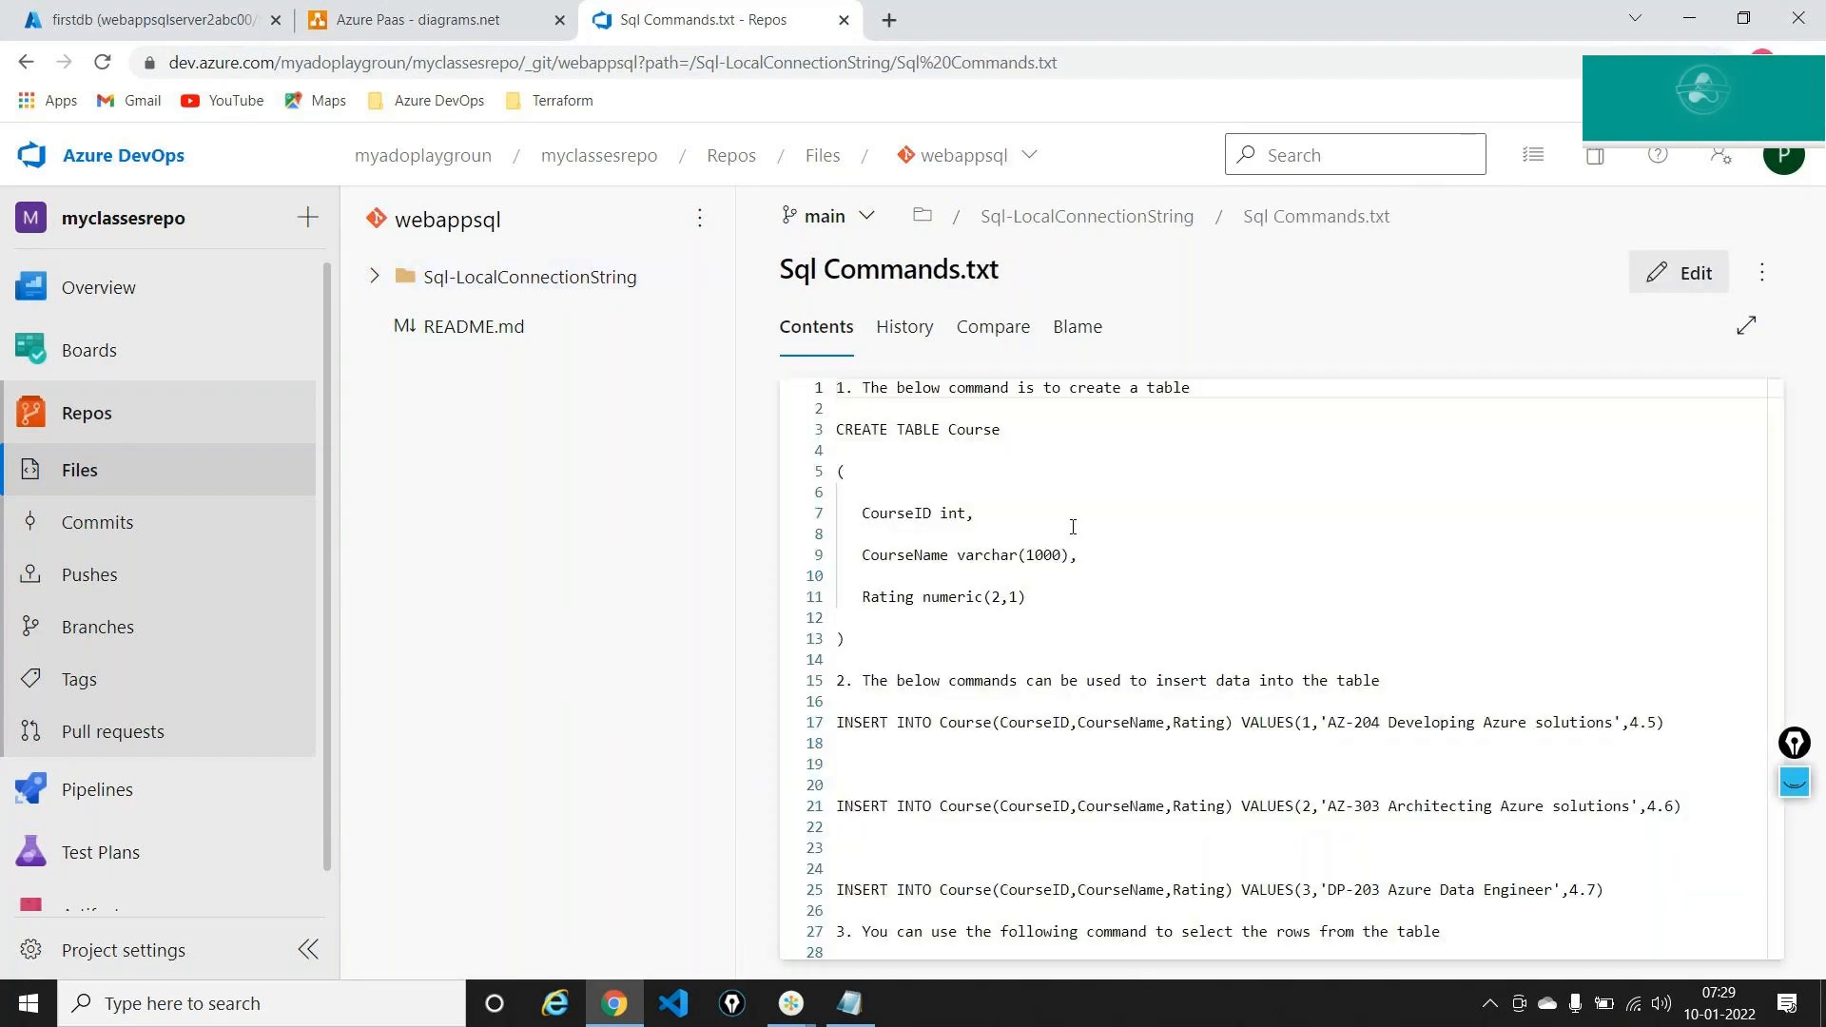
key(ctrl+a)
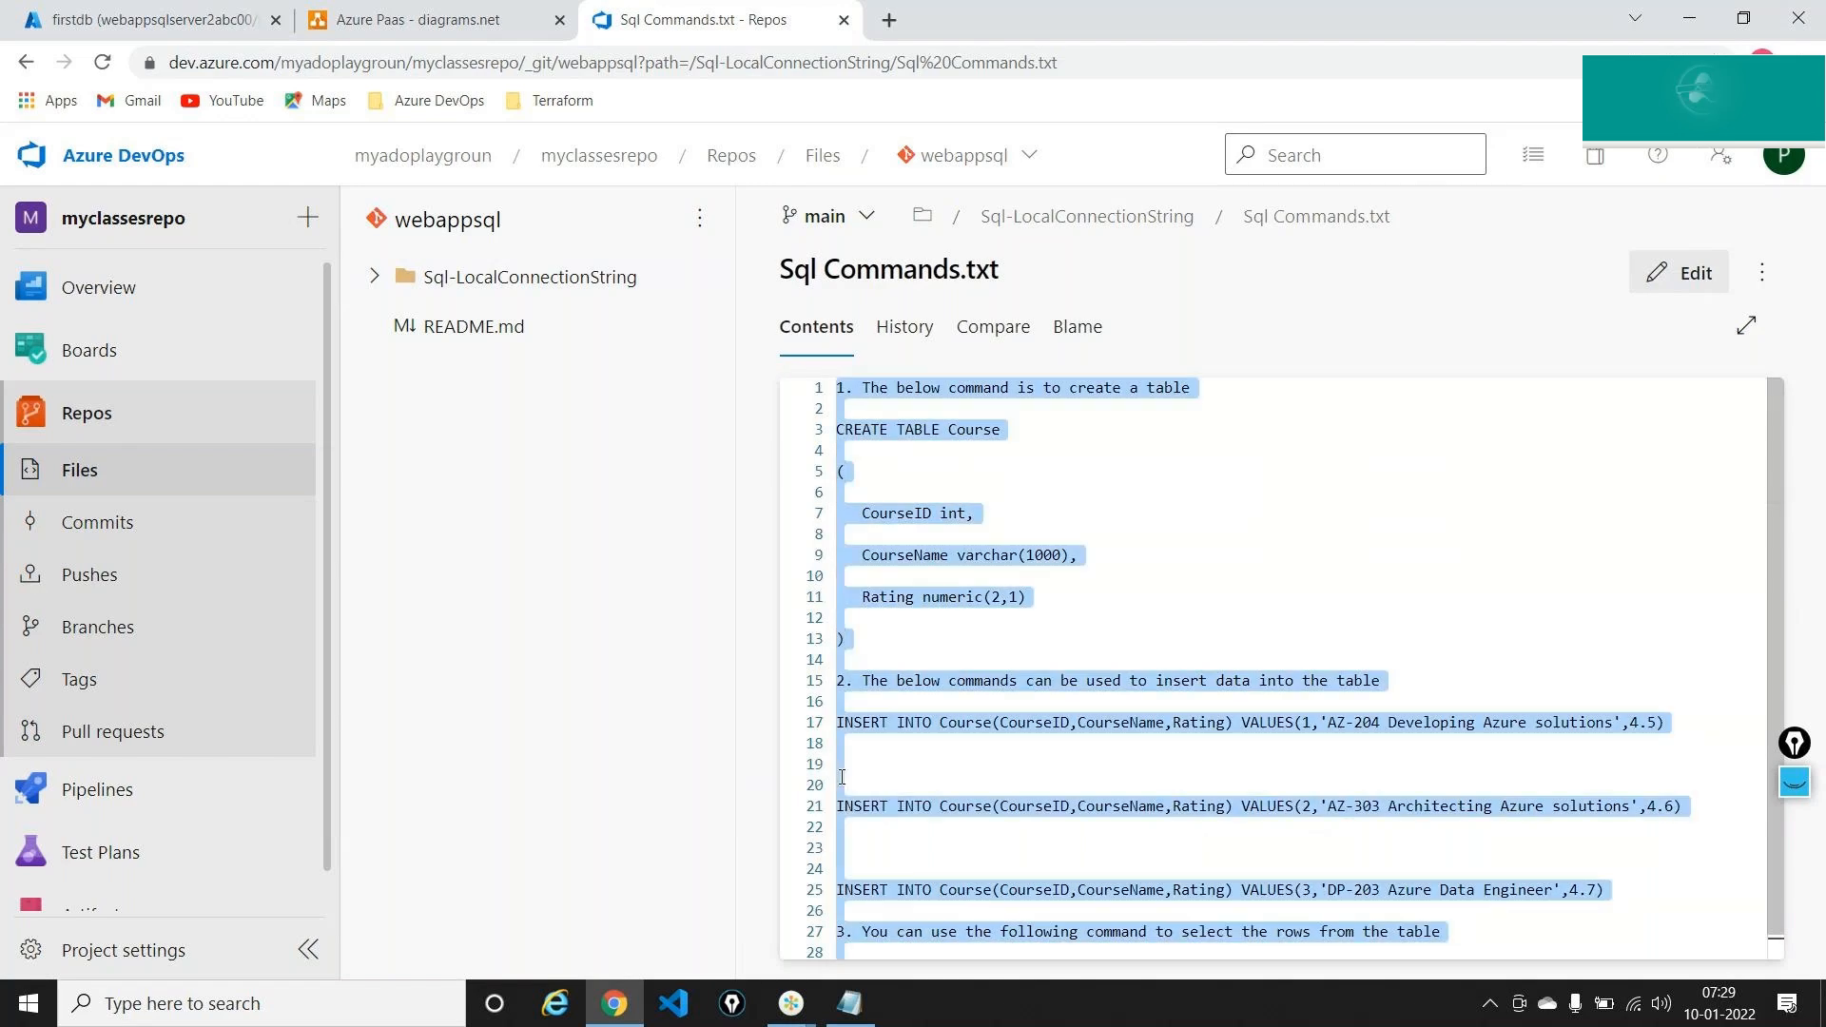
Paste the SQL commands below the heading in Notepad and maximize the window
click(849, 1005)
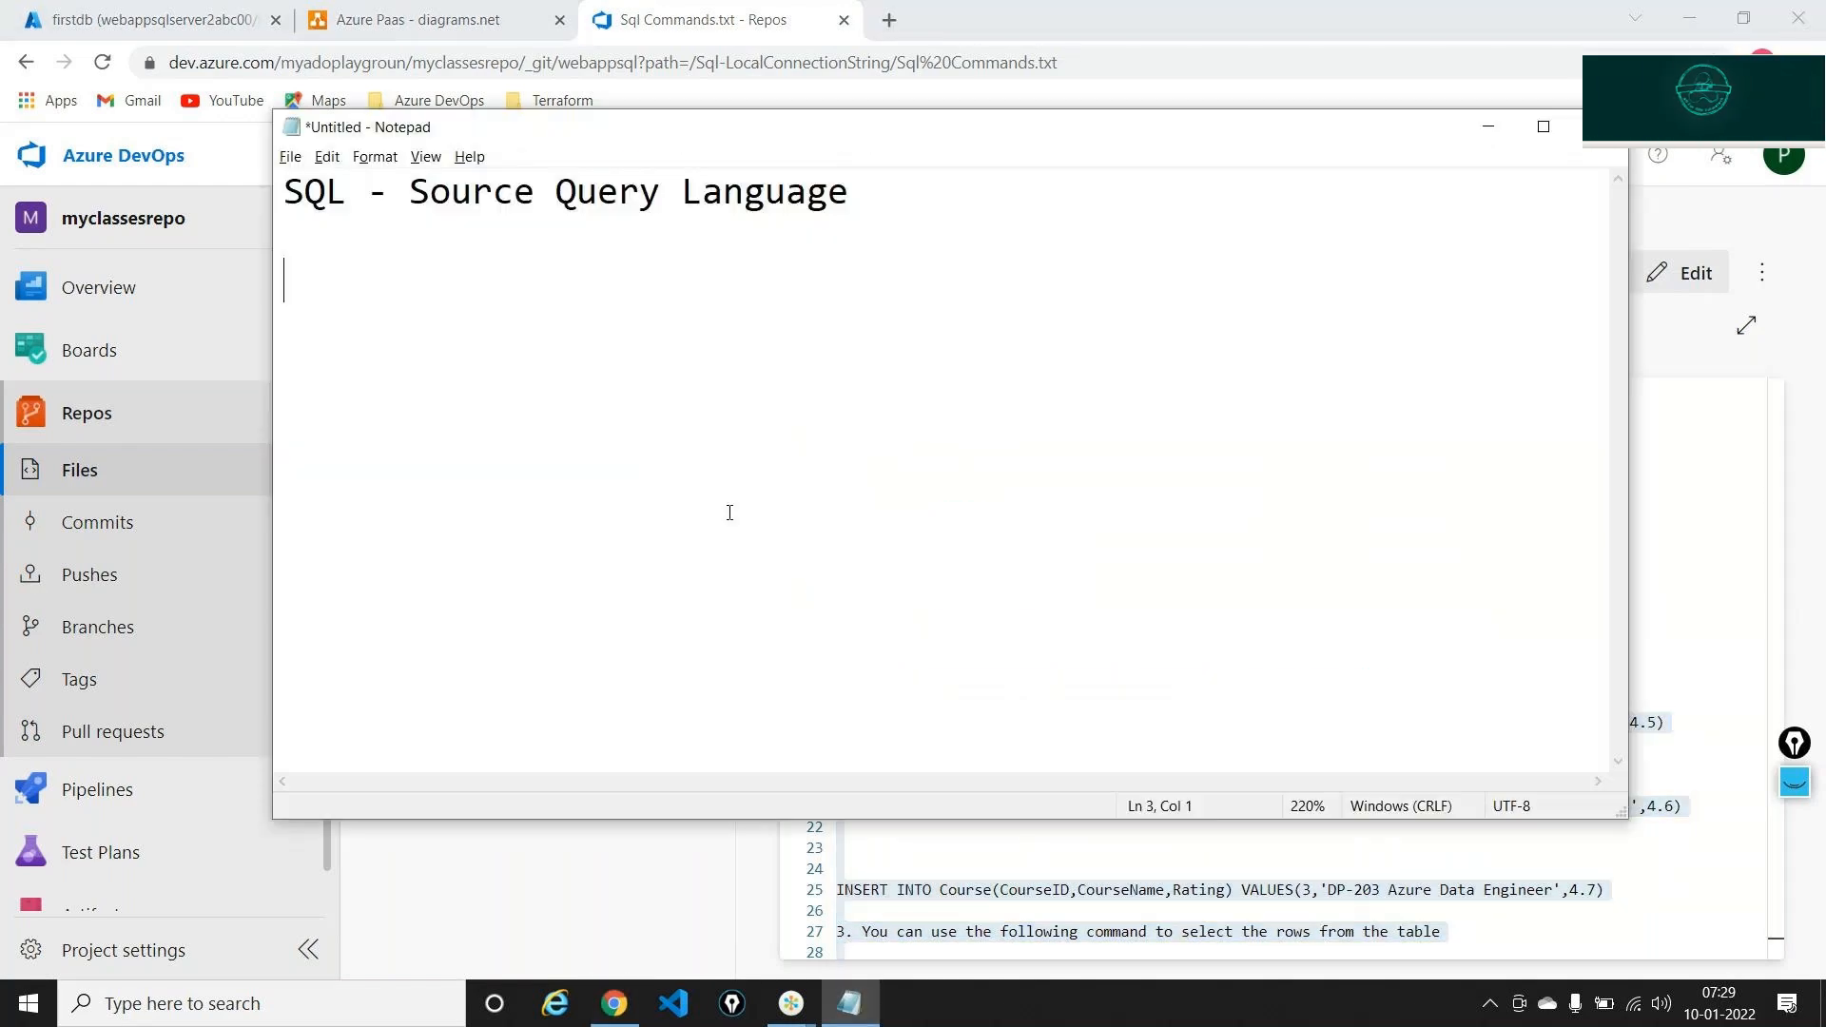
key(ctrl+v)
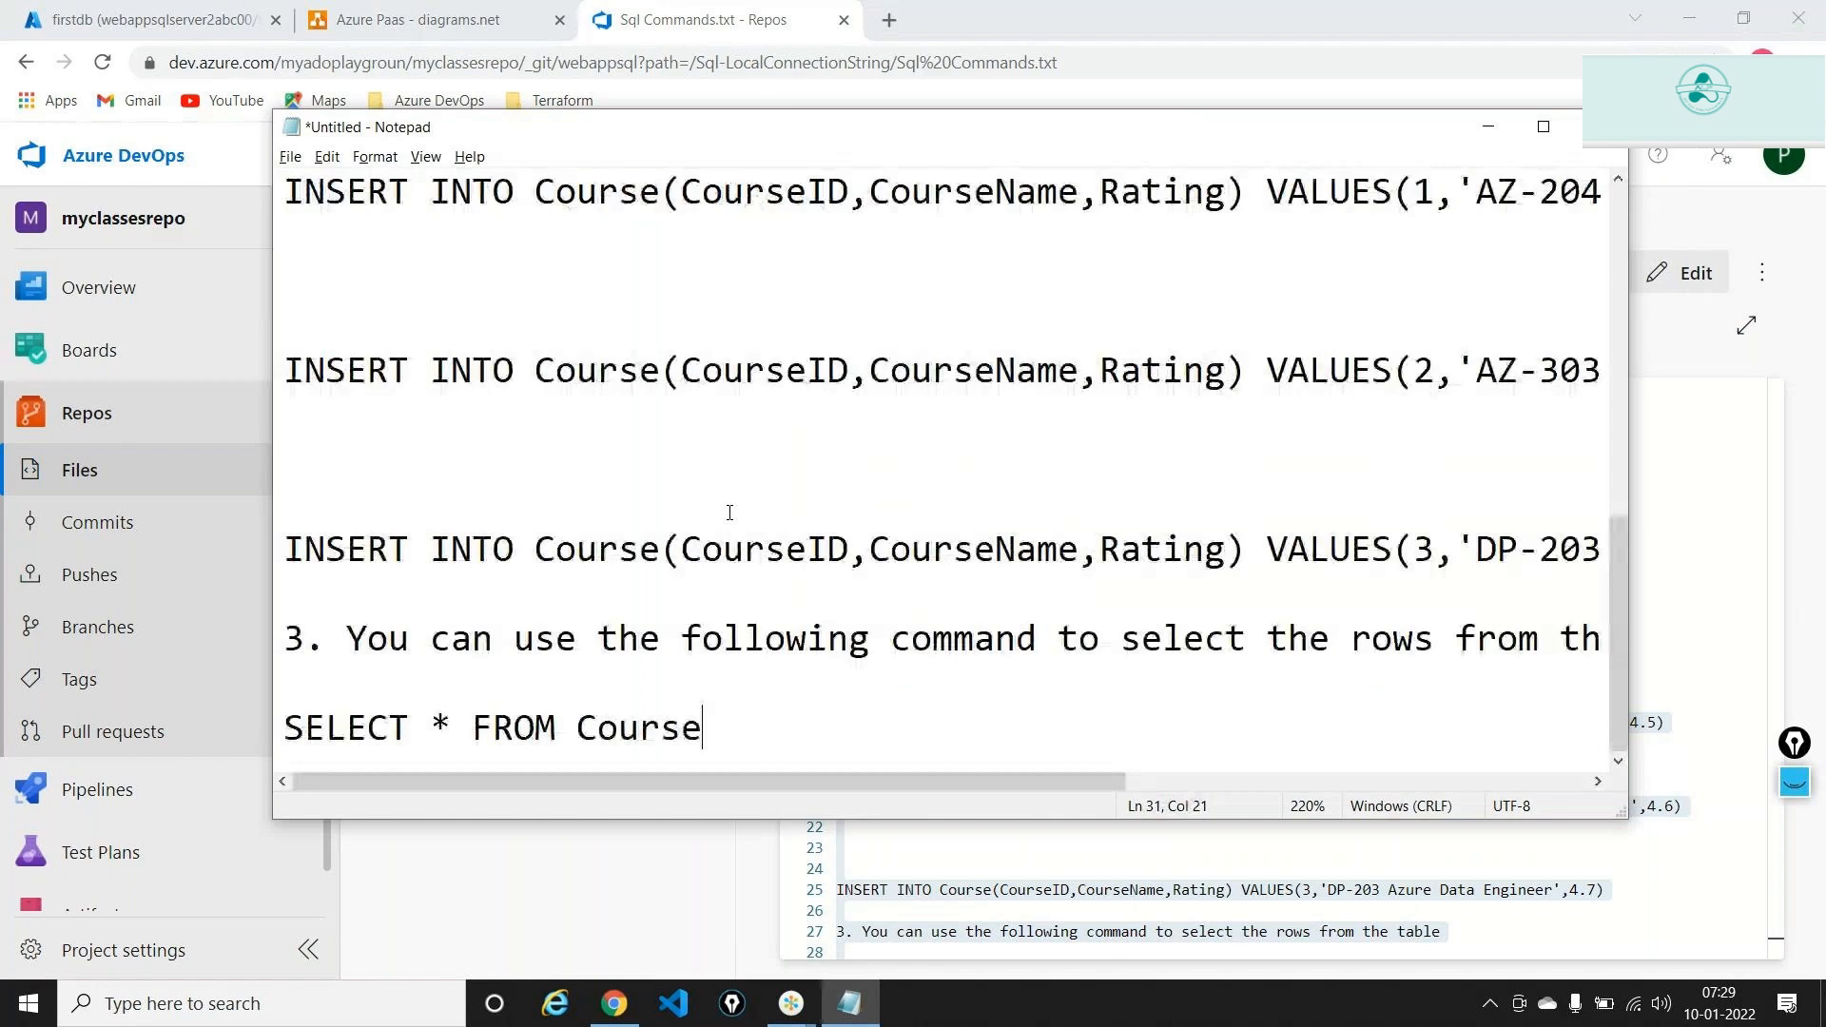
drag(1618, 638, 1577, 95)
click(1543, 127)
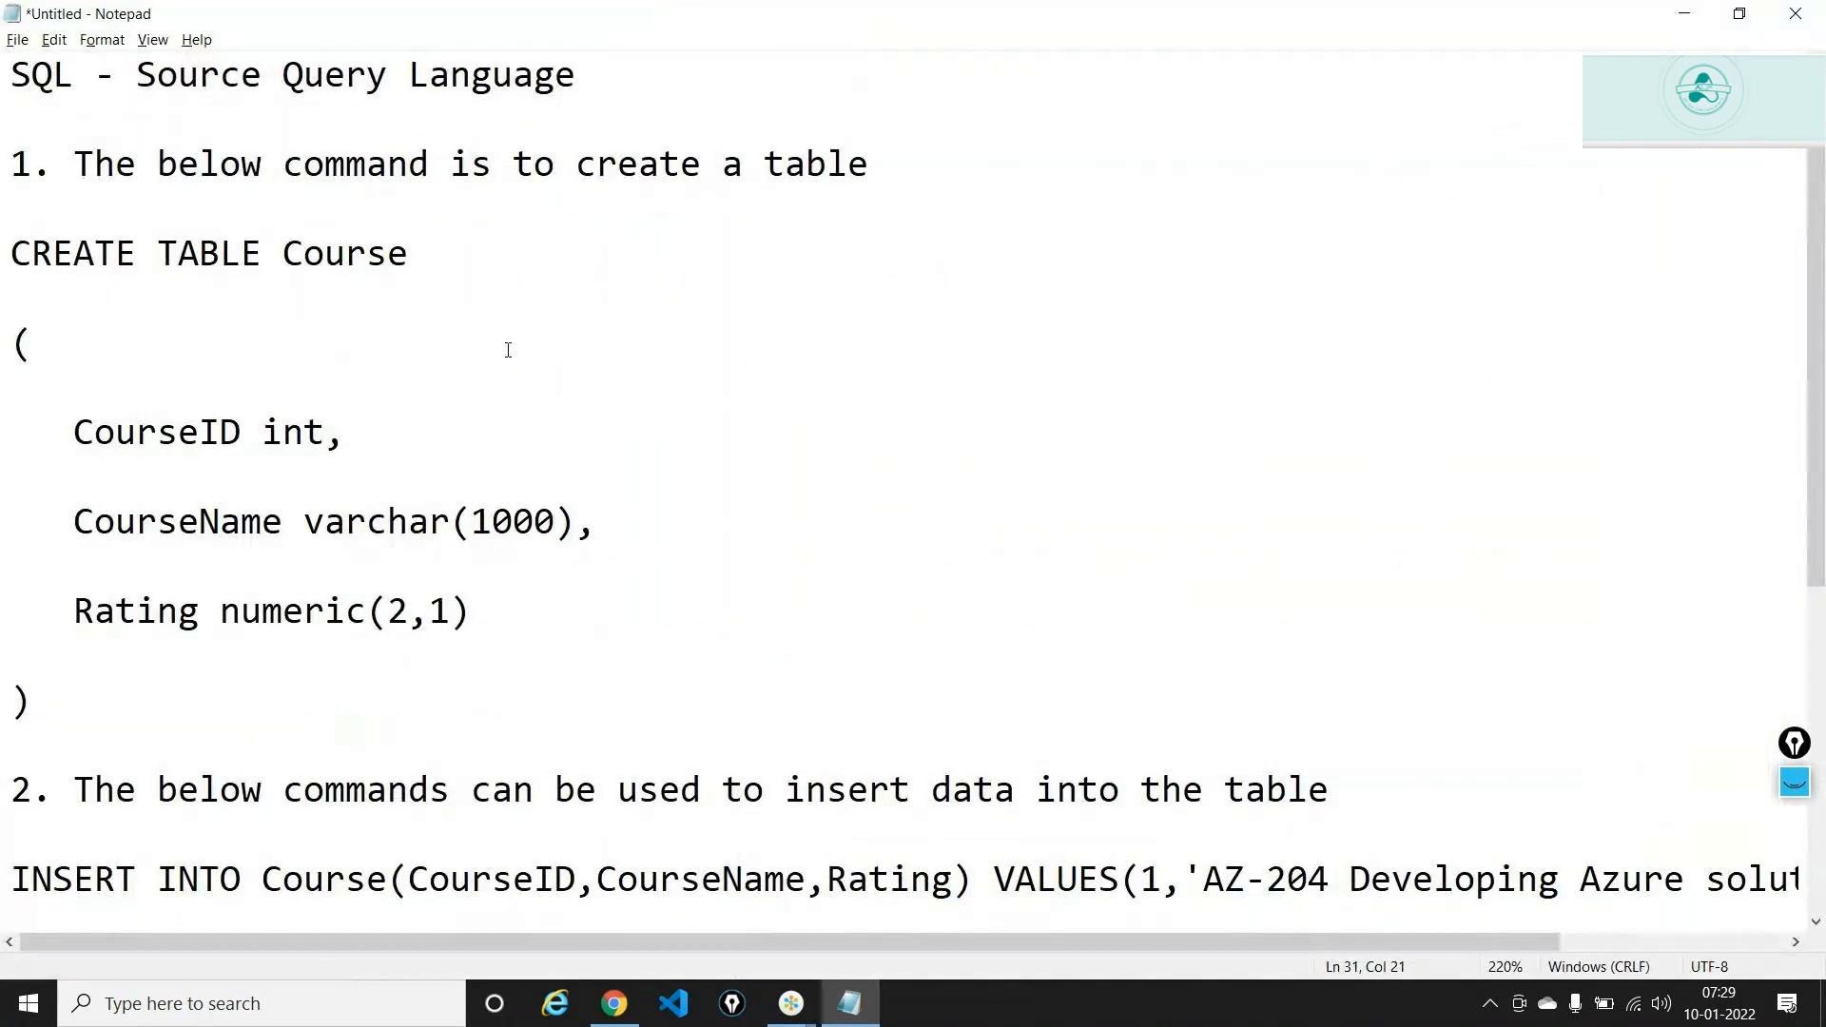
scroll(508, 351, down, 4)
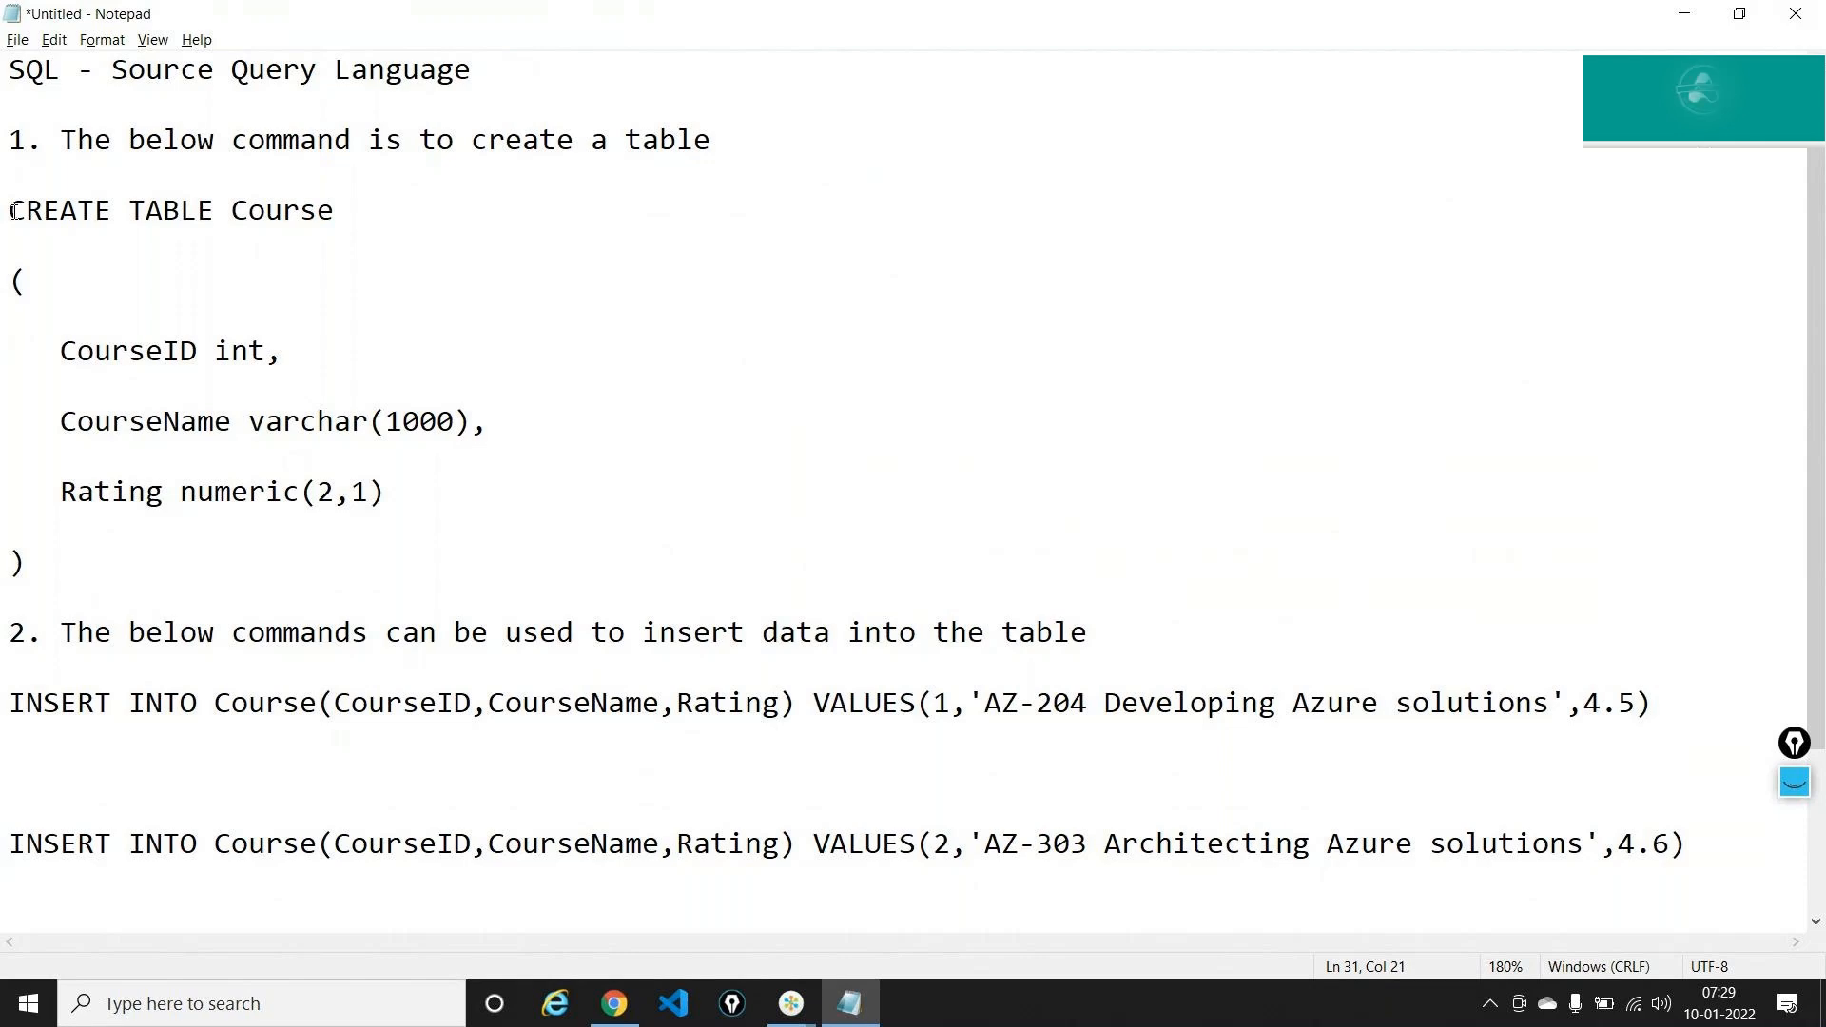
Walk through CREATE TABLE Course, highlighting the CourseID, CourseName and Rating columns
drag(14, 210, 89, 562)
click(297, 204)
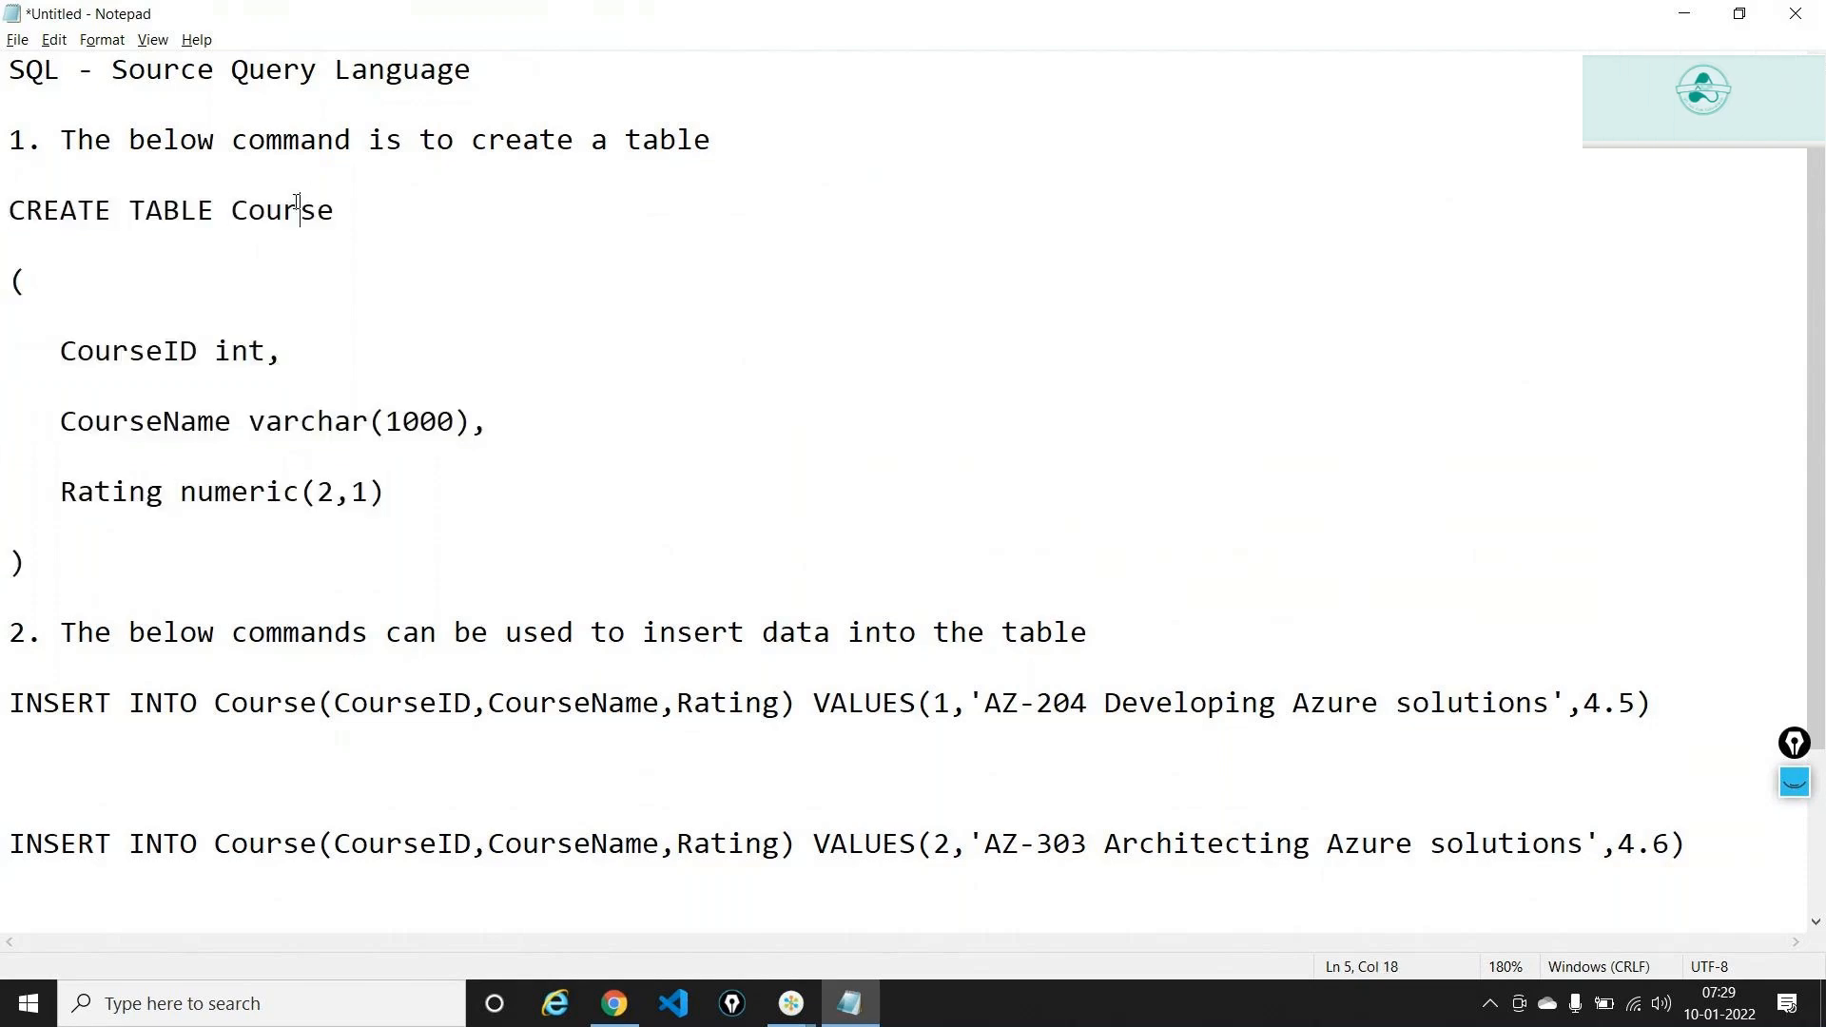
double_click(297, 204)
key(Home)
drag(9, 211, 218, 200)
click(257, 207)
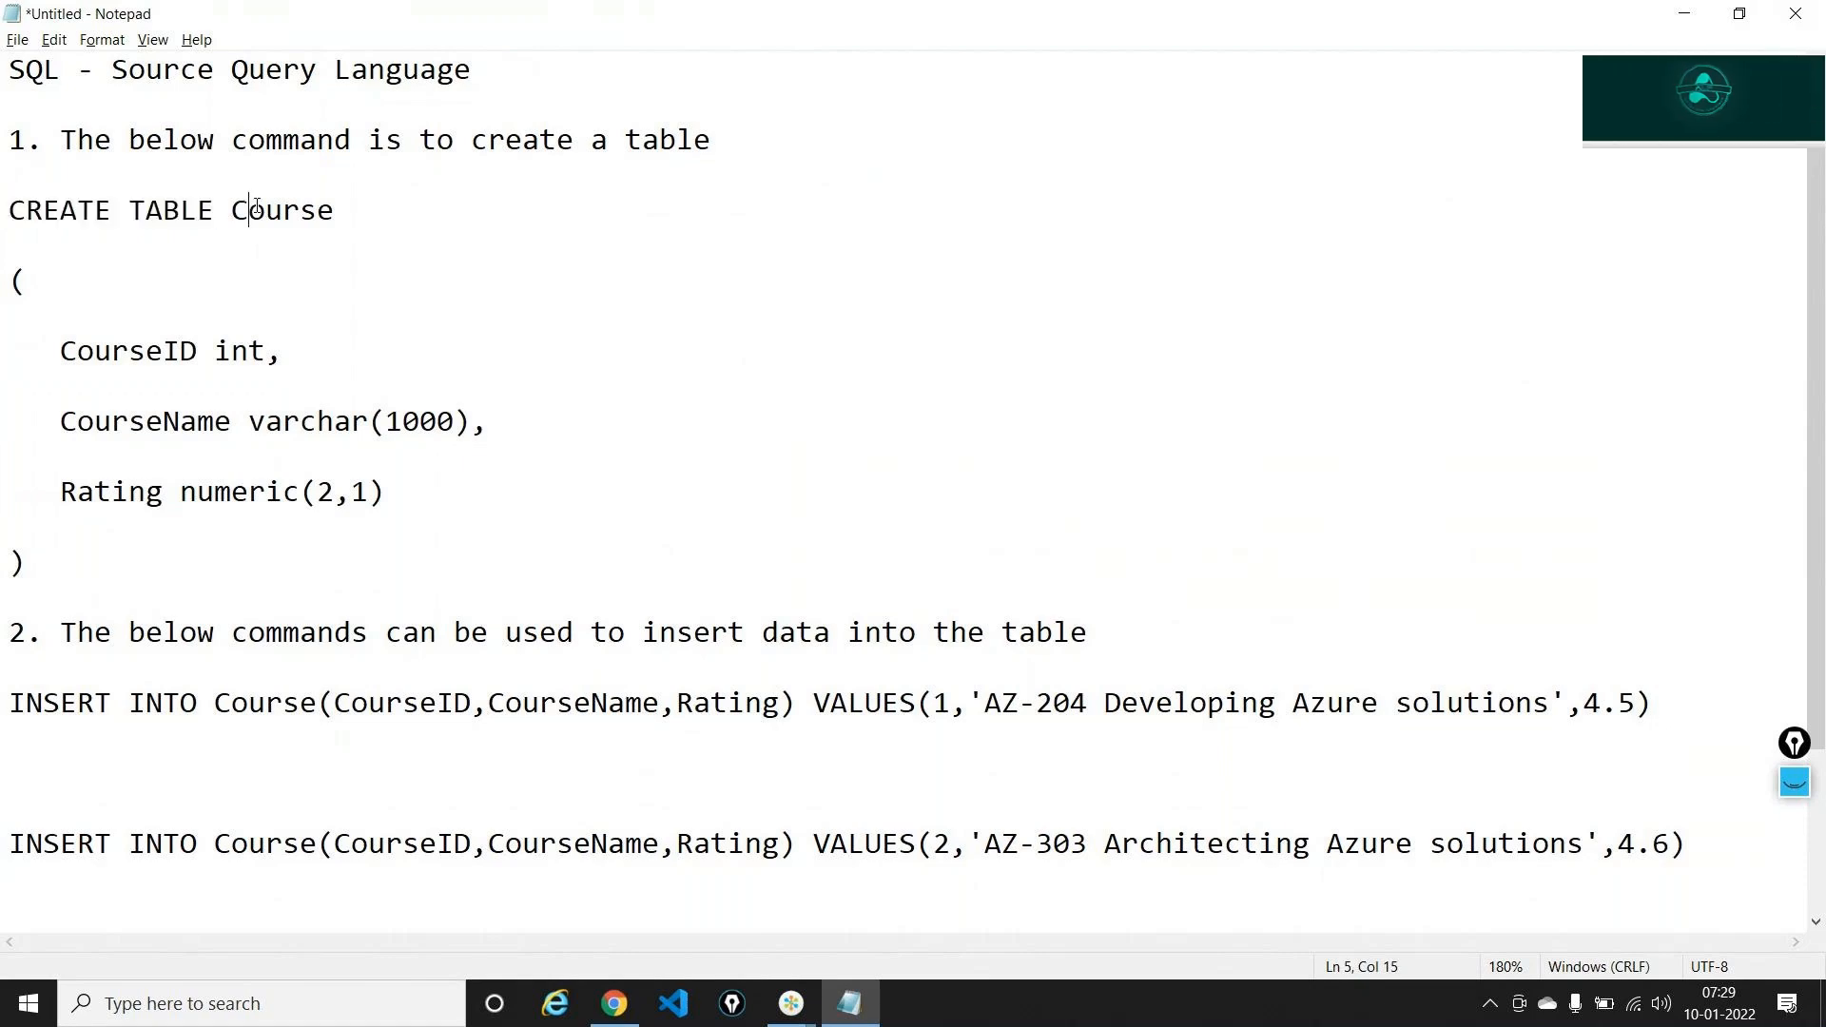
double_click(257, 207)
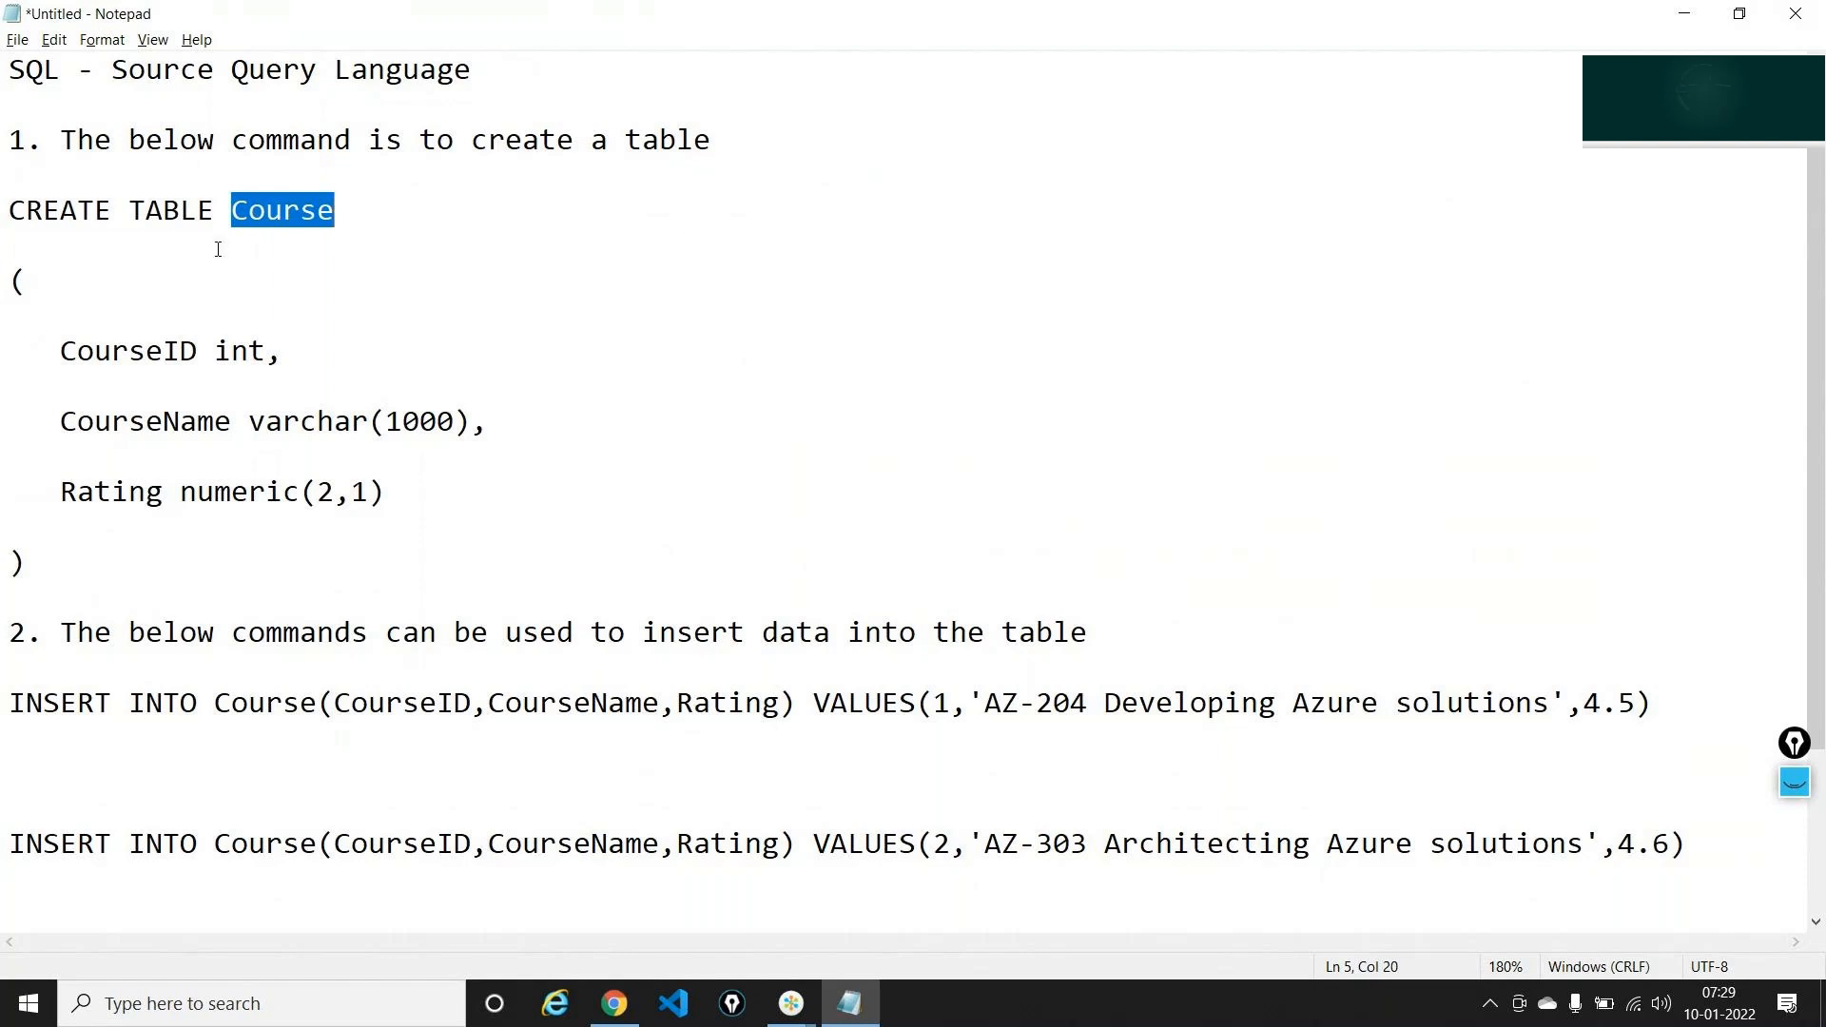
double_click(154, 351)
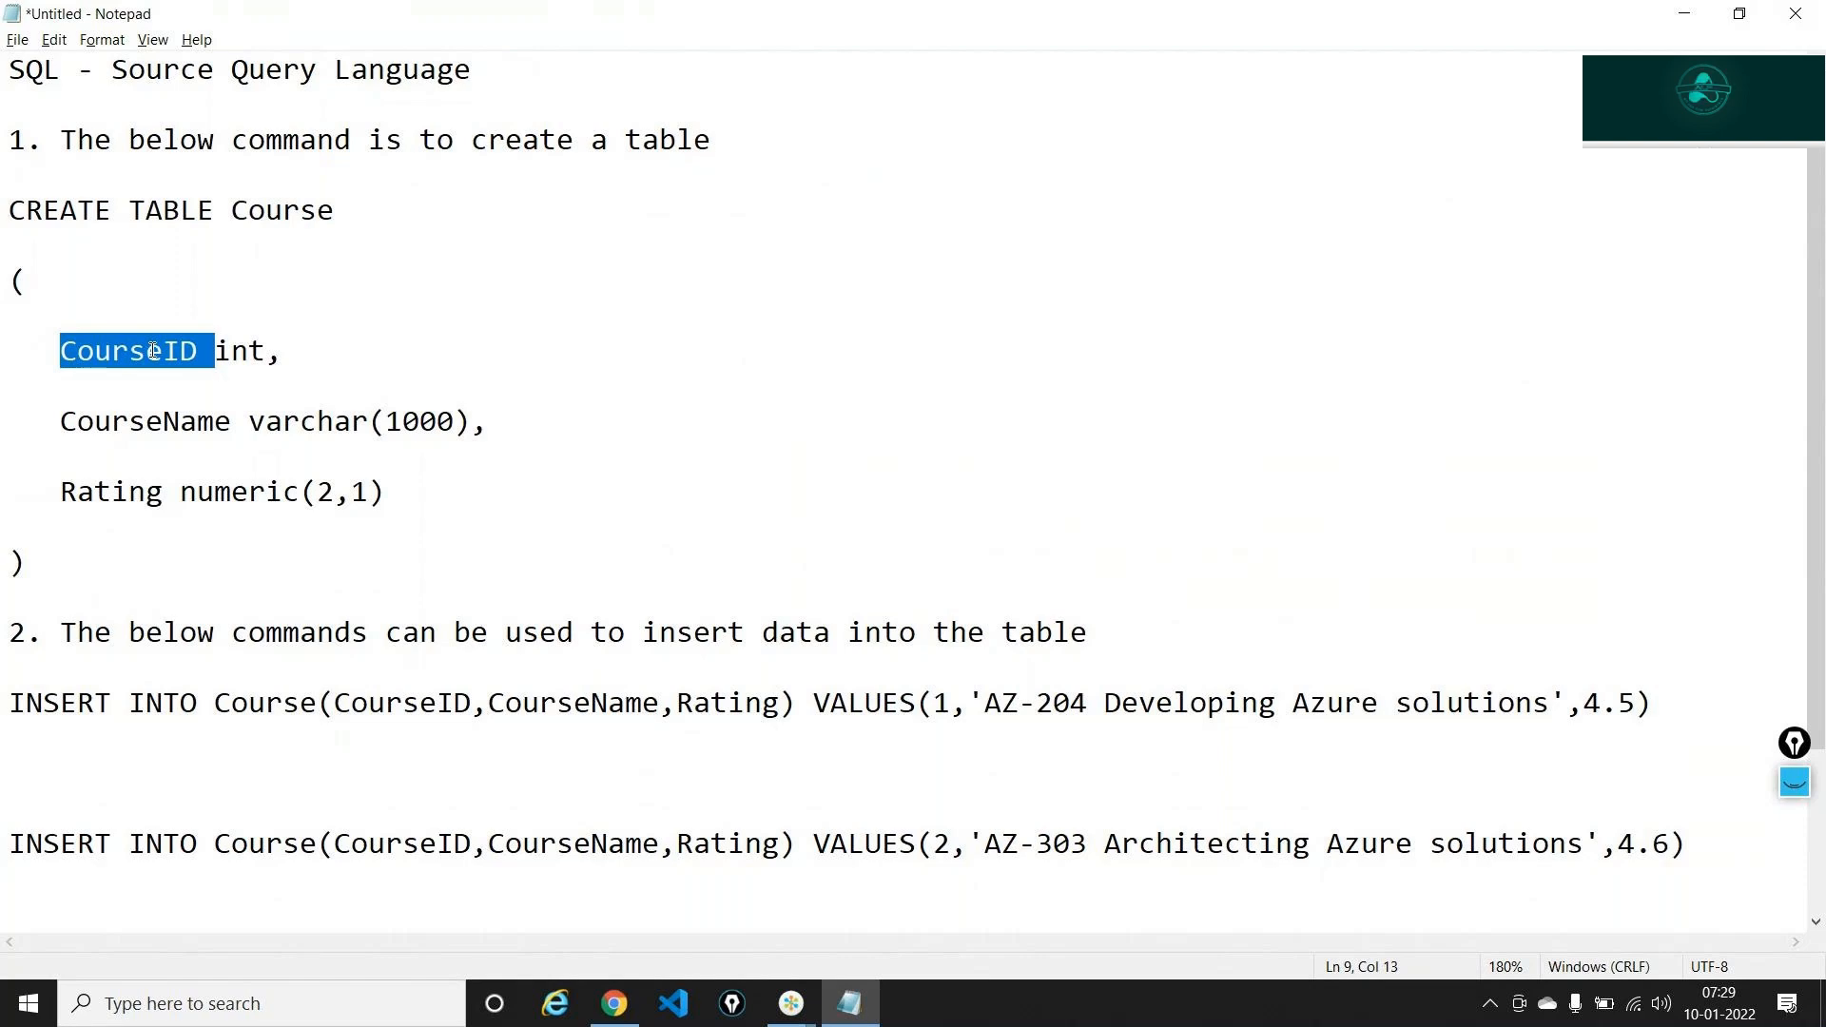
double_click(149, 428)
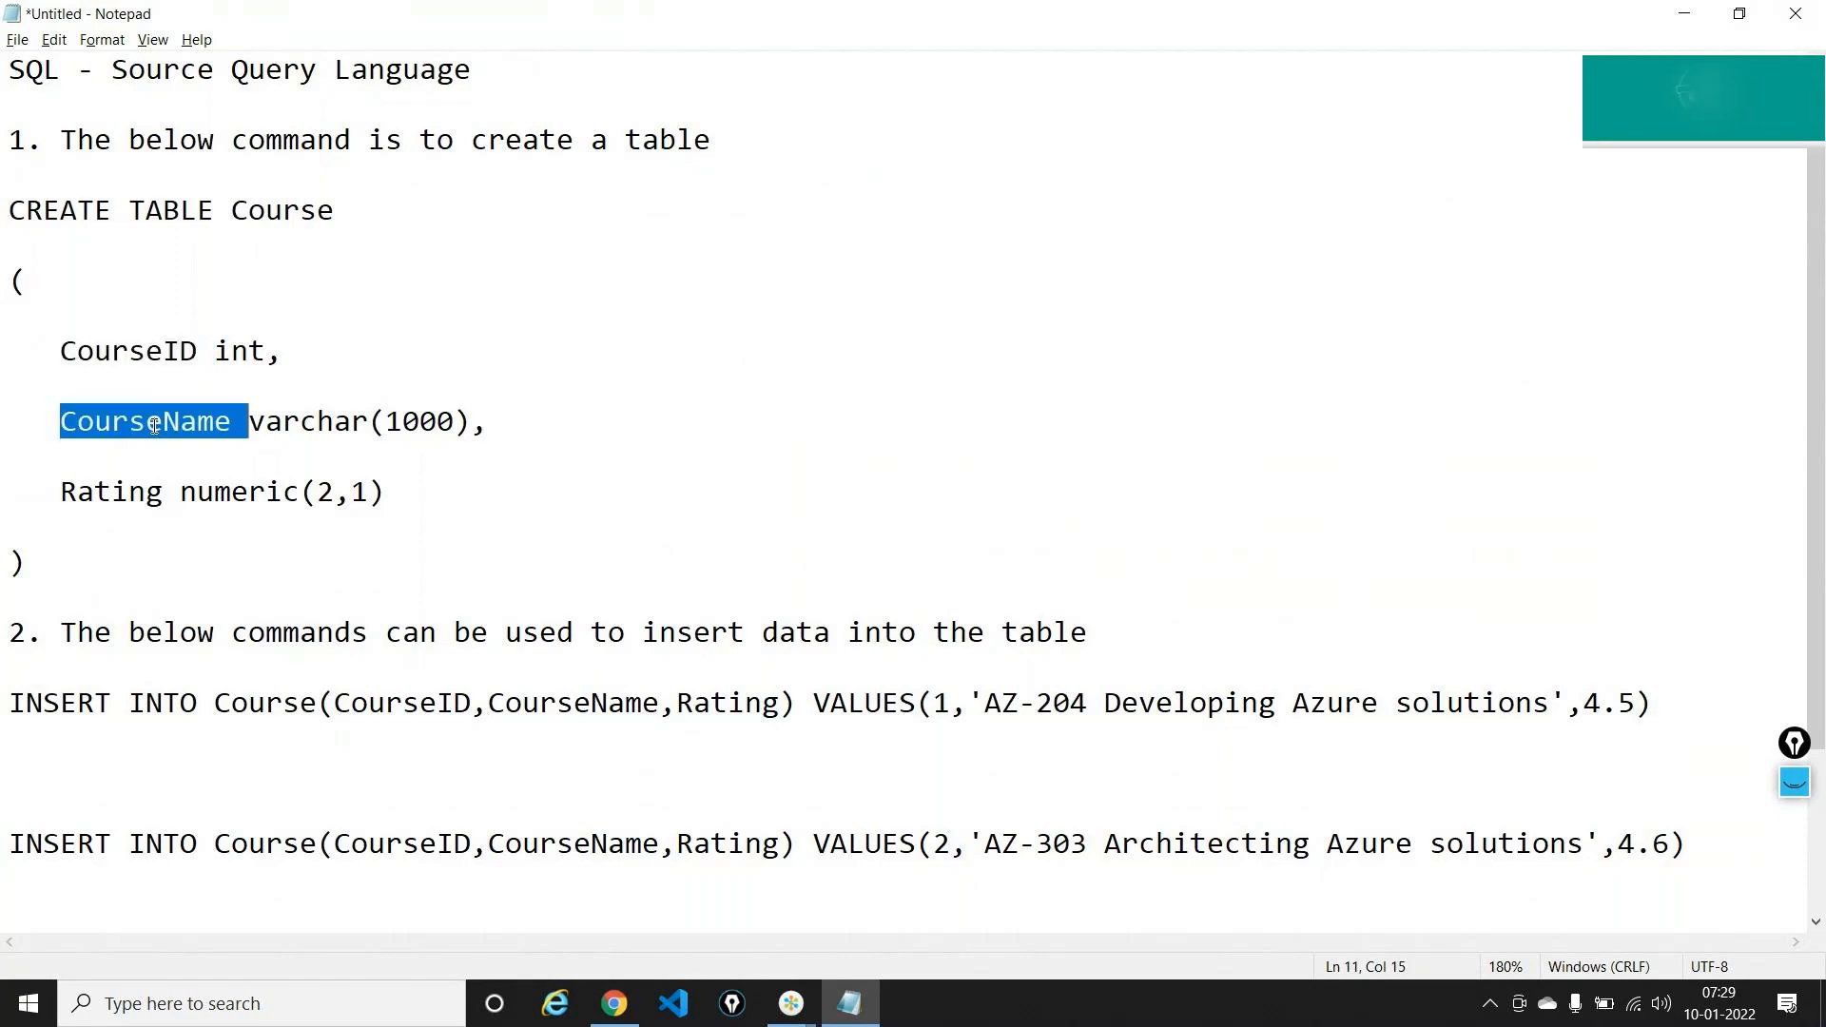
double_click(130, 497)
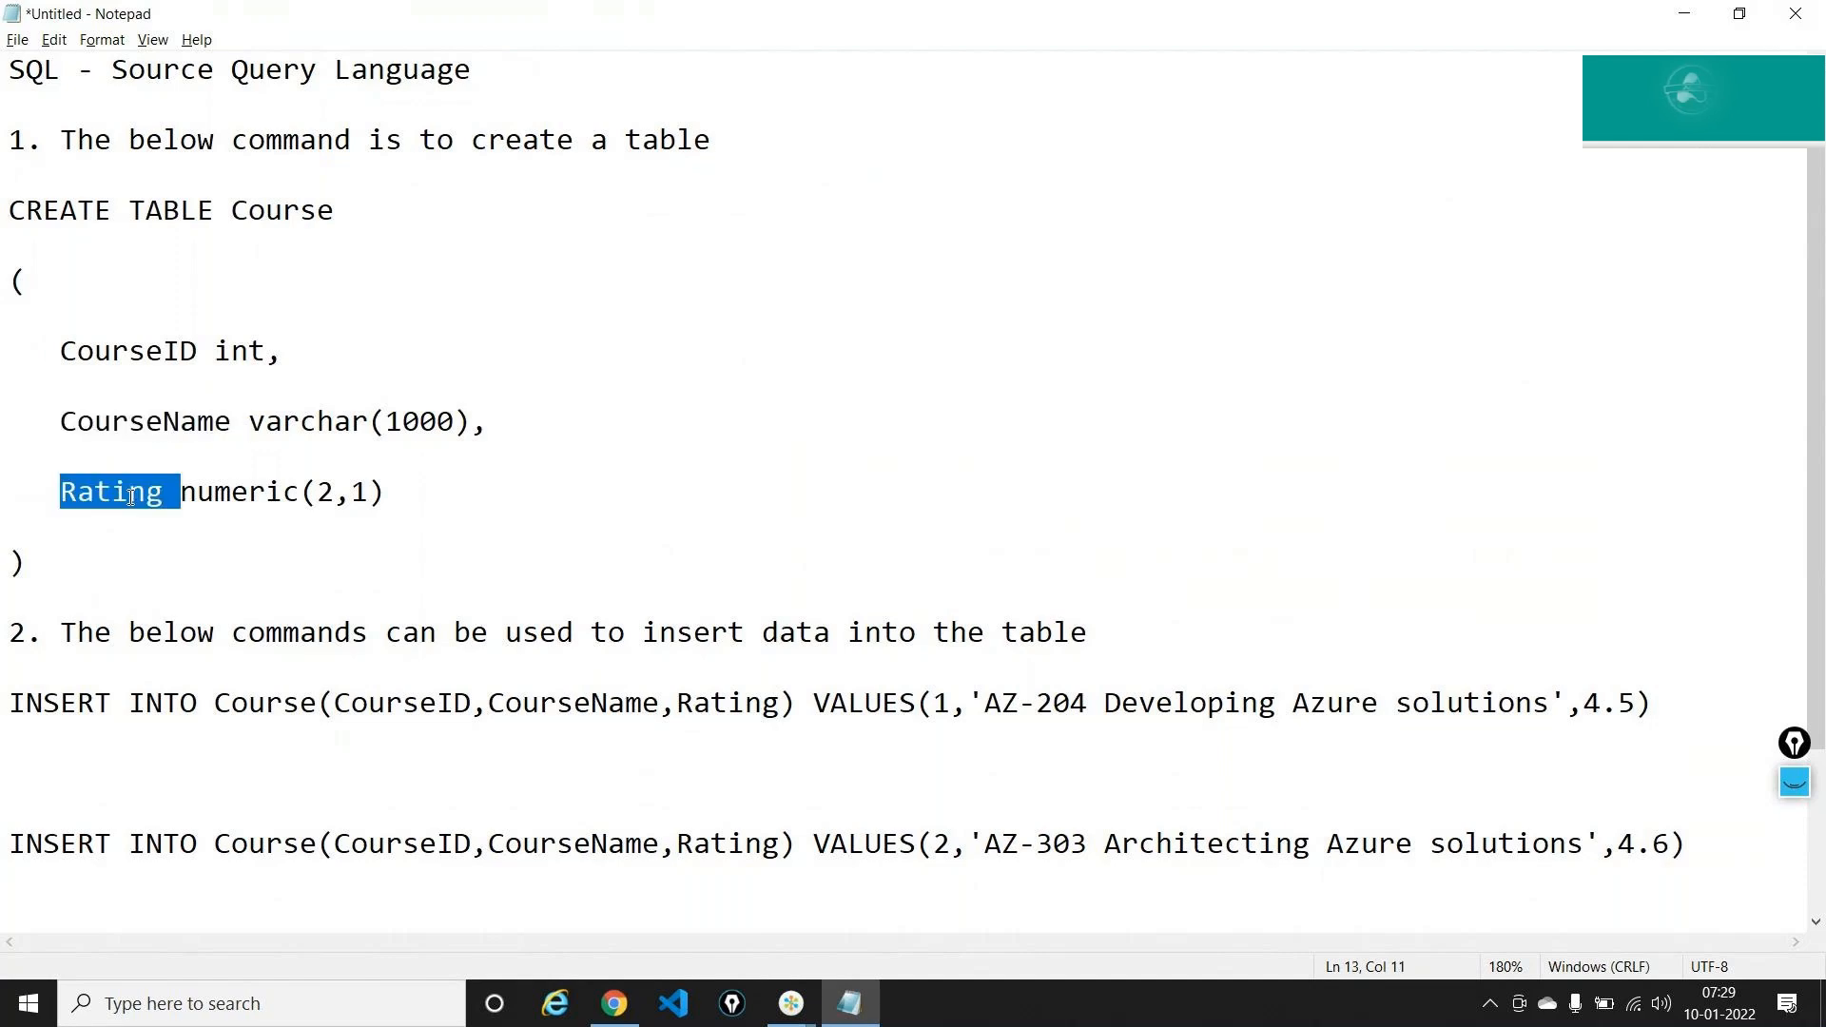
key(alt+Tab)
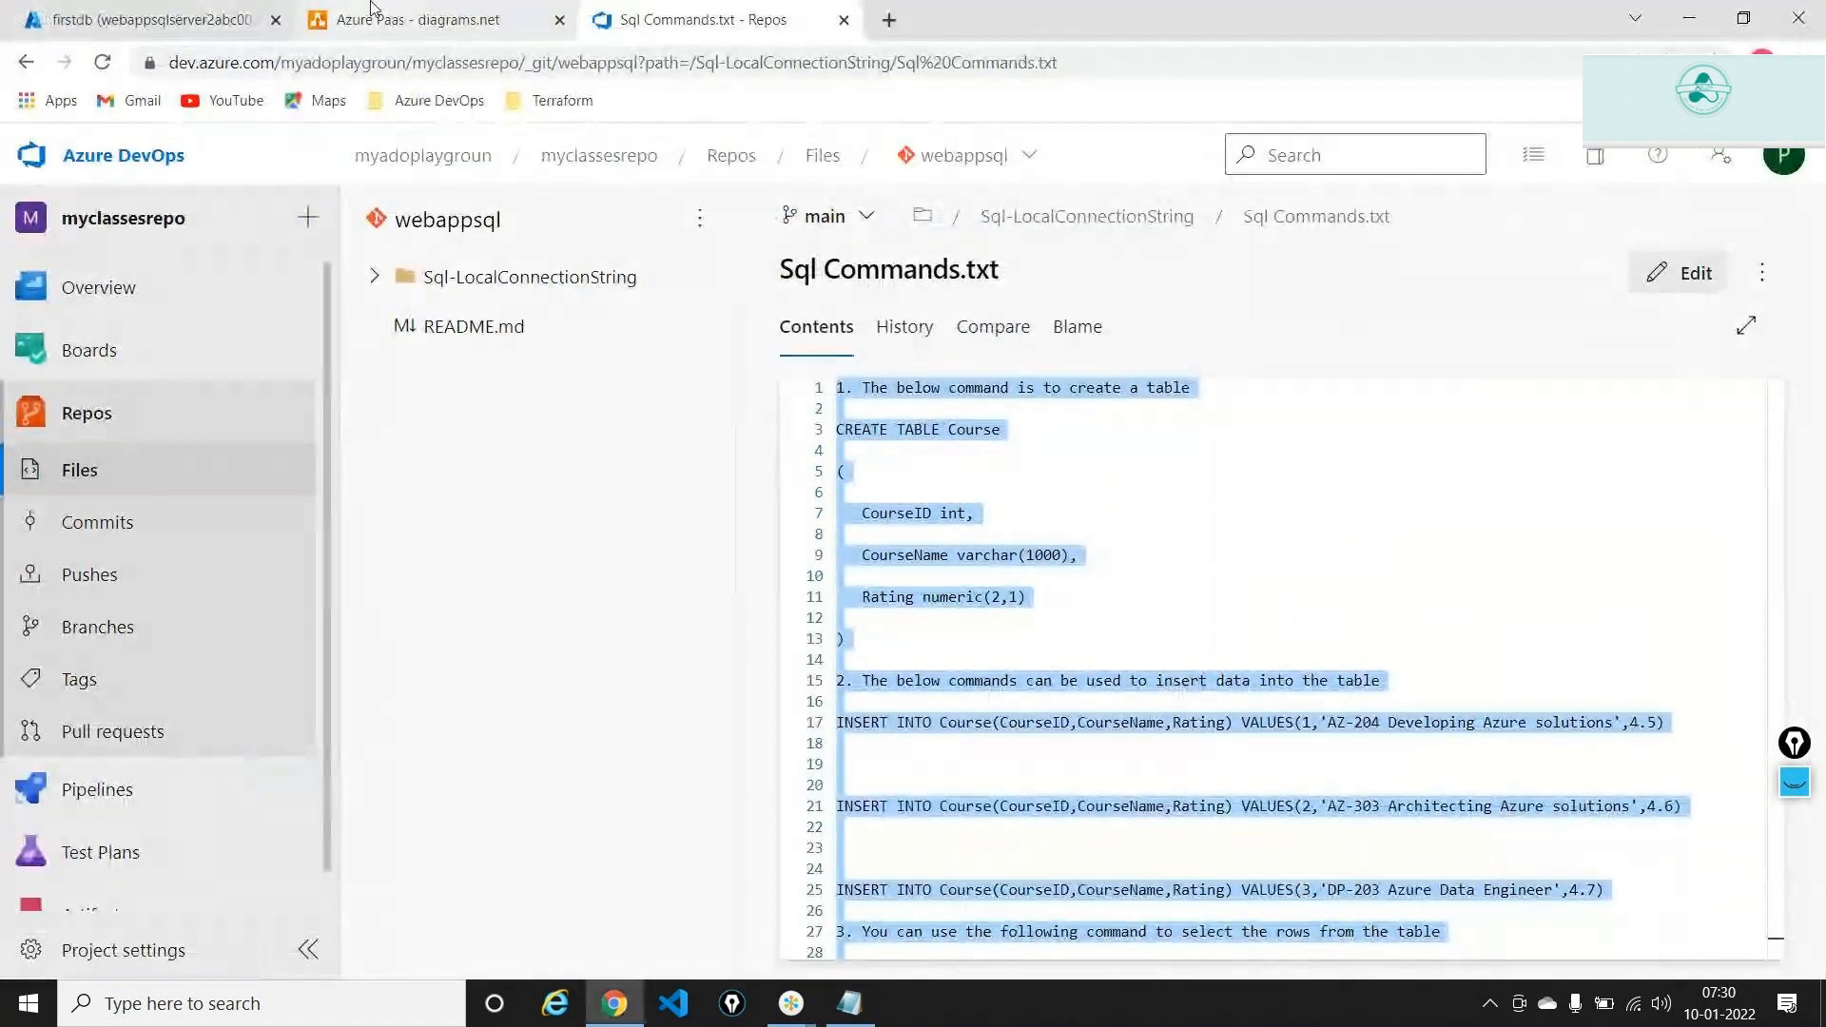
click(366, 9)
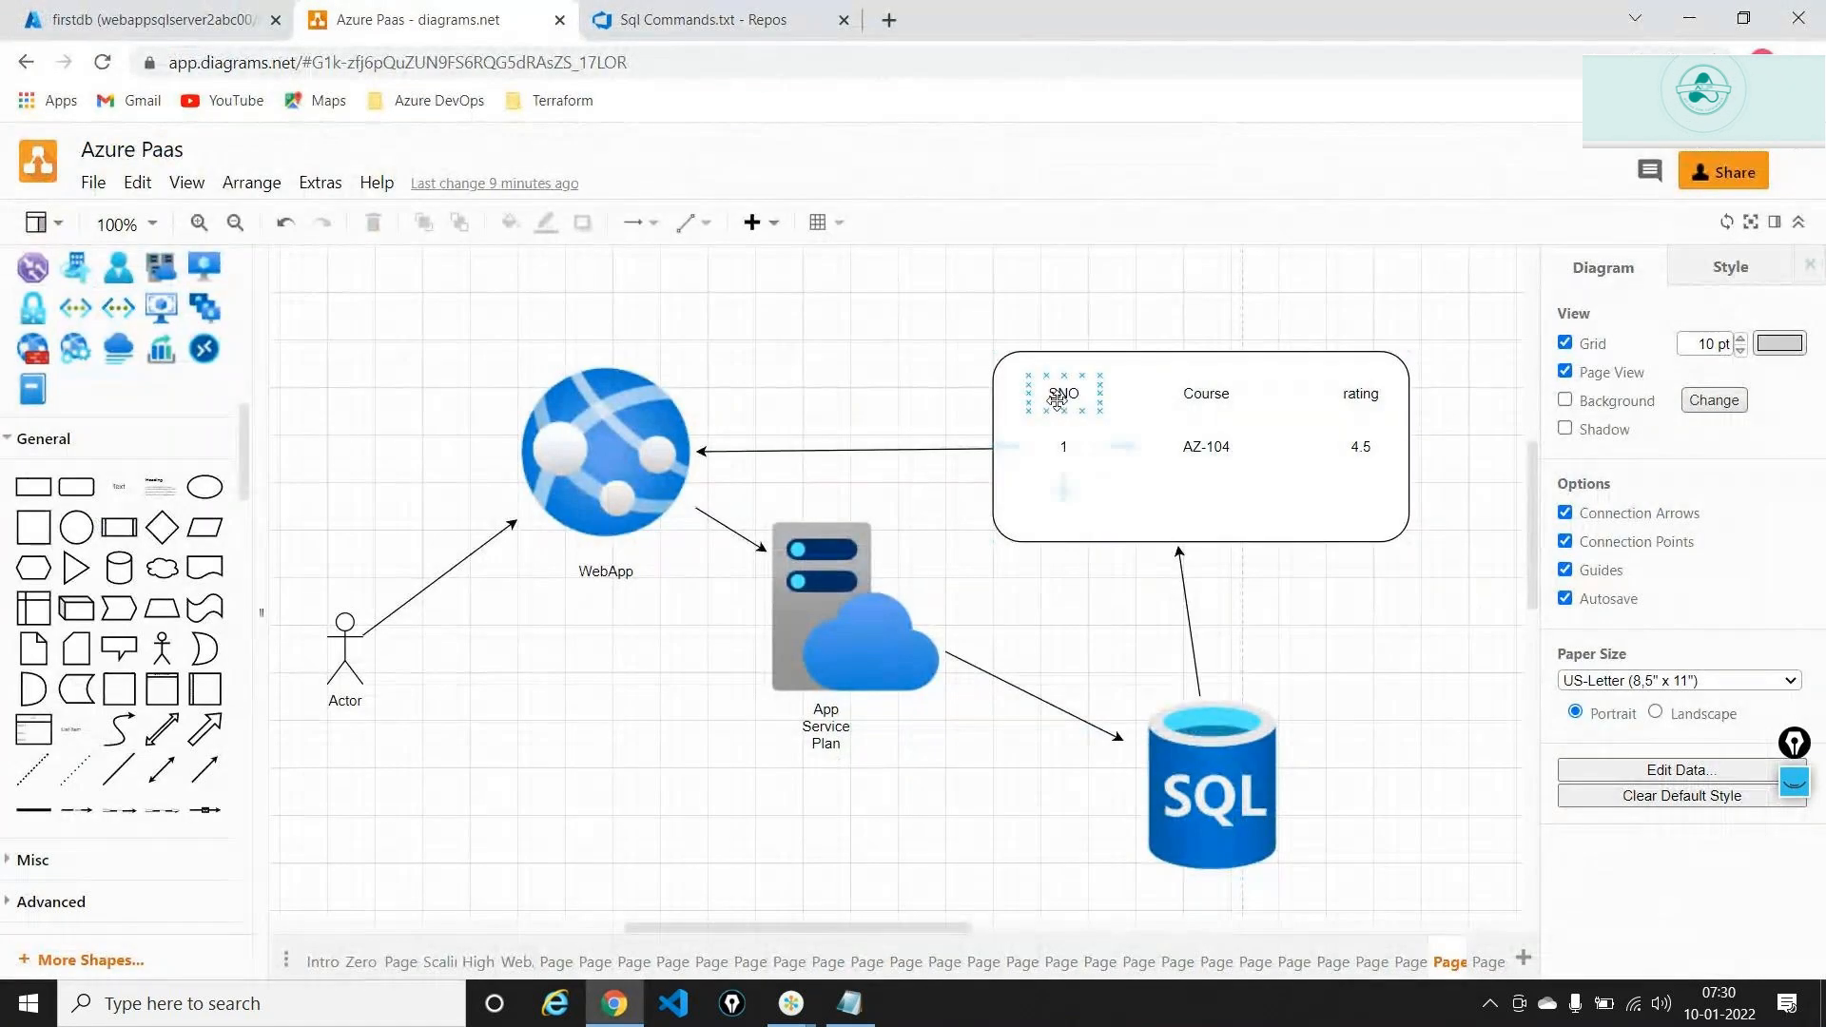
double_click(1060, 395)
click(1206, 394)
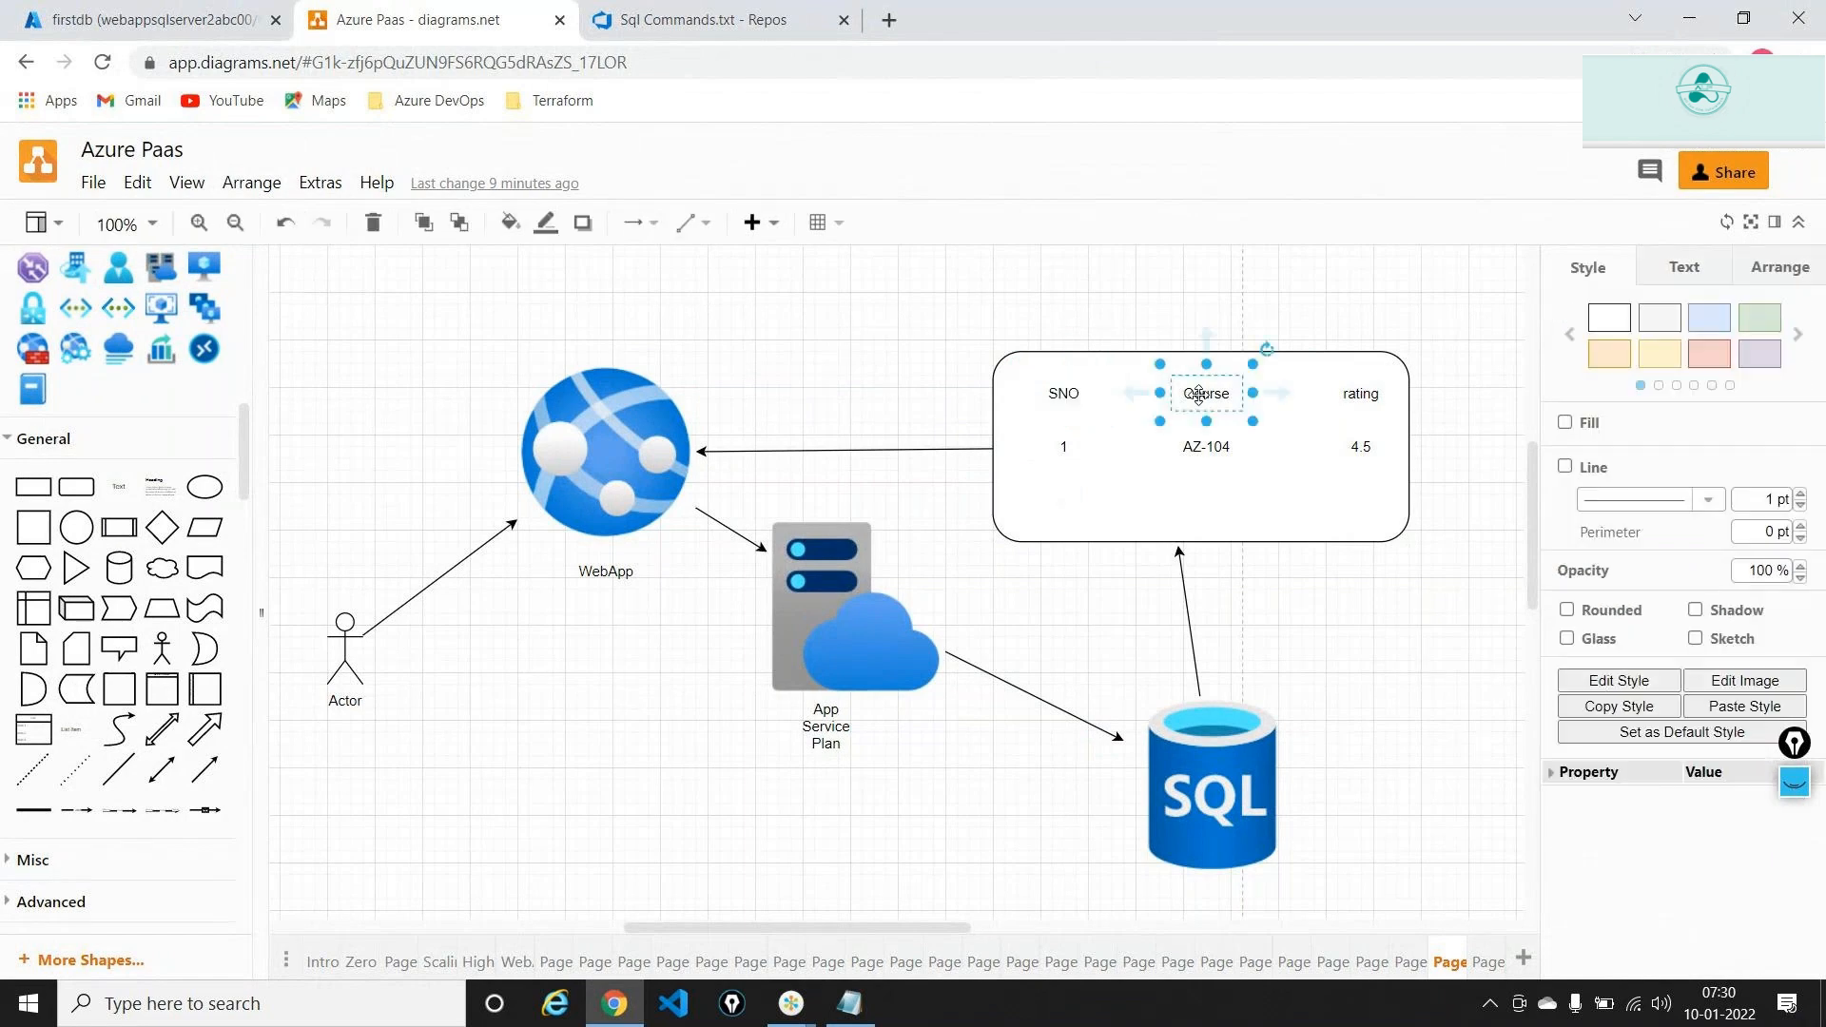
double_click(1365, 395)
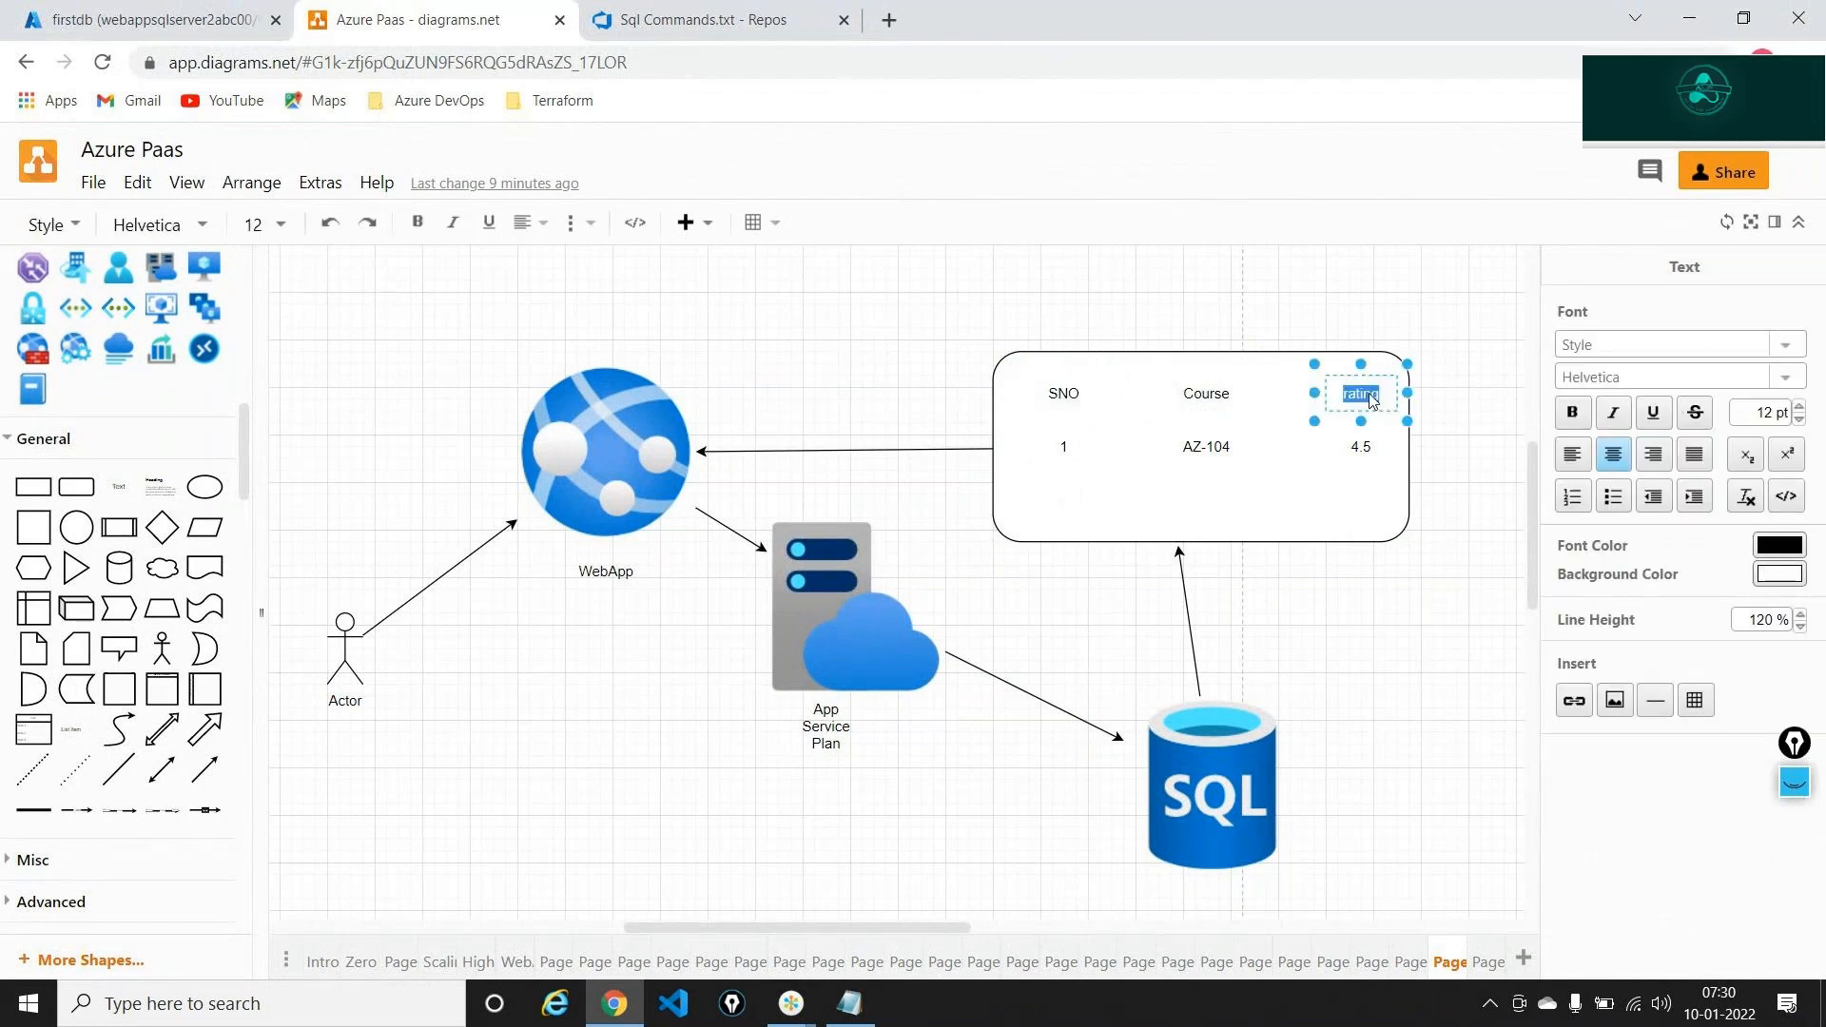
click(704, 19)
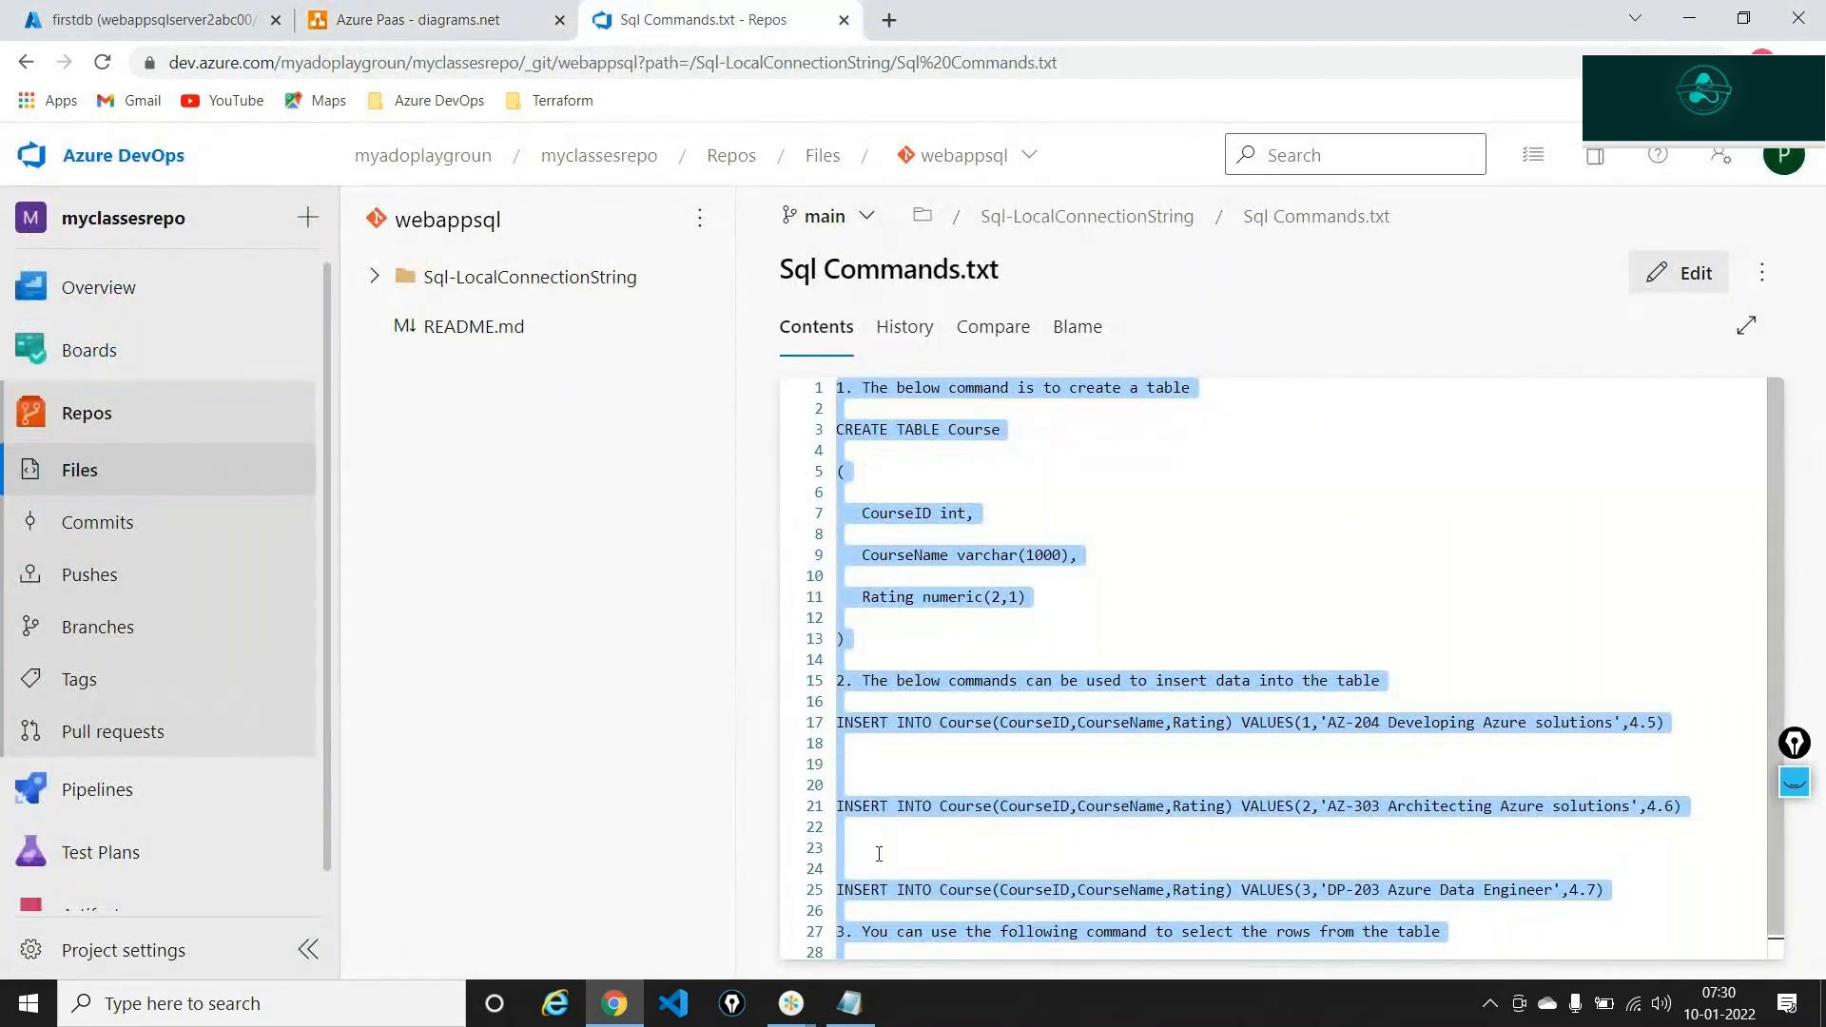
Select the CREATE TABLE Course block in Notepad and bring up the firstdb query editor tab
click(850, 1004)
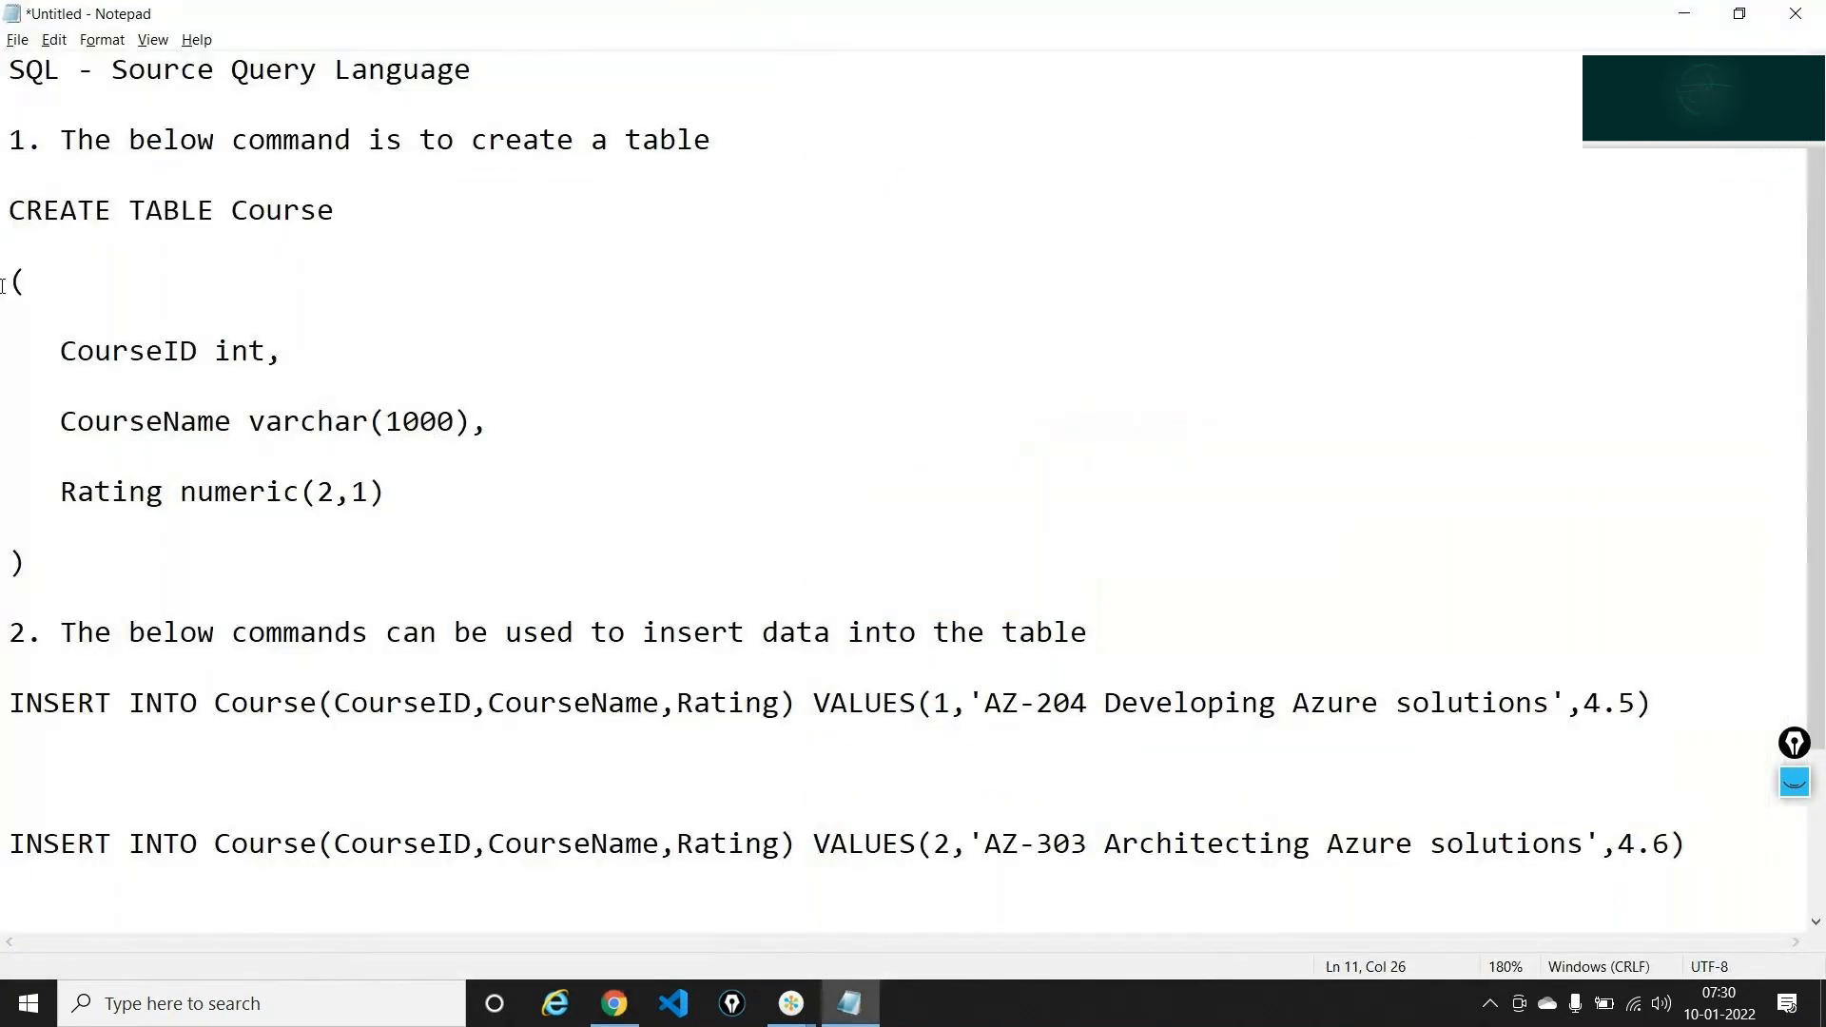
click(7, 217)
drag(8, 217, 221, 579)
key(ctrl+c)
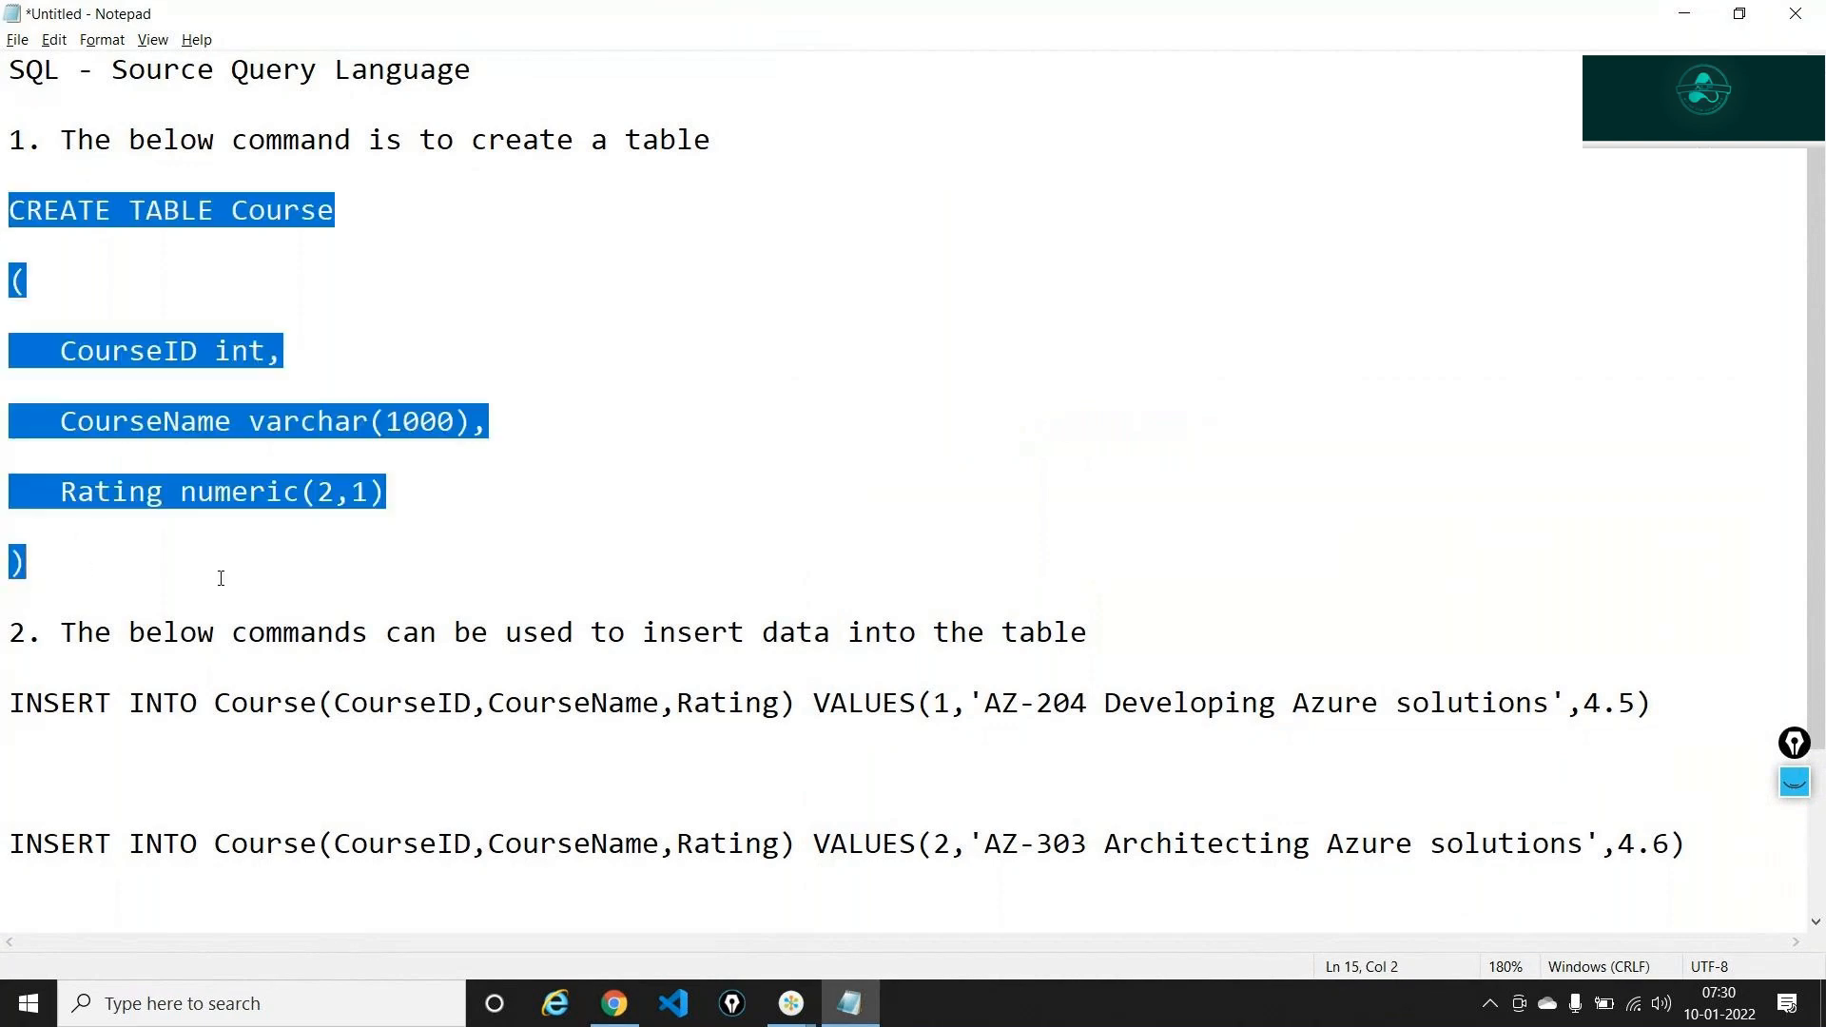
key(alt+Tab)
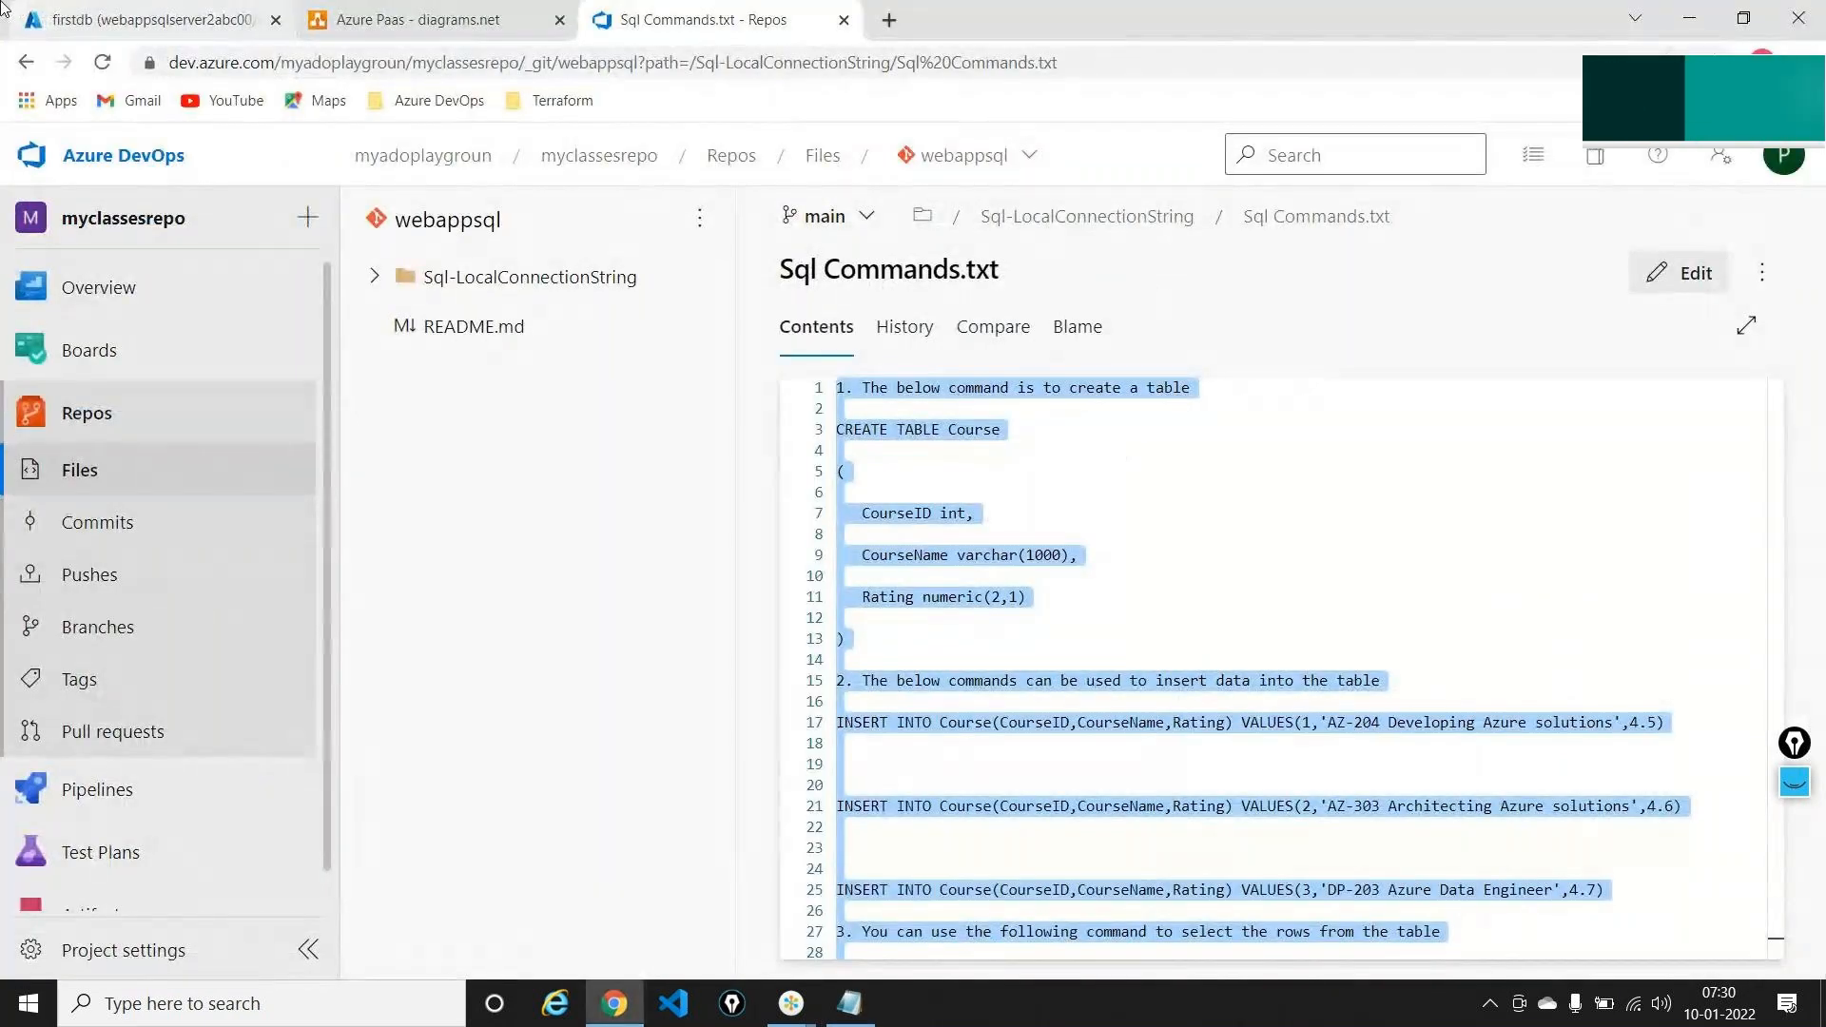
click(143, 19)
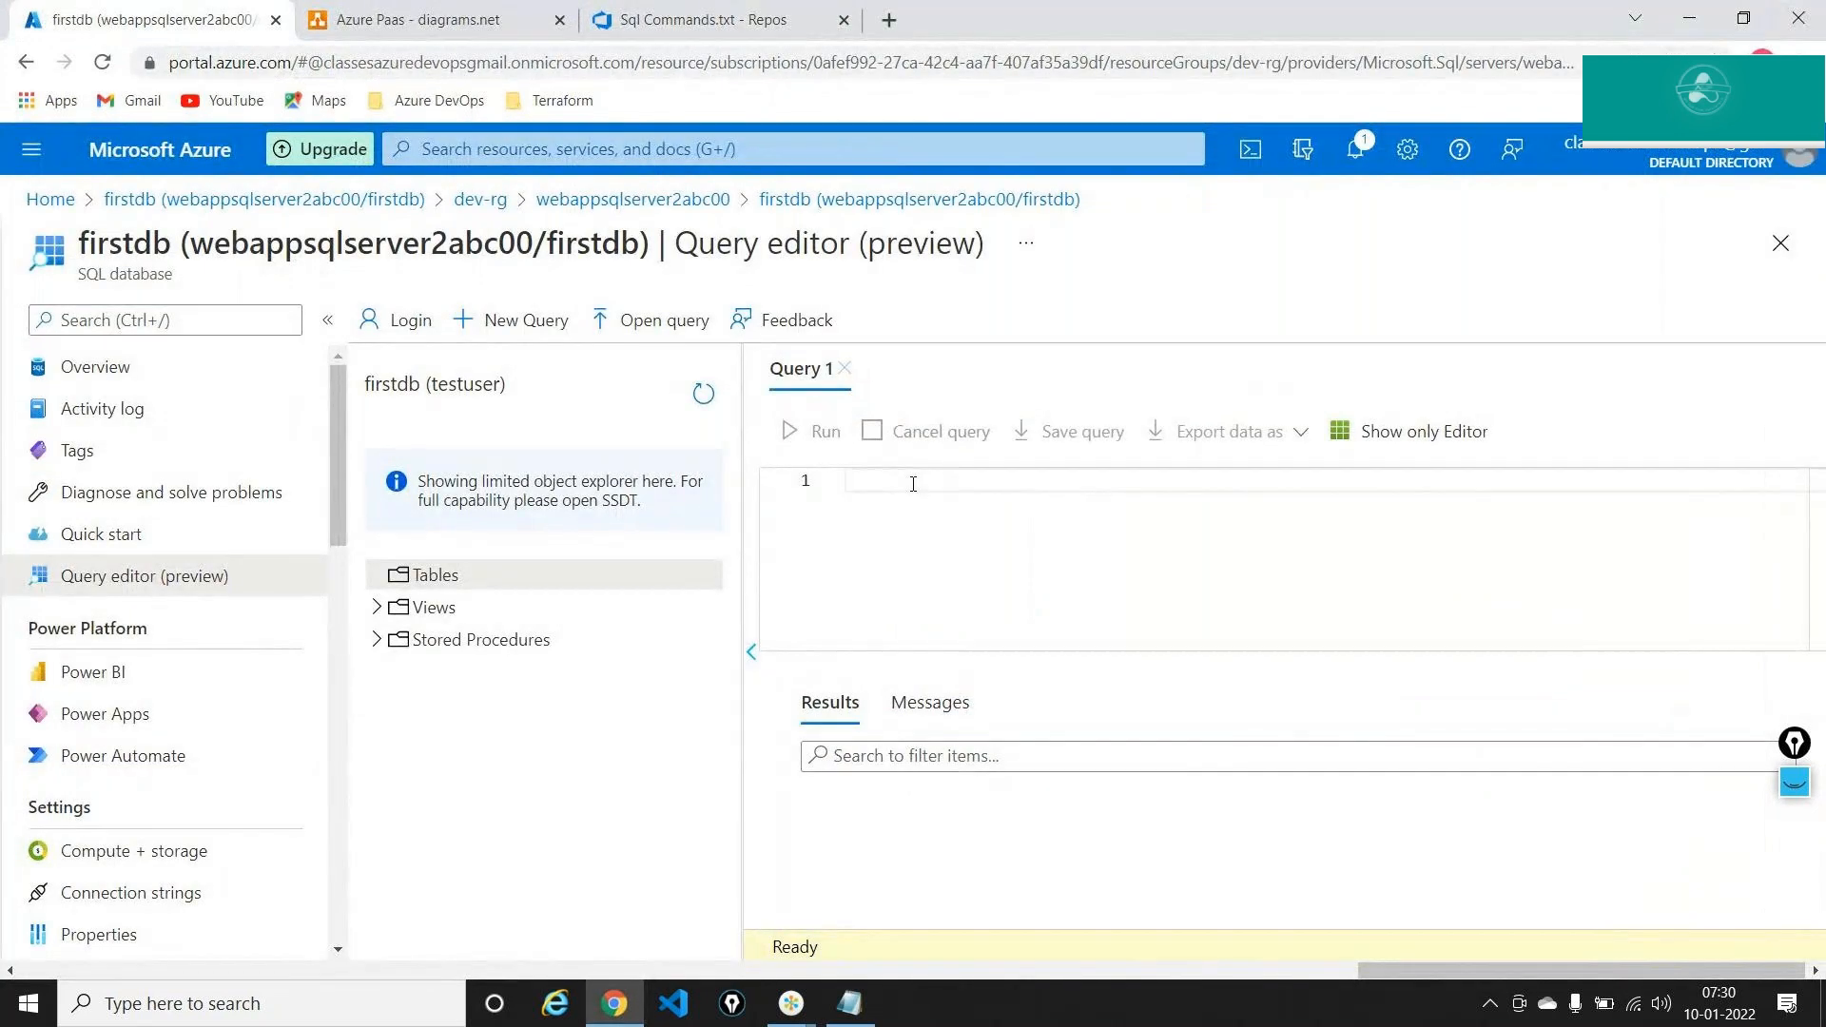
Paste the CREATE TABLE Course statement into Query 1 and run the entire query
key(ctrl+v)
scroll(960, 531, up, 2)
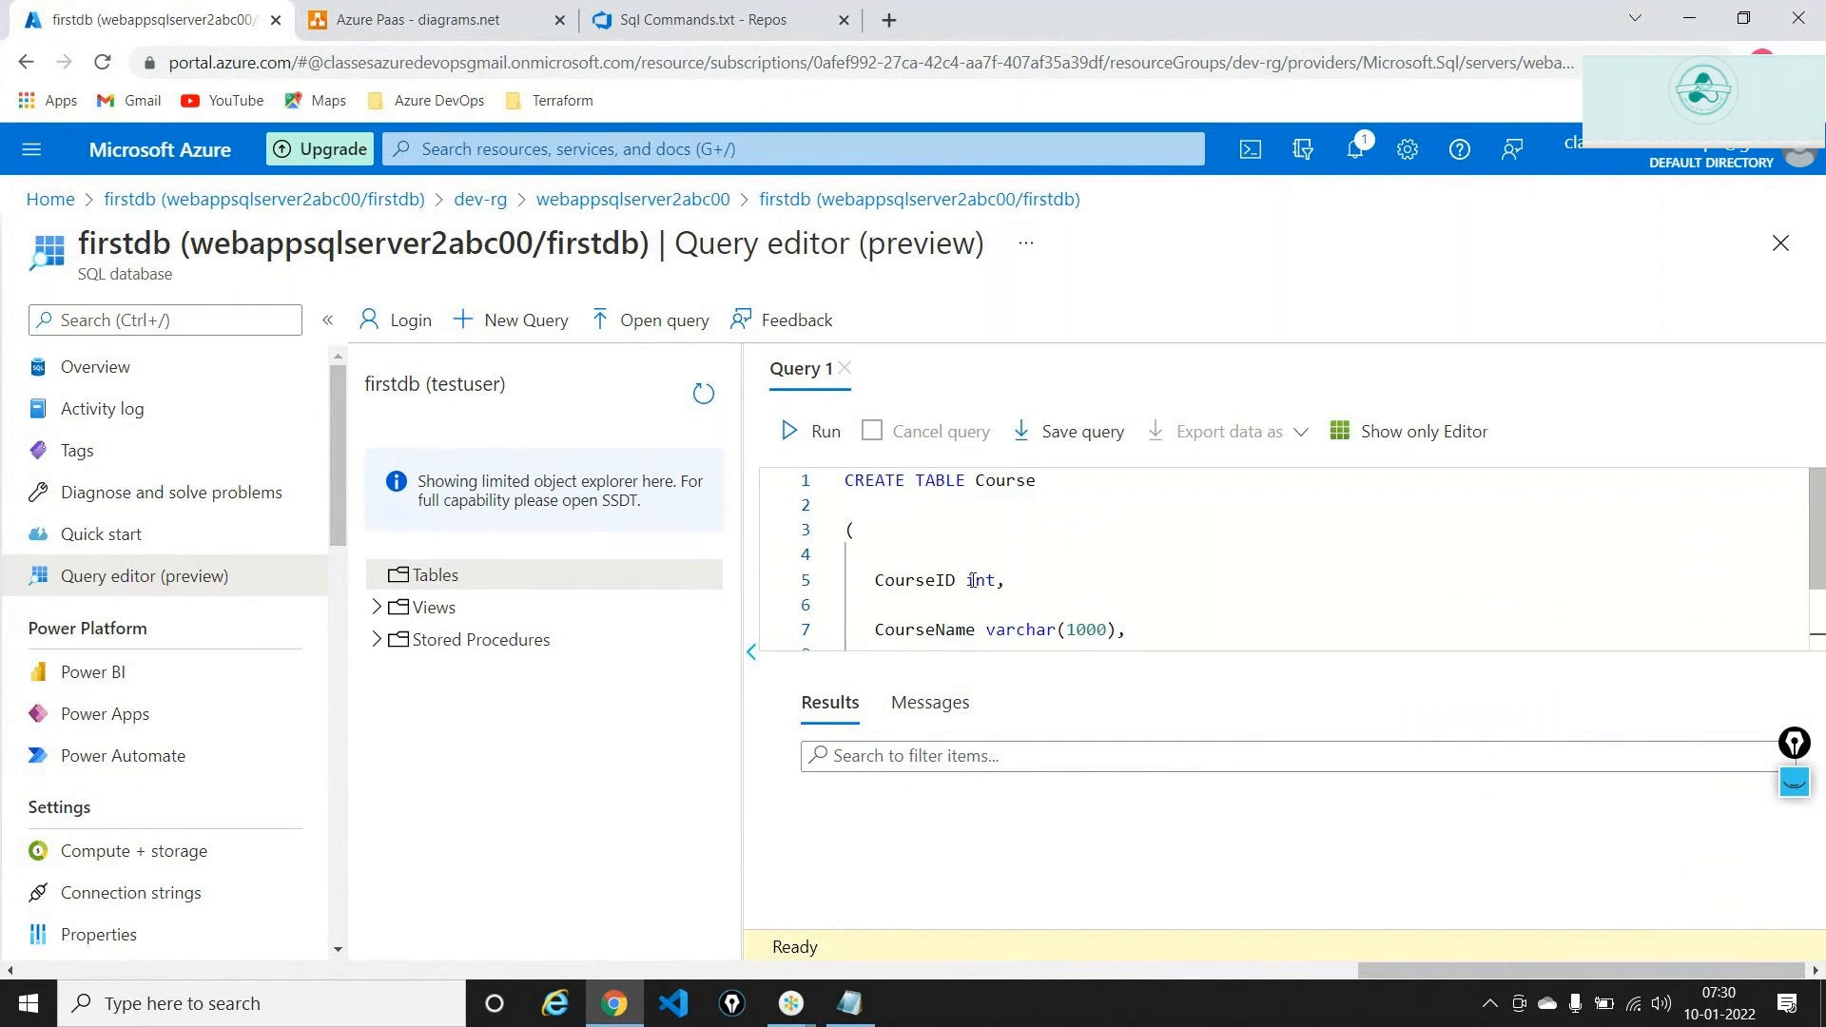
drag(968, 580, 990, 580)
scroll(996, 581, down, 1)
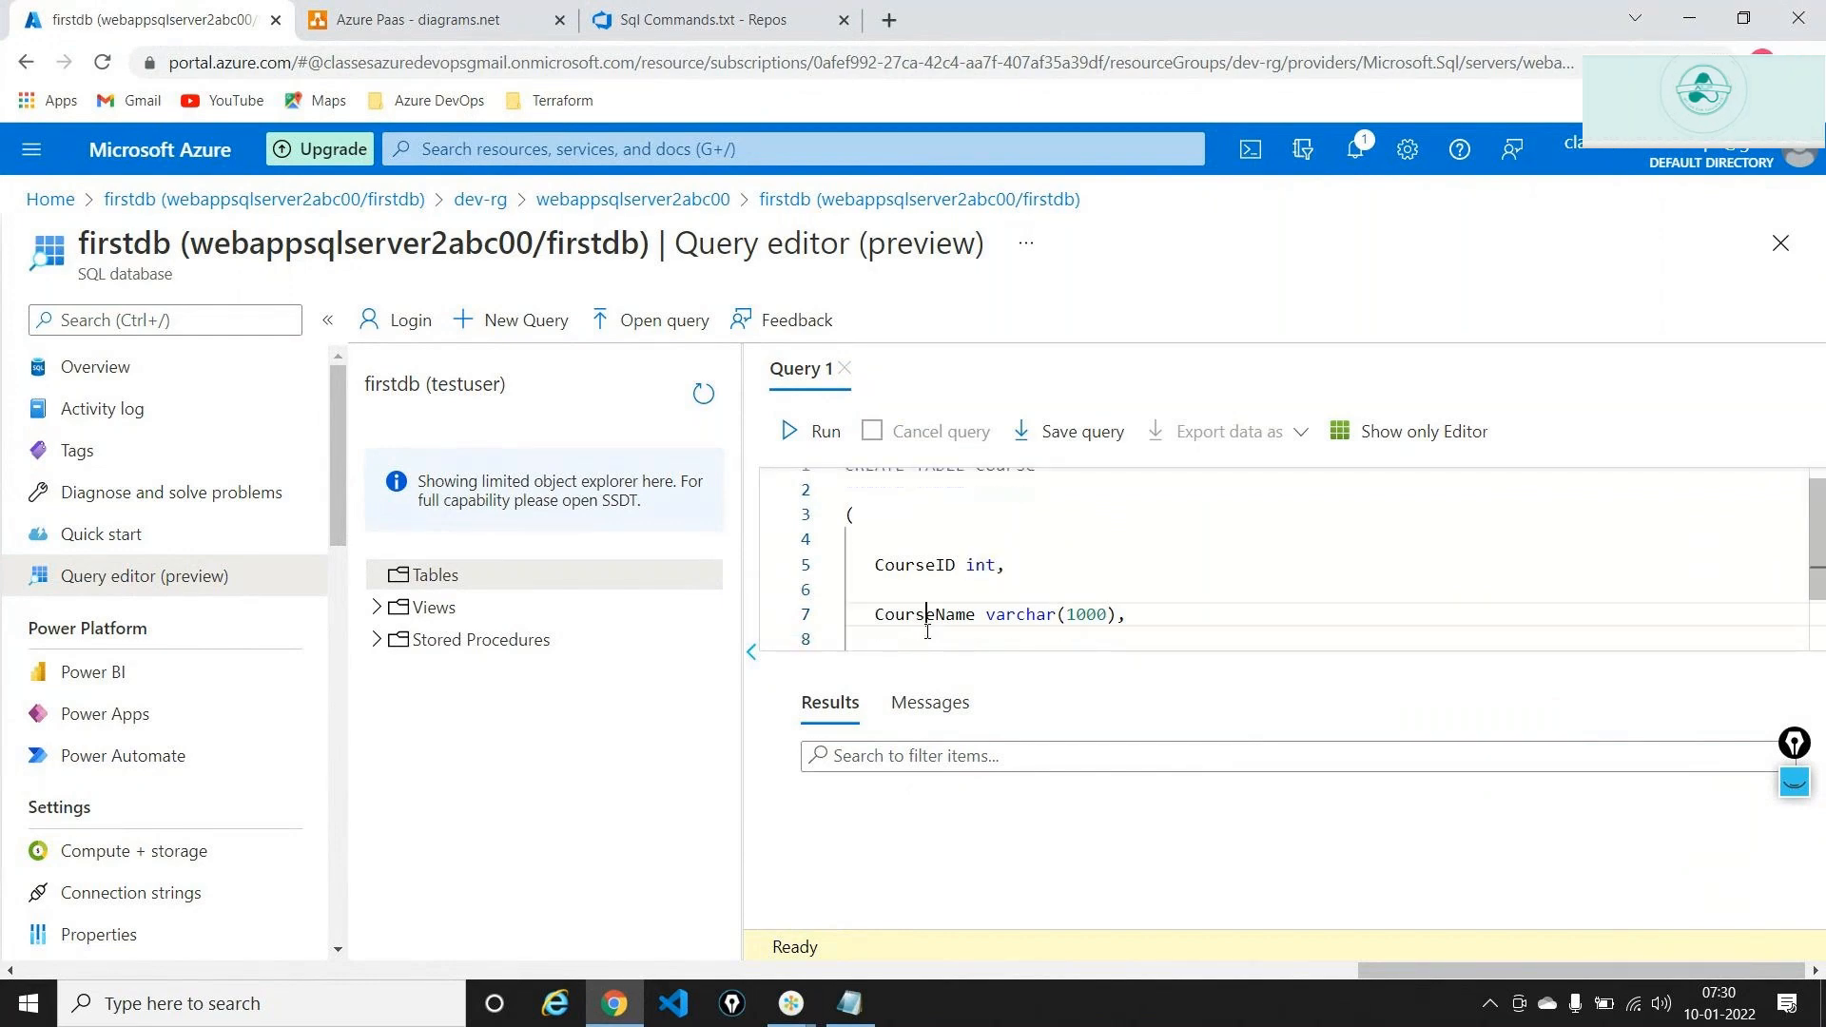
drag(978, 589, 1054, 584)
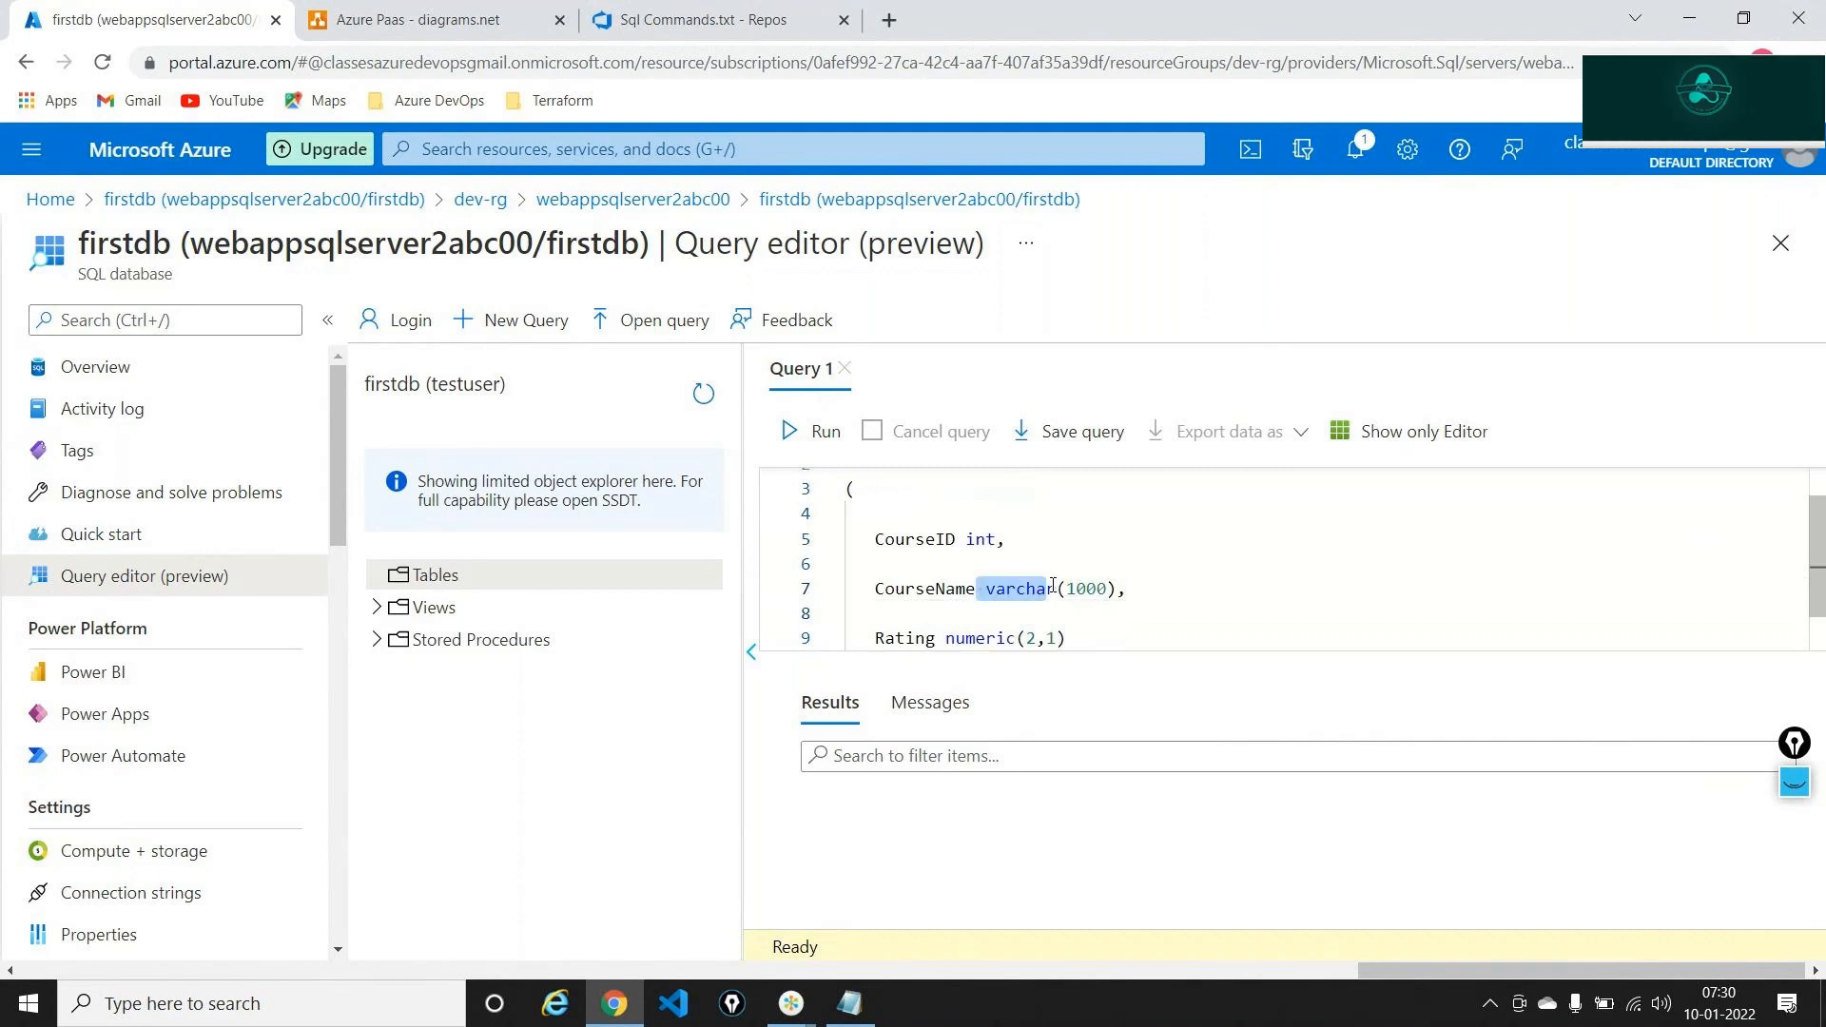
scroll(1053, 584, down, 1)
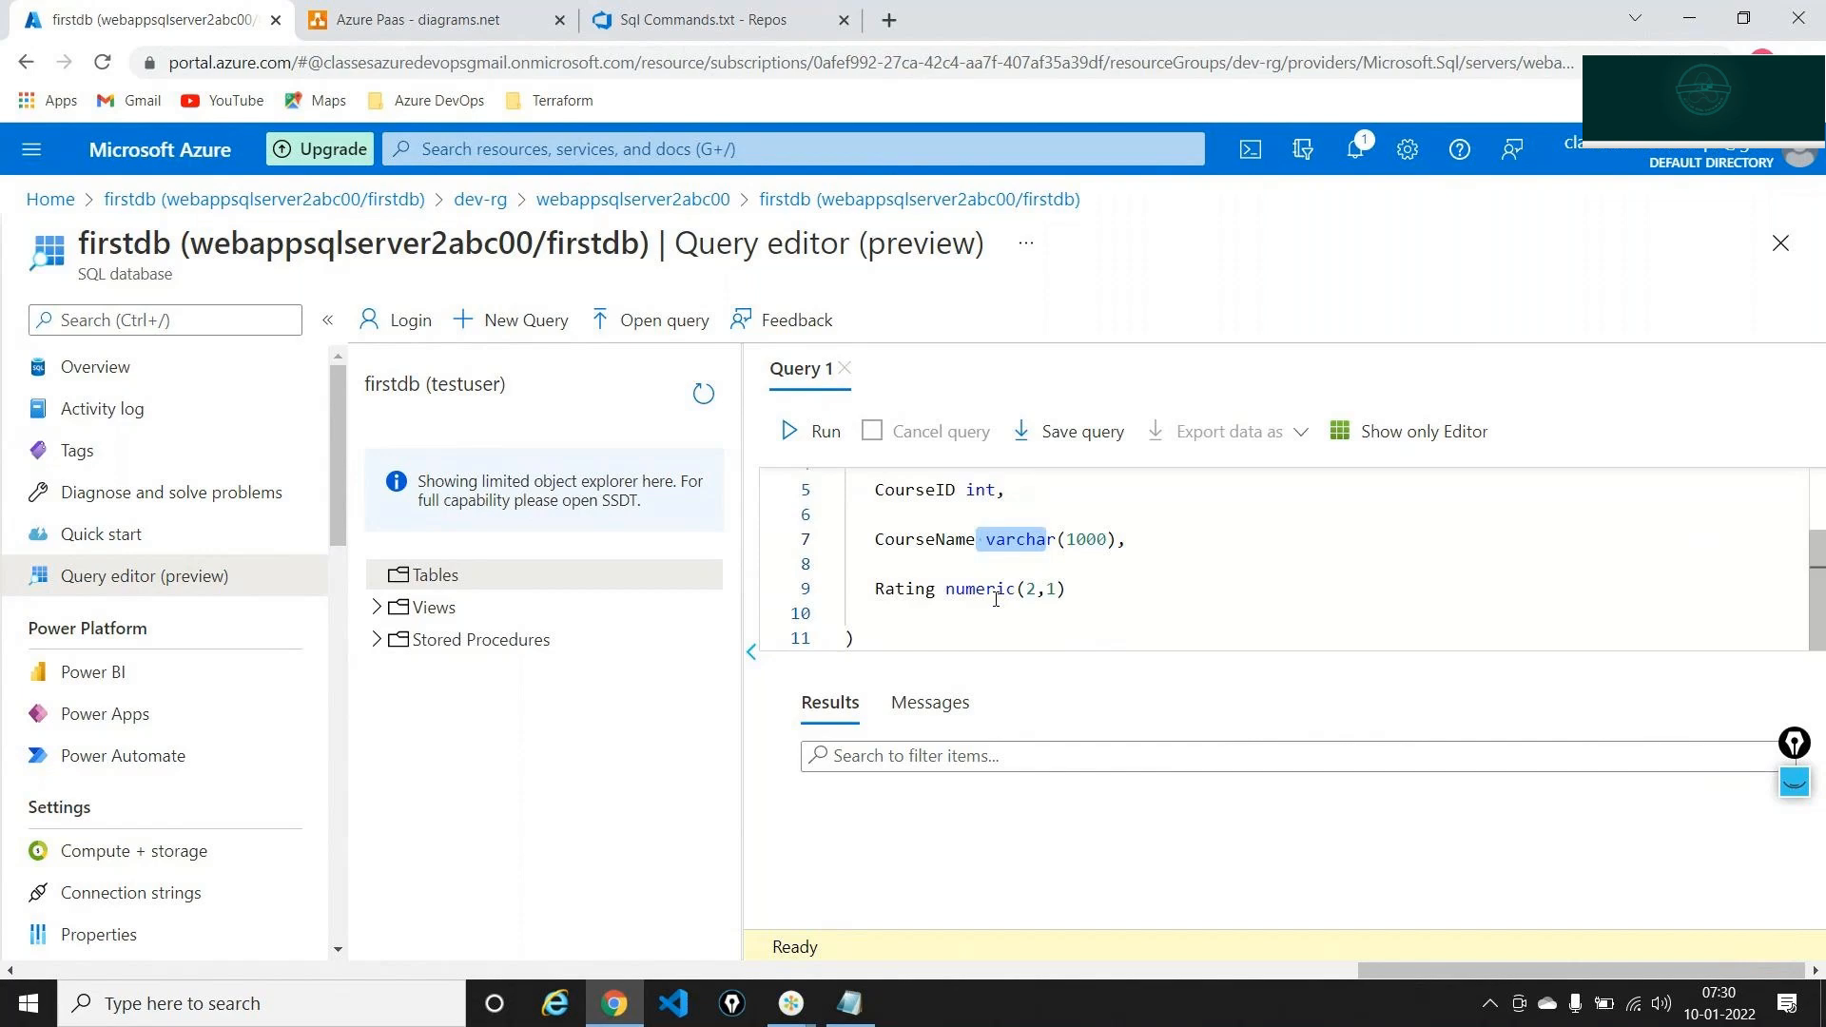
click(814, 431)
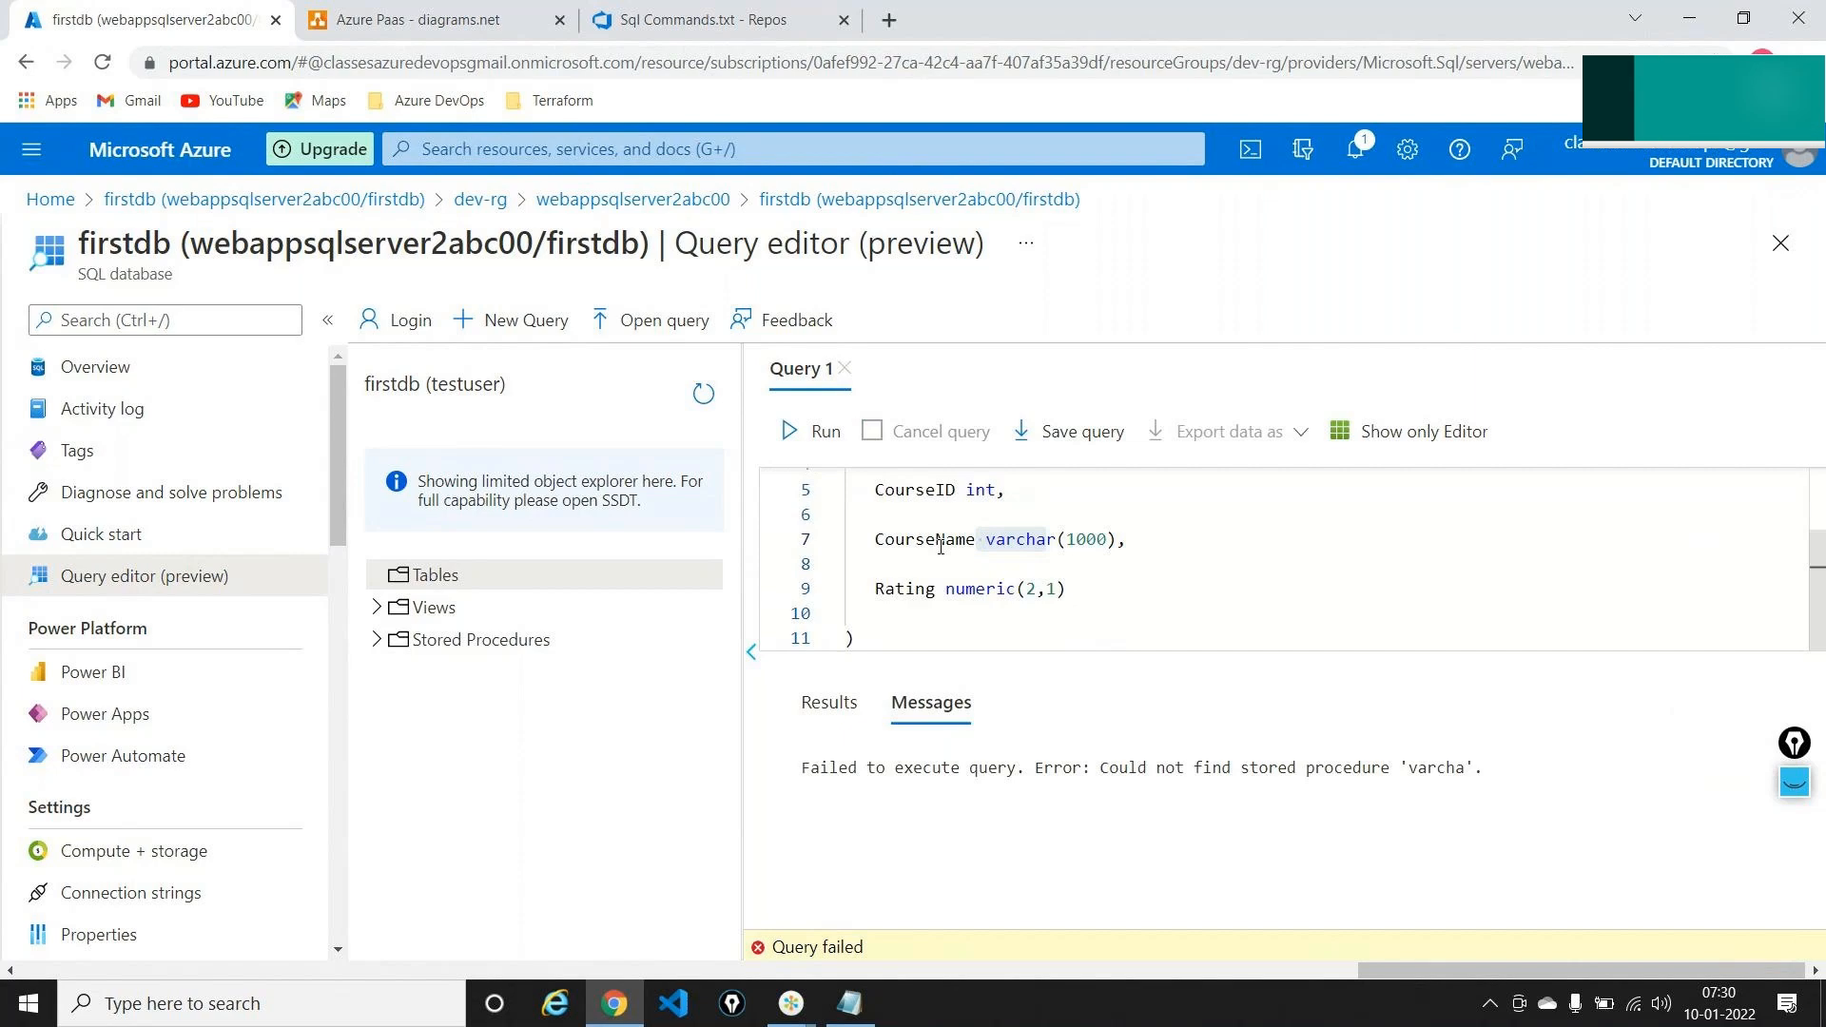
click(878, 637)
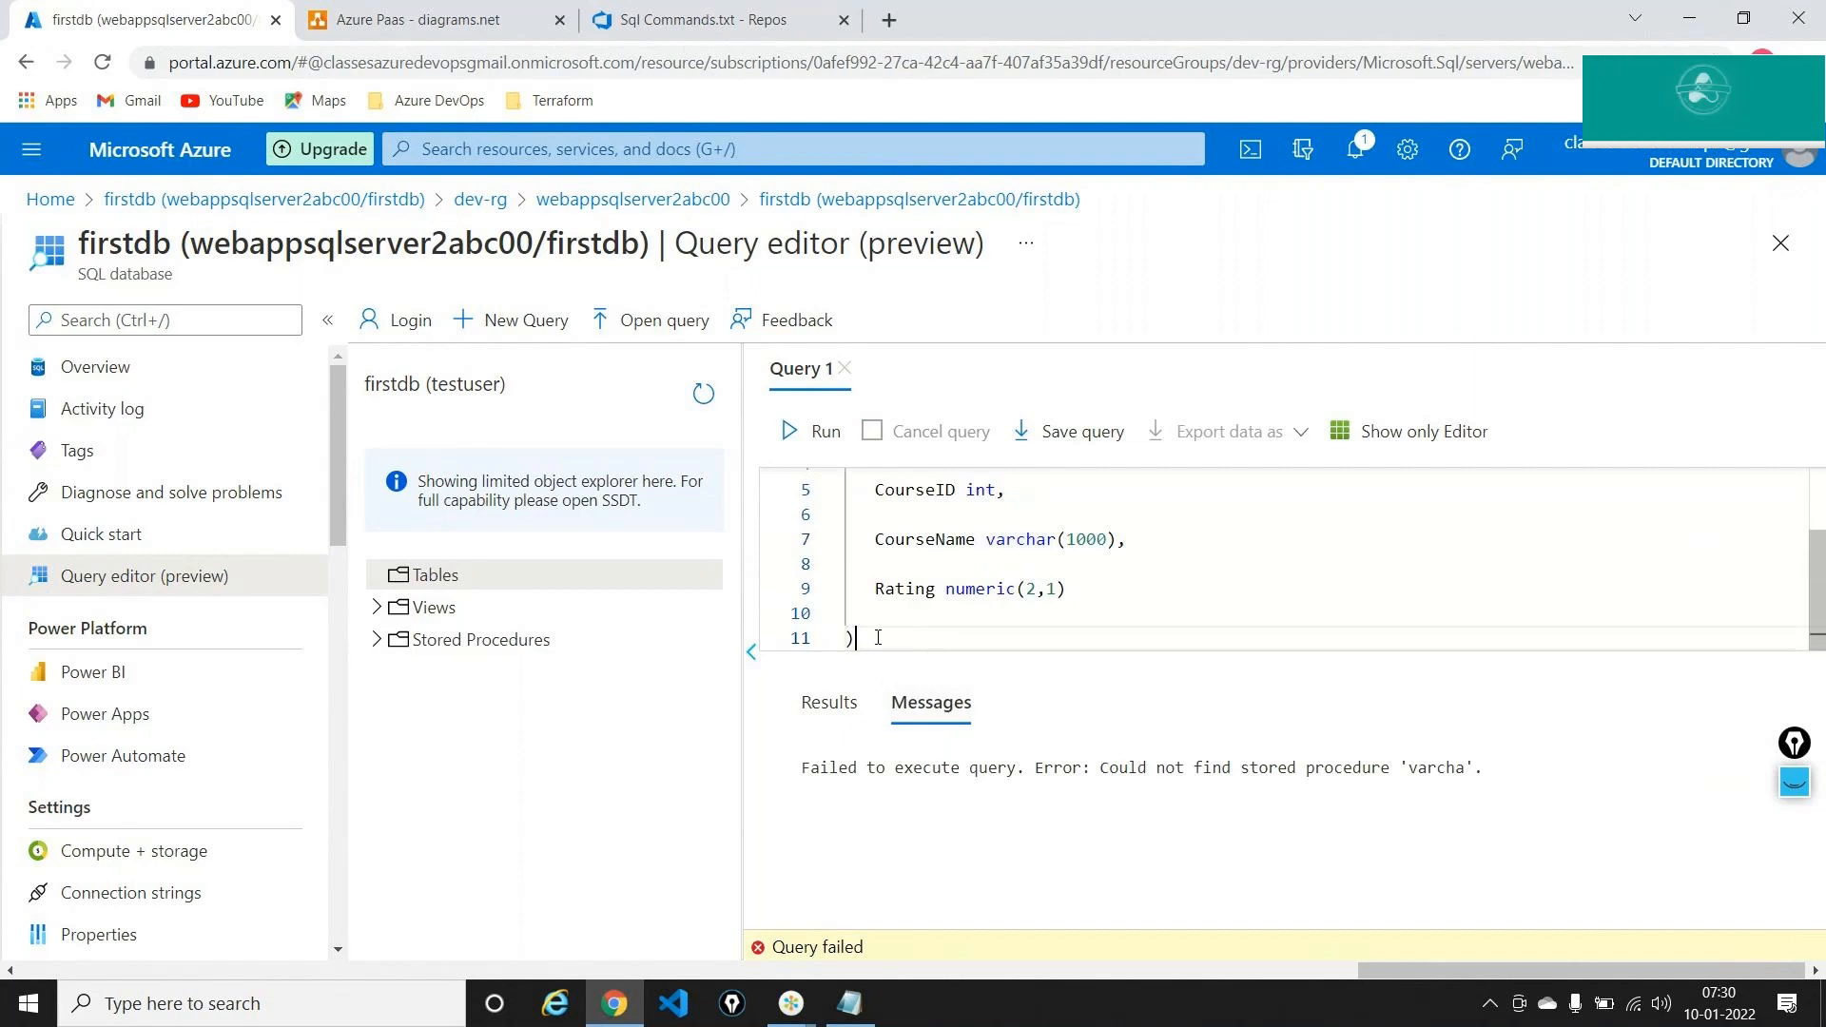
key(ctrl+a)
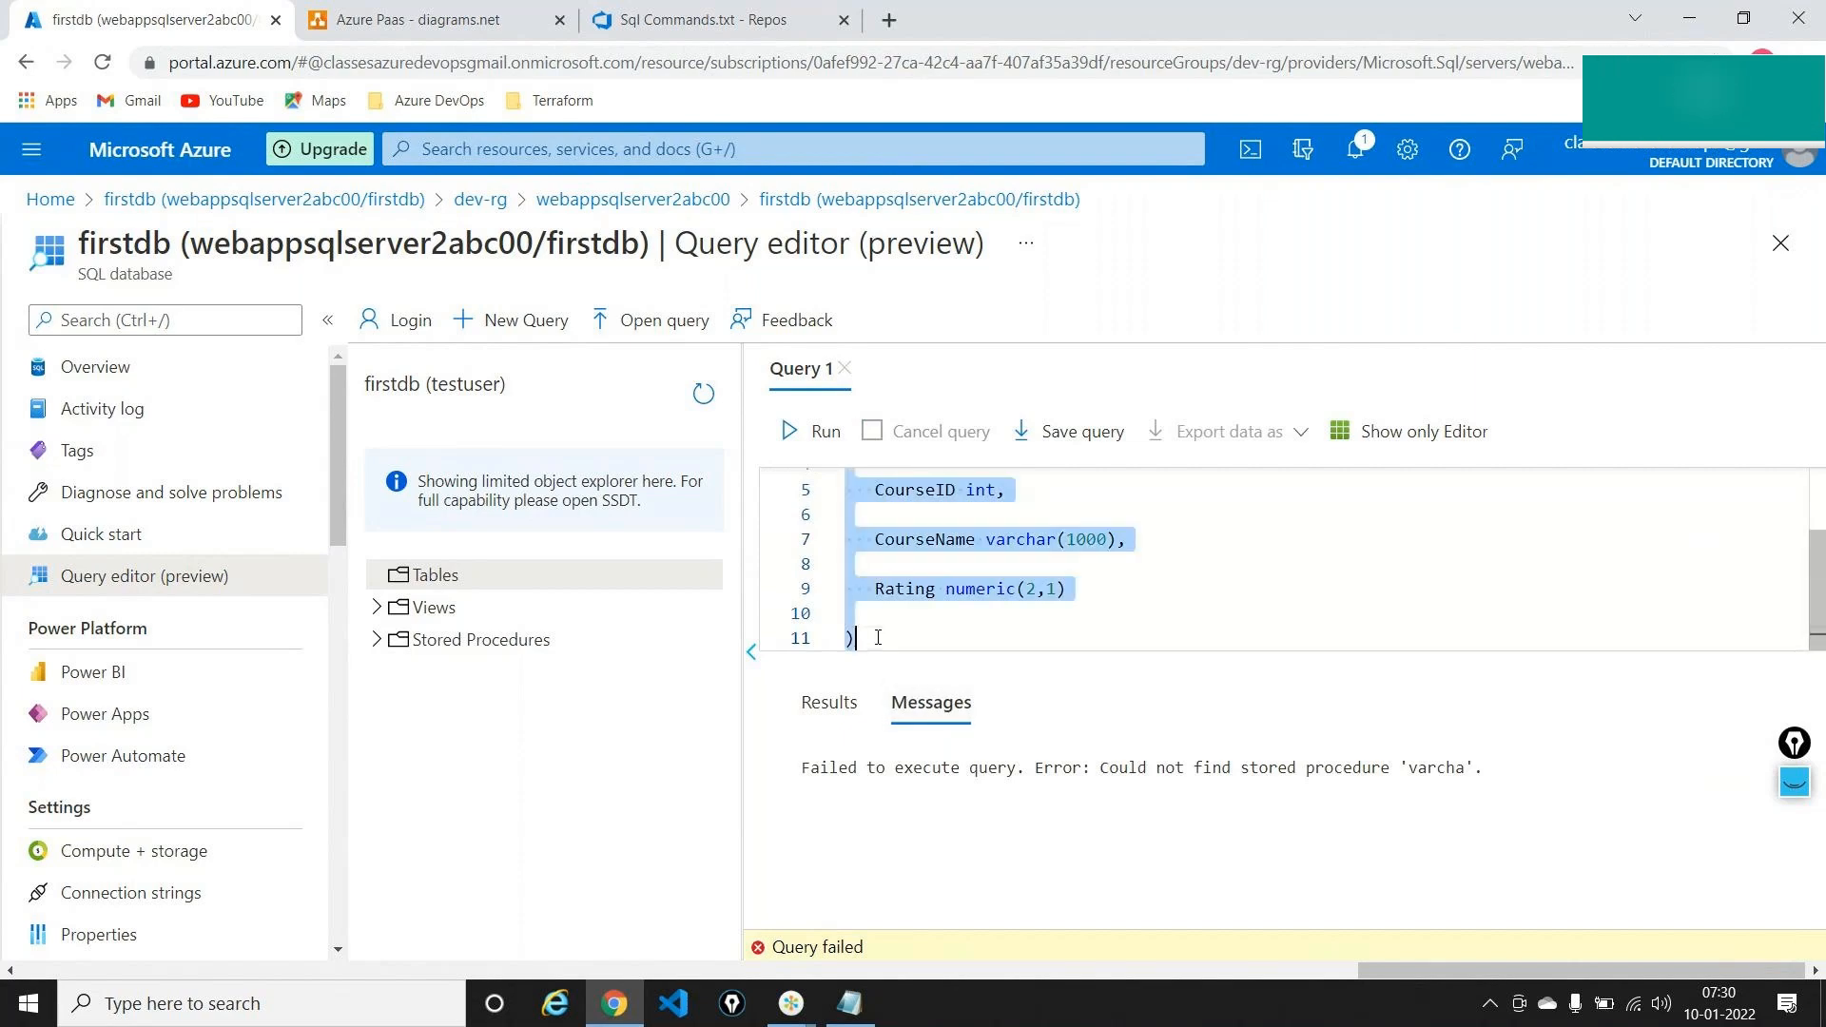
click(815, 430)
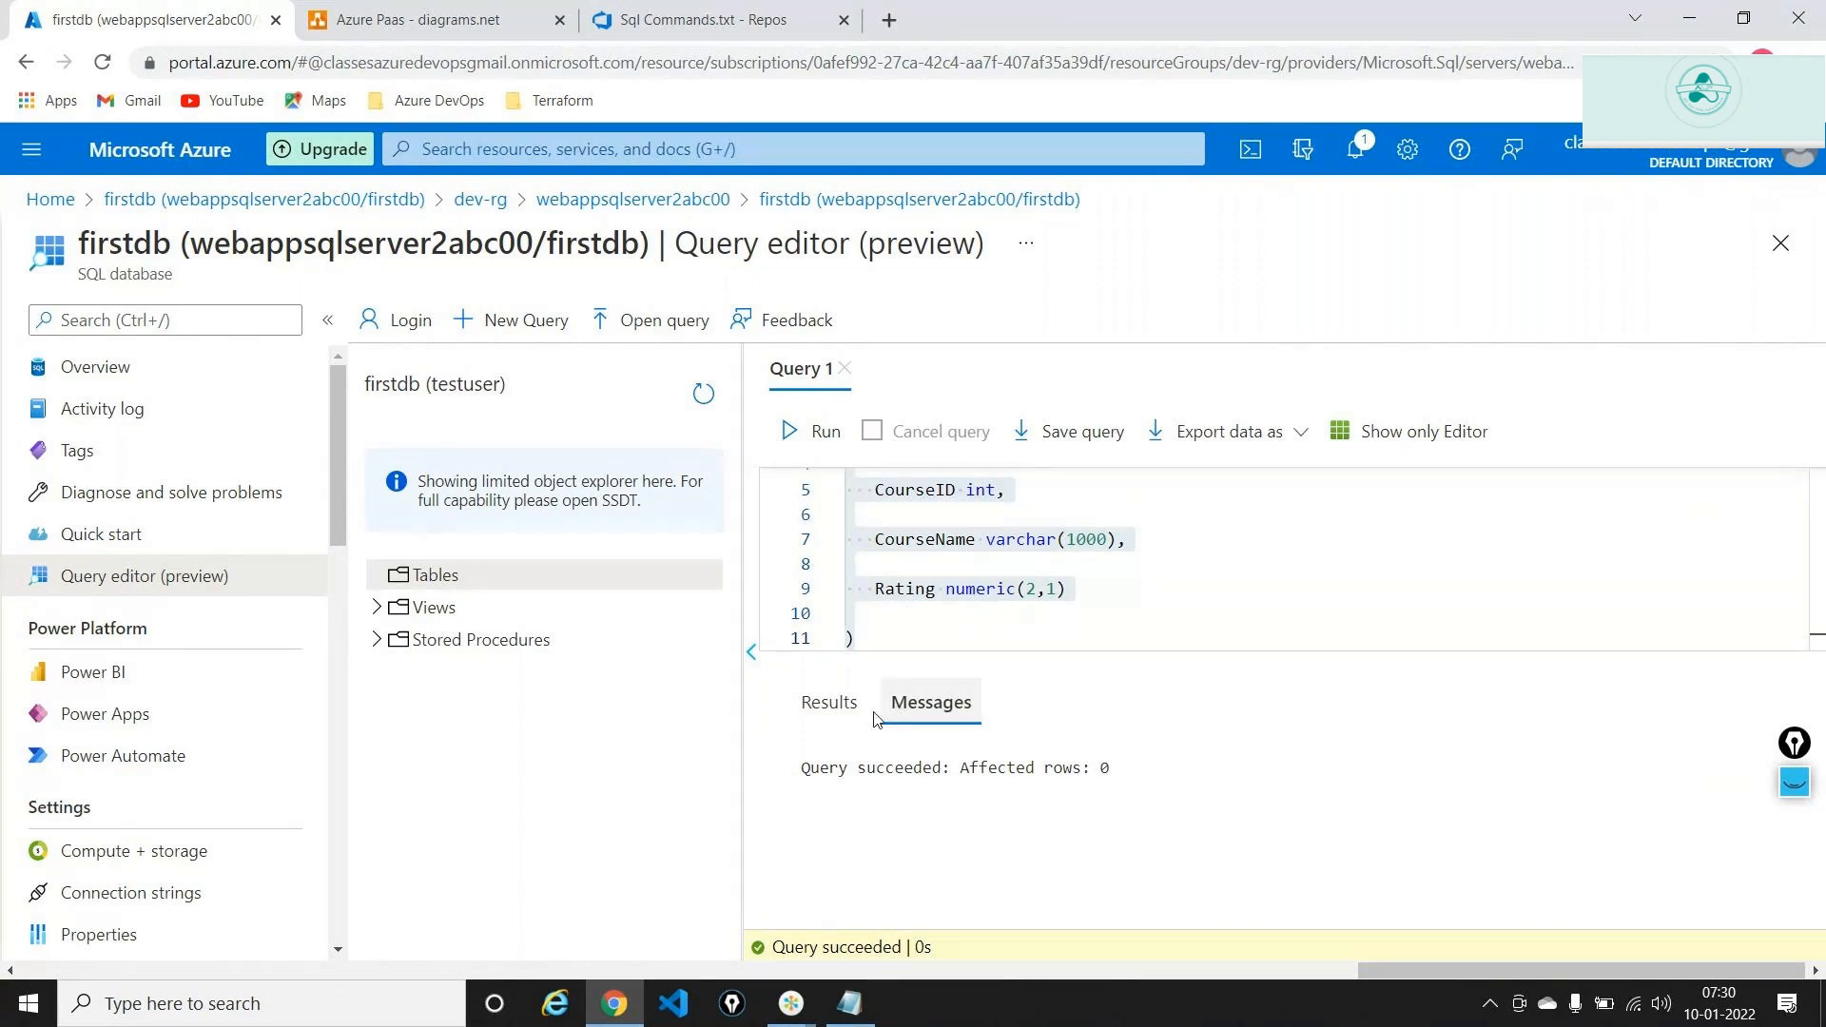
Check the query results and refresh the object explorer so dbo.Course appears under Tables
click(830, 703)
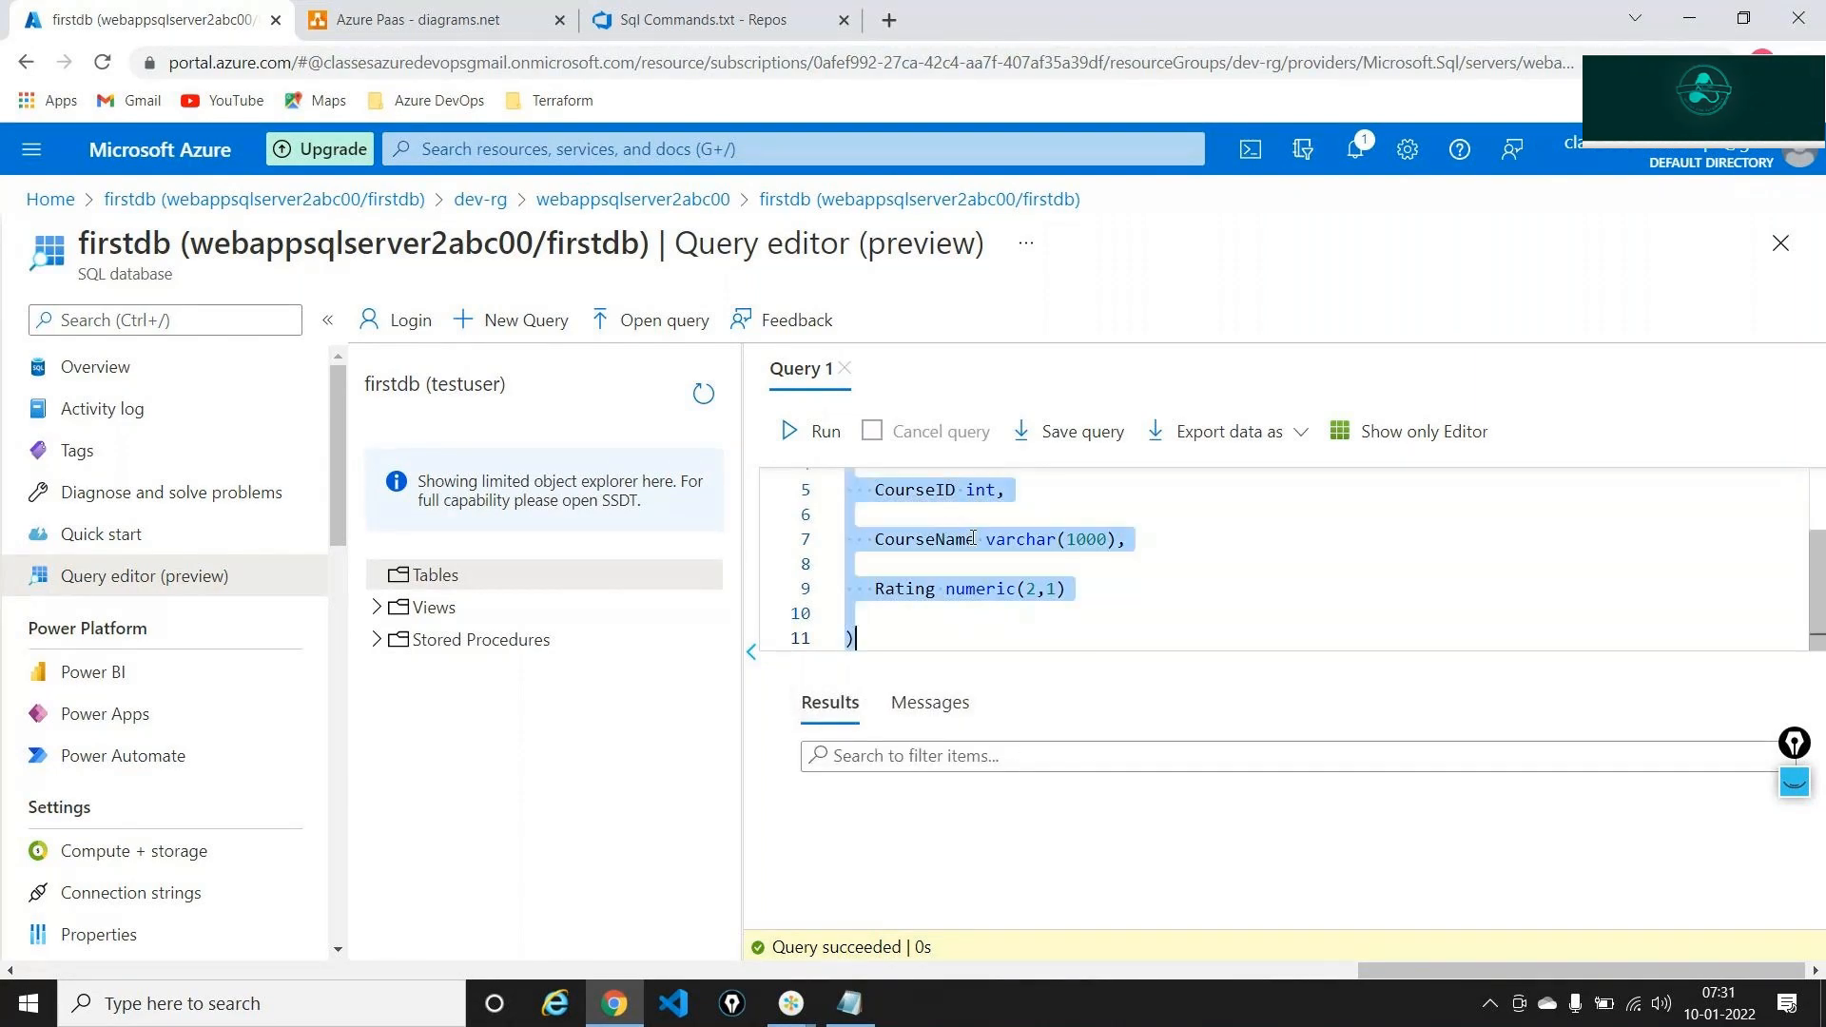
scroll(943, 531, up, 2)
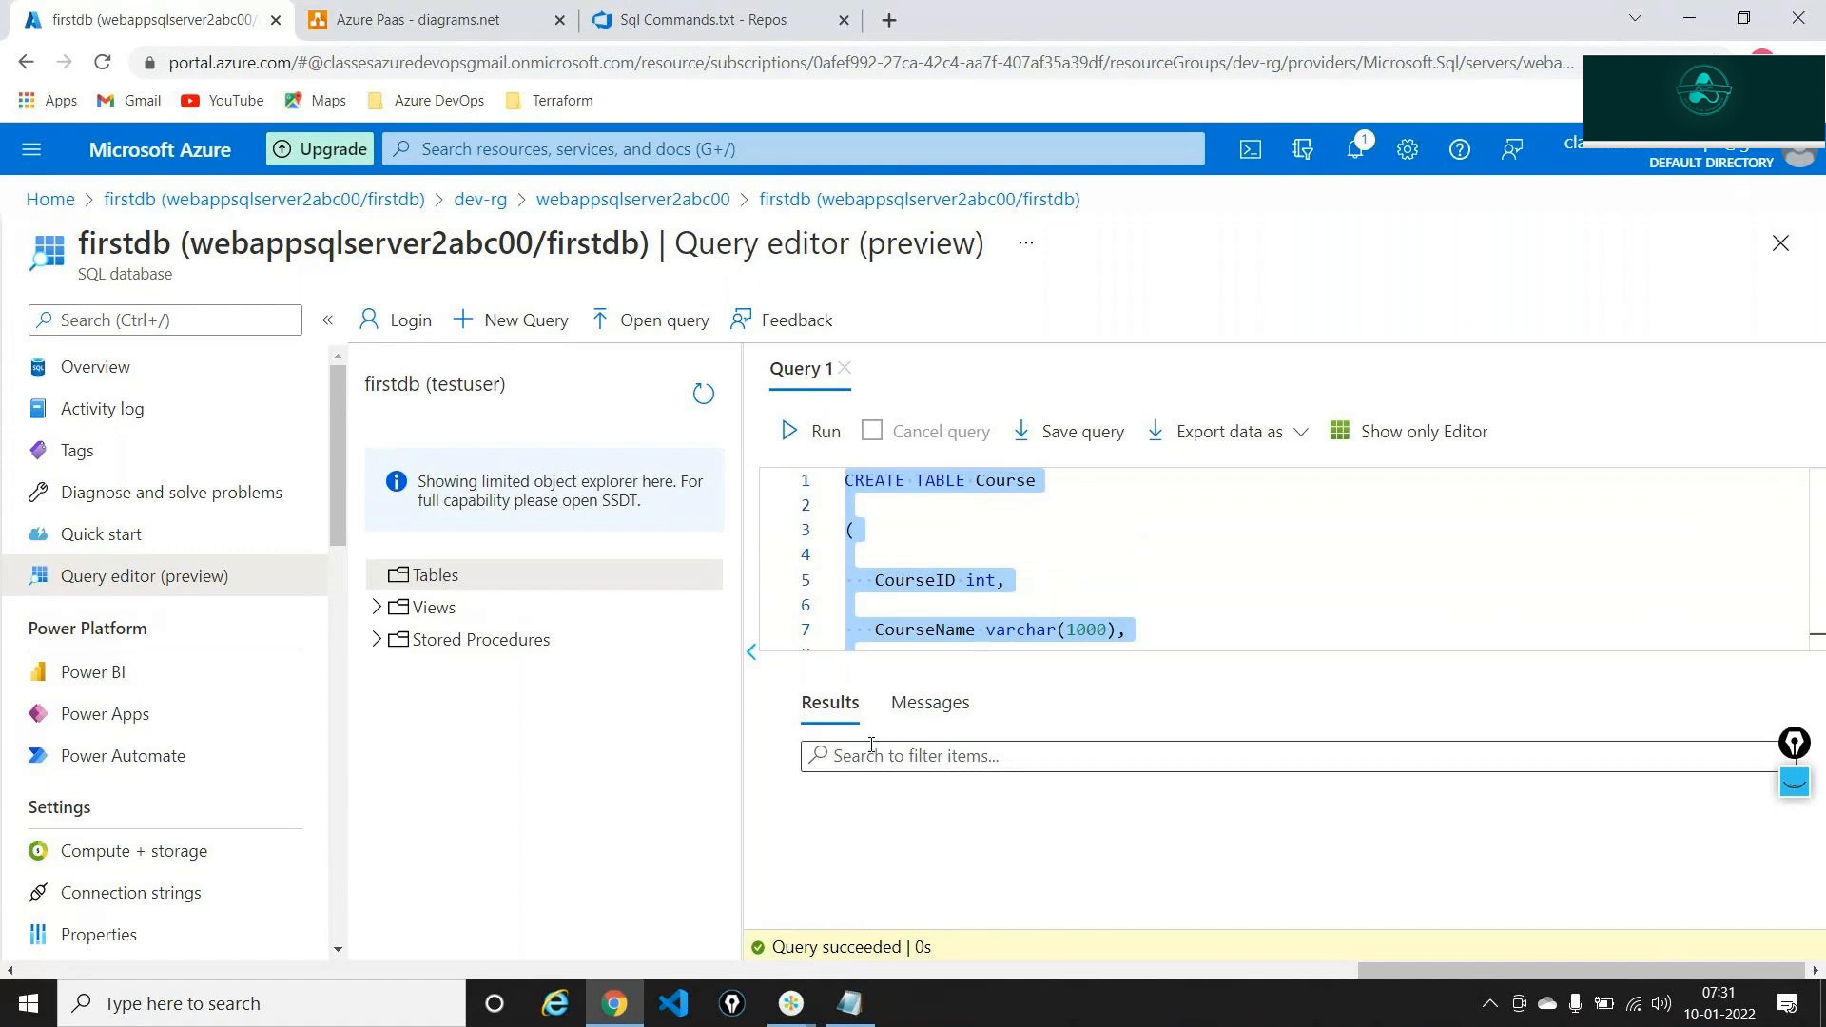
click(704, 395)
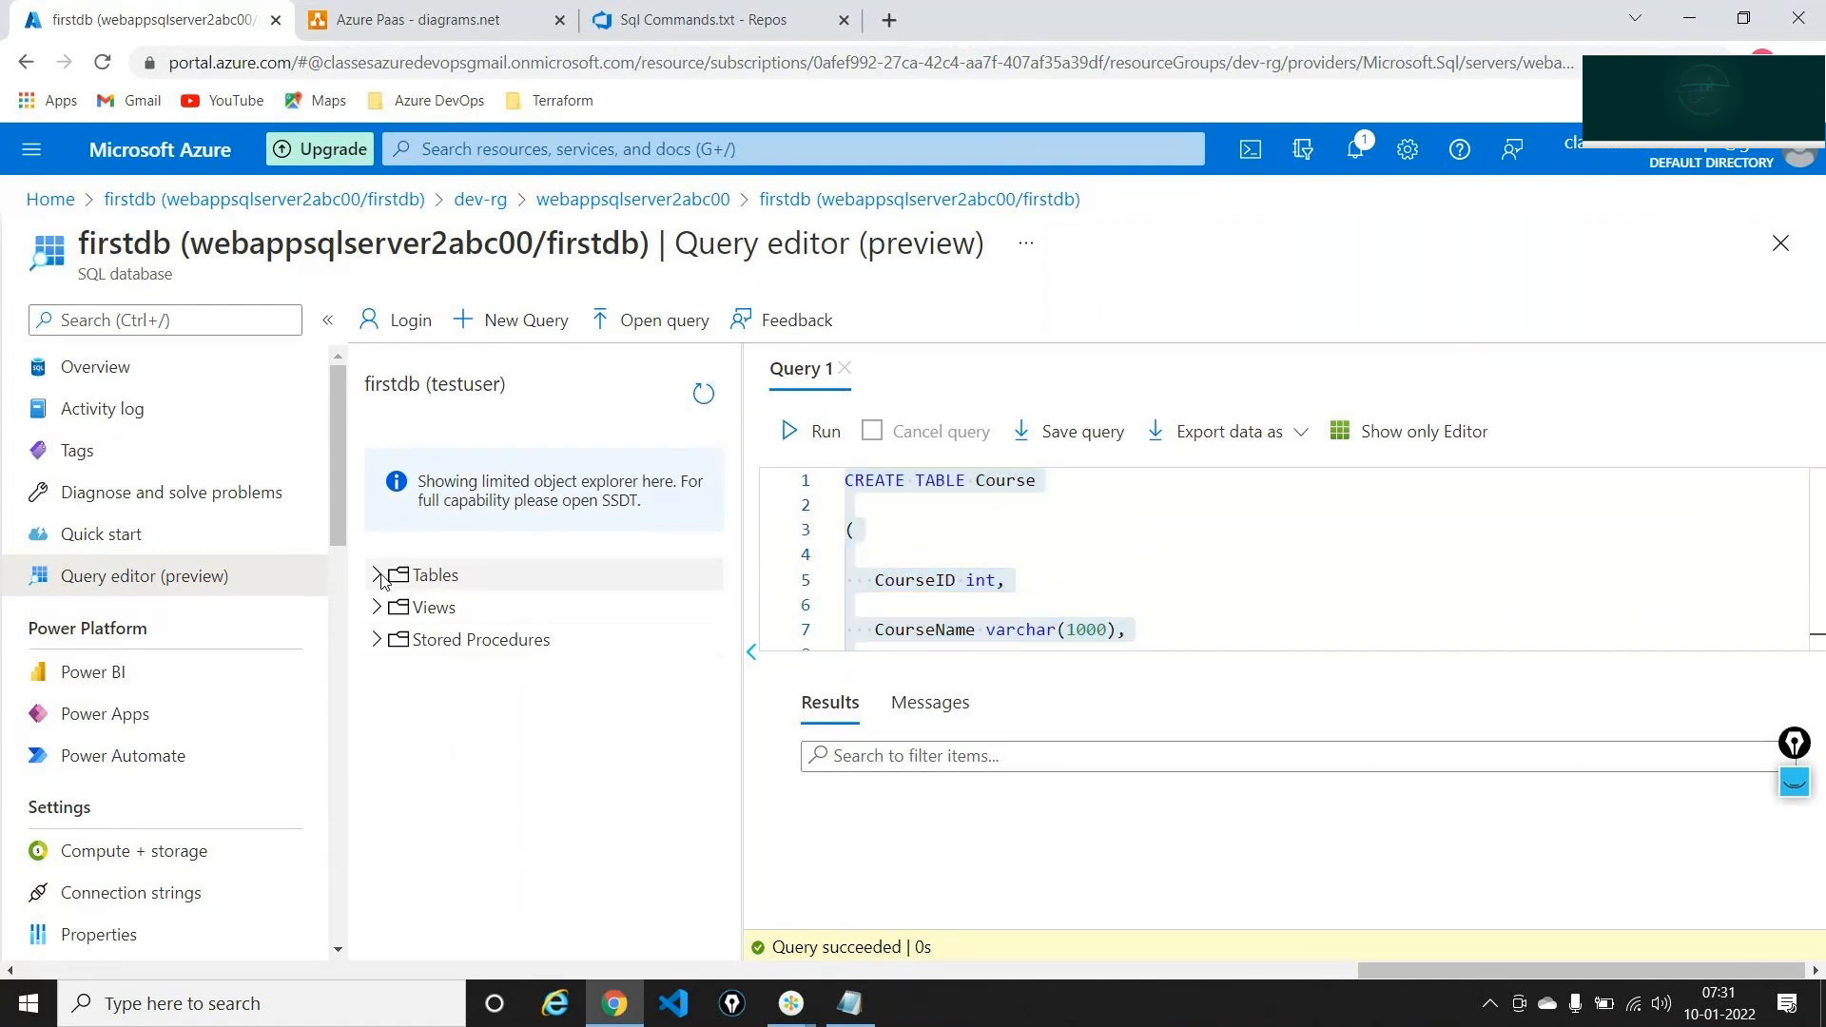
click(377, 576)
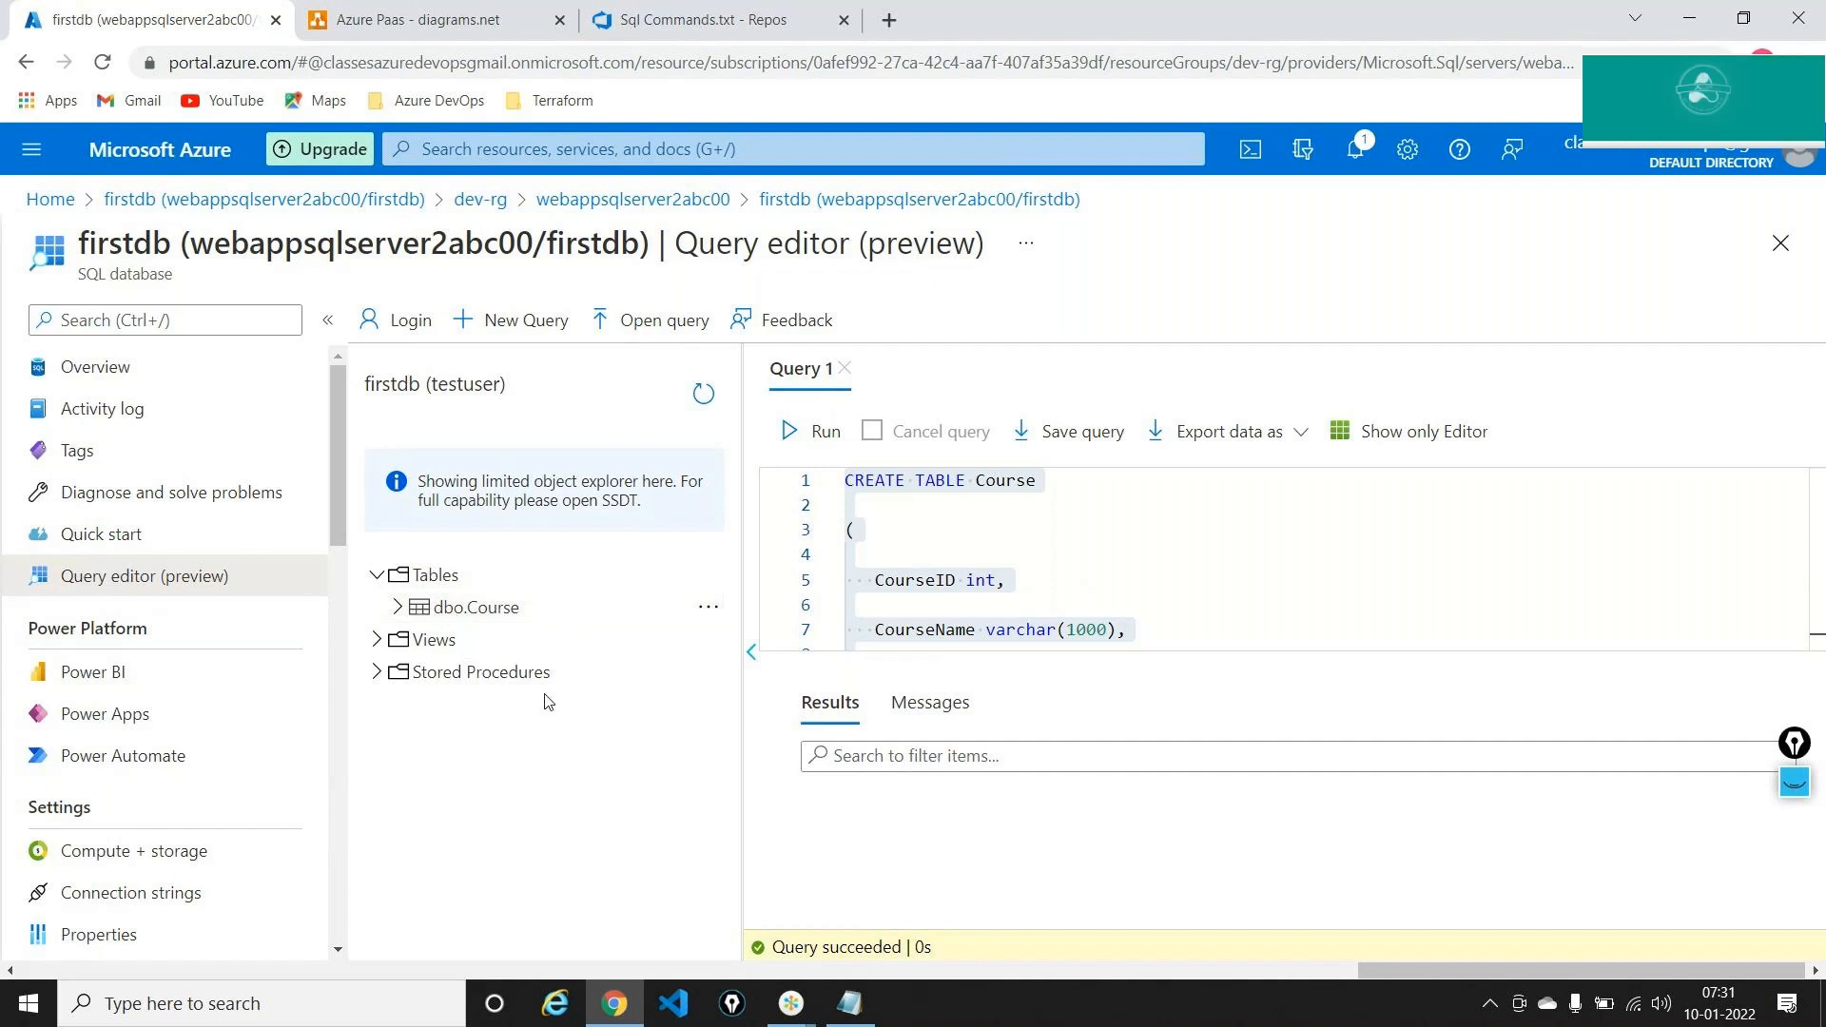
Replace the query with Select * from [dbo].[Course] and run it, showing empty CourseID, CourseName, Rating columns
click(985, 635)
key(ctrl+a)
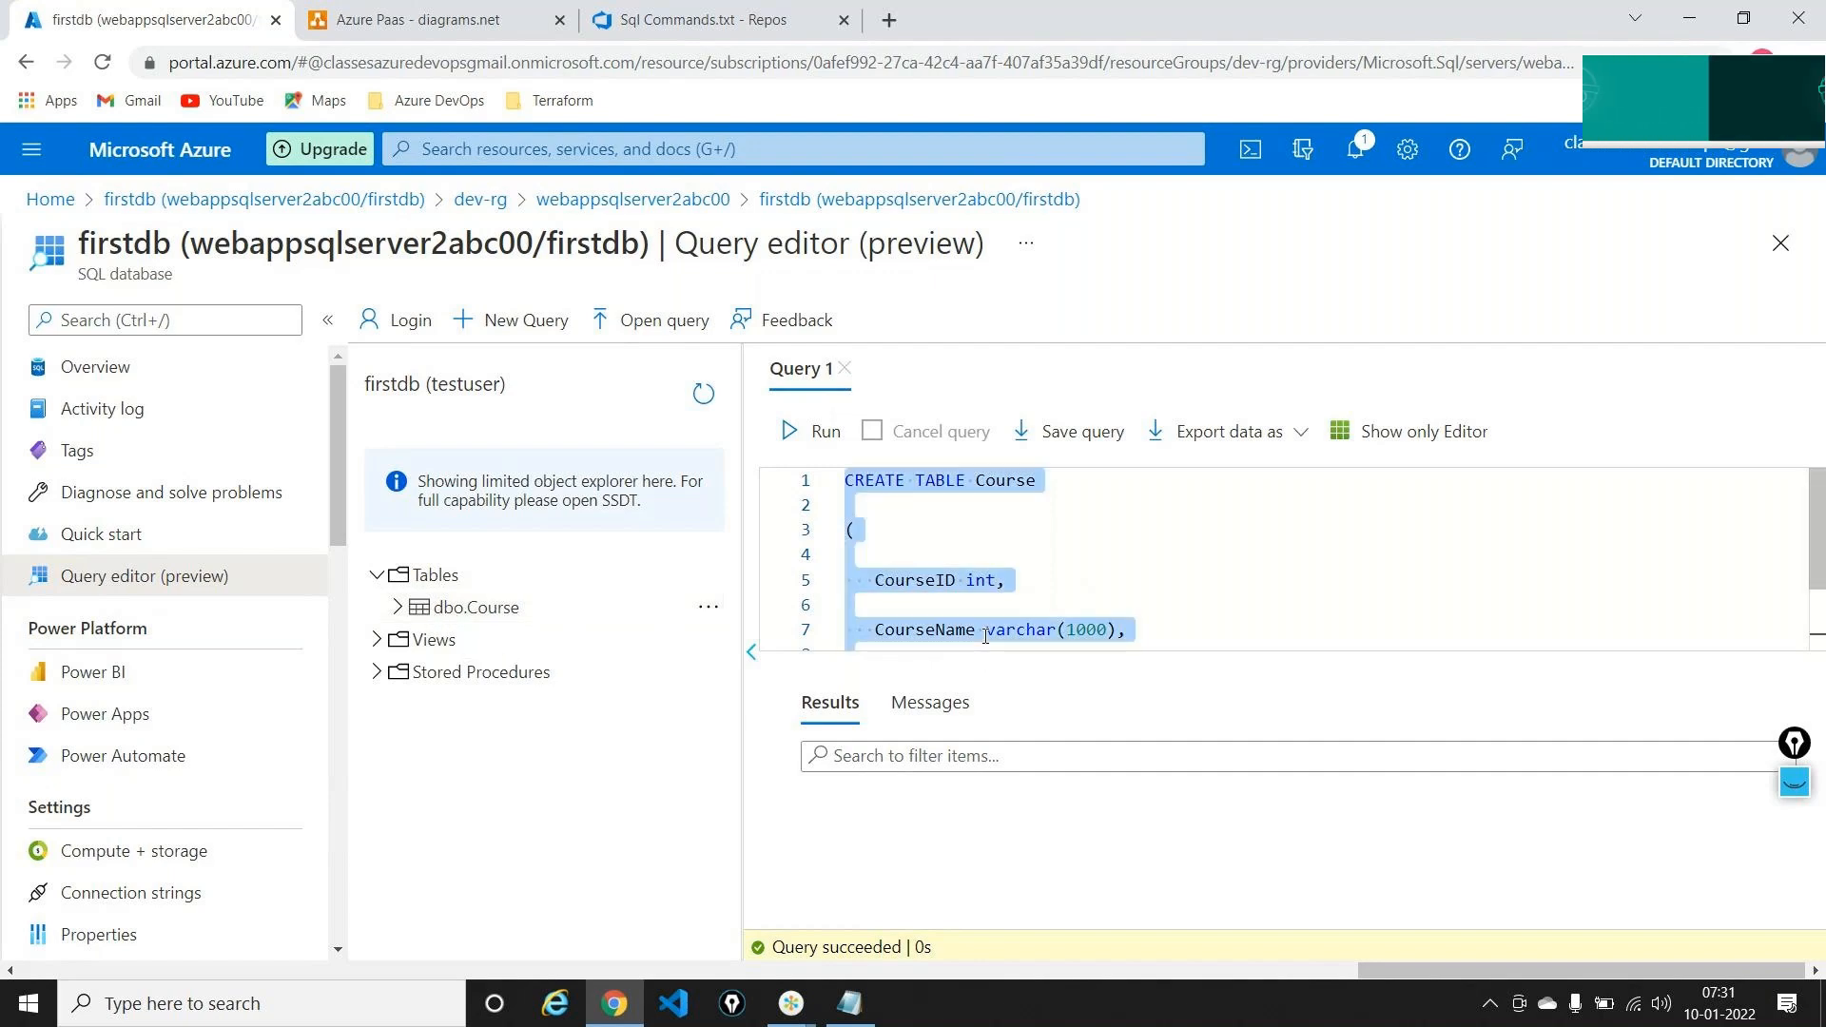
key(BackSpace)
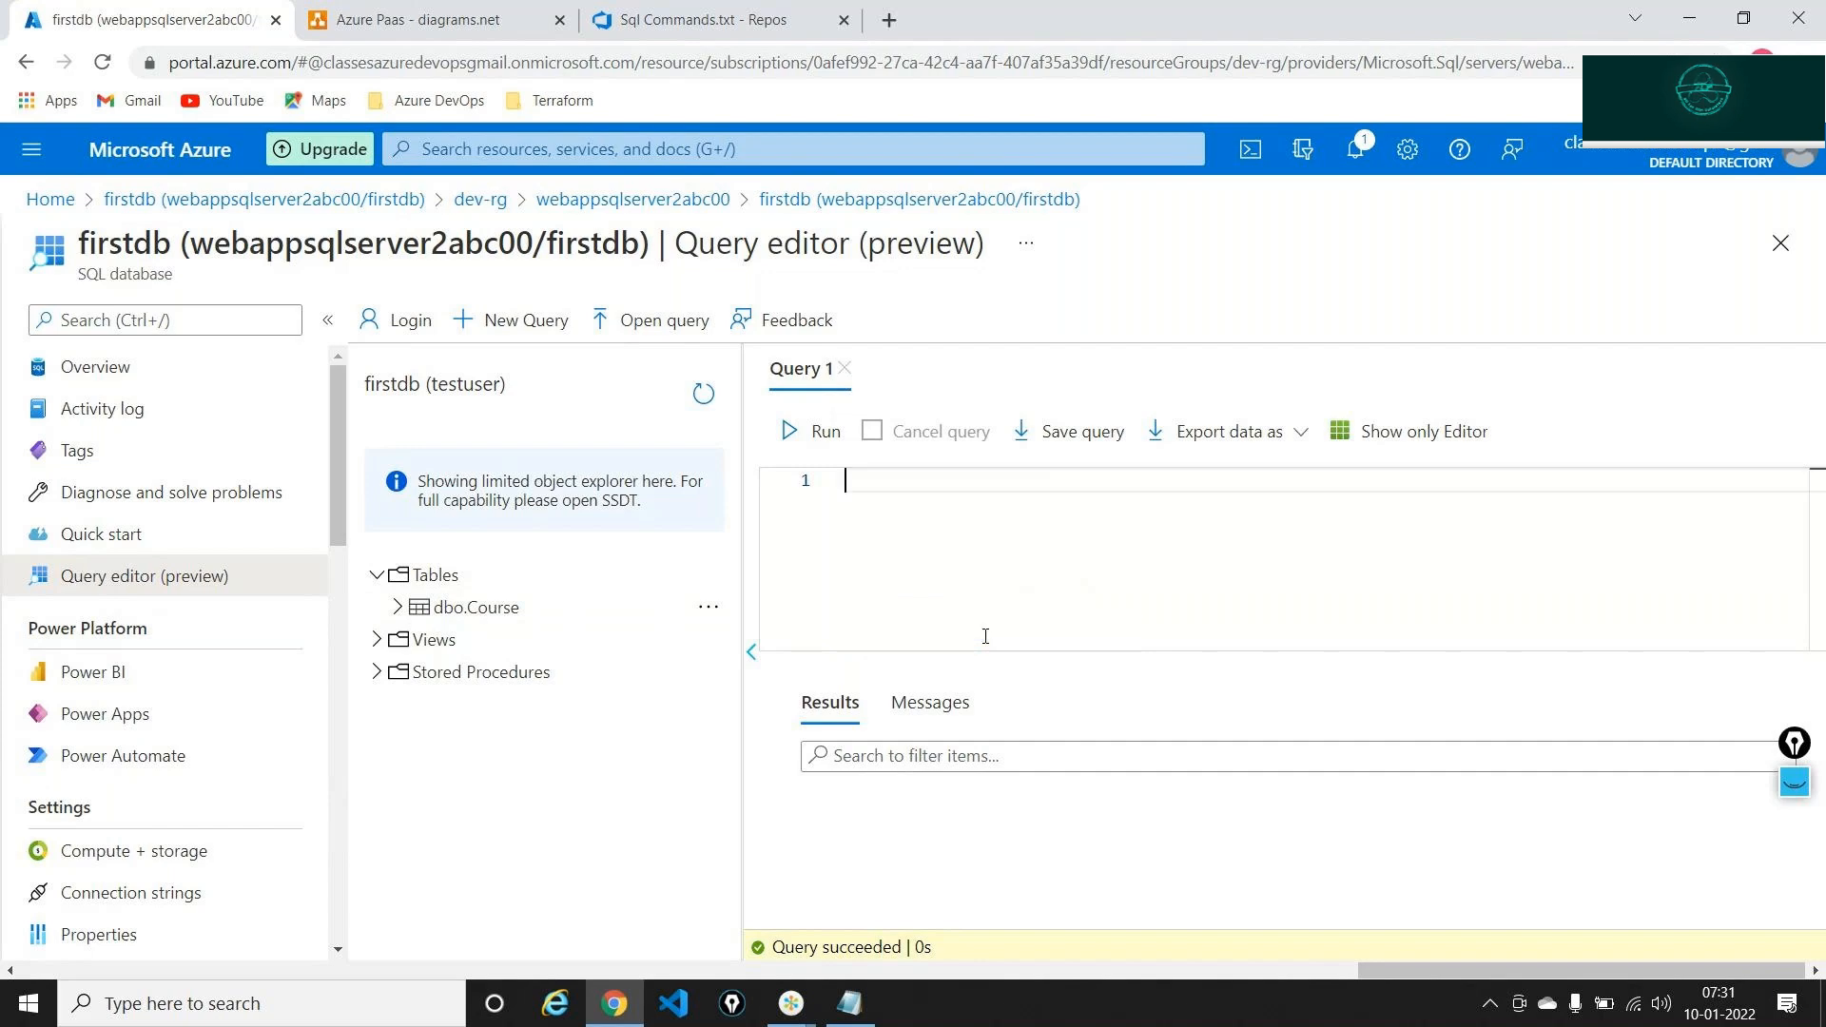
text(Select)
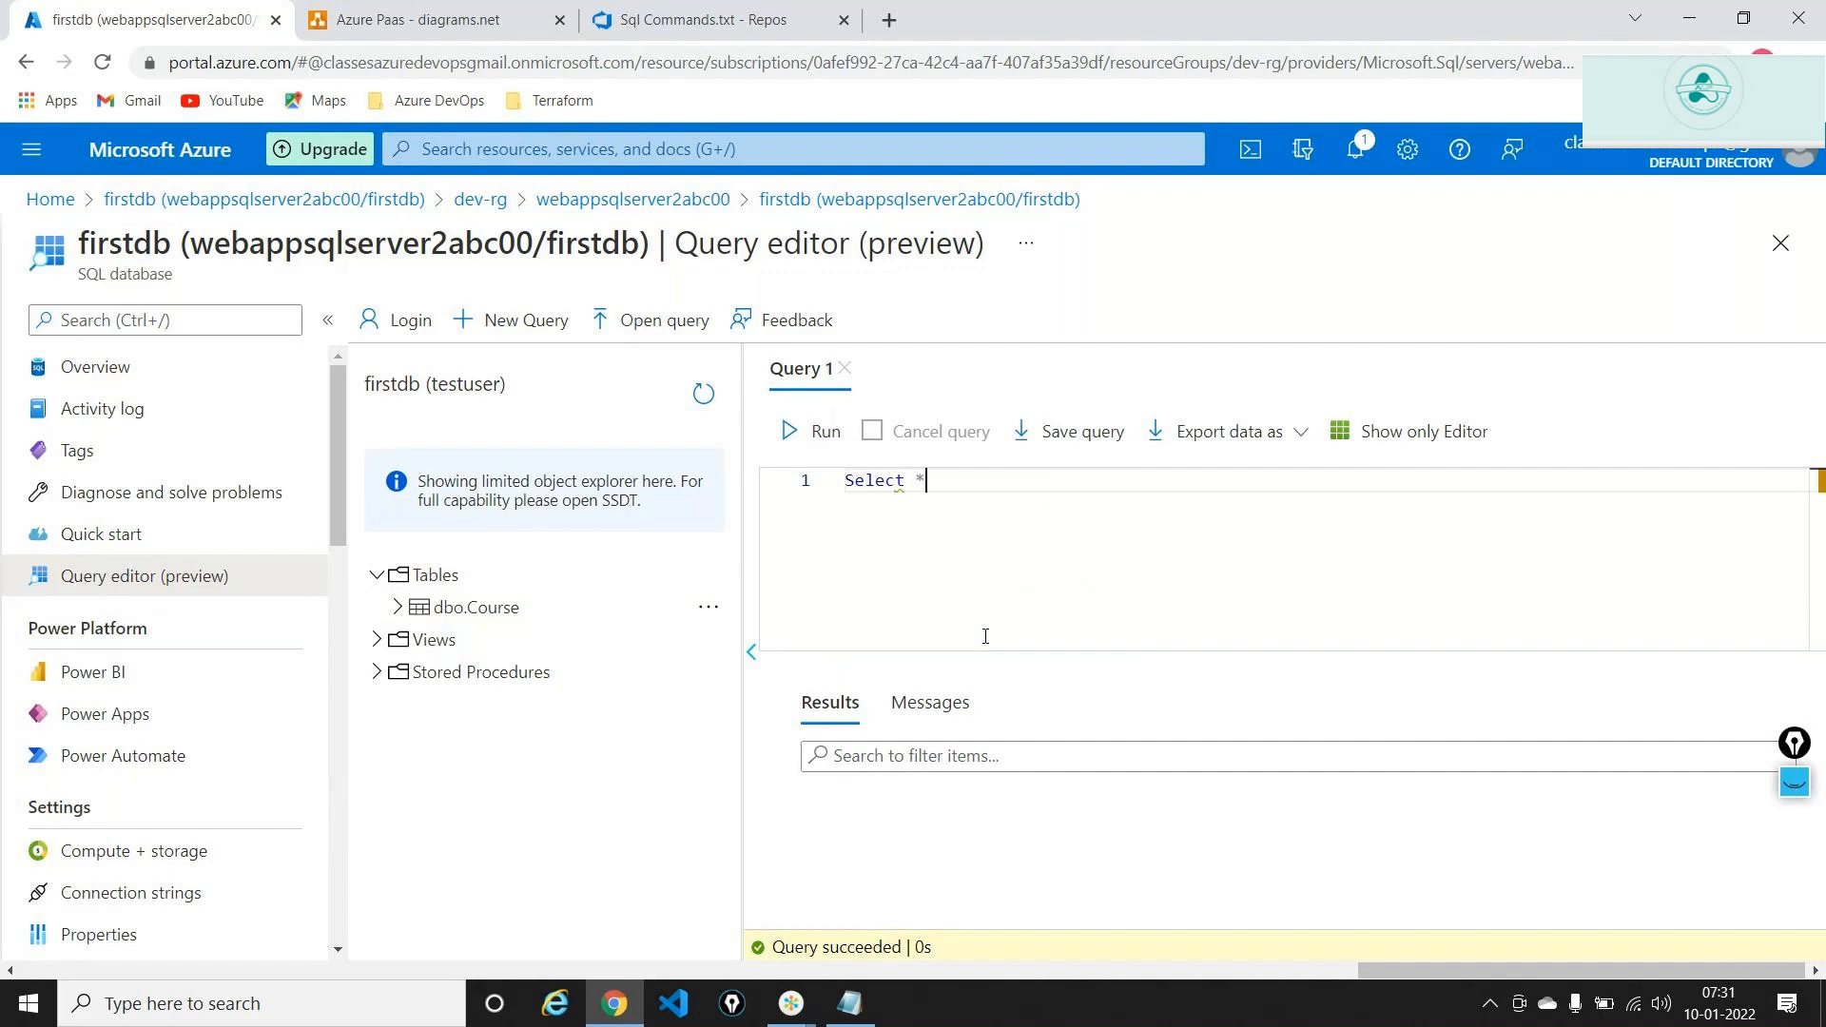
text( * )
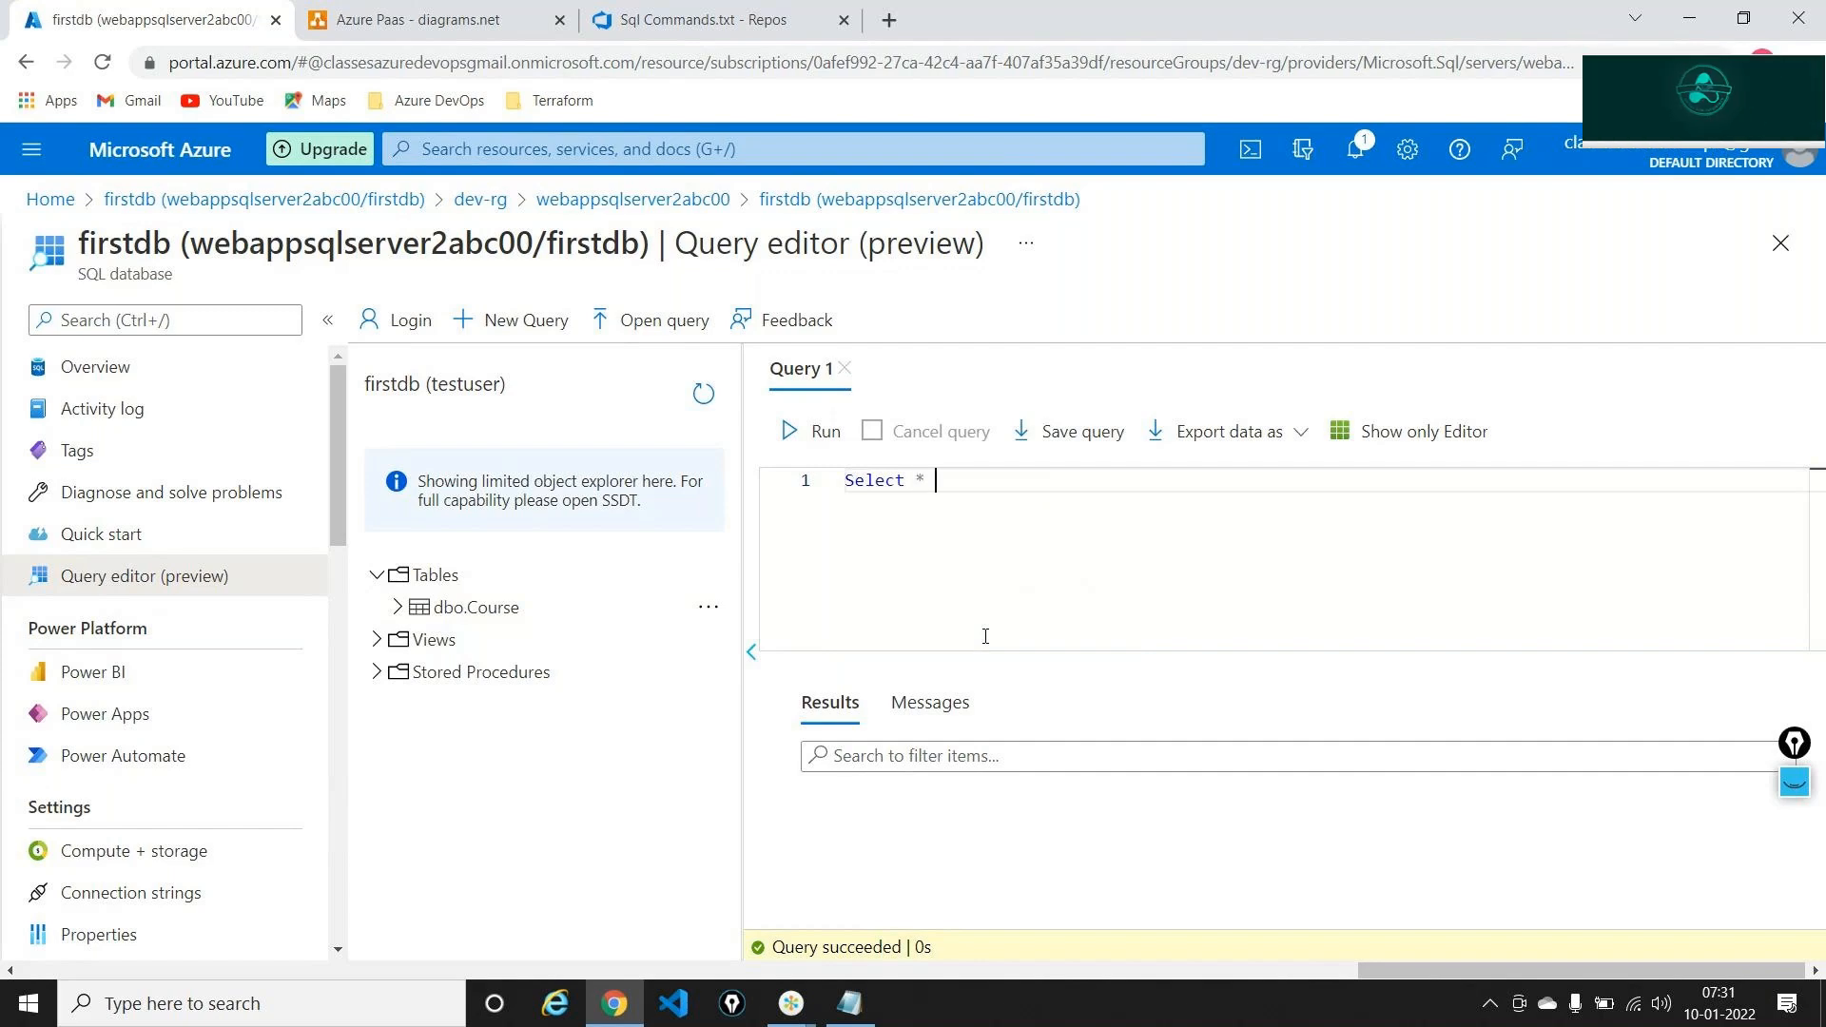
text(from [d)
key(Tab)
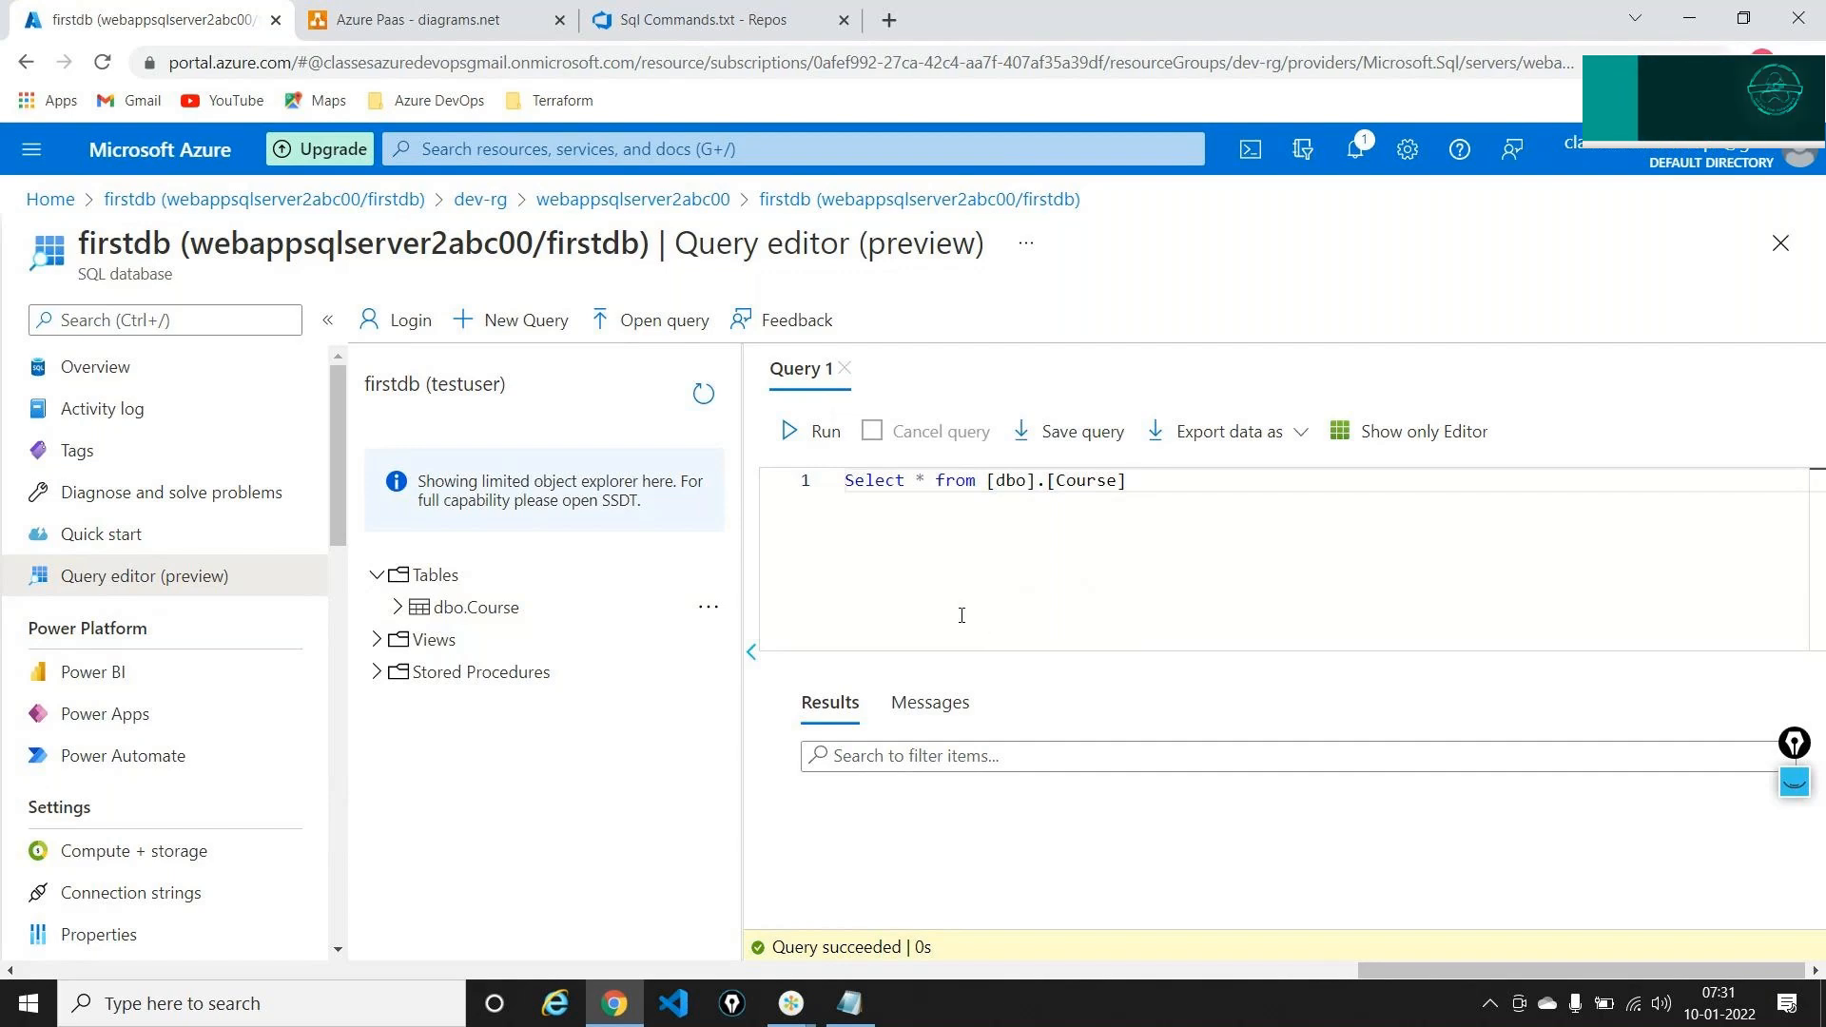
click(815, 433)
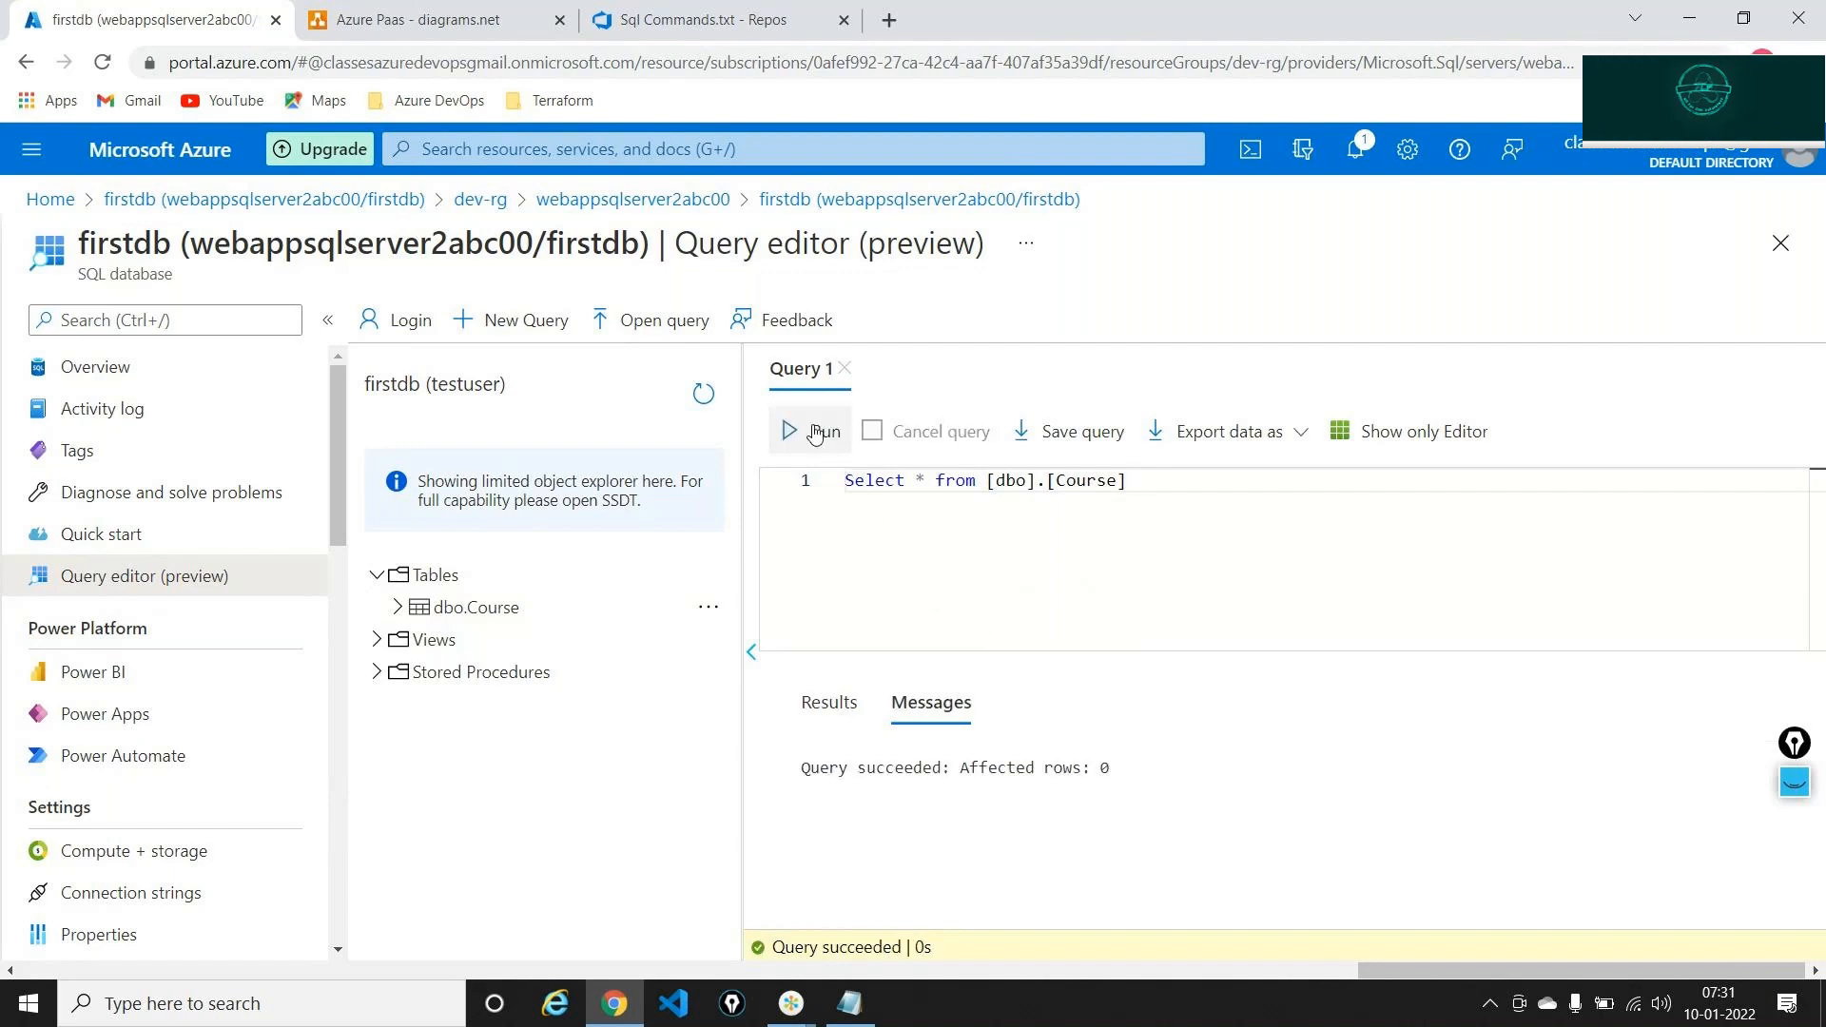
click(827, 702)
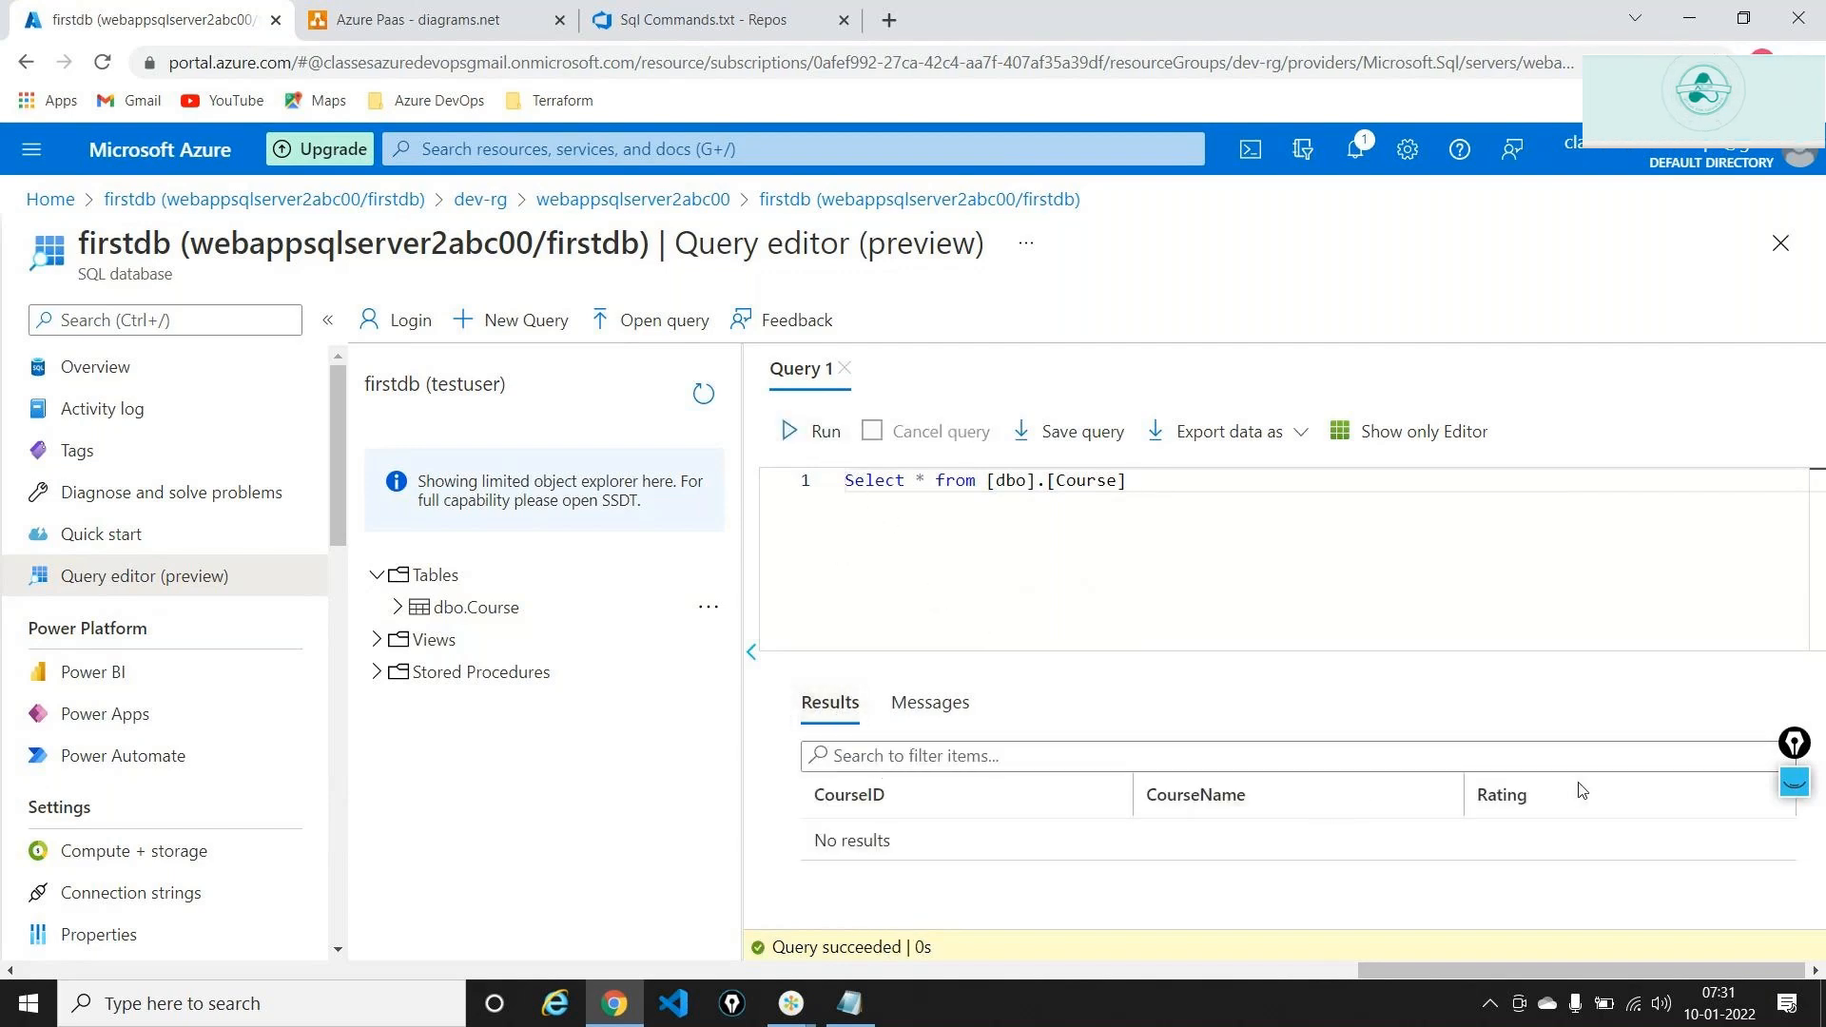
drag(1801, 743, 1717, 381)
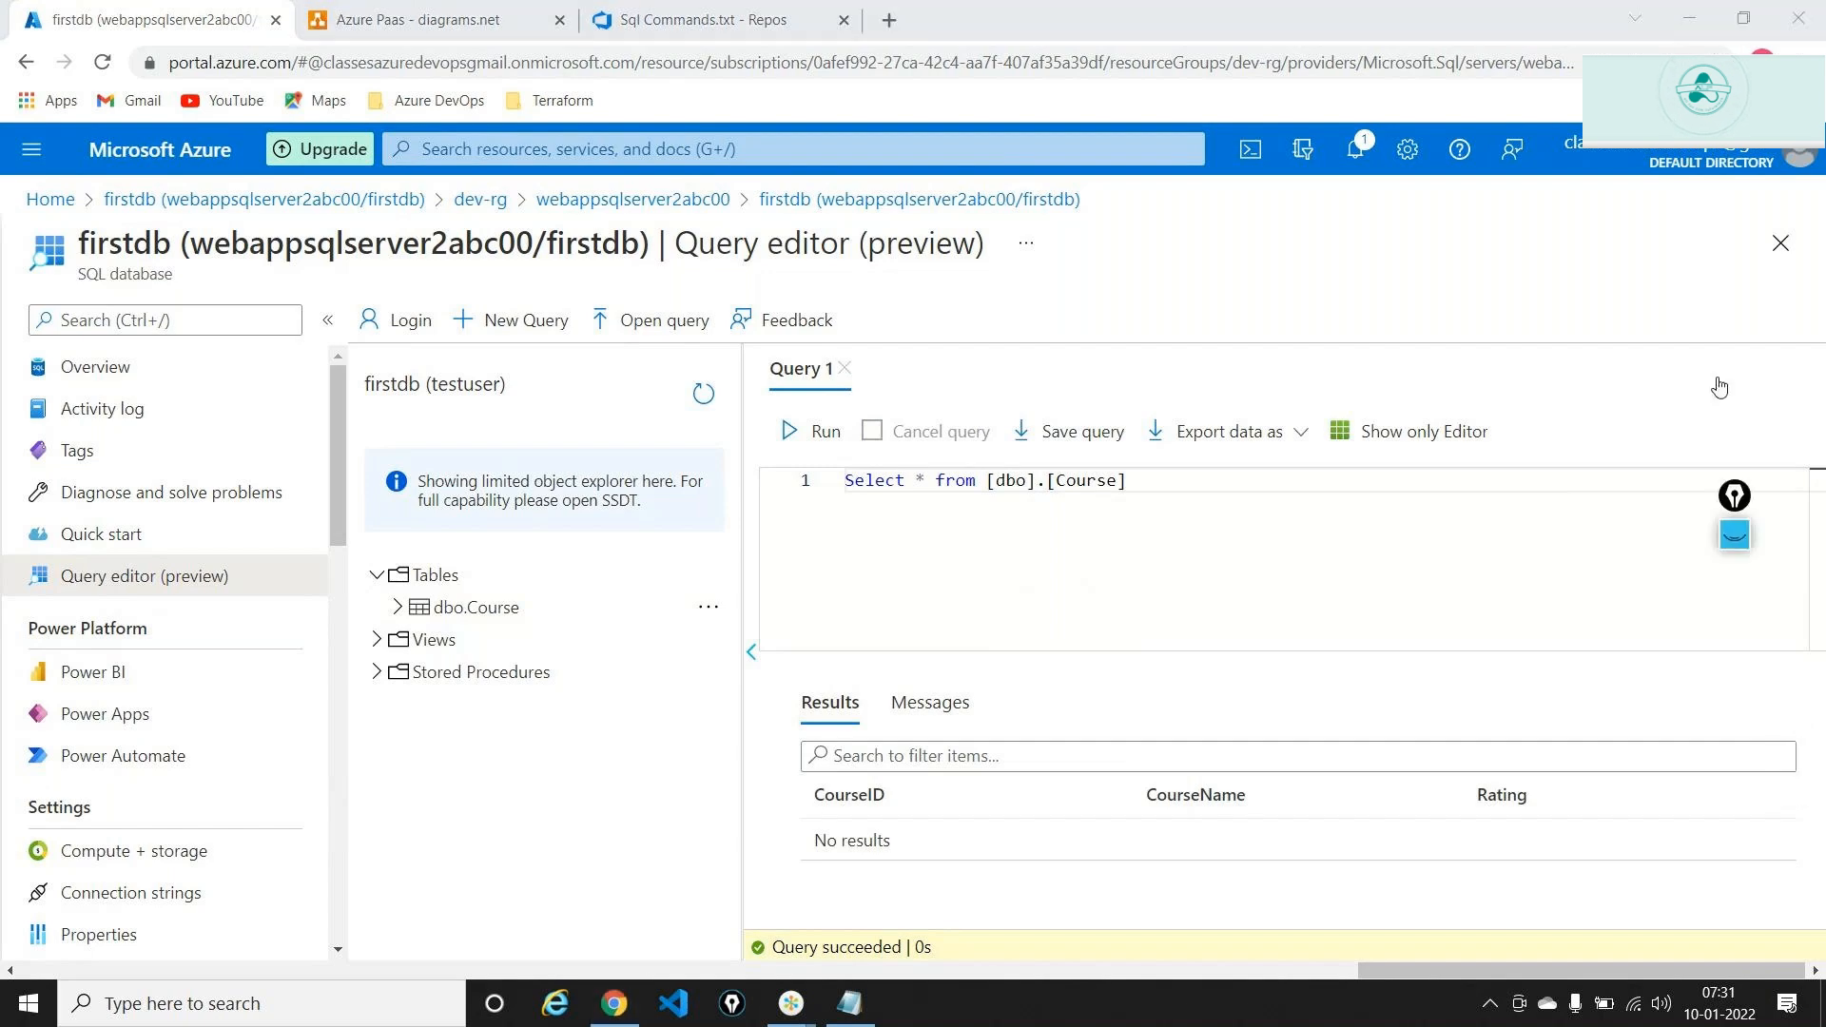
click(1714, 422)
click(1711, 479)
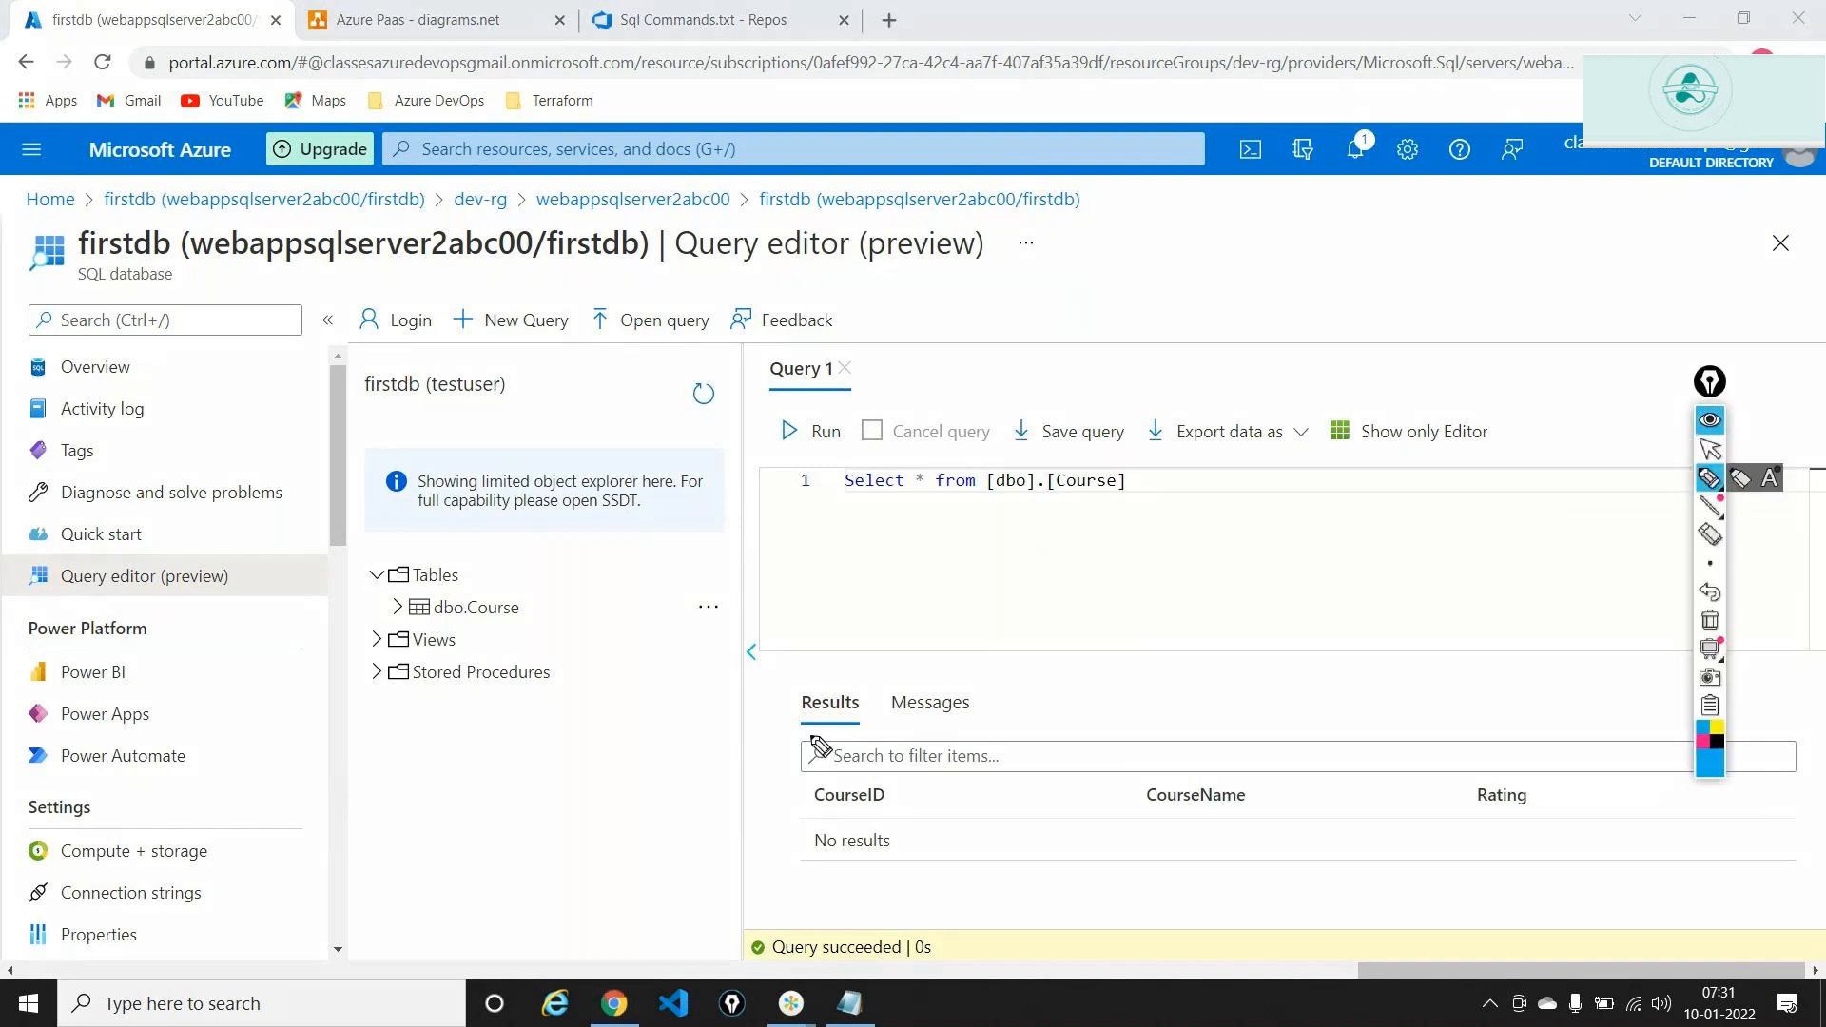
drag(897, 643, 865, 761)
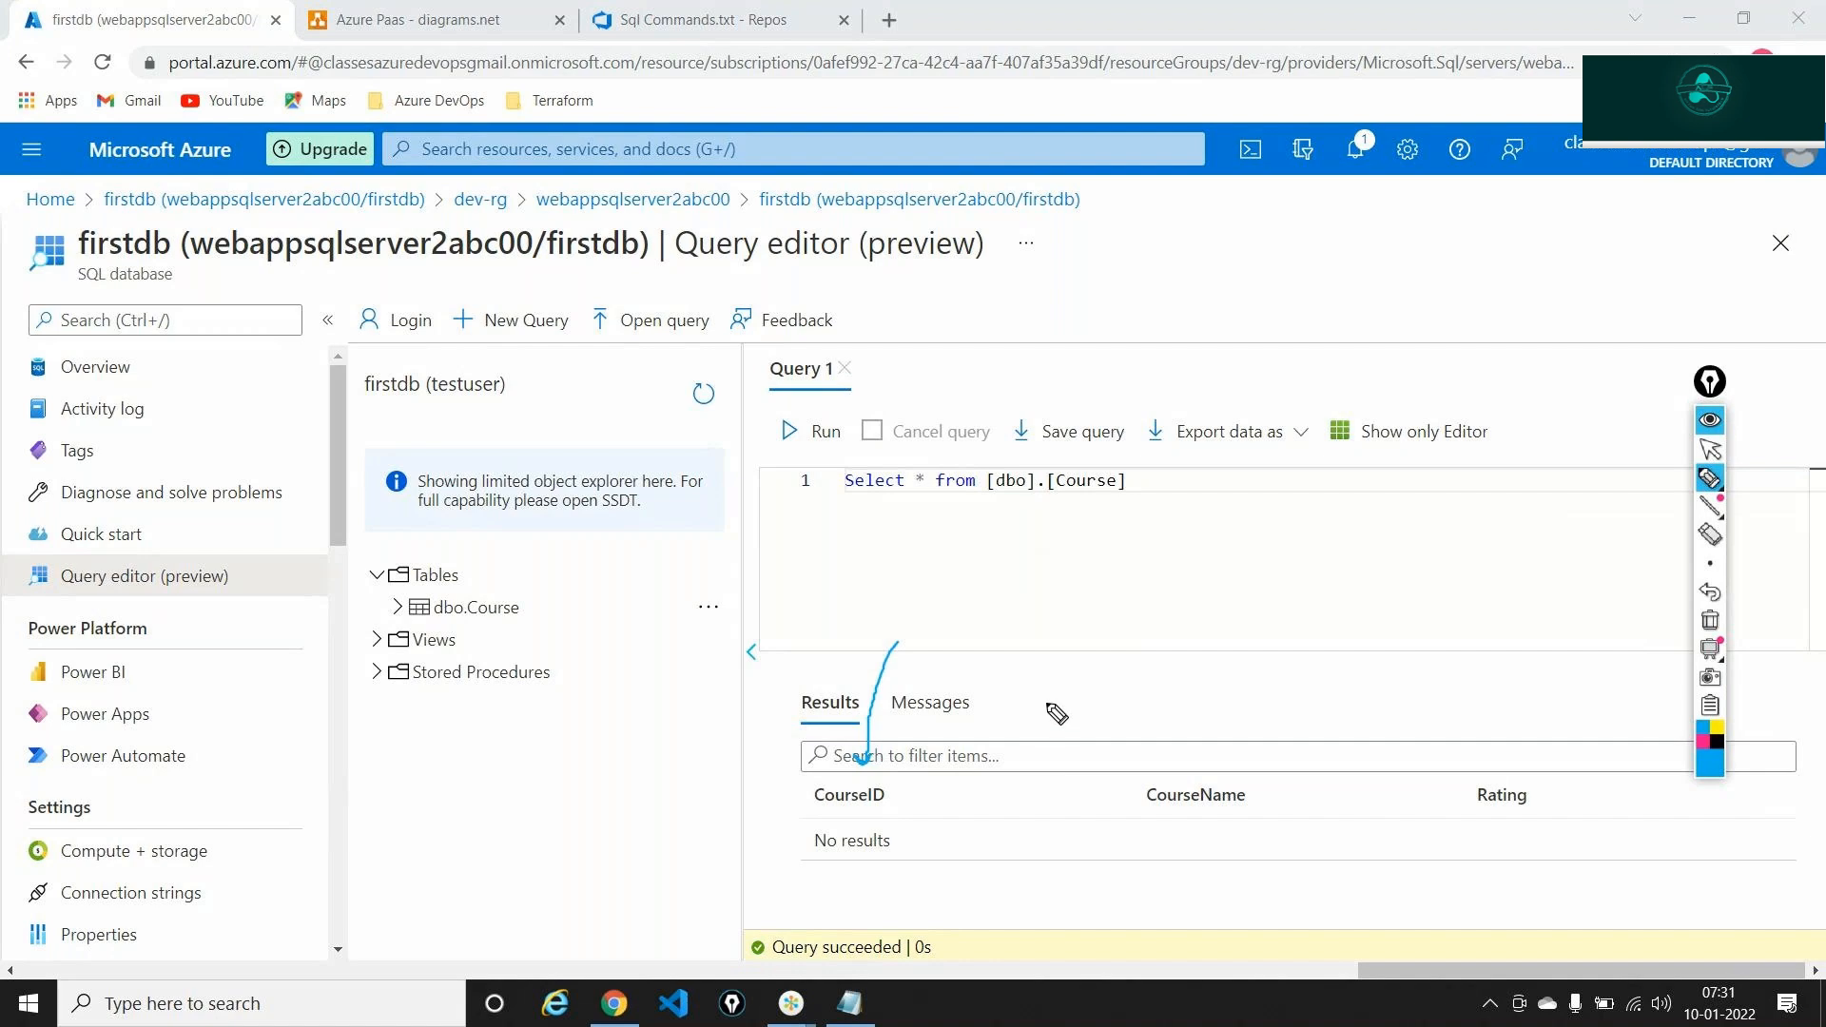
mouse_move(1138, 634)
mouse_down()
mouse_move(1194, 758)
mouse_move(1190, 740)
mouse_up()
mouse_move(1358, 618)
mouse_down()
mouse_move(1486, 797)
mouse_move(1494, 778)
mouse_up()
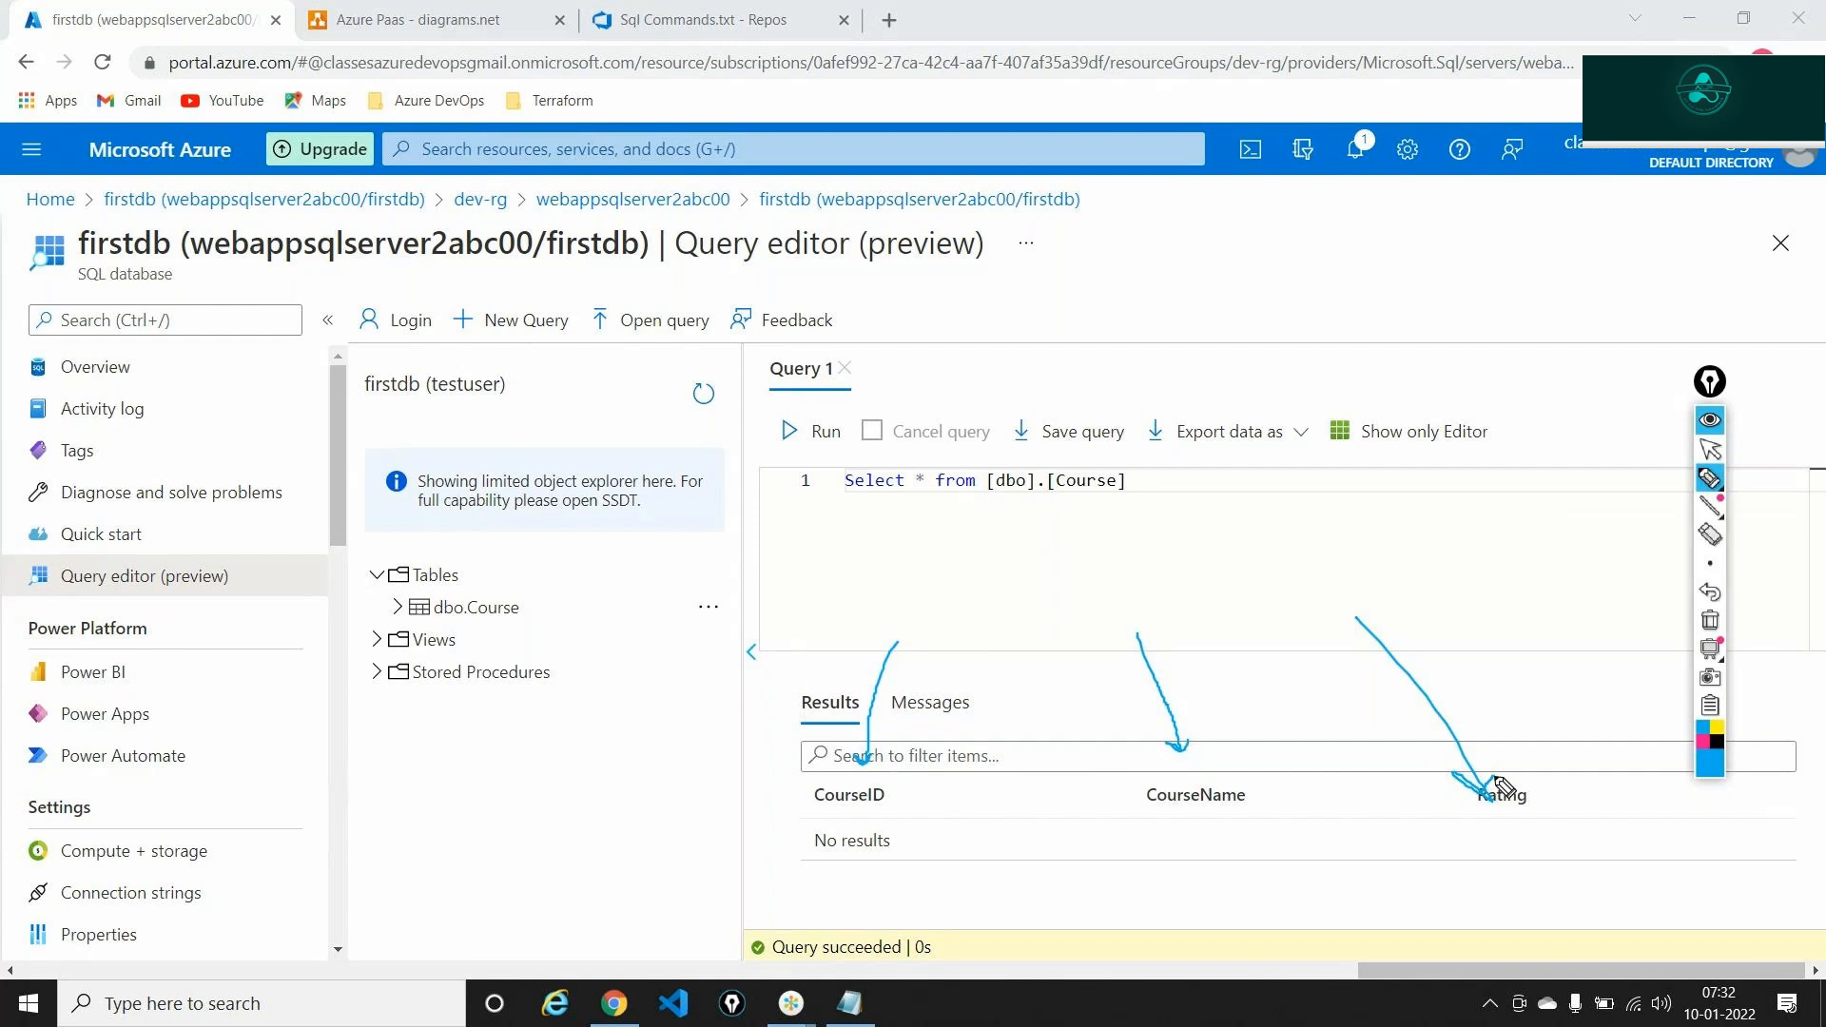
click(1710, 625)
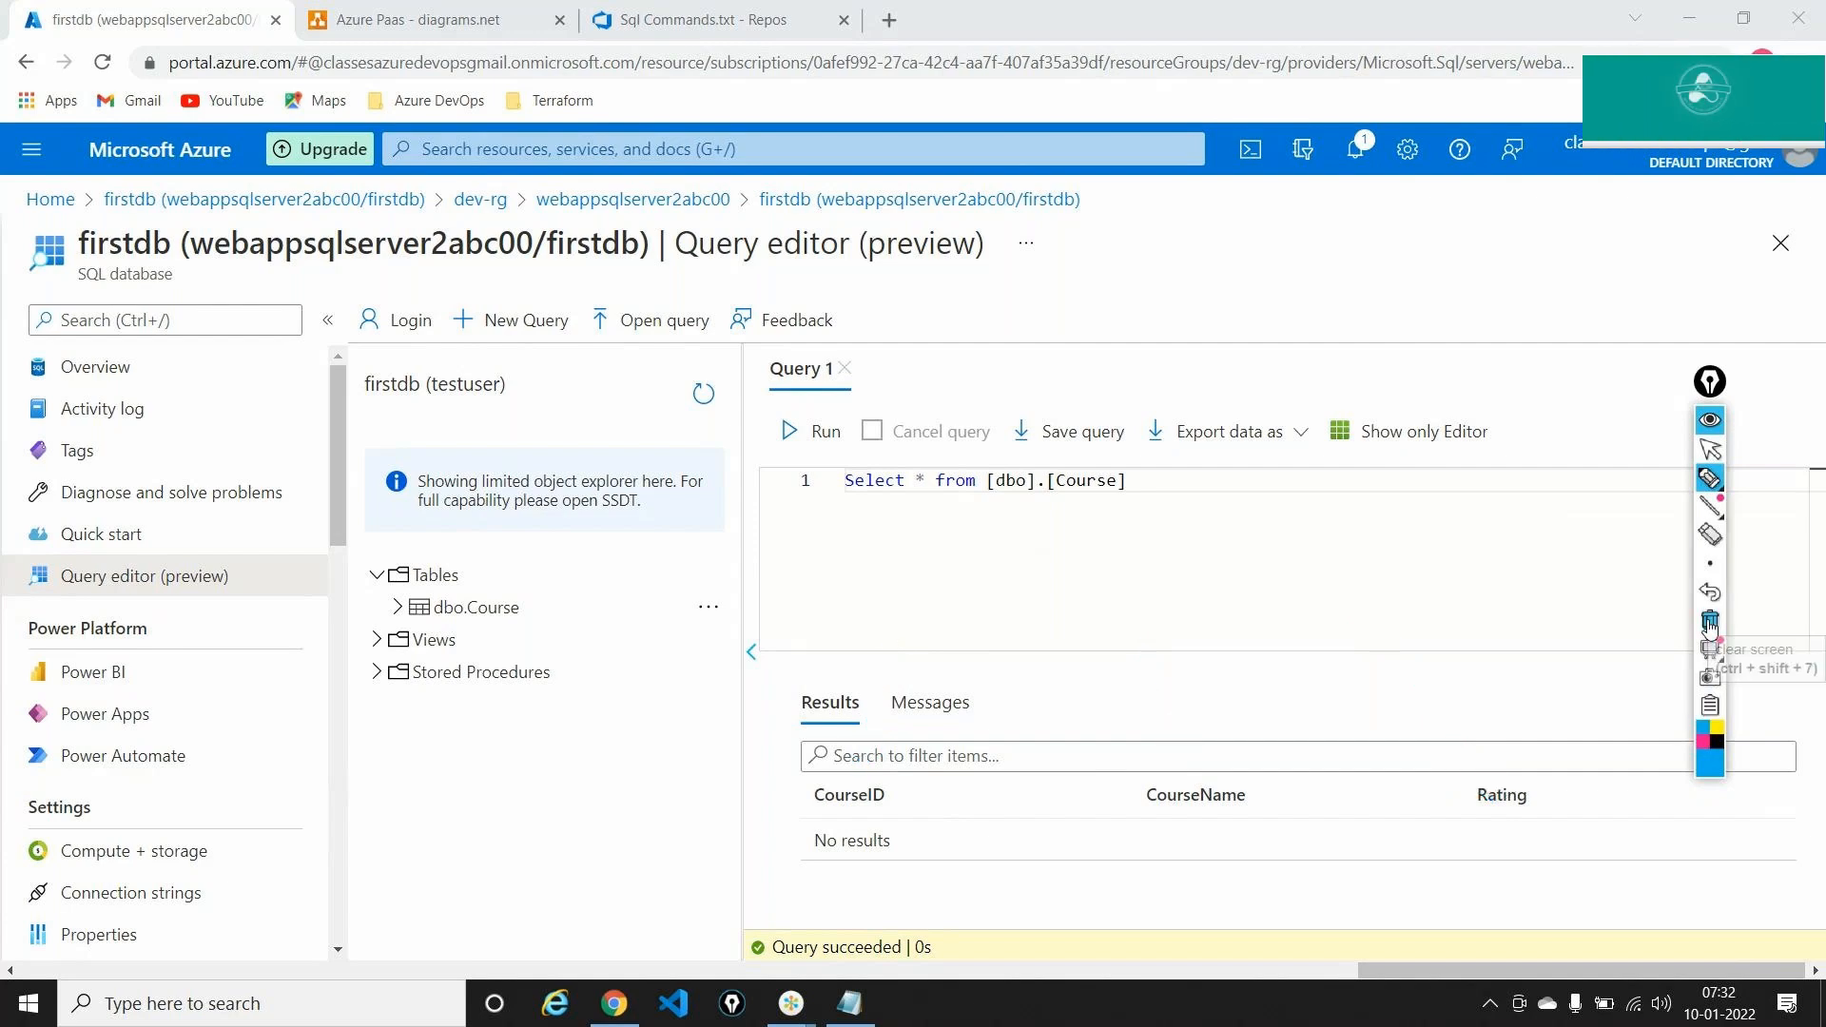
click(1710, 445)
click(1710, 426)
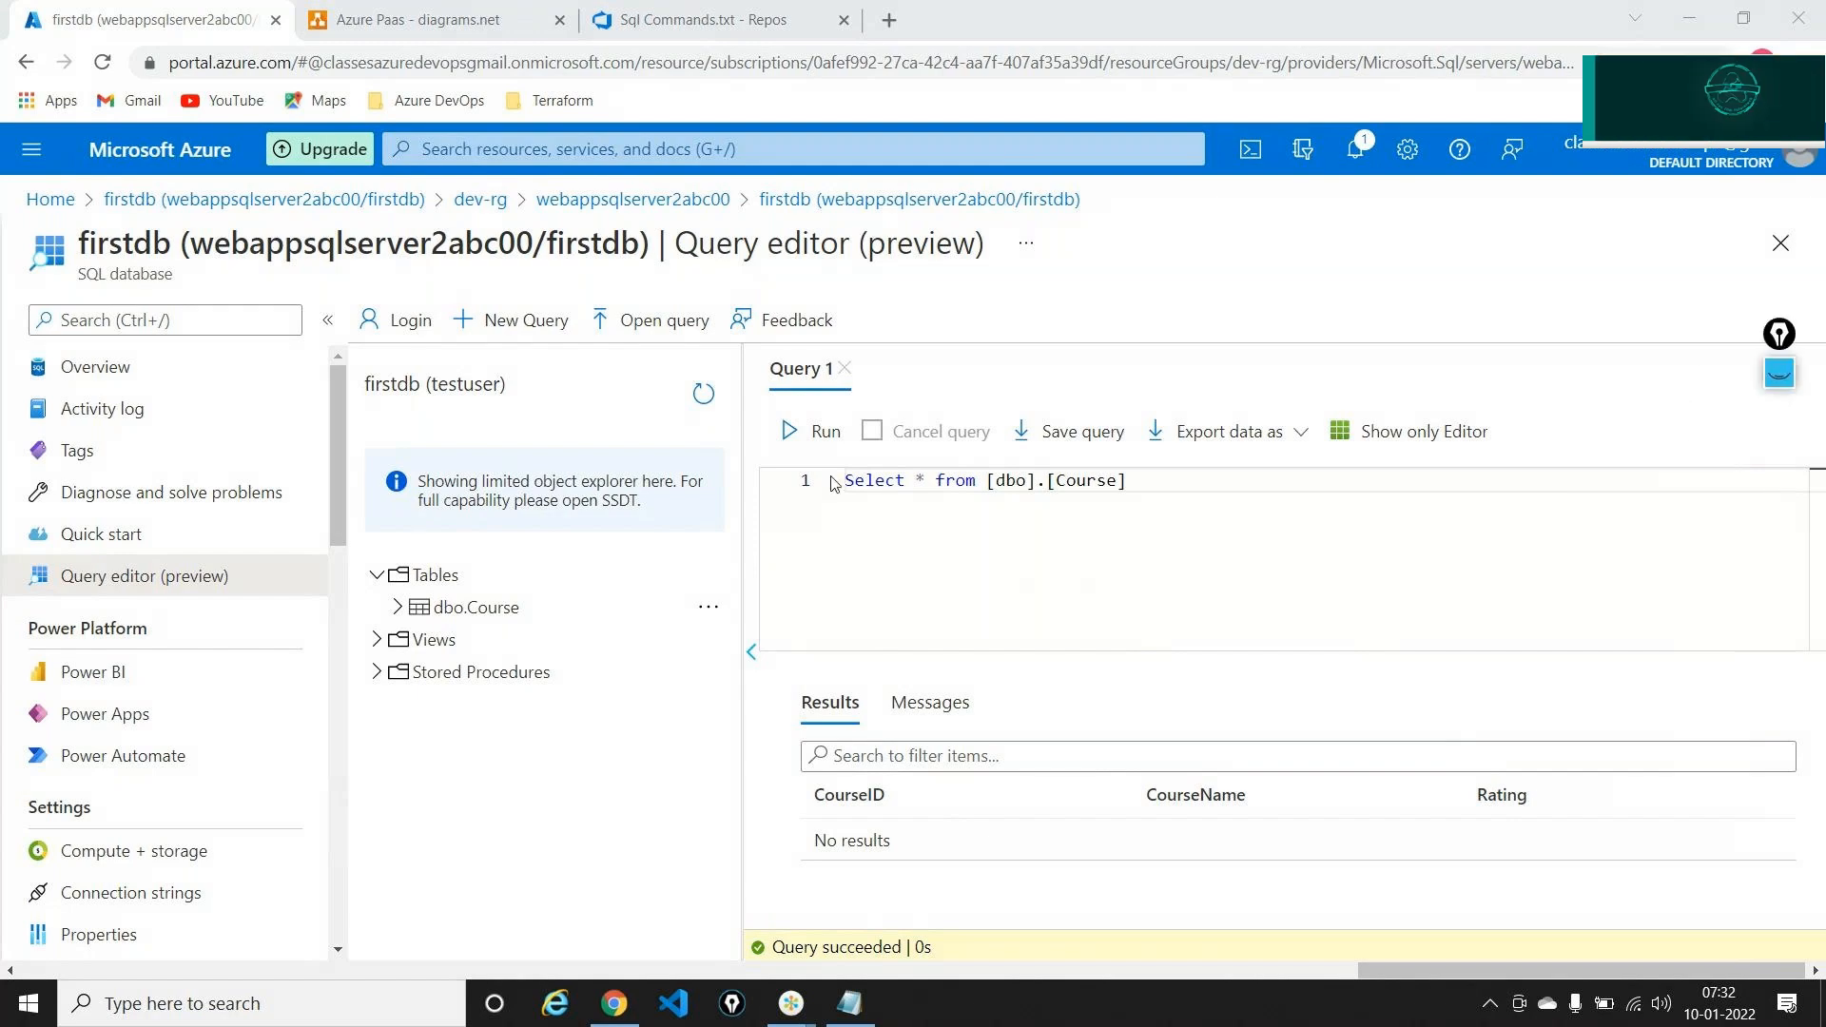
Copy the INSERT statements on lines 17–25 of Sql Commands.txt and return to the query editor
click(672, 18)
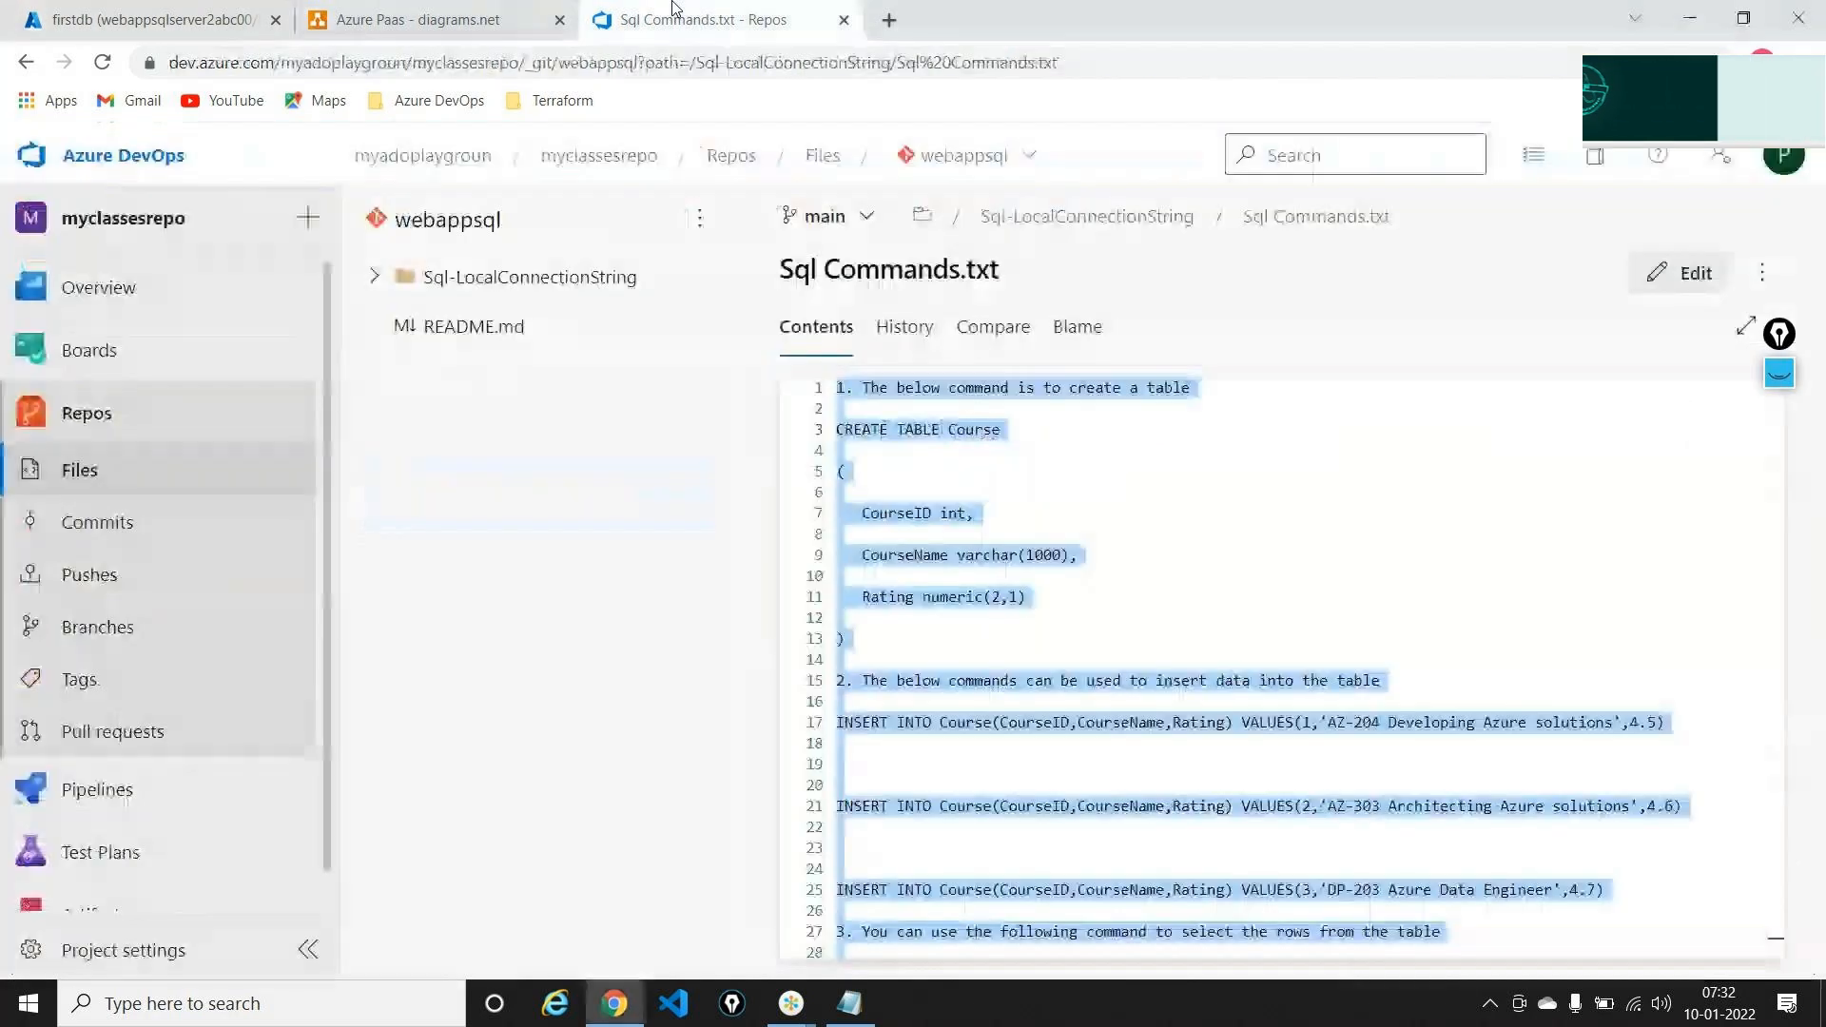
click(1123, 555)
scroll(1047, 590, down, 1)
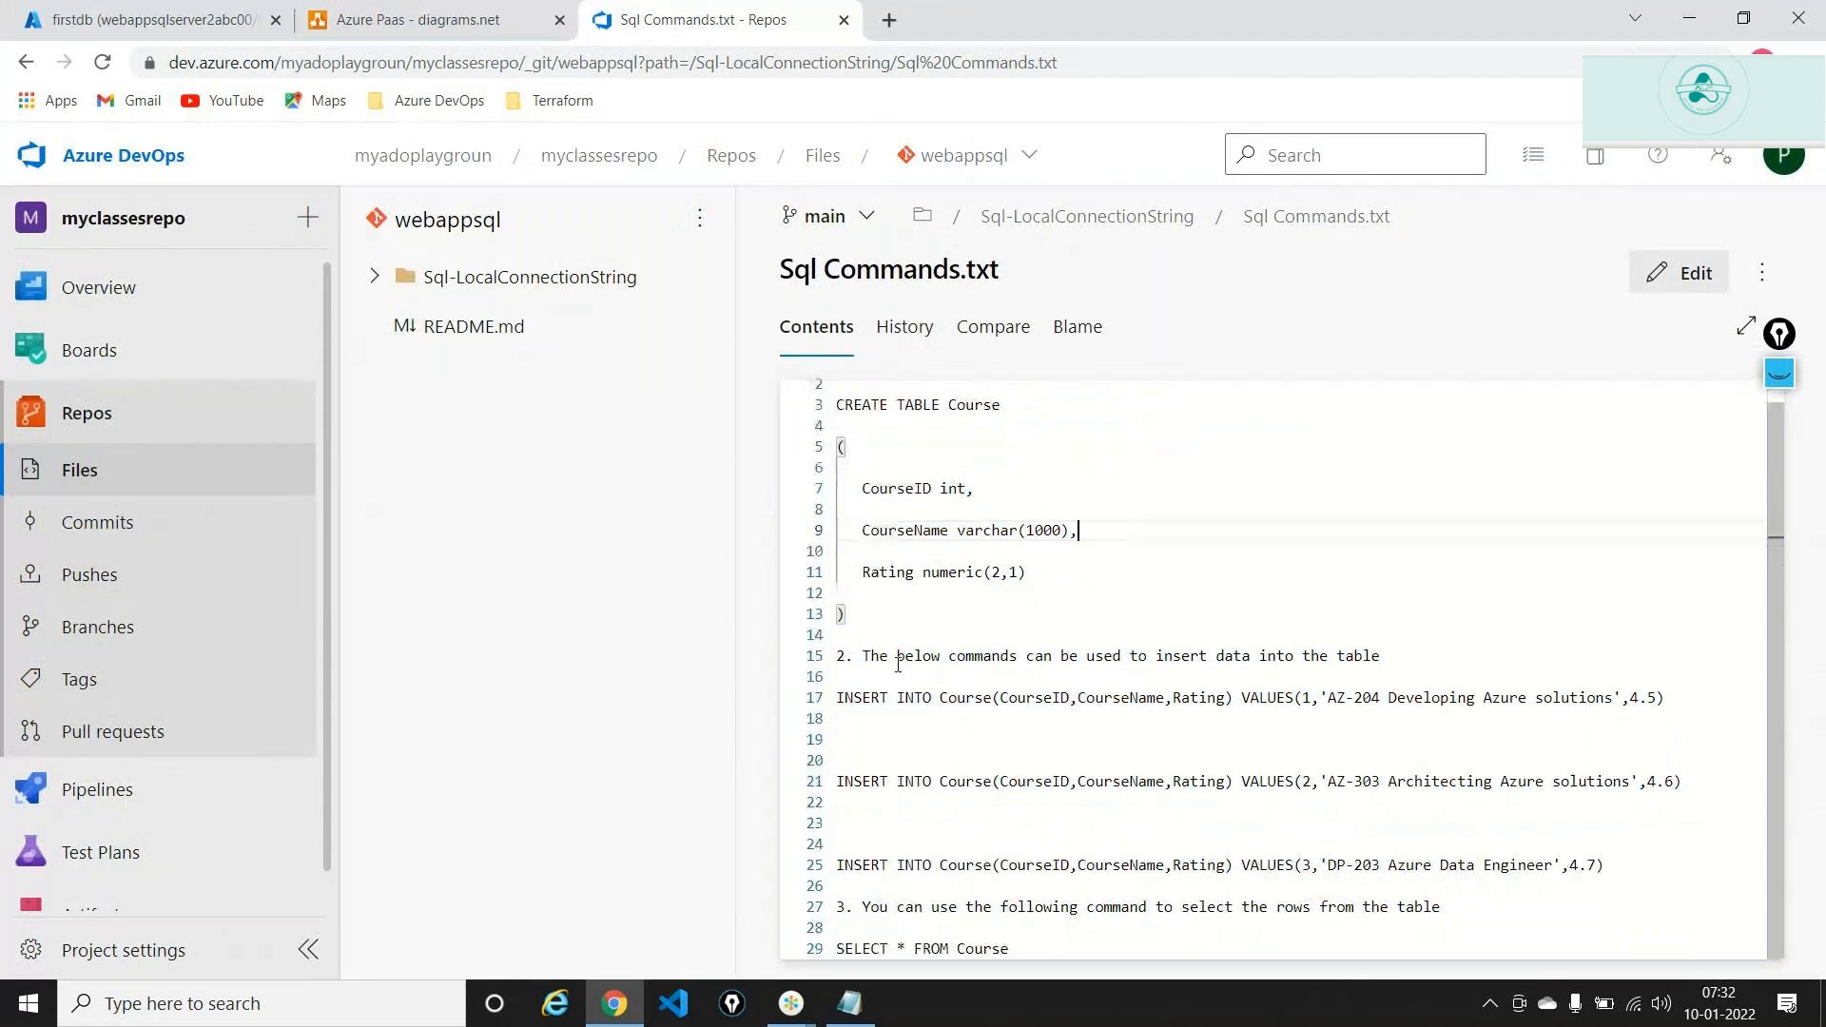
drag(836, 697, 1606, 868)
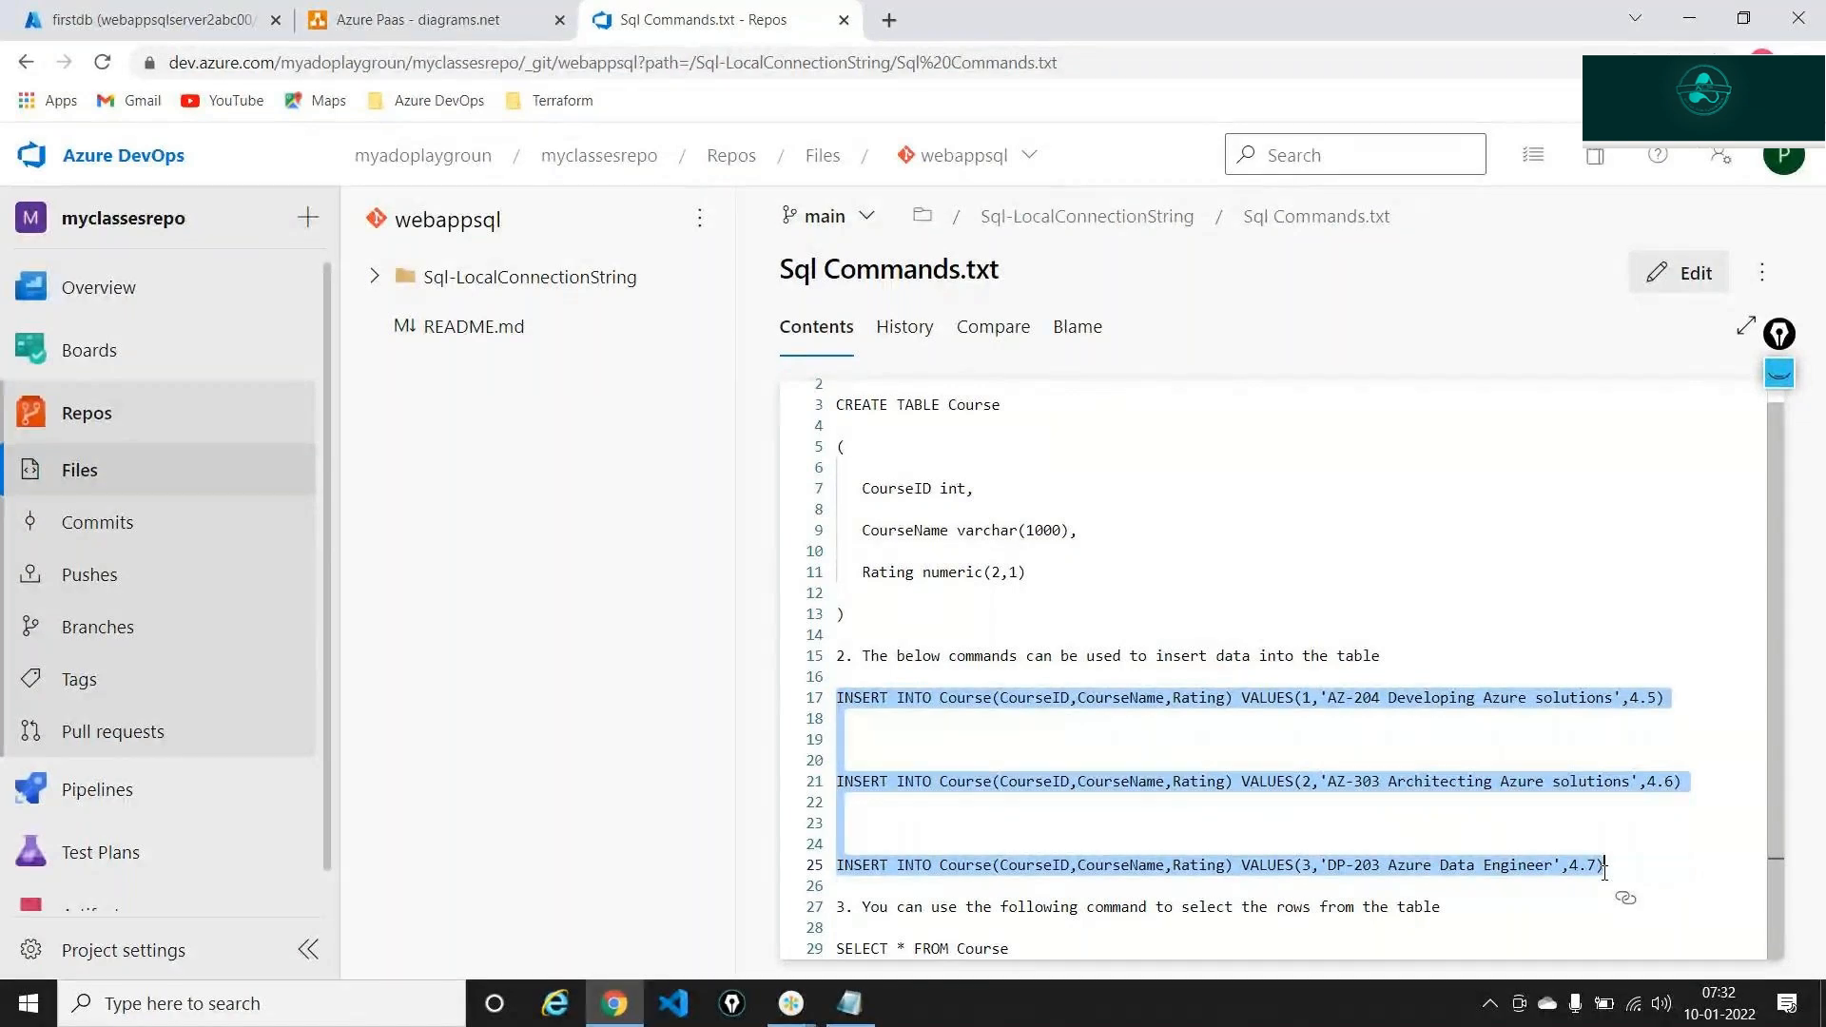
key(ctrl+Tab)
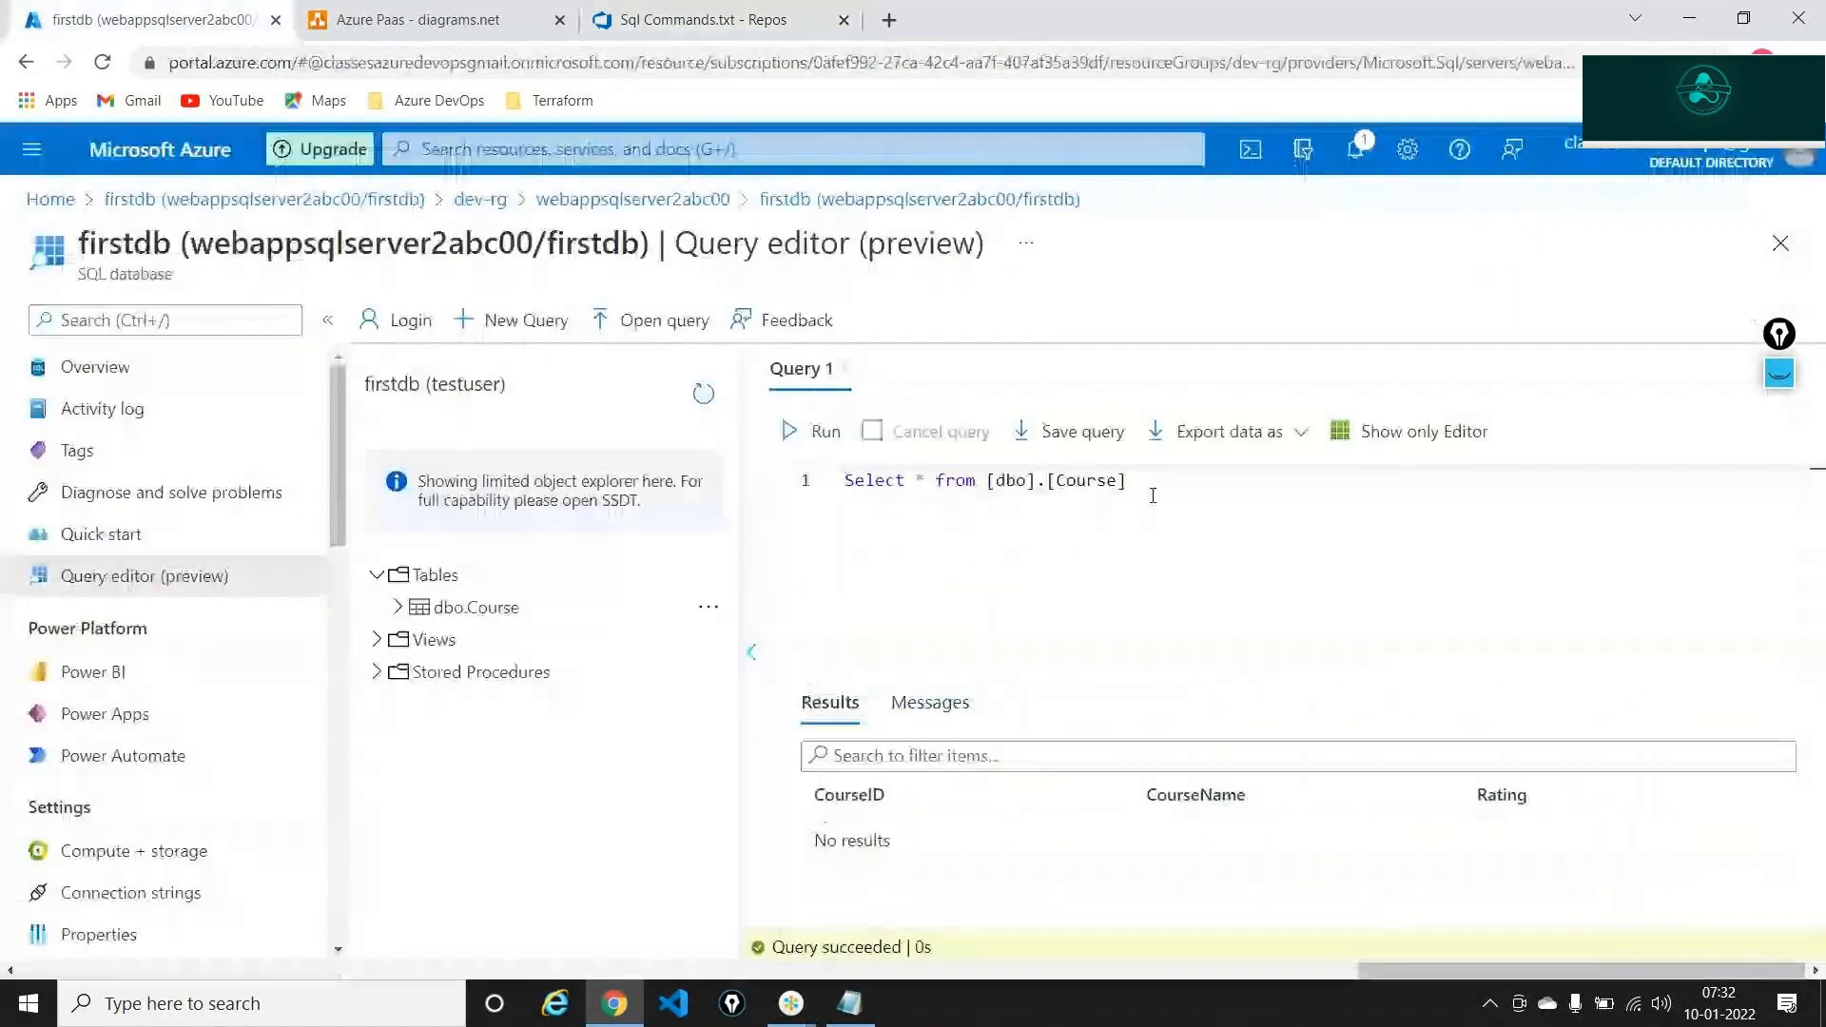
Paste the INSERT statements into the query, highlighting INSERT INTO Course and its CourseID and Rating columns
key(ctrl+a)
key(Delete)
key(ctrl+v)
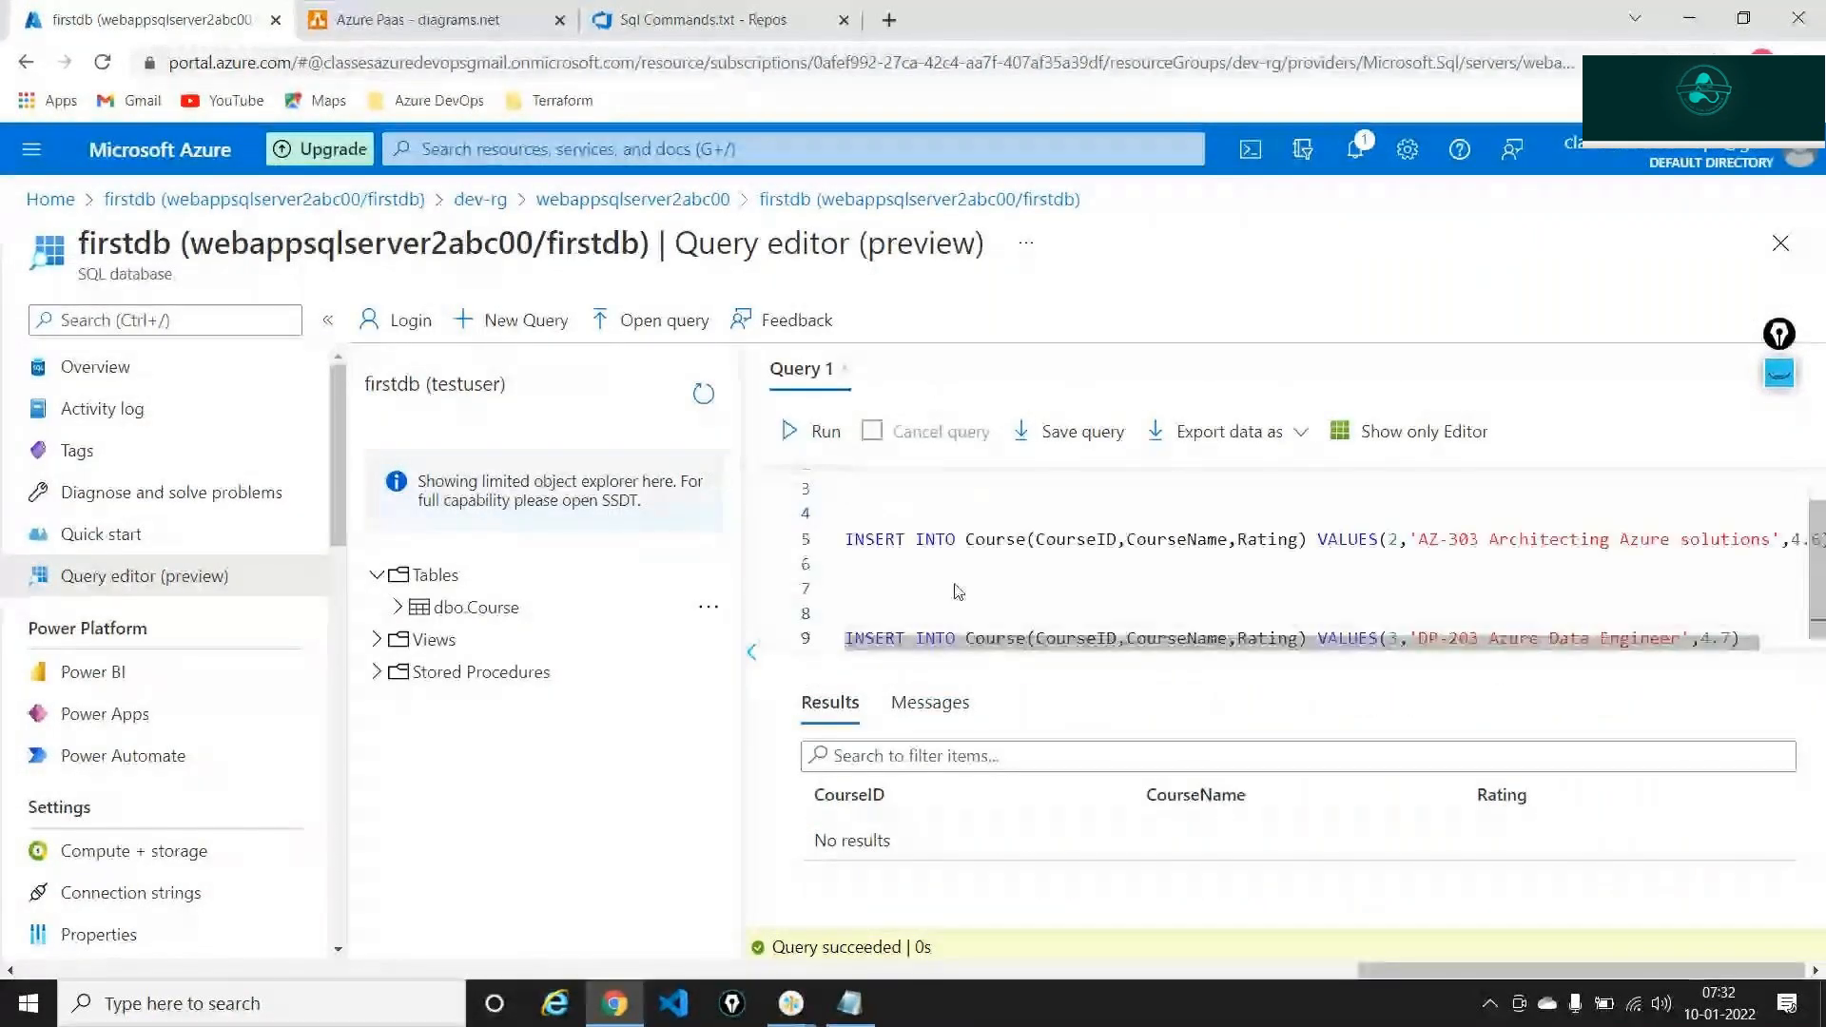
scroll(960, 571, up, 2)
click(972, 534)
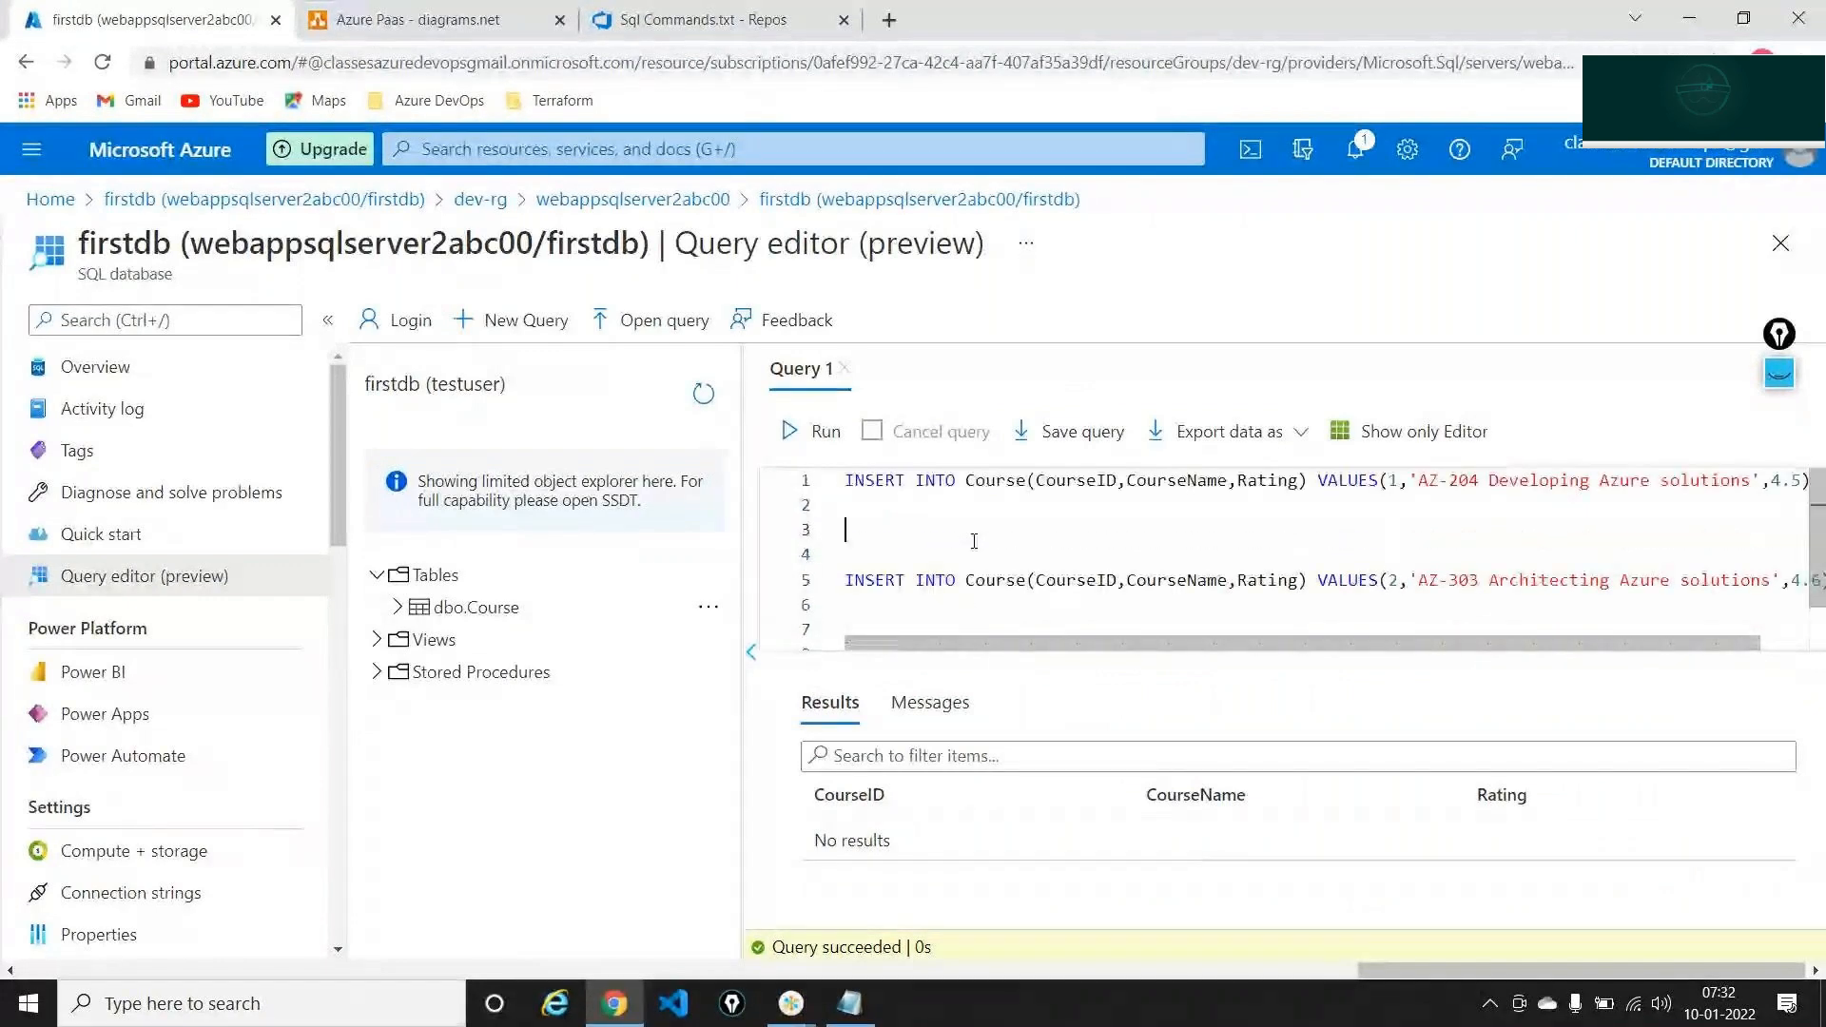
double_click(874, 480)
double_click(935, 480)
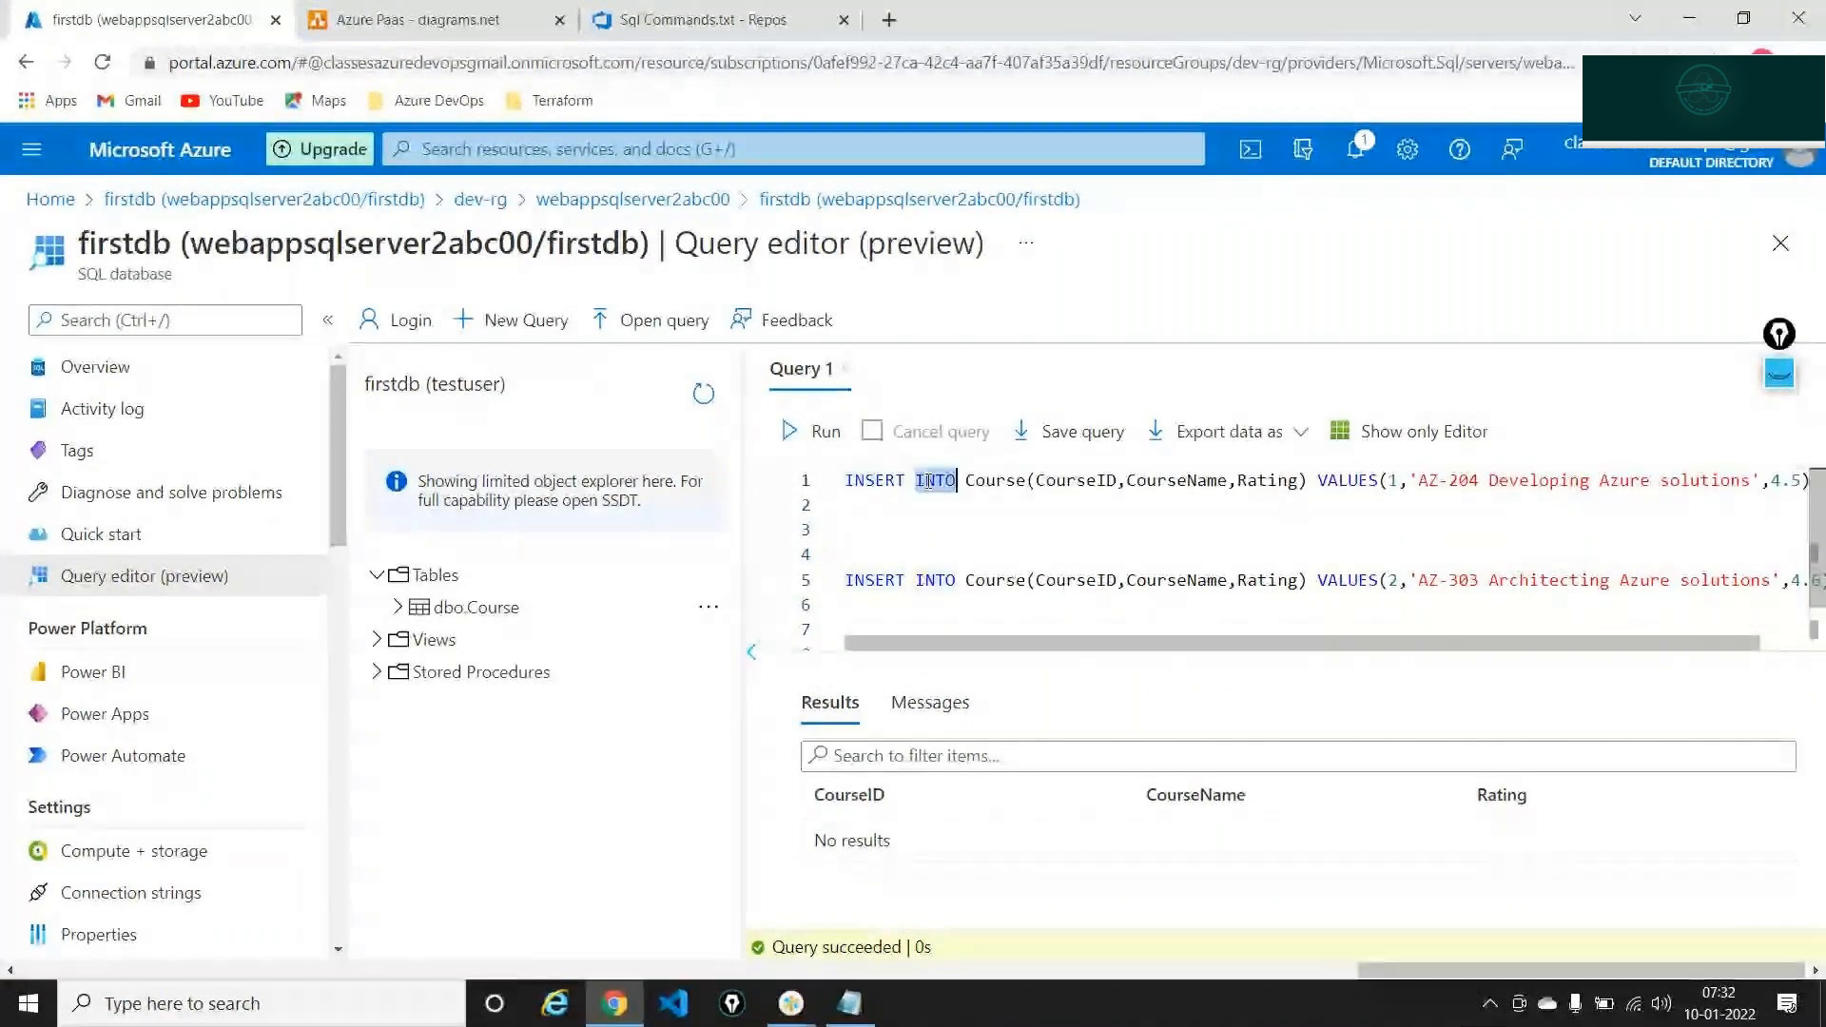
double_click(977, 480)
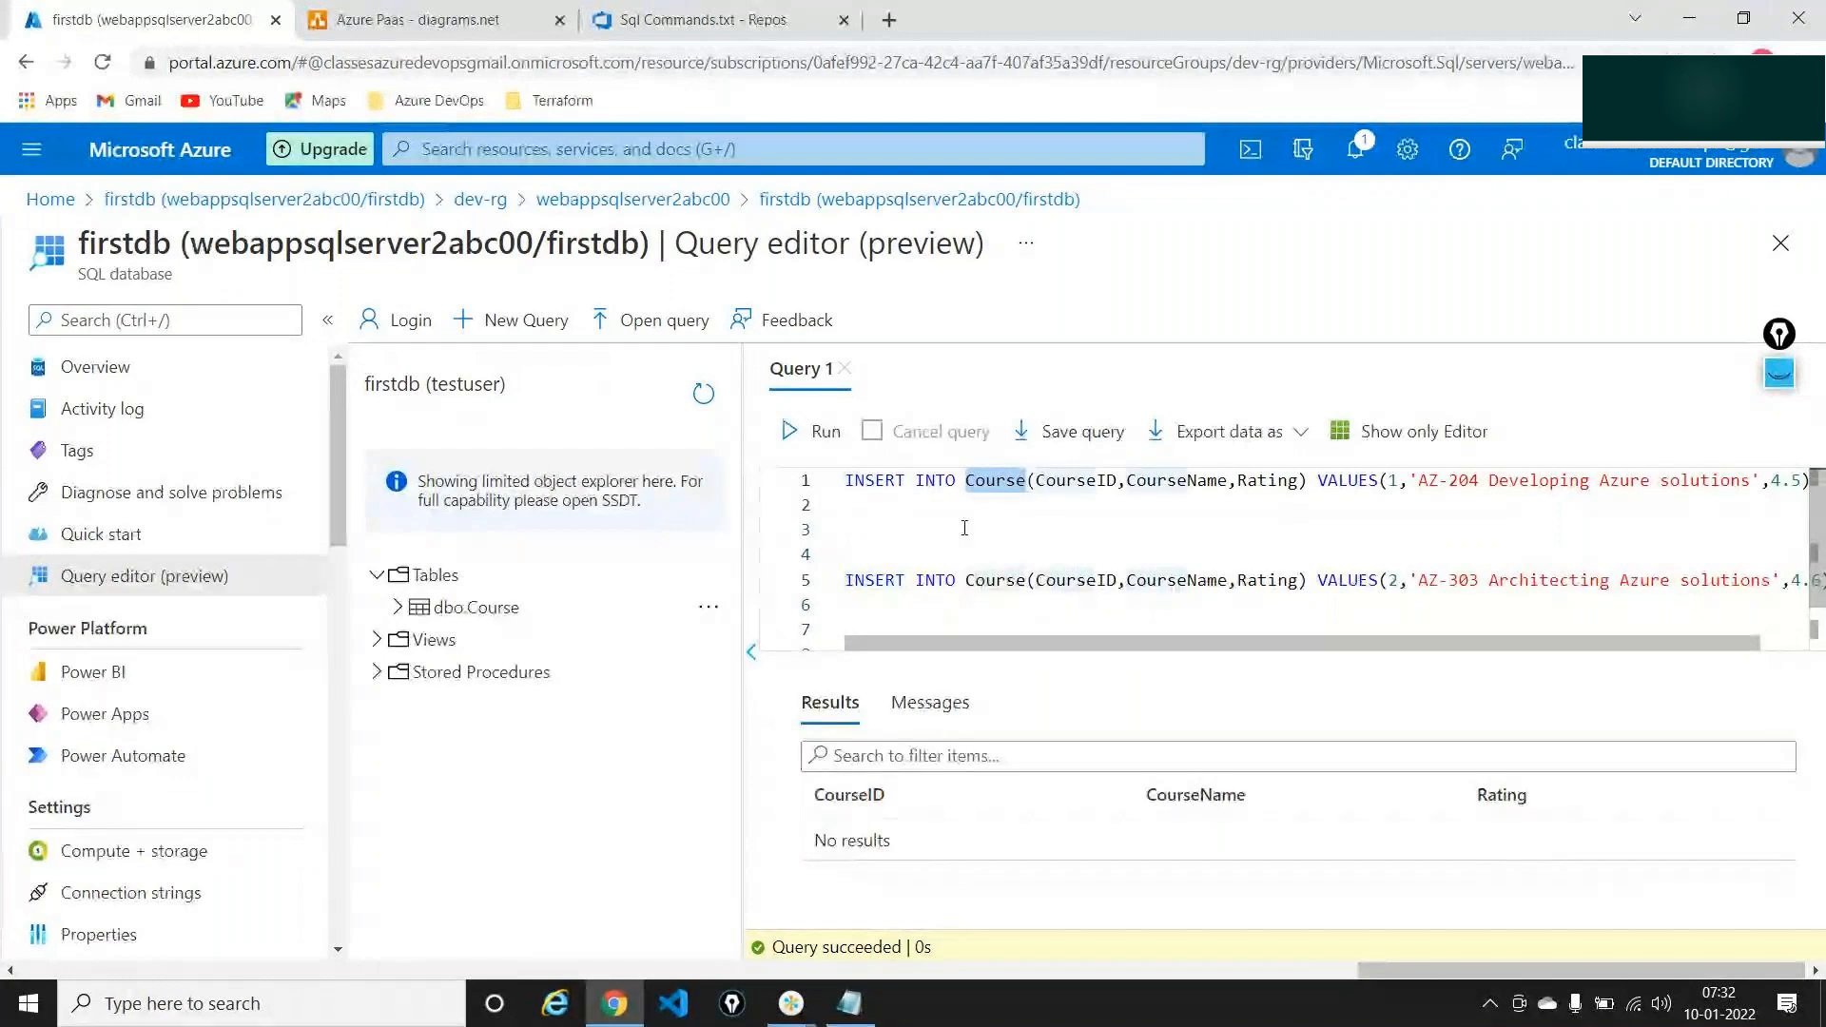
click(1109, 487)
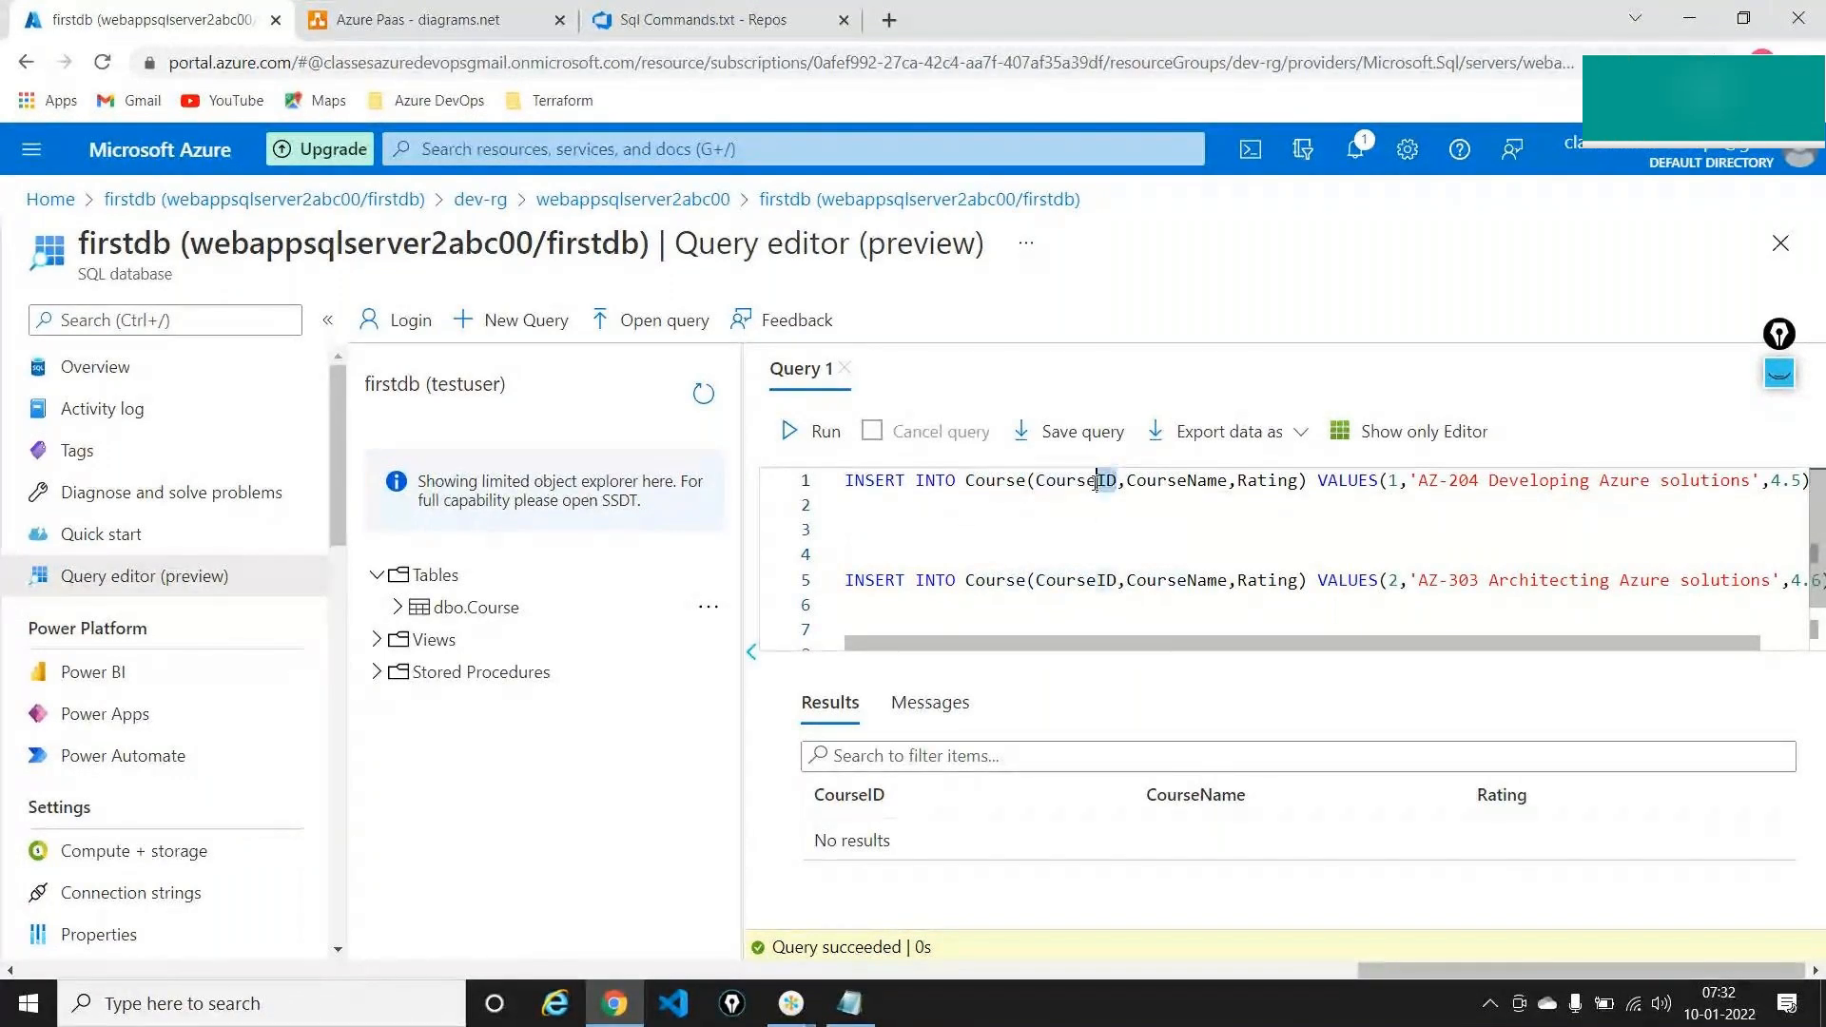
double_click(1107, 493)
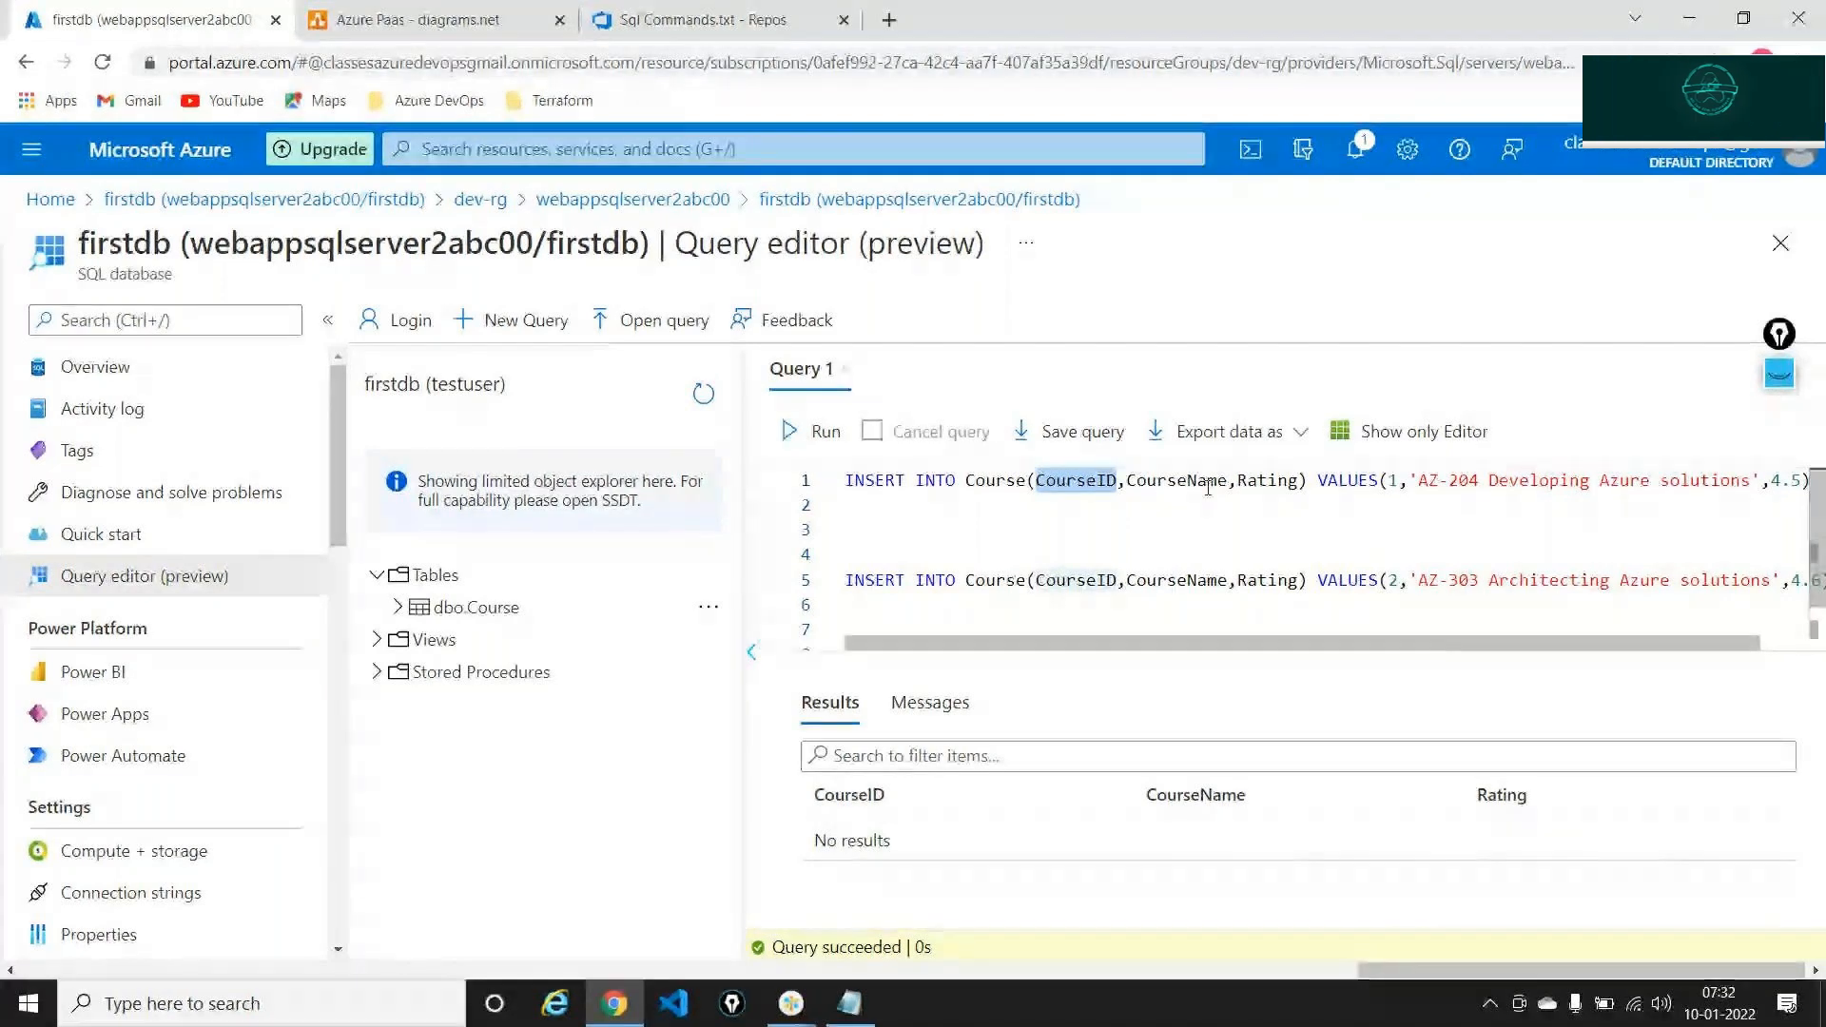
double_click(1265, 480)
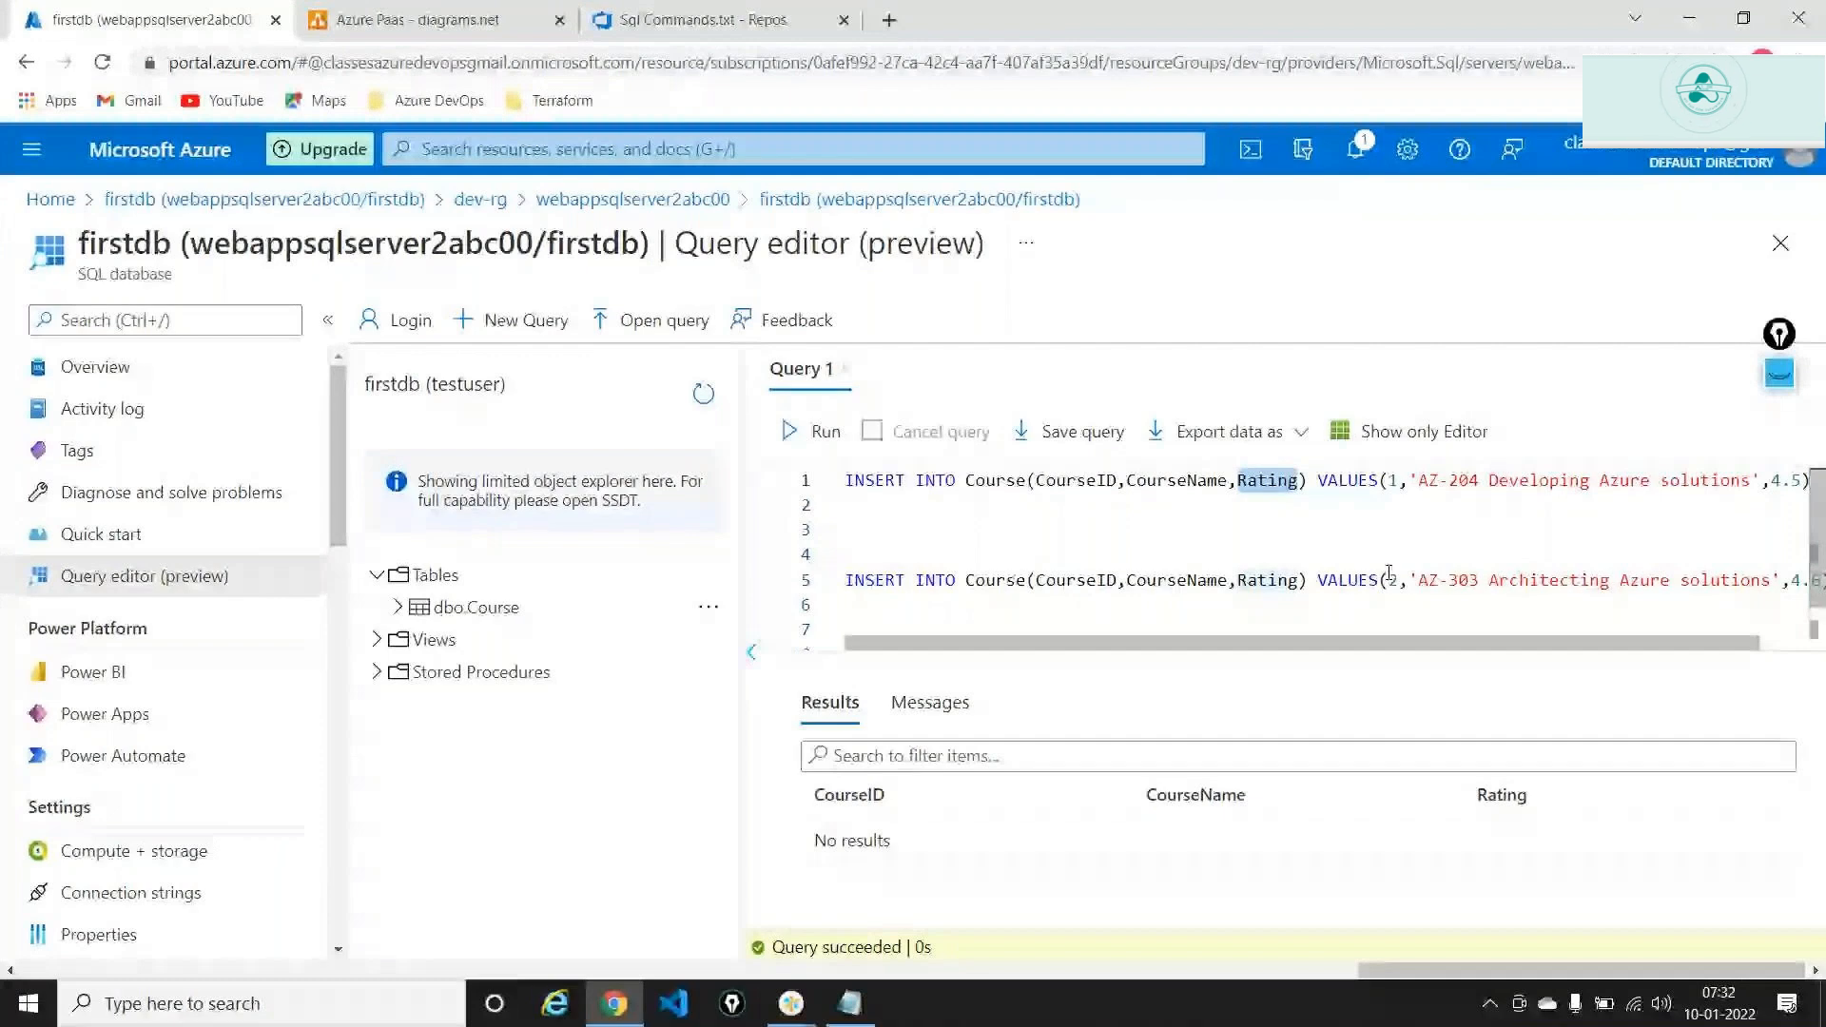
drag(1379, 641, 1442, 651)
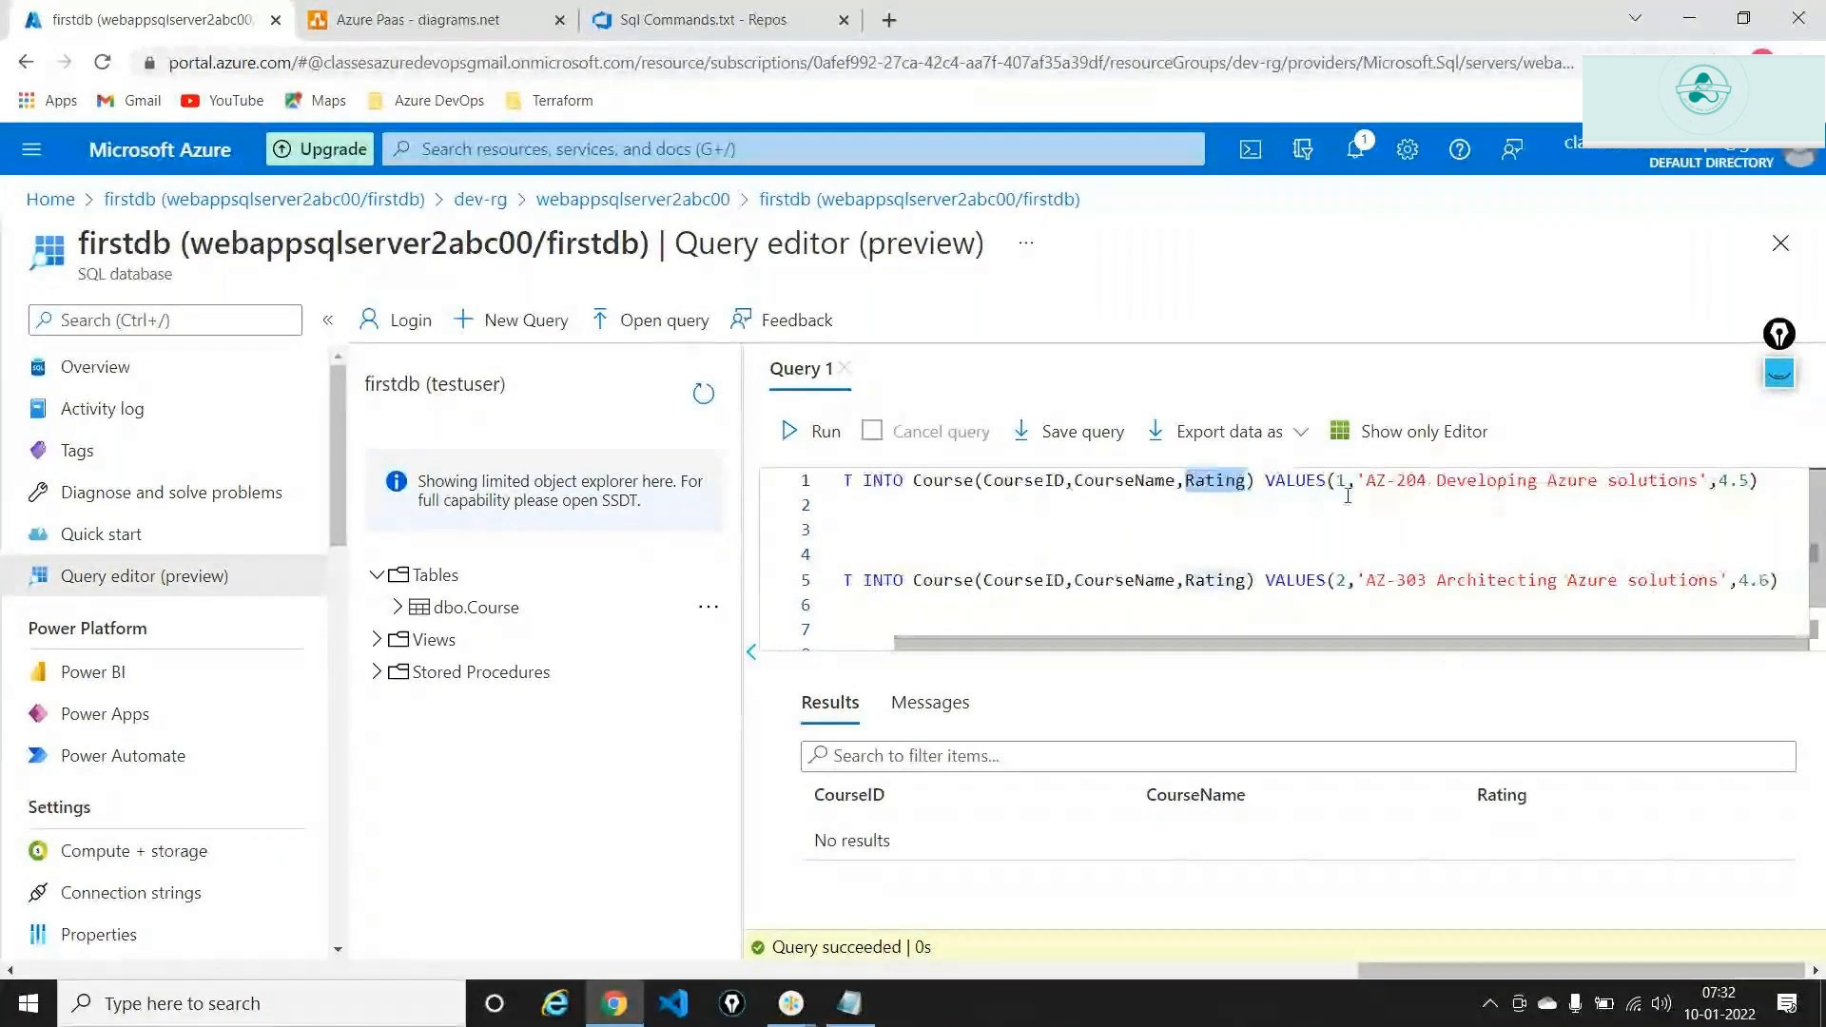
Edit the first INSERT to CourseID 45 and course AZ-104 Azure Admin
click(1348, 496)
key(BackSpace)
text(4)
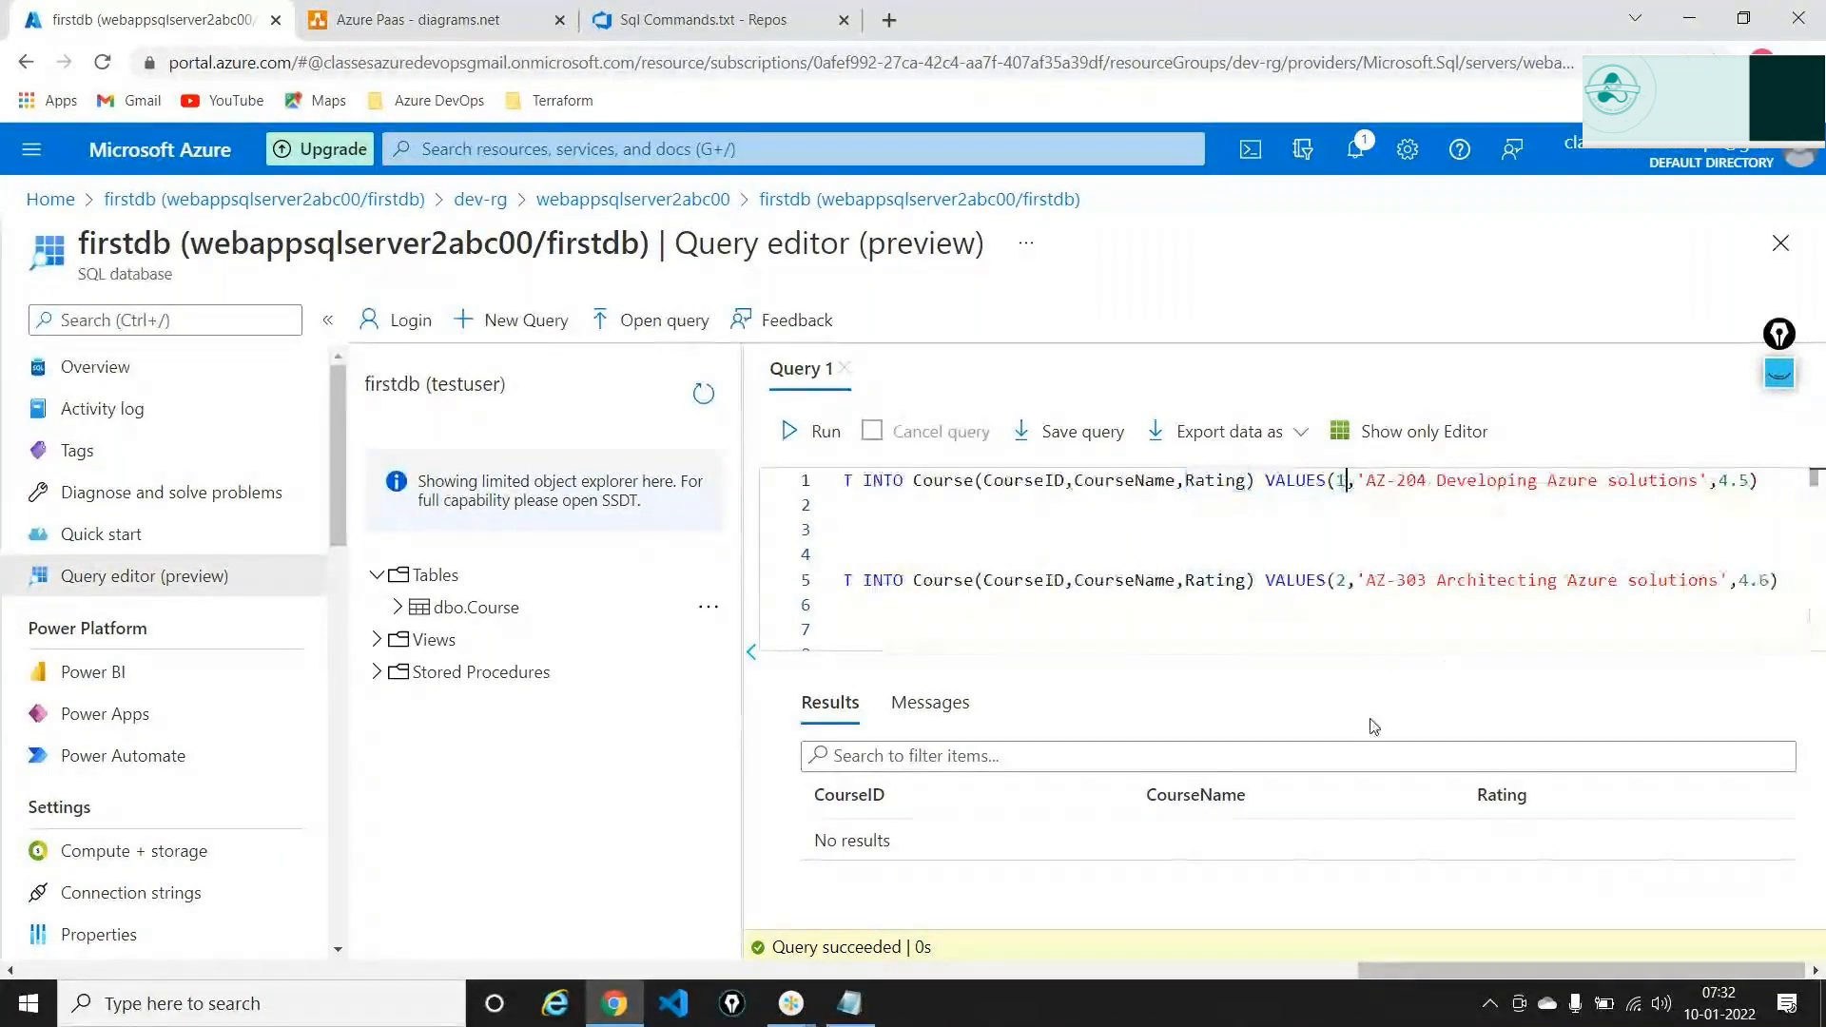
text(5)
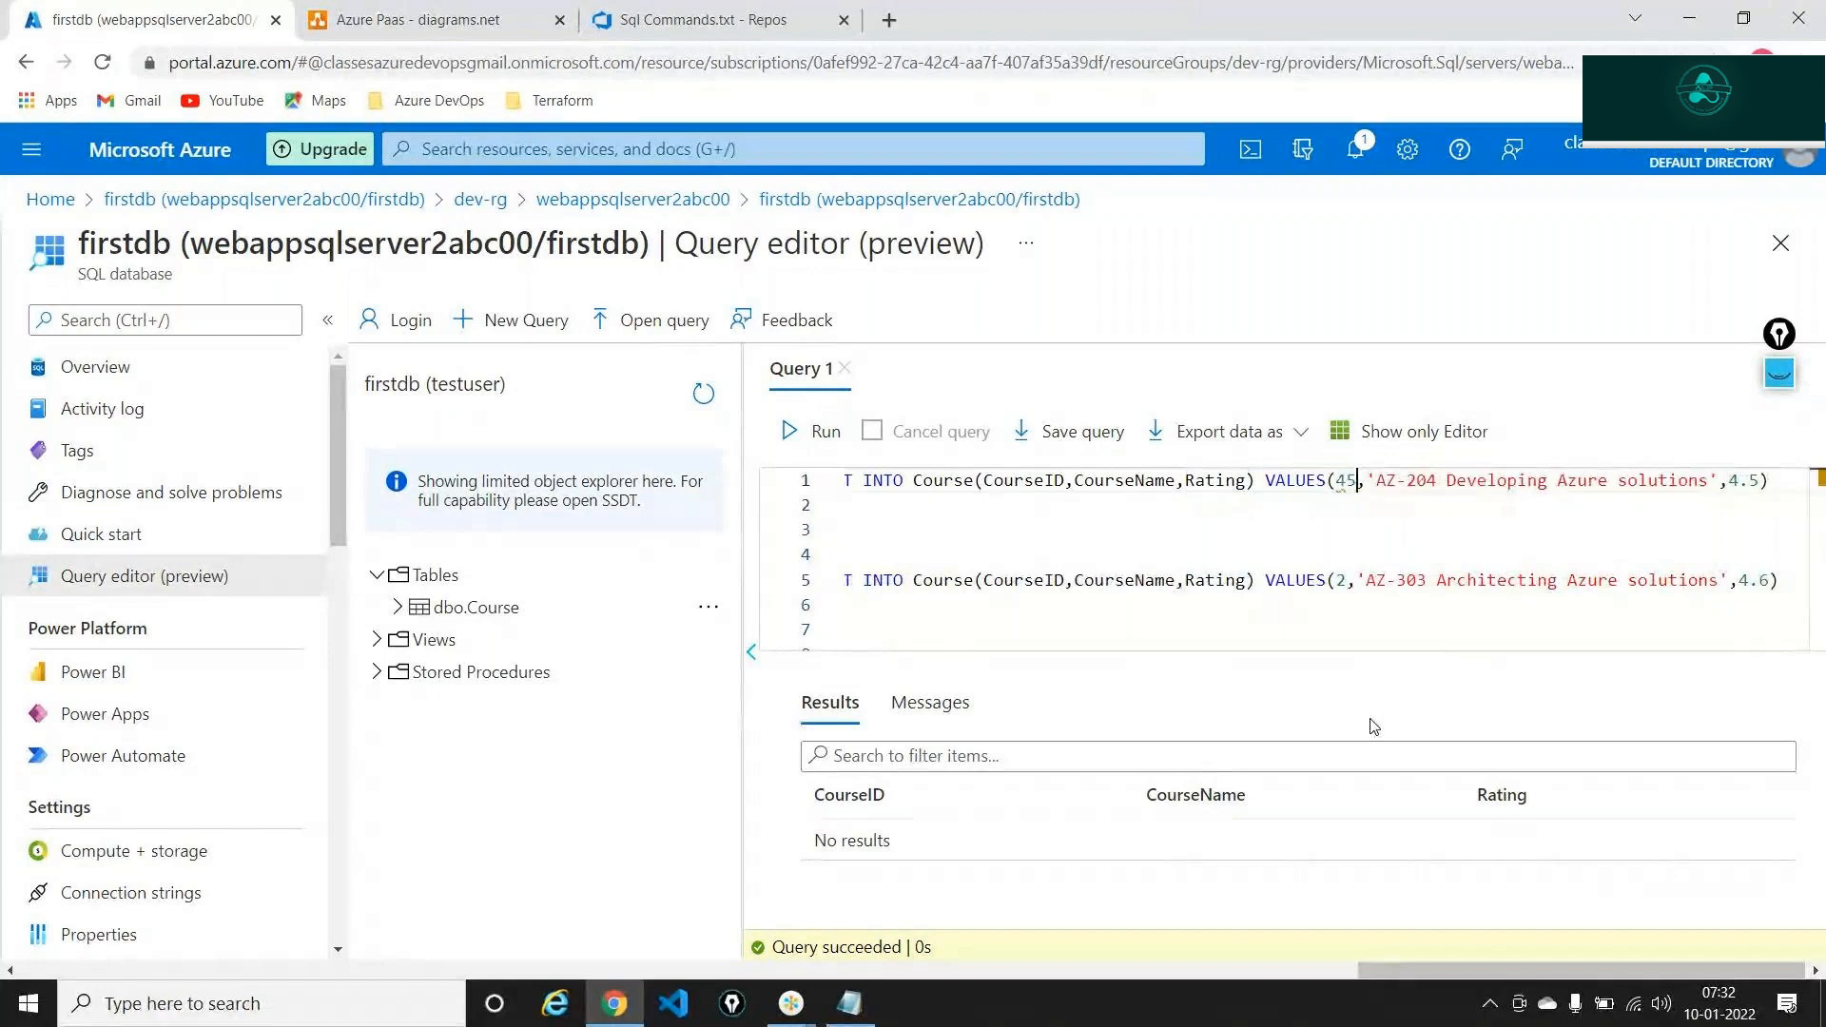
click(1436, 482)
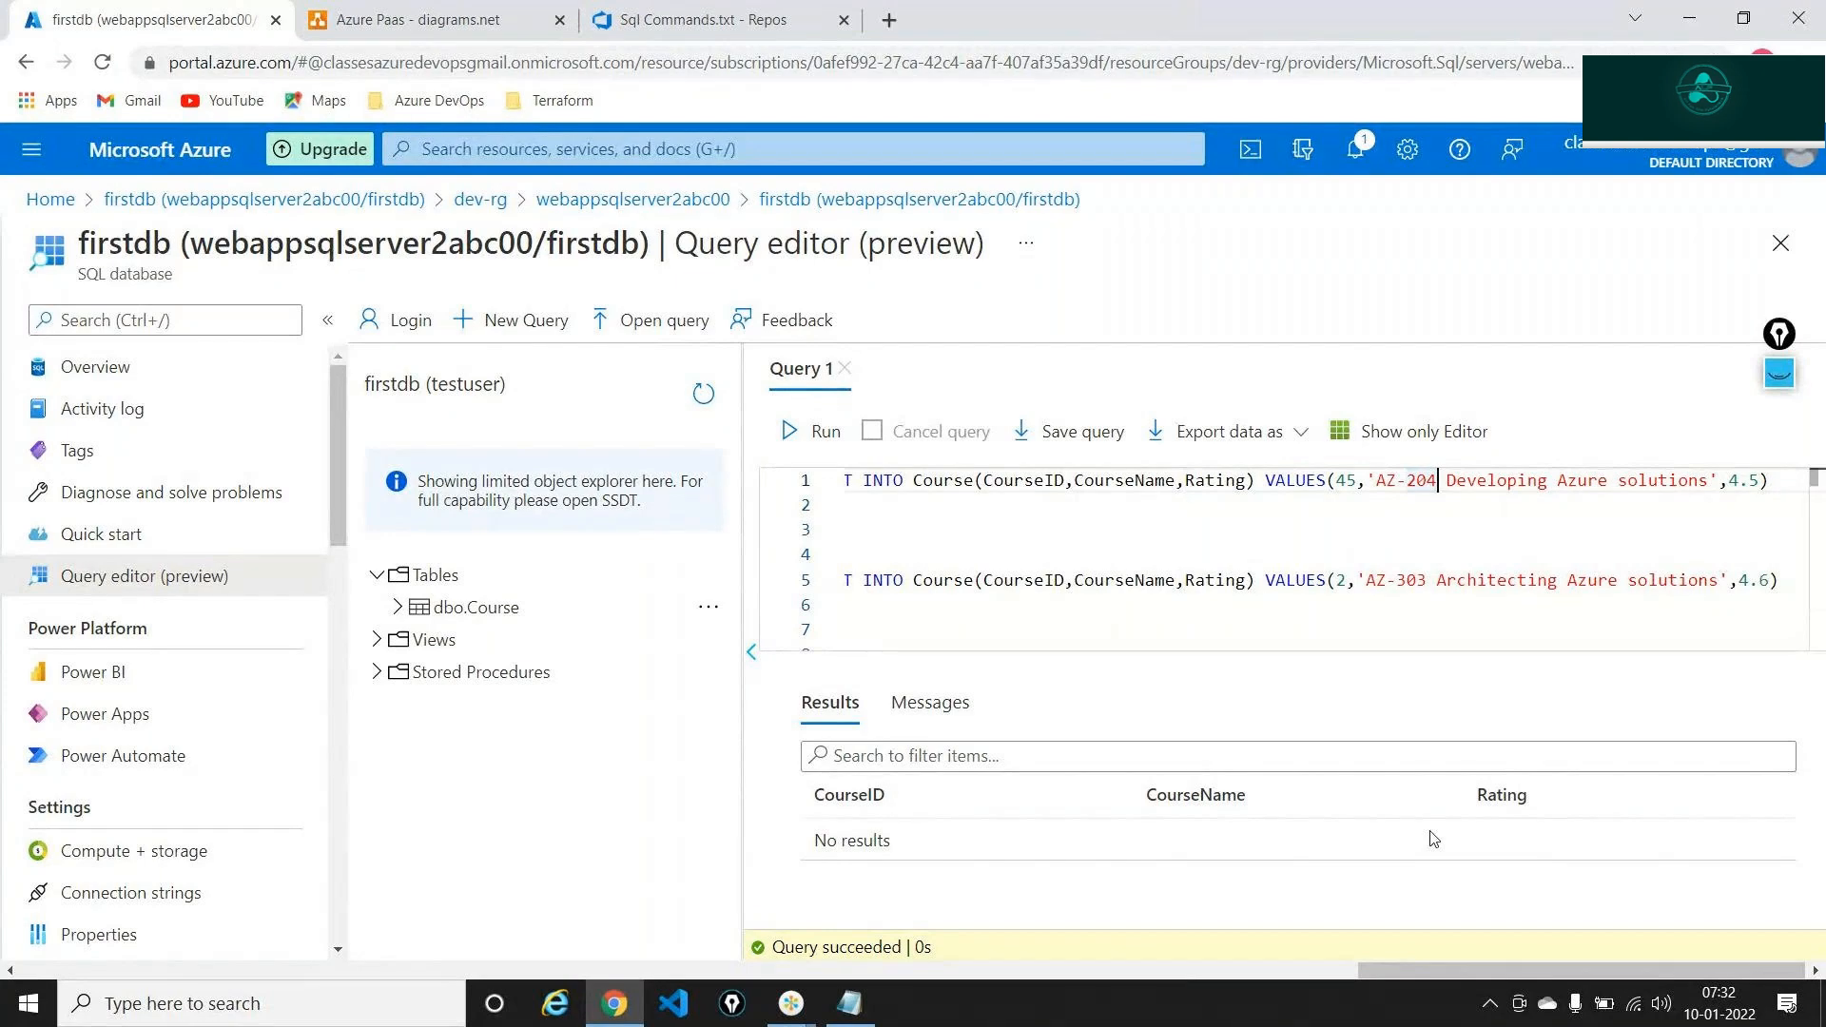
key(BackSpace)
key(BackSpace)
text(104)
key(Right)
key(Right)
key(Right)
key(Right)
key(Right)
key(Right)
key(Right)
key(Right)
key(Right)
key(Right)
key(Right)
key(Right)
key(Right)
key(Right)
key(Right)
key(Right)
key(Right)
key(Right)
key(Right)
key(Right)
key(Right)
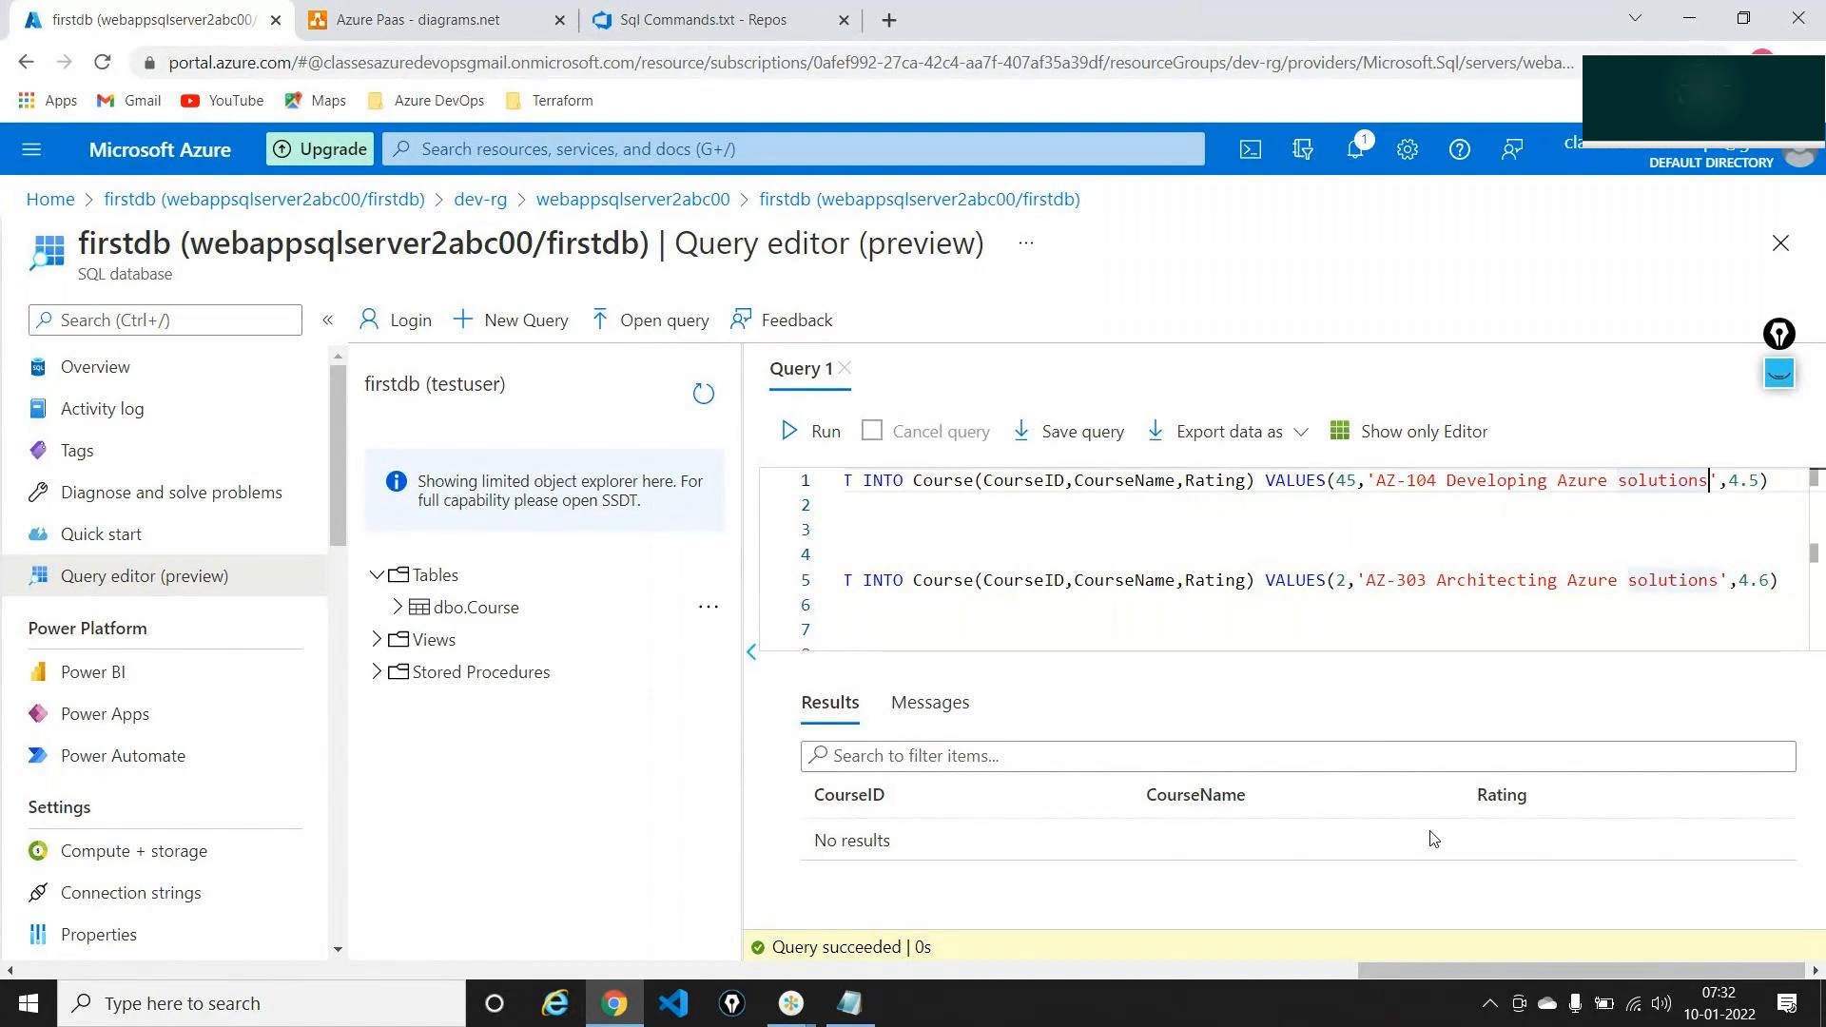
key(BackSpace)
key(BackSpace)
key(BackSpace)
key(BackSpace)
key(BackSpace)
key(BackSpace)
key(BackSpace)
key(BackSpace)
key(BackSpace)
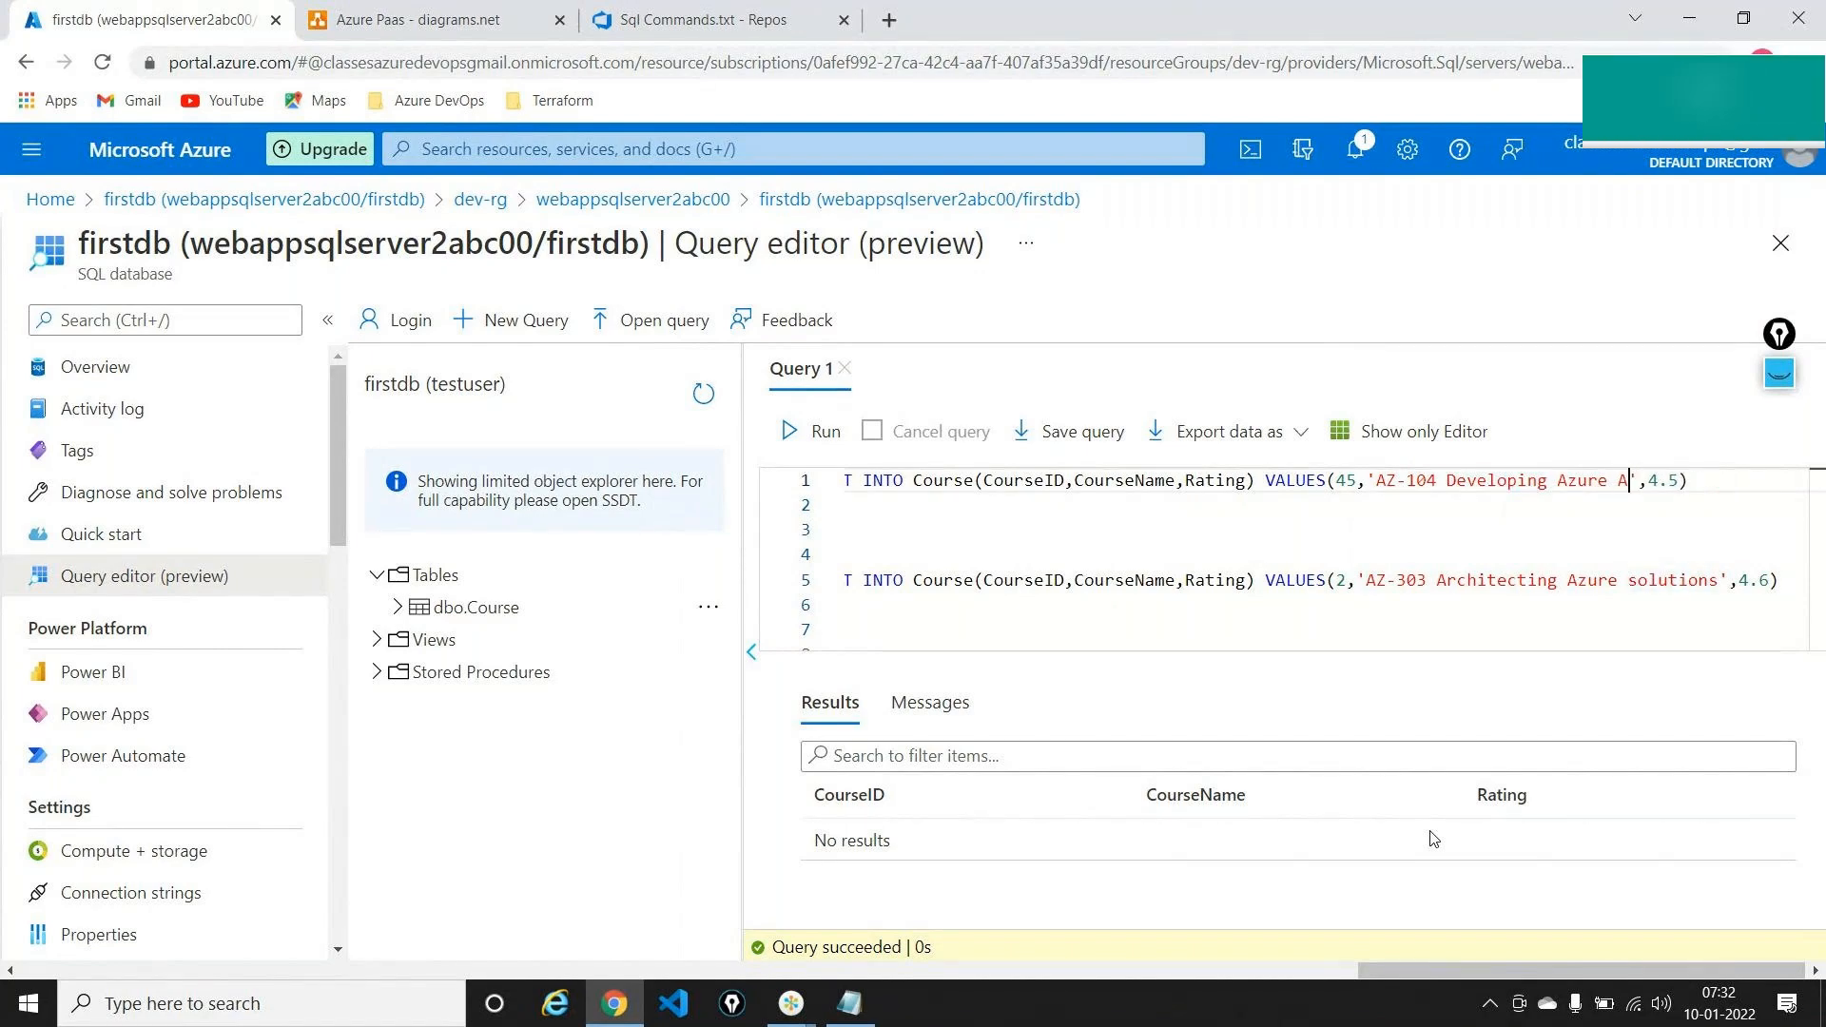
text(Admin)
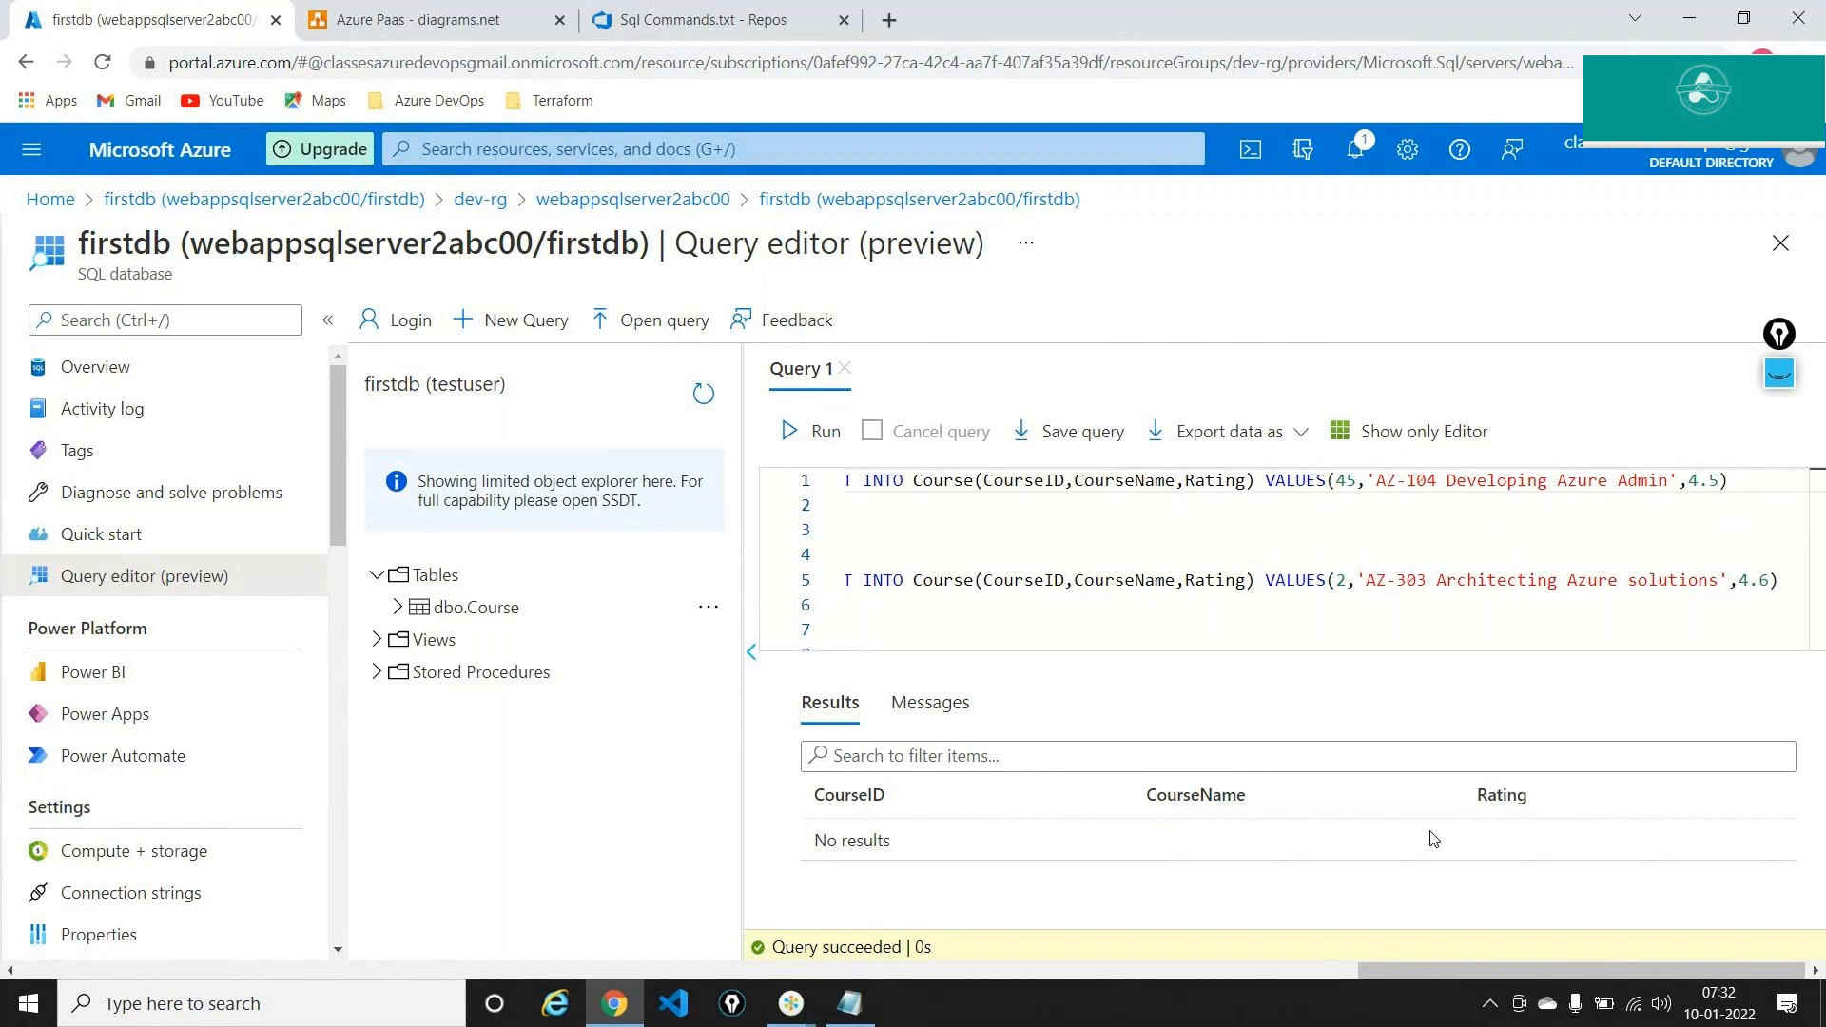
key(BackSpace)
key(BackSpace)
key(BackSpace)
key(BackSpace)
key(BackSpace)
key(BackSpace)
key(BackSpace)
key(BackSpace)
key(BackSpace)
key(BackSpace)
key(BackSpace)
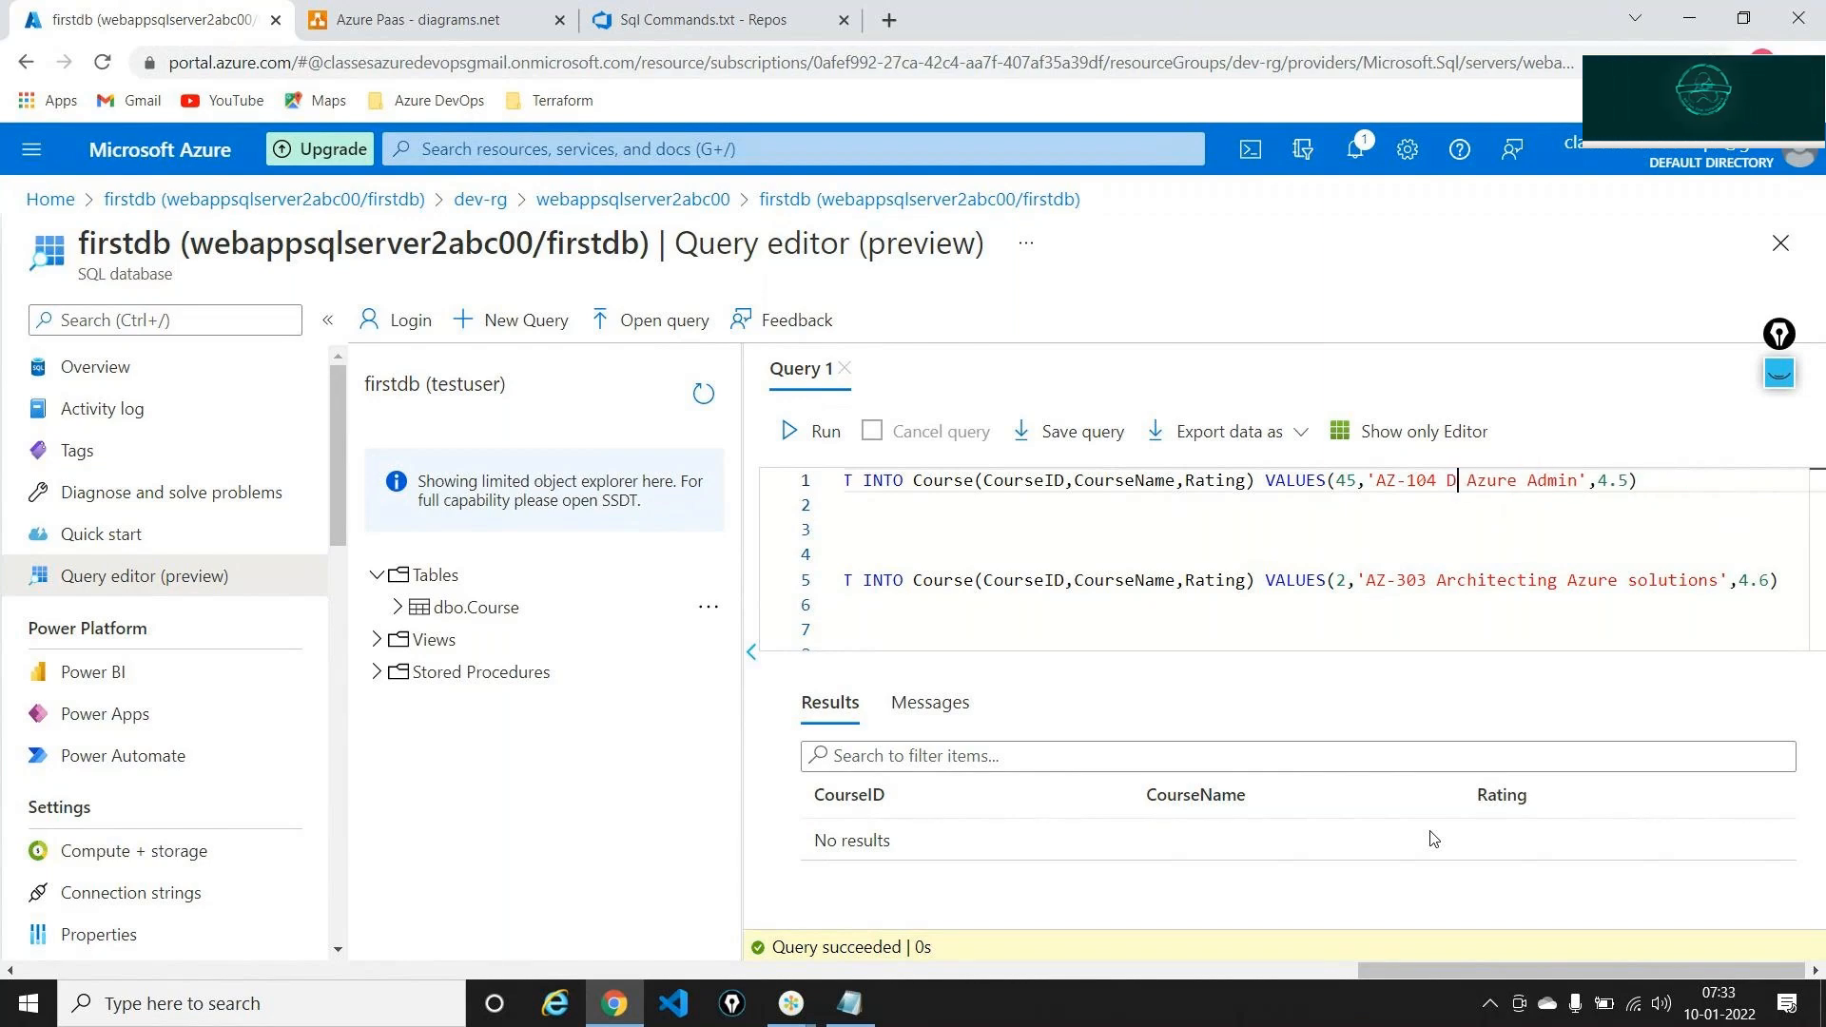
text(0)
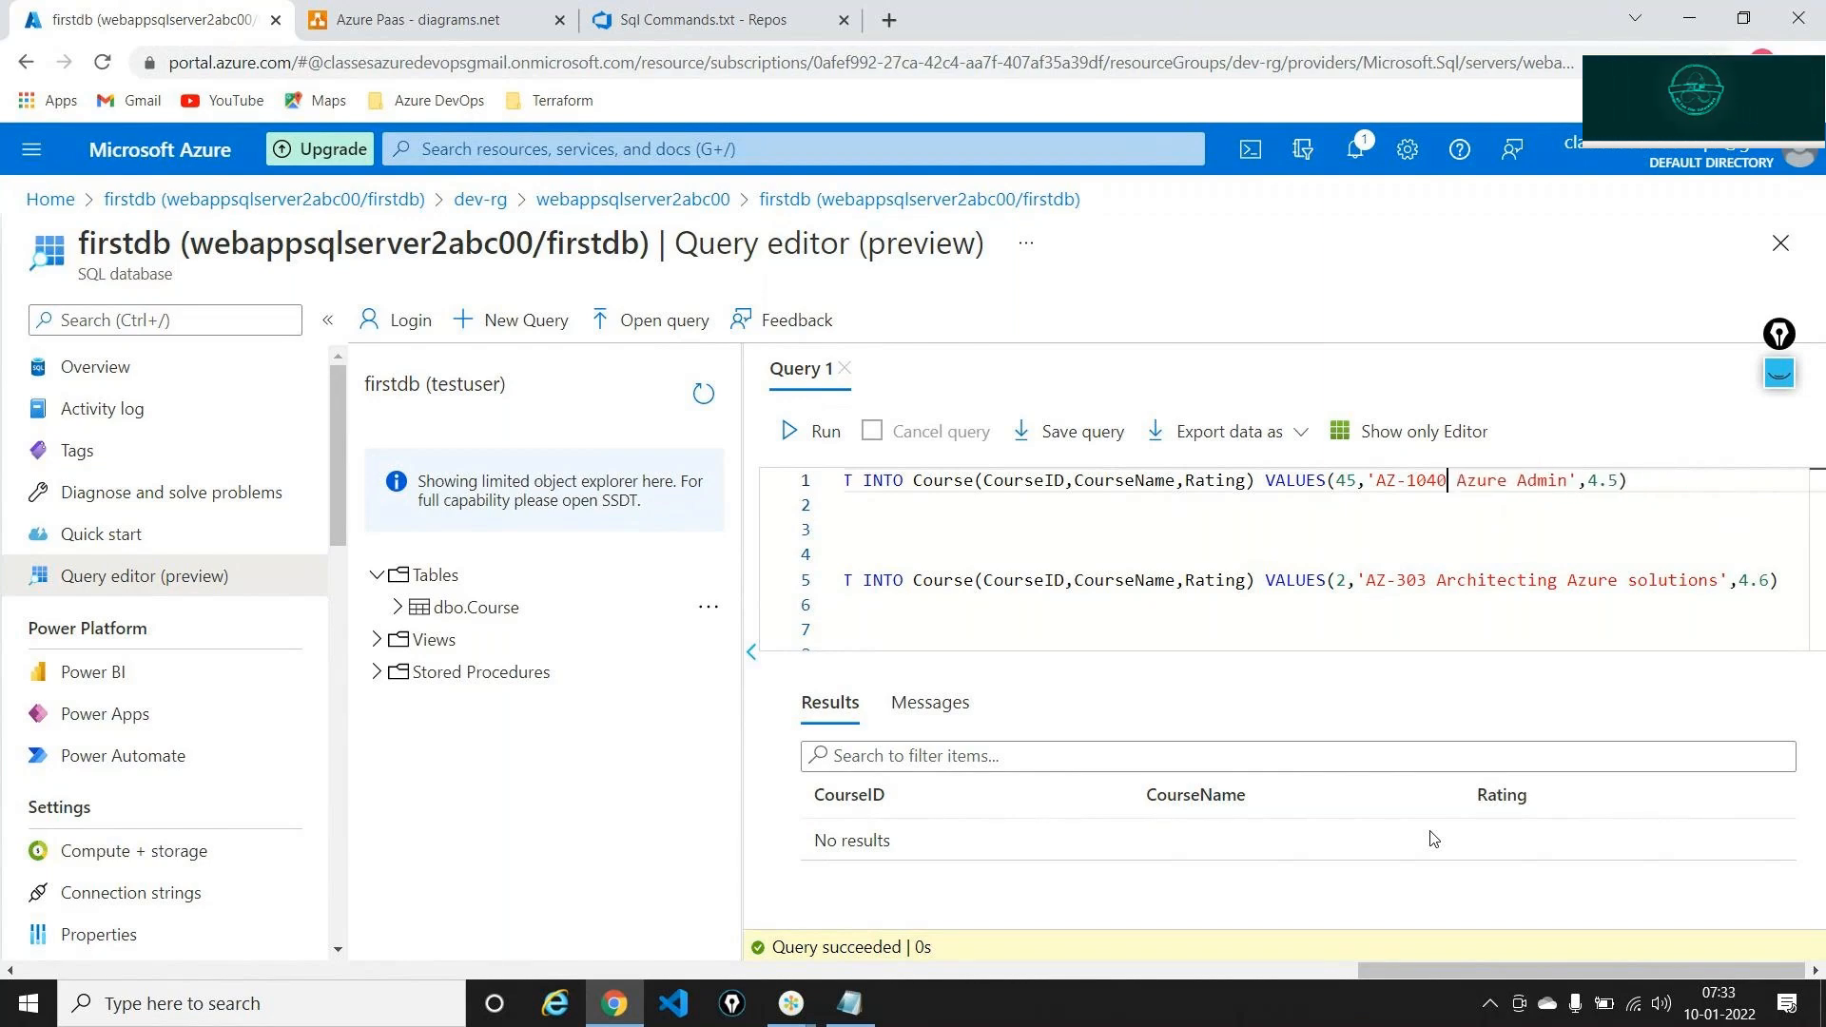
key(BackSpace)
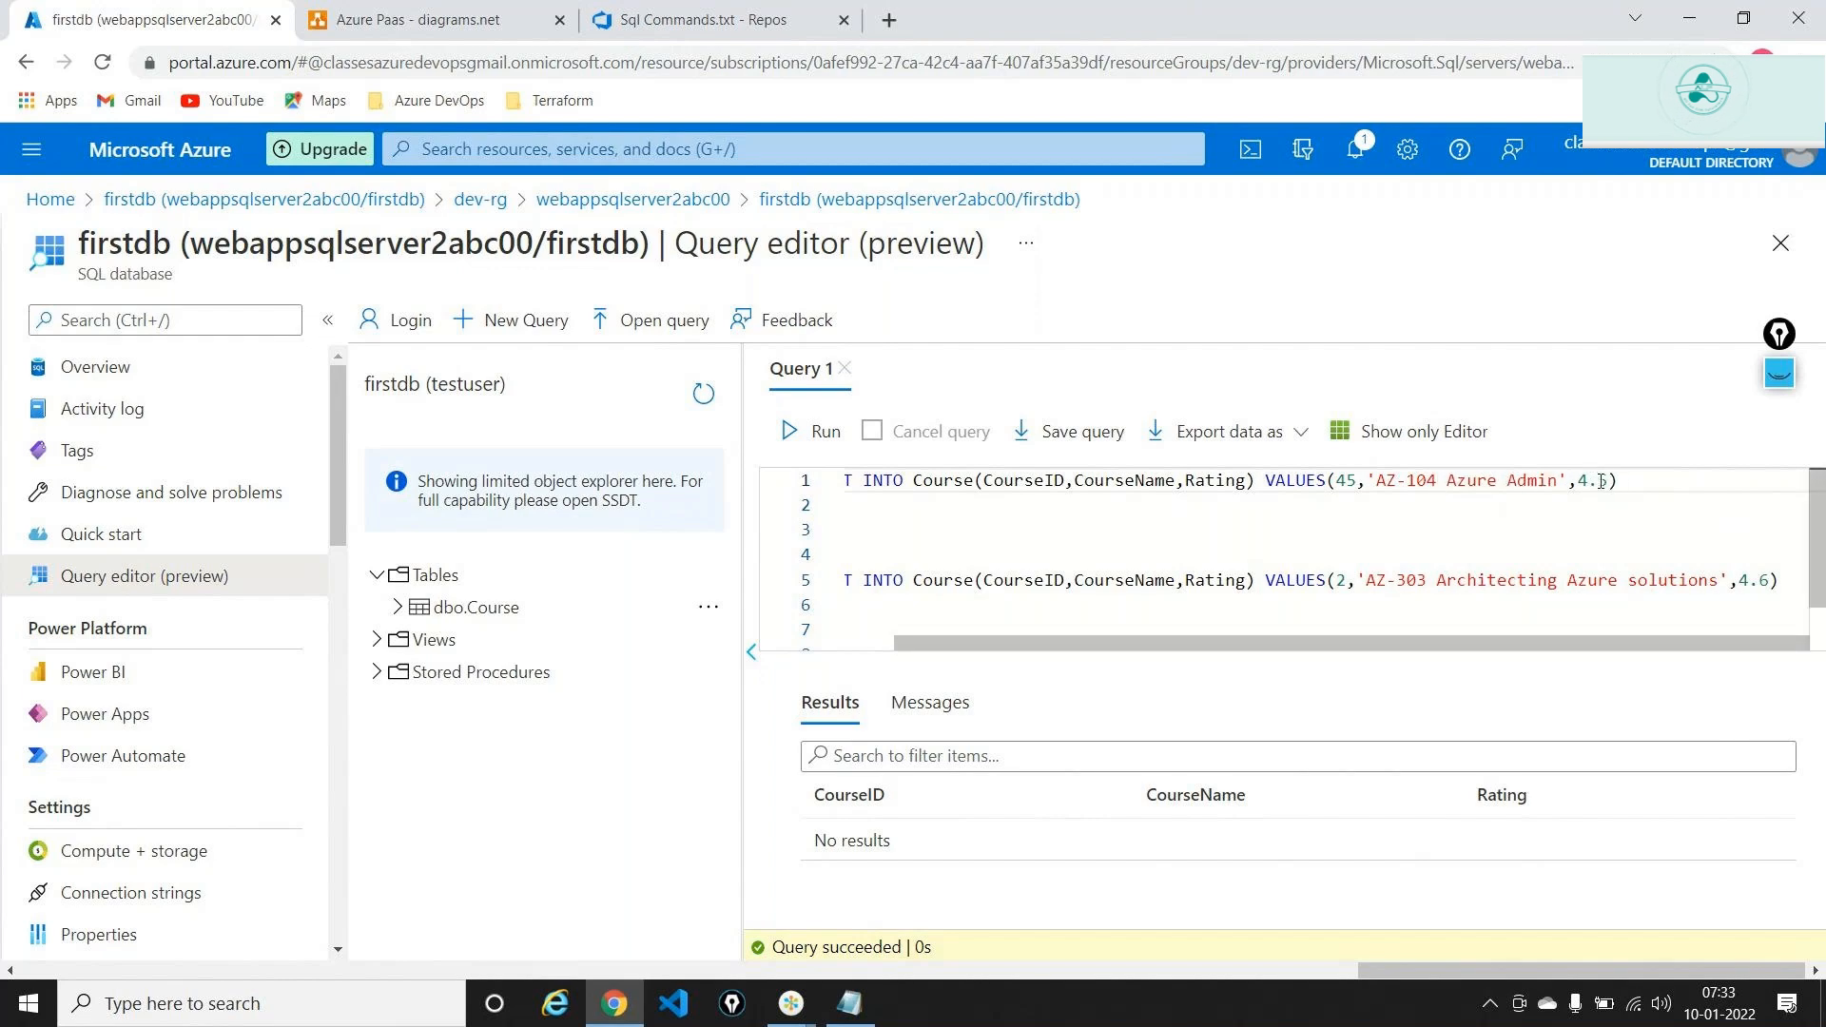
Change the second INSERT's CourseID from 2 to 48
scroll(1074, 613, left, 1)
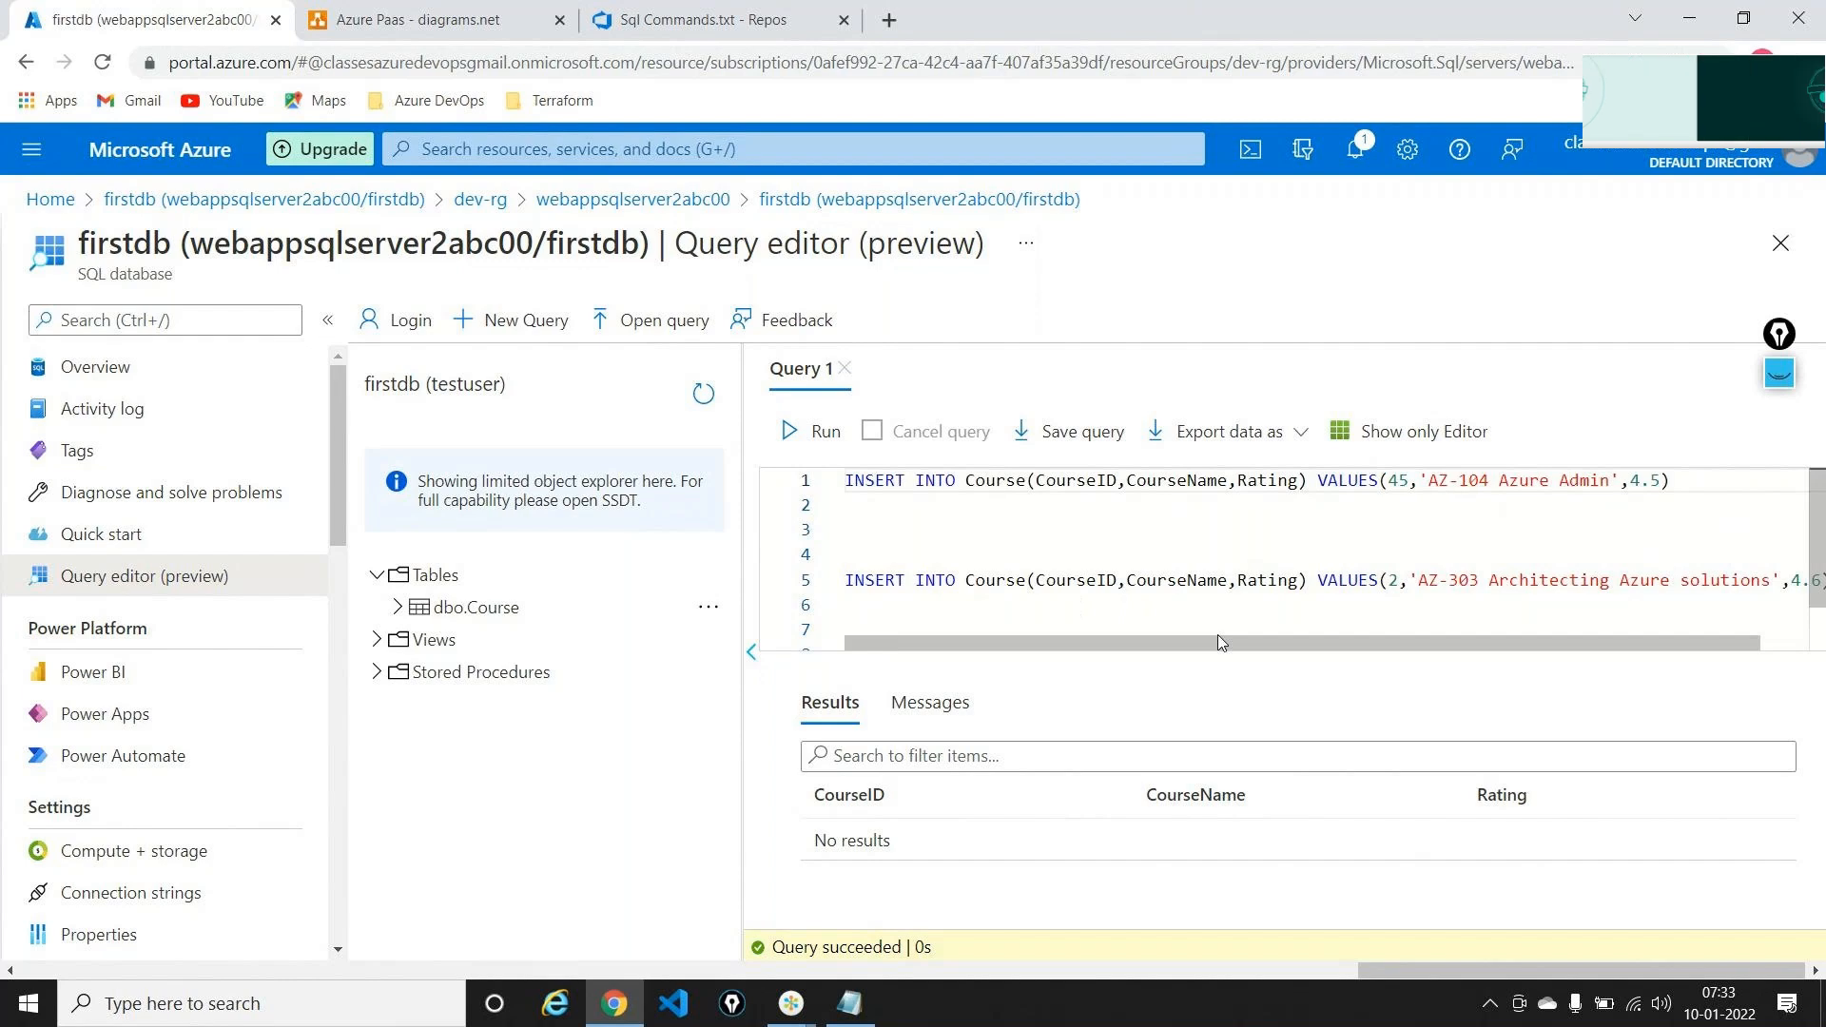
double_click(982, 577)
click(1062, 580)
double_click(1229, 582)
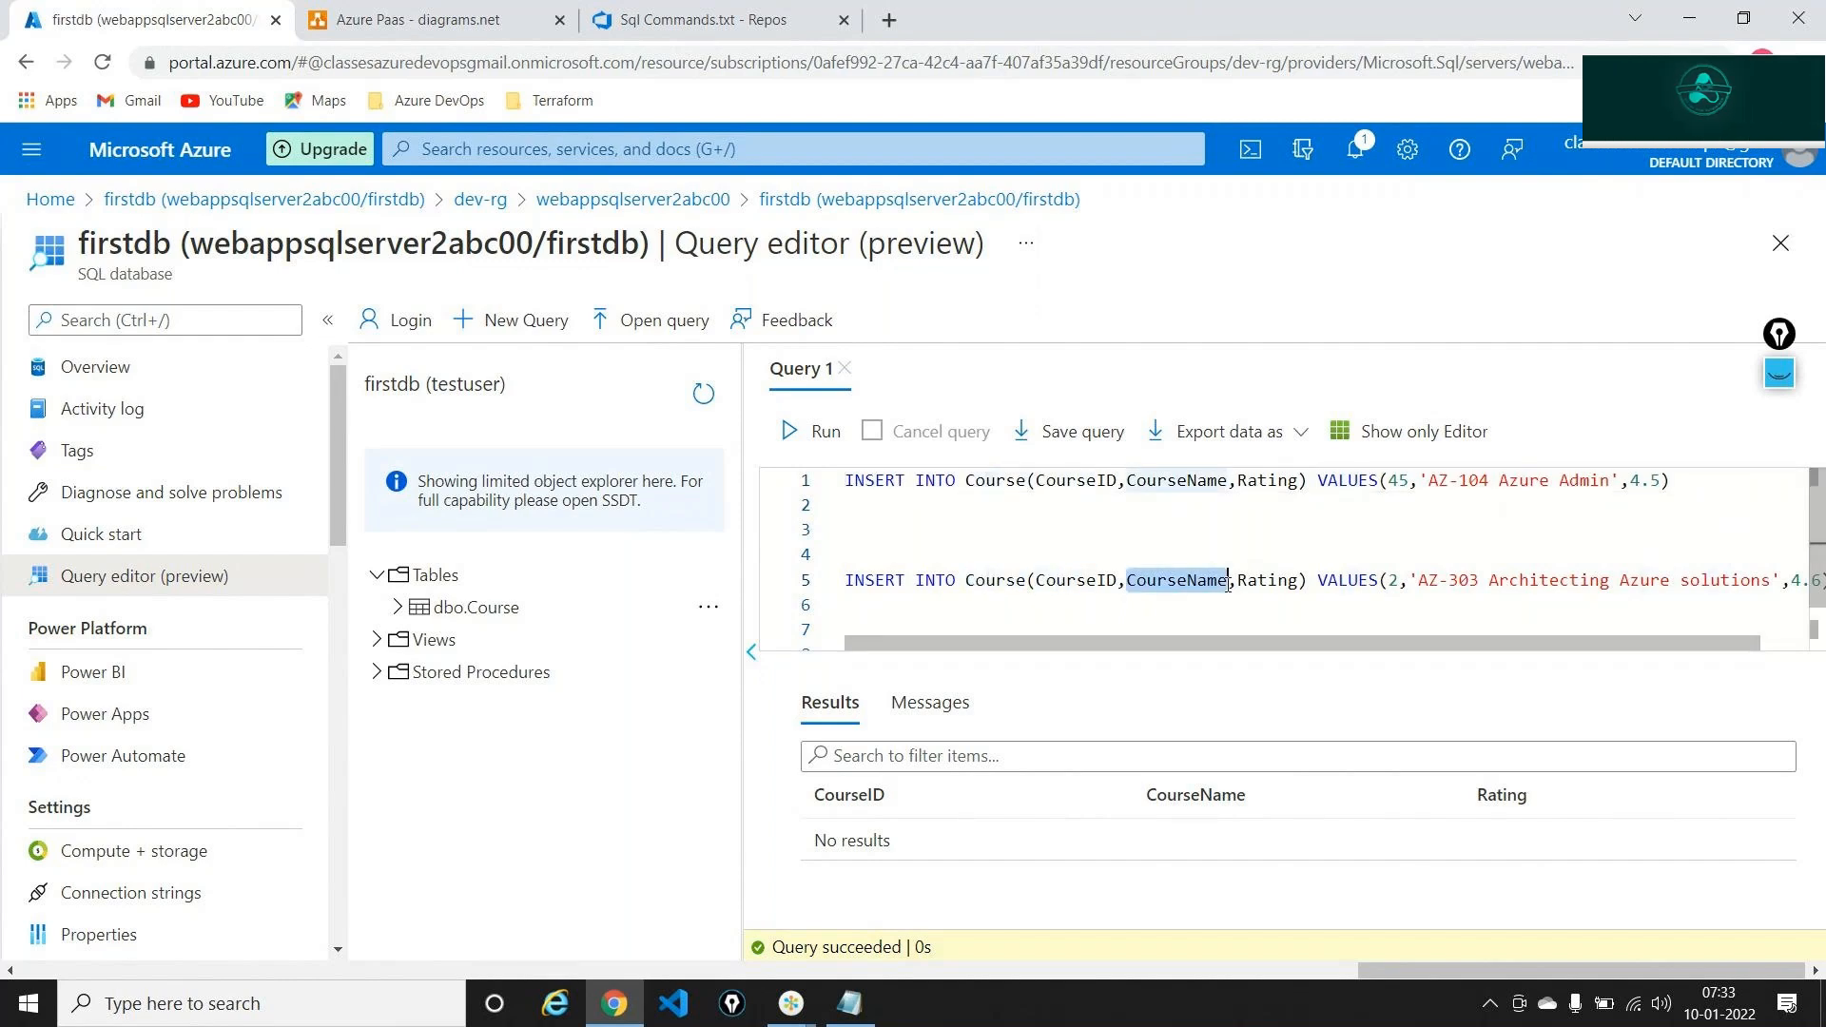
scroll(1387, 619, right, 1)
click(1349, 580)
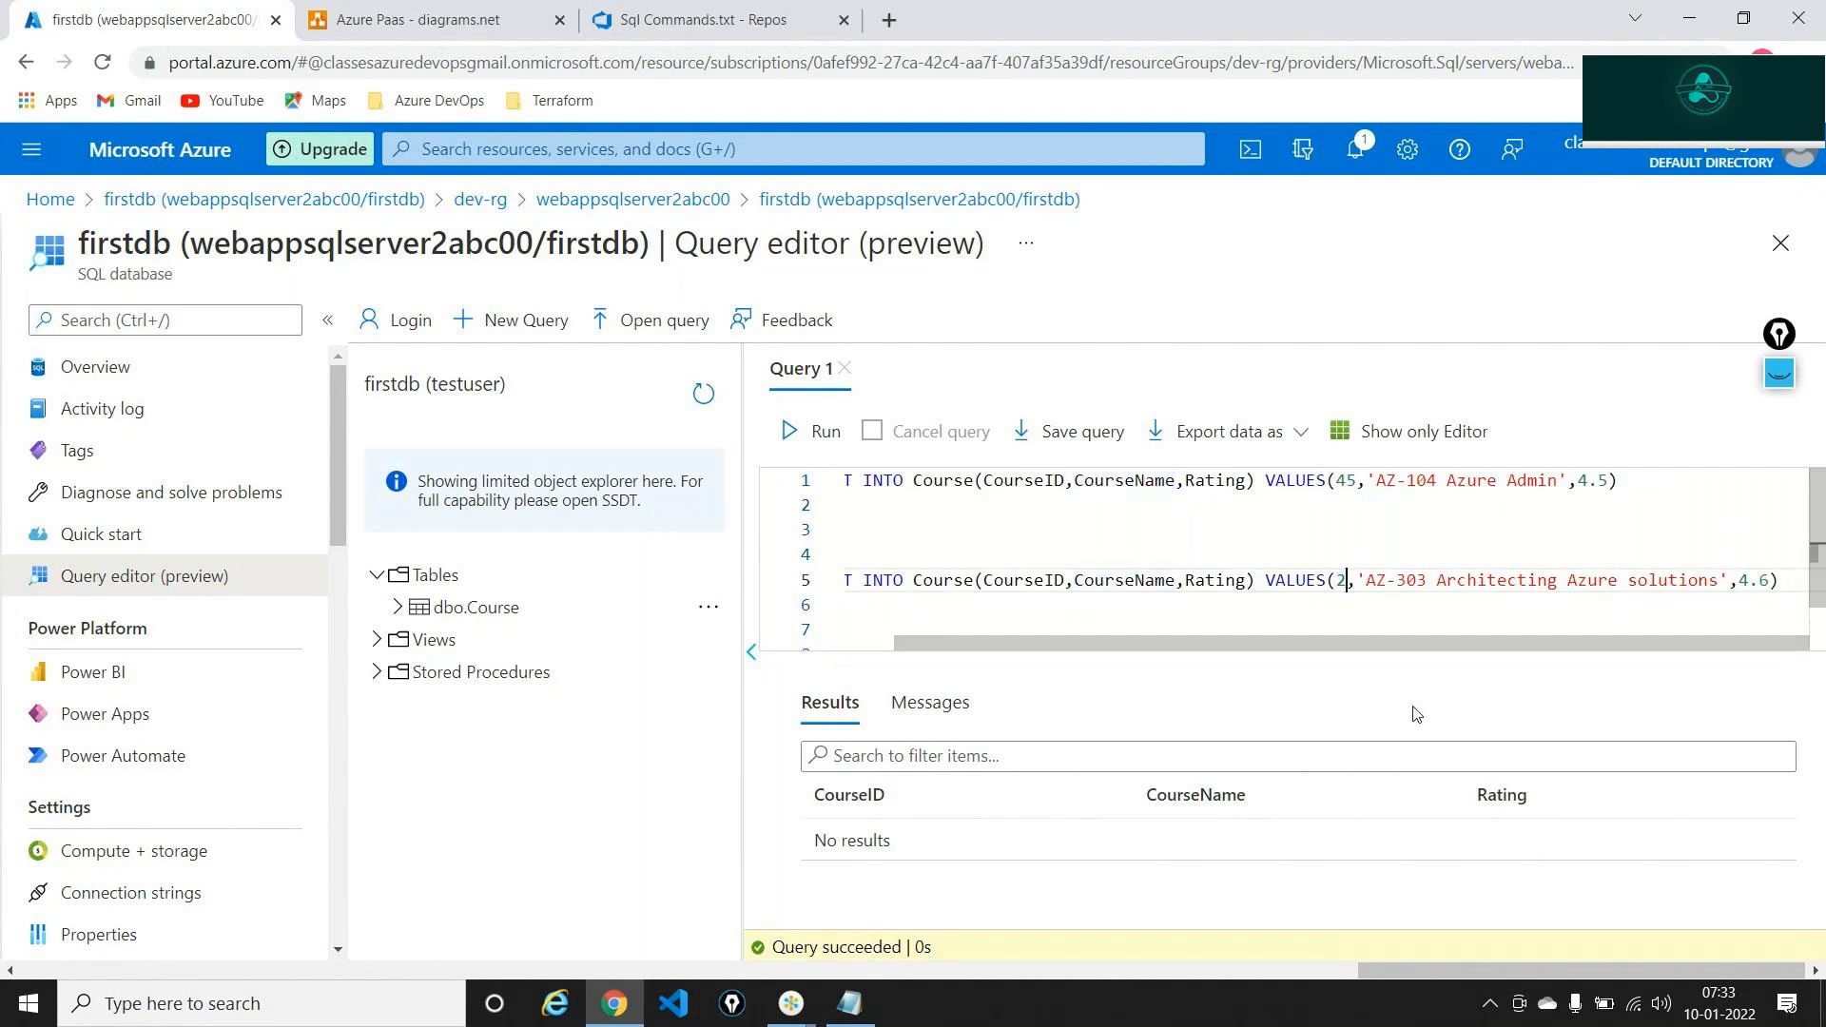
key(BackSpace)
text(48)
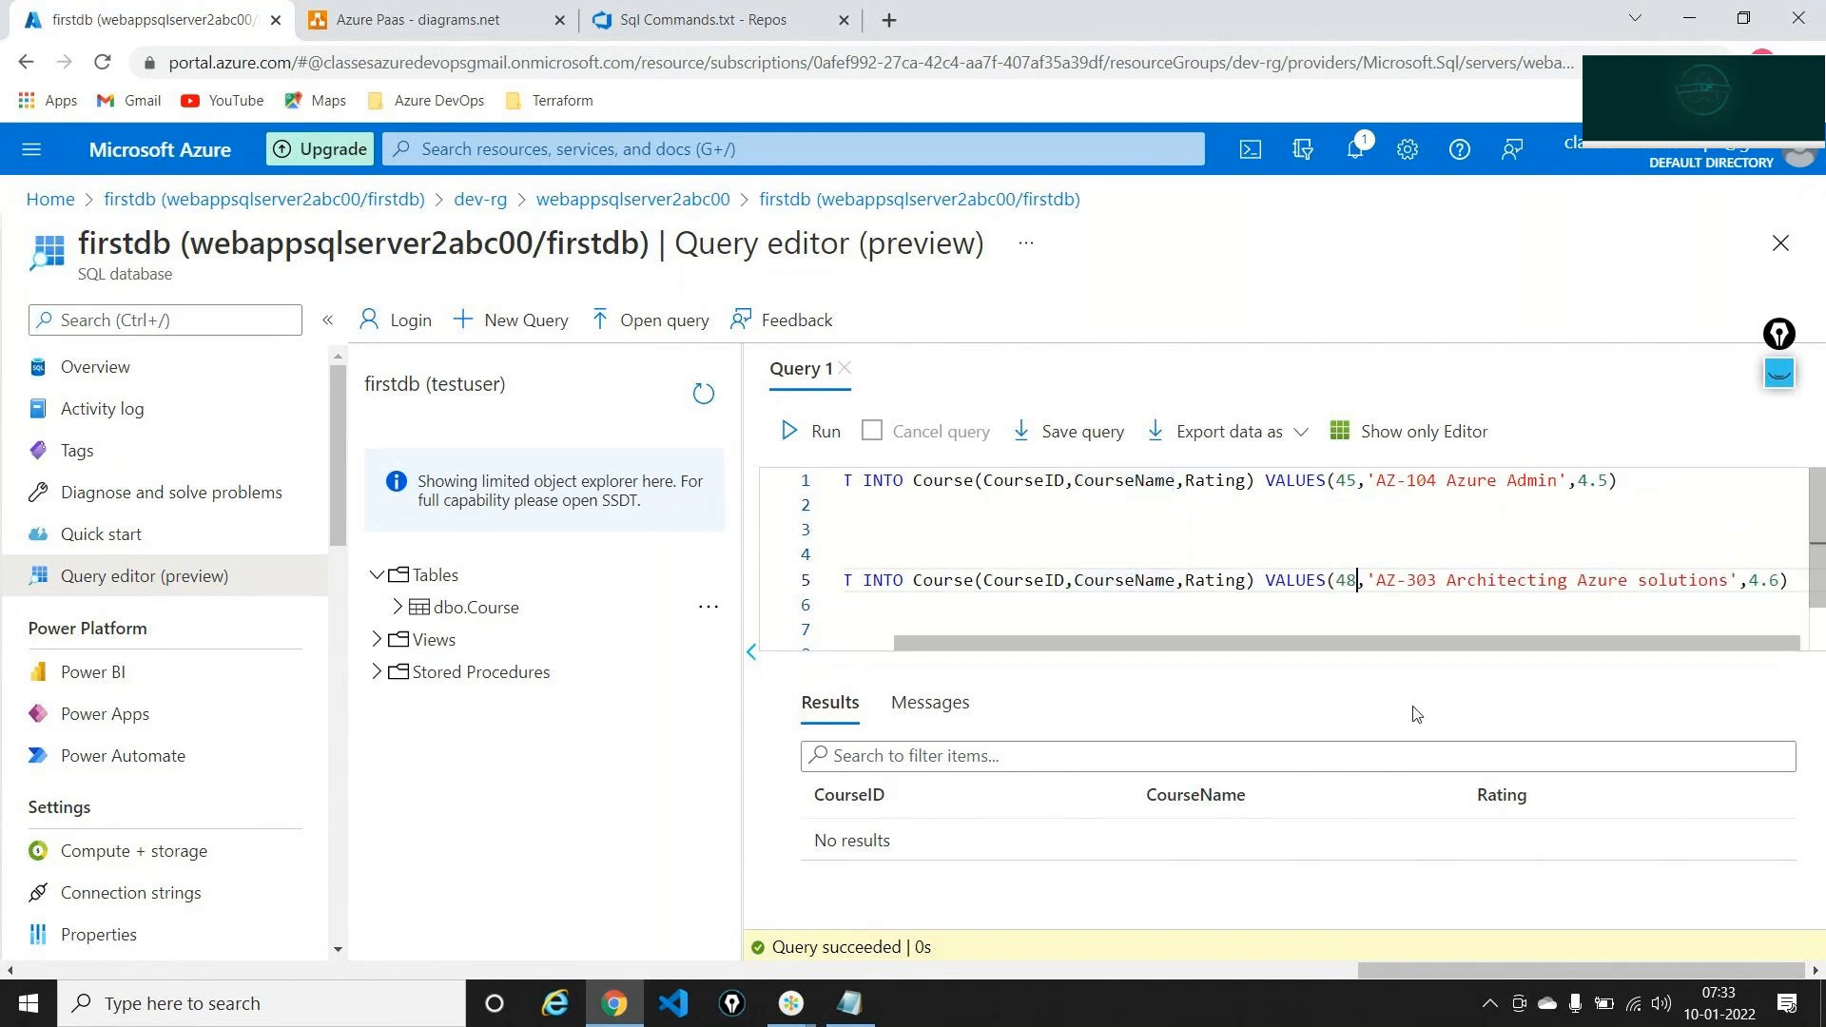
scroll(1248, 571, left, 1)
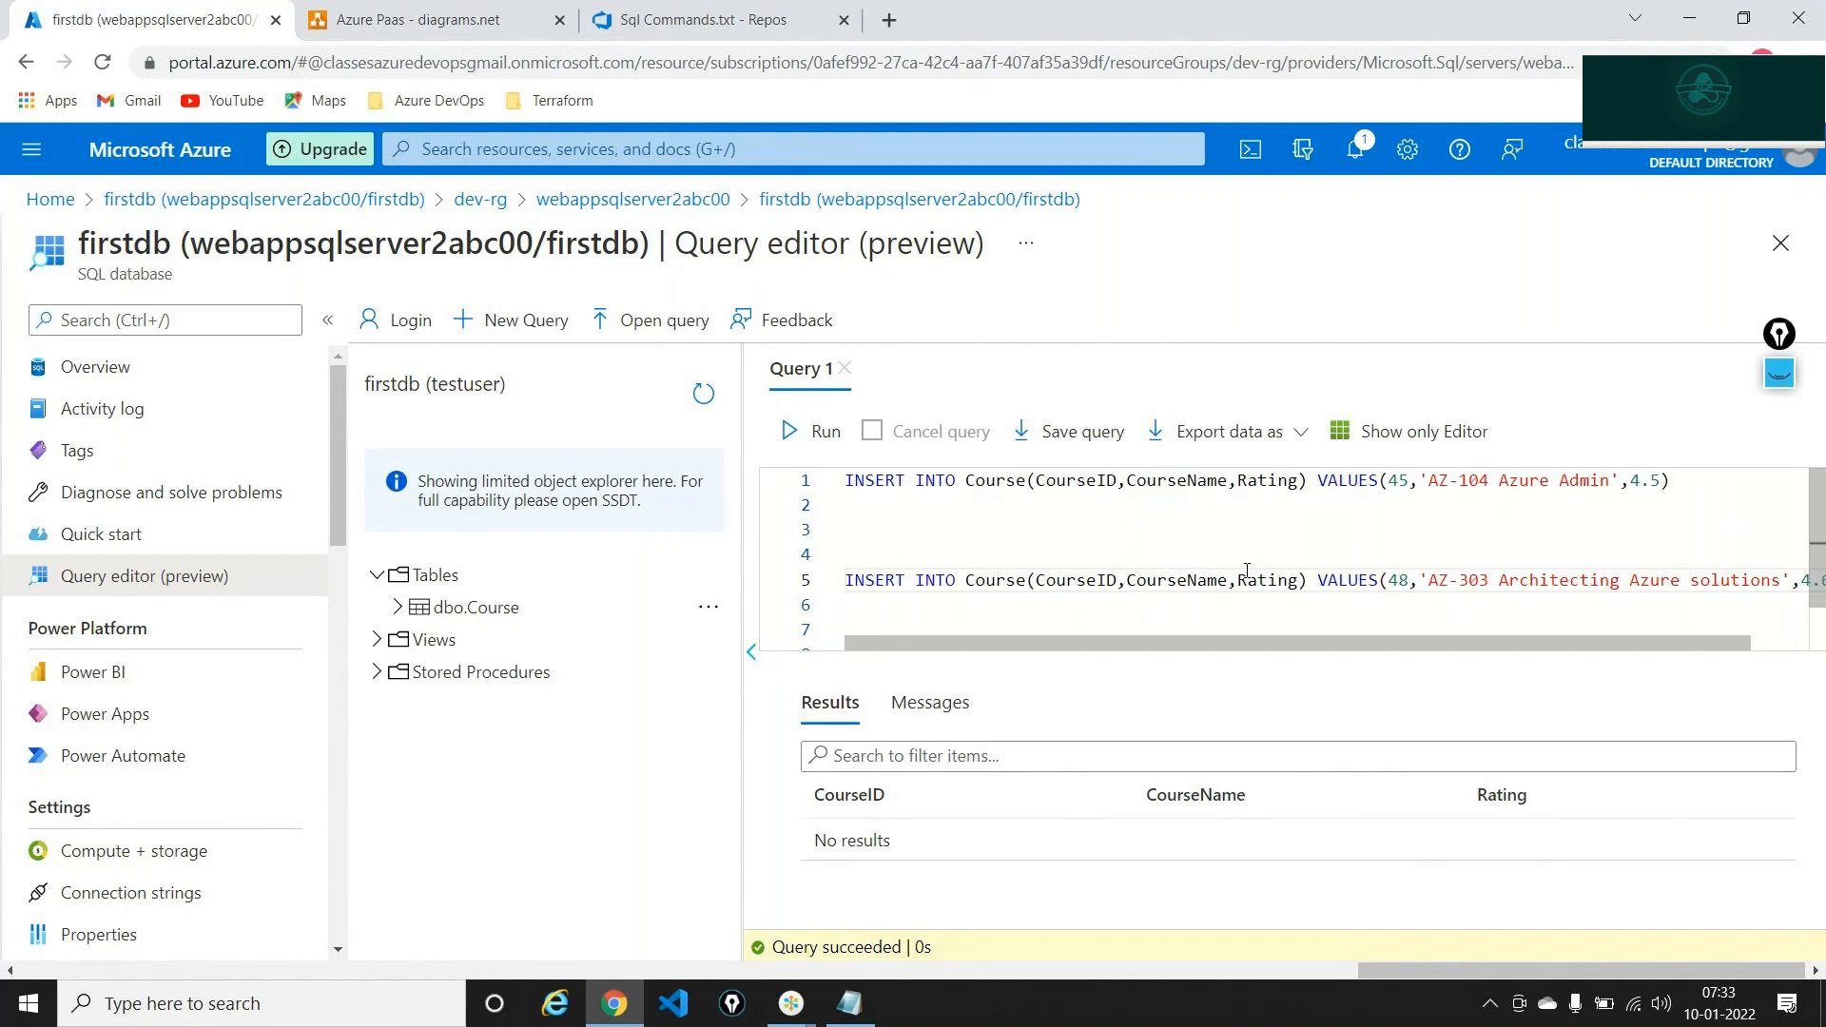
scroll(1247, 571, down, 1)
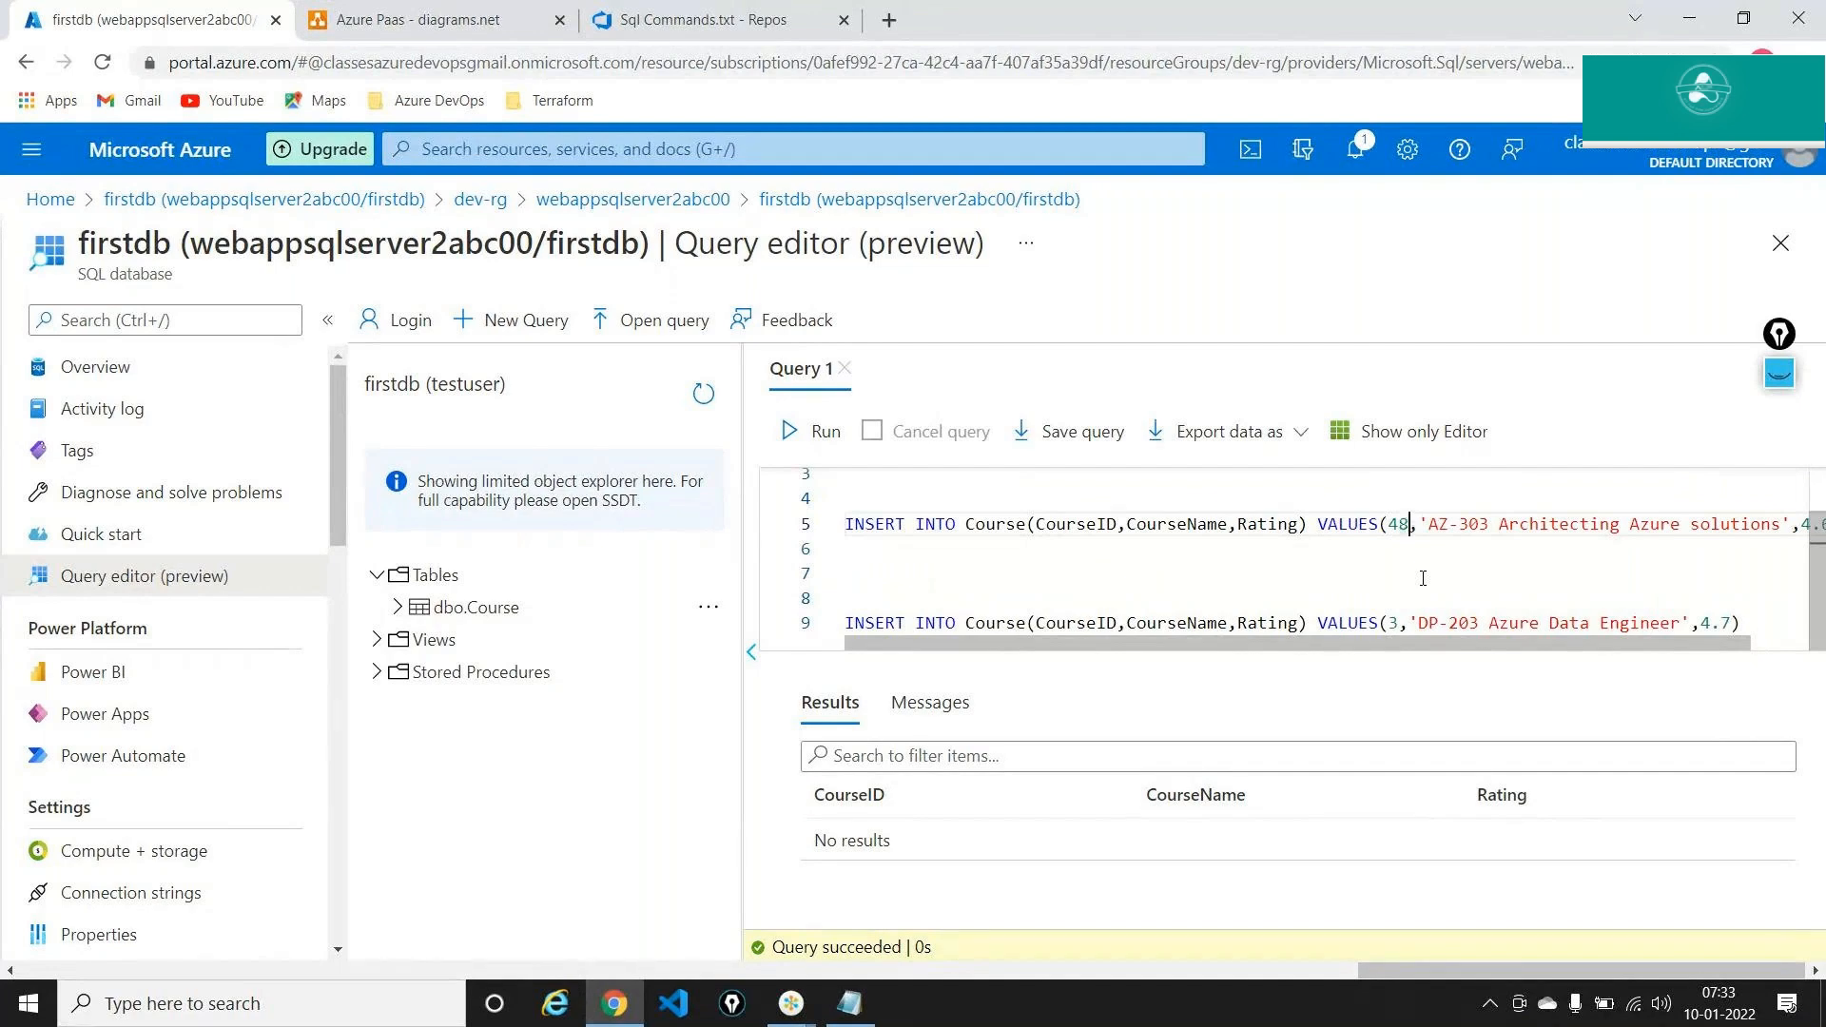
Run all three INSERT statements and confirm 'Affected rows: 3'
key(ctrl+a)
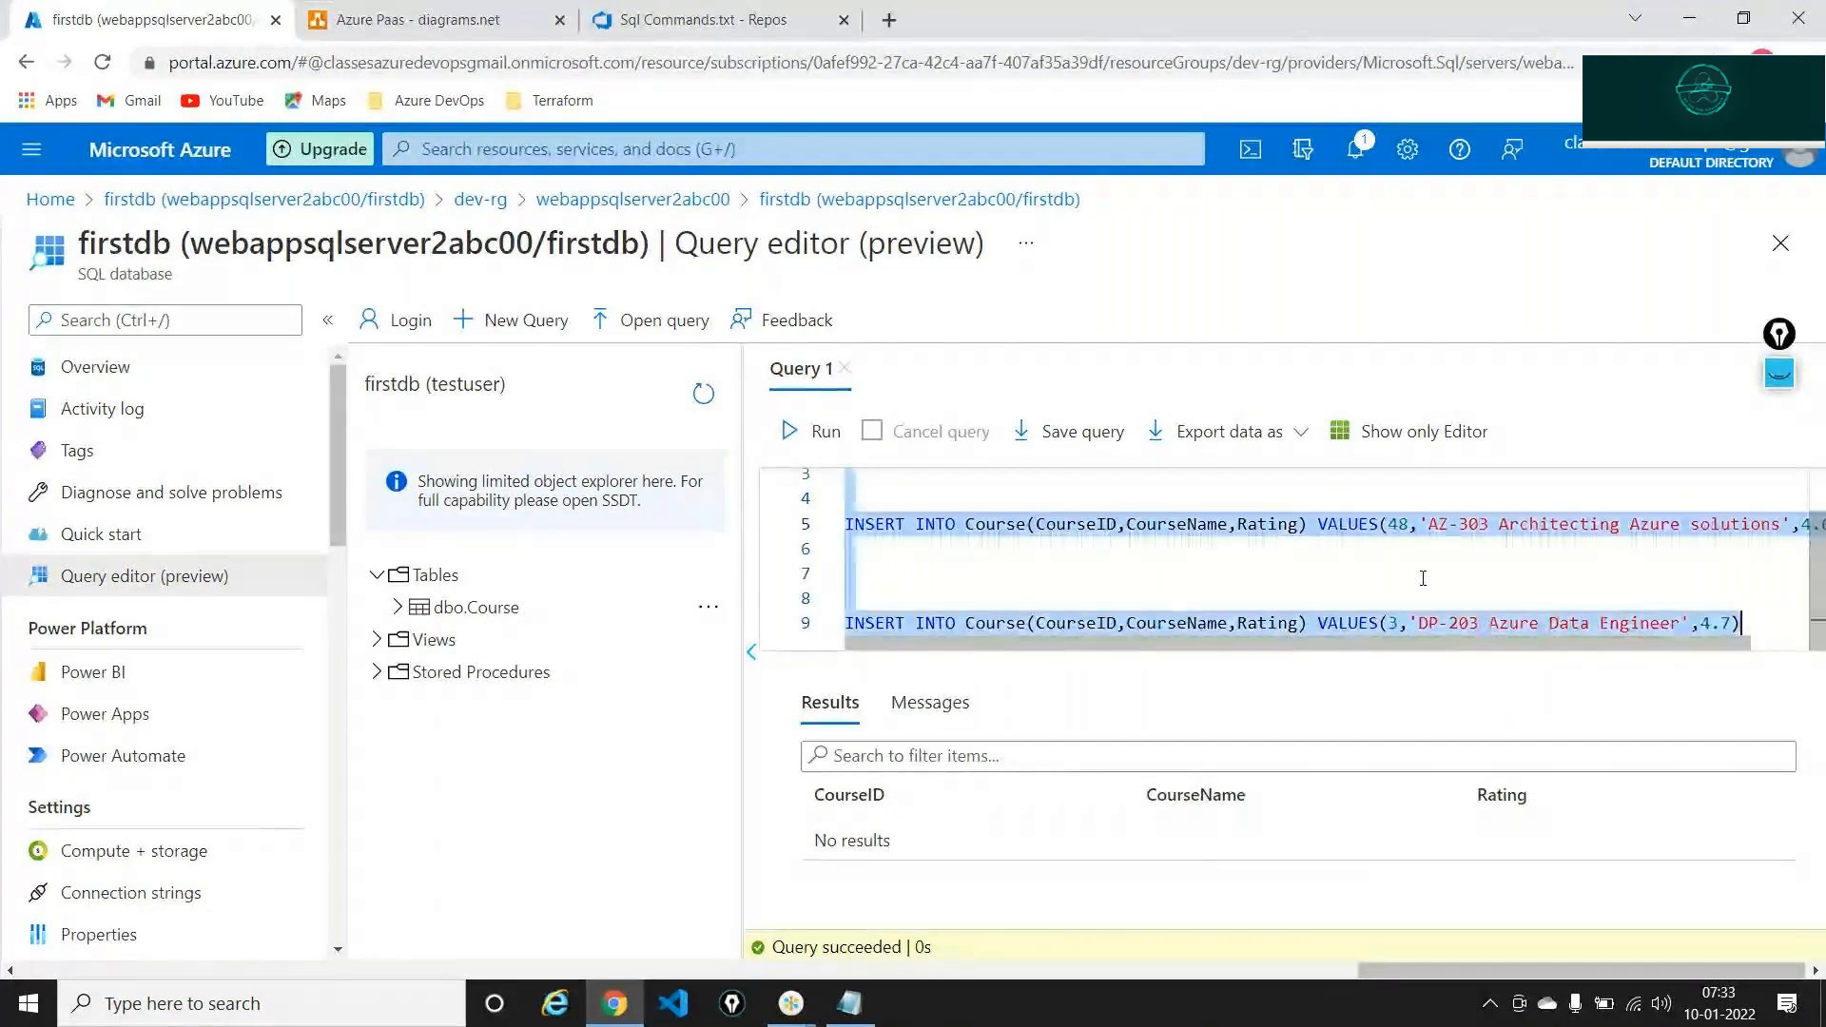
click(804, 431)
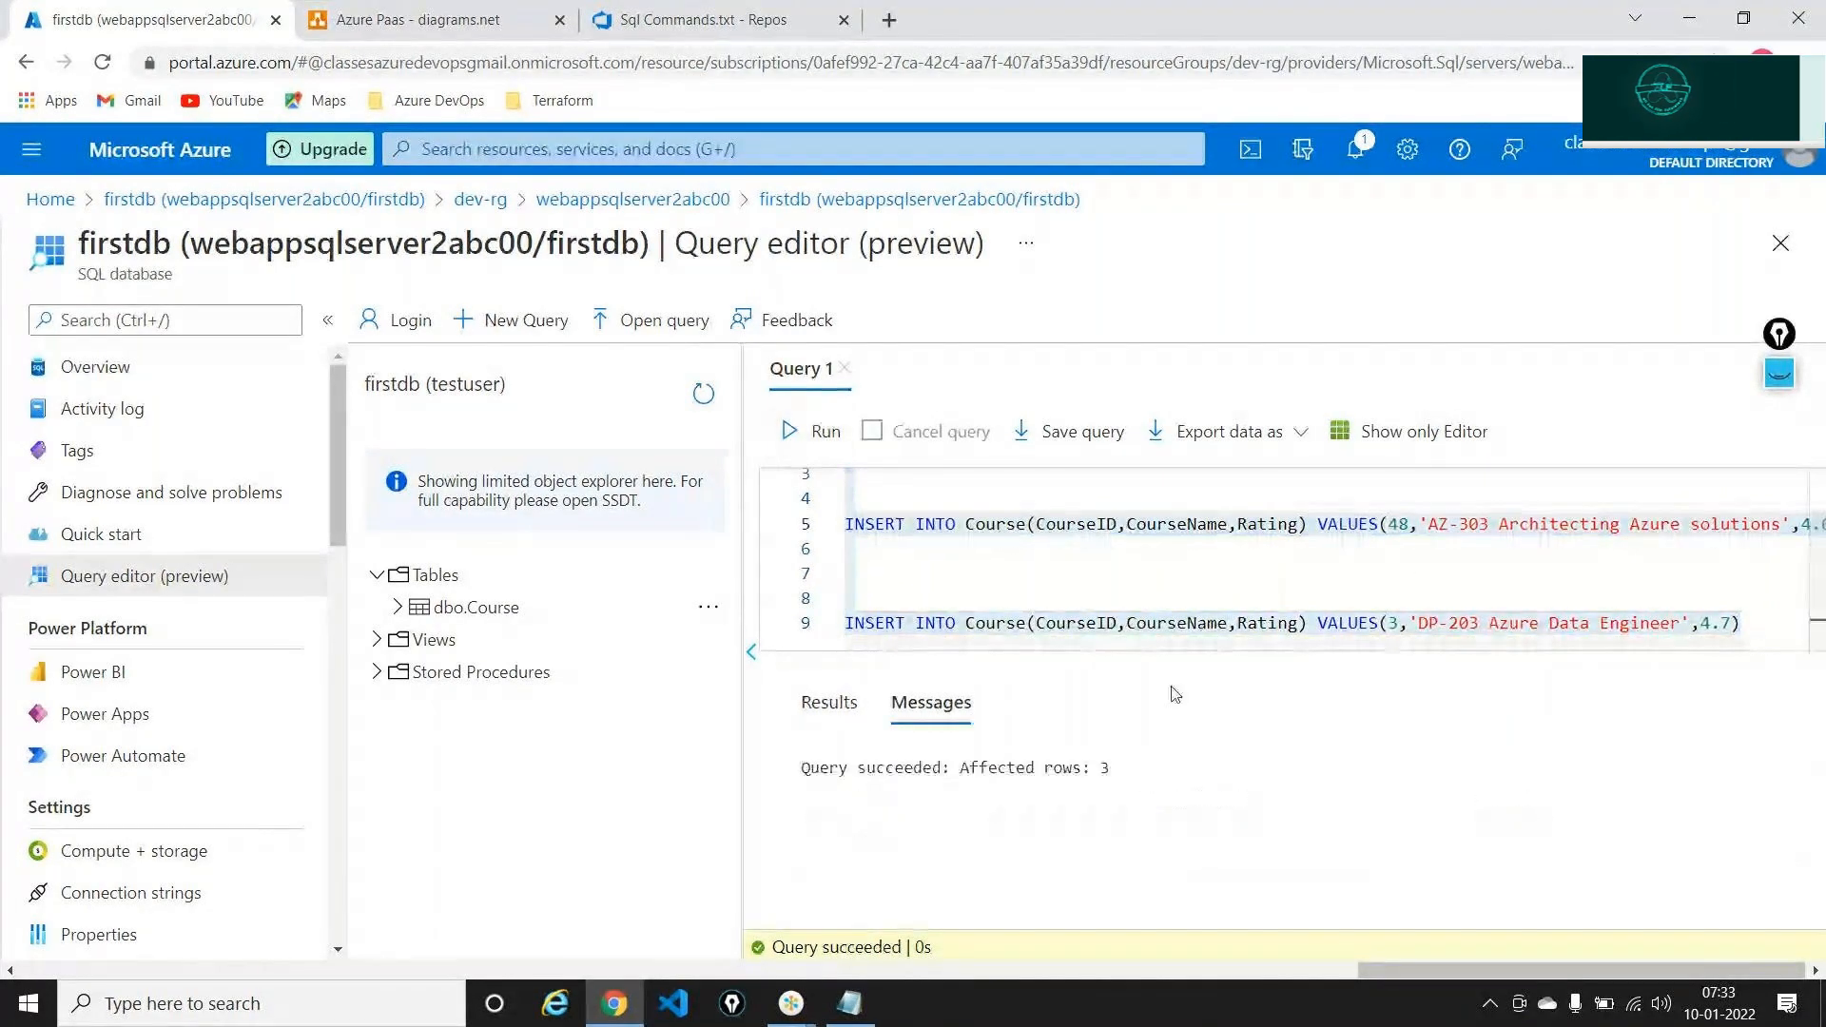
double_click(885, 771)
click(885, 773)
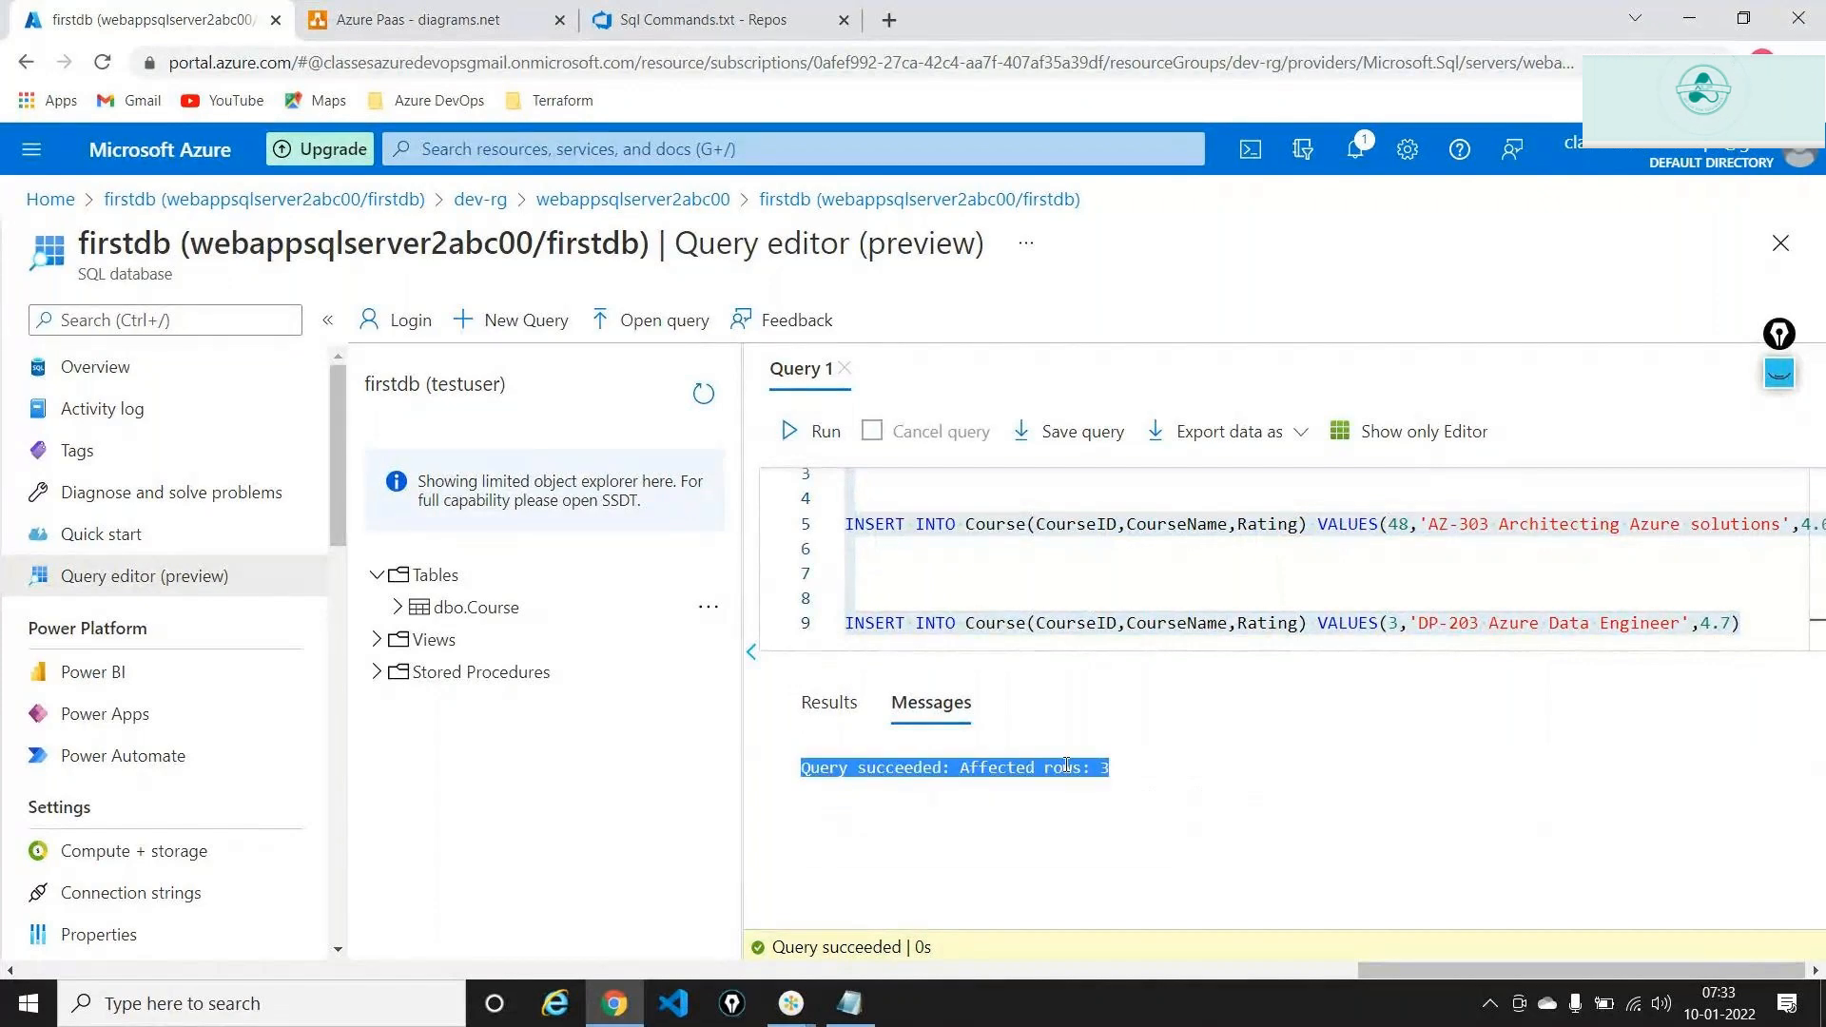
click(942, 566)
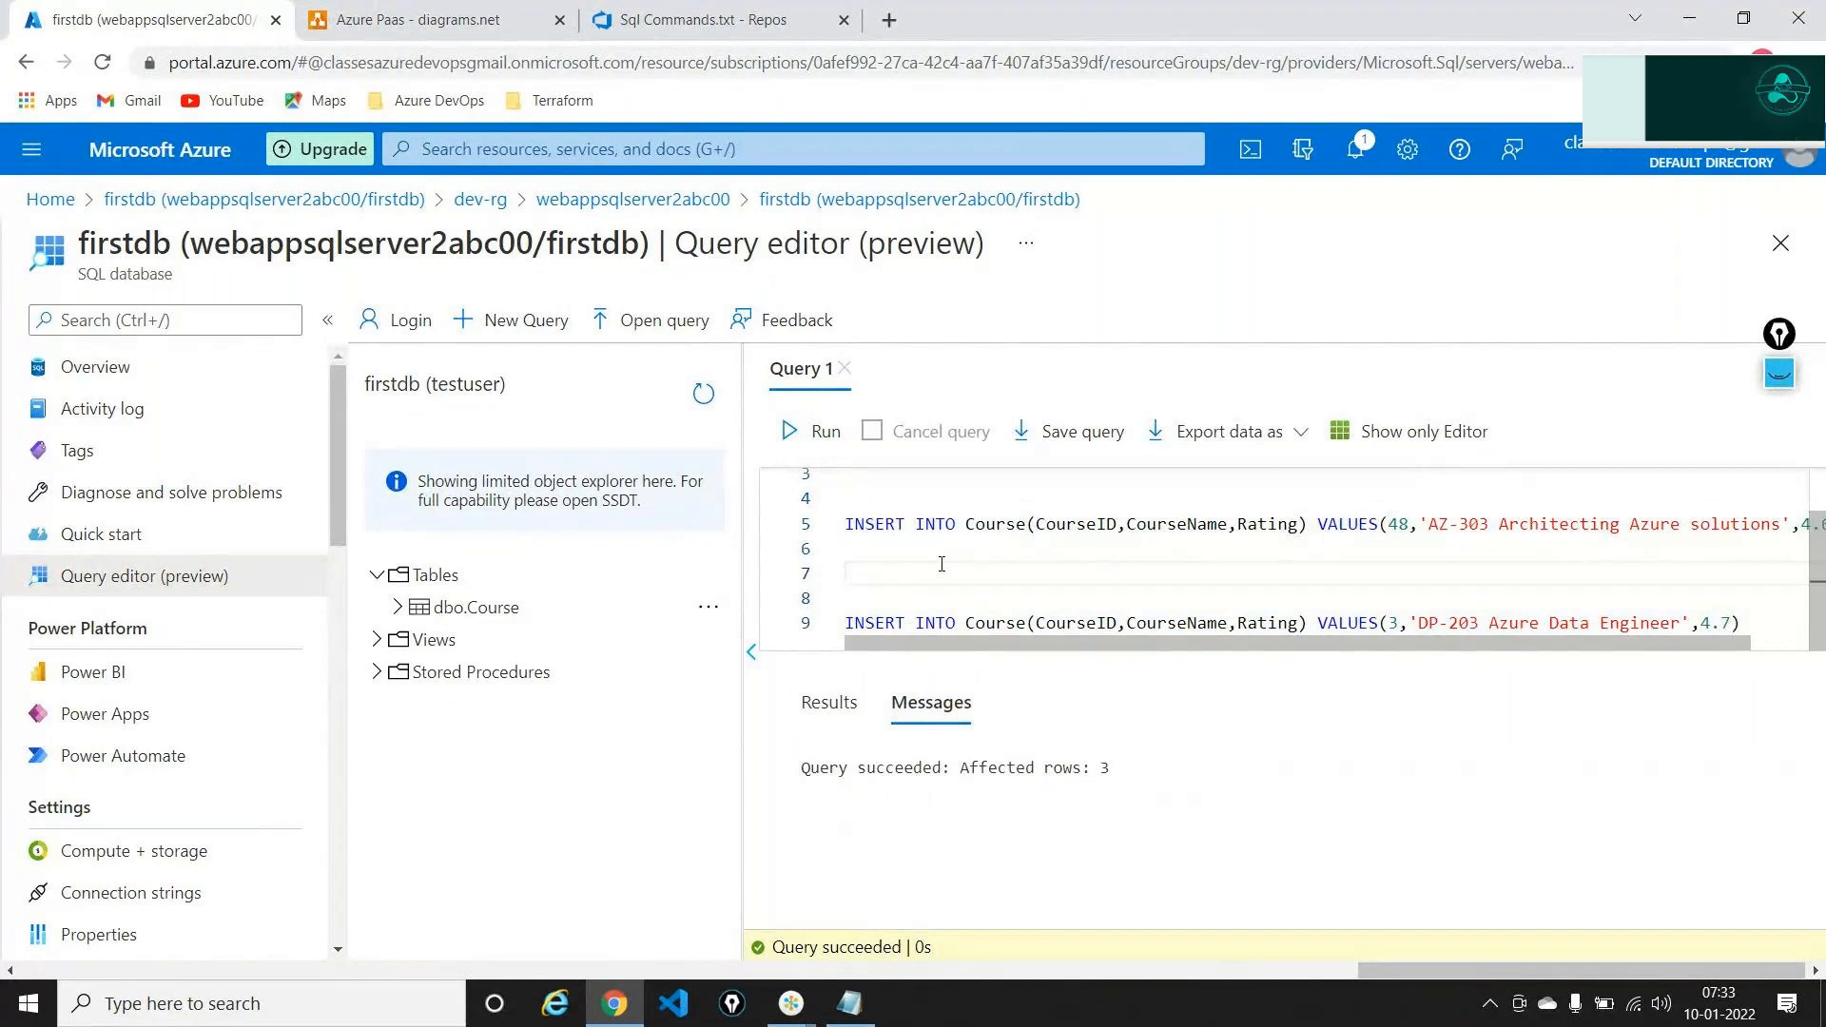
Replace the inserts with Select * from [dbo].[Course] and run it, listing the new CourseName and Rating rows
key(ctrl+a)
scroll(942, 564, up, 1)
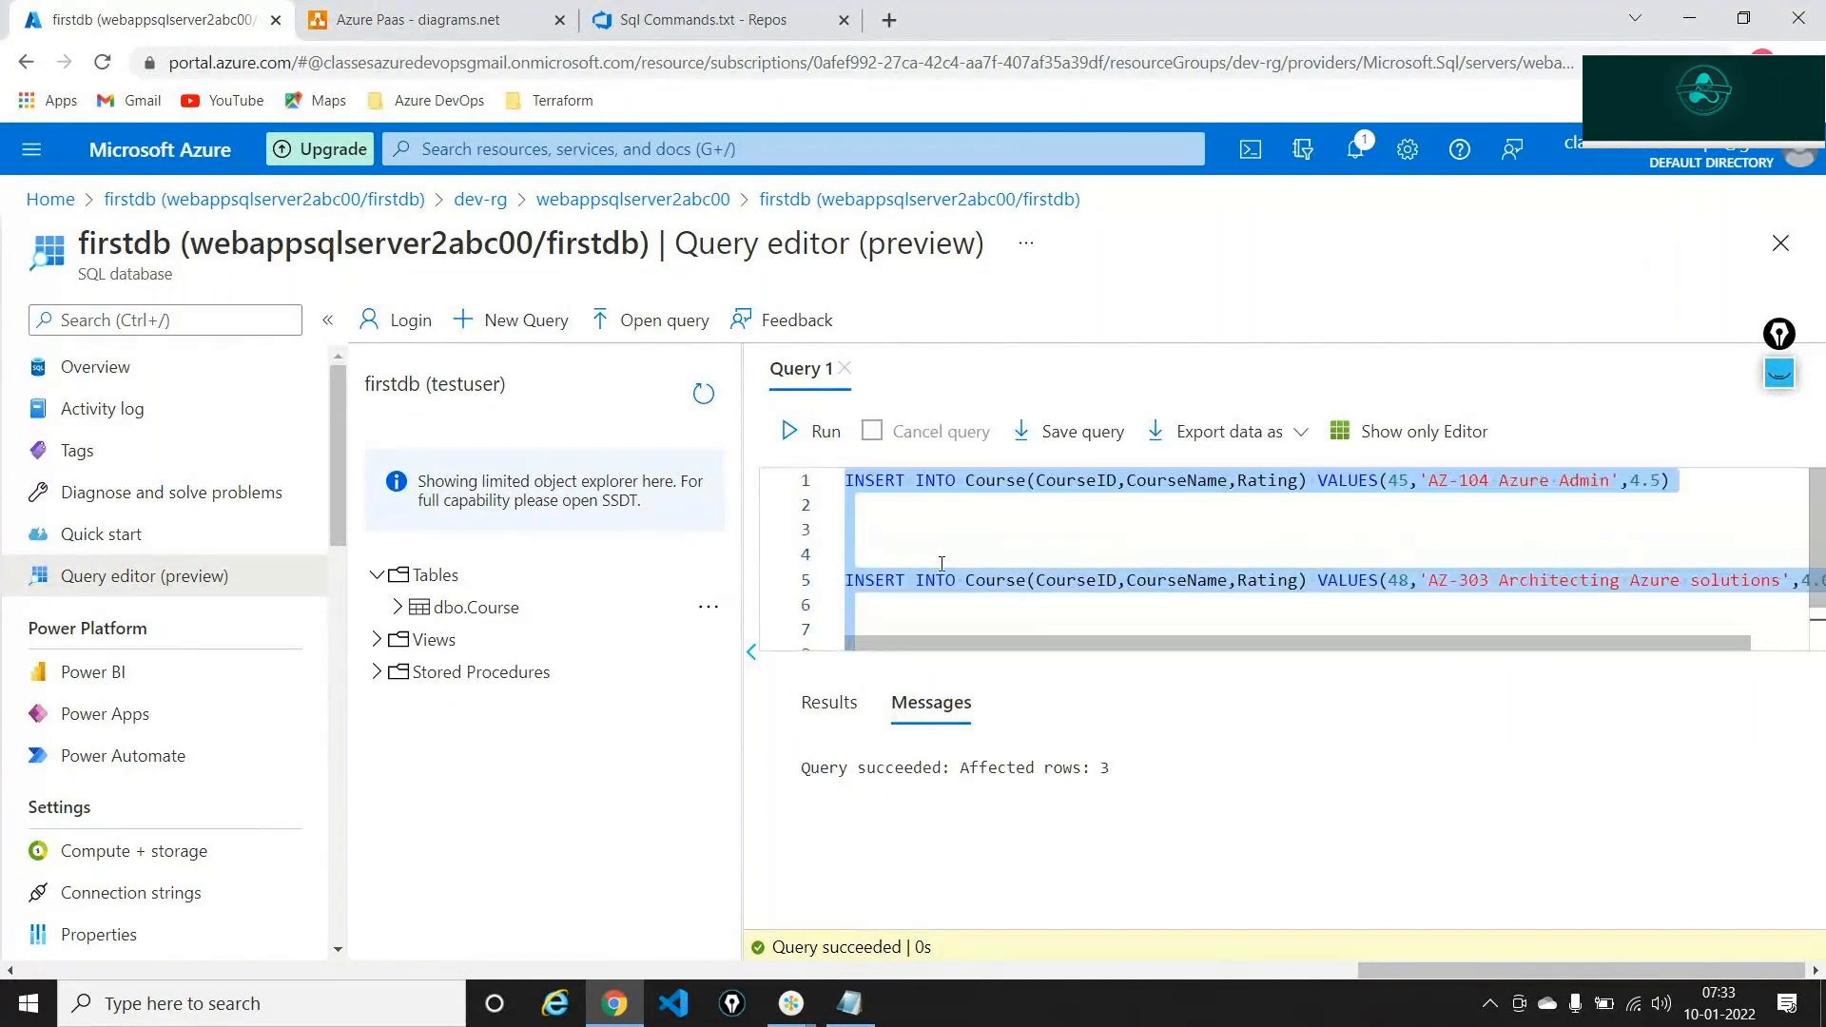
key(BackSpace)
text(Sel)
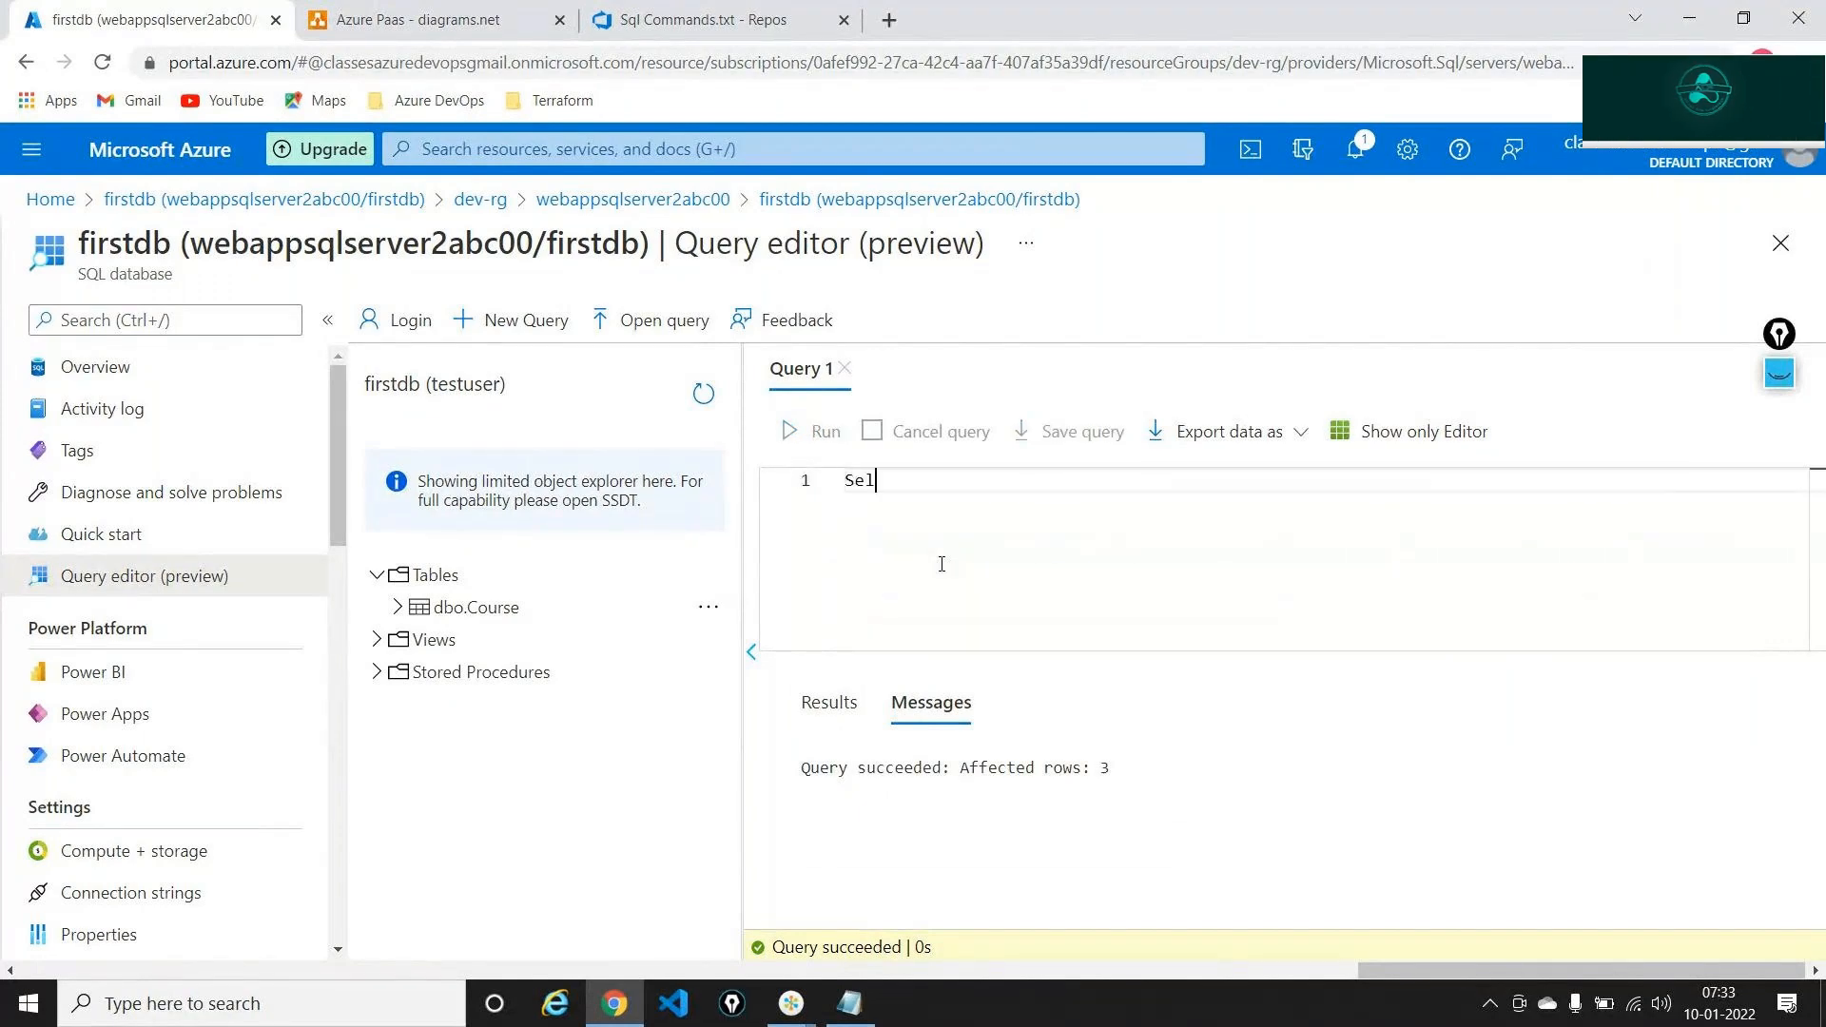
text(ect * )
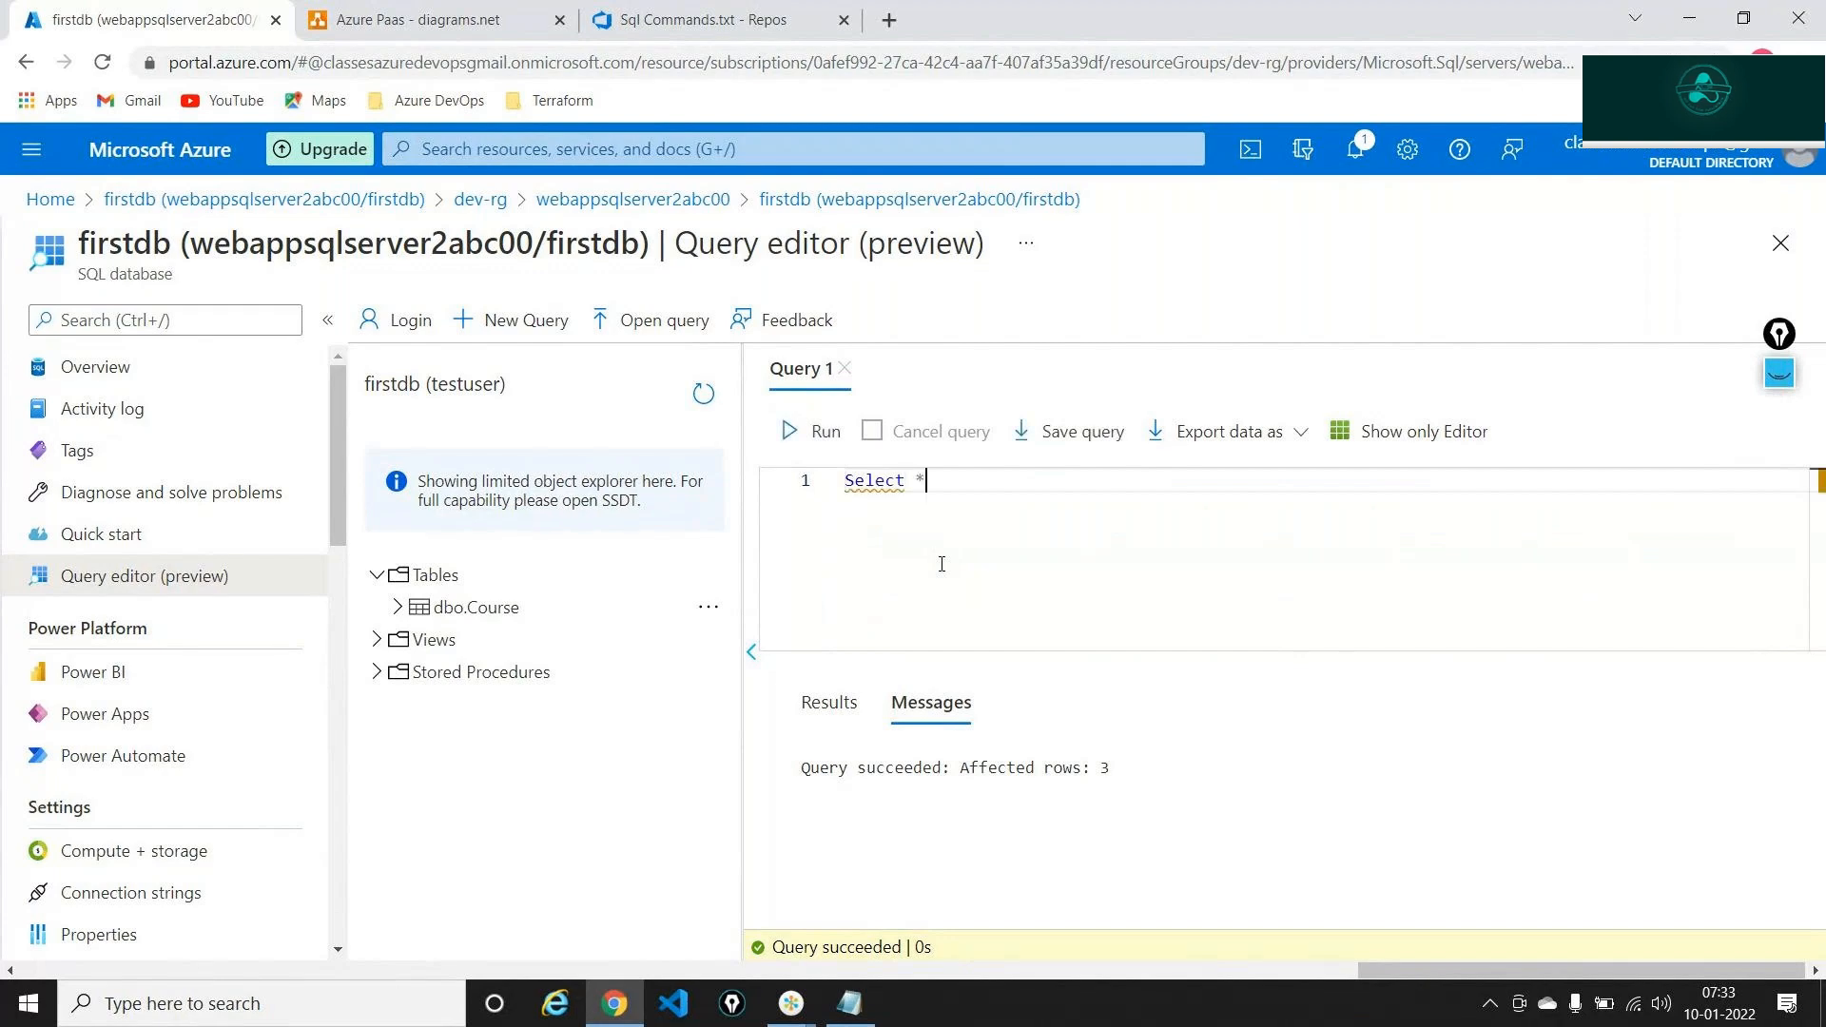
text(from db)
key(Tab)
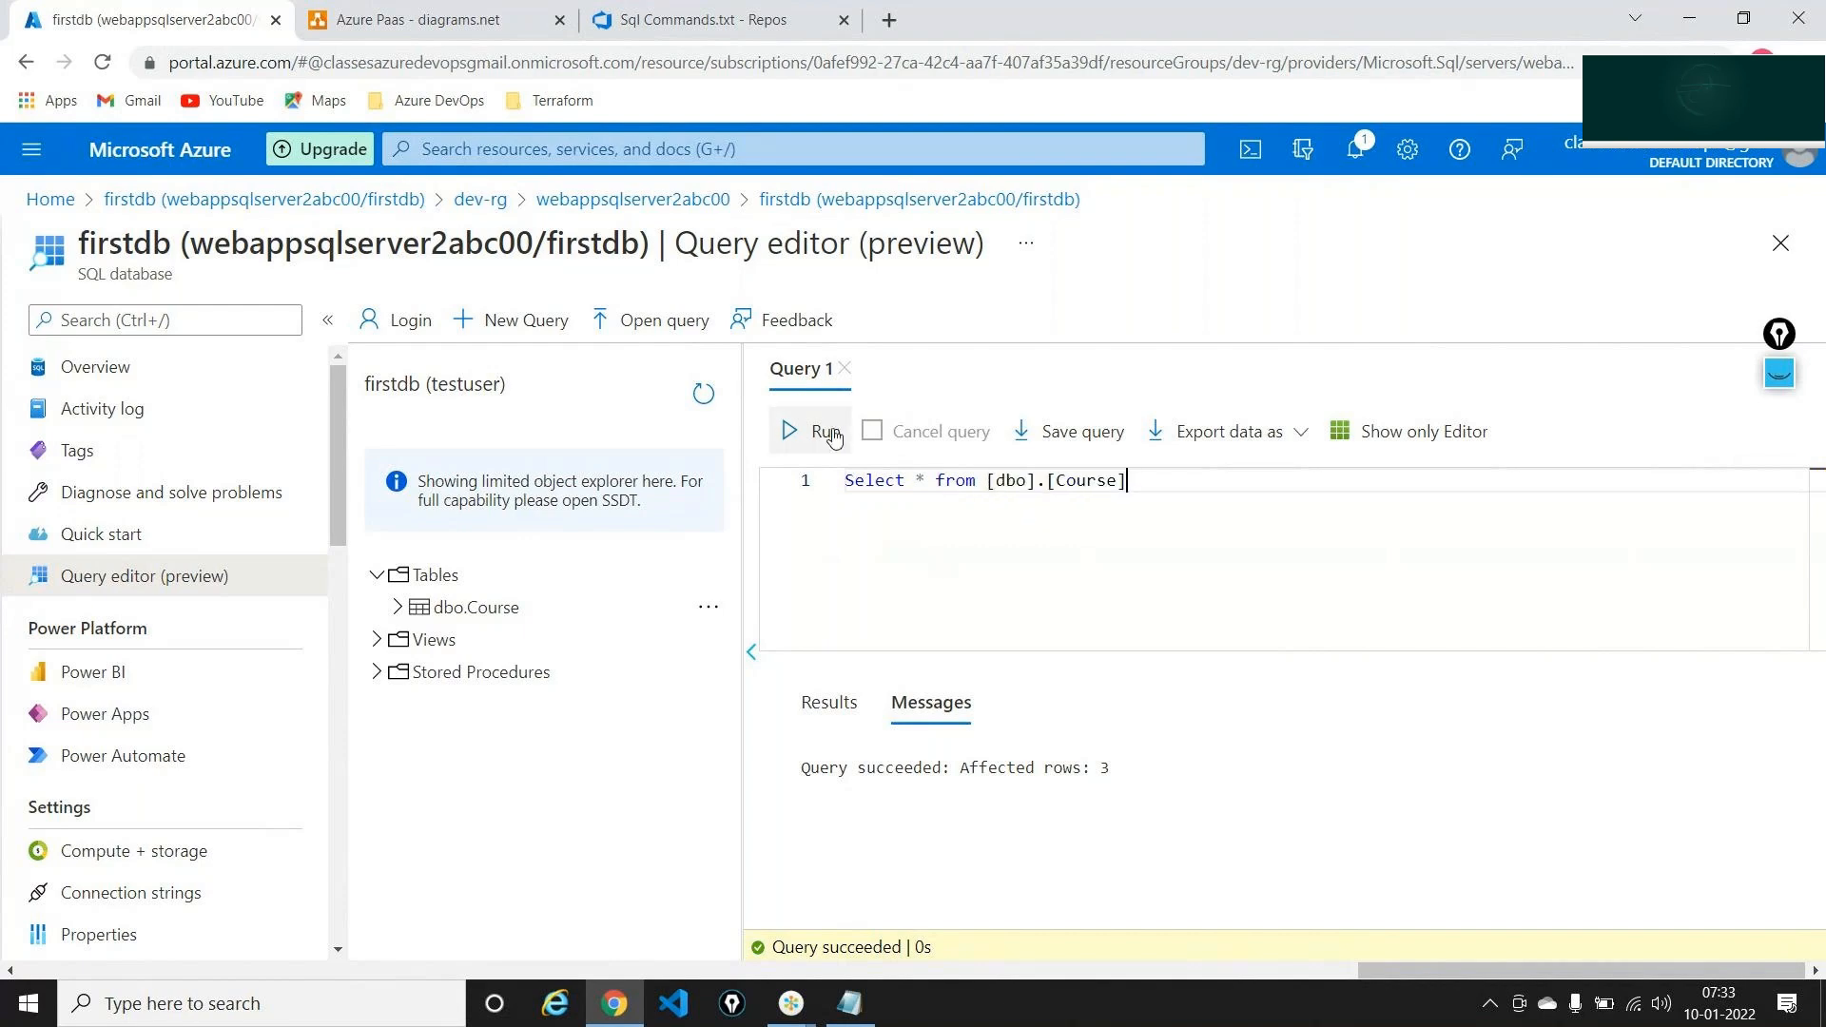
click(824, 431)
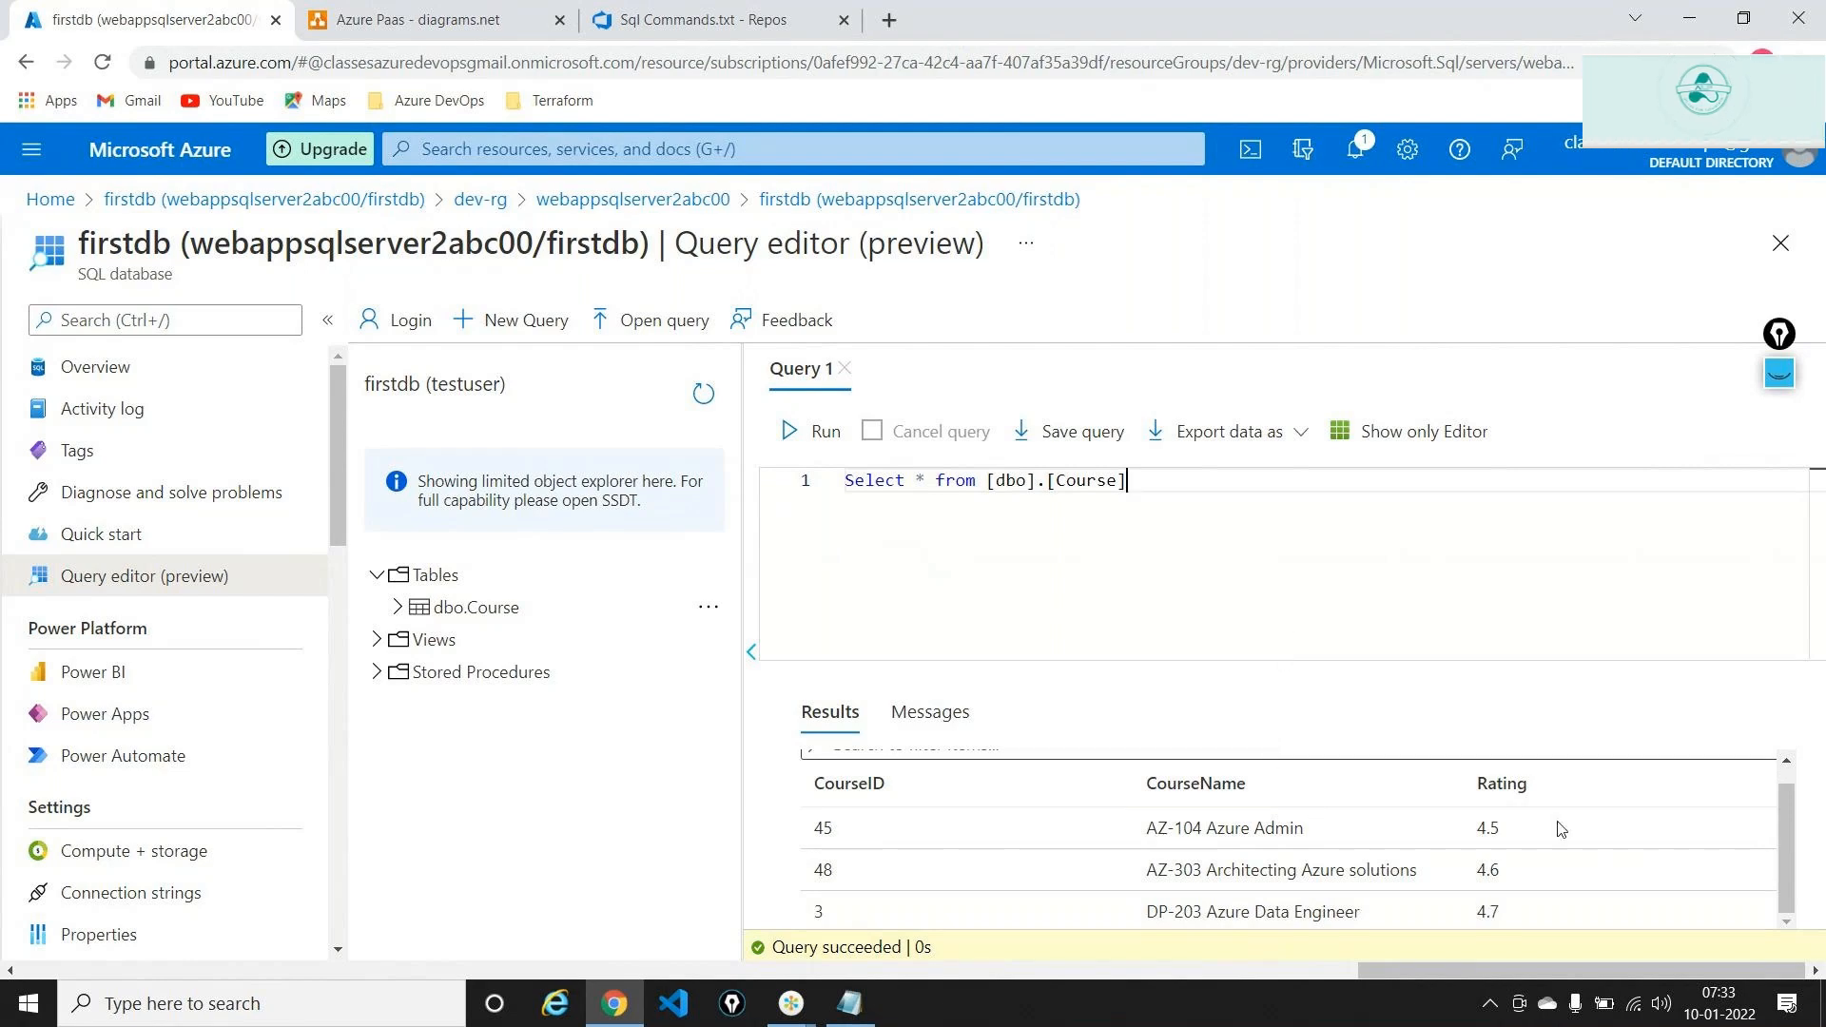
scroll(856, 828, up, 1)
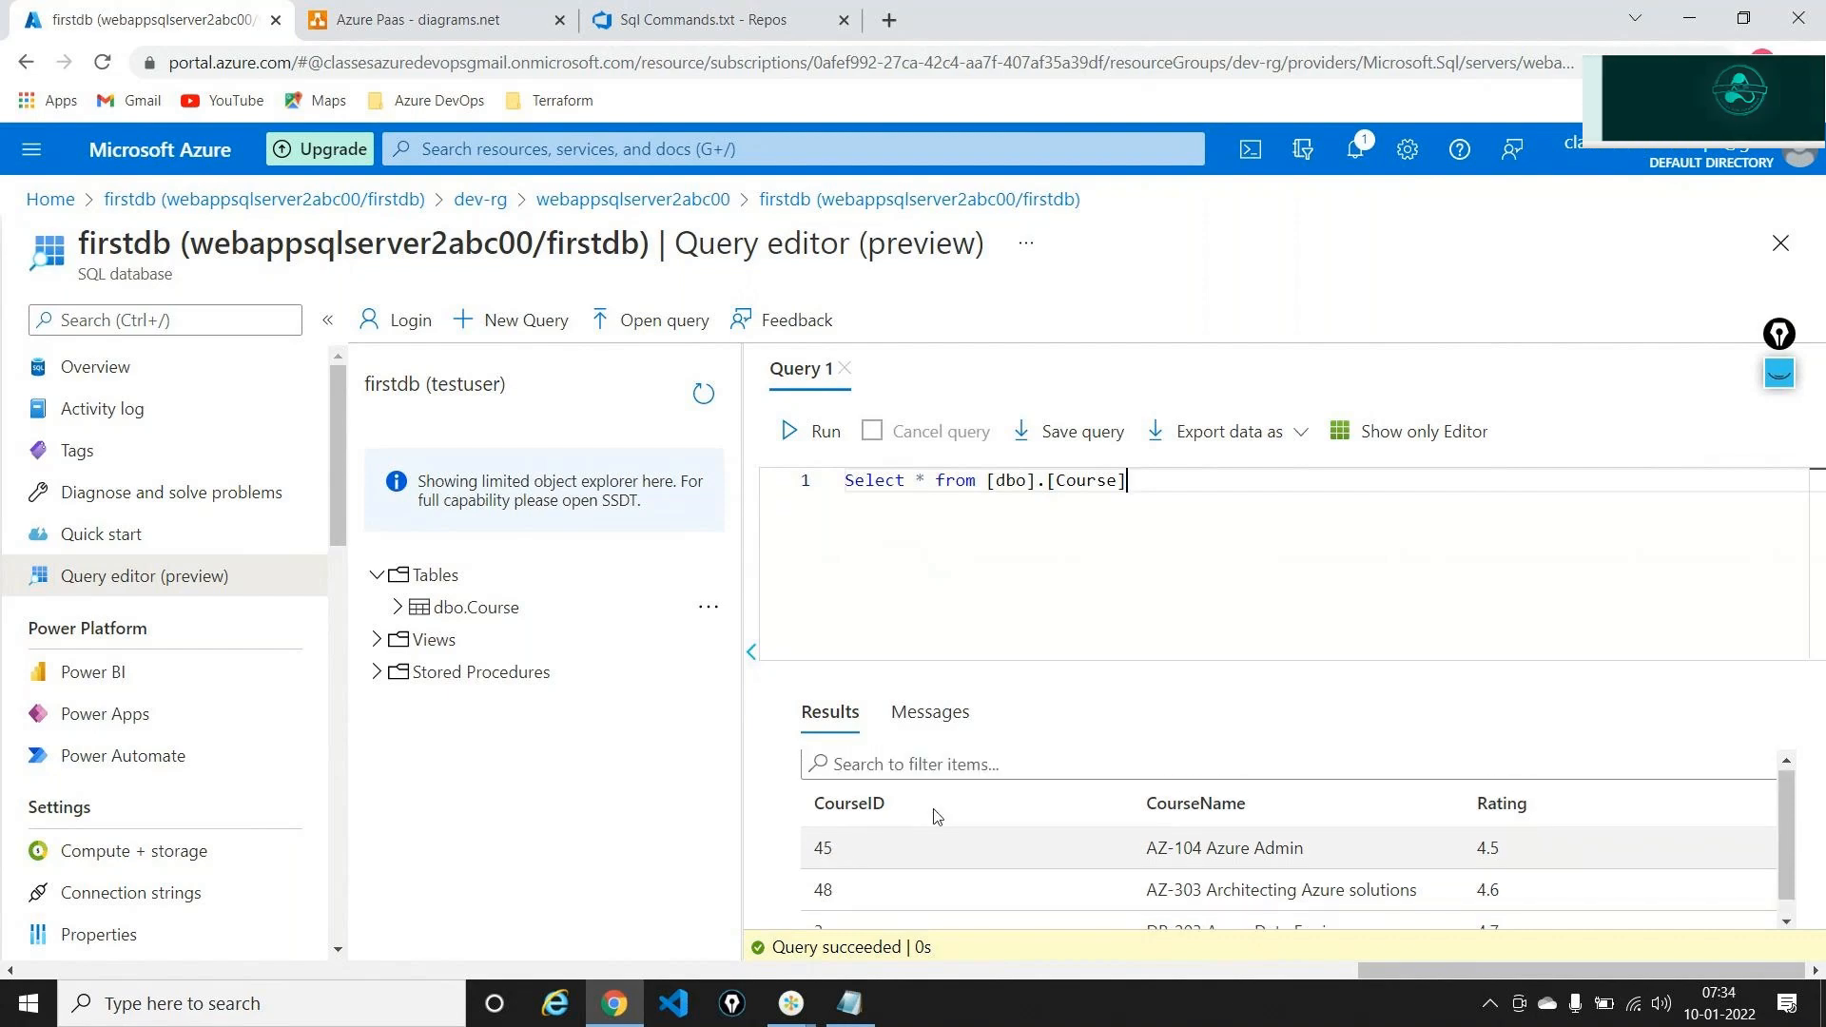
double_click(1221, 805)
double_click(1500, 805)
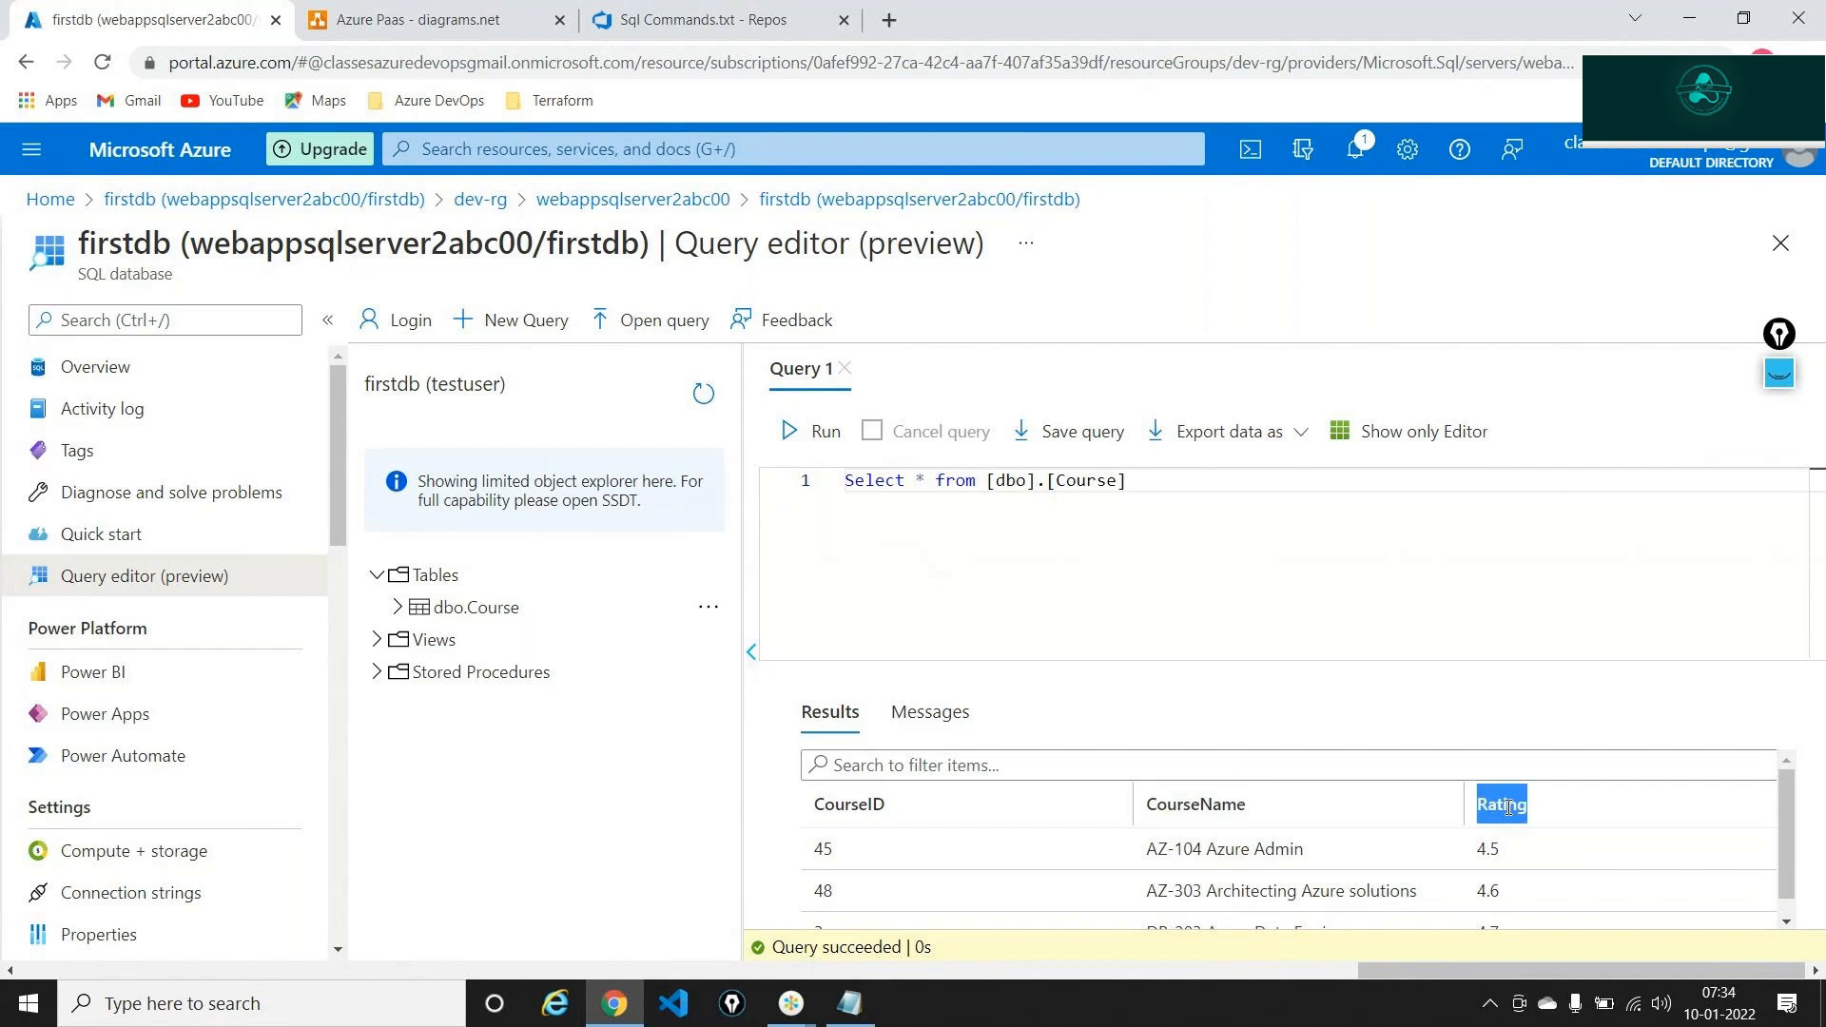
click(1241, 634)
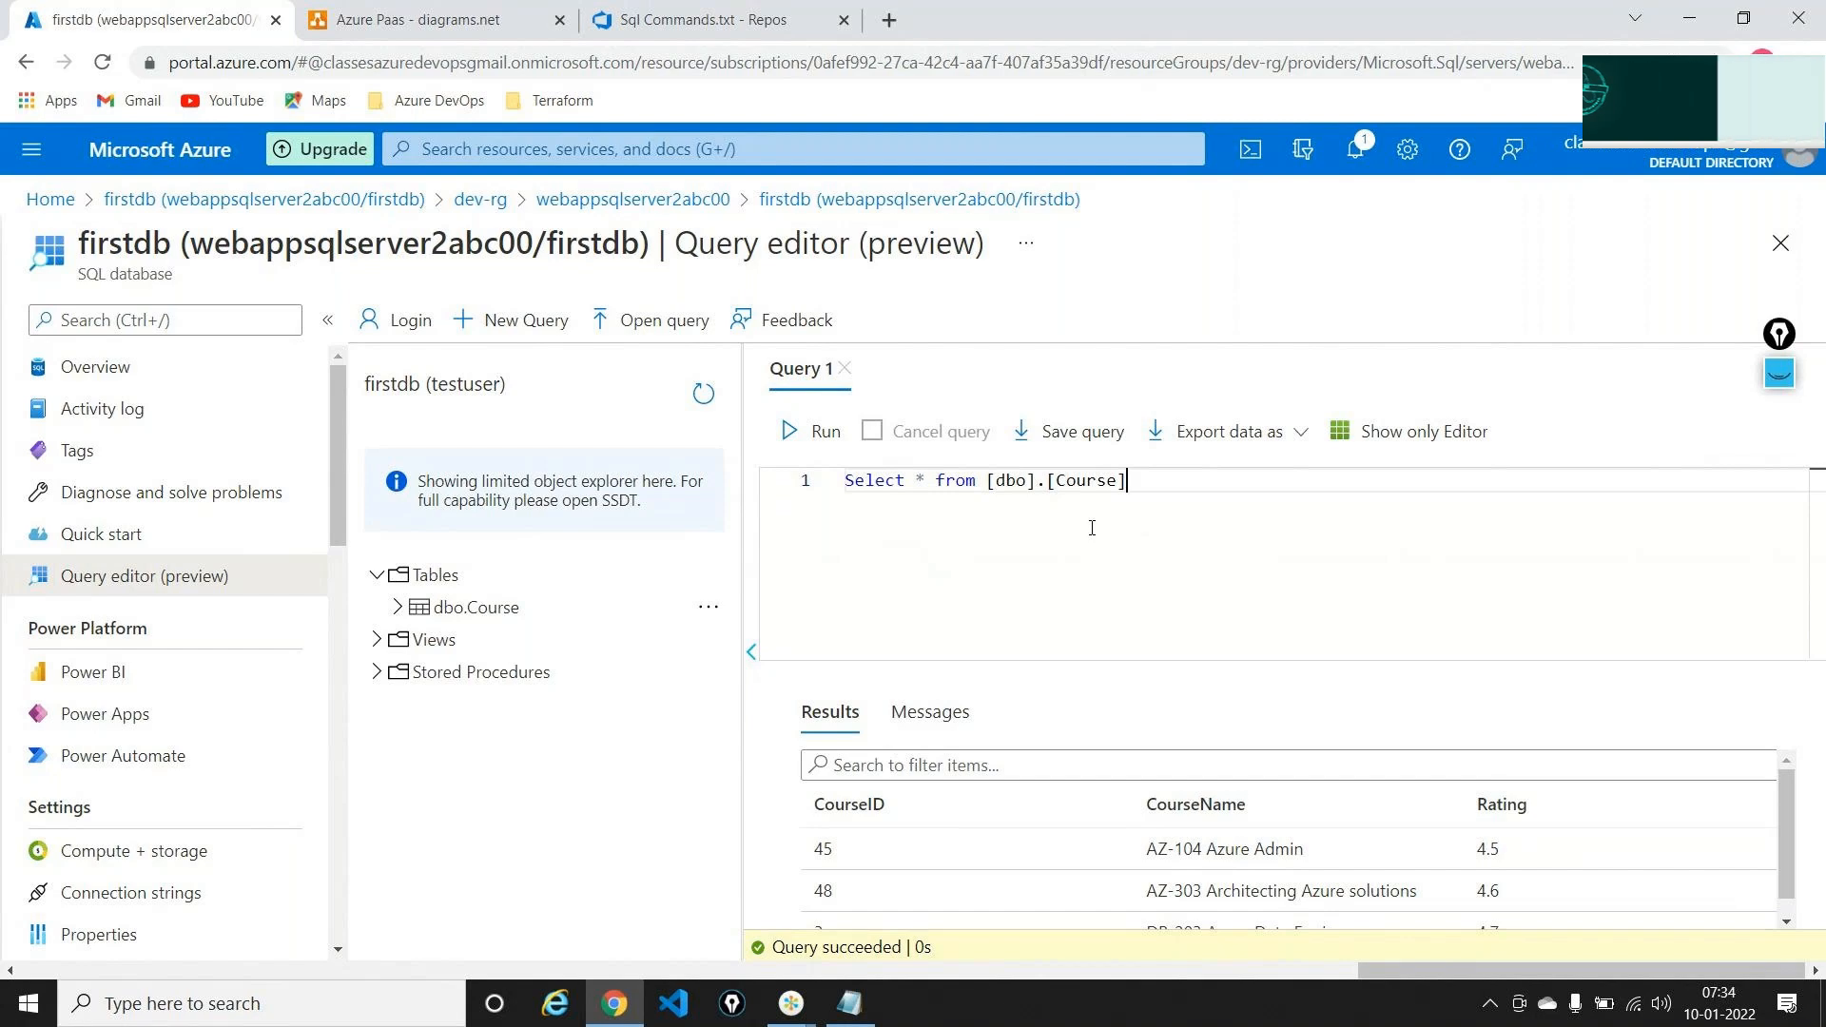
Append where CourseID = 45 and run it, returning only AZ-104 Azure Admin rated 4.5
text(wher)
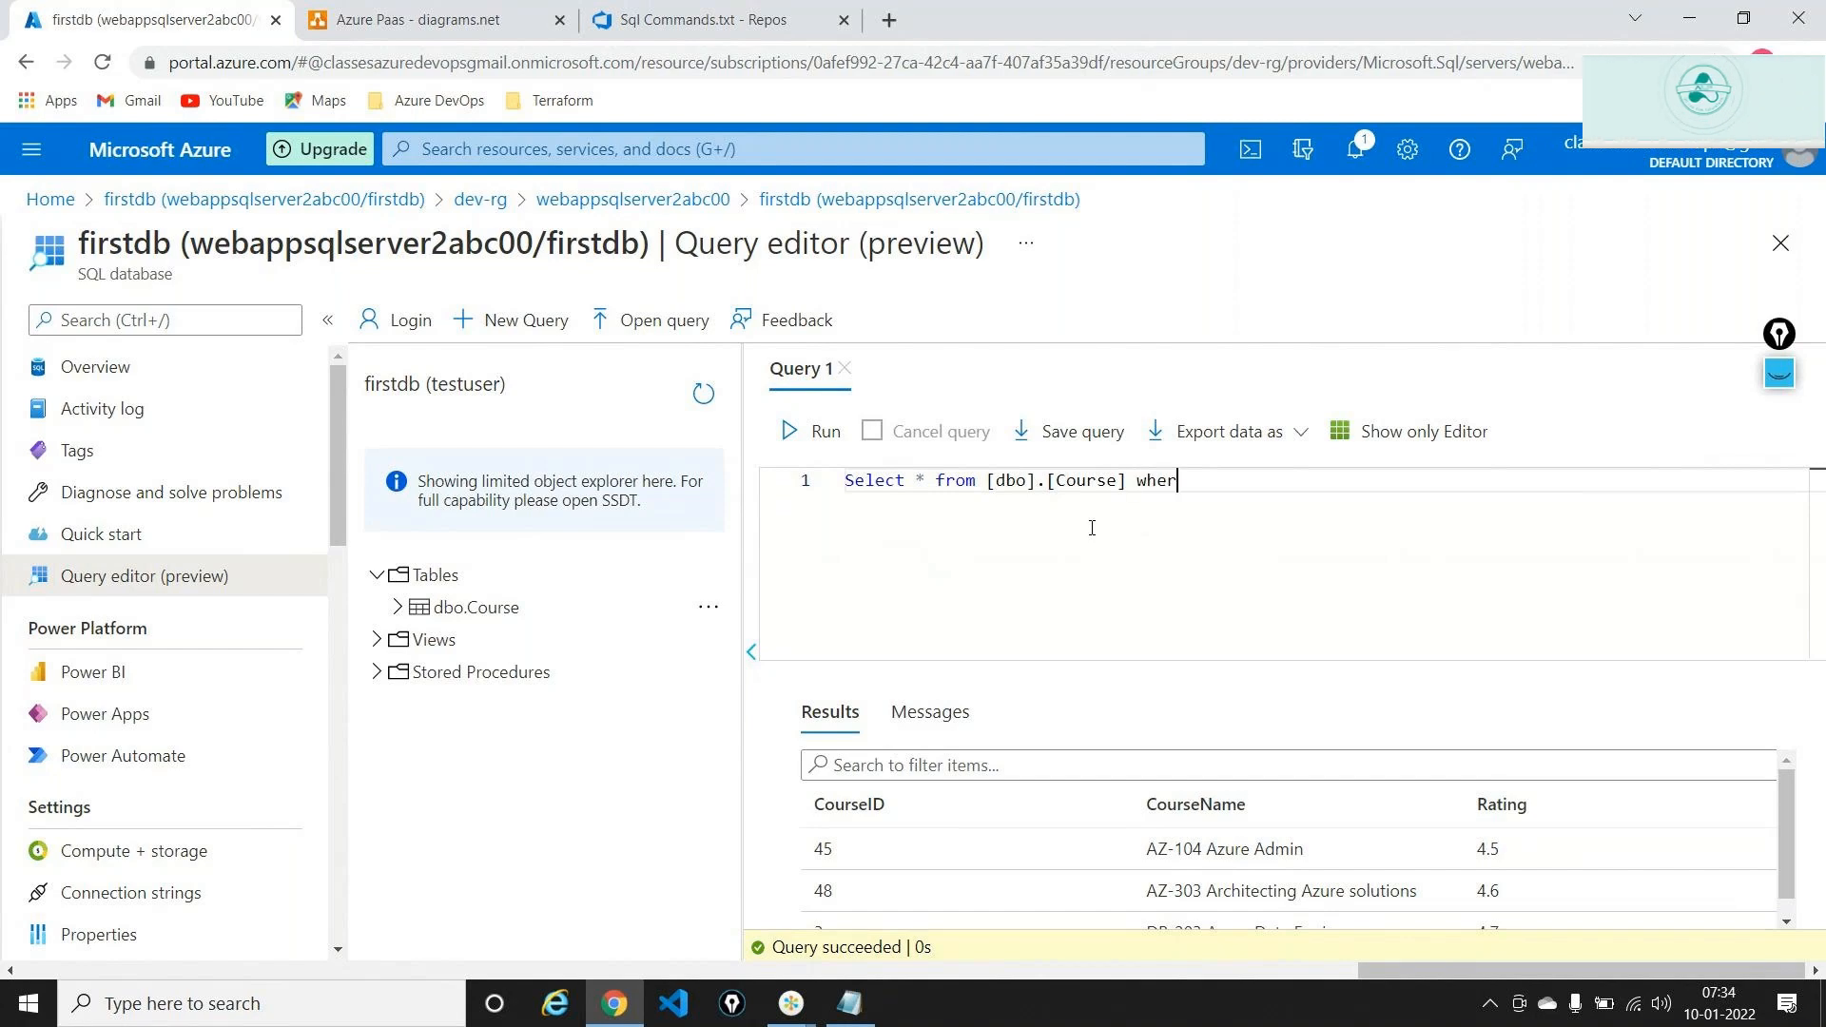
text(e Co)
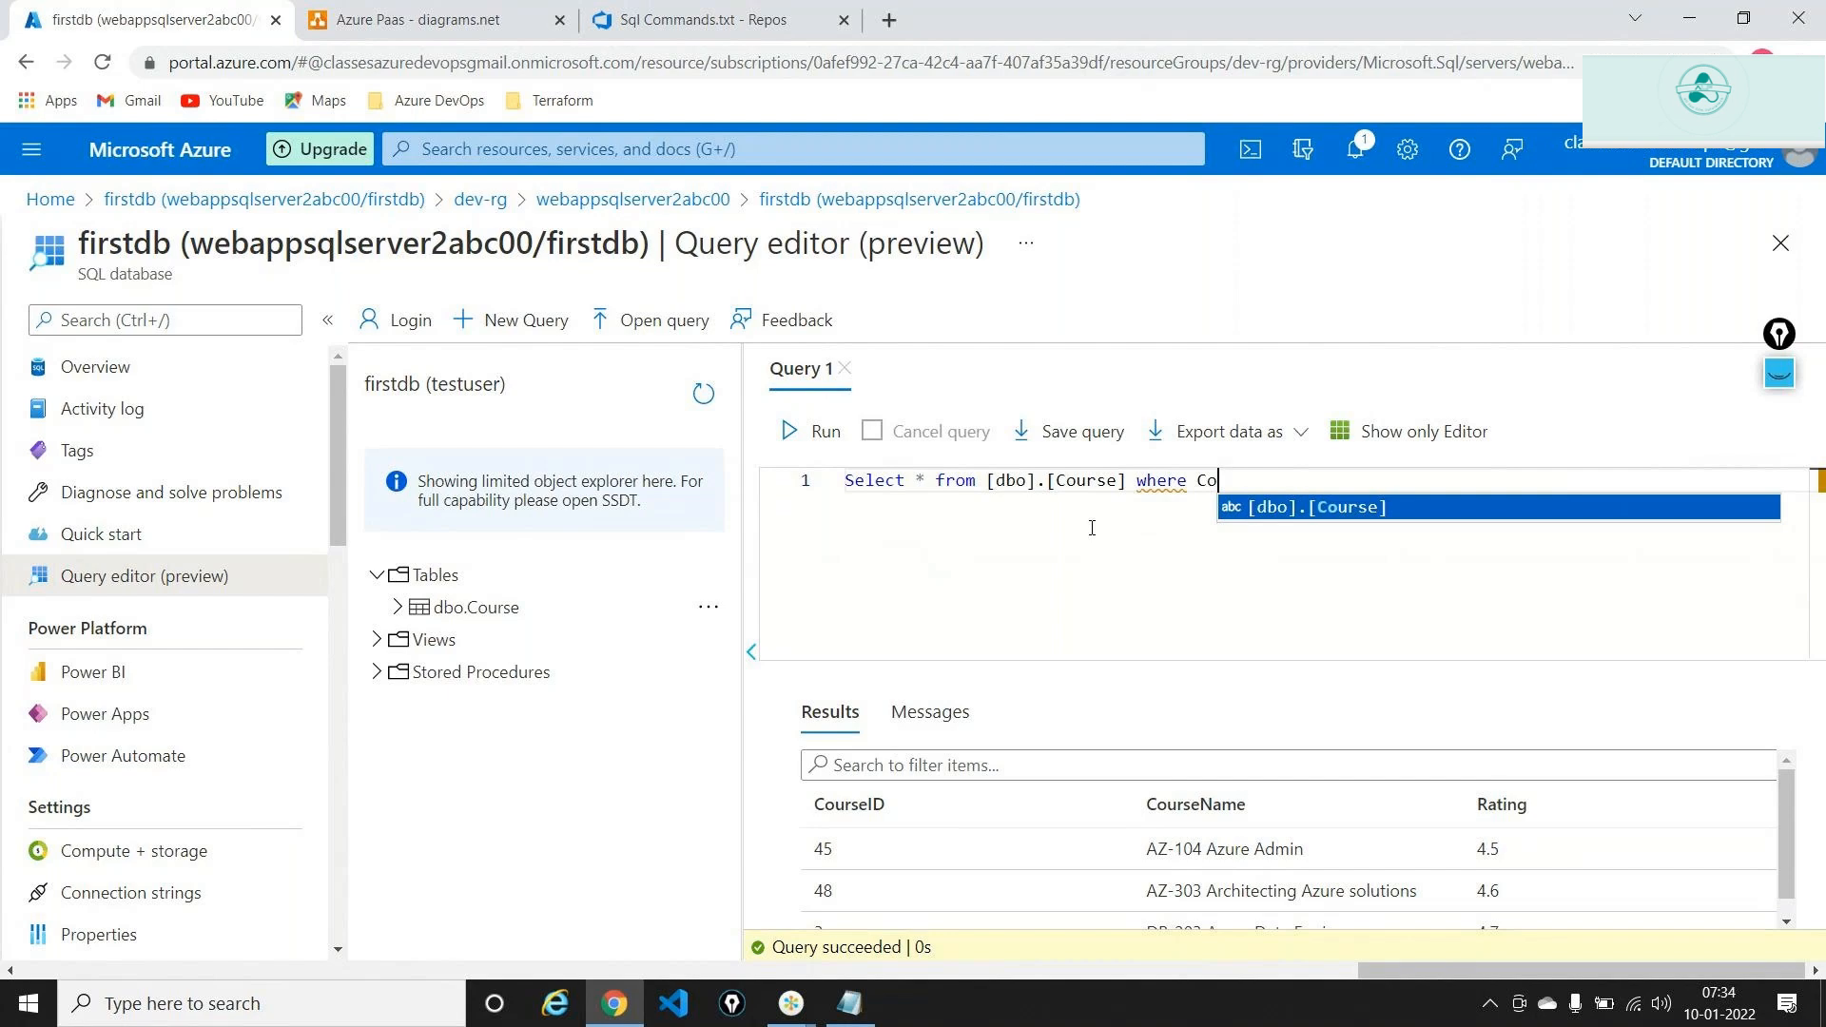
text(urse)
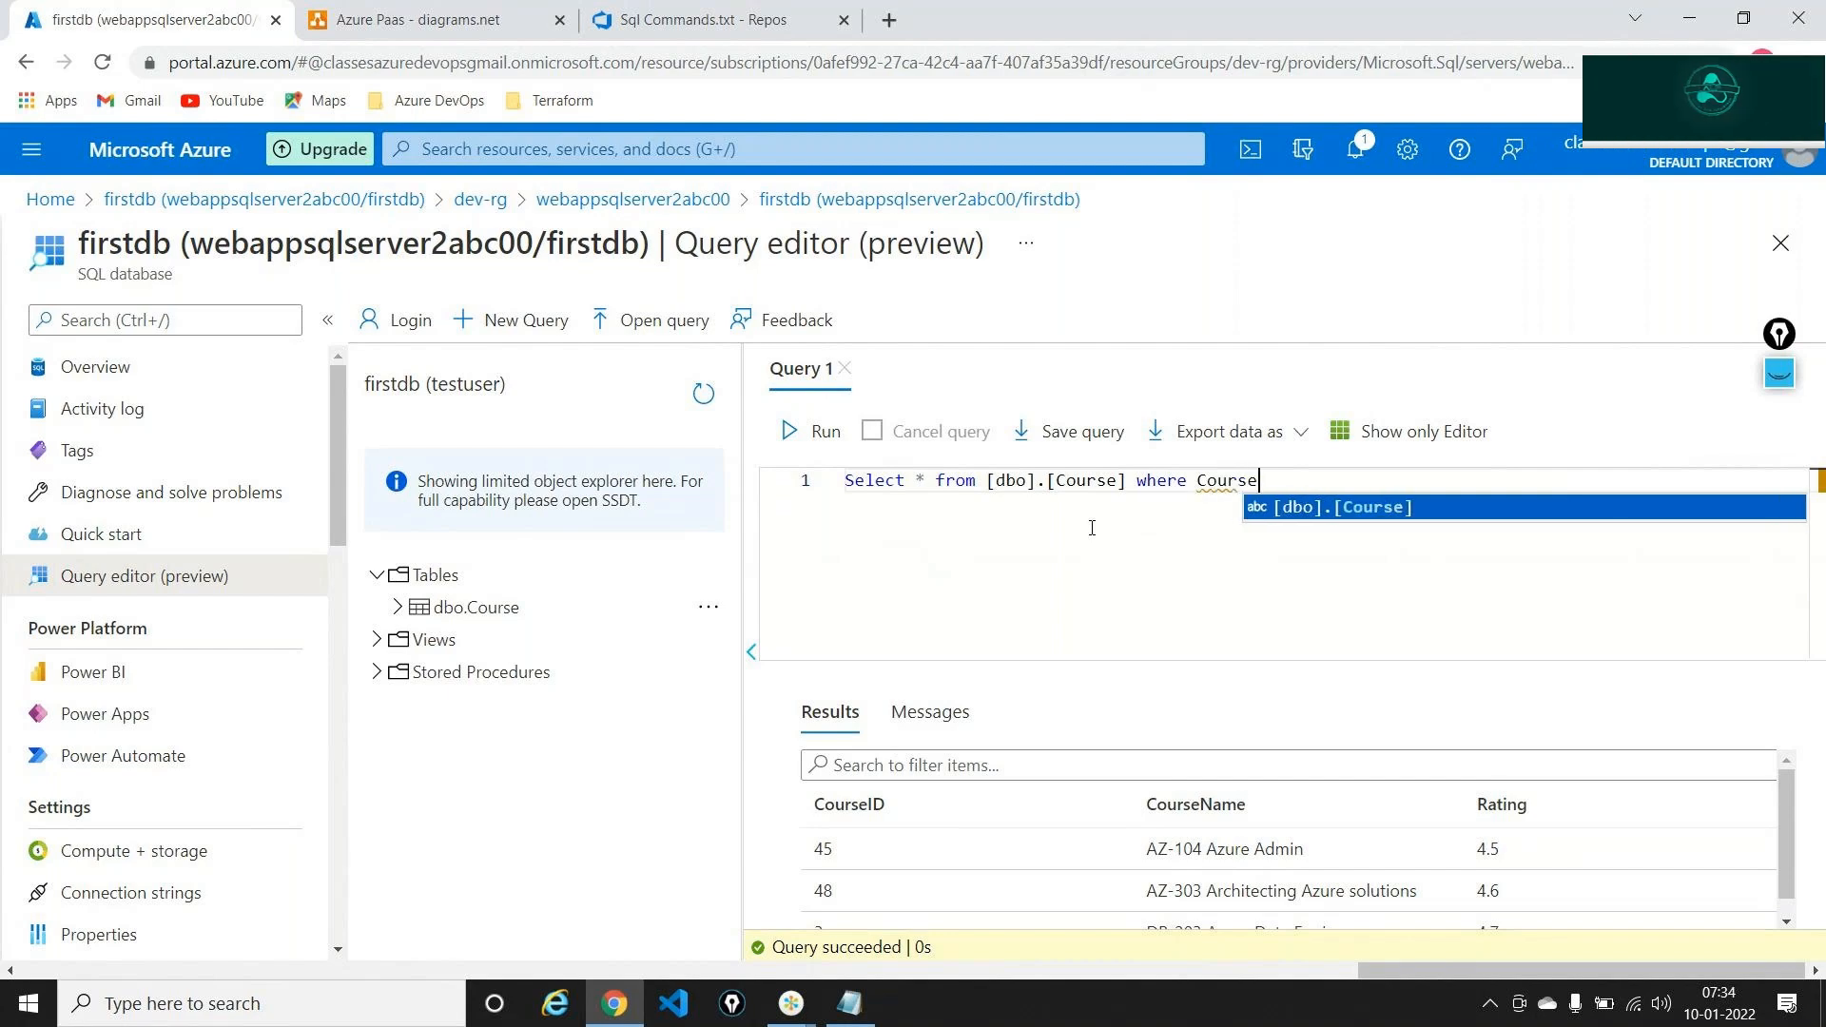
text(ID == )
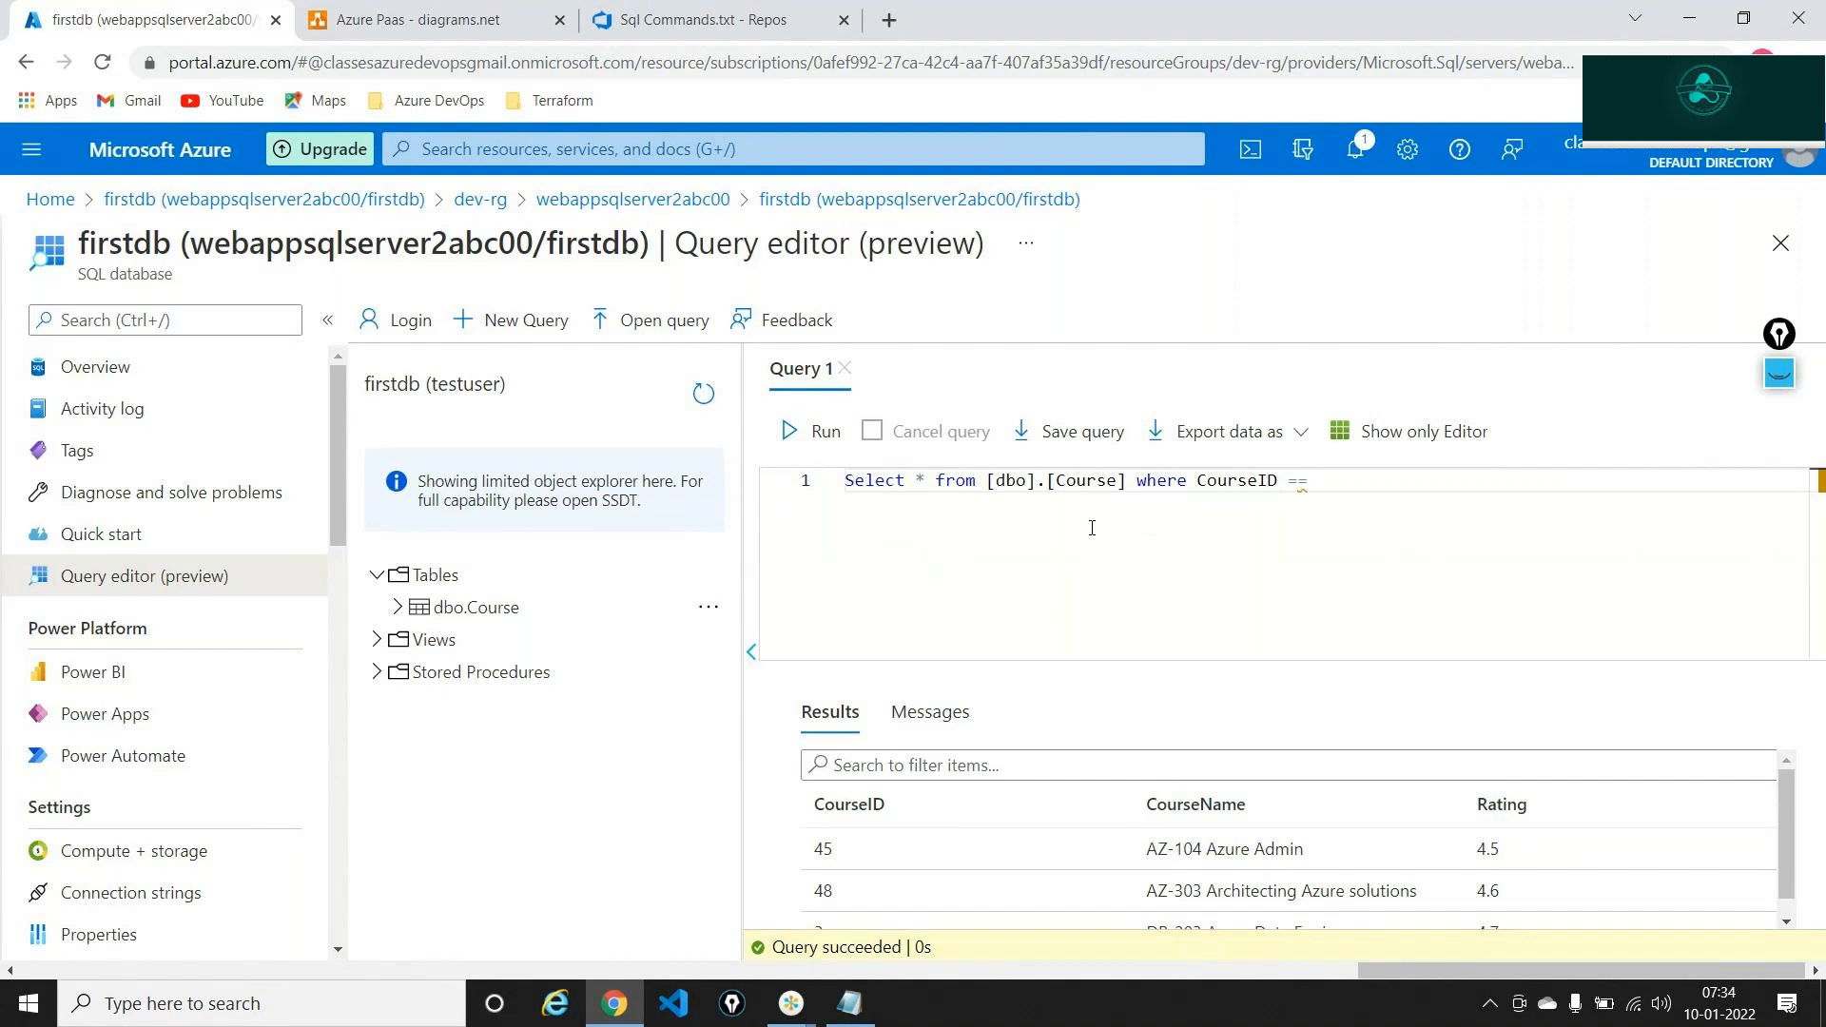
text(45)
key(BackSpace)
key(End)
click(811, 431)
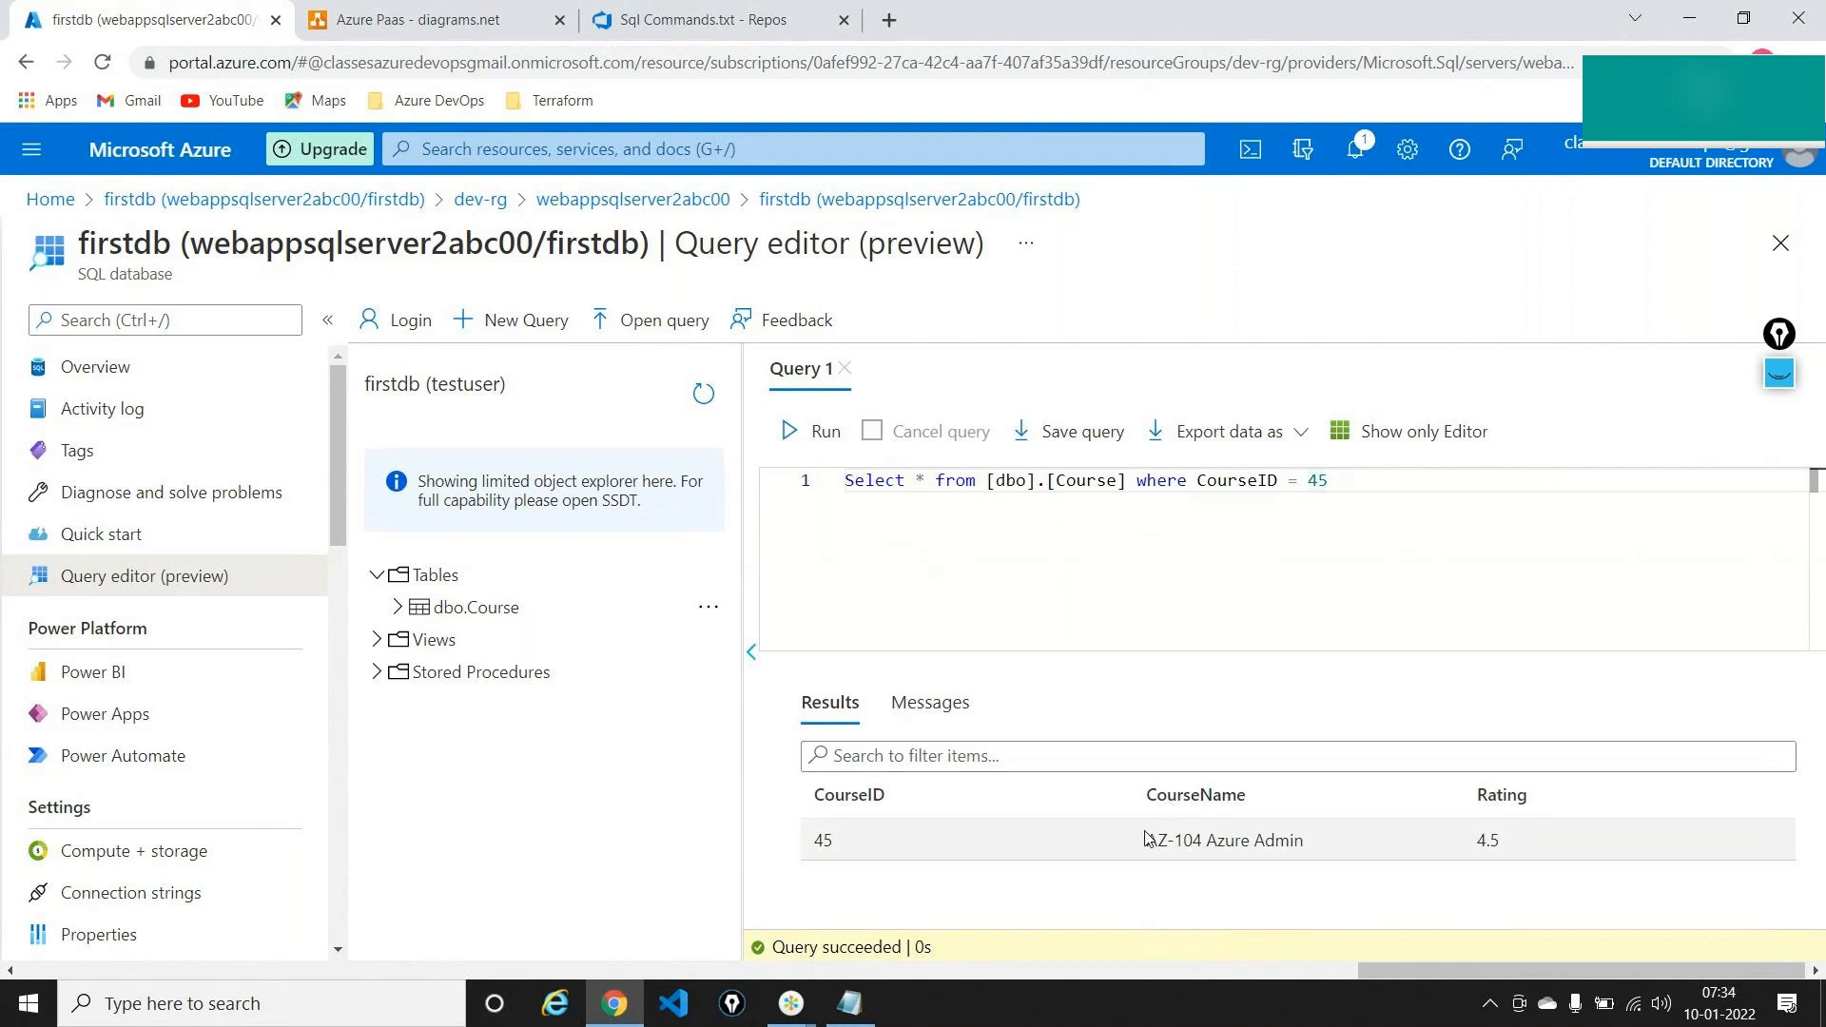
double_click(1331, 482)
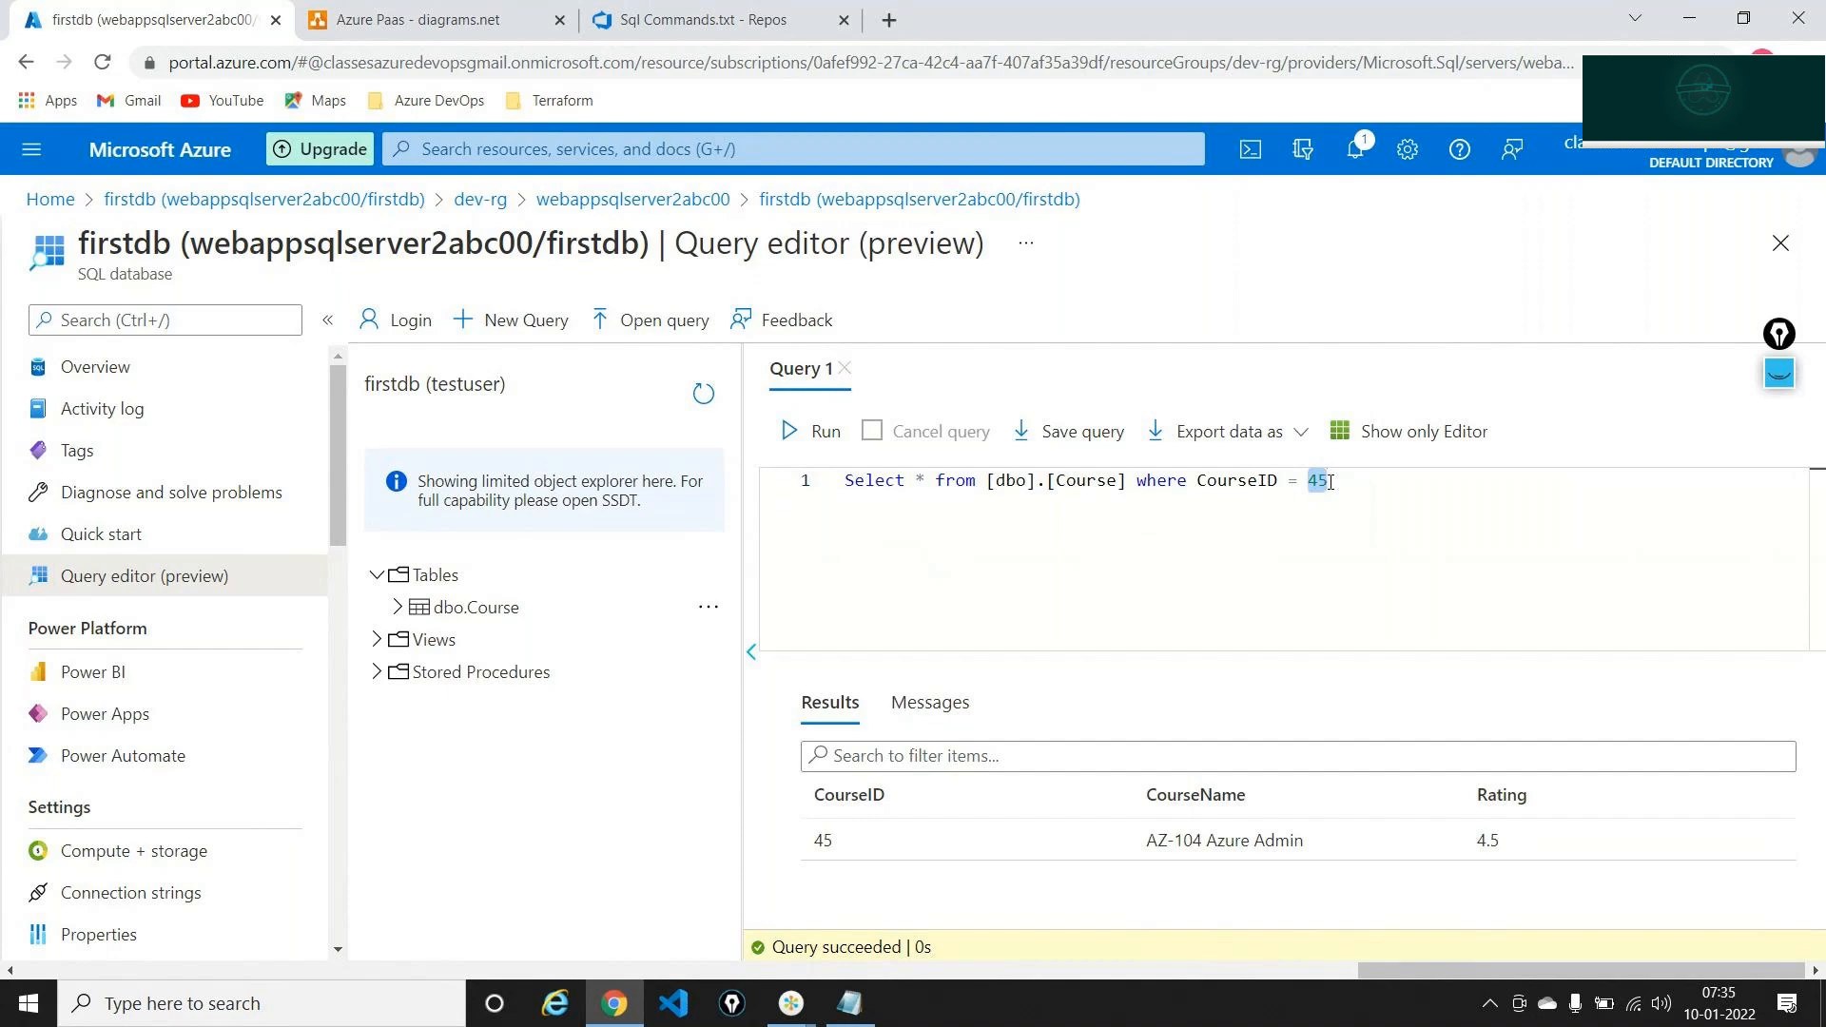
Run just the selected Select * from [dbo].[Course] part, listing courses 45, 48 and 3
click(1122, 480)
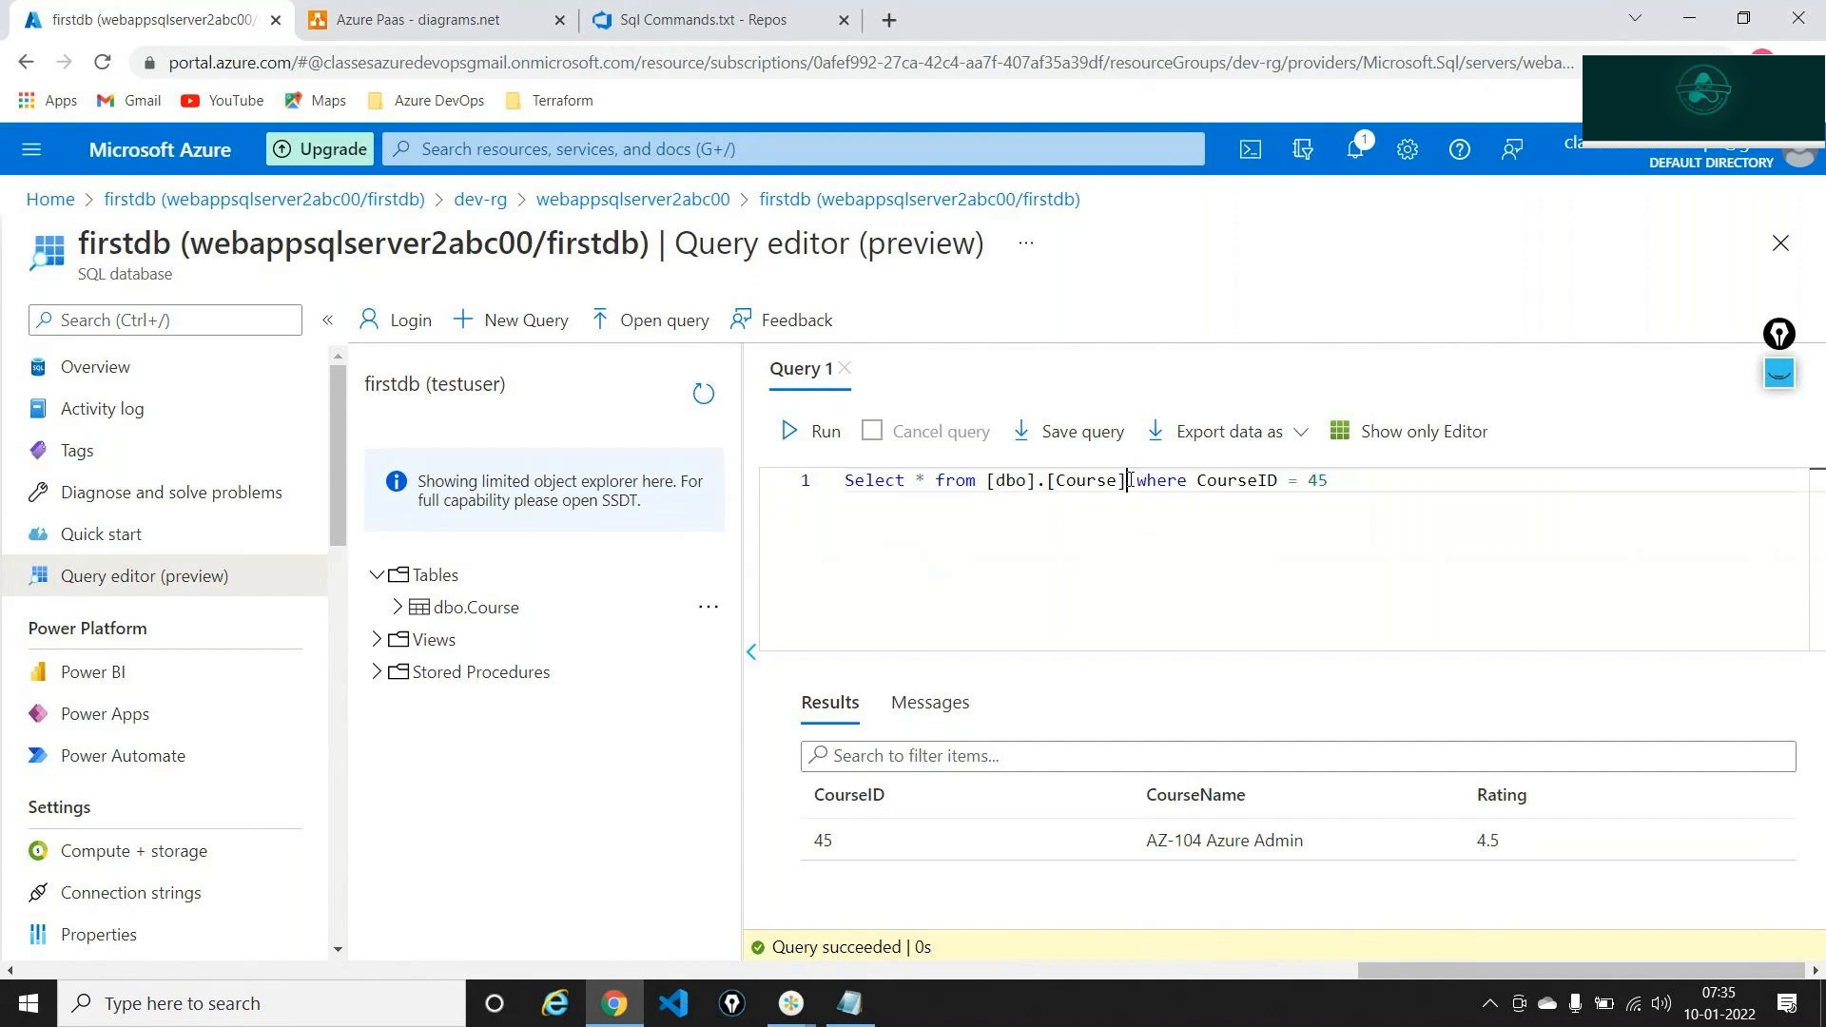
drag(1127, 480, 843, 480)
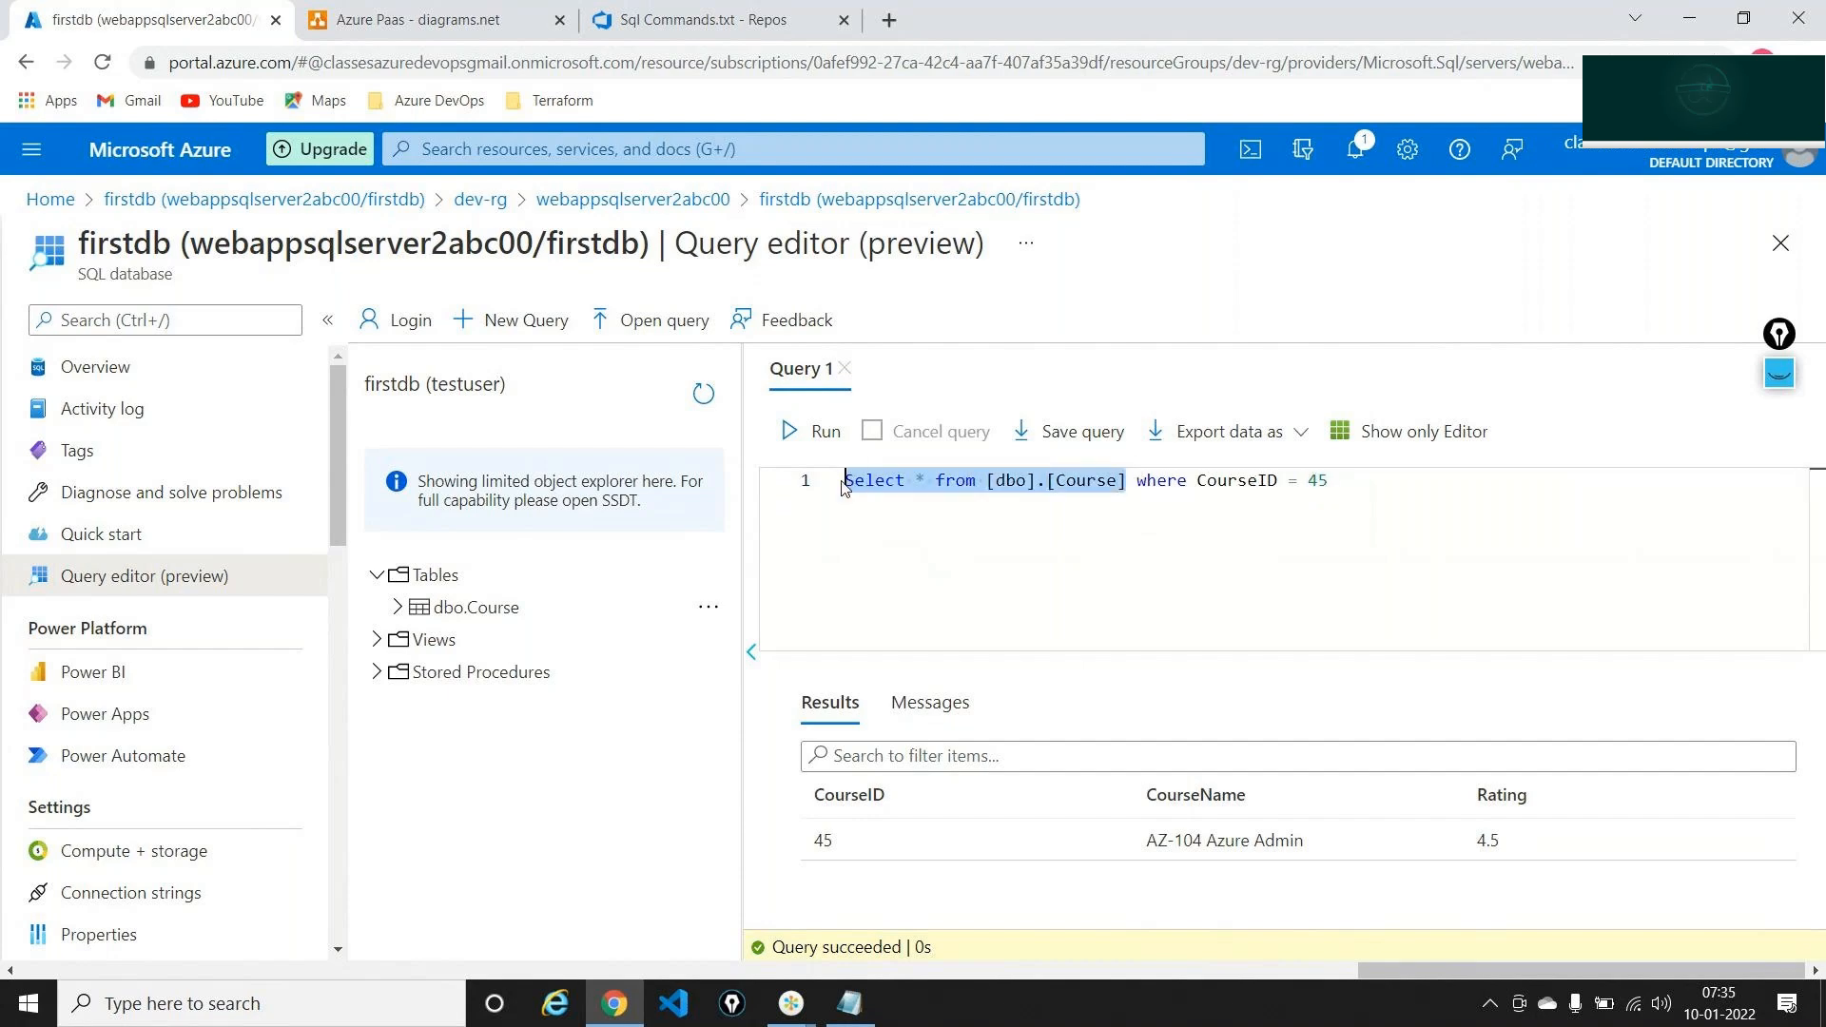
click(815, 428)
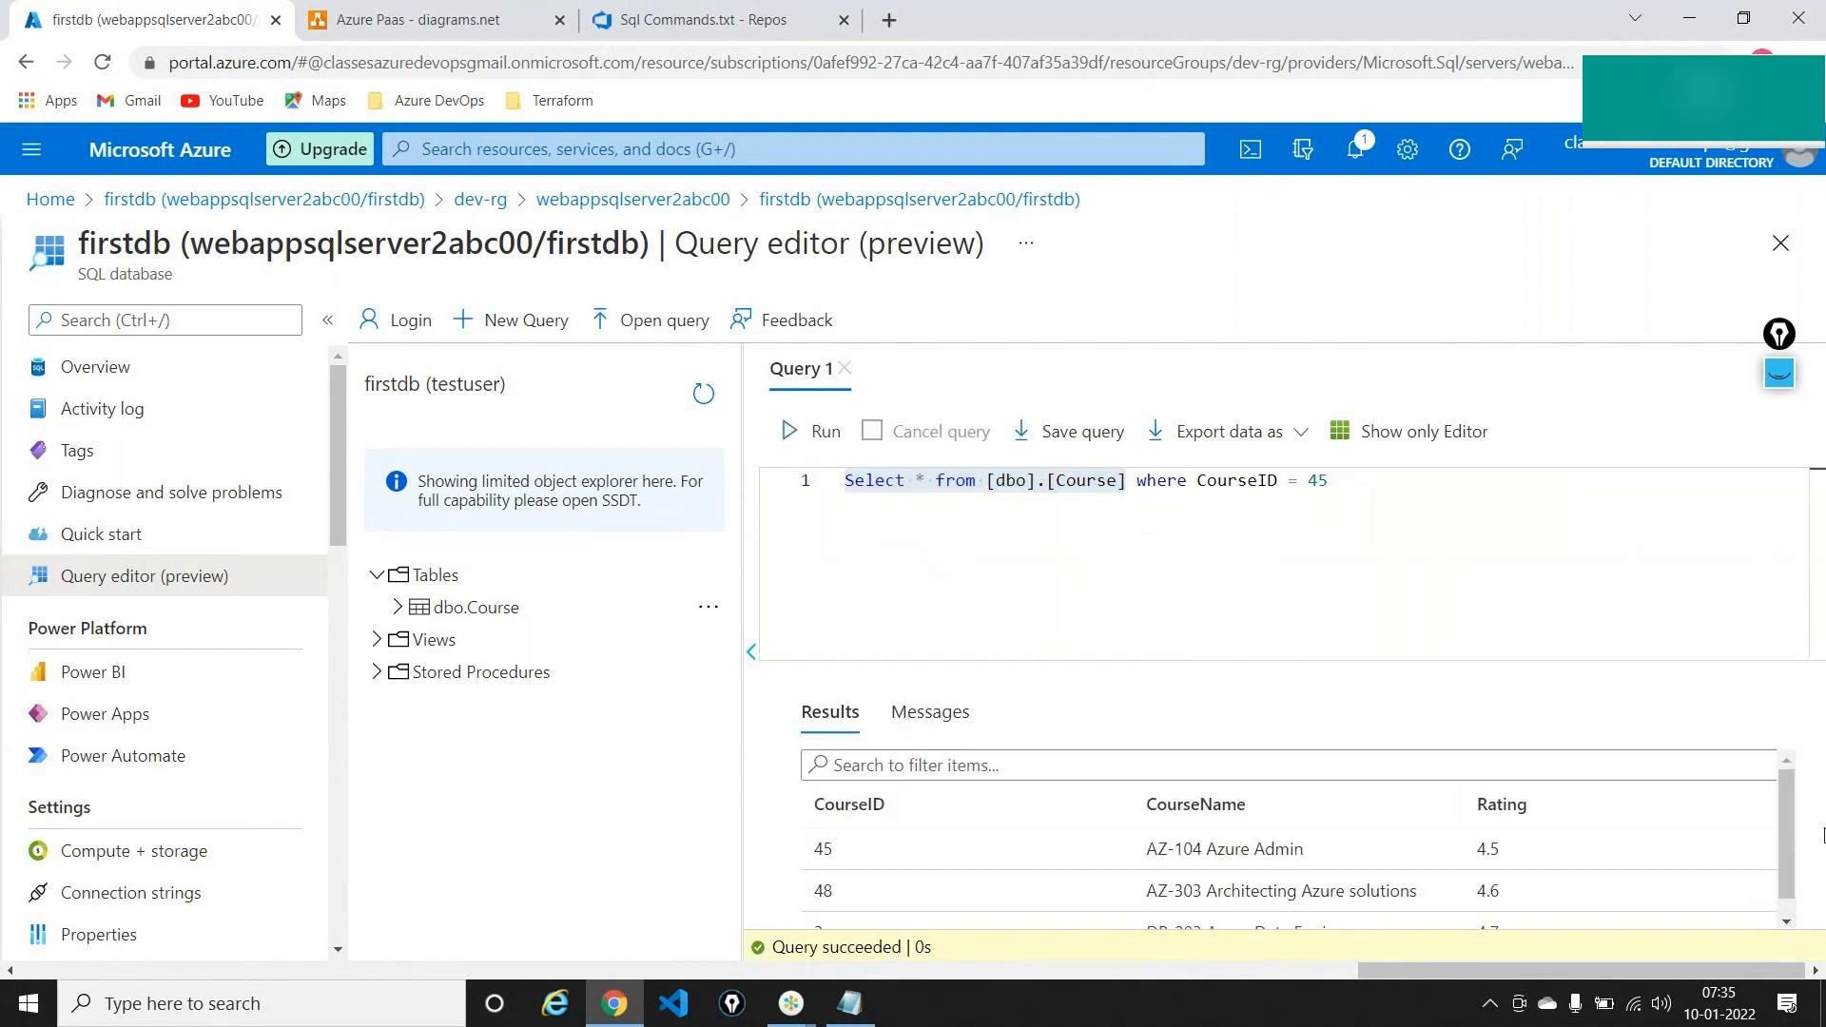
scroll(1796, 866, down, 1)
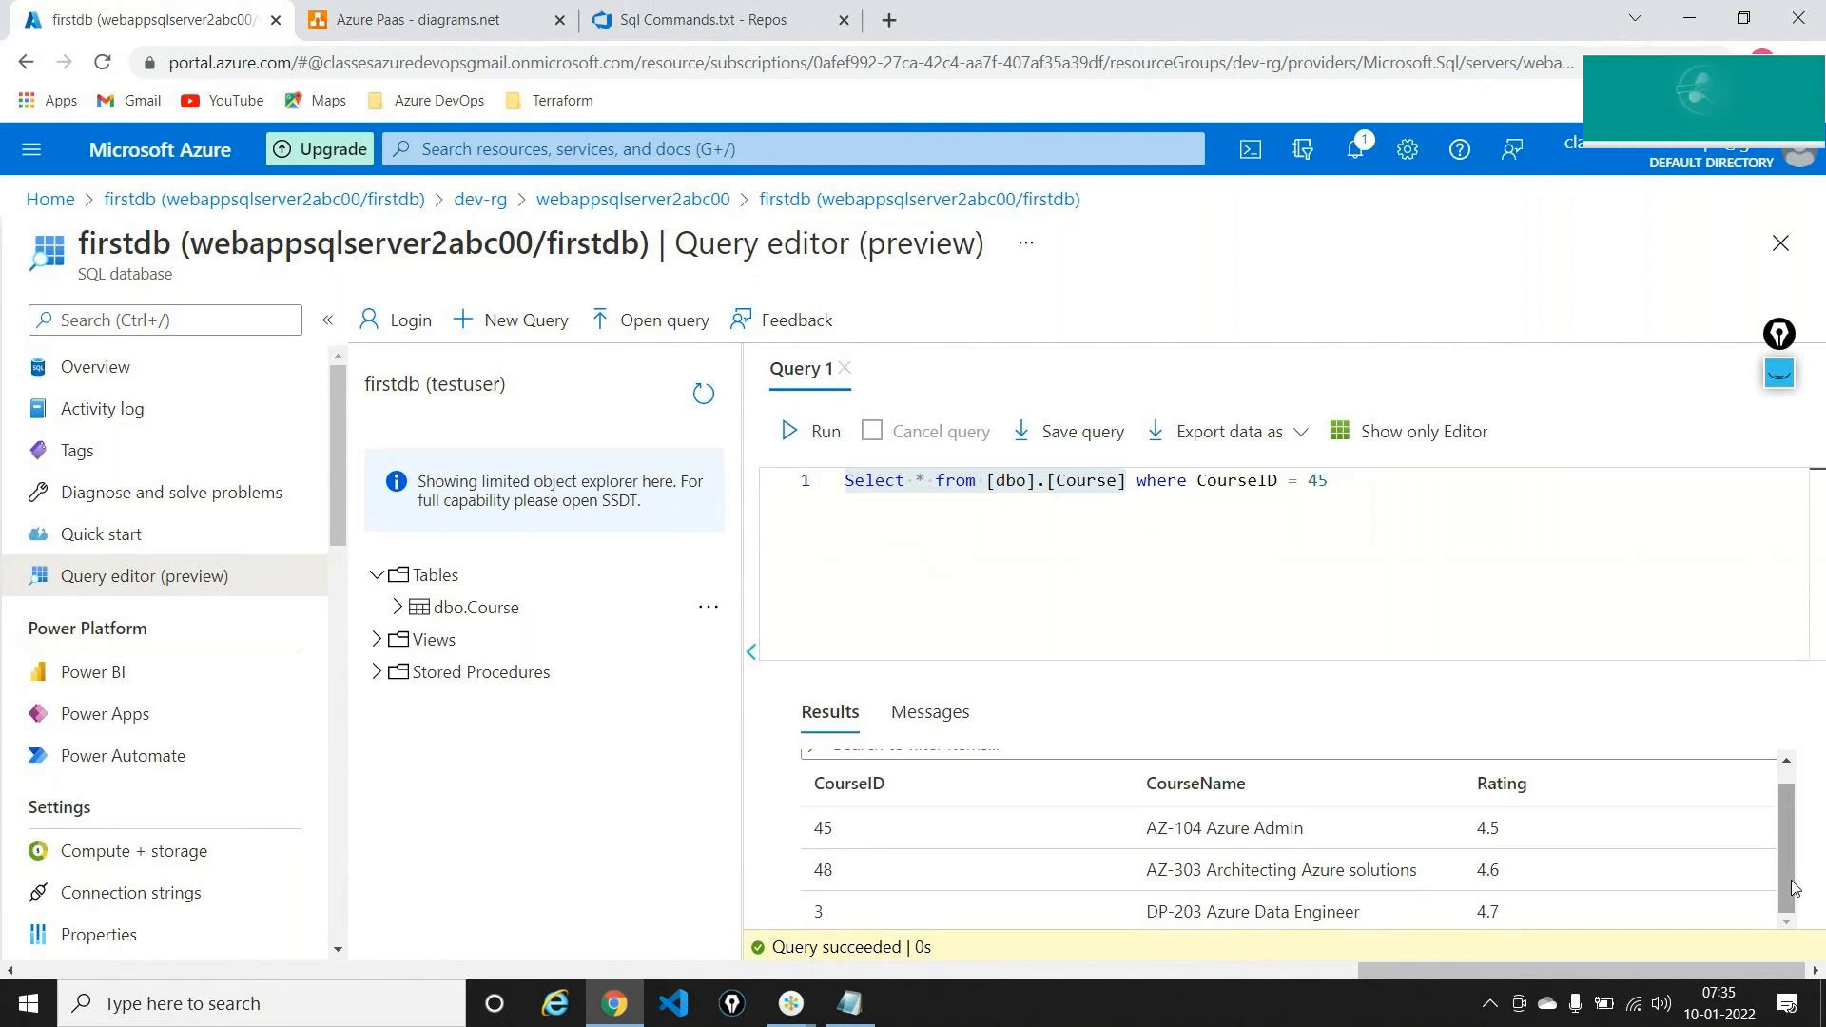
key(alt+Tab)
key(alt+Tab)
key(alt+Tab)
key(alt+Tab)
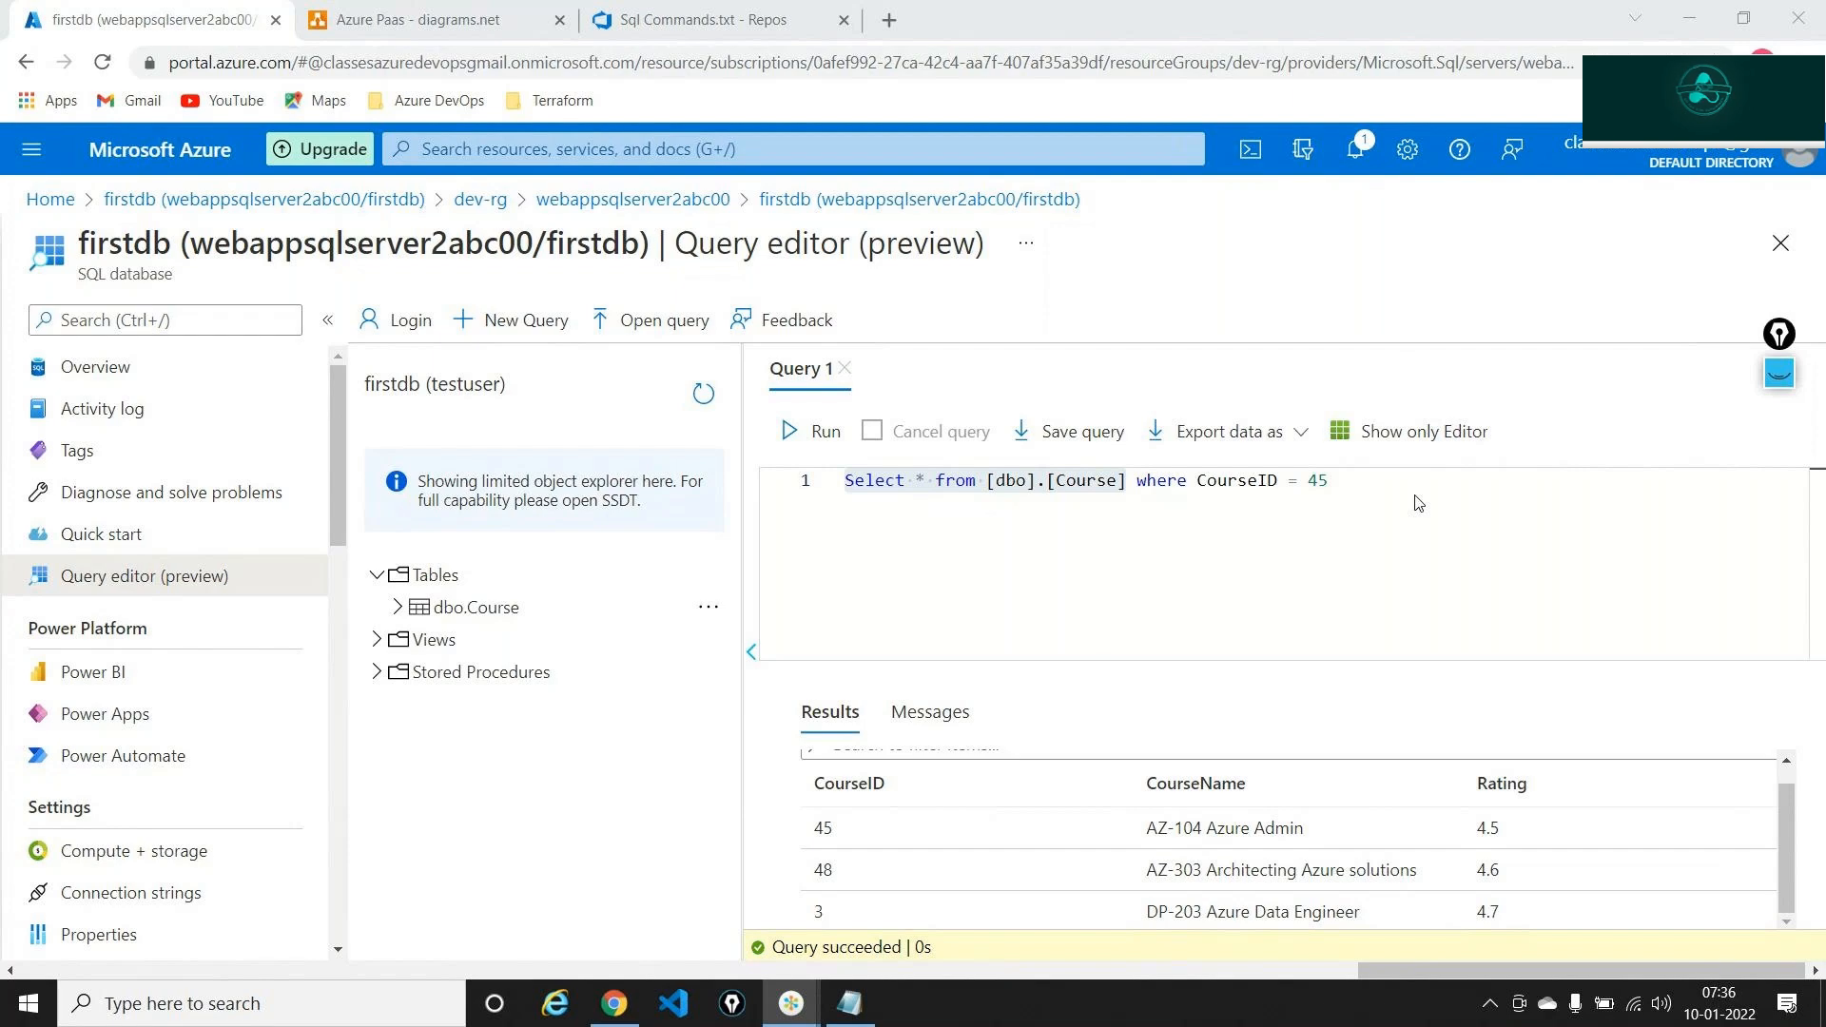
Start a new query line with Select * from [dbo].[Course]
click(1416, 495)
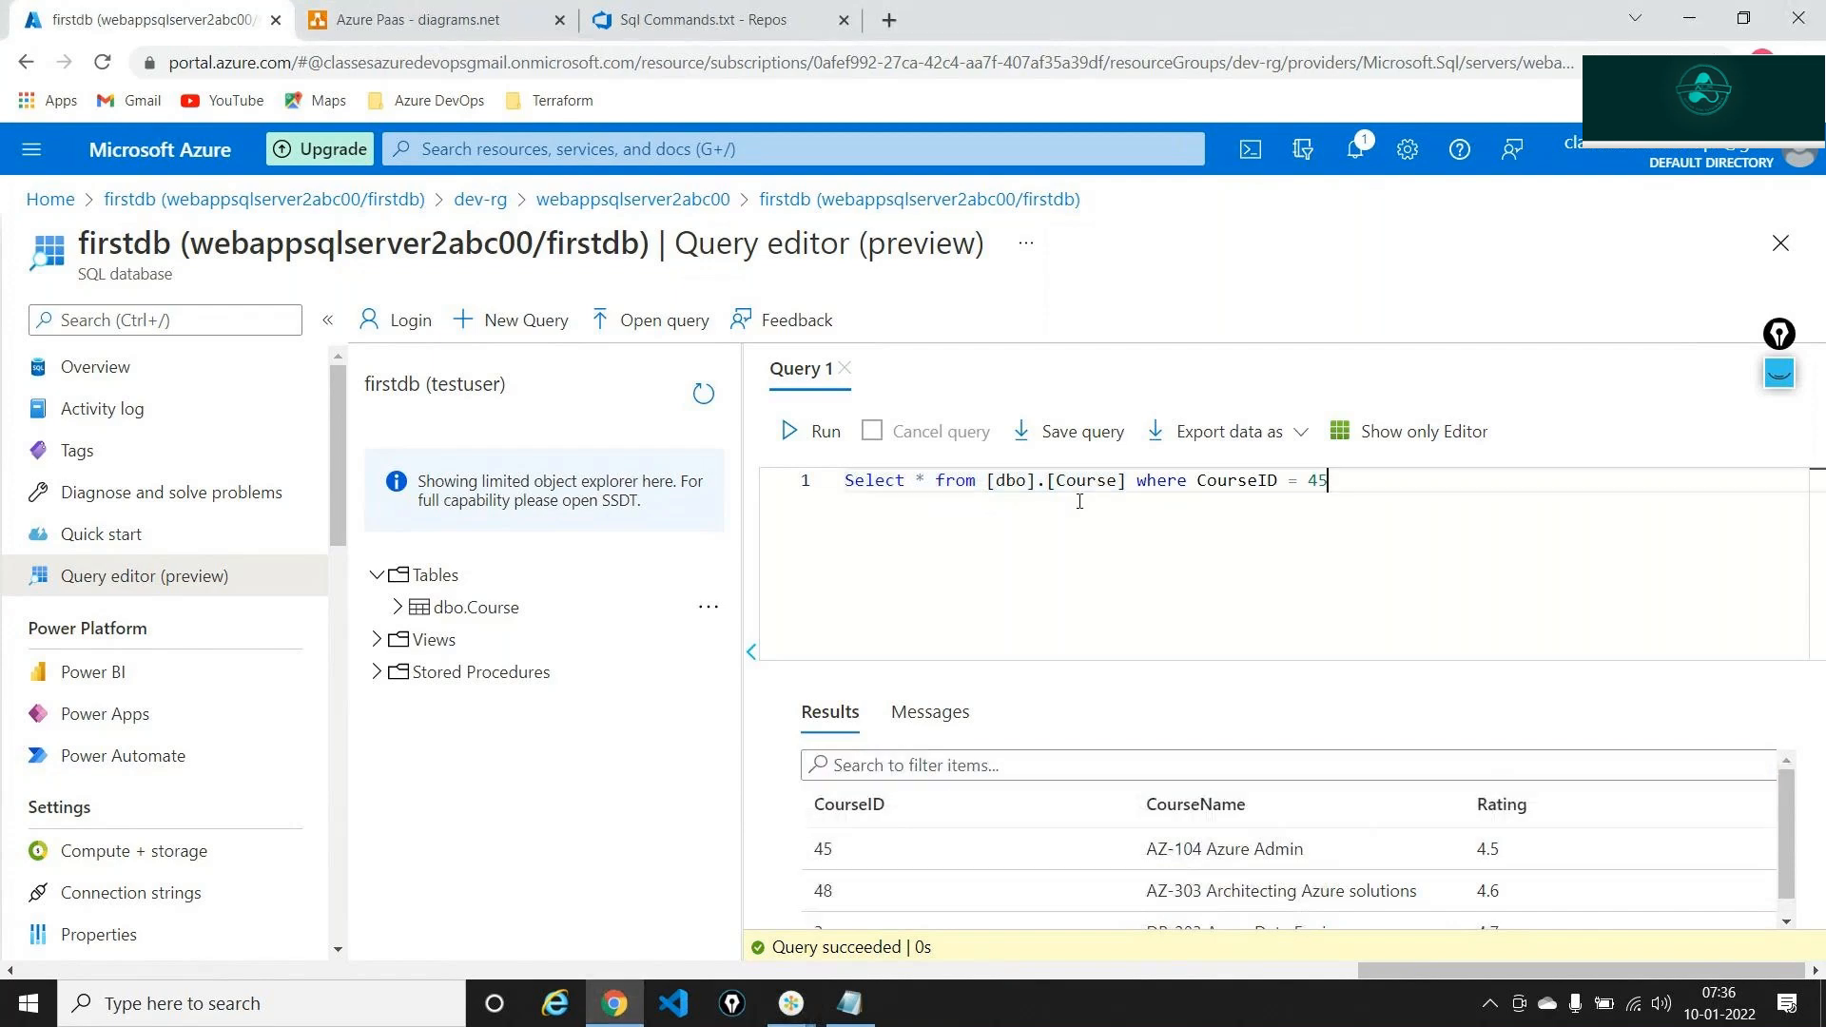
drag(1332, 485, 902, 482)
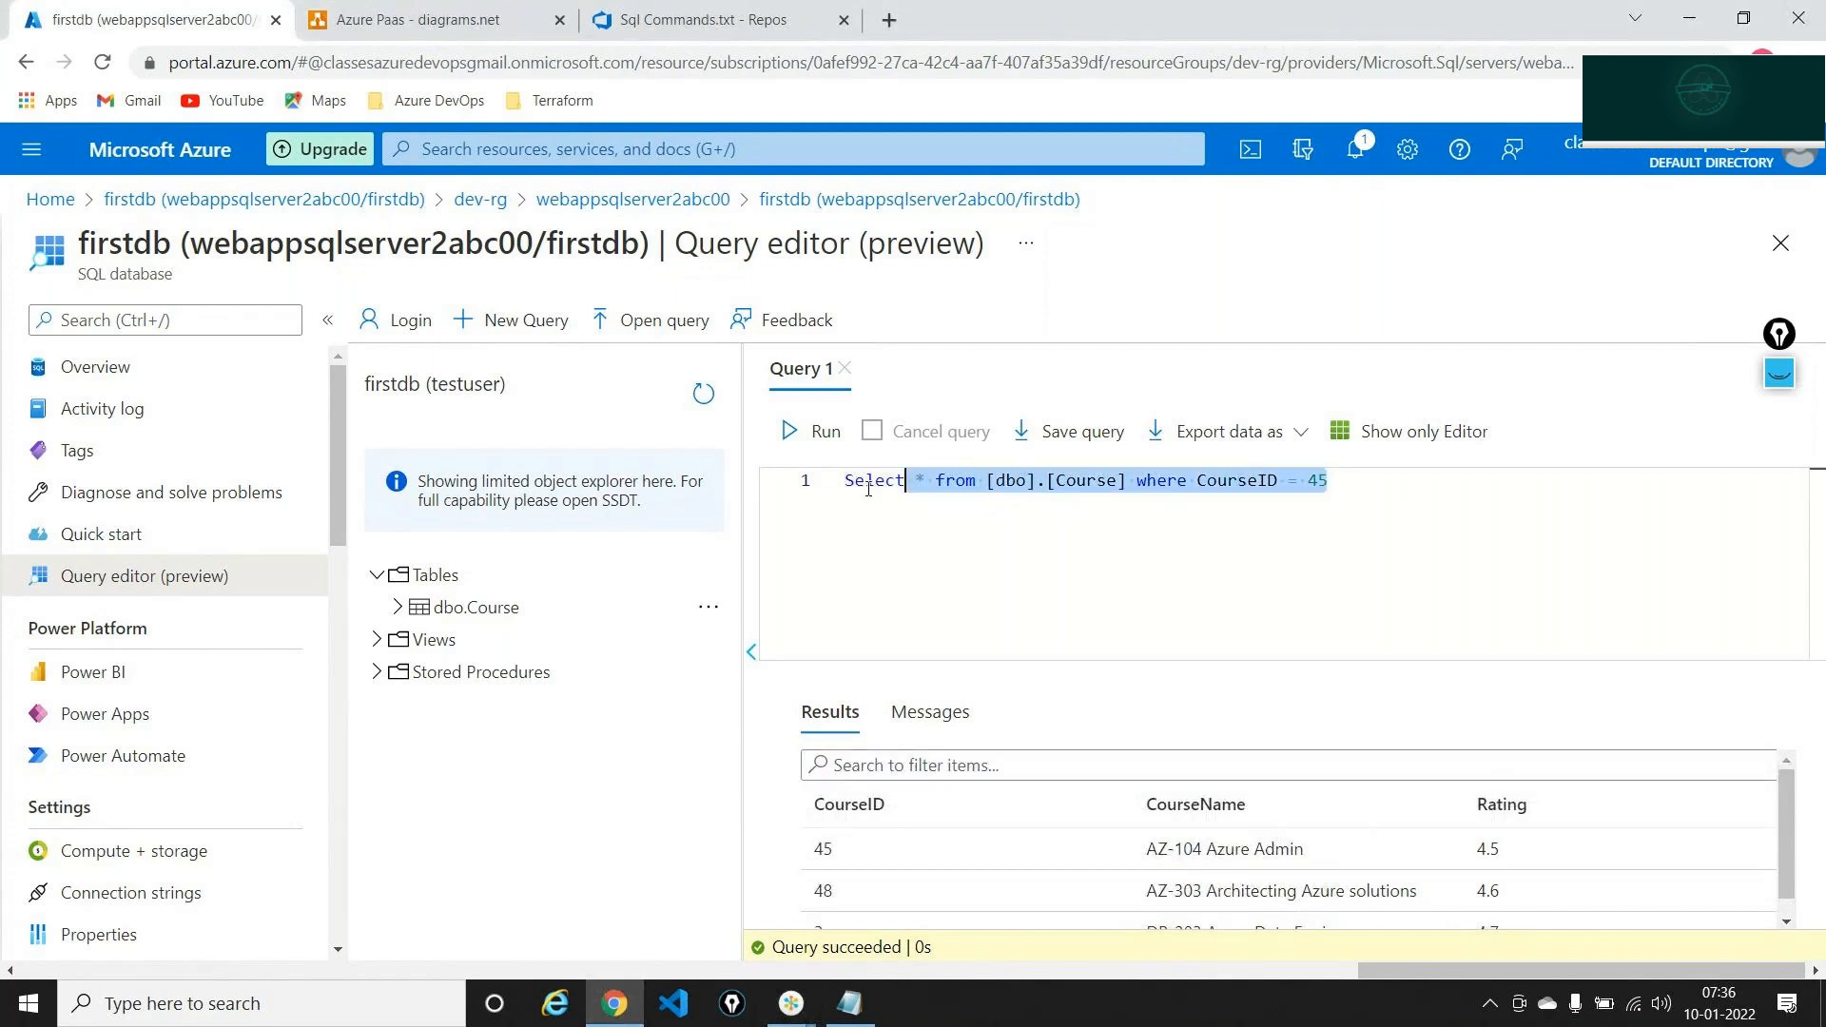
click(1387, 496)
key(Return)
key(Return)
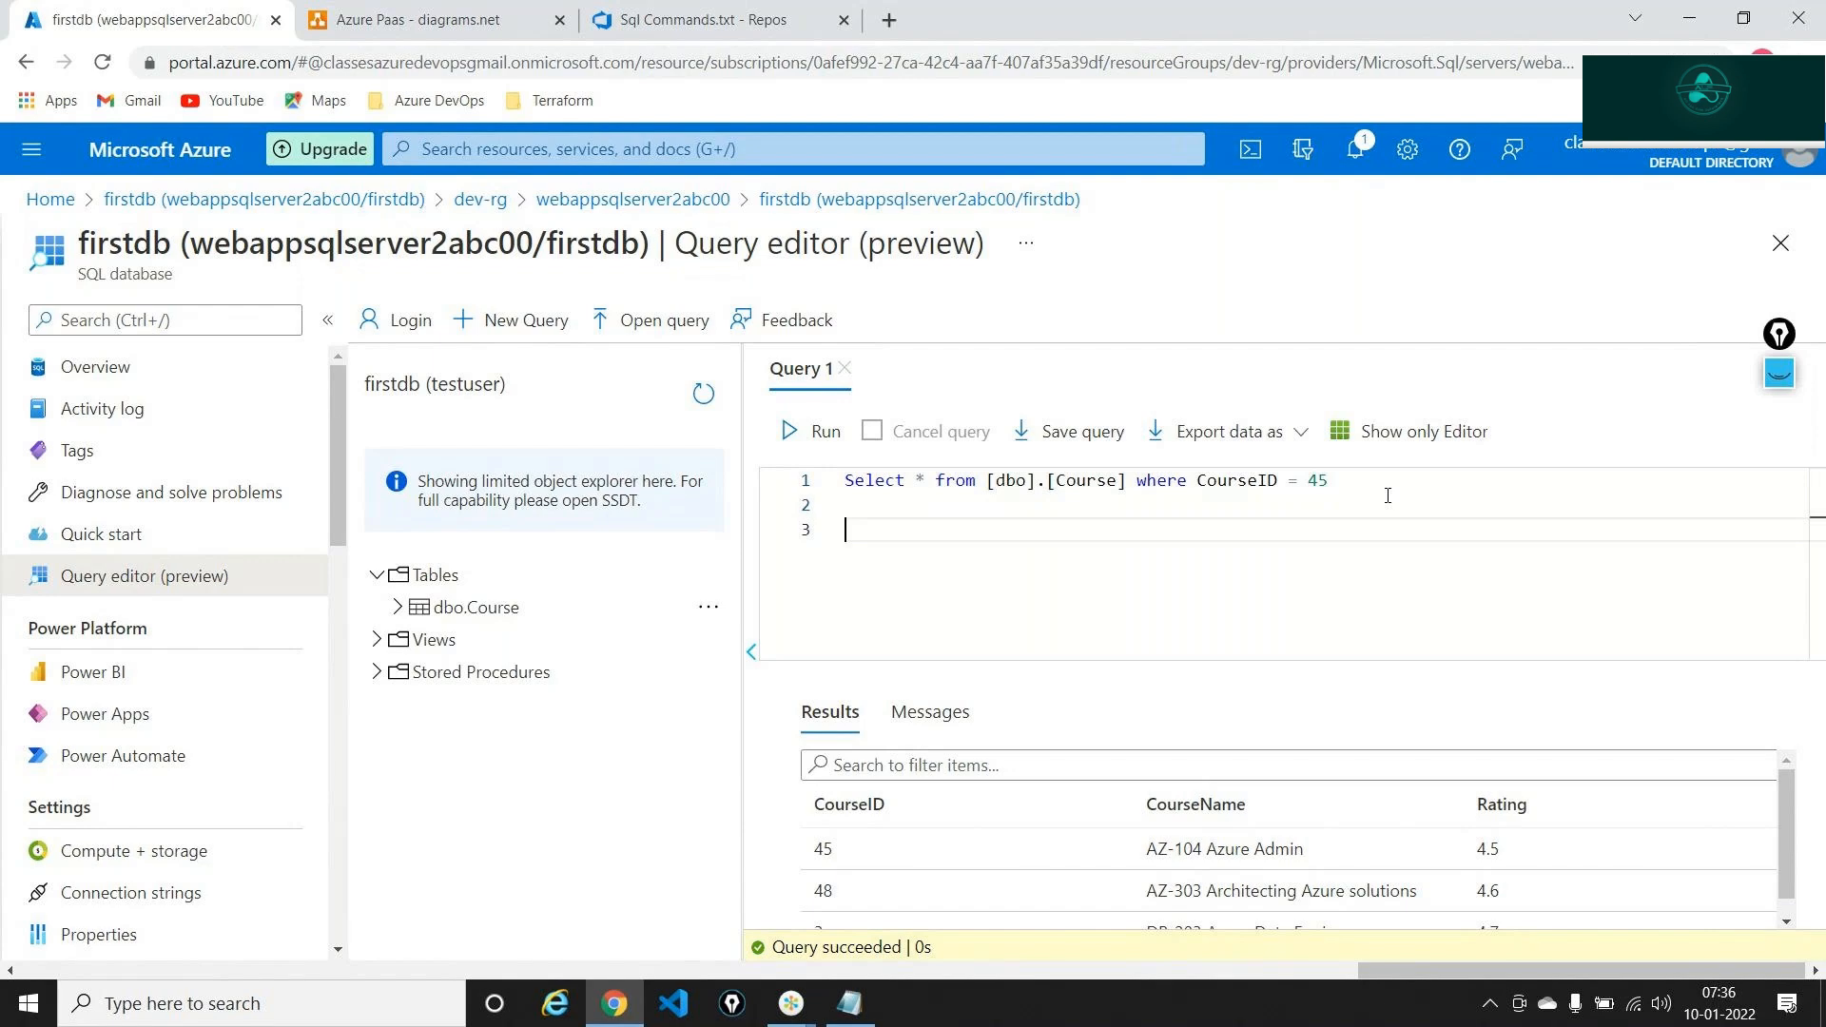
text(Select * frp)
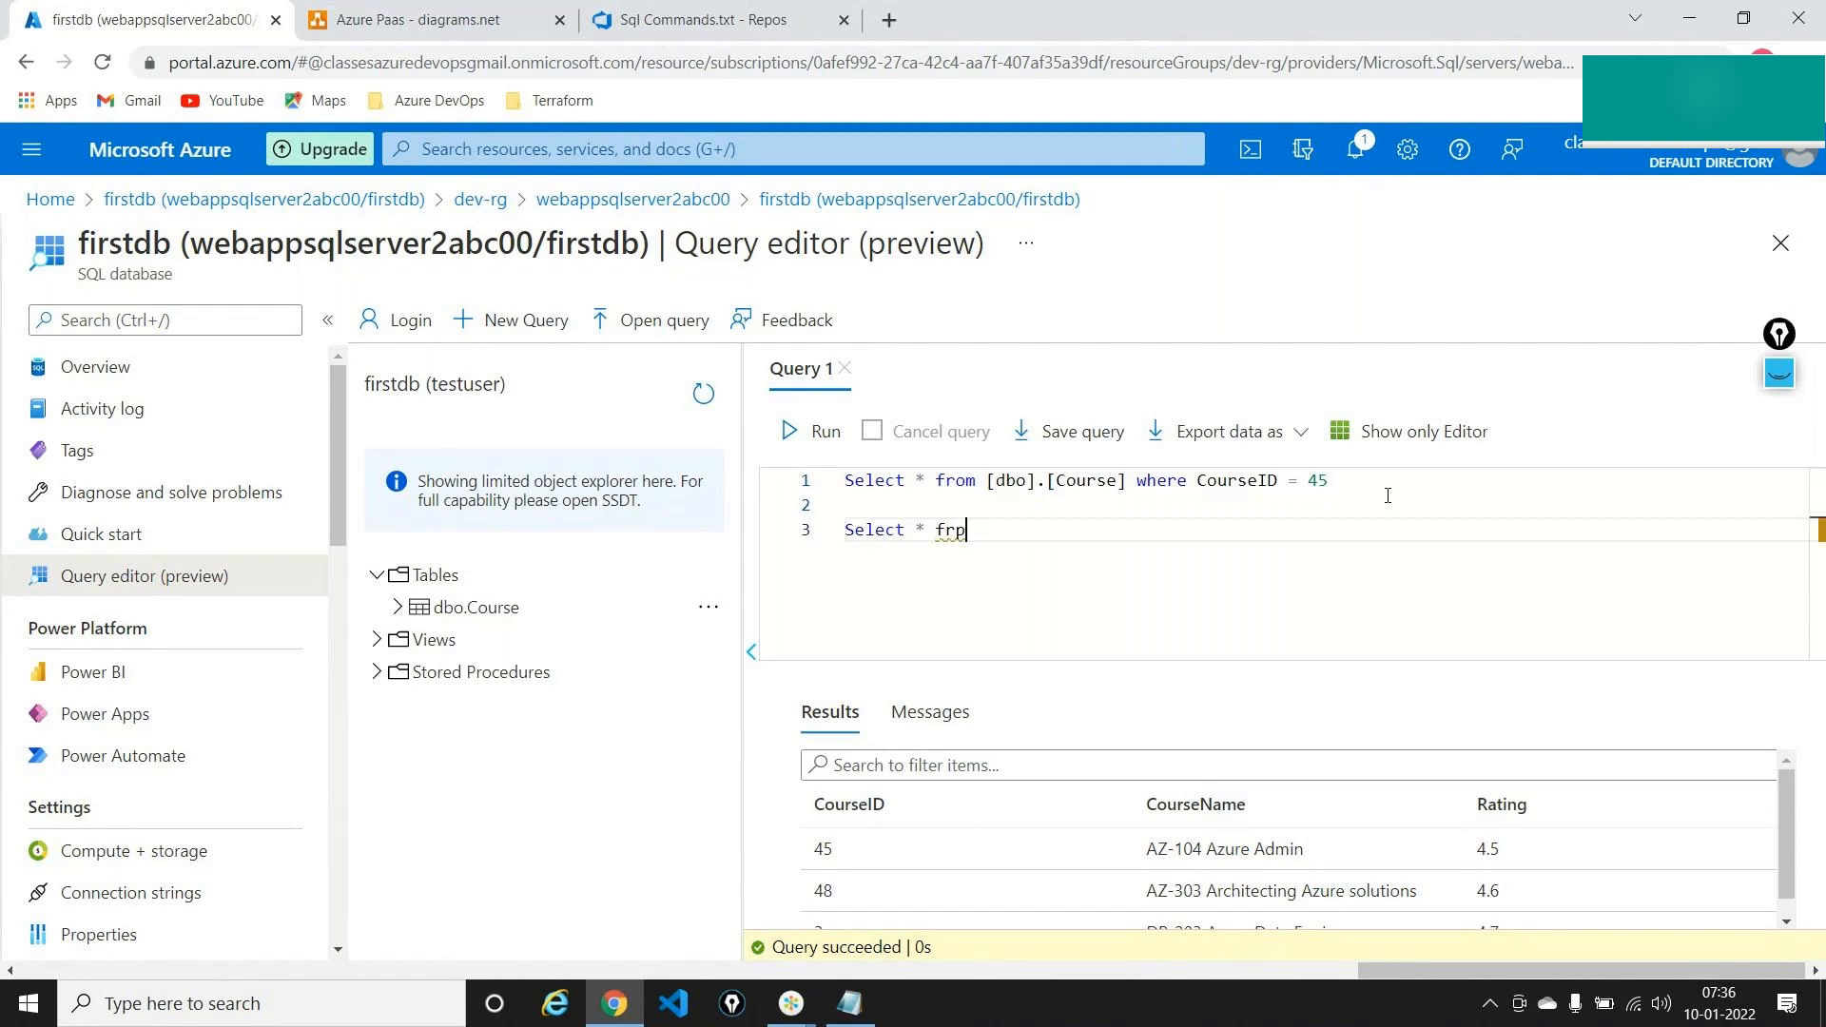
key(BackSpace)
text(om [)
text(d)
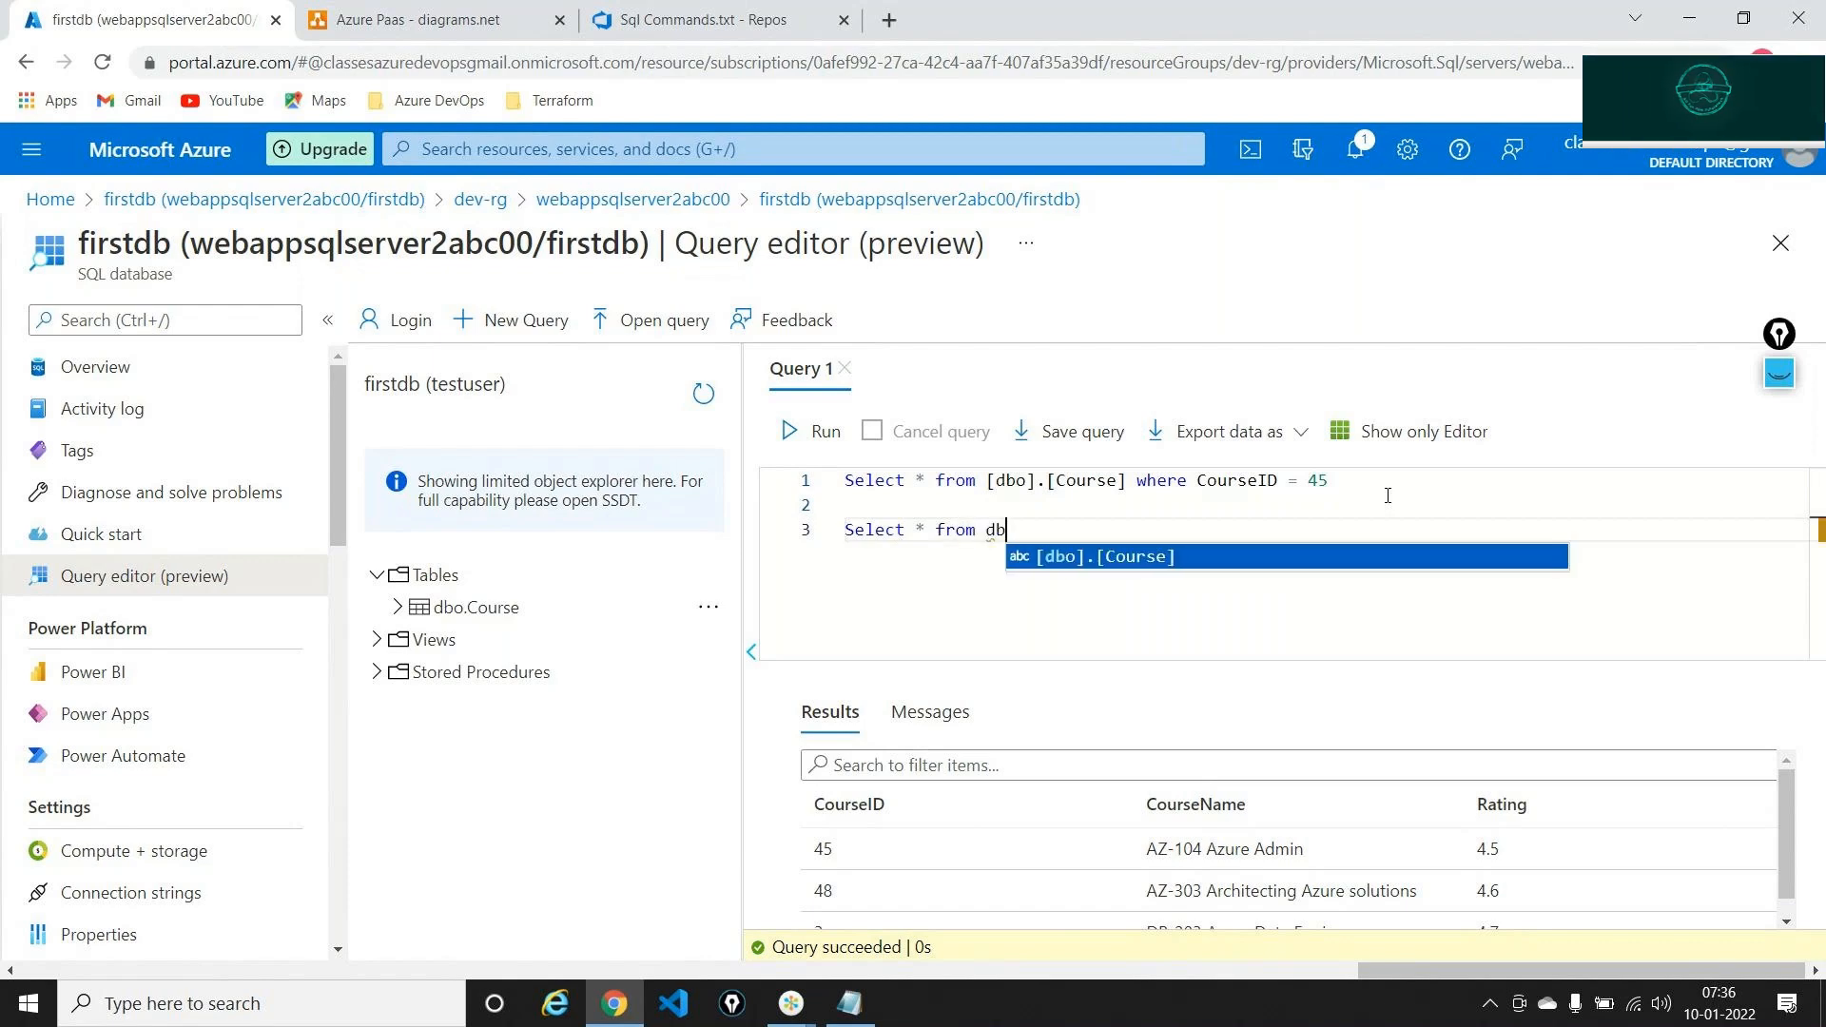
key(Tab)
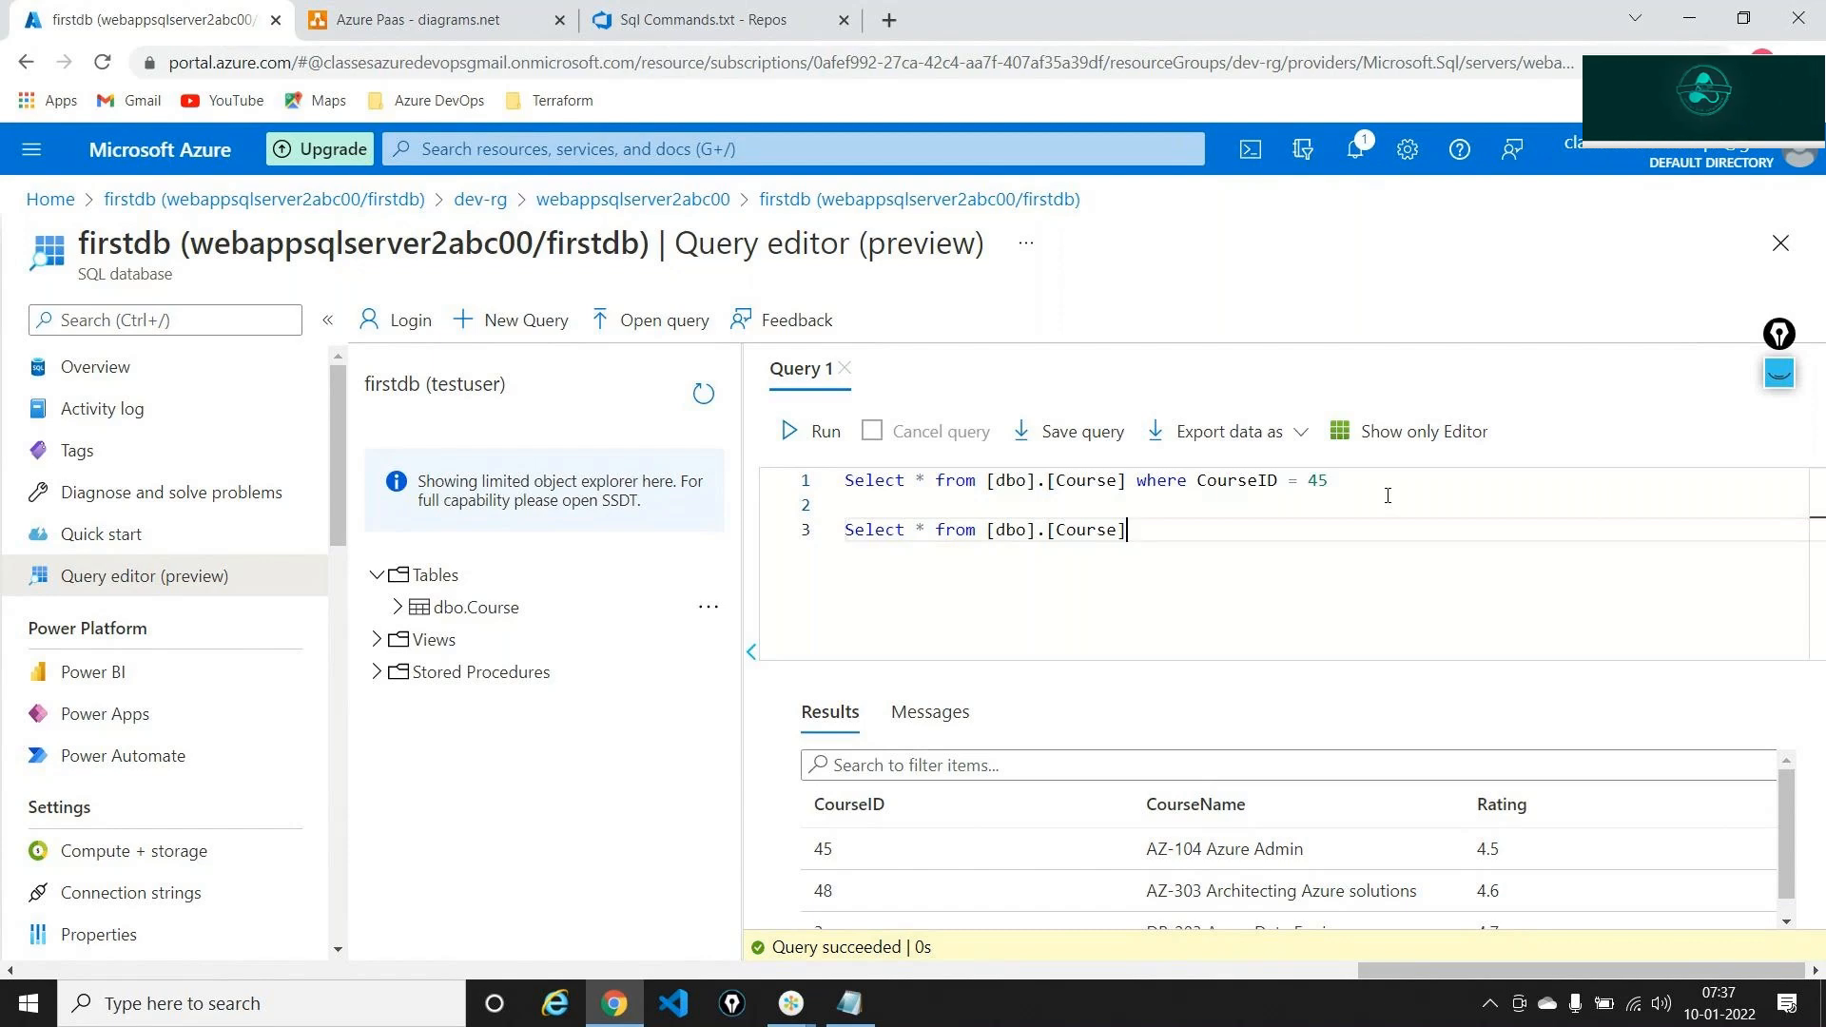
Rewrite line 3 as Select * from Course and run only that line
key(Left)
key(ctrl+shift+Left)
key(ctrl+shift+Left)
key(ctrl+shift+Left)
key(ctrl+shift+Left)
key(ctrl+shift+Left)
key(ctrl+shift+Left)
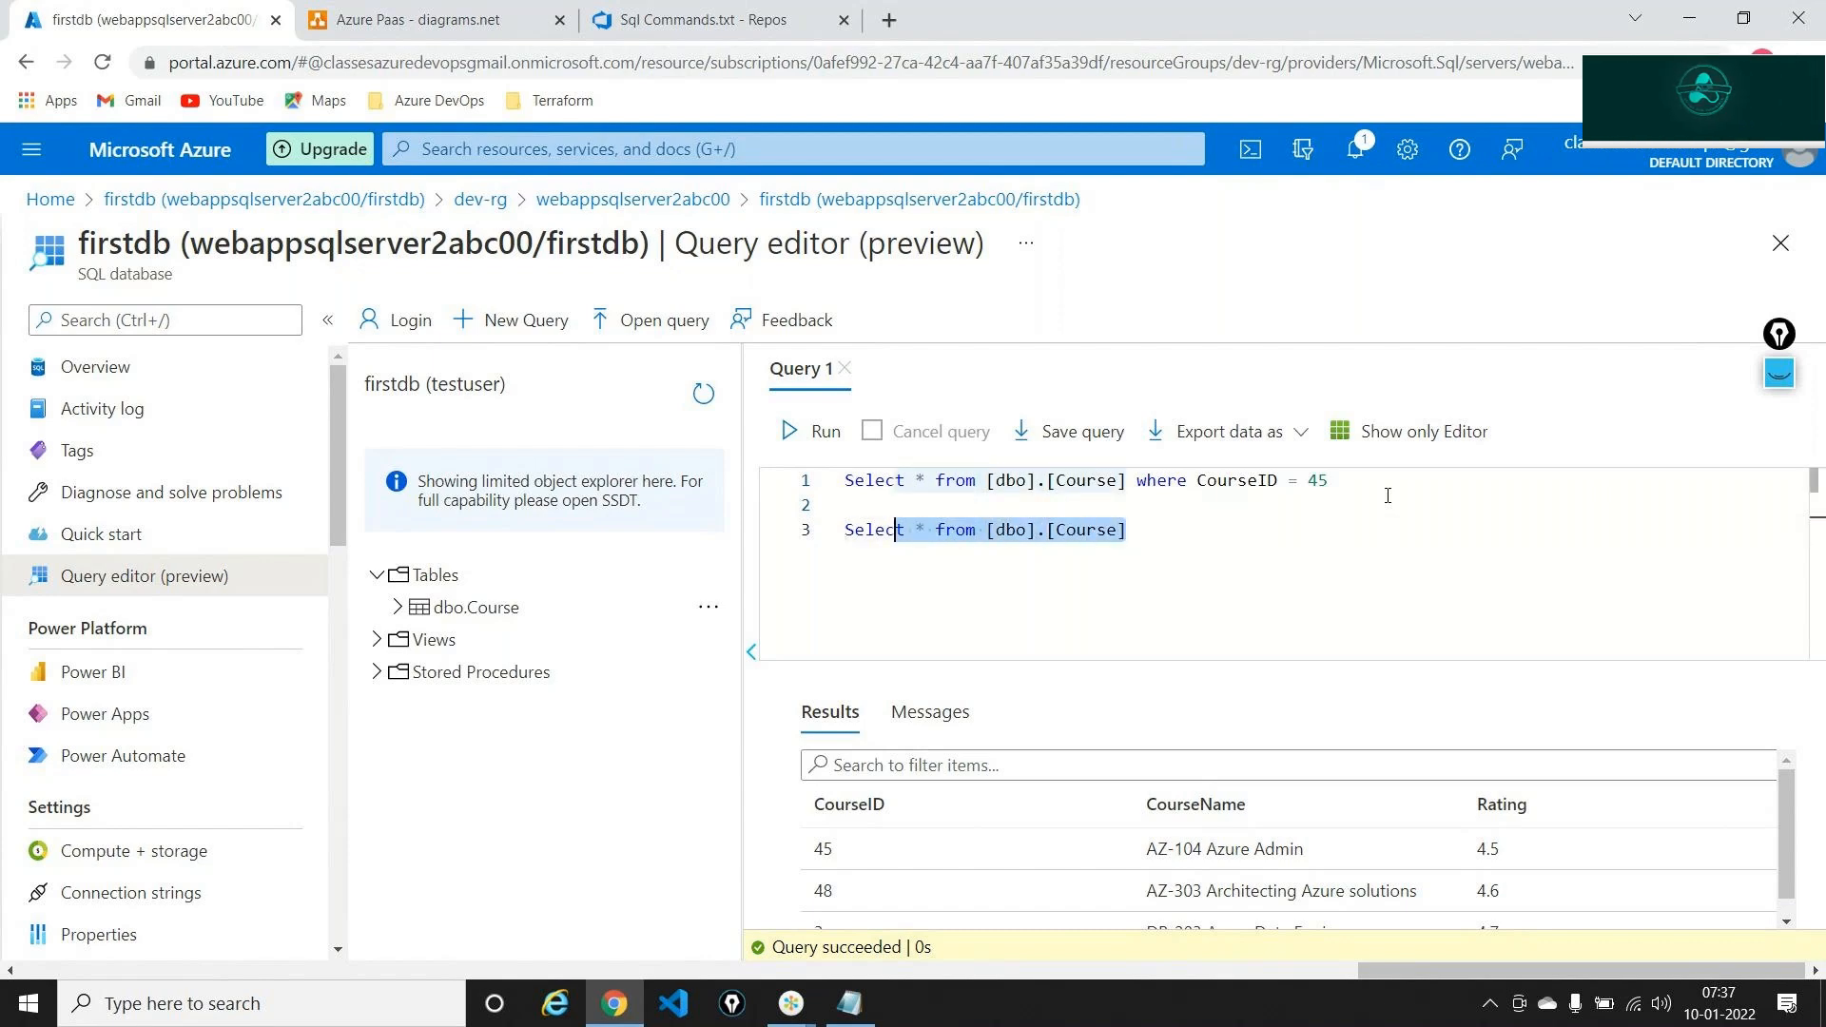
key(BackSpace)
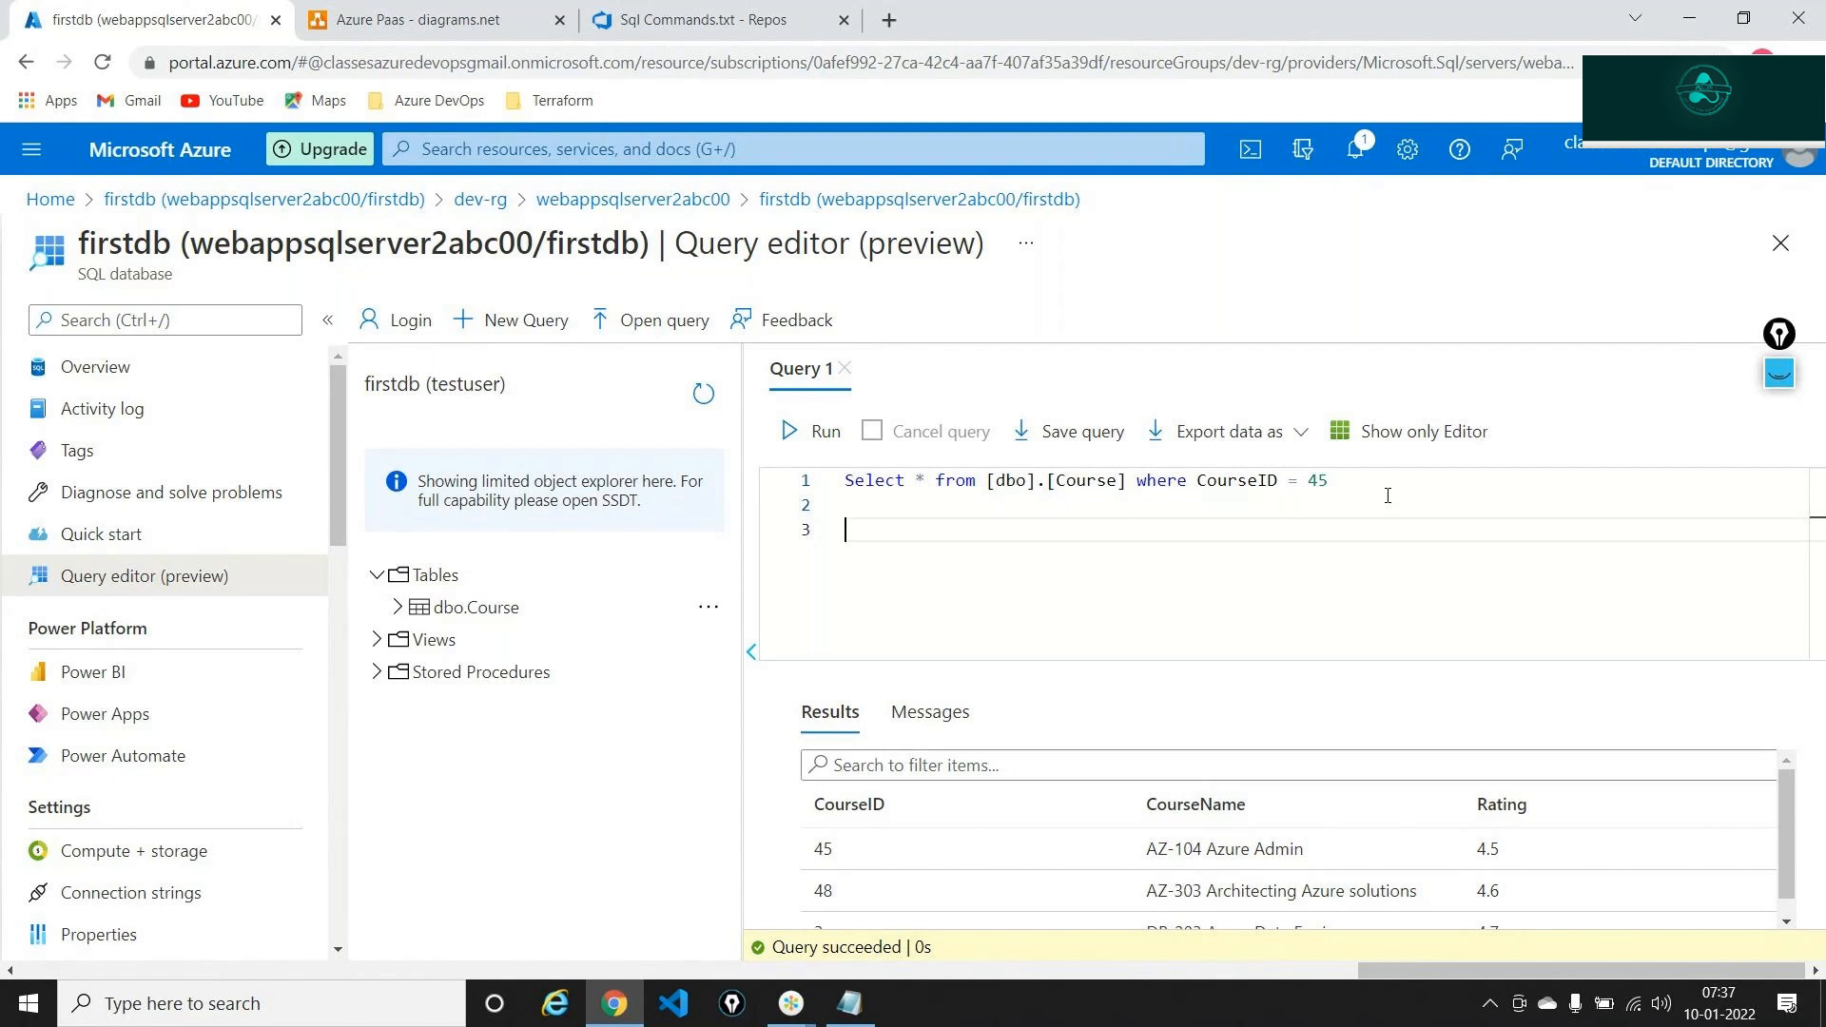
text(Select )
text(*)
text(fro)
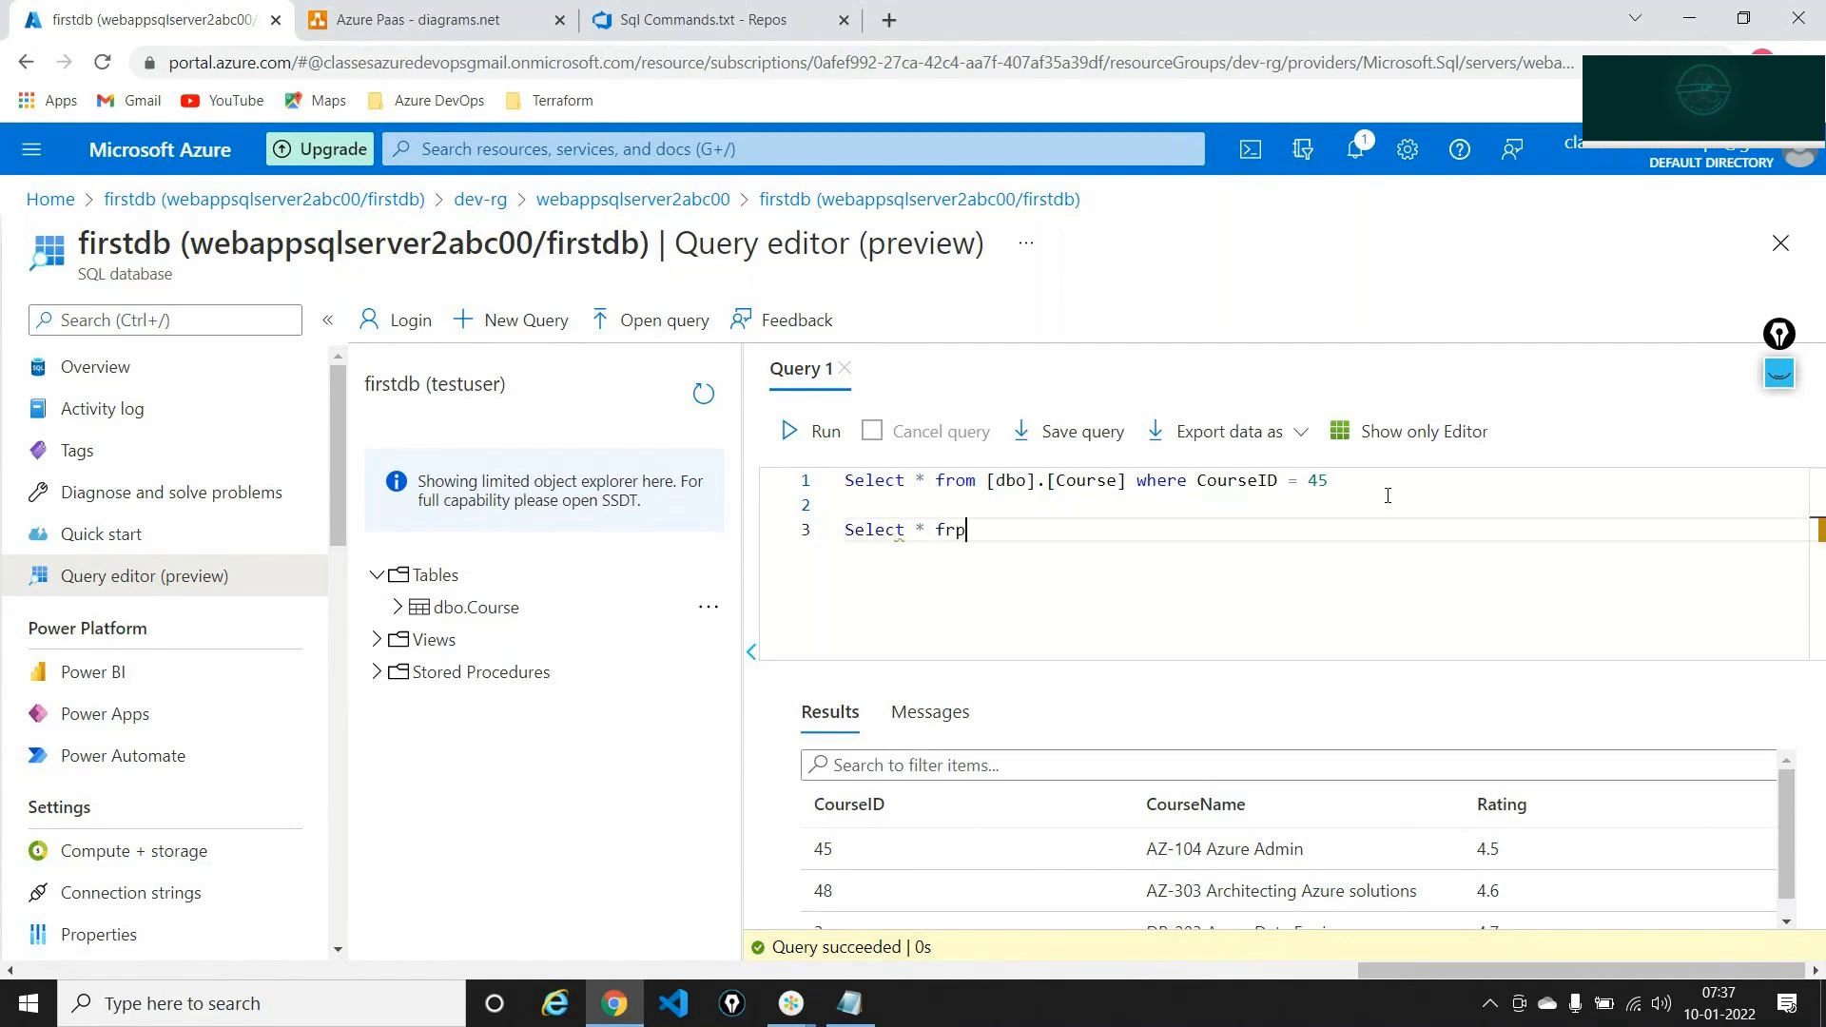
text(m)
key(BackSpace)
key(BackSpace)
text(om Course)
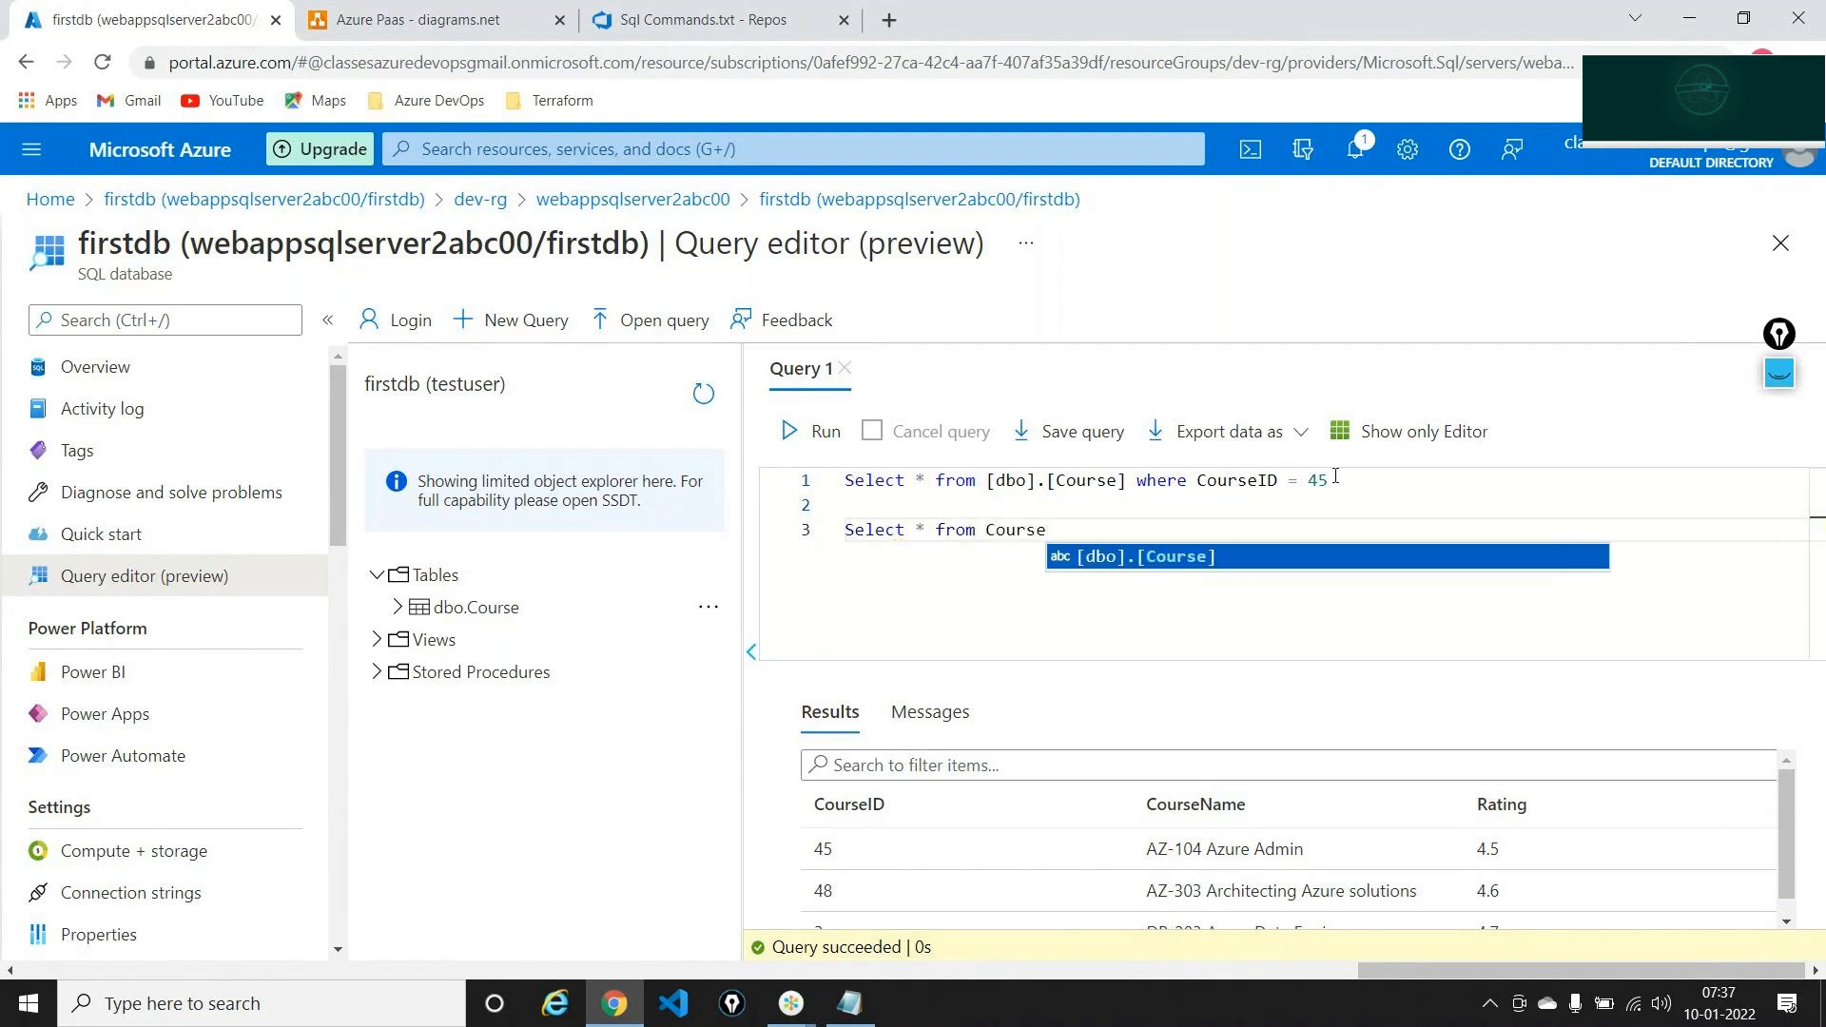
click(896, 506)
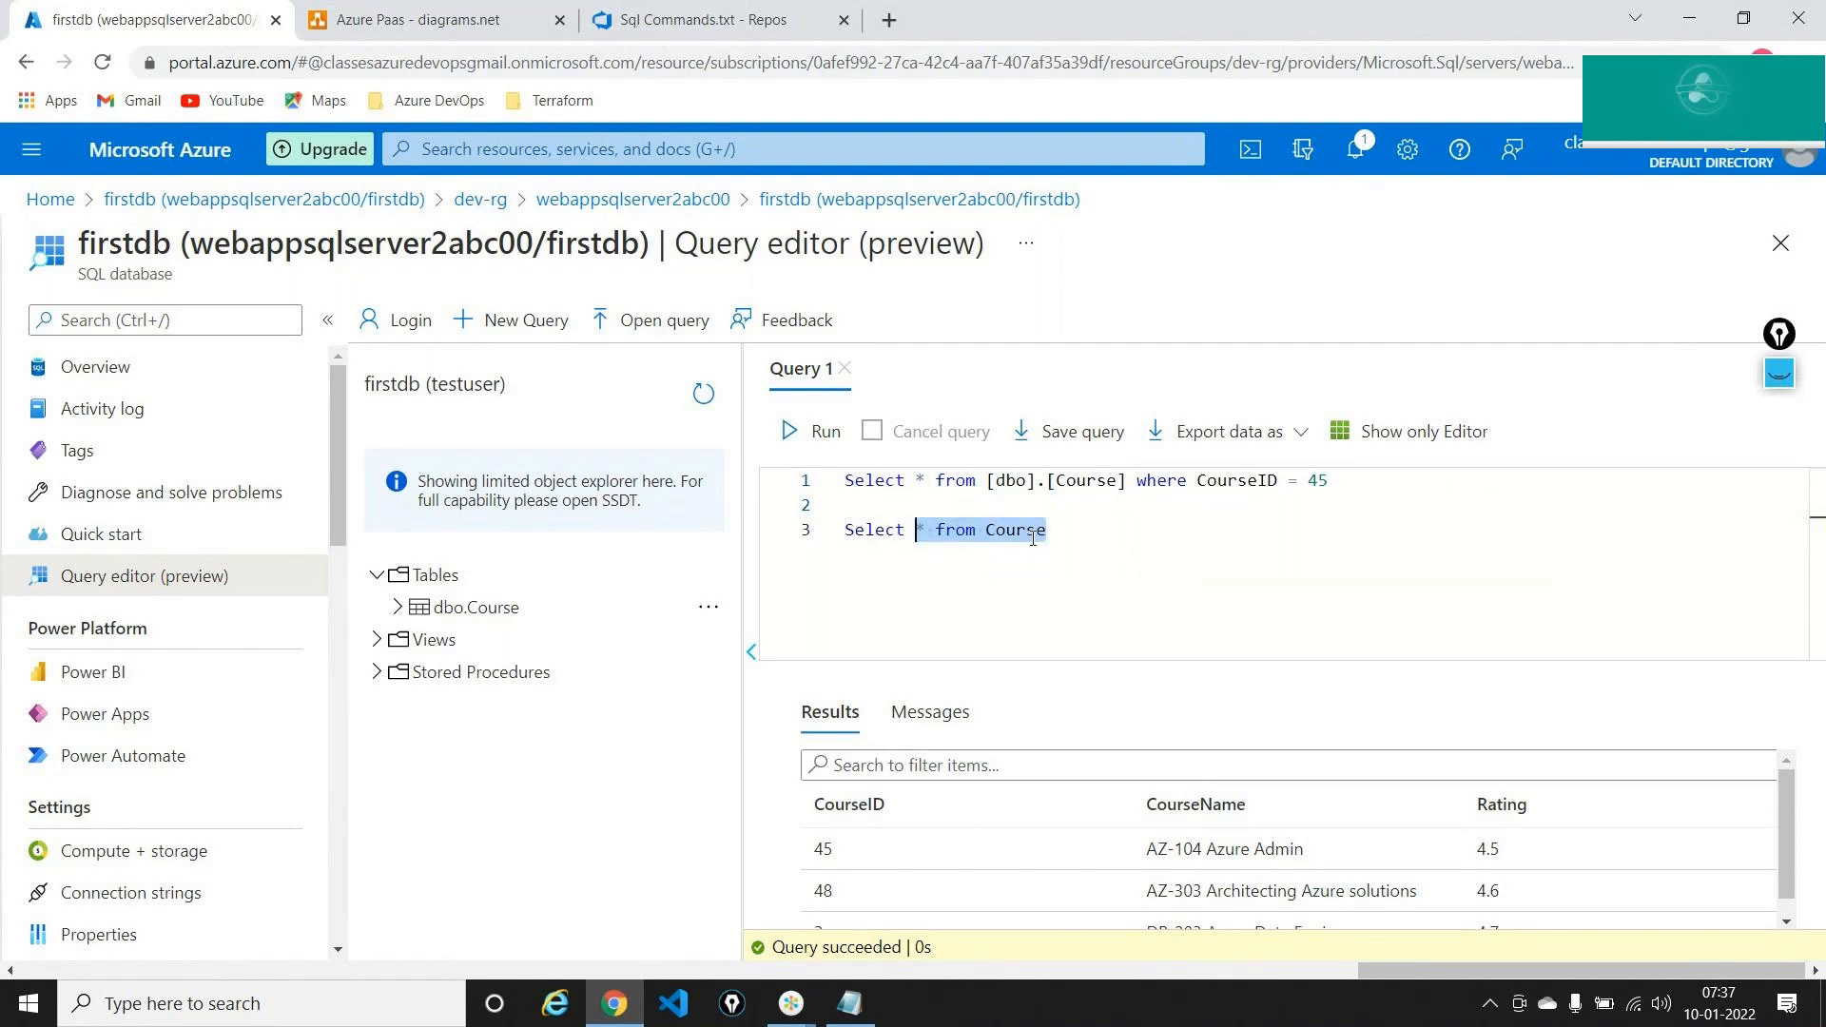
drag(1048, 530, 840, 540)
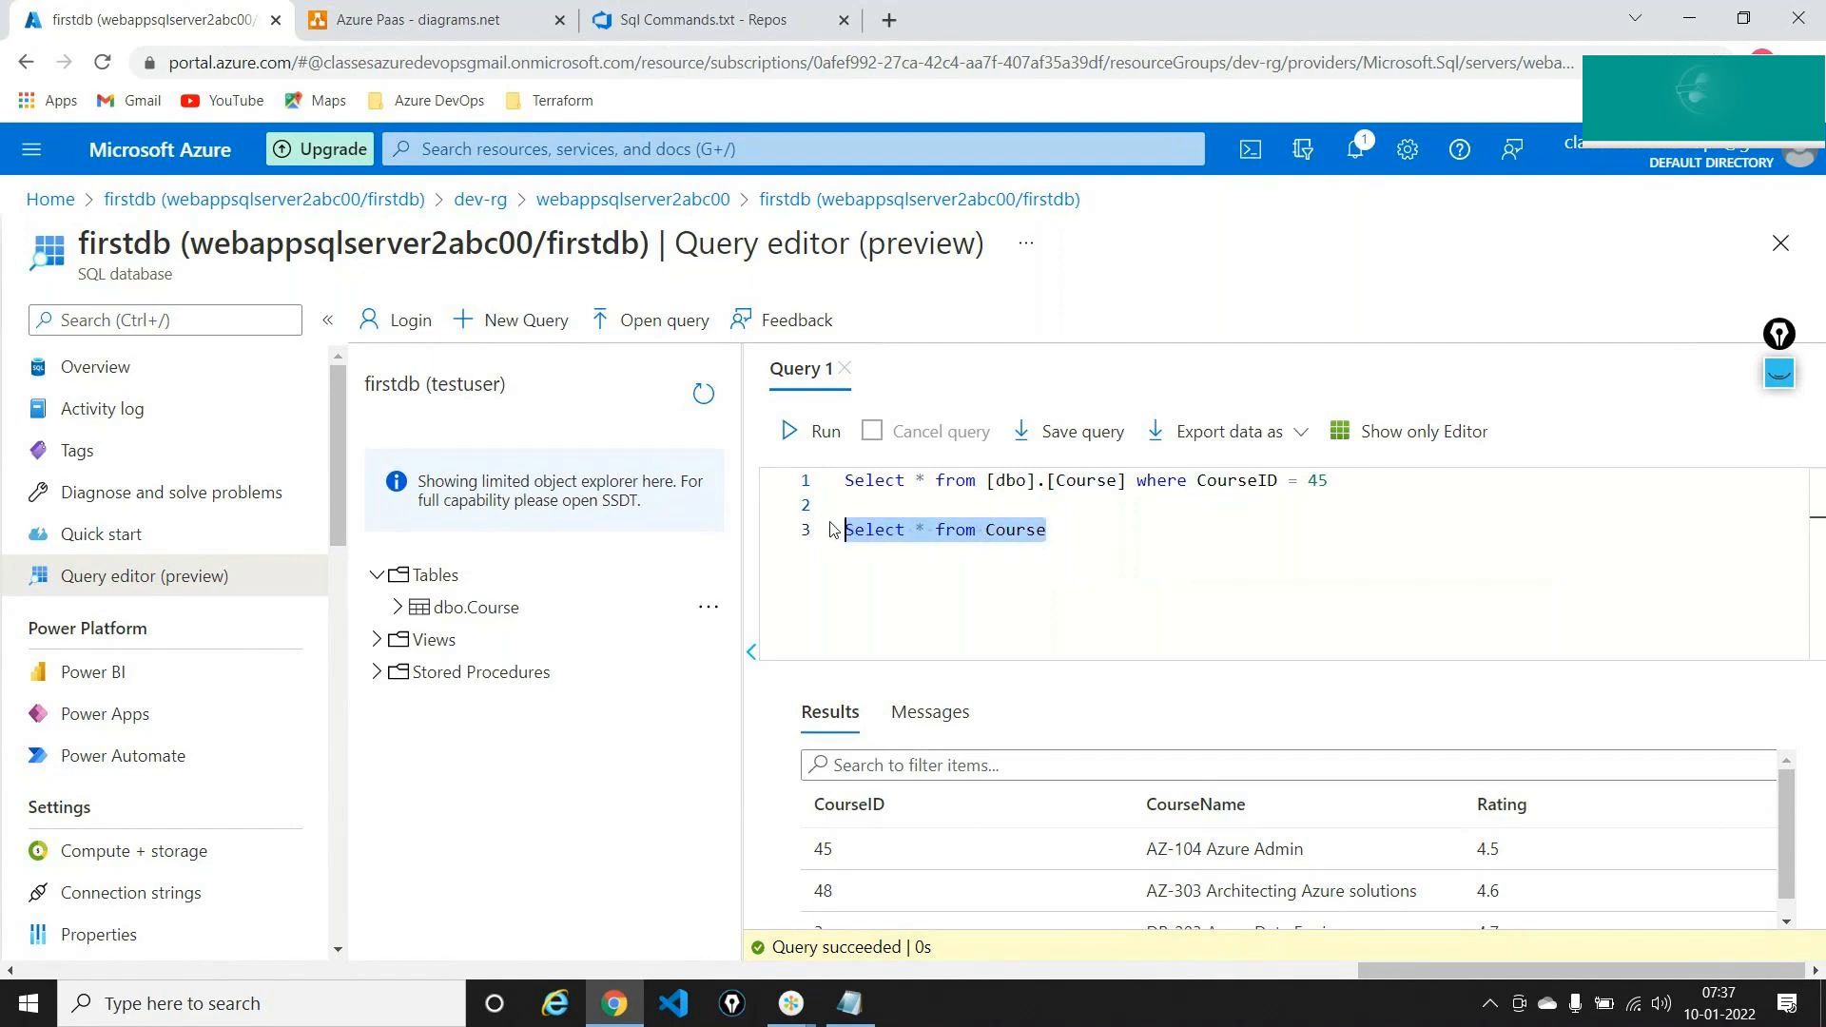
click(808, 431)
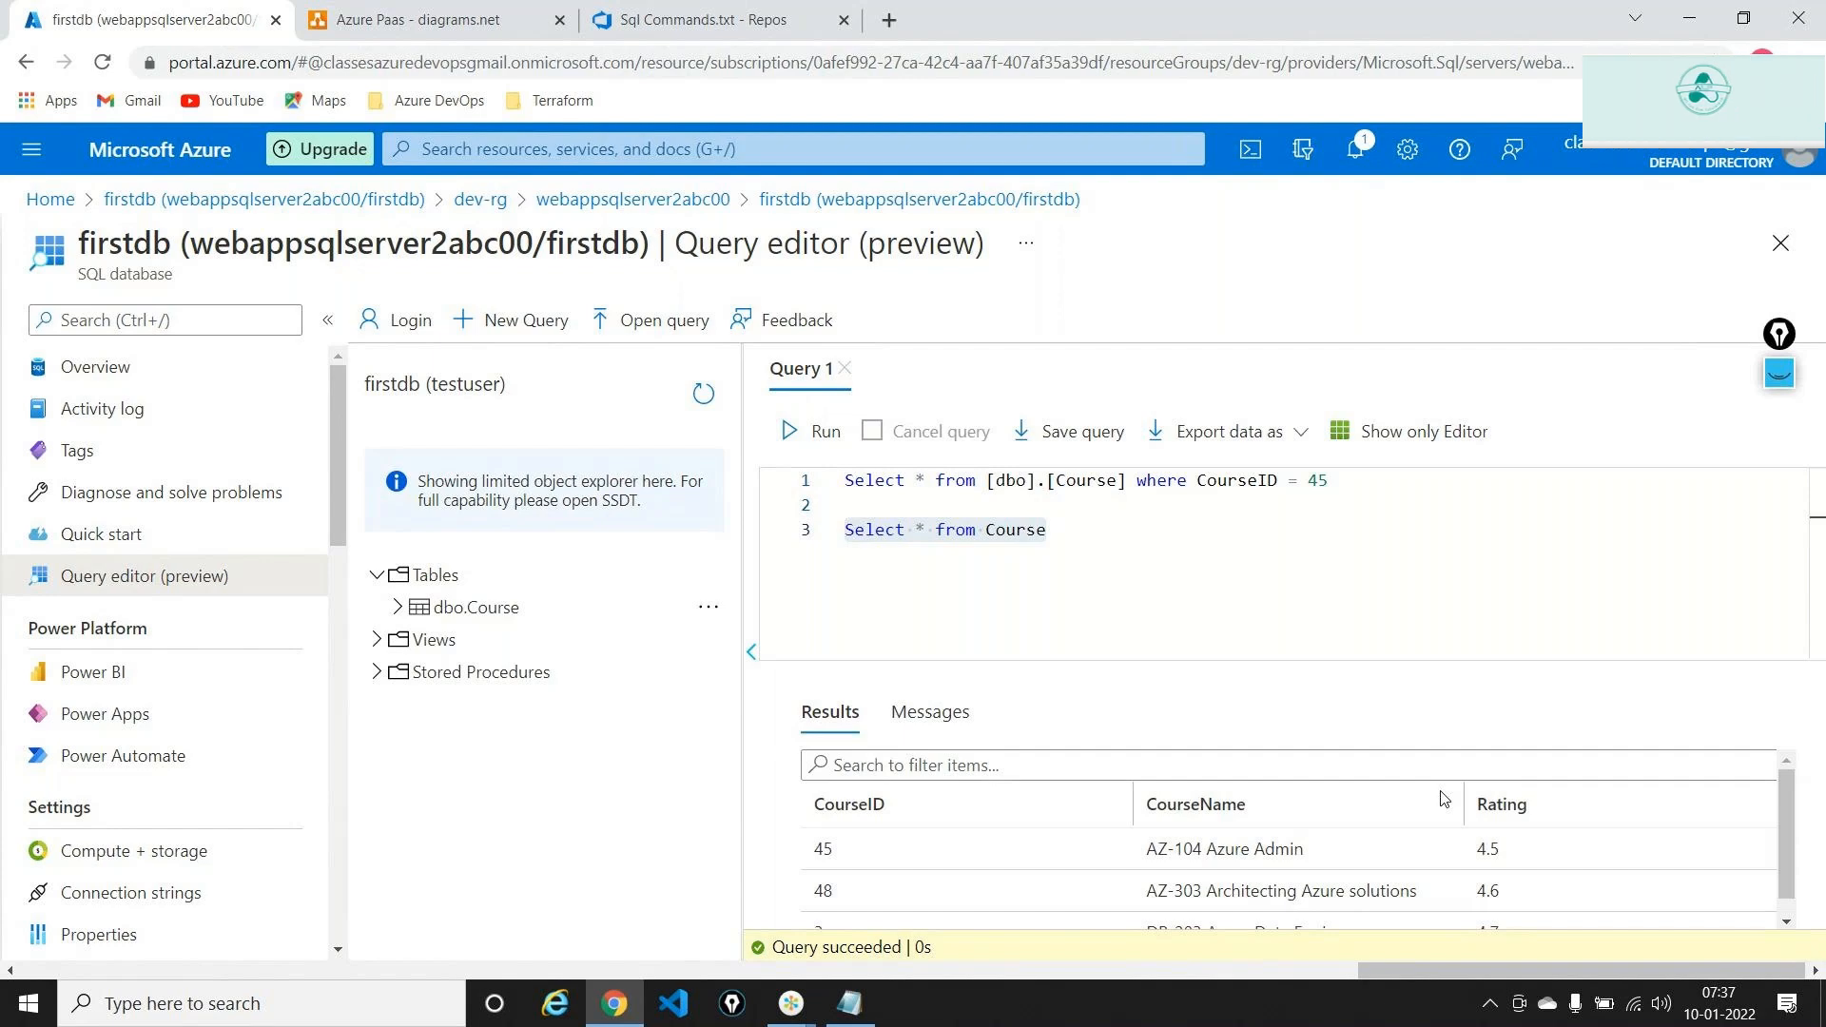
Comment out line 3 as --Select * from Course and switch to the Azure Paas diagram tab
click(1217, 583)
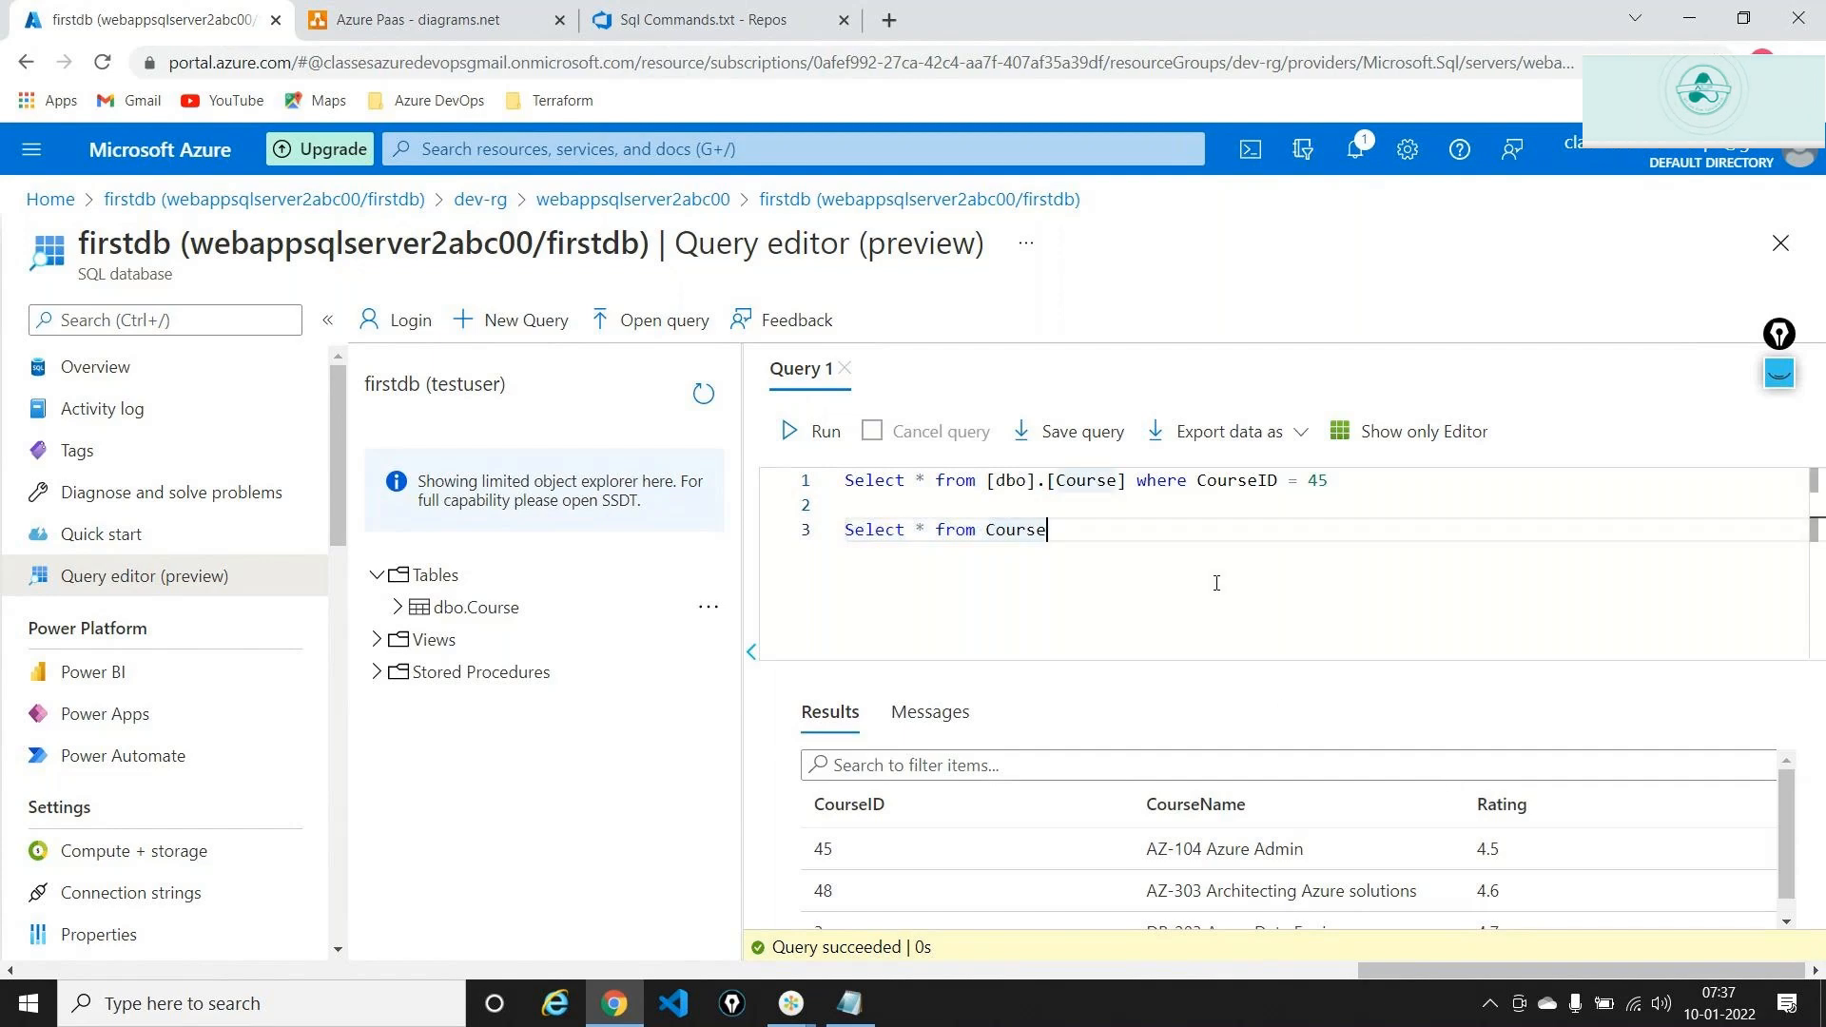
click(849, 533)
text(--)
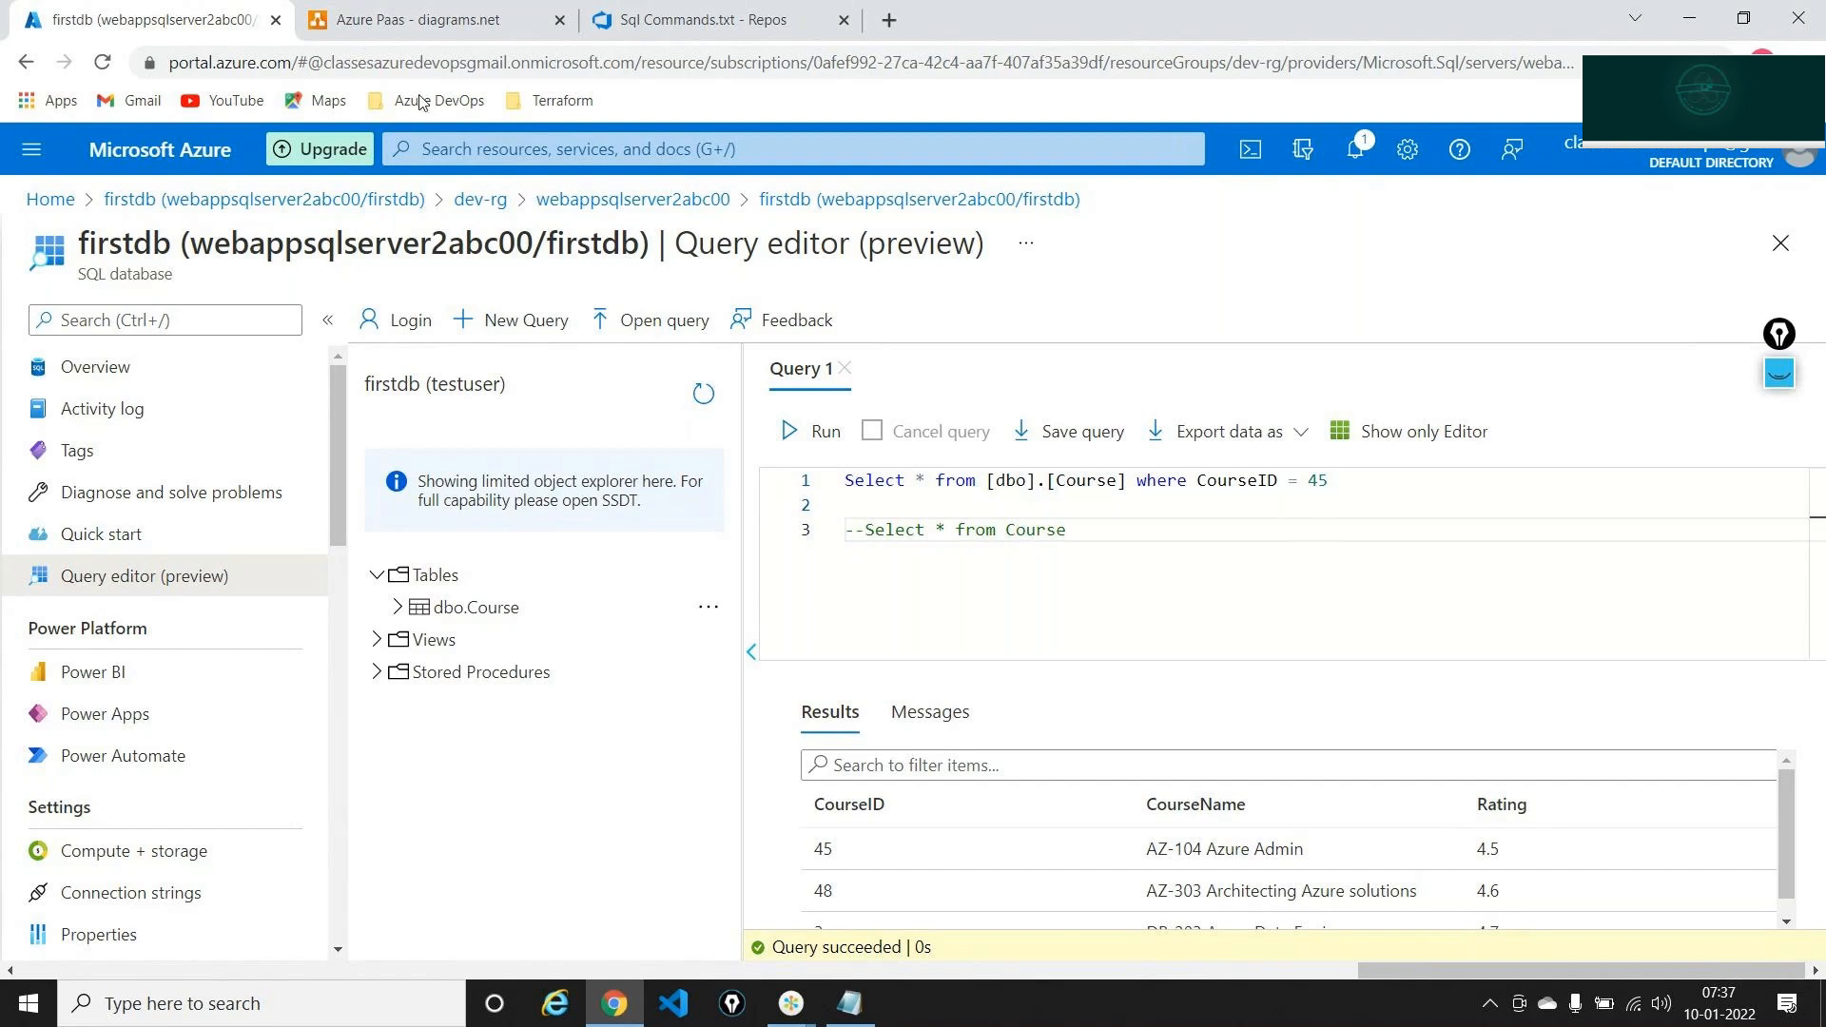
click(466, 11)
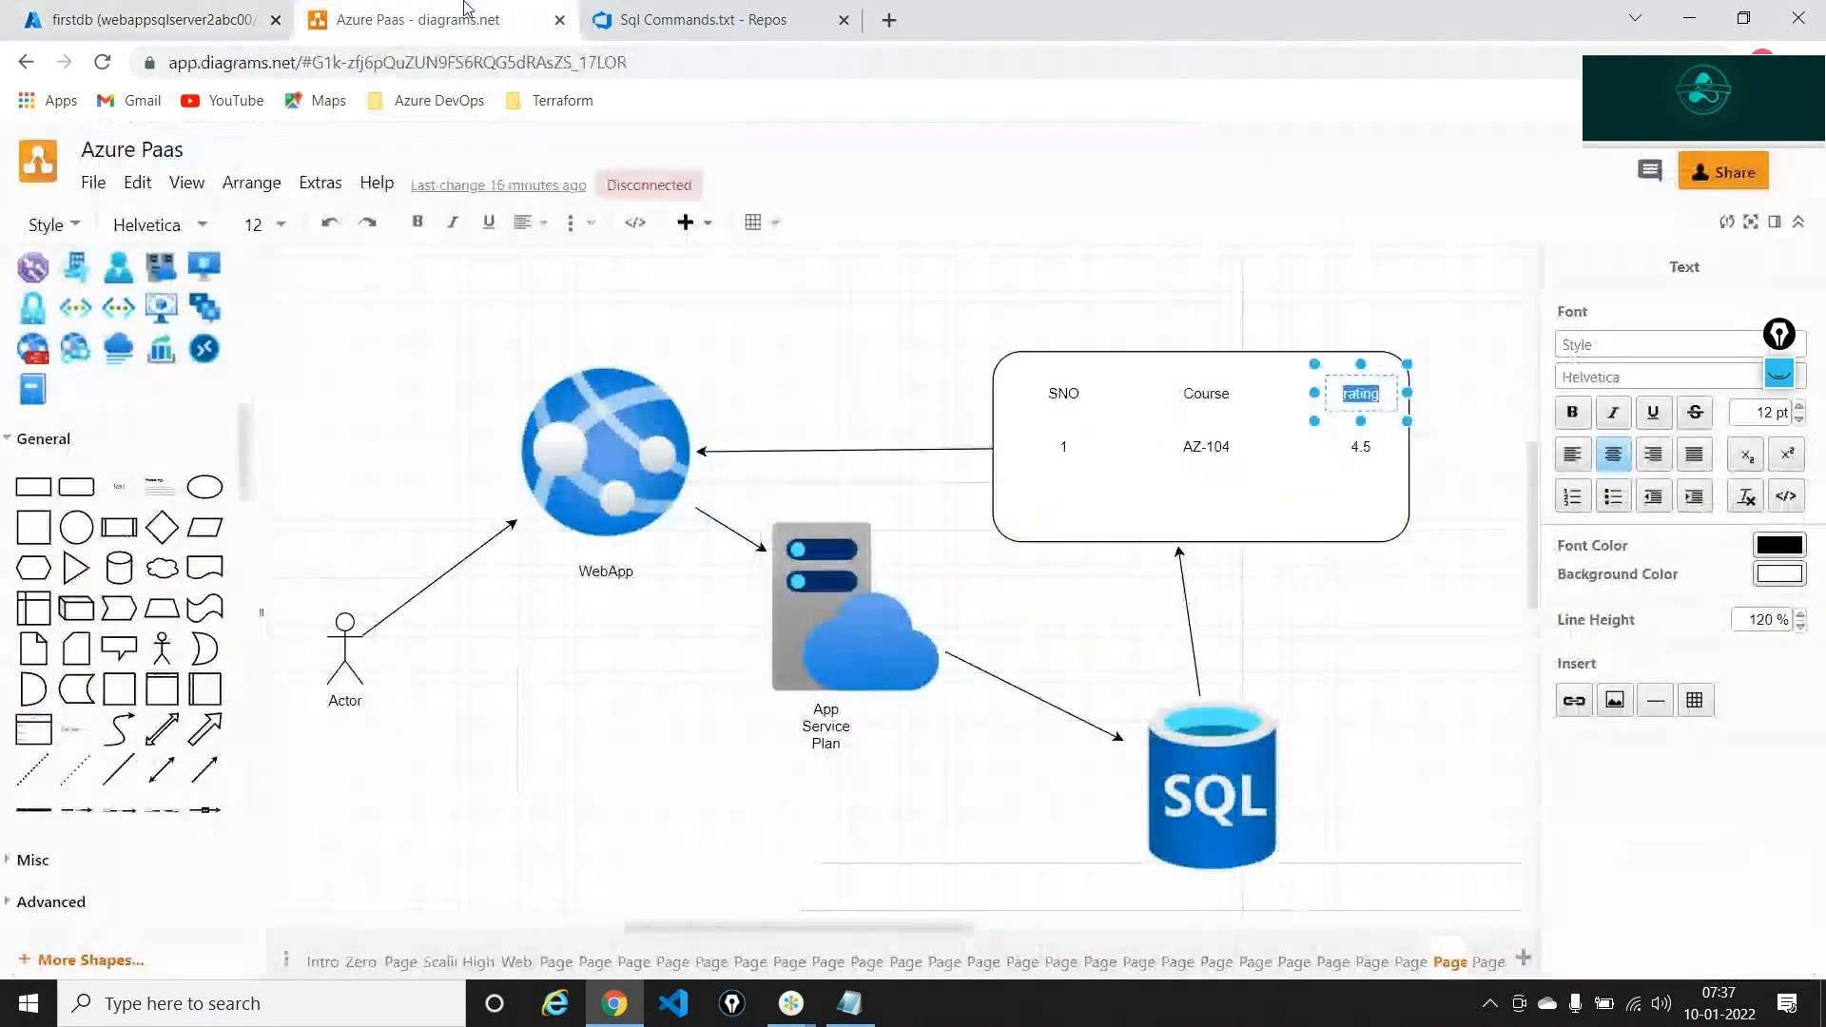
Show the WebApp, App Service Plan and SQL diagram page's Data Tier and App Tier, then head to Azure Home
click(1487, 961)
click(1448, 962)
scroll(1278, 795, down, 2)
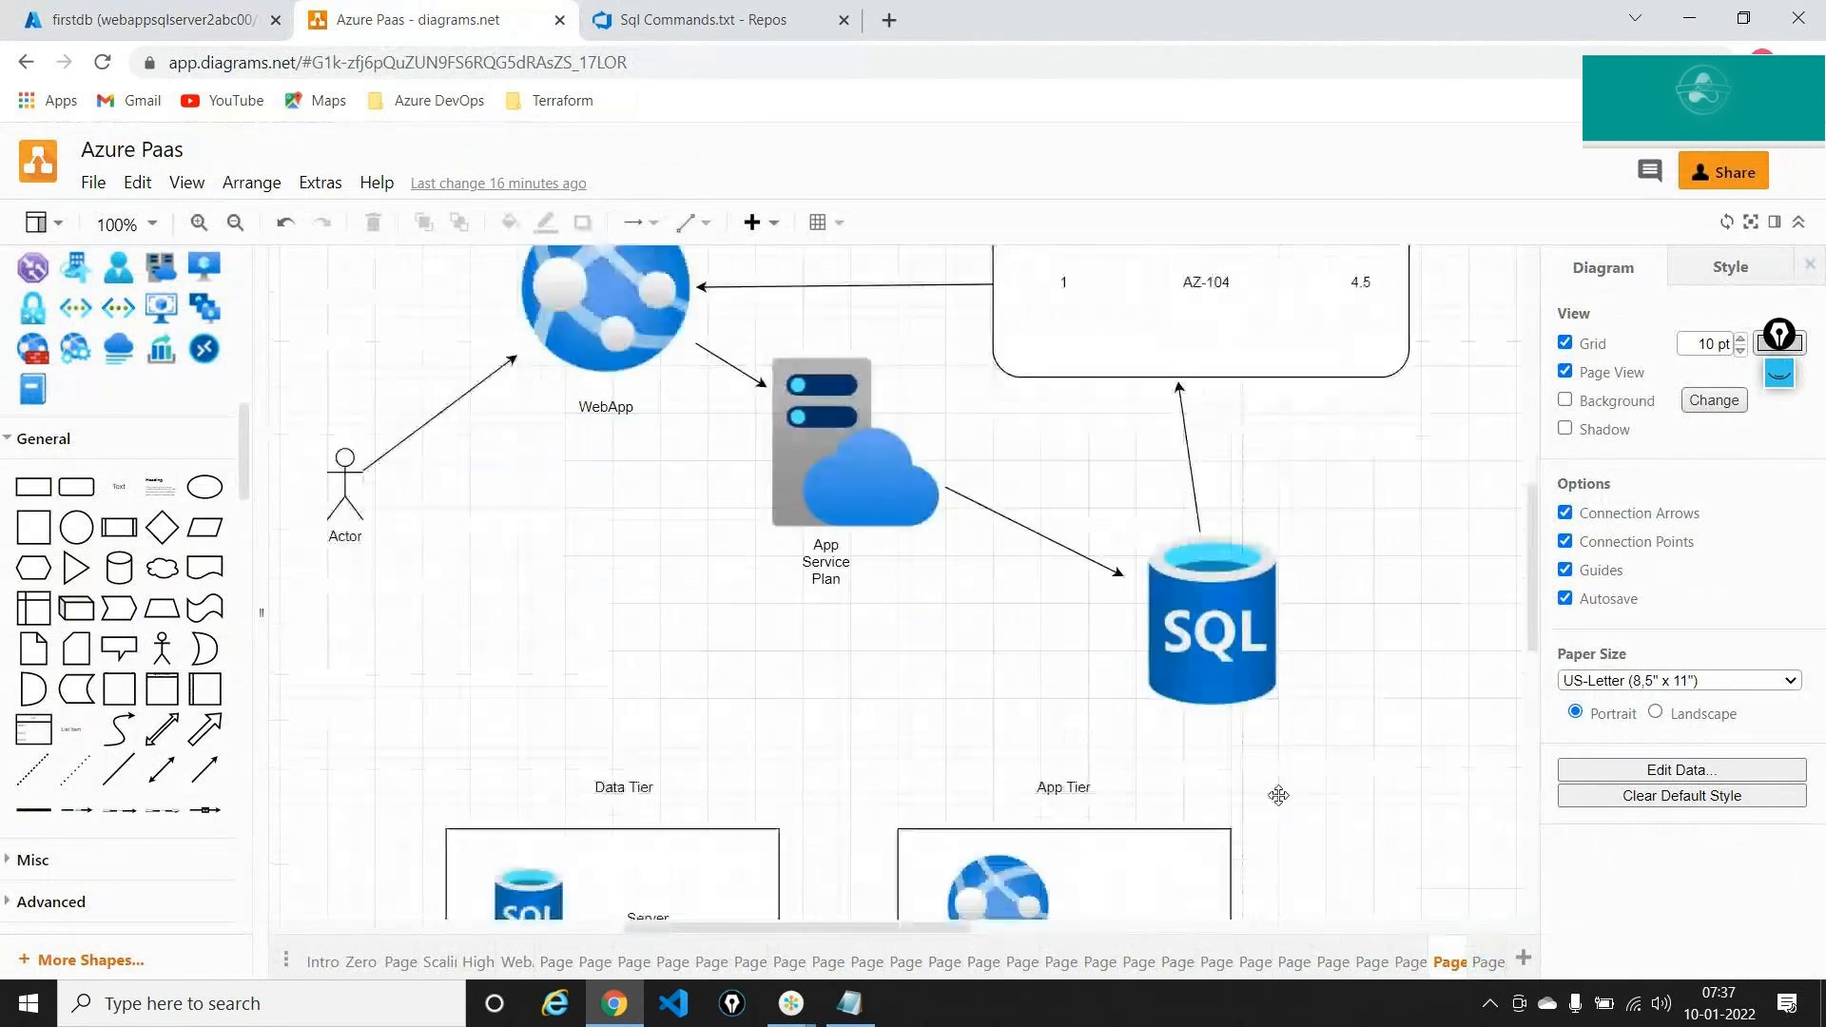
scroll(1279, 796, down, 4)
click(573, 551)
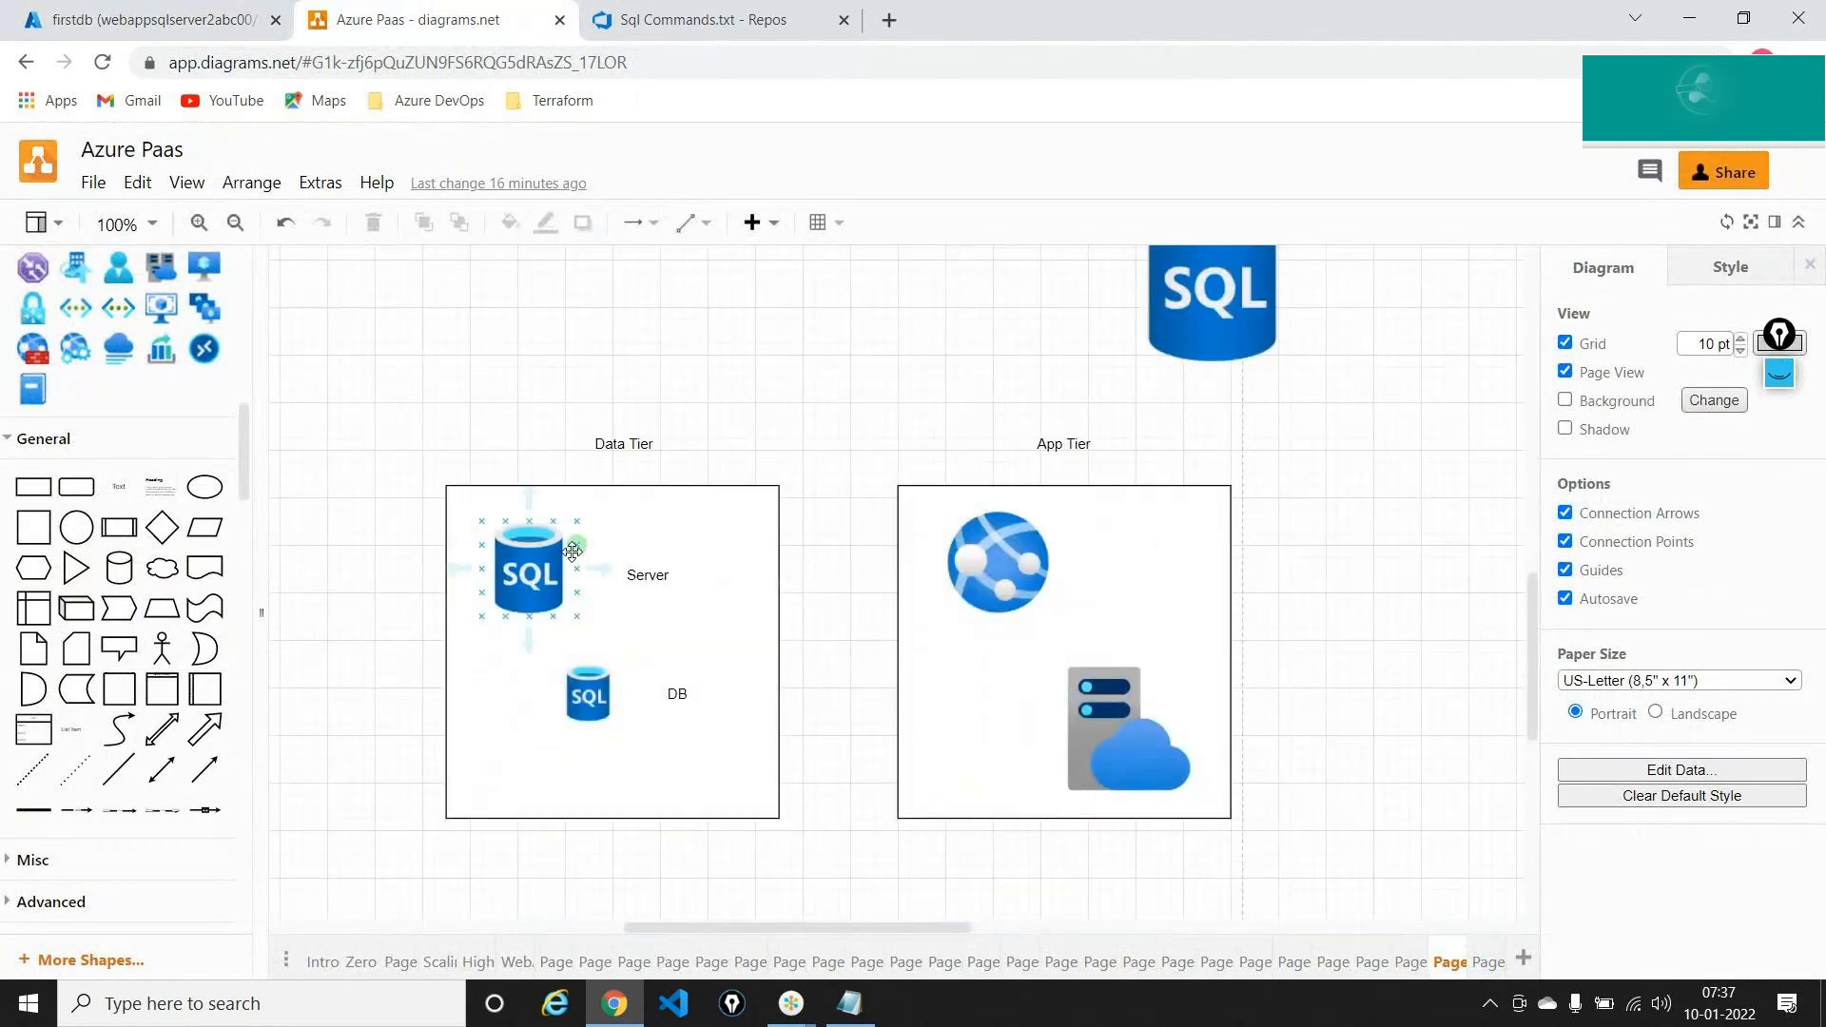
click(738, 535)
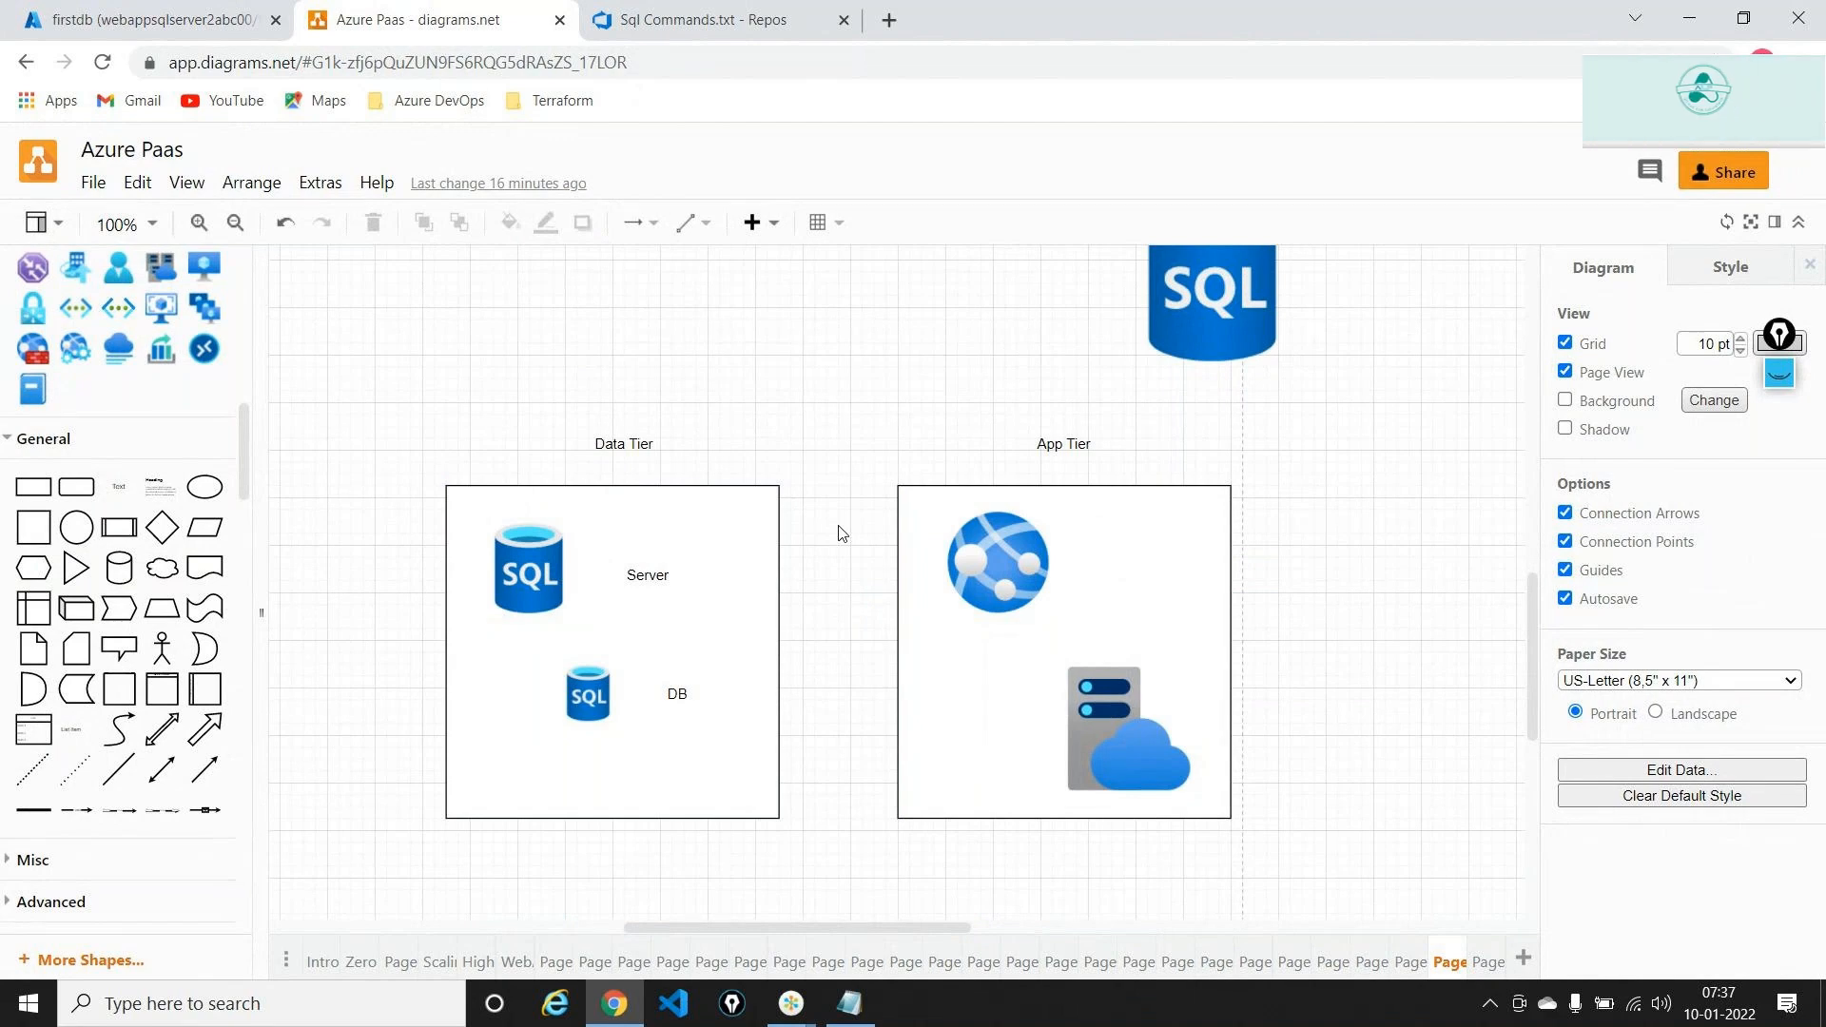
click(38, 19)
click(50, 199)
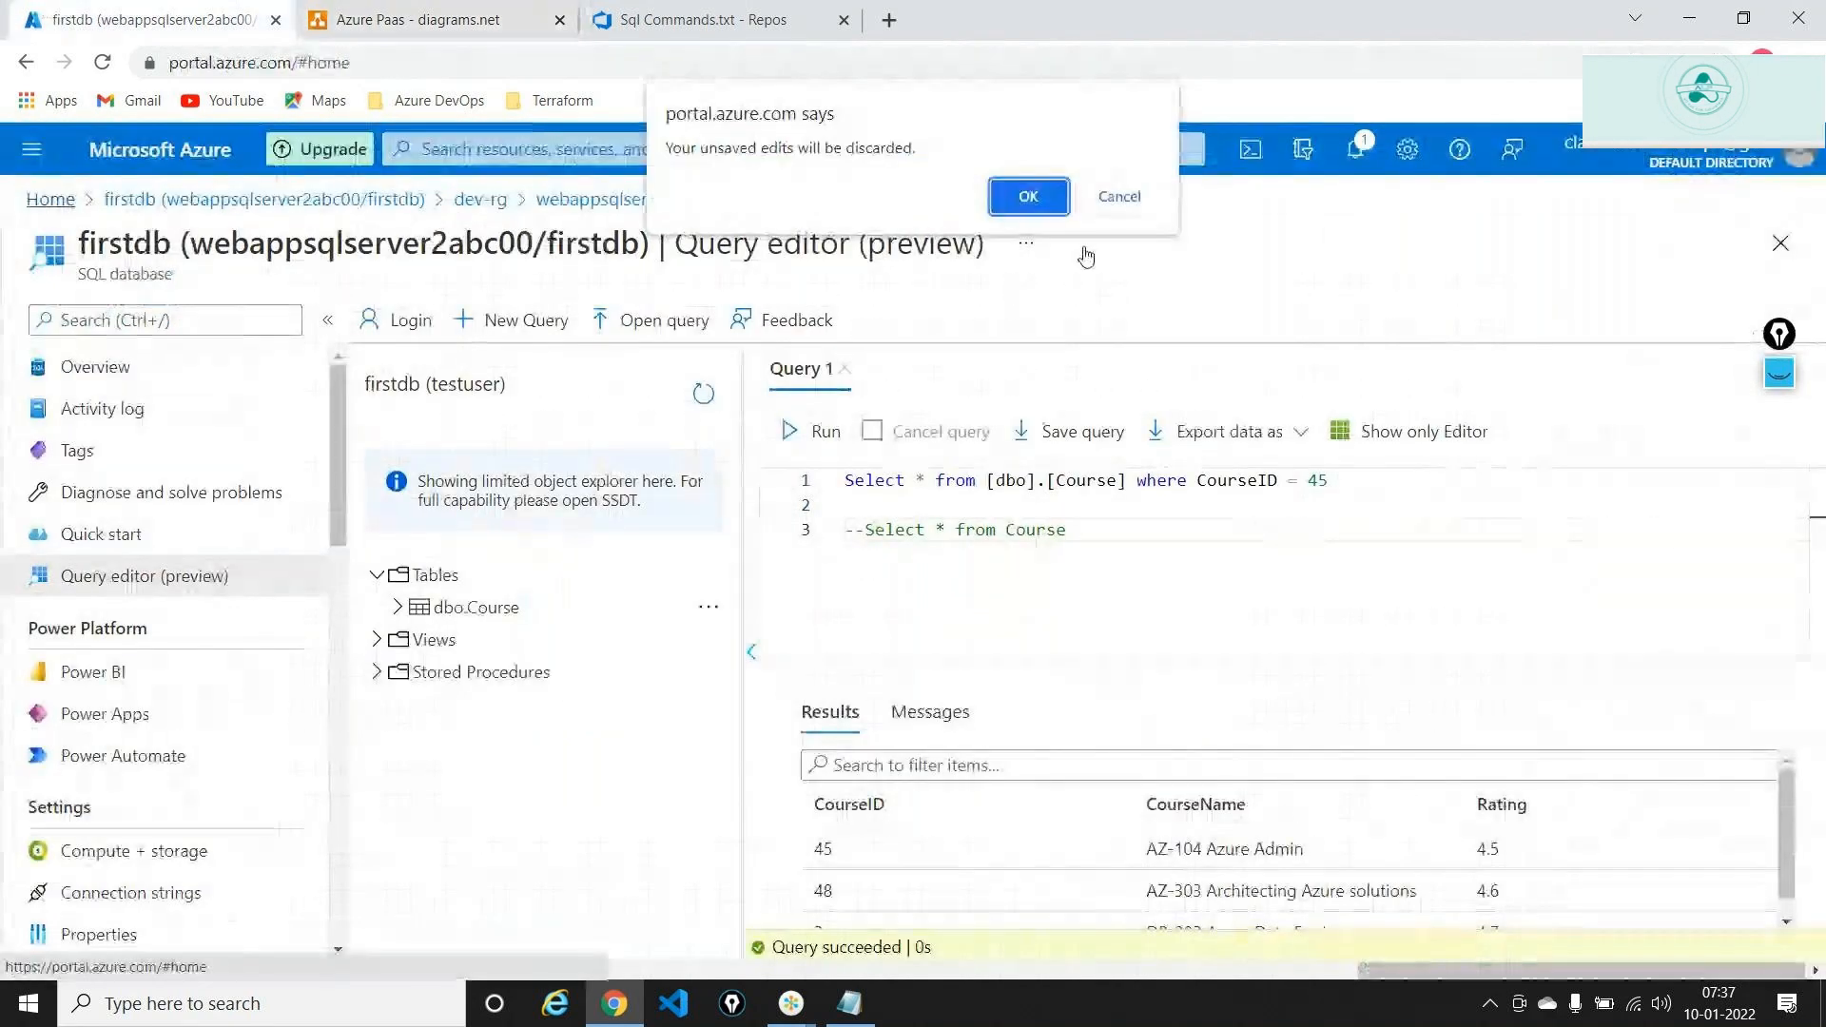
Discard query edits and start a new App Services web app named sqlappservice2abc000 in dev-rg
click(1024, 196)
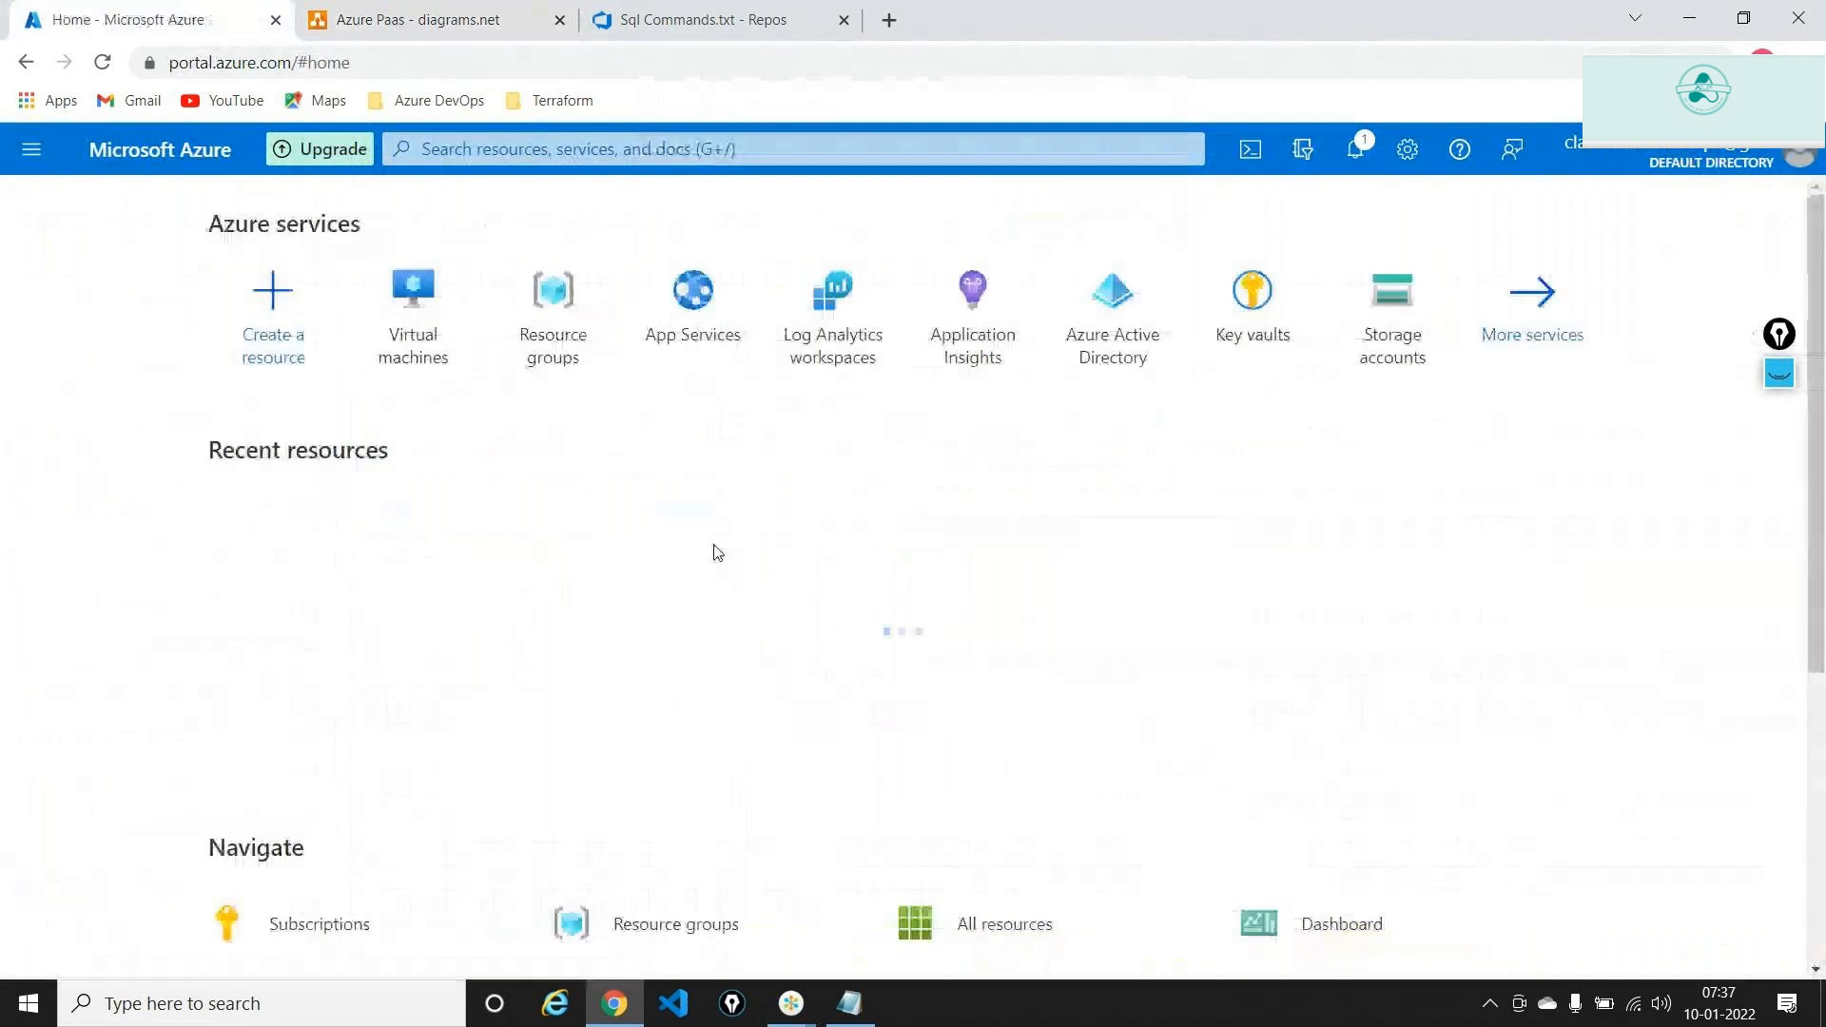
click(687, 379)
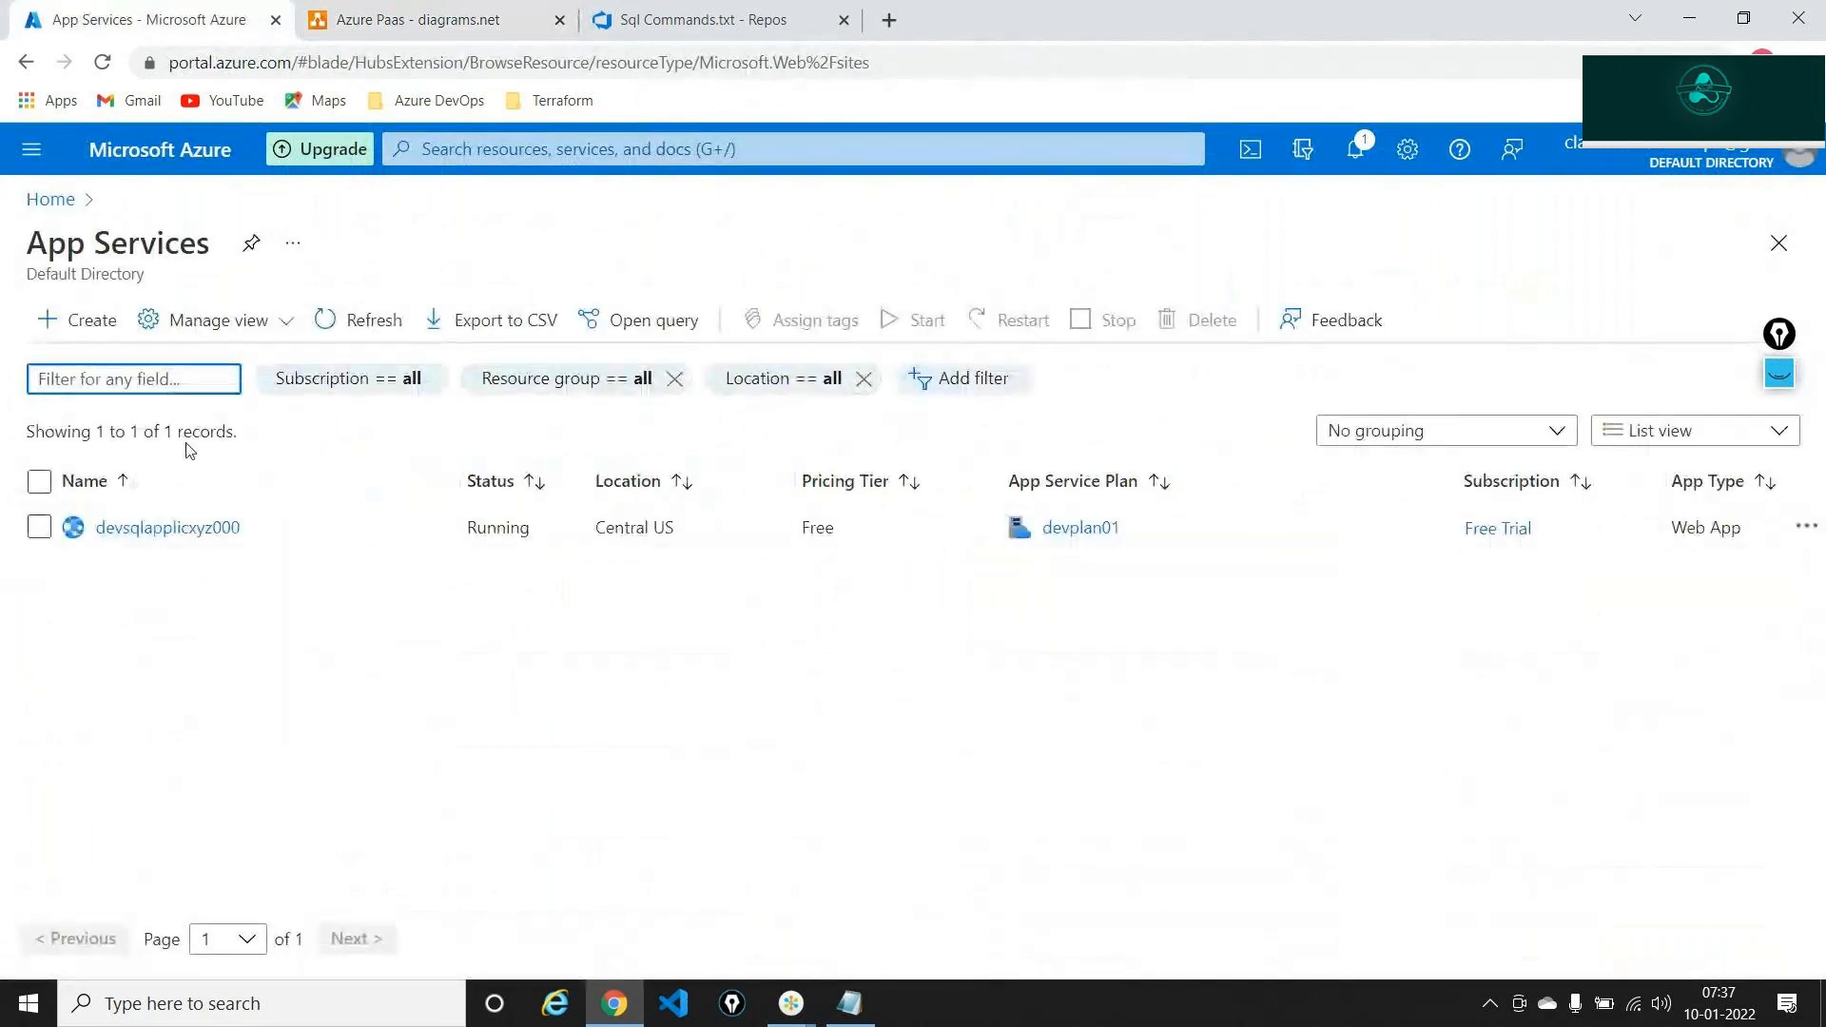
click(89, 331)
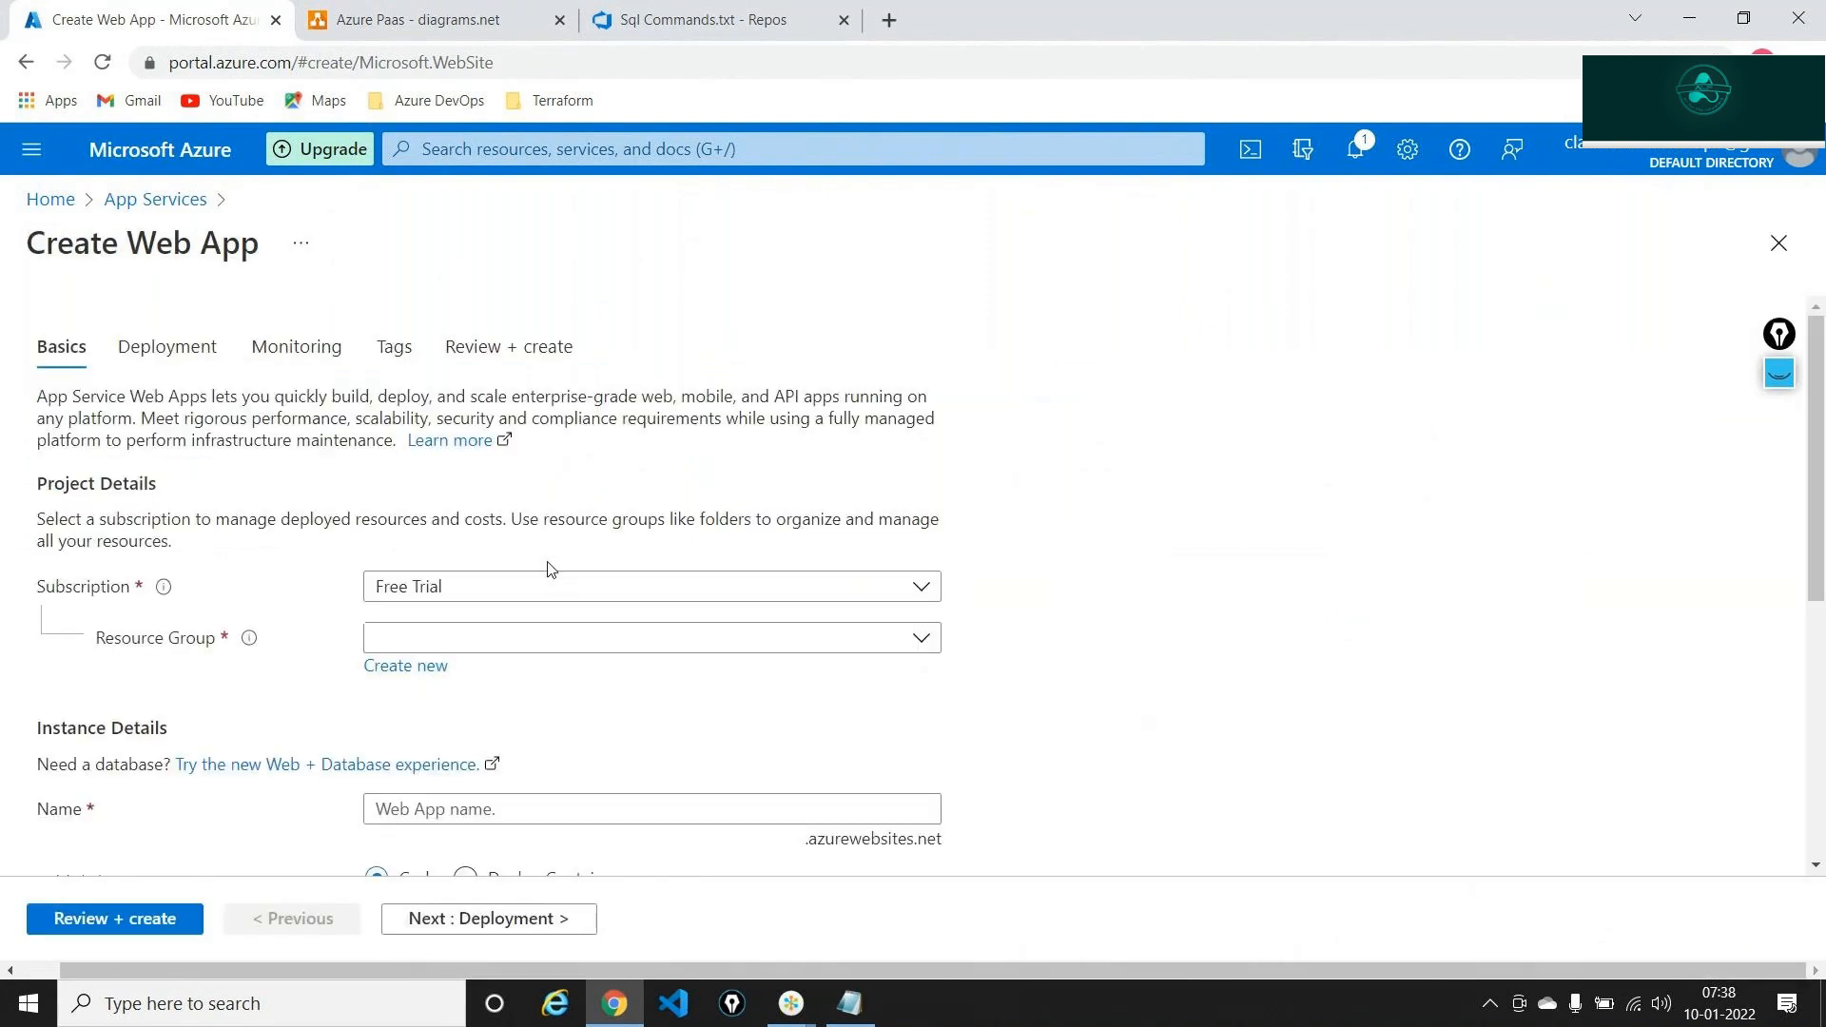
click(484, 656)
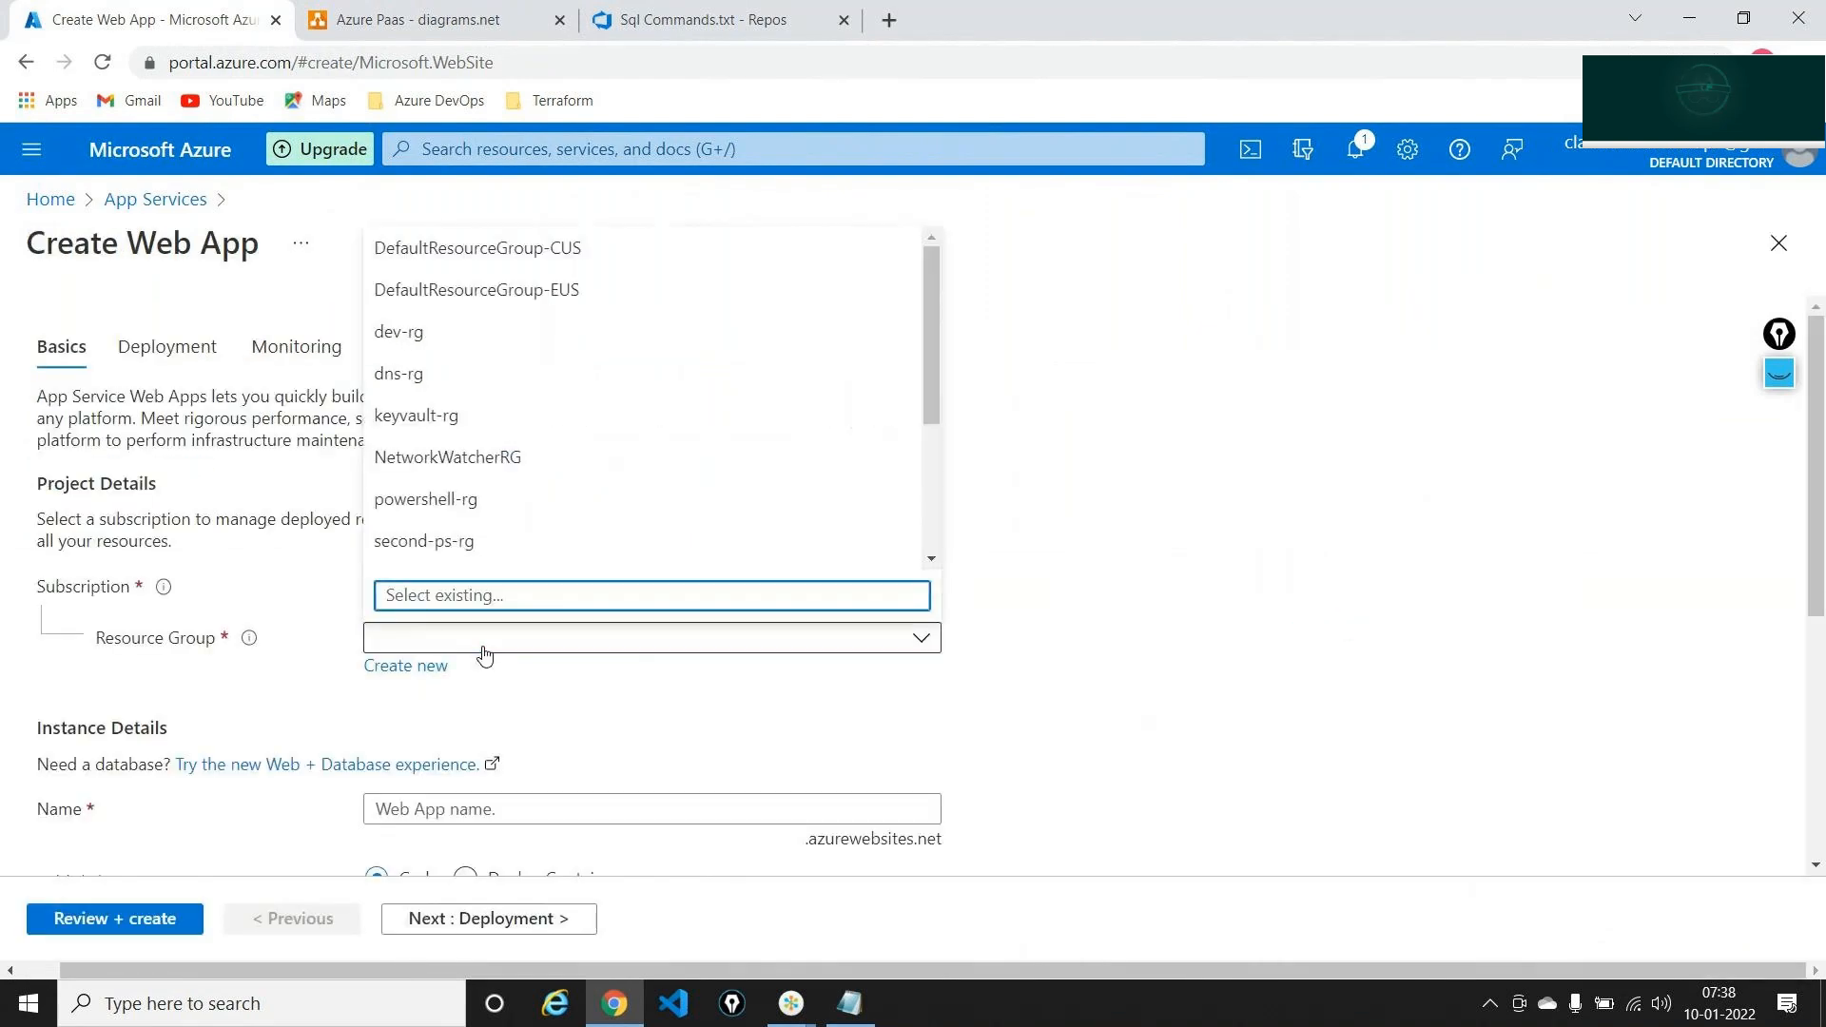
click(448, 344)
scroll(479, 718, down, 3)
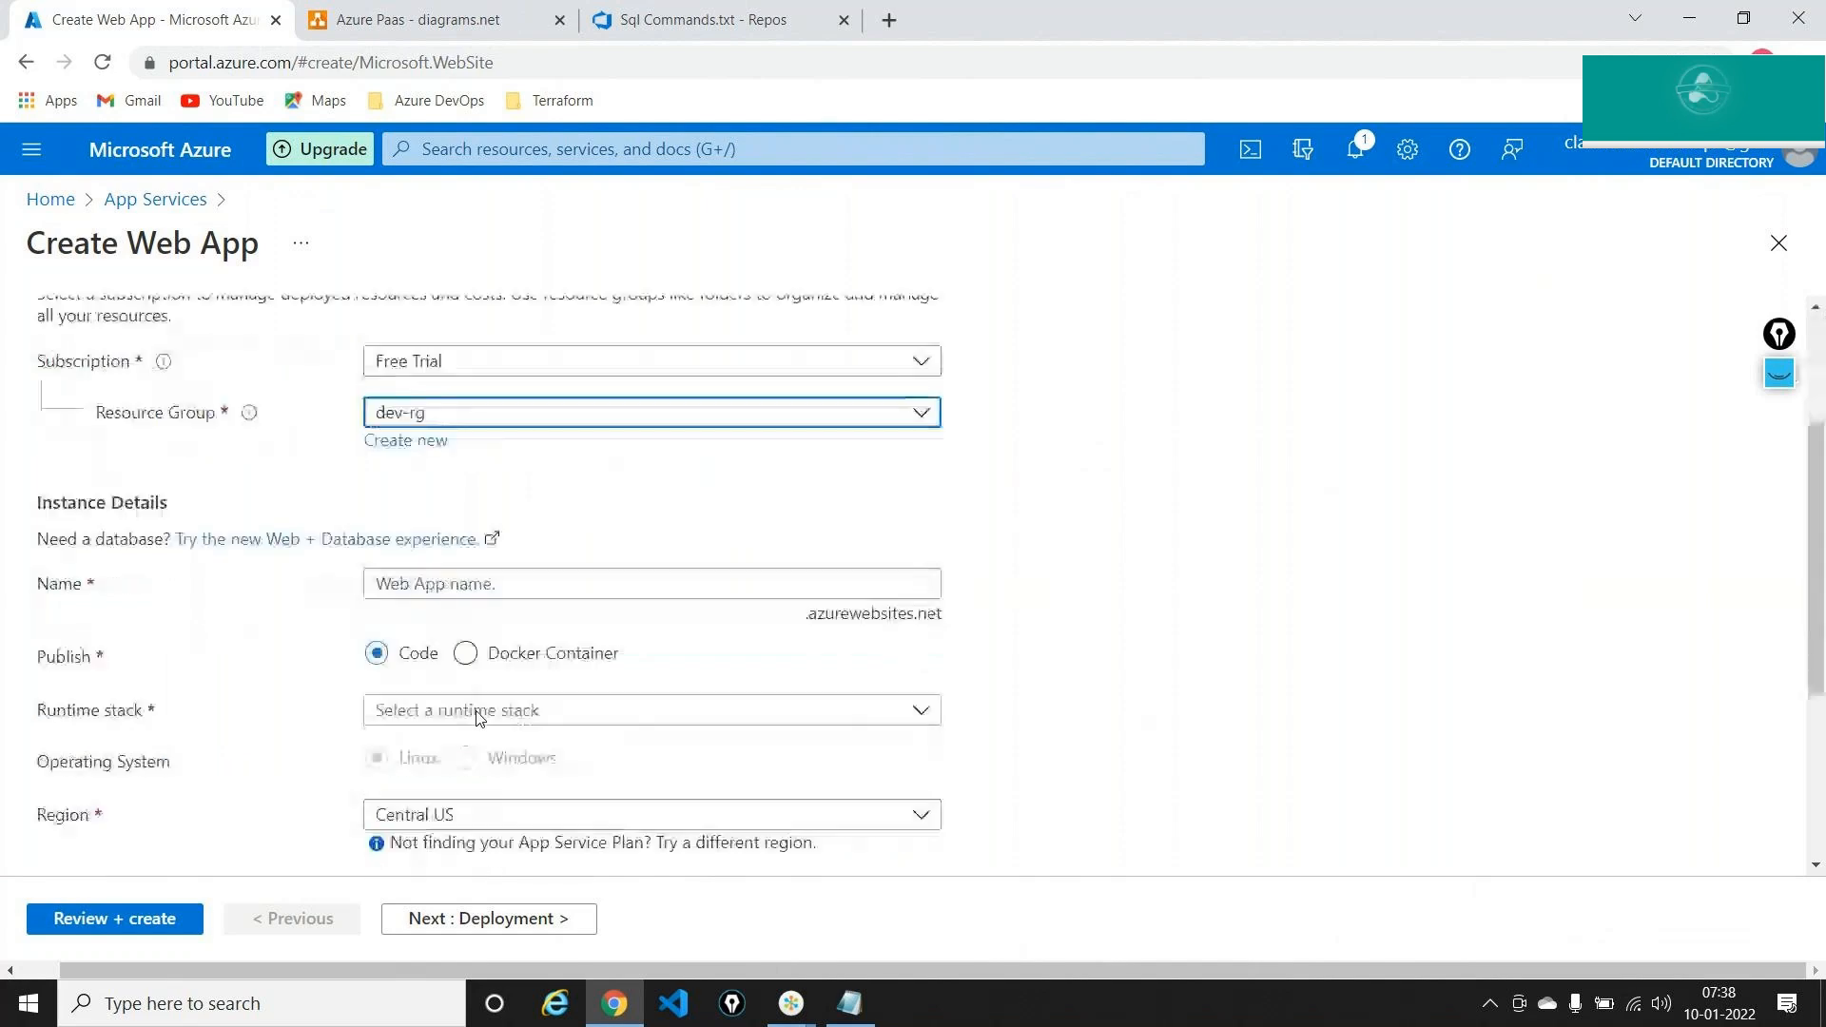
click(482, 521)
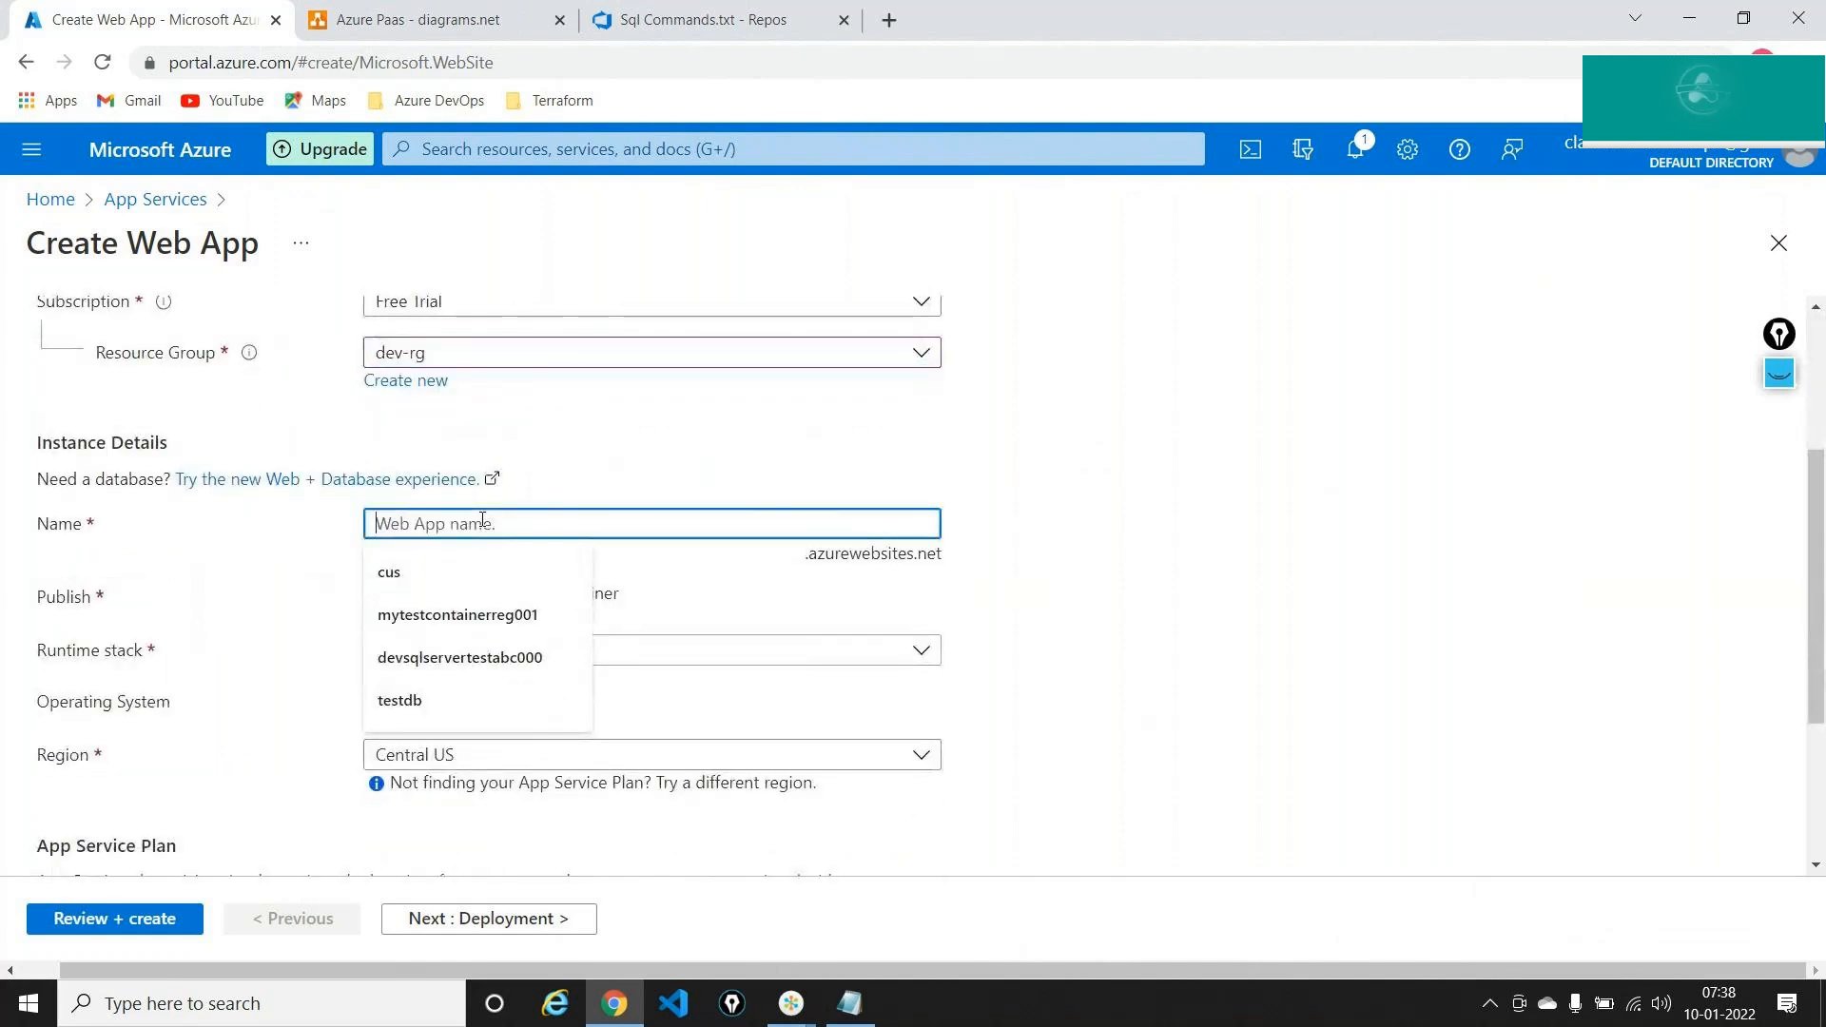
text(s)
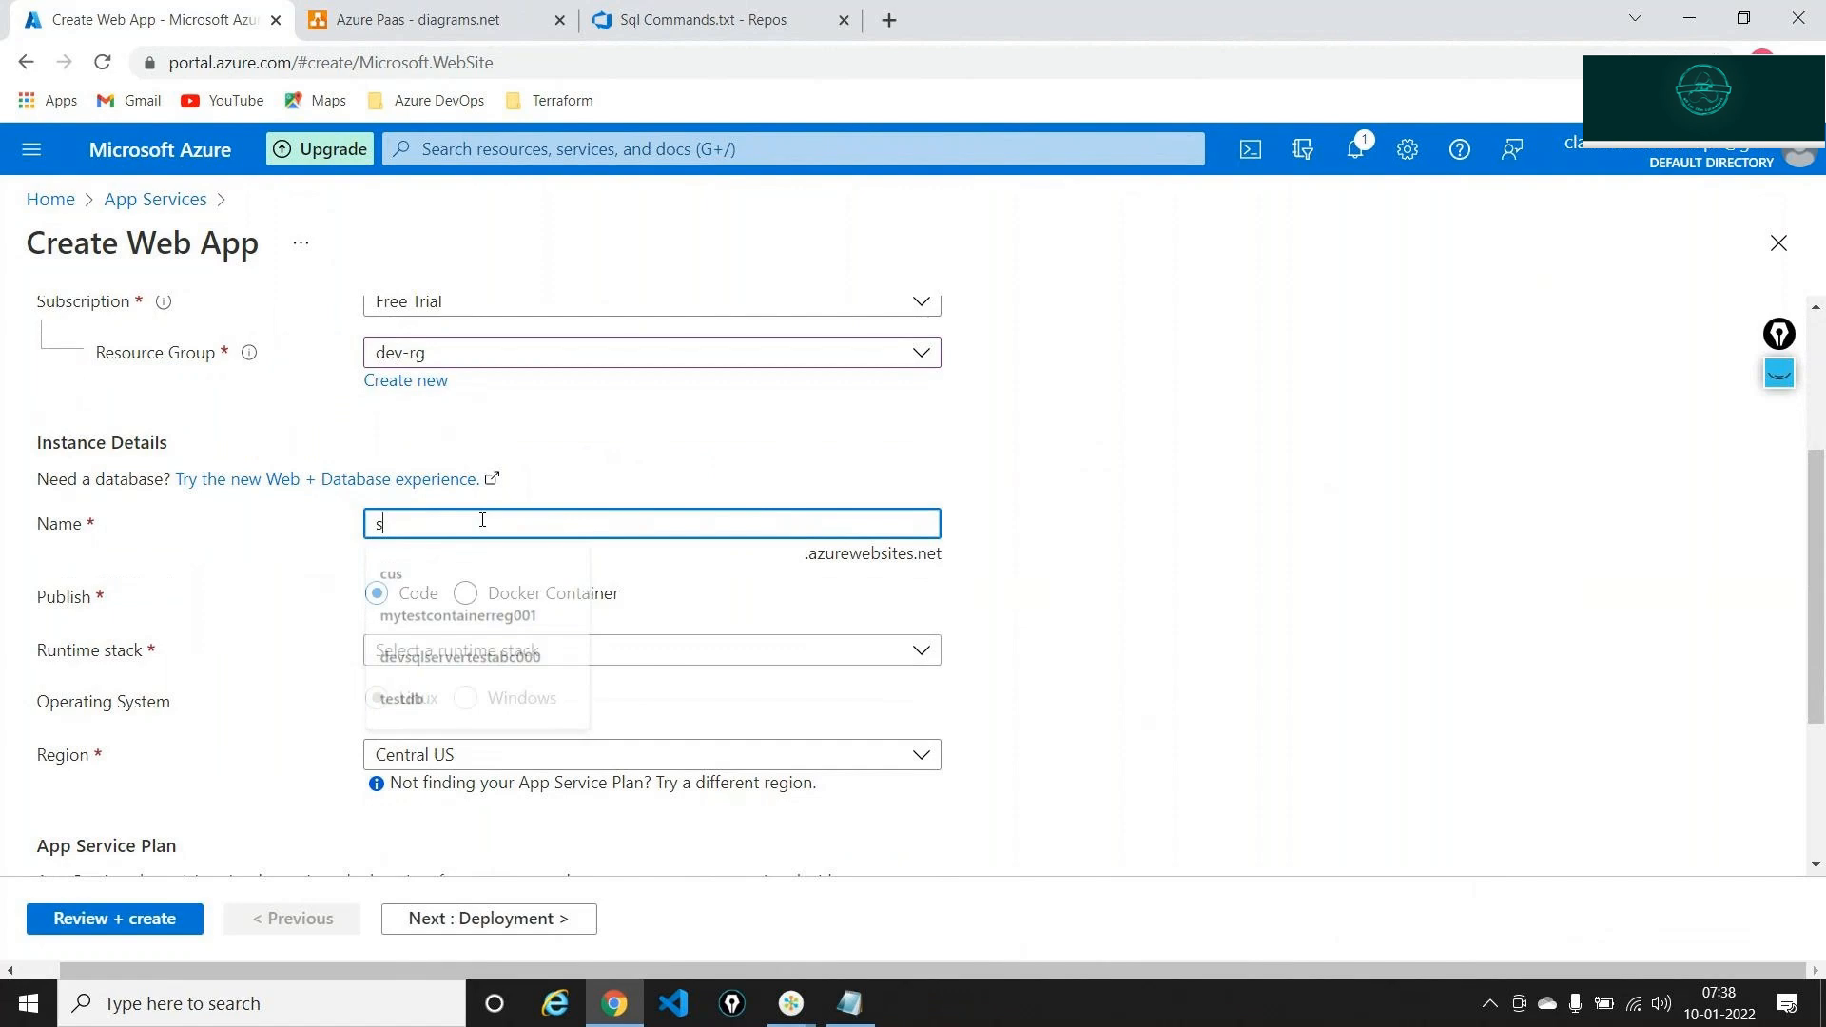
text(qlappse)
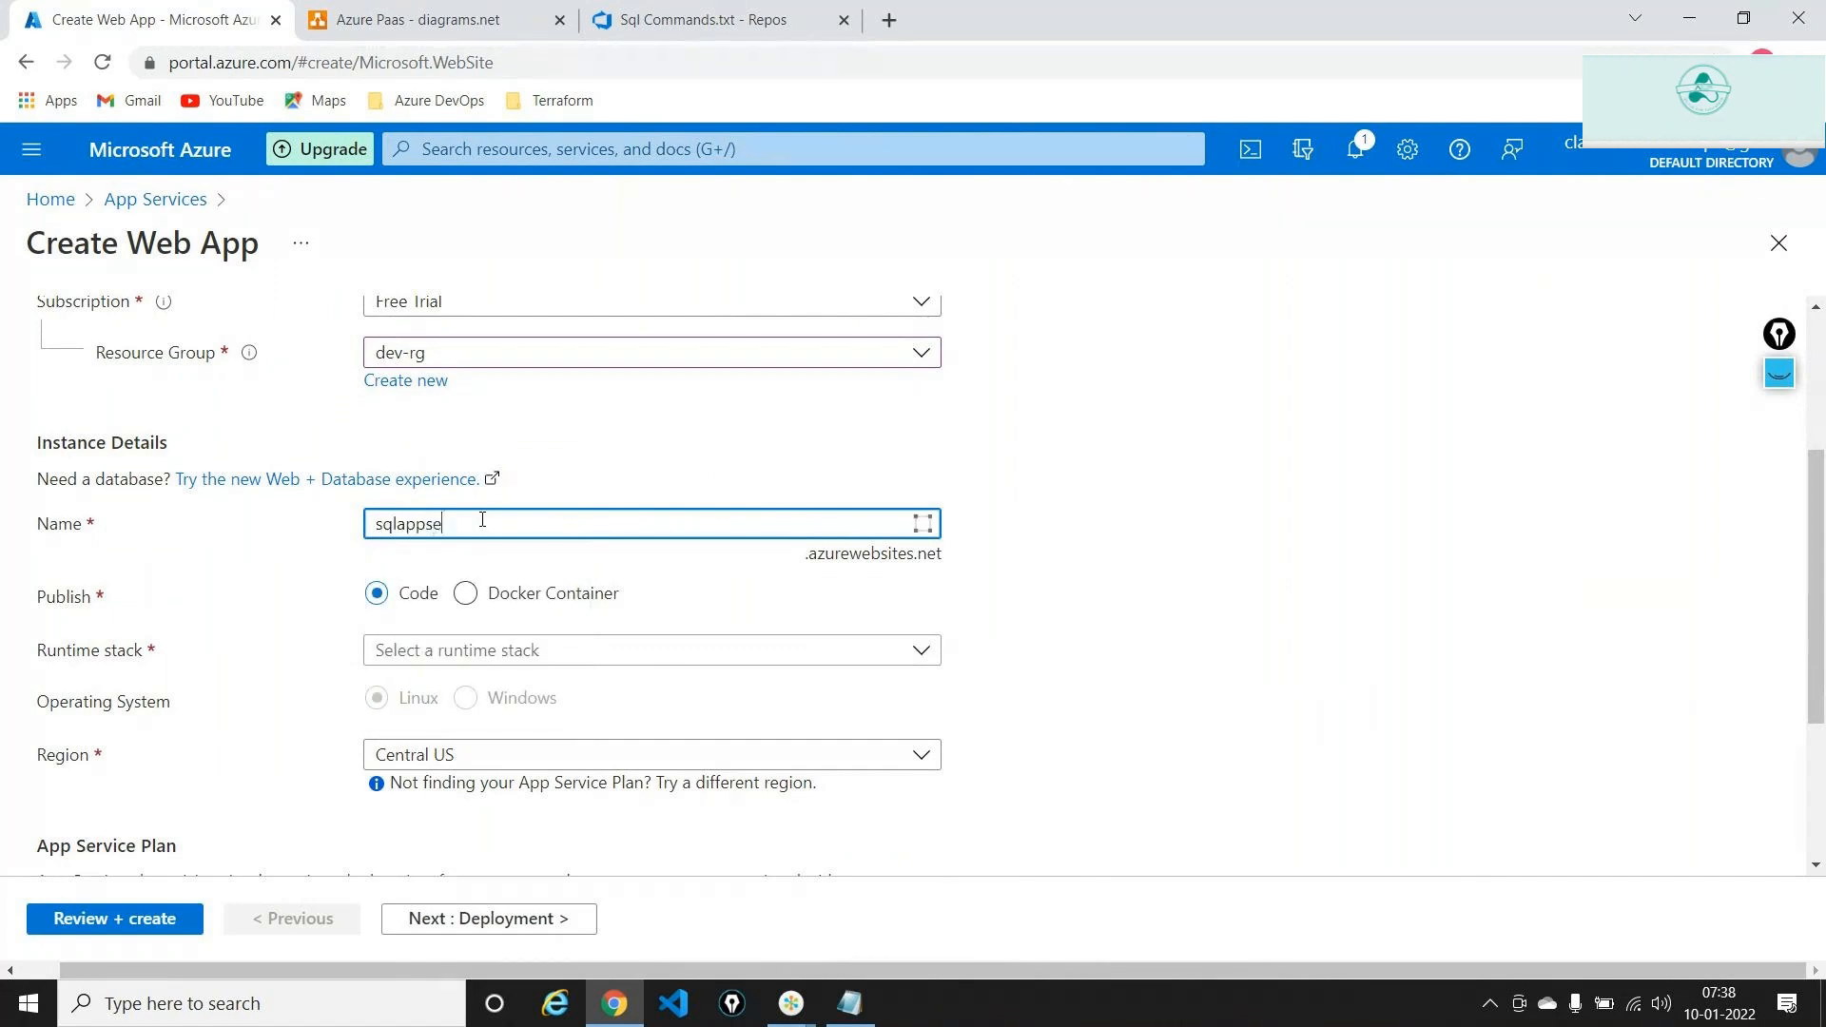
text(rviceabc000)
Choose .NET Core 3.1 (LTS) runtime, East US region and a new App Service plan plansql
click(509, 648)
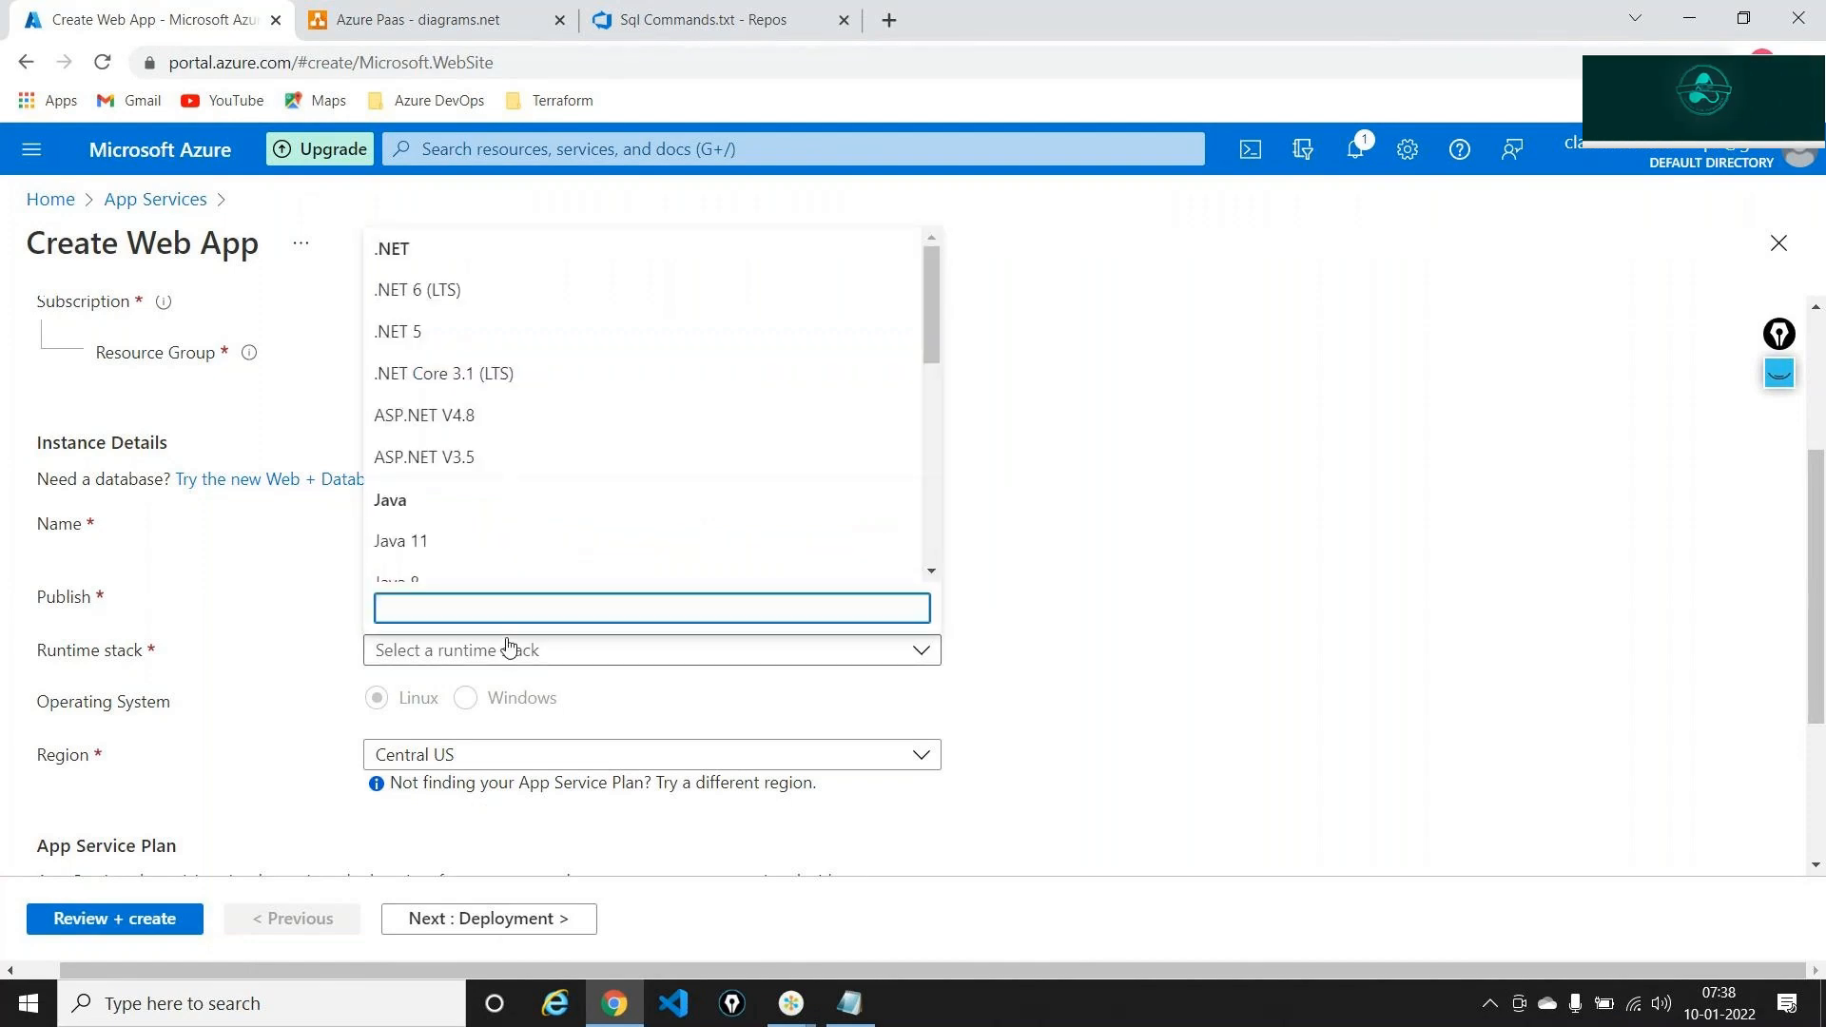
click(507, 373)
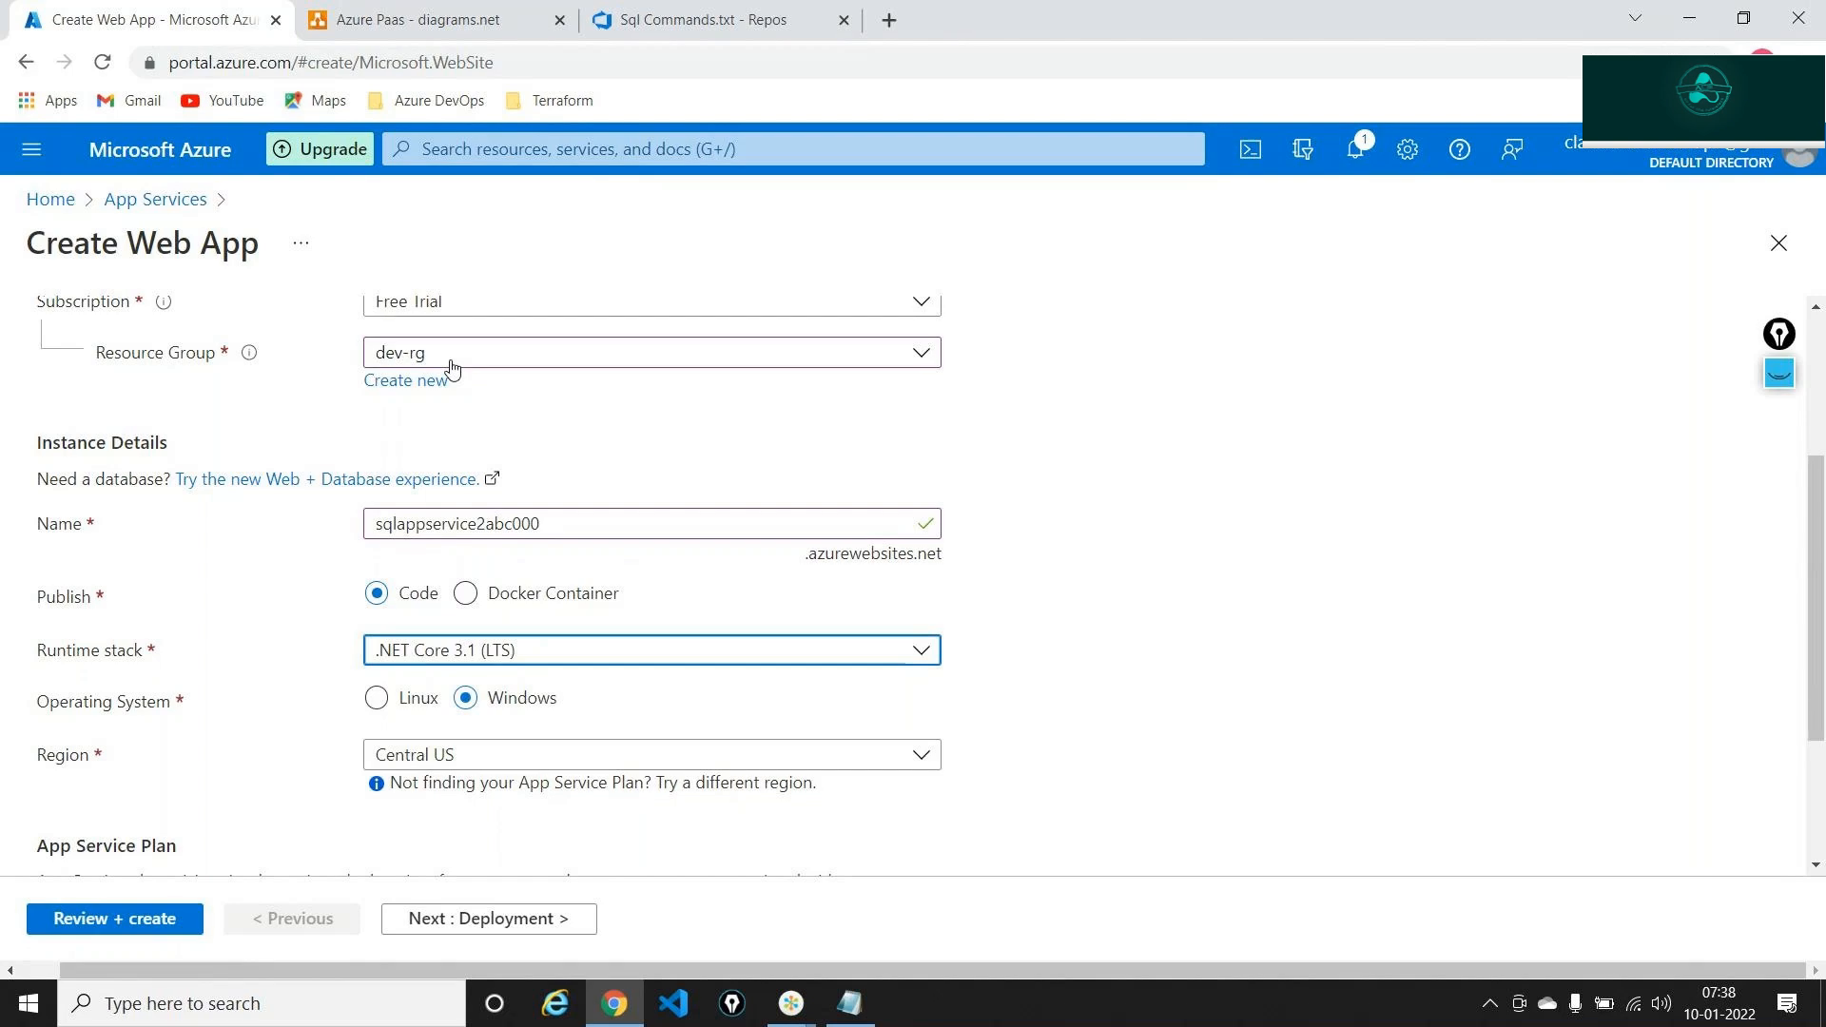
scroll(561, 475, down, 2)
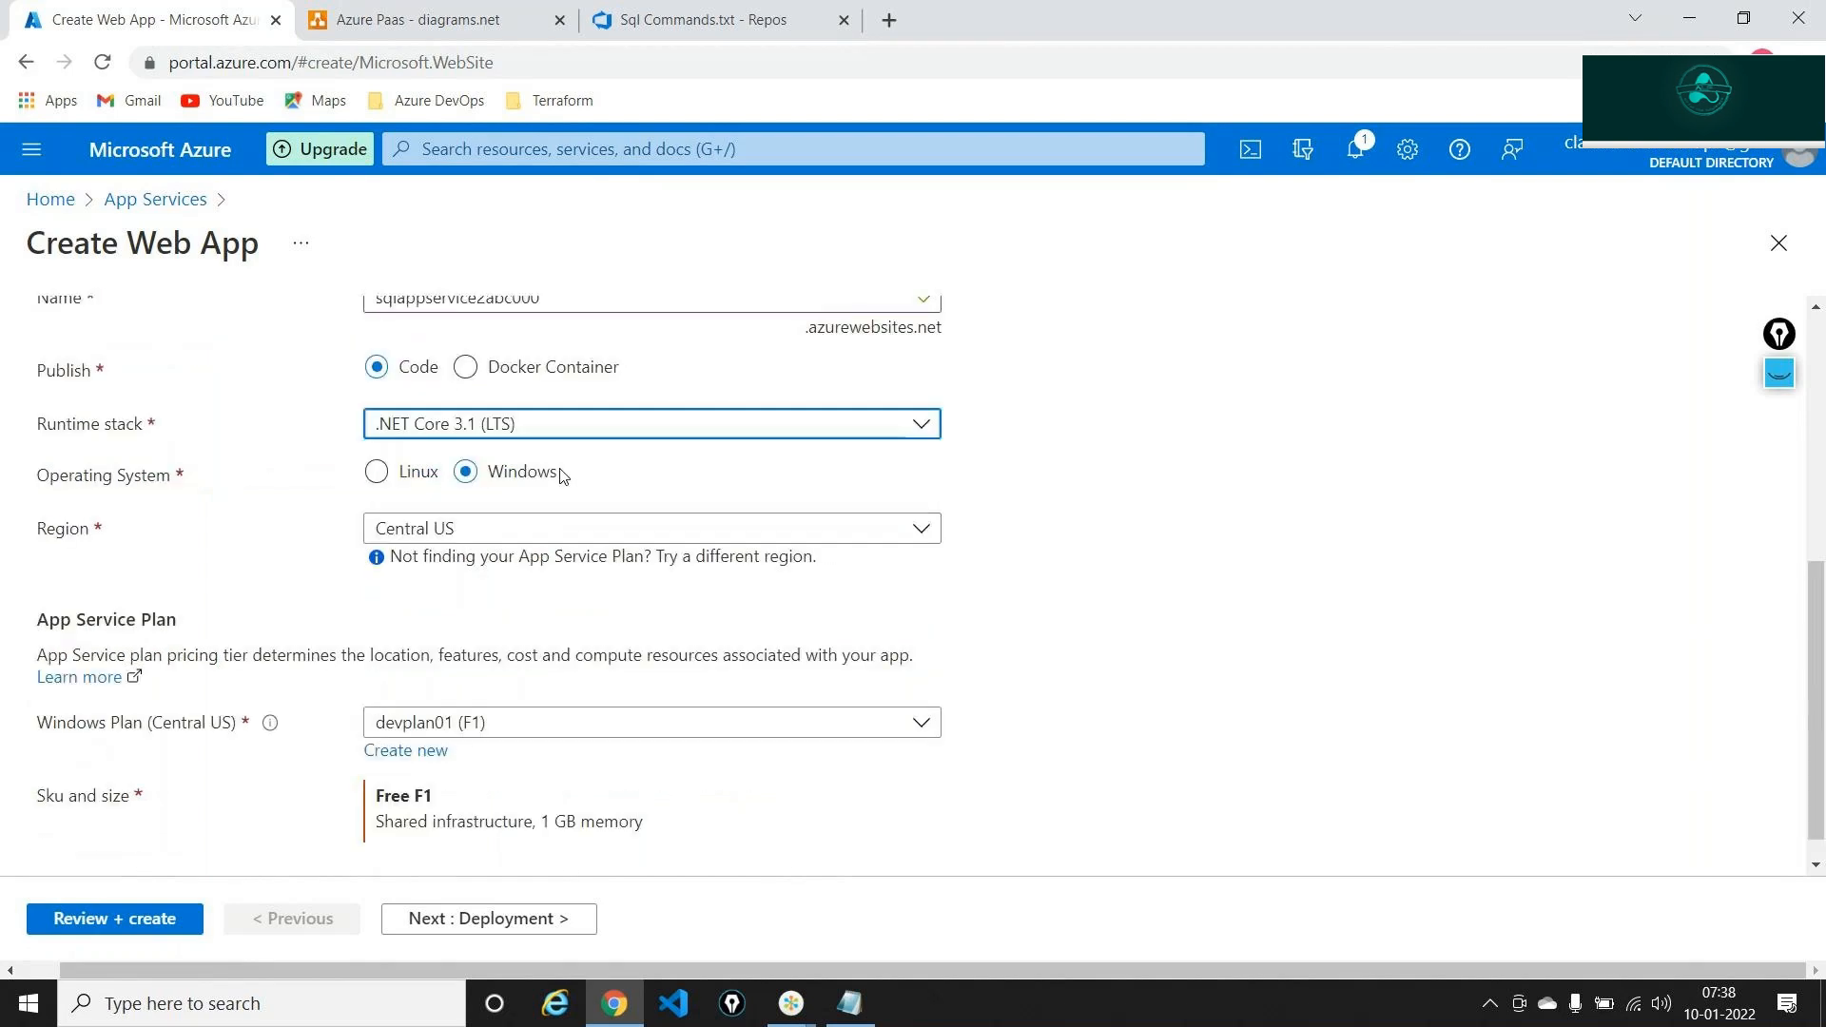
click(513, 502)
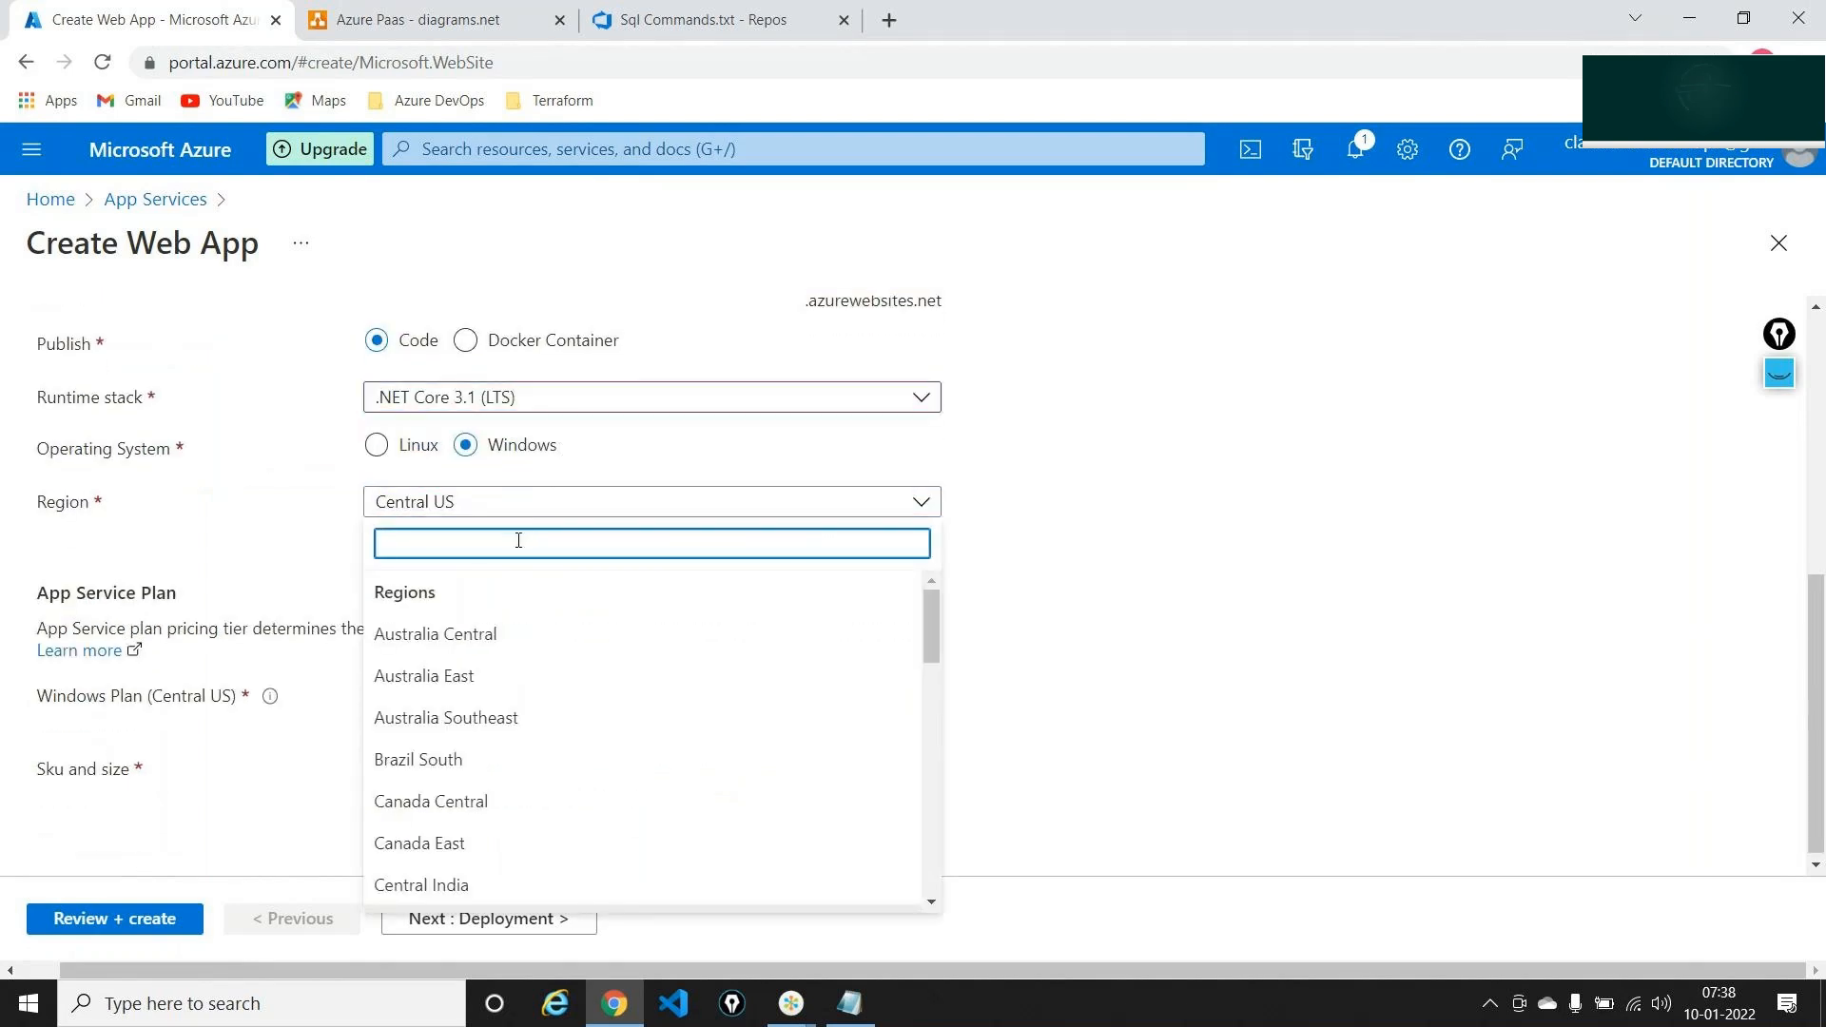
text(East)
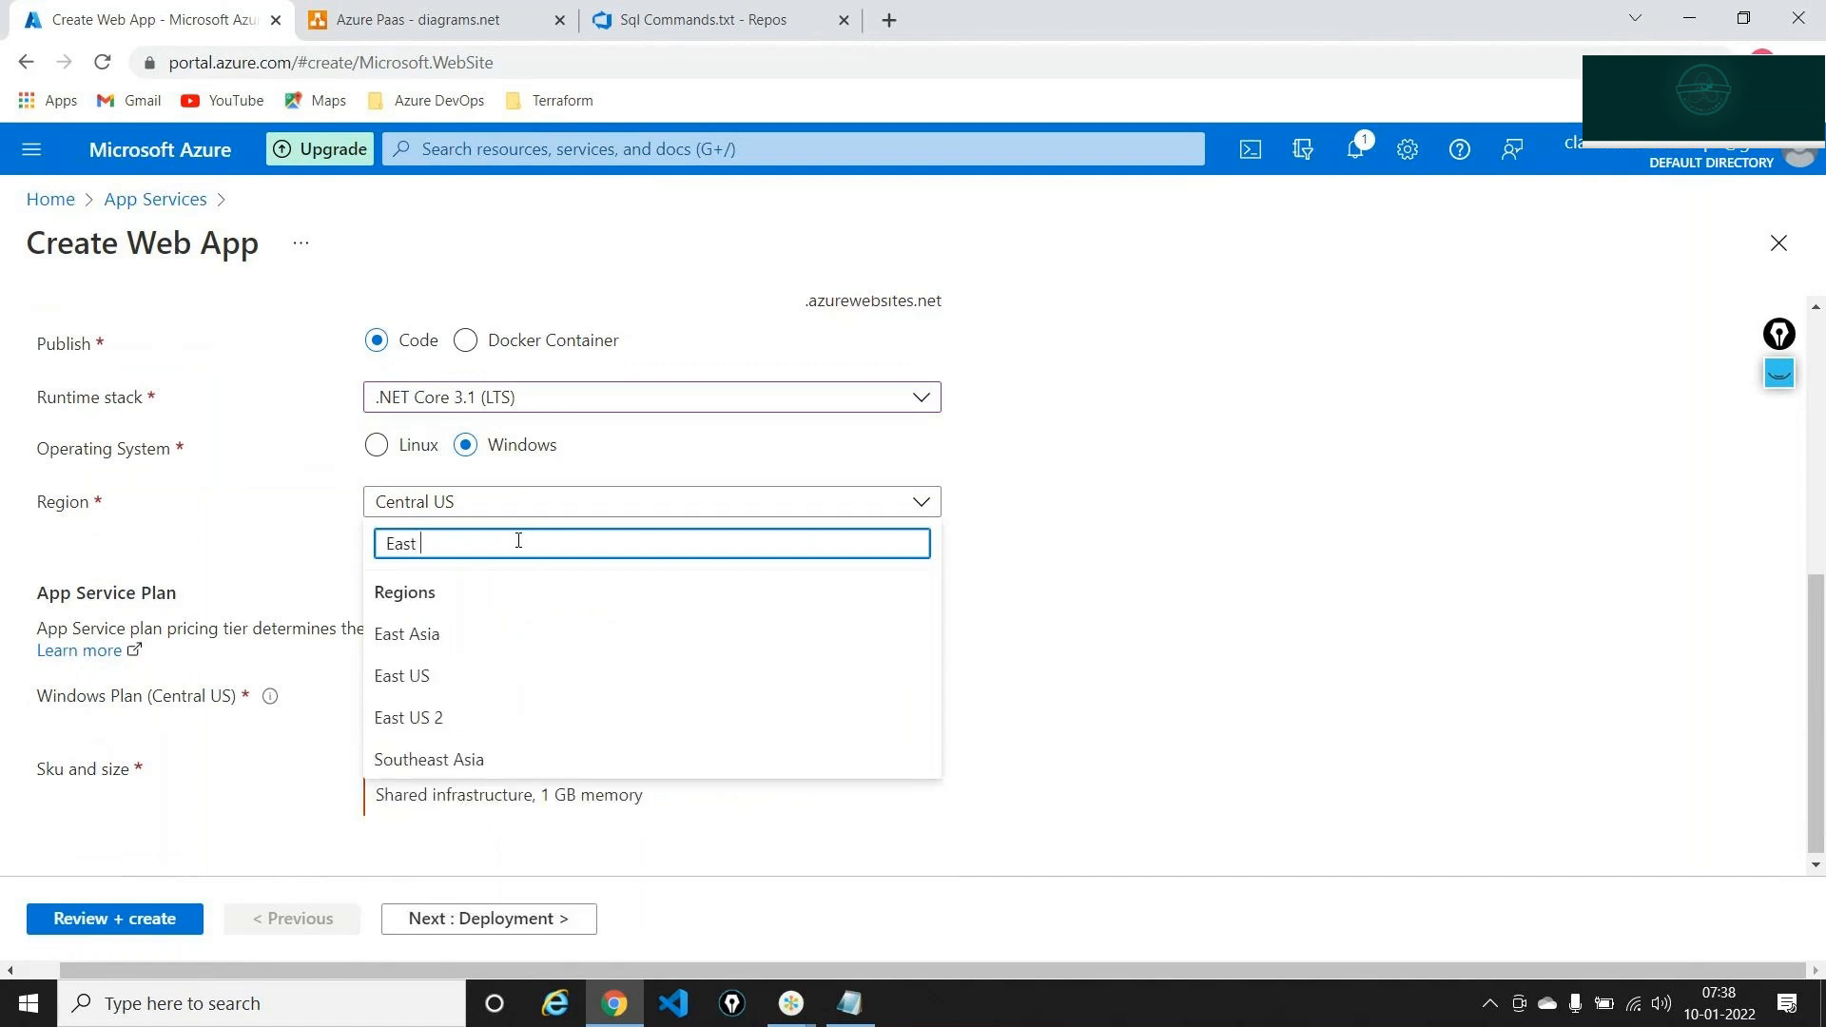
click(466, 677)
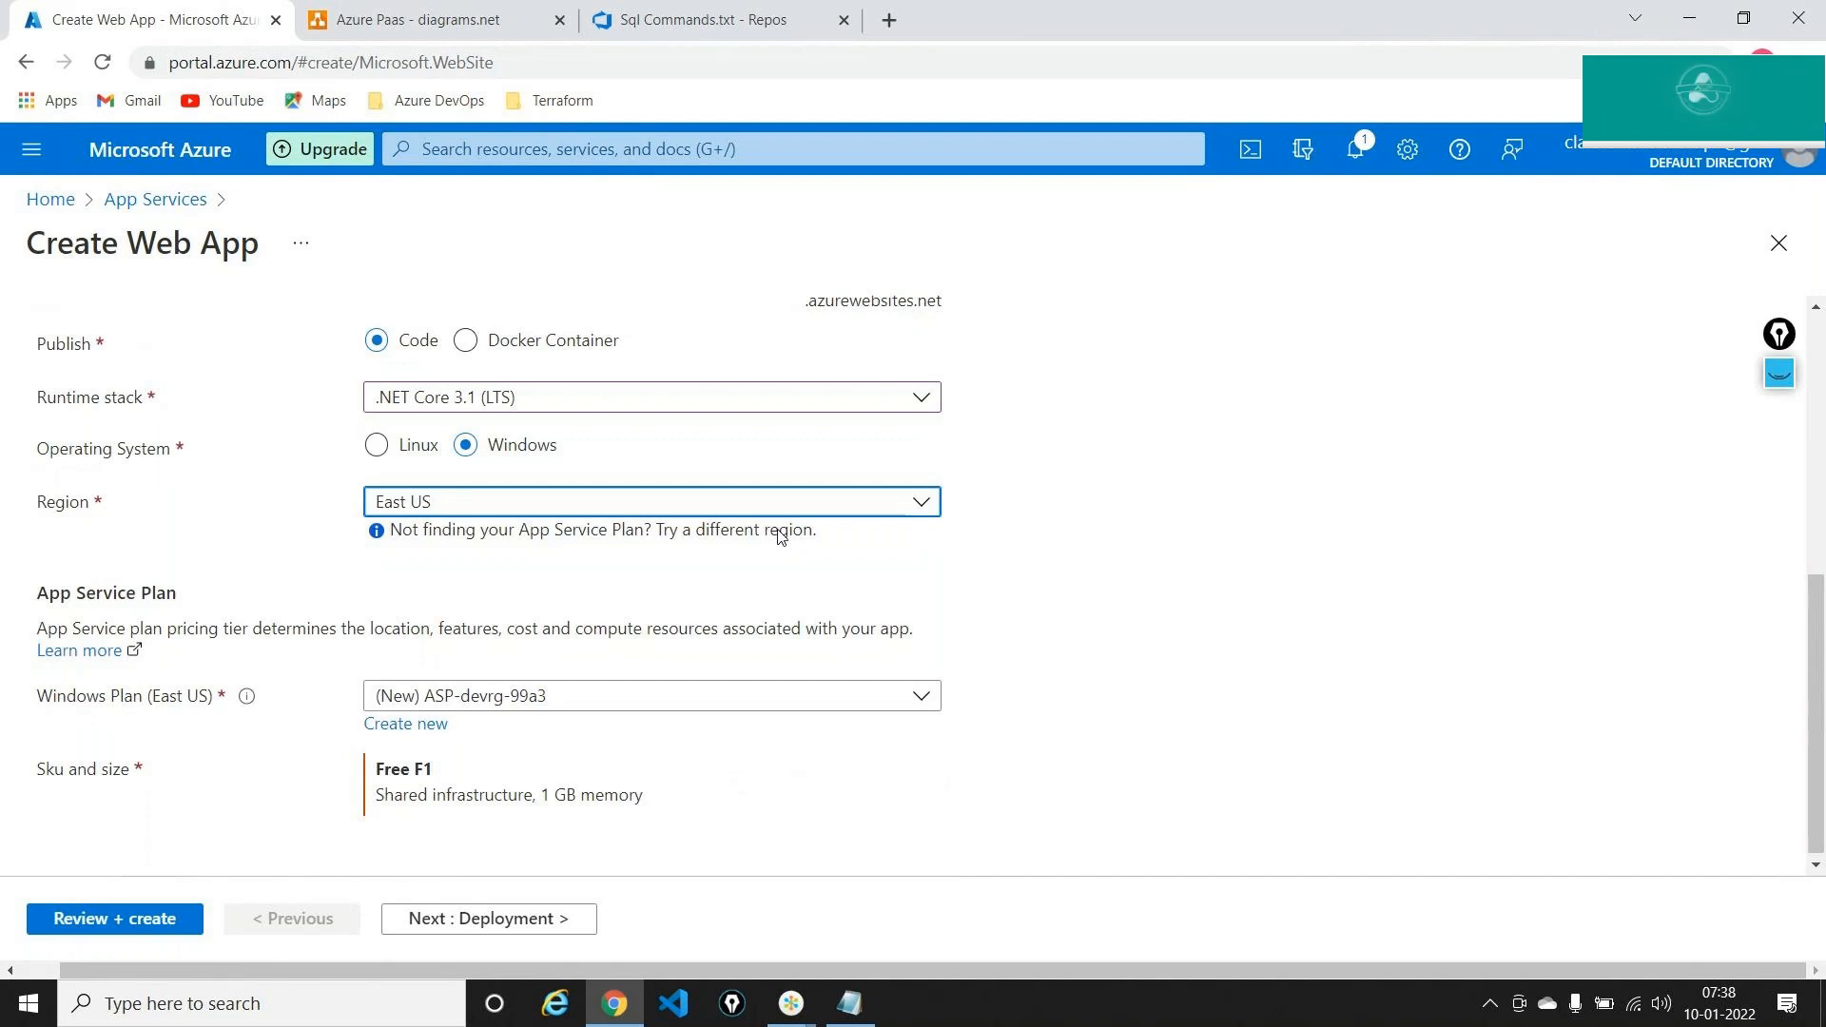
click(425, 730)
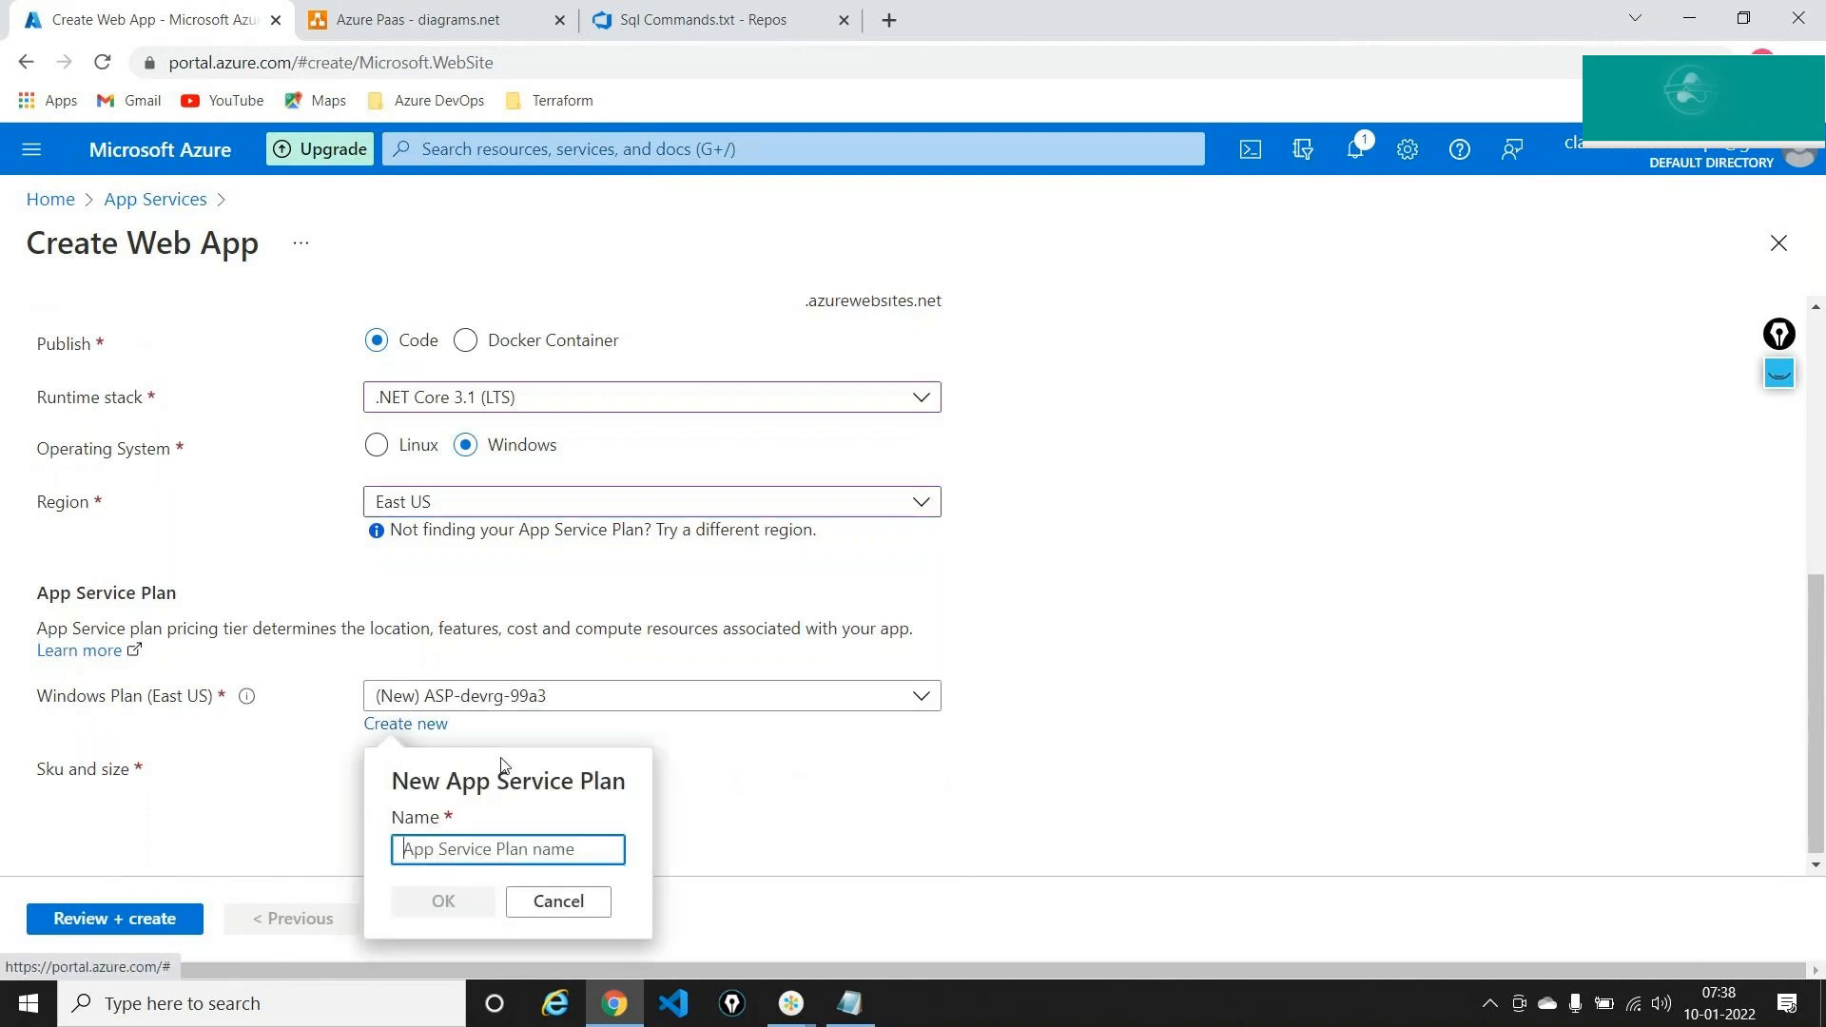
text(plan)
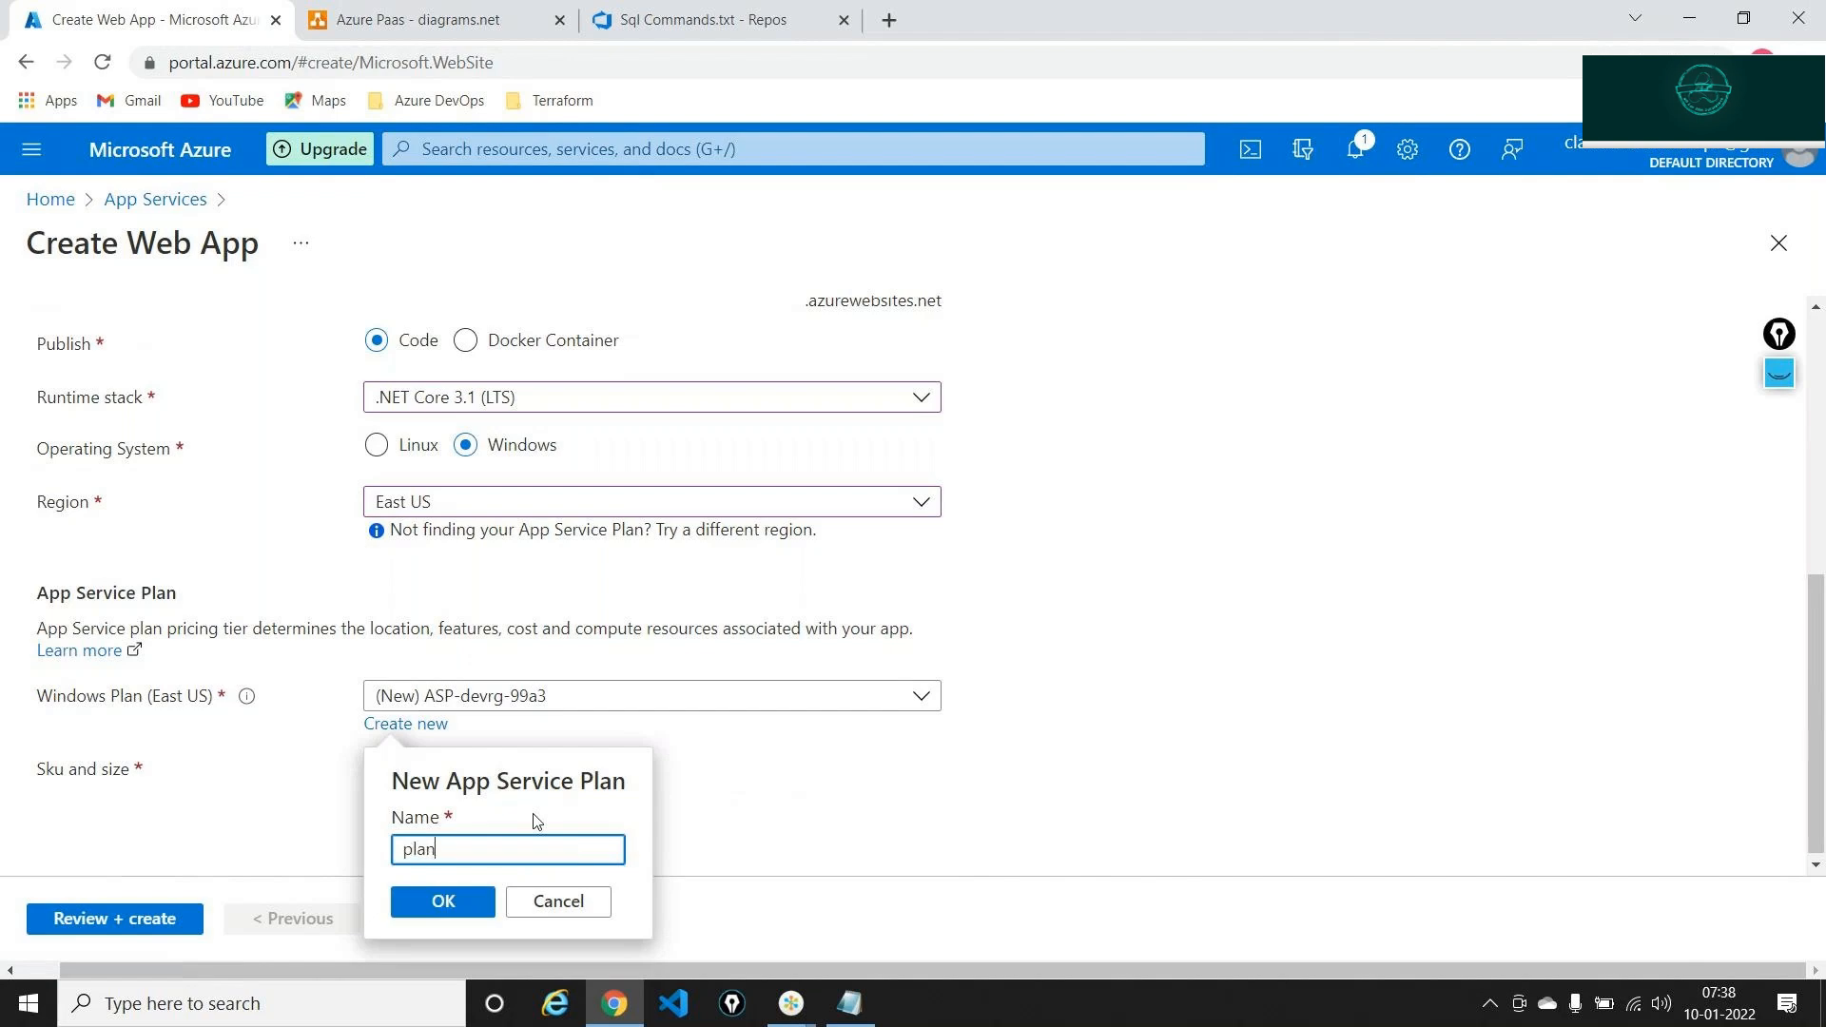
text(sql)
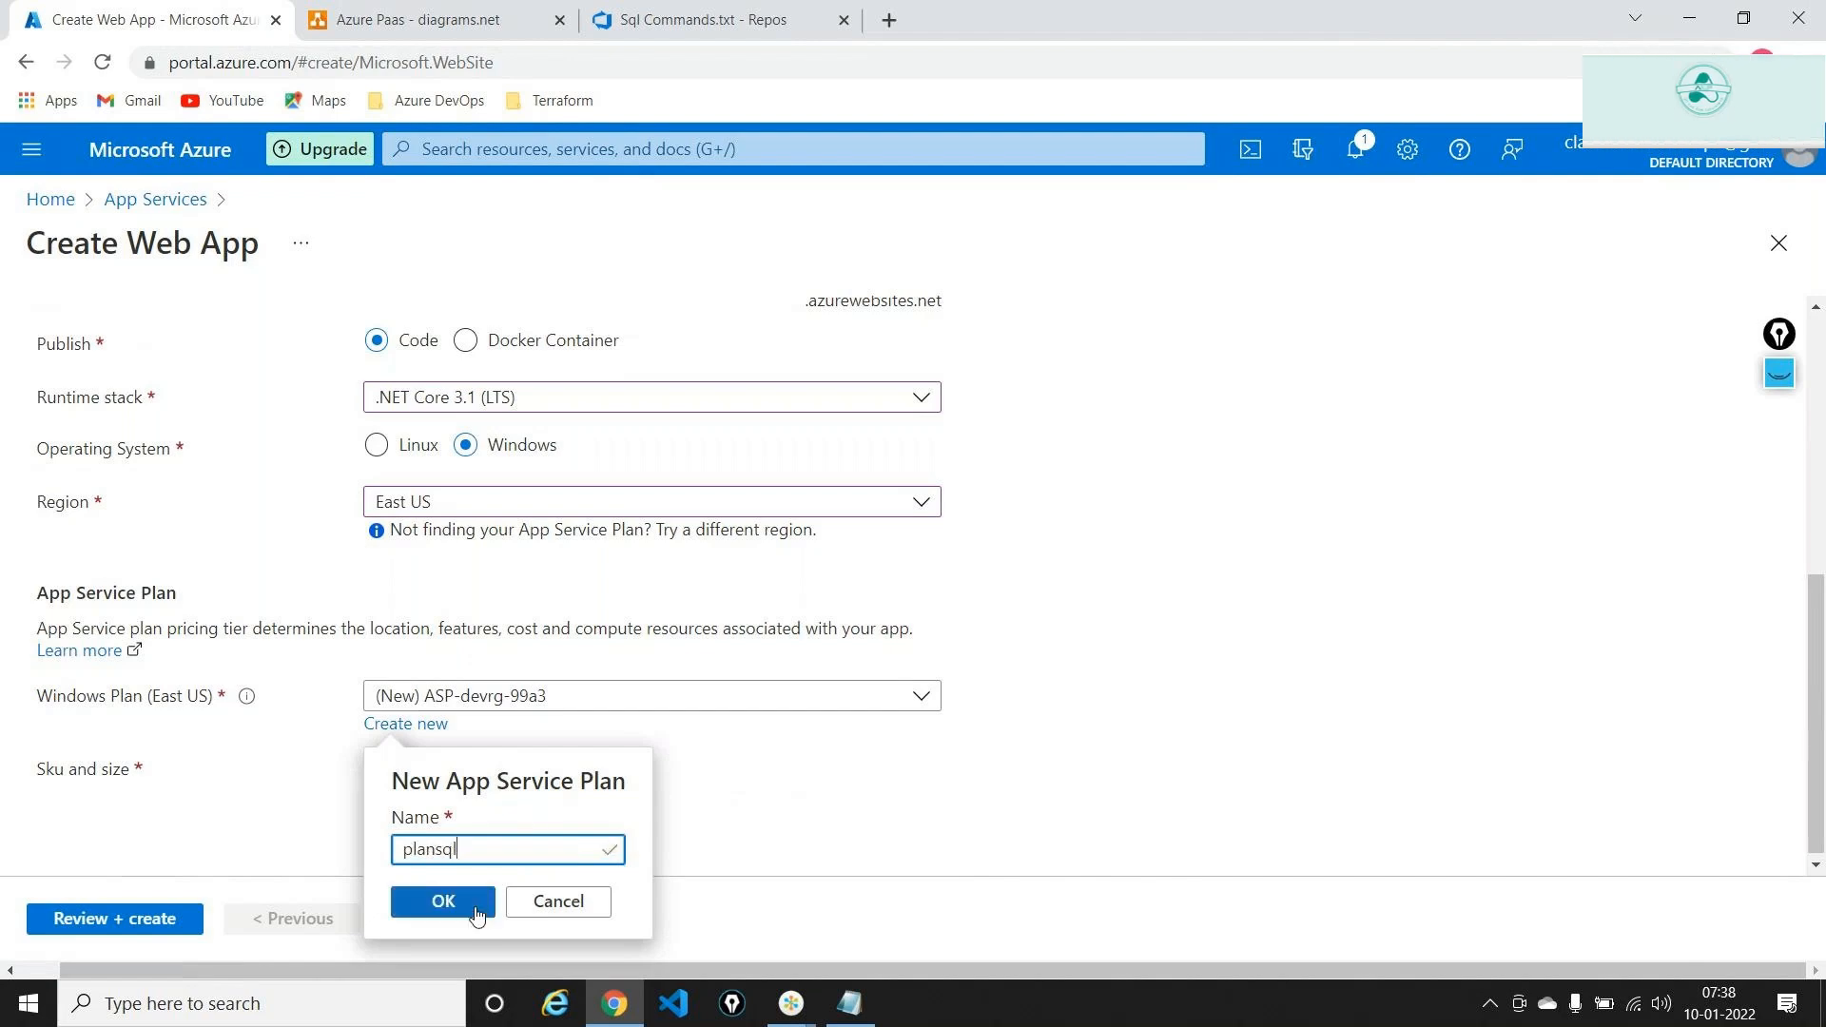
click(472, 907)
click(515, 920)
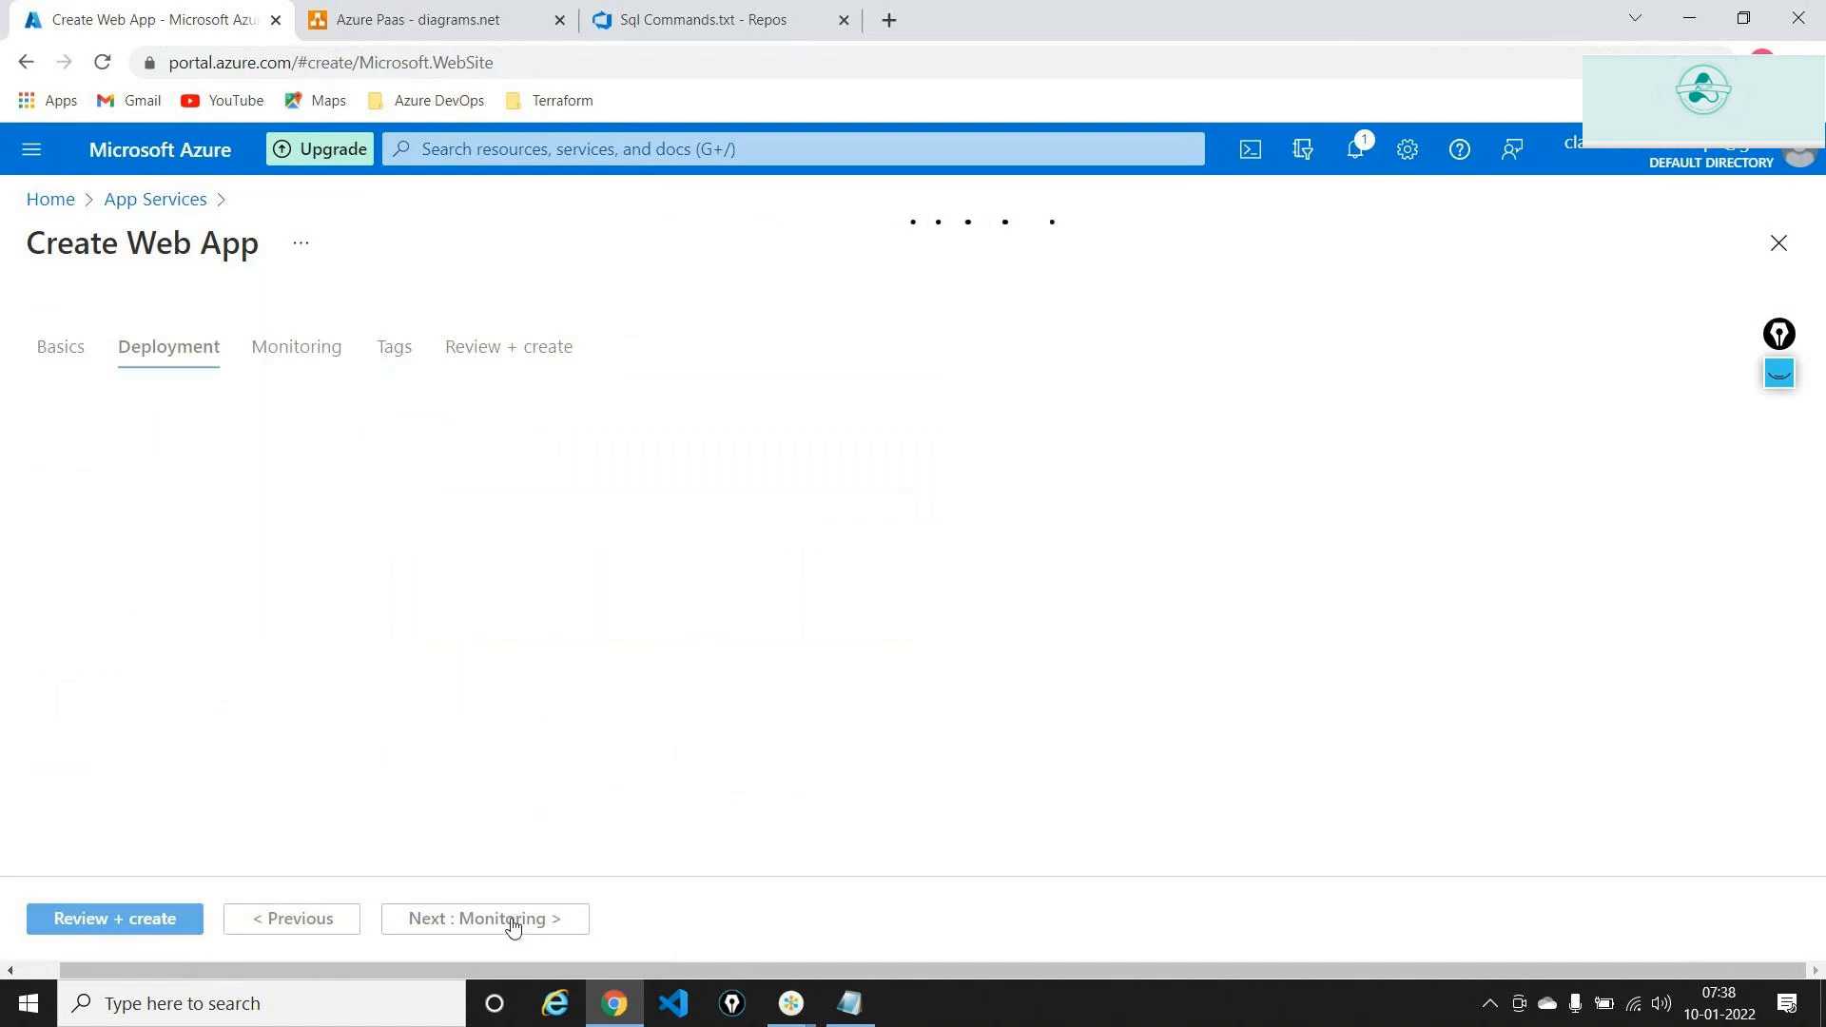
Disable Application Insights, then review and create the web app
click(514, 921)
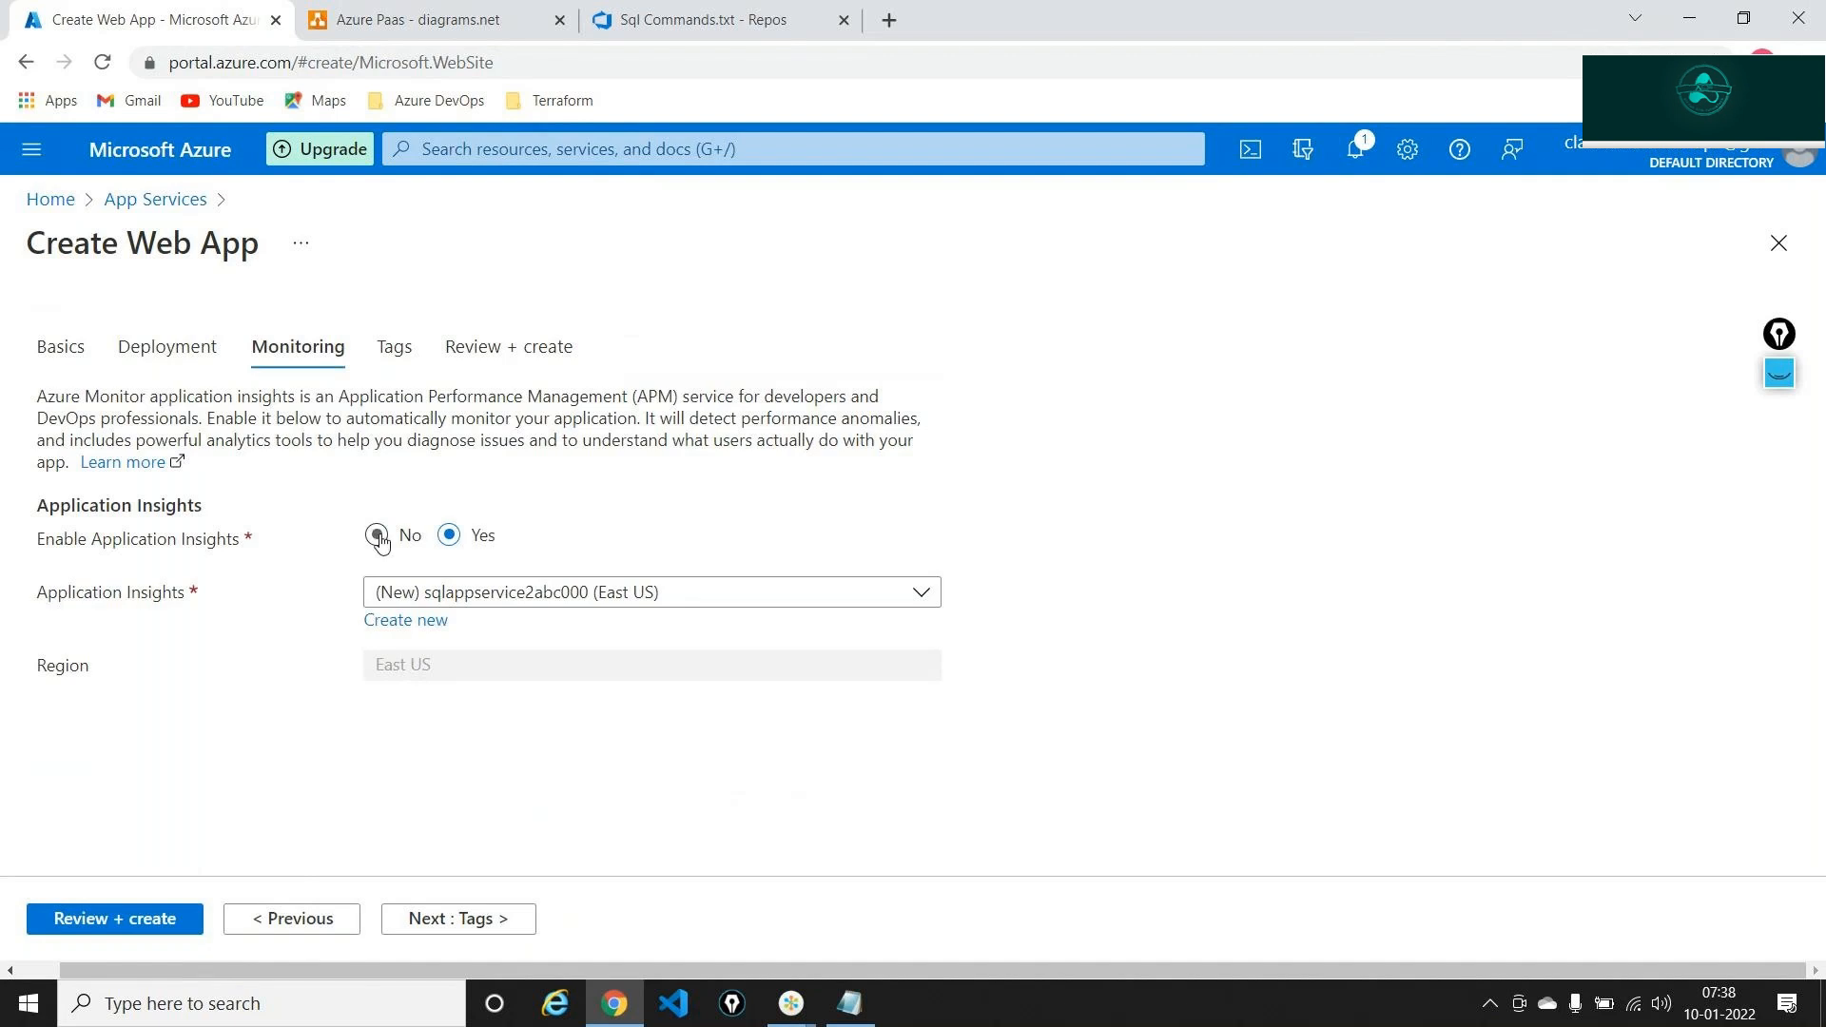
click(376, 534)
click(477, 921)
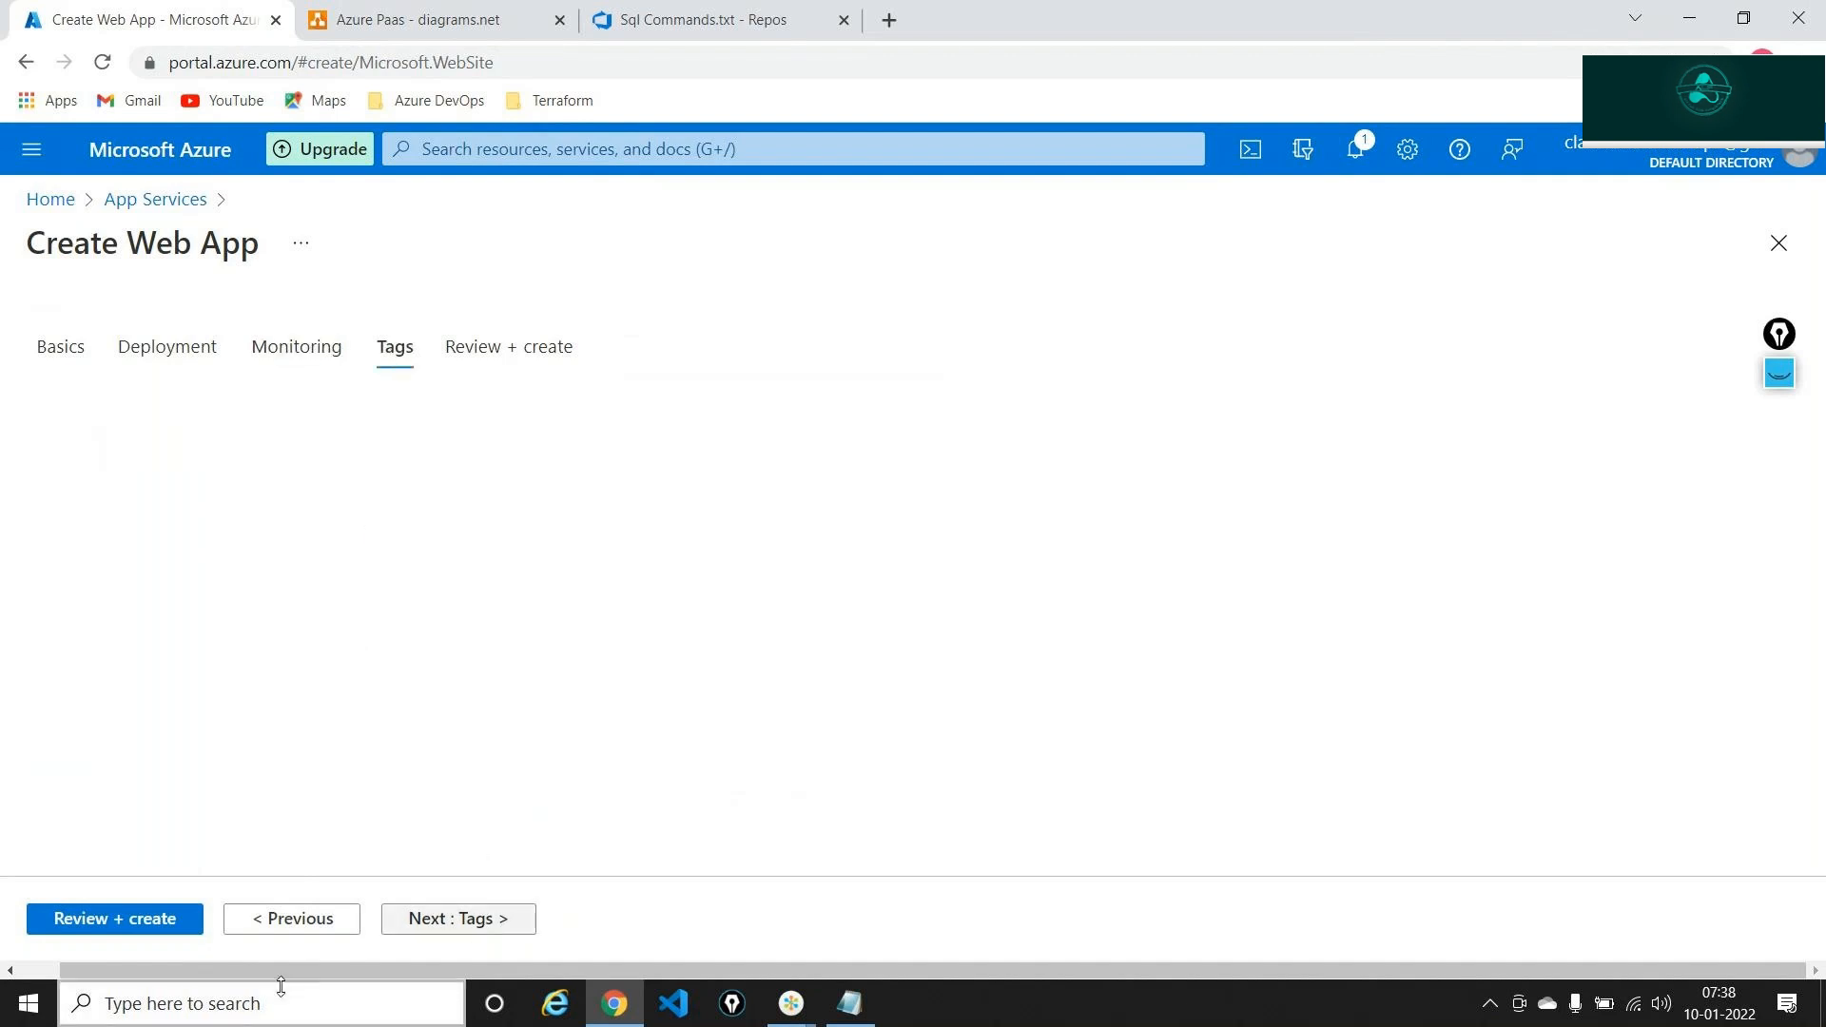
click(142, 919)
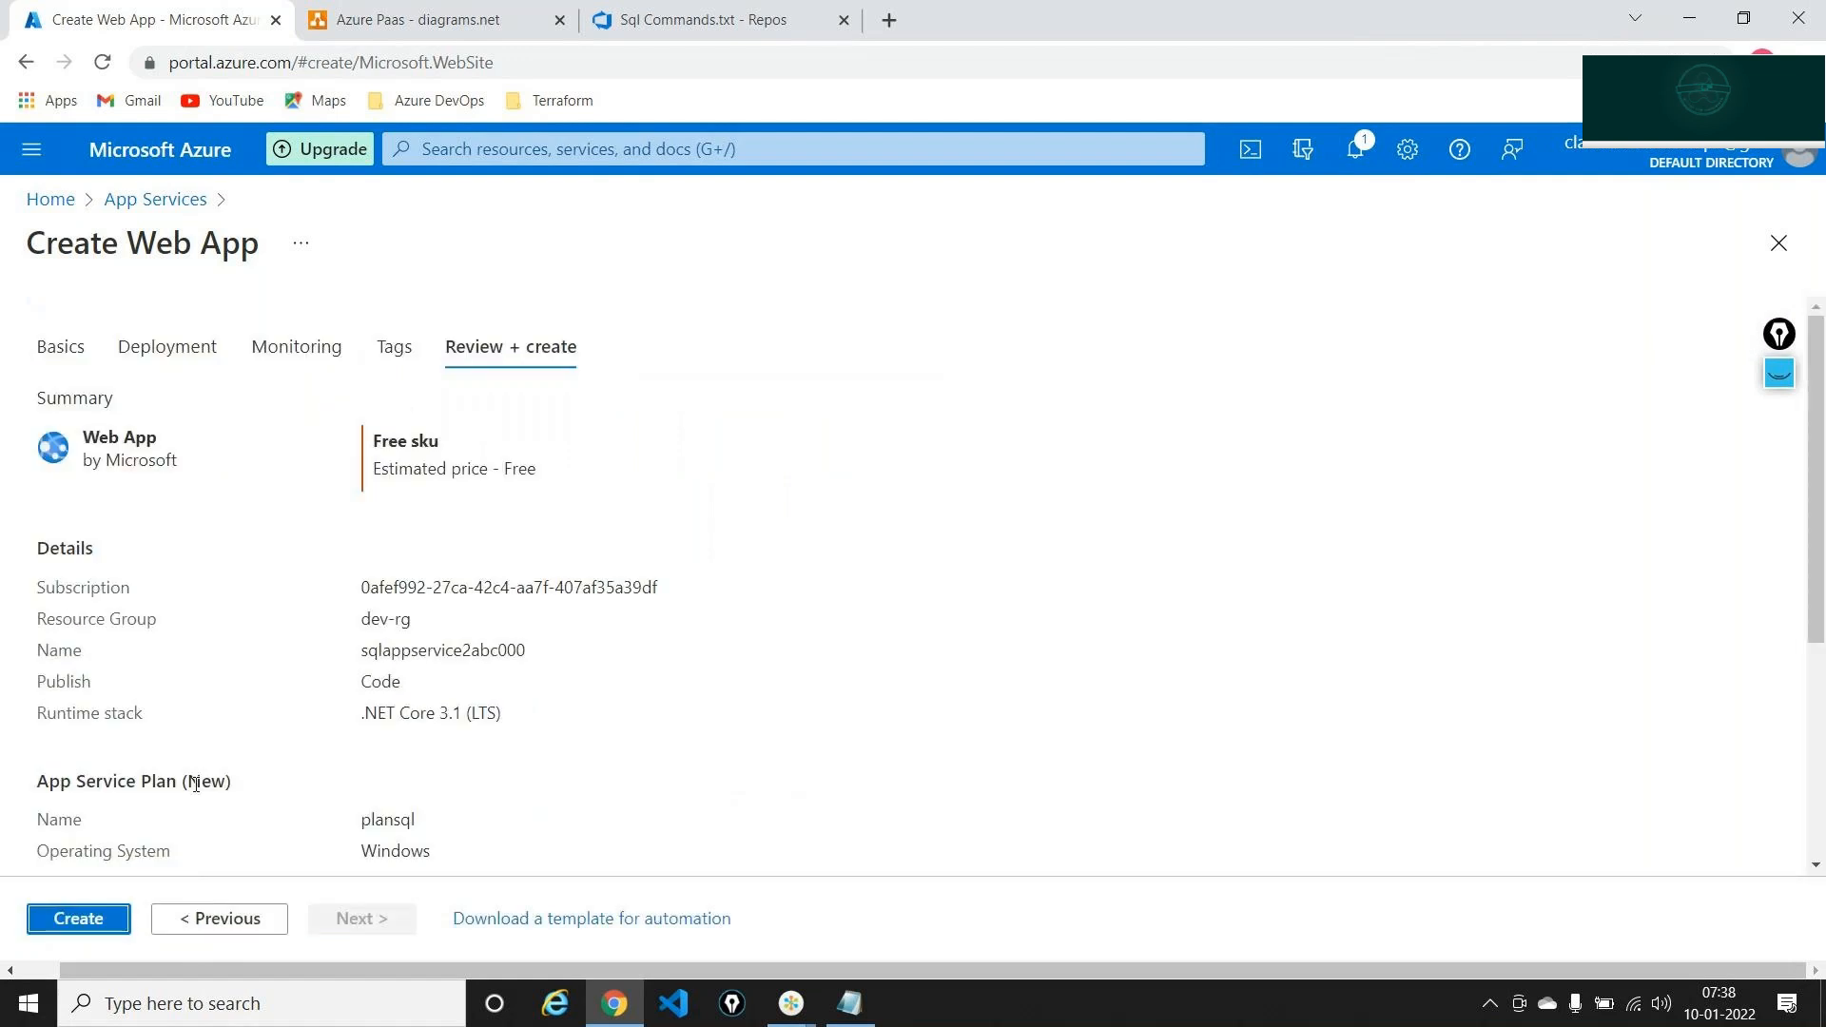
click(114, 915)
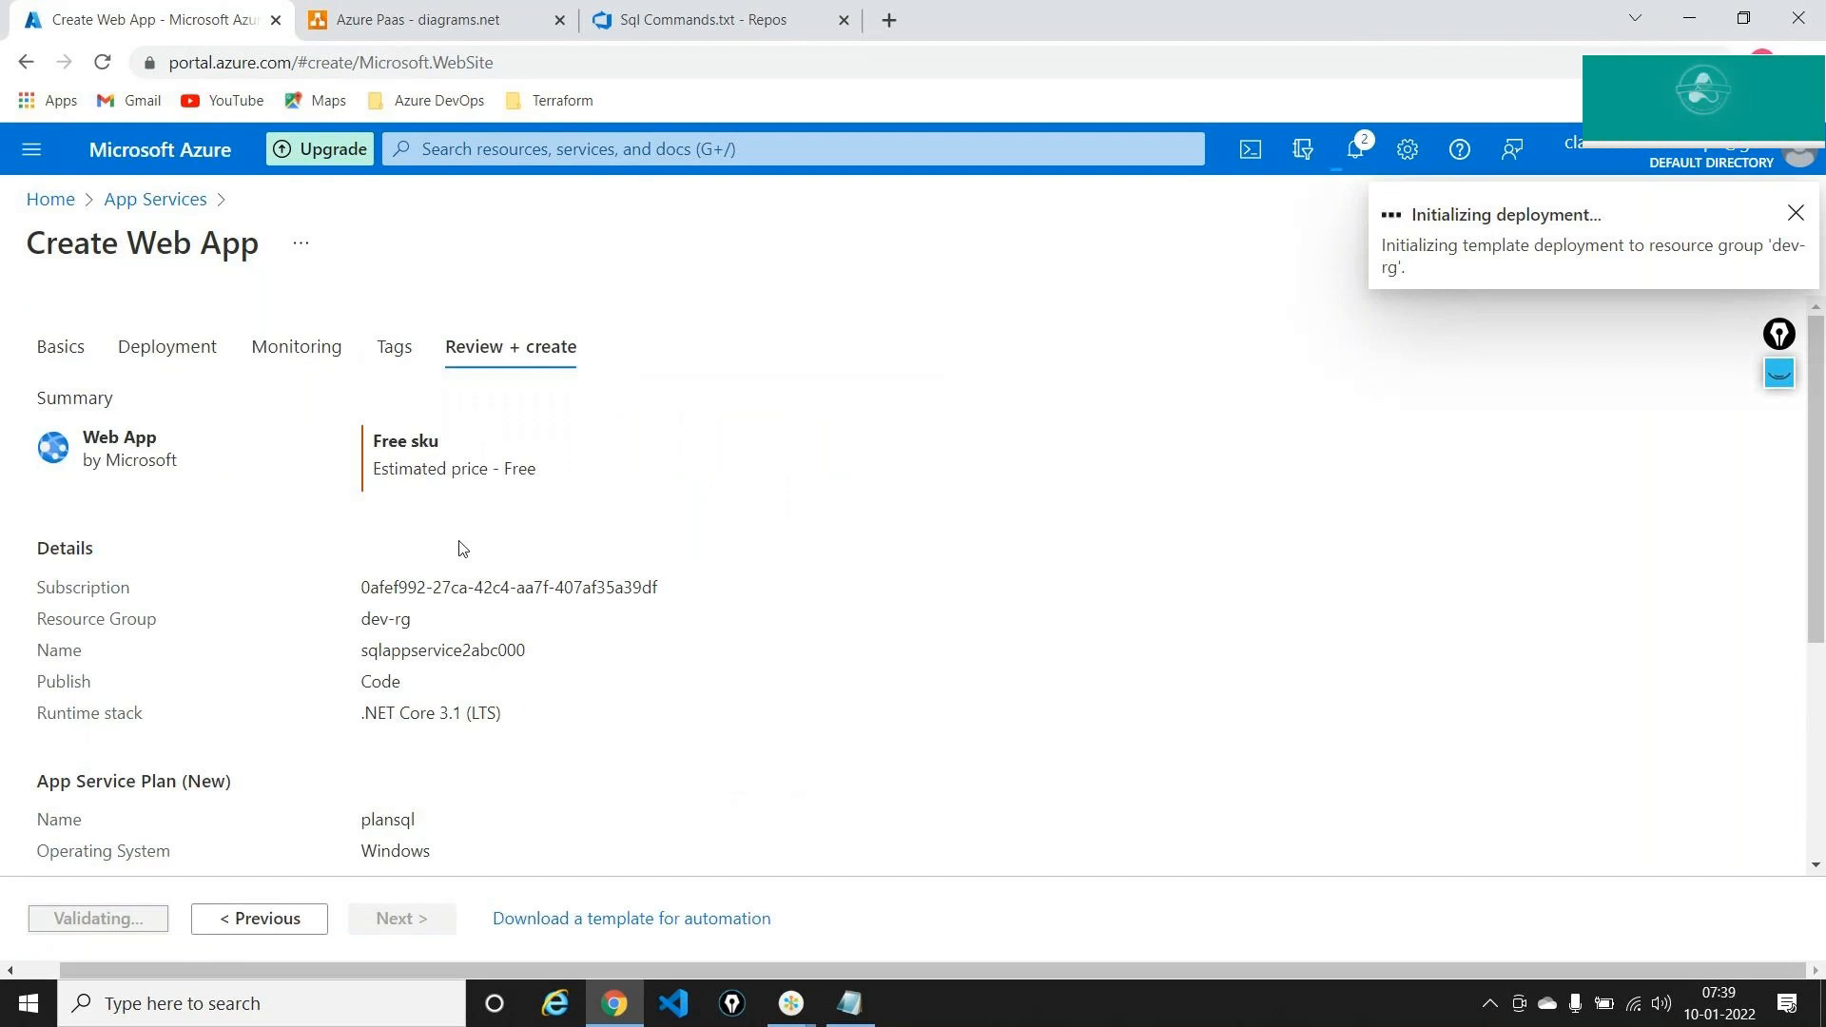
click(514, 7)
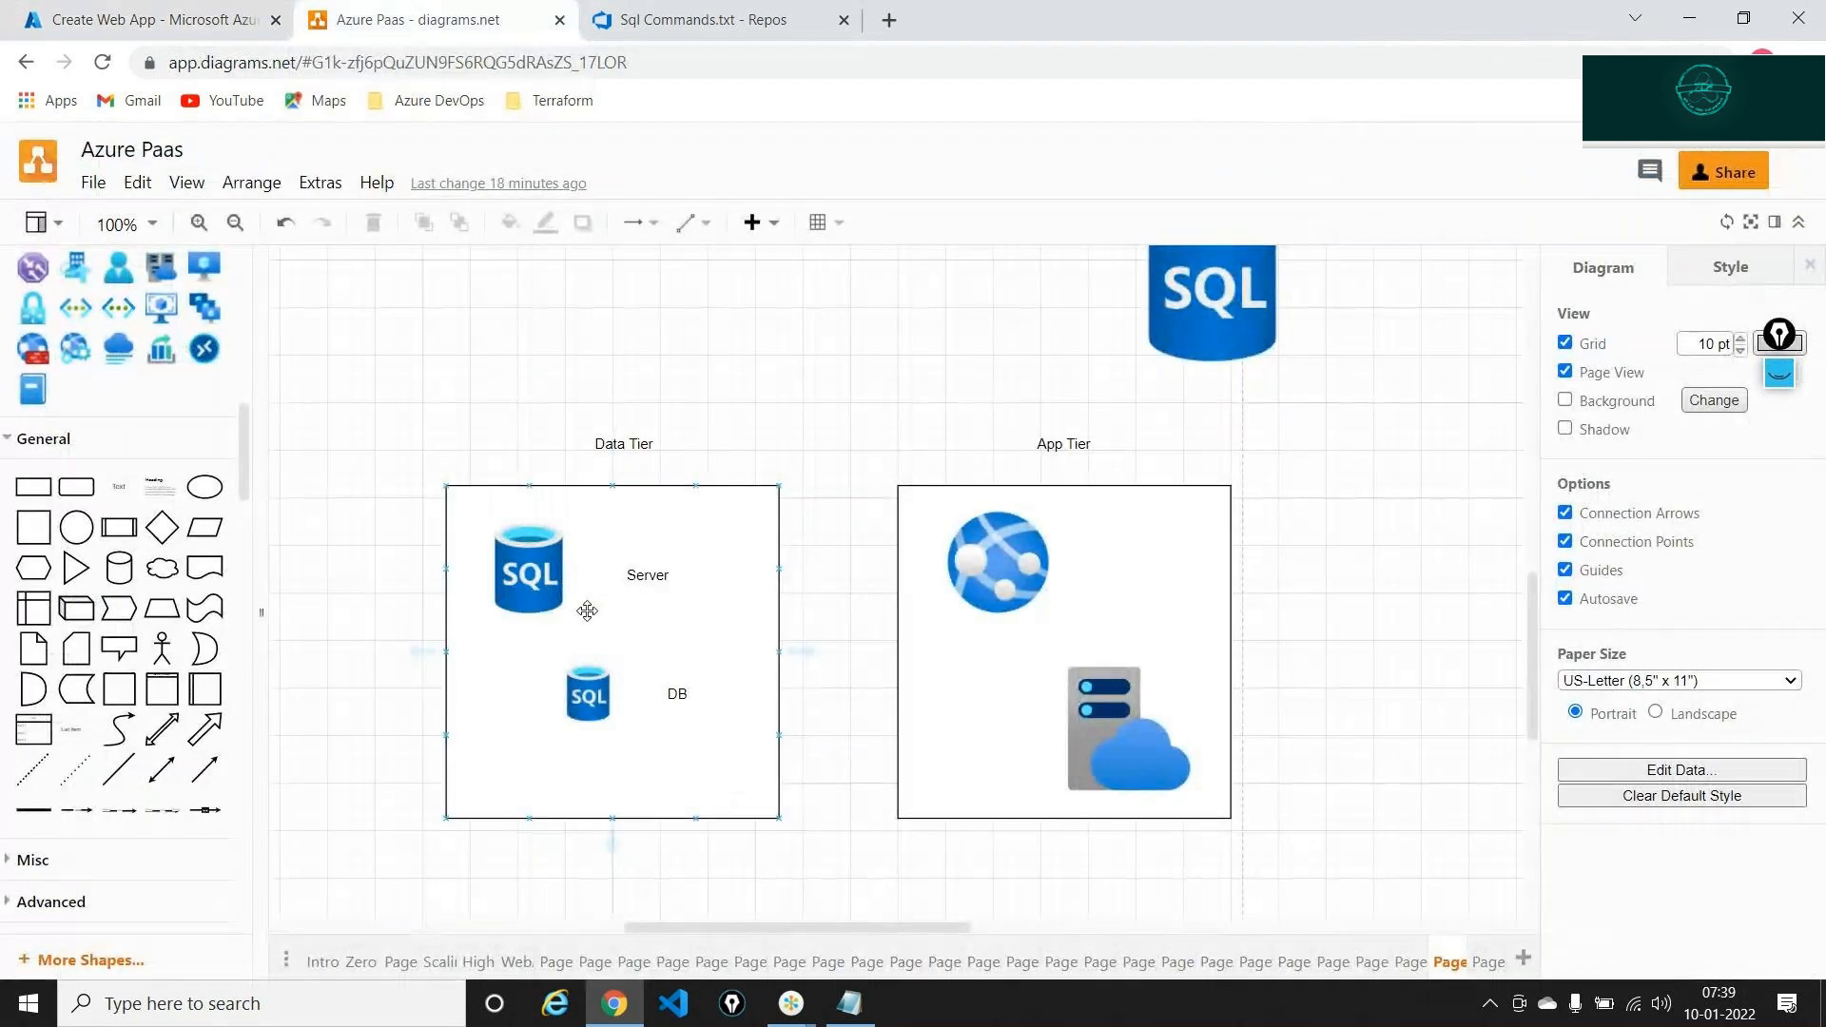
click(1043, 574)
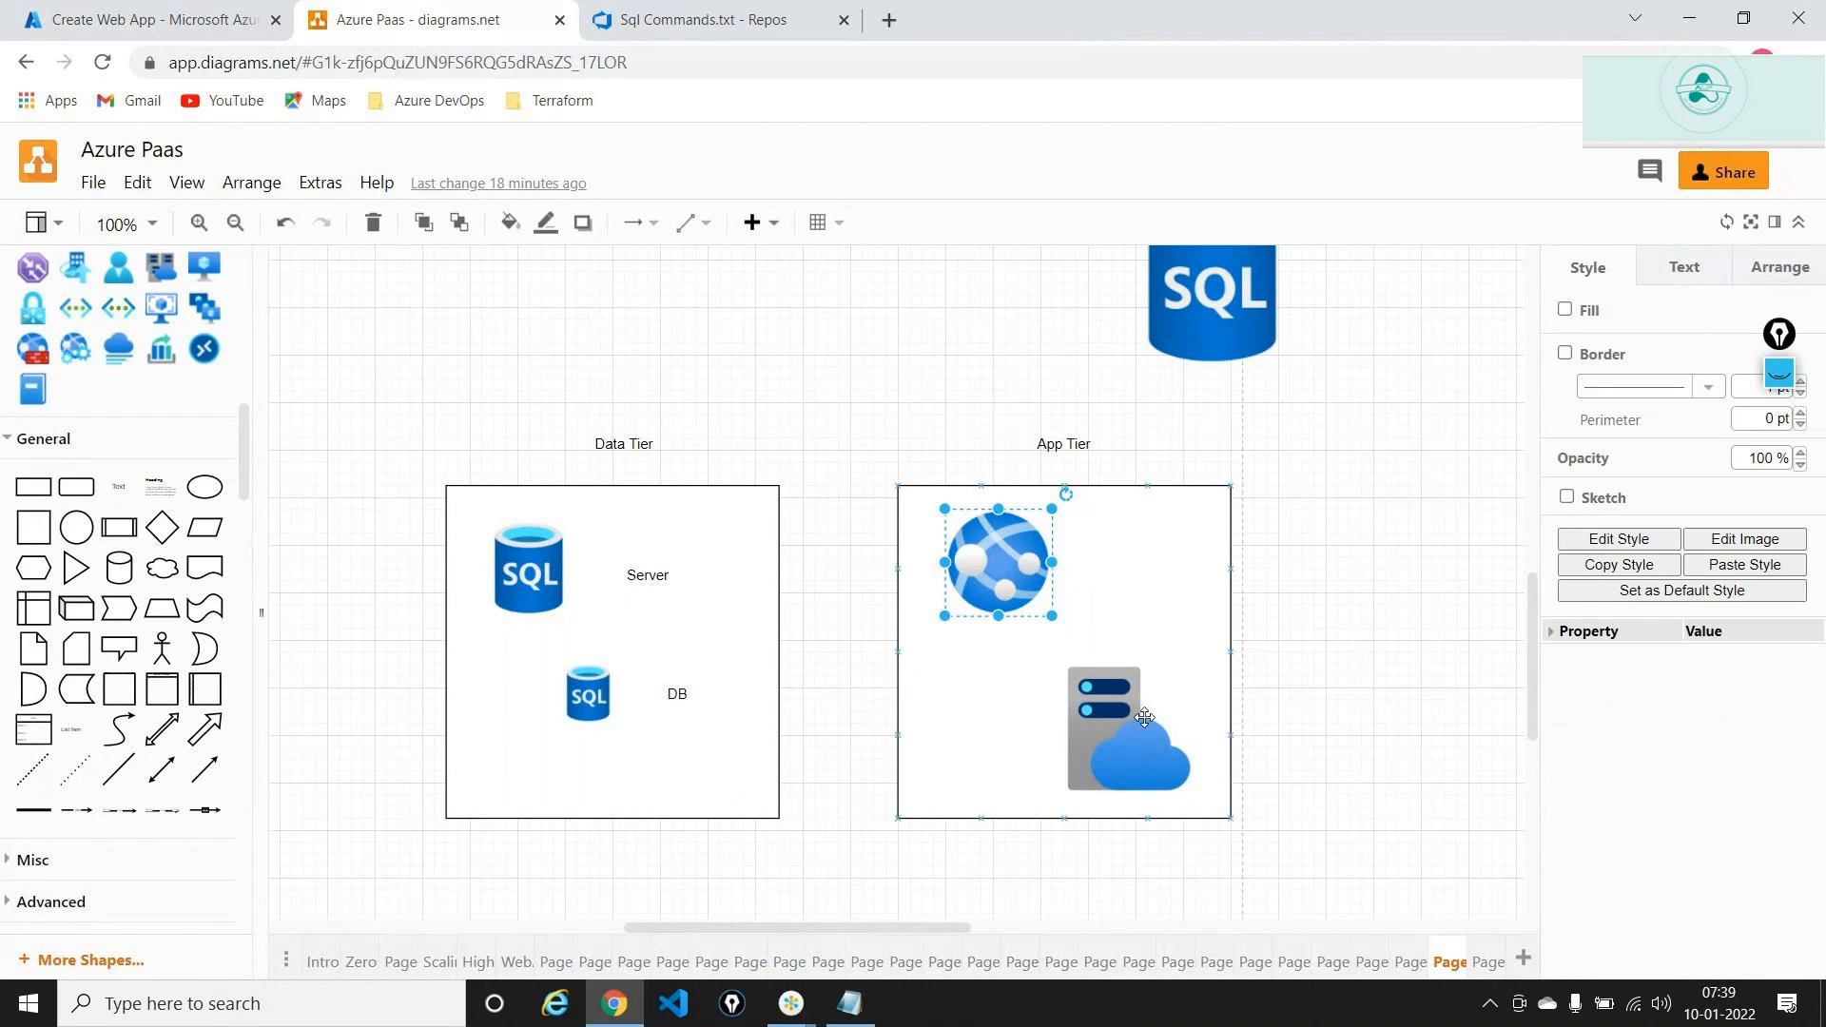
click(1294, 697)
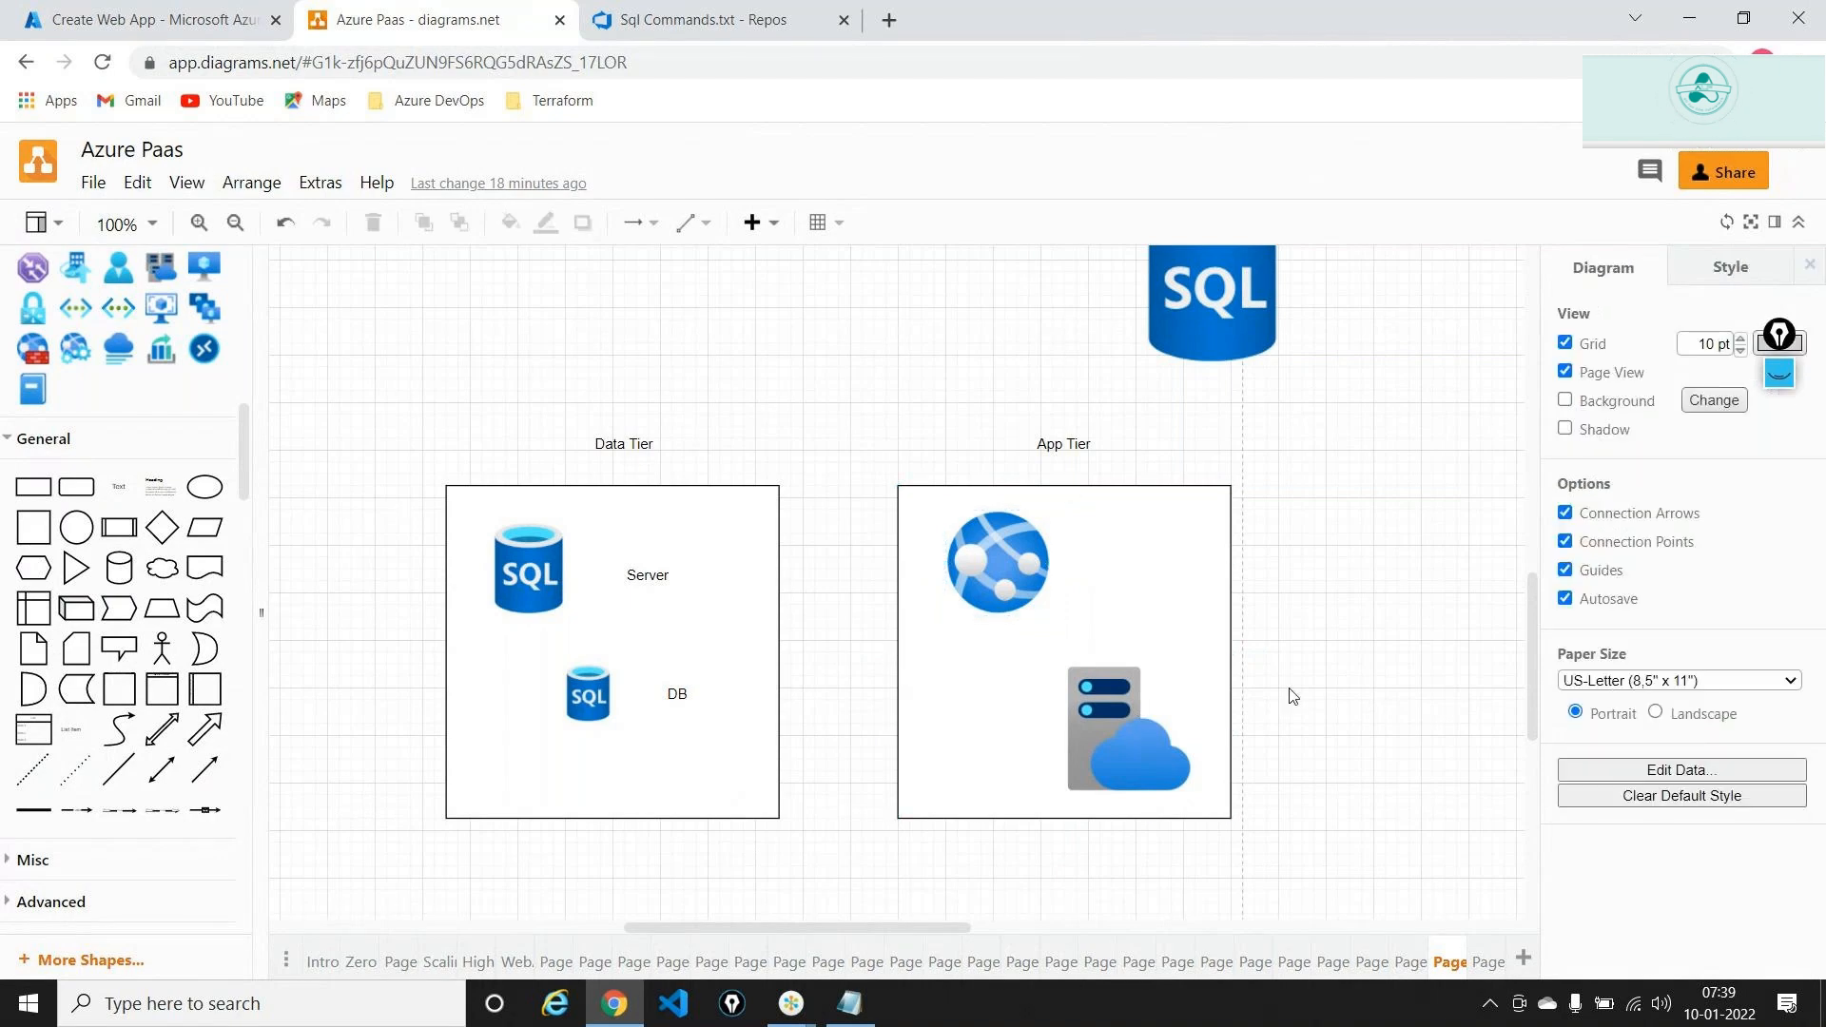
In the webappsql repo, browse Sql-LocalConnectionString > Sqlapp > Sqlapp and view Sql Commands.txt
click(786, 12)
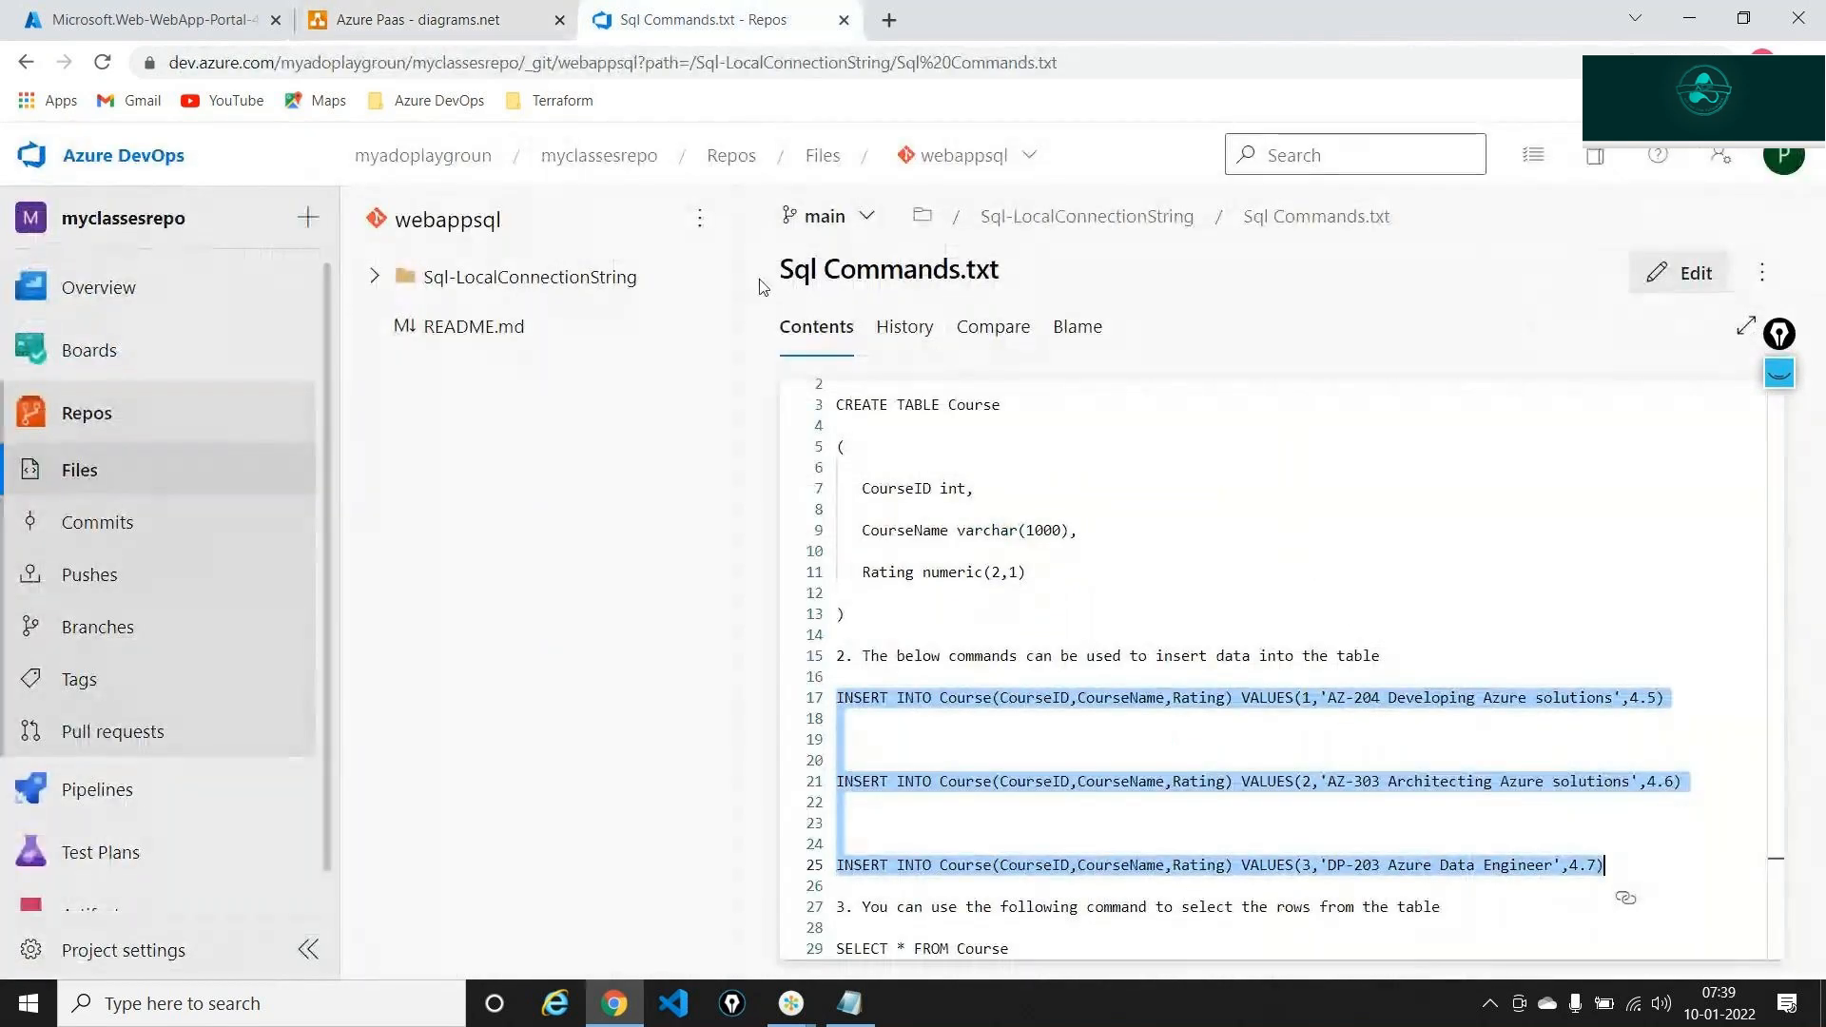
click(374, 279)
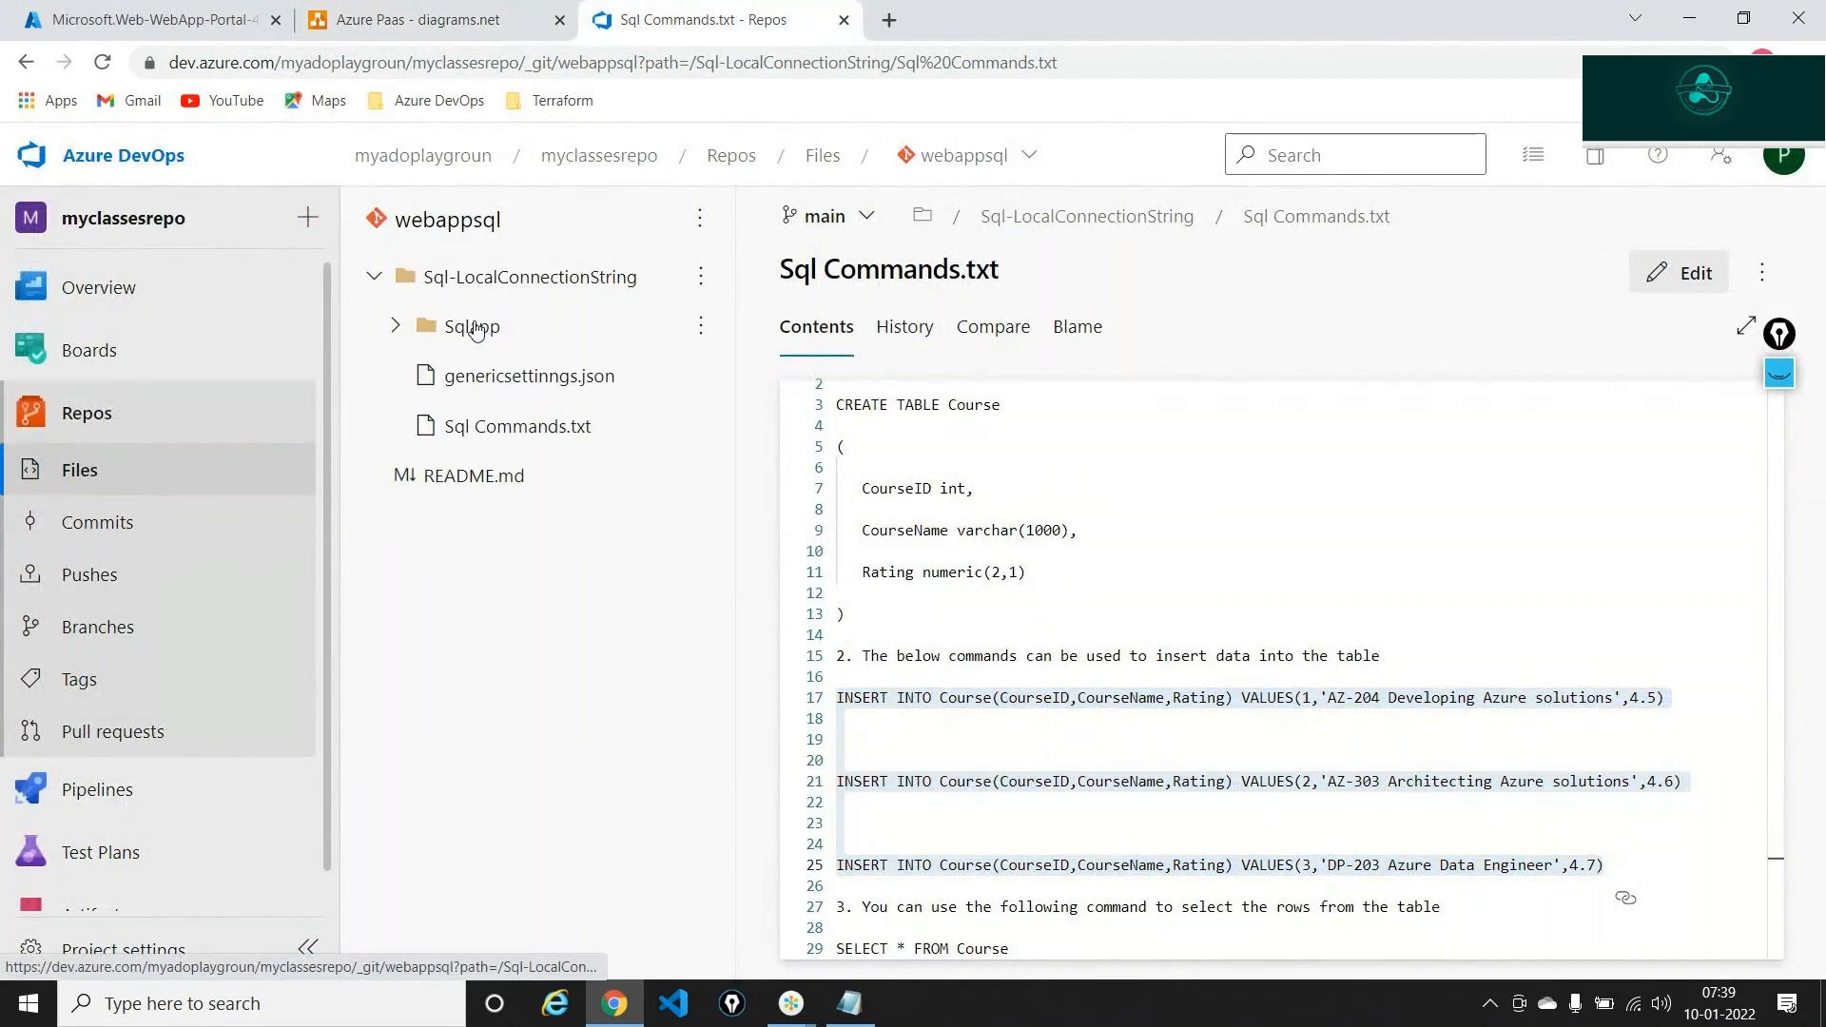
click(470, 326)
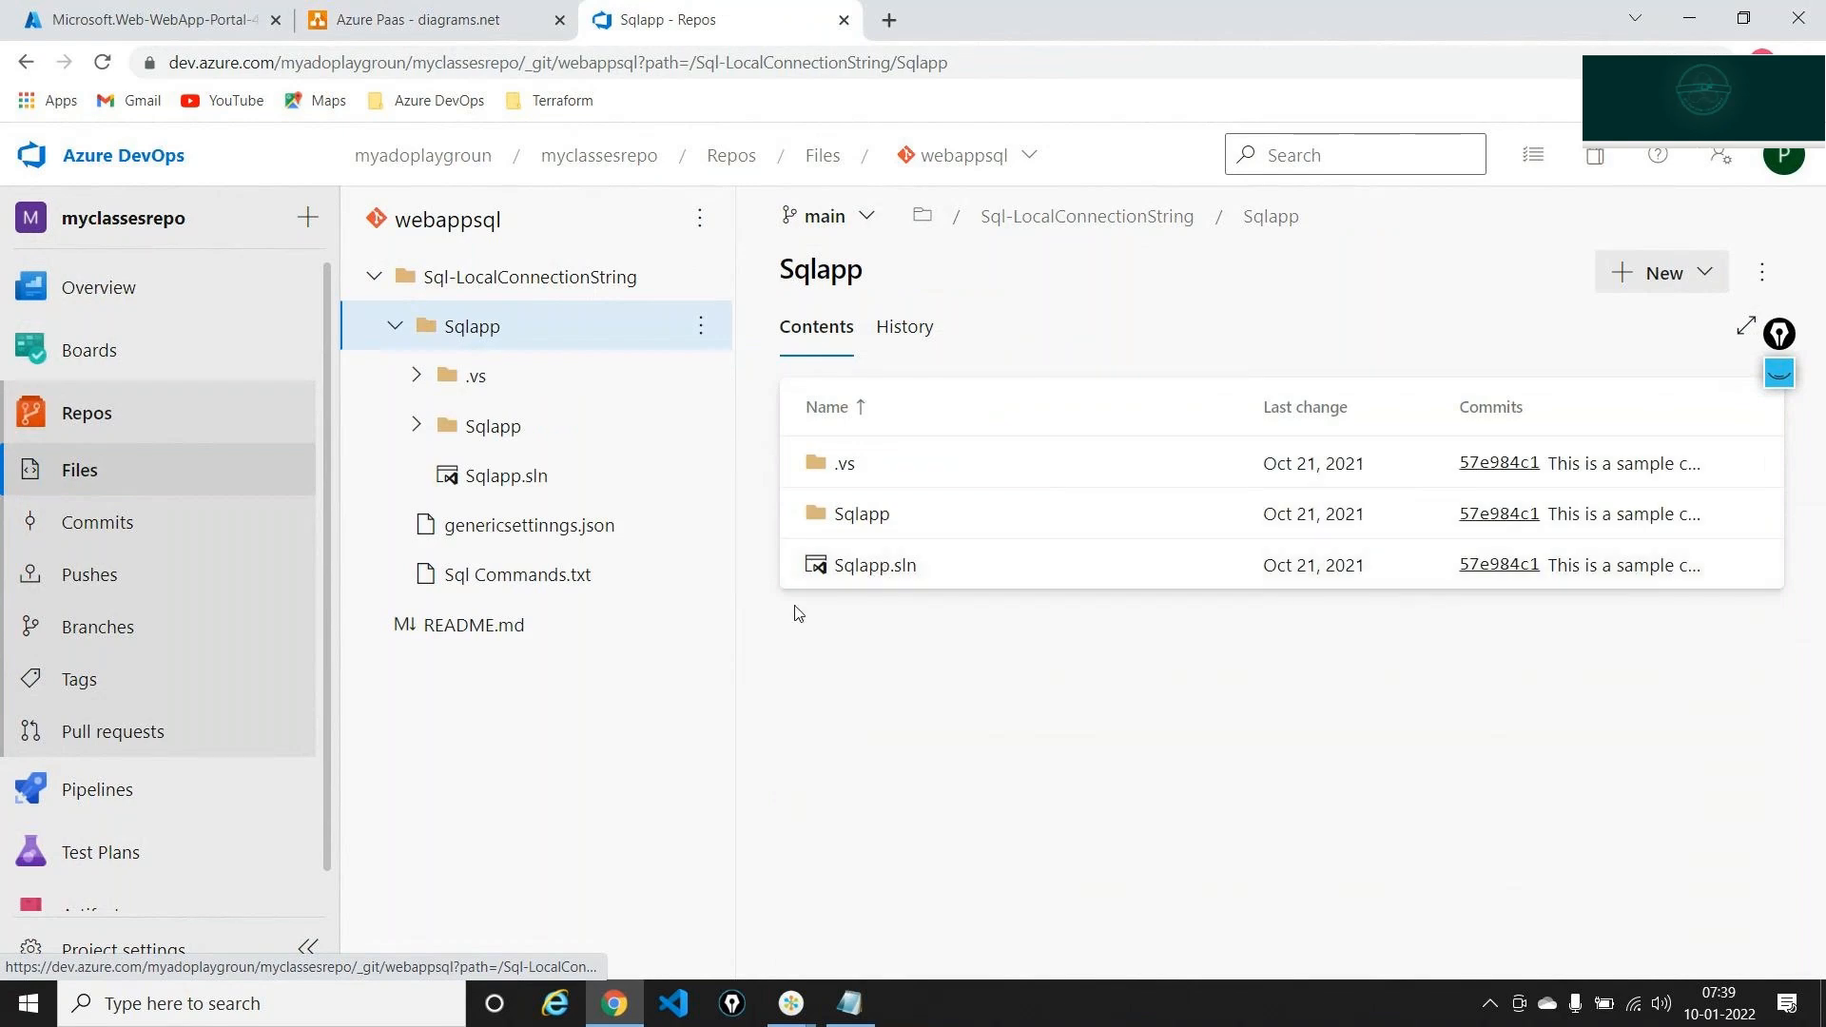
click(853, 528)
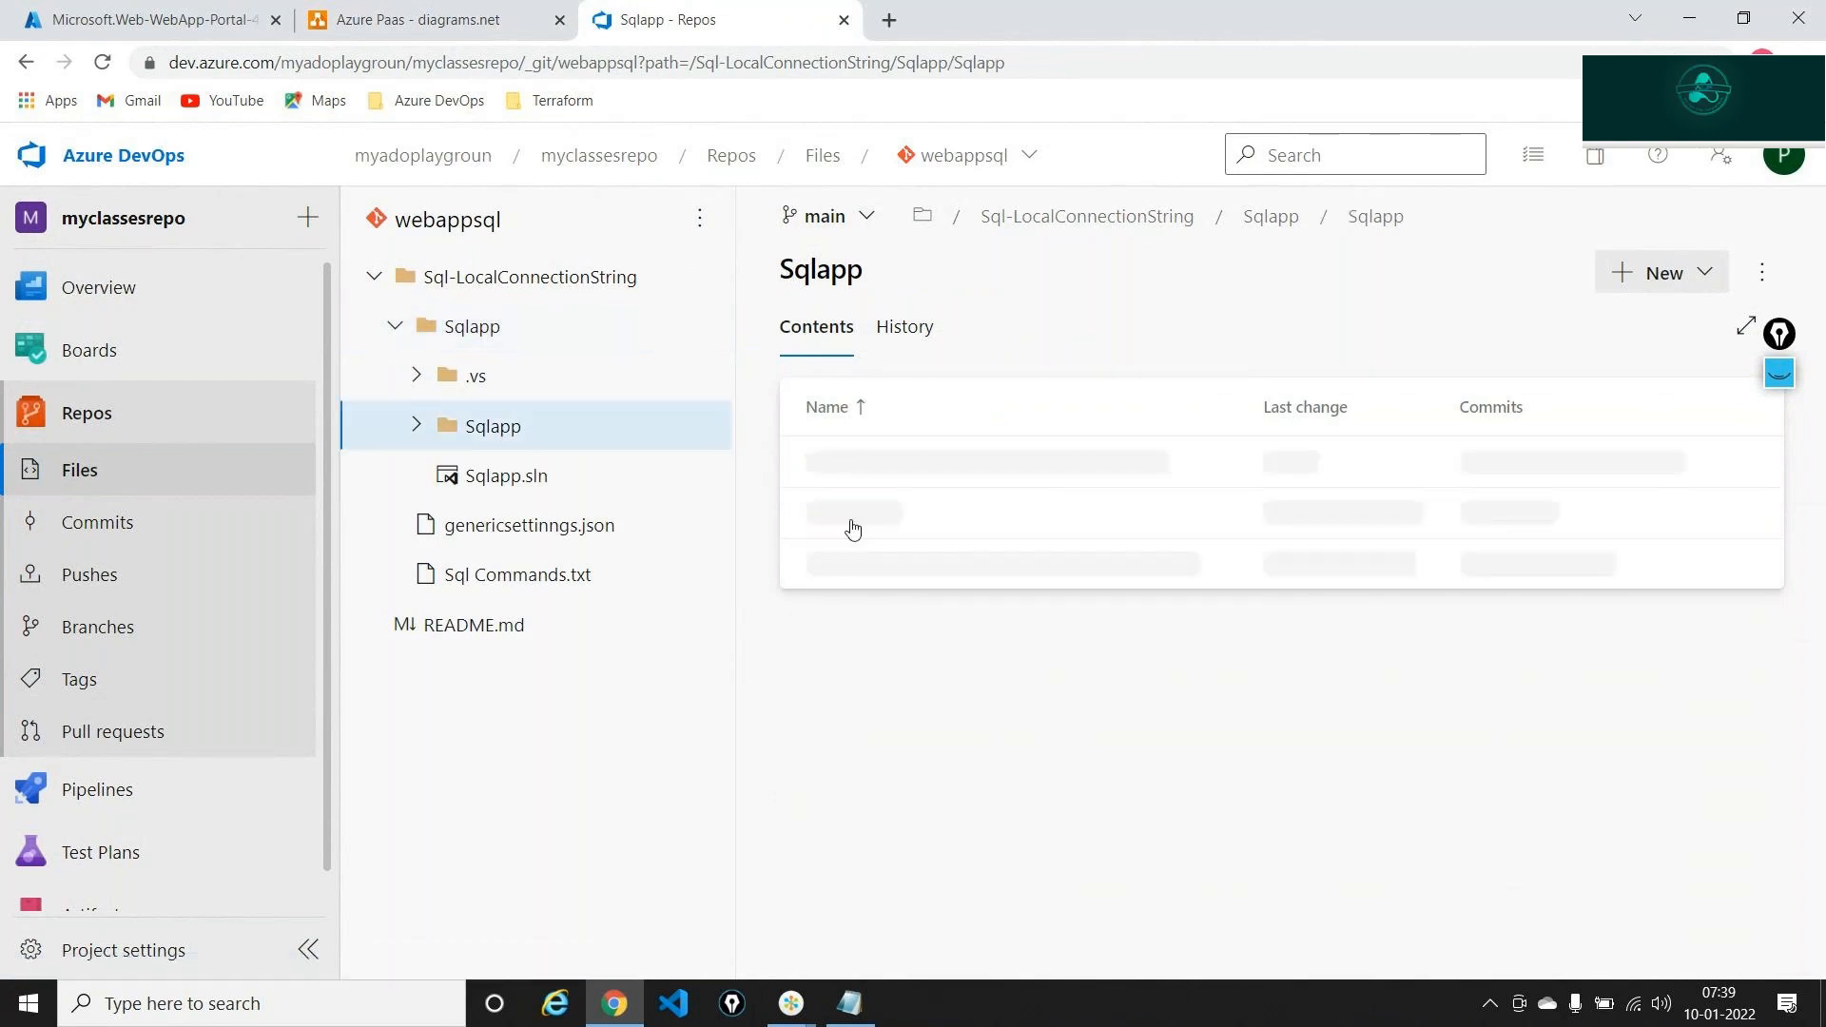
scroll(1018, 712, down, 2)
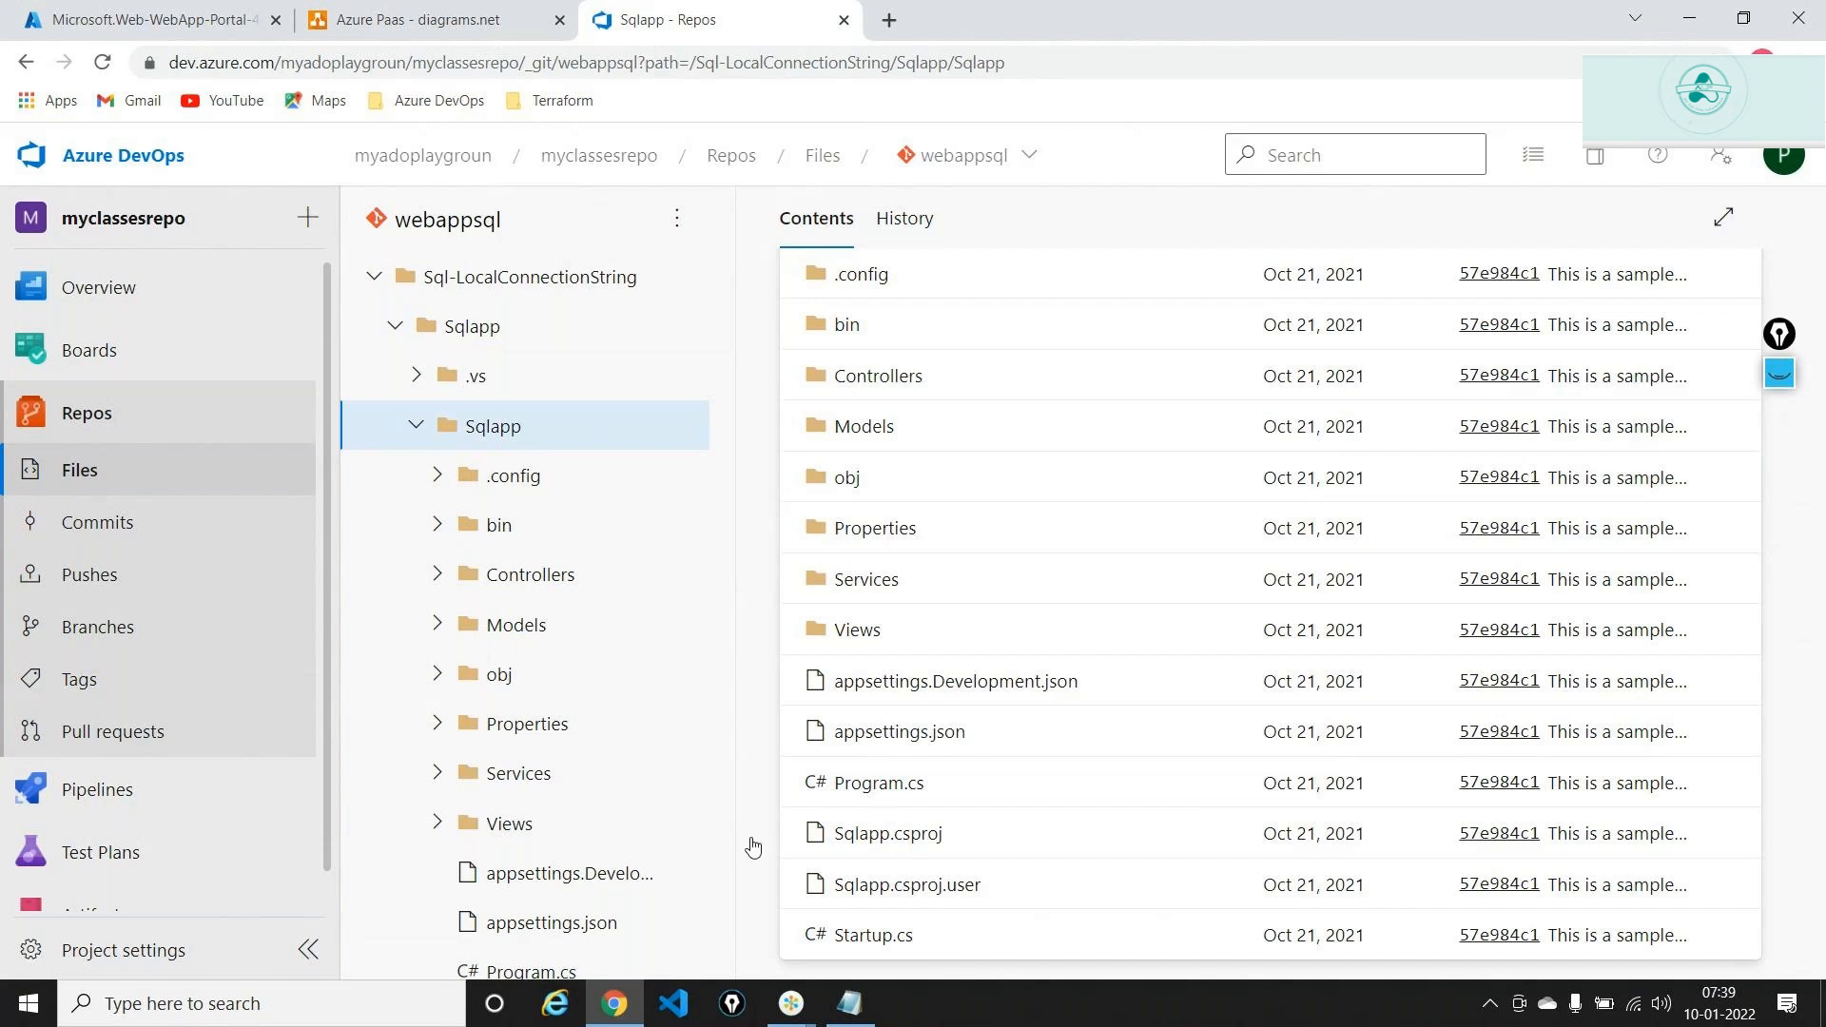
scroll(528, 726, down, 3)
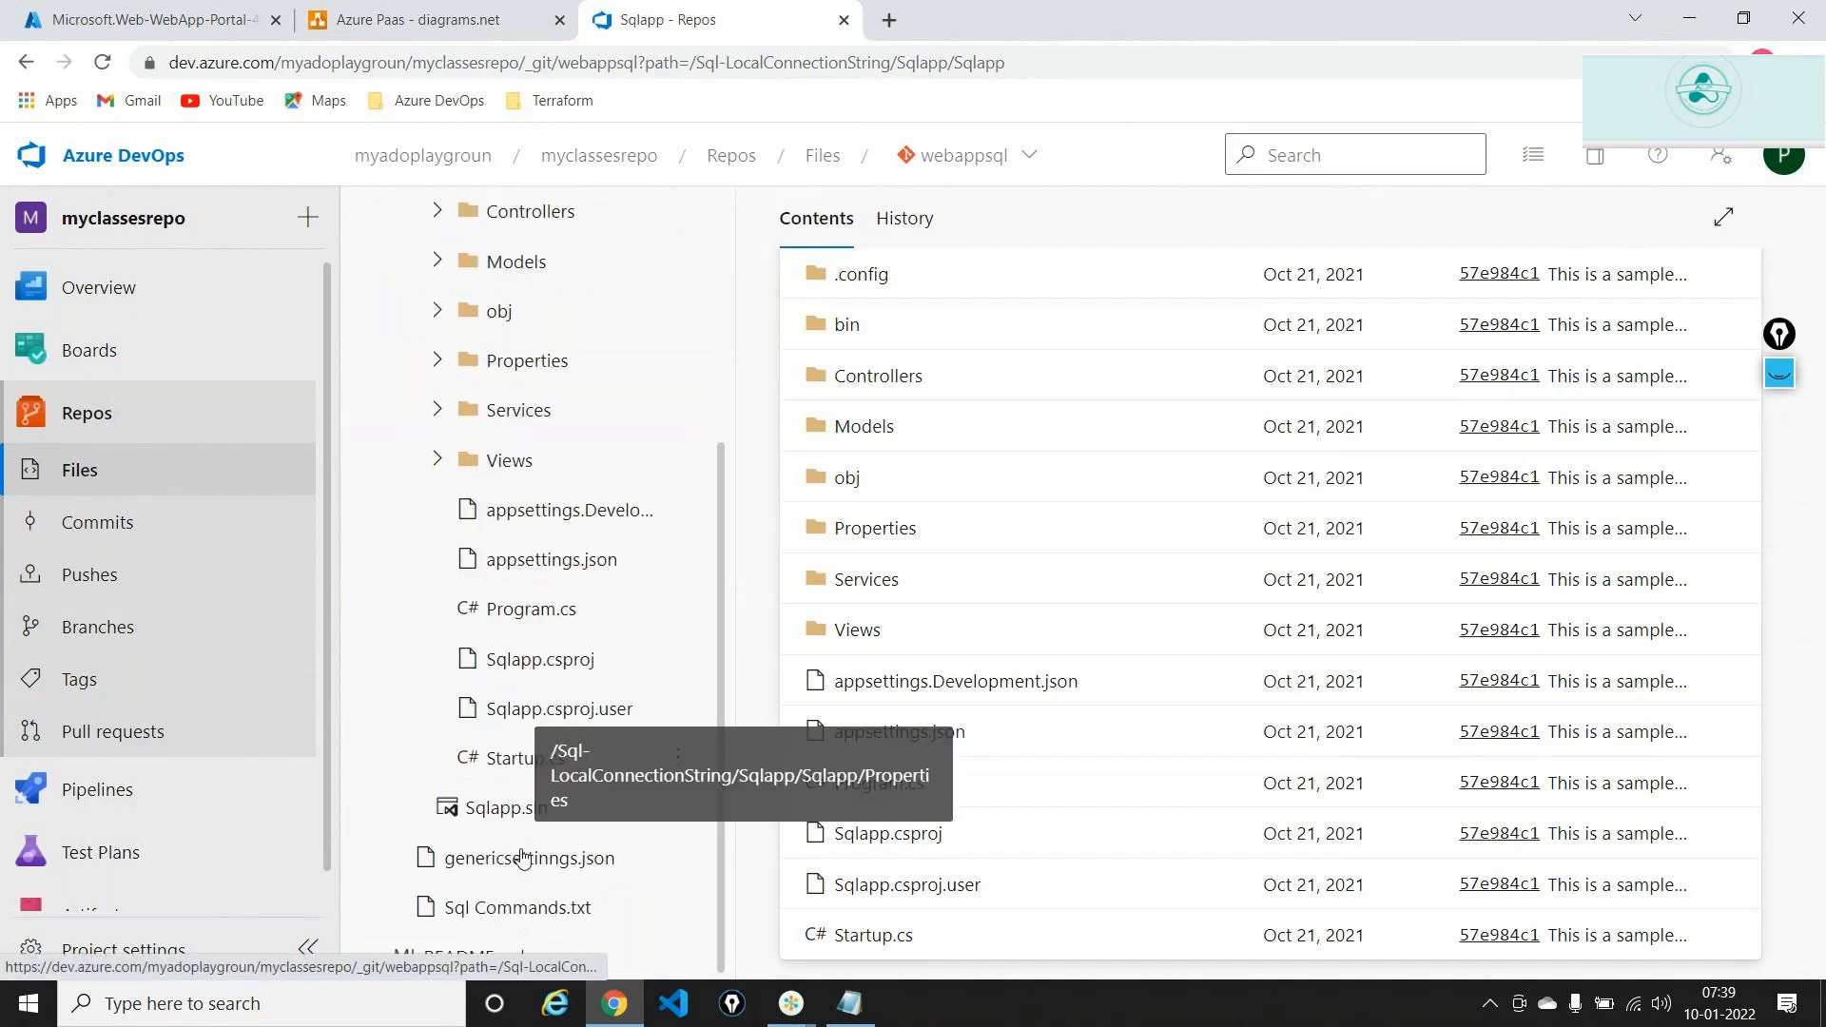
click(514, 909)
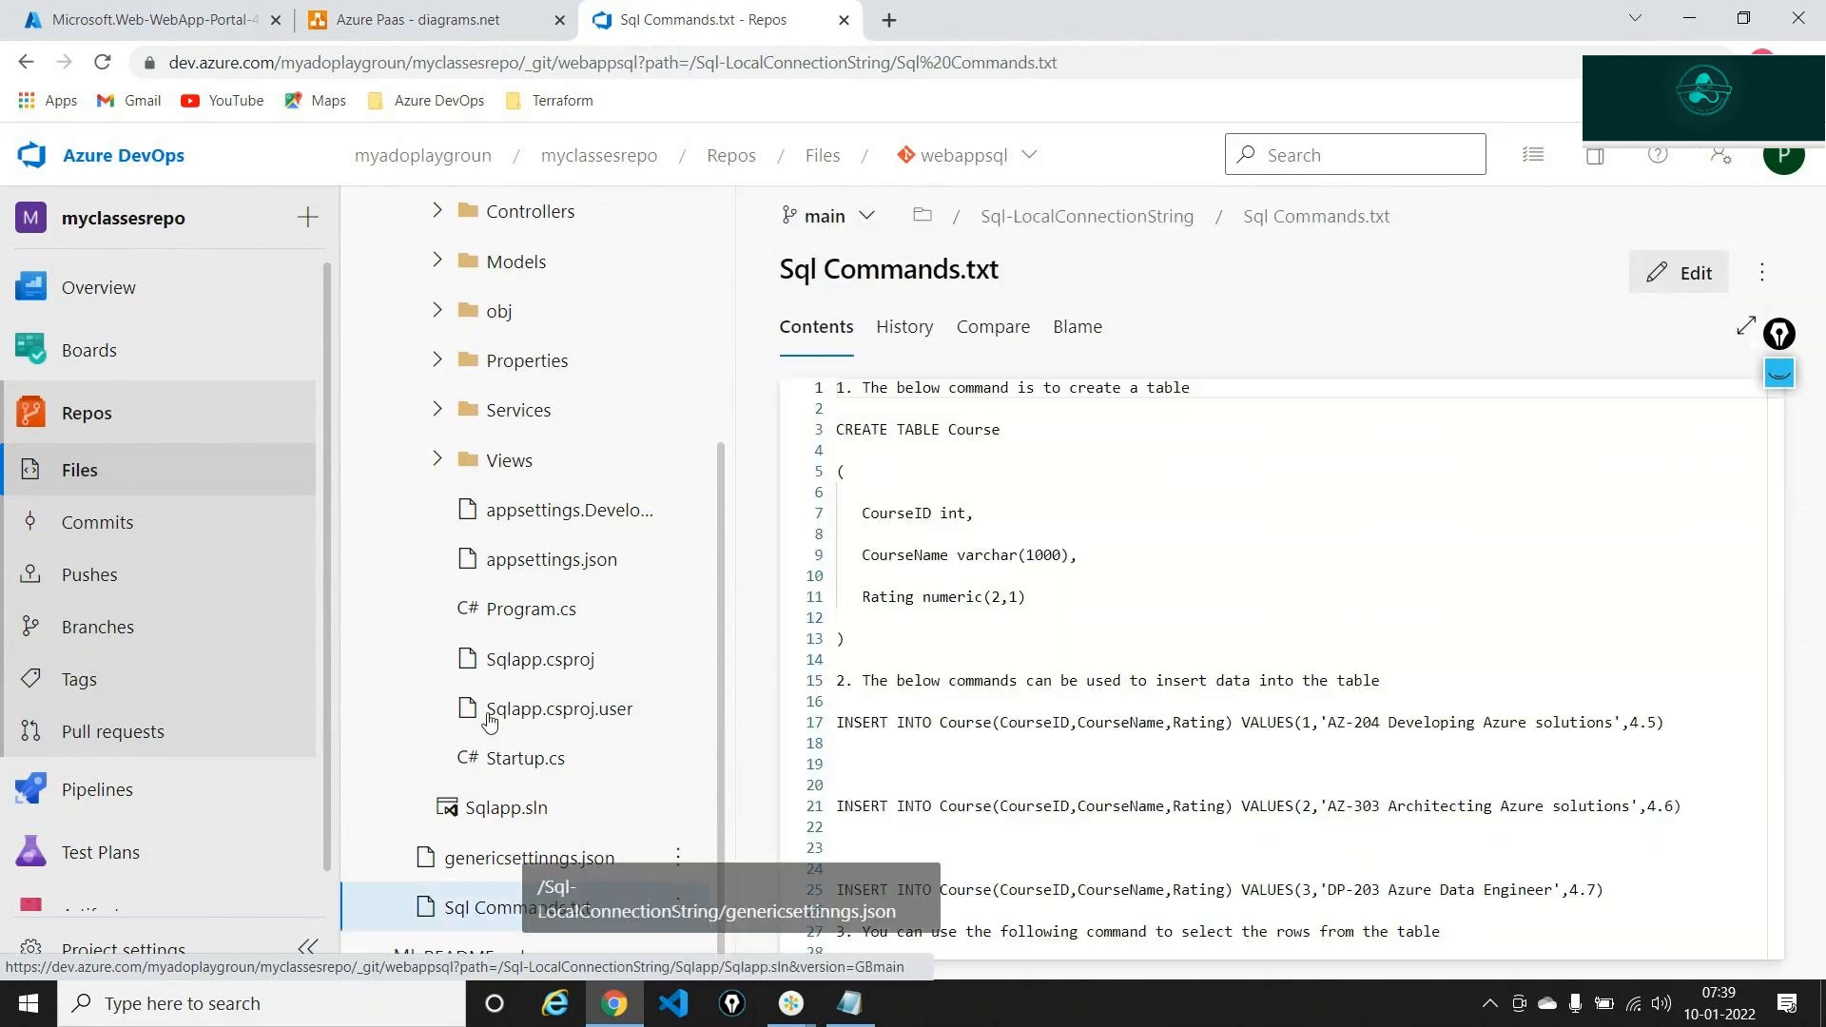
scroll(490, 722, up, 1)
scroll(490, 722, up, 2)
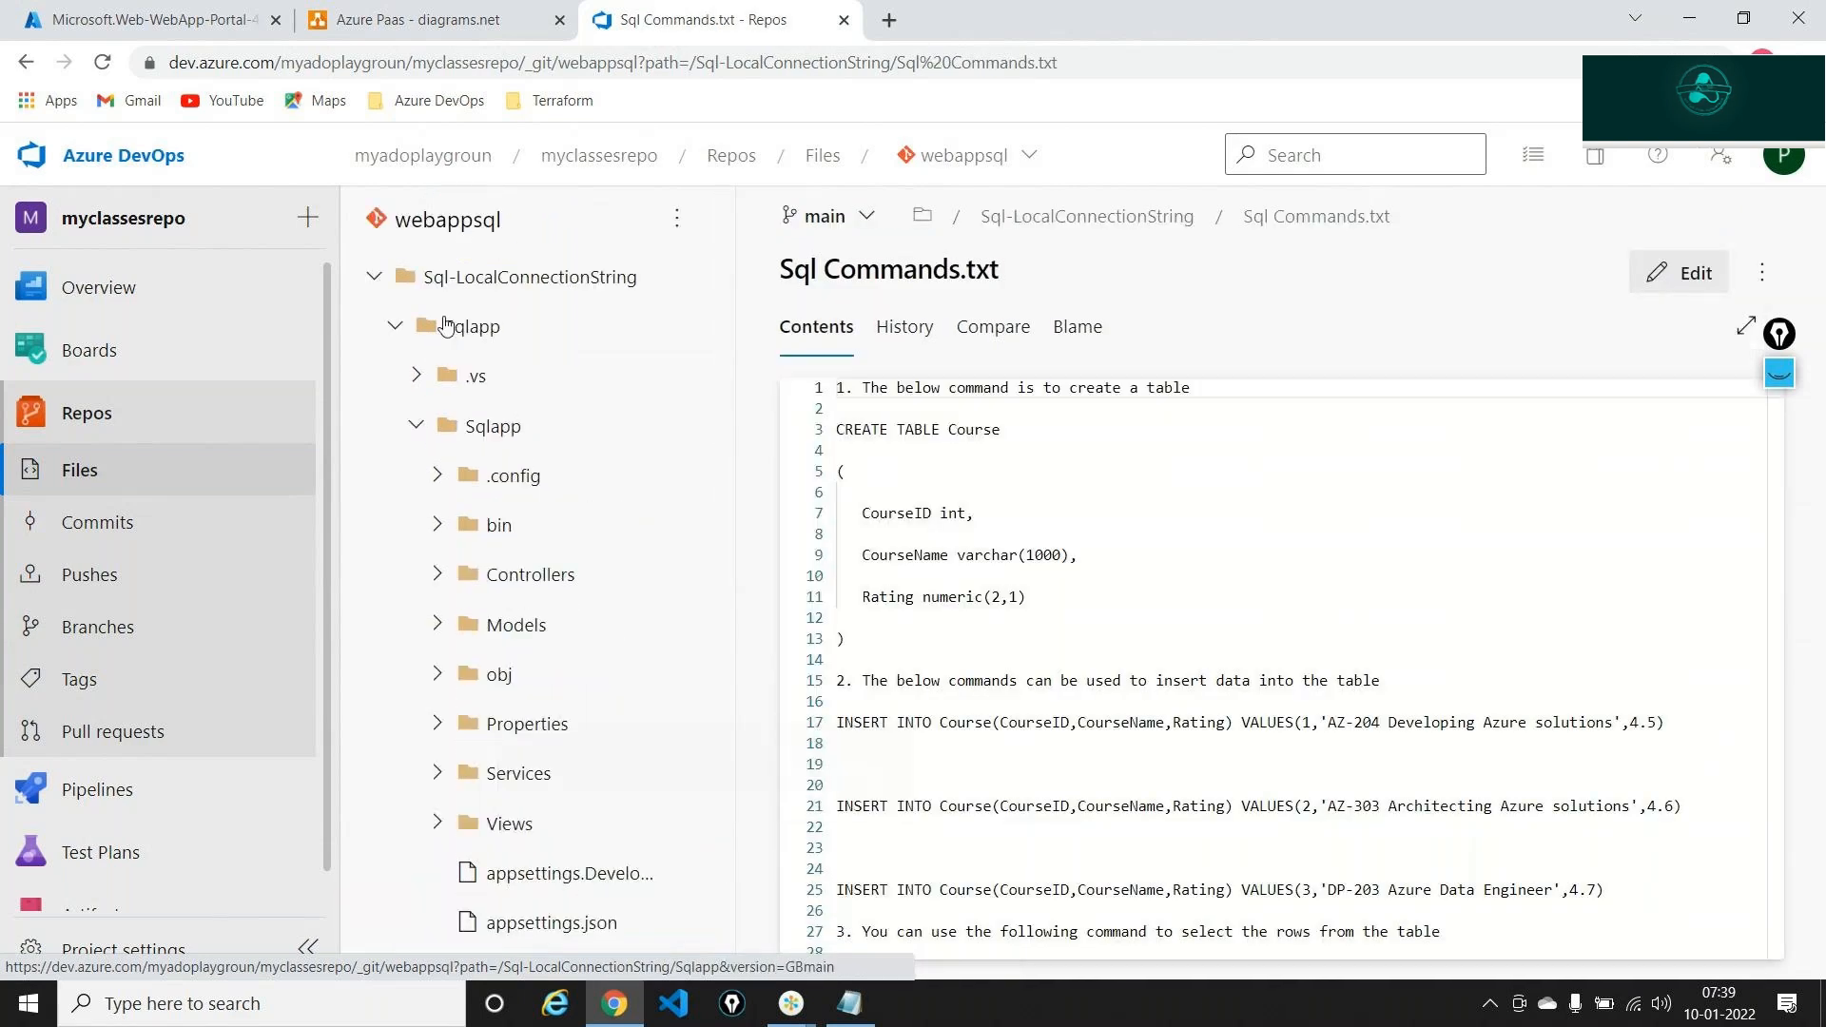
Check the Sql-LocalConnectionString folder's actions, then open the new app service from the finished deployment
click(495, 277)
click(1761, 273)
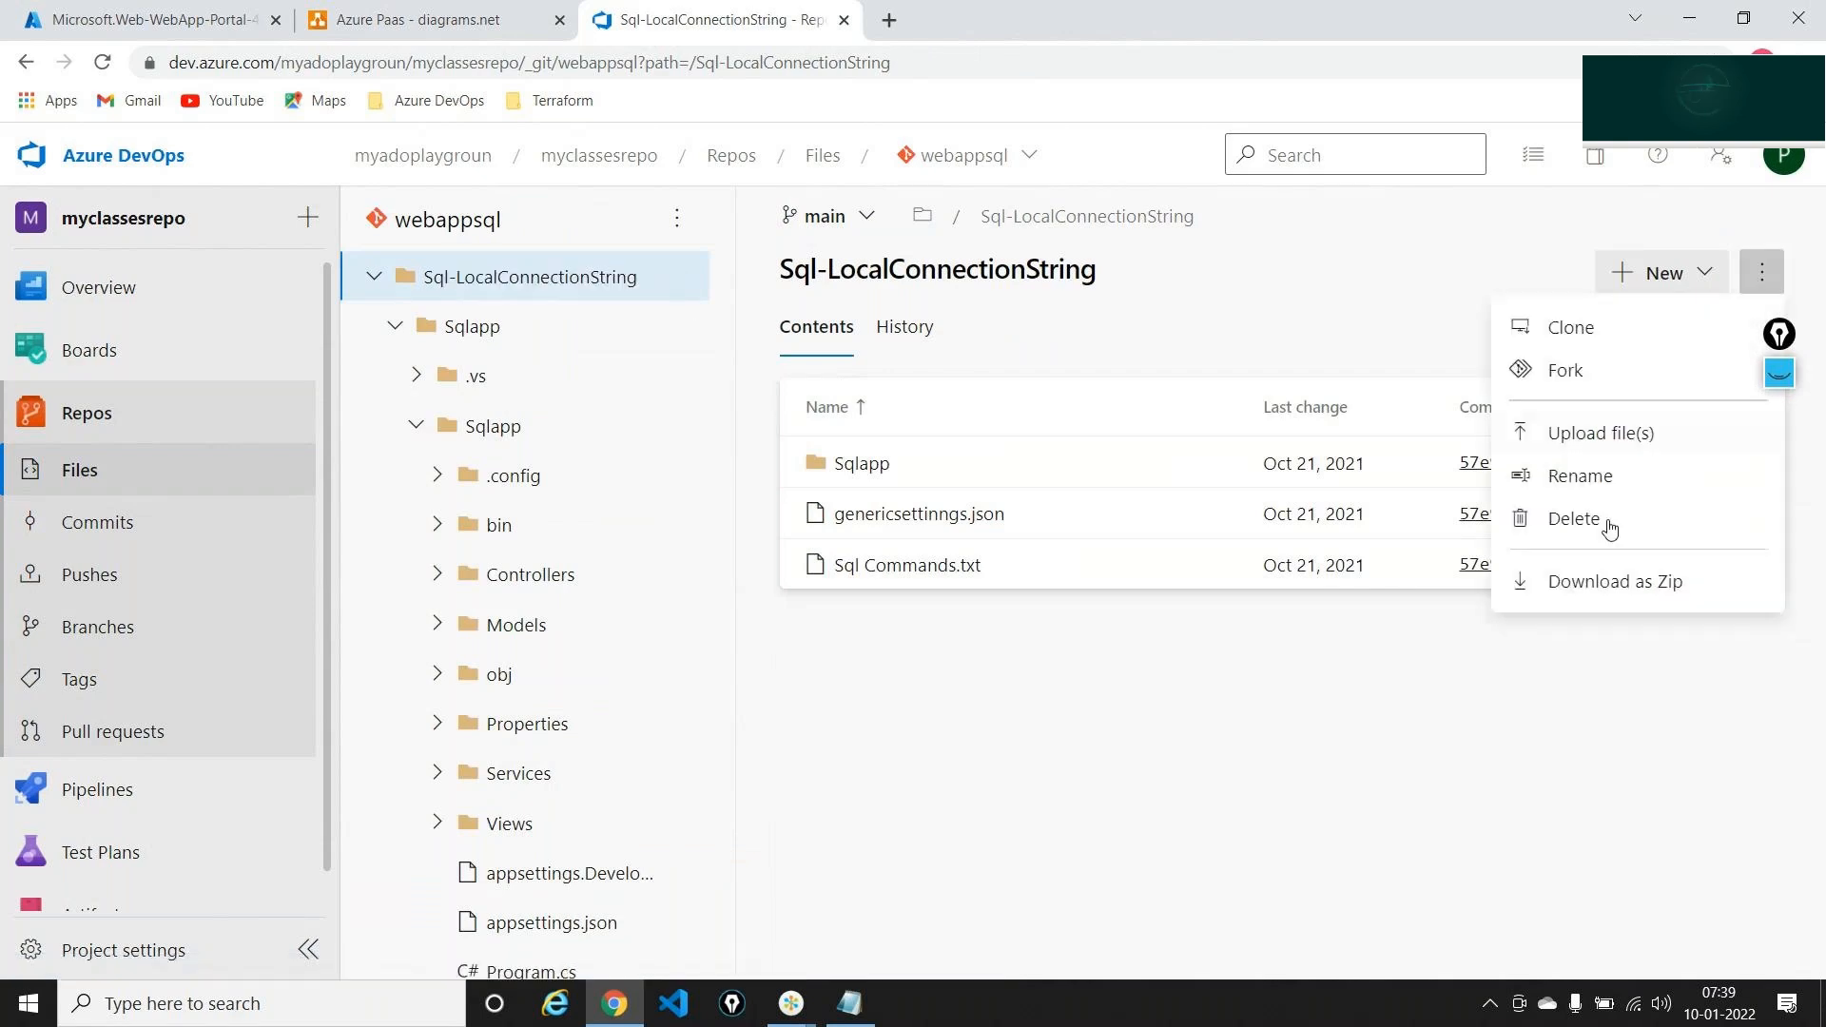
click(1421, 701)
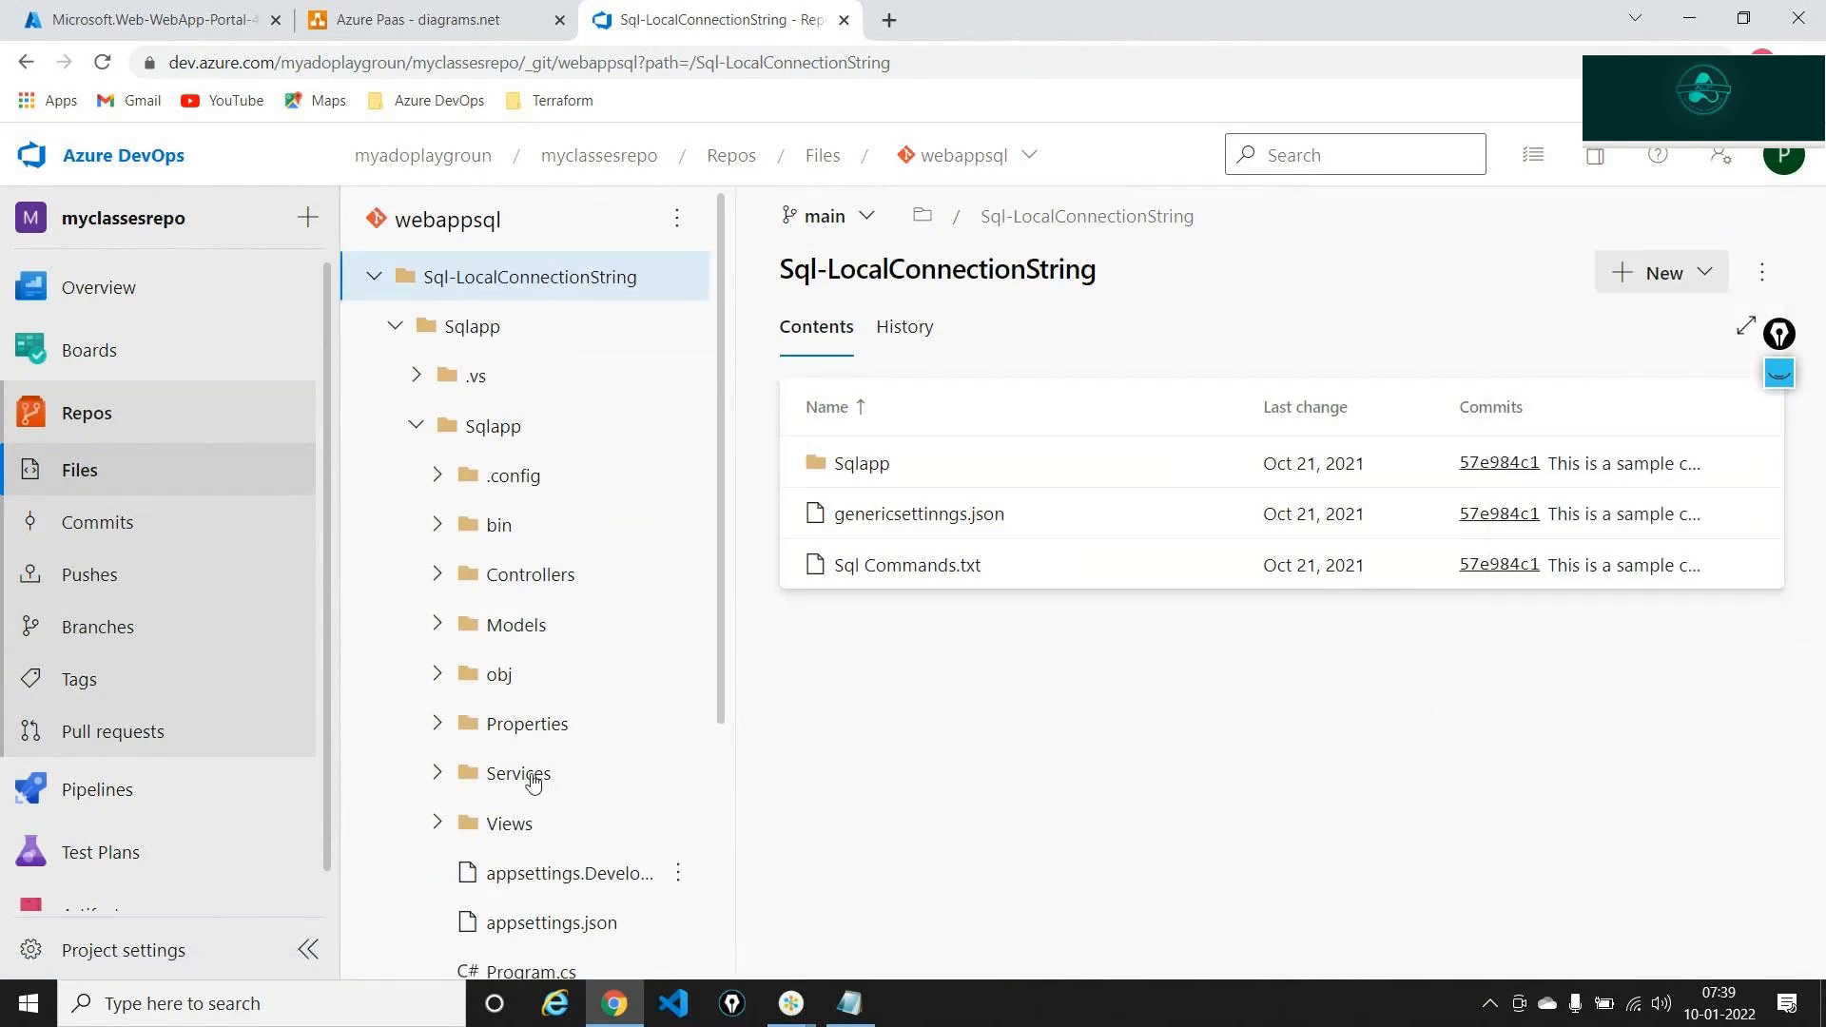
click(157, 11)
click(526, 780)
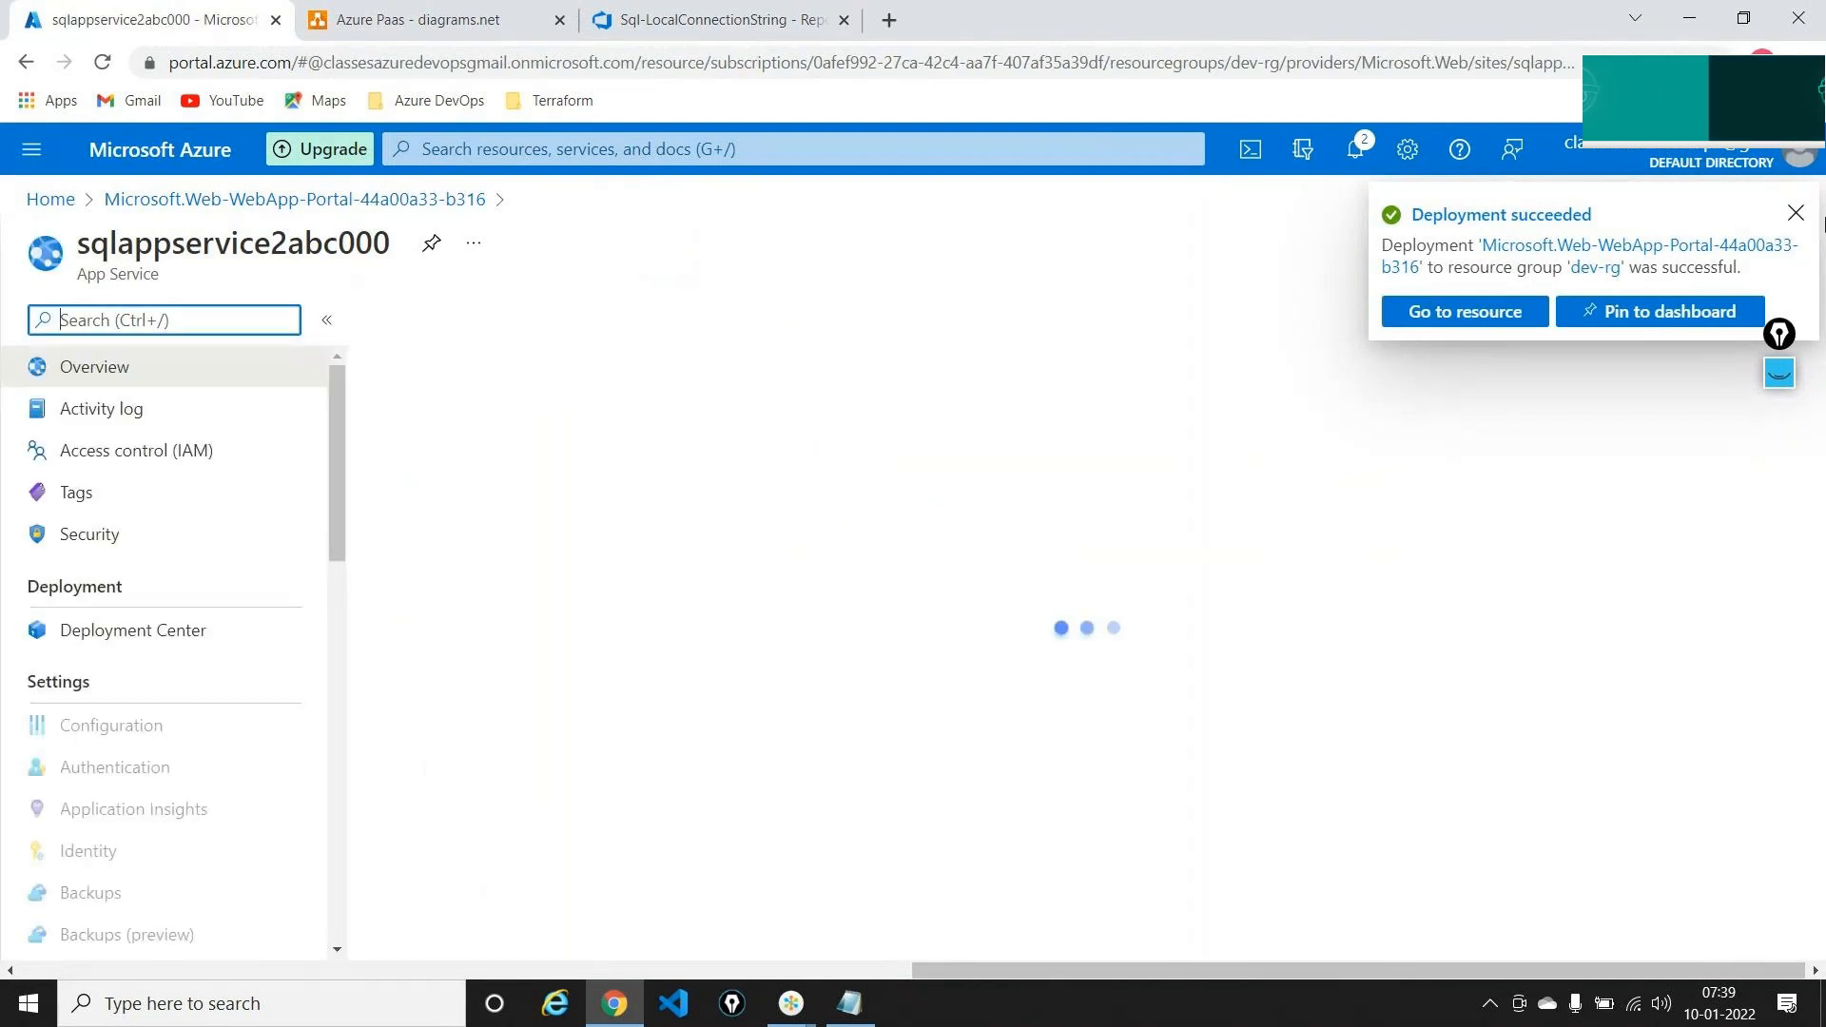
Browse the sqlappservice2abc000 site's default 'up and running' page, then close it to return to the overview
click(1797, 213)
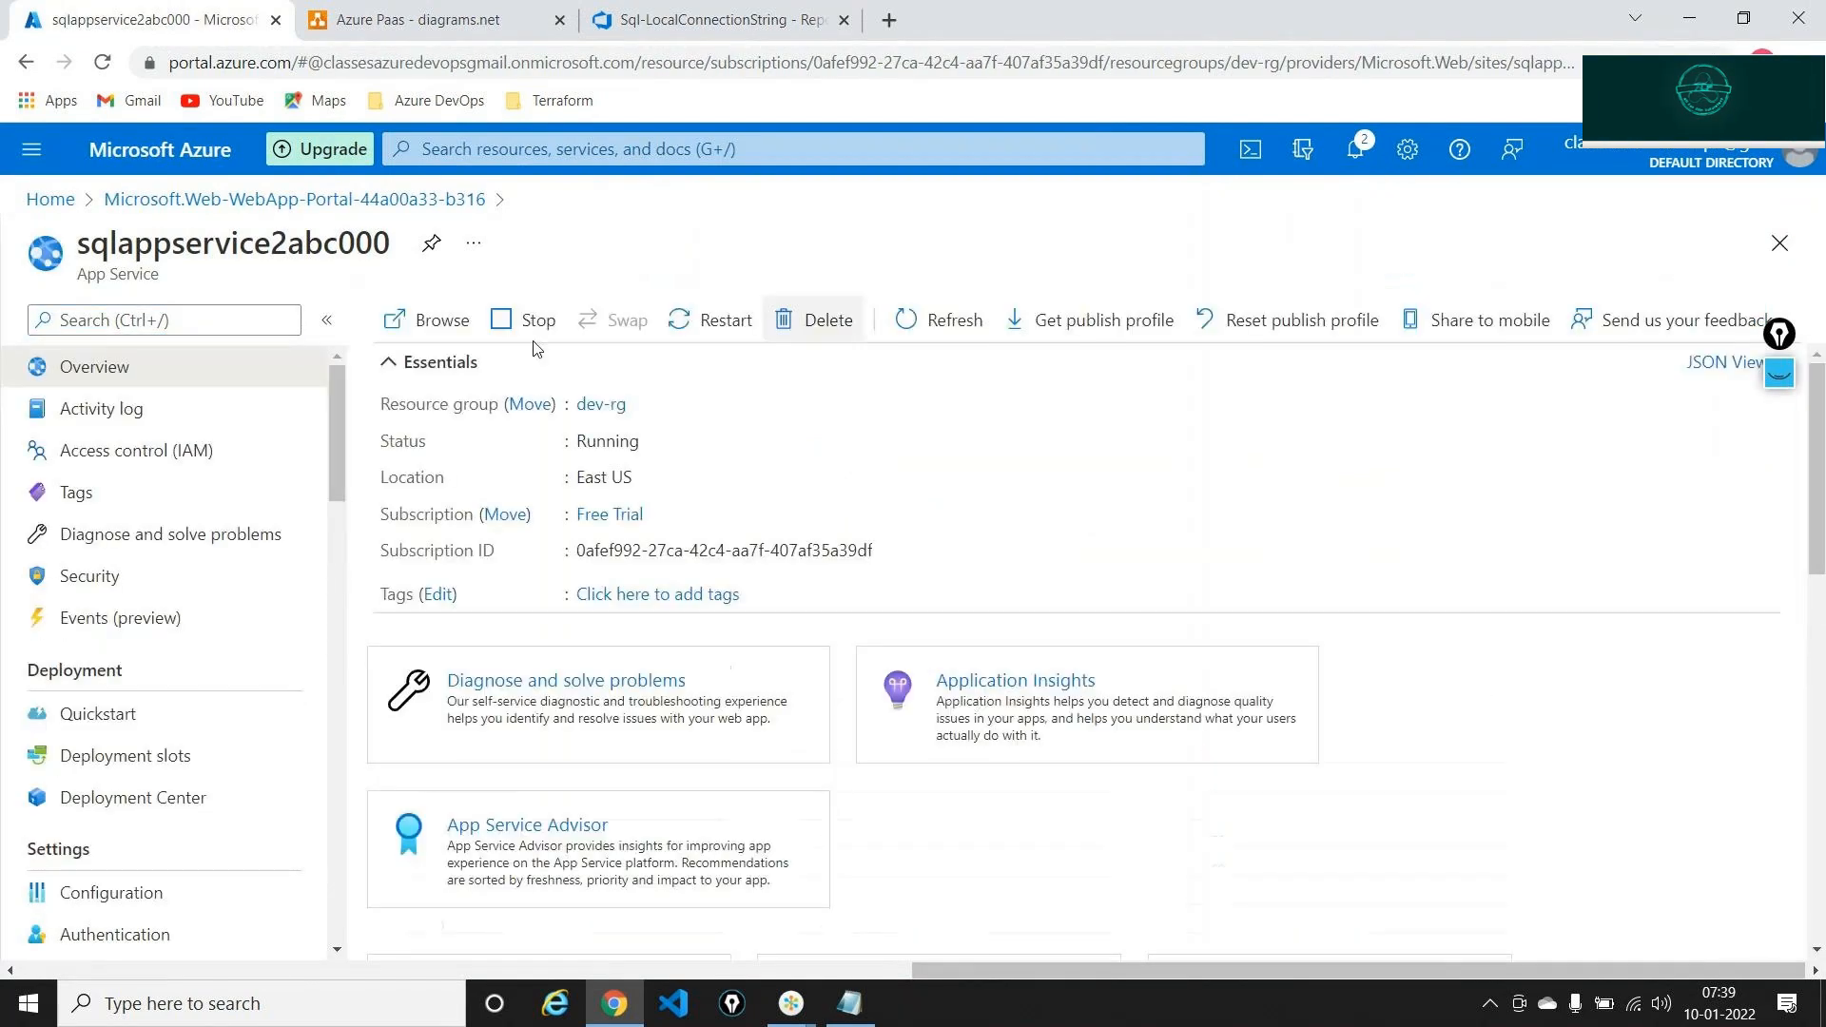
click(446, 321)
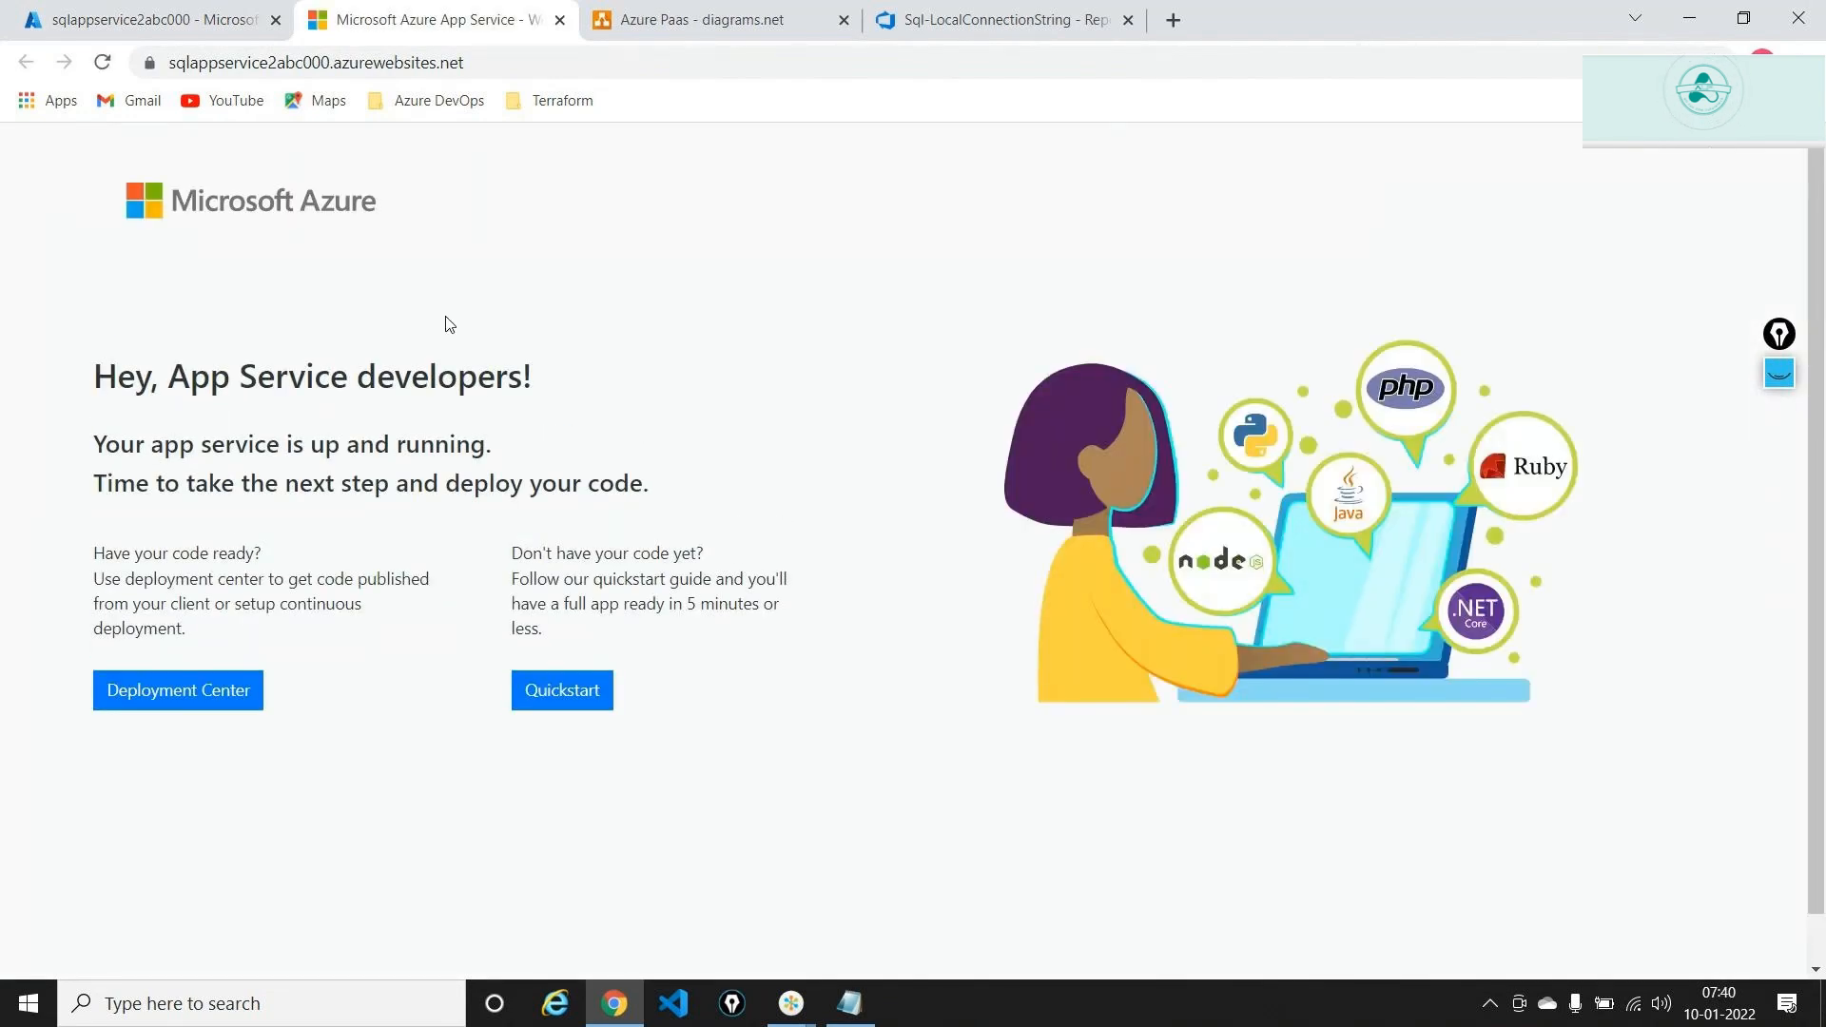
click(559, 20)
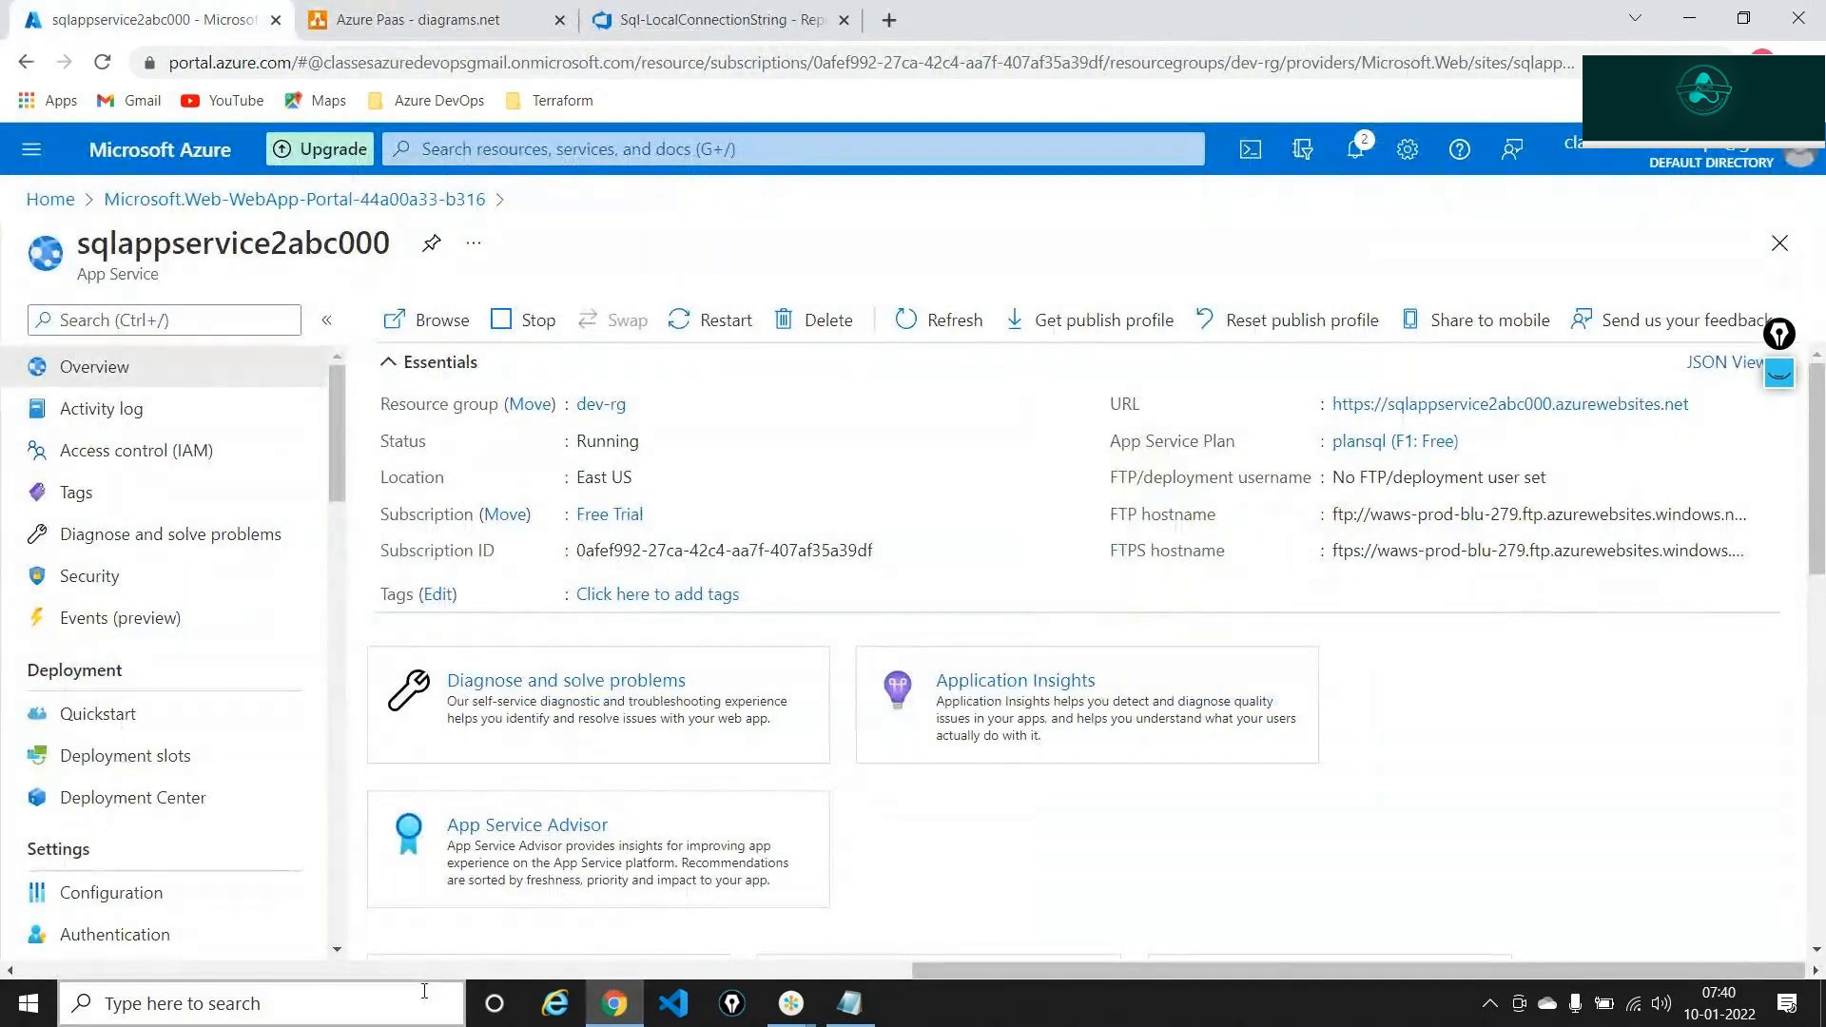
click(395, 1002)
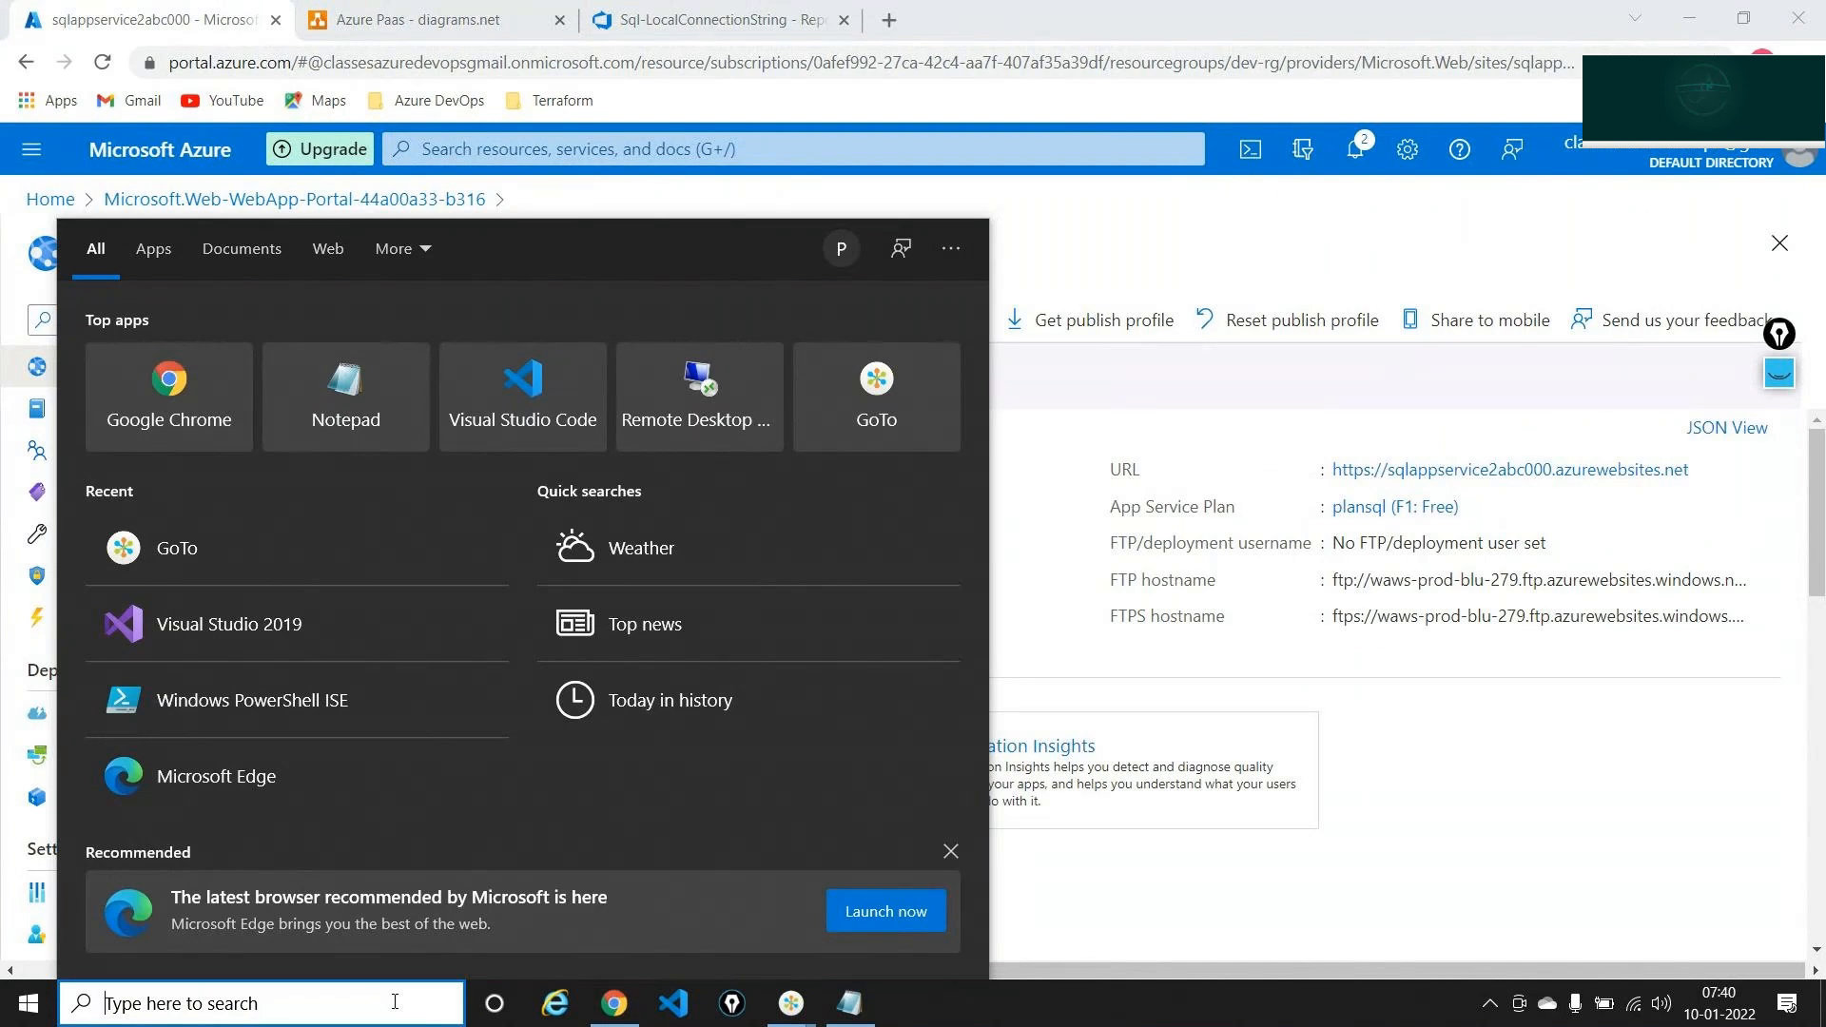
Search 'visua' and open Sqlapp.sln from Visual Studio 2019's recent items
text(visua)
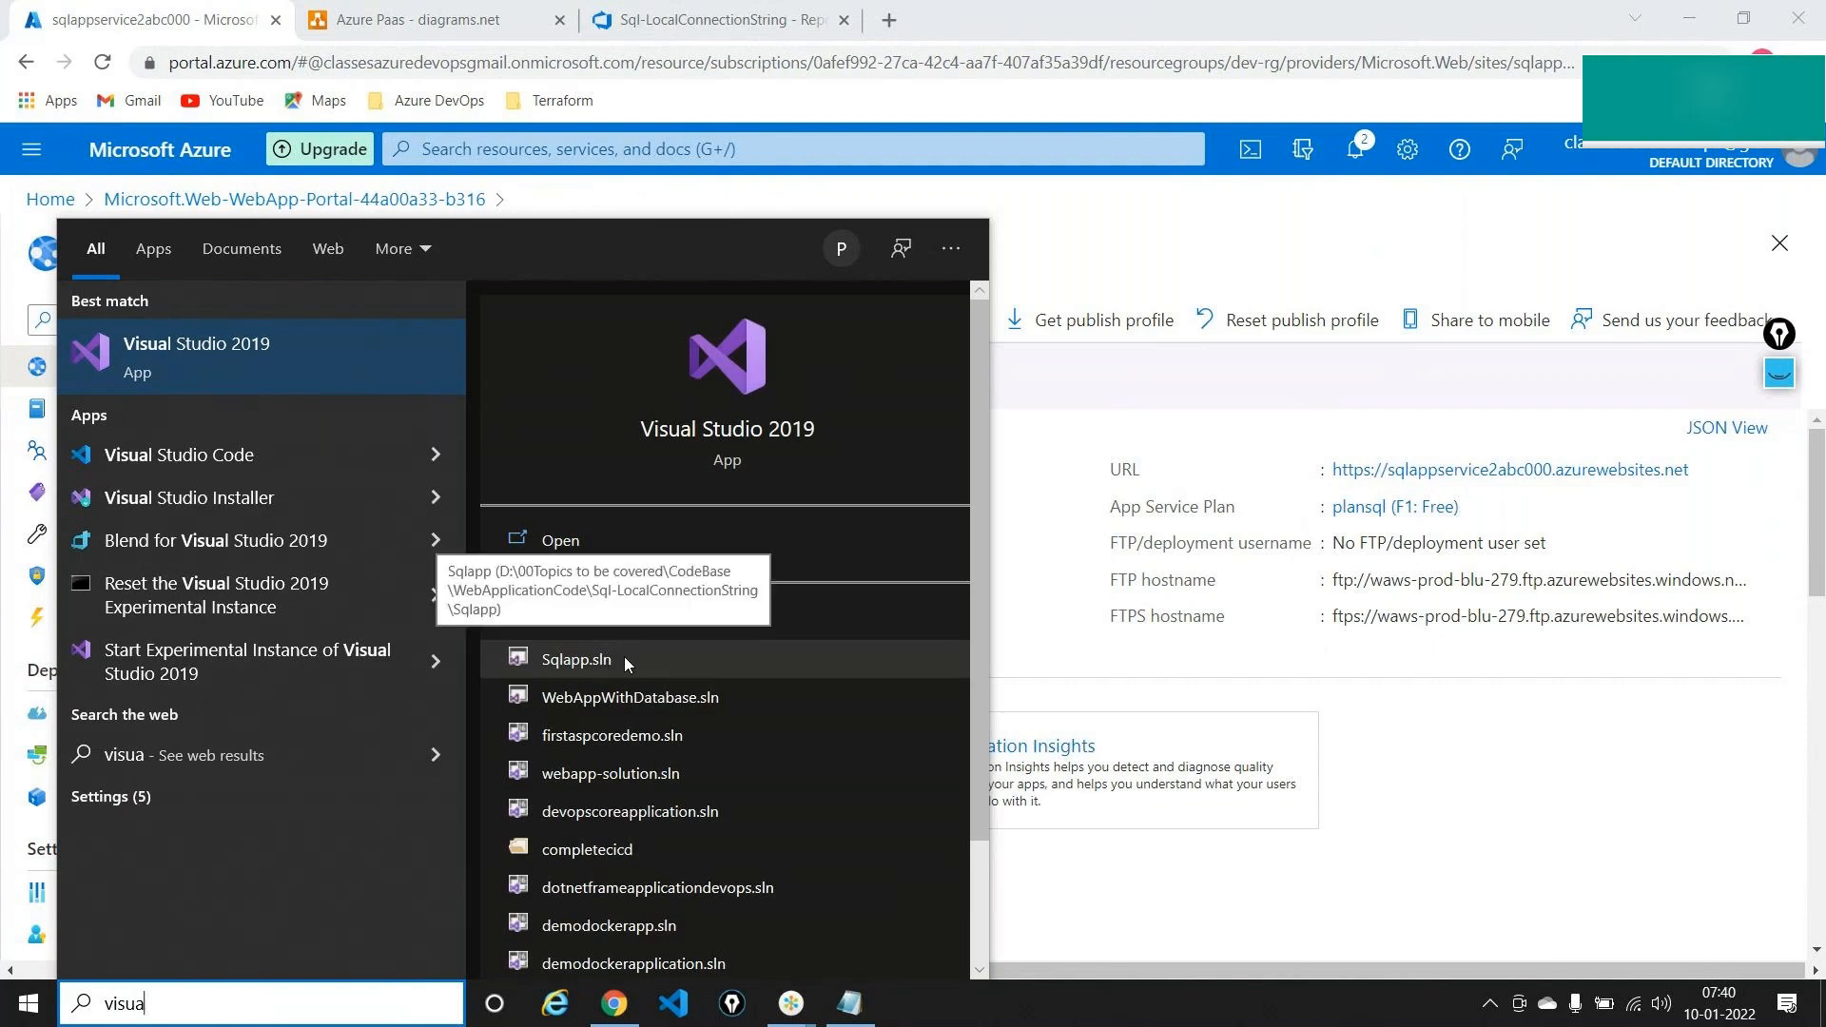
click(576, 659)
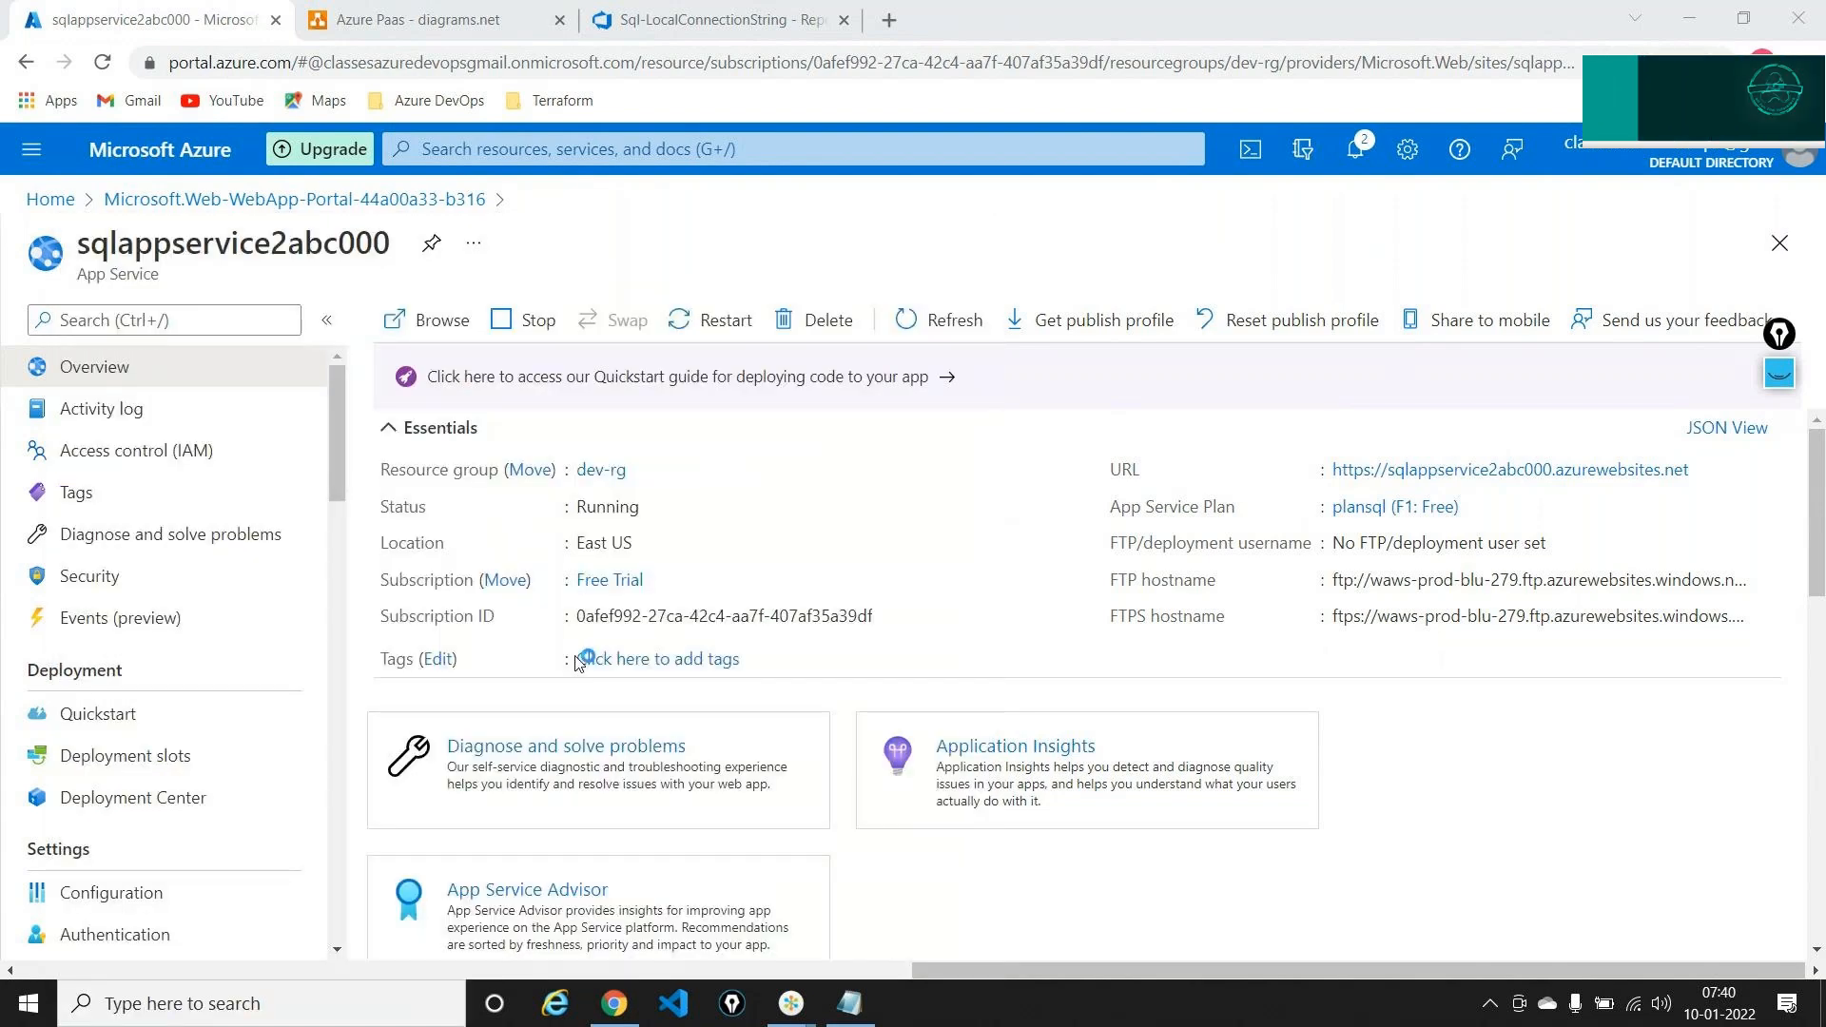
click(731, 13)
click(881, 478)
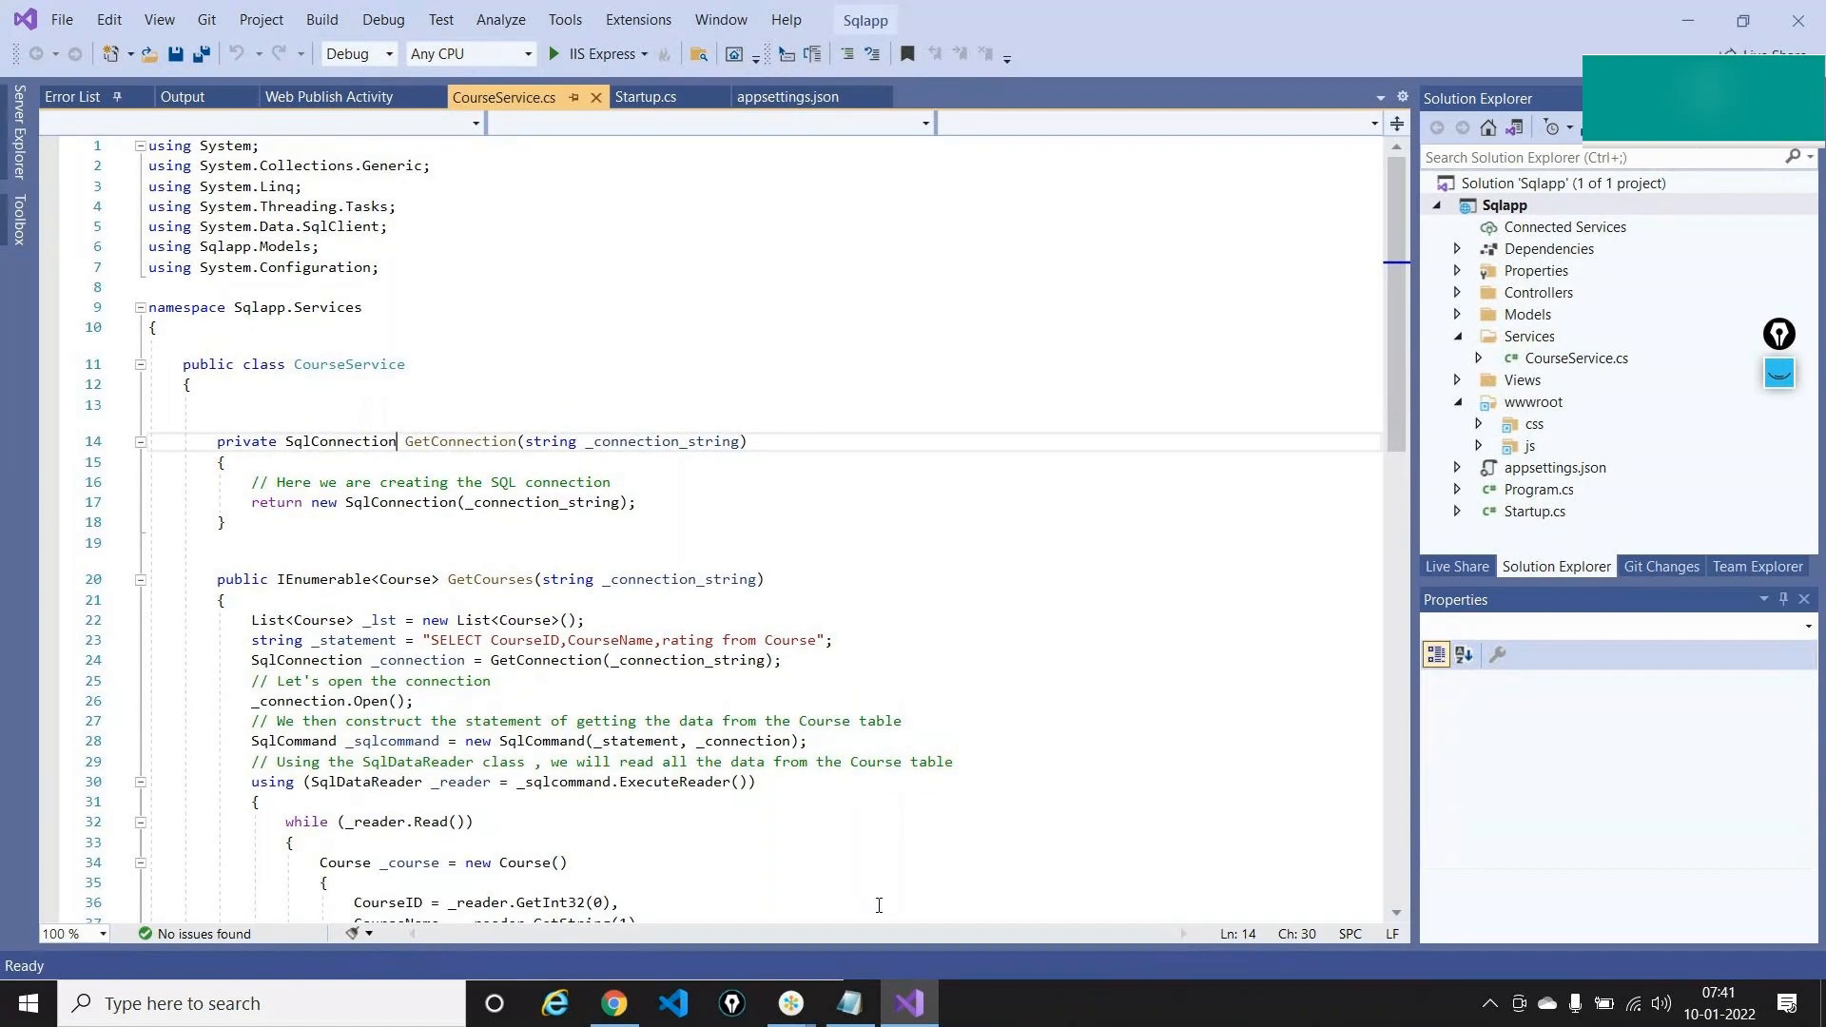
Choose Publish... from the Sqlapp project's context menu in Solution Explorer
click(1506, 206)
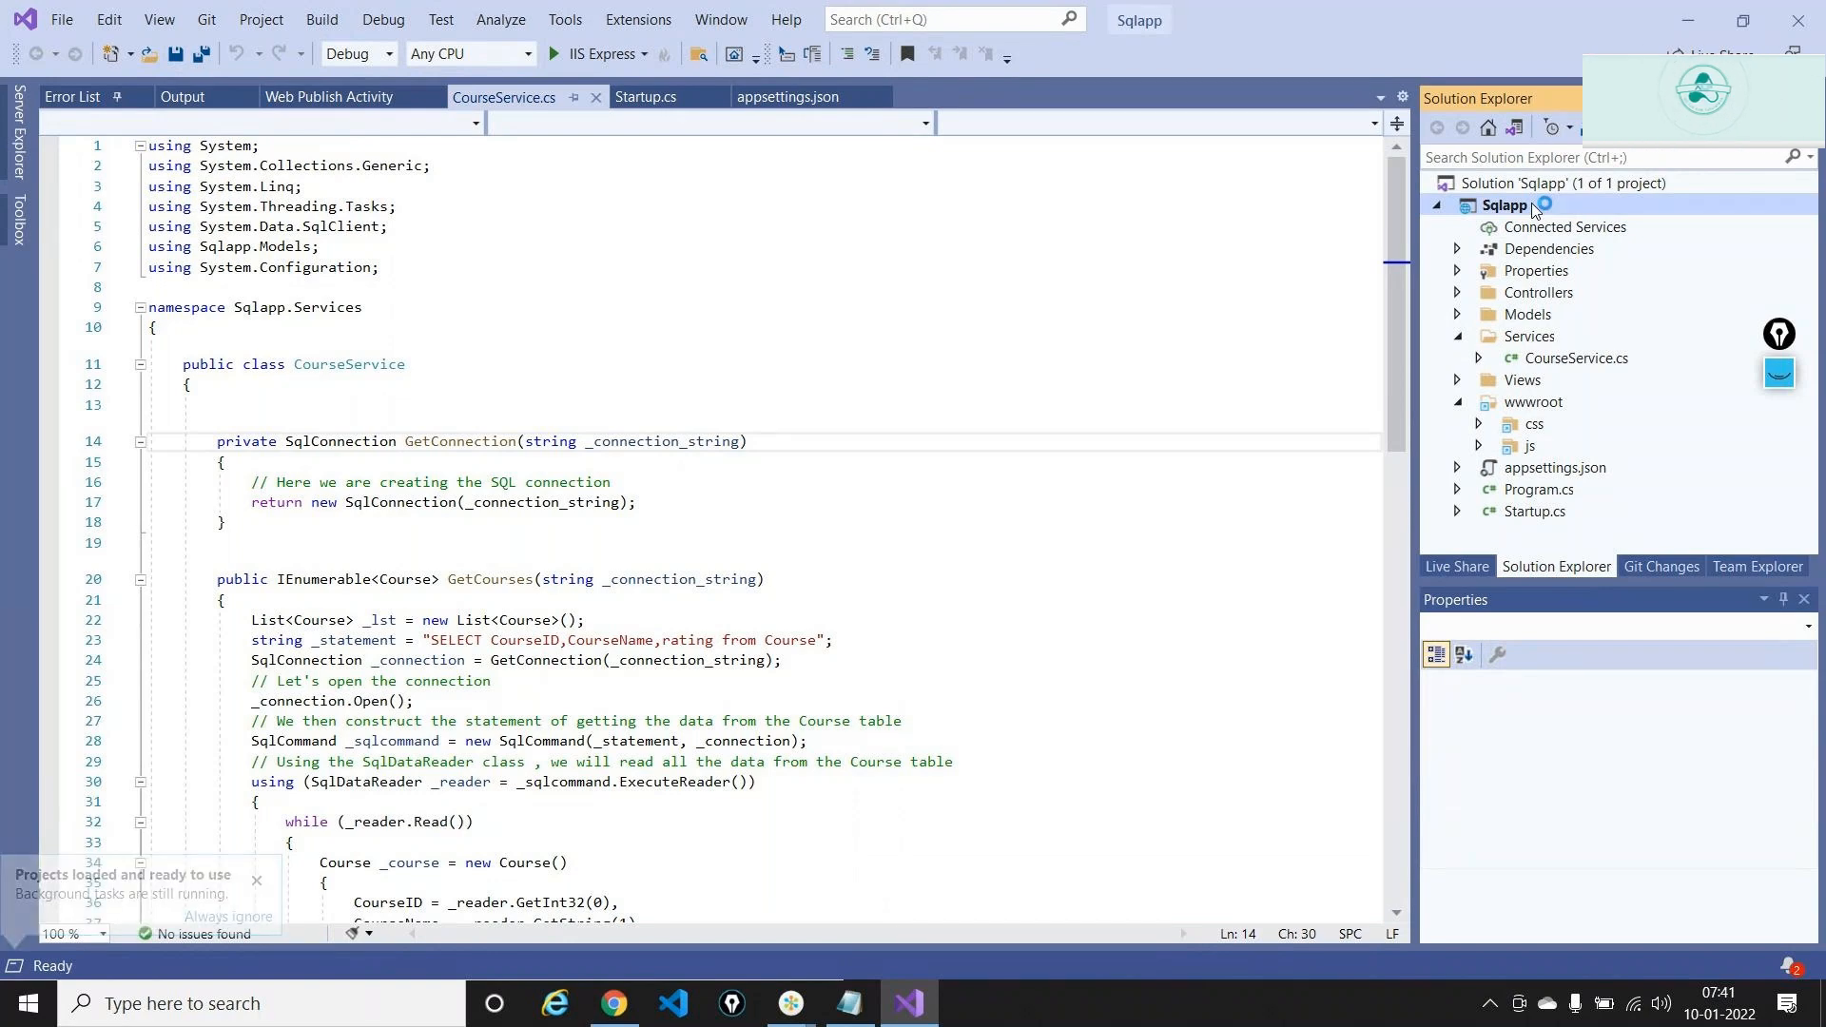
right_click(1533, 210)
click(1477, 373)
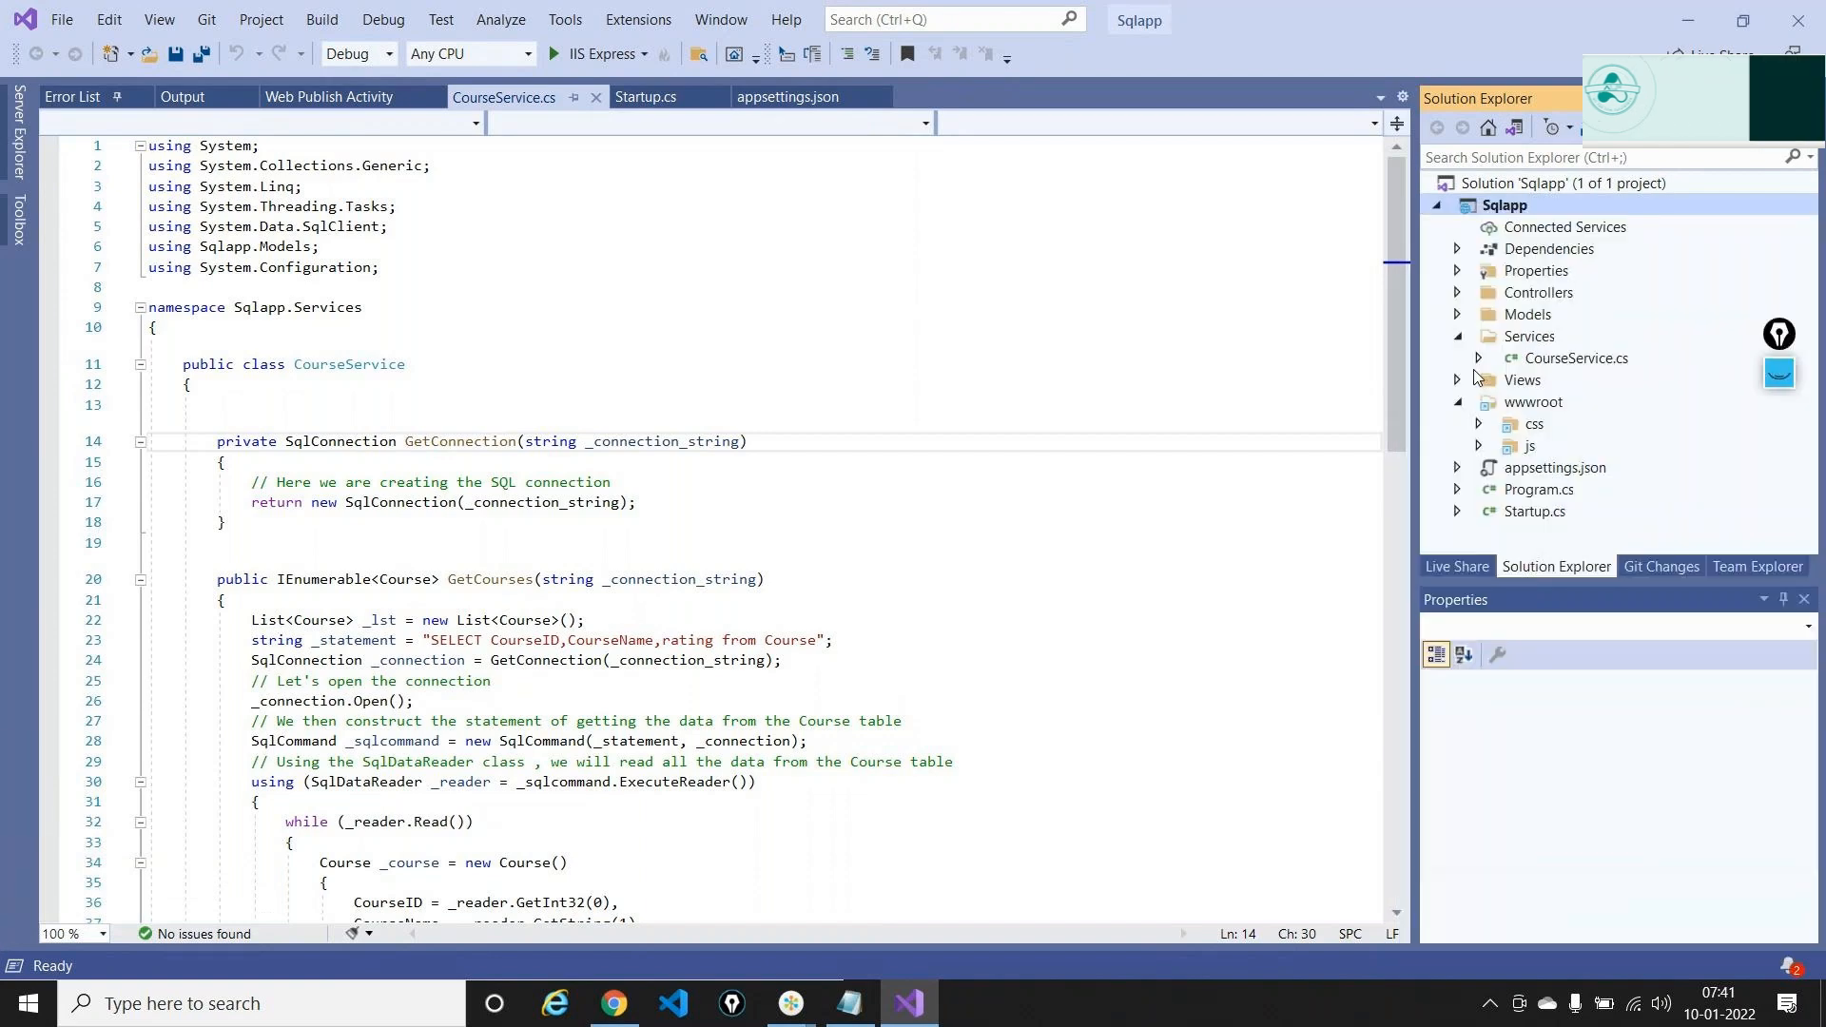
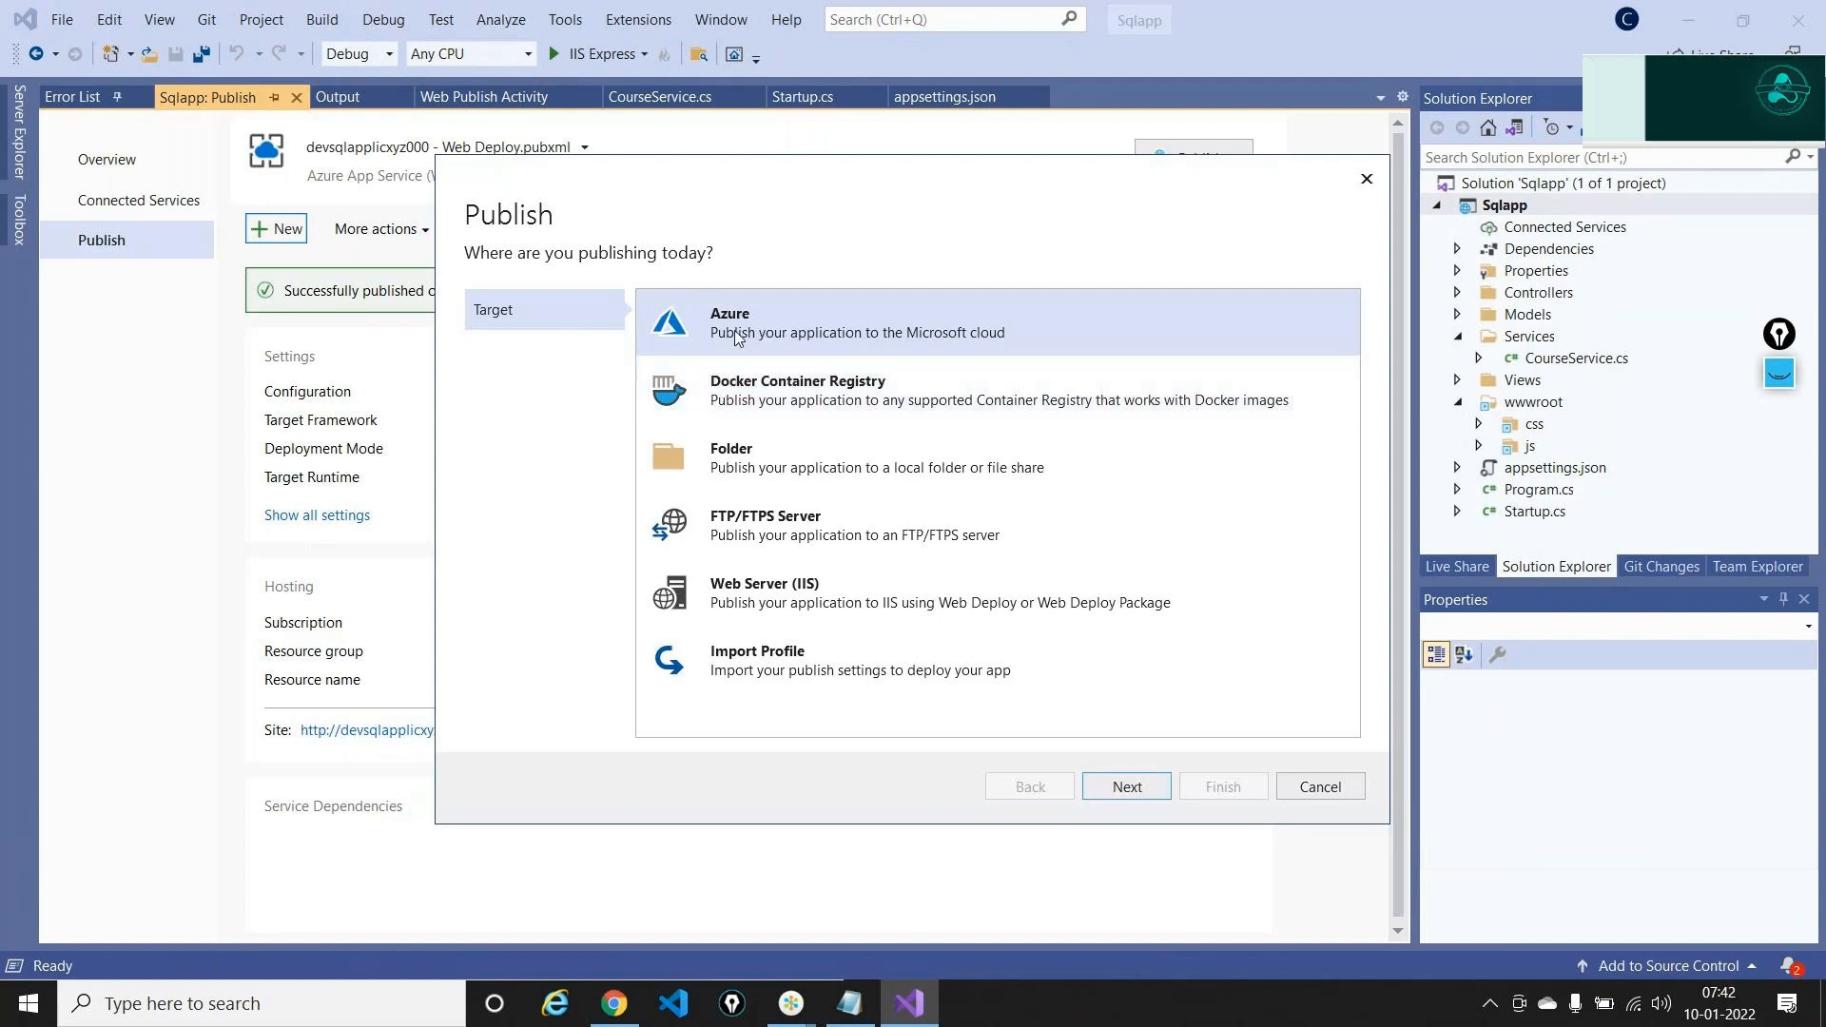
Create a publish profile targeting Azure App Service (Windows) sqlappservice2abc000 in the dev-rg resource group
click(1119, 782)
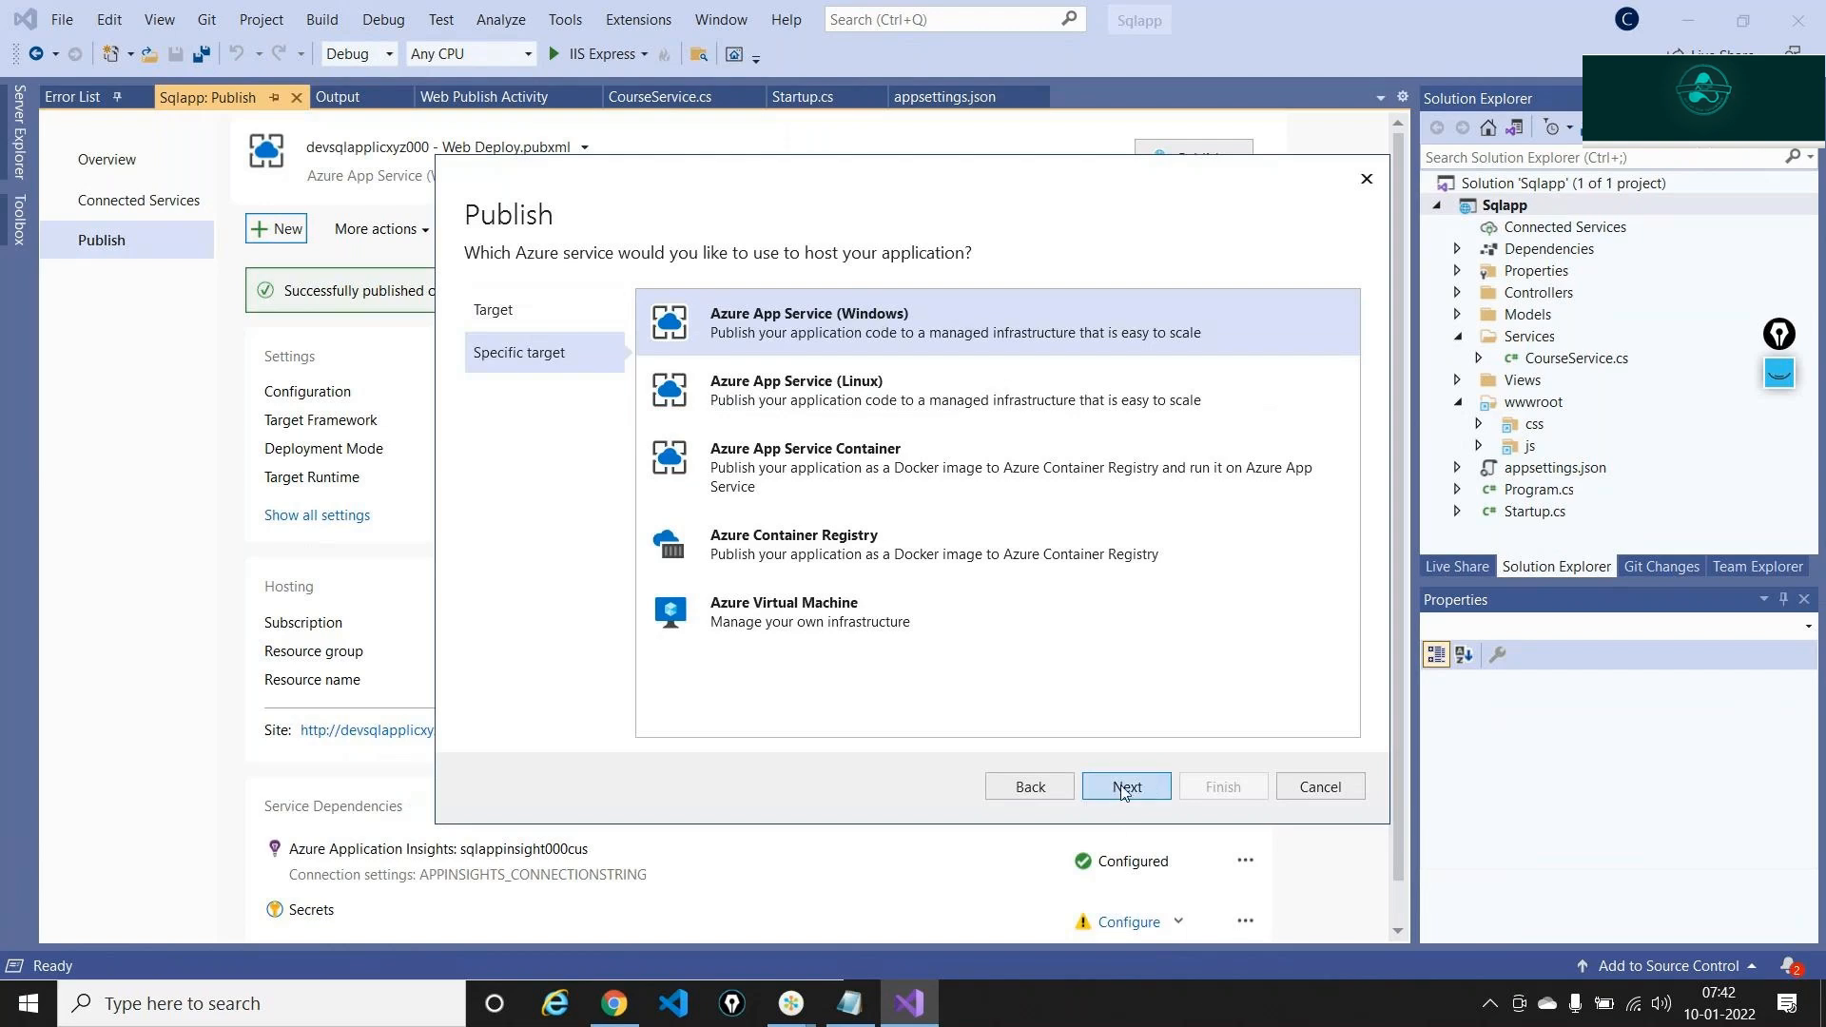
click(1123, 788)
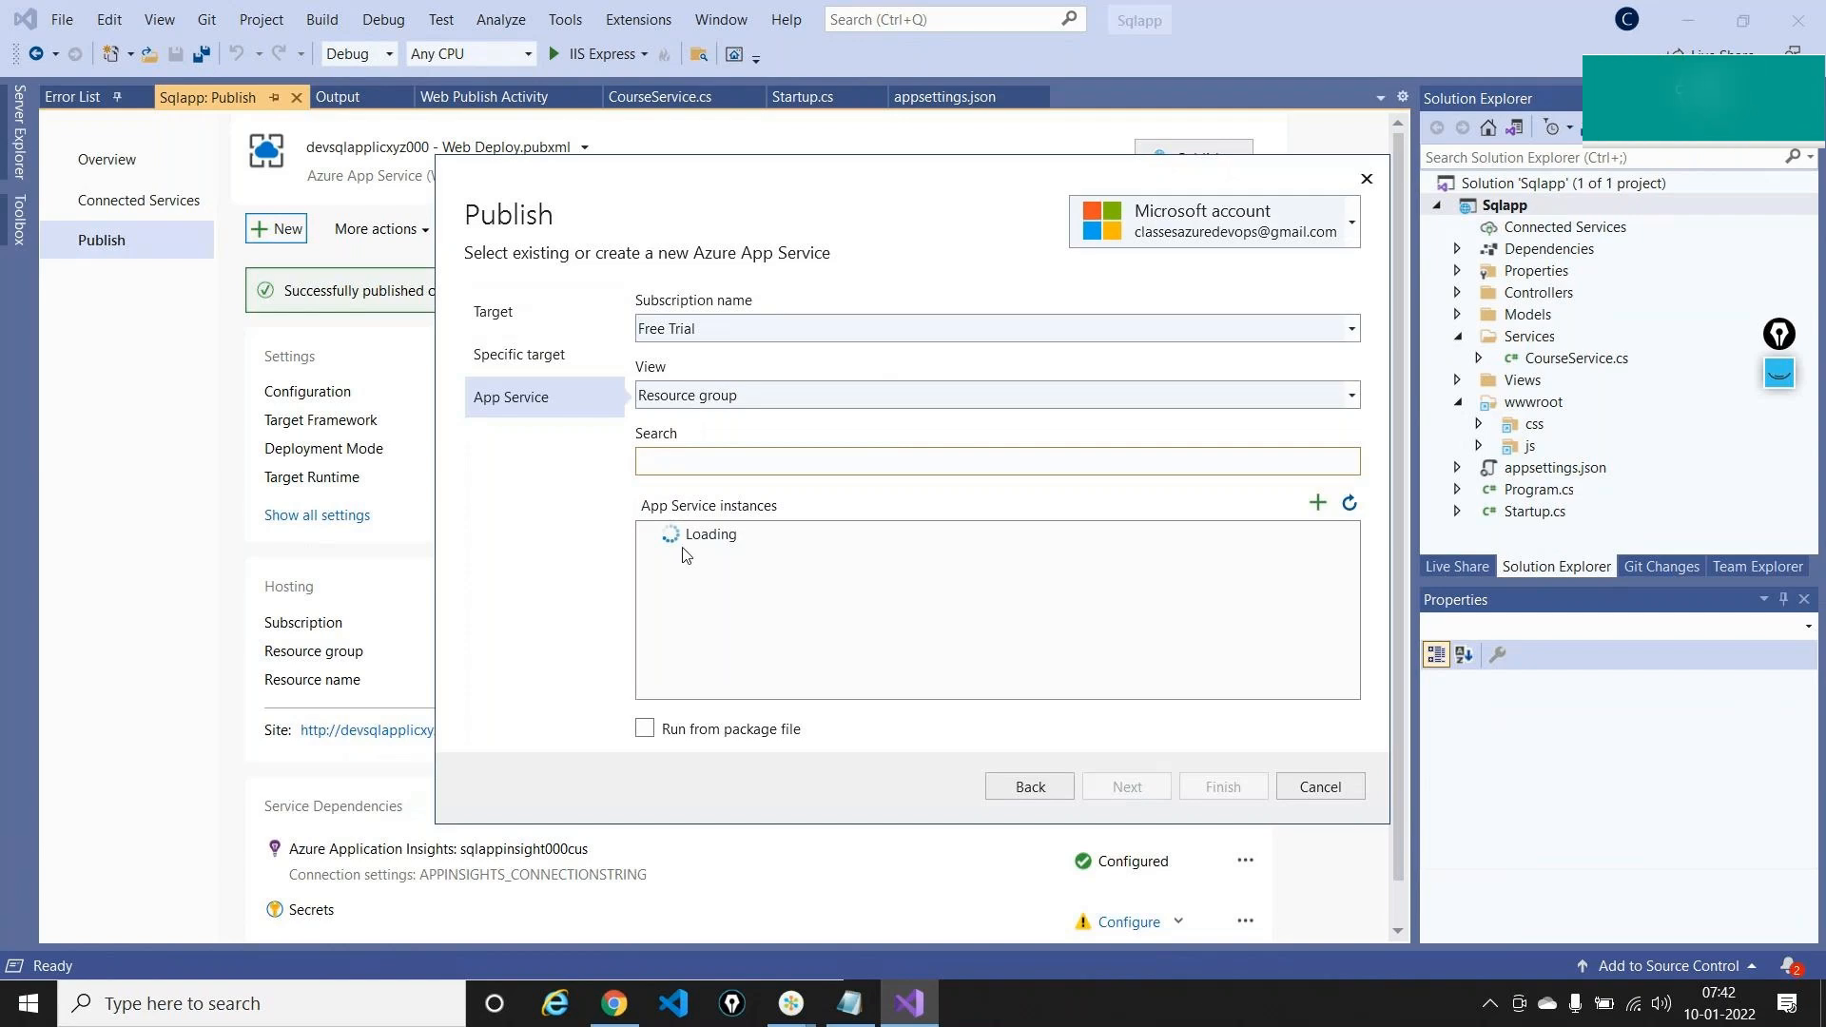
click(648, 534)
click(756, 582)
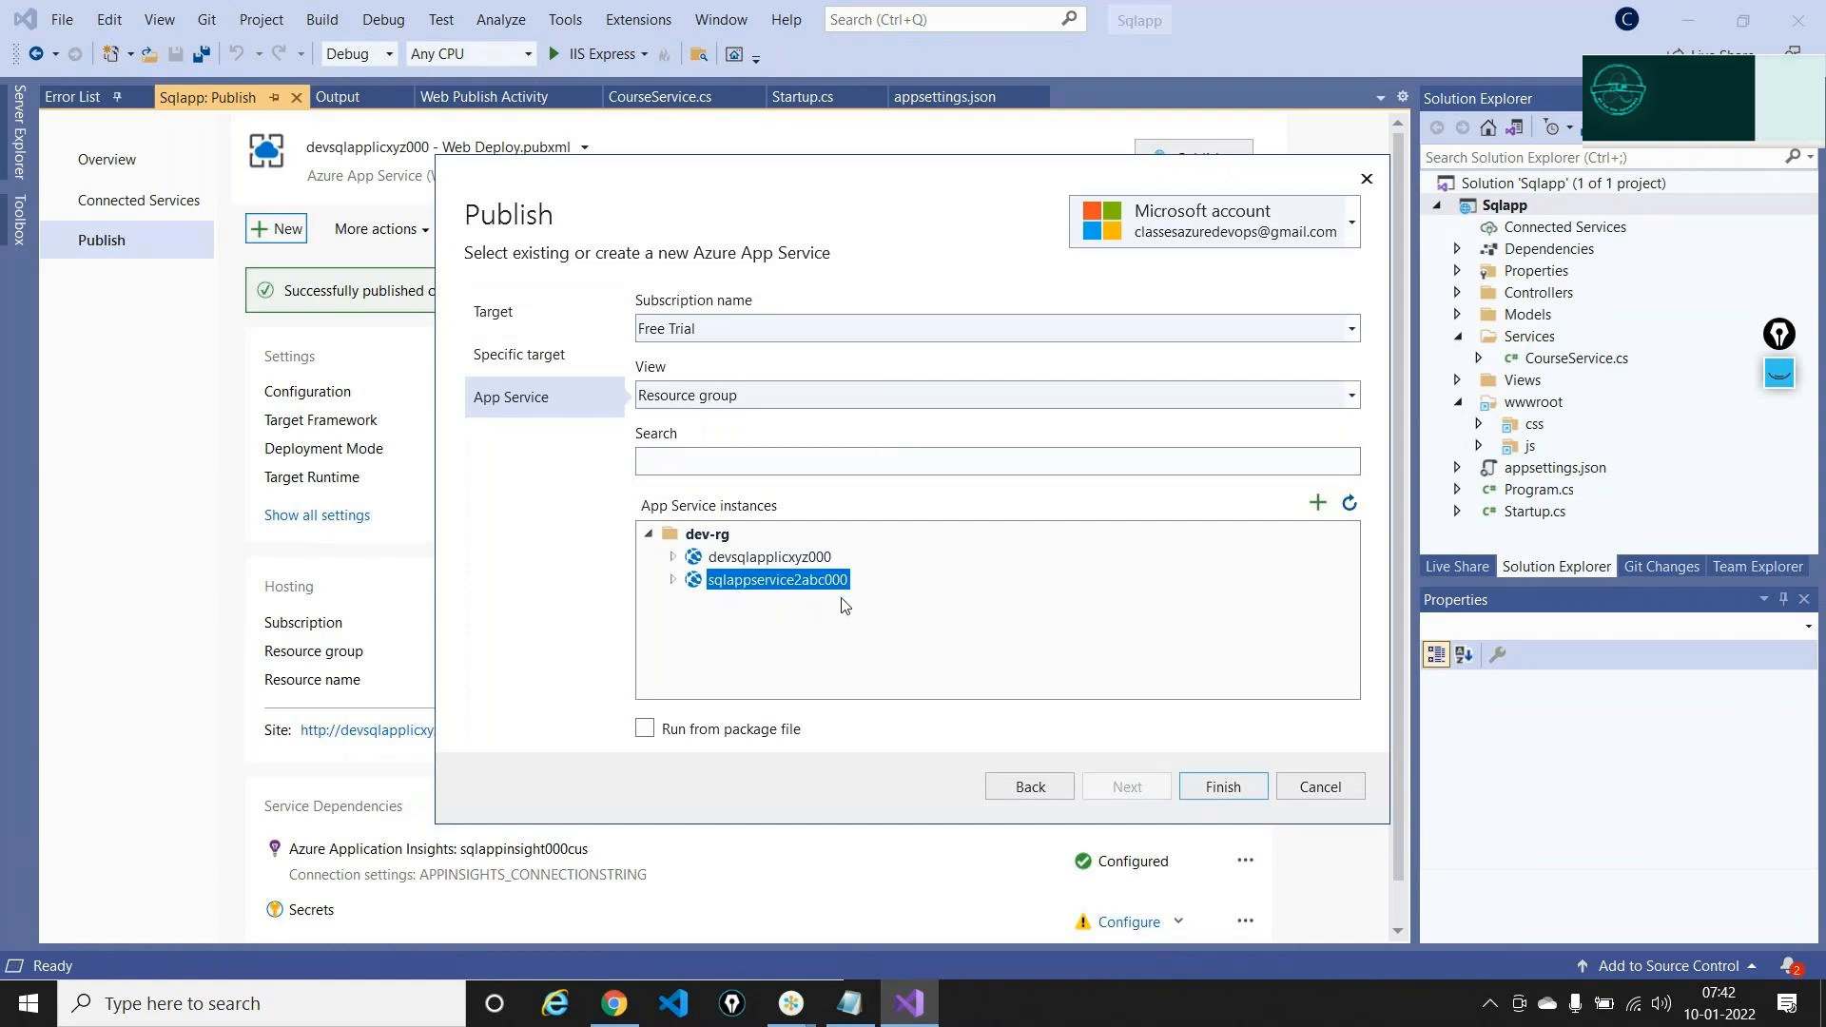
click(1215, 794)
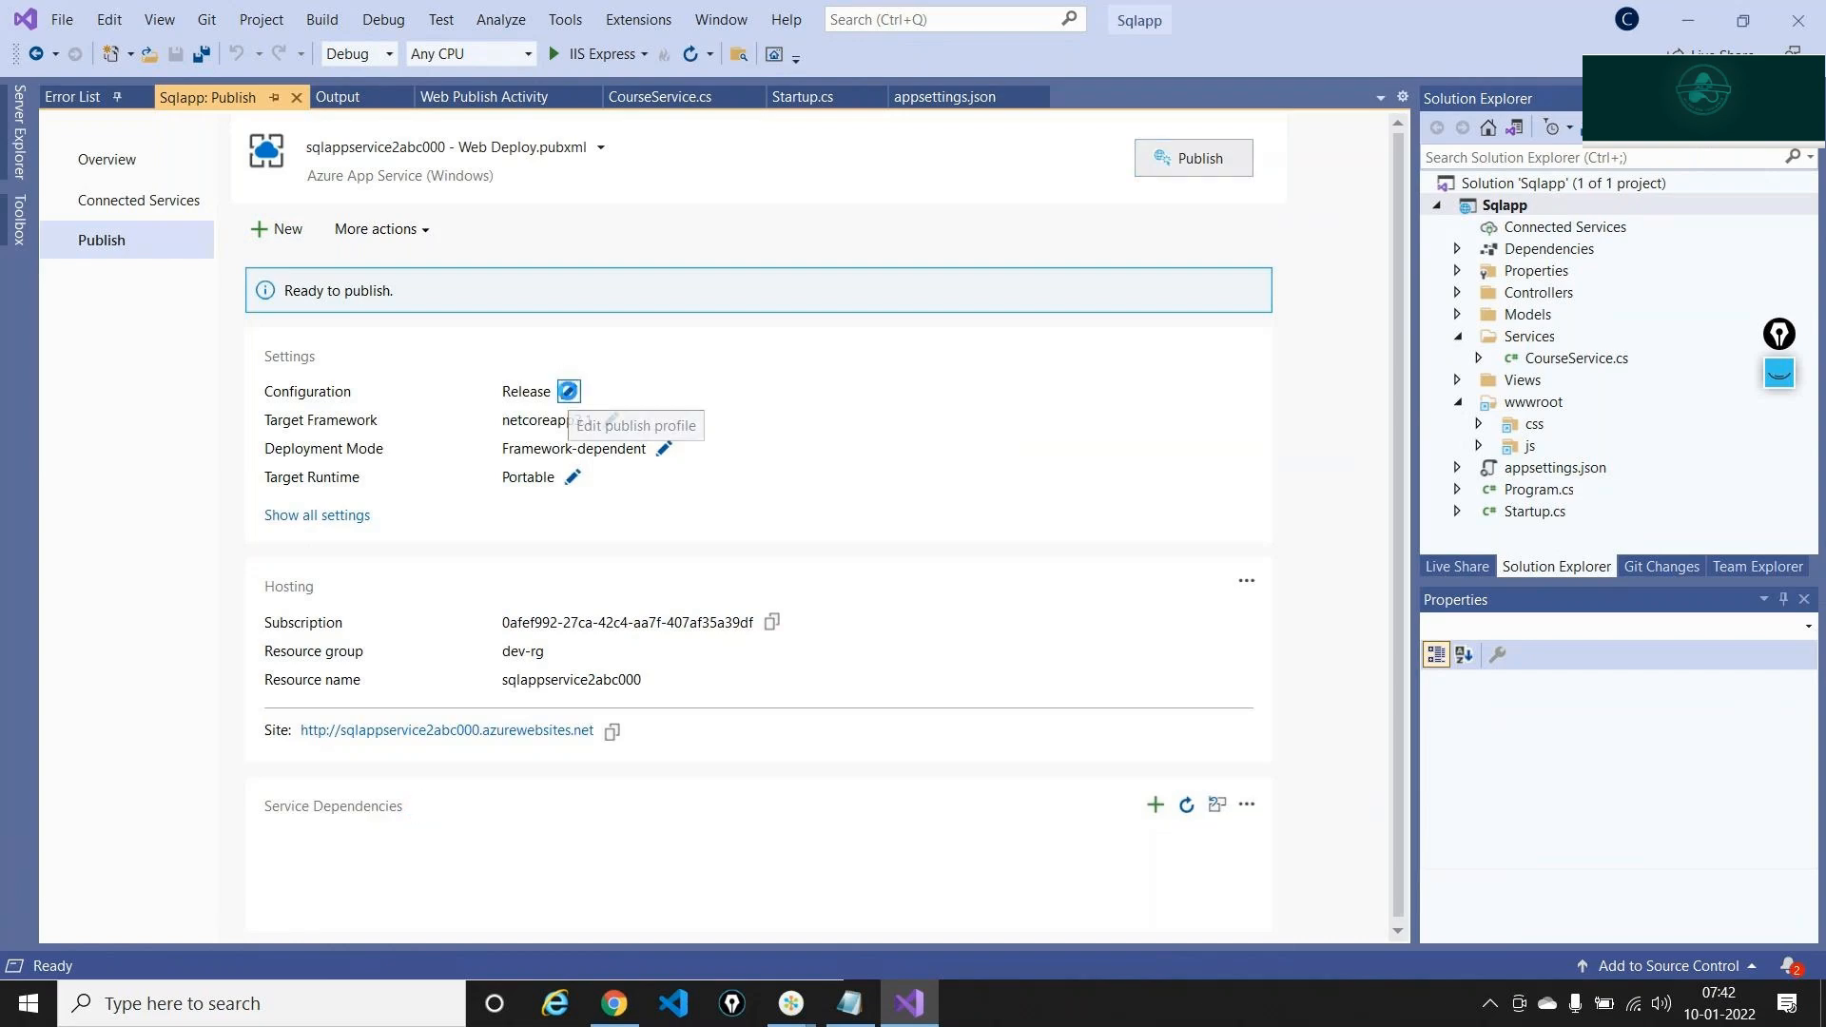
Enable 'Remove additional files at destination' in the profile, save it, and publish to Azure
click(570, 393)
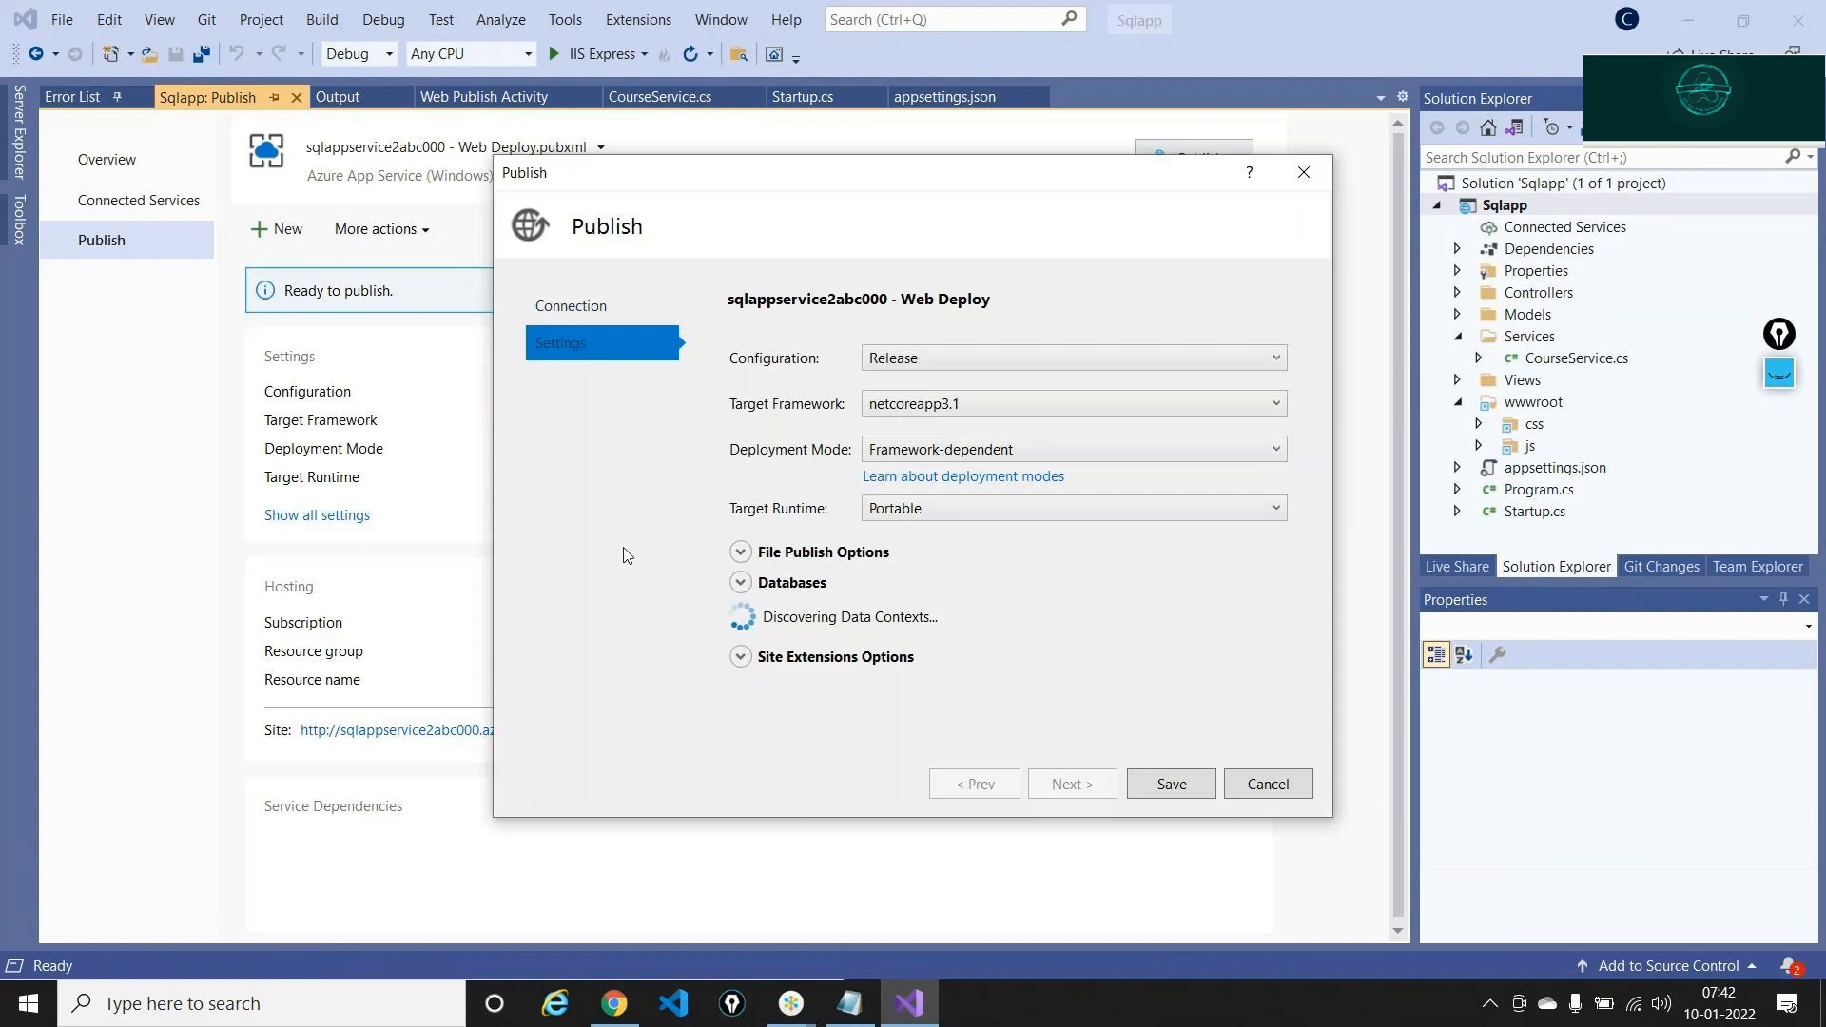
click(741, 552)
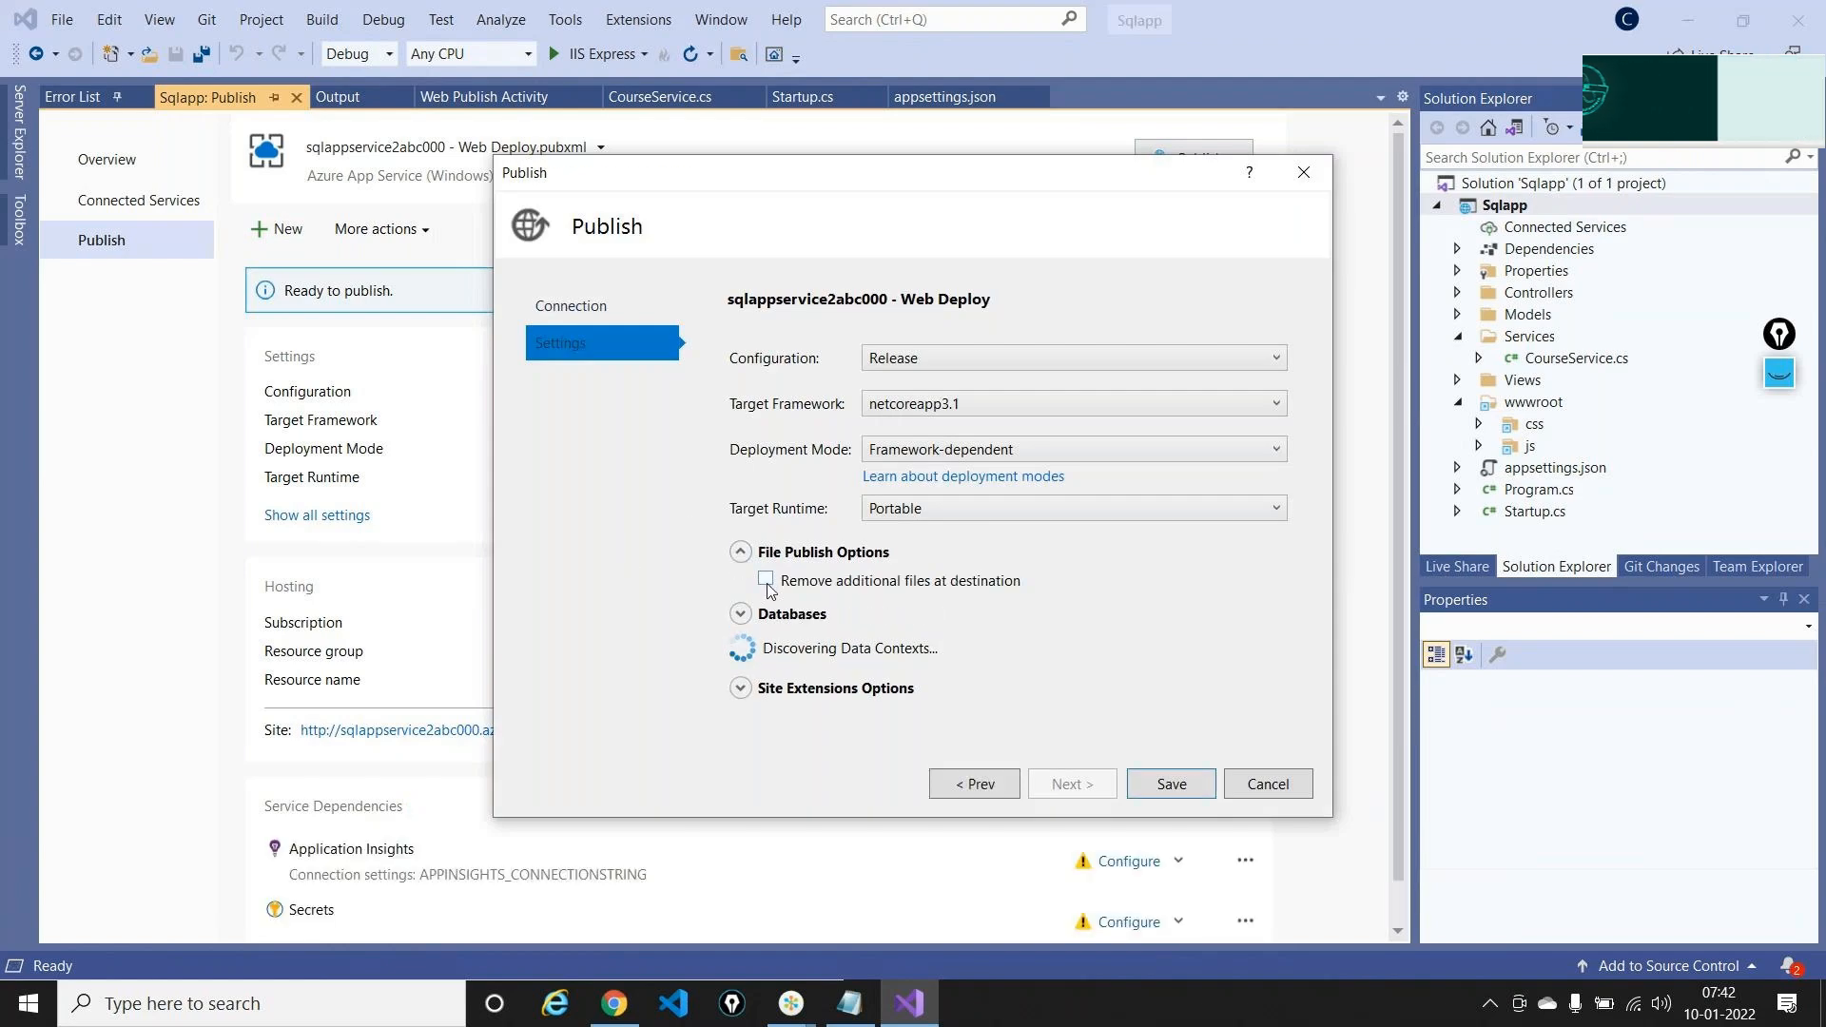
click(766, 579)
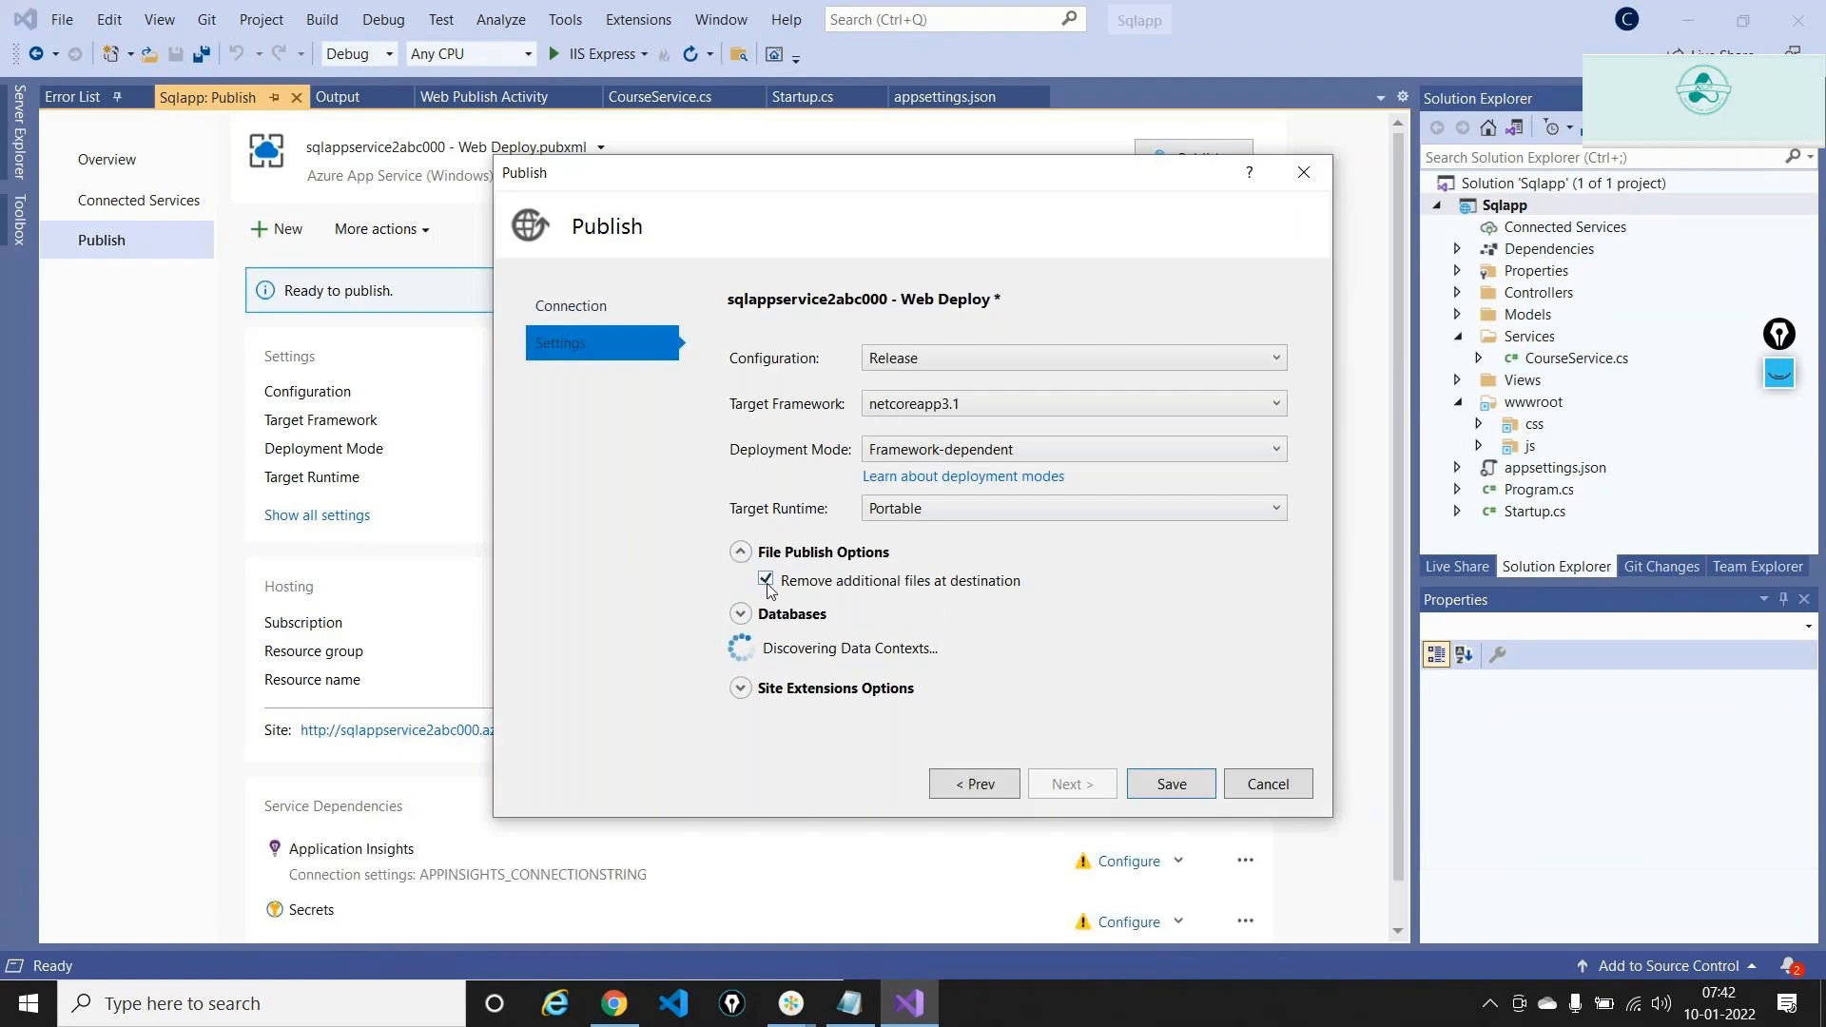
click(1162, 793)
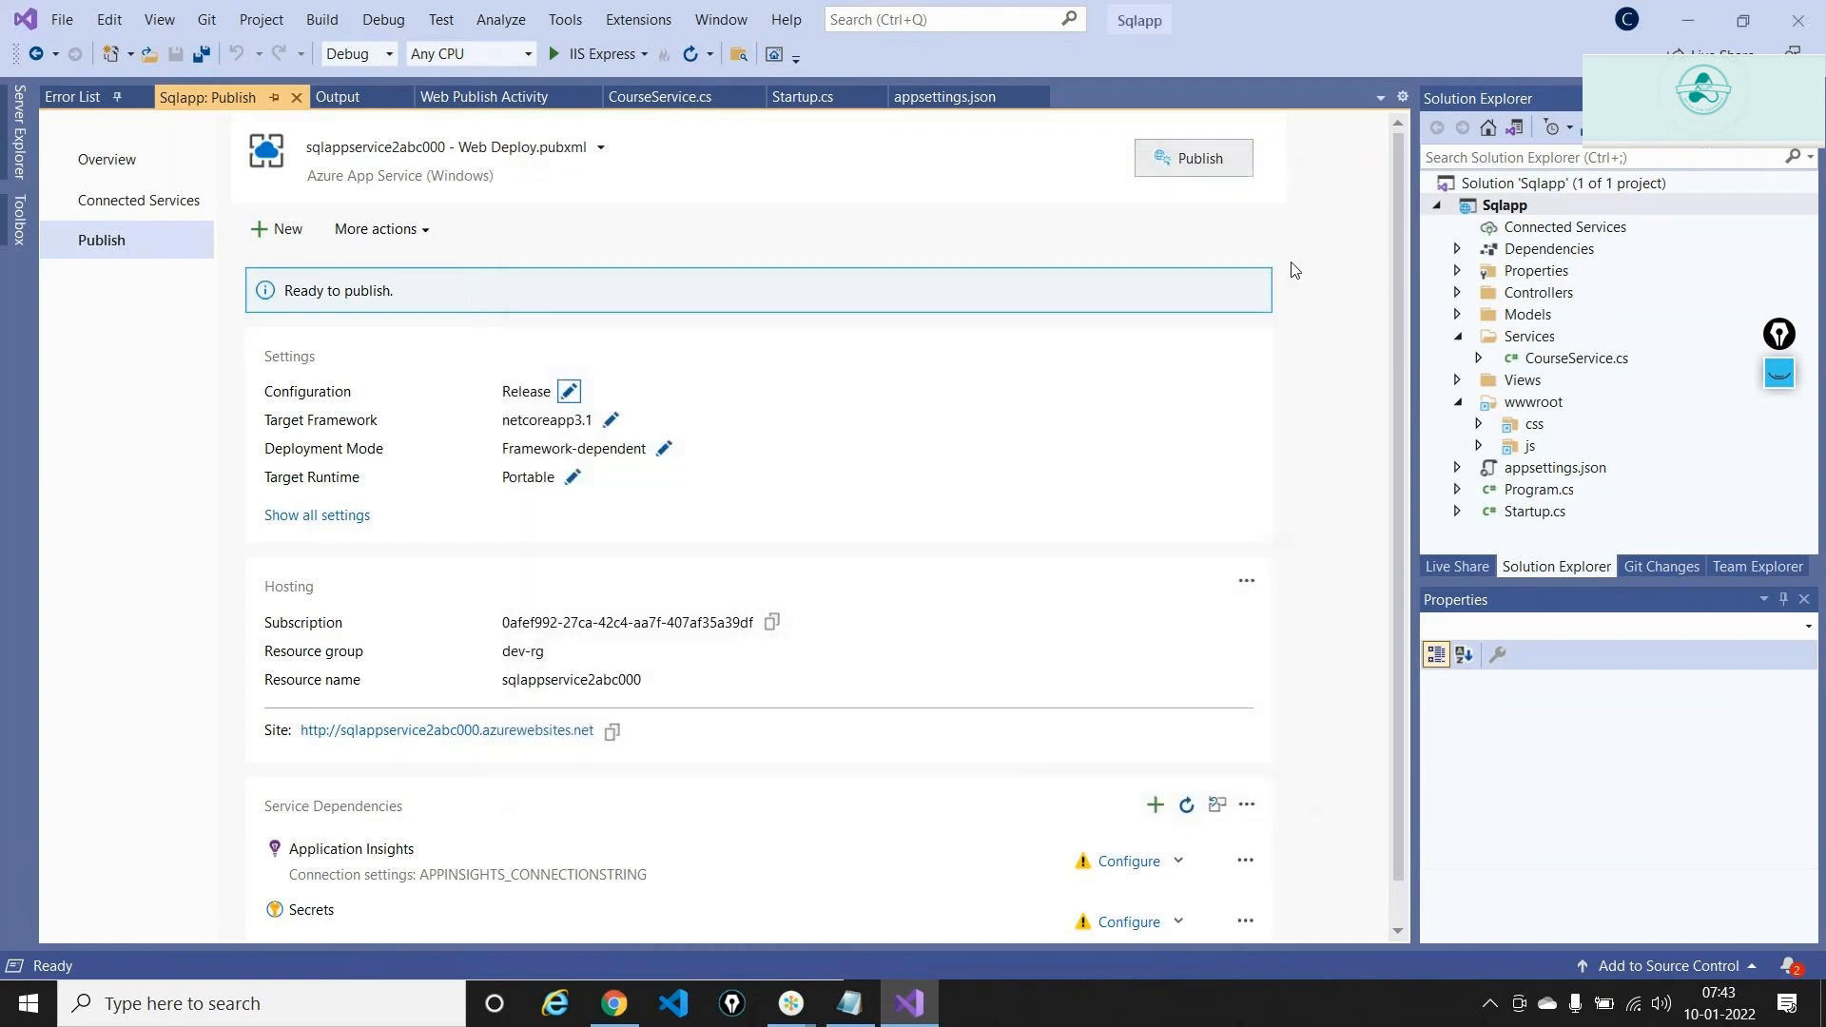
click(1232, 172)
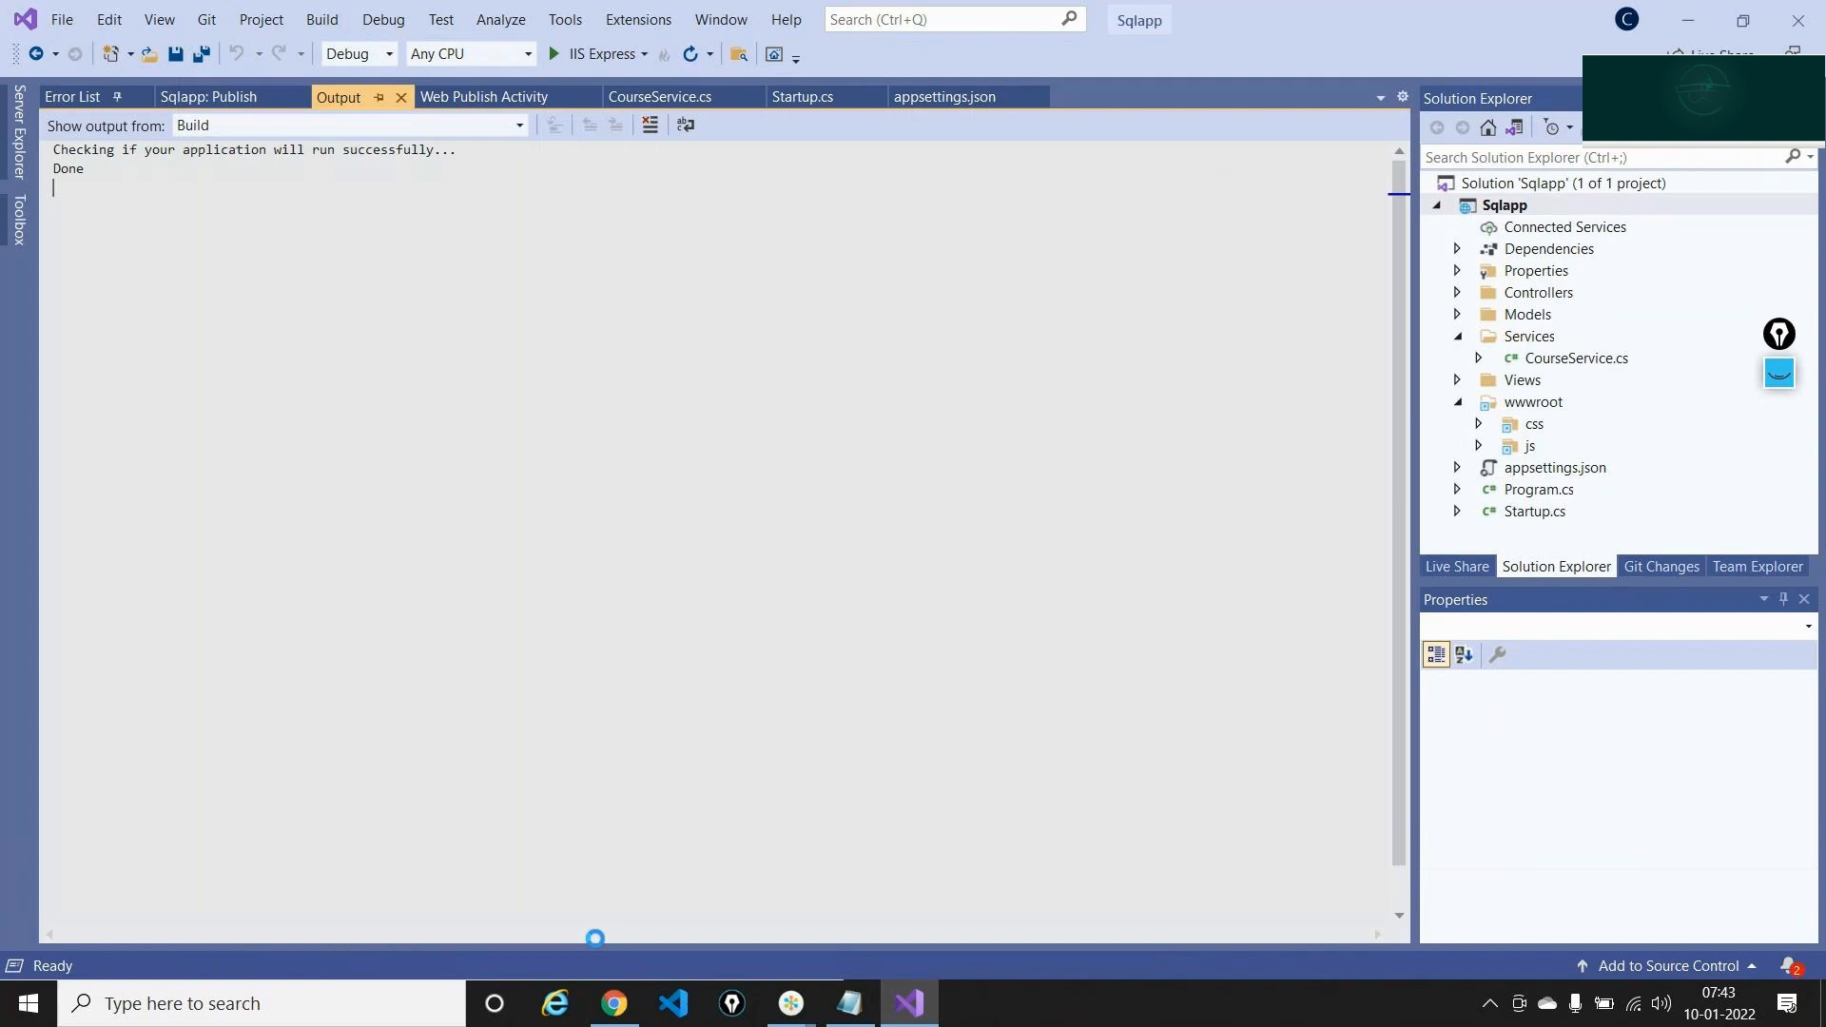
Search shapes for 'visual studio' and place its icon right of App Tier, arrowed to App Service
click(614, 1014)
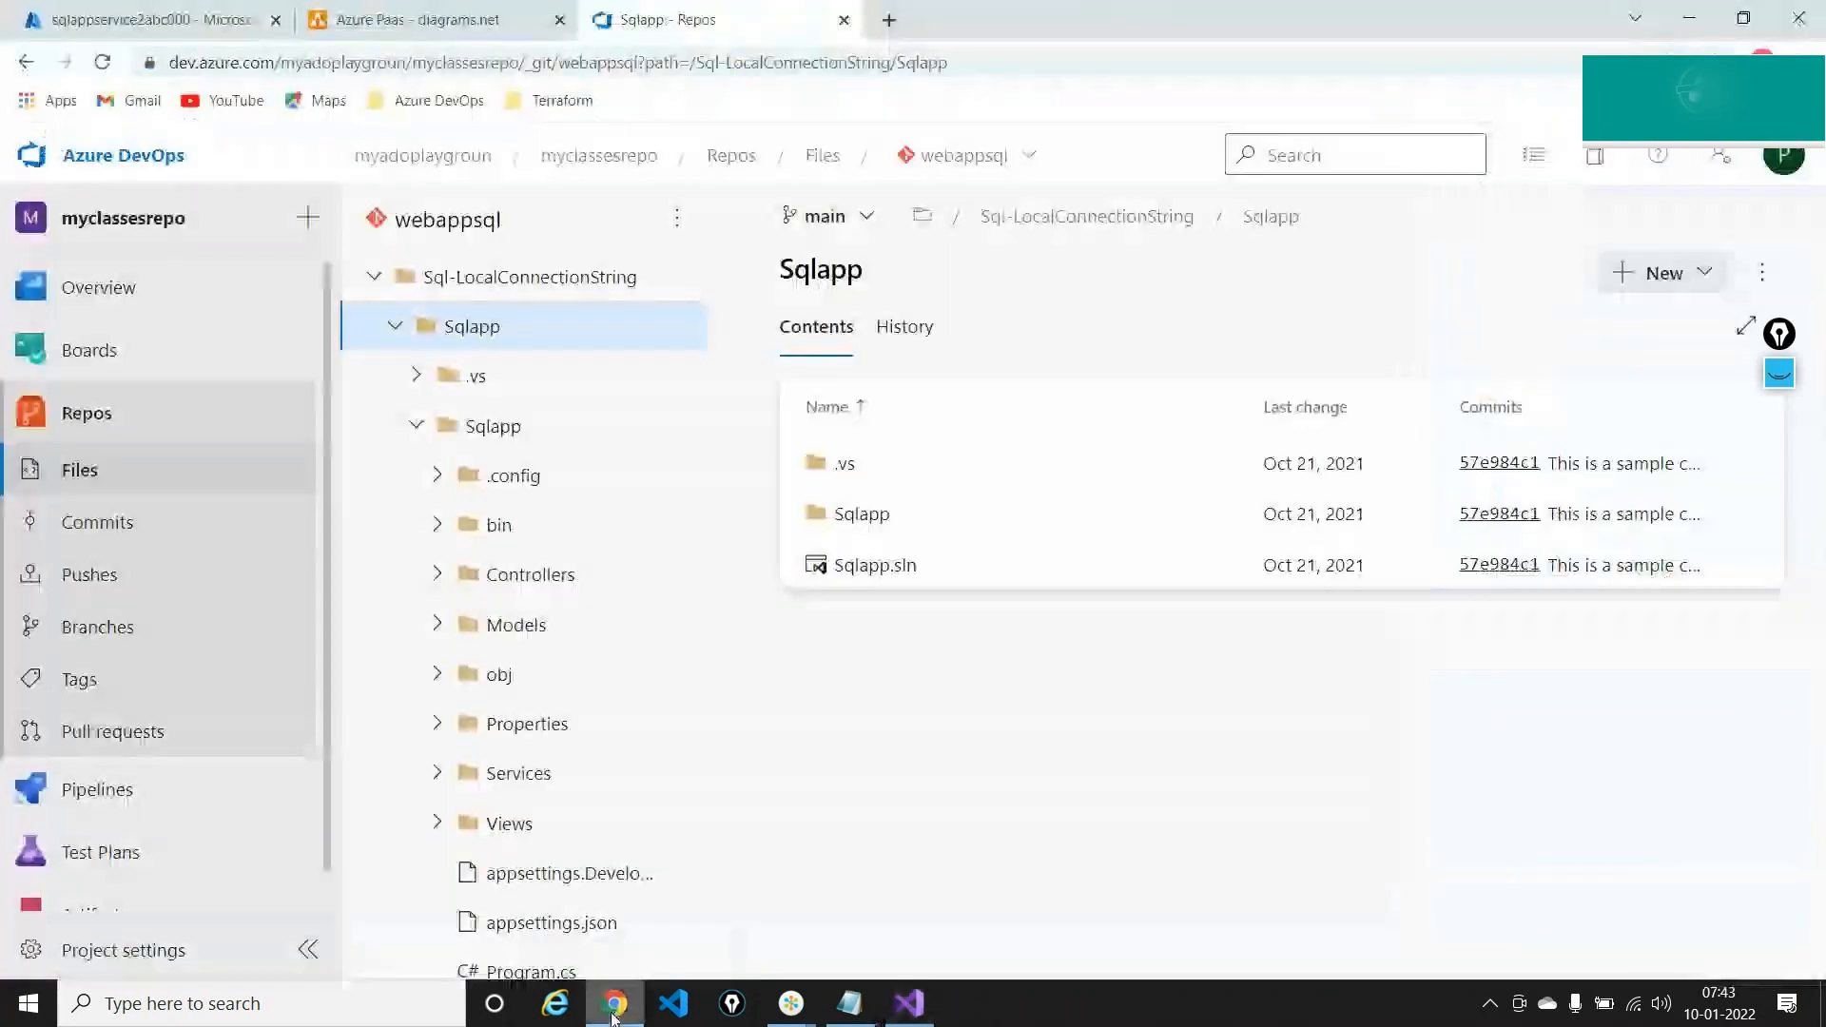
click(419, 19)
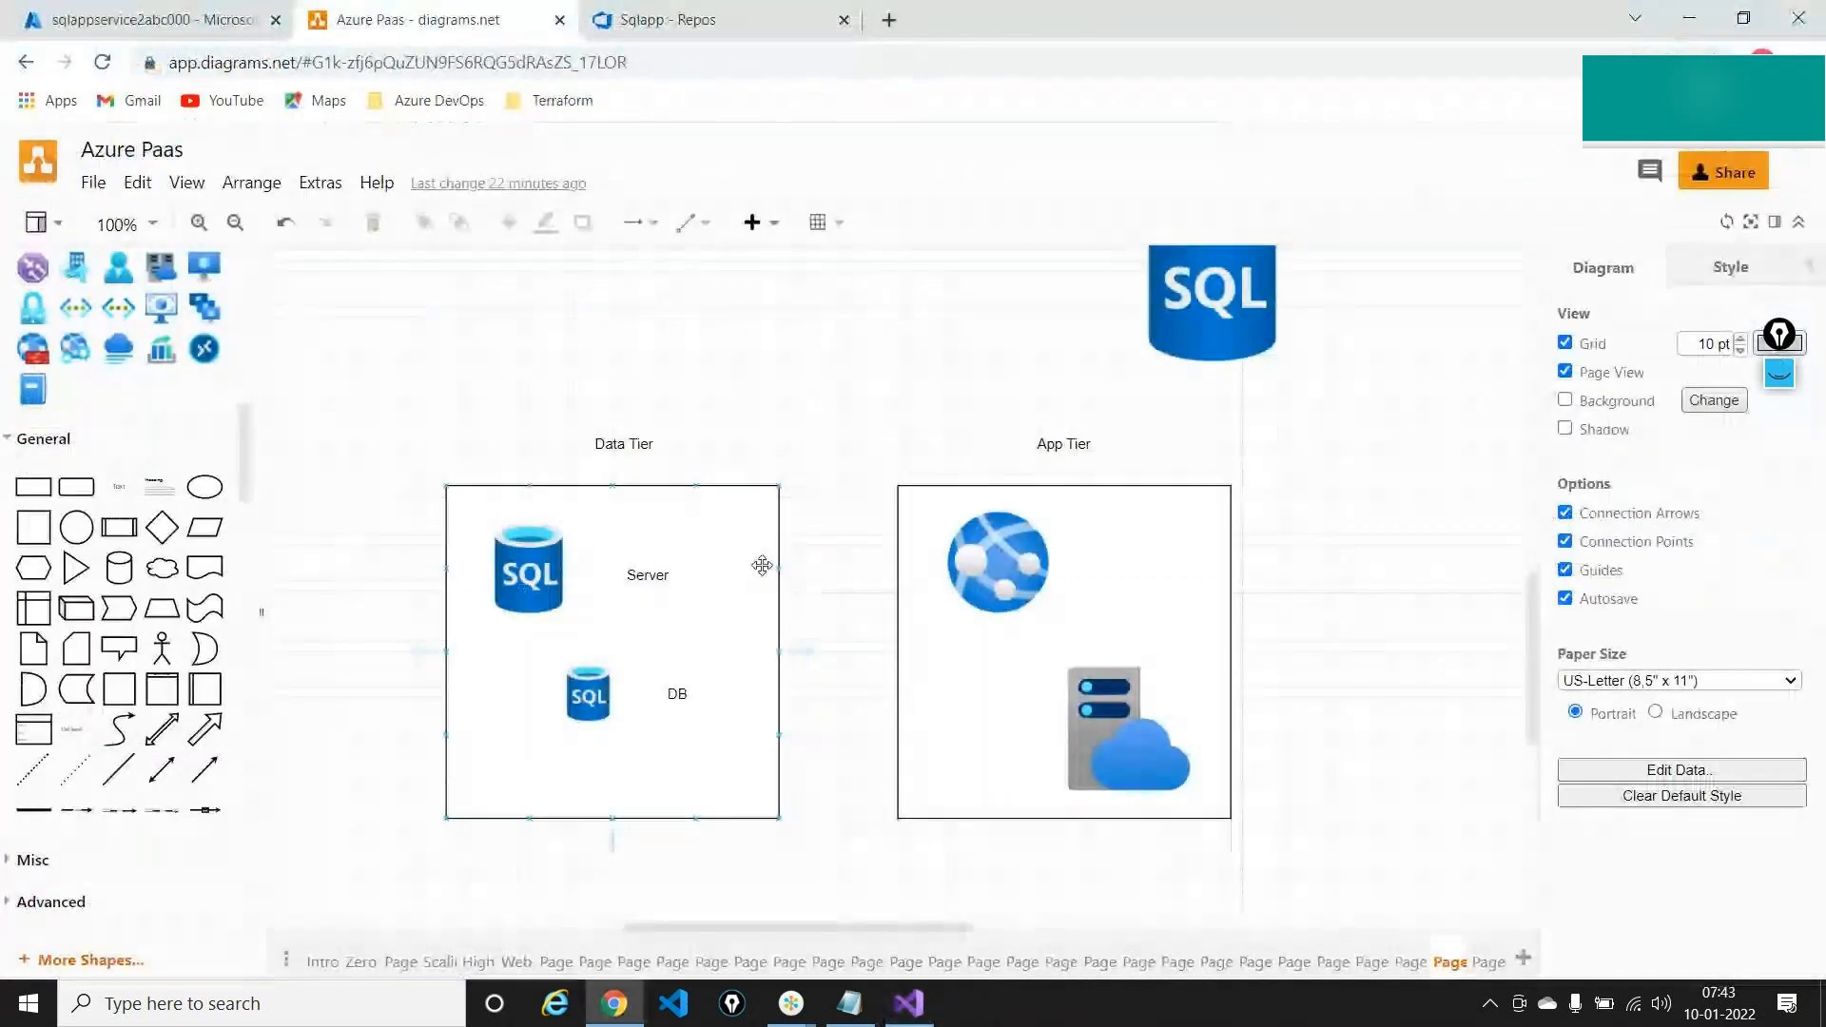
scroll(65, 414, up, 5)
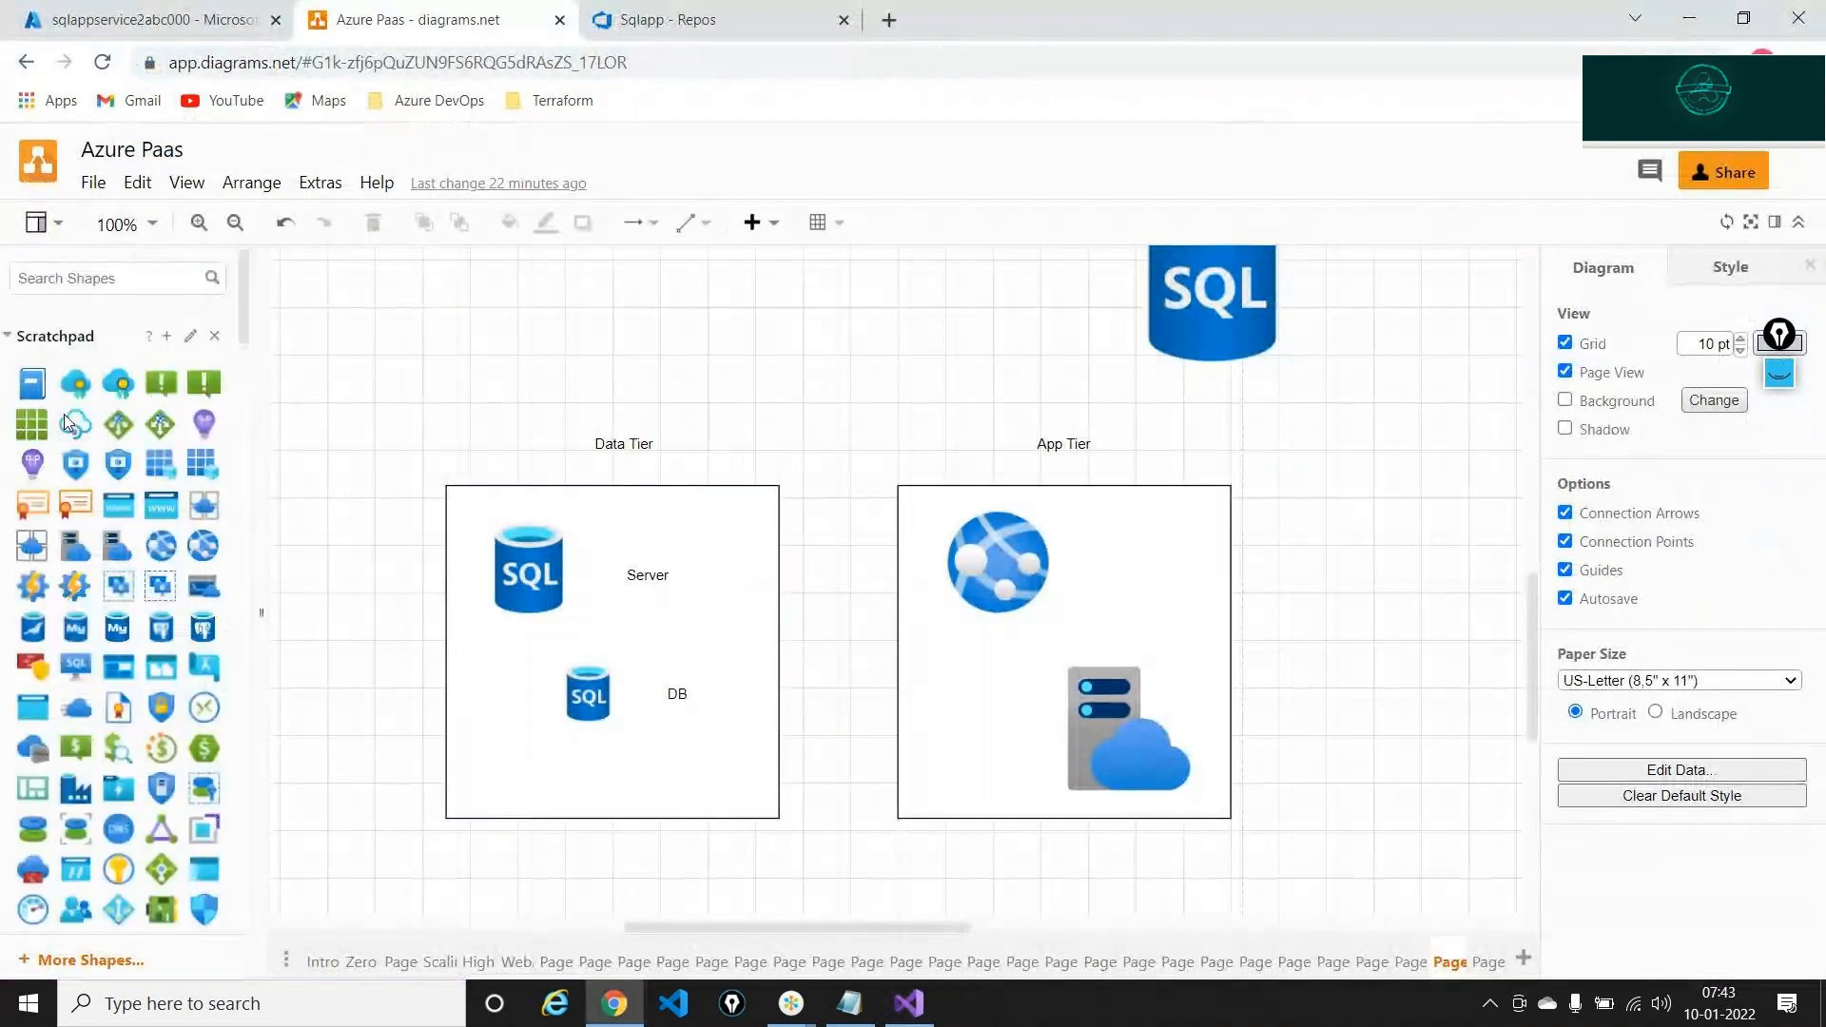
click(71, 280)
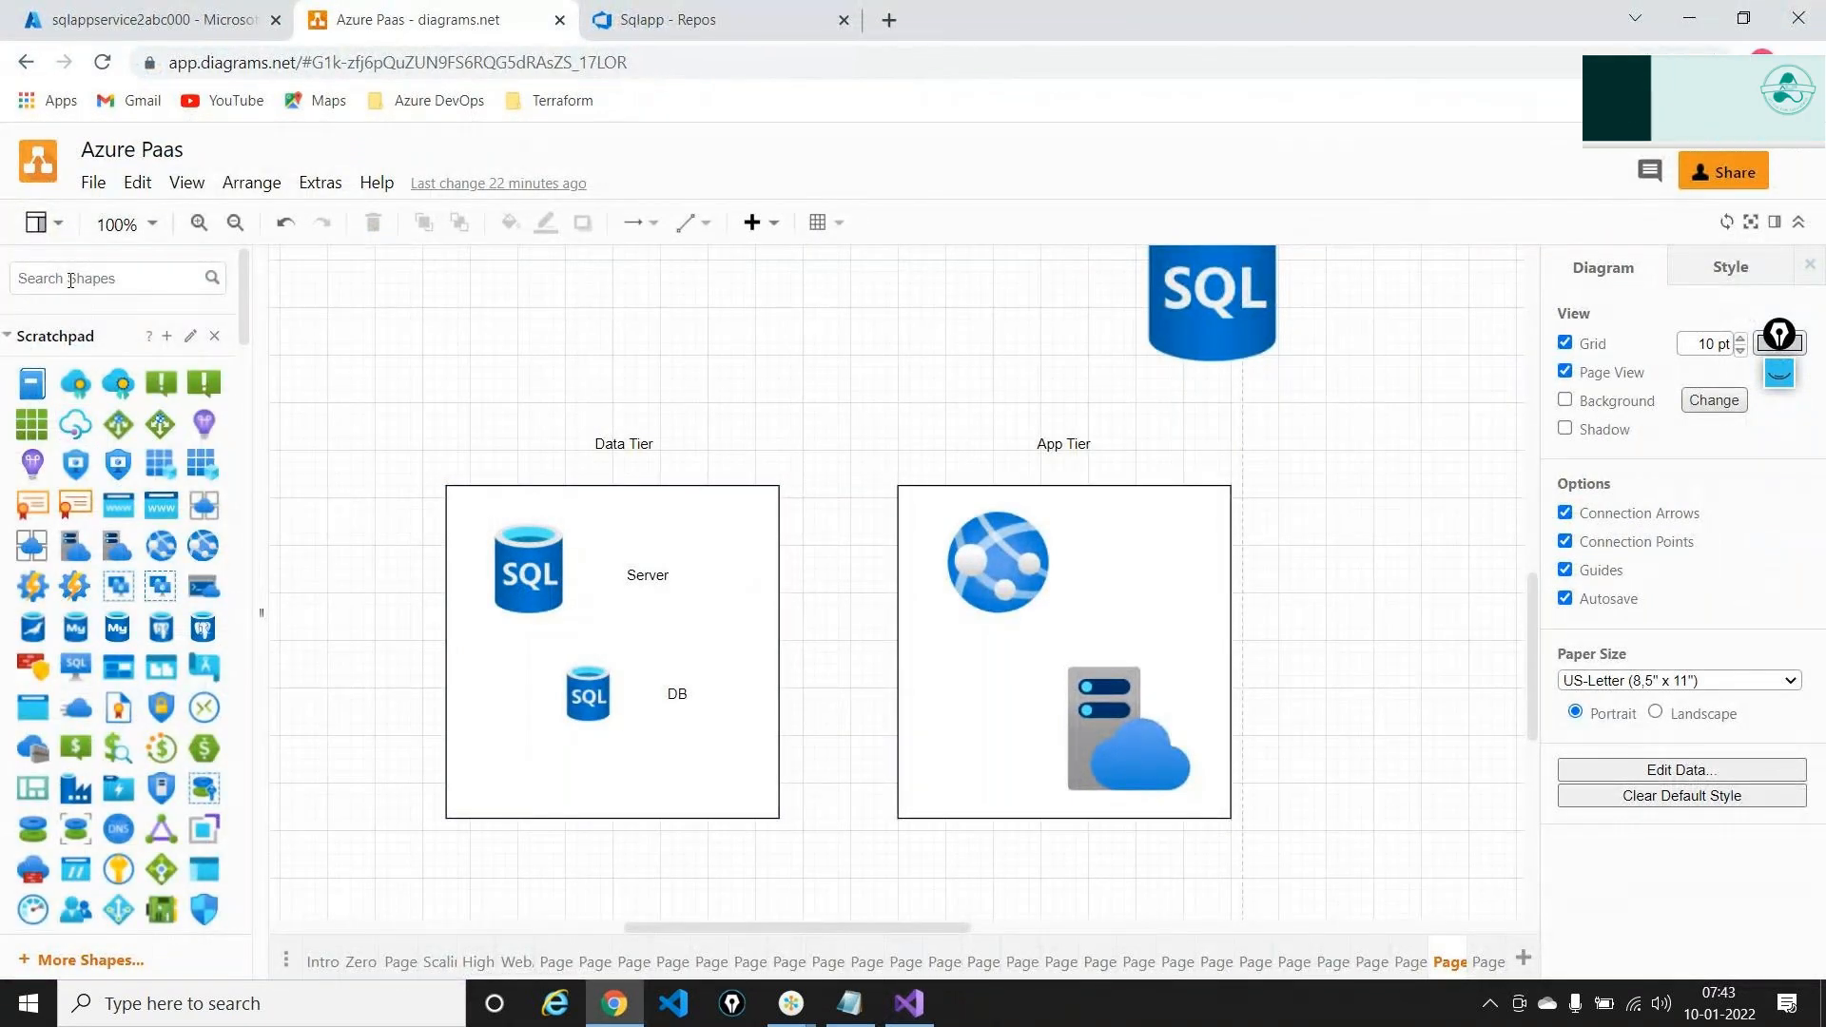
text(visual st)
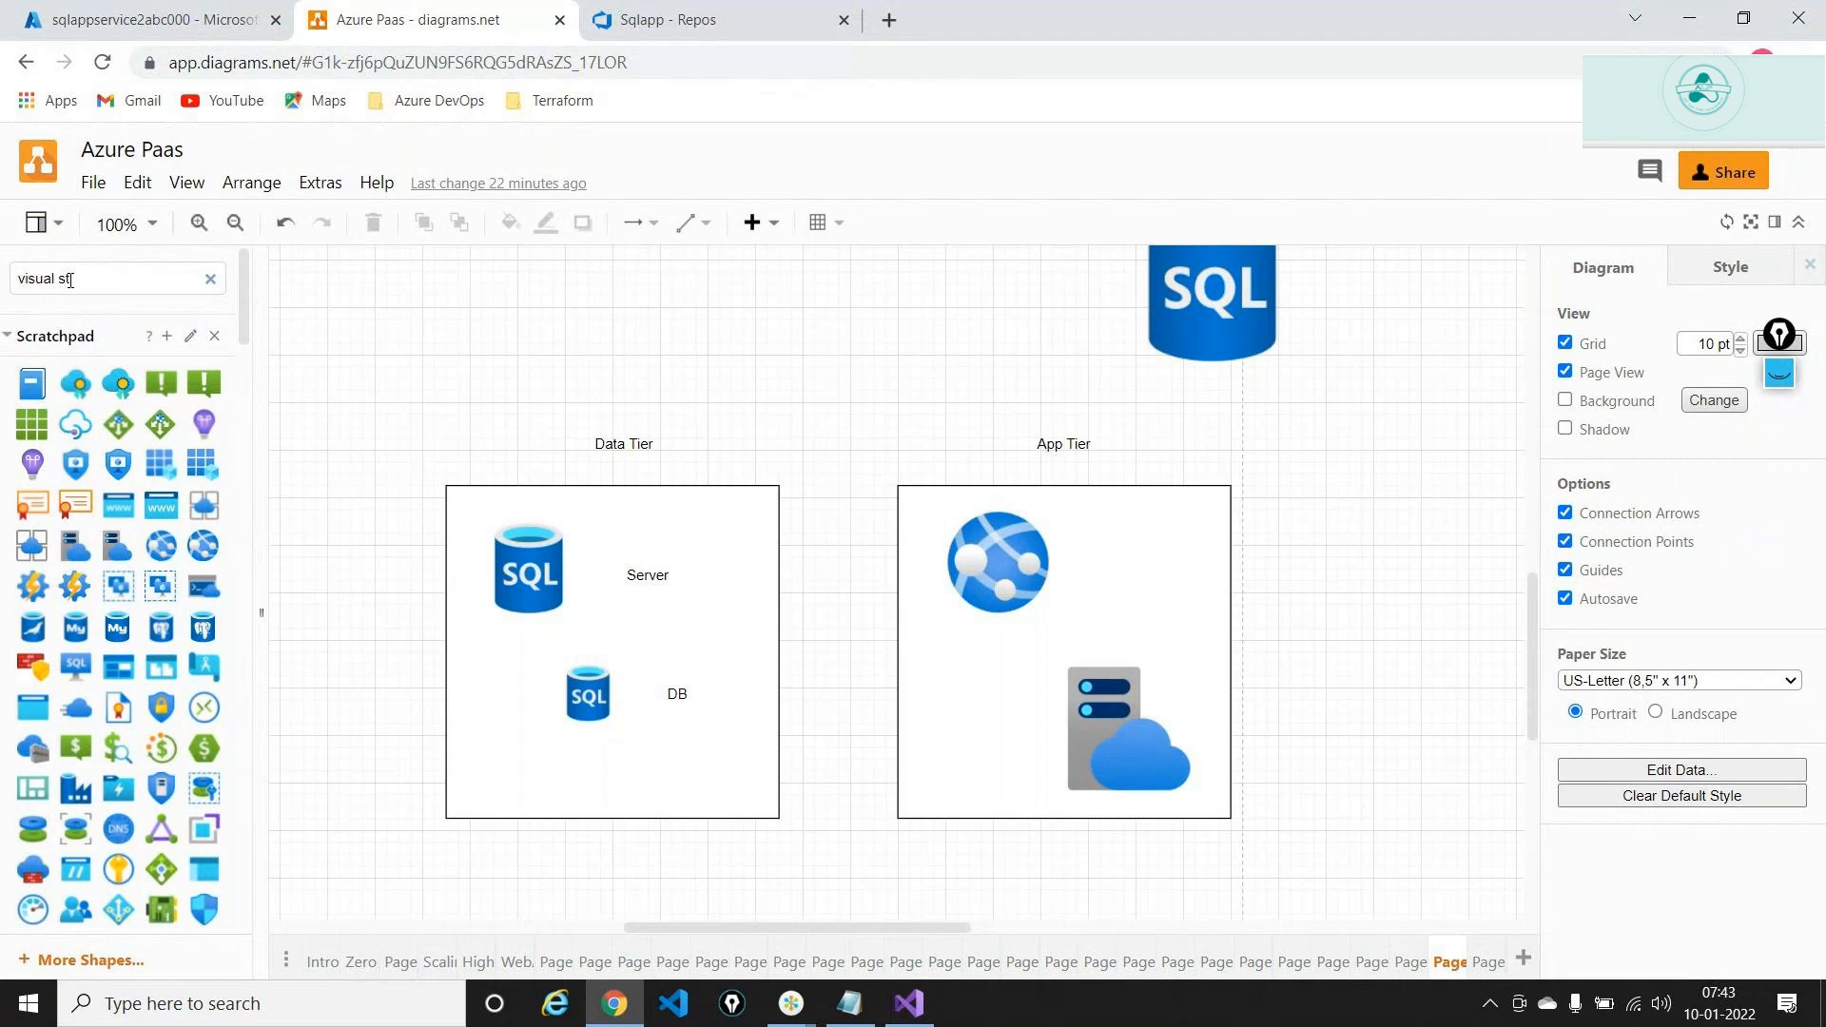
text(udio)
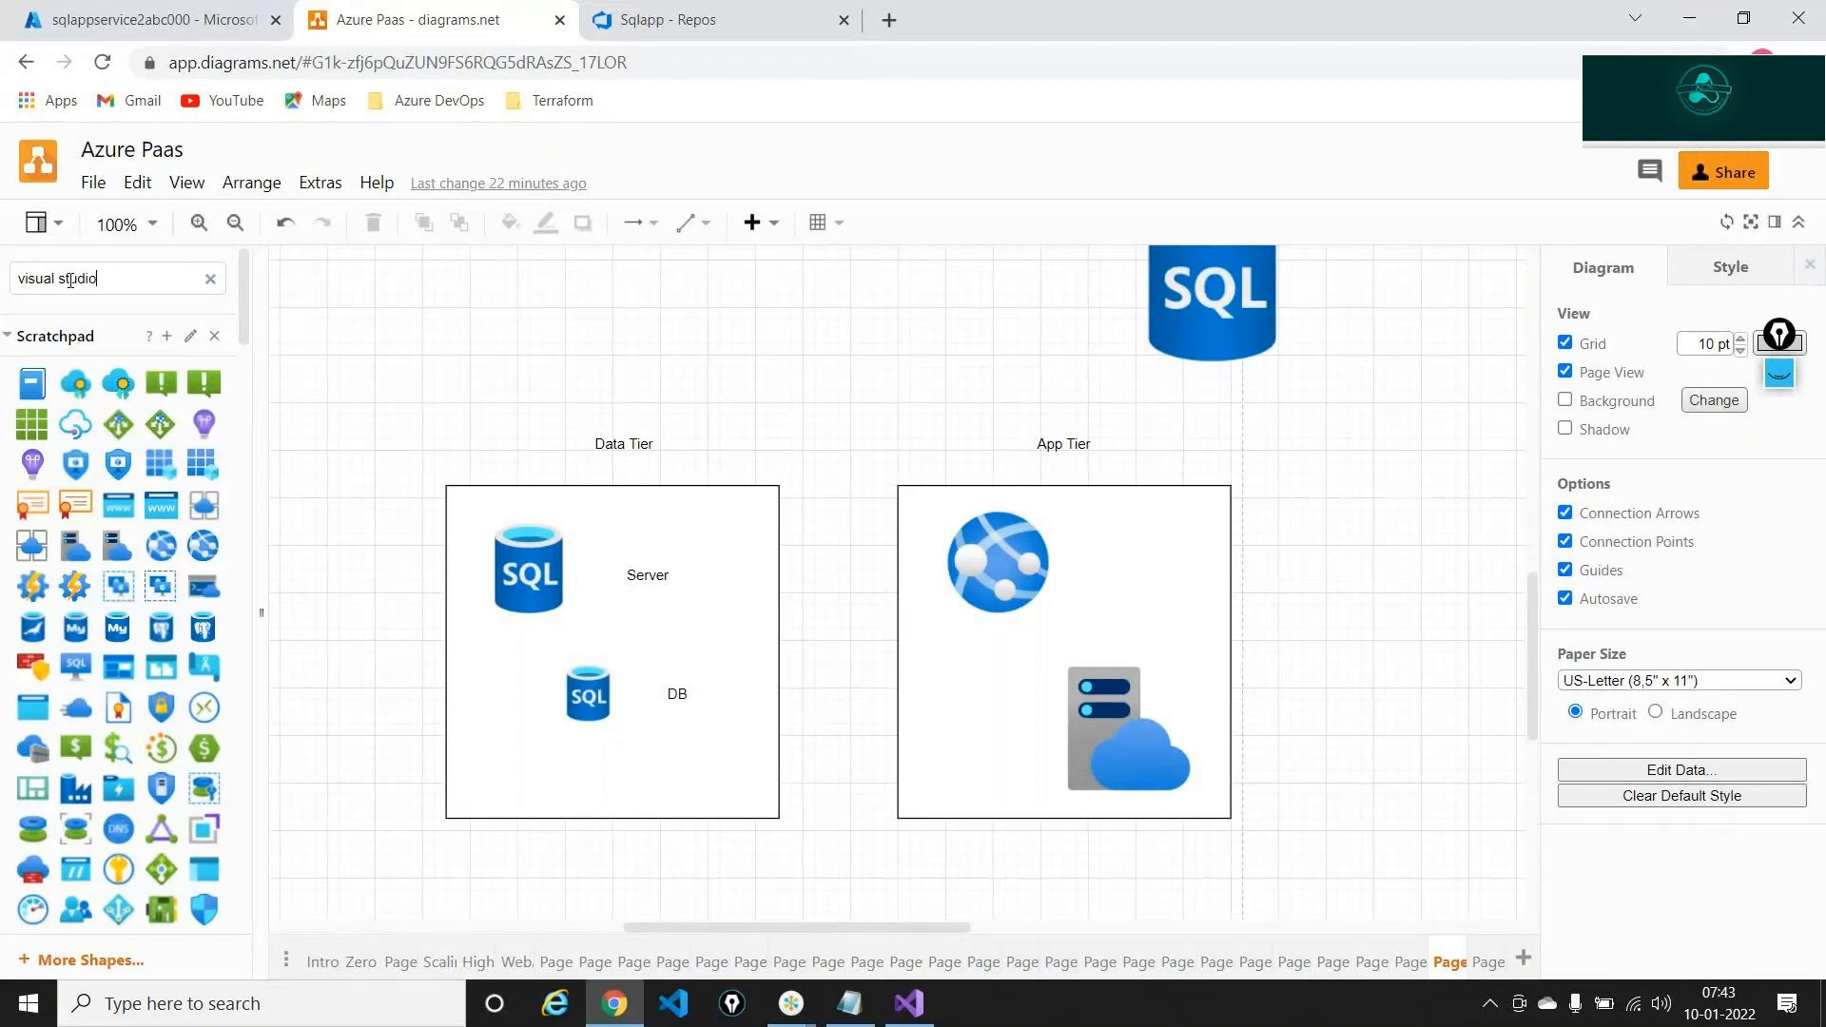
key(Return)
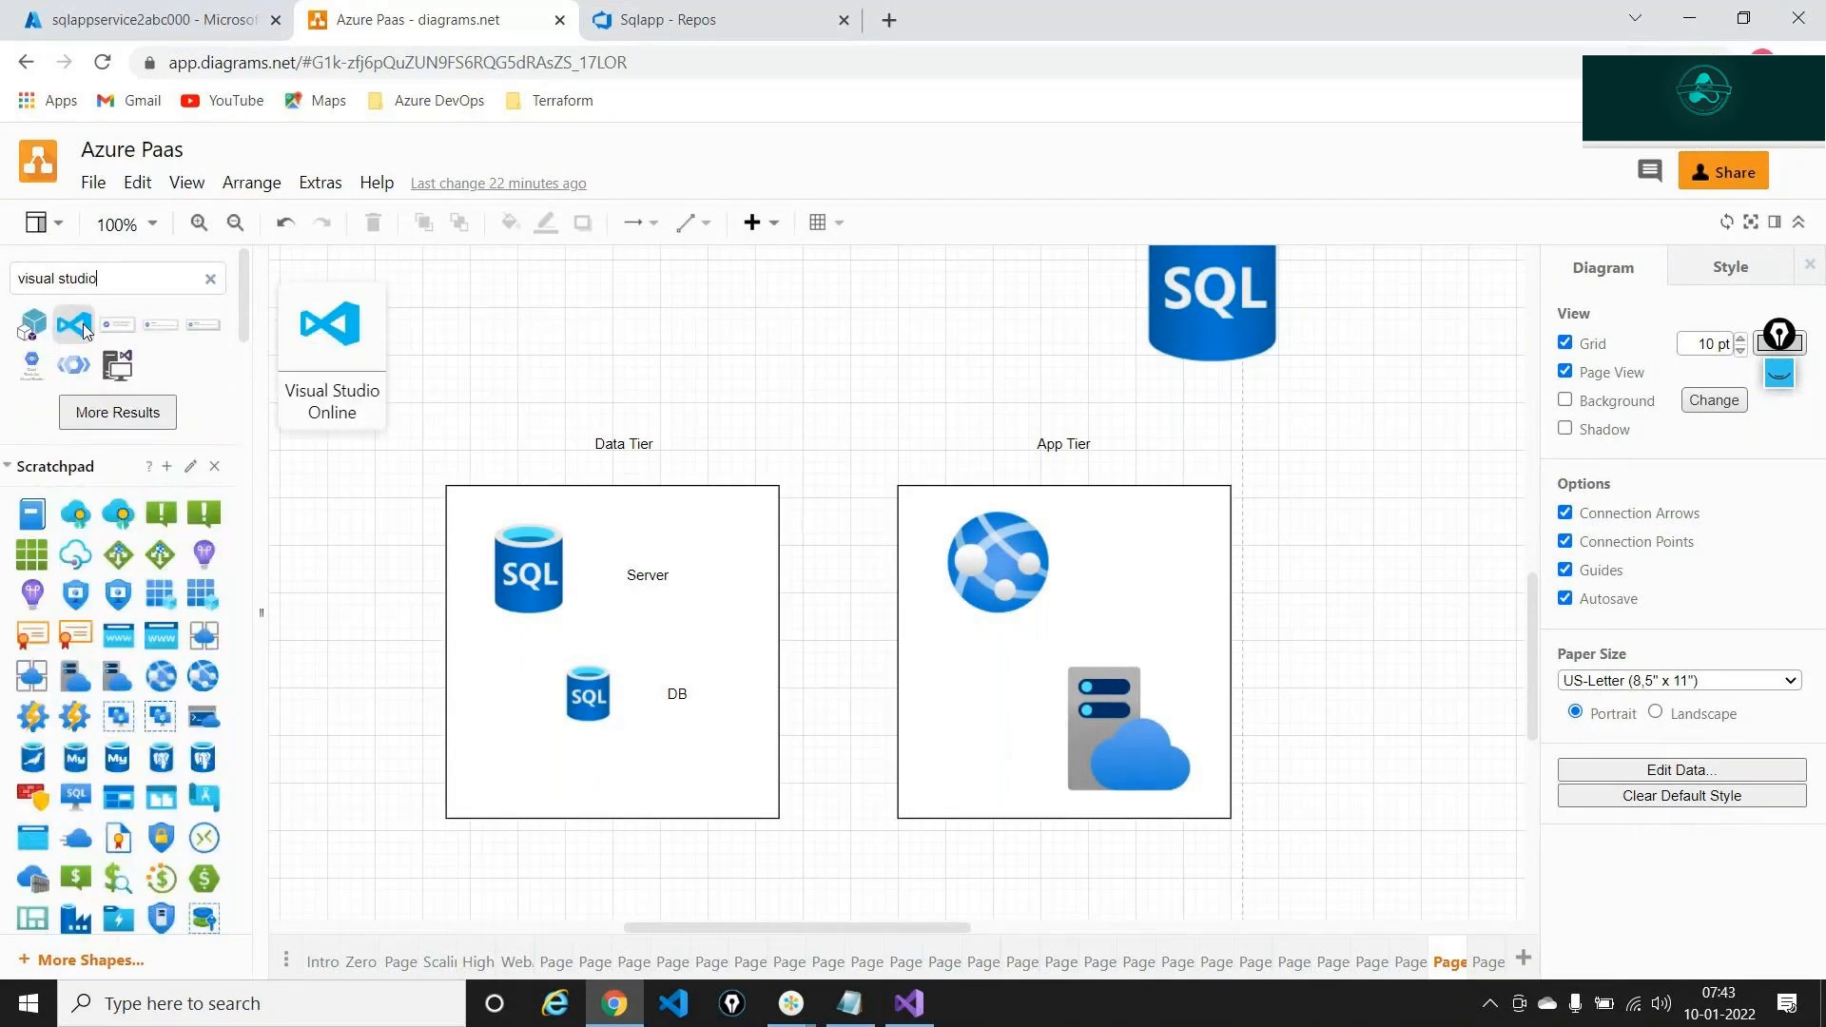
mouse_move(81, 325)
mouse_down()
mouse_move(1050, 552)
mouse_move(1370, 694)
mouse_move(1051, 584)
mouse_up()
click(1302, 902)
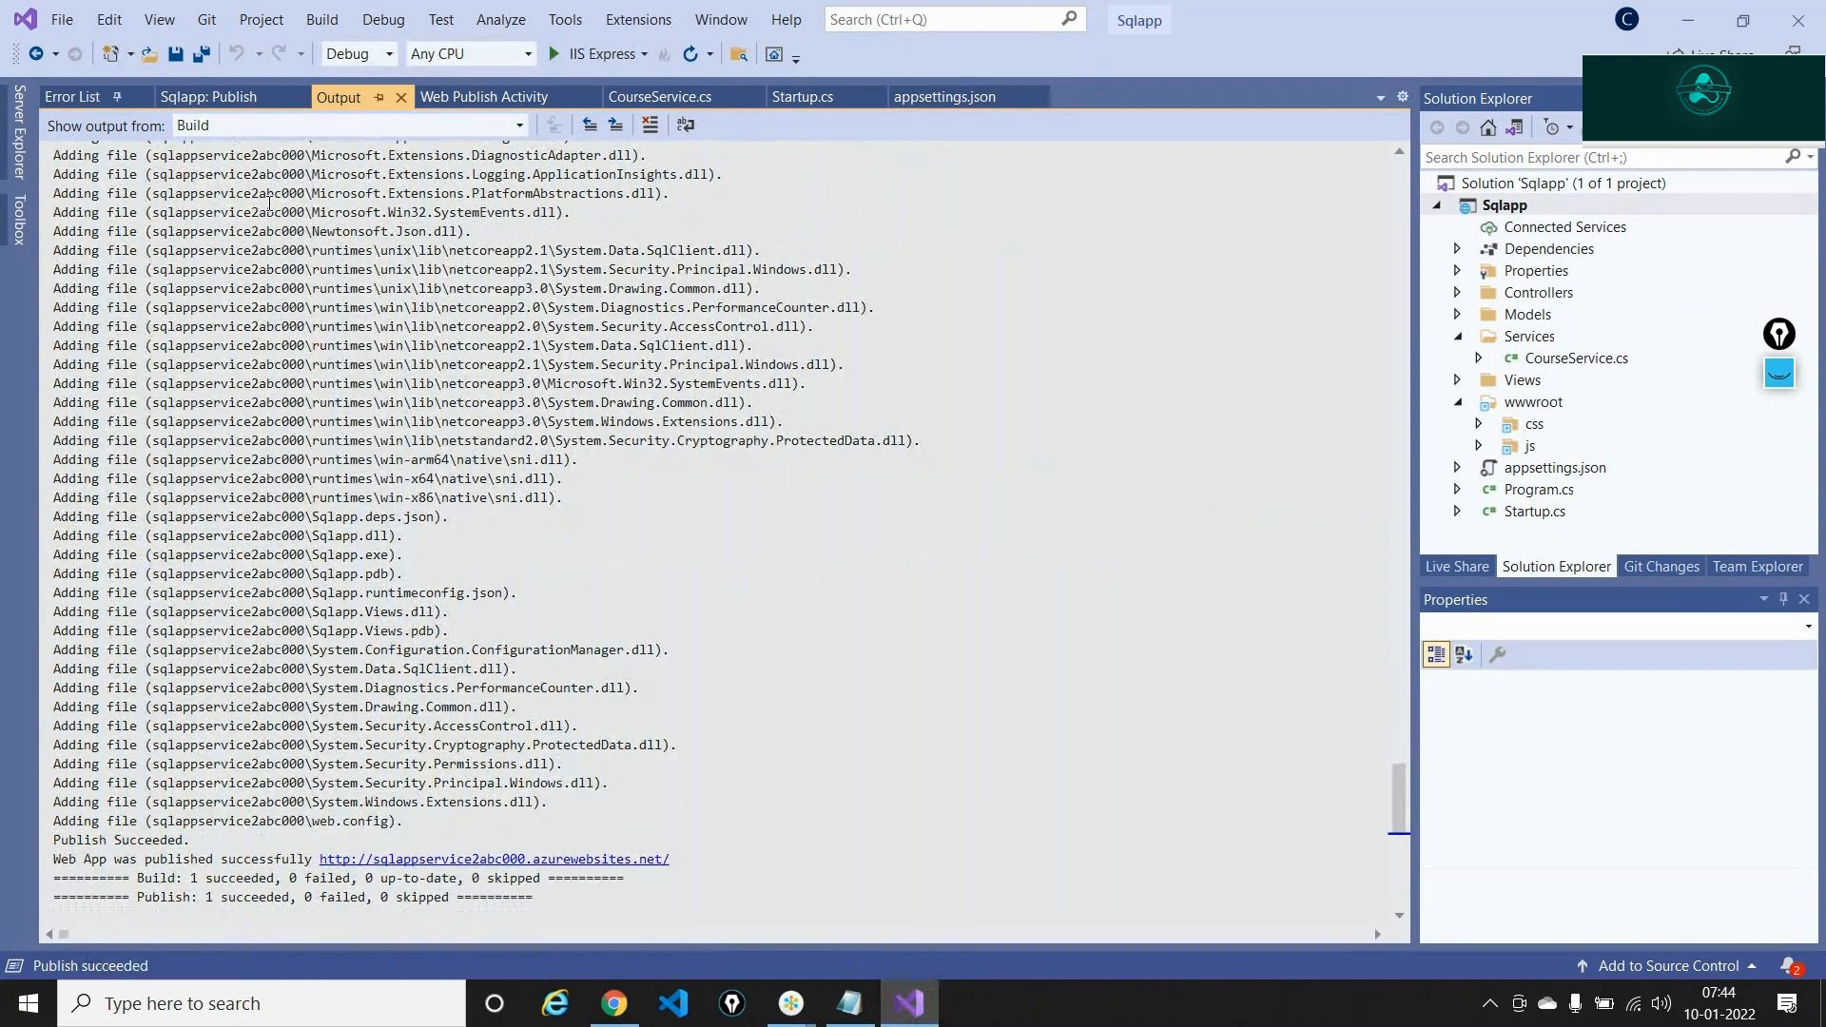
Review the Data Tier in the diagram, then check the deployed site, which shows HTTP ERROR 500
key(alt+Tab)
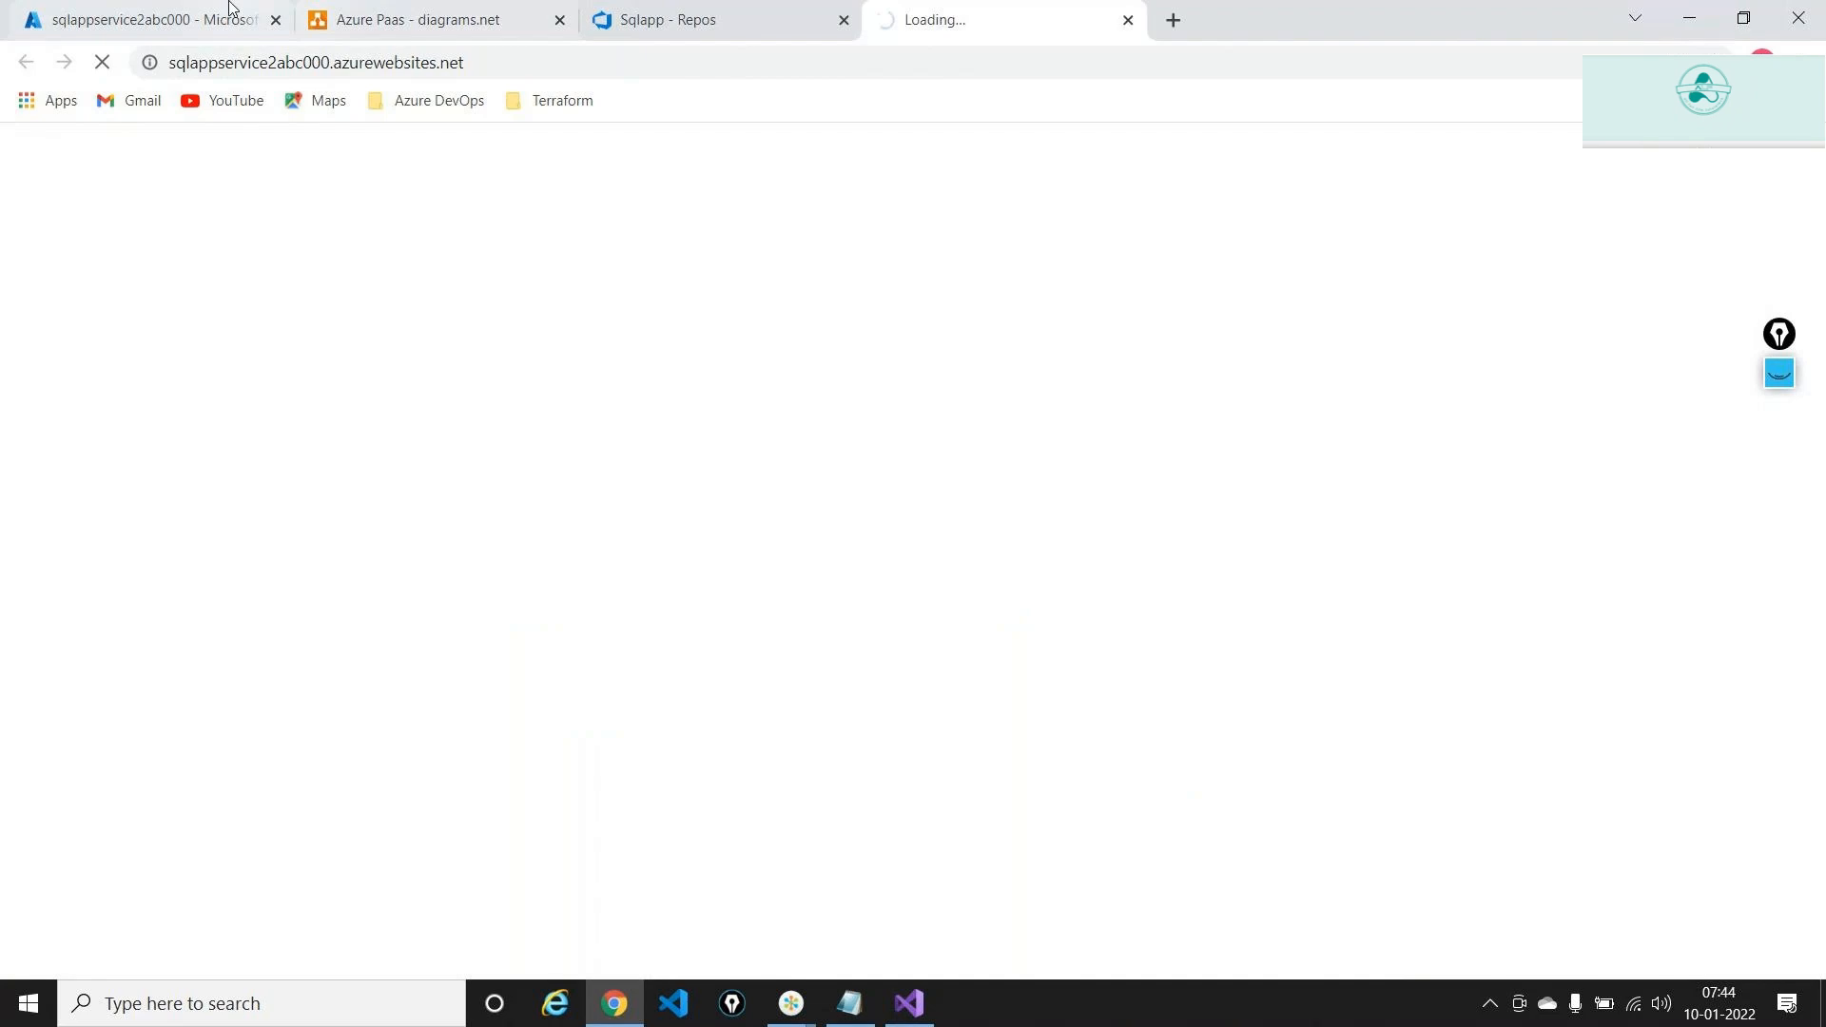
click(367, 11)
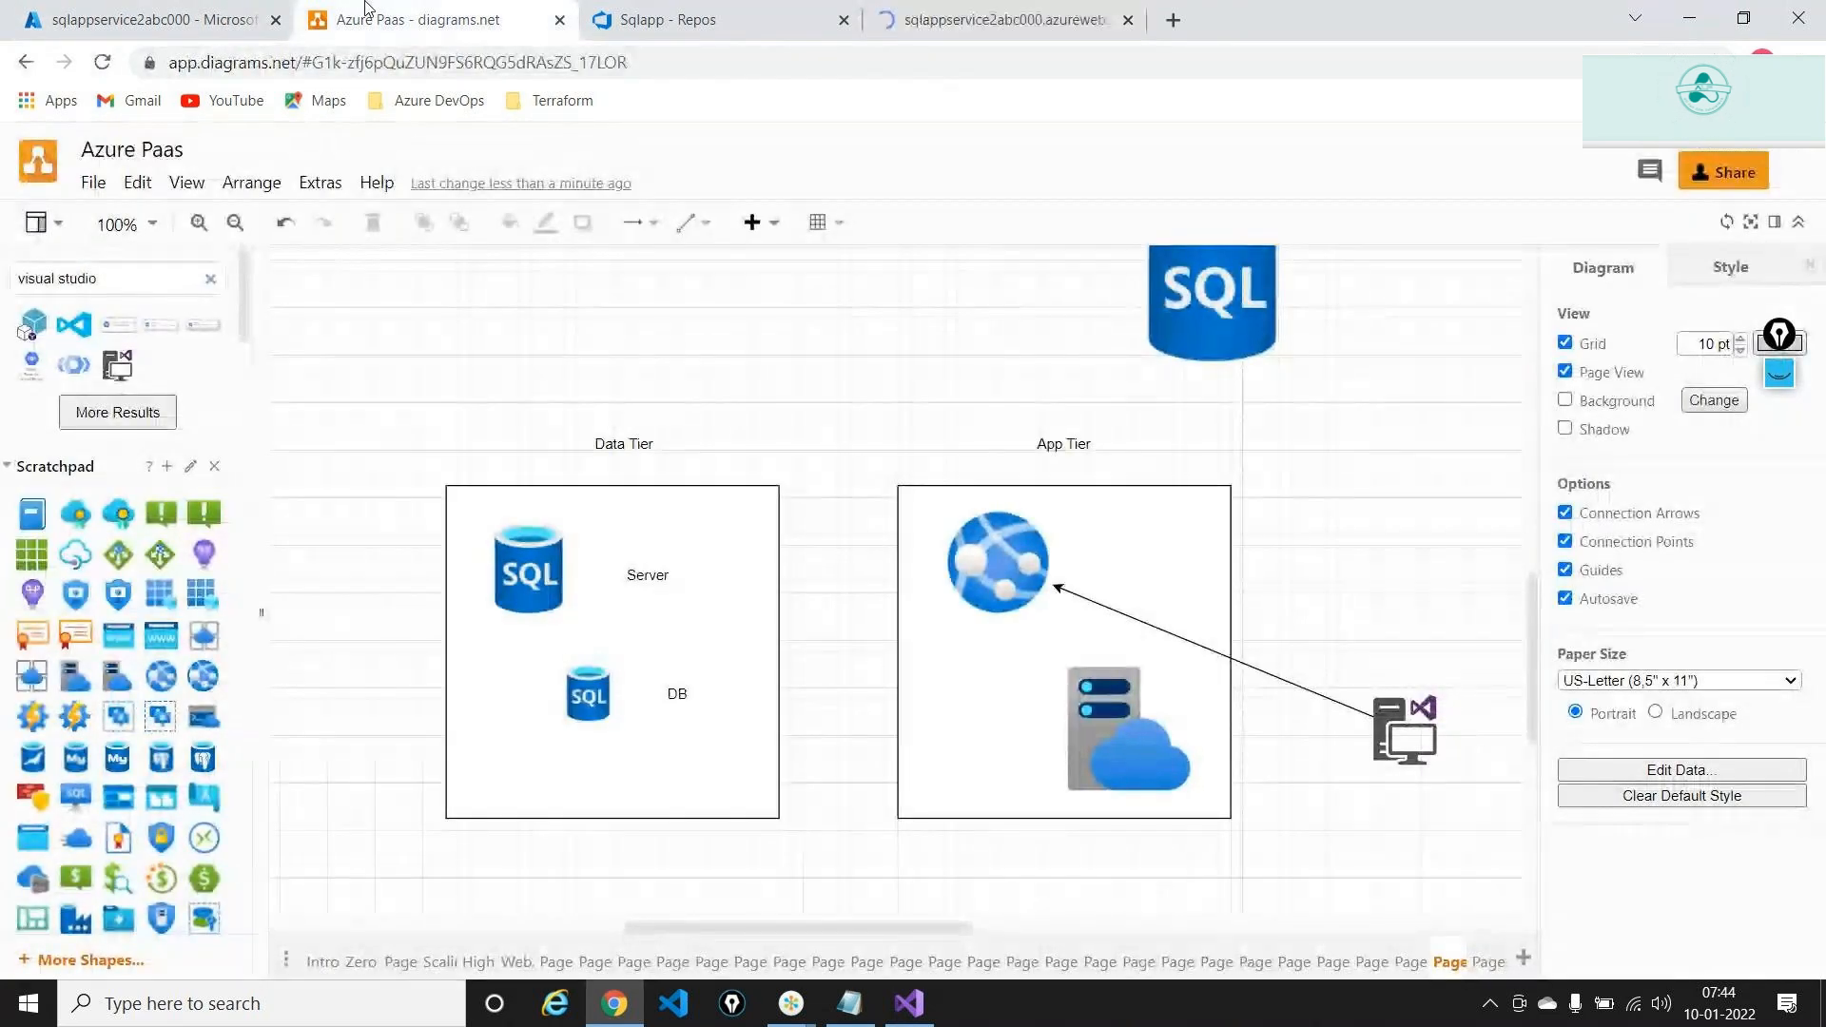
click(623, 577)
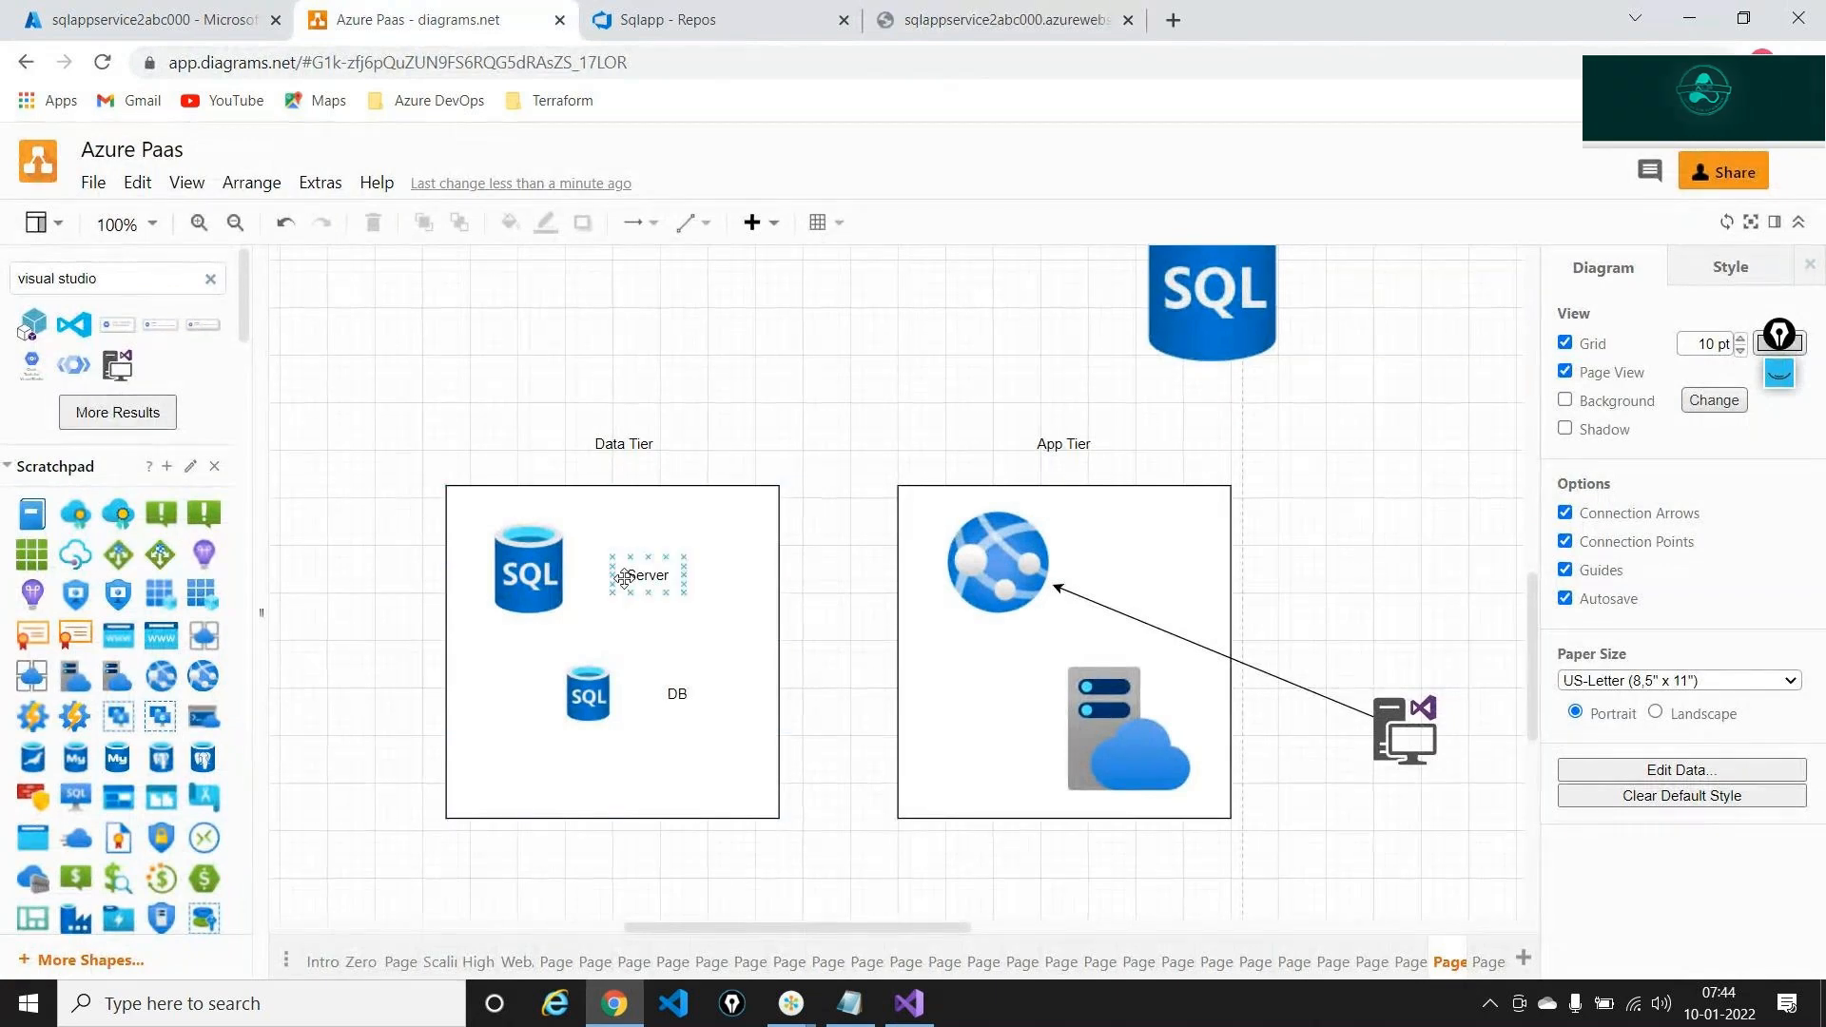
mouse_move(625, 578)
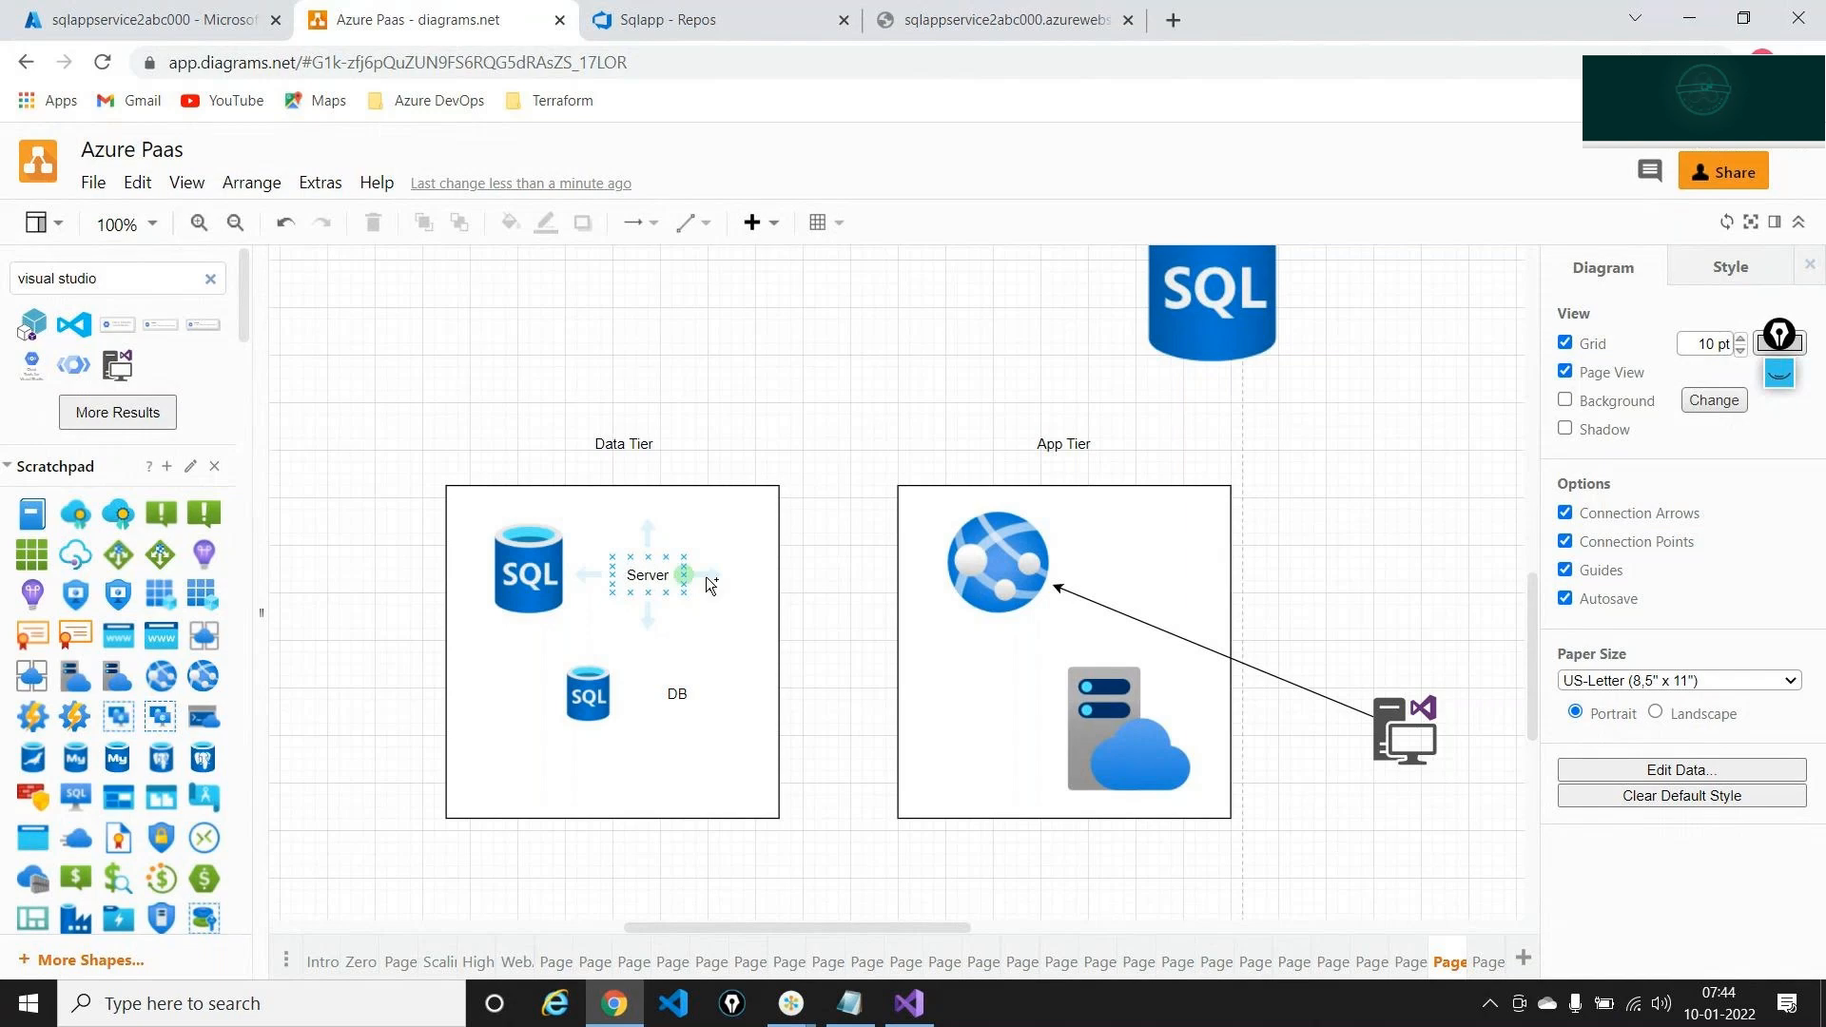
click(751, 568)
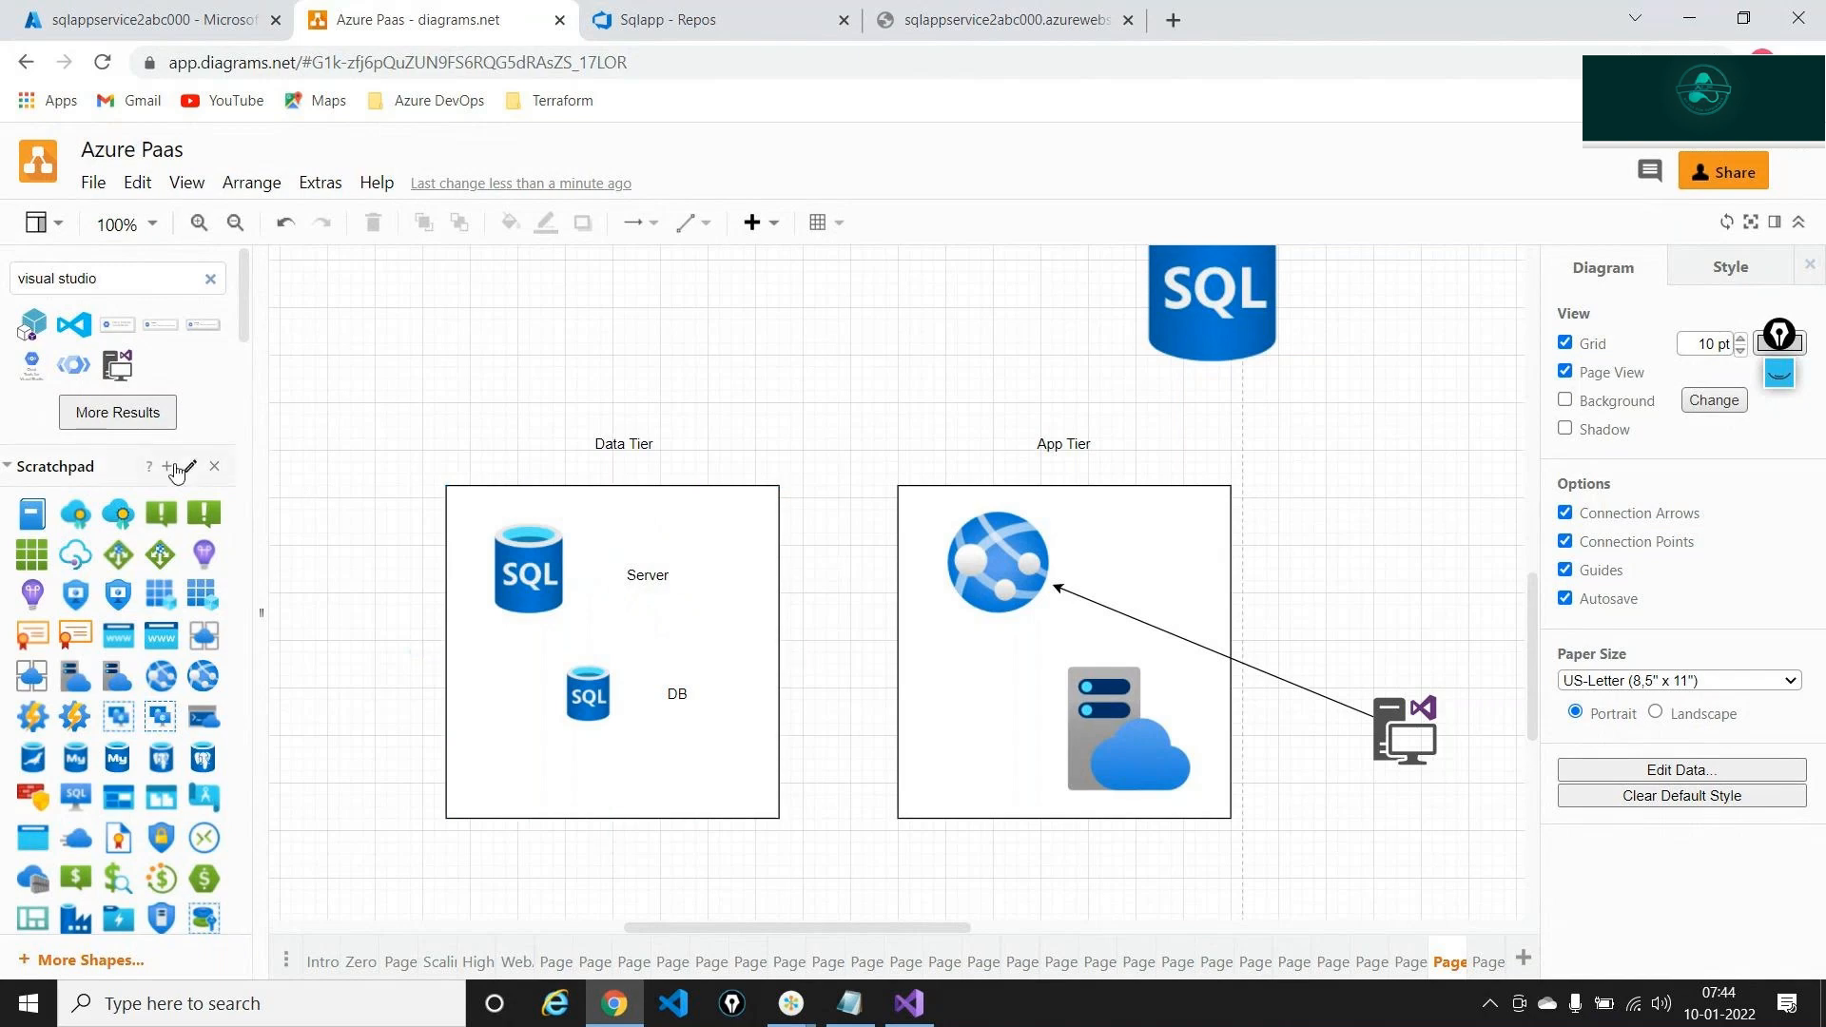
click(999, 19)
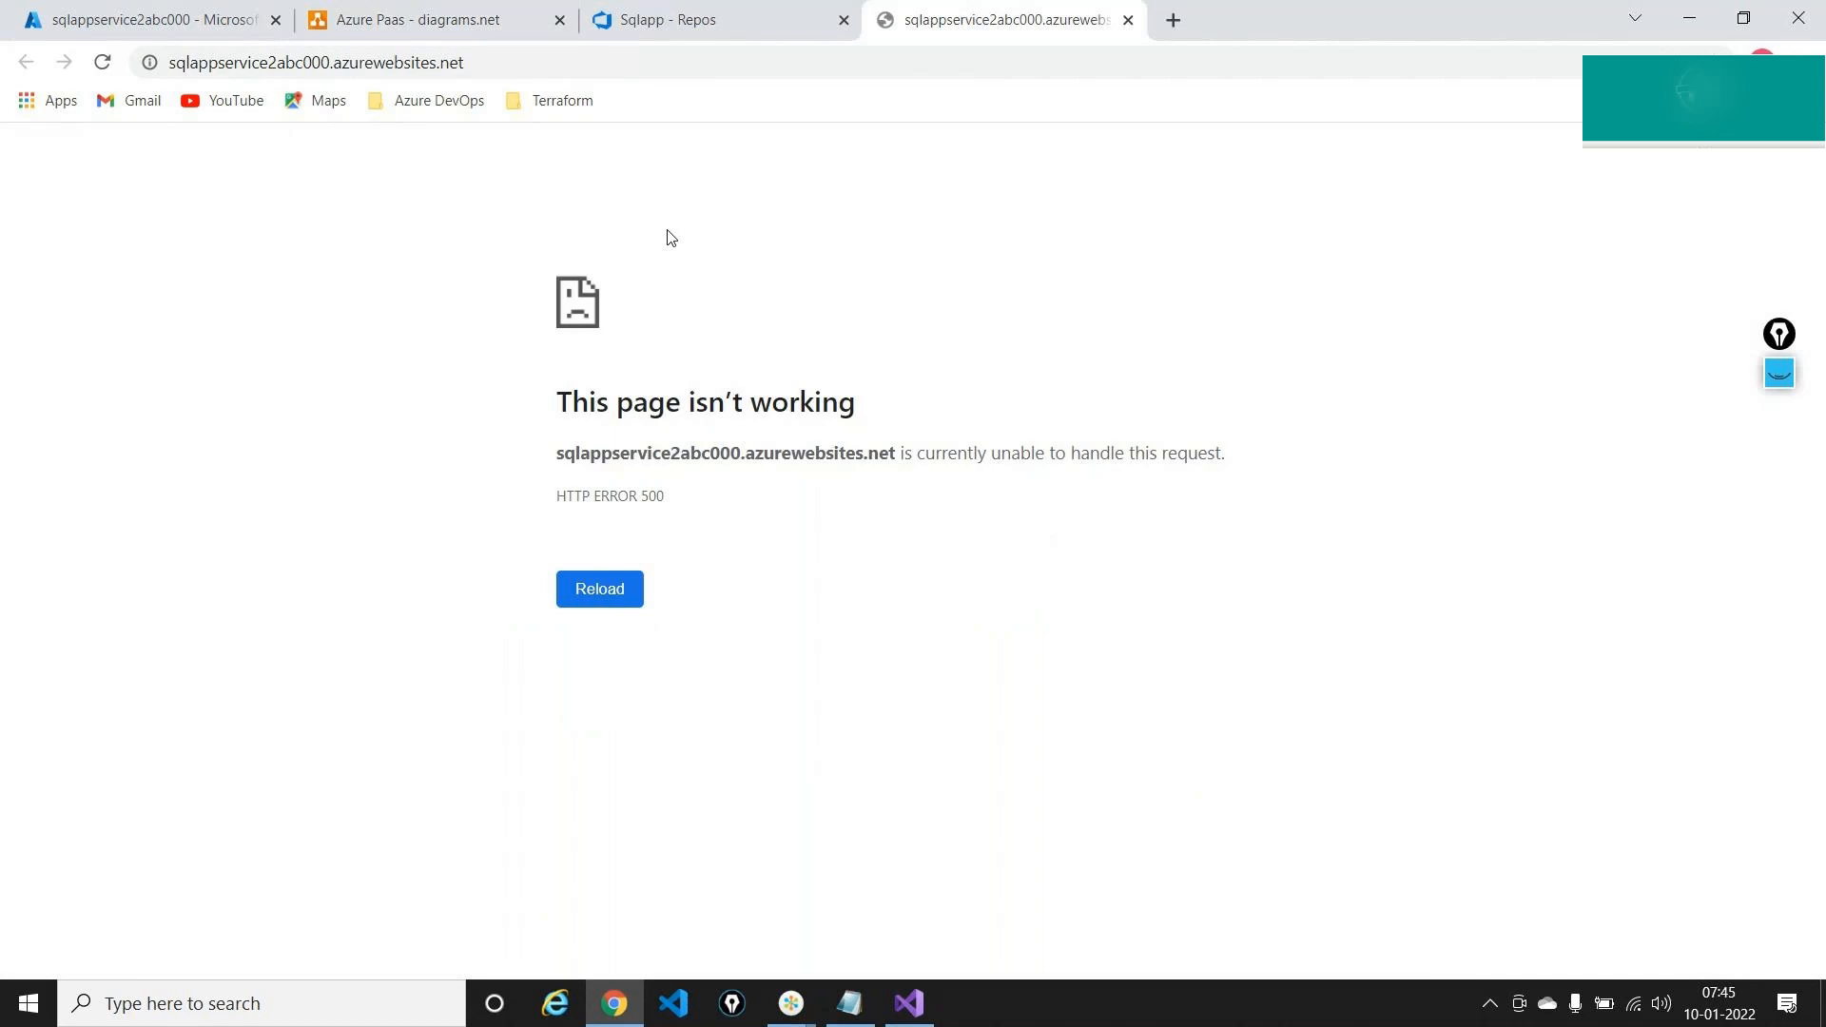
Go from the sqlappservice2abc000 error page back to the 'Azure Paas - diagrams.net' tab
click(375, 11)
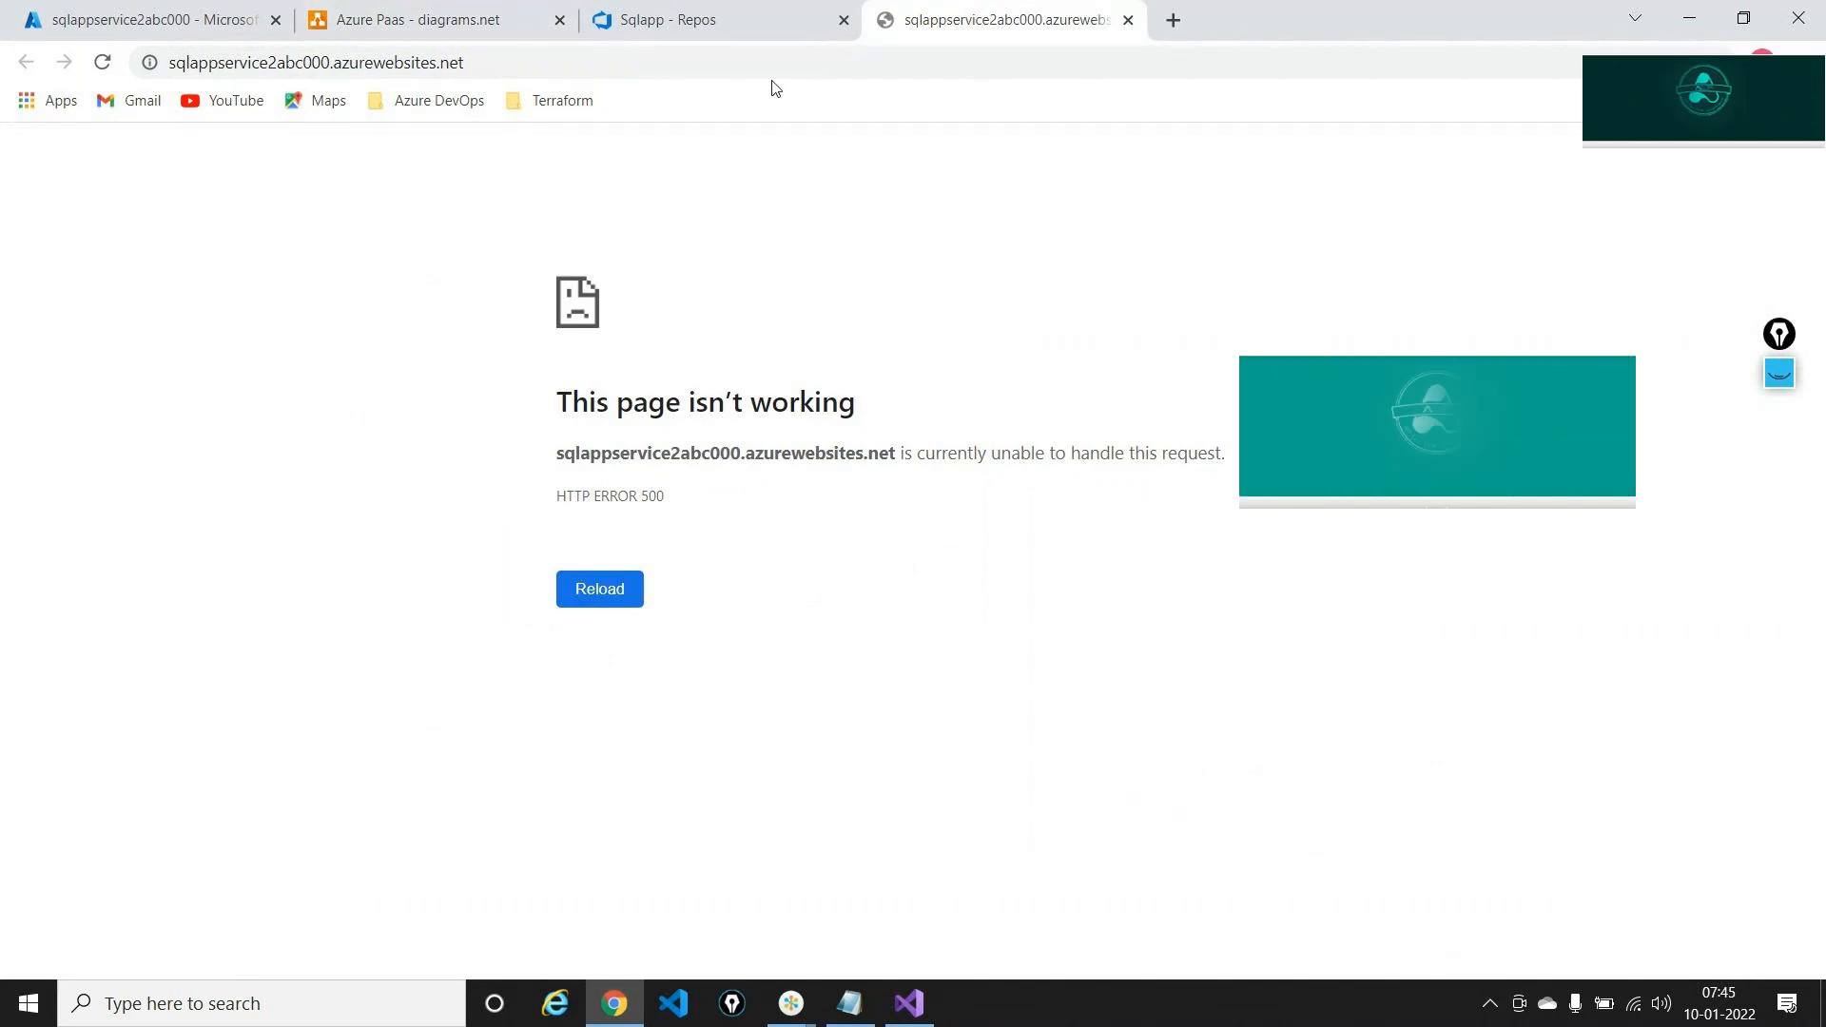
click(457, 19)
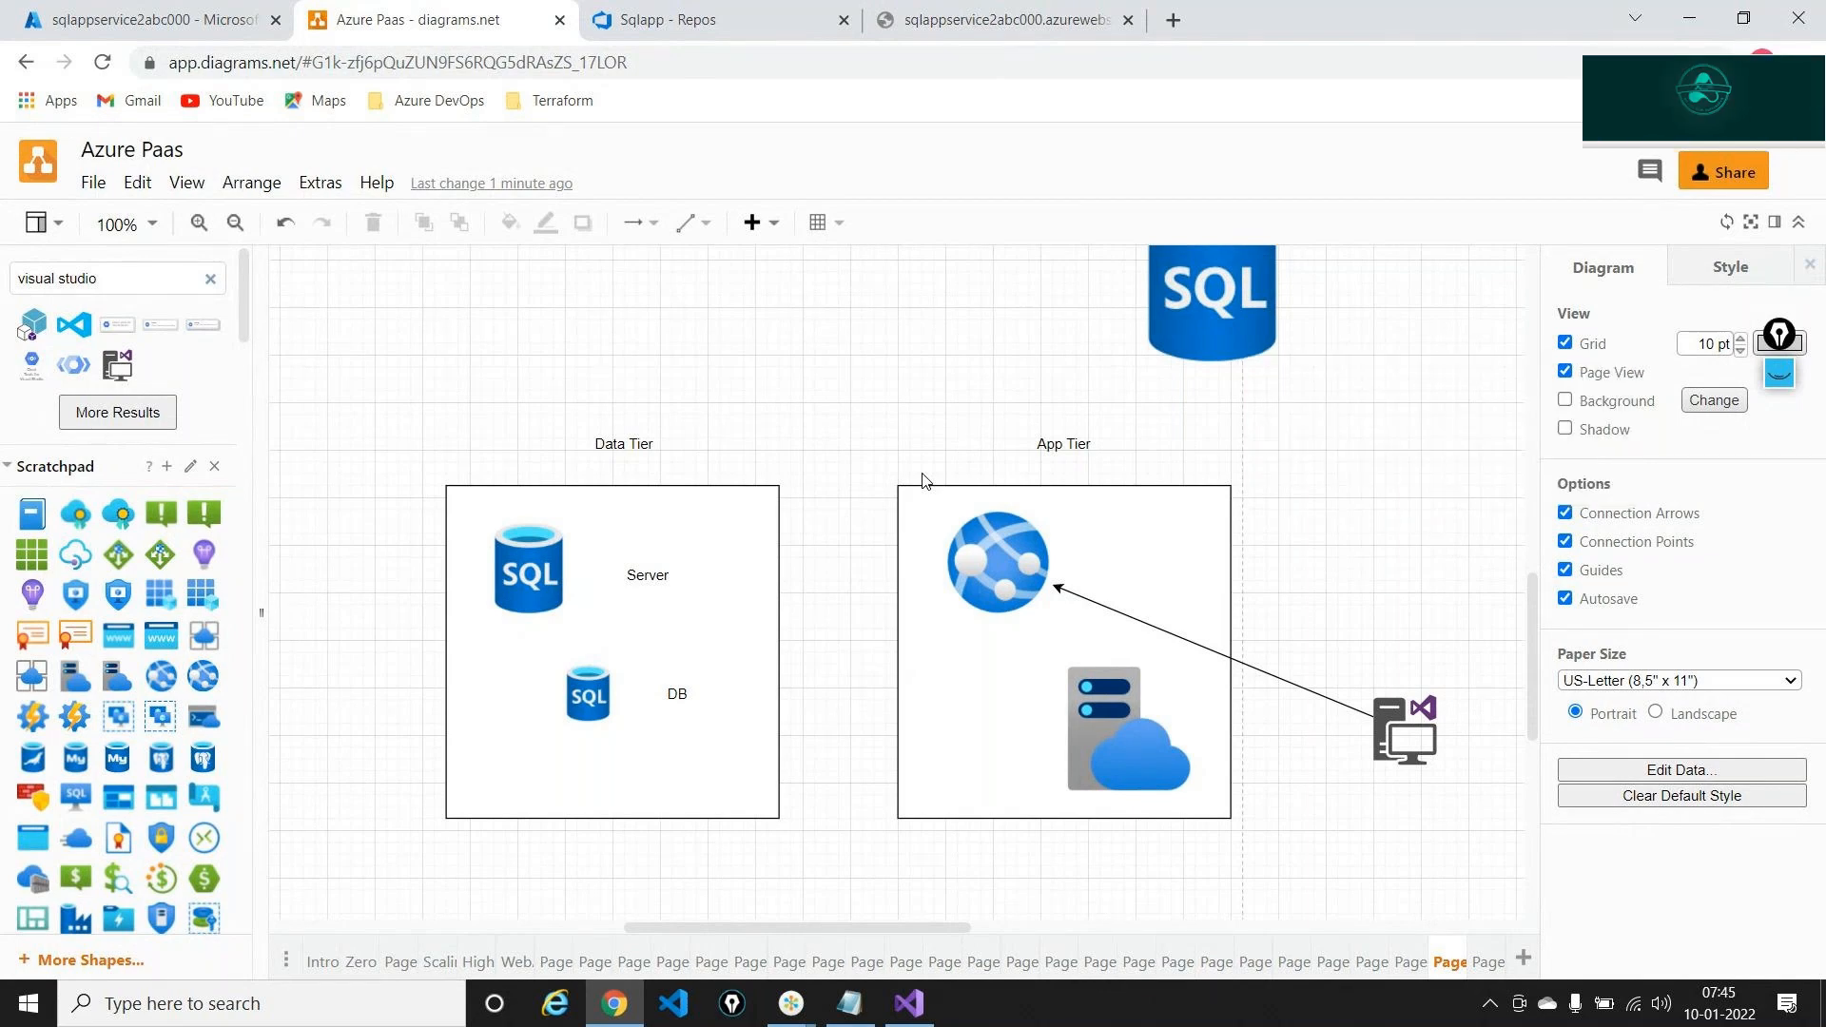
key(alt+Tab)
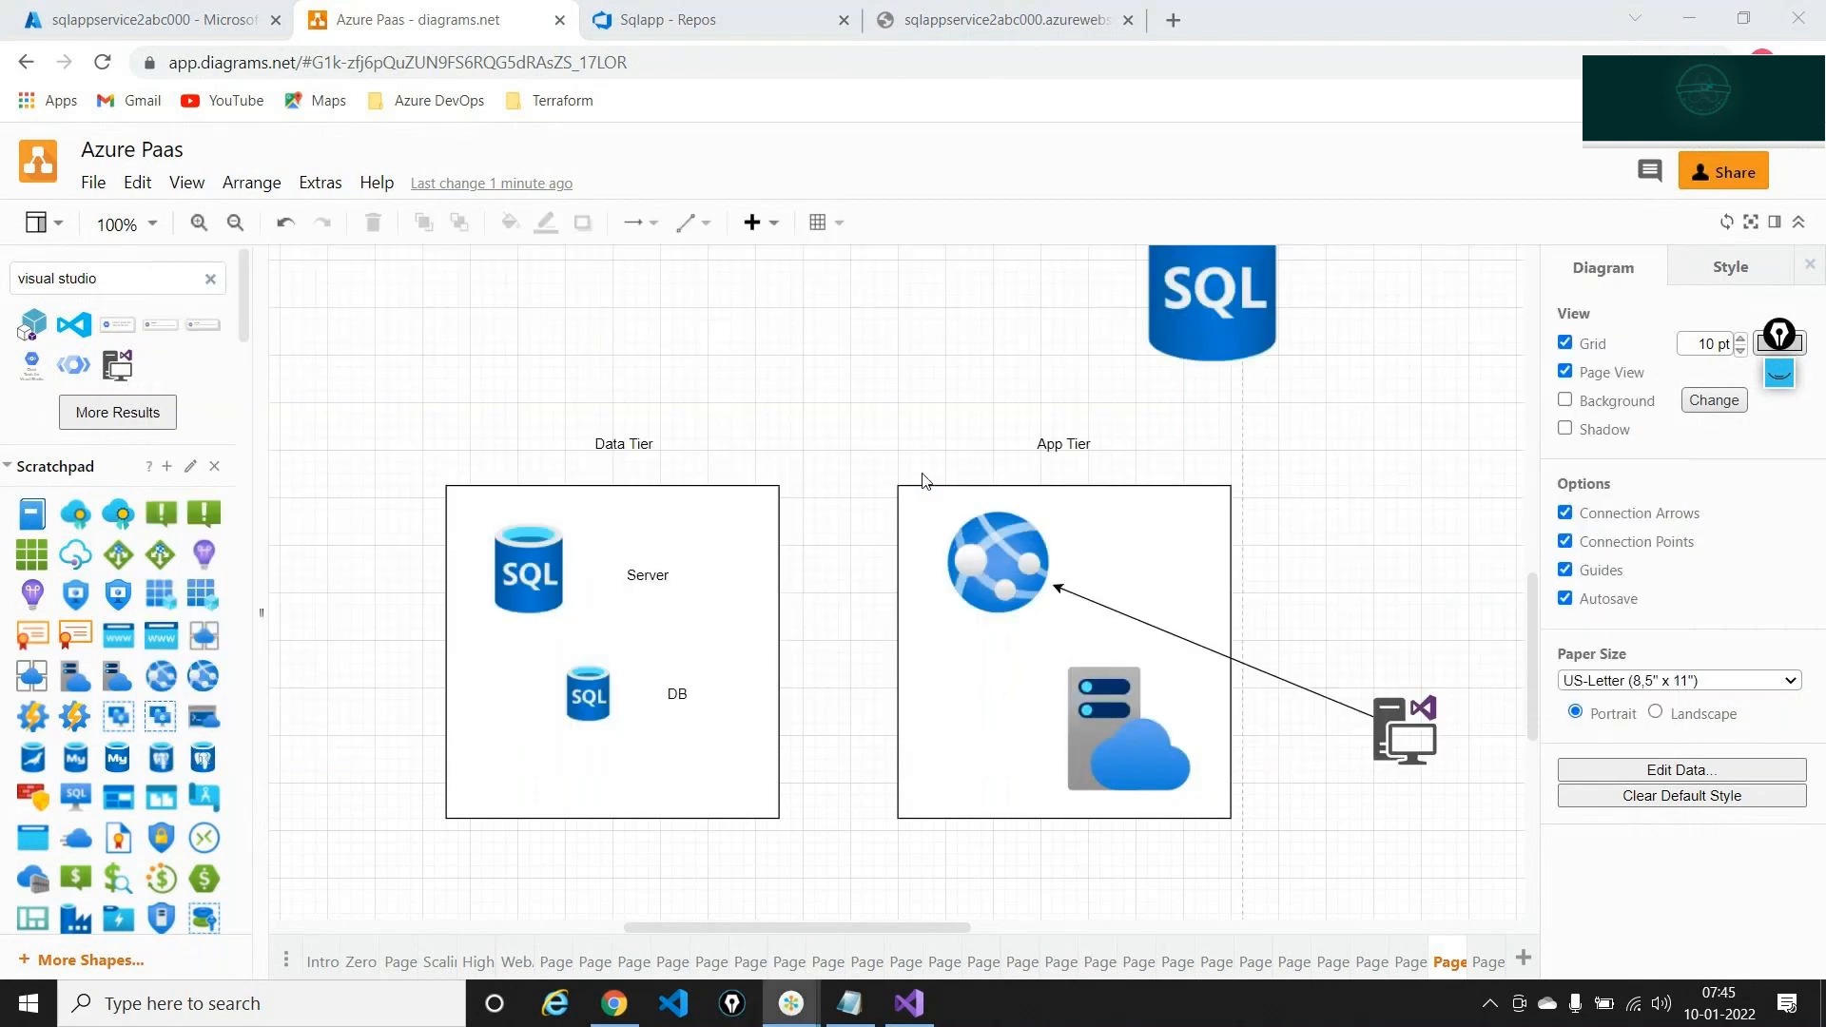
click(921, 481)
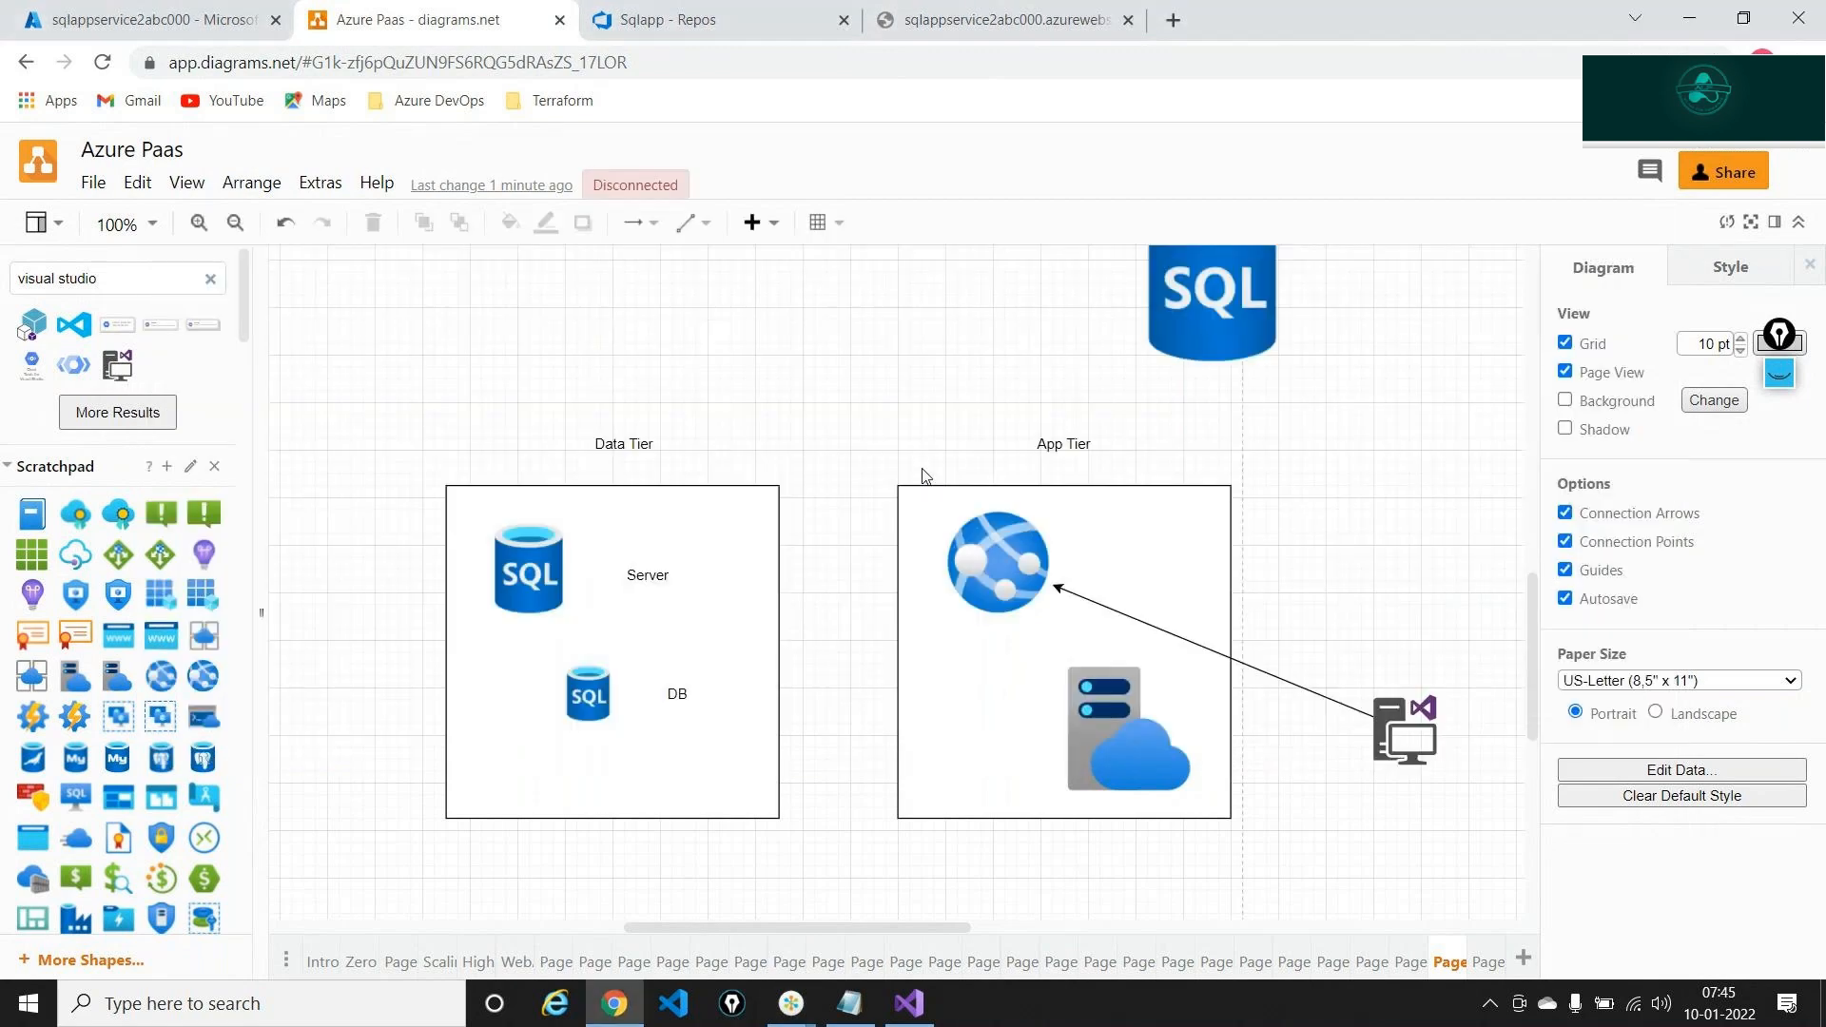
click(504, 540)
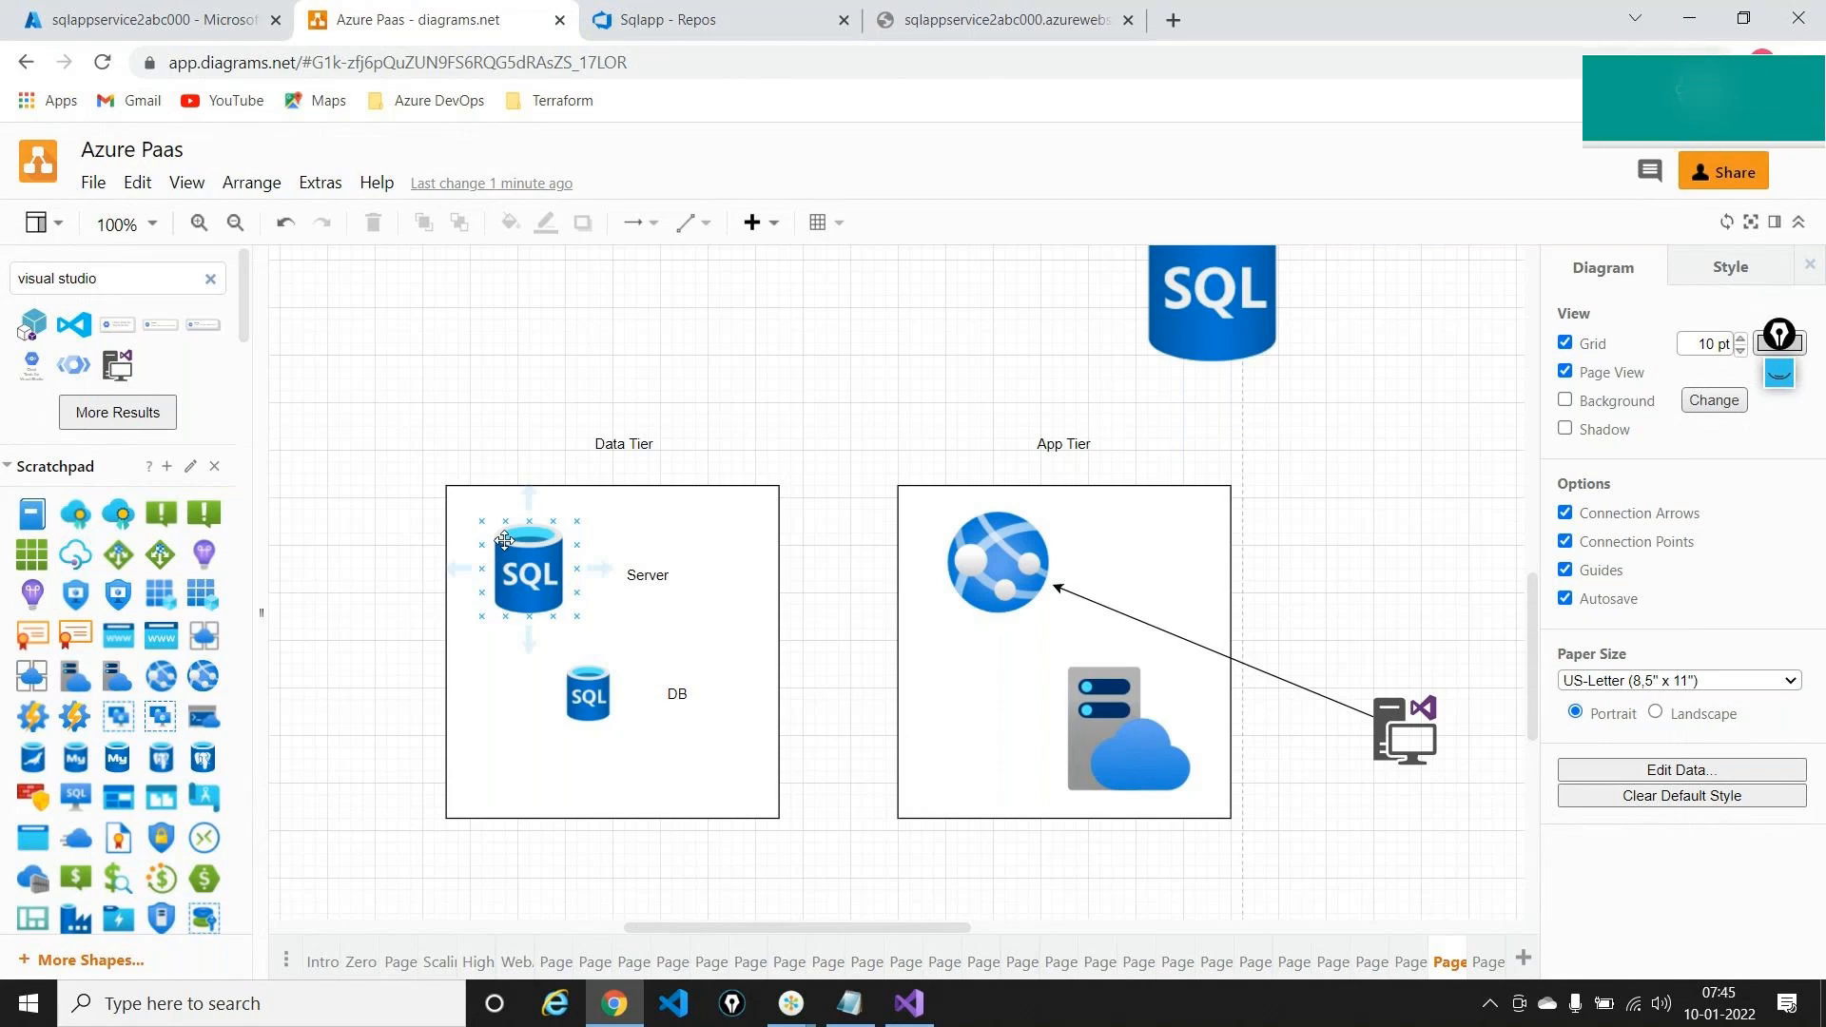
click(1489, 954)
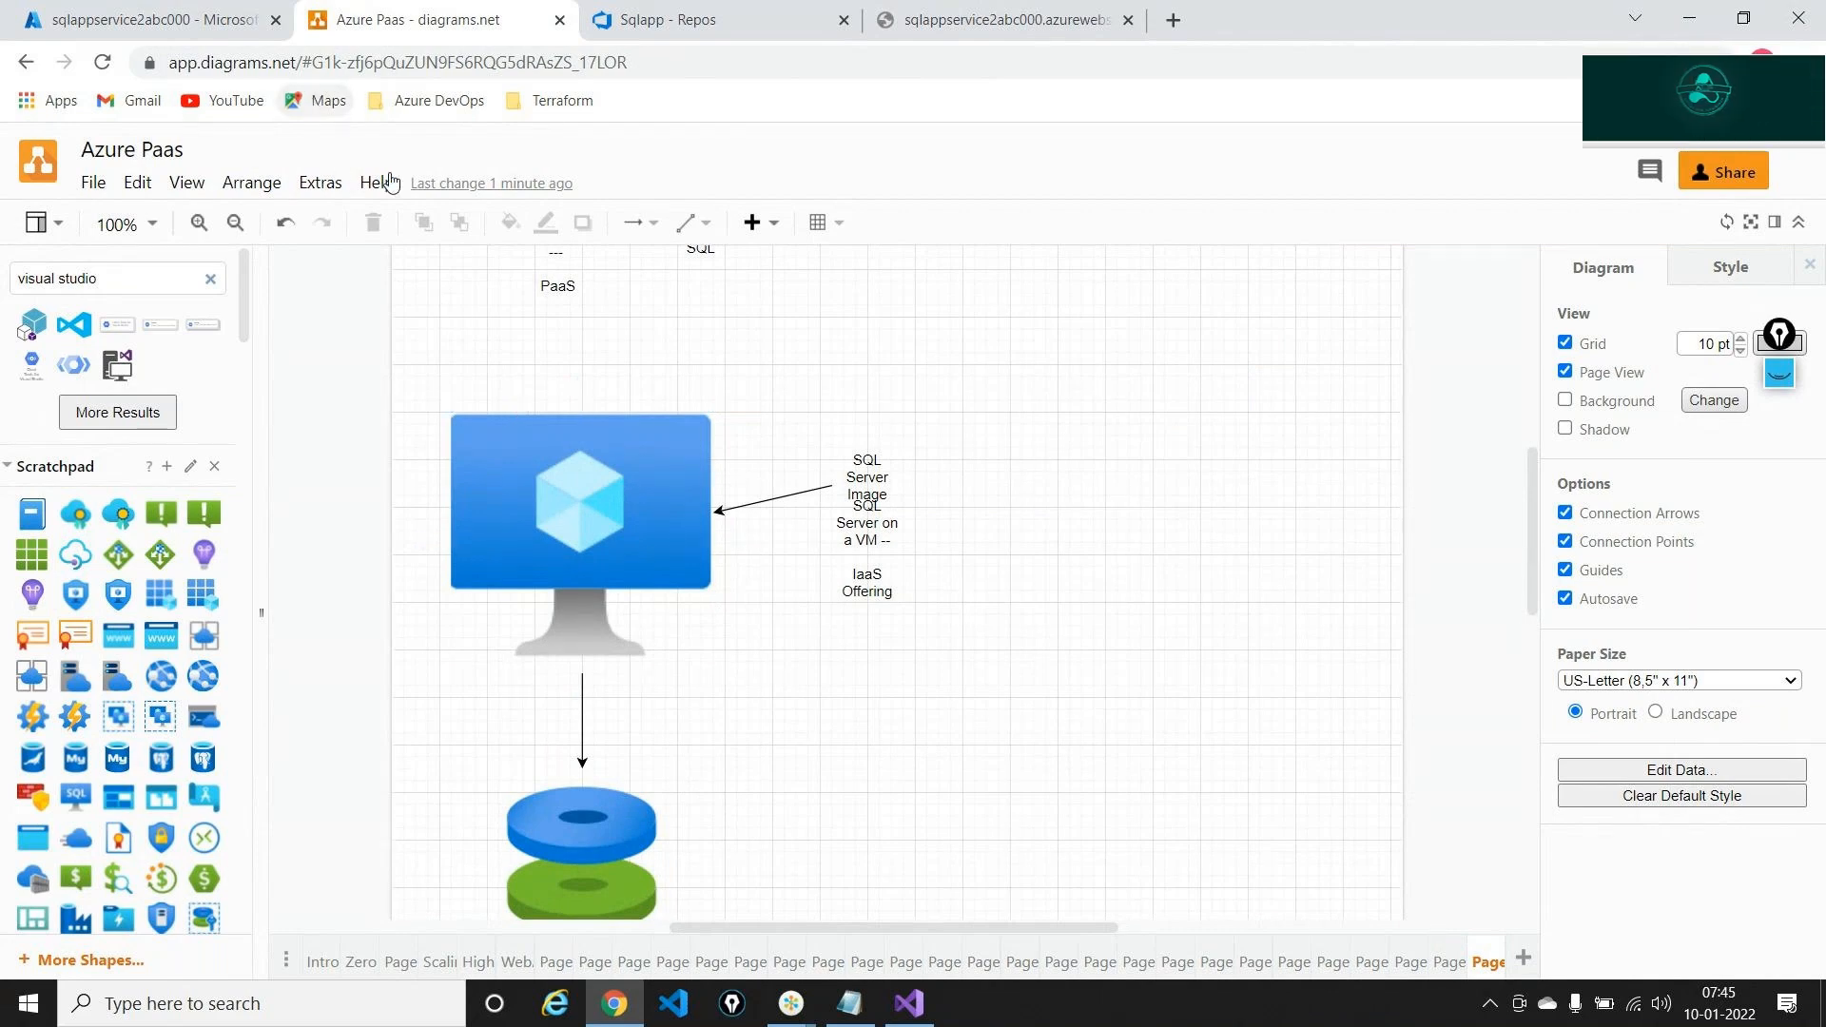
click(1451, 961)
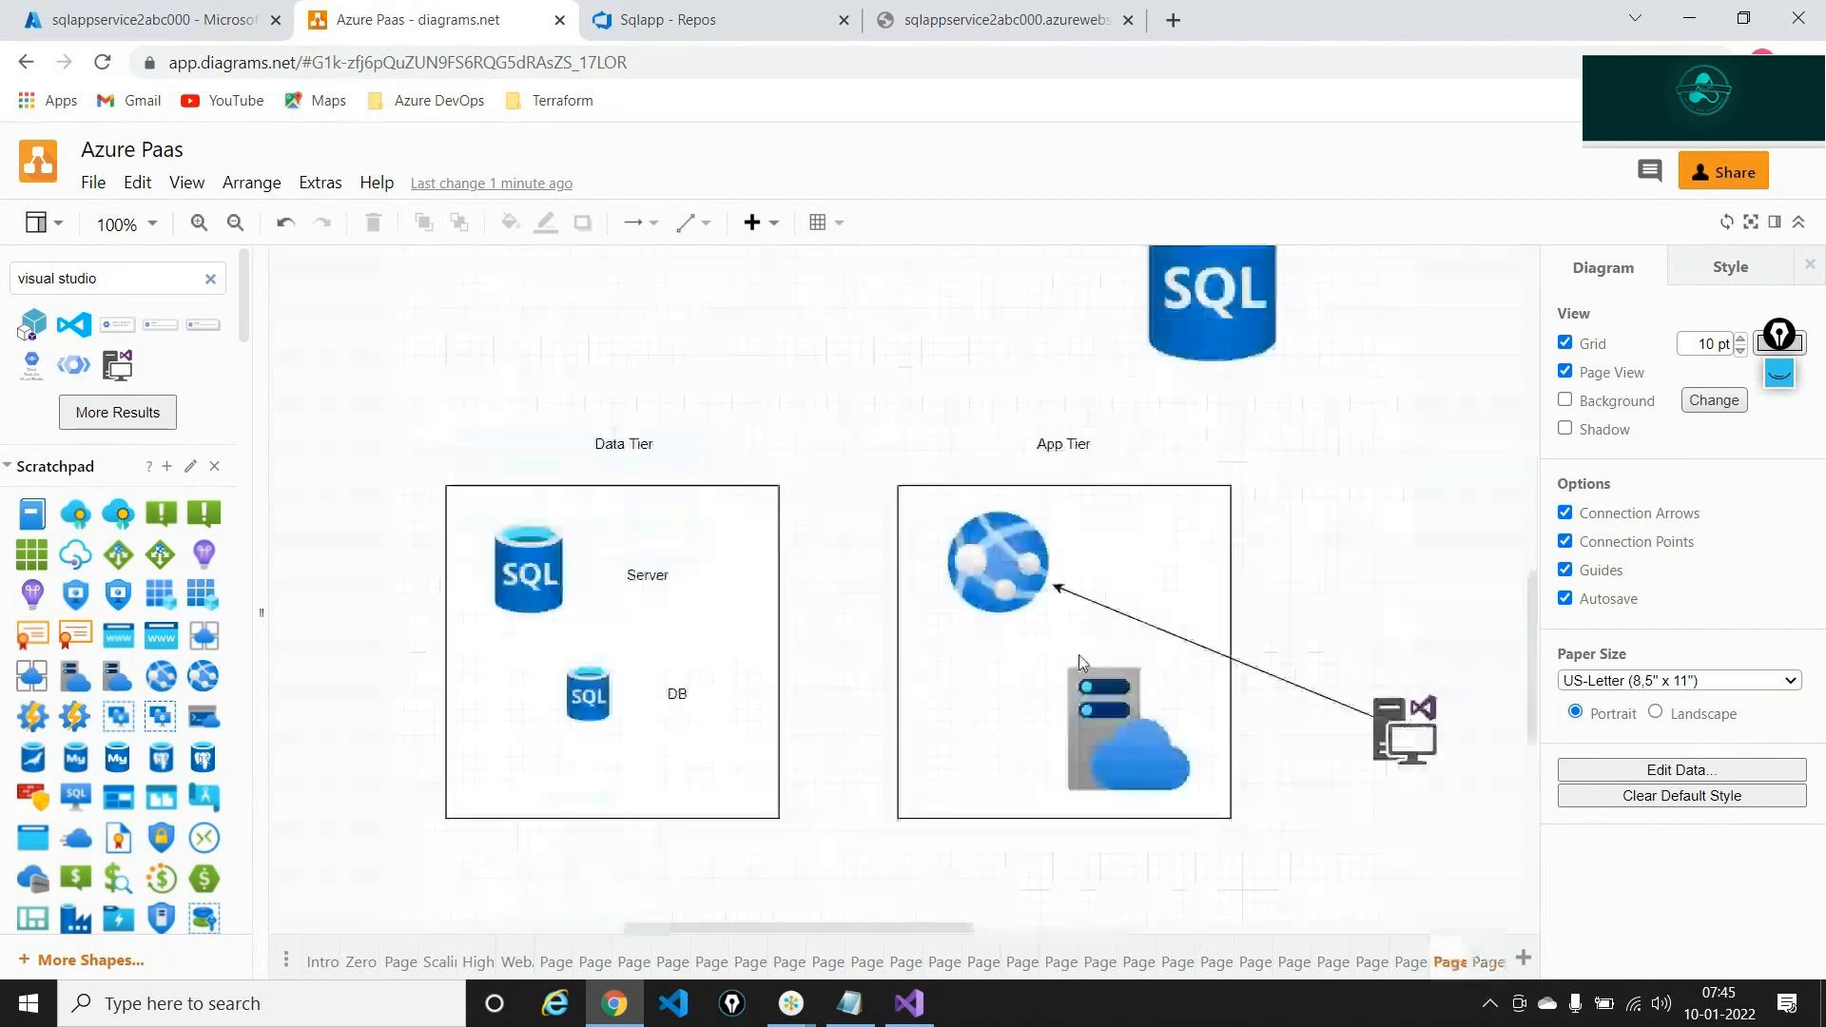
Open the dev-rg resource group and filter its resource list to the East US location
click(152, 19)
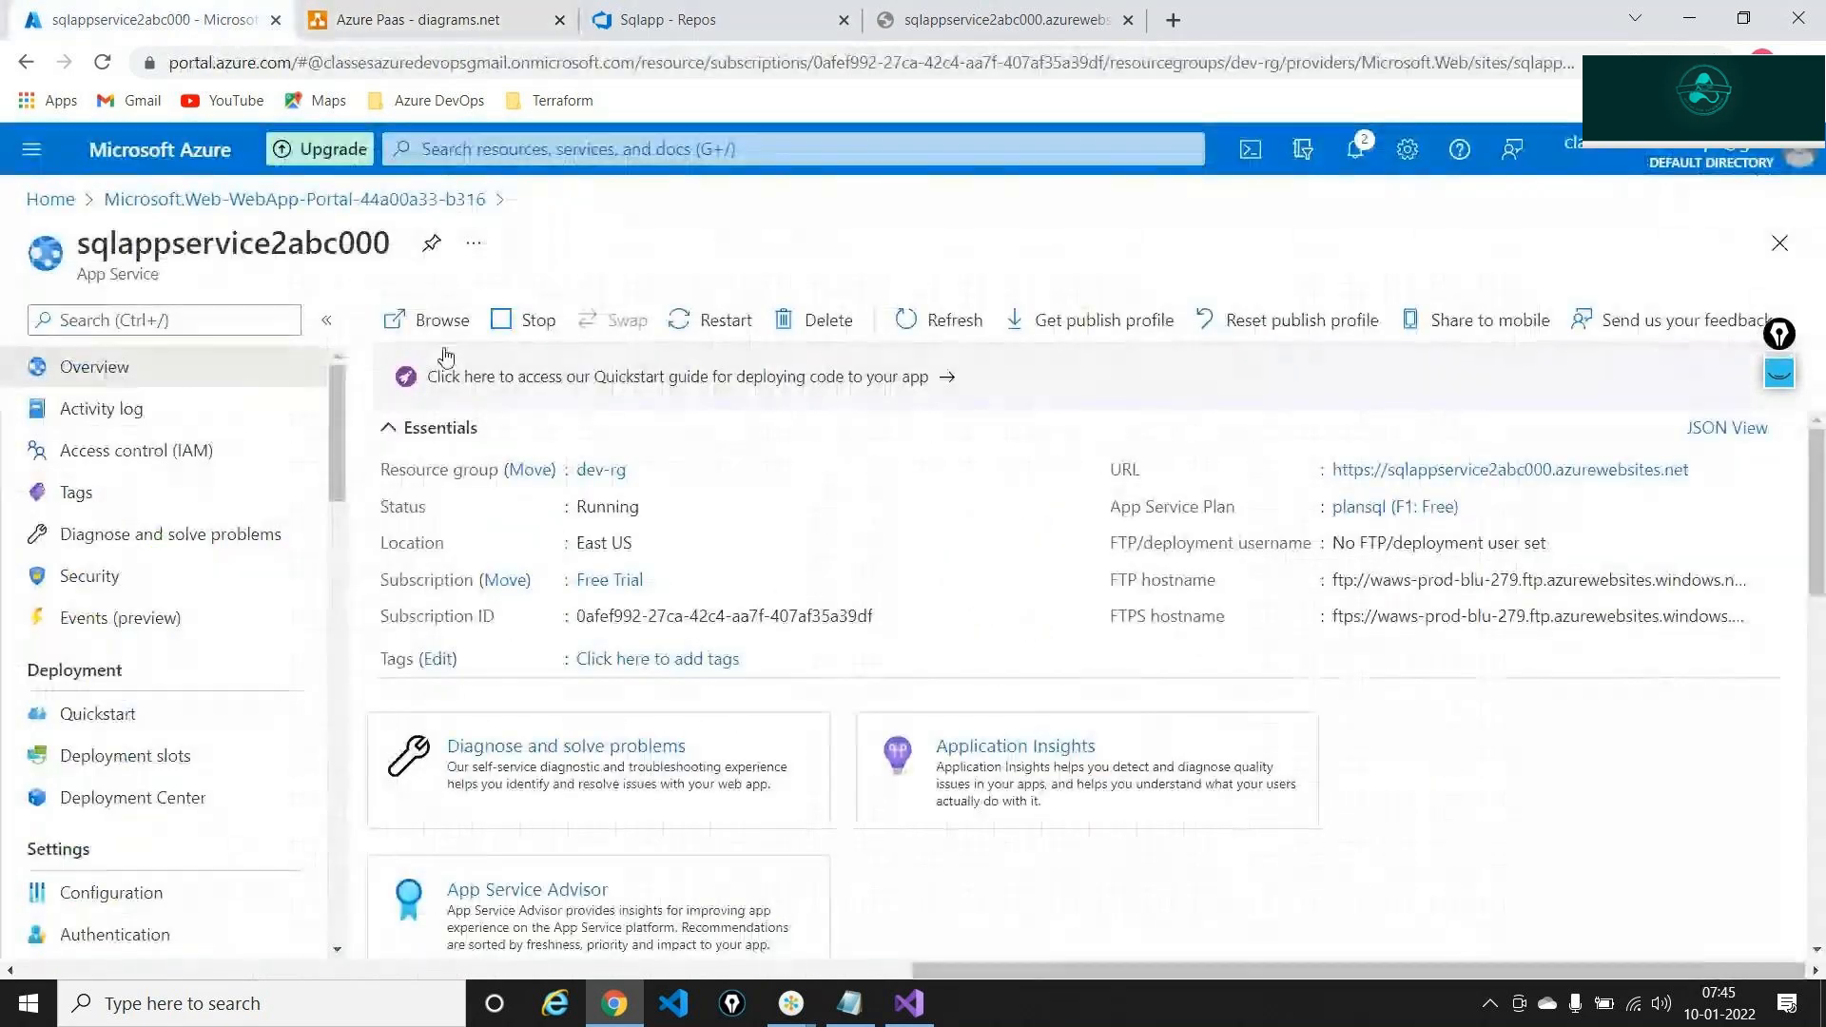
click(614, 472)
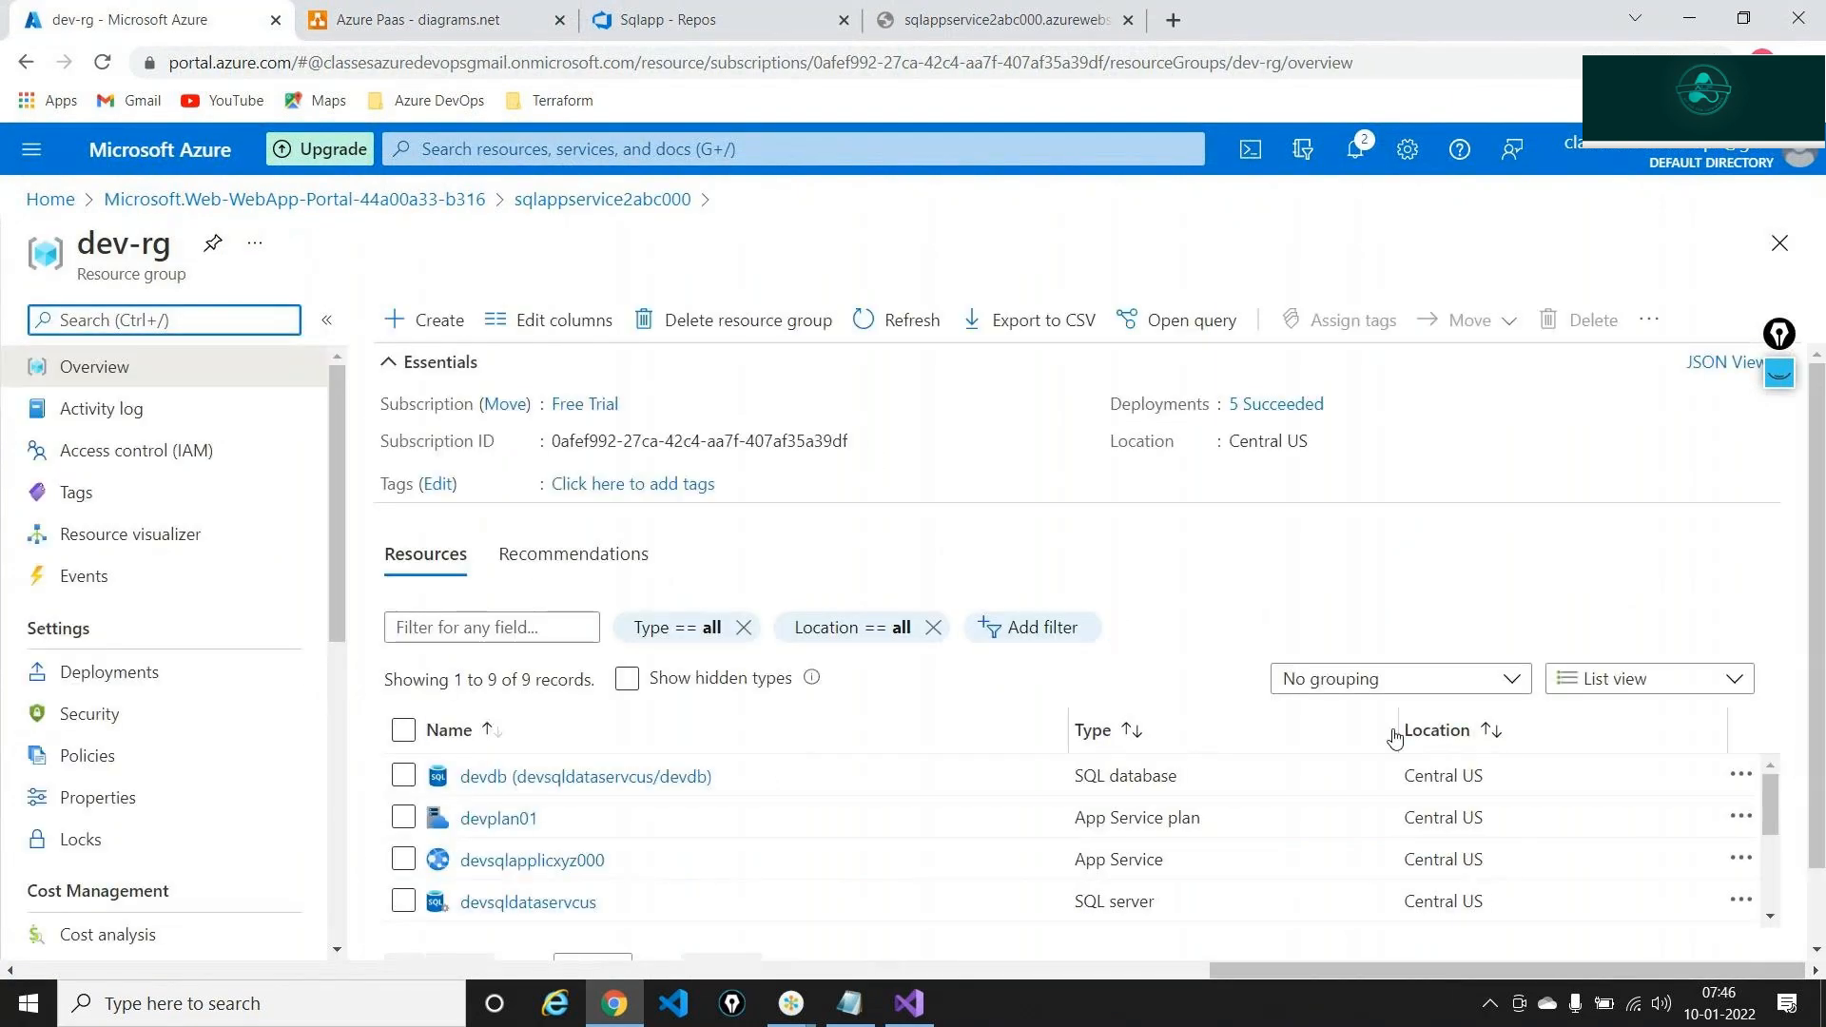
click(861, 629)
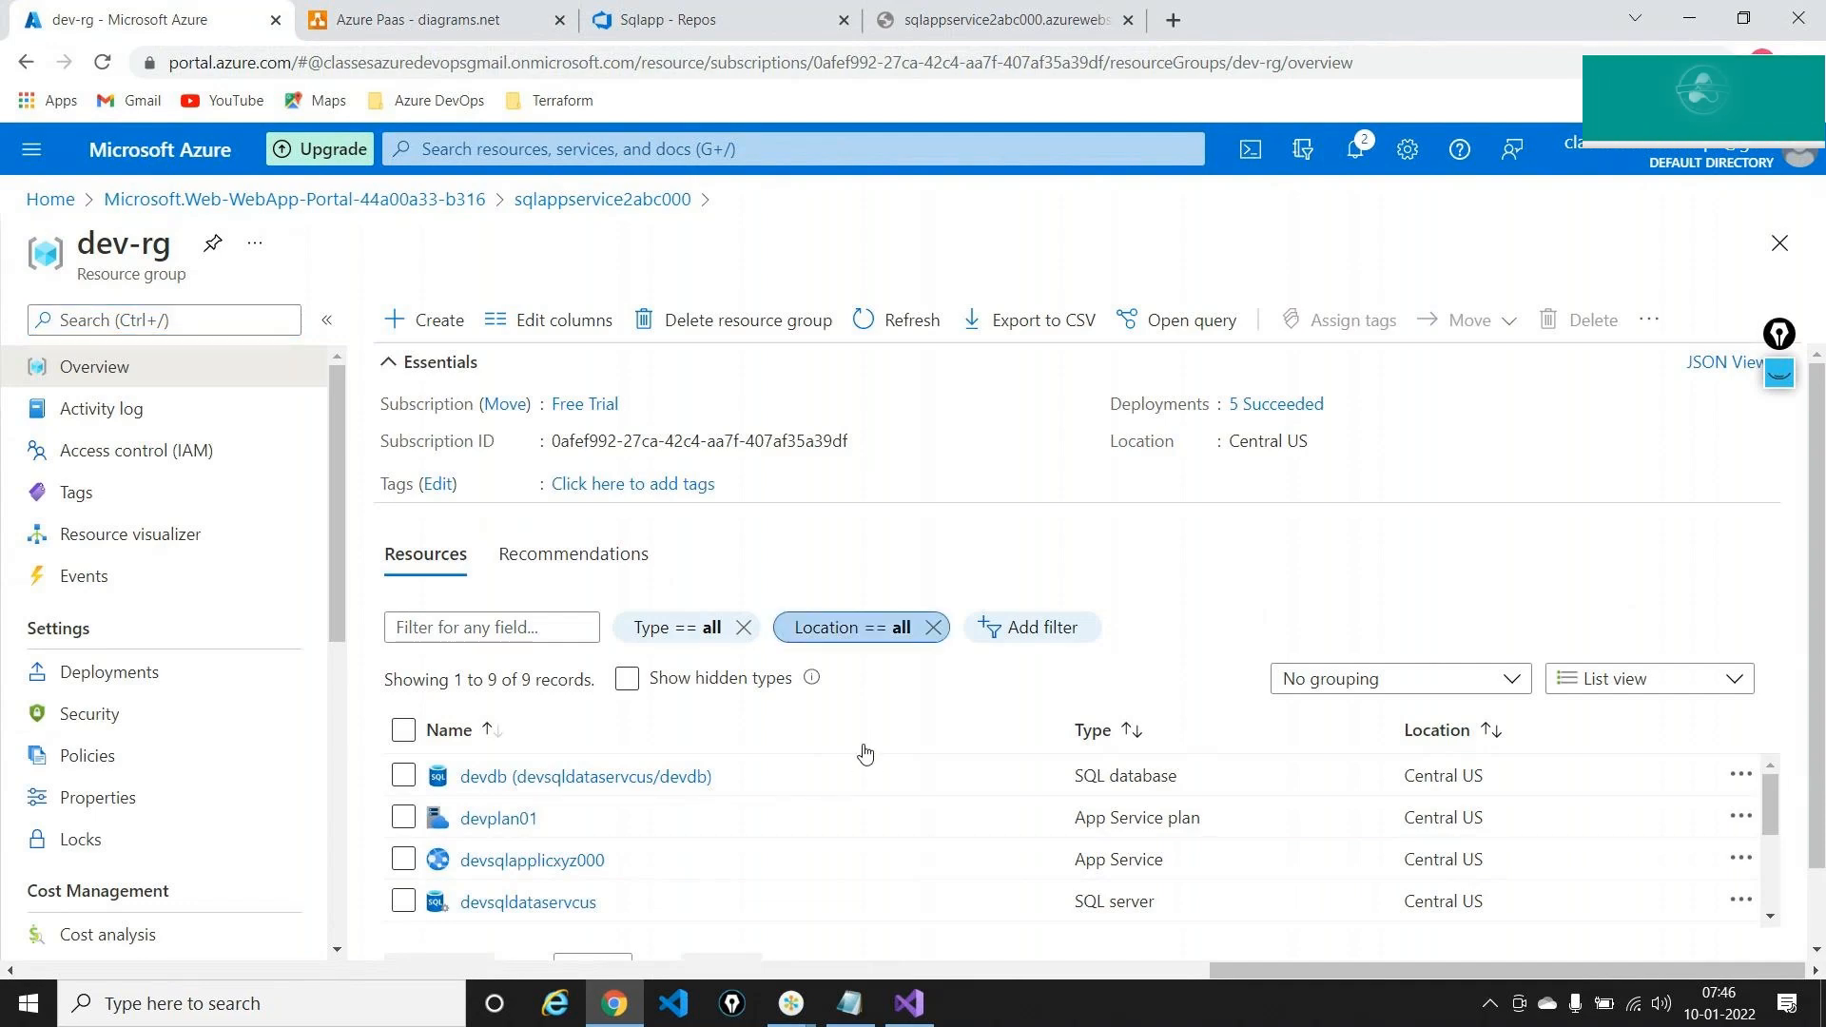
click(852, 514)
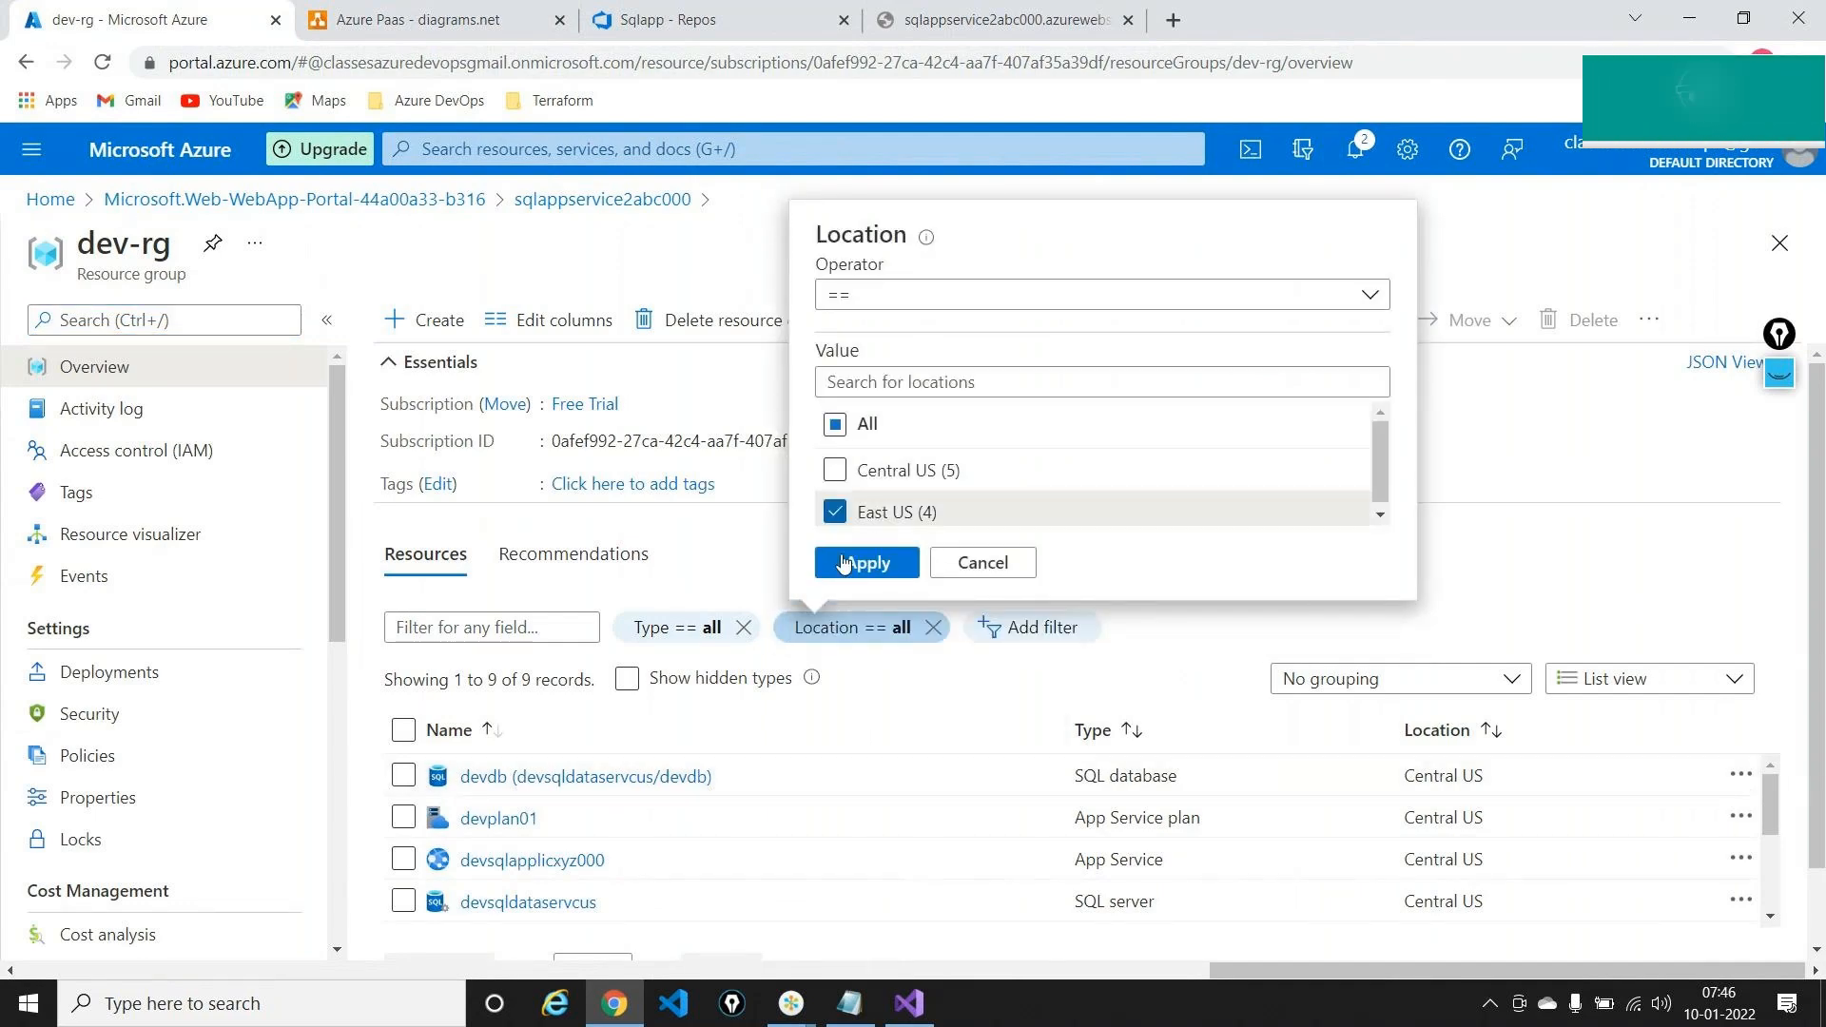
click(843, 563)
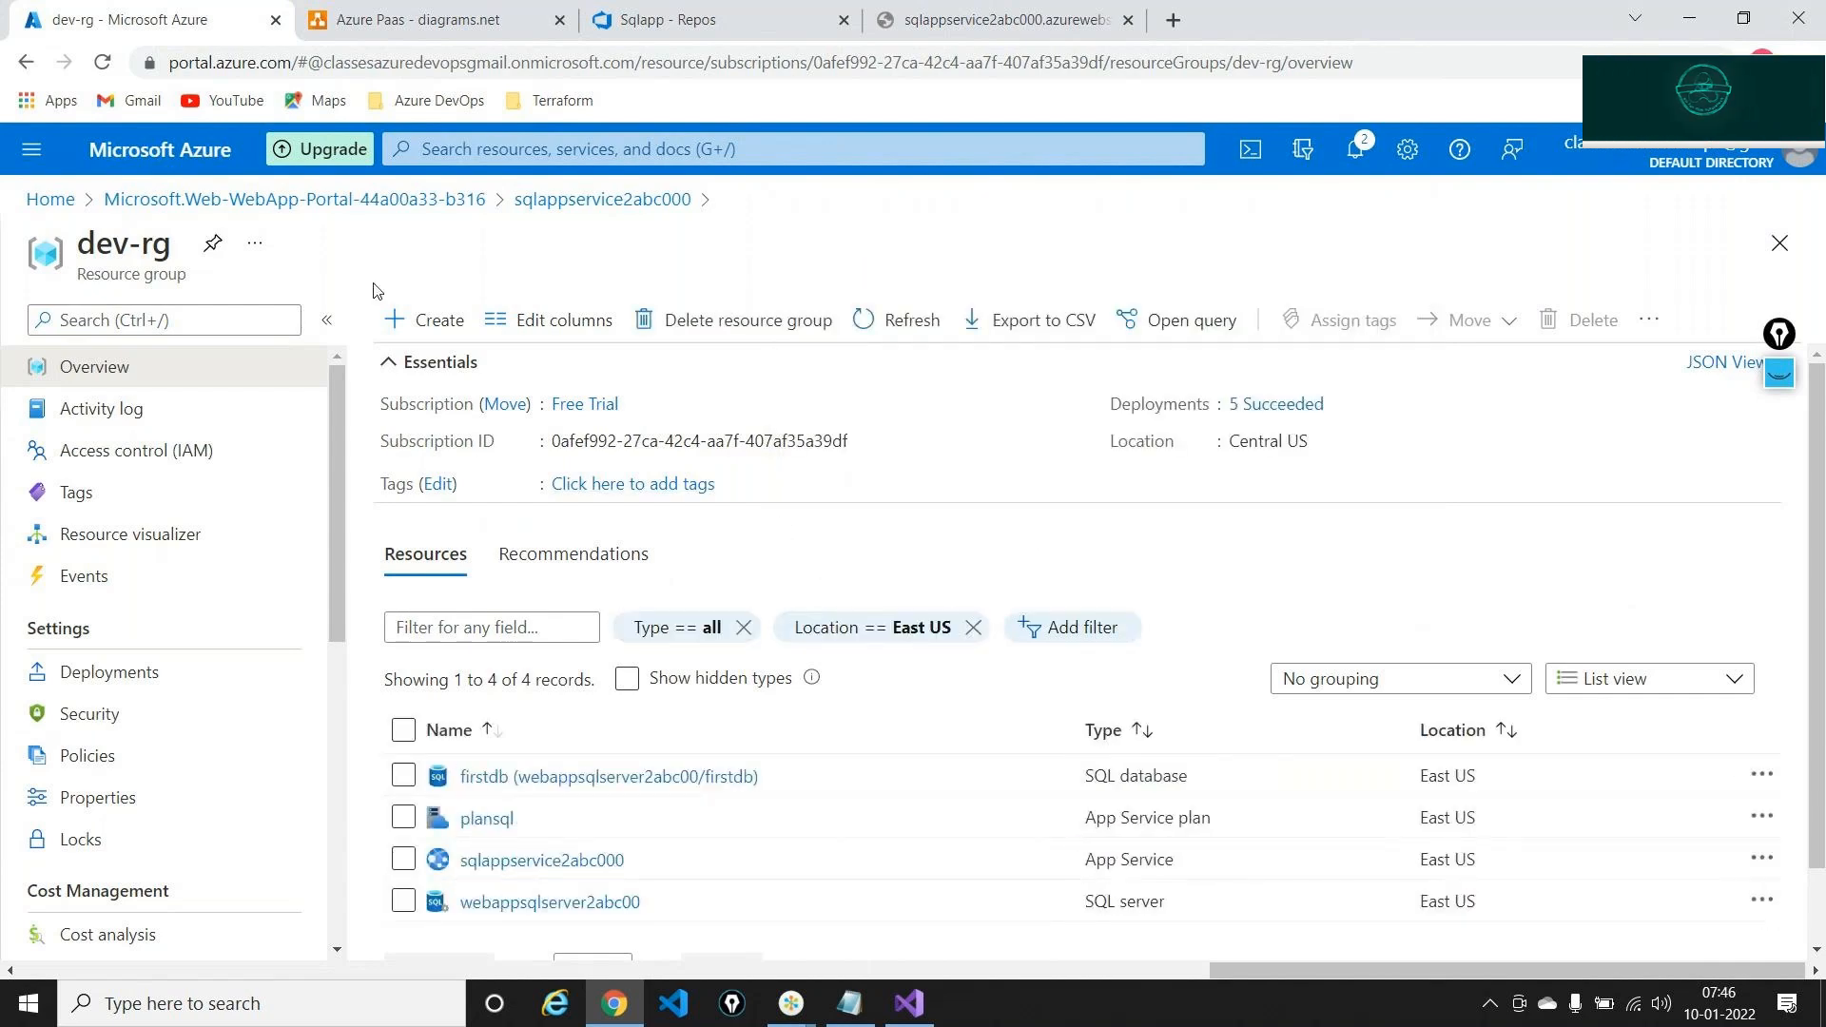
click(404, 362)
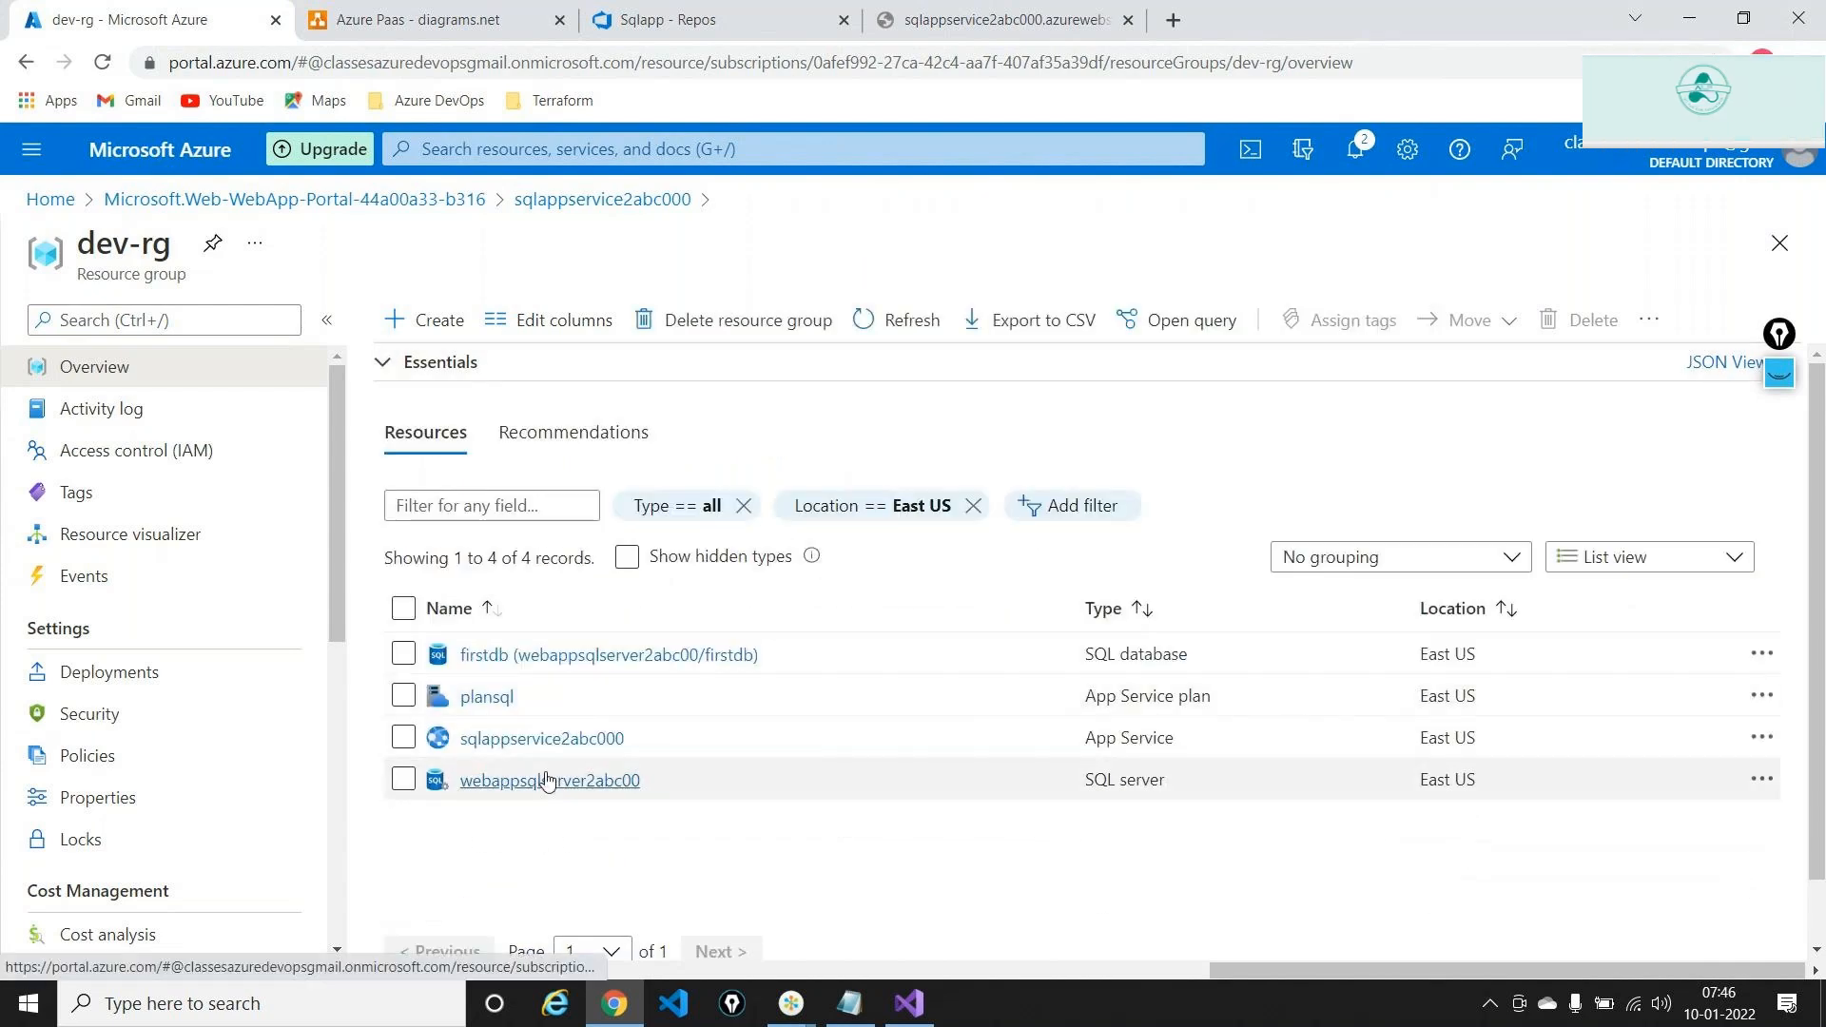
Mark the firstdb database and webappsqlserver2abc00 server with temporary ink, then check Visual Studio's publish output
mouse_move(550, 775)
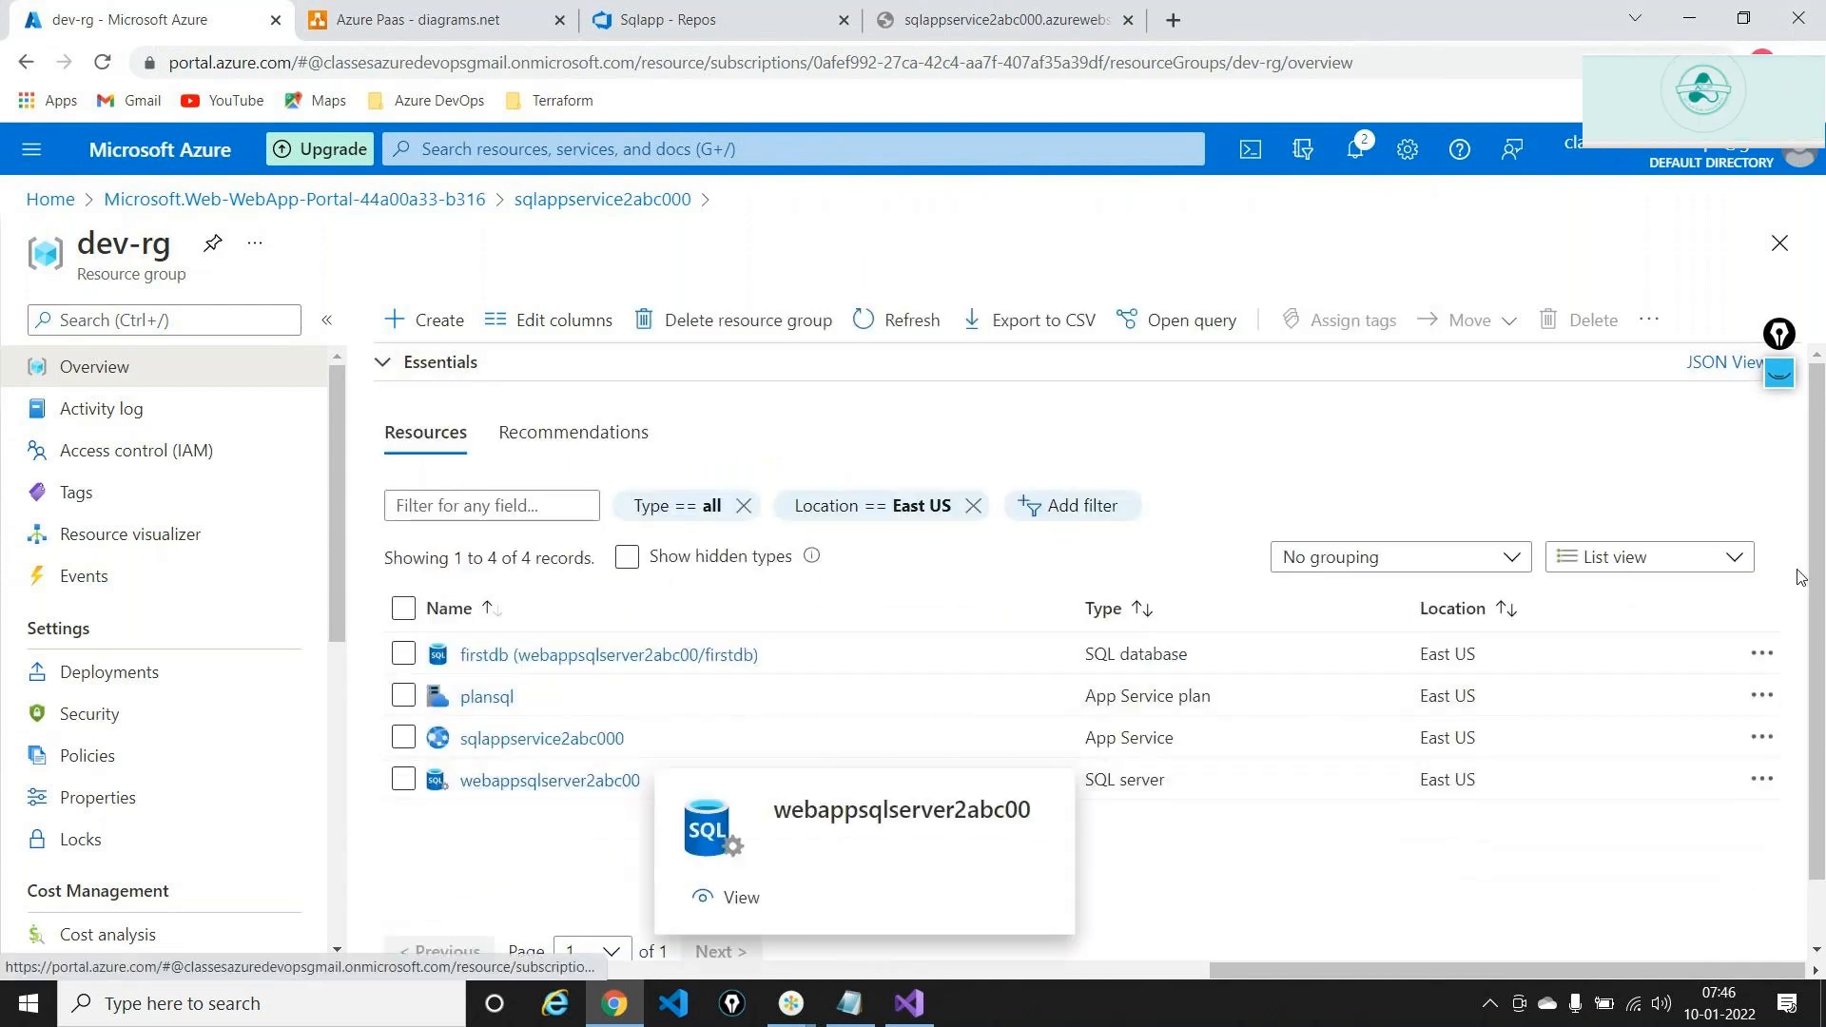
click(1780, 372)
drag(663, 778, 691, 775)
drag(773, 653, 793, 651)
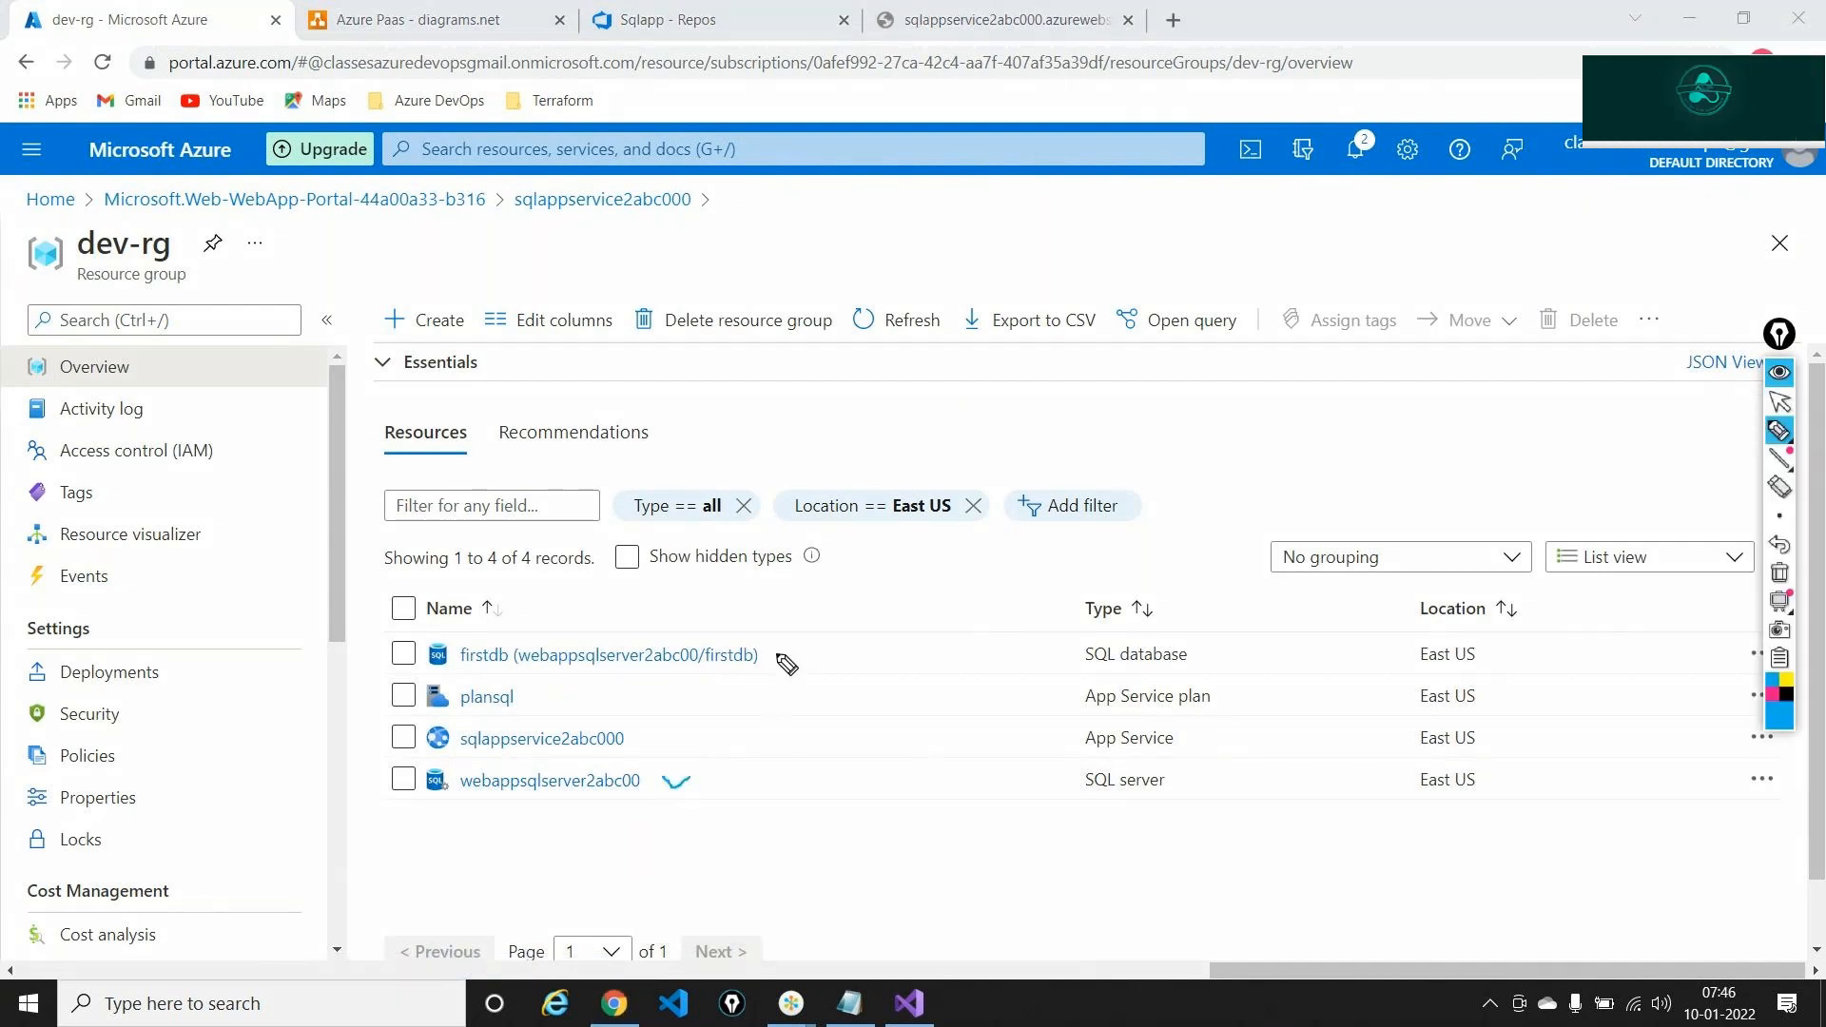
mouse_move(461, 631)
mouse_down()
mouse_move(510, 653)
mouse_move(476, 628)
mouse_up()
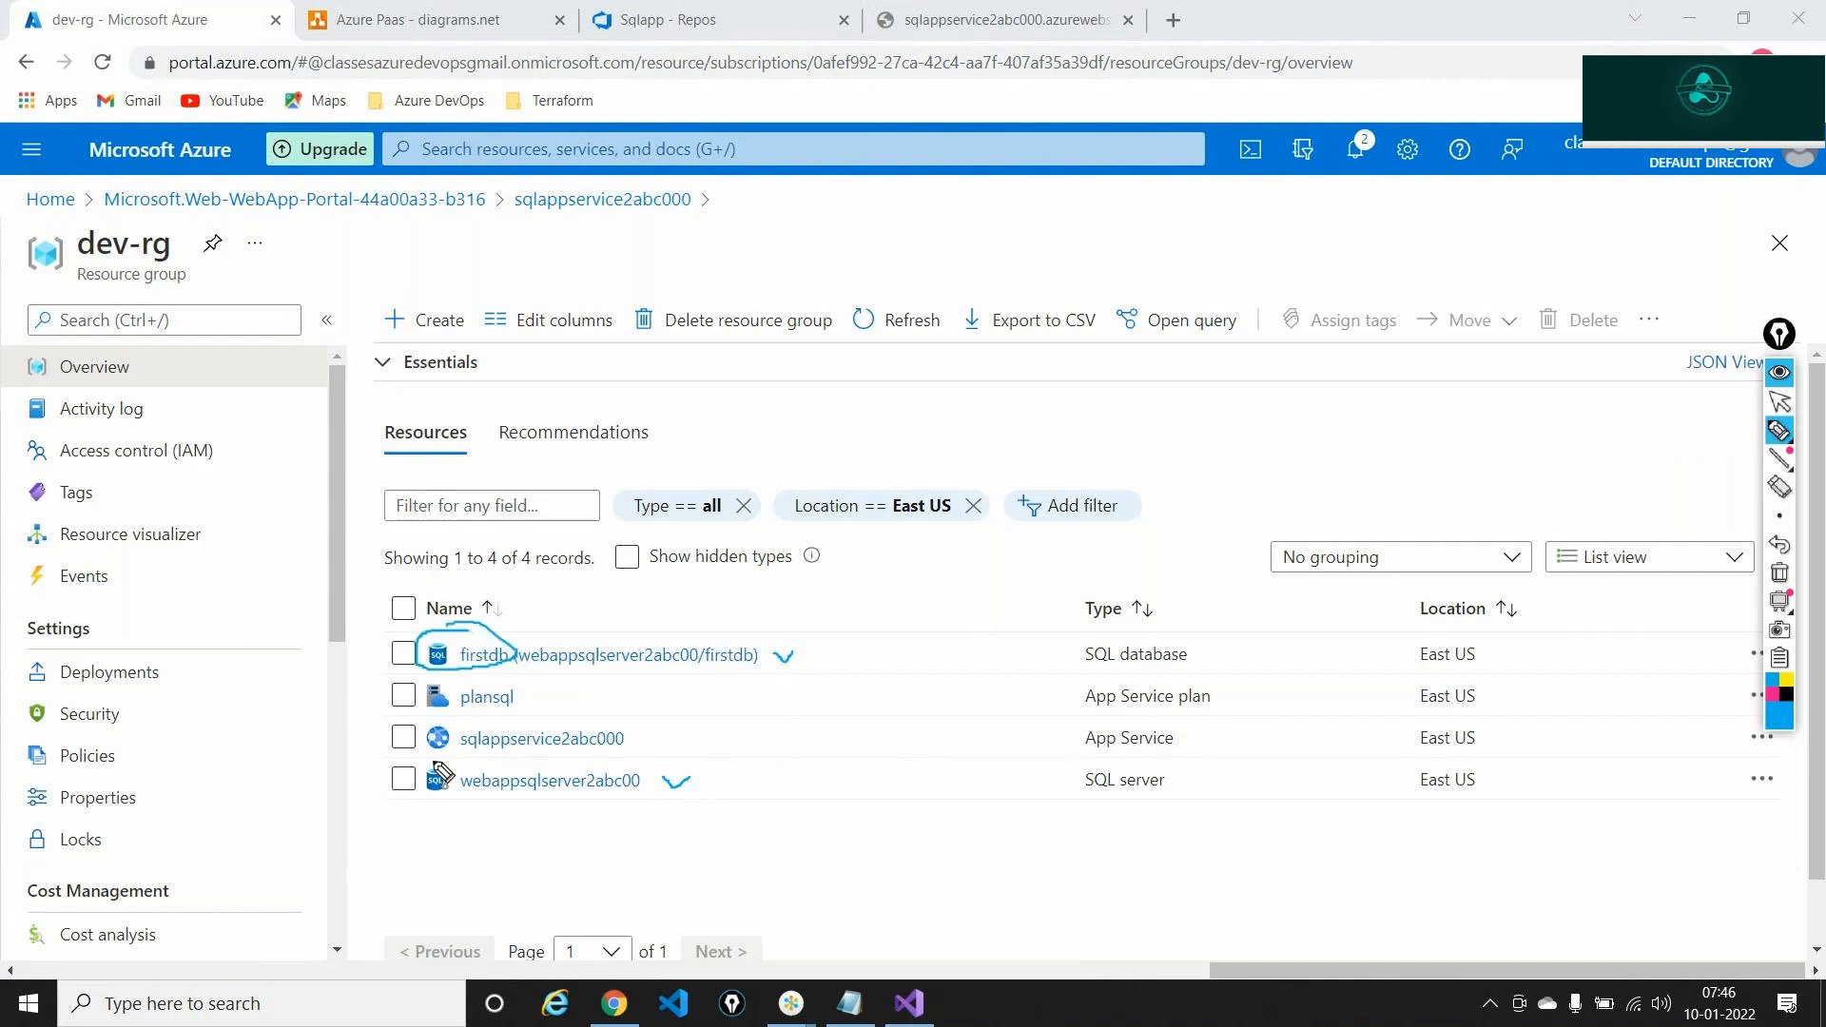
mouse_move(449, 764)
mouse_down()
mouse_move(465, 806)
mouse_move(435, 768)
mouse_up()
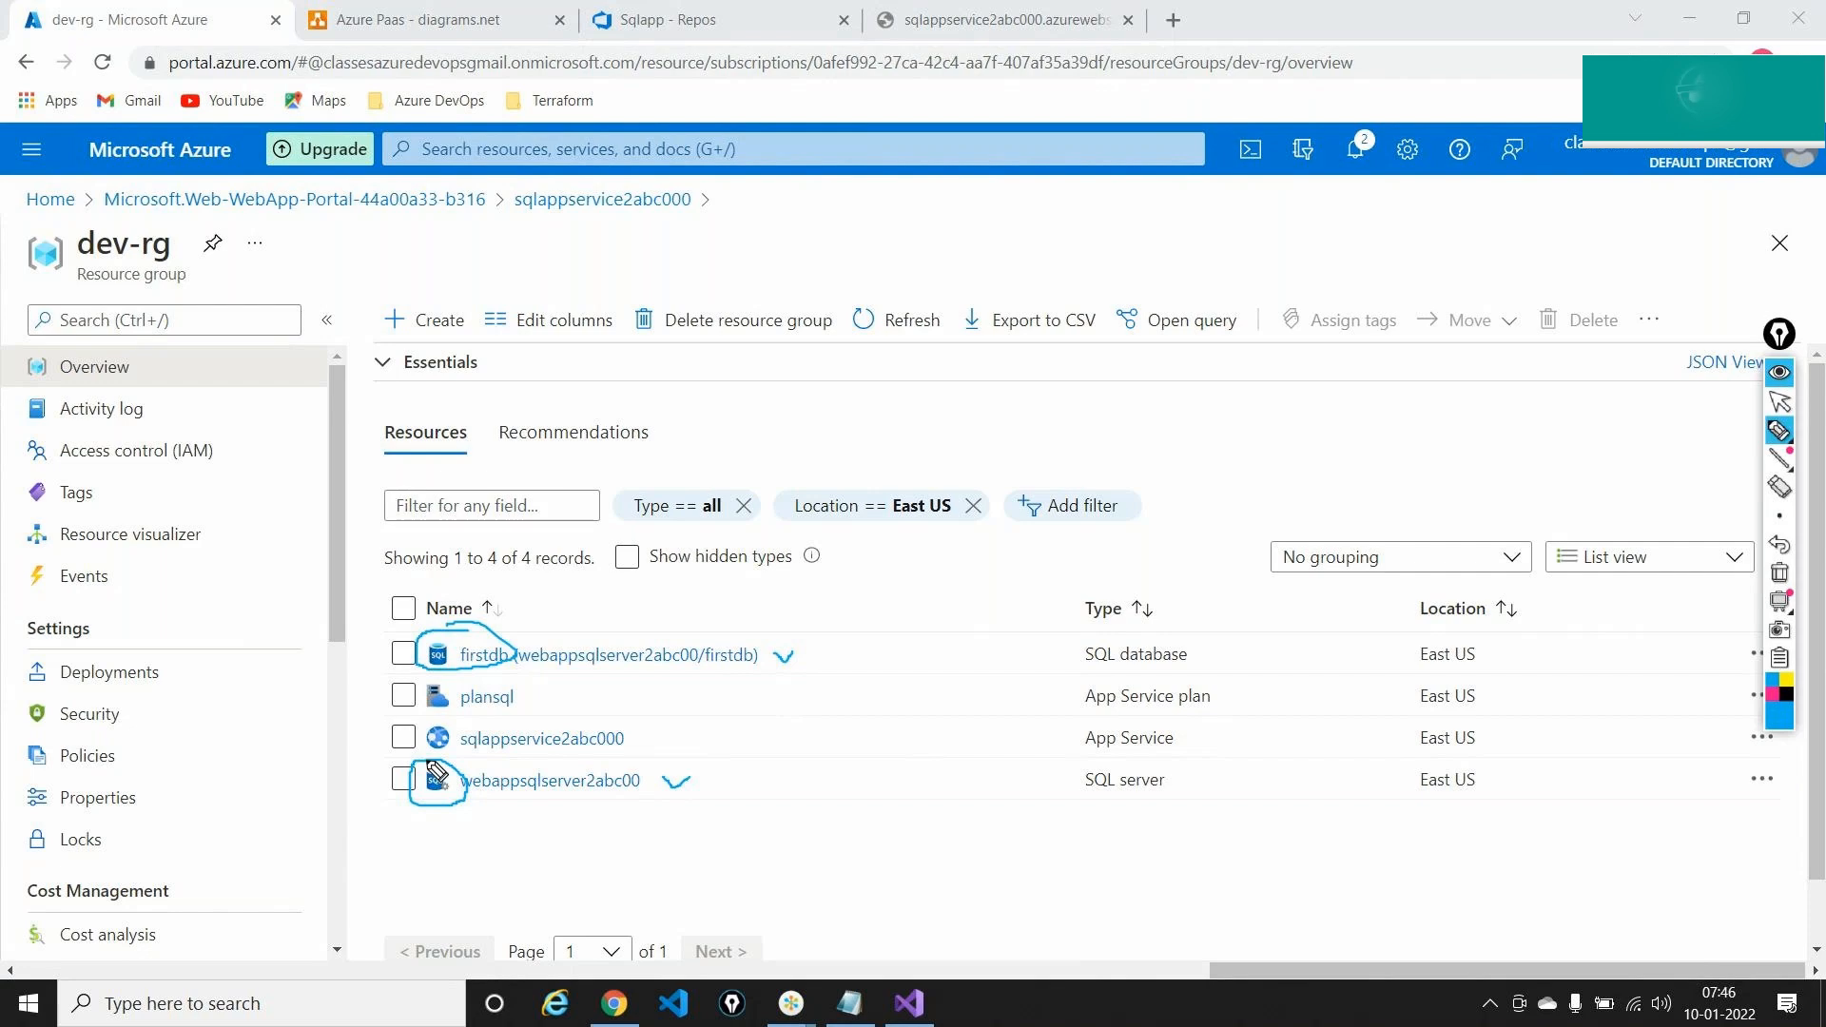
click(1779, 576)
click(1783, 407)
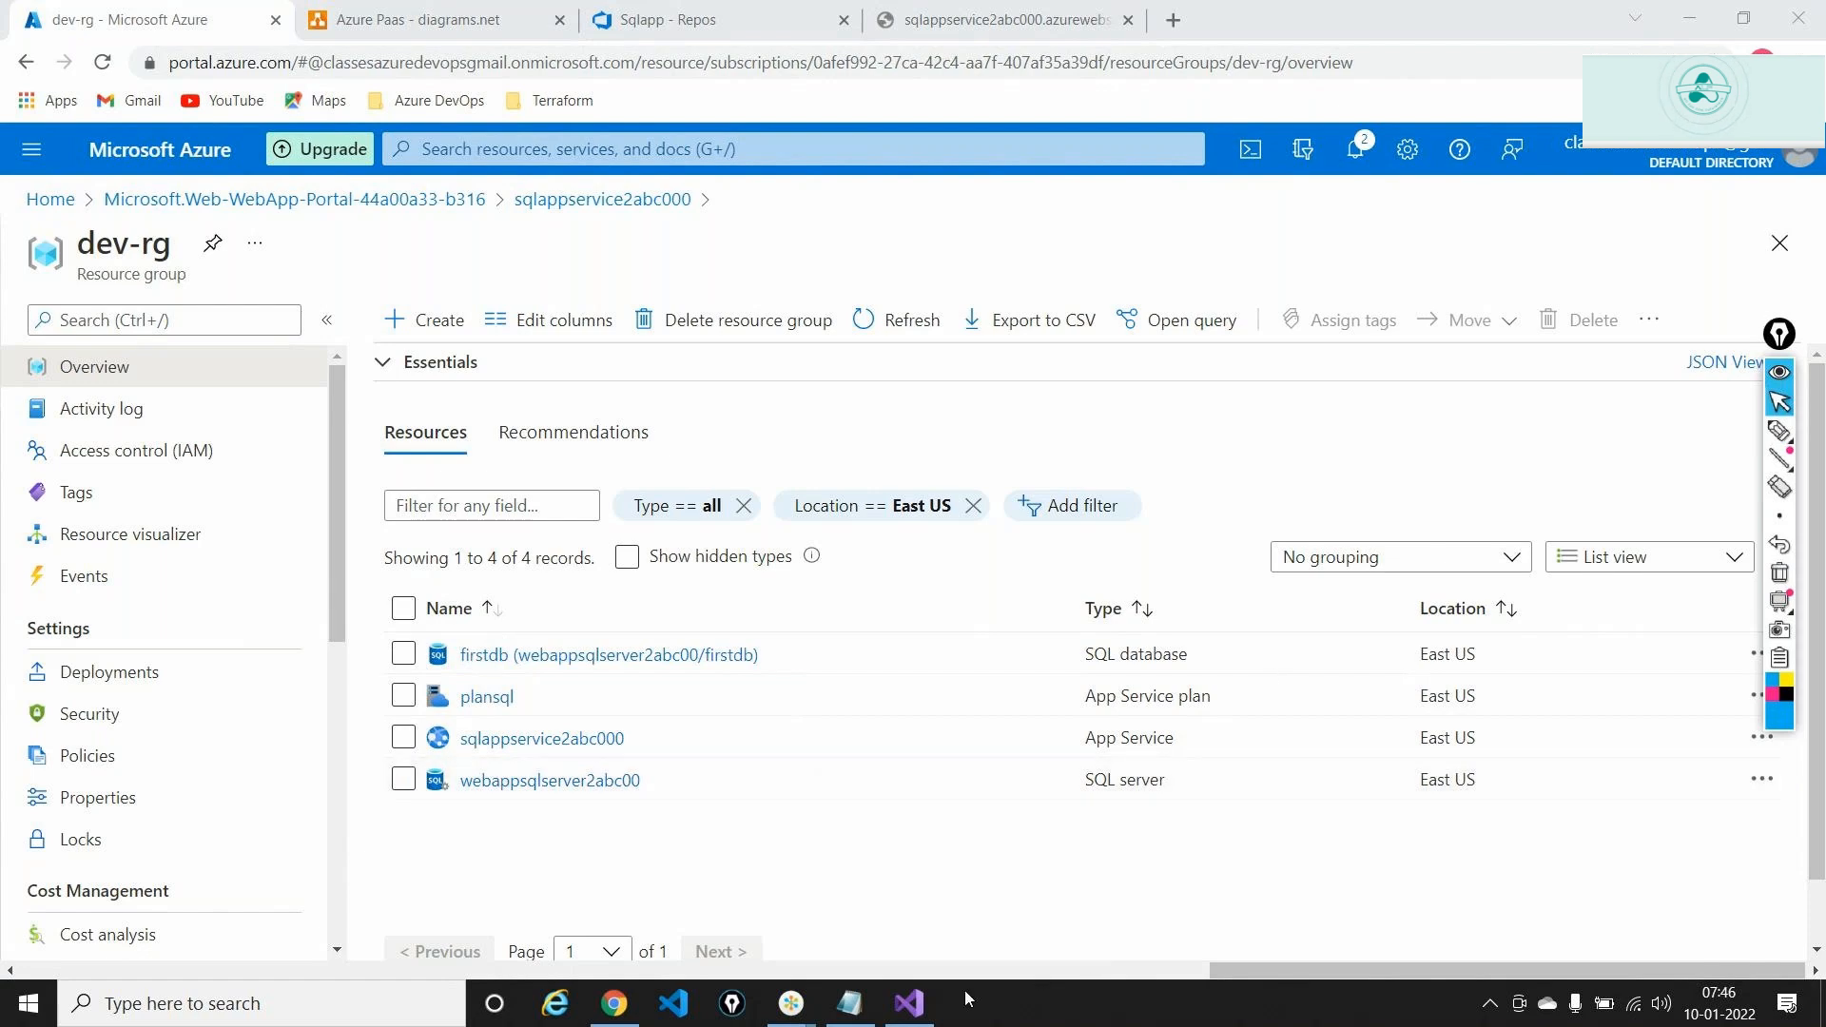
click(909, 1004)
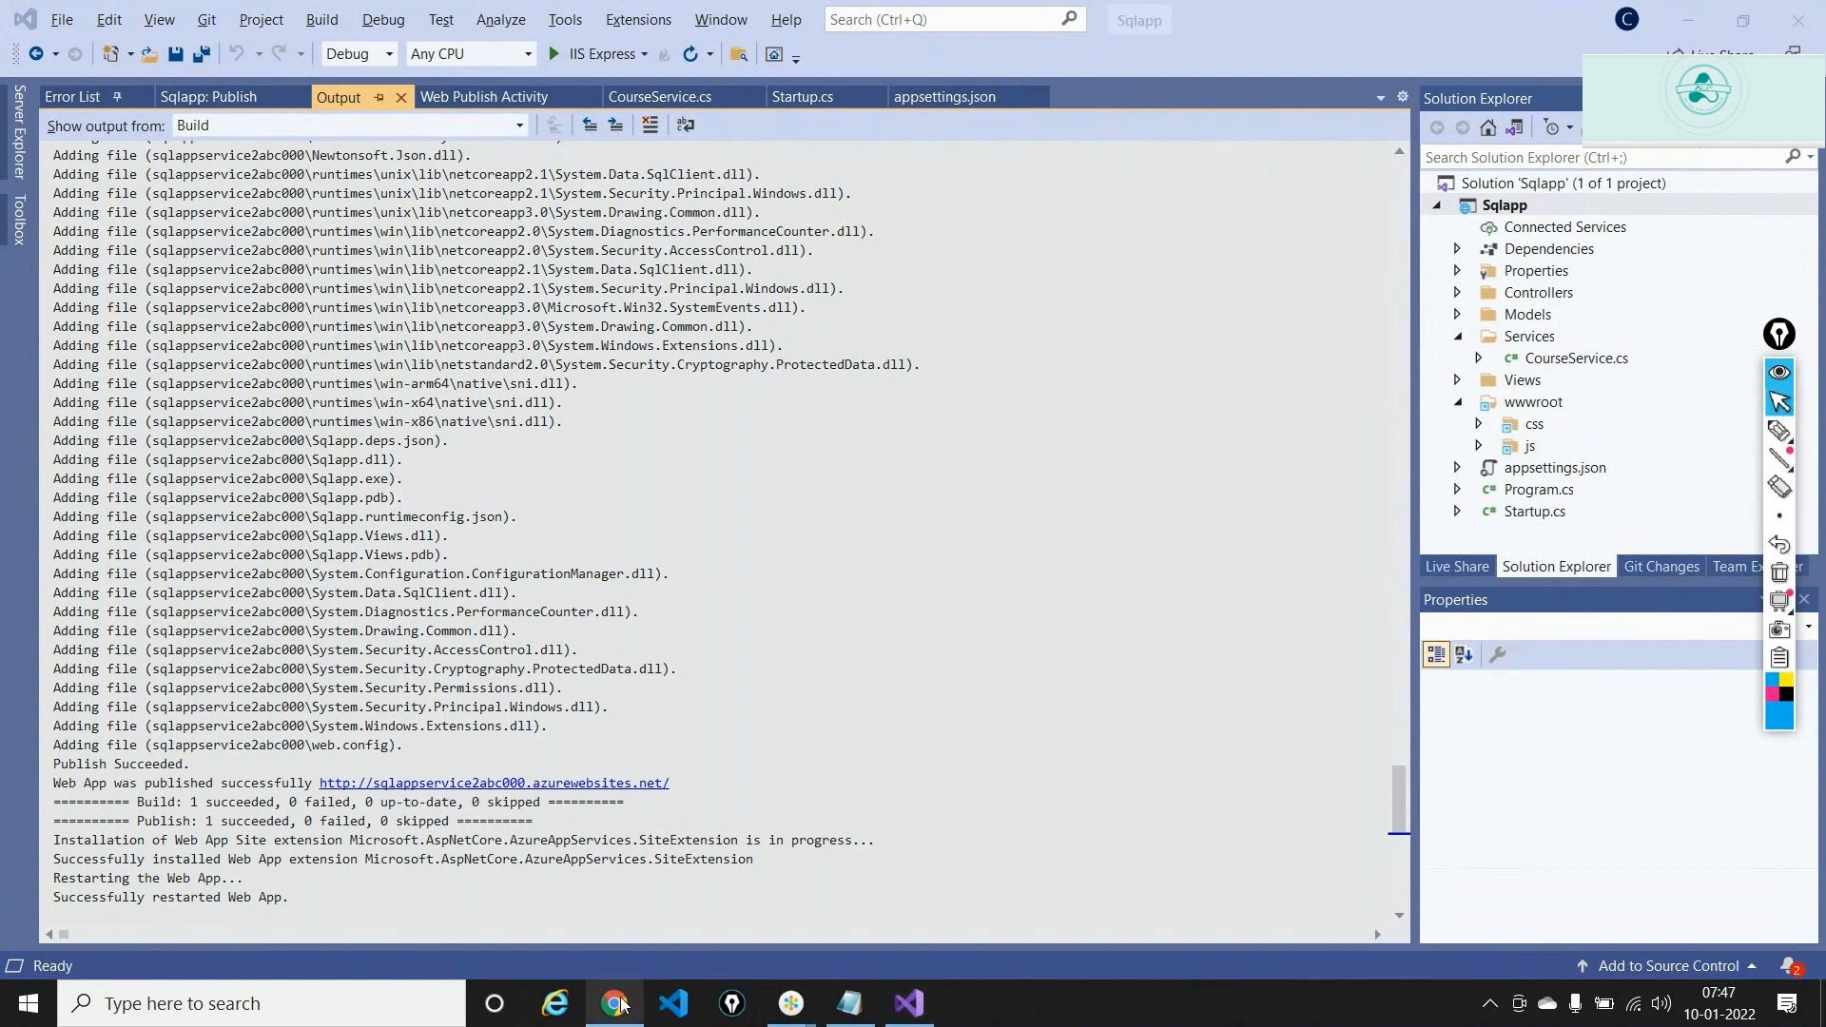
Reload the sqlappservice2abc000 web app page from the address bar
click(618, 1003)
click(549, 52)
key(Return)
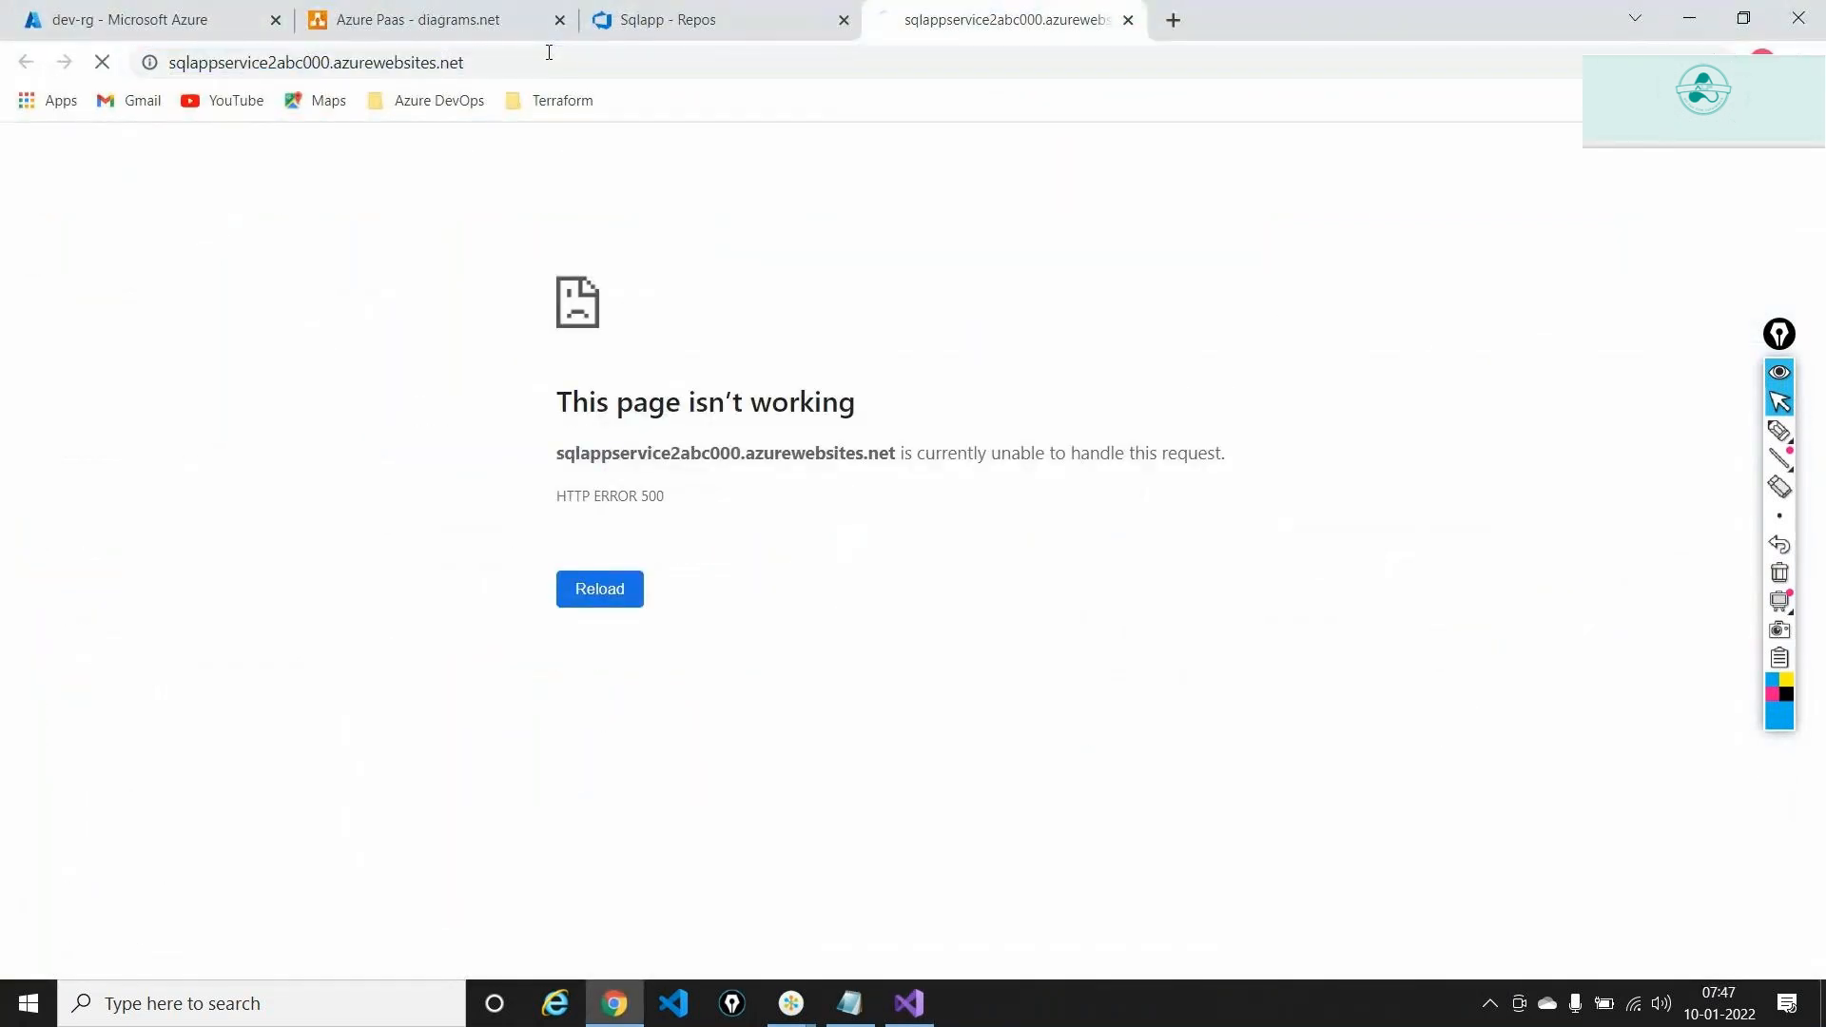
click(549, 52)
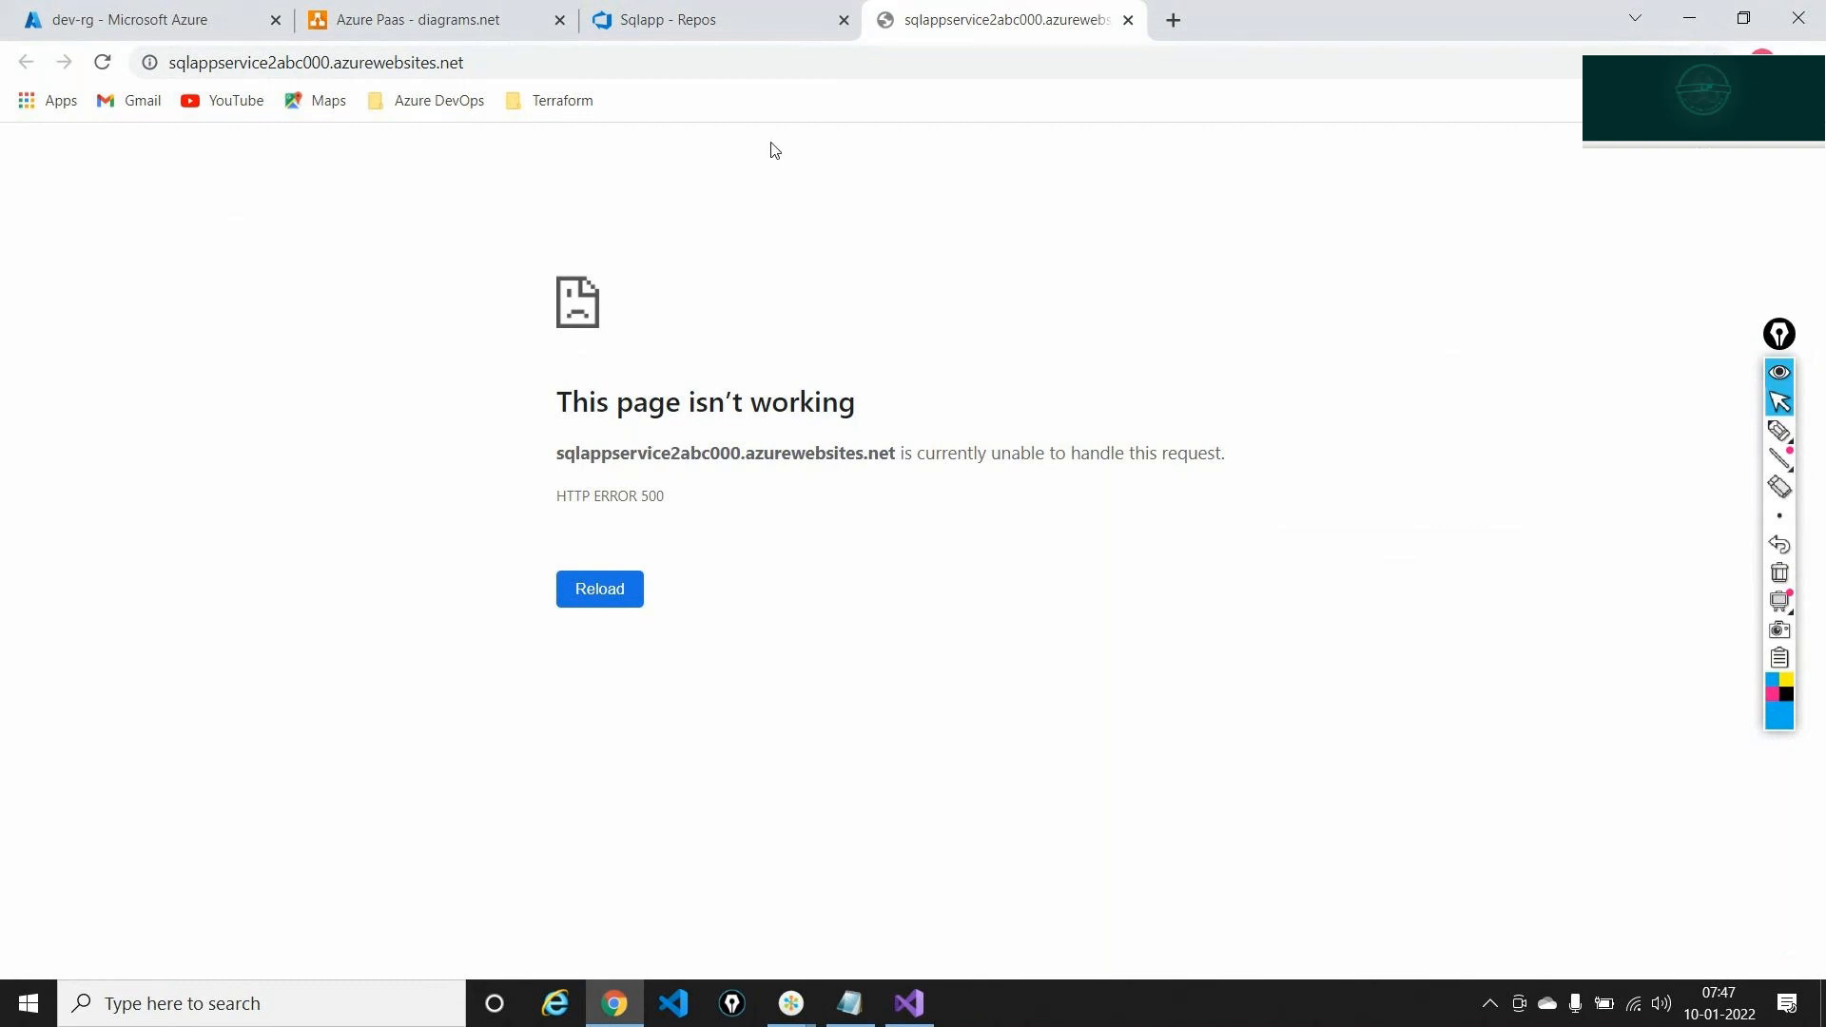
Reload with DevTools open and inspect the failed request's headers showing 500 Internal Server Error
key(F12)
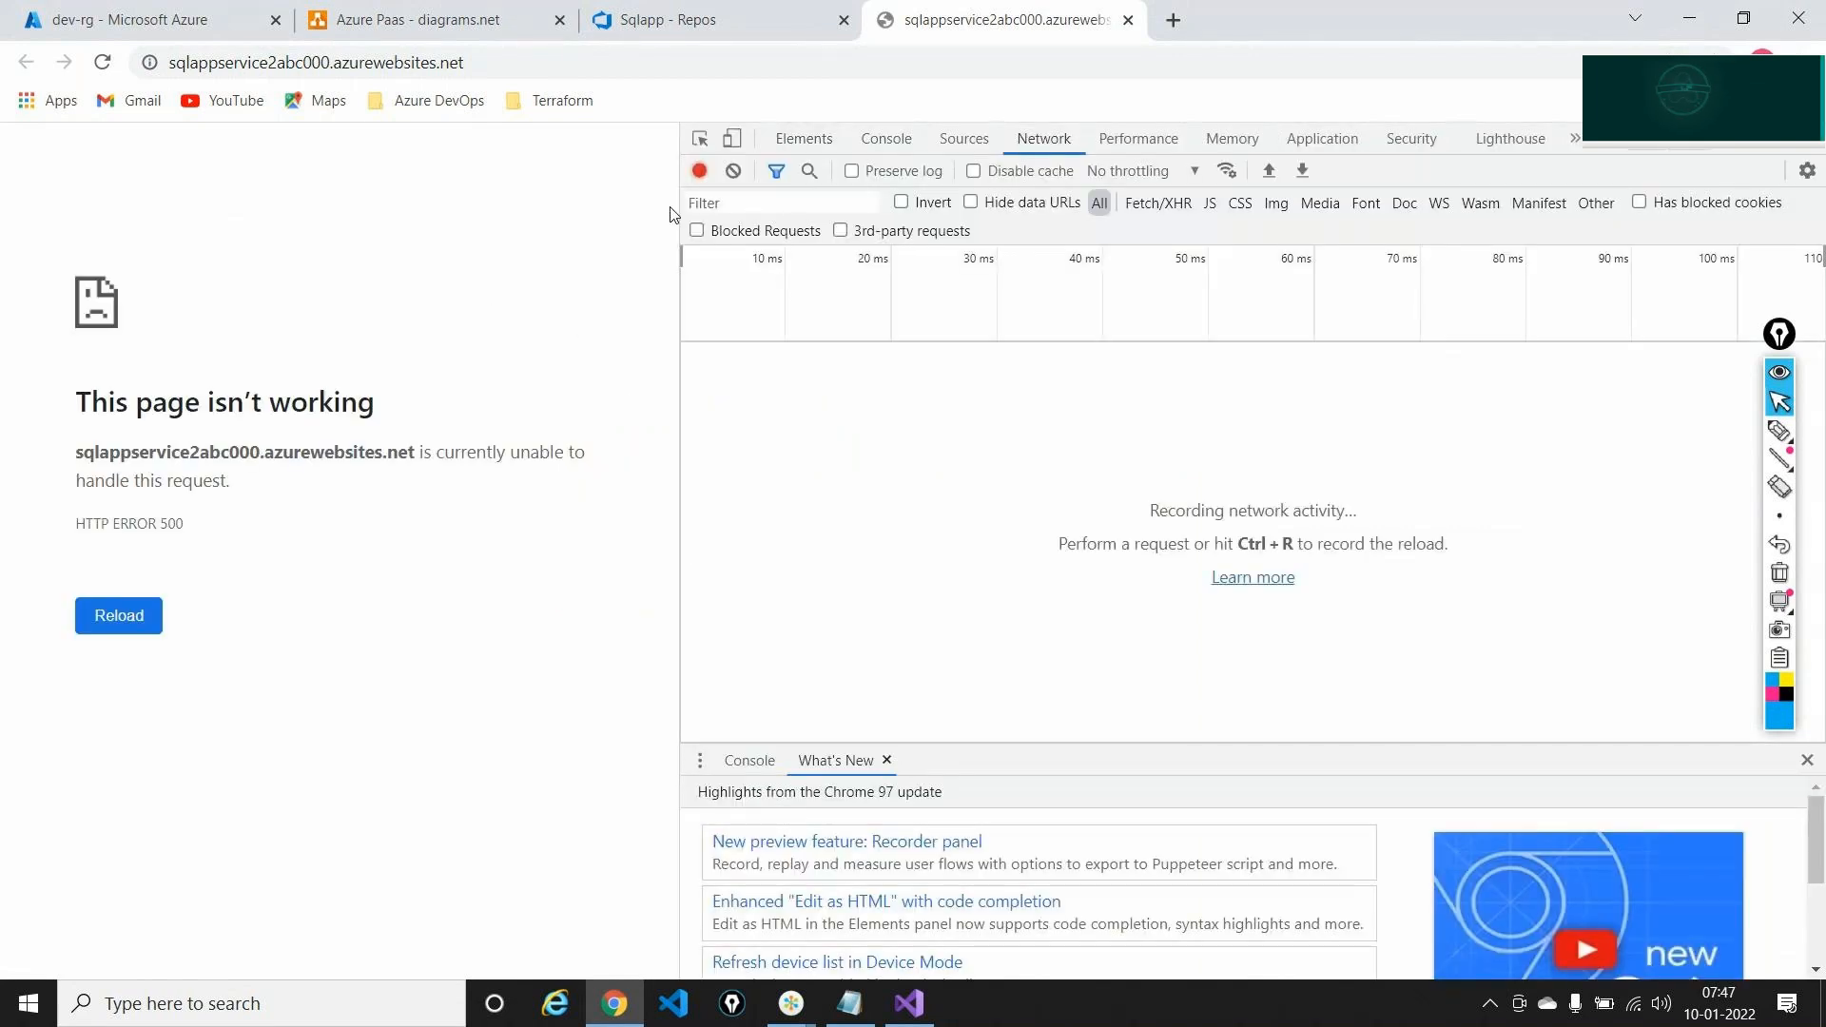
click(659, 76)
key(Return)
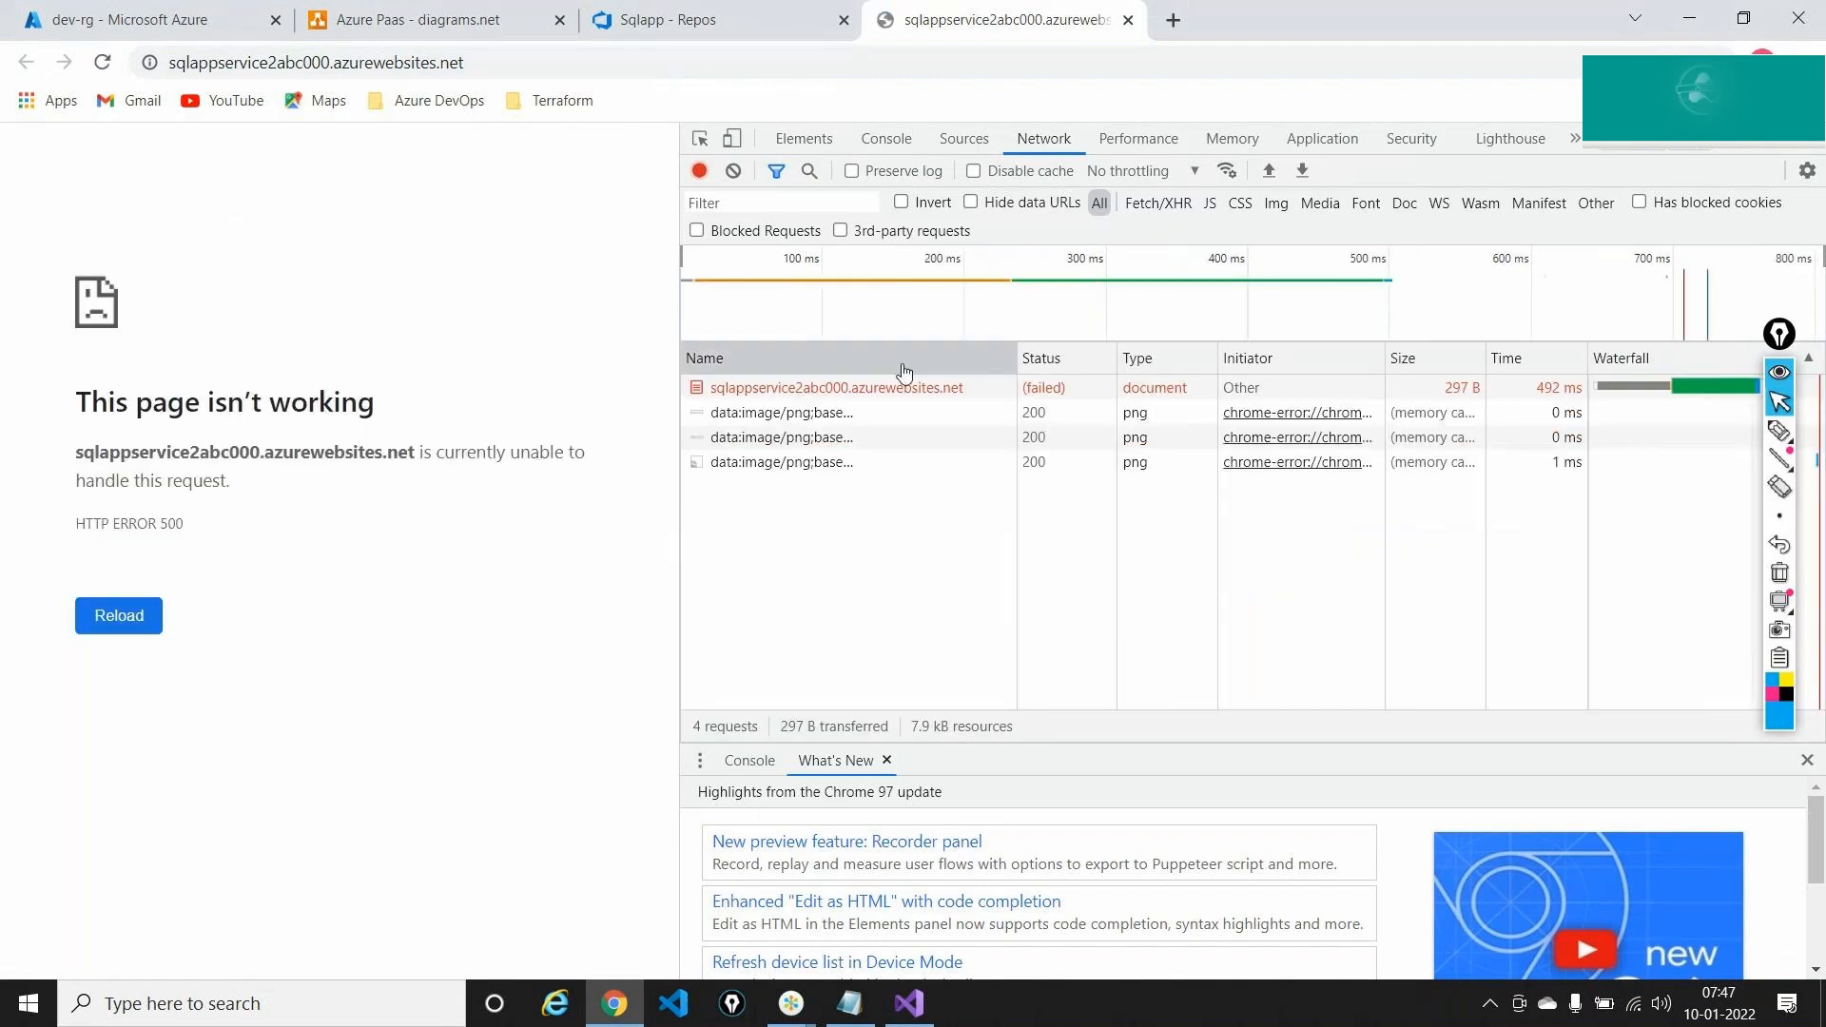
click(911, 394)
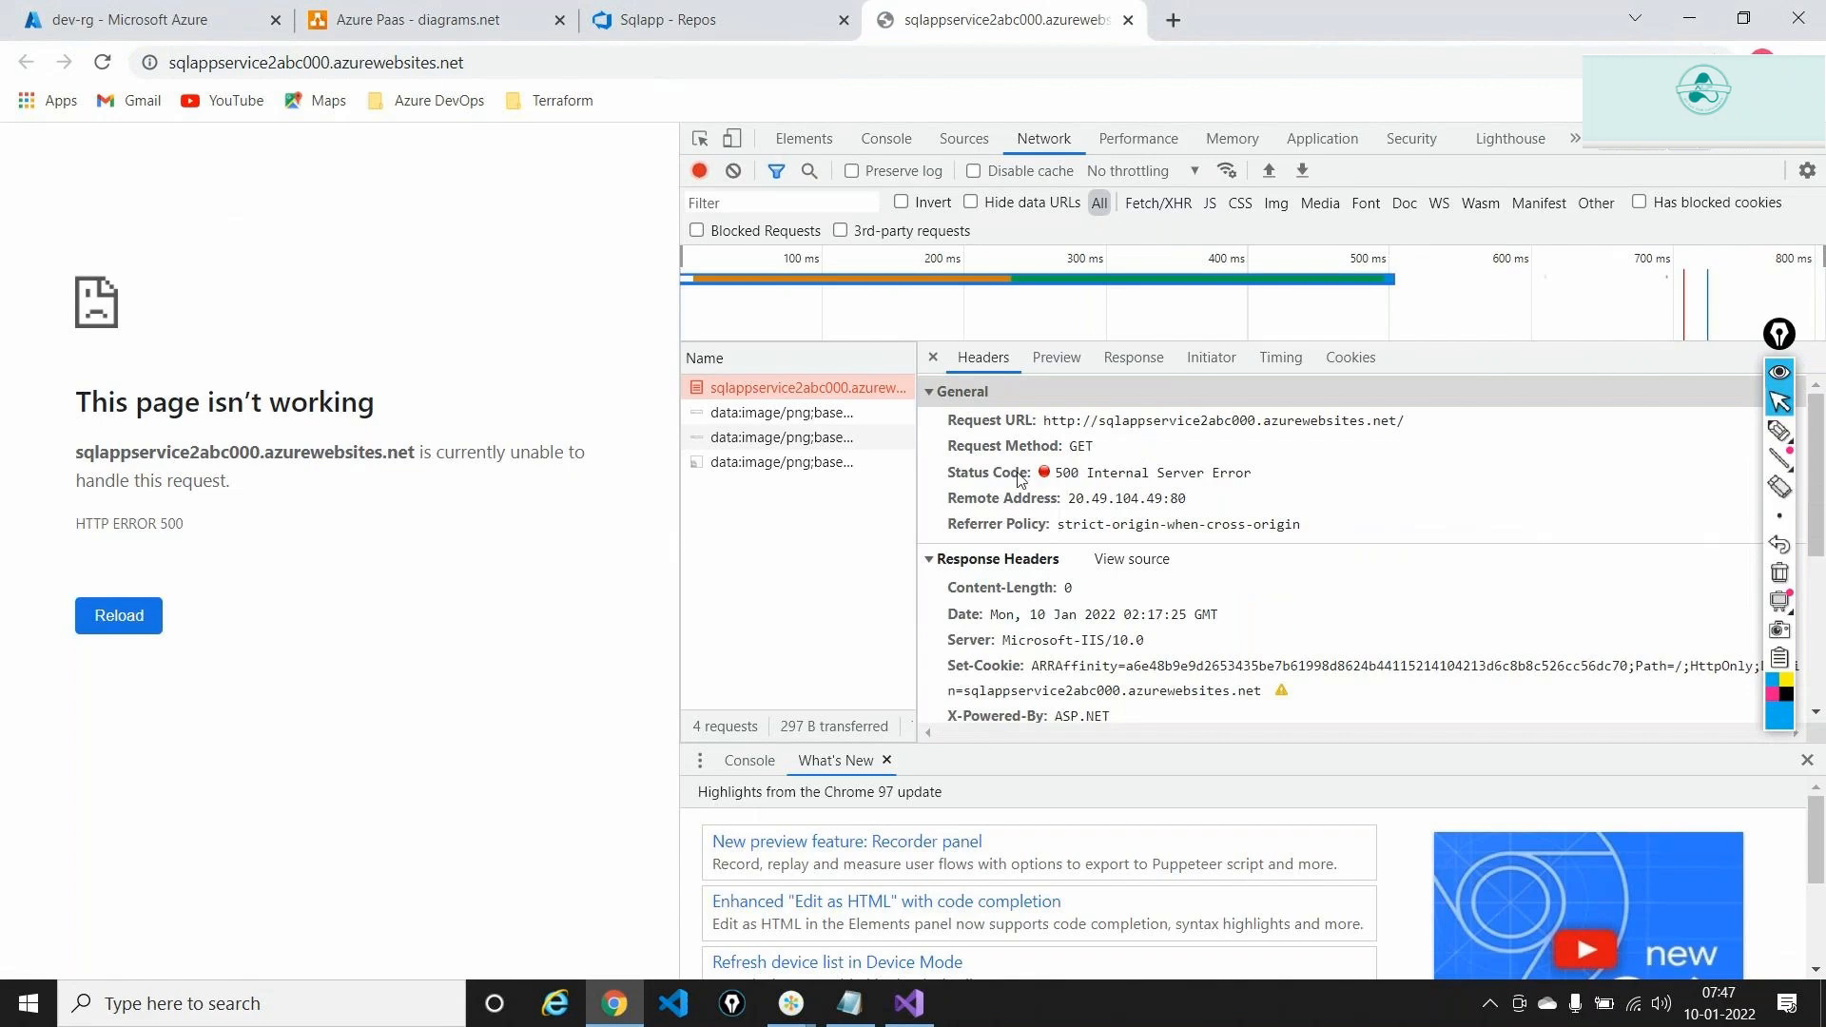
scroll(1413, 606, down, 3)
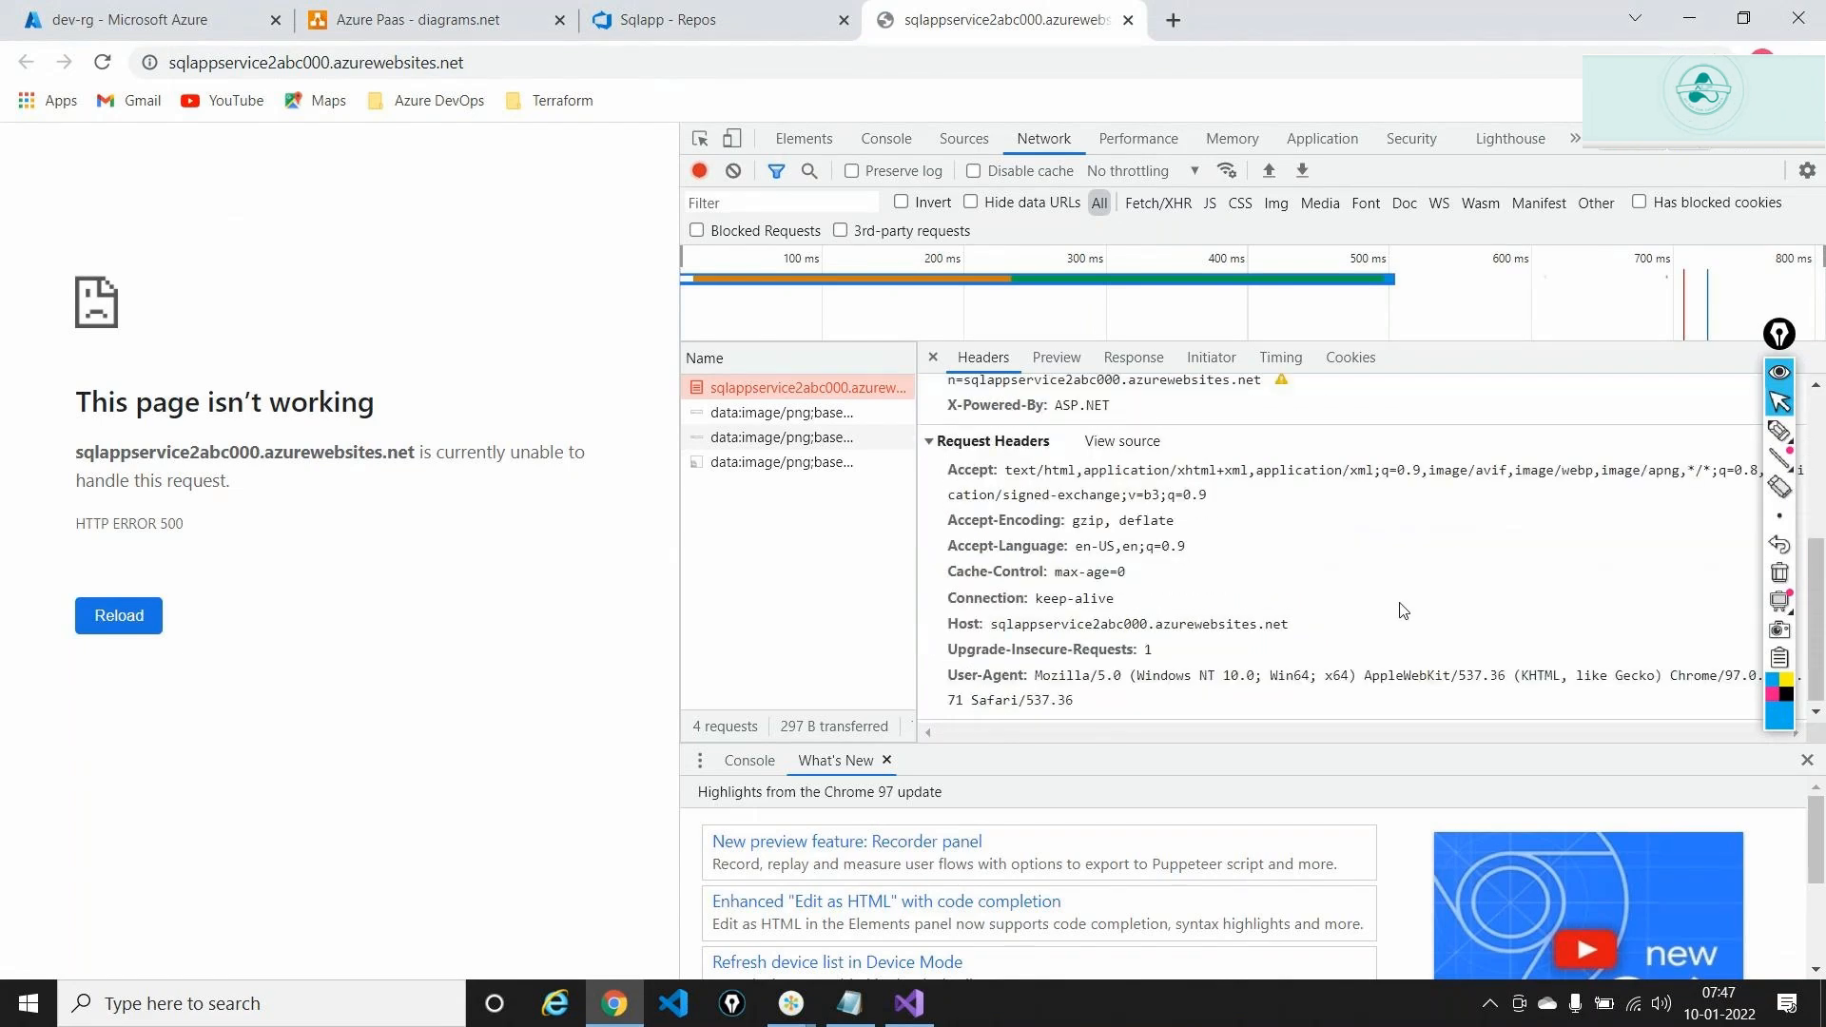
scroll(1404, 610, up, 3)
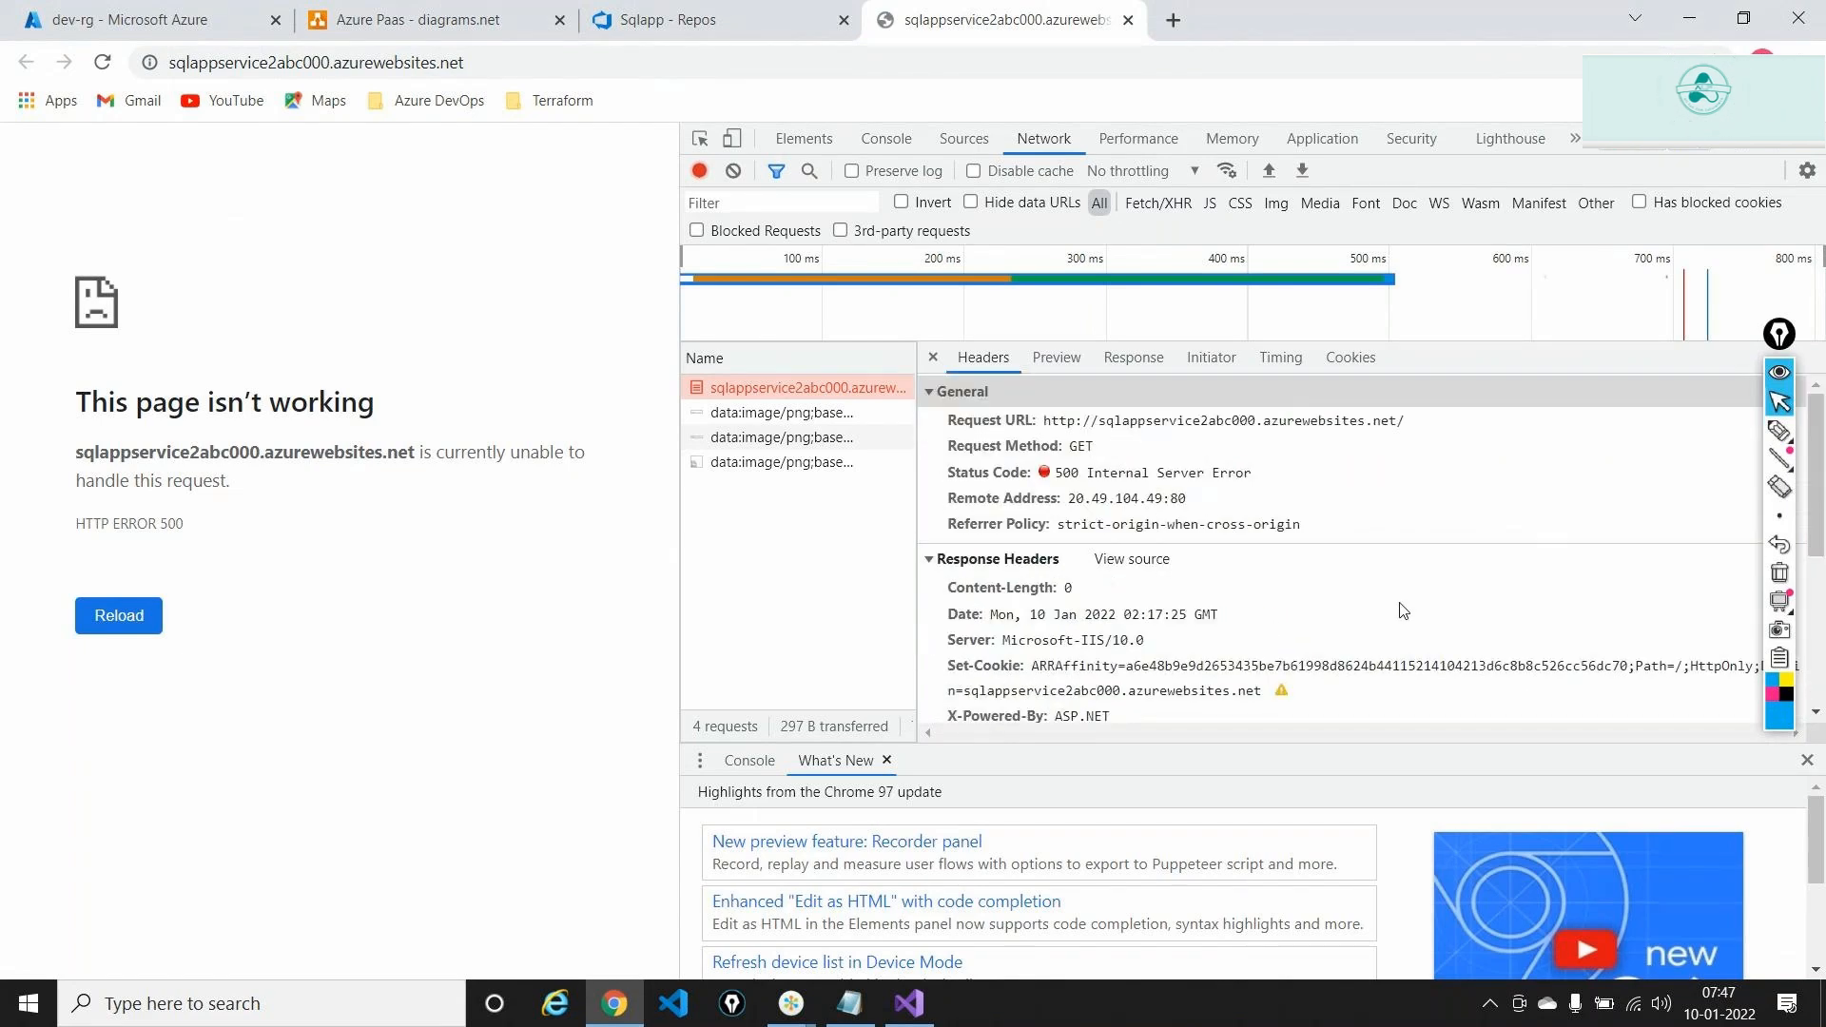
click(317, 12)
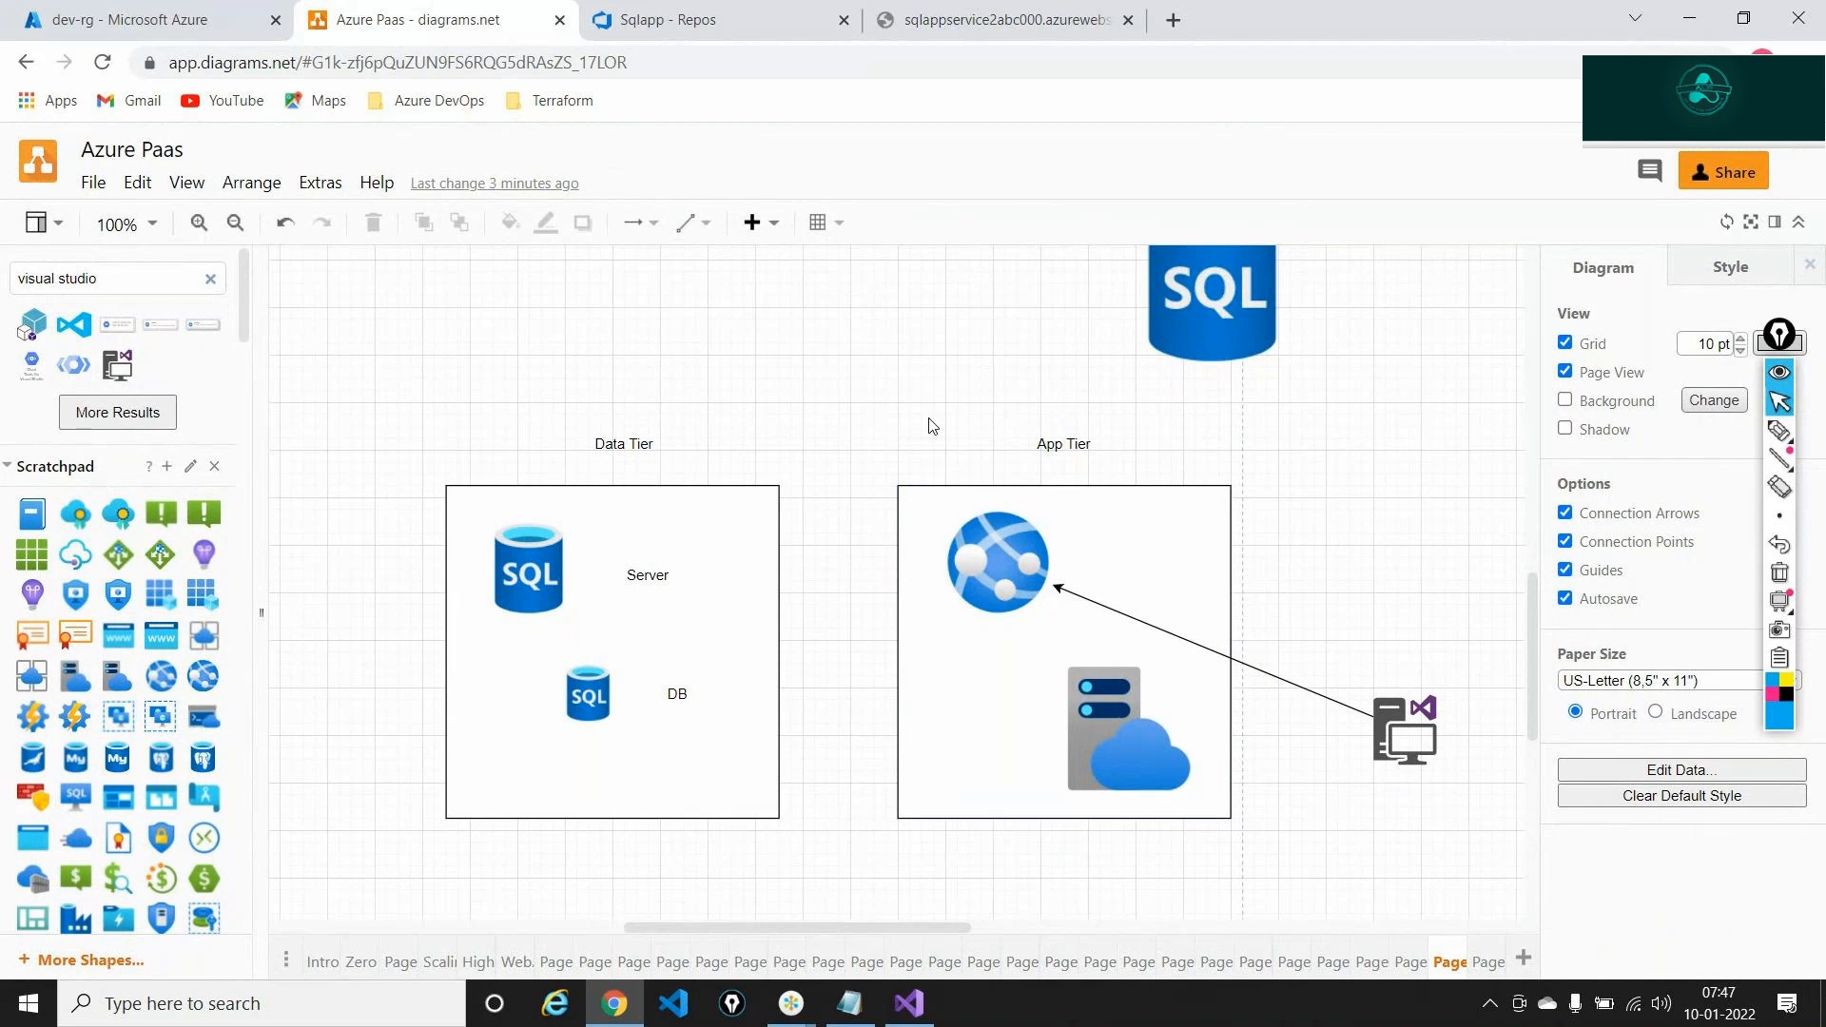
Sketch temporary pen links from App Tier's web app to the Data Tier SQL server and database
click(620, 451)
click(1150, 653)
click(1780, 430)
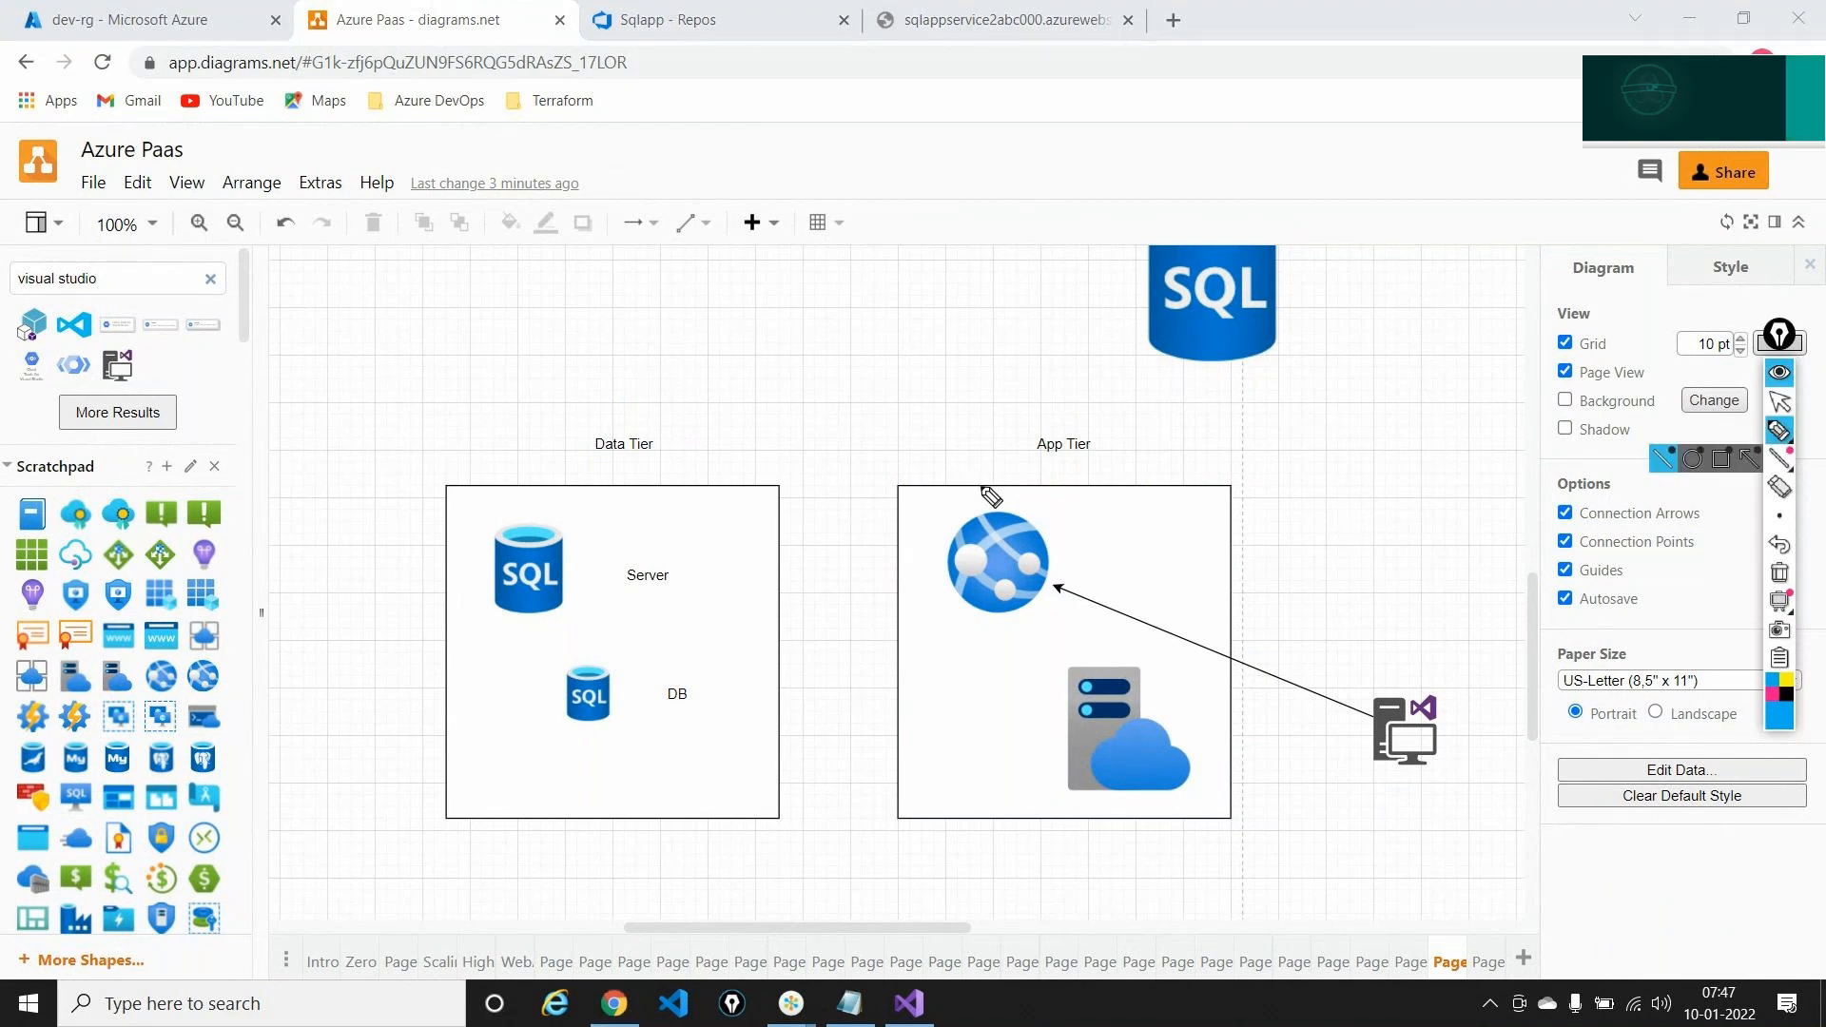
drag(981, 487, 693, 477)
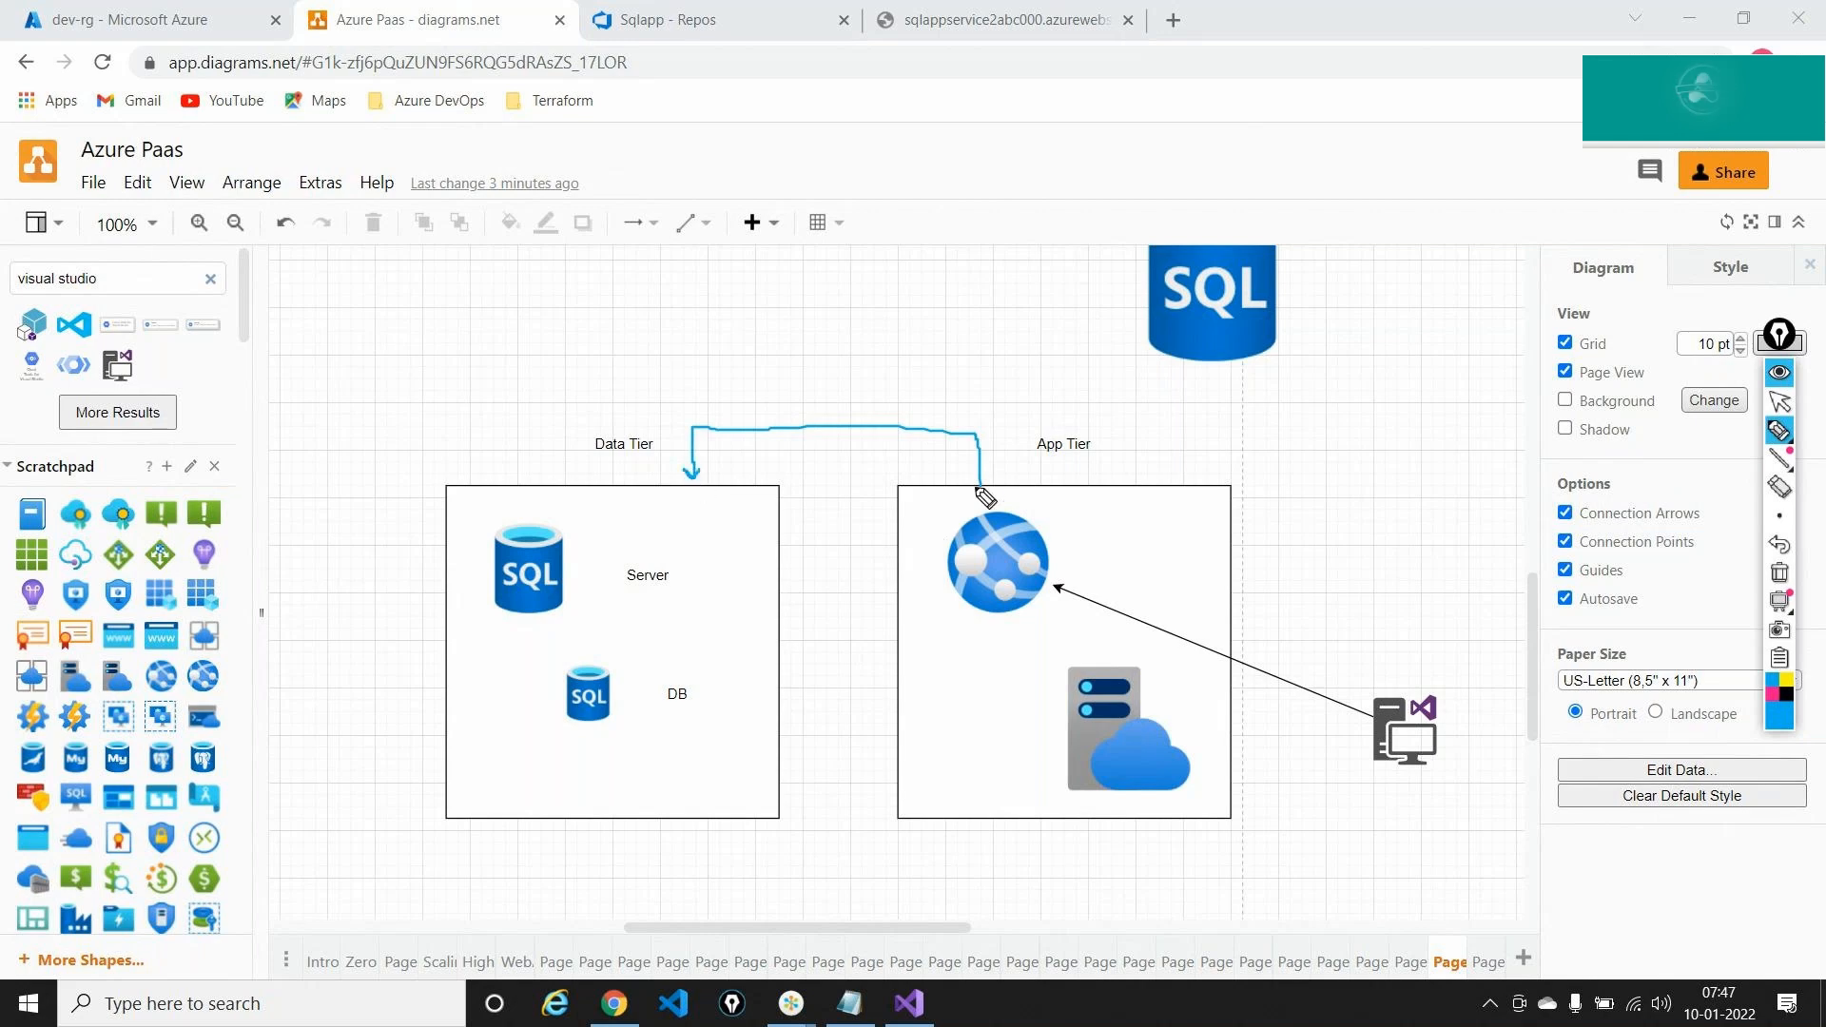
drag(959, 468, 987, 473)
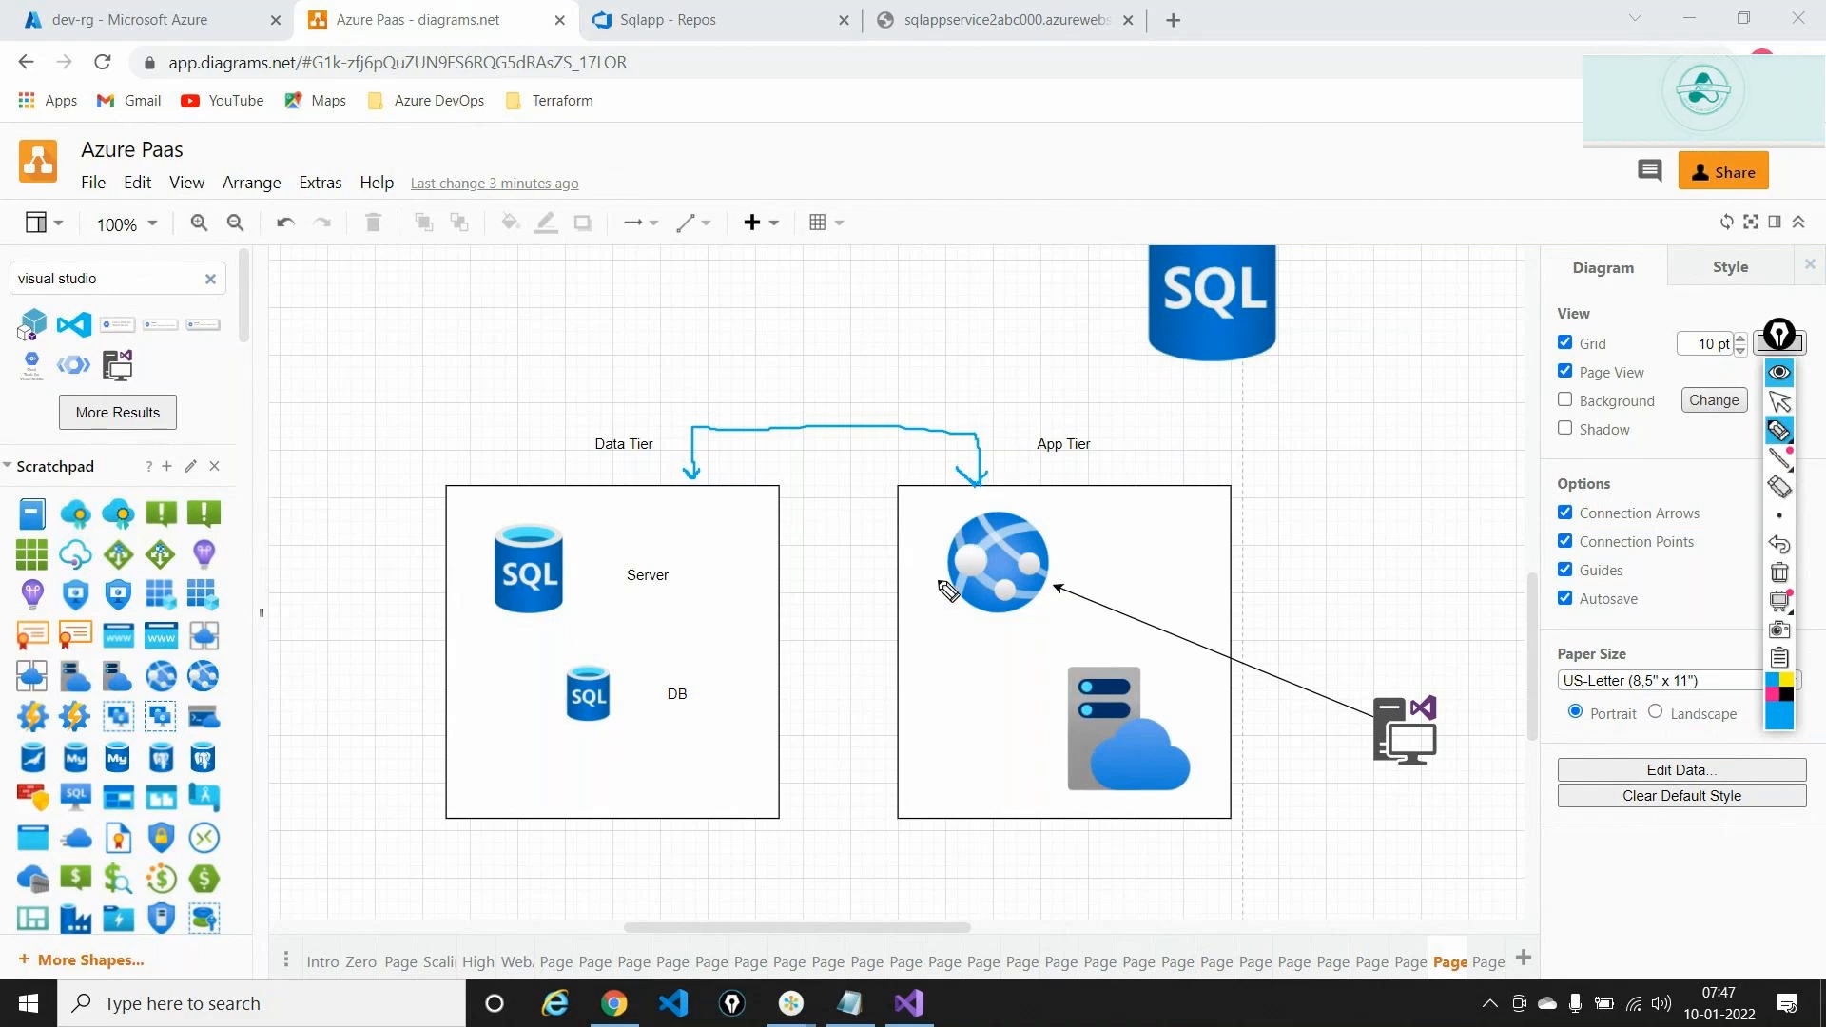
drag(941, 552, 582, 550)
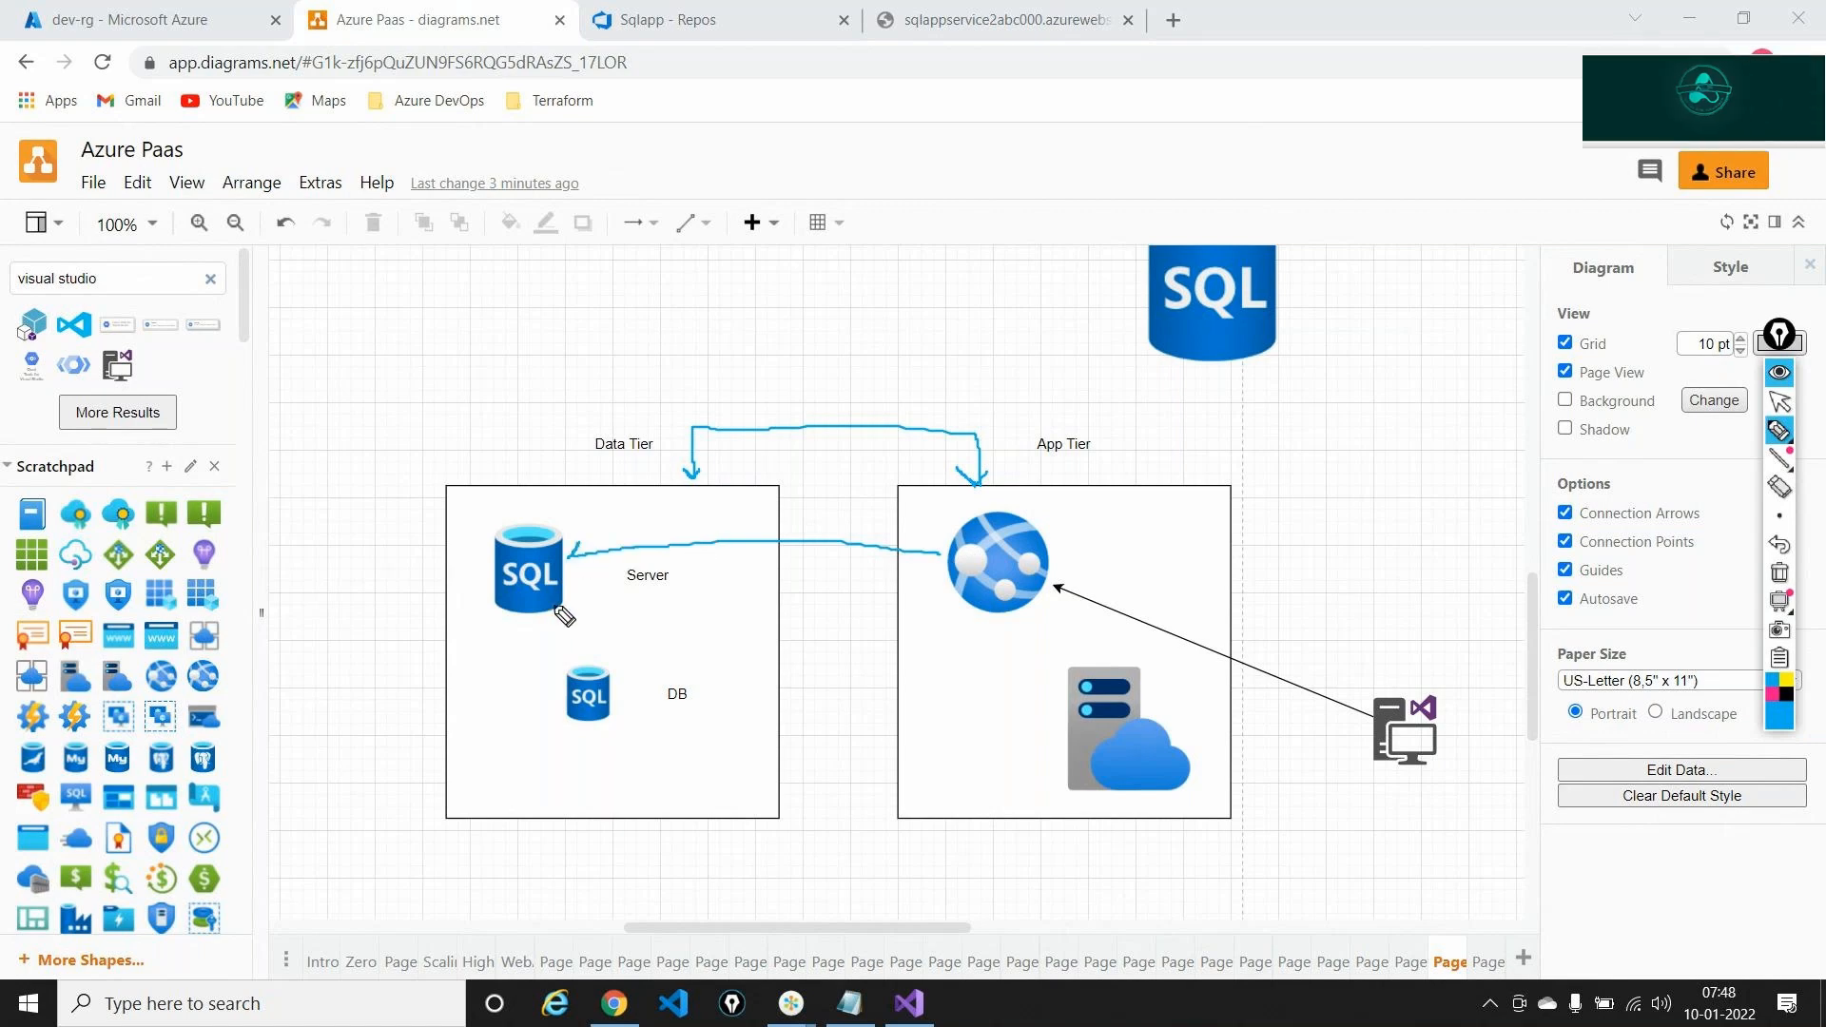
mouse_move(557, 612)
mouse_down()
mouse_move(561, 655)
mouse_move(585, 642)
mouse_up()
Erase the sketches and go back to the sqlappservice2abc000 tab's address bar
click(1780, 571)
click(1780, 403)
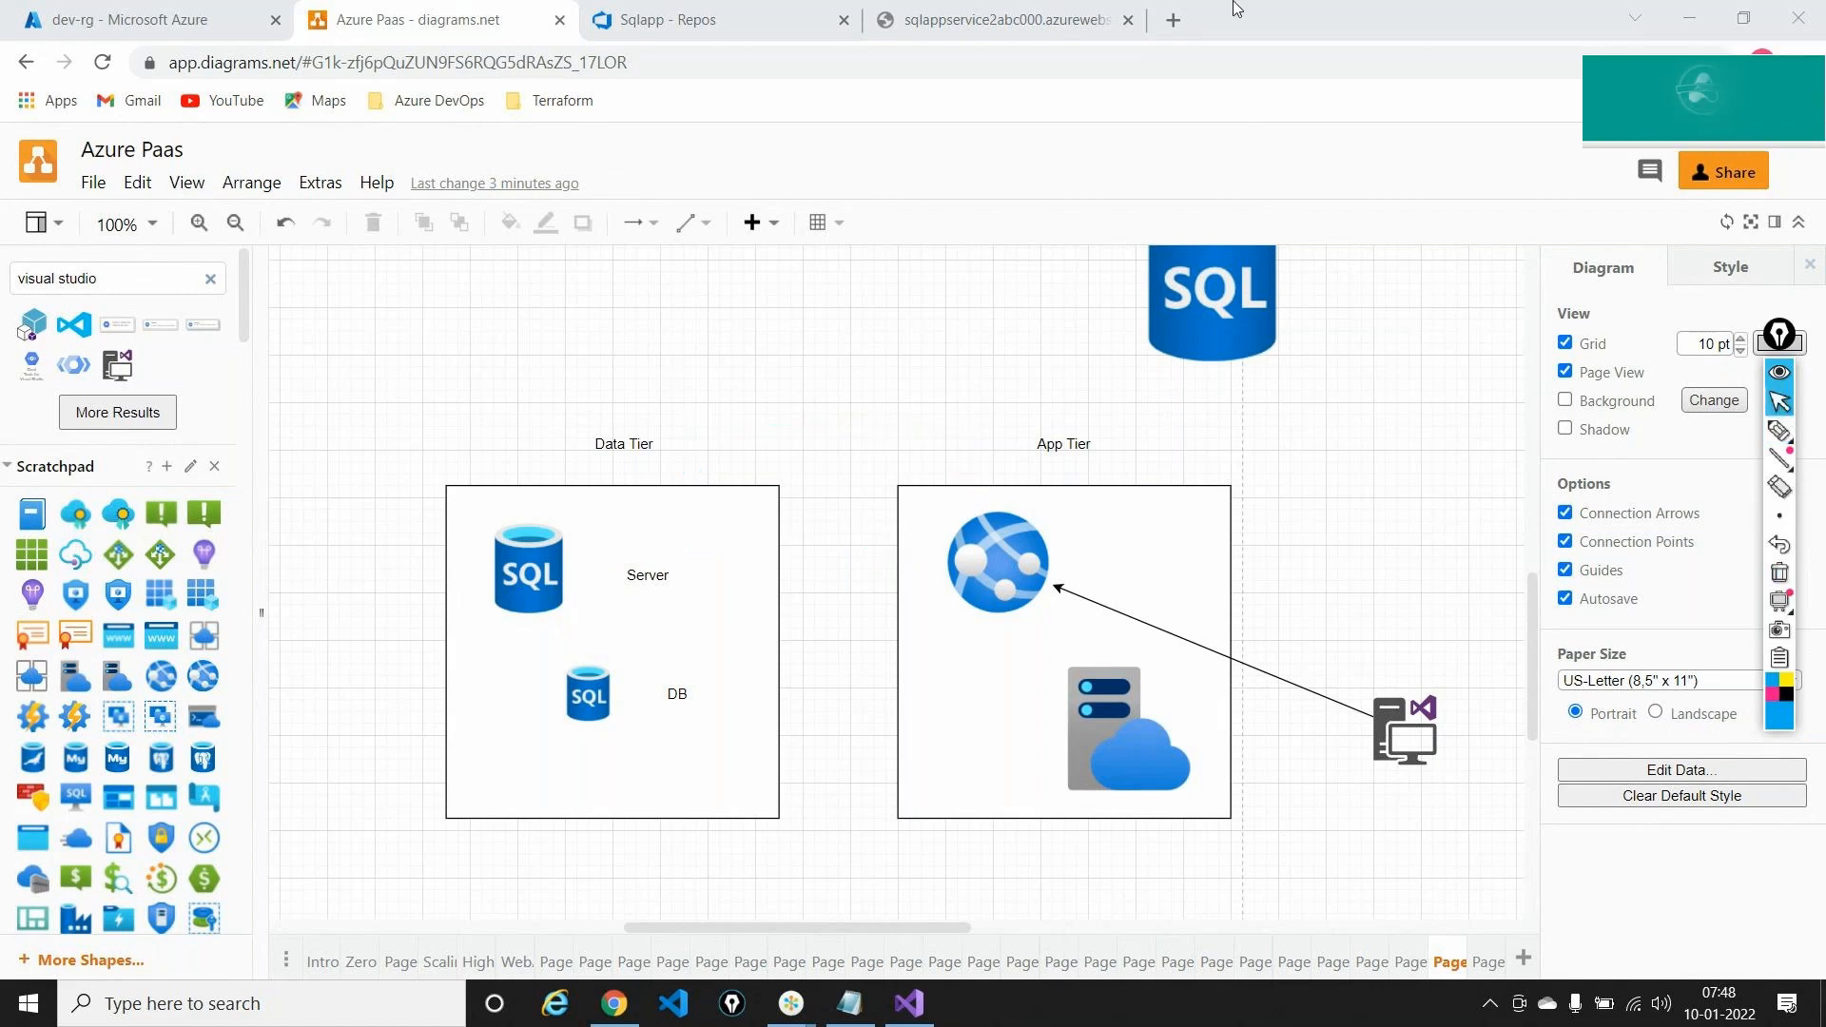
click(977, 21)
click(810, 63)
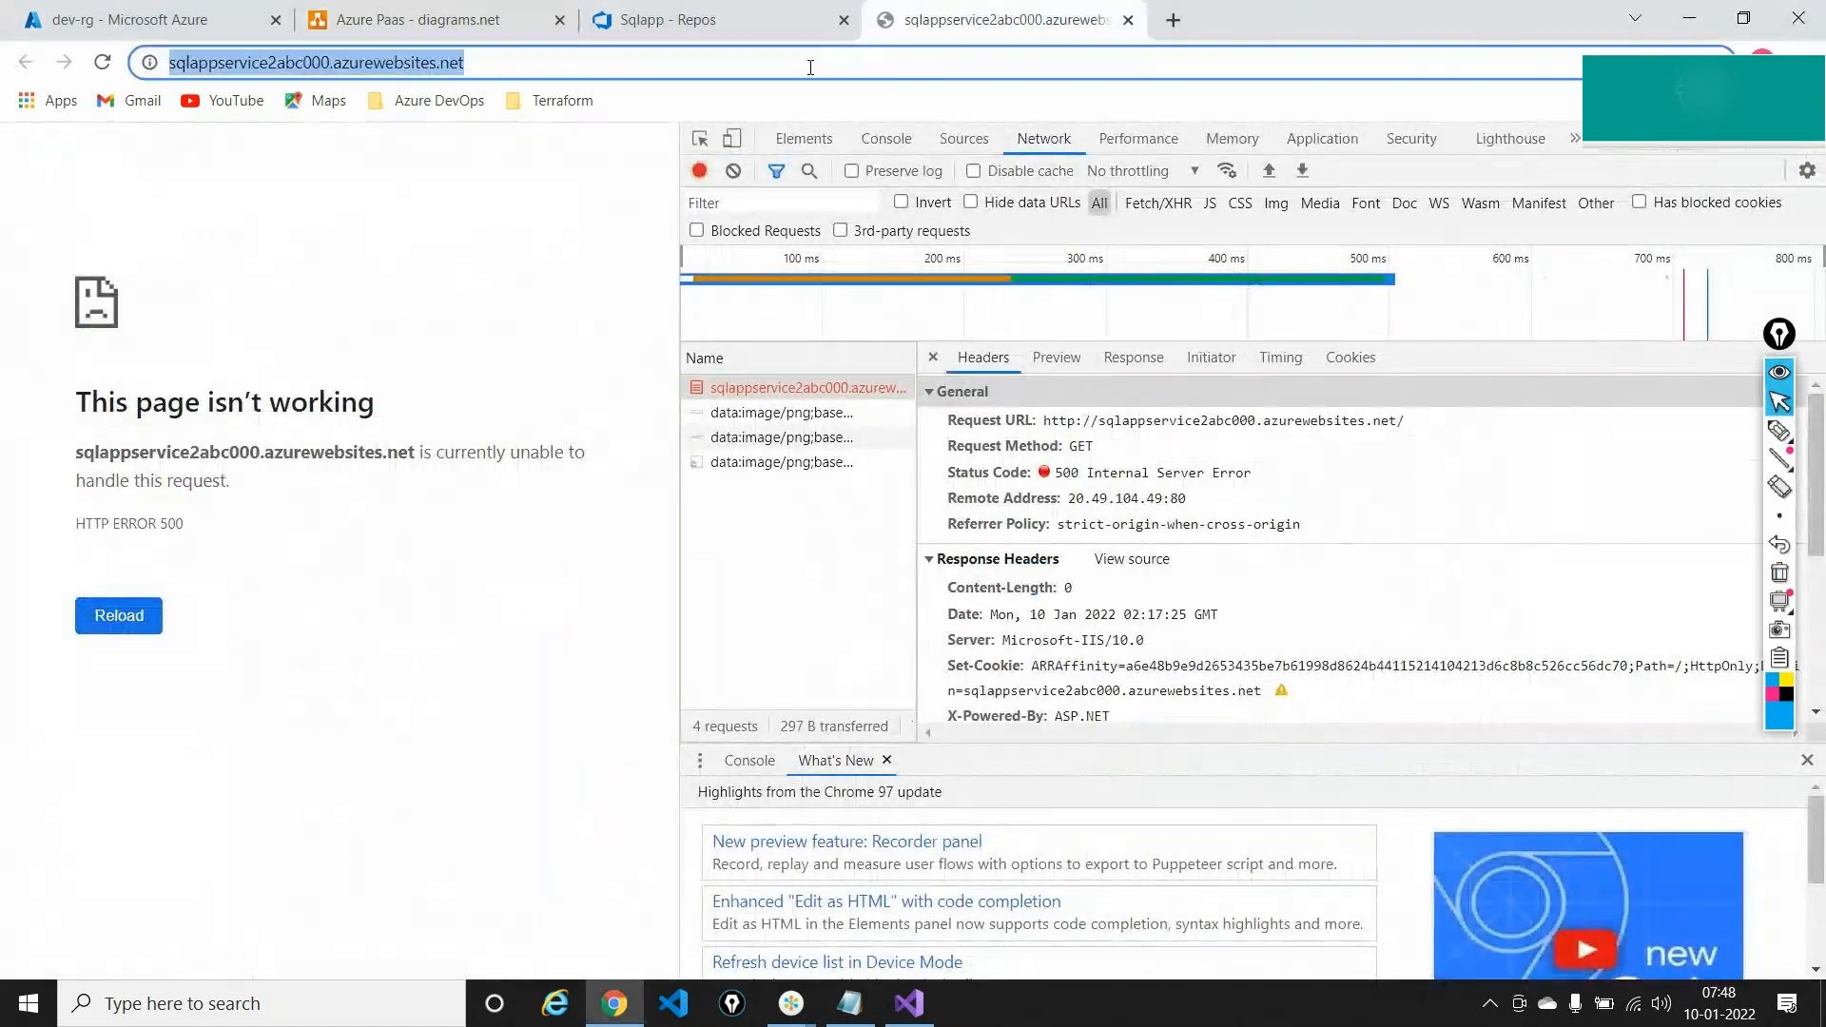
Reload the web app again, getting another 500 error, and return to the Azure Paas diagram
key(Return)
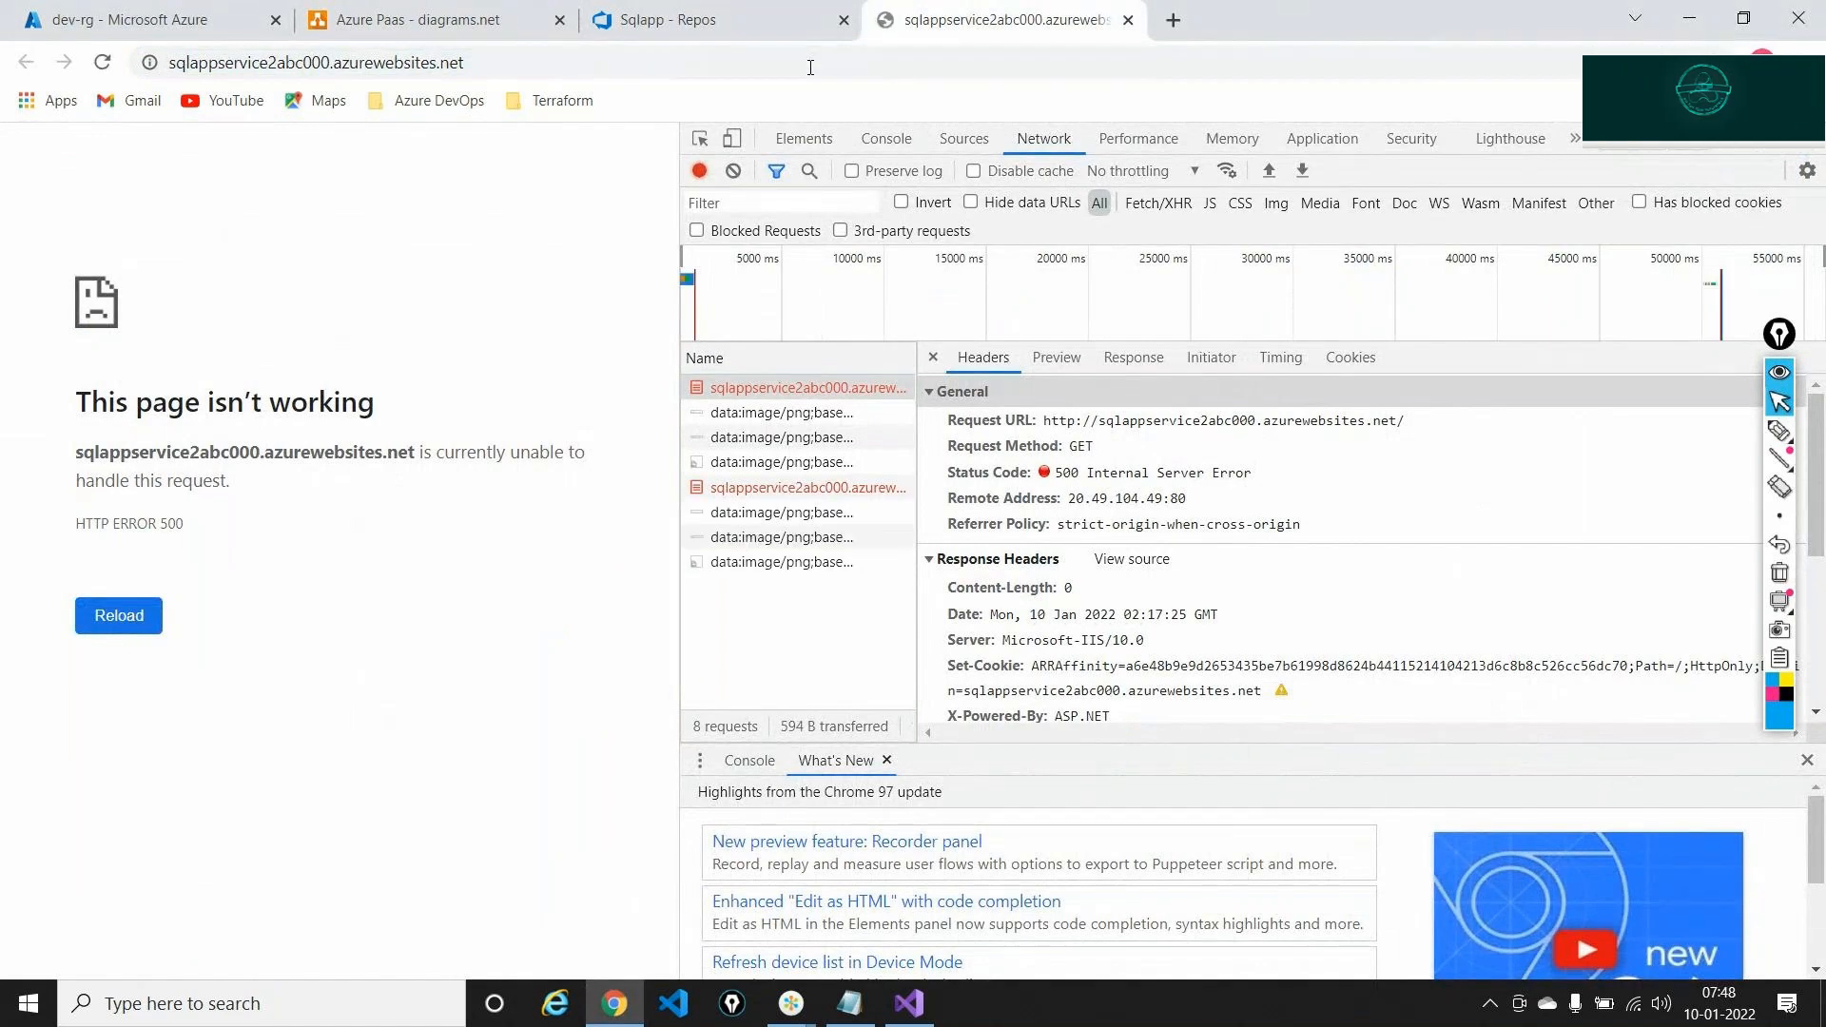
click(811, 63)
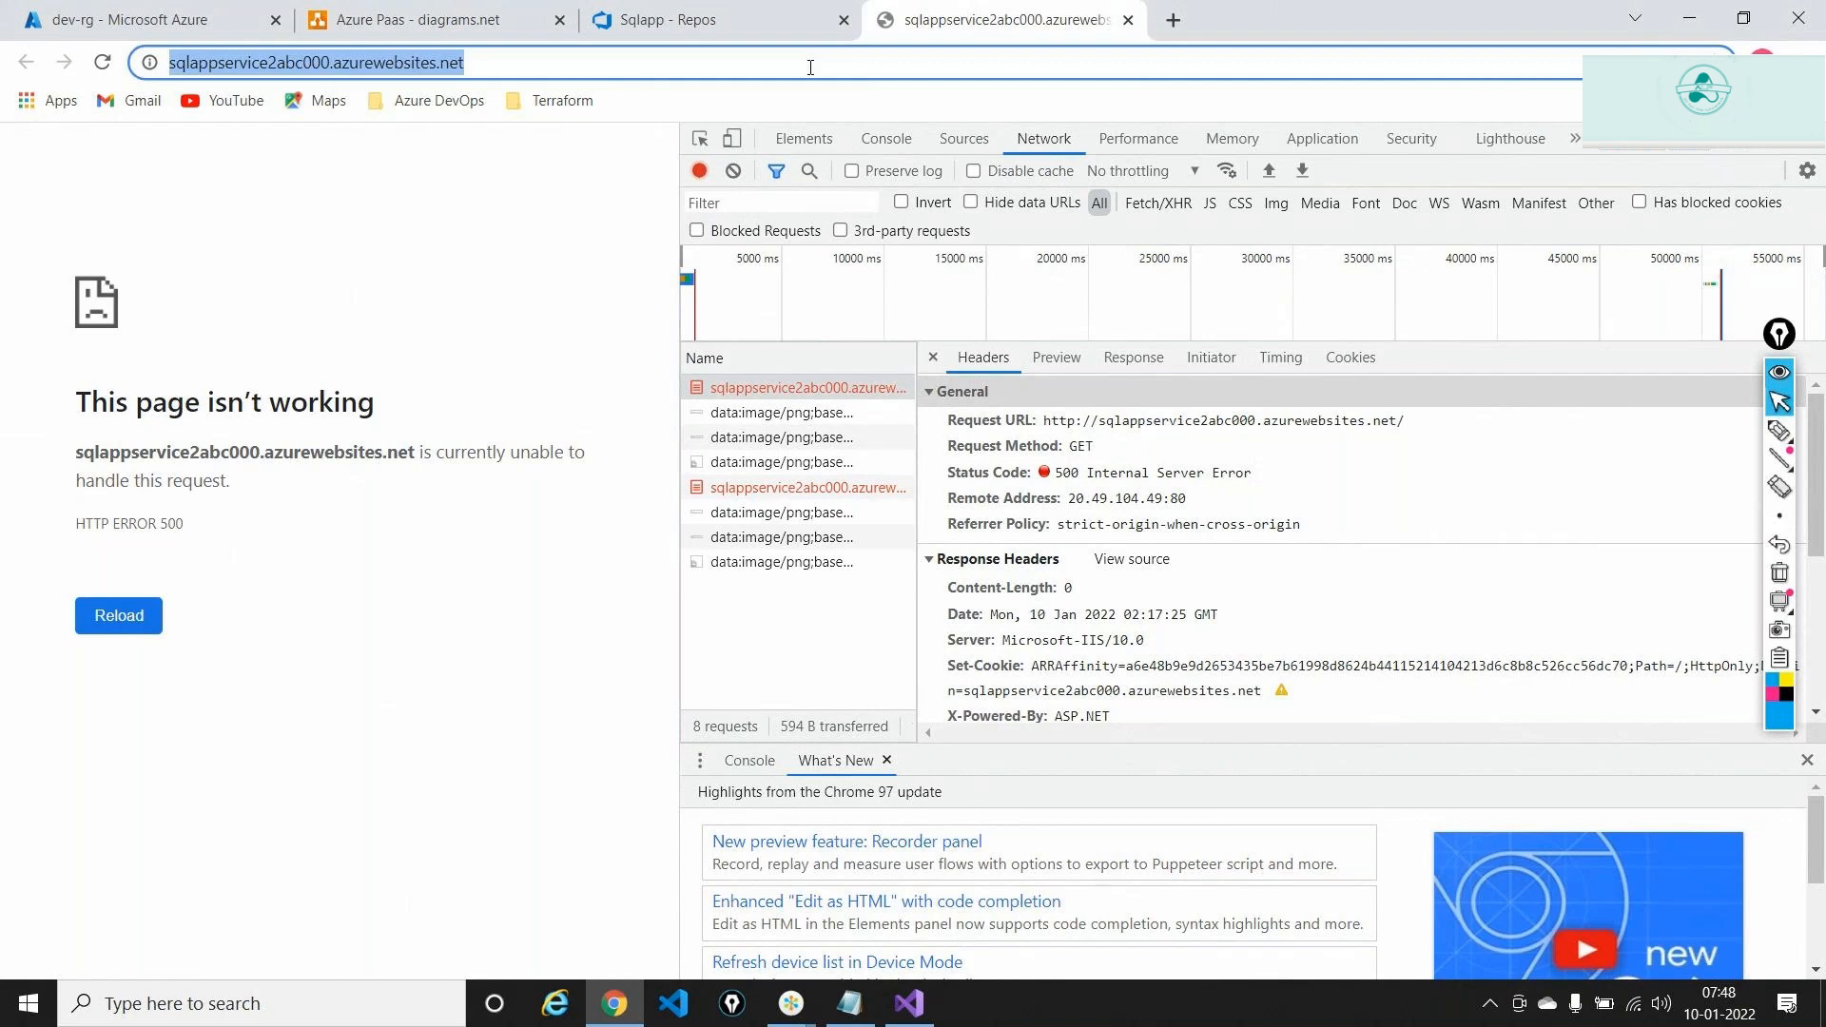
click(481, 12)
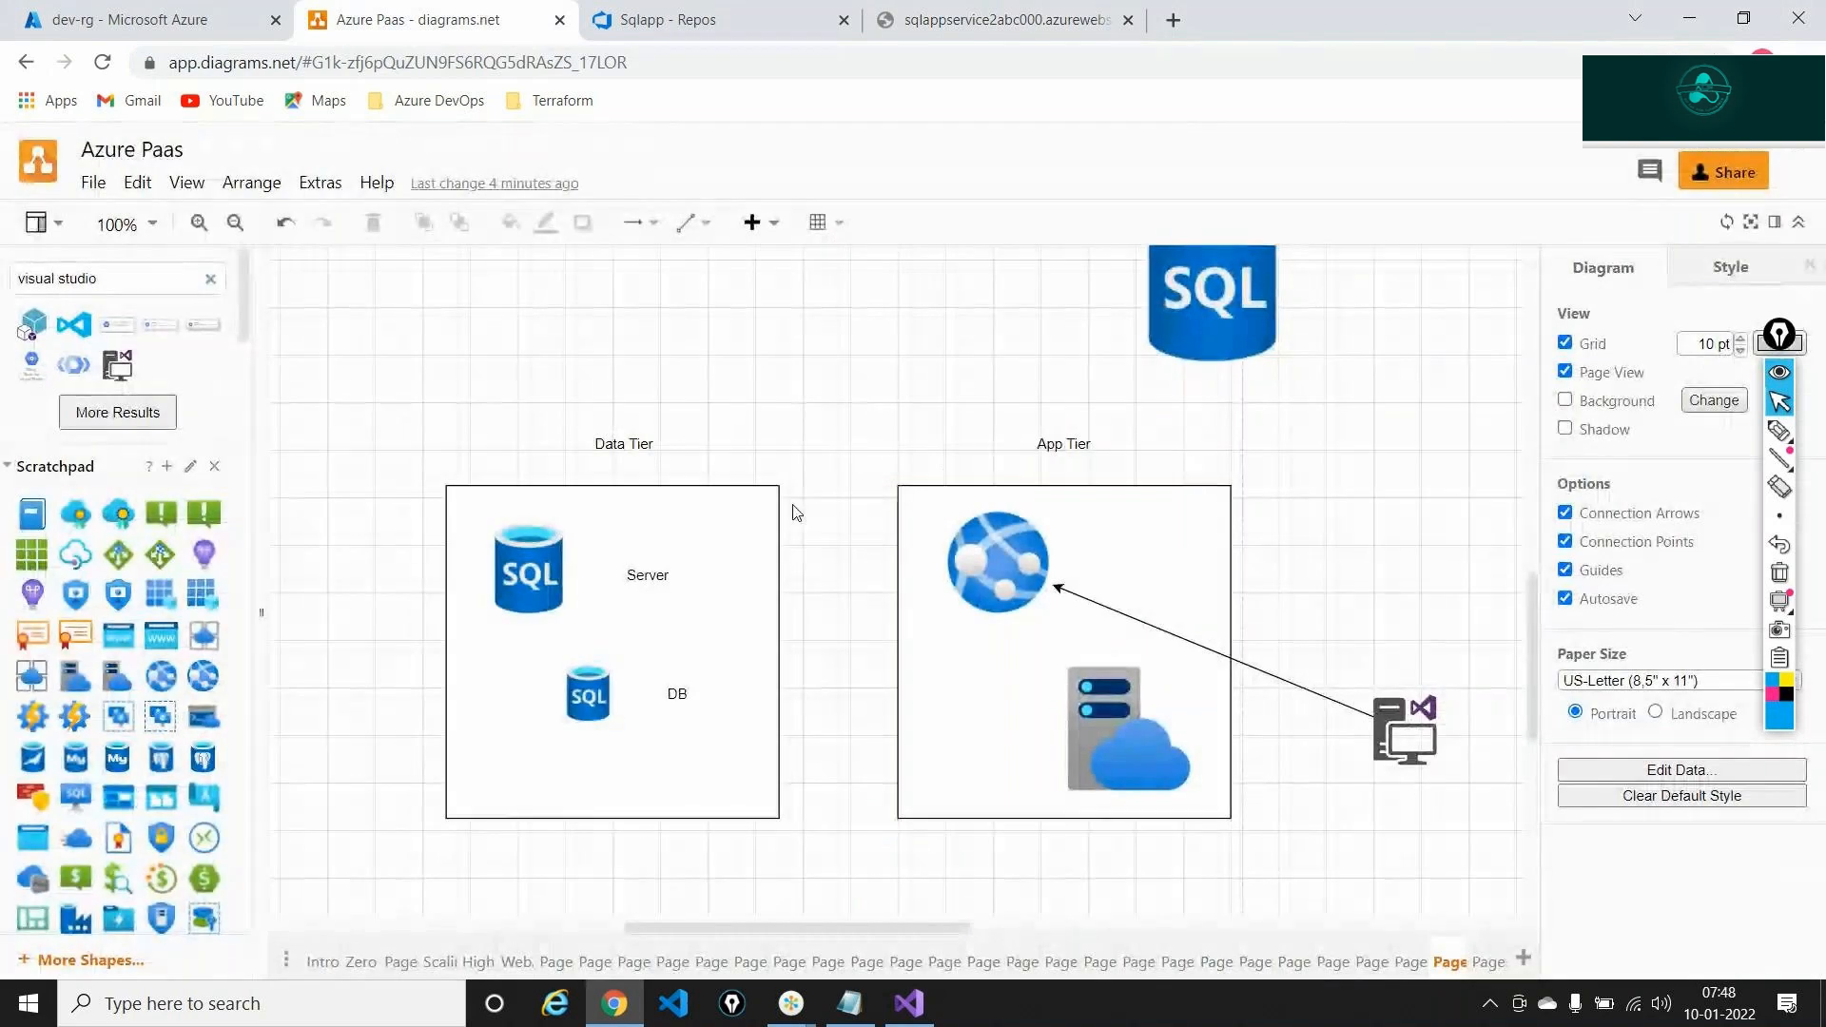
Draw an orthogonal arrow from the App Tier label to the Data Tier label
click(701, 223)
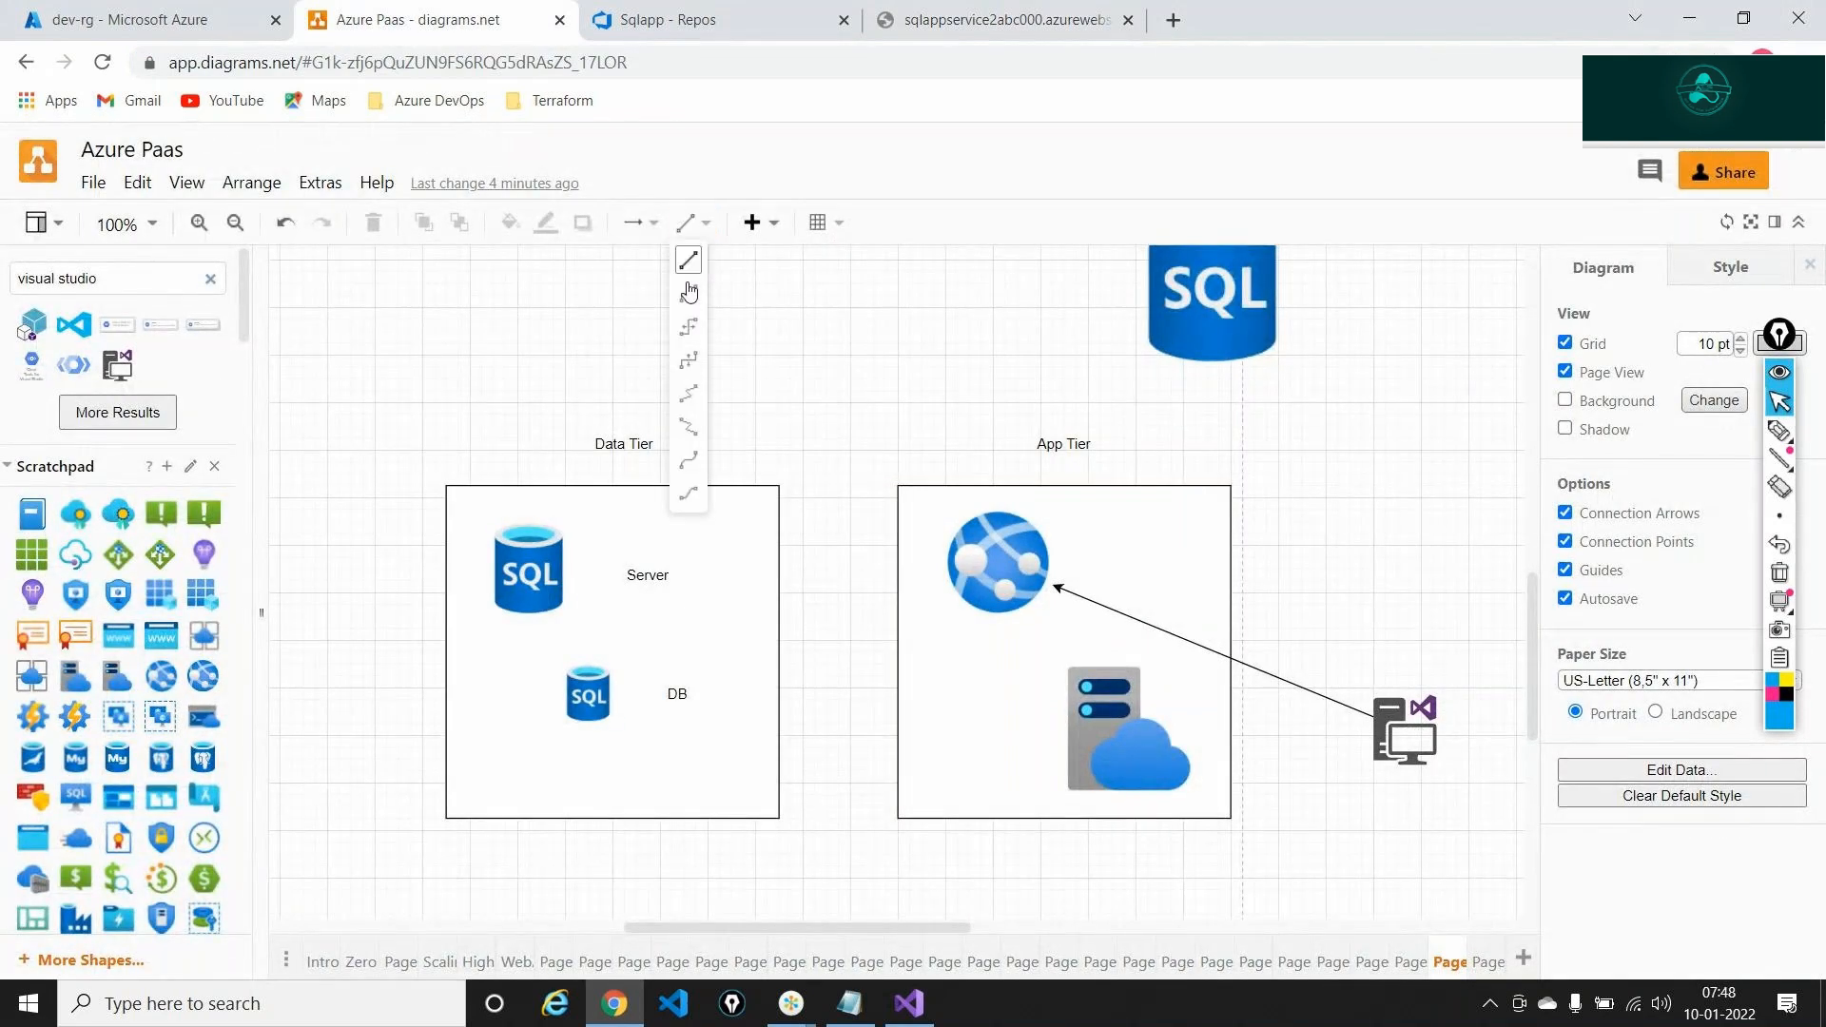
click(688, 294)
click(1065, 433)
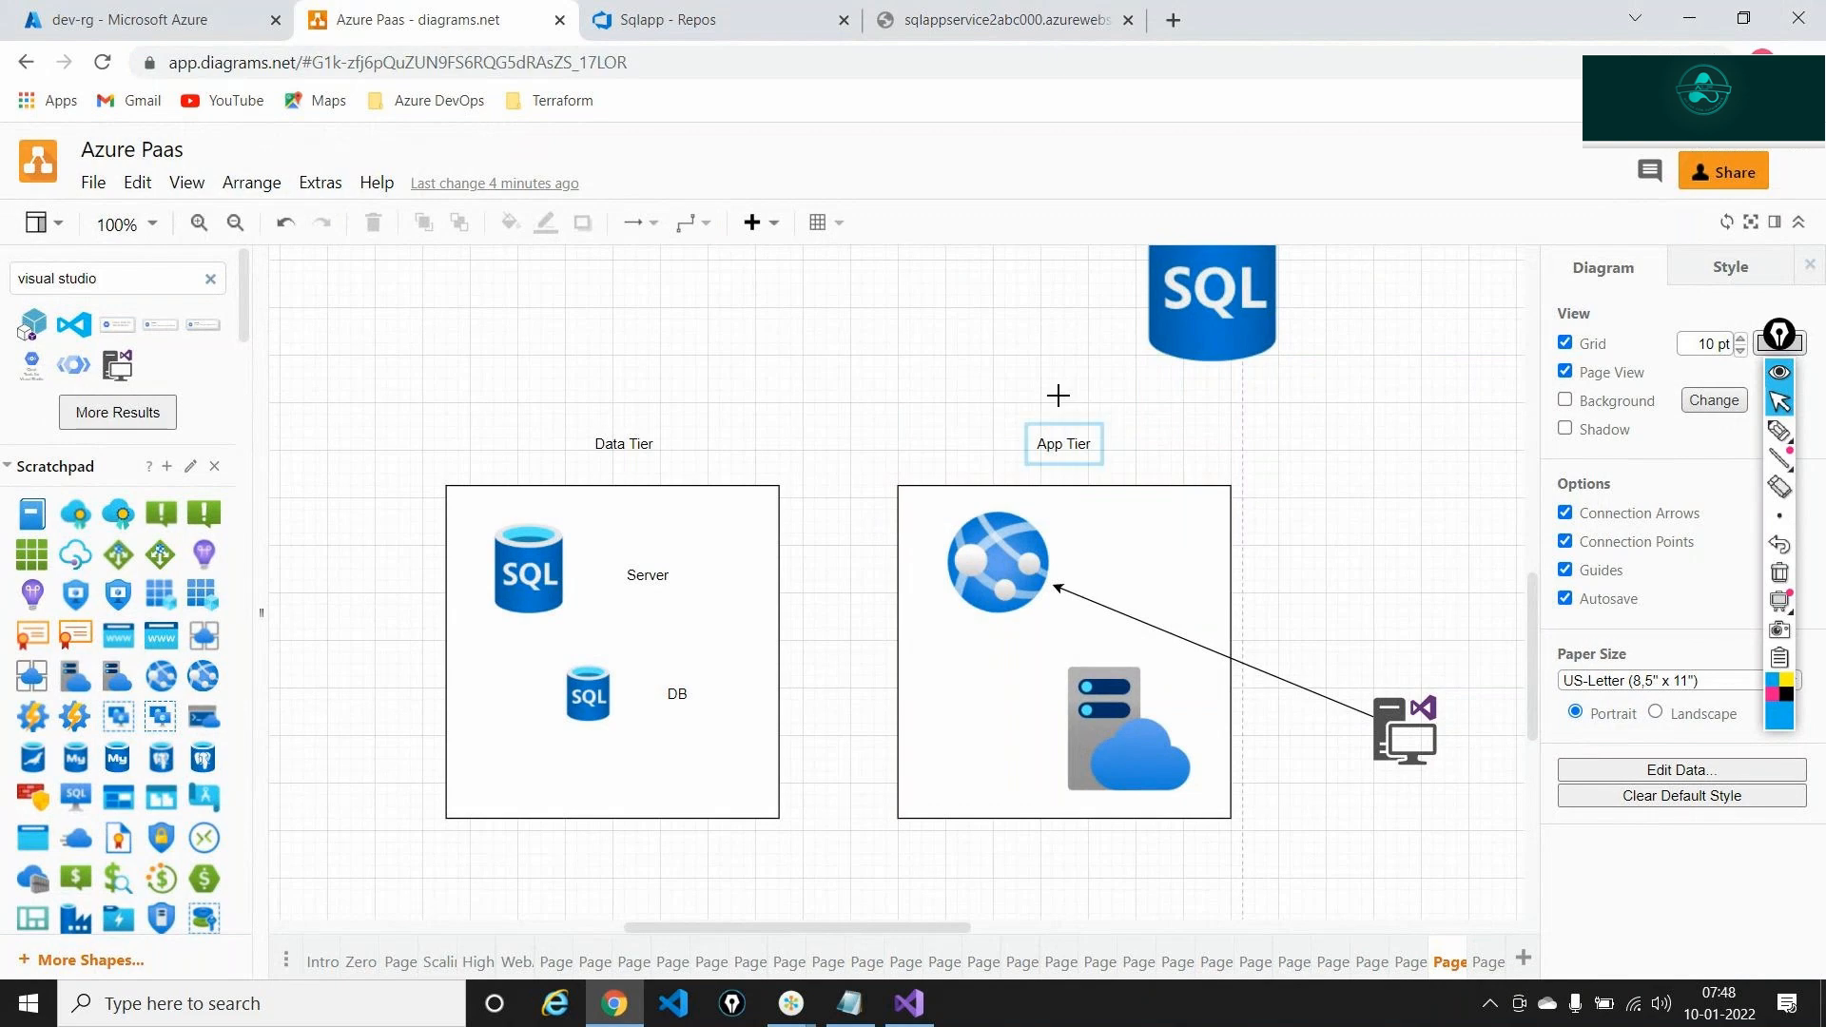
drag(1063, 398, 609, 430)
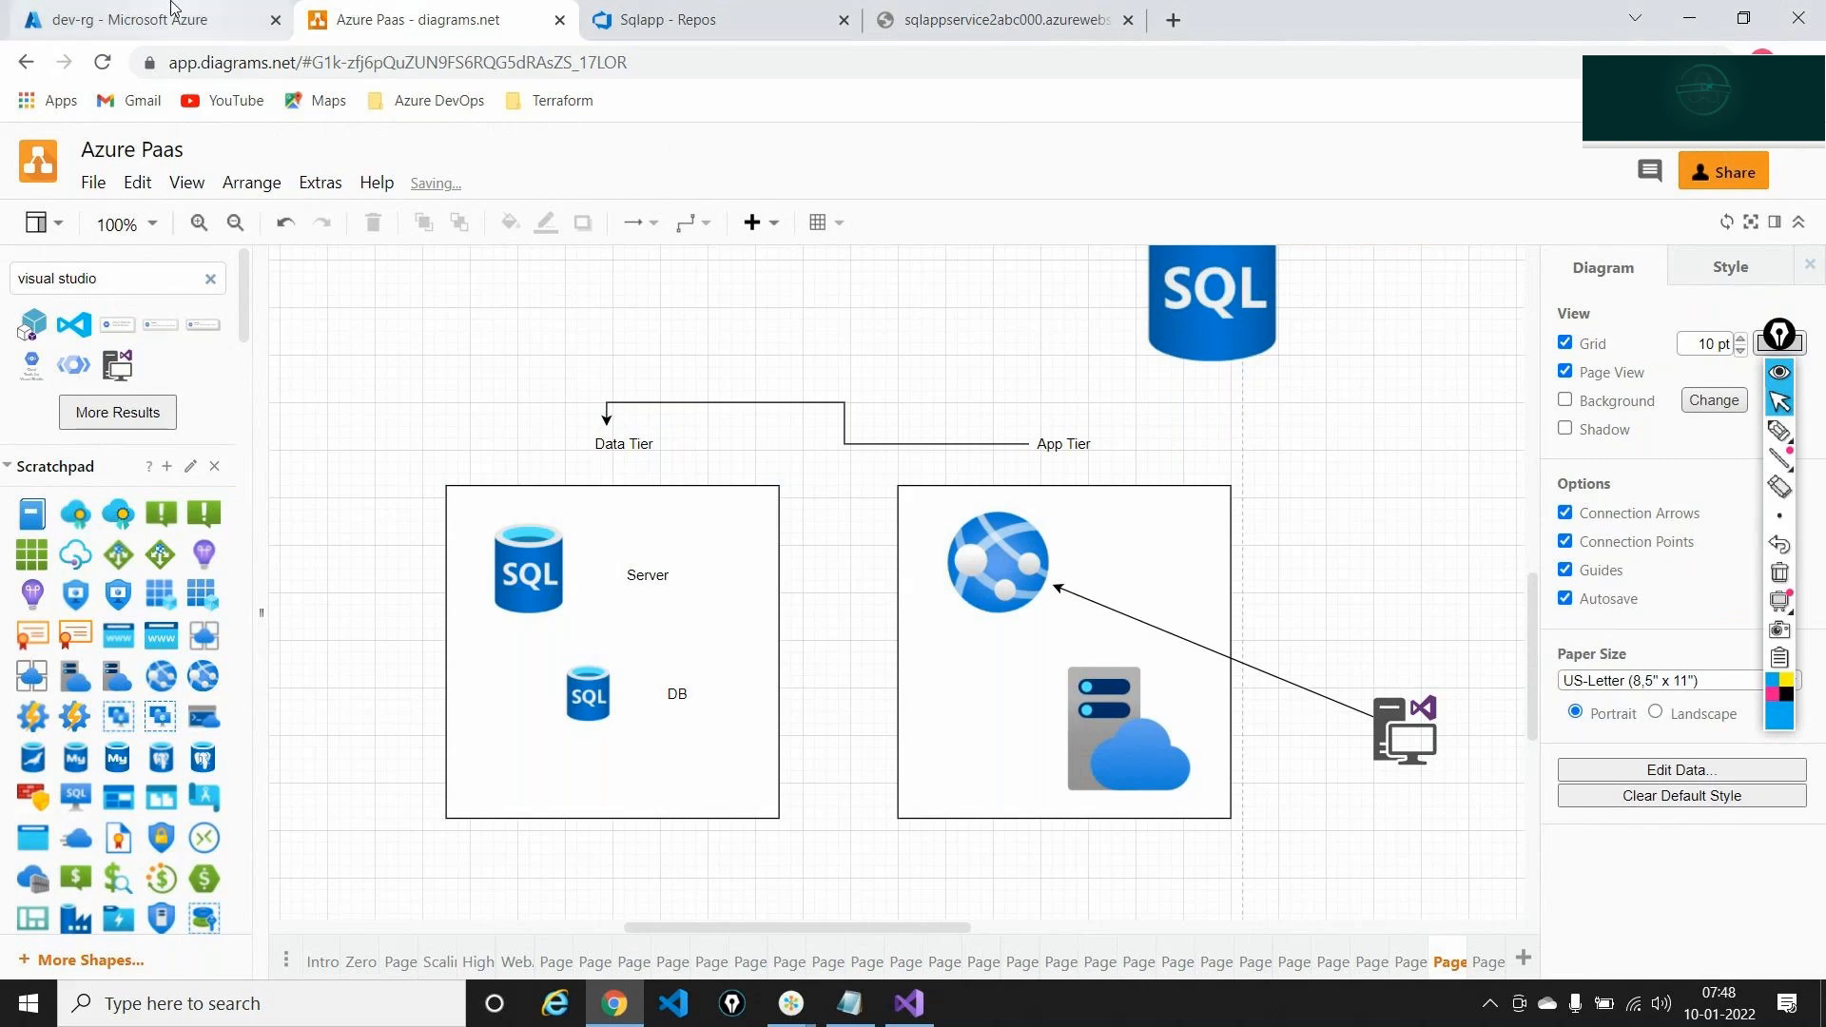
click(143, 19)
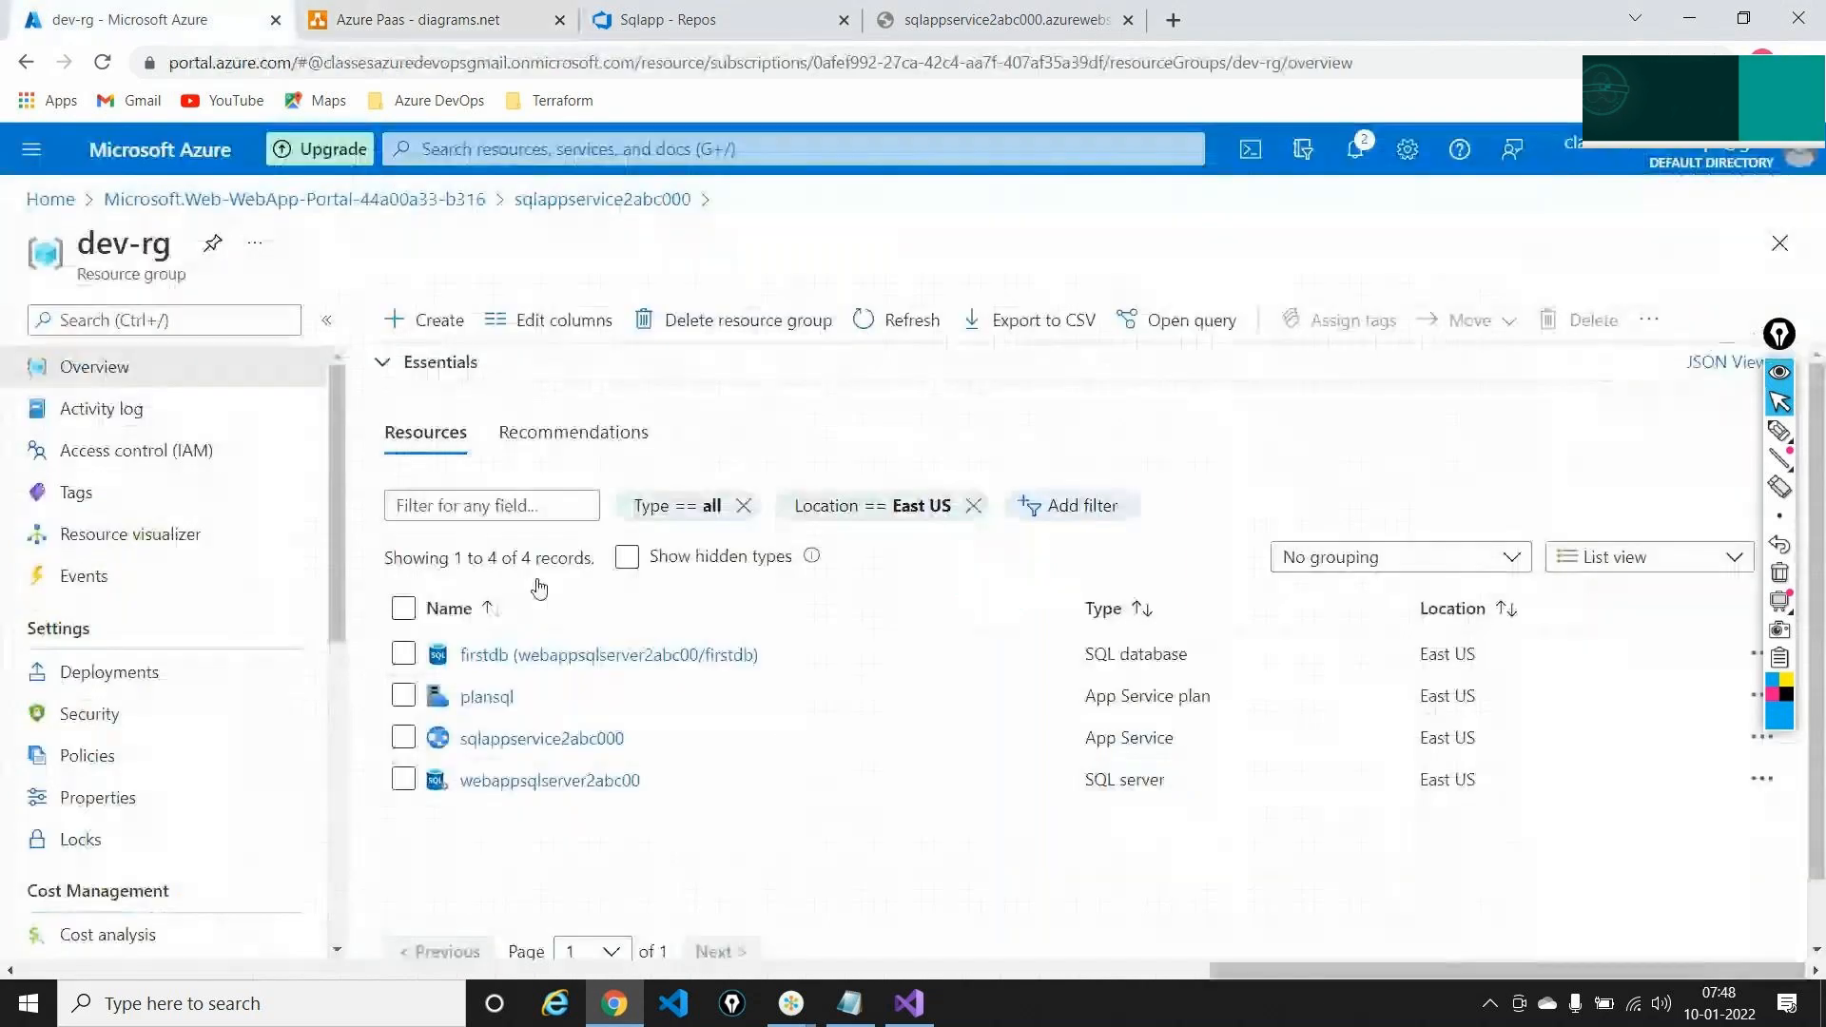
Copy firstdb's ADO.NET connection string in Azure Portal and bring the Notepad SQL notes forward
click(541, 656)
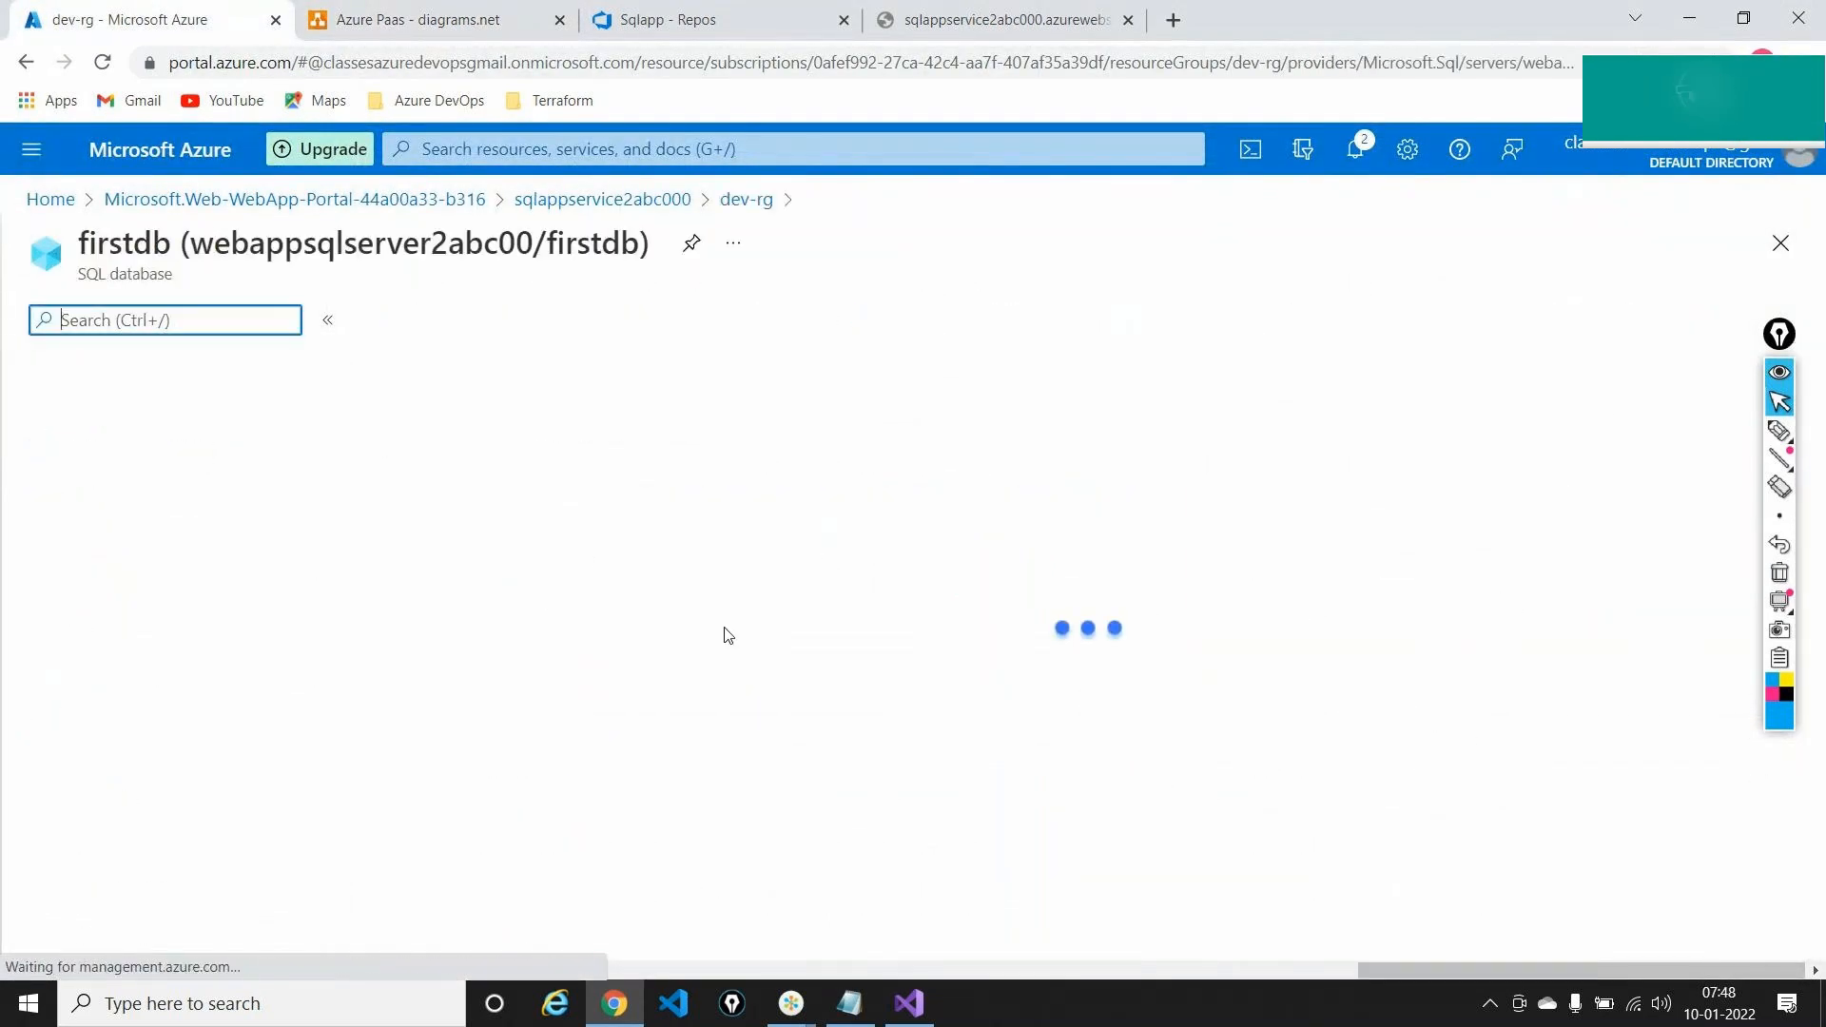
click(1782, 345)
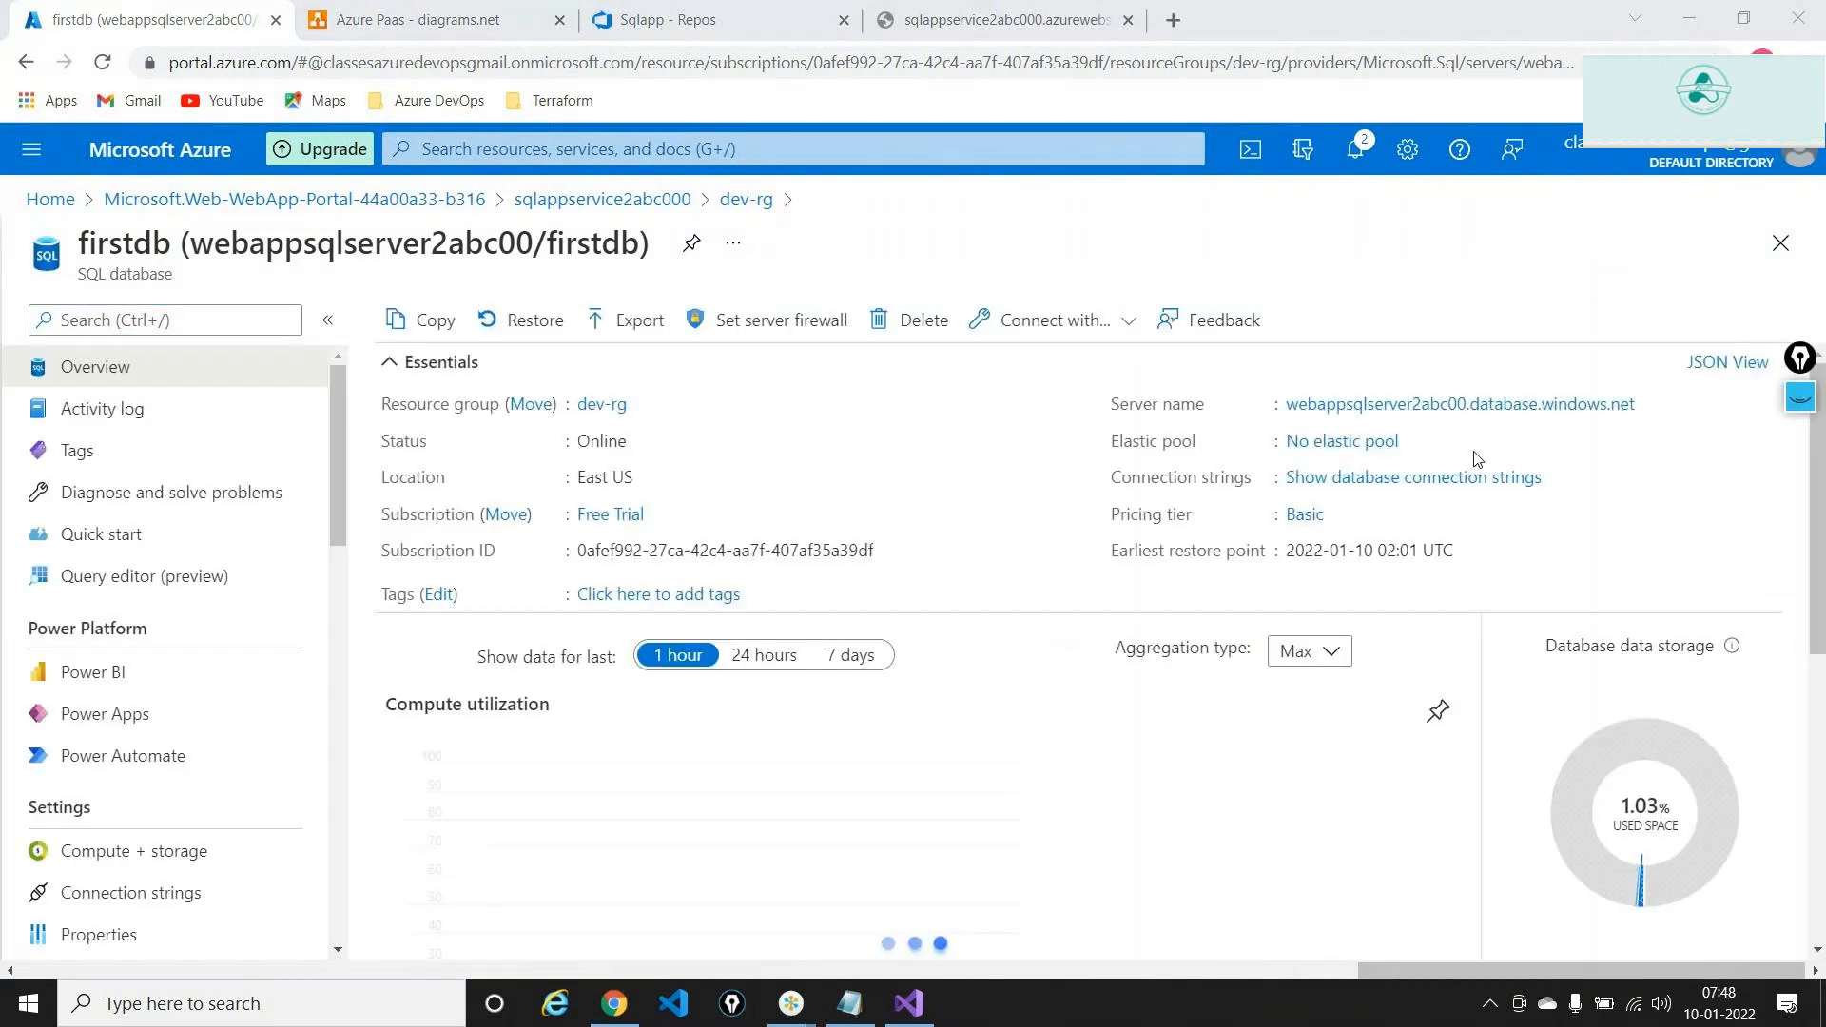
click(1380, 482)
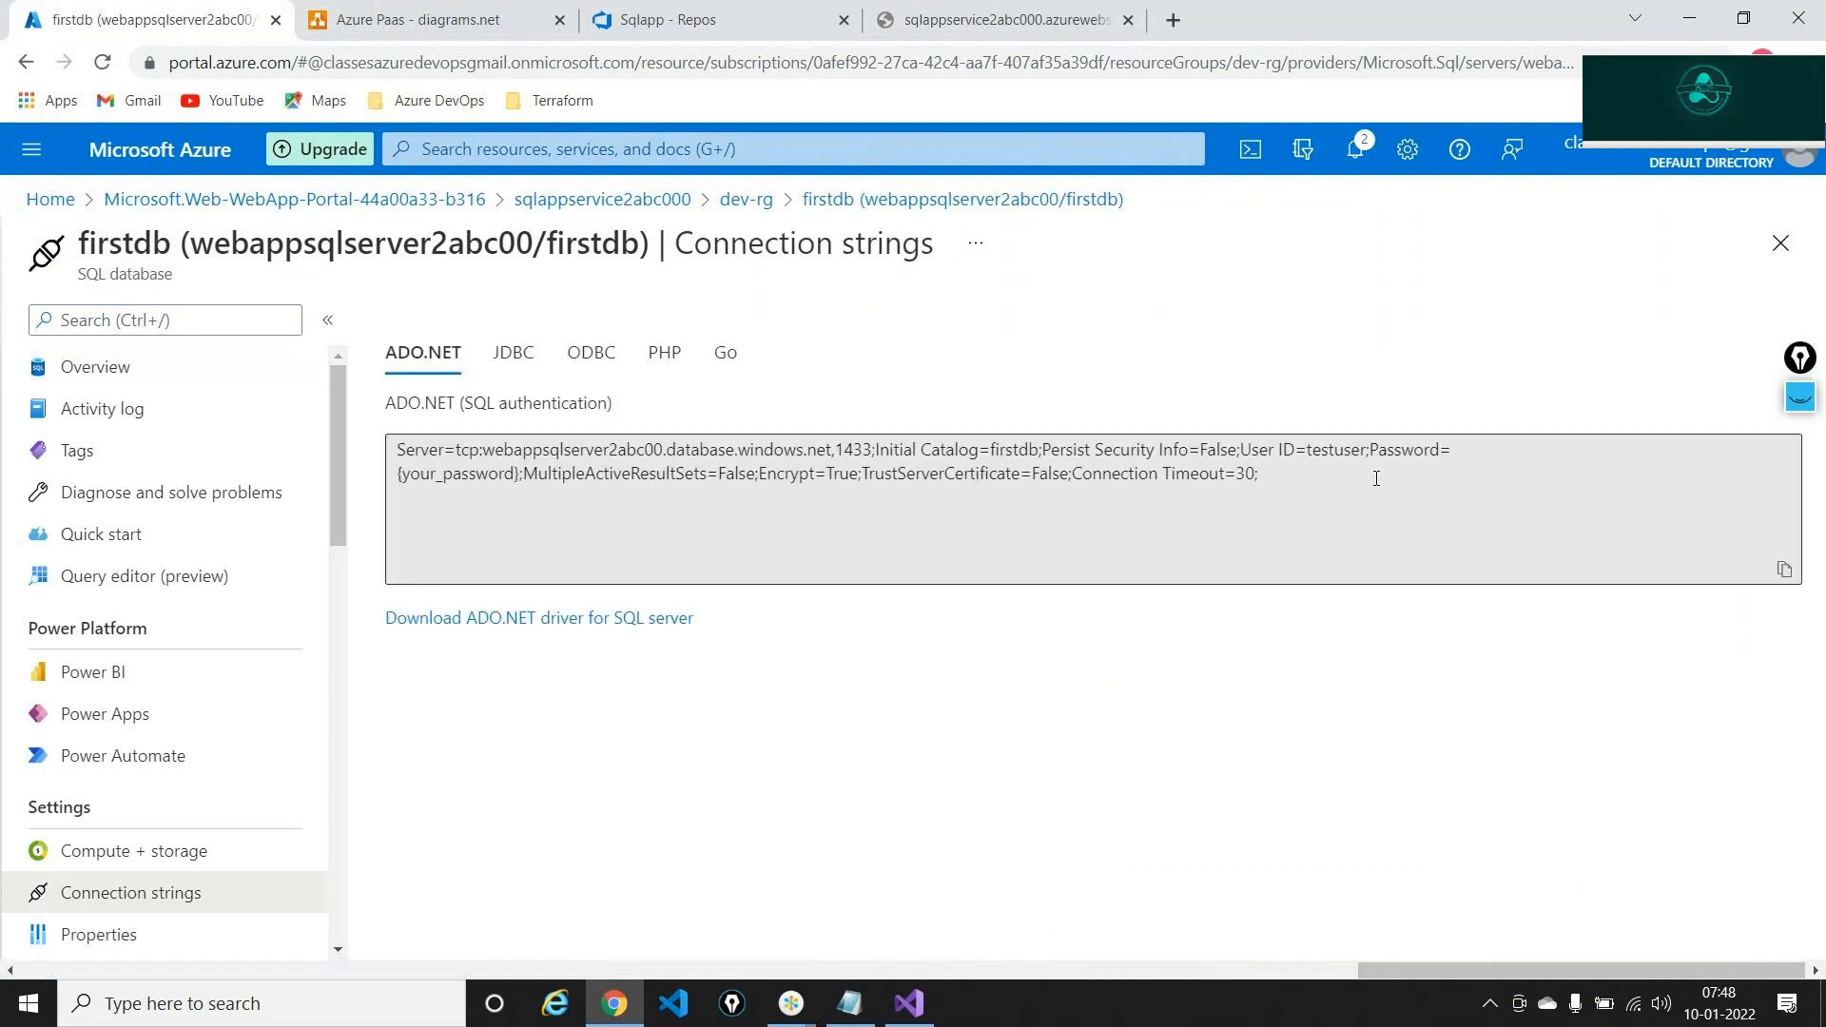
click(521, 482)
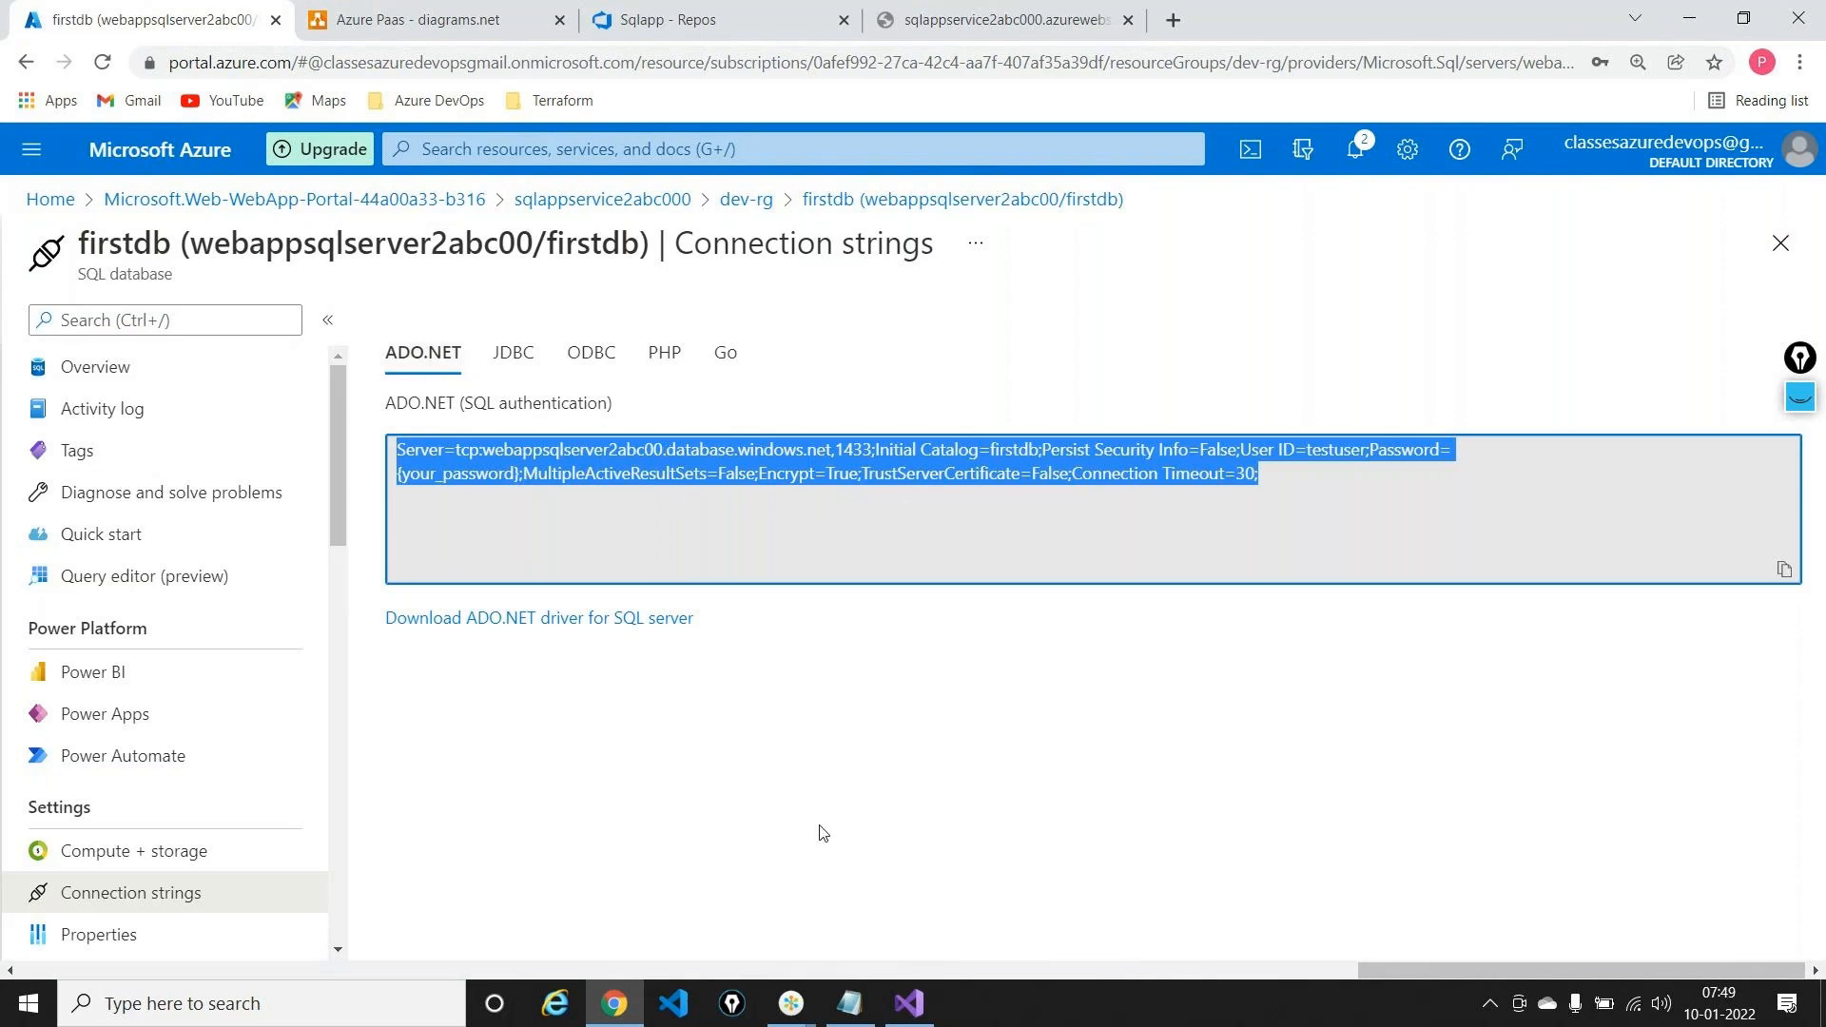
click(851, 1004)
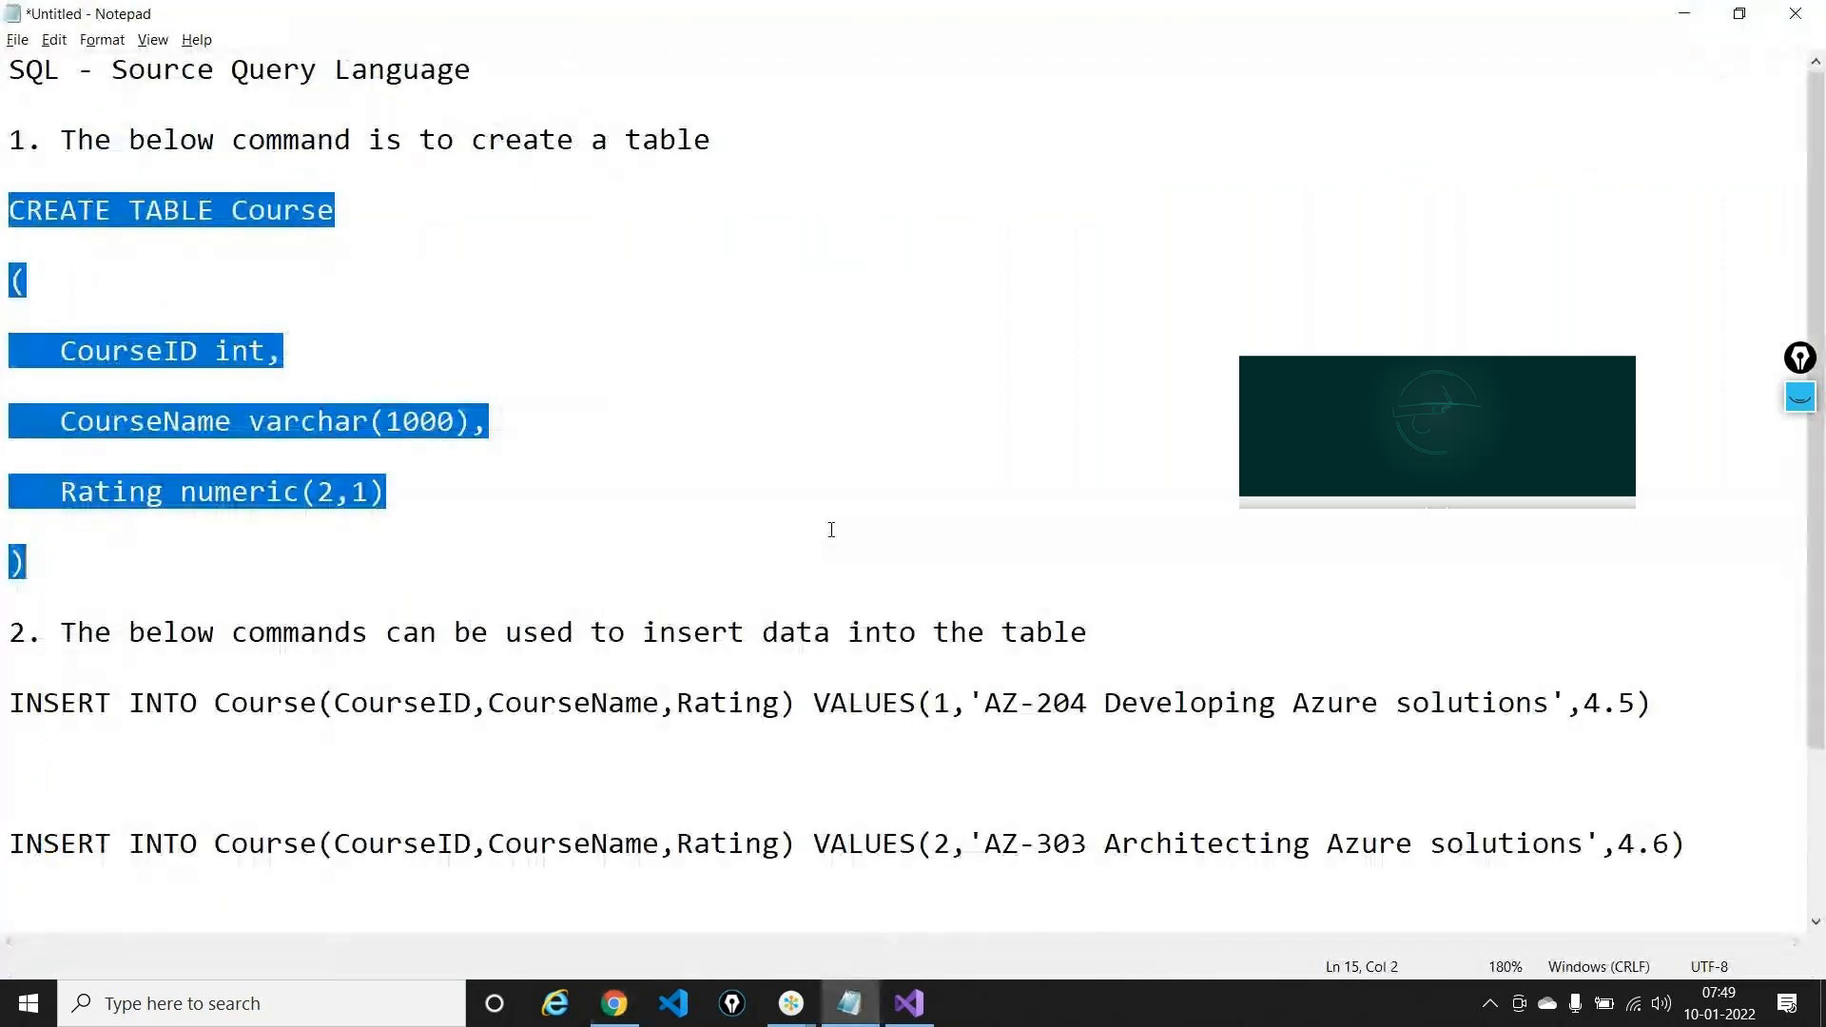
Replace the Notepad notes with the copied firstdb connection string and look it over
key(ctrl+a)
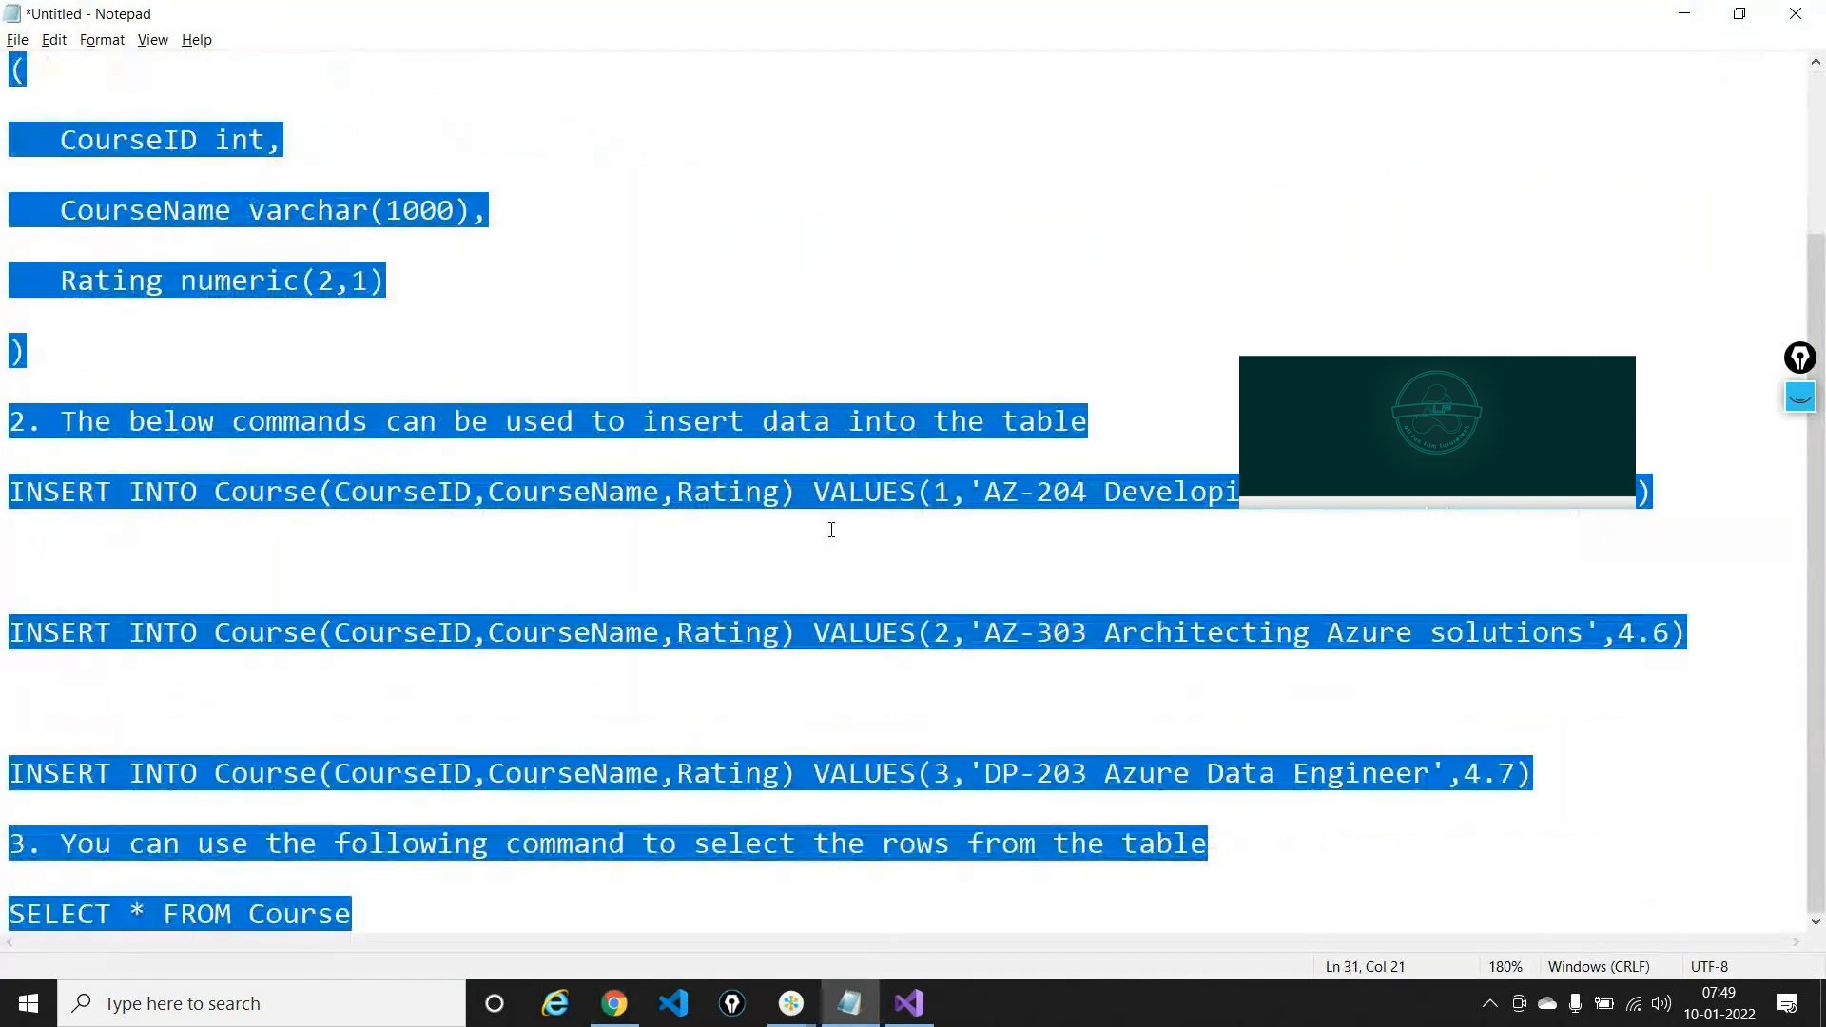
key(ctrl+v)
scroll(495, 394, left, 10)
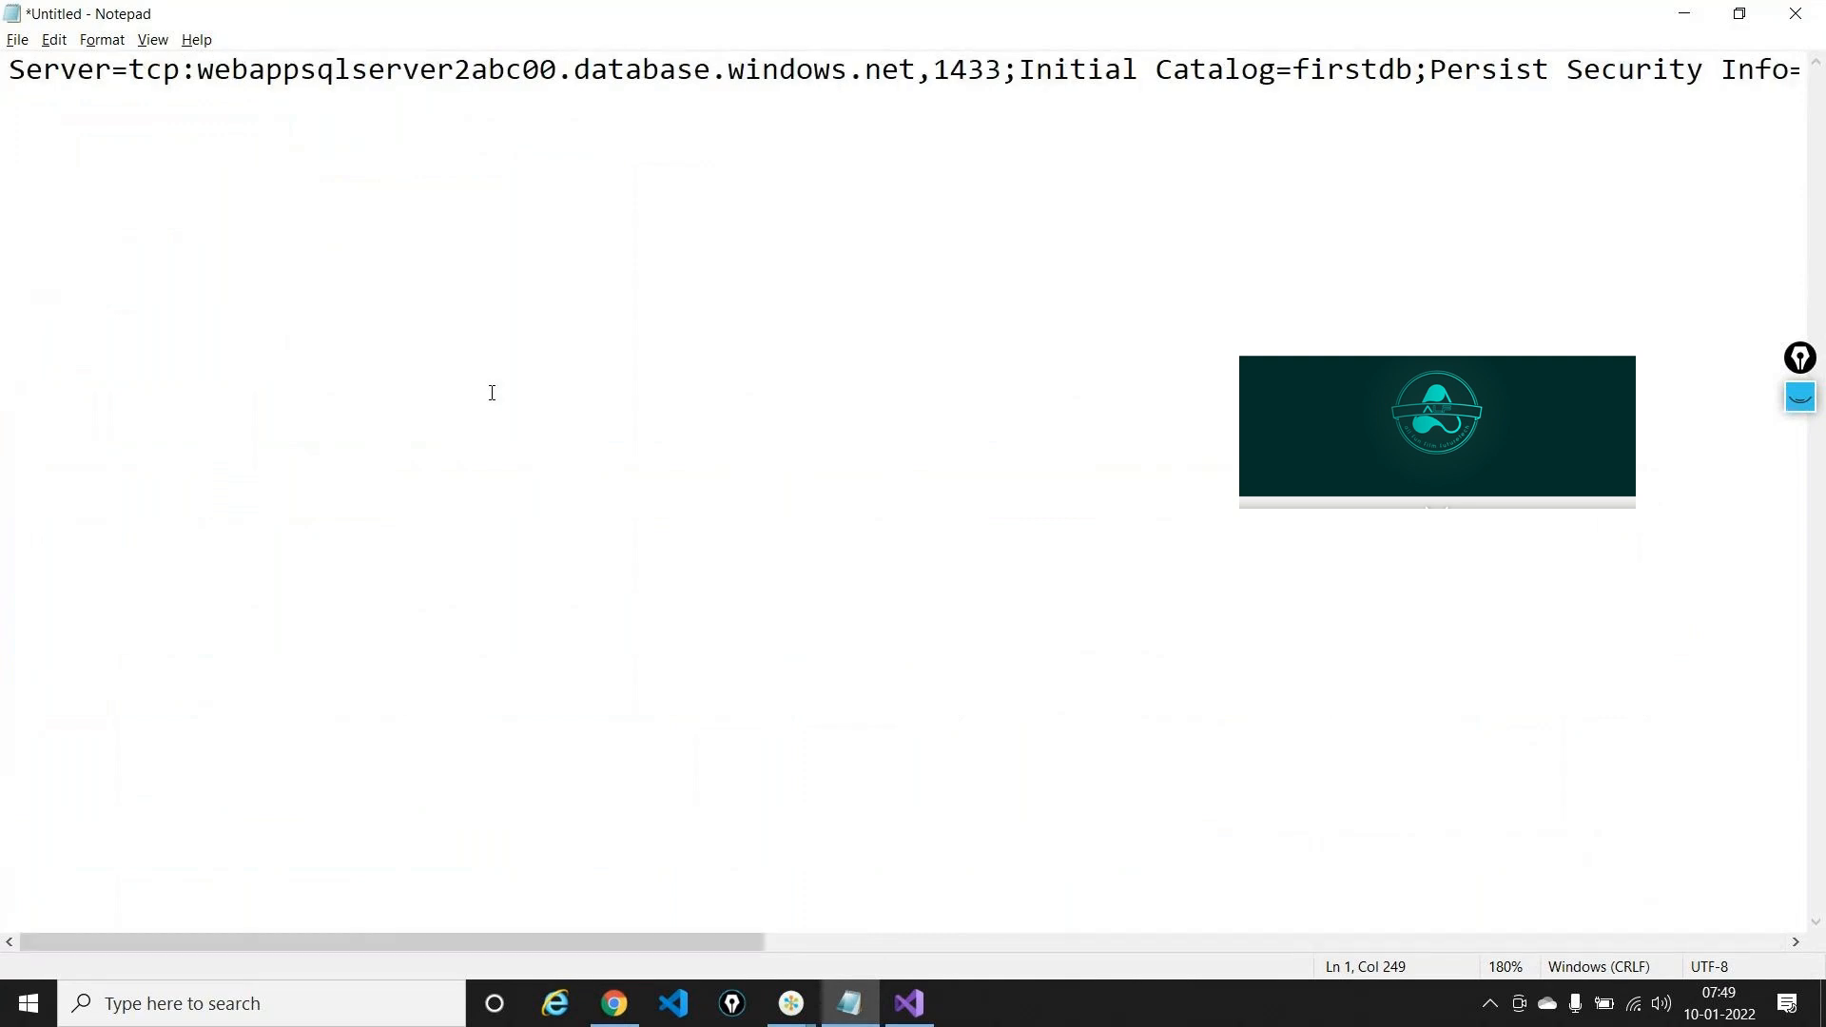
scroll(1383, 221, down, 9)
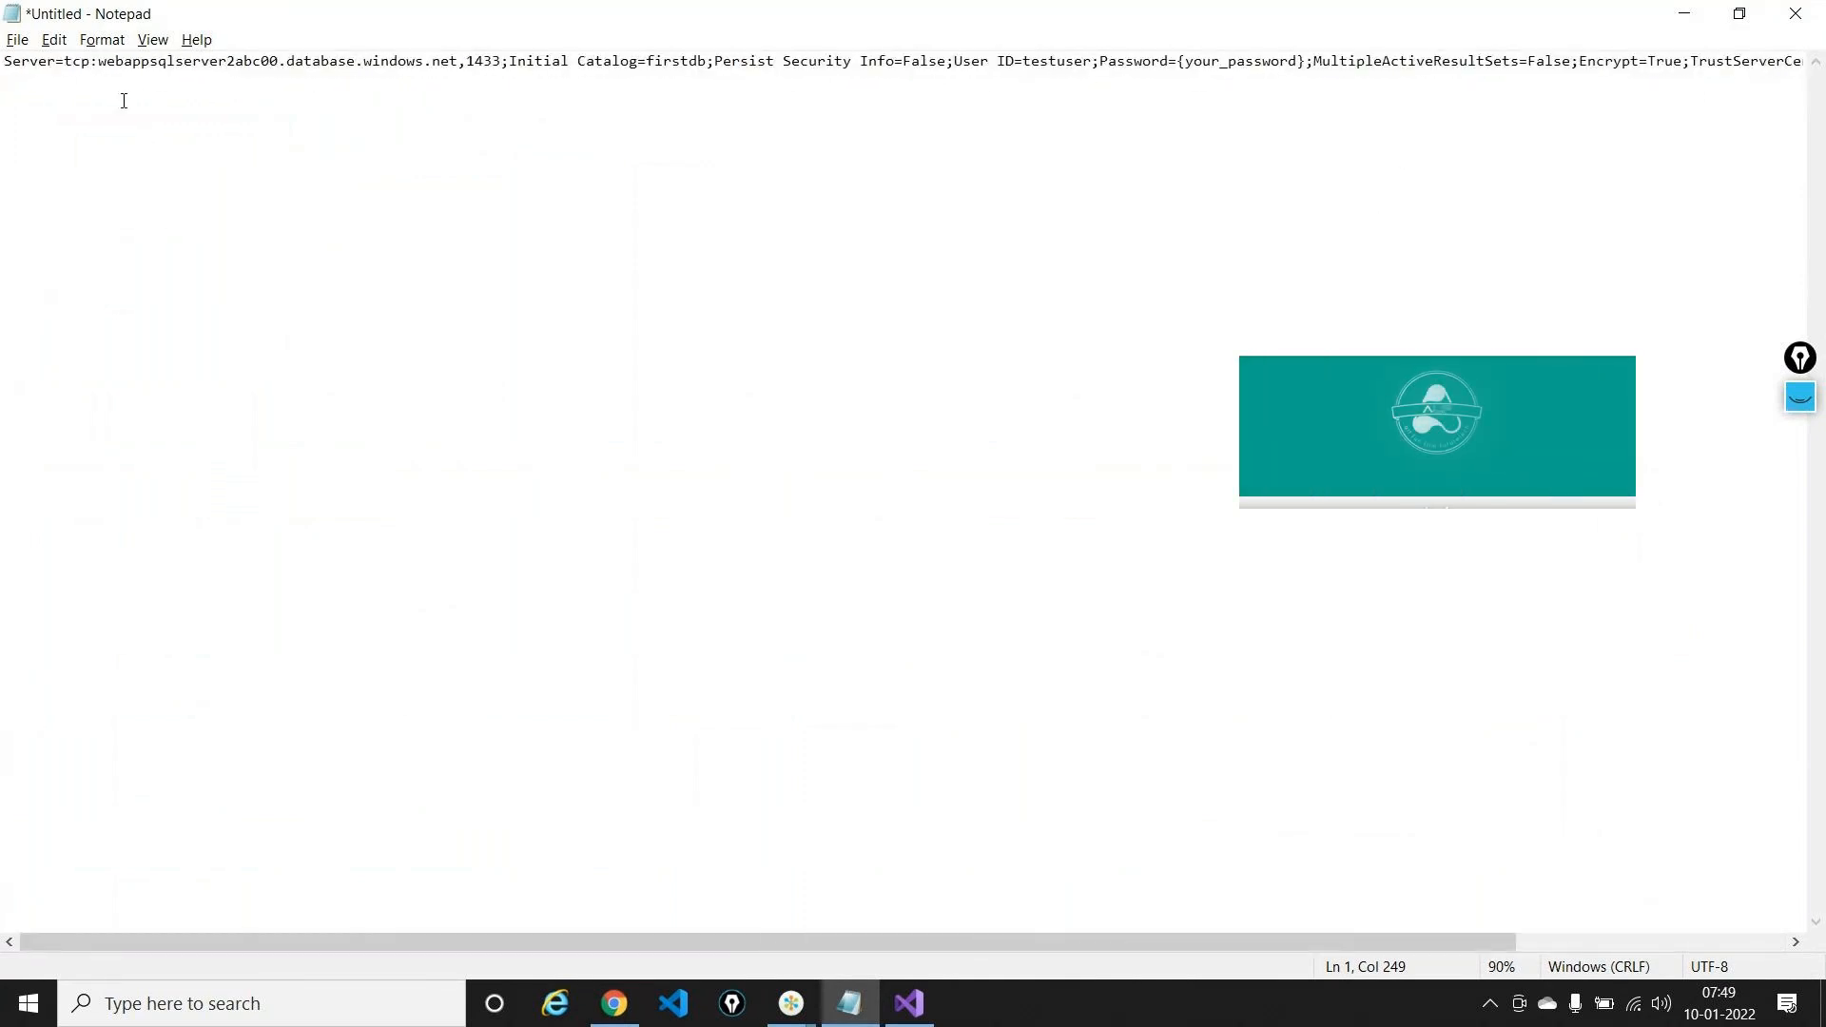
drag(100, 63, 115, 62)
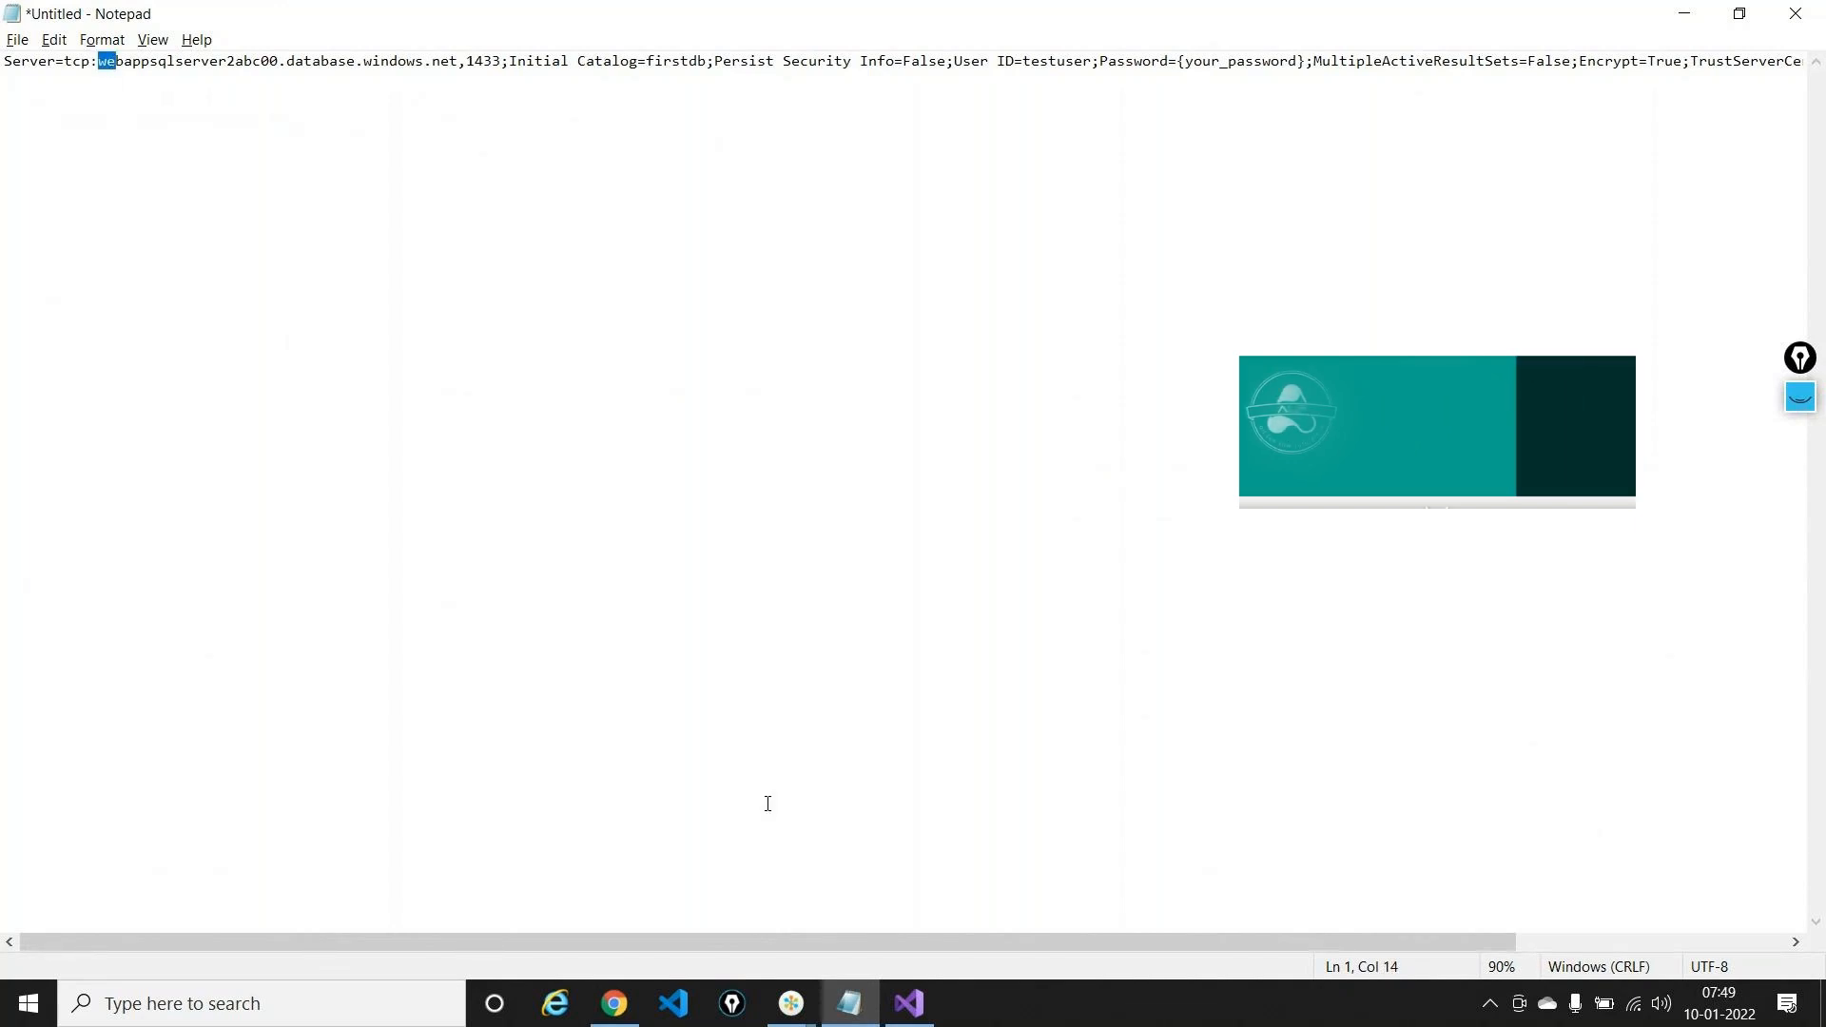
scroll(768, 804, up, 1)
scroll(768, 804, up, 8)
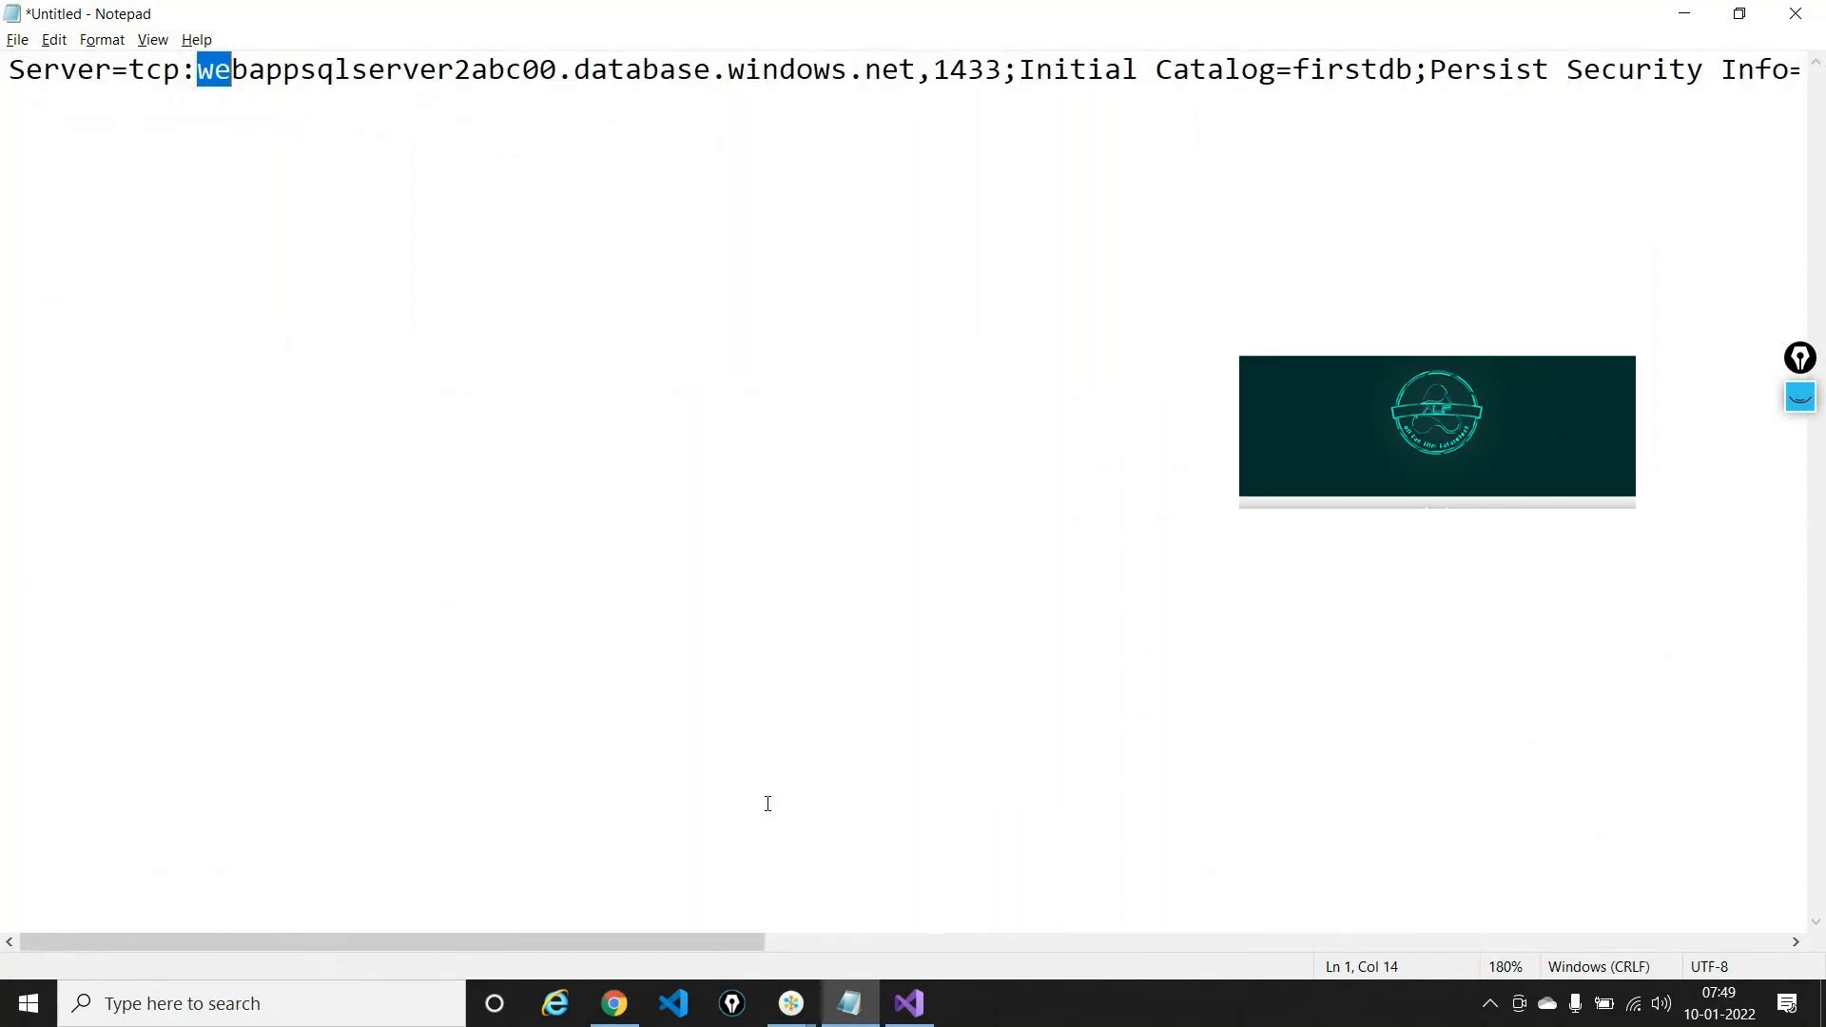
click(237, 354)
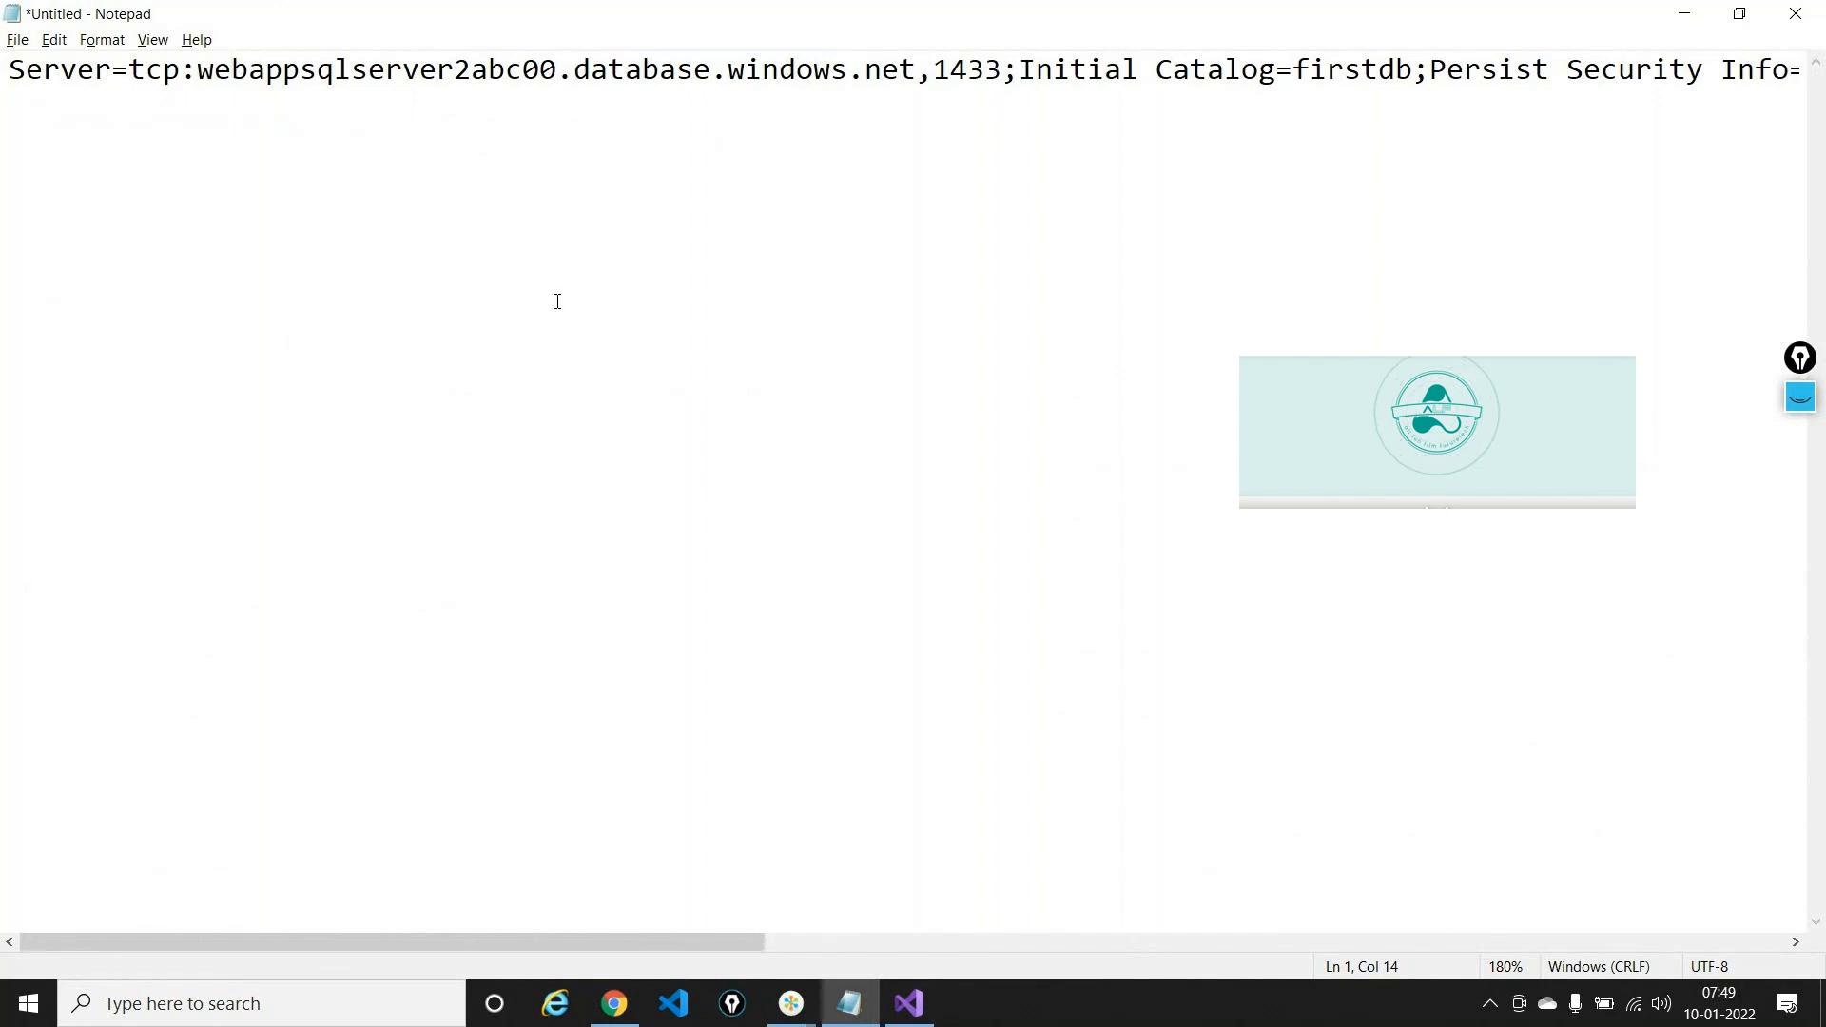
scroll(557, 301, right, 5)
scroll(558, 301, right, 5)
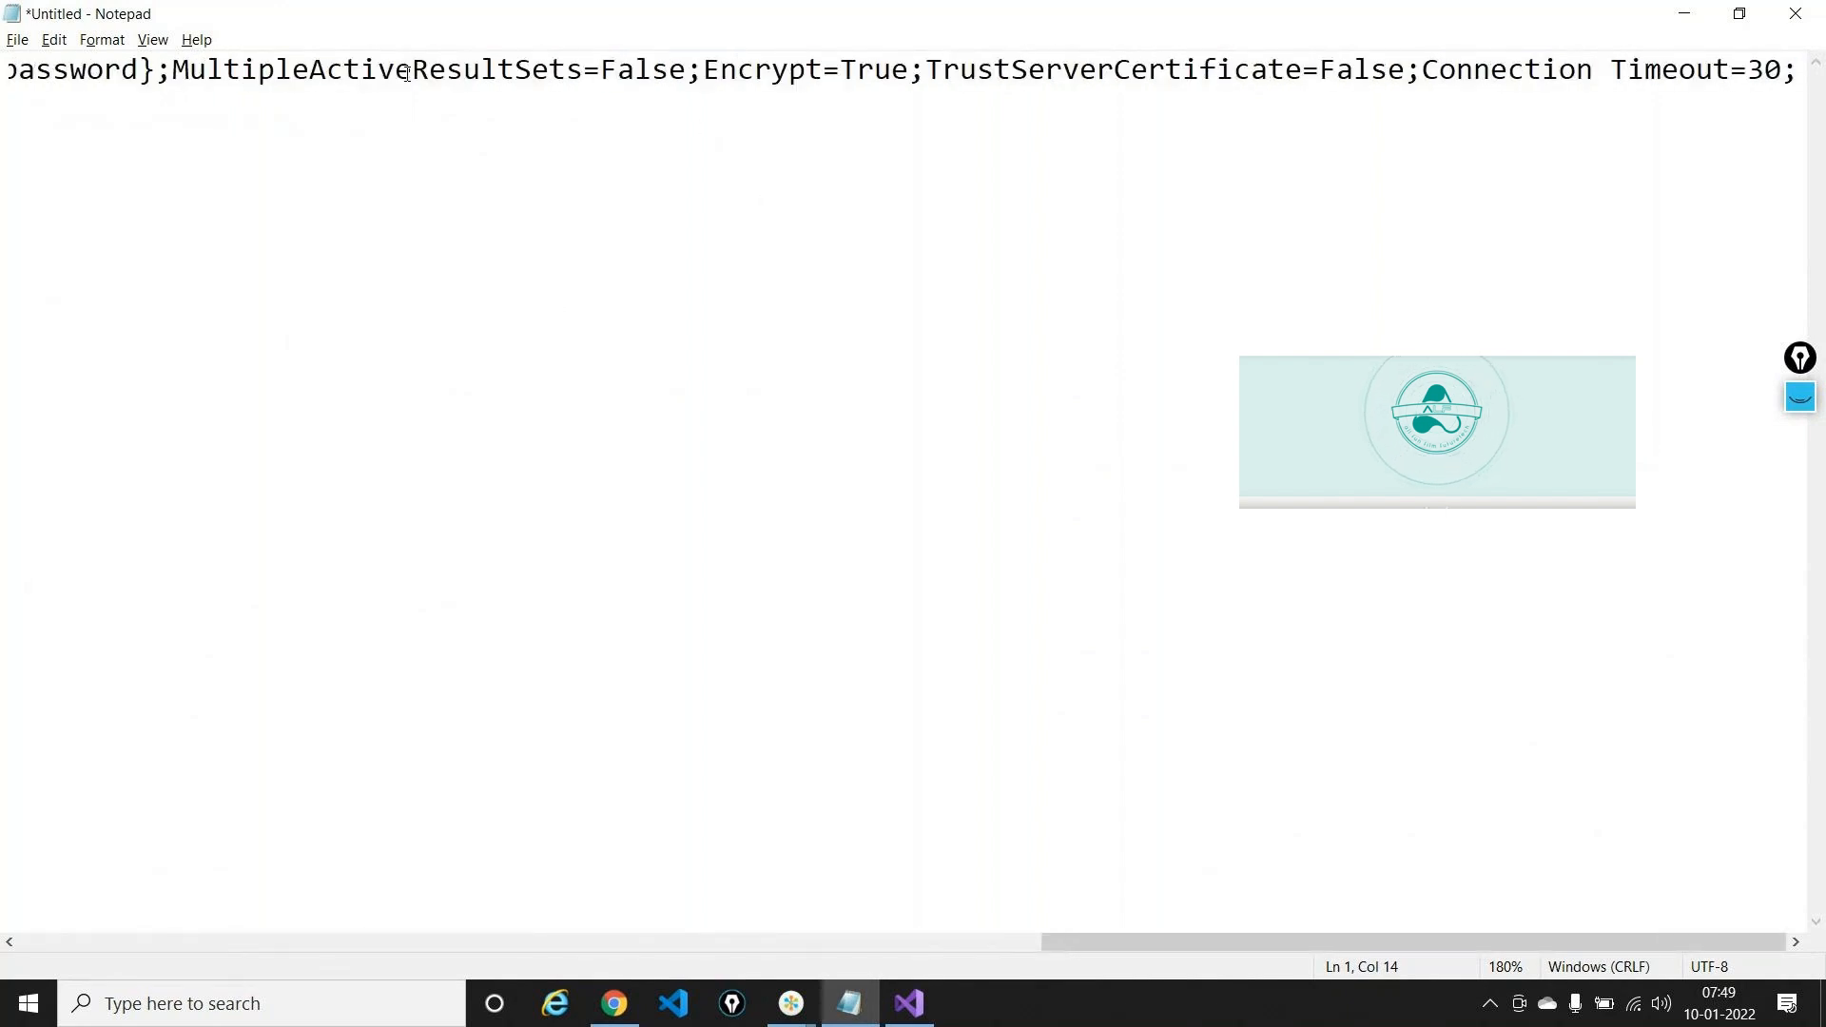
scroll(484, 92, left, 10)
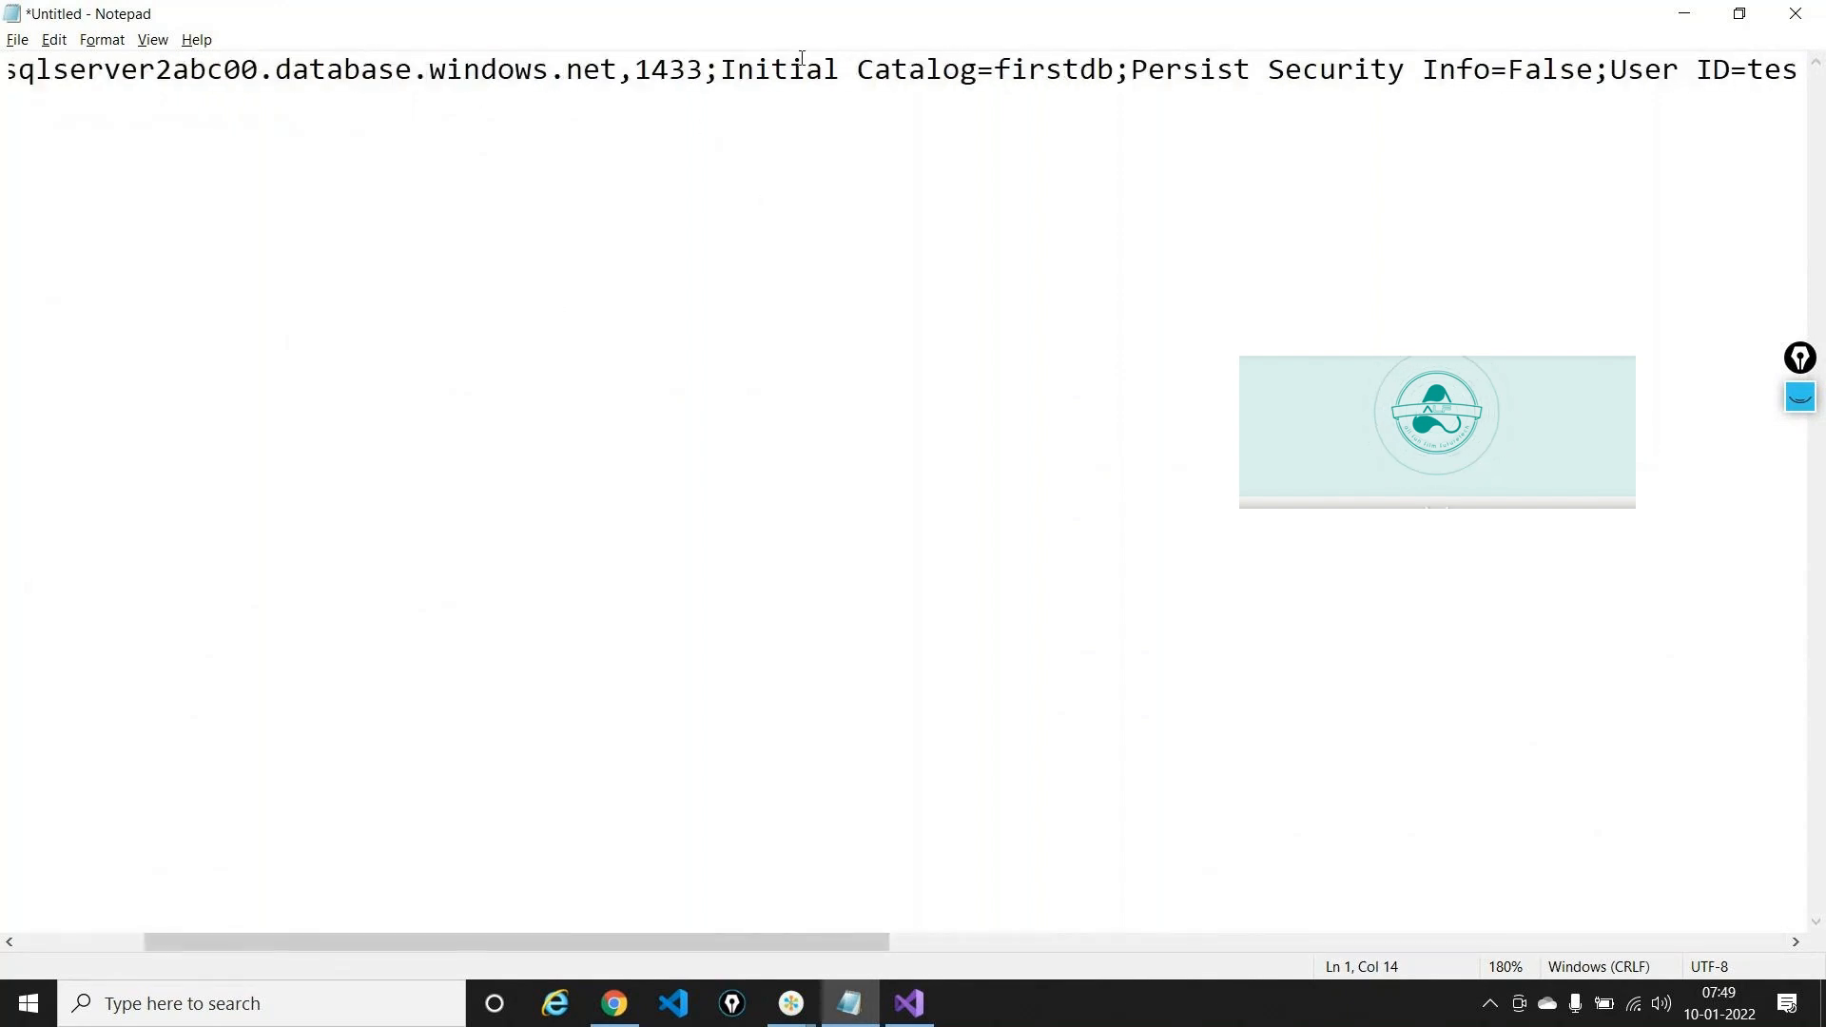
Swap the {your_password} placeholder in the connection string for the SQL login password
double_click(1066, 74)
click(1254, 74)
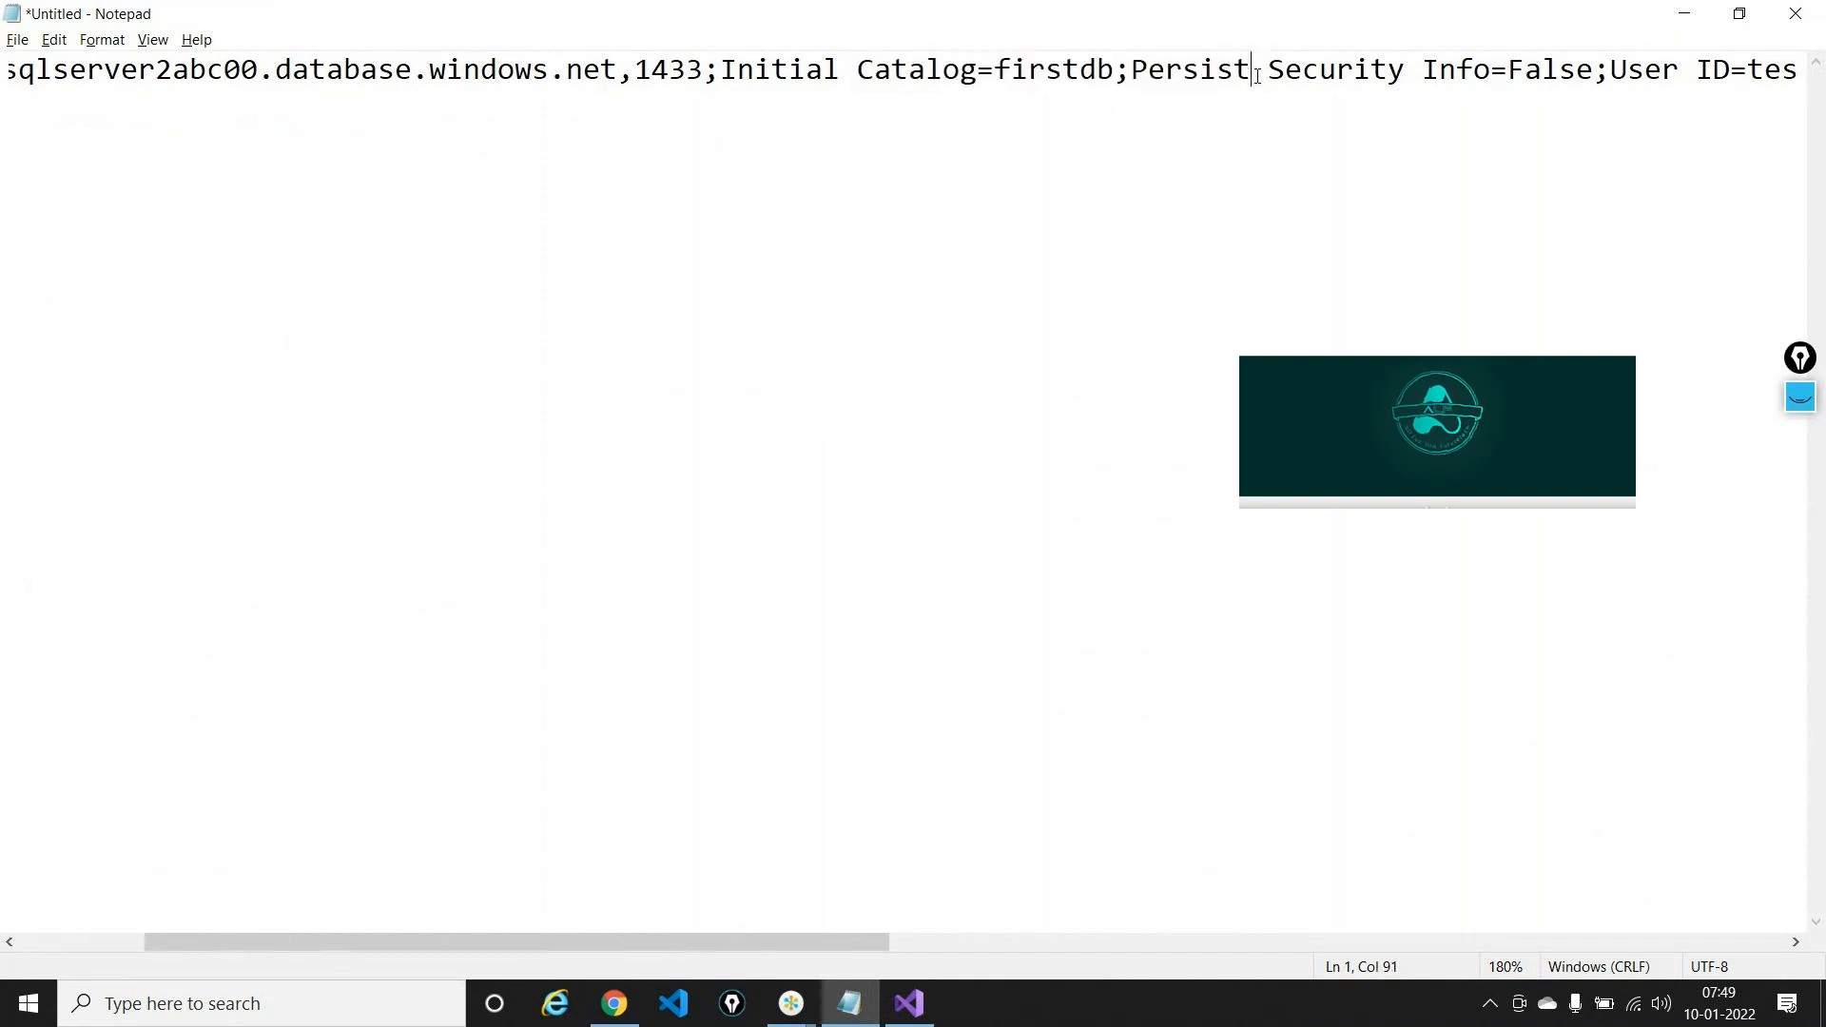
key(Right)
key(Right)
key(Right)
key(Right)
key(Right)
key(Right)
key(Right)
key(Right)
key(Right)
key(Right)
key(Right)
key(Right)
key(Right)
key(Right)
key(Right)
key(Right)
key(Right)
key(Right)
key(Right)
key(Right)
key(Right)
key(Right)
key(Right)
key(Right)
key(Right)
key(Right)
key(Right)
key(Right)
key(Right)
key(Right)
key(Right)
key(Right)
key(Right)
key(Right)
key(Right)
key(Right)
key(Right)
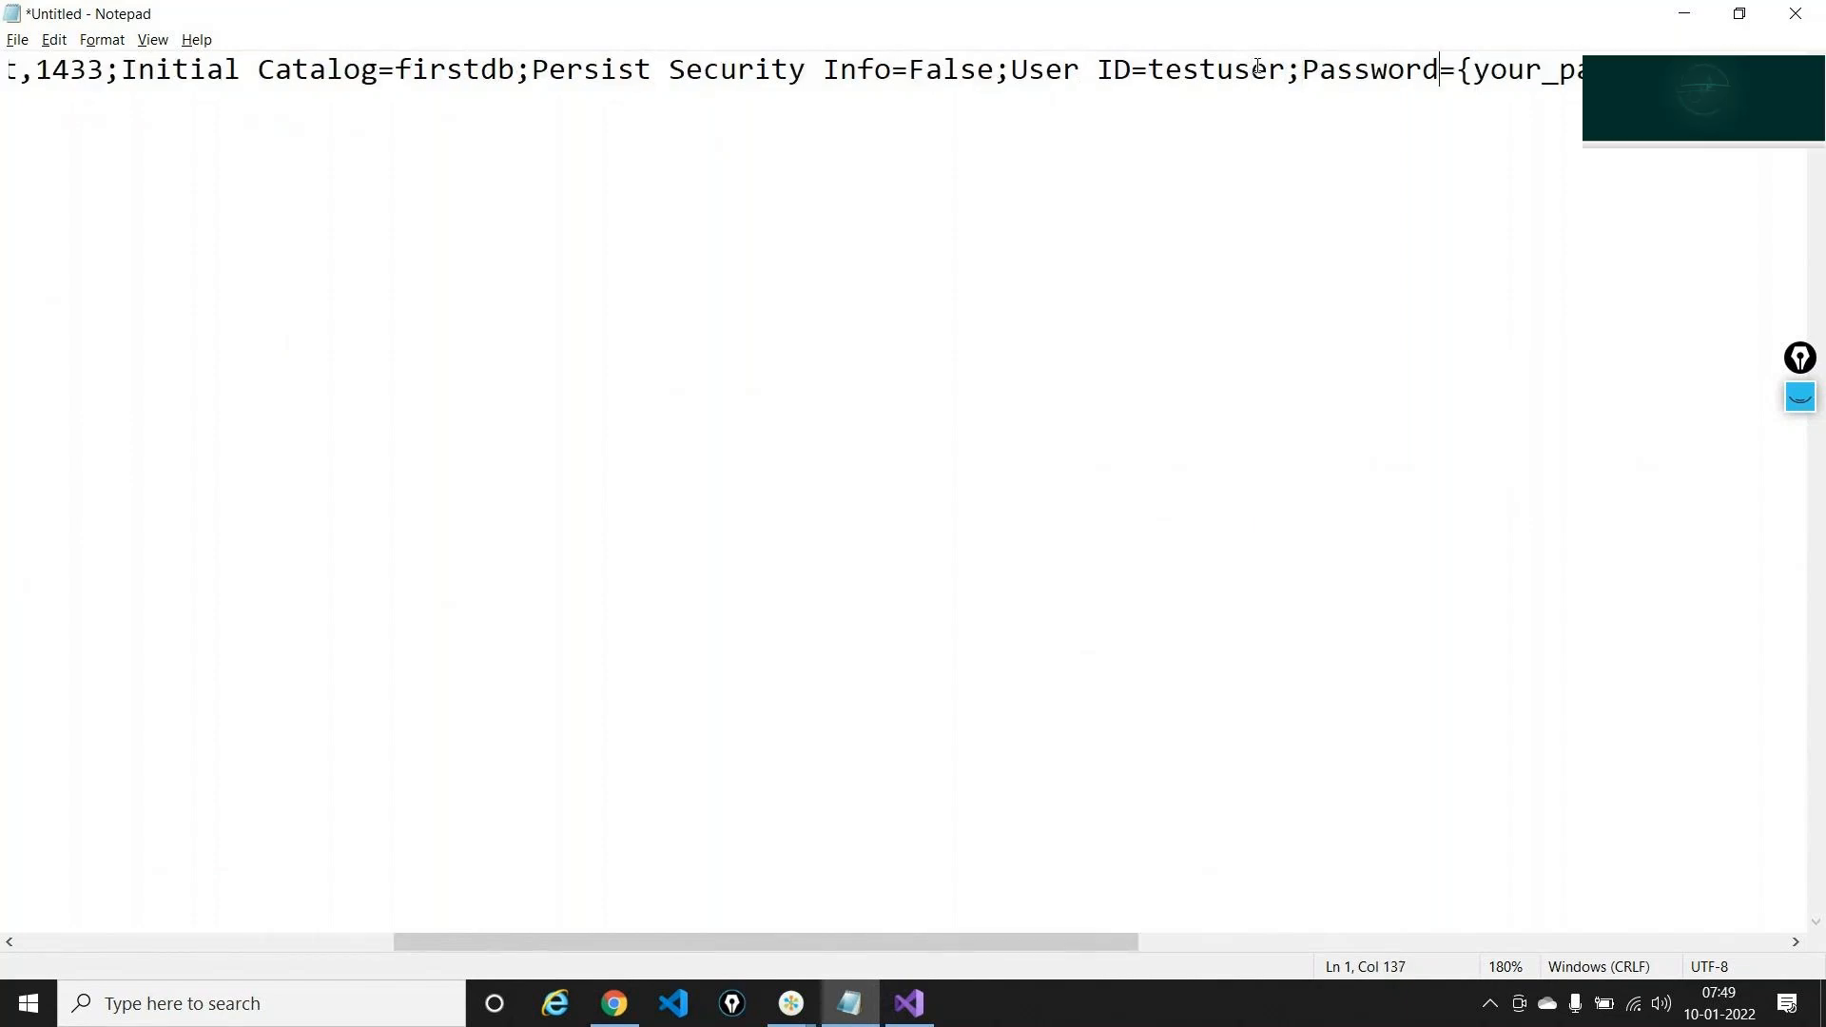
key(Right)
key(Right)
key(BackSpace)
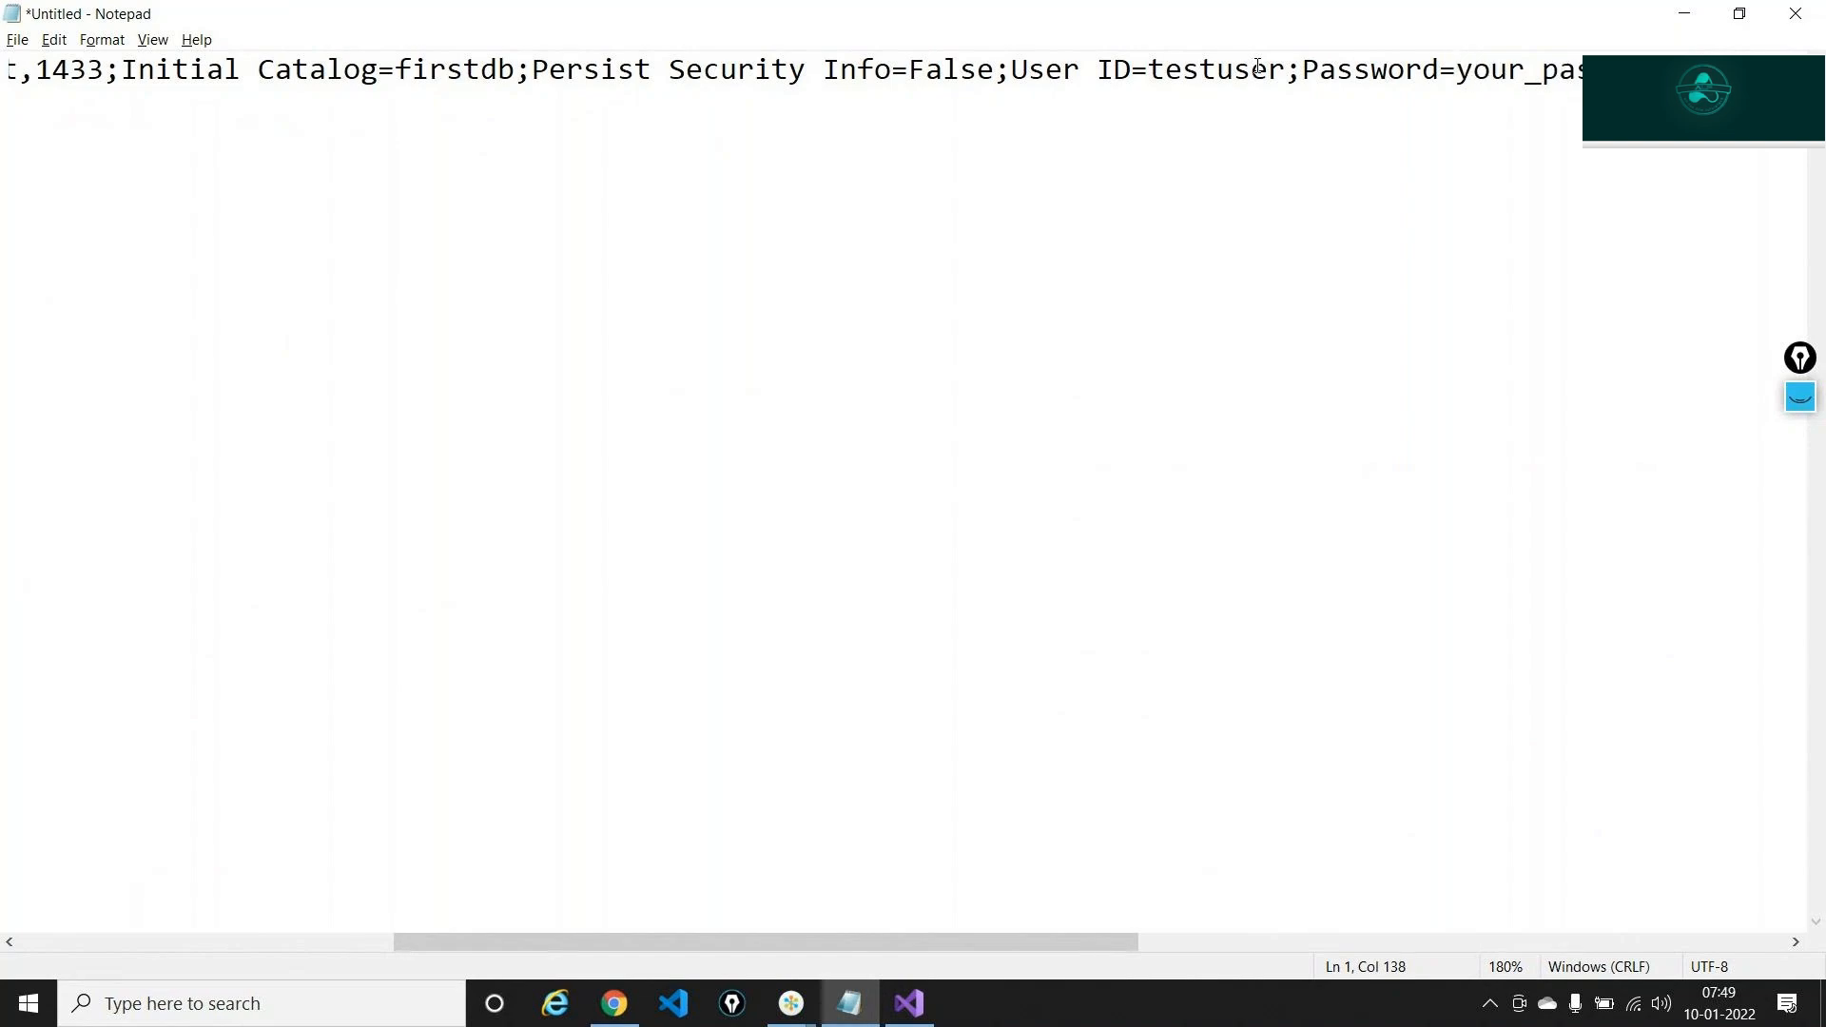
key(Delete)
key(Delete)
key(Delete)
key(Delete)
key(Delete)
key(Delete)
key(Delete)
key(Delete)
key(Delete)
key(Delete)
key(Delete)
key(Delete)
key(Delete)
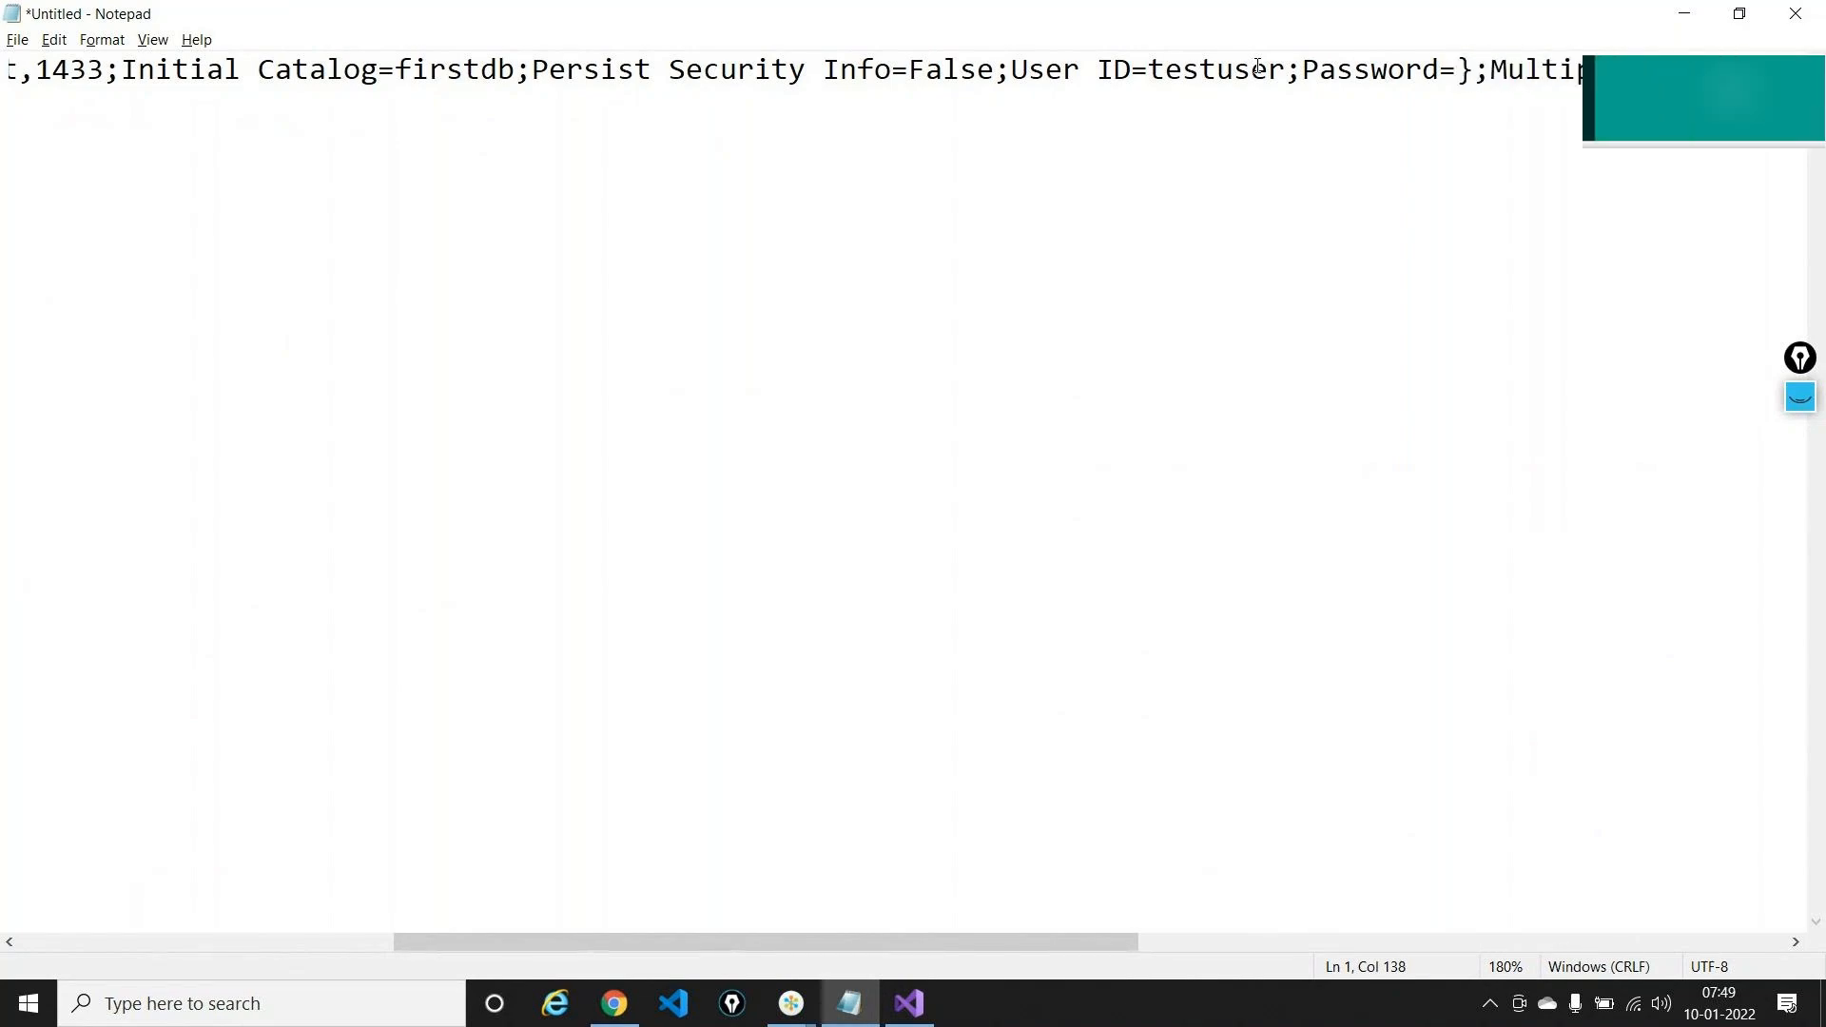
key(Delete)
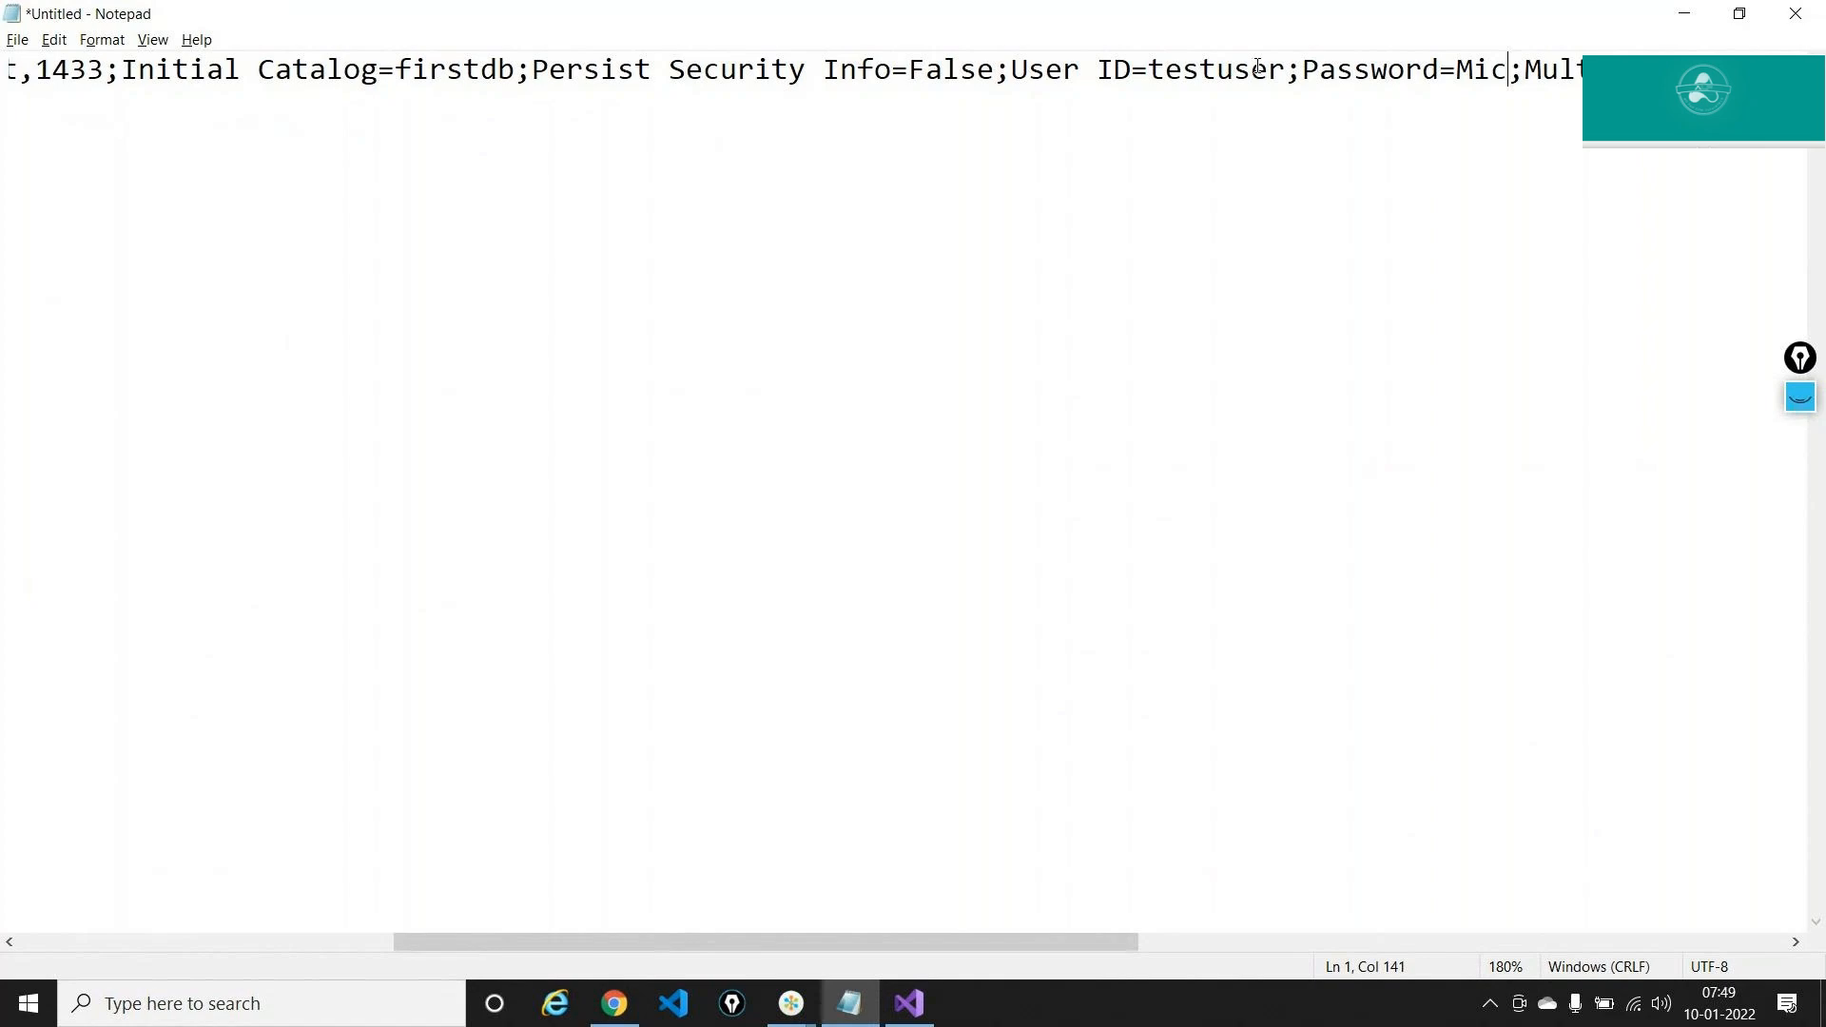
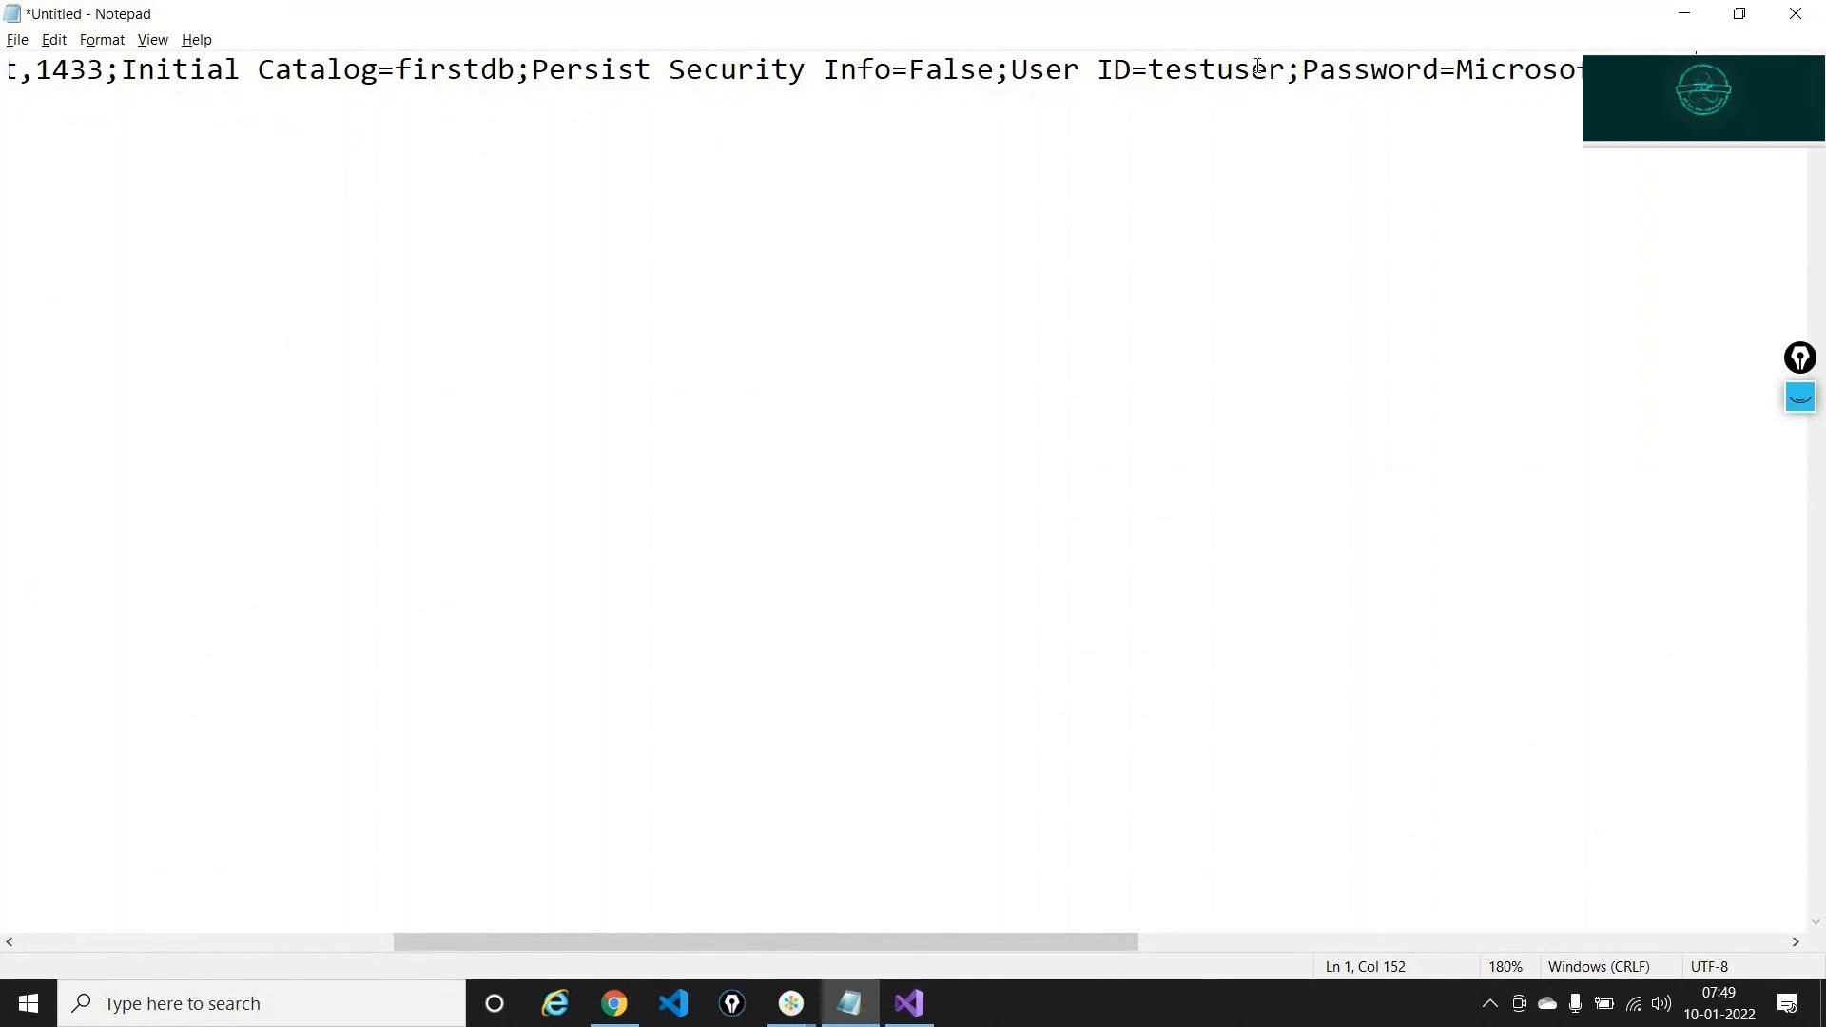
key(Right)
key(Right)
key(Right)
key(Right)
key(Right)
key(Right)
key(Right)
key(Right)
key(Right)
key(Right)
key(Right)
key(Right)
key(Right)
key(Right)
key(Right)
key(Right)
key(Right)
key(Right)
key(Right)
key(Right)
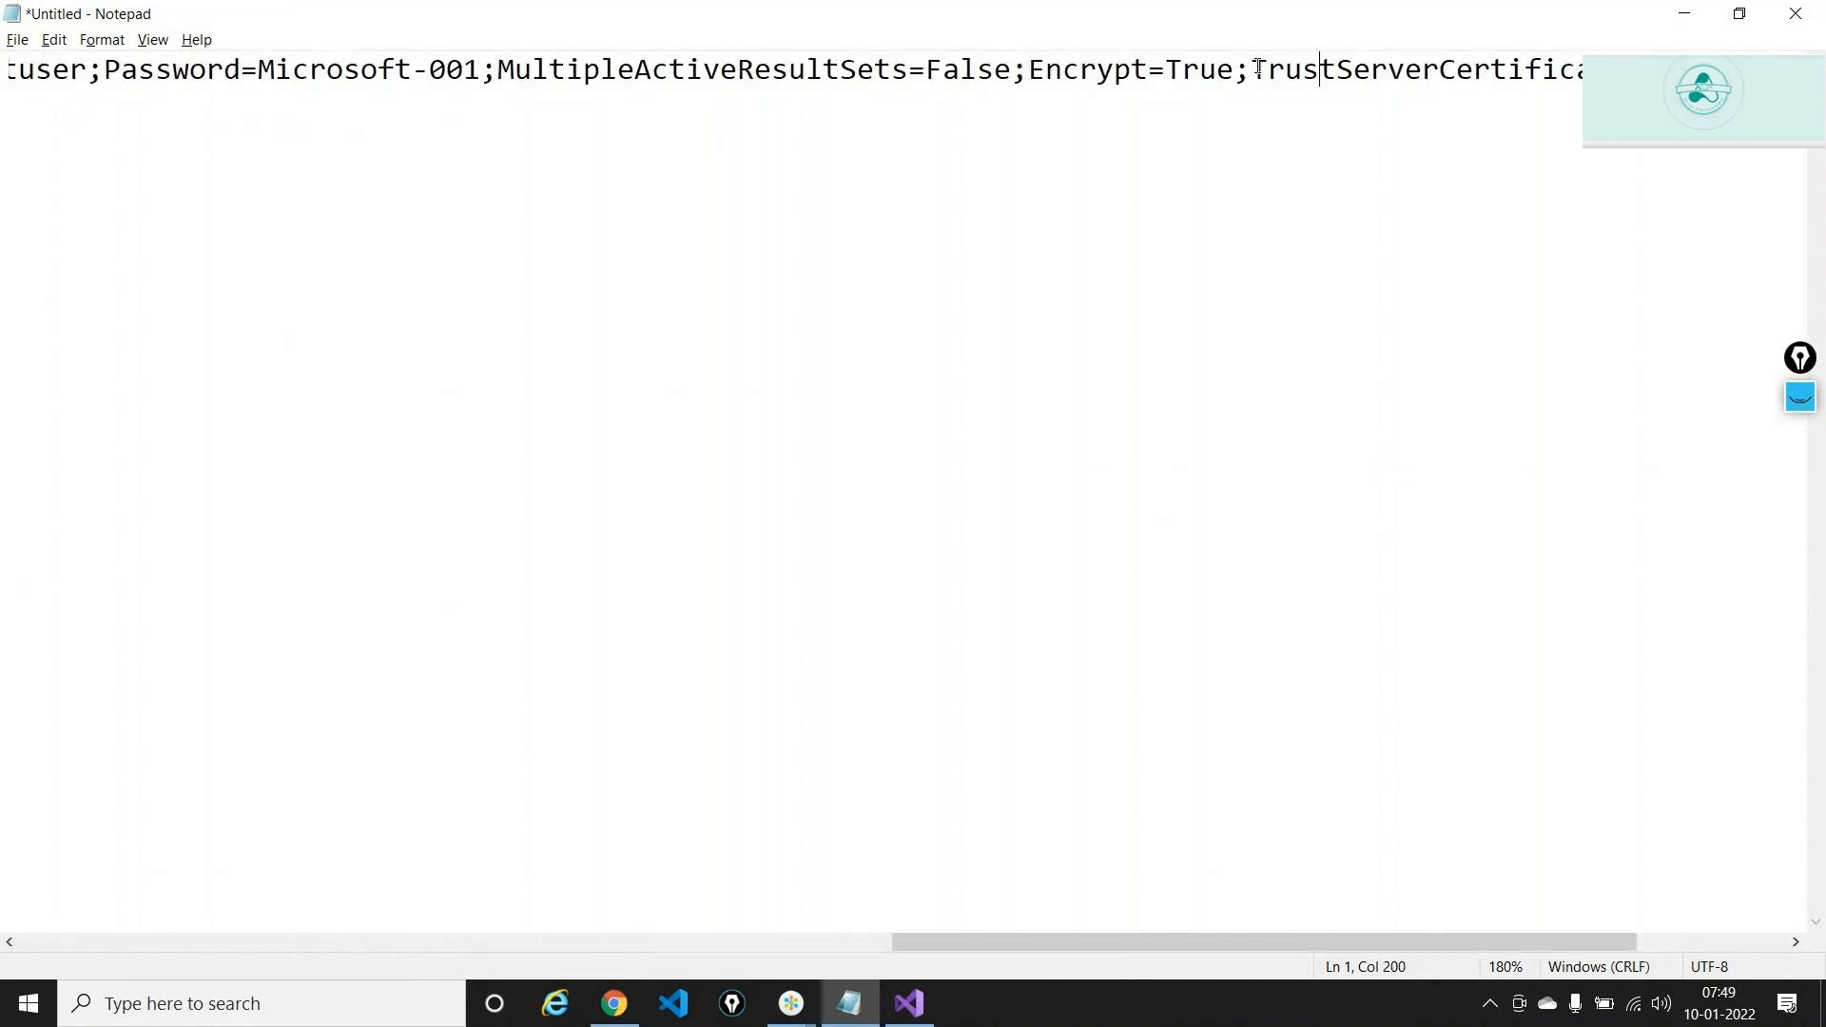
key(Right)
key(Right)
key(Right)
key(Right)
key(Right)
key(Right)
key(Right)
key(Right)
key(Right)
key(Right)
key(Right)
key(Right)
key(Right)
key(Right)
key(Right)
key(Right)
key(Right)
key(Right)
key(Right)
key(Right)
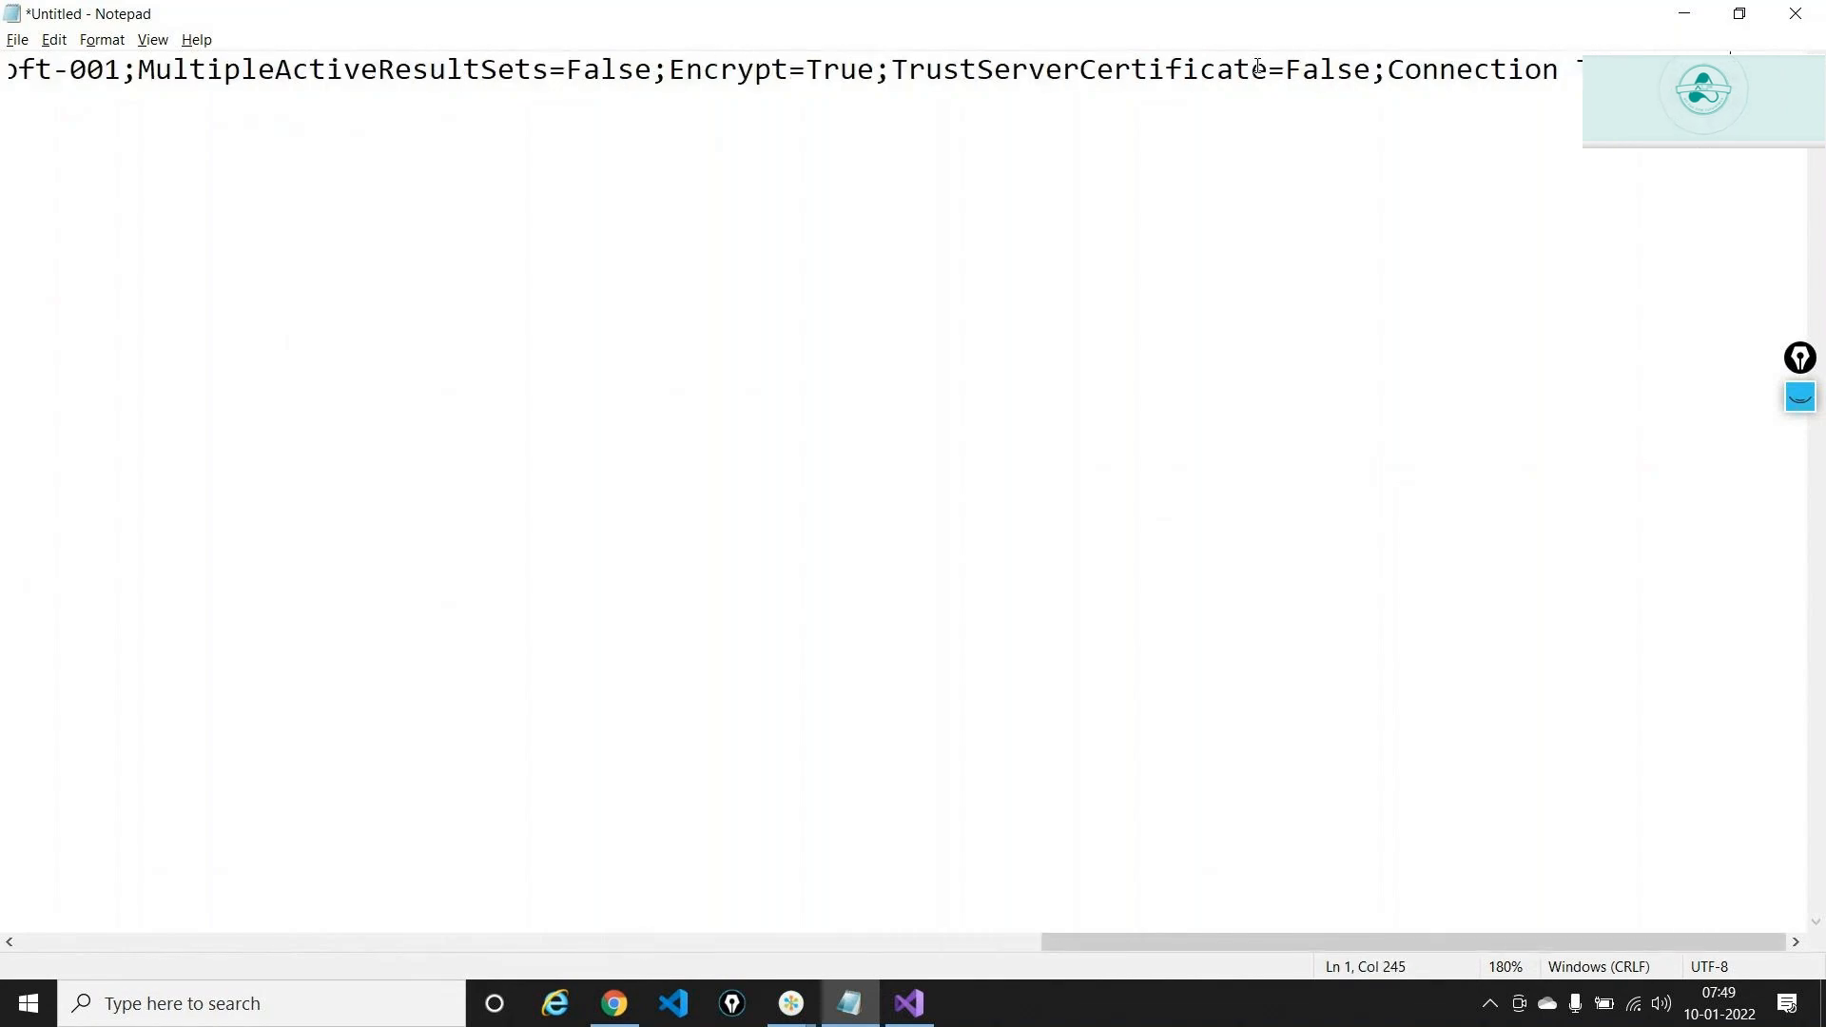
Clear Notepad and paste a fresh copy of the connection string
key(ctrl+a)
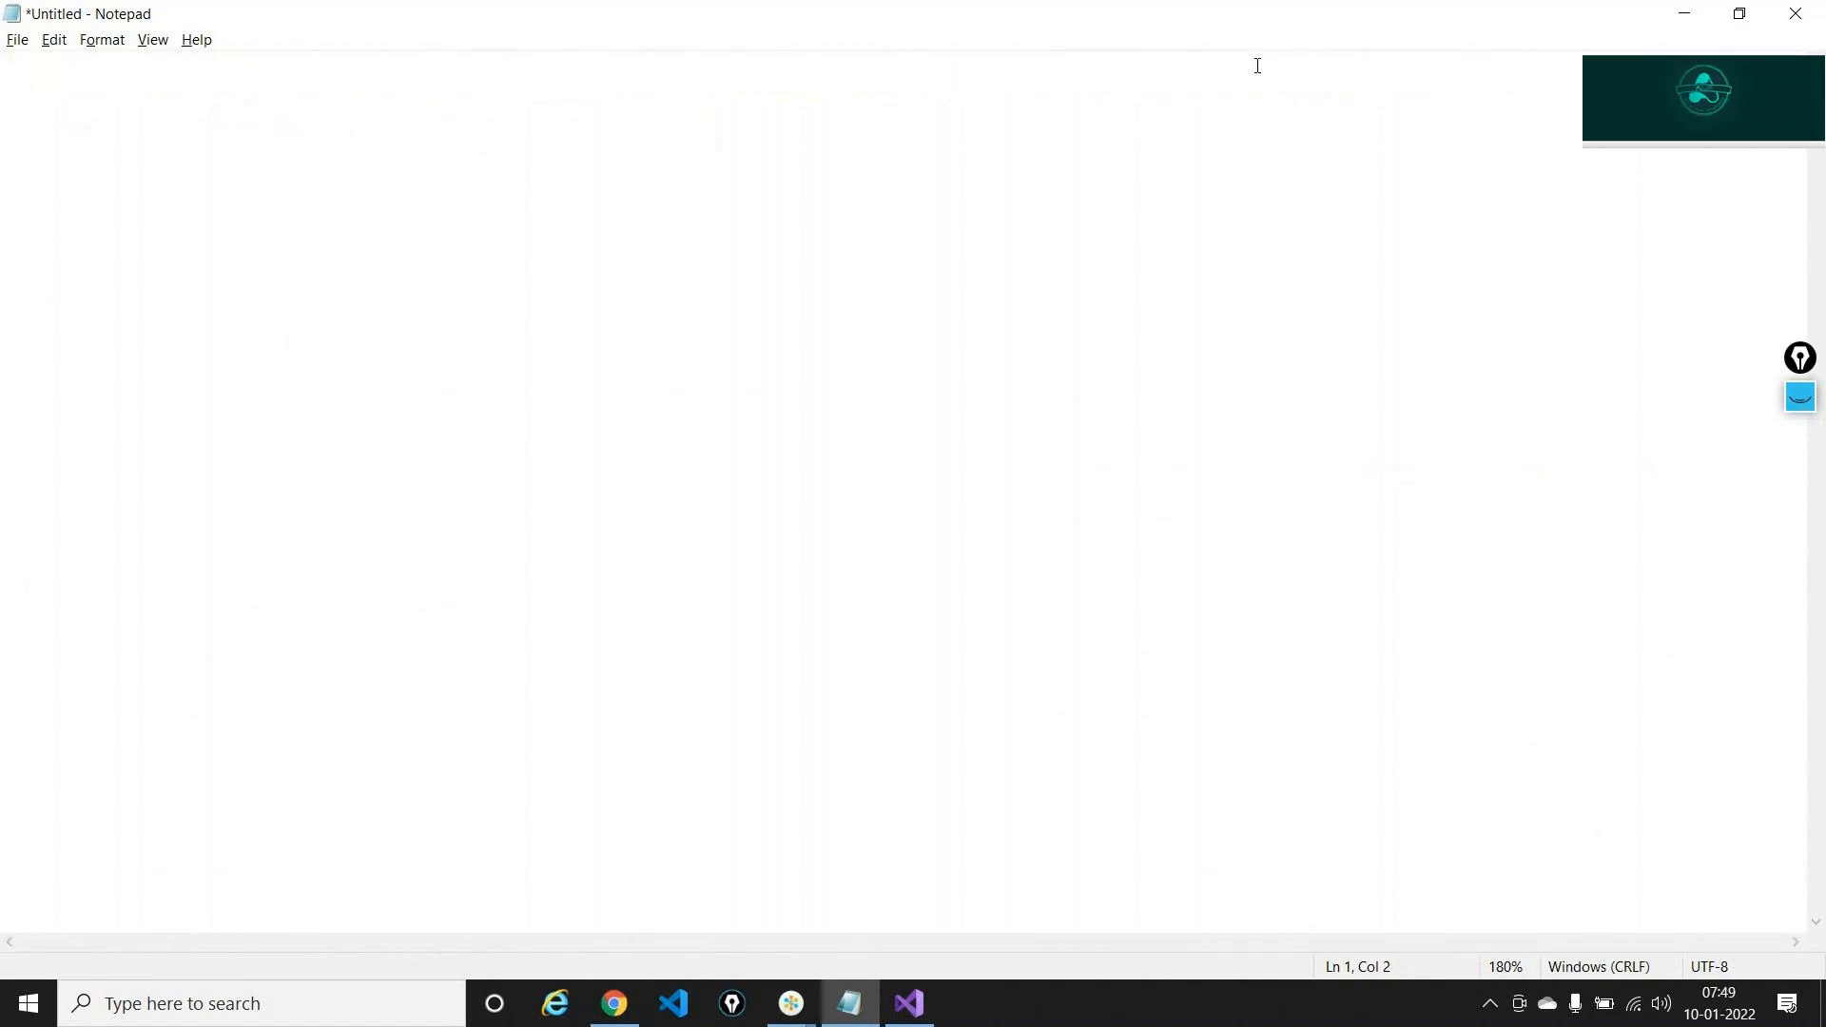
text(Z)
key(BackSpace)
key(alt+Tab)
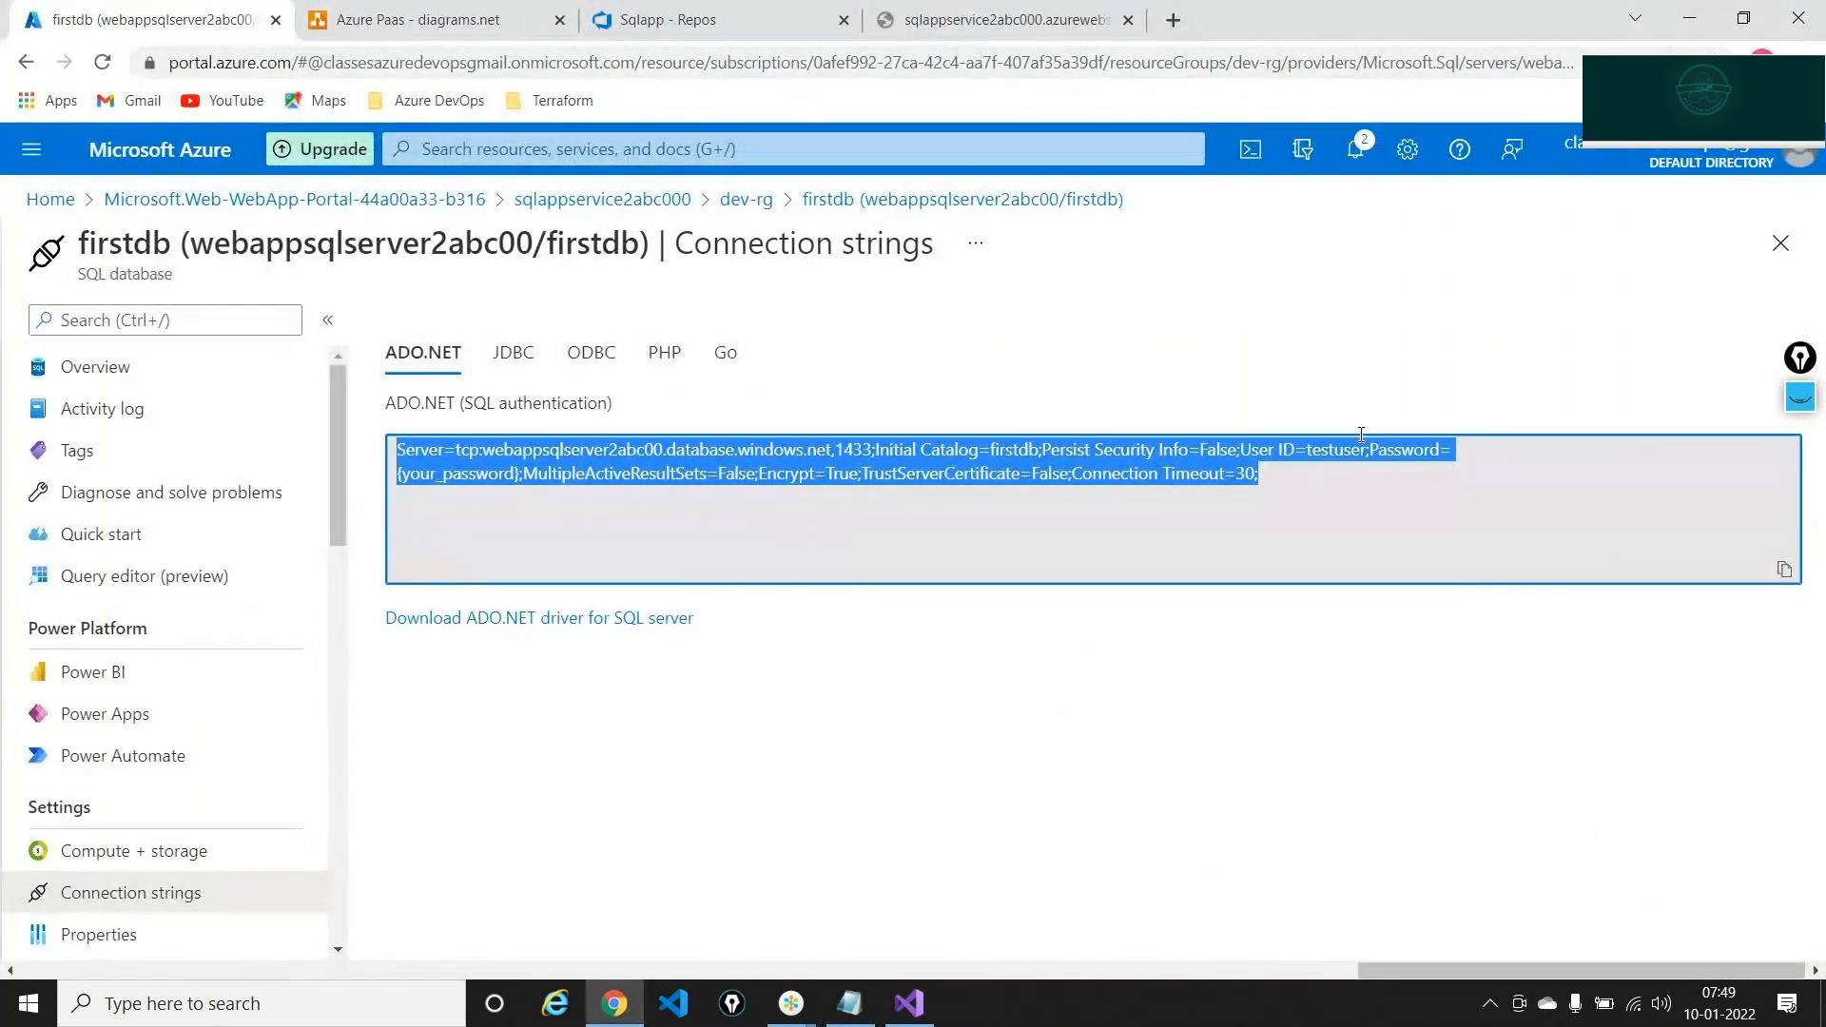
key(alt+Tab)
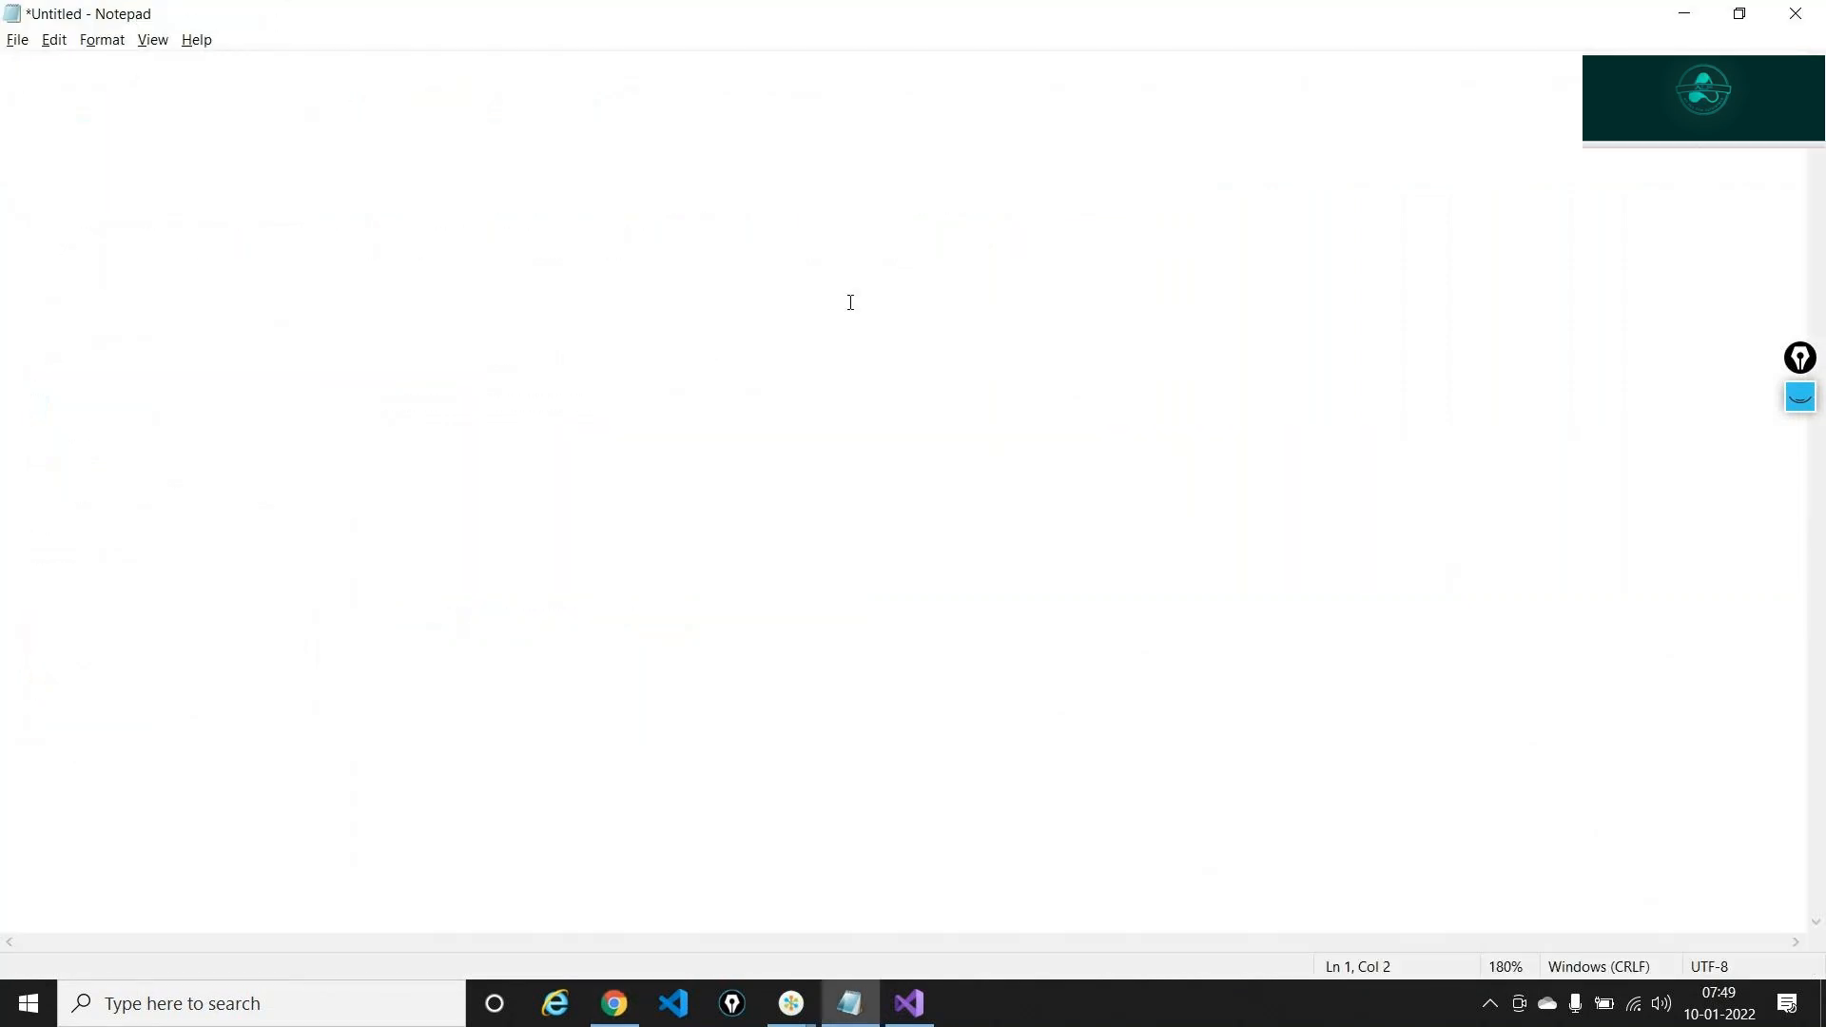
key(ctrl+v)
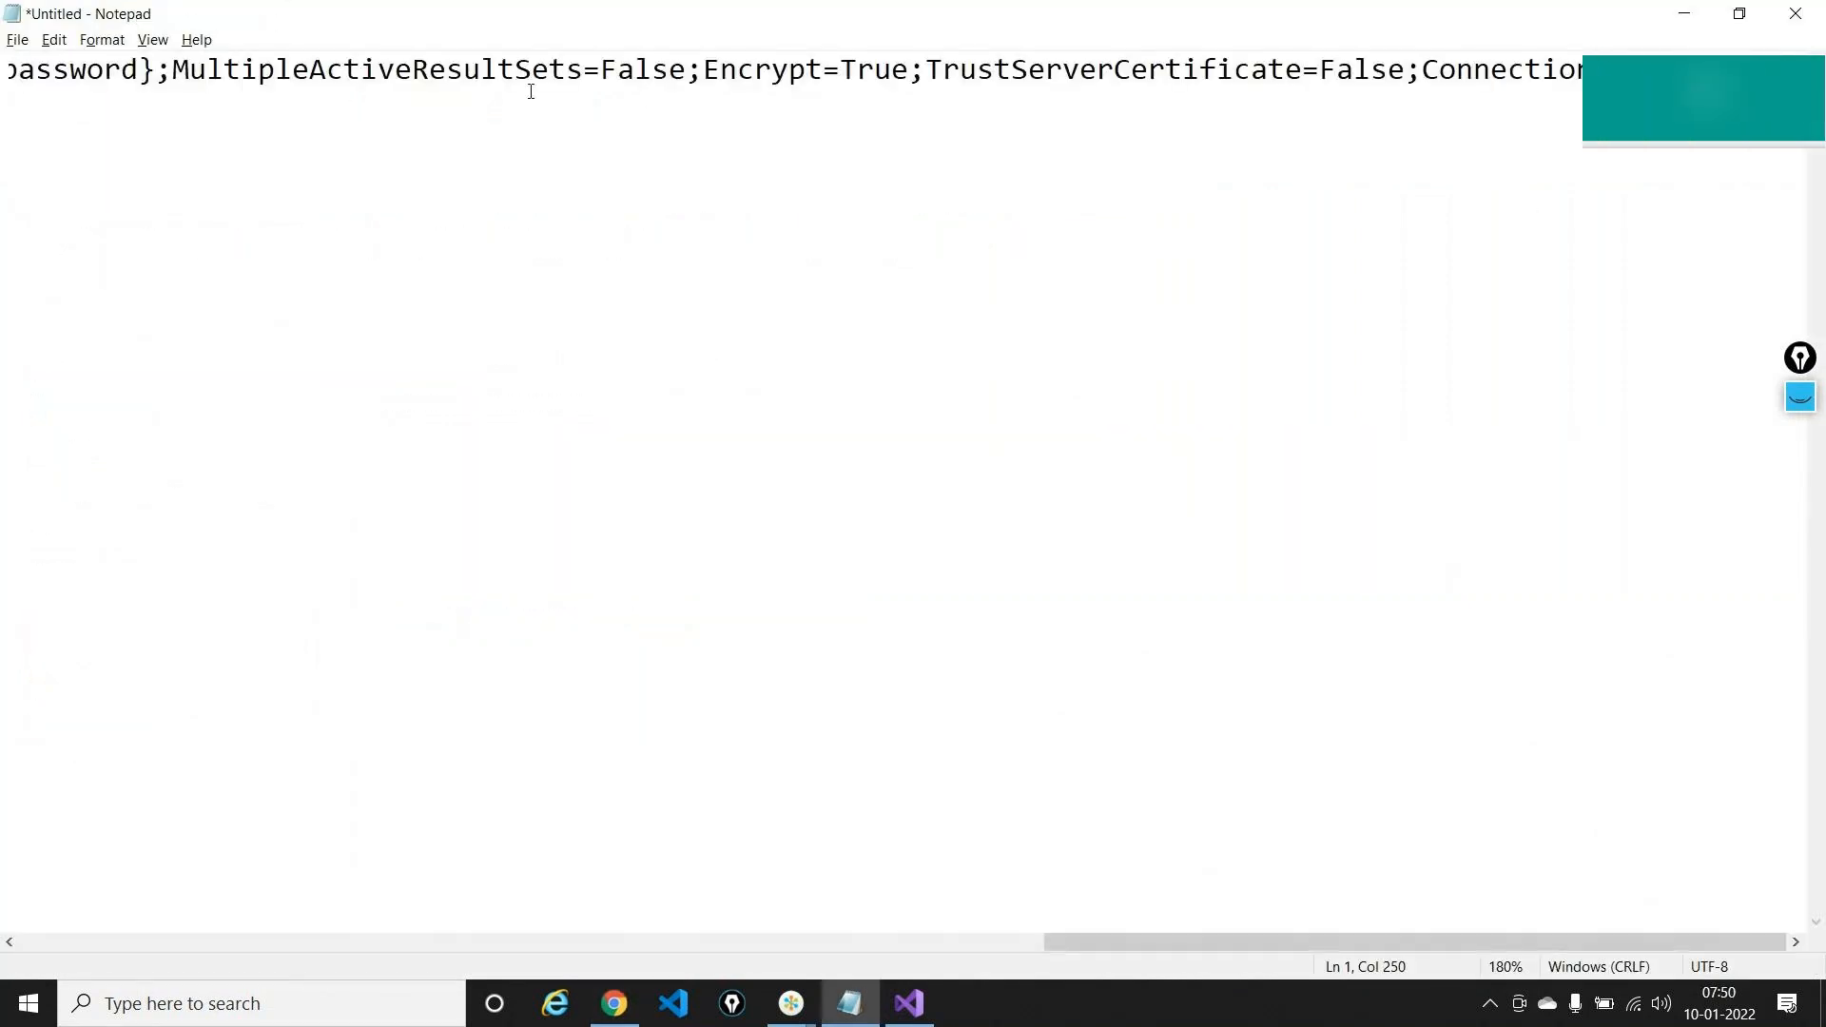
Fill the new copy's password placeholder with the SQL password, select the string, and return to Azure
scroll(530, 82, left, 10)
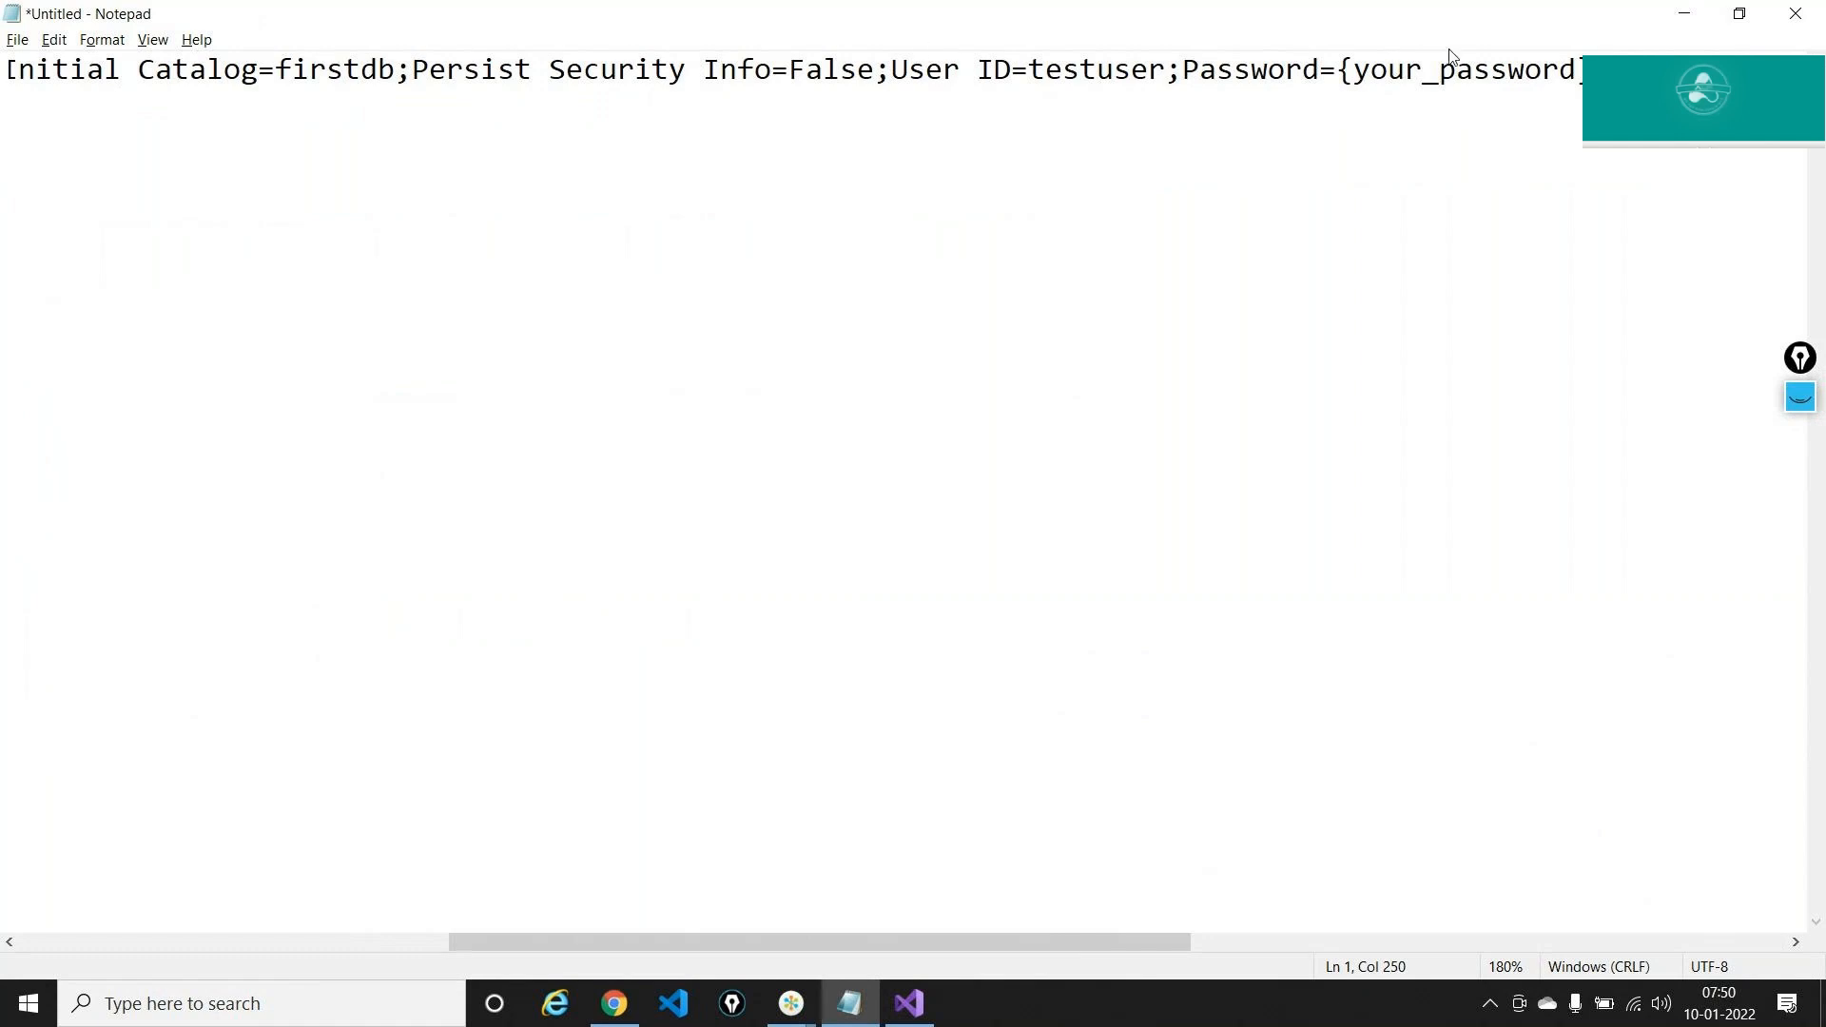
click(1337, 71)
key(Delete)
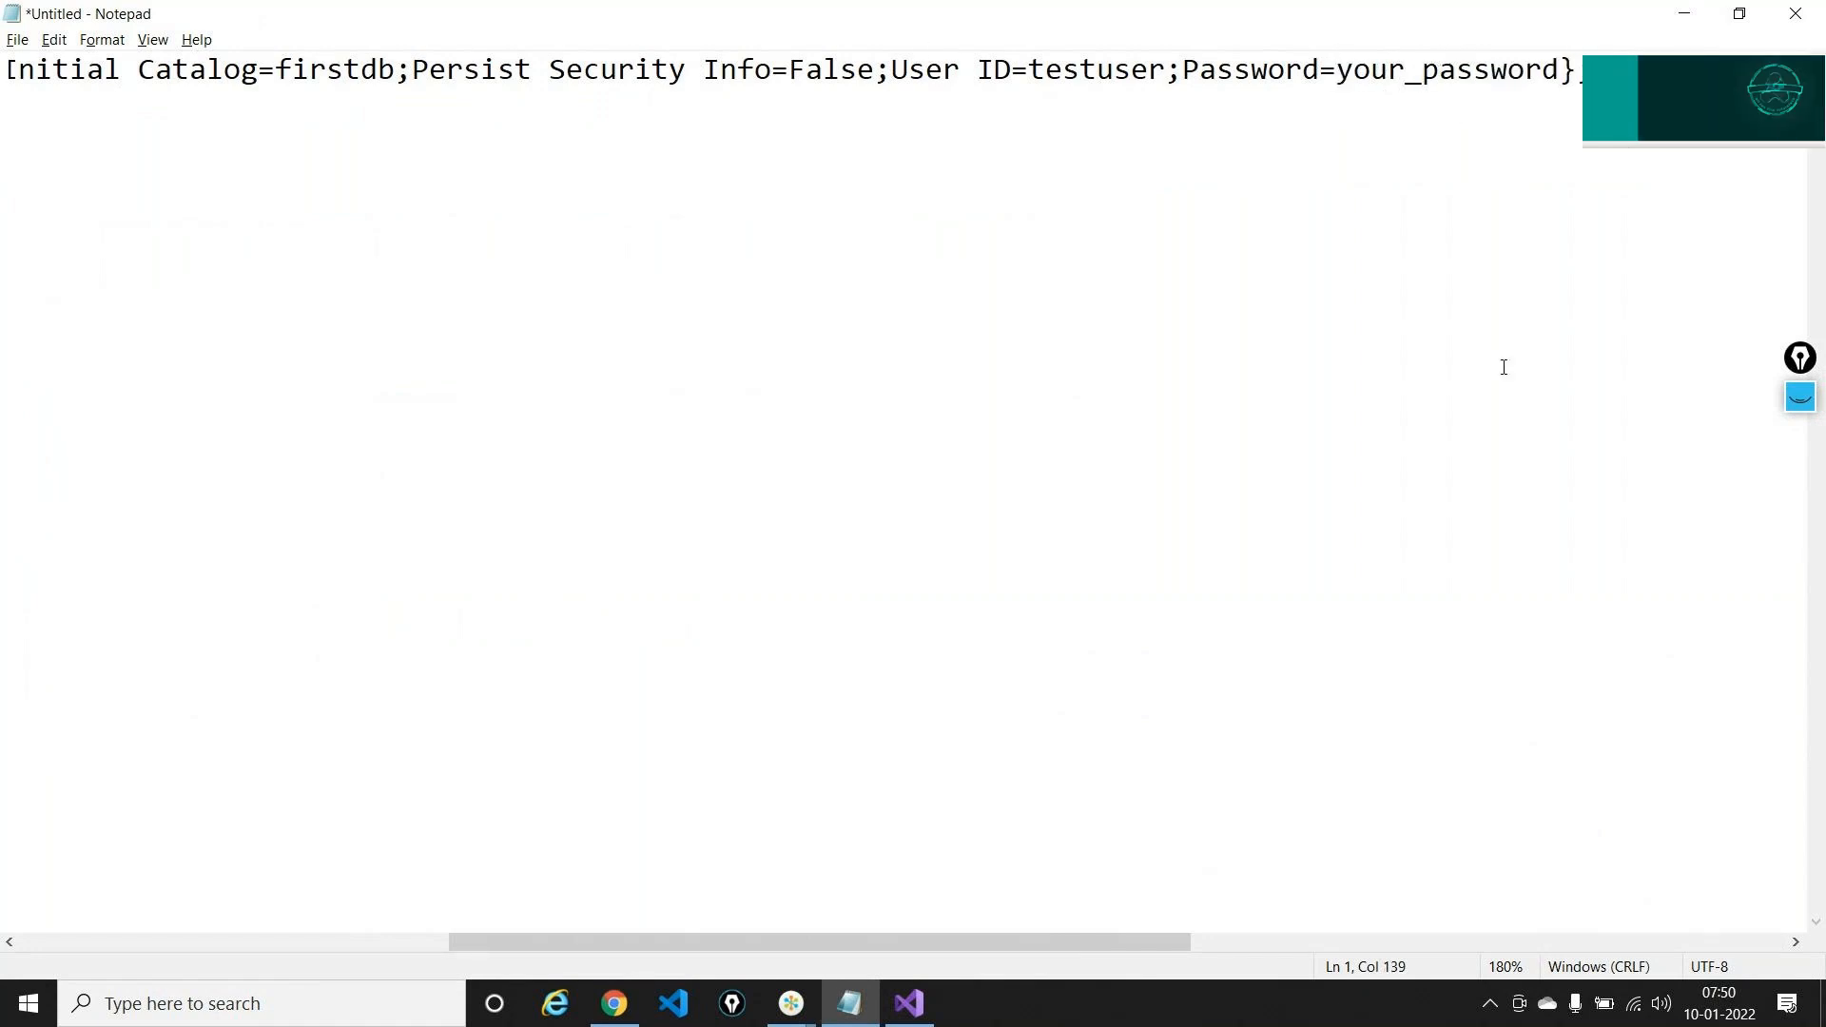
key(Delete)
key(Delete)
key(Delete)
key(Delete)
key(Delete)
key(Delete)
key(Delete)
key(Delete)
key(Delete)
key(Delete)
key(Delete)
key(Delete)
key(Delete)
key(Delete)
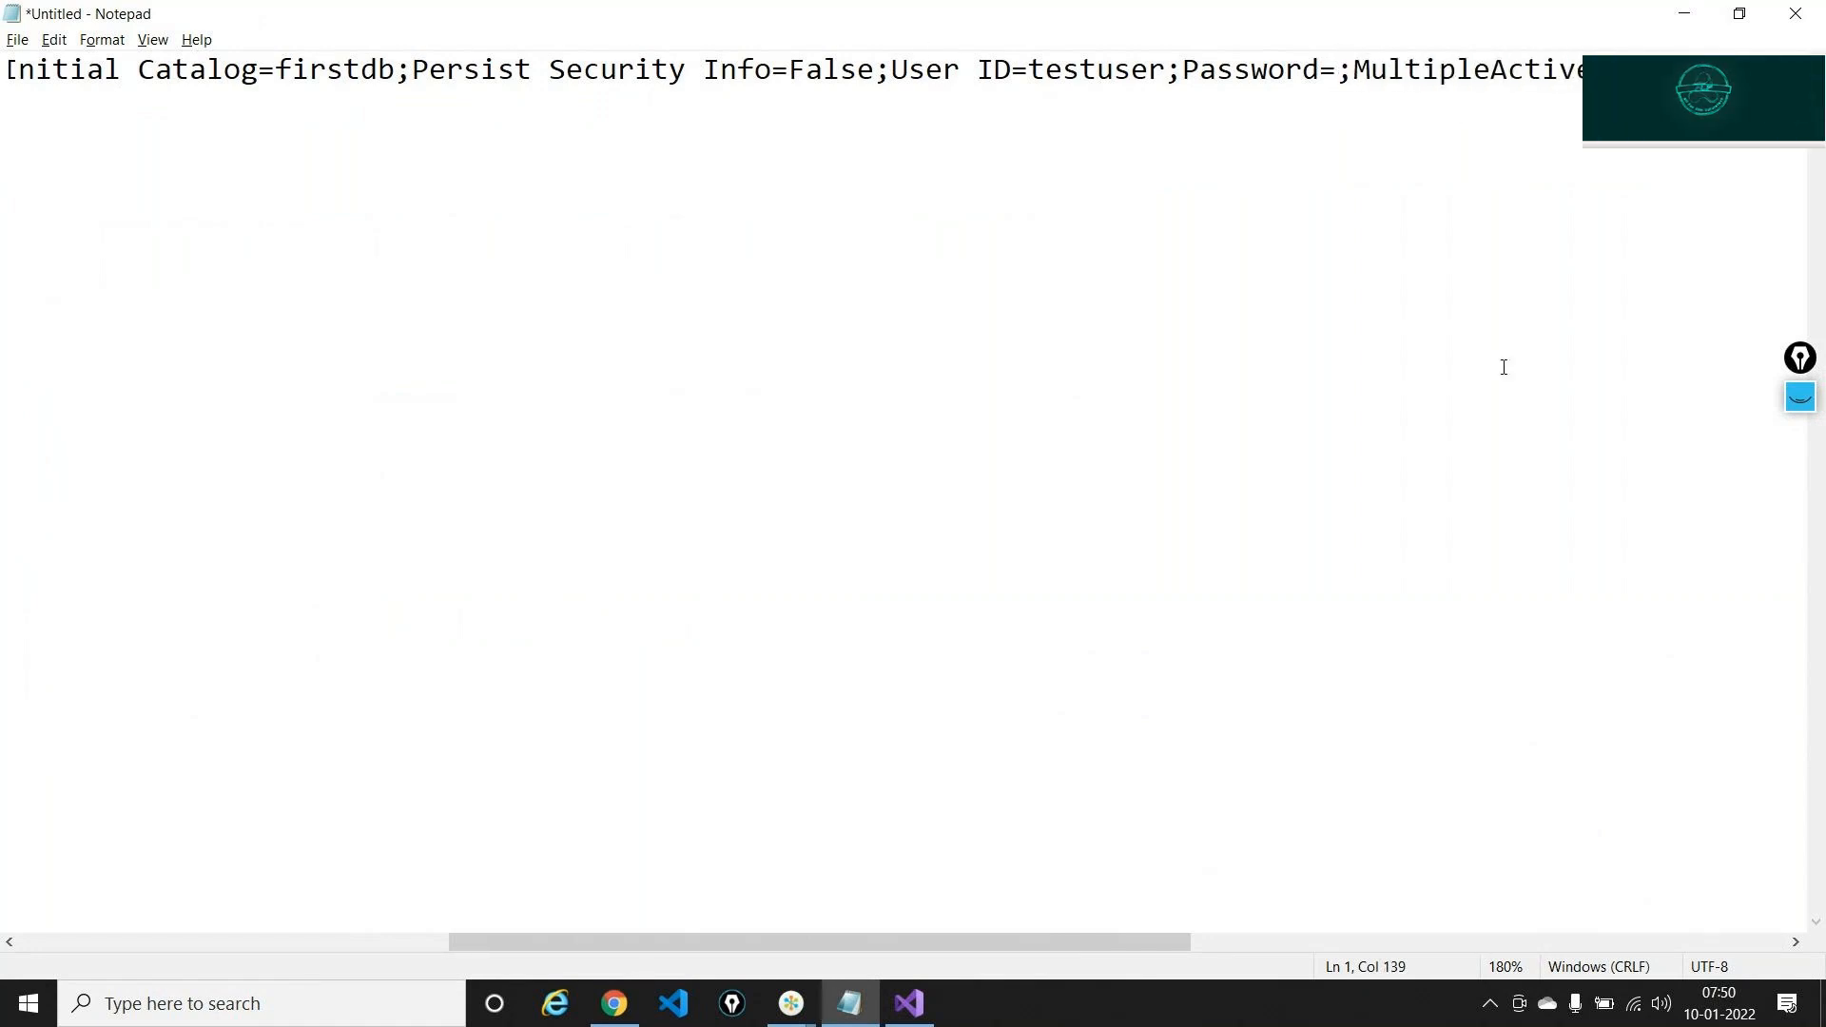
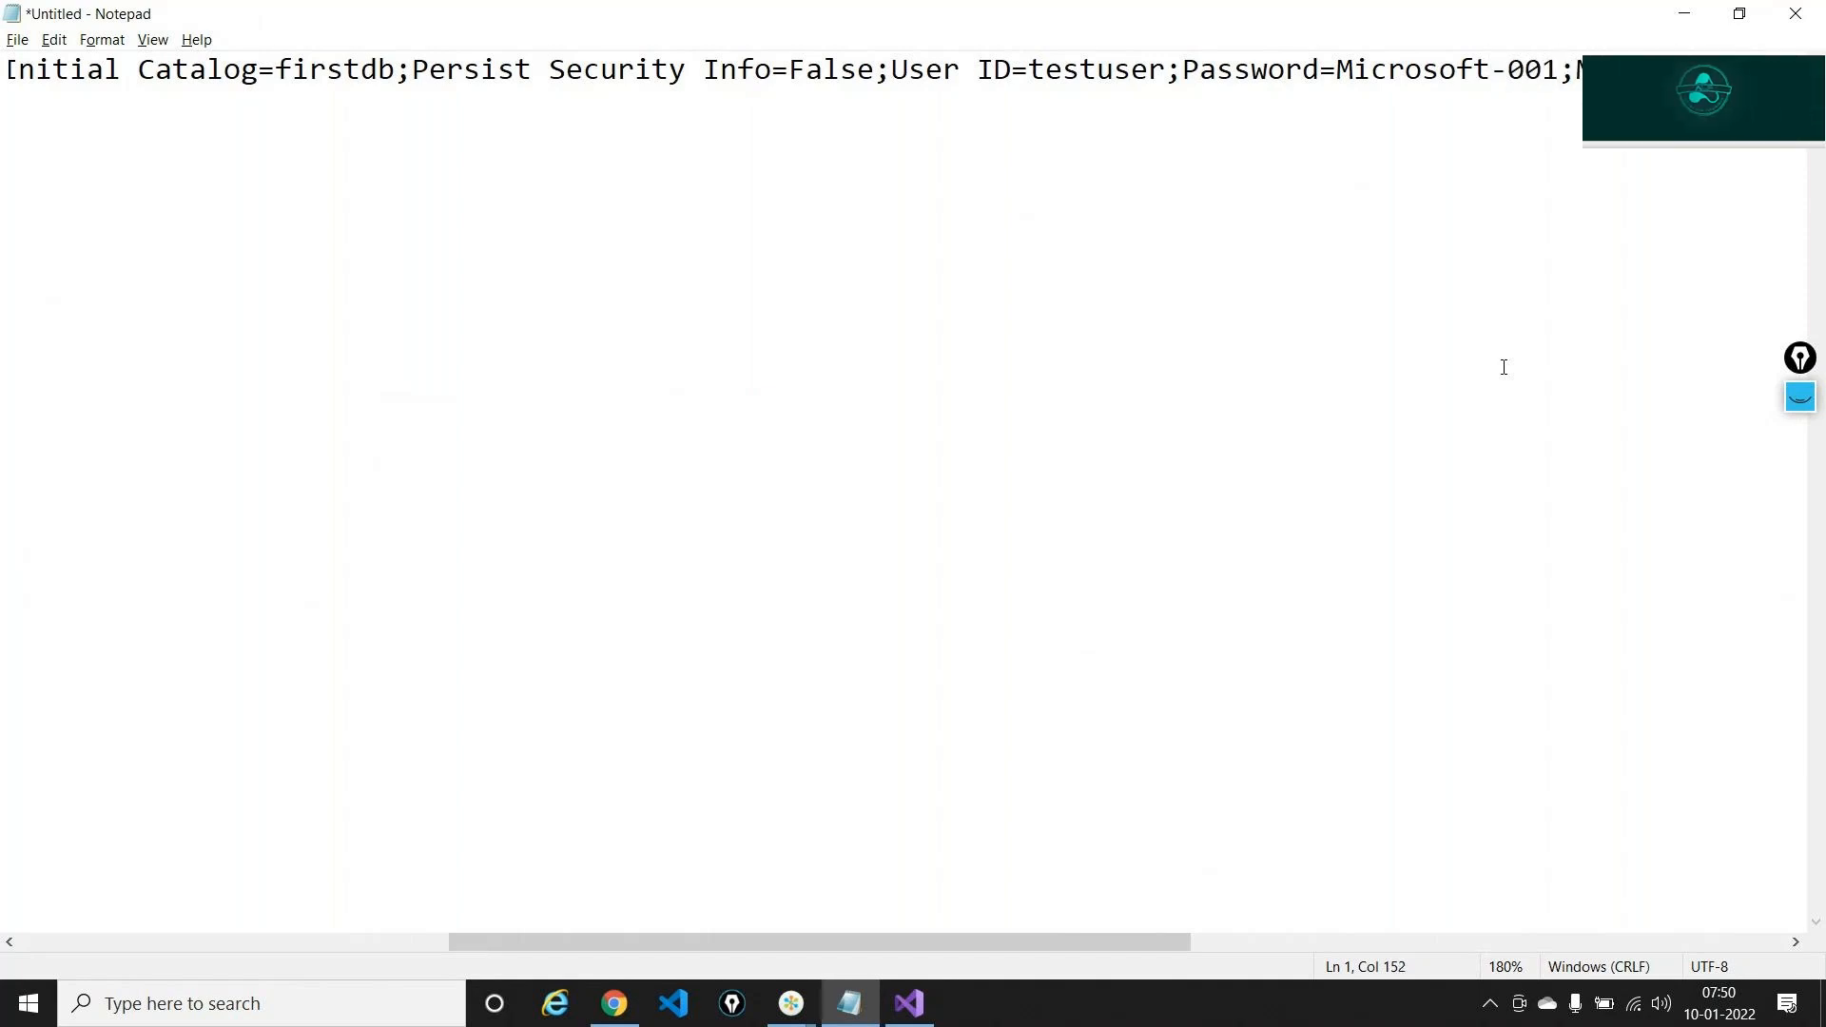
key(ctrl+a)
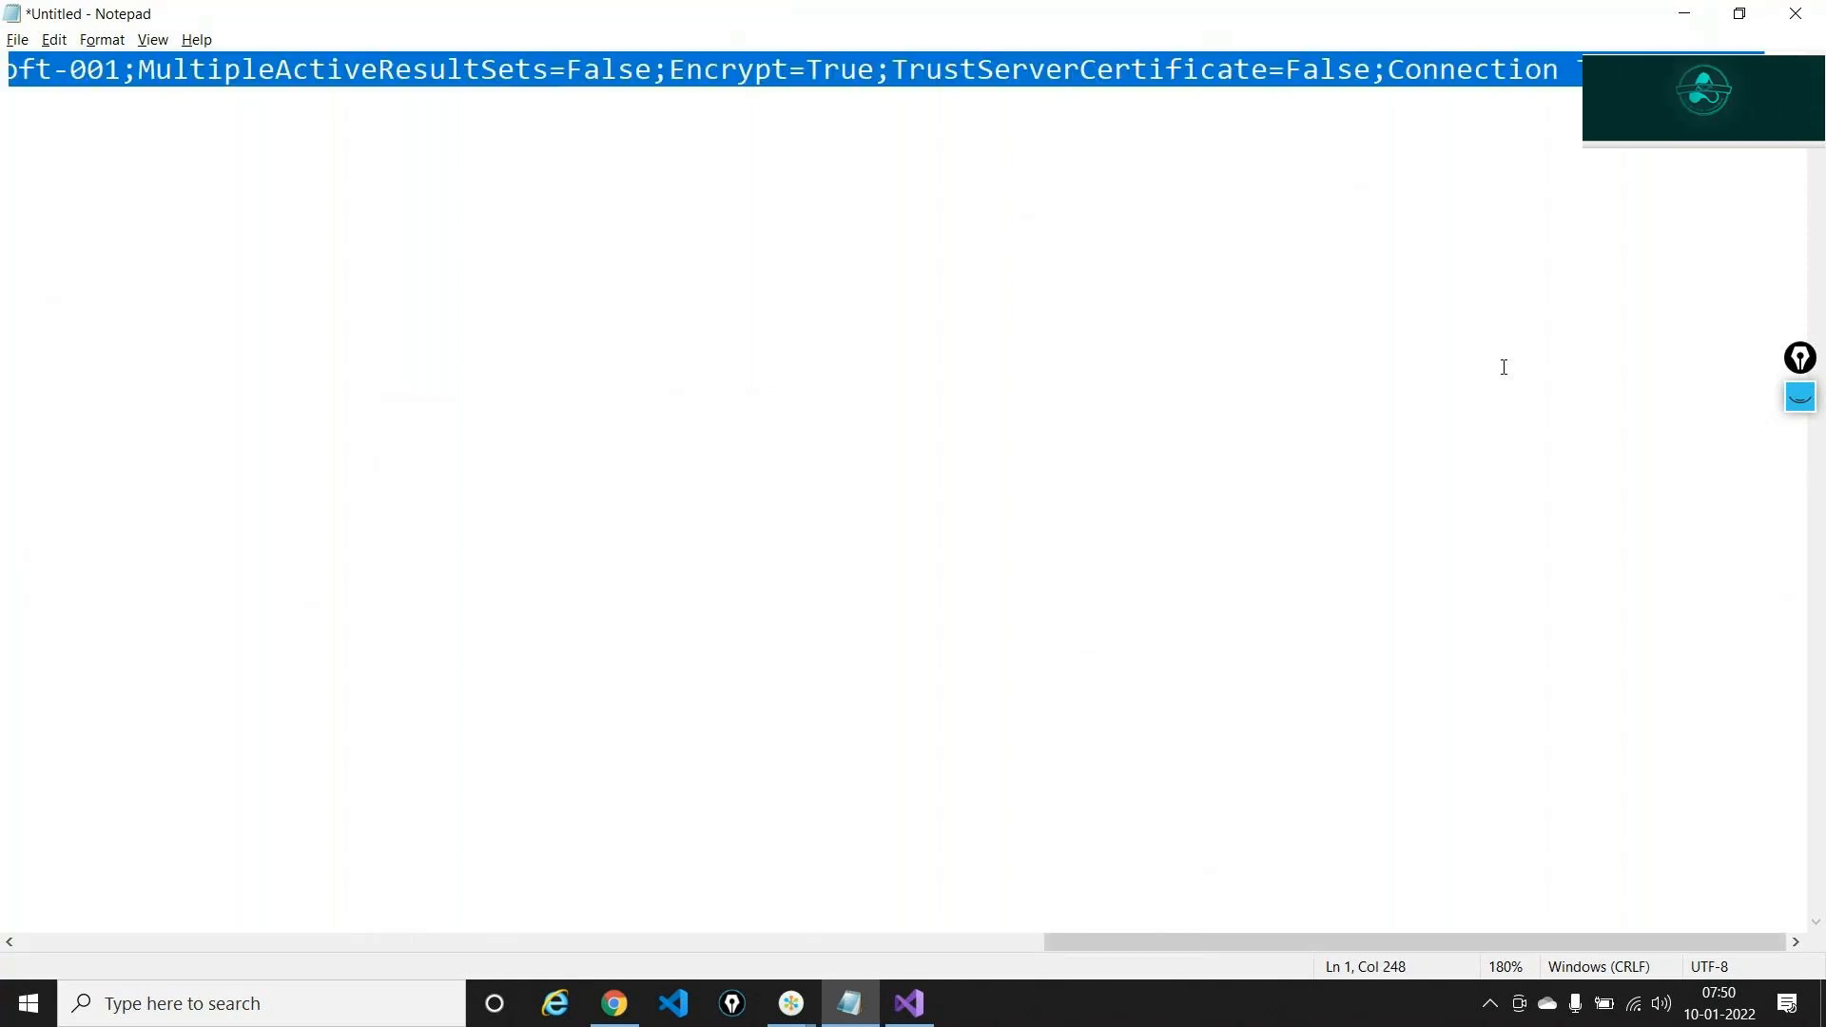
scroll(1504, 367, left, 10)
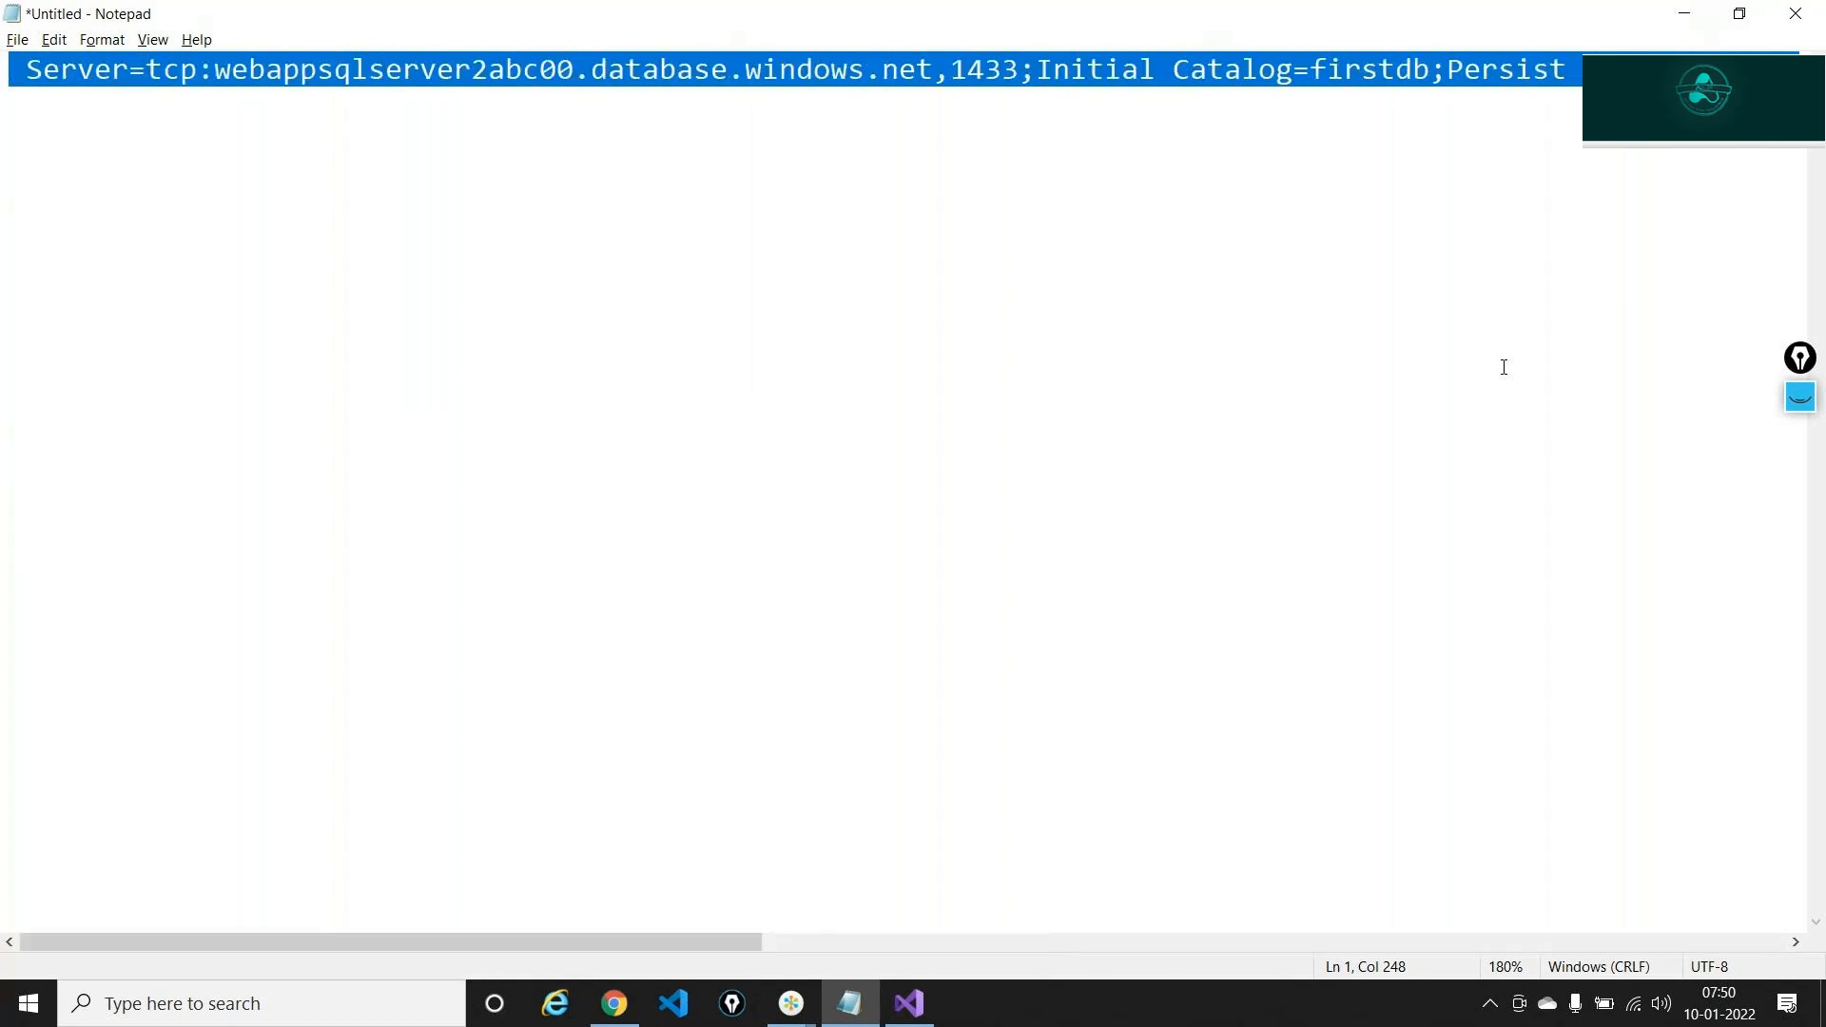
scroll(1504, 367, right, 10)
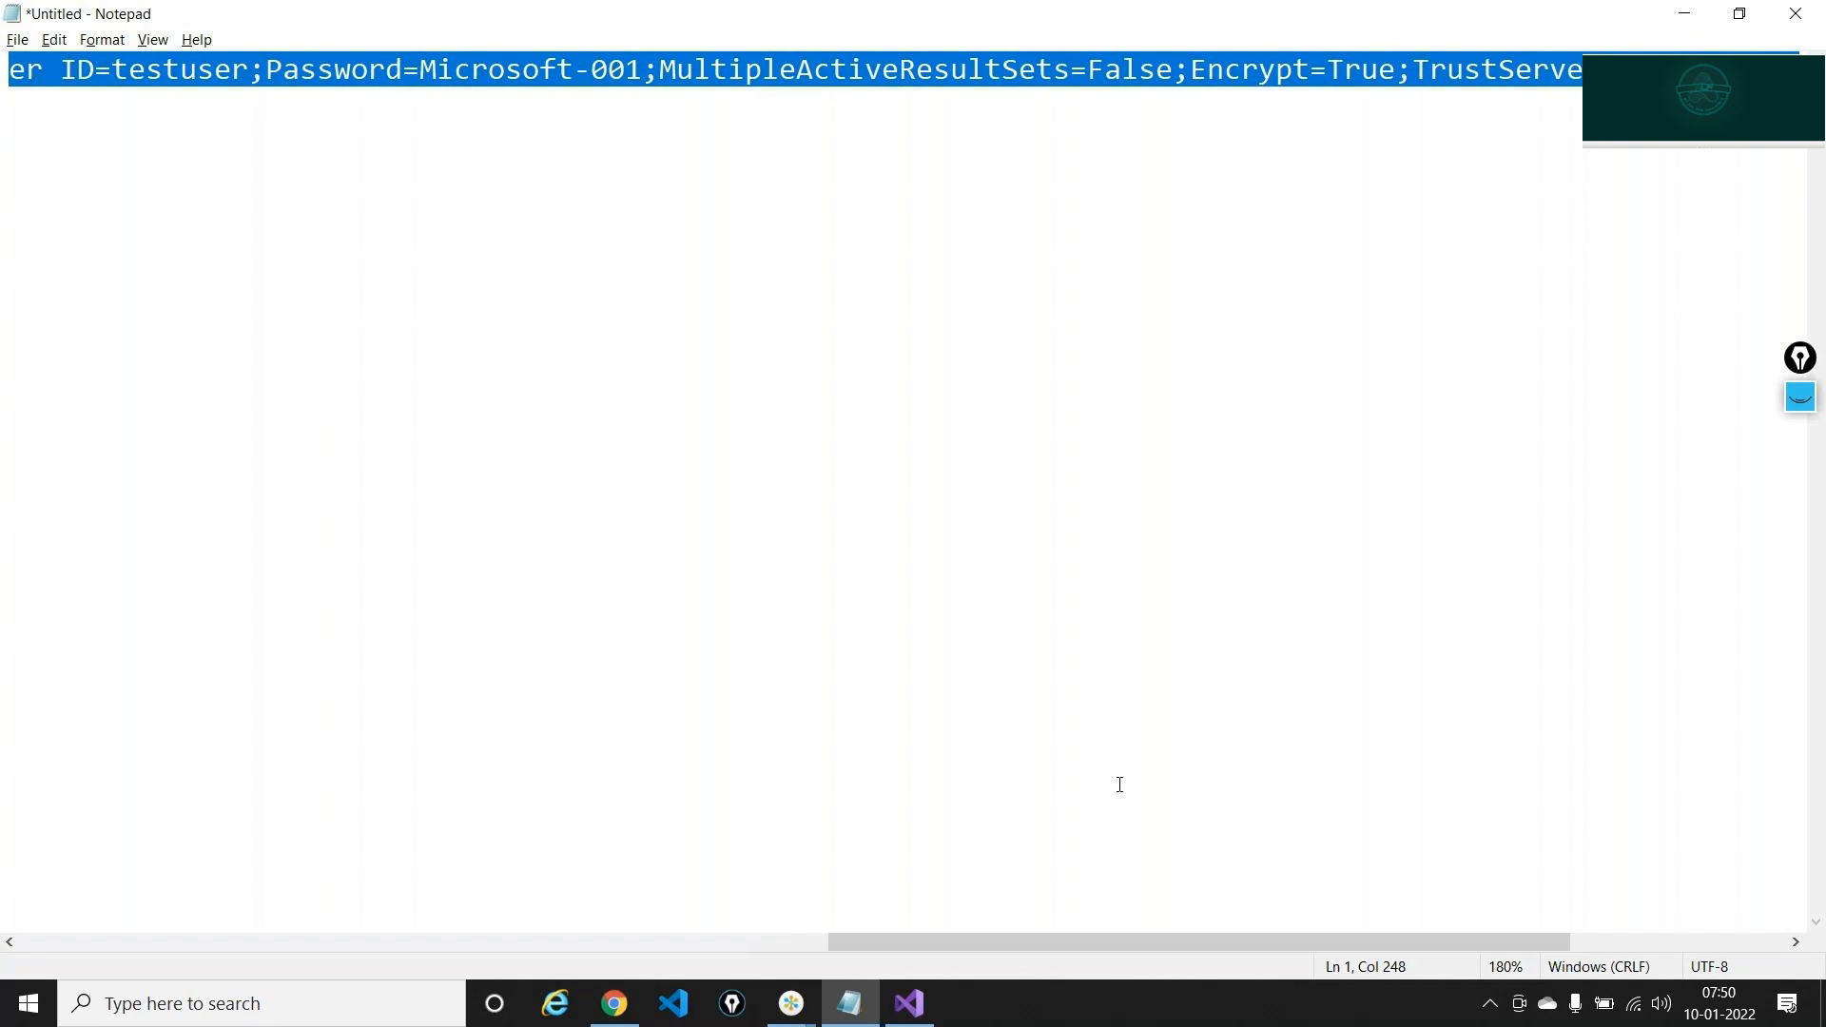
key(alt+Tab)
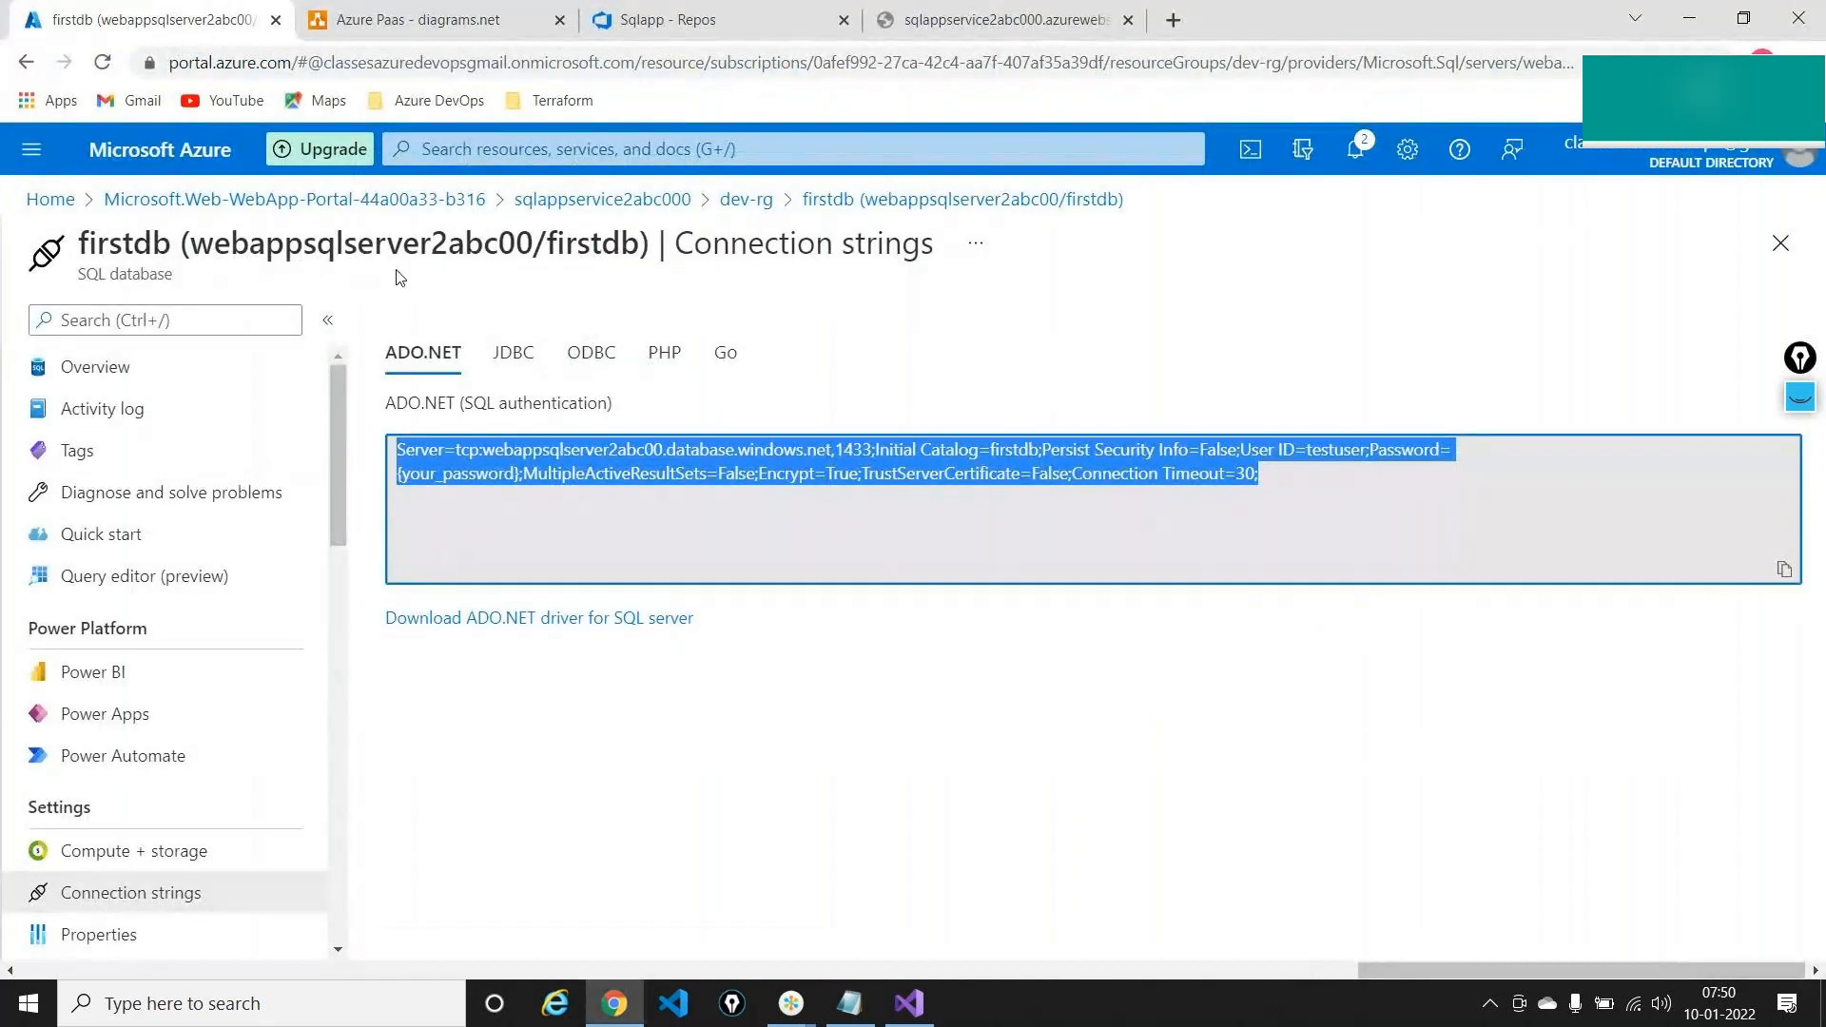
From dev-rg, open sqlappservice2abc000's Configuration and start a new connection string
click(740, 199)
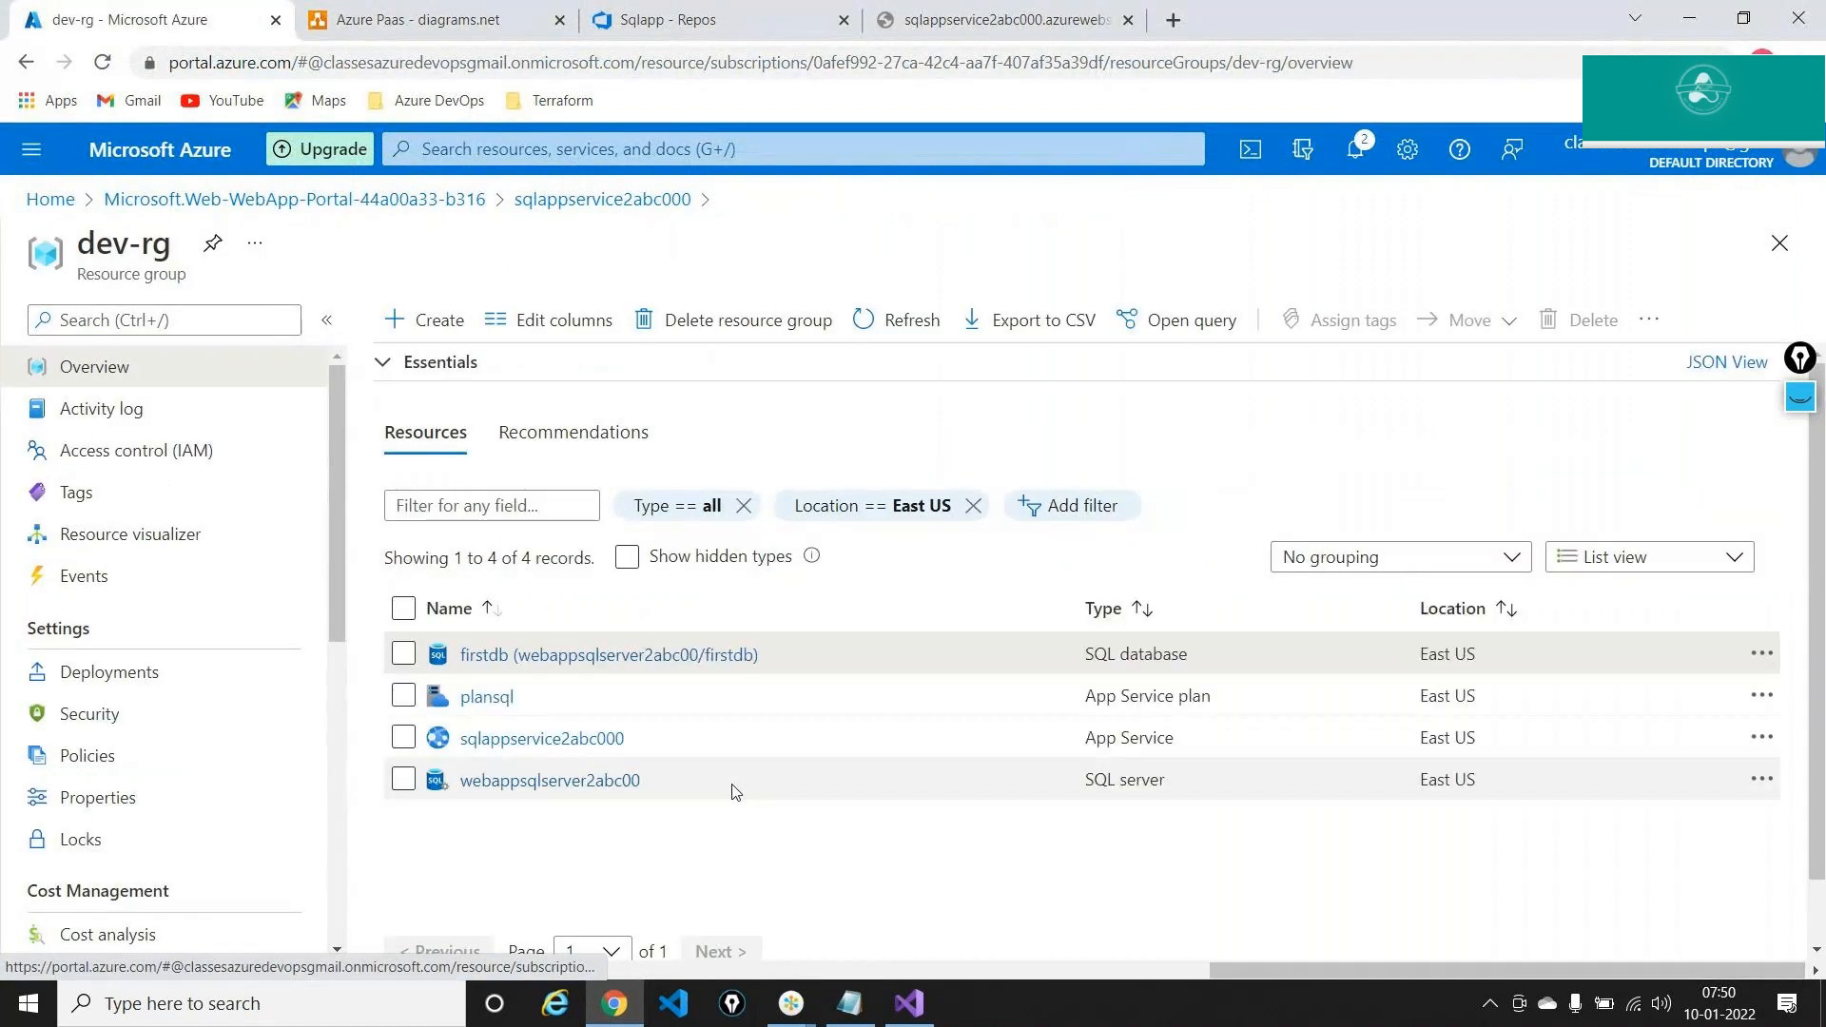
click(531, 741)
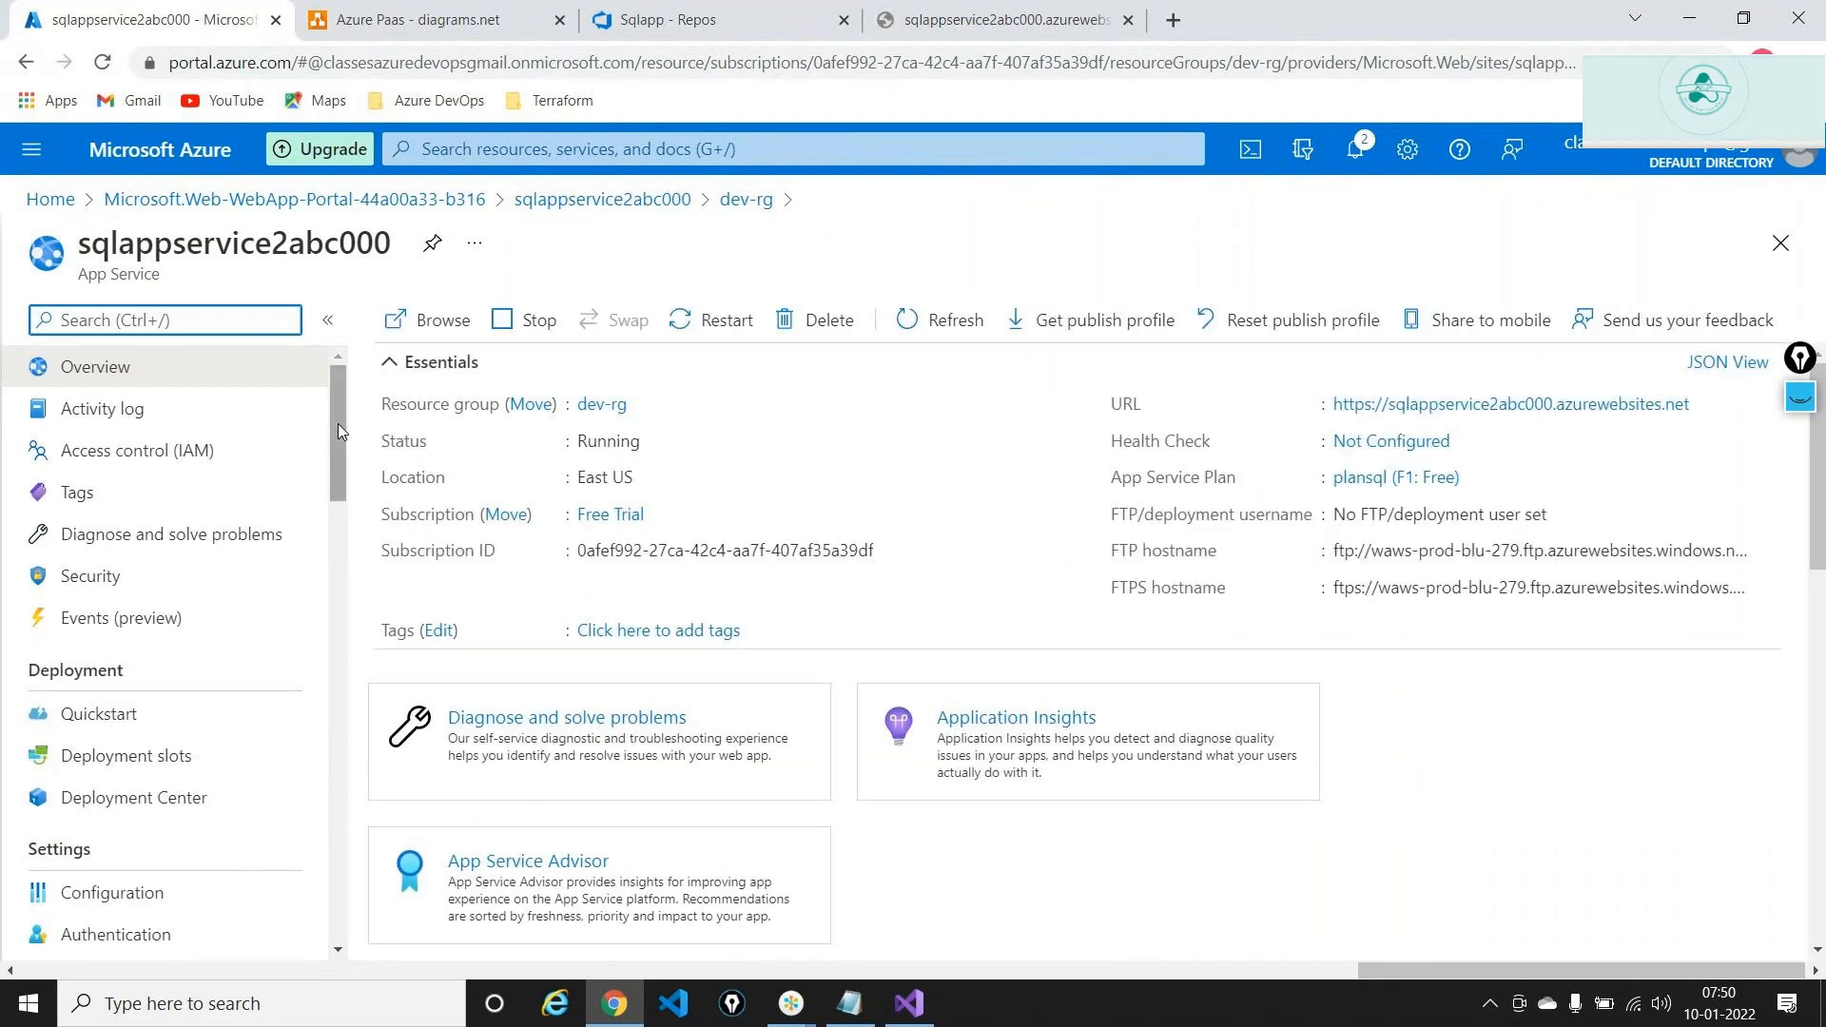
drag(339, 424, 335, 494)
click(155, 566)
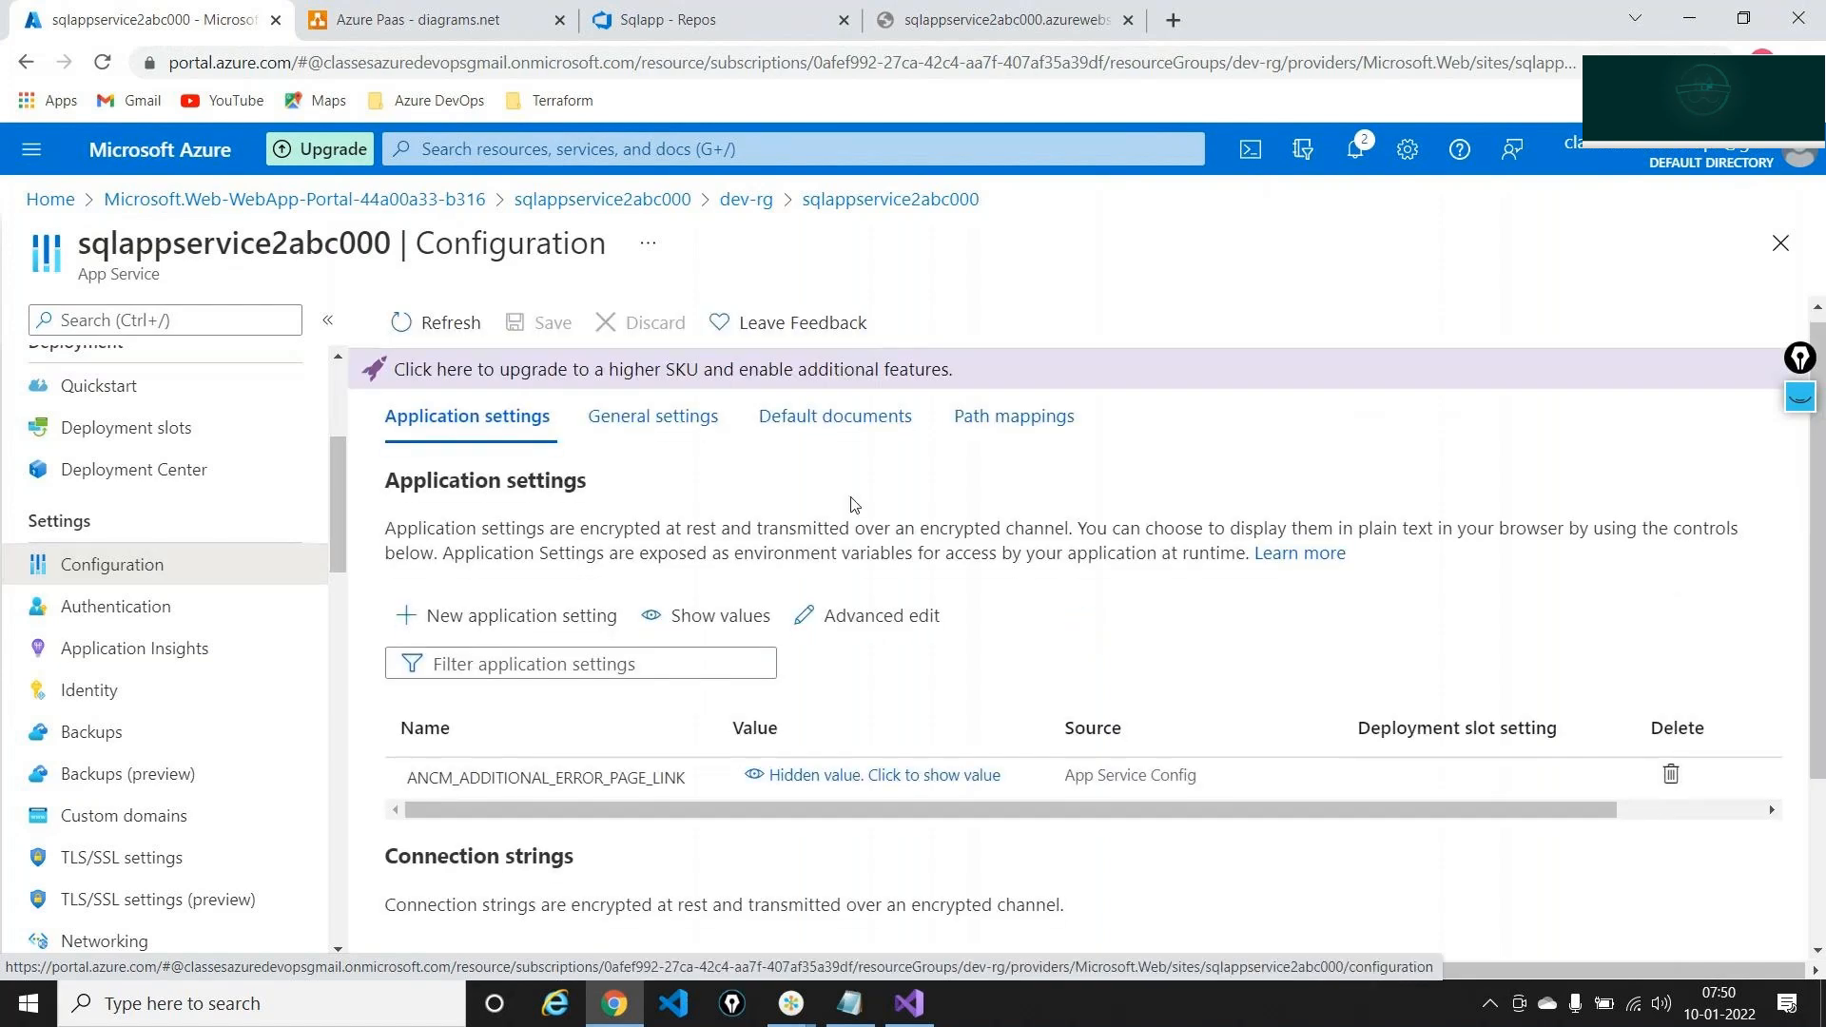
scroll(853, 505, down, 3)
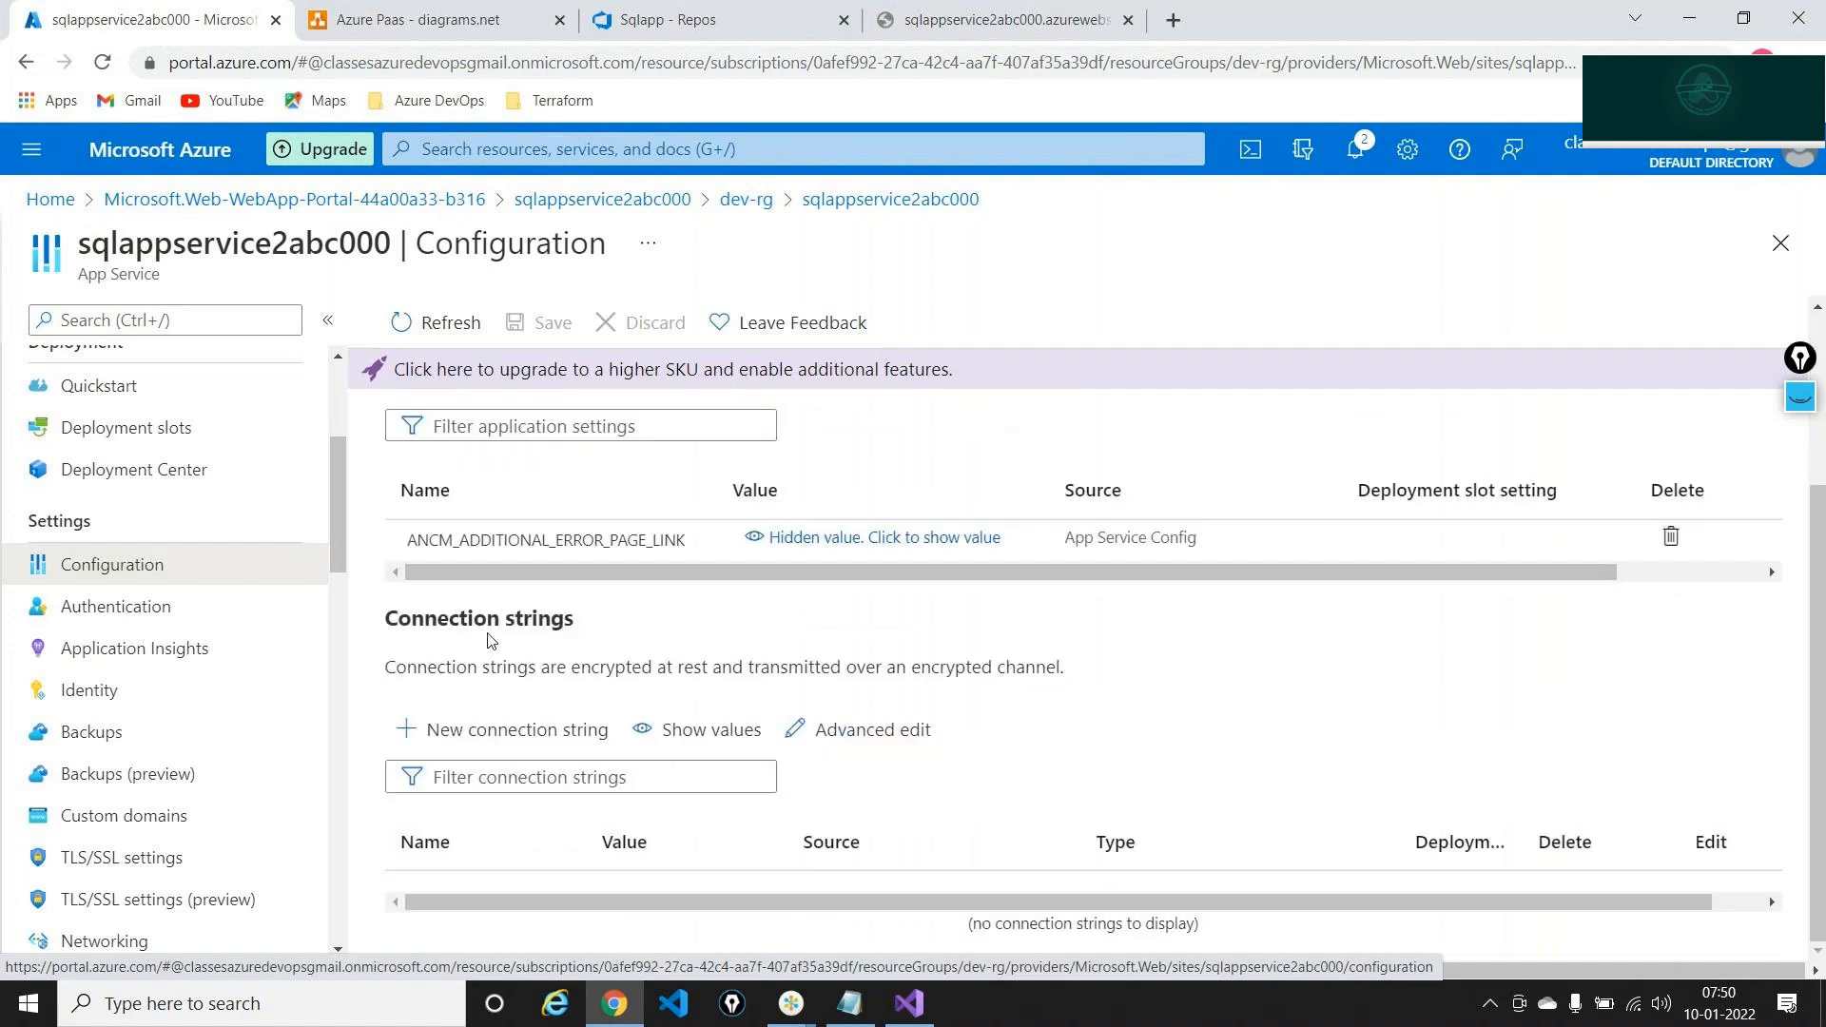
triple_click(487, 628)
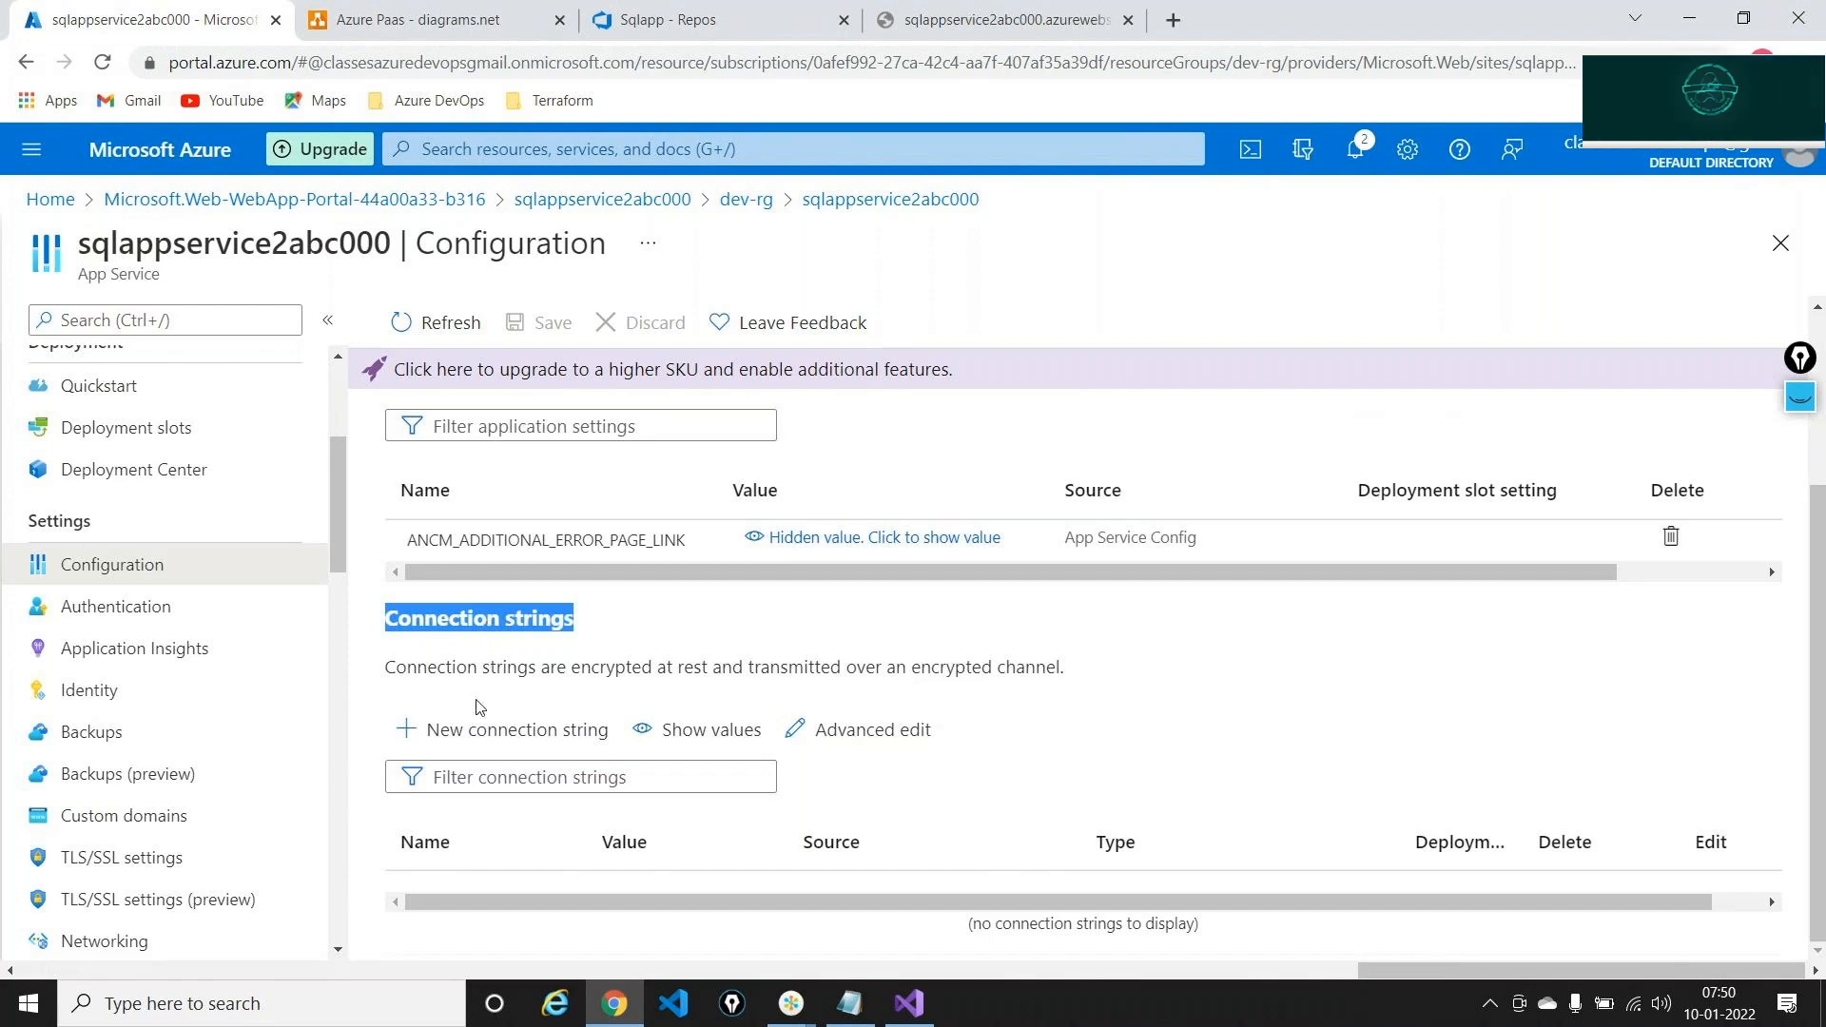
click(490, 739)
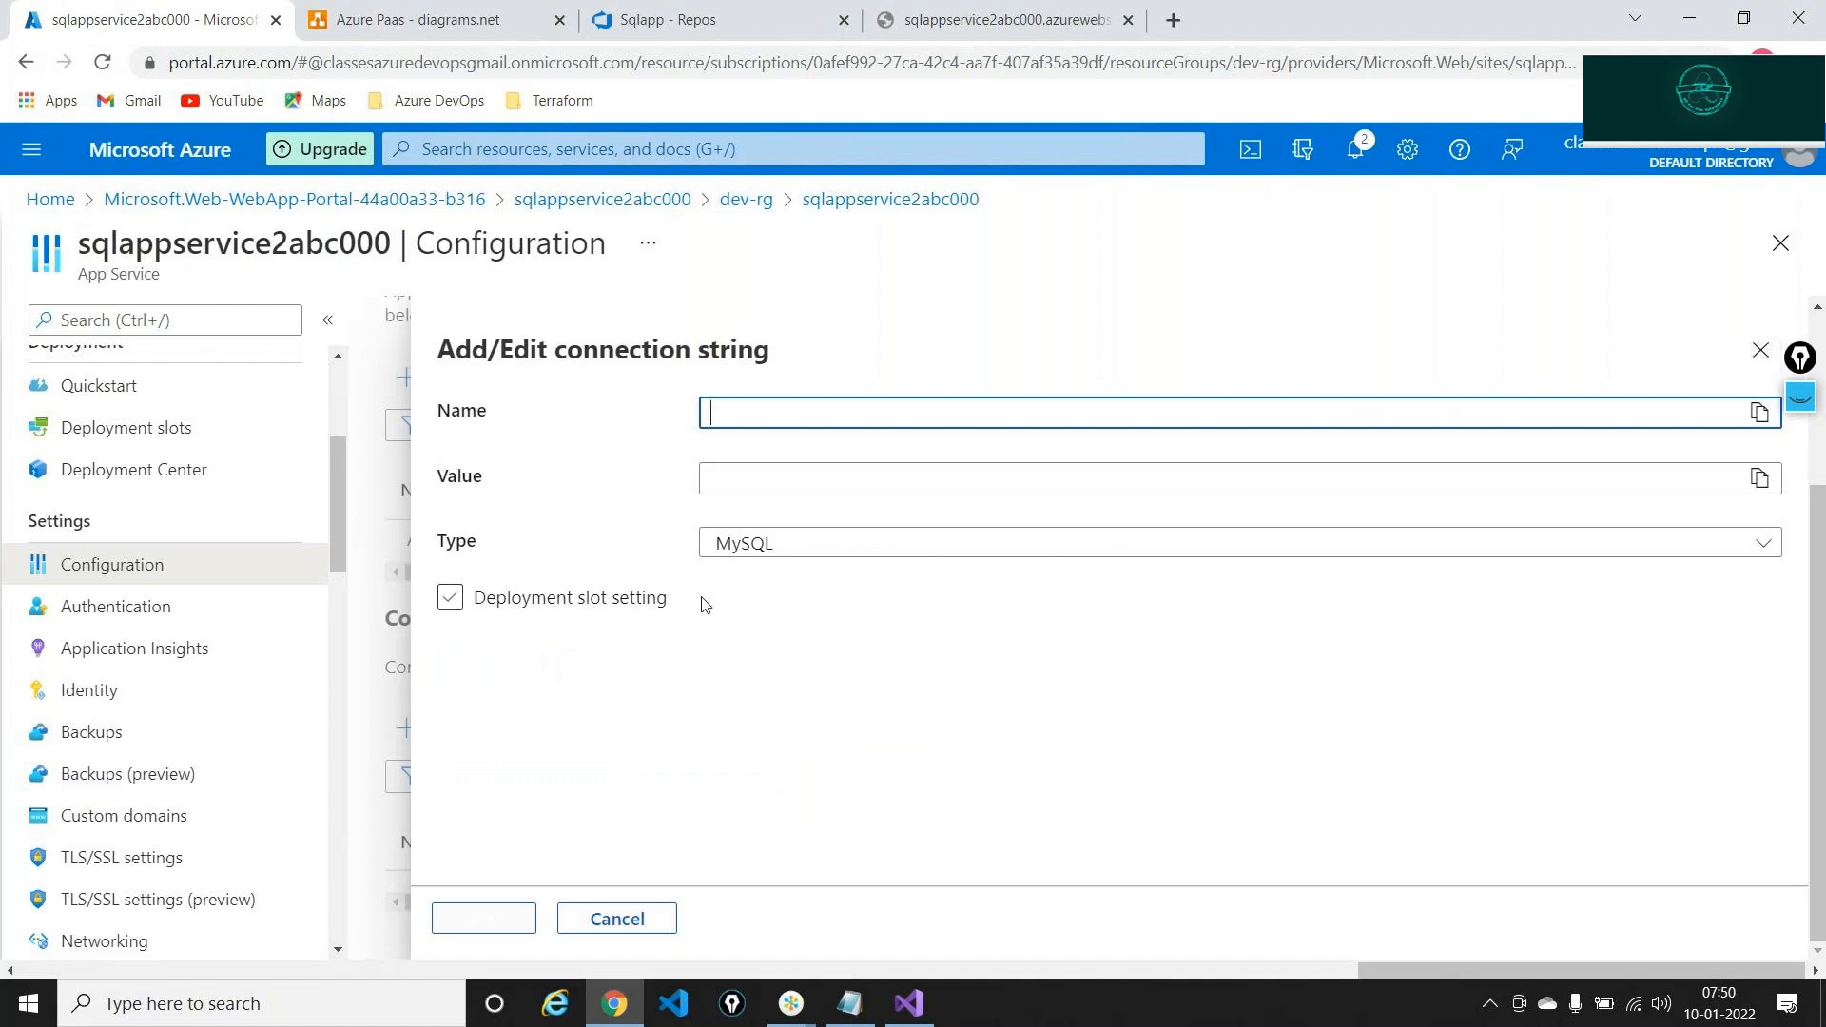
Paste the firstdb connection string as Value, trim its leading space, and name it SqlConnection
click(751, 470)
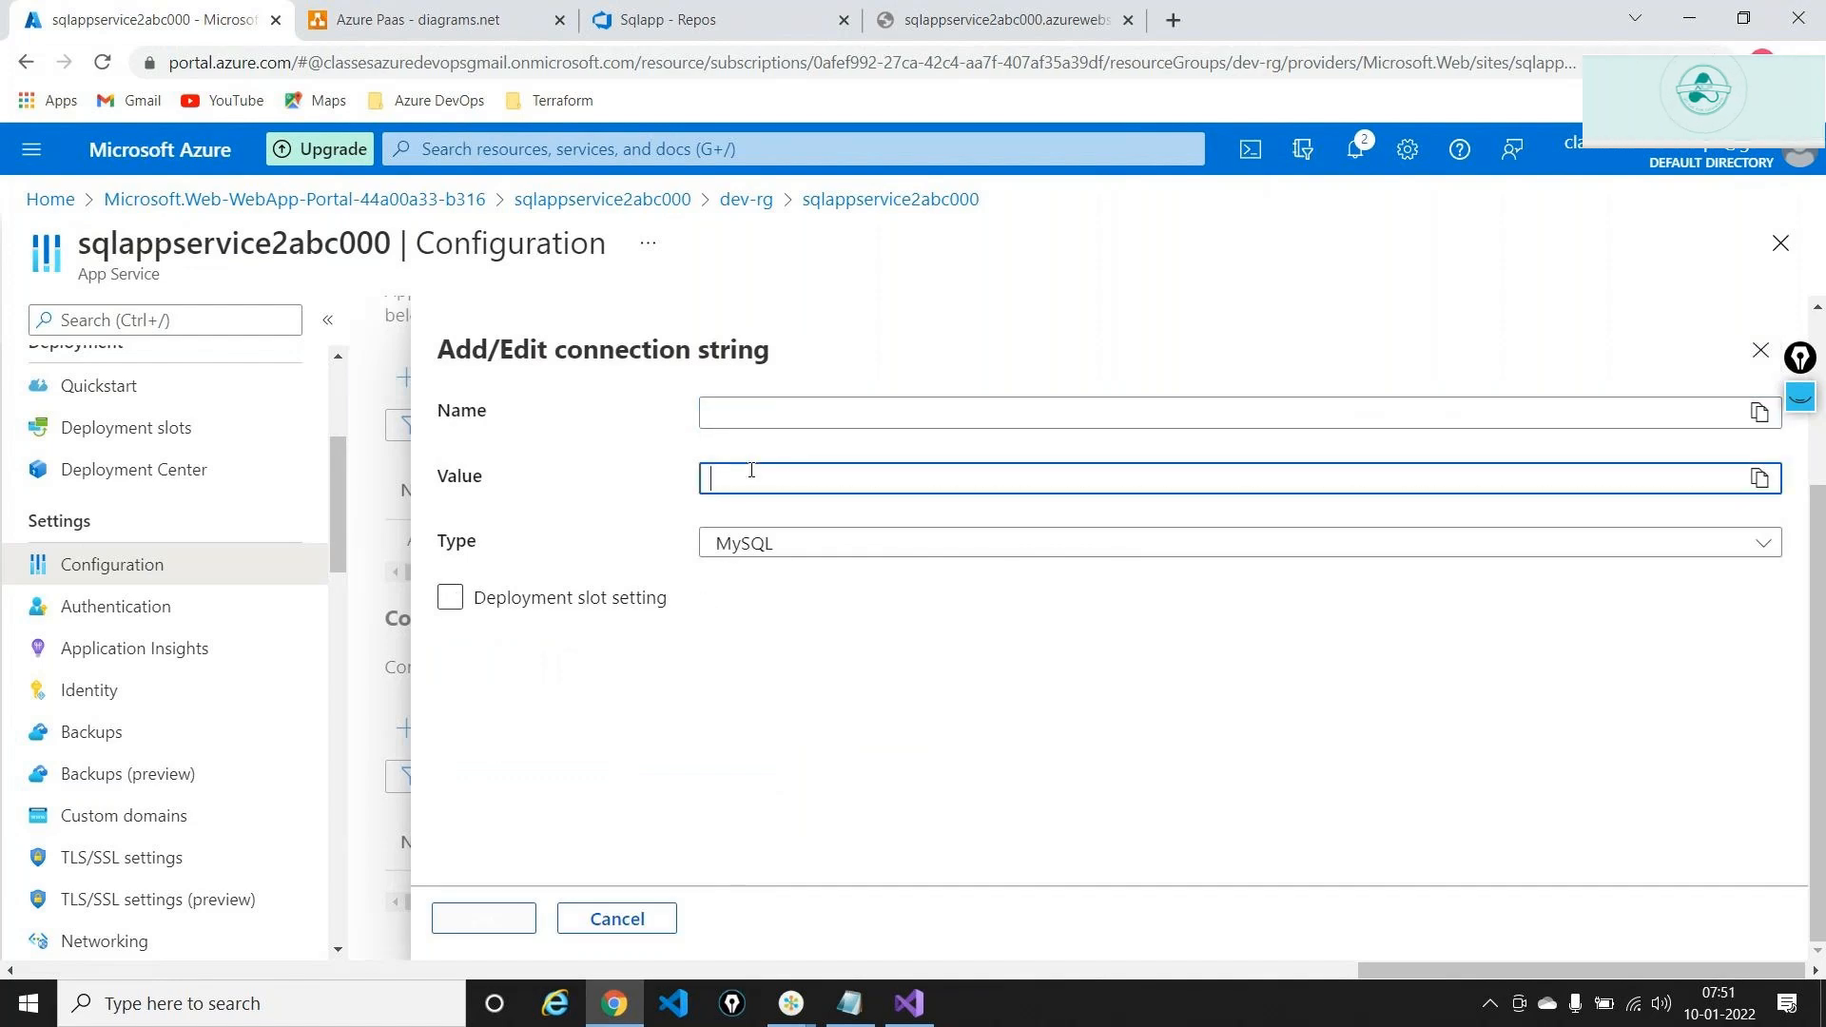
key(ctrl+v)
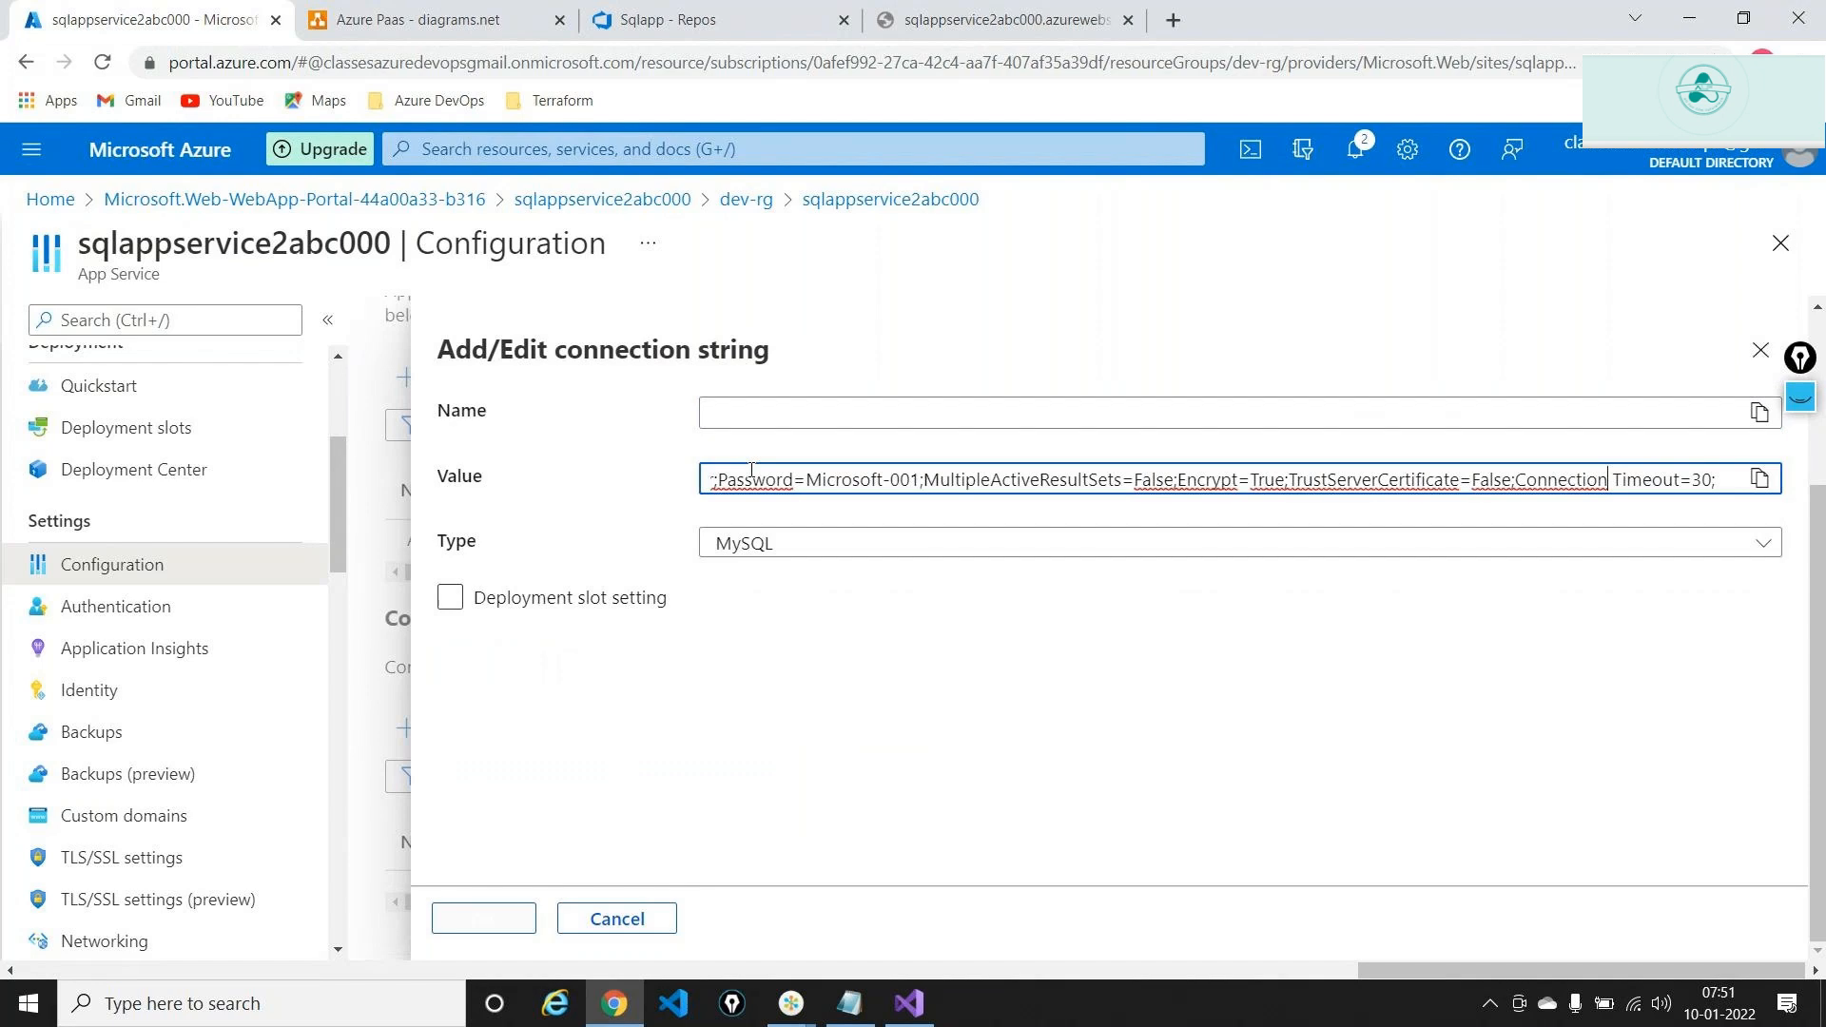
key(Left)
key(Left)
key(Left)
key(Left)
key(Left)
key(Left)
key(Left)
key(Left)
key(Left)
key(Left)
key(Left)
key(Left)
key(Left)
key(Left)
key(Left)
key(Left)
key(Left)
key(Left)
key(Left)
key(Left)
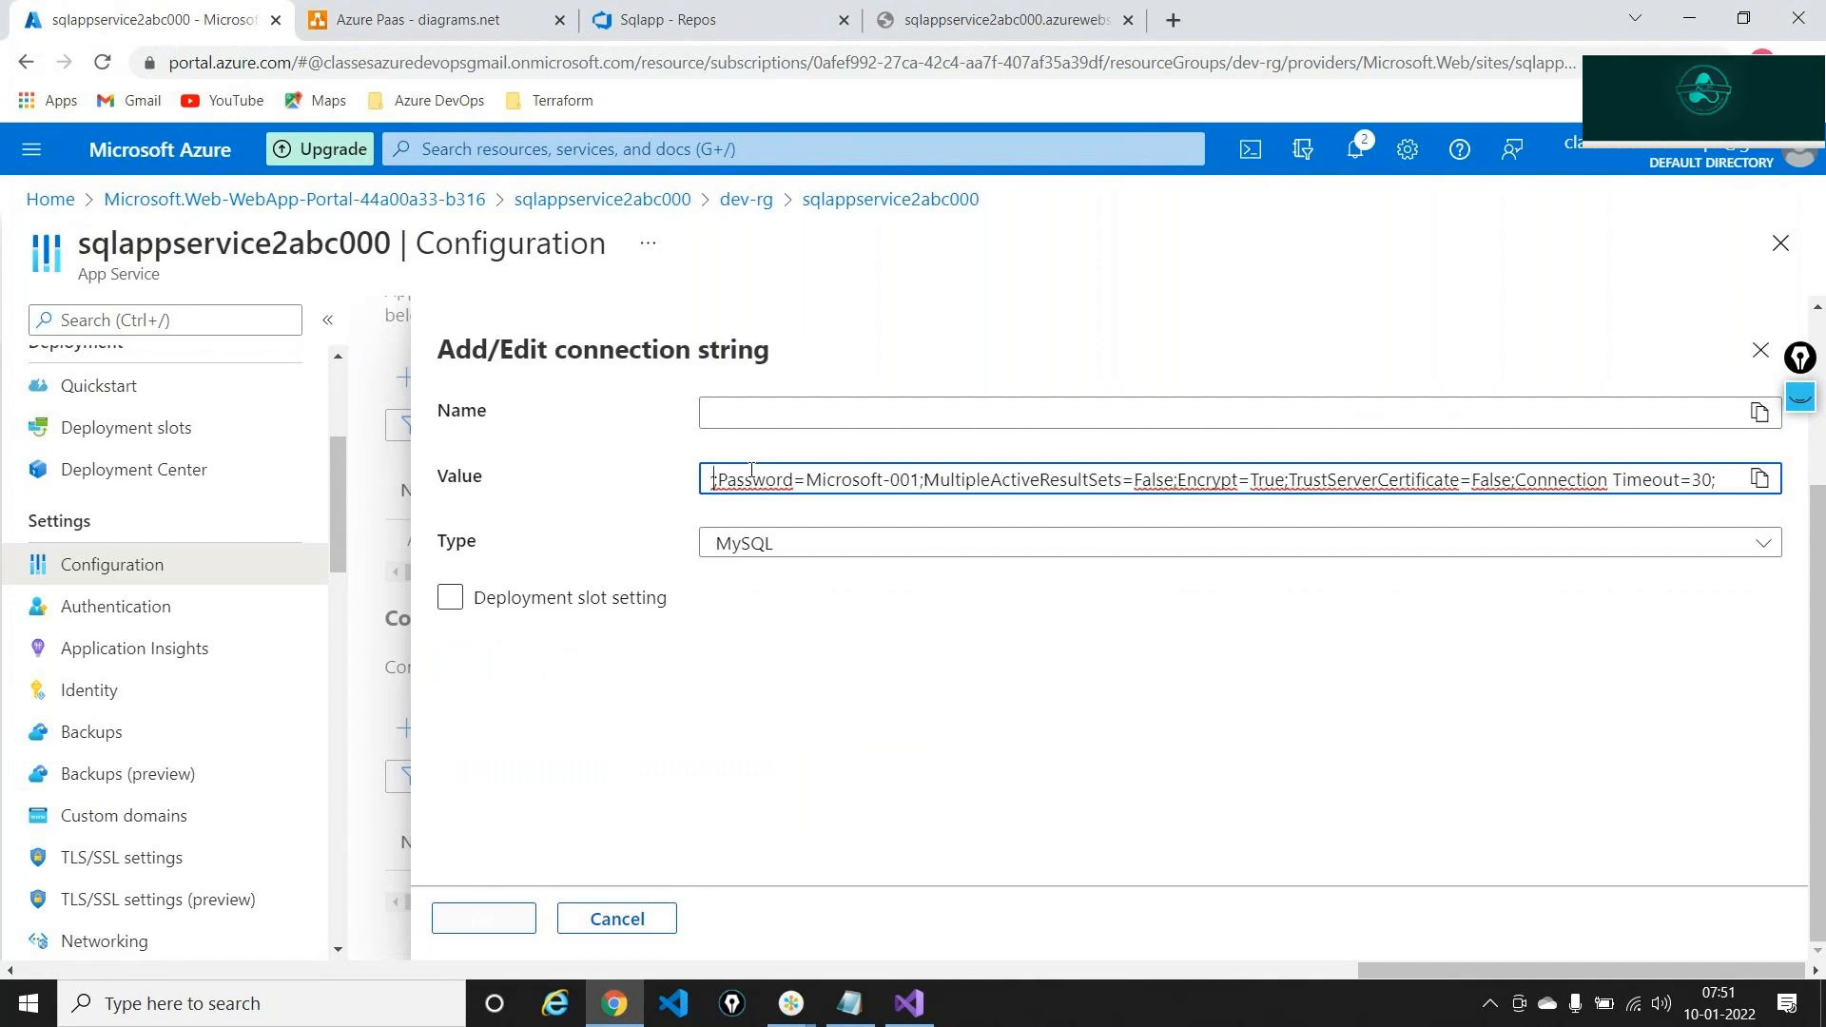
key(Left)
key(Left)
key(Left)
key(Left)
key(Left)
key(Left)
key(Left)
key(Left)
key(Left)
key(Left)
key(Left)
key(Left)
key(Left)
key(Left)
key(Left)
key(Left)
key(Left)
key(Left)
key(Left)
key(Left)
key(Left)
key(Left)
key(Left)
key(Left)
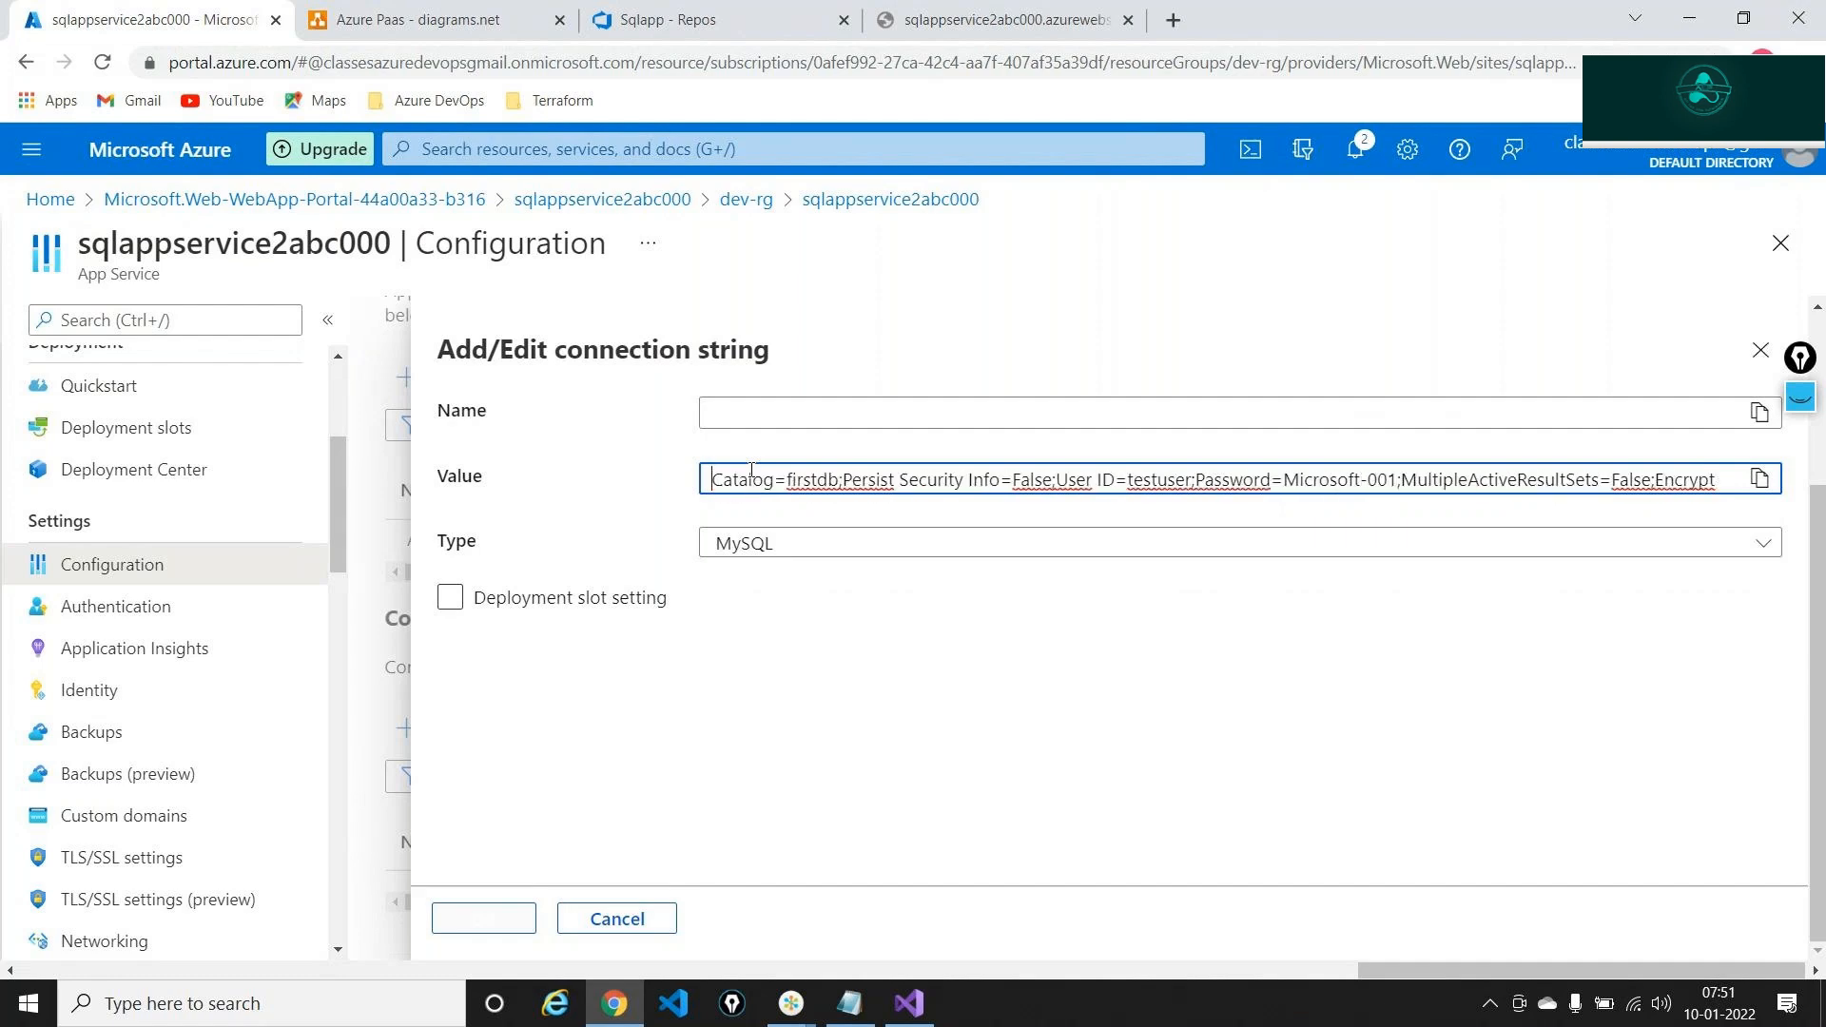
key(Left)
key(Left)
key(Left)
key(Left)
key(Left)
key(Left)
key(Left)
key(Left)
key(Left)
key(Left)
key(Left)
key(Left)
key(Left)
key(Left)
key(Left)
key(Left)
key(Left)
key(Left)
key(Left)
key(Left)
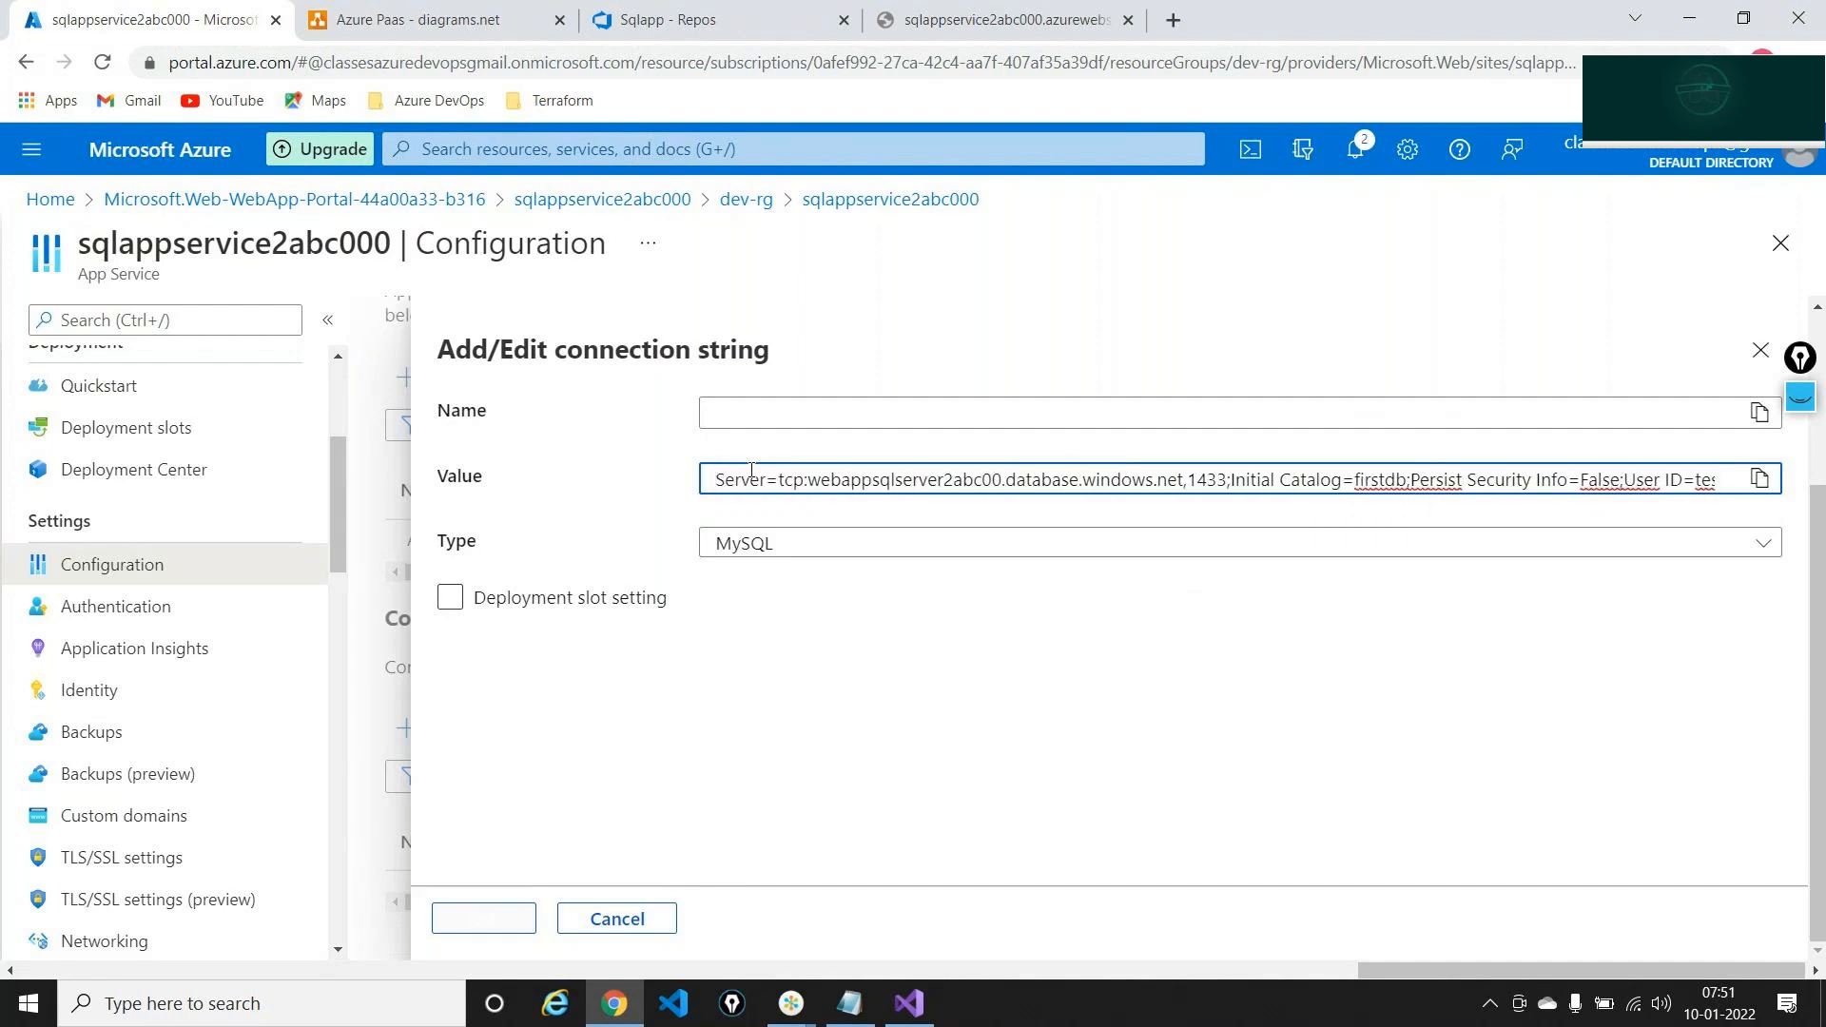
key(BackSpace)
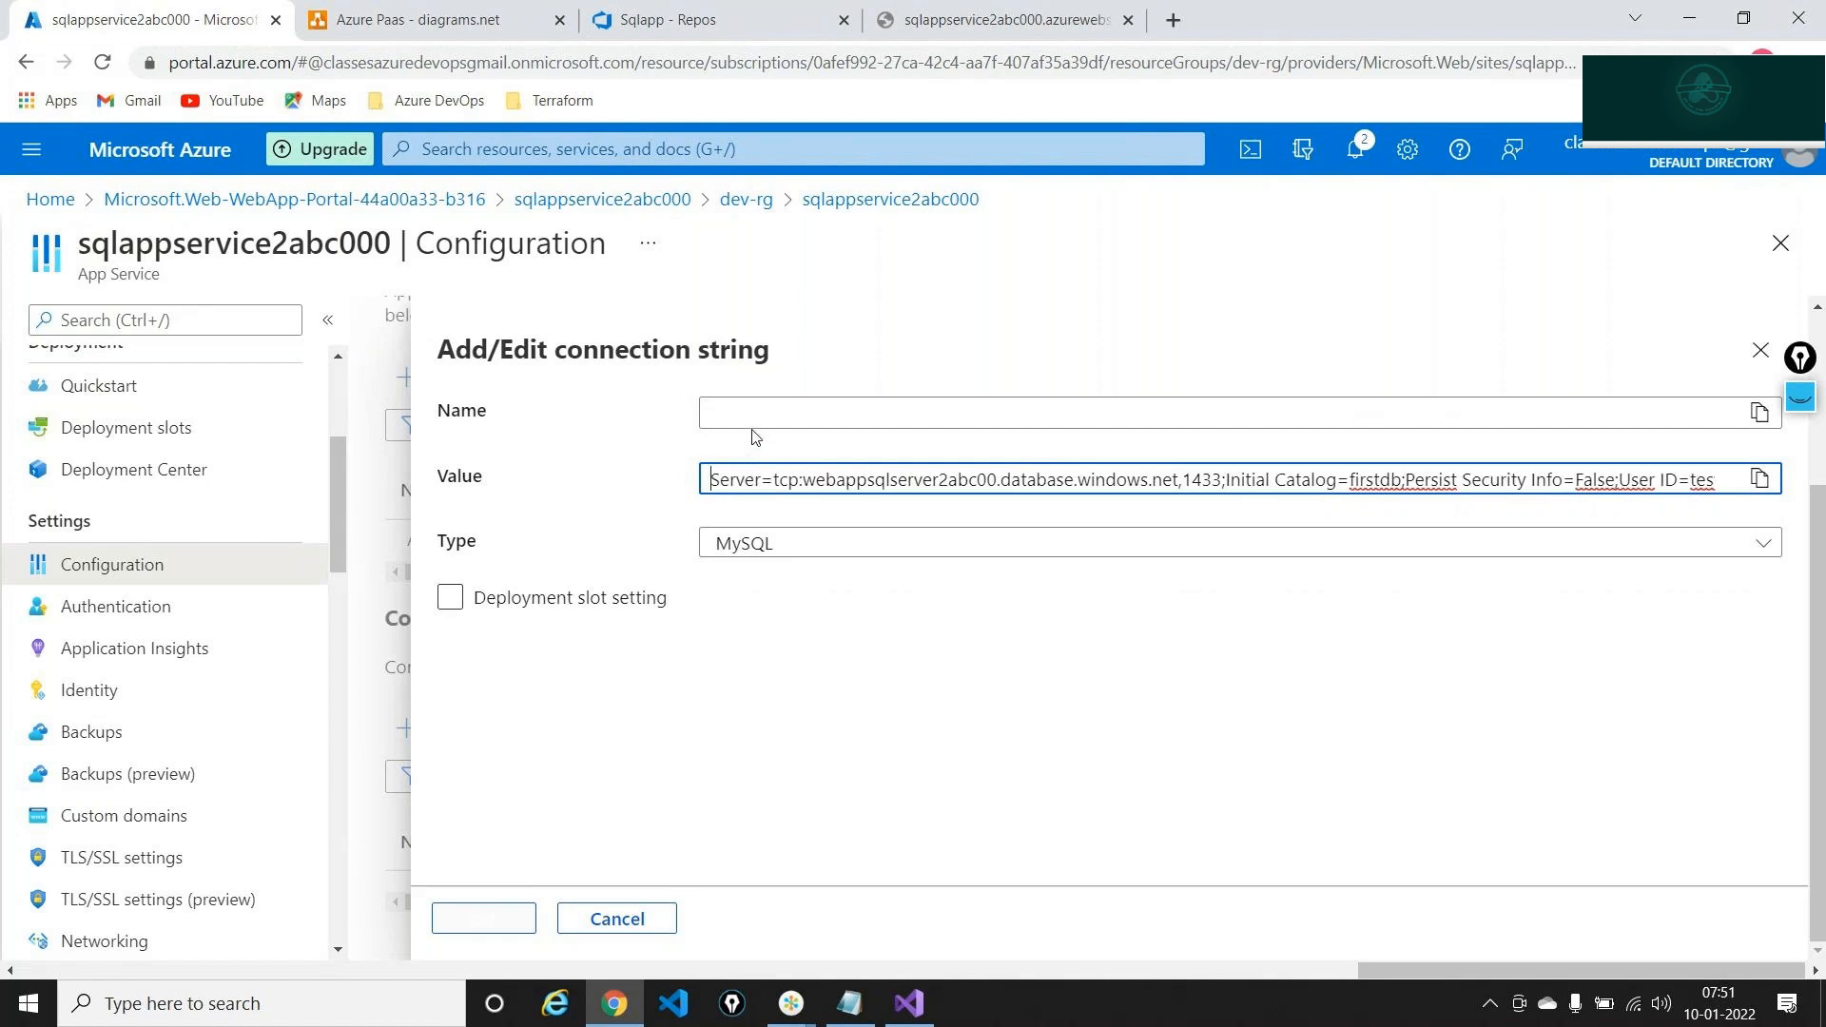
click(752, 411)
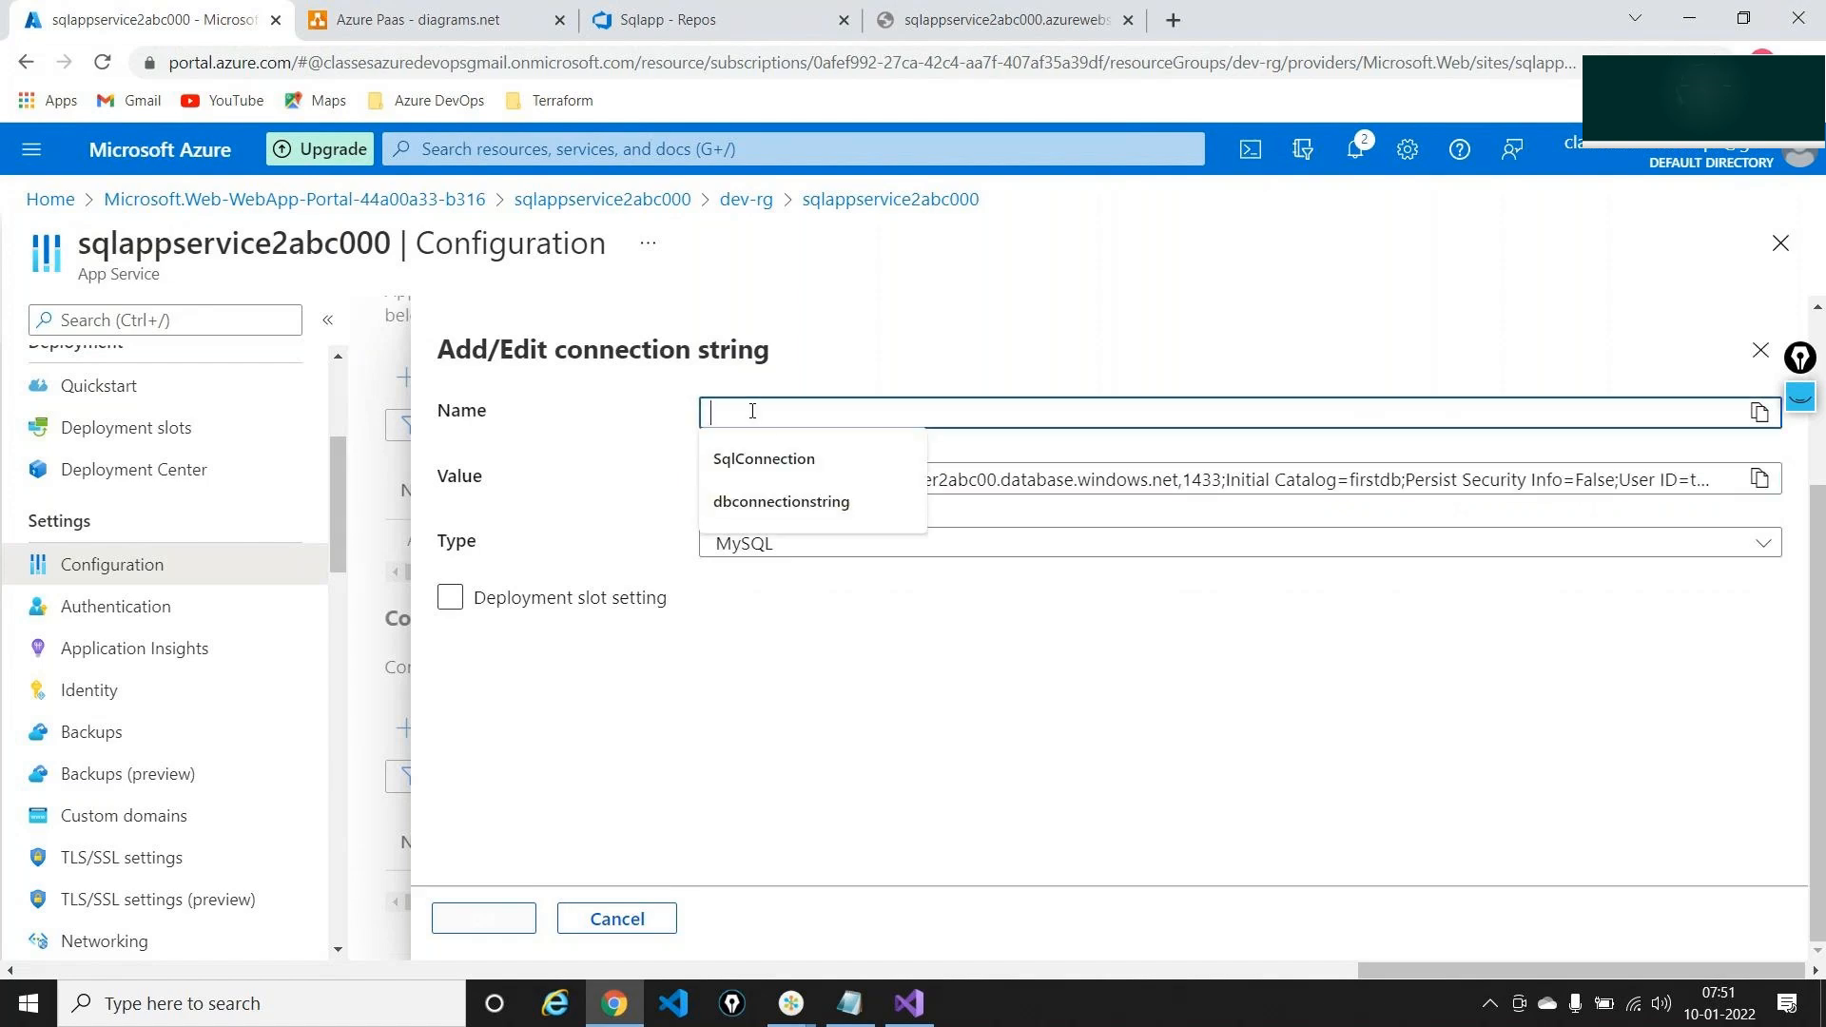
click(764, 461)
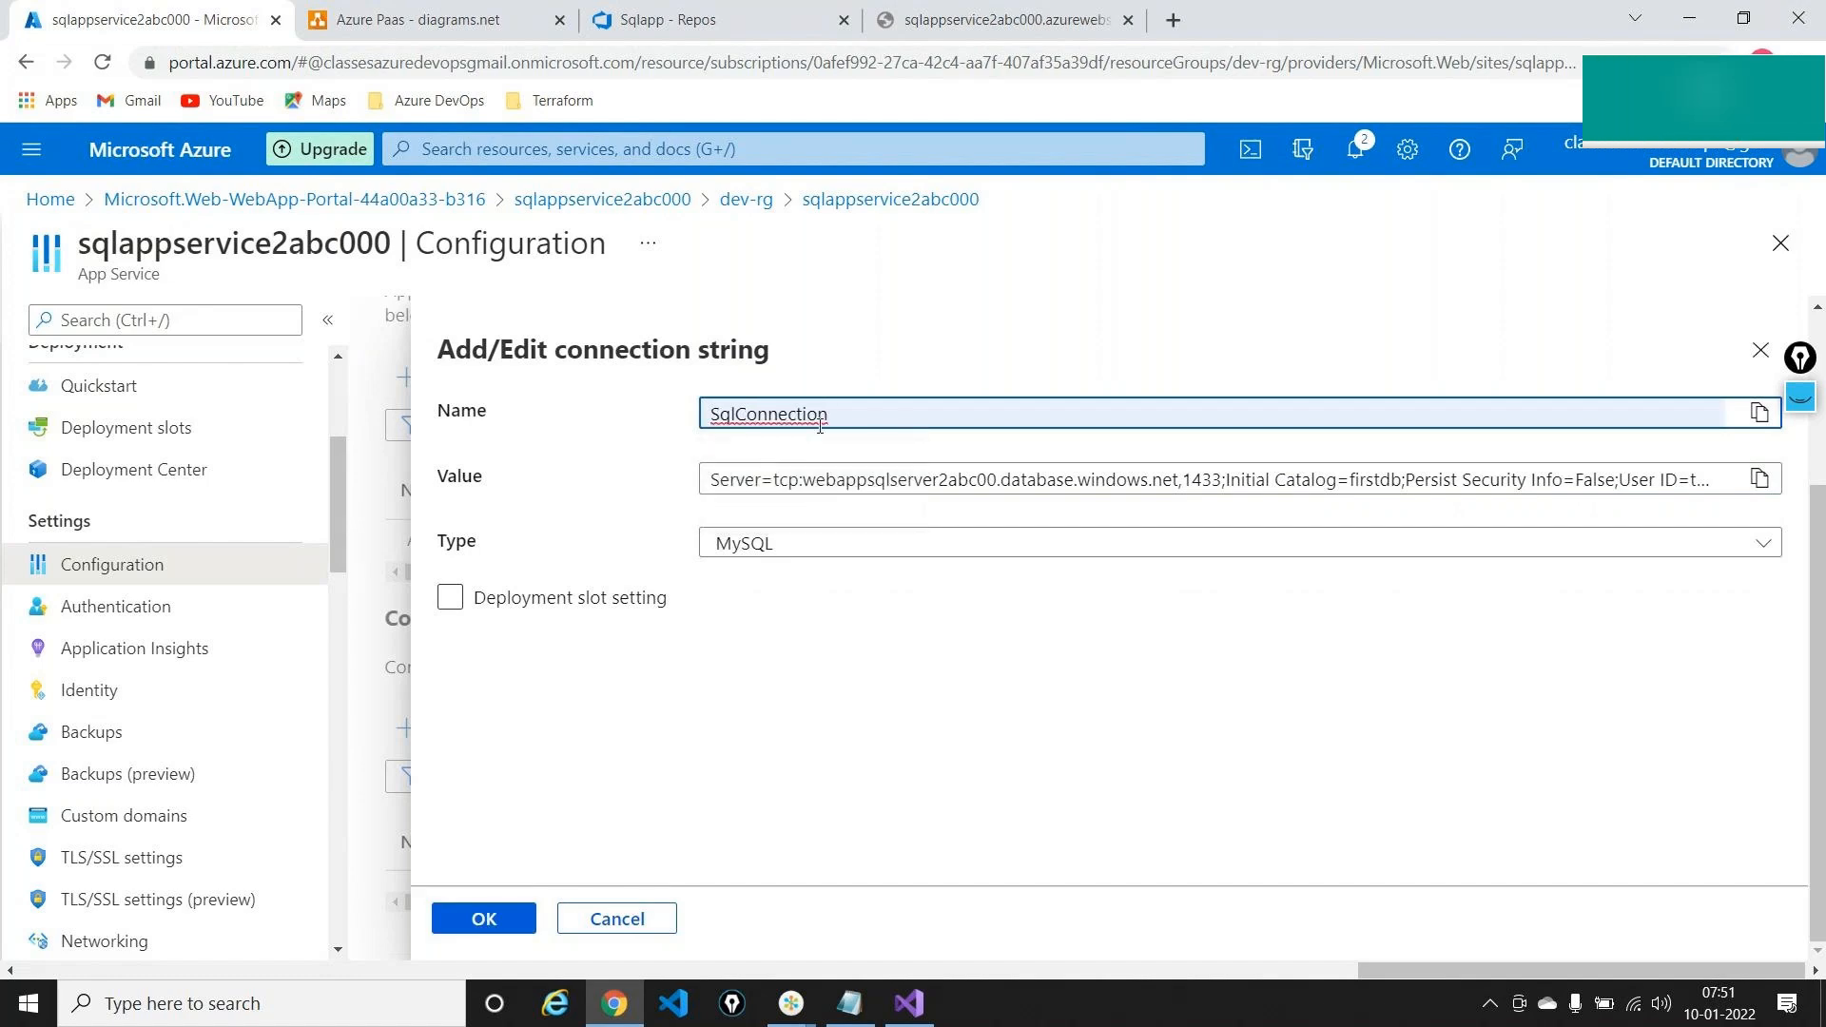
drag(826, 414, 708, 415)
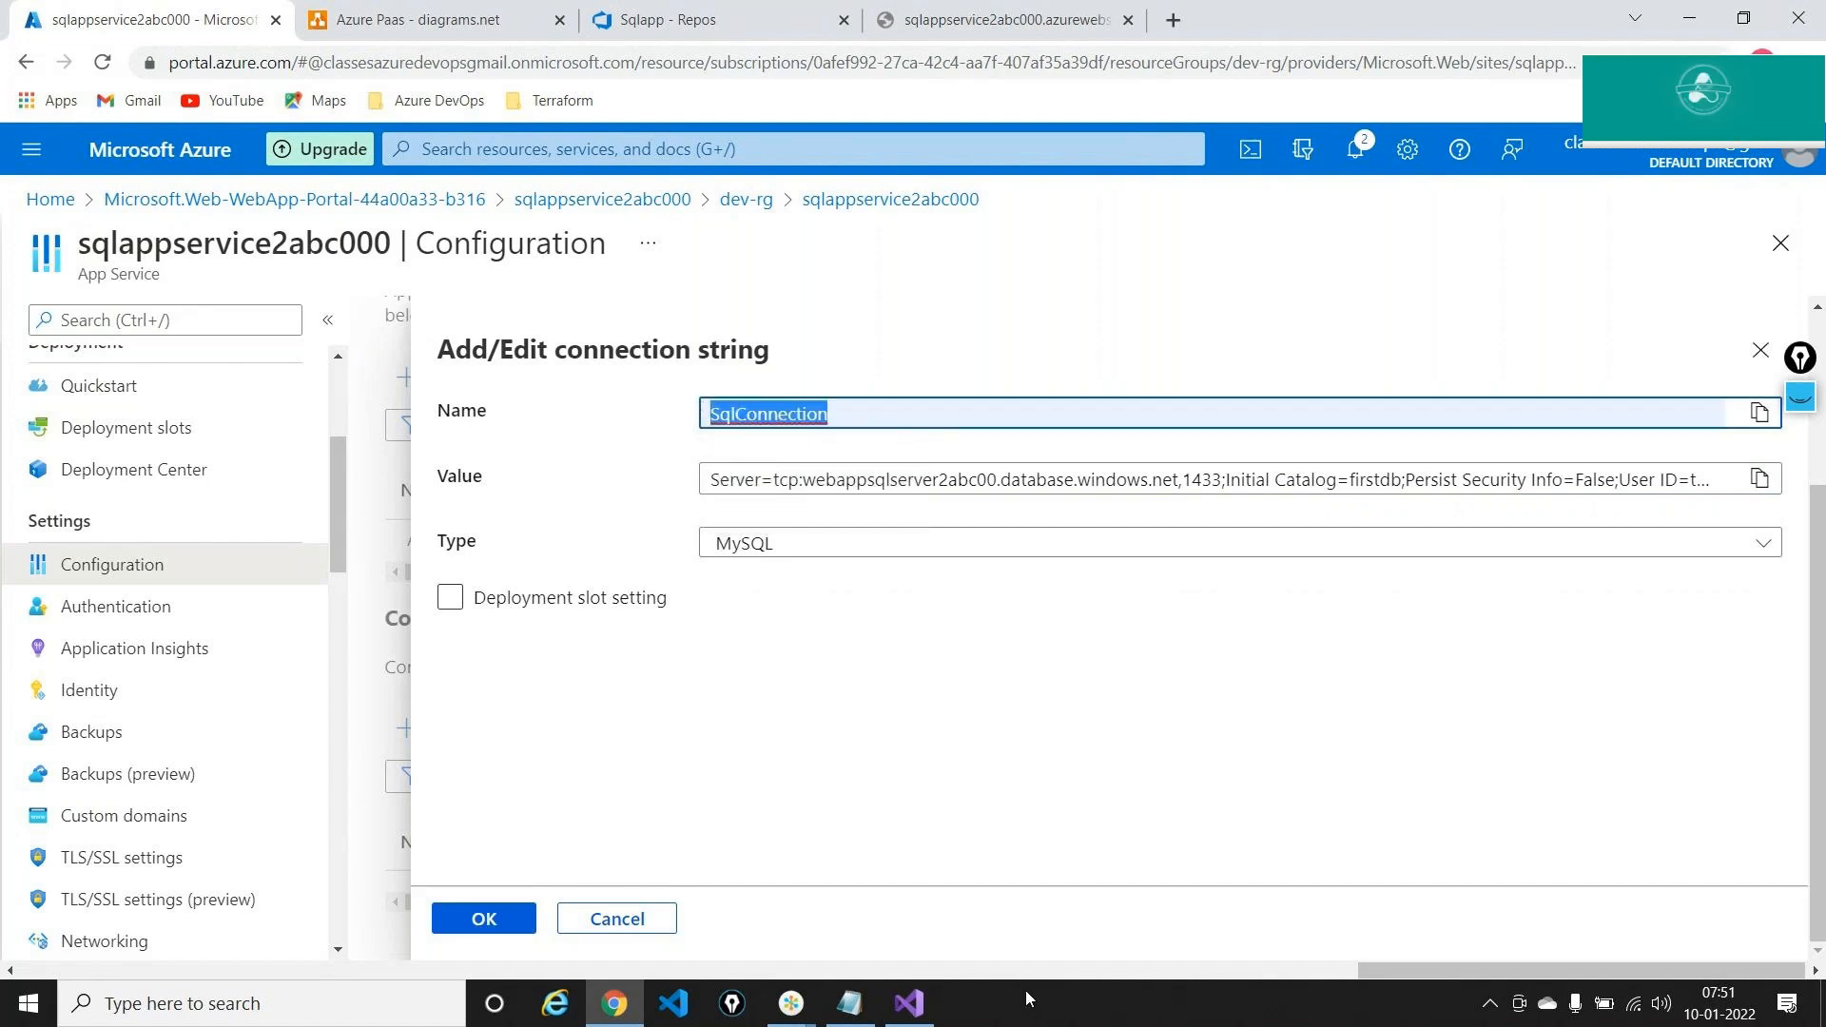
click(916, 1006)
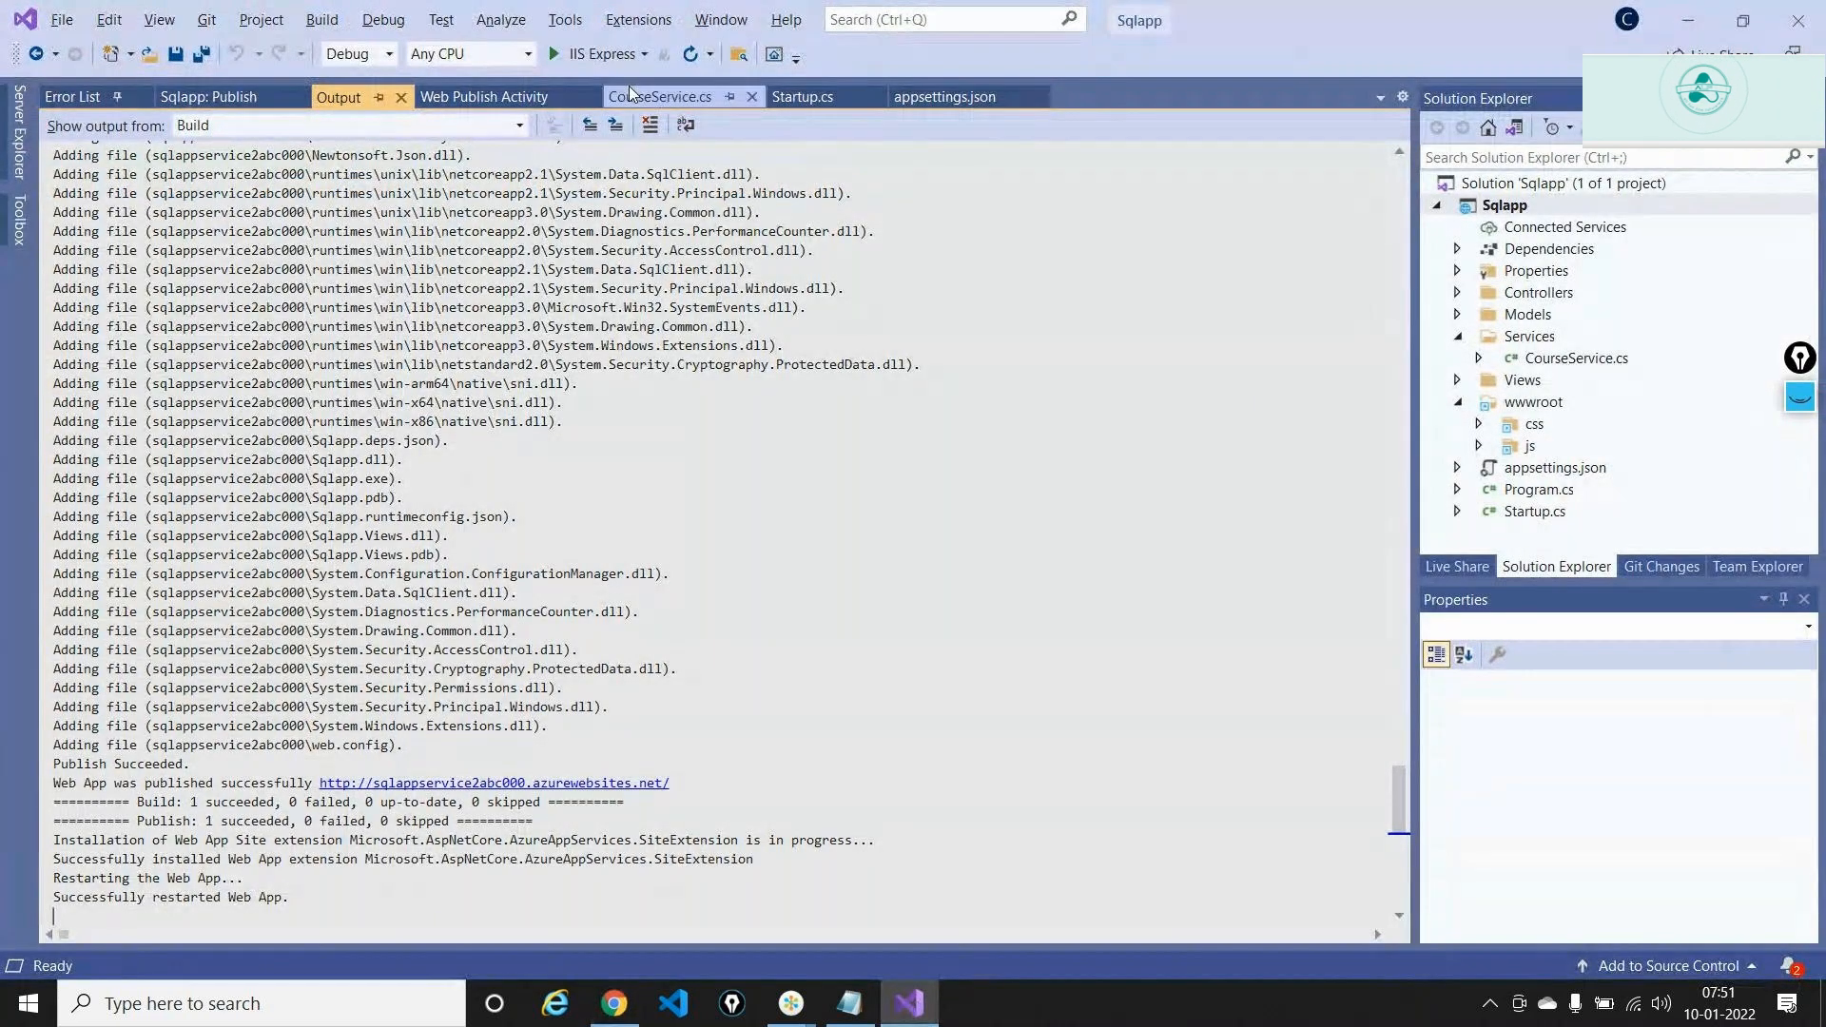
click(659, 96)
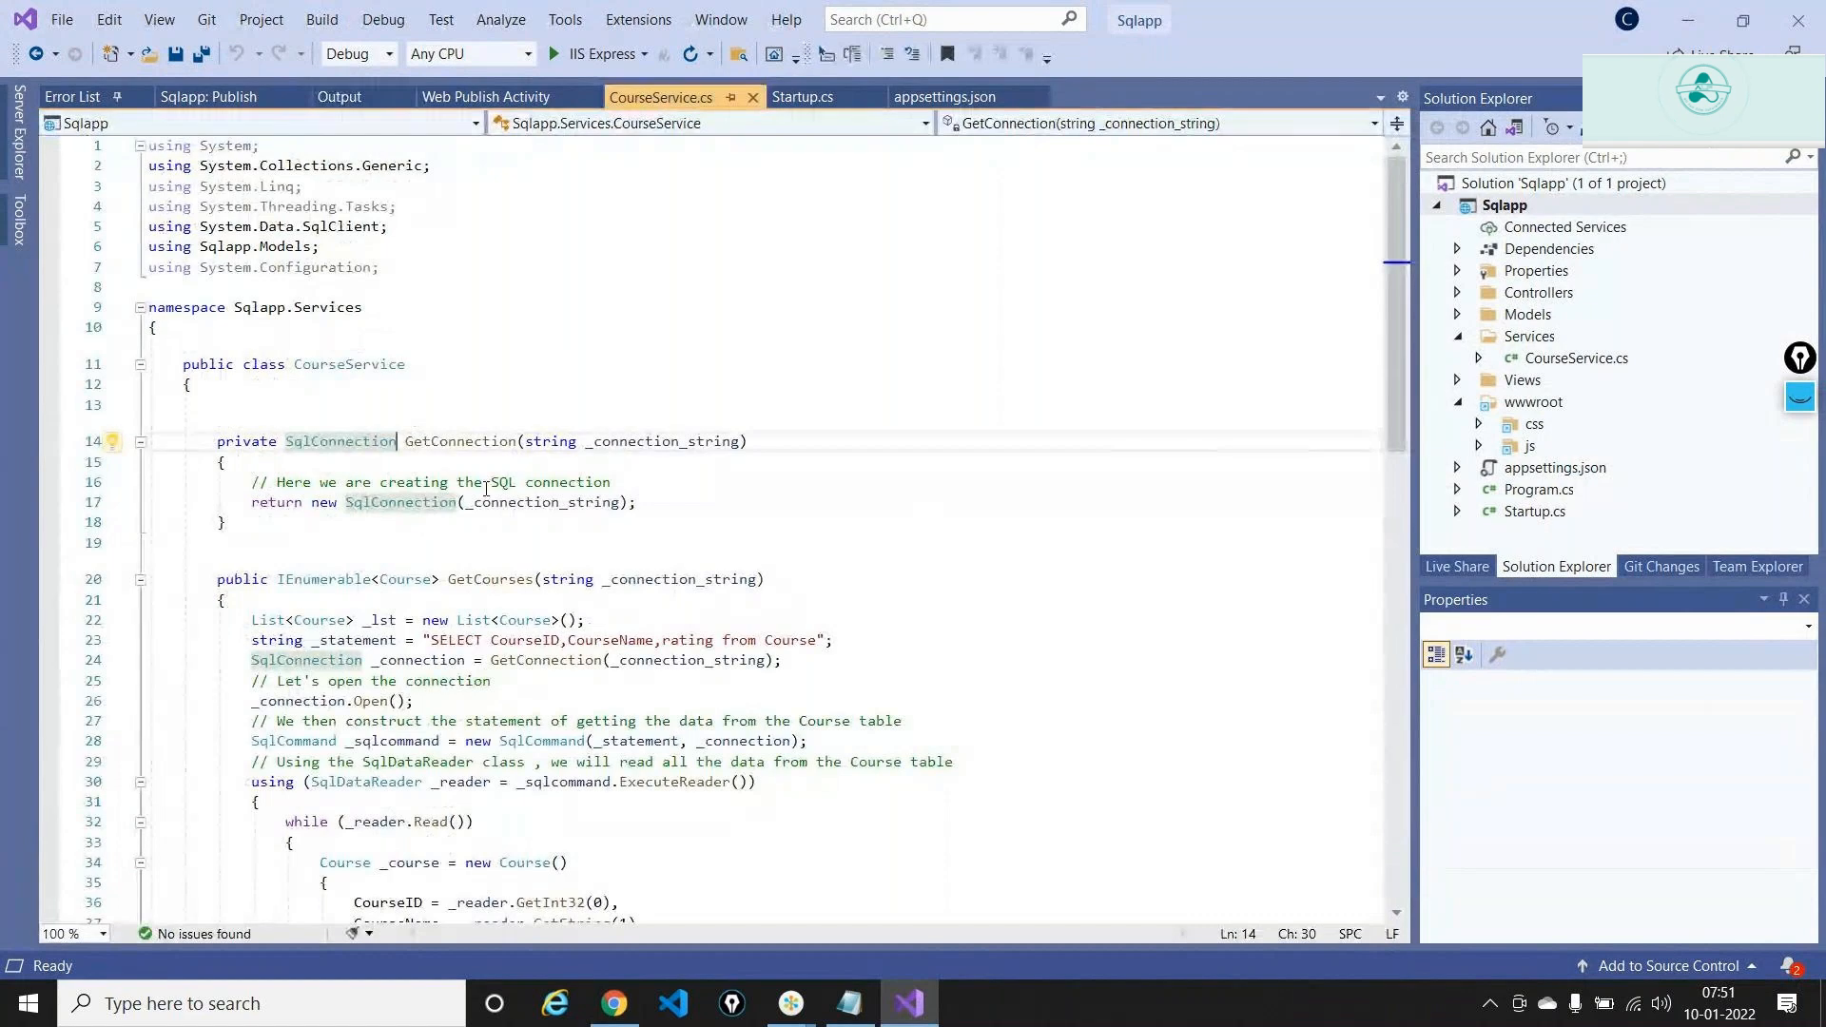
click(457, 503)
double_click(341, 442)
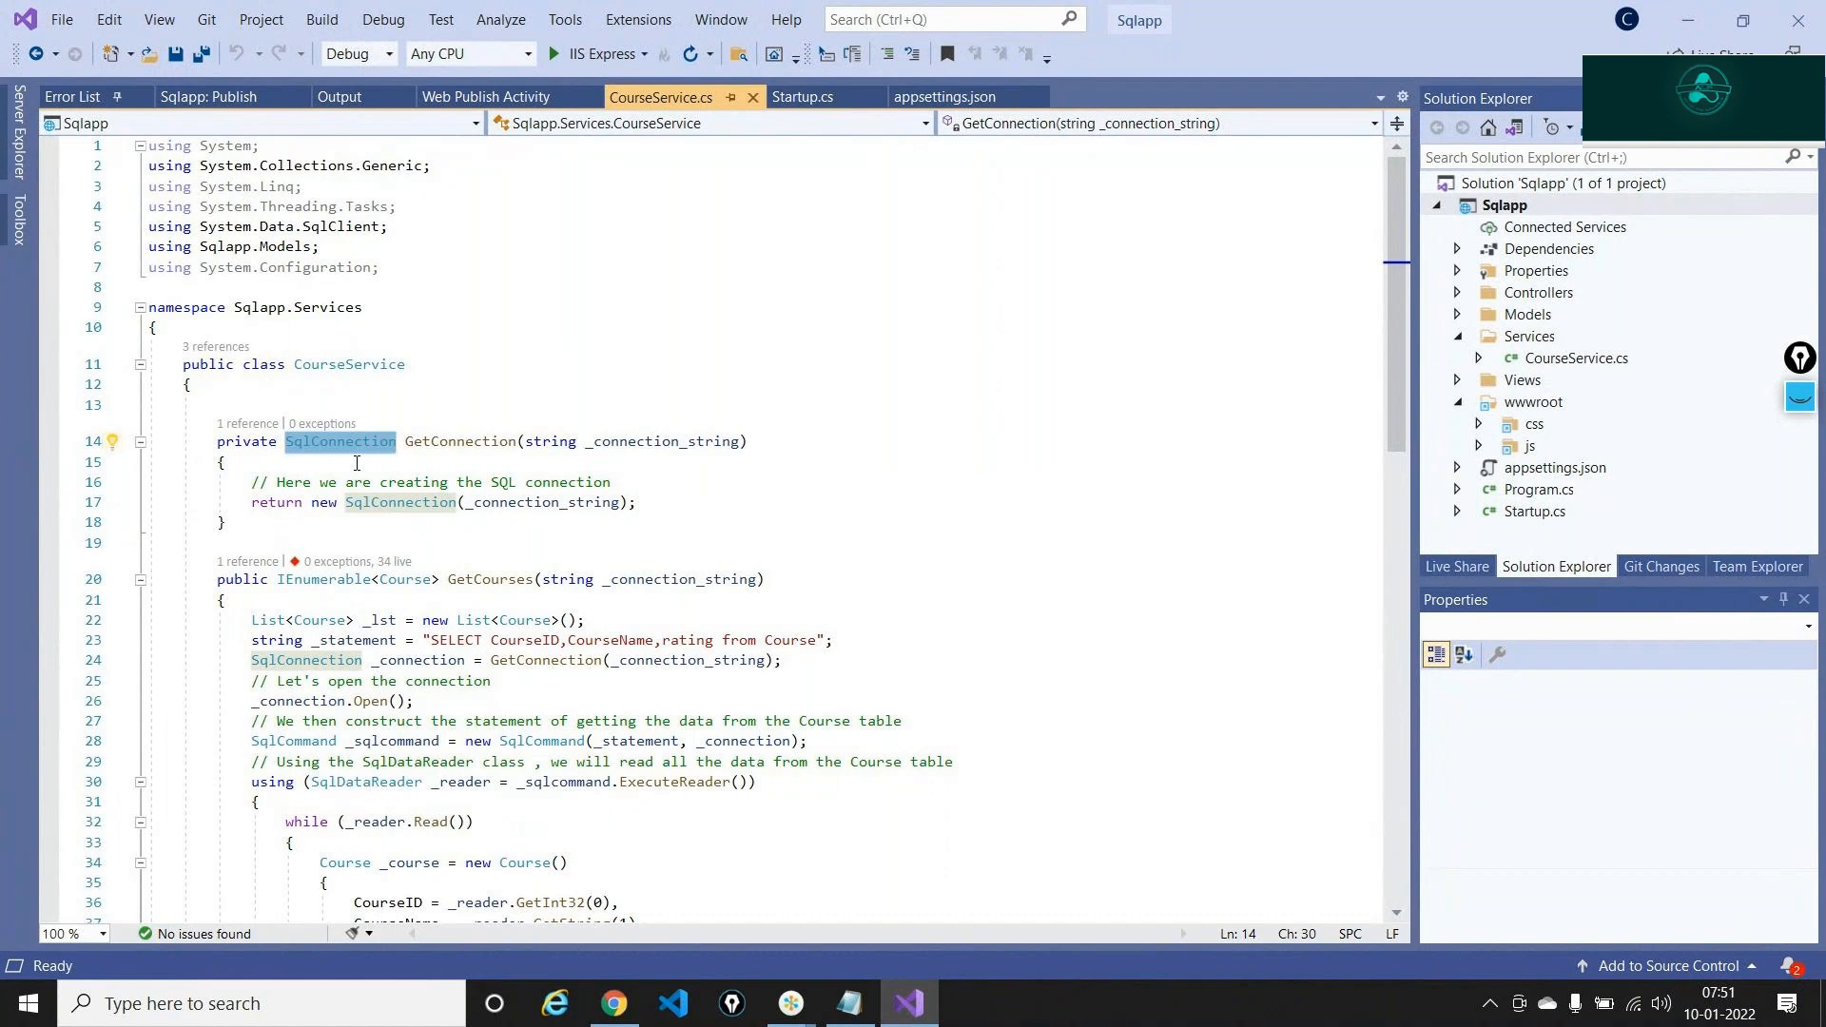
key(alt+Tab)
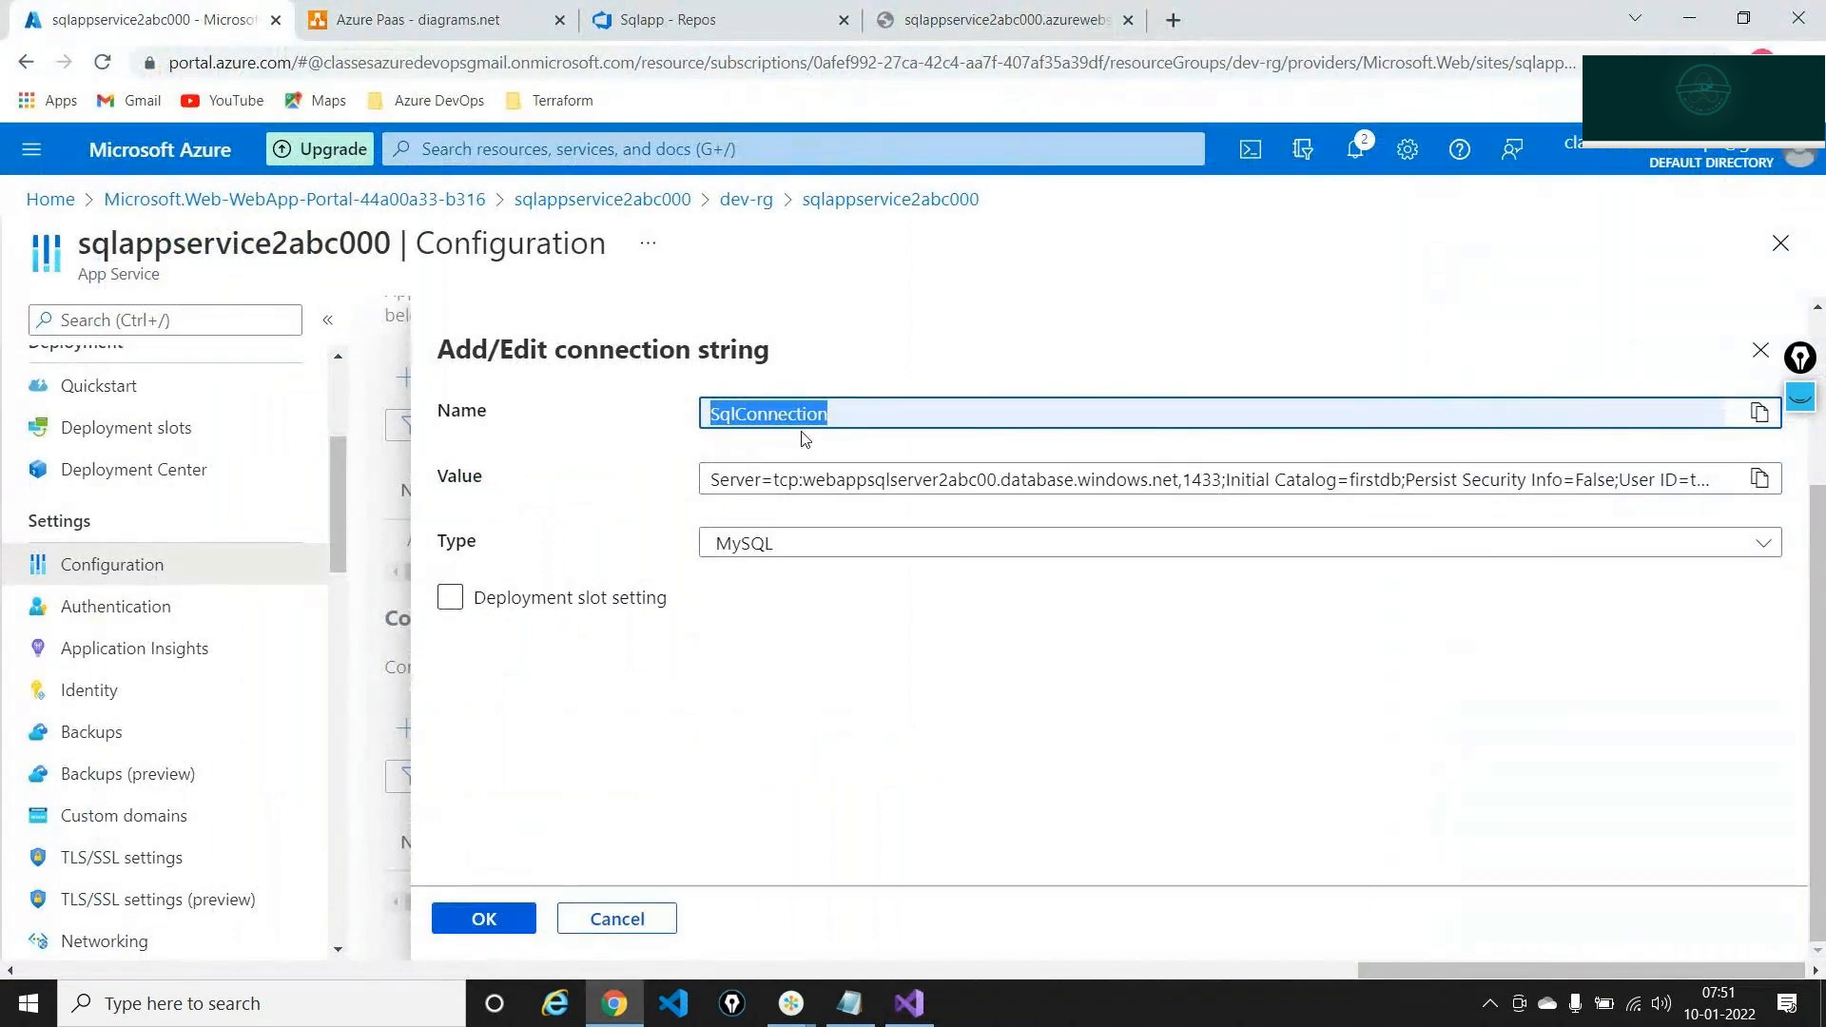
Set the SqlConnection type to SQLAzure and add it to the connection strings list
click(855, 408)
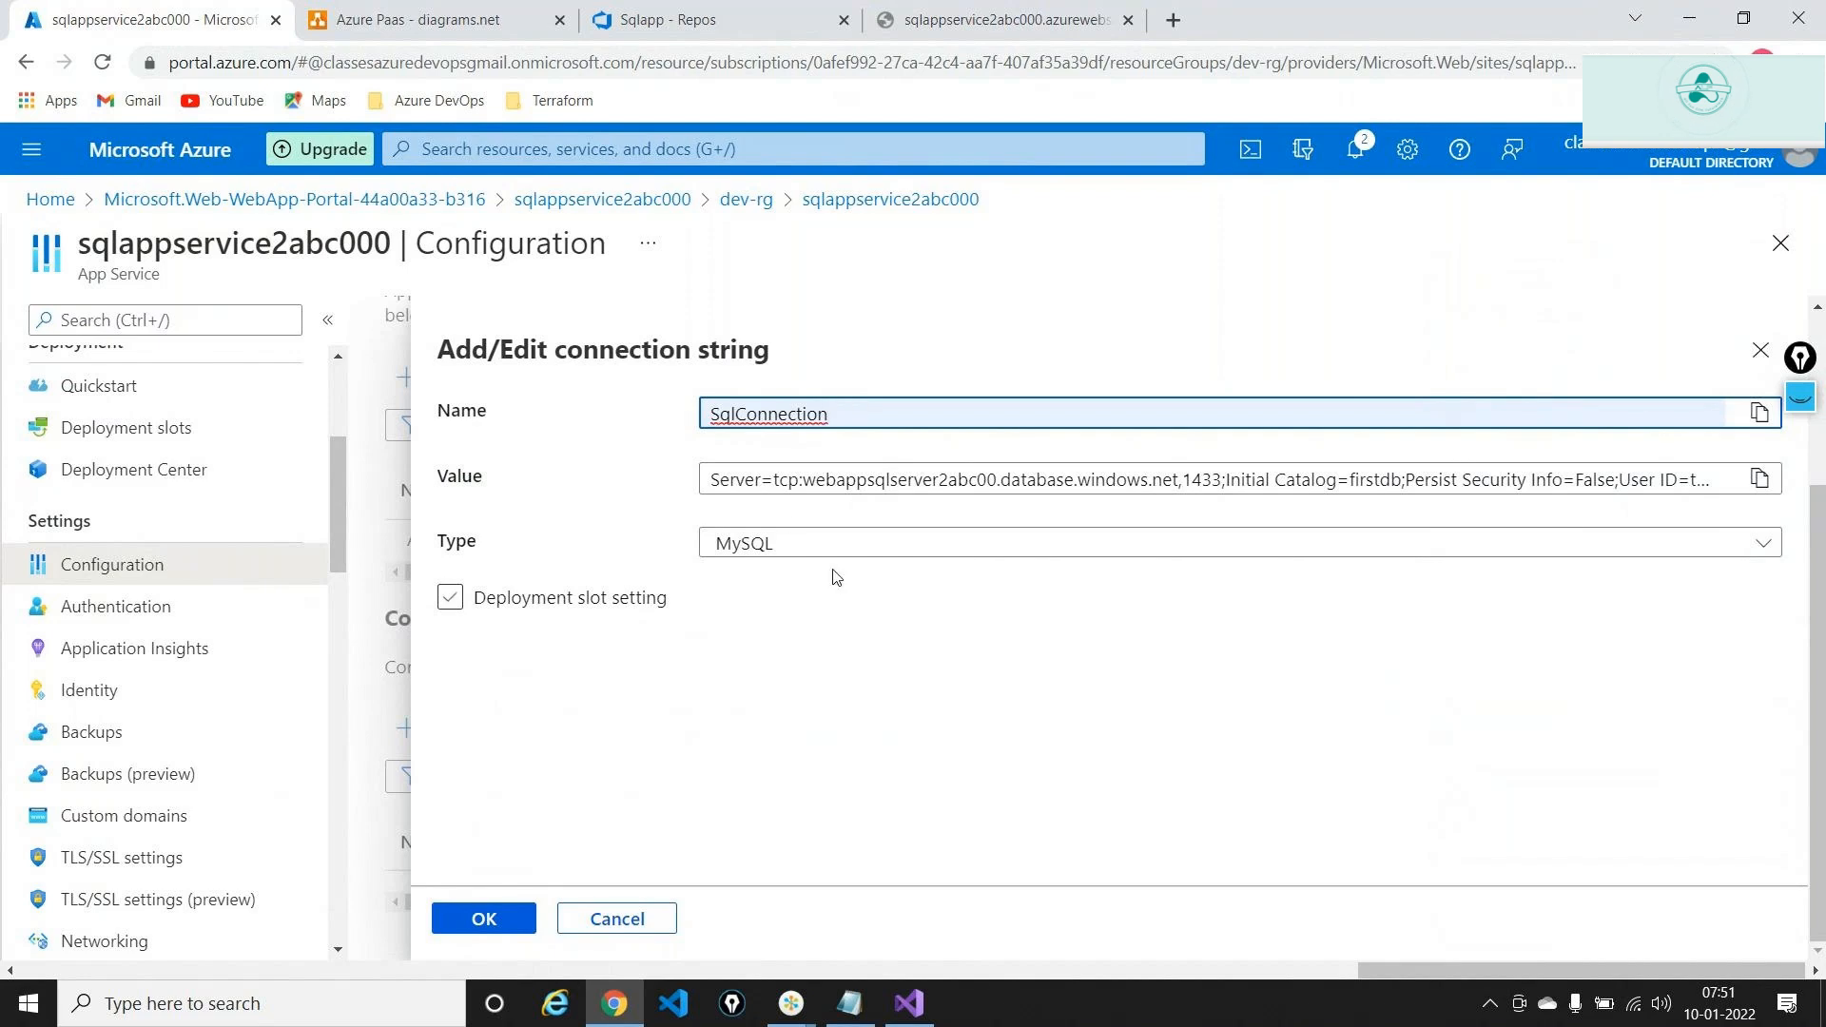
double_click(767, 405)
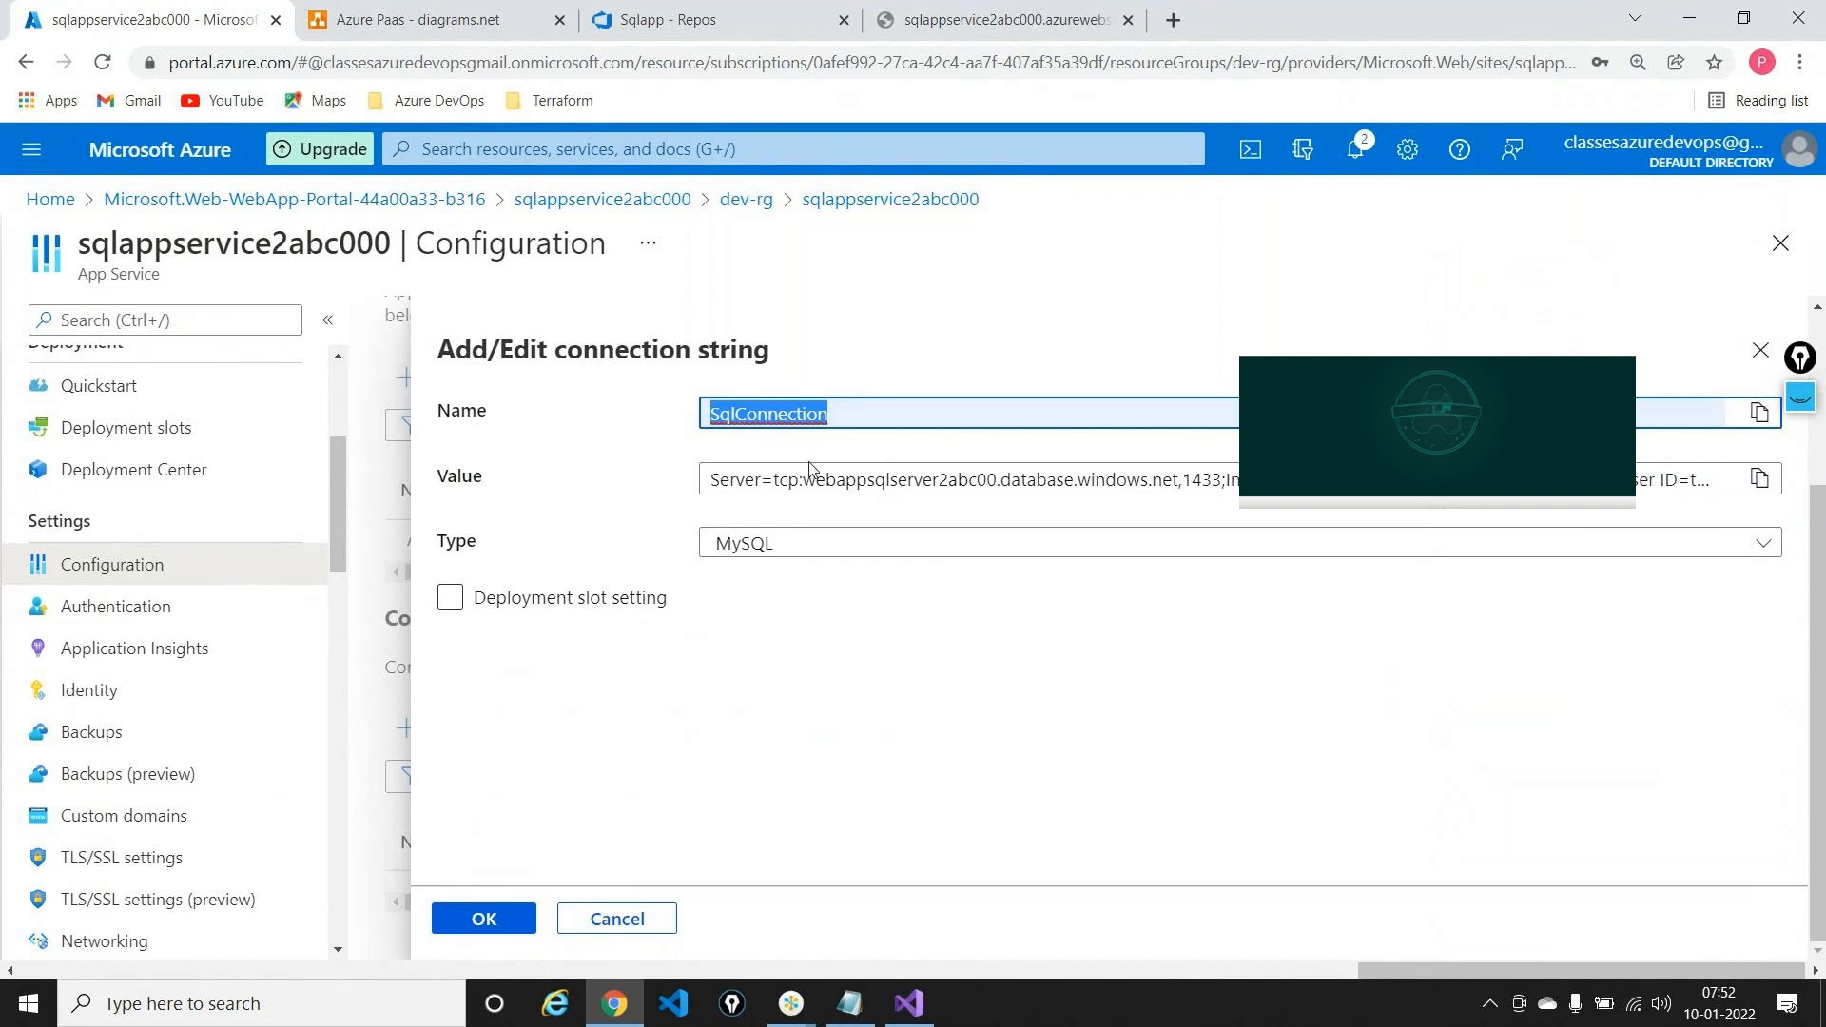
click(864, 537)
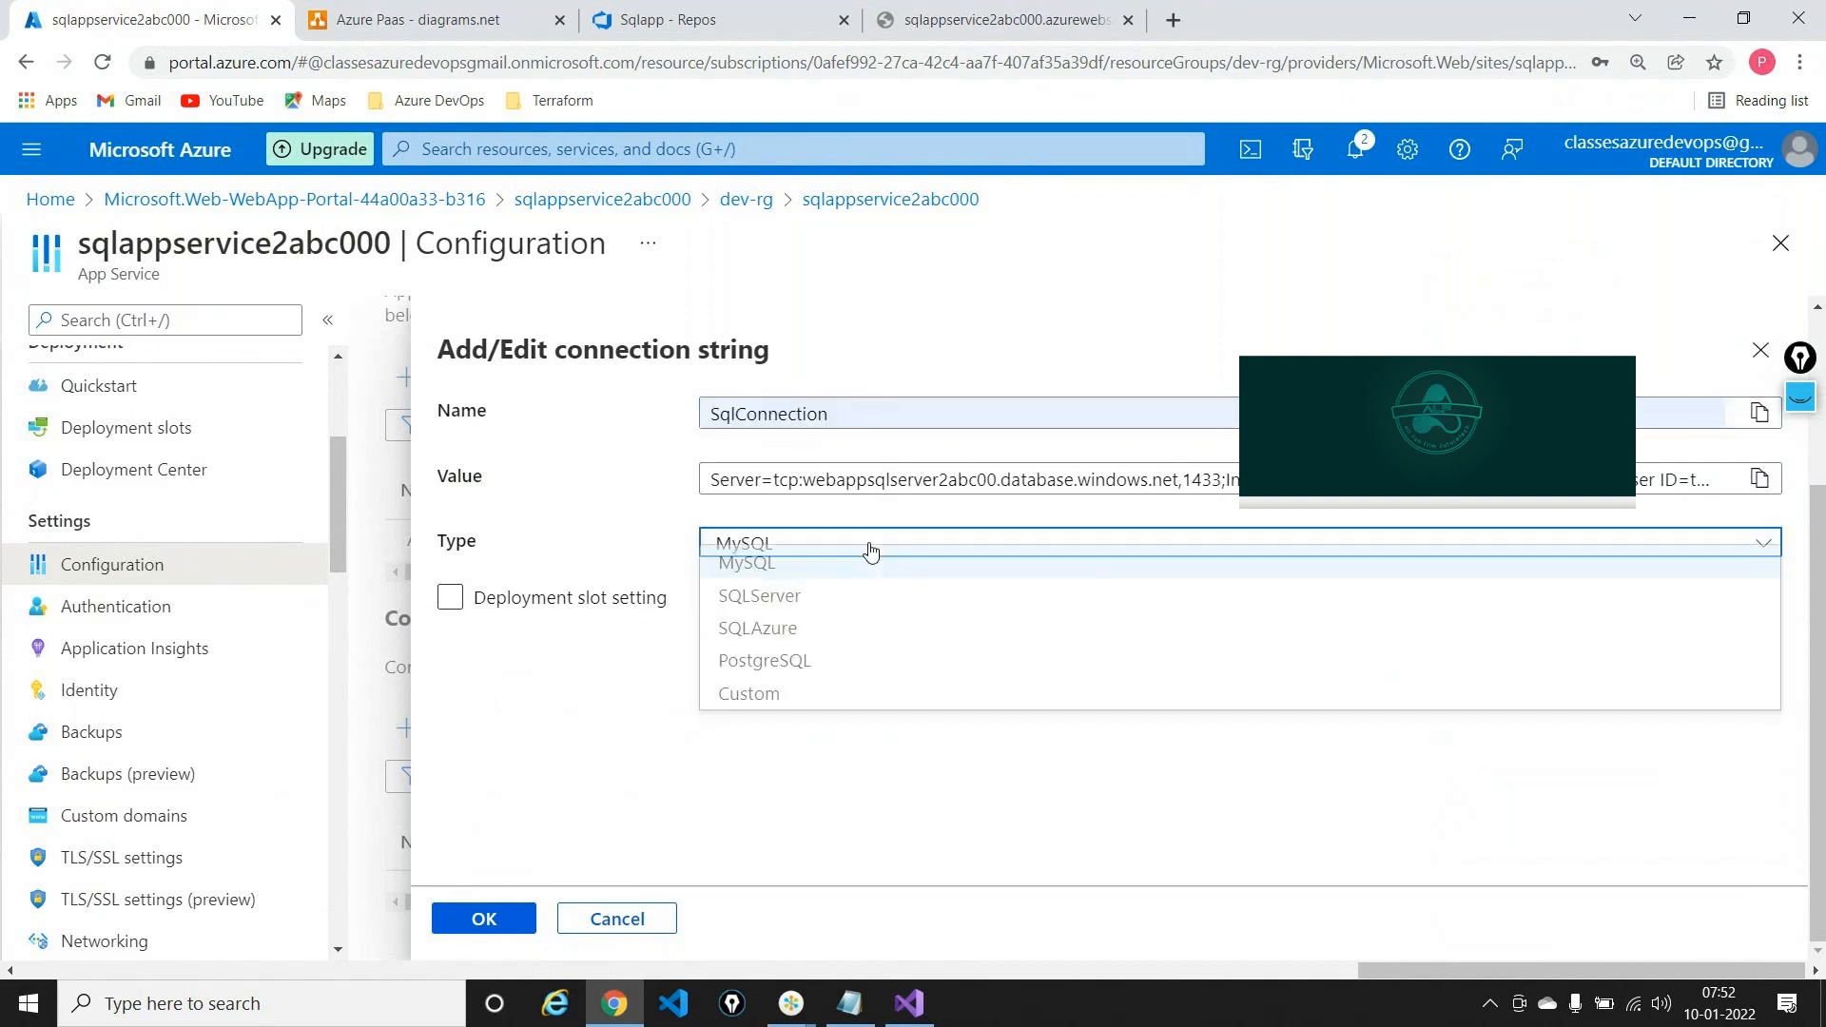
click(806, 643)
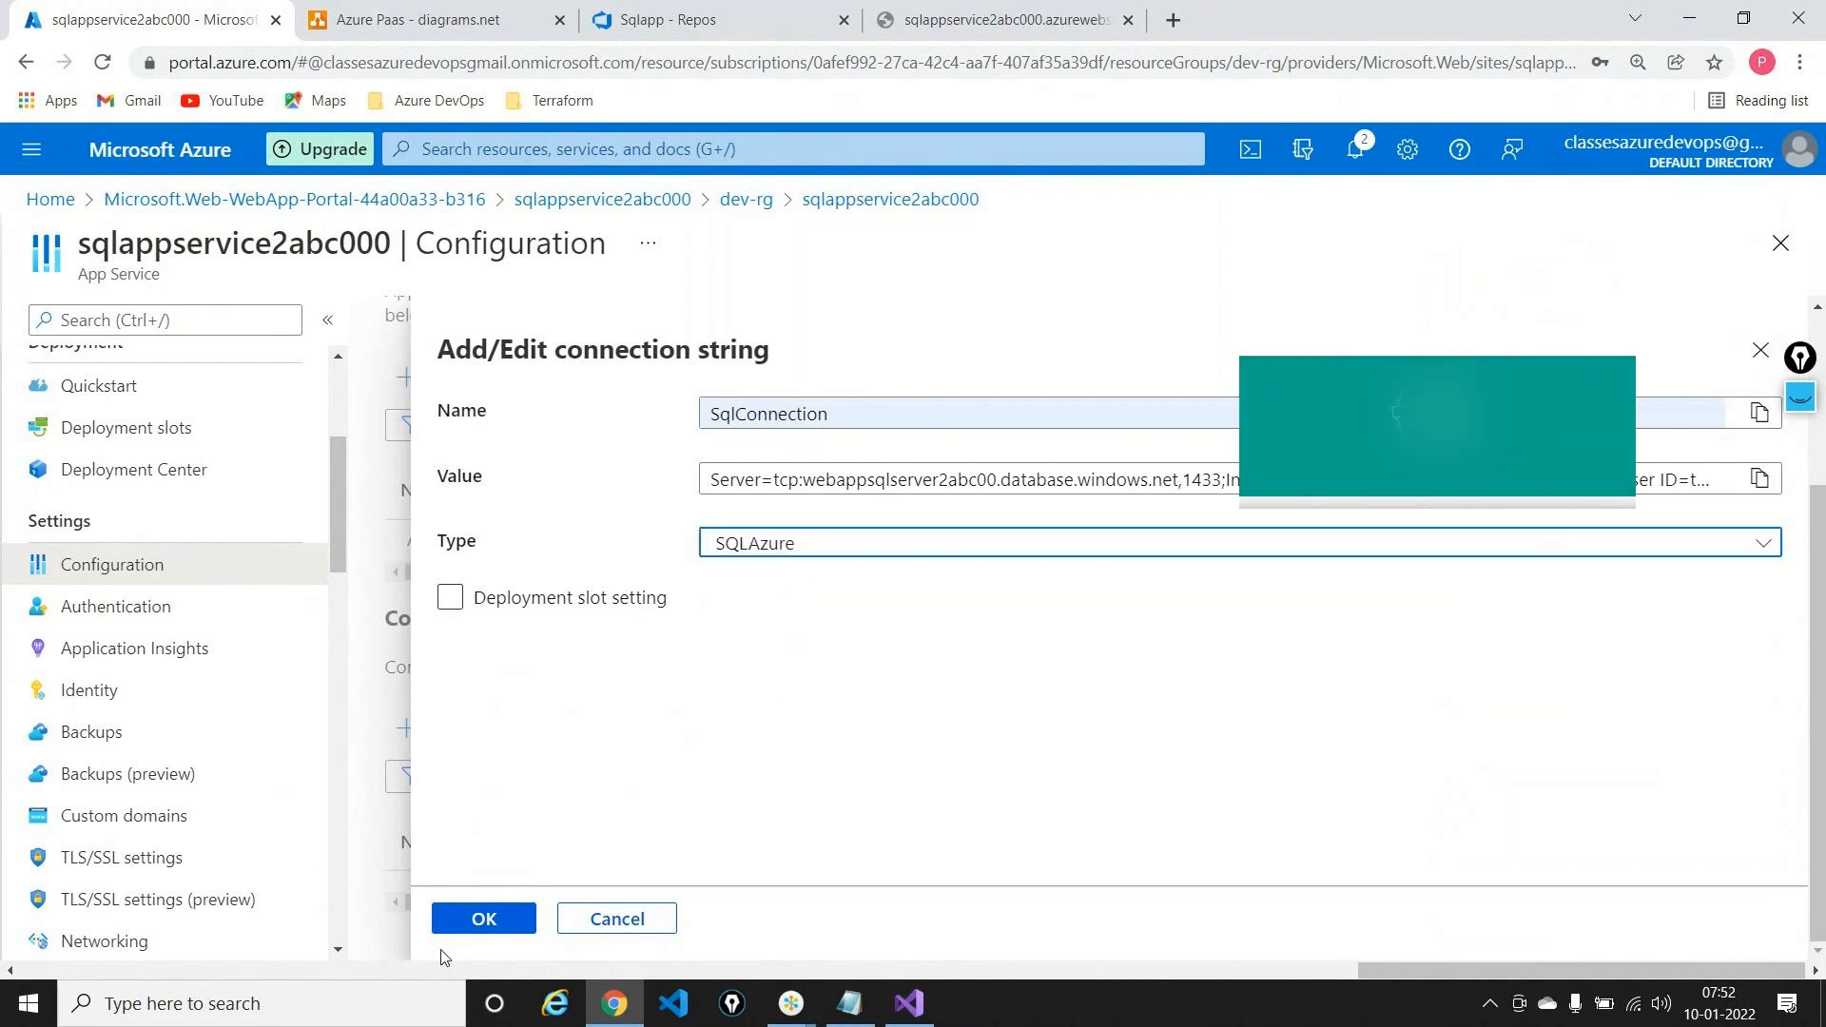
click(481, 919)
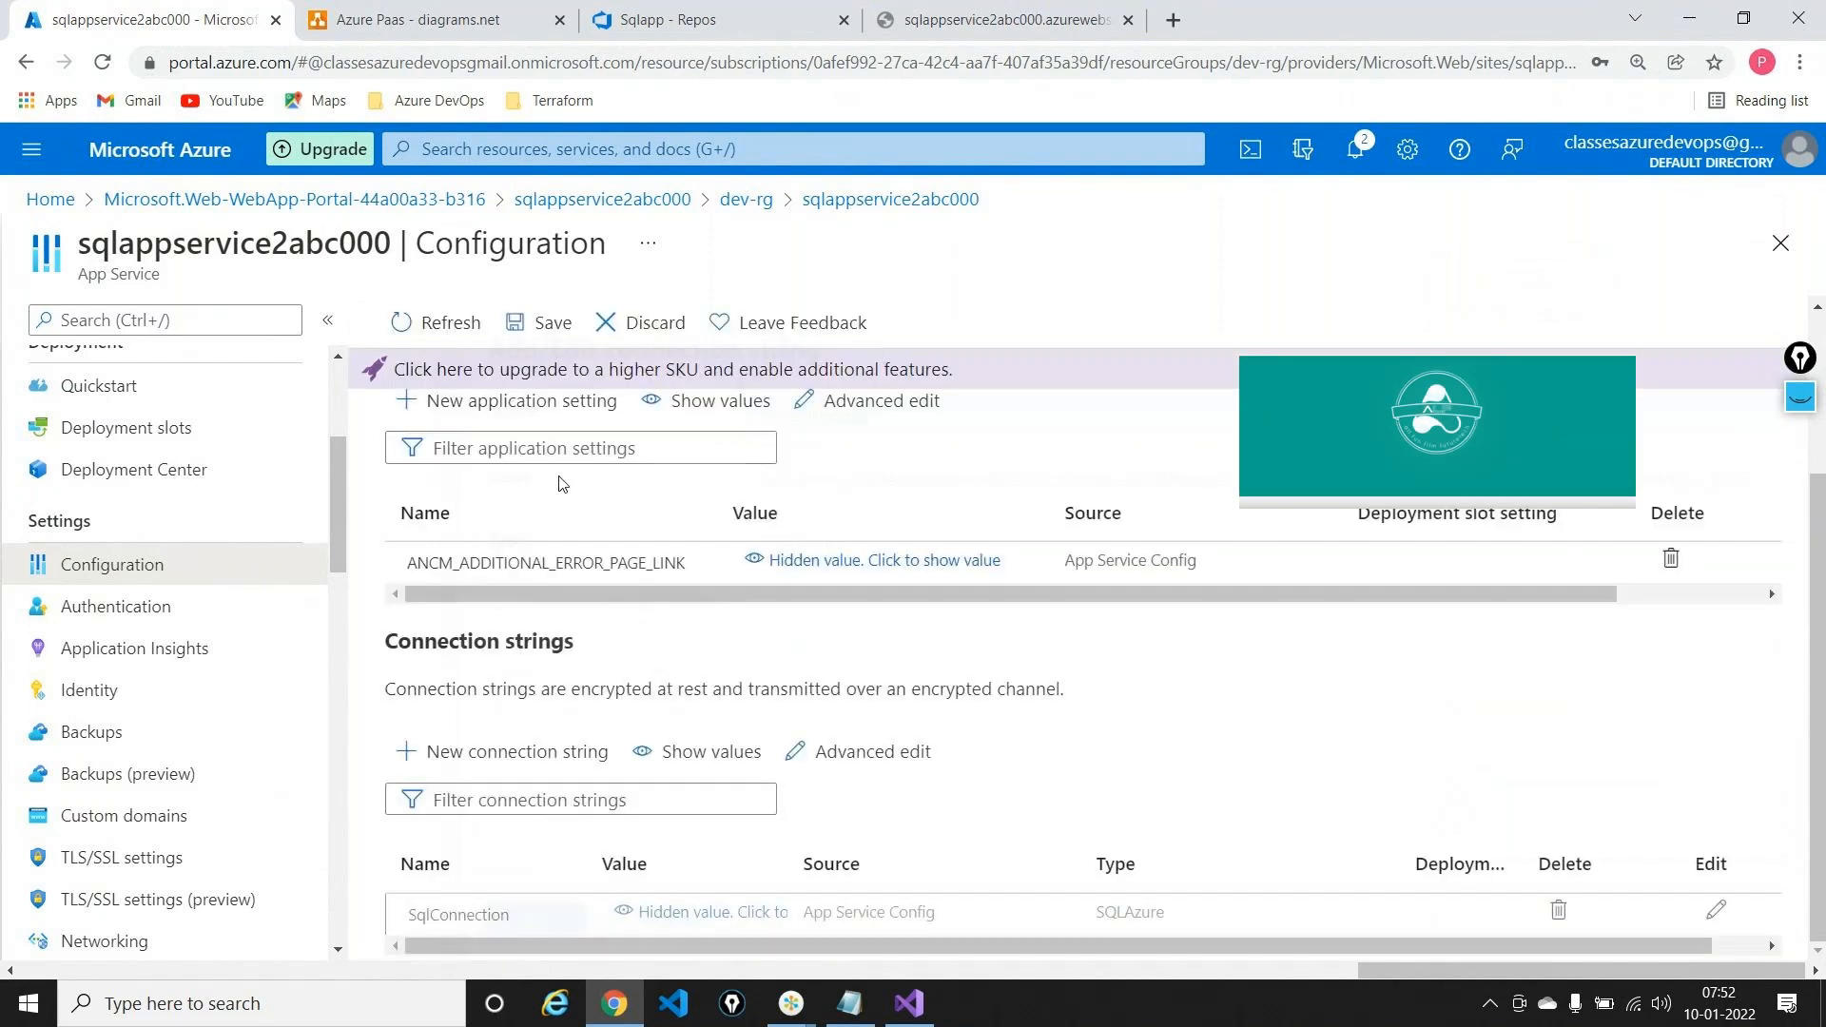
Save the web app configuration and confirm with Continue
click(541, 324)
click(455, 500)
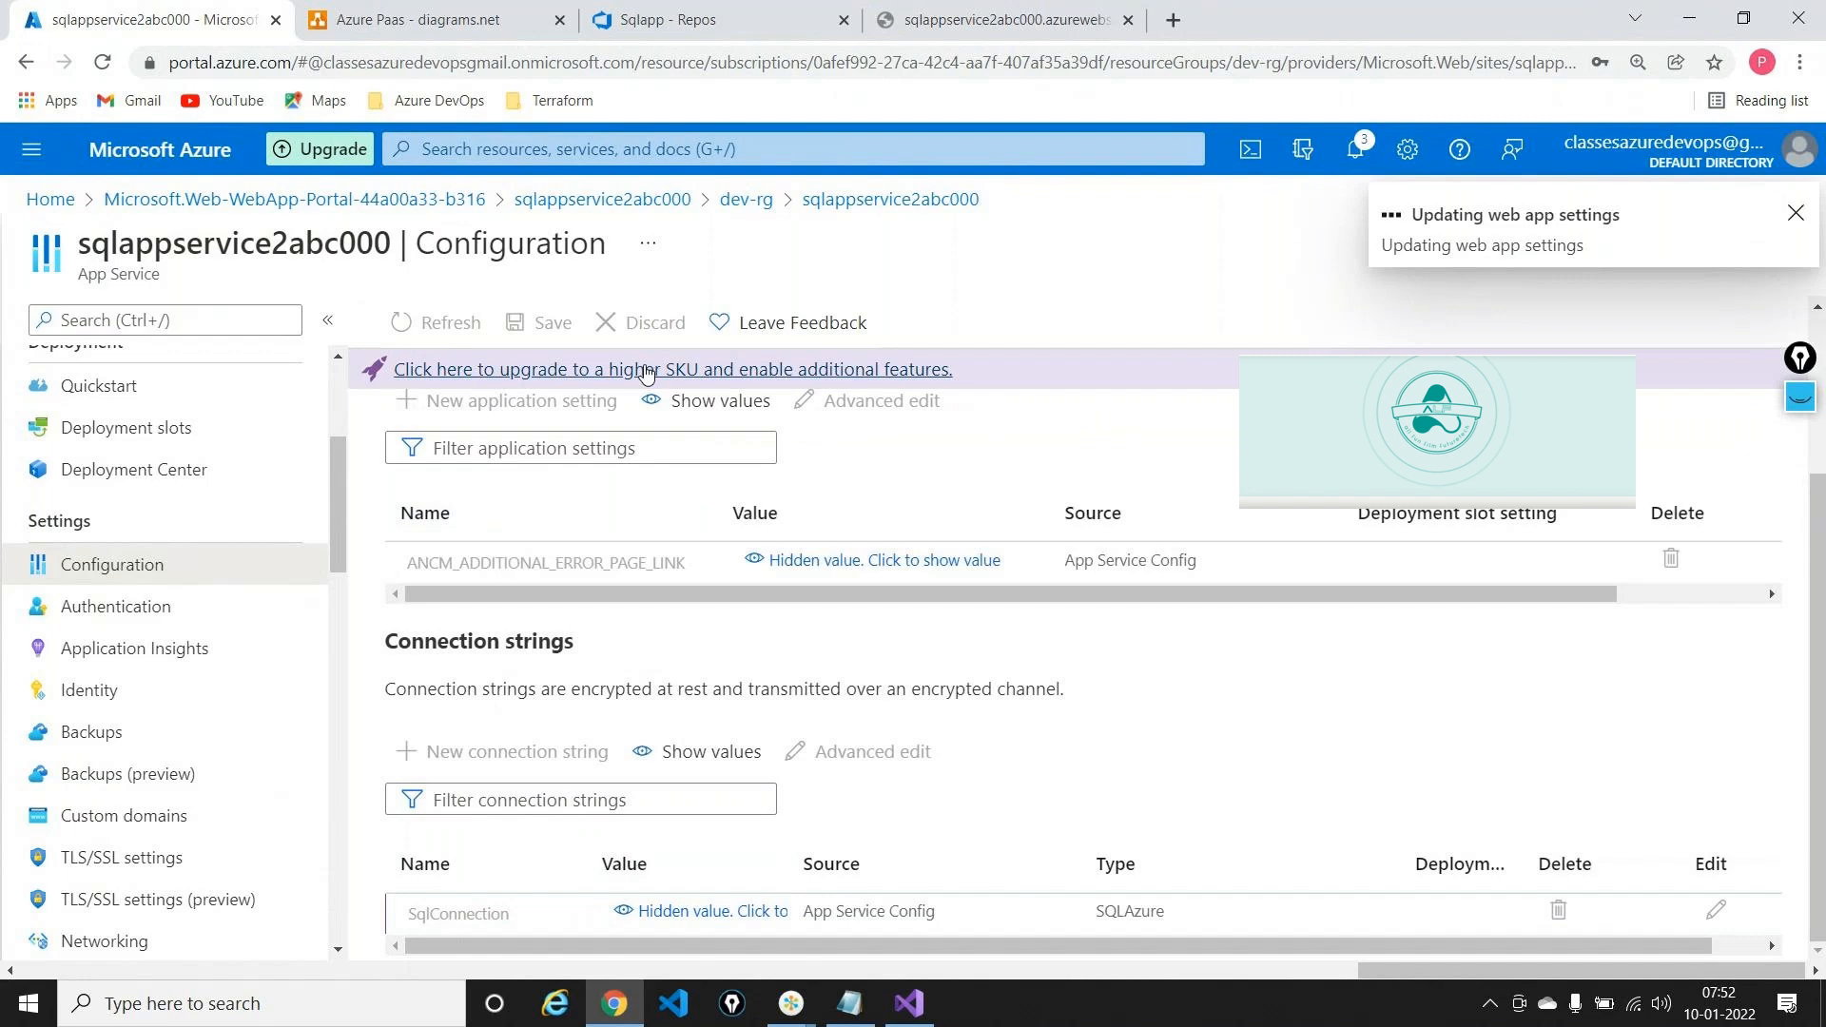
scroll(196, 490, up, 1)
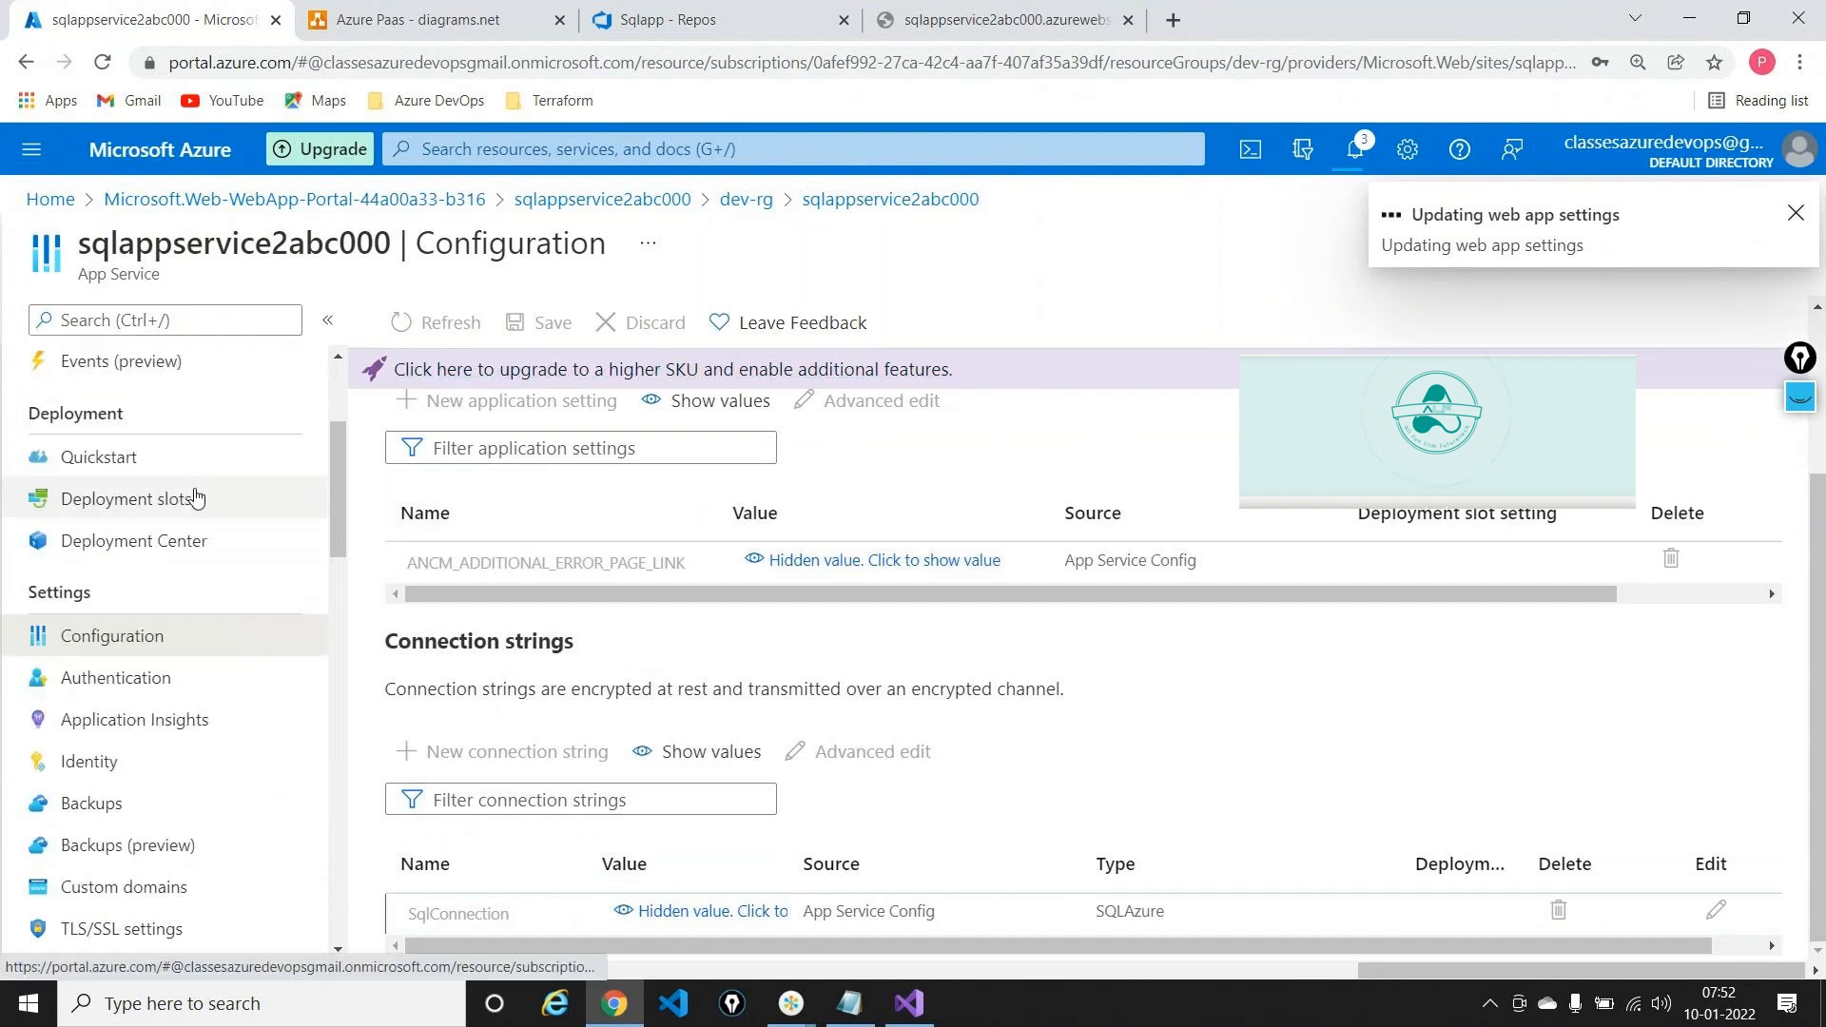
scroll(196, 497, up, 3)
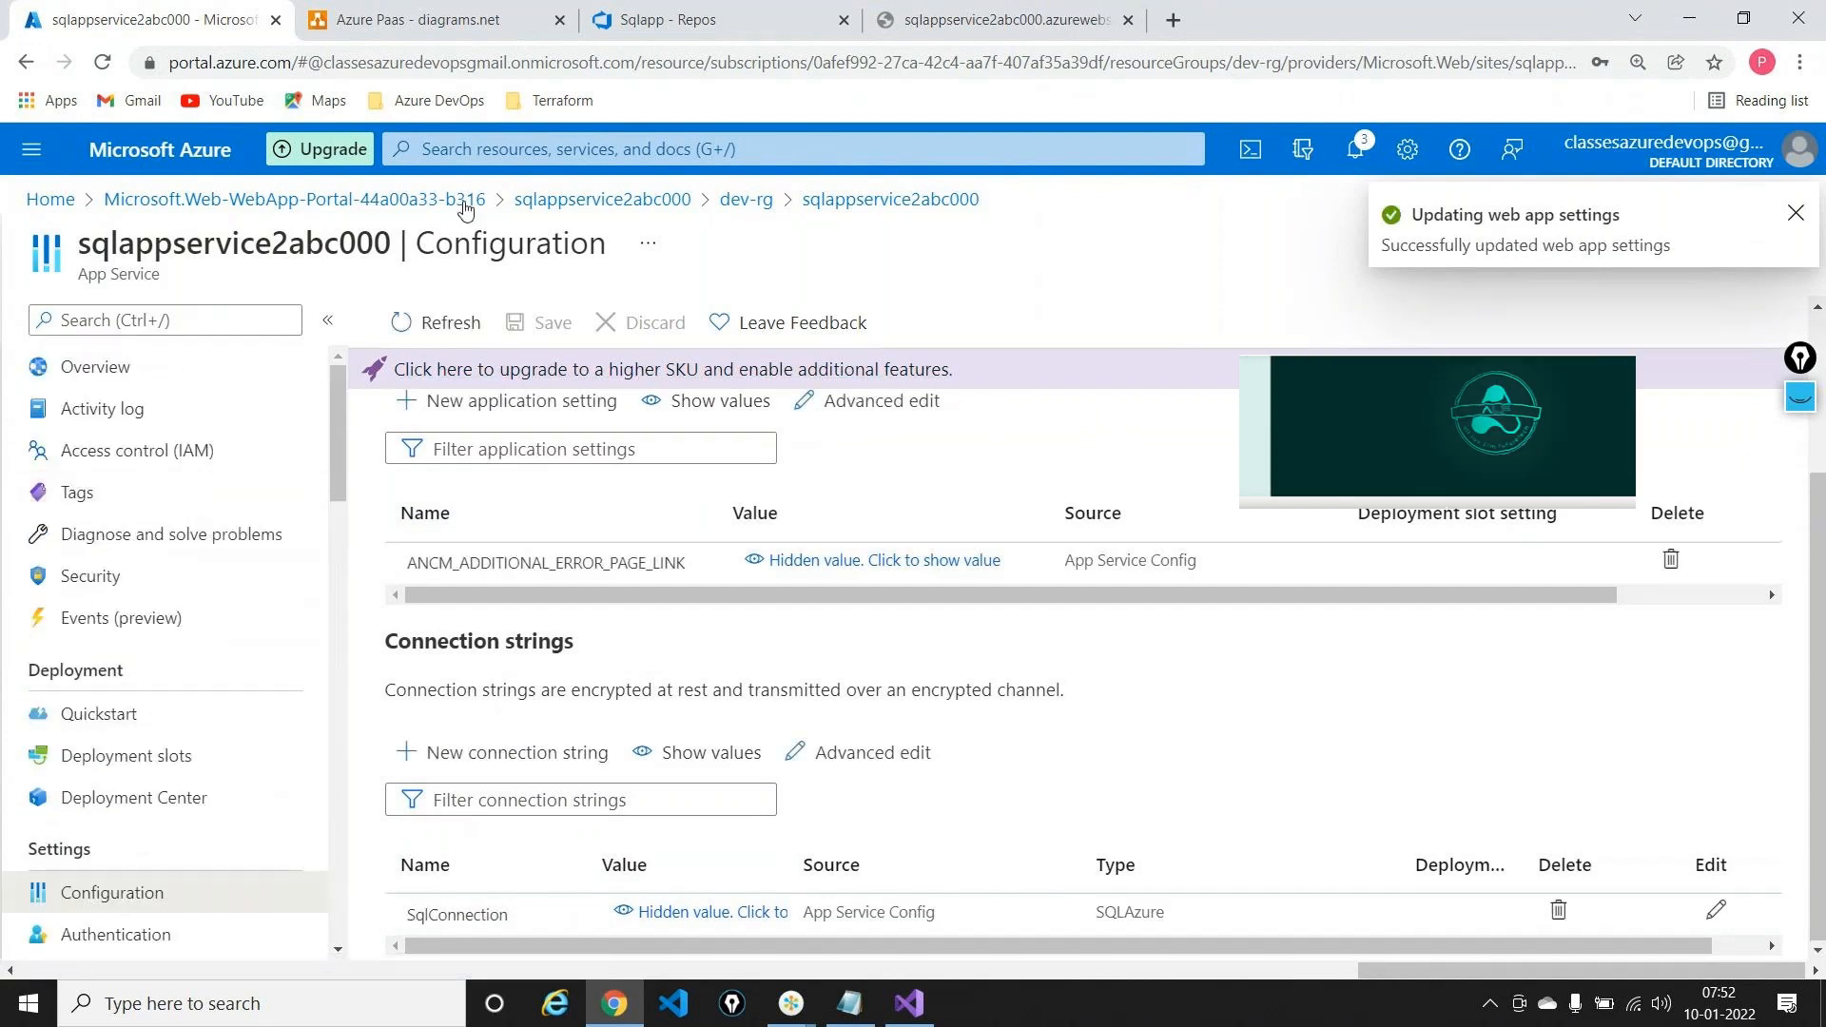
Copy the sqlappservice2abc000 web app URL from its Overview page
click(200, 373)
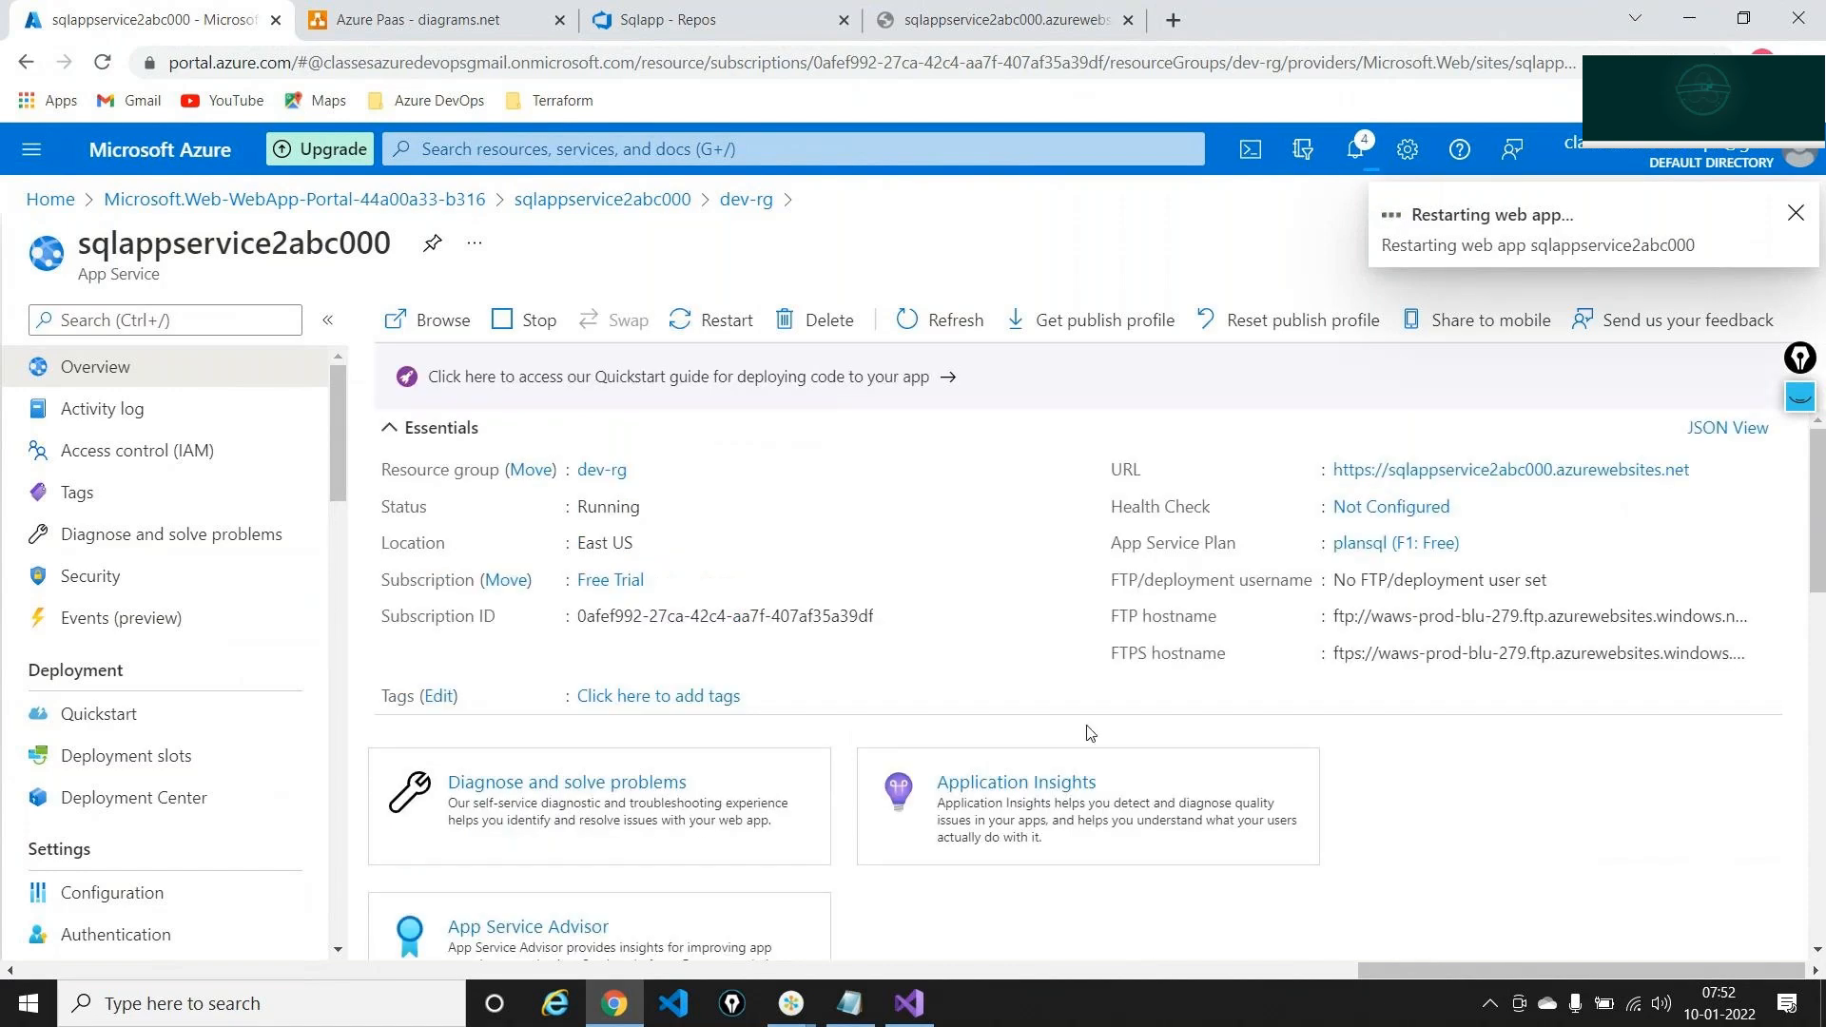
key(XF86AudioRaiseVolume)
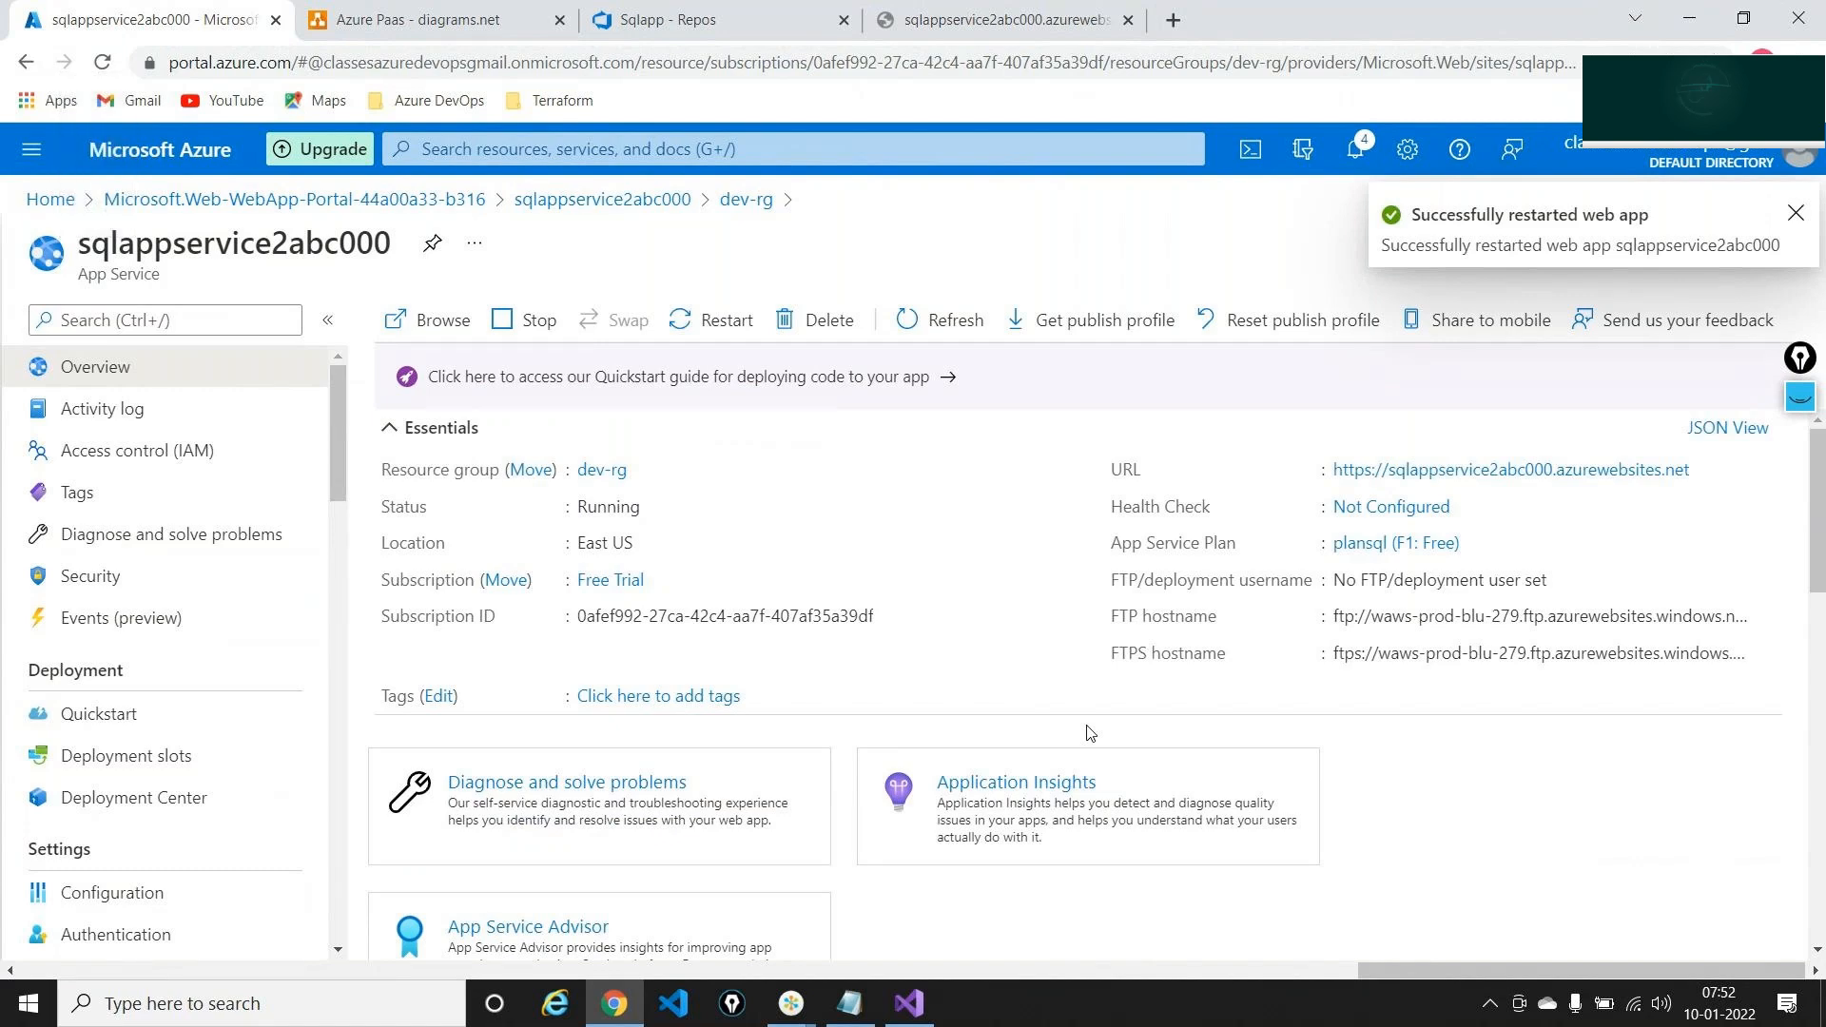
click(1706, 470)
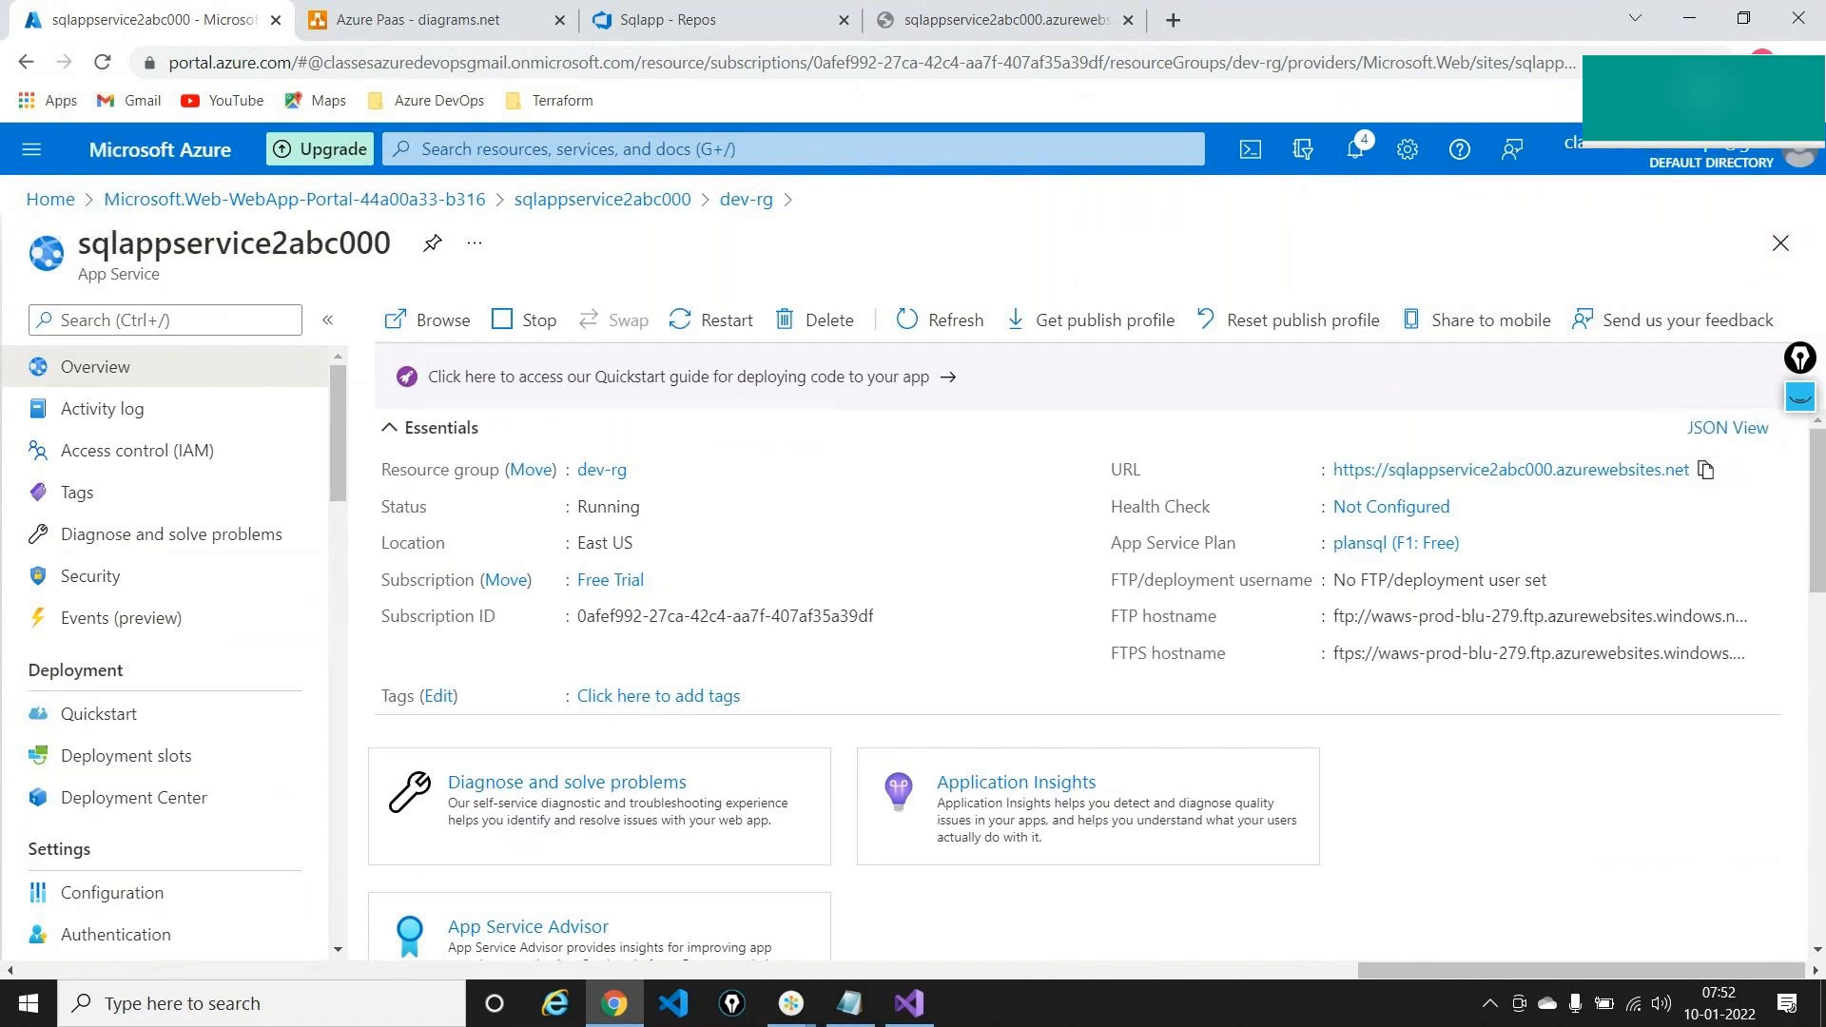
click(1800, 63)
Load the copied sqlappservice2abc000 URL in an Incognito window to show courses 45, 48 and 3
click(1570, 143)
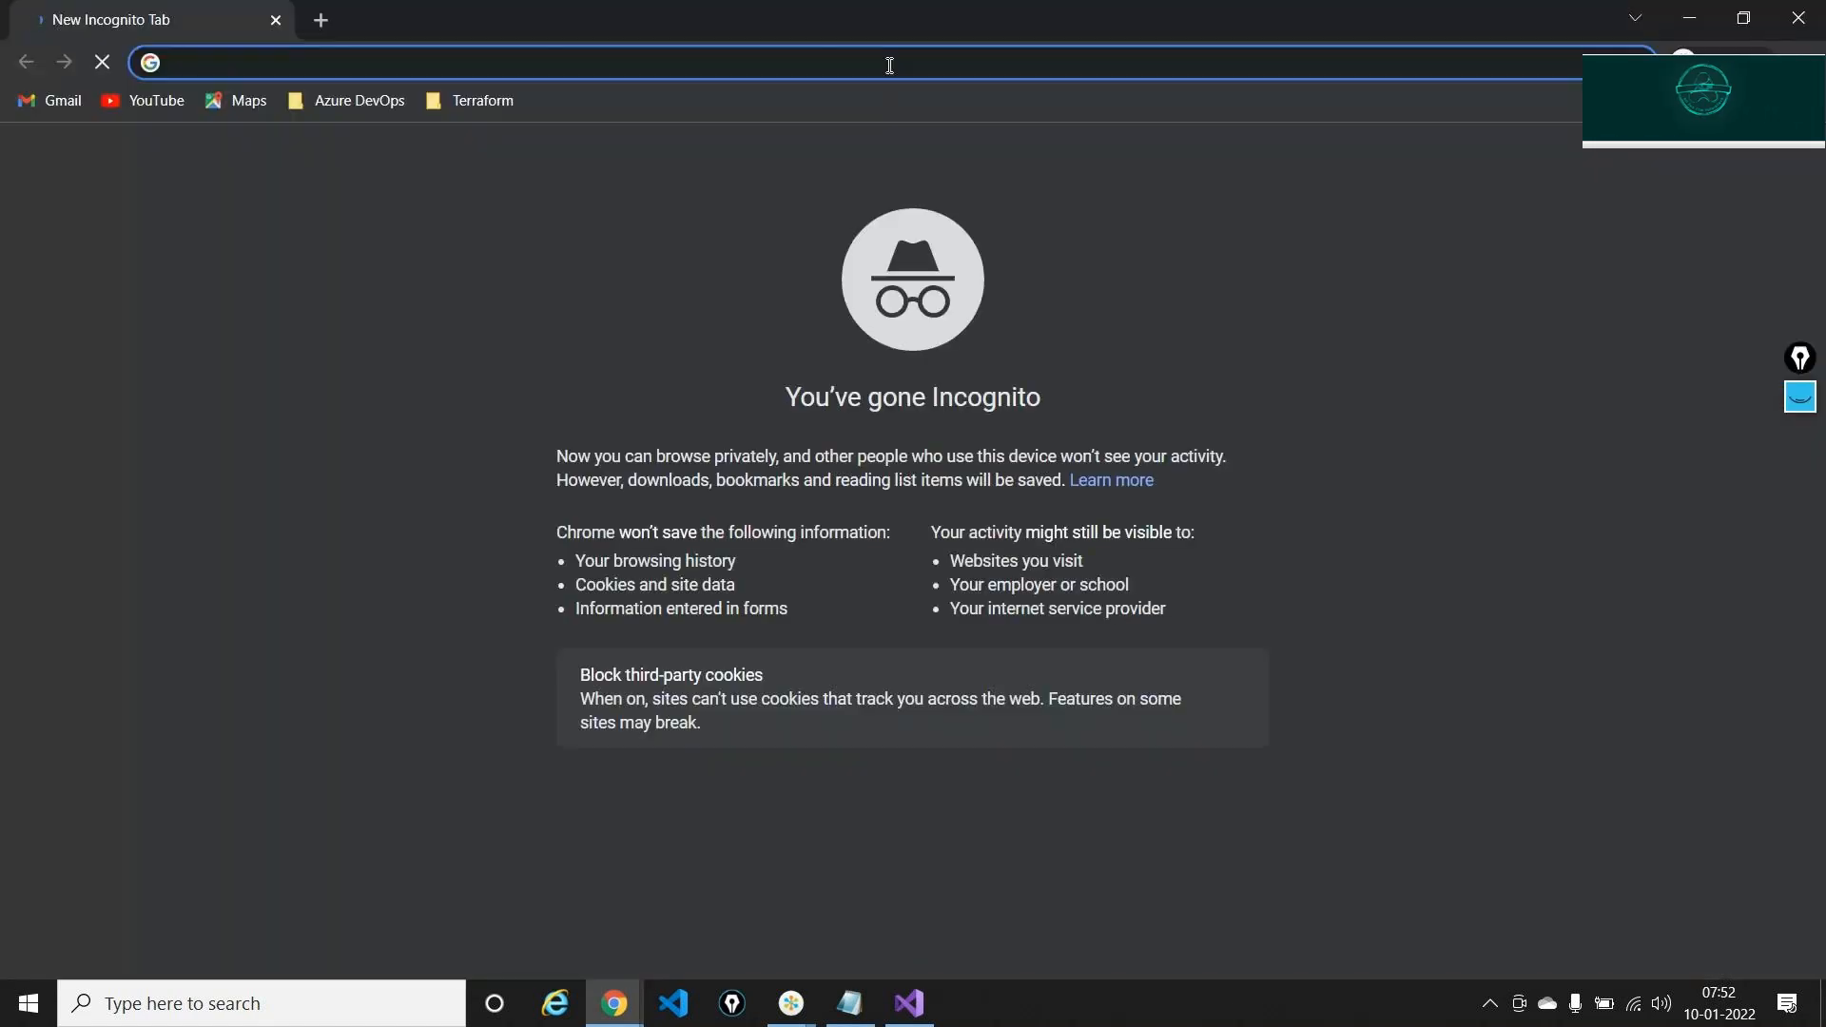
key(ctrl+v)
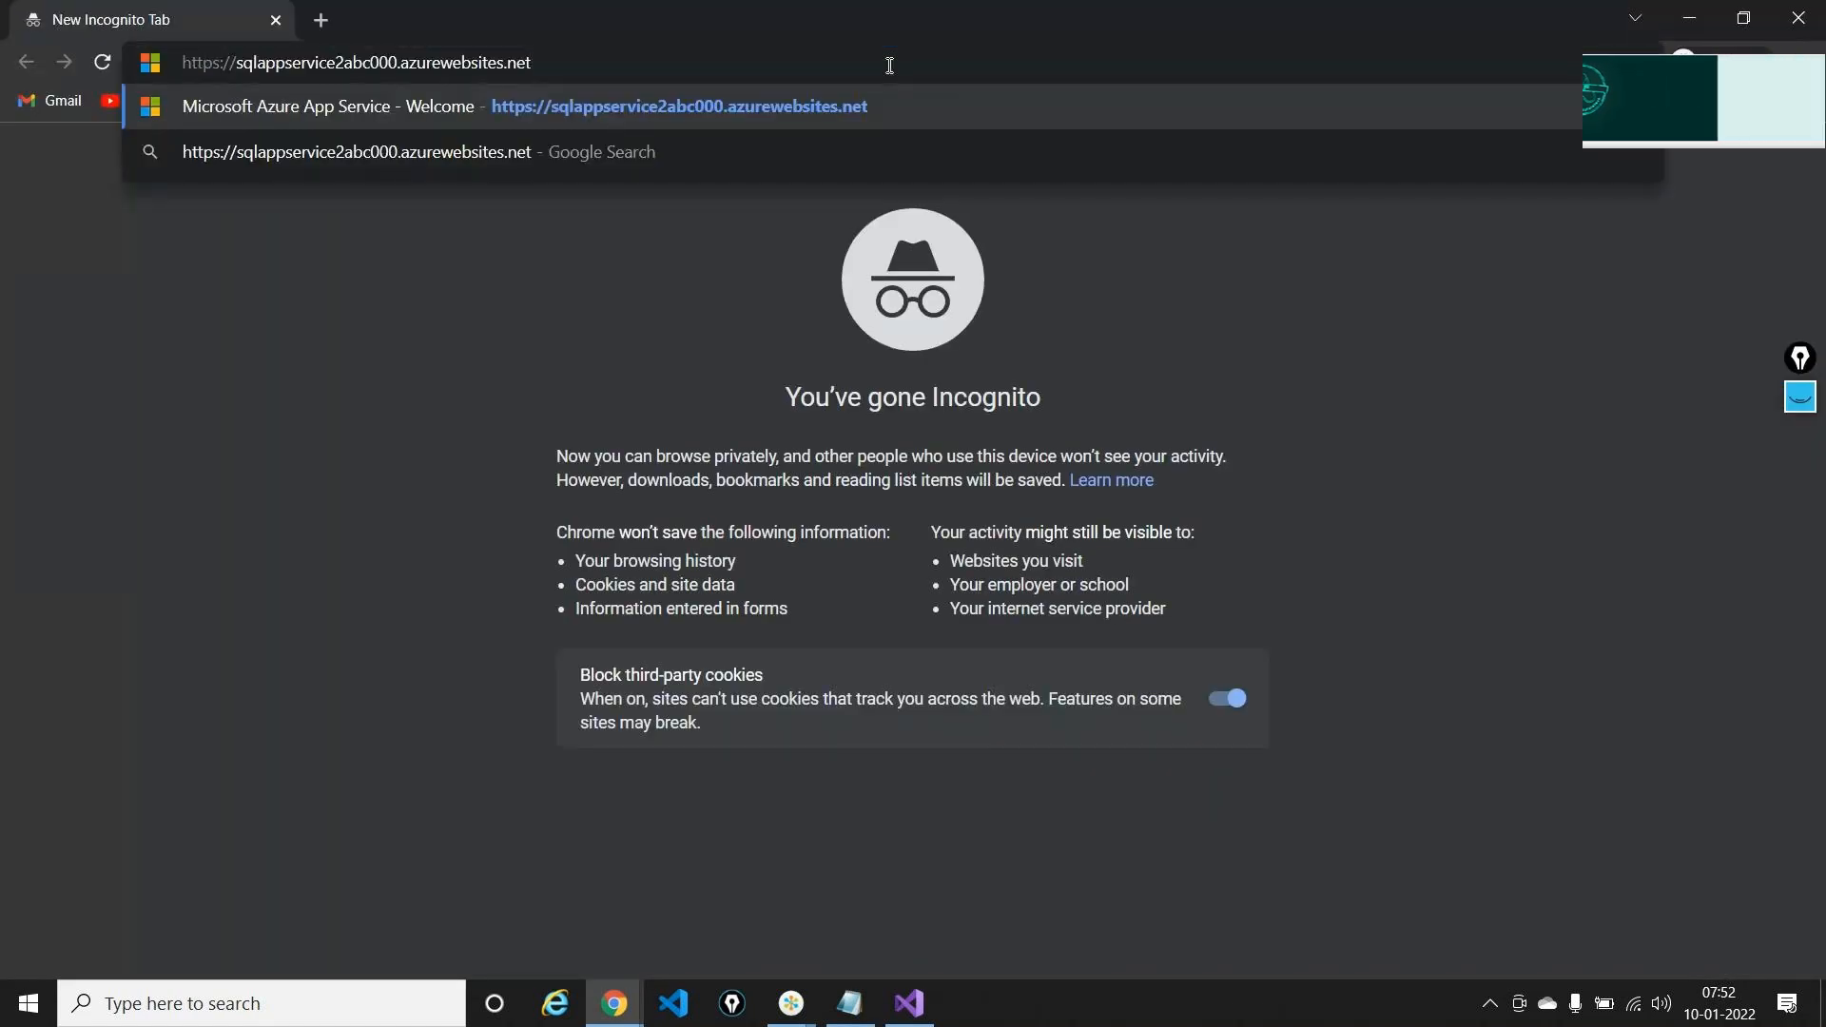
key(Return)
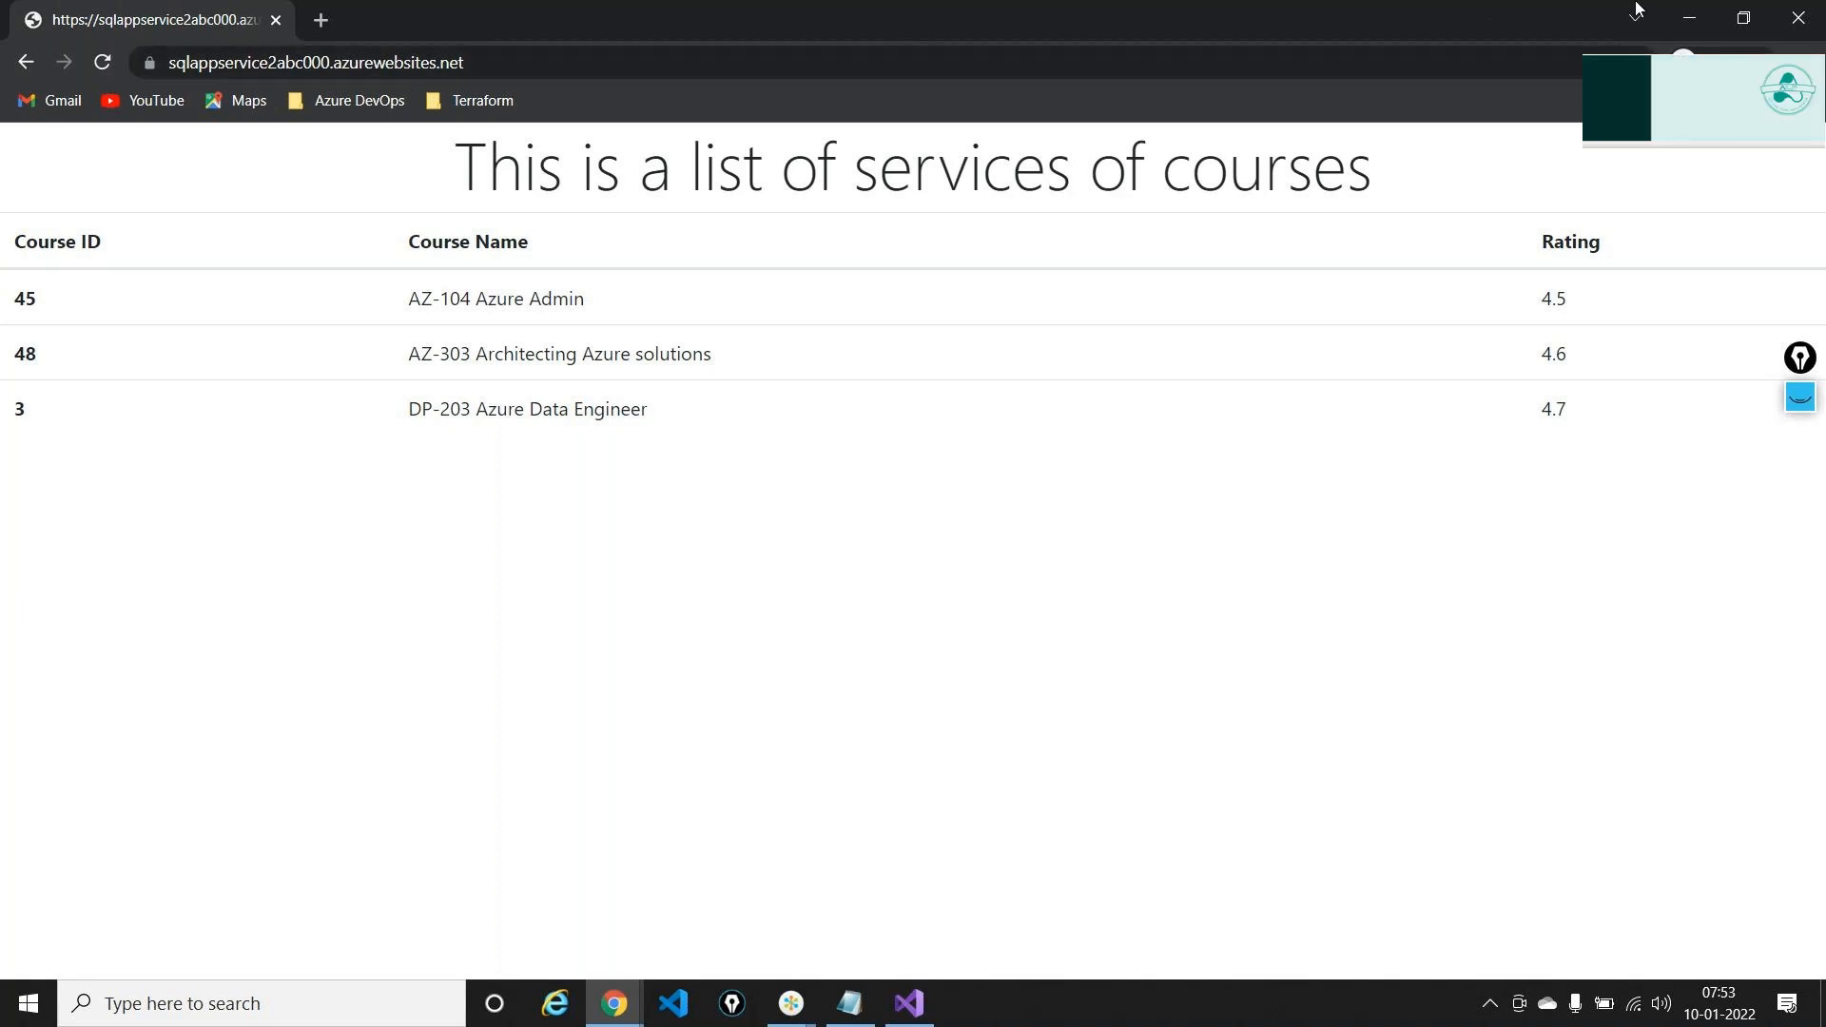
Minimize the course list and inspect the SQL DB and App Service icons in the Azure Paas diagram
click(1679, 18)
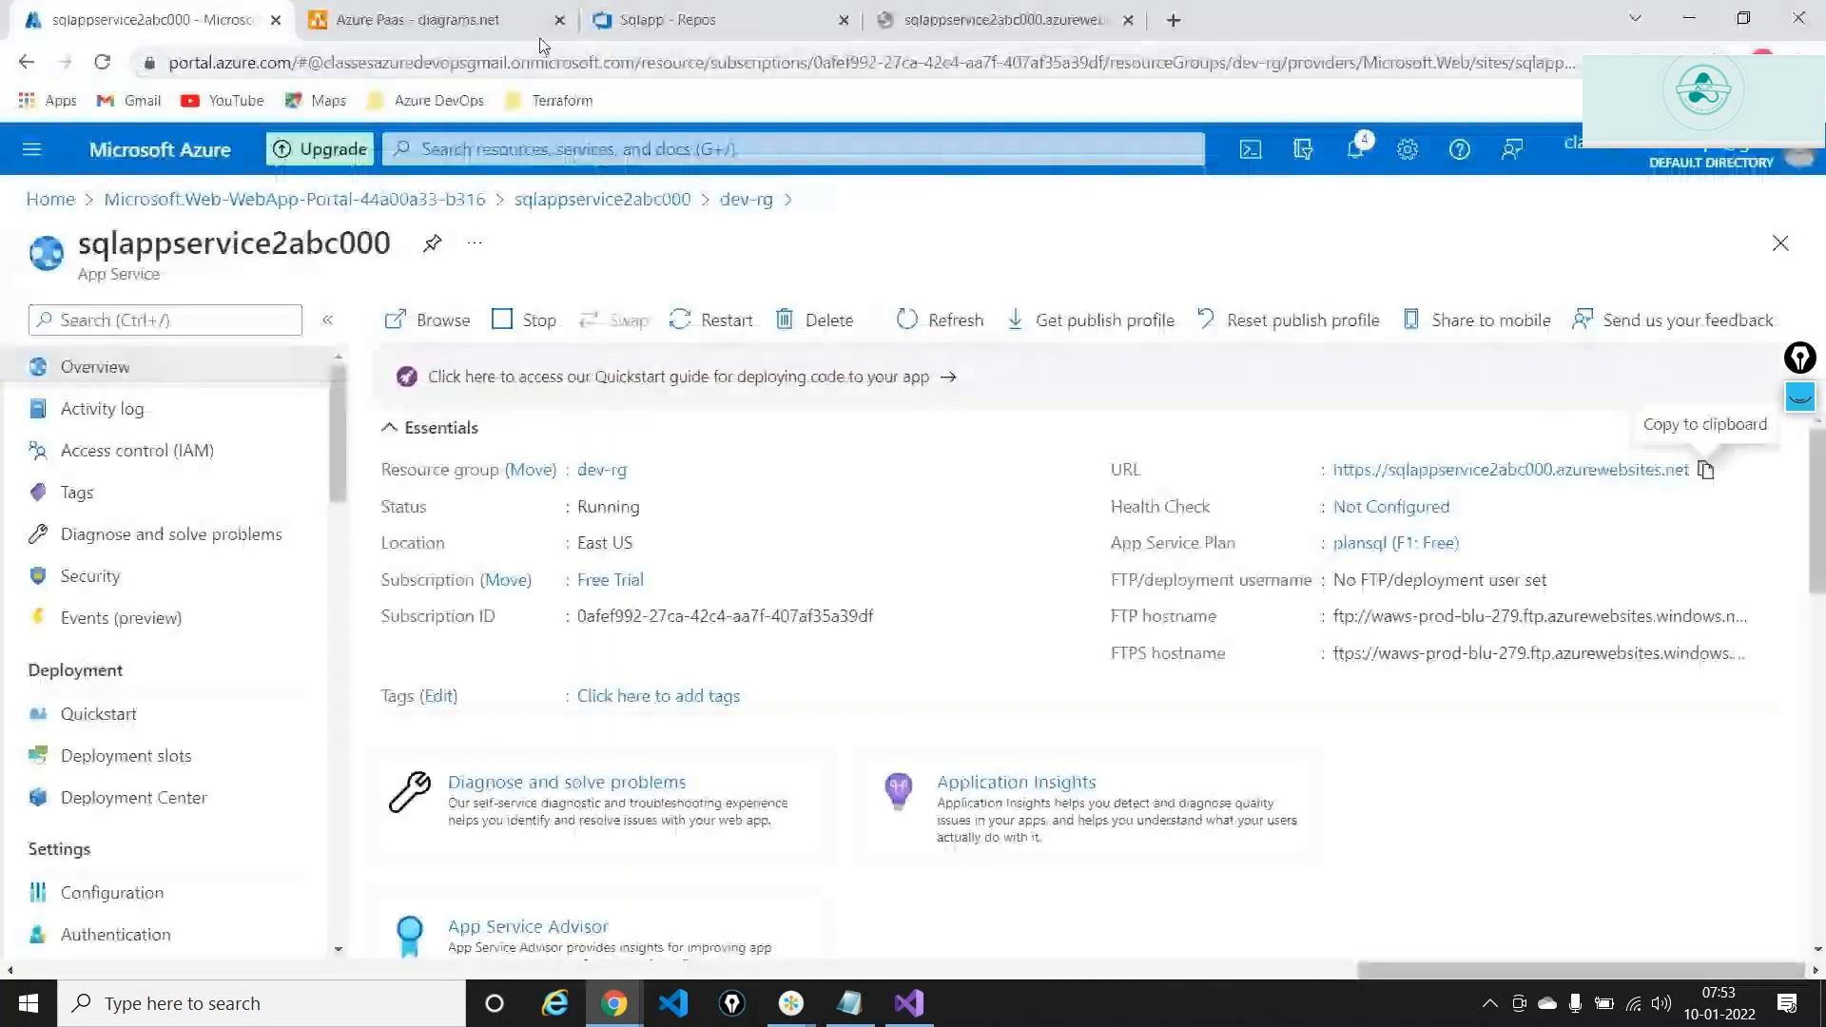
click(532, 23)
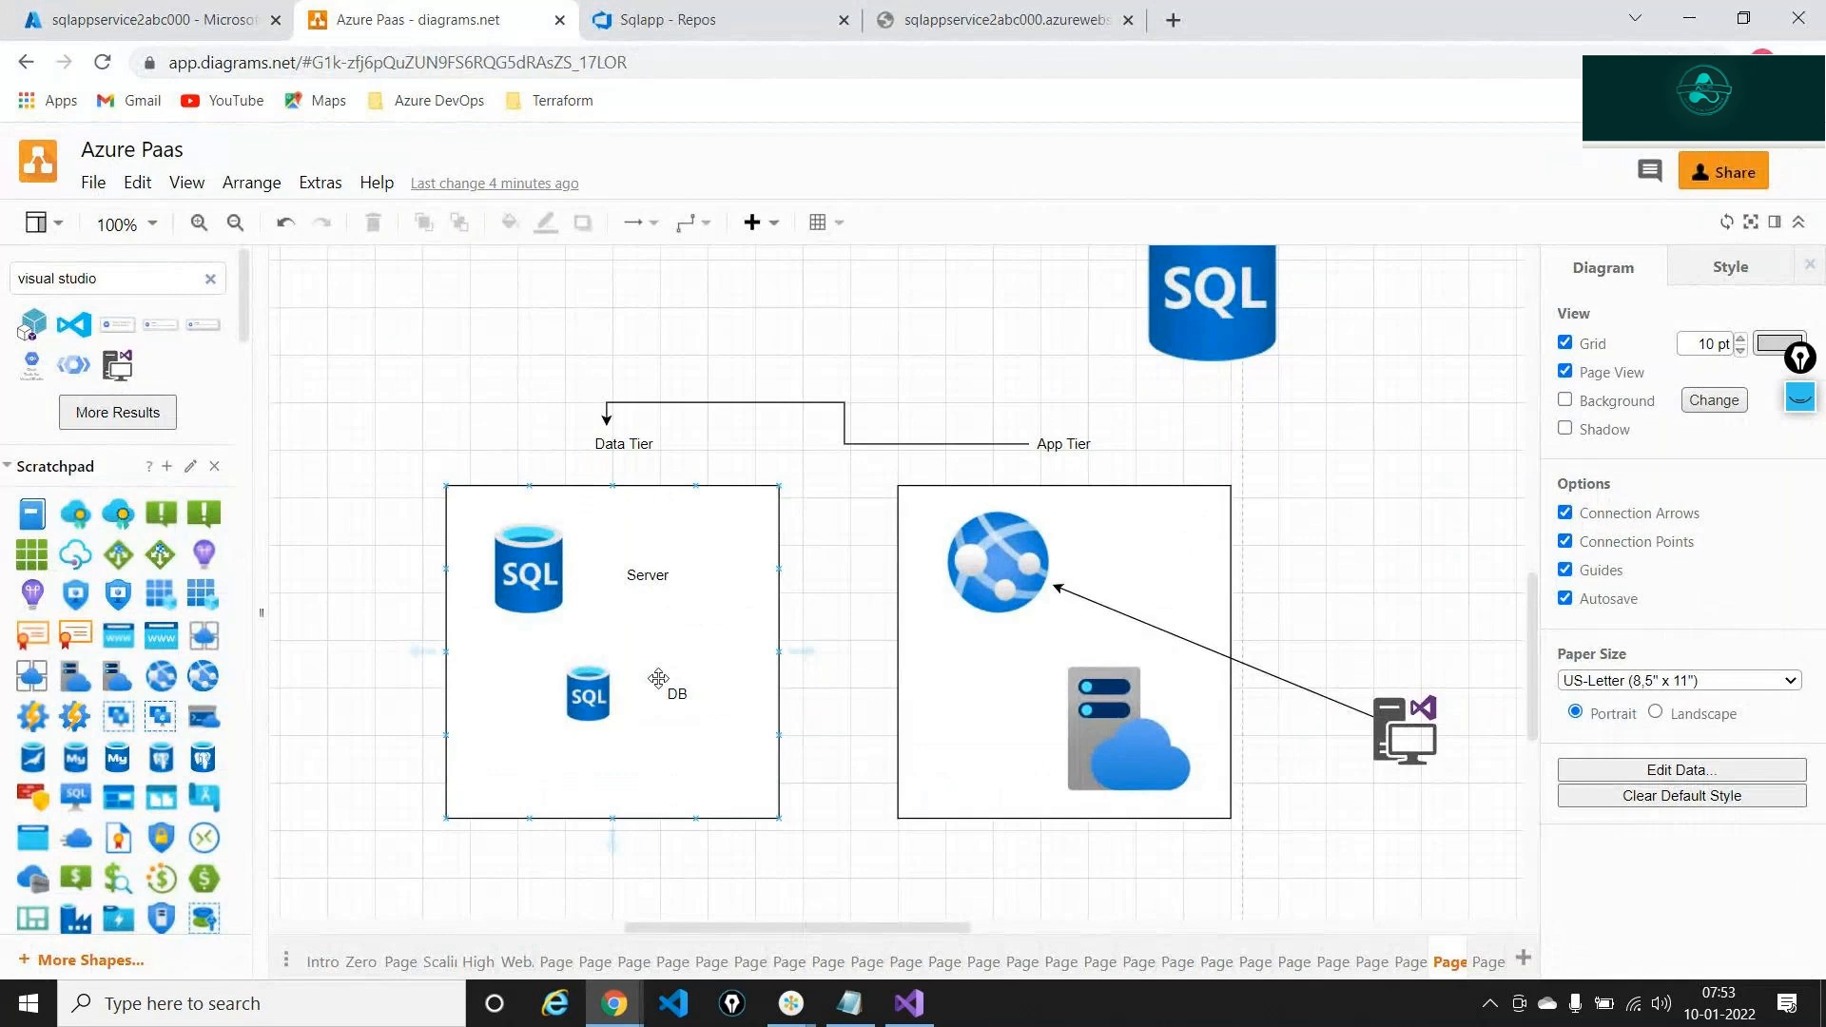
click(617, 712)
click(1014, 603)
click(1014, 602)
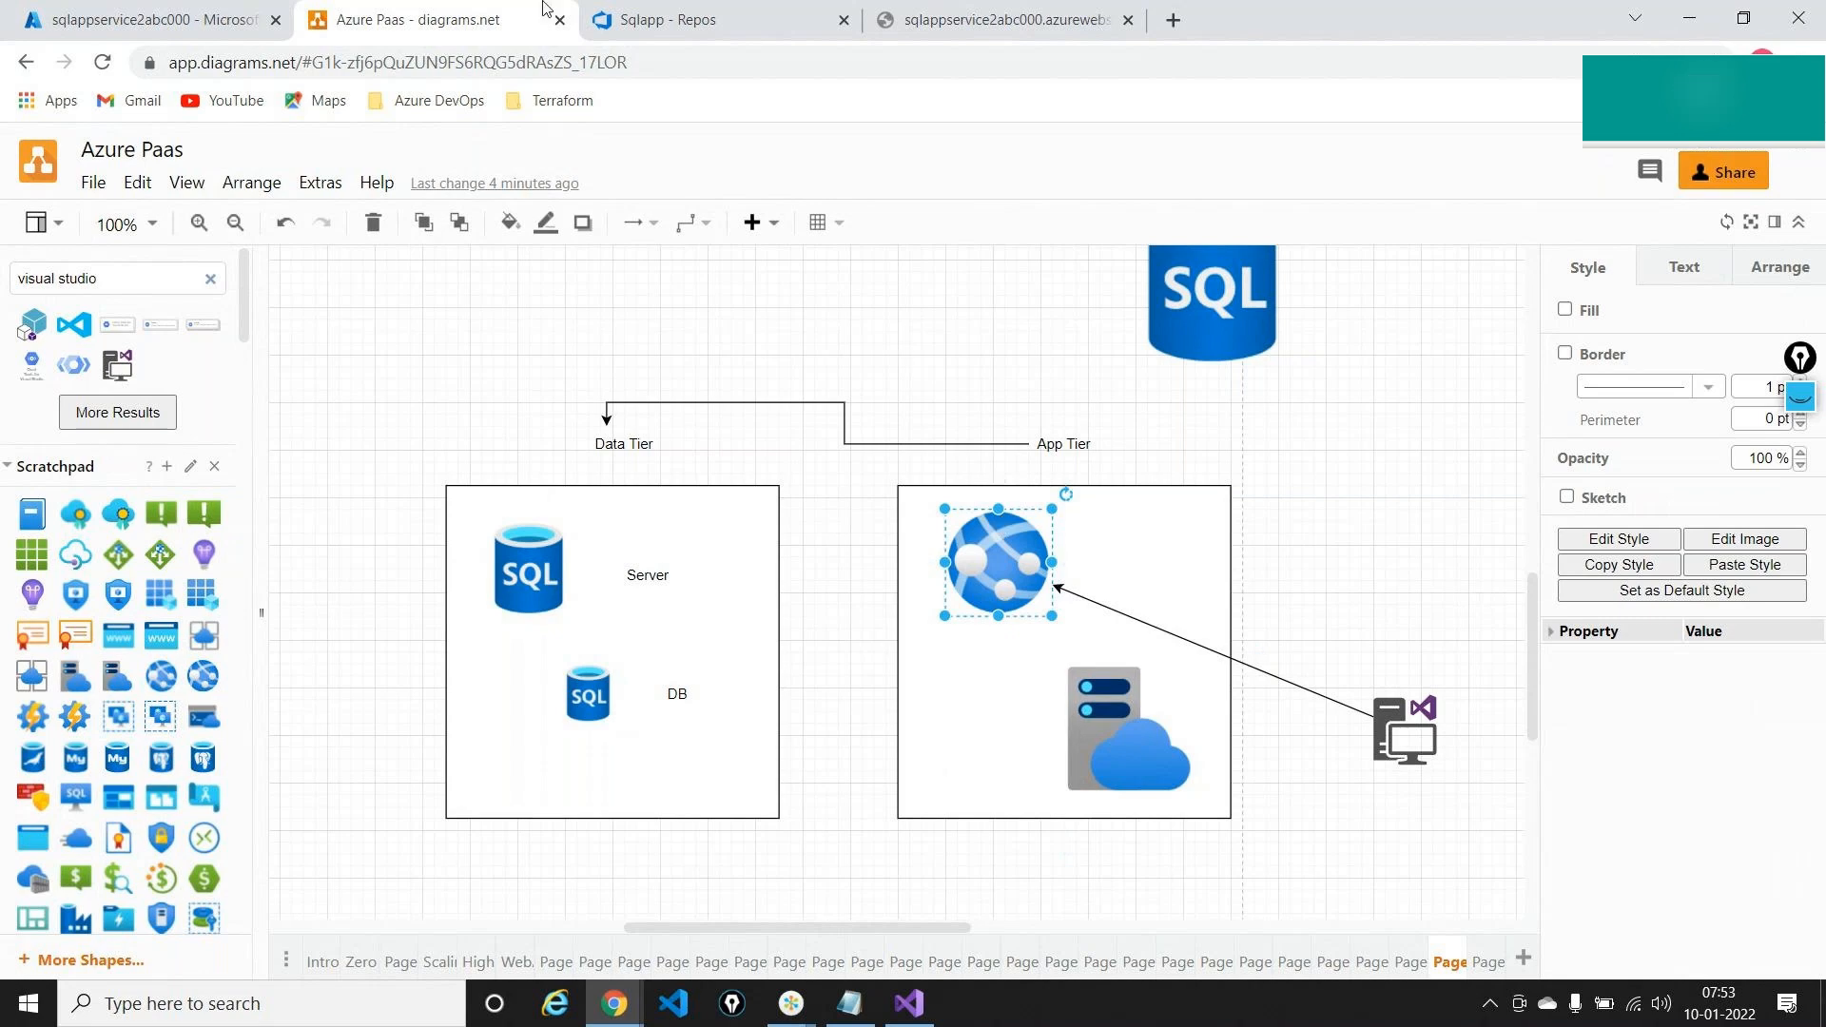
click(214, 11)
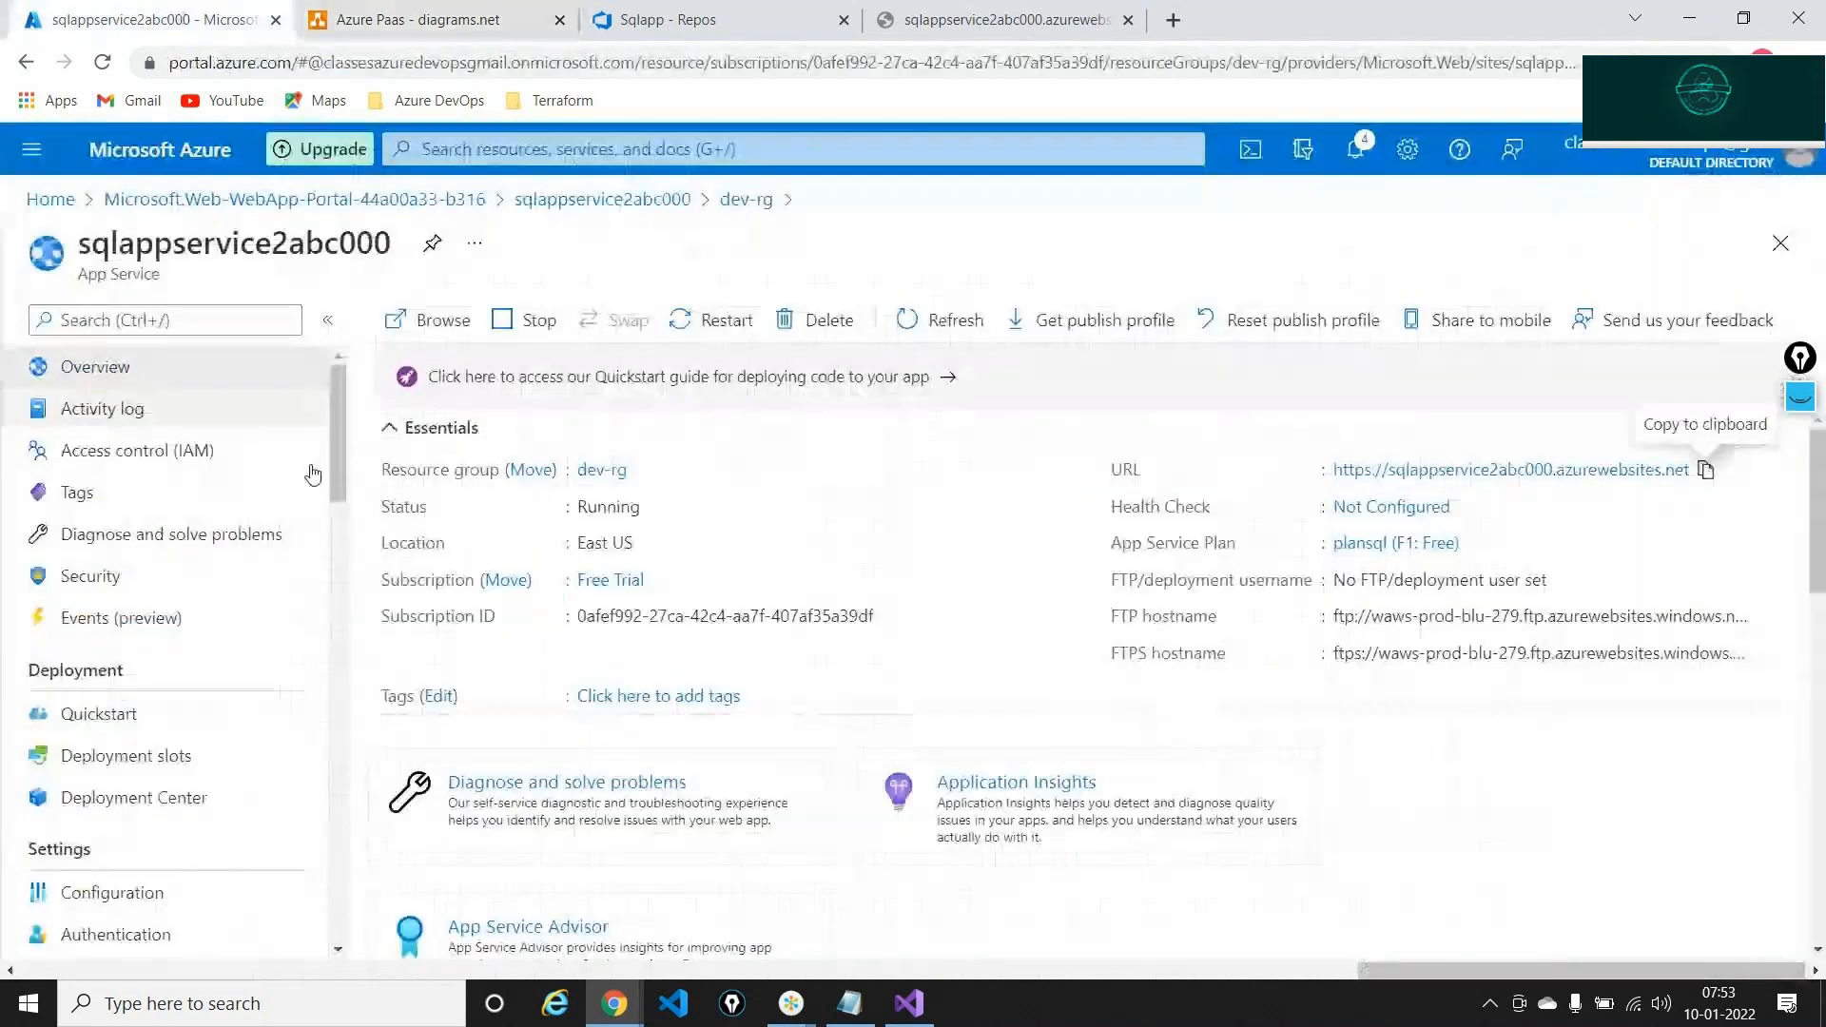
From dev-rg, open firstdb's Query editor (preview) and sign in with the SQL login password
click(744, 203)
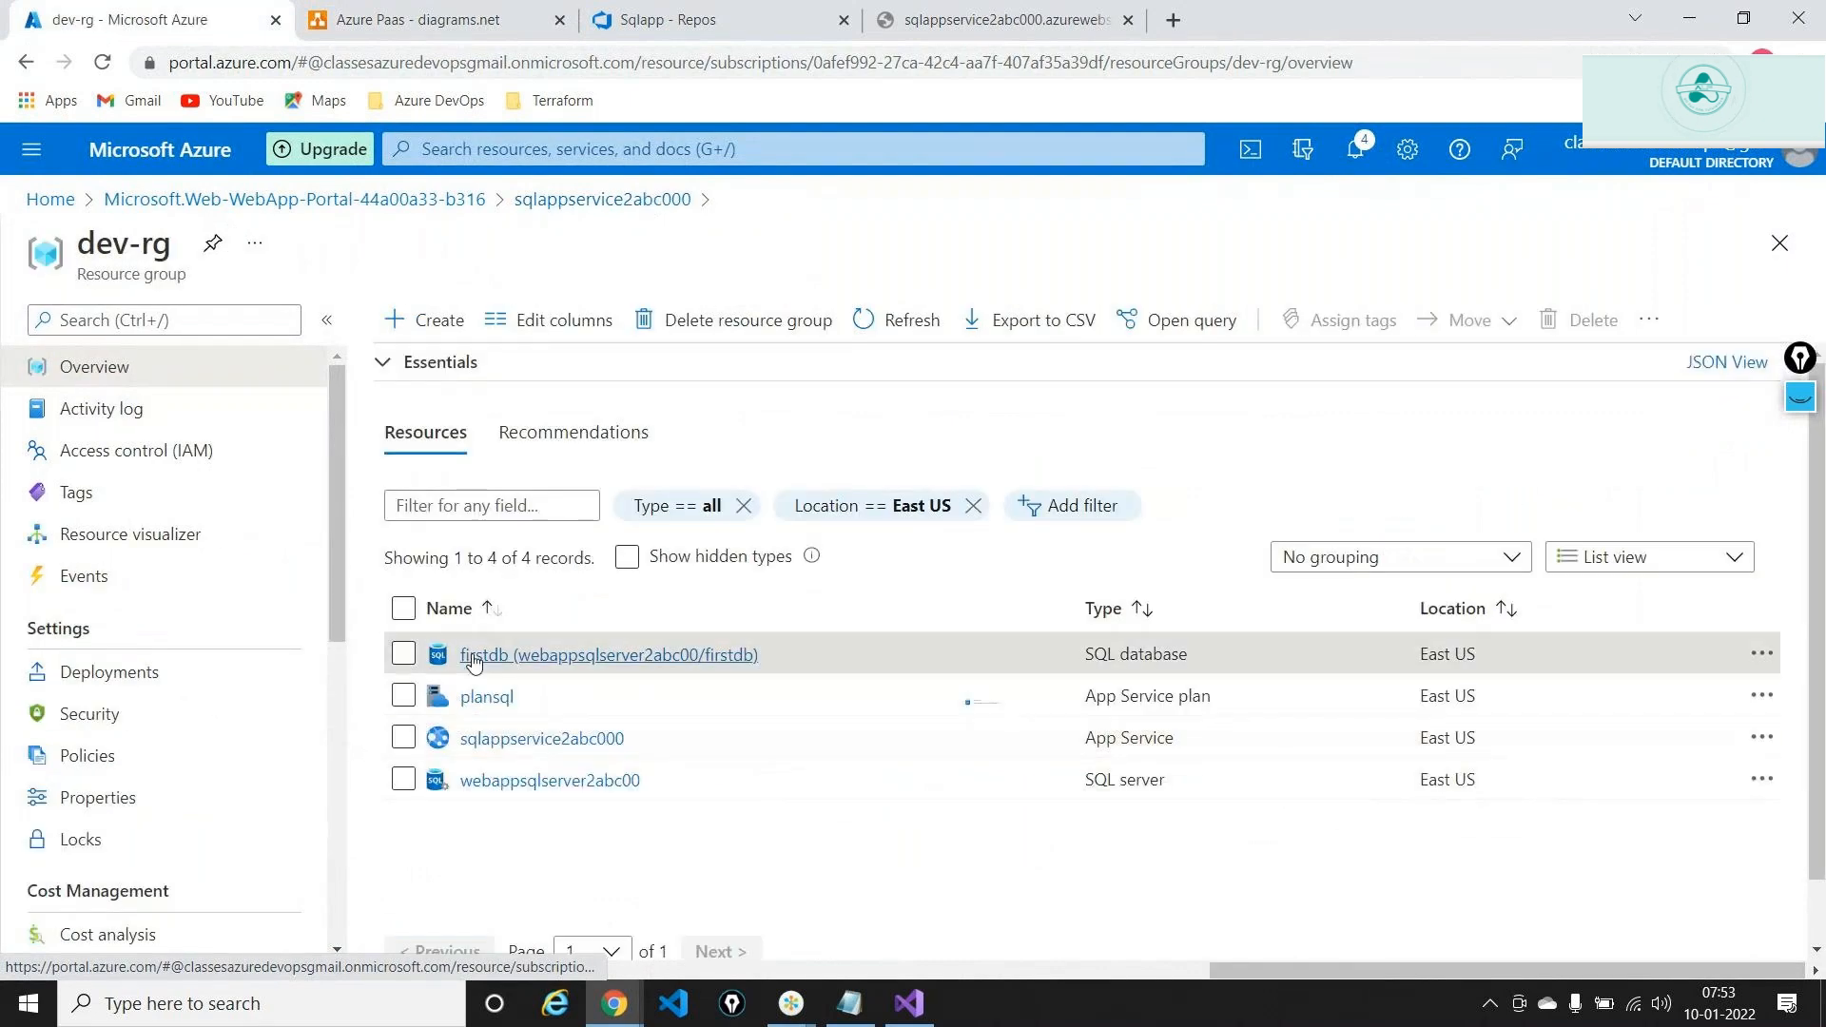
click(474, 657)
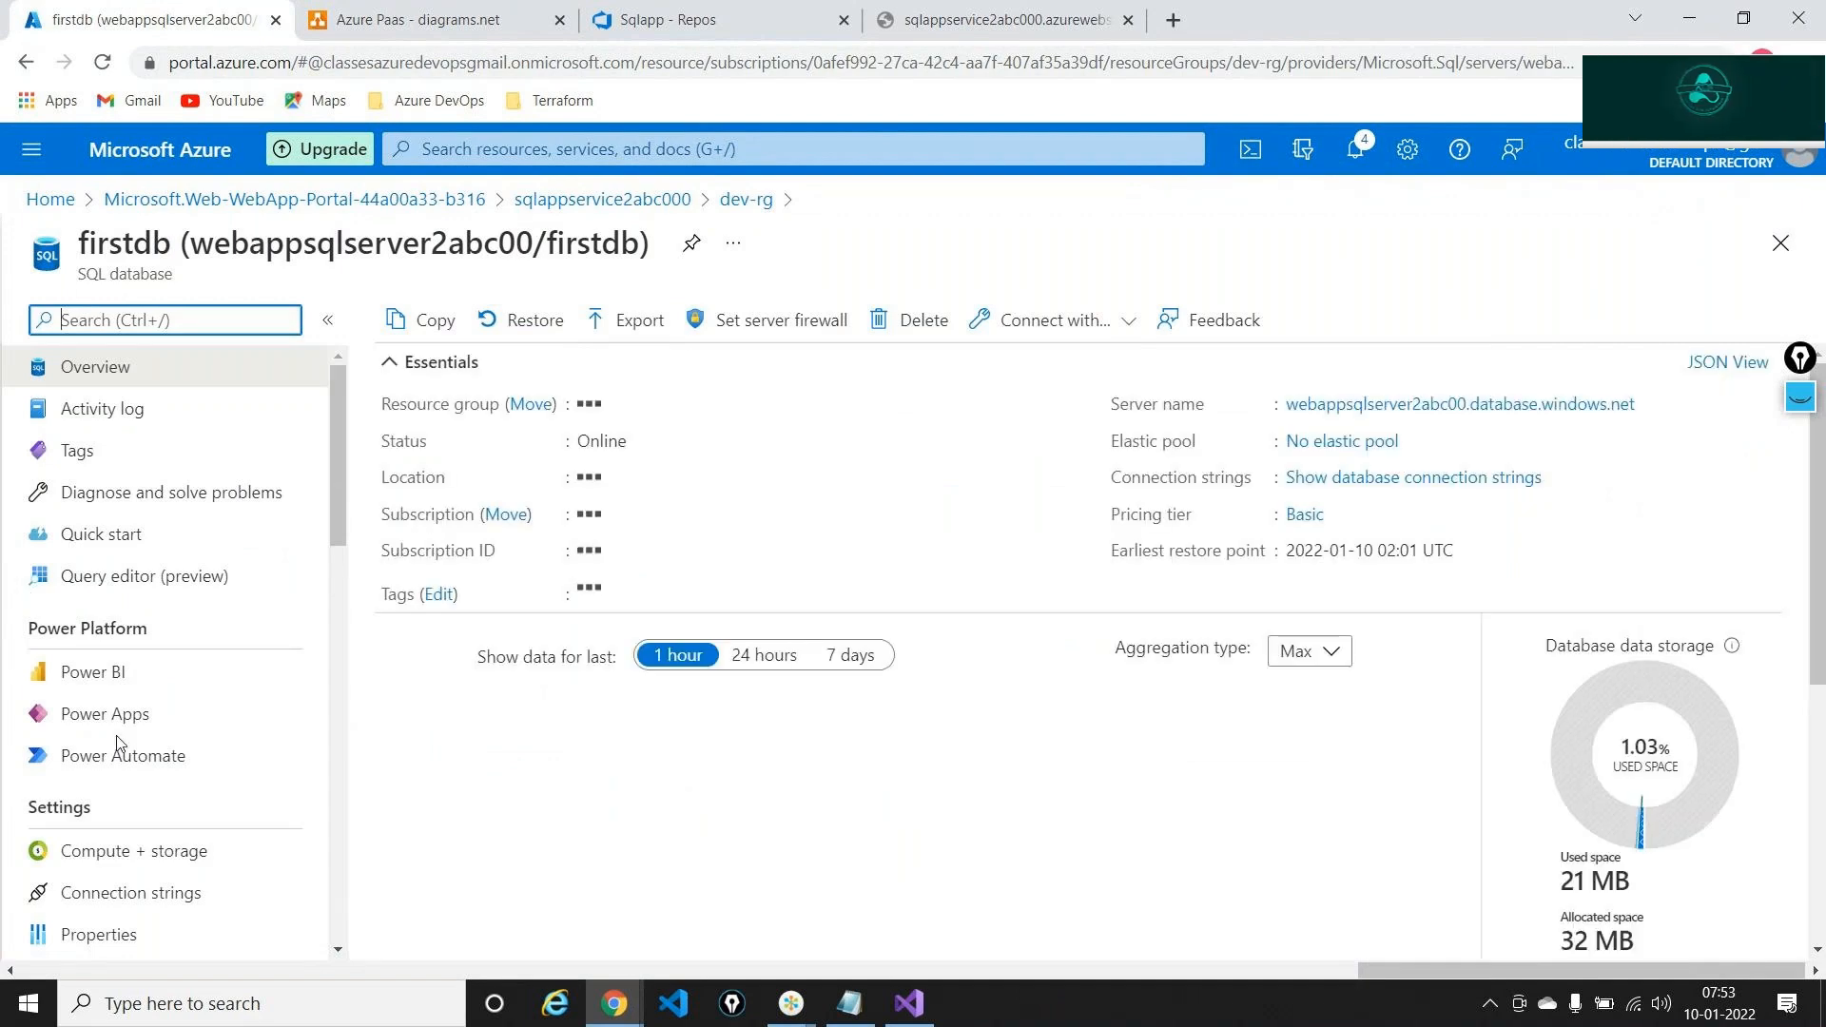
click(131, 571)
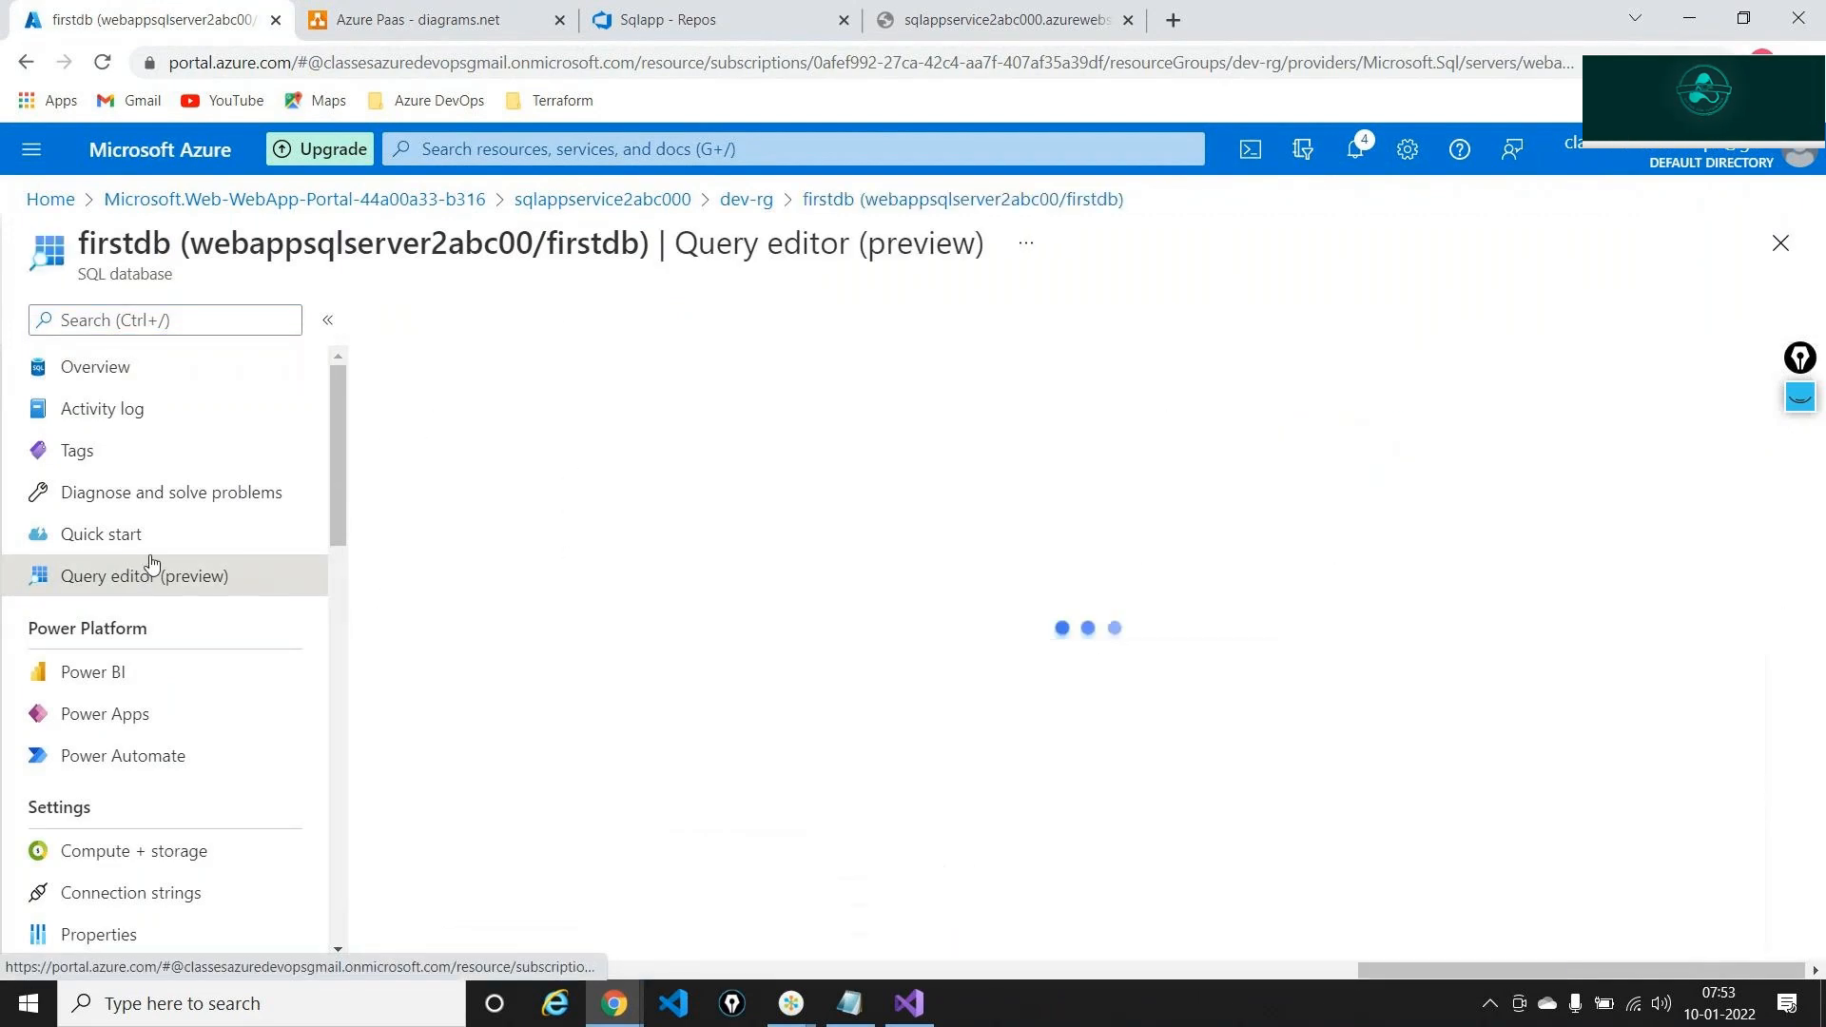
click(730, 823)
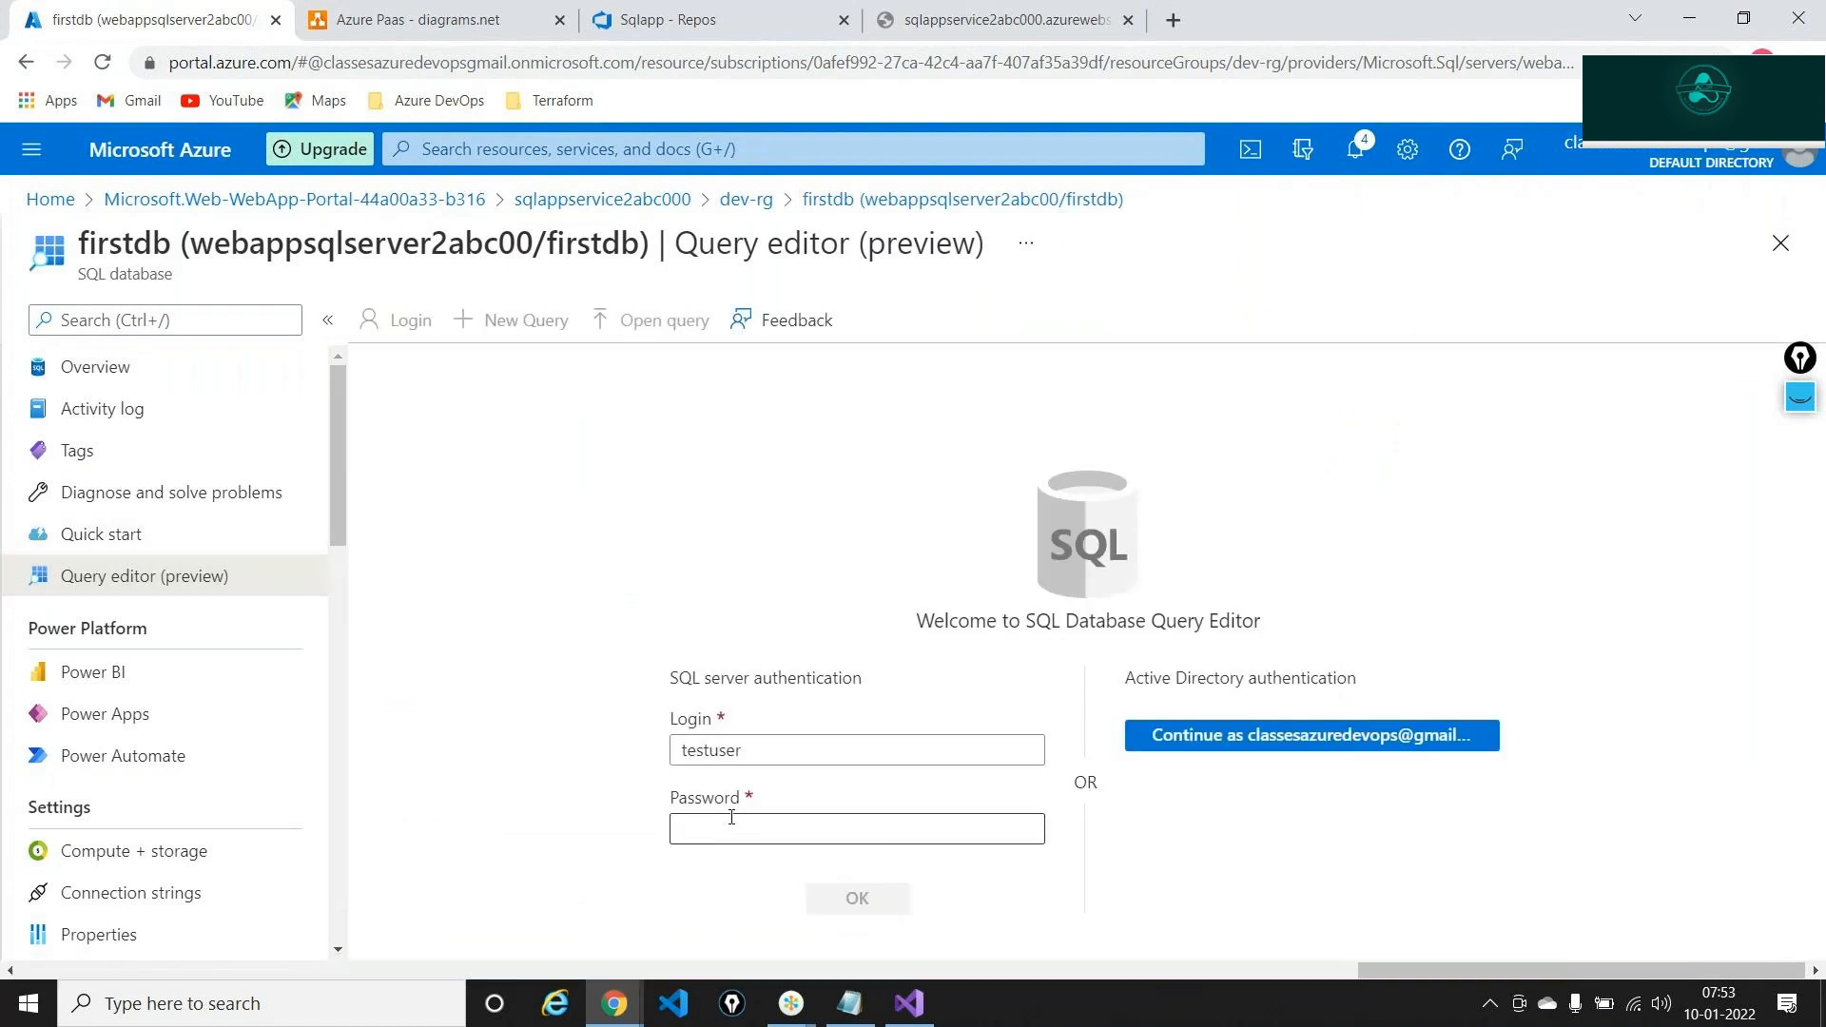
text(••••••••••••)
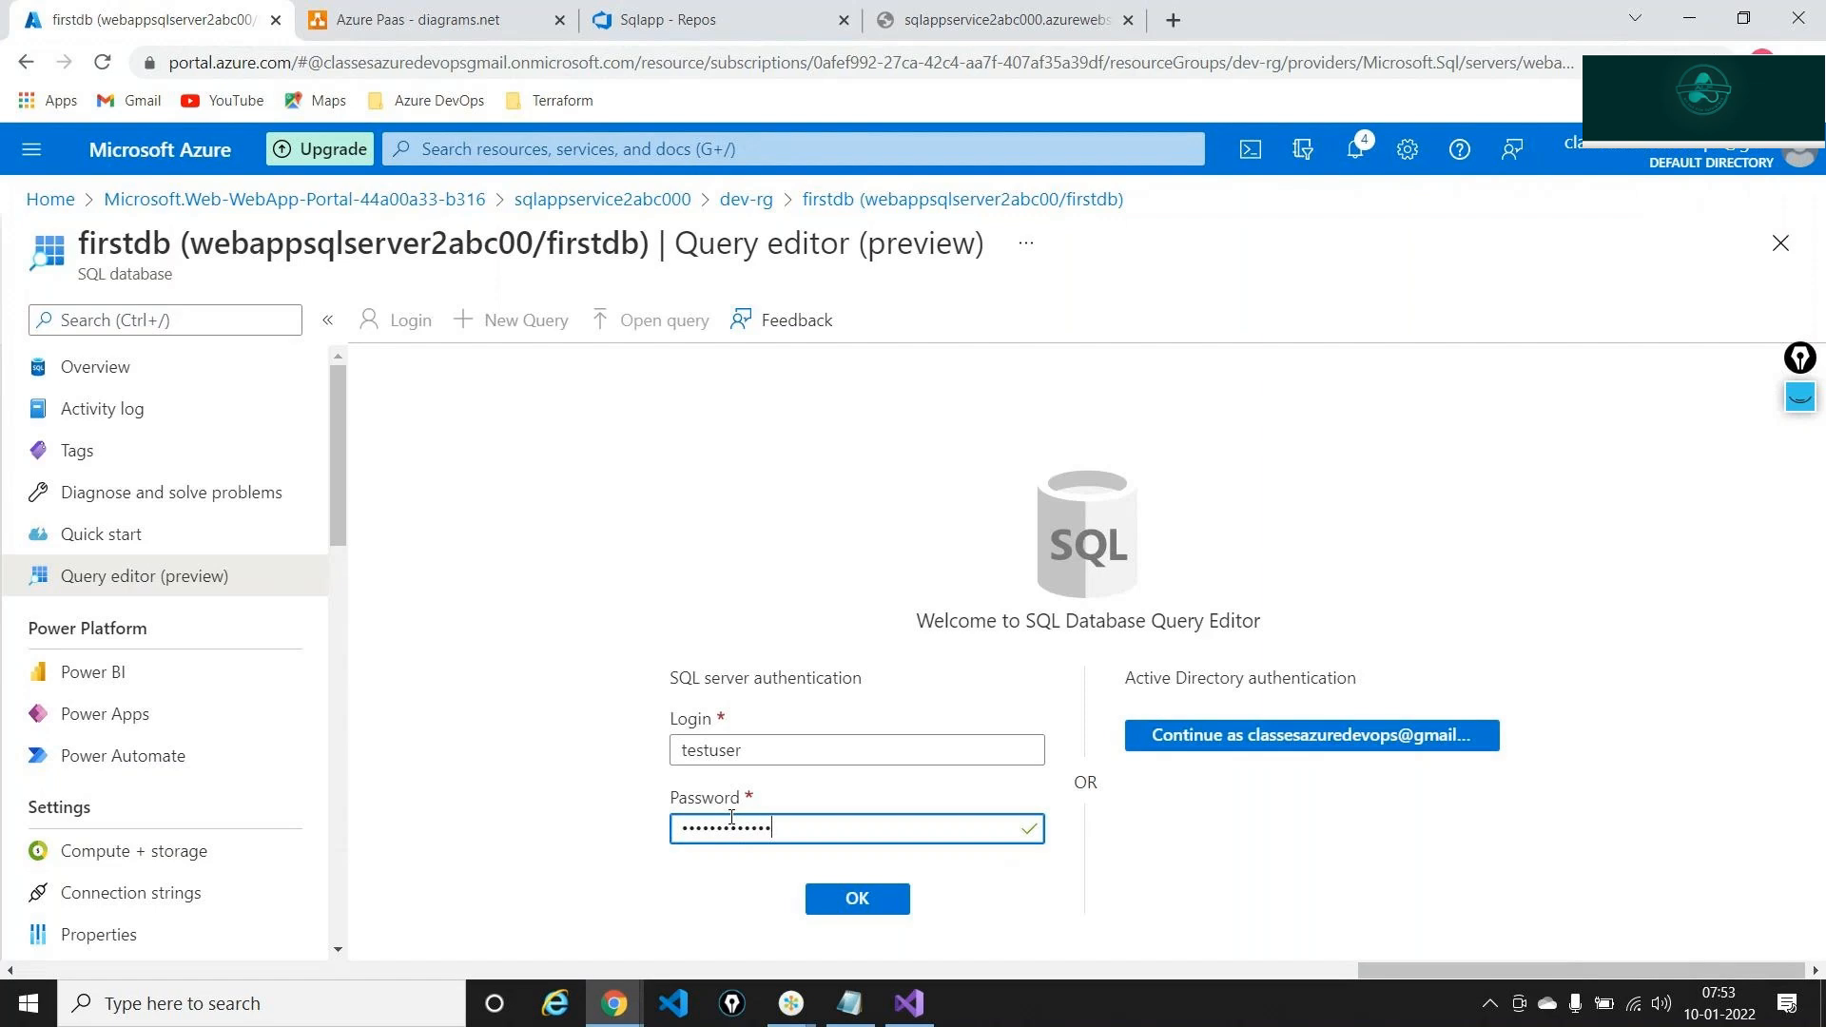
key(Return)
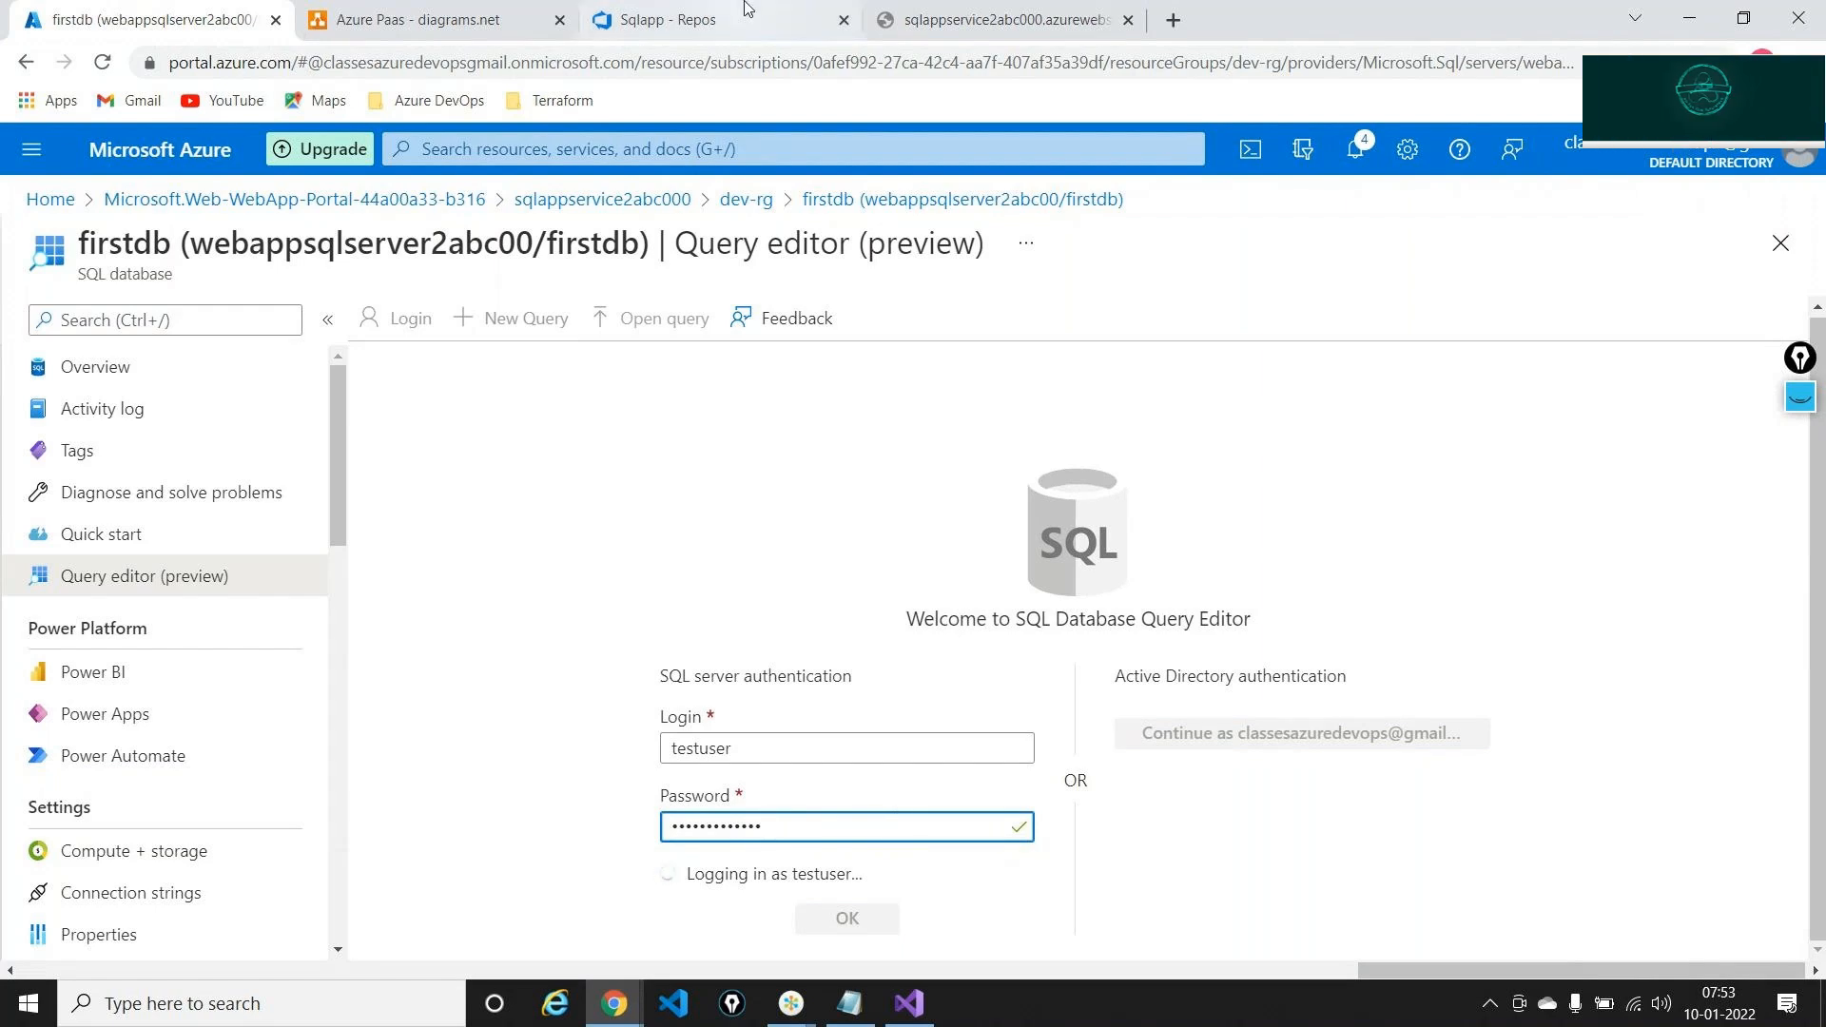
click(704, 19)
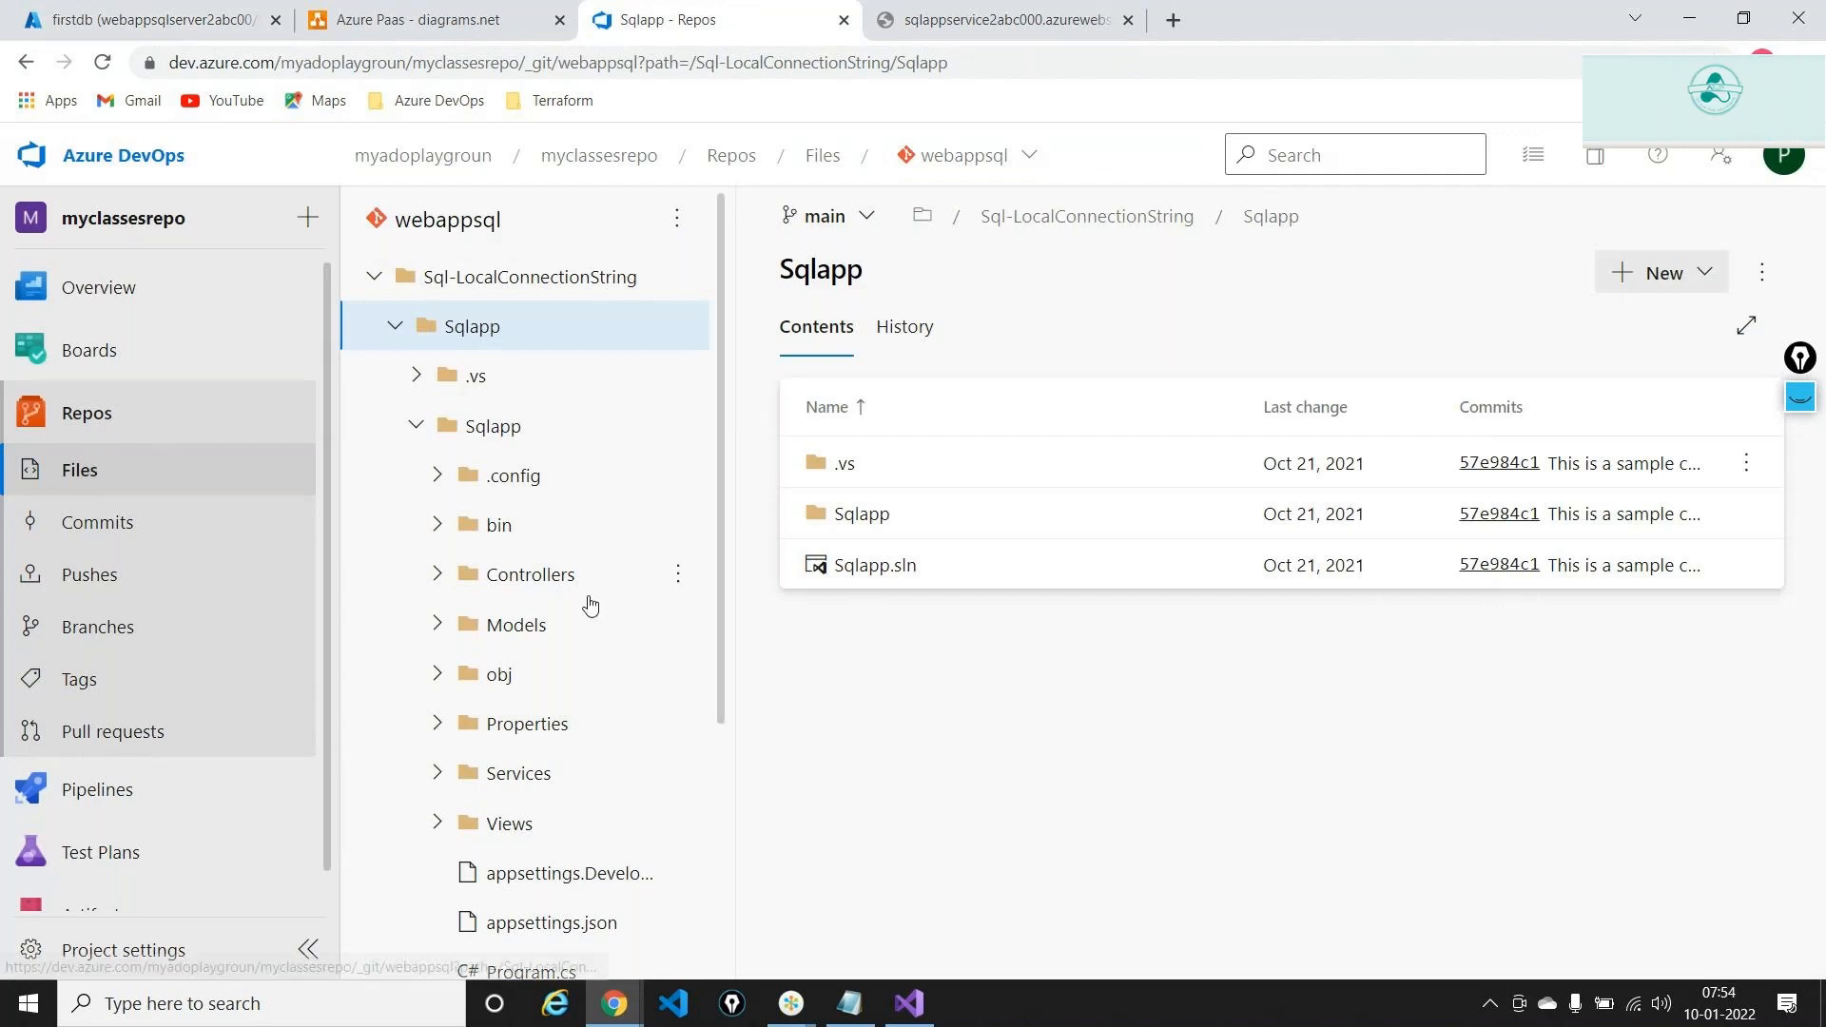
Open Sql Commands.txt in the webappsql repo and select the first INSERT INTO Course statement
scroll(590, 605, down, 3)
click(514, 914)
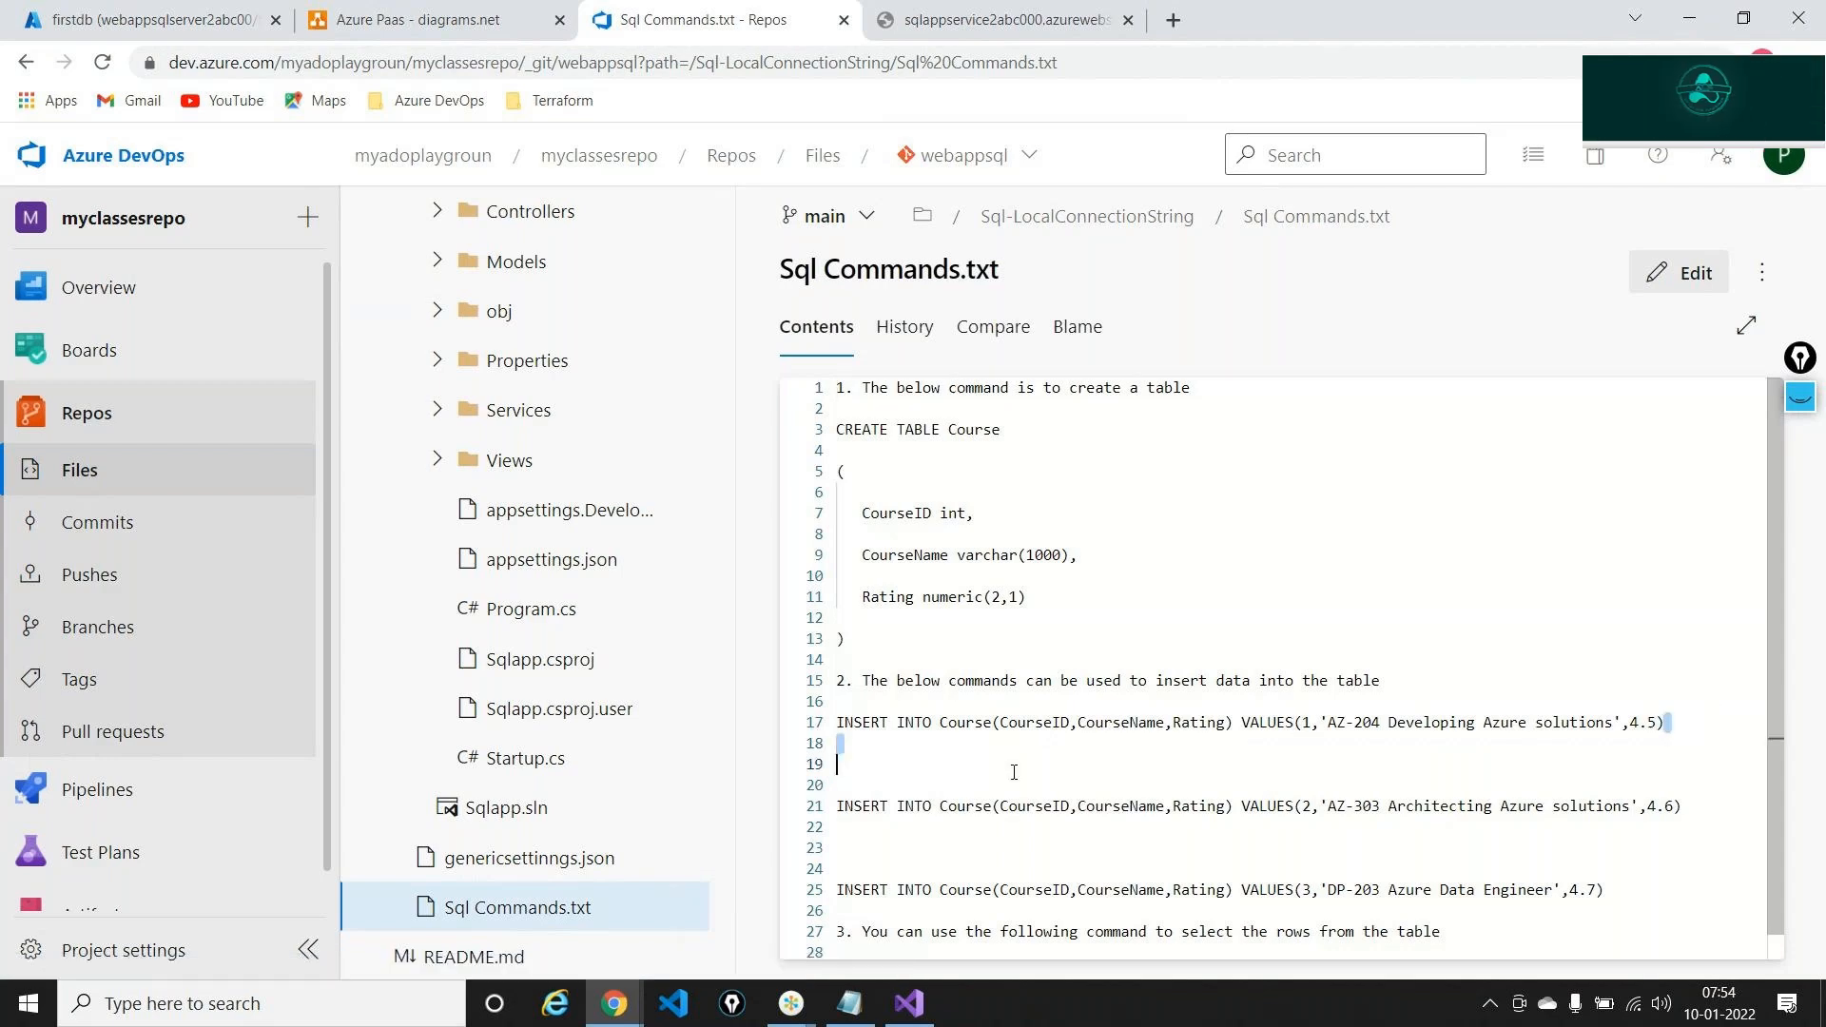
drag(1665, 723, 836, 726)
key(ctrl+c)
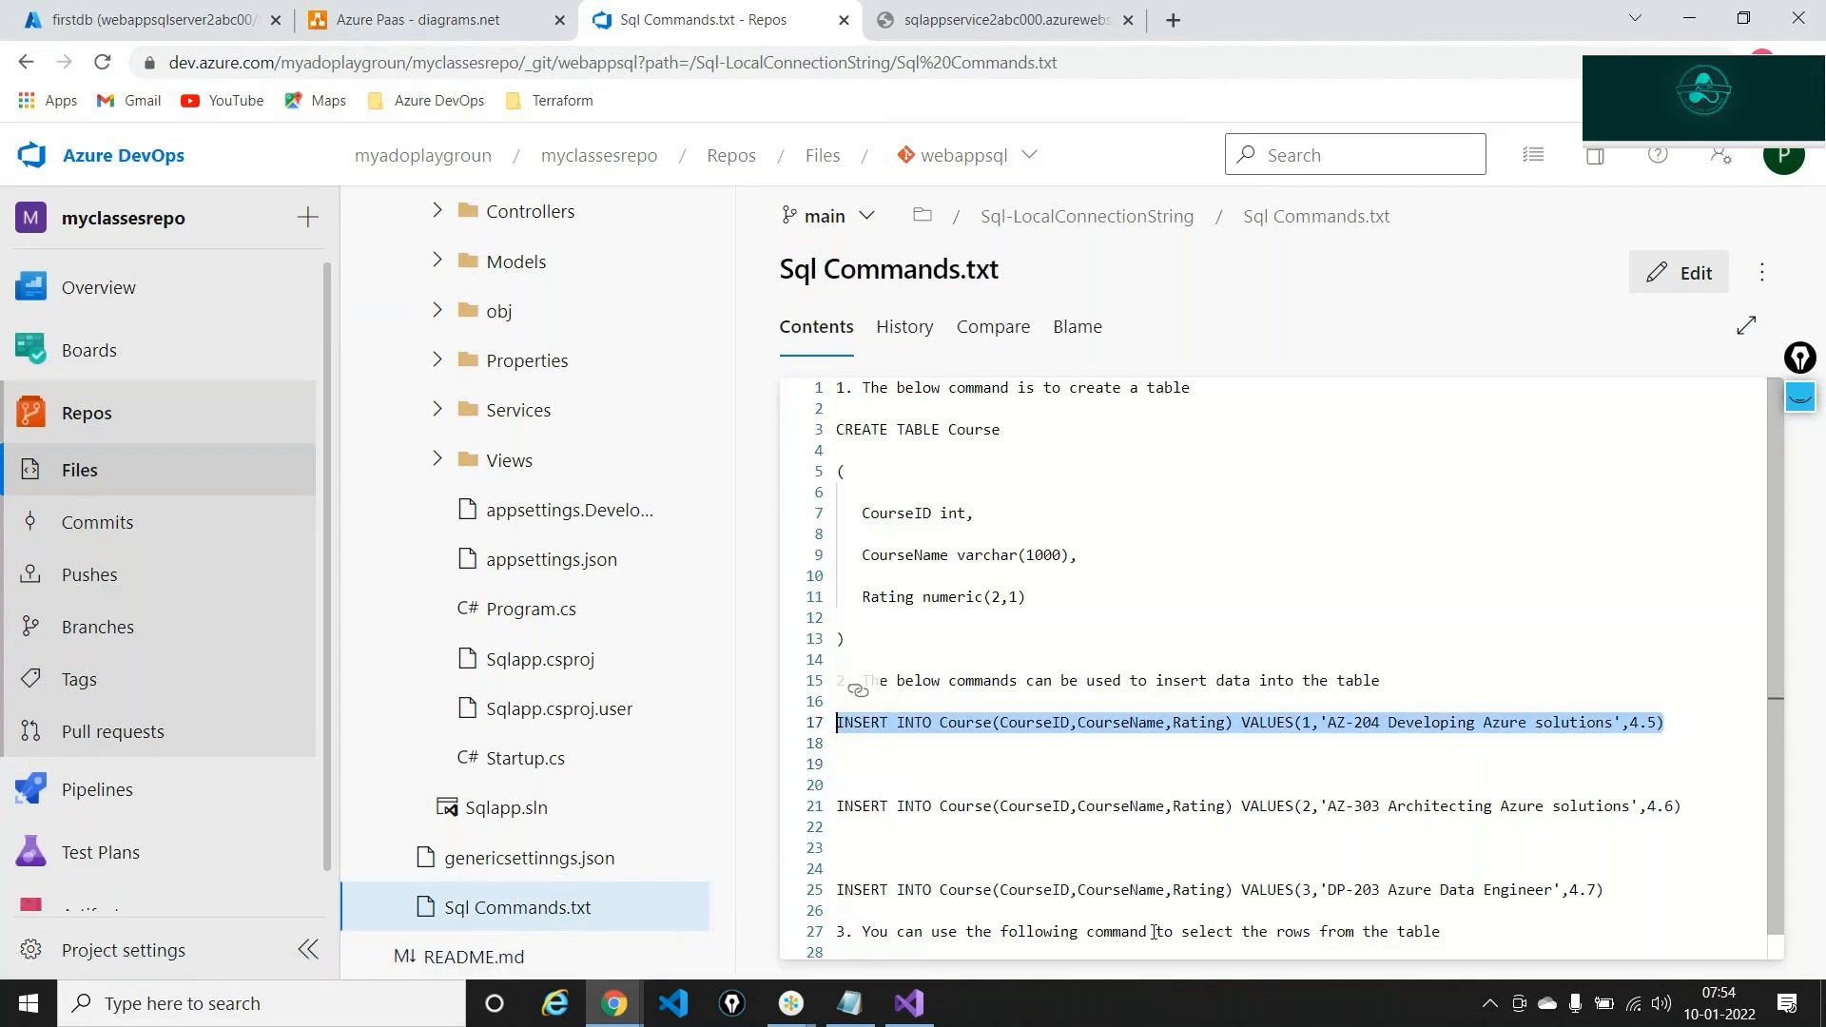
click(152, 19)
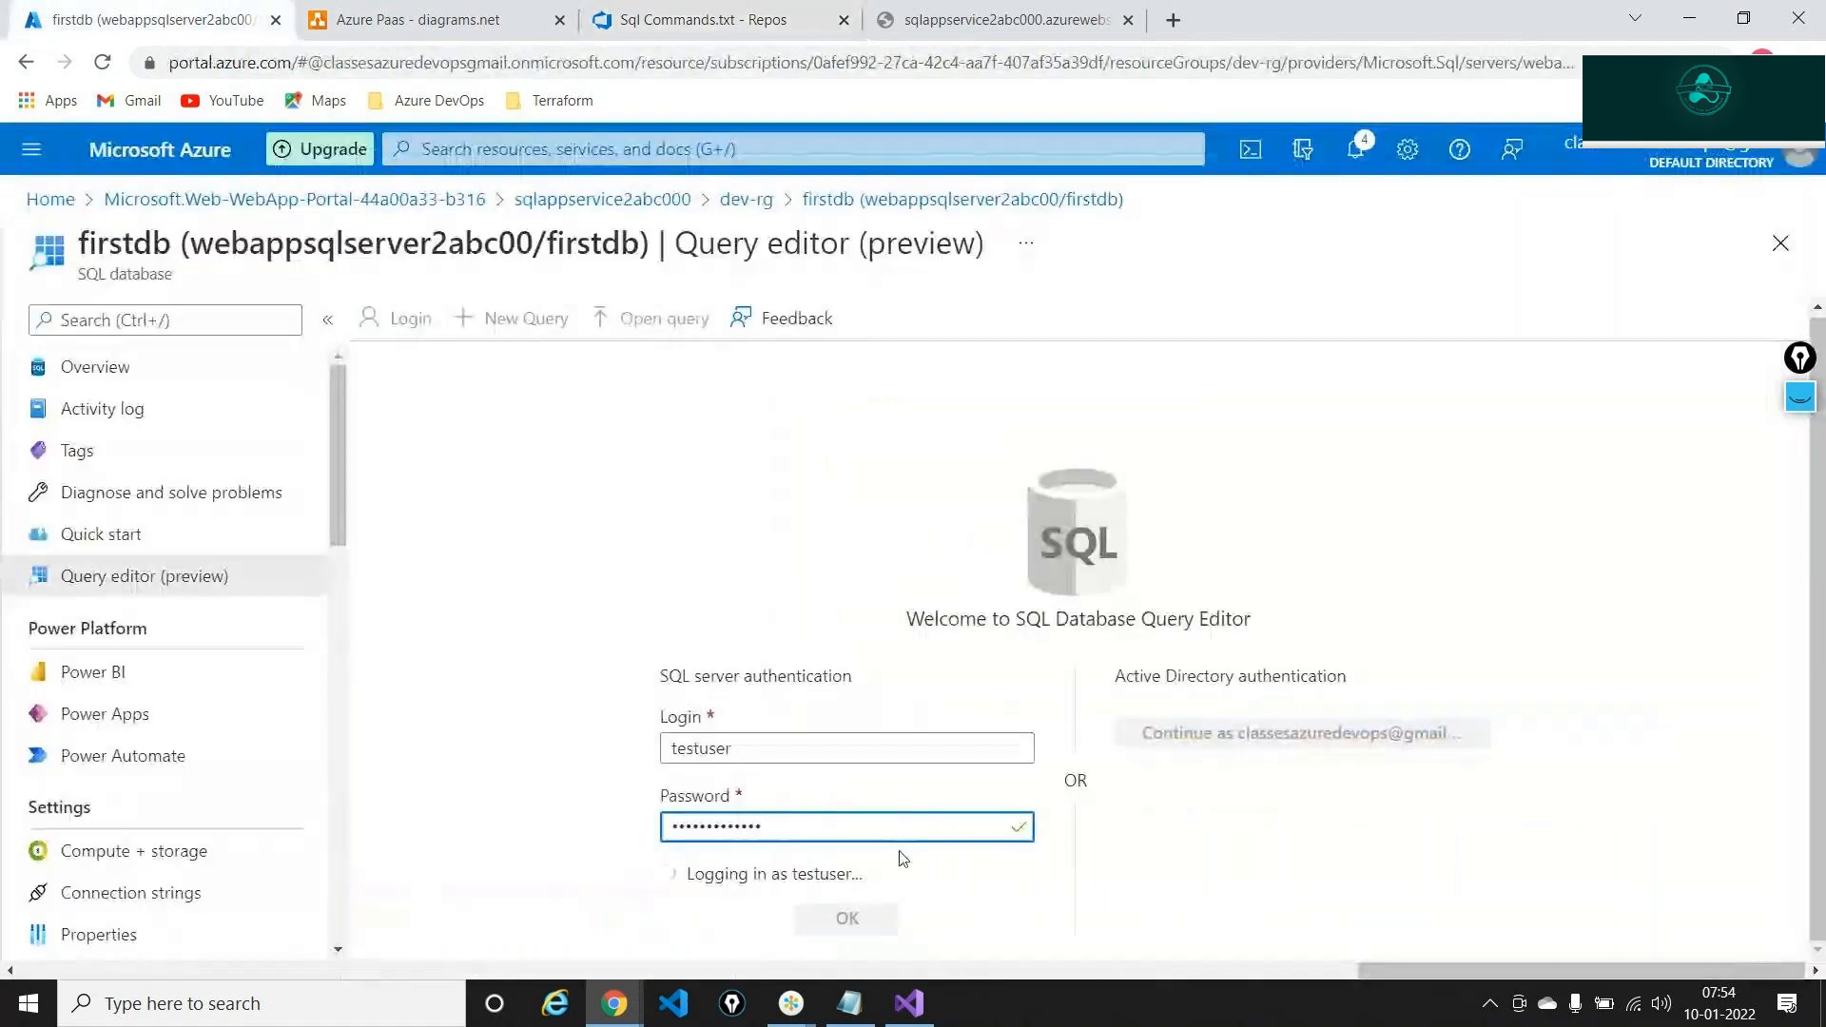
Reload the stuck firstdb Query editor and sign in again as testuser with the SQL password
key(F5)
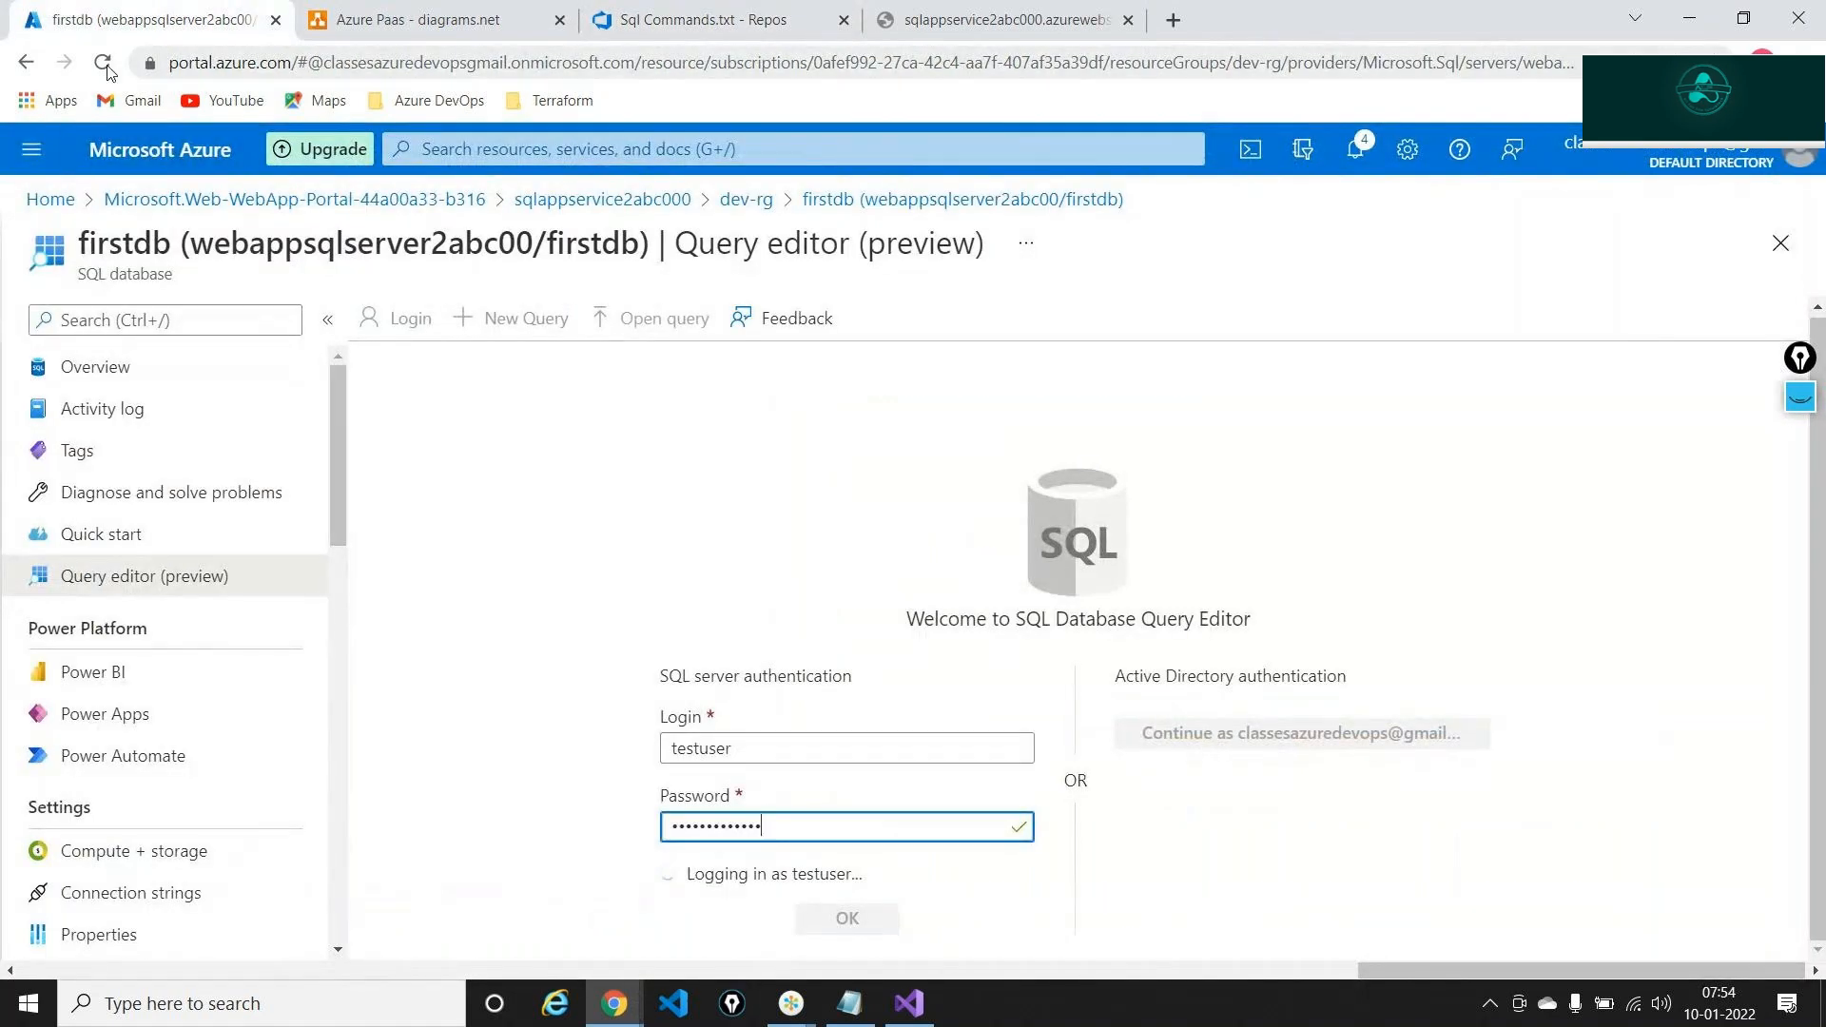
key(Return)
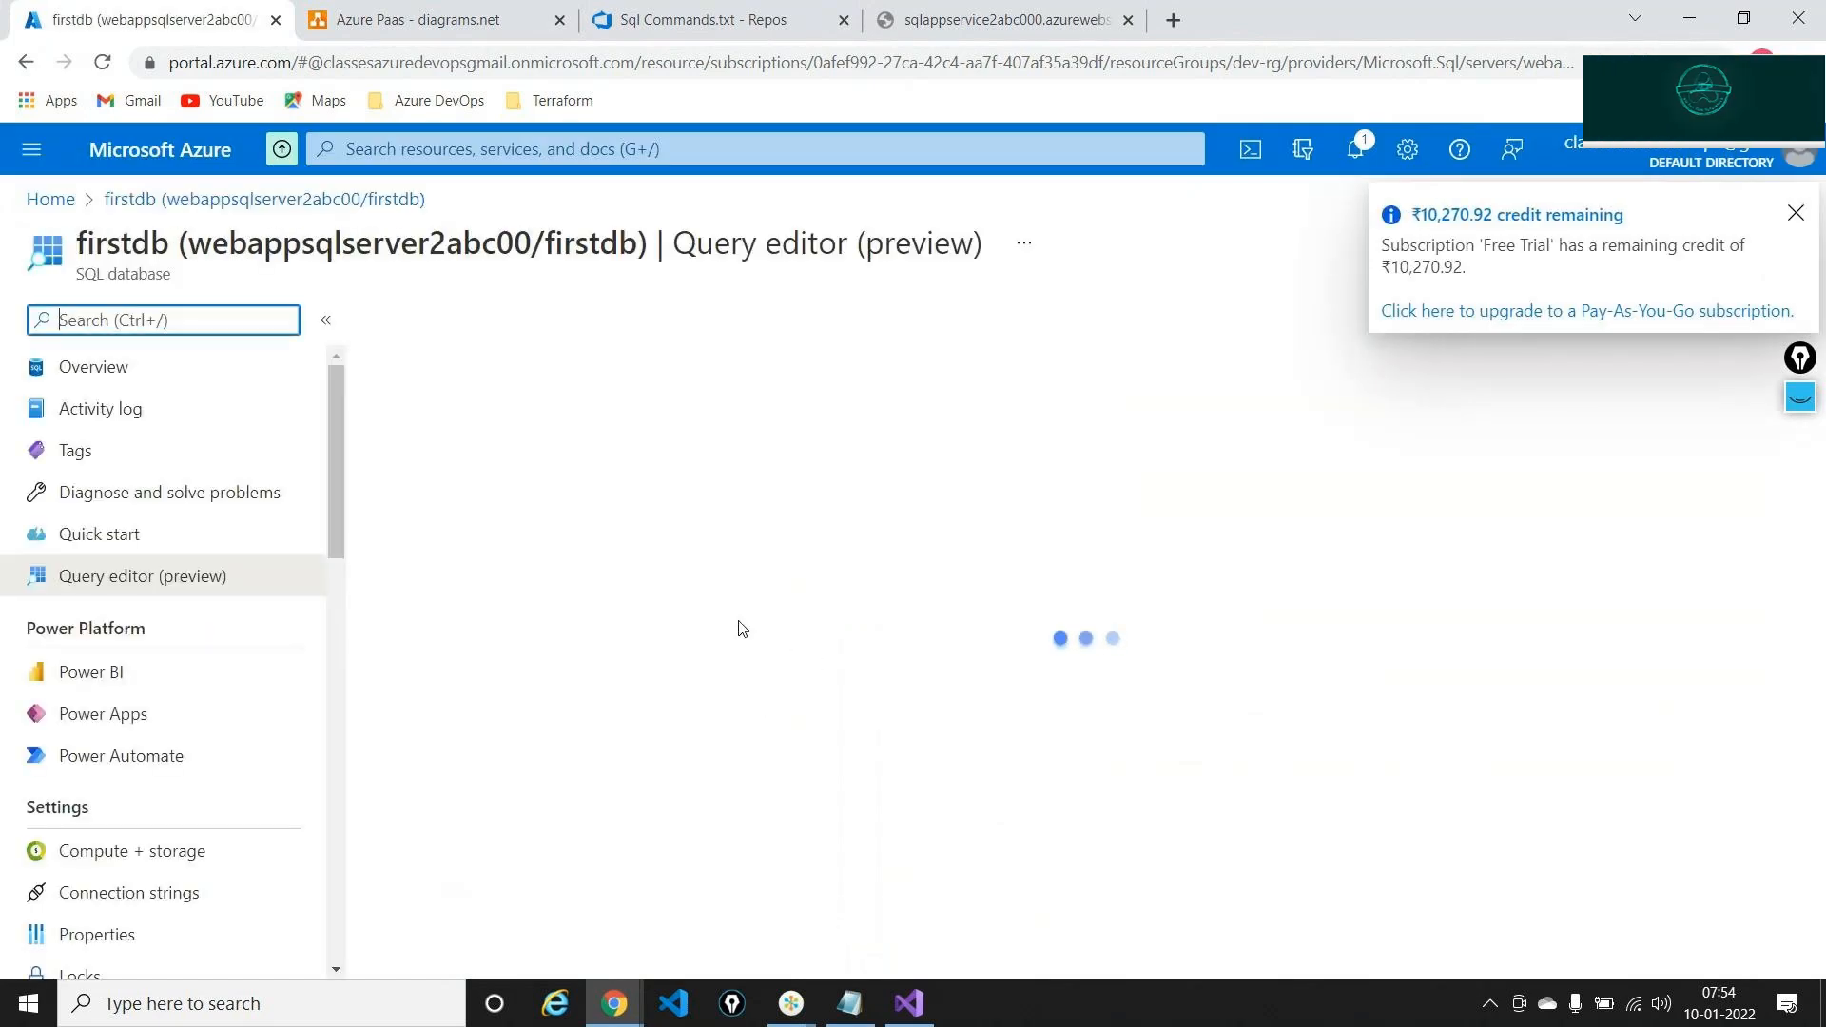
click(784, 820)
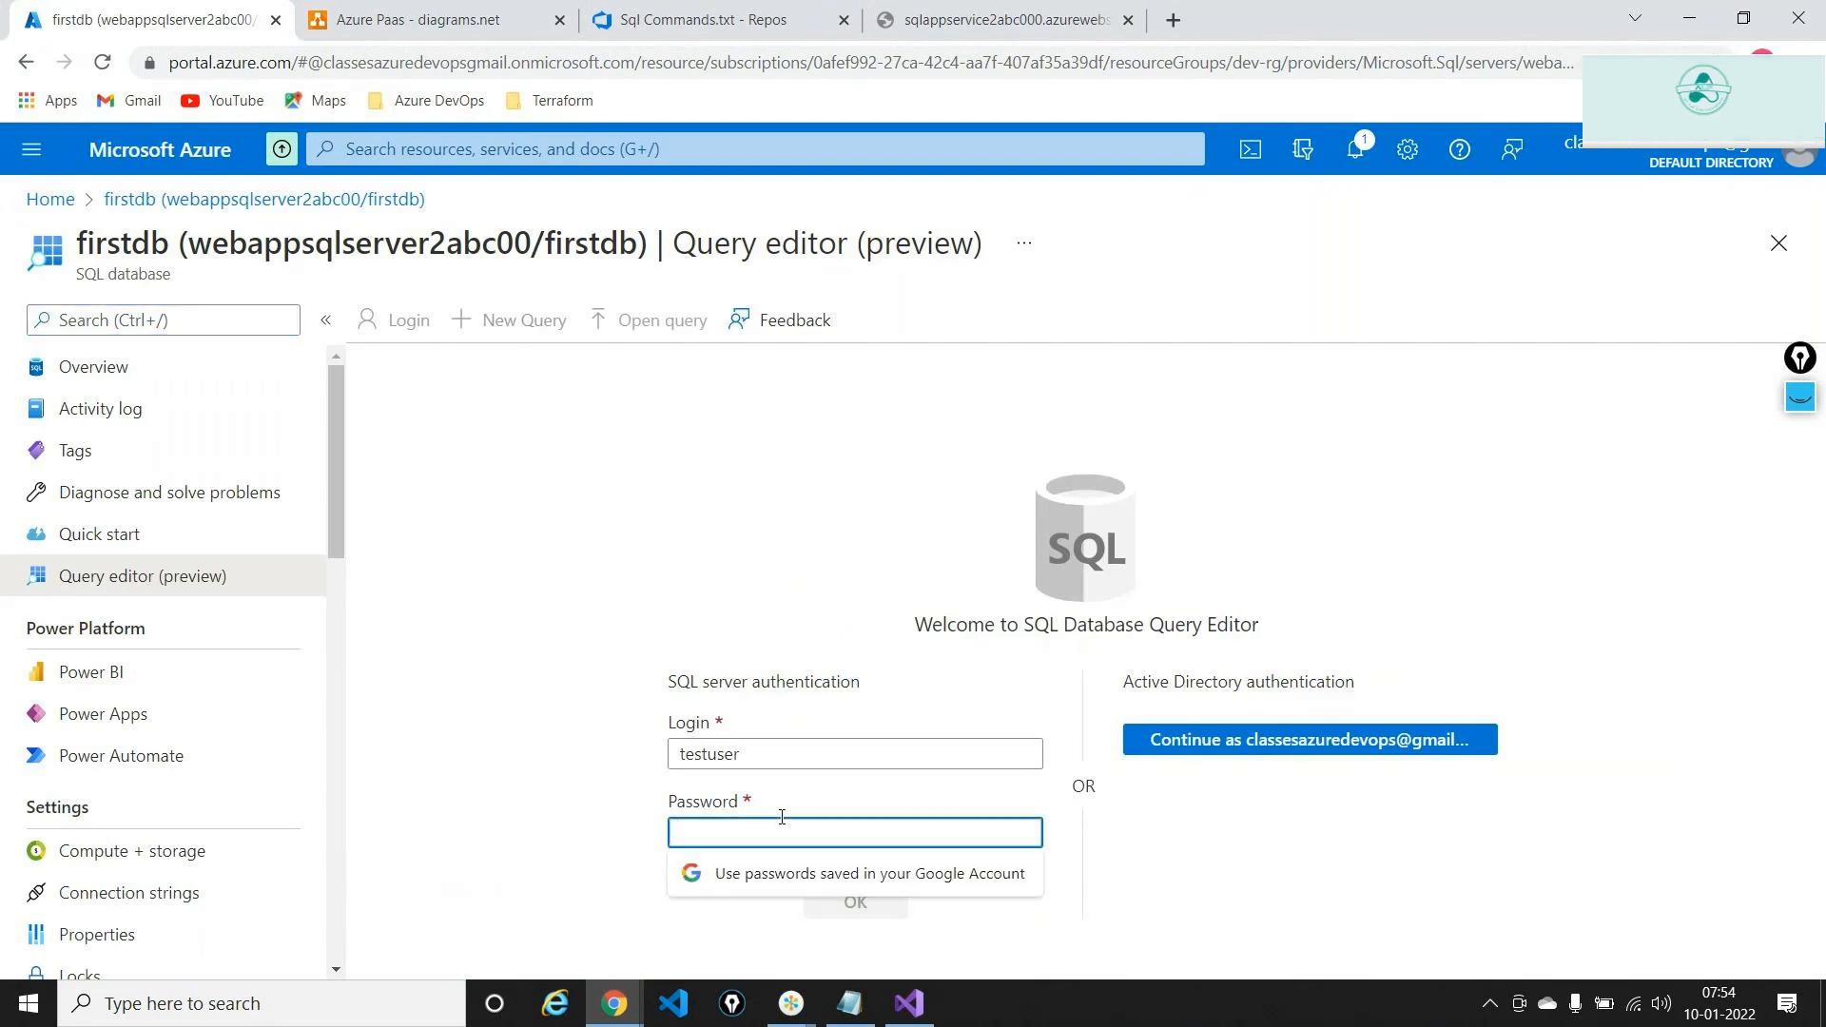
text(•••••••••)
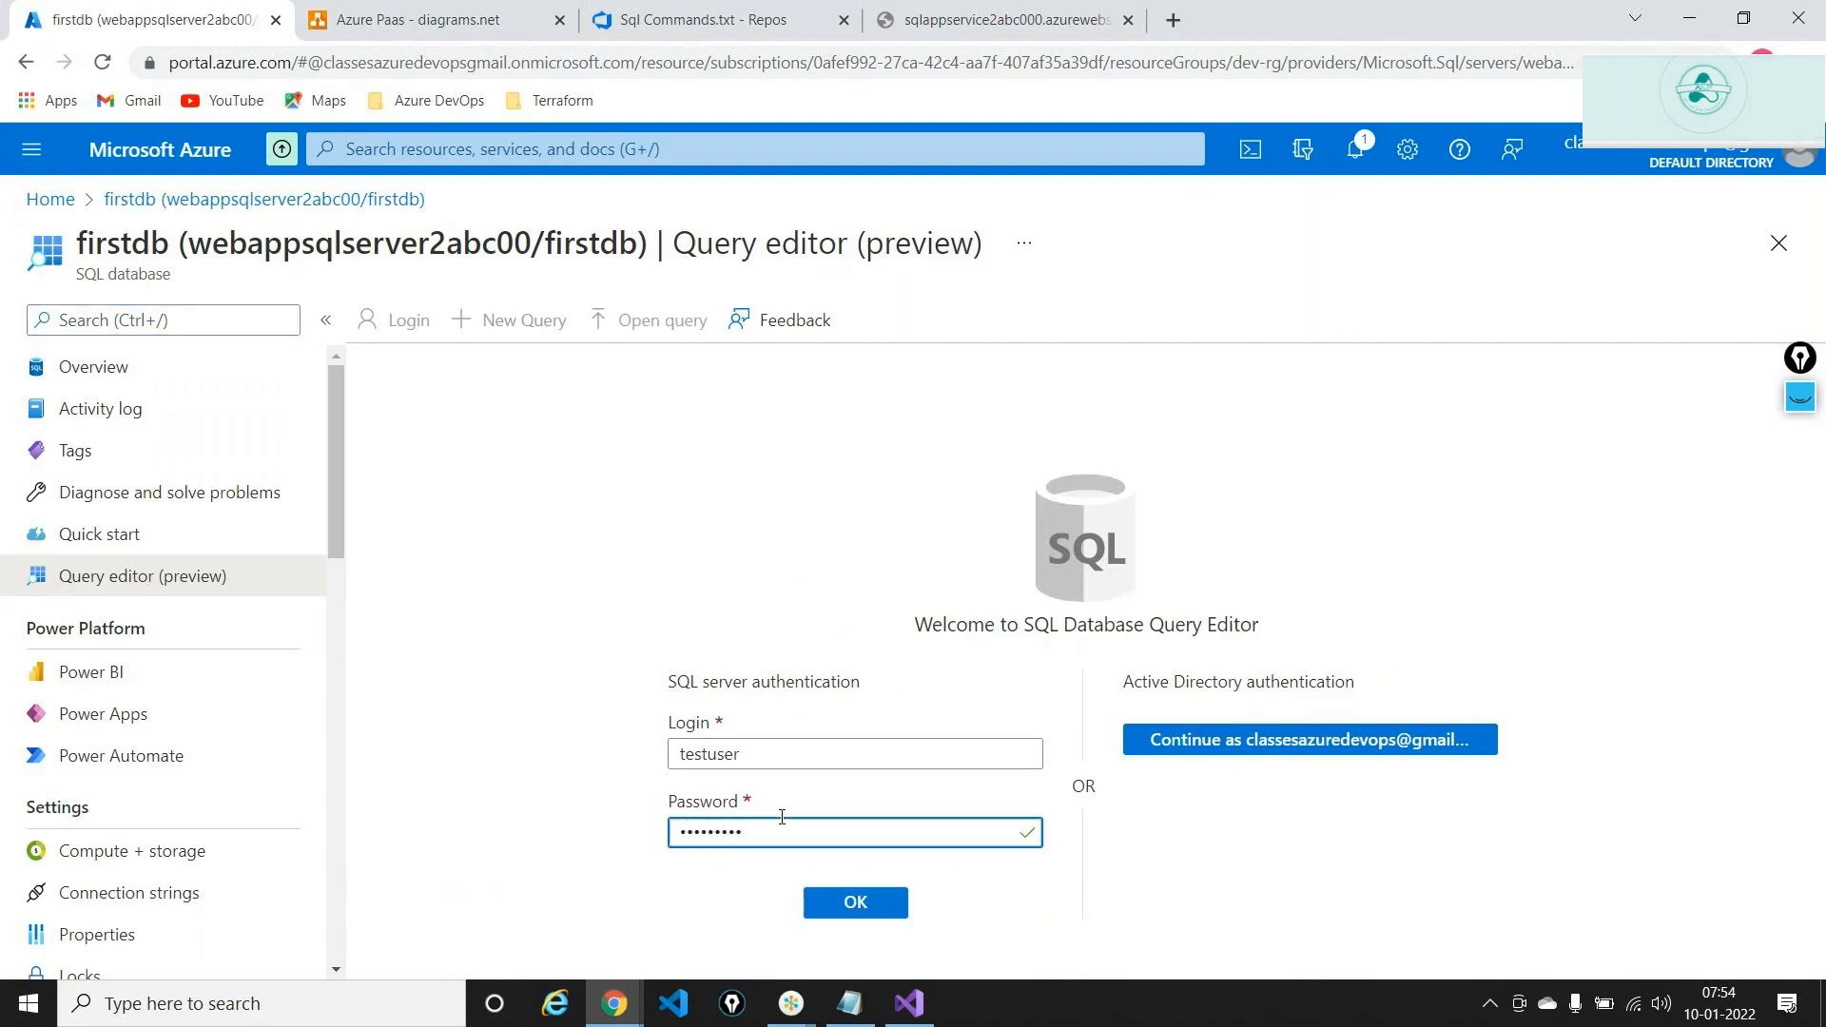
key(Return)
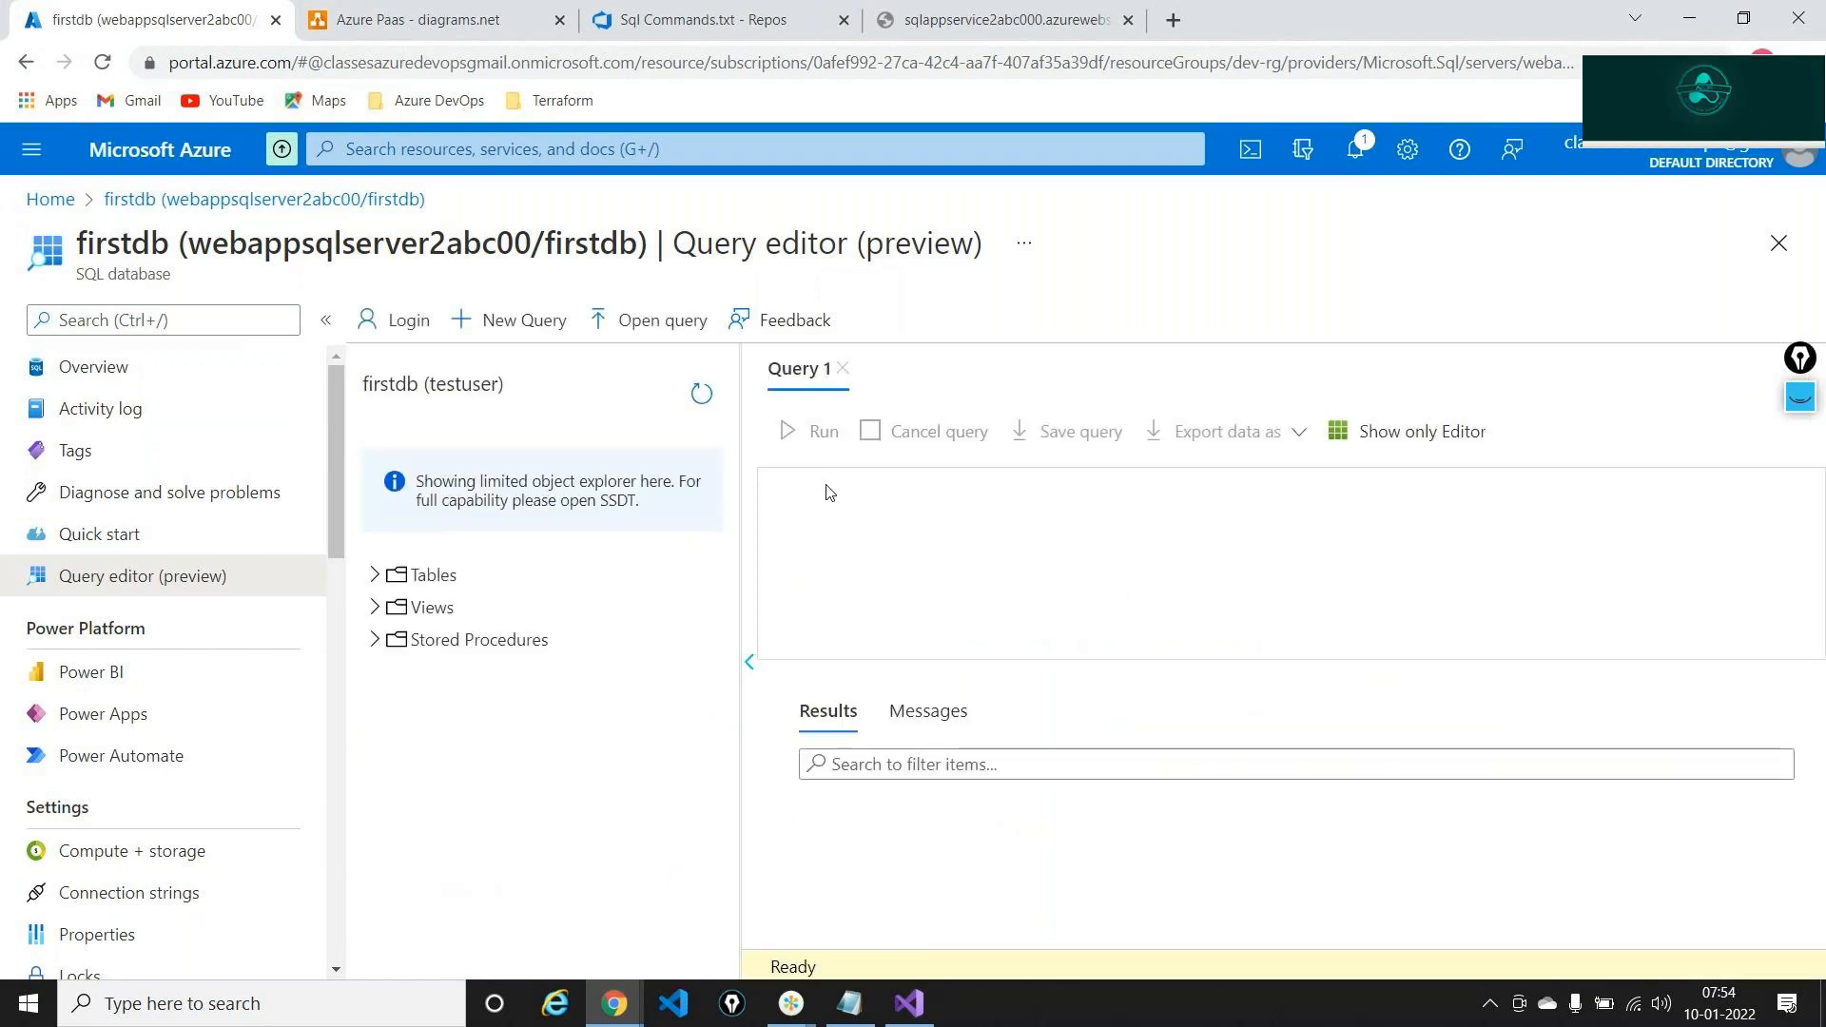
Paste the INSERT statement, change the course to 'AZ-400 Devops' with rating 4.5, and run it
key(ctrl+v)
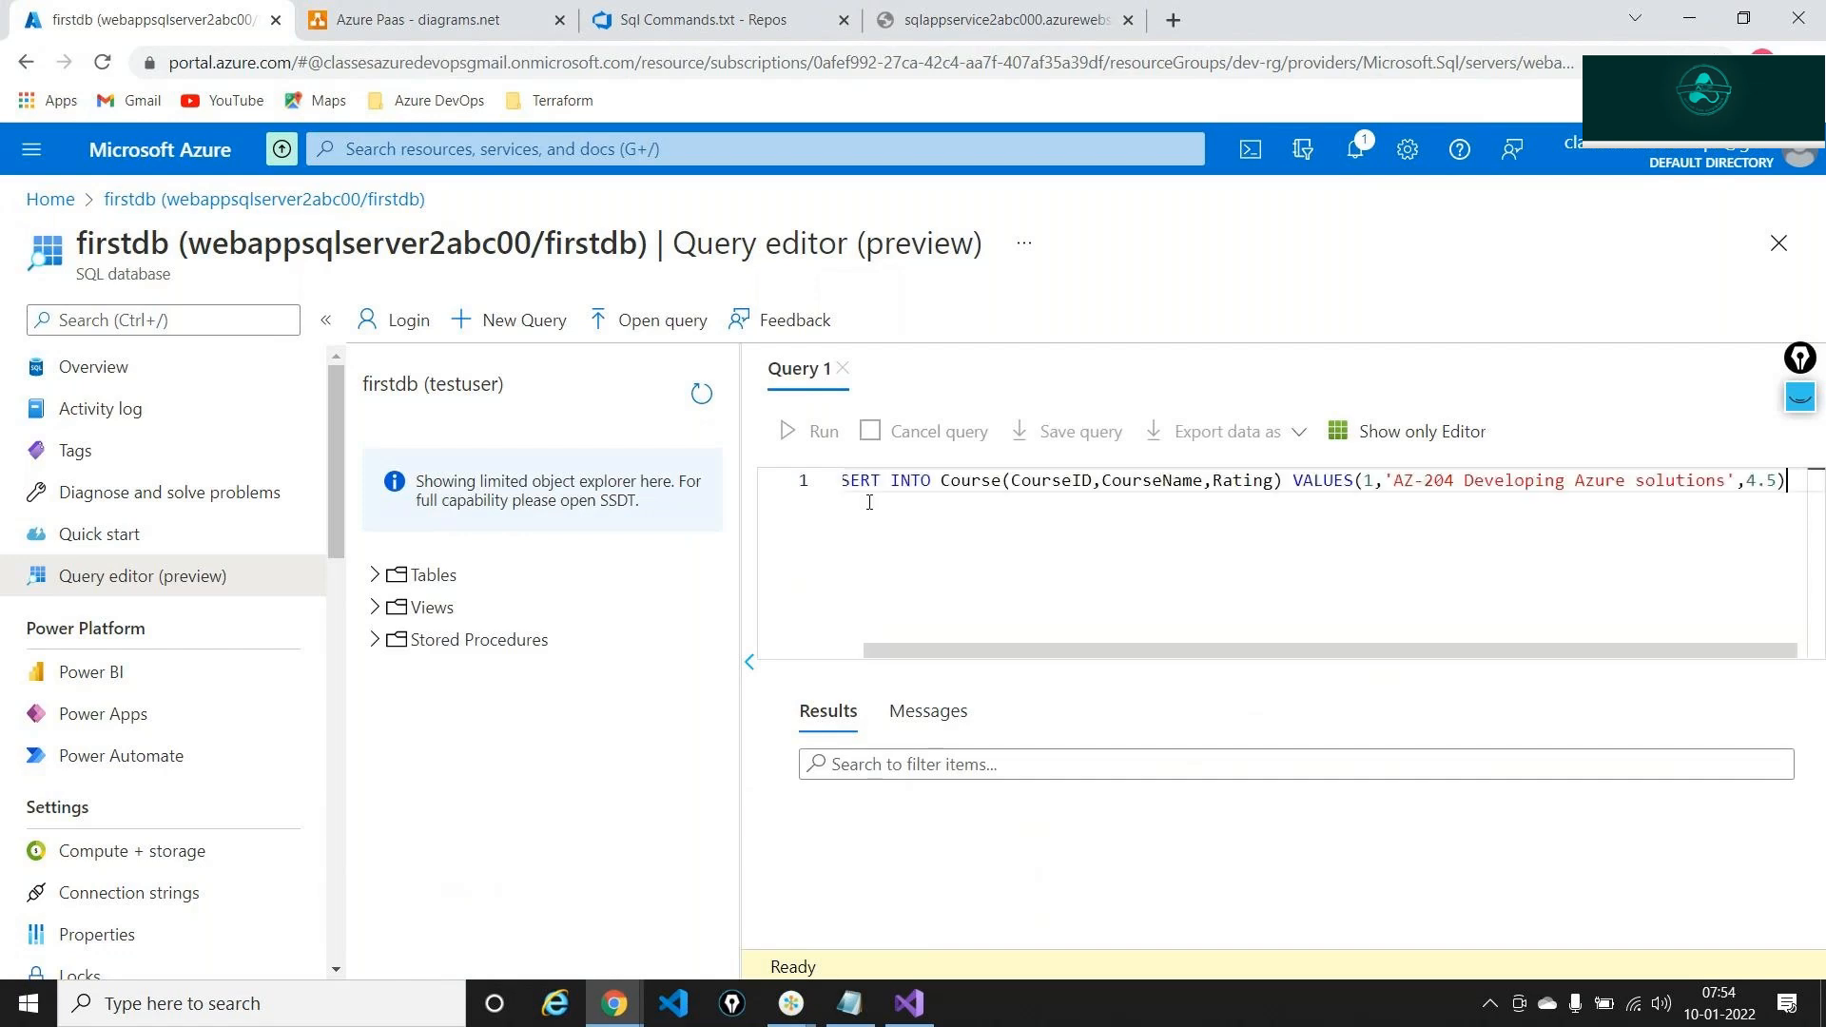
click(1455, 481)
key(BackSpace)
key(BackSpace)
key(BackSpace)
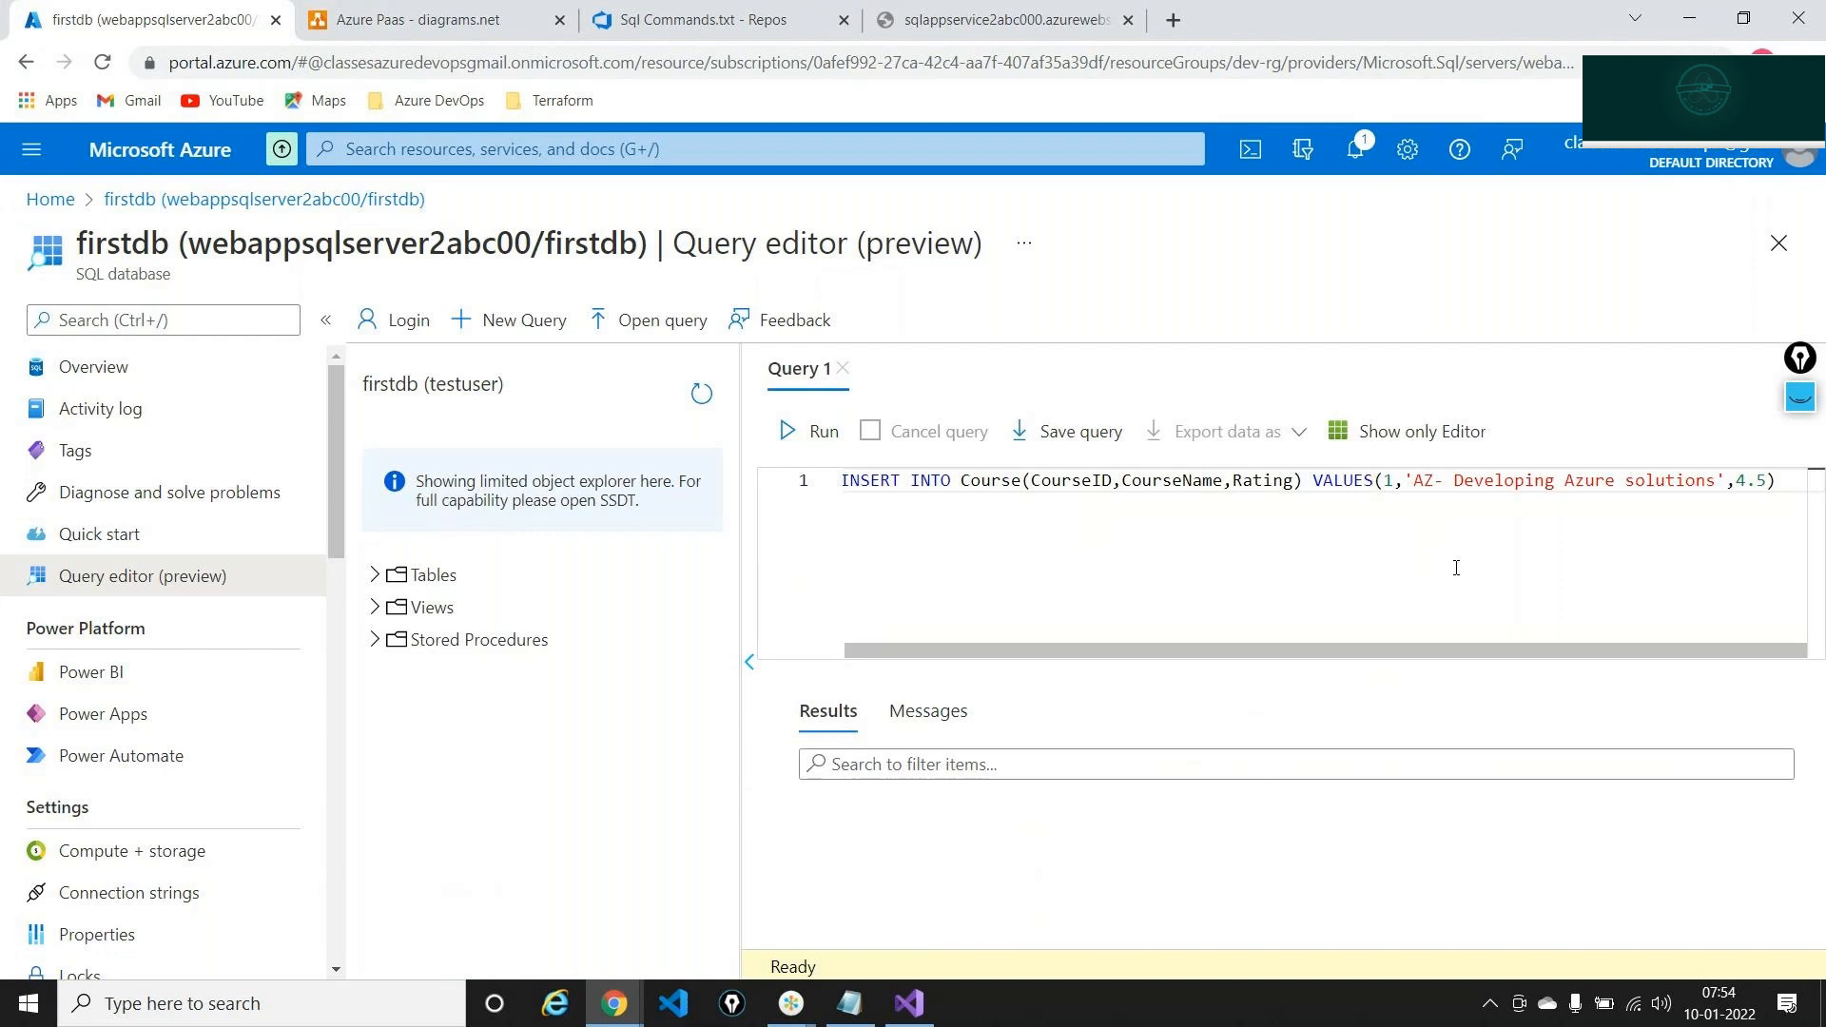
text(400)
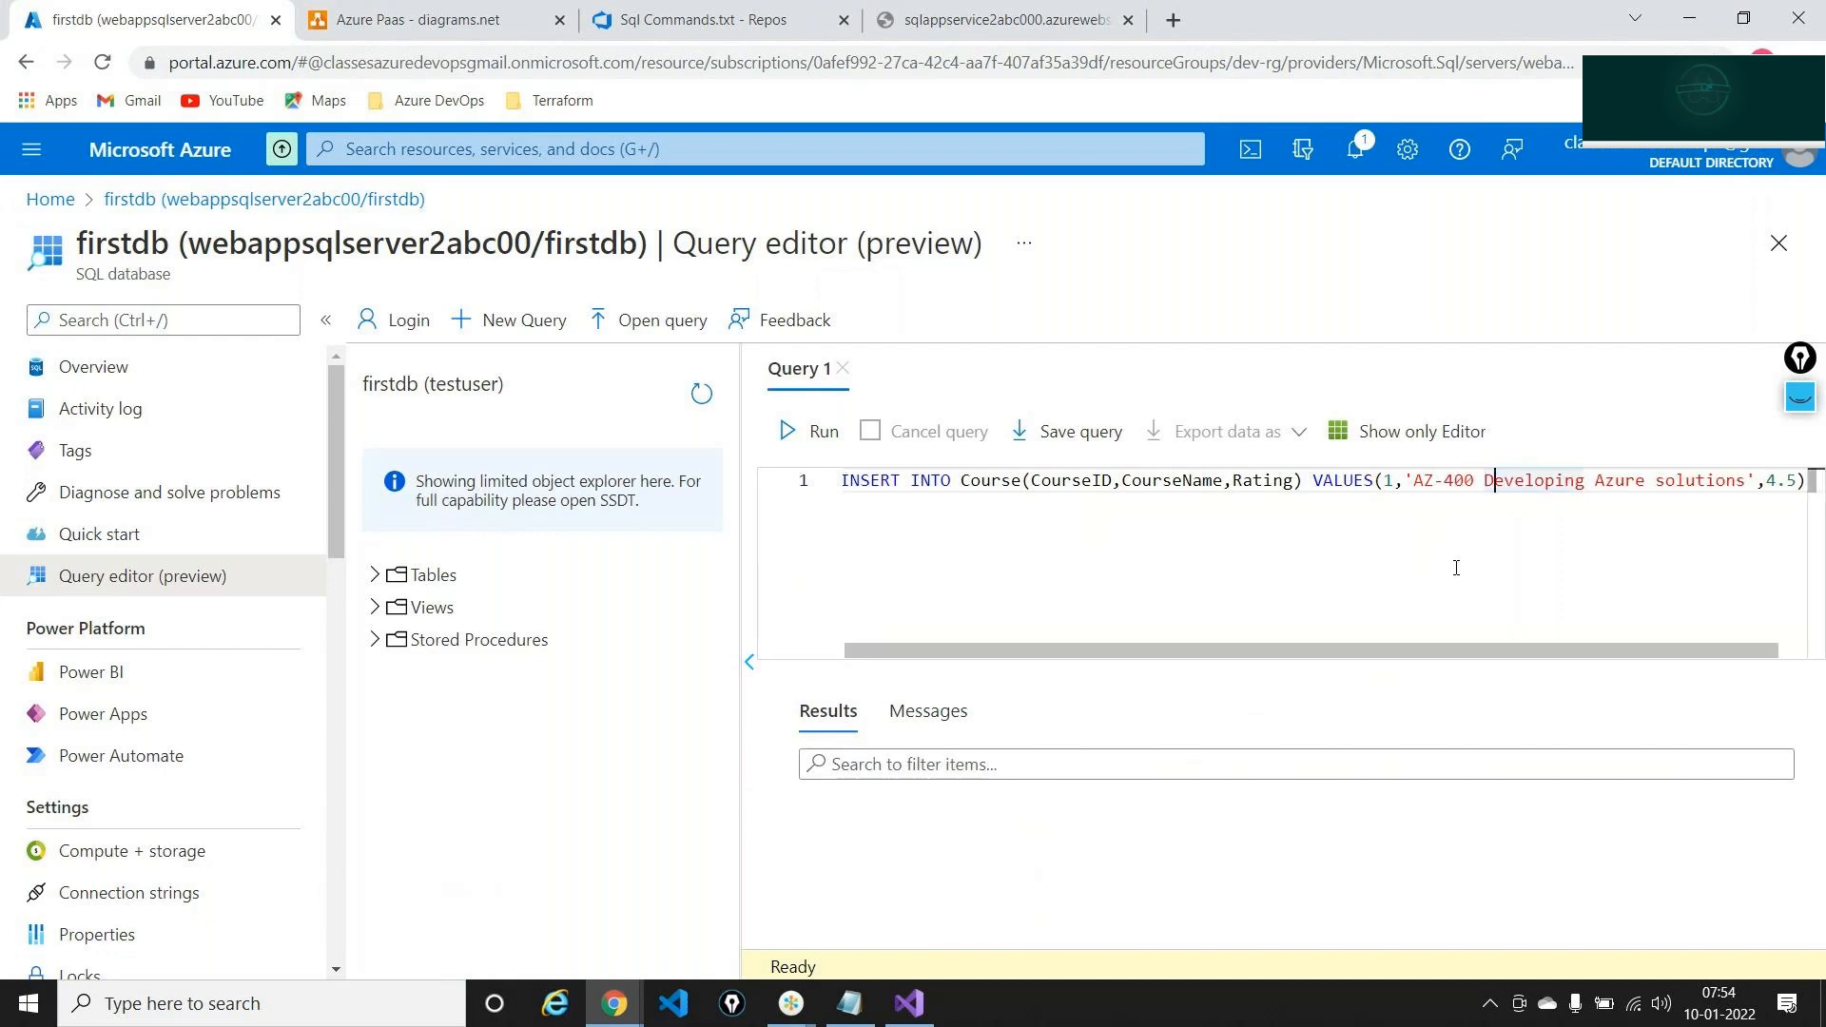
key(Delete)
key(Delete)
key(Delete)
key(Delete)
key(Delete)
key(Delete)
key(Delete)
key(Delete)
key(Delete)
key(Delete)
key(Delete)
key(Delete)
key(Delete)
key(Delete)
key(Delete)
key(Delete)
key(Delete)
key(Delete)
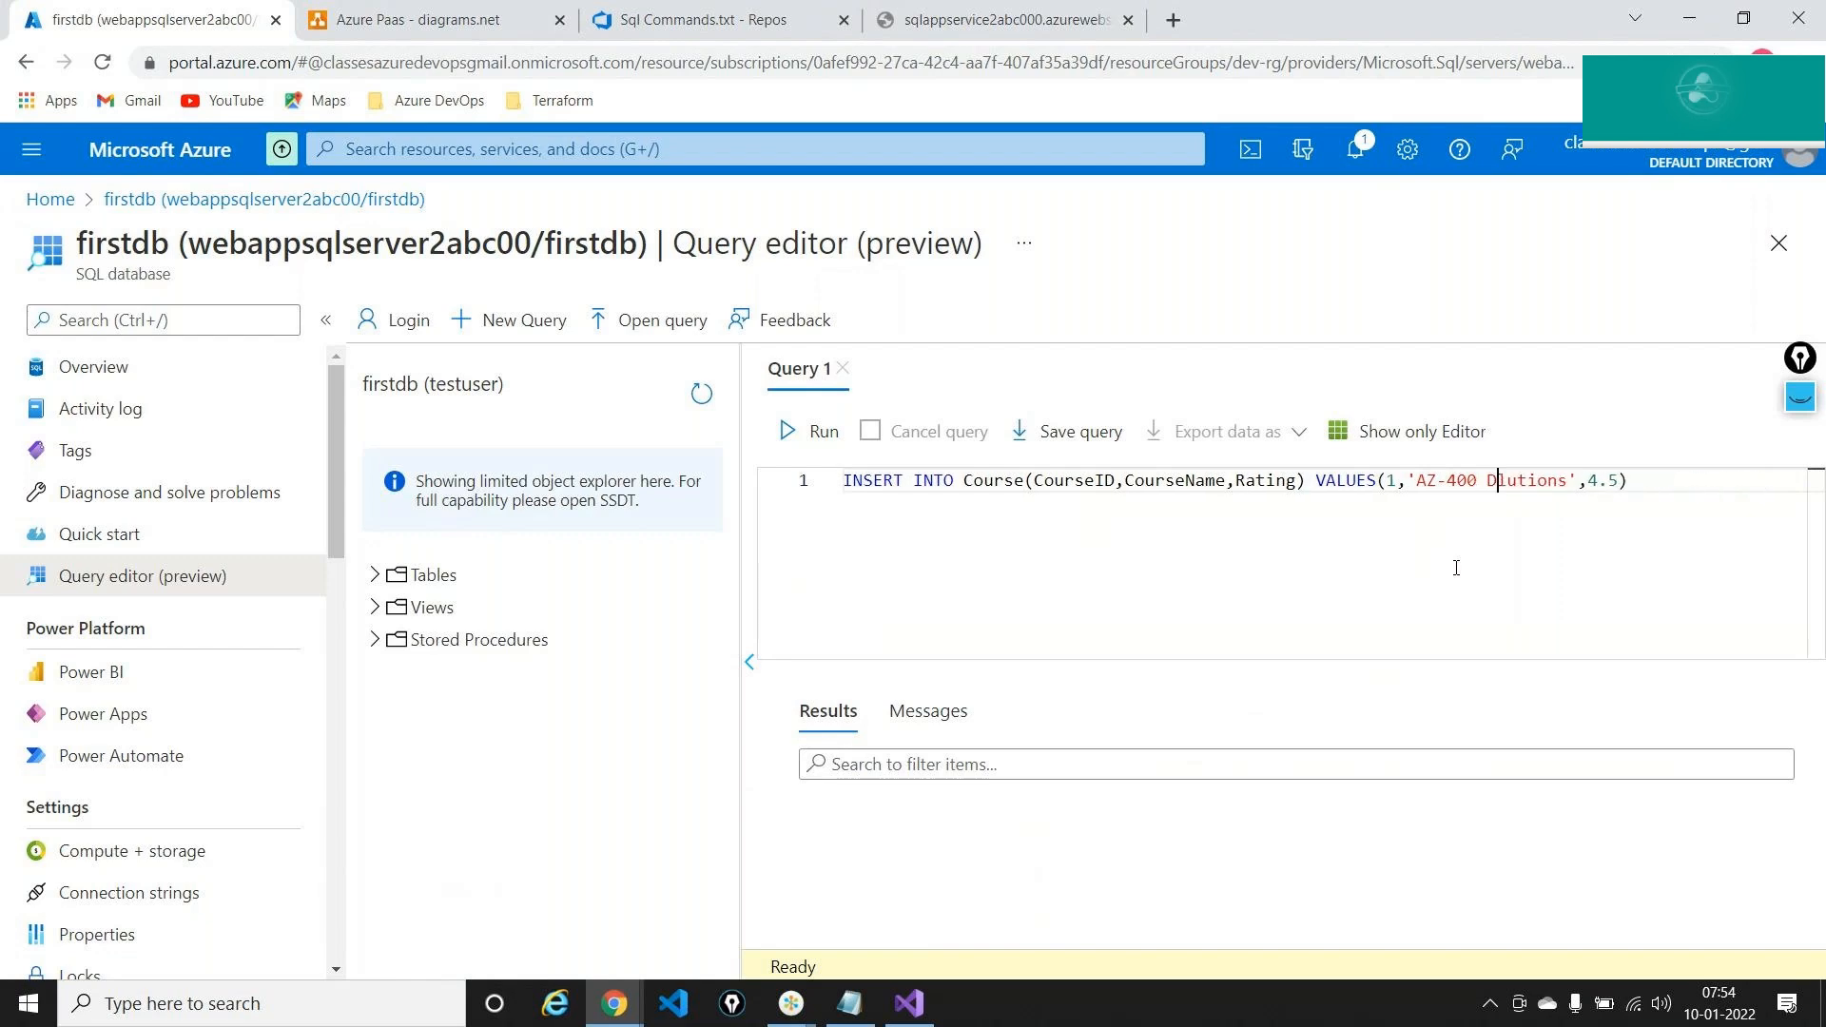
key(Delete)
key(Delete)
key(Delete)
key(Delete)
key(Delete)
key(Delete)
key(Delete)
text(evops)
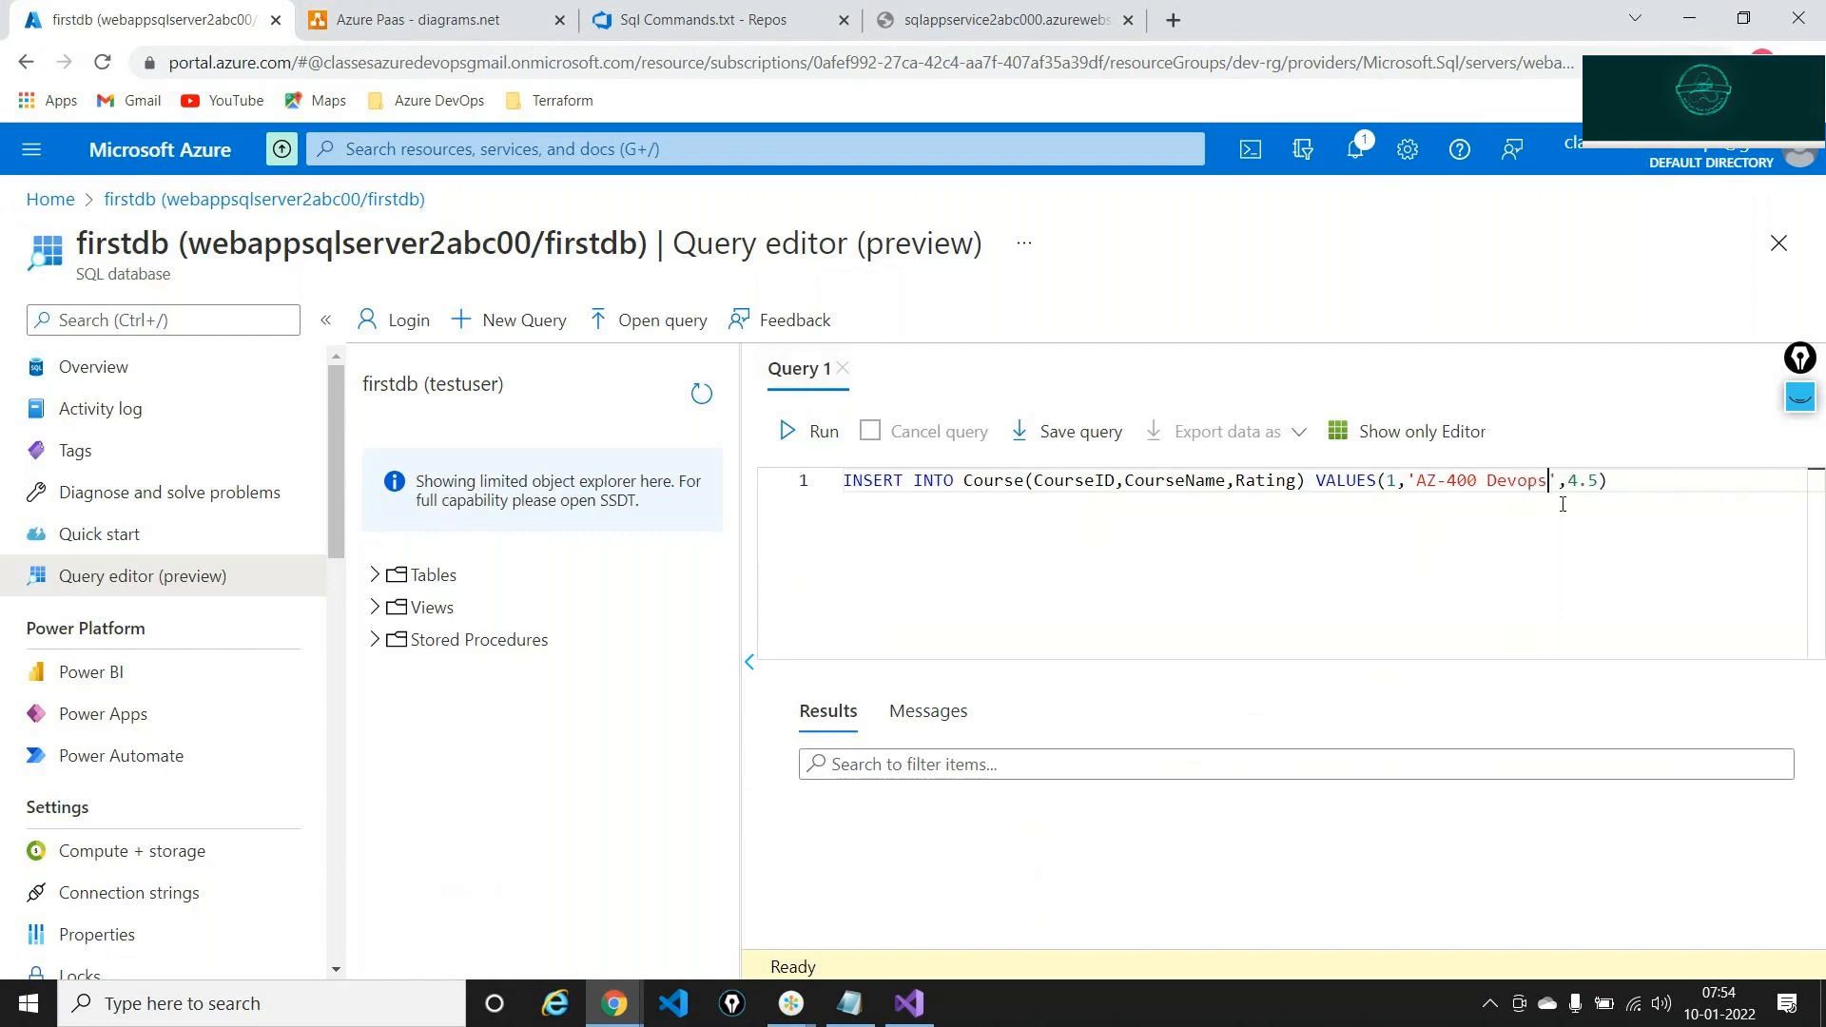
click(809, 431)
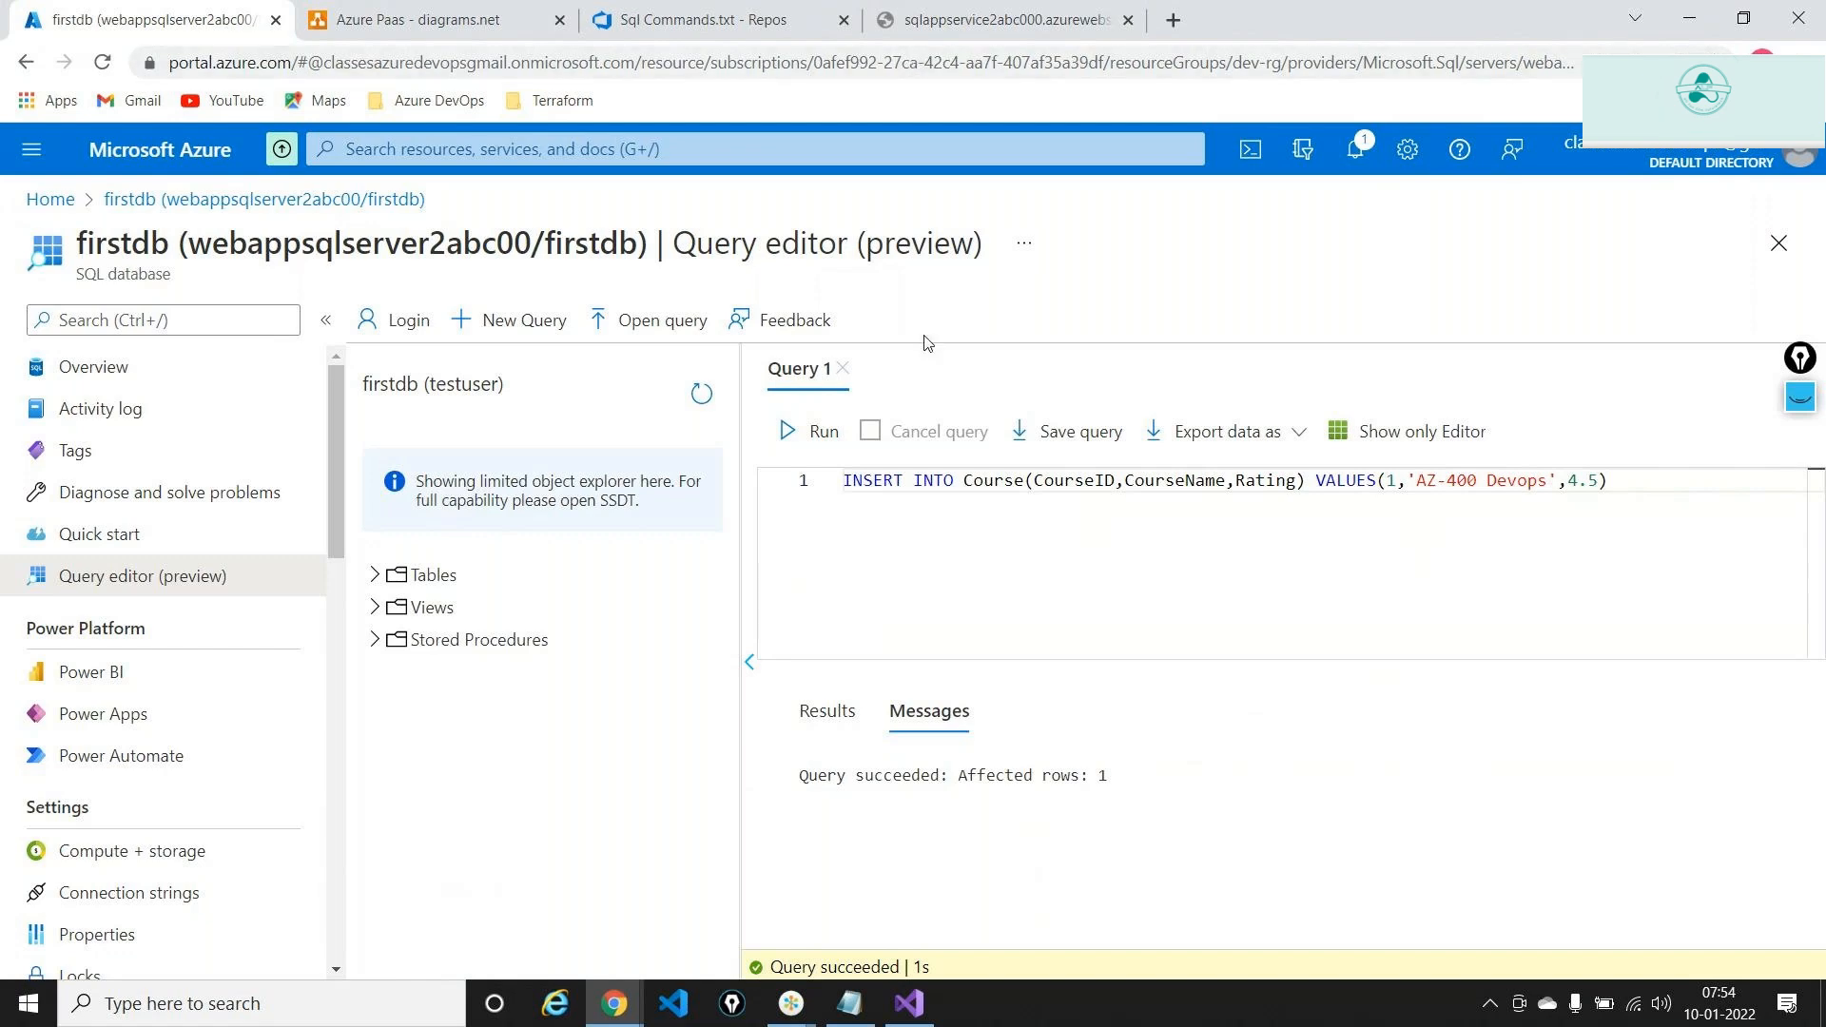
Begin a follow-up 'Select * from' query below the INSERT statement
click(1657, 496)
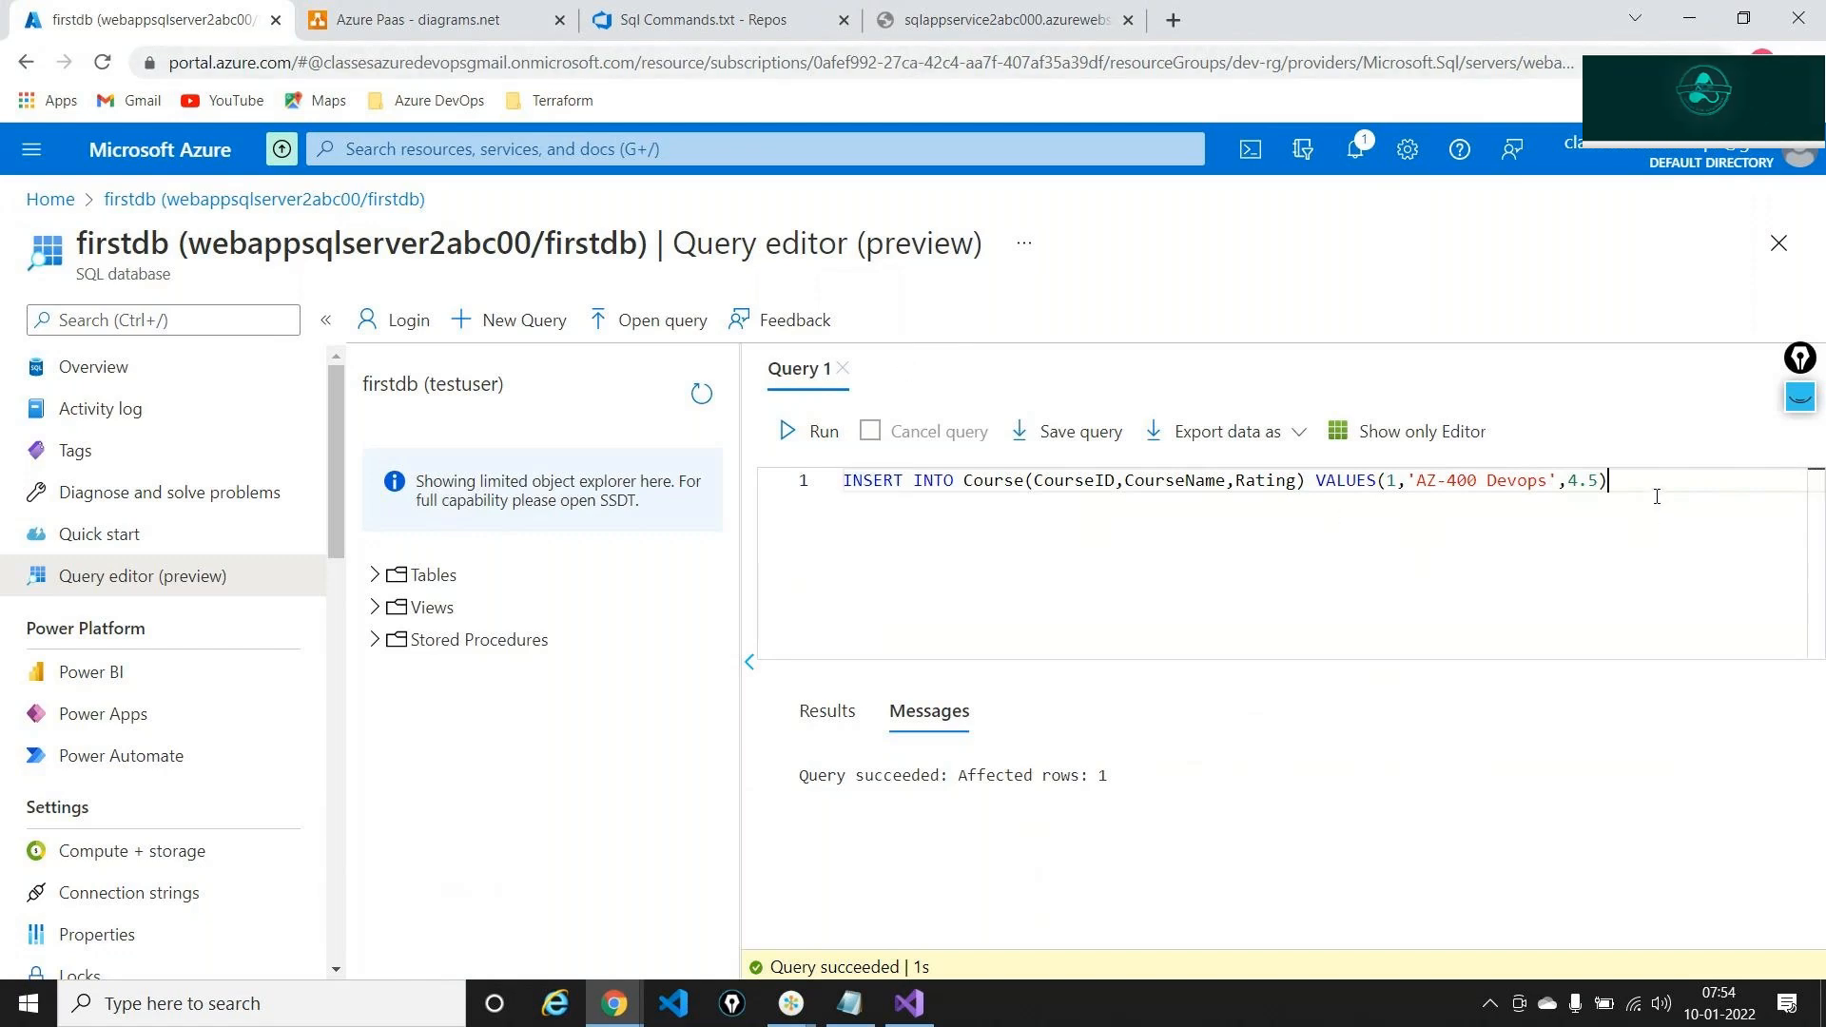
key(Return)
key(Return)
text(Select)
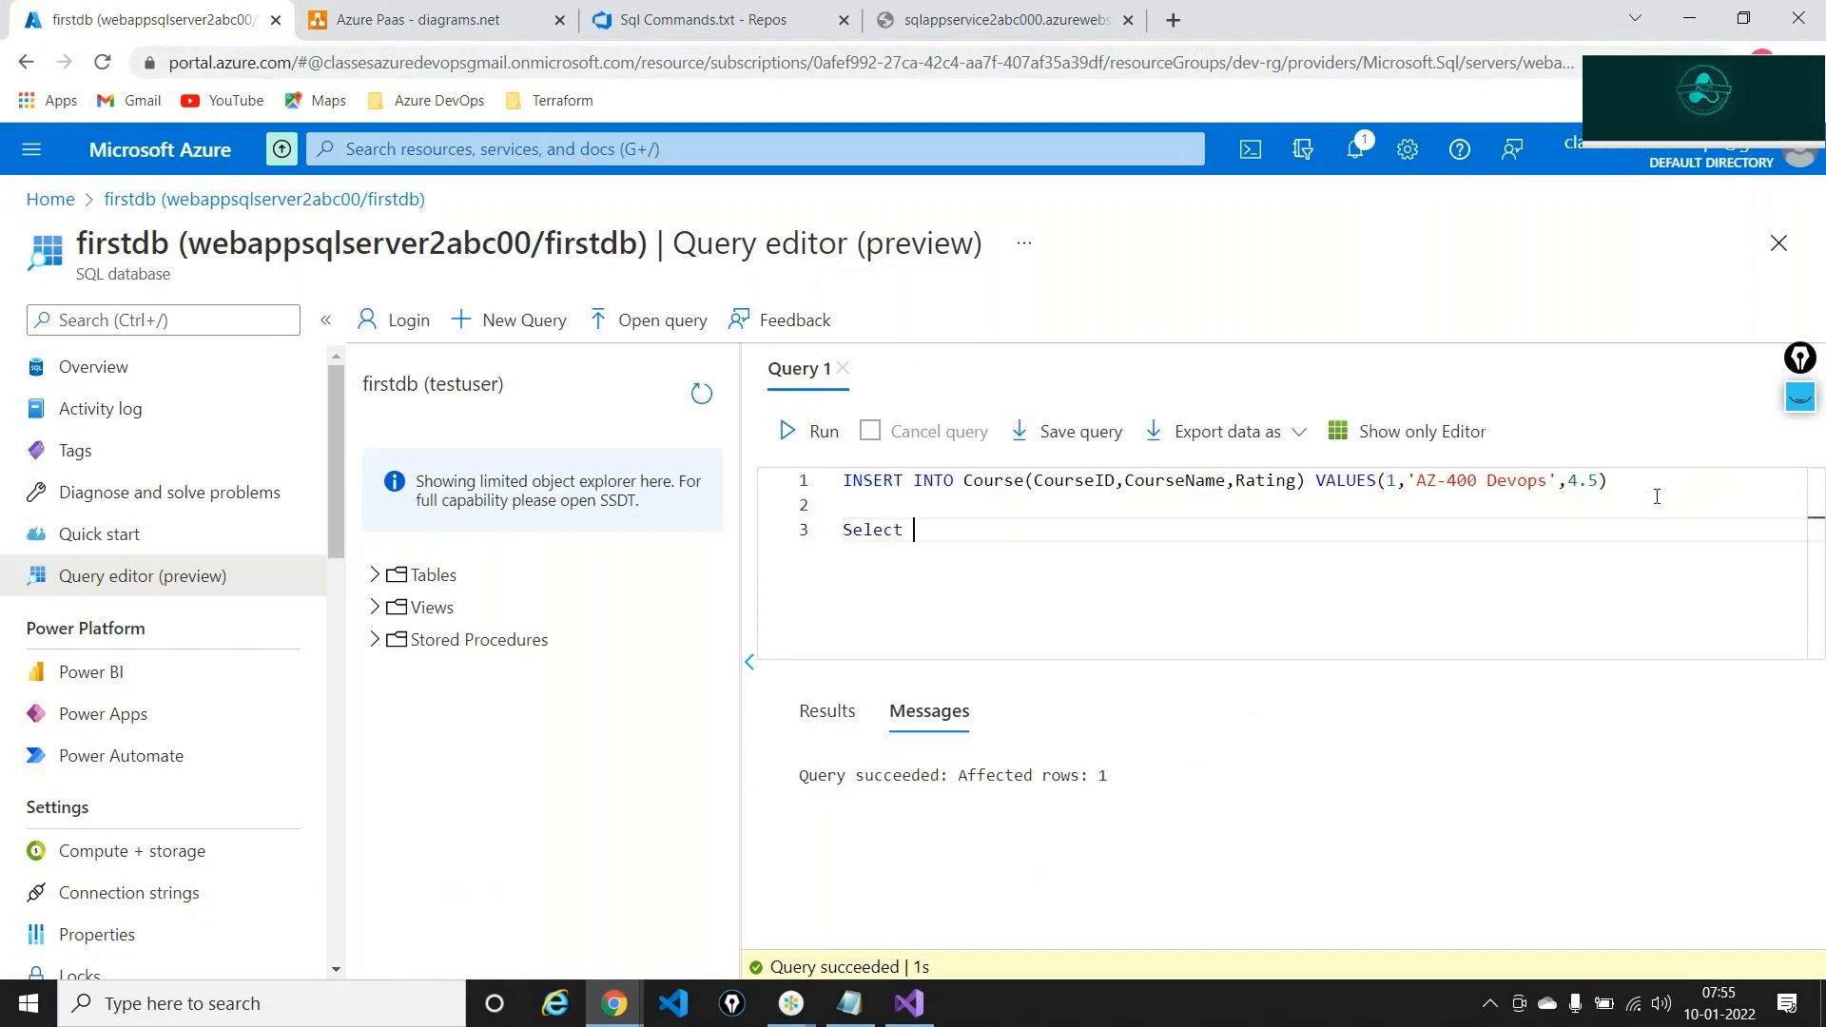
text( * frp)
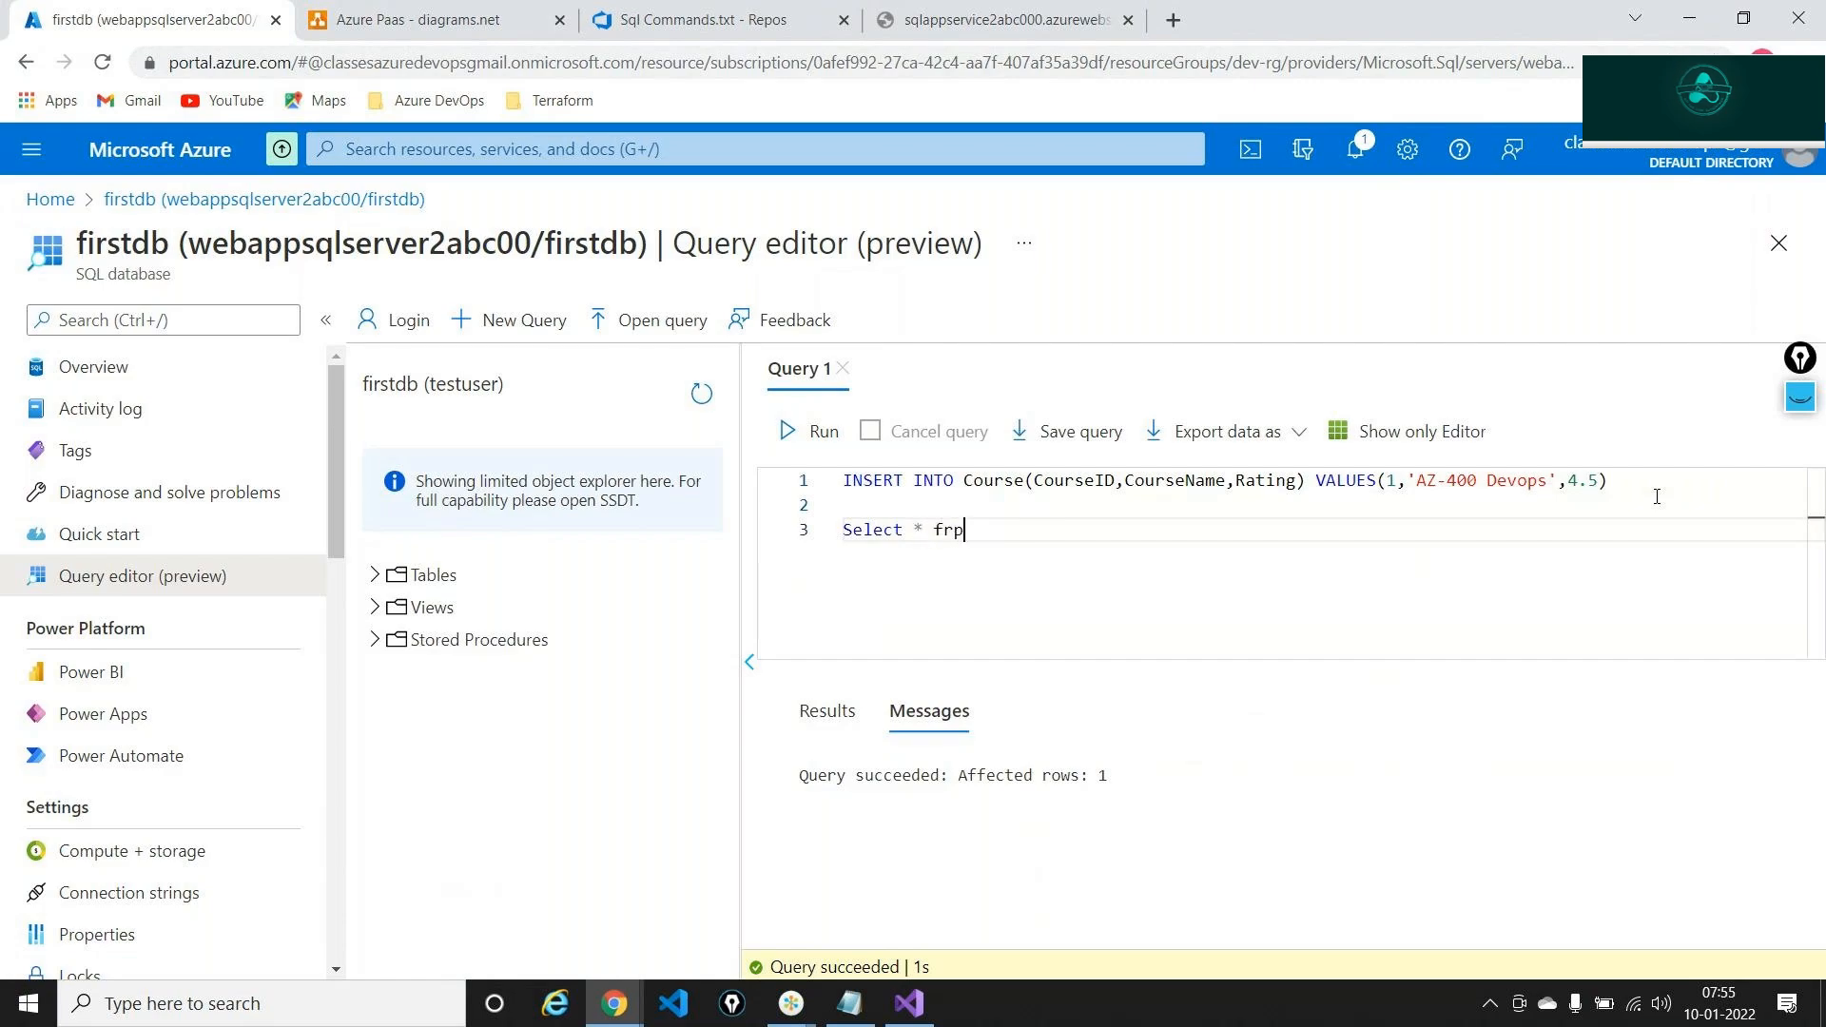